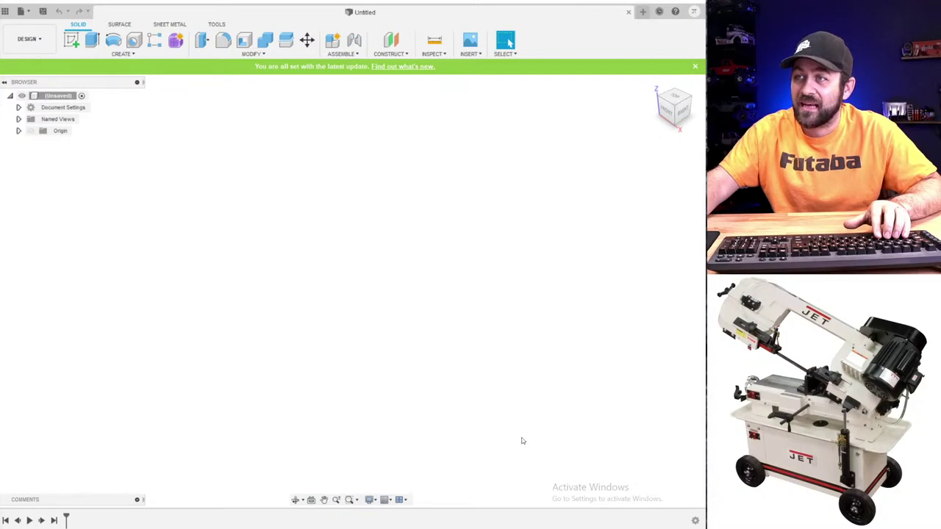
- Start a sketch on the horizontal XY plane and draw a center rectangle about 120 mm long around the origin
{"action": "left_click", "coordinate": [72, 44]}
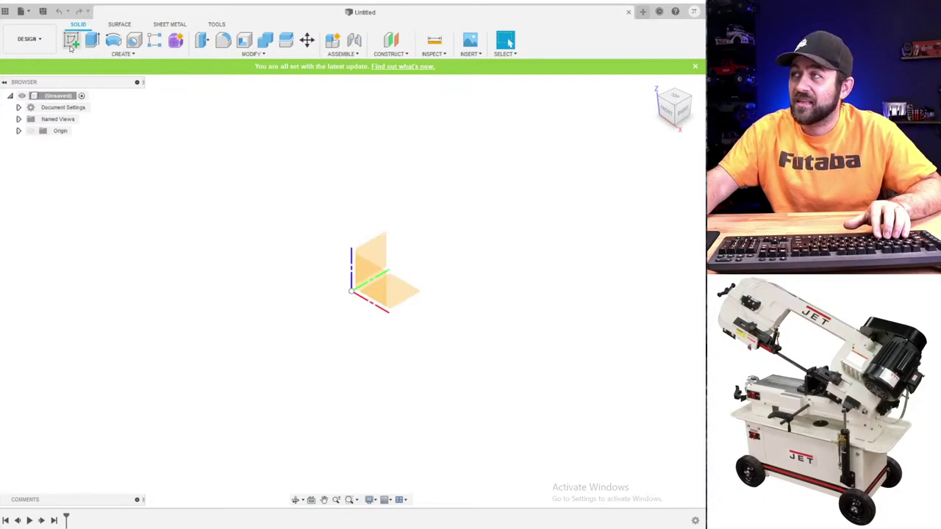
{"action": "left_click", "coordinate": [393, 294]}
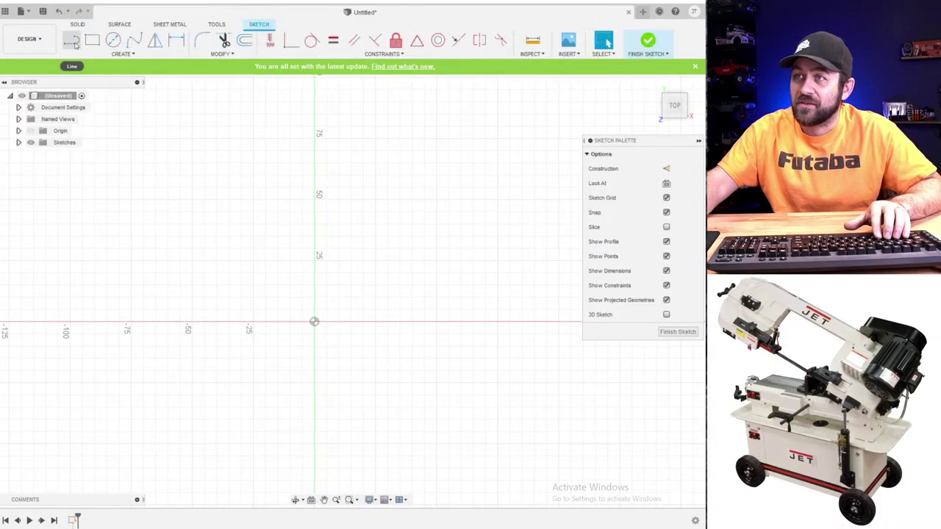
{"action": "left_click", "coordinate": [92, 41]}
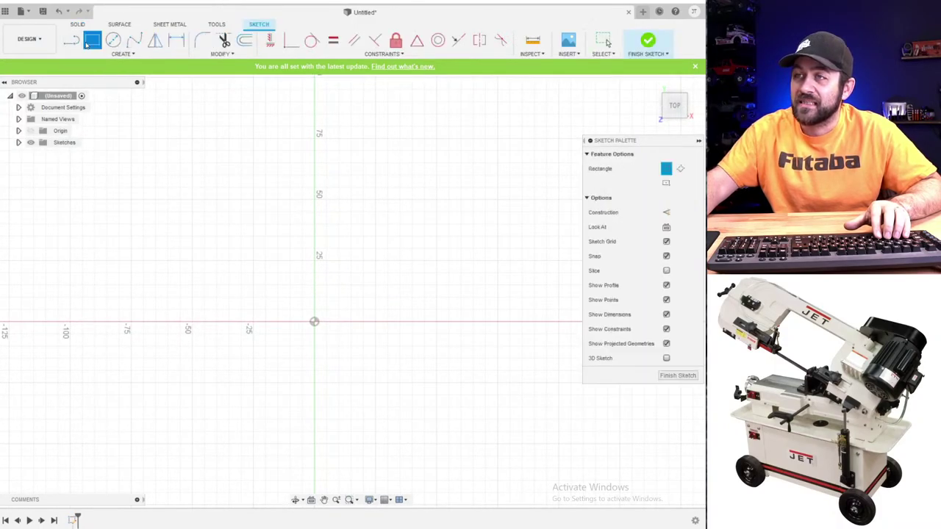
{"action": "left_click", "coordinate": [664, 183]}
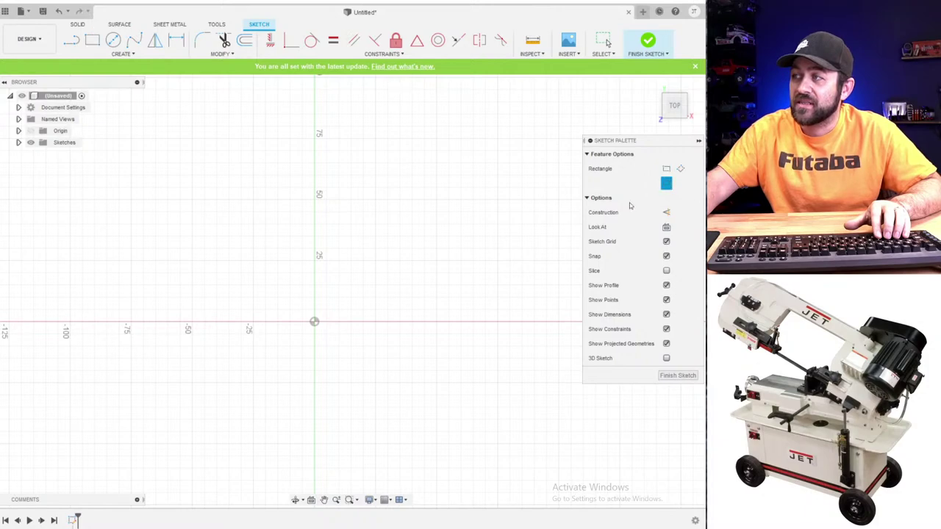
{"action": "left_click", "coordinate": [314, 324]}
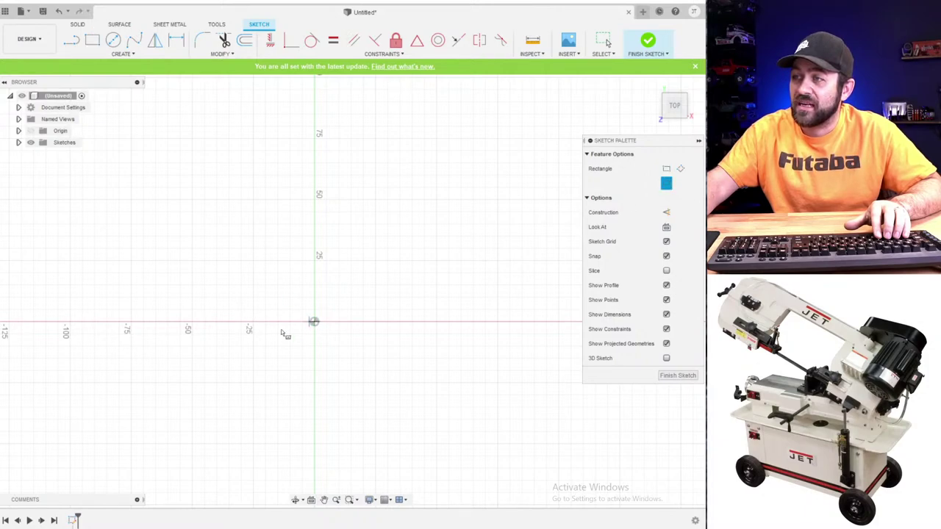
{"action": "left_click", "coordinate": [167, 368]}
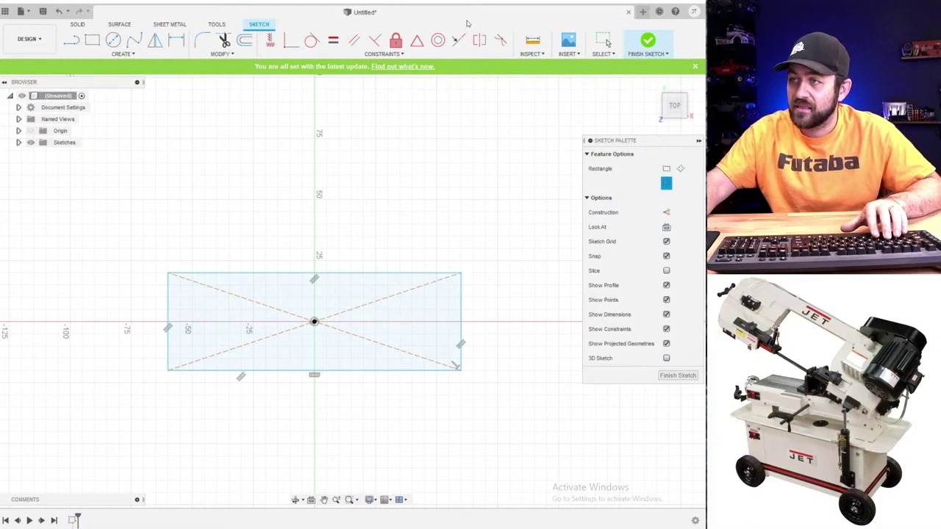
- Dimension the rectangle's long side at 125 mm
{"action": "key", "text": "d"}
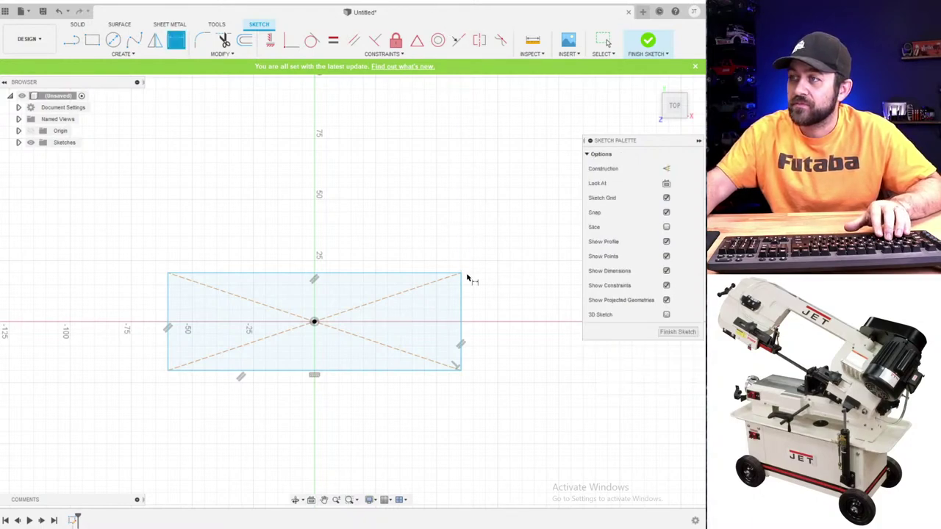
{"action": "left_click", "coordinate": [335, 369]}
{"action": "left_click", "coordinate": [324, 424]}
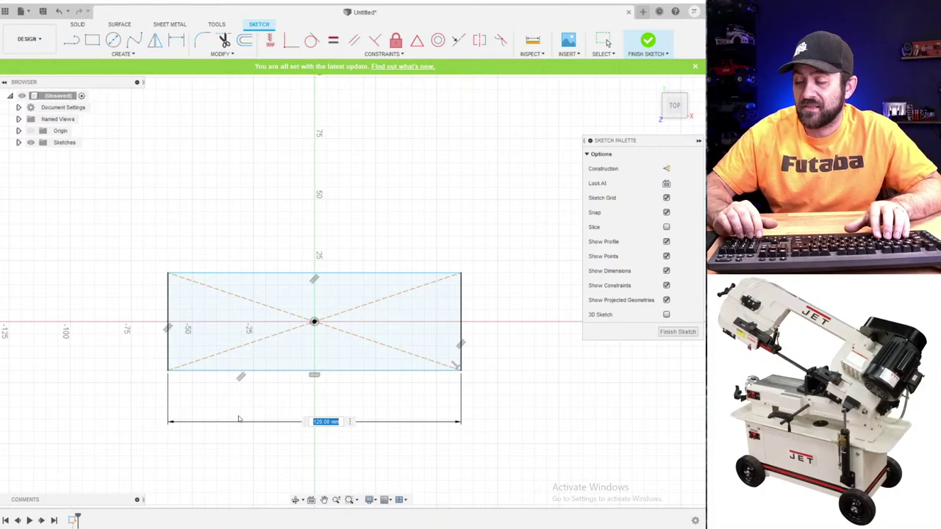
{"action": "type", "text": "125"}
{"action": "key", "text": "Return"}
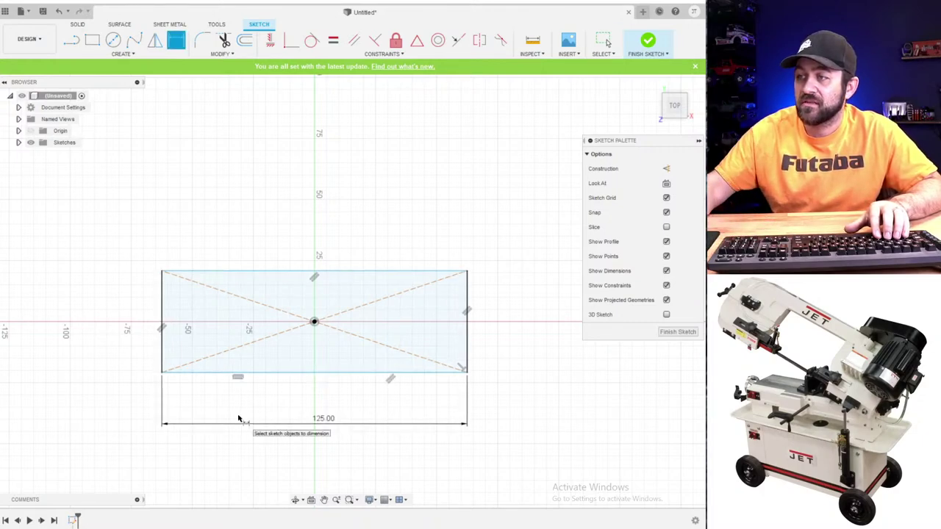
- Dimension the rectangle's short side, entering 1.8 in first and replacing it with 45 mm
{"action": "left_click", "coordinate": [469, 336]}
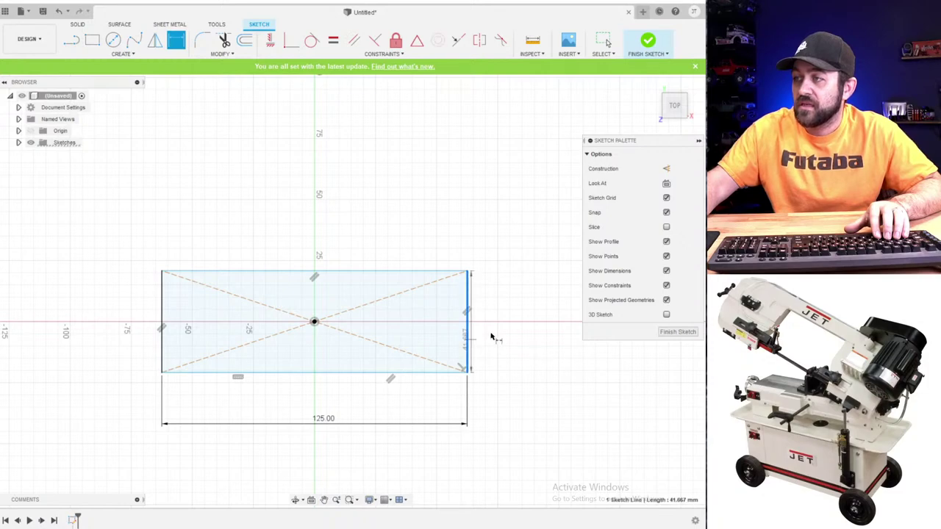
{"action": "left_click", "coordinate": [515, 328]}
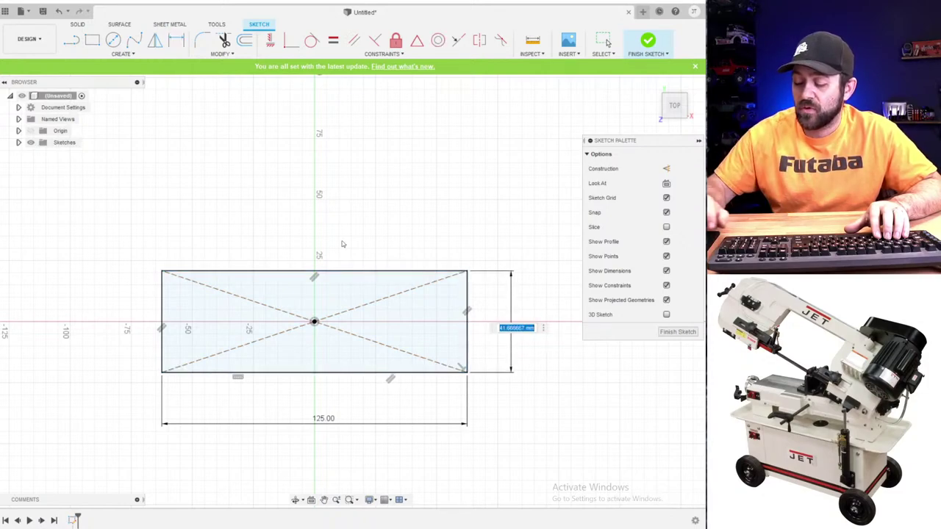
{"action": "type", "text": "1.8in"}
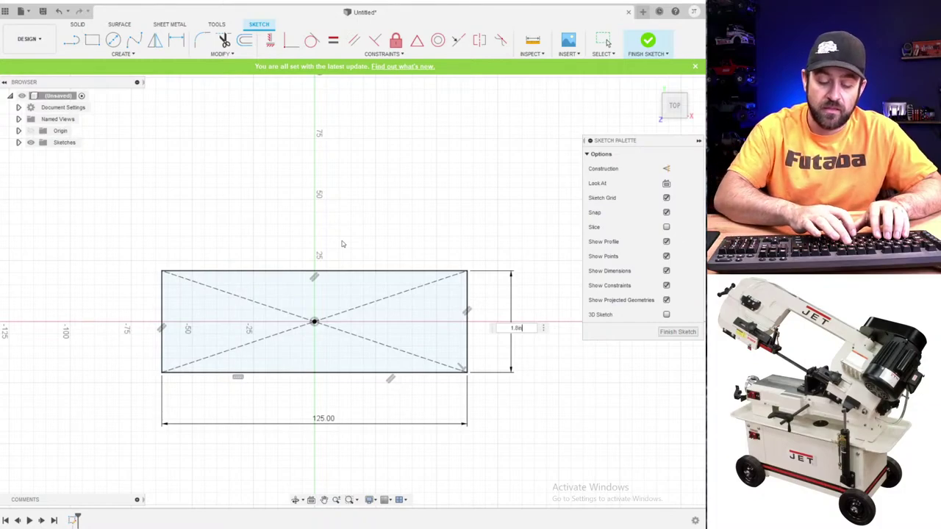
{"action": "key", "text": "Return"}
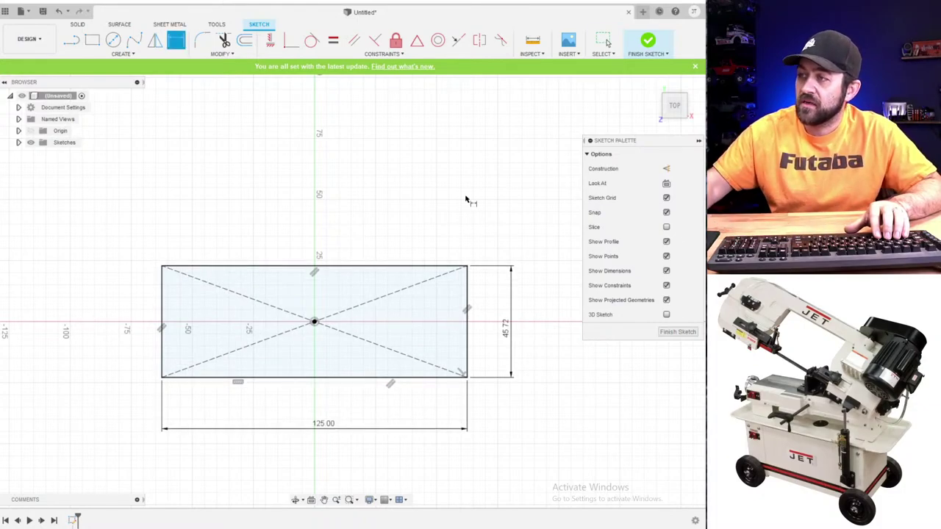
{"action": "double_click", "coordinate": [508, 339]}
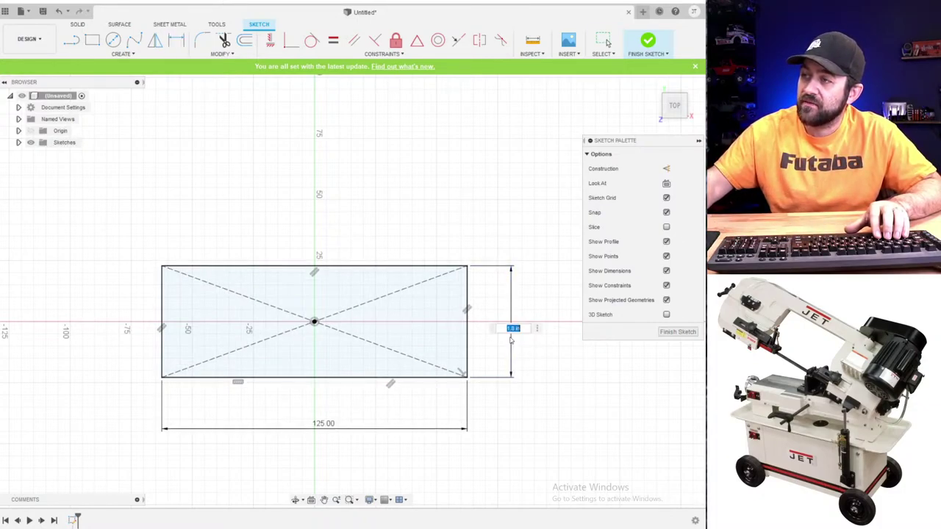
{"action": "type", "text": "45"}
{"action": "key", "text": "Return"}
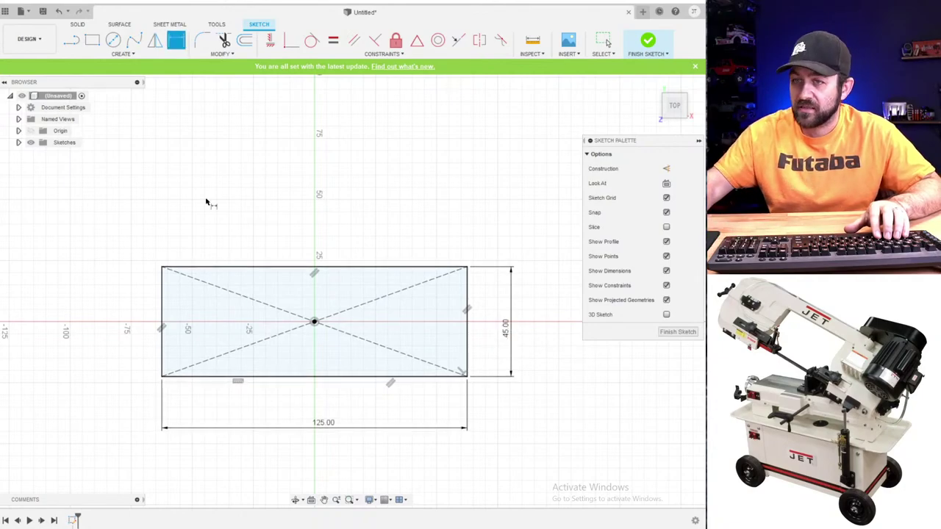
- Extrude the rectangle 40 mm upward as a new body
{"action": "middle_click_drag", "start_coordinate": [304, 360], "coordinate": [241, 275], "text": "shift"}
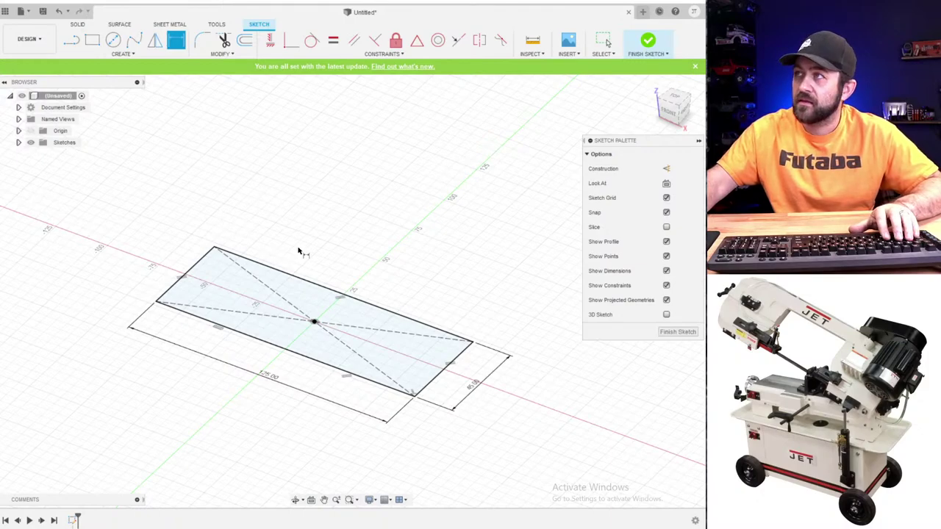
{"action": "key", "text": "q"}
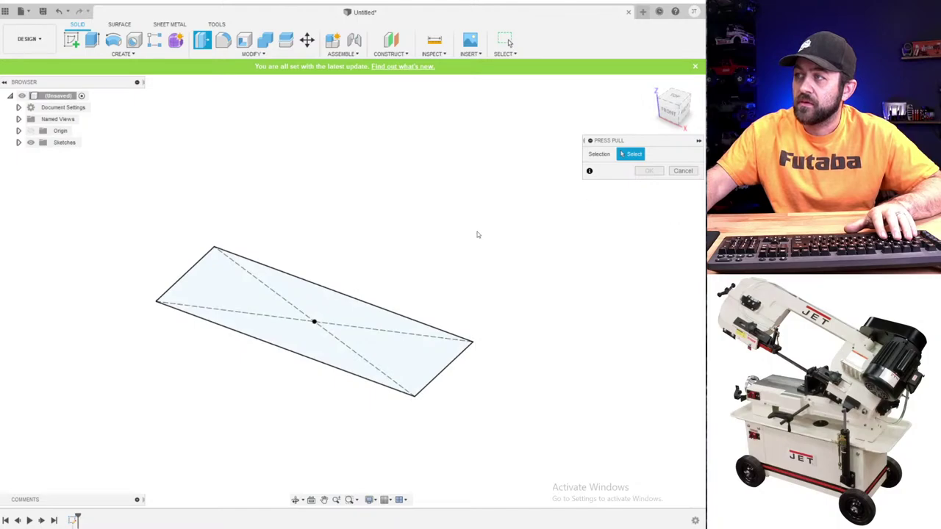
{"action": "left_click", "coordinate": [310, 320]}
{"action": "left_click_drag", "start_coordinate": [314, 314], "coordinate": [314, 224]}
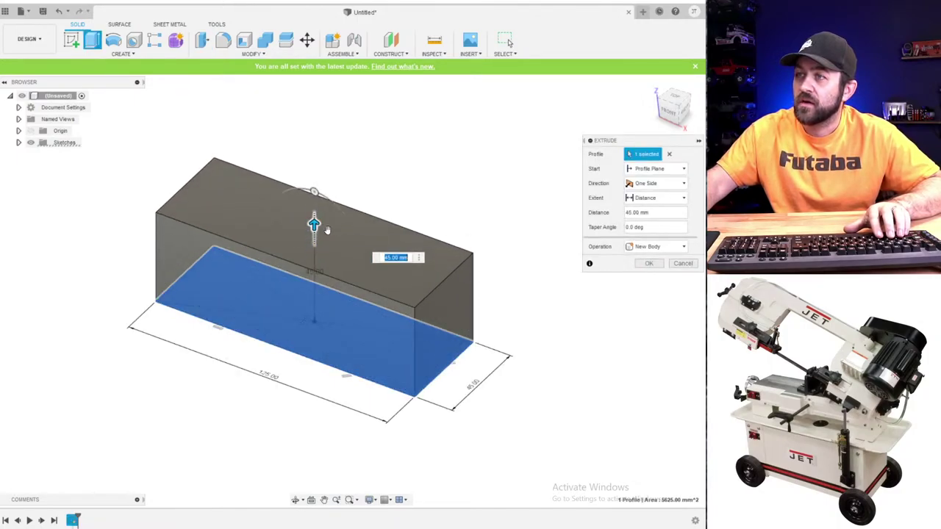
{"action": "middle_click_drag", "start_coordinate": [321, 312], "coordinate": [317, 275], "text": "shift"}
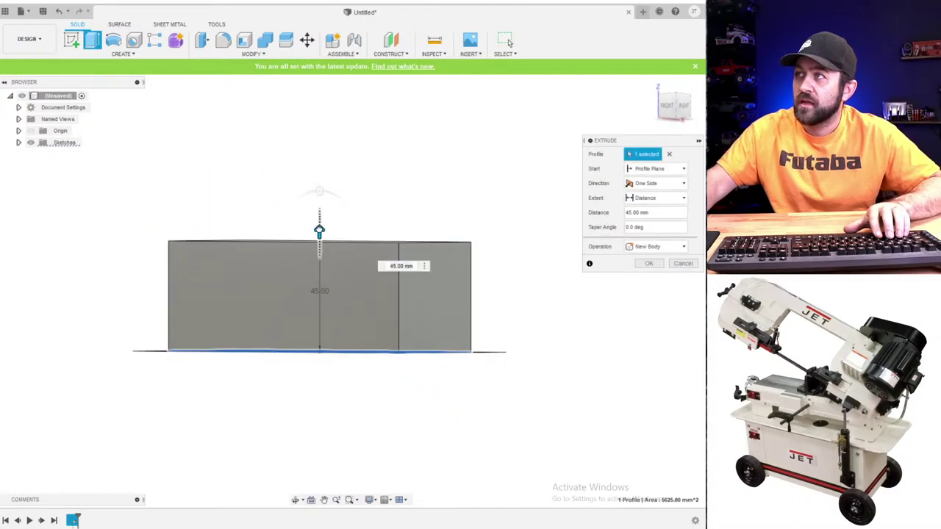
{"action": "mouse_move", "coordinate": [319, 234]}
{"action": "left_mouse_down"}
{"action": "mouse_move", "coordinate": [319, 255]}
{"action": "mouse_move", "coordinate": [319, 242]}
{"action": "left_mouse_up"}
{"action": "middle_click_drag", "start_coordinate": [319, 244], "coordinate": [322, 282], "text": "shift"}
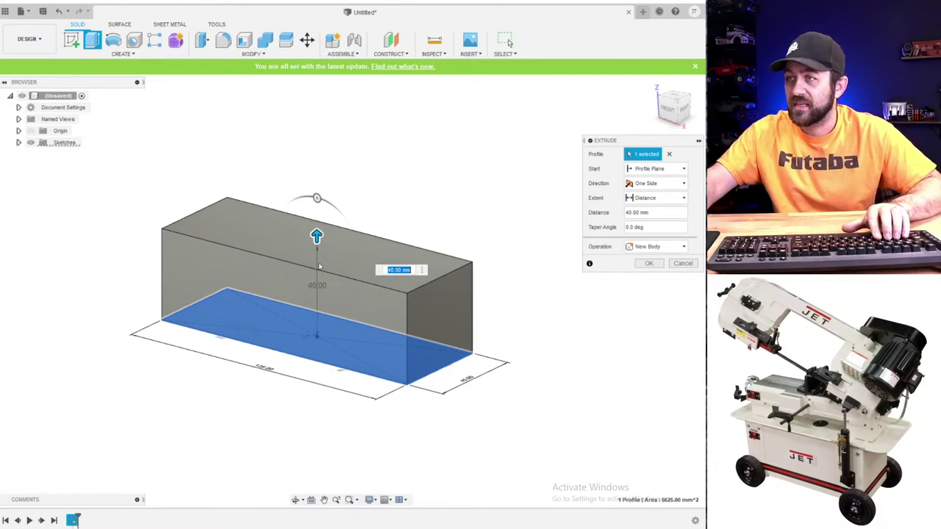
{"action": "left_click", "coordinate": [649, 263]}
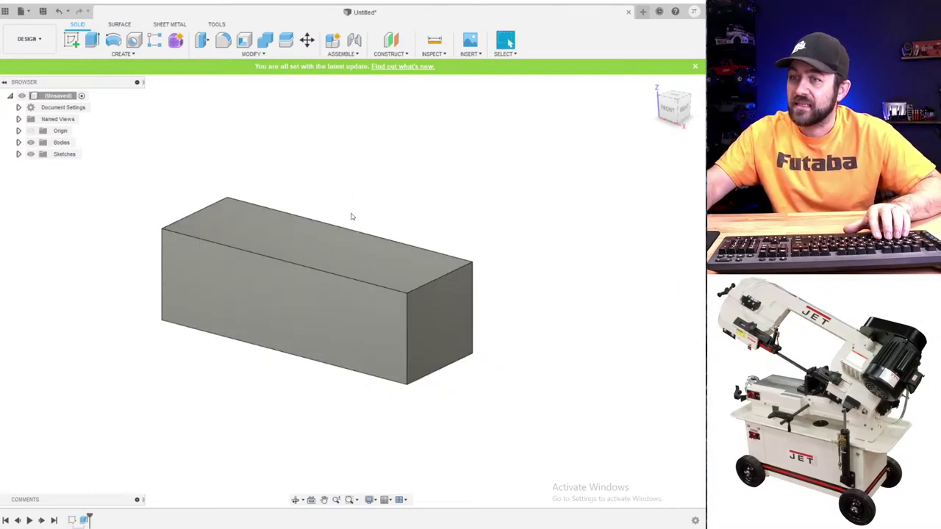
- Start a new sketch on the top face of the block
{"action": "left_click", "coordinate": [71, 40]}
{"action": "left_click", "coordinate": [274, 236]}
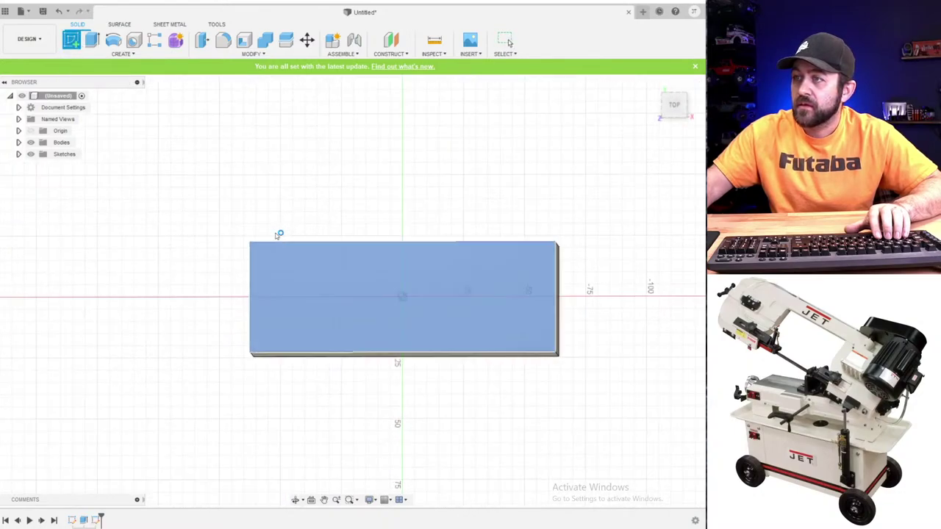
- Draw a two-point rectangle about 140 by 60 mm surrounding the block's top face
{"action": "key", "text": "r"}
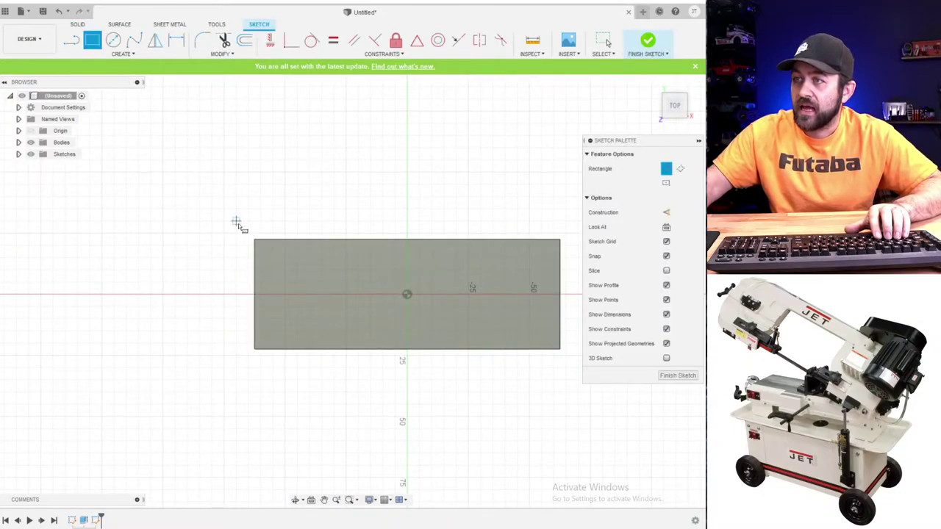
{"action": "left_click", "coordinate": [237, 222]}
{"action": "mouse_move", "coordinate": [311, 311]}
{"action": "middle_mouse_down"}
{"action": "mouse_move", "coordinate": [106, 254]}
{"action": "mouse_move", "coordinate": [146, 256]}
{"action": "middle_mouse_up"}
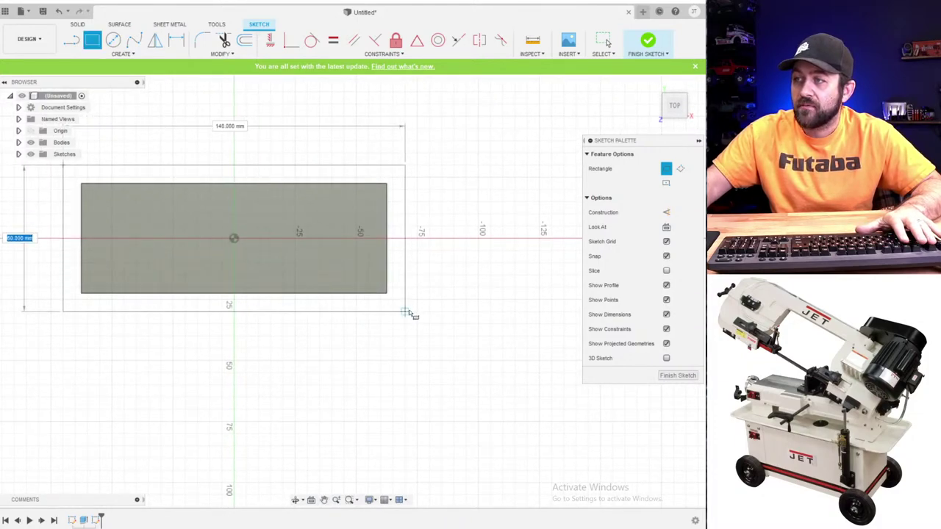
{"action": "left_click", "coordinate": [410, 311]}
{"action": "key", "text": "Escape"}
{"action": "middle_click_drag", "start_coordinate": [350, 312], "coordinate": [228, 149], "text": "shift"}
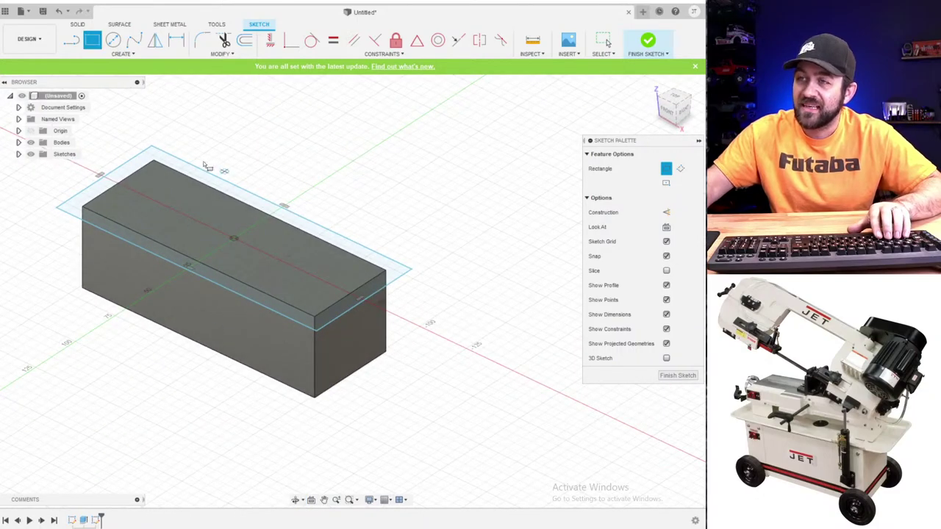
{"action": "scroll", "coordinate": [209, 172], "scroll_direction": "up", "scroll_amount": 3}
- Dimension the gap between the rectangle's long side and the block's edge at 7.5 mm, and undo the whole rectangle
{"action": "key", "text": "d"}
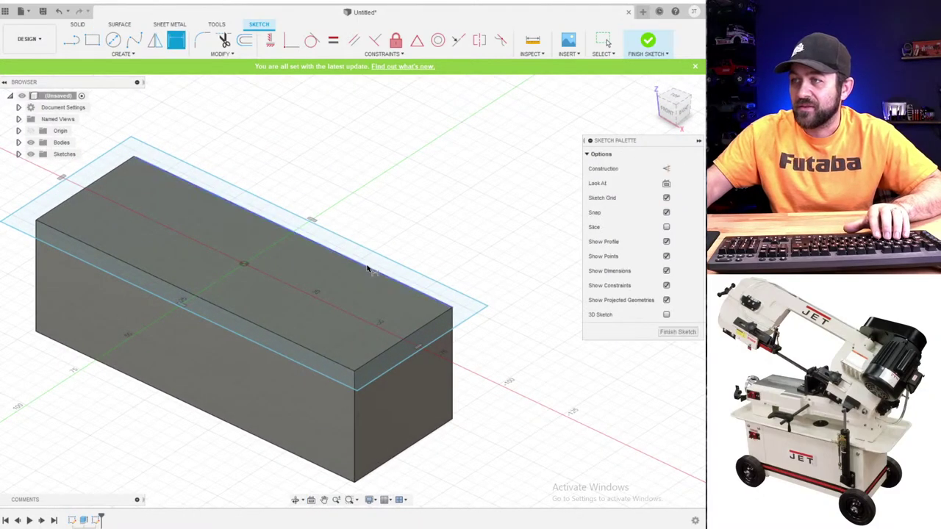
{"action": "left_click", "coordinate": [369, 267]}
{"action": "left_click", "coordinate": [380, 256]}
{"action": "left_click", "coordinate": [424, 227]}
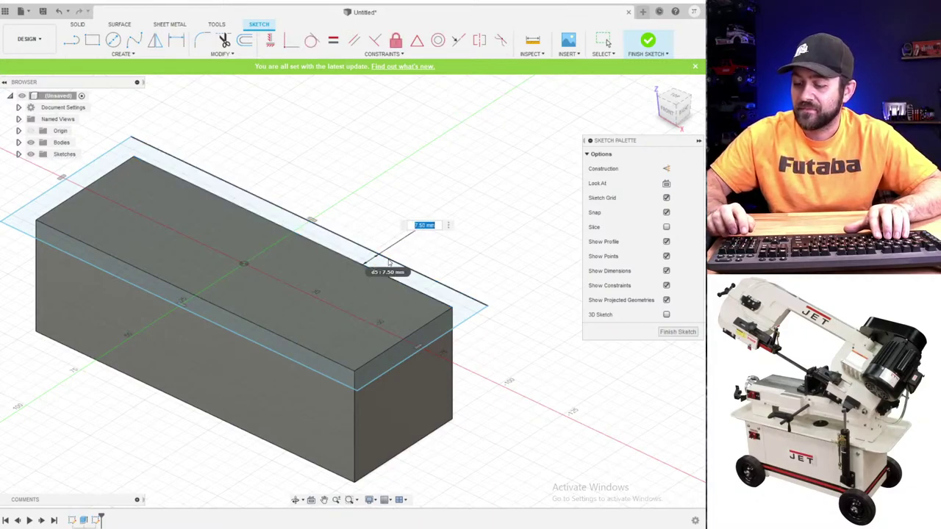
{"action": "key", "text": "Return"}
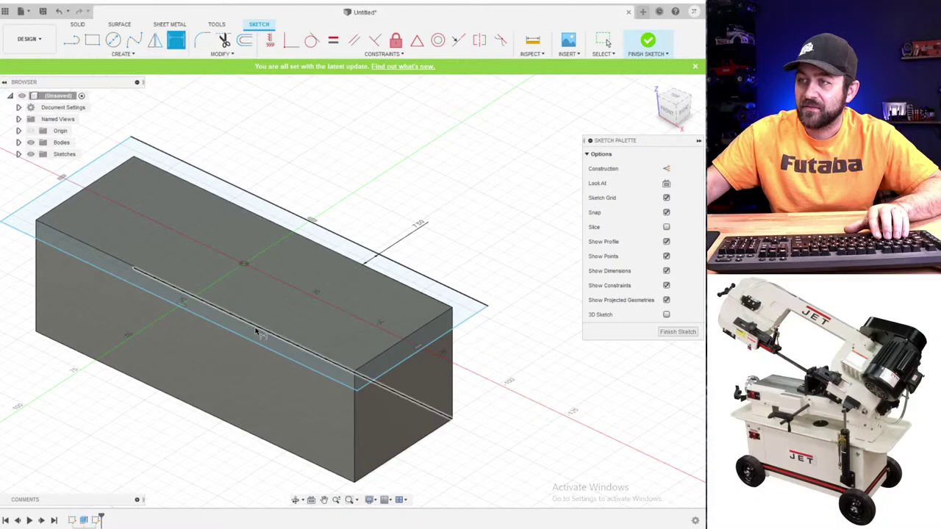
{"action": "key", "text": "Escape"}
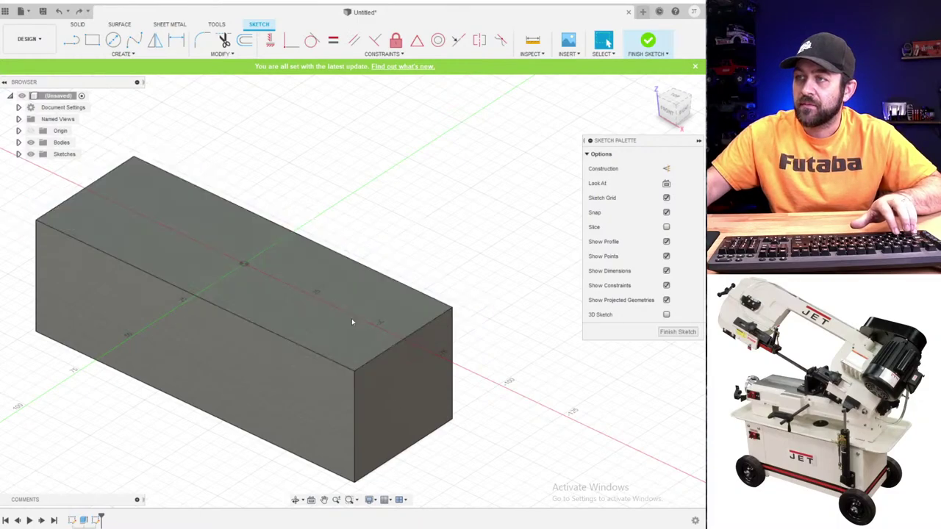
- Draw a center rectangle from the origin on the top face, extending about 10 mm beyond the block's long edges
{"action": "left_click", "coordinate": [92, 41]}
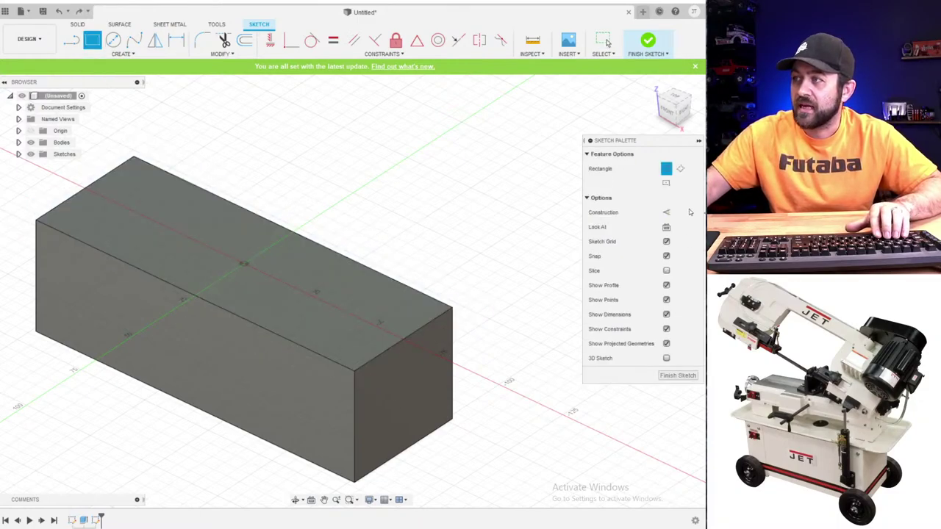
{"action": "left_click", "coordinate": [667, 184]}
{"action": "left_click", "coordinate": [245, 263]}
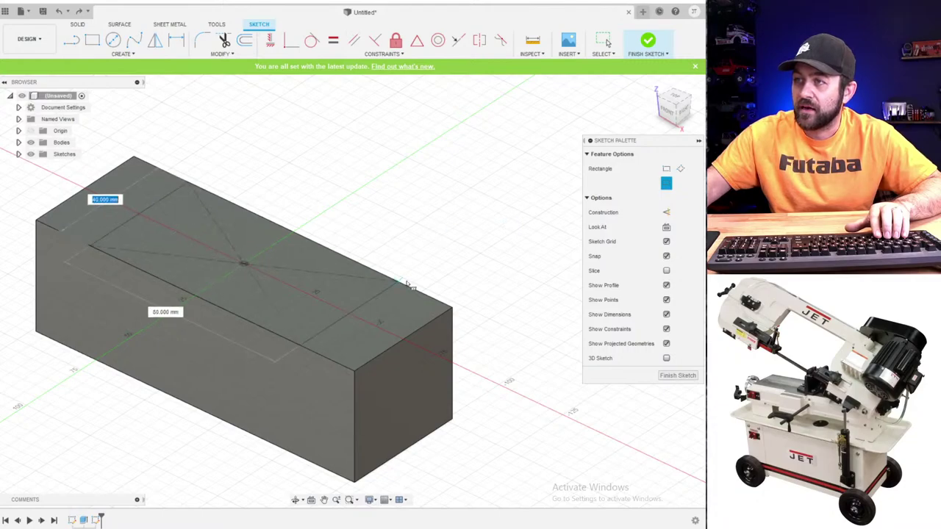
{"action": "left_click", "coordinate": [493, 302]}
- Dimension the offset between the rectangle's long side and the block's top edge at 6 mm
{"action": "key", "text": "d"}
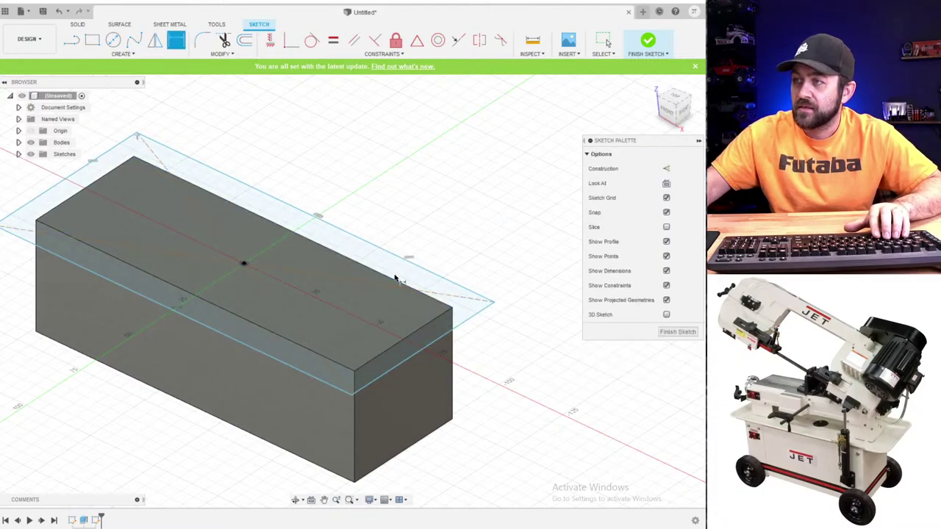
{"action": "left_click", "coordinate": [403, 258]}
{"action": "left_click", "coordinate": [388, 247]}
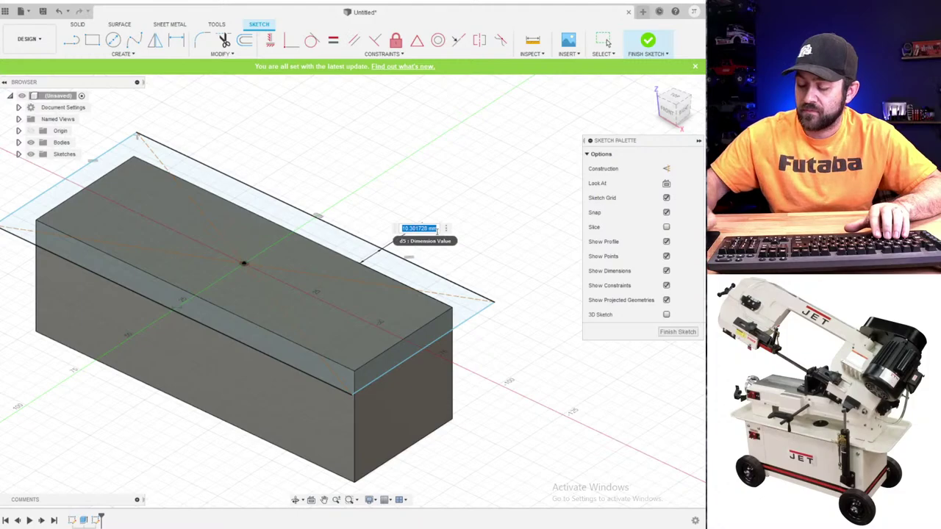
{"action": "type", "text": "6"}
{"action": "key", "text": "Return"}
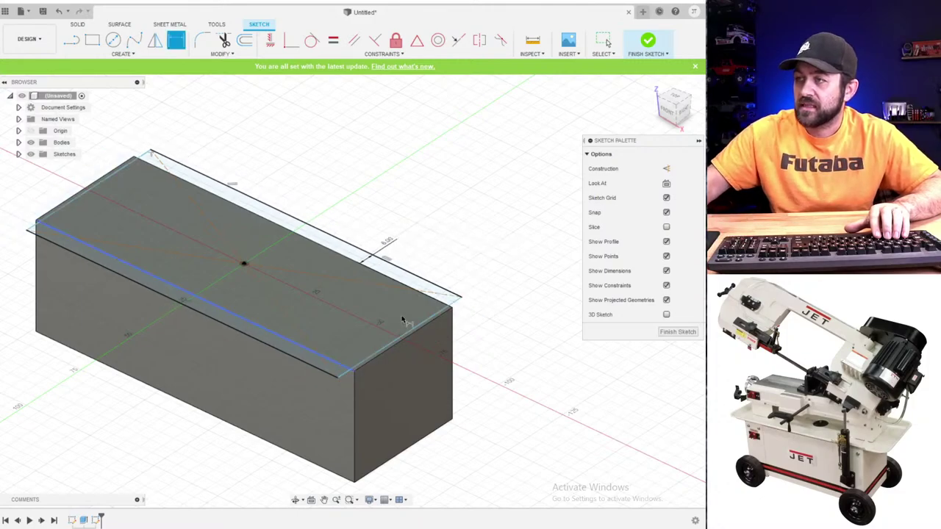
- Extend the rectangle's corner about 10.5 mm beyond the block's short end and dimension the gap between the short side and block edge
{"action": "scroll", "coordinate": [463, 322], "scroll_direction": "up", "scroll_amount": 2}
{"action": "left_click_drag", "start_coordinate": [466, 288], "coordinate": [507, 305]}
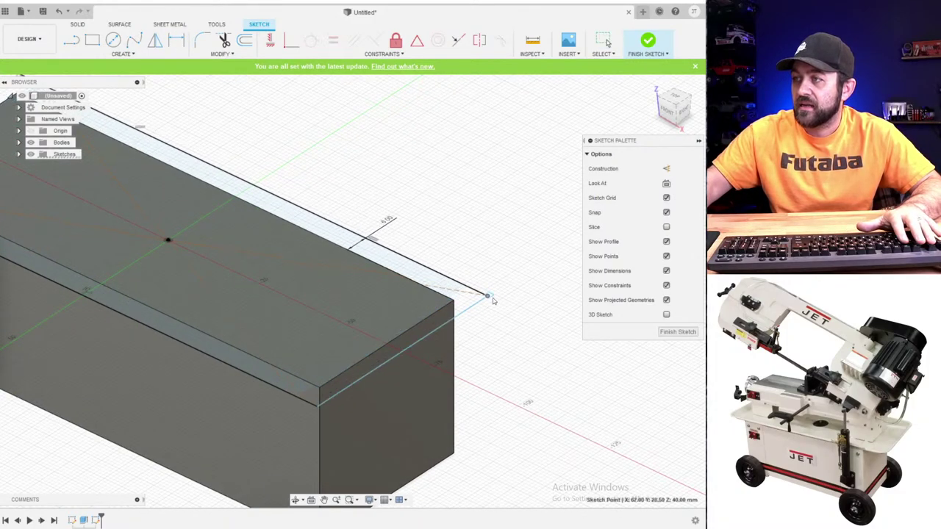
{"action": "key", "text": "d"}
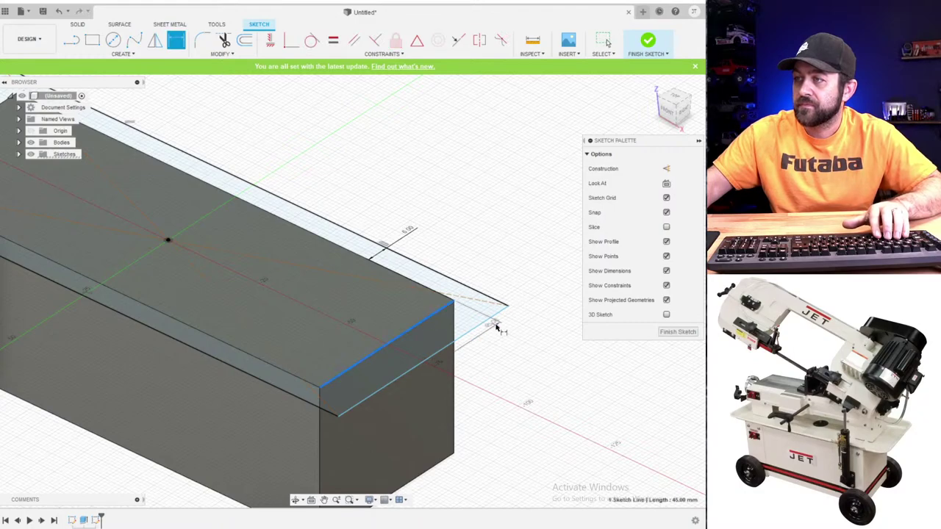
{"action": "left_click", "coordinate": [492, 325]}
{"action": "left_click", "coordinate": [422, 276]}
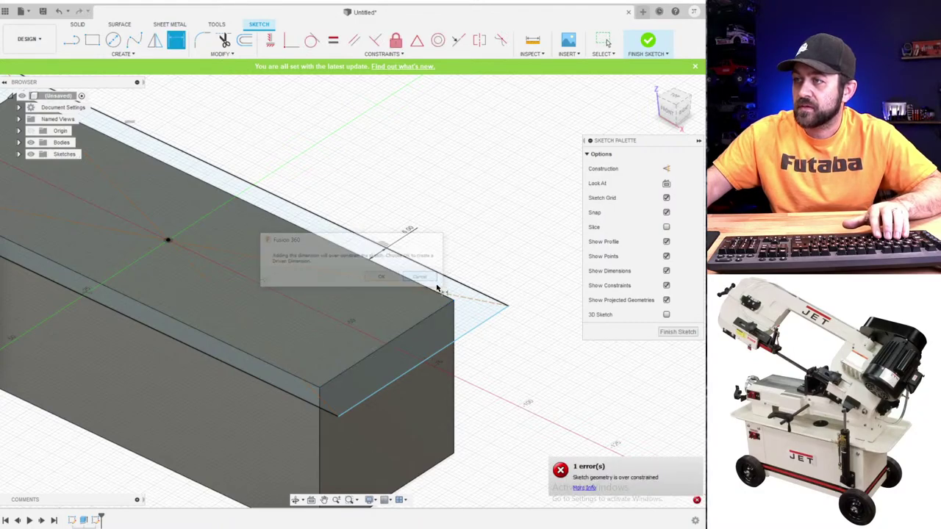
{"action": "left_click", "coordinate": [476, 330]}
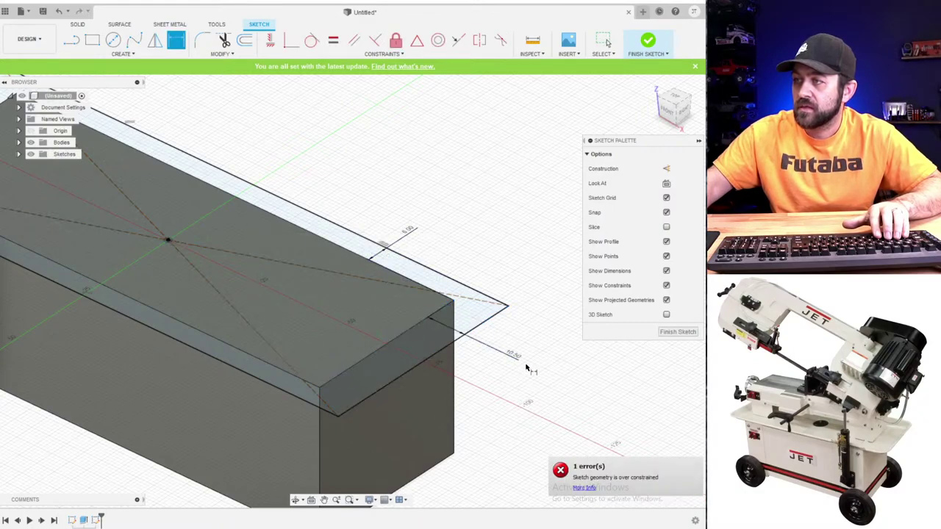
{"action": "key", "text": "Escape"}
- Set the gap between the rectangle's short side and the block's short edge to 6 mm
{"action": "scroll", "coordinate": [511, 226], "scroll_direction": "down", "scroll_amount": 3}
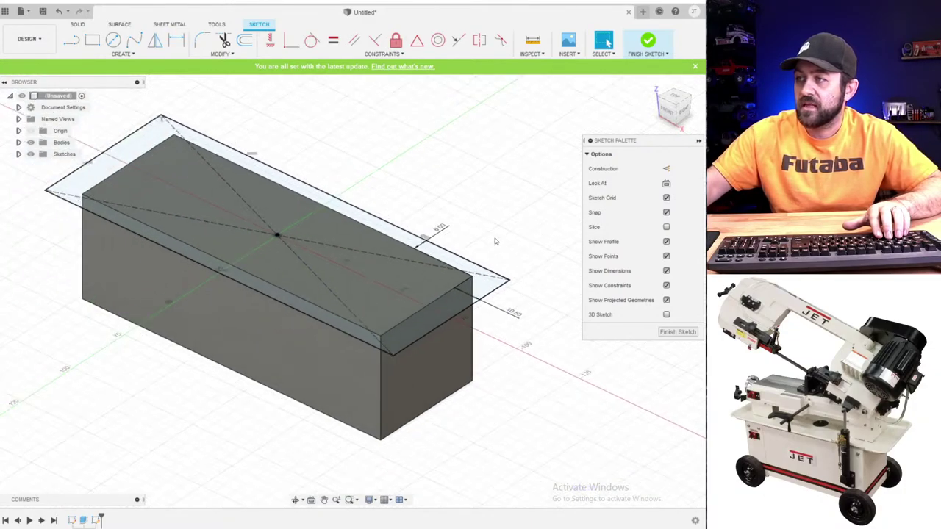
{"action": "double_click", "coordinate": [517, 314]}
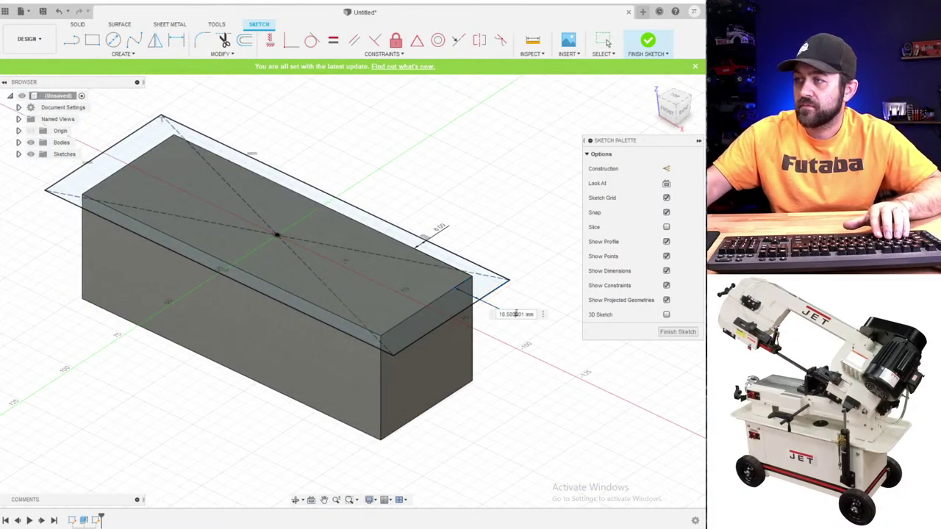
{"action": "type", "text": "6"}
{"action": "key", "text": "Return"}
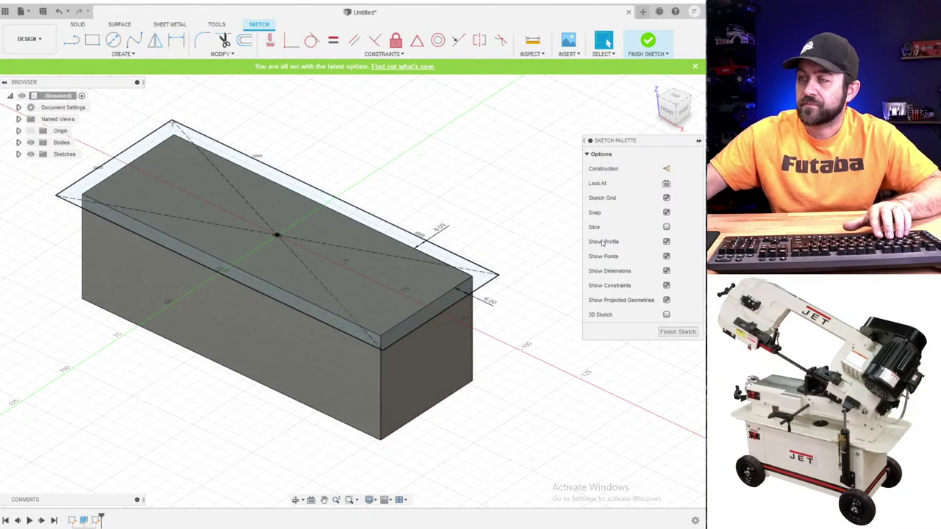
- Extrude both profiles of the rectangle sketch 2 mm upward as a plate joined to the block
{"action": "scroll", "coordinate": [423, 239], "scroll_direction": "down", "scroll_amount": 2}
{"action": "scroll", "coordinate": [397, 213], "scroll_direction": "up", "scroll_amount": 2}
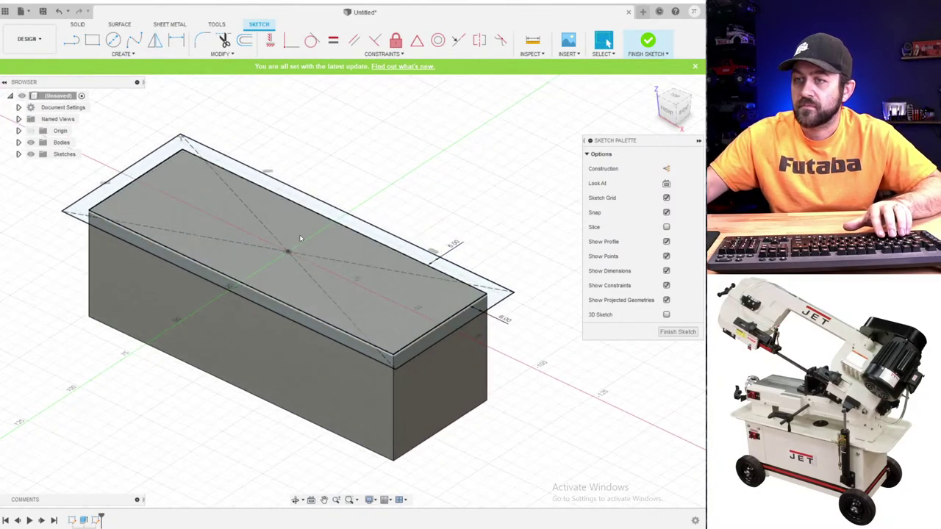
{"action": "middle_click_drag", "start_coordinate": [258, 280], "coordinate": [291, 241], "text": "shift"}
{"action": "scroll", "coordinate": [218, 224], "scroll_direction": "up", "scroll_amount": 2}
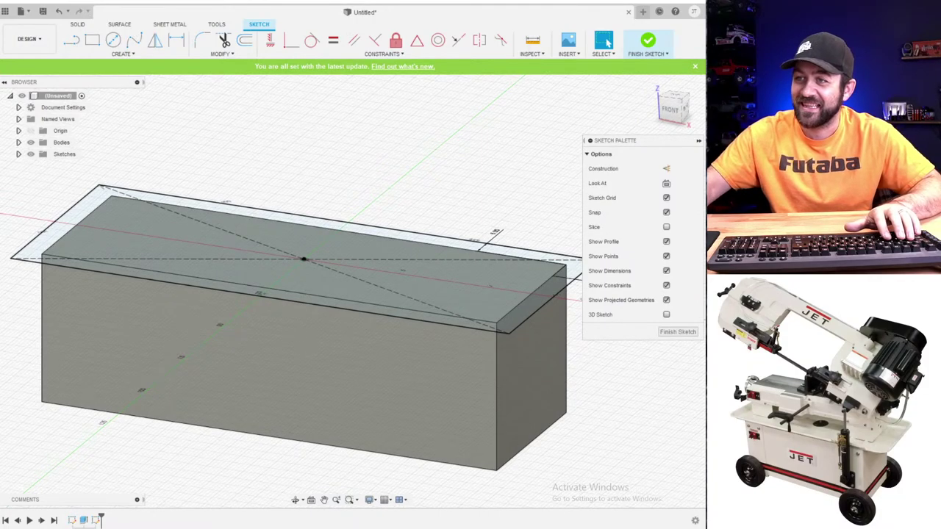
{"action": "key", "text": "e"}
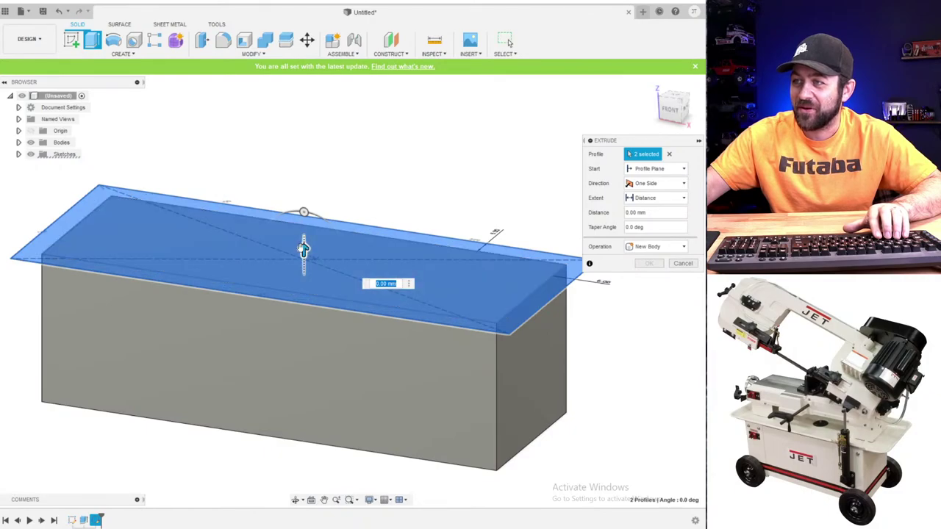
{"action": "left_click_drag", "start_coordinate": [304, 248], "coordinate": [303, 241]}
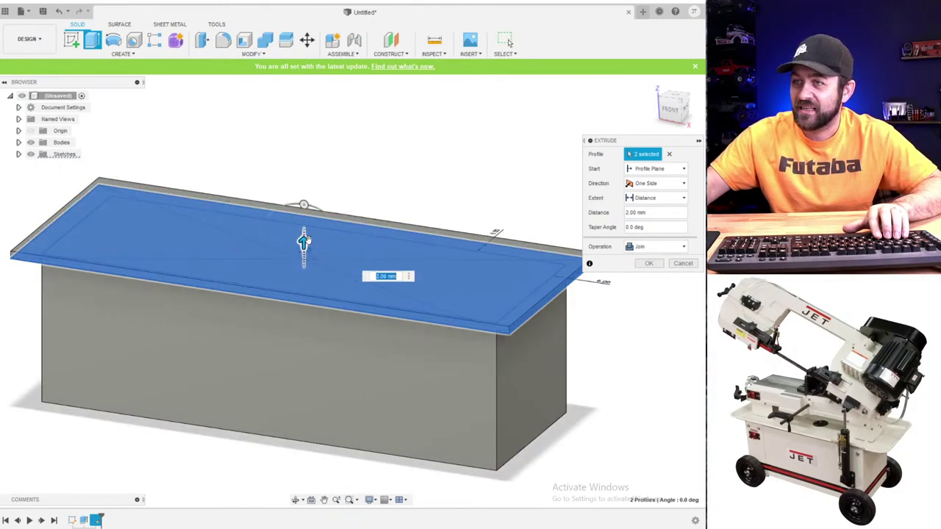
{"action": "key", "text": "Return"}
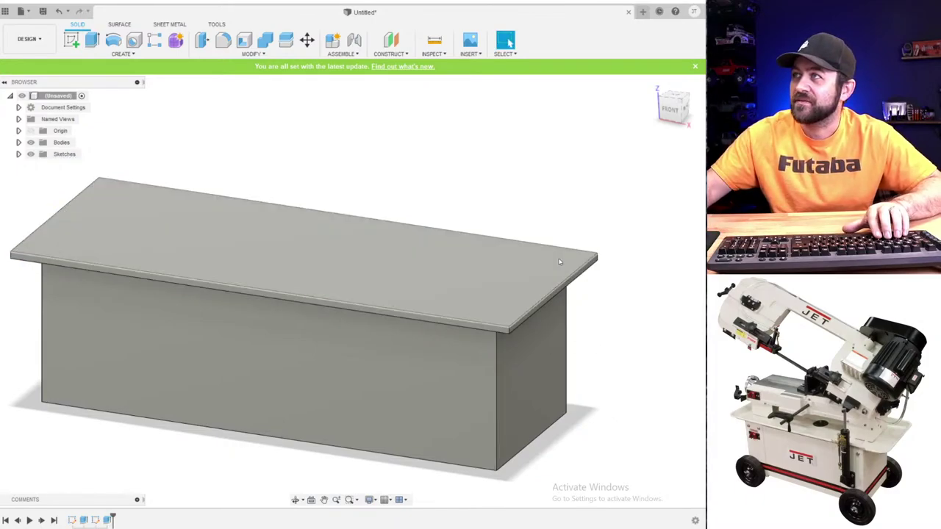
- Start a sketch on the plate's top face and project the face's outline into it
{"action": "left_click", "coordinate": [93, 42]}
{"action": "left_click", "coordinate": [68, 47]}
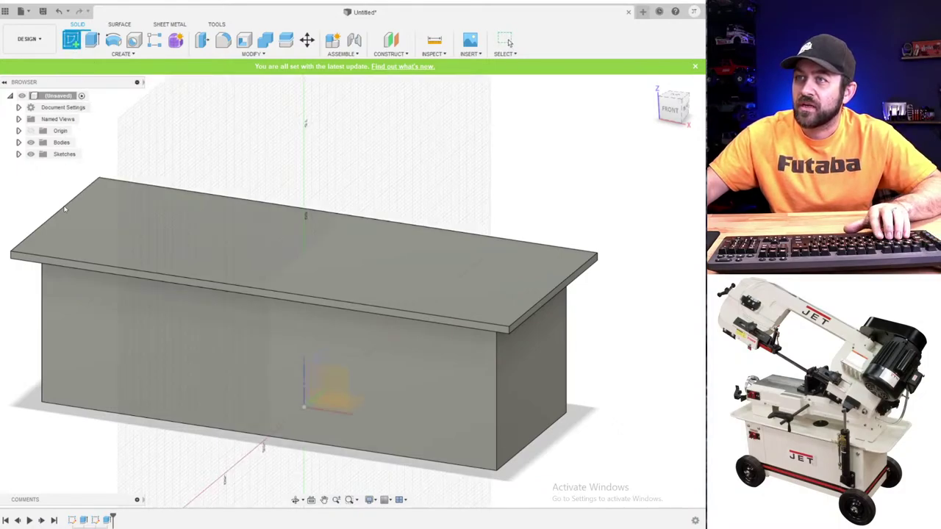
{"action": "left_click", "coordinate": [136, 223]}
{"action": "scroll", "coordinate": [403, 357], "scroll_direction": "down", "scroll_amount": 3}
{"action": "middle_click_drag", "start_coordinate": [360, 243], "coordinate": [0, 196]}
{"action": "key", "text": "p"}
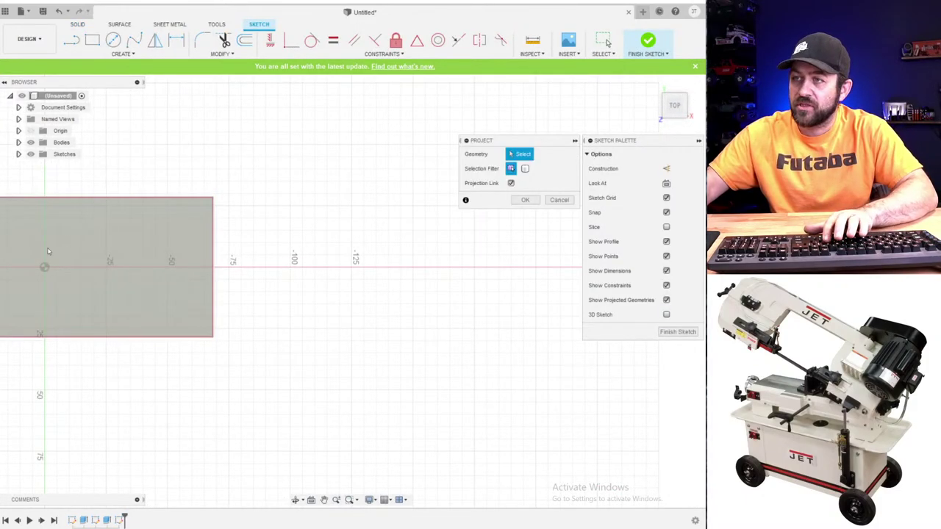
{"action": "left_click", "coordinate": [111, 227]}
{"action": "key", "text": "Return"}
{"action": "middle_click_drag", "start_coordinate": [92, 269], "coordinate": [320, 238]}
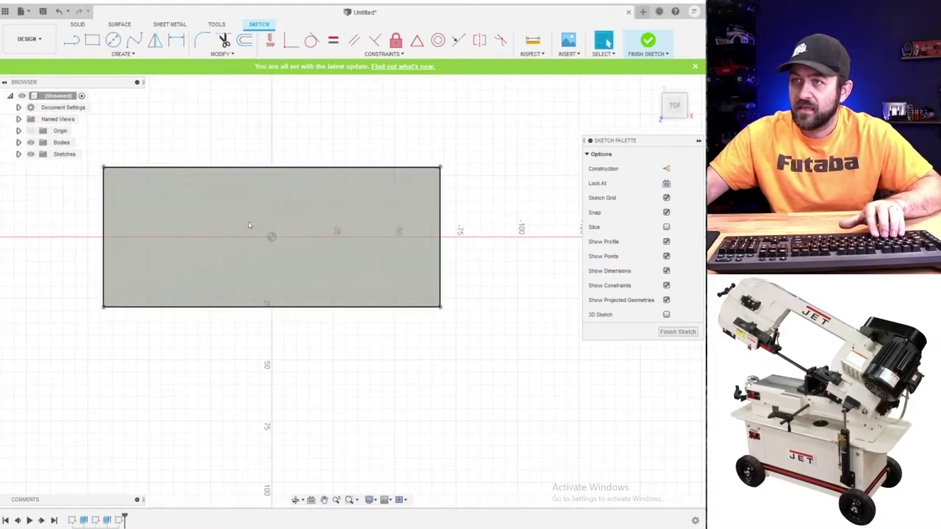
- Draw a center rectangle from the origin inside the projected outline, about 130 mm long
{"action": "key", "text": "r"}
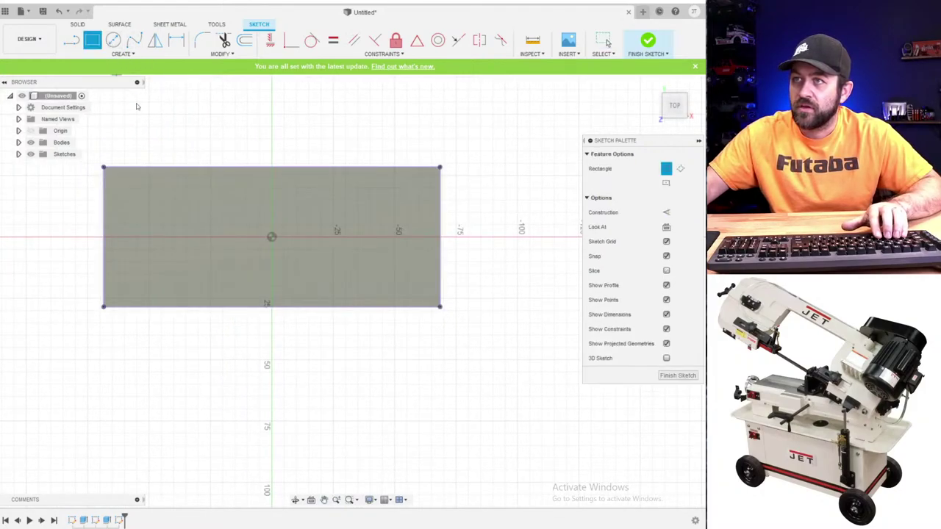
{"action": "left_click", "coordinate": [666, 184]}
{"action": "left_click", "coordinate": [272, 238]}
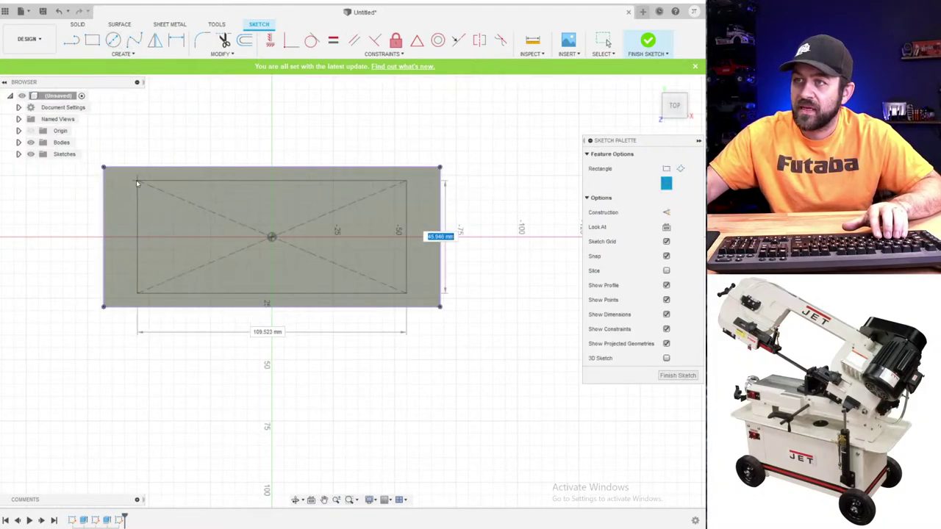
{"action": "left_click", "coordinate": [110, 176]}
{"action": "scroll", "coordinate": [104, 163], "scroll_direction": "up", "scroll_amount": 2}
{"action": "scroll", "coordinate": [118, 164], "scroll_direction": "up", "scroll_amount": 1}
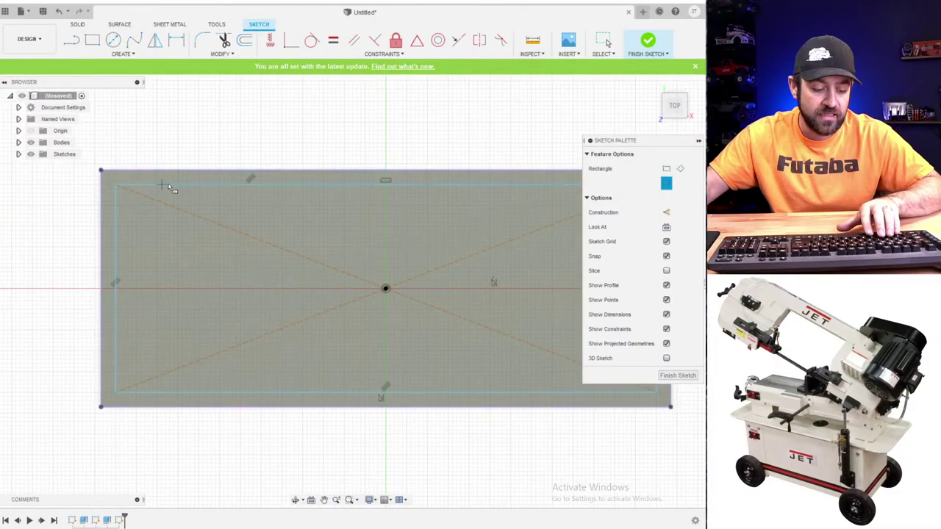
- Dimension the gap between the inner rectangle's long side and the plate's long edge at 2 mm
{"action": "key", "text": "d"}
{"action": "left_click", "coordinate": [204, 184]}
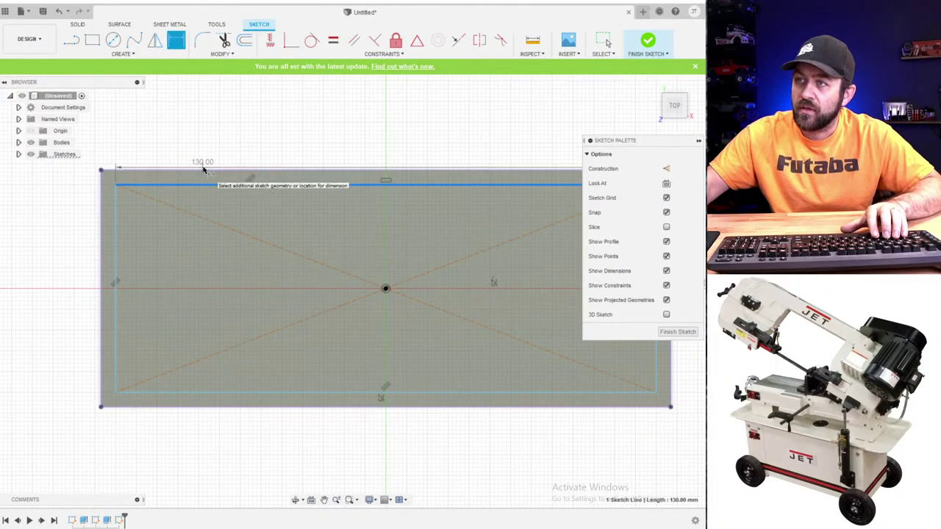
{"action": "left_click", "coordinate": [204, 171]}
{"action": "left_click", "coordinate": [205, 148]}
{"action": "type", "text": "2"}
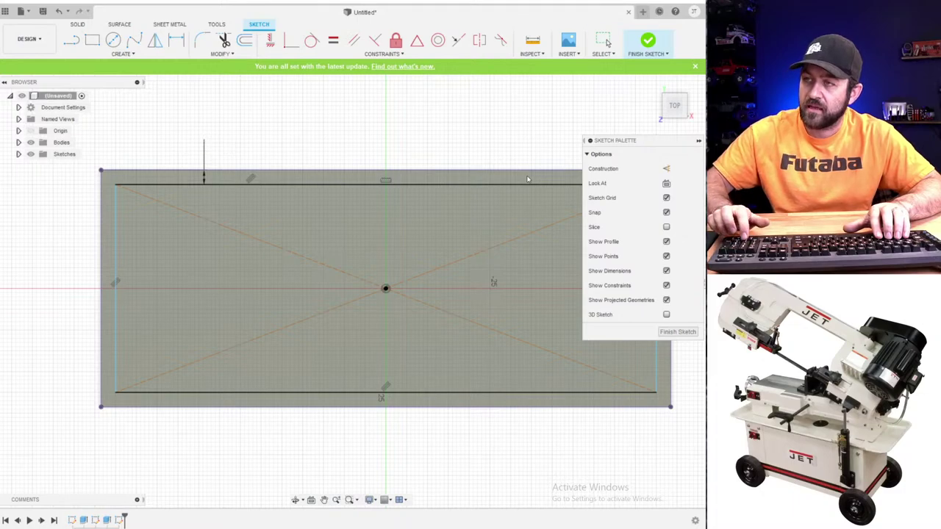
{"action": "key", "text": "Return"}
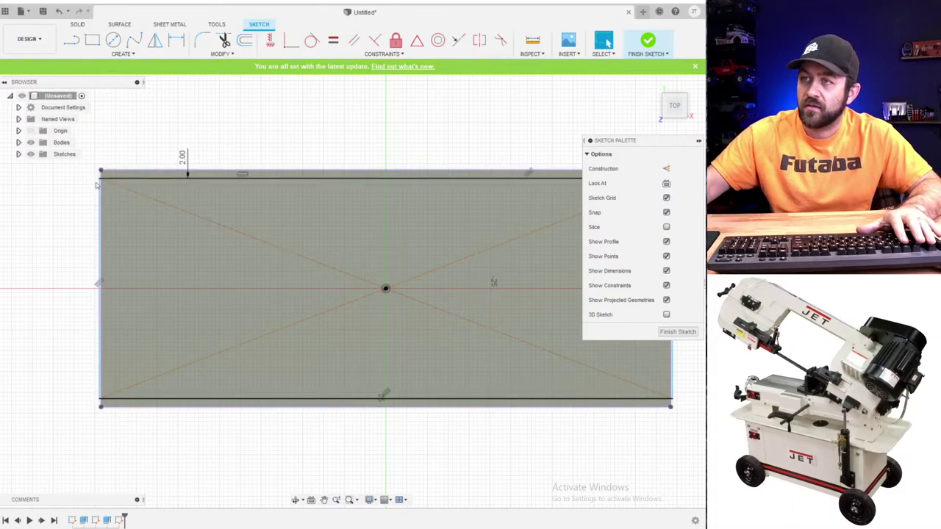
- Pull the inner rectangle's corner back inside the outline and dimension its short side 2 mm from the plate's short edge
{"action": "left_click", "coordinate": [109, 183]}
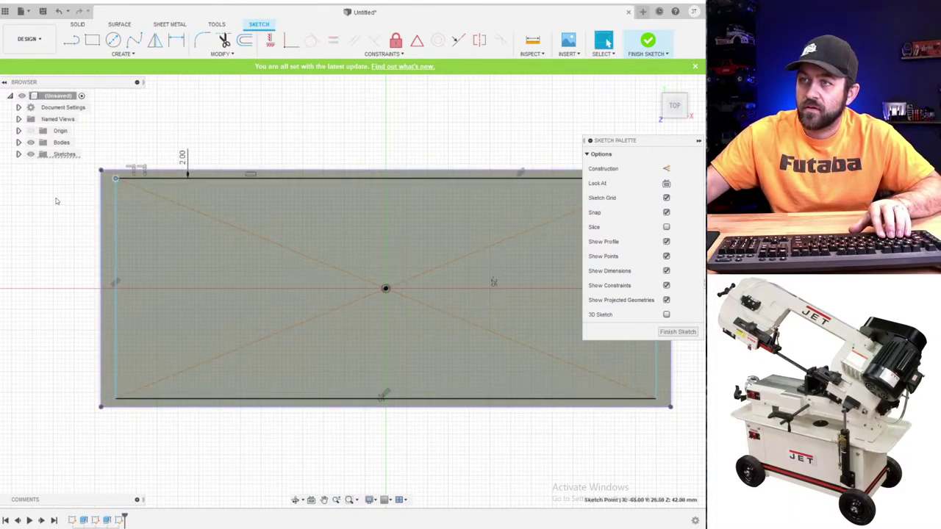
{"action": "key", "text": "d"}
{"action": "left_click", "coordinate": [101, 205]}
{"action": "left_click", "coordinate": [116, 202]}
{"action": "left_click", "coordinate": [57, 213]}
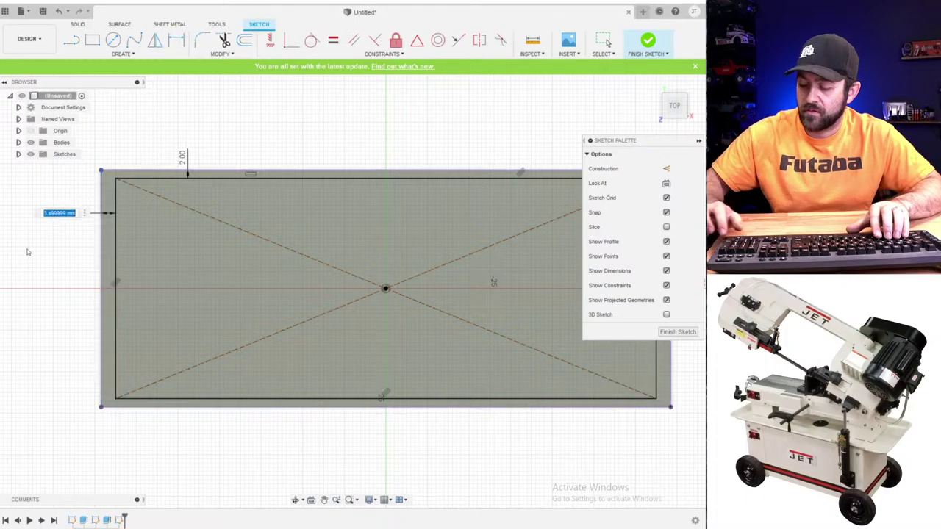
{"action": "type", "text": "2"}
{"action": "key", "text": "Return"}
- Extrude the ring between the inner rectangle and the plate's outline 5 mm upward as a joined rim
{"action": "scroll", "coordinate": [165, 312], "scroll_direction": "down", "scroll_amount": 3}
{"action": "middle_click_drag", "start_coordinate": [164, 313], "coordinate": [299, 255], "text": "shift"}
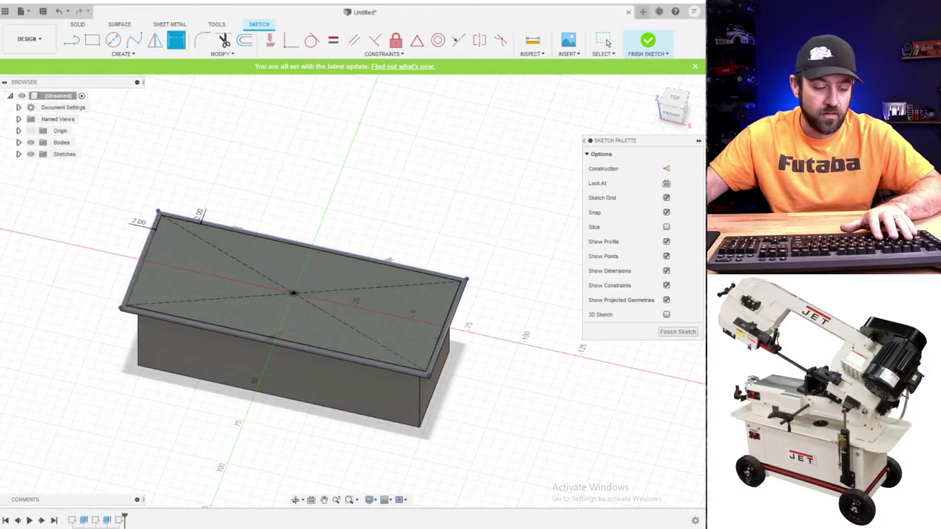
{"action": "key", "text": "q"}
{"action": "scroll", "coordinate": [317, 248], "scroll_direction": "up", "scroll_amount": 3}
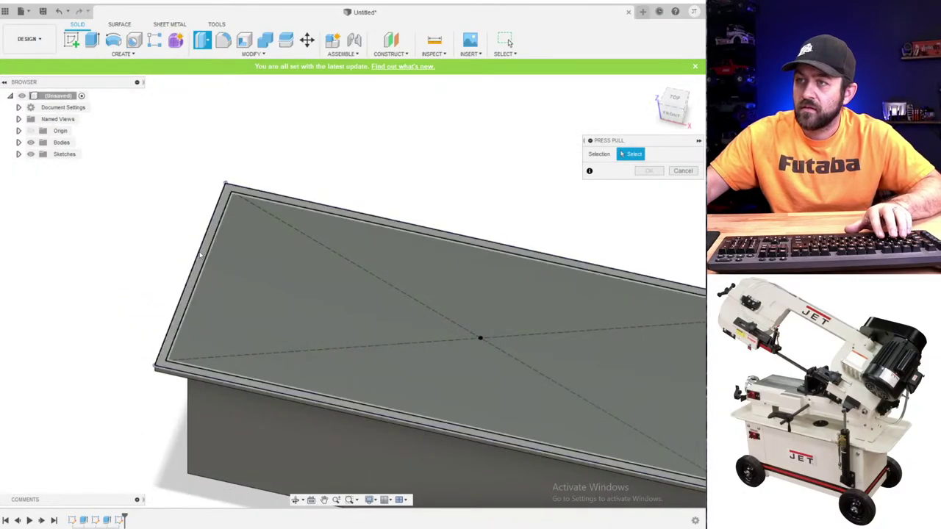
{"action": "left_click", "coordinate": [205, 259]}
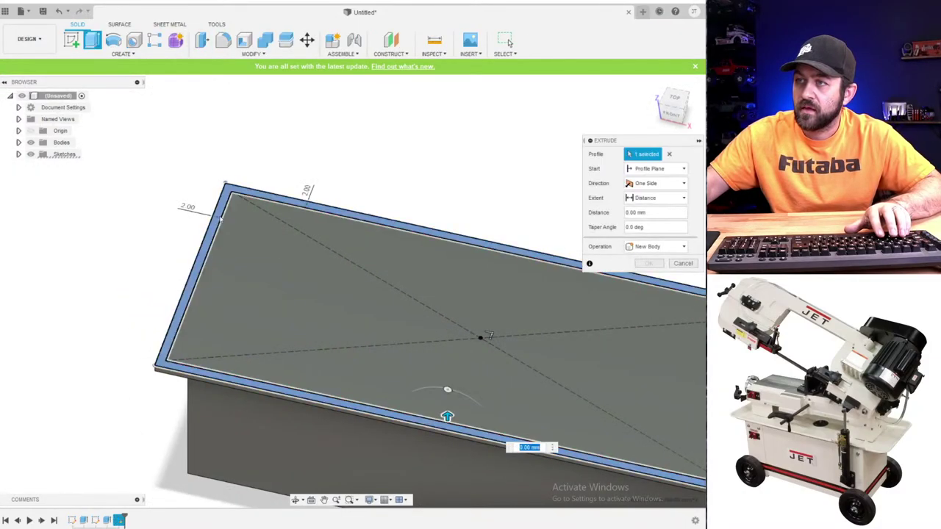
{"action": "scroll", "coordinate": [187, 255], "scroll_direction": "down", "scroll_amount": 3}
{"action": "left_click_drag", "start_coordinate": [358, 369], "coordinate": [364, 352]}
{"action": "middle_click_drag", "start_coordinate": [364, 352], "coordinate": [358, 325], "text": "shift"}
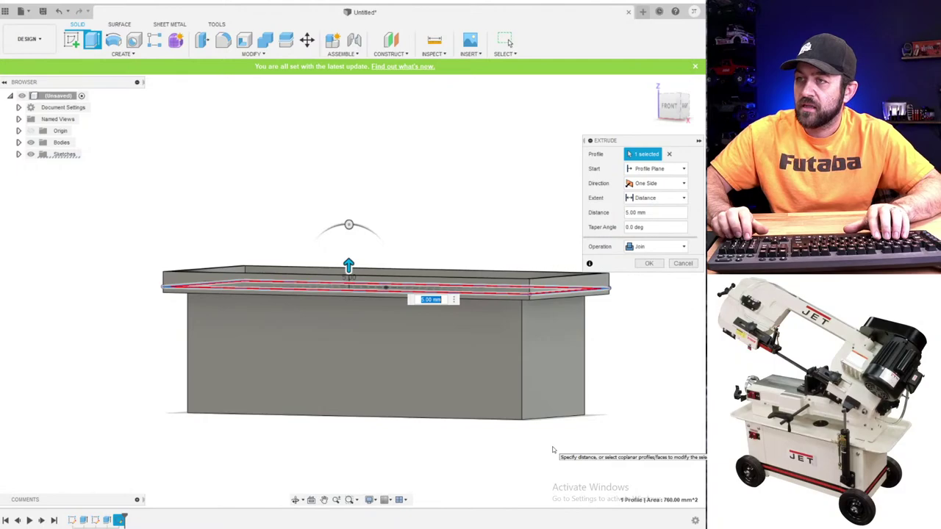
{"action": "key", "text": "Return"}
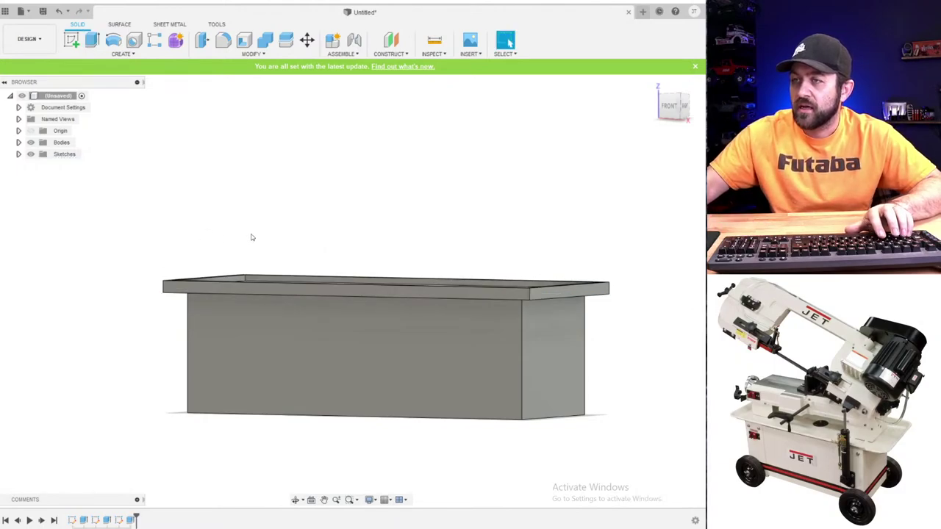
- Edit the rim sketch, setting the gaps on both the short and long sides to 4 mm, and finish the sketch
{"action": "middle_click_drag", "start_coordinate": [251, 237], "coordinate": [269, 280], "text": "shift"}
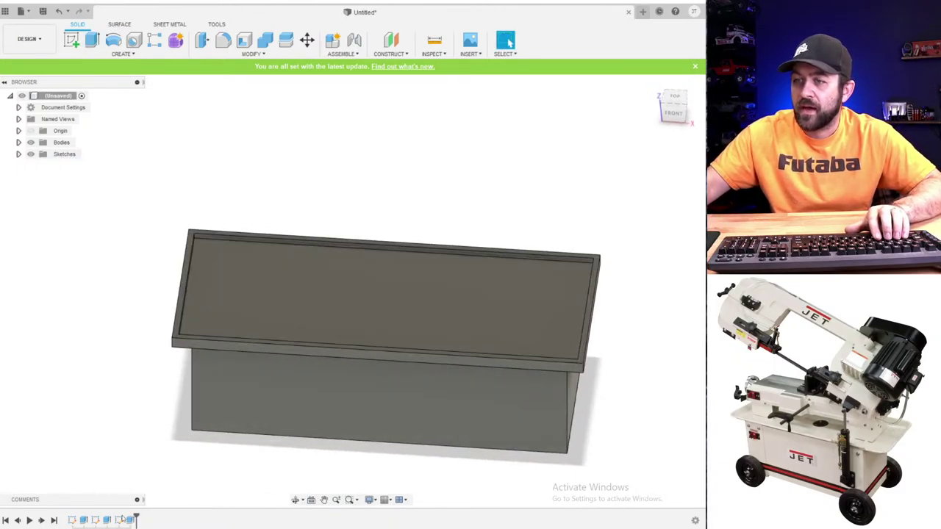
{"action": "right_click", "coordinate": [119, 520]}
{"action": "left_click", "coordinate": [135, 449]}
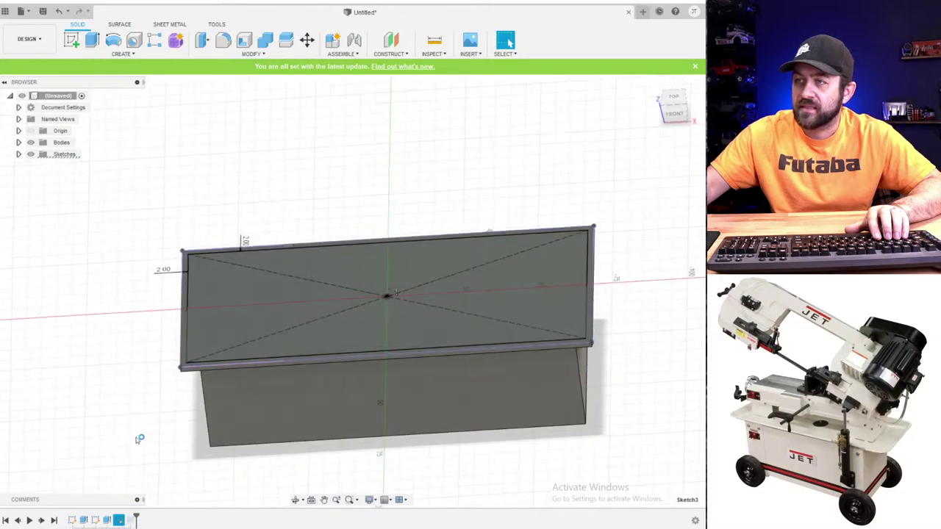
{"action": "left_click", "coordinate": [142, 280]}
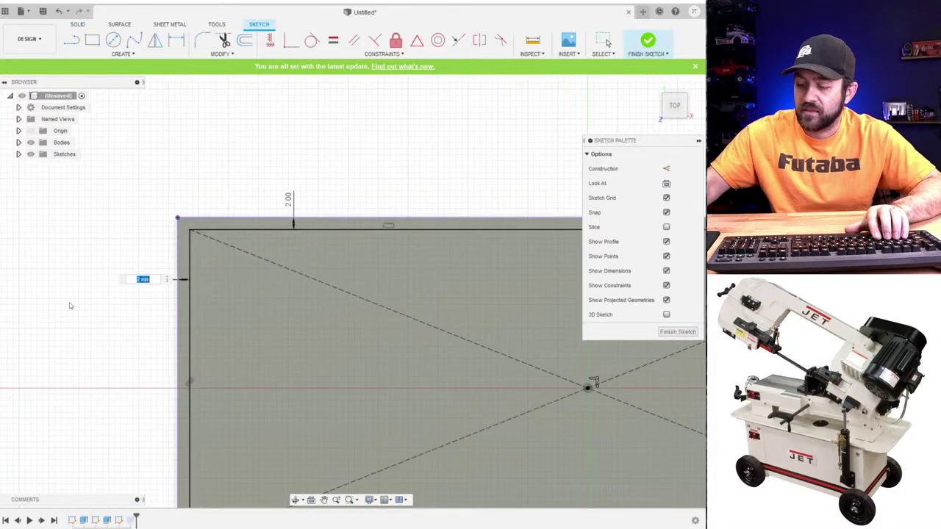
{"action": "type", "text": "4"}
{"action": "key", "text": "Return"}
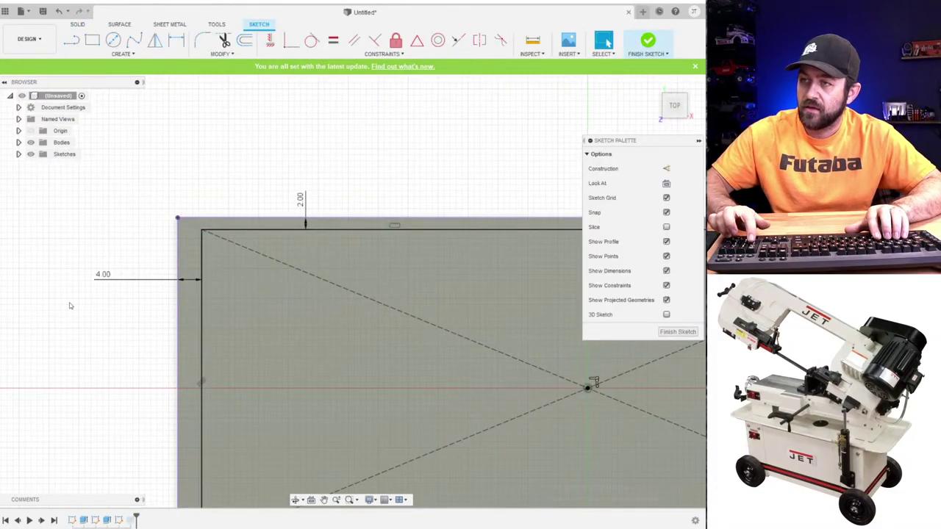
{"action": "left_click", "coordinate": [301, 207]}
{"action": "type", "text": "4"}
{"action": "key", "text": "Return"}
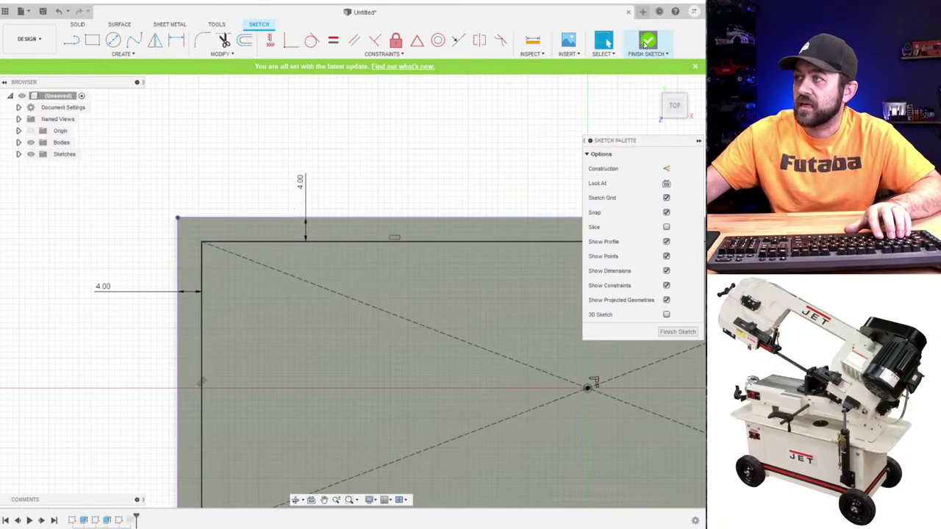
{"action": "left_click", "coordinate": [646, 43]}
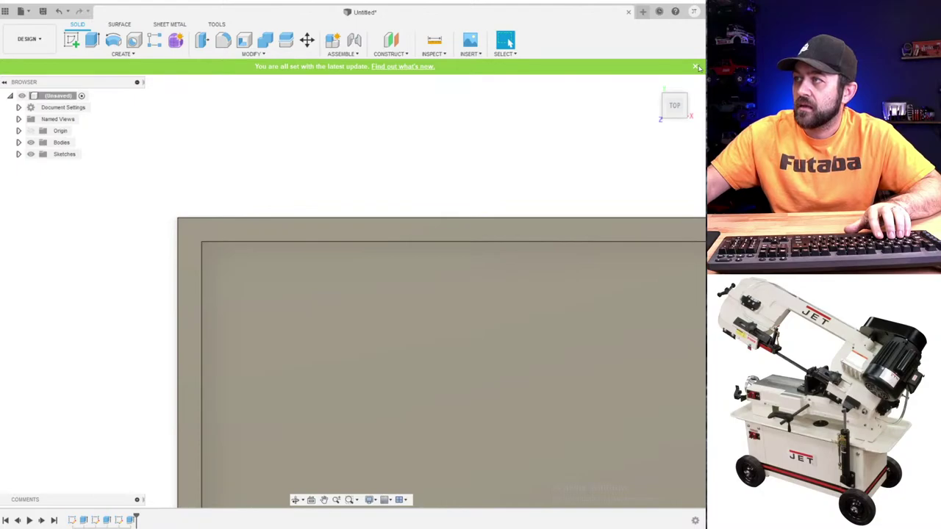
{"action": "left_click", "coordinate": [696, 67]}
{"action": "middle_click_drag", "start_coordinate": [258, 209], "coordinate": [201, 96], "text": "shift"}
{"action": "left_click", "coordinate": [250, 54]}
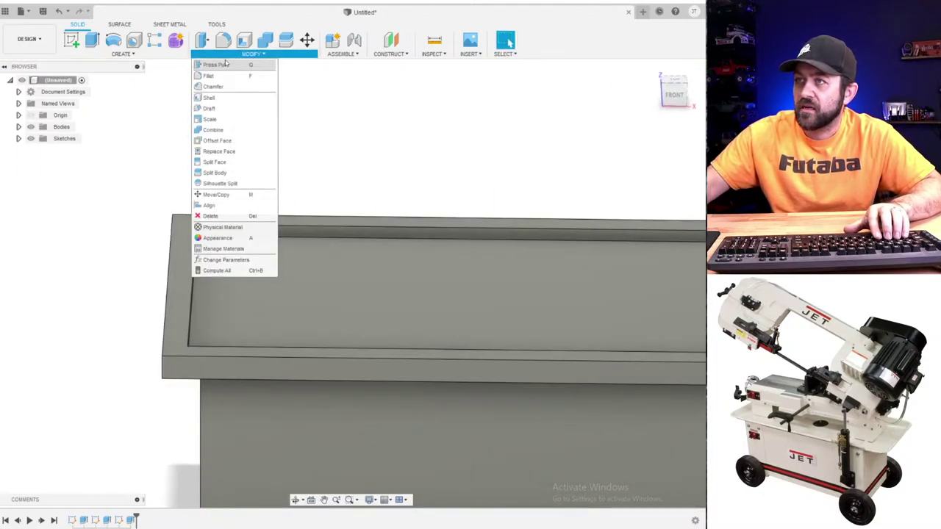
{"action": "left_click", "coordinate": [221, 89]}
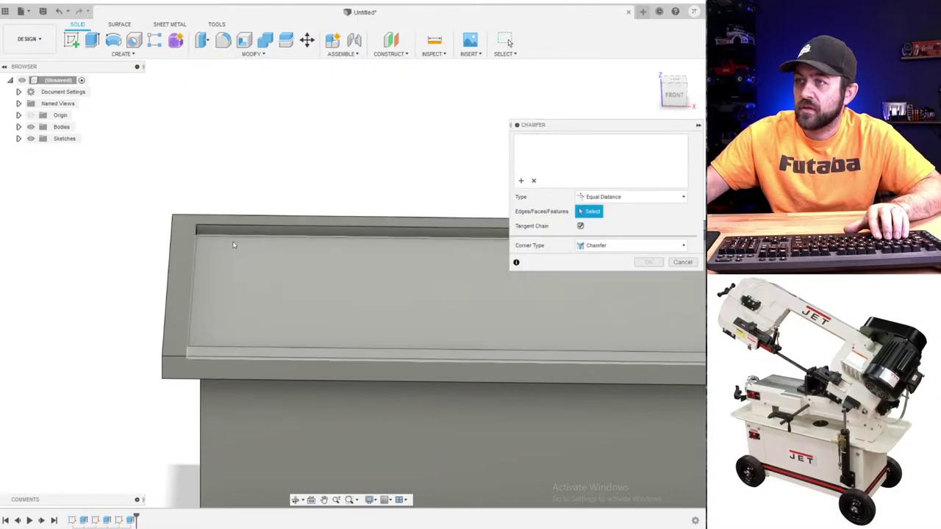
{"action": "middle_click_drag", "start_coordinate": [232, 241], "coordinate": [249, 222], "text": "shift"}
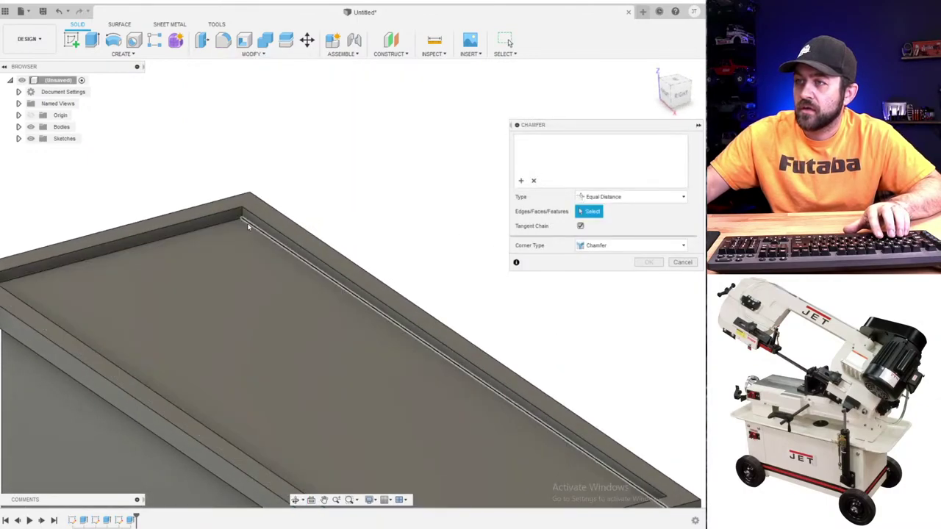
{"action": "left_click", "coordinate": [247, 221]}
{"action": "scroll", "coordinate": [226, 223], "scroll_direction": "down", "scroll_amount": 4}
{"action": "middle_click_drag", "start_coordinate": [280, 261], "coordinate": [166, 235], "text": "shift"}
{"action": "middle_click_drag", "start_coordinate": [166, 235], "coordinate": [299, 366]}
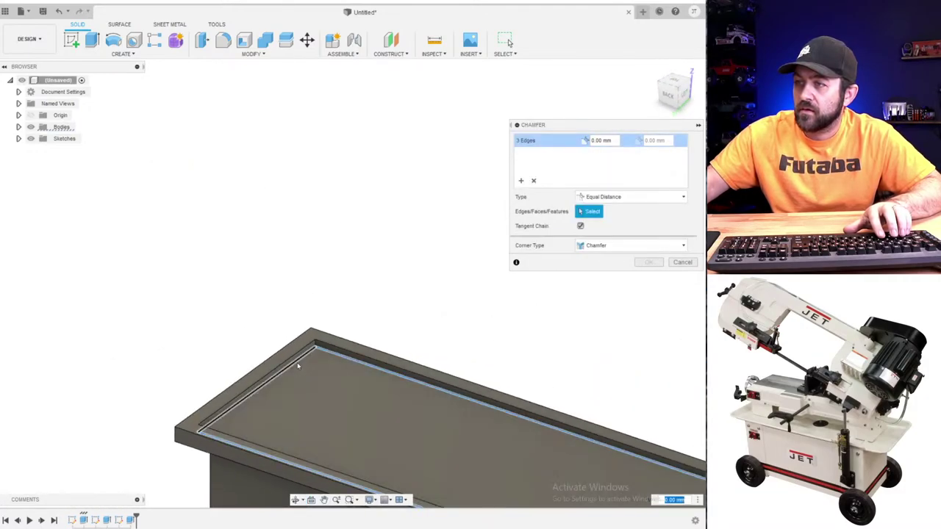
- Undo the rim sketch's change of both edge gaps to 4 mm and finish the sketch
{"action": "key", "text": "ctrl+z"}
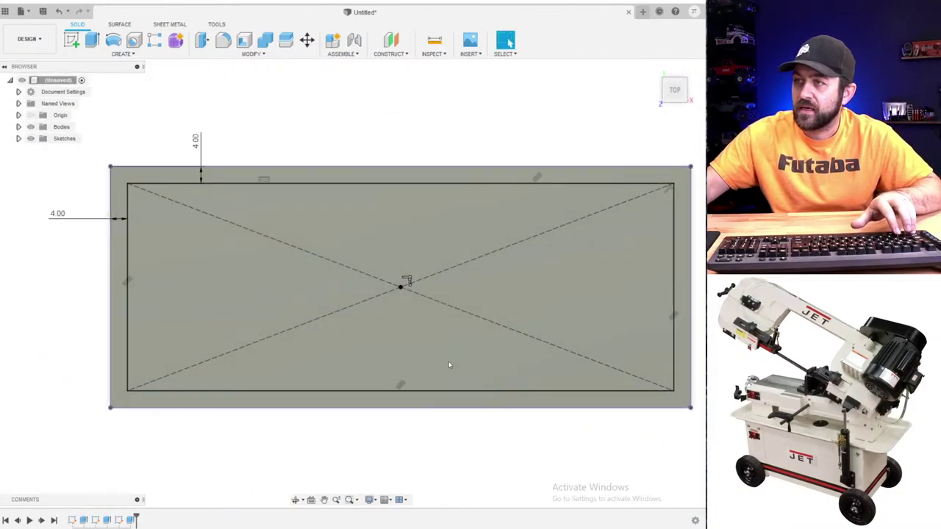
{"action": "double_click", "coordinate": [449, 364]}
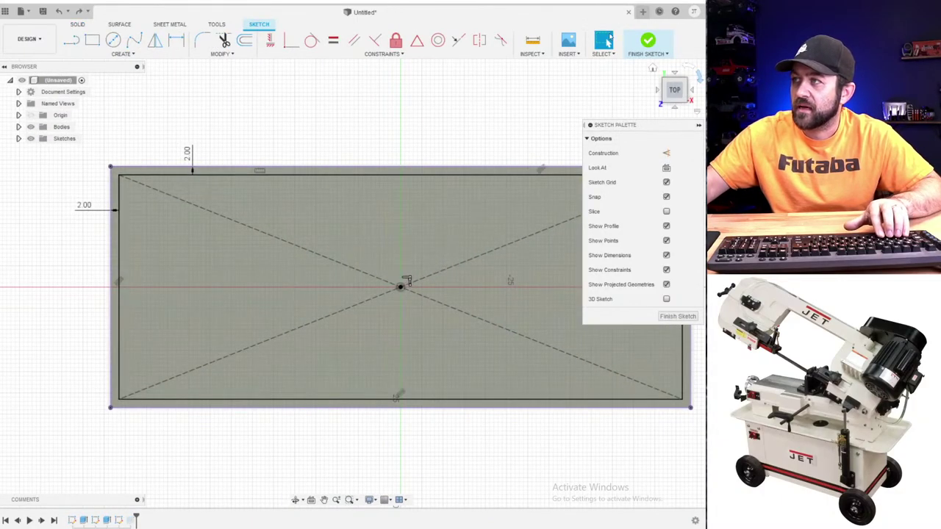
{"action": "left_click", "coordinate": [643, 44]}
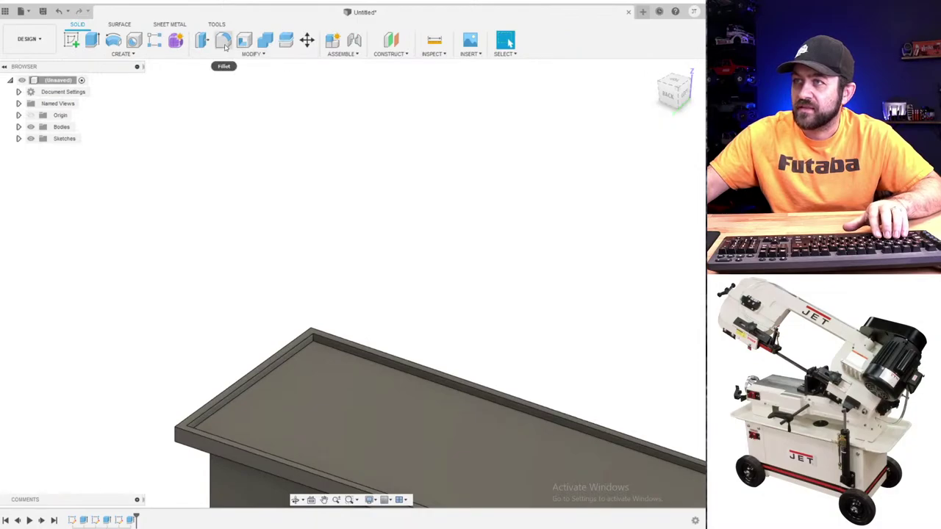
- Set up a 2 mm equal-distance chamfer on the four edges where the rim's inner walls meet the tray floor
{"action": "left_click", "coordinate": [250, 54]}
{"action": "left_click", "coordinate": [213, 86]}
{"action": "left_click", "coordinate": [306, 342]}
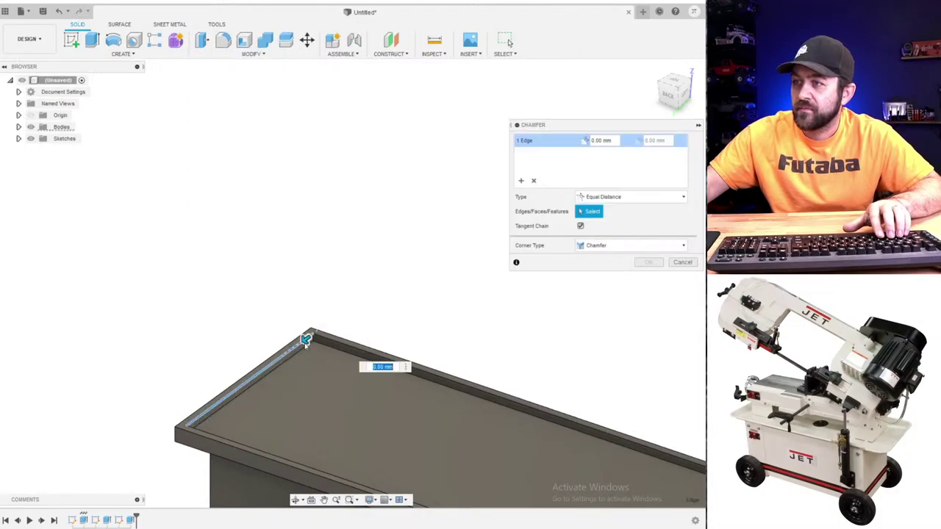
{"action": "left_click", "coordinate": [285, 356]}
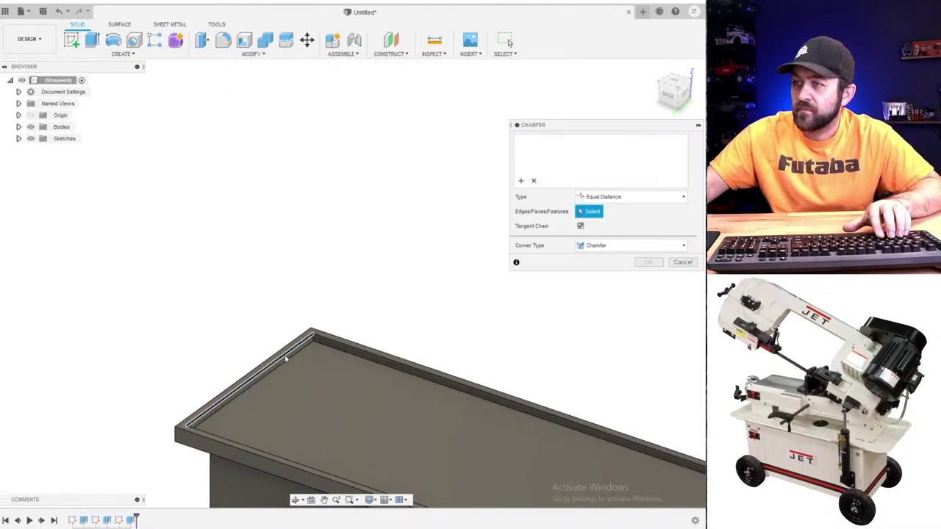
{"action": "left_click", "coordinate": [288, 359]}
{"action": "scroll", "coordinate": [375, 367], "scroll_direction": "up", "scroll_amount": 3}
{"action": "left_click", "coordinate": [344, 347]}
{"action": "middle_click_drag", "start_coordinate": [345, 347], "coordinate": [307, 516], "text": "shift"}
{"action": "middle_click_drag", "start_coordinate": [66, 176], "coordinate": [268, 307]}
{"action": "middle_click_drag", "start_coordinate": [45, 250], "coordinate": [161, 269], "text": "shift"}
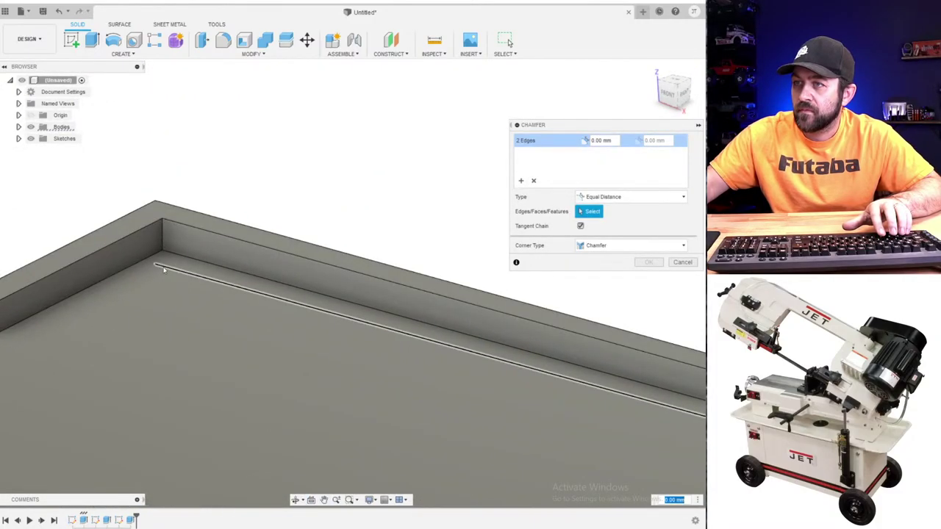
{"action": "left_click", "coordinate": [180, 261]}
{"action": "left_click", "coordinate": [180, 259]}
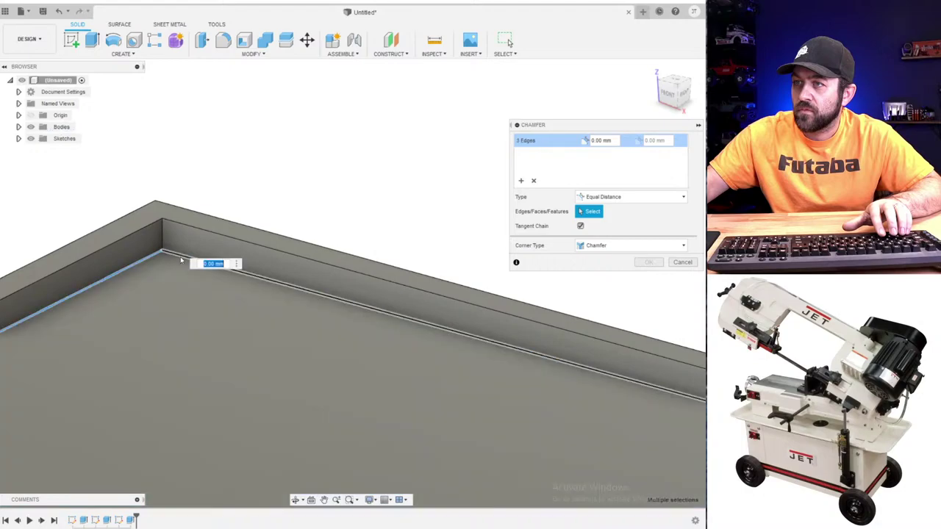
{"action": "left_click", "coordinate": [181, 256]}
{"action": "scroll", "coordinate": [193, 261], "scroll_direction": "down", "scroll_amount": 5}
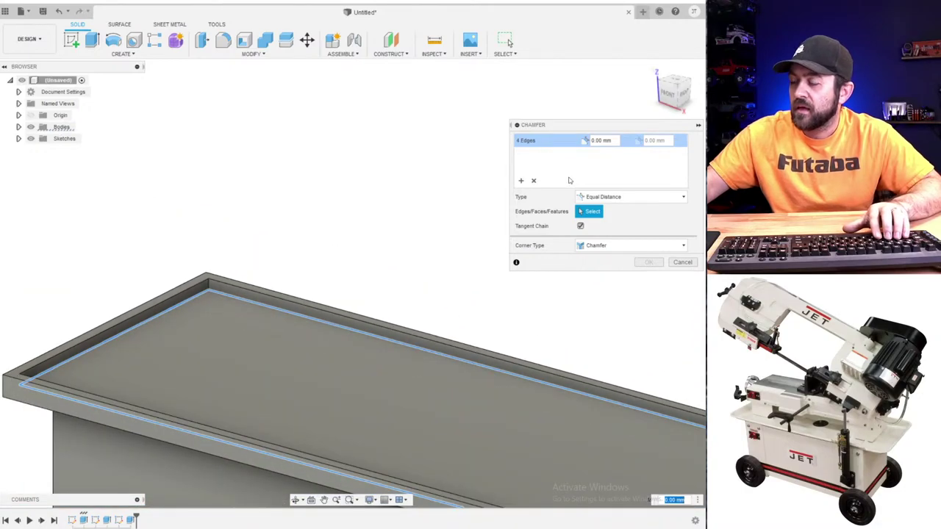
{"action": "scroll", "coordinate": [405, 462], "scroll_direction": "down", "scroll_amount": 3}
{"action": "scroll", "coordinate": [418, 412], "scroll_direction": "up", "scroll_amount": 5}
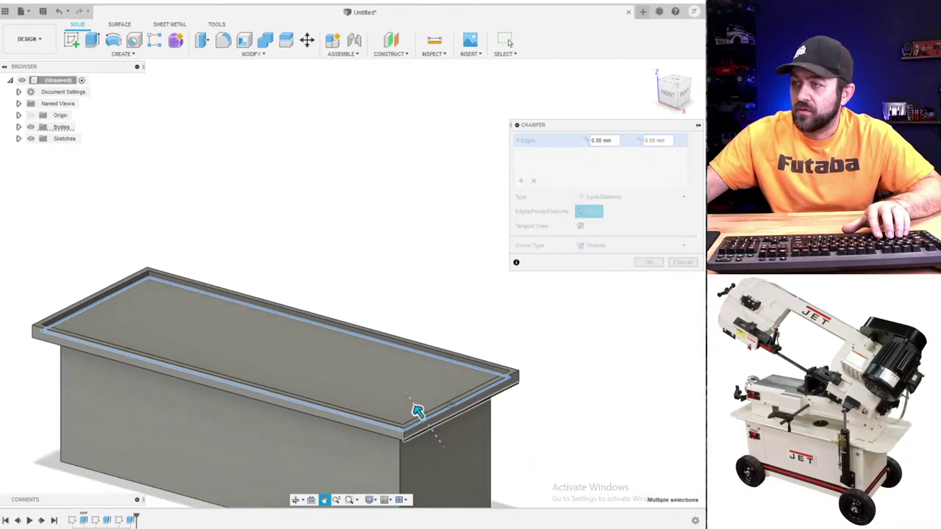
{"action": "type", "text": "2"}
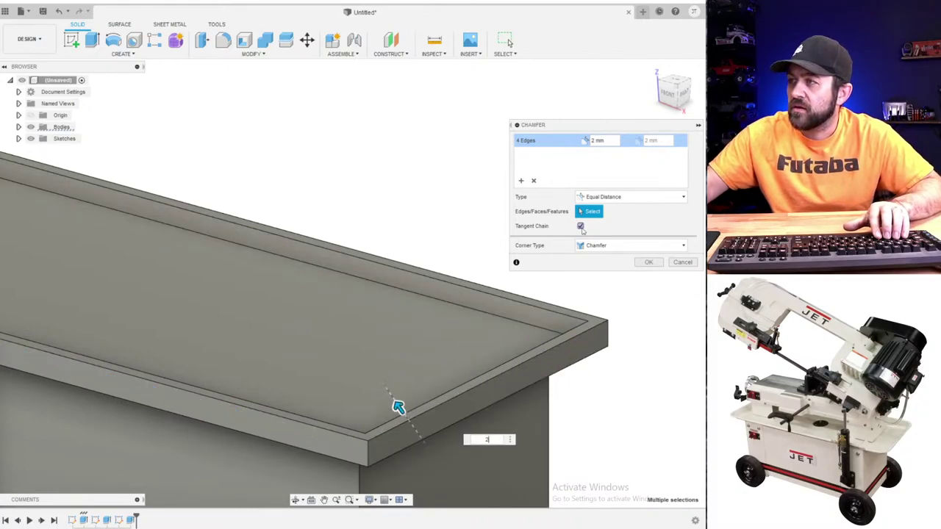
- Change the chamfer type to Two Distance, widen it to about 5 mm across the tray floor with 2 mm height, and apply it
{"action": "left_click", "coordinate": [614, 197]}
{"action": "left_click", "coordinate": [616, 223]}
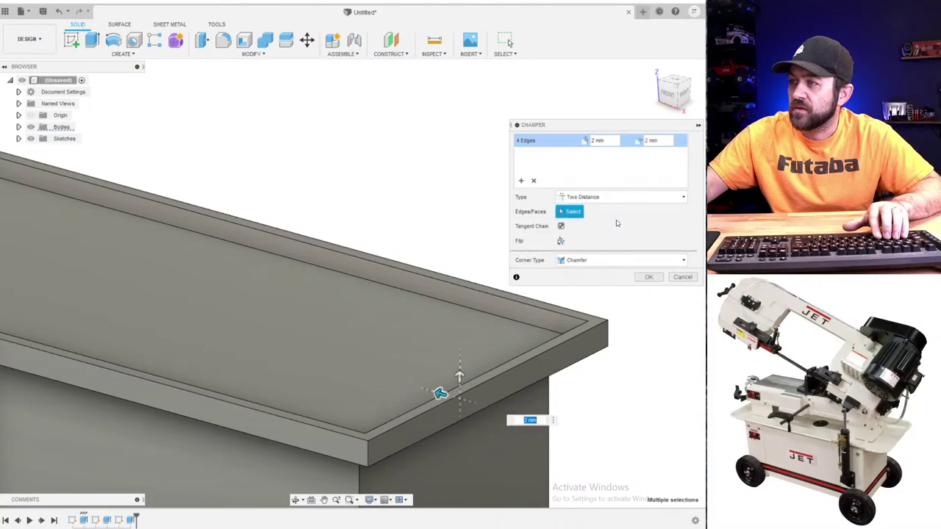
{"action": "middle_click_drag", "start_coordinate": [452, 427], "coordinate": [519, 434], "text": "shift"}
{"action": "left_click_drag", "start_coordinate": [434, 389], "coordinate": [413, 390]}
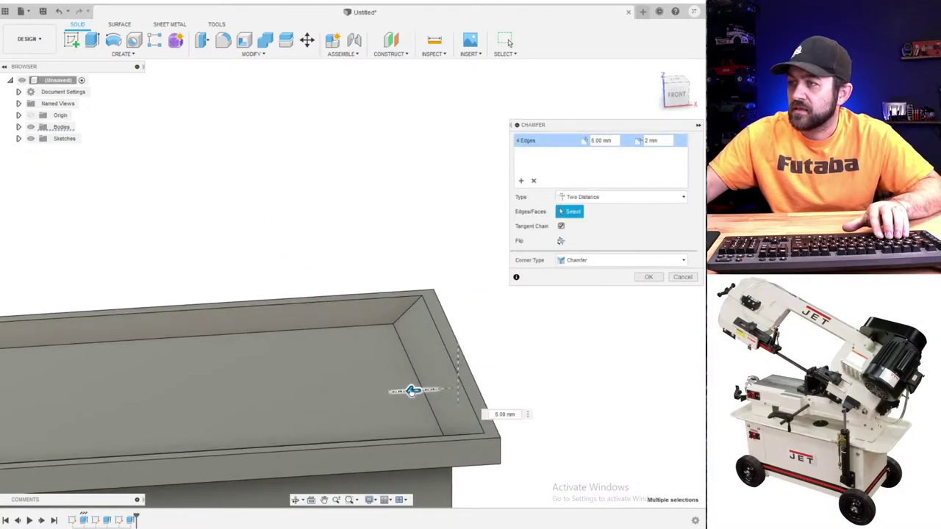
{"action": "middle_click_drag", "start_coordinate": [492, 396], "coordinate": [619, 277], "text": "shift"}
{"action": "left_click", "coordinate": [656, 278]}
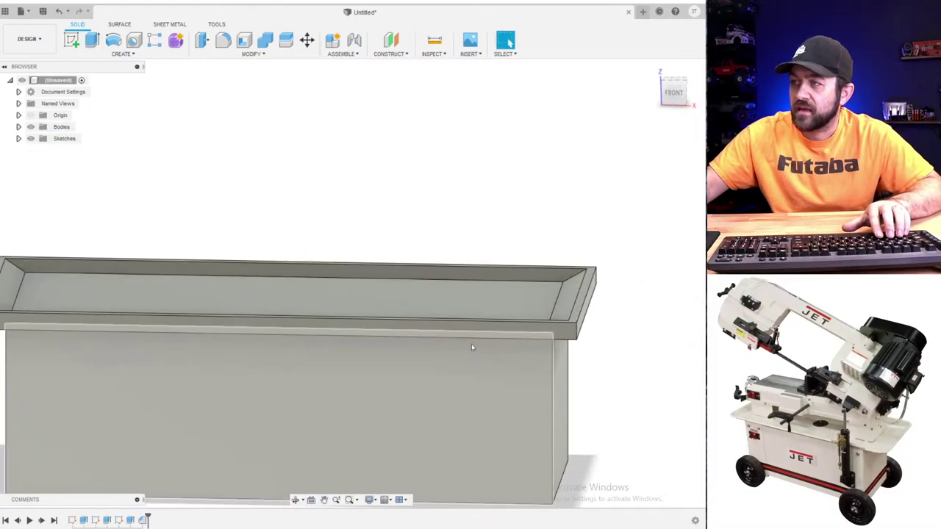
- Start a Two Distance chamfer and select the four lower outer edges of the overhanging plate
{"action": "scroll", "coordinate": [472, 344], "scroll_direction": "down", "scroll_amount": 3}
{"action": "middle_click_drag", "start_coordinate": [361, 317], "coordinate": [319, 338], "text": "shift"}
{"action": "scroll", "coordinate": [206, 308], "scroll_direction": "up", "scroll_amount": 4}
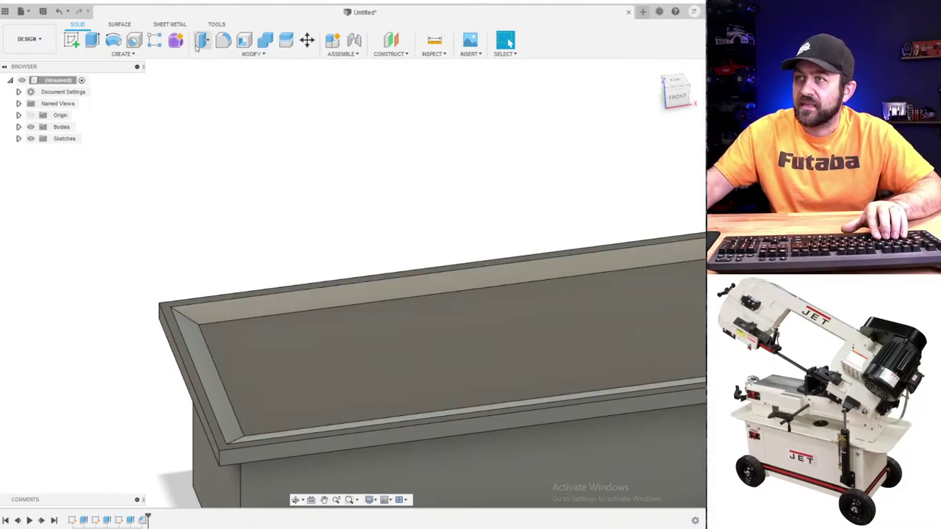
{"action": "left_click", "coordinate": [253, 54]}
{"action": "left_click", "coordinate": [233, 82]}
{"action": "middle_click_drag", "start_coordinate": [250, 316], "coordinate": [260, 342], "text": "shift"}
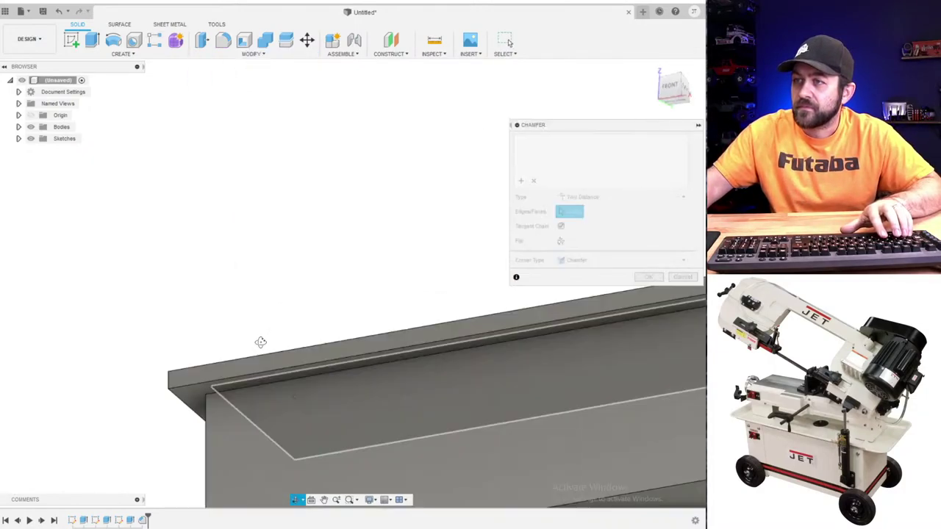
{"action": "left_click", "coordinate": [192, 385]}
{"action": "left_click", "coordinate": [186, 408]}
{"action": "middle_click_drag", "start_coordinate": [186, 409], "coordinate": [258, 438], "text": "shift"}
{"action": "middle_click_drag", "start_coordinate": [81, 435], "coordinate": [610, 353]}
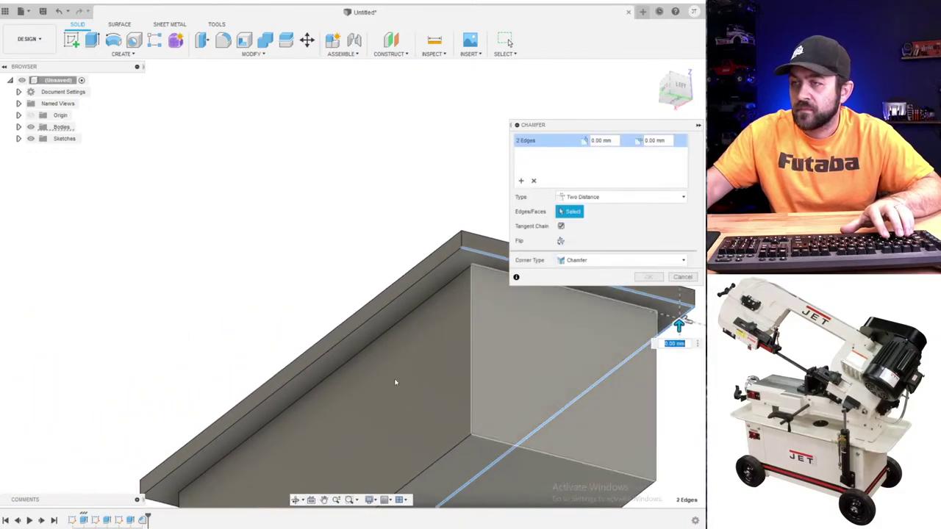
{"action": "left_click", "coordinate": [166, 477]}
{"action": "middle_click_drag", "start_coordinate": [166, 477], "coordinate": [301, 451], "text": "shift"}
{"action": "left_click", "coordinate": [100, 451]}
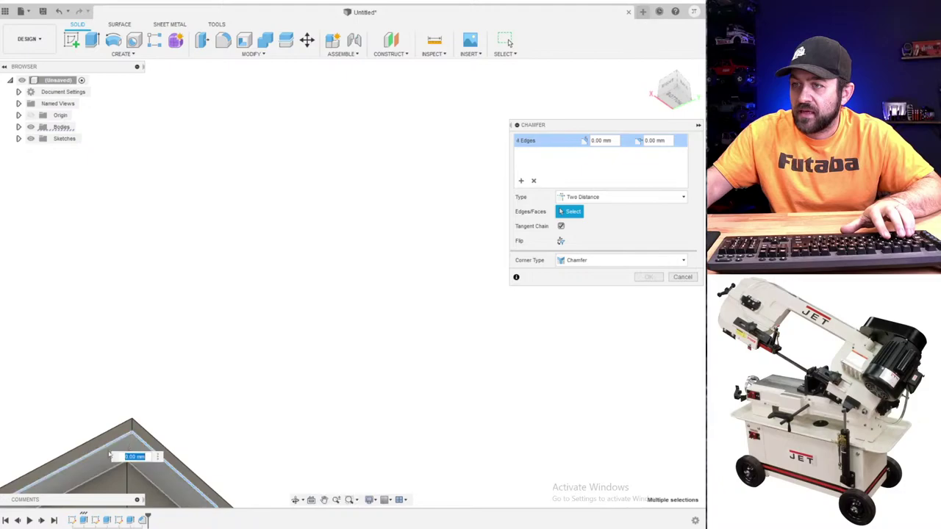
{"action": "middle_click_drag", "start_coordinate": [100, 452], "coordinate": [142, 325], "text": "shift"}
{"action": "scroll", "coordinate": [142, 325], "scroll_direction": "up", "scroll_amount": 2}
{"action": "middle_click_drag", "start_coordinate": [507, 310], "coordinate": [296, 311]}
{"action": "scroll", "coordinate": [297, 310], "scroll_direction": "down", "scroll_amount": 2}
{"action": "middle_click_drag", "start_coordinate": [590, 369], "coordinate": [312, 417], "text": "shift"}
{"action": "scroll", "coordinate": [596, 463], "scroll_direction": "up", "scroll_amount": 2}
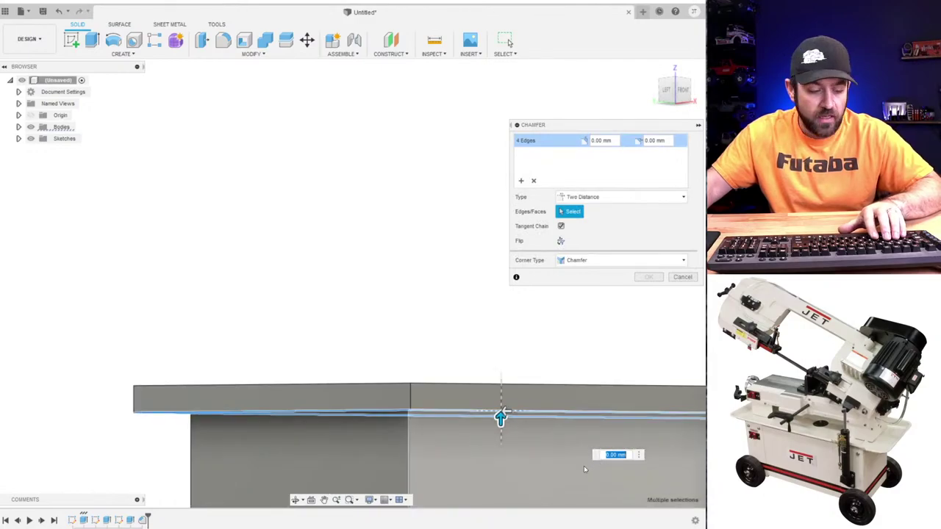
- Set the underside chamfer distances to 2 mm and 5 mm and apply it
{"action": "type", "text": "2"}
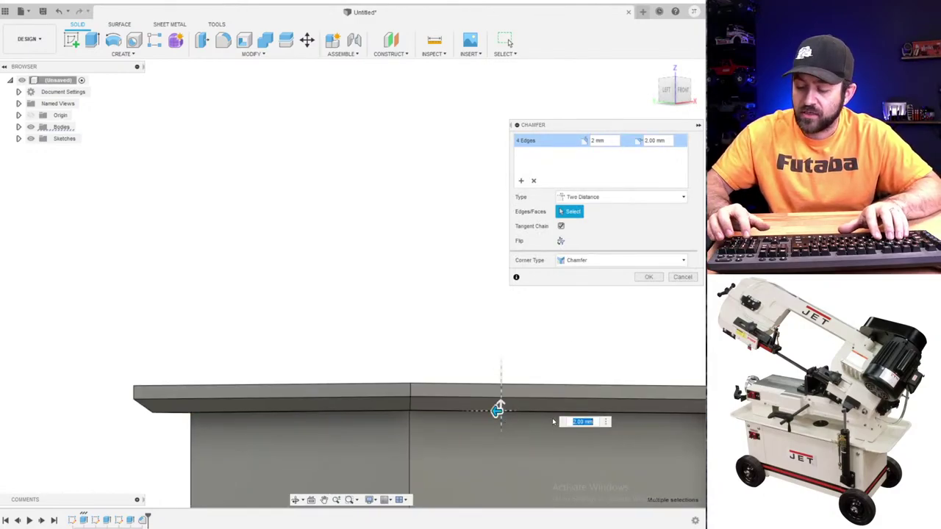
{"action": "type", "text": "5"}
{"action": "middle_click_drag", "start_coordinate": [155, 354], "coordinate": [136, 336], "text": "shift"}
{"action": "scroll", "coordinate": [394, 319], "scroll_direction": "up", "scroll_amount": 3}
{"action": "middle_click_drag", "start_coordinate": [353, 307], "coordinate": [243, 262]}
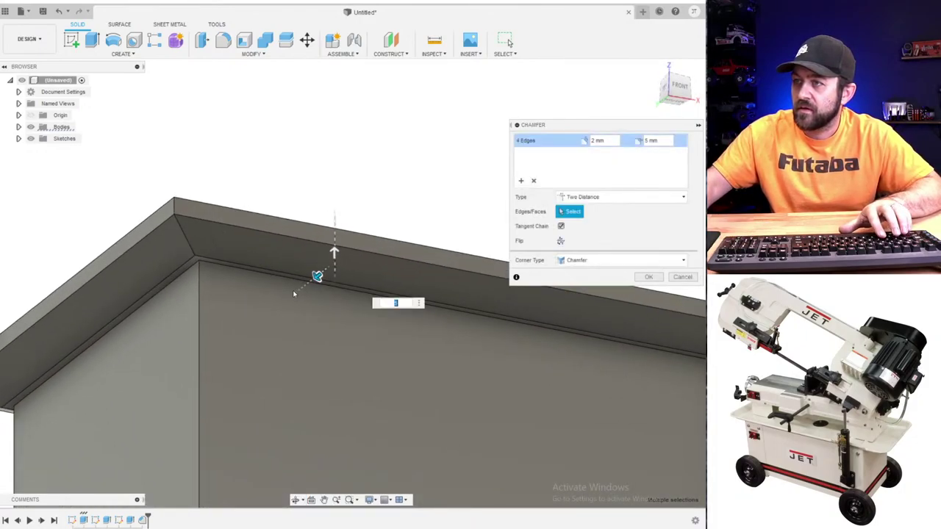
{"action": "middle_click_drag", "start_coordinate": [338, 284], "coordinate": [272, 322], "text": "shift"}
{"action": "left_click", "coordinate": [649, 277]}
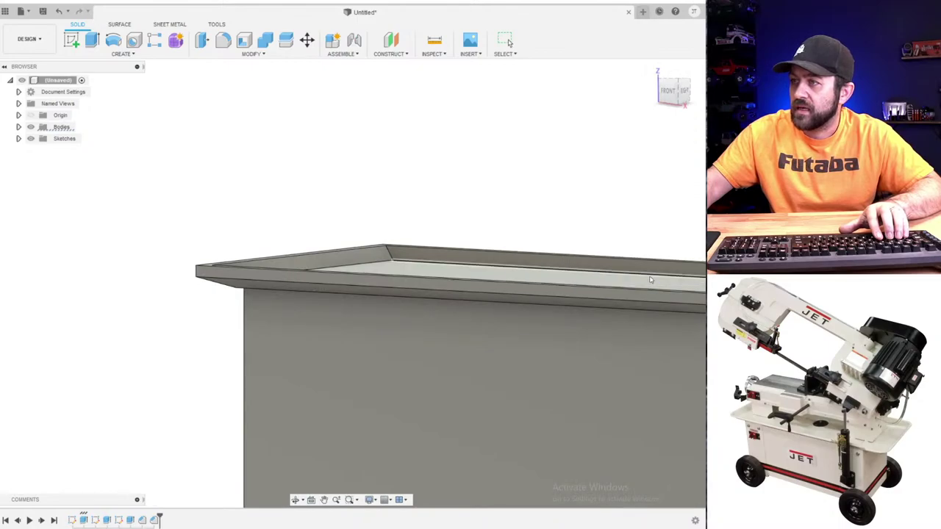
- Sketch a rectangle about 106 mm wide and 8 mm high on the block's front face, resting on its bottom edge
{"action": "scroll", "coordinate": [256, 224], "scroll_direction": "down", "scroll_amount": 3}
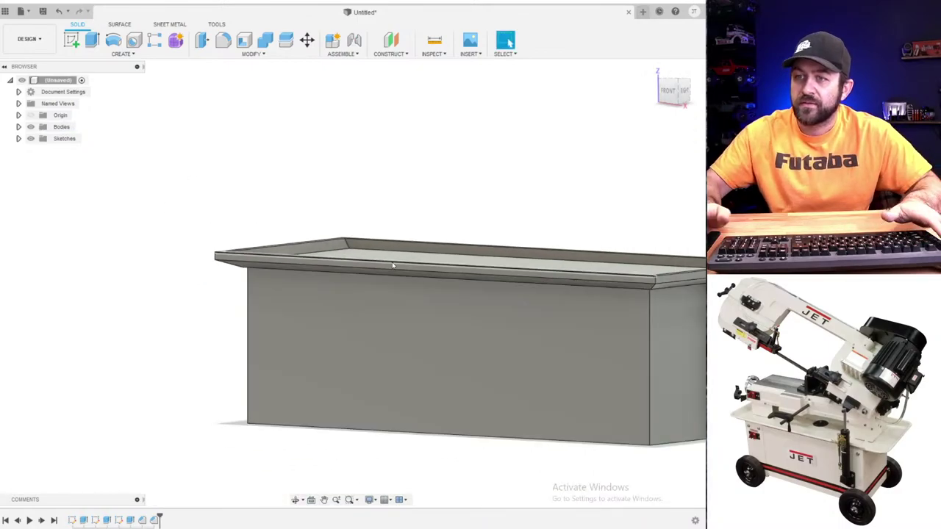
{"action": "scroll", "coordinate": [506, 263], "scroll_direction": "down", "scroll_amount": 2}
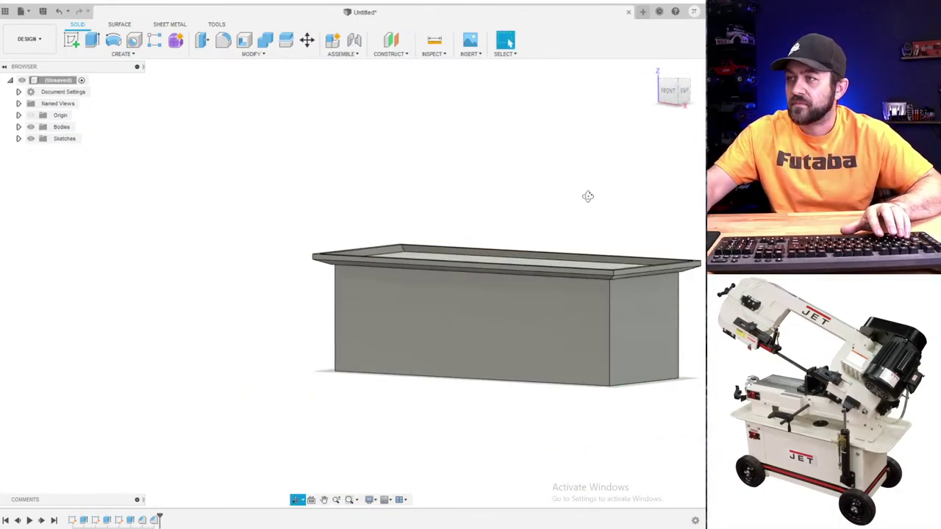
{"action": "middle_click_drag", "start_coordinate": [587, 197], "coordinate": [392, 256], "text": "shift"}
{"action": "scroll", "coordinate": [199, 291], "scroll_direction": "up", "scroll_amount": 2}
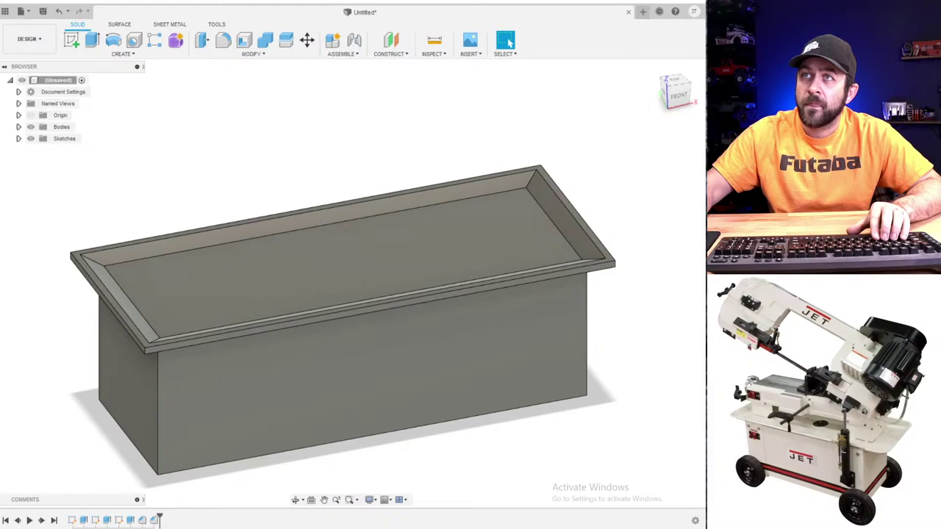
{"action": "left_click", "coordinate": [71, 39]}
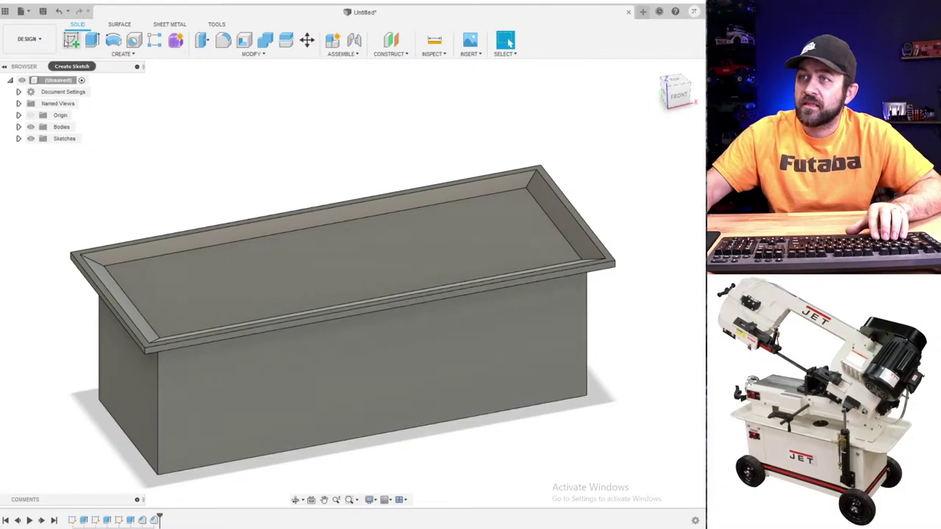
{"action": "left_click", "coordinate": [360, 420]}
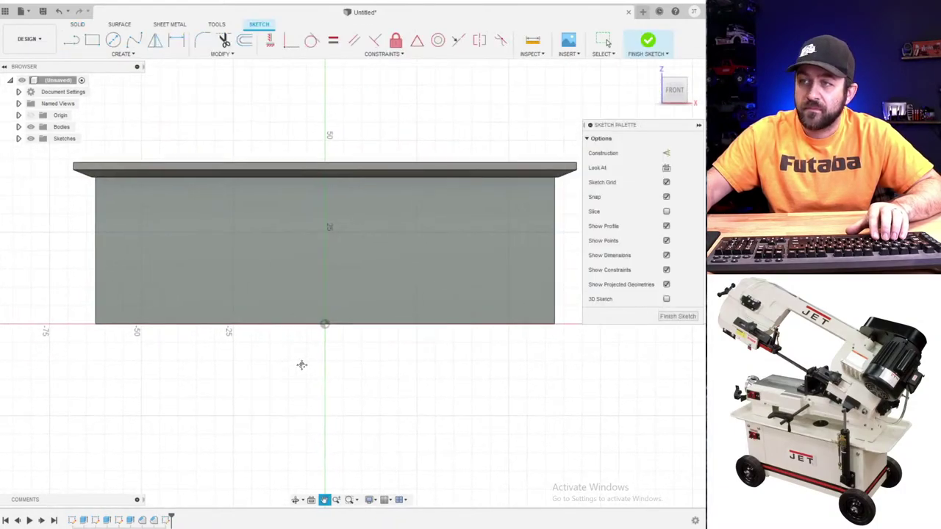
{"action": "left_click", "coordinate": [91, 41]}
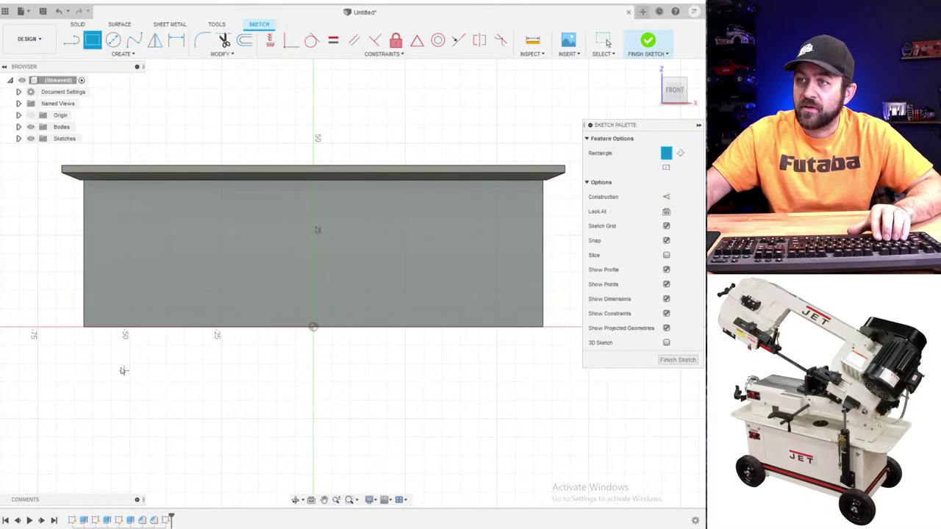
{"action": "left_click", "coordinate": [118, 327]}
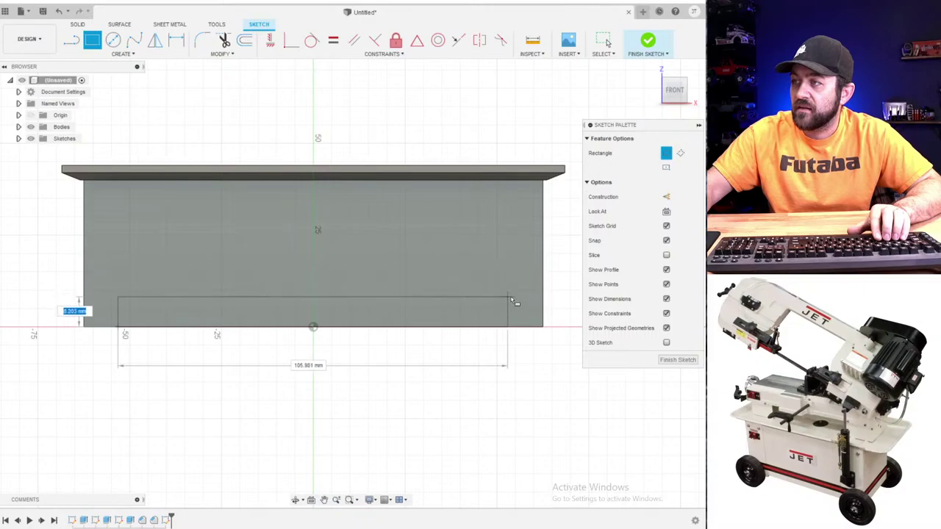
{"action": "left_click", "coordinate": [507, 297]}
{"action": "key", "text": "Escape"}
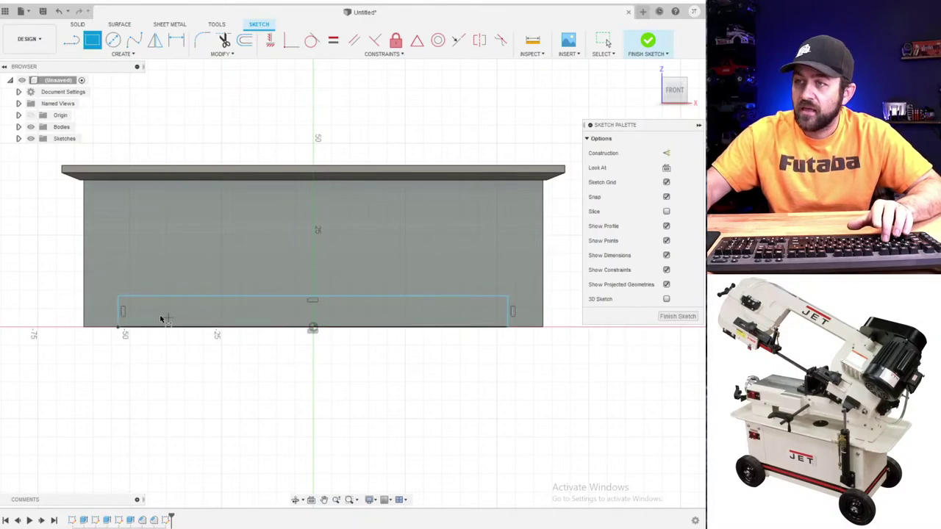
- Dimension the rectangle's width at 100 mm
{"action": "key", "text": "d"}
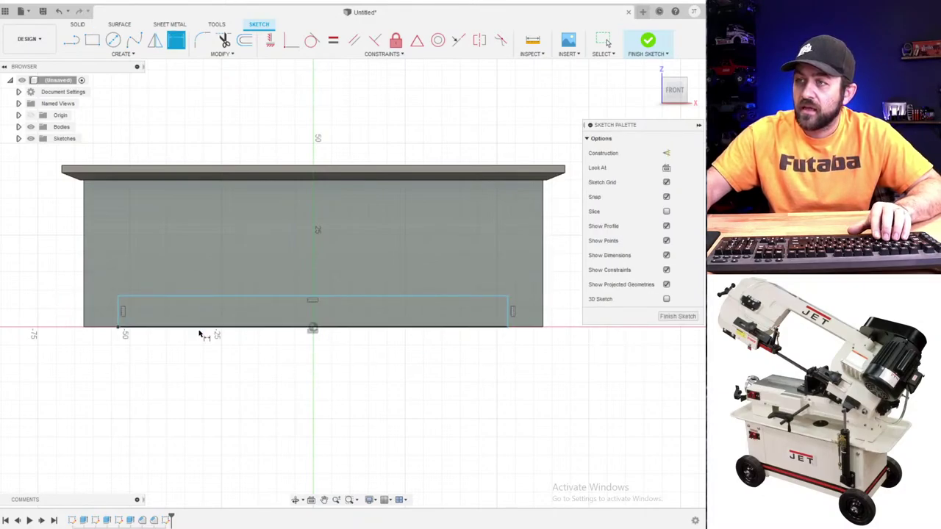
{"action": "left_click", "coordinate": [292, 328]}
{"action": "left_click", "coordinate": [294, 372]}
{"action": "type", "text": "100"}
{"action": "key", "text": "Return"}
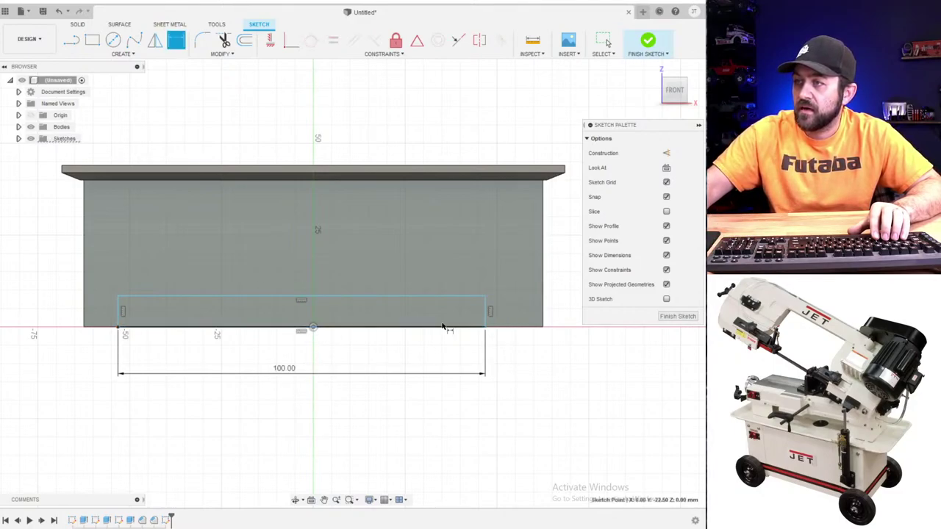
- Centre the rectangle on the origin by applying a Midpoint constraint between its bottom line and the origin point
{"action": "key", "text": "Escape"}
{"action": "left_click", "coordinate": [310, 326]}
{"action": "left_click", "coordinate": [313, 326], "text": "shift"}
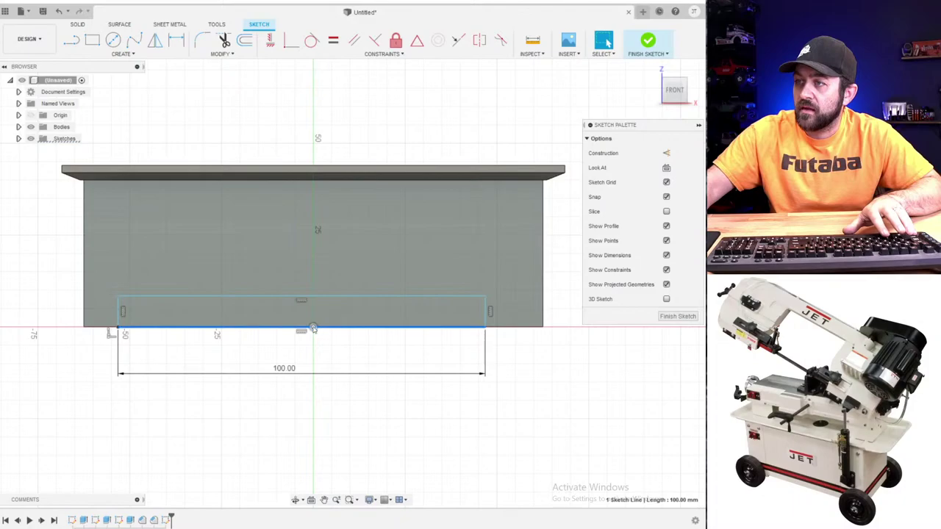
{"action": "left_click", "coordinate": [416, 42]}
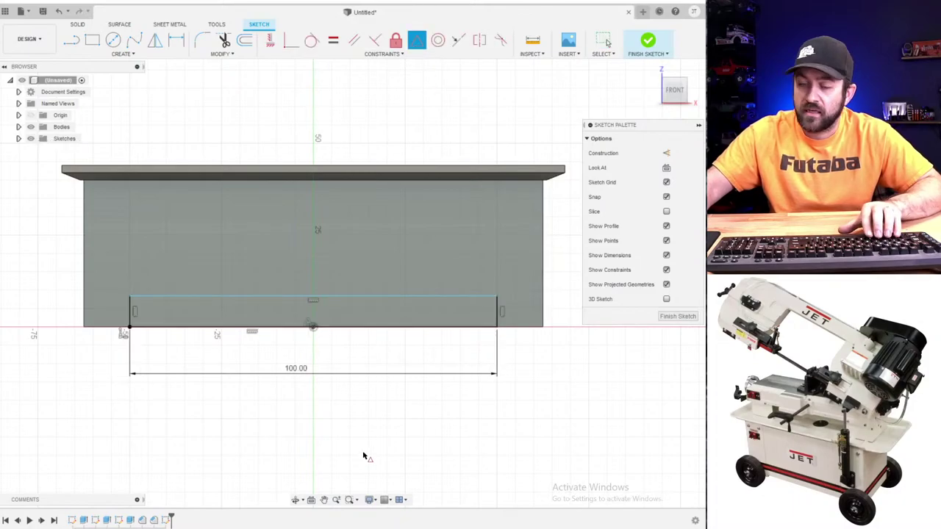
- Reopen the front-face sketch and dimension the rectangle's height at 5 mm
{"action": "key", "text": "e"}
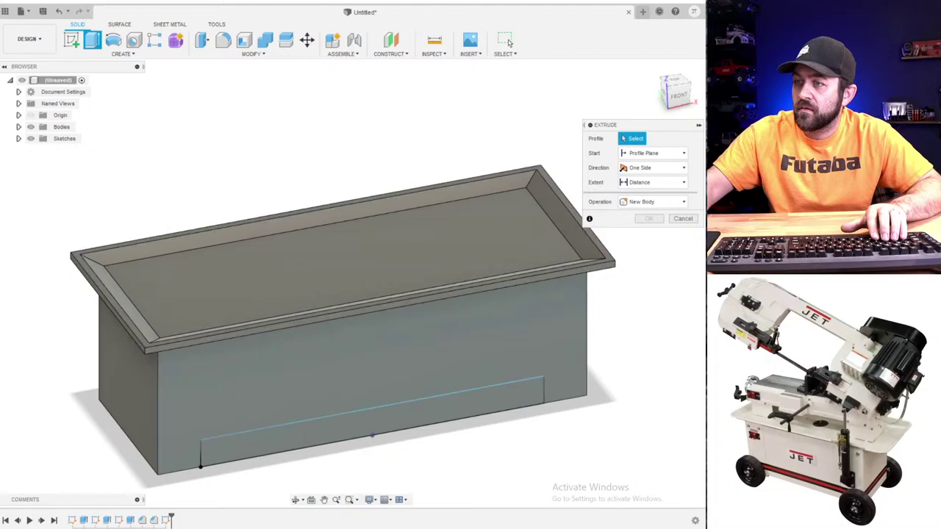
{"action": "double_click", "coordinate": [166, 520]}
{"action": "key", "text": "d"}
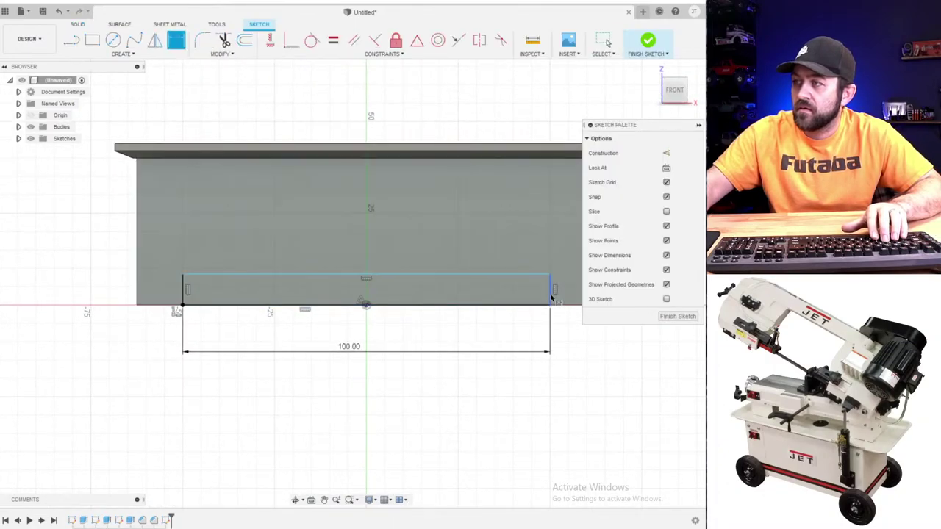
{"action": "left_click", "coordinate": [552, 298]}
{"action": "middle_click_drag", "start_coordinate": [563, 307], "coordinate": [346, 343]}
{"action": "left_click", "coordinate": [417, 330]}
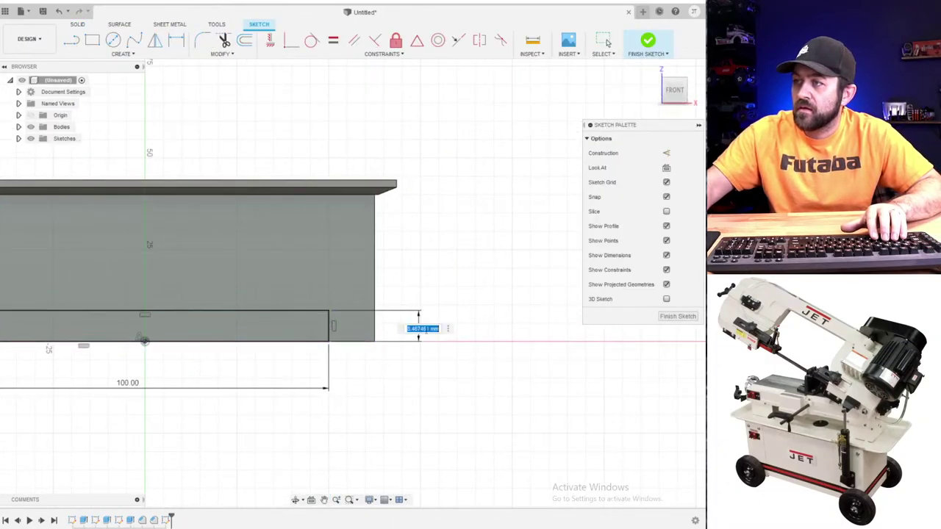
{"action": "type", "text": "5"}
{"action": "key", "text": "Return"}
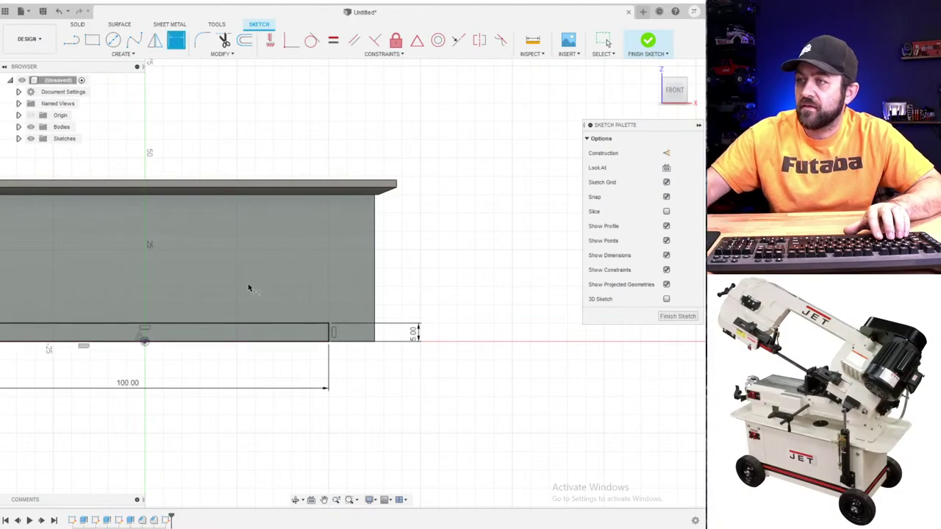
- Extrude the rectangle through the full depth of the block as a cut, leaving a foot at each end
{"action": "scroll", "coordinate": [249, 287], "scroll_direction": "down", "scroll_amount": 2}
{"action": "scroll", "coordinate": [88, 340], "scroll_direction": "up", "scroll_amount": 3}
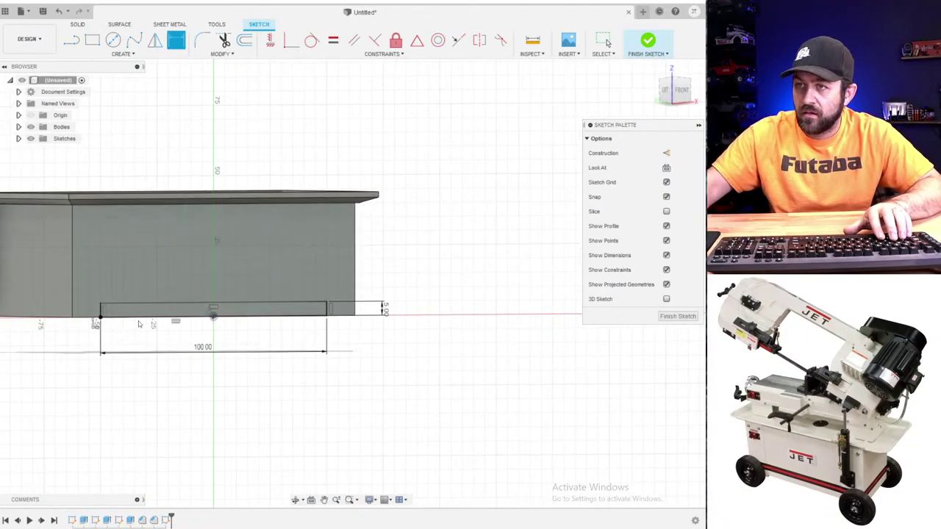
{"action": "key", "text": "e"}
{"action": "left_click", "coordinate": [200, 294]}
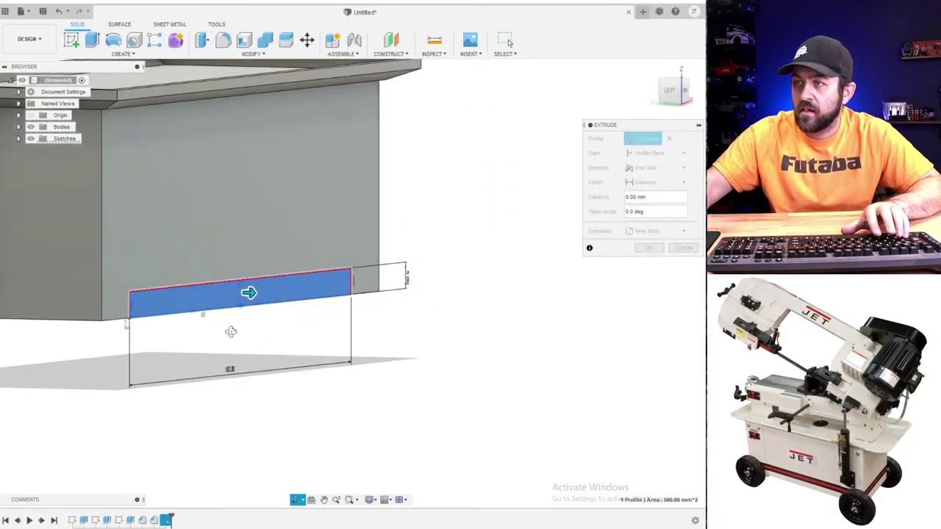
{"action": "left_click_drag", "start_coordinate": [184, 293], "coordinate": [33, 327]}
{"action": "key", "text": "Return"}
- Examine the cutout under the block from the side, from below and close up at its corner
{"action": "scroll", "coordinate": [44, 326], "scroll_direction": "down", "scroll_amount": 2}
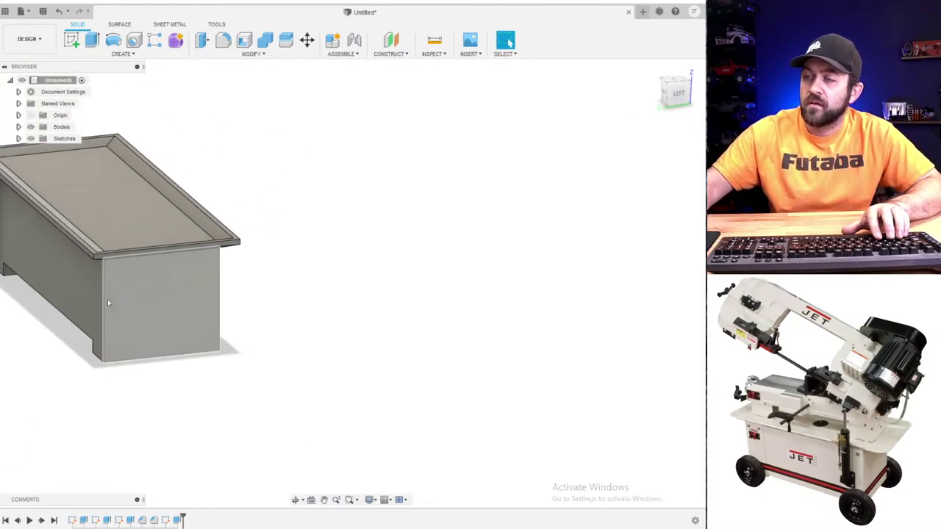
{"action": "middle_click_drag", "start_coordinate": [416, 338], "coordinate": [382, 296], "text": "shift"}
{"action": "middle_click_drag", "start_coordinate": [318, 294], "coordinate": [535, 277]}
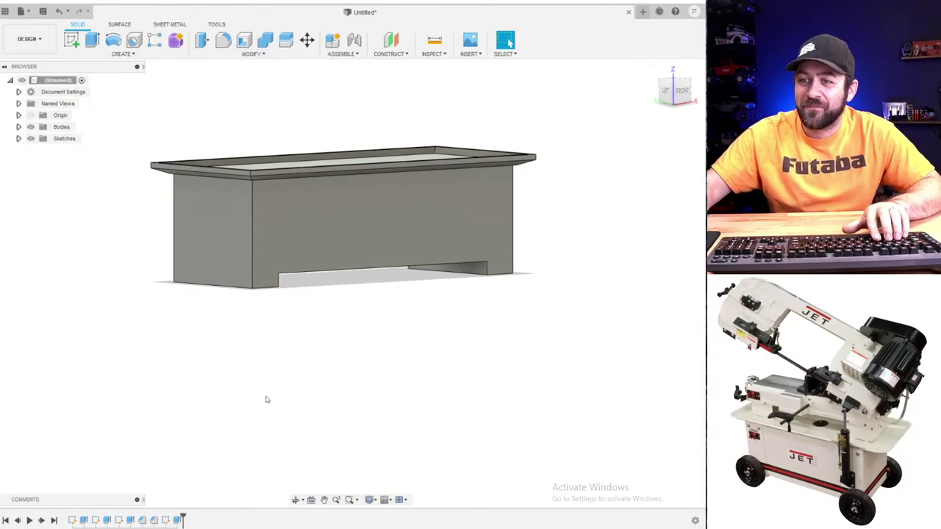
{"action": "scroll", "coordinate": [300, 191], "scroll_direction": "up", "scroll_amount": 3}
{"action": "middle_click_drag", "start_coordinate": [264, 228], "coordinate": [266, 238], "text": "shift"}
{"action": "scroll", "coordinate": [296, 324], "scroll_direction": "up", "scroll_amount": 5}
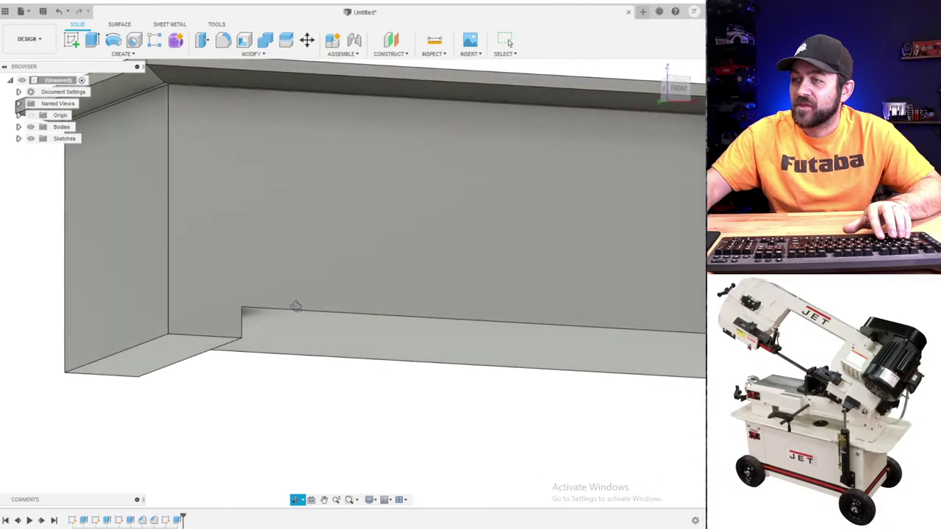
{"action": "middle_click_drag", "start_coordinate": [295, 306], "coordinate": [287, 341], "text": "shift"}
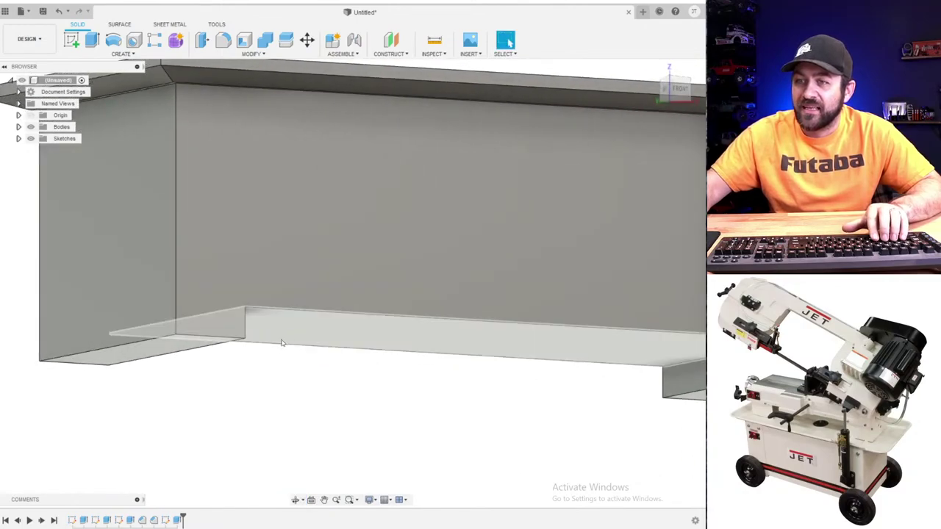
{"action": "scroll", "coordinate": [306, 336], "scroll_direction": "down", "scroll_amount": 4}
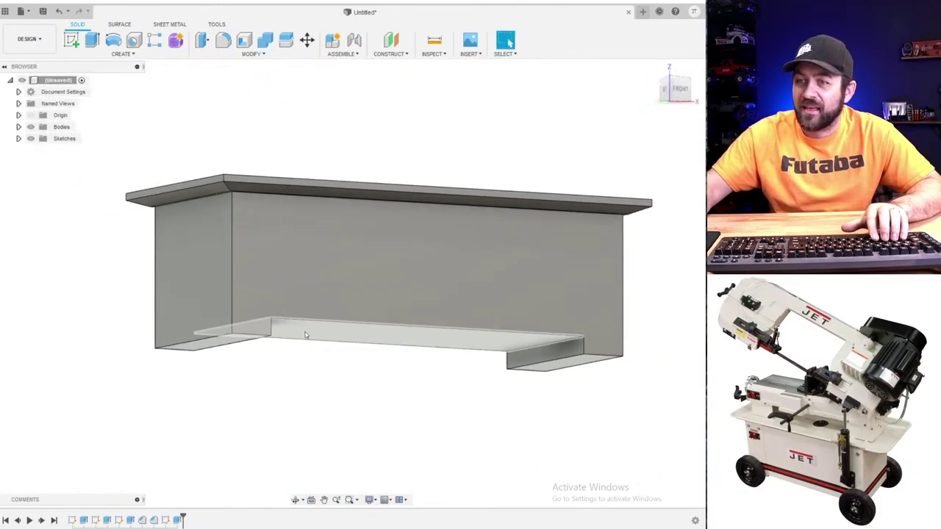
{"action": "middle_click_drag", "start_coordinate": [306, 335], "coordinate": [340, 325], "text": "shift"}
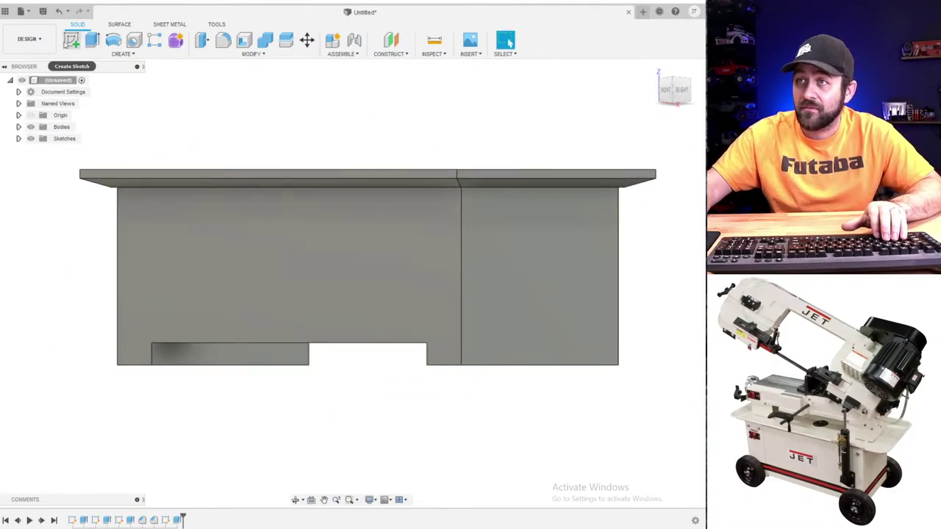
- Sketch a rectangle about 30 mm wide on the block's right end face, resting on the face's bottom edge
{"action": "left_click", "coordinate": [71, 40]}
{"action": "left_click", "coordinate": [484, 344]}
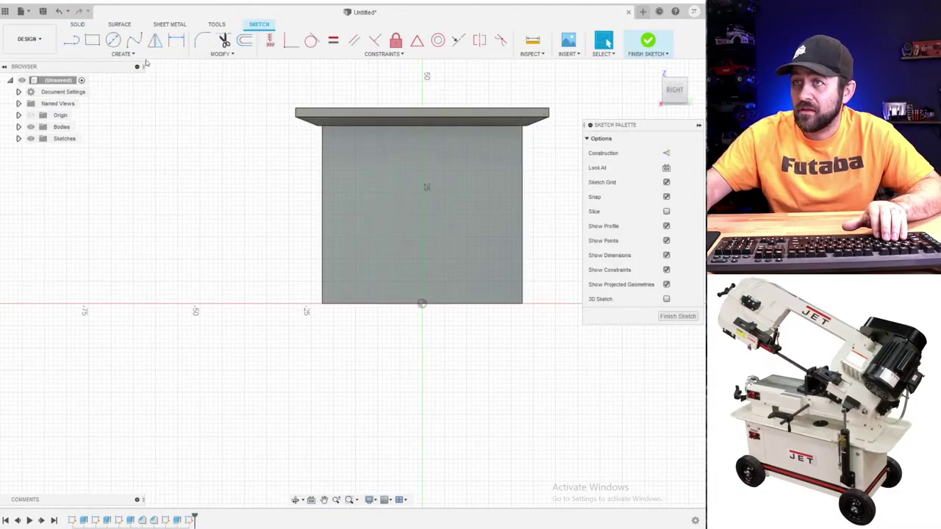
{"action": "left_click", "coordinate": [99, 44]}
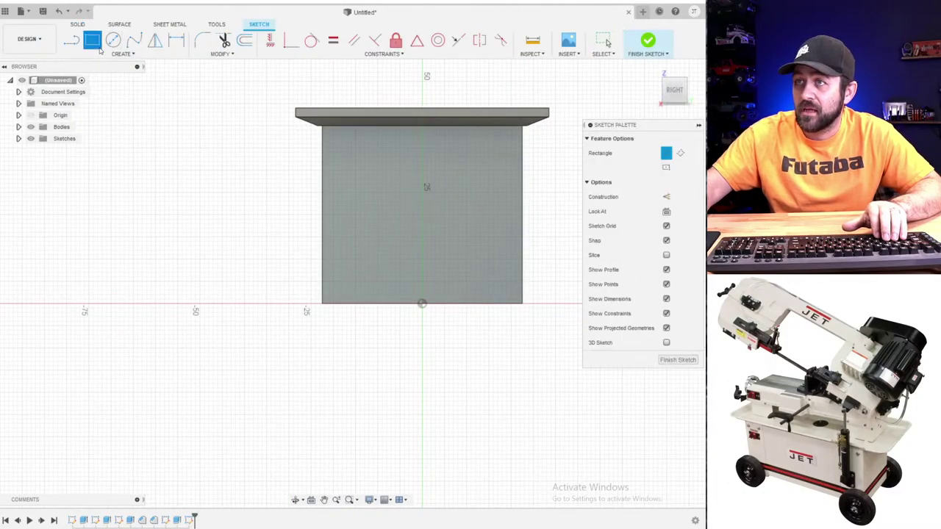
{"action": "left_click", "coordinate": [351, 302]}
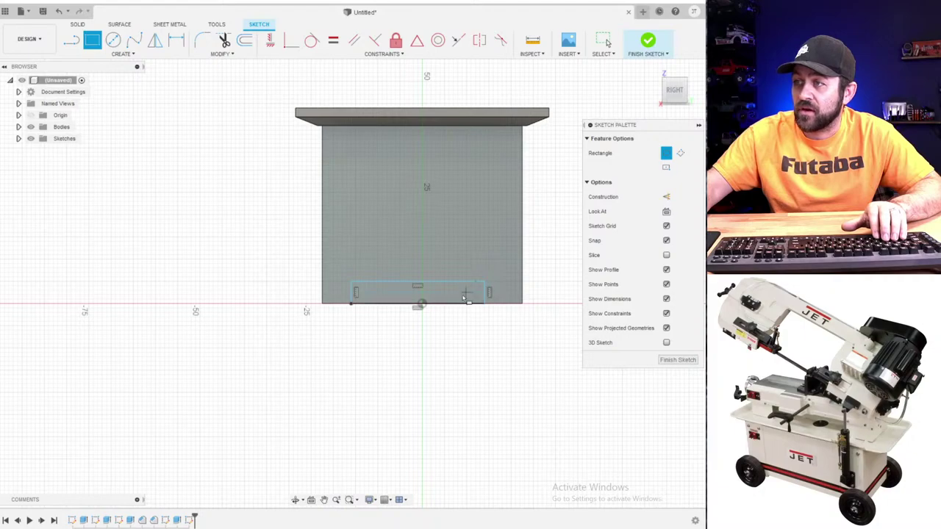
{"action": "key", "text": "Escape"}
- Centre the end-face rectangle by constraining the midpoint of its bottom line to the origin point
{"action": "left_click", "coordinate": [421, 303]}
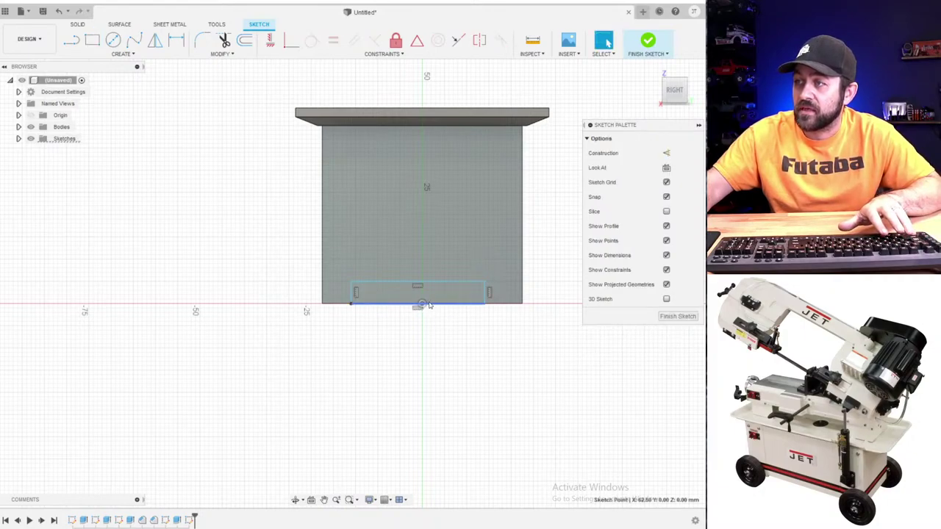
{"action": "left_click", "coordinate": [425, 281], "text": "shift"}
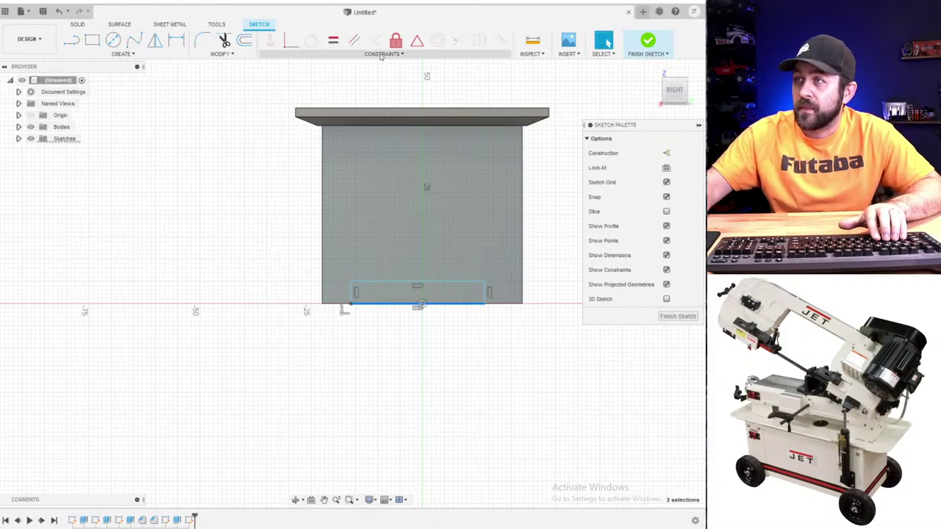
{"action": "left_click", "coordinate": [418, 42]}
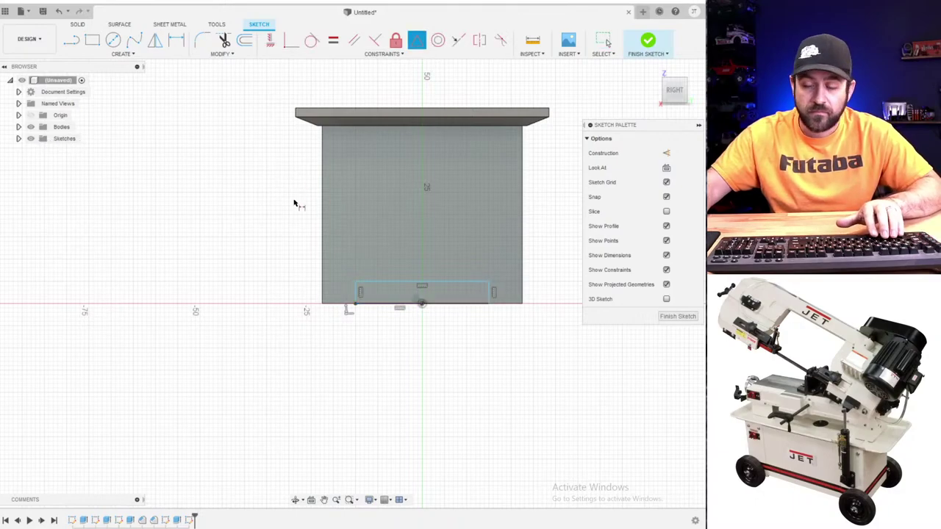
- Dimension the end-face rectangle at 5 mm high and 30 mm wide
{"action": "key", "text": "d"}
{"action": "left_click", "coordinate": [356, 294]}
{"action": "left_click", "coordinate": [293, 302]}
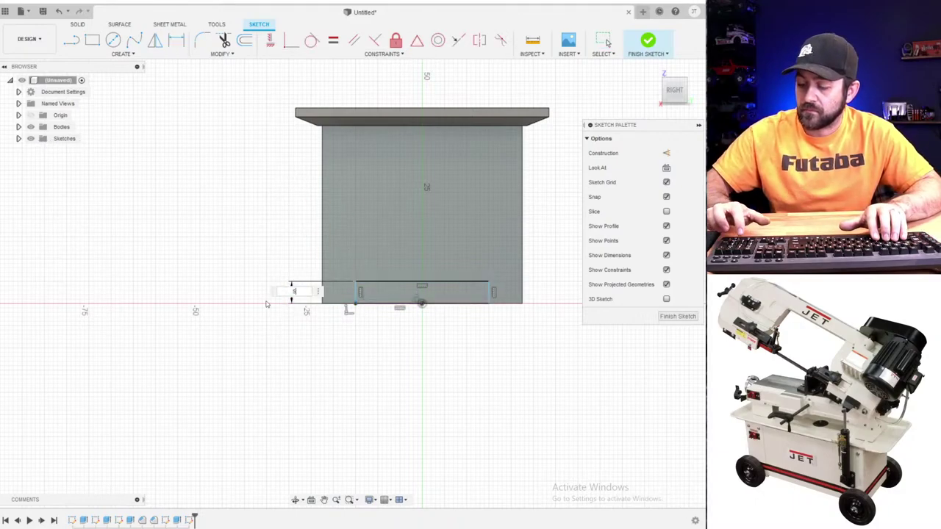
{"action": "key", "text": "Return"}
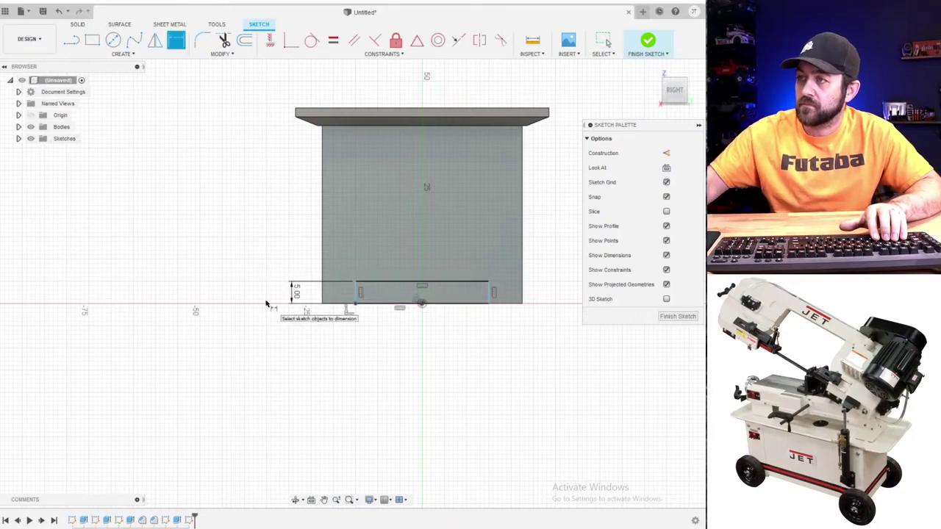
{"action": "left_click", "coordinate": [383, 304]}
{"action": "left_click", "coordinate": [388, 337]}
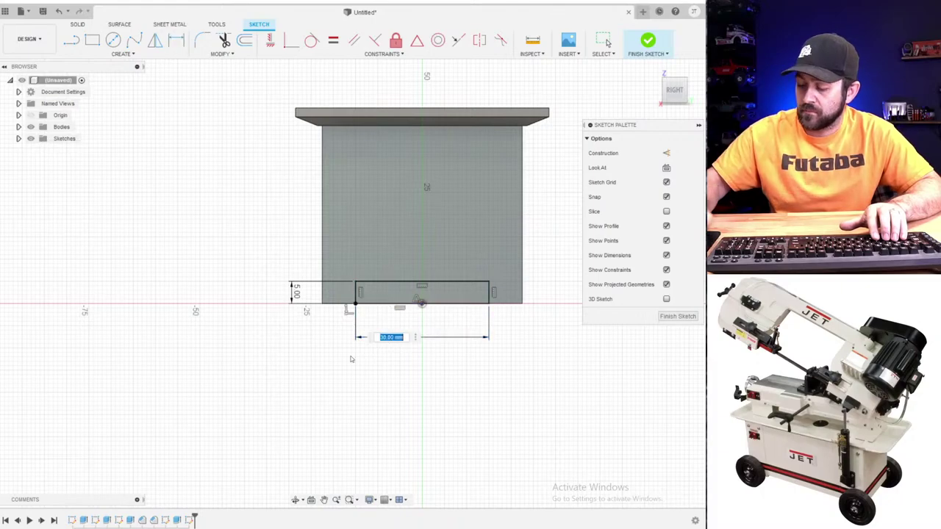
{"action": "key", "text": "Return"}
- Extrude the end-face rectangle through the whole length of the block as a cut, leaving four corner feet
{"action": "scroll", "coordinate": [353, 357], "scroll_direction": "down", "scroll_amount": 2}
{"action": "key", "text": "e"}
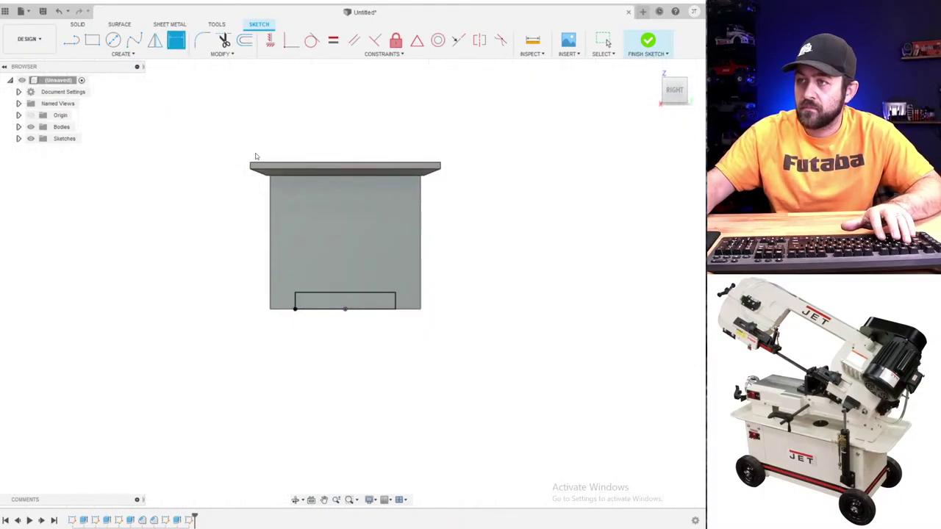
{"action": "left_click", "coordinate": [345, 301]}
{"action": "middle_click_drag", "start_coordinate": [99, 302], "coordinate": [205, 291]}
{"action": "left_click", "coordinate": [227, 279]}
{"action": "key", "text": "Return"}
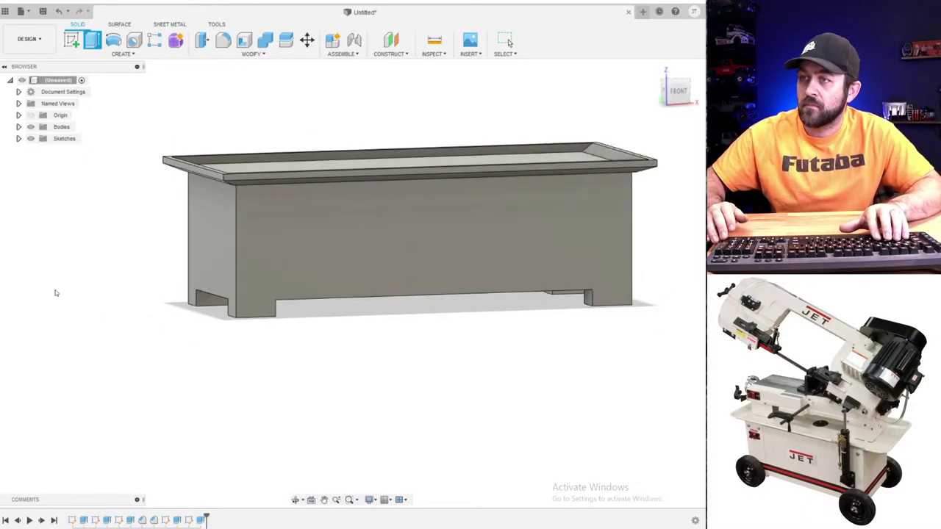
- Start a sketch on the block's front face and draw a circle about 4.7 mm in diameter above the left foot's bottom edge
{"action": "scroll", "coordinate": [703, 385], "scroll_direction": "down", "scroll_amount": 2}
{"action": "middle_click_drag", "start_coordinate": [703, 384], "coordinate": [399, 346], "text": "shift"}
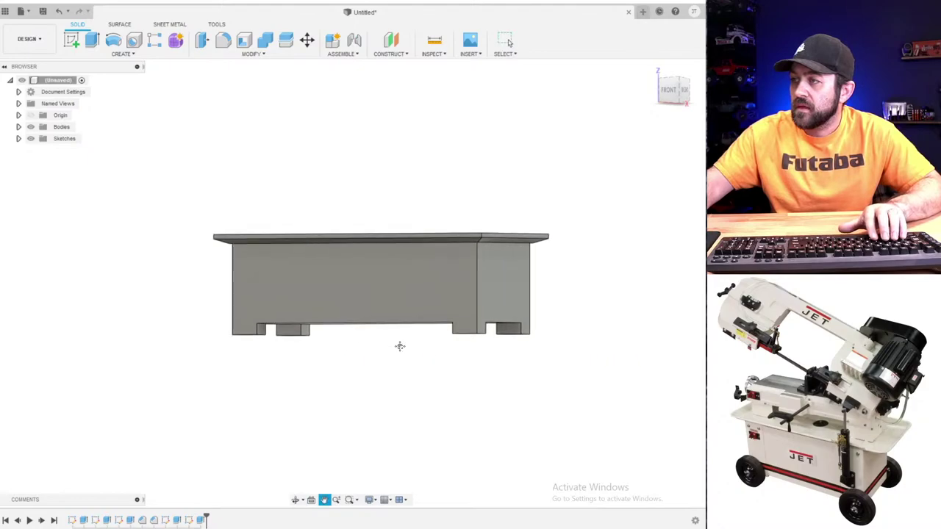
{"action": "scroll", "coordinate": [397, 311], "scroll_direction": "up", "scroll_amount": 3}
{"action": "middle_click_drag", "start_coordinate": [397, 311], "coordinate": [427, 334], "text": "shift"}
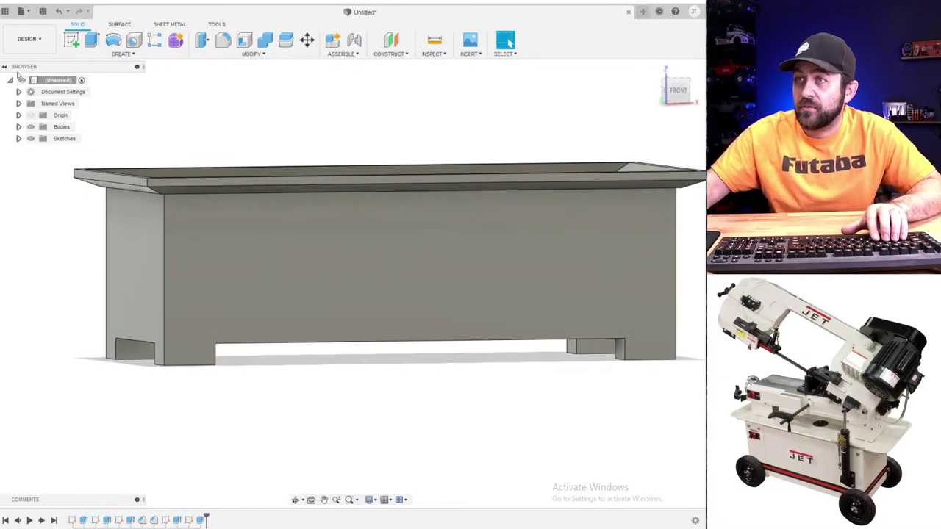
{"action": "left_click", "coordinate": [71, 41]}
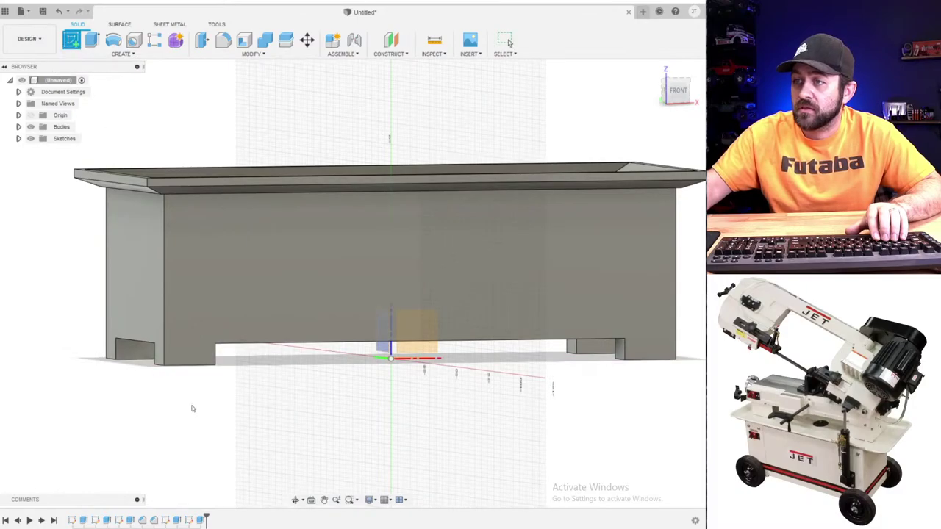
{"action": "left_click", "coordinate": [197, 350]}
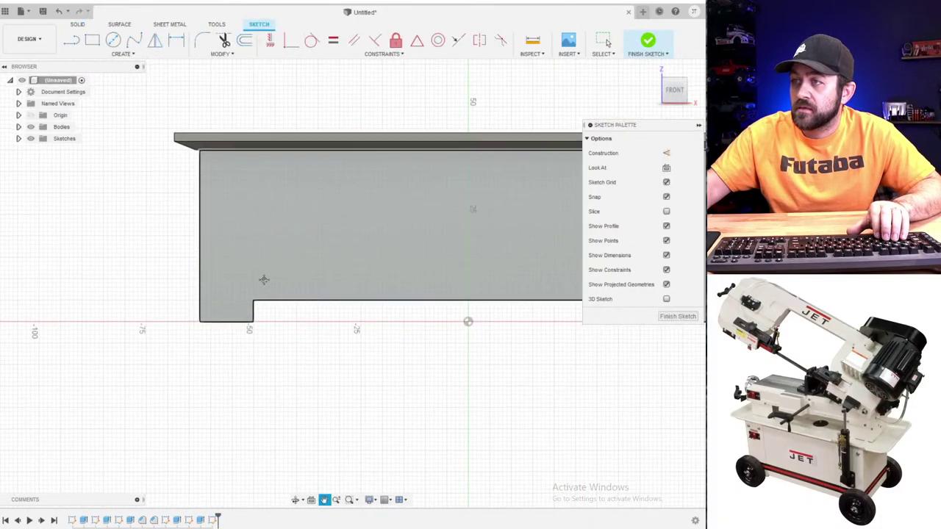
{"action": "left_click", "coordinate": [114, 41]}
{"action": "scroll", "coordinate": [273, 337], "scroll_direction": "up", "scroll_amount": 3}
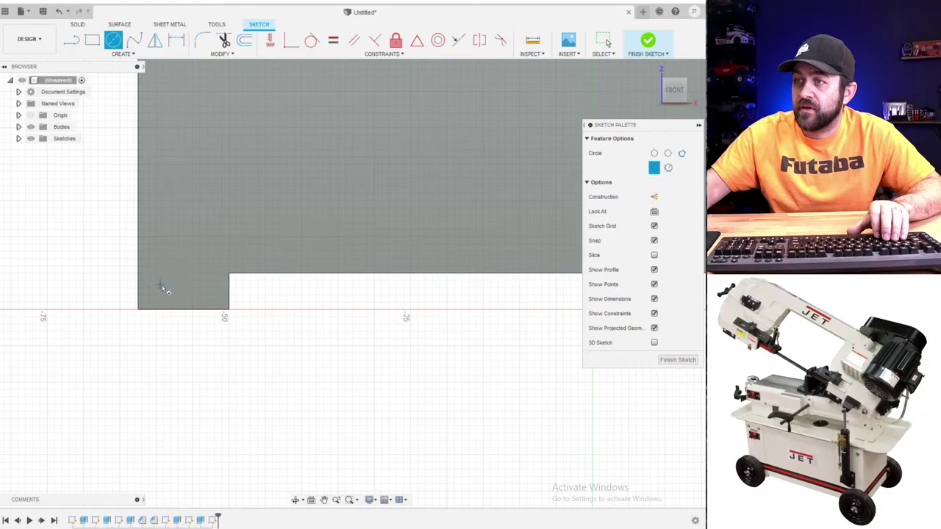
{"action": "scroll", "coordinate": [169, 291], "scroll_direction": "up", "scroll_amount": 2}
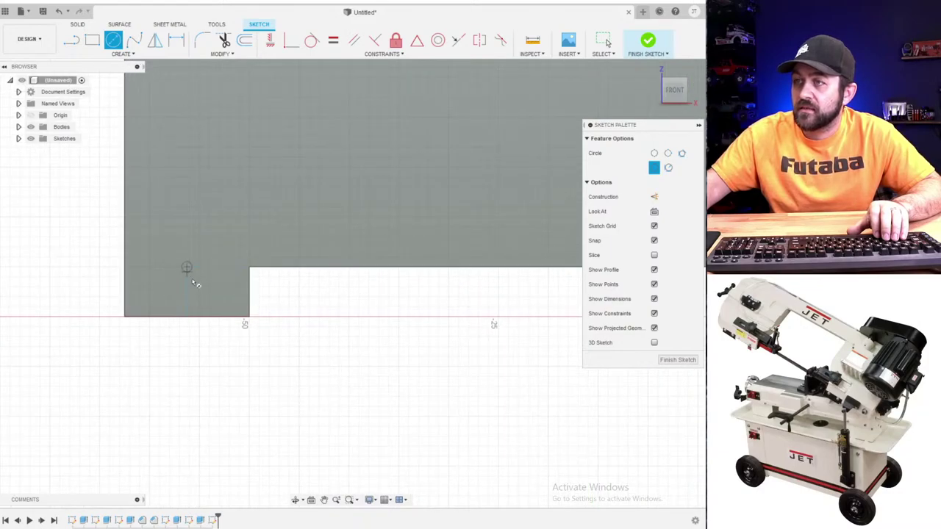
{"action": "left_click", "coordinate": [187, 268]}
{"action": "key", "text": "Return"}
- Dimension the circle's diameter at 6 mm
{"action": "key", "text": "d"}
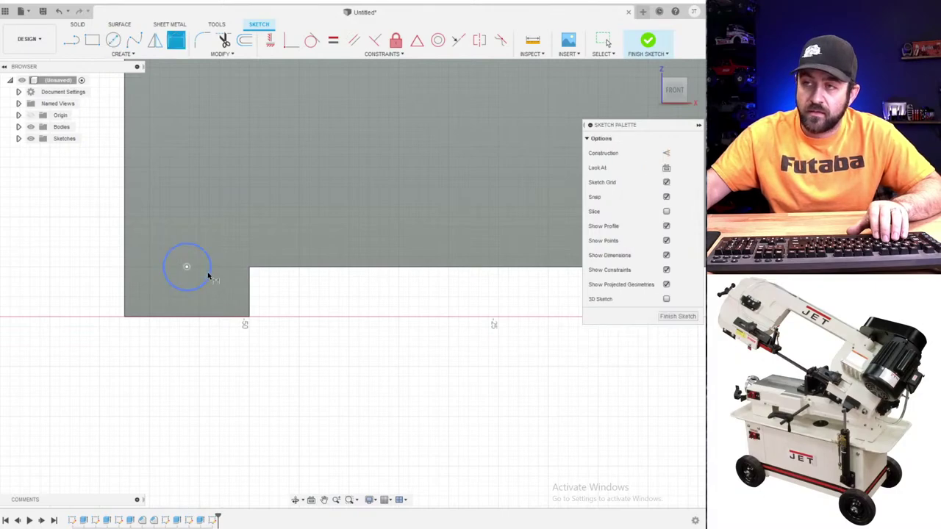
{"action": "left_click", "coordinate": [206, 285]}
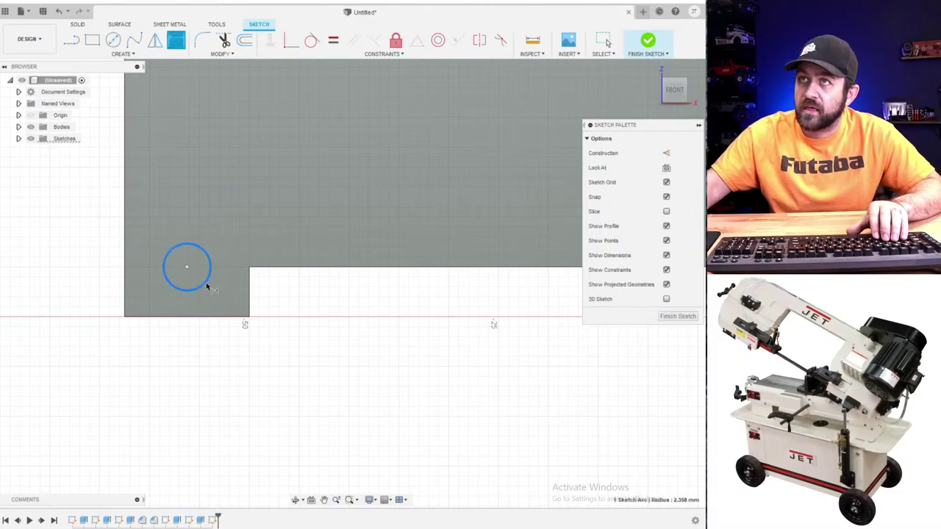
{"action": "left_click", "coordinate": [95, 309]}
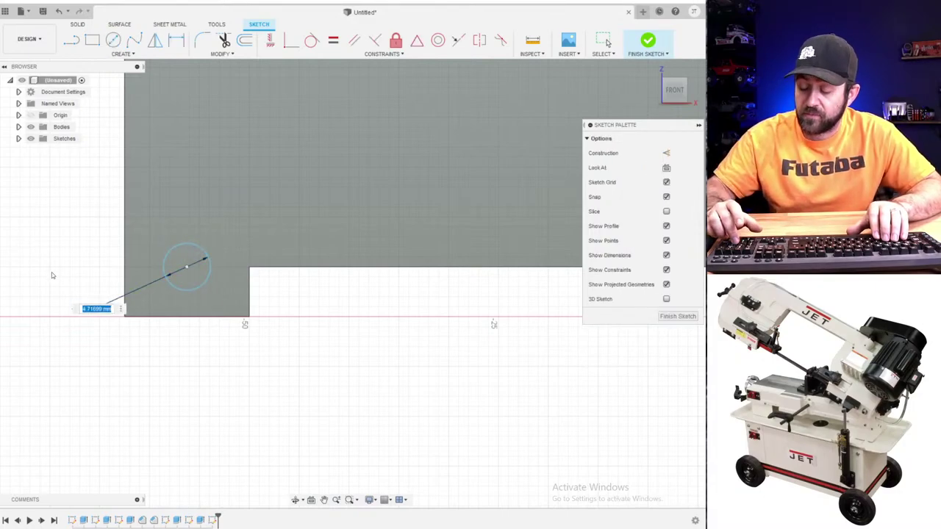
{"action": "key", "text": "Return"}
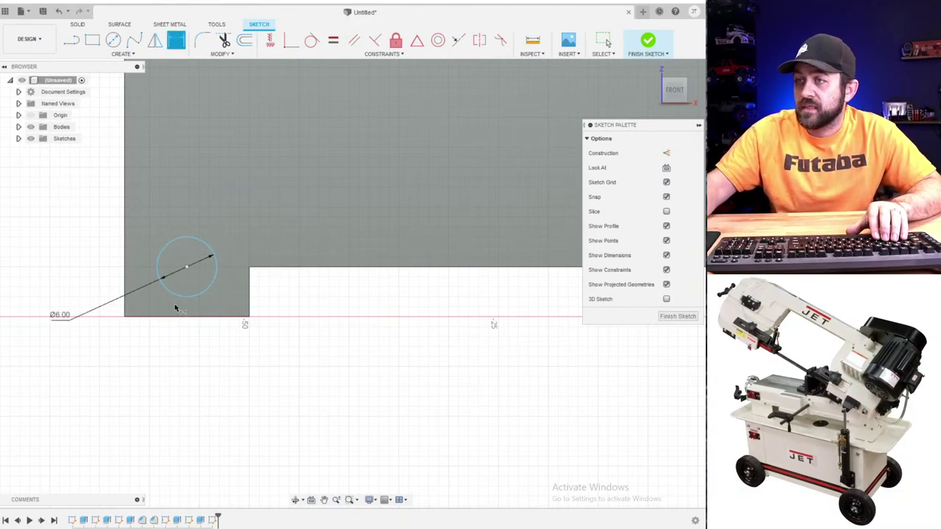
- Draw a horizontal construction line from the left foot's upper inner corner to the block's outer edge and constrain the circle's centre to its midpoint
{"action": "key", "text": "l"}
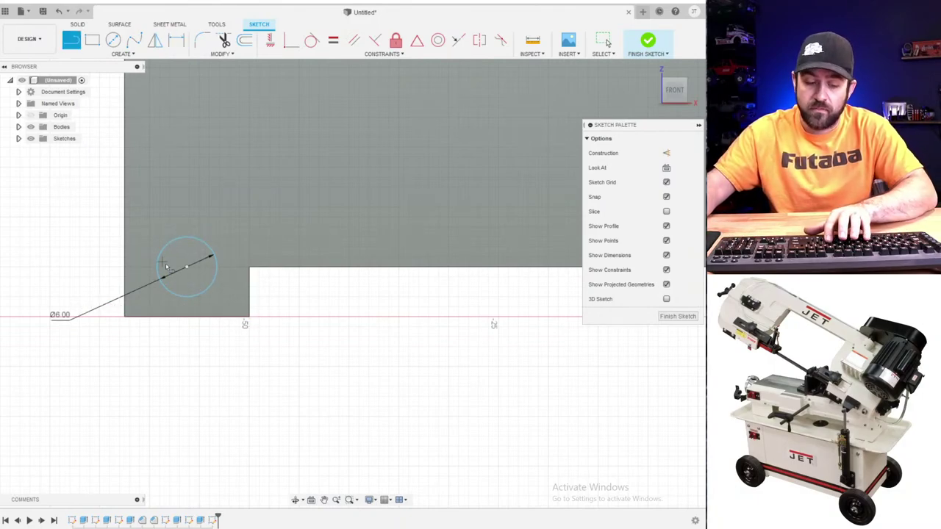
{"action": "left_click", "coordinate": [250, 267]}
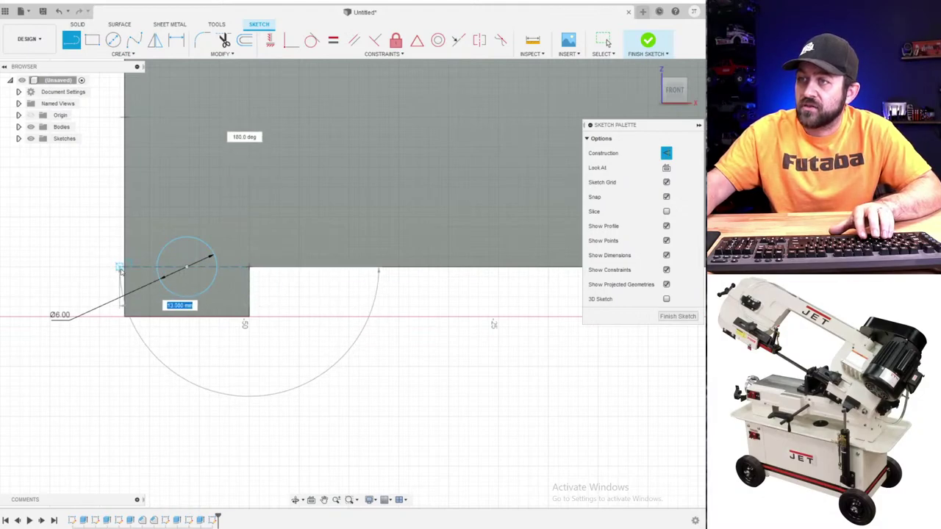
{"action": "left_click", "coordinate": [123, 268]}
{"action": "key", "text": "Escape"}
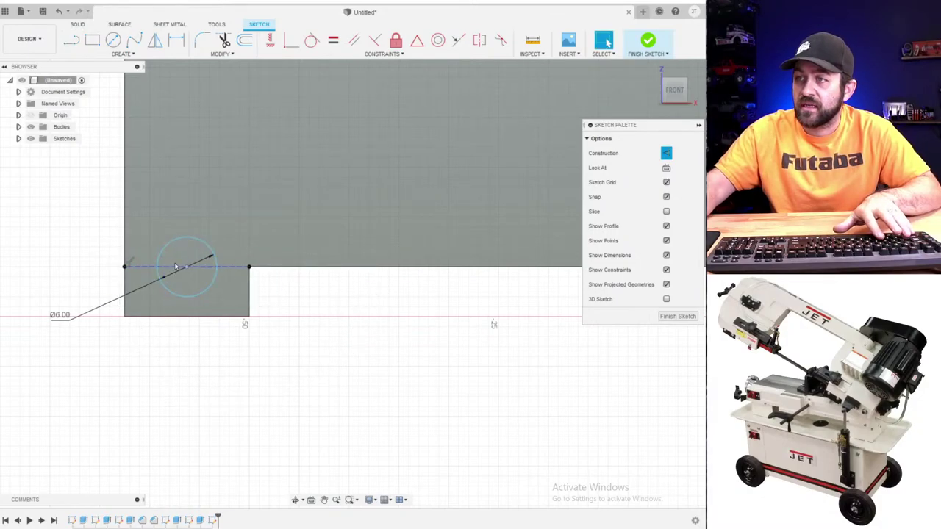
{"action": "left_click", "coordinate": [142, 268]}
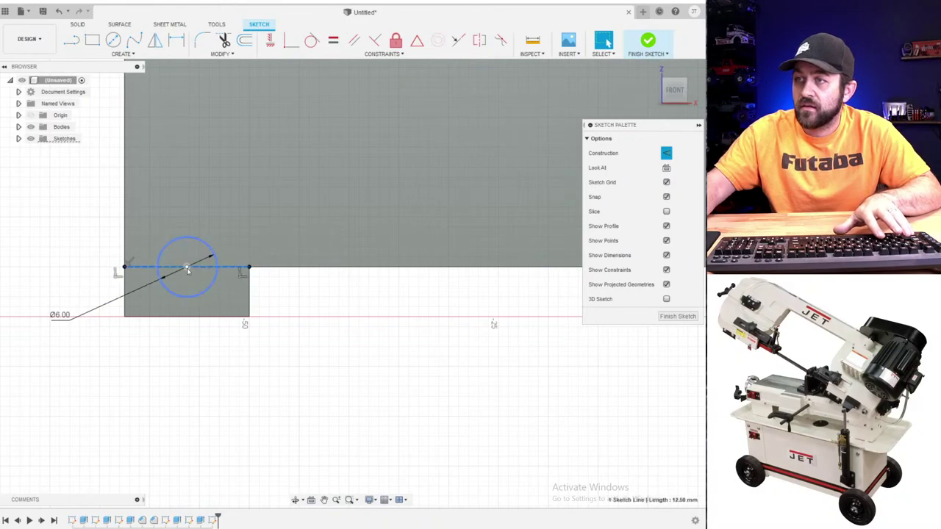
{"action": "left_click", "coordinate": [187, 267], "text": "ctrl"}
{"action": "left_click", "coordinate": [416, 41]}
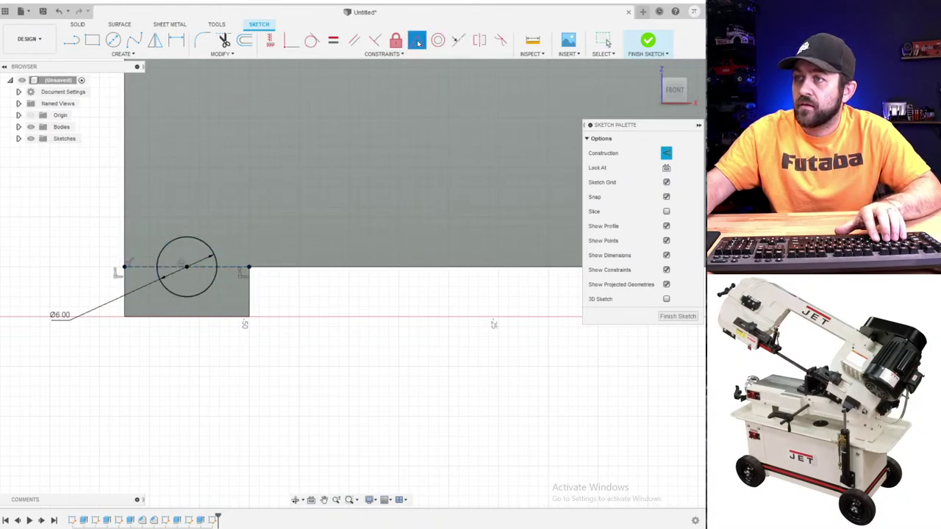
- Set the diameter of the circle on the left foot to 3.5 mm
{"action": "key", "text": "c"}
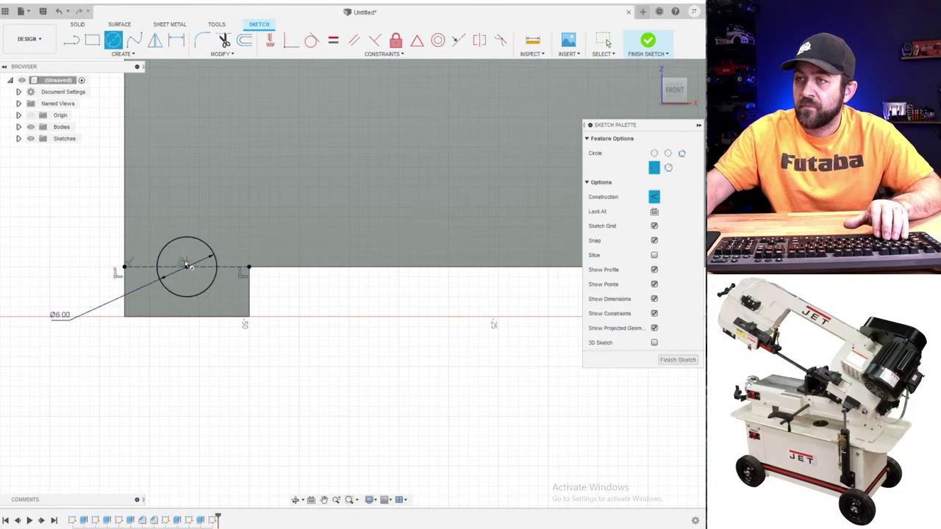
{"action": "key", "text": "Escape"}
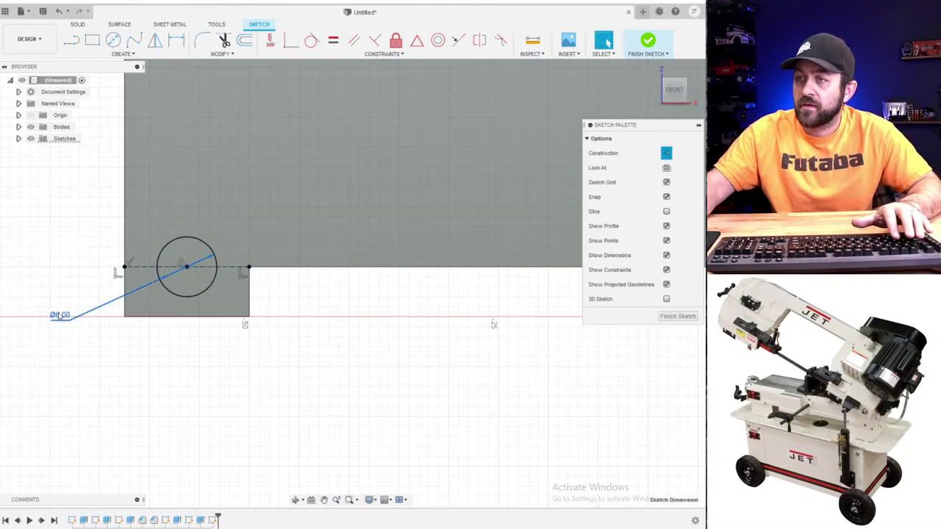
{"action": "double_click", "coordinate": [60, 314]}
{"action": "type", "text": "3.5"}
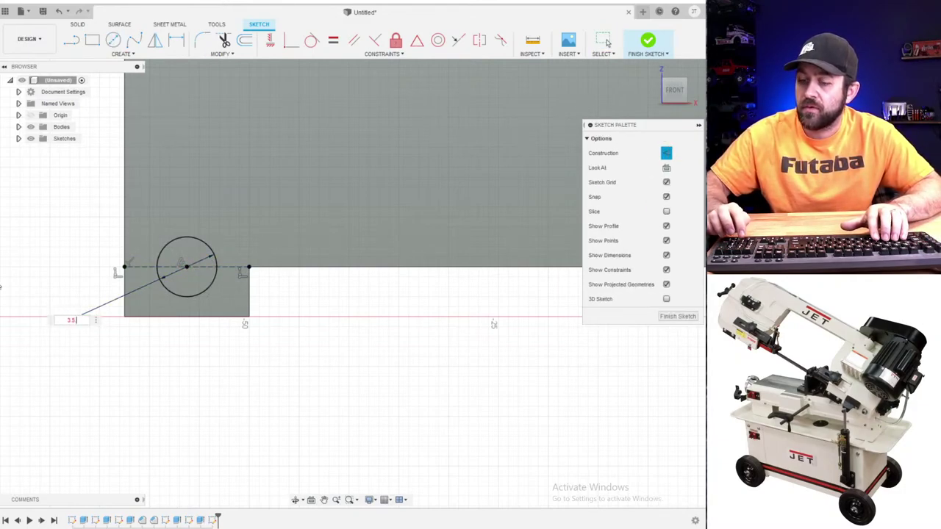
{"action": "key", "text": "Return"}
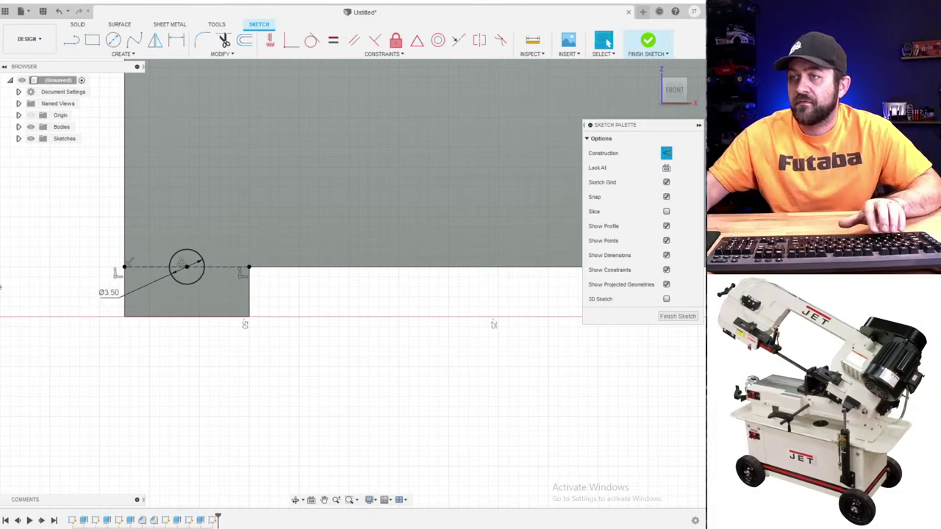
- Draw a concentric circle about 20.3 mm in diameter around the small circle and convert it from construction to normal geometry
{"action": "key", "text": "c"}
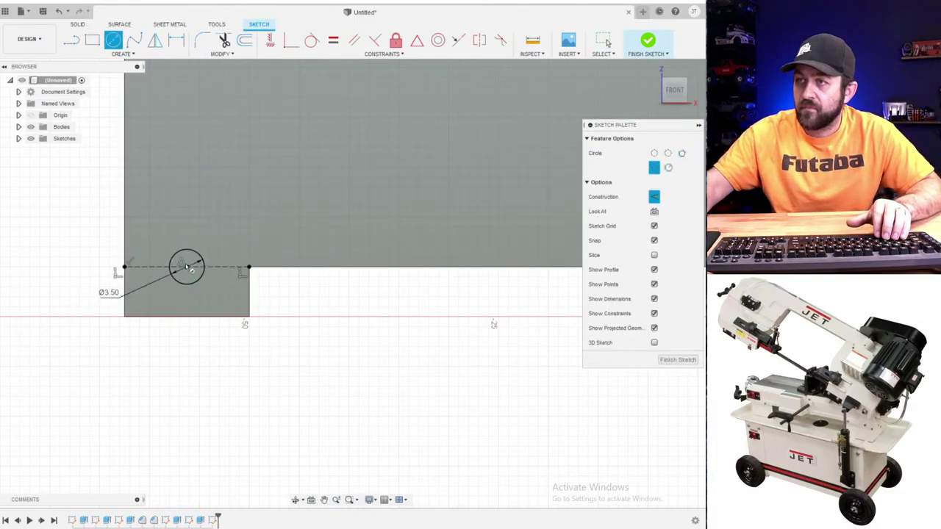
{"action": "left_click", "coordinate": [186, 266]}
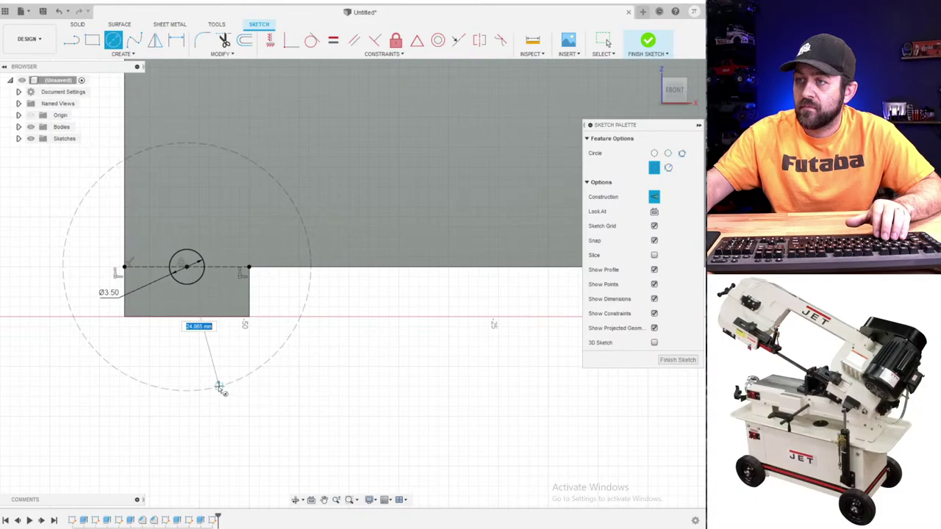
{"action": "left_click", "coordinate": [170, 371]}
{"action": "key", "text": "Escape"}
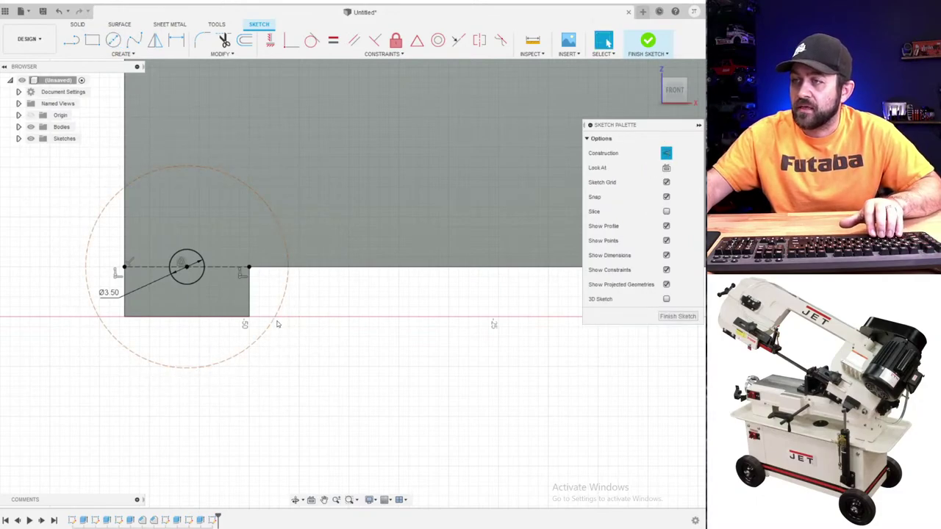
{"action": "left_click", "coordinate": [272, 326]}
{"action": "key", "text": "x"}
{"action": "left_click", "coordinate": [277, 328]}
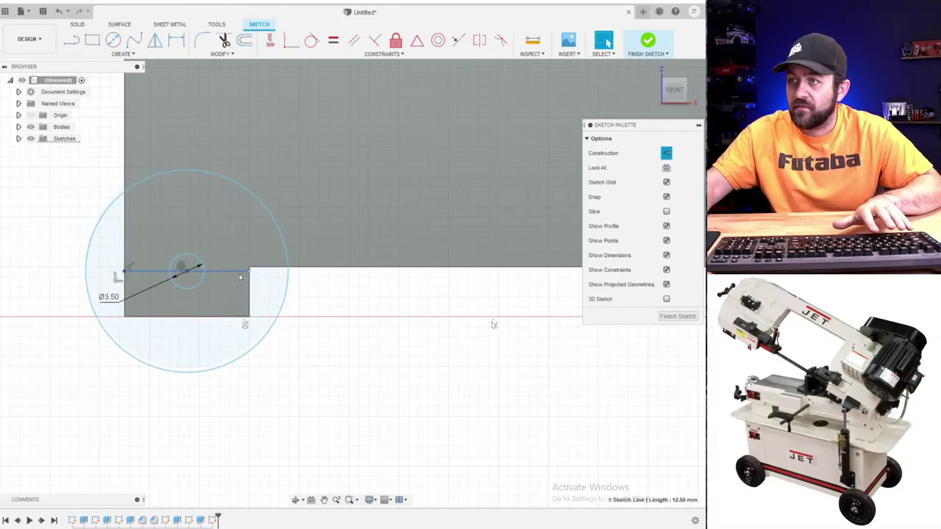
- Move the construction line down and constrain its inner endpoint to the midpoint of the left foot's inner vertical edge
{"action": "left_click_drag", "start_coordinate": [239, 278], "coordinate": [262, 298]}
{"action": "left_click", "coordinate": [253, 296]}
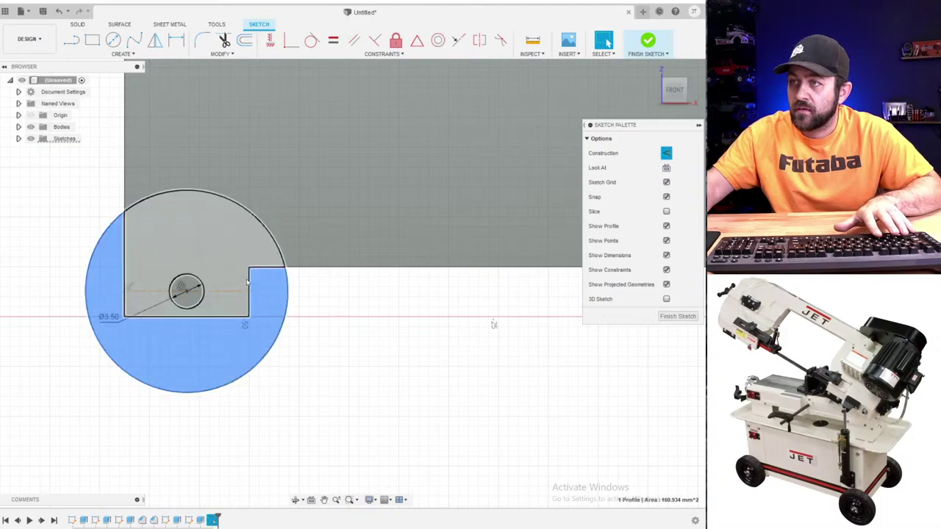
{"action": "left_click", "coordinate": [249, 282]}
{"action": "left_click", "coordinate": [250, 292], "text": "shift"}
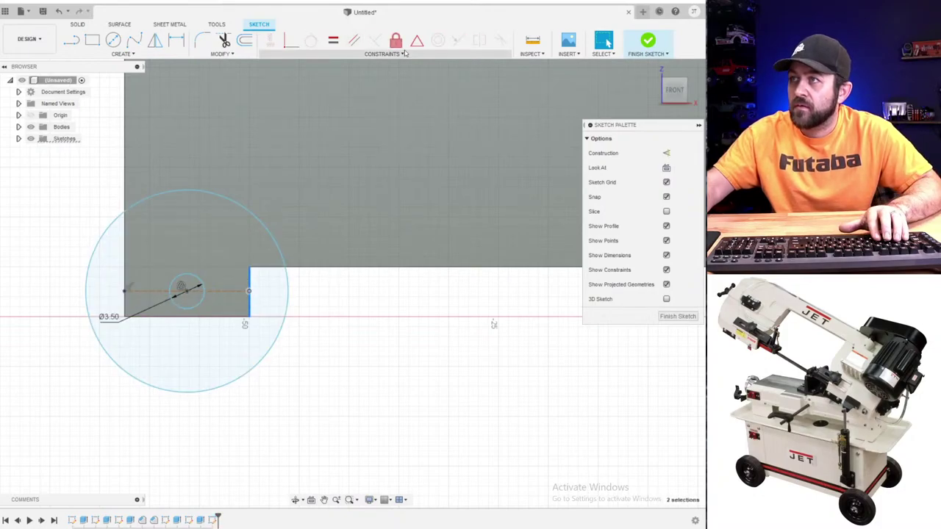
{"action": "left_click", "coordinate": [417, 40]}
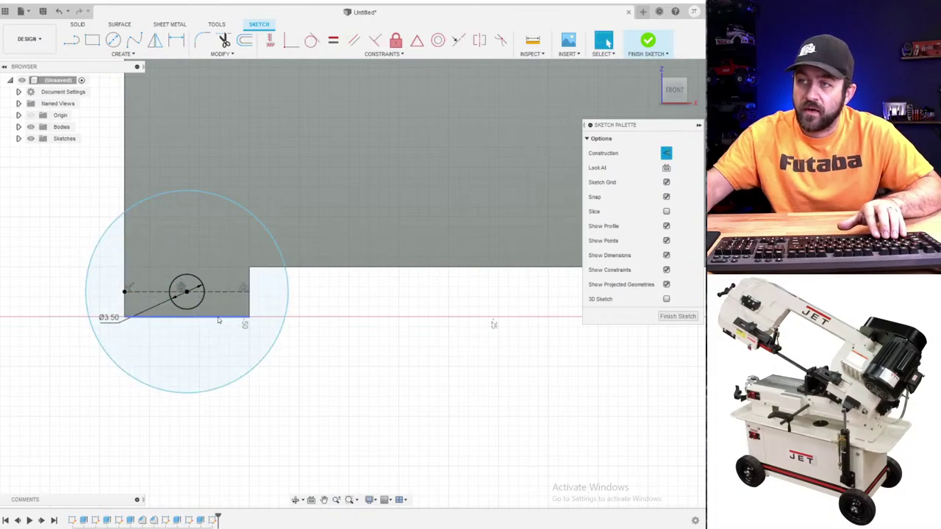
- Dimension the outer circle's diameter at 15 mm
{"action": "key", "text": "d"}
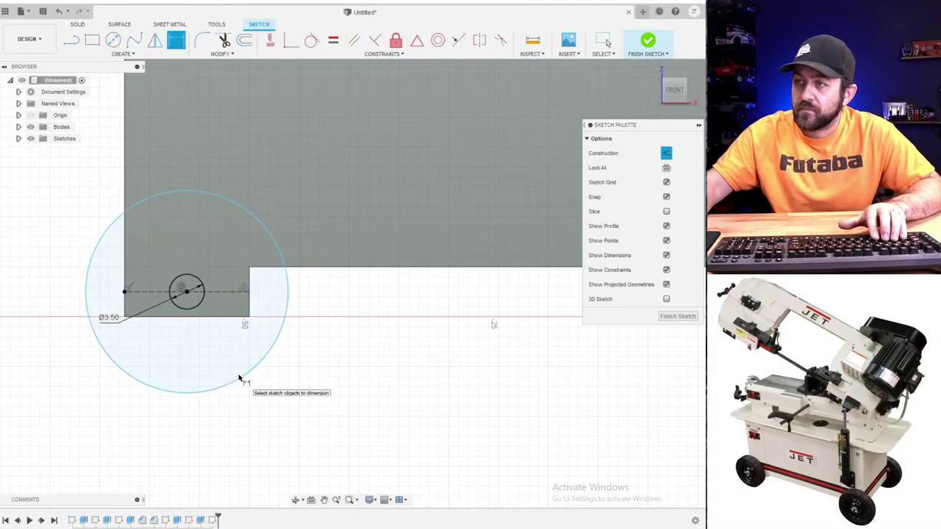
{"action": "left_click", "coordinate": [239, 379]}
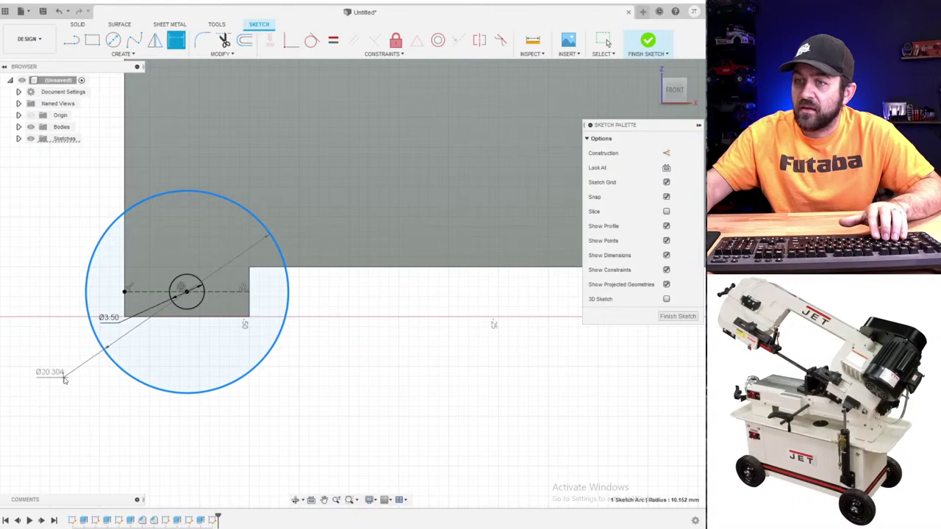
{"action": "left_click", "coordinate": [65, 376]}
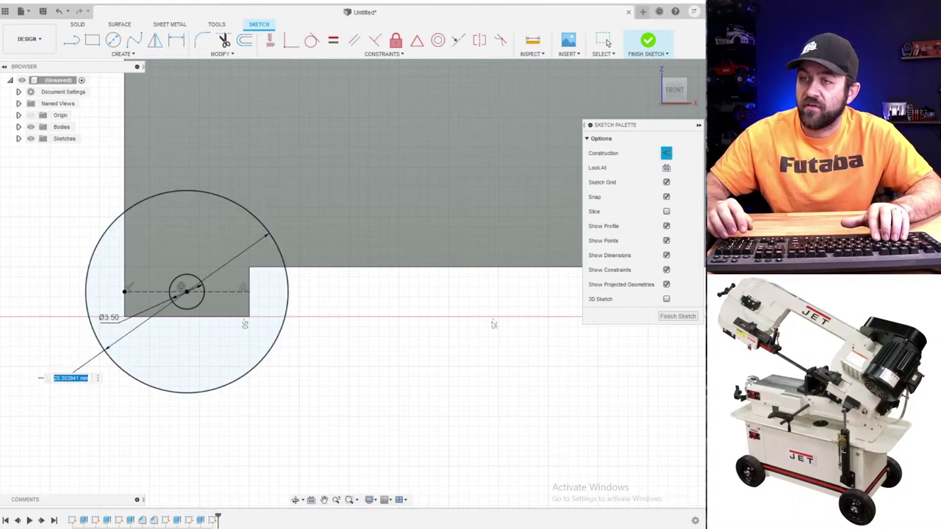
{"action": "type", "text": "15"}
{"action": "key", "text": "Return"}
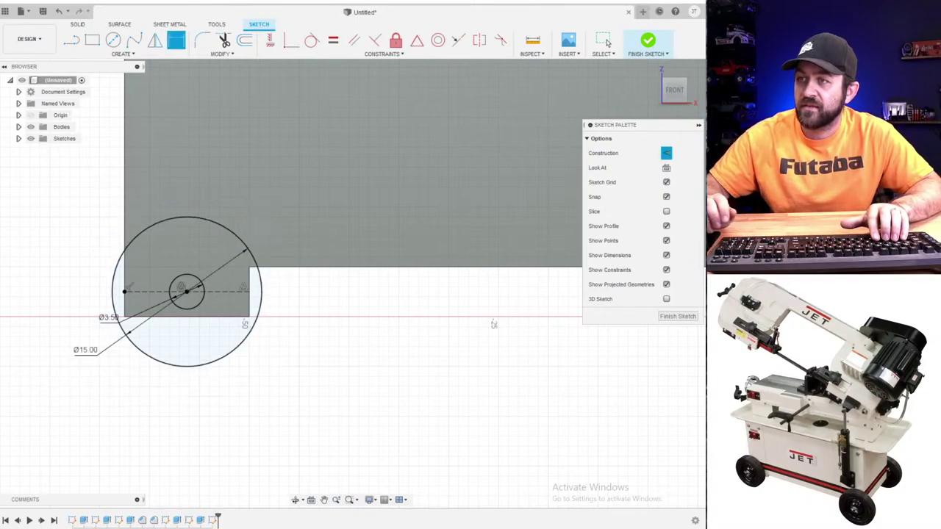
- Finish the sketch and extrude the ring between the two circles 5 mm outward from the front face
{"action": "scroll", "coordinate": [609, 471], "scroll_direction": "up", "scroll_amount": 2}
{"action": "scroll", "coordinate": [96, 313], "scroll_direction": "down", "scroll_amount": 3}
{"action": "middle_click_drag", "start_coordinate": [96, 314], "coordinate": [232, 317]}
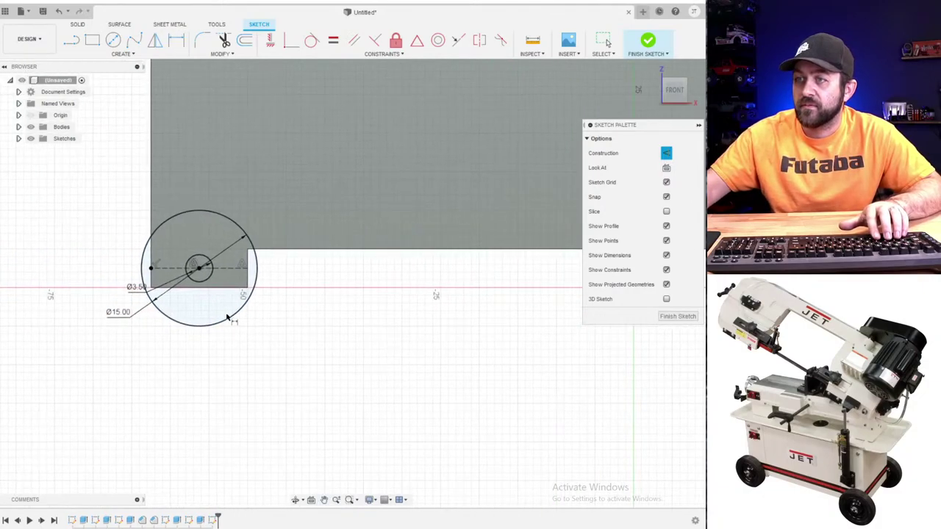
{"action": "middle_click_drag", "start_coordinate": [200, 268], "coordinate": [246, 299], "text": "shift"}
{"action": "scroll", "coordinate": [244, 301], "scroll_direction": "up", "scroll_amount": 3}
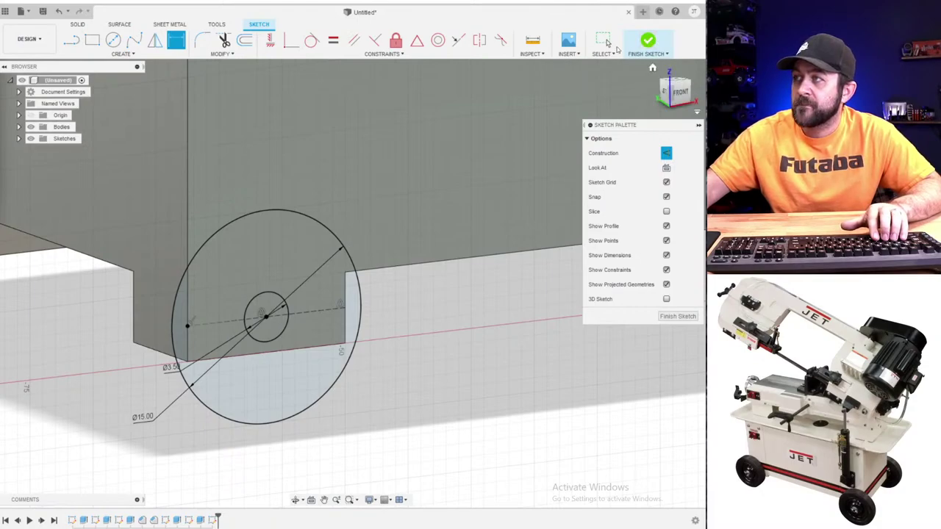
{"action": "left_click", "coordinate": [649, 40]}
{"action": "key", "text": "q"}
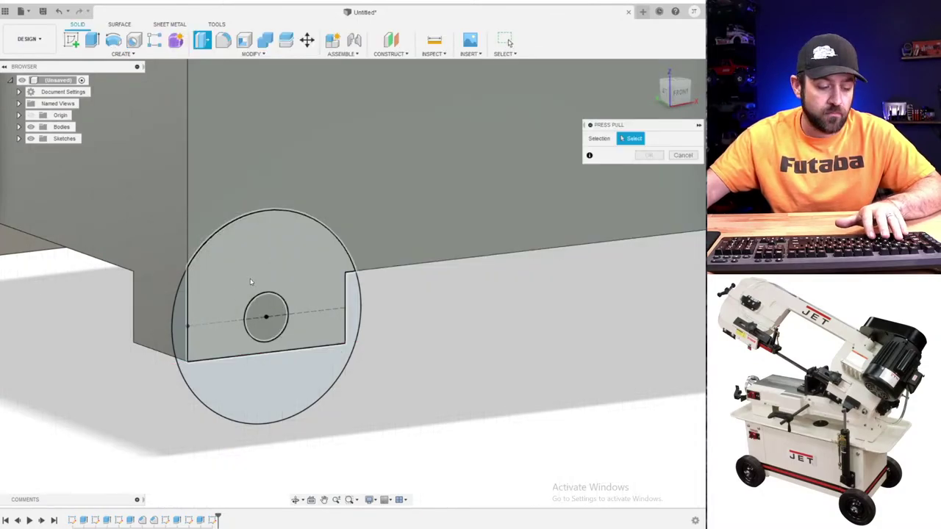
{"action": "left_click", "coordinate": [268, 274]}
{"action": "left_click", "coordinate": [296, 379]}
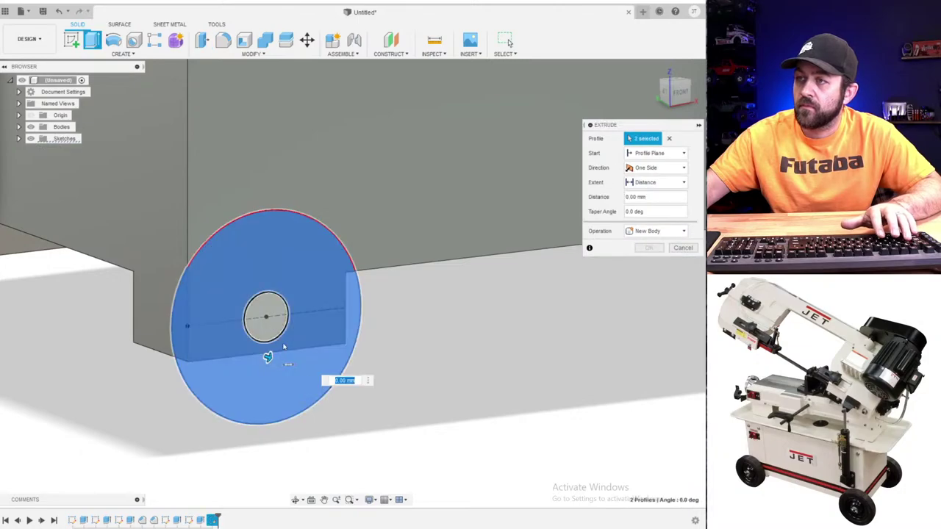
{"action": "left_click_drag", "start_coordinate": [269, 358], "coordinate": [295, 373]}
{"action": "middle_click_drag", "start_coordinate": [270, 380], "coordinate": [317, 376], "text": "shift"}
{"action": "scroll", "coordinate": [317, 376], "scroll_direction": "down", "scroll_amount": 1}
{"action": "scroll", "coordinate": [316, 330], "scroll_direction": "down", "scroll_amount": 2}
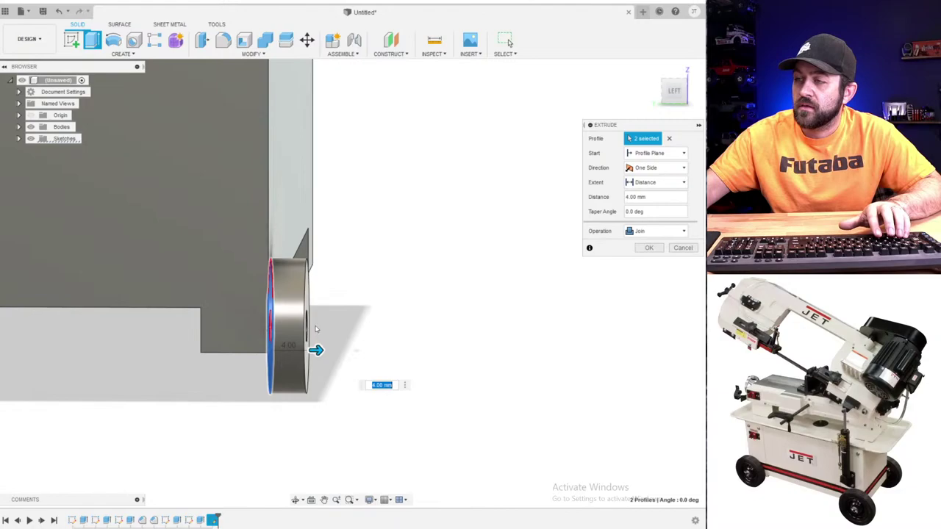
{"action": "left_click_drag", "start_coordinate": [313, 354], "coordinate": [323, 353]}
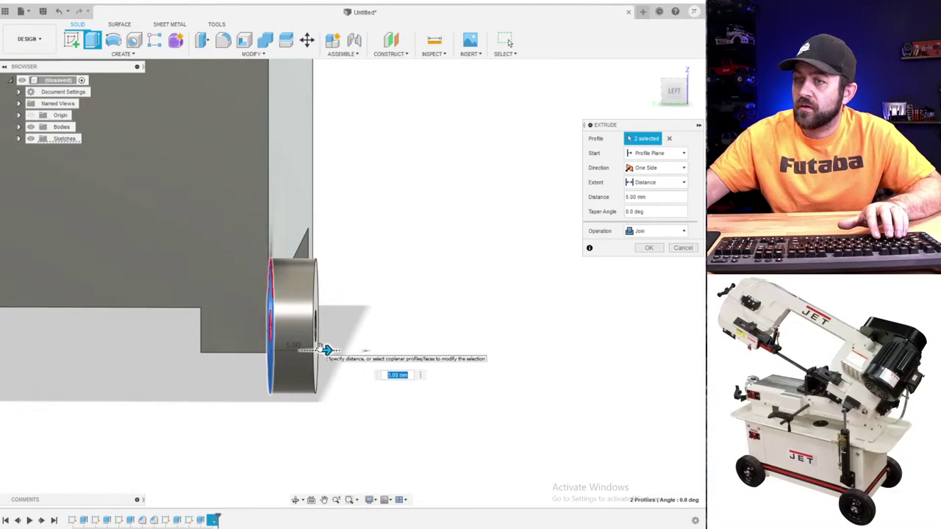
- Set the wheel extrusion's operation to New Body and complete it
{"action": "middle_click_drag", "start_coordinate": [263, 301], "coordinate": [305, 313], "text": "shift"}
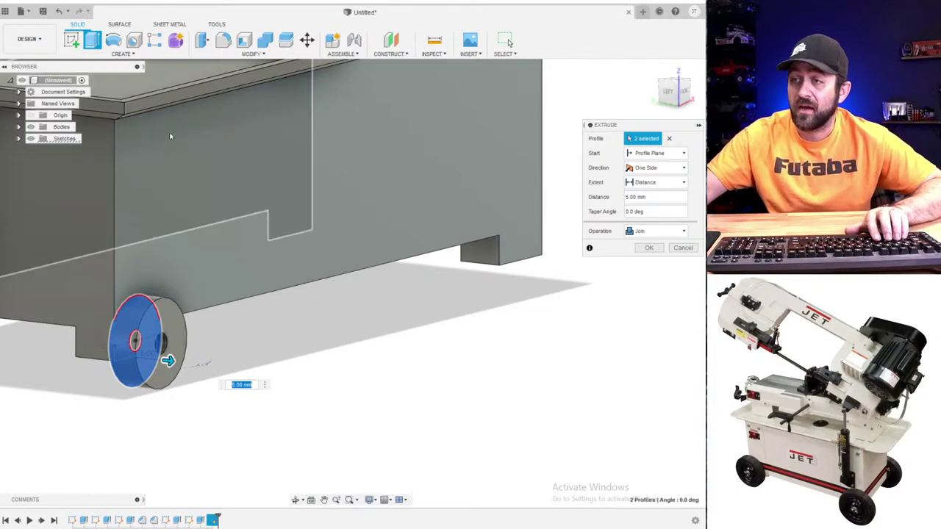
{"action": "middle_click_drag", "start_coordinate": [146, 328], "coordinate": [200, 326]}
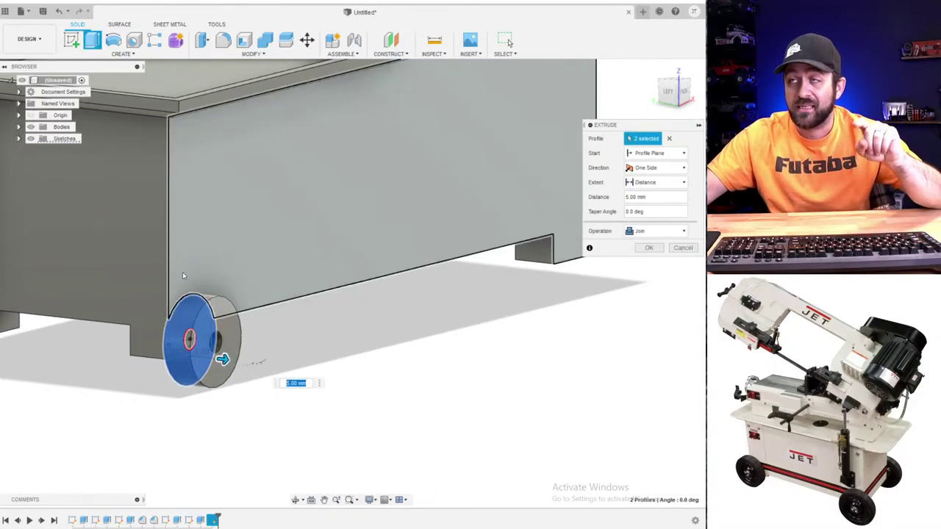
{"action": "middle_click_drag", "start_coordinate": [228, 266], "coordinate": [287, 236]}
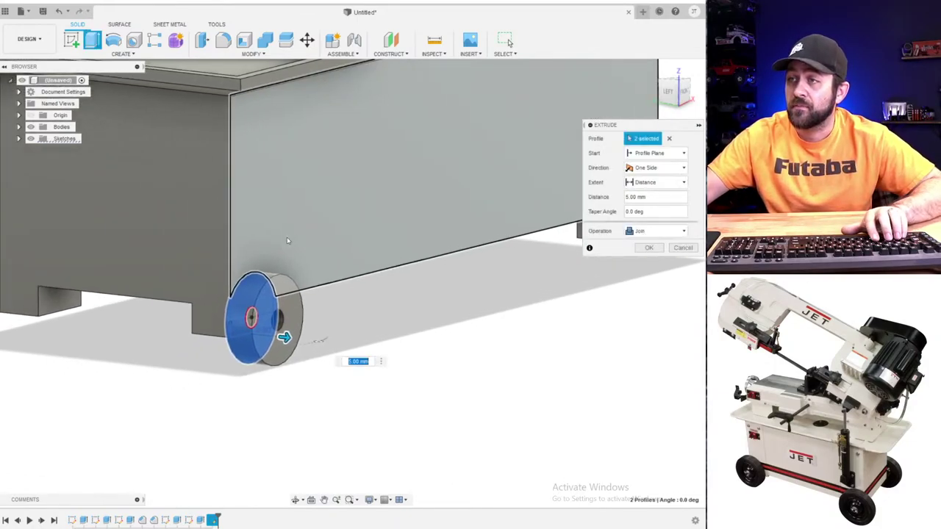
{"action": "scroll", "coordinate": [287, 236], "scroll_direction": "up", "scroll_amount": 3}
{"action": "middle_click_drag", "start_coordinate": [221, 388], "coordinate": [441, 309], "text": "shift"}
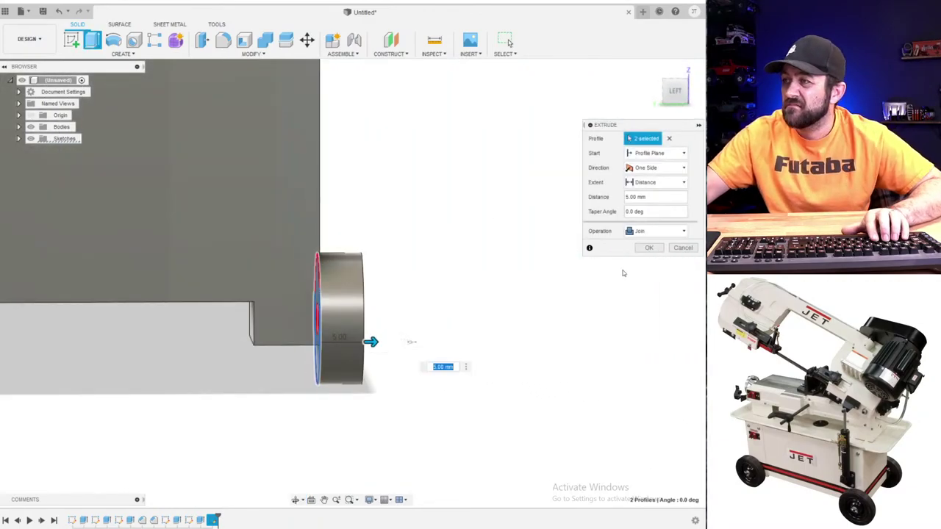
{"action": "left_click", "coordinate": [656, 231]}
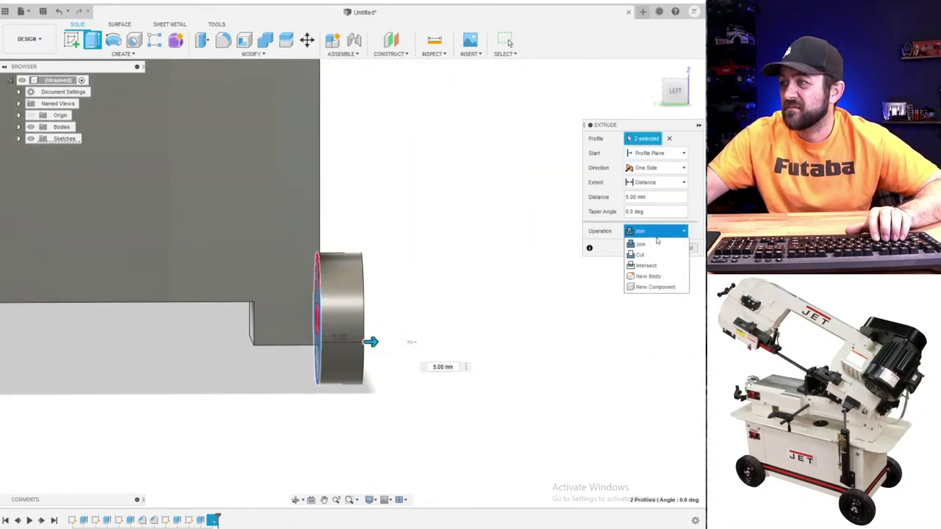
{"action": "left_click", "coordinate": [656, 282]}
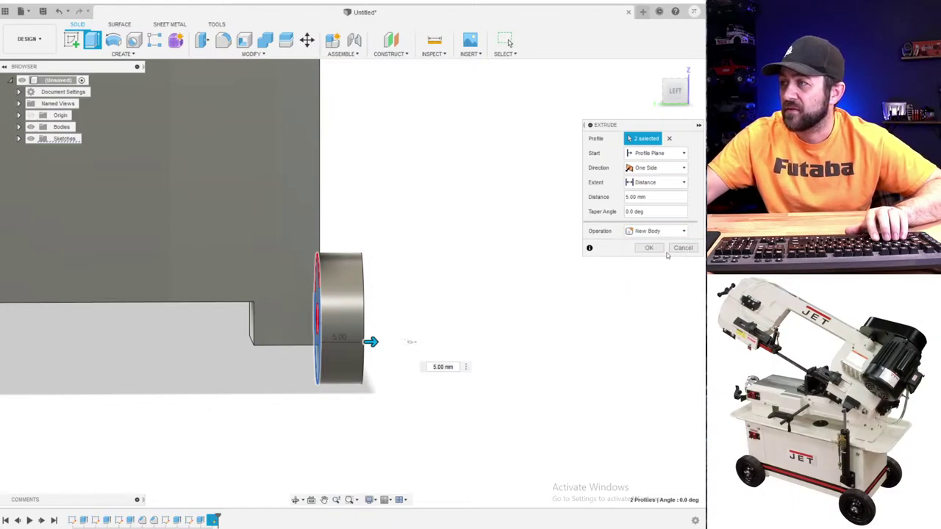
{"action": "left_click", "coordinate": [651, 250]}
- Start a sketch on the base's front face and project the wheel's centre hole edge into it
{"action": "middle_click_drag", "start_coordinate": [397, 301], "coordinate": [219, 289], "text": "shift"}
{"action": "left_click", "coordinate": [72, 41]}
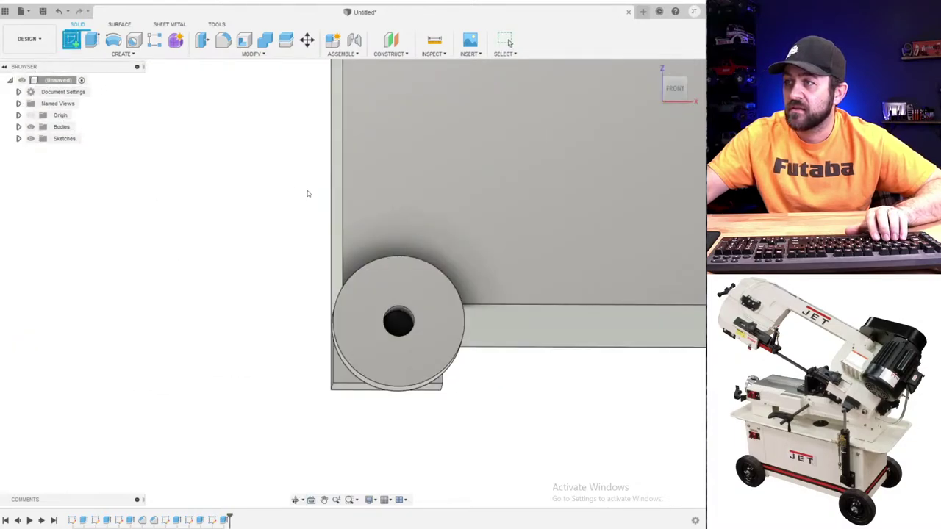
{"action": "left_click", "coordinate": [470, 207]}
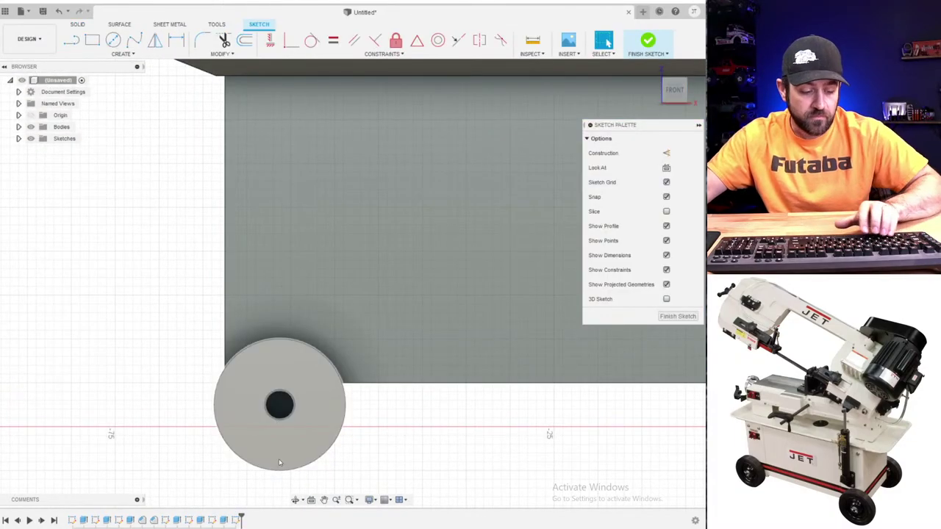
{"action": "scroll", "coordinate": [278, 459], "scroll_direction": "up", "scroll_amount": 4}
{"action": "key", "text": "c"}
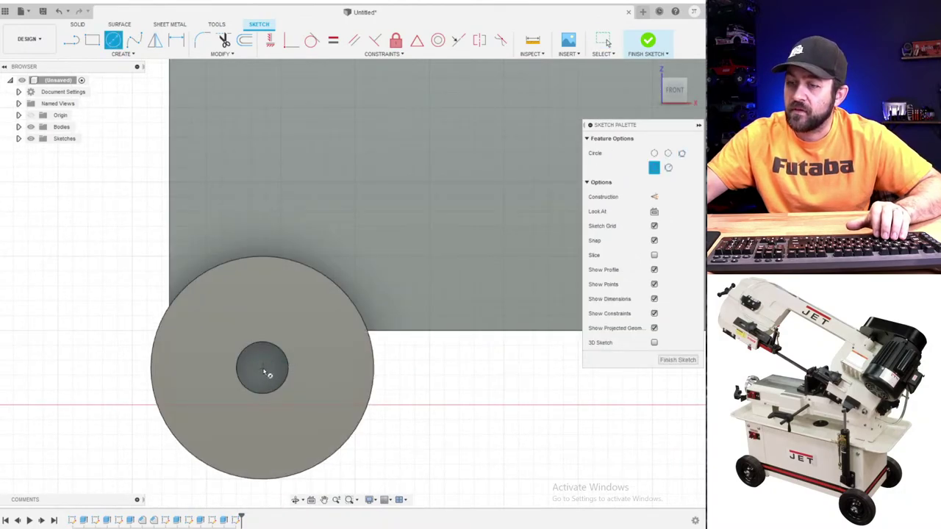
{"action": "key", "text": "p"}
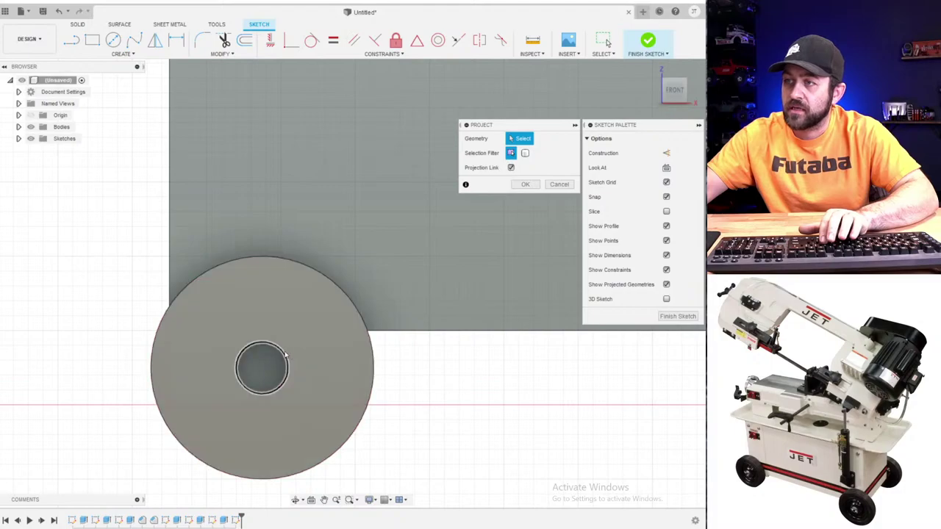
{"action": "key", "text": "Return"}
- Draw a 2.60 mm diameter circle centred inside the projected wheel hole
{"action": "key", "text": "c"}
{"action": "scroll", "coordinate": [256, 367], "scroll_direction": "up", "scroll_amount": 3}
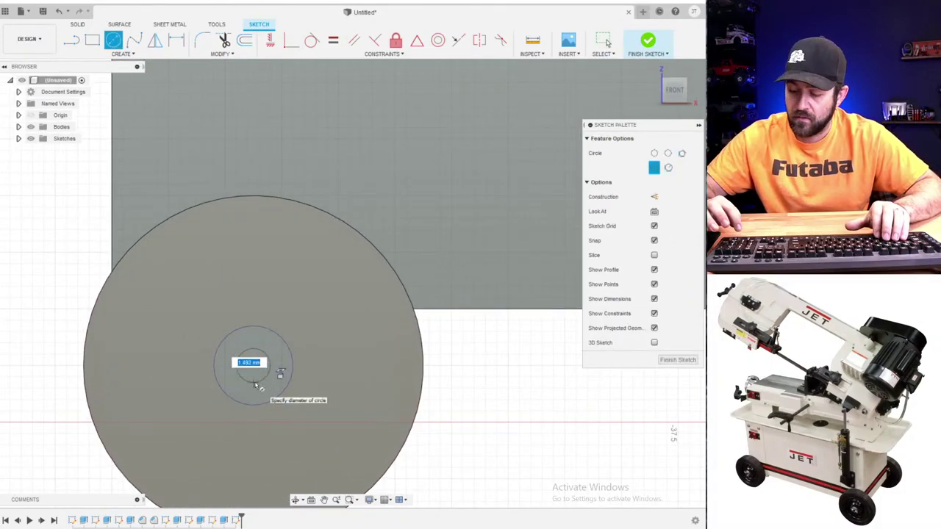
{"action": "key", "text": "Return"}
{"action": "key", "text": "Escape"}
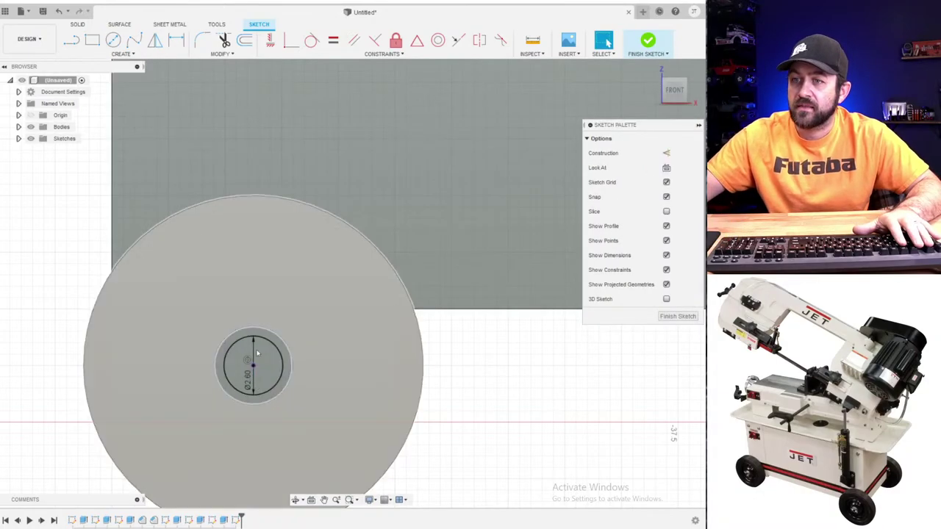
- Draw a vertical construction line about 43 mm long from the origin up to the tray's edge
{"action": "scroll", "coordinate": [237, 353], "scroll_direction": "down", "scroll_amount": 3}
{"action": "scroll", "coordinate": [236, 352], "scroll_direction": "down", "scroll_amount": 3}
{"action": "middle_click_drag", "start_coordinate": [341, 375], "coordinate": [218, 372]}
{"action": "scroll", "coordinate": [218, 373], "scroll_direction": "down", "scroll_amount": 3}
{"action": "middle_click_drag", "start_coordinate": [287, 363], "coordinate": [4, 345]}
{"action": "scroll", "coordinate": [385, 318], "scroll_direction": "up", "scroll_amount": 3}
{"action": "middle_click_drag", "start_coordinate": [253, 377], "coordinate": [392, 344]}
{"action": "scroll", "coordinate": [391, 344], "scroll_direction": "down", "scroll_amount": 3}
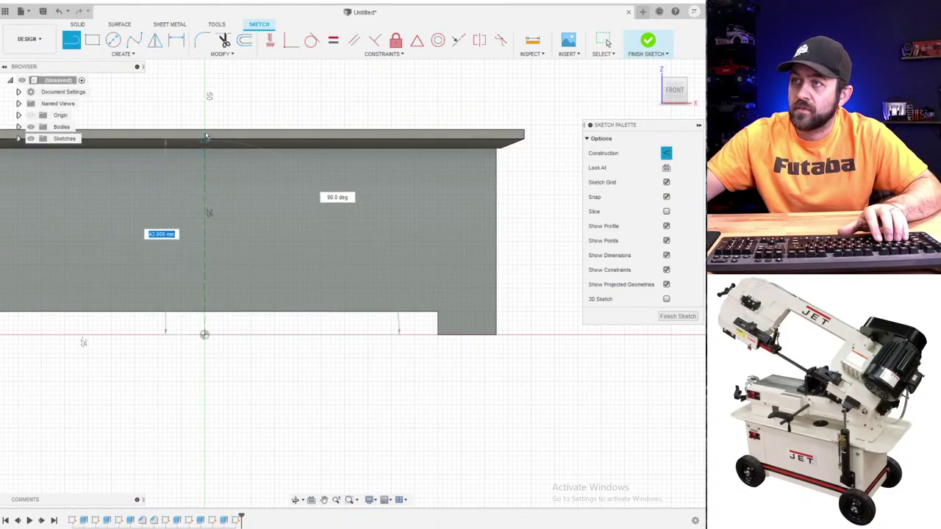
{"action": "key", "text": "Escape"}
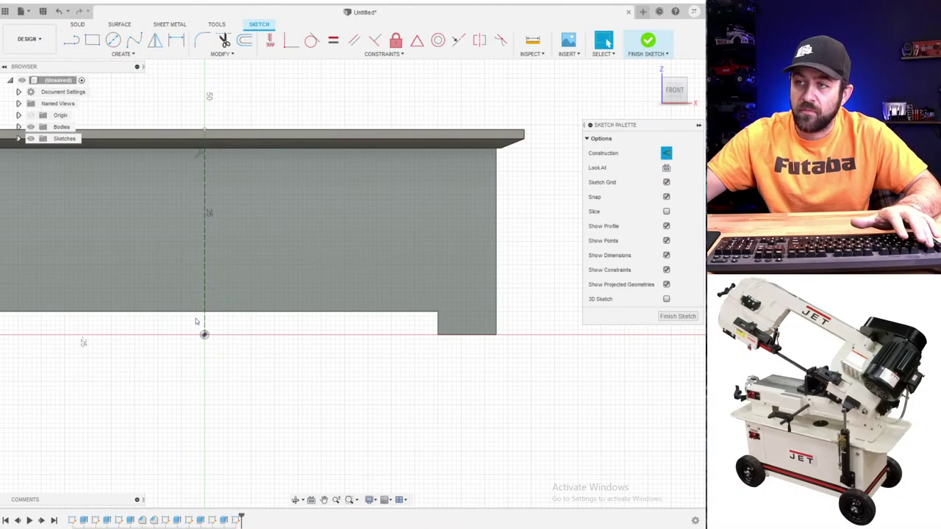
- Mirror the circle's centre point across the vertical construction line onto the opposite foot
{"action": "scroll", "coordinate": [253, 281], "scroll_direction": "up", "scroll_amount": 4}
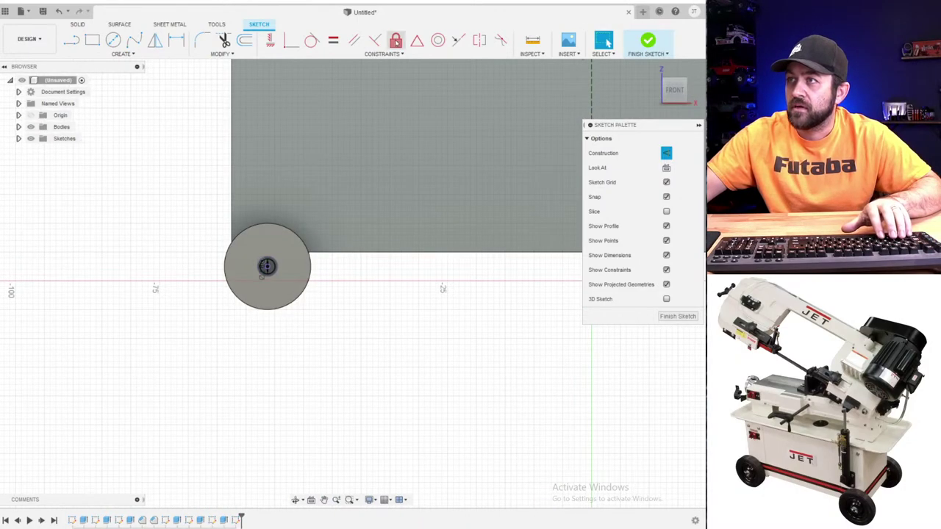
{"action": "left_click", "coordinate": [159, 46]}
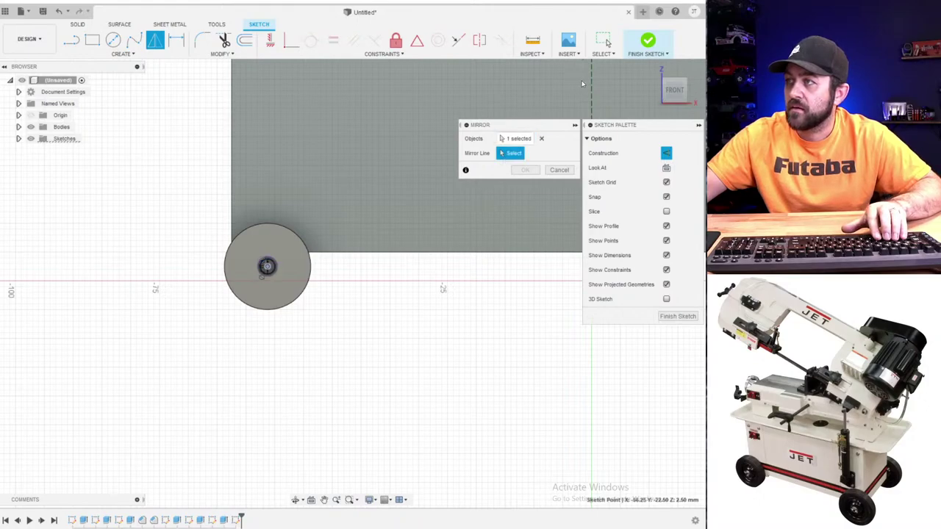
{"action": "middle_click_drag", "start_coordinate": [313, 322], "coordinate": [234, 287]}
{"action": "scroll", "coordinate": [234, 288], "scroll_direction": "down", "scroll_amount": 3}
{"action": "middle_click_drag", "start_coordinate": [467, 249], "coordinate": [247, 260]}
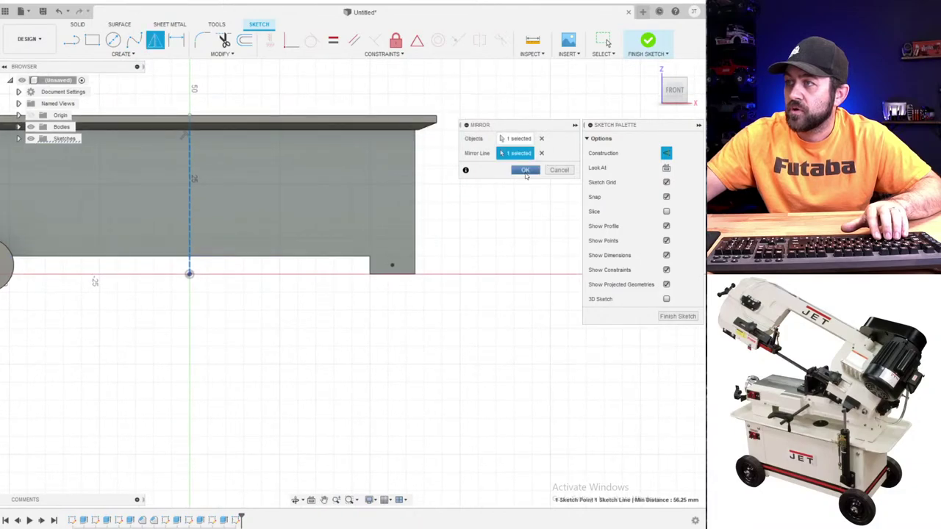
{"action": "left_click", "coordinate": [525, 171]}
- Mirror the 2.60 mm circle across the vertical construction line onto the opposite foot
{"action": "scroll", "coordinate": [392, 264], "scroll_direction": "up", "scroll_amount": 5}
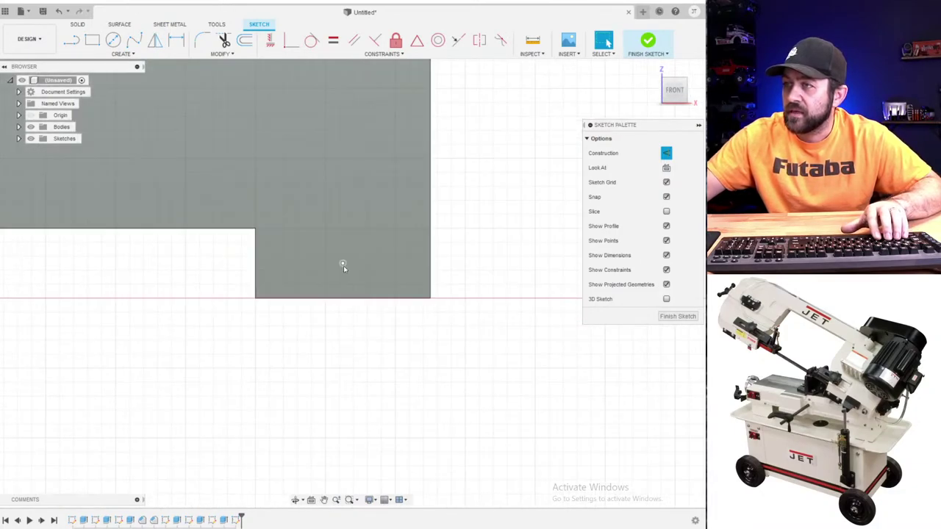
{"action": "scroll", "coordinate": [323, 279], "scroll_direction": "down", "scroll_amount": 3}
{"action": "middle_click_drag", "start_coordinate": [47, 359], "coordinate": [490, 290]}
{"action": "scroll", "coordinate": [398, 318], "scroll_direction": "down", "scroll_amount": 3}
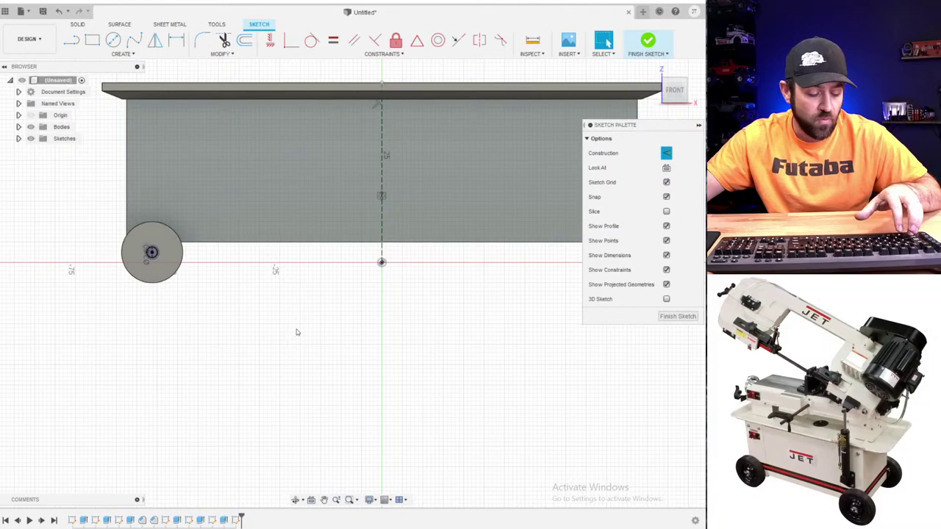
{"action": "left_click", "coordinate": [155, 41]}
{"action": "scroll", "coordinate": [151, 266], "scroll_direction": "up", "scroll_amount": 5}
{"action": "left_click", "coordinate": [152, 221]}
{"action": "scroll", "coordinate": [167, 253], "scroll_direction": "down", "scroll_amount": 3}
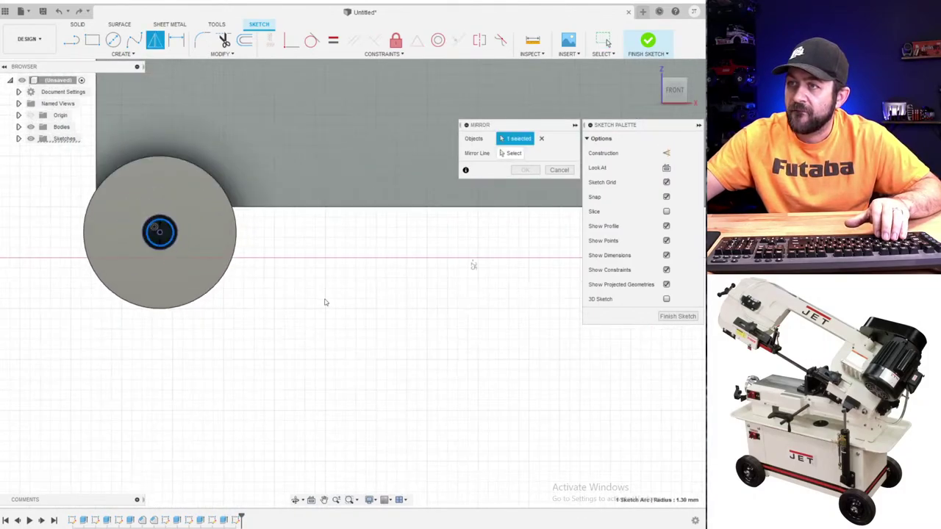
{"action": "middle_click_drag", "start_coordinate": [473, 265], "coordinate": [307, 294]}
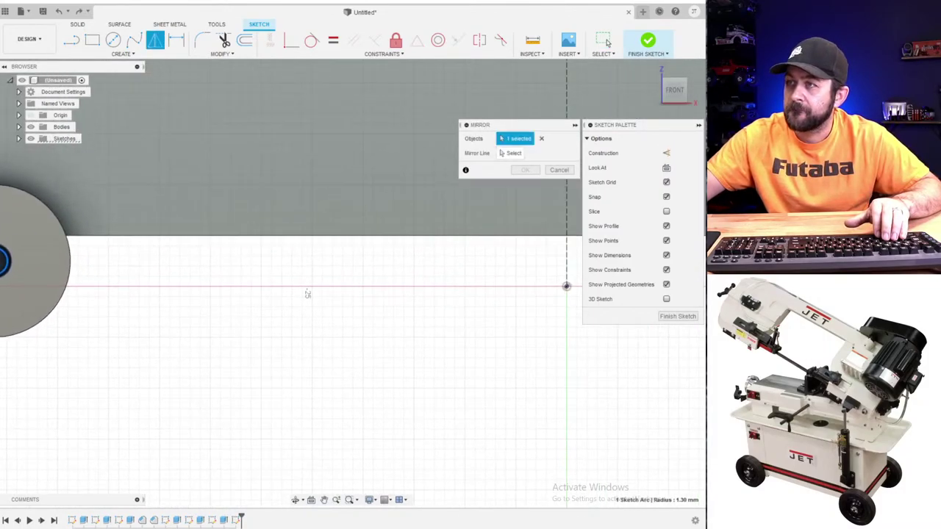
{"action": "left_click", "coordinate": [567, 255]}
{"action": "scroll", "coordinate": [479, 331], "scroll_direction": "down", "scroll_amount": 4}
{"action": "middle_click_drag", "start_coordinate": [468, 323], "coordinate": [38, 275]}
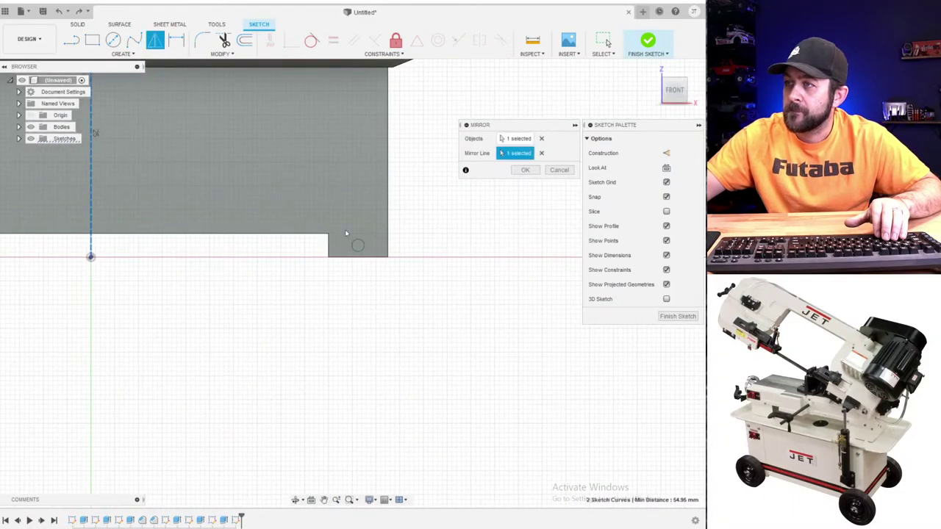
{"action": "left_click", "coordinate": [525, 170]}
- Finish the sketch and extrude both small circles -45 mm as a cut through the front and rear feet
{"action": "key", "text": "q"}
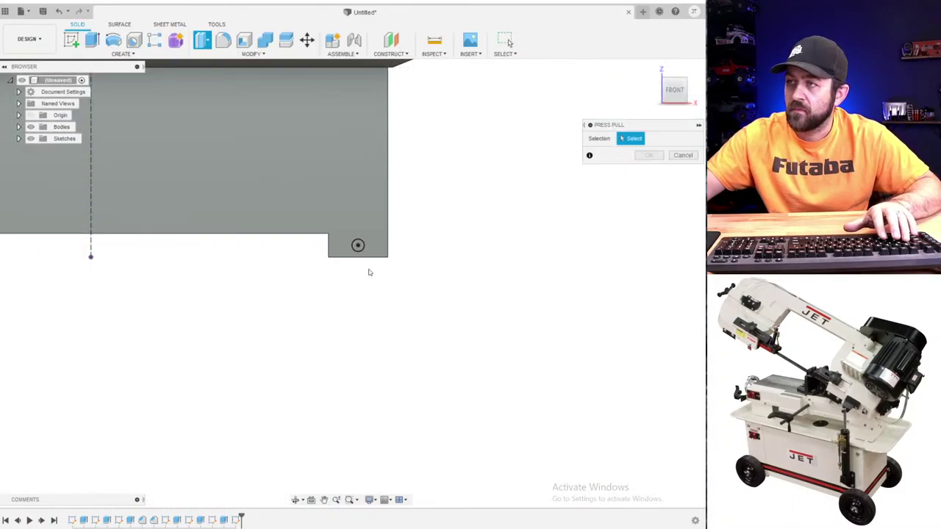
{"action": "scroll", "coordinate": [364, 253], "scroll_direction": "up", "scroll_amount": 5}
{"action": "left_click", "coordinate": [353, 234]}
{"action": "scroll", "coordinate": [327, 300], "scroll_direction": "down", "scroll_amount": 4}
{"action": "middle_click_drag", "start_coordinate": [322, 301], "coordinate": [823, 285]}
{"action": "scroll", "coordinate": [273, 261], "scroll_direction": "up", "scroll_amount": 6}
{"action": "left_click", "coordinate": [229, 242]}
{"action": "scroll", "coordinate": [185, 261], "scroll_direction": "down", "scroll_amount": 3}
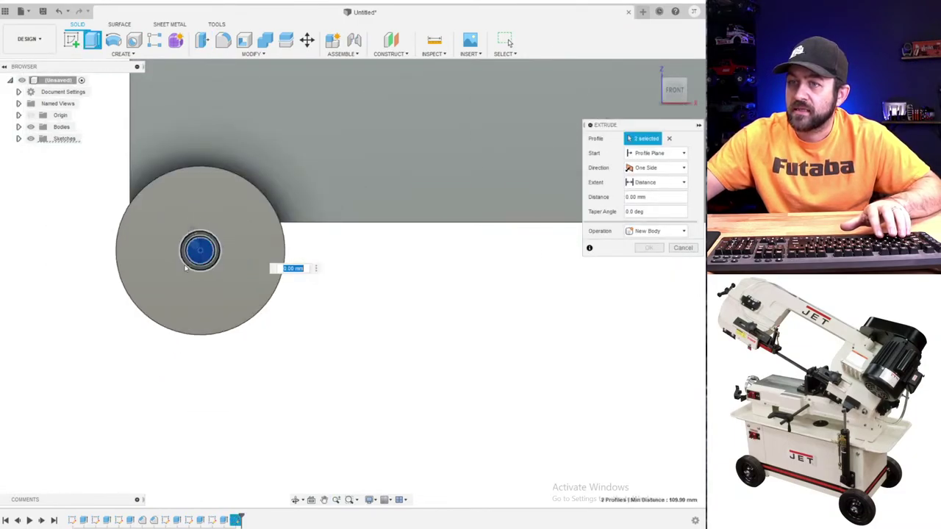
{"action": "middle_click_drag", "start_coordinate": [184, 266], "coordinate": [256, 280], "text": "shift"}
{"action": "scroll", "coordinate": [228, 282], "scroll_direction": "down", "scroll_amount": 3}
{"action": "scroll", "coordinate": [144, 274], "scroll_direction": "down", "scroll_amount": 3}
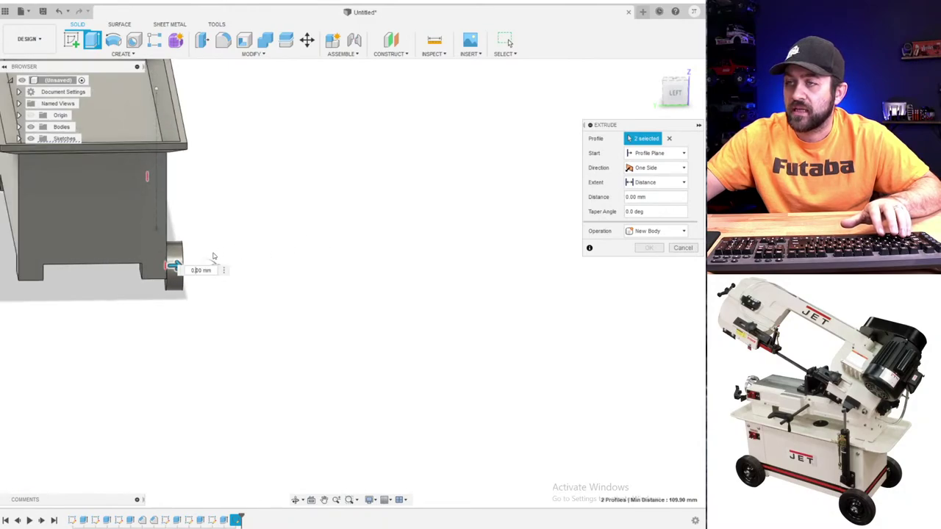
{"action": "middle_click_drag", "start_coordinate": [167, 284], "coordinate": [355, 244]}
{"action": "scroll", "coordinate": [355, 244], "scroll_direction": "up", "scroll_amount": 3}
{"action": "left_click_drag", "start_coordinate": [362, 218], "coordinate": [108, 221]}
{"action": "left_click_drag", "start_coordinate": [118, 166], "coordinate": [131, 180]}
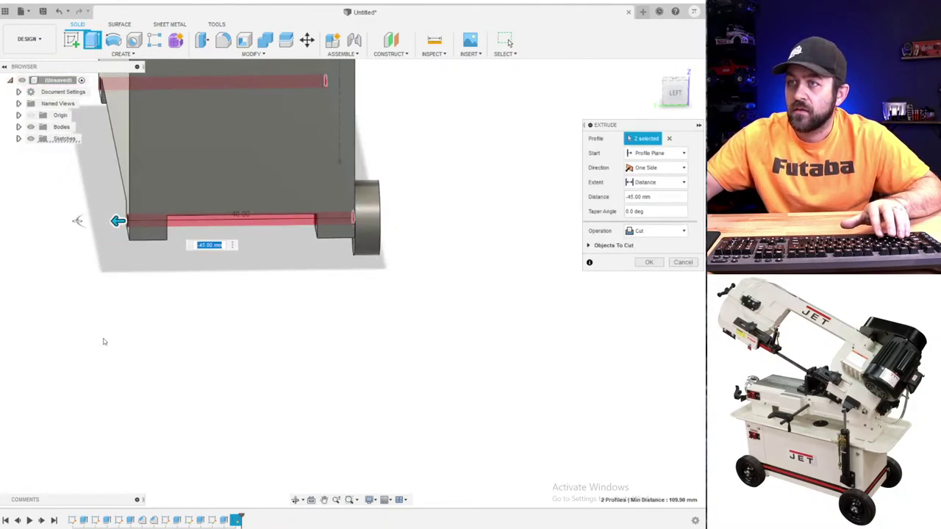
{"action": "key", "text": "Return"}
- Inspect the axle holes in the feet and hide the base body, leaving only the wheel
{"action": "middle_click_drag", "start_coordinate": [111, 169], "coordinate": [138, 169], "text": "shift"}
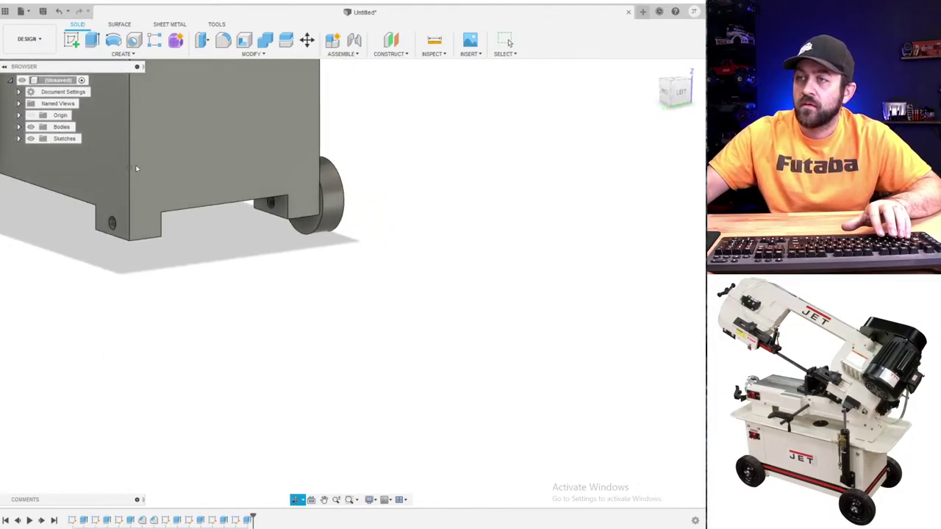
{"action": "middle_click_drag", "start_coordinate": [180, 206], "coordinate": [348, 245]}
{"action": "scroll", "coordinate": [251, 225], "scroll_direction": "up", "scroll_amount": 3}
{"action": "middle_click_drag", "start_coordinate": [324, 334], "coordinate": [351, 291], "text": "shift"}
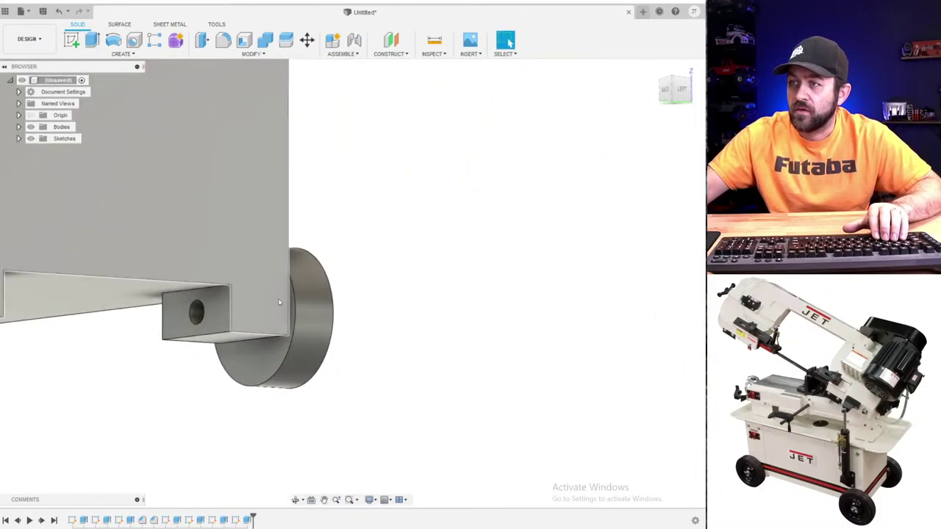
{"action": "left_click", "coordinate": [18, 127]}
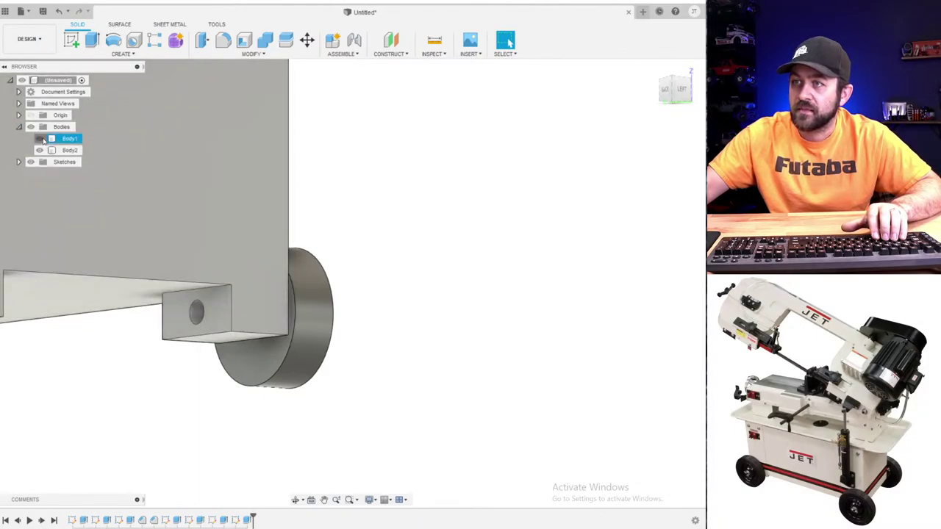
{"action": "left_click", "coordinate": [40, 138]}
- Sketch a circle on the wheel's inner face, concentric with the centre hole and about 1.1 mm outside its edge
{"action": "left_click", "coordinate": [232, 283]}
{"action": "key", "text": "c"}
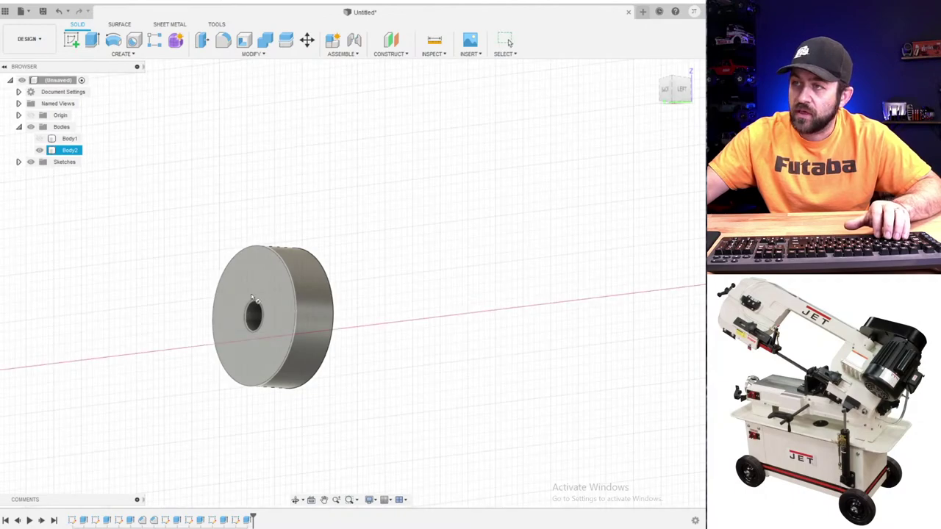
{"action": "left_click", "coordinate": [254, 294]}
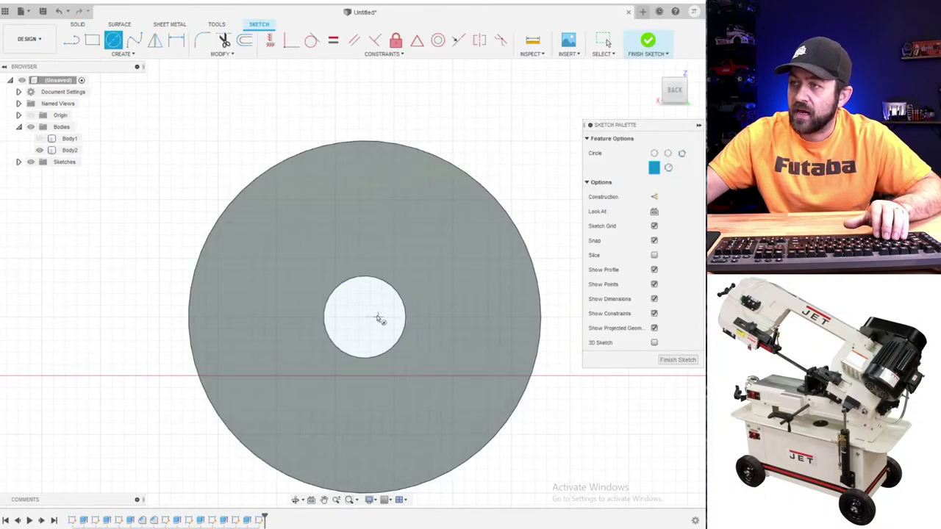
{"action": "left_click", "coordinate": [379, 380]}
- Dimension the gap between the centre hole's edge and the sketched circle at 1.5 mm
{"action": "key", "text": "d"}
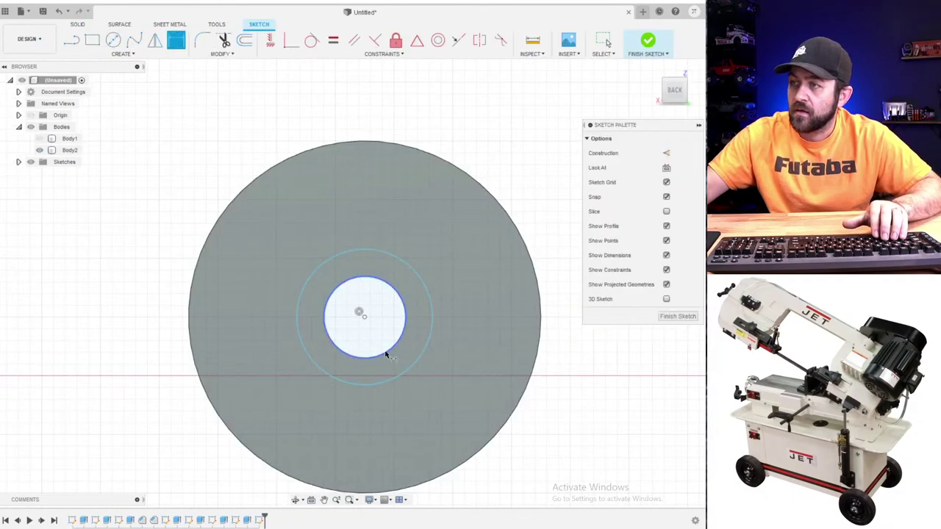
{"action": "left_click", "coordinate": [385, 353]}
{"action": "left_click", "coordinate": [400, 375]}
{"action": "left_click", "coordinate": [537, 463]}
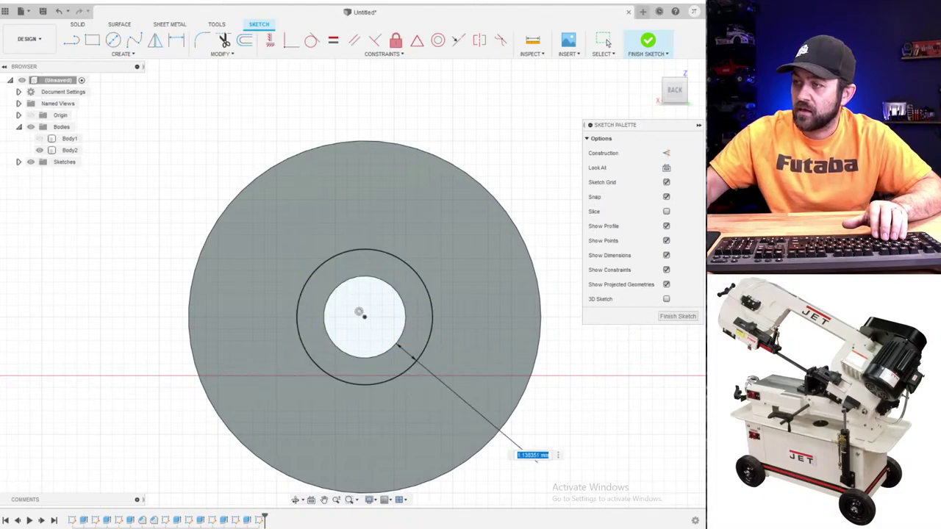
{"action": "type", "text": "1.5"}
{"action": "key", "text": "Return"}
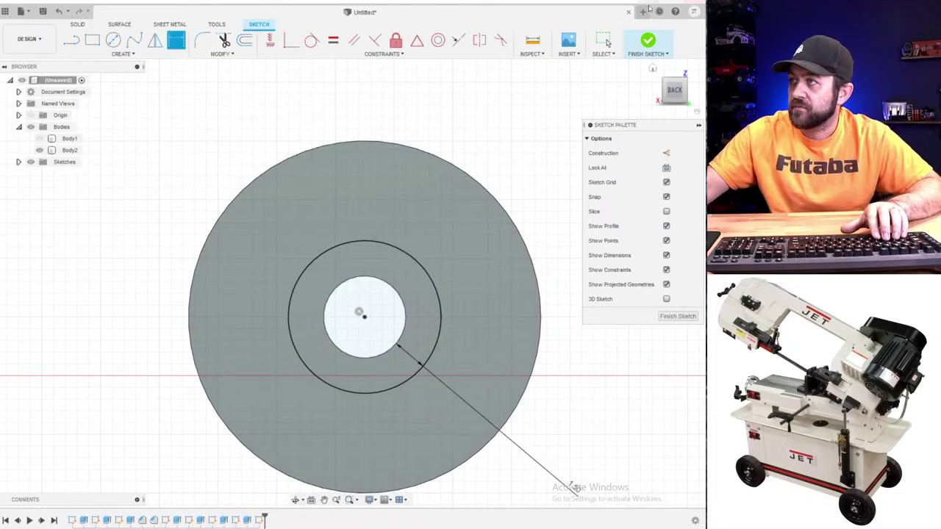
- Finish the sketch and cut the outer ring of the wheel's inner face by -0.4 mm, leaving a raised hub
{"action": "left_click", "coordinate": [647, 42]}
{"action": "key", "text": "q"}
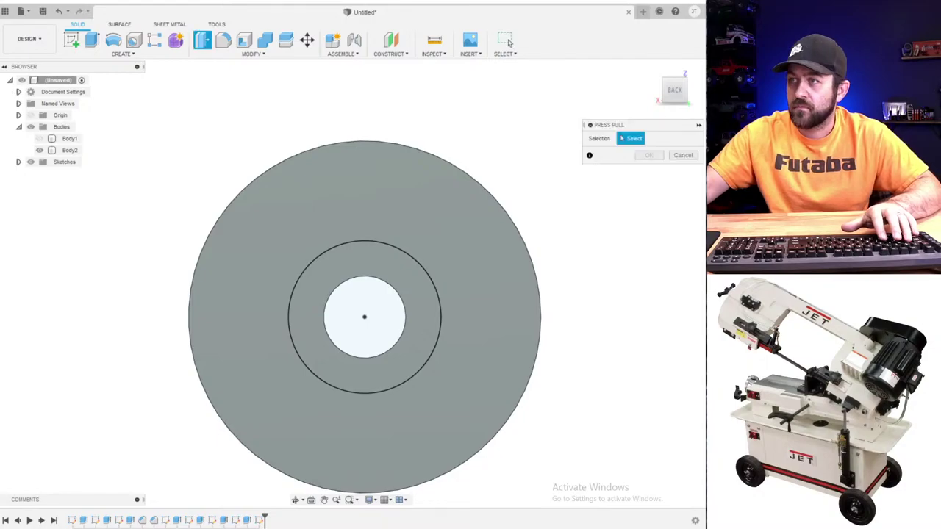
{"action": "left_click", "coordinate": [306, 206]}
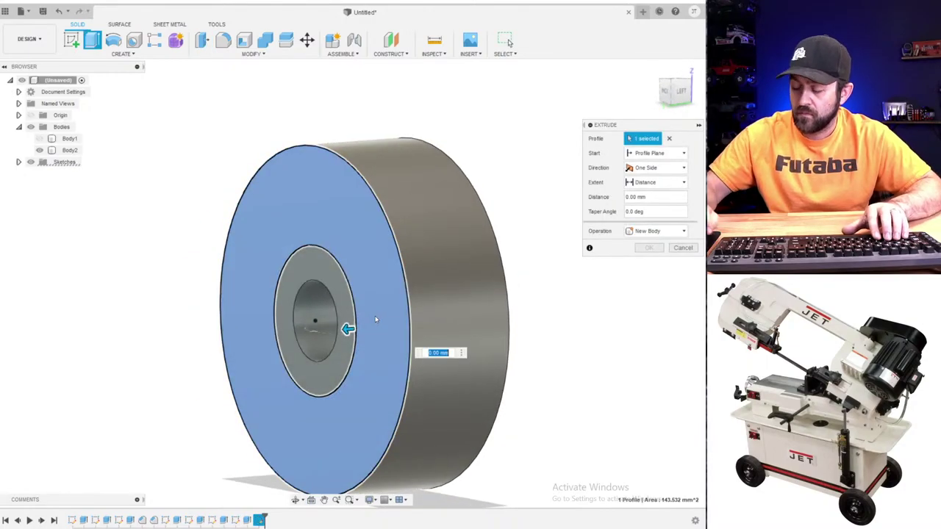
{"action": "type", "text": "-.25"}
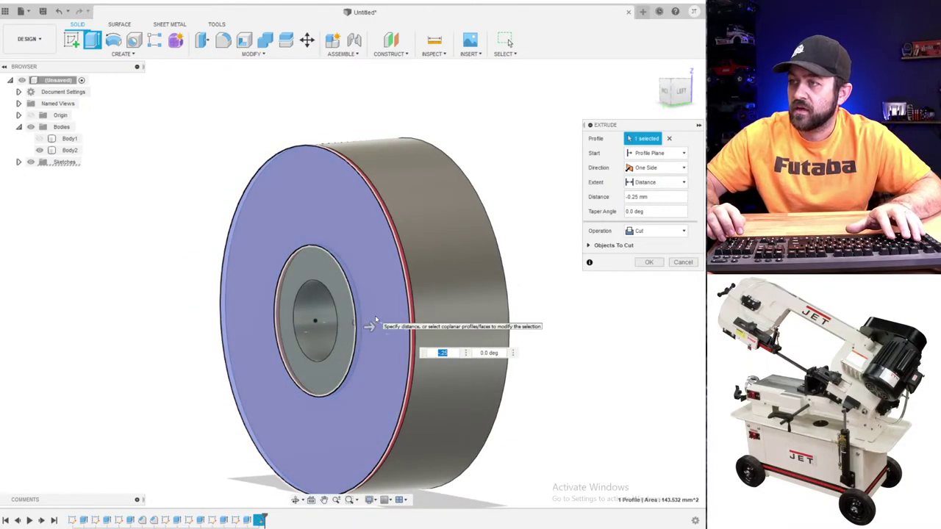
{"action": "key", "text": "BackSpace"}
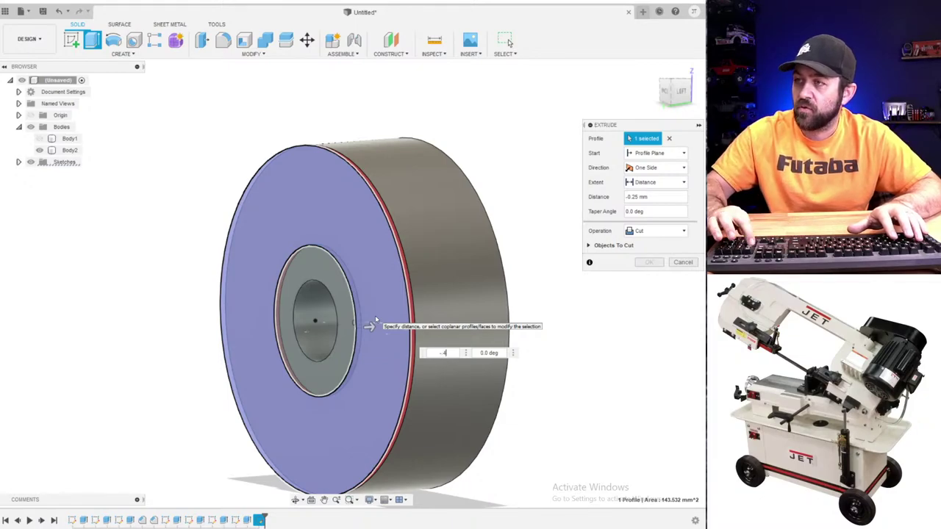
{"action": "type", "text": "-4"}
{"action": "key", "text": "Return"}
{"action": "scroll", "coordinate": [374, 315], "scroll_direction": "down", "scroll_amount": 3}
{"action": "middle_click_drag", "start_coordinate": [375, 316], "coordinate": [287, 306], "text": "shift"}
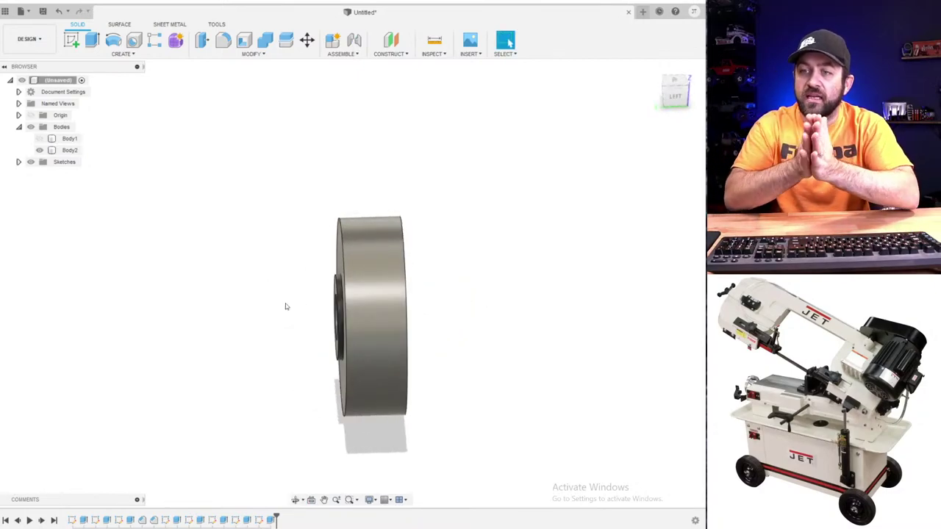
{"action": "scroll", "coordinate": [422, 288], "scroll_direction": "down", "scroll_amount": 2}
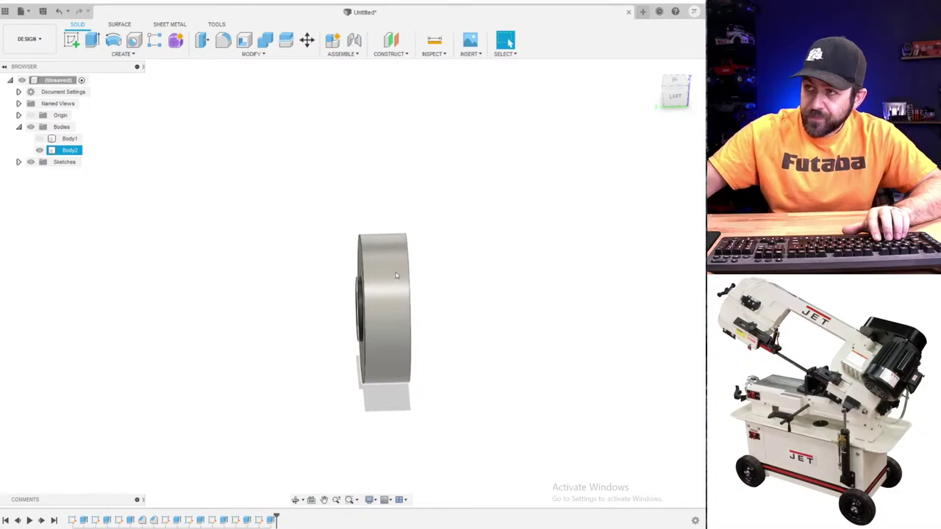
{"action": "middle_click_drag", "start_coordinate": [395, 272], "coordinate": [124, 211], "text": "shift"}
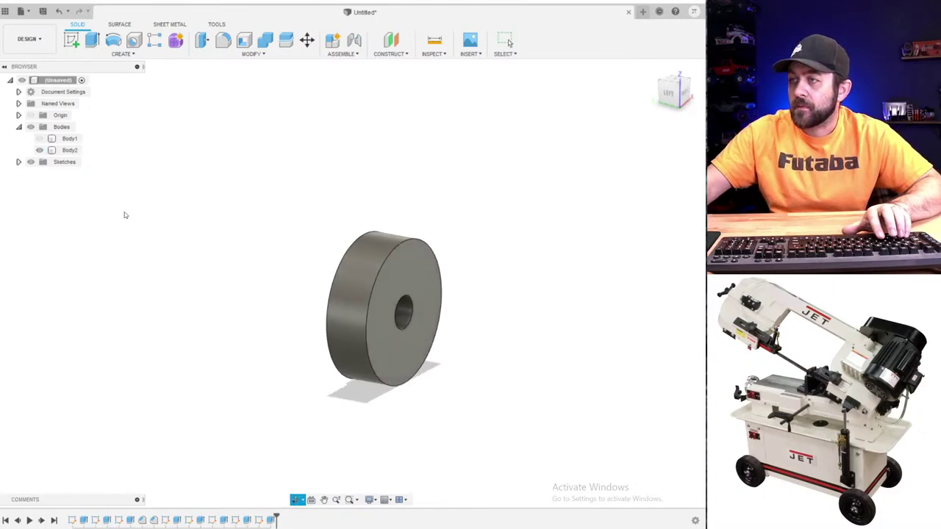
- Sketch a circle on the wheel's outer face, concentric with the centre hole and about 2.5 mm inside the rim
{"action": "left_click", "coordinate": [71, 39]}
{"action": "left_click", "coordinate": [419, 282]}
{"action": "key", "text": "c"}
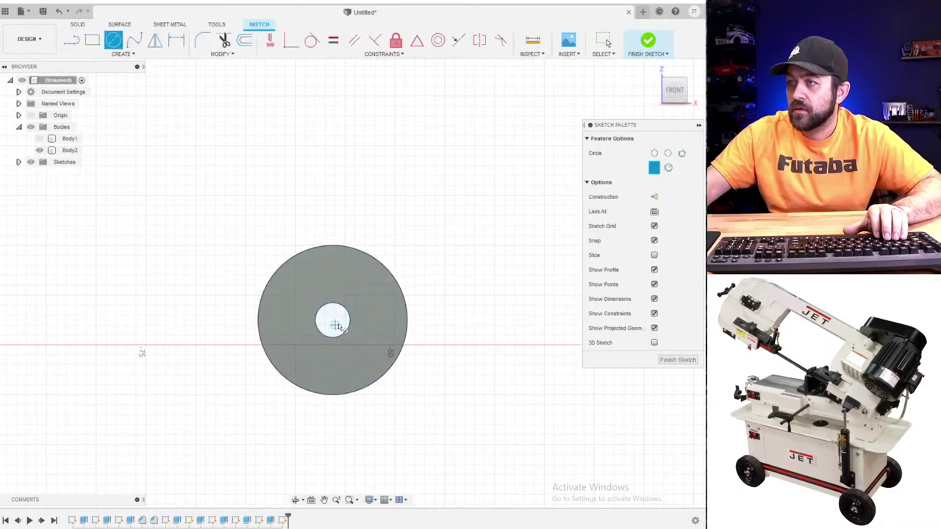
{"action": "left_click", "coordinate": [334, 320]}
{"action": "left_click", "coordinate": [358, 368]}
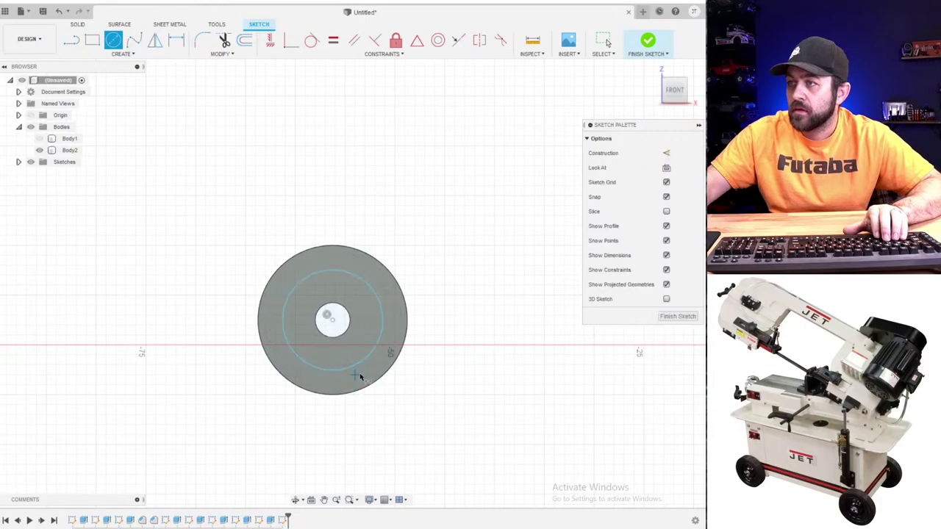
- Dimension the gap between the sketched circle and the wheel's outer edge at 2 mm
{"action": "left_click", "coordinate": [358, 369]}
{"action": "left_click", "coordinate": [391, 408]}
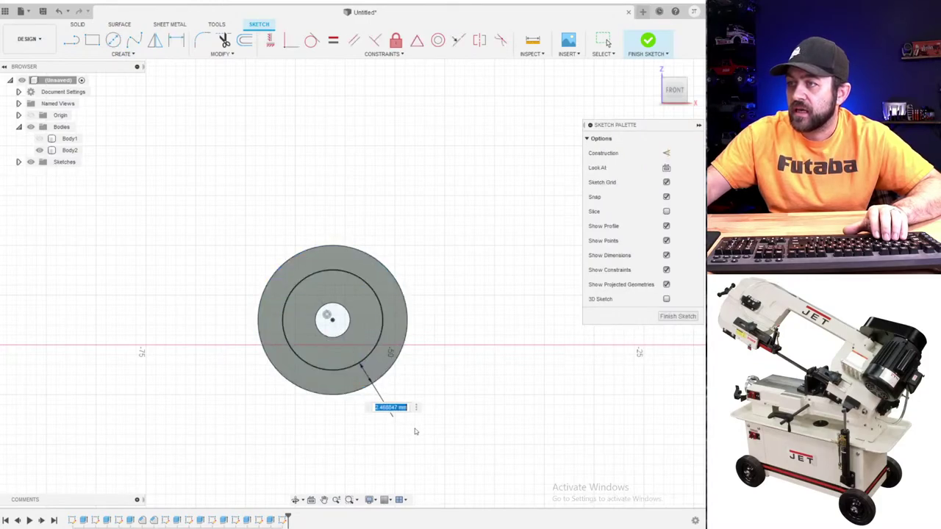
{"action": "type", "text": "2"}
{"action": "key", "text": "Return"}
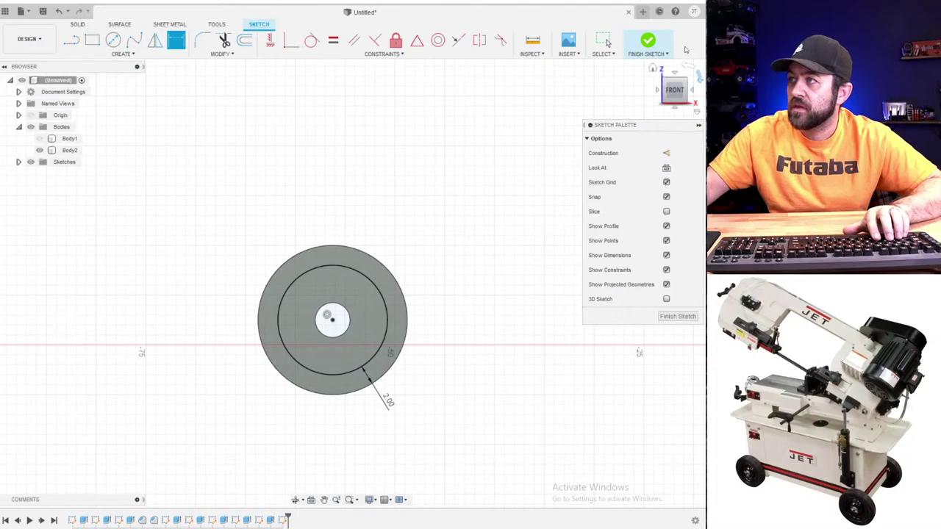
- Finish the sketch and cut the area inside the circle by -0.4 mm, leaving a raised rim on the outer face
{"action": "left_click", "coordinate": [647, 40]}
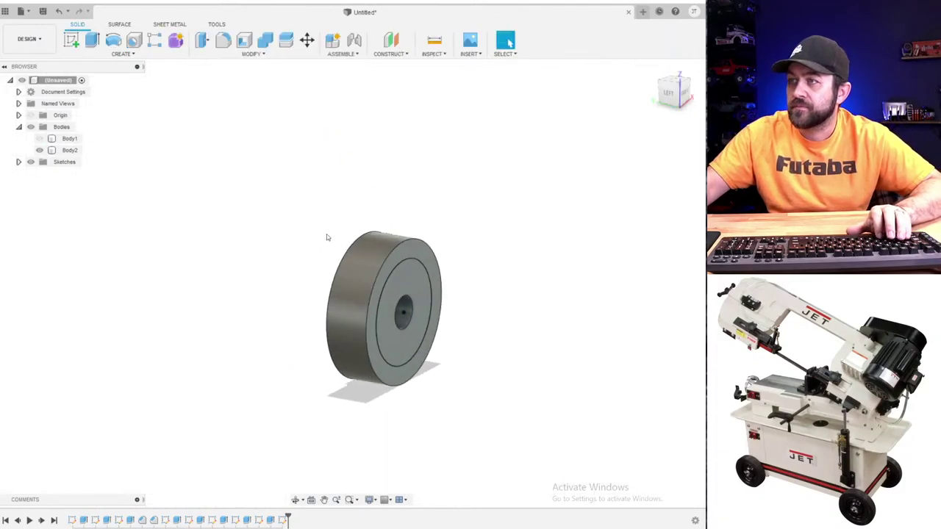
{"action": "key", "text": "q"}
{"action": "left_click", "coordinate": [405, 274]}
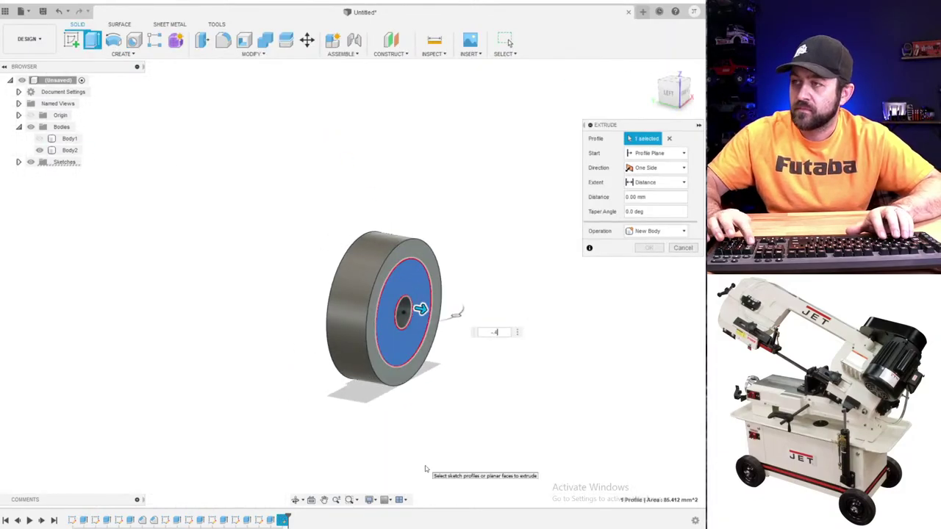
{"action": "key", "text": "Return"}
- Add a small two-distance chamfer to both outer circular edges of the wheel
{"action": "scroll", "coordinate": [425, 298], "scroll_direction": "up", "scroll_amount": 2}
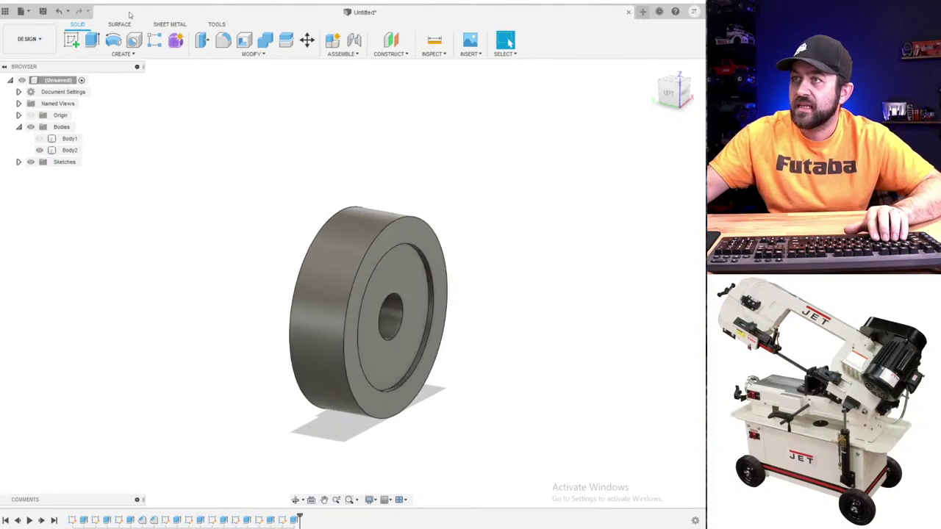
{"action": "left_click", "coordinate": [221, 54]}
{"action": "left_click", "coordinate": [236, 87]}
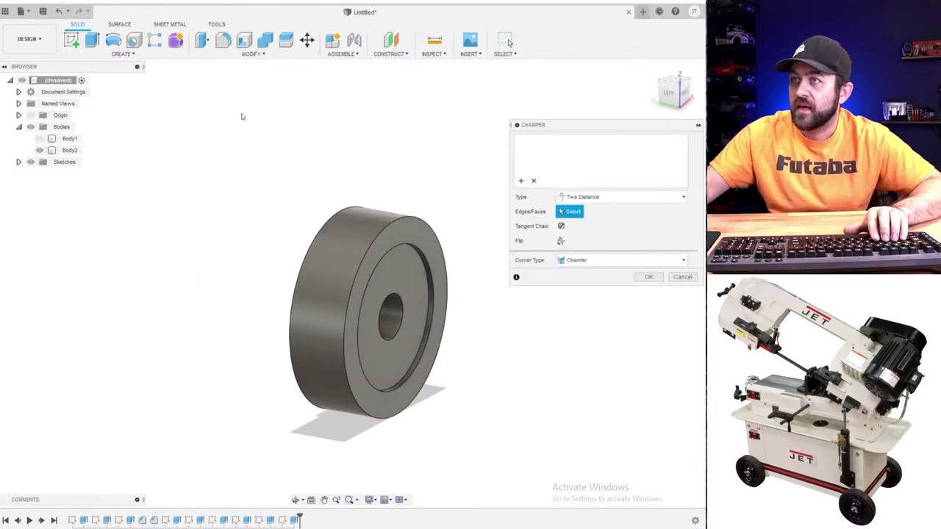
{"action": "left_click", "coordinate": [324, 222]}
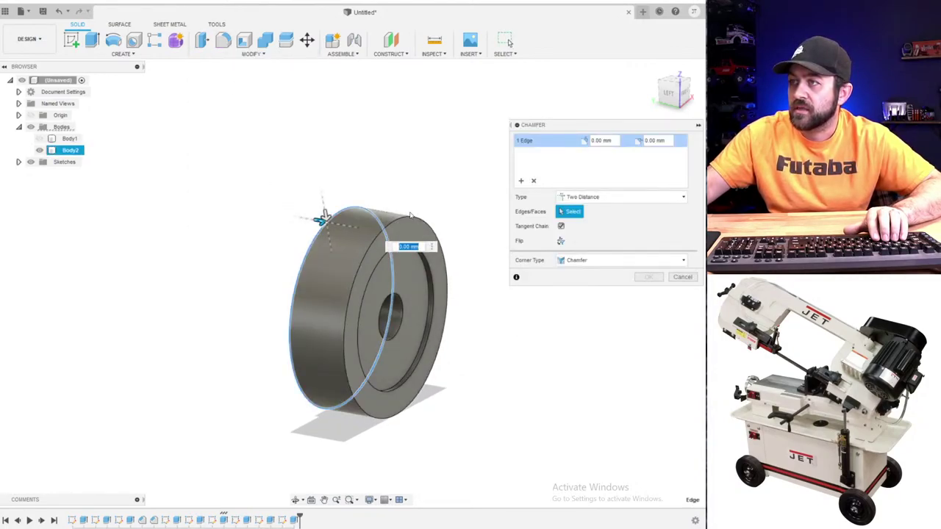
{"action": "left_click", "coordinate": [410, 221]}
{"action": "type", "text": "1"}
{"action": "key", "text": "Return"}
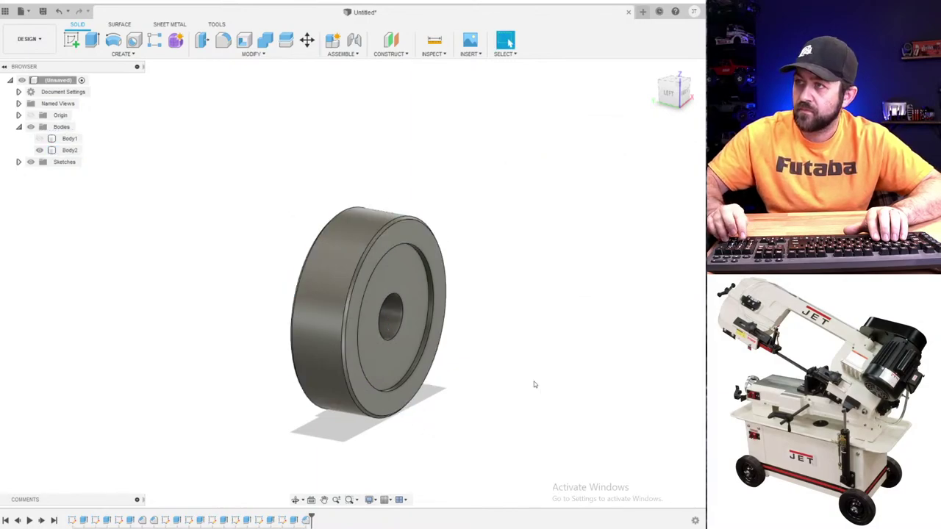
- Check the chamfered wheel and show the base body again
{"action": "scroll", "coordinate": [402, 177], "scroll_direction": "up", "scroll_amount": 2}
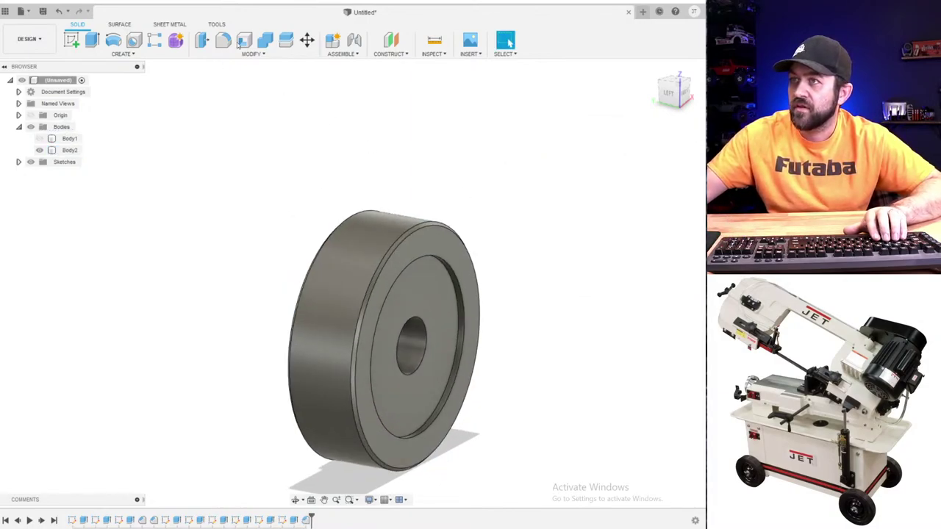
{"action": "scroll", "coordinate": [520, 285], "scroll_direction": "down", "scroll_amount": 3}
{"action": "middle_click_drag", "start_coordinate": [520, 288], "coordinate": [516, 251], "text": "shift"}
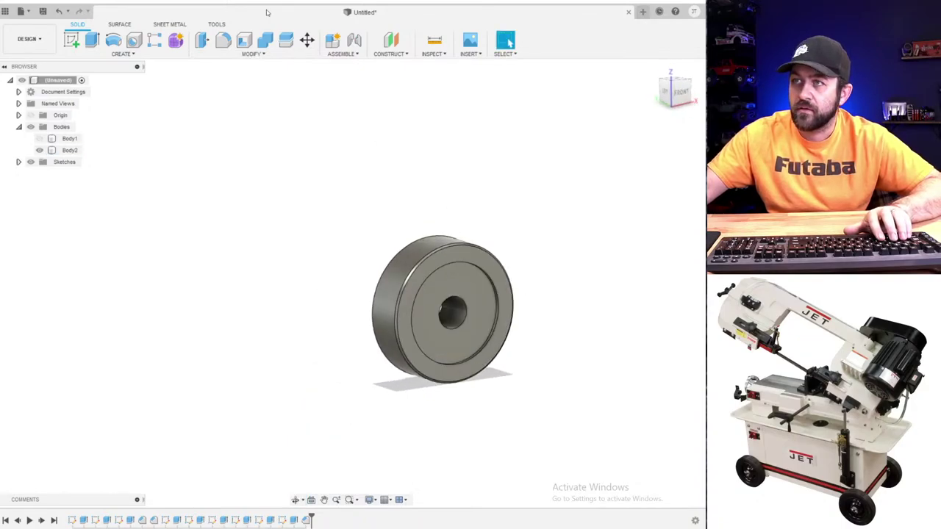
{"action": "left_click", "coordinate": [41, 140]}
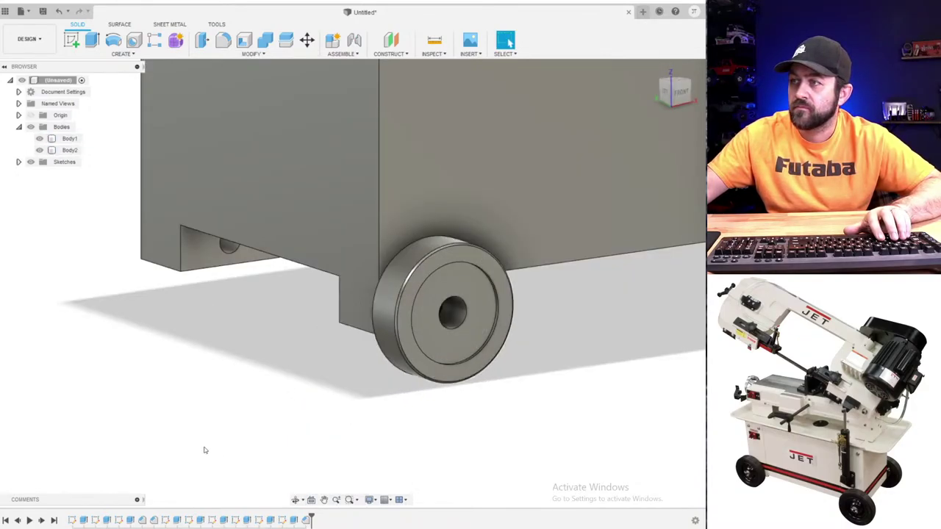
{"action": "scroll", "coordinate": [262, 450], "scroll_direction": "down", "scroll_amount": 3}
{"action": "middle_click_drag", "start_coordinate": [262, 412], "coordinate": [158, 373]}
{"action": "scroll", "coordinate": [159, 373], "scroll_direction": "down", "scroll_amount": 5}
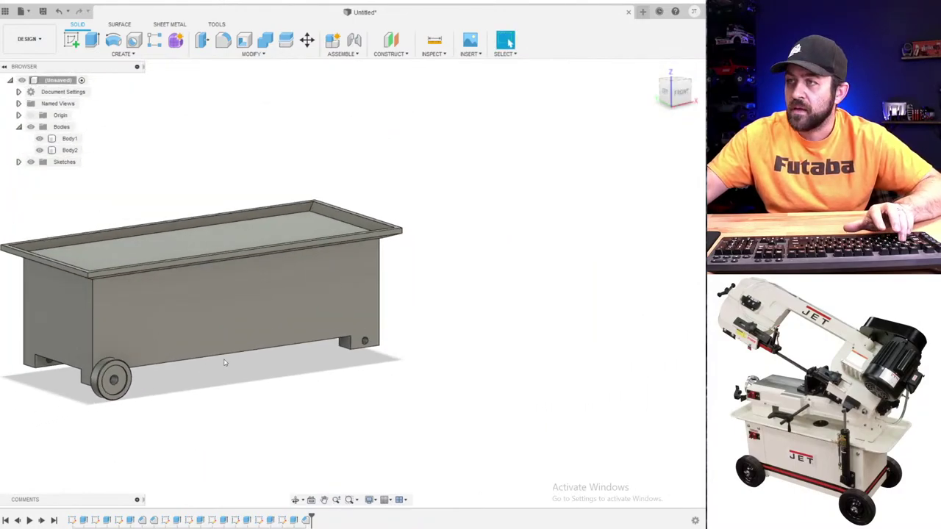
- Apply the Paint - Enamel Glossy (Grey) appearance to the base body
{"action": "key", "text": "a"}
{"action": "middle_click_drag", "start_coordinate": [356, 342], "coordinate": [438, 304]}
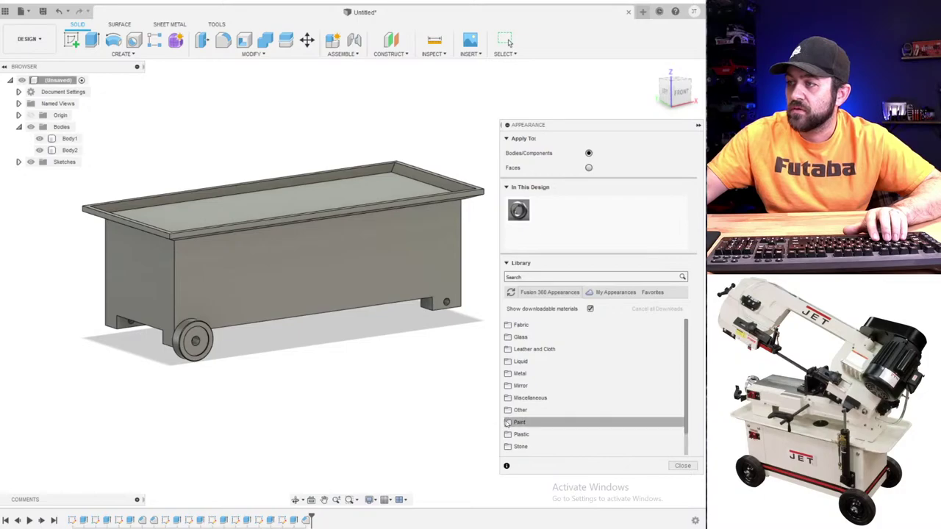
{"action": "scroll", "coordinate": [511, 418], "scroll_direction": "down", "scroll_amount": 3}
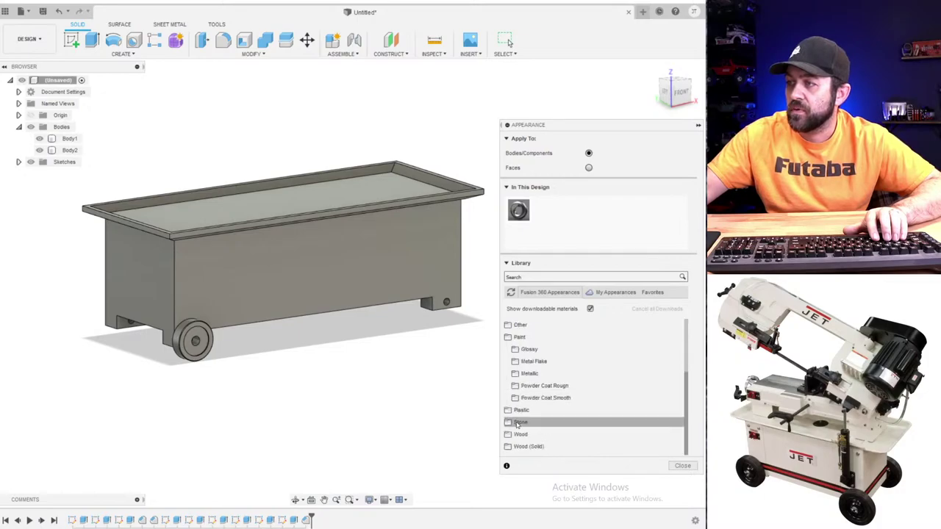
{"action": "left_click", "coordinate": [537, 353]}
{"action": "left_click", "coordinate": [537, 353]}
{"action": "left_click", "coordinate": [536, 353]}
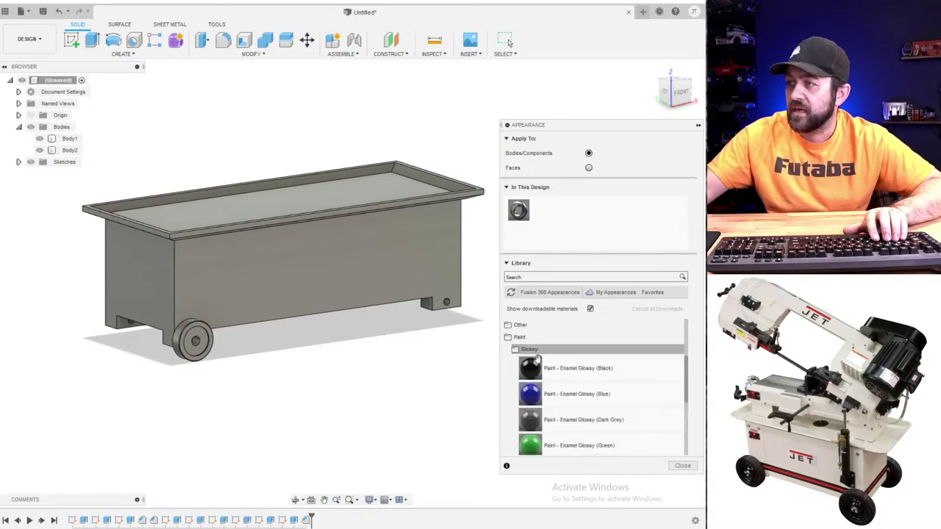
{"action": "scroll", "coordinate": [539, 382], "scroll_direction": "down", "scroll_amount": 3}
{"action": "scroll", "coordinate": [539, 392], "scroll_direction": "up", "scroll_amount": 2}
{"action": "left_click_drag", "start_coordinate": [530, 360], "coordinate": [322, 266]}
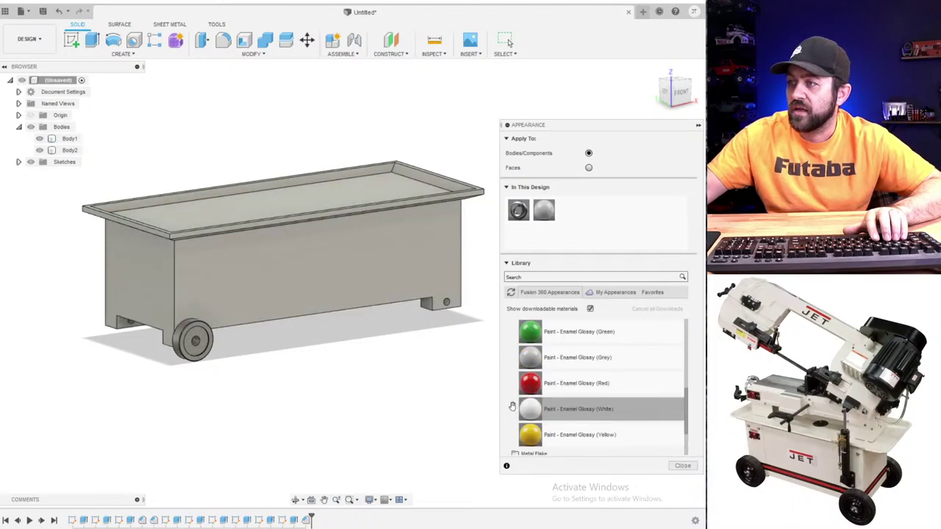
- Duplicate the glossy grey enamel appearance and recolour the copy to near-black, RGB about 56, 53, 53
{"action": "scroll", "coordinate": [529, 376], "scroll_direction": "down", "scroll_amount": 2}
{"action": "scroll", "coordinate": [529, 377], "scroll_direction": "up", "scroll_amount": 3}
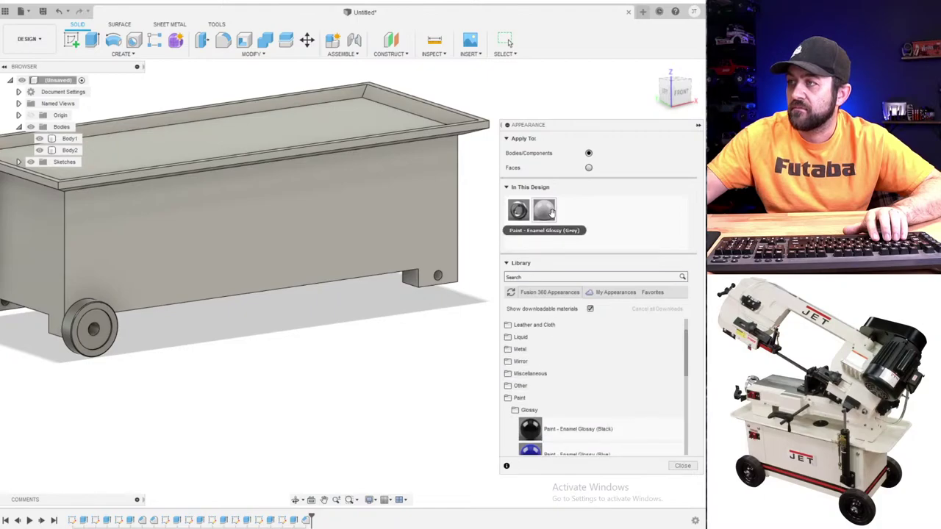
{"action": "right_click", "coordinate": [545, 212]}
{"action": "left_click", "coordinate": [585, 233]}
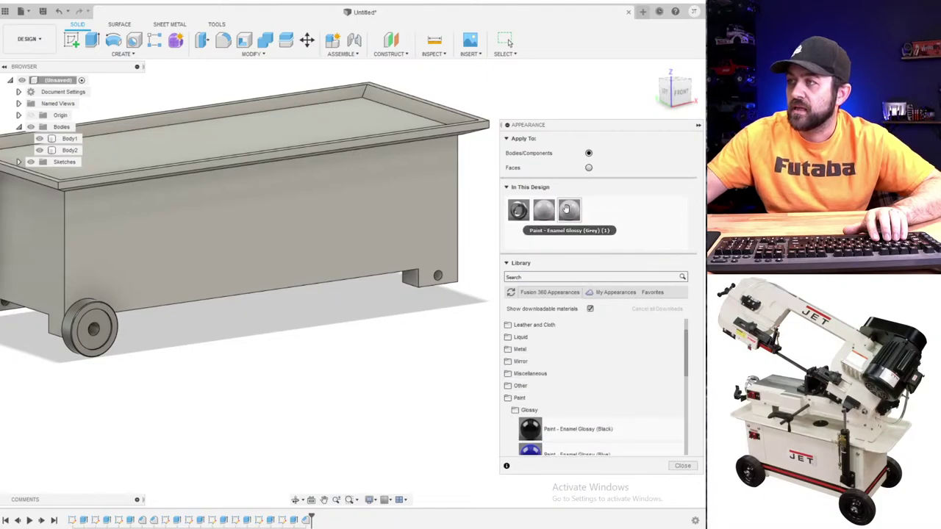
{"action": "right_click", "coordinate": [566, 210]}
{"action": "left_click", "coordinate": [577, 212]}
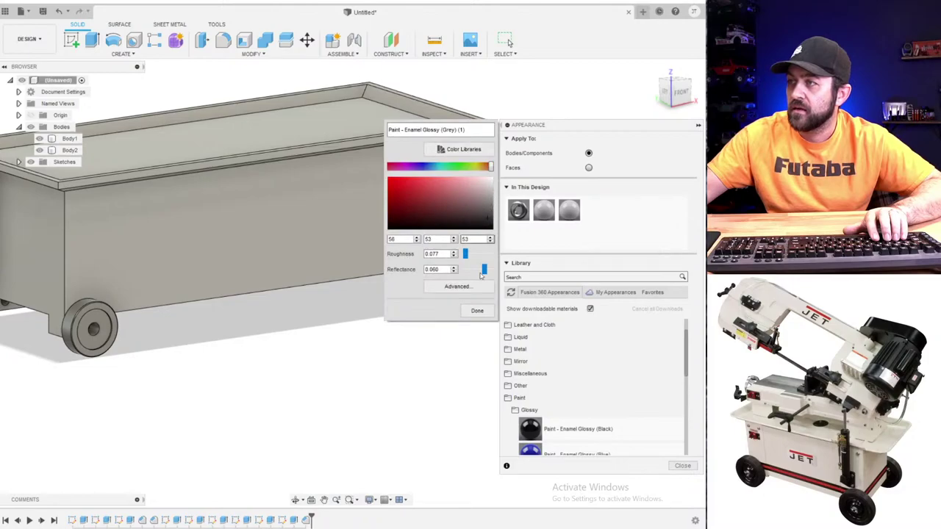
{"action": "left_click", "coordinate": [477, 310]}
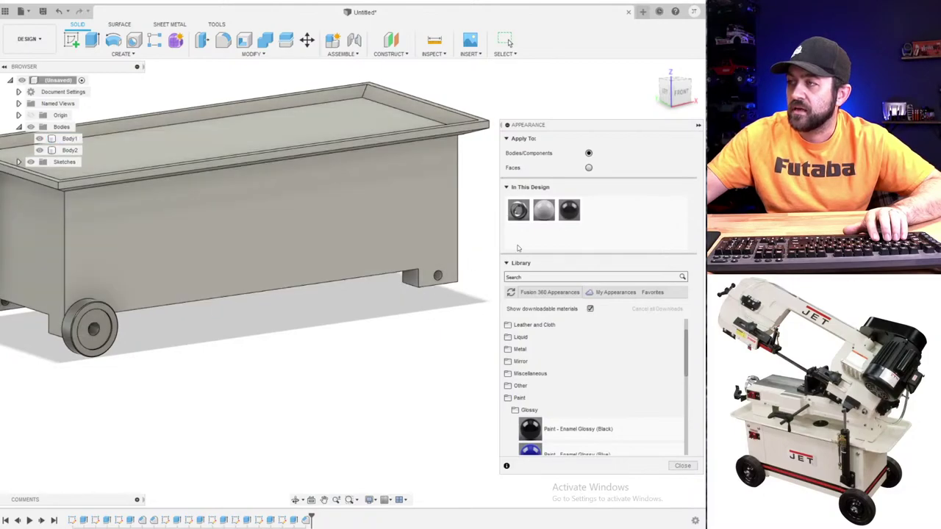
- Apply the near-black enamel appearance to the wheel, check the whole model and finish the appearance assignment
{"action": "left_click_drag", "start_coordinate": [568, 211], "coordinate": [104, 318]}
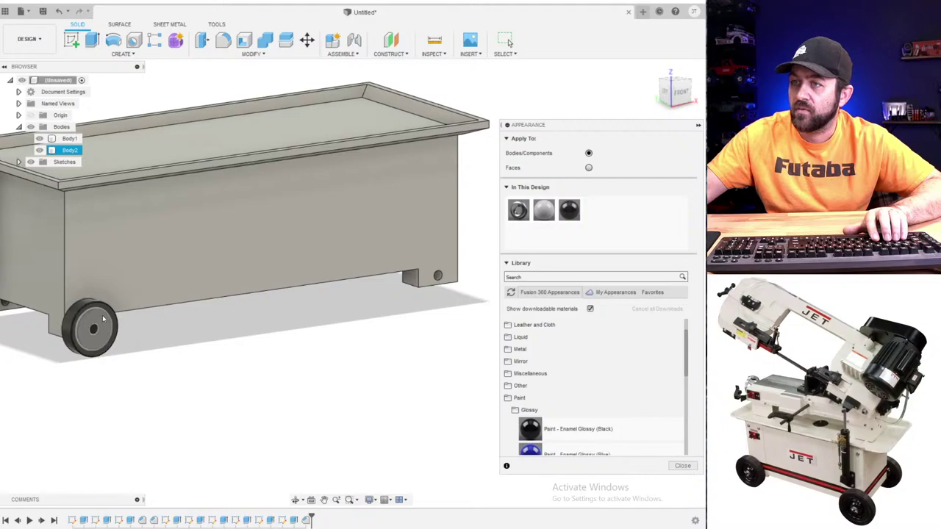
{"action": "scroll", "coordinate": [157, 372], "scroll_direction": "down", "scroll_amount": 3}
{"action": "middle_click_drag", "start_coordinate": [117, 359], "coordinate": [226, 353]}
{"action": "scroll", "coordinate": [227, 313], "scroll_direction": "up", "scroll_amount": 3}
{"action": "middle_click_drag", "start_coordinate": [275, 319], "coordinate": [212, 350]}
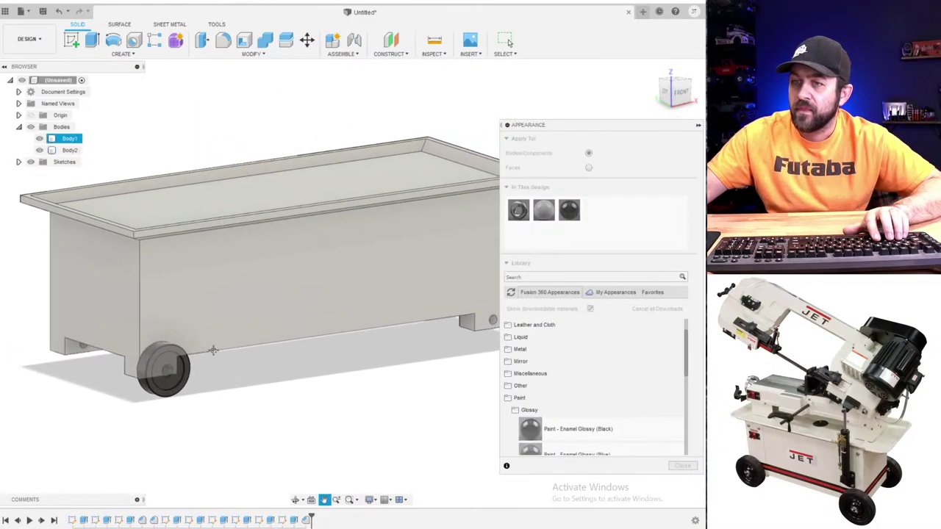
{"action": "scroll", "coordinate": [224, 373], "scroll_direction": "down", "scroll_amount": 1}
{"action": "scroll", "coordinate": [241, 365], "scroll_direction": "down", "scroll_amount": 2}
{"action": "middle_click_drag", "start_coordinate": [295, 359], "coordinate": [267, 386]}
{"action": "scroll", "coordinate": [267, 387], "scroll_direction": "down", "scroll_amount": 2}
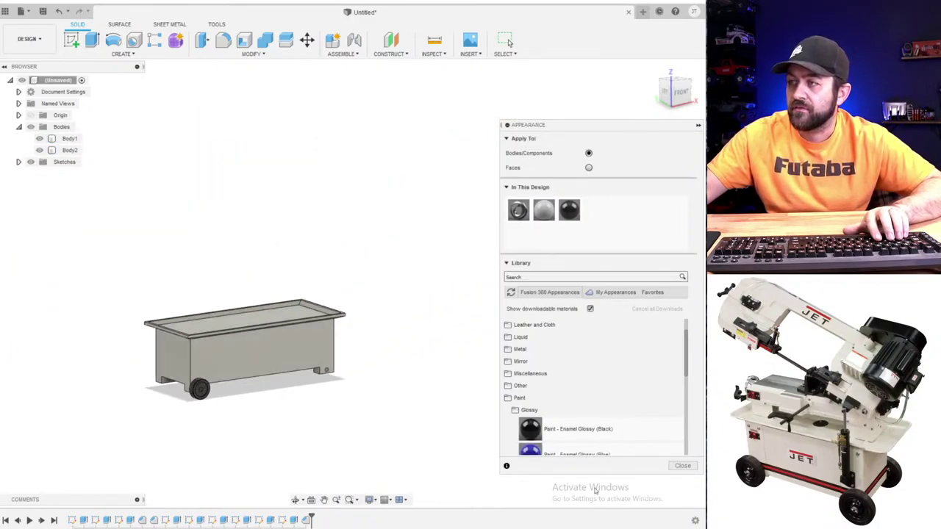
{"action": "left_click", "coordinate": [682, 465]}
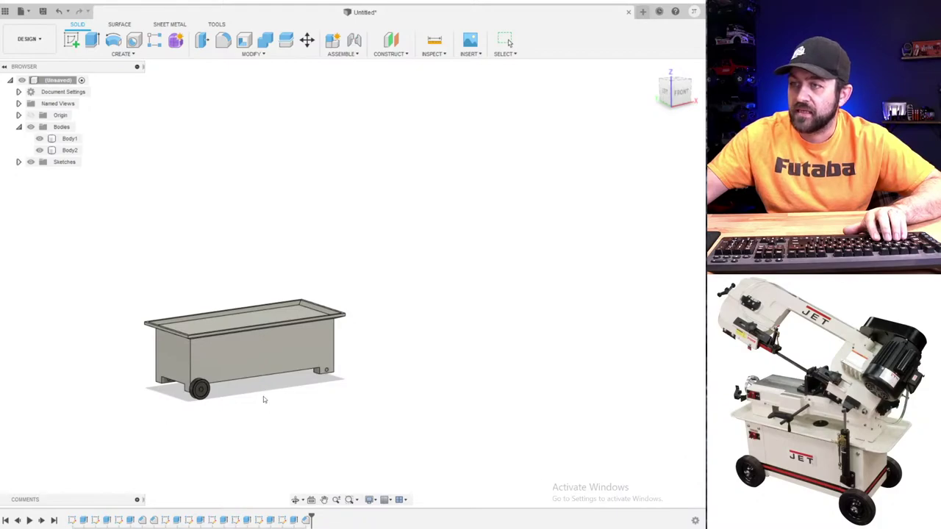
- Create a copy of the wheel body and move it 110 mm along X towards the other foot on the same side
{"action": "scroll", "coordinate": [221, 417], "scroll_direction": "up", "scroll_amount": 5}
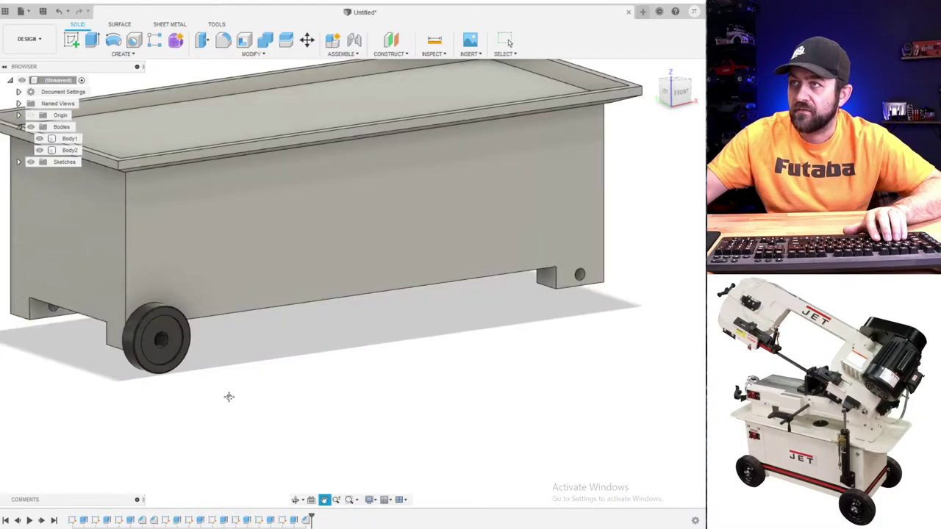
{"action": "scroll", "coordinate": [228, 397], "scroll_direction": "down", "scroll_amount": 3}
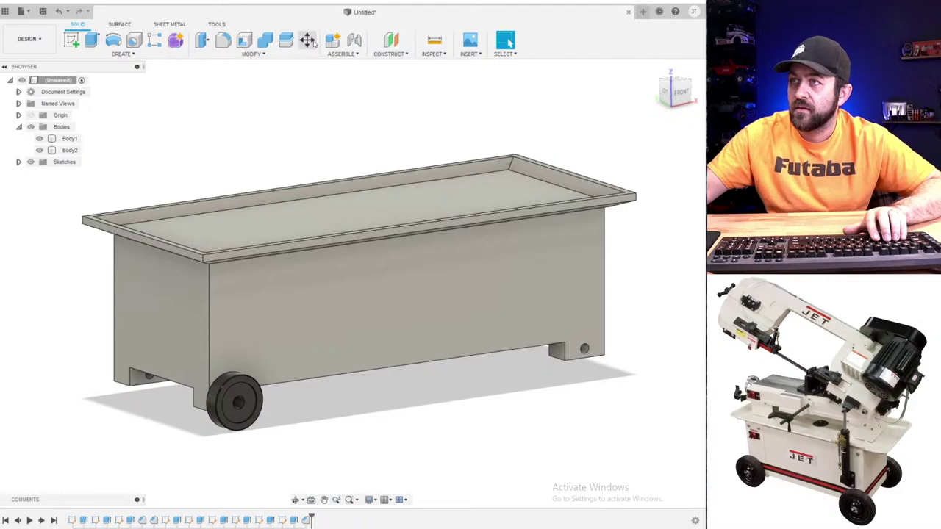
{"action": "left_click", "coordinate": [307, 39]}
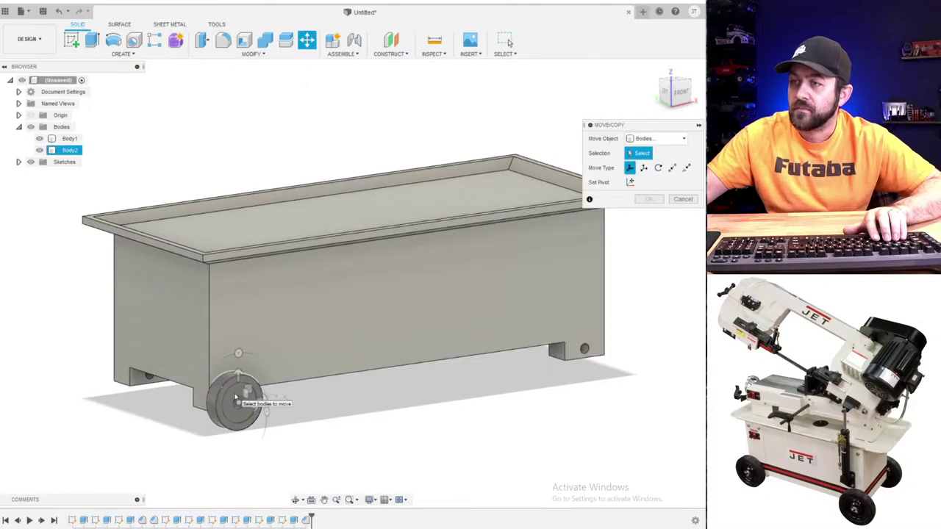
{"action": "left_click", "coordinate": [235, 398]}
{"action": "left_click", "coordinate": [681, 94]}
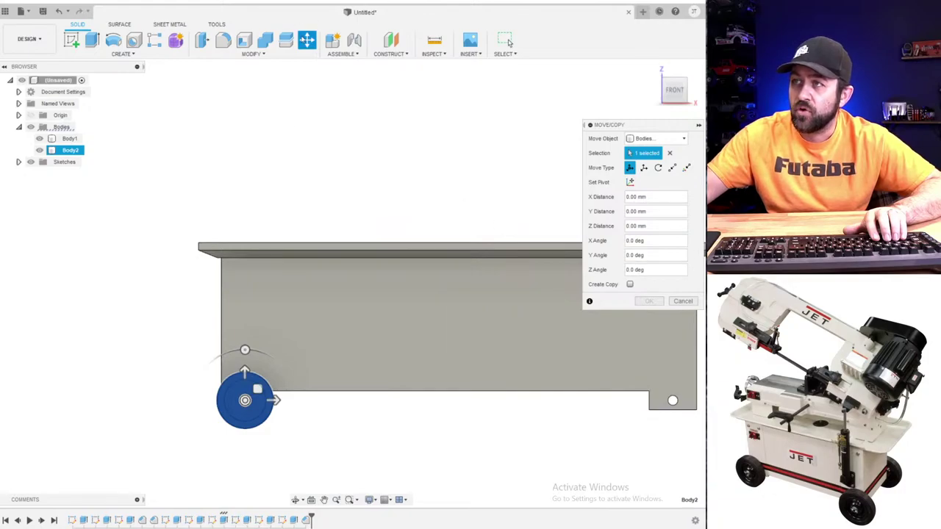
{"action": "left_click", "coordinate": [629, 284]}
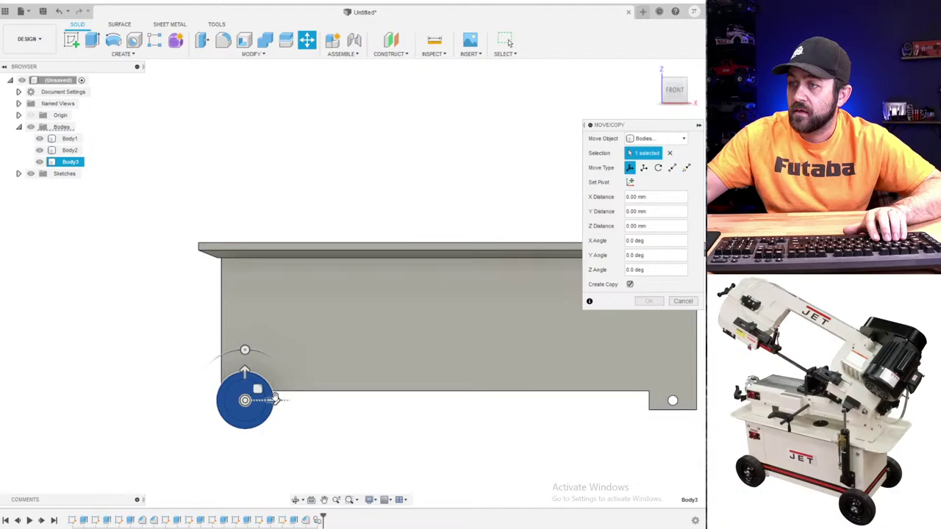
{"action": "left_click_drag", "start_coordinate": [276, 400], "coordinate": [681, 400]}
- Align the copied wheel with the foot's axle hole at an X distance of 112.50 mm and complete the copy
{"action": "scroll", "coordinate": [682, 406], "scroll_direction": "up", "scroll_amount": 4}
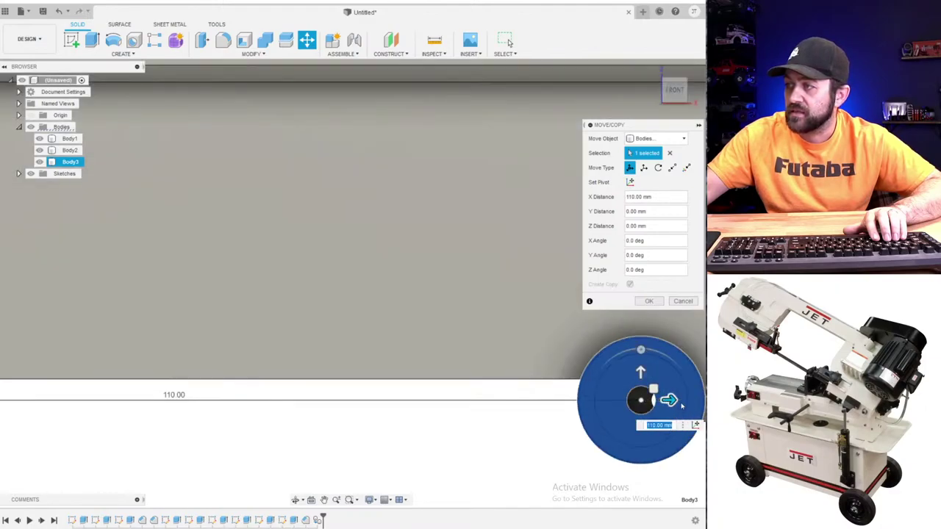
{"action": "middle_click_drag", "start_coordinate": [682, 405], "coordinate": [535, 376]}
{"action": "scroll", "coordinate": [535, 372], "scroll_direction": "up", "scroll_amount": 5}
{"action": "left_click_drag", "start_coordinate": [483, 382], "coordinate": [548, 391]}
{"action": "scroll", "coordinate": [548, 392], "scroll_direction": "down", "scroll_amount": 8}
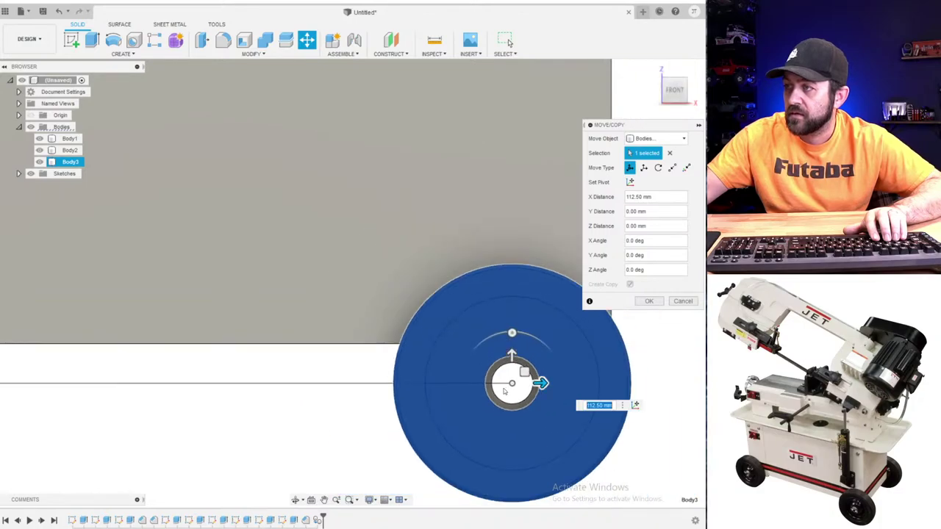
{"action": "middle_click_drag", "start_coordinate": [547, 392], "coordinate": [531, 349], "text": "shift"}
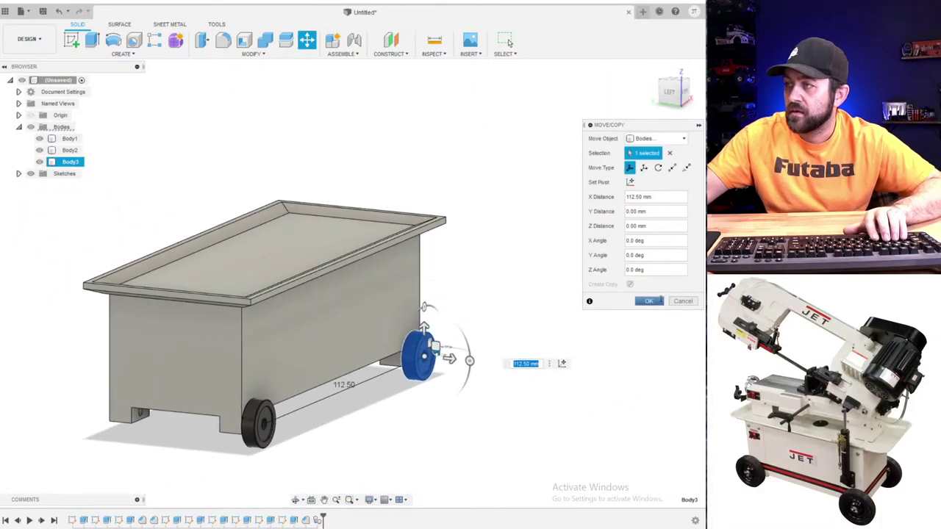
{"action": "left_click", "coordinate": [648, 301]}
{"action": "scroll", "coordinate": [357, 371], "scroll_direction": "down", "scroll_amount": 2}
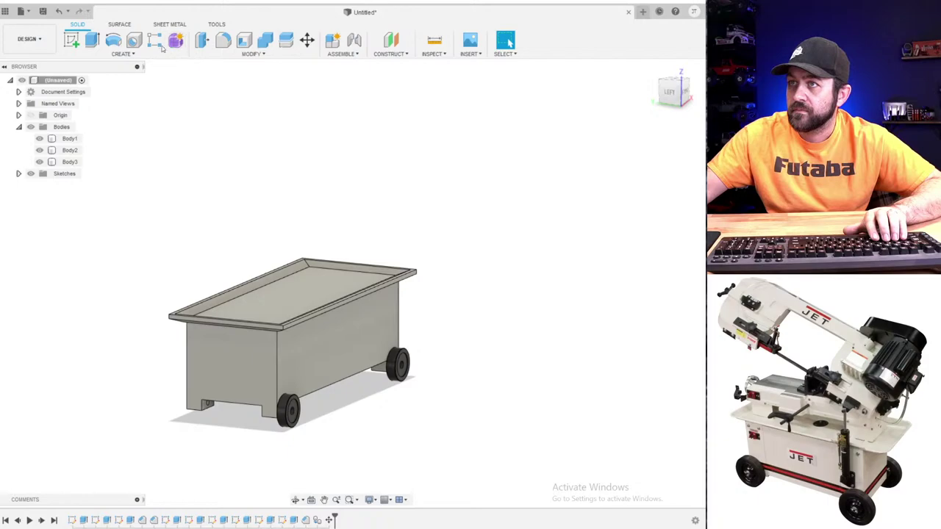
- Start a mirror operation on bodies and select the two wheels on the same side as its objects
{"action": "left_click", "coordinate": [123, 54]}
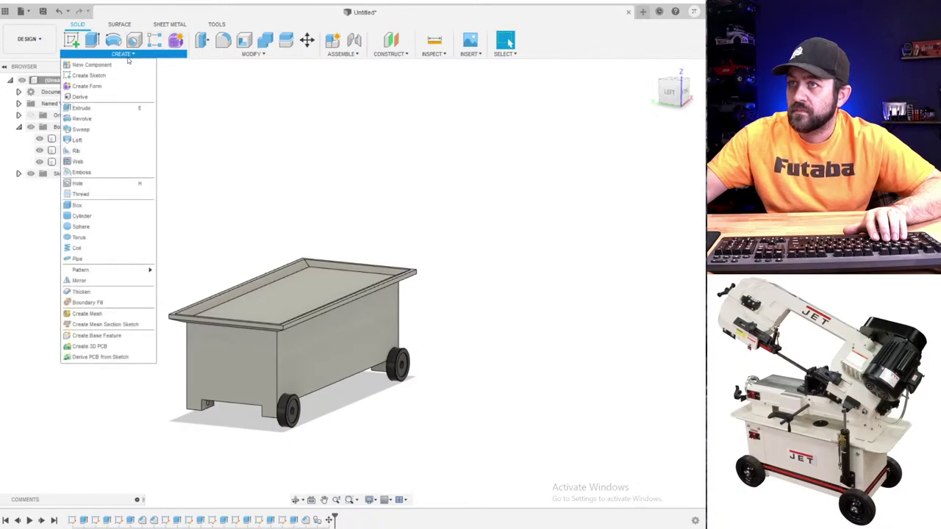
{"action": "left_click", "coordinate": [92, 283]}
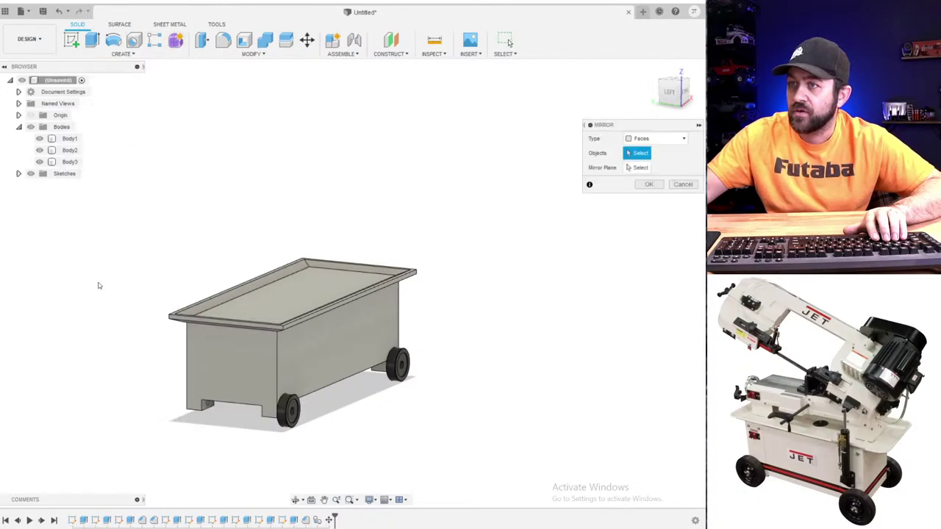
{"action": "left_click", "coordinate": [292, 404]}
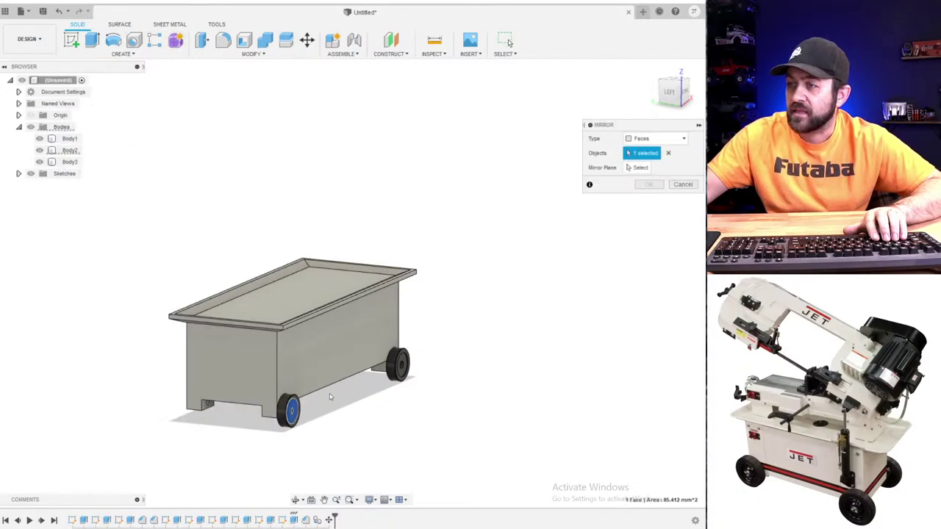
{"action": "left_click", "coordinate": [654, 138]}
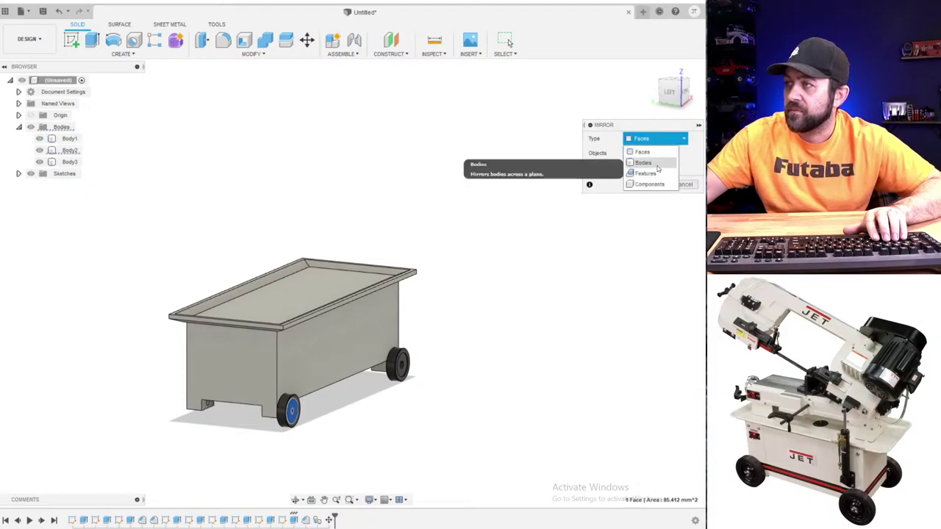
{"action": "left_click", "coordinate": [642, 162]}
{"action": "left_click", "coordinate": [289, 412]}
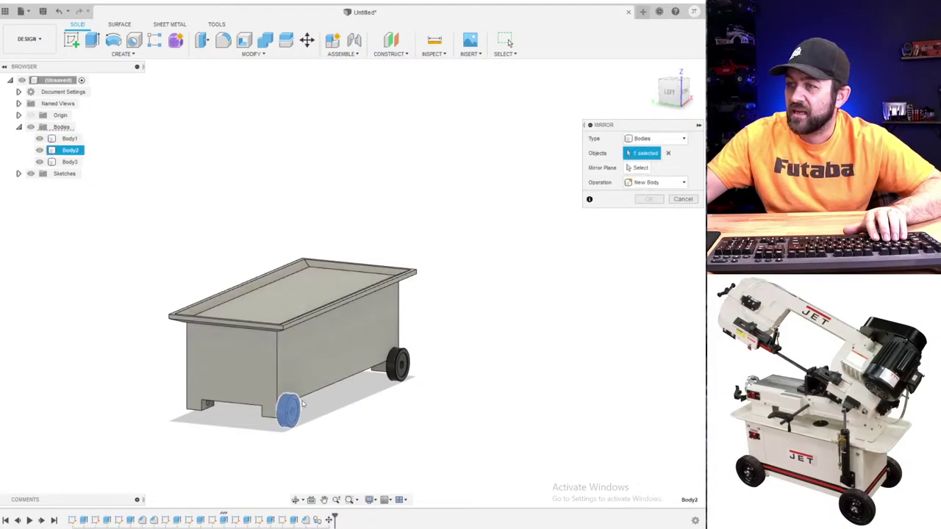
{"action": "left_click", "coordinate": [395, 351]}
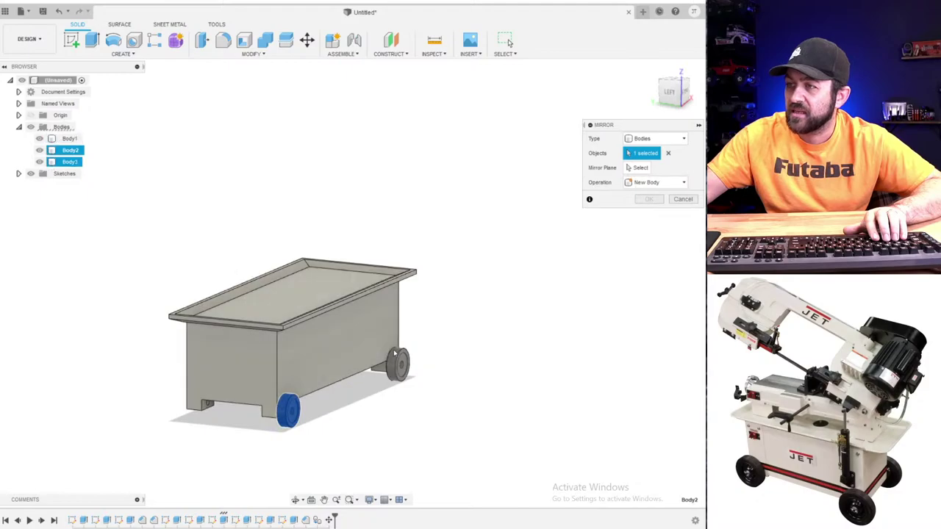
- Mirror both wheels as new bodies across the lengthwise vertical centre plane to the opposite side of the base
{"action": "left_click", "coordinate": [638, 167]}
{"action": "scroll", "coordinate": [291, 344], "scroll_direction": "up", "scroll_amount": 3}
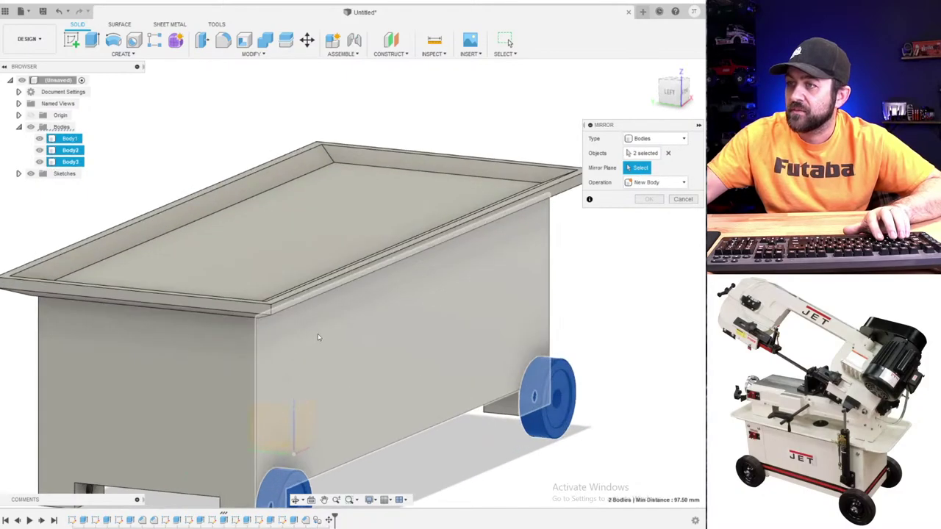
{"action": "scroll", "coordinate": [316, 330], "scroll_direction": "down", "scroll_amount": 10}
{"action": "left_click", "coordinate": [341, 298]}
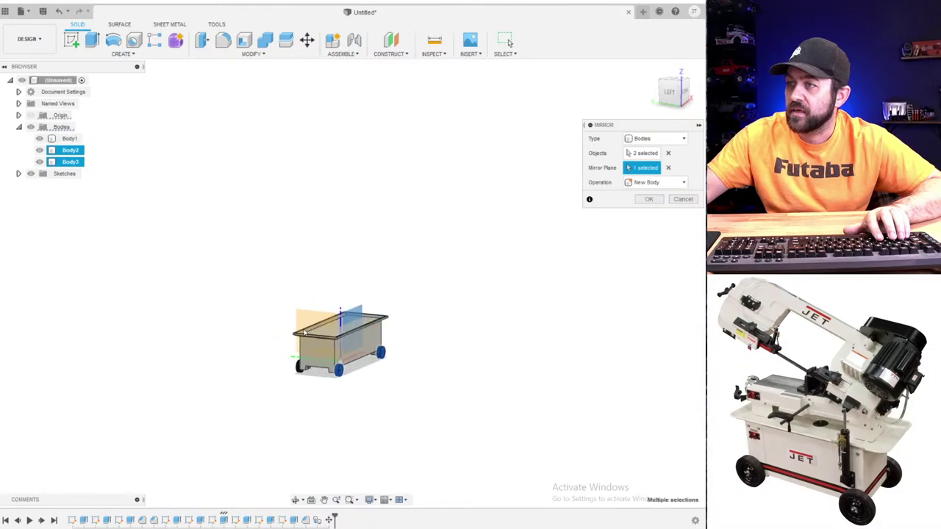
{"action": "scroll", "coordinate": [285, 321], "scroll_direction": "up", "scroll_amount": 5}
{"action": "key", "text": "Return"}
- Inspect the base with all four wheels from several angles, near and far
{"action": "middle_click_drag", "start_coordinate": [226, 344], "coordinate": [272, 376], "text": "shift"}
{"action": "scroll", "coordinate": [360, 357], "scroll_direction": "down", "scroll_amount": 3}
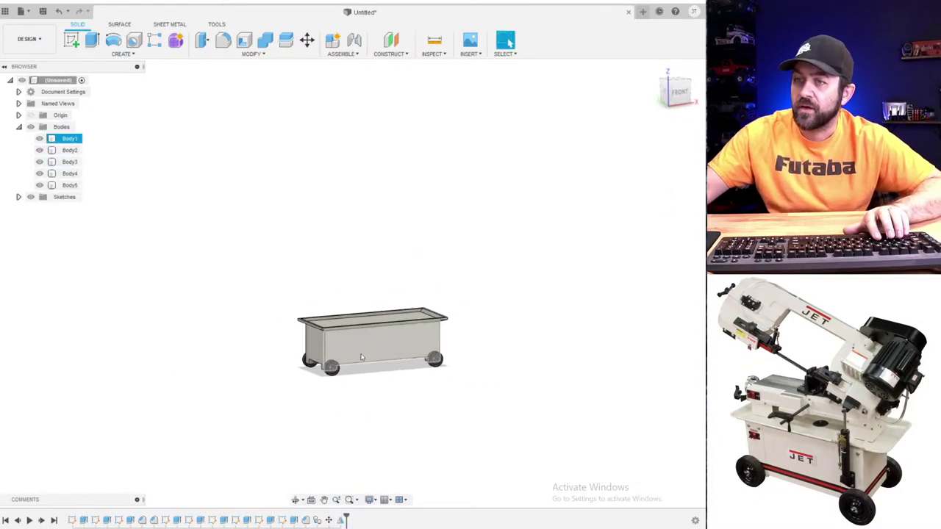
{"action": "scroll", "coordinate": [378, 352], "scroll_direction": "up", "scroll_amount": 2}
{"action": "middle_click_drag", "start_coordinate": [426, 342], "coordinate": [339, 352], "text": "shift"}
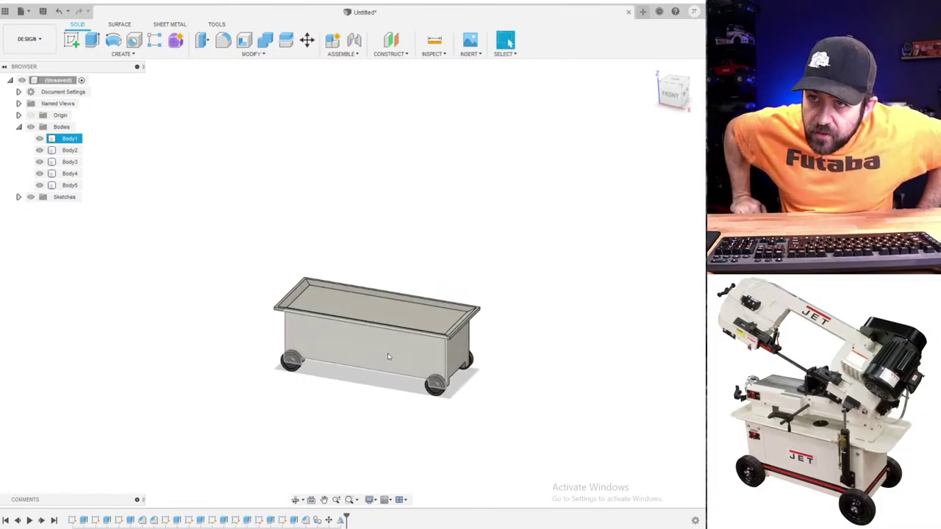
{"action": "key", "text": "Escape"}
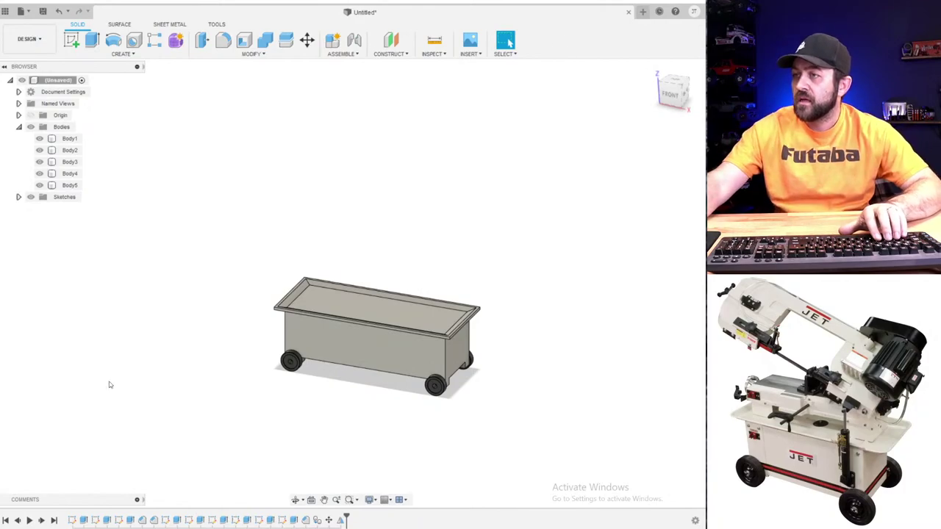
{"action": "scroll", "coordinate": [624, 220], "scroll_direction": "up", "scroll_amount": 3}
{"action": "middle_click_drag", "start_coordinate": [197, 413], "coordinate": [367, 270]}
{"action": "scroll", "coordinate": [330, 303], "scroll_direction": "up", "scroll_amount": 1}
{"action": "scroll", "coordinate": [367, 270], "scroll_direction": "up", "scroll_amount": 2}
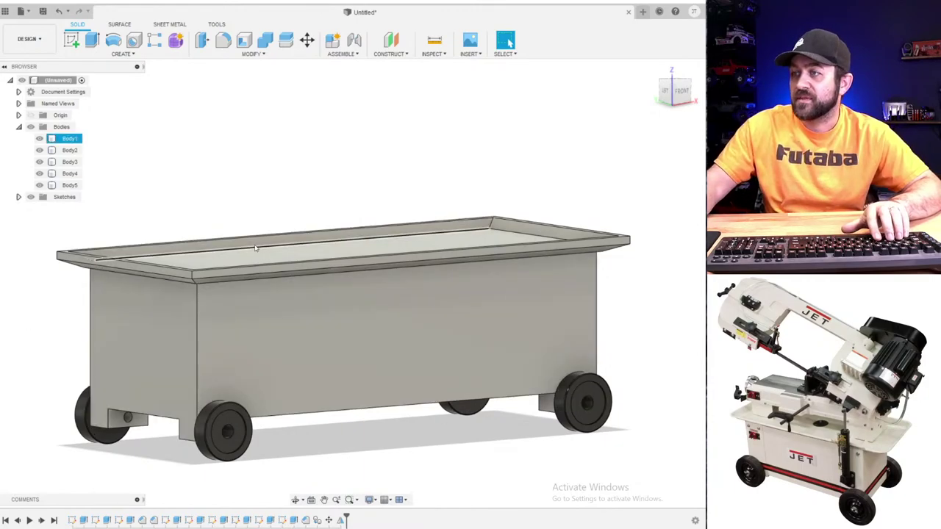
{"action": "scroll", "coordinate": [255, 248], "scroll_direction": "down", "scroll_amount": 3}
{"action": "middle_click_drag", "start_coordinate": [255, 248], "coordinate": [421, 314], "text": "shift"}
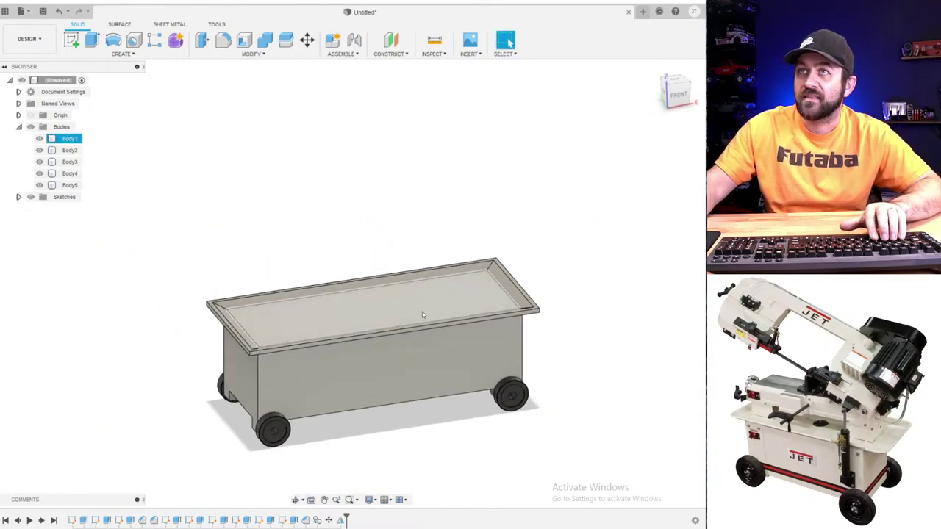
- Start a sketch on the tray floor and draw a center rectangle on the lengthwise axis near one end
{"action": "left_click", "coordinate": [83, 43]}
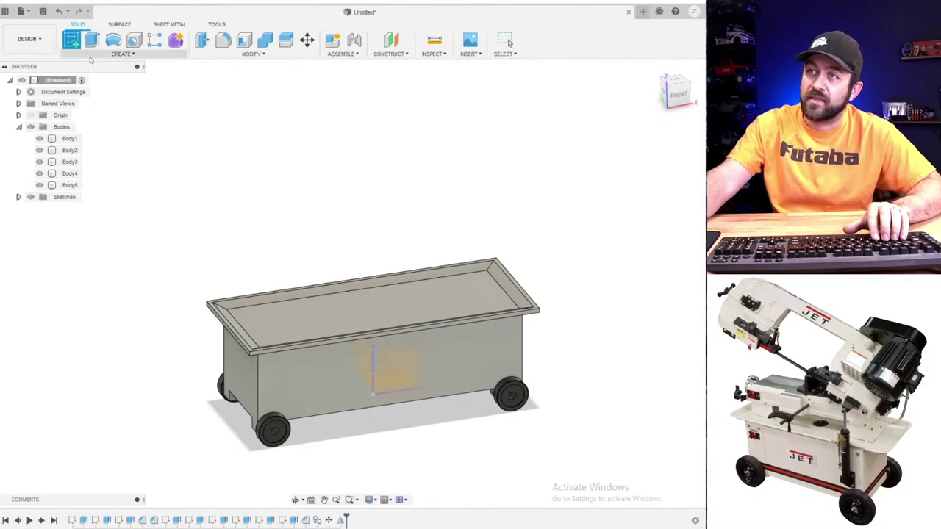
{"action": "left_click", "coordinate": [341, 318]}
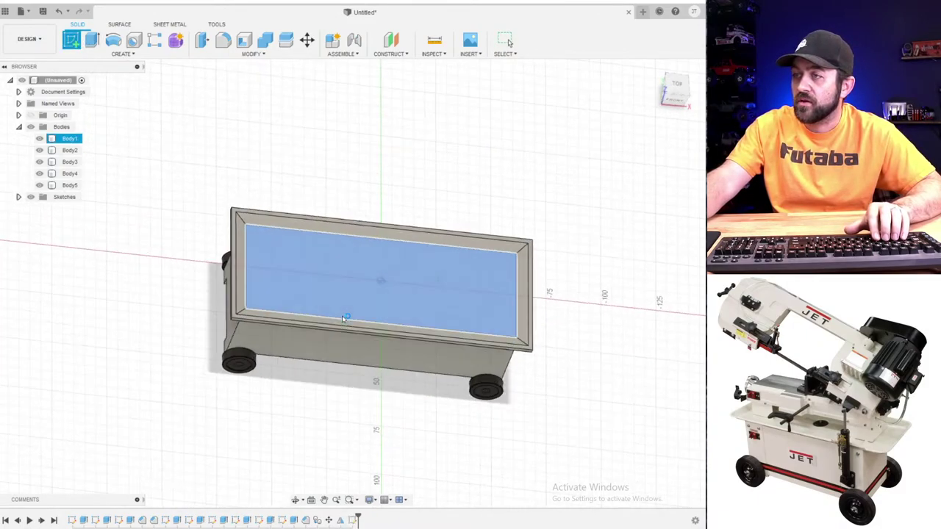
{"action": "mouse_move", "coordinate": [336, 353]}
{"action": "middle_mouse_down", "text": "shift"}
{"action": "mouse_move", "coordinate": [400, 286]}
{"action": "mouse_move", "coordinate": [352, 265]}
{"action": "middle_mouse_up", "text": "shift"}
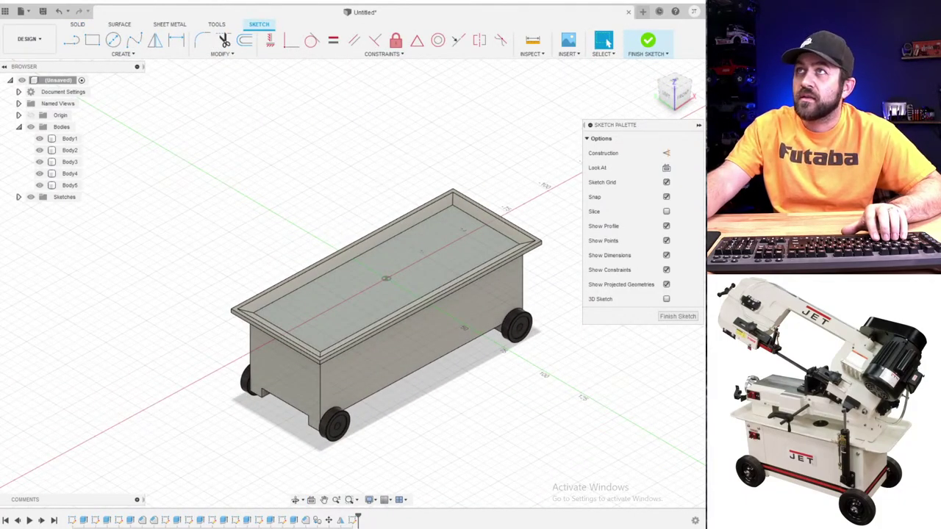
{"action": "left_click", "coordinate": [92, 39]}
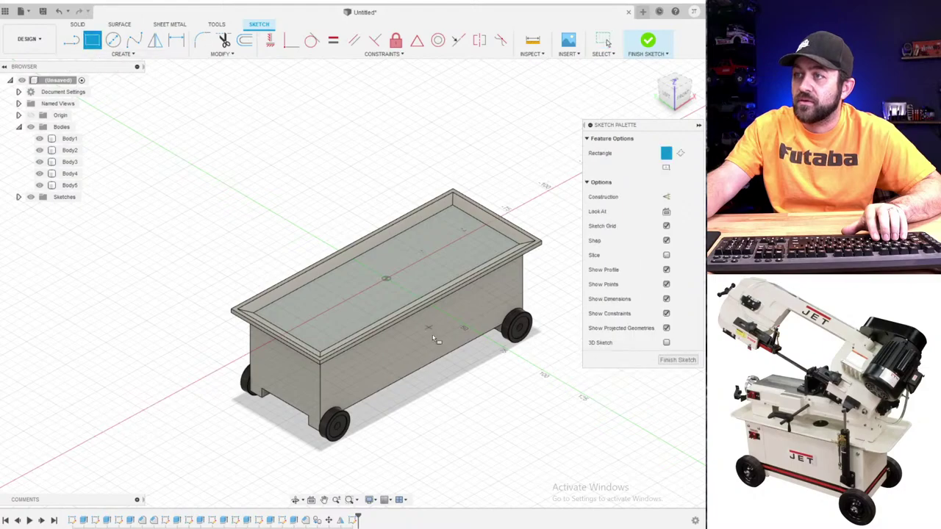
{"action": "scroll", "coordinate": [293, 323], "scroll_direction": "up", "scroll_amount": 3}
{"action": "left_click", "coordinate": [666, 167]}
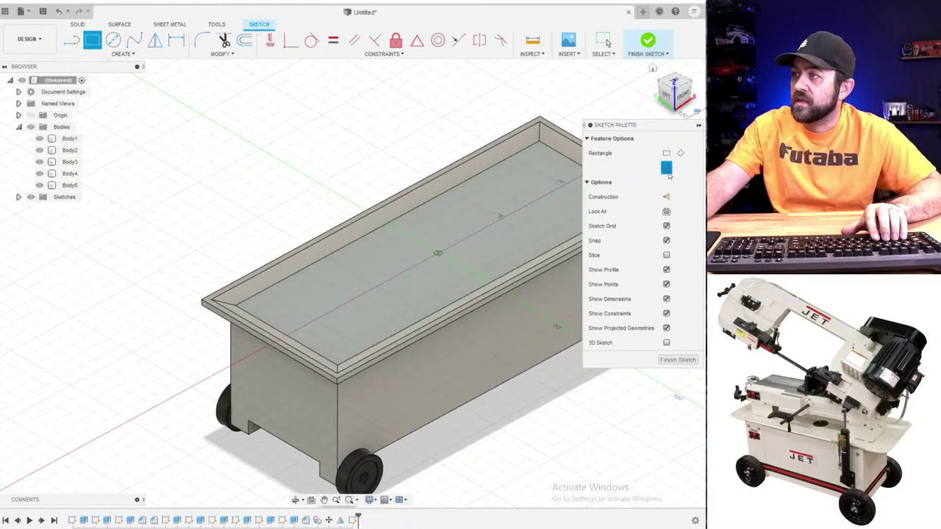
{"action": "left_click", "coordinate": [350, 303]}
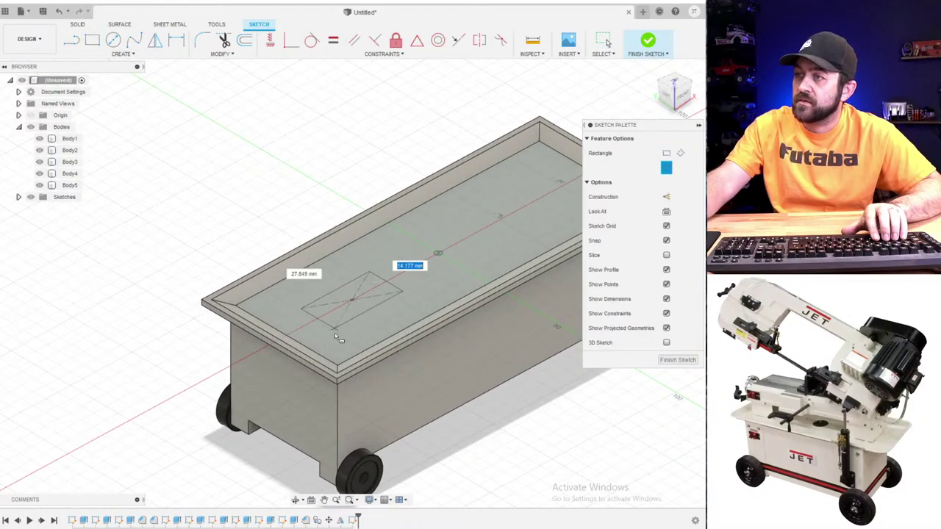
{"action": "left_click", "coordinate": [342, 340]}
- Draw a second center rectangle, about 20 mm wide, on the lengthwise axis near the tray's other end
{"action": "middle_click_drag", "start_coordinate": [475, 220], "coordinate": [355, 278]}
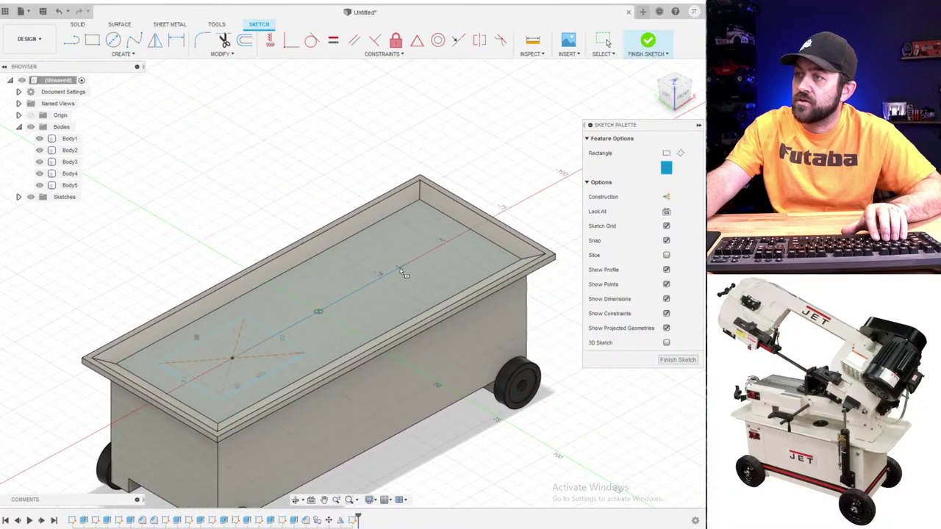
{"action": "left_click", "coordinate": [399, 269]}
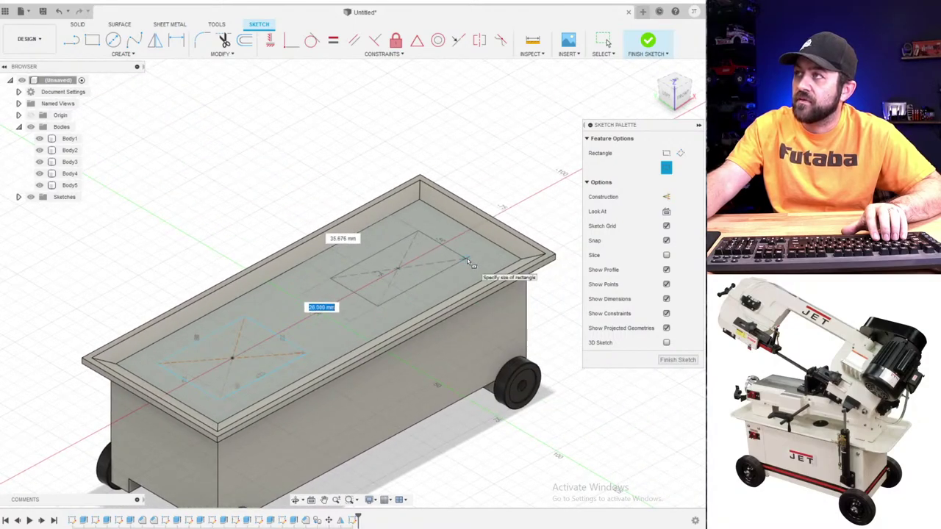
{"action": "left_click", "coordinate": [468, 261]}
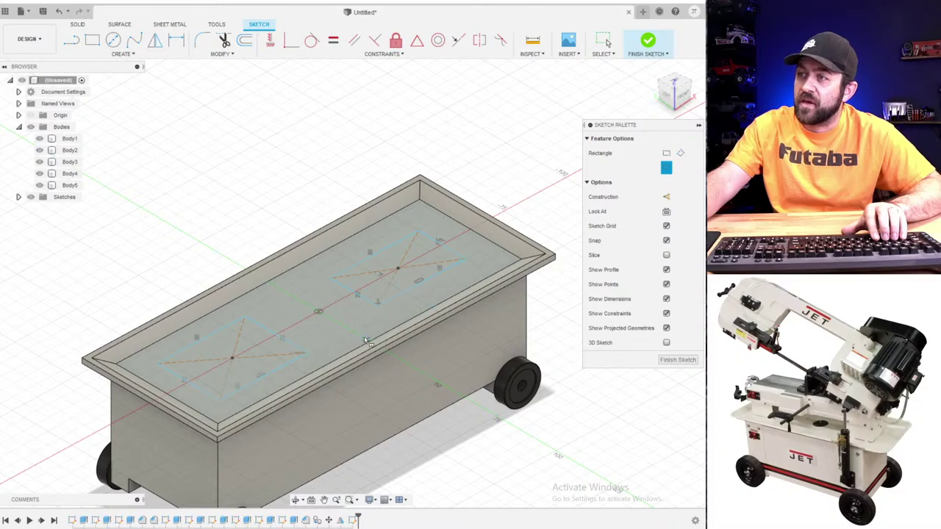
- Connect the centres of the two rectangles with a construction line
{"action": "key", "text": "l"}
{"action": "key", "text": "x"}
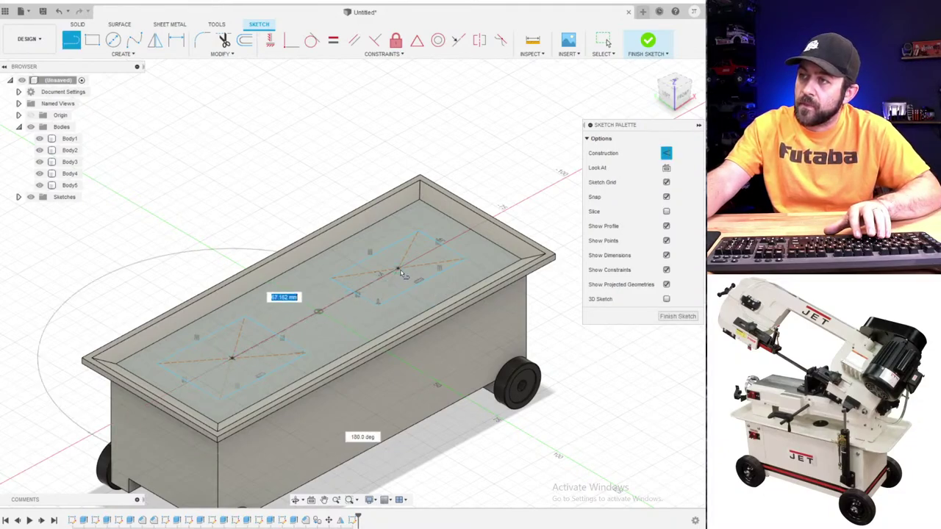
{"action": "scroll", "coordinate": [345, 294], "scroll_direction": "up", "scroll_amount": 3}
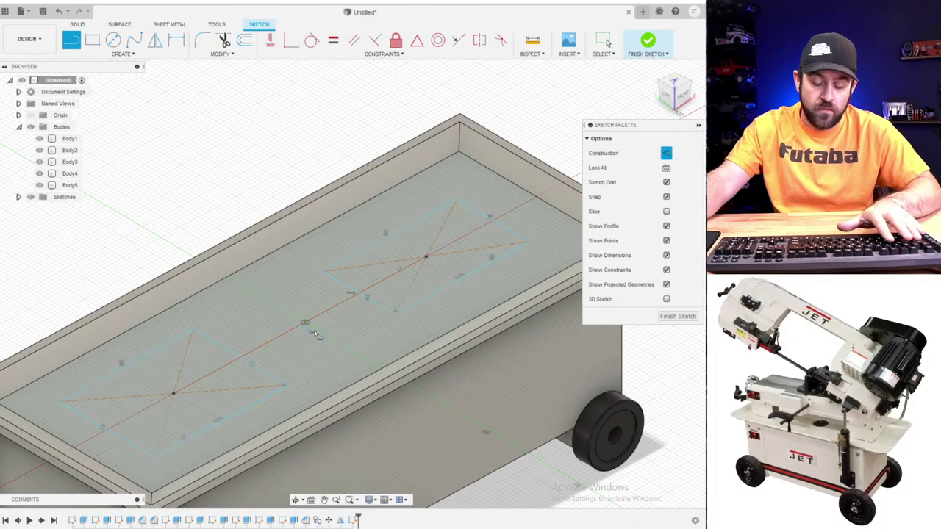
{"action": "key", "text": "Escape"}
- Apply a Midpoint constraint between the construction line and the sketch origin
{"action": "left_click", "coordinate": [309, 320]}
{"action": "key", "text": "x"}
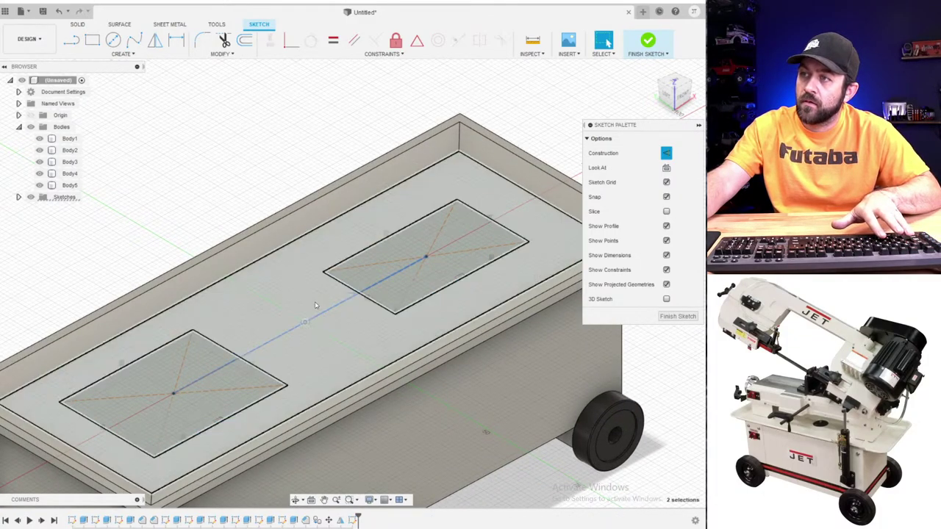
{"action": "scroll", "coordinate": [374, 242], "scroll_direction": "down", "scroll_amount": 4}
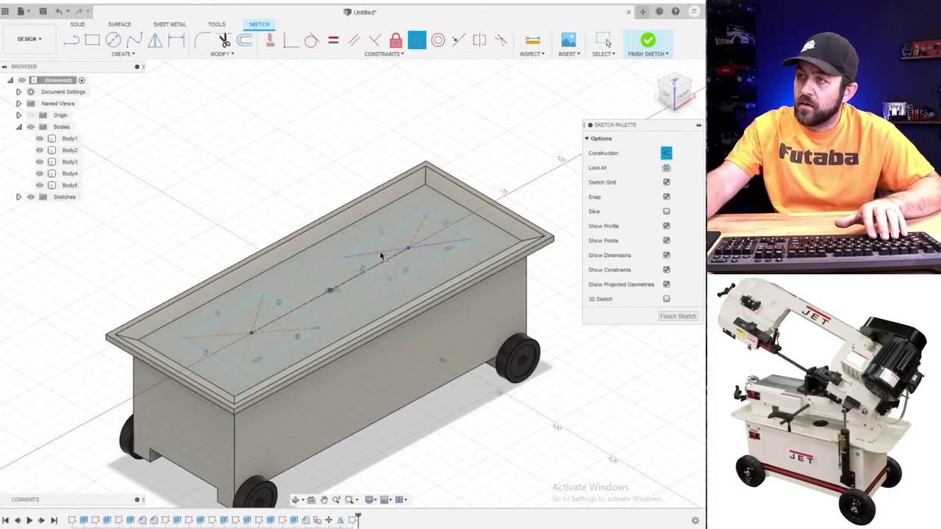
{"action": "key", "text": "Escape"}
- Make the two rectangles the same size with Equal constraints on their short sides and on their long sides
{"action": "left_click", "coordinate": [333, 41]}
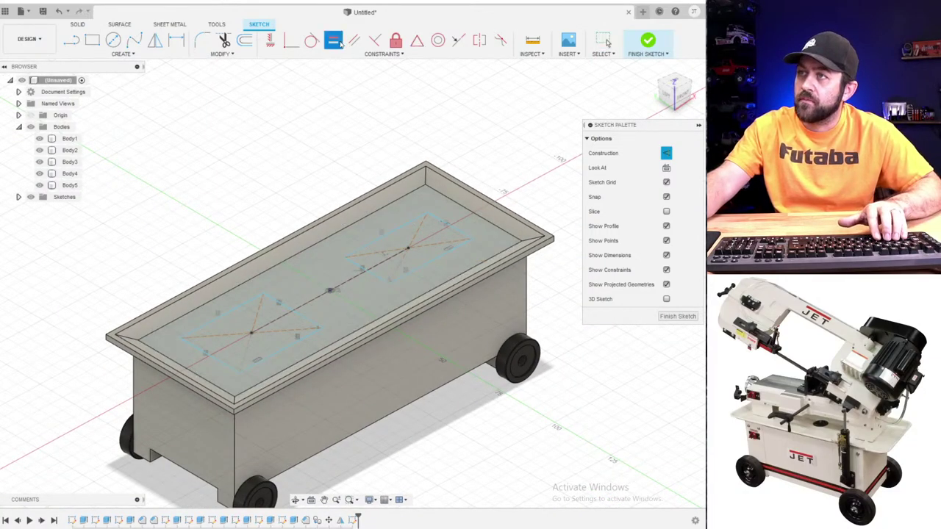
{"action": "left_click", "coordinate": [376, 275]}
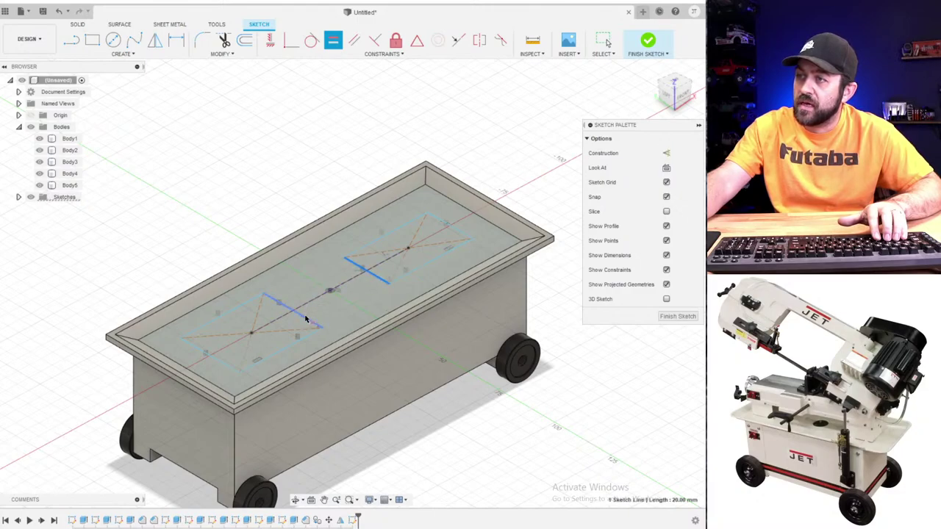
{"action": "left_click", "coordinate": [307, 319]}
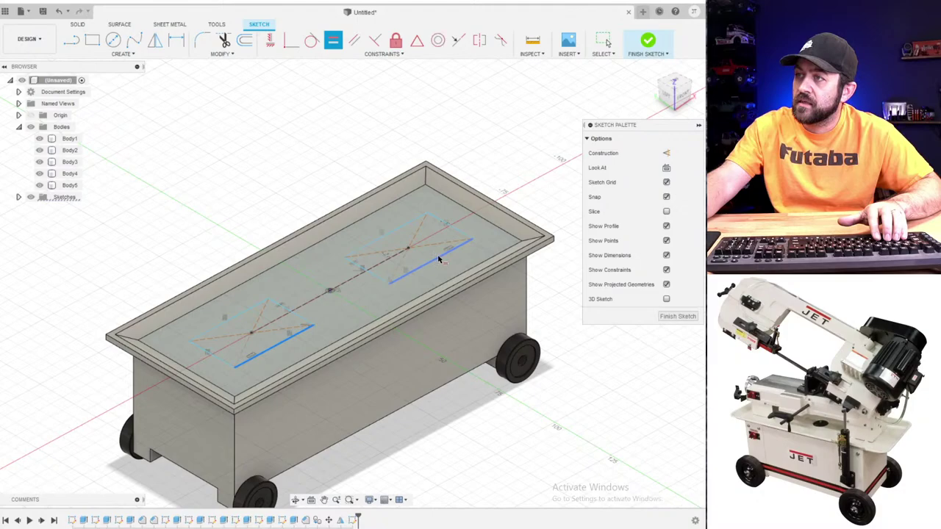
{"action": "key", "text": "Escape"}
- Dimension the rectangle's short side at 20 mm and its long side at 30 mm
{"action": "key", "text": "d"}
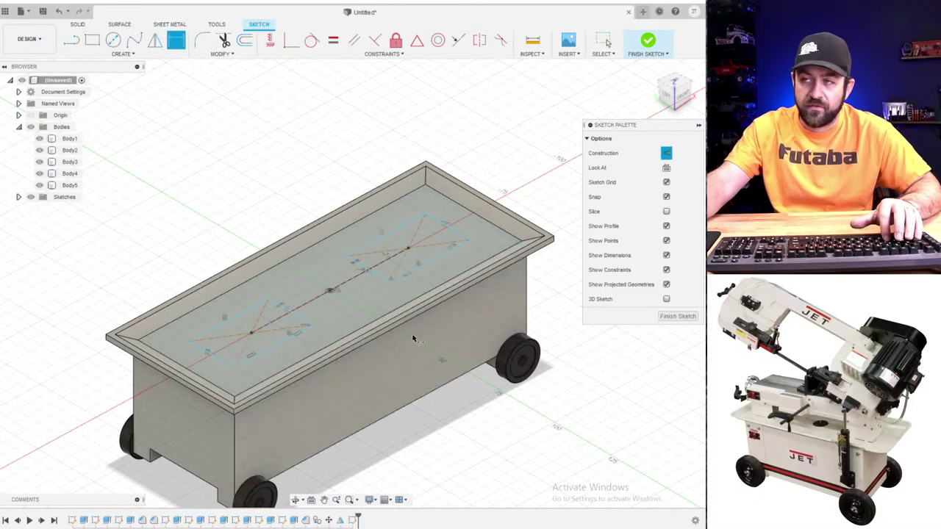
{"action": "left_click", "coordinate": [447, 224]}
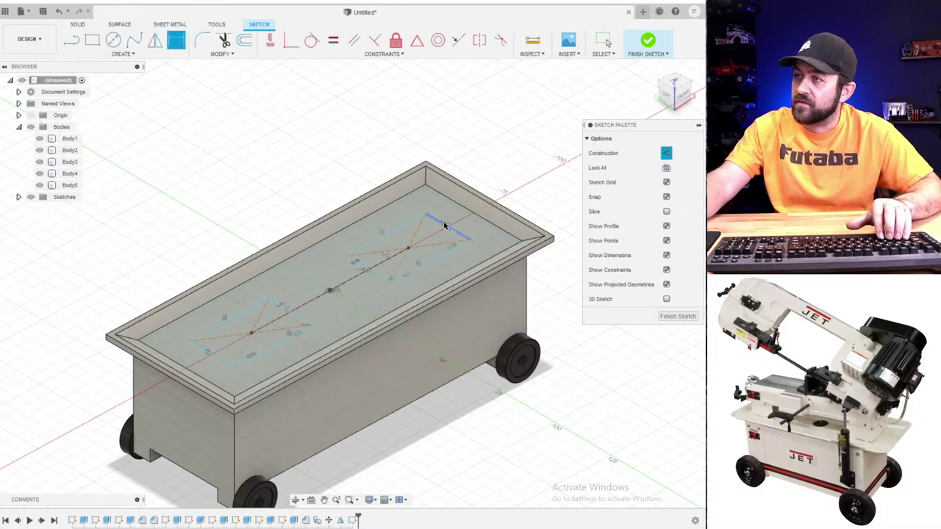
{"action": "left_click", "coordinate": [546, 171]}
{"action": "key", "text": "Return"}
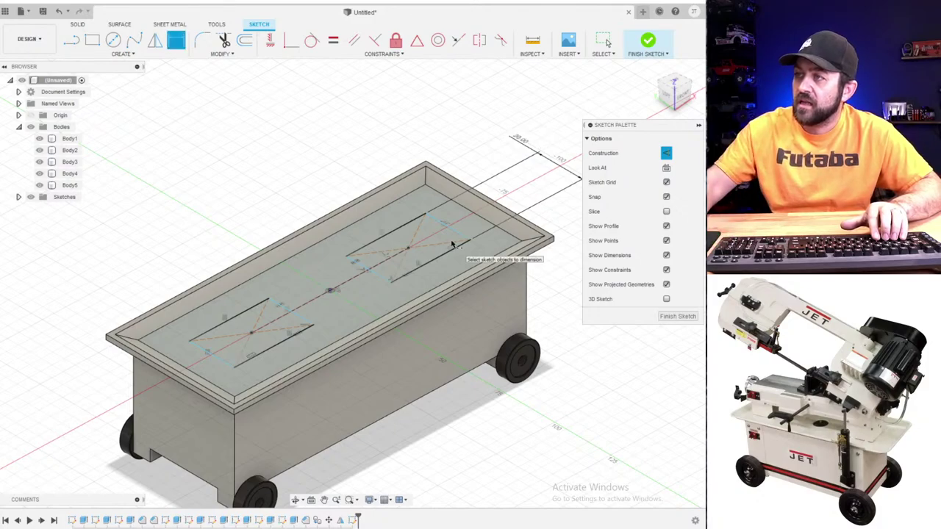
{"action": "left_click", "coordinate": [432, 263]}
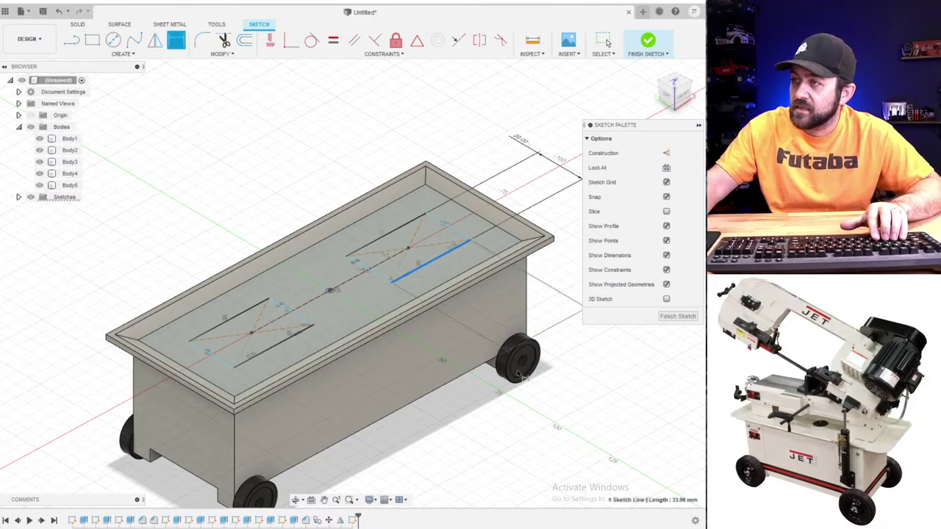
{"action": "left_click", "coordinate": [607, 412]}
{"action": "key", "text": "Return"}
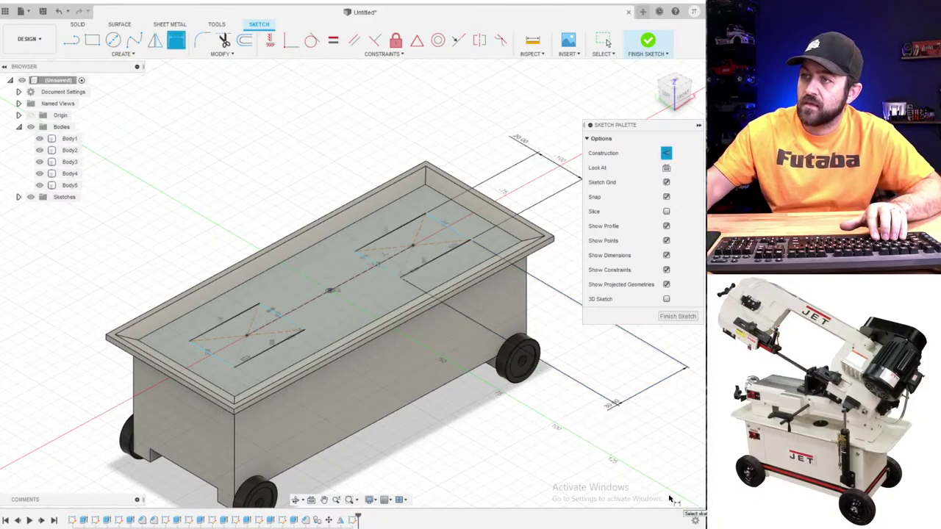
- Dimension the construction line between the two rectangle centres at 80 mm and finish the sketch
{"action": "left_click", "coordinate": [307, 301]}
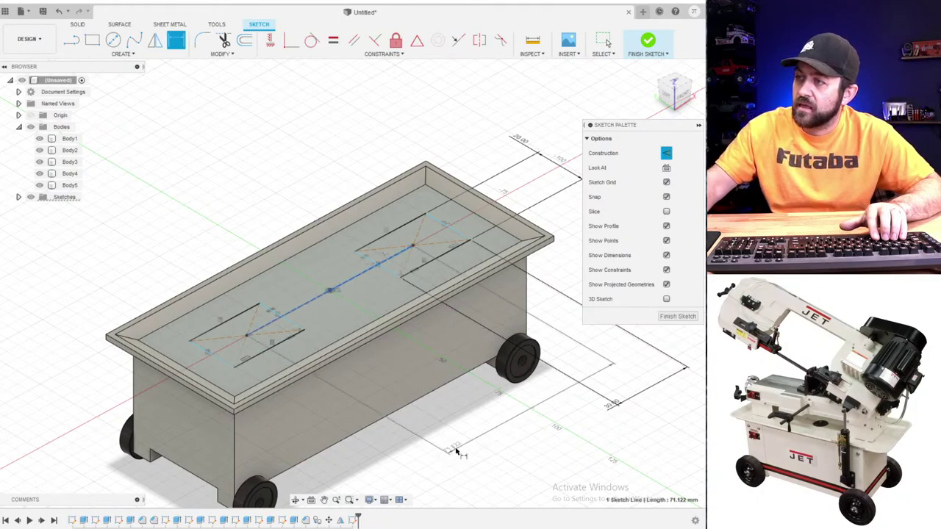
{"action": "left_click", "coordinate": [462, 448]}
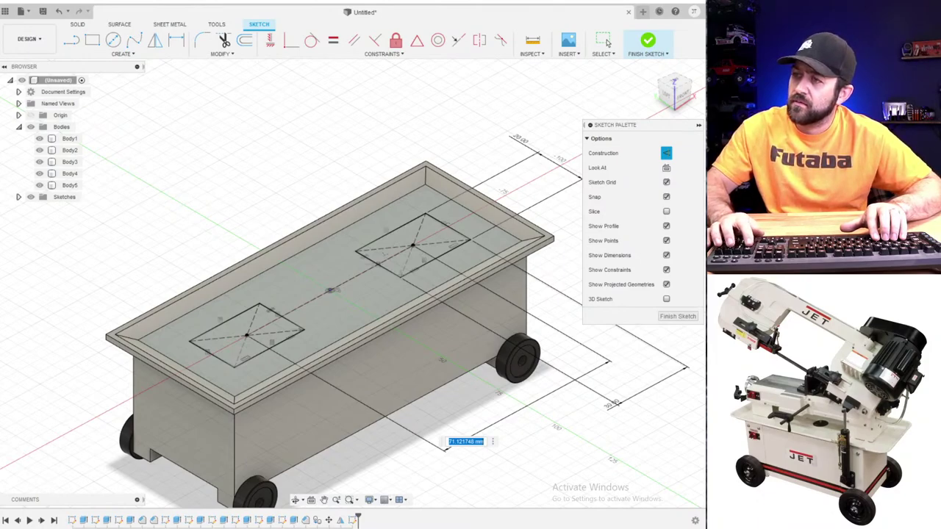
{"action": "type", "text": "90"}
{"action": "key", "text": "Return"}
{"action": "key", "text": "d"}
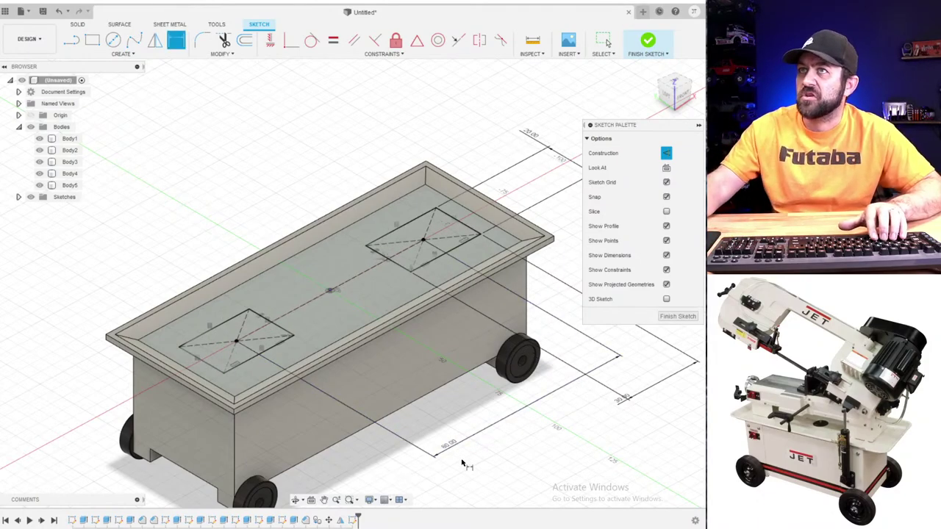
{"action": "scroll", "coordinate": [450, 384], "scroll_direction": "down", "scroll_amount": 2}
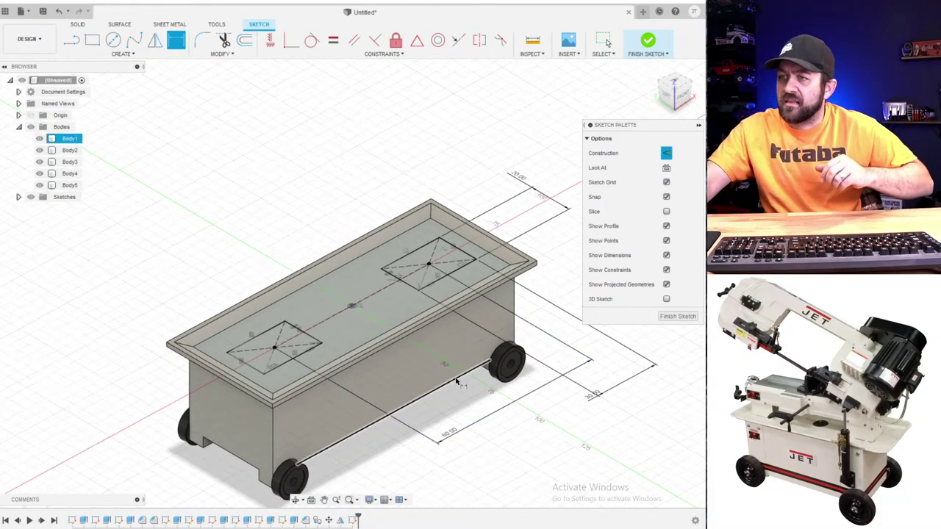
{"action": "scroll", "coordinate": [490, 329], "scroll_direction": "up", "scroll_amount": 2}
{"action": "left_click", "coordinate": [646, 43]}
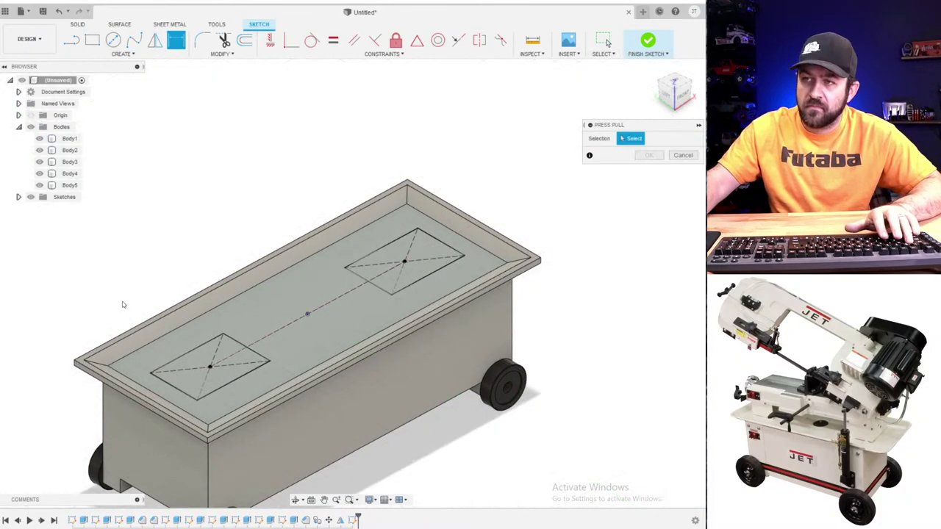
- Extrude both rectangles 10 mm upward from the tray floor as new bodies
{"action": "left_click", "coordinate": [220, 365]}
{"action": "key", "text": "e"}
{"action": "left_click", "coordinate": [411, 273]}
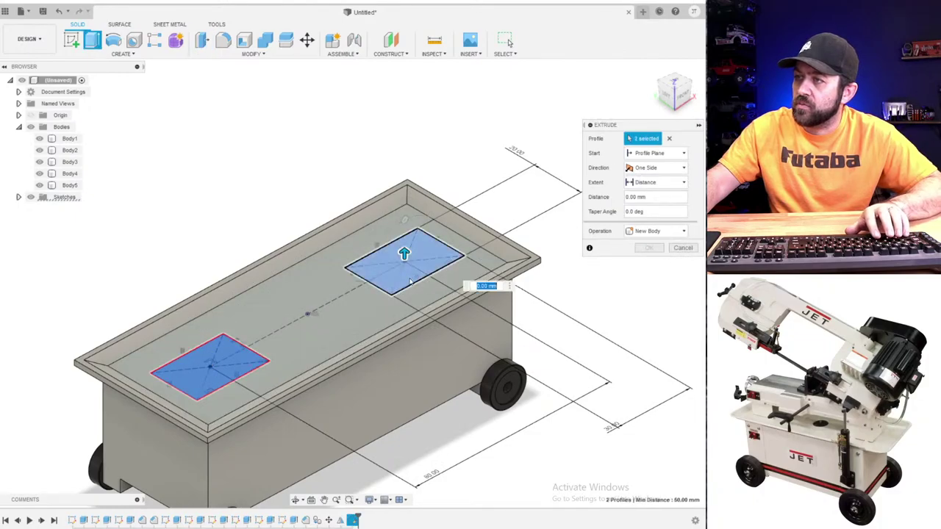
{"action": "middle_click_drag", "start_coordinate": [411, 273], "coordinate": [404, 246], "text": "shift"}
{"action": "left_click_drag", "start_coordinate": [404, 245], "coordinate": [410, 215]}
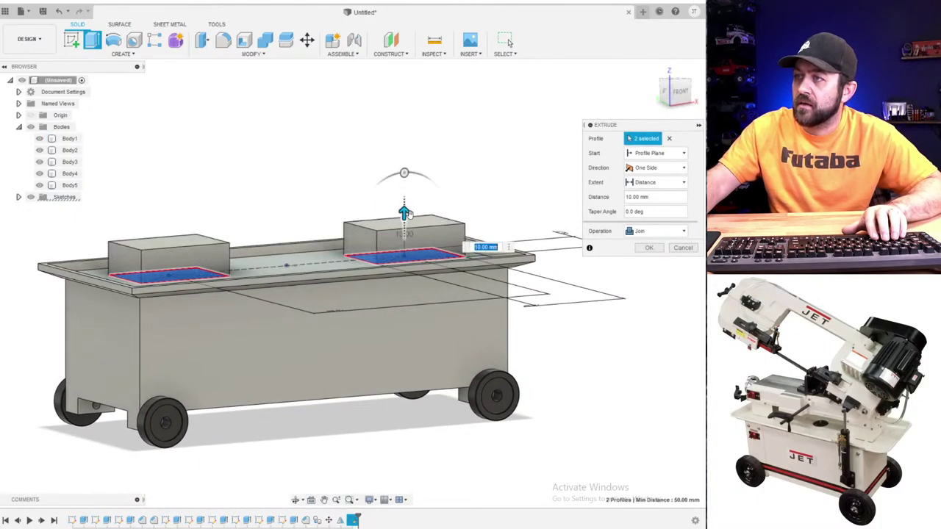
{"action": "middle_click_drag", "start_coordinate": [272, 252], "coordinate": [295, 269], "text": "shift"}
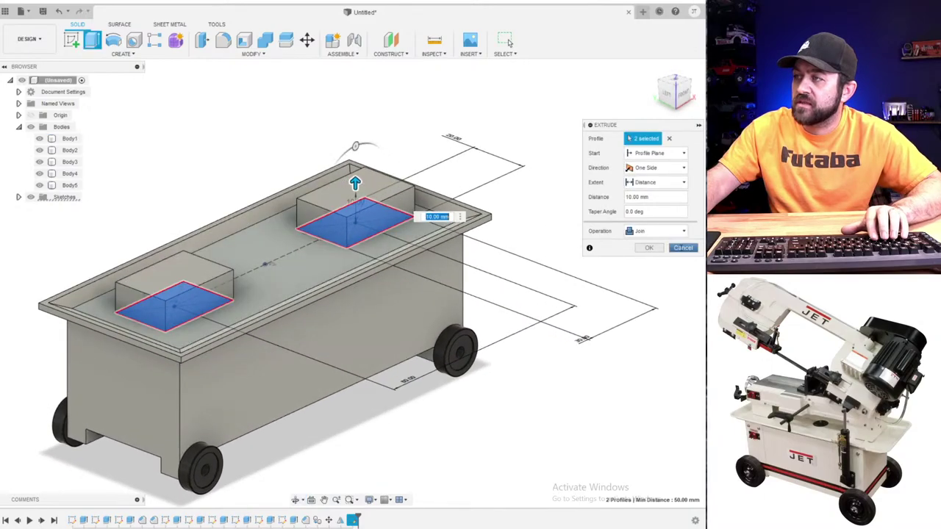
{"action": "left_click", "coordinate": [654, 231]}
{"action": "left_click", "coordinate": [638, 277]}
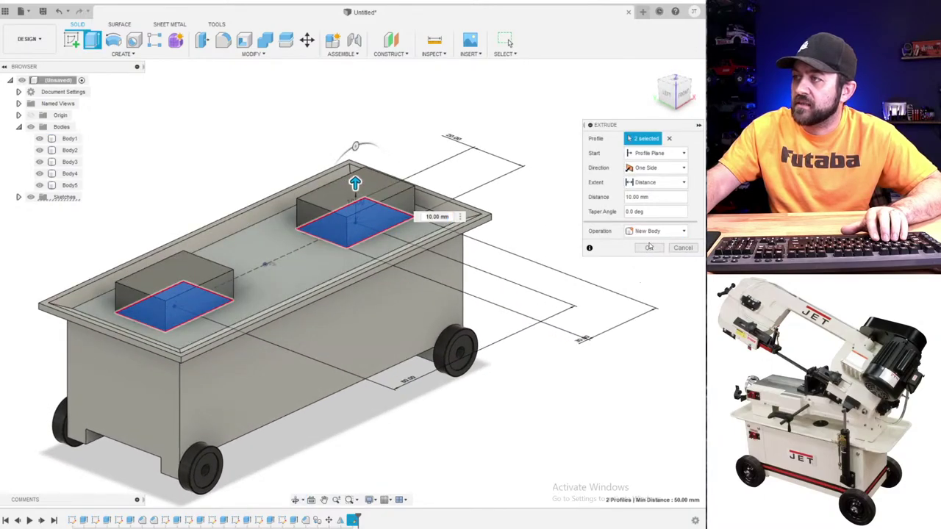
{"action": "left_click", "coordinate": [648, 247]}
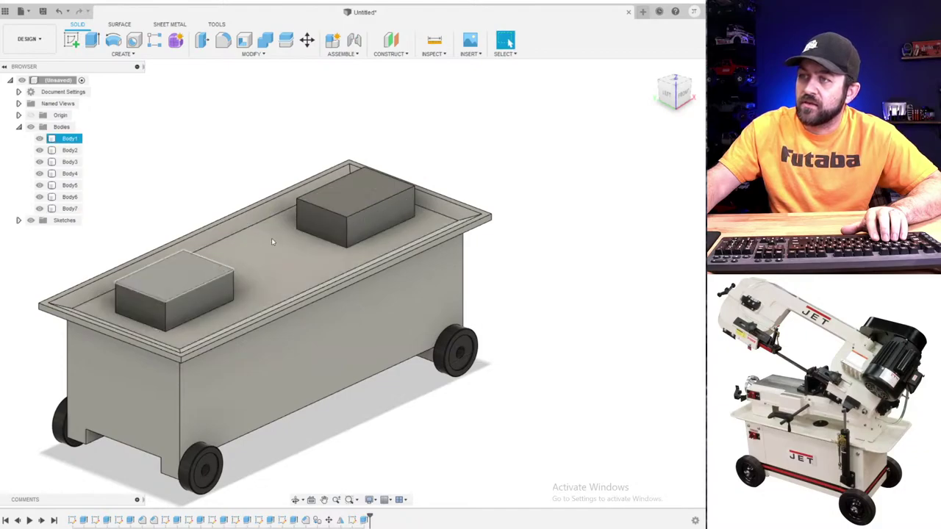
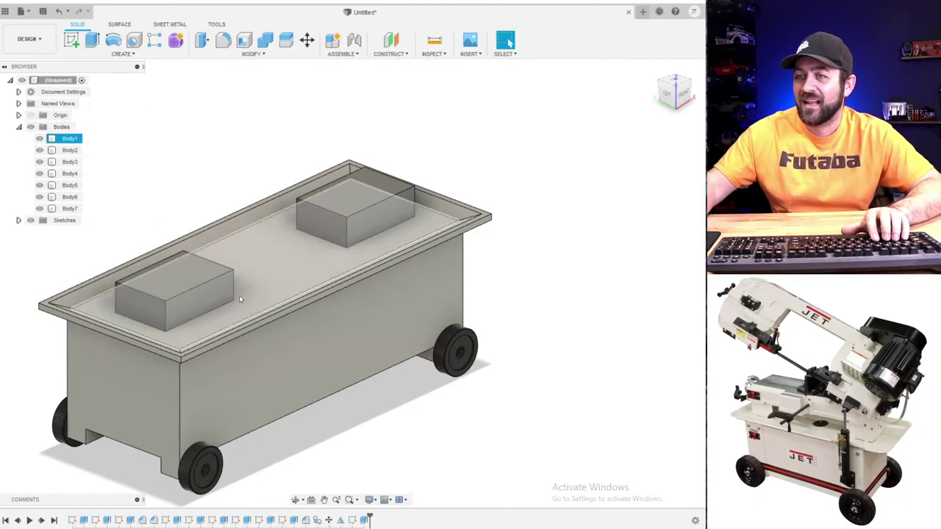
- Start a new sketch on the top face of the left-hand block
{"action": "middle_click_drag", "start_coordinate": [245, 294], "coordinate": [338, 245]}
{"action": "scroll", "coordinate": [338, 248], "scroll_direction": "up", "scroll_amount": 2}
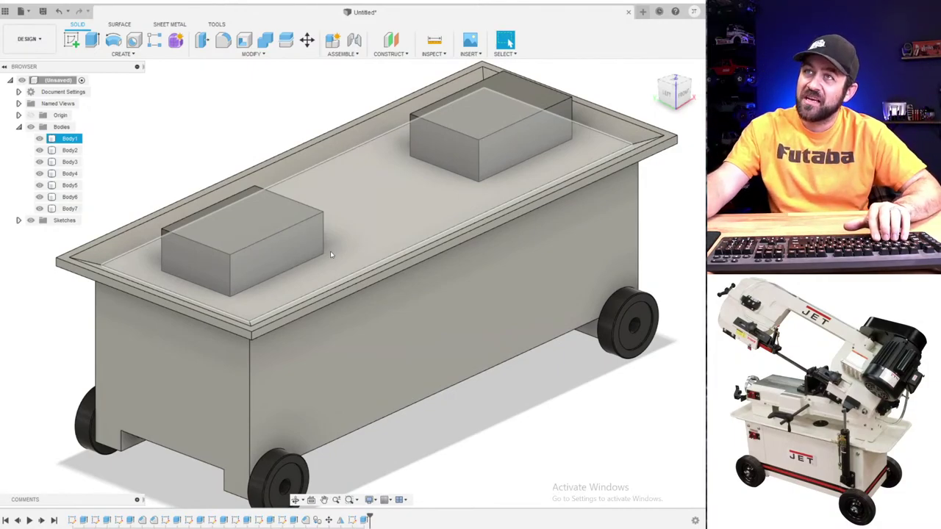
{"action": "key", "text": "v"}
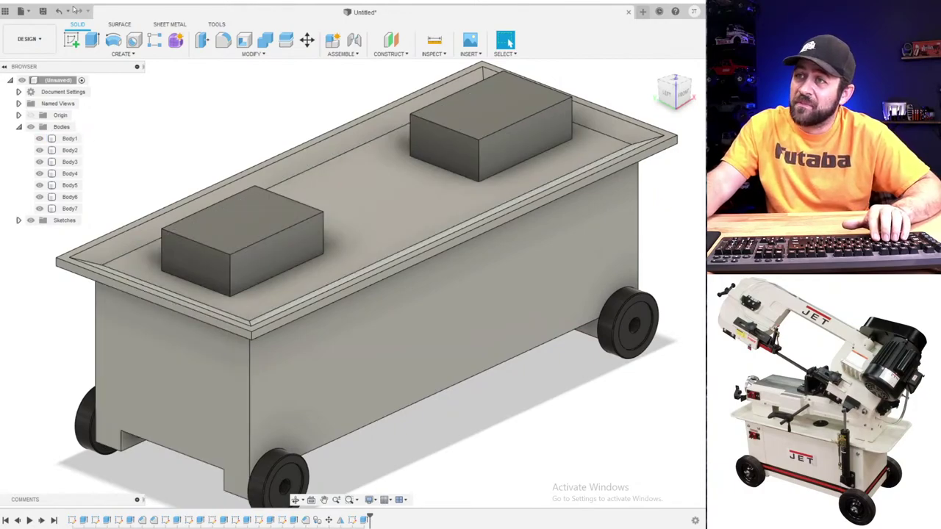
{"action": "left_click", "coordinate": [71, 38]}
{"action": "left_click", "coordinate": [300, 203]}
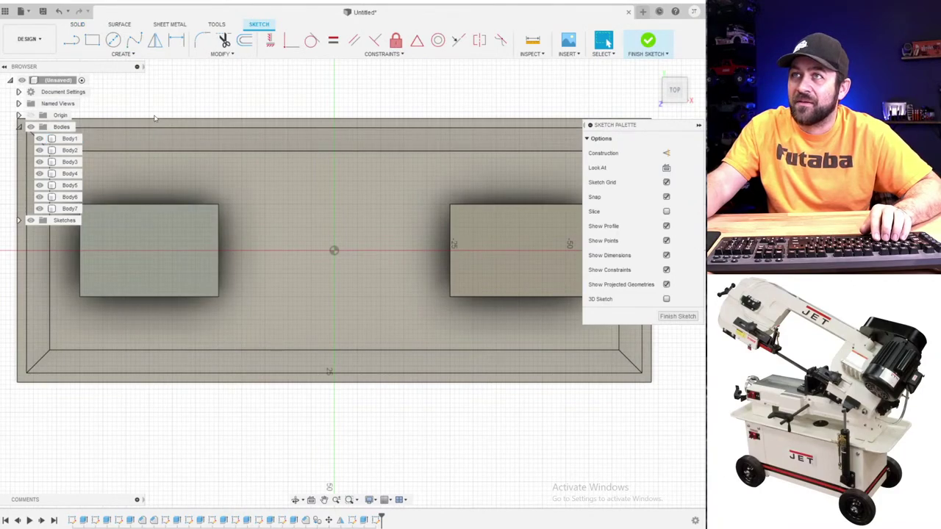
- Sketch a two-point rectangle about 27 mm wide that surrounds the outlines of both blocks
{"action": "left_click", "coordinate": [92, 40]}
{"action": "middle_click_drag", "start_coordinate": [273, 280], "coordinate": [313, 262]}
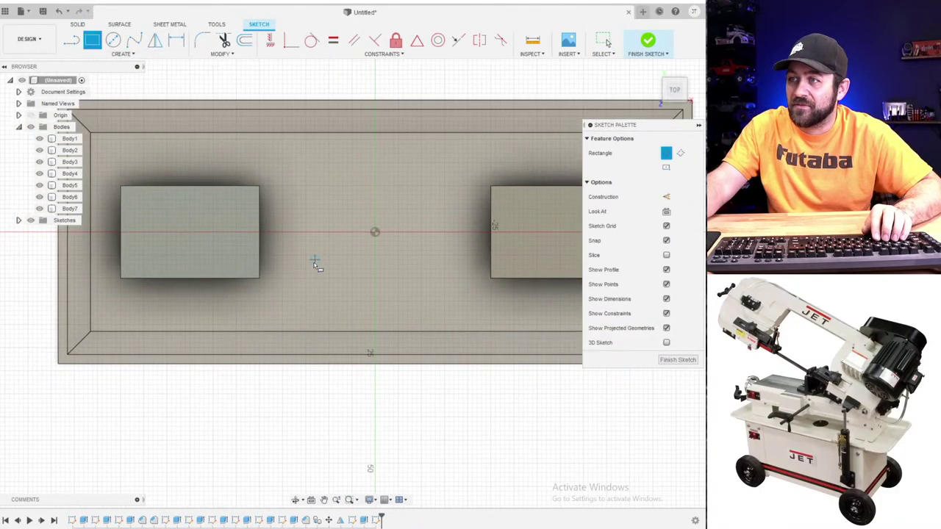
{"action": "scroll", "coordinate": [274, 248], "scroll_direction": "down", "scroll_amount": 1}
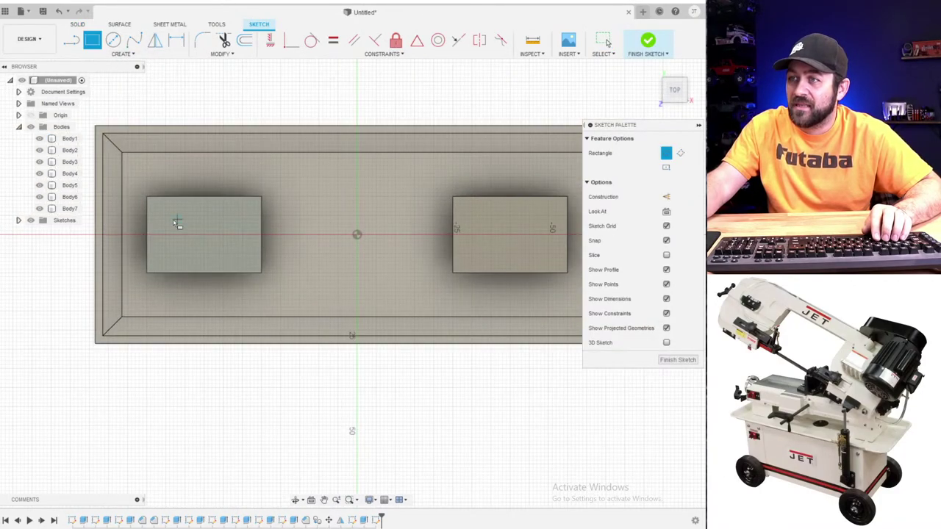
{"action": "scroll", "coordinate": [135, 189], "scroll_direction": "down", "scroll_amount": 2}
{"action": "left_click", "coordinate": [136, 188]}
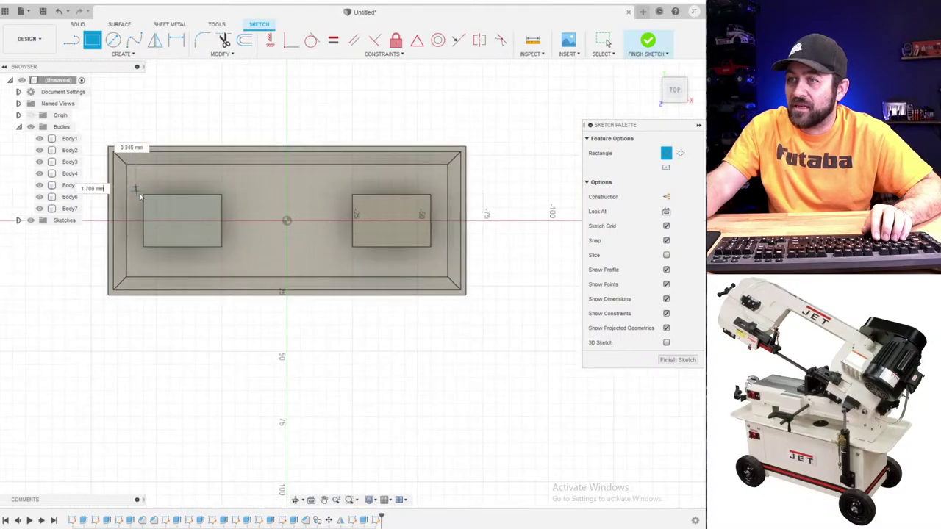
{"action": "left_click", "coordinate": [410, 254]}
{"action": "scroll", "coordinate": [379, 252], "scroll_direction": "up", "scroll_amount": 3}
{"action": "key", "text": "Escape"}
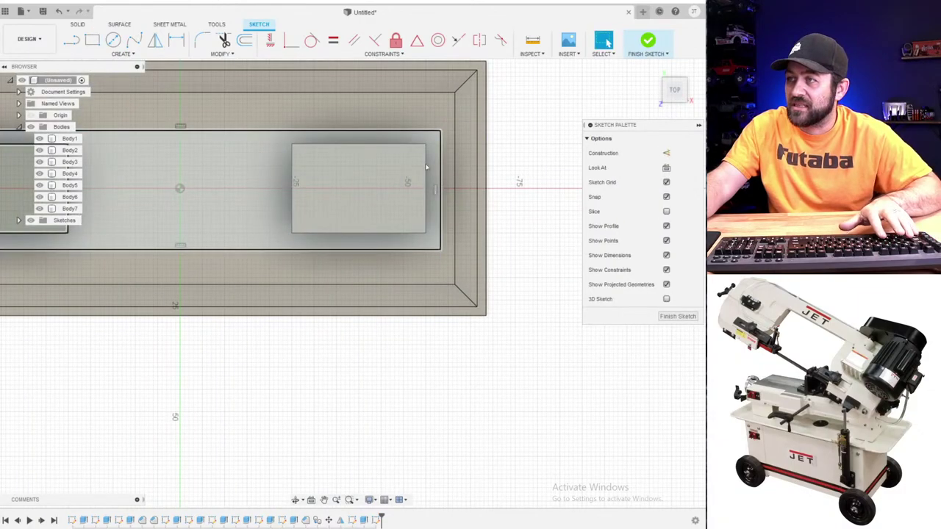
{"action": "scroll", "coordinate": [339, 244], "scroll_direction": "down", "scroll_amount": 1}
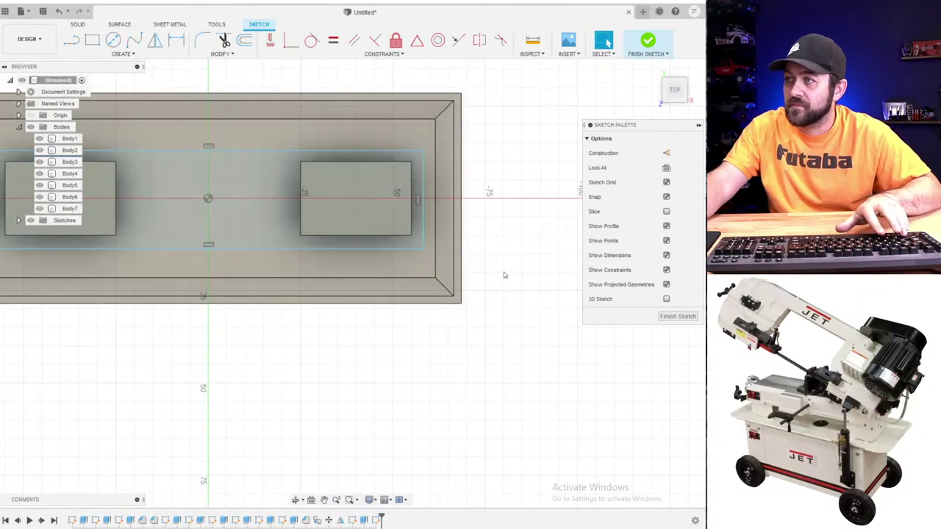
- Project the top face of the right-hand block into the sketch
{"action": "mouse_move", "coordinate": [504, 272]}
{"action": "middle_mouse_down", "text": "shift"}
{"action": "mouse_move", "coordinate": [490, 238]}
{"action": "mouse_move", "coordinate": [468, 245]}
{"action": "middle_mouse_up", "text": "shift"}
{"action": "key", "text": "p"}
{"action": "left_click", "coordinate": [383, 202]}
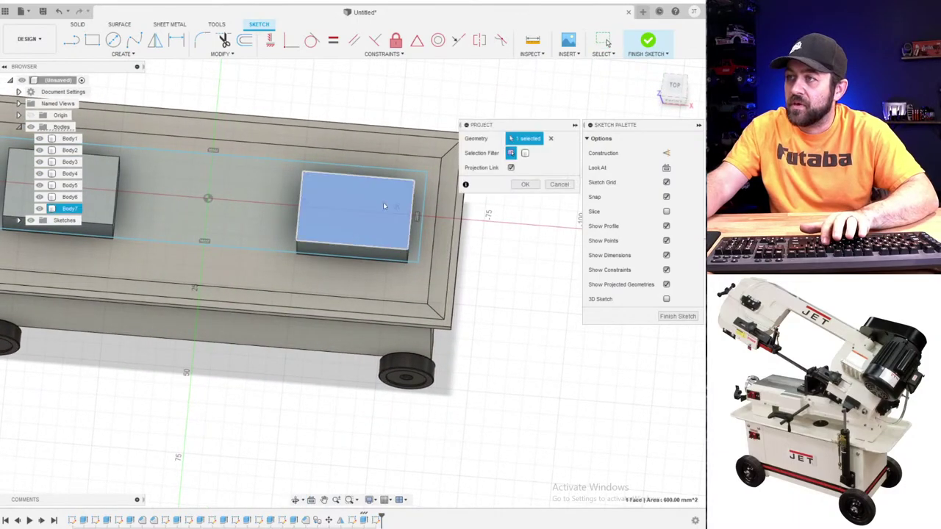
{"action": "scroll", "coordinate": [382, 203], "scroll_direction": "down", "scroll_amount": 1}
{"action": "mouse_move", "coordinate": [383, 202]}
{"action": "middle_mouse_down"}
{"action": "mouse_move", "coordinate": [508, 204]}
{"action": "mouse_move", "coordinate": [375, 210]}
{"action": "middle_mouse_up"}
{"action": "left_click", "coordinate": [217, 192]}
{"action": "key", "text": "Return"}
- Make the rectangle's short edge collinear with the projected outer edge of the right-hand block
{"action": "left_click", "coordinate": [446, 205]}
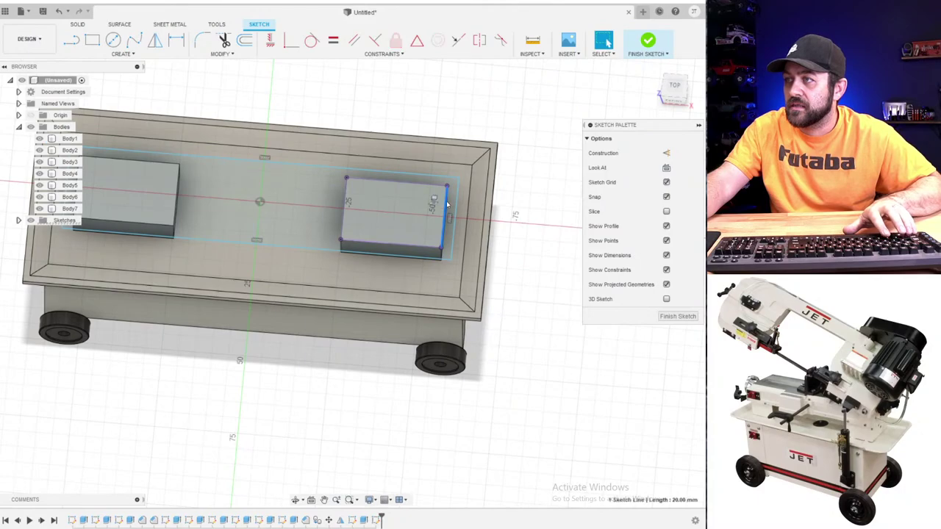
{"action": "left_click", "coordinate": [456, 203], "text": "shift"}
{"action": "left_click", "coordinate": [454, 42]}
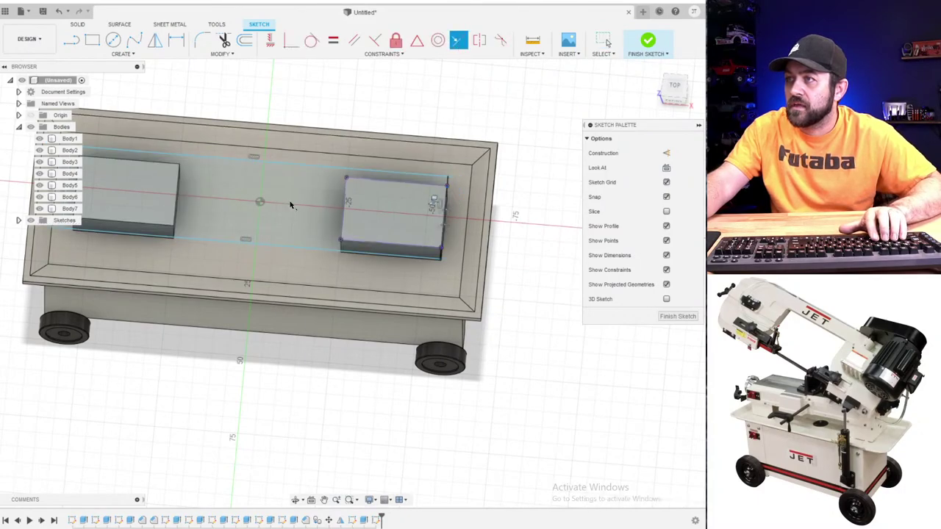
{"action": "middle_click_drag", "start_coordinate": [156, 201], "coordinate": [127, 209]}
{"action": "scroll", "coordinate": [267, 196], "scroll_direction": "up", "scroll_amount": 3}
{"action": "scroll", "coordinate": [441, 237], "scroll_direction": "down", "scroll_amount": 2}
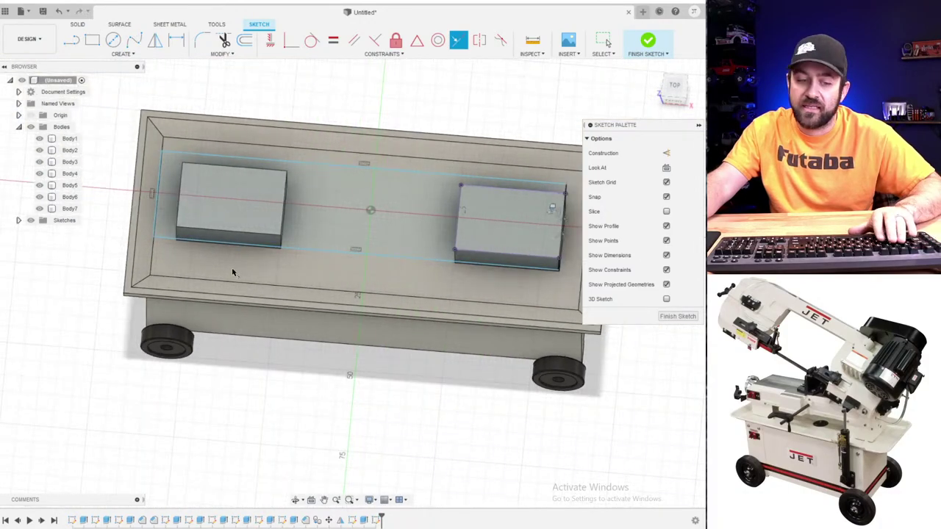
{"action": "key", "text": "Escape"}
- Dimension the rectangle's opposite short edge 10 mm out from the left-hand block's outer edge
{"action": "scroll", "coordinate": [225, 184], "scroll_direction": "up", "scroll_amount": 4}
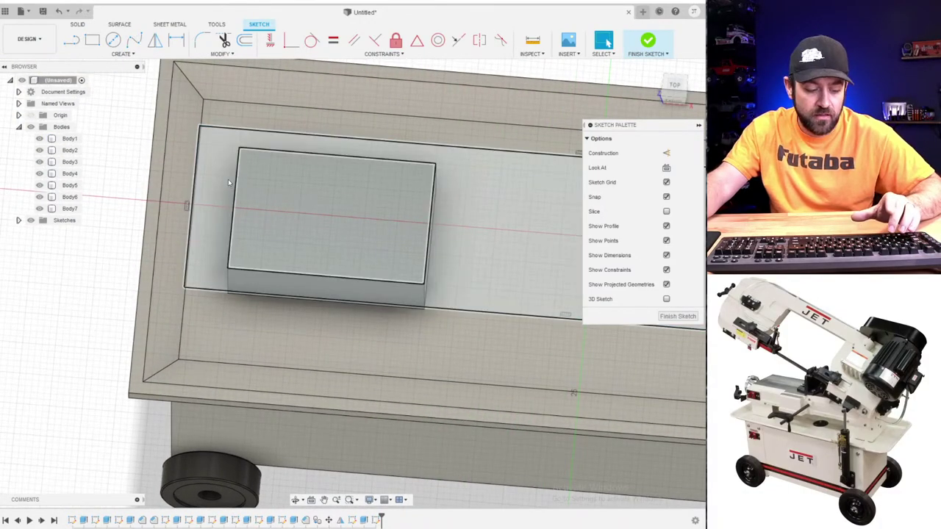
{"action": "key", "text": "d"}
{"action": "left_click", "coordinate": [194, 171]}
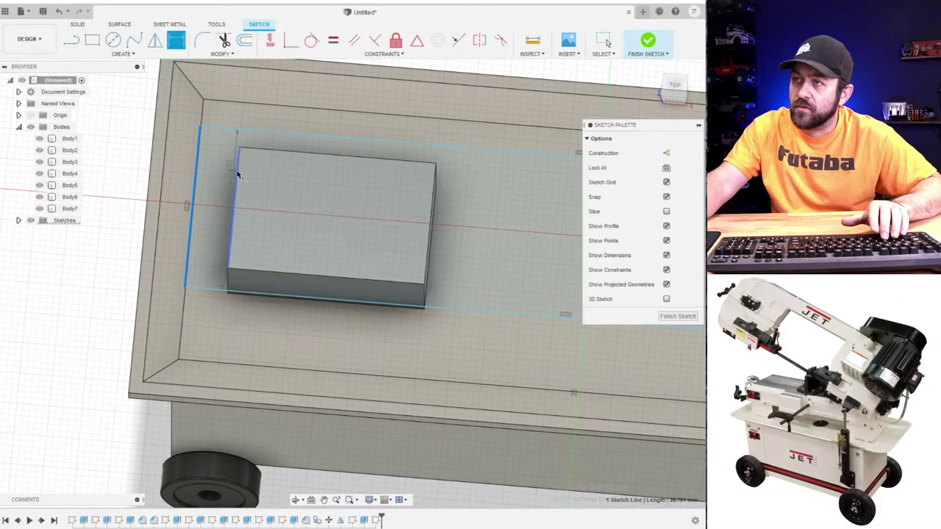
{"action": "left_click", "coordinate": [237, 174]}
{"action": "scroll", "coordinate": [186, 232], "scroll_direction": "down", "scroll_amount": 3}
{"action": "left_click", "coordinate": [125, 248]}
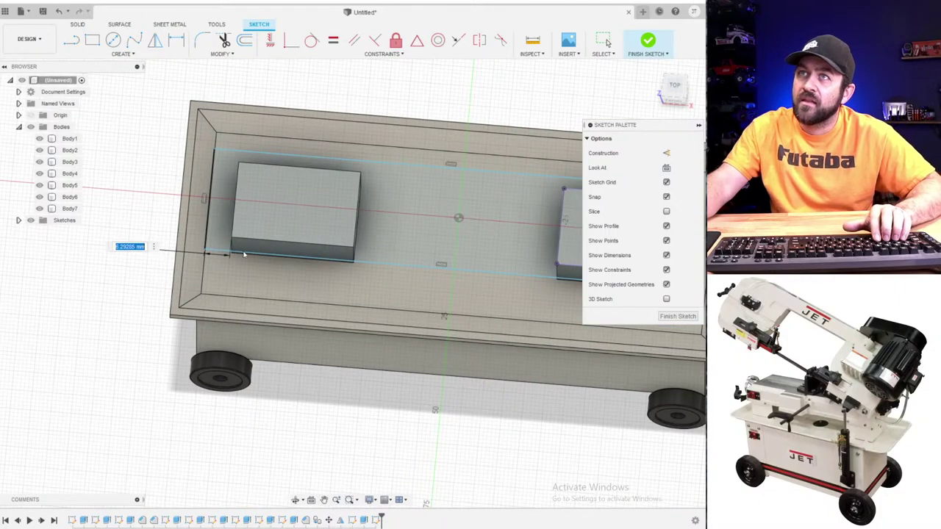
{"action": "type", "text": "10"}
{"action": "key", "text": "Return"}
- Draw a construction line from the sketch origin to the midpoint of the rectangle's short edge beyond the left-hand block
{"action": "scroll", "coordinate": [248, 244], "scroll_direction": "down", "scroll_amount": 3}
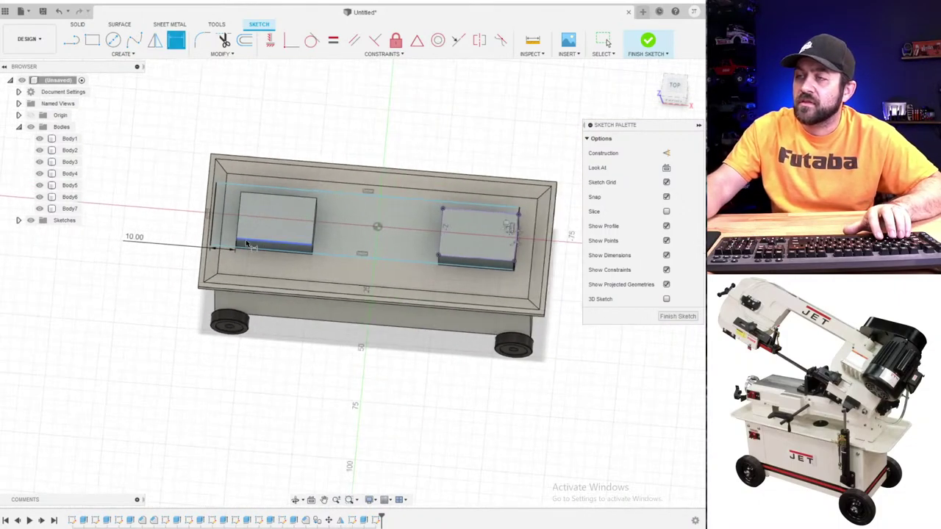
{"action": "middle_click_drag", "start_coordinate": [512, 227], "coordinate": [390, 248]}
{"action": "scroll", "coordinate": [418, 241], "scroll_direction": "up", "scroll_amount": 4}
{"action": "key", "text": "l"}
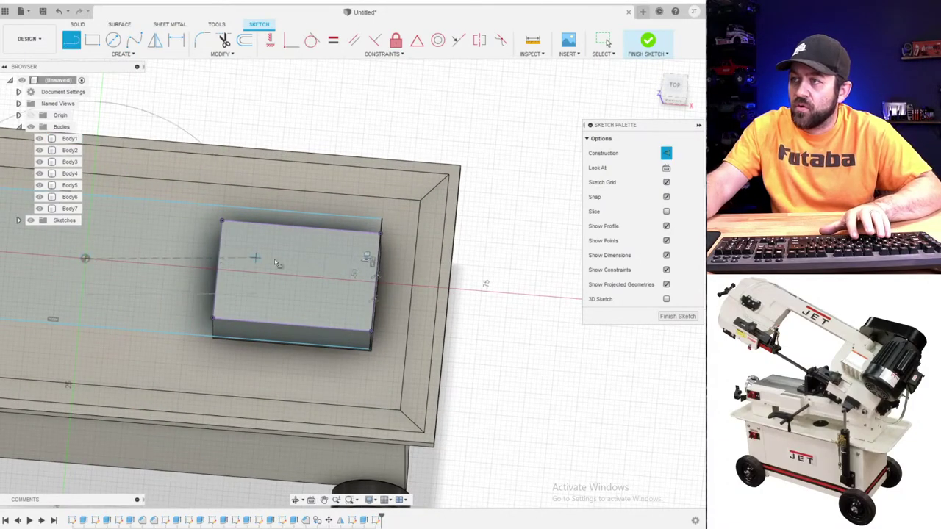
{"action": "scroll", "coordinate": [363, 273], "scroll_direction": "up", "scroll_amount": 3}
{"action": "scroll", "coordinate": [316, 297], "scroll_direction": "down", "scroll_amount": 5}
{"action": "middle_click_drag", "start_coordinate": [73, 297], "coordinate": [324, 292]}
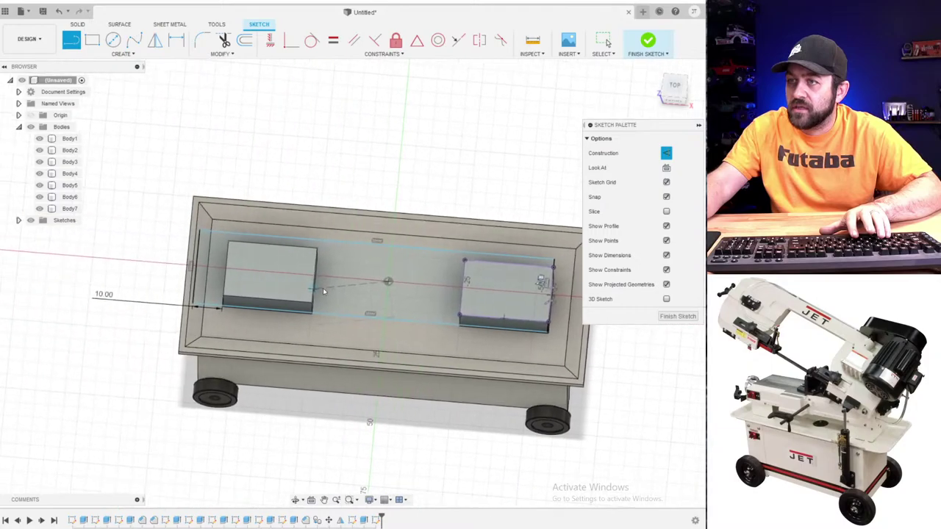
{"action": "left_click", "coordinate": [322, 291]}
{"action": "scroll", "coordinate": [322, 291], "scroll_direction": "up", "scroll_amount": 3}
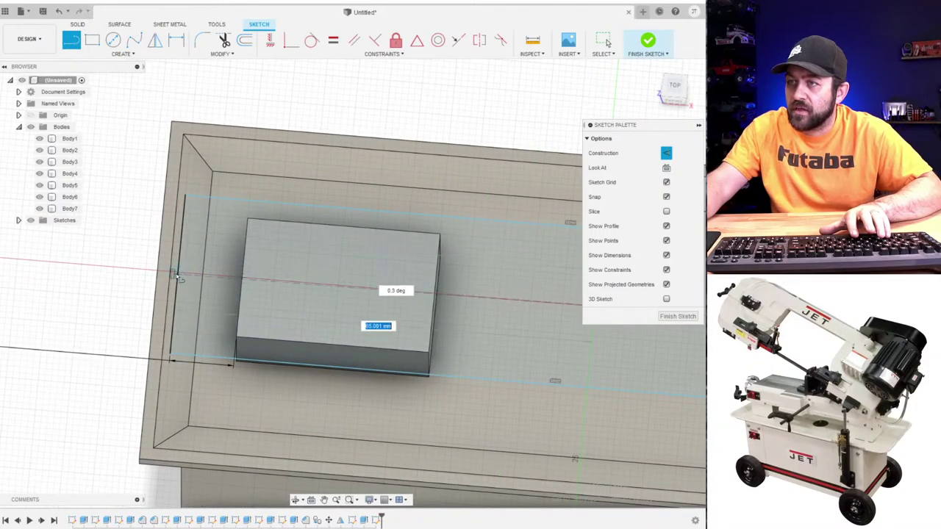
{"action": "key", "text": "Escape"}
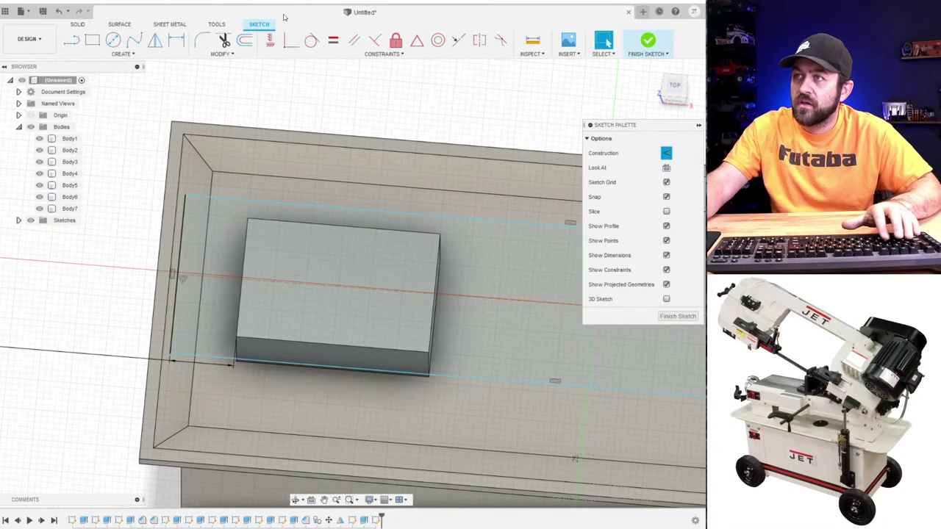
- Apply a Horizontal/Vertical constraint to the new construction line
{"action": "left_click", "coordinate": [270, 43]}
{"action": "left_click", "coordinate": [211, 279]}
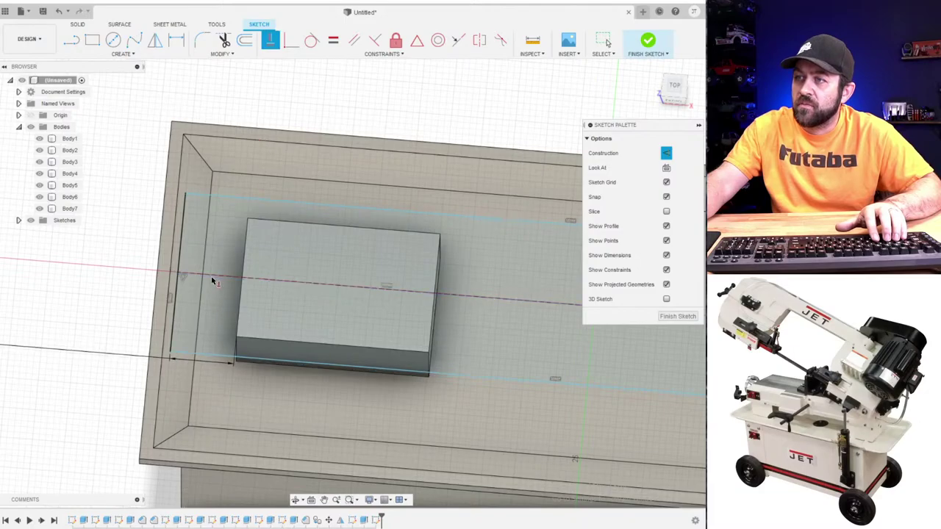
{"action": "scroll", "coordinate": [213, 280], "scroll_direction": "down", "scroll_amount": 3}
{"action": "middle_click_drag", "start_coordinate": [312, 297], "coordinate": [219, 273]}
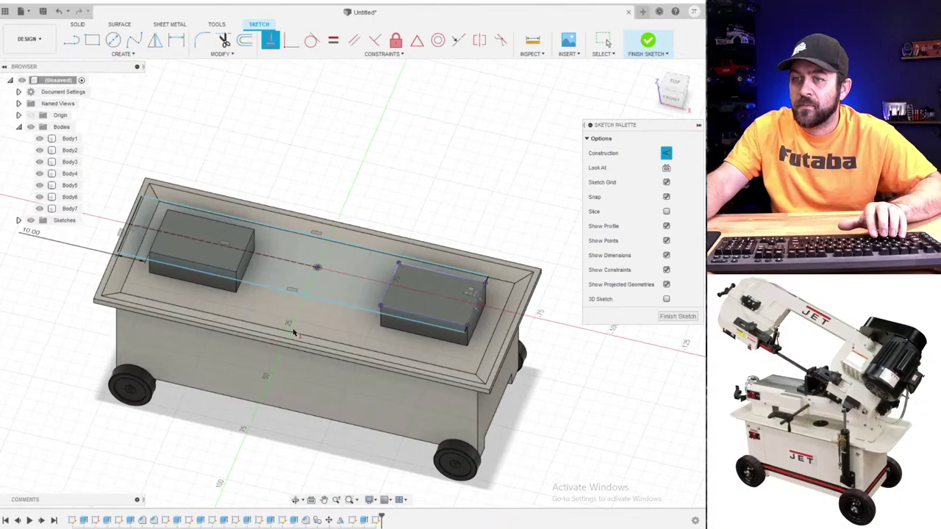
- Dimension the bed rectangle's short edge at the right-hand block as 30 mm
{"action": "scroll", "coordinate": [301, 362], "scroll_direction": "down", "scroll_amount": 2}
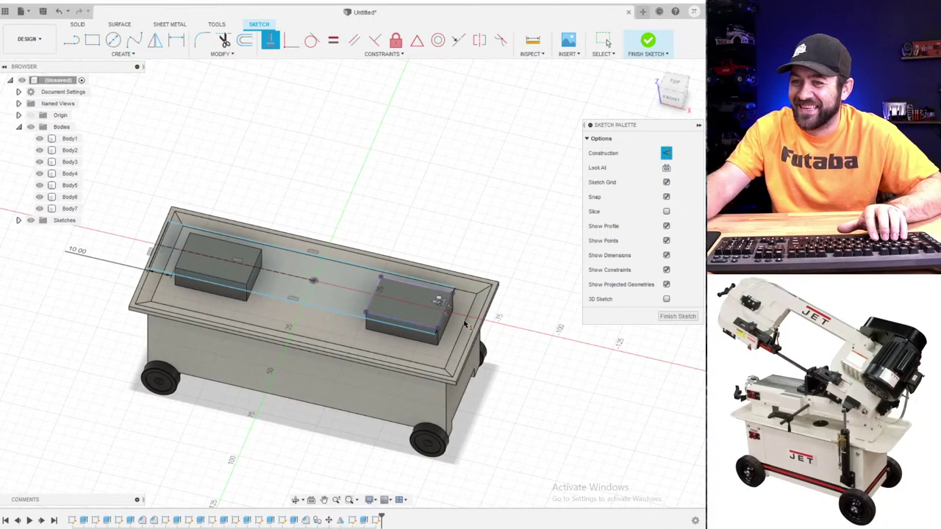
{"action": "scroll", "coordinate": [464, 325], "scroll_direction": "up", "scroll_amount": 3}
{"action": "scroll", "coordinate": [478, 294], "scroll_direction": "up", "scroll_amount": 4}
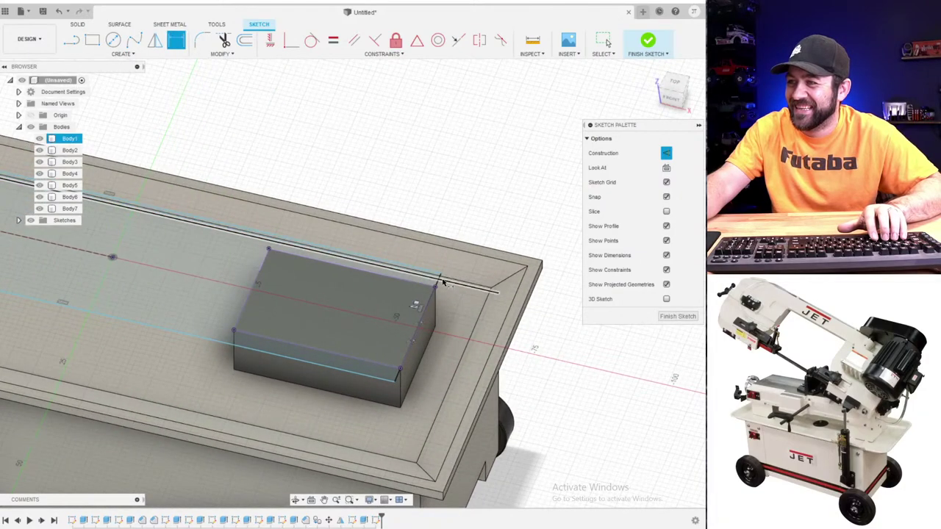
{"action": "left_click", "coordinate": [436, 285]}
{"action": "key", "text": "Escape"}
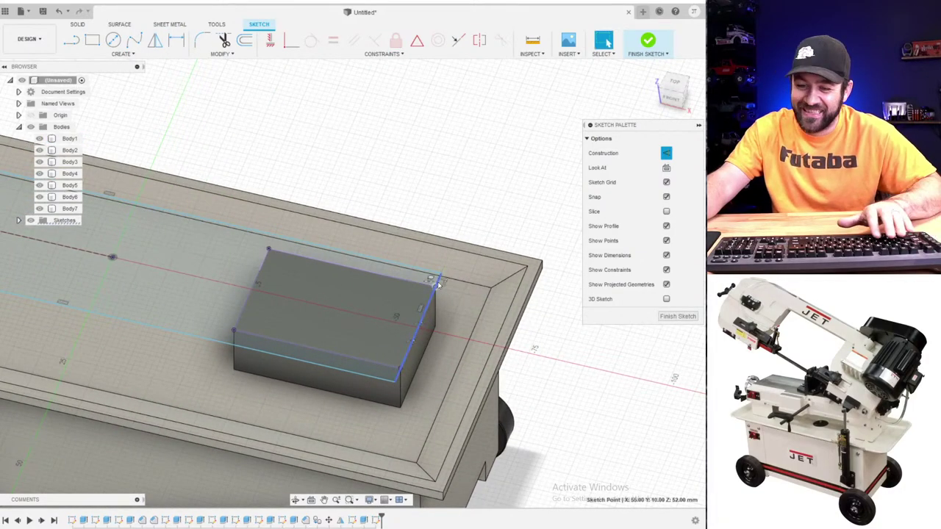
{"action": "key", "text": "d"}
{"action": "left_click", "coordinate": [420, 323]}
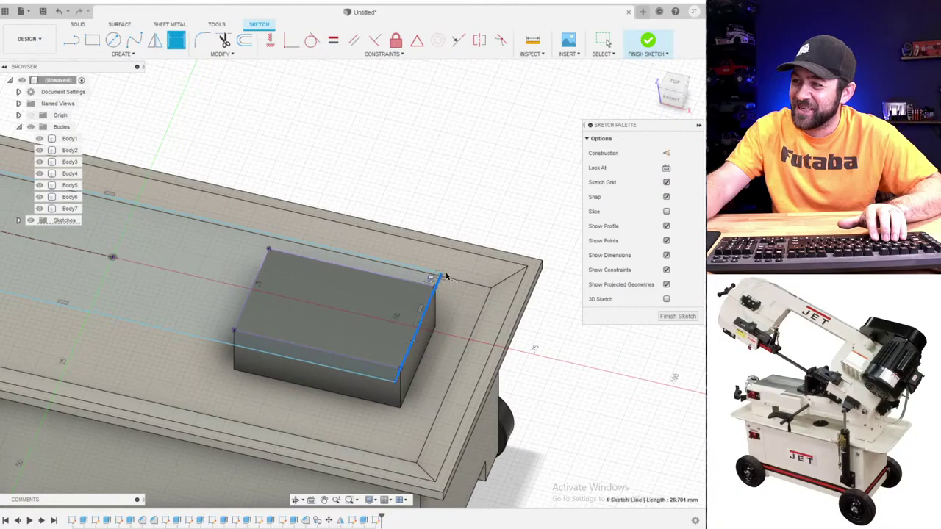
{"action": "scroll", "coordinate": [521, 348], "scroll_direction": "down", "scroll_amount": 2}
{"action": "left_click", "coordinate": [524, 353]}
{"action": "scroll", "coordinate": [628, 461], "scroll_direction": "down", "scroll_amount": 1}
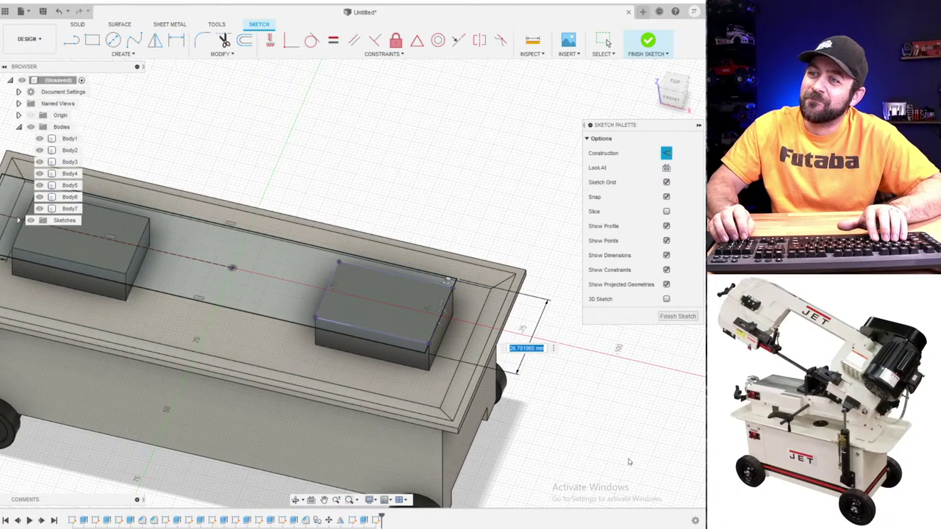
{"action": "type", "text": "30"}
{"action": "key", "text": "Return"}
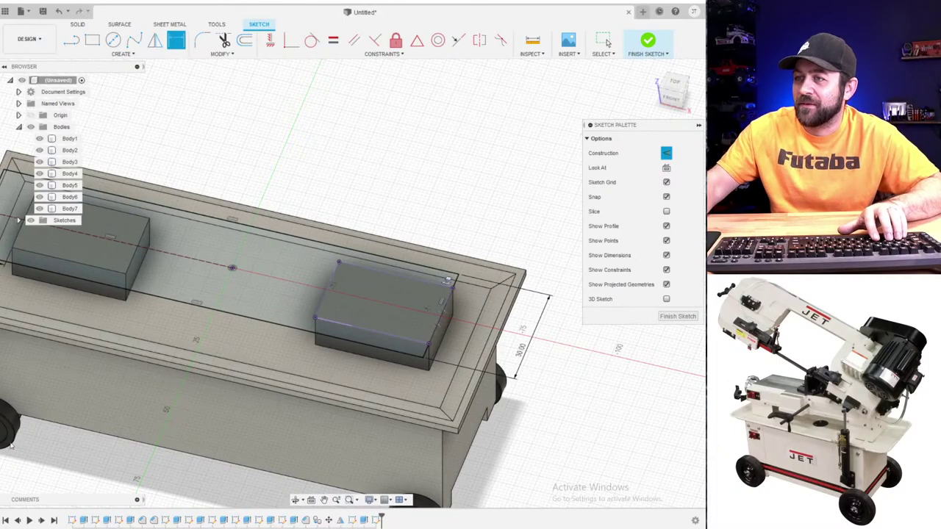
- Sketch a small non-construction rectangle about 17 by 5 mm outward from the middle of the bed's front long edge
{"action": "scroll", "coordinate": [345, 354], "scroll_direction": "down", "scroll_amount": 2}
{"action": "middle_click_drag", "start_coordinate": [147, 316], "coordinate": [253, 294], "text": "shift"}
{"action": "mouse_move", "coordinate": [253, 294]}
{"action": "middle_mouse_down"}
{"action": "mouse_move", "coordinate": [260, 253]}
{"action": "mouse_move", "coordinate": [140, 277]}
{"action": "mouse_move", "coordinate": [260, 262]}
{"action": "mouse_move", "coordinate": [259, 277]}
{"action": "mouse_move", "coordinate": [340, 287]}
{"action": "mouse_move", "coordinate": [358, 302]}
{"action": "mouse_move", "coordinate": [319, 302]}
{"action": "mouse_move", "coordinate": [308, 283]}
{"action": "mouse_move", "coordinate": [331, 294]}
{"action": "mouse_move", "coordinate": [299, 310]}
{"action": "middle_mouse_up"}
{"action": "scroll", "coordinate": [260, 252], "scroll_direction": "up", "scroll_amount": 3}
{"action": "scroll", "coordinate": [339, 290], "scroll_direction": "down", "scroll_amount": 3}
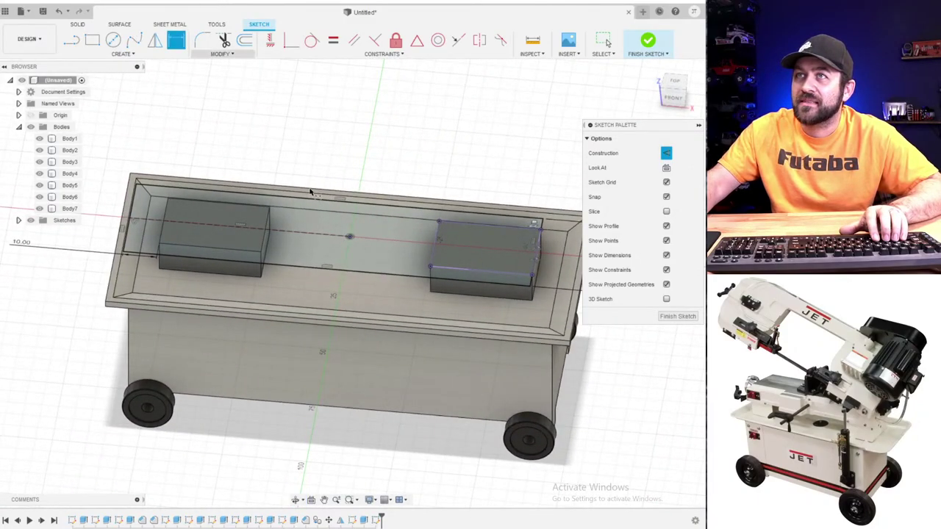
{"action": "left_click", "coordinate": [670, 85]}
{"action": "left_click", "coordinate": [93, 41]}
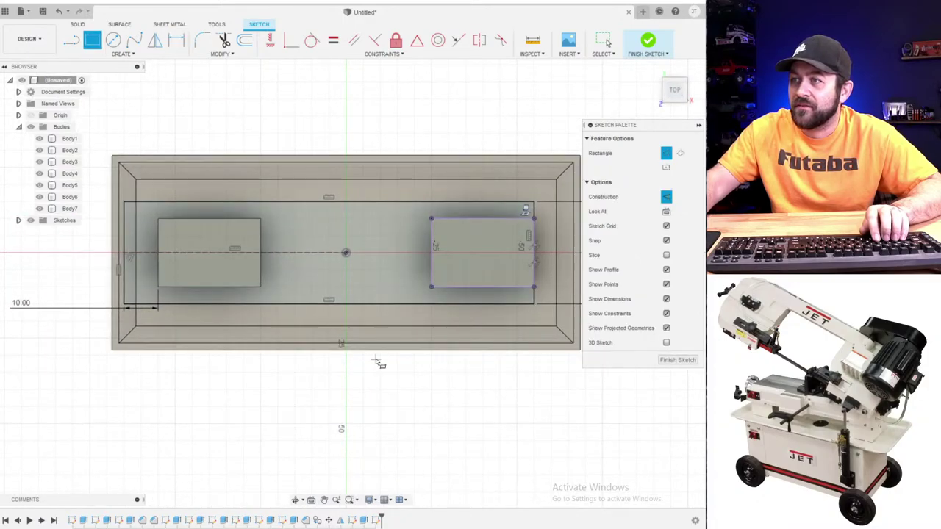
{"action": "scroll", "coordinate": [376, 362], "scroll_direction": "up", "scroll_amount": 2}
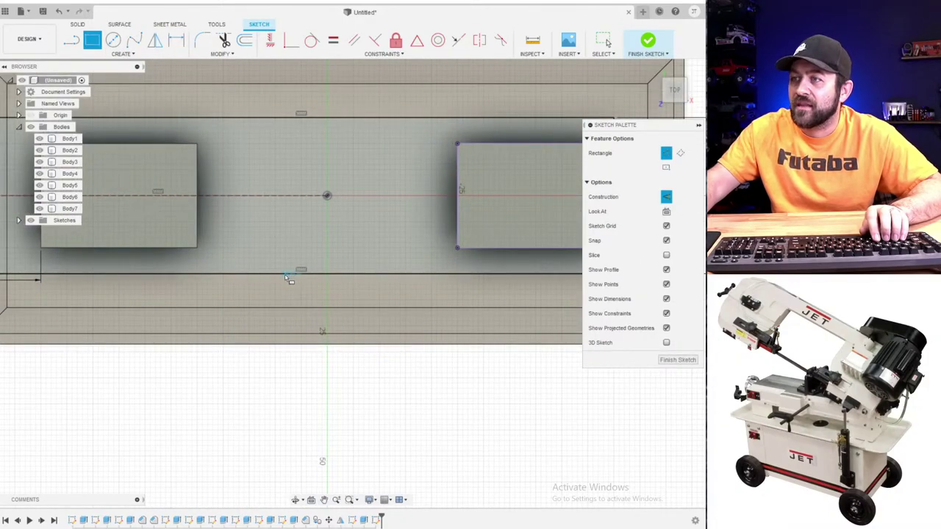
{"action": "left_click", "coordinate": [286, 277]}
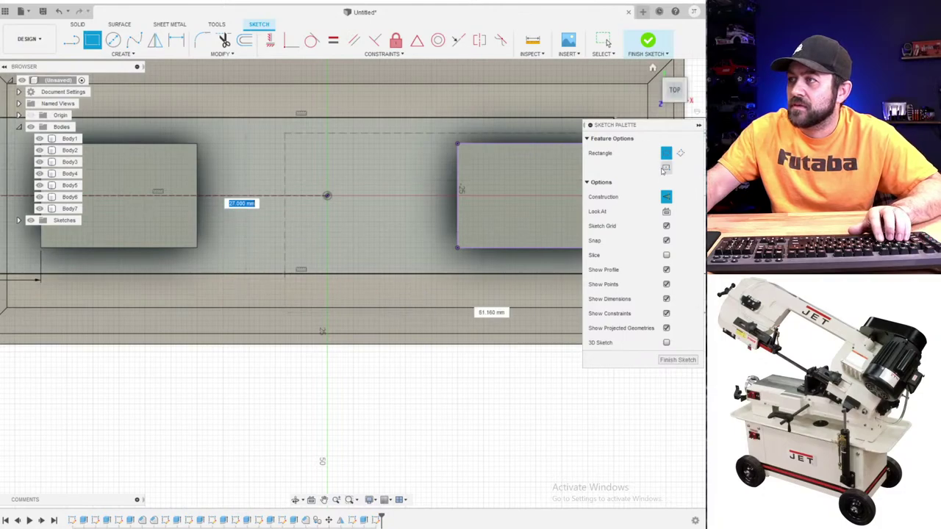
{"action": "left_click", "coordinate": [666, 197]}
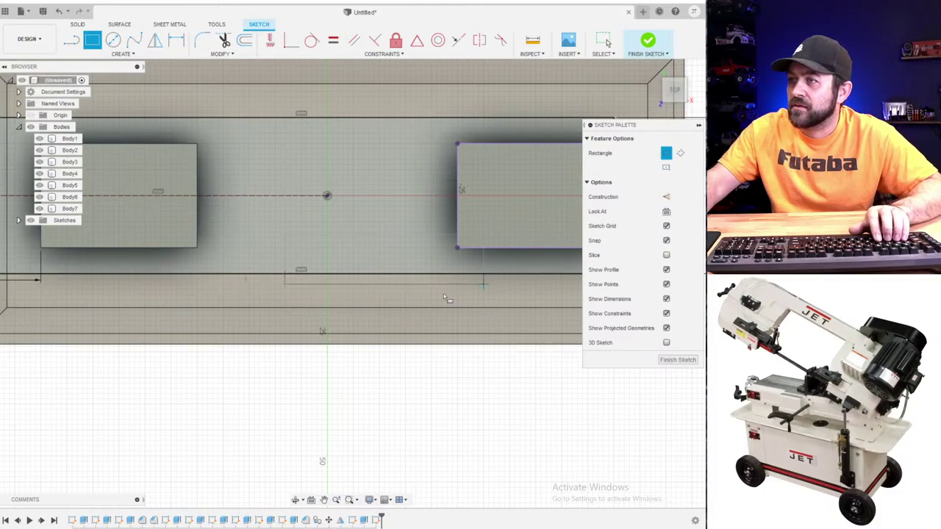
{"action": "left_click", "coordinate": [371, 300]}
- Draw a construction line from the small rectangle's outer edge midpoint to the sketch origin and constrain it vertical
{"action": "key", "text": "l"}
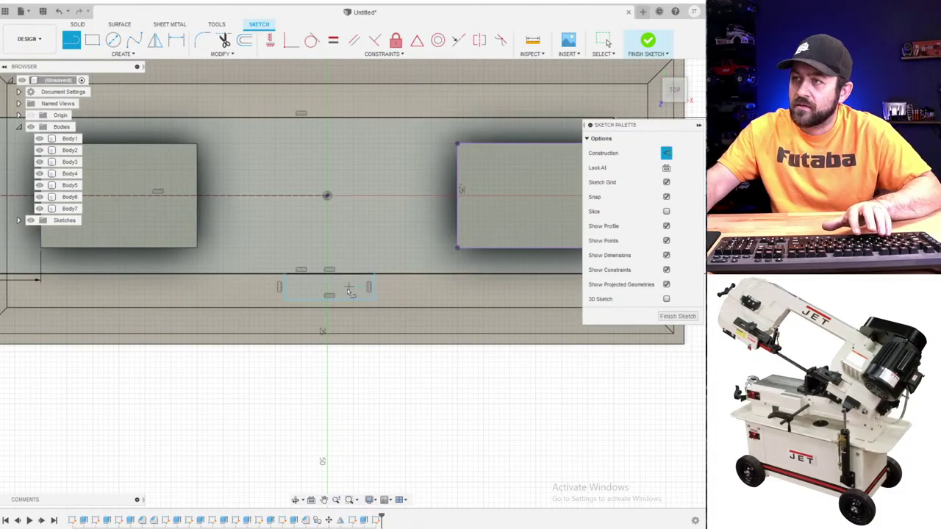
{"action": "left_click", "coordinate": [331, 277]}
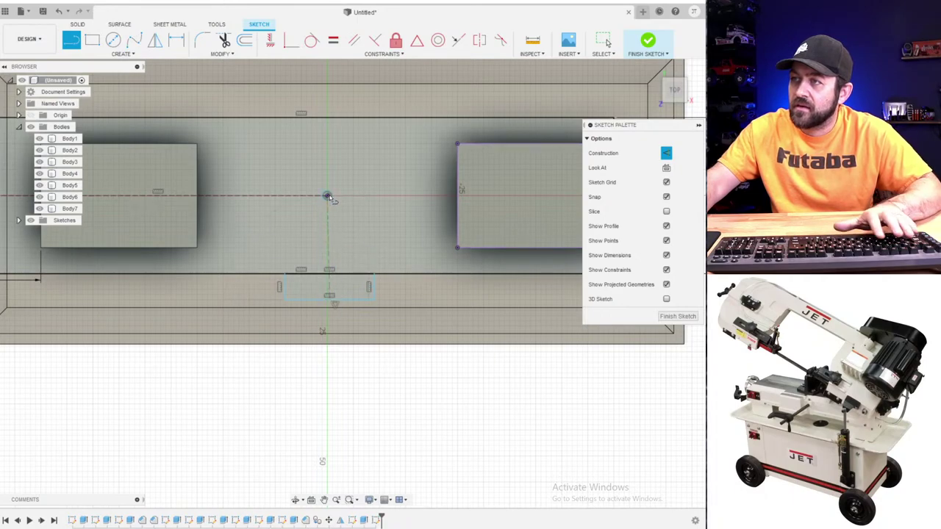
{"action": "key", "text": "Escape"}
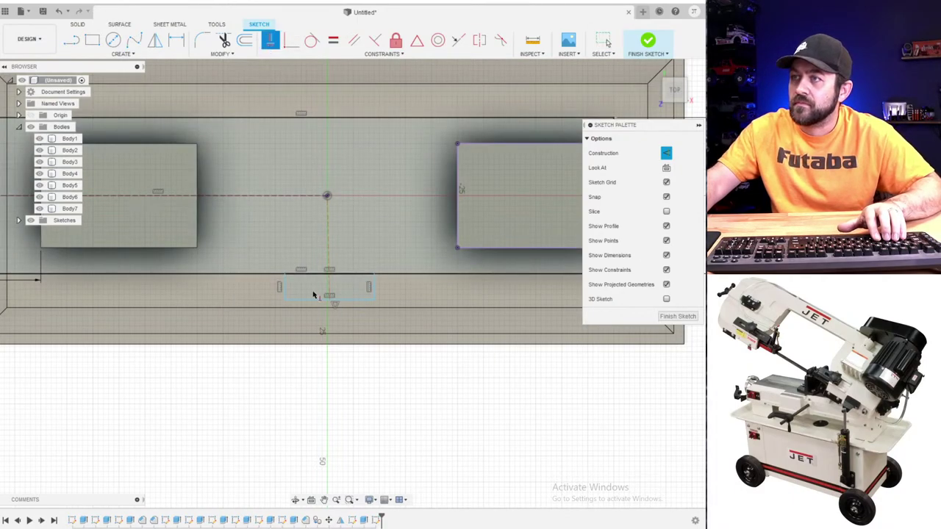
{"action": "left_click", "coordinate": [329, 247]}
{"action": "key", "text": "Escape"}
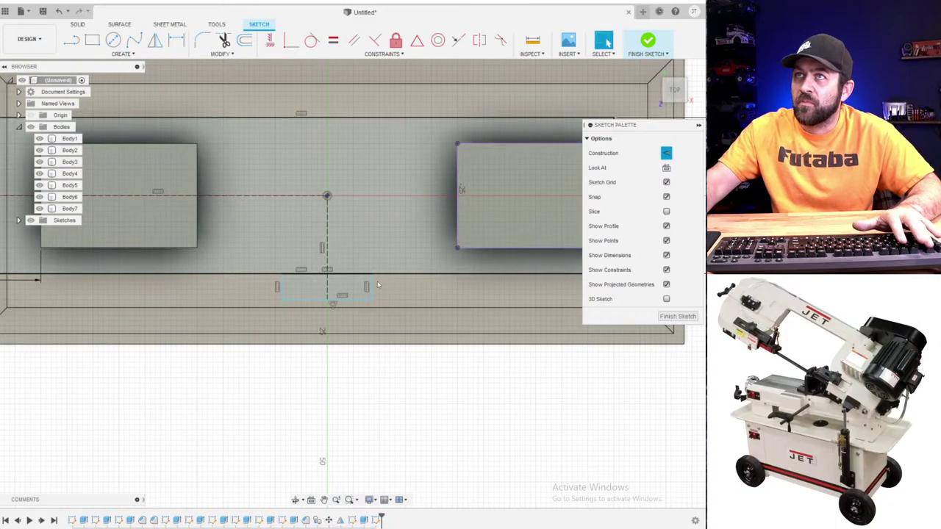
- Dimension the small rectangle's outer edge 5 mm out from the bed's front long edge
{"action": "scroll", "coordinate": [336, 258], "scroll_direction": "up", "scroll_amount": 3}
{"action": "key", "text": "d"}
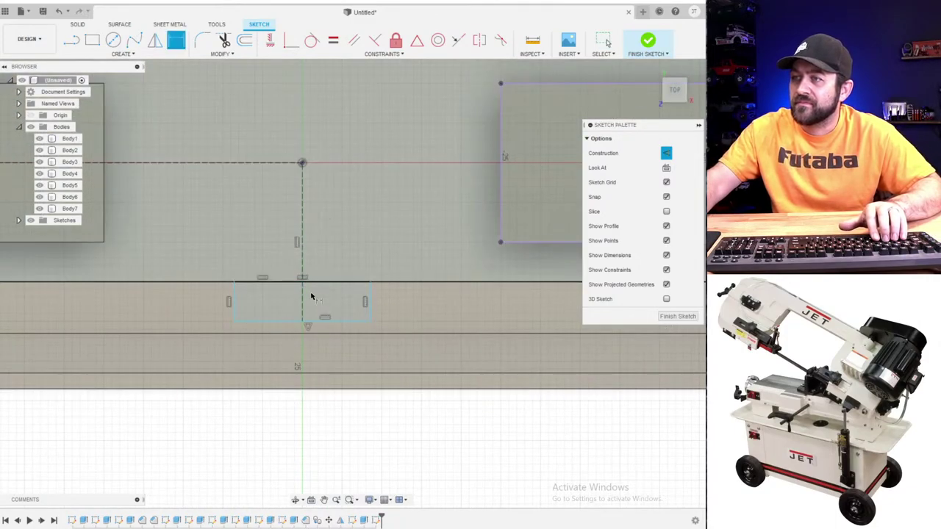
{"action": "left_click", "coordinate": [370, 305]}
{"action": "scroll", "coordinate": [380, 312], "scroll_direction": "down", "scroll_amount": 5}
{"action": "middle_click_drag", "start_coordinate": [415, 319], "coordinate": [320, 299]}
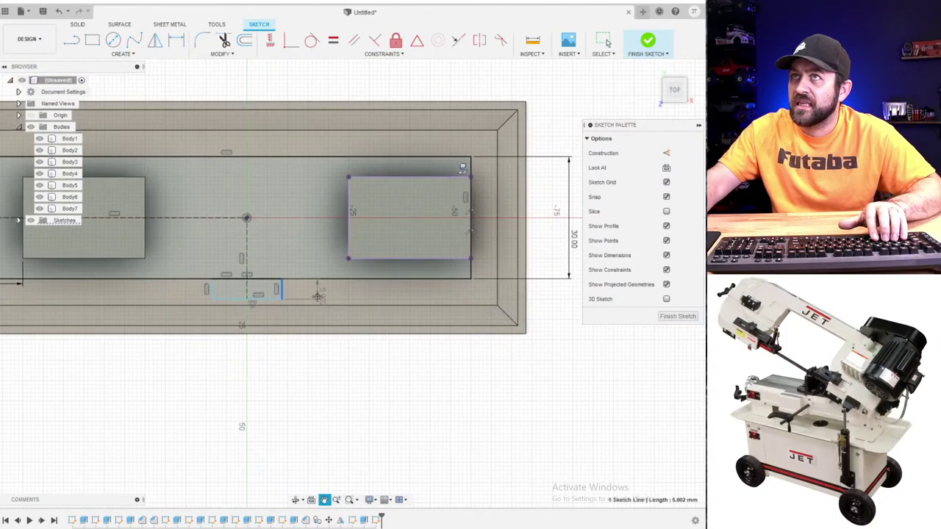
{"action": "left_click", "coordinate": [446, 280]}
{"action": "left_click", "coordinate": [541, 385]}
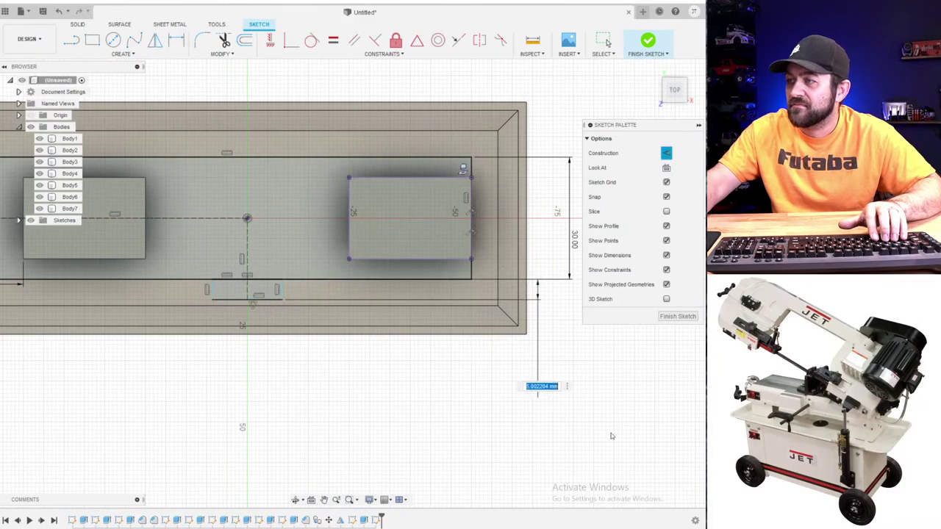
{"action": "key", "text": "Return"}
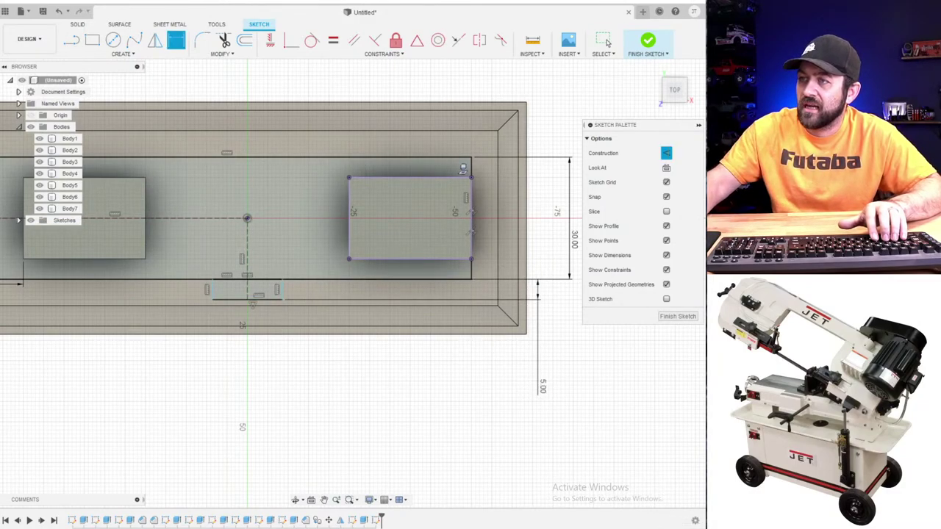
- Dimension the small rectangle's width as 20 mm and move that dimension closer to the profile
{"action": "left_click", "coordinate": [259, 299]}
{"action": "left_click", "coordinate": [257, 400]}
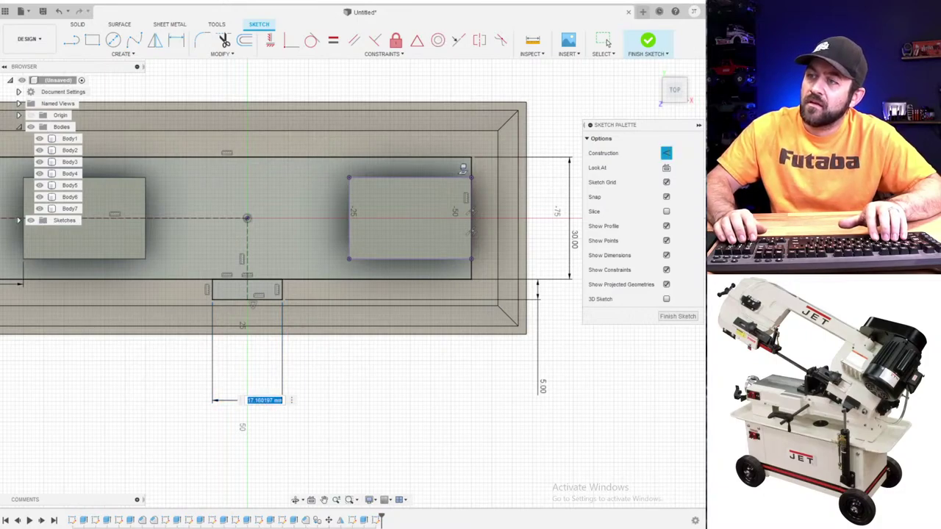
{"action": "key", "text": "Return"}
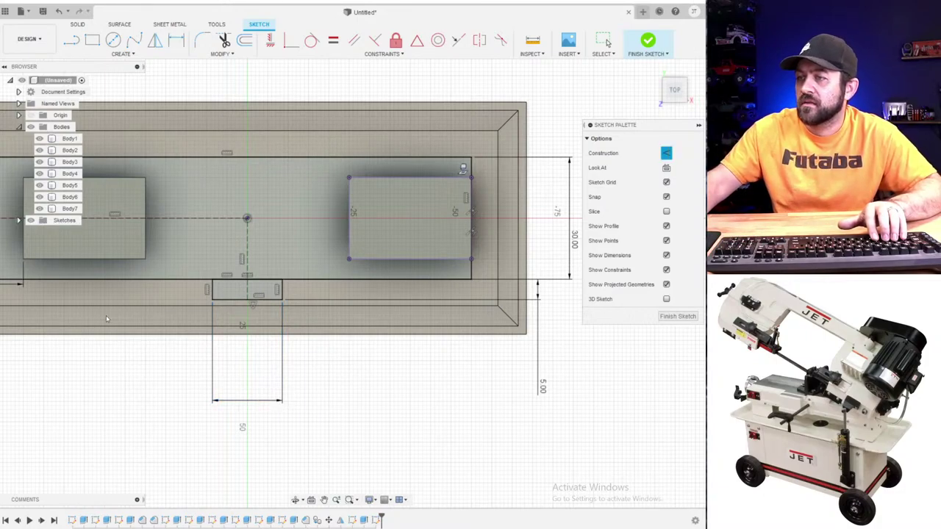
{"action": "key", "text": "d"}
{"action": "scroll", "coordinate": [370, 402], "scroll_direction": "down", "scroll_amount": 3}
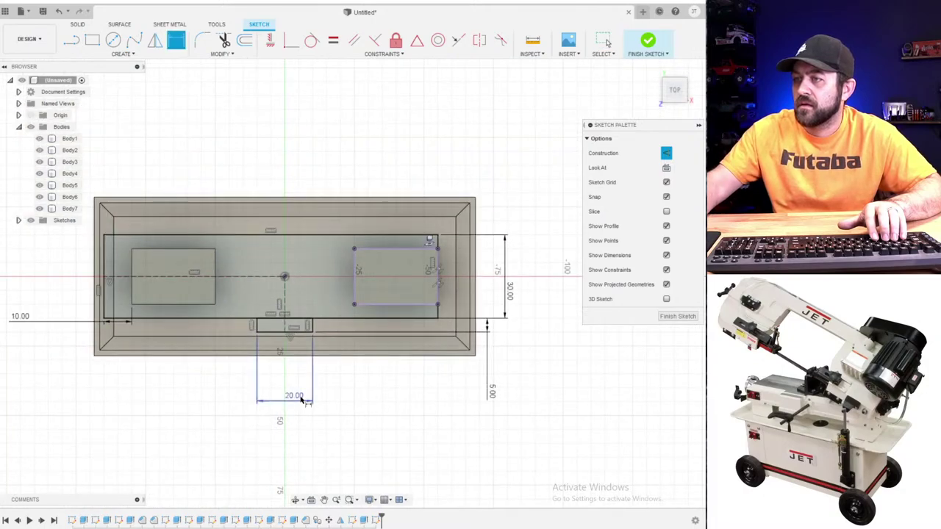
{"action": "left_click_drag", "start_coordinate": [301, 399], "coordinate": [297, 368]}
{"action": "scroll", "coordinate": [317, 264], "scroll_direction": "up", "scroll_amount": 3}
{"action": "key", "text": "Escape"}
- Extrude the full bed profile, including the small front tab and the areas over both support blocks, 5 mm upward
{"action": "middle_click_drag", "start_coordinate": [349, 426], "coordinate": [321, 401], "text": "shift"}
{"action": "middle_click_drag", "start_coordinate": [321, 401], "coordinate": [411, 356]}
{"action": "key", "text": "q"}
{"action": "left_click", "coordinate": [365, 271]}
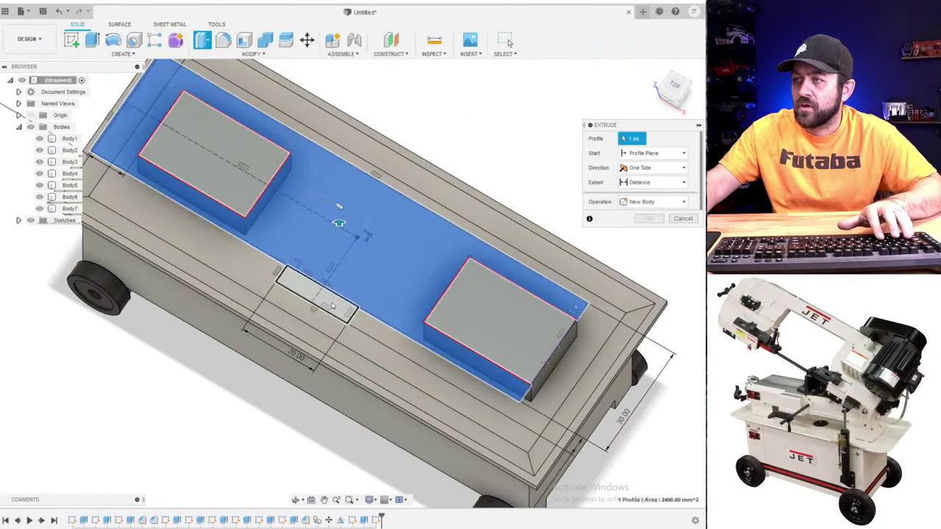
{"action": "left_click", "coordinate": [332, 306]}
{"action": "left_click", "coordinate": [460, 316]}
{"action": "left_click", "coordinate": [242, 182]}
{"action": "middle_click_drag", "start_coordinate": [273, 238], "coordinate": [274, 200], "text": "shift"}
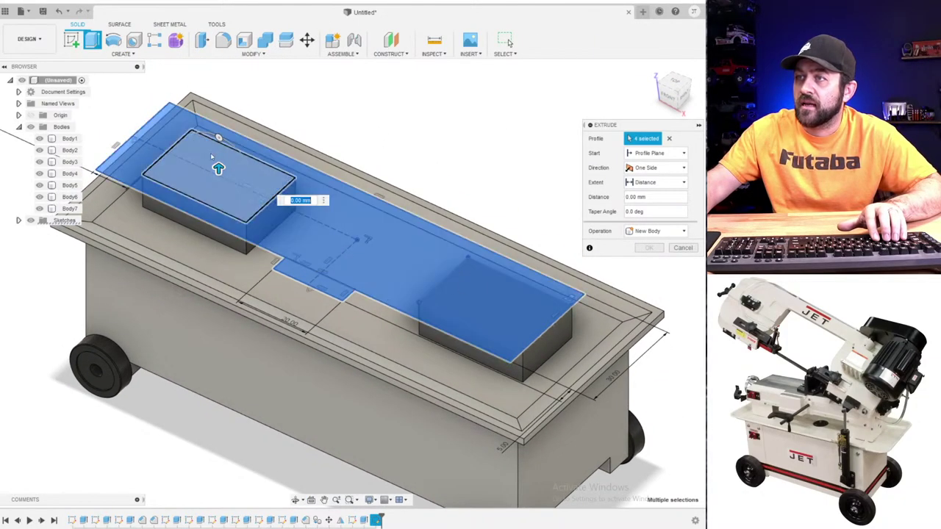
{"action": "left_click_drag", "start_coordinate": [219, 168], "coordinate": [218, 146]}
{"action": "middle_click_drag", "start_coordinate": [245, 194], "coordinate": [254, 168], "text": "shift"}
{"action": "scroll", "coordinate": [177, 143], "scroll_direction": "up", "scroll_amount": 3}
{"action": "key", "text": "Return"}
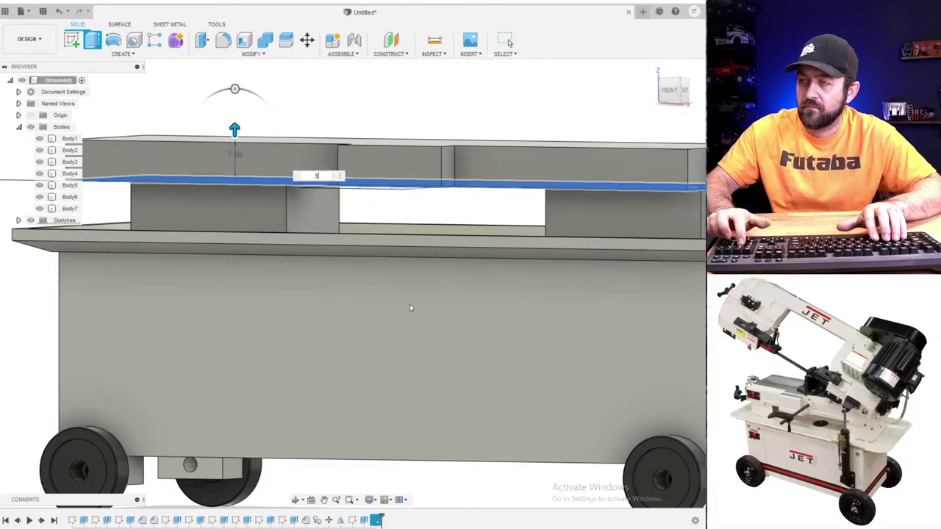
- Chamfer the two vertical corner edges at the bed's overhanging left end with an Equal Distance chamfer of 5 mm
{"action": "scroll", "coordinate": [658, 322], "scroll_direction": "down", "scroll_amount": 4}
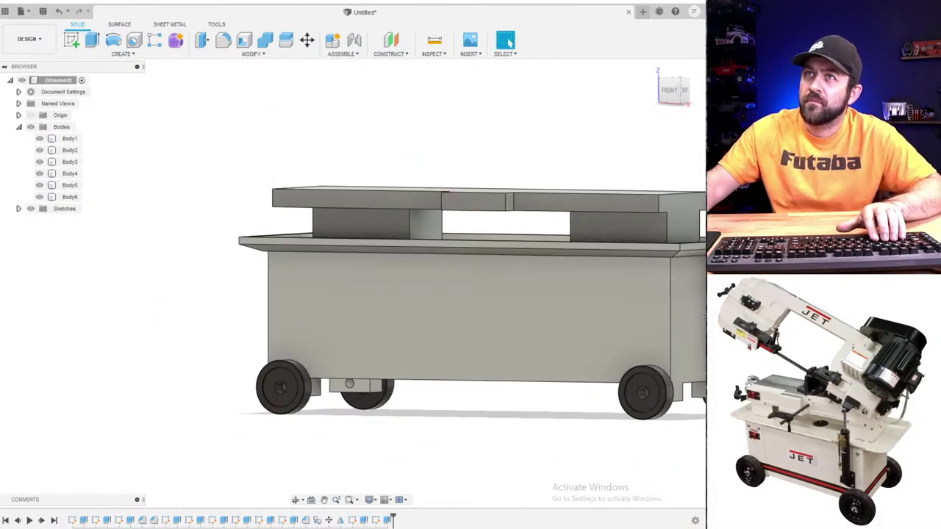
{"action": "middle_click_drag", "start_coordinate": [667, 319], "coordinate": [590, 372]}
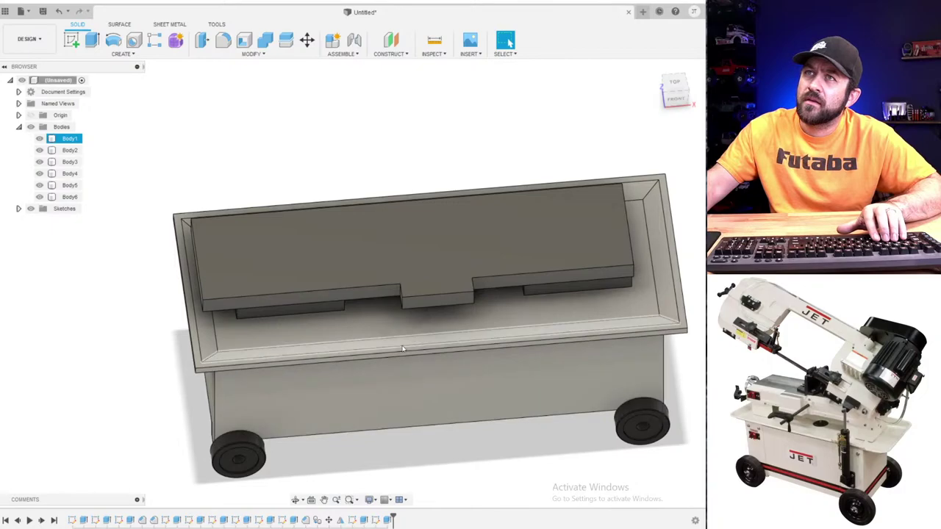
{"action": "middle_click_drag", "start_coordinate": [229, 300], "coordinate": [303, 263], "text": "shift"}
{"action": "middle_click_drag", "start_coordinate": [394, 311], "coordinate": [267, 121], "text": "shift"}
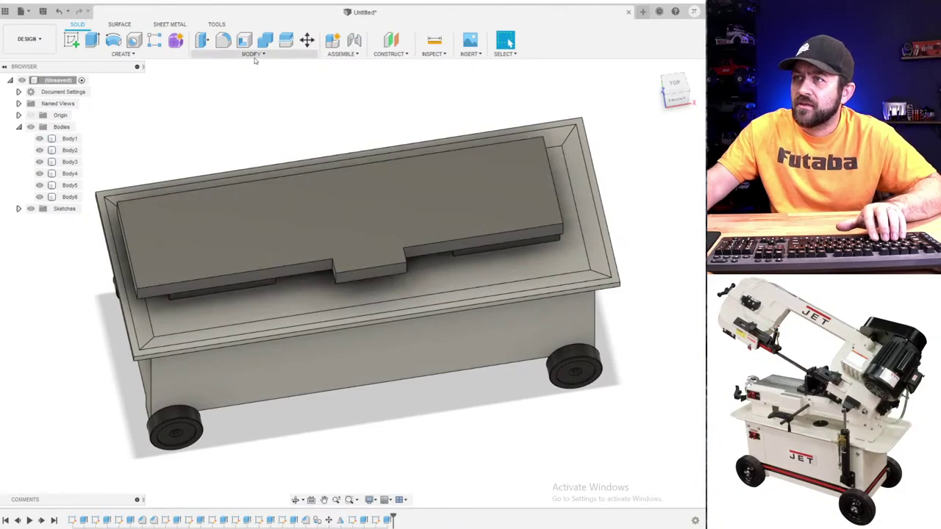
{"action": "left_click", "coordinate": [254, 54]}
{"action": "left_click", "coordinate": [250, 86]}
{"action": "middle_click_drag", "start_coordinate": [211, 234], "coordinate": [208, 296], "text": "shift"}
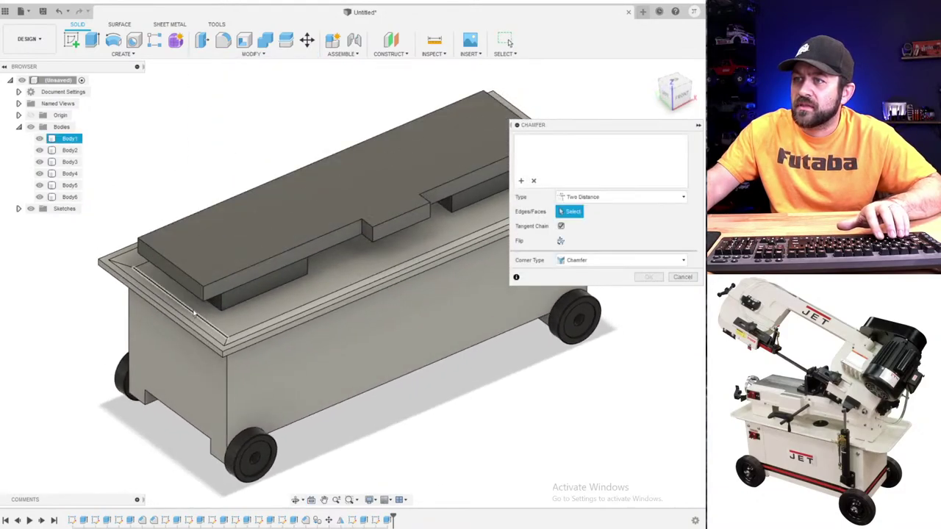
{"action": "left_click", "coordinate": [208, 296]}
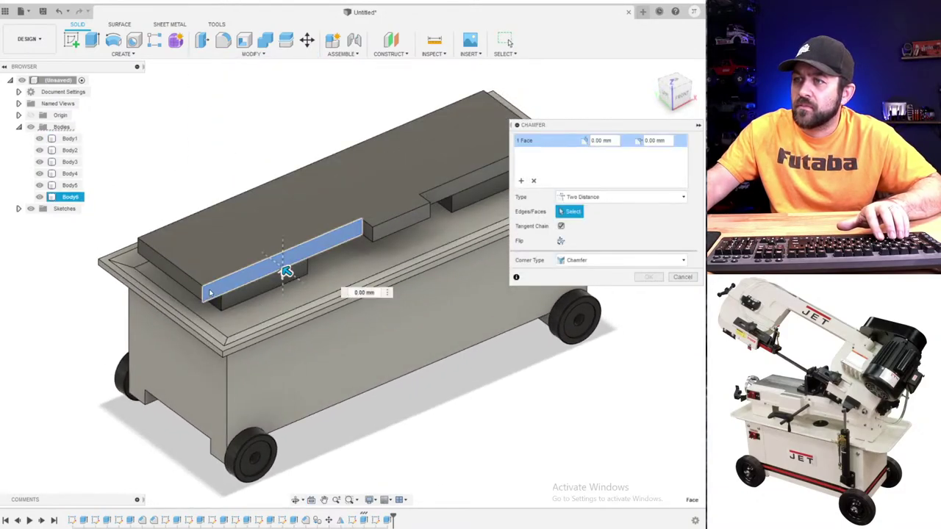
{"action": "left_click", "coordinate": [210, 294]}
{"action": "left_click", "coordinate": [204, 293]}
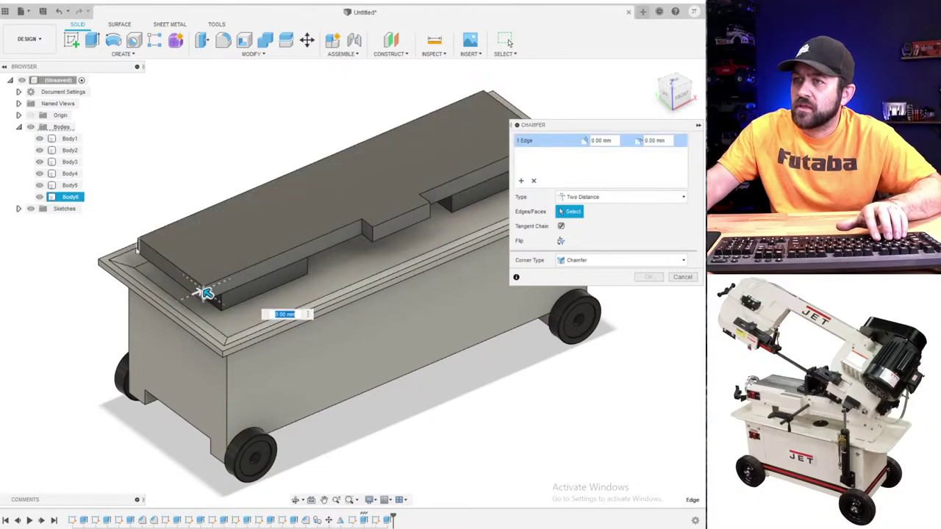
{"action": "left_click", "coordinate": [270, 278]}
{"action": "left_click", "coordinate": [612, 198]}
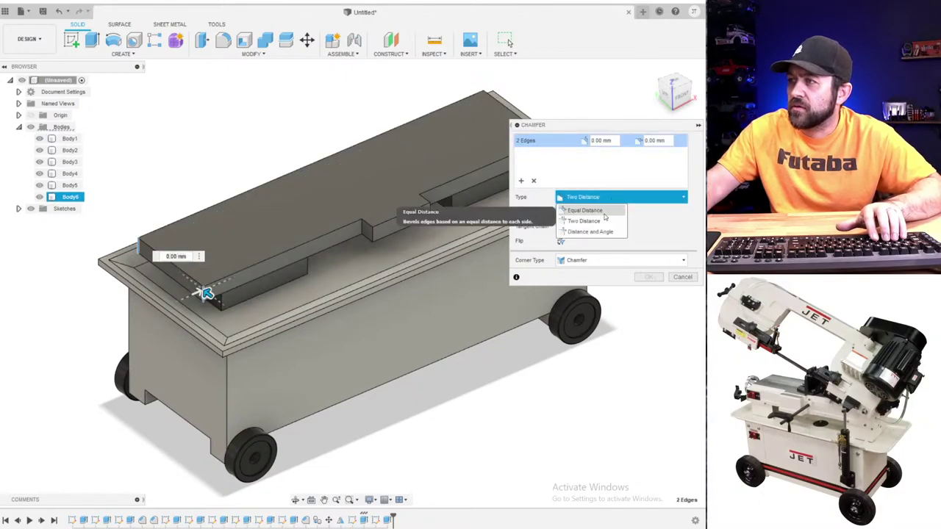
{"action": "left_click", "coordinate": [609, 211]}
{"action": "left_click_drag", "start_coordinate": [205, 293], "coordinate": [205, 288]}
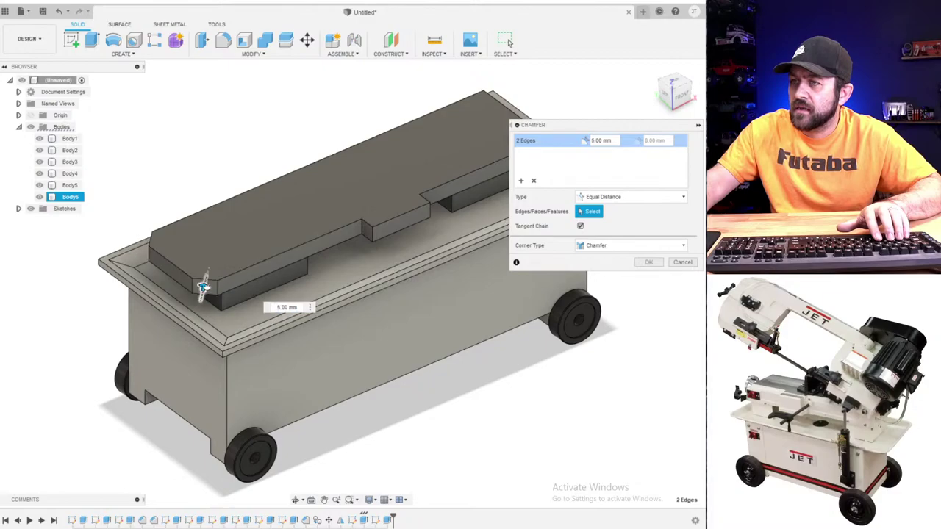
{"action": "scroll", "coordinate": [260, 305], "scroll_direction": "down", "scroll_amount": 3}
{"action": "middle_click_drag", "start_coordinate": [391, 263], "coordinate": [321, 247], "text": "shift"}
{"action": "key", "text": "Return"}
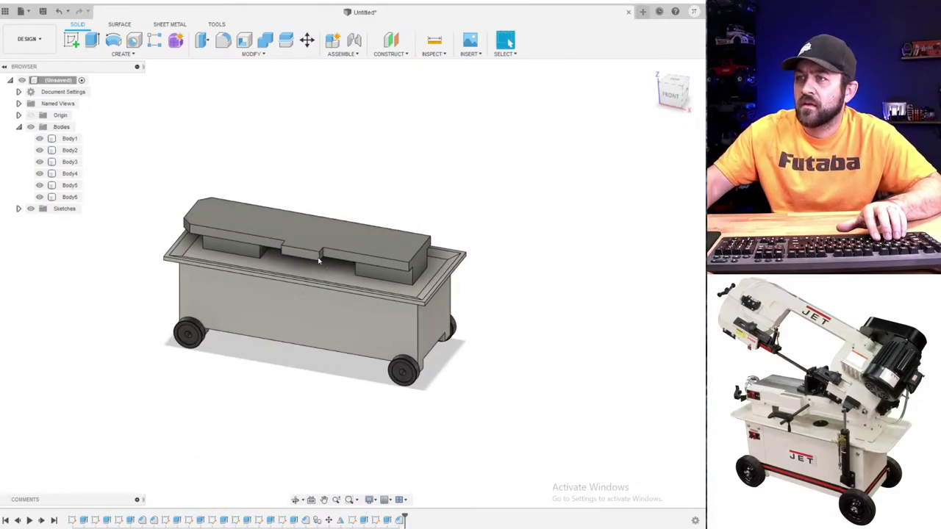
{"action": "scroll", "coordinate": [217, 213], "scroll_direction": "up", "scroll_amount": 3}
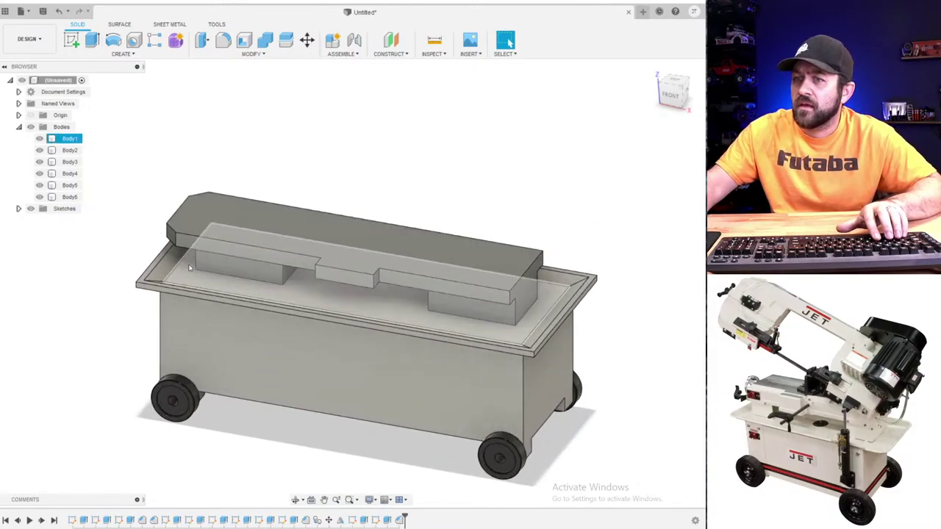
{"action": "middle_click_drag", "start_coordinate": [192, 264], "coordinate": [231, 250], "text": "shift"}
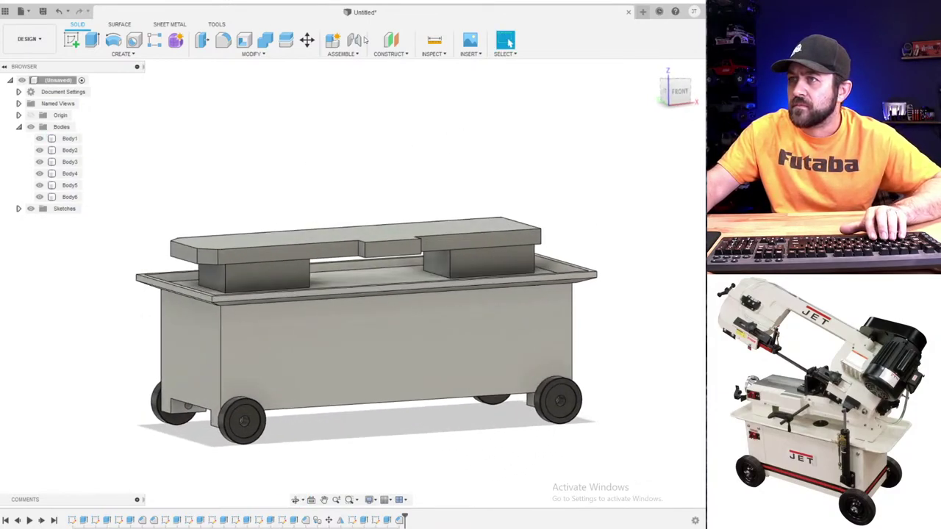
{"action": "left_click", "coordinate": [266, 41]}
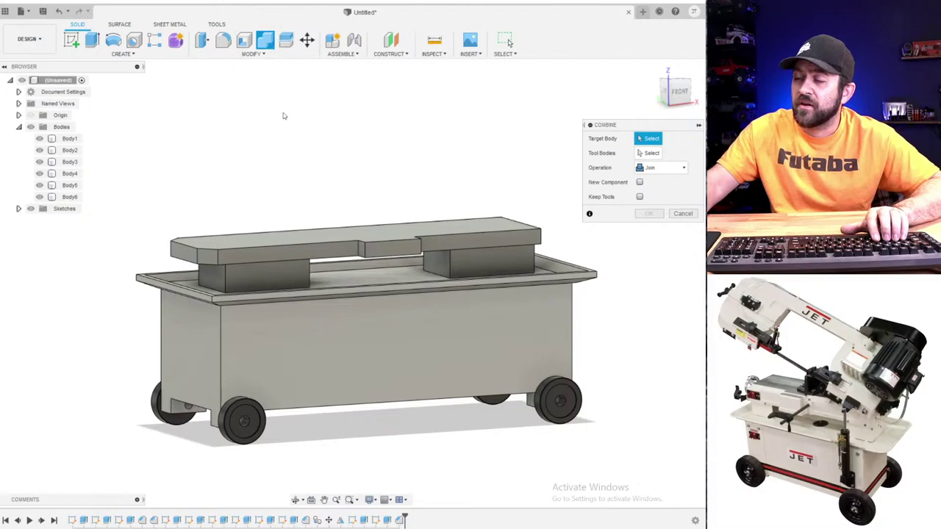
{"action": "left_click", "coordinate": [292, 249]}
{"action": "scroll", "coordinate": [327, 272], "scroll_direction": "up", "scroll_amount": 5}
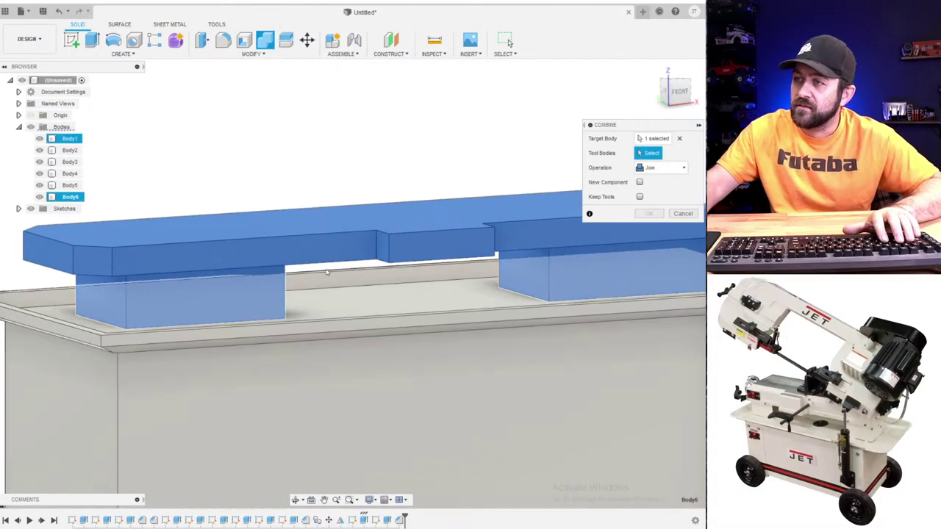
{"action": "left_click", "coordinate": [689, 213]}
{"action": "scroll", "coordinate": [299, 337], "scroll_direction": "down", "scroll_amount": 5}
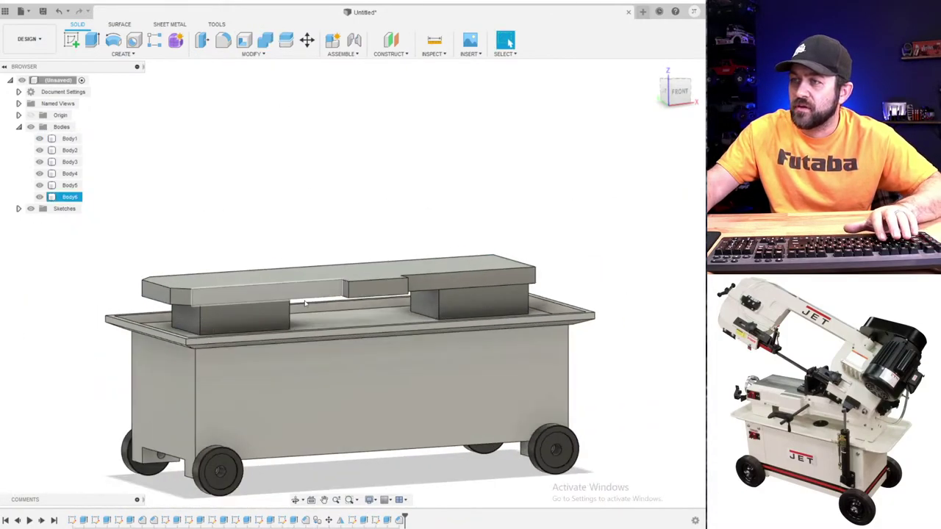
- Edit the bed plate's extrusion and increase its distance to make the plate and its front tab thicker
{"action": "scroll", "coordinate": [305, 303], "scroll_direction": "up", "scroll_amount": 4}
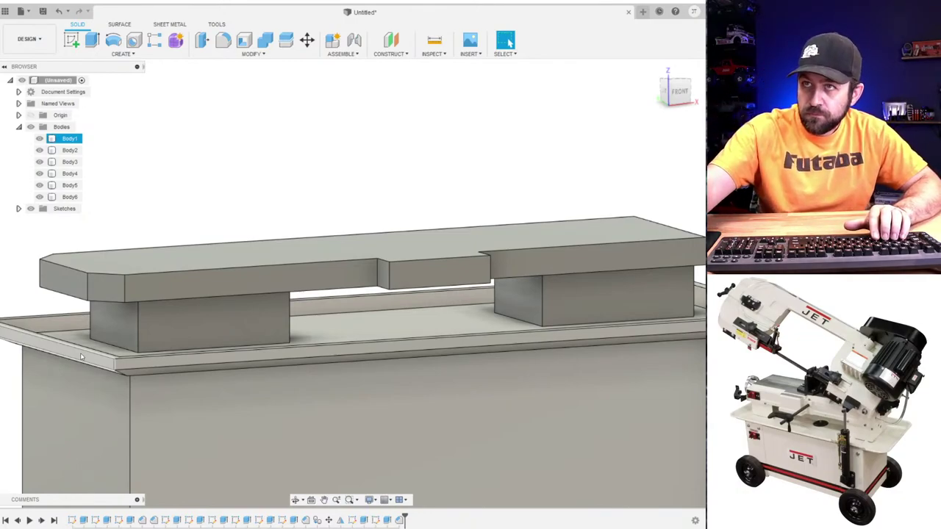
{"action": "middle_click_drag", "start_coordinate": [325, 268], "coordinate": [304, 290], "text": "shift"}
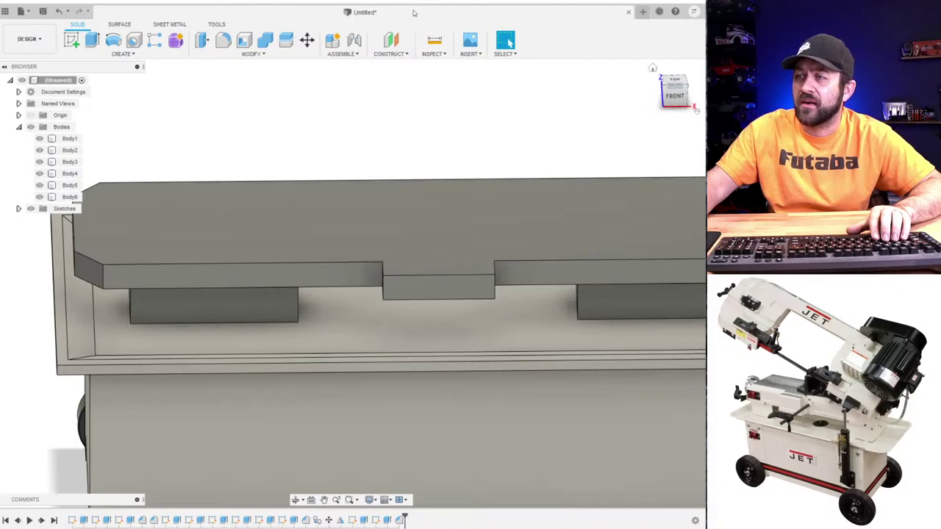
{"action": "left_click", "coordinate": [472, 204]}
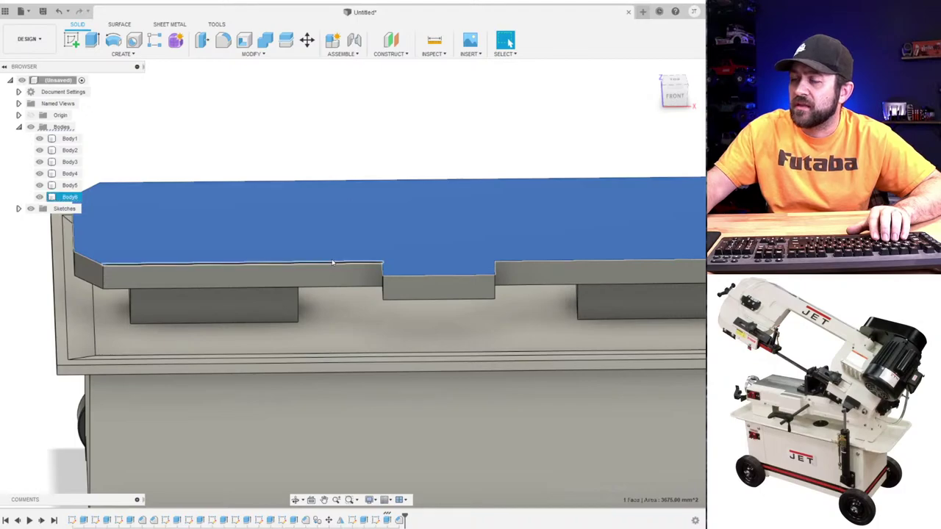
{"action": "right_click", "coordinate": [389, 520]}
{"action": "left_click", "coordinate": [407, 444]}
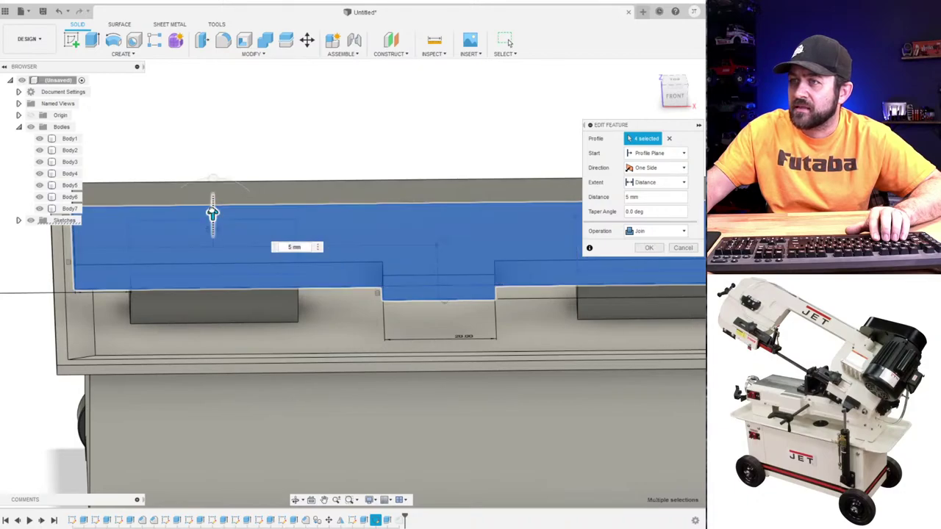
{"action": "left_click_drag", "start_coordinate": [212, 213], "coordinate": [212, 204]}
{"action": "scroll", "coordinate": [314, 271], "scroll_direction": "down", "scroll_amount": 4}
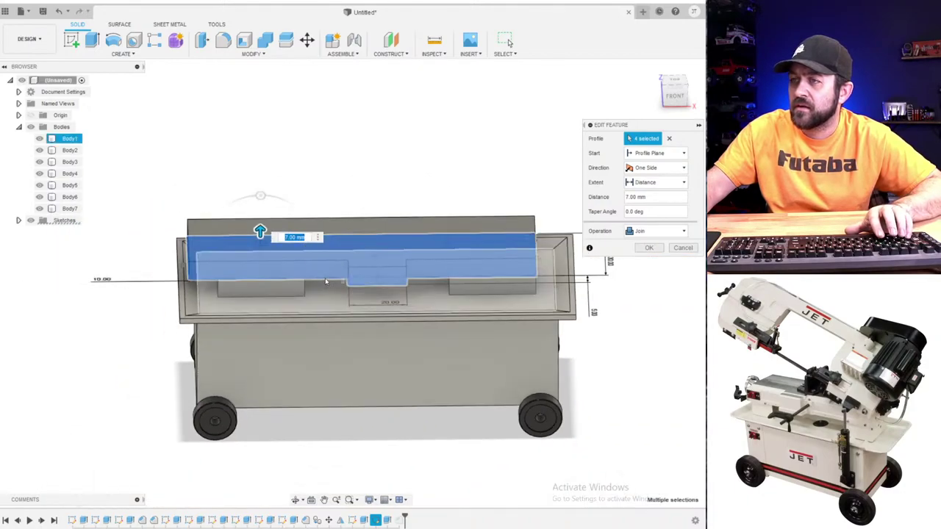
{"action": "middle_click_drag", "start_coordinate": [326, 282], "coordinate": [269, 233], "text": "shift"}
{"action": "left_click_drag", "start_coordinate": [259, 220], "coordinate": [258, 213]}
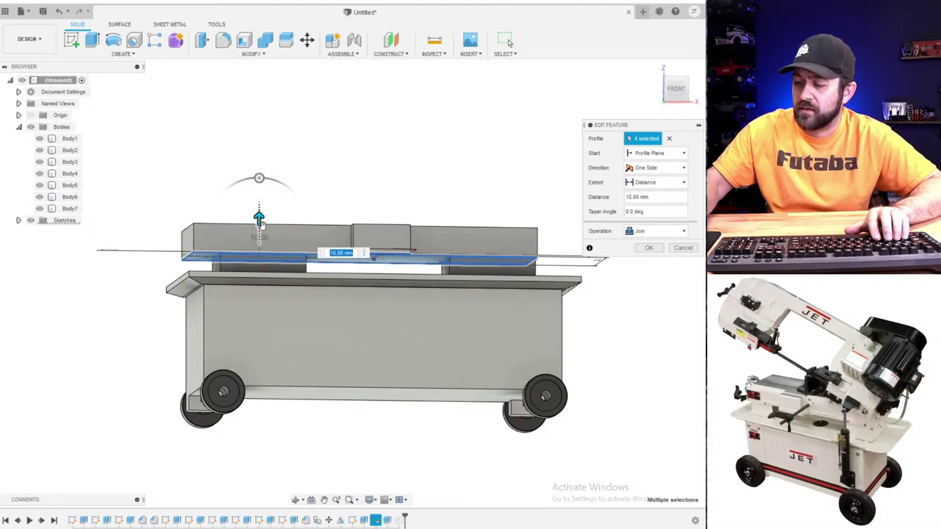
{"action": "key", "text": "Return"}
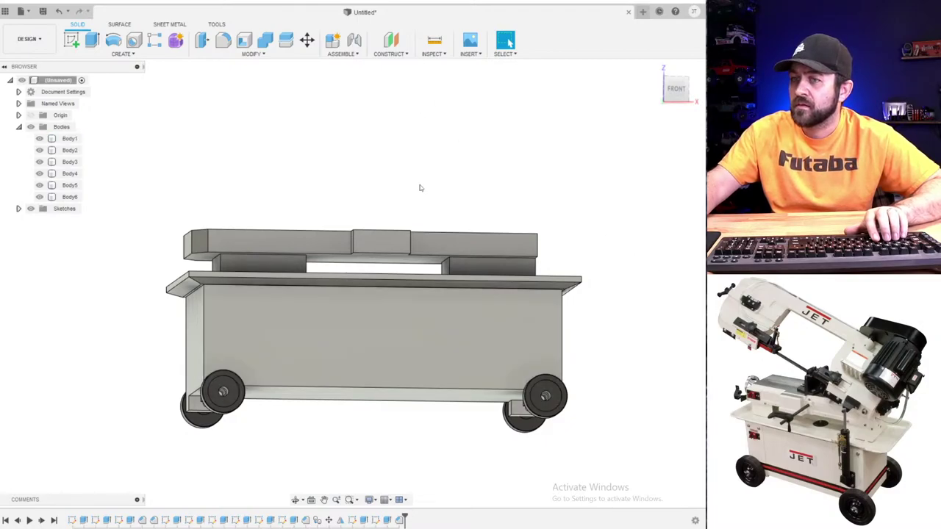
- Examine the thickened bed plate, its front tab and the support blocks from several angles
{"action": "scroll", "coordinate": [296, 321], "scroll_direction": "up", "scroll_amount": 3}
{"action": "middle_click_drag", "start_coordinate": [334, 217], "coordinate": [330, 247], "text": "shift"}
{"action": "scroll", "coordinate": [241, 287], "scroll_direction": "up", "scroll_amount": 3}
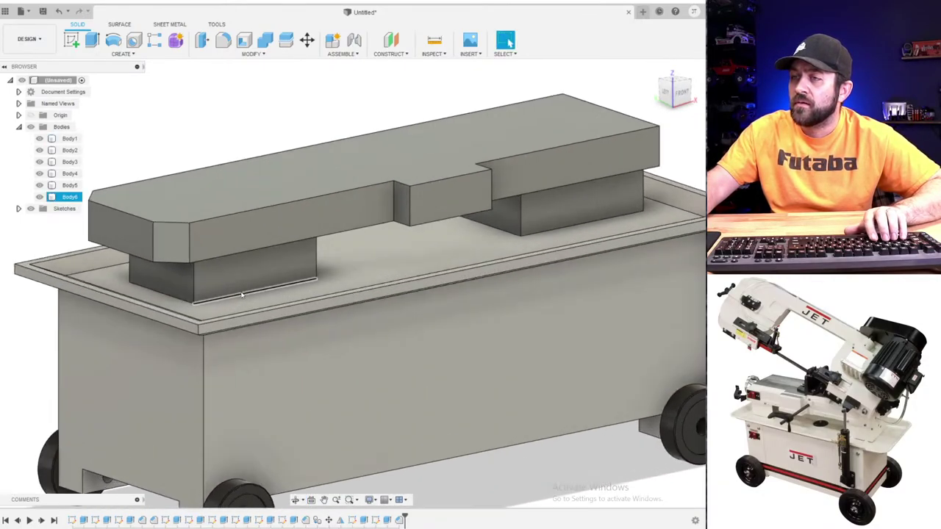
{"action": "mouse_move", "coordinate": [239, 287]}
{"action": "middle_mouse_down", "text": "shift"}
{"action": "mouse_move", "coordinate": [279, 282]}
{"action": "mouse_move", "coordinate": [244, 290]}
{"action": "middle_mouse_up", "text": "shift"}
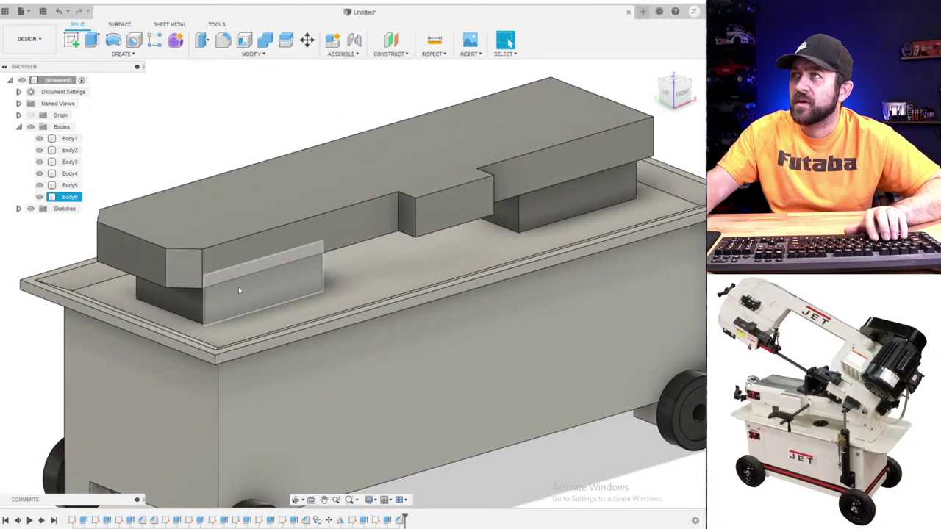
{"action": "left_click", "coordinate": [368, 330]}
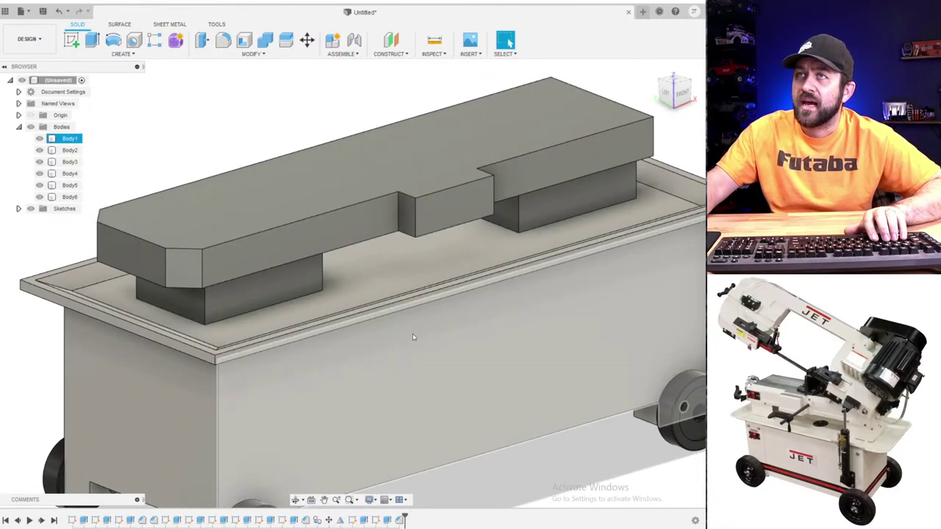
{"action": "scroll", "coordinate": [413, 337], "scroll_direction": "down", "scroll_amount": 5}
{"action": "left_click", "coordinate": [372, 275]}
{"action": "middle_click_drag", "start_coordinate": [372, 275], "coordinate": [408, 265], "text": "shift"}
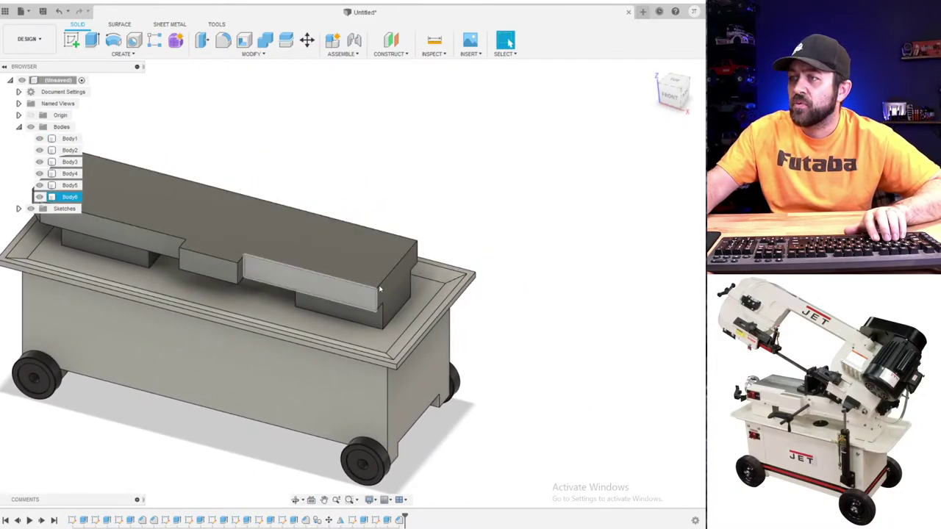
- Start a new sketch on the origin's XZ plane
{"action": "left_click", "coordinate": [72, 39]}
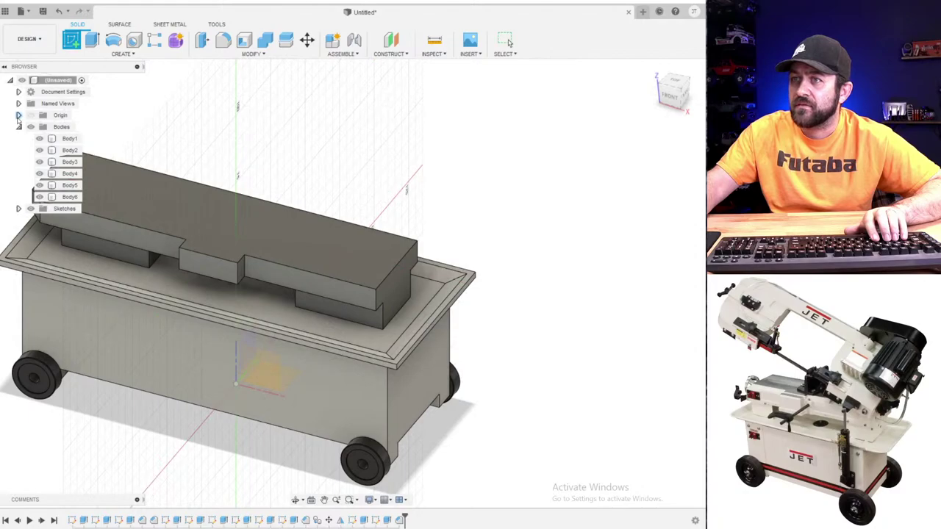
{"action": "left_click", "coordinate": [18, 115]}
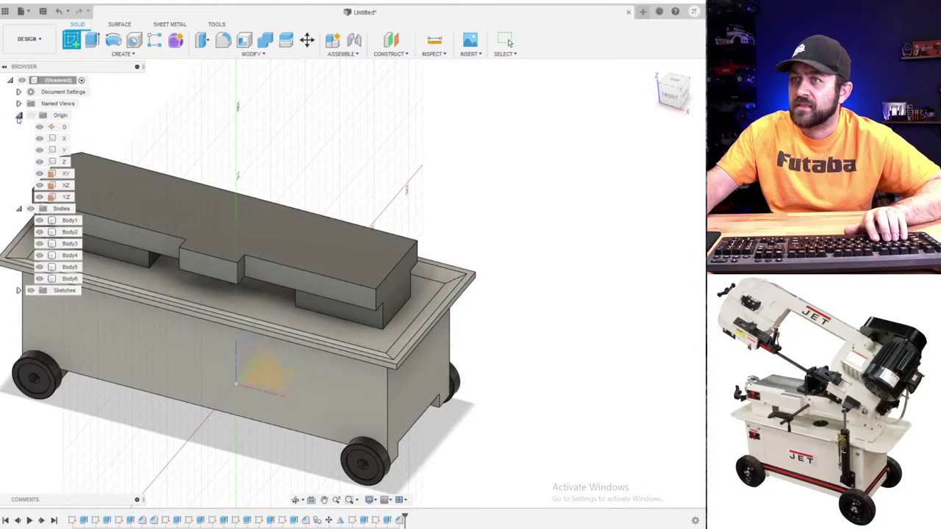
{"action": "left_click", "coordinate": [68, 187]}
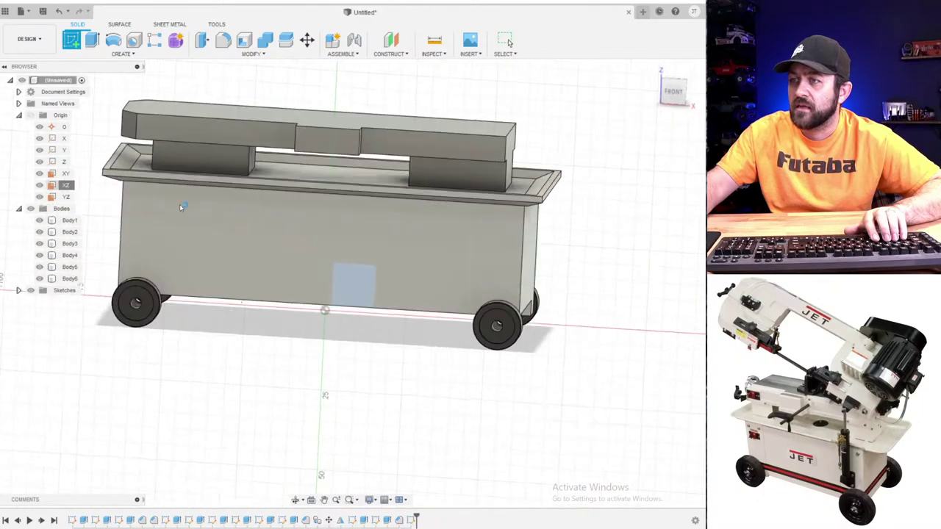
{"action": "middle_click_drag", "start_coordinate": [497, 183], "coordinate": [358, 313]}
{"action": "scroll", "coordinate": [339, 211], "scroll_direction": "up", "scroll_amount": 3}
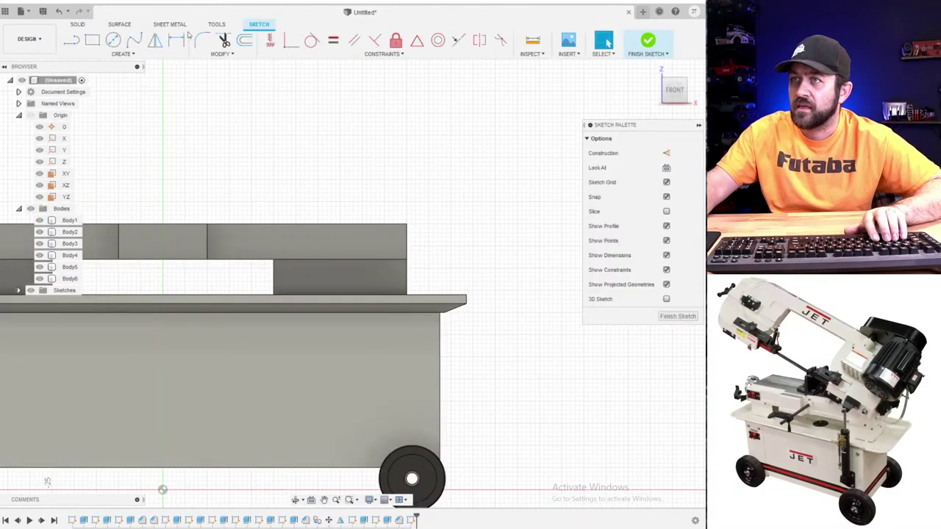
- Sketch two concentric circles just above the bed plate, over the support block at its right end
{"action": "left_click", "coordinate": [113, 41]}
{"action": "scroll", "coordinate": [365, 181], "scroll_direction": "up", "scroll_amount": 2}
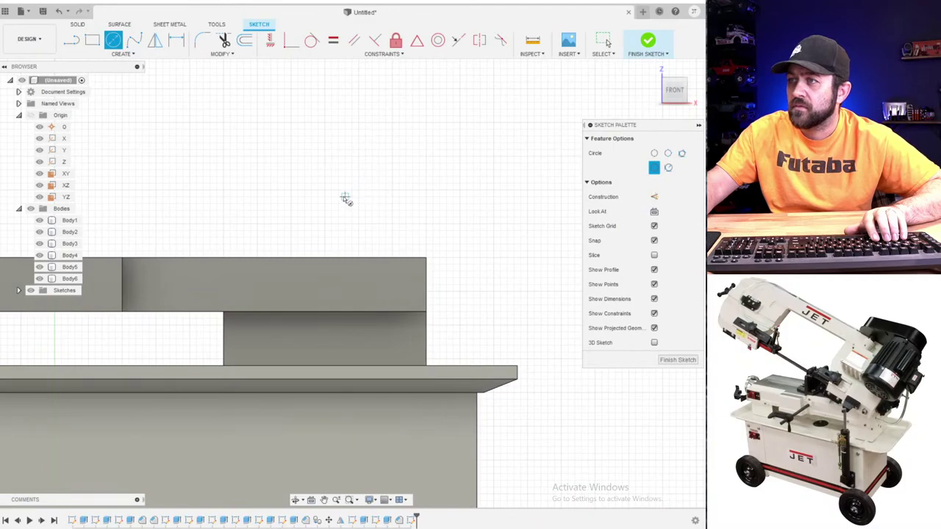
{"action": "left_click", "coordinate": [338, 197]}
{"action": "left_click", "coordinate": [352, 210]}
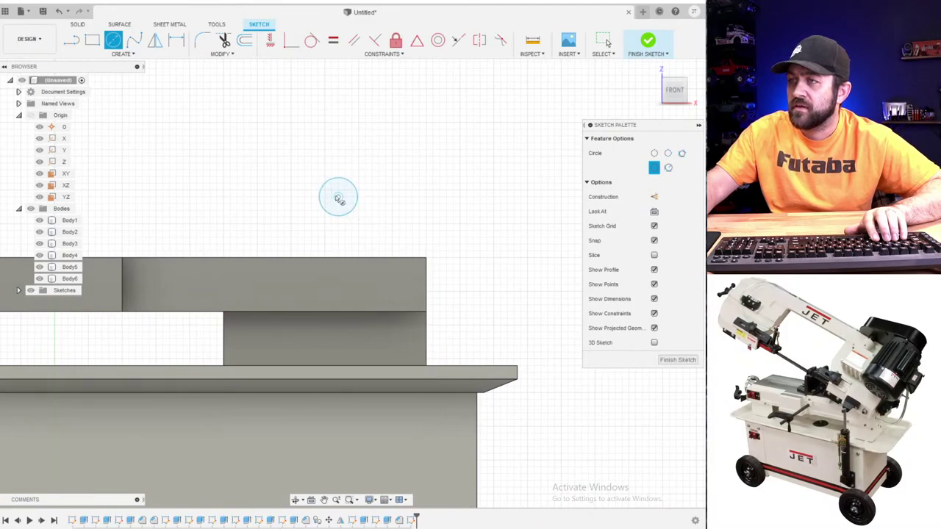
{"action": "left_click", "coordinate": [375, 226]}
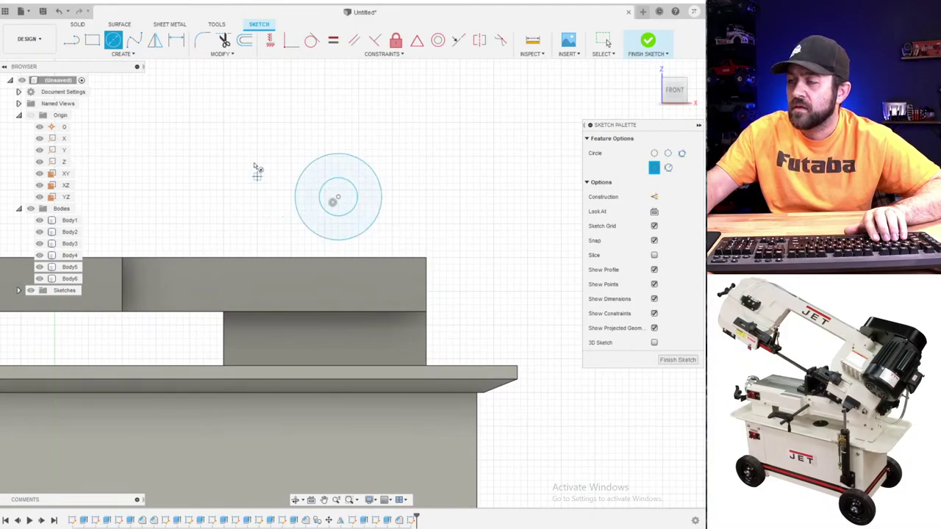
- Project the bed plate's front face to the right of the tab into the sketch
{"action": "key", "text": "l"}
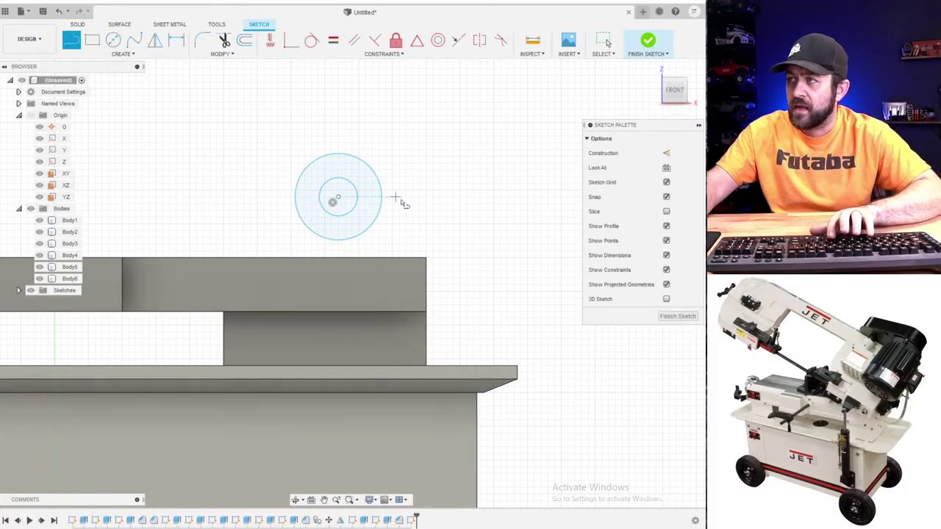
{"action": "key", "text": "Escape"}
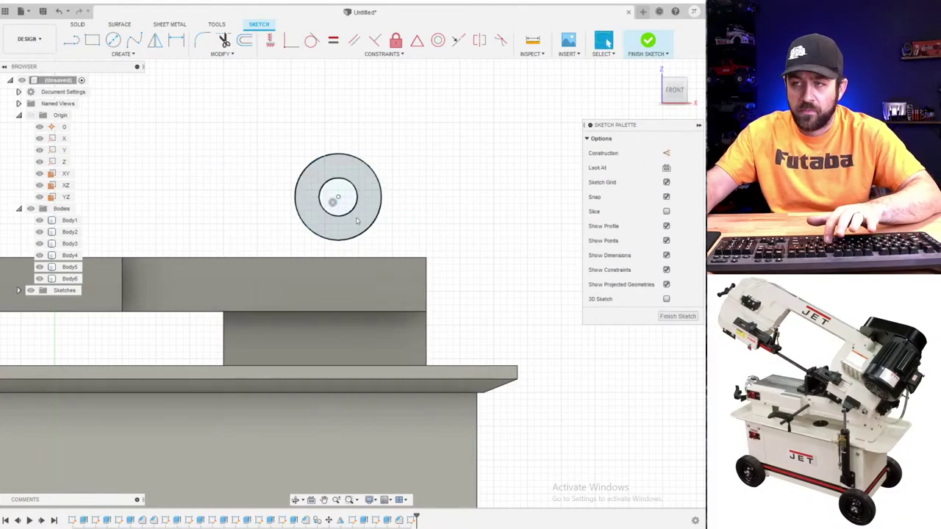
{"action": "key", "text": "p"}
{"action": "left_click", "coordinate": [350, 292]}
{"action": "key", "text": "Return"}
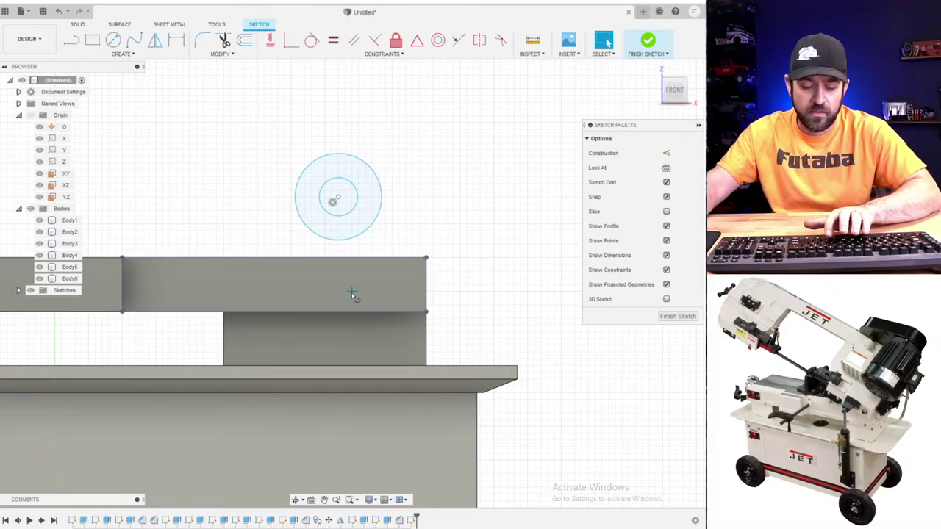
- Draw a vertical construction line from the circles' centre down to the bed plate's top edge
{"action": "key", "text": "l"}
{"action": "key", "text": "x"}
{"action": "left_click", "coordinate": [335, 200]}
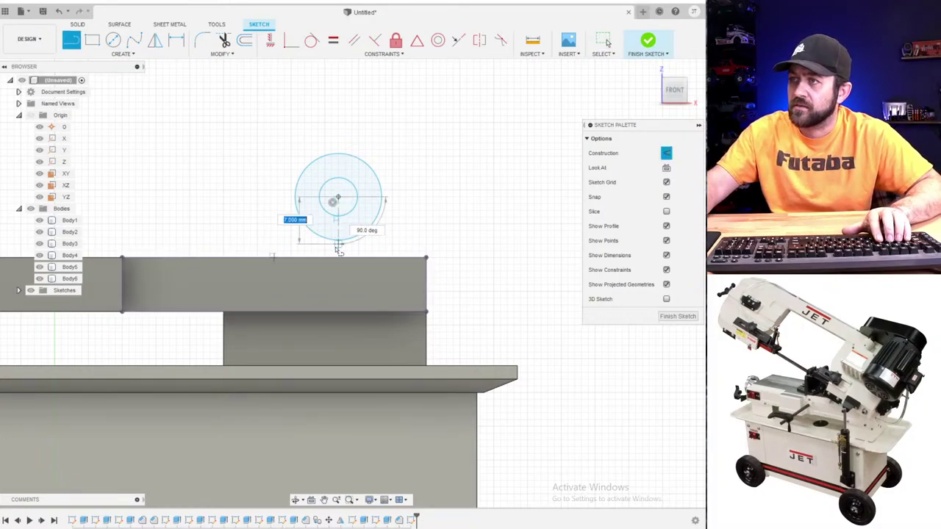
{"action": "left_click", "coordinate": [337, 255]}
{"action": "key", "text": "Escape"}
- Draw two slanted solid lines from the left and right sides of the outer circle down to the bed plate's top edge
{"action": "key", "text": "l"}
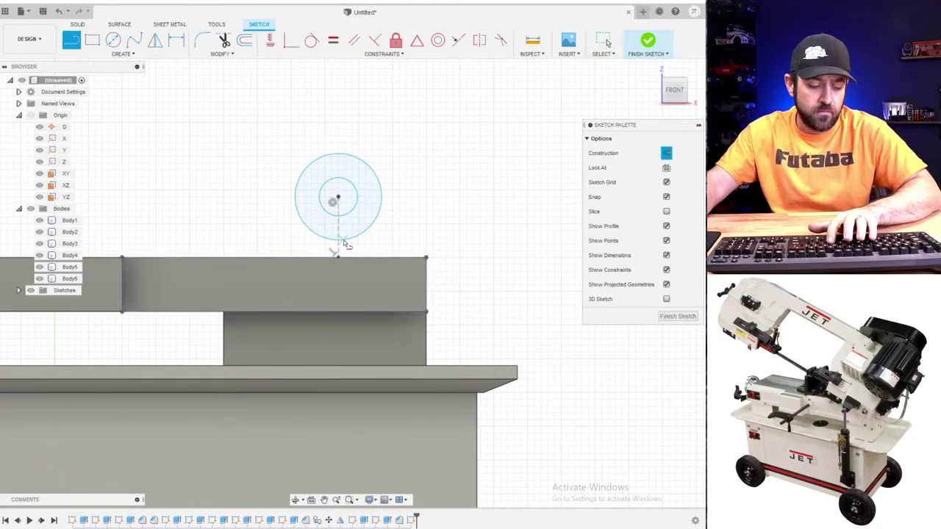
{"action": "key", "text": "x"}
{"action": "left_click", "coordinate": [299, 177]}
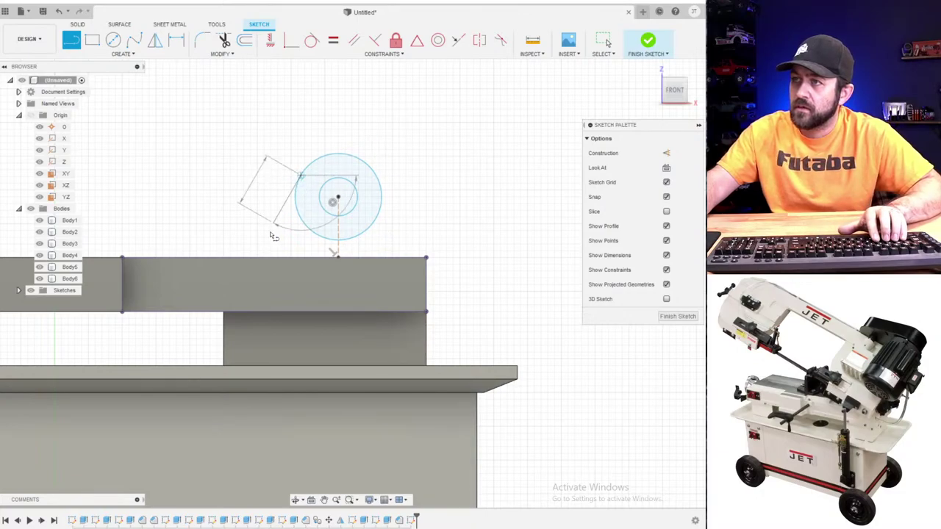
{"action": "left_click", "coordinate": [263, 256]}
{"action": "key", "text": "Escape"}
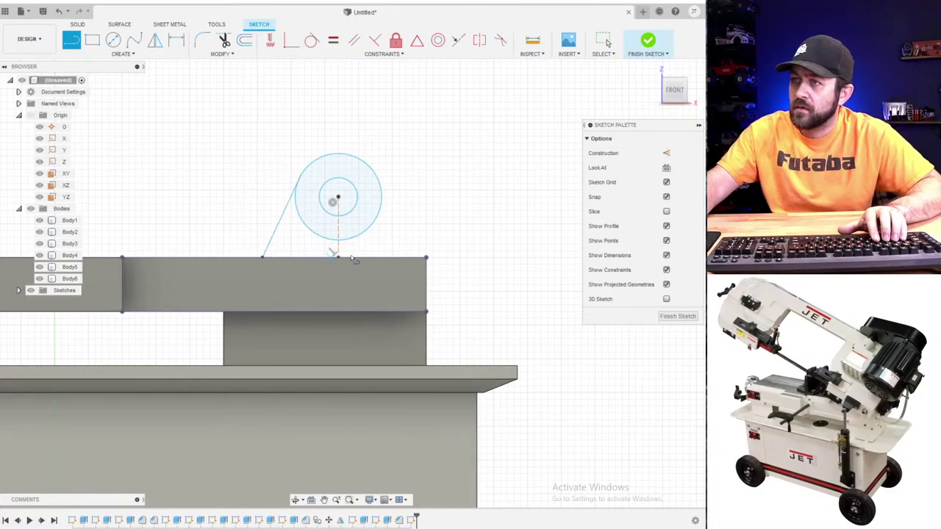
{"action": "left_click", "coordinate": [379, 182]}
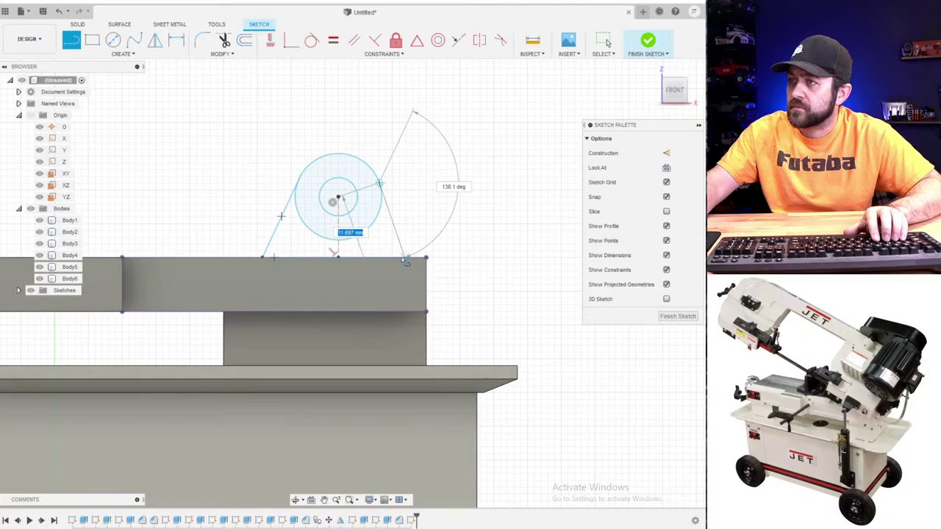
{"action": "left_click", "coordinate": [404, 259]}
{"action": "key", "text": "Escape"}
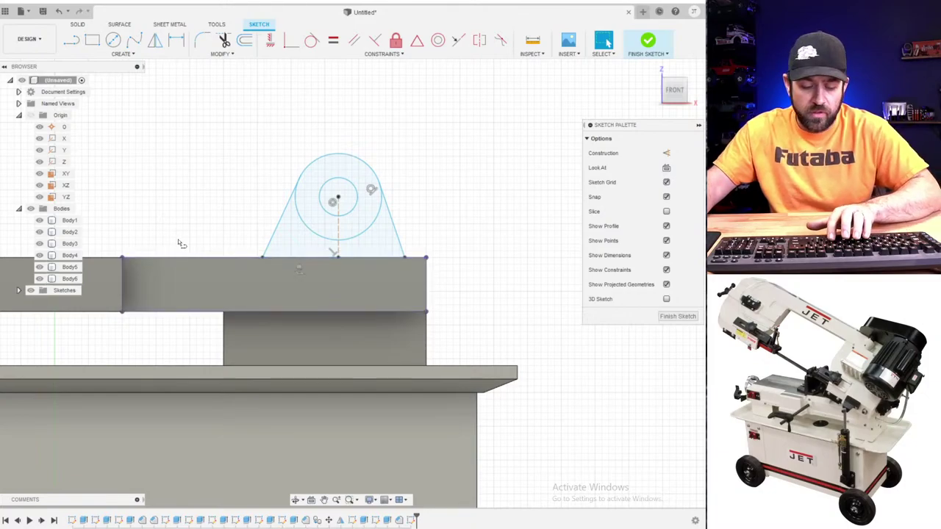
- Join the slanted lines' lower ends with a base line and constrain its midpoint to the construction line's lower end
{"action": "key", "text": "l"}
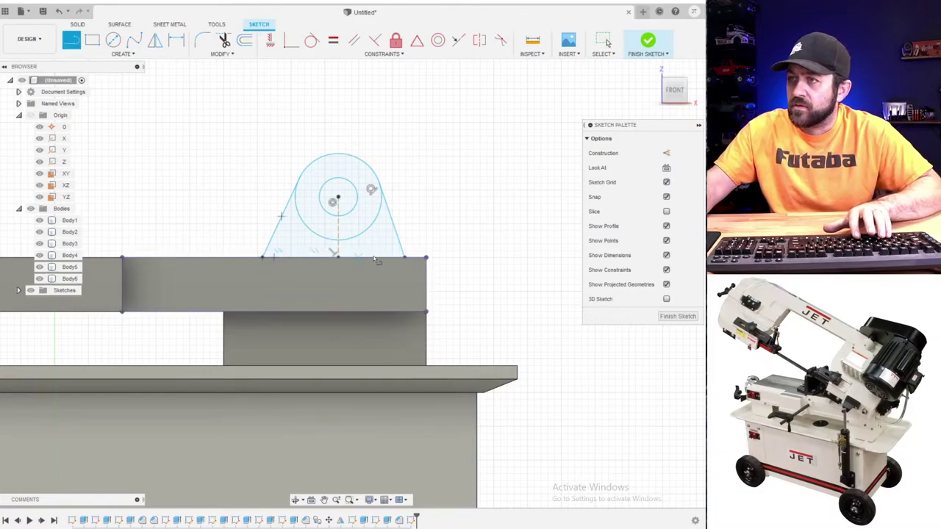
{"action": "key", "text": "Escape"}
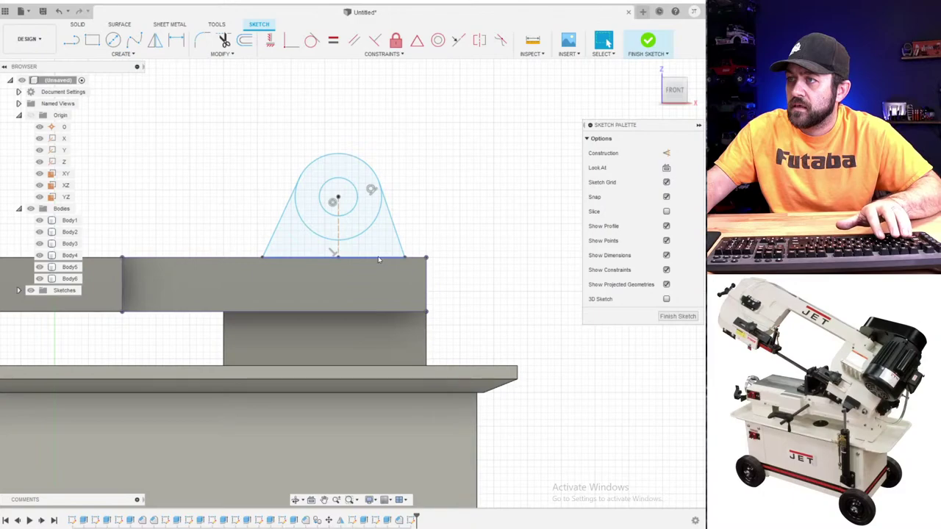
{"action": "left_click", "coordinate": [379, 258]}
{"action": "left_click", "coordinate": [338, 257], "text": "shift"}
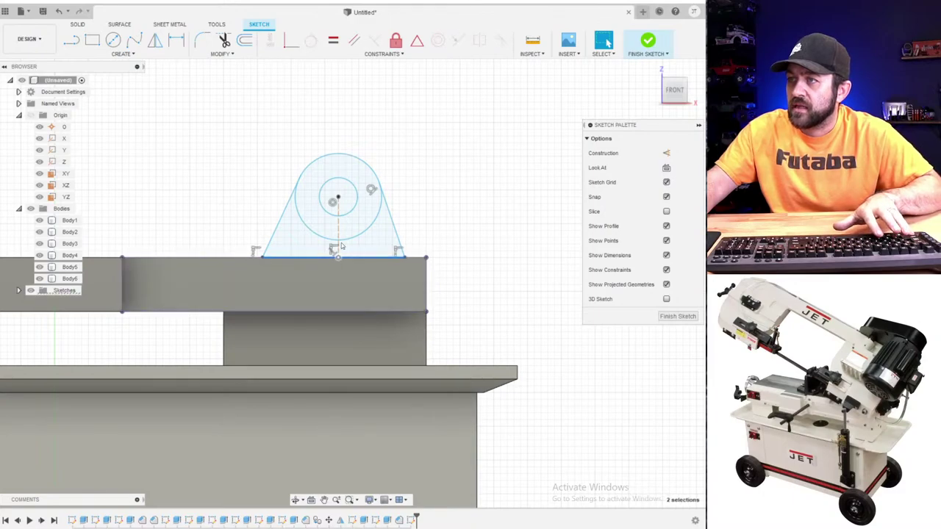
{"action": "left_click", "coordinate": [416, 41]}
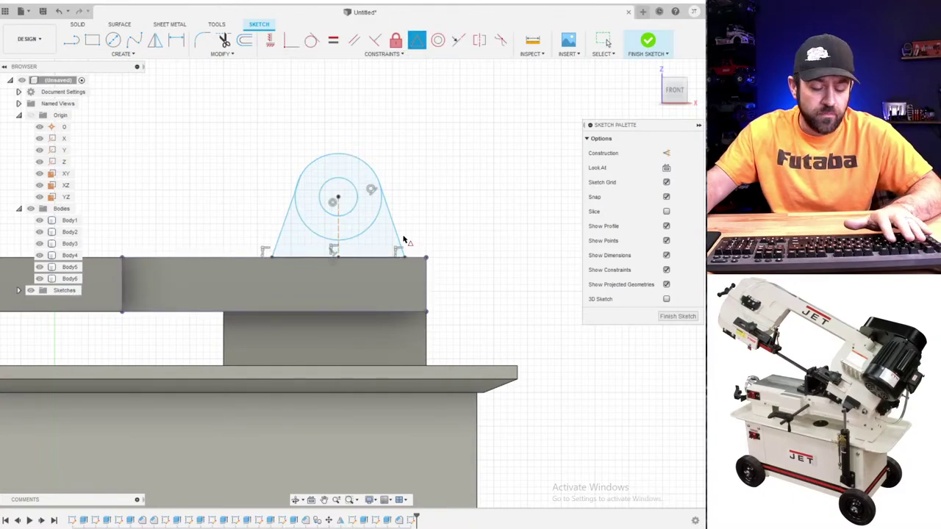
- Test-move the bracket profile's lower right corner, and set the inner circle's diameter to 2.6 mm
{"action": "scroll", "coordinate": [407, 267], "scroll_direction": "up", "scroll_amount": 2}
{"action": "left_click_drag", "start_coordinate": [390, 266], "coordinate": [408, 264]}
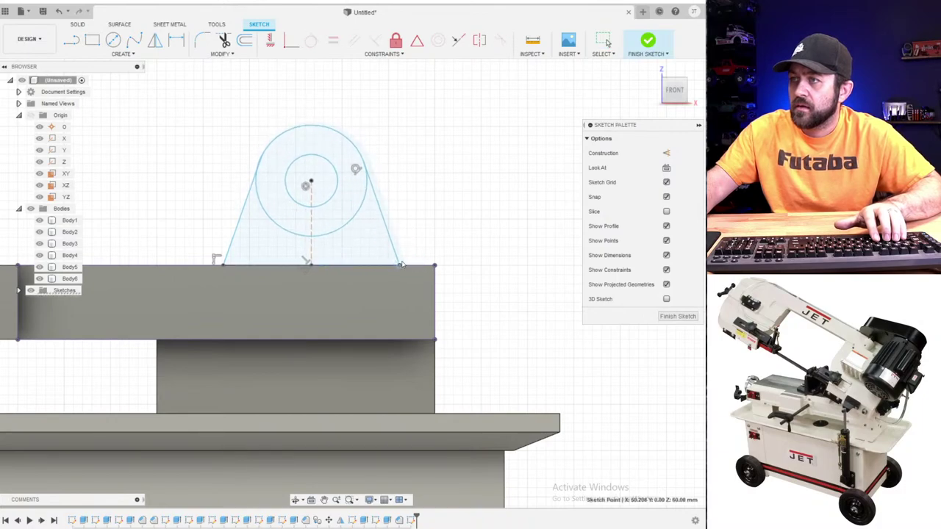
{"action": "key", "text": "d"}
{"action": "left_click", "coordinate": [333, 200]}
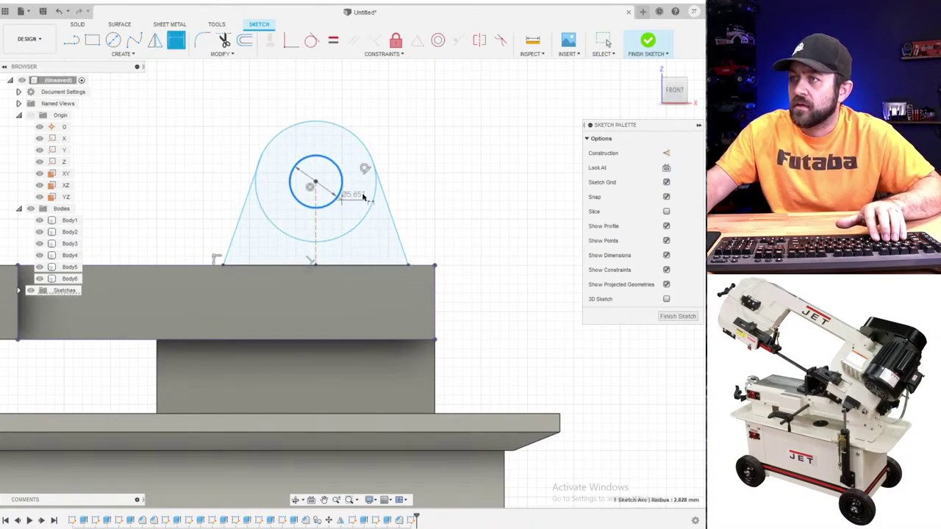
{"action": "left_click", "coordinate": [460, 107]}
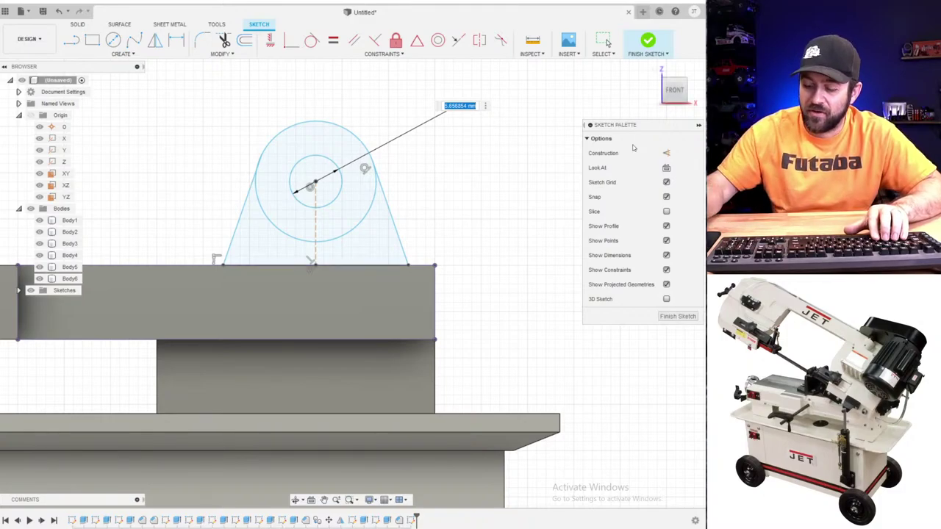
{"action": "type", "text": "2"}
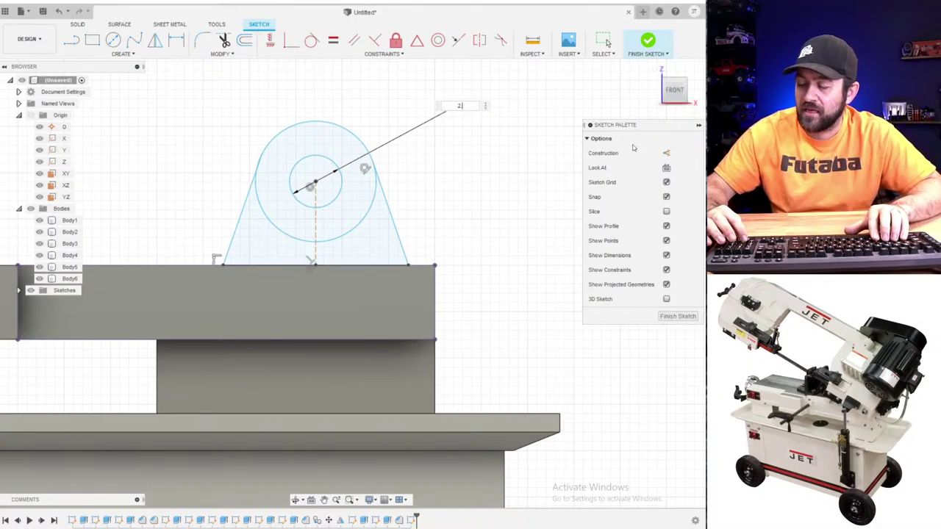
{"action": "type", "text": ".6"}
{"action": "key", "text": "Return"}
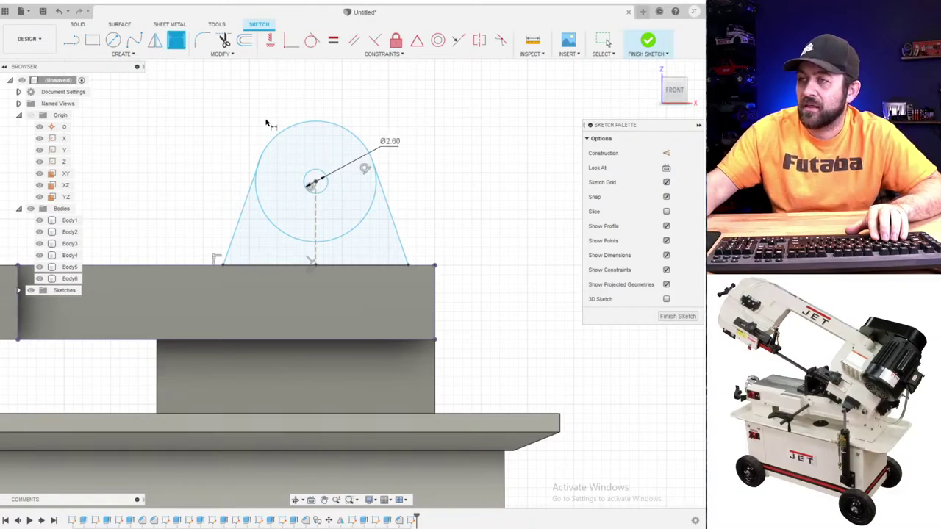
- Dimension the bracket's outer circle to a diameter of 10 mm
{"action": "left_click", "coordinate": [351, 135]}
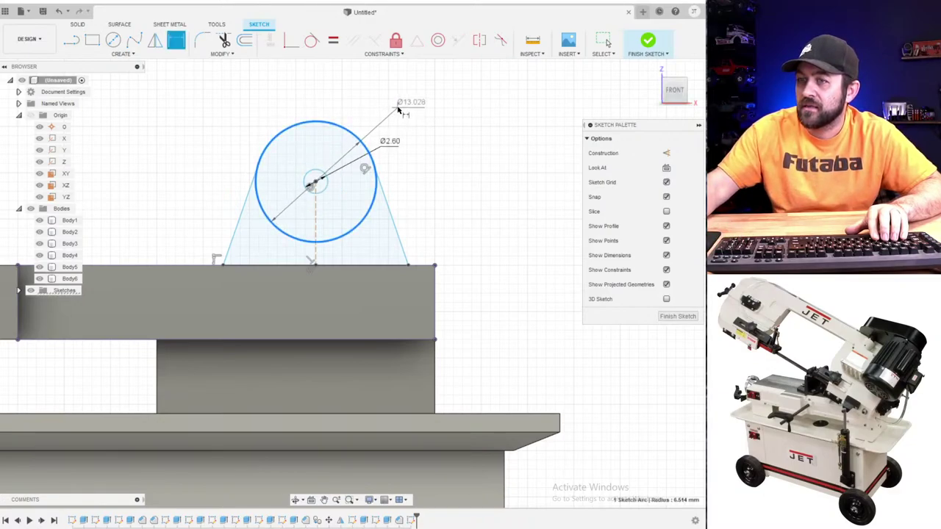
{"action": "left_click", "coordinate": [403, 109]}
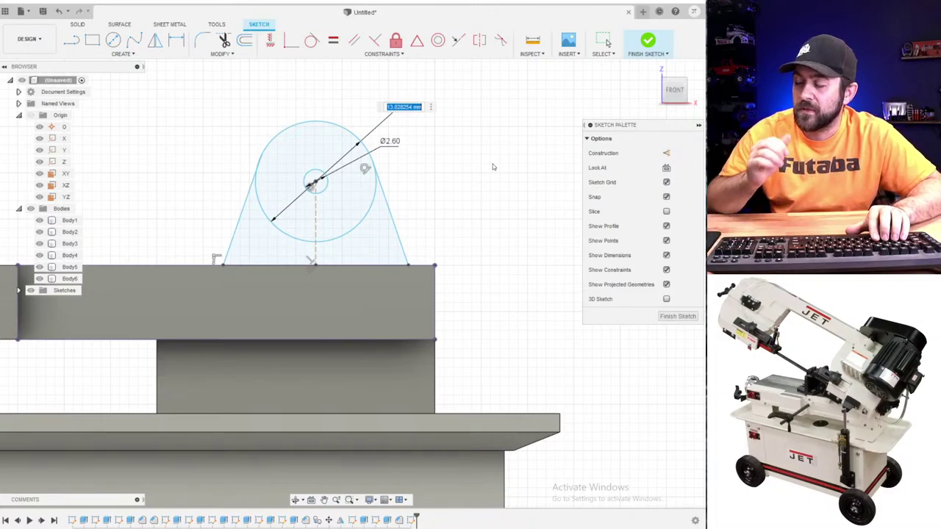
{"action": "type", "text": "10"}
{"action": "key", "text": "Return"}
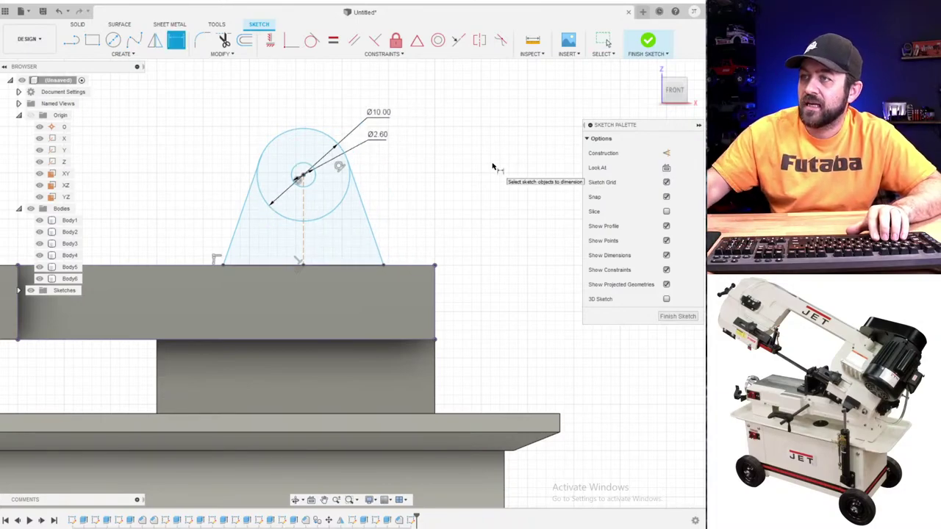
- Set the vertical construction line's length to 10 mm between the circles' centre and the bed plate's top edge
{"action": "left_click", "coordinate": [304, 198]}
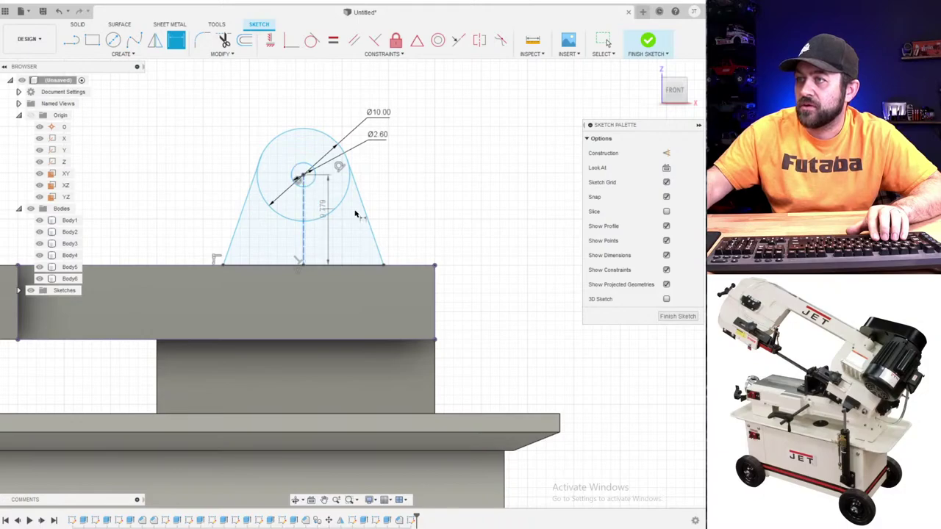
{"action": "left_click", "coordinate": [500, 231]}
{"action": "type", "text": "10"}
{"action": "key", "text": "Return"}
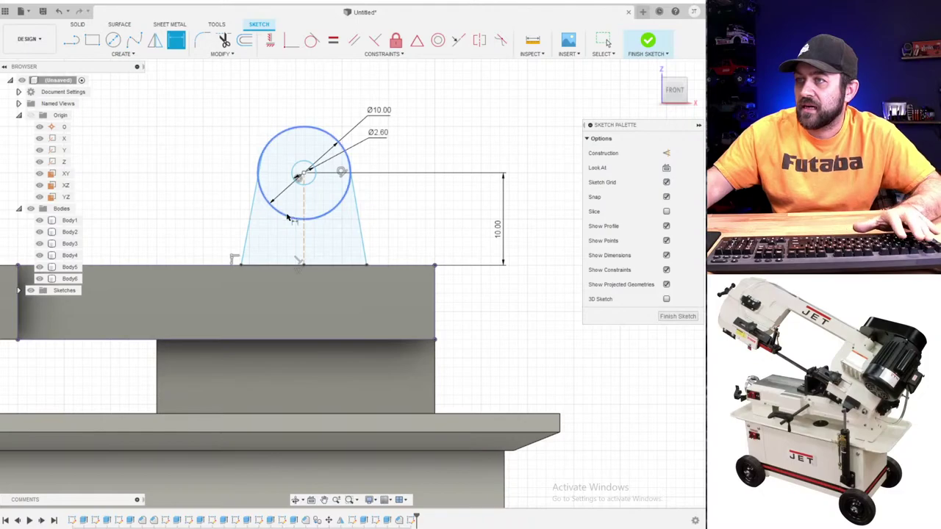
- Apply a tangent constraint between the left slanted line and the outer circle
{"action": "key", "text": "Escape"}
{"action": "left_click", "coordinate": [312, 41]}
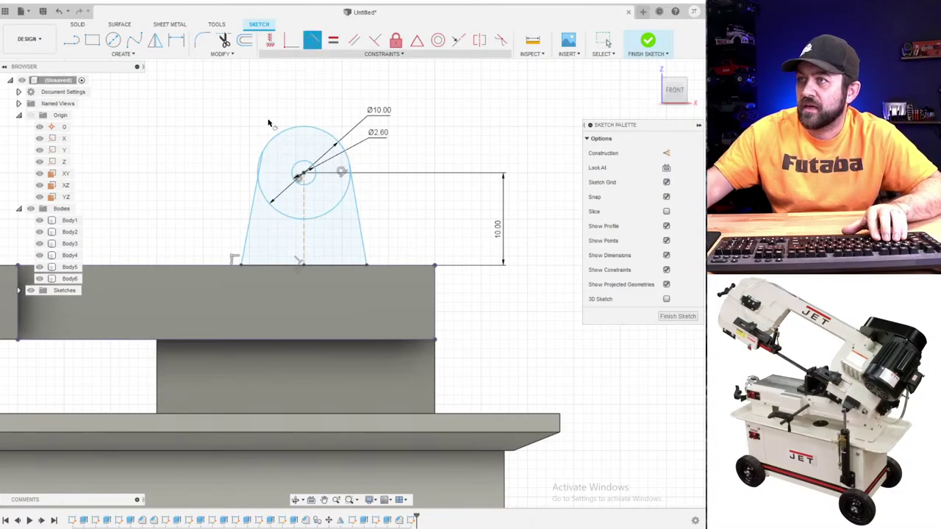
{"action": "left_click", "coordinate": [259, 208]}
{"action": "left_click", "coordinate": [332, 218]}
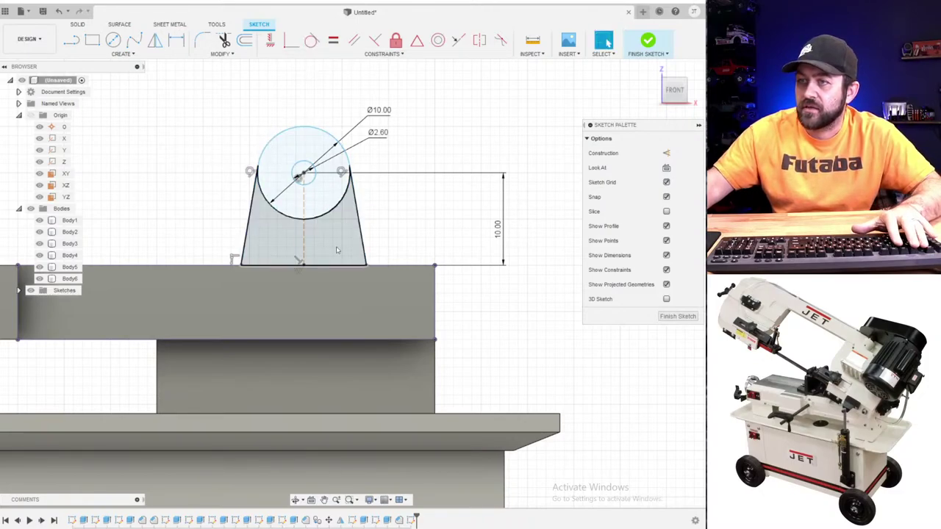
- Set the horizontal distance from the vertical construction line to the bed plate's right edge to 10 mm
{"action": "key", "text": "d"}
{"action": "left_click", "coordinate": [302, 254]}
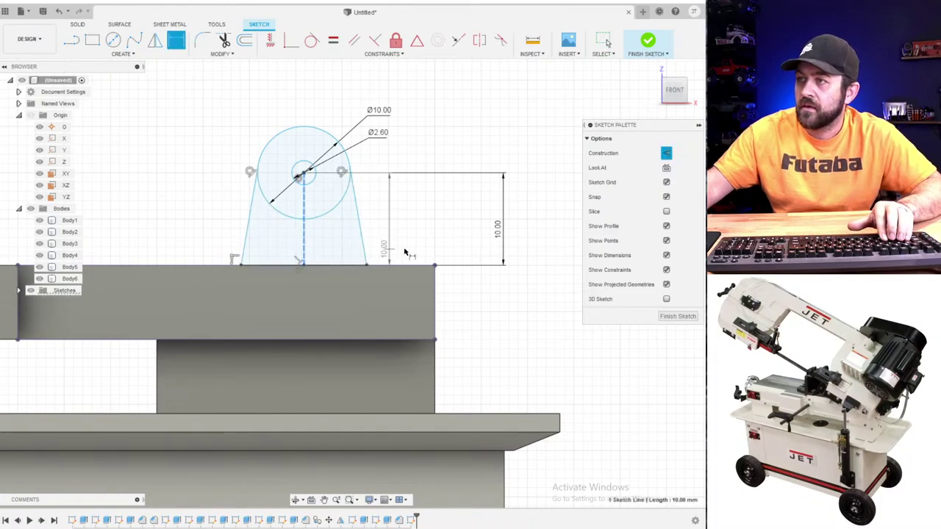
{"action": "left_click", "coordinate": [435, 264]}
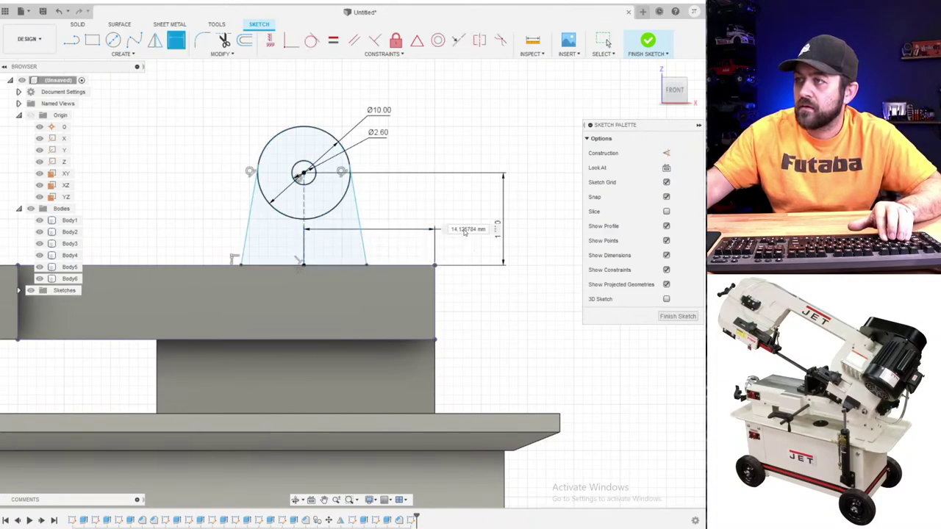
{"action": "left_click", "coordinate": [457, 229]}
{"action": "type", "text": "10"}
{"action": "key", "text": "Return"}
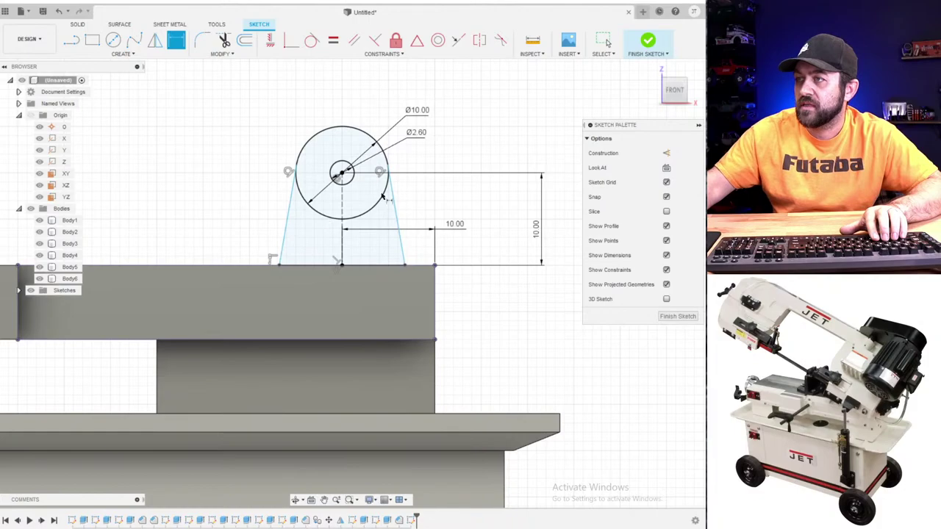
- Dimension the base line of the pivot bracket profile to 16 mm and finish the sketch
{"action": "left_click", "coordinate": [394, 268]}
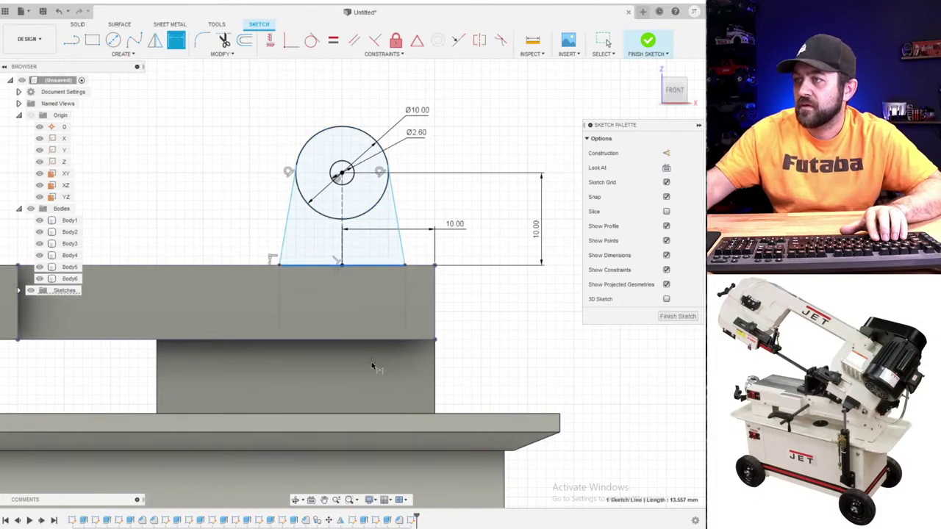
{"action": "left_click", "coordinate": [443, 372]}
{"action": "type", "text": "16"}
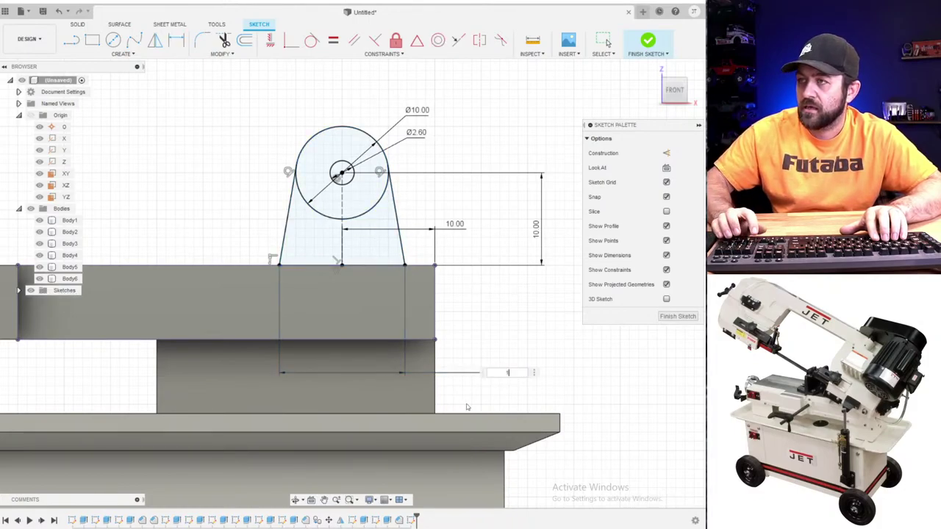
{"action": "key", "text": "Return"}
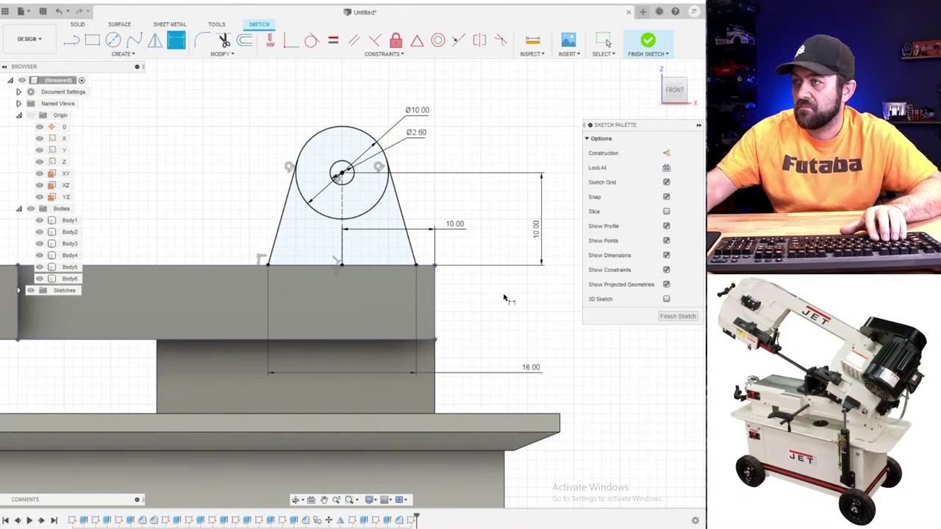
{"action": "scroll", "coordinate": [335, 200], "scroll_direction": "up", "scroll_amount": 2}
{"action": "scroll", "coordinate": [394, 215], "scroll_direction": "down", "scroll_amount": 3}
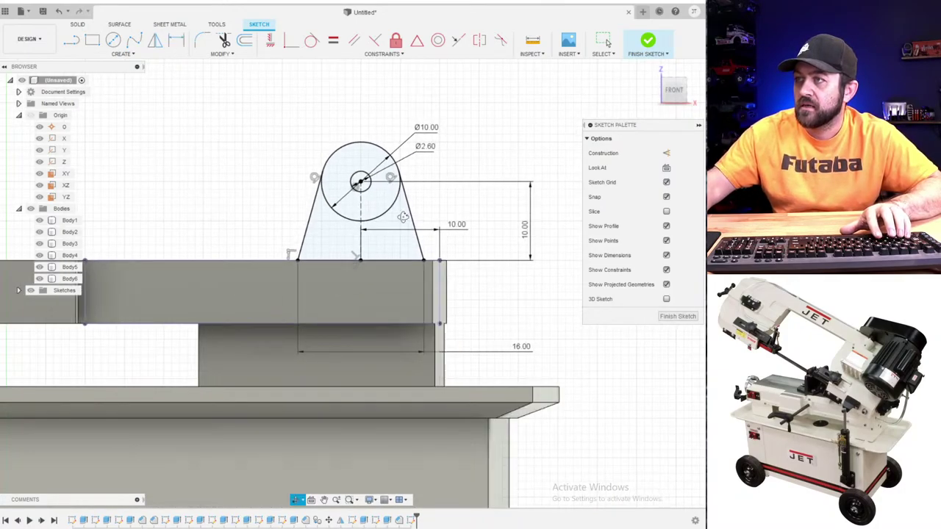
{"action": "left_click", "coordinate": [648, 40]}
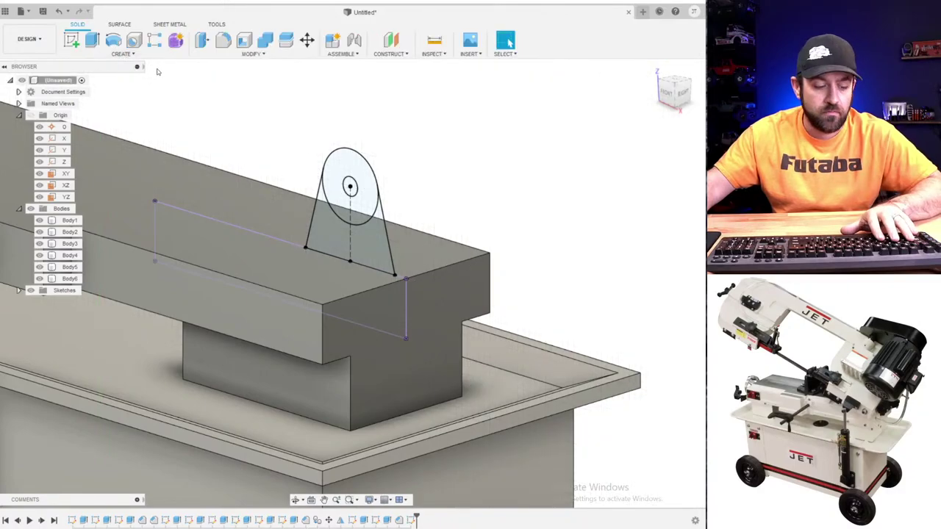
- Extrude the bracket profiles around the hole symmetrically, 5 mm to each side, joining them to the existing body
{"action": "key", "text": "q"}
{"action": "left_click", "coordinate": [364, 205]}
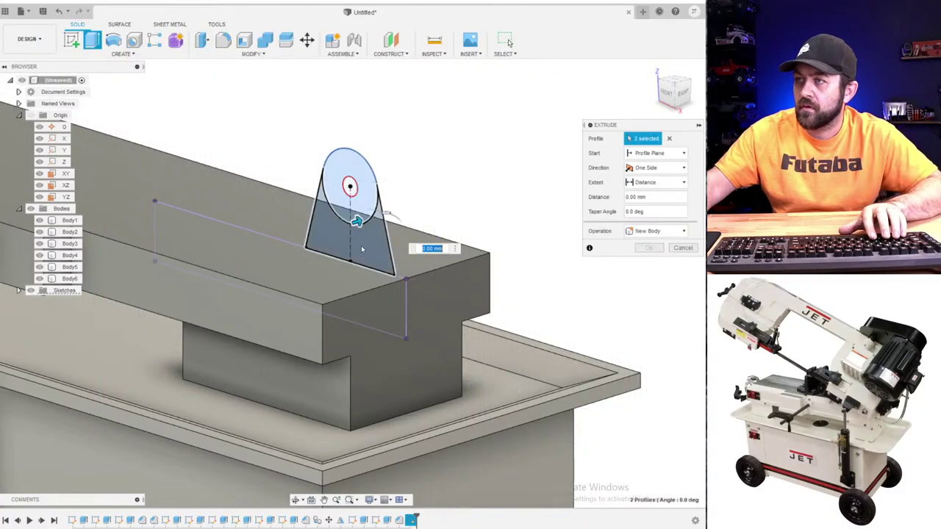
{"action": "left_click", "coordinate": [352, 163]}
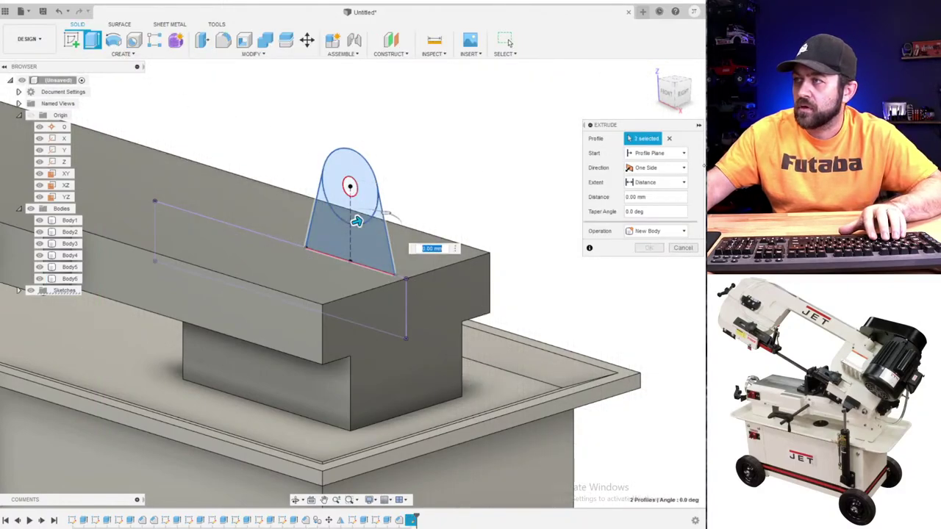
{"action": "left_click", "coordinate": [662, 185]}
{"action": "left_click", "coordinate": [645, 194]}
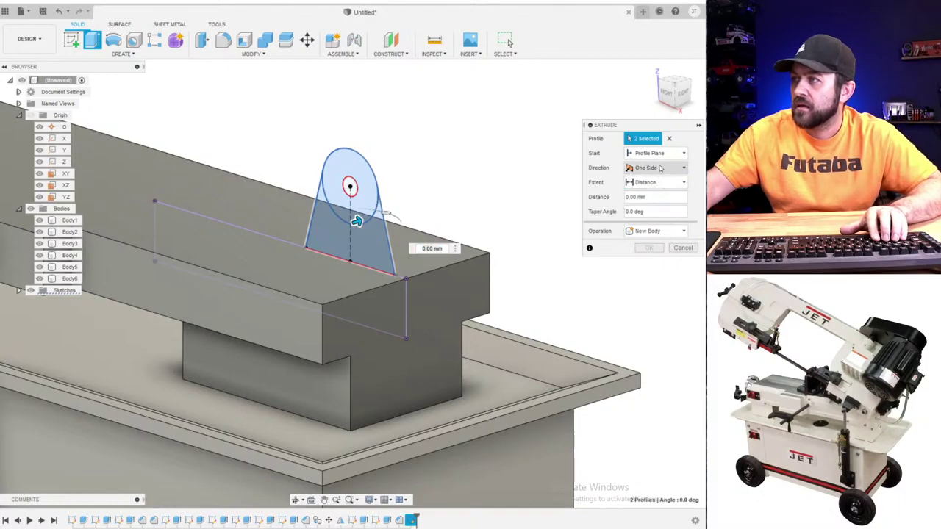
{"action": "left_click", "coordinate": [657, 168]}
{"action": "left_click", "coordinate": [653, 205]}
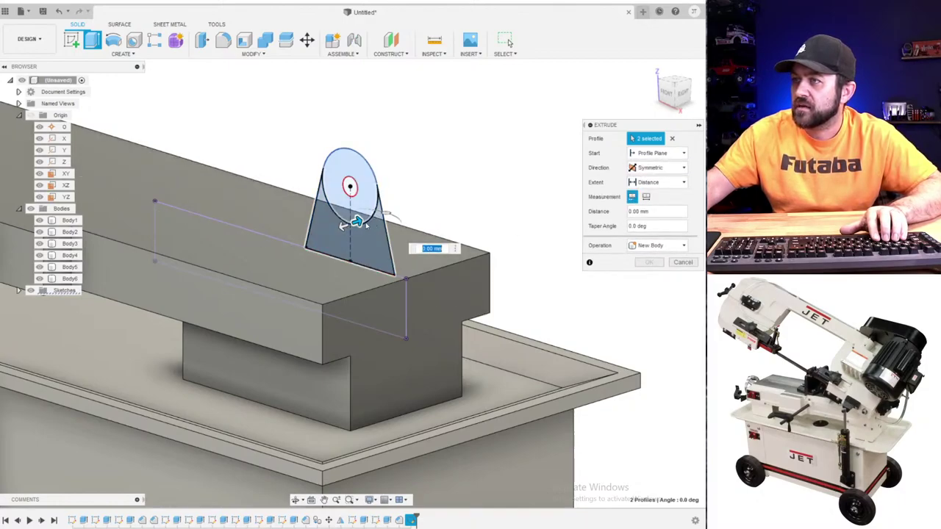
{"action": "left_click_drag", "start_coordinate": [342, 223], "coordinate": [392, 217]}
{"action": "middle_click_drag", "start_coordinate": [392, 217], "coordinate": [433, 236], "text": "shift"}
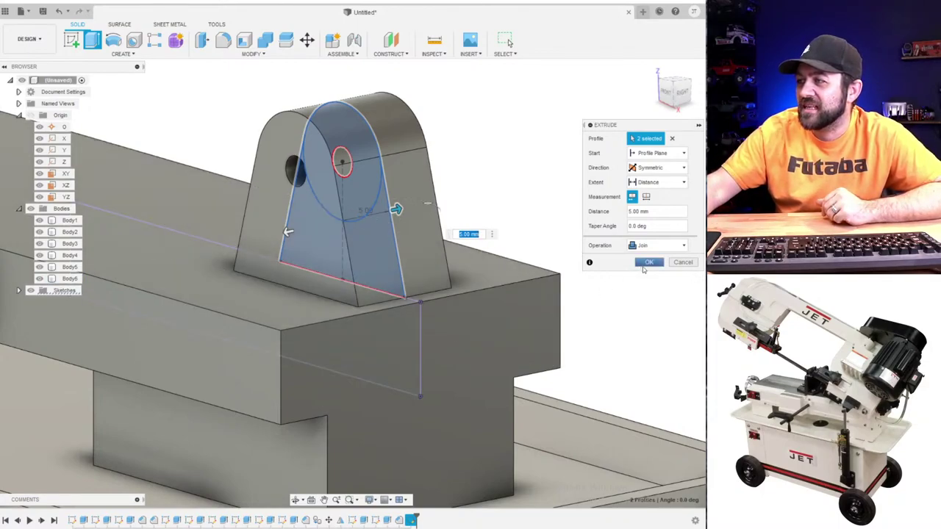
{"action": "left_click", "coordinate": [644, 263]}
{"action": "scroll", "coordinate": [299, 299], "scroll_direction": "down", "scroll_amount": 3}
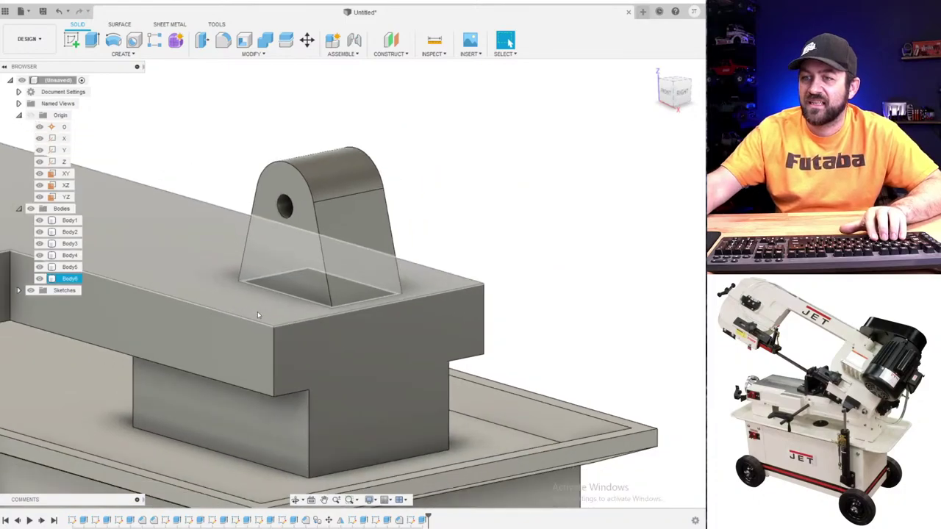
{"action": "middle_click_drag", "start_coordinate": [302, 294], "coordinate": [367, 292], "text": "shift"}
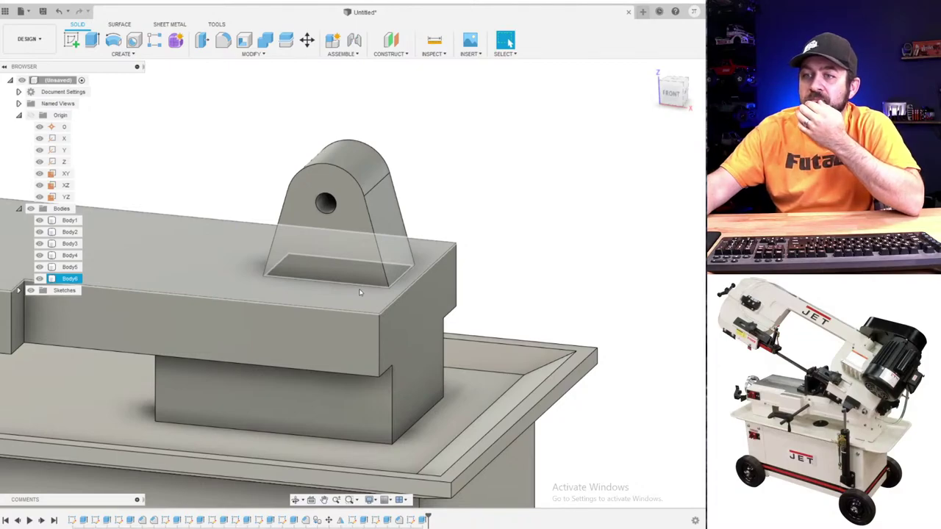
{"action": "left_click", "coordinate": [478, 219]}
{"action": "scroll", "coordinate": [471, 216], "scroll_direction": "down", "scroll_amount": 1}
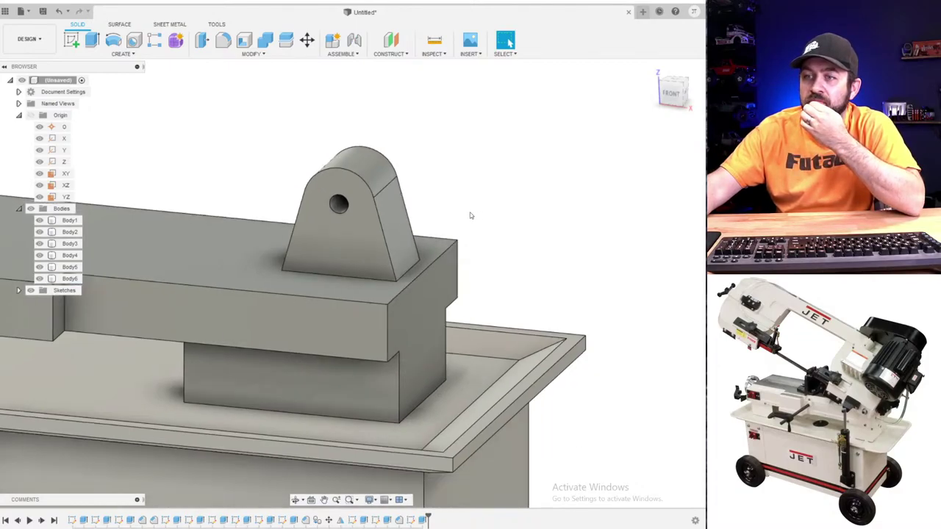
{"action": "scroll", "coordinate": [471, 216], "scroll_direction": "down", "scroll_amount": 2}
{"action": "scroll", "coordinate": [380, 340], "scroll_direction": "down", "scroll_amount": 3}
{"action": "middle_click_drag", "start_coordinate": [376, 296], "coordinate": [338, 299], "text": "shift"}
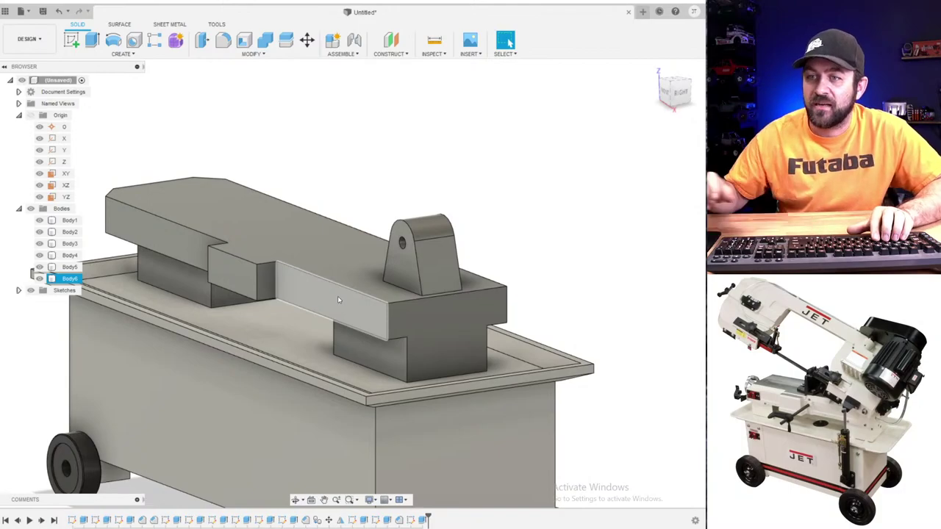
{"action": "left_click", "coordinate": [625, 161]}
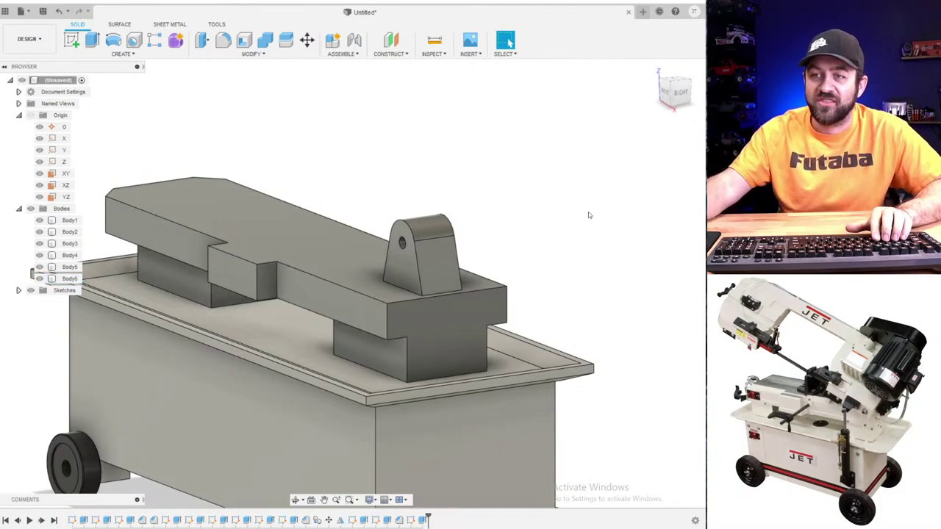
{"action": "left_click", "coordinate": [410, 327]}
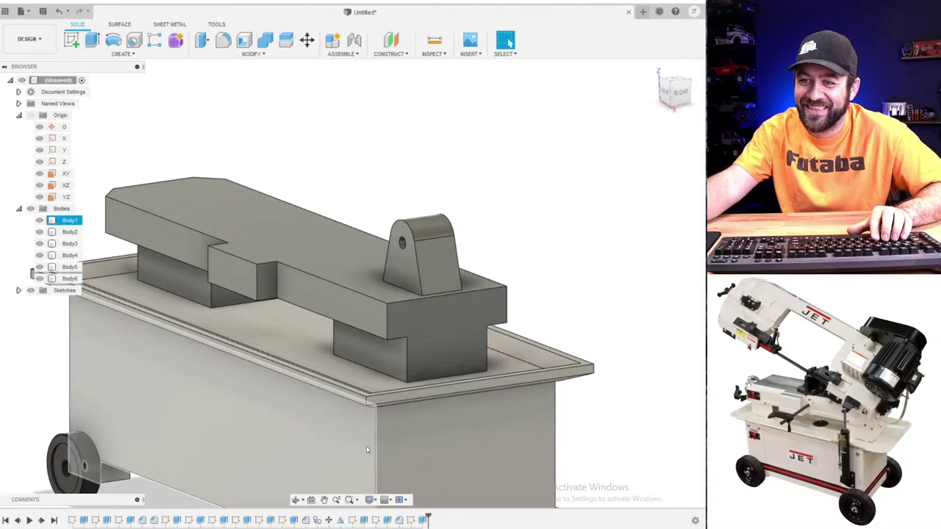
{"action": "left_click", "coordinate": [335, 358]}
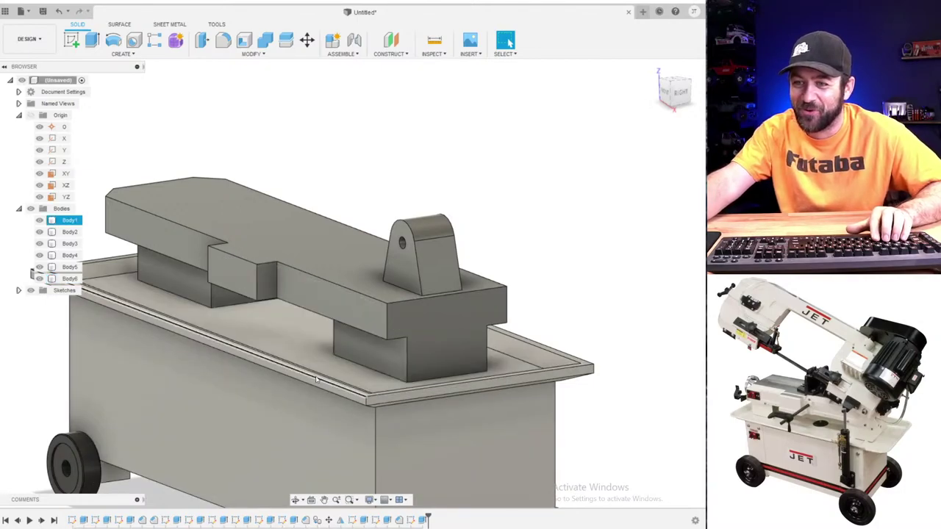
{"action": "left_click", "coordinate": [326, 327]}
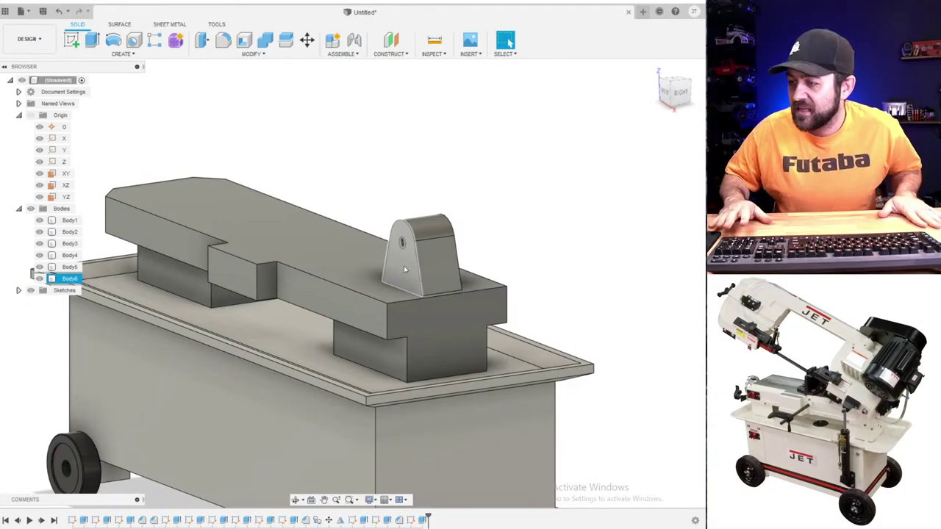
{"action": "left_click", "coordinate": [474, 232]}
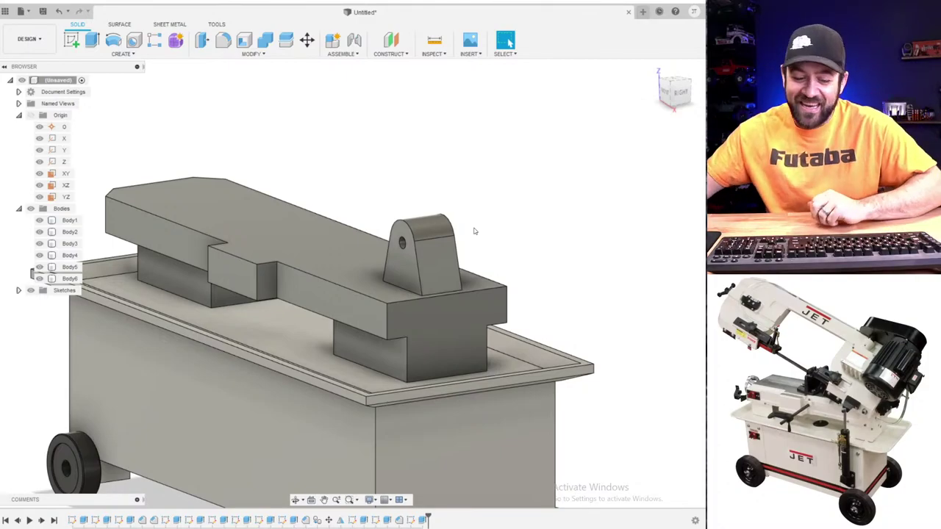
{"action": "left_click", "coordinate": [415, 261]}
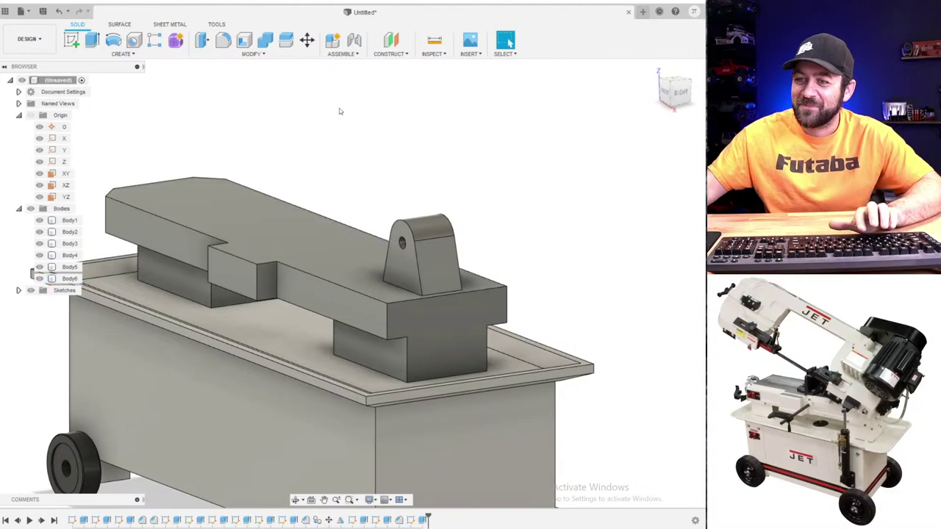
{"action": "scroll", "coordinate": [300, 245], "scroll_direction": "down", "scroll_amount": 3}
{"action": "middle_click_drag", "start_coordinate": [300, 245], "coordinate": [360, 163], "text": "shift"}
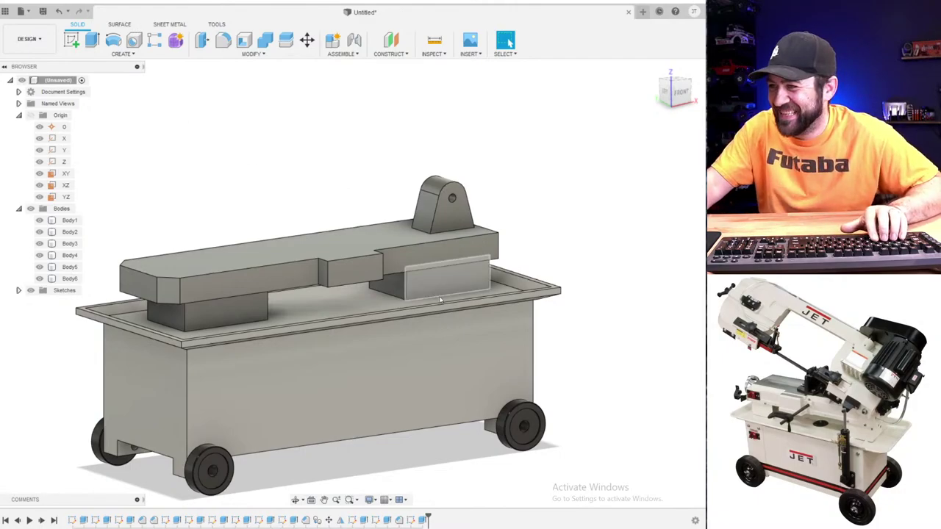
{"action": "middle_click_drag", "start_coordinate": [454, 224], "coordinate": [399, 236], "text": "shift"}
{"action": "key", "text": "Escape"}
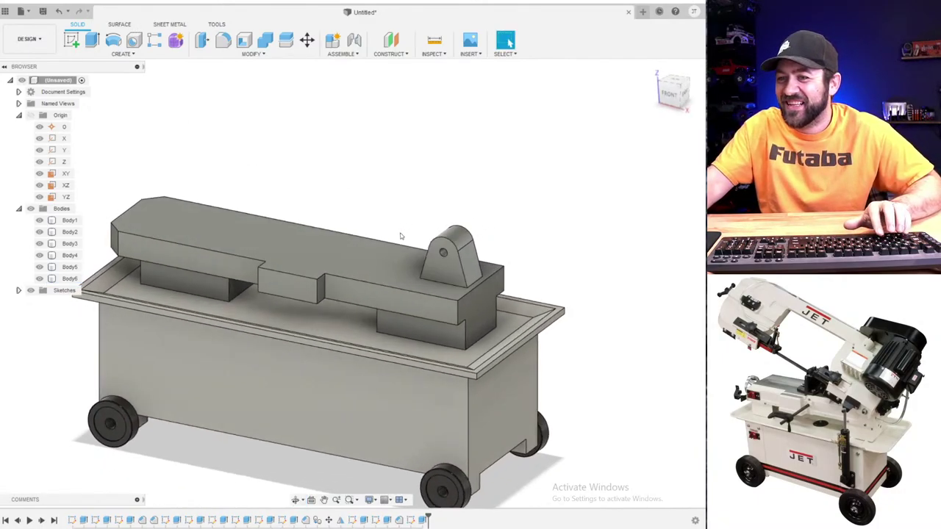
- Start a sketch on the front face of the pivot bracket, around its hole
{"action": "scroll", "coordinate": [363, 204], "scroll_direction": "up", "scroll_amount": 5}
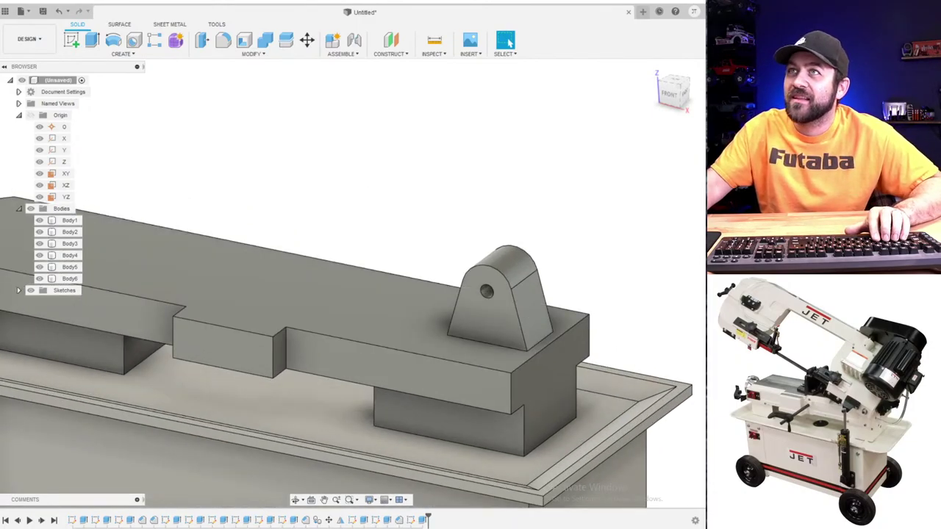
{"action": "middle_click_drag", "start_coordinate": [410, 169], "coordinate": [510, 268], "text": "shift"}
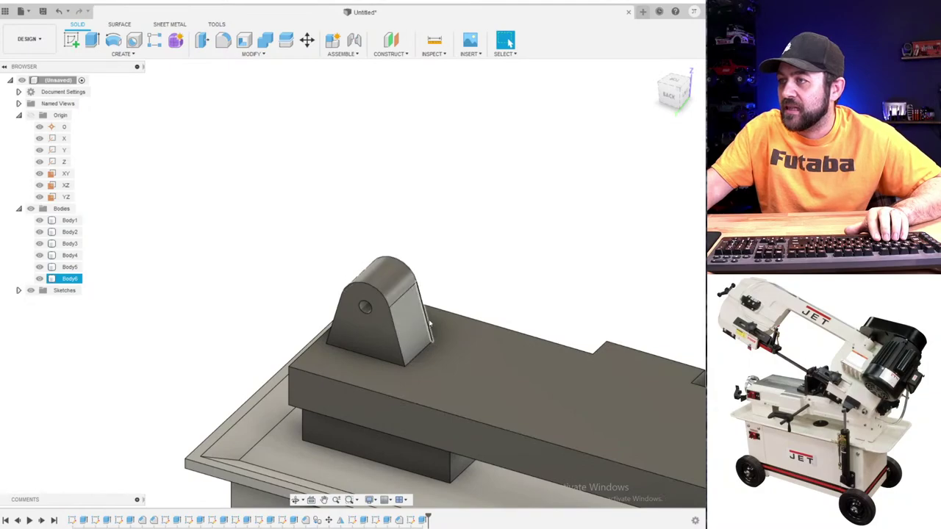
{"action": "left_click", "coordinate": [71, 41]}
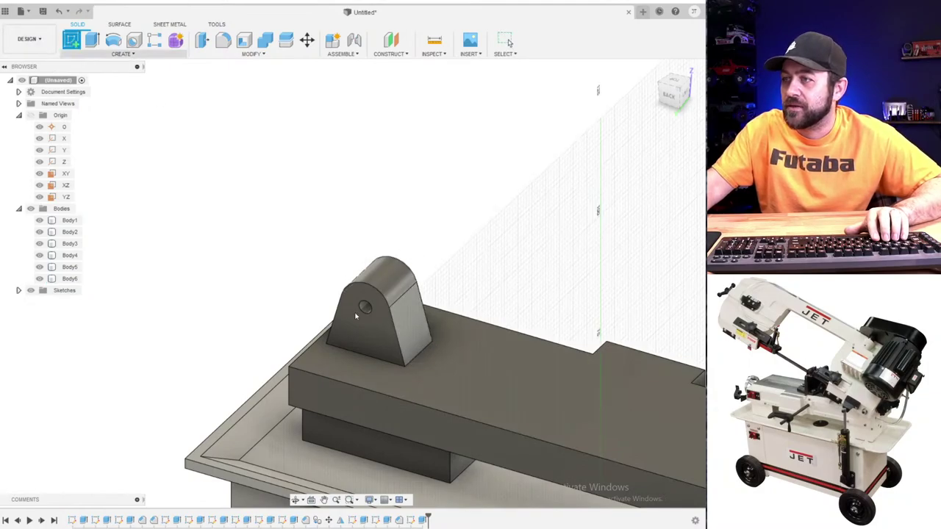
{"action": "middle_click_drag", "start_coordinate": [395, 323], "coordinate": [297, 313]}
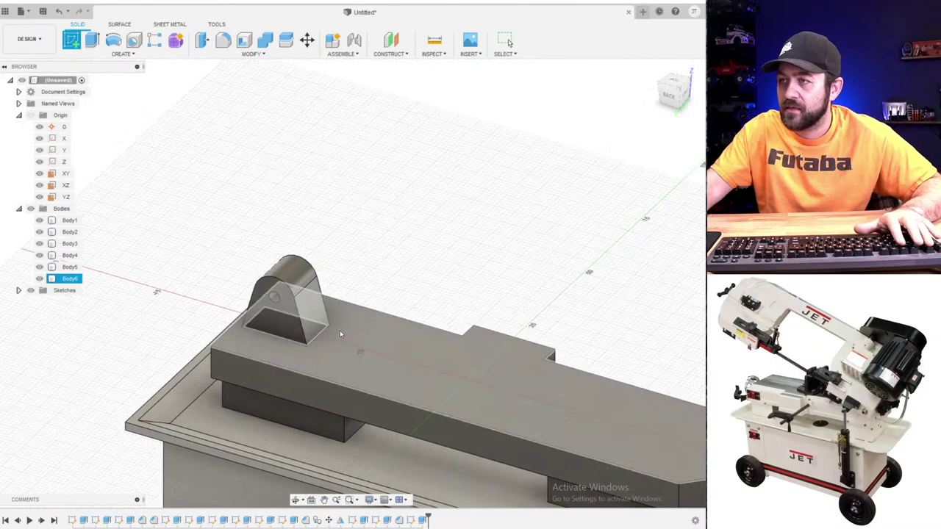
{"action": "left_click", "coordinate": [346, 318]}
{"action": "left_click", "coordinate": [71, 40]}
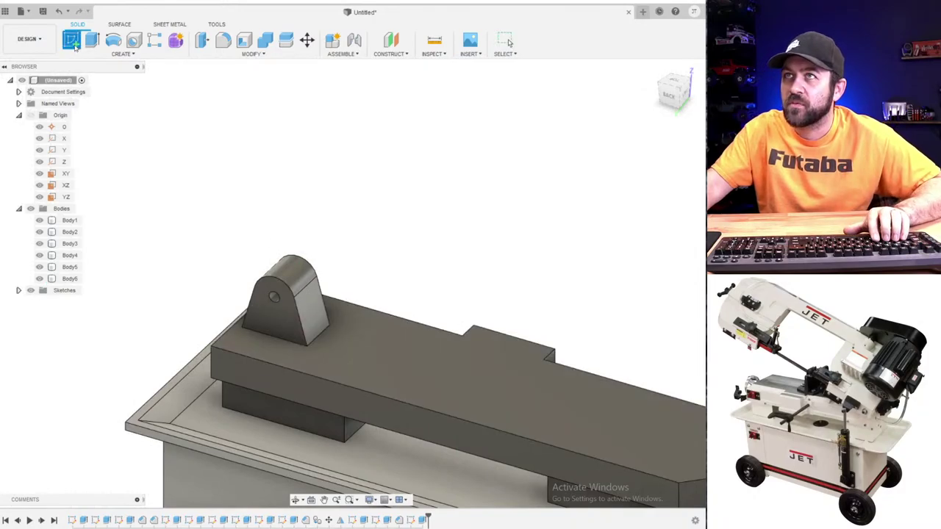
{"action": "left_click", "coordinate": [283, 308]}
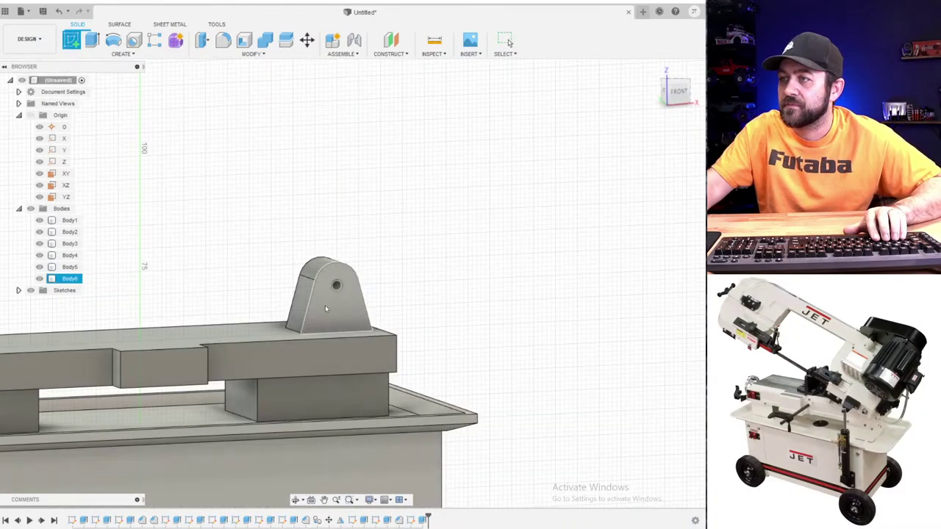
{"action": "middle_click_drag", "start_coordinate": [316, 297], "coordinate": [282, 273], "text": "shift"}
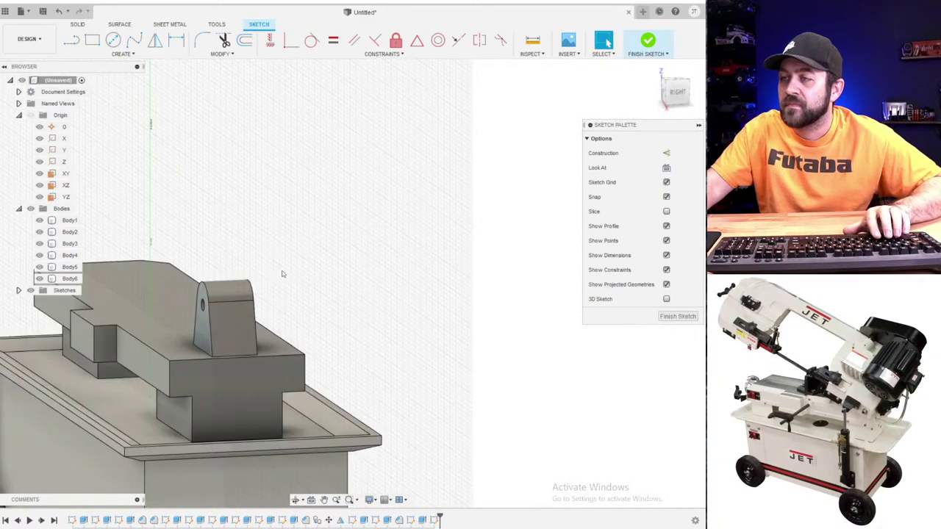
- Sketch two circles concentric with the bracket's hole, about 5.7 mm and about 10.6 mm in diameter
{"action": "left_click", "coordinate": [112, 40]}
{"action": "scroll", "coordinate": [193, 321], "scroll_direction": "up", "scroll_amount": 3}
{"action": "middle_click_drag", "start_coordinate": [195, 321], "coordinate": [267, 299], "text": "shift"}
{"action": "middle_click_drag", "start_coordinate": [366, 221], "coordinate": [274, 263]}
{"action": "scroll", "coordinate": [279, 262], "scroll_direction": "up", "scroll_amount": 1}
{"action": "scroll", "coordinate": [304, 261], "scroll_direction": "up", "scroll_amount": 1}
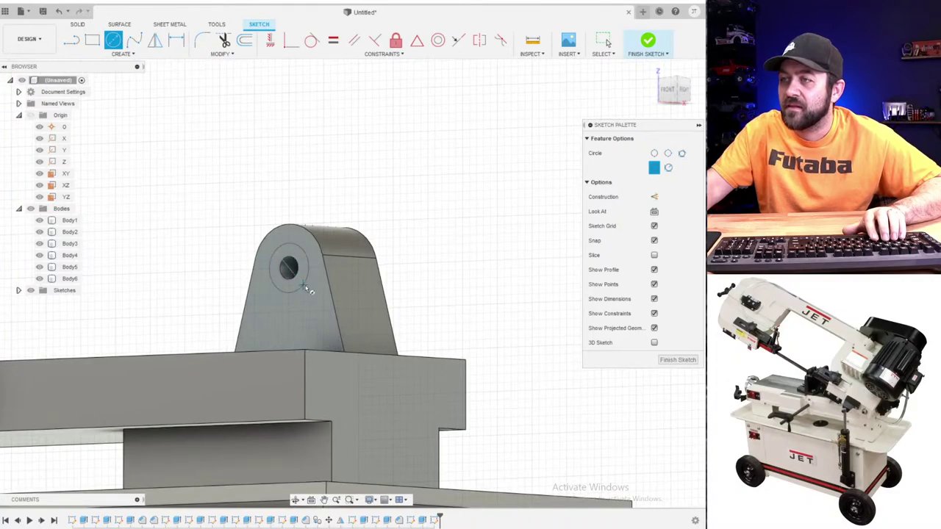
{"action": "left_click", "coordinate": [290, 270]}
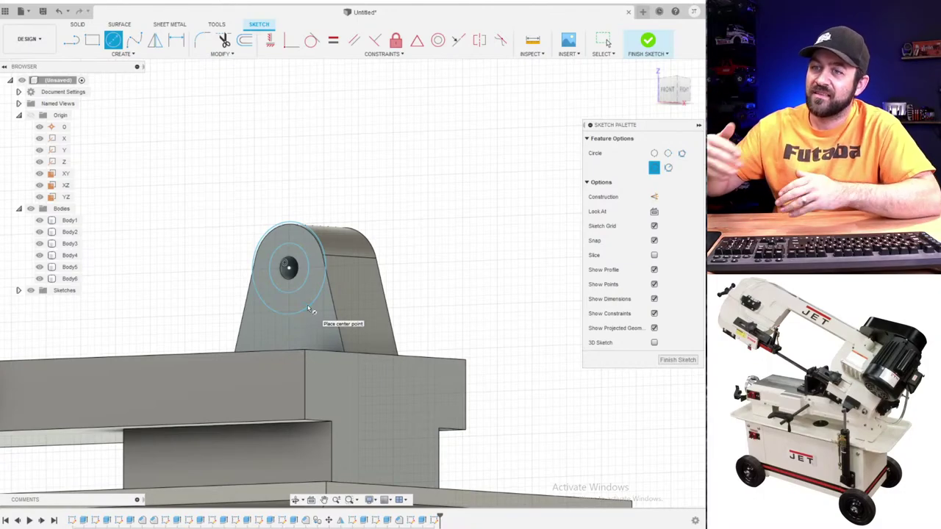
{"action": "scroll", "coordinate": [321, 326], "scroll_direction": "up", "scroll_amount": 3}
- Dimension the inner circle around the bracket's hole to a diameter of 3.5 mm
{"action": "key", "text": "d"}
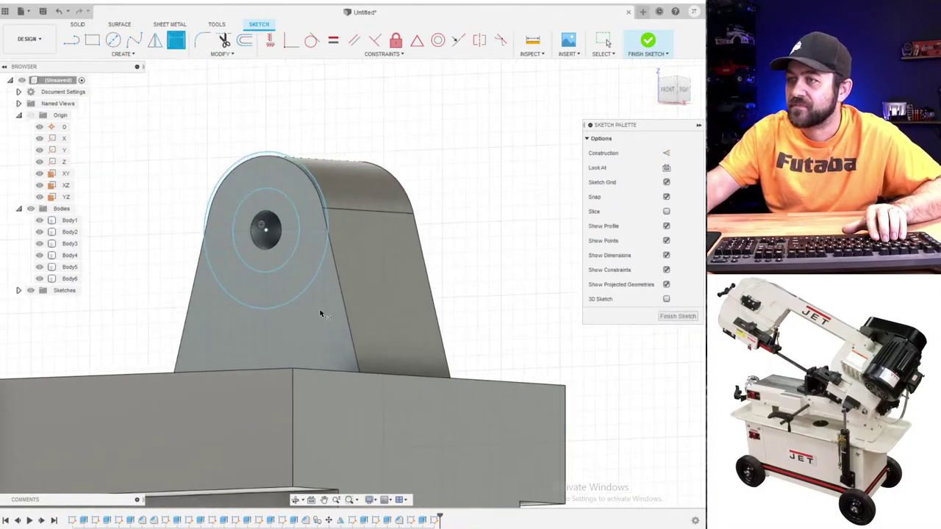
{"action": "left_click", "coordinate": [282, 269]}
{"action": "left_click", "coordinate": [530, 216]}
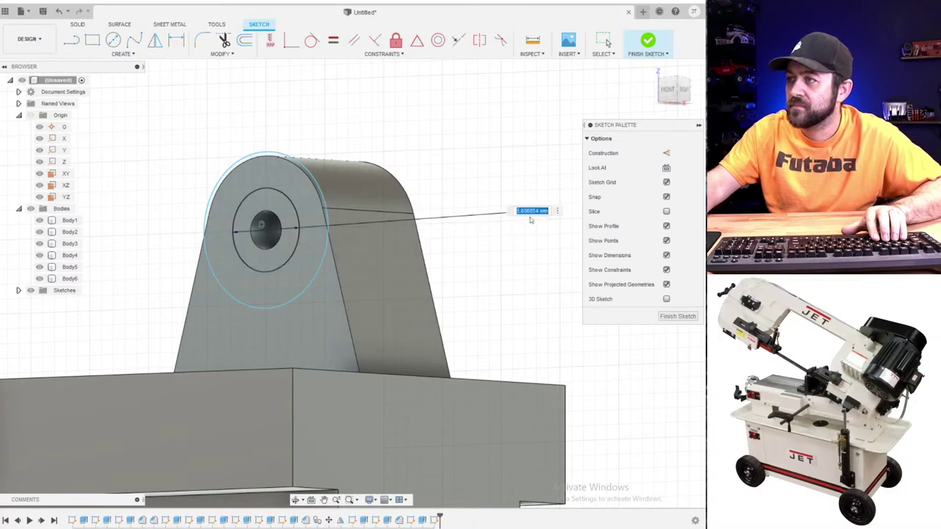
{"action": "type", "text": "3.5"}
{"action": "key", "text": "Return"}
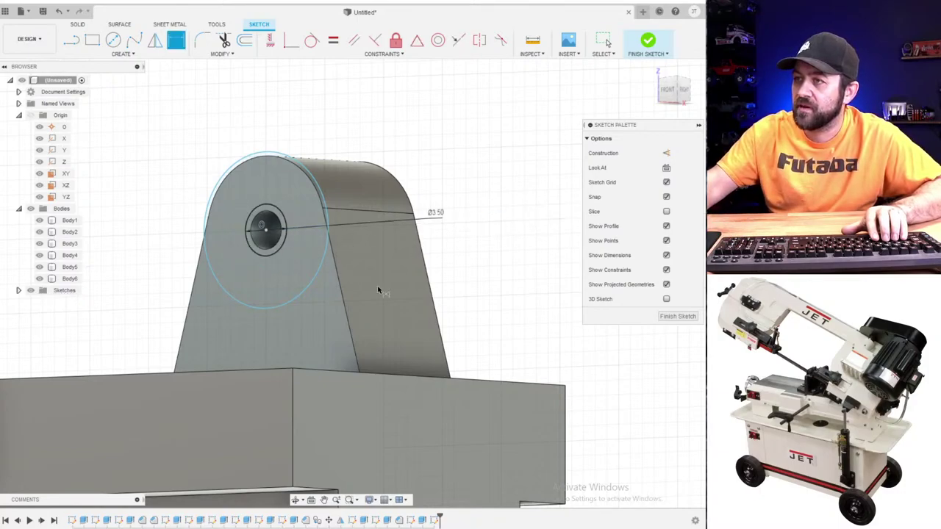
- Dimension the outer circle around the bracket's hole to a diameter of 10 mm
{"action": "left_click", "coordinate": [299, 302]}
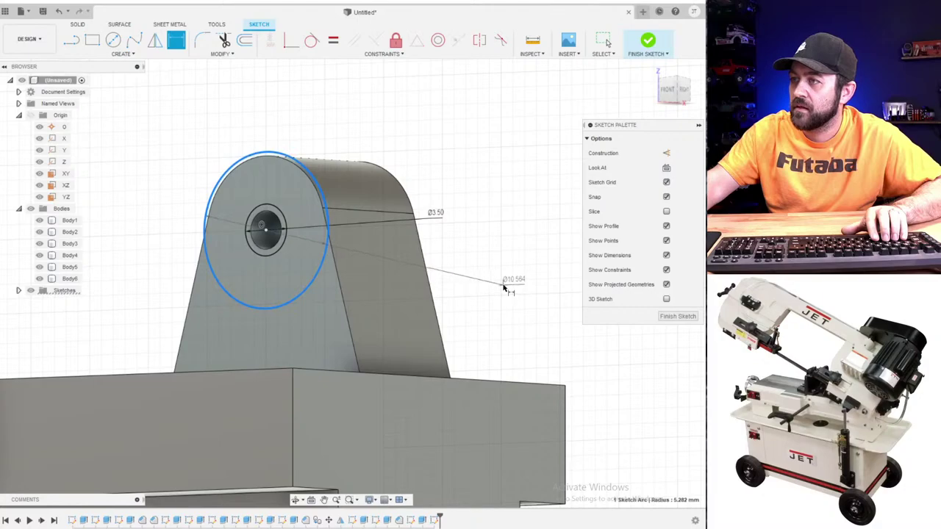
{"action": "left_click", "coordinate": [511, 283]}
{"action": "type", "text": "10"}
{"action": "key", "text": "Return"}
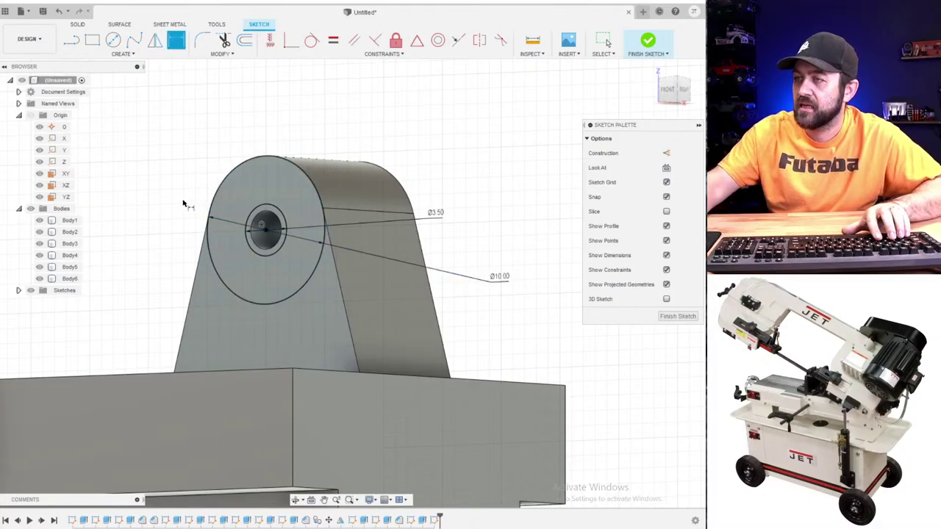
- Extrude the ring between the two circles 8 mm outward from the bracket's front face as a new body
{"action": "scroll", "coordinate": [189, 203], "scroll_direction": "down", "scroll_amount": 2}
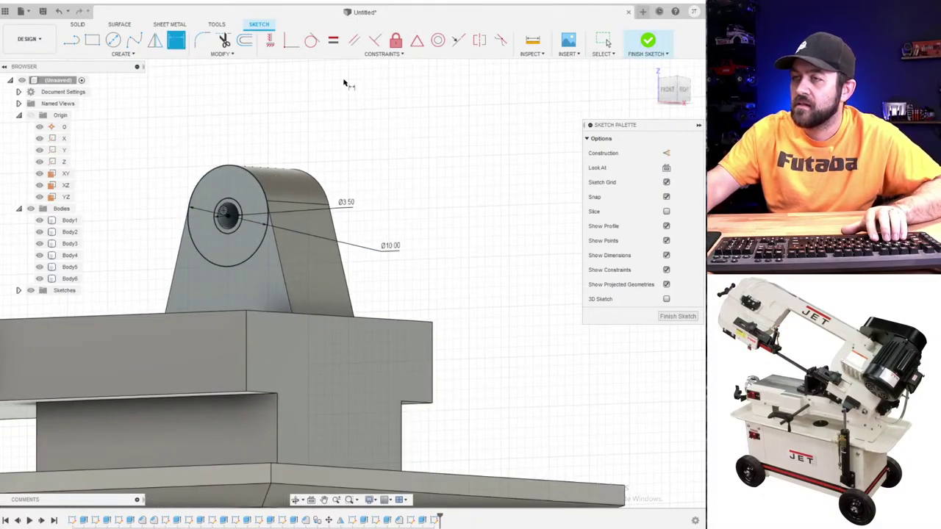
{"action": "key", "text": "q"}
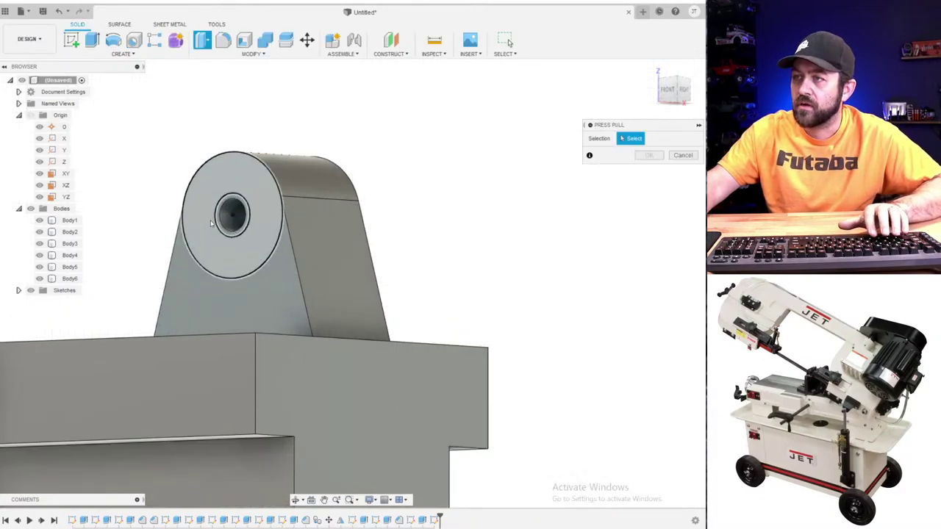
{"action": "left_click", "coordinate": [264, 164]}
{"action": "scroll", "coordinate": [247, 181], "scroll_direction": "up", "scroll_amount": 3}
{"action": "left_click_drag", "start_coordinate": [226, 276], "coordinate": [149, 277]}
{"action": "scroll", "coordinate": [302, 262], "scroll_direction": "down", "scroll_amount": 3}
{"action": "mouse_move", "coordinate": [301, 262]}
{"action": "middle_mouse_down"}
{"action": "mouse_move", "coordinate": [433, 249]}
{"action": "mouse_move", "coordinate": [302, 261]}
{"action": "middle_mouse_up"}
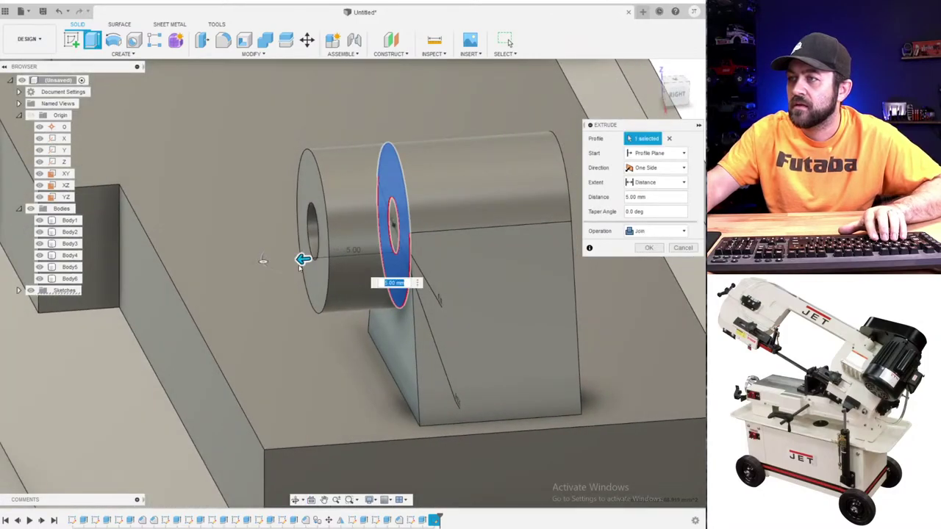
{"action": "left_click_drag", "start_coordinate": [300, 263], "coordinate": [253, 262]}
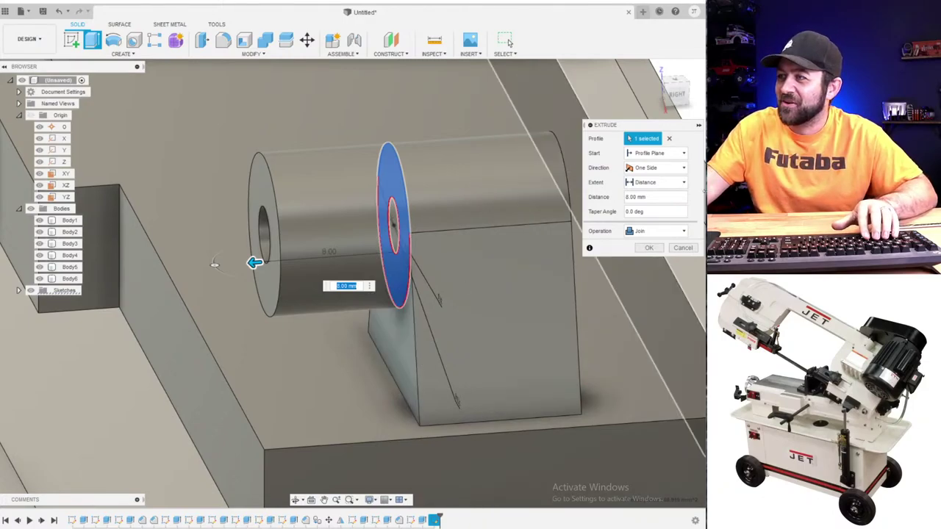
{"action": "left_click", "coordinate": [666, 233]}
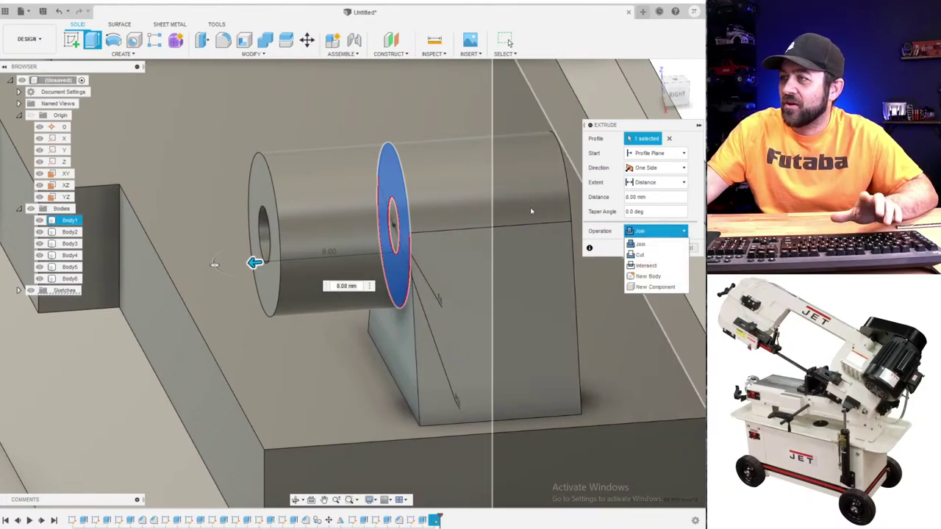
{"action": "left_click", "coordinate": [663, 277]}
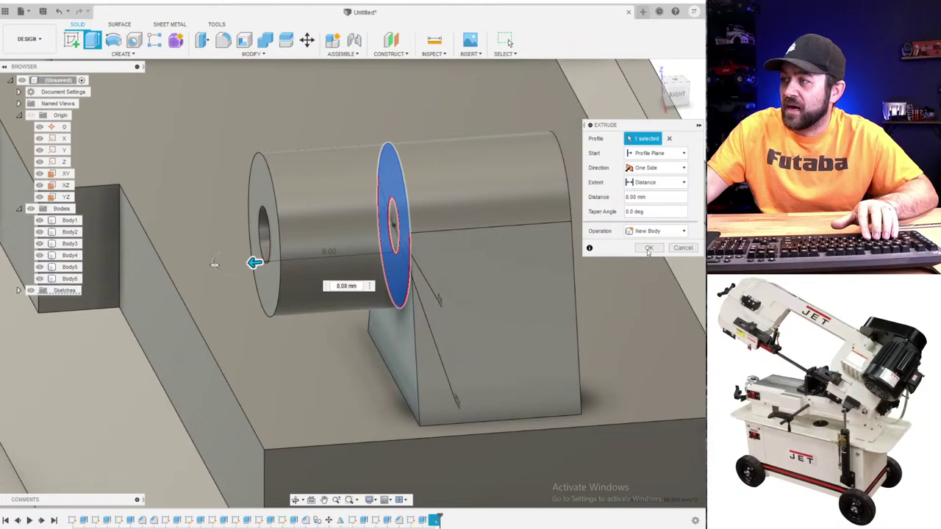
{"action": "left_click", "coordinate": [648, 249]}
- Apply Paint - Enamel Glossy (Blue) to the bed and bracket body and Paint - Enamel Glossy (Green) to the new pivot cylinder
{"action": "scroll", "coordinate": [233, 269], "scroll_direction": "down", "scroll_amount": 6}
{"action": "middle_click_drag", "start_coordinate": [313, 305], "coordinate": [330, 335], "text": "shift"}
{"action": "key", "text": "a"}
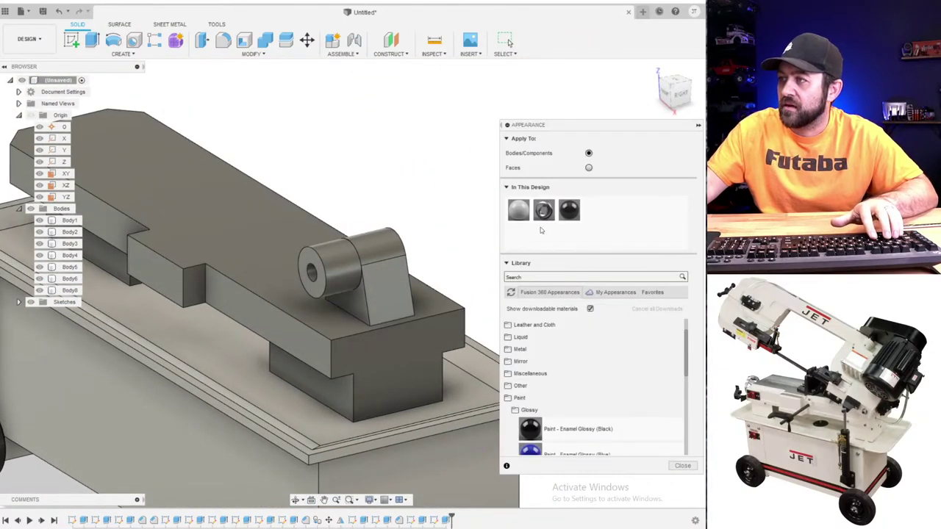
{"action": "scroll", "coordinate": [588, 382], "scroll_direction": "down", "scroll_amount": 3}
{"action": "mouse_move", "coordinate": [531, 383]}
{"action": "left_mouse_down"}
{"action": "mouse_move", "coordinate": [365, 359]}
{"action": "mouse_move", "coordinate": [422, 375]}
{"action": "left_mouse_up"}
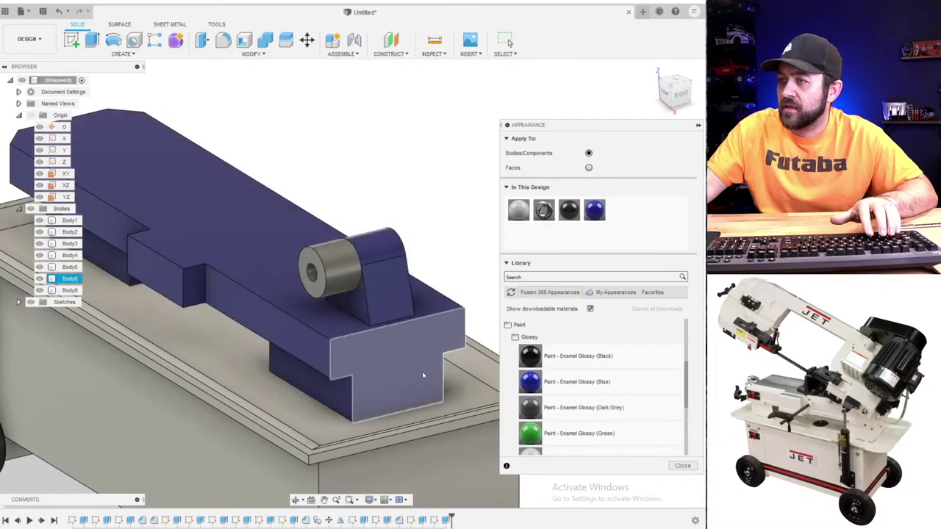
{"action": "left_click_drag", "start_coordinate": [530, 433], "coordinate": [331, 273]}
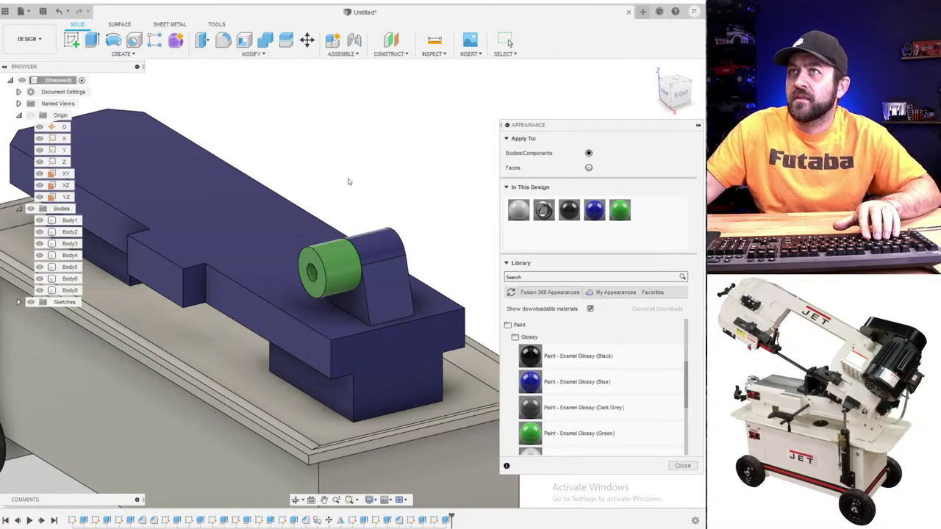
{"action": "left_click", "coordinate": [674, 470]}
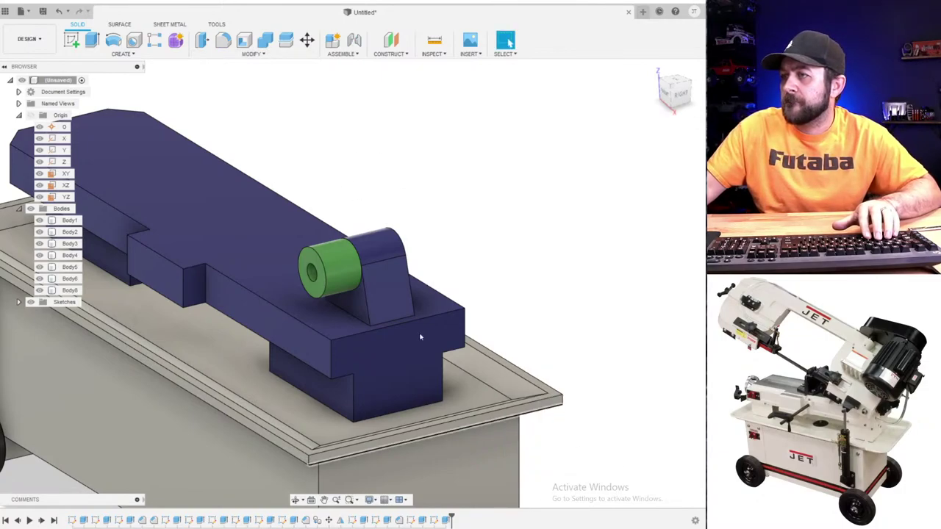
{"action": "scroll", "coordinate": [311, 193], "scroll_direction": "down", "scroll_amount": 3}
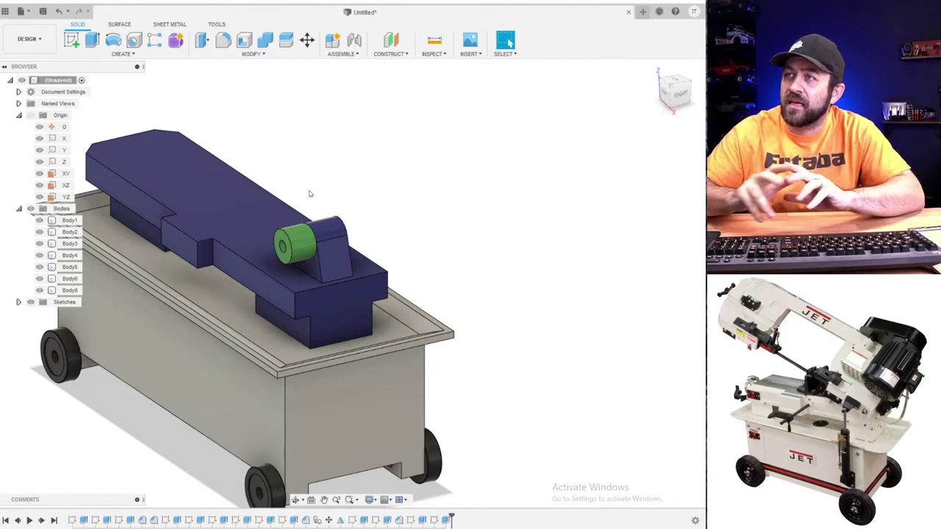
{"action": "left_click", "coordinate": [391, 39]}
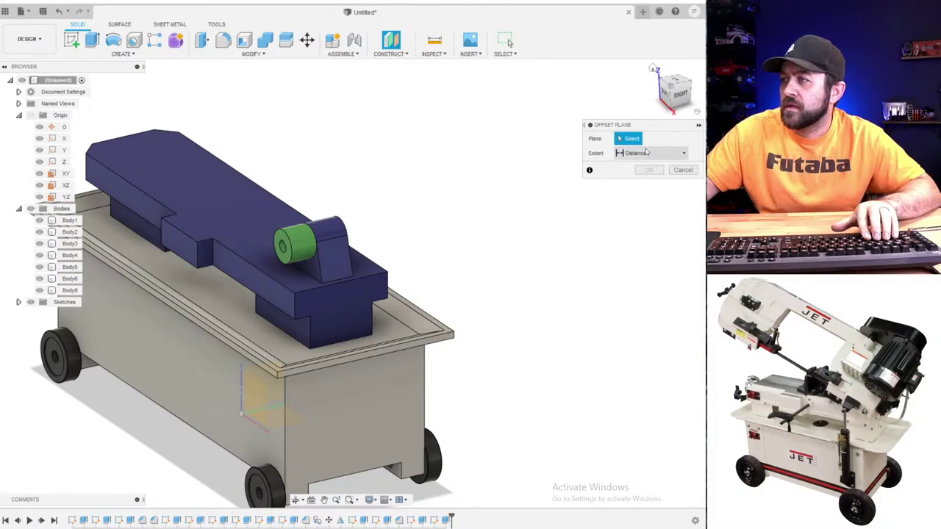
{"action": "left_click", "coordinate": [645, 154]}
{"action": "left_click", "coordinate": [645, 154]}
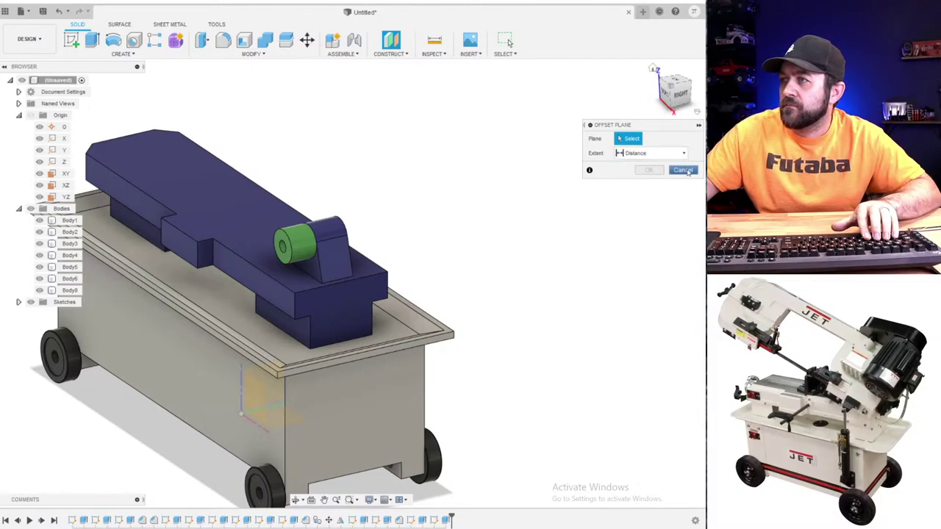
{"action": "left_click", "coordinate": [682, 170]}
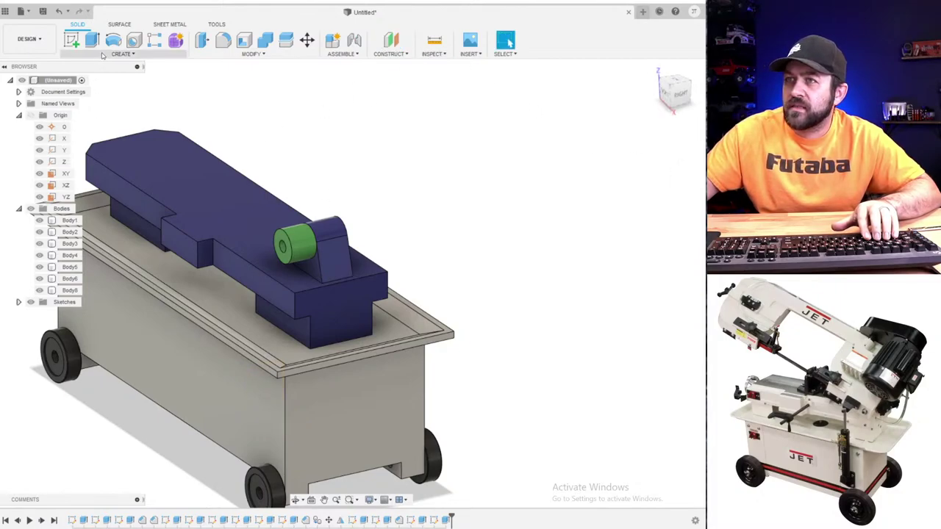
- Start a sketch on the front face of the green pivot cylinder and enable 3D sketching
{"action": "left_click", "coordinate": [72, 39]}
{"action": "scroll", "coordinate": [277, 197], "scroll_direction": "up", "scroll_amount": 3}
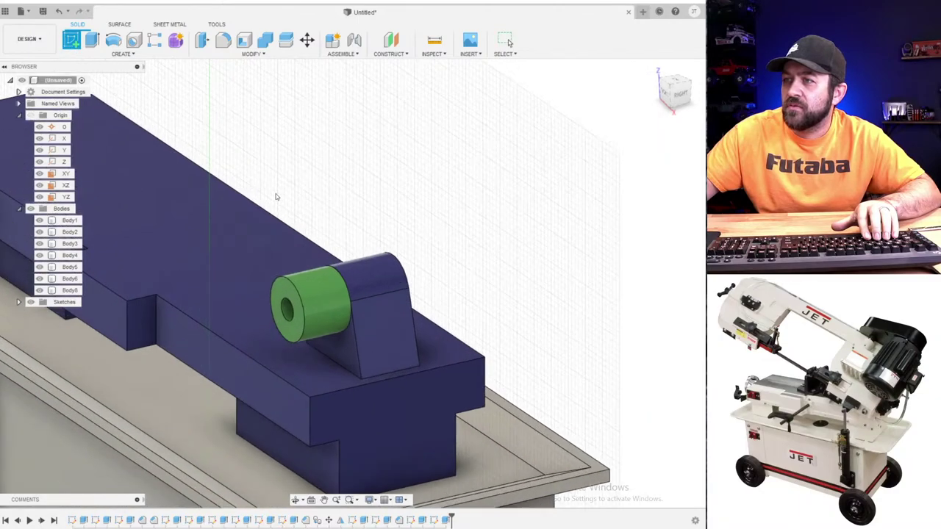
{"action": "left_click", "coordinate": [289, 287]}
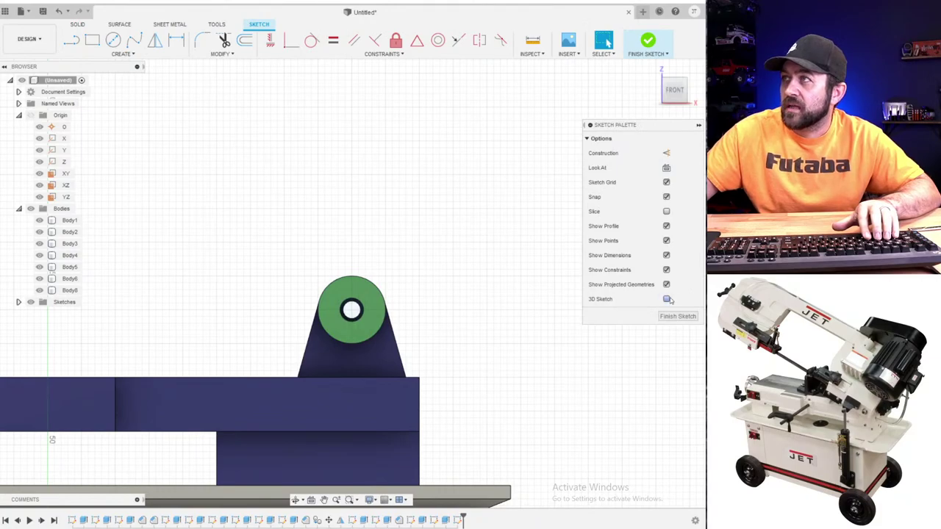
{"action": "scroll", "coordinate": [565, 325], "scroll_direction": "down", "scroll_amount": 4}
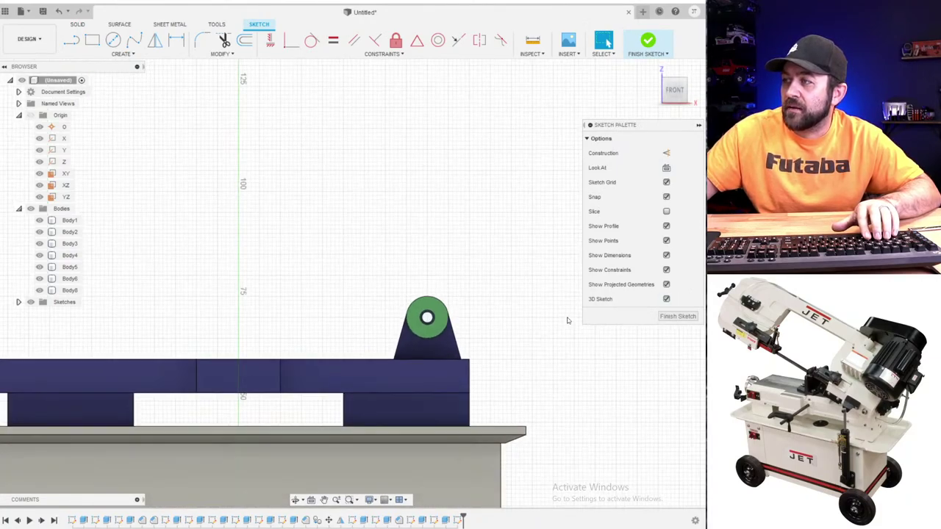
{"action": "middle_click_drag", "start_coordinate": [454, 289], "coordinate": [388, 306], "text": "shift"}
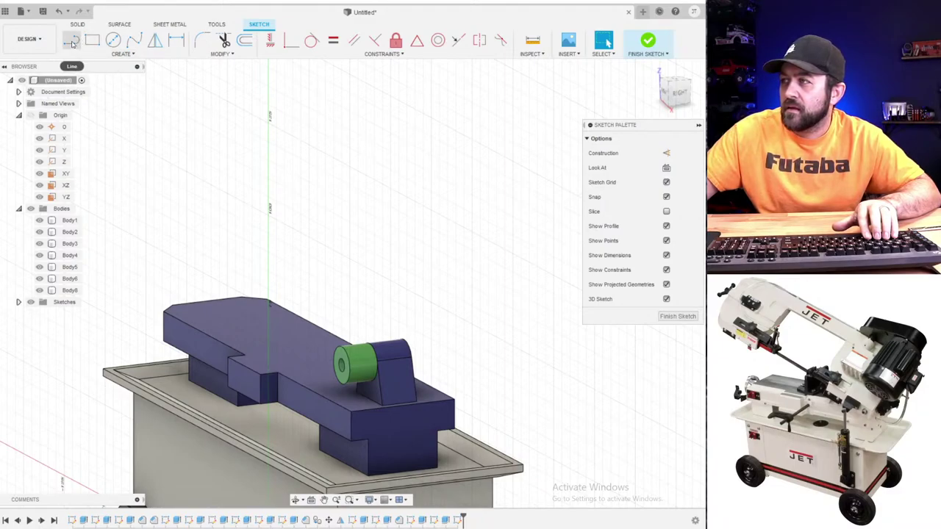
{"action": "scroll", "coordinate": [321, 271], "scroll_direction": "down", "scroll_amount": 6}
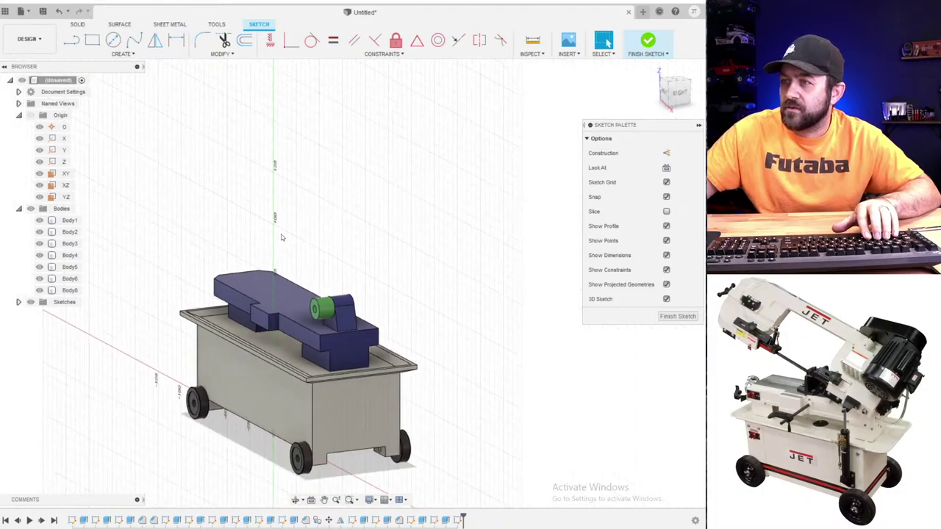
- Try to rotate the 3D sketch's drawing plane by -35 degrees about the sketch origin while using the Line tool
{"action": "left_click", "coordinate": [72, 41]}
{"action": "scroll", "coordinate": [295, 351], "scroll_direction": "up", "scroll_amount": 3}
{"action": "scroll", "coordinate": [272, 377], "scroll_direction": "down", "scroll_amount": 3}
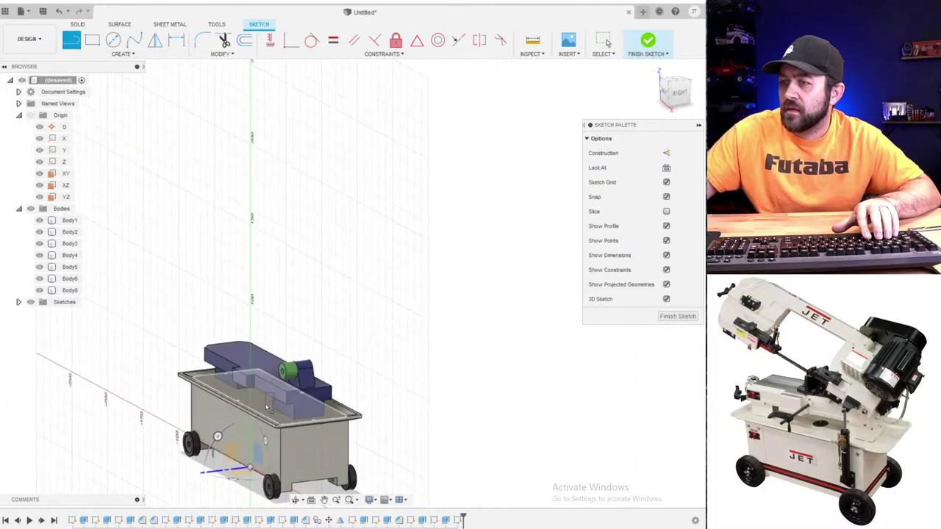
{"action": "middle_click_drag", "start_coordinate": [256, 410], "coordinate": [265, 300]}
{"action": "scroll", "coordinate": [266, 302], "scroll_direction": "up", "scroll_amount": 3}
{"action": "middle_click_drag", "start_coordinate": [275, 377], "coordinate": [236, 366], "text": "shift"}
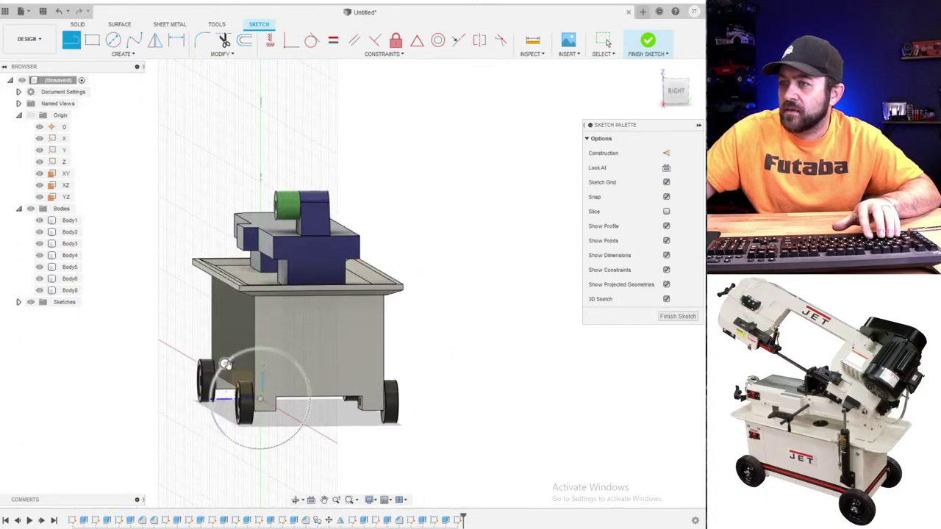
{"action": "mouse_move", "coordinate": [224, 363]}
{"action": "left_mouse_down"}
{"action": "mouse_move", "coordinate": [255, 348]}
{"action": "mouse_move", "coordinate": [266, 371]}
{"action": "left_mouse_up"}
{"action": "left_click", "coordinate": [267, 406]}
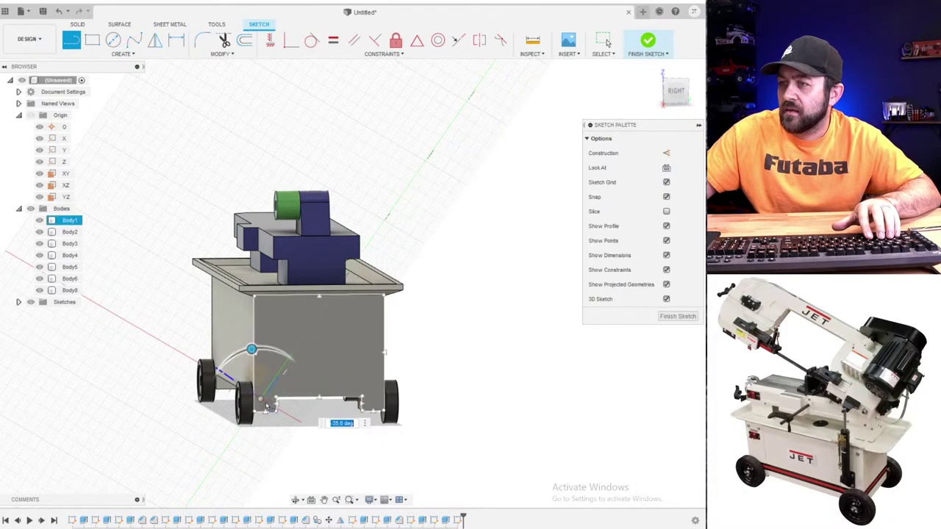
{"action": "key", "text": "Escape"}
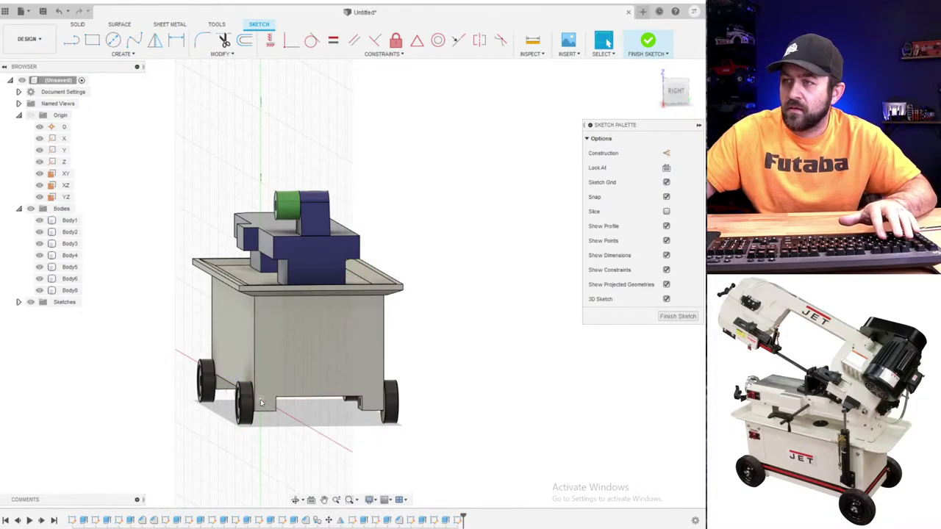
- Try to relocate the sketch's origin point near the base, using Move/Copy with a new pivot, point-to-point movement and direct repositioning
{"action": "left_click", "coordinate": [261, 400]}
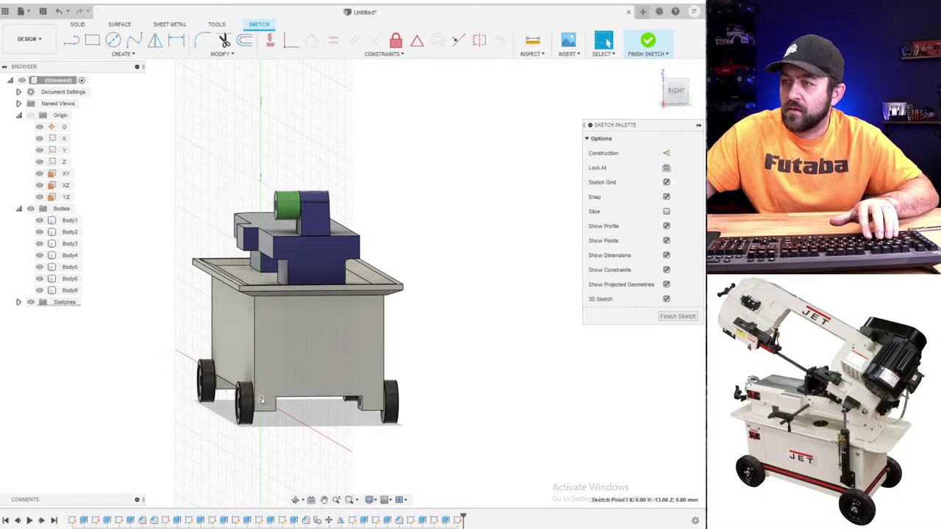
{"action": "key", "text": "m"}
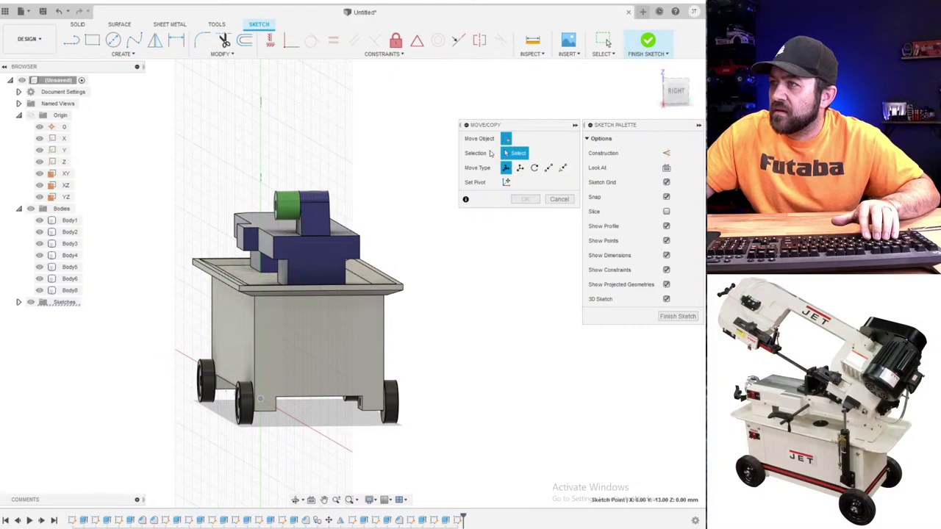
{"action": "scroll", "coordinate": [293, 187], "scroll_direction": "up", "scroll_amount": 5}
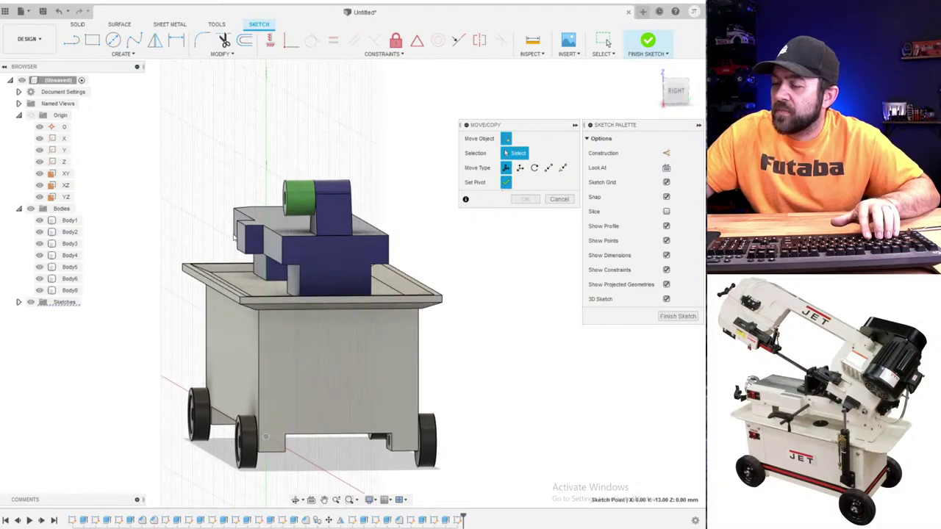
{"action": "middle_click_drag", "start_coordinate": [293, 187], "coordinate": [295, 230], "text": "shift"}
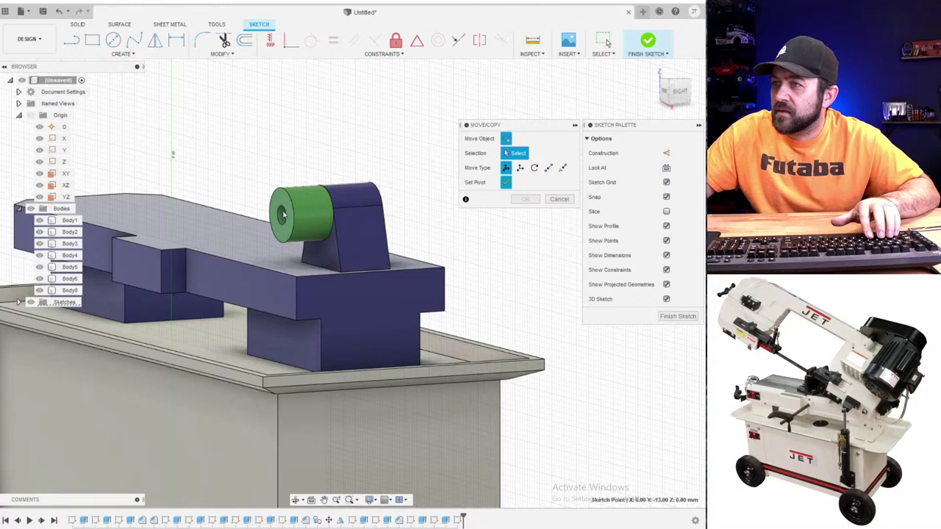
{"action": "scroll", "coordinate": [283, 214], "scroll_direction": "down", "scroll_amount": 5}
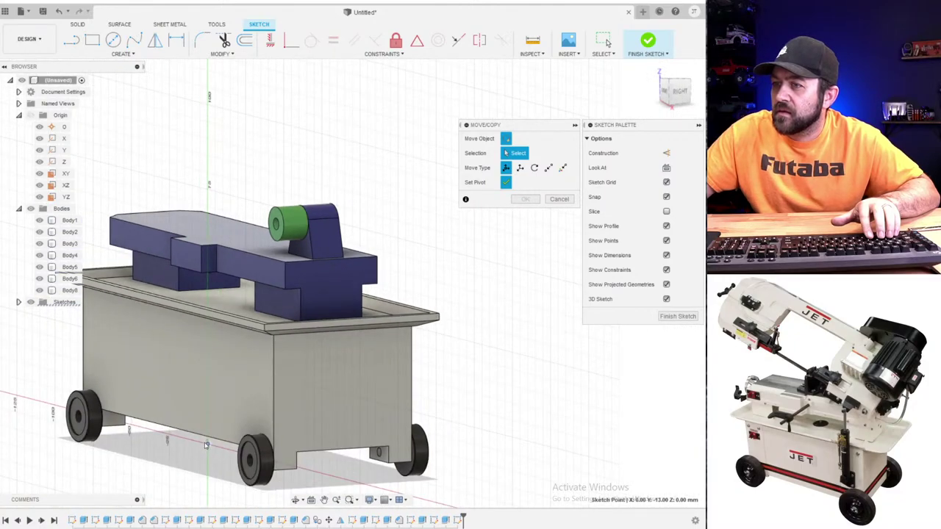
{"action": "left_click", "coordinate": [207, 444]}
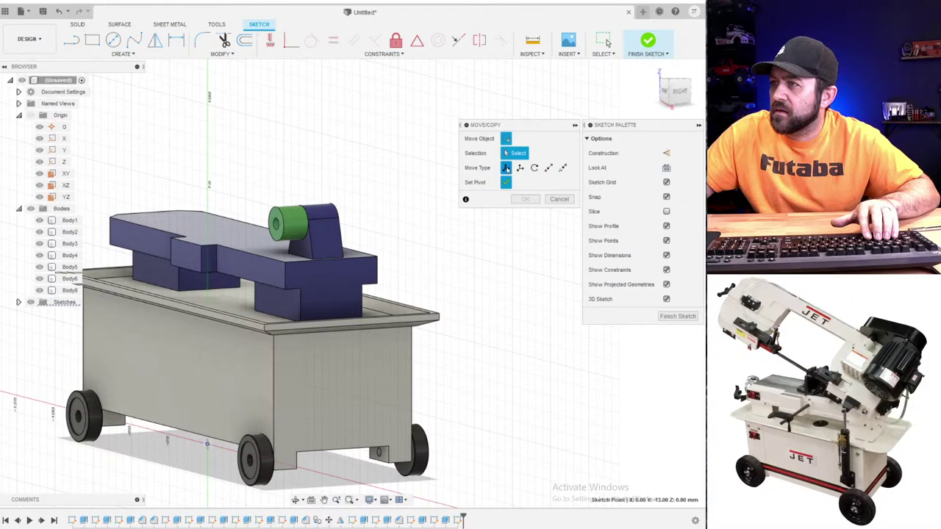
{"action": "left_click", "coordinate": [548, 167]}
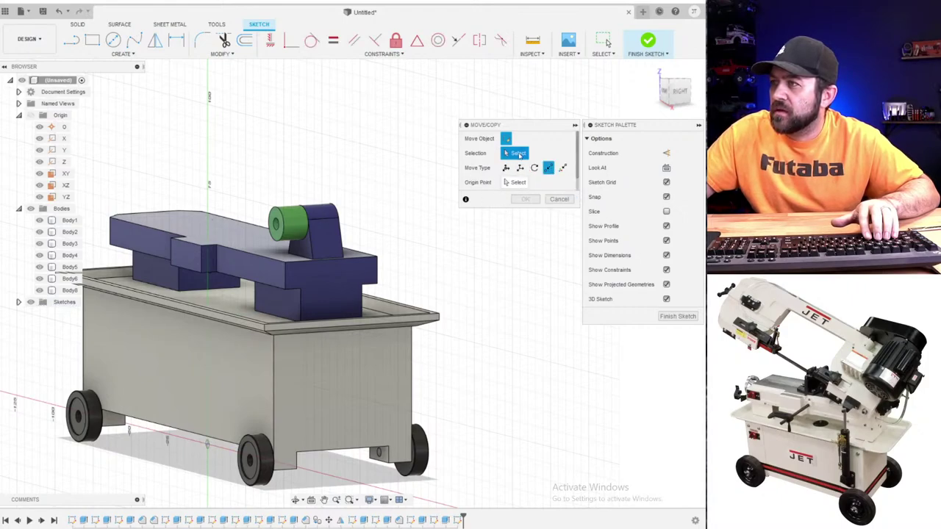
{"action": "left_click", "coordinate": [559, 200]}
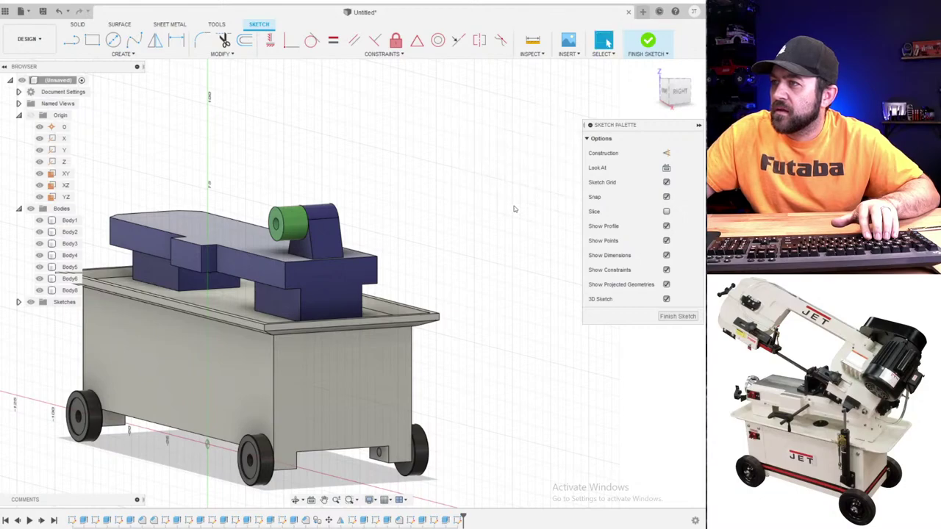
{"action": "left_click", "coordinate": [206, 445]}
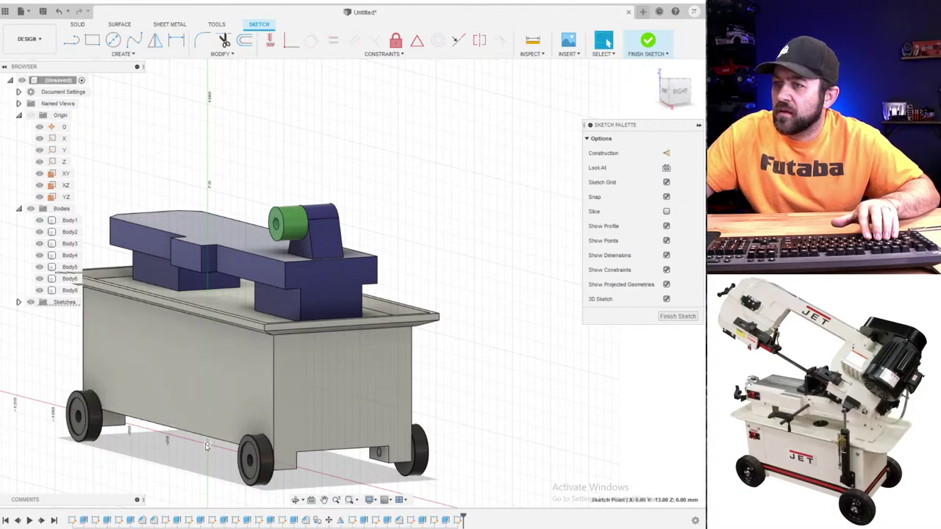
{"action": "left_click_drag", "start_coordinate": [227, 420], "coordinate": [226, 423]}
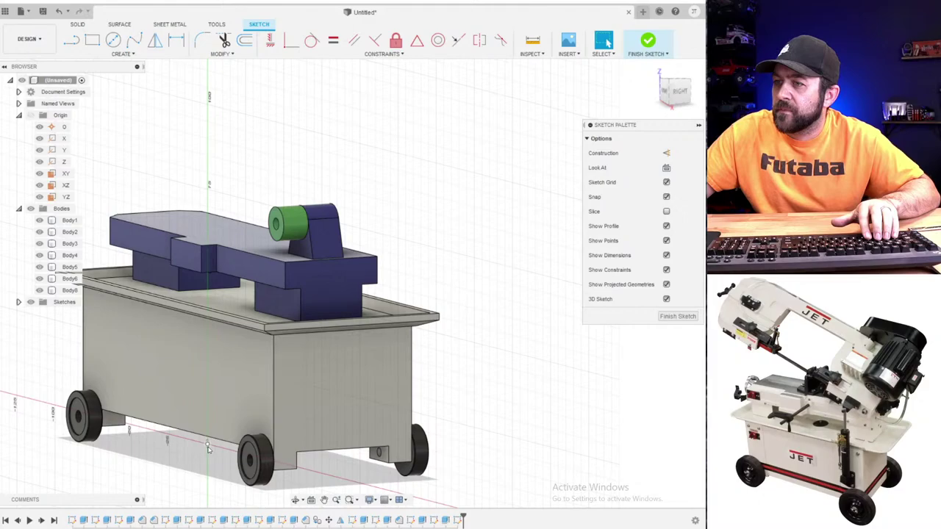
{"action": "key", "text": "m"}
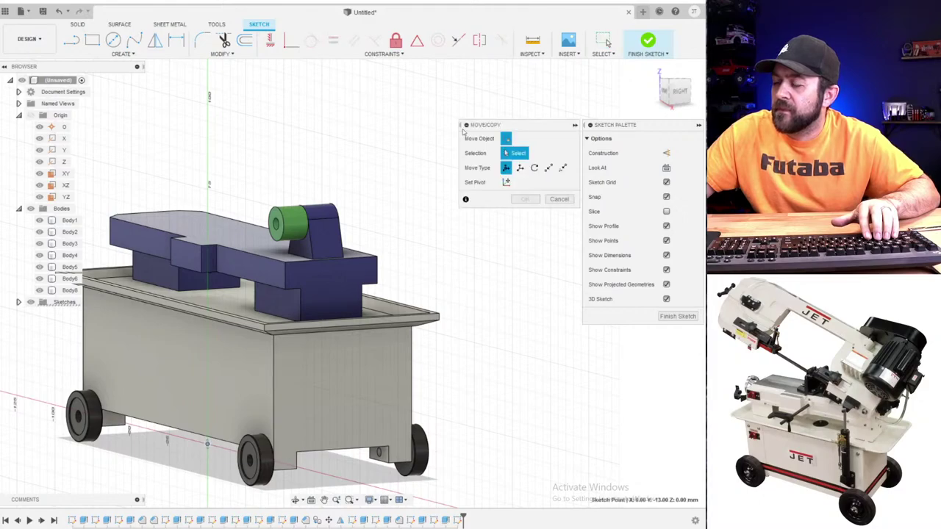
{"action": "left_click", "coordinate": [506, 182]}
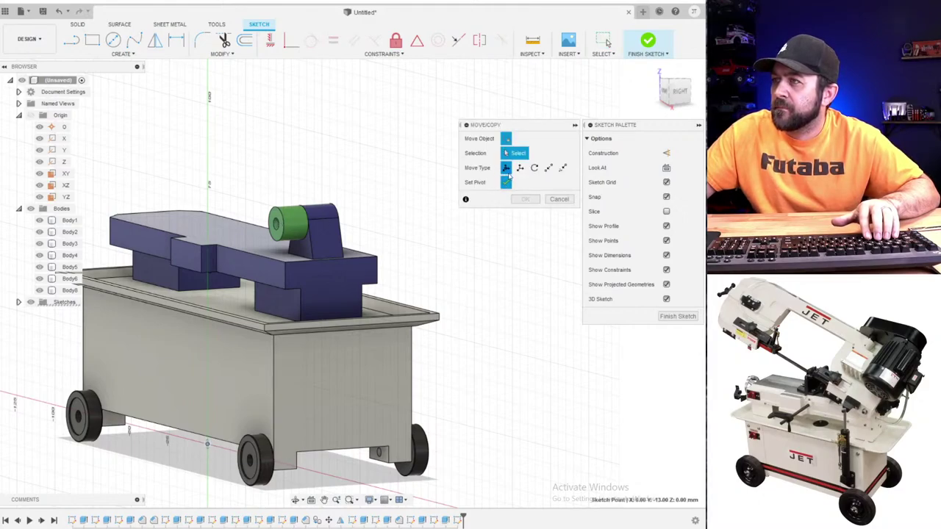
{"action": "left_click", "coordinate": [519, 168]}
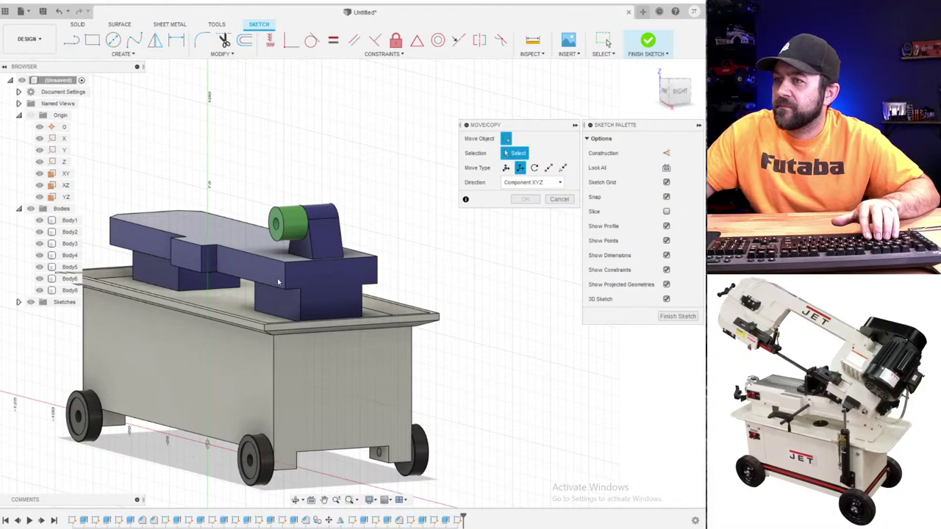
{"action": "left_click", "coordinate": [547, 182]}
{"action": "key", "text": "Escape"}
{"action": "key", "text": "Escape"}
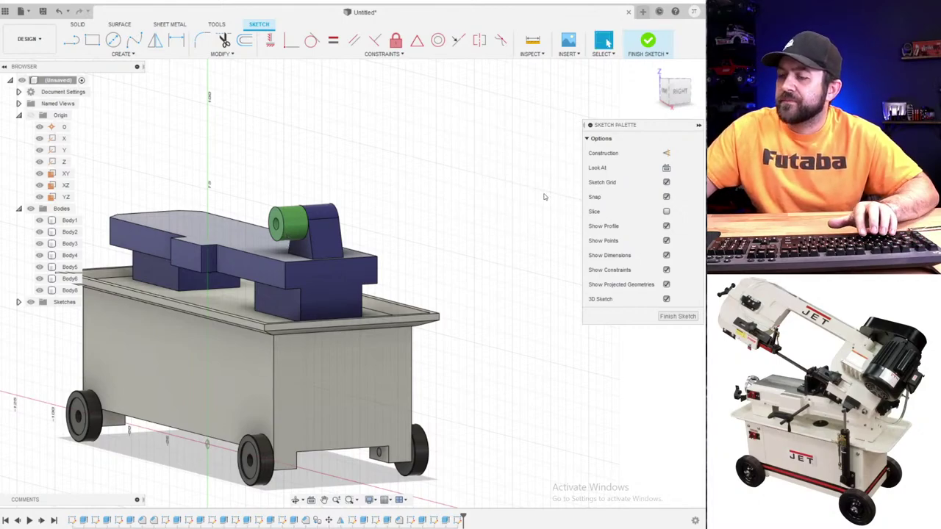
{"action": "key", "text": "Escape"}
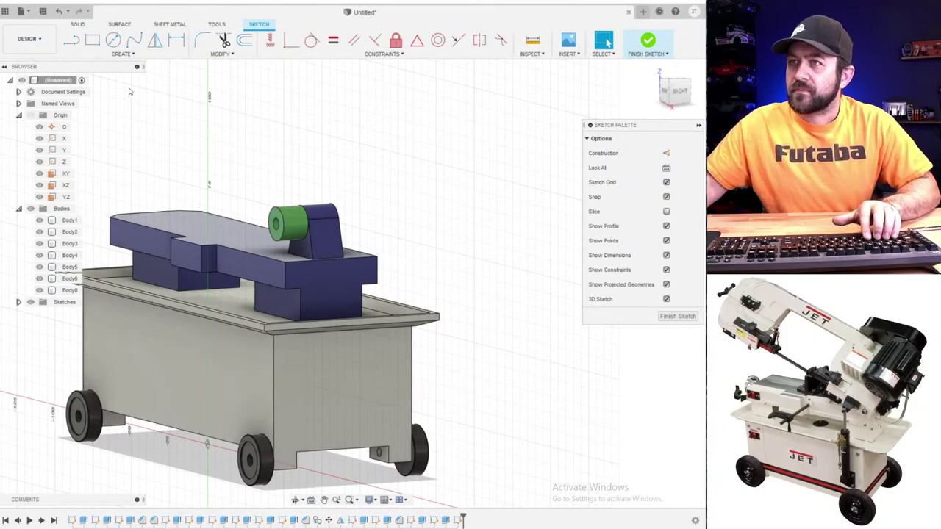
- Draw a horizontal line from the centre of the green cylinder's front face to just above the far end of the blue bed
{"action": "left_click", "coordinate": [72, 41]}
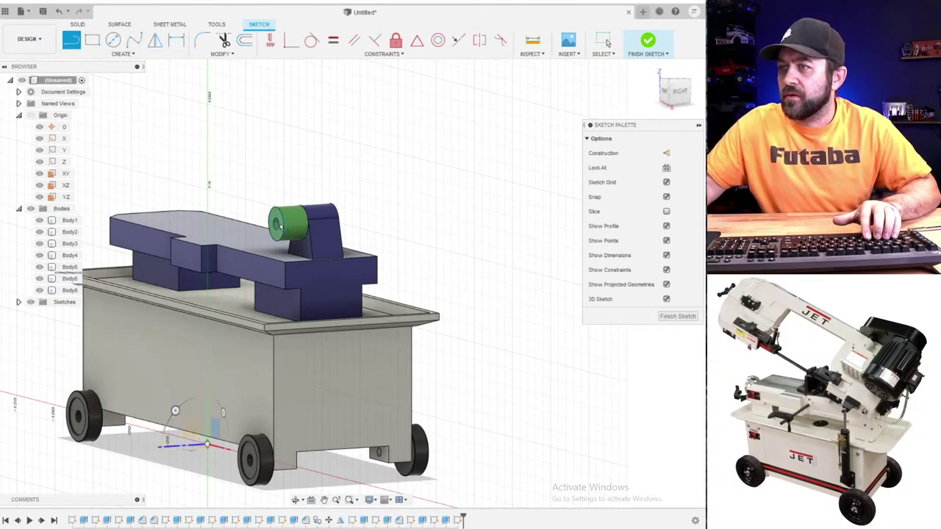
{"action": "scroll", "coordinate": [276, 225], "scroll_direction": "up", "scroll_amount": 6}
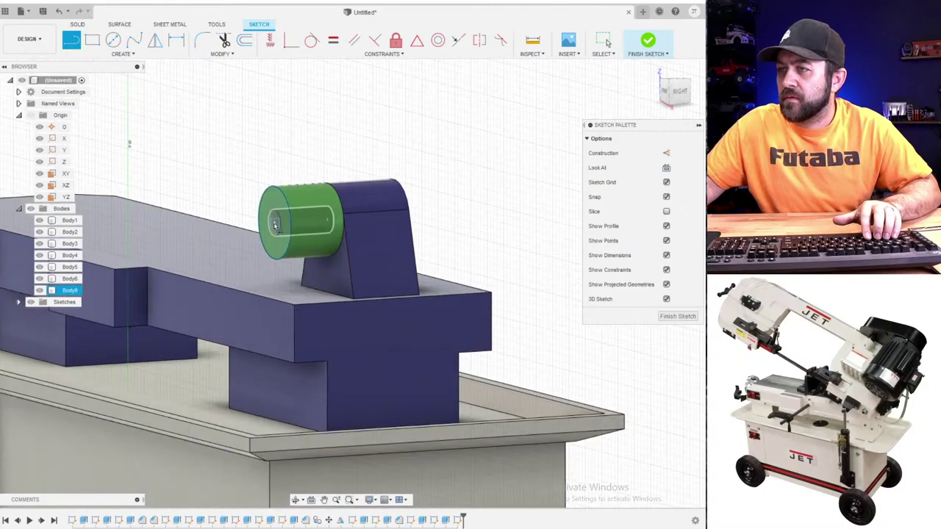
{"action": "left_click", "coordinate": [275, 222]}
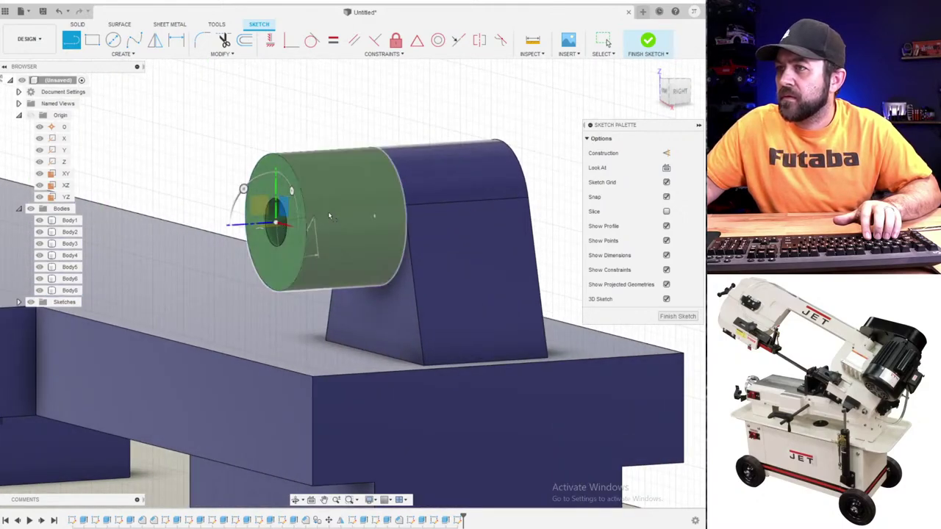
{"action": "scroll", "coordinate": [329, 211], "scroll_direction": "down", "scroll_amount": 4}
{"action": "middle_click_drag", "start_coordinate": [114, 160], "coordinate": [236, 225]}
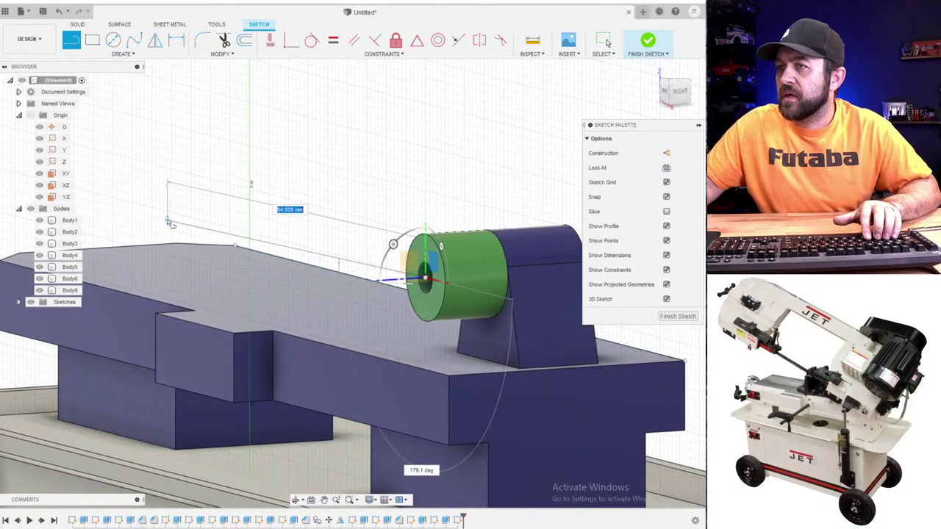
{"action": "scroll", "coordinate": [210, 206], "scroll_direction": "down", "scroll_amount": 3}
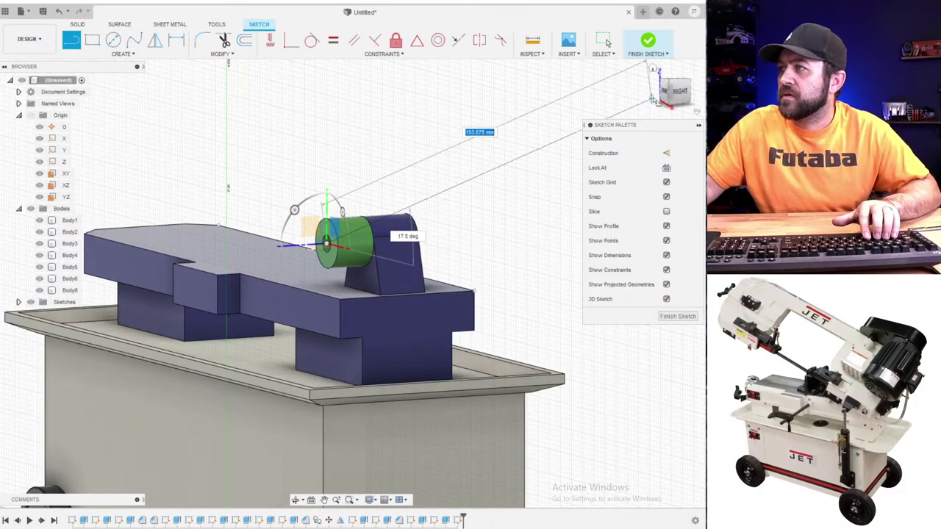
{"action": "left_click", "coordinate": [668, 87]}
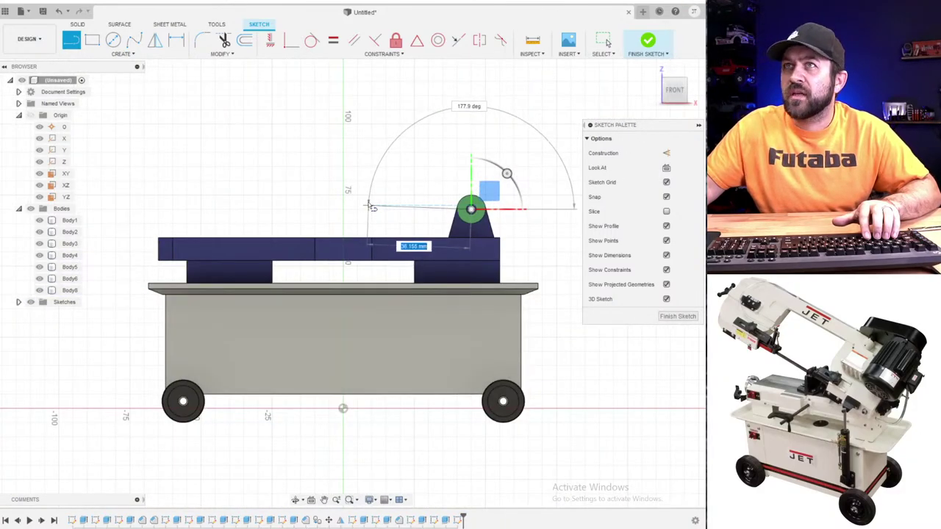
{"action": "left_click", "coordinate": [161, 209]}
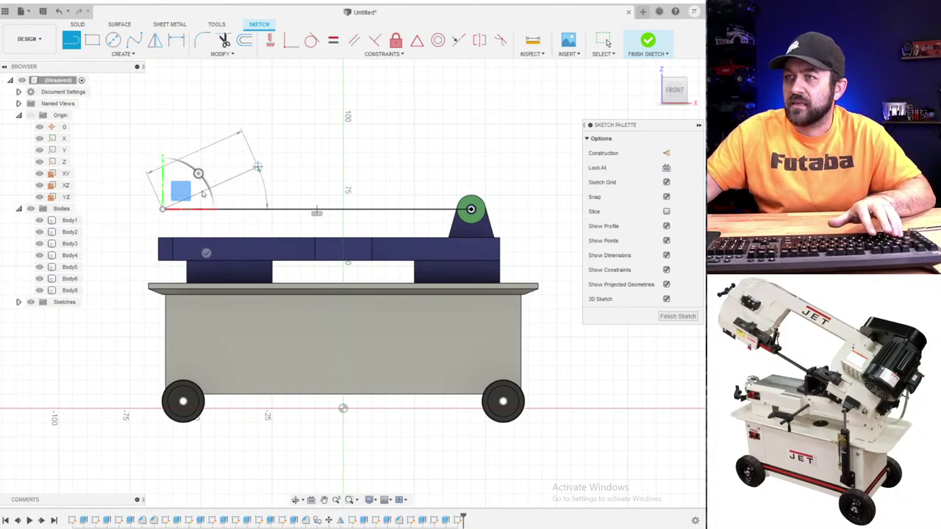
{"action": "key", "text": "Escape"}
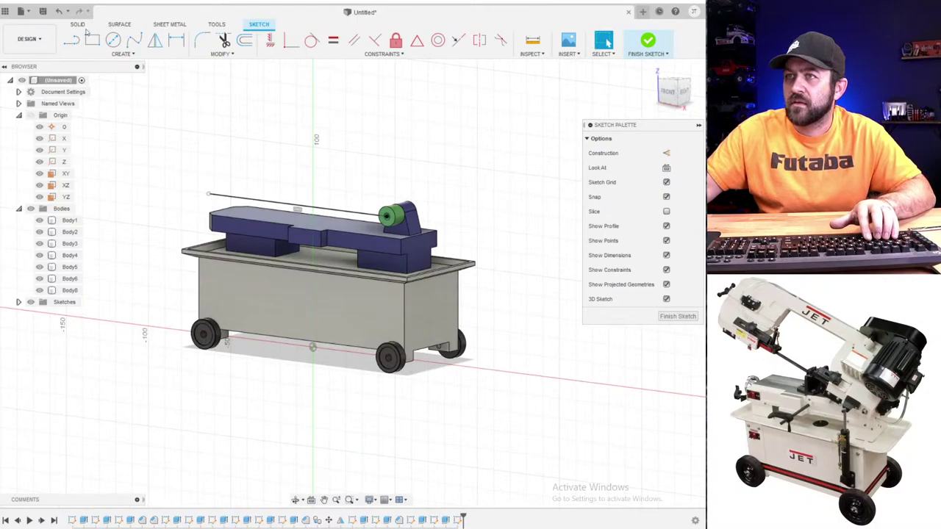
- Start a new line at the free end of the horizontal line and tilt its drawing plane by -35 degrees about that point
{"action": "key", "text": "l"}
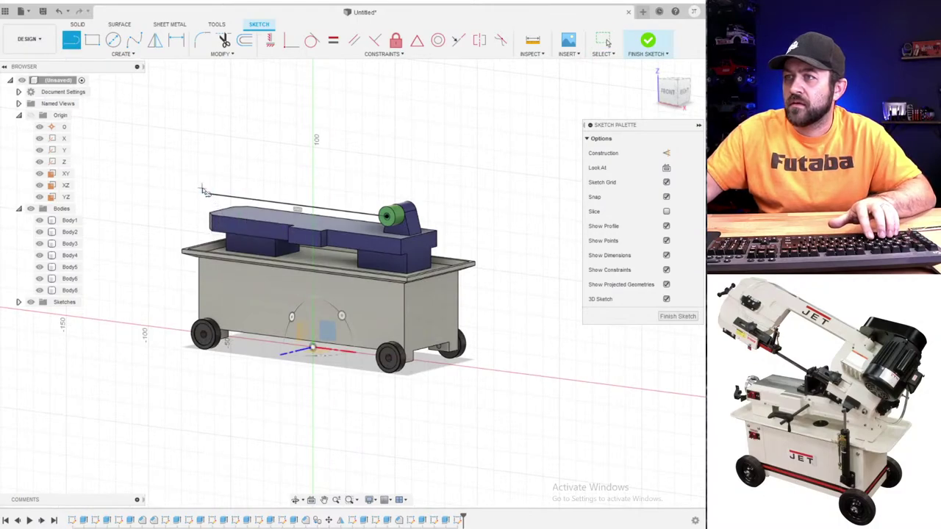
{"action": "left_click", "coordinate": [210, 195]}
{"action": "scroll", "coordinate": [219, 169], "scroll_direction": "up", "scroll_amount": 5}
{"action": "middle_click_drag", "start_coordinate": [250, 169], "coordinate": [219, 166], "text": "shift"}
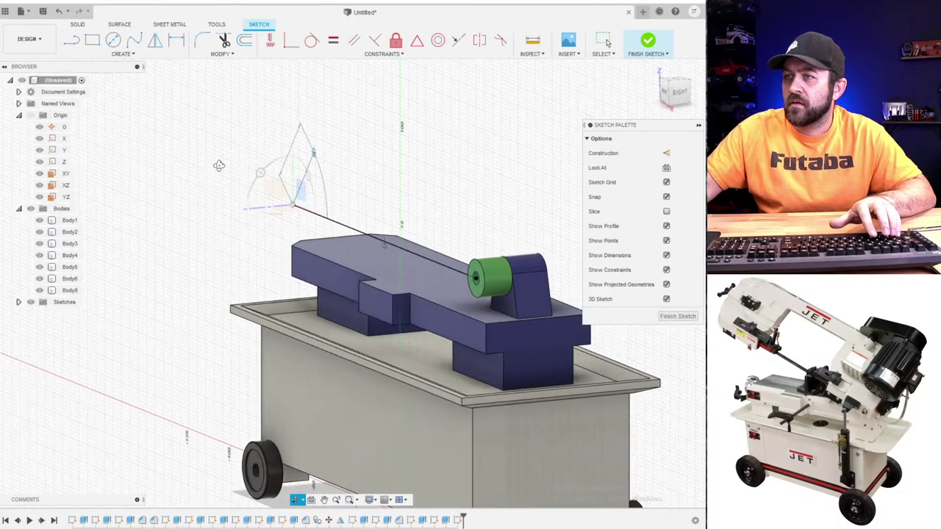
{"action": "middle_click_drag", "start_coordinate": [282, 183], "coordinate": [260, 180], "text": "shift"}
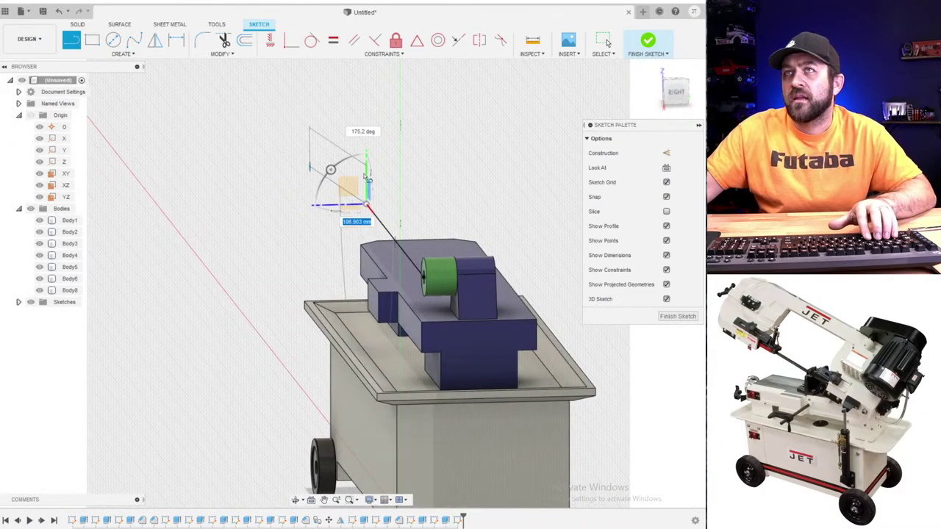
{"action": "left_click_drag", "start_coordinate": [356, 176], "coordinate": [357, 156]}
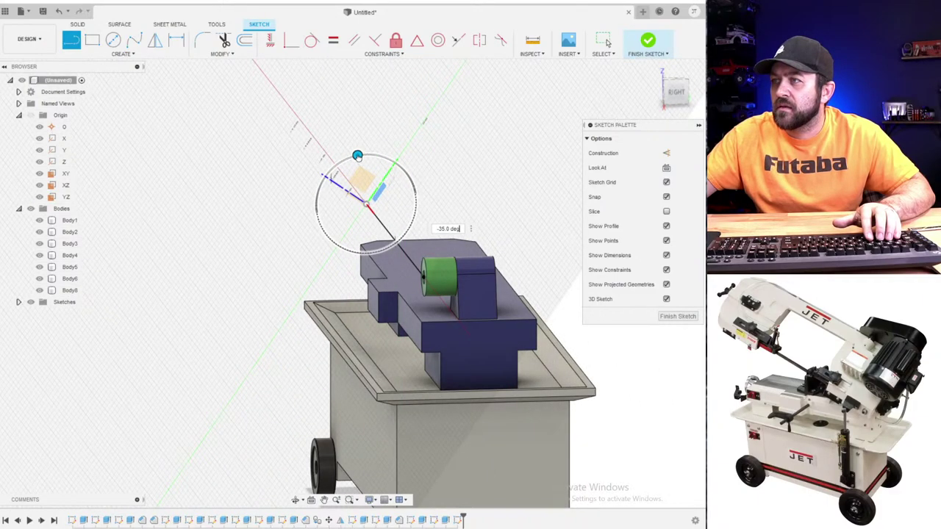
{"action": "middle_click_drag", "start_coordinate": [489, 214], "coordinate": [464, 196]}
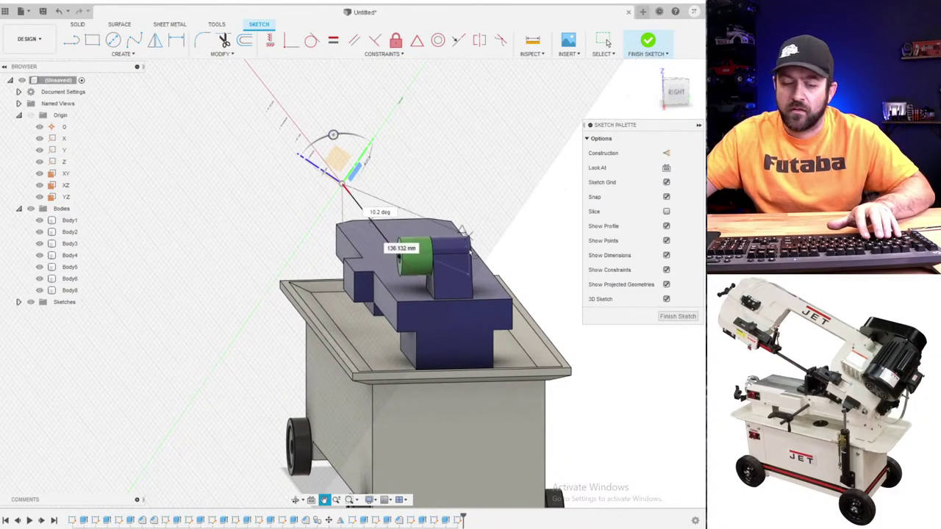
- Close the tilted profile with a perpendicular end line, a 115 mm long line parallel to the base line, and a line back to the cylinder's centre
{"action": "scroll", "coordinate": [441, 236], "scroll_direction": "down", "scroll_amount": 3}
{"action": "middle_click_drag", "start_coordinate": [441, 236], "coordinate": [358, 317]}
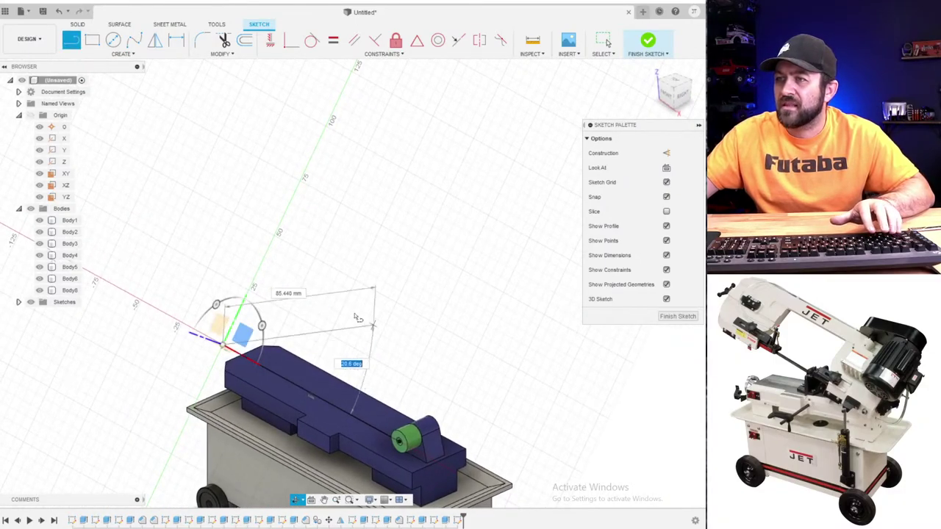
{"action": "left_click", "coordinate": [272, 255]}
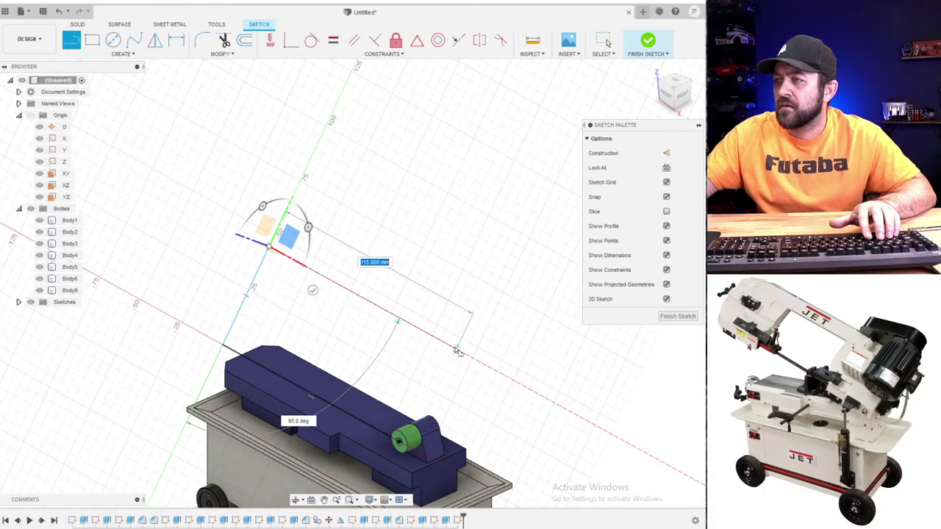
{"action": "left_click", "coordinate": [464, 355]}
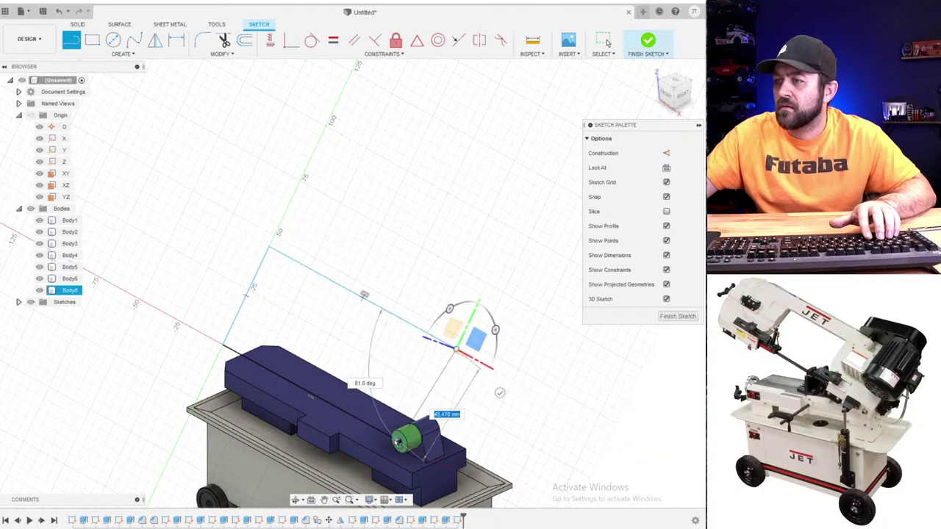
{"action": "left_click", "coordinate": [398, 440]}
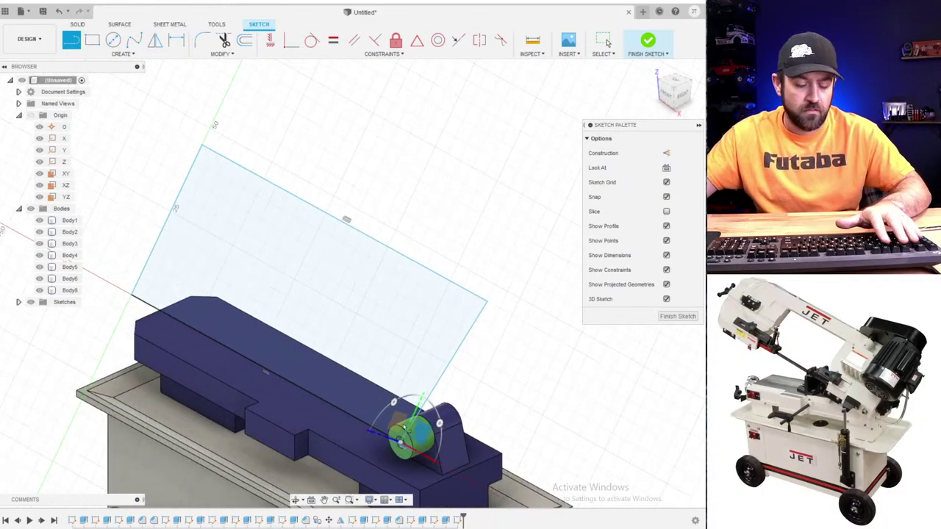
{"action": "key", "text": "Escape"}
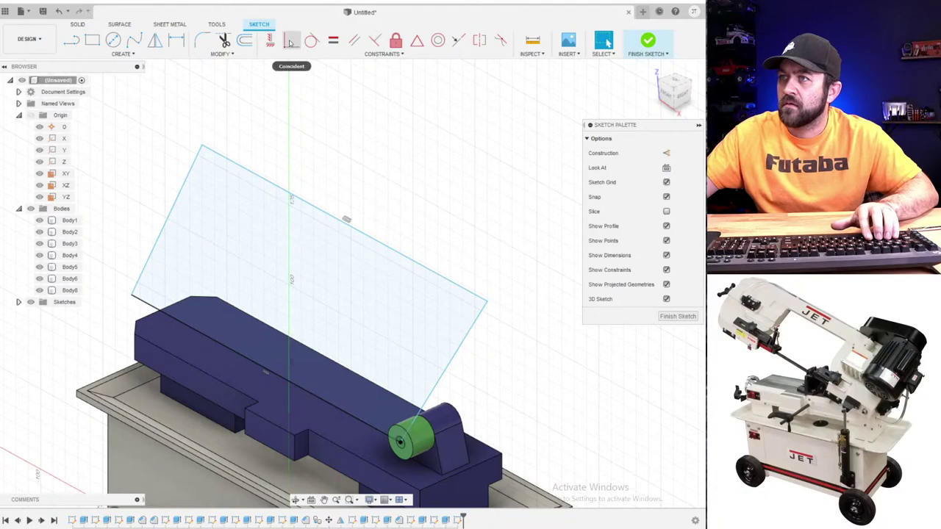
- Try a Horizontal/Vertical constraint on the slanted closing edge near the cylinder, then undo it
{"action": "left_click", "coordinate": [270, 41]}
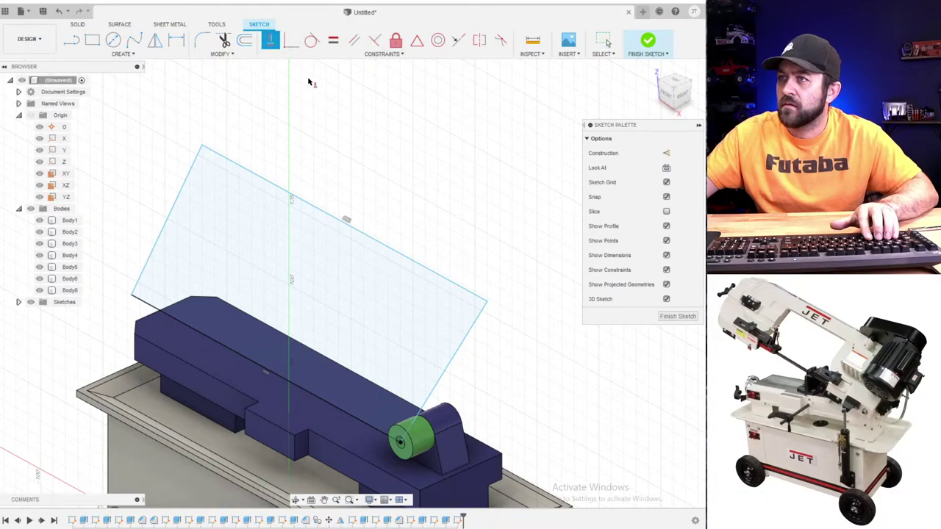
{"action": "left_click", "coordinate": [457, 350]}
{"action": "middle_click_drag", "start_coordinate": [396, 342], "coordinate": [408, 348], "text": "shift"}
{"action": "key", "text": "Escape"}
{"action": "key", "text": "ctrl+z"}
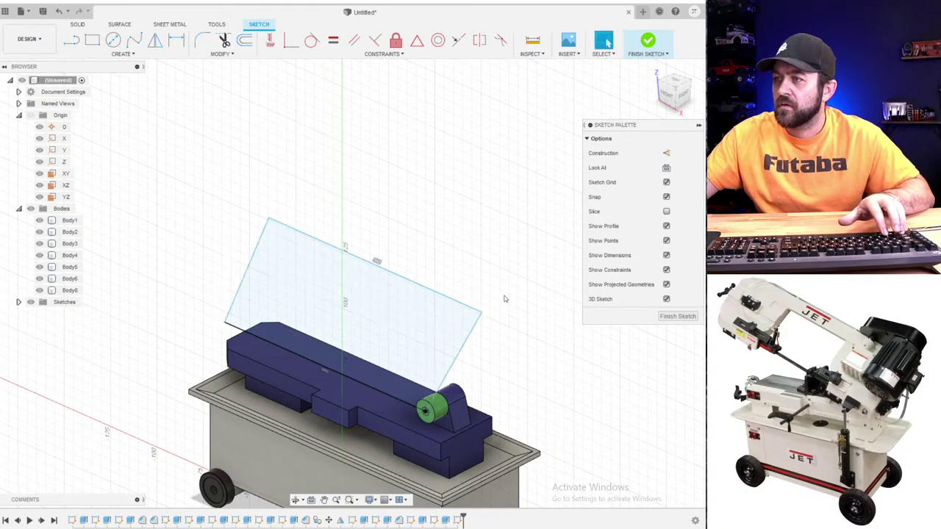
- Dimension the profile's lower line, running from the cylinder's centre, to 105 mm in the front view
{"action": "scroll", "coordinate": [452, 294], "scroll_direction": "up", "scroll_amount": 2}
{"action": "middle_click_drag", "start_coordinate": [426, 302], "coordinate": [422, 252], "text": "shift"}
{"action": "scroll", "coordinate": [423, 252], "scroll_direction": "down", "scroll_amount": 1}
{"action": "left_click", "coordinate": [677, 93]}
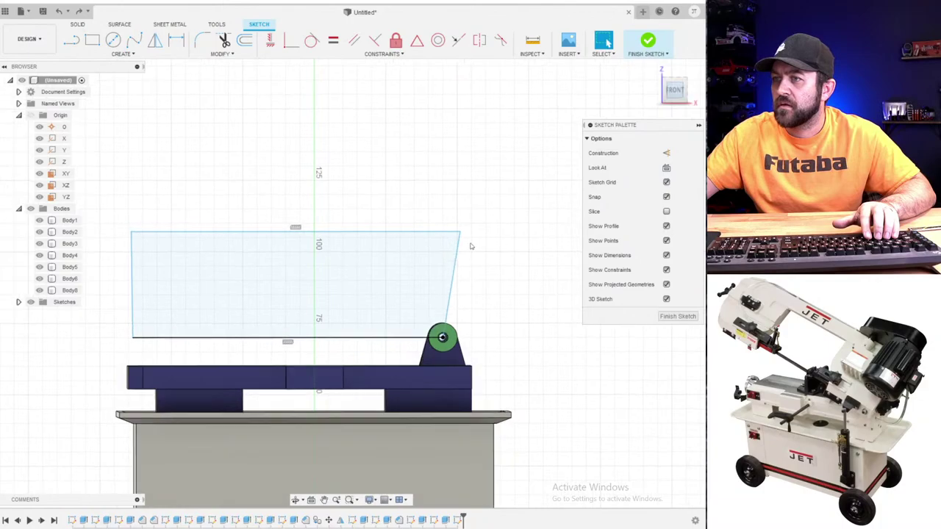
{"action": "scroll", "coordinate": [362, 239], "scroll_direction": "up", "scroll_amount": 3}
{"action": "scroll", "coordinate": [335, 363], "scroll_direction": "down", "scroll_amount": 3}
{"action": "key", "text": "d"}
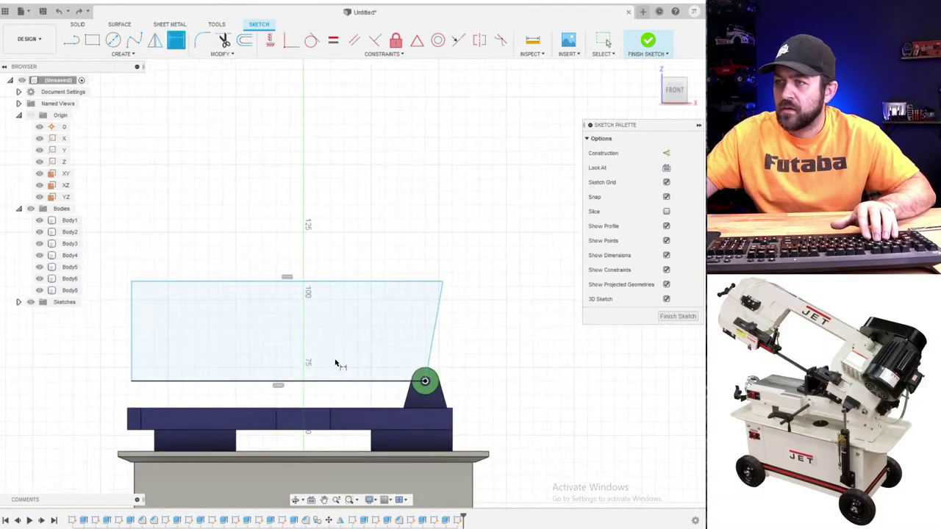
{"action": "left_click", "coordinate": [318, 384]}
{"action": "left_click", "coordinate": [310, 396]}
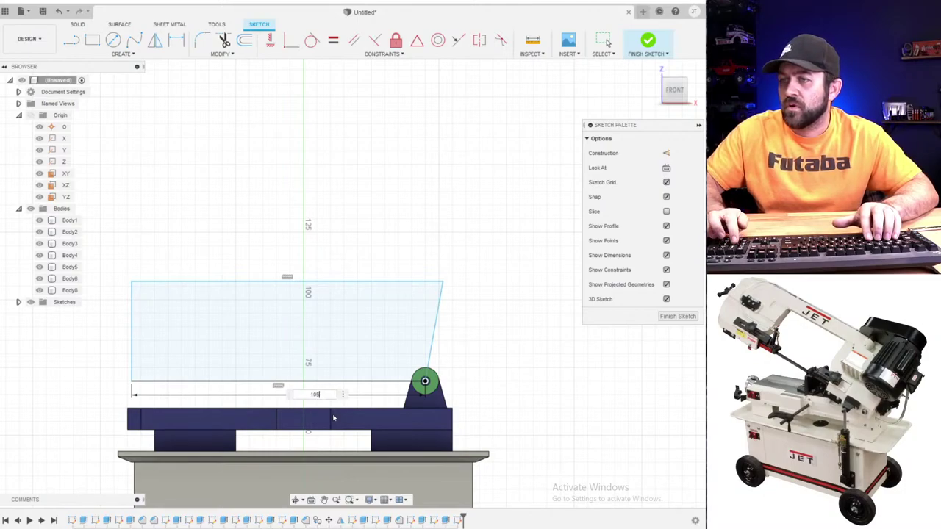
{"action": "key", "text": "Return"}
- Dimension the profile's upper line, undo the wrongly entered length, and set it to 105 mm to match the lower line
{"action": "left_click", "coordinate": [280, 280]}
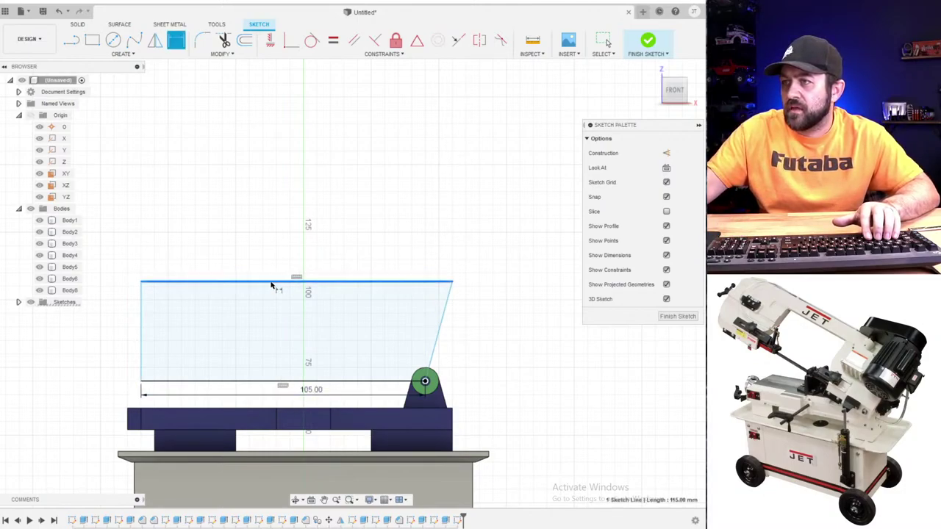
{"action": "left_click", "coordinate": [269, 255]}
{"action": "key", "text": "Return"}
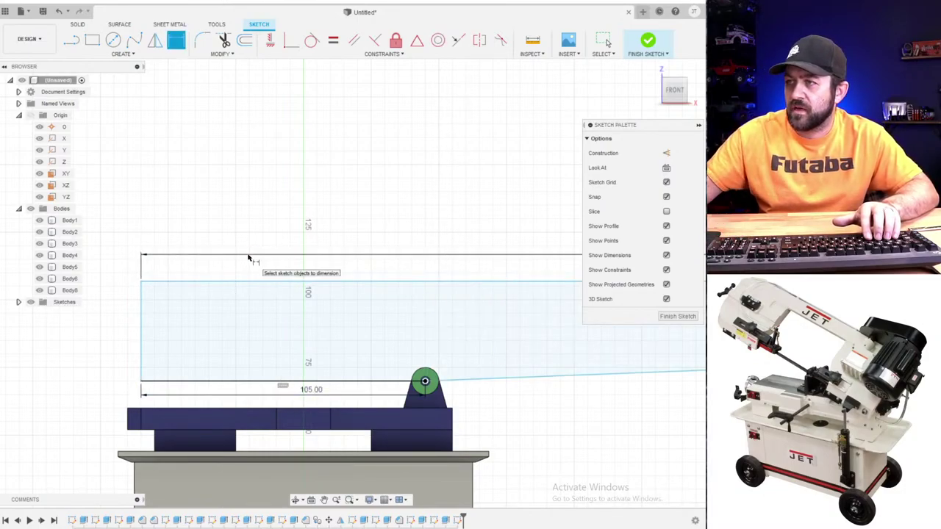
{"action": "scroll", "coordinate": [302, 237], "scroll_direction": "down", "scroll_amount": 5}
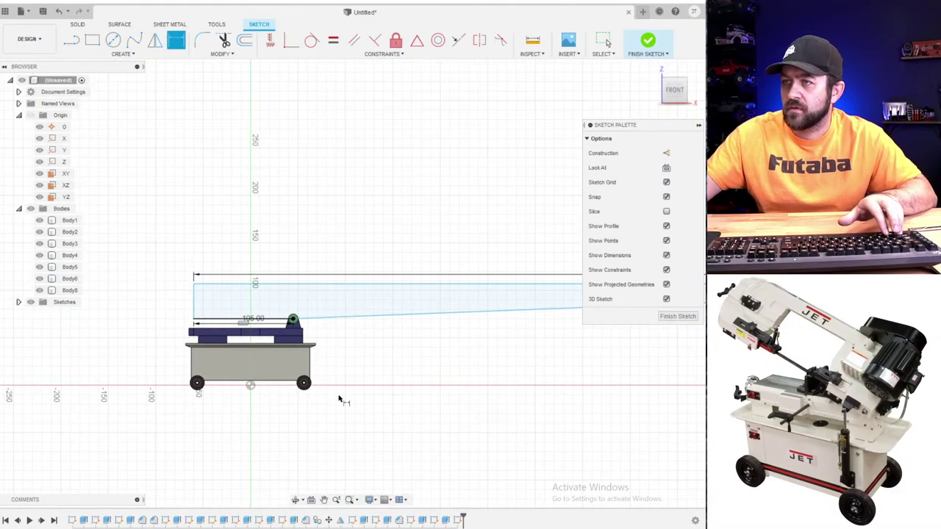
{"action": "key", "text": "Escape"}
{"action": "key", "text": "ctrl+z"}
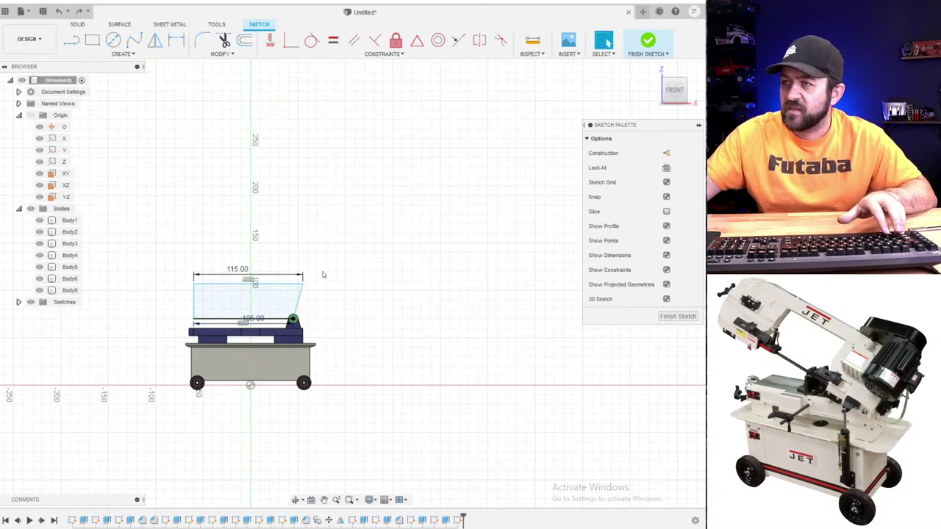
{"action": "double_click", "coordinate": [234, 269]}
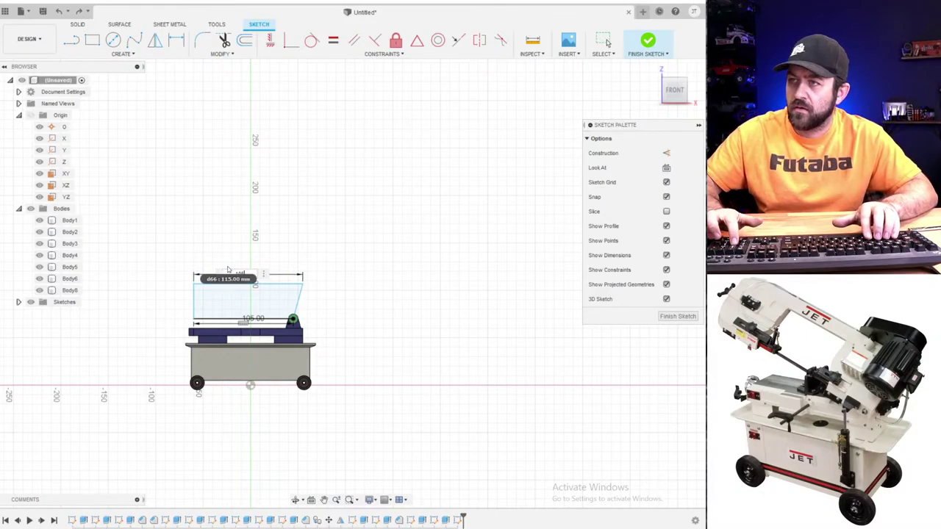
{"action": "type", "text": "105"}
{"action": "key", "text": "Return"}
{"action": "scroll", "coordinate": [235, 286], "scroll_direction": "up", "scroll_amount": 5}
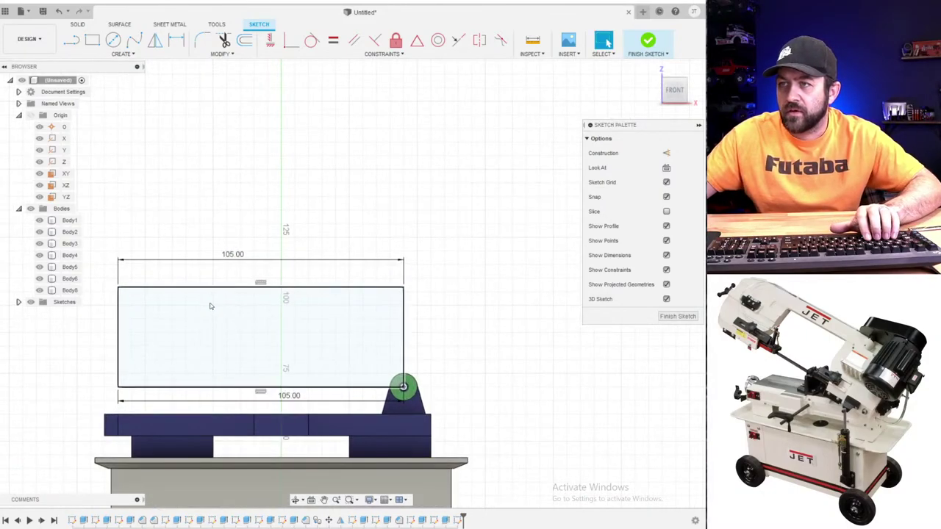
{"action": "key", "text": "r"}
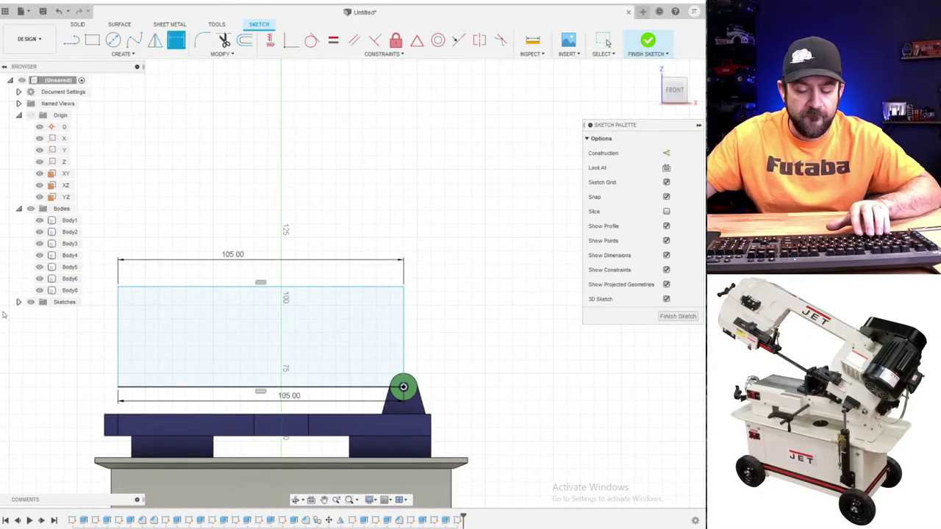
- Dimension the tilted profile's outer end line at 45 mm and finish the 3D sketch
{"action": "left_click", "coordinate": [119, 318]}
{"action": "left_click", "coordinate": [91, 336]}
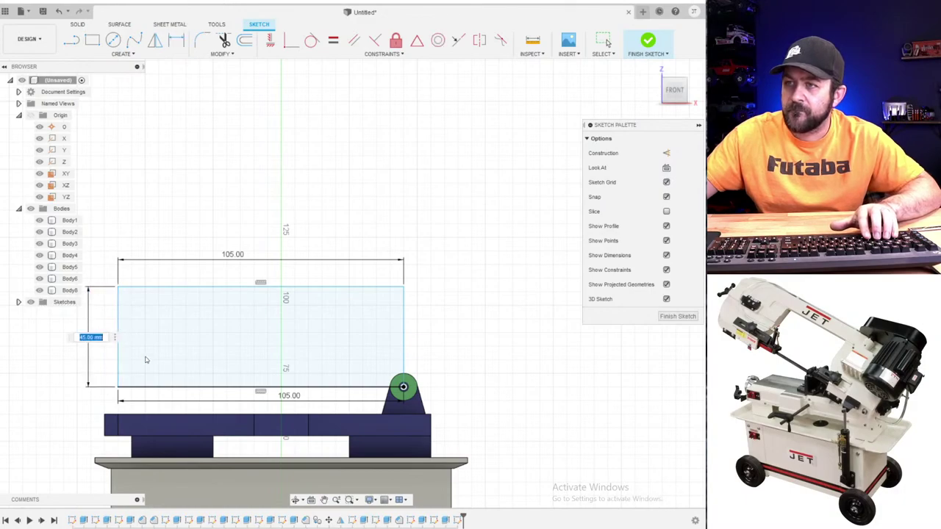
{"action": "key", "text": "Return"}
{"action": "scroll", "coordinate": [274, 412], "scroll_direction": "down", "scroll_amount": 3}
{"action": "scroll", "coordinate": [383, 341], "scroll_direction": "up", "scroll_amount": 5}
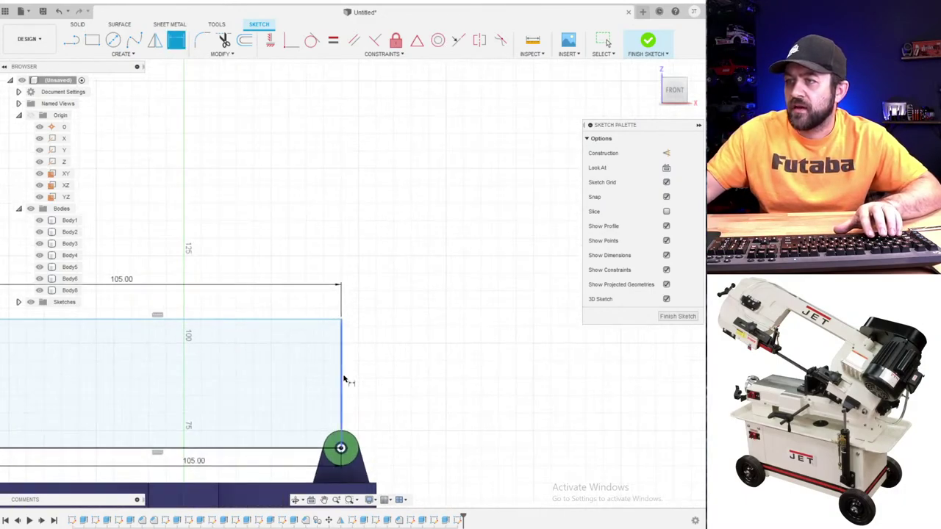
{"action": "scroll", "coordinate": [346, 384], "scroll_direction": "down", "scroll_amount": 2}
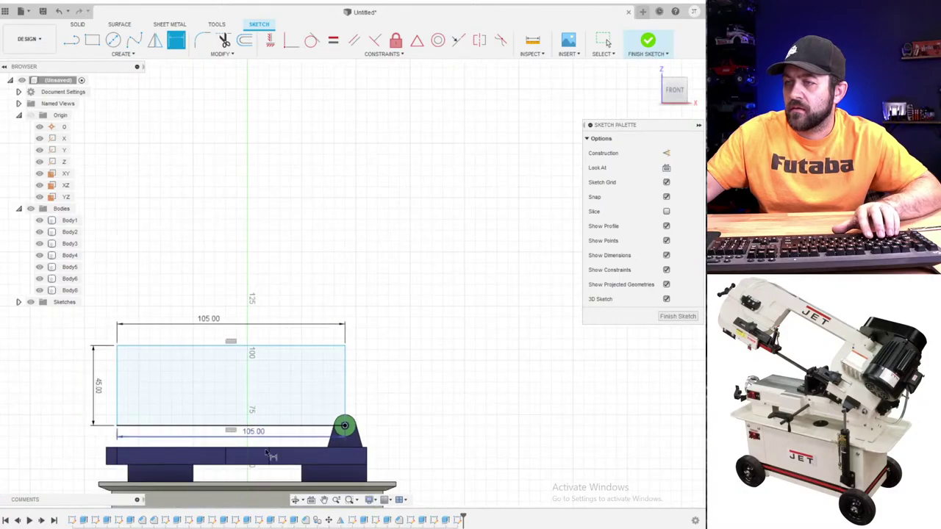
{"action": "mouse_move", "coordinate": [281, 372]}
{"action": "middle_mouse_down", "text": "shift"}
{"action": "mouse_move", "coordinate": [238, 380]}
{"action": "mouse_move", "coordinate": [279, 376]}
{"action": "middle_mouse_up", "text": "shift"}
{"action": "key", "text": "d"}
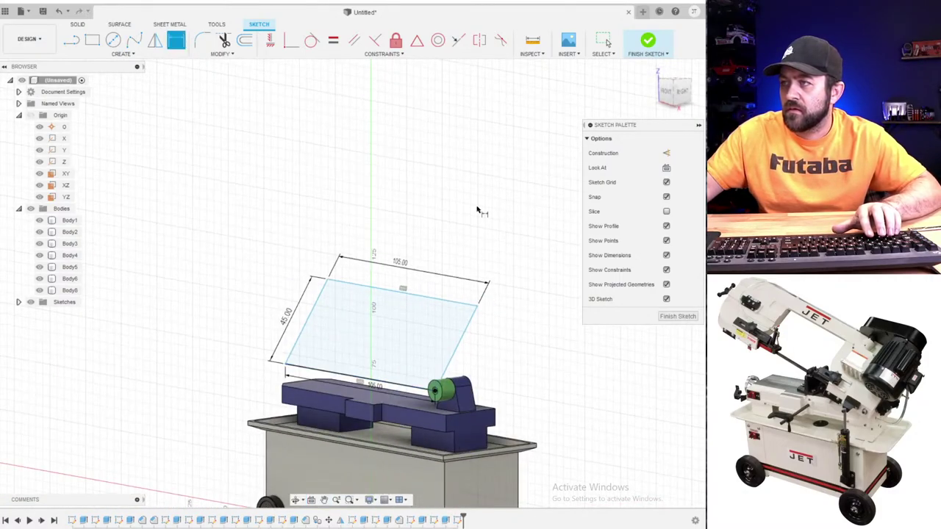
{"action": "left_click", "coordinate": [639, 42]}
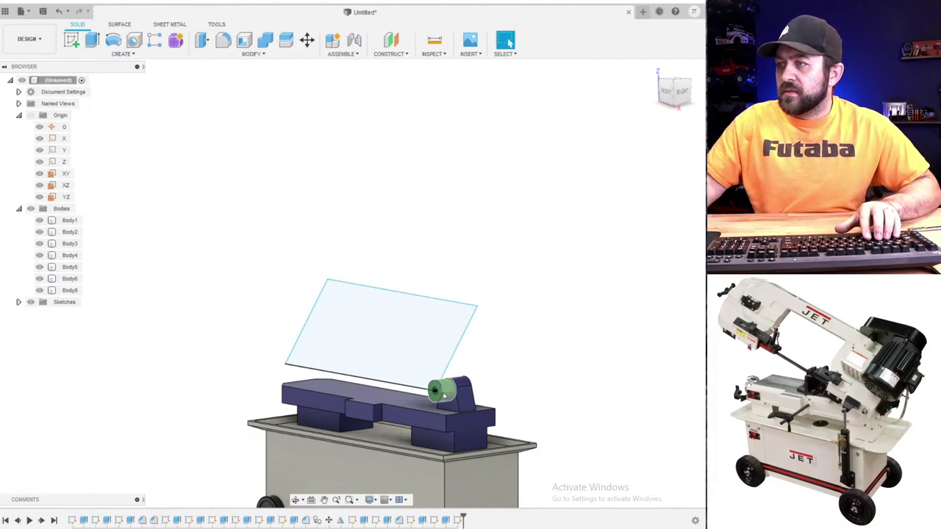
- Begin extruding the tilted arm profile 4 mm to one side with the operation set to Join
{"action": "scroll", "coordinate": [443, 395], "scroll_direction": "up", "scroll_amount": 3}
{"action": "mouse_move", "coordinate": [395, 309]}
{"action": "middle_mouse_down", "text": "shift"}
{"action": "mouse_move", "coordinate": [389, 300]}
{"action": "mouse_move", "coordinate": [398, 317]}
{"action": "middle_mouse_up", "text": "shift"}
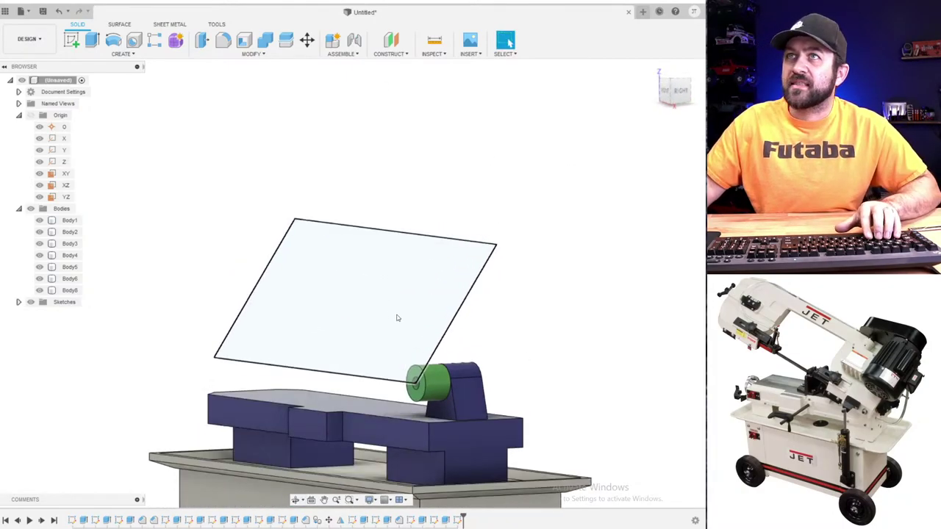
{"action": "left_click", "coordinate": [397, 317]}
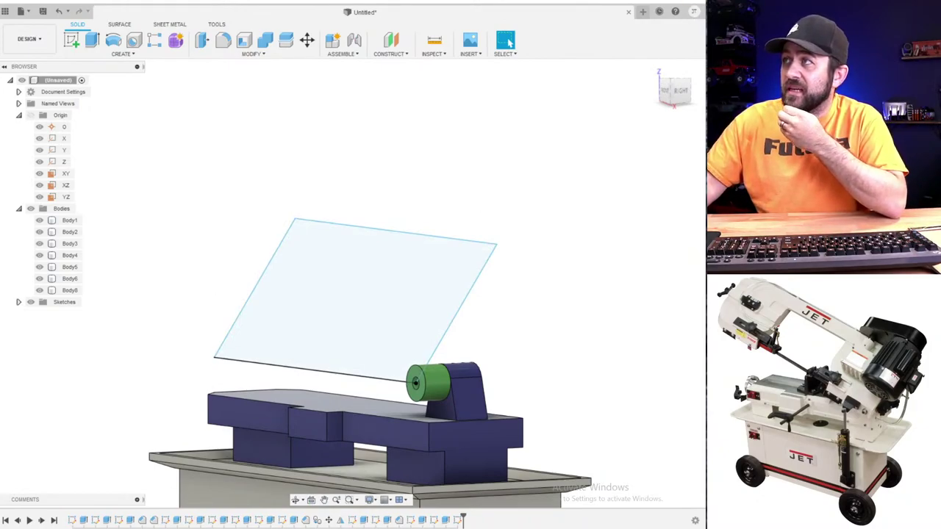
{"action": "left_click", "coordinate": [92, 40]}
{"action": "left_click", "coordinate": [379, 300]}
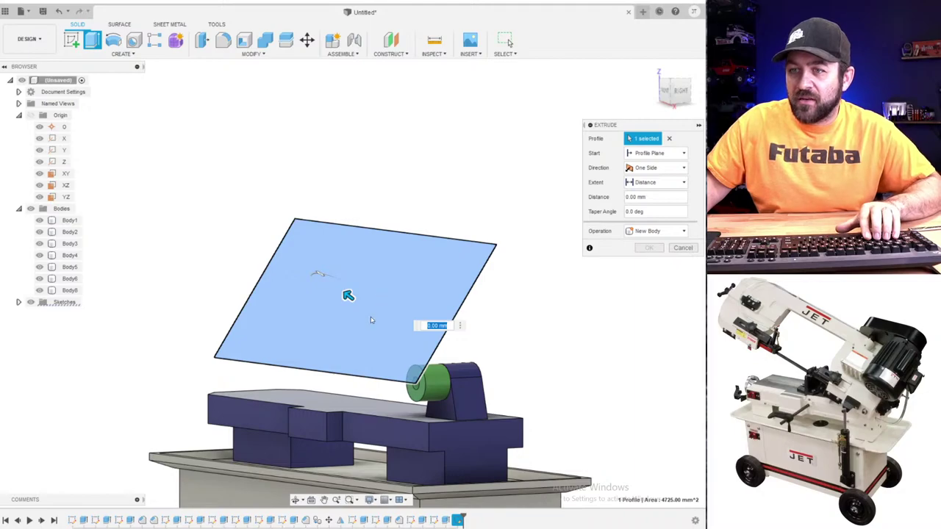
{"action": "scroll", "coordinate": [402, 322], "scroll_direction": "up", "scroll_amount": 3}
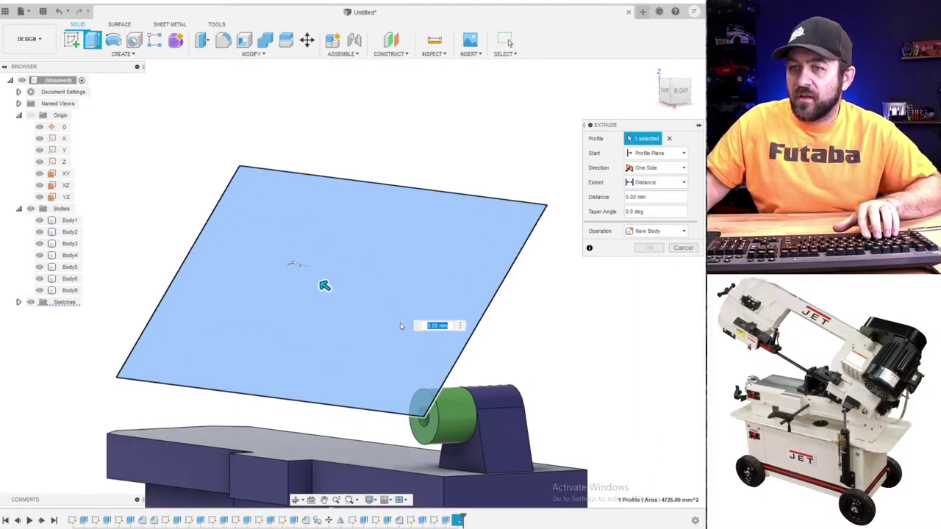
{"action": "scroll", "coordinate": [348, 294], "scroll_direction": "up", "scroll_amount": 1}
{"action": "middle_click_drag", "start_coordinate": [345, 283], "coordinate": [356, 199]}
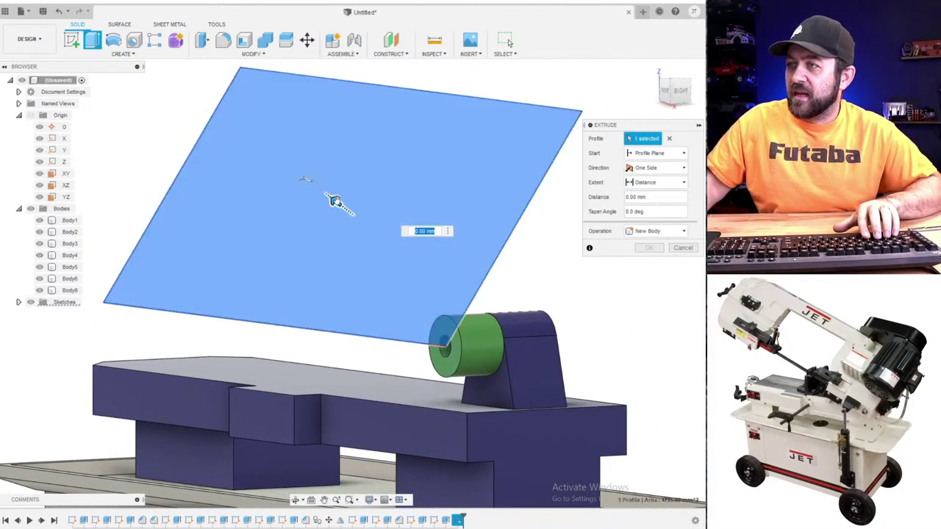
{"action": "left_click_drag", "start_coordinate": [337, 202], "coordinate": [318, 188]}
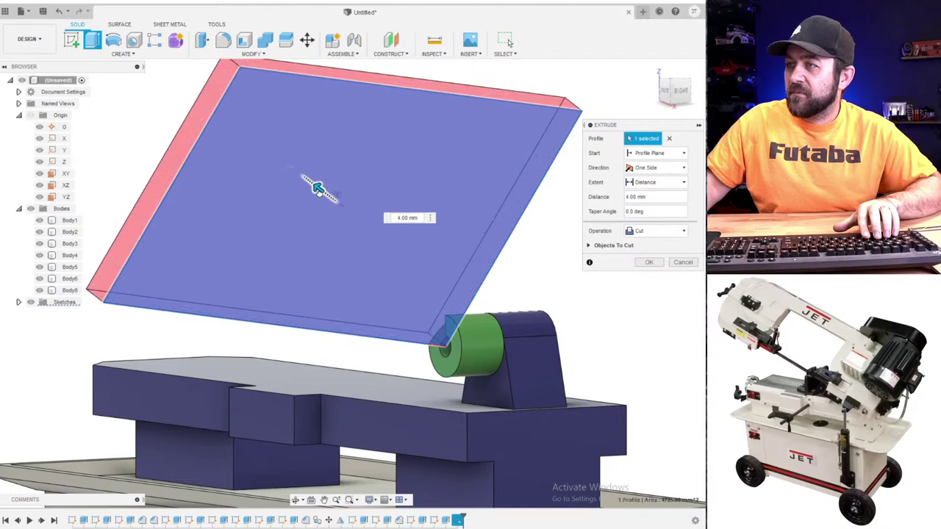
{"action": "left_click", "coordinate": [654, 230]}
{"action": "left_click", "coordinate": [647, 235]}
{"action": "middle_click_drag", "start_coordinate": [495, 292], "coordinate": [420, 290]}
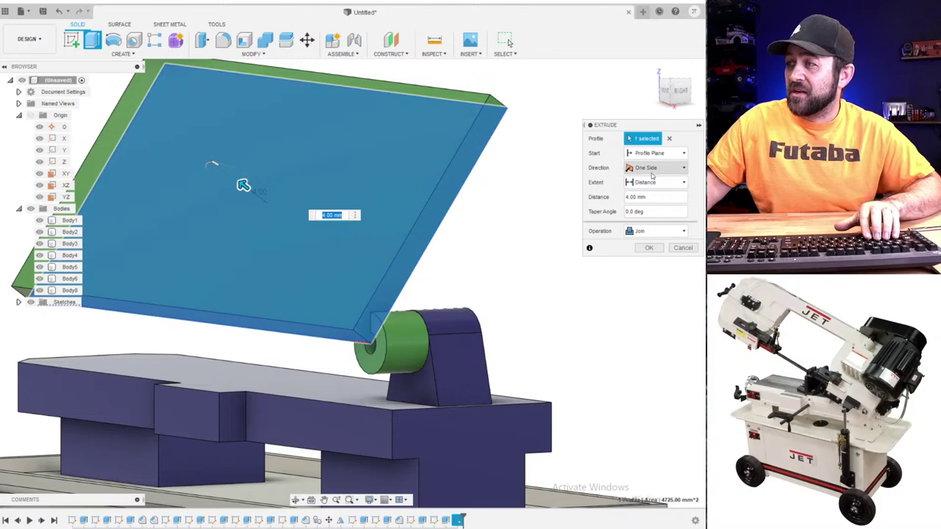
- Switch the arm extrusion to two sides and set both distances to 6 mm
{"action": "left_click", "coordinate": [651, 169]}
{"action": "left_click", "coordinate": [651, 186]}
{"action": "scroll", "coordinate": [332, 222], "scroll_direction": "down", "scroll_amount": 2}
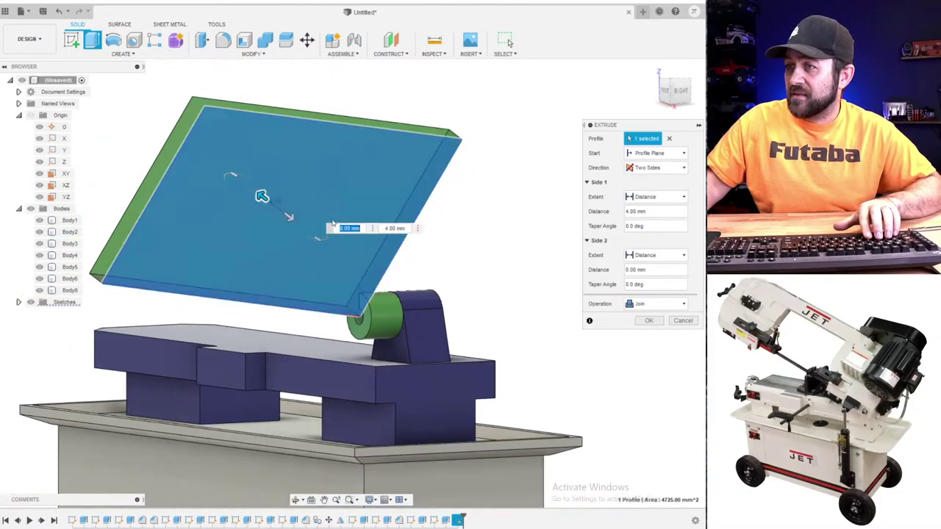
{"action": "mouse_move", "coordinate": [332, 222]}
{"action": "middle_mouse_down", "text": "shift"}
{"action": "mouse_move", "coordinate": [345, 221]}
{"action": "mouse_move", "coordinate": [323, 219]}
{"action": "mouse_move", "coordinate": [337, 216]}
{"action": "middle_mouse_up", "text": "shift"}
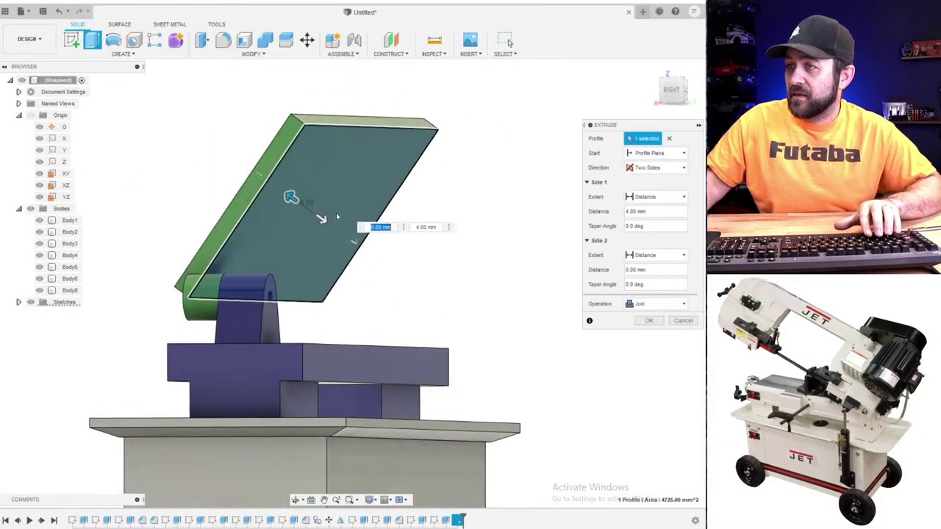
{"action": "left_click_drag", "start_coordinate": [323, 217], "coordinate": [344, 235]}
{"action": "scroll", "coordinate": [324, 238], "scroll_direction": "down", "scroll_amount": 3}
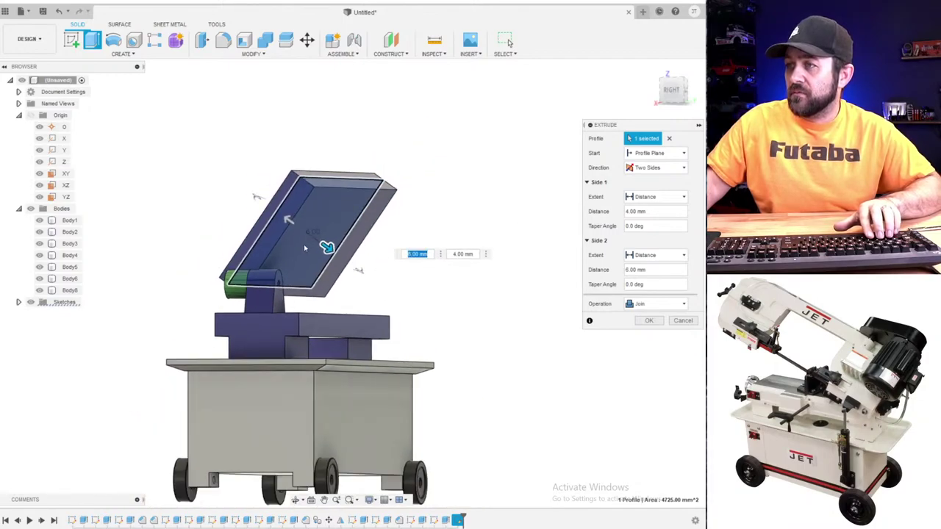
{"action": "middle_click_drag", "start_coordinate": [254, 235], "coordinate": [273, 232], "text": "shift"}
{"action": "scroll", "coordinate": [271, 233], "scroll_direction": "up", "scroll_amount": 3}
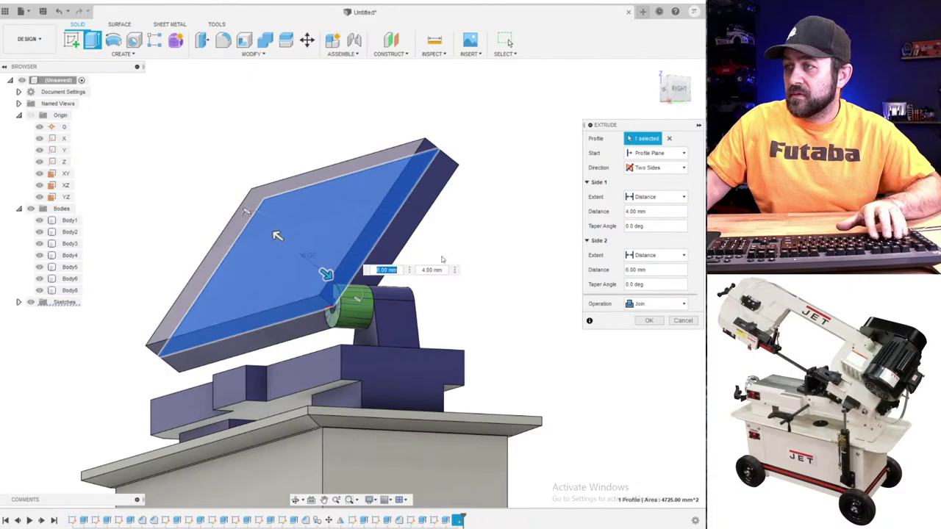
{"action": "key", "text": "Tab"}
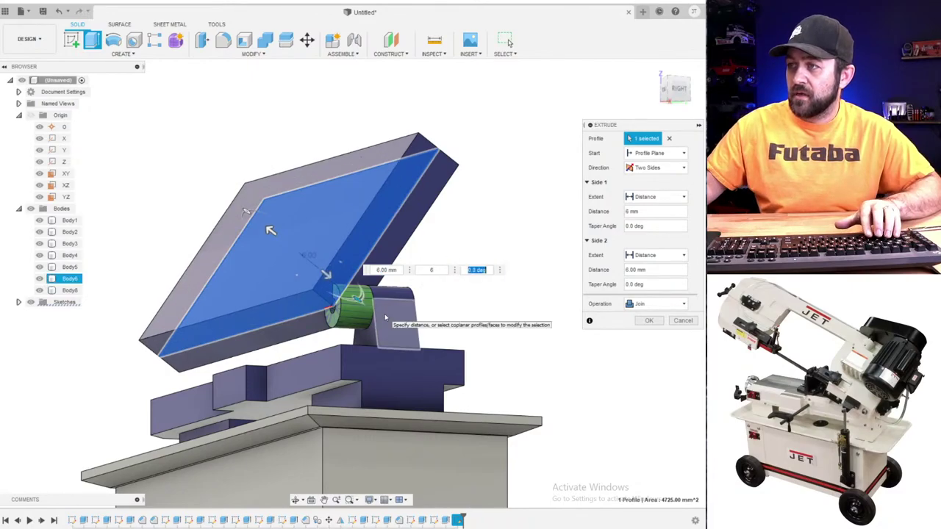
- Set both sides of the arm extrusion to 5 mm and create it as a new body
{"action": "scroll", "coordinate": [184, 212], "scroll_direction": "up", "scroll_amount": 3}
{"action": "middle_click_drag", "start_coordinate": [183, 210], "coordinate": [277, 302], "text": "shift"}
{"action": "type", "text": "5"}
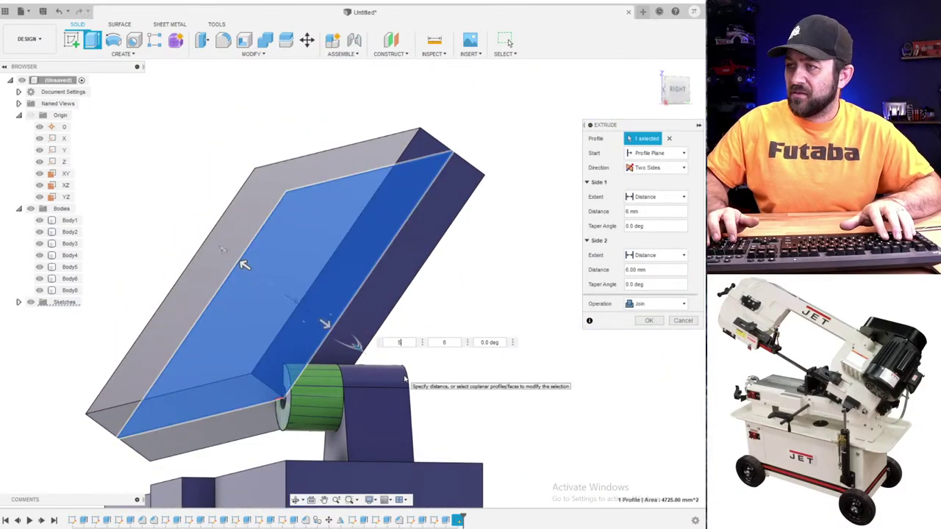
{"action": "key", "text": "Tab"}
{"action": "type", "text": "5"}
{"action": "key", "text": "Tab"}
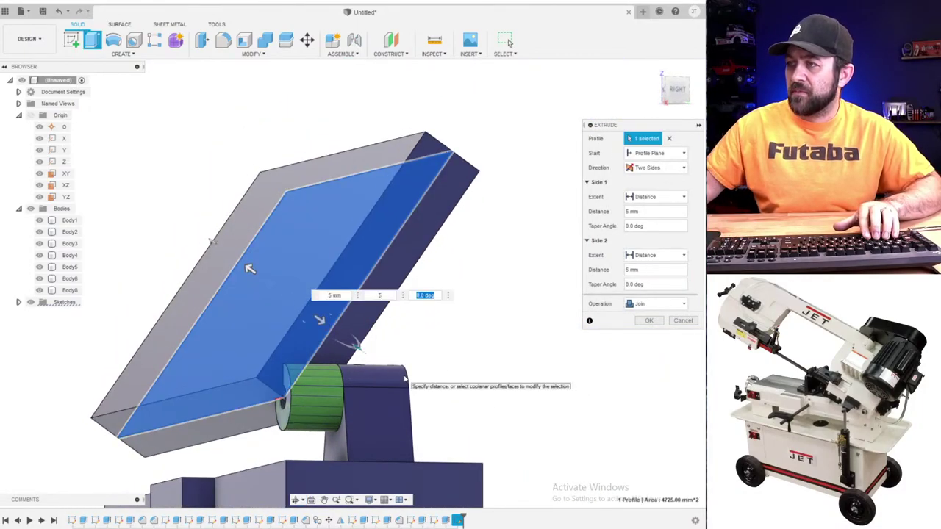
{"action": "left_click", "coordinate": [654, 303]}
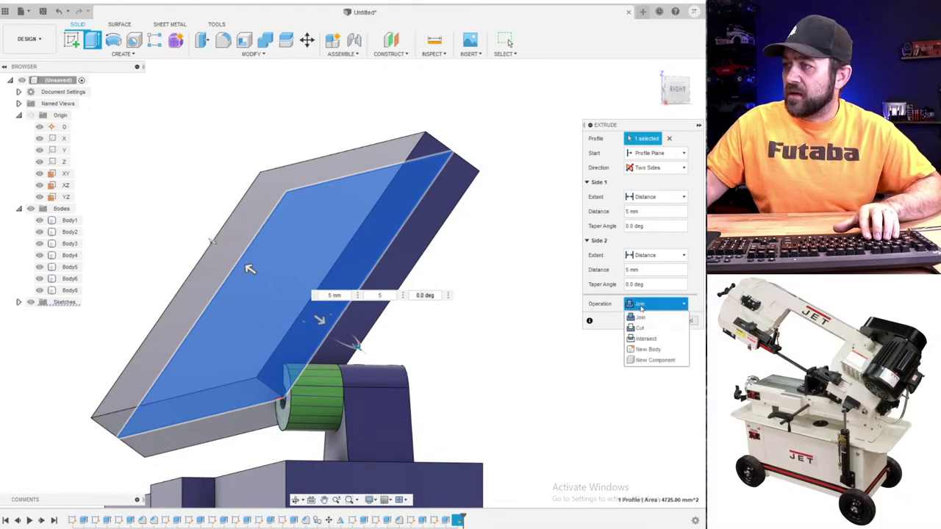
{"action": "left_click", "coordinate": [649, 349]}
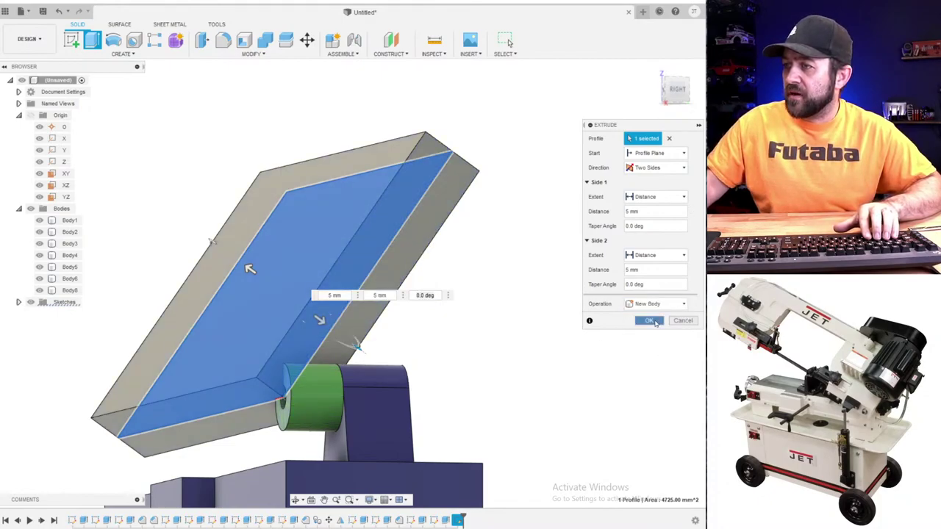
{"action": "left_click", "coordinate": [650, 321]}
- Inspect the arm block at the pivot cylinder, then reopen its profile sketch, check it in front view and close it
{"action": "scroll", "coordinate": [254, 452], "scroll_direction": "up", "scroll_amount": 5}
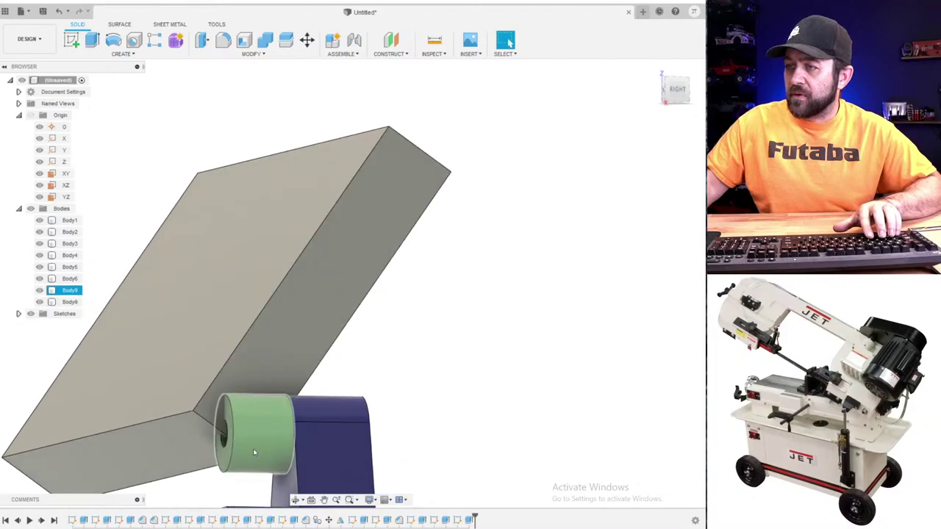
{"action": "middle_click_drag", "start_coordinate": [254, 452], "coordinate": [261, 355]}
{"action": "scroll", "coordinate": [244, 347], "scroll_direction": "down", "scroll_amount": 3}
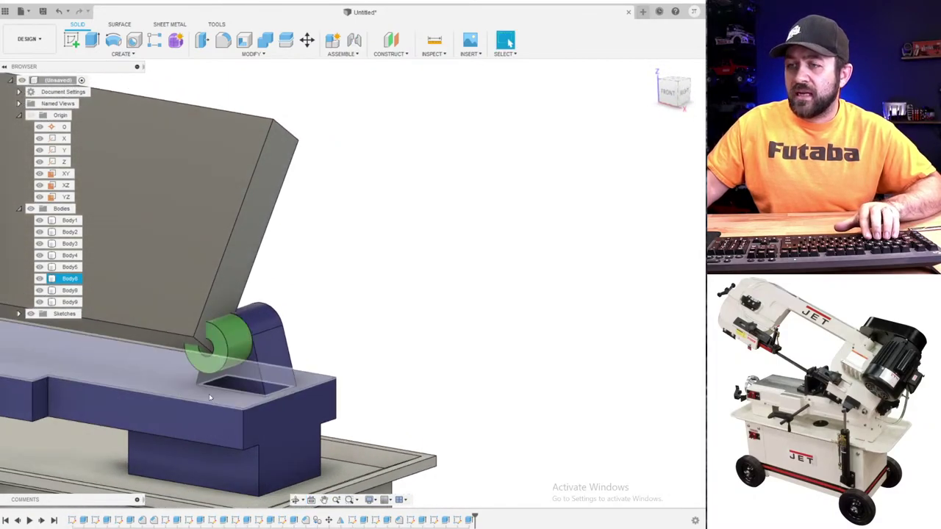
{"action": "key", "text": "Escape"}
{"action": "right_click", "coordinate": [456, 519]}
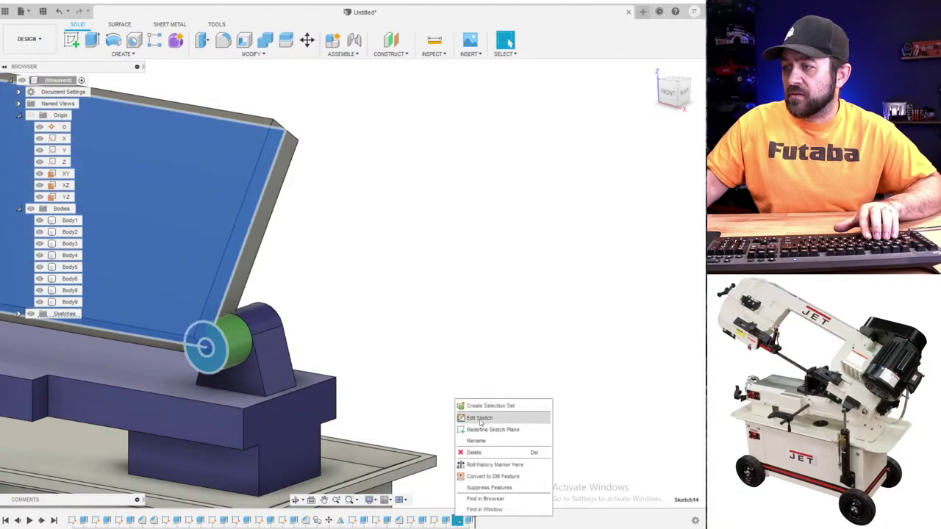
{"action": "left_click", "coordinate": [474, 417]}
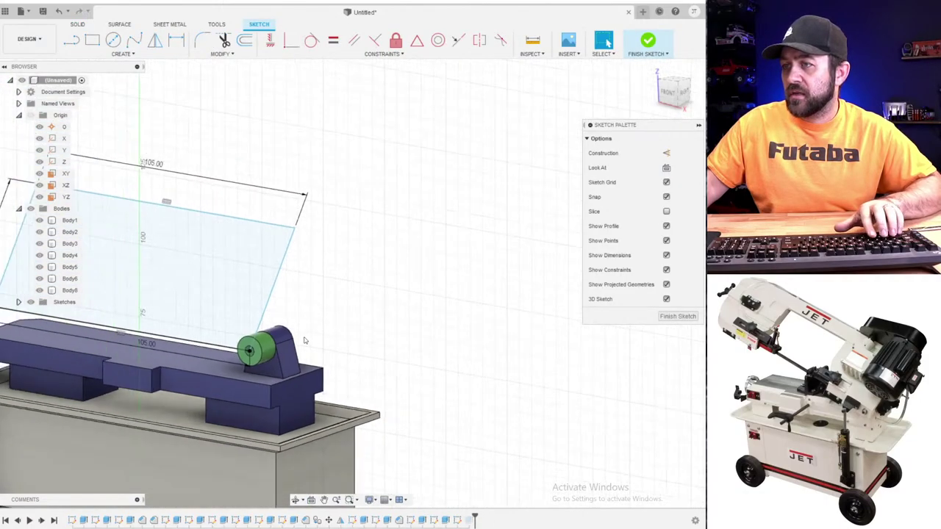
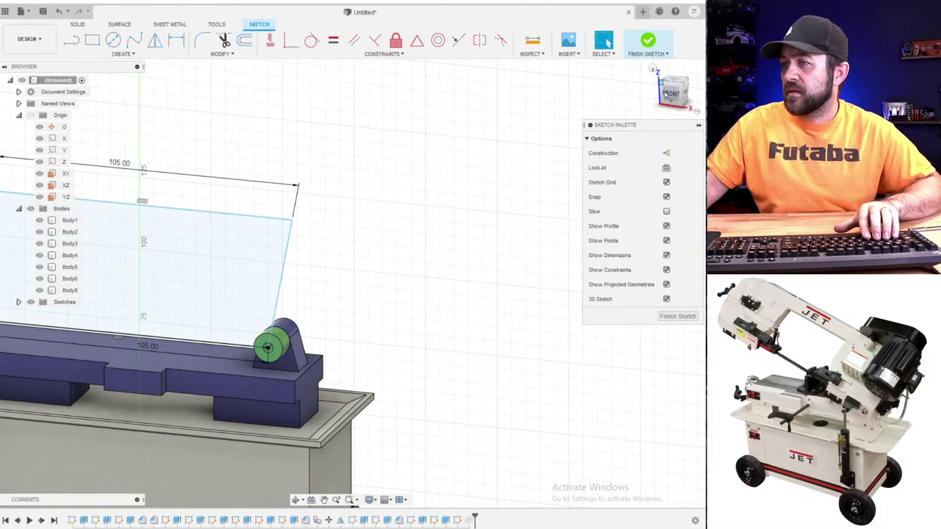
{"action": "left_click", "coordinate": [667, 94]}
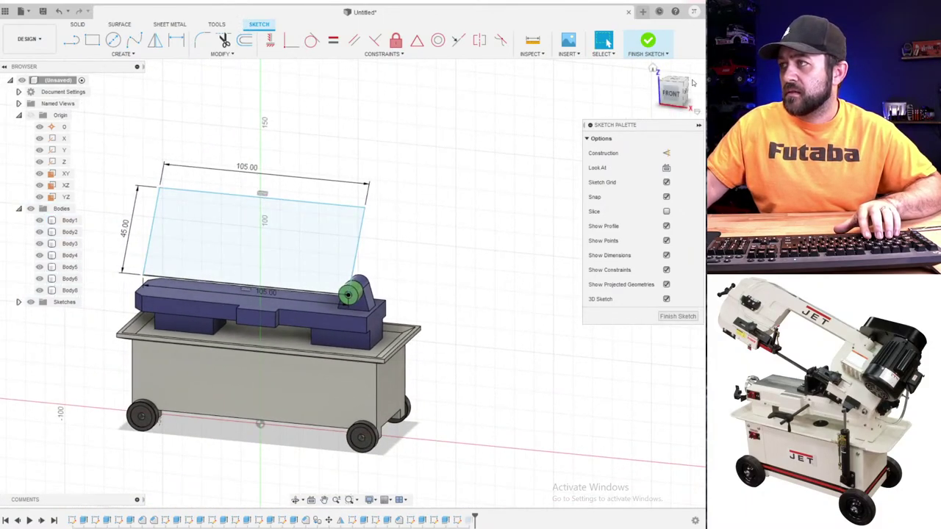
{"action": "left_click", "coordinate": [672, 96]}
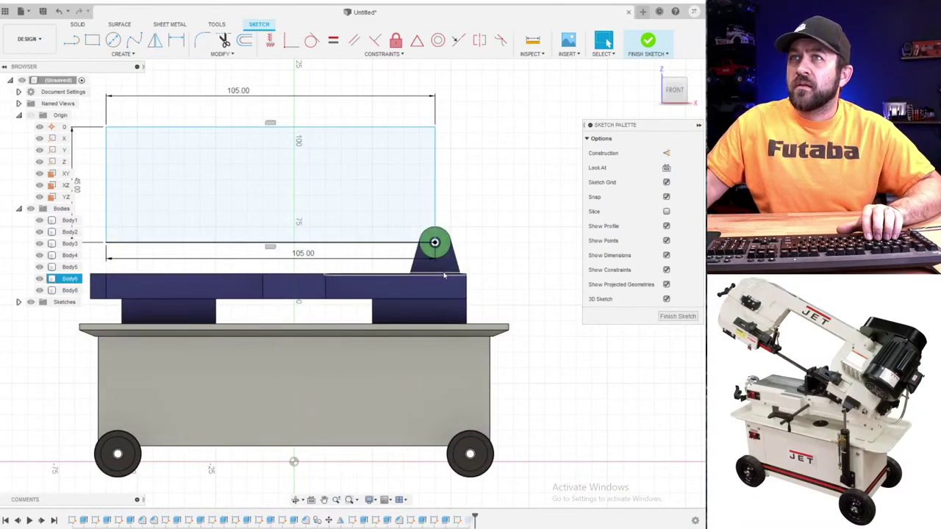
{"action": "mouse_move", "coordinate": [444, 275]}
{"action": "middle_mouse_down", "text": "shift"}
{"action": "mouse_move", "coordinate": [354, 191]}
{"action": "mouse_move", "coordinate": [370, 202]}
{"action": "mouse_move", "coordinate": [487, 163]}
{"action": "middle_mouse_up", "text": "shift"}
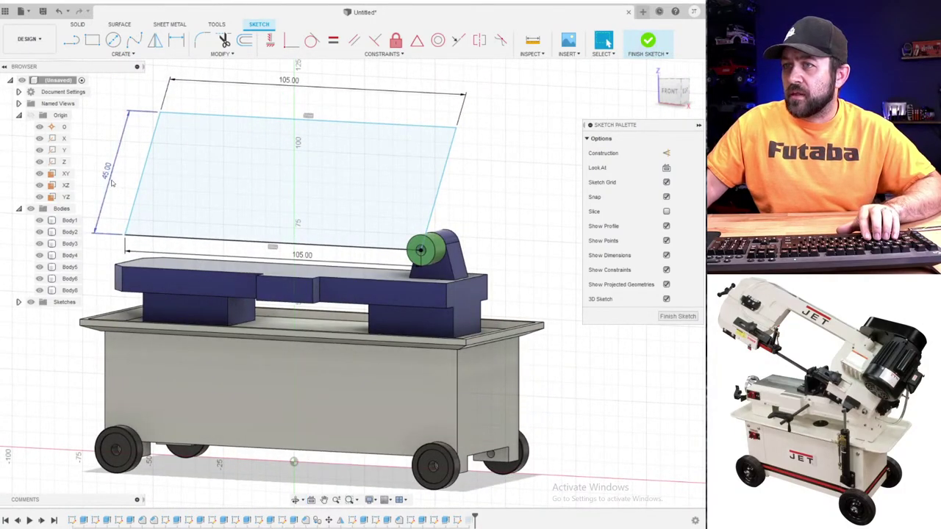
{"action": "left_click", "coordinate": [647, 42]}
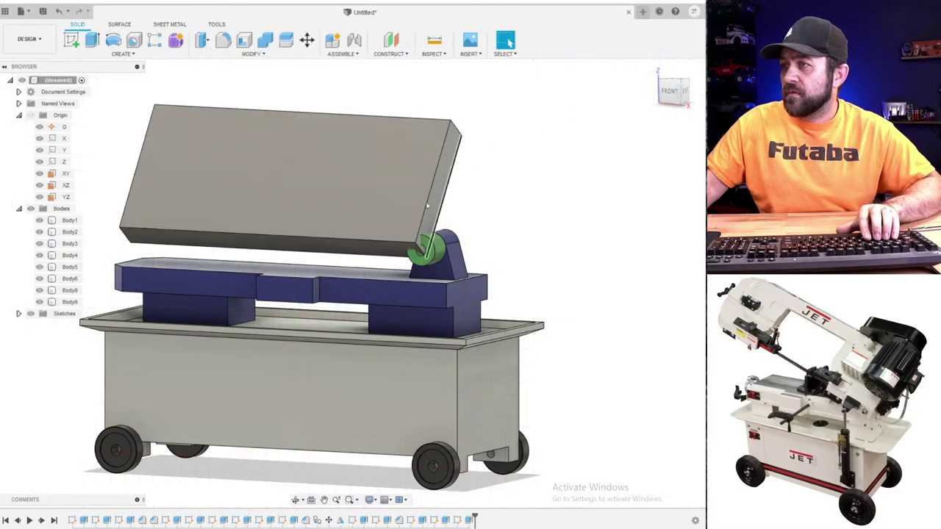
- Start a sketch on the arm block's front face and draw a rectangle along its lower edge, extending below it toward the base
{"action": "scroll", "coordinate": [423, 225], "scroll_direction": "up", "scroll_amount": 5}
{"action": "scroll", "coordinate": [423, 225], "scroll_direction": "down", "scroll_amount": 3}
{"action": "left_click", "coordinate": [71, 40]}
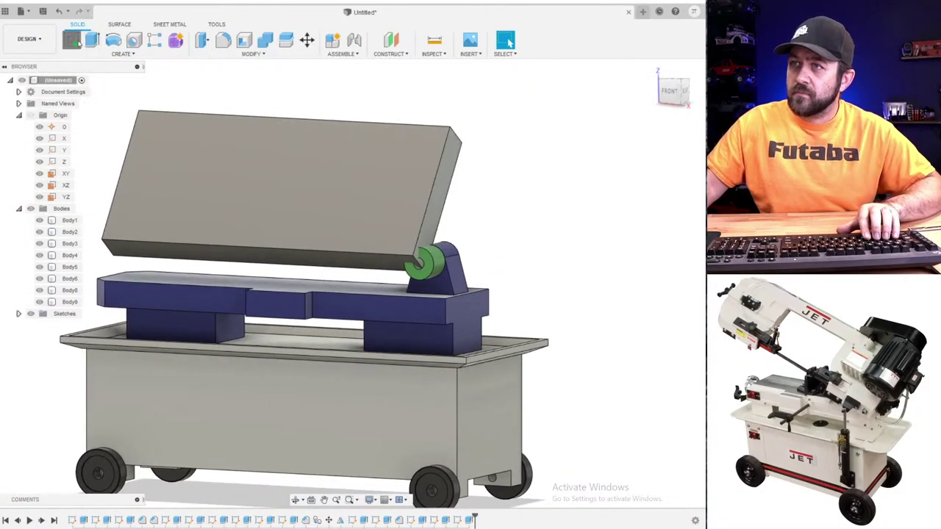
{"action": "left_click", "coordinate": [240, 204]}
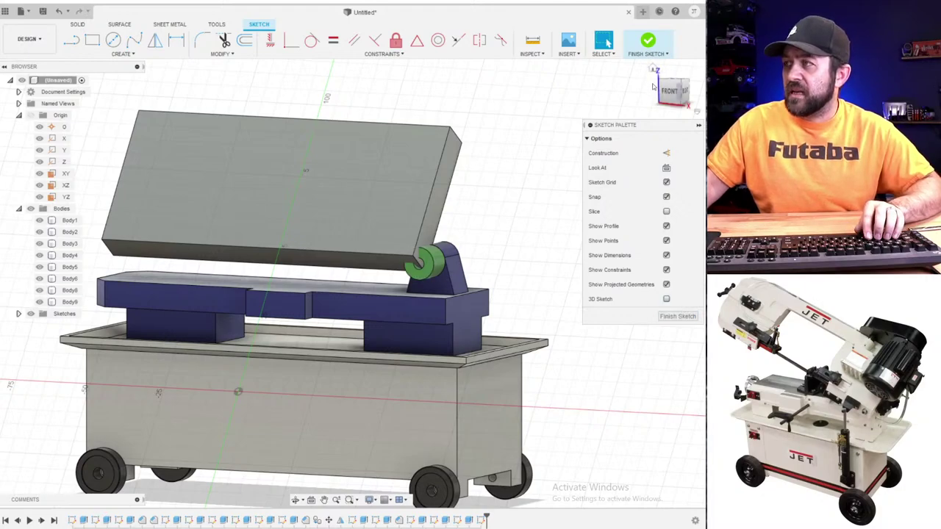
{"action": "left_click", "coordinate": [91, 40]}
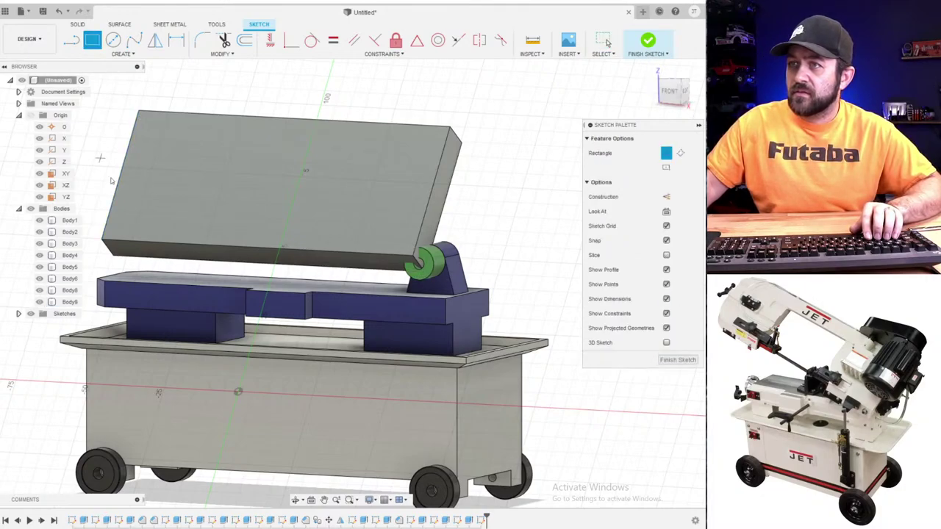
{"action": "left_click", "coordinate": [401, 308]}
{"action": "key", "text": "Escape"}
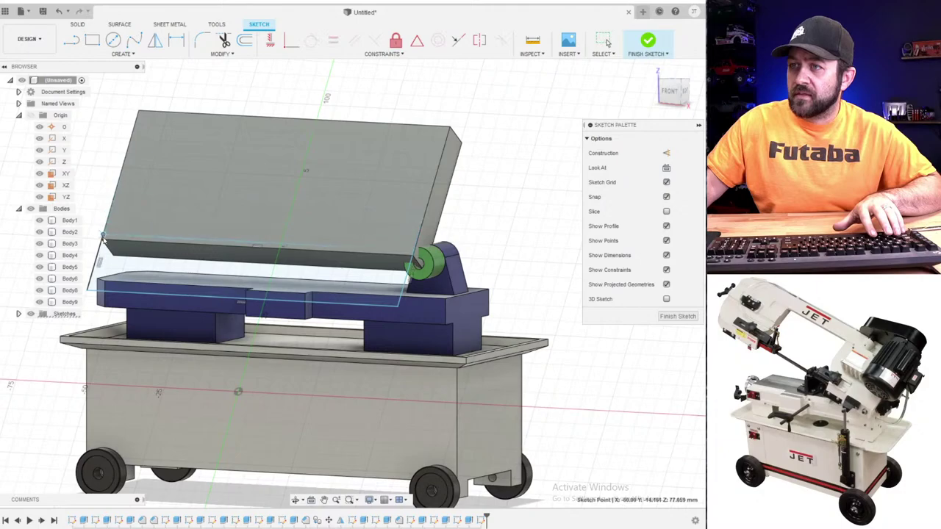
{"action": "scroll", "coordinate": [413, 242], "scroll_direction": "up", "scroll_amount": 3}
{"action": "scroll", "coordinate": [416, 248], "scroll_direction": "up", "scroll_amount": 2}
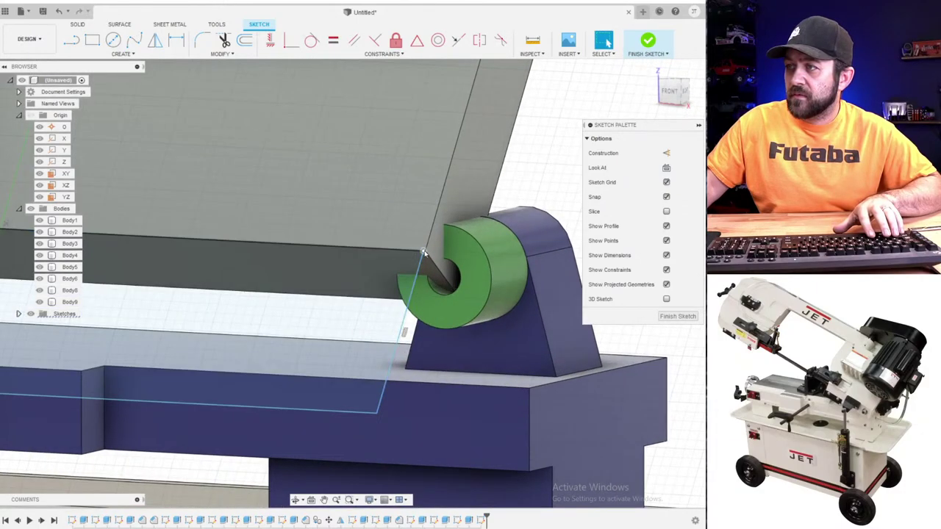
- Set the height of the rectangle along the arm block's lower edge to 6 mm
{"action": "key", "text": "r"}
{"action": "scroll", "coordinate": [421, 258], "scroll_direction": "down", "scroll_amount": 3}
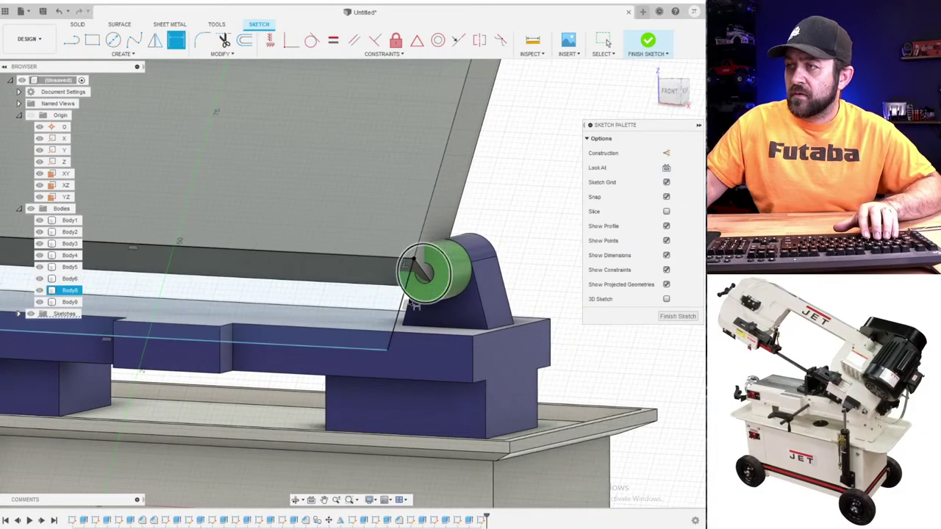
{"action": "left_click", "coordinate": [403, 296]}
{"action": "scroll", "coordinate": [495, 234], "scroll_direction": "down", "scroll_amount": 2}
{"action": "left_click", "coordinate": [544, 276]}
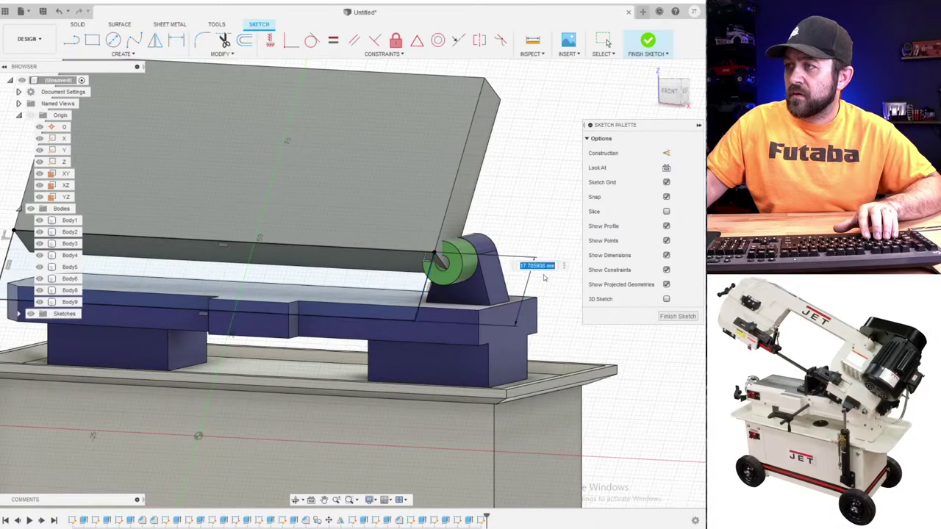
{"action": "type", "text": "6"}
{"action": "key", "text": "Return"}
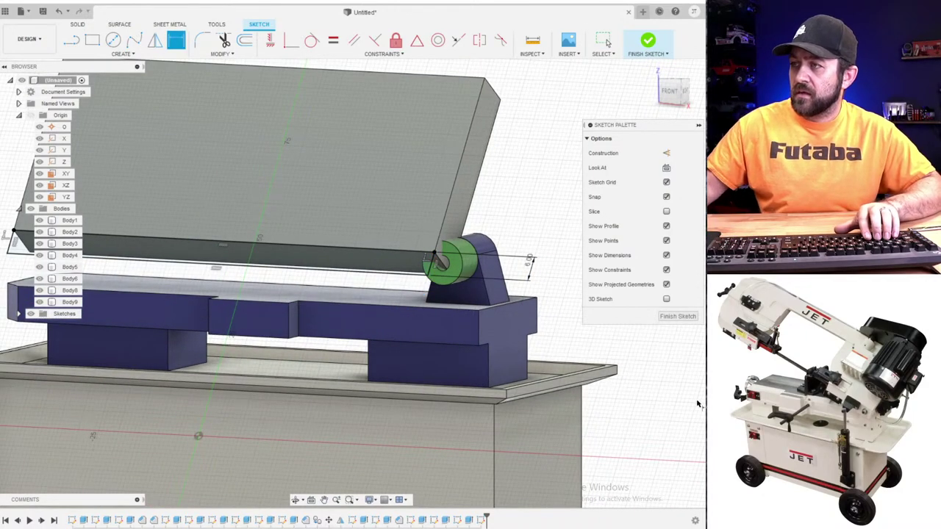
- Draw a second rectangle along the arm block's pivot-side end edge and set its width to 10 mm
{"action": "scroll", "coordinate": [352, 211], "scroll_direction": "down", "scroll_amount": 4}
{"action": "middle_click_drag", "start_coordinate": [401, 301], "coordinate": [317, 309], "text": "shift"}
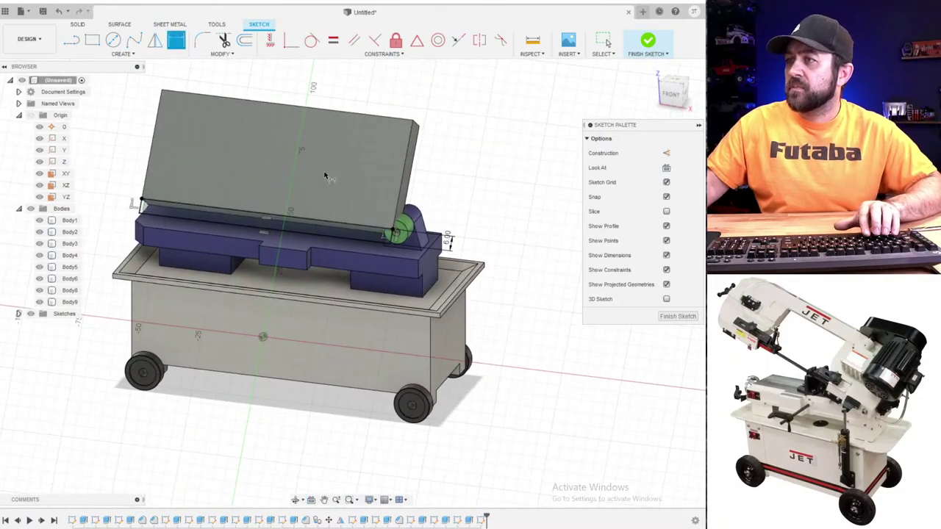
{"action": "left_click", "coordinate": [88, 42]}
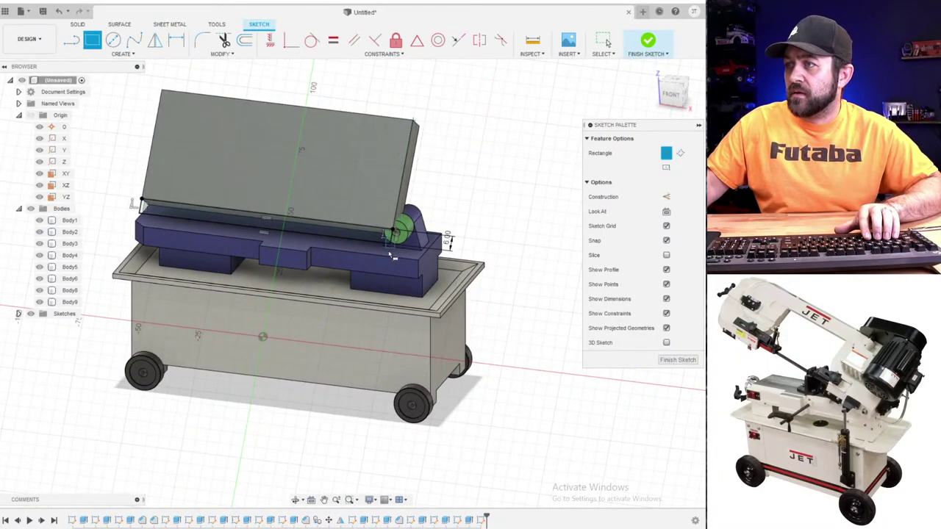
{"action": "scroll", "coordinate": [402, 247], "scroll_direction": "up", "scroll_amount": 3}
{"action": "left_click", "coordinate": [370, 255]}
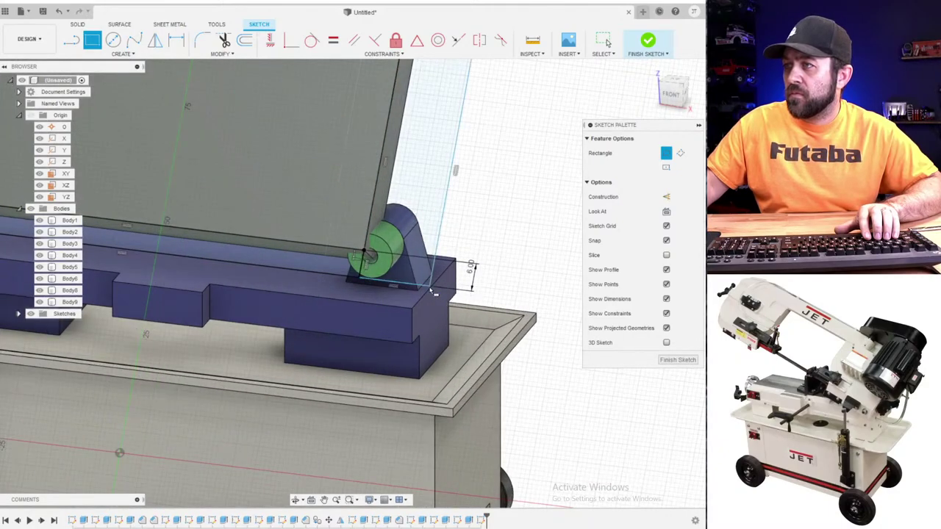
{"action": "scroll", "coordinate": [429, 285], "scroll_direction": "down", "scroll_amount": 3}
{"action": "left_click", "coordinate": [430, 140]}
{"action": "key", "text": "d"}
{"action": "left_click", "coordinate": [430, 139]}
{"action": "left_click", "coordinate": [432, 119]}
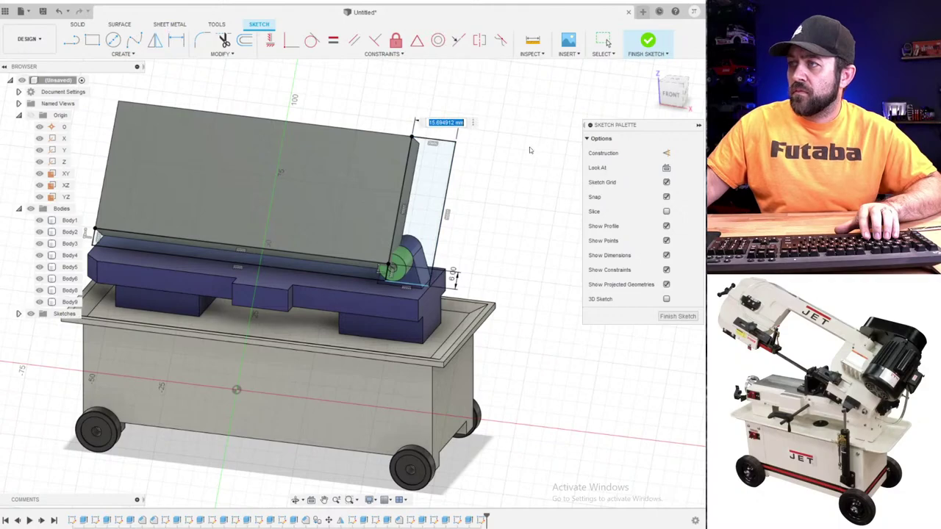
{"action": "type", "text": "10"}
{"action": "key", "text": "Return"}
- Make the bottom edges of the two rectangles collinear and finish the sketch
{"action": "scroll", "coordinate": [397, 268], "scroll_direction": "up", "scroll_amount": 5}
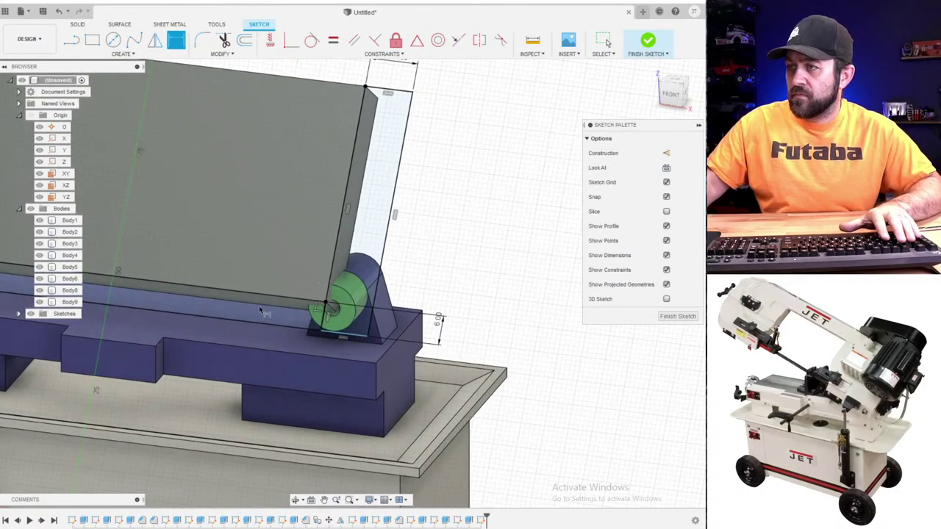
{"action": "key", "text": "Escape"}
{"action": "left_click", "coordinate": [454, 42]}
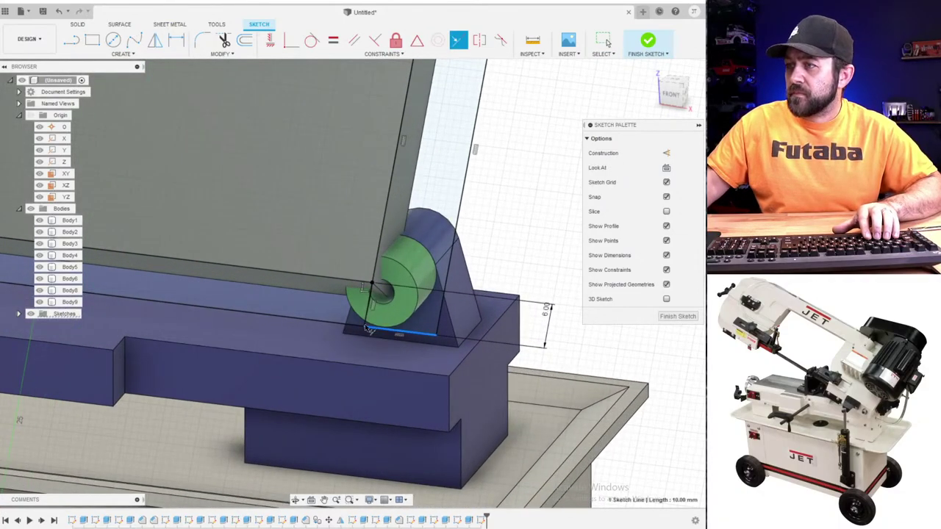
{"action": "scroll", "coordinate": [489, 250], "scroll_direction": "down", "scroll_amount": 5}
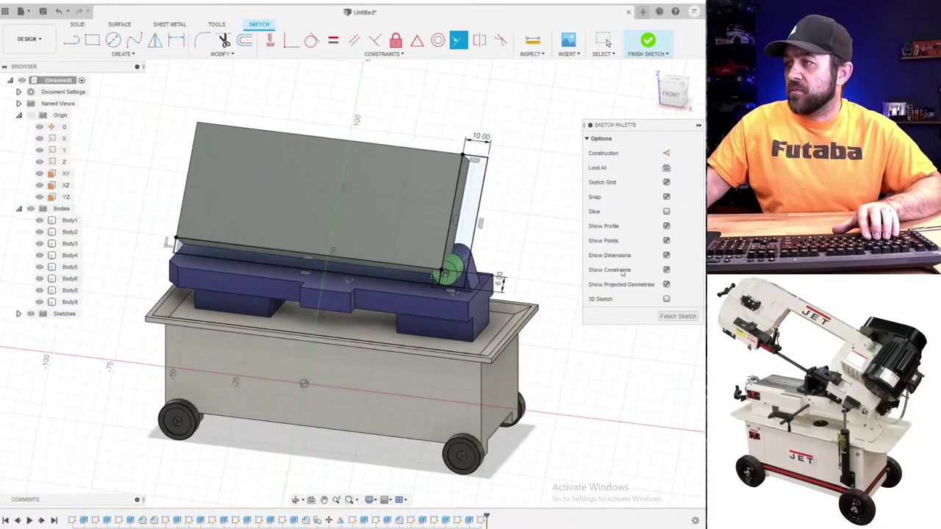
{"action": "left_click", "coordinate": [677, 316]}
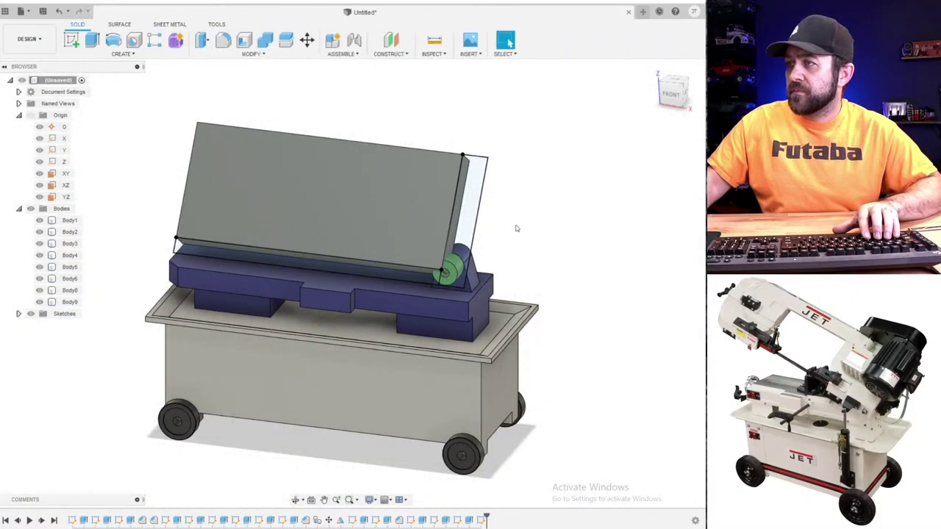
- Extrude the lower and end strip profiles -10 mm through the arm's thickness as a new body
{"action": "key", "text": "e"}
{"action": "left_click", "coordinate": [474, 235]}
{"action": "left_click", "coordinate": [304, 259]}
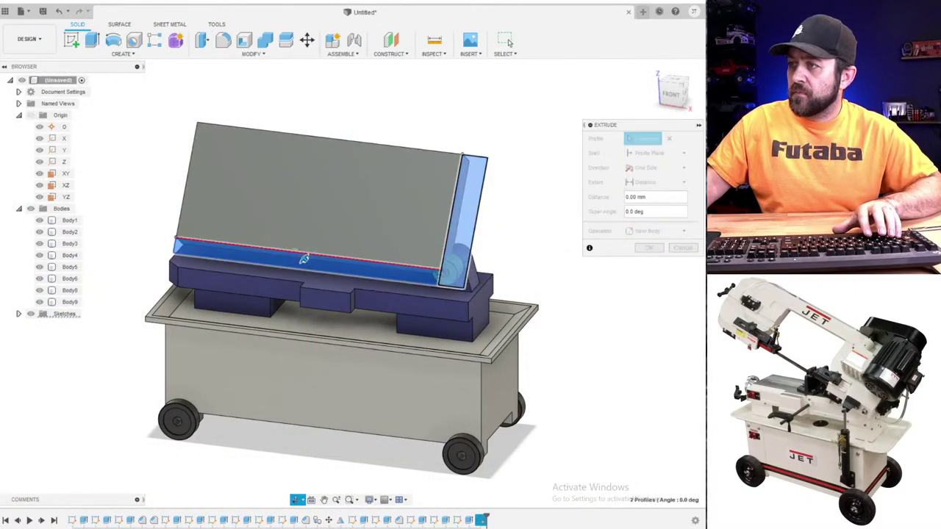
{"action": "middle_click_drag", "start_coordinate": [304, 258], "coordinate": [325, 160], "text": "shift"}
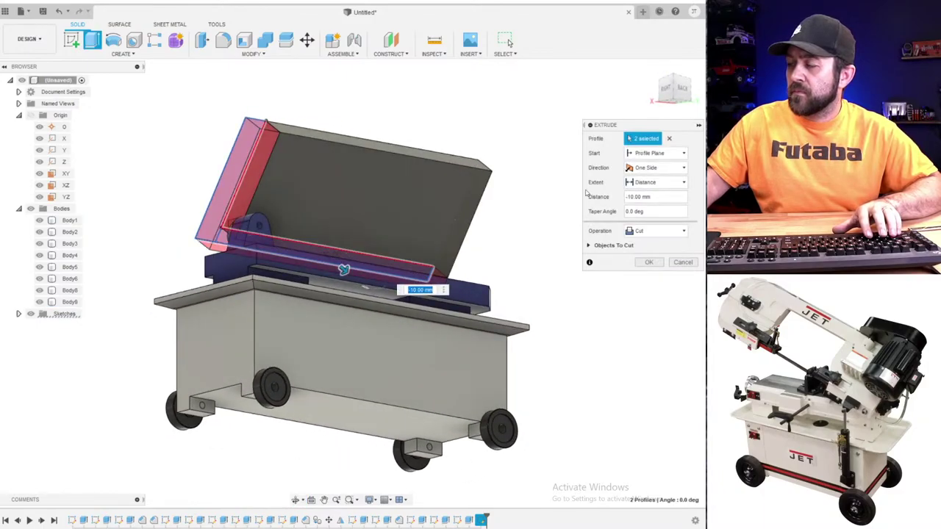
{"action": "left_click", "coordinate": [660, 235]}
{"action": "left_click", "coordinate": [652, 269]}
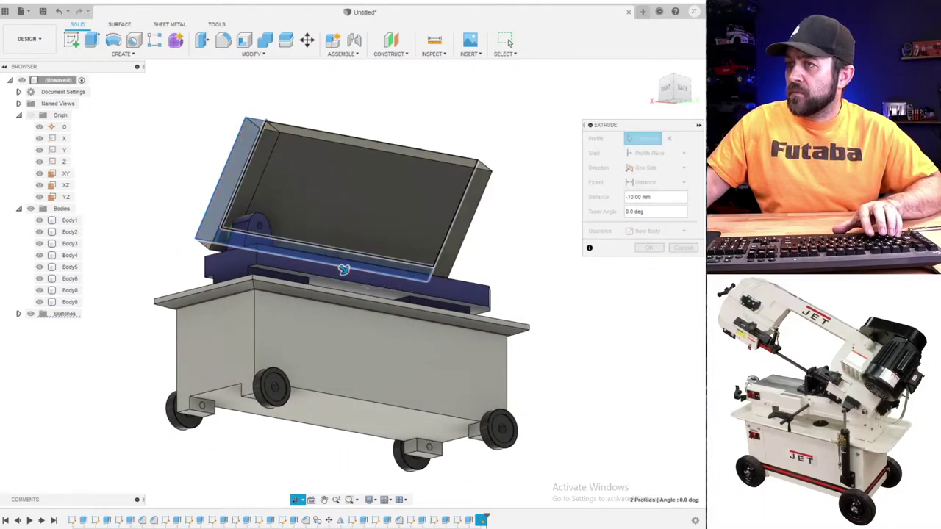
{"action": "middle_click_drag", "start_coordinate": [411, 221], "coordinate": [338, 232], "text": "shift"}
{"action": "middle_click_drag", "start_coordinate": [314, 265], "coordinate": [346, 254], "text": "shift"}
{"action": "left_click", "coordinate": [649, 247]}
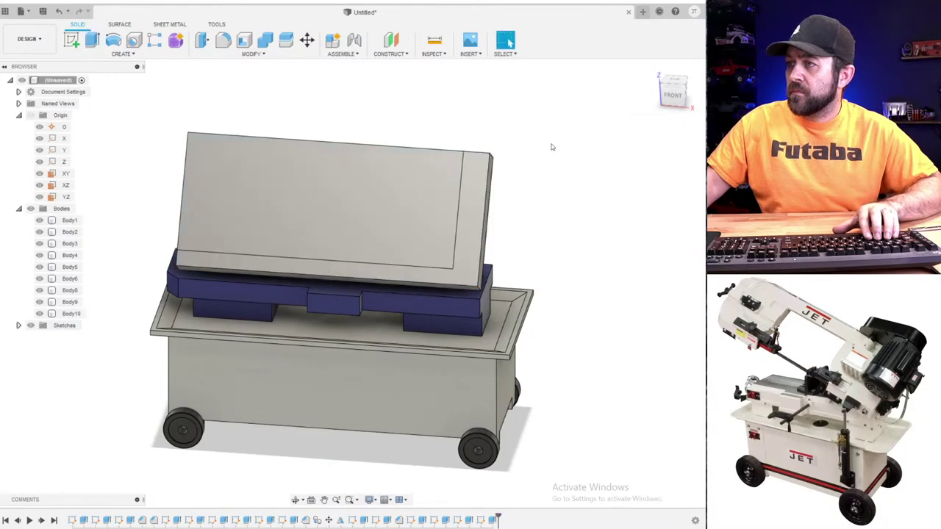
- Combine the arm block with the new L-shaped strip body using Join
{"action": "left_click", "coordinate": [400, 176]}
{"action": "left_click", "coordinate": [479, 193]}
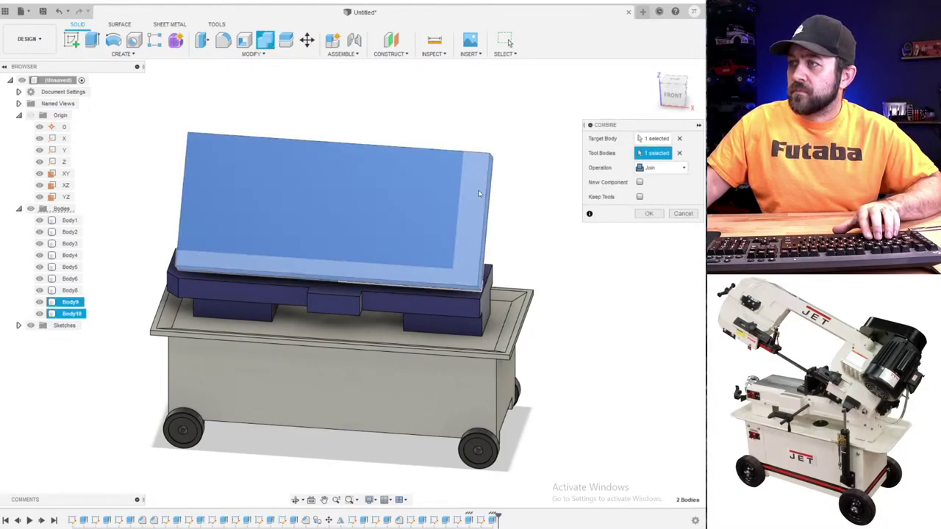
{"action": "key", "text": "Return"}
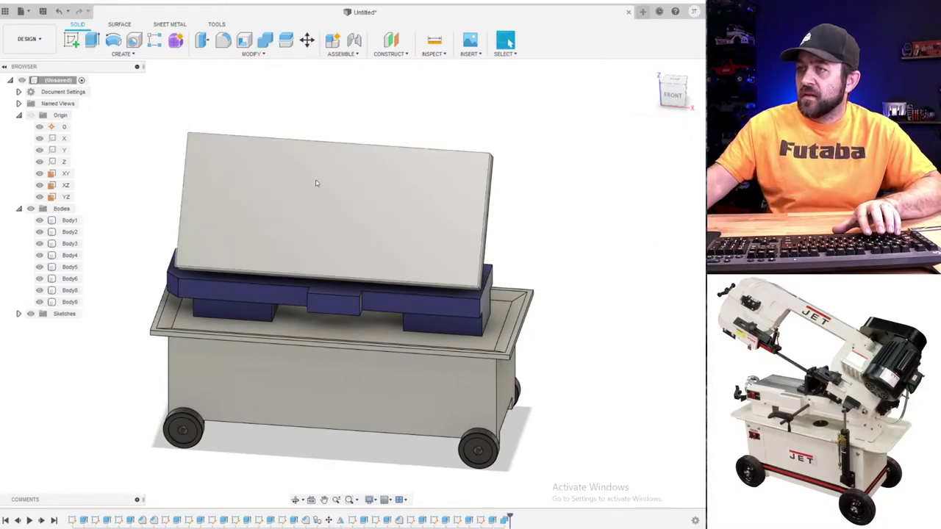
- Fillet the upper and lower corner edges at the arm's pivot end with an 8 mm radius
{"action": "scroll", "coordinate": [376, 211], "scroll_direction": "down", "scroll_amount": 2}
{"action": "middle_click_drag", "start_coordinate": [376, 216], "coordinate": [294, 205], "text": "shift"}
{"action": "scroll", "coordinate": [327, 205], "scroll_direction": "up", "scroll_amount": 5}
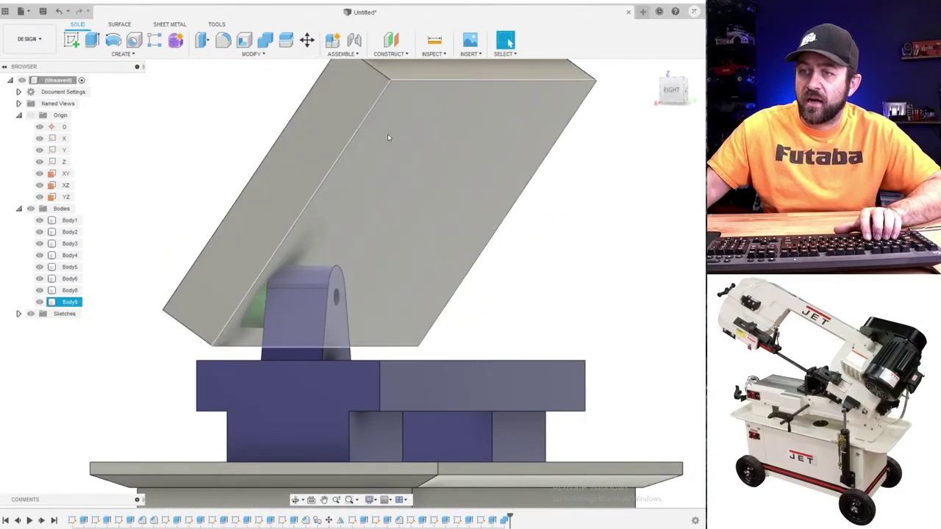
{"action": "scroll", "coordinate": [388, 136], "scroll_direction": "down", "scroll_amount": 4}
{"action": "middle_click_drag", "start_coordinate": [357, 221], "coordinate": [419, 232], "text": "shift"}
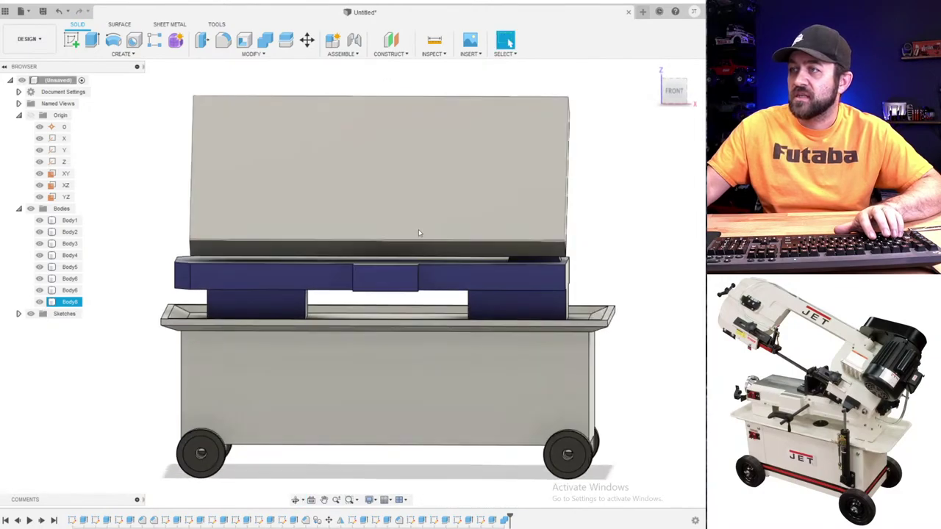
{"action": "middle_click_drag", "start_coordinate": [510, 200], "coordinate": [405, 235], "text": "shift"}
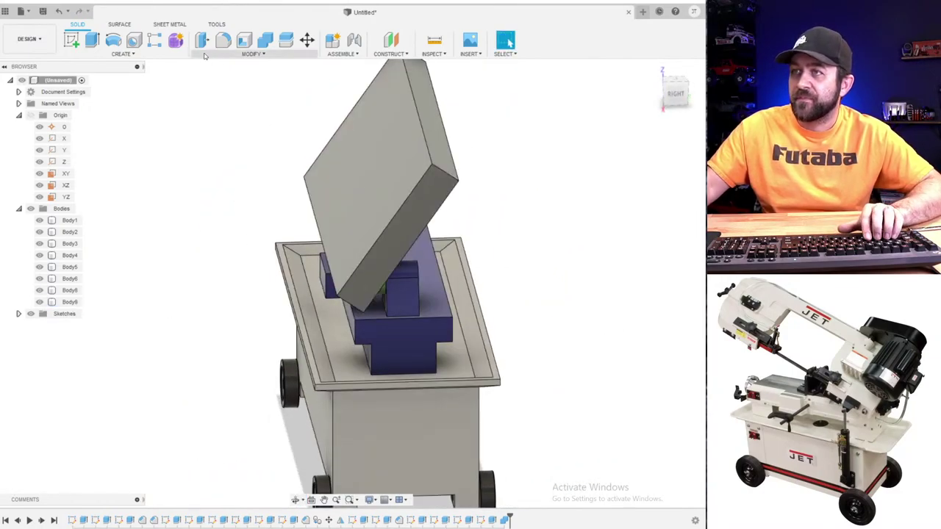
{"action": "left_click", "coordinate": [222, 38]}
{"action": "left_click", "coordinate": [444, 169]}
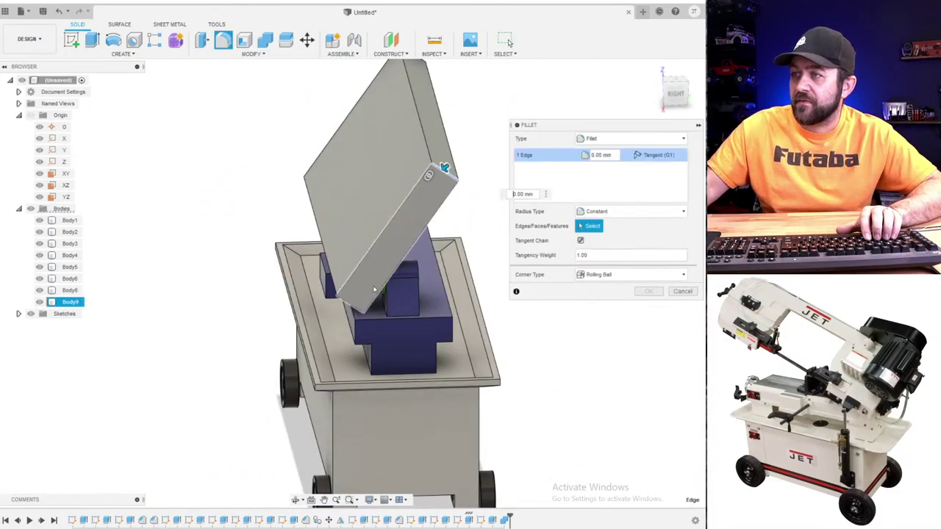
{"action": "left_click", "coordinate": [347, 306]}
{"action": "scroll", "coordinate": [363, 281], "scroll_direction": "up", "scroll_amount": 3}
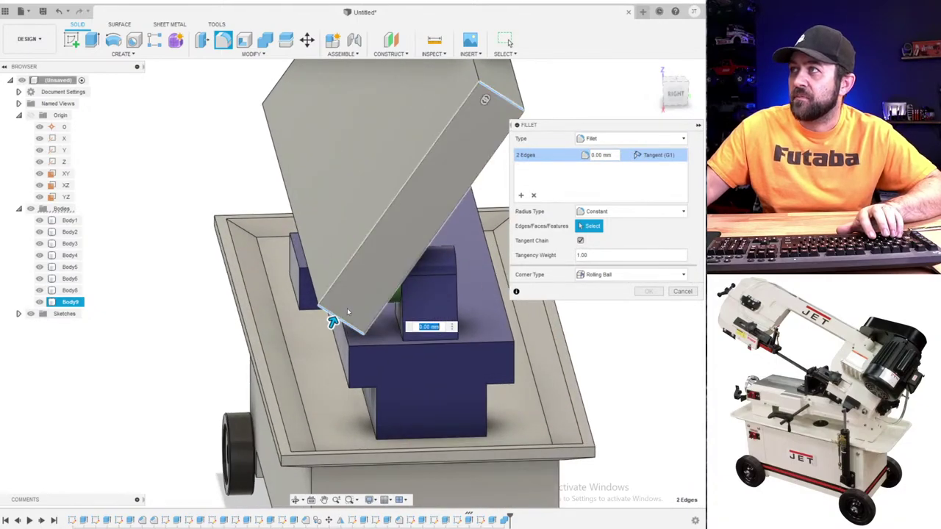
{"action": "scroll", "coordinate": [429, 244], "scroll_direction": "up", "scroll_amount": 3}
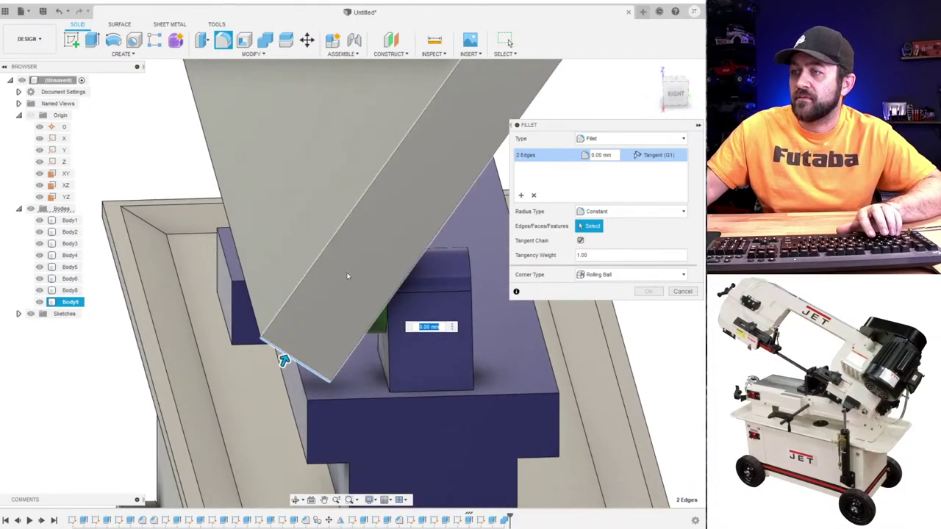
{"action": "middle_click_drag", "start_coordinate": [290, 274], "coordinate": [389, 296], "text": "shift"}
{"action": "scroll", "coordinate": [336, 369], "scroll_direction": "down", "scroll_amount": 3}
{"action": "left_click_drag", "start_coordinate": [336, 370], "coordinate": [328, 358]}
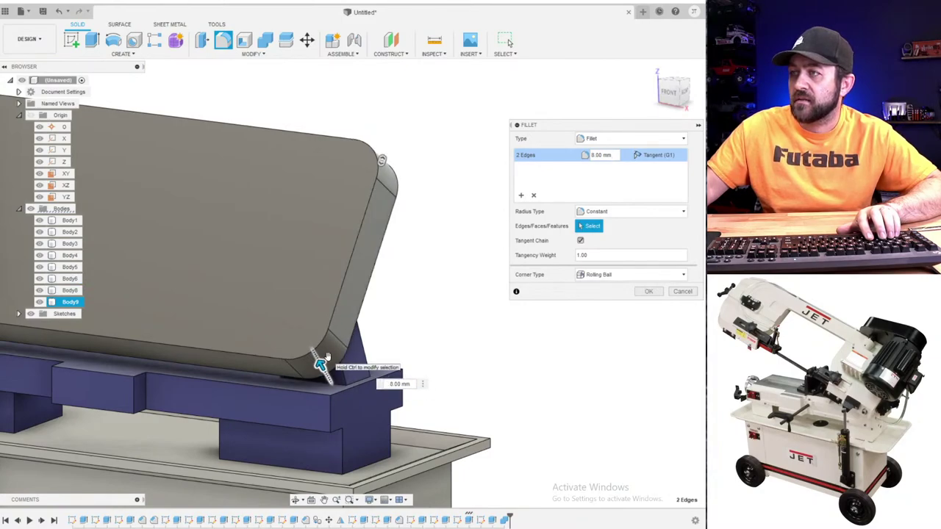
- Add the two corner edges at the arm's far end as a 25 mm radius set and apply the fillet
{"action": "scroll", "coordinate": [251, 333], "scroll_direction": "down", "scroll_amount": 3}
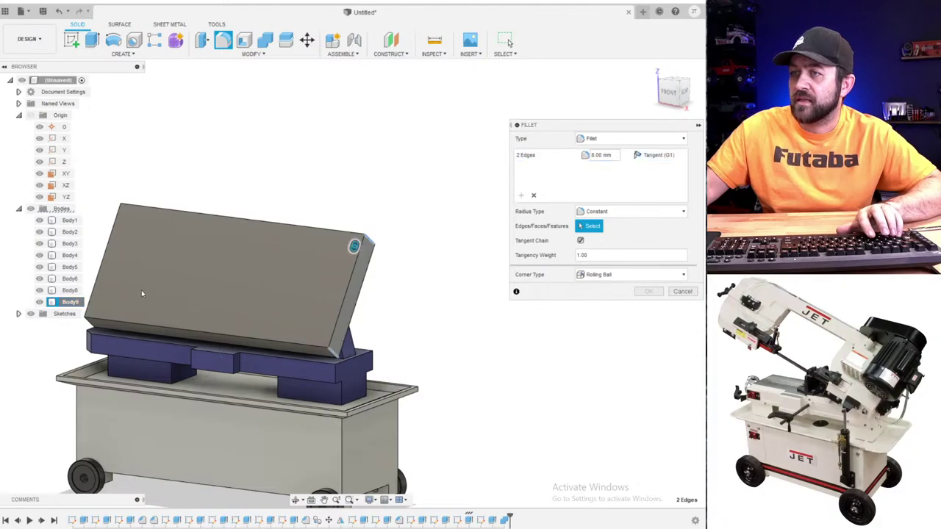
{"action": "middle_click_drag", "start_coordinate": [141, 290], "coordinate": [193, 288], "text": "shift"}
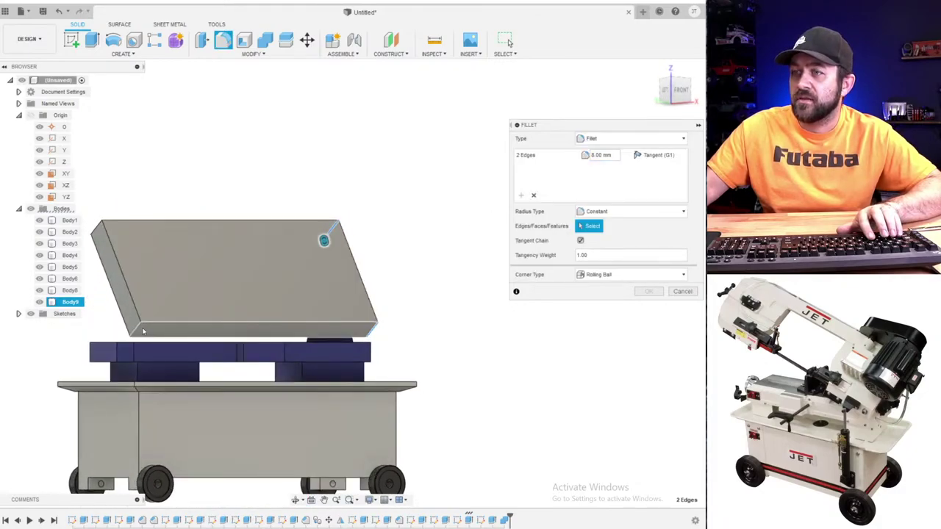
{"action": "left_click", "coordinate": [99, 232]}
{"action": "left_click", "coordinate": [100, 234]}
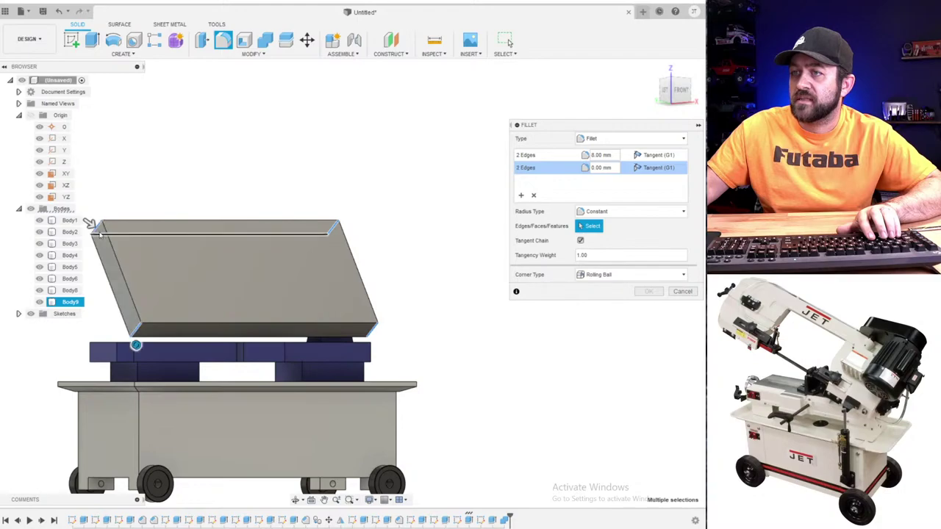
{"action": "left_click_drag", "start_coordinate": [88, 223], "coordinate": [109, 236]}
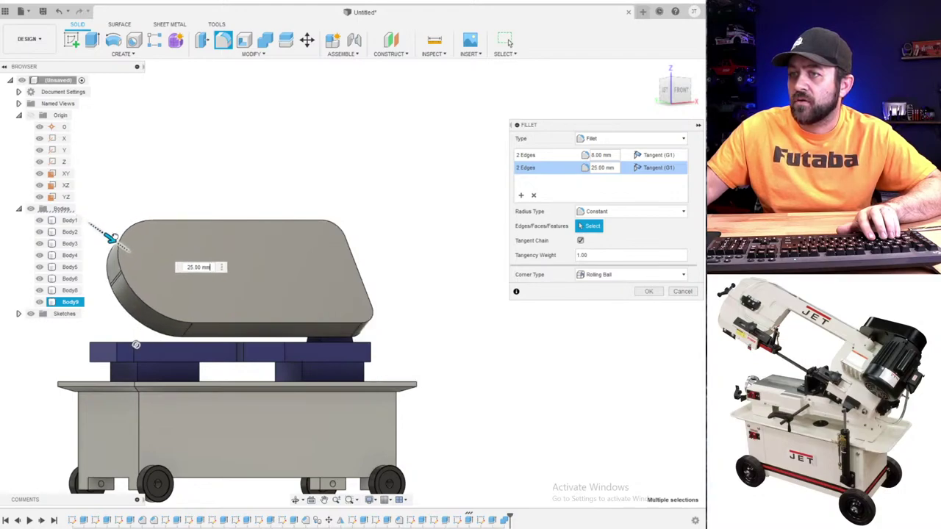
{"action": "scroll", "coordinate": [157, 275], "scroll_direction": "down", "scroll_amount": 2}
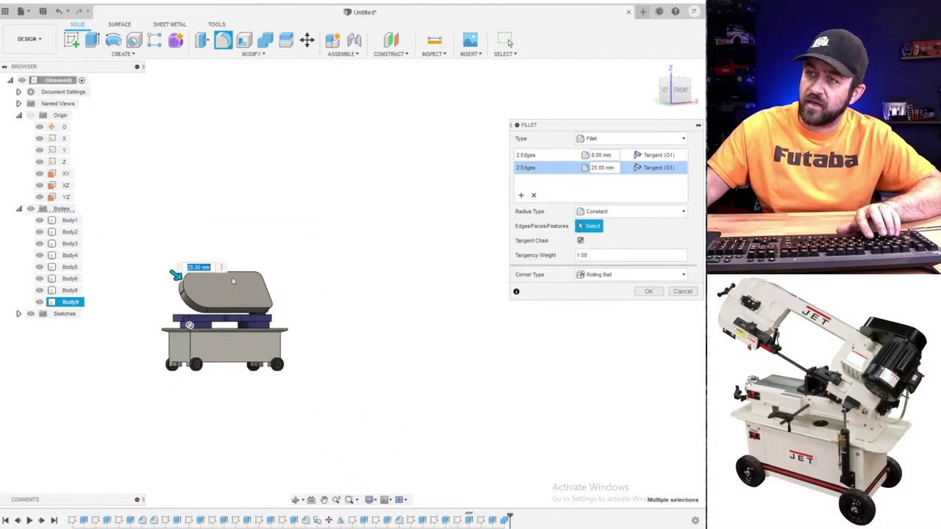
{"action": "middle_click_drag", "start_coordinate": [231, 277], "coordinate": [210, 279], "text": "shift"}
{"action": "key", "text": "Return"}
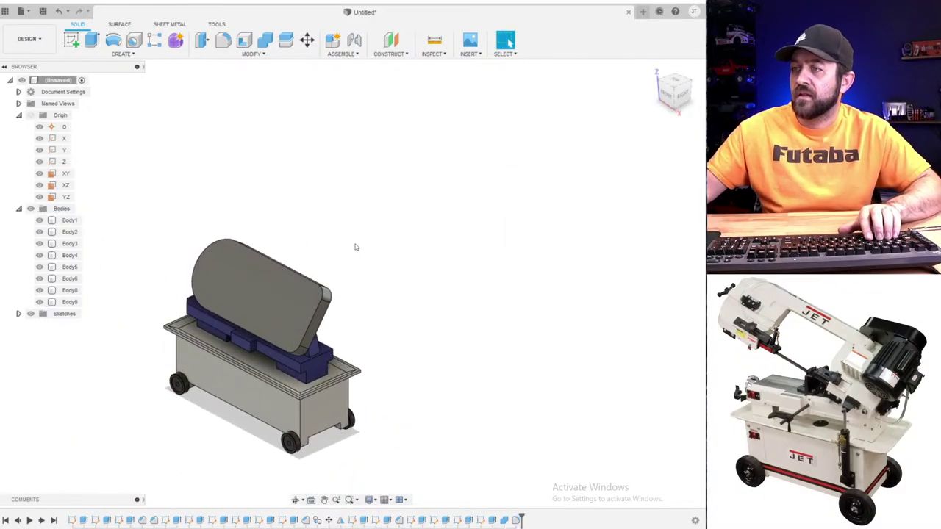
- Examine the filleted arm from behind, where it meets the pivot cylinder and bracket
{"action": "scroll", "coordinate": [339, 238], "scroll_direction": "up", "scroll_amount": 3}
{"action": "left_click", "coordinate": [234, 350]}
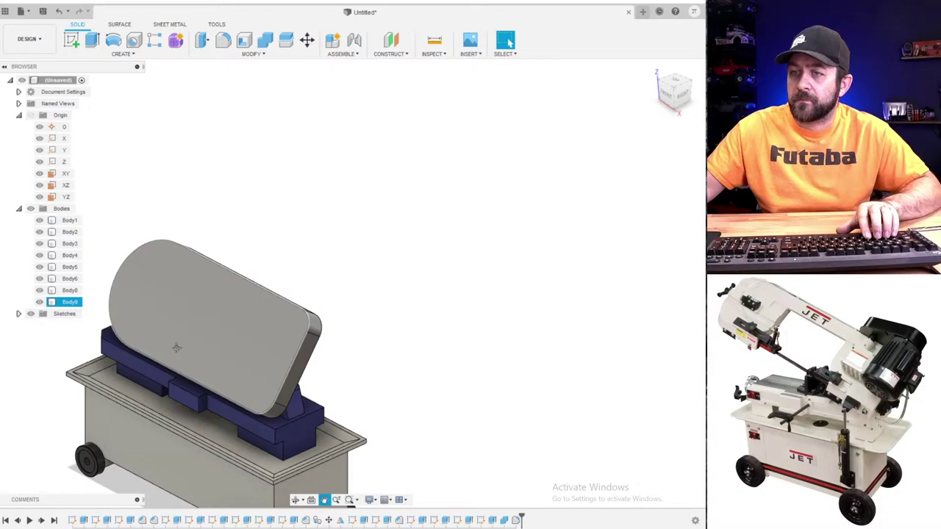
{"action": "middle_click_drag", "start_coordinate": [177, 347], "coordinate": [267, 291]}
{"action": "middle_click_drag", "start_coordinate": [229, 360], "coordinate": [191, 323], "text": "shift"}
{"action": "scroll", "coordinate": [281, 291], "scroll_direction": "up", "scroll_amount": 4}
{"action": "middle_click_drag", "start_coordinate": [404, 327], "coordinate": [347, 315], "text": "shift"}
{"action": "scroll", "coordinate": [354, 307], "scroll_direction": "up", "scroll_amount": 4}
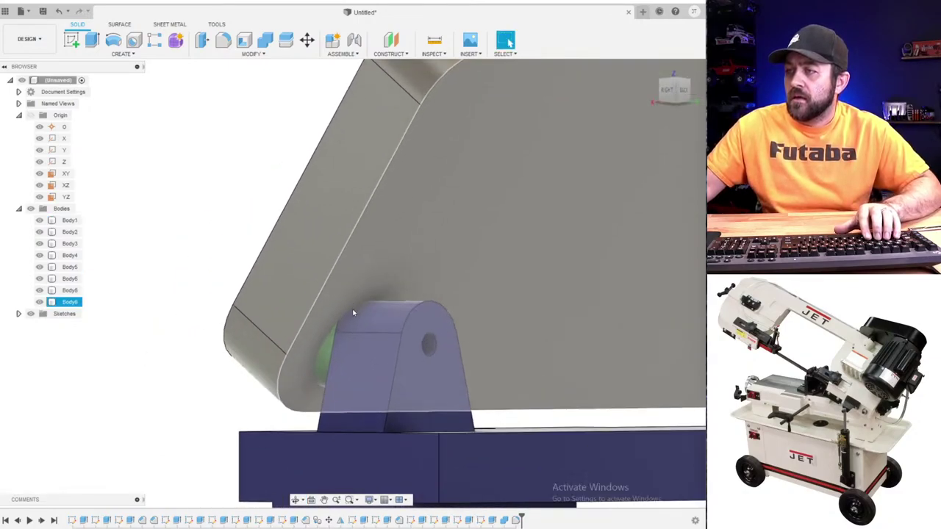
{"action": "left_click", "coordinate": [353, 313]}
{"action": "scroll", "coordinate": [360, 323], "scroll_direction": "down", "scroll_amount": 8}
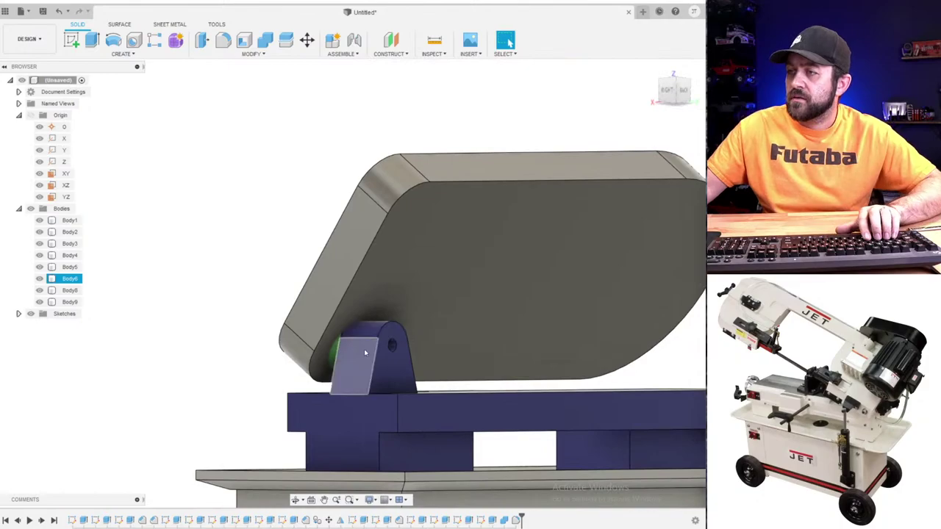
{"action": "key", "text": "Escape"}
- Try to join the pivot cylinder into the tilted arm with Combine, using the arm as target, and undo it
{"action": "scroll", "coordinate": [364, 352], "scroll_direction": "up", "scroll_amount": 5}
{"action": "left_click", "coordinate": [266, 43]}
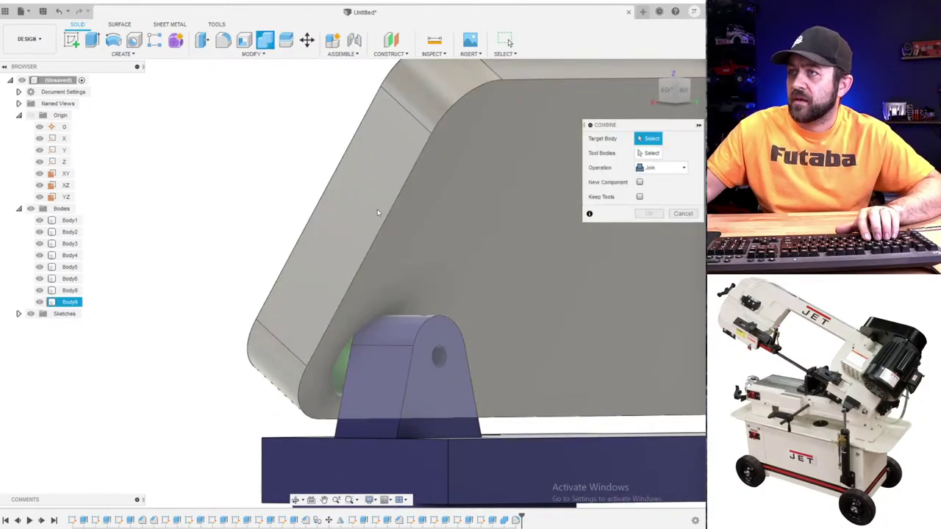
{"action": "left_click", "coordinate": [331, 242]}
{"action": "left_click", "coordinate": [341, 385]}
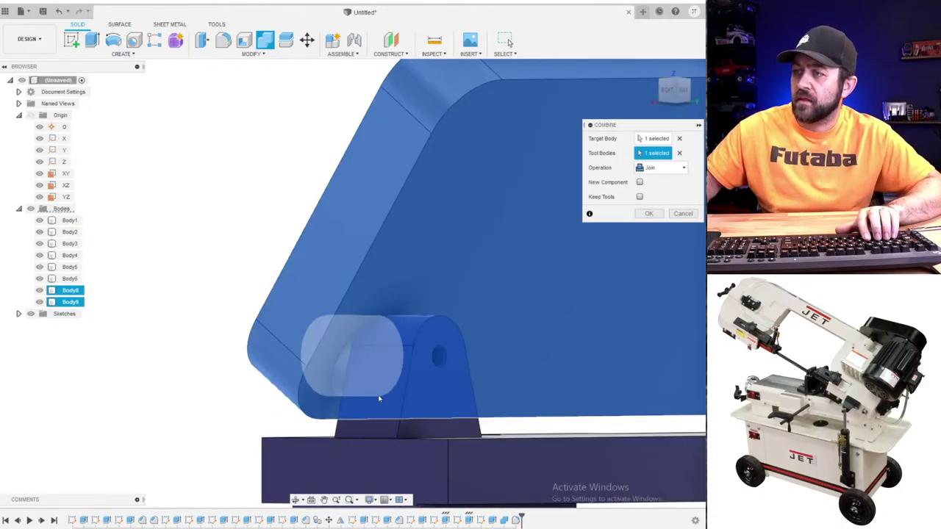
{"action": "key", "text": "Return"}
{"action": "key", "text": "ctrl+z"}
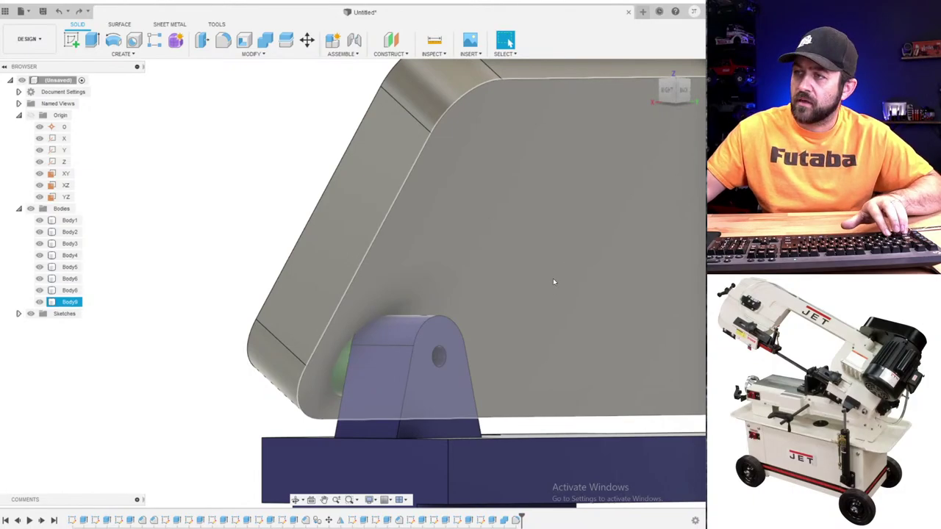
- Combine the pivot cylinder as target body with the tilted arm as tool body, using the Join operation
{"action": "left_click", "coordinate": [265, 41]}
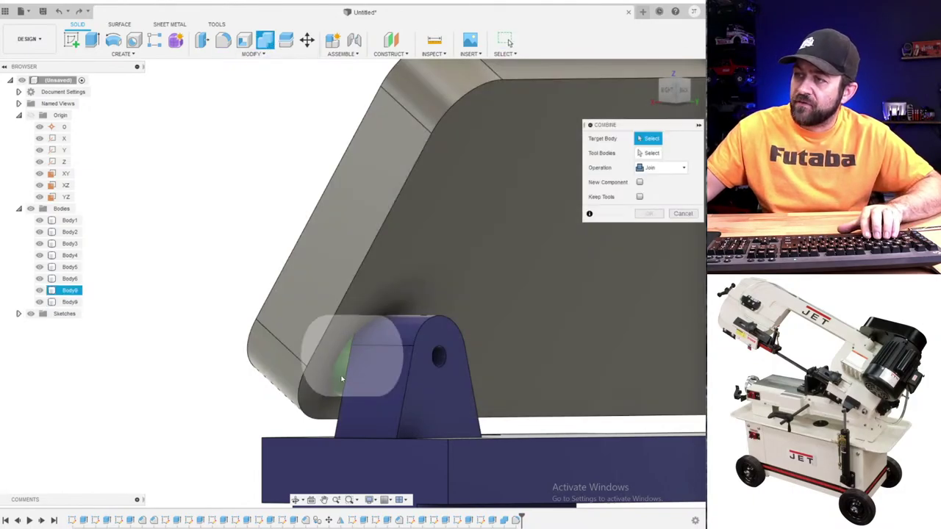
{"action": "left_click", "coordinate": [345, 353]}
{"action": "left_click", "coordinate": [409, 246]}
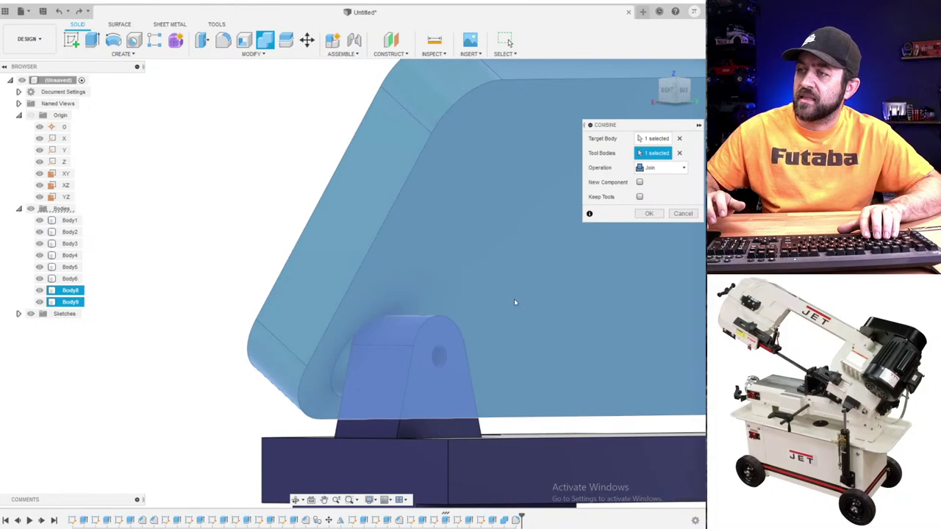
{"action": "key", "text": "Return"}
{"action": "scroll", "coordinate": [494, 117], "scroll_direction": "down", "scroll_amount": 2}
{"action": "scroll", "coordinate": [364, 298], "scroll_direction": "up", "scroll_amount": 2}
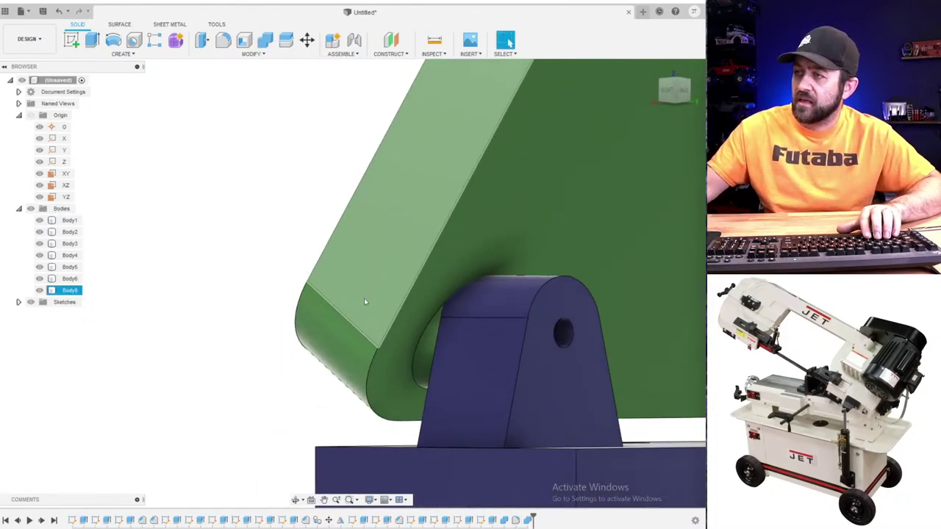
- Start a sketch on the pivot bracket's arm-facing side and draw a circle centred on the pivot hole
{"action": "left_click", "coordinate": [69, 40]}
{"action": "scroll", "coordinate": [470, 424], "scroll_direction": "down", "scroll_amount": 3}
{"action": "middle_click_drag", "start_coordinate": [470, 424], "coordinate": [588, 412], "text": "shift"}
{"action": "left_click", "coordinate": [407, 410]}
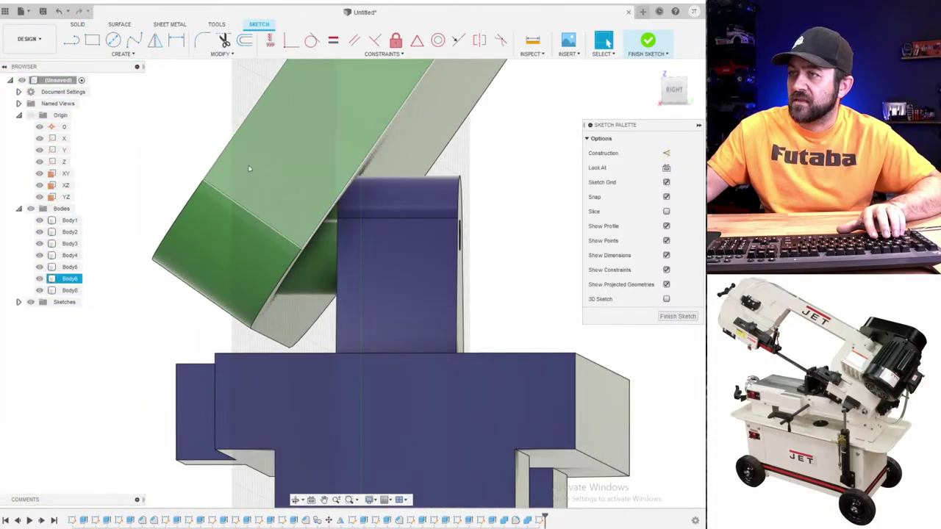
{"action": "left_click", "coordinate": [112, 40]}
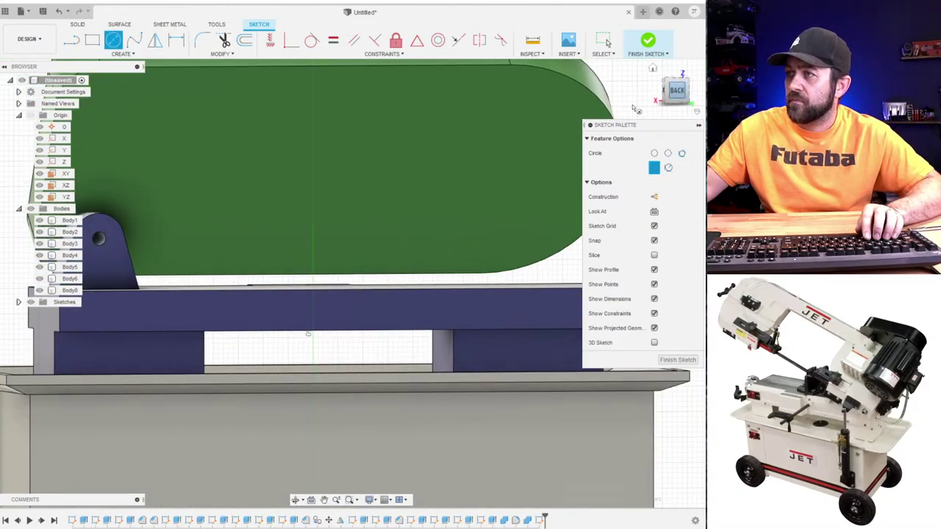
{"action": "middle_click_drag", "start_coordinate": [140, 296], "coordinate": [277, 273]}
{"action": "scroll", "coordinate": [219, 212], "scroll_direction": "up", "scroll_amount": 4}
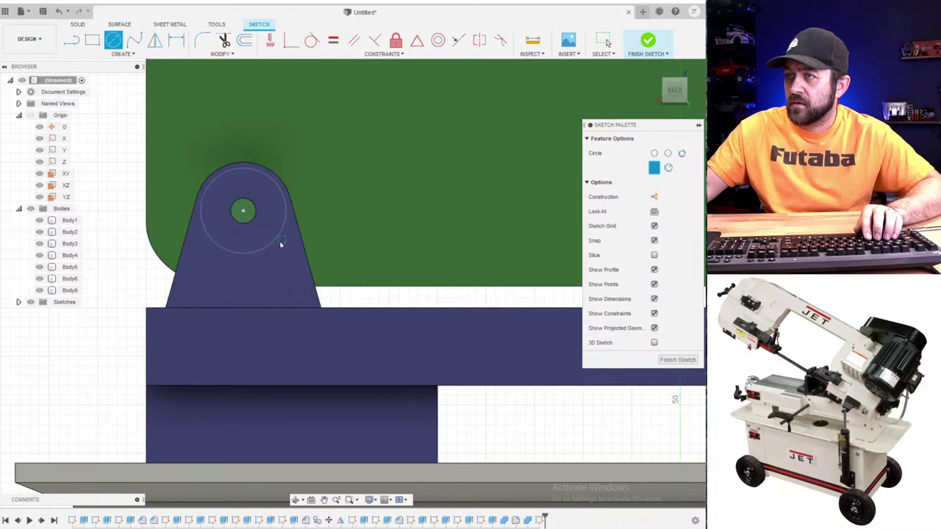
{"action": "left_click", "coordinate": [280, 245]}
- Dimension the new circle's diameter to 11 mm and finish the sketch
{"action": "key", "text": "d"}
{"action": "left_click", "coordinate": [129, 273]}
{"action": "type", "text": "11"}
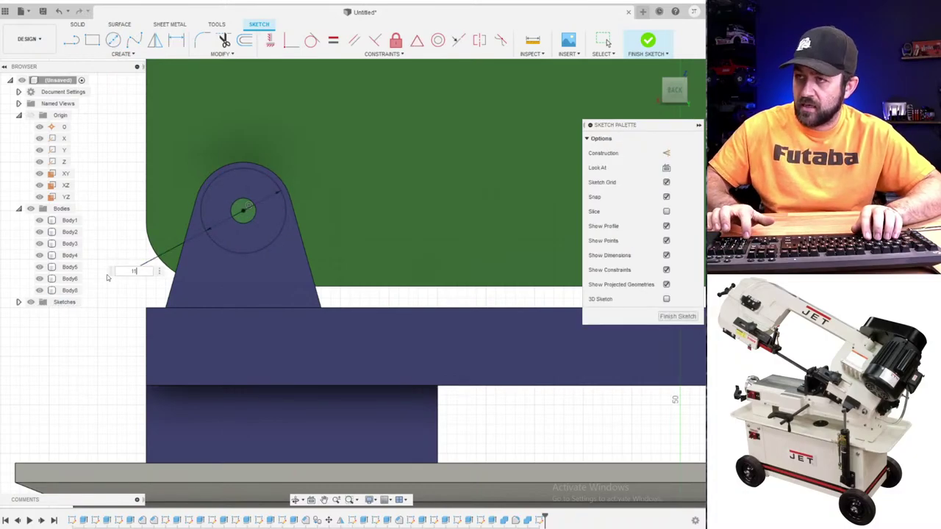
{"action": "key", "text": "Return"}
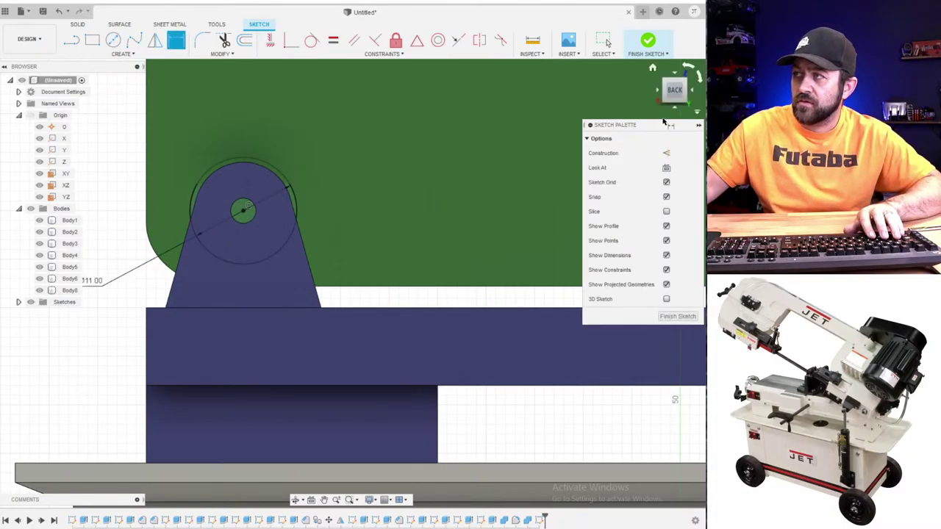
{"action": "left_click", "coordinate": [647, 41]}
{"action": "key", "text": "q"}
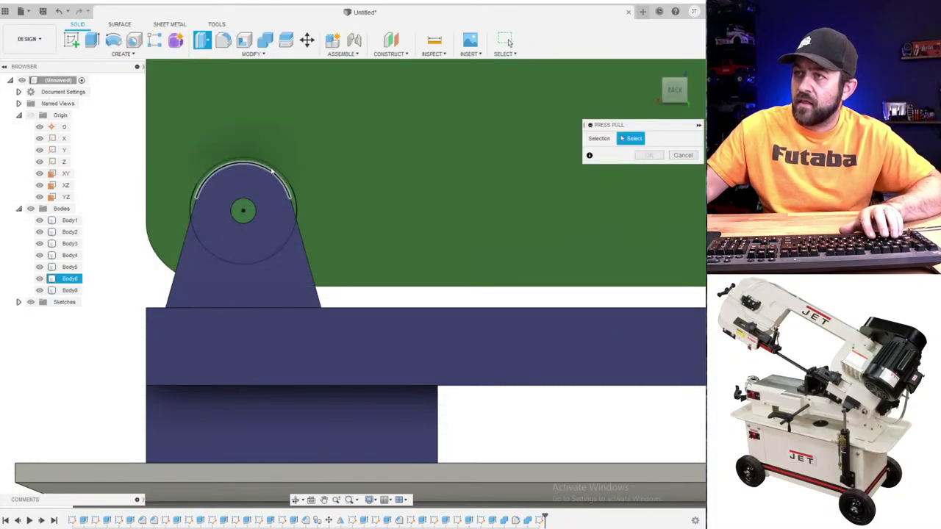
{"action": "scroll", "coordinate": [275, 177], "scroll_direction": "up", "scroll_amount": 2}
{"action": "scroll", "coordinate": [275, 177], "scroll_direction": "up", "scroll_amount": 2}
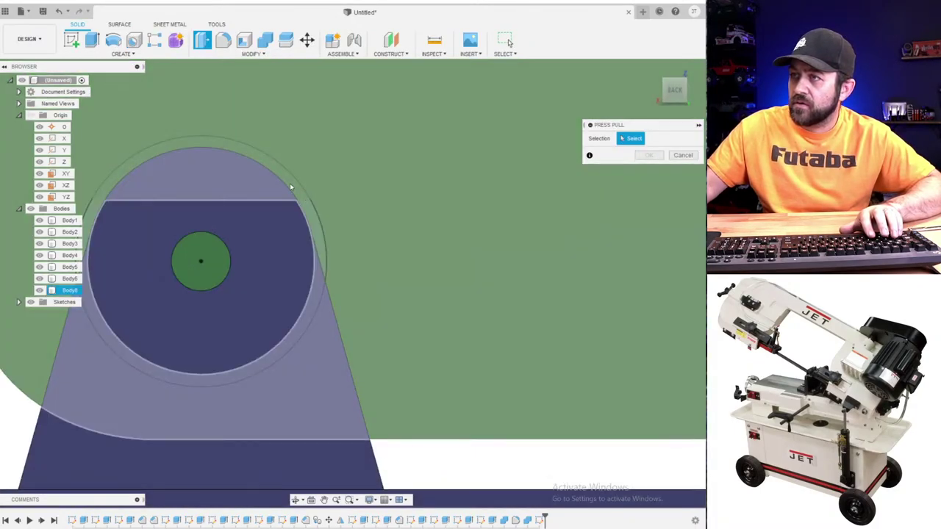
{"action": "left_click", "coordinate": [290, 187]}
{"action": "scroll", "coordinate": [262, 246], "scroll_direction": "down", "scroll_amount": 2}
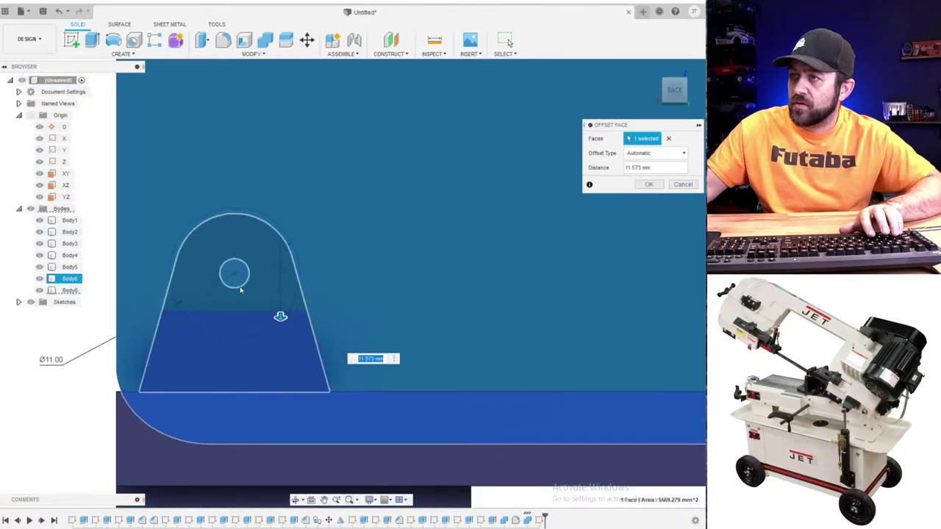
{"action": "middle_click_drag", "start_coordinate": [240, 290], "coordinate": [455, 289], "text": "shift"}
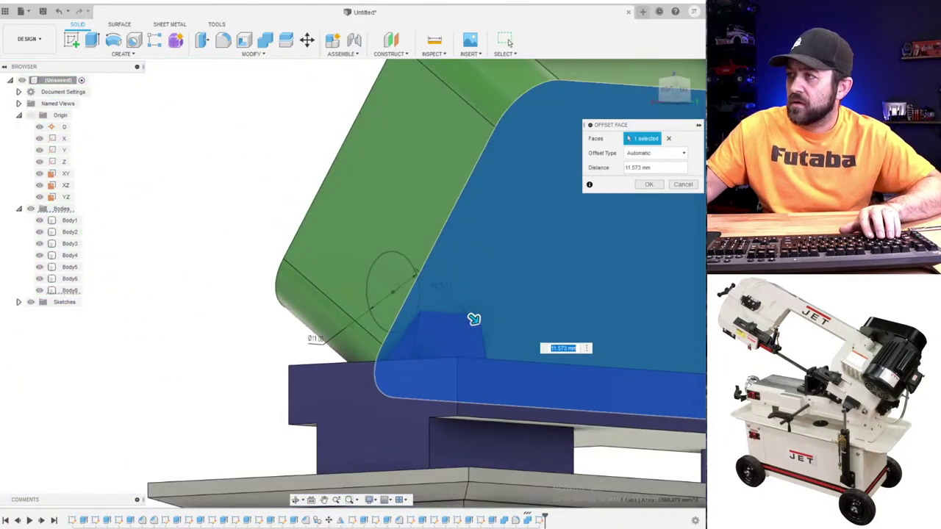
{"action": "left_click", "coordinate": [688, 185]}
- Hide the arm body and select the 11 mm circle's outer crescent and the ring around the pivot hole for extrusion
{"action": "scroll", "coordinate": [220, 357], "scroll_direction": "up", "scroll_amount": 3}
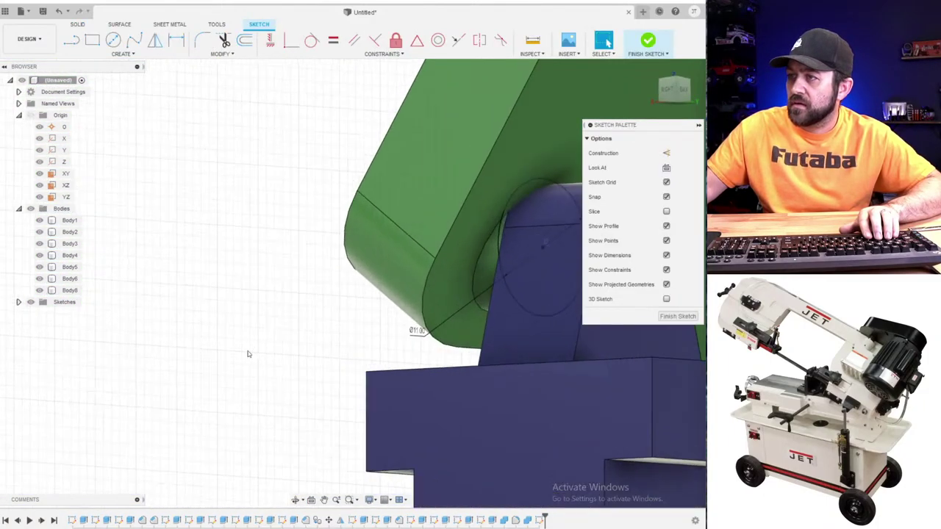
{"action": "mouse_move", "coordinate": [407, 332]}
{"action": "middle_mouse_down"}
{"action": "mouse_move", "coordinate": [307, 339]}
{"action": "mouse_move", "coordinate": [219, 368]}
{"action": "middle_mouse_up"}
{"action": "scroll", "coordinate": [397, 149], "scroll_direction": "up", "scroll_amount": 3}
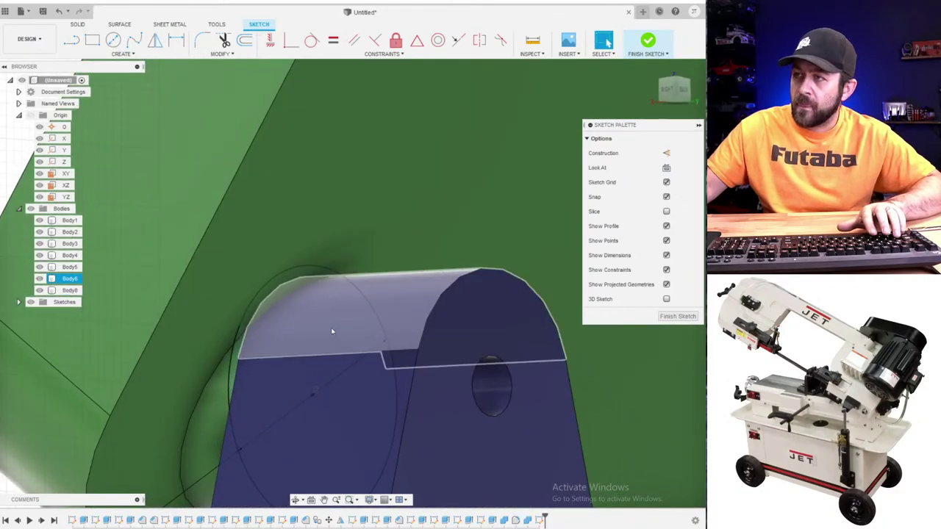
{"action": "key", "text": "a"}
{"action": "key", "text": "q"}
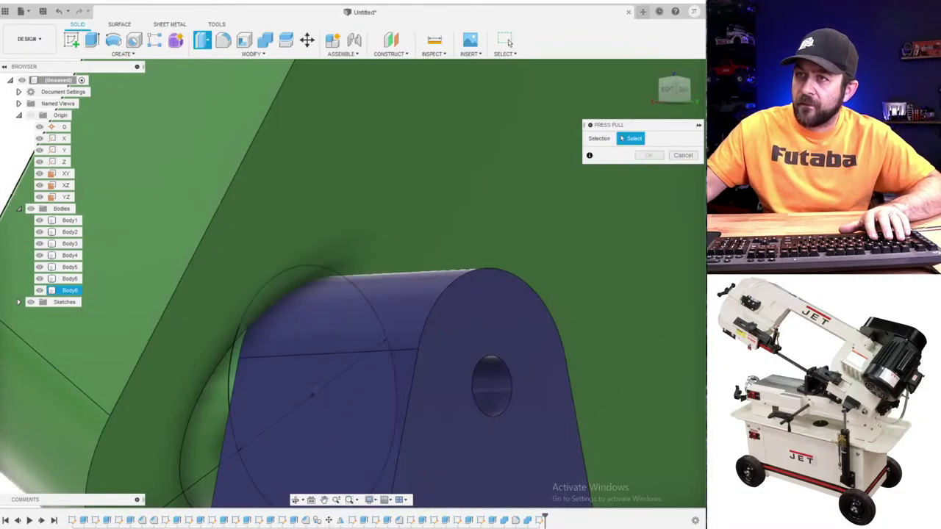
{"action": "left_click", "coordinate": [39, 291]}
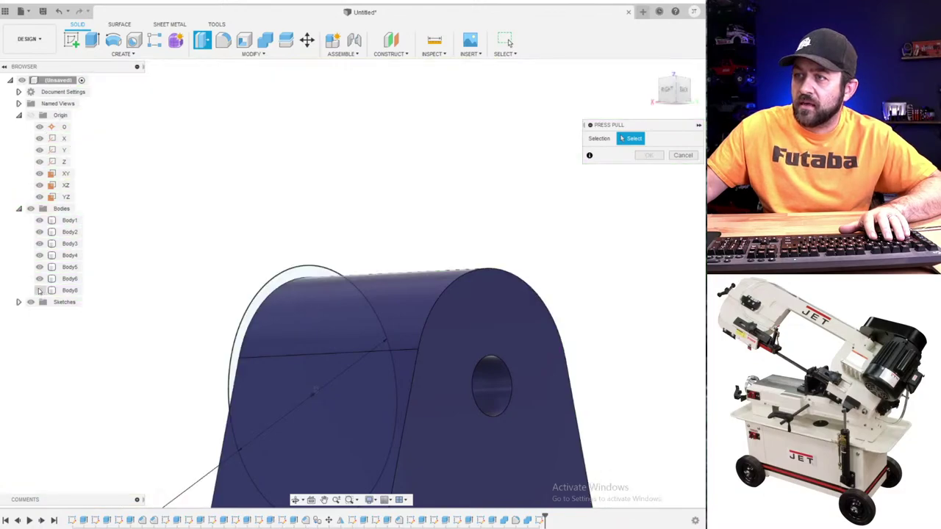
{"action": "left_click", "coordinate": [234, 309]}
{"action": "middle_click_drag", "start_coordinate": [234, 308], "coordinate": [298, 321], "text": "shift"}
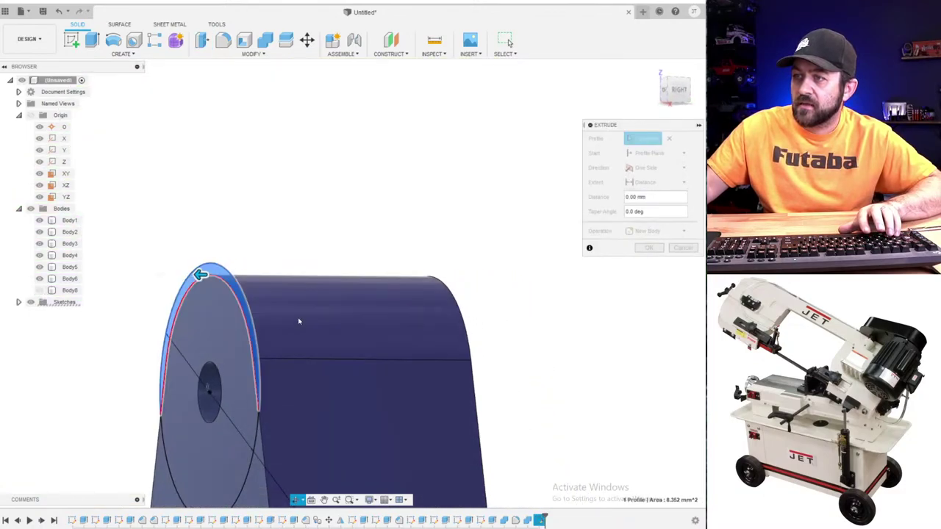
{"action": "left_click", "coordinate": [225, 326]}
{"action": "scroll", "coordinate": [231, 324], "scroll_direction": "down", "scroll_amount": 3}
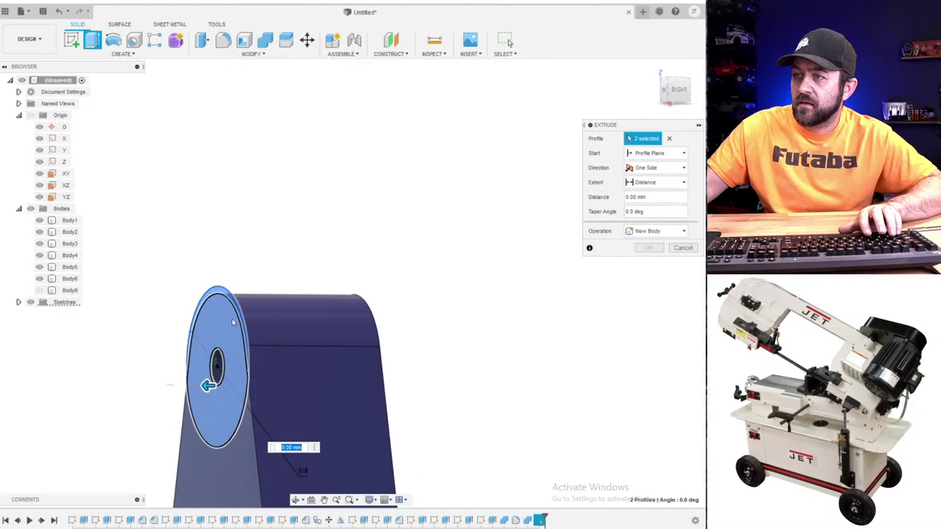
- Show the arm again and extrude the profiles -13 mm as a cut, excluding the bracket's Body6 so only Body8 is cut
{"action": "left_click", "coordinate": [41, 291]}
{"action": "left_click_drag", "start_coordinate": [210, 379], "coordinate": [387, 379]}
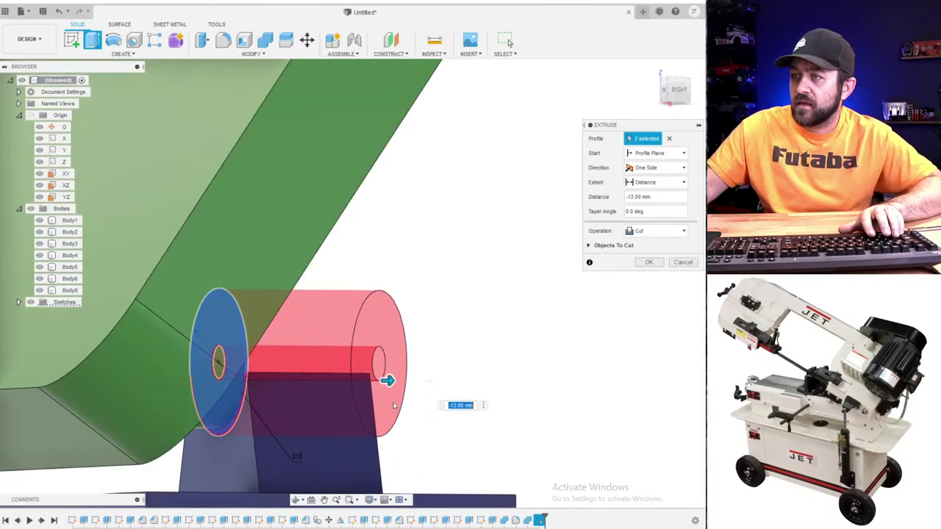
{"action": "middle_click_drag", "start_coordinate": [393, 406], "coordinate": [254, 307], "text": "shift"}
{"action": "scroll", "coordinate": [254, 306], "scroll_direction": "up", "scroll_amount": 4}
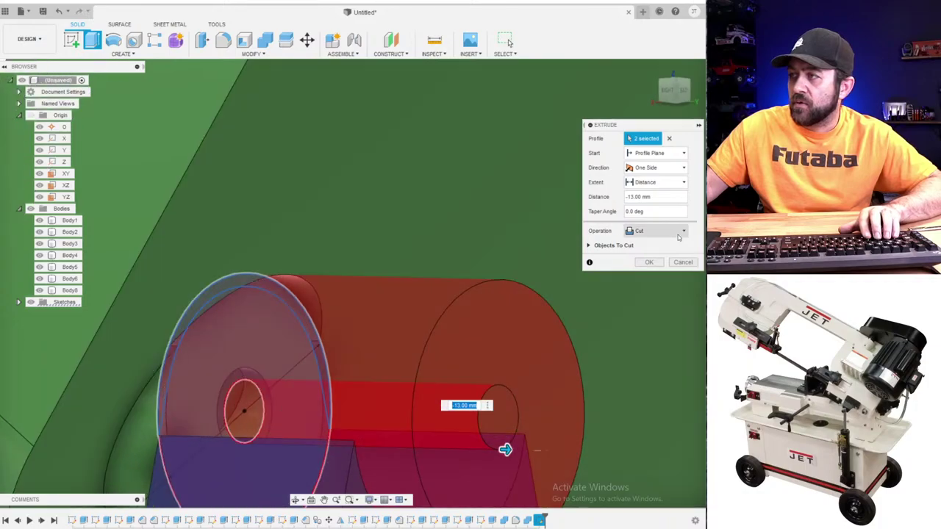
{"action": "left_click", "coordinate": [588, 246]}
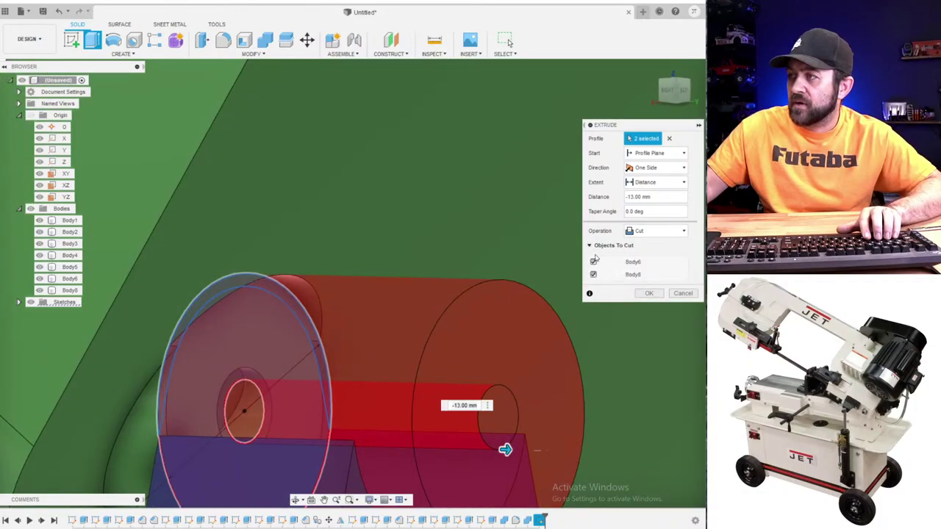
{"action": "left_click", "coordinate": [592, 262]}
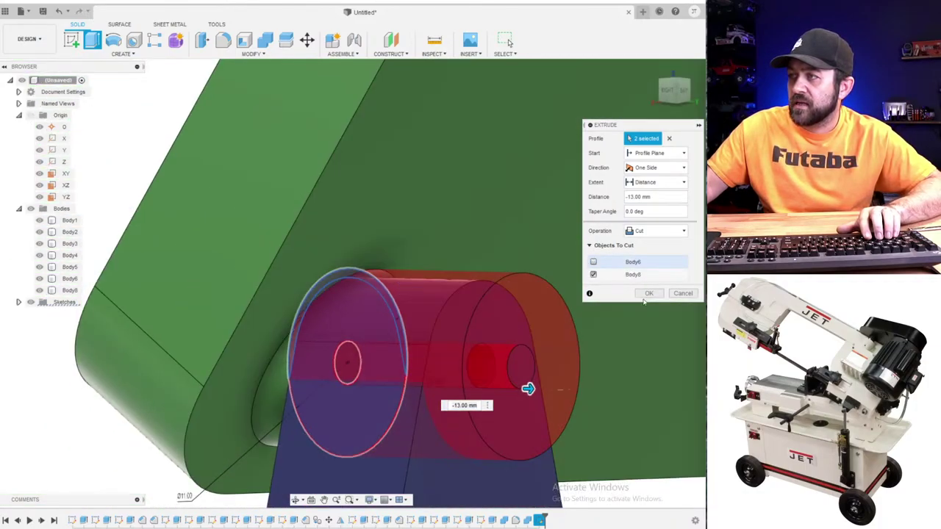
{"action": "left_click", "coordinate": [646, 293]}
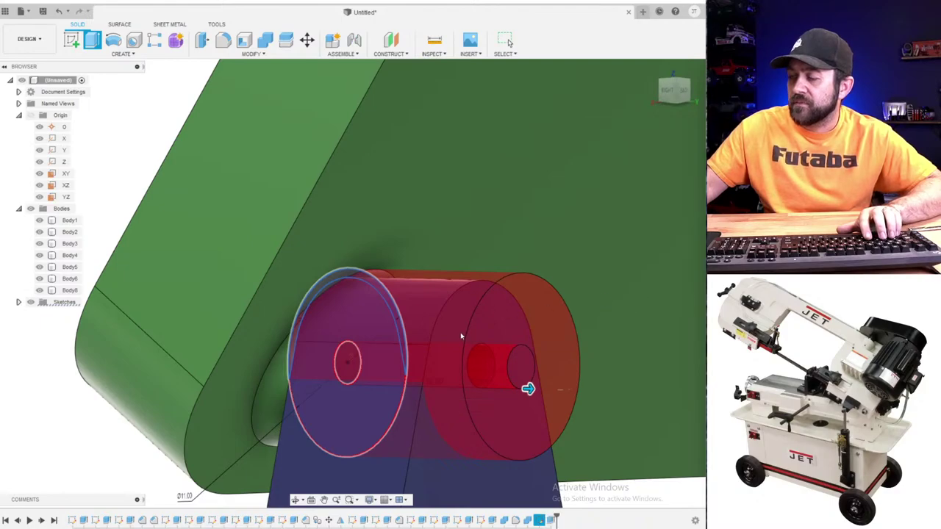
- Examine the clearance cut in the arm around the rounded pivot bracket from several angles
{"action": "scroll", "coordinate": [304, 238], "scroll_direction": "up", "scroll_amount": 3}
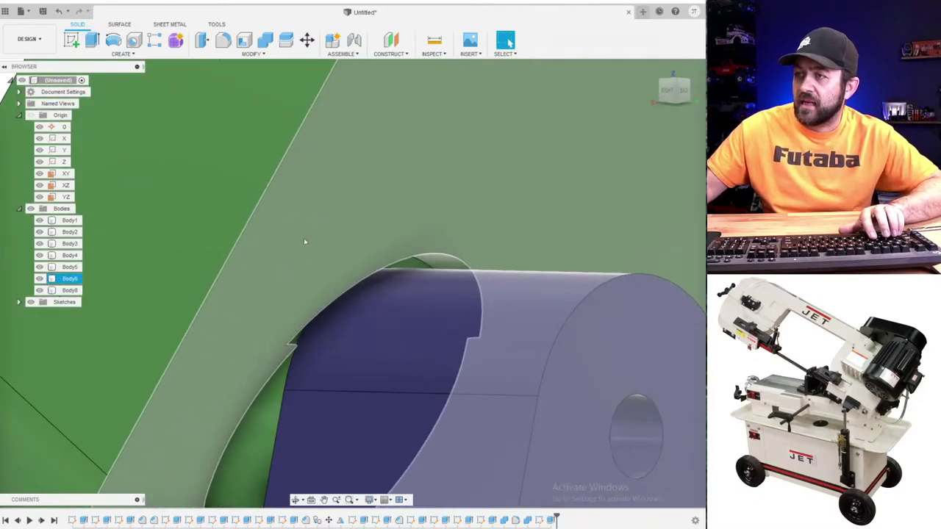
{"action": "middle_click_drag", "start_coordinate": [398, 258], "coordinate": [376, 246], "text": "shift"}
{"action": "left_click", "coordinate": [299, 342]}
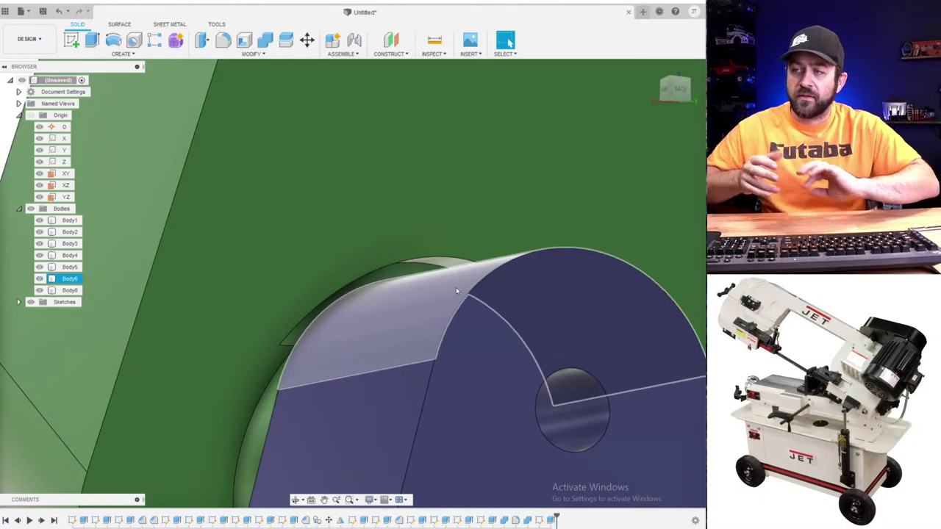
{"action": "left_click", "coordinate": [151, 63]}
{"action": "scroll", "coordinate": [151, 63], "scroll_direction": "down", "scroll_amount": 2}
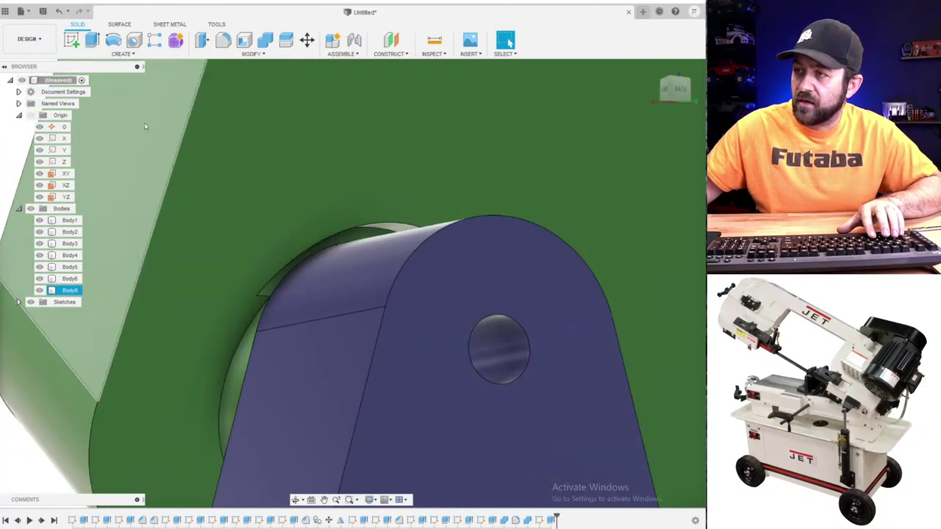
{"action": "mouse_move", "coordinate": [359, 340]}
{"action": "middle_mouse_down", "text": "shift"}
{"action": "mouse_move", "coordinate": [410, 301]}
{"action": "mouse_move", "coordinate": [369, 334]}
{"action": "mouse_move", "coordinate": [383, 342]}
{"action": "mouse_move", "coordinate": [351, 334]}
{"action": "mouse_move", "coordinate": [396, 339]}
{"action": "mouse_move", "coordinate": [368, 336]}
{"action": "middle_mouse_up", "text": "shift"}
{"action": "middle_click_drag", "start_coordinate": [308, 330], "coordinate": [315, 272], "text": "shift"}
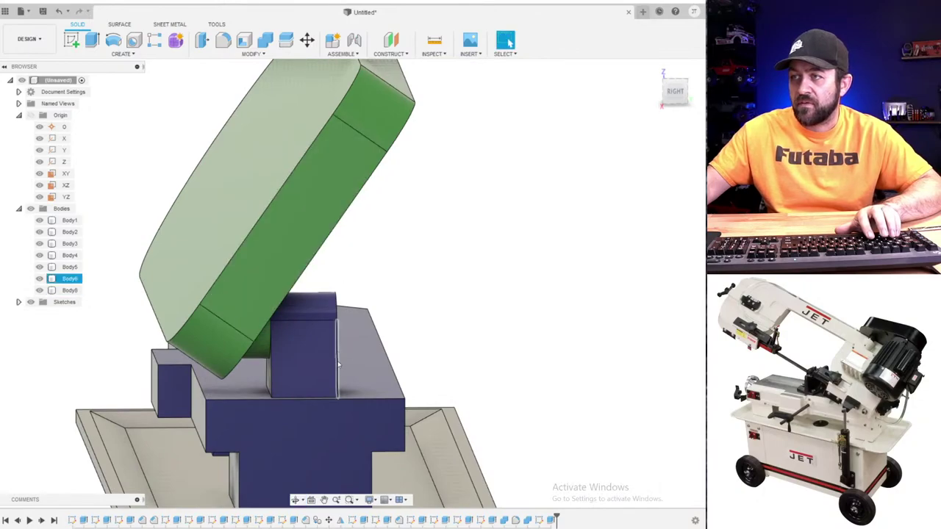
{"action": "middle_click_drag", "start_coordinate": [430, 329], "coordinate": [281, 328], "text": "shift"}
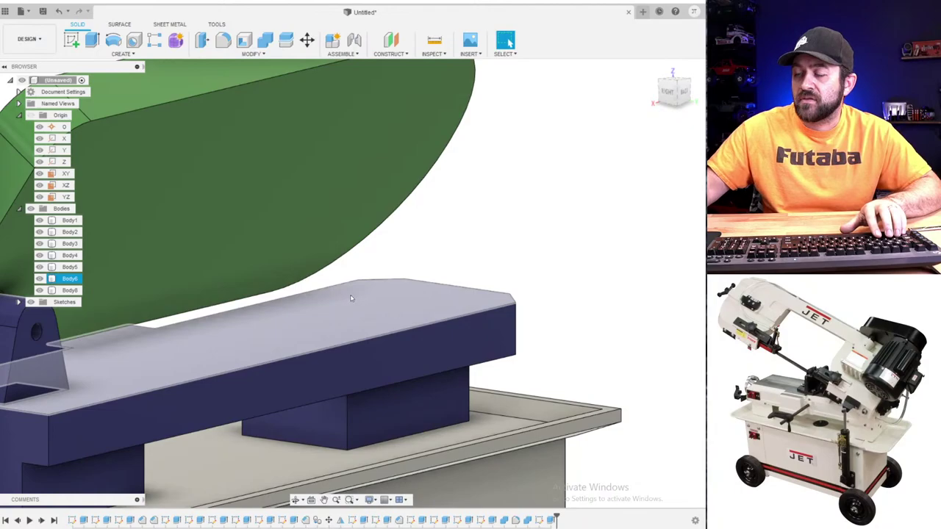
- Start a sketch on the arm's front face and draw a rectangle about 37 mm tall, rising from the arm's lower edge
{"action": "scroll", "coordinate": [218, 260], "scroll_direction": "down", "scroll_amount": 3}
{"action": "middle_click_drag", "start_coordinate": [218, 260], "coordinate": [305, 270], "text": "shift"}
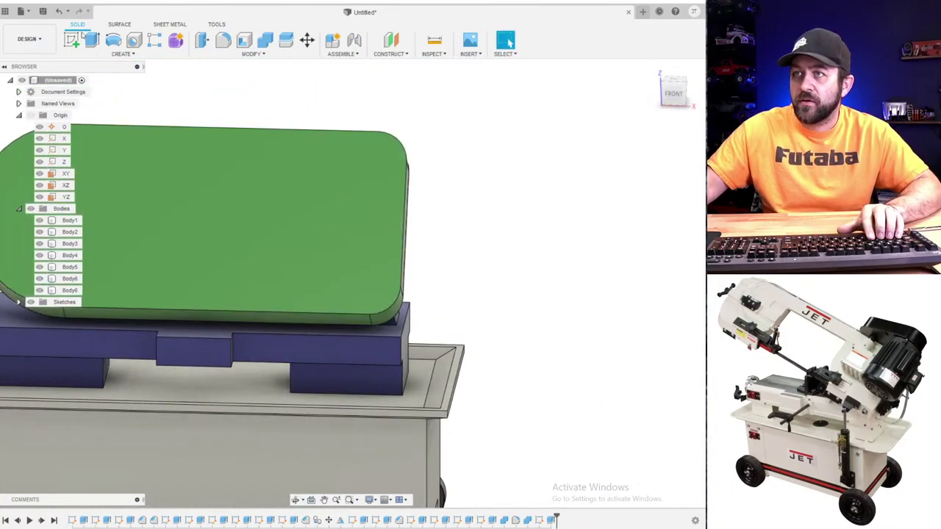
{"action": "left_click", "coordinate": [71, 41]}
{"action": "left_click", "coordinate": [235, 249]}
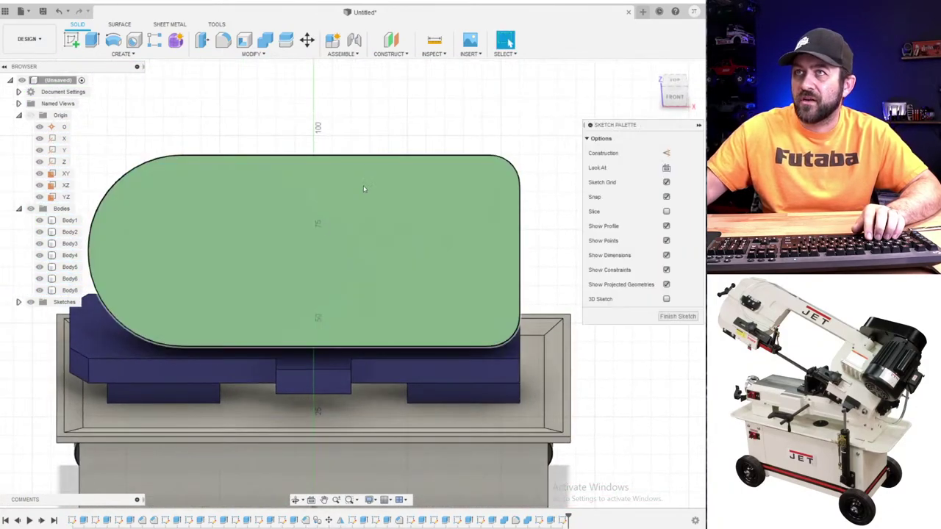
{"action": "left_click", "coordinate": [93, 41]}
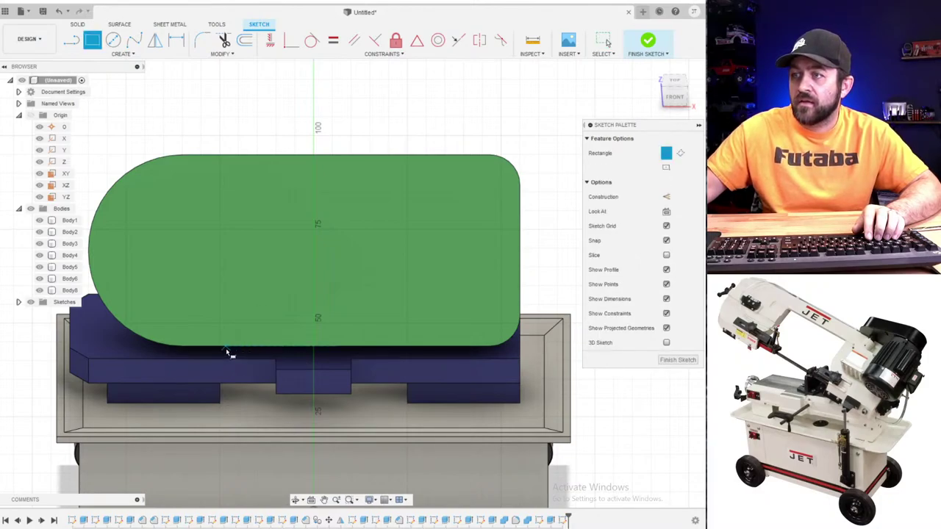
{"action": "left_click", "coordinate": [401, 210]}
- Dimension the rectangle's width to 45 mm
{"action": "key", "text": "d"}
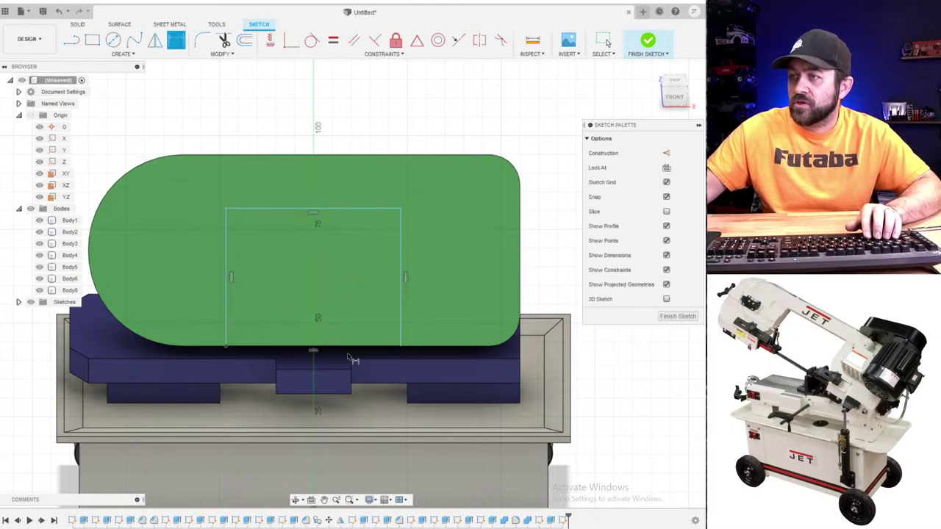
{"action": "left_click", "coordinate": [335, 211]}
{"action": "left_click", "coordinate": [371, 107]}
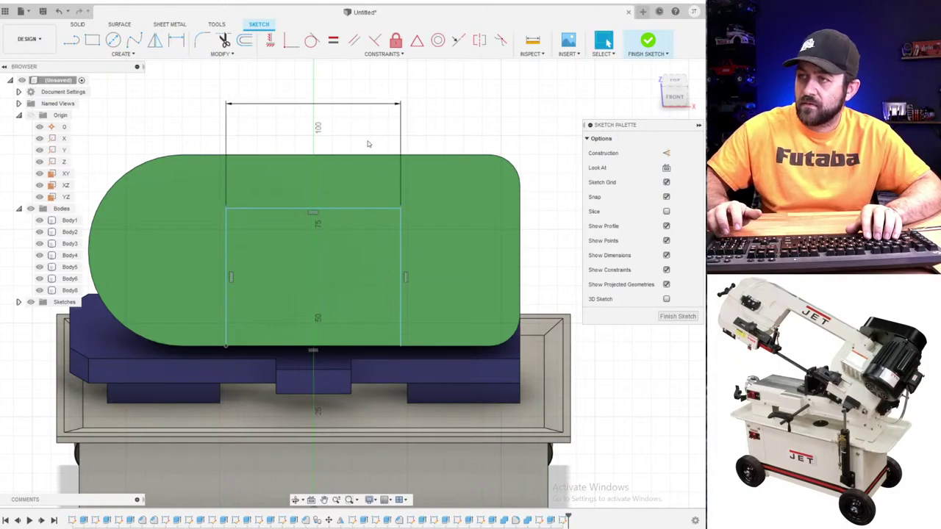
{"action": "type", "text": "45"}
{"action": "key", "text": "Return"}
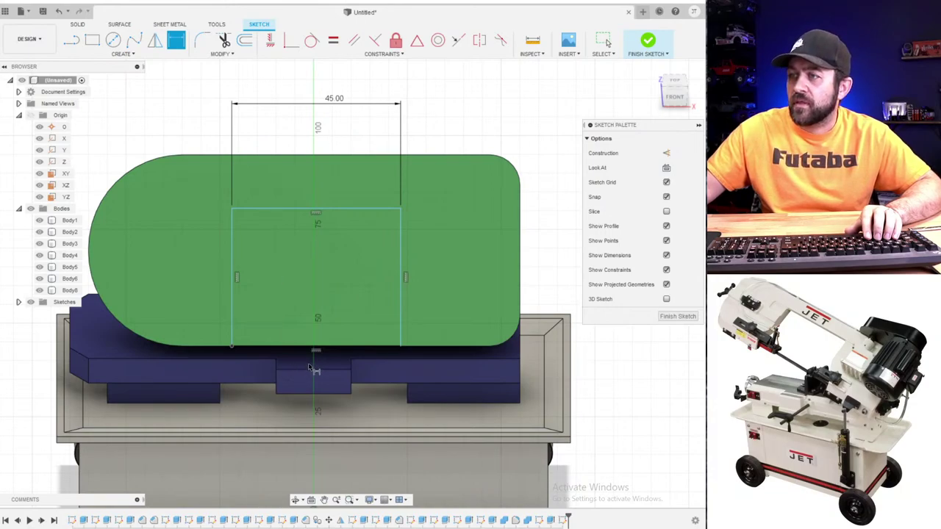
- Project the table's central front tab and centre the rectangle on it with a vertical construction line joining their upper-edge midpoints
{"action": "key", "text": "Escape"}
{"action": "key", "text": "l"}
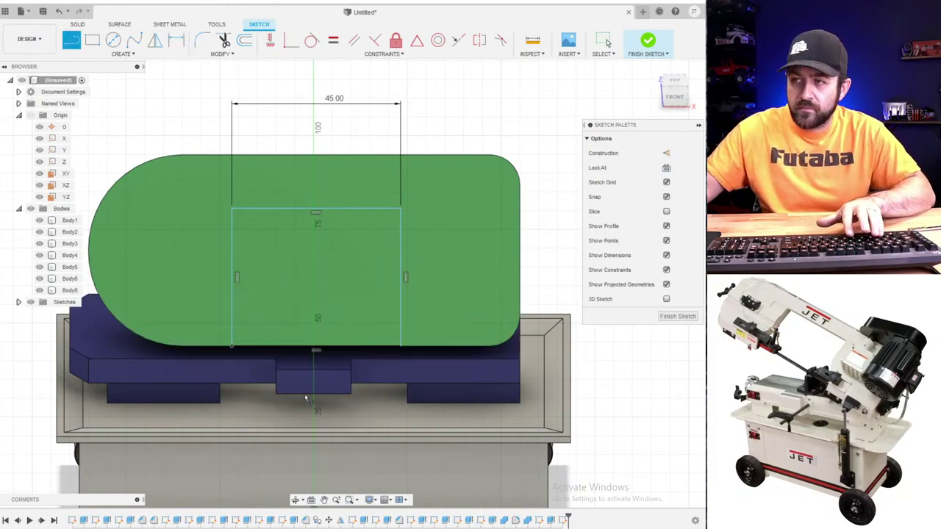
{"action": "key", "text": "Escape"}
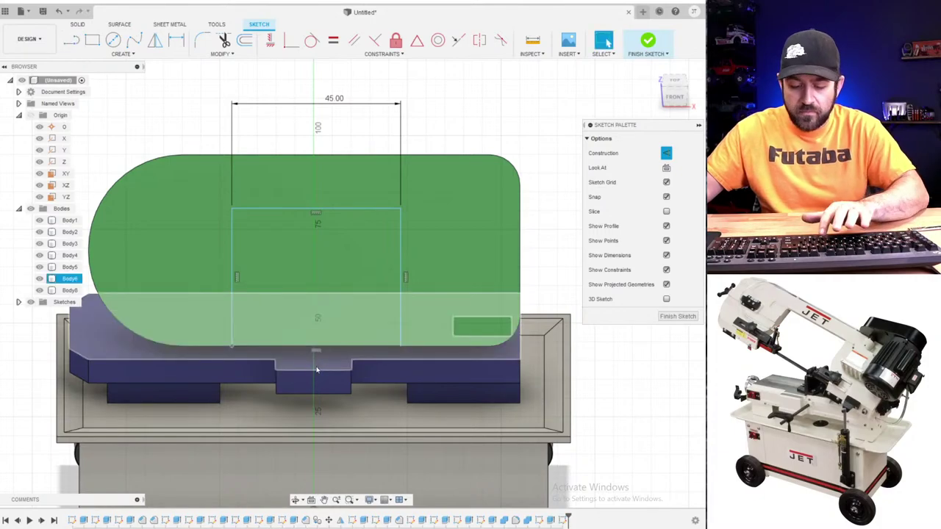
{"action": "key", "text": "p"}
{"action": "left_click", "coordinate": [316, 389]}
{"action": "key", "text": "Return"}
{"action": "scroll", "coordinate": [317, 400], "scroll_direction": "up", "scroll_amount": 3}
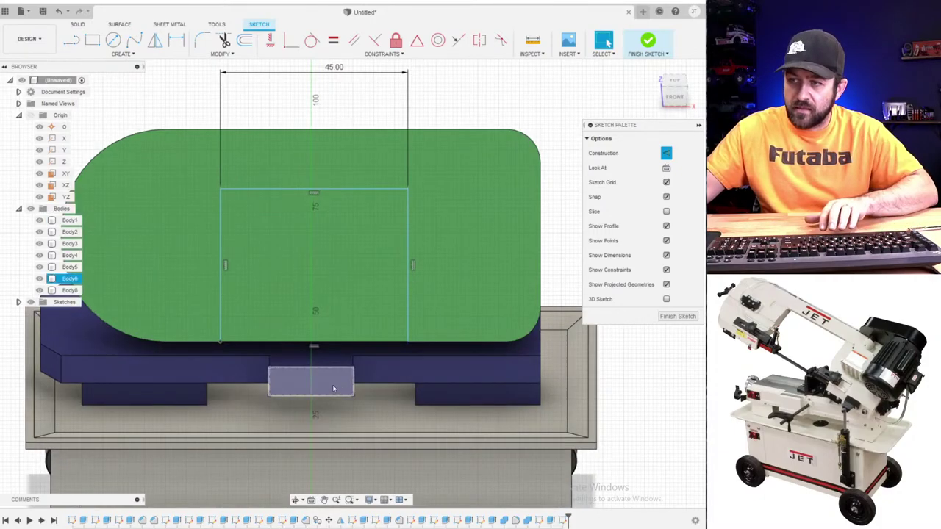
{"action": "key", "text": "l"}
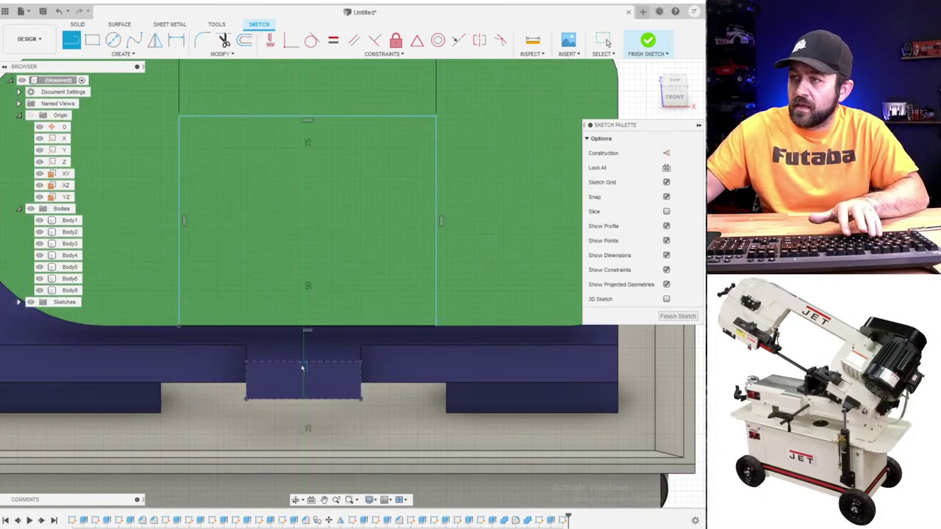
{"action": "left_click", "coordinate": [308, 120]}
{"action": "key", "text": "Escape"}
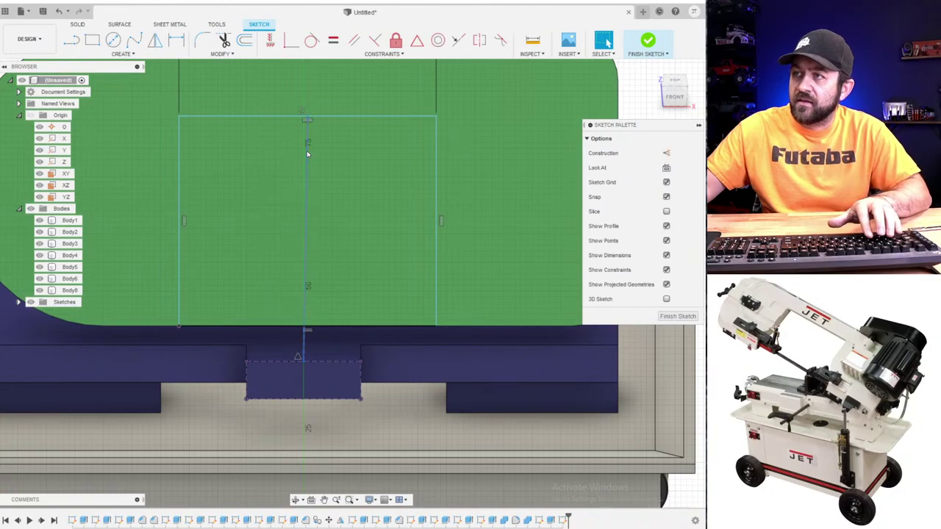
{"action": "scroll", "coordinate": [290, 214], "scroll_direction": "down", "scroll_amount": 3}
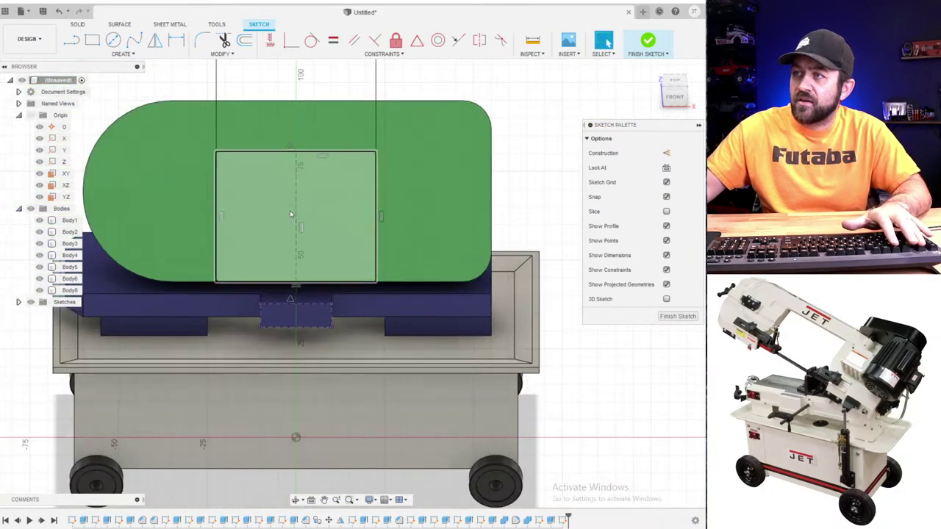
- Dimension the rectangle's height to 40 mm and finish the sketch
{"action": "key", "text": "d"}
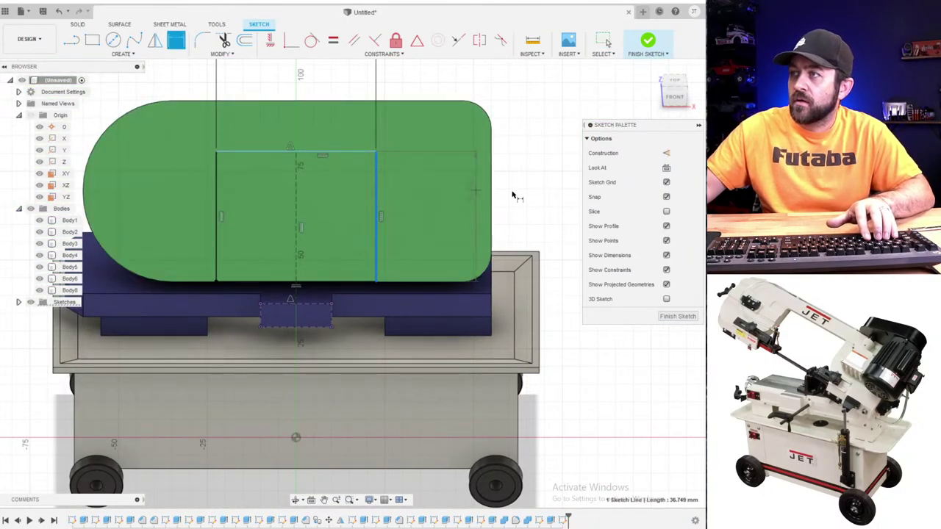
{"action": "left_click", "coordinate": [535, 193]}
{"action": "type", "text": "40"}
{"action": "key", "text": "Return"}
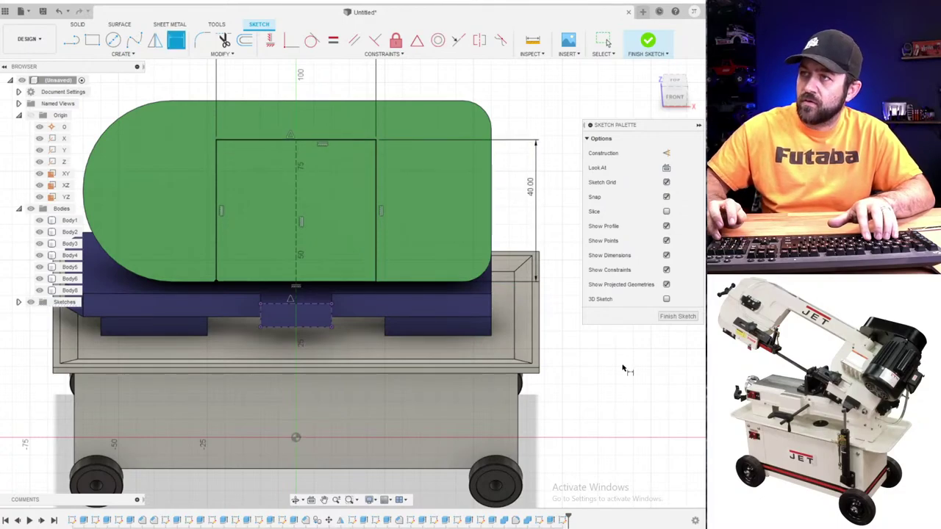
{"action": "scroll", "coordinate": [470, 256], "scroll_direction": "down", "scroll_amount": 2}
{"action": "left_click", "coordinate": [647, 40]}
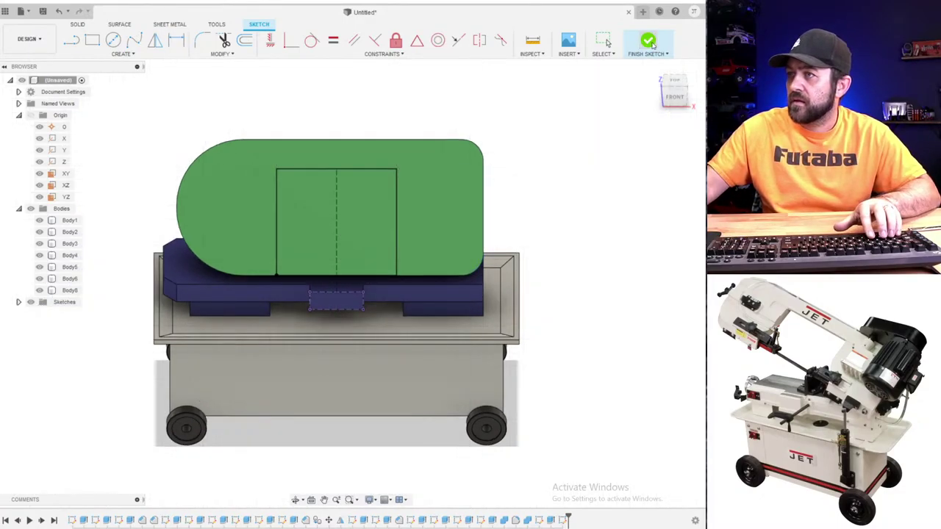
- Extrude the rectangle -10 mm as a cut through the arm to form its blade opening
{"action": "left_click", "coordinate": [92, 41]}
{"action": "left_click", "coordinate": [318, 198]}
{"action": "middle_click_drag", "start_coordinate": [319, 197], "coordinate": [340, 200], "text": "shift"}
{"action": "type", "text": "-10"}
{"action": "middle_click_drag", "start_coordinate": [260, 163], "coordinate": [229, 197], "text": "shift"}
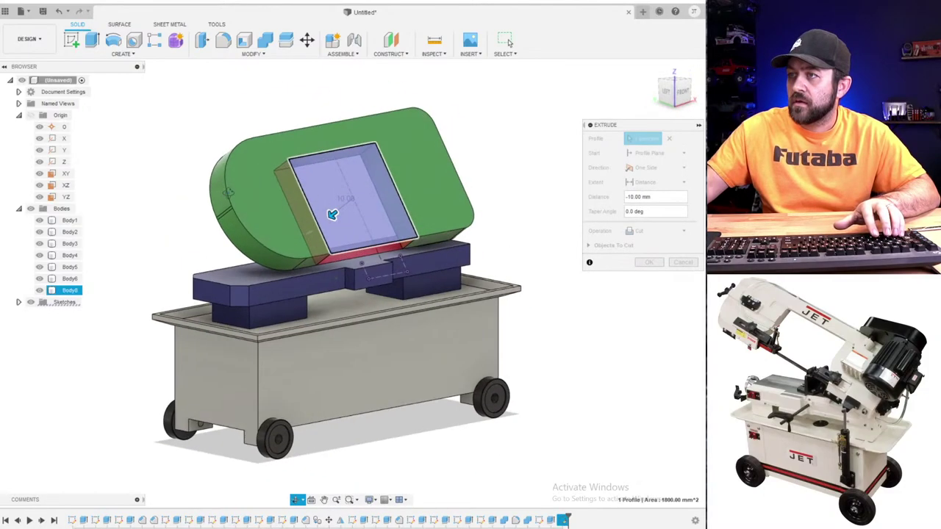
{"action": "key", "text": "Return"}
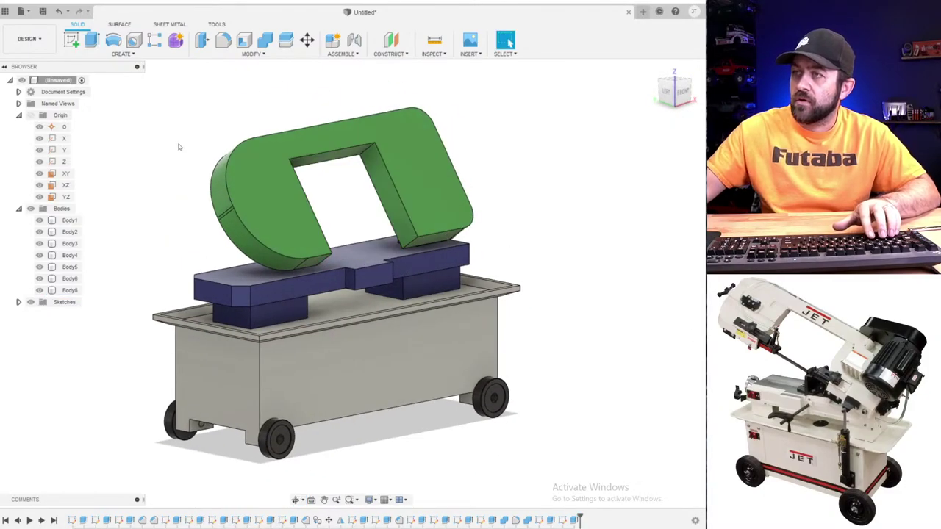
- Start a Two Distance chamfer on the lower inner corner edge of the arm's leg on the pivot side
{"action": "middle_click_drag", "start_coordinate": [330, 112], "coordinate": [261, 133], "text": "shift"}
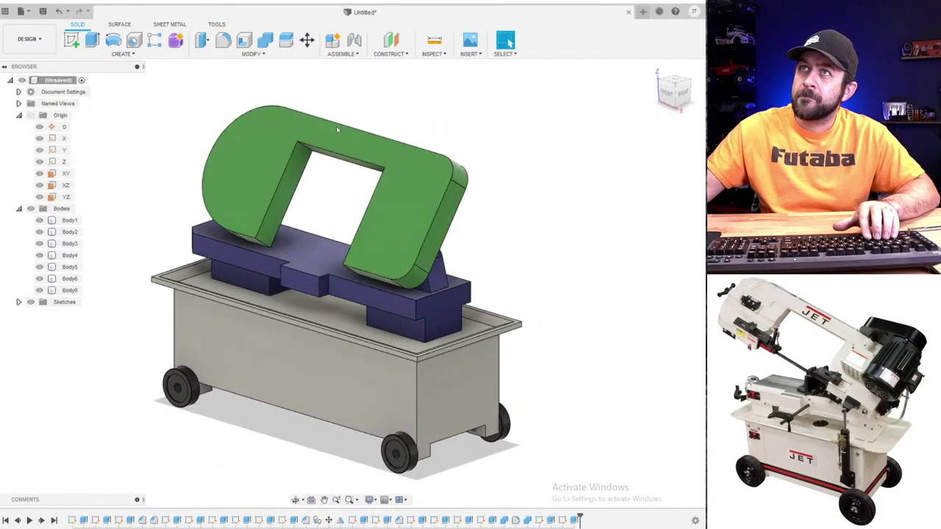
{"action": "scroll", "coordinate": [339, 144], "scroll_direction": "up", "scroll_amount": 3}
{"action": "middle_click_drag", "start_coordinate": [380, 241], "coordinate": [460, 229], "text": "shift"}
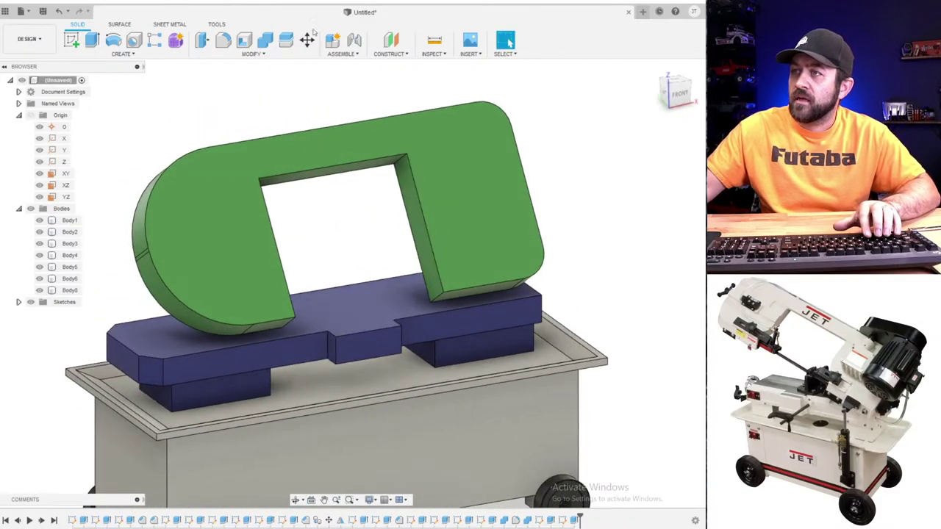
{"action": "left_click", "coordinate": [252, 54]}
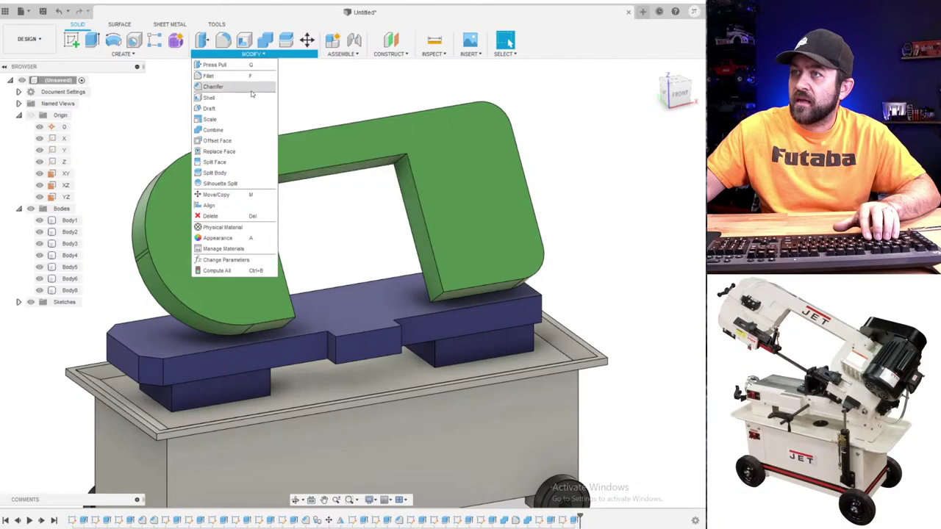
{"action": "left_click", "coordinate": [251, 89]}
{"action": "scroll", "coordinate": [478, 368], "scroll_direction": "up", "scroll_amount": 5}
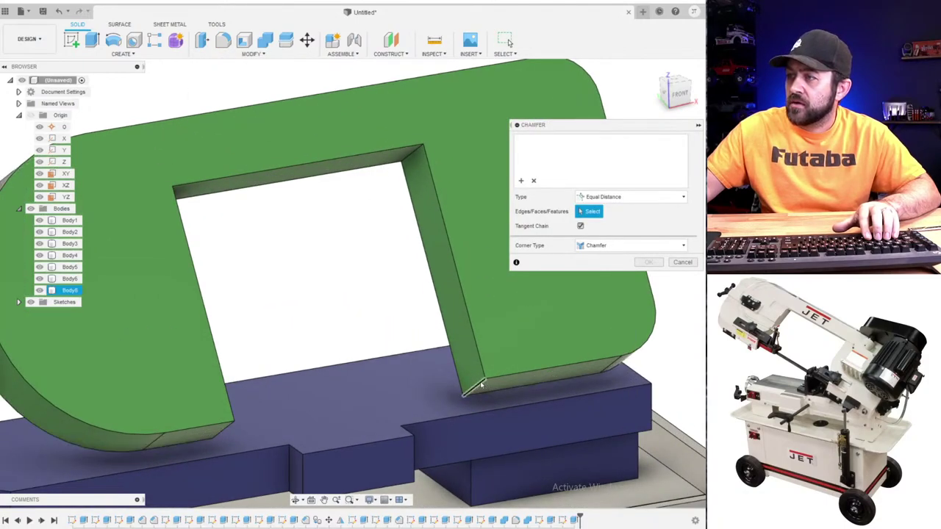
{"action": "left_click", "coordinate": [486, 373]}
{"action": "left_click", "coordinate": [592, 197]}
{"action": "left_click", "coordinate": [601, 221]}
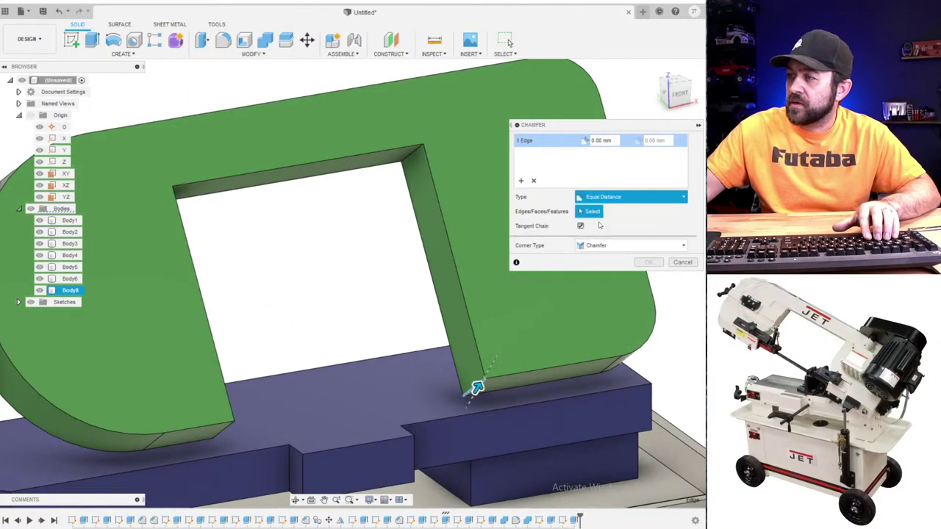
- Set the chamfer distances to 20 mm up the opening's side and 4 mm along the leg's underside, and apply it
{"action": "scroll", "coordinate": [481, 386], "scroll_direction": "up", "scroll_amount": 3}
{"action": "left_click_drag", "start_coordinate": [467, 369], "coordinate": [420, 179]}
{"action": "scroll", "coordinate": [423, 184], "scroll_direction": "down", "scroll_amount": 4}
{"action": "scroll", "coordinate": [386, 291], "scroll_direction": "up", "scroll_amount": 3}
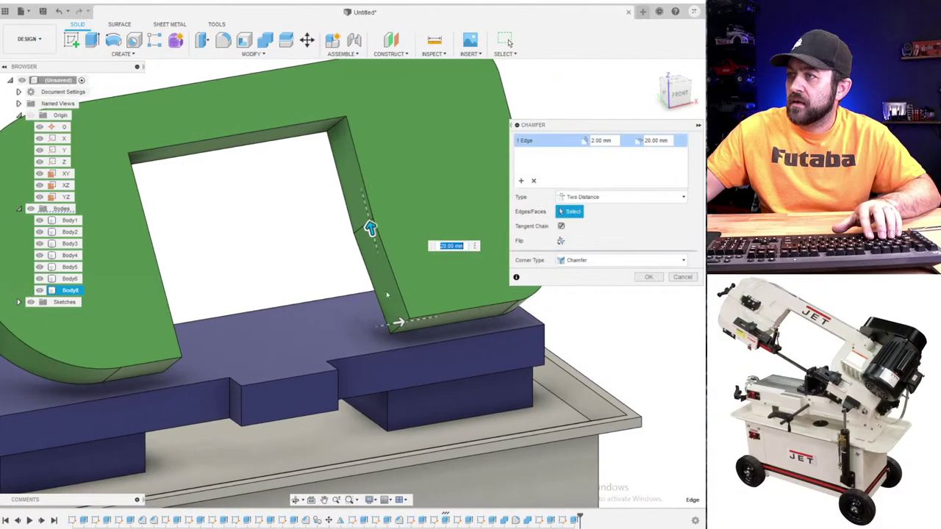
{"action": "left_click_drag", "start_coordinate": [399, 332], "coordinate": [422, 333]}
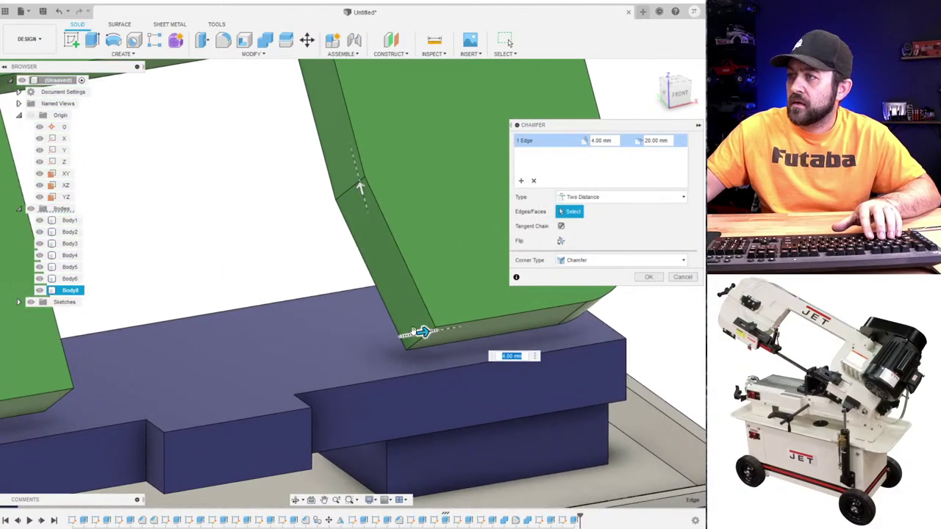
{"action": "scroll", "coordinate": [393, 276], "scroll_direction": "down", "scroll_amount": 4}
{"action": "middle_click_drag", "start_coordinate": [432, 262], "coordinate": [402, 257], "text": "shift"}
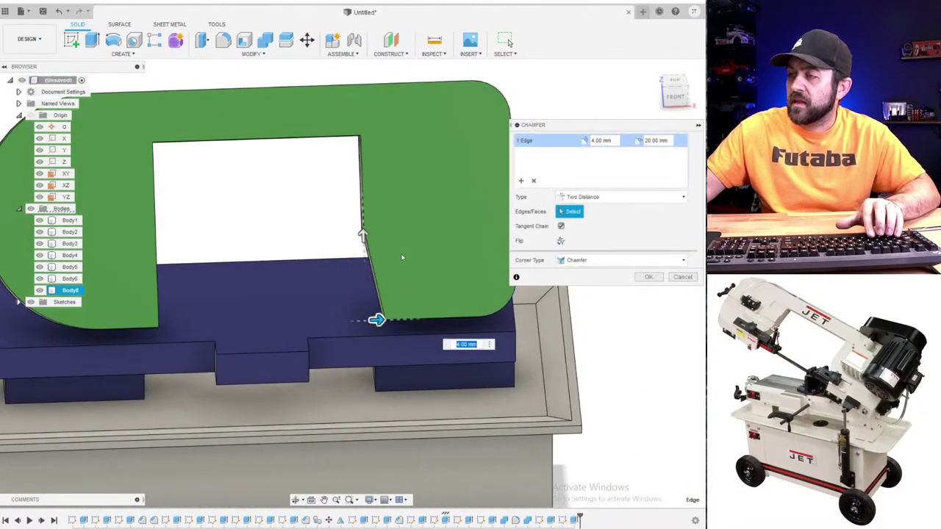
{"action": "key", "text": "Return"}
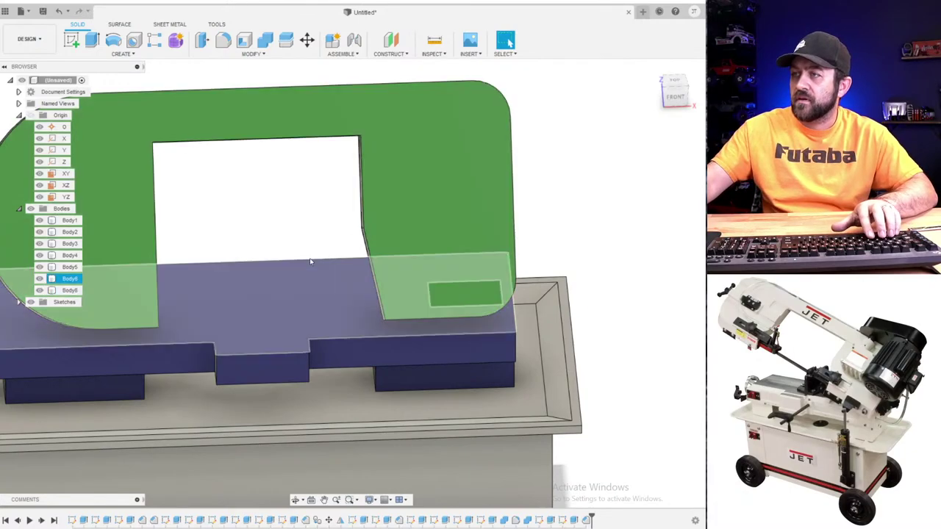
- Examine the arm's opening and its tapered inner corner from several angles
{"action": "middle_click_drag", "start_coordinate": [310, 261], "coordinate": [250, 264], "text": "shift"}
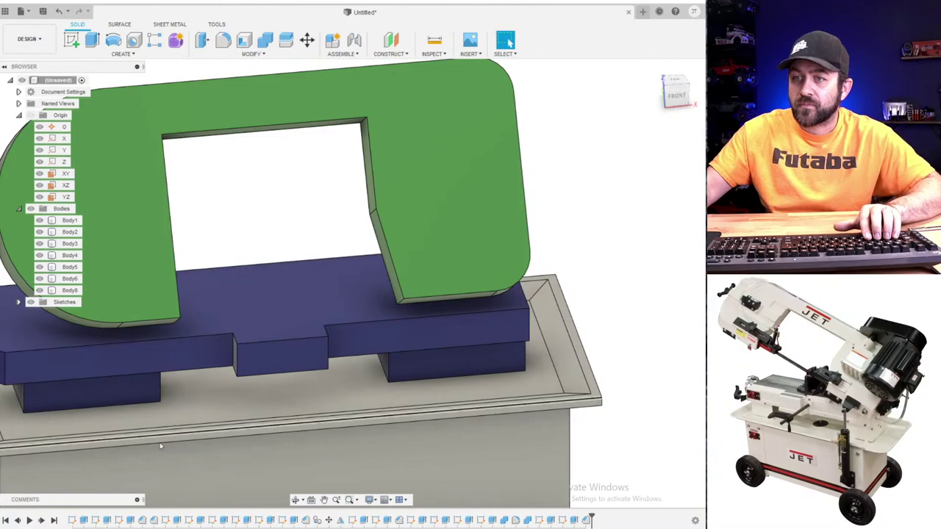
{"action": "scroll", "coordinate": [241, 210], "scroll_direction": "down", "scroll_amount": 2}
{"action": "middle_click_drag", "start_coordinate": [241, 211], "coordinate": [328, 180], "text": "shift"}
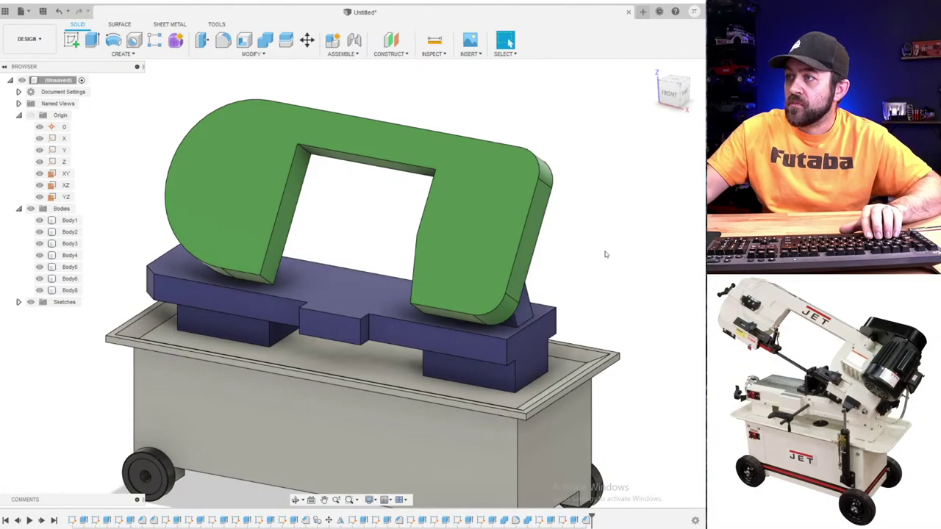
{"action": "middle_click_drag", "start_coordinate": [340, 240], "coordinate": [371, 231], "text": "shift"}
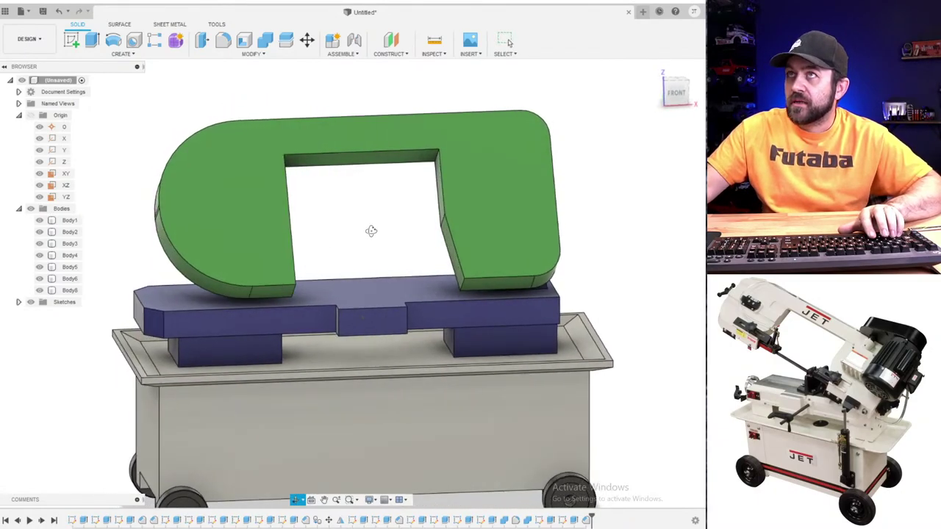
{"action": "left_click", "coordinate": [441, 123]}
{"action": "left_click", "coordinate": [356, 187]}
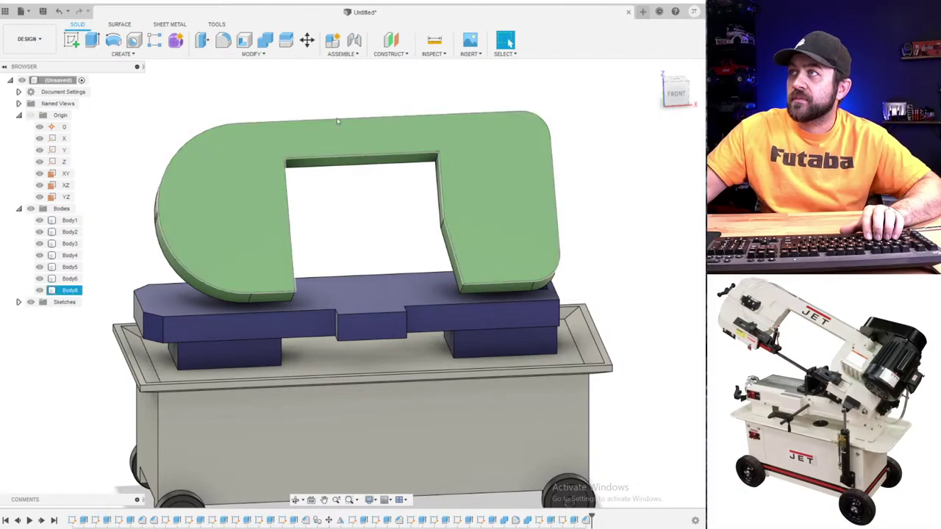
{"action": "left_click", "coordinate": [269, 215]}
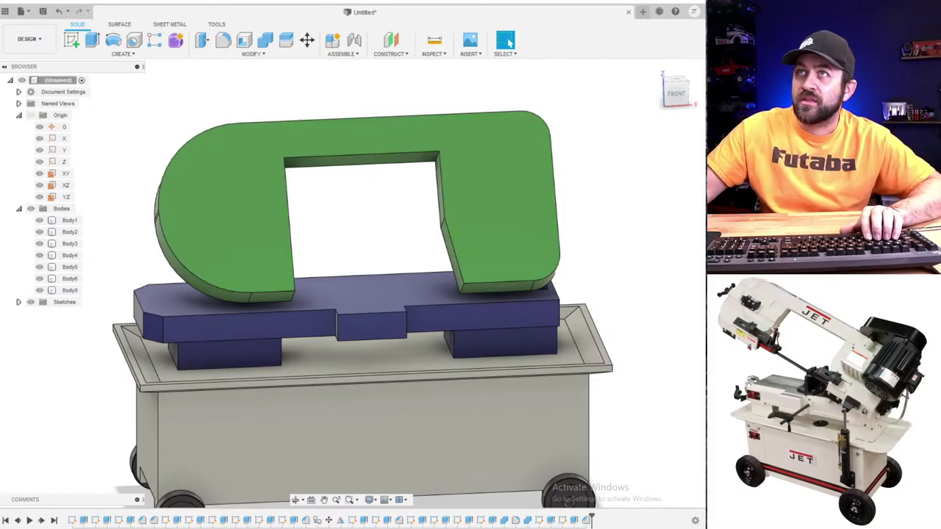
- Chamfer the arm's outer front edge chain with an Equal Distance chamfer of 2 mm
{"action": "left_click", "coordinate": [250, 54]}
{"action": "left_click", "coordinate": [221, 86]}
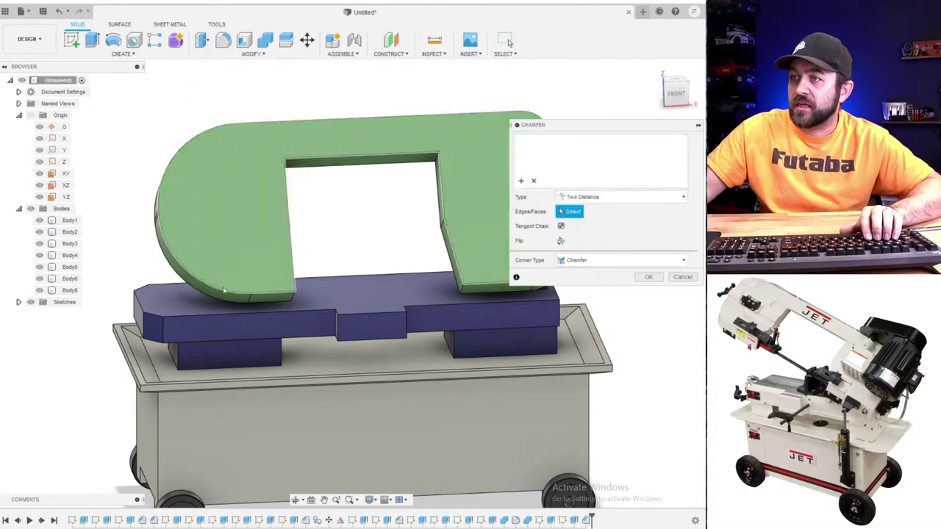
{"action": "scroll", "coordinate": [236, 290], "scroll_direction": "up", "scroll_amount": 3}
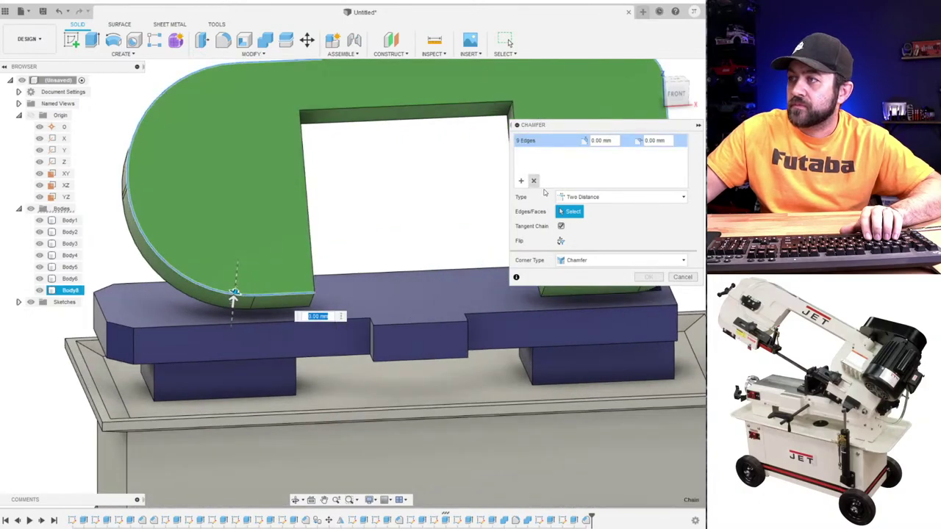
{"action": "left_click", "coordinate": [610, 197]}
{"action": "left_click", "coordinate": [584, 210]}
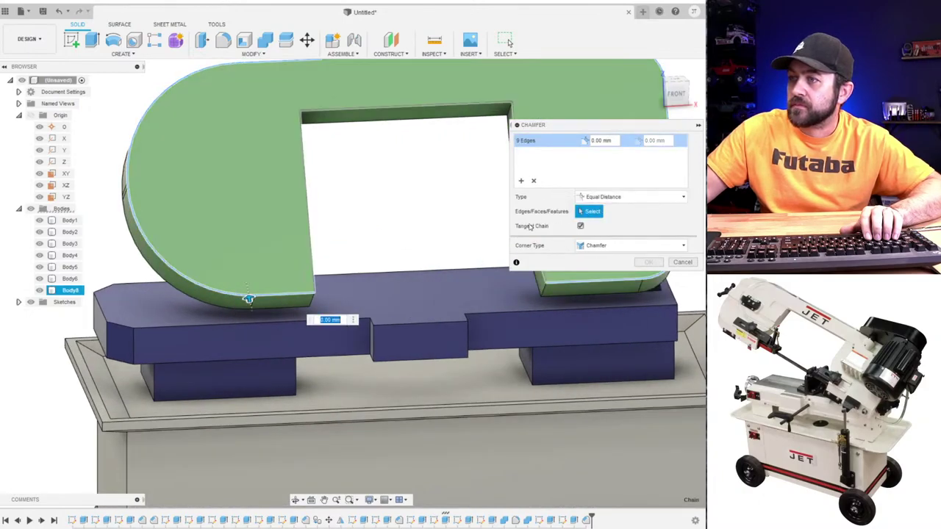
{"action": "scroll", "coordinate": [230, 304], "scroll_direction": "up", "scroll_amount": 5}
{"action": "type", "text": "5"}
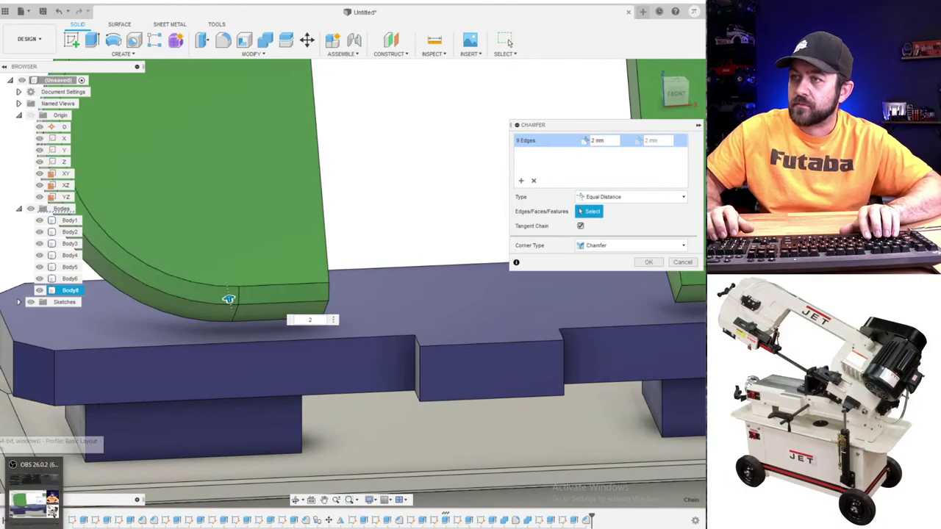
{"action": "key", "text": "Return"}
{"action": "scroll", "coordinate": [282, 230], "scroll_direction": "down", "scroll_amount": 5}
{"action": "scroll", "coordinate": [308, 245], "scroll_direction": "up", "scroll_amount": 2}
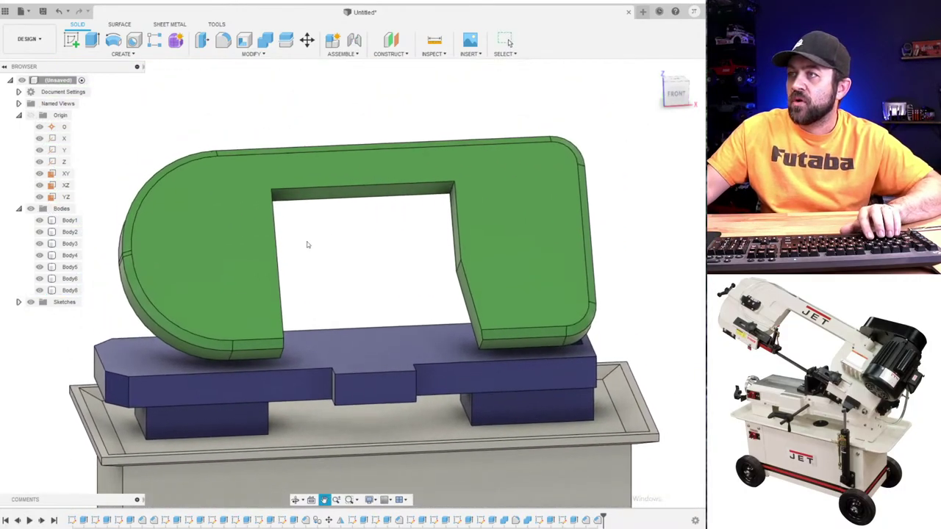
- Examine the chamfered arm, its opening and the rear pivot bracket from the front, side and back
{"action": "left_click", "coordinate": [577, 226]}
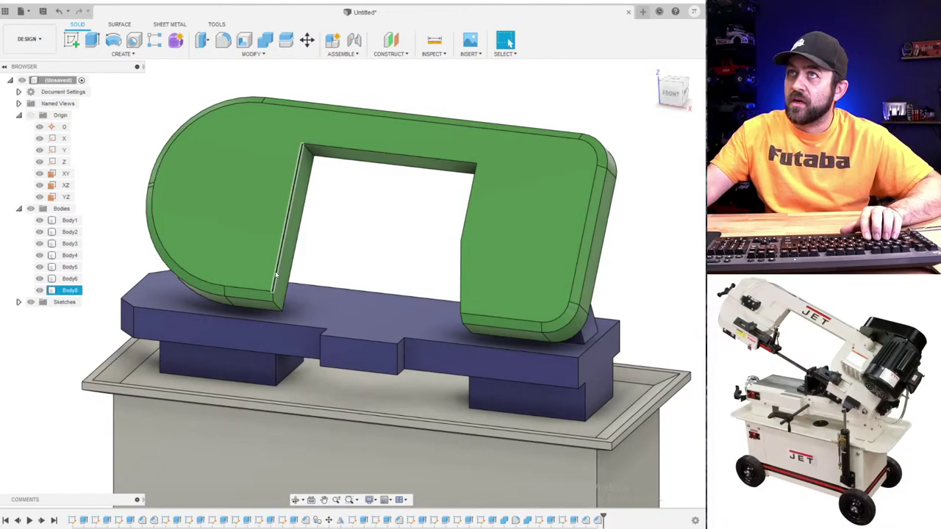
{"action": "left_click", "coordinate": [233, 353]}
{"action": "left_click", "coordinate": [252, 255]}
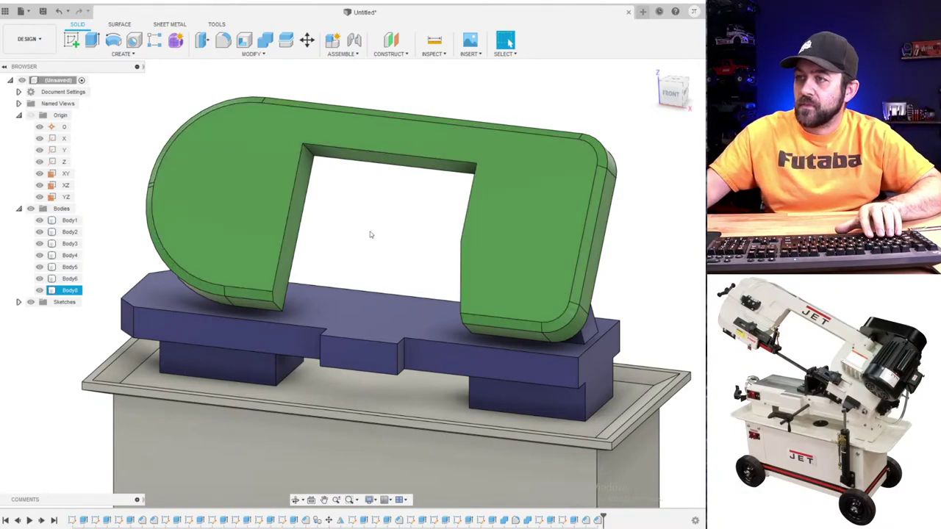
{"action": "left_click", "coordinate": [213, 357]}
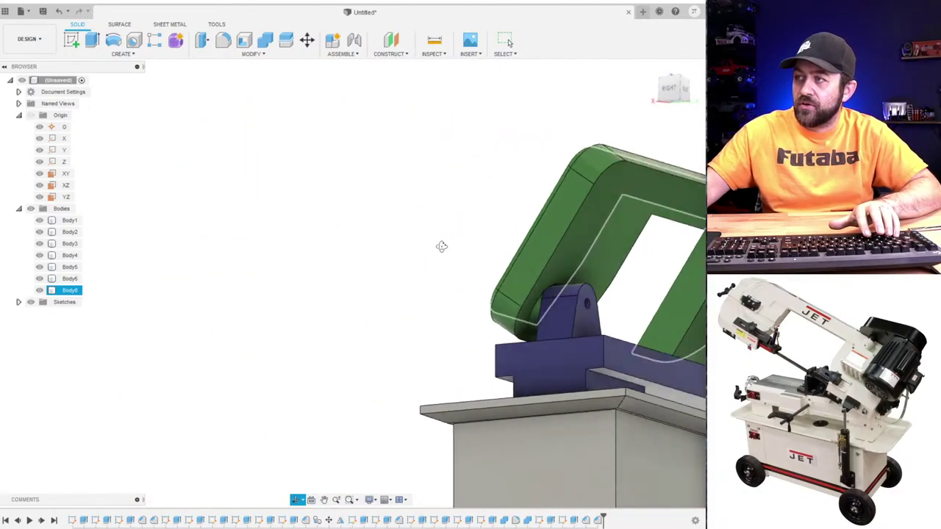
{"action": "middle_click_drag", "start_coordinate": [441, 245], "coordinate": [419, 266], "text": "shift"}
{"action": "key", "text": "Escape"}
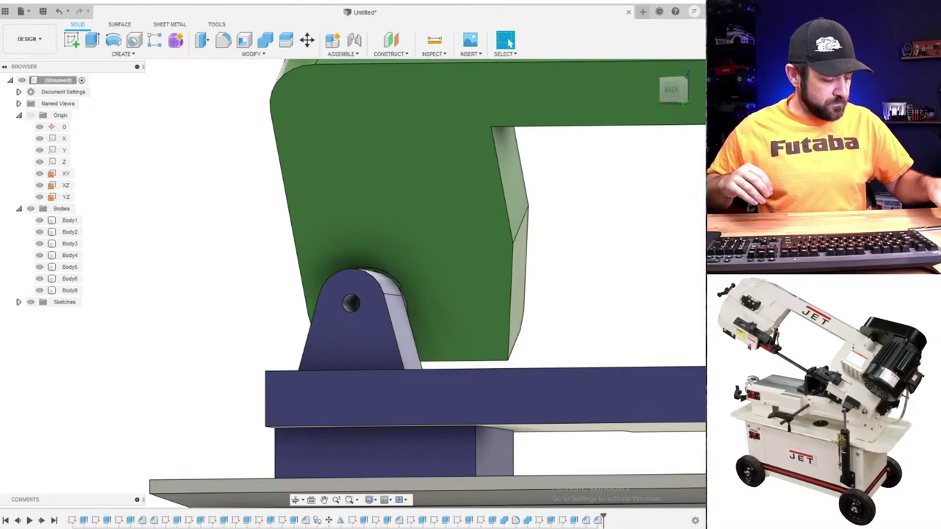
{"action": "left_click", "coordinate": [398, 213]}
{"action": "scroll", "coordinate": [401, 255], "scroll_direction": "down", "scroll_amount": 2}
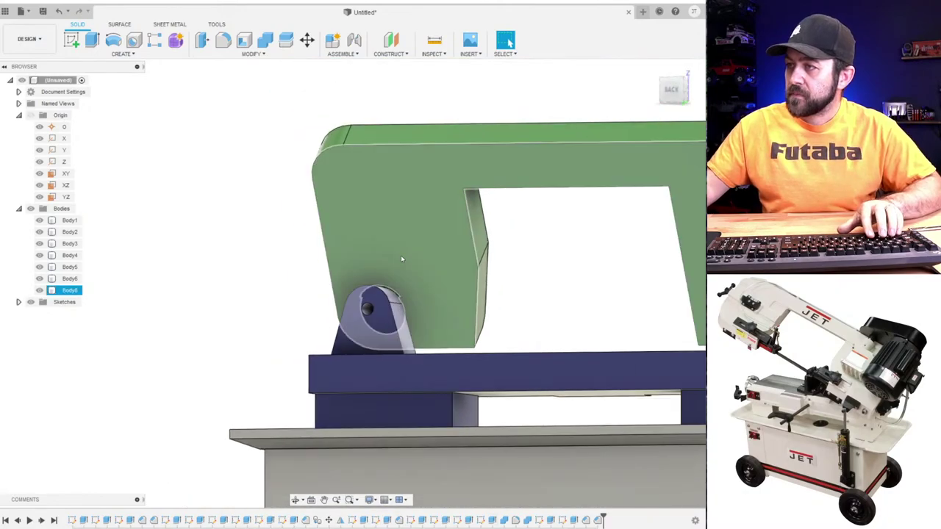
{"action": "middle_click_drag", "start_coordinate": [401, 258], "coordinate": [413, 277], "text": "shift"}
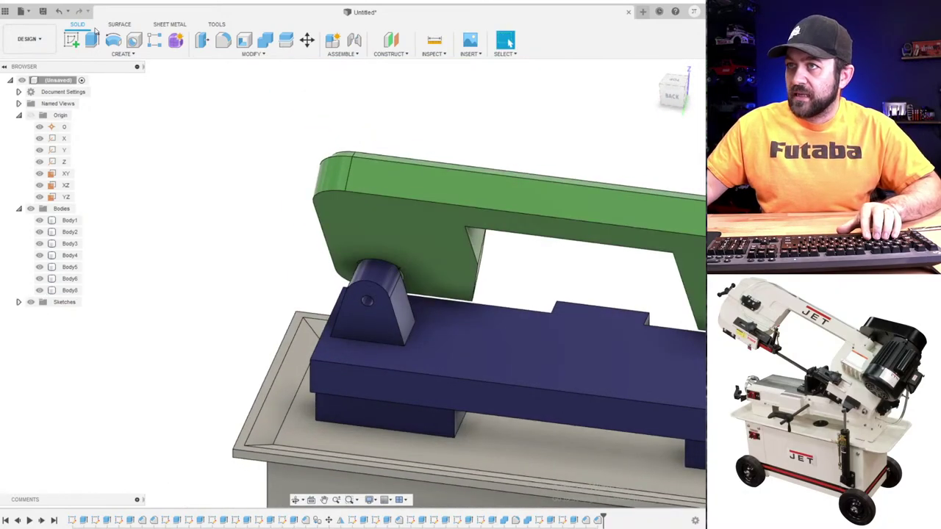
{"action": "left_click", "coordinate": [71, 39]}
{"action": "left_click", "coordinate": [436, 312]}
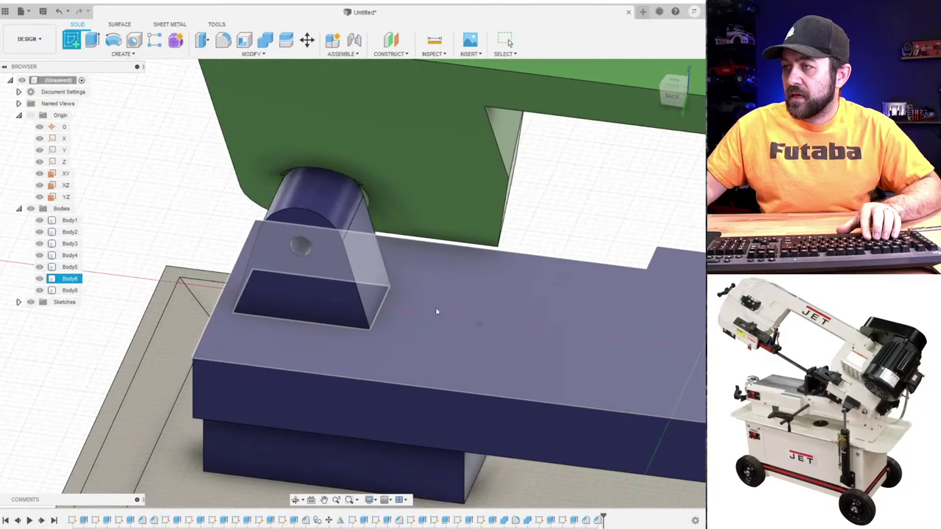
{"action": "scroll", "coordinate": [395, 324], "scroll_direction": "down", "scroll_amount": 3}
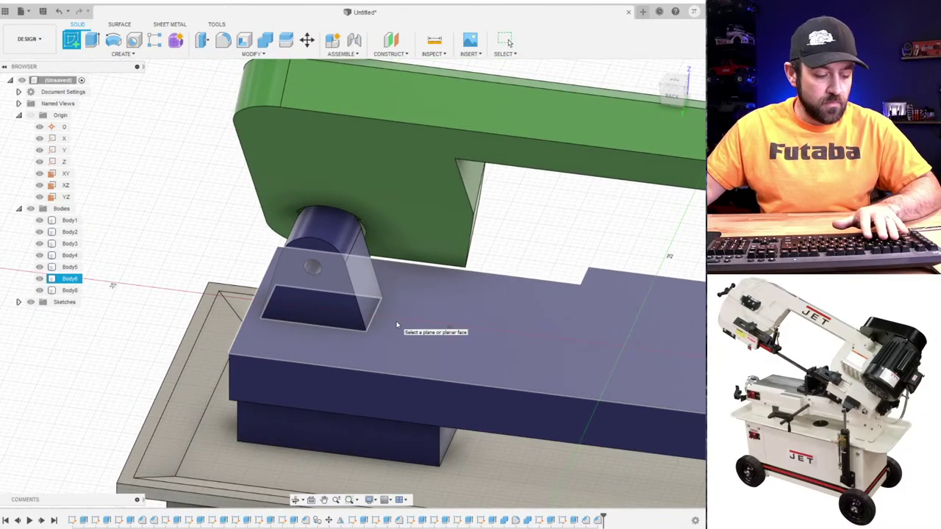
{"action": "key", "text": "Escape"}
- Sketch on the XZ plane a horizontal line about 4.5 mm out from the pivot bracket's sloped side and a vertical line about 6.5 mm down to the base
{"action": "left_click", "coordinate": [72, 39]}
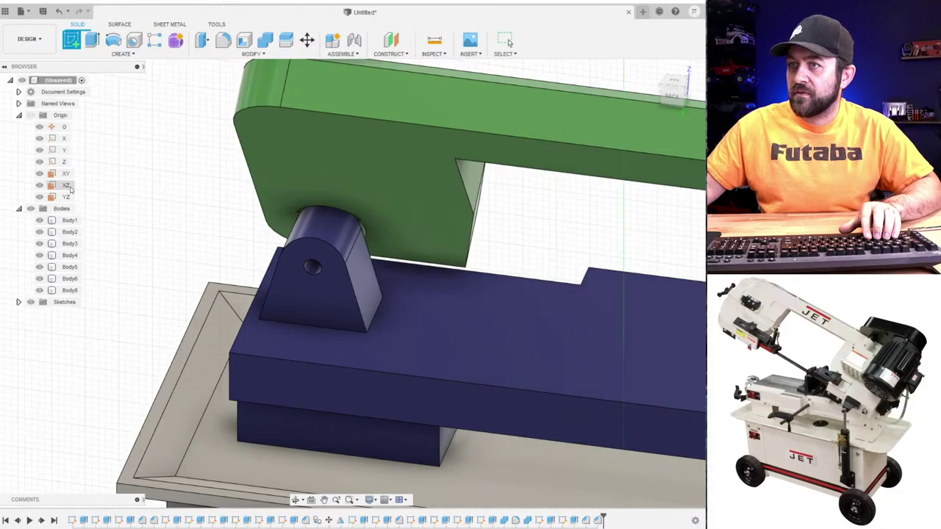
{"action": "left_click", "coordinate": [67, 189]}
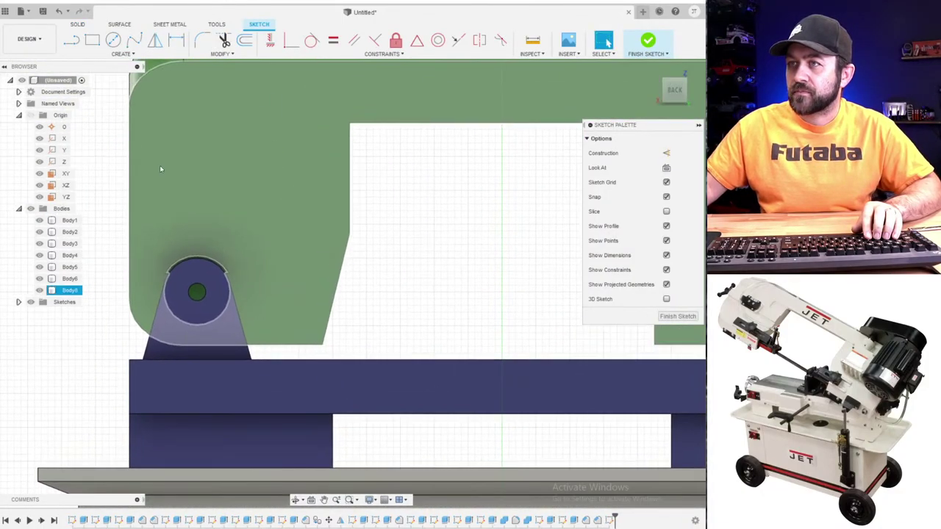
{"action": "left_click", "coordinate": [73, 43]}
{"action": "scroll", "coordinate": [272, 330], "scroll_direction": "up", "scroll_amount": 3}
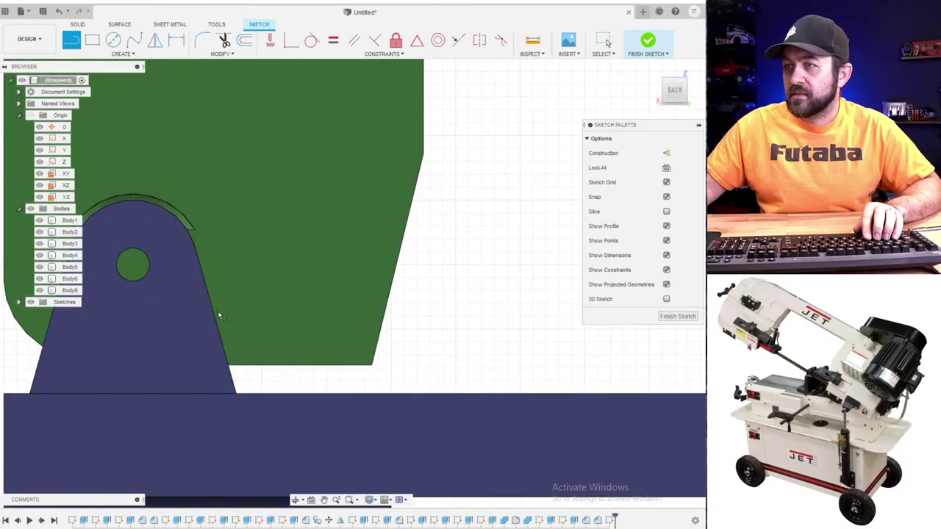
{"action": "left_click", "coordinate": [218, 310]}
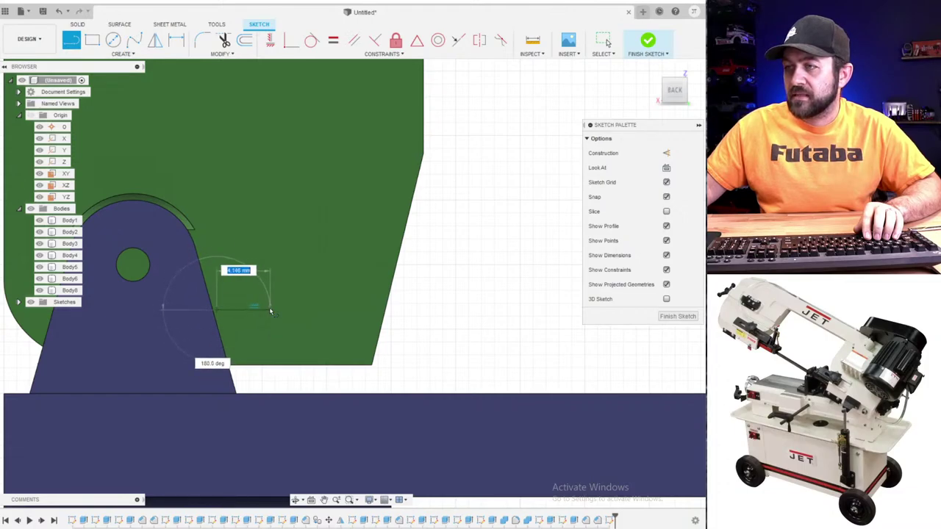
{"action": "left_click", "coordinate": [272, 311]}
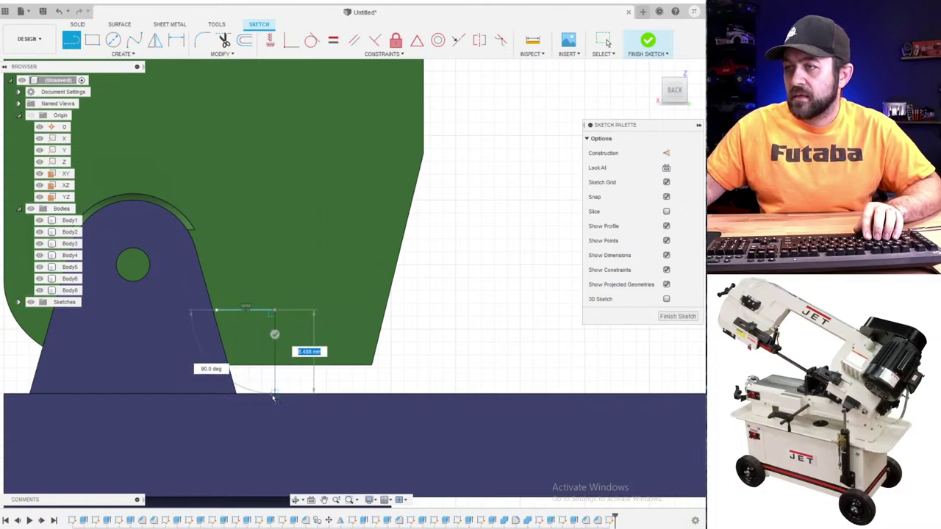
{"action": "type", "text": "7"}
{"action": "key", "text": "Return"}
{"action": "key", "text": "Escape"}
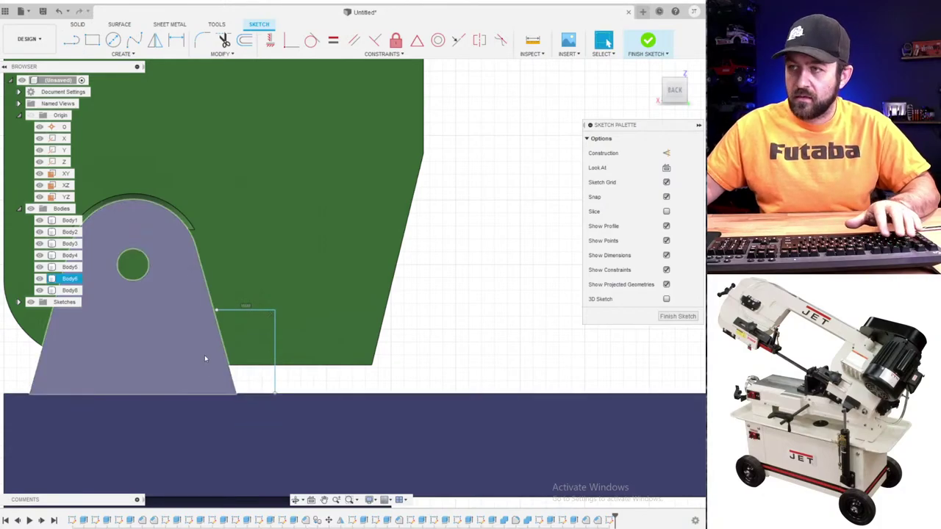
- Project the pivot bracket's face outline into the sketch
{"action": "key", "text": "p"}
{"action": "left_click", "coordinate": [183, 351]}
{"action": "key", "text": "Return"}
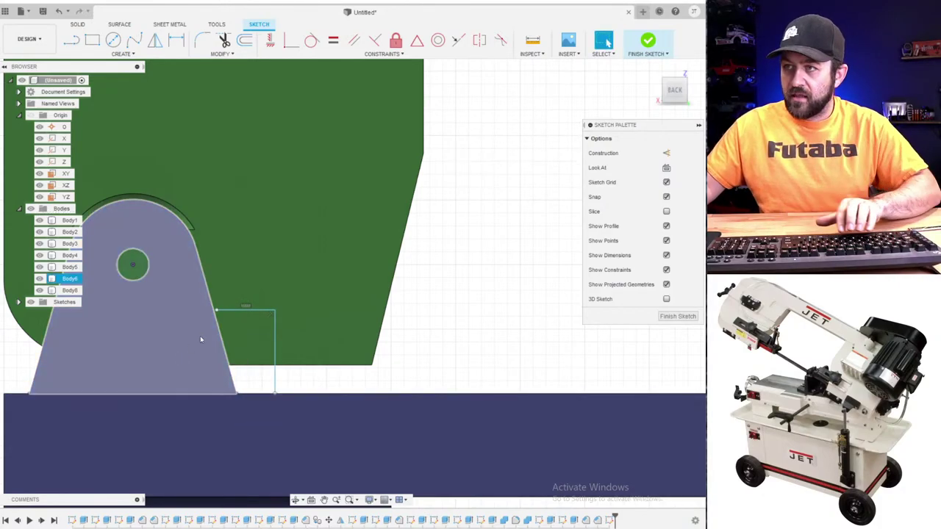
- Make the horizontal line's start point coincident with the bracket's projected sloped edge
{"action": "key", "text": "l"}
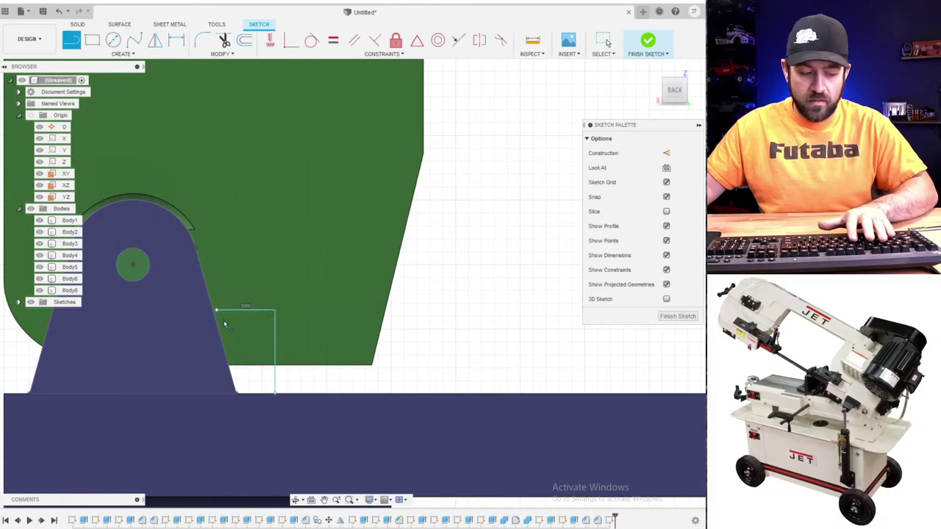
{"action": "key", "text": "Escape"}
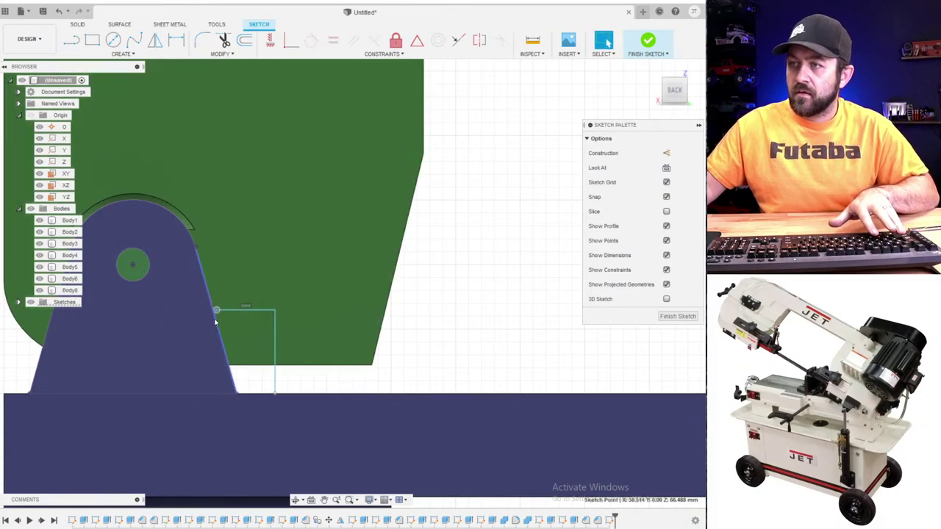
{"action": "left_click", "coordinate": [215, 322], "text": "ctrl"}
{"action": "left_click", "coordinate": [290, 45]}
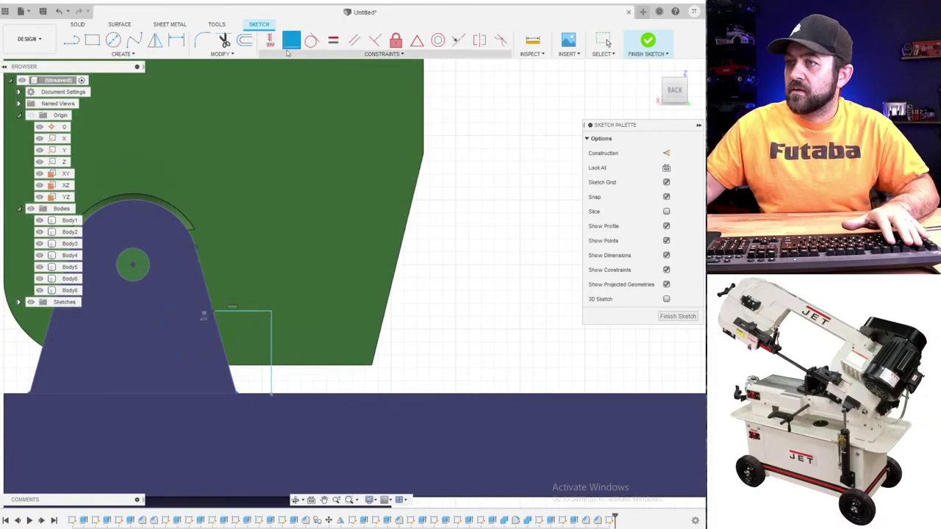
{"action": "left_click", "coordinate": [283, 132]}
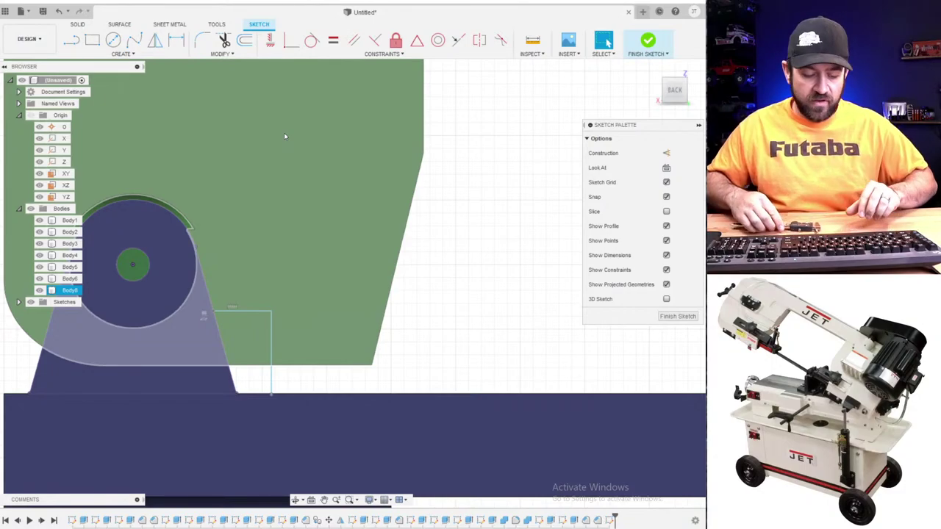
{"action": "key", "text": "Escape"}
- Dimension the horizontal line extending from the bracket's sloped side to 7.5 mm
{"action": "key", "text": "r"}
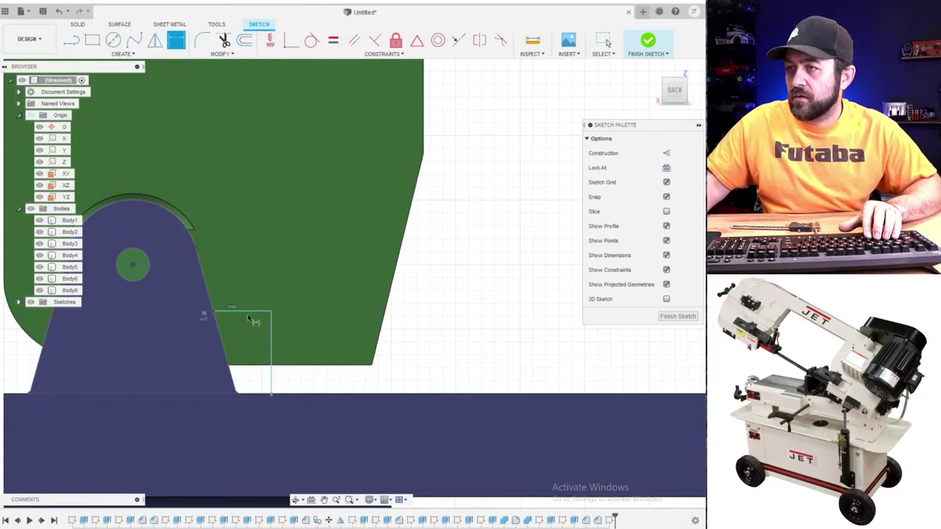
{"action": "left_click", "coordinate": [486, 352]}
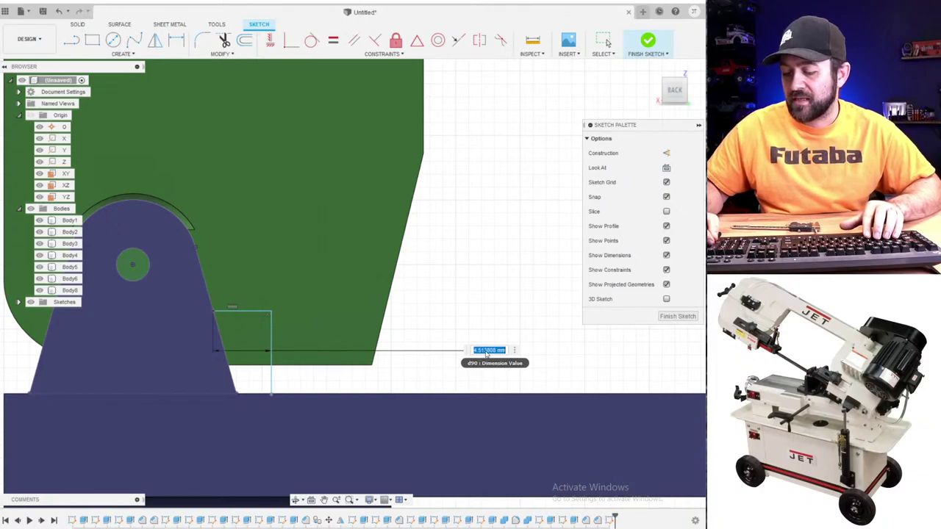
{"action": "type", "text": "7.5"}
{"action": "key", "text": "Return"}
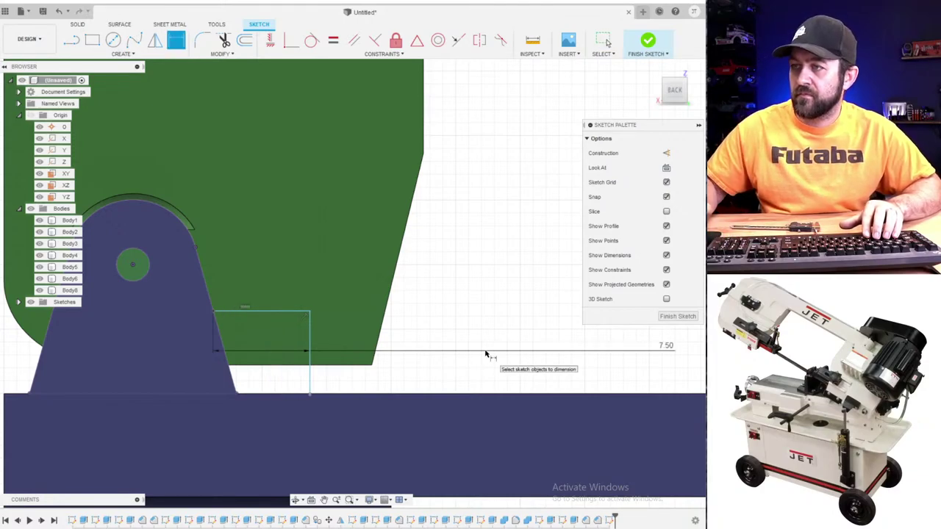
- Dimension the vertical line beside the pivot bracket to 6 mm
{"action": "scroll", "coordinate": [332, 377], "scroll_direction": "down", "scroll_amount": 2}
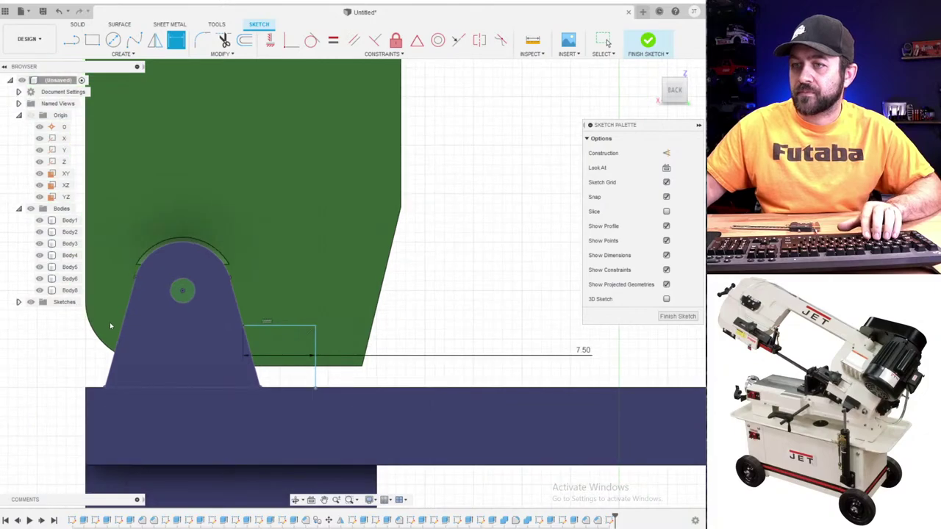
{"action": "middle_click_drag", "start_coordinate": [344, 366], "coordinate": [420, 364]}
{"action": "scroll", "coordinate": [421, 361], "scroll_direction": "up", "scroll_amount": 3}
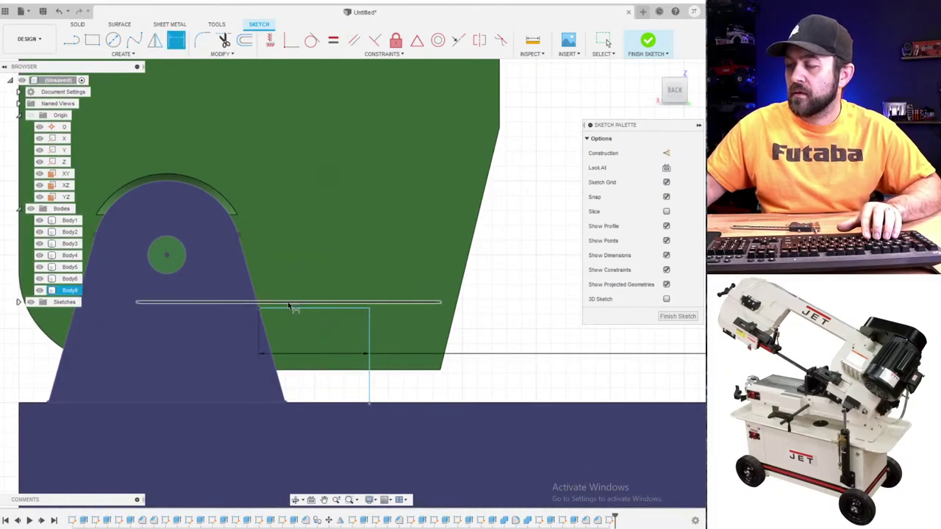
{"action": "scroll", "coordinate": [323, 347], "scroll_direction": "down", "scroll_amount": 3}
{"action": "scroll", "coordinate": [324, 347], "scroll_direction": "up", "scroll_amount": 2}
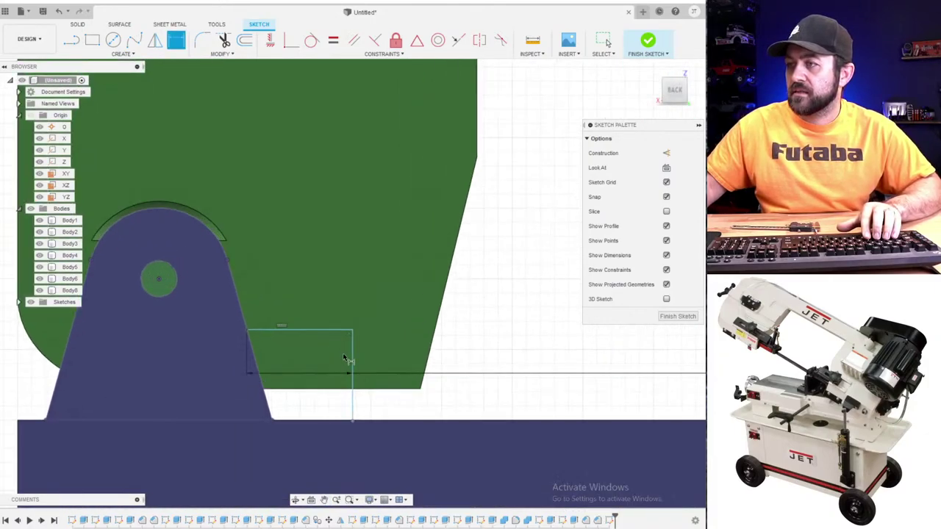
{"action": "scroll", "coordinate": [353, 360], "scroll_direction": "down", "scroll_amount": 2}
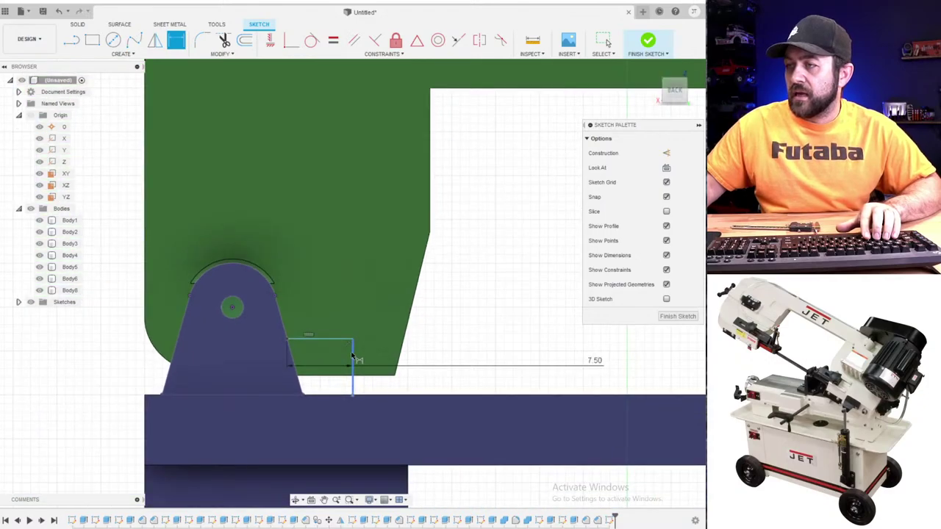
{"action": "left_click", "coordinate": [353, 358]}
{"action": "left_click", "coordinate": [441, 353]}
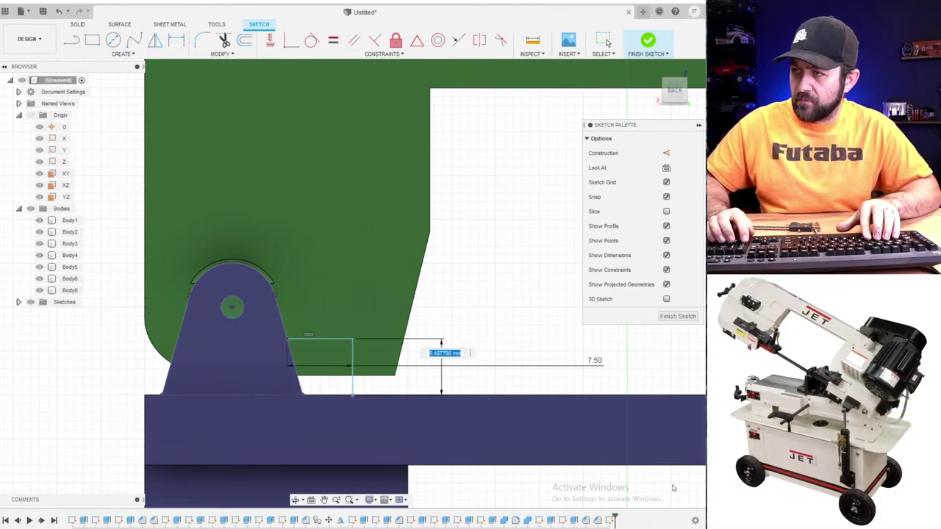
{"action": "type", "text": "6"}
{"action": "key", "text": "Return"}
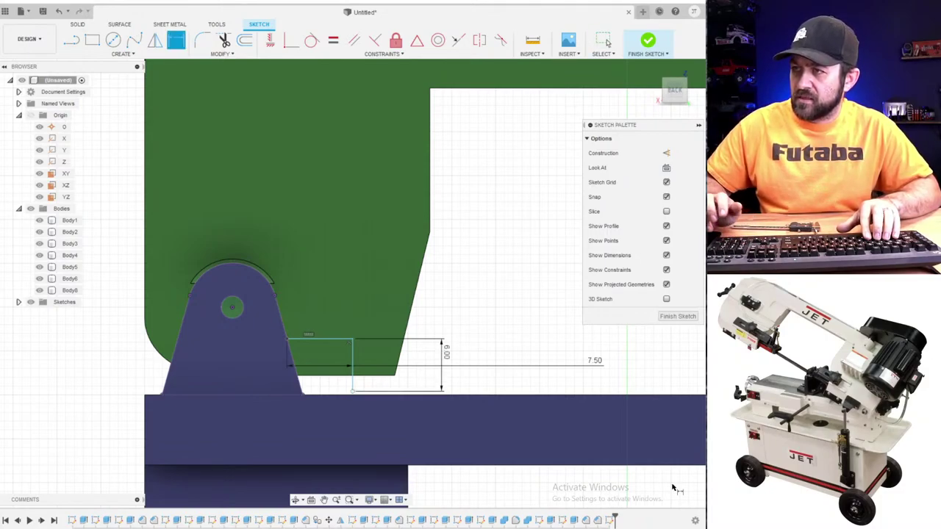
- Project the blue base's side face and make the vertical line's lower endpoint coincident with the base's projected top edge
{"action": "scroll", "coordinate": [218, 319], "scroll_direction": "up", "scroll_amount": 2}
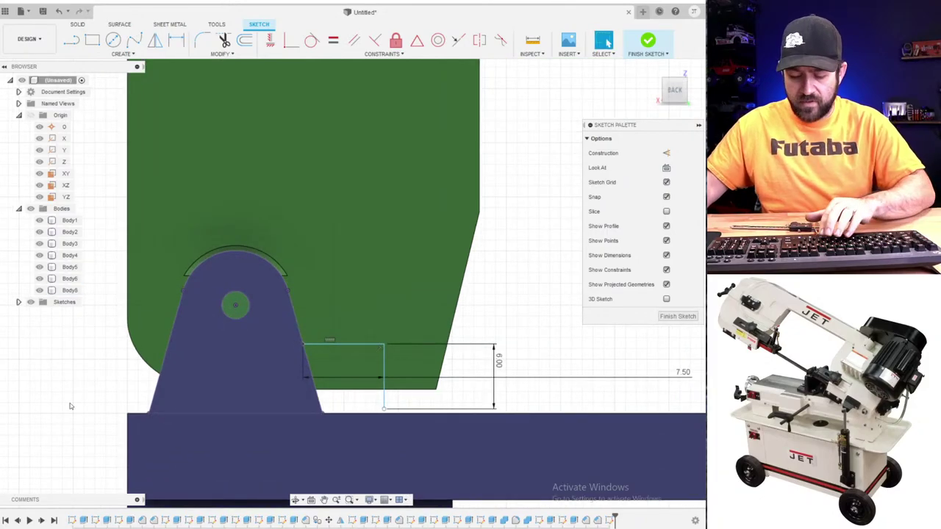
{"action": "key", "text": "p"}
{"action": "left_click", "coordinate": [362, 443]}
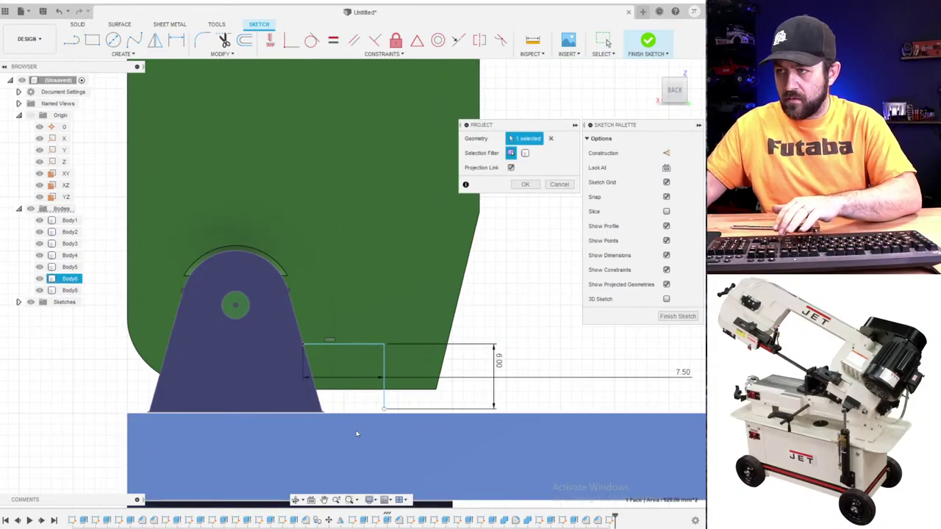
{"action": "key", "text": "Return"}
{"action": "scroll", "coordinate": [383, 406], "scroll_direction": "up", "scroll_amount": 2}
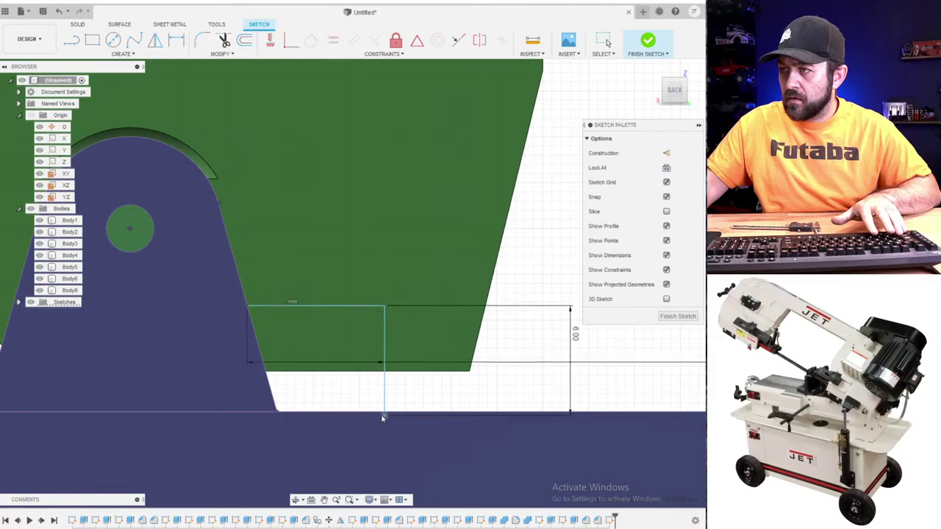
{"action": "left_click", "coordinate": [383, 412]}
{"action": "scroll", "coordinate": [478, 392], "scroll_direction": "down", "scroll_amount": 3}
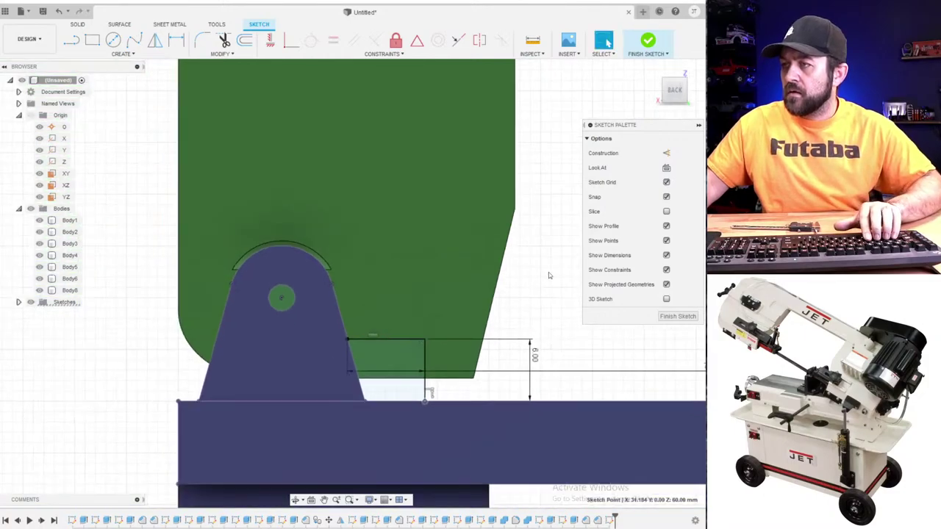
- Extrude the closed profile beside the pivot bracket symmetrically by a whole length of 7.5 mm, joined to the base
{"action": "middle_click_drag", "start_coordinate": [464, 325], "coordinate": [371, 328], "text": "shift"}
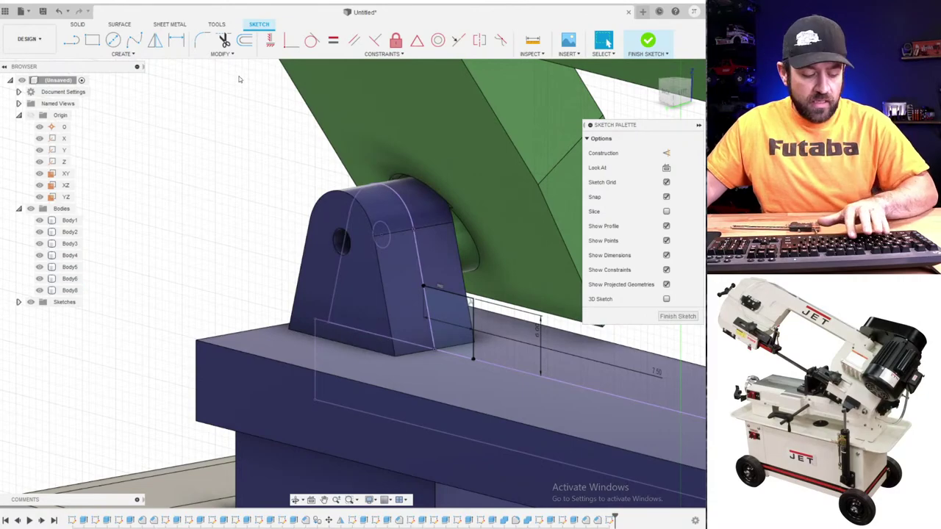
{"action": "key", "text": "e"}
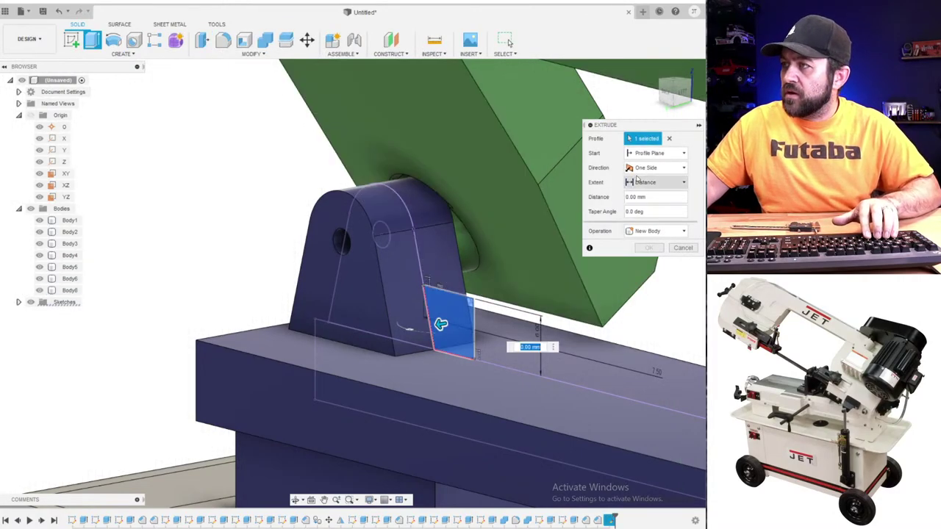
{"action": "left_click", "coordinate": [639, 168]}
{"action": "left_click", "coordinate": [647, 204]}
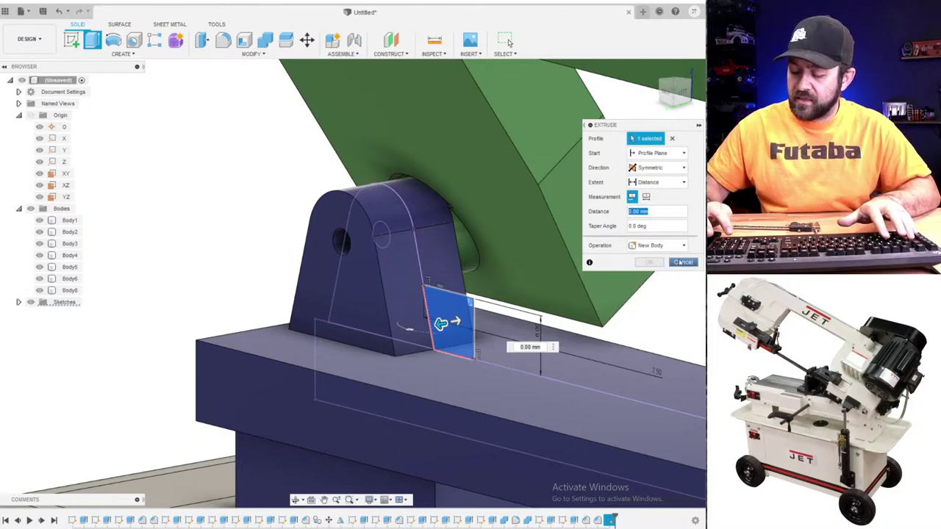
{"action": "type", "text": "7.5"}
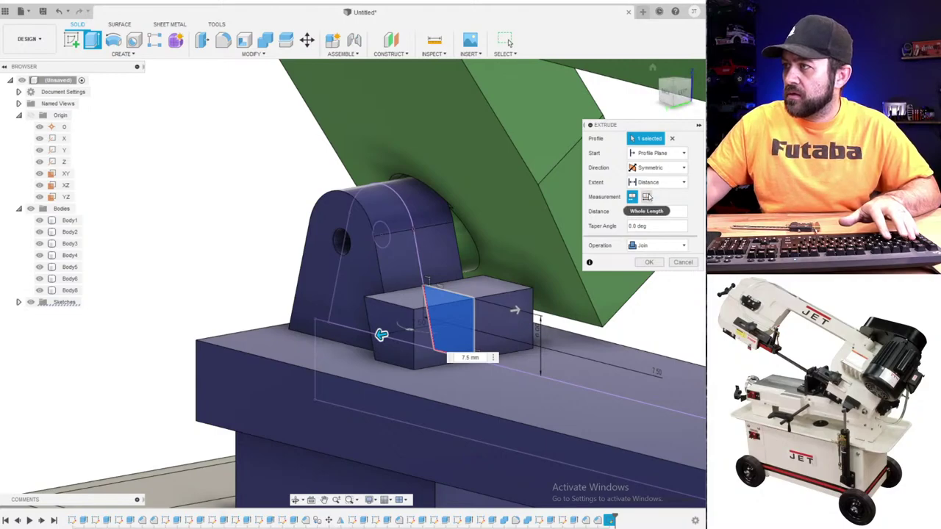
{"action": "left_click", "coordinate": [645, 197]}
{"action": "key", "text": "Return"}
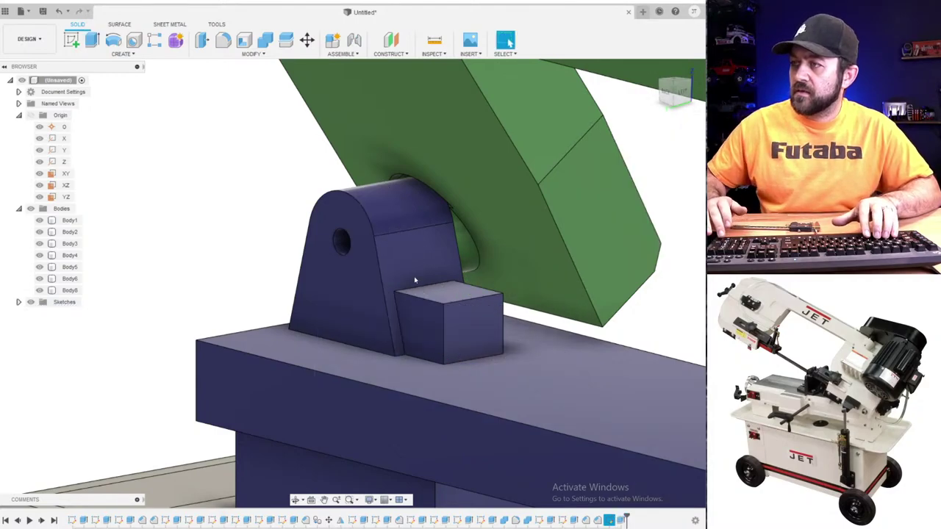
- Fillet the two outer vertical edges of the small block with a 2.5 mm radius
{"action": "left_click", "coordinate": [223, 41]}
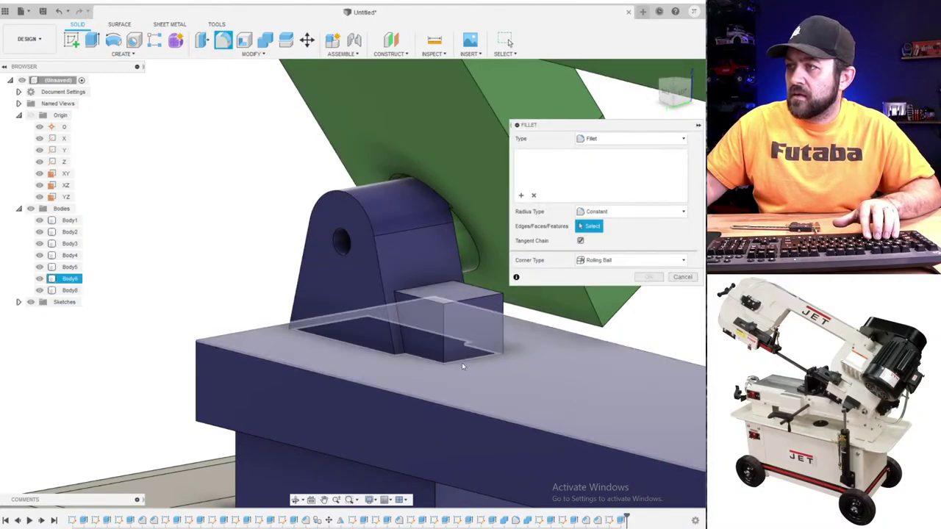
{"action": "left_click", "coordinate": [443, 329]}
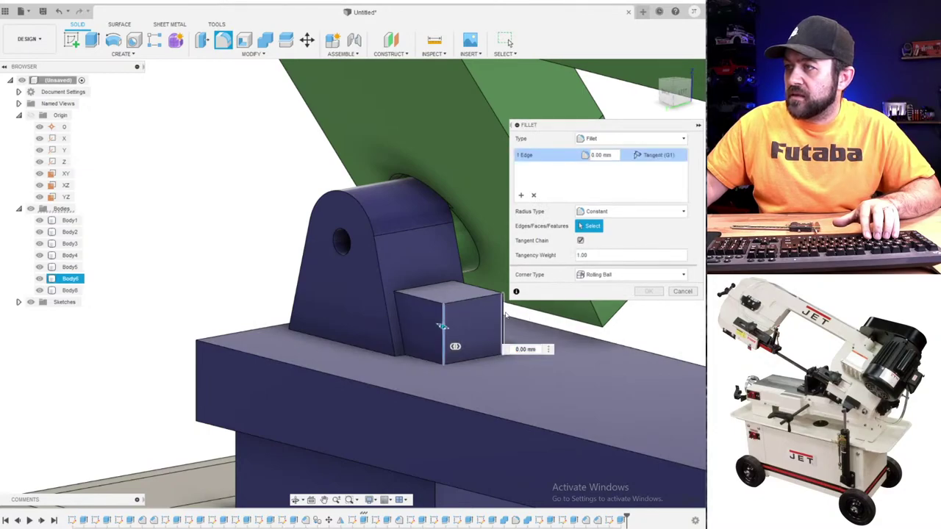
{"action": "left_click", "coordinate": [504, 320]}
{"action": "type", "text": "7/2"}
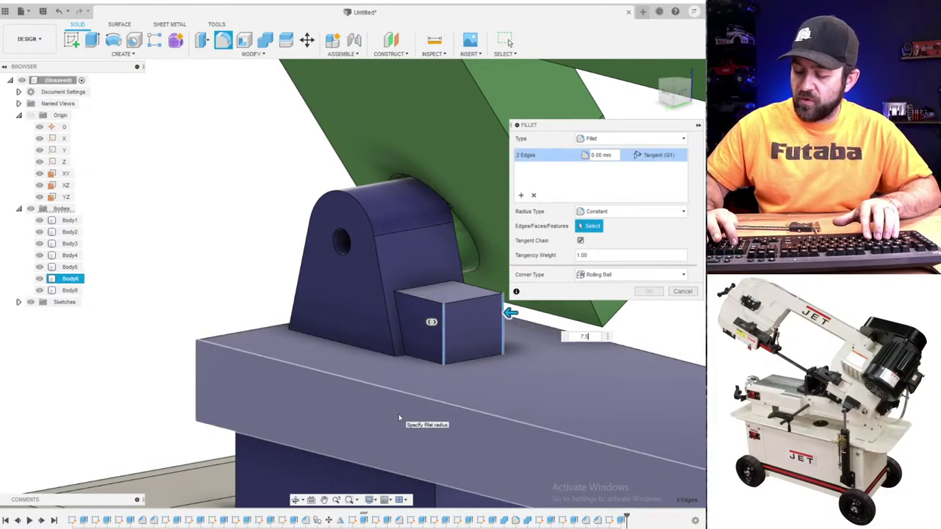
{"action": "key", "text": "Return"}
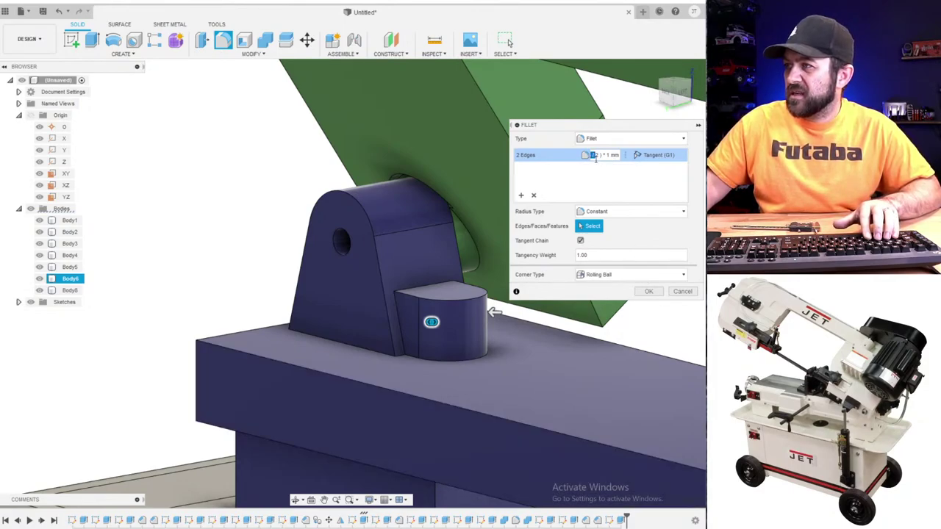
{"action": "type", "text": "3"}
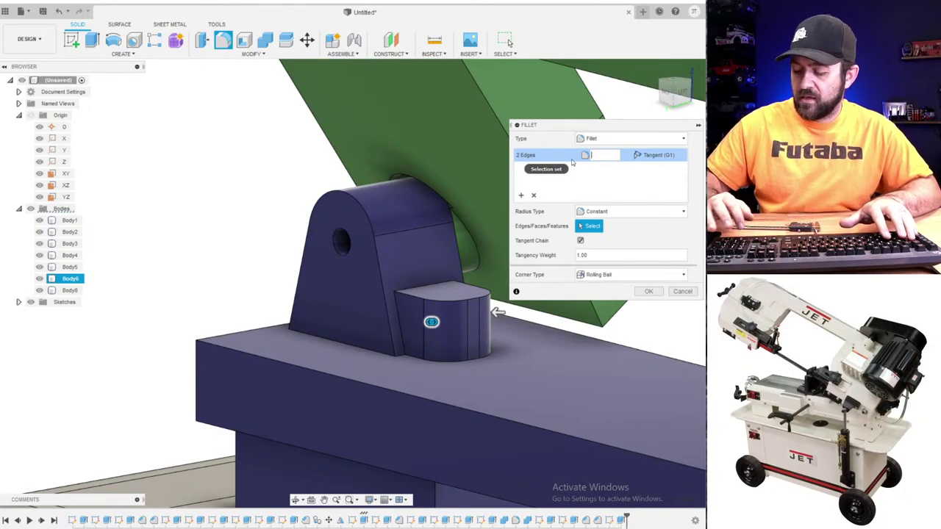
{"action": "key", "text": "BackSpace"}
{"action": "type", "text": "2.5"}
{"action": "key", "text": "Return"}
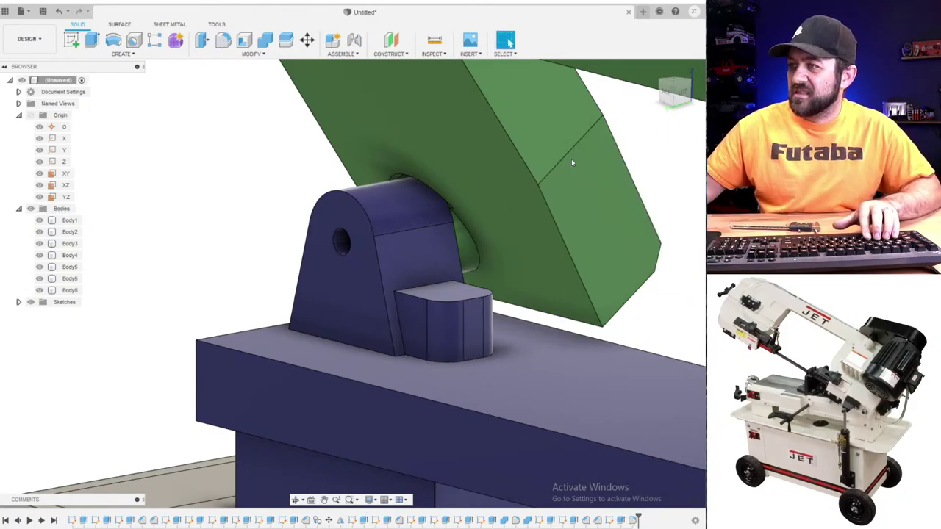
- Start a sketch on the small block's top face and draw a circle near its middle
{"action": "scroll", "coordinate": [443, 269], "scroll_direction": "up", "scroll_amount": 2}
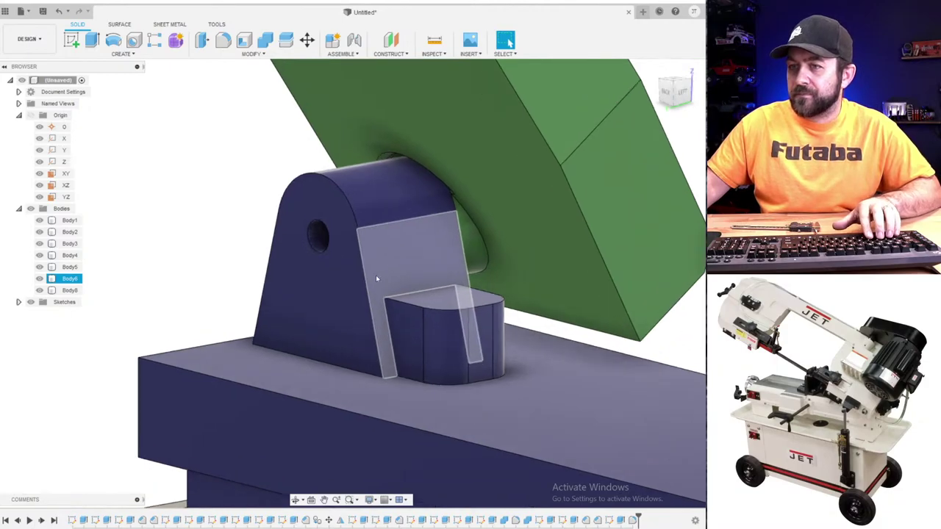
{"action": "middle_click_drag", "start_coordinate": [438, 250], "coordinate": [449, 285], "text": "shift"}
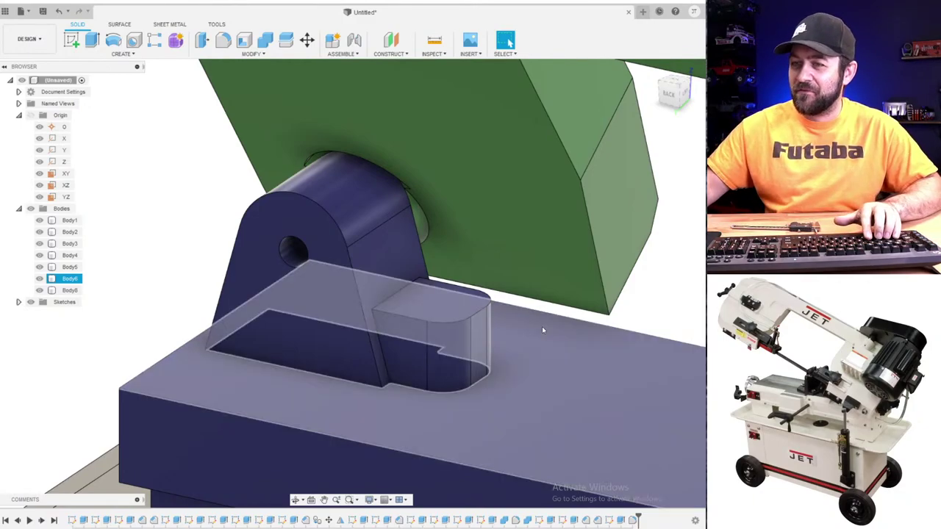
{"action": "key", "text": "Escape"}
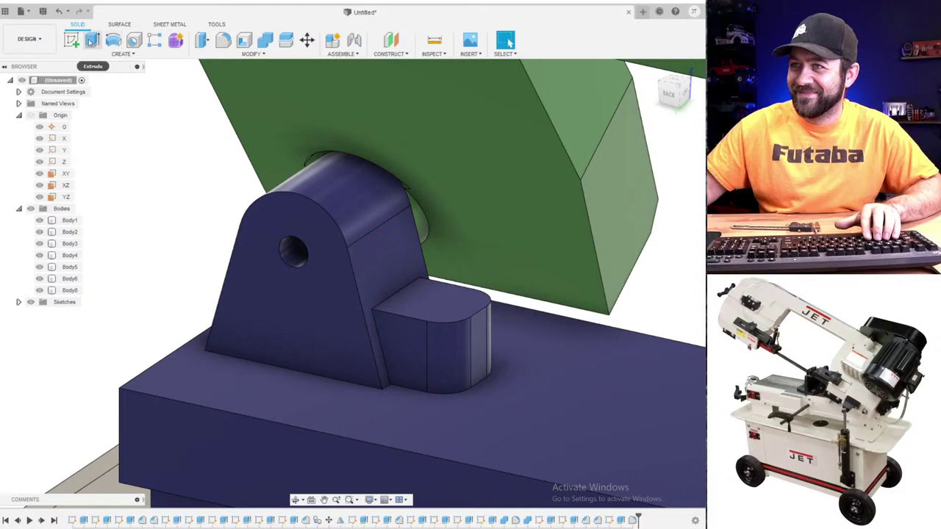
{"action": "left_click", "coordinate": [72, 40]}
{"action": "left_click", "coordinate": [440, 307]}
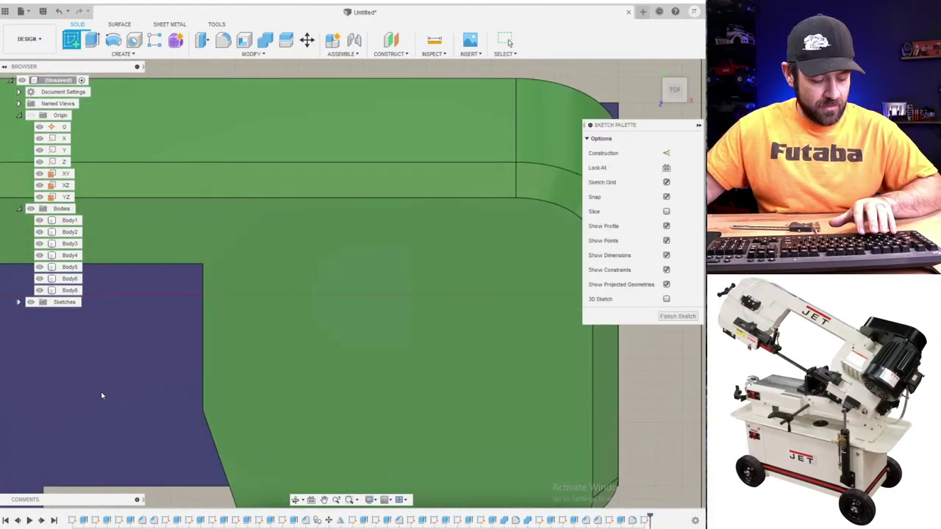
{"action": "mouse_move", "coordinate": [62, 381]}
{"action": "middle_mouse_down", "text": "shift"}
{"action": "mouse_move", "coordinate": [187, 363]}
{"action": "mouse_move", "coordinate": [218, 310]}
{"action": "mouse_move", "coordinate": [273, 311]}
{"action": "mouse_move", "coordinate": [315, 277]}
{"action": "mouse_move", "coordinate": [544, 293]}
{"action": "mouse_move", "coordinate": [441, 242]}
{"action": "mouse_move", "coordinate": [176, 182]}
{"action": "middle_mouse_up", "text": "shift"}
{"action": "key", "text": "c"}
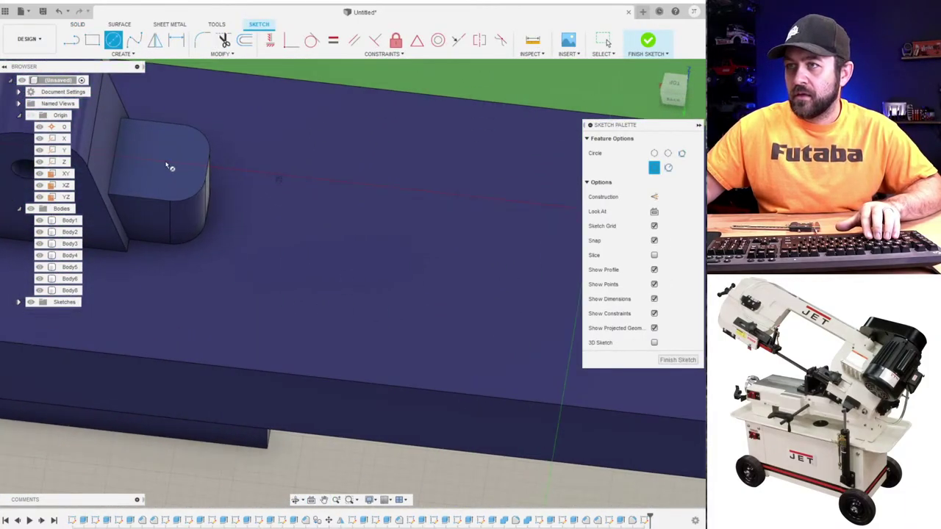
{"action": "left_click", "coordinate": [159, 161]}
{"action": "left_click", "coordinate": [182, 181]}
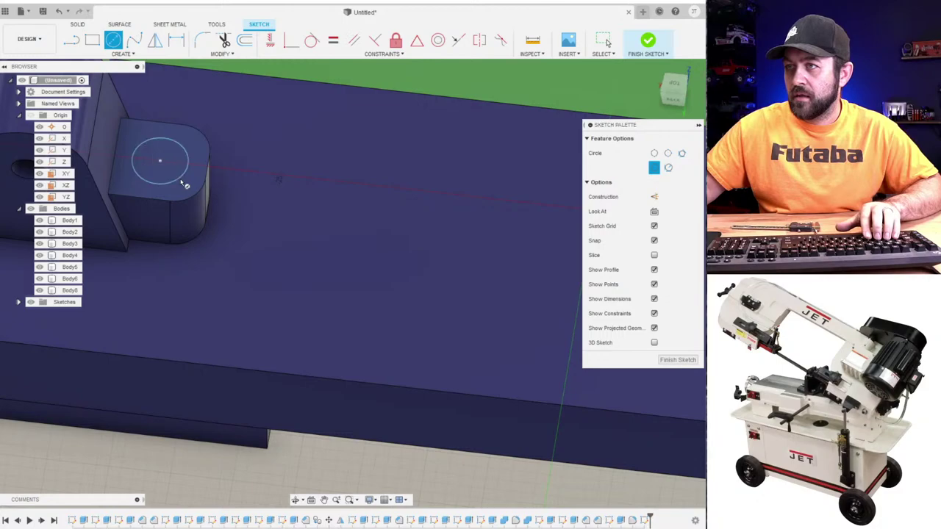
- Dimension the circle on the block's top face to a 4.8 mm diameter and finish the sketch
{"action": "key", "text": "d"}
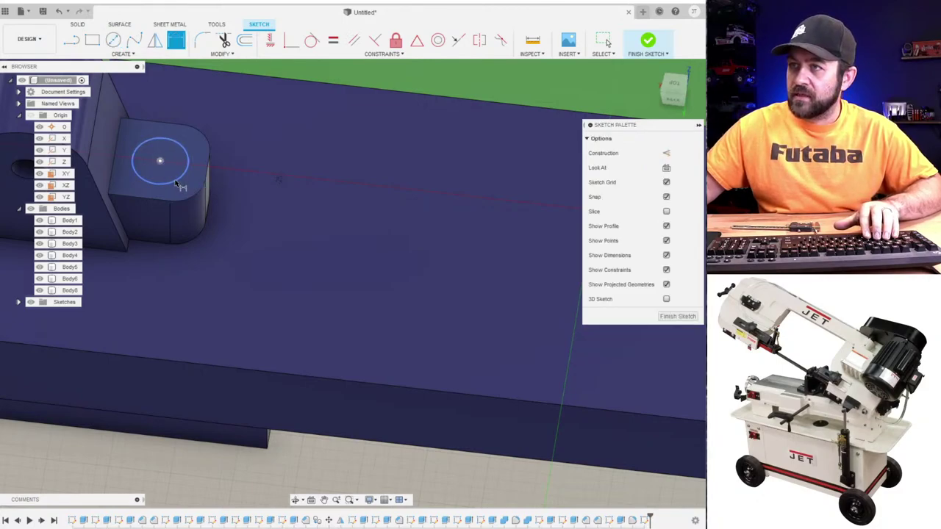
{"action": "left_click", "coordinate": [183, 180]}
{"action": "left_click", "coordinate": [243, 230]}
{"action": "type", "text": "4"}
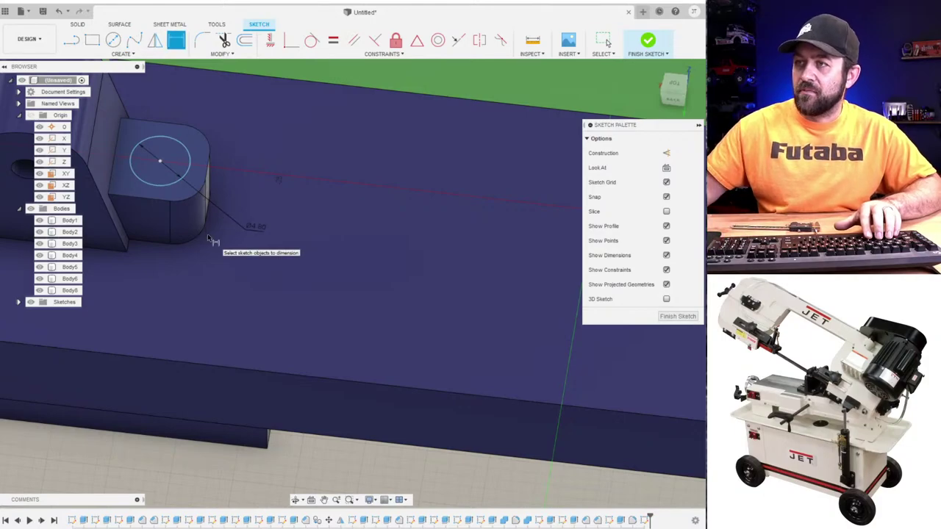
{"action": "left_click", "coordinate": [656, 40]}
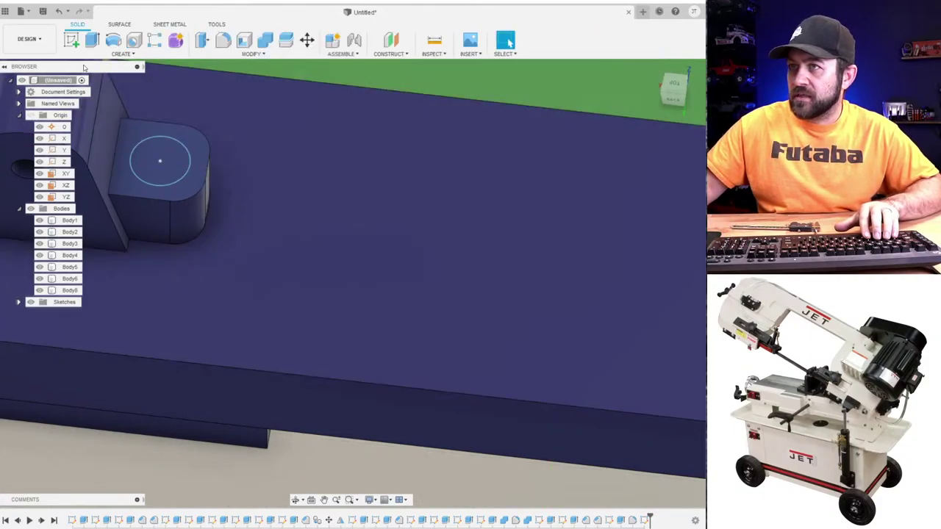
- Extrude the circle 2 mm down into the small block as a cut
{"action": "key", "text": "e"}
{"action": "left_click", "coordinate": [159, 154]}
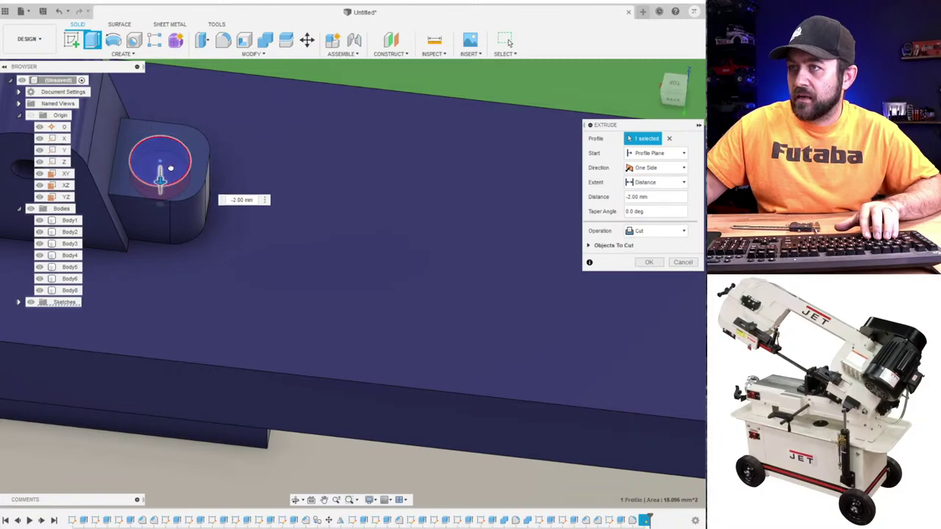
{"action": "left_click_drag", "start_coordinate": [160, 169], "coordinate": [159, 198]}
{"action": "key", "text": "Return"}
{"action": "scroll", "coordinate": [216, 137], "scroll_direction": "down", "scroll_amount": 3}
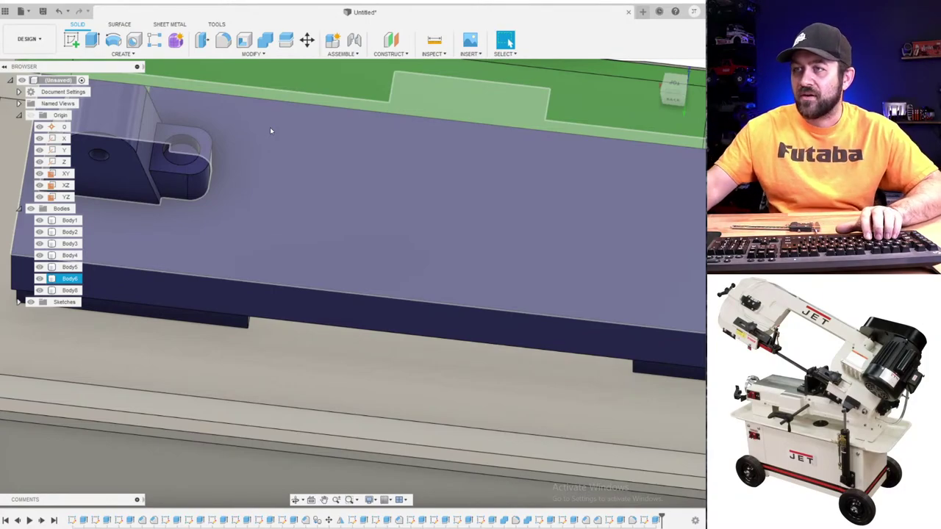
{"action": "key", "text": "Escape"}
{"action": "scroll", "coordinate": [226, 155], "scroll_direction": "down", "scroll_amount": 3}
{"action": "middle_click_drag", "start_coordinate": [231, 159], "coordinate": [229, 117], "text": "shift"}
{"action": "middle_click_drag", "start_coordinate": [230, 118], "coordinate": [240, 200]}
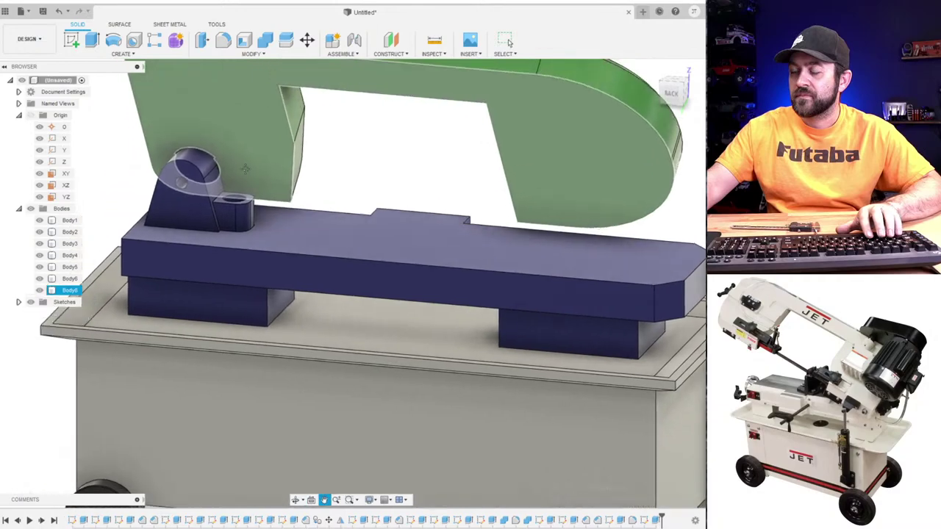
{"action": "scroll", "coordinate": [240, 204], "scroll_direction": "down", "scroll_amount": 2}
{"action": "scroll", "coordinate": [240, 200], "scroll_direction": "up", "scroll_amount": 3}
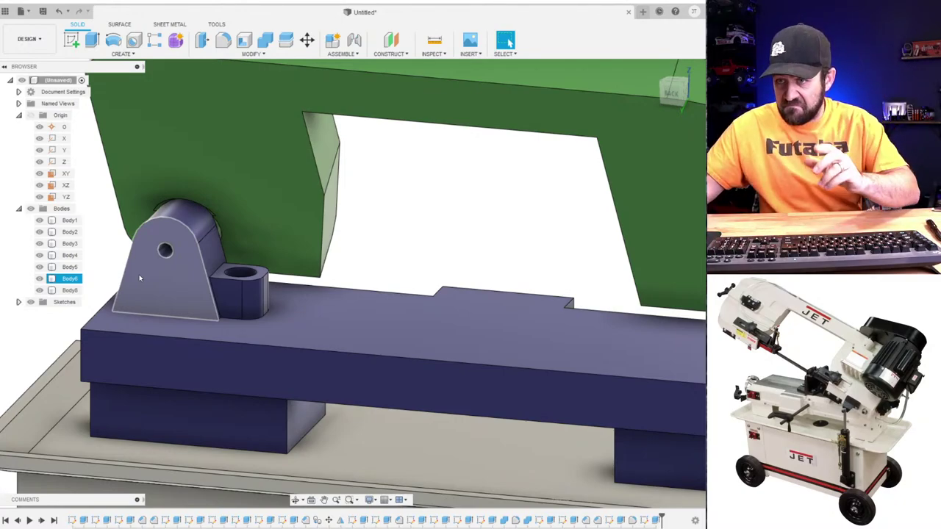
{"action": "key", "text": "Escape"}
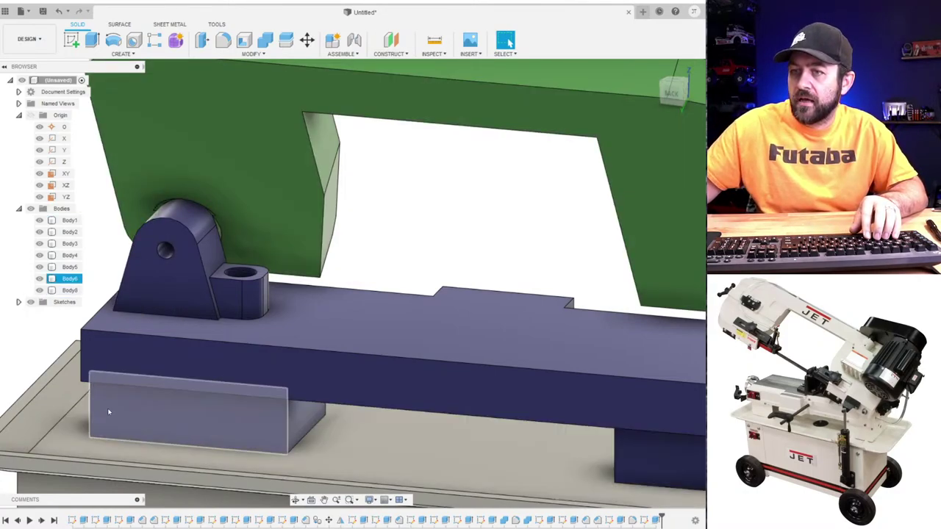
- Start a new sketch on the XZ origin plane
{"action": "middle_click_drag", "start_coordinate": [170, 332], "coordinate": [212, 347], "text": "shift"}
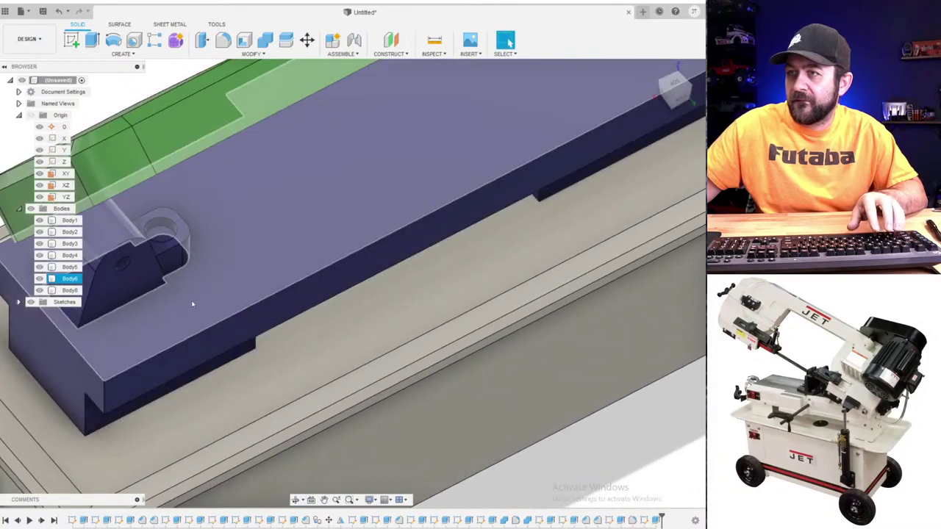
{"action": "scroll", "coordinate": [189, 286], "scroll_direction": "up", "scroll_amount": 3}
{"action": "scroll", "coordinate": [102, 267], "scroll_direction": "down", "scroll_amount": 3}
{"action": "left_click", "coordinate": [72, 41]}
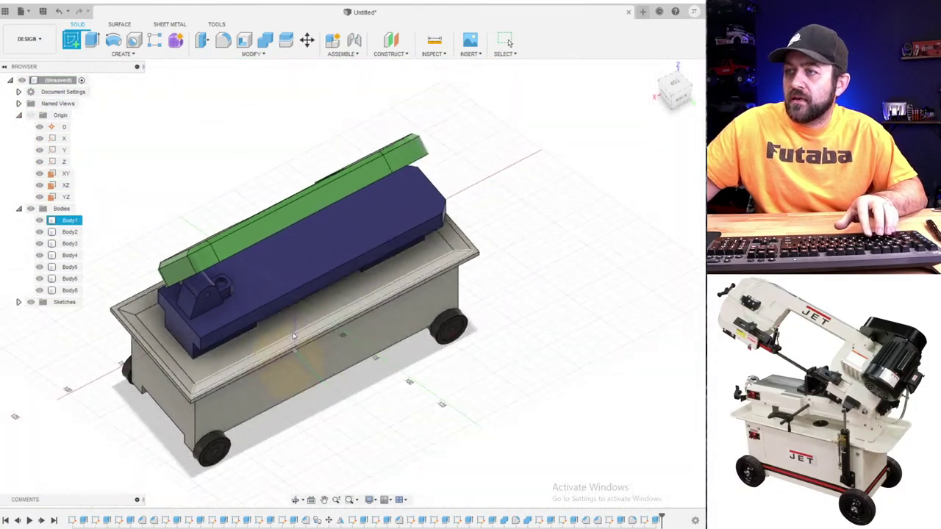
{"action": "left_click", "coordinate": [289, 340]}
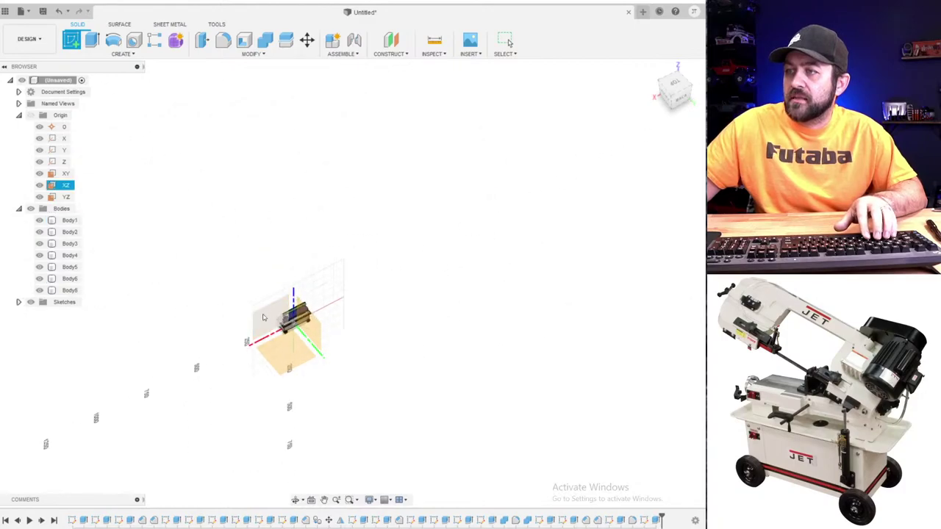
{"action": "scroll", "coordinate": [411, 268], "scroll_direction": "up", "scroll_amount": 10}
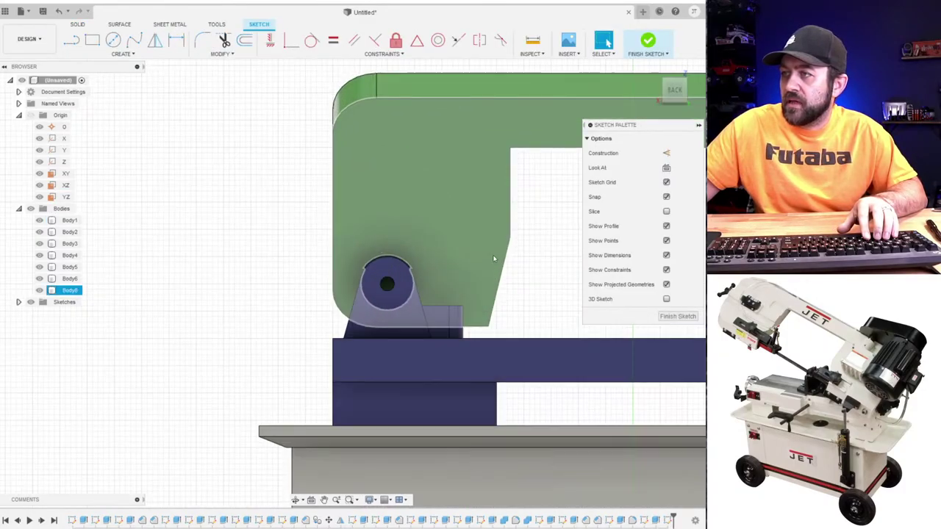
- Project the cylindrical wall of the block's round pocket into the sketch
{"action": "middle_click_drag", "start_coordinate": [474, 268], "coordinate": [419, 260]}
{"action": "scroll", "coordinate": [376, 291], "scroll_direction": "up", "scroll_amount": 5}
{"action": "mouse_move", "coordinate": [375, 298]}
{"action": "middle_mouse_down", "text": "shift"}
{"action": "mouse_move", "coordinate": [426, 376]}
{"action": "mouse_move", "coordinate": [362, 217]}
{"action": "middle_mouse_up", "text": "shift"}
{"action": "scroll", "coordinate": [359, 228], "scroll_direction": "up", "scroll_amount": 4}
{"action": "key", "text": "p"}
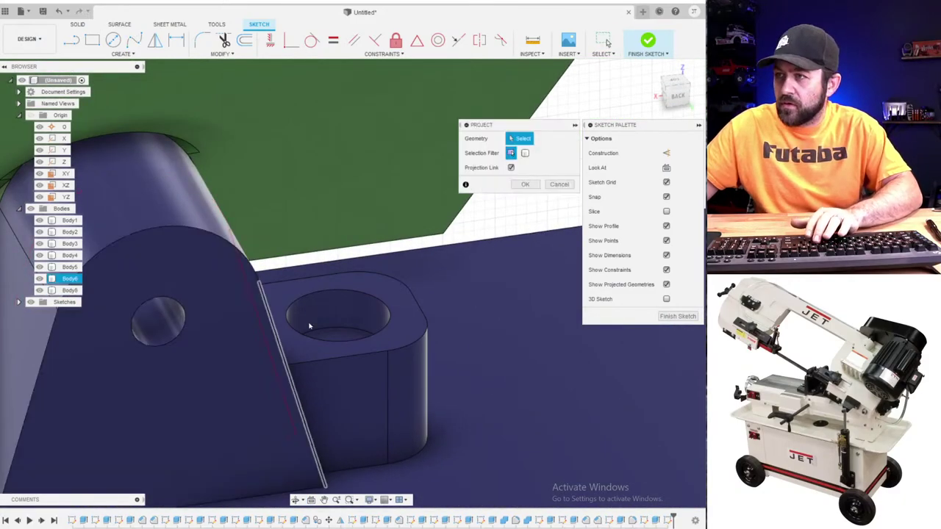
{"action": "left_click", "coordinate": [332, 310]}
{"action": "key", "text": "Return"}
{"action": "scroll", "coordinate": [333, 370], "scroll_direction": "down", "scroll_amount": 4}
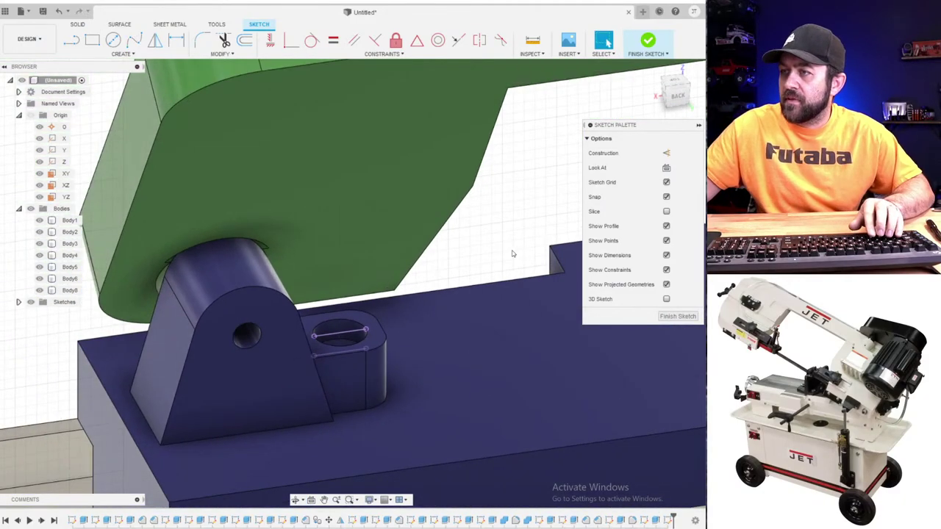
{"action": "left_click", "coordinate": [677, 96]}
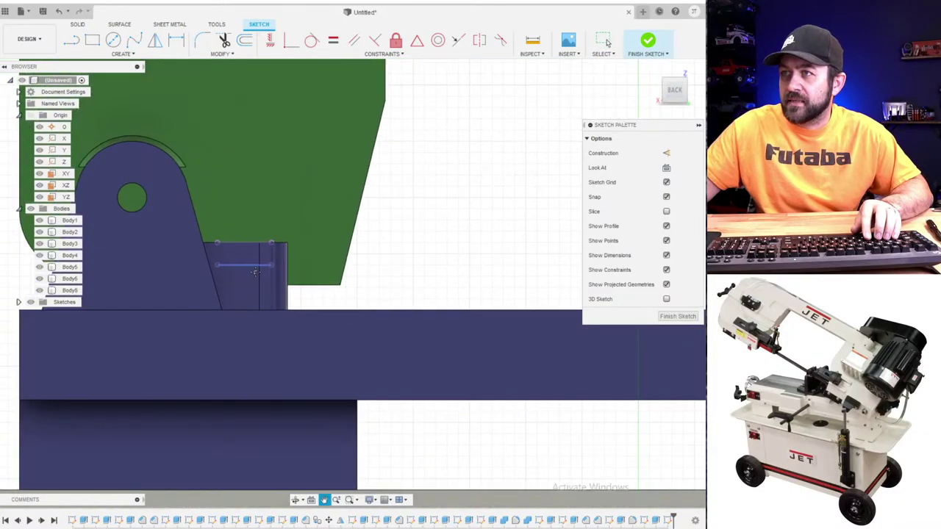
{"action": "mouse_move", "coordinate": [254, 272]}
{"action": "middle_mouse_down"}
{"action": "mouse_move", "coordinate": [234, 324]}
{"action": "mouse_move", "coordinate": [227, 415]}
{"action": "middle_mouse_up"}
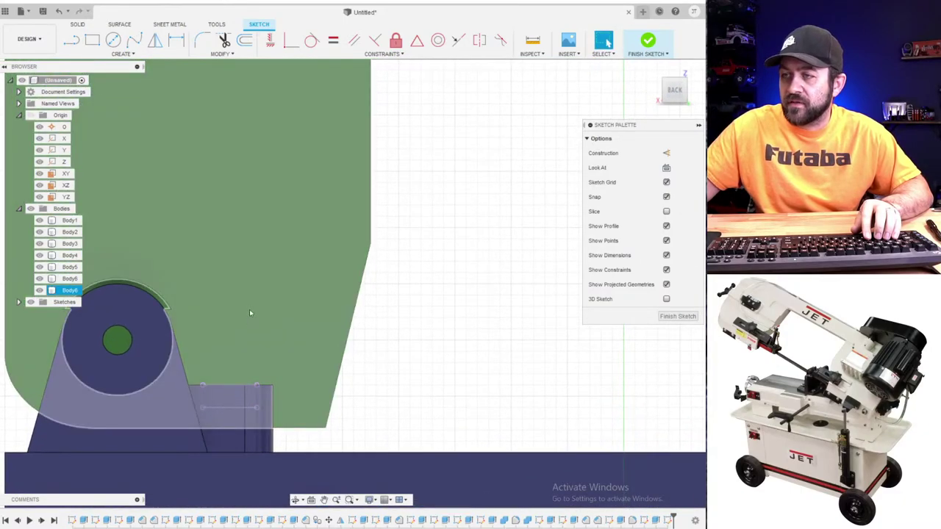
{"action": "key", "text": "Escape"}
{"action": "key", "text": "l"}
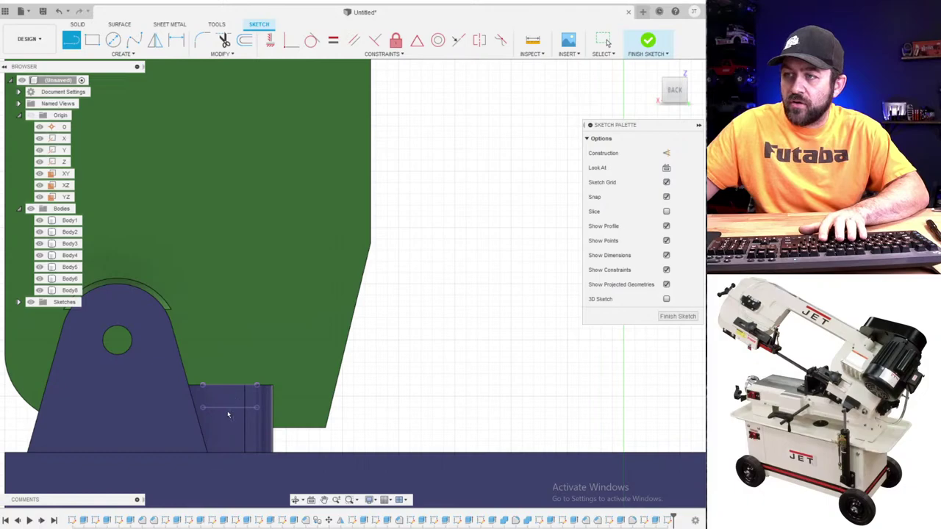
{"action": "left_click", "coordinate": [113, 40]}
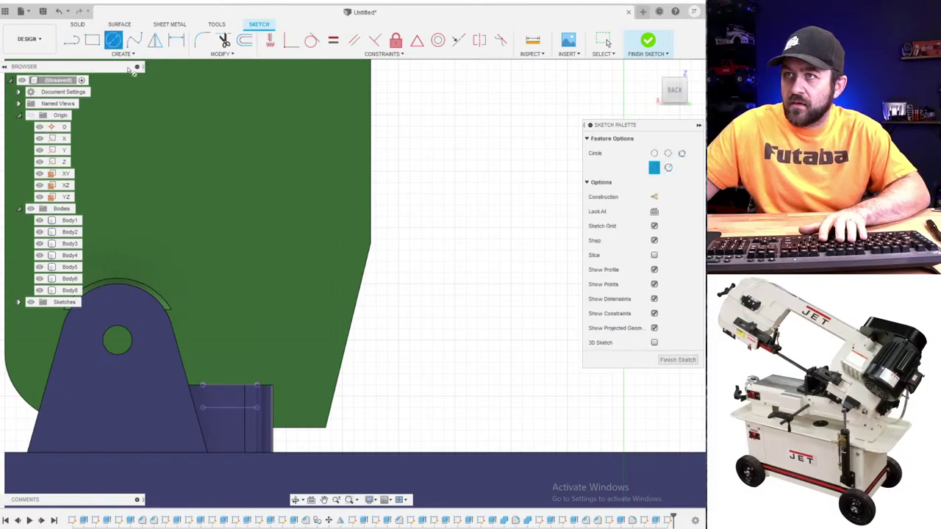
{"action": "scroll", "coordinate": [182, 399], "scroll_direction": "down", "scroll_amount": 2}
{"action": "scroll", "coordinate": [130, 356], "scroll_direction": "up", "scroll_amount": 2}
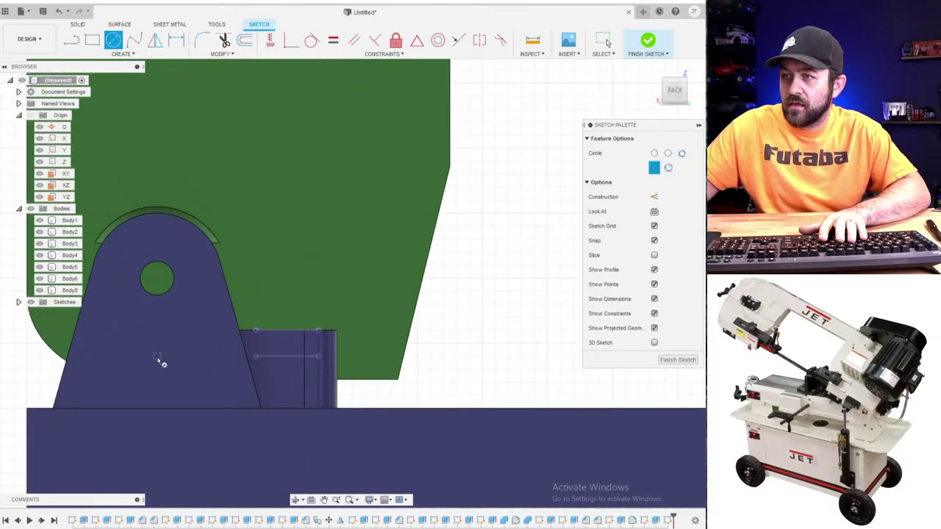
{"action": "left_click", "coordinate": [160, 280]}
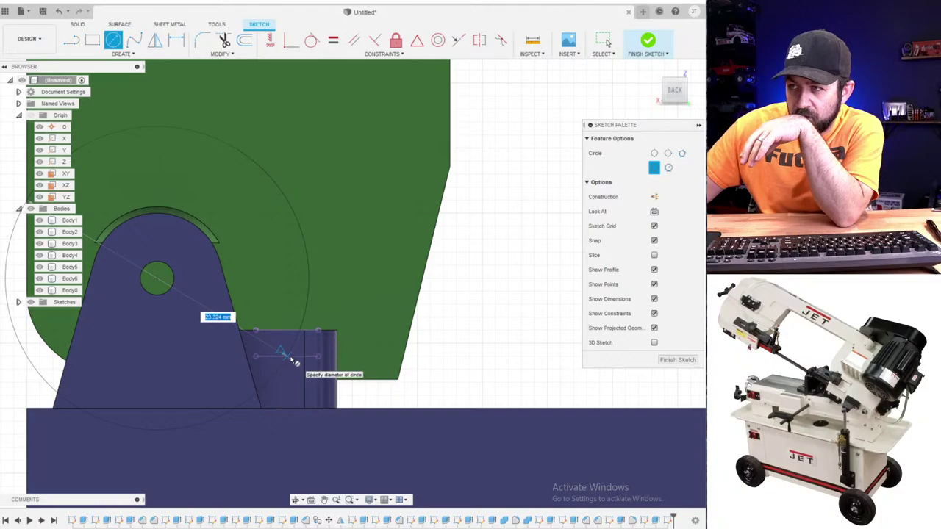
{"action": "key", "text": "Escape"}
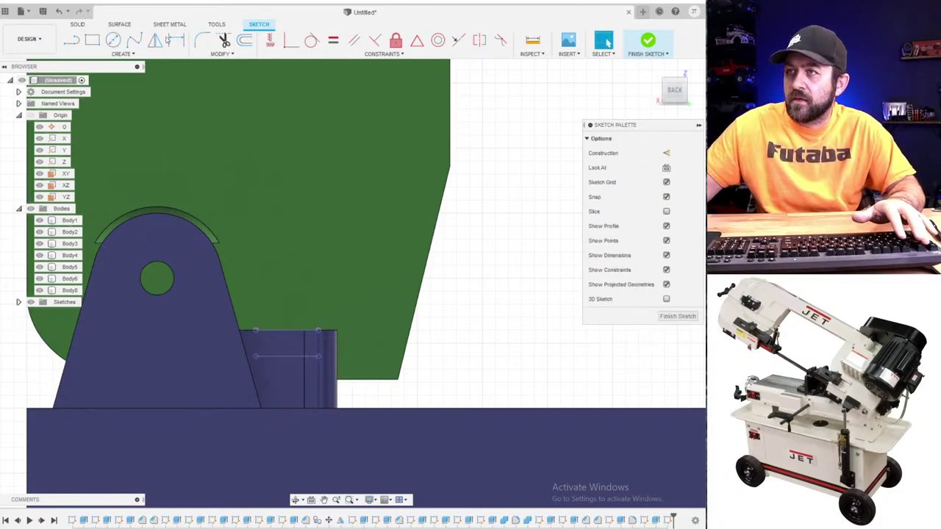
{"action": "left_click", "coordinate": [113, 40]}
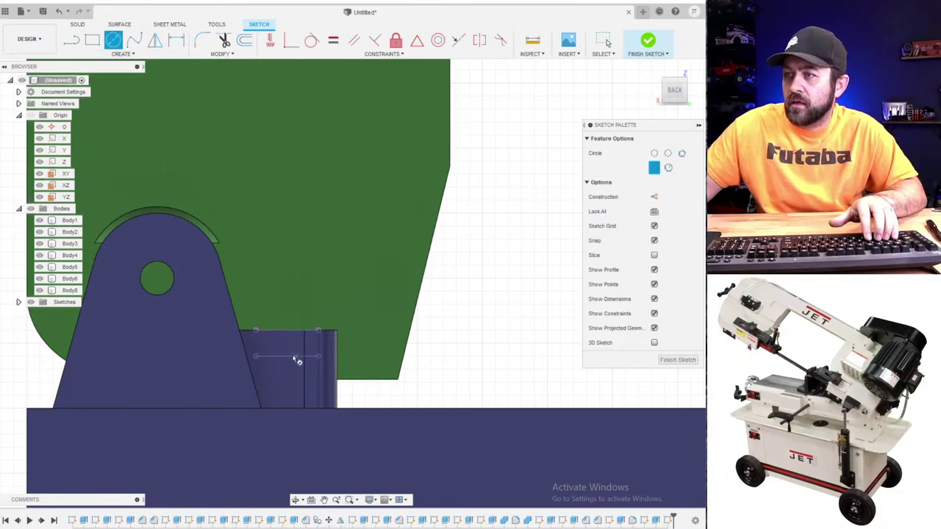
{"action": "key", "text": "Escape"}
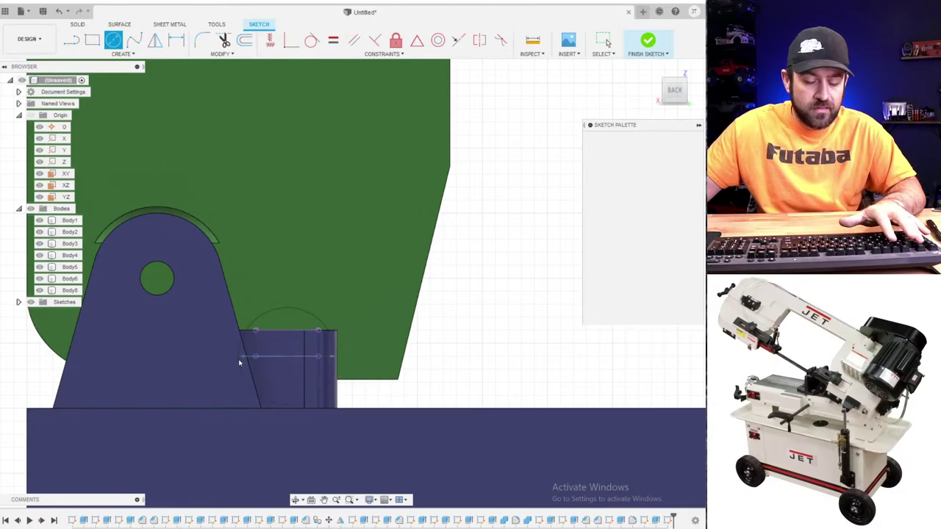
{"action": "left_click", "coordinate": [199, 121]}
{"action": "key", "text": "Escape"}
- Sketch a large circle centred in open space beyond the pivot bracket, with its edge crossing the small block's round pocket
{"action": "left_click", "coordinate": [113, 42]}
{"action": "middle_click_drag", "start_coordinate": [248, 416], "coordinate": [329, 297]}
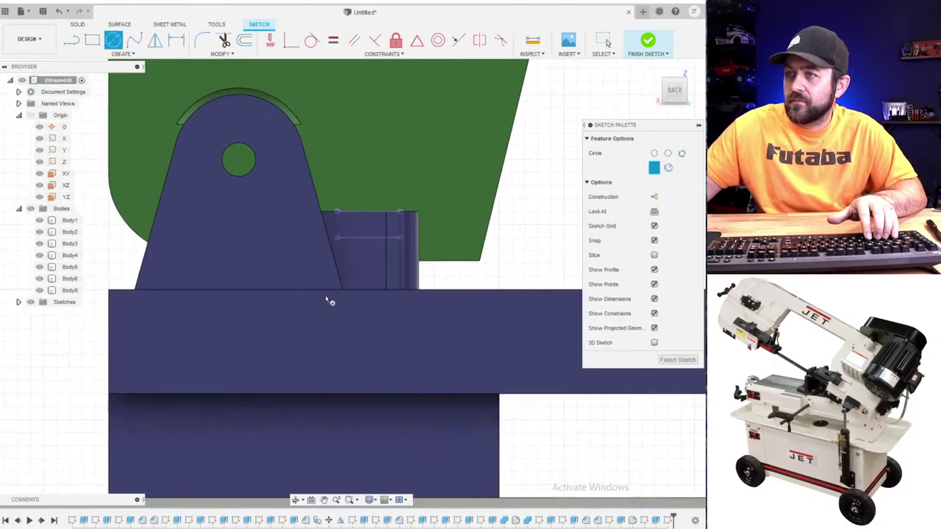
{"action": "scroll", "coordinate": [329, 297], "scroll_direction": "down", "scroll_amount": 3}
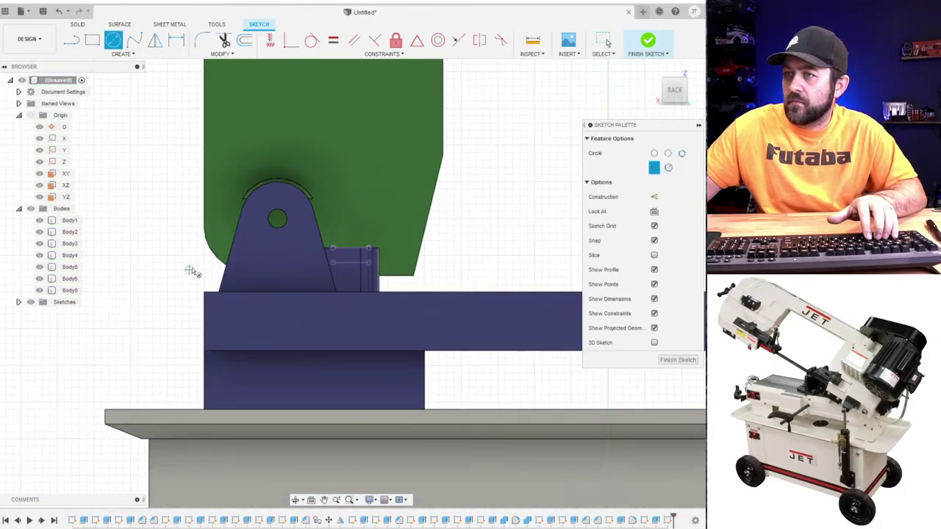
{"action": "left_click", "coordinate": [189, 270]}
{"action": "left_click", "coordinate": [353, 266]}
{"action": "scroll", "coordinate": [351, 269], "scroll_direction": "down", "scroll_amount": 3}
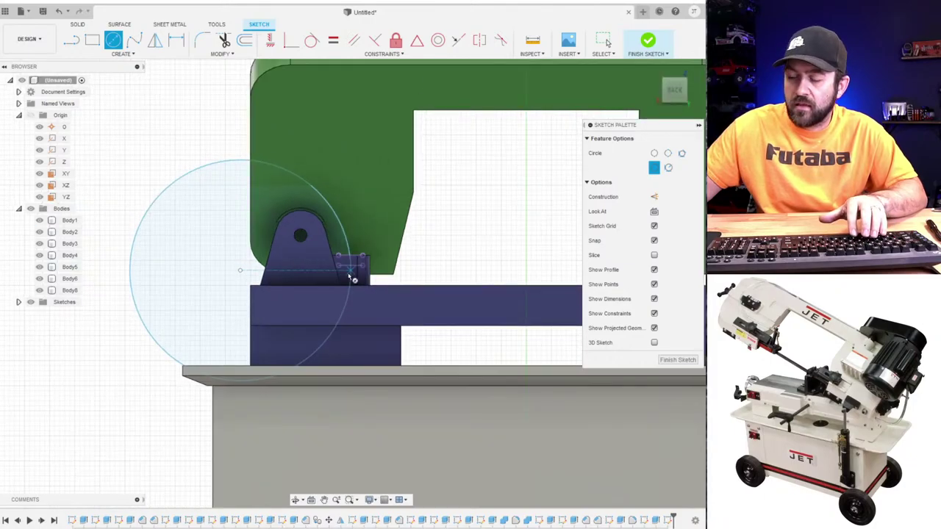
{"action": "scroll", "coordinate": [300, 222], "scroll_direction": "up", "scroll_amount": 4}
{"action": "key", "text": "Escape"}
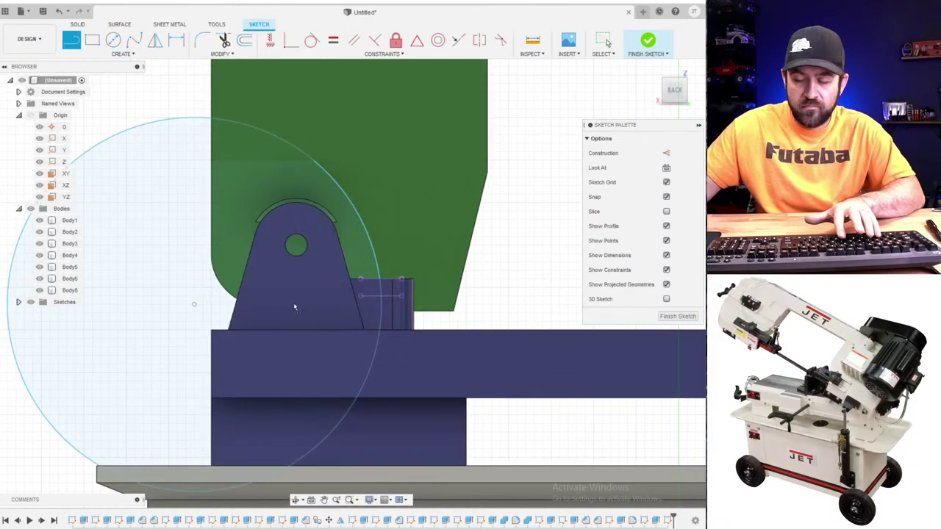
- Draw a construction line from the circle's centre to the midpoint of the projected pocket-floor line and constrain it horizontal
{"action": "key", "text": "l"}
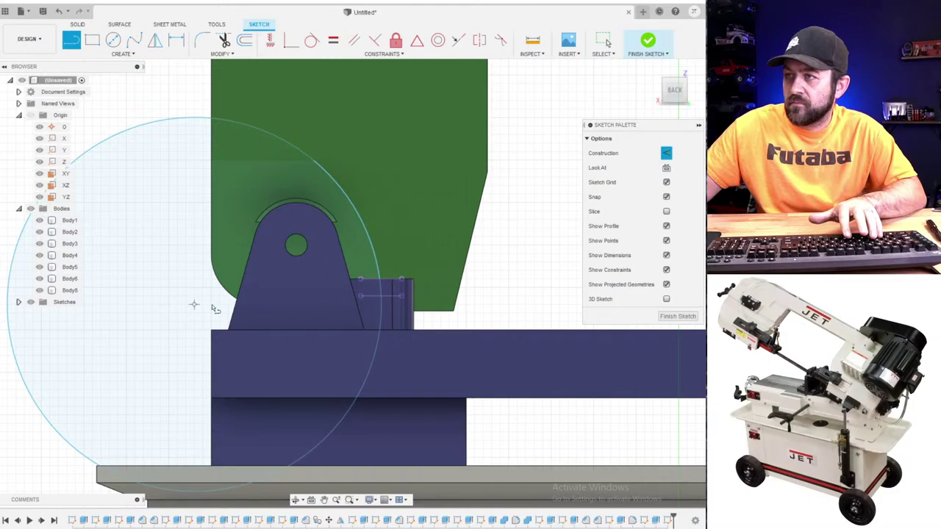
{"action": "left_click", "coordinate": [194, 304]}
{"action": "key", "text": "Escape"}
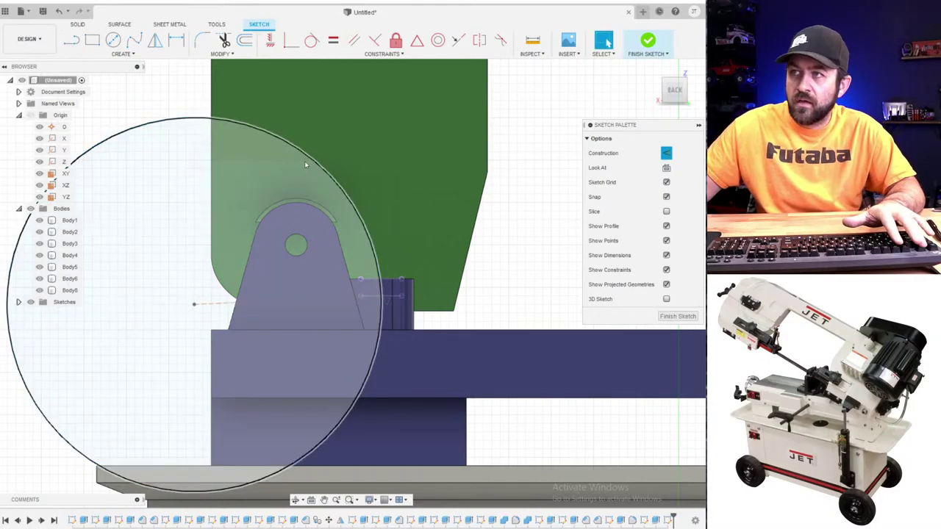
{"action": "left_click", "coordinate": [271, 40]}
{"action": "left_click", "coordinate": [223, 303]}
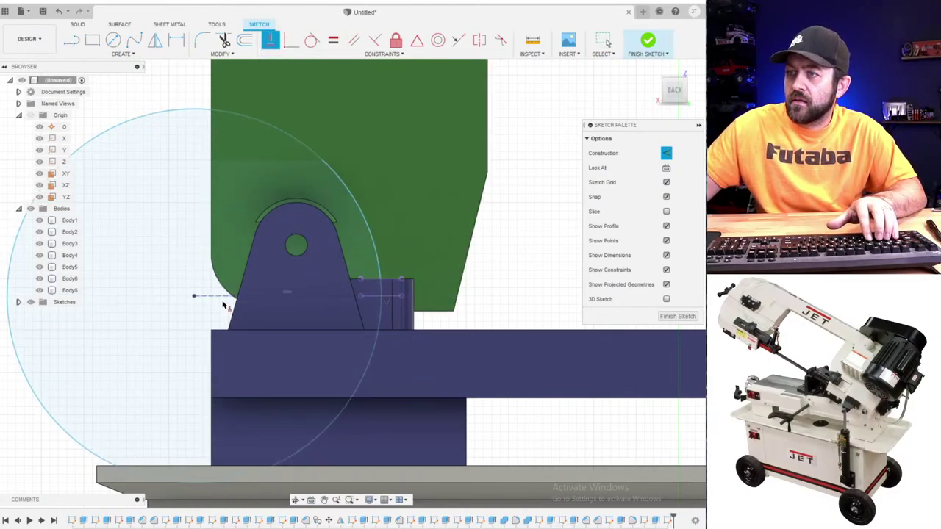
- Convert the large circle to construction geometry
{"action": "key", "text": "Escape"}
{"action": "key", "text": "x"}
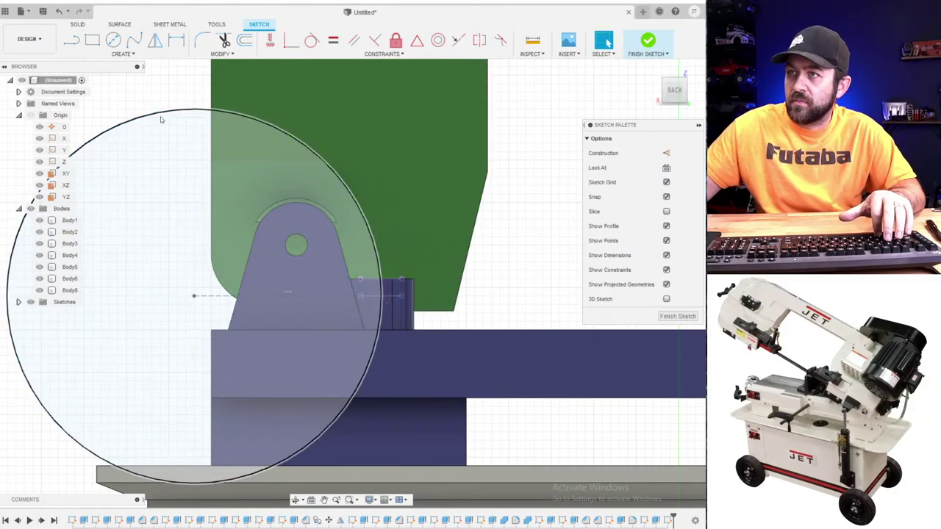
{"action": "left_click", "coordinate": [163, 116]}
{"action": "key", "text": "x"}
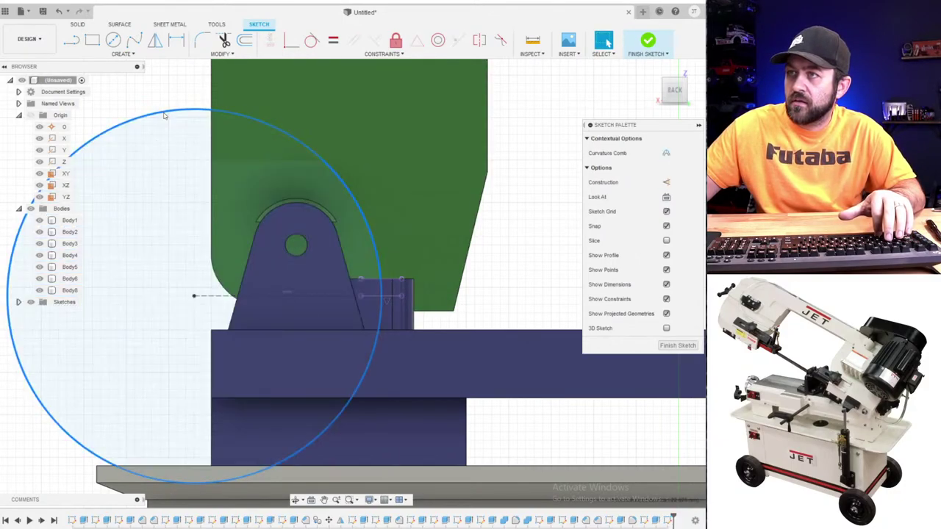
{"action": "key", "text": "Escape"}
- Shift the construction circle's centre slightly toward the pivot bracket along the horizontal construction line
{"action": "scroll", "coordinate": [357, 240], "scroll_direction": "down", "scroll_amount": 2}
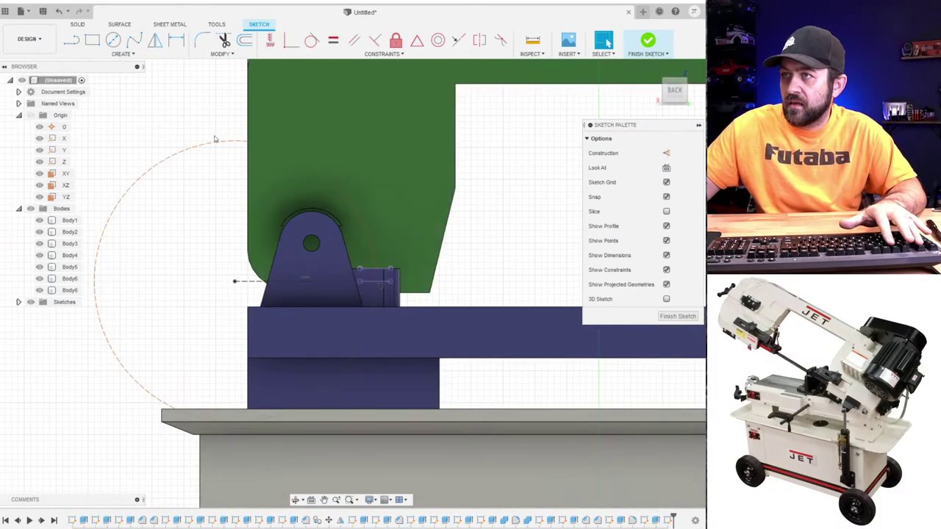
{"action": "left_click", "coordinate": [226, 282]}
{"action": "left_click_drag", "start_coordinate": [226, 282], "coordinate": [234, 282]}
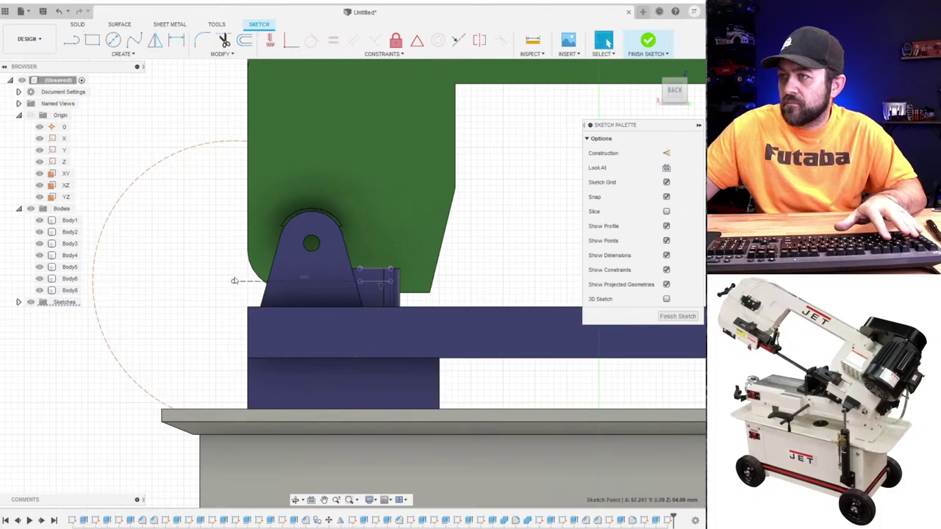
{"action": "scroll", "coordinate": [501, 258], "scroll_direction": "up", "scroll_amount": 3}
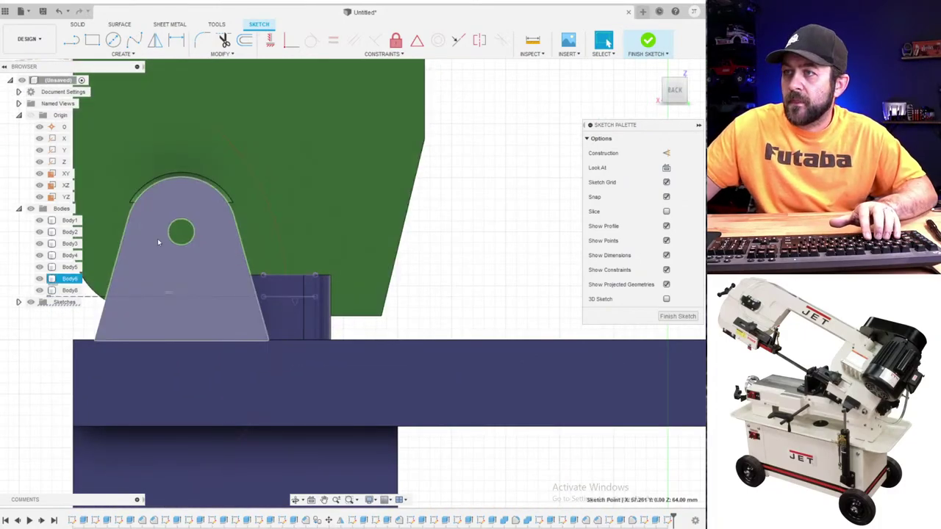
{"action": "middle_click_drag", "start_coordinate": [151, 341], "coordinate": [190, 344]}
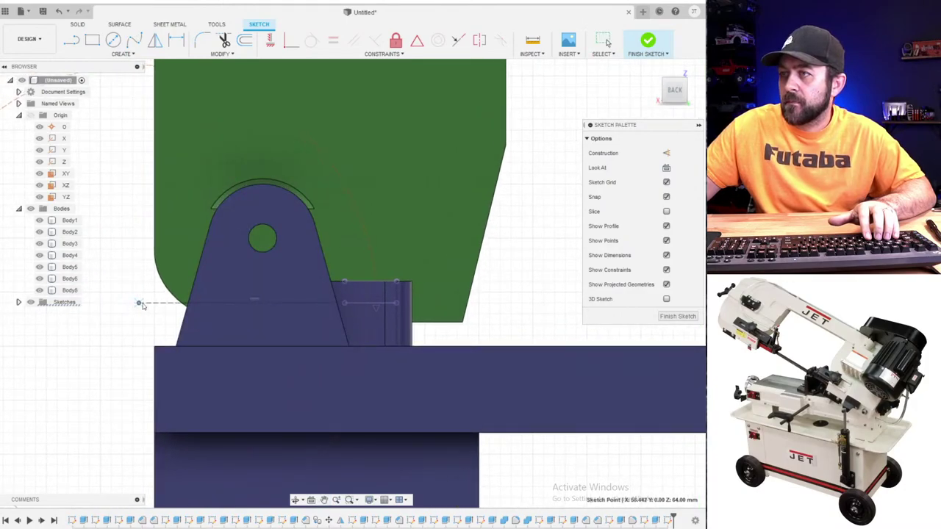
{"action": "left_click", "coordinate": [229, 236]}
{"action": "middle_click_drag", "start_coordinate": [345, 249], "coordinate": [328, 368]}
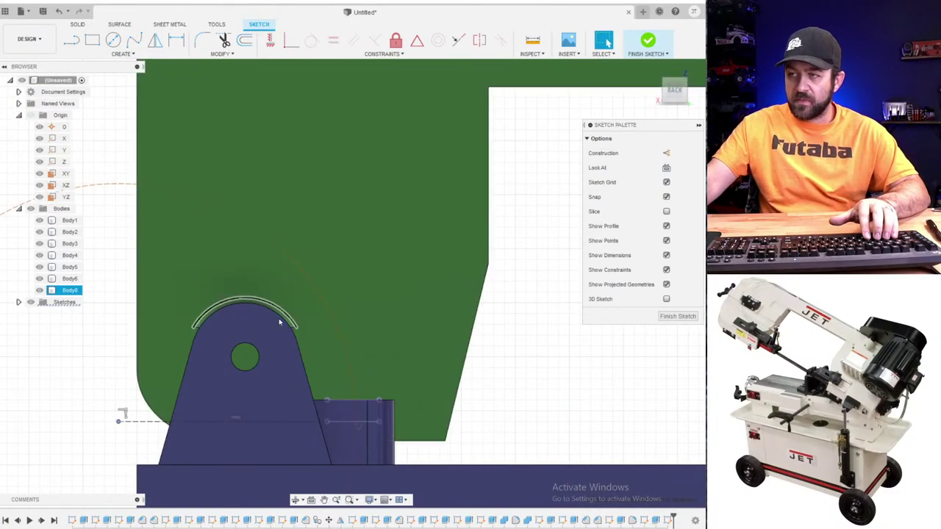
- Shrink the construction circle so its edge sits on the bracket side of the pocket-floor line's midpoint
{"action": "key", "text": "l"}
{"action": "key", "text": "x"}
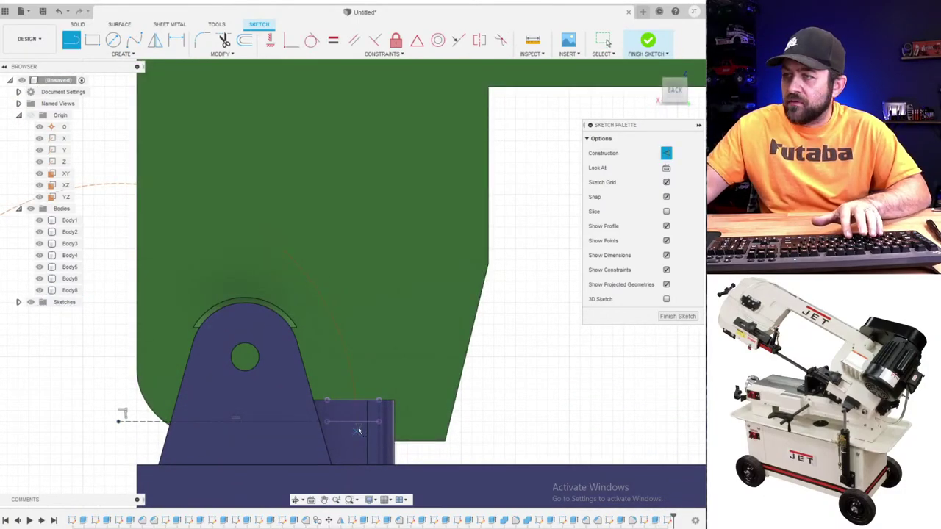
{"action": "scroll", "coordinate": [358, 424], "scroll_direction": "up", "scroll_amount": 4}
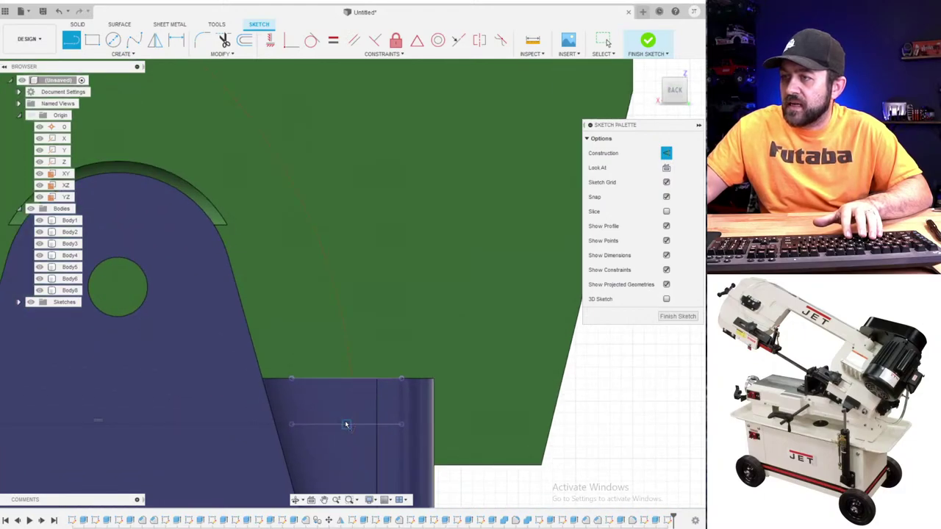
{"action": "scroll", "coordinate": [346, 424], "scroll_direction": "up", "scroll_amount": 3}
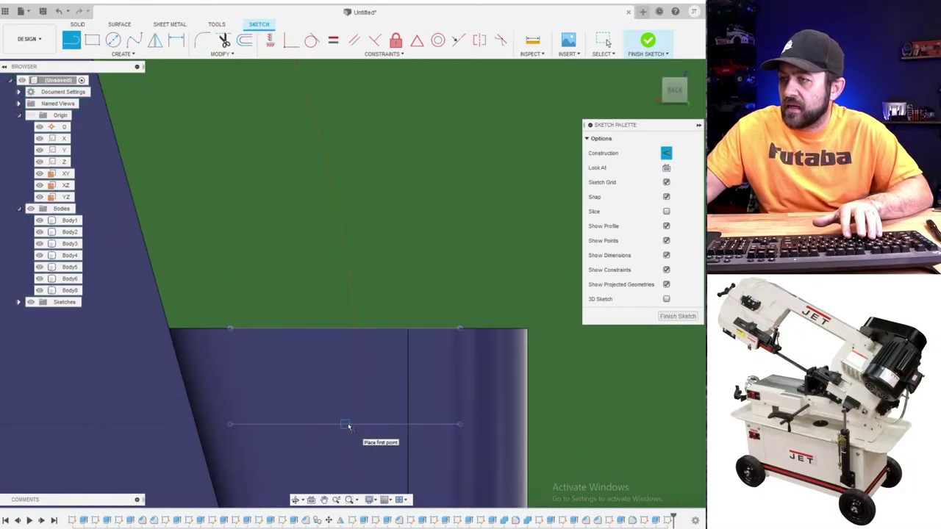
{"action": "key", "text": "Escape"}
{"action": "left_click", "coordinate": [355, 400]}
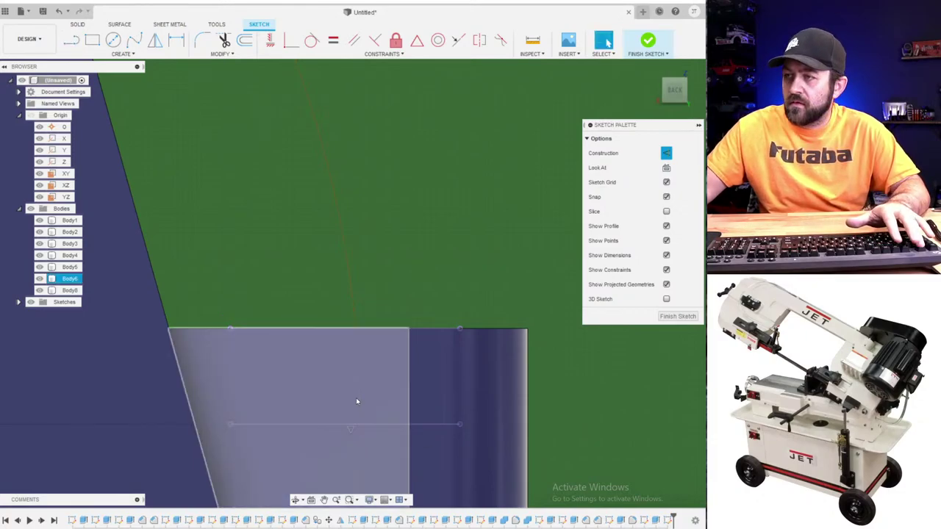
{"action": "left_click_drag", "start_coordinate": [359, 391], "coordinate": [304, 393]}
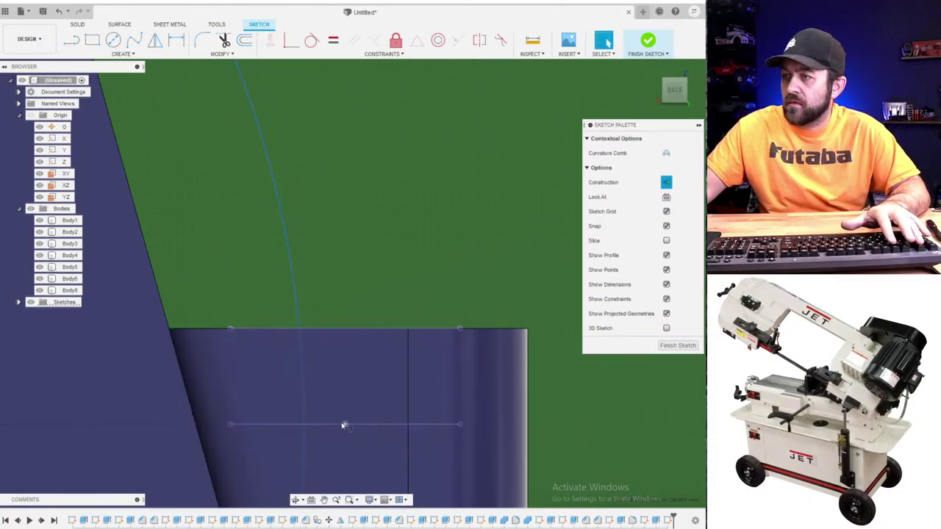
- Draw a slanted solid line from the midpoint of the projected pocket-floor line up to the construction circle
{"action": "key", "text": "l"}
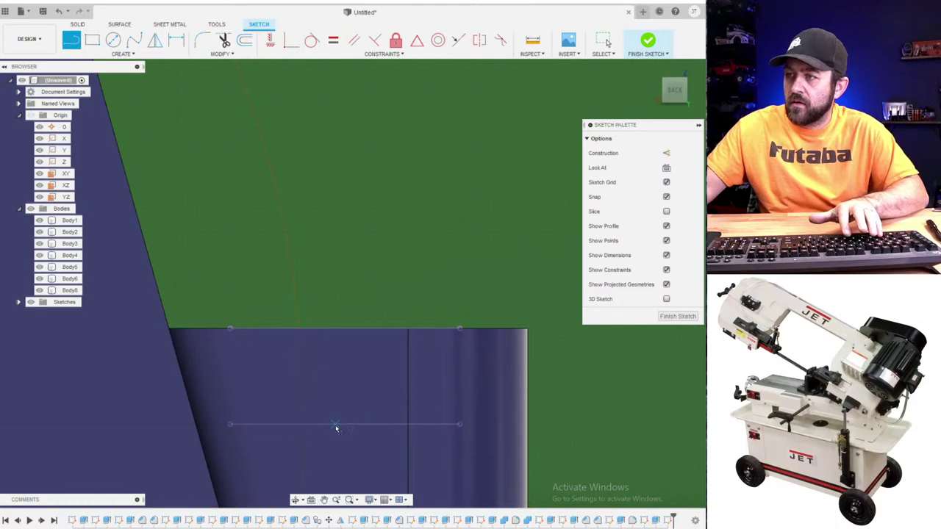
{"action": "left_click", "coordinate": [335, 428]}
{"action": "scroll", "coordinate": [346, 425], "scroll_direction": "down", "scroll_amount": 3}
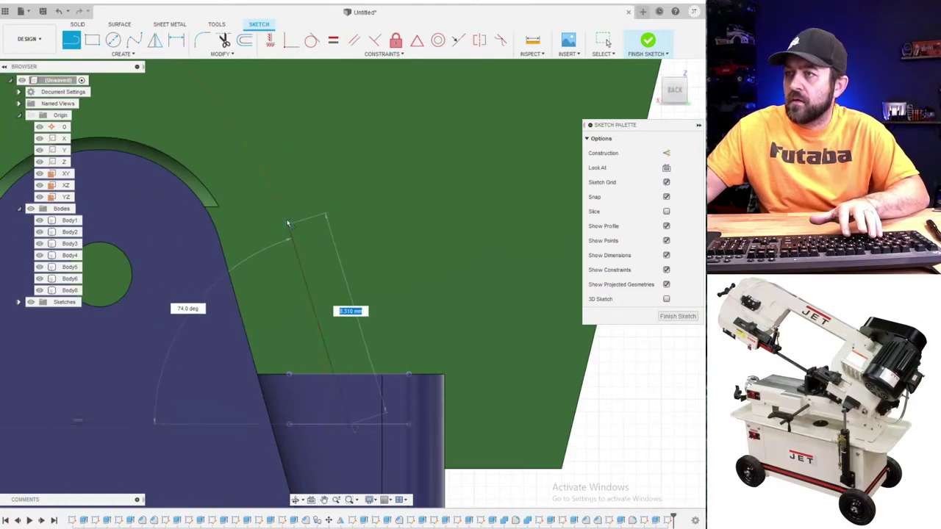
{"action": "left_click", "coordinate": [309, 280]}
{"action": "key", "text": "Escape"}
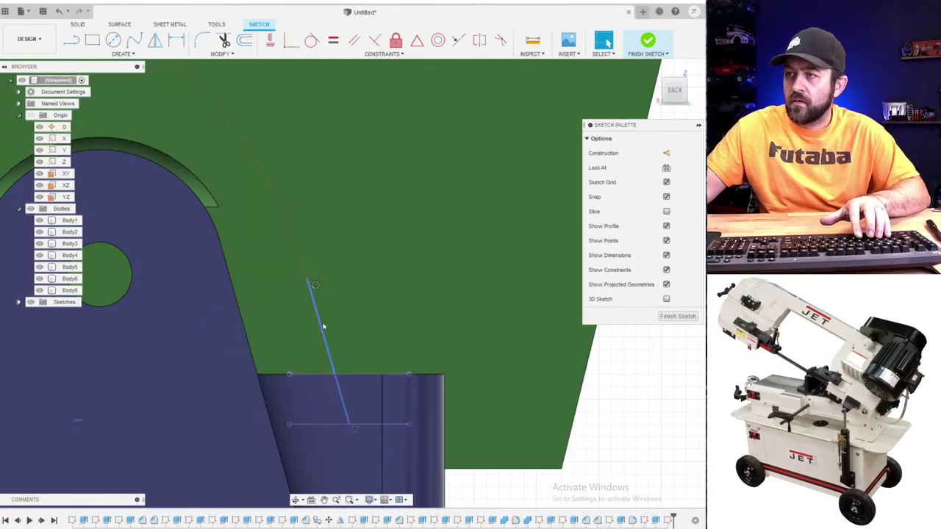
- Dimension the slanted line's vertical height to 6 mm
{"action": "left_click", "coordinate": [327, 331]}
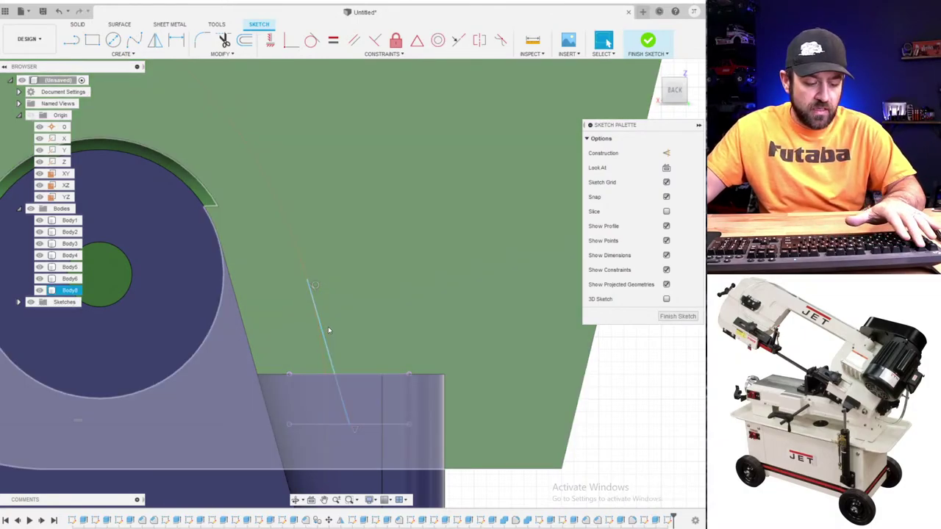
{"action": "key", "text": "d"}
{"action": "left_click", "coordinate": [333, 362]}
{"action": "scroll", "coordinate": [346, 368], "scroll_direction": "down", "scroll_amount": 3}
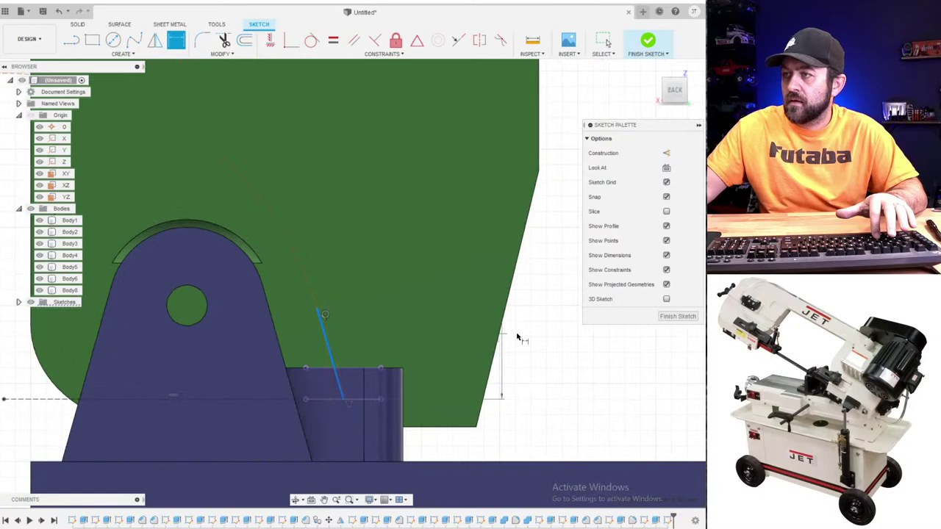
{"action": "left_click", "coordinate": [564, 349]}
{"action": "type", "text": "6"}
{"action": "key", "text": "Return"}
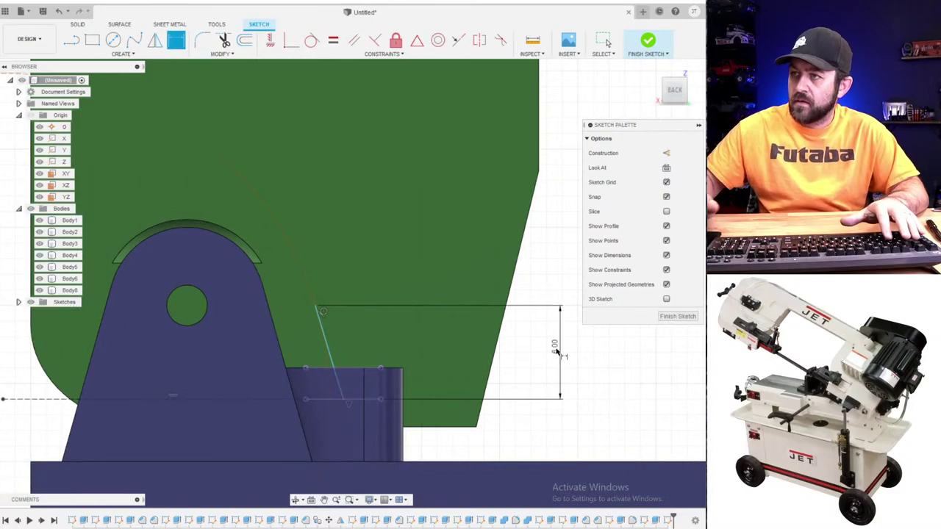
{"action": "scroll", "coordinate": [556, 351], "scroll_direction": "down", "scroll_amount": 2}
{"action": "key", "text": "Escape"}
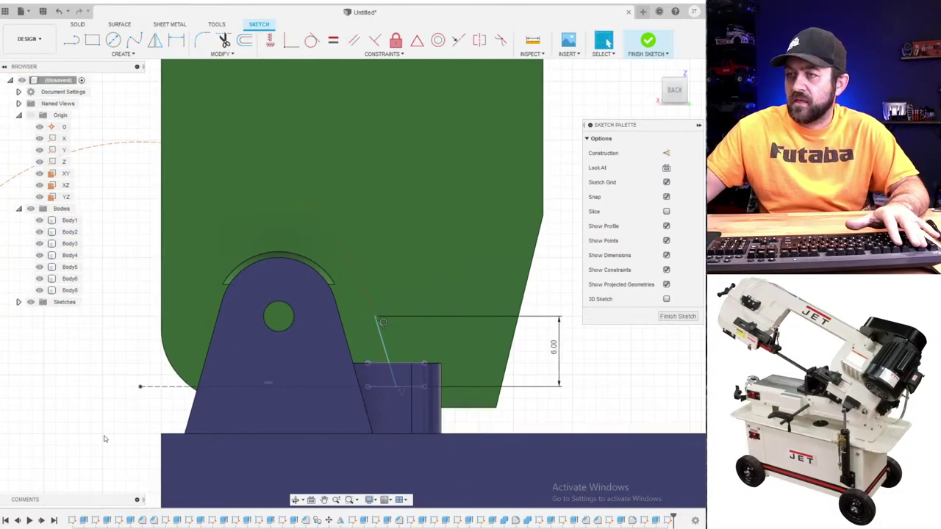
- Remove the horizontal constraint from the construction line and move the construction circle's centre upward so the line tilts
{"action": "left_click", "coordinate": [142, 388]}
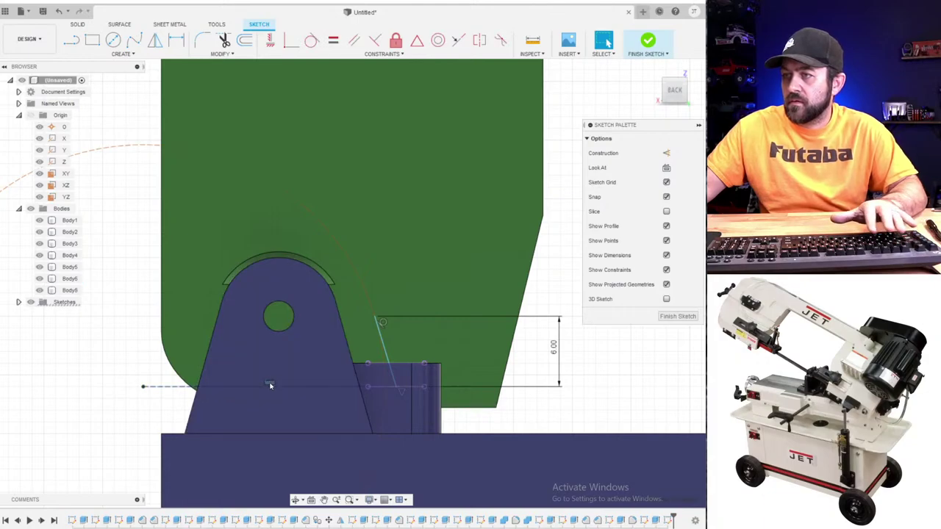
{"action": "left_click", "coordinate": [155, 399]}
{"action": "left_click_drag", "start_coordinate": [137, 386], "coordinate": [120, 339]}
{"action": "scroll", "coordinate": [225, 315], "scroll_direction": "down", "scroll_amount": 3}
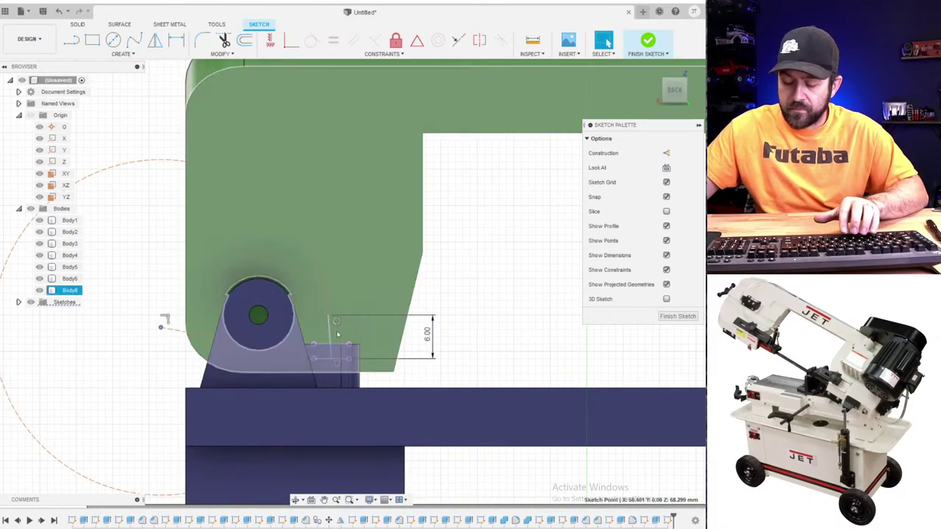
- Fix the construction circle's centre point in place behind the pivot bracket
{"action": "scroll", "coordinate": [332, 368], "scroll_direction": "up", "scroll_amount": 2}
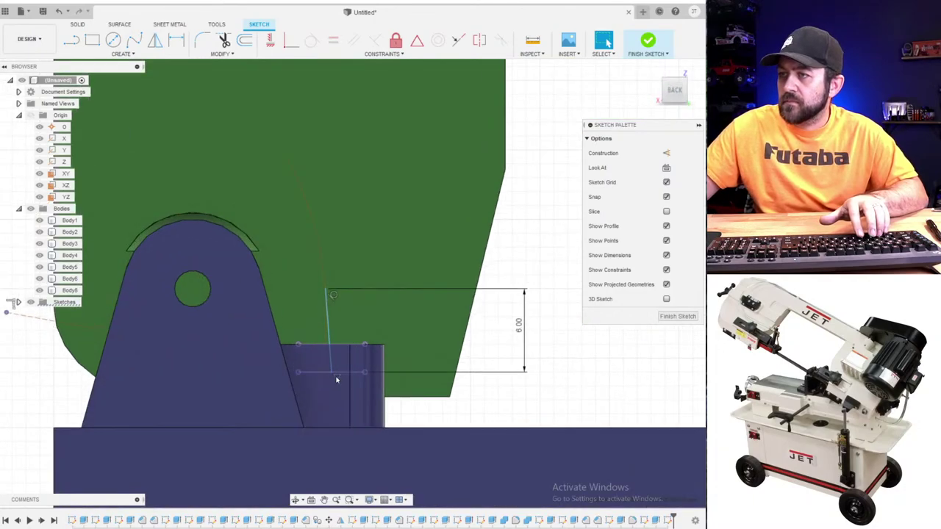
{"action": "scroll", "coordinate": [338, 371], "scroll_direction": "down", "scroll_amount": 2}
{"action": "scroll", "coordinate": [397, 364], "scroll_direction": "up", "scroll_amount": 3}
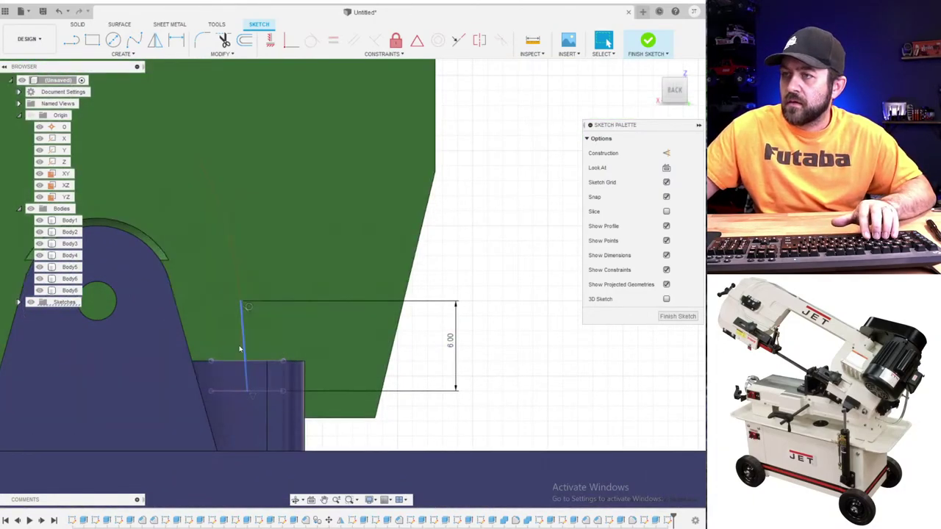
{"action": "scroll", "coordinate": [242, 344], "scroll_direction": "up", "scroll_amount": 2}
{"action": "scroll", "coordinate": [241, 343], "scroll_direction": "down", "scroll_amount": 3}
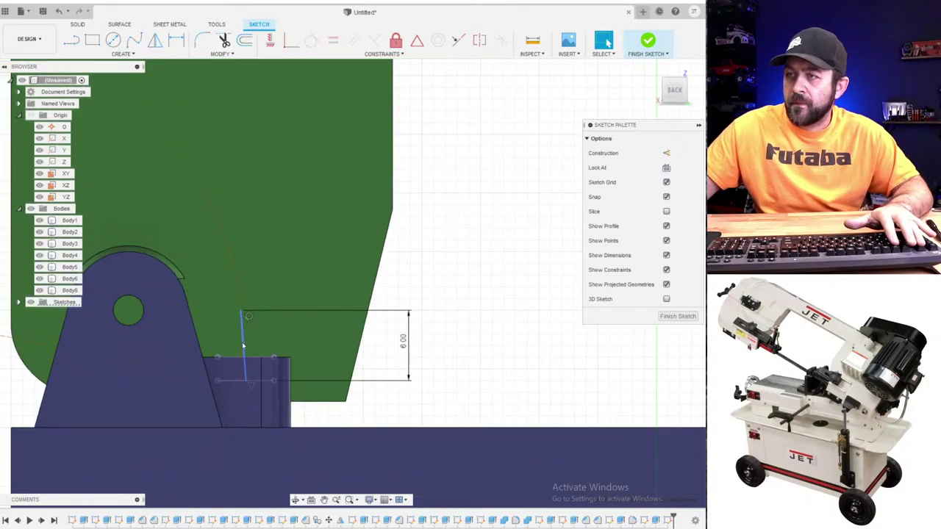
{"action": "left_click", "coordinate": [243, 345]}
{"action": "left_click", "coordinate": [514, 336]}
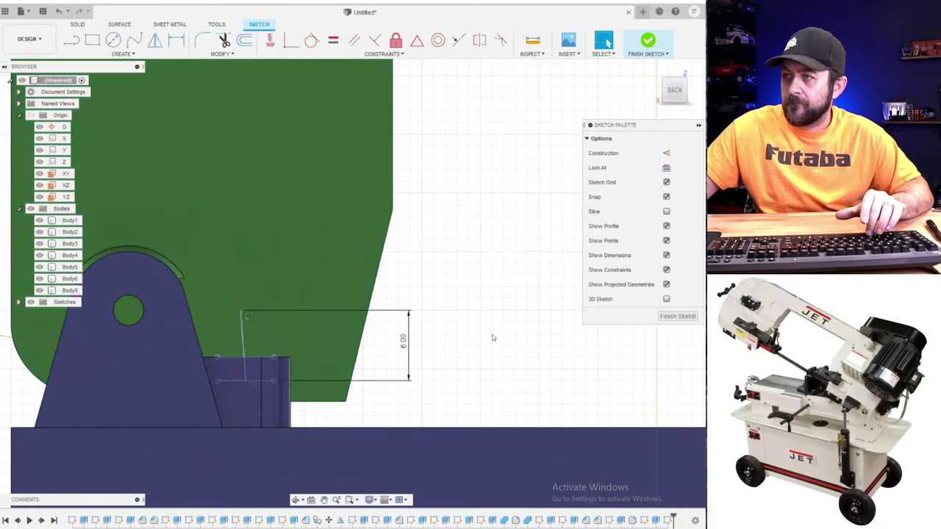
{"action": "middle_click_drag", "start_coordinate": [375, 336], "coordinate": [499, 323]}
{"action": "scroll", "coordinate": [374, 357], "scroll_direction": "down", "scroll_amount": 2}
{"action": "middle_click_drag", "start_coordinate": [185, 333], "coordinate": [310, 318]}
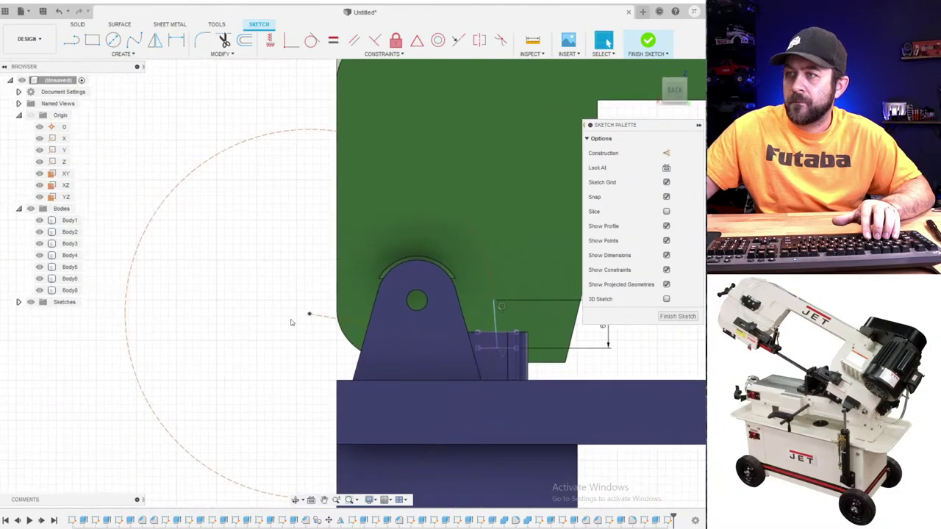
{"action": "right_click", "coordinate": [305, 319]}
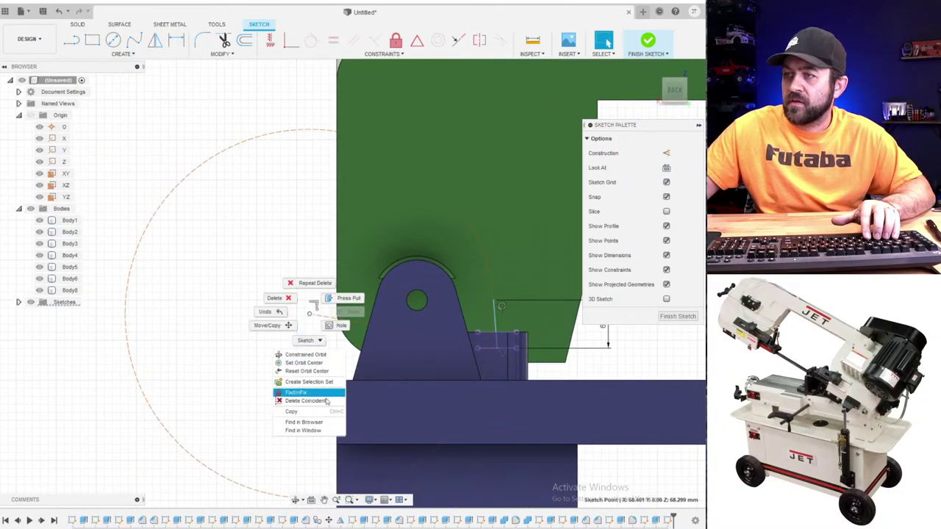
{"action": "left_click", "coordinate": [305, 393]}
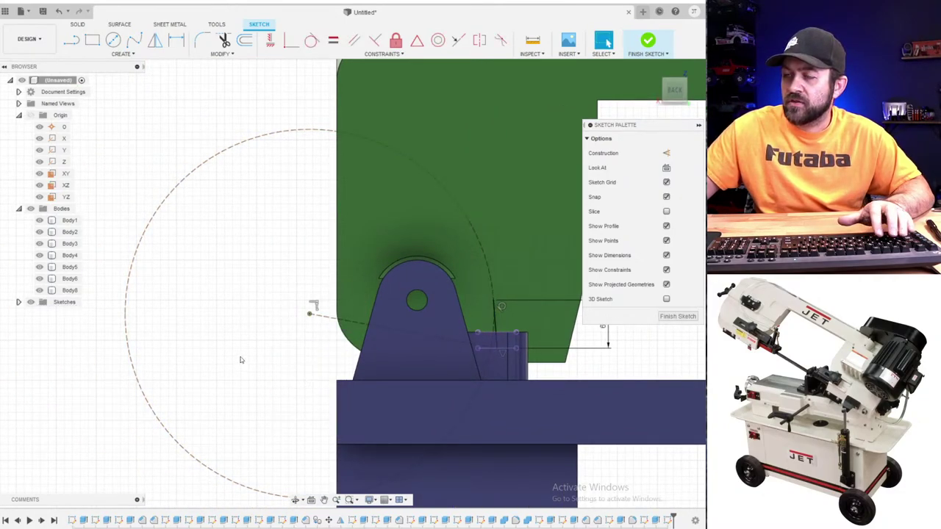
- Convert the slanted line rising from the pocket floor into construction geometry
{"action": "scroll", "coordinate": [242, 359], "scroll_direction": "down", "scroll_amount": 3}
{"action": "middle_click_drag", "start_coordinate": [384, 309], "coordinate": [319, 309]}
{"action": "scroll", "coordinate": [319, 305], "scroll_direction": "up", "scroll_amount": 3}
{"action": "scroll", "coordinate": [356, 365], "scroll_direction": "up", "scroll_amount": 3}
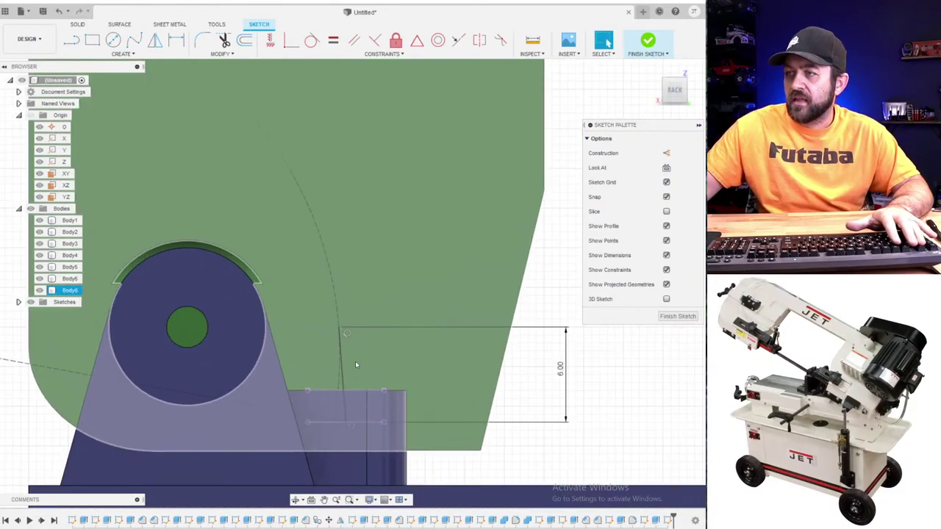
{"action": "left_click", "coordinate": [344, 369]}
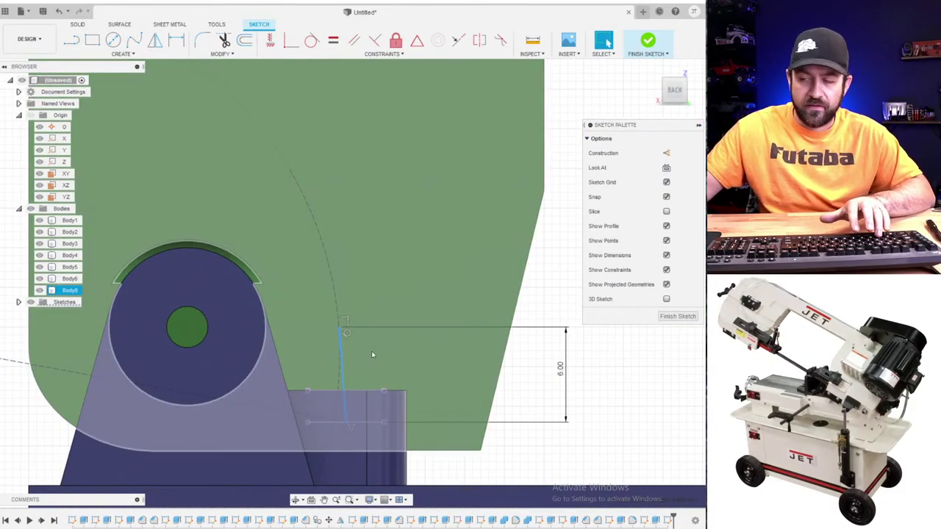
{"action": "key", "text": "x"}
{"action": "scroll", "coordinate": [371, 353], "scroll_direction": "down", "scroll_amount": 3}
{"action": "key", "text": "Escape"}
{"action": "scroll", "coordinate": [371, 356], "scroll_direction": "up", "scroll_amount": 3}
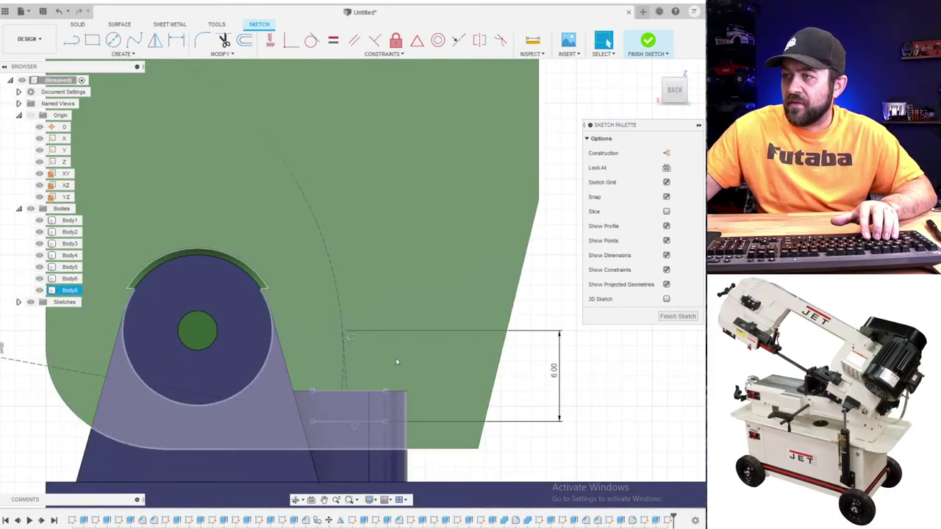
{"action": "middle_click_drag", "start_coordinate": [396, 361], "coordinate": [355, 366]}
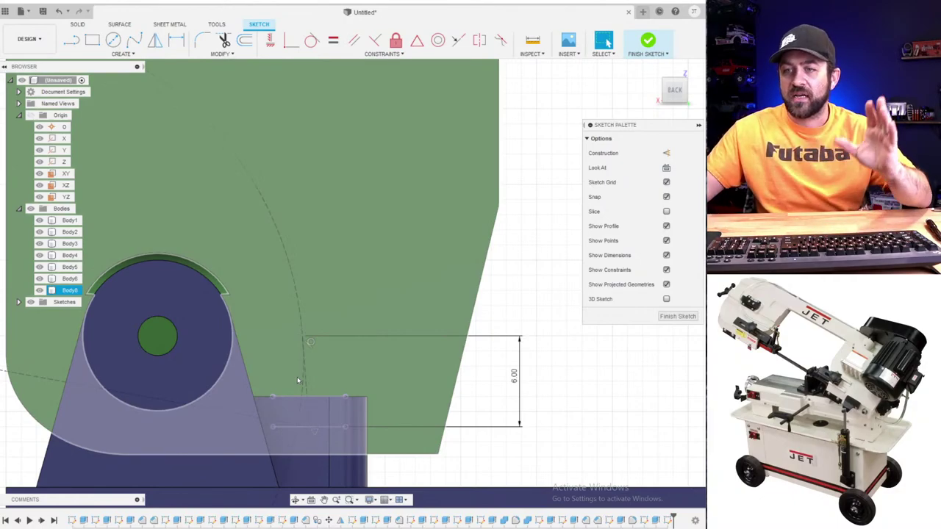
- Draw a tilted line about 6 mm long crossing the construction circle near the upper end of the slanted construction line
{"action": "scroll", "coordinate": [360, 357], "scroll_direction": "down", "scroll_amount": 5}
{"action": "scroll", "coordinate": [287, 319], "scroll_direction": "down", "scroll_amount": 5}
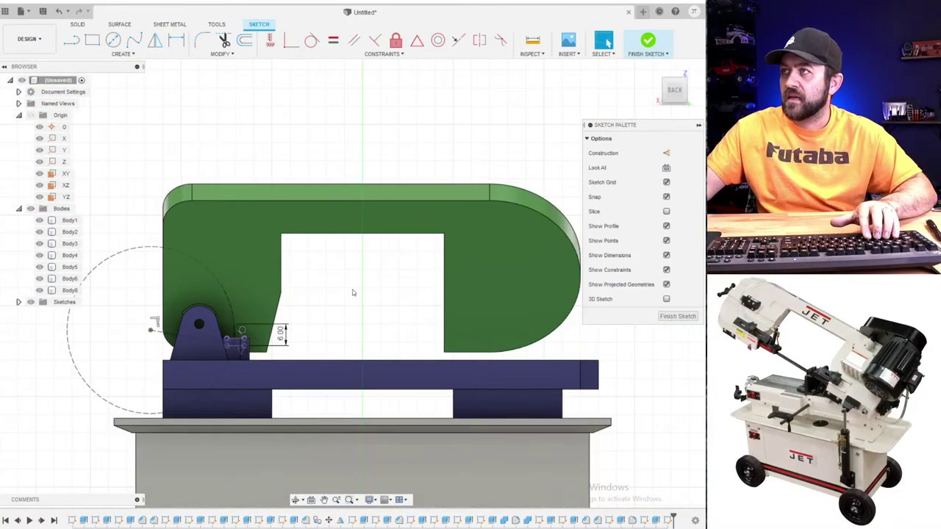
{"action": "left_click", "coordinate": [262, 218]}
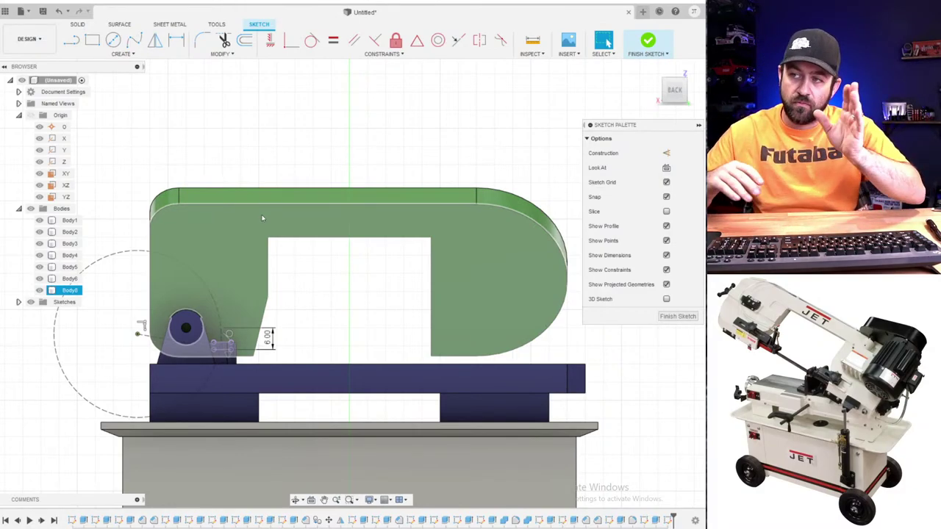
{"action": "scroll", "coordinate": [172, 317], "scroll_direction": "up", "scroll_amount": 6}
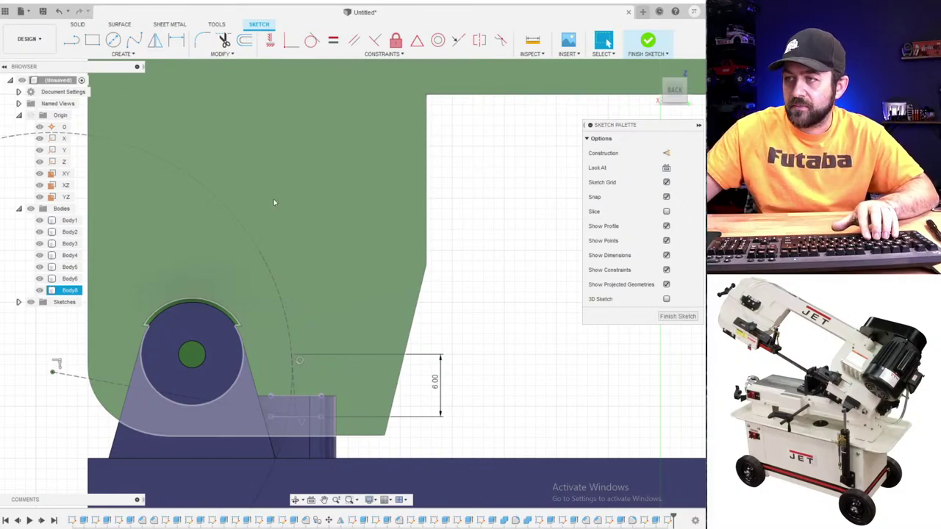
{"action": "left_click", "coordinate": [70, 40]}
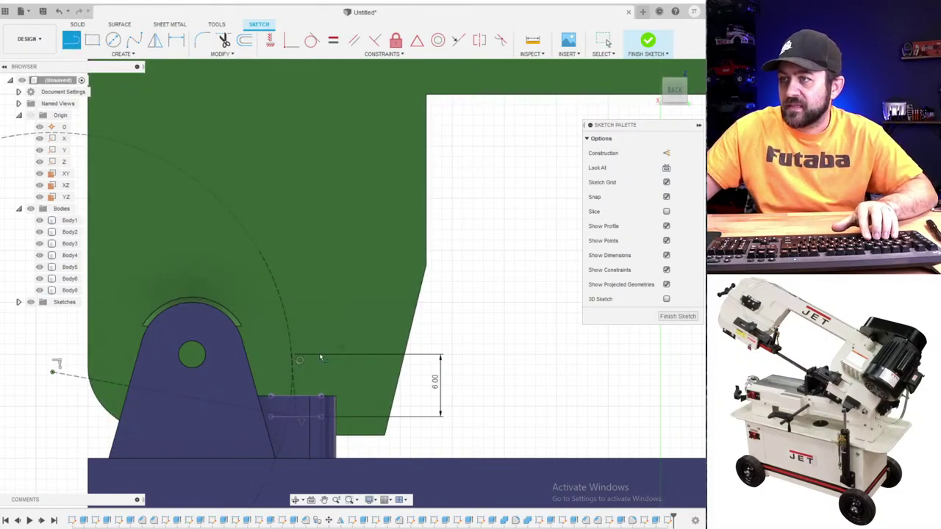
{"action": "scroll", "coordinate": [306, 355], "scroll_direction": "up", "scroll_amount": 3}
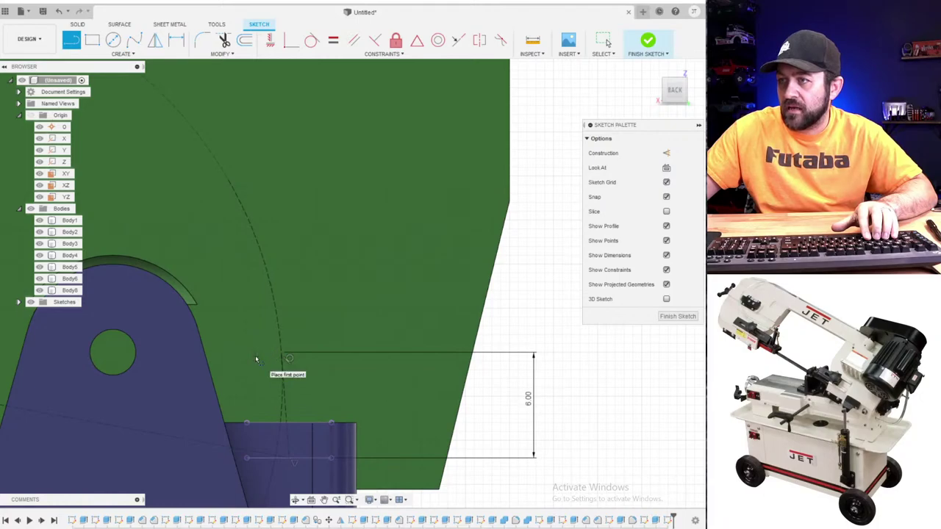
{"action": "left_click", "coordinate": [241, 357]}
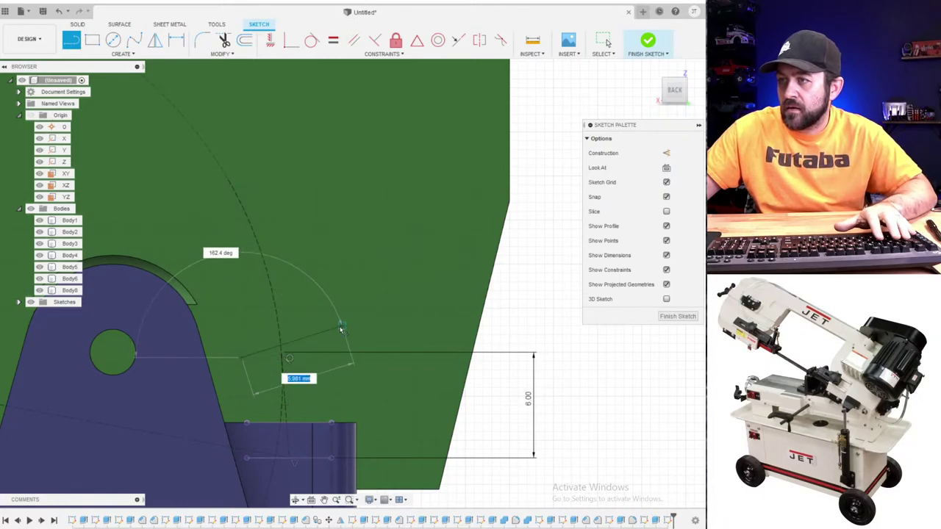
{"action": "left_click", "coordinate": [340, 328]}
{"action": "key", "text": "Escape"}
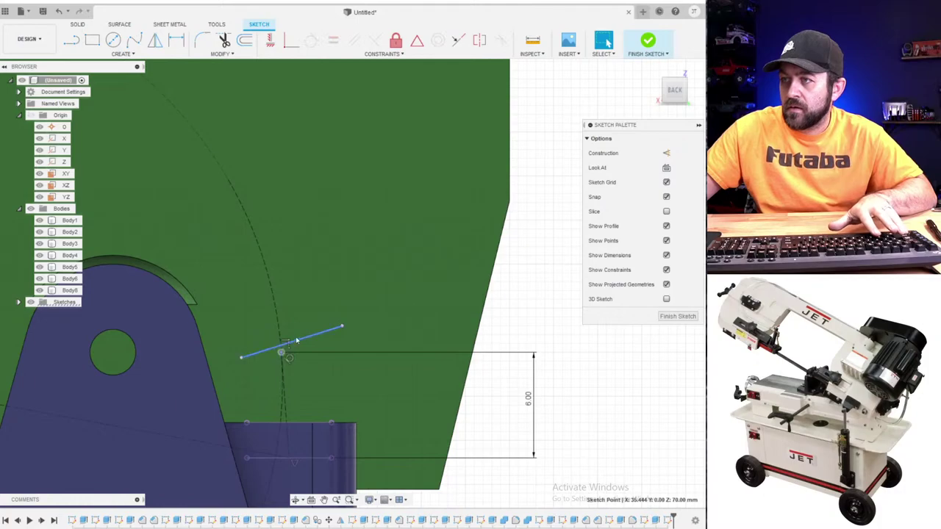
- Constrain the new tilted line's midpoint to the upper endpoint of the slanted construction line
{"action": "left_click", "coordinate": [296, 340]}
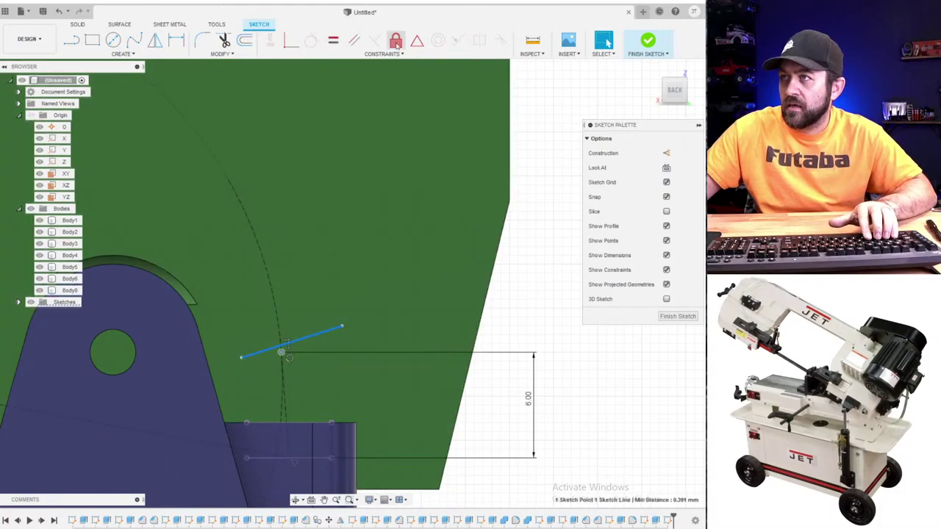
{"action": "left_click", "coordinate": [417, 42]}
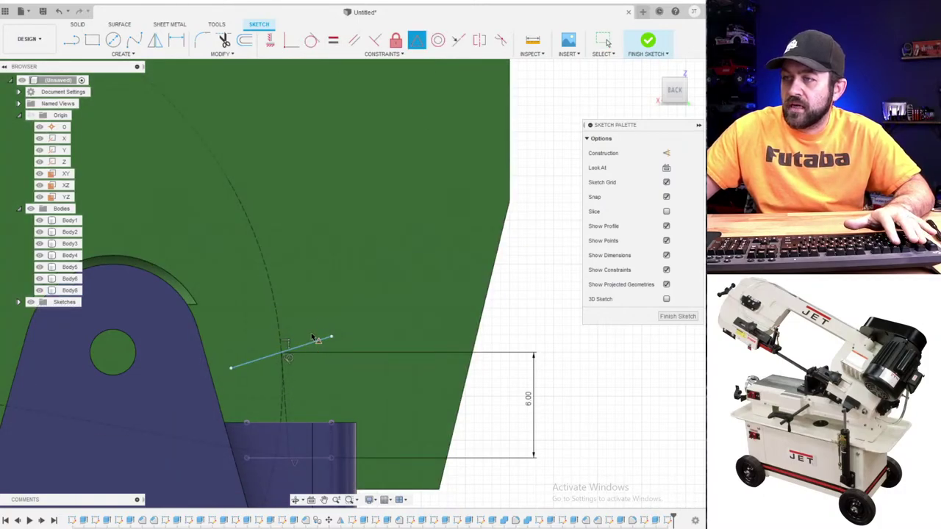
{"action": "key", "text": "Escape"}
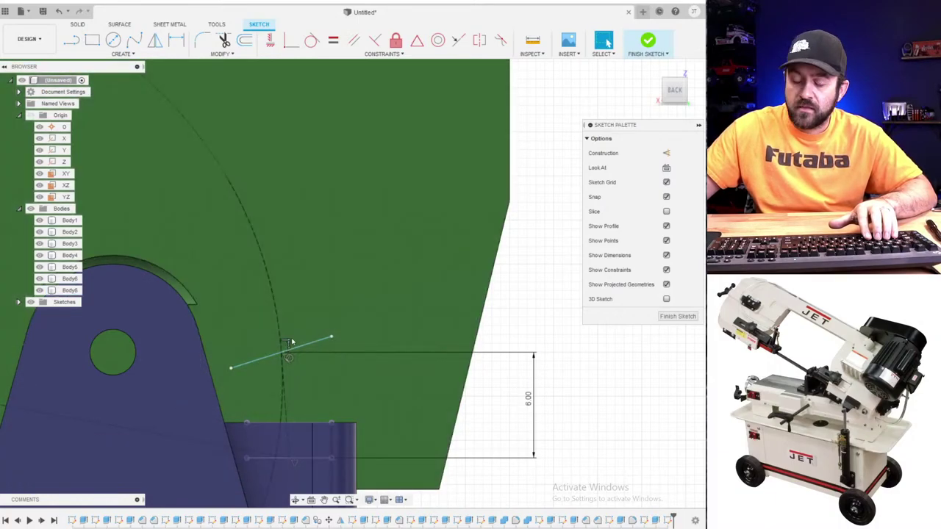
- Draw a horizontal construction line from the tilted line's midpoint to the centre of the bracket's pivot hole
{"action": "scroll", "coordinate": [324, 347], "scroll_direction": "up", "scroll_amount": 2}
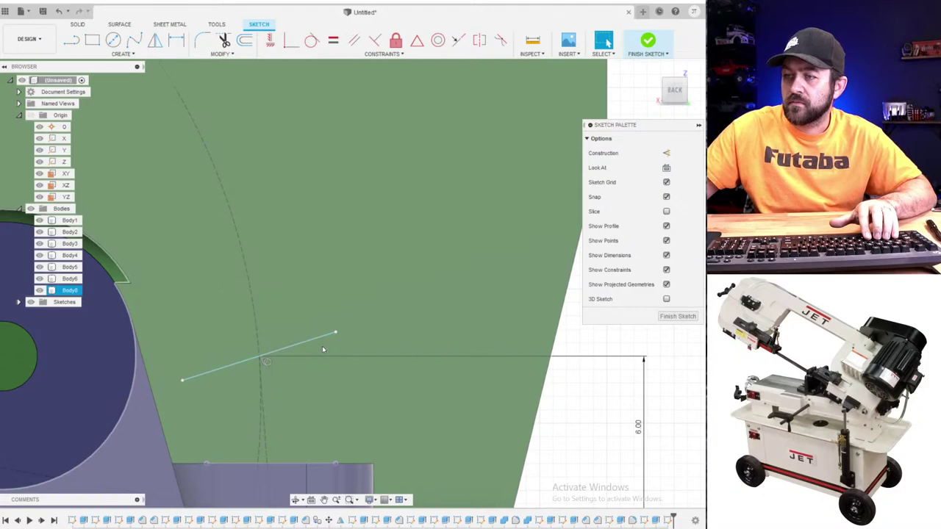
{"action": "key", "text": "l"}
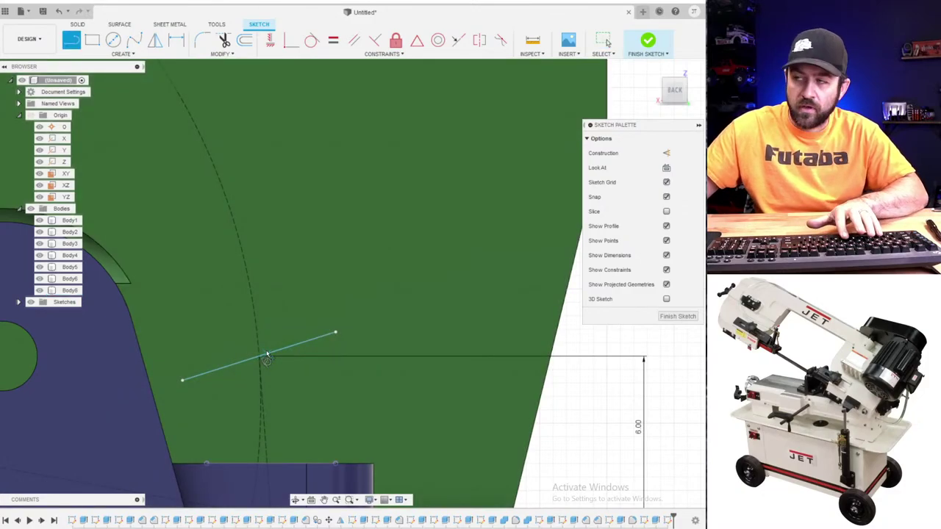
{"action": "key", "text": "x"}
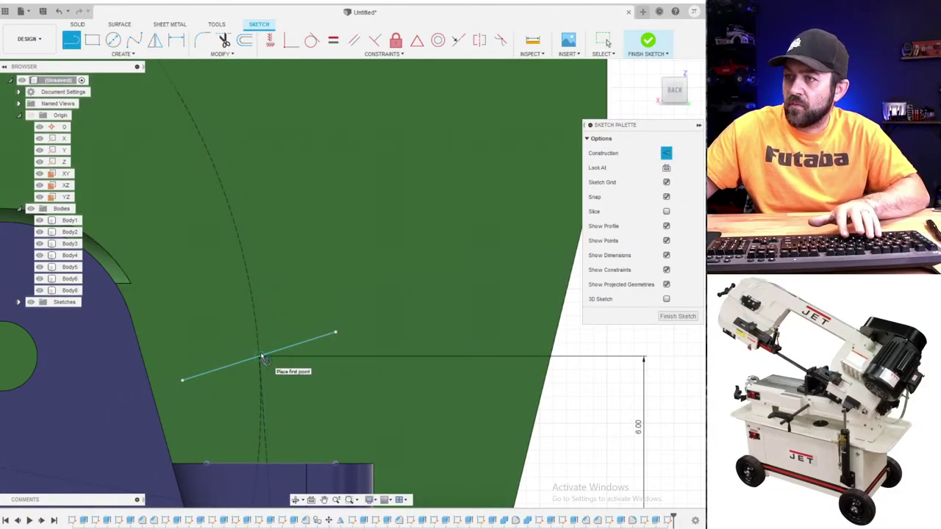
{"action": "left_click", "coordinate": [261, 357]}
{"action": "scroll", "coordinate": [270, 347], "scroll_direction": "down", "scroll_amount": 3}
{"action": "middle_click_drag", "start_coordinate": [155, 357], "coordinate": [492, 276]}
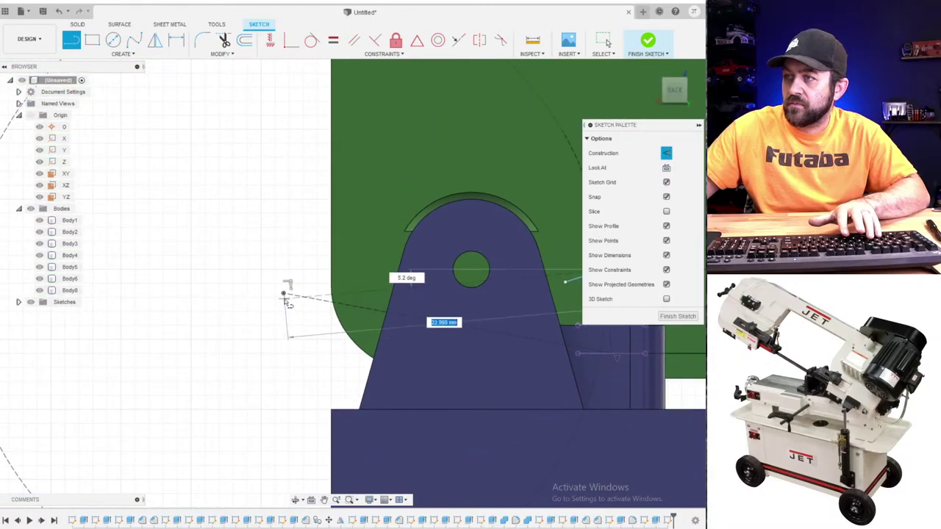
{"action": "left_click", "coordinate": [471, 272]}
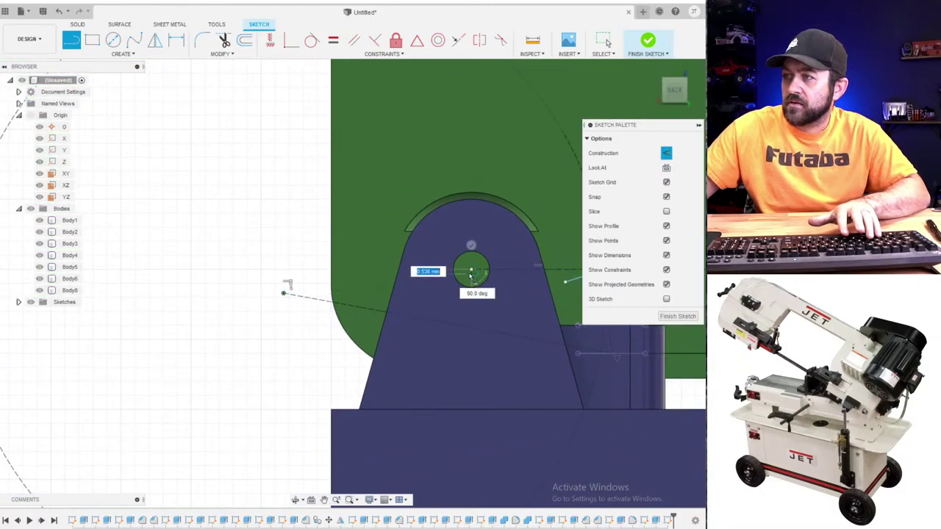
{"action": "middle_click_drag", "start_coordinate": [470, 276], "coordinate": [285, 286]}
{"action": "scroll", "coordinate": [409, 276], "scroll_direction": "up", "scroll_amount": 4}
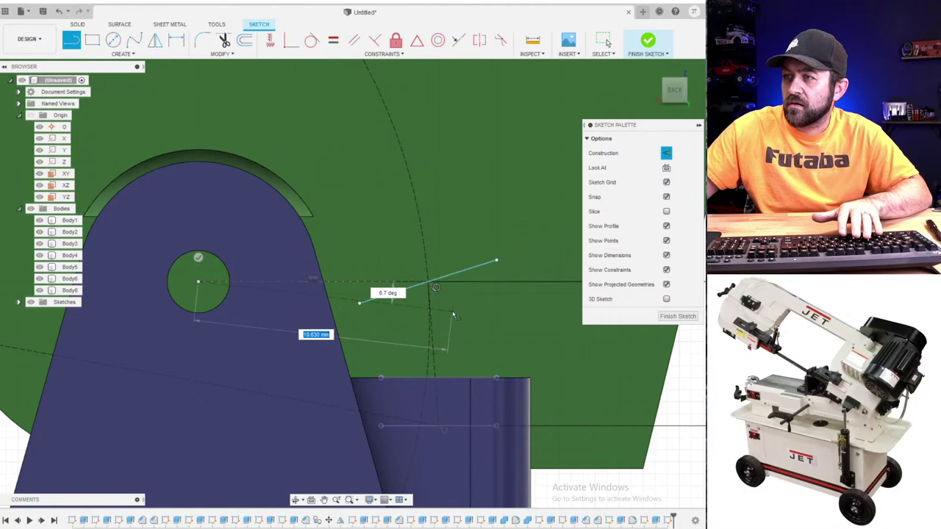
{"action": "scroll", "coordinate": [452, 310], "scroll_direction": "up", "scroll_amount": 2}
{"action": "key", "text": "Escape"}
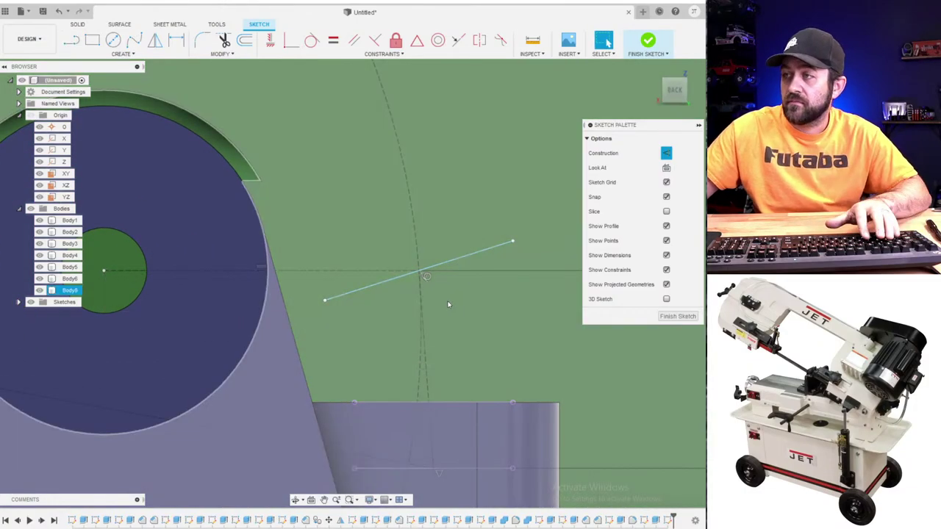
- Rotate the tilted line nearly level by its outer endpoint and constrain it horizontal
{"action": "scroll", "coordinate": [448, 304], "scroll_direction": "down", "scroll_amount": 2}
{"action": "left_click", "coordinate": [446, 262]}
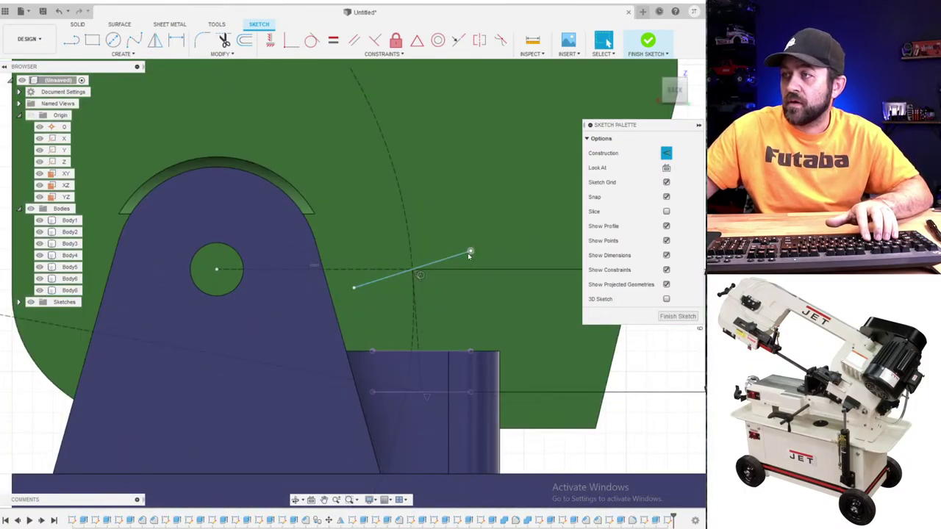
{"action": "left_click_drag", "start_coordinate": [469, 255], "coordinate": [480, 273]}
{"action": "scroll", "coordinate": [448, 273], "scroll_direction": "up", "scroll_amount": 4}
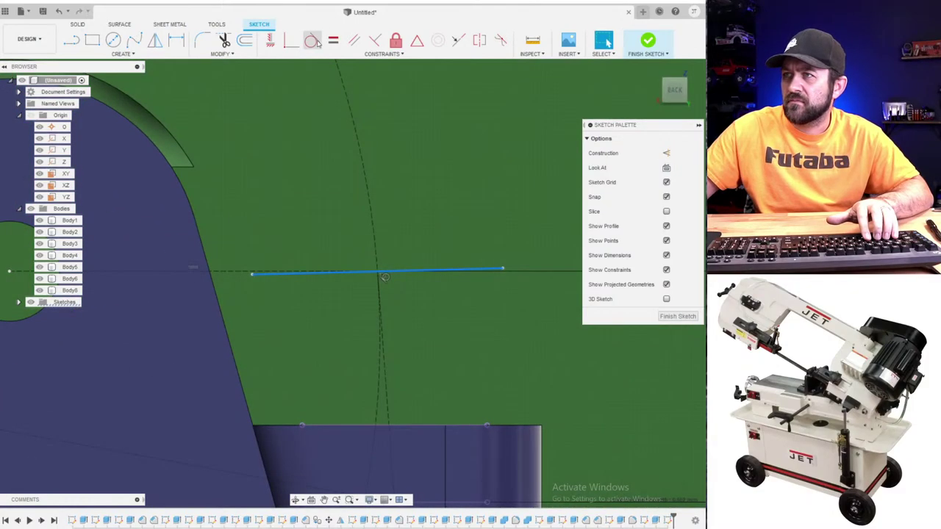
{"action": "left_click", "coordinate": [268, 42]}
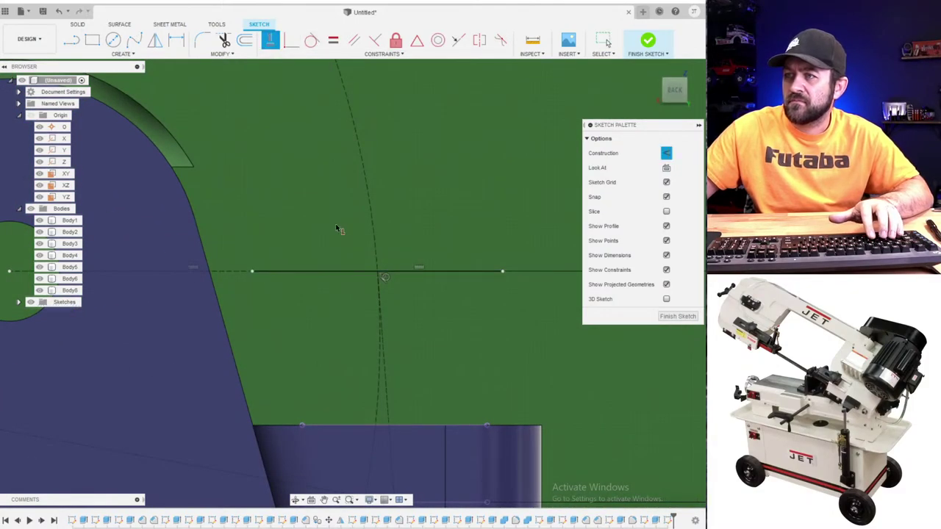
- Dimension the horizontal line across the construction circle to a length of 7.5 mm
{"action": "key", "text": "d"}
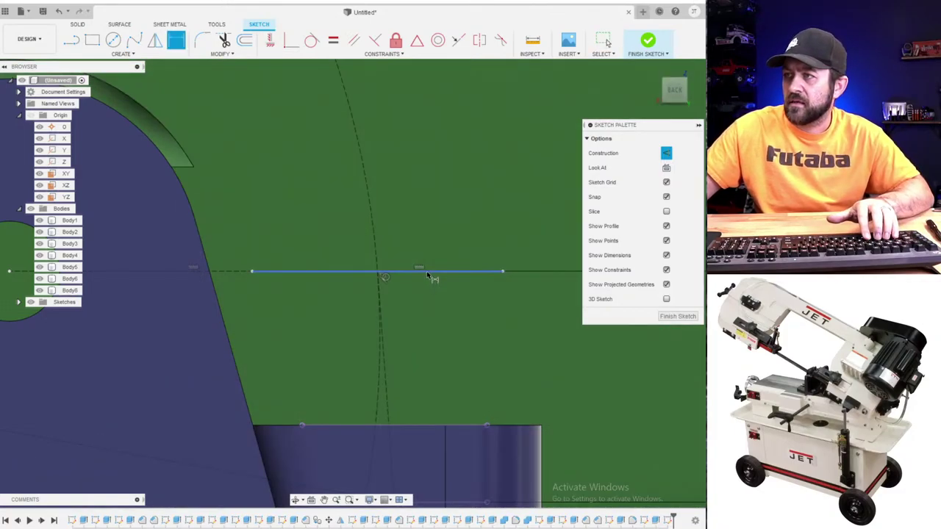
{"action": "scroll", "coordinate": [427, 275], "scroll_direction": "down", "scroll_amount": 3}
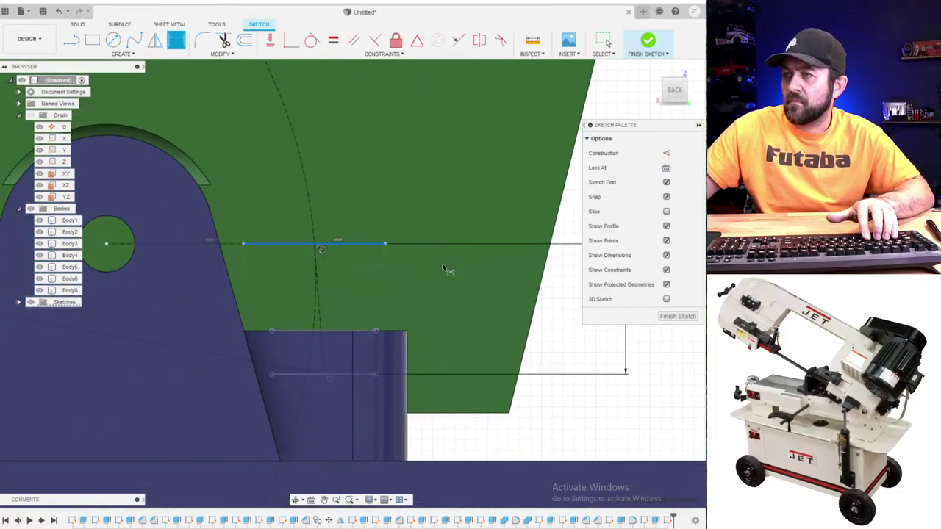
{"action": "left_click", "coordinate": [450, 268]}
{"action": "type", "text": "7.5"}
{"action": "key", "text": "Return"}
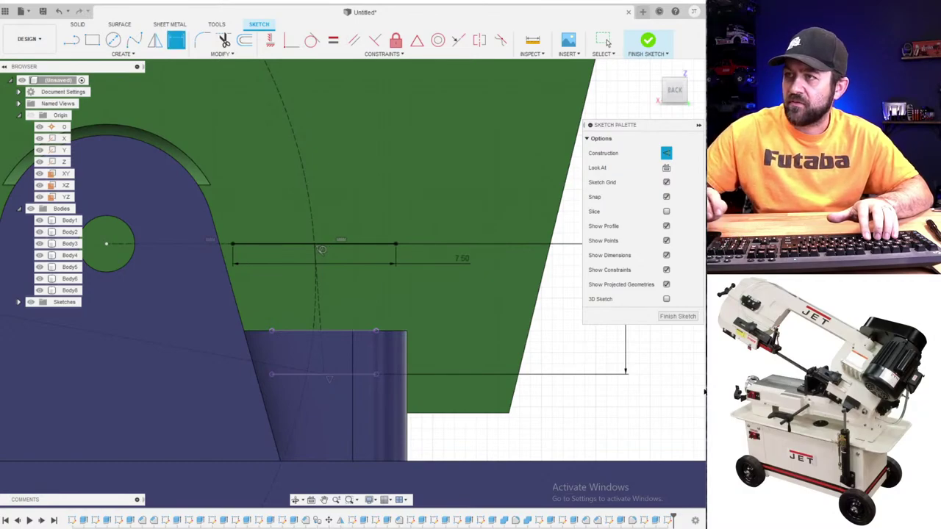
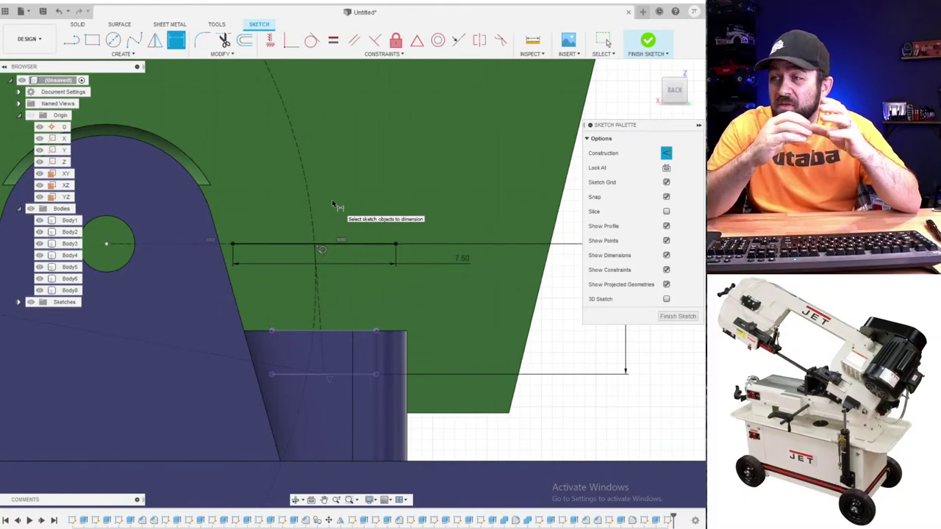
- Set the vertical distance between the 7.5 mm line and the lower line inside the round pocket to 5 mm
{"action": "scroll", "coordinate": [340, 219], "scroll_direction": "up", "scroll_amount": 3}
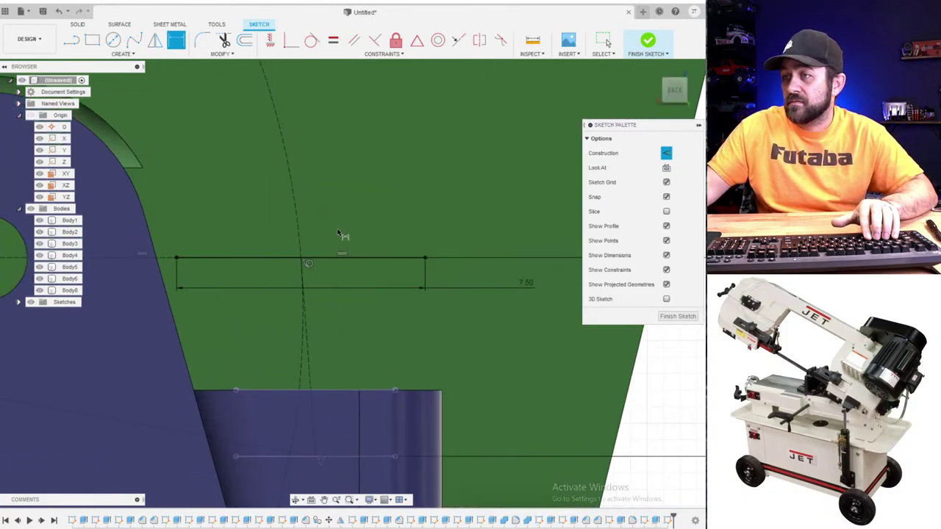
{"action": "scroll", "coordinate": [342, 236], "scroll_direction": "down", "scroll_amount": 4}
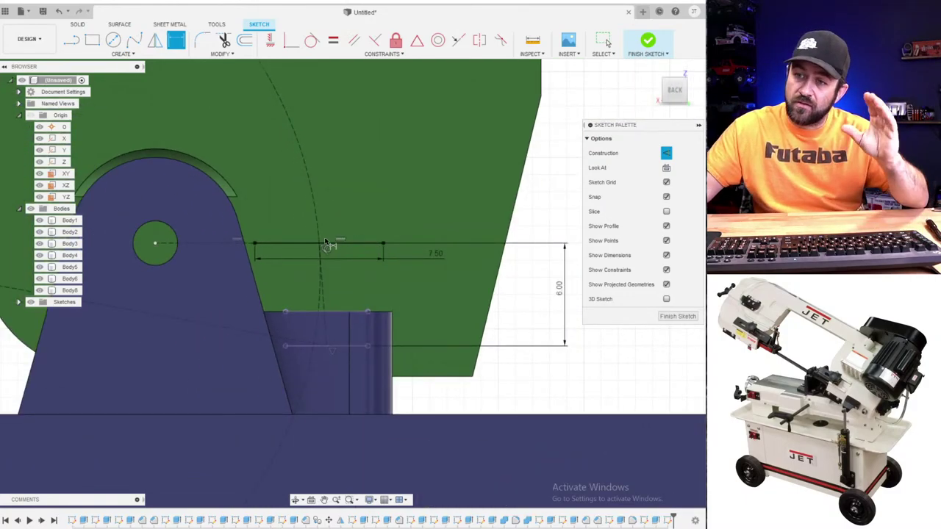
{"action": "scroll", "coordinate": [413, 277], "scroll_direction": "down", "scroll_amount": 3}
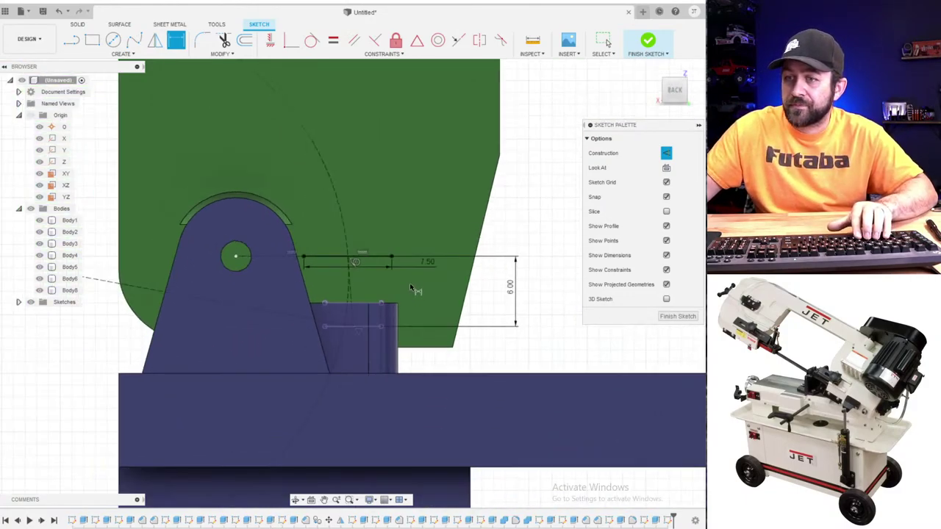
{"action": "scroll", "coordinate": [415, 285], "scroll_direction": "down", "scroll_amount": 2}
{"action": "scroll", "coordinate": [482, 218], "scroll_direction": "up", "scroll_amount": 1}
{"action": "scroll", "coordinate": [481, 219], "scroll_direction": "up", "scroll_amount": 3}
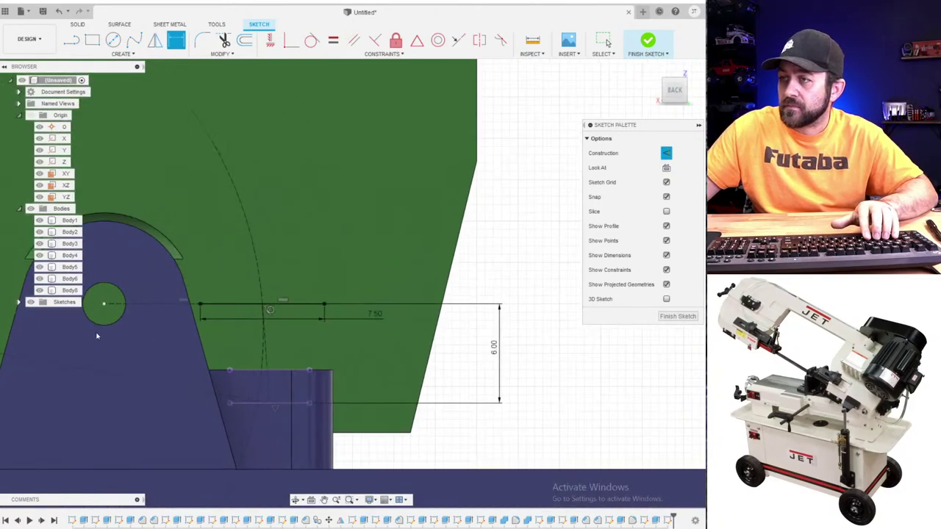
{"action": "double_click", "coordinate": [496, 348]}
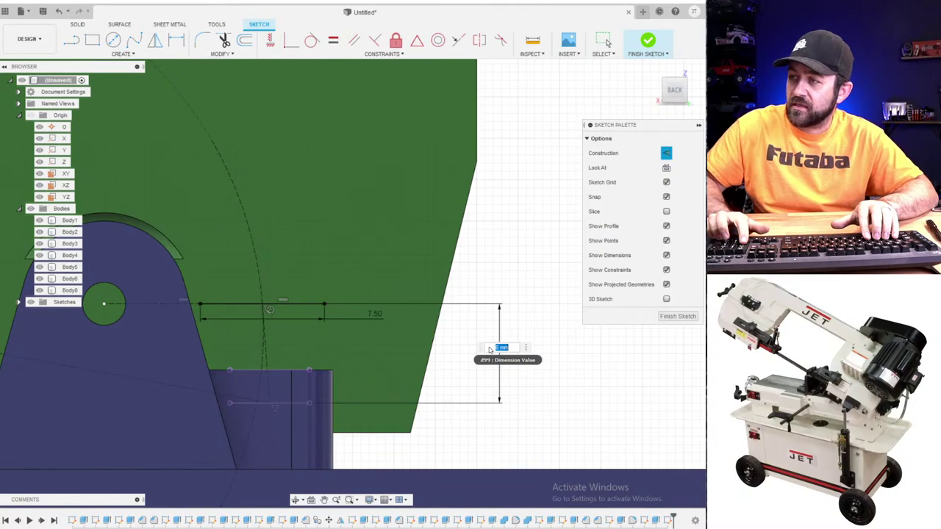
{"action": "key", "text": "Return"}
{"action": "key", "text": "d"}
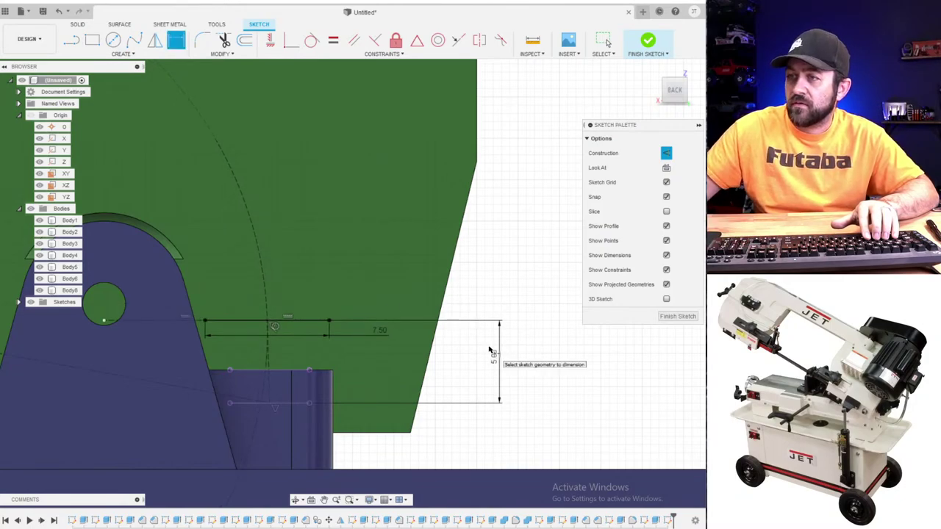
{"action": "scroll", "coordinate": [138, 344], "scroll_direction": "down", "scroll_amount": 2}
{"action": "key", "text": "Escape"}
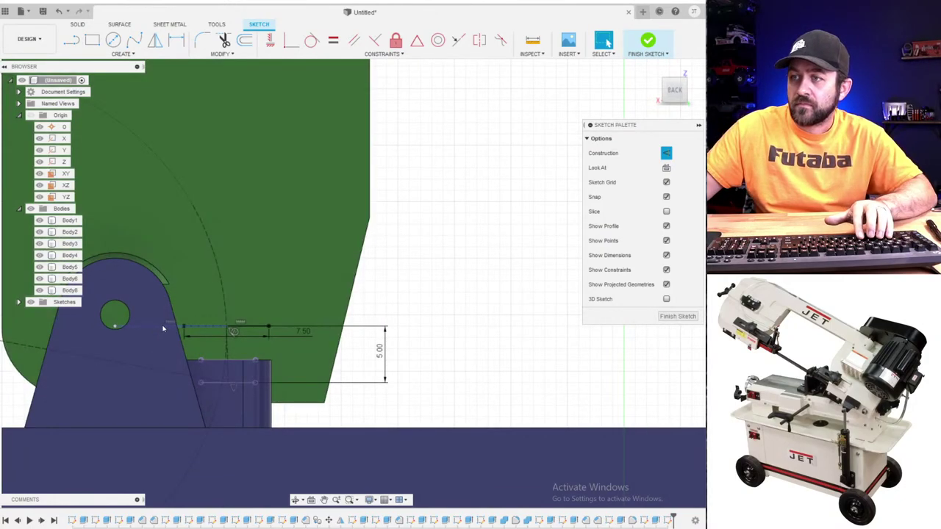
- Draw three lines up from the ends of the 7.5 mm line to close a rectangle about 8.2 mm tall above it
{"action": "scroll", "coordinate": [163, 328], "scroll_direction": "up", "scroll_amount": 4}
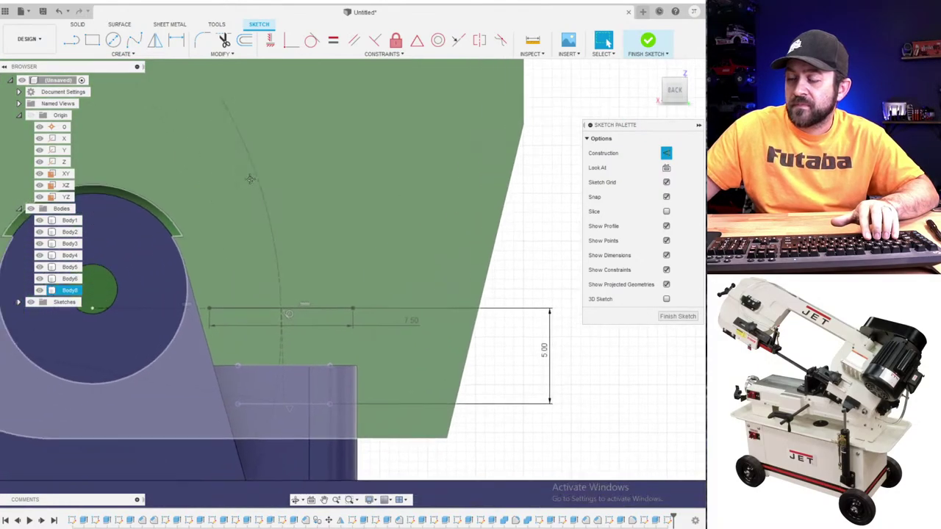
{"action": "left_click", "coordinate": [94, 36]}
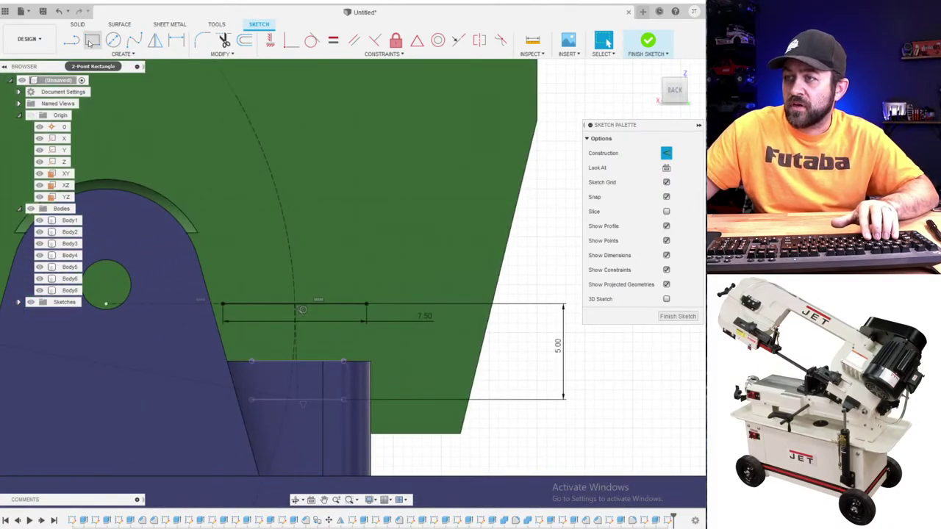
{"action": "scroll", "coordinate": [295, 303], "scroll_direction": "down", "scroll_amount": 3}
{"action": "scroll", "coordinate": [262, 295], "scroll_direction": "up", "scroll_amount": 3}
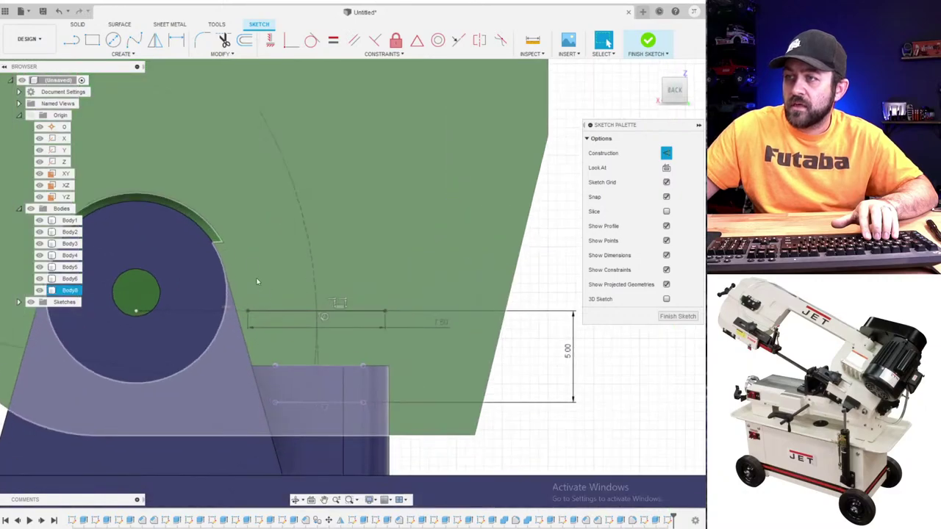
{"action": "left_click", "coordinate": [71, 40]}
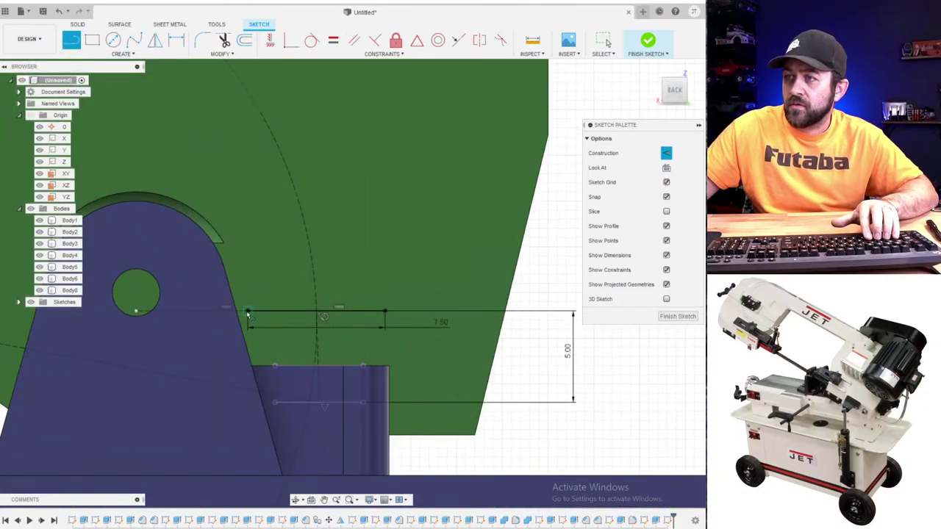
{"action": "left_click", "coordinate": [247, 314]}
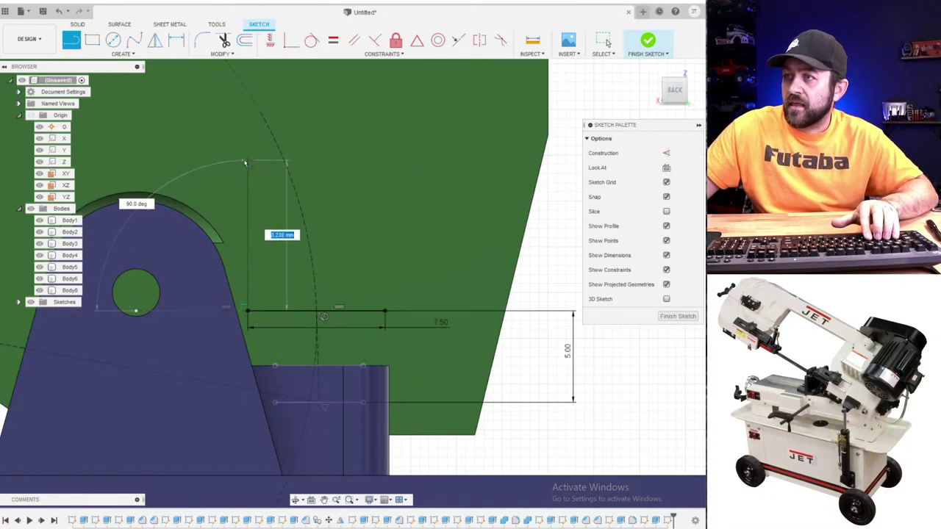
{"action": "left_click", "coordinate": [247, 161]}
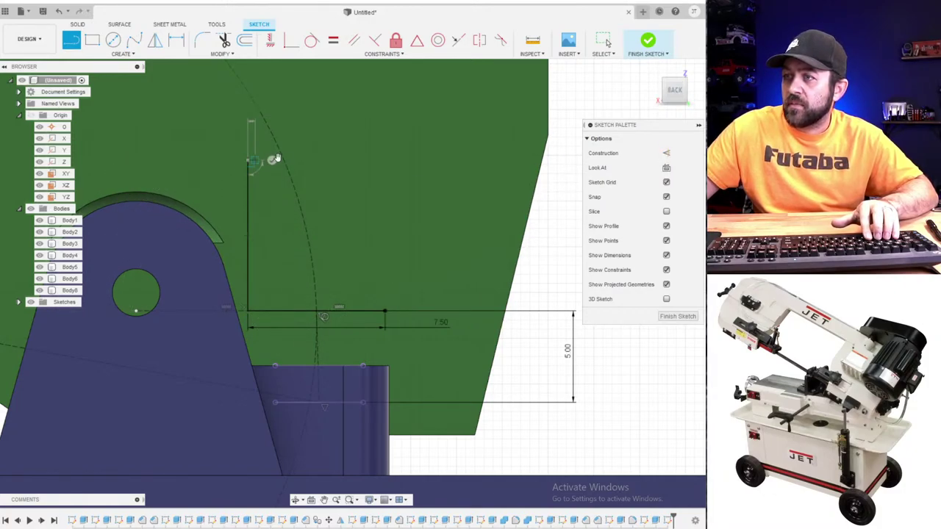
{"action": "left_click", "coordinate": [386, 160]}
{"action": "left_click", "coordinate": [384, 315]}
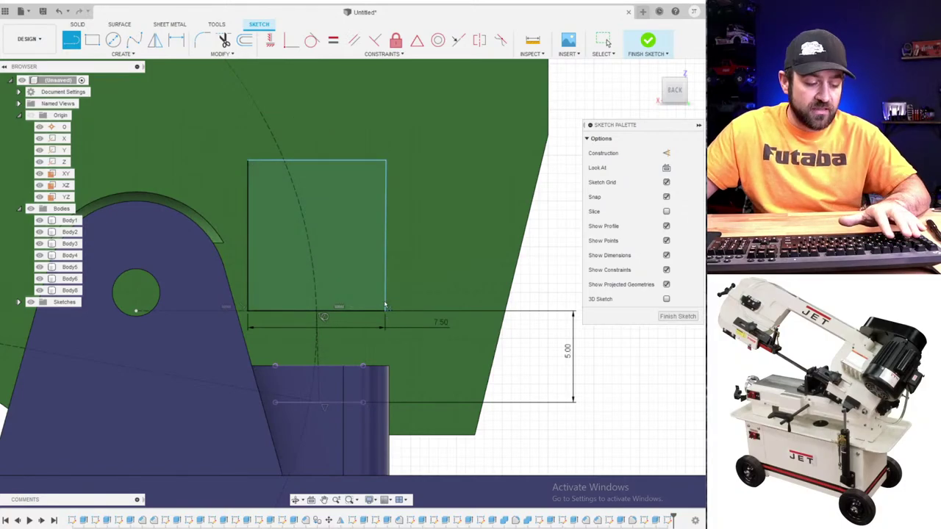
{"action": "key", "text": "Escape"}
- Constrain the rectangle's side farthest from the pivot bracket to be vertical
{"action": "left_click", "coordinate": [271, 40]}
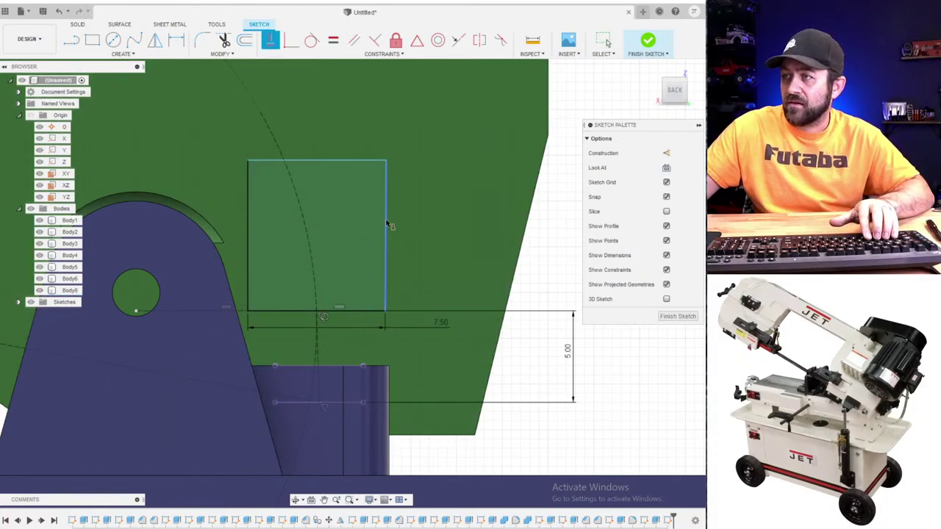
{"action": "left_click", "coordinate": [386, 221]}
{"action": "left_click", "coordinate": [358, 161]}
{"action": "key", "text": "Escape"}
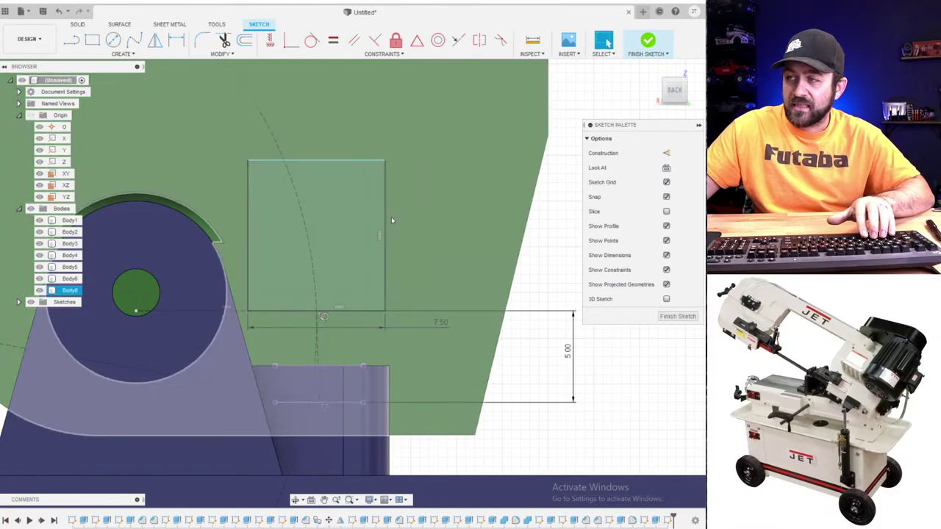
- Dimension the rectangle's height to 10 mm along its outer vertical side
{"action": "key", "text": "d"}
{"action": "left_click", "coordinate": [386, 223]}
{"action": "middle_click_drag", "start_coordinate": [388, 223], "coordinate": [269, 212]}
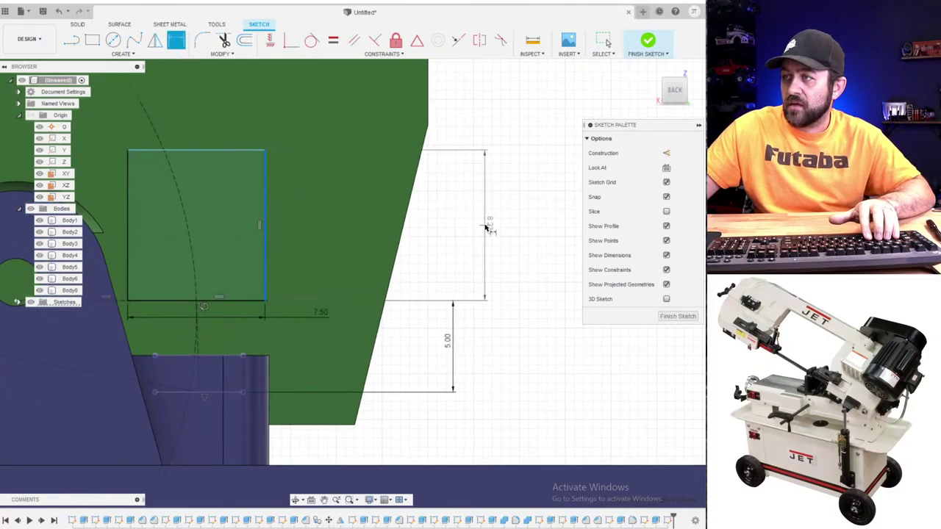
{"action": "left_click", "coordinate": [485, 228]}
{"action": "type", "text": "10"}
{"action": "key", "text": "Return"}
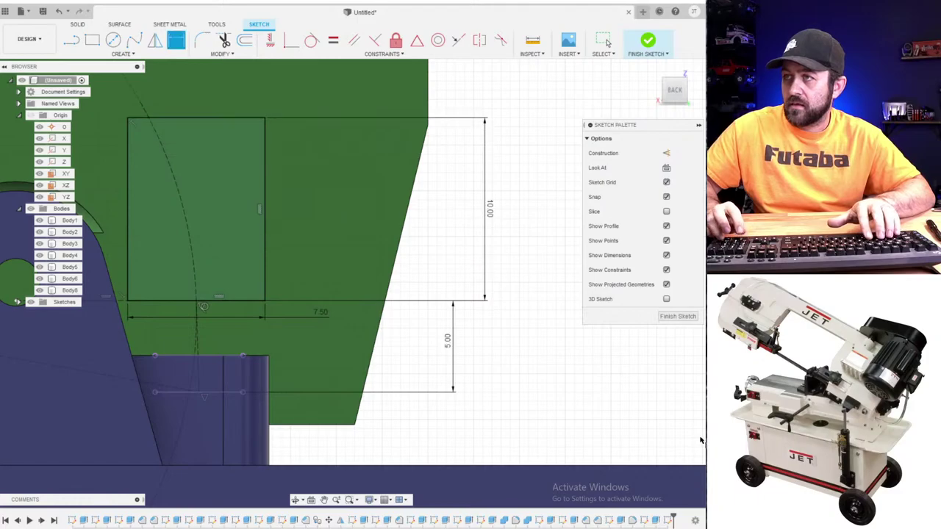
- Set the sketched rectangle's height to 15 mm
{"action": "middle_click_drag", "start_coordinate": [252, 166], "coordinate": [139, 193], "text": "shift"}
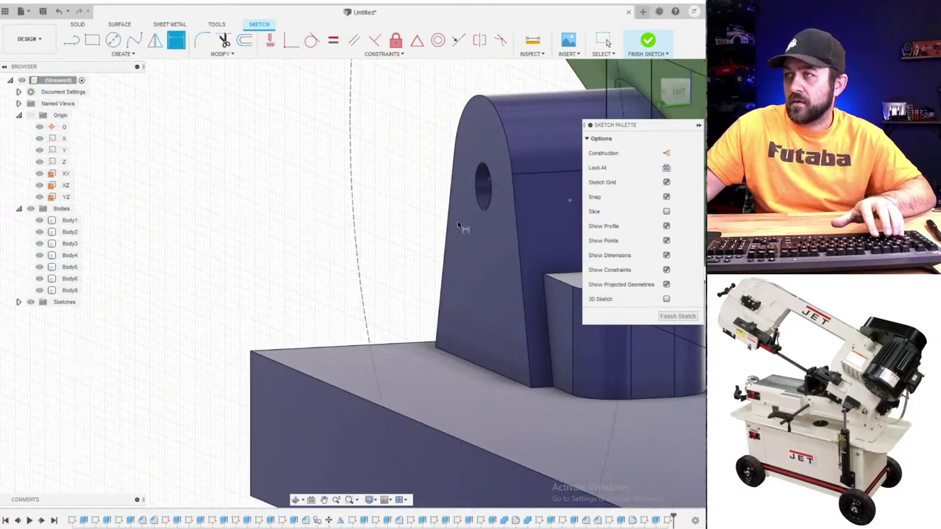
{"action": "middle_click_drag", "start_coordinate": [464, 227], "coordinate": [83, 337]}
{"action": "scroll", "coordinate": [267, 225], "scroll_direction": "up", "scroll_amount": 2}
{"action": "middle_click_drag", "start_coordinate": [267, 225], "coordinate": [315, 218], "text": "shift"}
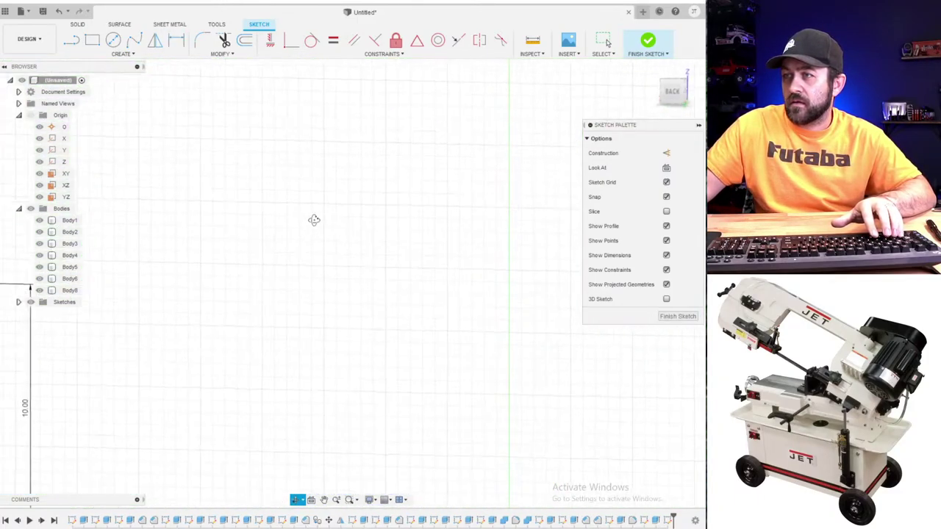
{"action": "middle_click_drag", "start_coordinate": [279, 250], "coordinate": [573, 191]}
{"action": "scroll", "coordinate": [302, 277], "scroll_direction": "down", "scroll_amount": 3}
{"action": "double_click", "coordinate": [394, 314]}
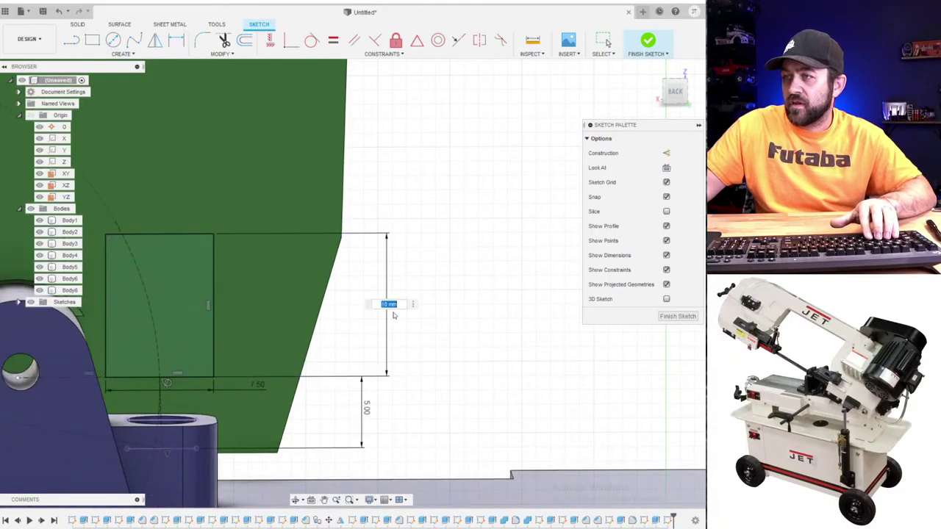
{"action": "type", "text": "15"}
{"action": "key", "text": "Return"}
{"action": "scroll", "coordinate": [305, 223], "scroll_direction": "down", "scroll_amount": 3}
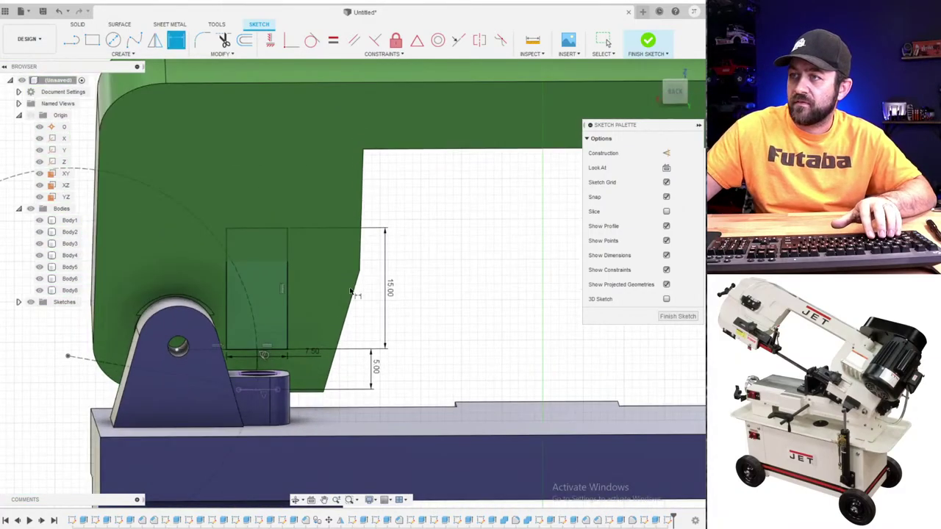
- Set the sketched rectangle's height to 20 mm and finish the sketch
{"action": "scroll", "coordinate": [293, 272], "scroll_direction": "up", "scroll_amount": 2}
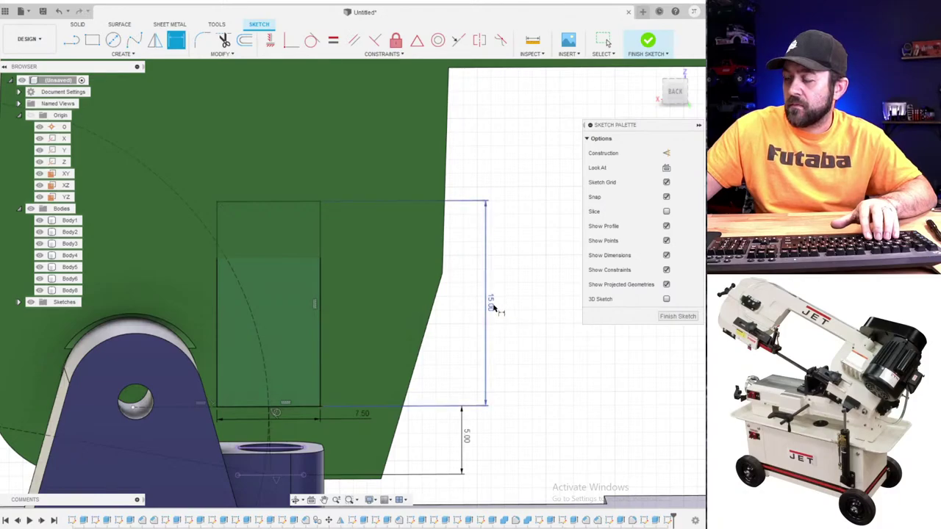
{"action": "double_click", "coordinate": [492, 304]}
{"action": "type", "text": "20"}
{"action": "key", "text": "Return"}
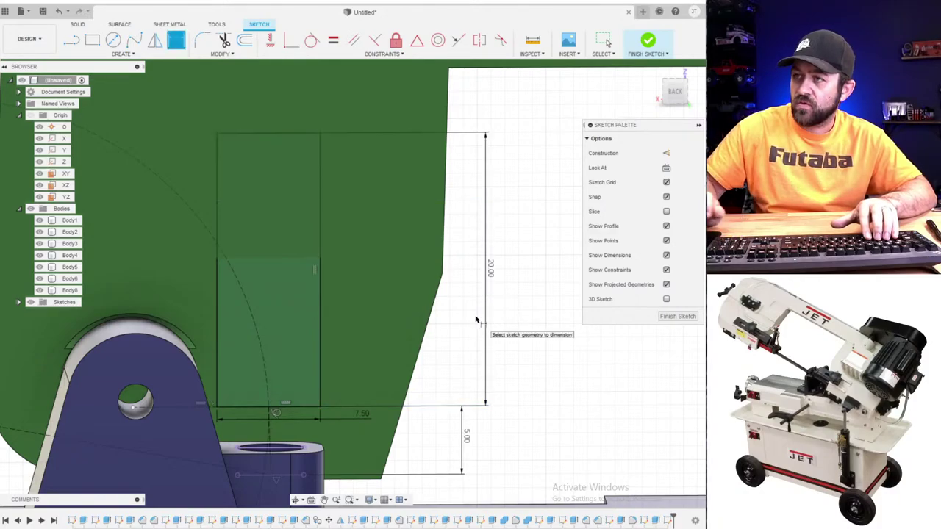
{"action": "middle_click_drag", "start_coordinate": [478, 323], "coordinate": [544, 313], "text": "shift"}
{"action": "mouse_move", "coordinate": [276, 246]}
{"action": "middle_mouse_down", "text": "shift"}
{"action": "mouse_move", "coordinate": [346, 245]}
{"action": "mouse_move", "coordinate": [330, 225]}
{"action": "mouse_move", "coordinate": [279, 253]}
{"action": "mouse_move", "coordinate": [236, 260]}
{"action": "middle_mouse_up", "text": "shift"}
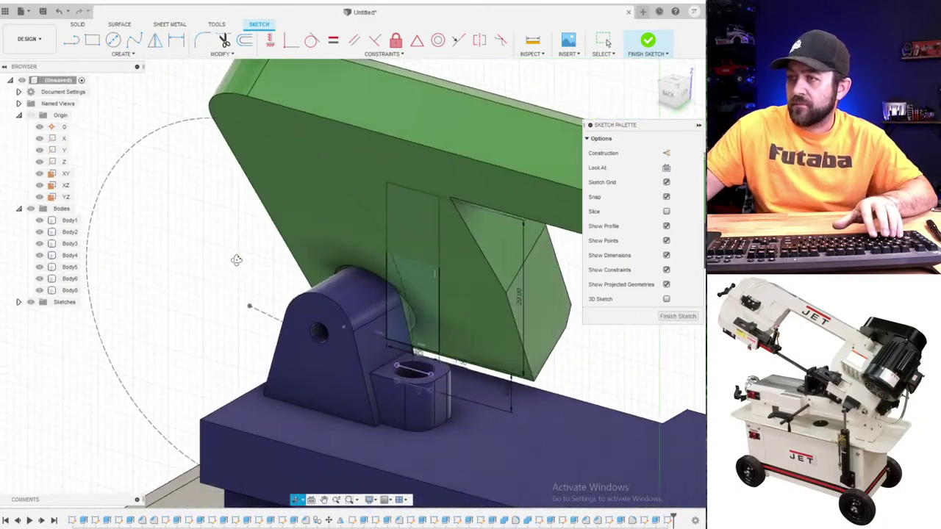
{"action": "left_click", "coordinate": [647, 41]}
- Extrude the rectangle symmetrically with a 7.5 mm whole-length distance and join it to the green saw arm
{"action": "key", "text": "q"}
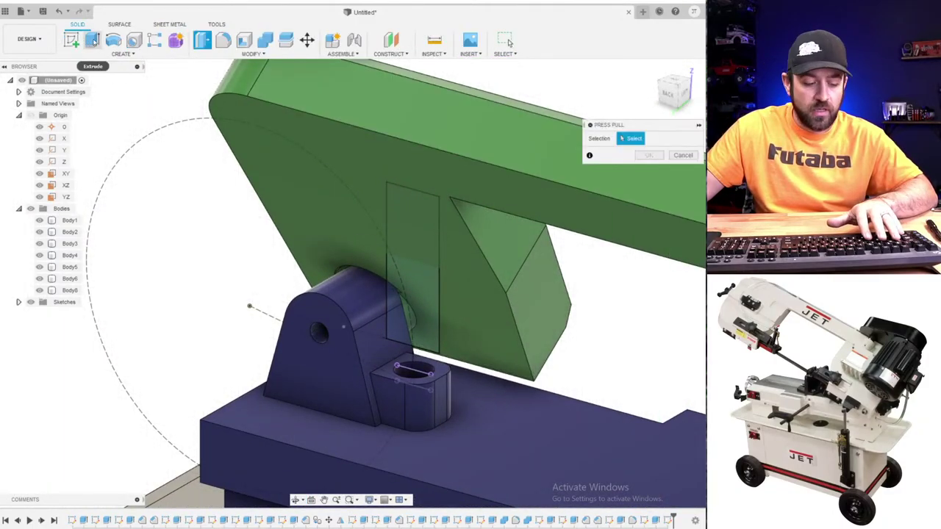
{"action": "left_click", "coordinate": [432, 286]}
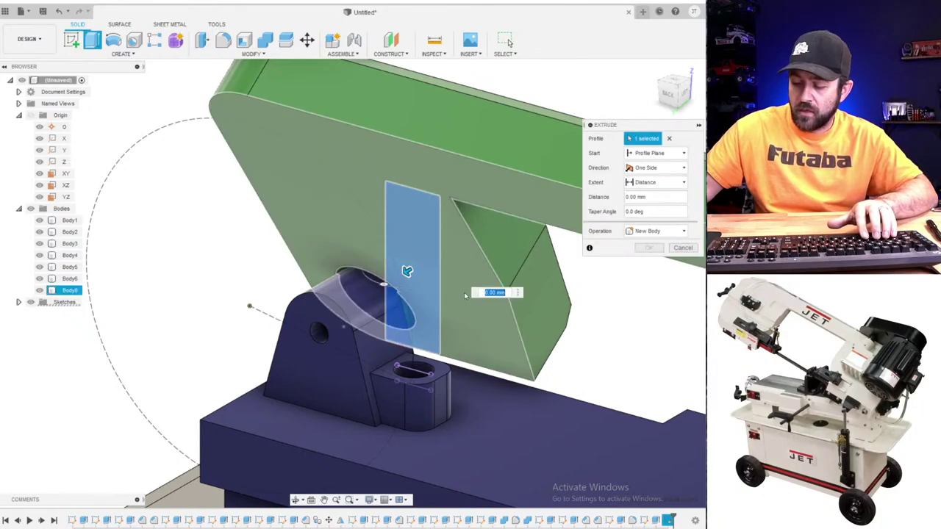
{"action": "left_click", "coordinate": [682, 168]}
{"action": "left_click", "coordinate": [658, 204]}
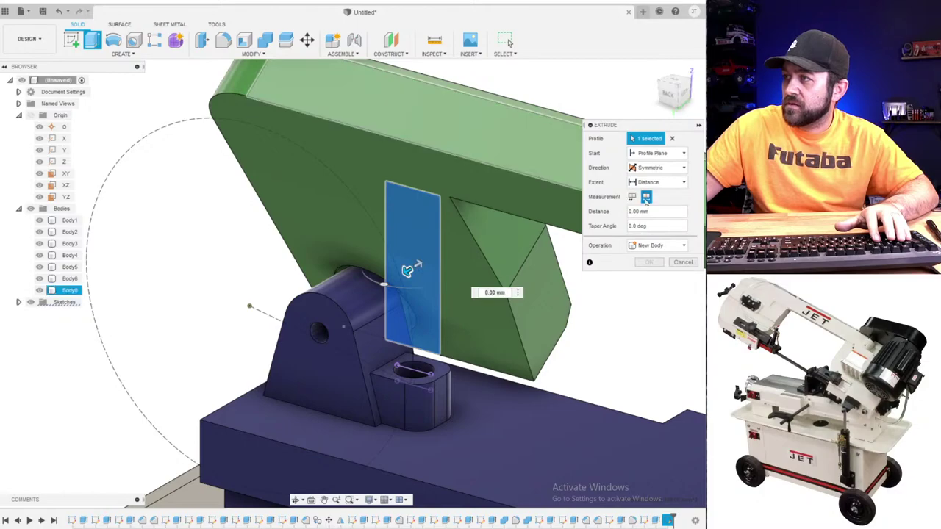
{"action": "left_click", "coordinate": [649, 211]}
{"action": "type", "text": "7.5"}
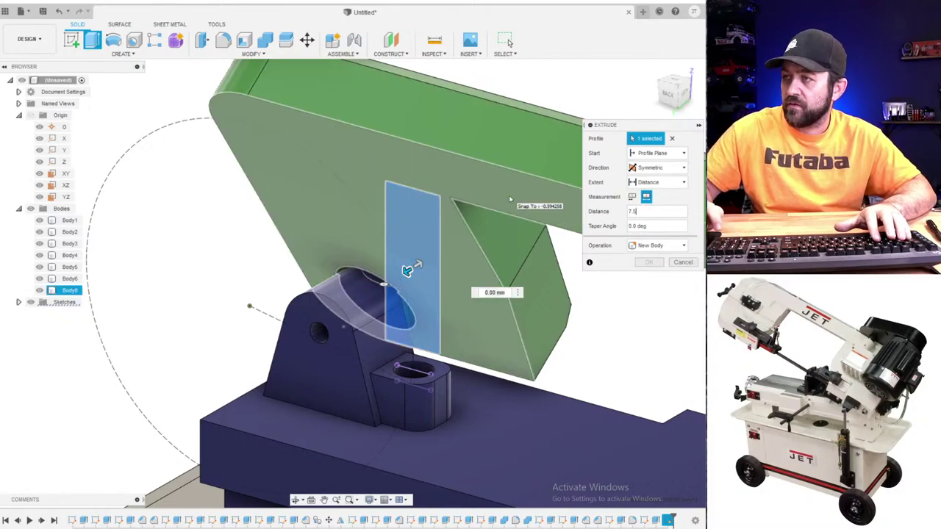
{"action": "left_click", "coordinate": [665, 245]}
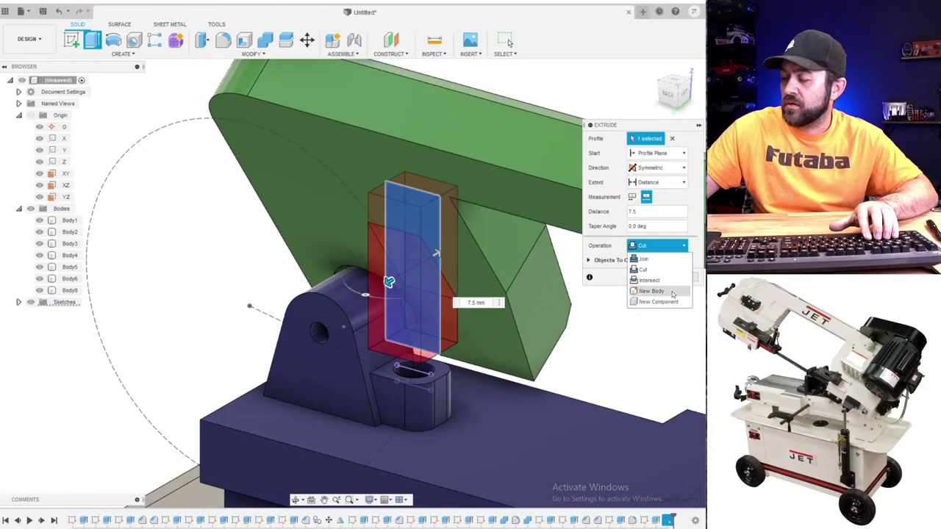
{"action": "left_click", "coordinate": [671, 294]}
{"action": "mouse_move", "coordinate": [433, 316]}
{"action": "middle_mouse_down", "text": "shift"}
{"action": "mouse_move", "coordinate": [518, 320]}
{"action": "mouse_move", "coordinate": [345, 319]}
{"action": "mouse_move", "coordinate": [482, 318]}
{"action": "middle_mouse_up", "text": "shift"}
{"action": "left_click", "coordinate": [656, 246]}
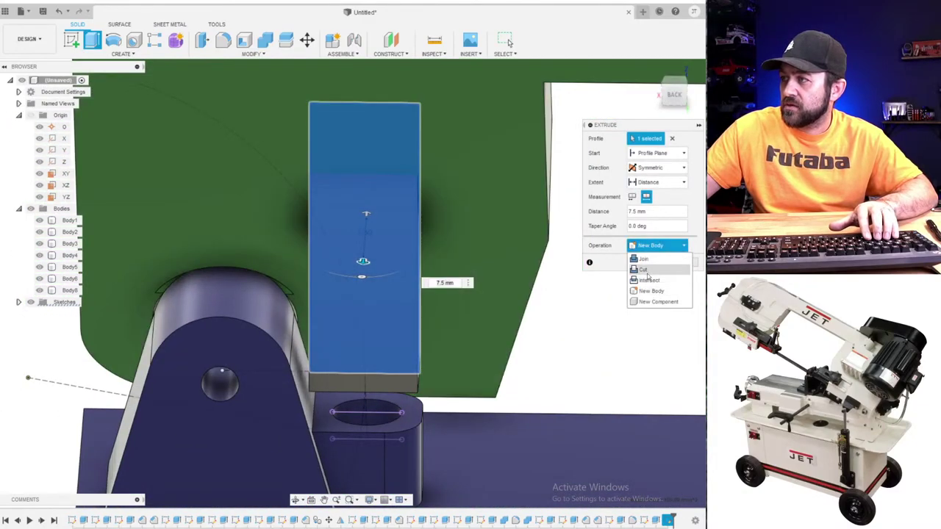
{"action": "left_click", "coordinate": [646, 260]}
{"action": "left_click", "coordinate": [650, 262]}
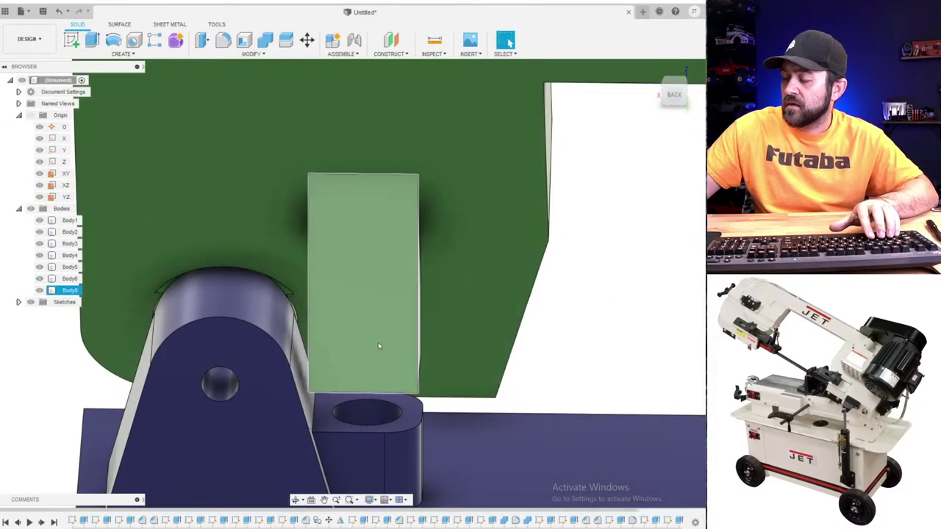
- Start a new sketch on the bottom face of the extruded rectangular block
{"action": "middle_click_drag", "start_coordinate": [378, 345], "coordinate": [395, 355], "text": "shift"}
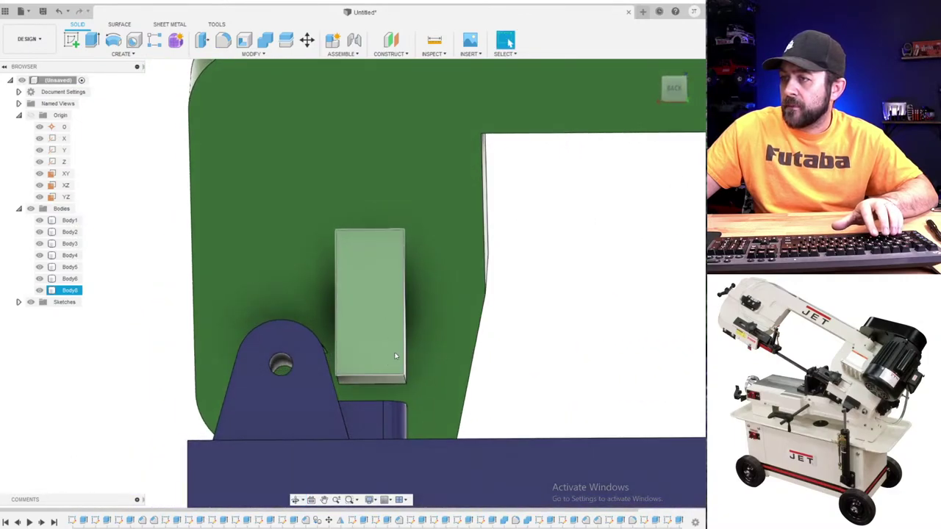
{"action": "scroll", "coordinate": [397, 382], "scroll_direction": "up", "scroll_amount": 4}
{"action": "left_click", "coordinate": [71, 40]}
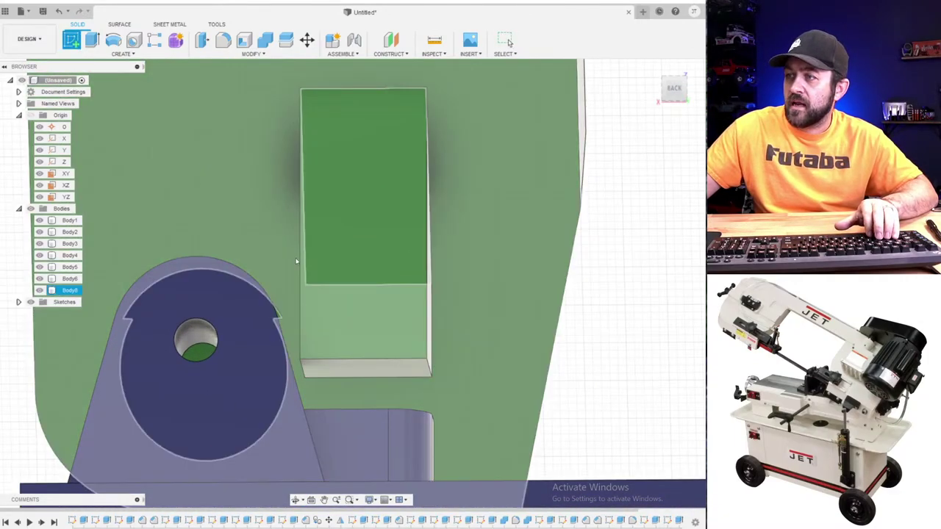
{"action": "left_click", "coordinate": [360, 376]}
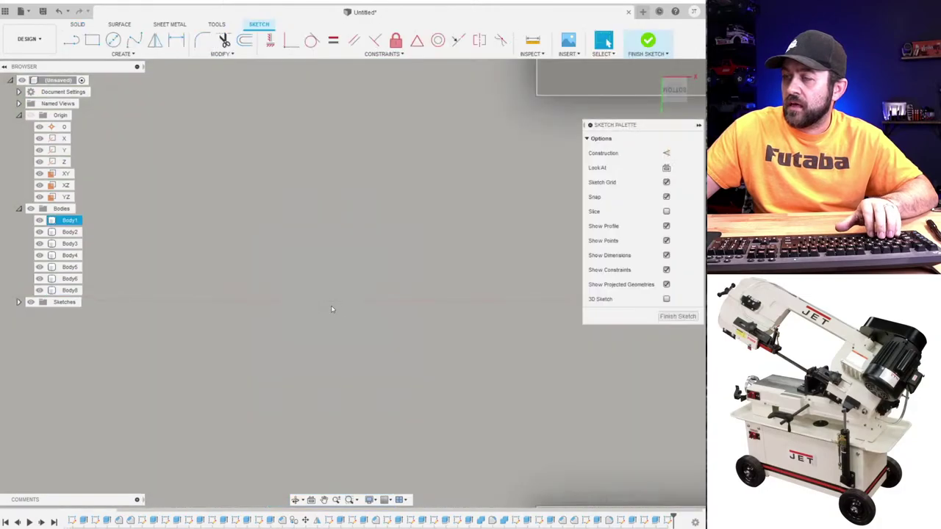
- Hide Body1 and Body6 so the underside of the green block is exposed for sketching
{"action": "scroll", "coordinate": [332, 309], "scroll_direction": "down", "scroll_amount": 5}
{"action": "middle_click_drag", "start_coordinate": [344, 272], "coordinate": [319, 312], "text": "shift"}
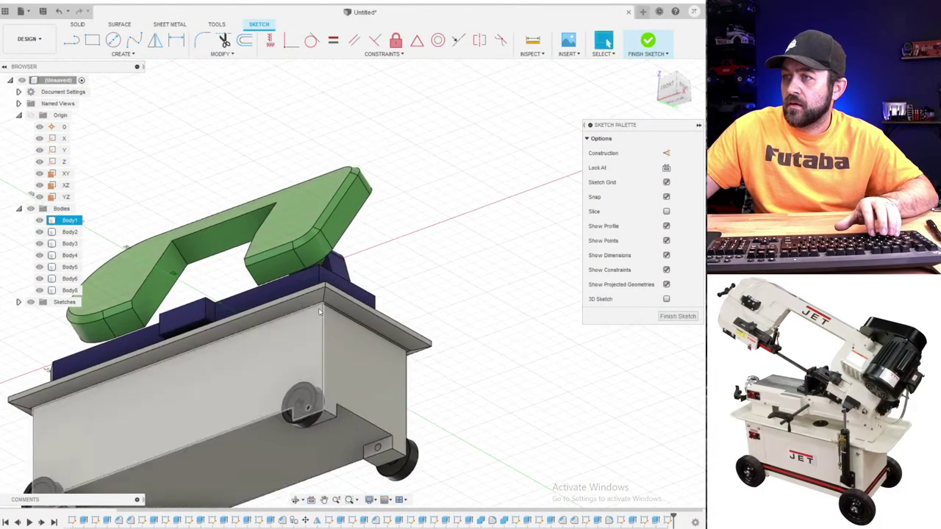
{"action": "scroll", "coordinate": [319, 313], "scroll_direction": "up", "scroll_amount": 2}
{"action": "left_click", "coordinate": [53, 222]}
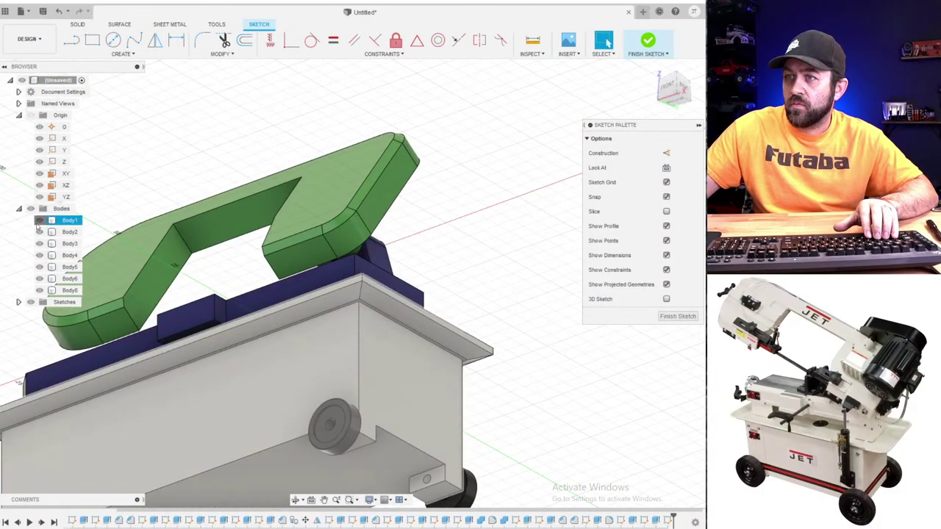
{"action": "left_click", "coordinate": [40, 221]}
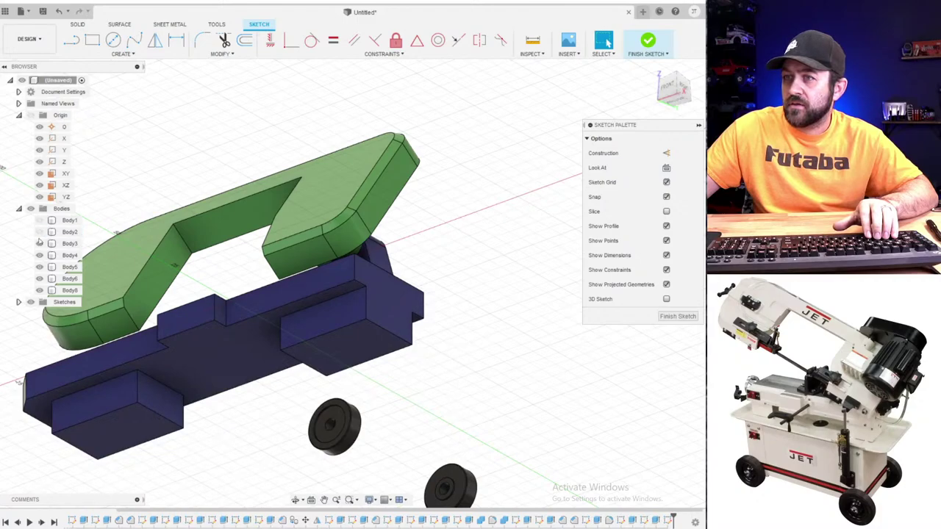
{"action": "left_click", "coordinate": [39, 244]}
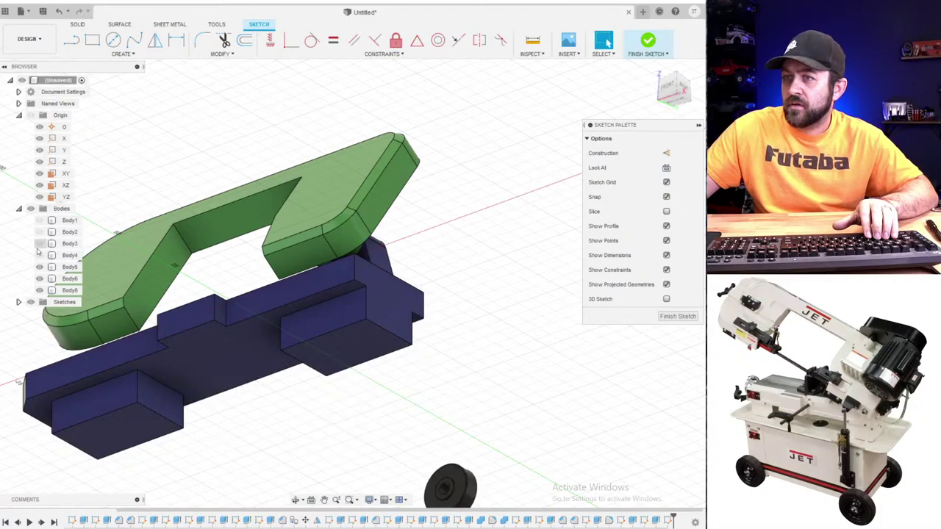
{"action": "left_click", "coordinate": [40, 243]}
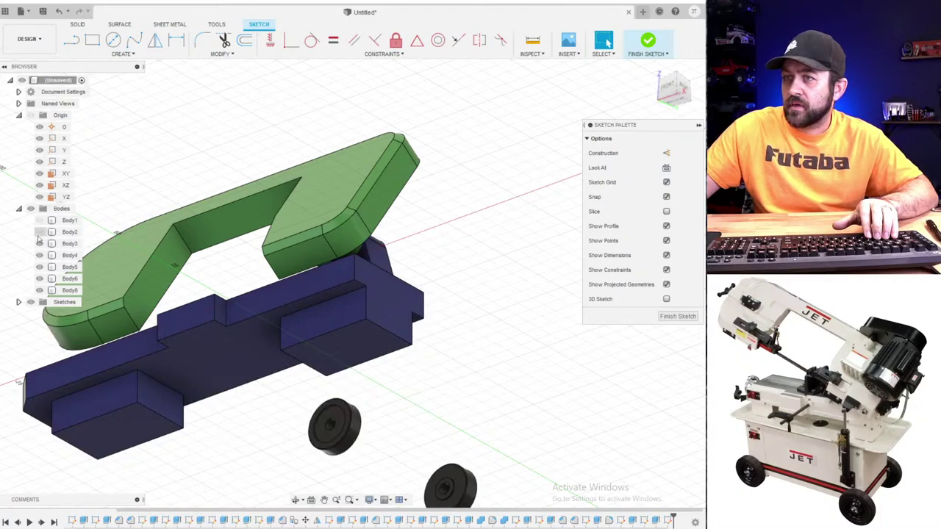
{"action": "left_click", "coordinate": [39, 278]}
{"action": "scroll", "coordinate": [281, 256], "scroll_direction": "up", "scroll_amount": 3}
{"action": "middle_click_drag", "start_coordinate": [308, 360], "coordinate": [347, 268], "text": "shift"}
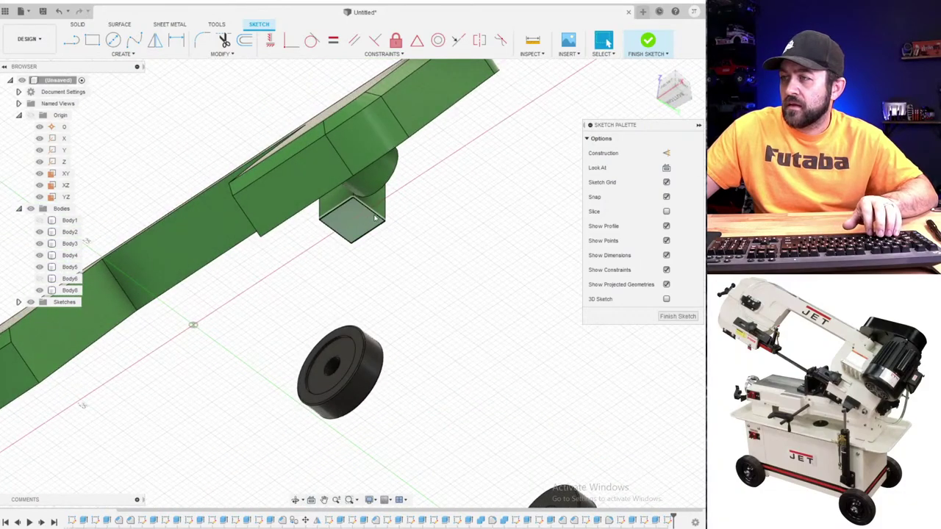
- Sketch a circle near the centre of the block's square bottom face and dimension its diameter as 7.8 mm
{"action": "left_click", "coordinate": [674, 94]}
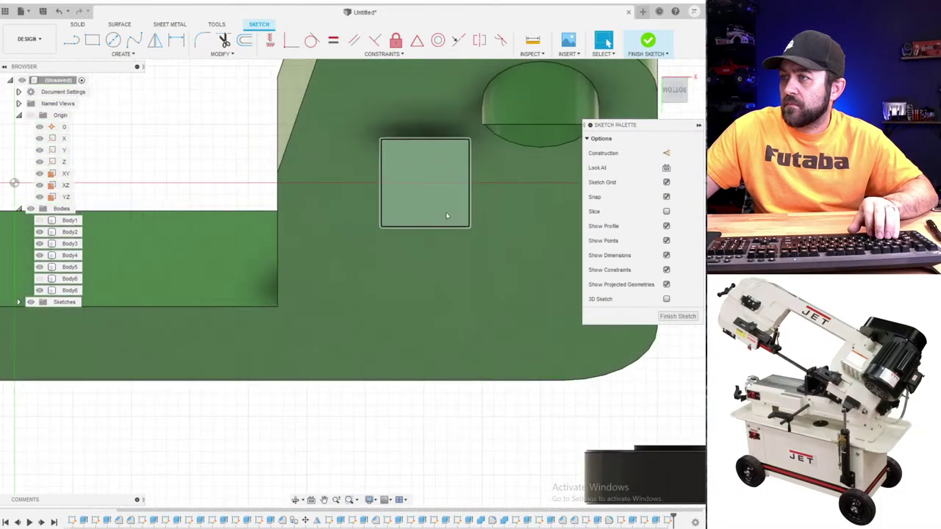
{"action": "key", "text": "c"}
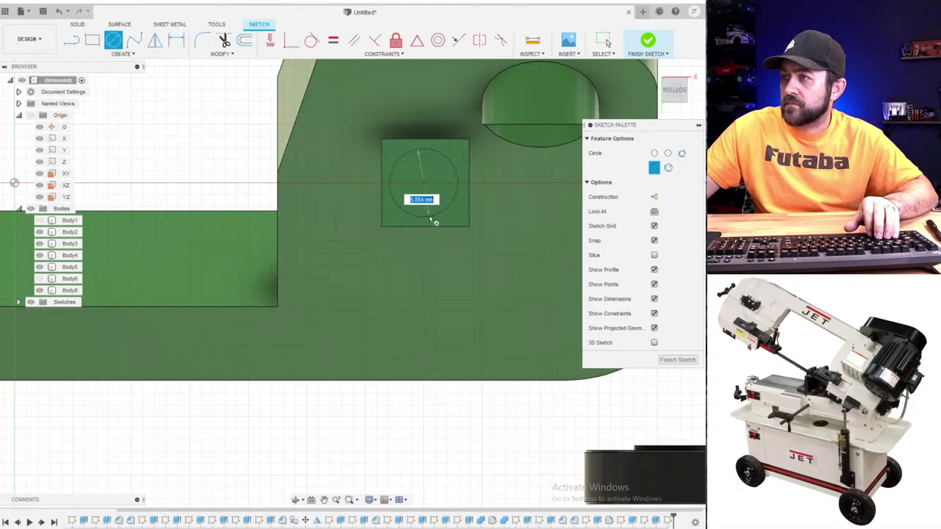
{"action": "left_click", "coordinate": [433, 215]}
{"action": "key", "text": "d"}
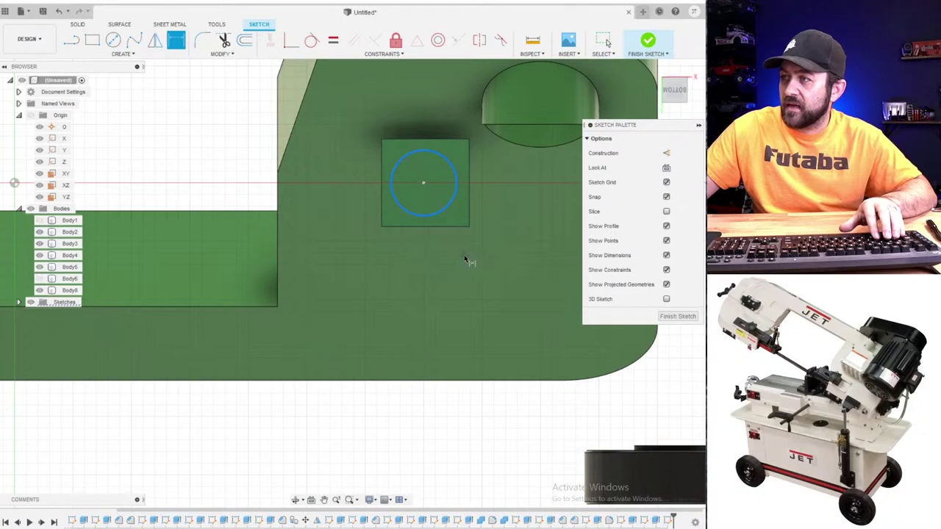
{"action": "left_click", "coordinate": [439, 211]}
{"action": "left_click", "coordinate": [464, 258]}
{"action": "type", "text": "7.8"}
{"action": "key", "text": "Return"}
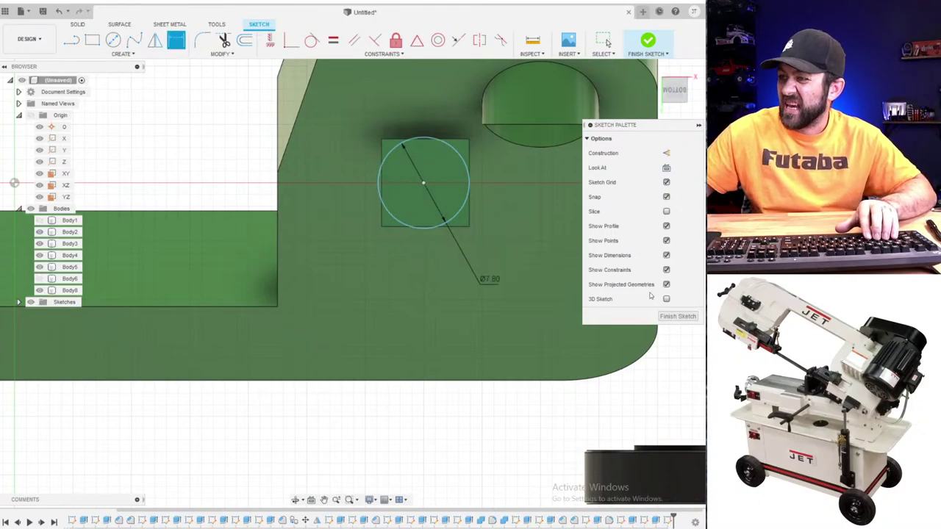
- Set the circle's diameter to 4.8 mm and finish the sketch
{"action": "double_click", "coordinate": [488, 279]}
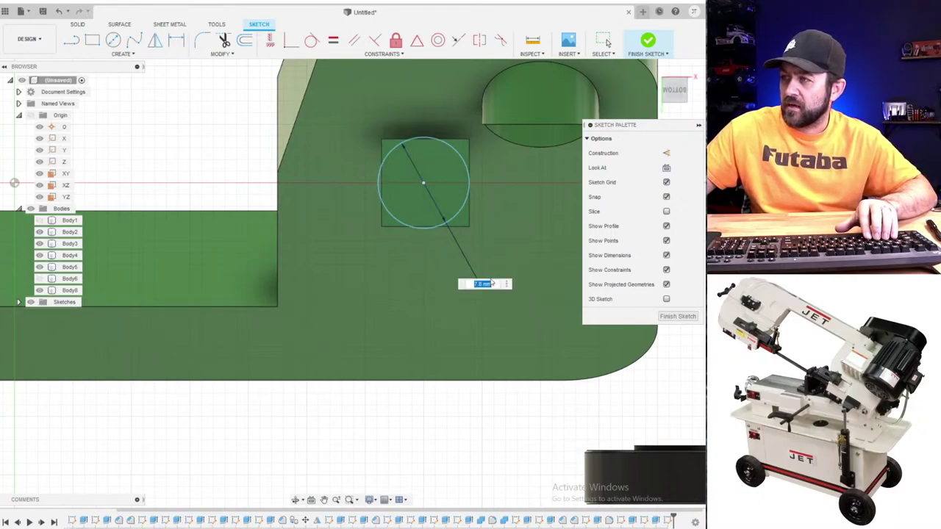
{"action": "type", "text": "4.8"}
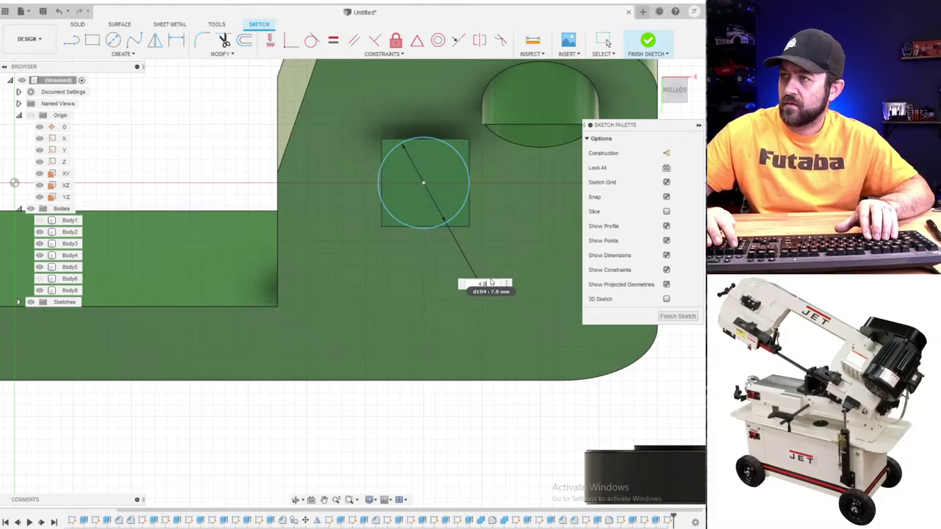
{"action": "key", "text": "Return"}
{"action": "left_click", "coordinate": [648, 40]}
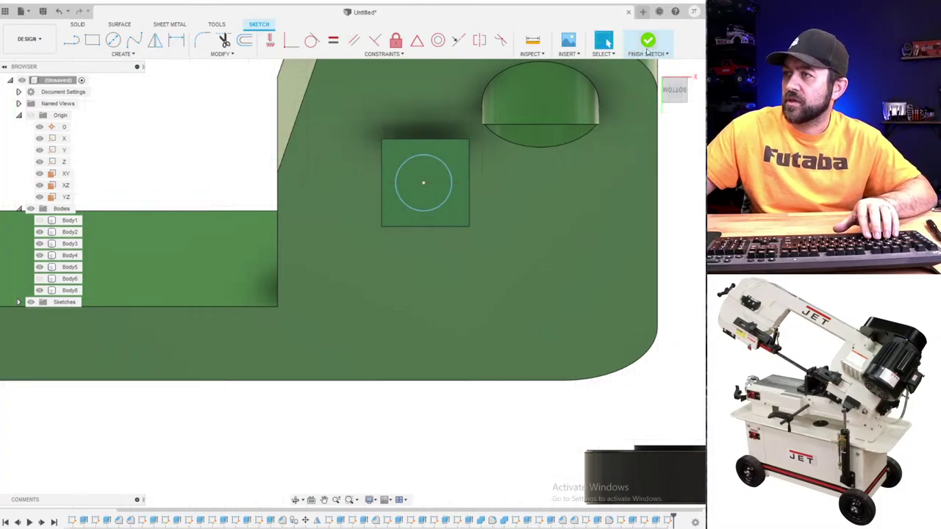
{"action": "key", "text": "q"}
{"action": "left_click", "coordinate": [425, 176]}
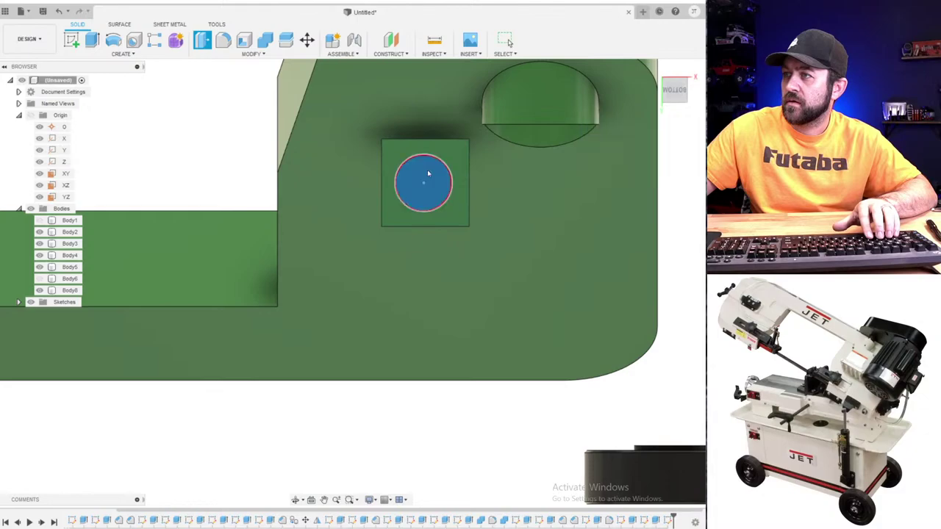
{"action": "key", "text": "Escape"}
{"action": "key", "text": "c"}
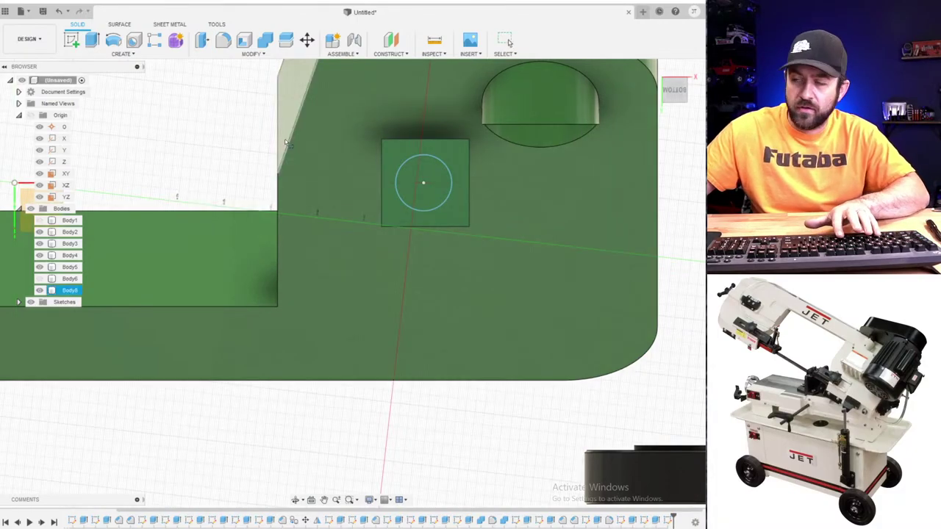
{"action": "key", "text": "Escape"}
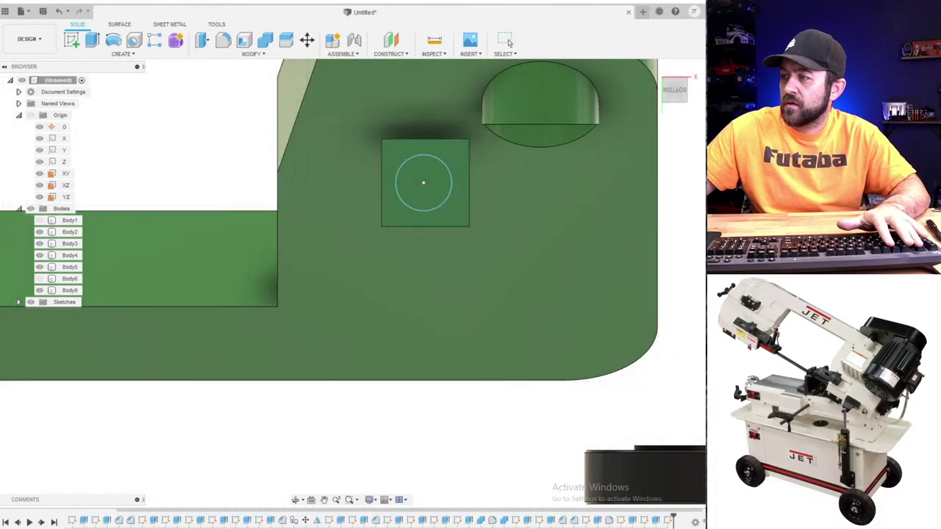
- Reopen the circle's sketch and draw a horizontal construction line between the midpoints of the square face's two side edges
{"action": "right_click", "coordinate": [669, 519]}
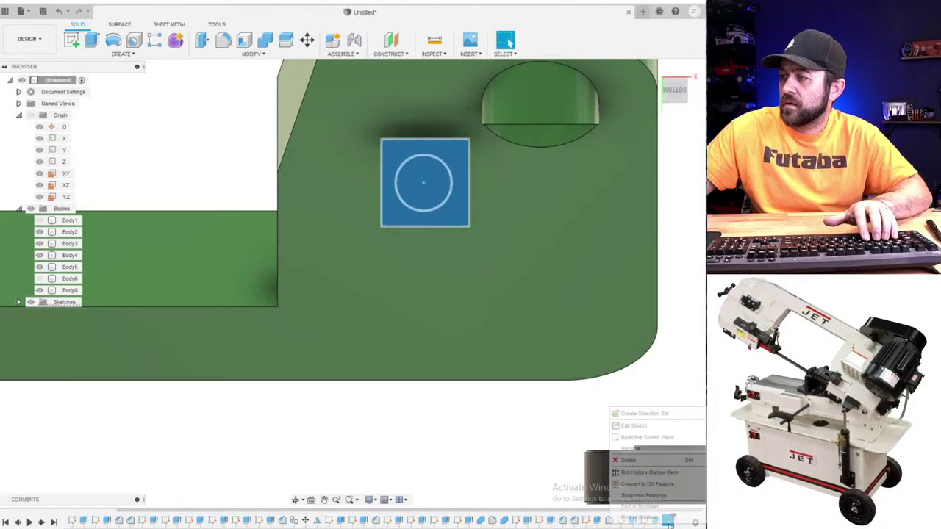
{"action": "left_click", "coordinate": [659, 435]}
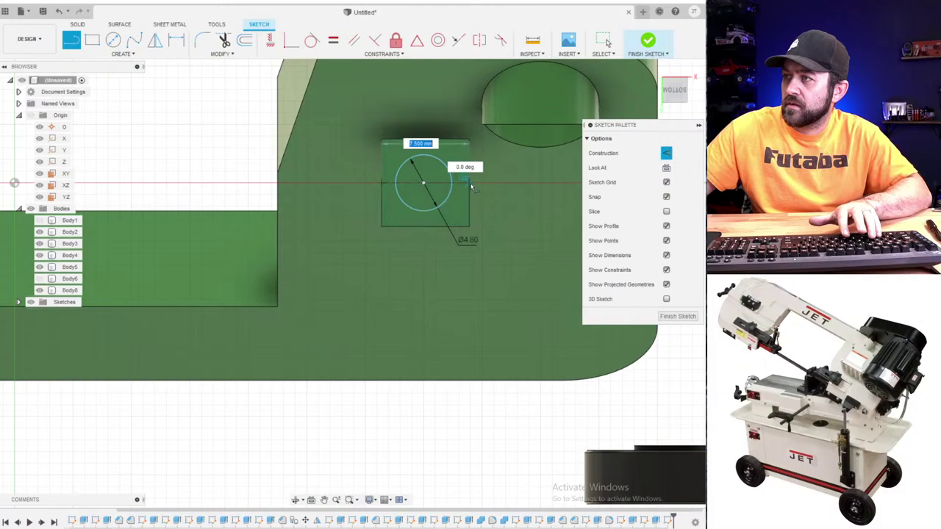
{"action": "scroll", "coordinate": [454, 186], "scroll_direction": "up", "scroll_amount": 3}
{"action": "key", "text": "Escape"}
{"action": "left_click", "coordinate": [399, 183]}
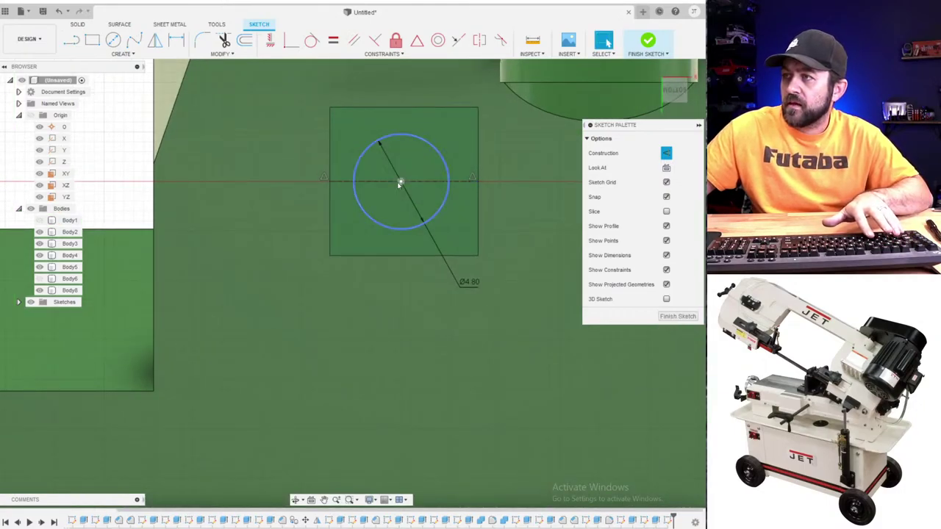
{"action": "key", "text": "Escape"}
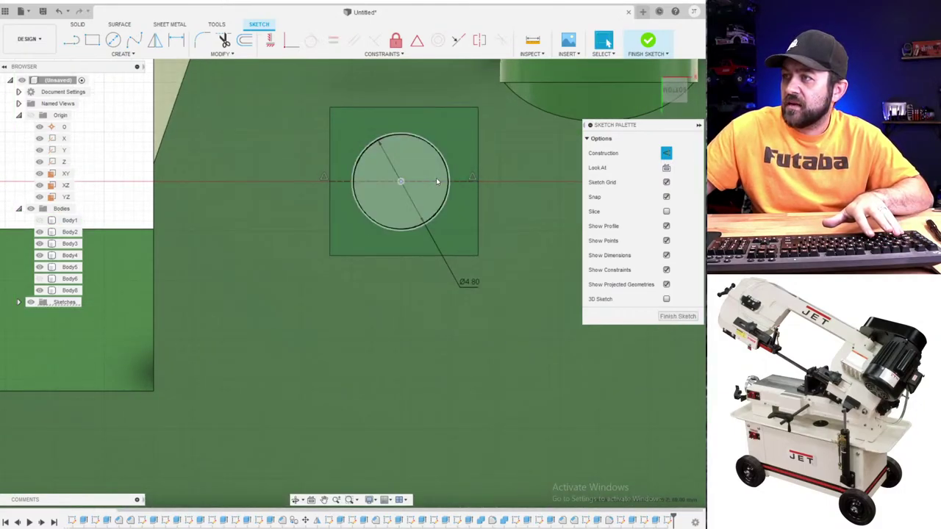
- Constrain the circle's centre to the midpoint of the construction line and finish the sketch
{"action": "left_click", "coordinate": [437, 183]}
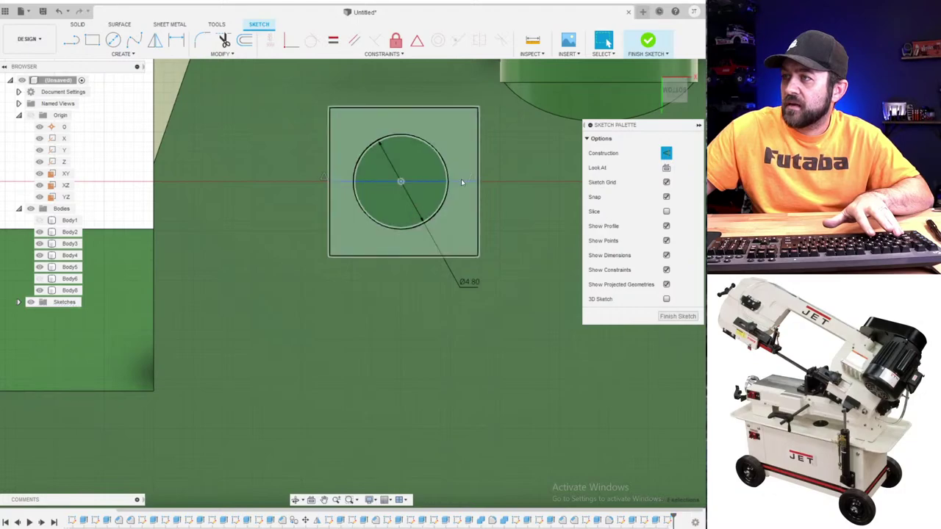
{"action": "left_click", "coordinate": [442, 162]}
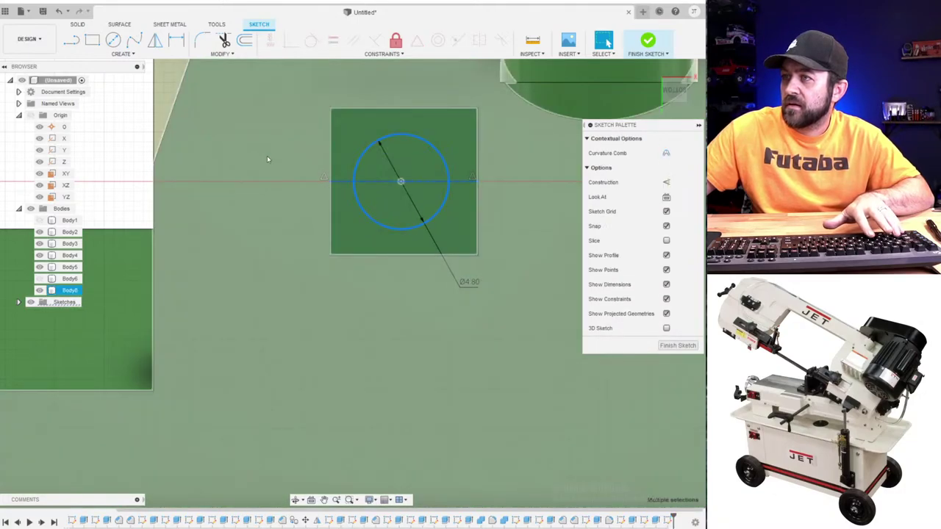
{"action": "left_click", "coordinate": [316, 152]}
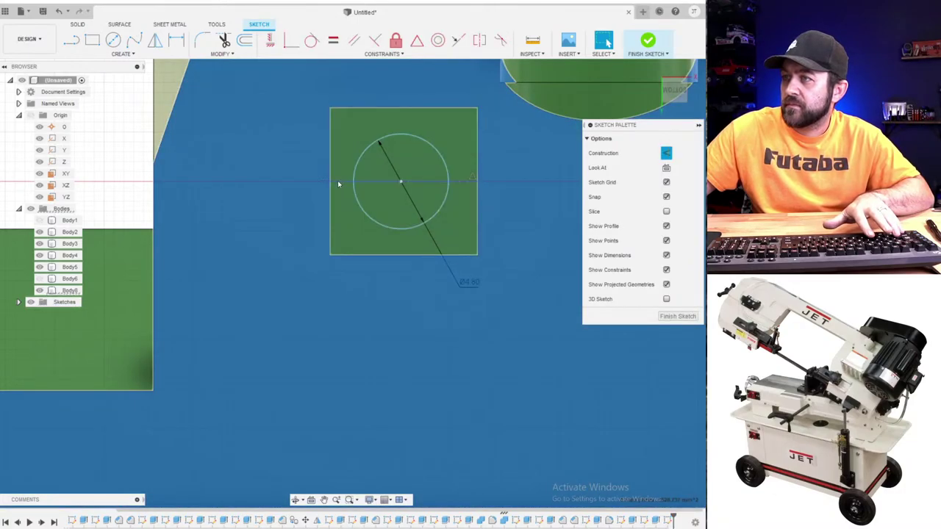
{"action": "left_click", "coordinate": [337, 181]}
{"action": "left_click", "coordinate": [400, 182], "text": "ctrl"}
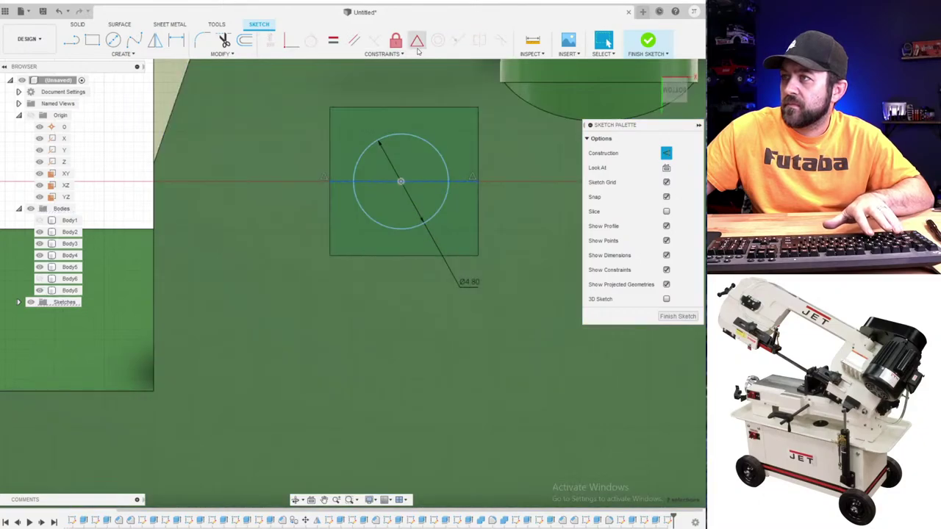
{"action": "left_click", "coordinate": [417, 40]}
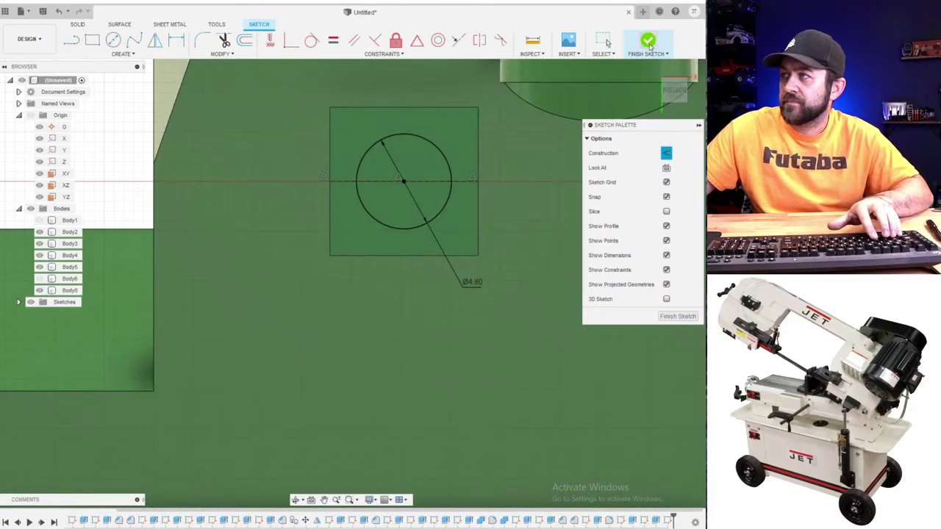
{"action": "left_click", "coordinate": [646, 39]}
- Extrude the circle by -2 mm to cut a round recess into the block's bottom face
{"action": "left_click", "coordinate": [98, 41]}
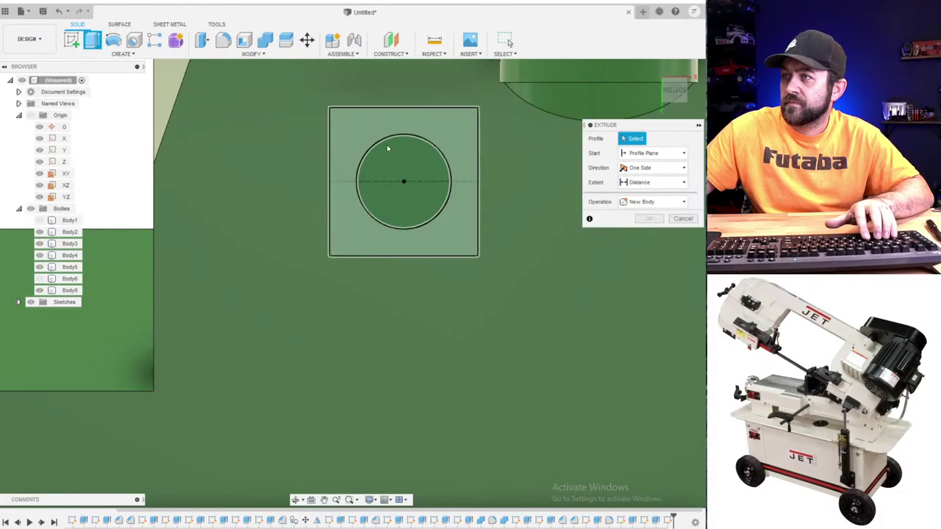
{"action": "left_click", "coordinate": [387, 147]}
{"action": "type", "text": "-2"}
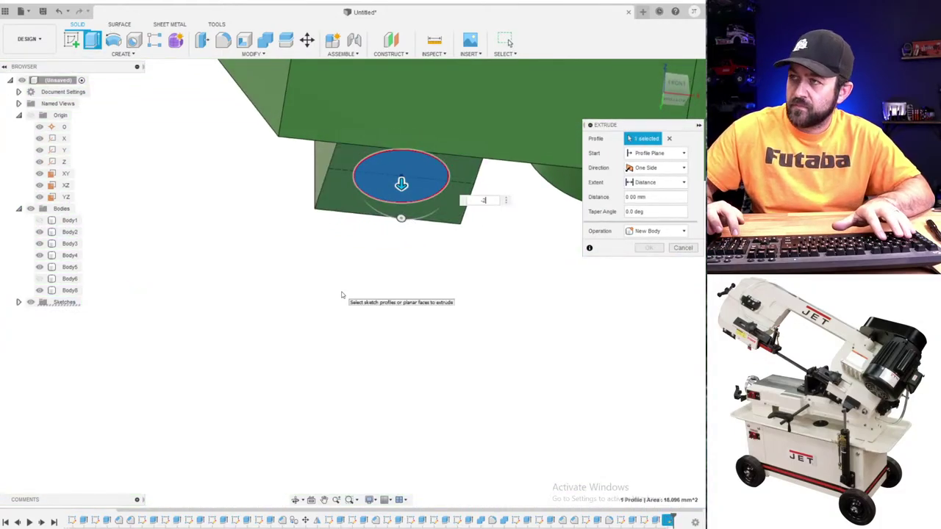
{"action": "key", "text": "Return"}
{"action": "scroll", "coordinate": [388, 206], "scroll_direction": "down", "scroll_amount": 2}
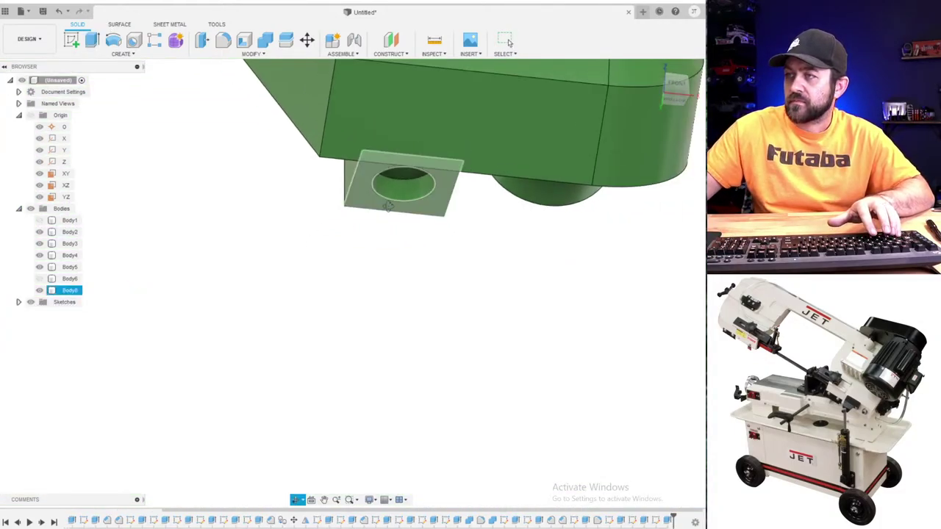
{"action": "middle_click_drag", "start_coordinate": [386, 204], "coordinate": [546, 237], "text": "shift"}
{"action": "scroll", "coordinate": [345, 195], "scroll_direction": "down", "scroll_amount": 3}
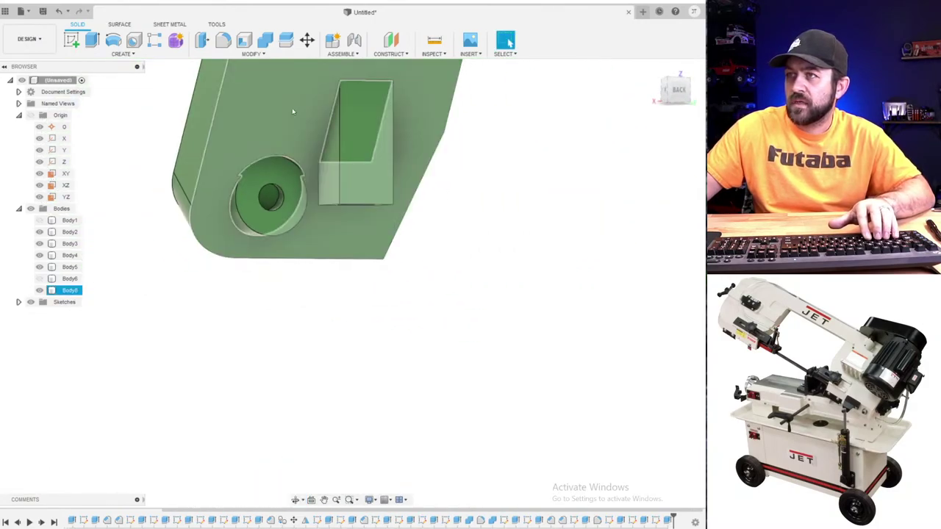
{"action": "key", "text": "Escape"}
{"action": "left_click", "coordinate": [222, 40]}
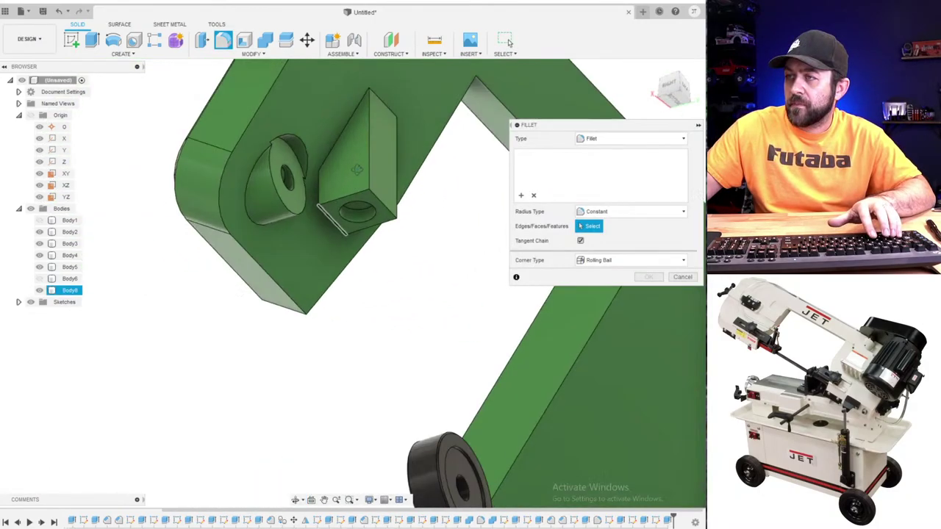
{"action": "middle_click_drag", "start_coordinate": [356, 169], "coordinate": [305, 216], "text": "shift"}
{"action": "scroll", "coordinate": [305, 215], "scroll_direction": "up", "scroll_amount": 2}
{"action": "key", "text": "Escape"}
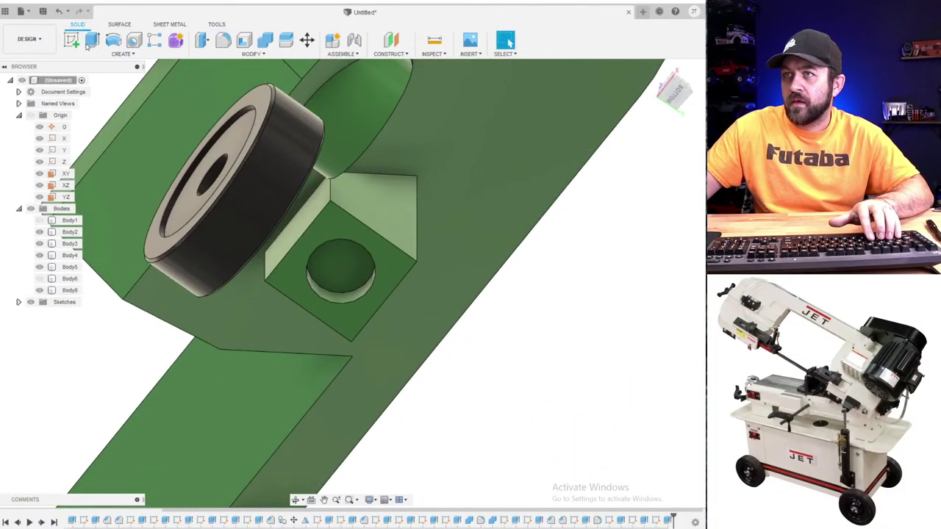
- Extrude the block's face on the saw arm side by 5 mm as a join to extend the block
{"action": "key", "text": "e"}
{"action": "left_click", "coordinate": [316, 212]}
{"action": "middle_click_drag", "start_coordinate": [307, 199], "coordinate": [275, 207], "text": "shift"}
{"action": "left_click_drag", "start_coordinate": [286, 202], "coordinate": [235, 179]}
{"action": "left_click", "coordinate": [668, 233]}
{"action": "left_click", "coordinate": [662, 245]}
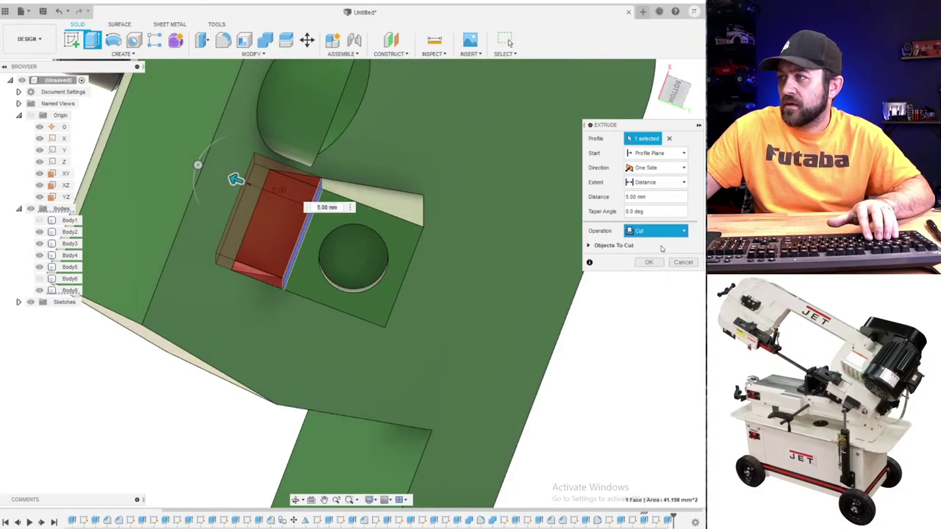
{"action": "scroll", "coordinate": [346, 218], "scroll_direction": "down", "scroll_amount": 3}
{"action": "middle_click_drag", "start_coordinate": [346, 218], "coordinate": [373, 238], "text": "shift"}
{"action": "middle_click_drag", "start_coordinate": [278, 189], "coordinate": [267, 216], "text": "shift"}
{"action": "key", "text": "Return"}
- Start a sketch on the flat end face of the cylindrical boss beside the block and project the edge of its hole
{"action": "scroll", "coordinate": [410, 283], "scroll_direction": "down", "scroll_amount": 3}
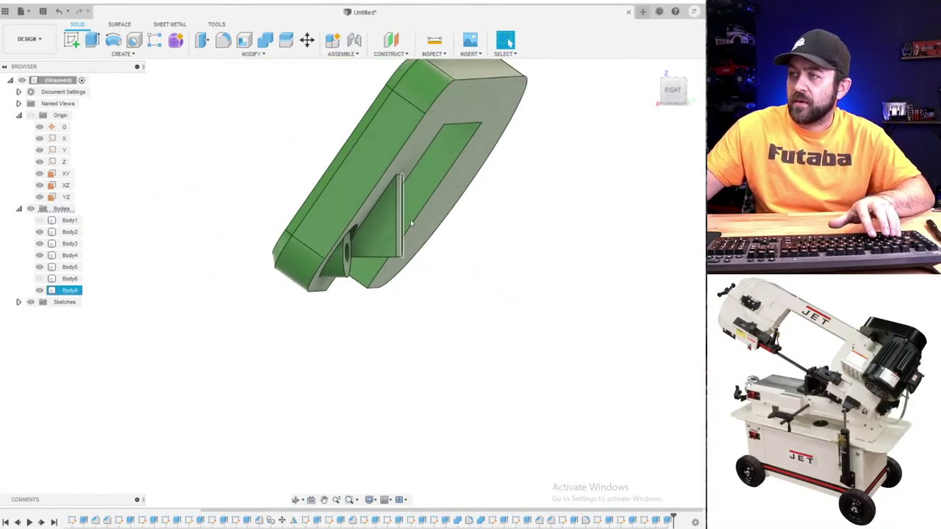
{"action": "middle_click_drag", "start_coordinate": [411, 223], "coordinate": [317, 214], "text": "shift"}
{"action": "middle_click_drag", "start_coordinate": [262, 236], "coordinate": [433, 237]}
{"action": "scroll", "coordinate": [316, 224], "scroll_direction": "up", "scroll_amount": 4}
{"action": "middle_click_drag", "start_coordinate": [328, 222], "coordinate": [329, 266], "text": "shift"}
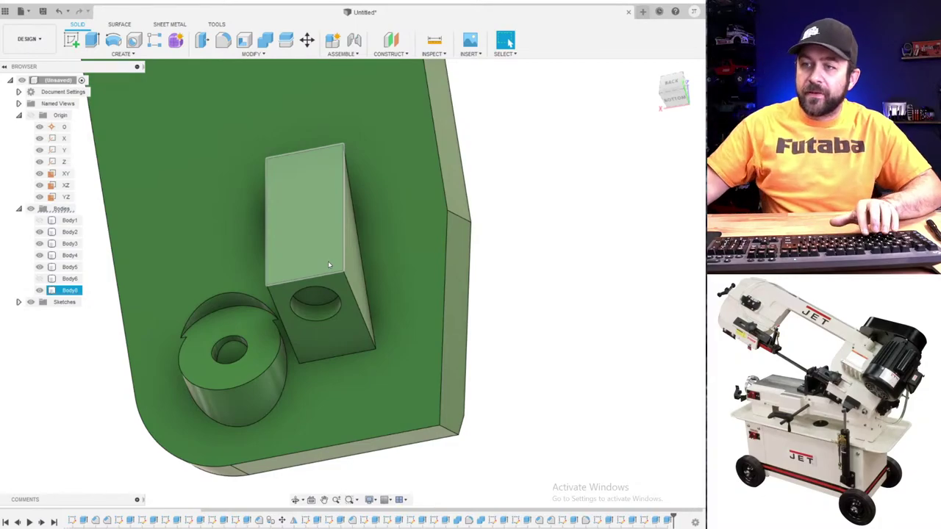
{"action": "scroll", "coordinate": [313, 326], "scroll_direction": "down", "scroll_amount": 2}
{"action": "middle_click_drag", "start_coordinate": [285, 302], "coordinate": [258, 361], "text": "shift"}
{"action": "scroll", "coordinate": [258, 361], "scroll_direction": "up", "scroll_amount": 5}
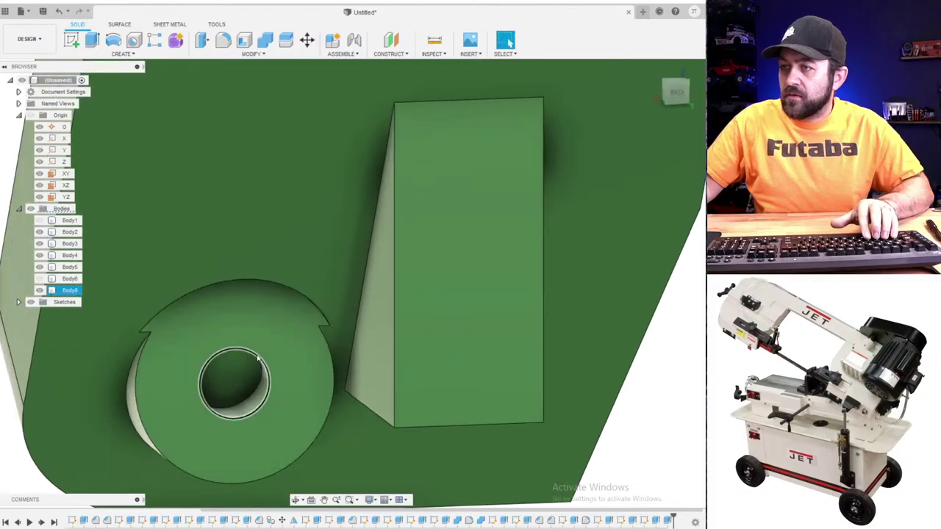
{"action": "left_click", "coordinate": [74, 41]}
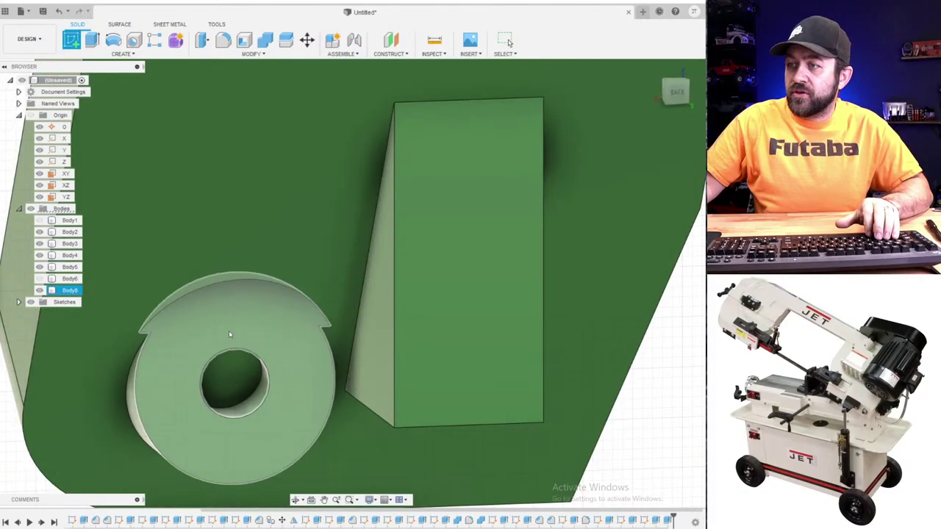
{"action": "left_click", "coordinate": [262, 441]}
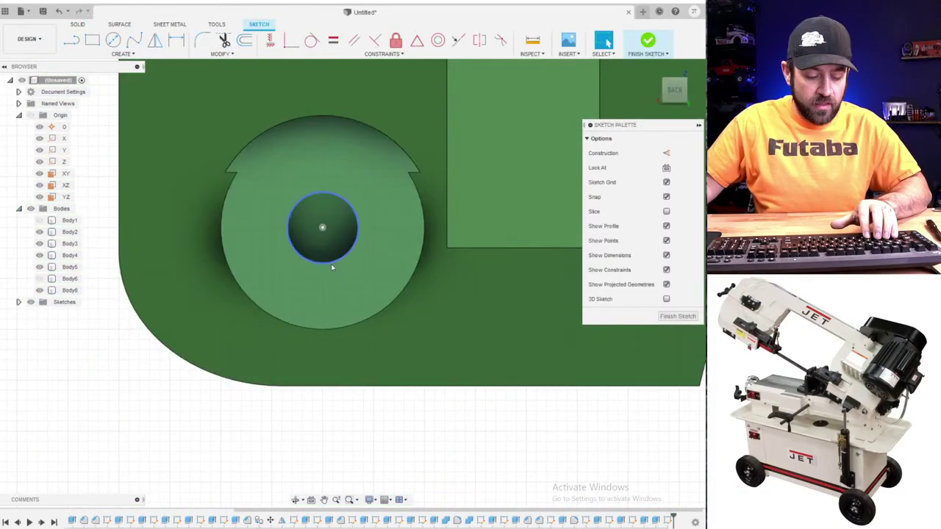
{"action": "key", "text": "p"}
{"action": "left_click", "coordinate": [331, 264]}
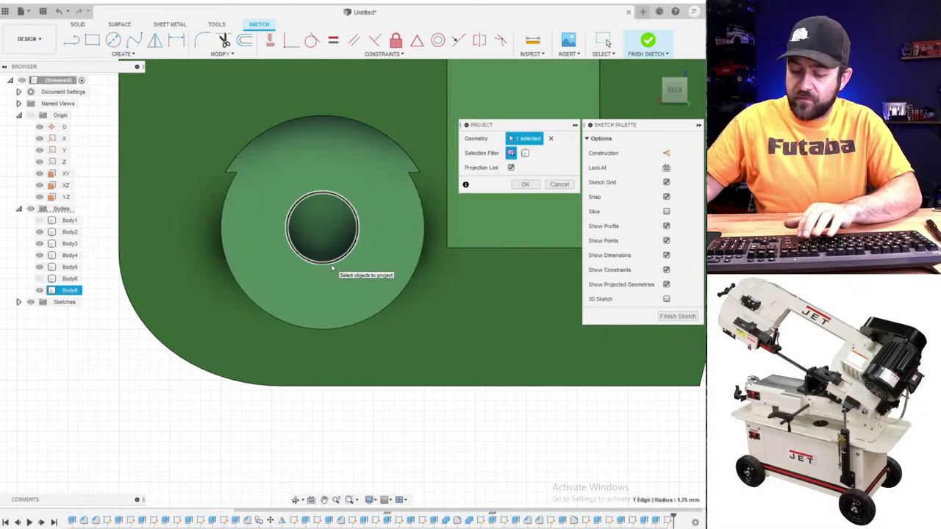
{"action": "key", "text": "Return"}
- Try to cut the projected circle 10 mm into the boss with Extrude, and undo the attempt
{"action": "key", "text": "e"}
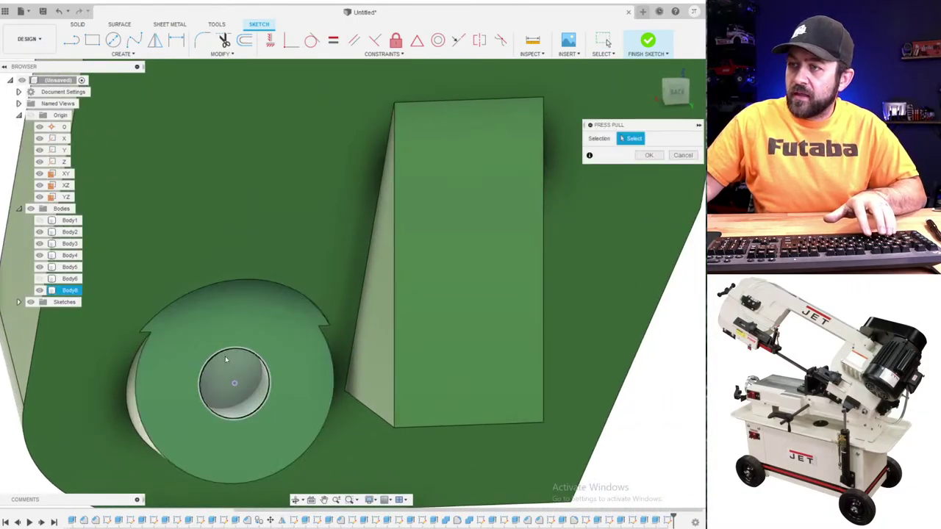
{"action": "left_click", "coordinate": [236, 378]}
{"action": "left_click_drag", "start_coordinate": [236, 383], "coordinate": [189, 353]}
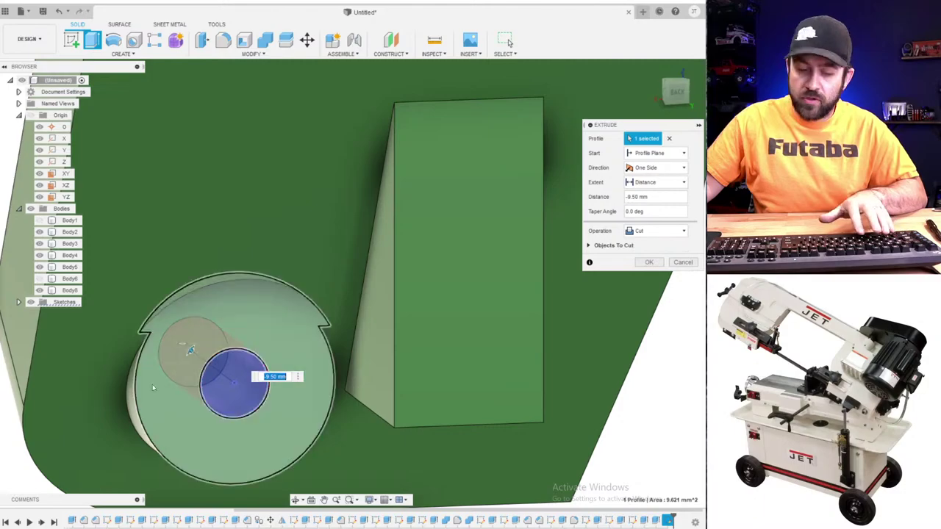
{"action": "scroll", "coordinate": [155, 373], "scroll_direction": "down", "scroll_amount": 3}
{"action": "middle_click_drag", "start_coordinate": [158, 374], "coordinate": [240, 364], "text": "shift"}
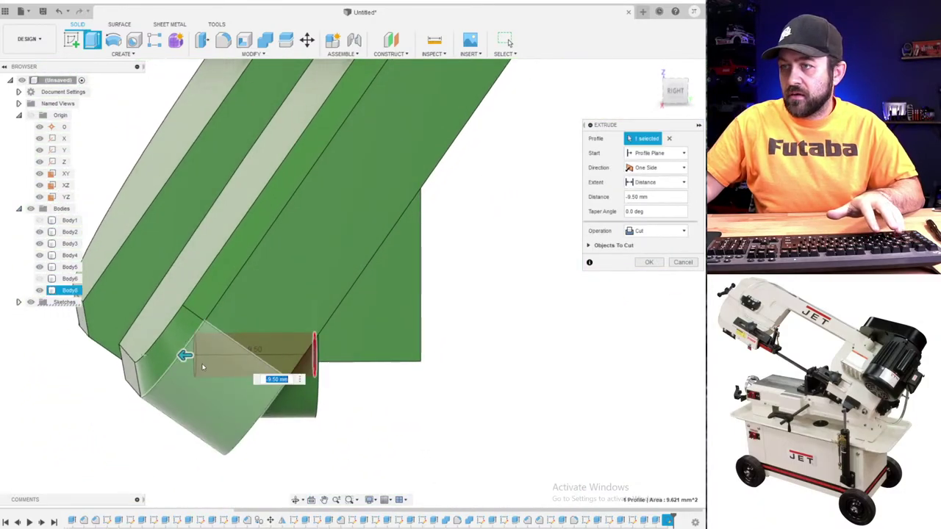
{"action": "mouse_move", "coordinate": [186, 357]}
{"action": "left_mouse_down"}
{"action": "mouse_move", "coordinate": [166, 359]}
{"action": "mouse_move", "coordinate": [178, 355]}
{"action": "left_mouse_up"}
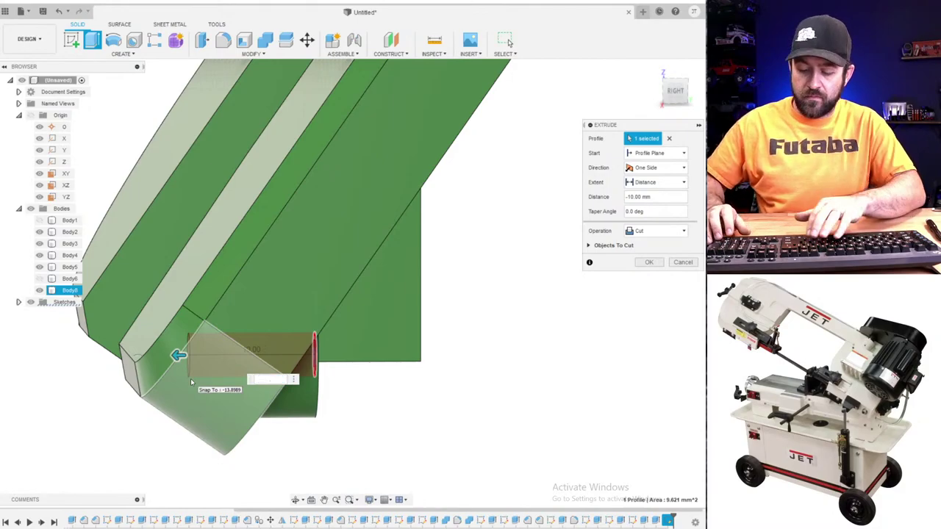
{"action": "key", "text": "Return"}
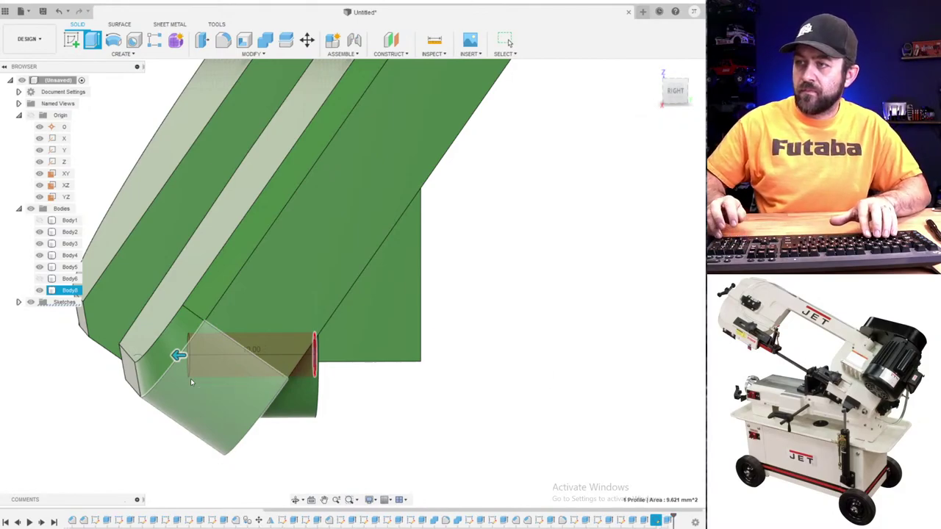
{"action": "key", "text": "ctrl+z"}
{"action": "key", "text": "ctrl+z"}
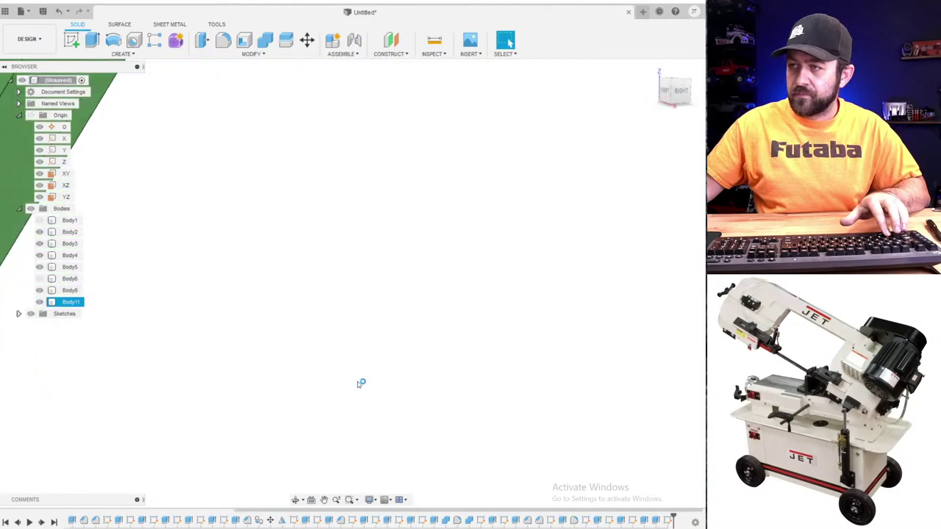
- Press Pull the projected circle on the boss by -10 mm to cut the hole straight into the arm
{"action": "key", "text": "q"}
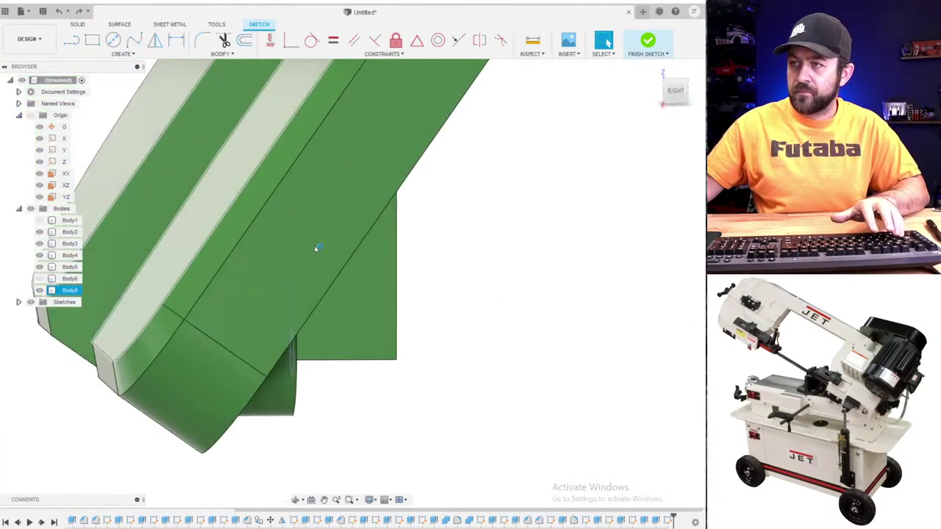
{"action": "middle_click_drag", "start_coordinate": [325, 386], "coordinate": [302, 370], "text": "shift"}
{"action": "left_click", "coordinate": [360, 358]}
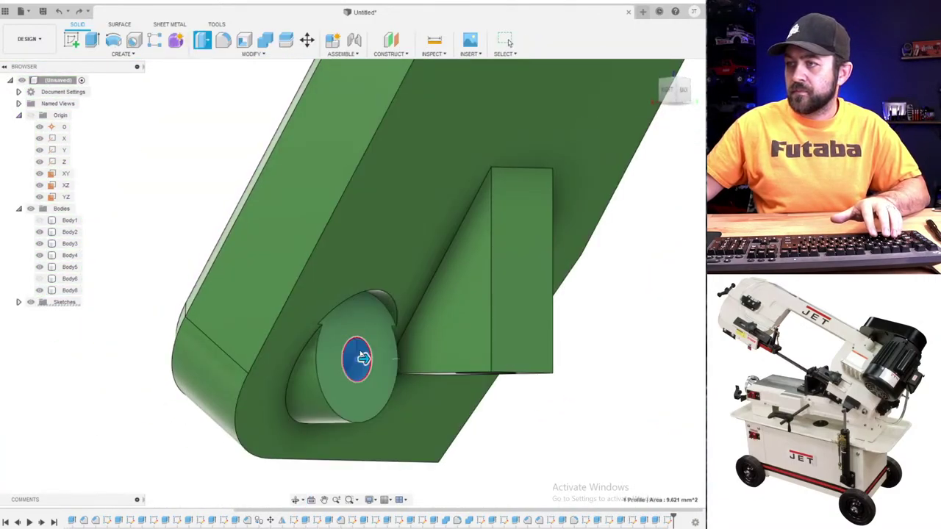
{"action": "type", "text": "-10"}
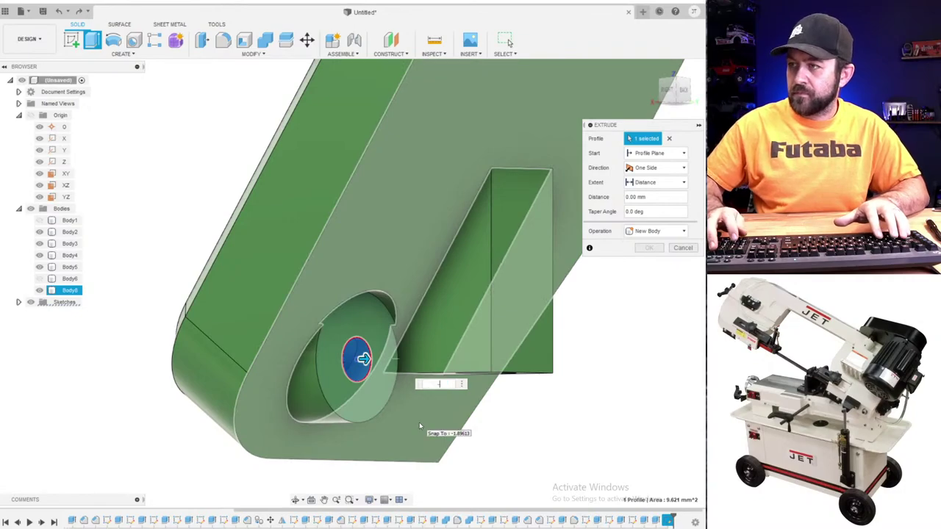
{"action": "key", "text": "Return"}
{"action": "middle_click_drag", "start_coordinate": [354, 407], "coordinate": [384, 384], "text": "shift"}
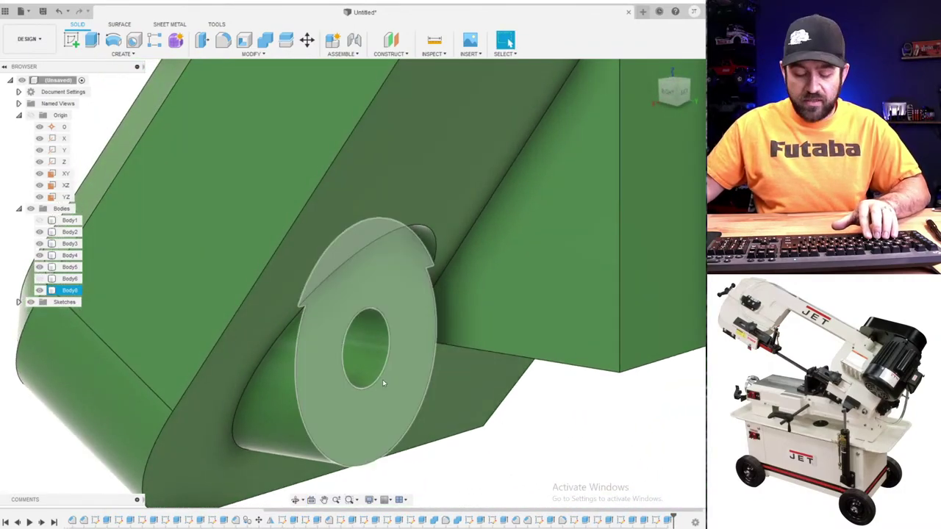
- Measure the cylindrical wall of the hole in the boss
{"action": "left_click", "coordinate": [434, 41]}
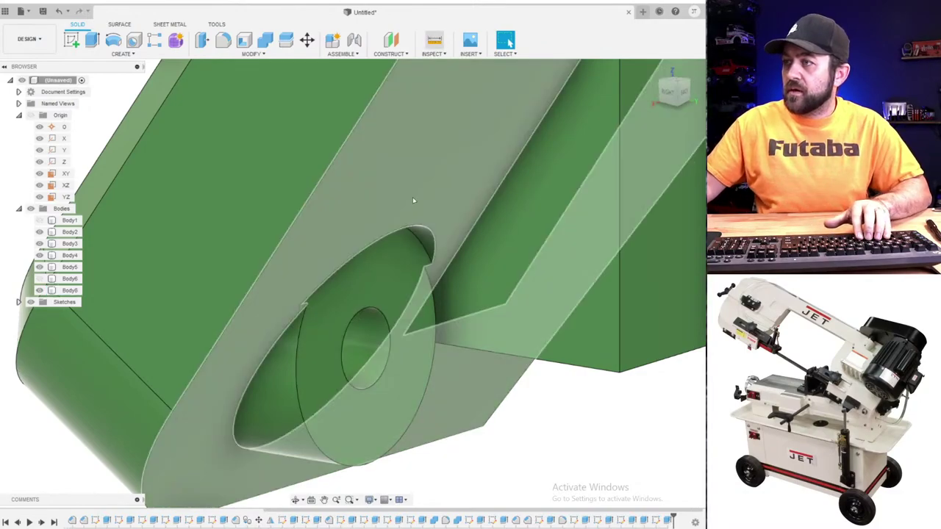
{"action": "key", "text": "i"}
{"action": "left_click", "coordinate": [375, 379]}
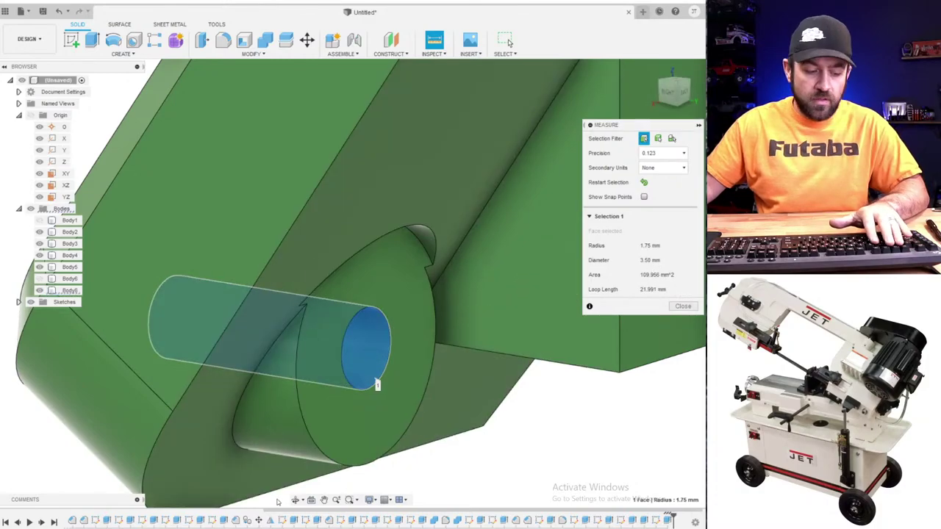
{"action": "scroll", "coordinate": [278, 502], "scroll_direction": "down", "scroll_amount": 3}
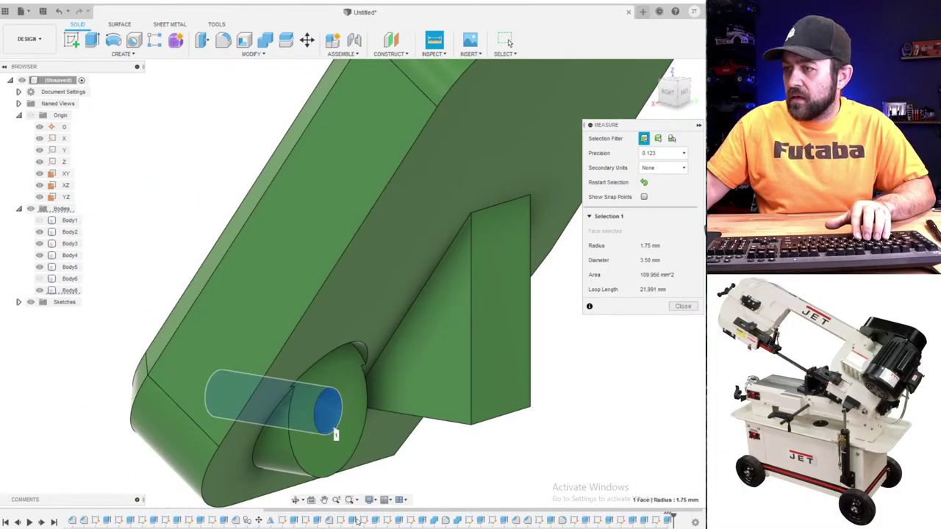
- Roll the design history back to before the blue saw bed was modeled and show the hidden base cabinet body
{"action": "mouse_move", "coordinate": [673, 517]}
{"action": "left_mouse_down"}
{"action": "mouse_move", "coordinate": [371, 508]}
{"action": "mouse_move", "coordinate": [288, 518]}
{"action": "left_mouse_up"}
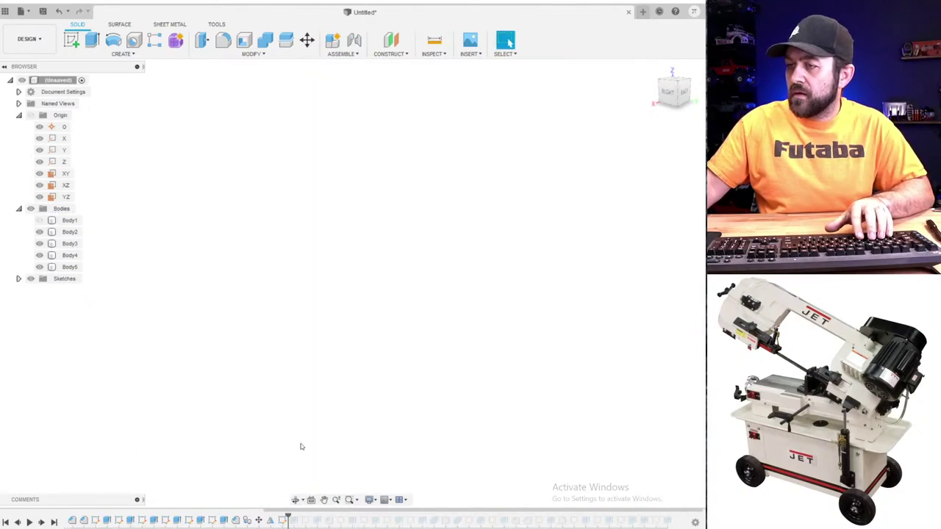
{"action": "left_click", "coordinate": [40, 220]}
{"action": "scroll", "coordinate": [268, 295], "scroll_direction": "down", "scroll_amount": 3}
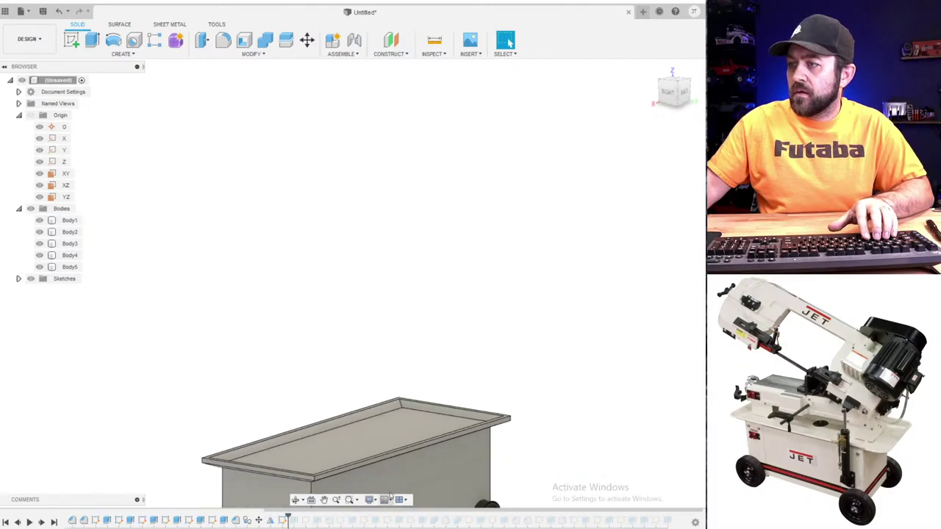
{"action": "scroll", "coordinate": [358, 485], "scroll_direction": "up", "scroll_amount": 1}
{"action": "middle_click_drag", "start_coordinate": [359, 485], "coordinate": [291, 270]}
{"action": "key", "text": "Escape"}
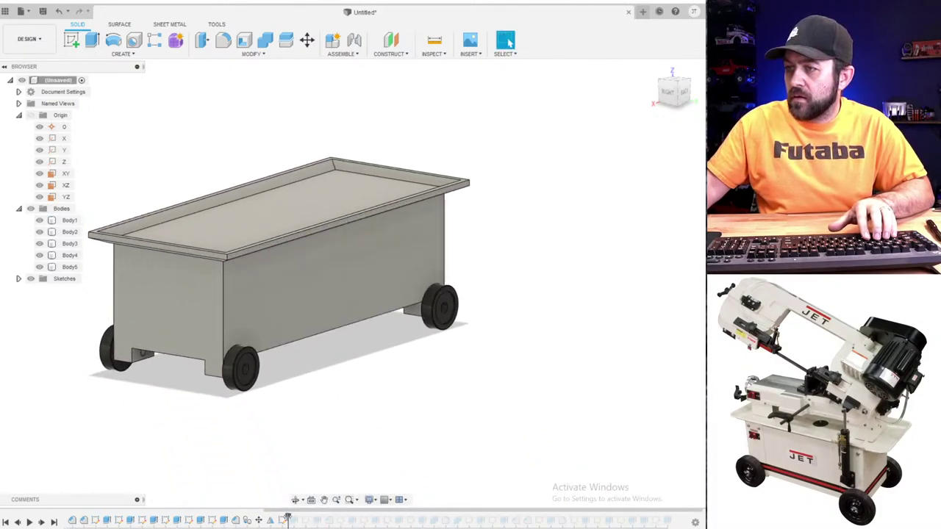
- Show the hidden blue saw bed body and set the history marker just after the extrusion of the green cylindrical boss
{"action": "left_click_drag", "start_coordinate": [287, 519], "coordinate": [486, 519]}
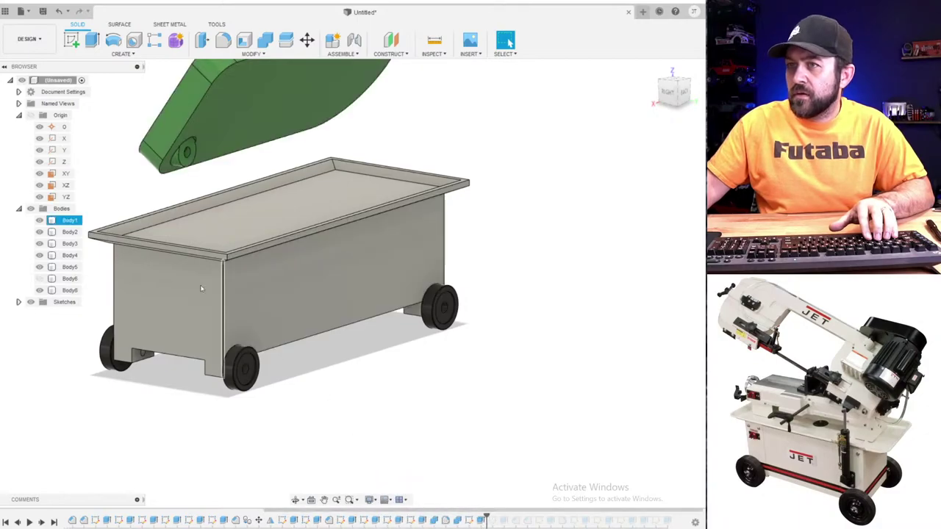
{"action": "left_click", "coordinate": [40, 279]}
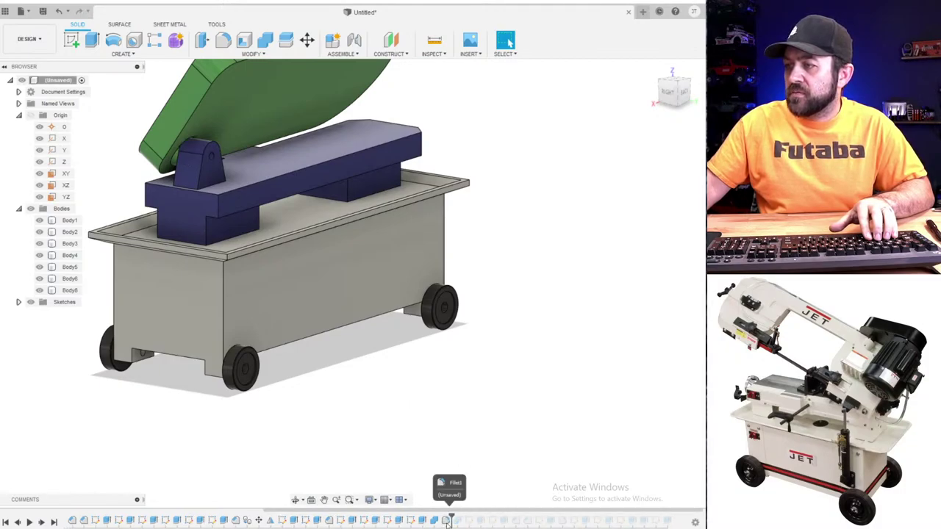
{"action": "left_click_drag", "start_coordinate": [449, 523], "coordinate": [368, 518]}
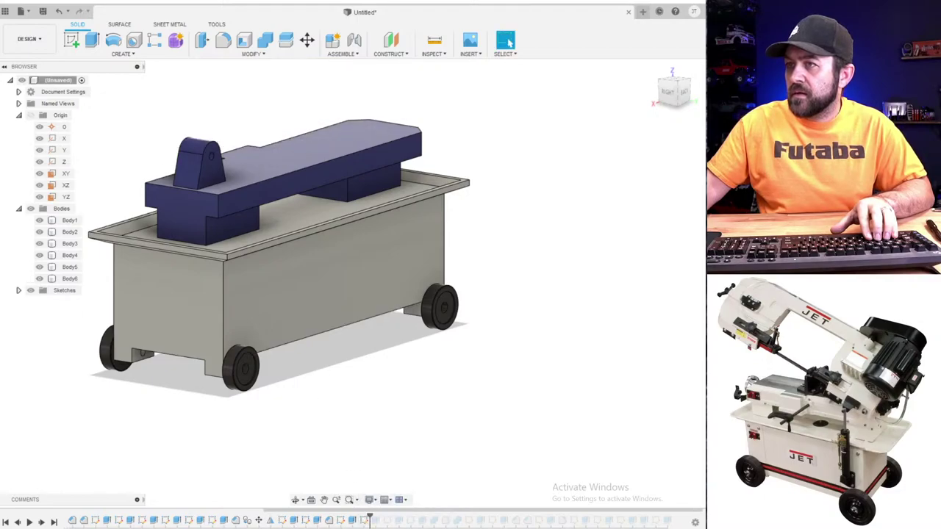
{"action": "scroll", "coordinate": [159, 171], "scroll_direction": "up", "scroll_amount": 2}
{"action": "scroll", "coordinate": [160, 171], "scroll_direction": "up", "scroll_amount": 5}
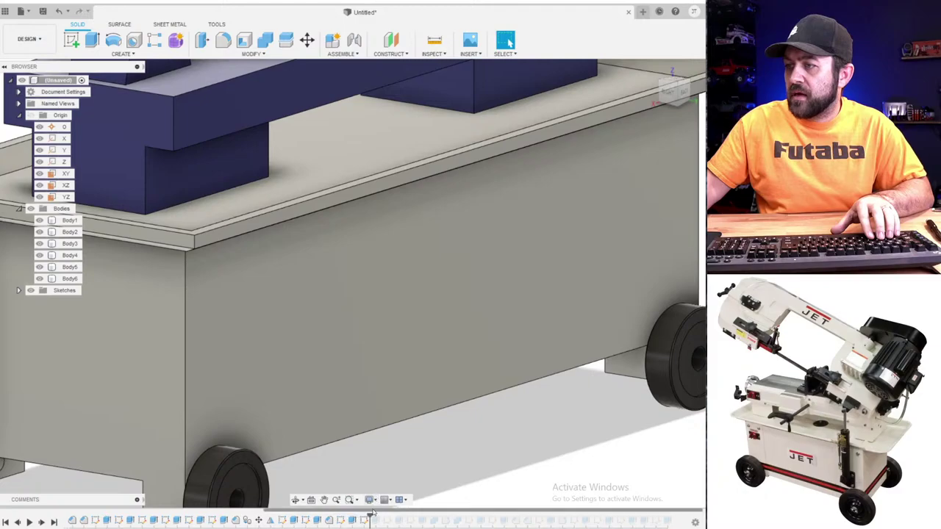
{"action": "left_click_drag", "start_coordinate": [371, 517], "coordinate": [380, 518]}
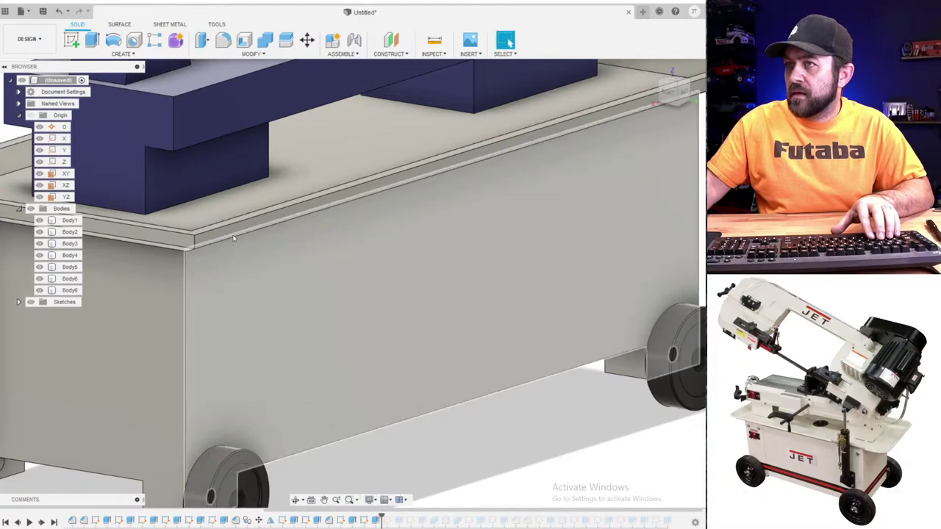
- Open the green boss's extrusion for editing and inspect its profile and the diameters of the boss and its hole
{"action": "scroll", "coordinate": [318, 267], "scroll_direction": "down", "scroll_amount": 5}
{"action": "scroll", "coordinate": [318, 267], "scroll_direction": "down", "scroll_amount": 2}
{"action": "middle_click_drag", "start_coordinate": [269, 219], "coordinate": [169, 156], "text": "shift"}
{"action": "scroll", "coordinate": [170, 156], "scroll_direction": "up", "scroll_amount": 3}
{"action": "left_click", "coordinate": [190, 302]}
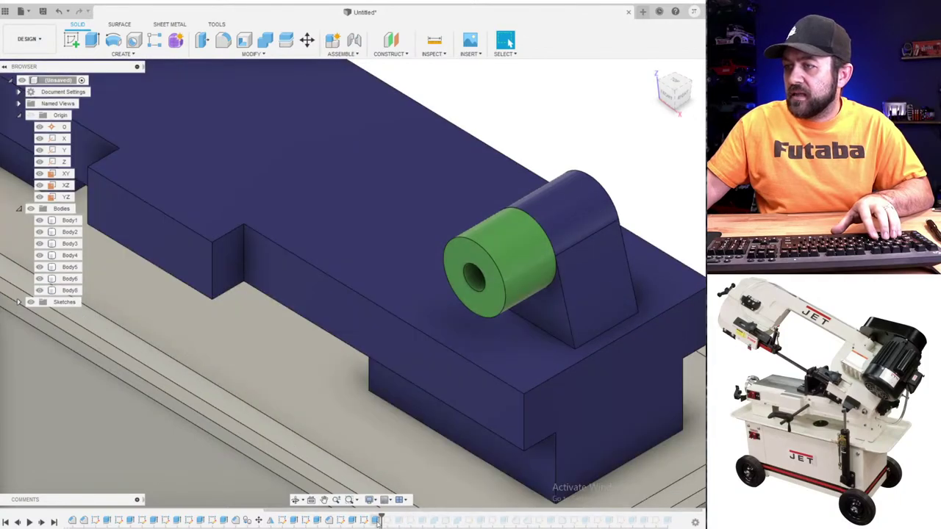
{"action": "right_click", "coordinate": [377, 519]}
{"action": "left_click", "coordinate": [399, 422]}
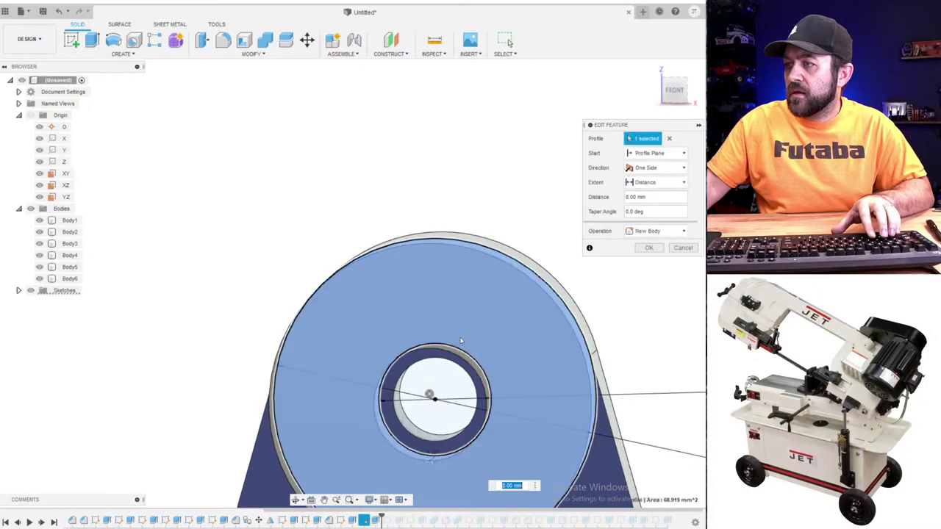
{"action": "scroll", "coordinate": [461, 340], "scroll_direction": "up", "scroll_amount": 5}
{"action": "scroll", "coordinate": [369, 359], "scroll_direction": "down", "scroll_amount": 6}
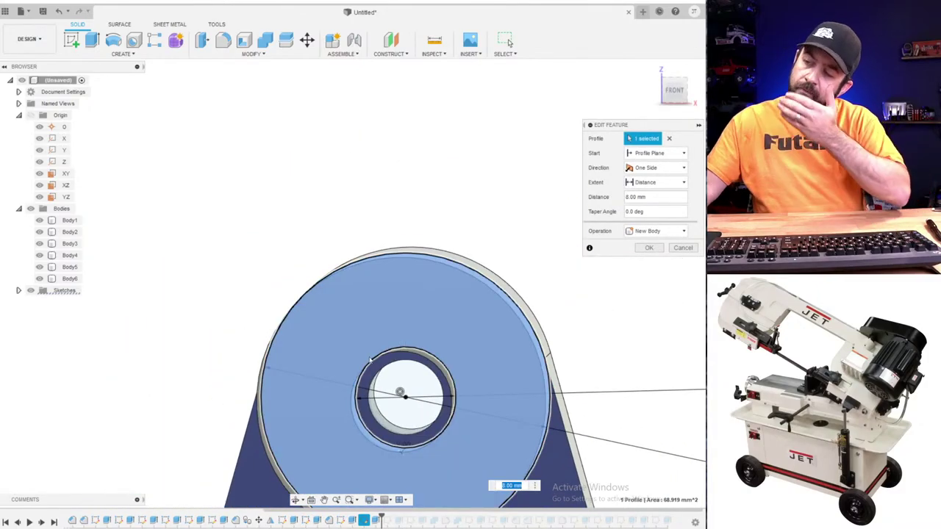
{"action": "scroll", "coordinate": [366, 353], "scroll_direction": "down", "scroll_amount": 6}
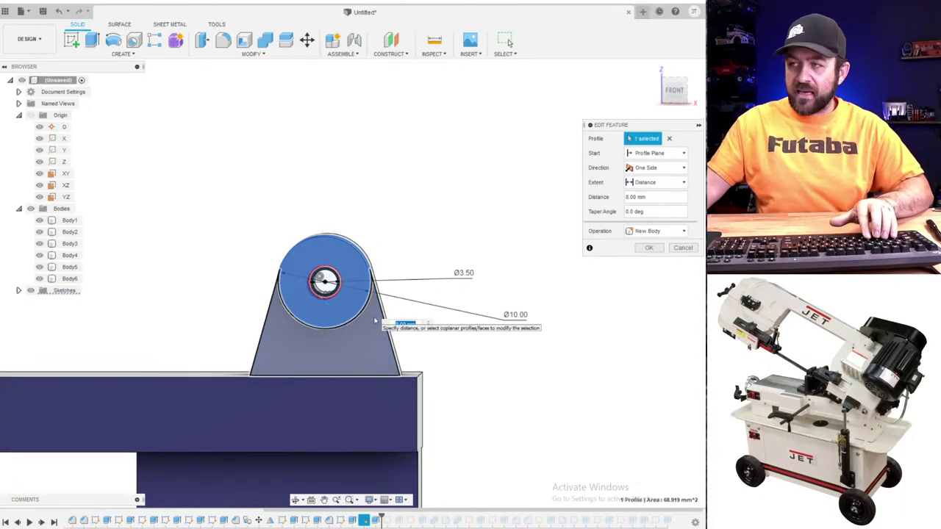
{"action": "scroll", "coordinate": [374, 321], "scroll_direction": "up", "scroll_amount": 4}
{"action": "middle_click_drag", "start_coordinate": [517, 280], "coordinate": [420, 284]}
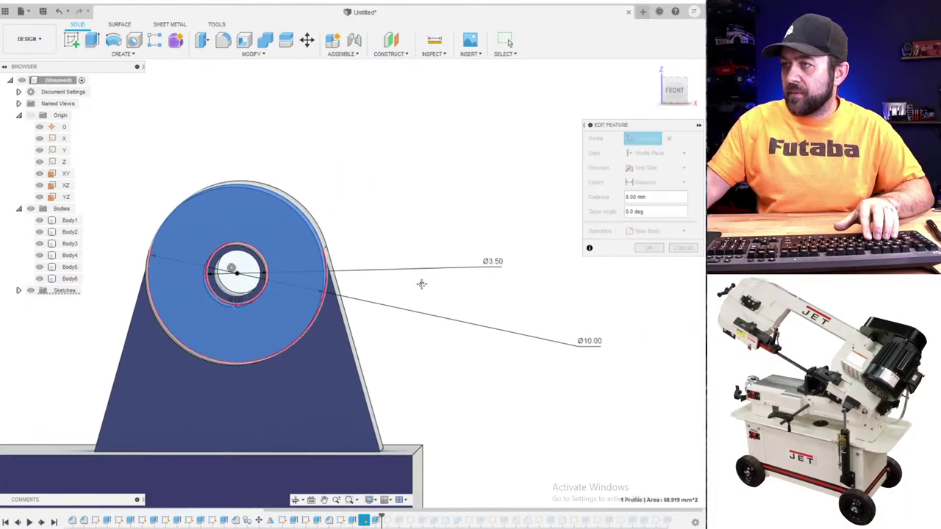
{"action": "key", "text": "Return"}
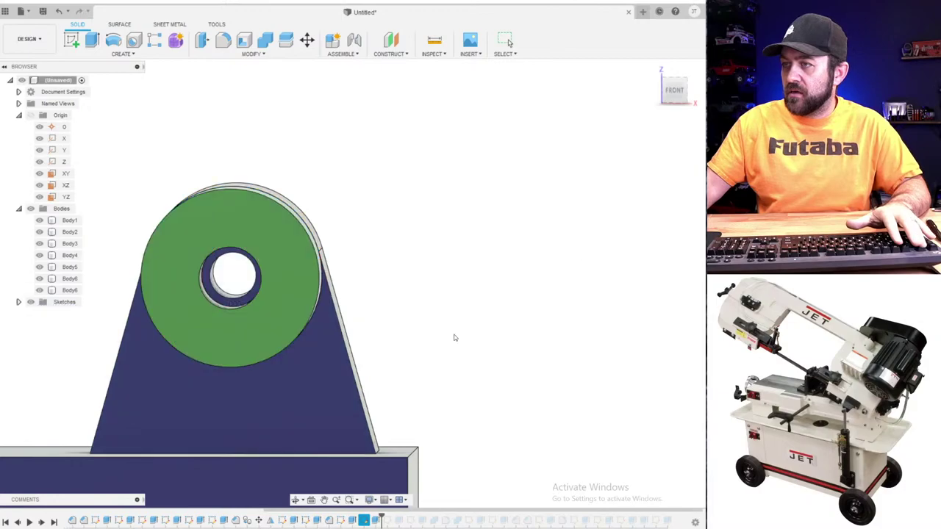
- Edit the green boss's sketch, set the hole diameter to 2.5 mm and finish the sketch
{"action": "right_click", "coordinate": [366, 520]}
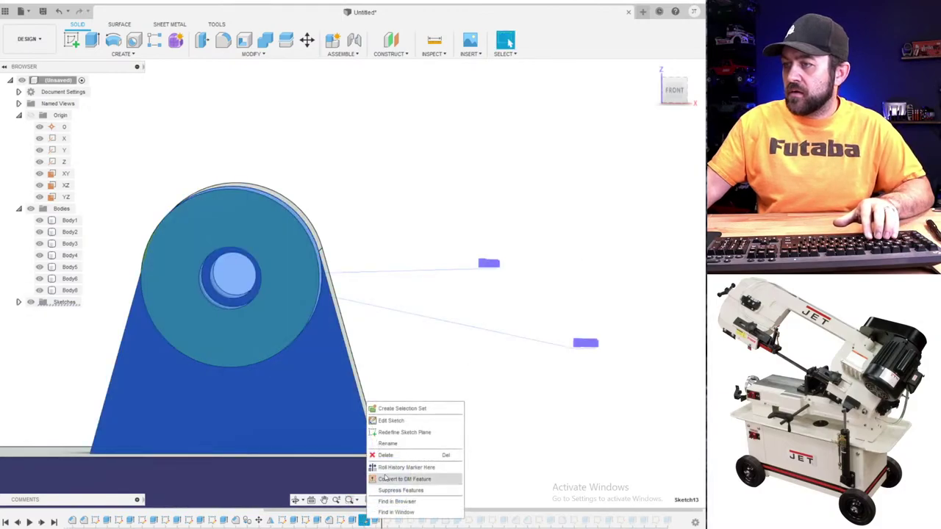
{"action": "left_click", "coordinate": [403, 421]}
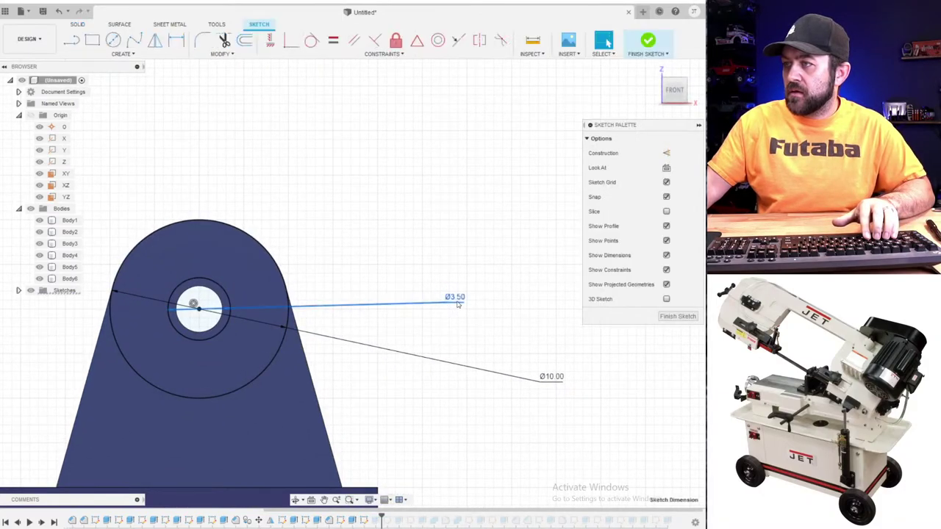
{"action": "double_click", "coordinate": [454, 302]}
{"action": "type", "text": "2.5"}
{"action": "key", "text": "Return"}
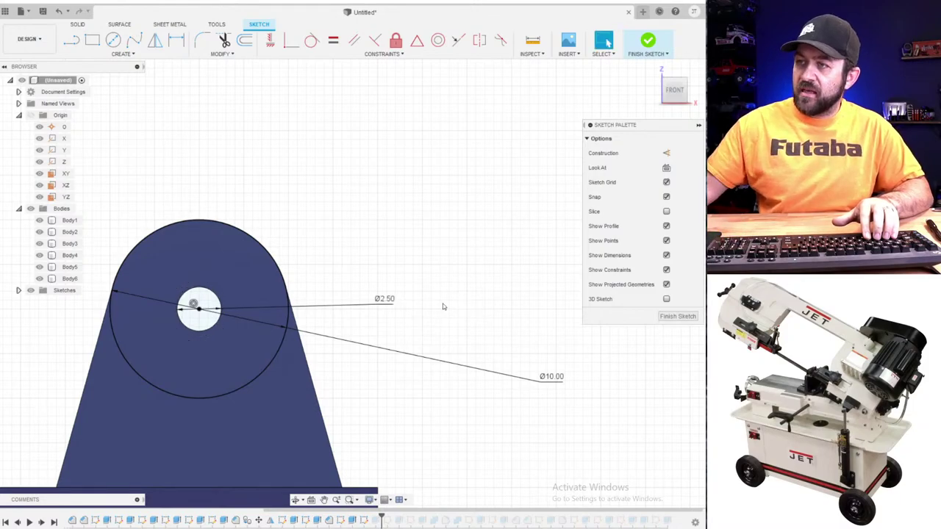
{"action": "left_click", "coordinate": [677, 316]}
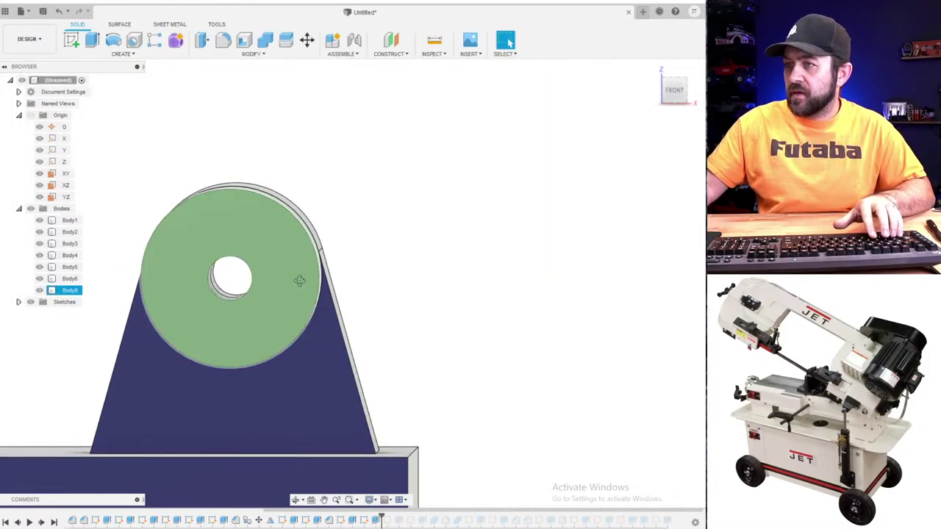
- Edit the sketch of the blue pivot bracket, set its hole diameter to 3.5 mm and finish the sketch
{"action": "left_click", "coordinate": [472, 343]}
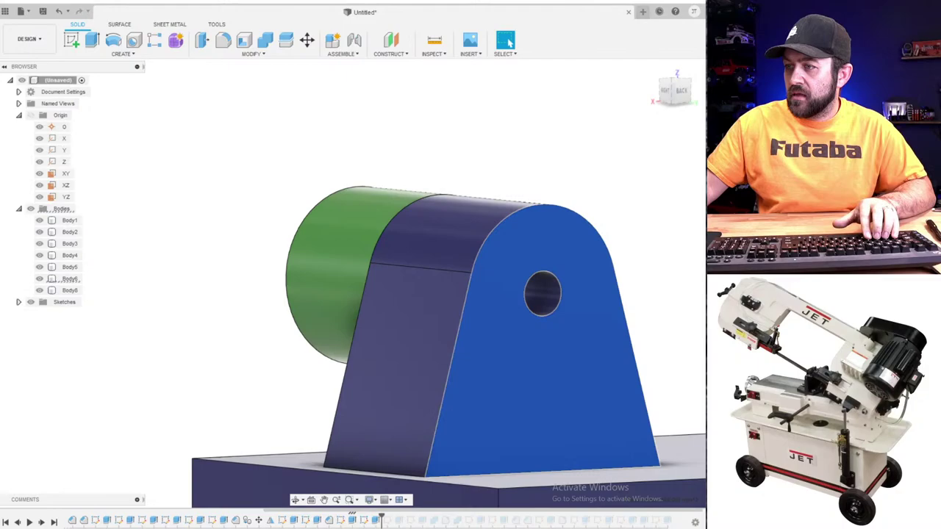
{"action": "right_click", "coordinate": [343, 520]}
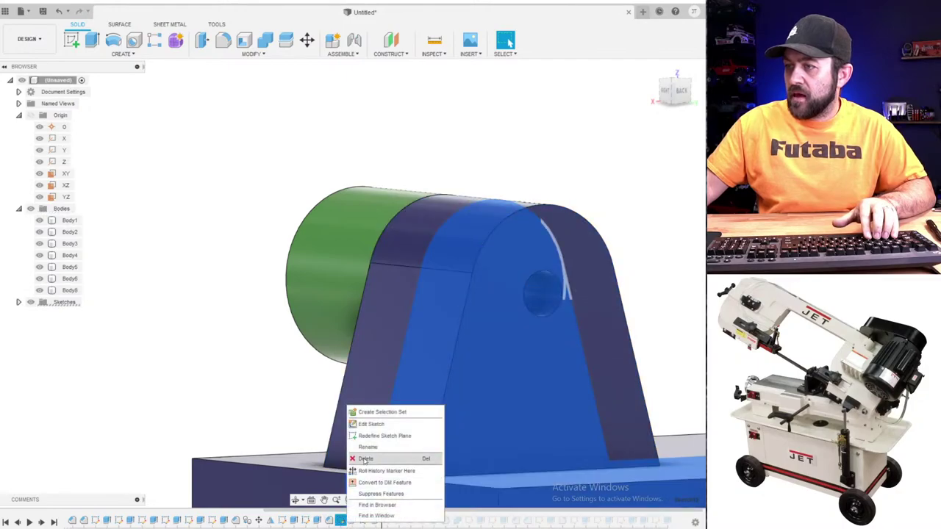
{"action": "left_click", "coordinate": [373, 424]}
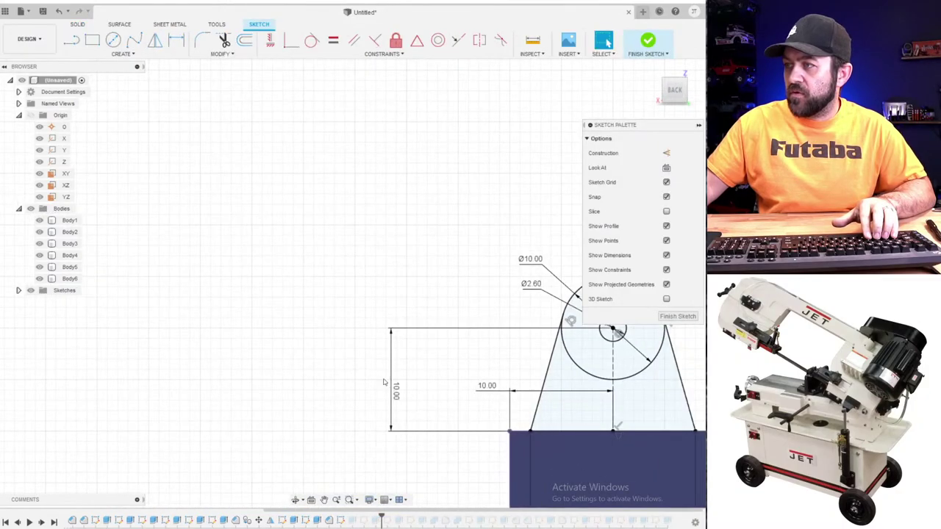
{"action": "double_click", "coordinate": [302, 229]}
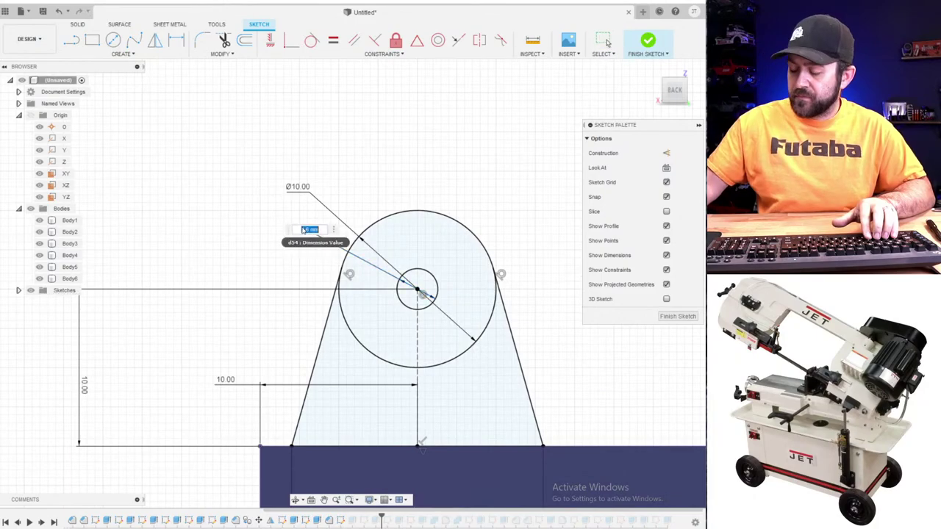
{"action": "type", "text": "3.5"}
{"action": "key", "text": "Return"}
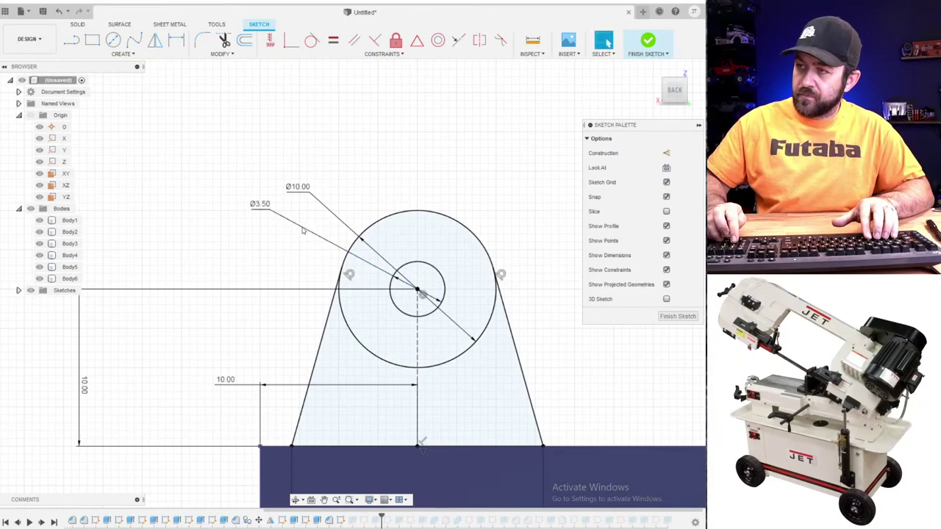
{"action": "left_click", "coordinate": [644, 41]}
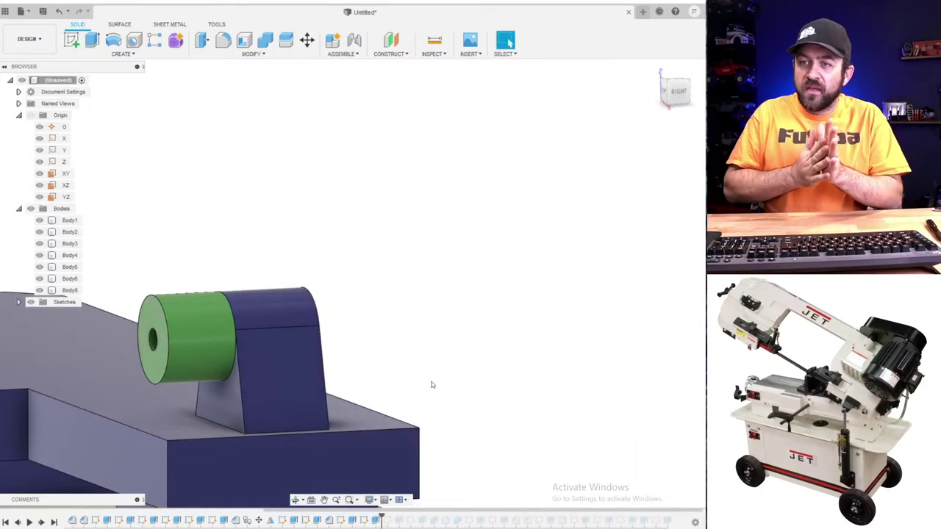
- Roll the design history forward to the end and check the complete band saw from several sides
{"action": "scroll", "coordinate": [235, 308], "scroll_direction": "down", "scroll_amount": 3}
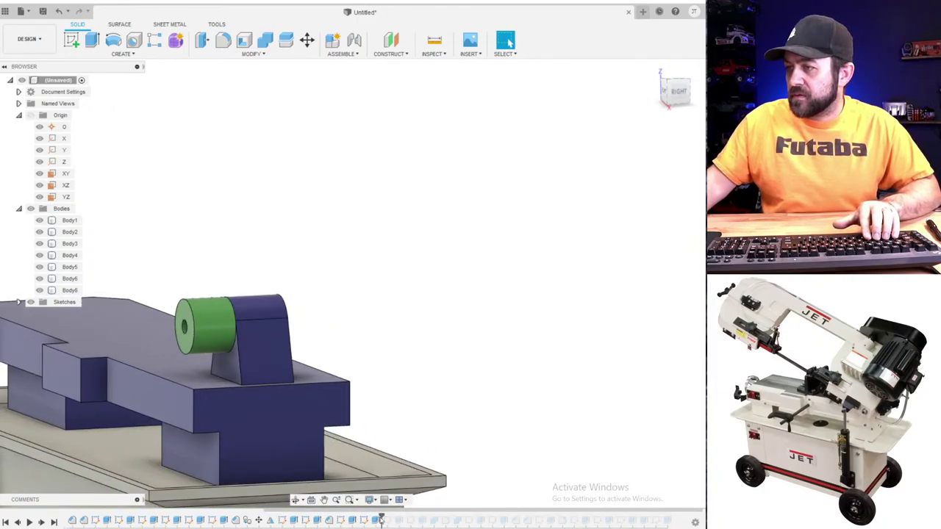
{"action": "left_click_drag", "start_coordinate": [381, 517], "coordinate": [672, 518]}
{"action": "scroll", "coordinate": [256, 233], "scroll_direction": "down", "scroll_amount": 4}
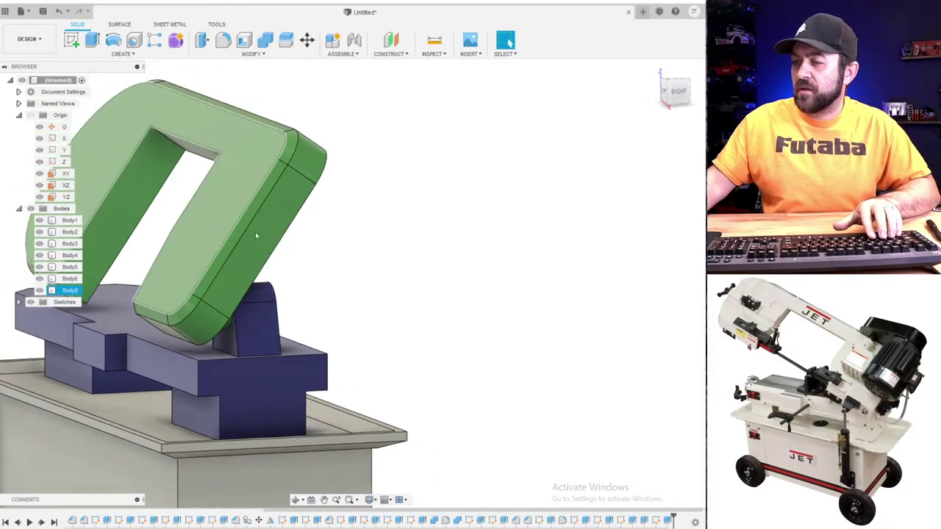
{"action": "middle_click_drag", "start_coordinate": [288, 280], "coordinate": [362, 318]}
{"action": "middle_click_drag", "start_coordinate": [225, 267], "coordinate": [262, 277], "text": "shift"}
{"action": "scroll", "coordinate": [295, 281], "scroll_direction": "down", "scroll_amount": 3}
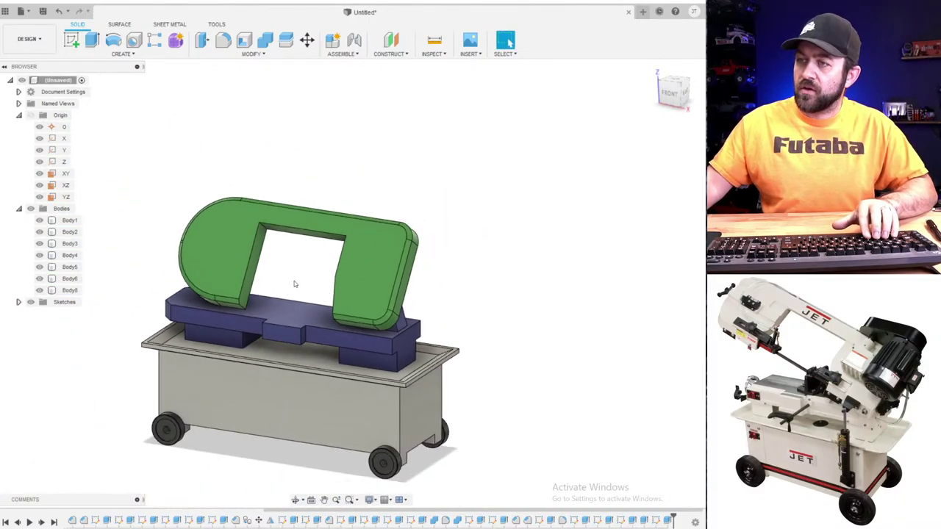
{"action": "left_click", "coordinate": [278, 375]}
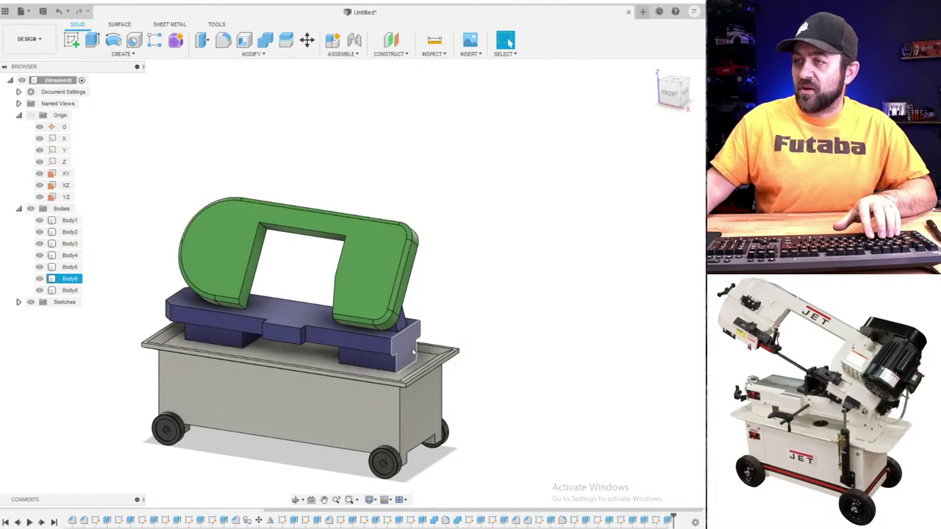
{"action": "scroll", "coordinate": [260, 278], "scroll_direction": "up", "scroll_amount": 3}
{"action": "middle_click_drag", "start_coordinate": [260, 278], "coordinate": [382, 299], "text": "shift"}
{"action": "scroll", "coordinate": [440, 289], "scroll_direction": "down", "scroll_amount": 2}
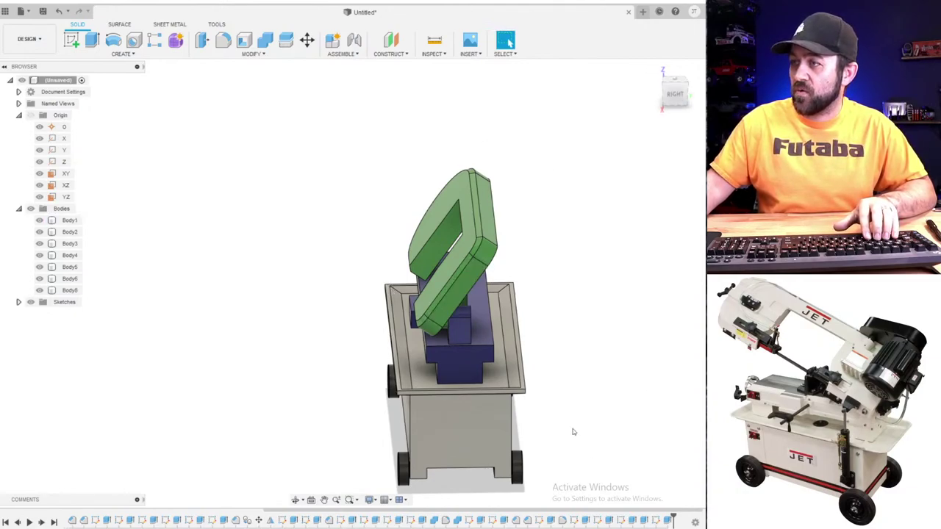
{"action": "middle_click_drag", "start_coordinate": [420, 271], "coordinate": [480, 266], "text": "shift"}
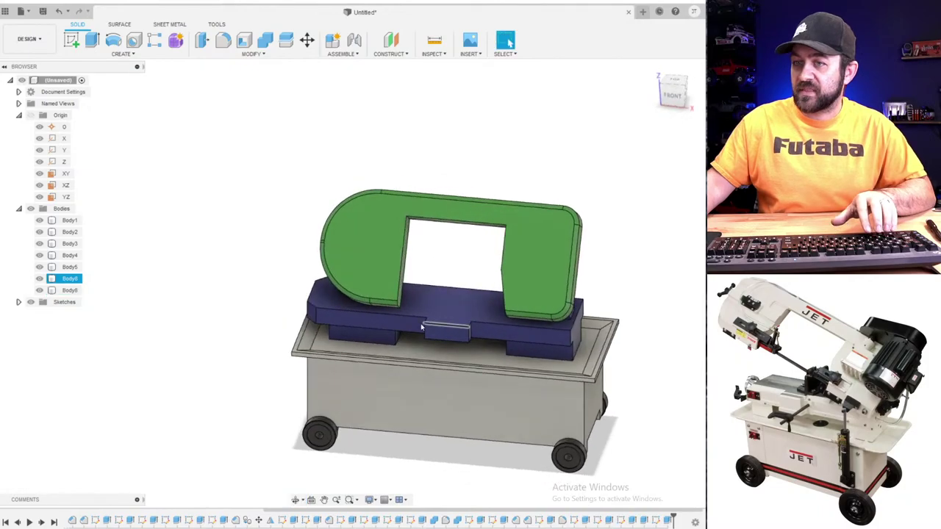
- Save the design as Bandsaw in the Admin Project location
{"action": "key", "text": "Escape"}
{"action": "key", "text": "ctrl+s"}
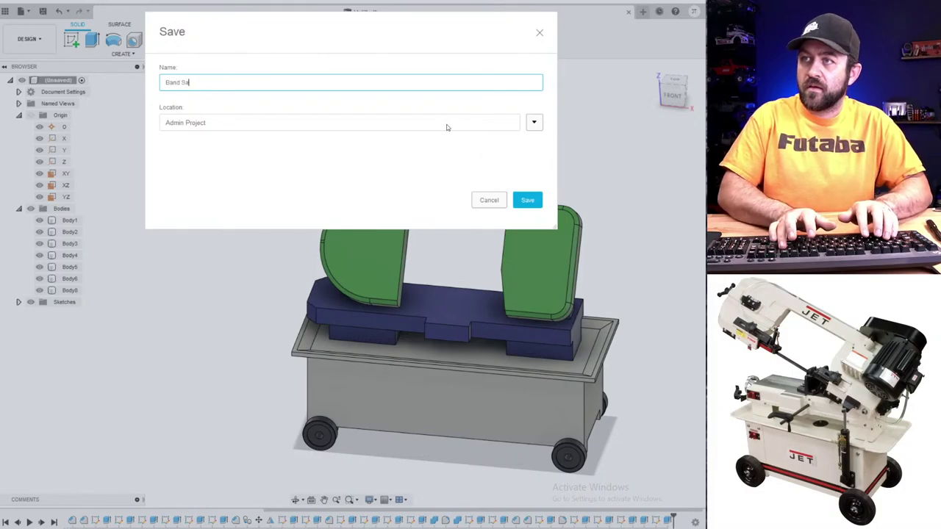
{"action": "type", "text": "Bandsaw"}
{"action": "key", "text": "Return"}
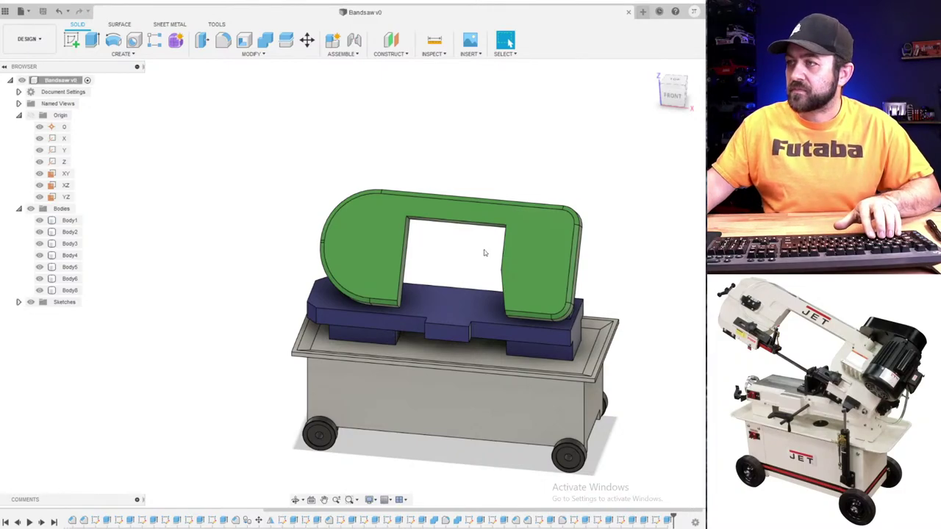
- Examine the blue pivot bracket and the green boss at the back of the saw from several angles
{"action": "scroll", "coordinate": [485, 252], "scroll_direction": "up", "scroll_amount": 2}
{"action": "middle_click_drag", "start_coordinate": [490, 286], "coordinate": [355, 293], "text": "shift"}
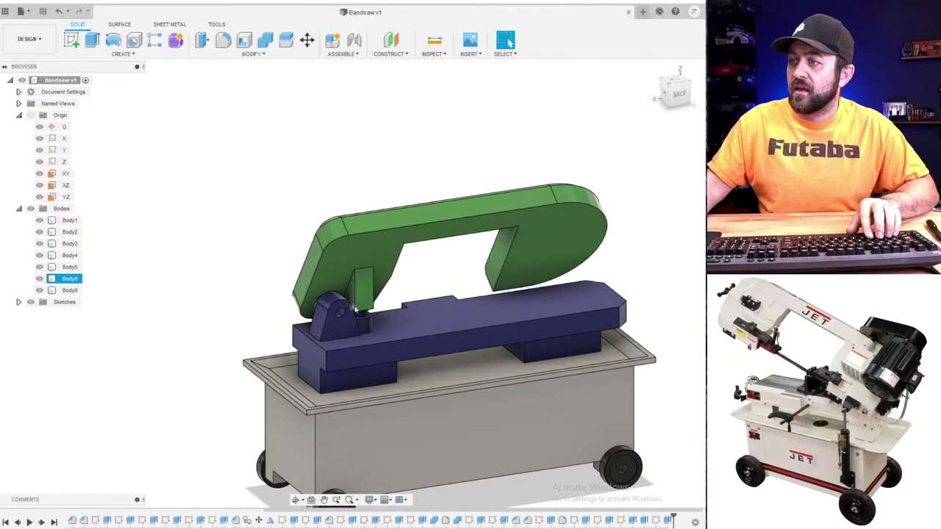
{"action": "scroll", "coordinate": [371, 329], "scroll_direction": "up", "scroll_amount": 4}
{"action": "middle_click_drag", "start_coordinate": [371, 328], "coordinate": [328, 311], "text": "shift"}
{"action": "scroll", "coordinate": [319, 282], "scroll_direction": "up", "scroll_amount": 4}
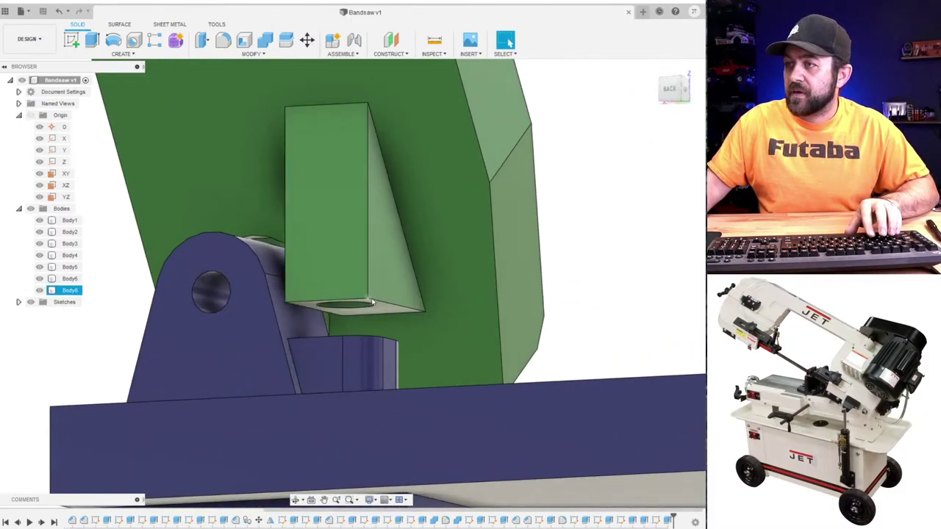
{"action": "middle_click_drag", "start_coordinate": [341, 348], "coordinate": [367, 357], "text": "shift"}
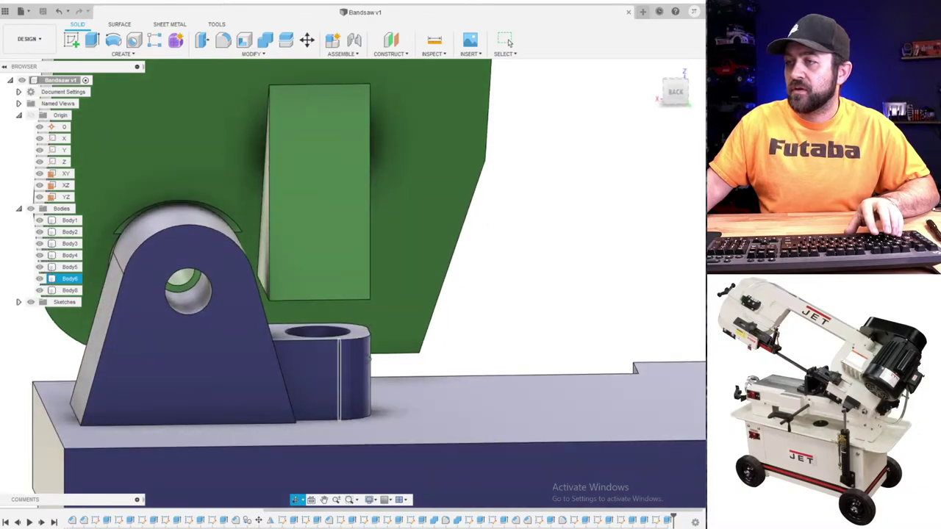
{"action": "left_click", "coordinate": [504, 40]}
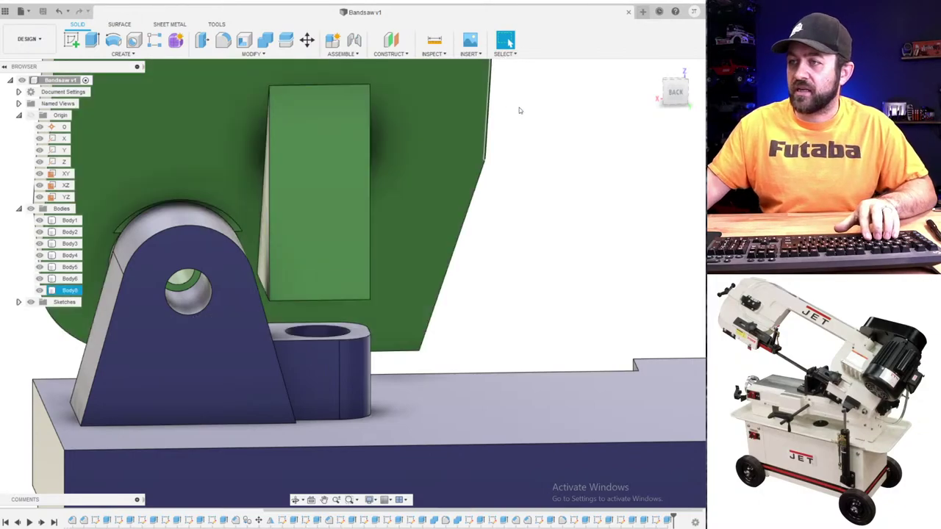
{"action": "scroll", "coordinate": [213, 289], "scroll_direction": "down", "scroll_amount": 4}
{"action": "middle_click_drag", "start_coordinate": [206, 283], "coordinate": [248, 287], "text": "shift"}
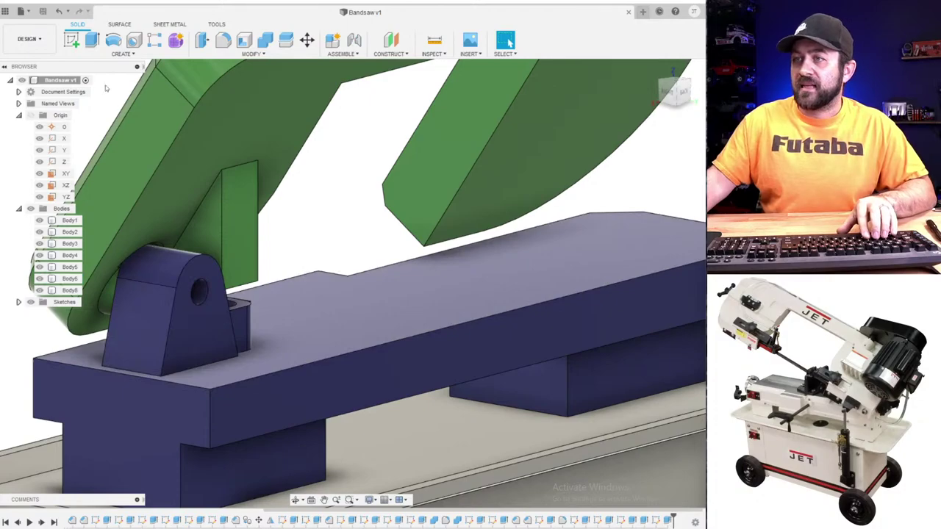
- Start a sketch on the outer face of the blue pivot bracket and draw concentric 3.5 mm and 10 mm circles on its hole
{"action": "left_click", "coordinate": [70, 39]}
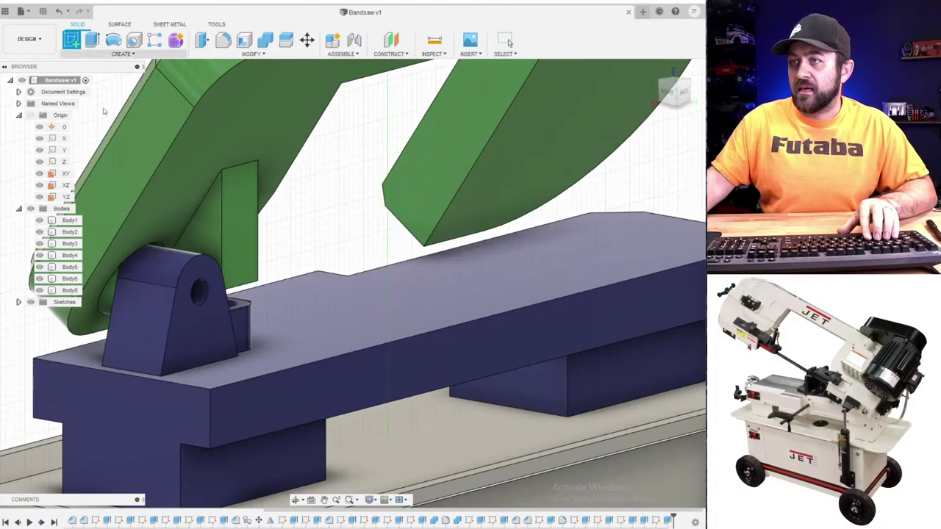
{"action": "left_click", "coordinate": [188, 322]}
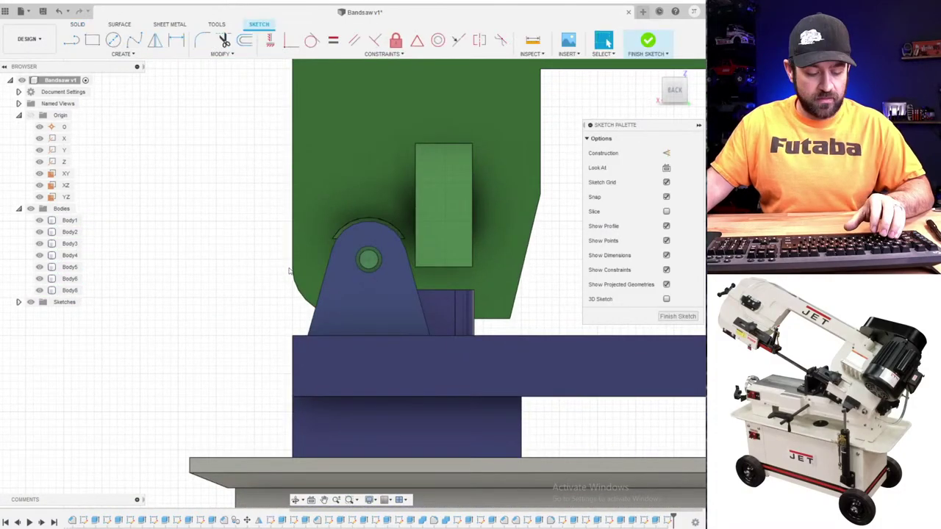
{"action": "key", "text": "c"}
{"action": "scroll", "coordinate": [380, 274], "scroll_direction": "up", "scroll_amount": 2}
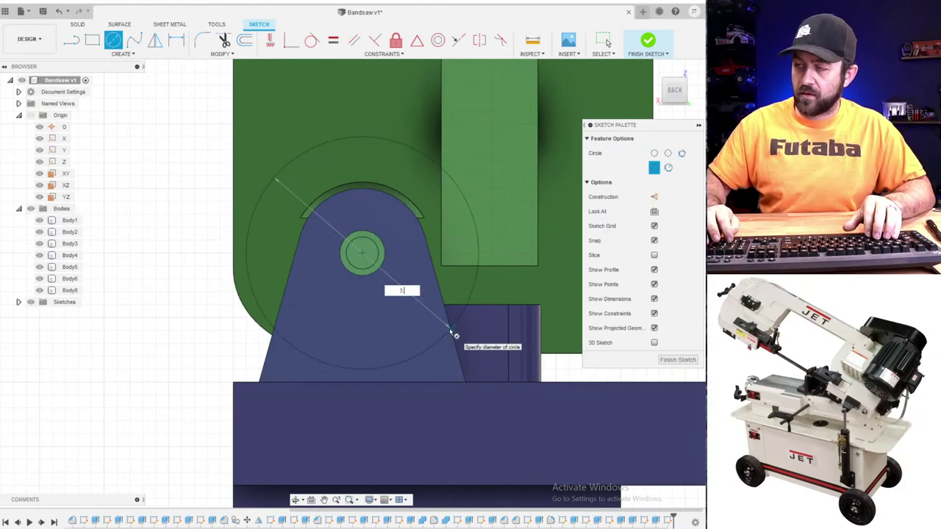
{"action": "type", "text": "3"}
{"action": "key", "text": "Return"}
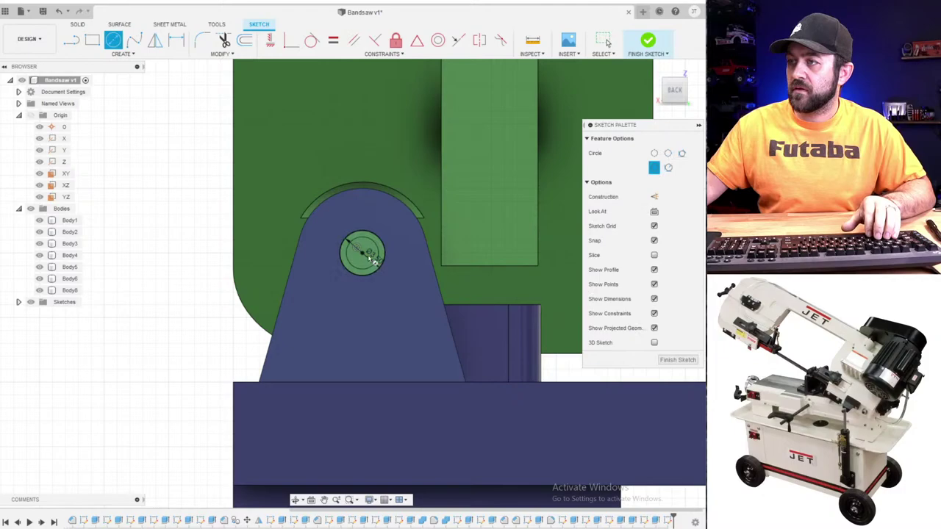
{"action": "type", "text": "10"}
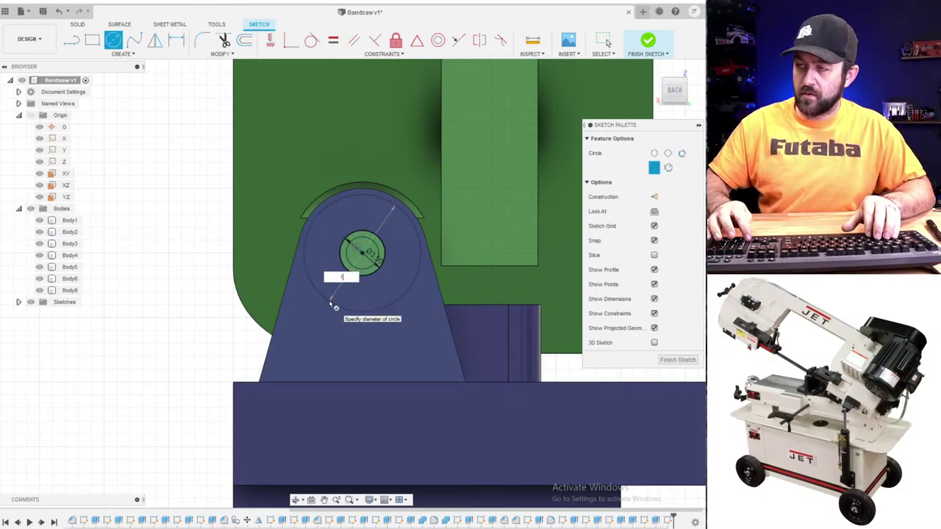
{"action": "key", "text": "Return"}
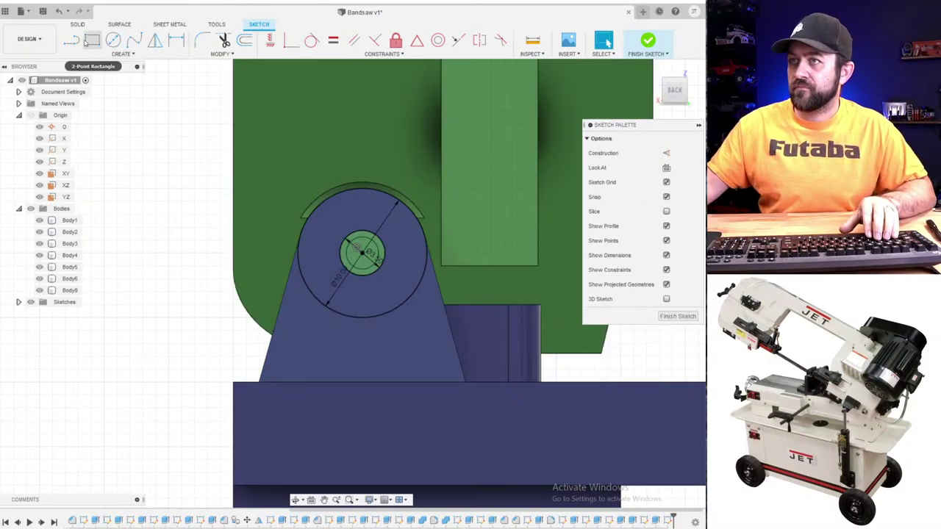
- Sketch an open three-sided outline about 12 mm tall, rising from both sides of the 10 mm circle
{"action": "left_click", "coordinate": [71, 40]}
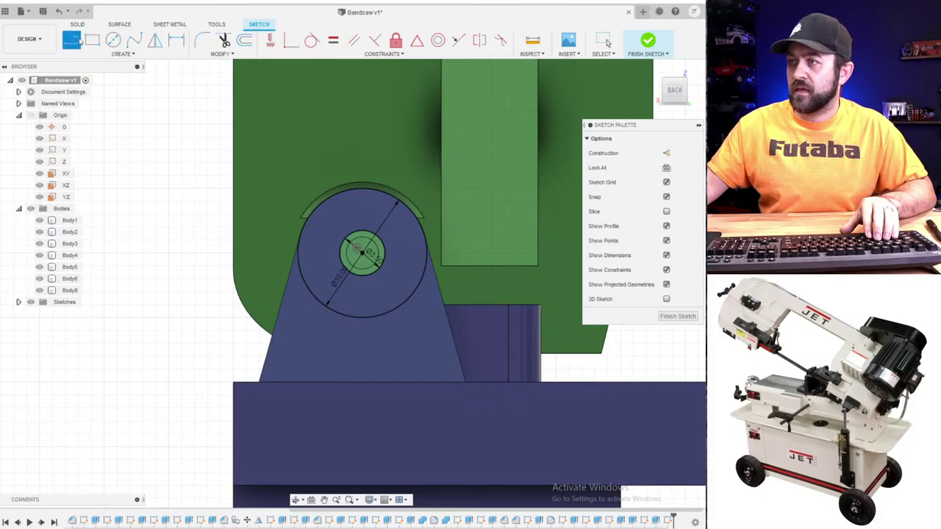
{"action": "left_click", "coordinate": [297, 239]}
{"action": "left_click", "coordinate": [300, 101]}
{"action": "left_click_drag", "start_coordinate": [299, 103], "coordinate": [415, 129]}
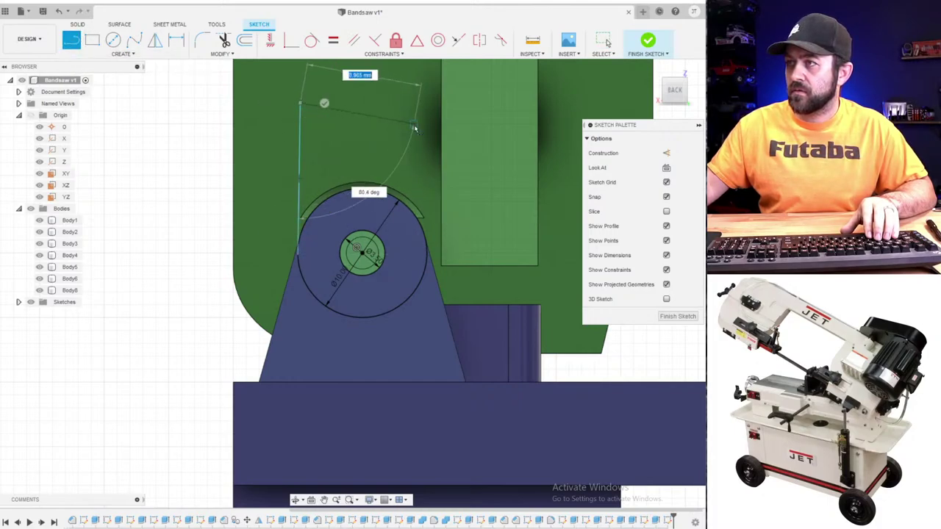
{"action": "left_click", "coordinate": [431, 105]}
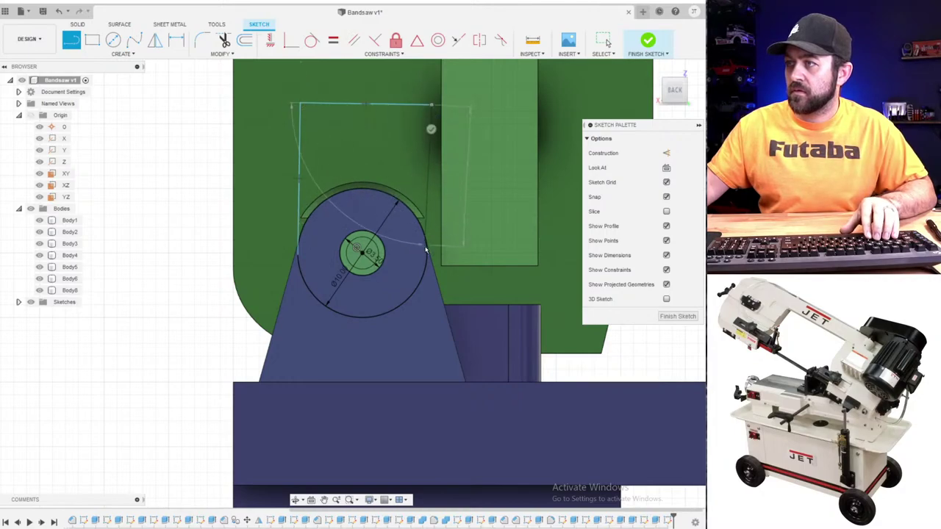
{"action": "left_click", "coordinate": [426, 250]}
{"action": "key", "text": "Escape"}
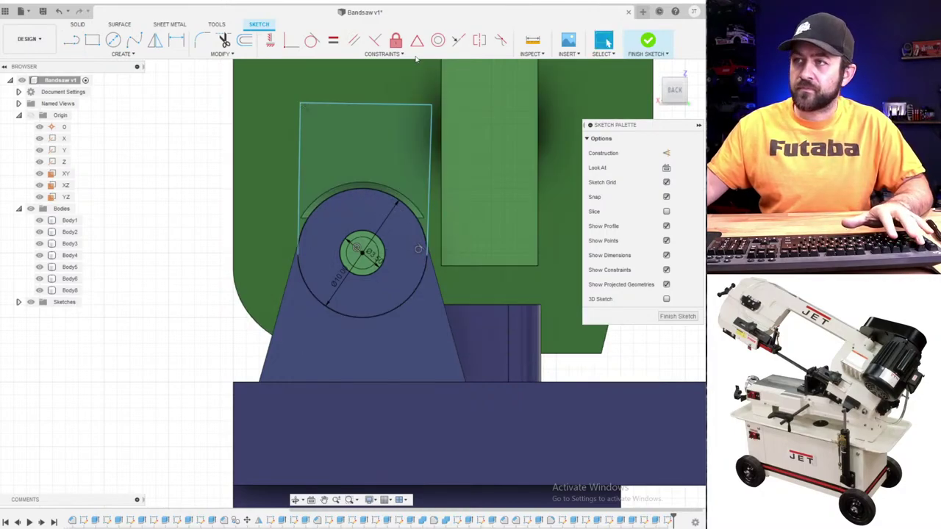
- Constrain both side lines of the outline to vertical and make the left one tangent to the 10 mm circle
{"action": "left_click", "coordinate": [269, 41]}
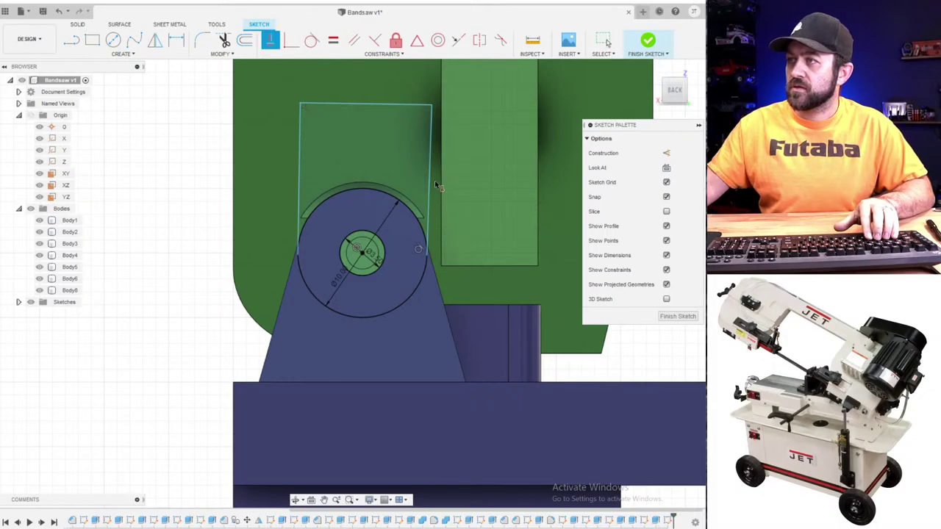
{"action": "left_click", "coordinate": [430, 172]}
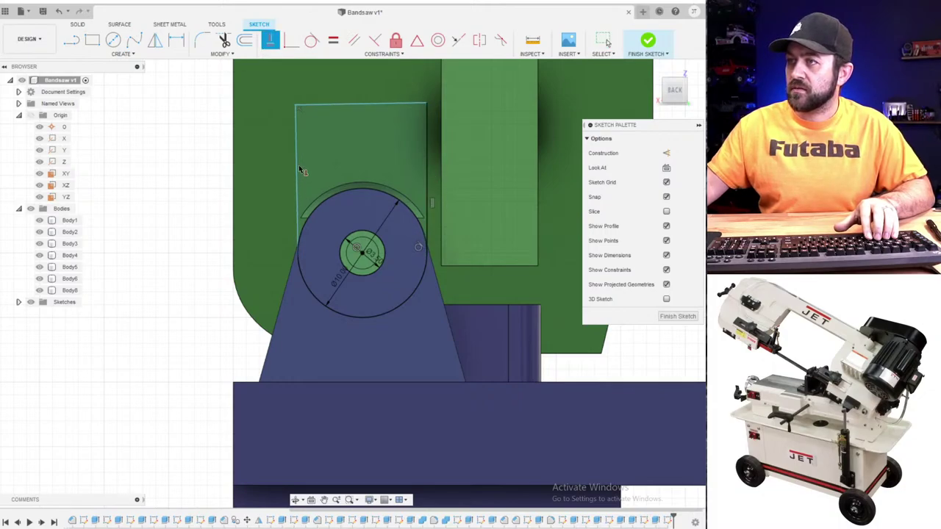
{"action": "left_click", "coordinate": [297, 189]}
{"action": "key", "text": "Escape"}
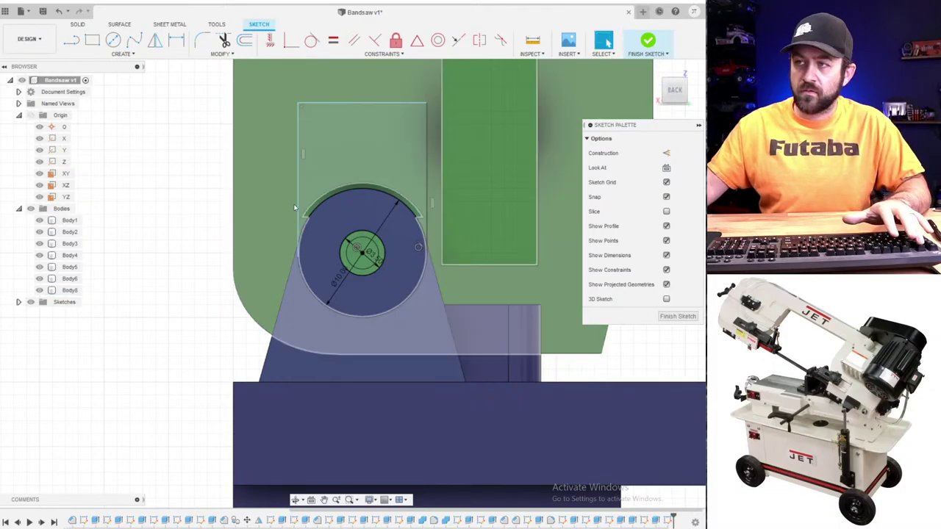
{"action": "left_click", "coordinate": [313, 49]}
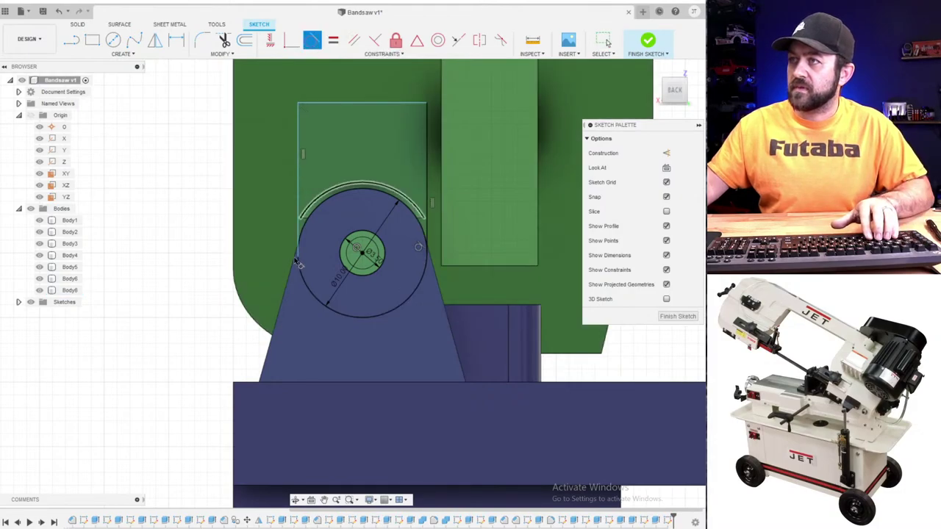
{"action": "left_click", "coordinate": [307, 283]}
{"action": "left_click", "coordinate": [299, 185]}
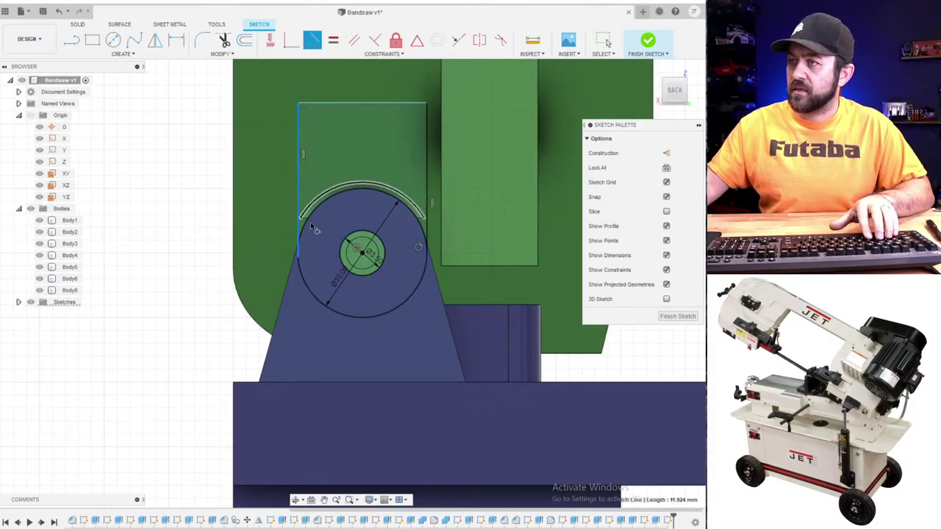
{"action": "scroll", "coordinate": [312, 226], "scroll_direction": "down", "scroll_amount": 3}
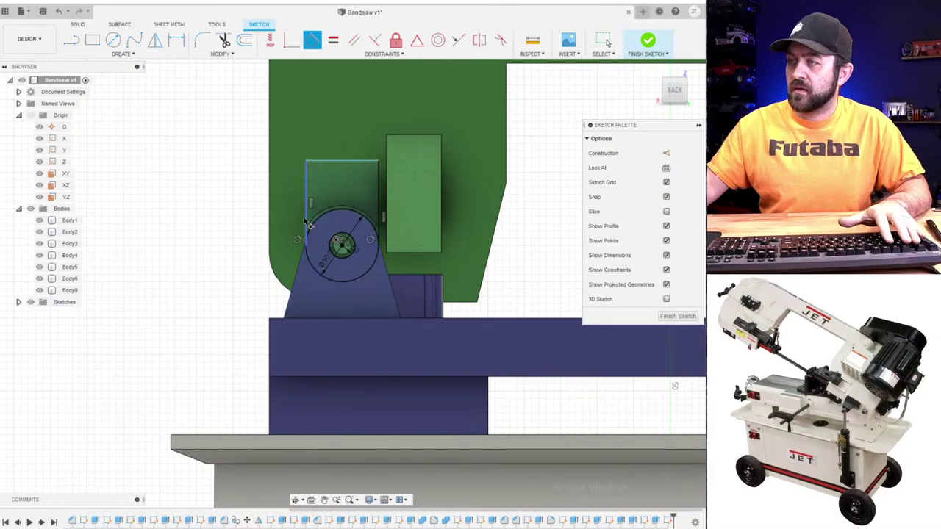
{"action": "key", "text": "Escape"}
- Dimension the outline's left vertical line at 10 mm
{"action": "middle_click_drag", "start_coordinate": [305, 220], "coordinate": [485, 172], "text": "shift"}
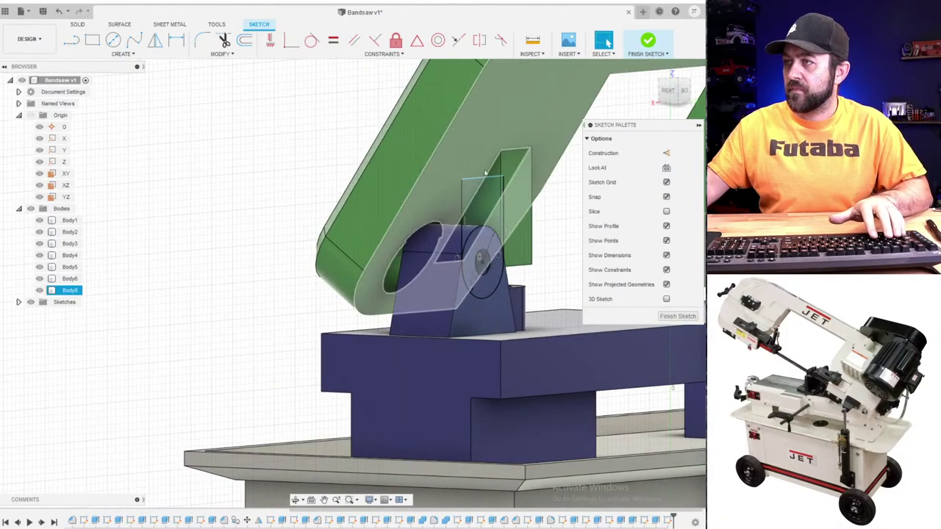
{"action": "scroll", "coordinate": [465, 189], "scroll_direction": "down", "scroll_amount": 1}
{"action": "scroll", "coordinate": [464, 188], "scroll_direction": "up", "scroll_amount": 3}
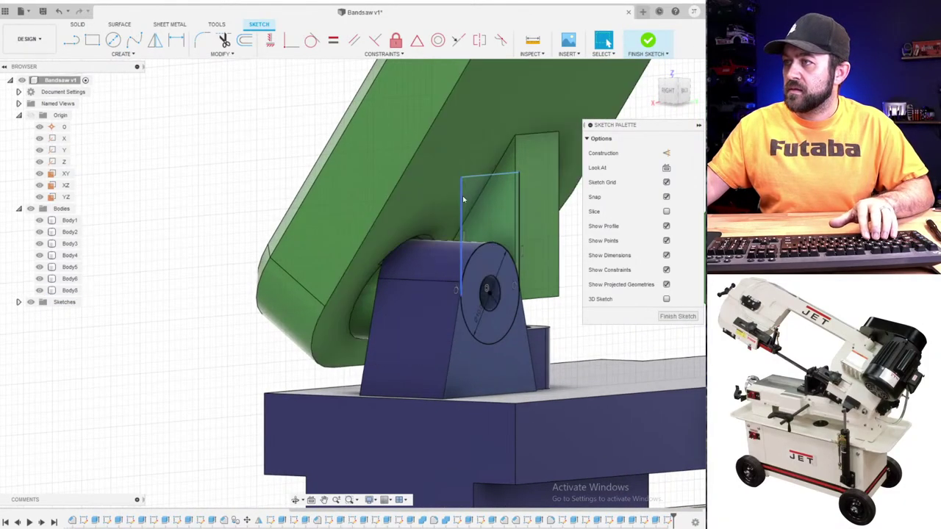
{"action": "key", "text": "d"}
{"action": "left_click", "coordinate": [202, 211]}
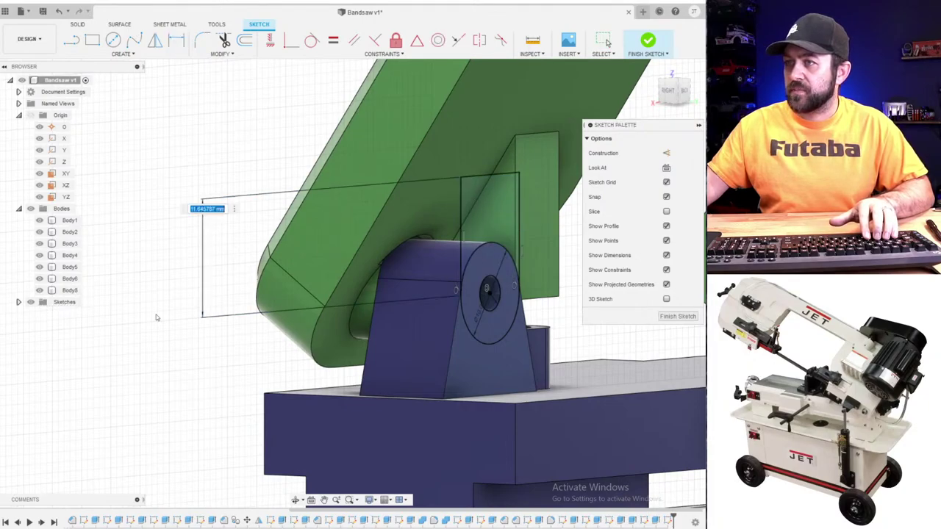
{"action": "type", "text": "10"}
{"action": "key", "text": "Return"}
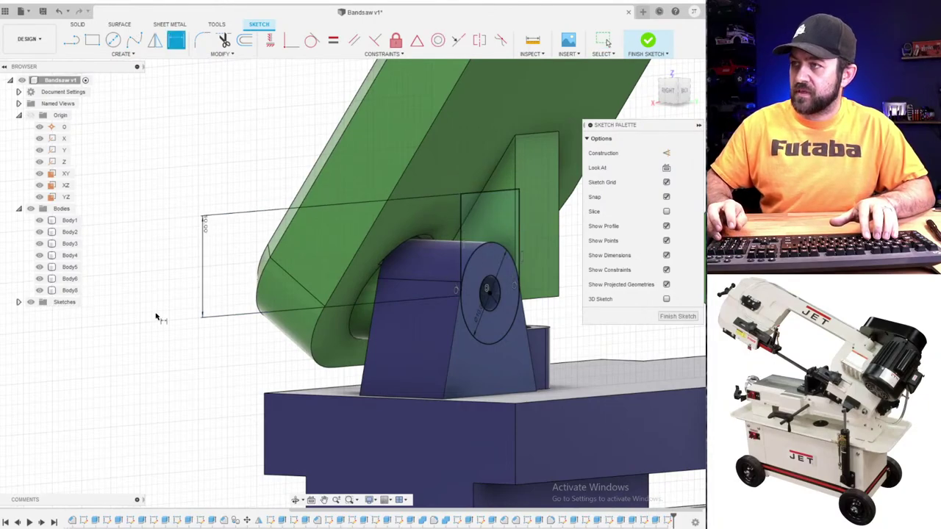
- Change the outline's height dimension to 15 mm and finish the sketch
{"action": "double_click", "coordinate": [206, 229]}
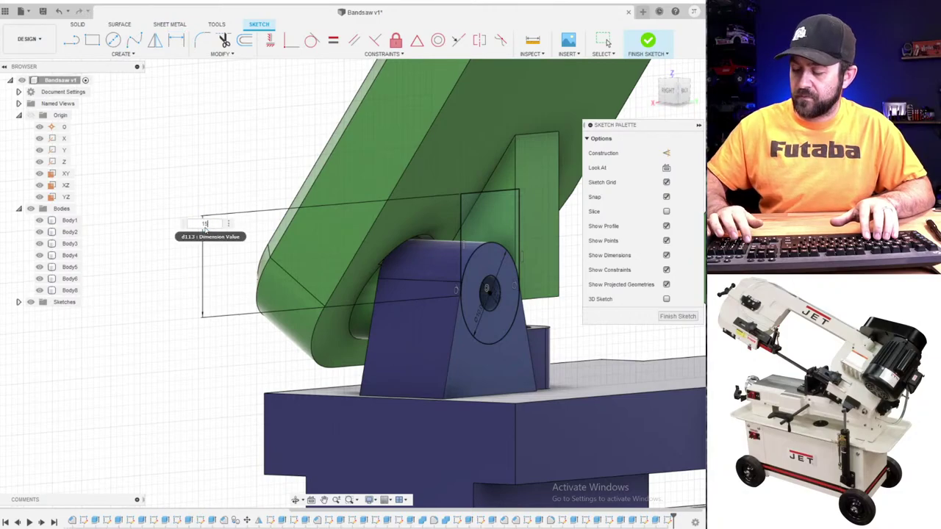
{"action": "key", "text": "Return"}
{"action": "scroll", "coordinate": [443, 258], "scroll_direction": "up", "scroll_amount": 3}
{"action": "middle_click_drag", "start_coordinate": [463, 222], "coordinate": [446, 222], "text": "shift"}
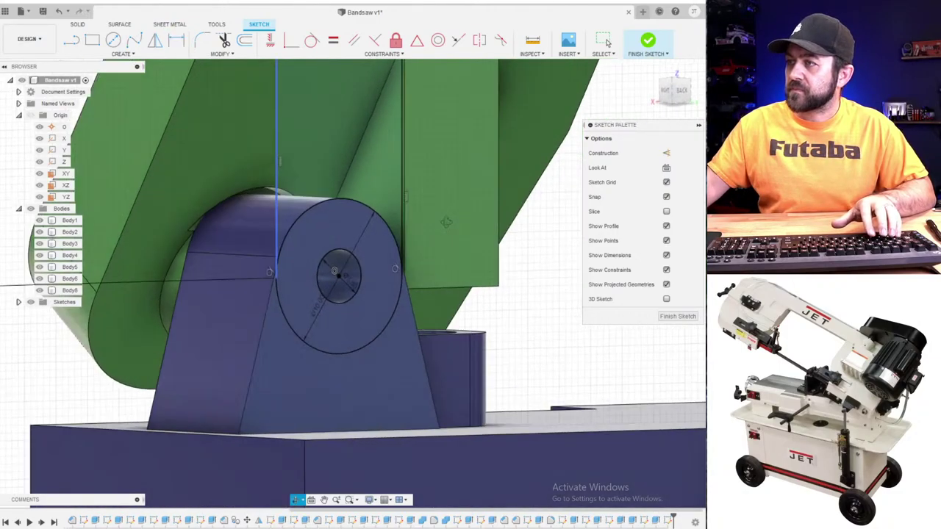
{"action": "key", "text": "r"}
{"action": "left_click", "coordinate": [646, 42]}
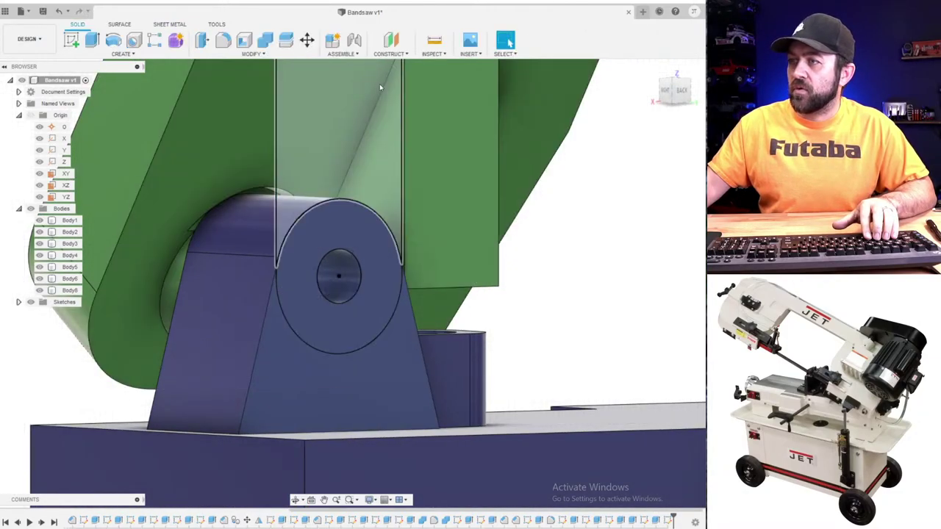
- Extrude the ring and the outline above it outward from the bracket by 5 mm as a new body
{"action": "key", "text": "q"}
{"action": "left_click", "coordinate": [362, 252]}
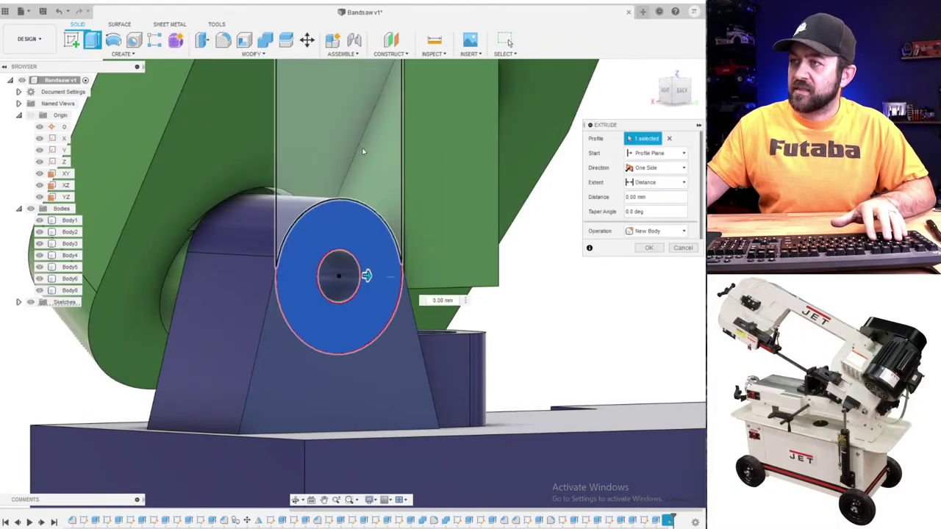
{"action": "left_click", "coordinate": [361, 152]}
{"action": "scroll", "coordinate": [345, 175], "scroll_direction": "down", "scroll_amount": 3}
{"action": "middle_click_drag", "start_coordinate": [345, 174], "coordinate": [354, 213], "text": "shift"}
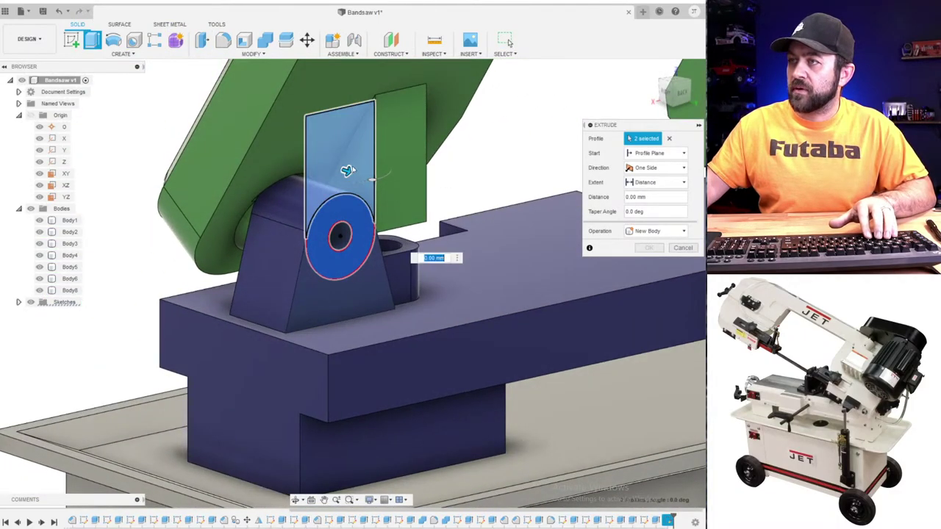
{"action": "left_click_drag", "start_coordinate": [345, 171], "coordinate": [374, 180]}
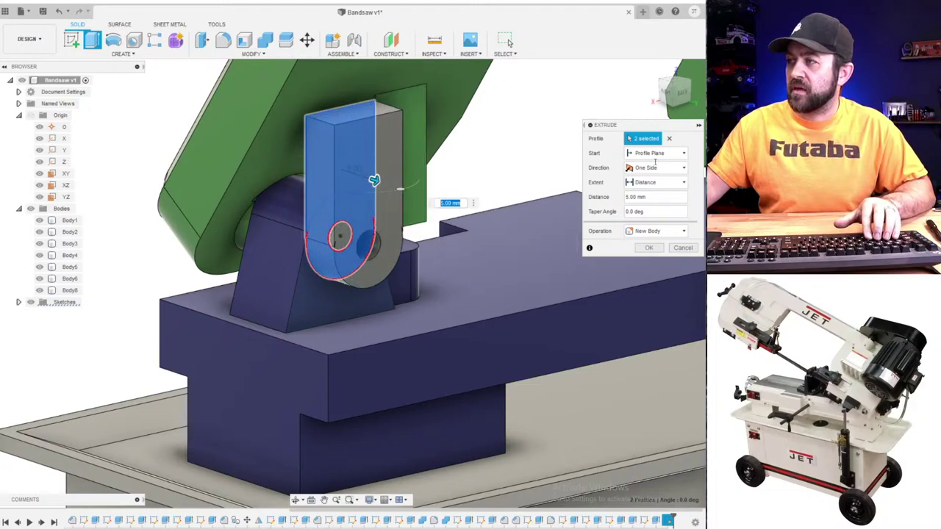
- Start the lug's extrusion from a plane offset 0.5 mm from the profile and create it 5 mm thick as a new body
{"action": "left_click", "coordinate": [657, 154]}
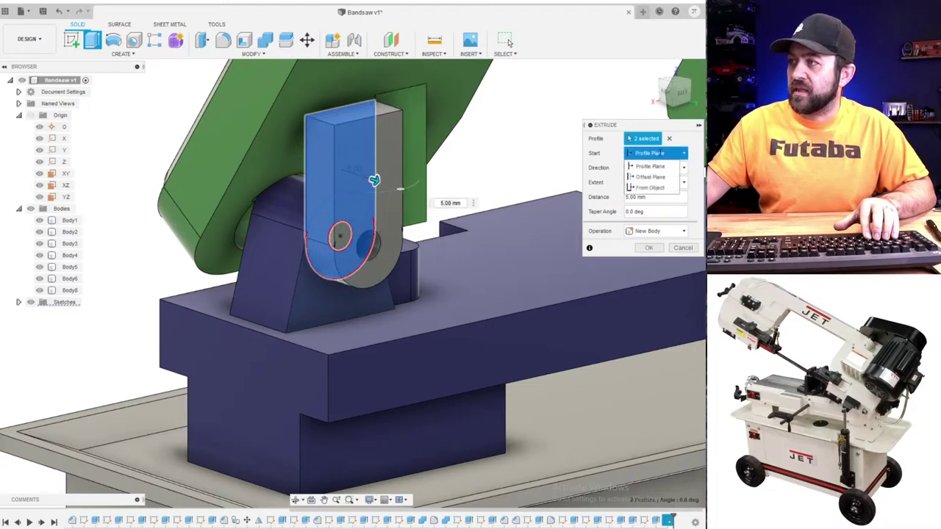
{"action": "left_click", "coordinate": [651, 179]}
{"action": "scroll", "coordinate": [310, 240], "scroll_direction": "up", "scroll_amount": 5}
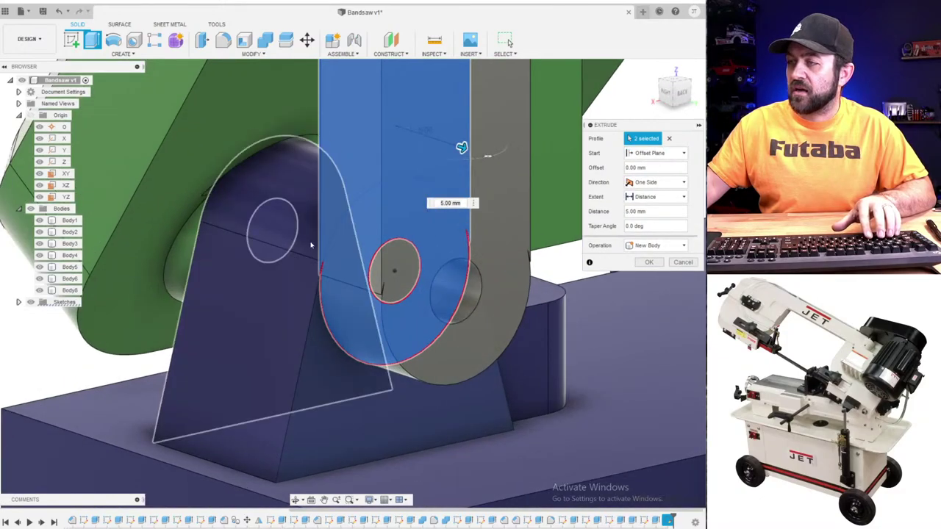
{"action": "middle_click_drag", "start_coordinate": [311, 240], "coordinate": [352, 242], "text": "shift"}
{"action": "scroll", "coordinate": [316, 247], "scroll_direction": "up", "scroll_amount": 2}
{"action": "scroll", "coordinate": [316, 248], "scroll_direction": "down", "scroll_amount": 4}
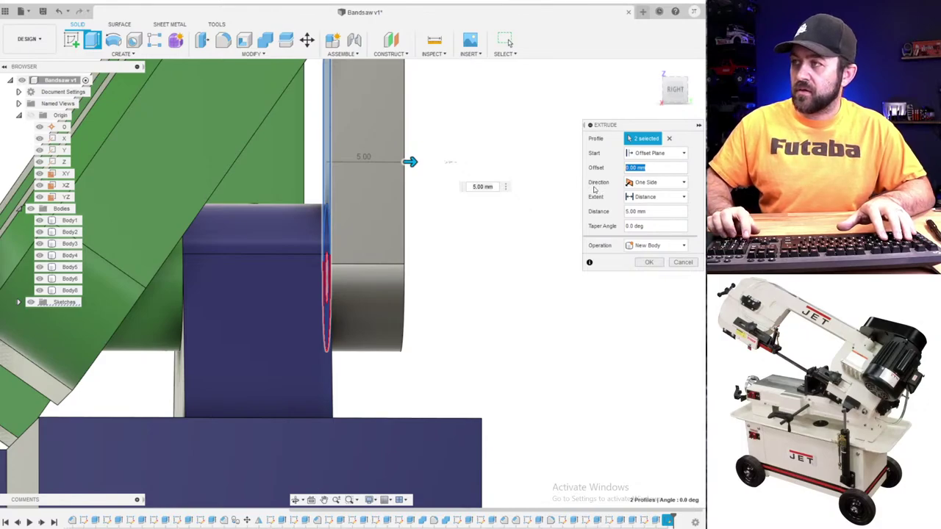
{"action": "key", "text": "Tab"}
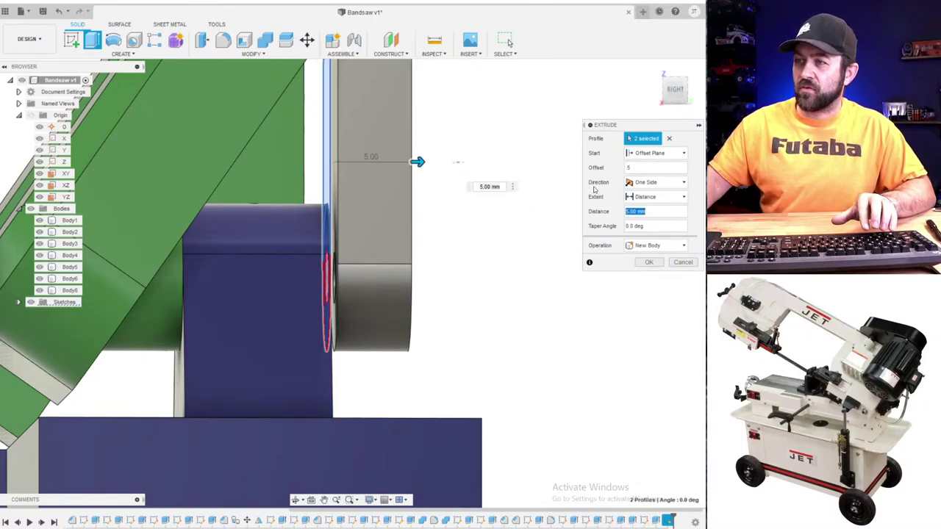
{"action": "scroll", "coordinate": [173, 284], "scroll_direction": "up", "scroll_amount": 5}
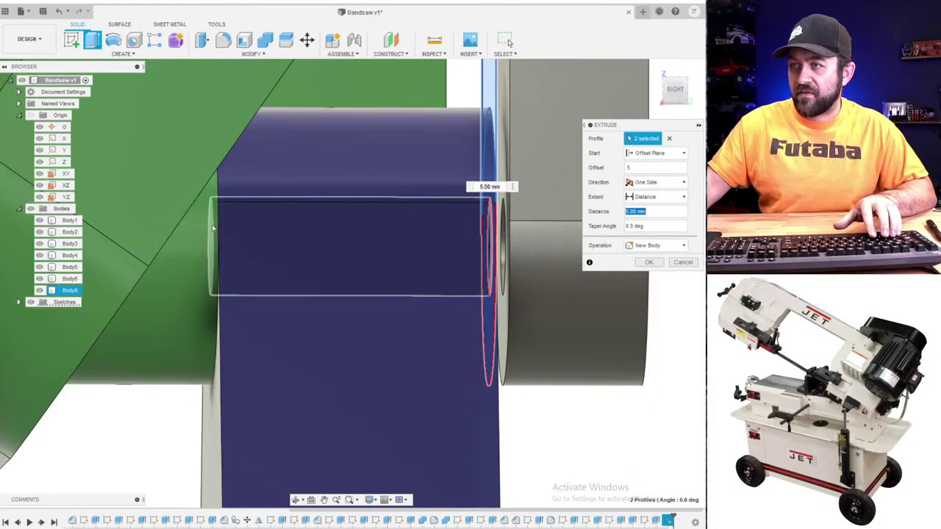
{"action": "scroll", "coordinate": [213, 227], "scroll_direction": "up", "scroll_amount": 2}
{"action": "scroll", "coordinate": [219, 253], "scroll_direction": "down", "scroll_amount": 5}
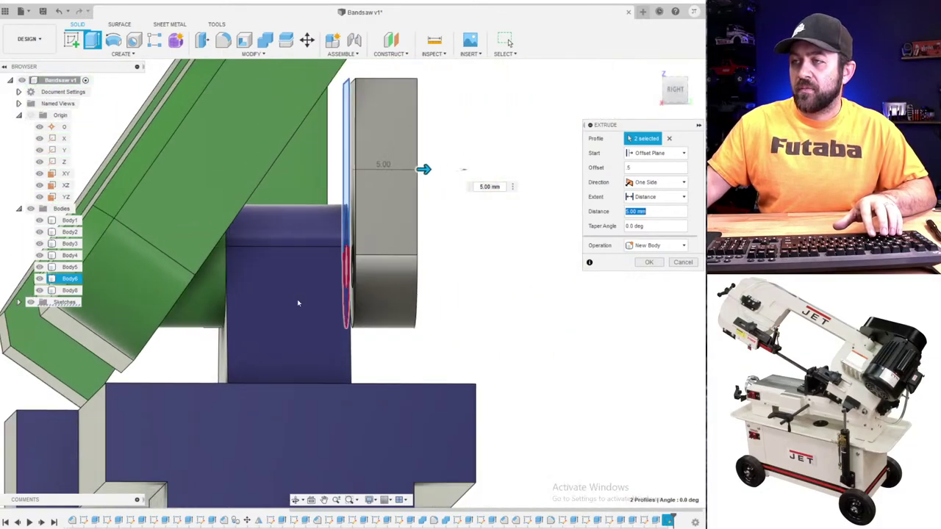
{"action": "middle_click_drag", "start_coordinate": [299, 302], "coordinate": [227, 315], "text": "shift"}
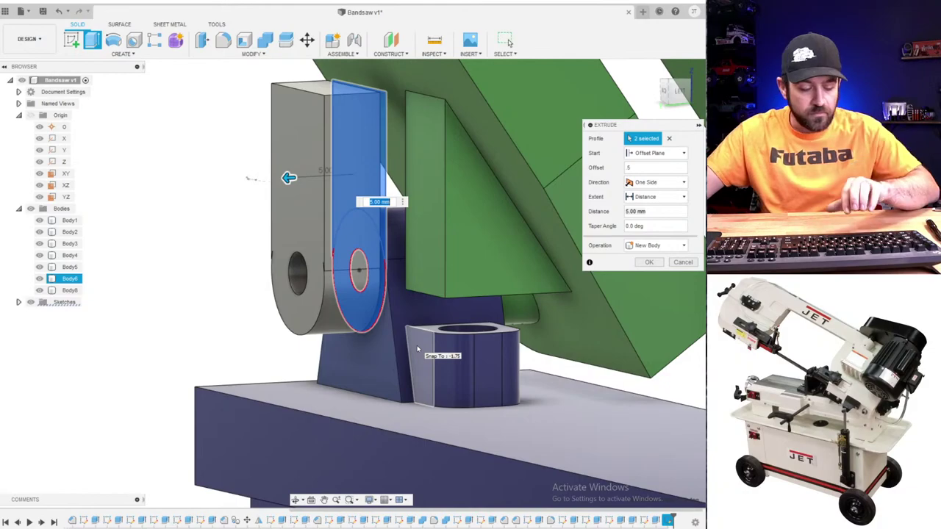
{"action": "middle_click_drag", "start_coordinate": [417, 349], "coordinate": [439, 223], "text": "shift"}
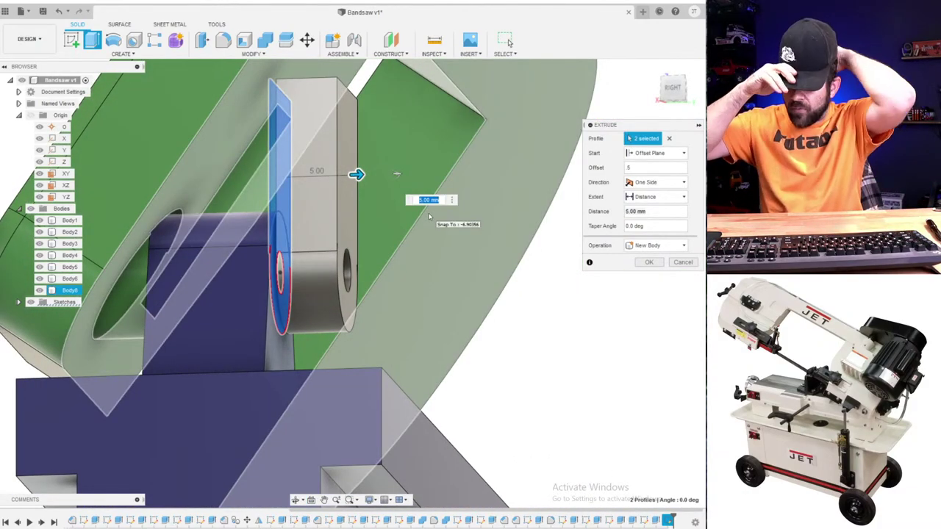
{"action": "key", "text": "Return"}
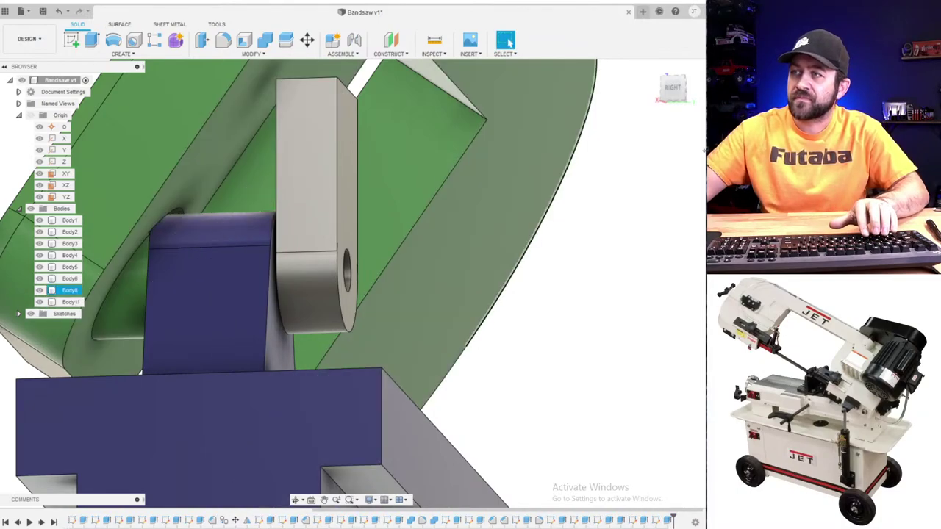
- Sketch a rectangle on the new lug's inner face from its upper corner, 10 mm wide and about 6.3 mm tall
{"action": "left_click", "coordinate": [72, 40]}
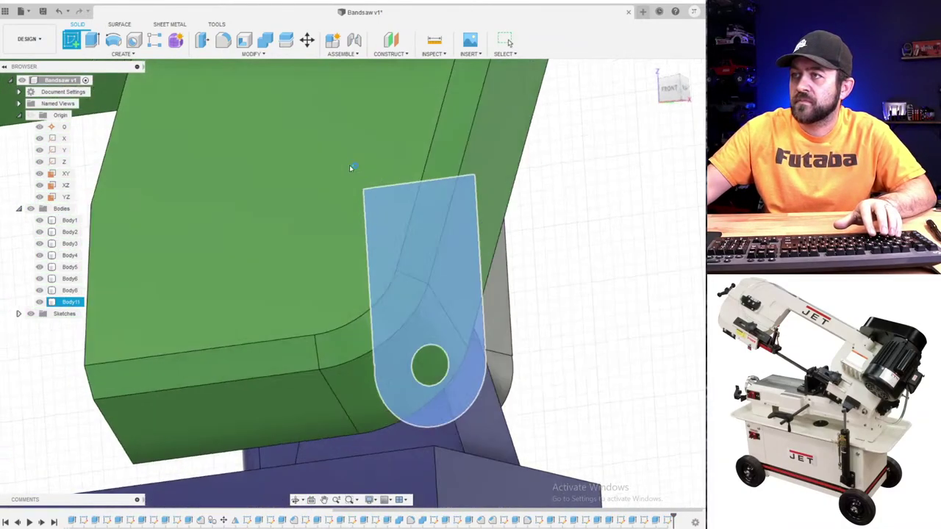
{"action": "left_click", "coordinate": [350, 168]}
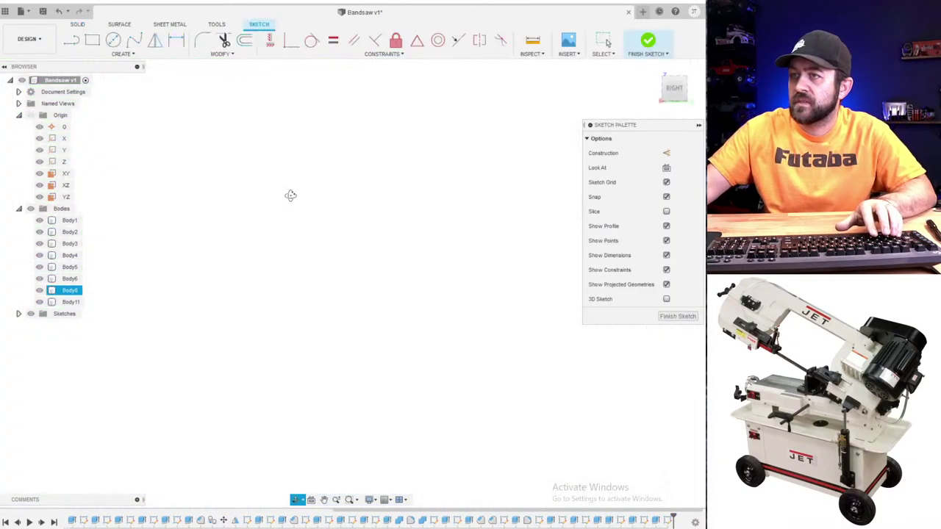
{"action": "mouse_move", "coordinate": [200, 191]}
{"action": "middle_mouse_down", "text": "shift"}
{"action": "mouse_move", "coordinate": [218, 172]}
{"action": "mouse_move", "coordinate": [325, 158]}
{"action": "middle_mouse_up", "text": "shift"}
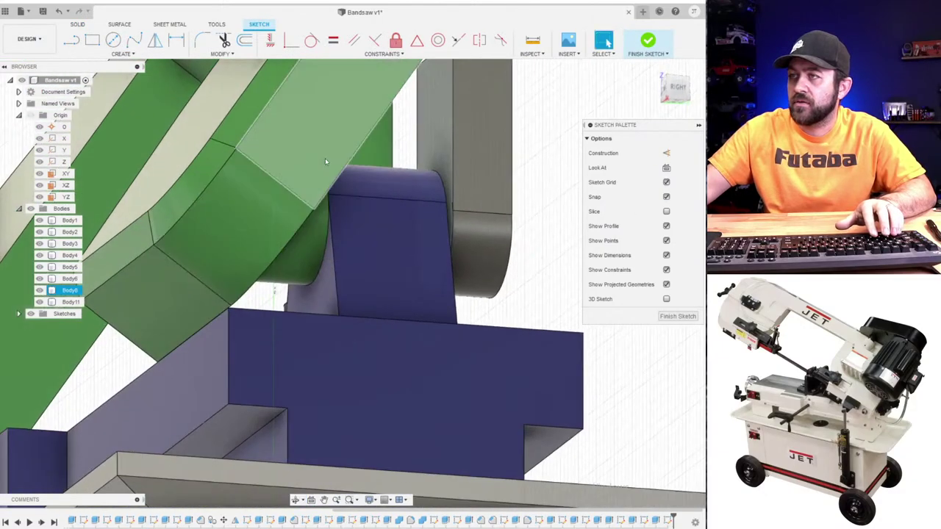
{"action": "middle_click_drag", "start_coordinate": [429, 147], "coordinate": [357, 272]}
{"action": "left_click", "coordinate": [91, 40]}
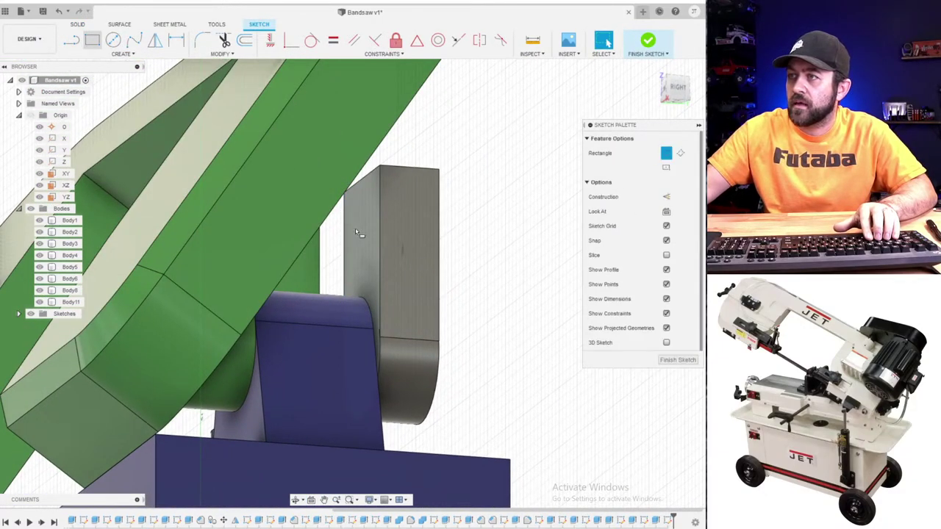
{"action": "scroll", "coordinate": [355, 183], "scroll_direction": "up", "scroll_amount": 3}
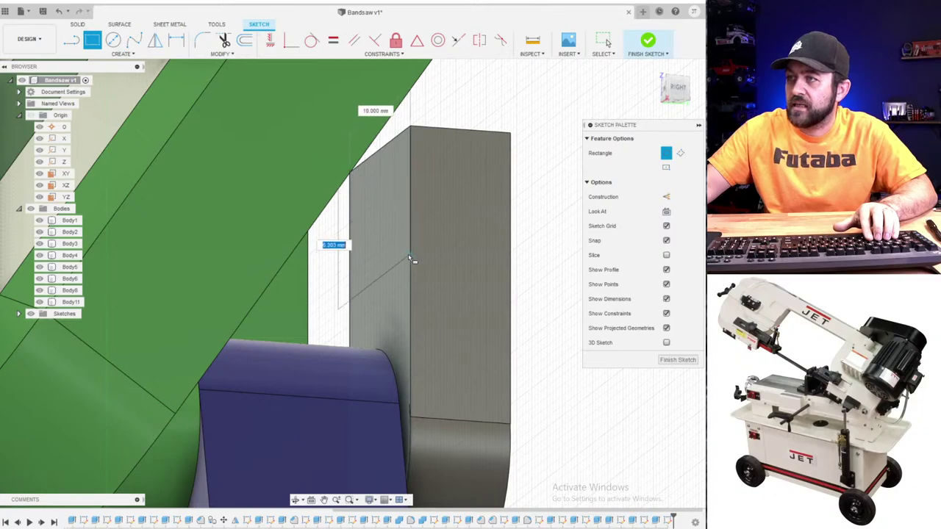
- Dimension the rectangle's height at 6 mm and finish the sketch
{"action": "key", "text": "d"}
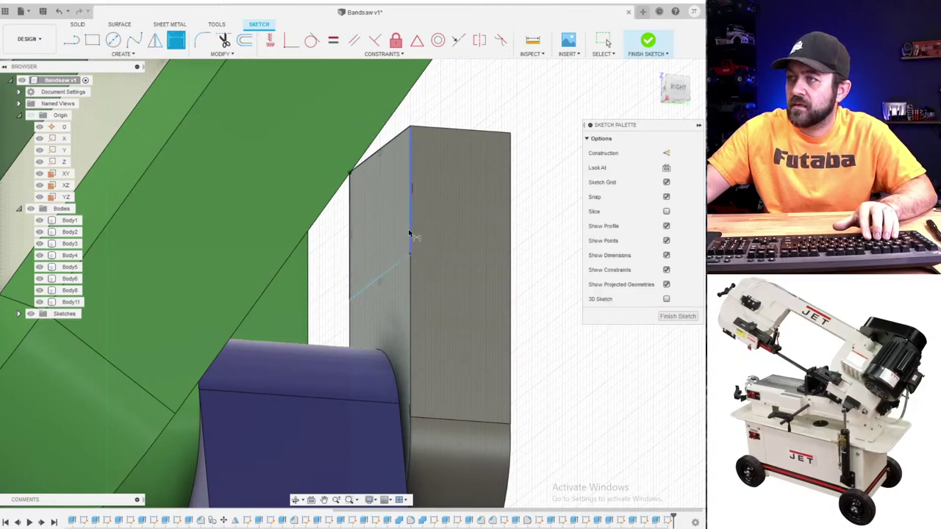
{"action": "left_click", "coordinate": [545, 215]}
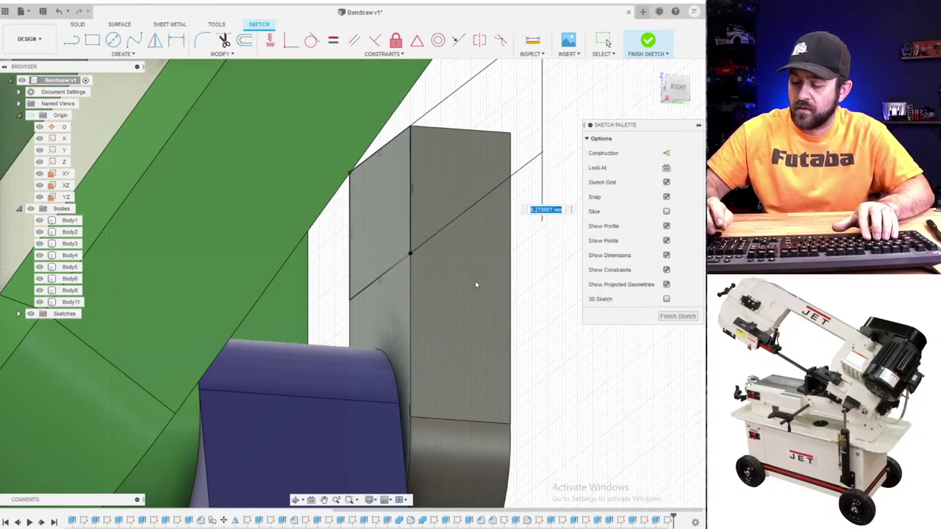
{"action": "type", "text": "6"}
{"action": "key", "text": "Return"}
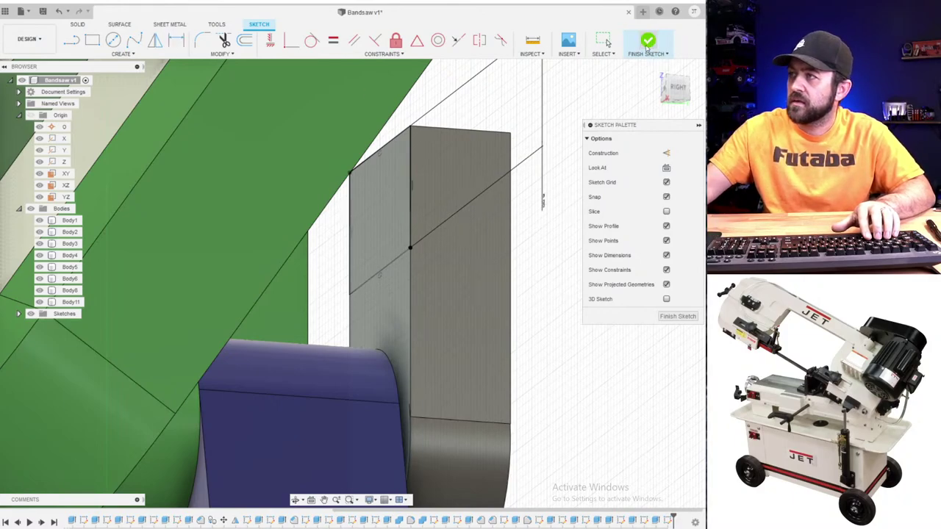
{"action": "left_click", "coordinate": [647, 45]}
- Extrude the rectangle 7 mm into the green arm with the Join operation to connect the lug to it
{"action": "left_click", "coordinate": [392, 207]}
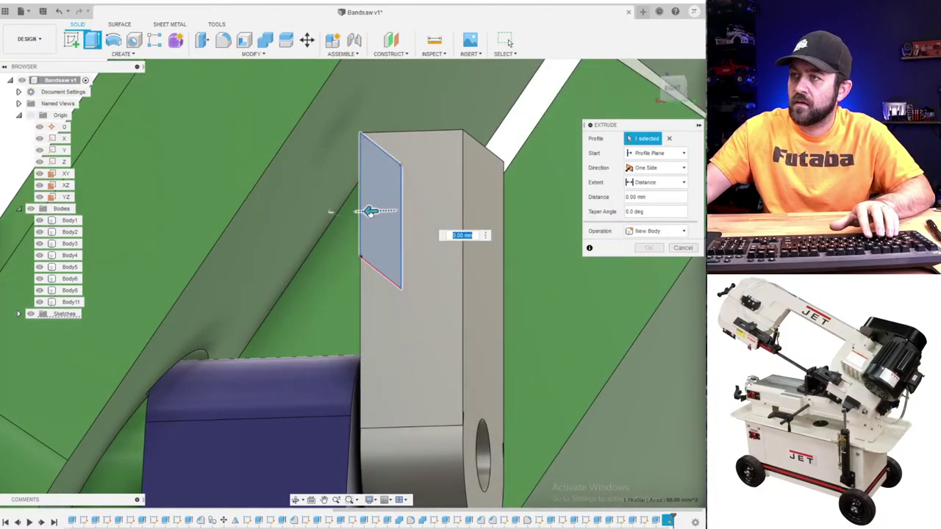
{"action": "left_click_drag", "start_coordinate": [370, 211], "coordinate": [228, 216]}
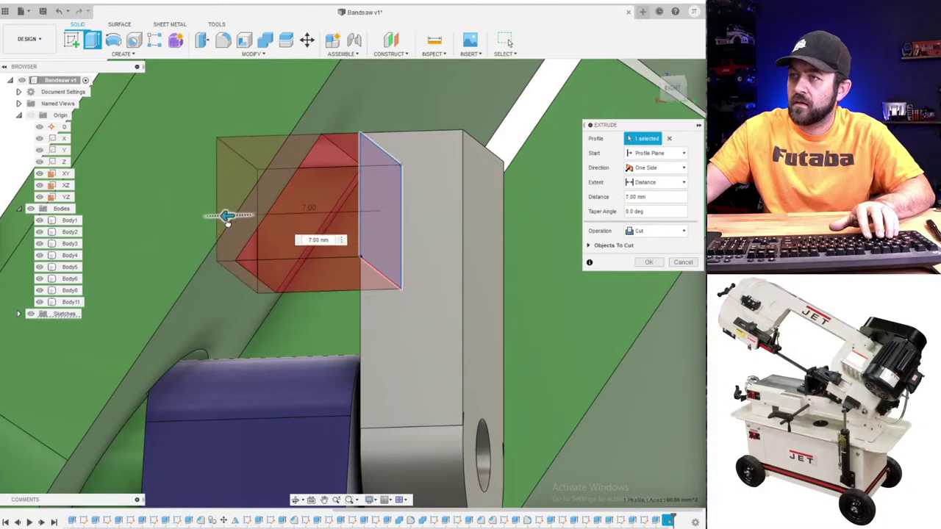
{"action": "left_click", "coordinate": [670, 235]}
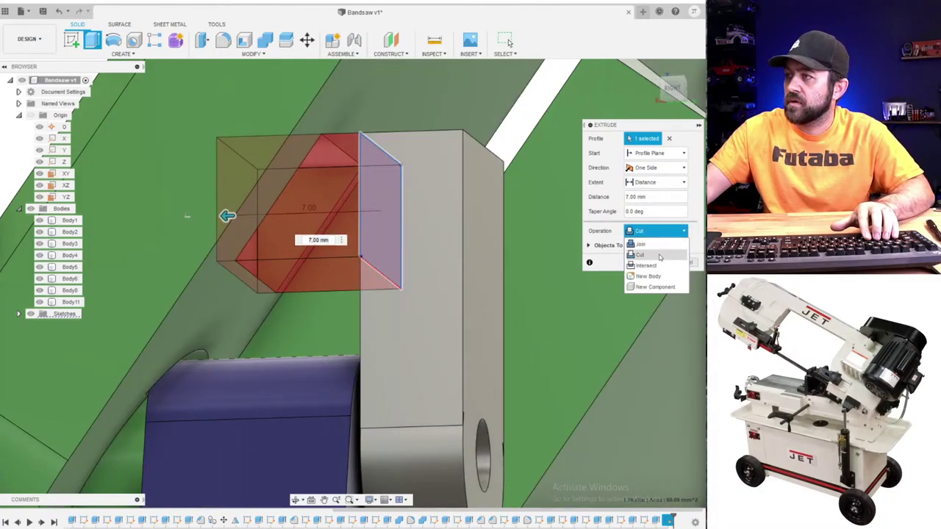
{"action": "left_click", "coordinate": [658, 243]}
{"action": "left_click", "coordinate": [649, 247]}
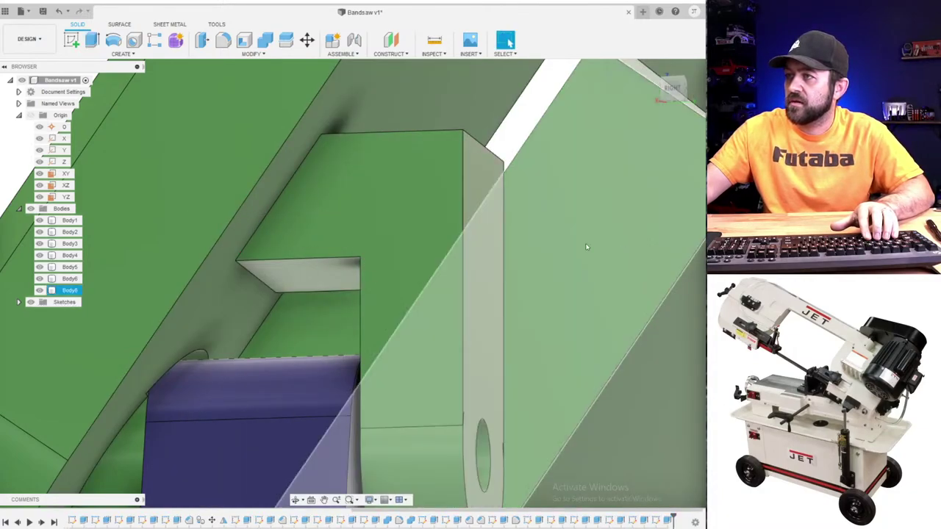
- Fillet the inside corner where the underside of the bridge meets the lug
{"action": "left_click", "coordinate": [223, 41]}
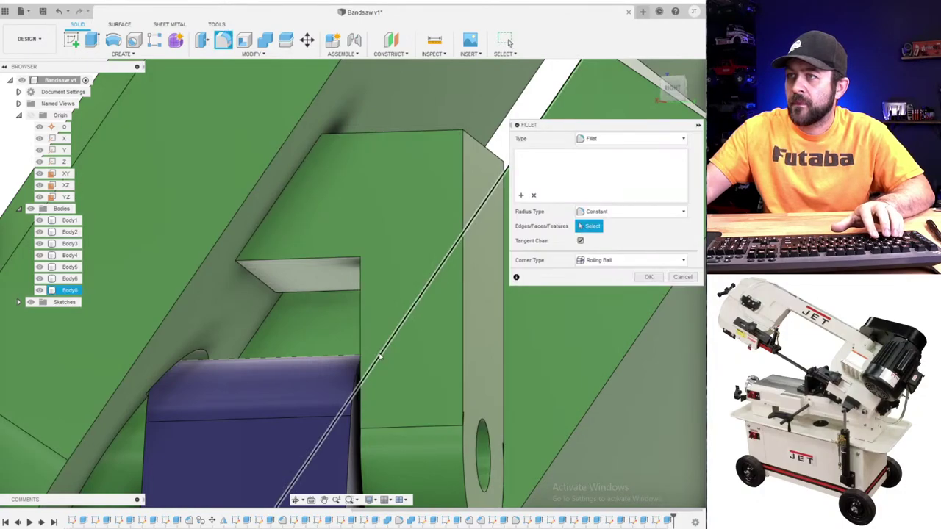
{"action": "middle_click_drag", "start_coordinate": [378, 357], "coordinate": [416, 322], "text": "shift"}
{"action": "left_click", "coordinate": [343, 297]}
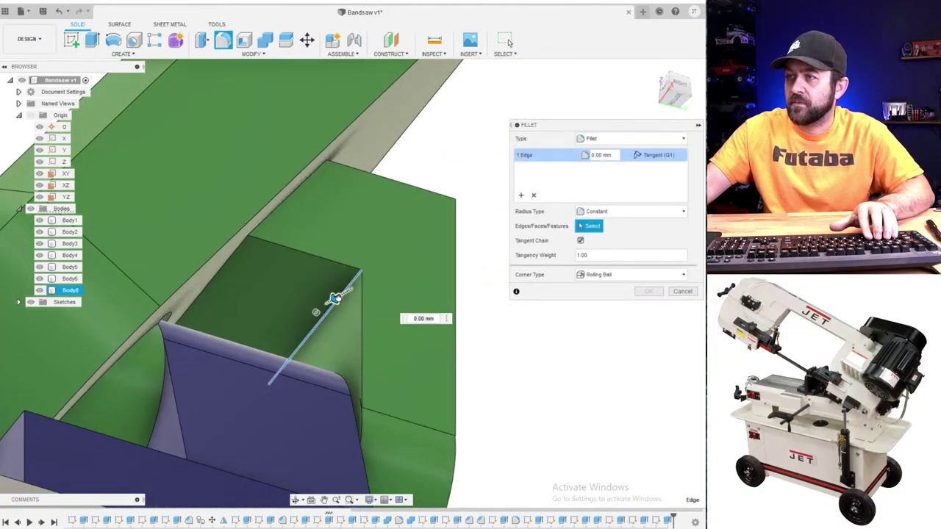
{"action": "left_click_drag", "start_coordinate": [330, 299], "coordinate": [314, 312]}
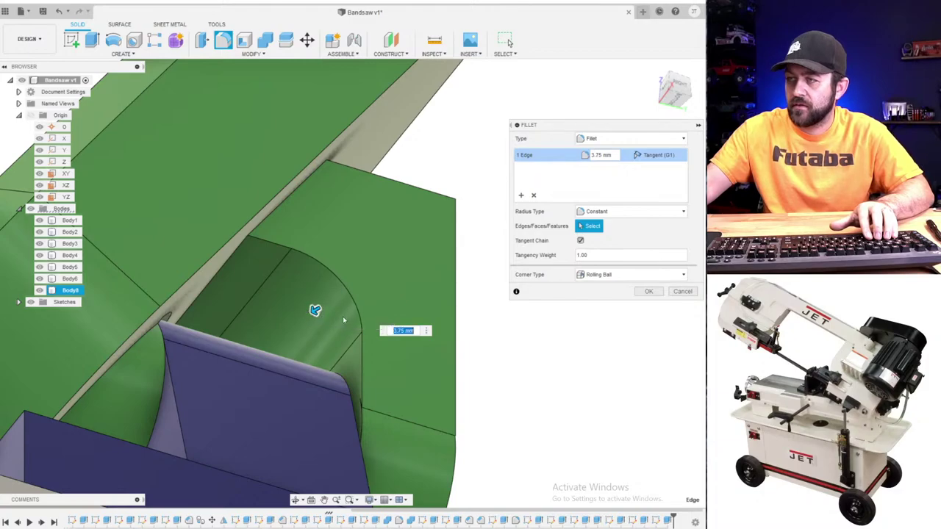
{"action": "key", "text": "Return"}
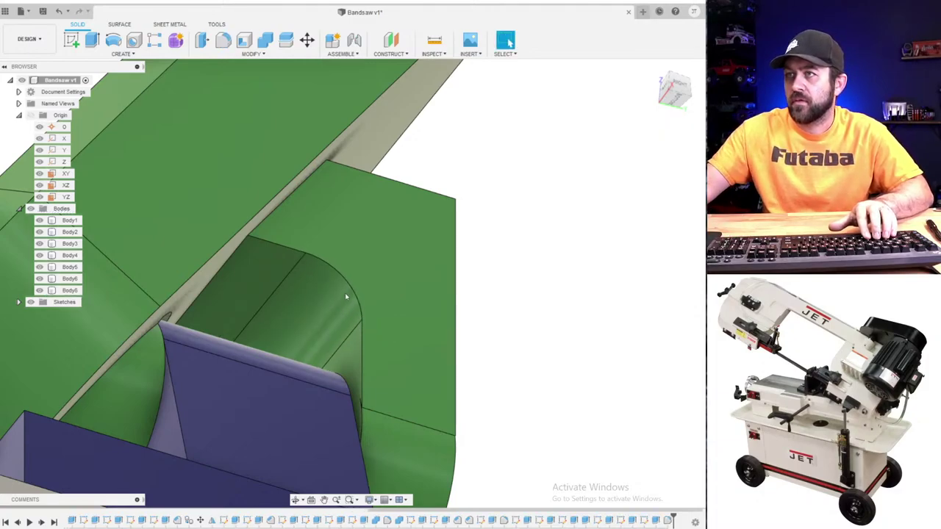
- Fillet the edge where the underside of the bridge meets the green arm with a 6 mm radius
{"action": "left_click", "coordinate": [228, 44]}
{"action": "middle_click_drag", "start_coordinate": [317, 219], "coordinate": [269, 284], "text": "shift"}
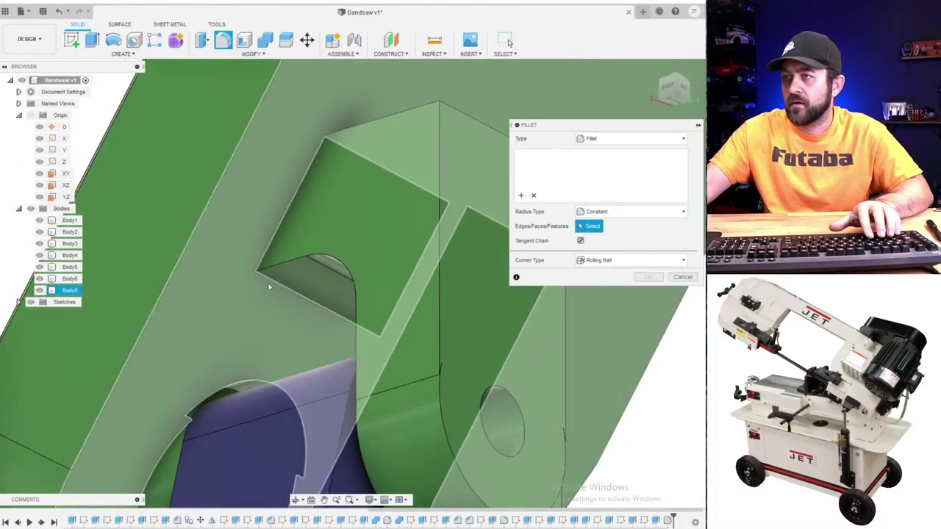
{"action": "left_click", "coordinate": [271, 282]}
{"action": "left_click_drag", "start_coordinate": [273, 286], "coordinate": [280, 301]}
{"action": "middle_click_drag", "start_coordinate": [281, 302], "coordinate": [368, 349], "text": "shift"}
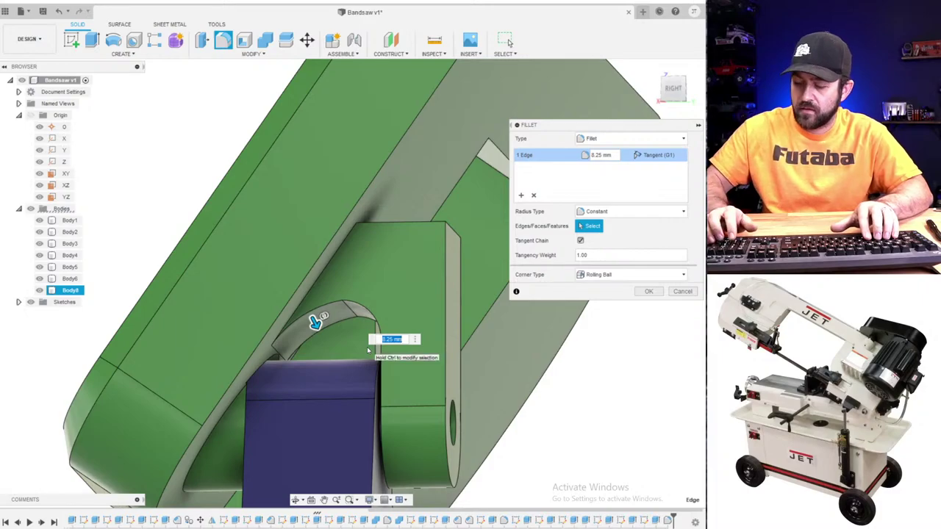
{"action": "type", "text": "6"}
{"action": "key", "text": "Return"}
- Fillet the edge where the top of the bridge meets the green arm with a 3 mm radius
{"action": "middle_click_drag", "start_coordinate": [290, 281], "coordinate": [268, 141], "text": "shift"}
{"action": "left_click", "coordinate": [226, 41]}
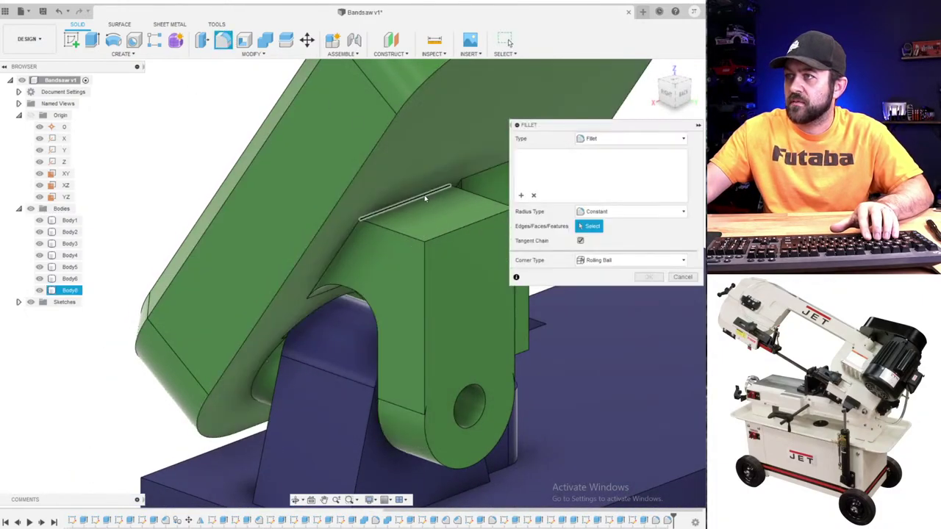
{"action": "left_click", "coordinate": [430, 192]}
{"action": "left_click_drag", "start_coordinate": [429, 192], "coordinate": [457, 183]}
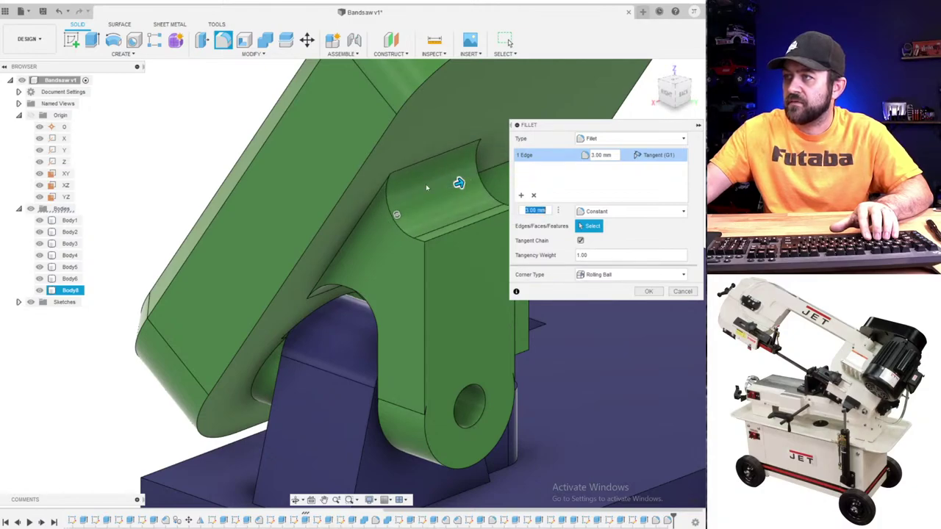
{"action": "middle_click_drag", "start_coordinate": [426, 186], "coordinate": [266, 230]}
{"action": "key", "text": "Return"}
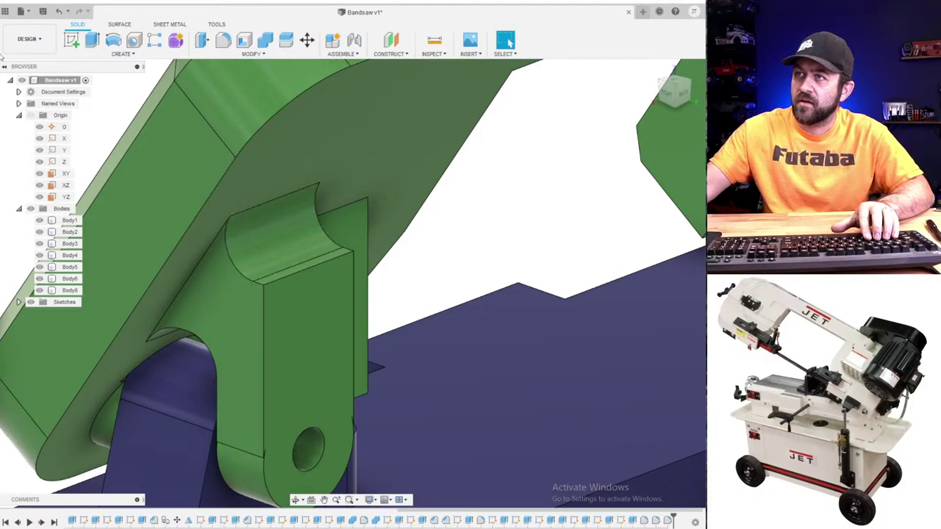
{"action": "left_click", "coordinate": [252, 53]}
{"action": "left_click", "coordinate": [220, 97]}
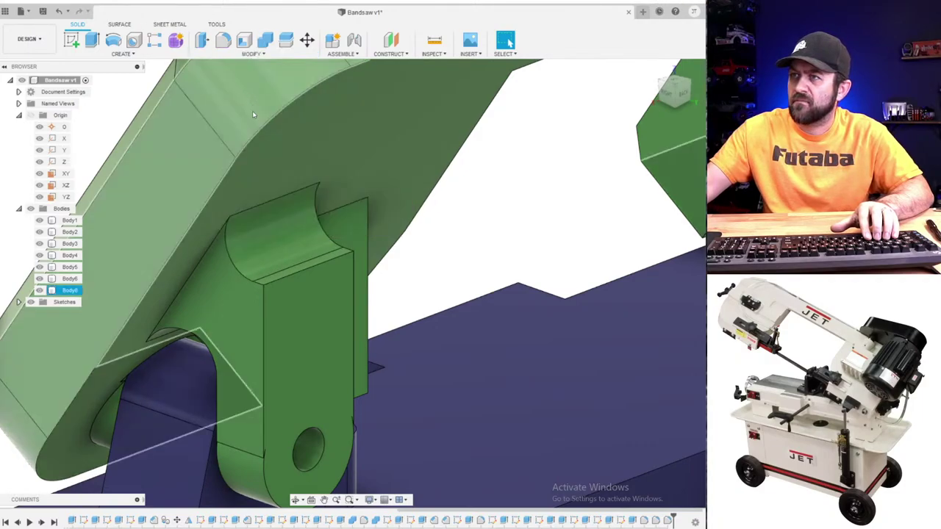
{"action": "left_click", "coordinate": [315, 266]}
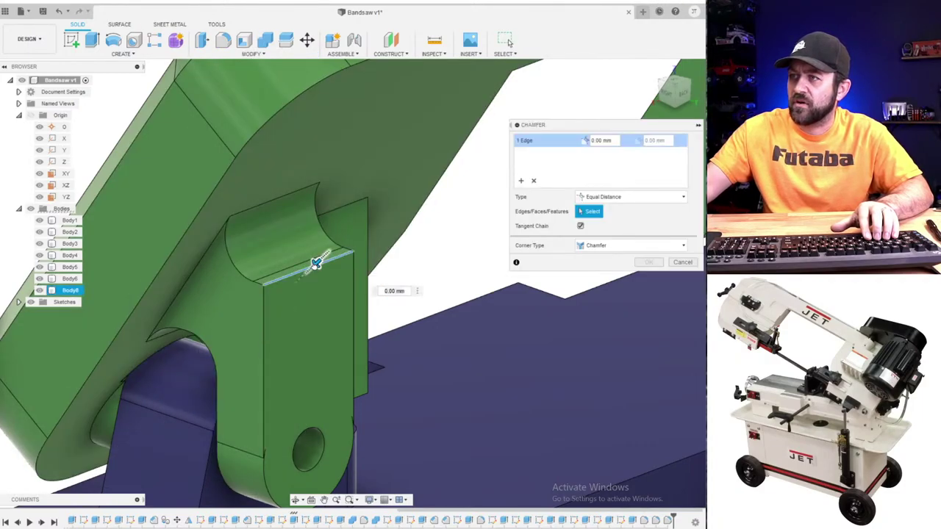
{"action": "key", "text": "Return"}
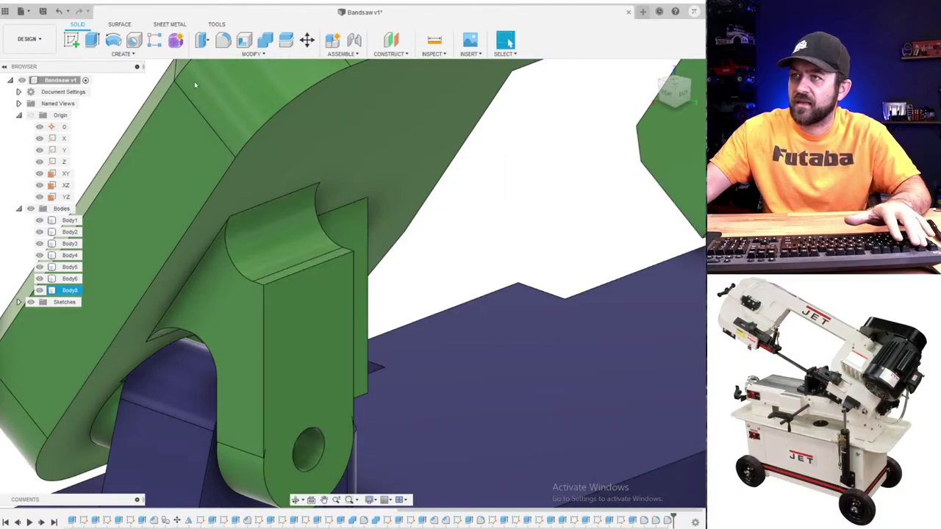
- Fillet the upper outer edge of the lug where the bridge turns down into its outer face
{"action": "key", "text": "f"}
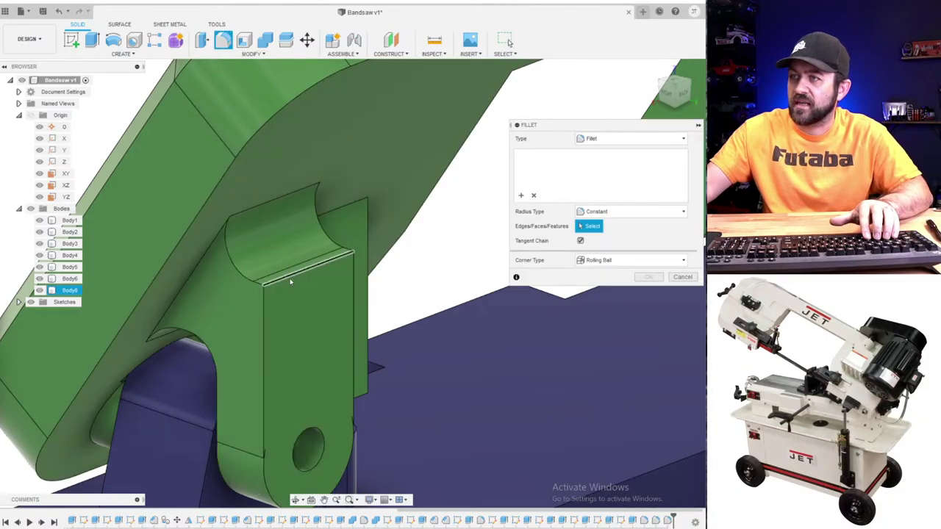
{"action": "left_click", "coordinate": [292, 276]}
{"action": "left_click", "coordinate": [259, 233]}
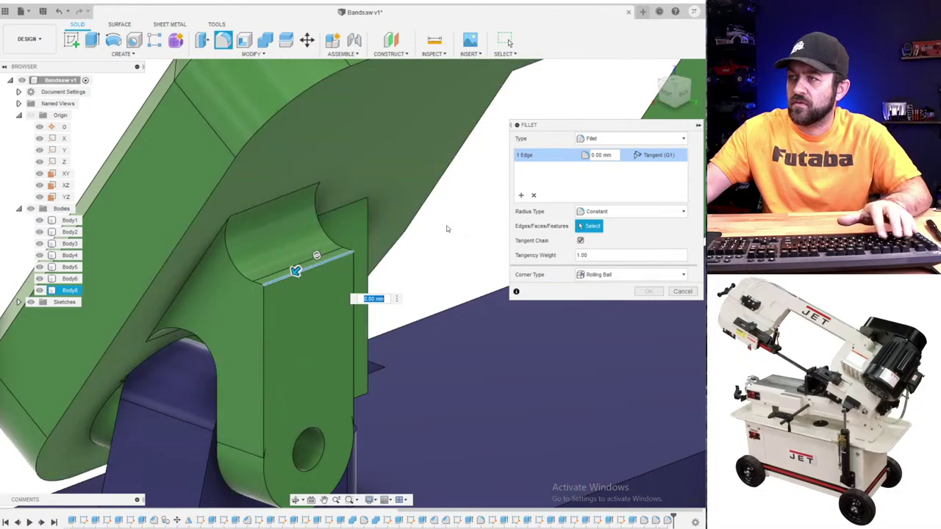
{"action": "scroll", "coordinate": [247, 280], "scroll_direction": "up", "scroll_amount": 3}
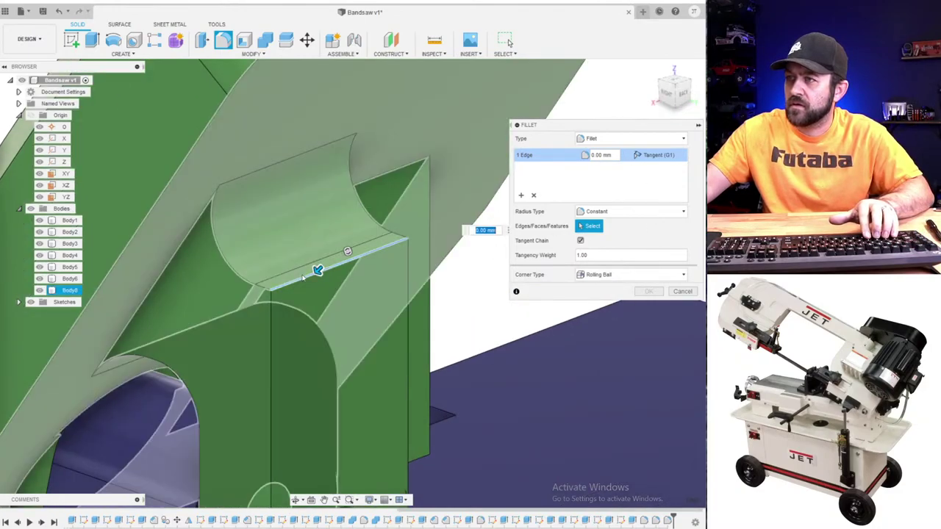
{"action": "left_click_drag", "start_coordinate": [317, 271], "coordinate": [298, 289]}
{"action": "key", "text": "Return"}
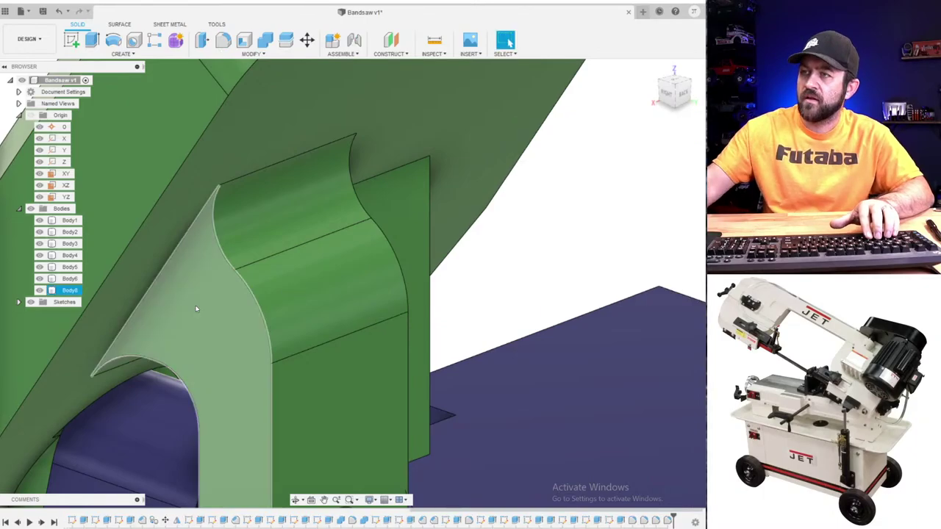
- Fillet the two long outer vertical edges of the smaller green block beside the pivot lug
{"action": "scroll", "coordinate": [281, 288], "scroll_direction": "down", "scroll_amount": 5}
{"action": "middle_click_drag", "start_coordinate": [285, 257], "coordinate": [346, 242], "text": "shift"}
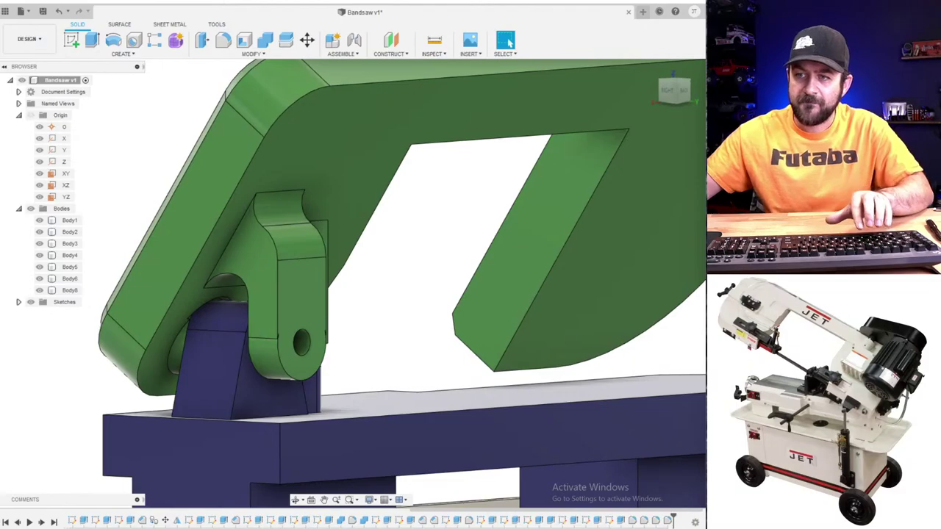
{"action": "scroll", "coordinate": [380, 288], "scroll_direction": "down", "scroll_amount": 3}
{"action": "middle_click_drag", "start_coordinate": [364, 269], "coordinate": [305, 265], "text": "shift"}
{"action": "scroll", "coordinate": [318, 277], "scroll_direction": "up", "scroll_amount": 4}
{"action": "left_click", "coordinate": [506, 41]}
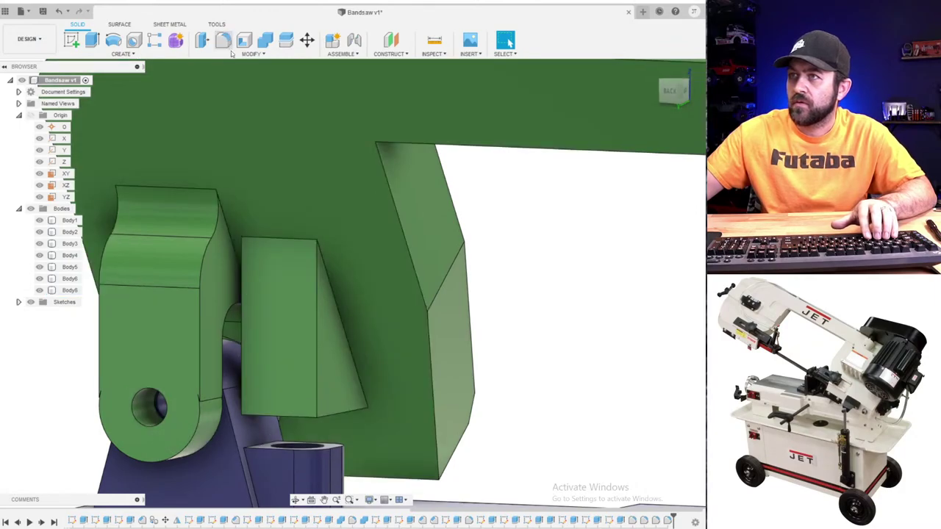
{"action": "left_click", "coordinate": [224, 41]}
{"action": "left_click", "coordinate": [240, 315]}
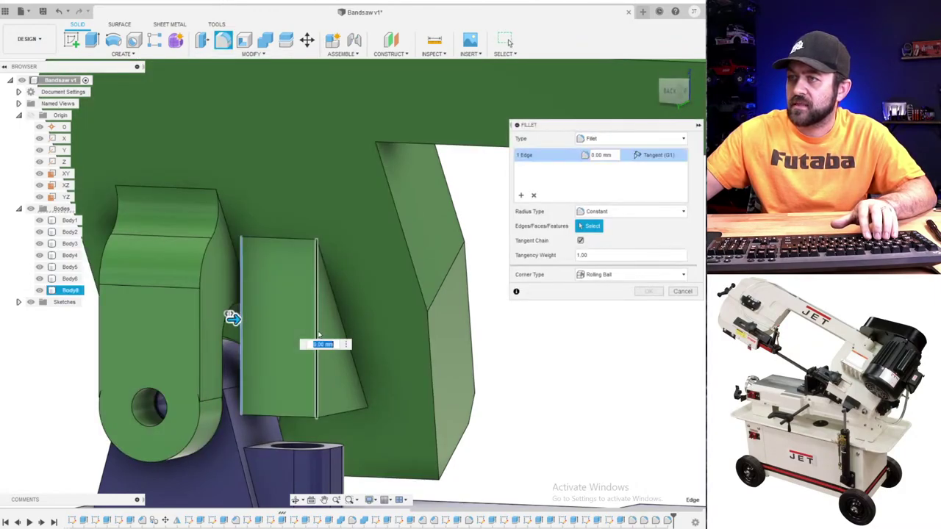
{"action": "left_click", "coordinate": [316, 332]}
{"action": "key", "text": "Escape"}
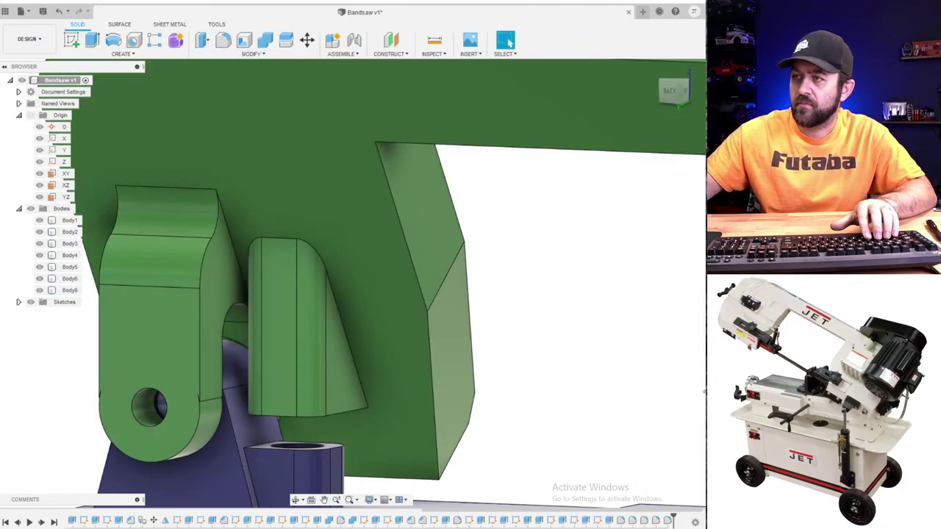
- Fillet the chain of edges where the smaller block meets the green arm with a 1.5 mm radius
{"action": "left_click", "coordinate": [224, 41]}
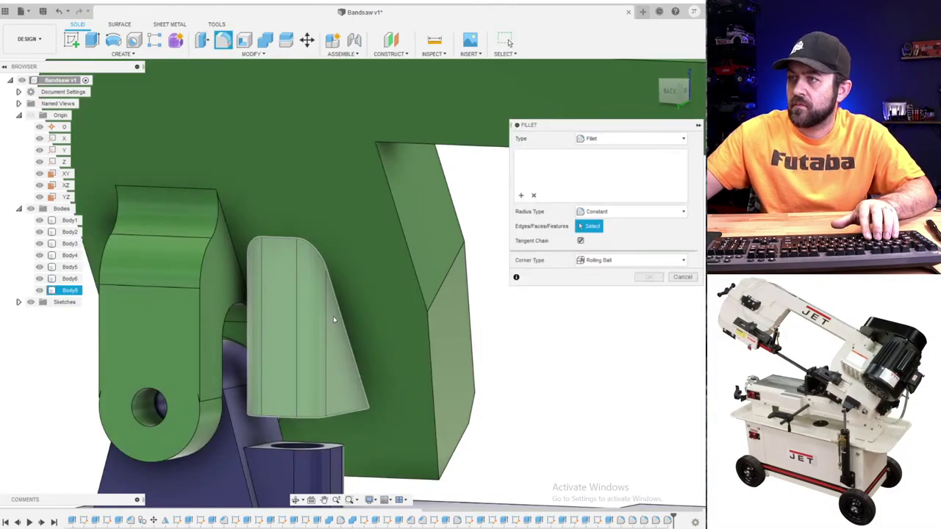
{"action": "left_click", "coordinate": [310, 310]}
{"action": "type", "text": "2"}
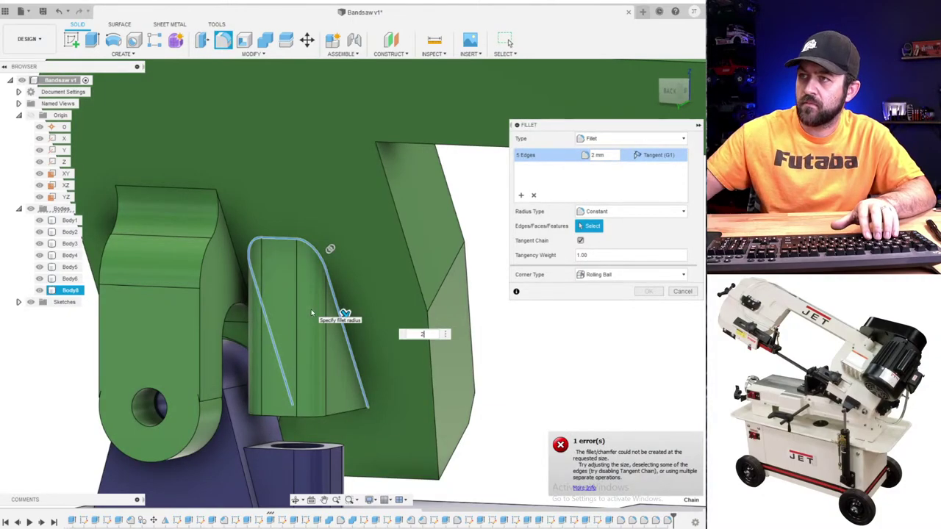
{"action": "type", "text": "1"}
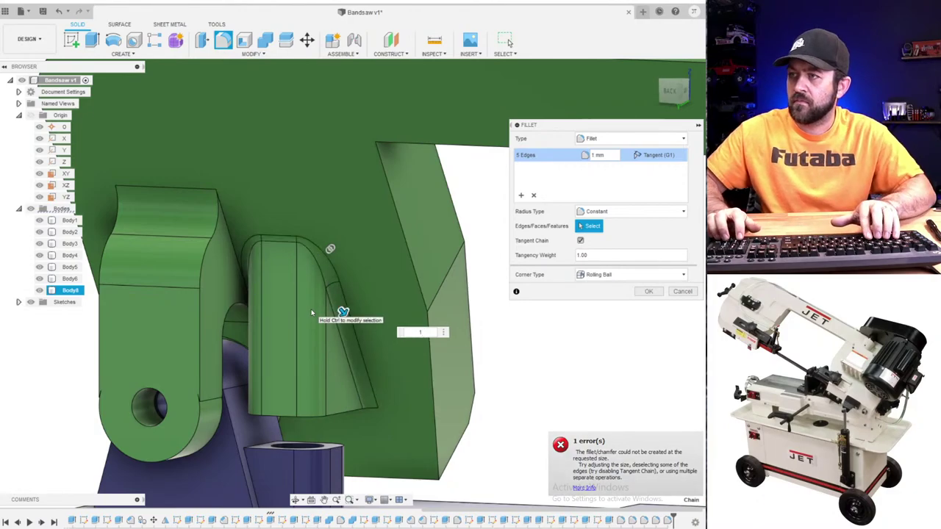
{"action": "type", "text": ".5"}
{"action": "key", "text": "Return"}
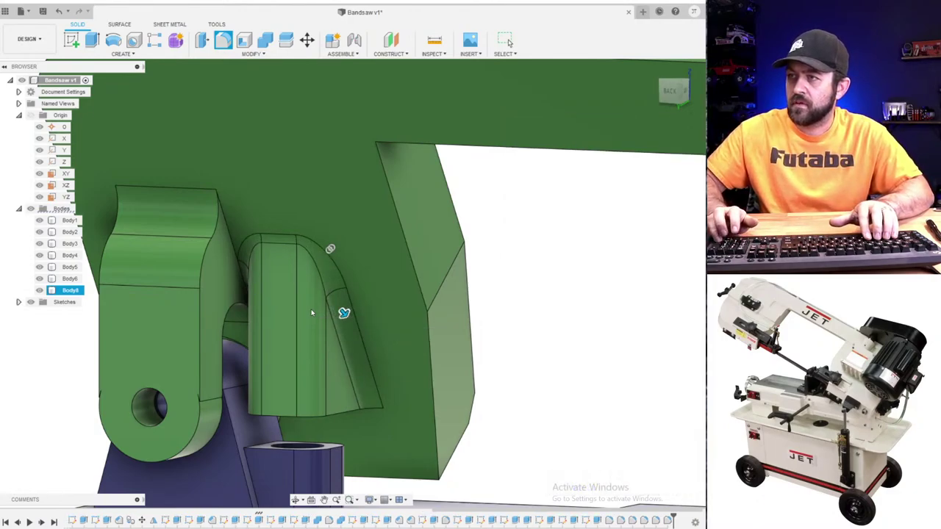
- Try to fillet the edge where the side of the lug's bridge meets the green arm, and undo it
{"action": "middle_click_drag", "start_coordinate": [240, 313], "coordinate": [241, 280], "text": "shift"}
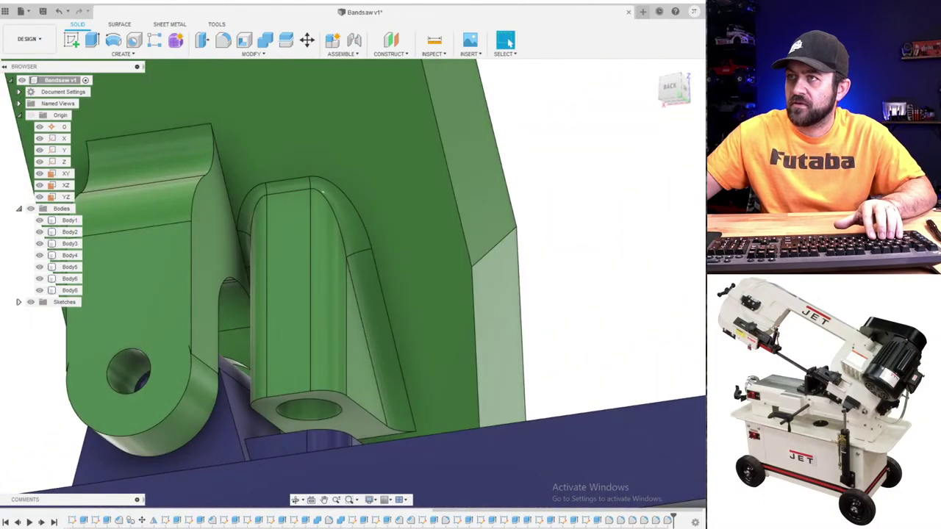
{"action": "left_click", "coordinate": [223, 40]}
{"action": "left_click", "coordinate": [230, 162]}
{"action": "key", "text": "Escape"}
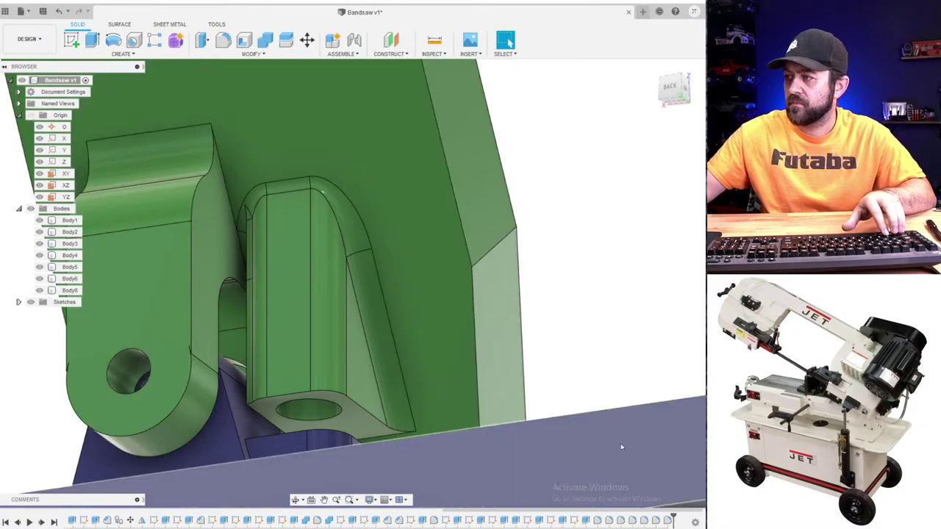
{"action": "key", "text": "ctrl+z"}
- Examine the whole band saw from several angles to compare the arm, base and stand proportions
{"action": "middle_click_drag", "start_coordinate": [138, 159], "coordinate": [393, 199], "text": "shift"}
{"action": "scroll", "coordinate": [282, 214], "scroll_direction": "down", "scroll_amount": 3}
{"action": "scroll", "coordinate": [285, 251], "scroll_direction": "down", "scroll_amount": 4}
{"action": "middle_click_drag", "start_coordinate": [412, 154], "coordinate": [284, 125]}
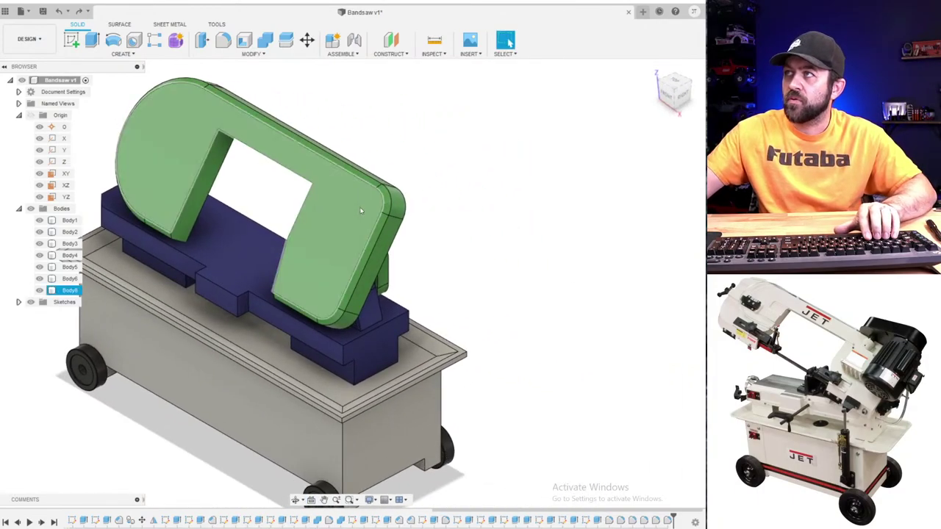
{"action": "middle_click_drag", "start_coordinate": [246, 261], "coordinate": [305, 248], "text": "shift"}
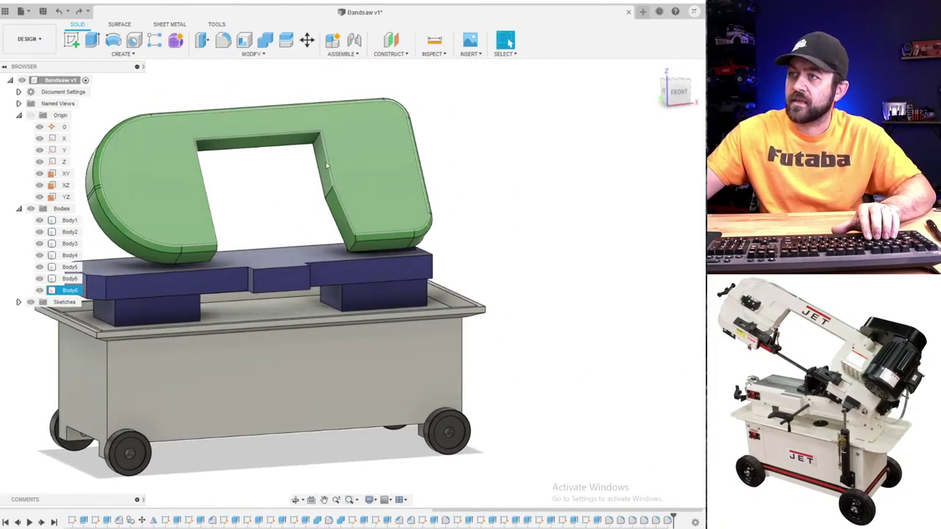
{"action": "scroll", "coordinate": [311, 225], "scroll_direction": "down", "scroll_amount": 4}
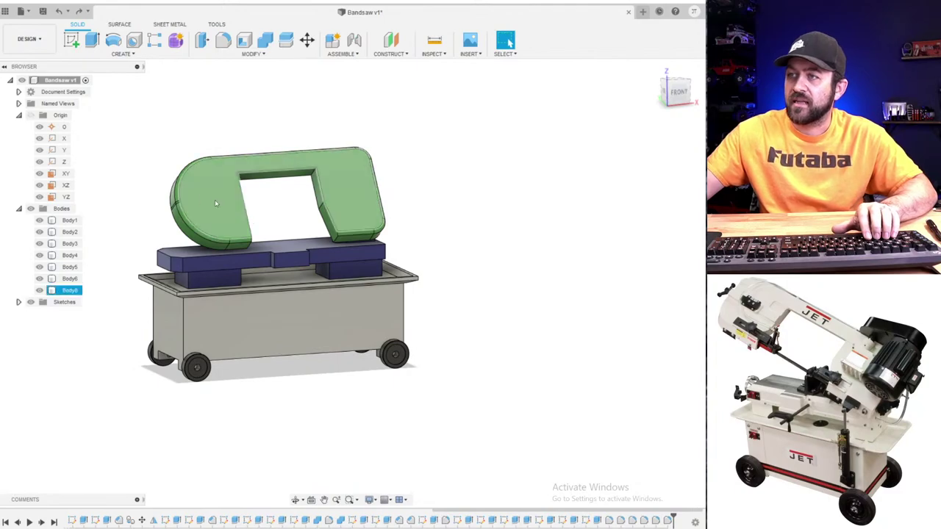
{"action": "scroll", "coordinate": [280, 198], "scroll_direction": "down", "scroll_amount": 3}
{"action": "scroll", "coordinate": [284, 197], "scroll_direction": "up", "scroll_amount": 3}
{"action": "middle_click_drag", "start_coordinate": [335, 200], "coordinate": [295, 216], "text": "shift"}
{"action": "key", "text": "Escape"}
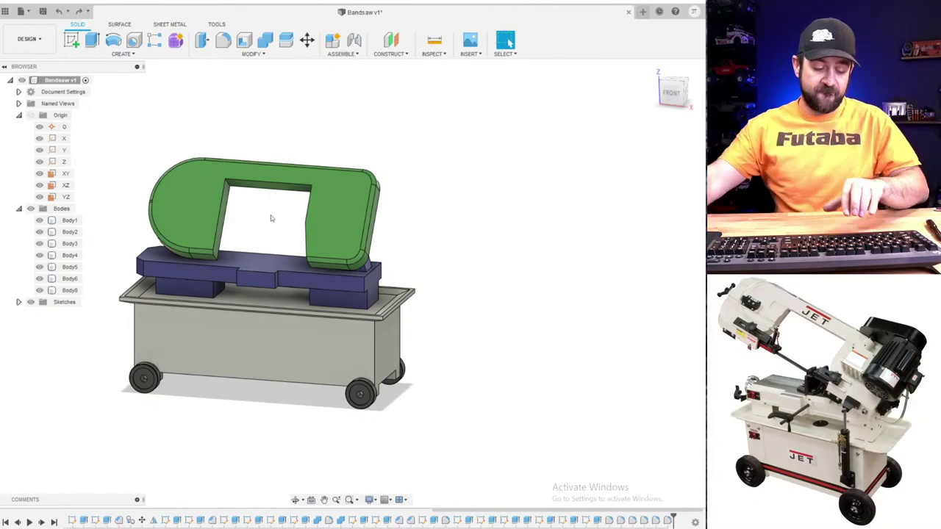
- Start a sketch on the arm's front face and draw a rectangle about 13.5 mm high on its hinge-side end
{"action": "scroll", "coordinate": [375, 110], "scroll_direction": "up", "scroll_amount": 4}
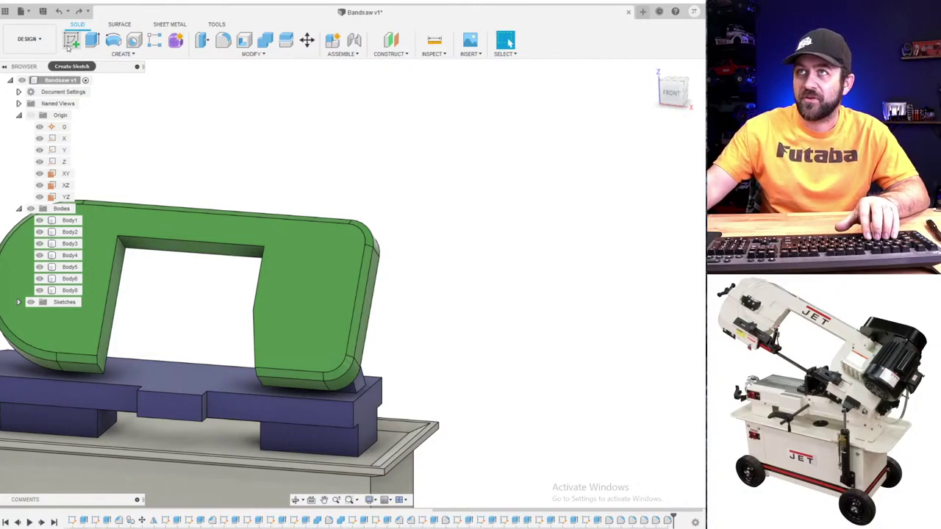
{"action": "left_click", "coordinate": [69, 42]}
{"action": "left_click", "coordinate": [320, 317]}
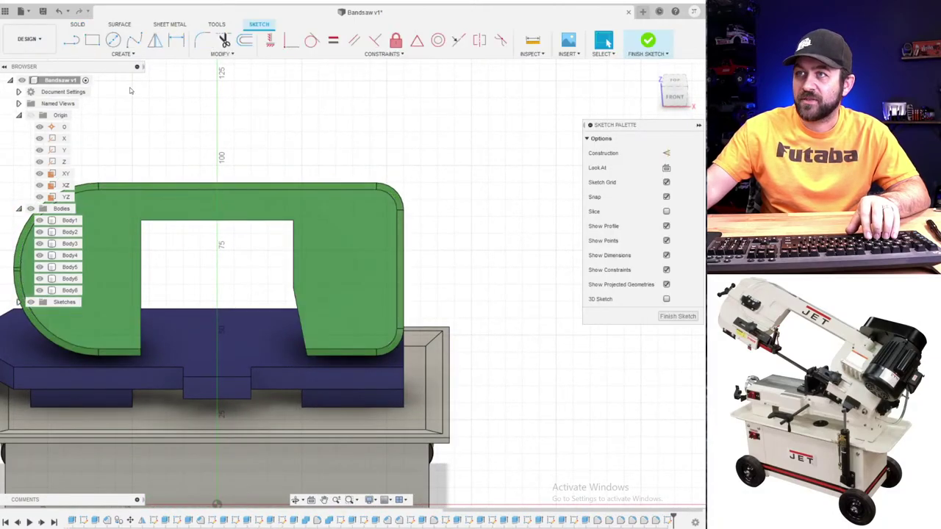
{"action": "left_click", "coordinate": [90, 42]}
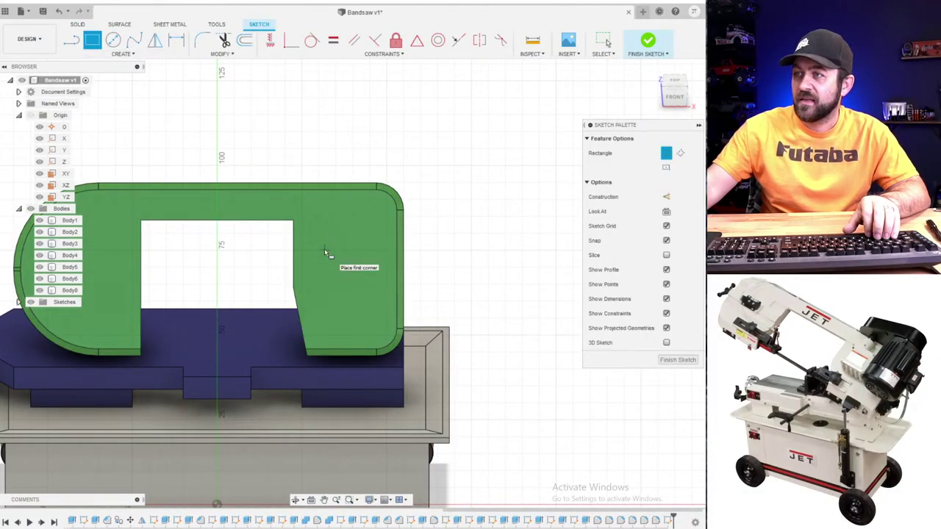
{"action": "left_click", "coordinate": [381, 299]}
- Dimension the rectangle to 15 mm high and 20 mm wide
{"action": "key", "text": "d"}
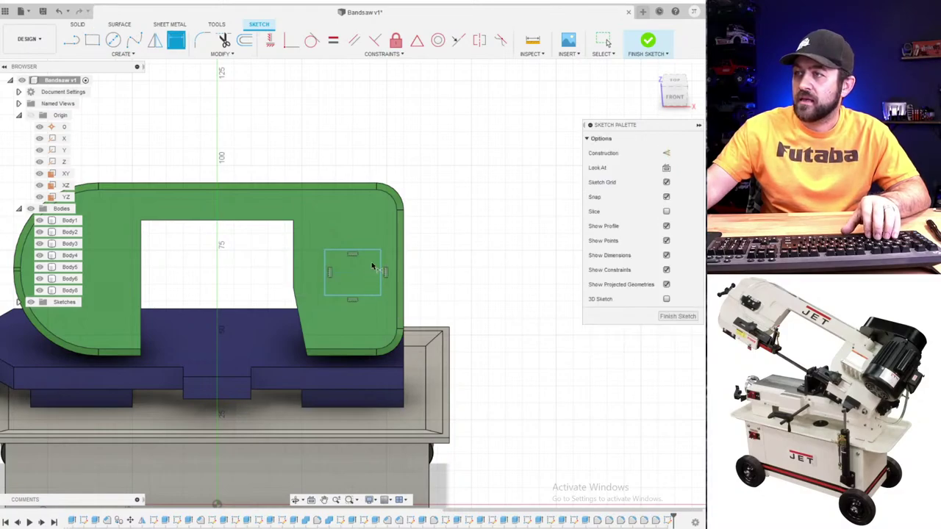
{"action": "left_click", "coordinate": [381, 270]}
{"action": "left_click", "coordinate": [488, 283]}
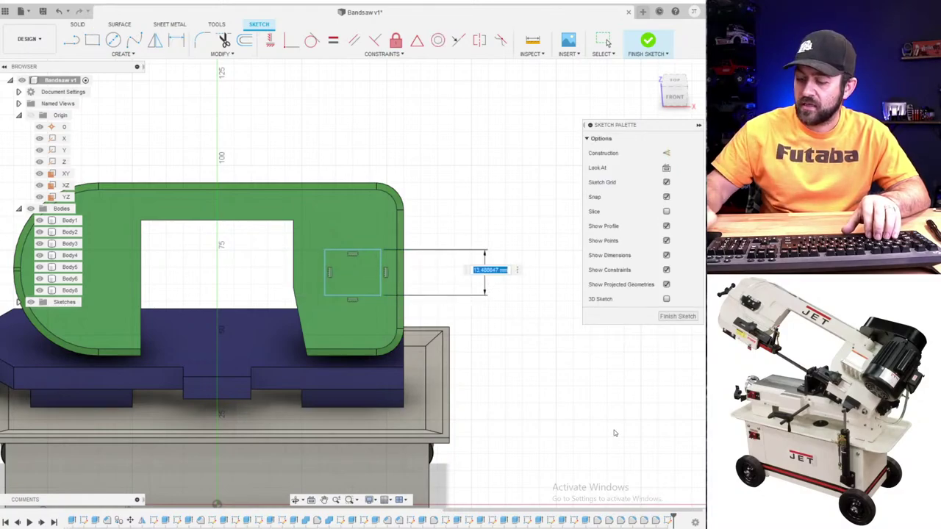
{"action": "type", "text": "15"}
{"action": "key", "text": "Return"}
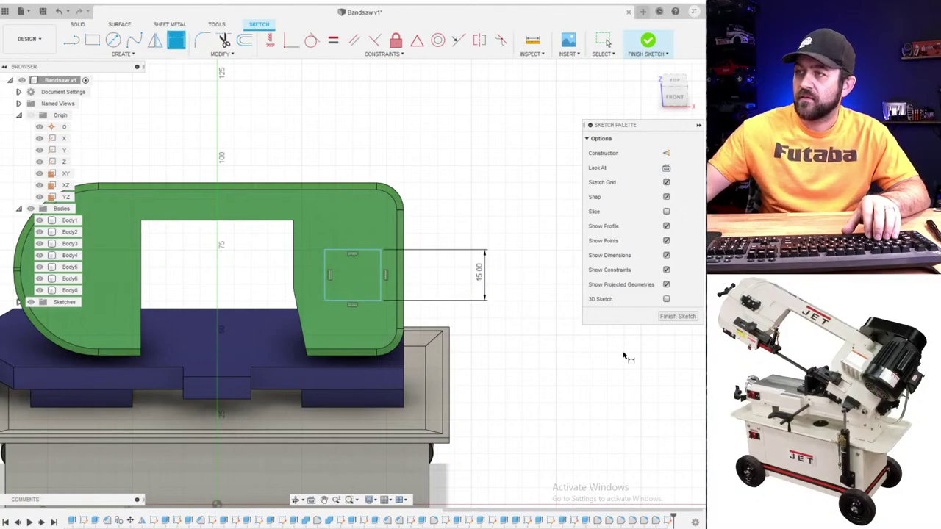
{"action": "left_click", "coordinate": [353, 252]}
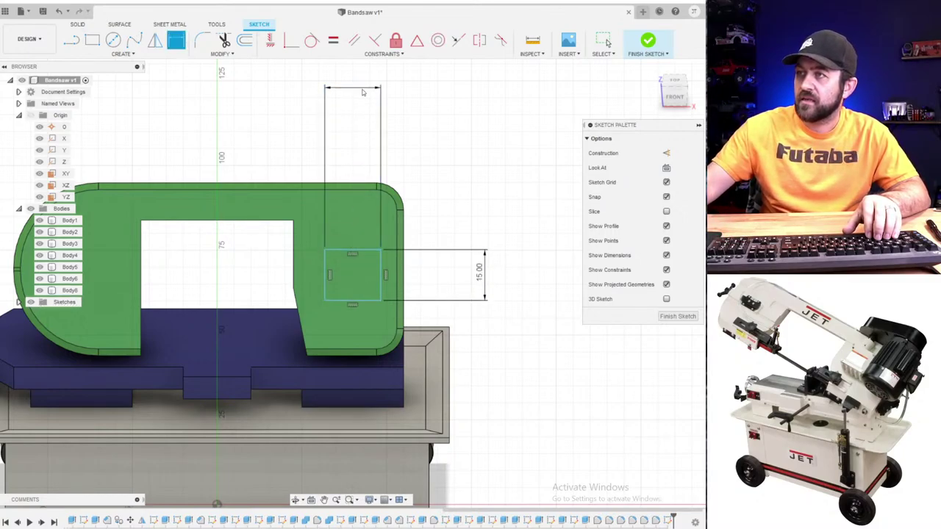
{"action": "left_click", "coordinate": [372, 97]}
{"action": "type", "text": "20"}
{"action": "key", "text": "Return"}
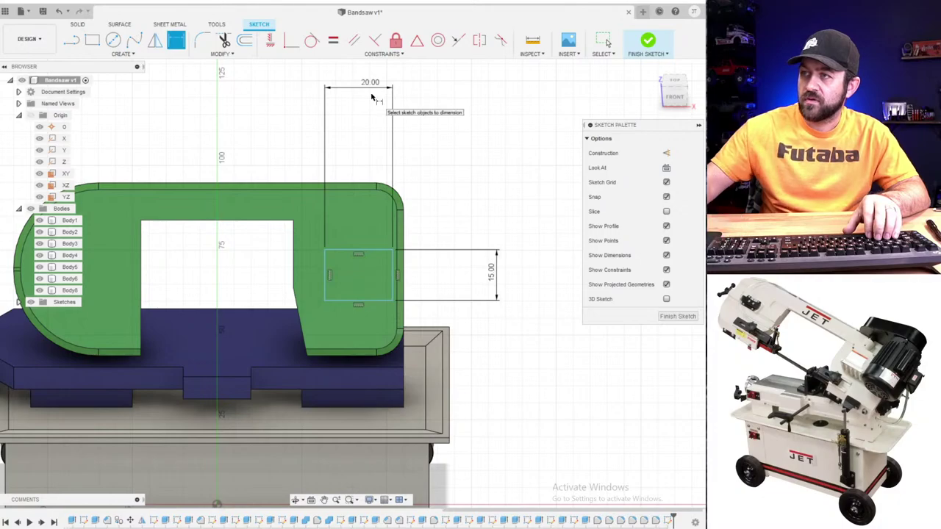
- Move the rectangle up and toward the arm's central opening, keeping it within the hinge-side end
{"action": "key", "text": "Escape"}
{"action": "left_click_drag", "start_coordinate": [346, 276], "coordinate": [329, 260]}
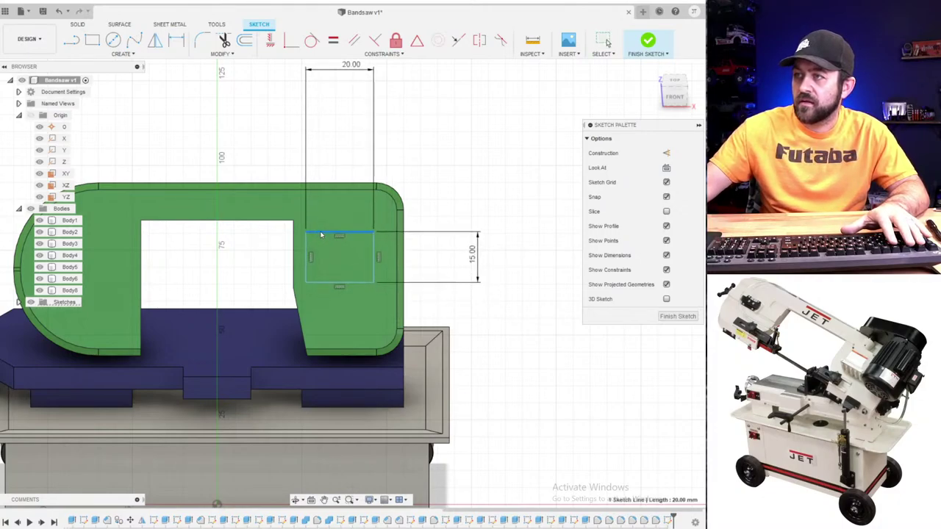
{"action": "left_click", "coordinate": [321, 234]}
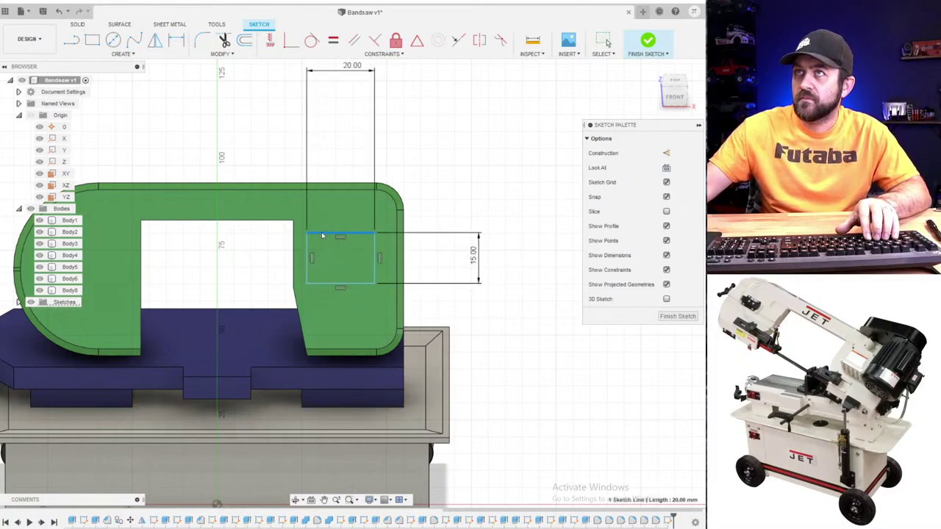
{"action": "left_click_drag", "start_coordinate": [321, 235], "coordinate": [323, 236]}
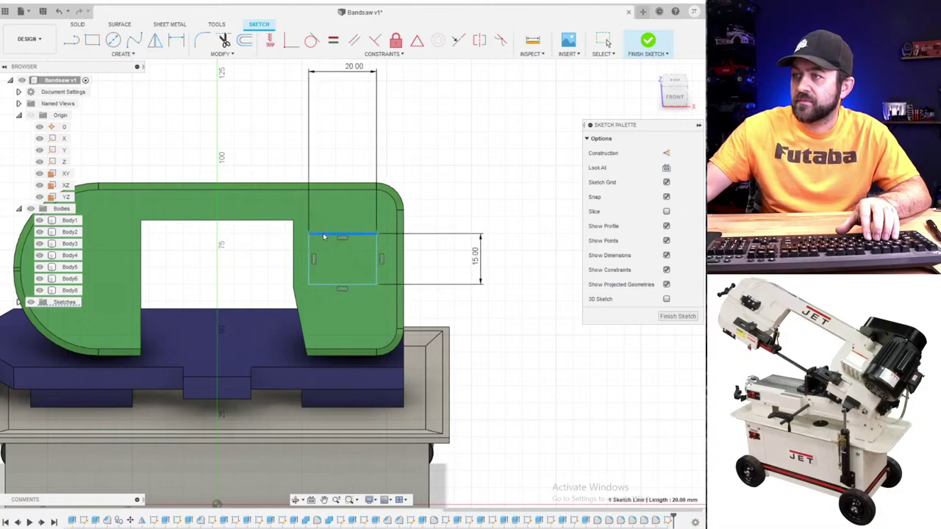
{"action": "left_click", "coordinate": [544, 201]}
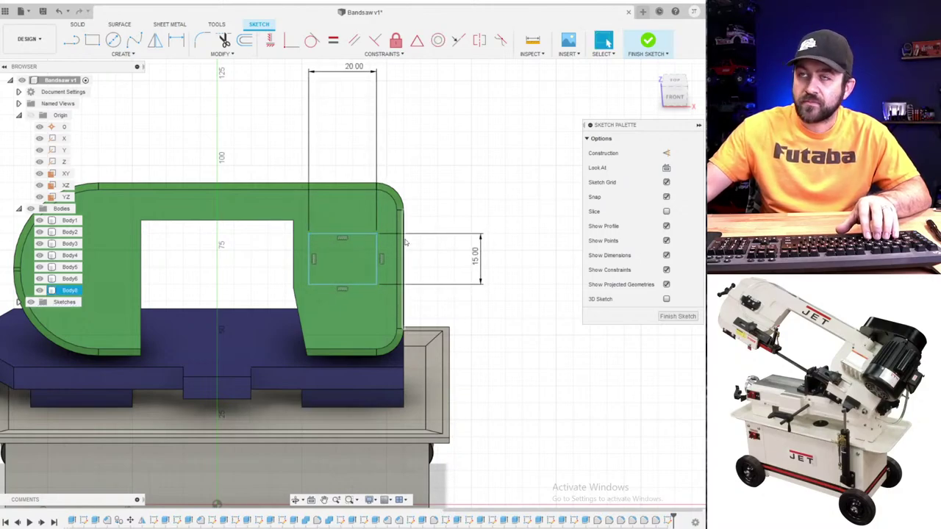
{"action": "left_click", "coordinate": [367, 257]}
{"action": "key", "text": "e"}
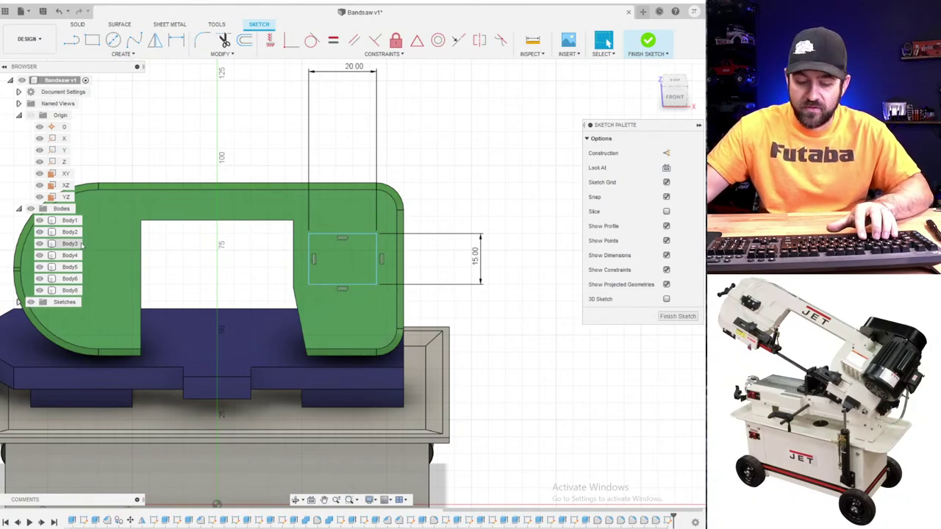
- Draw a vertical construction line across the arm's rounded end, joining the upper and lower ends of its inner arc
{"action": "key", "text": "l"}
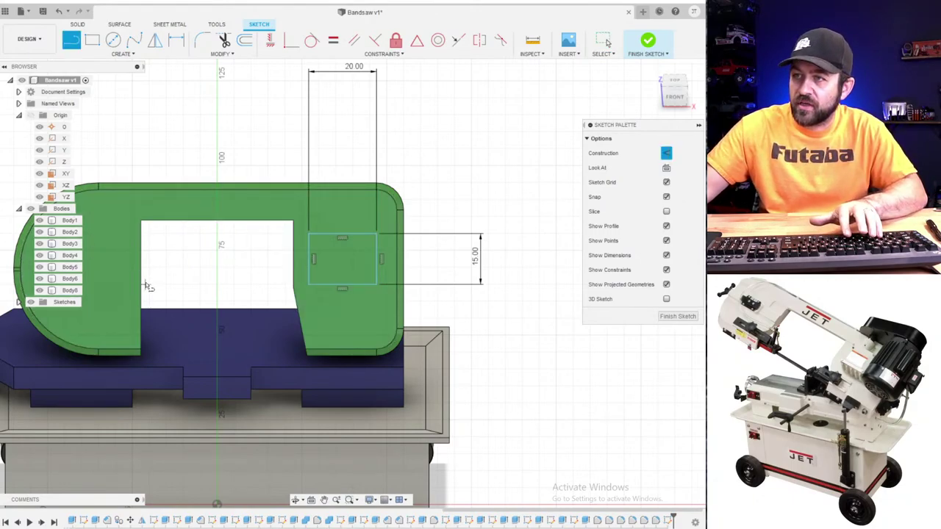
{"action": "middle_click_drag", "start_coordinate": [122, 276], "coordinate": [214, 244]}
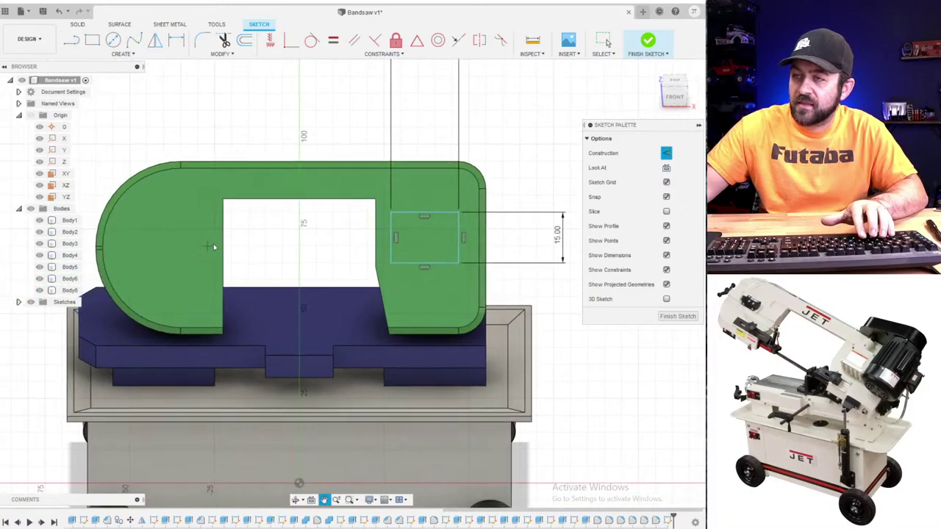
{"action": "left_click", "coordinate": [197, 160]}
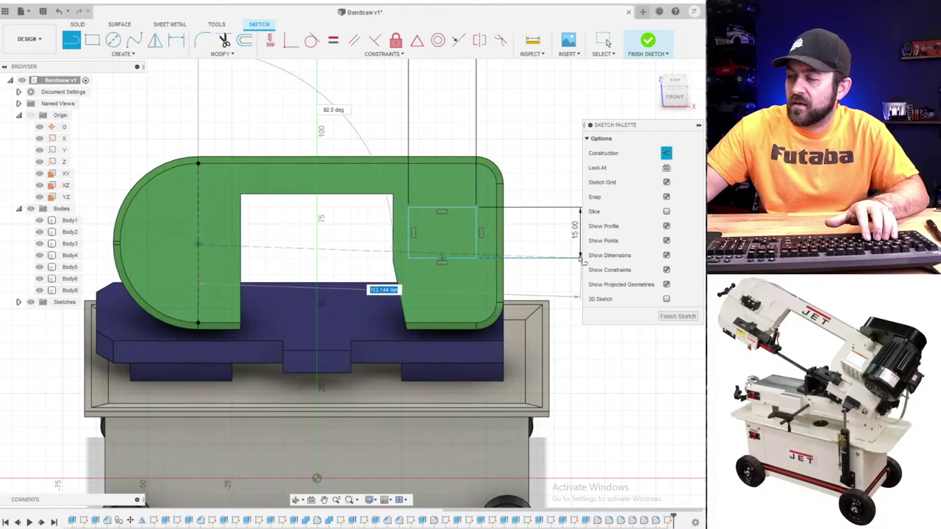
{"action": "key", "text": "Escape"}
{"action": "scroll", "coordinate": [229, 244], "scroll_direction": "up", "scroll_amount": 4}
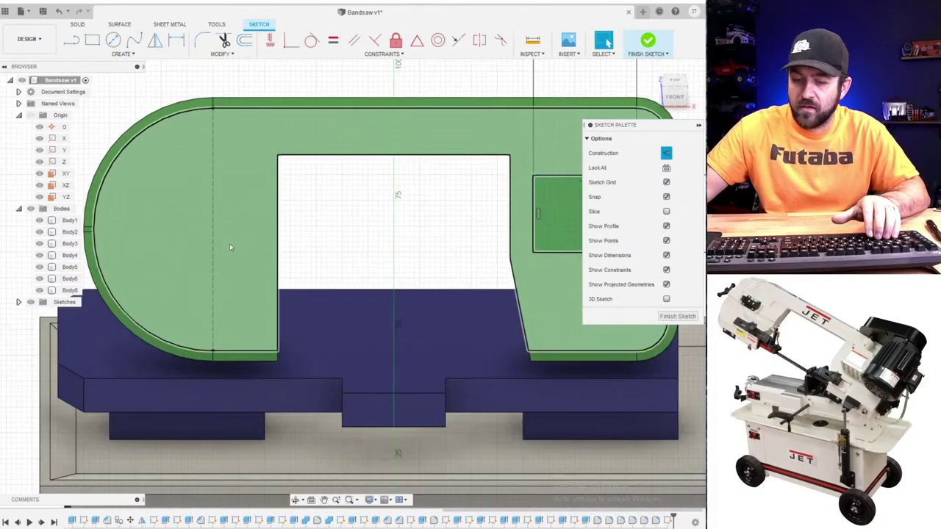
- Draw a construction line from the vertical construction line's midpoint to the middle of the rectangle's near side and make it horizontal
{"action": "key", "text": "l"}
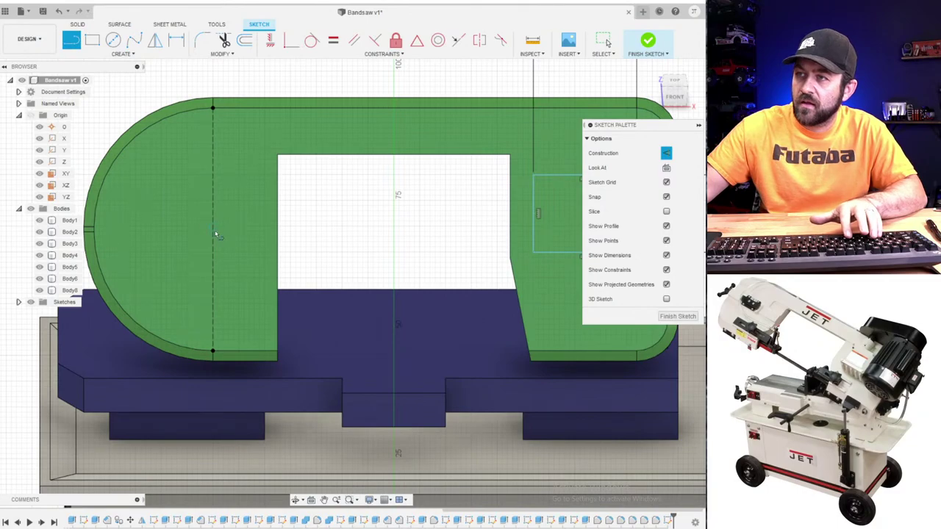
{"action": "scroll", "coordinate": [215, 233], "scroll_direction": "up", "scroll_amount": 5}
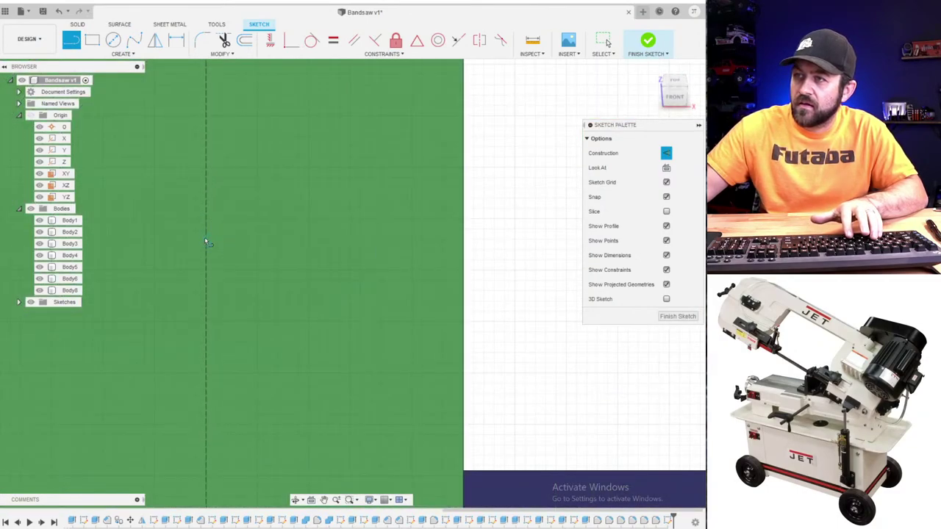
{"action": "left_click", "coordinate": [205, 233]}
{"action": "scroll", "coordinate": [205, 233], "scroll_direction": "down", "scroll_amount": 5}
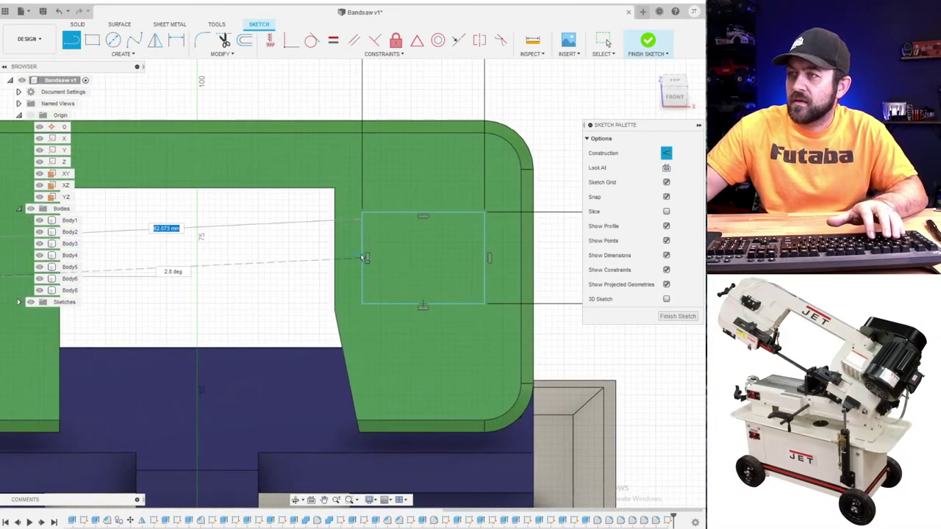
{"action": "key", "text": "Escape"}
{"action": "left_click", "coordinate": [270, 39]}
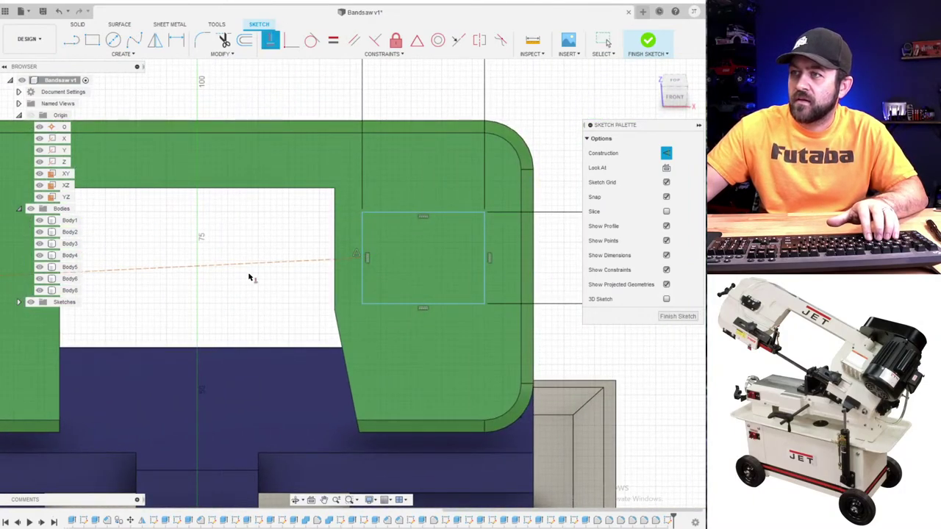
{"action": "left_click", "coordinate": [254, 266]}
{"action": "scroll", "coordinate": [255, 292], "scroll_direction": "down", "scroll_amount": 4}
{"action": "key", "text": "Escape"}
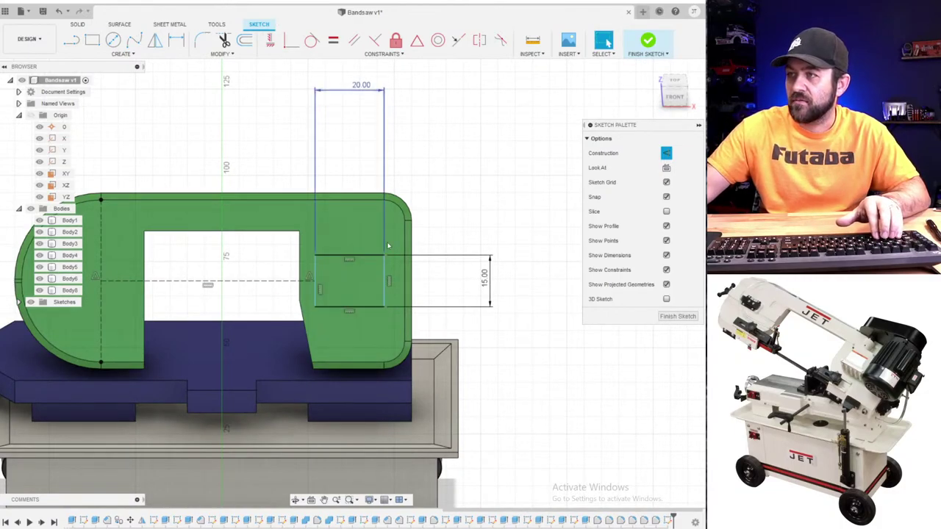
- Dimension the horizontal construction line to 60 mm
{"action": "key", "text": "d"}
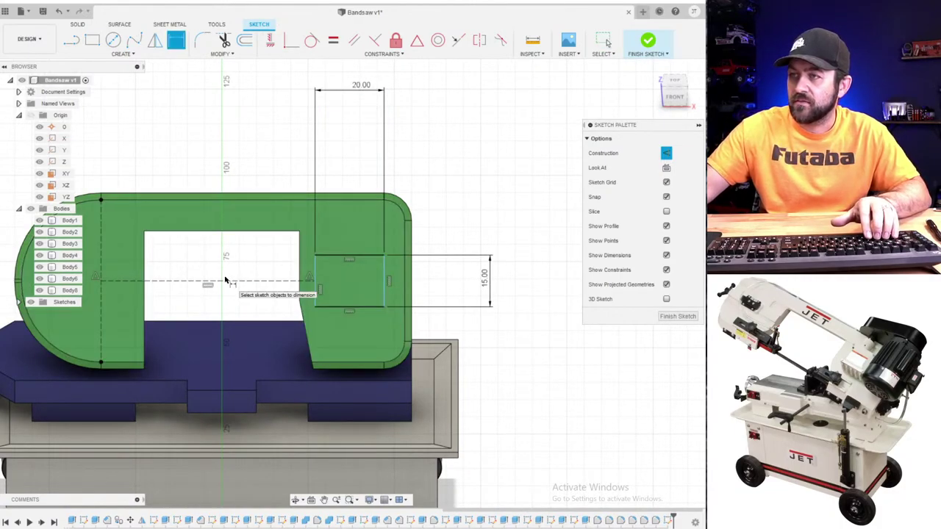
{"action": "left_click", "coordinate": [227, 280]}
{"action": "left_click", "coordinate": [223, 140]}
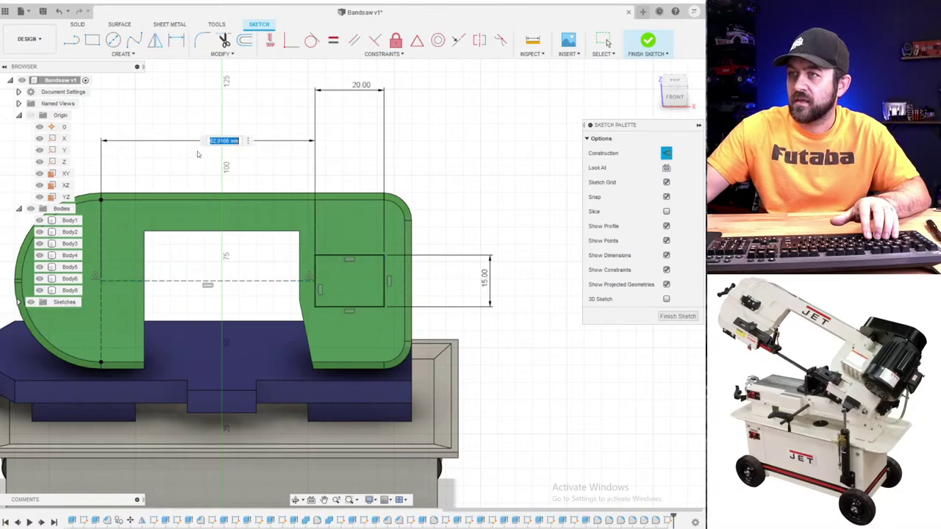
{"action": "type", "text": "60"}
{"action": "key", "text": "Return"}
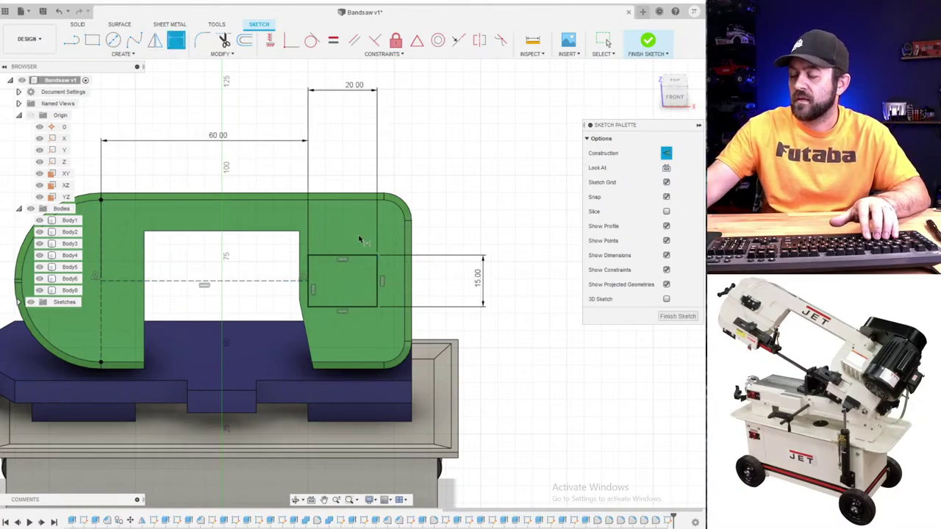
{"action": "scroll", "coordinate": [359, 240], "scroll_direction": "down", "scroll_amount": 2}
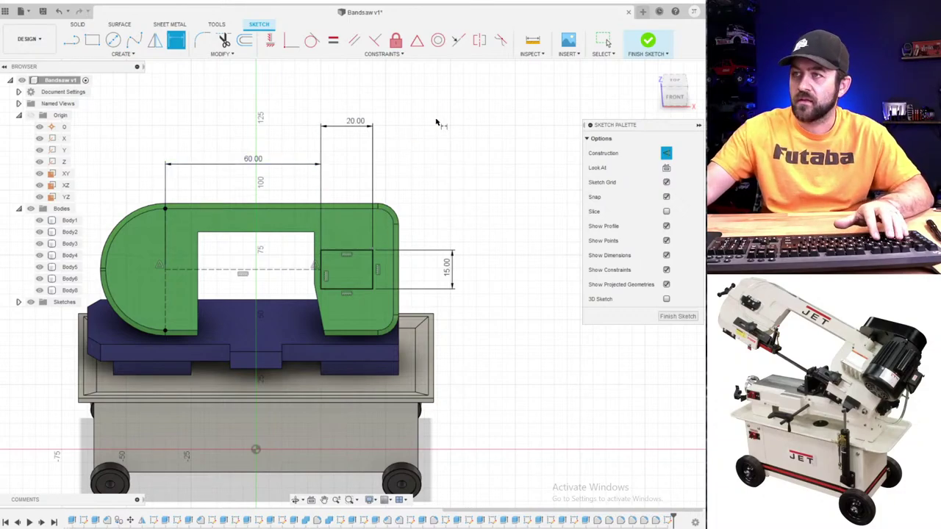
- Extrude the rectangle 6 mm outward from the arm's front face and join it to the arm
{"action": "key", "text": "e"}
{"action": "left_click", "coordinate": [355, 277]}
{"action": "middle_click_drag", "start_coordinate": [355, 277], "coordinate": [238, 242], "text": "shift"}
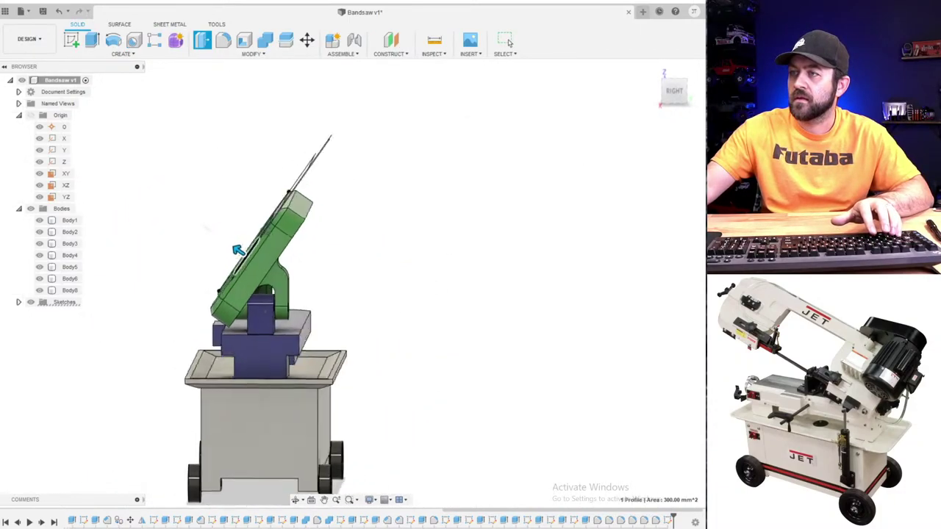
{"action": "scroll", "coordinate": [238, 239], "scroll_direction": "up", "scroll_amount": 3}
{"action": "left_click_drag", "start_coordinate": [243, 254], "coordinate": [219, 236]}
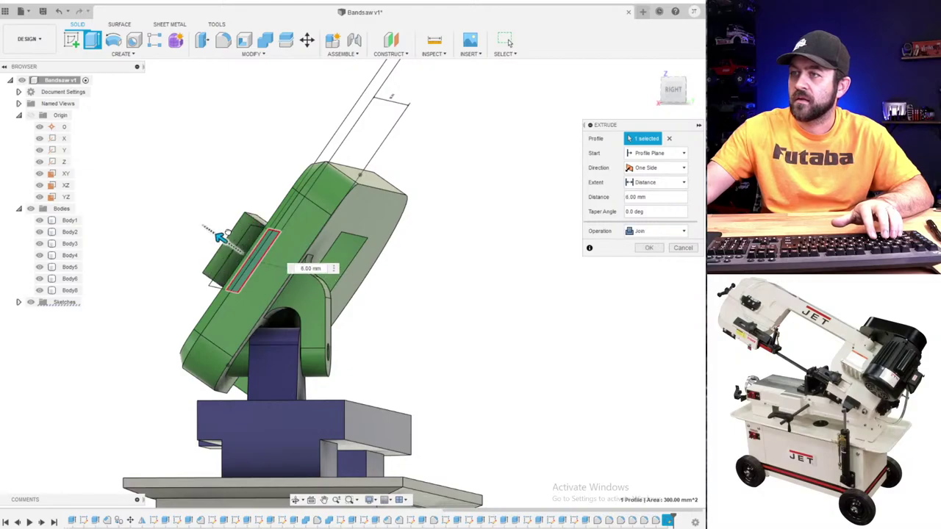
{"action": "middle_click_drag", "start_coordinate": [221, 238], "coordinate": [270, 246], "text": "shift"}
{"action": "key", "text": "Return"}
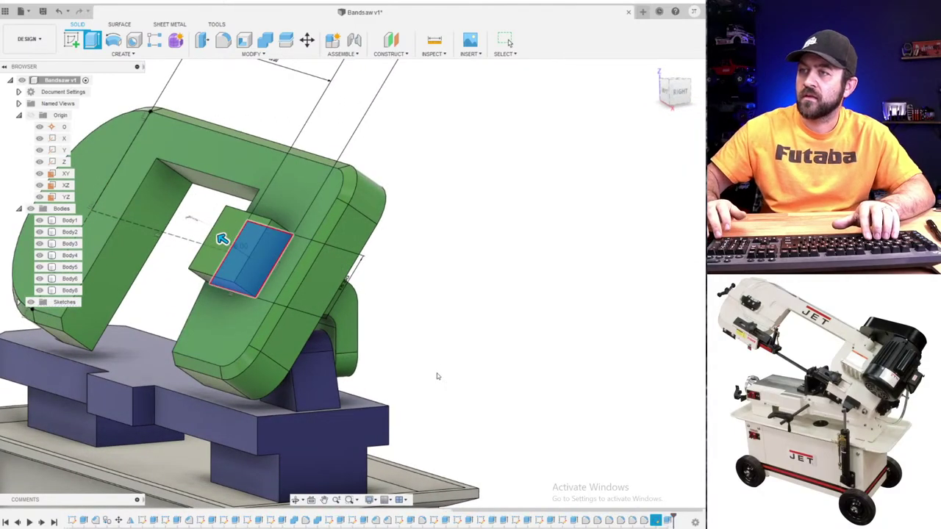
- Start a sketch on the new block's upper long side face and draw a circle about 7 mm in diameter near its centre
{"action": "middle_click_drag", "start_coordinate": [225, 305], "coordinate": [274, 328], "text": "shift"}
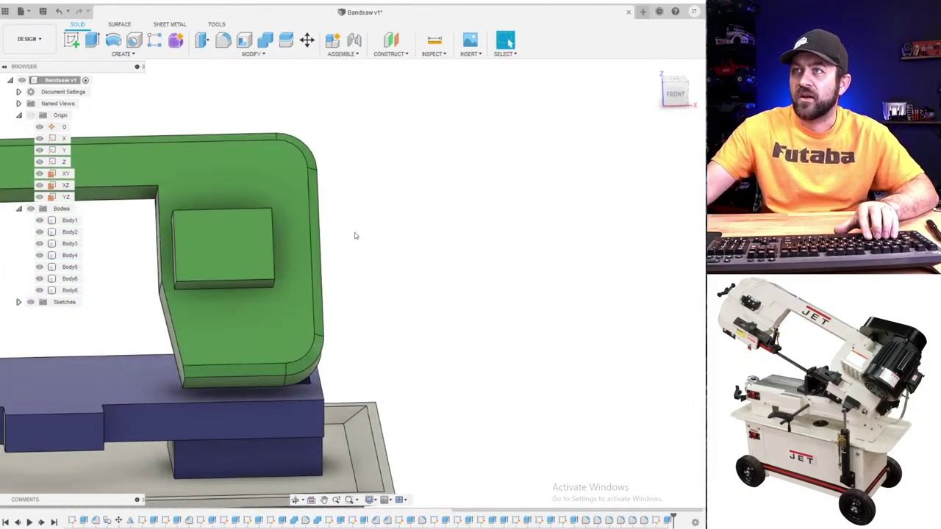
{"action": "scroll", "coordinate": [225, 236], "scroll_direction": "up", "scroll_amount": 2}
{"action": "left_click", "coordinate": [225, 237]}
{"action": "scroll", "coordinate": [225, 236], "scroll_direction": "up", "scroll_amount": 2}
{"action": "middle_click_drag", "start_coordinate": [225, 236], "coordinate": [262, 252]}
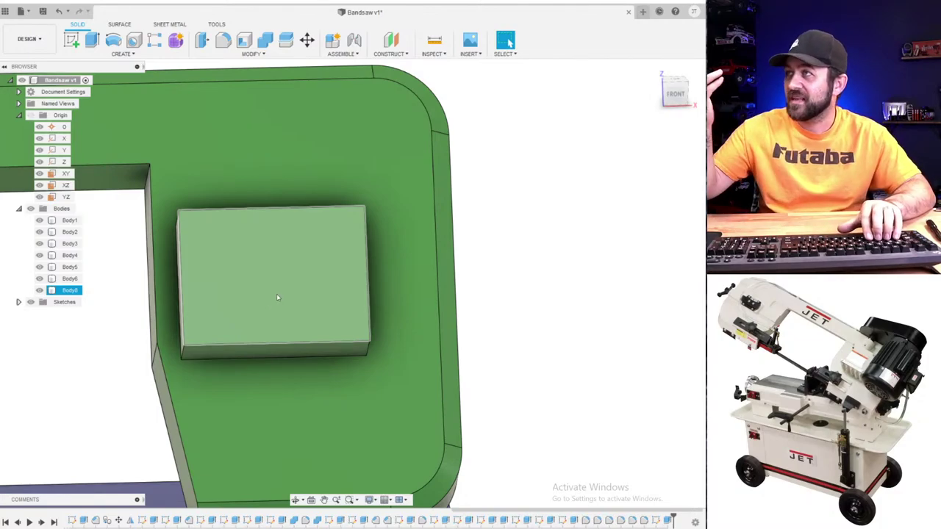
{"action": "middle_click_drag", "start_coordinate": [163, 203], "coordinate": [448, 262], "text": "shift"}
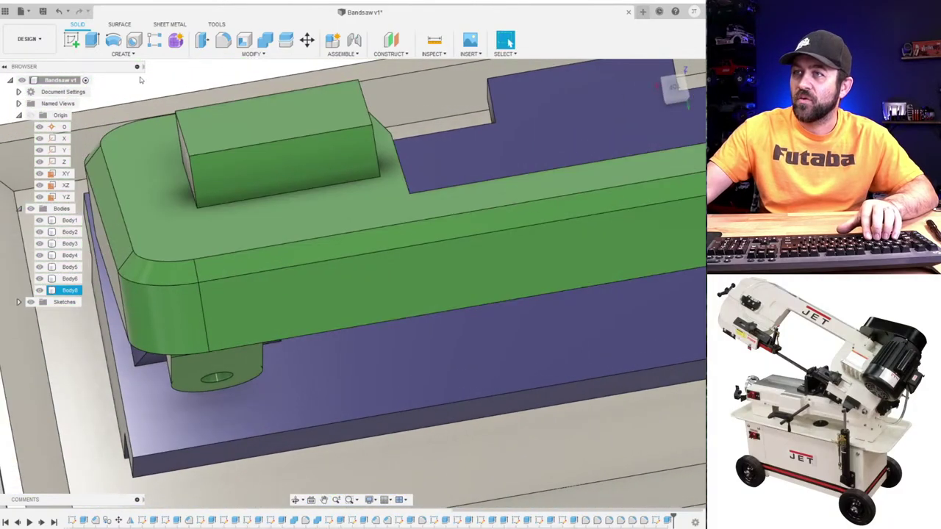
{"action": "left_click", "coordinate": [71, 39]}
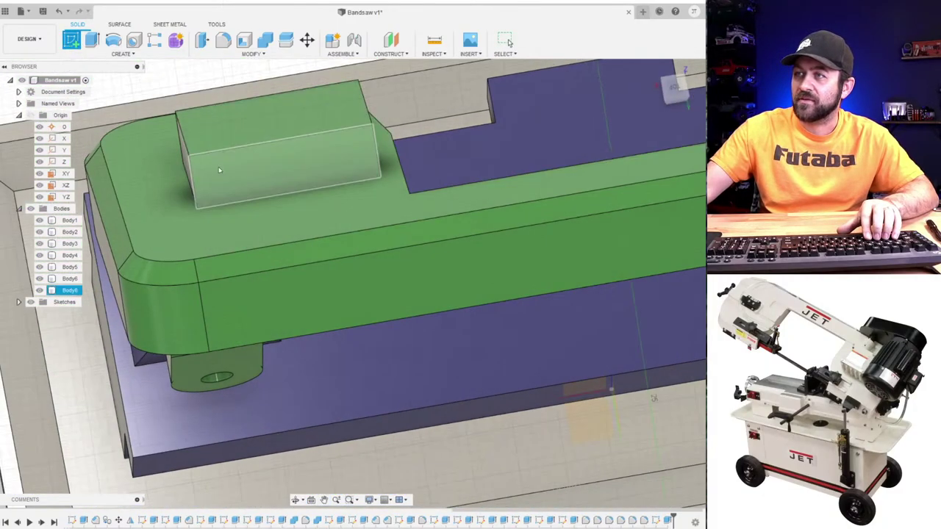
{"action": "left_click", "coordinate": [232, 176]}
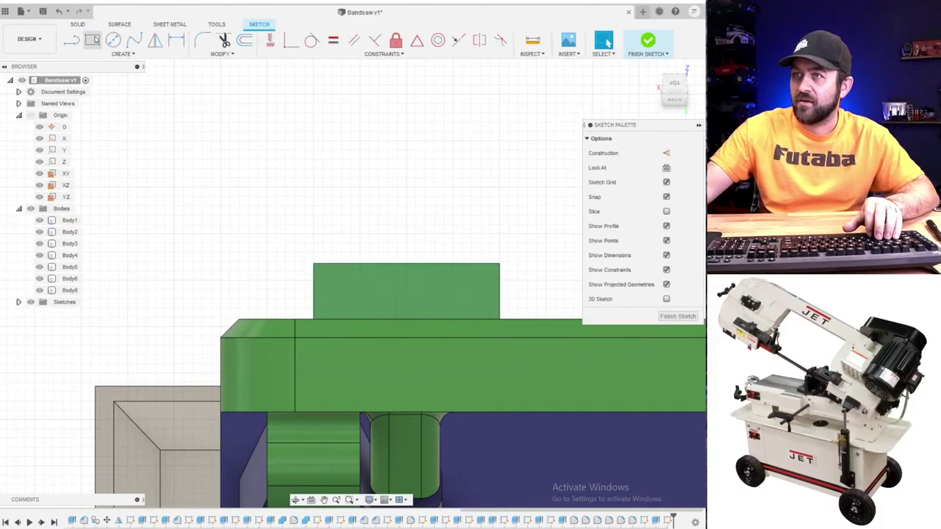
{"action": "key", "text": "c"}
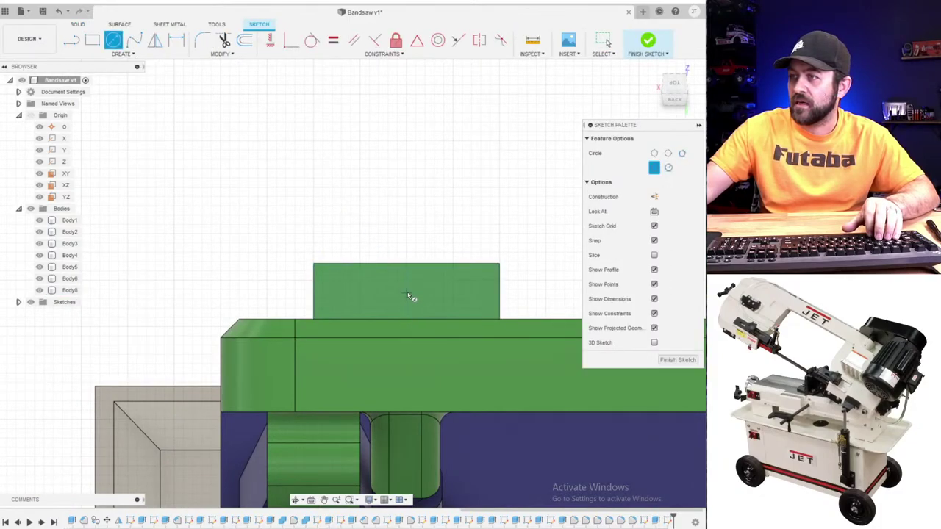
{"action": "left_click", "coordinate": [407, 294]}
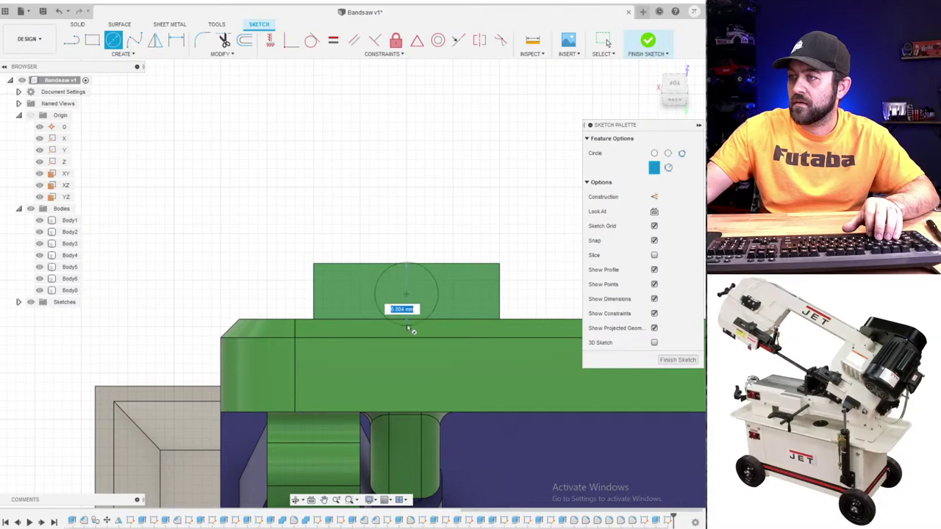
{"action": "left_click", "coordinate": [410, 329]}
{"action": "key", "text": "Escape"}
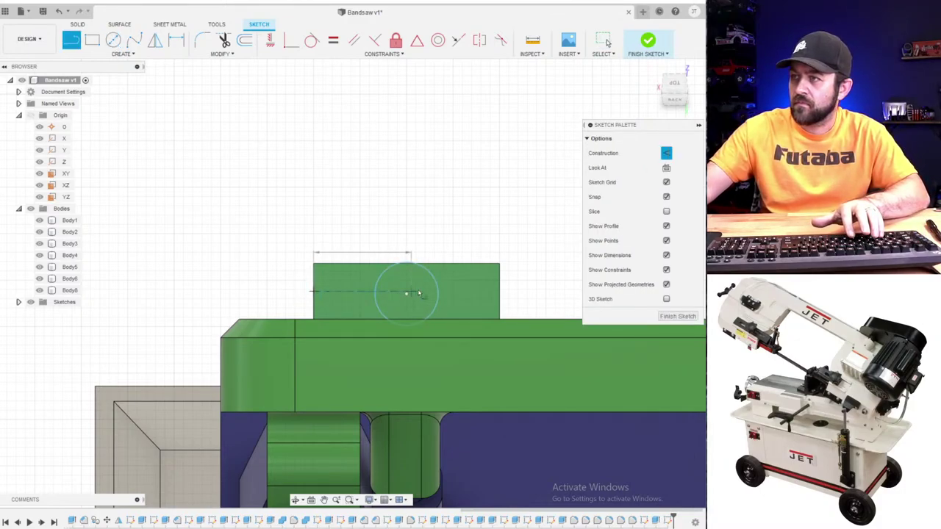
- Draw a construction line across the block face at mid-height and constrain the circle's centre to the line's midpoint
{"action": "left_click", "coordinate": [500, 291]}
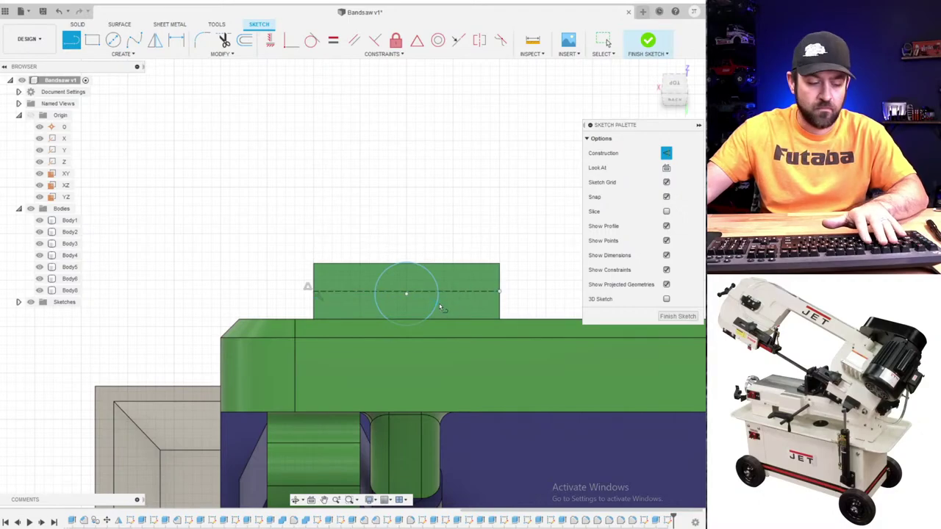
{"action": "key", "text": "Escape"}
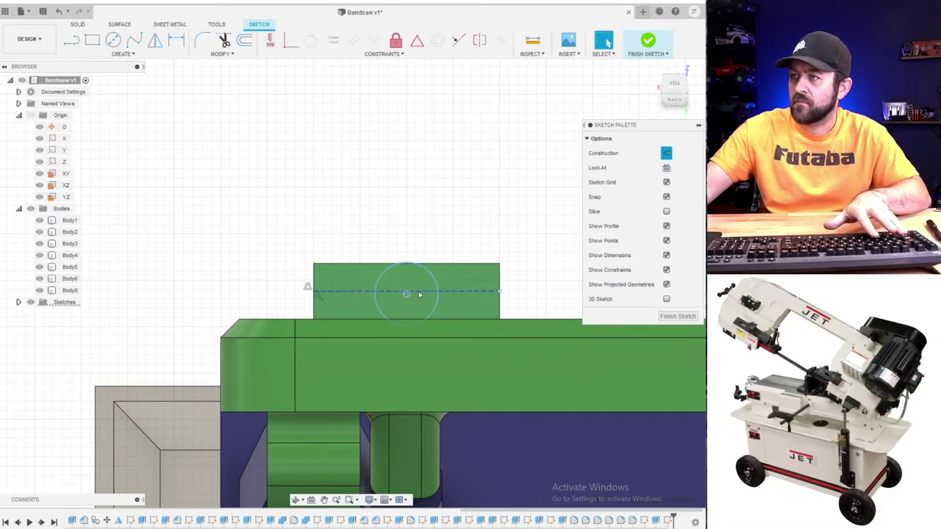
{"action": "left_click", "coordinate": [417, 39]}
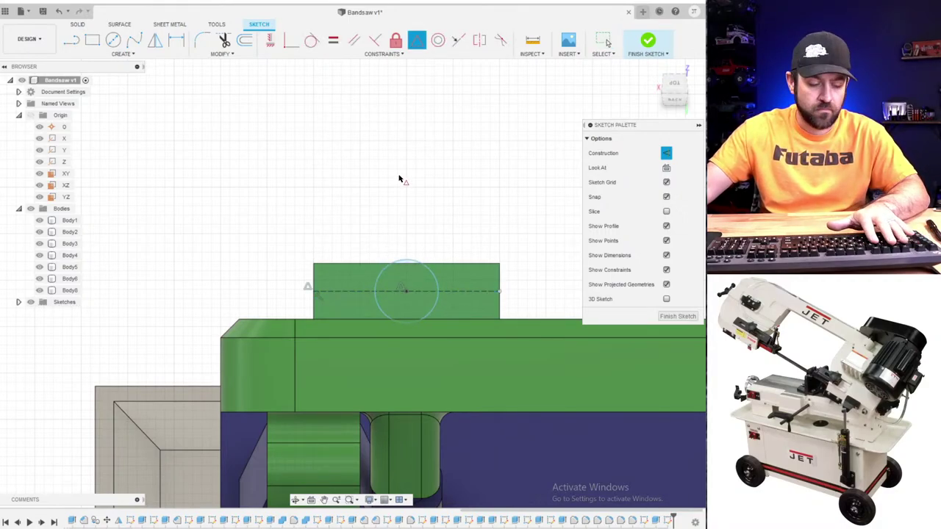
{"action": "key", "text": "Escape"}
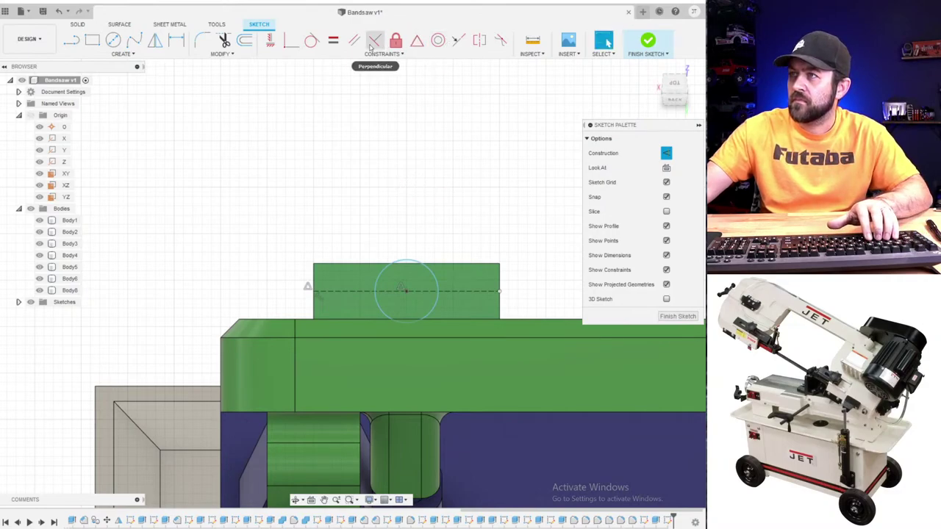
- Make the circle tangent to the block face's outer long edge
{"action": "left_click", "coordinate": [311, 40]}
{"action": "left_click", "coordinate": [435, 272]}
{"action": "left_click", "coordinate": [436, 267]}
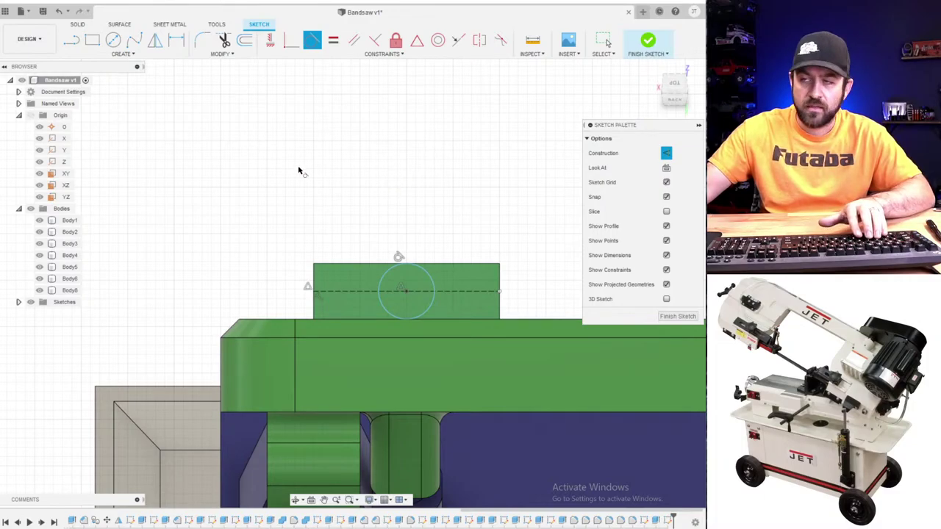
- Draw a non-construction center rectangle around the circle from its centre, spanning the block's full thickness
{"action": "left_click", "coordinate": [93, 40]}
{"action": "left_click", "coordinate": [664, 168]}
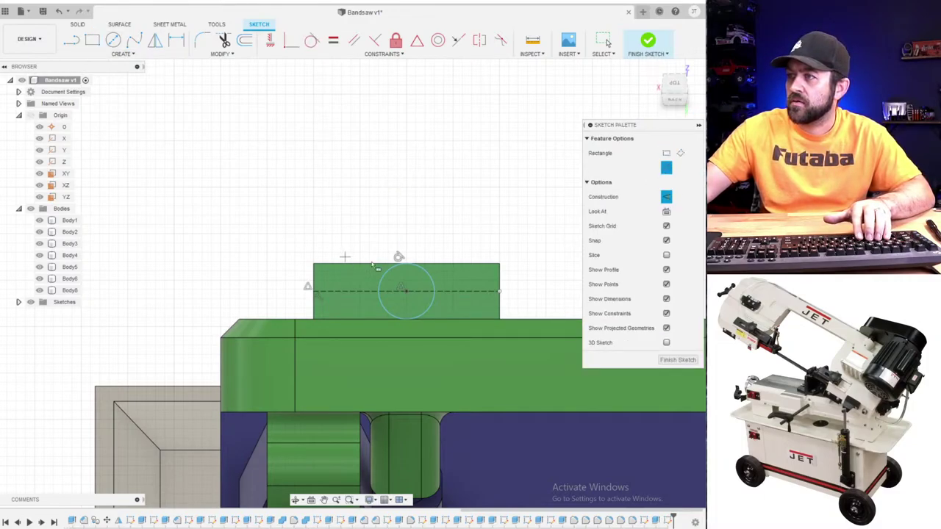
{"action": "left_click", "coordinate": [403, 293]}
{"action": "scroll", "coordinate": [387, 303], "scroll_direction": "up", "scroll_amount": 3}
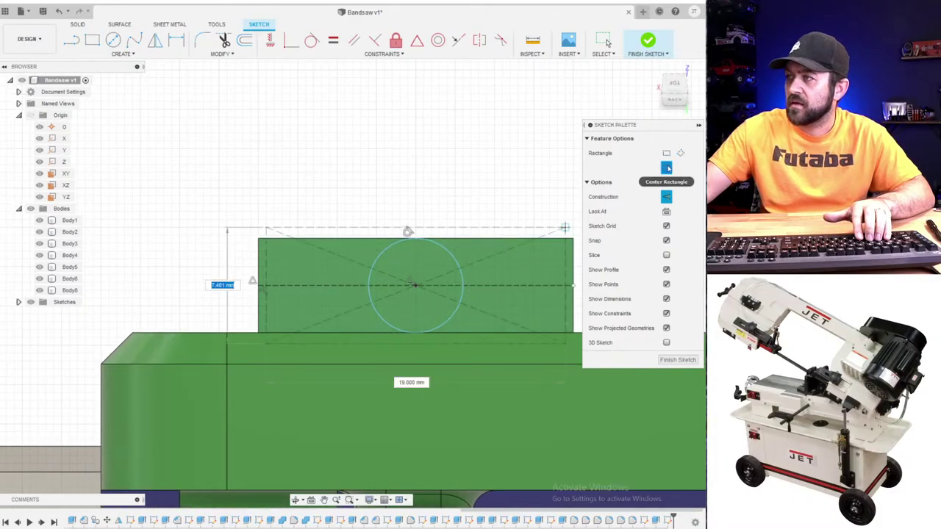
{"action": "left_click", "coordinate": [663, 197]}
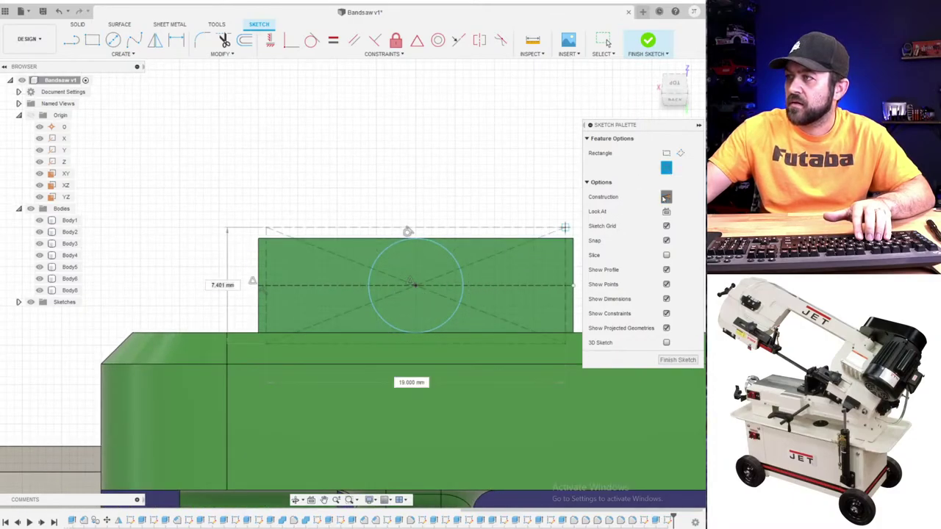
{"action": "left_click", "coordinate": [367, 333]}
{"action": "left_click", "coordinate": [377, 195]}
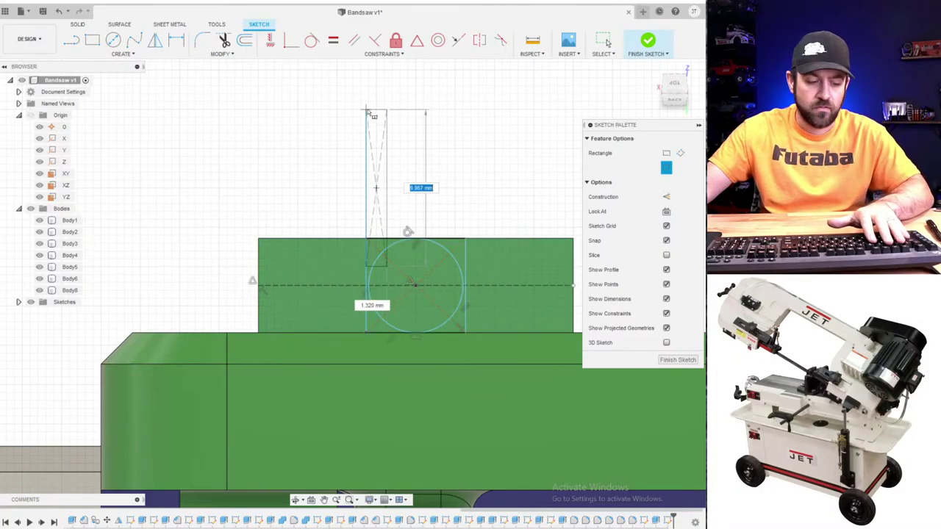
{"action": "key", "text": "Escape"}
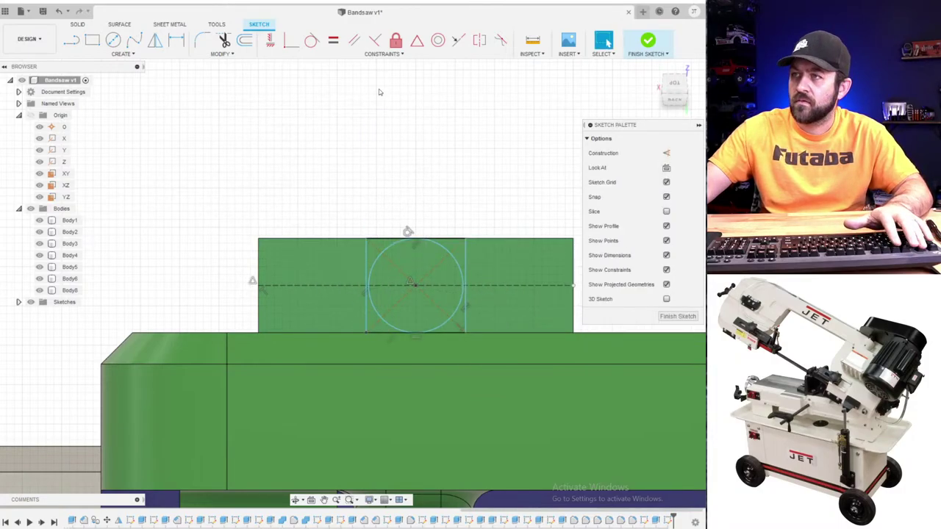
- Make the rectangle's side tangent to the circle
{"action": "left_click", "coordinate": [311, 41]}
{"action": "left_click", "coordinate": [370, 267]}
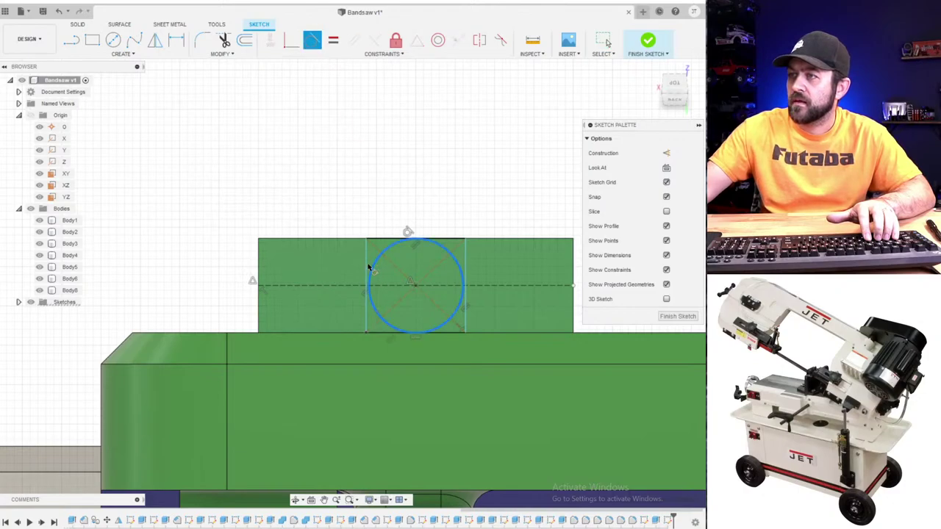
{"action": "left_click", "coordinate": [365, 263]}
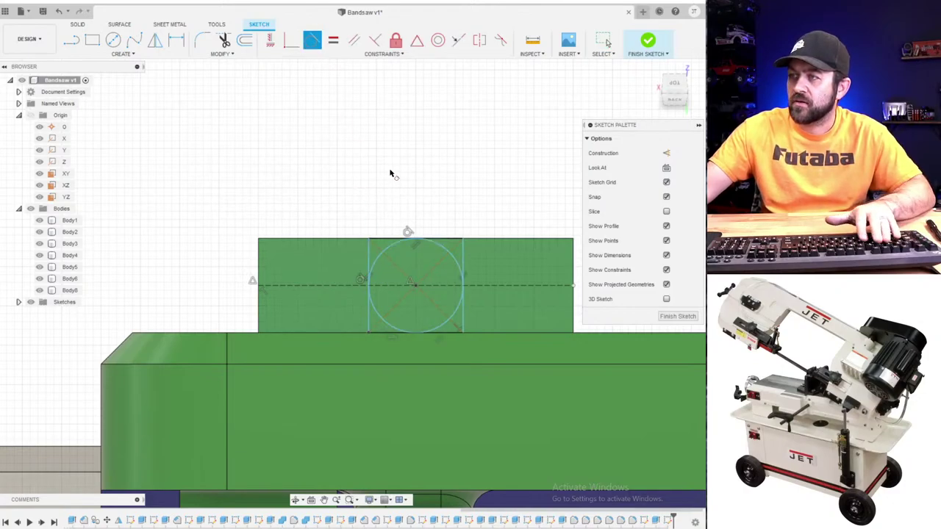
{"action": "key", "text": "Escape"}
- Test the sketch's freedom by moving the circle's centre, and constrain the construction line's loose end to the midpoint of the block's short edge
{"action": "mouse_move", "coordinate": [415, 285]}
{"action": "left_mouse_down"}
{"action": "mouse_move", "coordinate": [373, 288]}
{"action": "mouse_move", "coordinate": [434, 286]}
{"action": "mouse_move", "coordinate": [401, 286]}
{"action": "left_mouse_up"}
{"action": "middle_click_drag", "start_coordinate": [508, 250], "coordinate": [384, 252]}
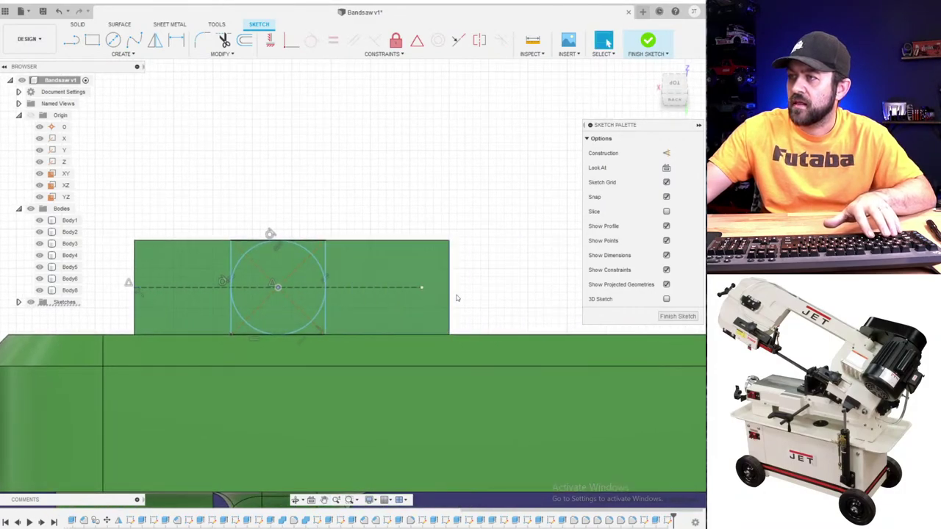
{"action": "left_click", "coordinate": [416, 41]}
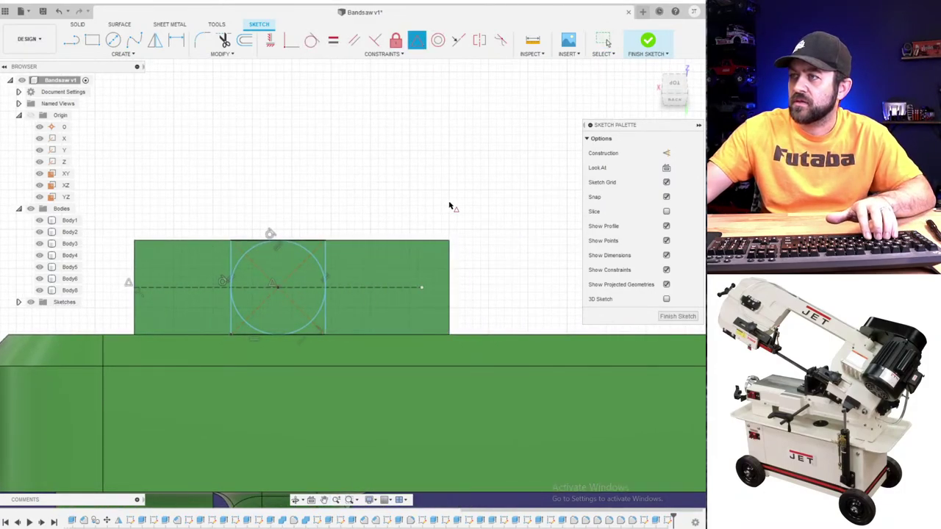
{"action": "left_click", "coordinate": [449, 265]}
{"action": "left_click", "coordinate": [420, 289]}
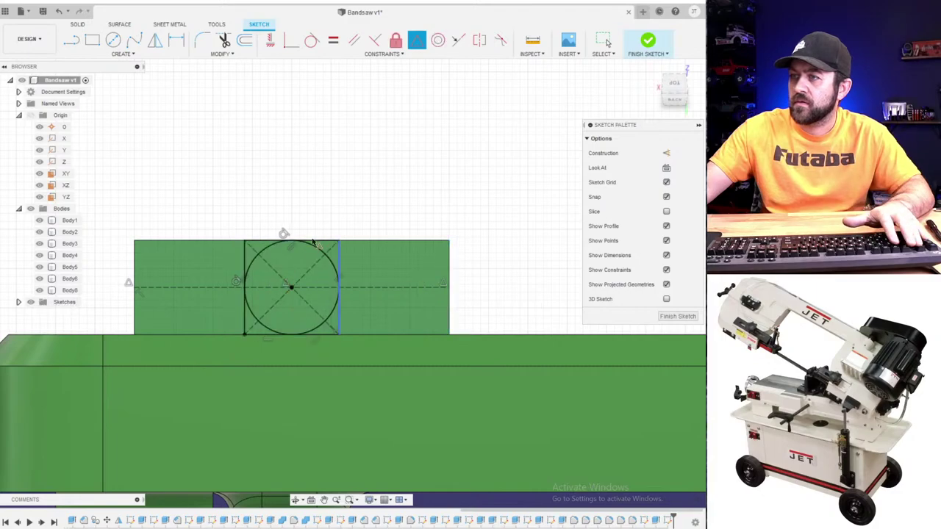
- Extrude the circle together with the square's two corners nearest the arm 18 mm outward, joined to the arm
{"action": "key", "text": "Escape"}
{"action": "key", "text": "e"}
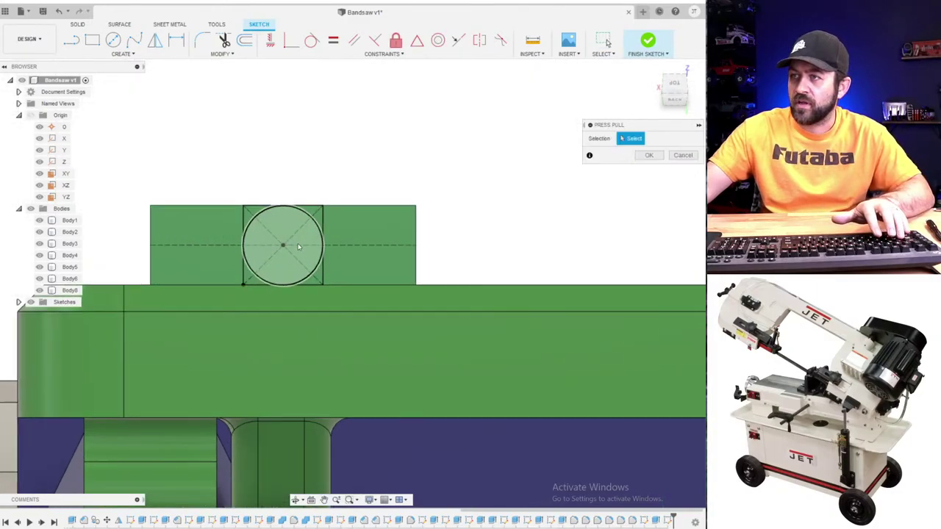
{"action": "left_click", "coordinate": [271, 207]}
{"action": "left_click", "coordinate": [234, 299]}
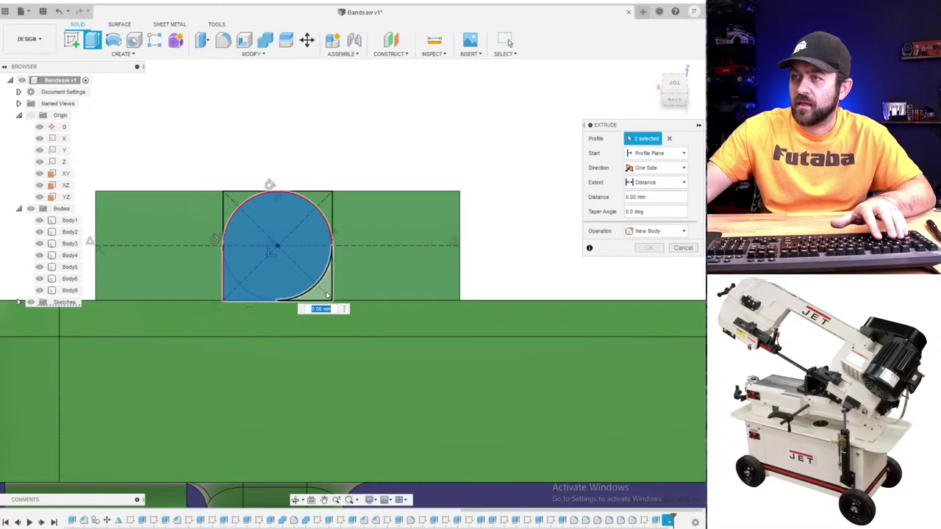
{"action": "left_click", "coordinate": [323, 294]}
{"action": "scroll", "coordinate": [281, 260], "scroll_direction": "down", "scroll_amount": 4}
{"action": "middle_click_drag", "start_coordinate": [246, 257], "coordinate": [295, 218], "text": "shift"}
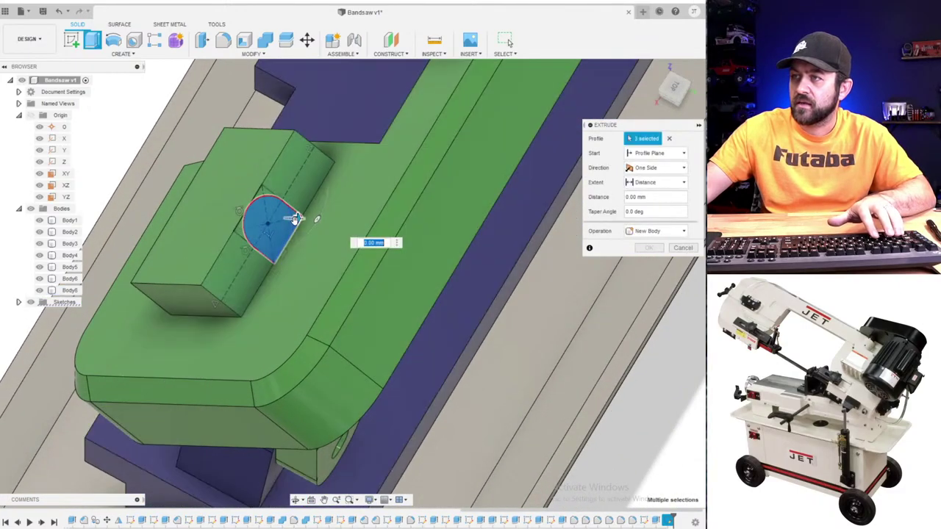
{"action": "left_click_drag", "start_coordinate": [295, 218], "coordinate": [399, 220]}
{"action": "type", "text": "18"}
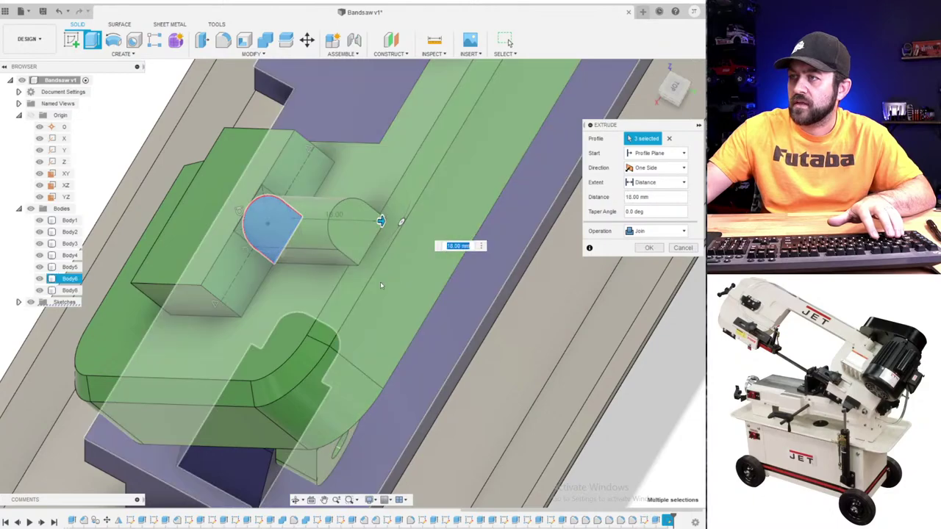
{"action": "middle_click_drag", "start_coordinate": [381, 285], "coordinate": [404, 250], "text": "shift"}
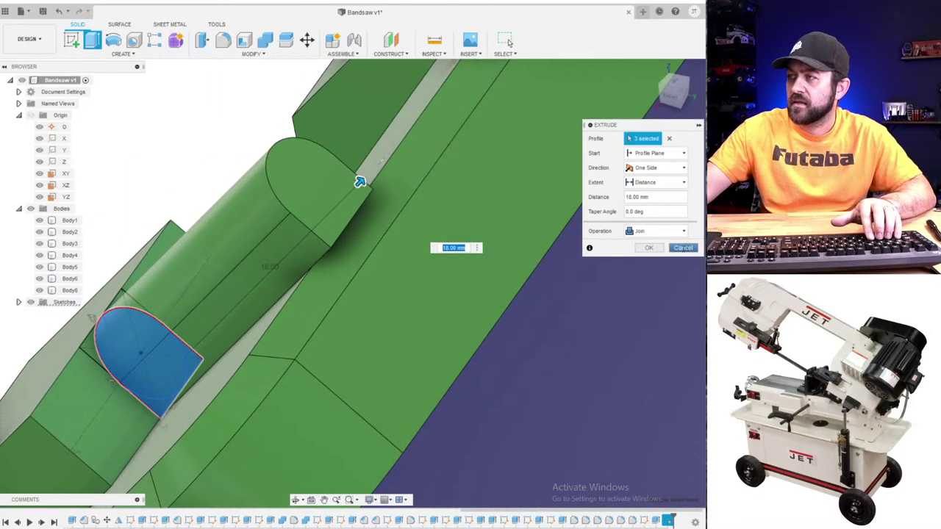
{"action": "left_click", "coordinate": [649, 247]}
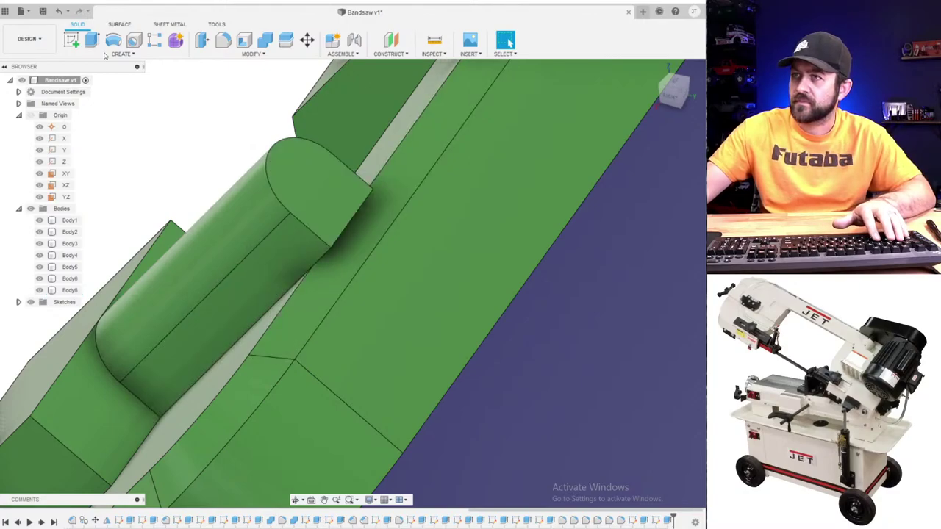
- Sketch a rectangle 6 mm wide and about 2.8 mm tall on the round-topped boss's end face, directly below its flat base
{"action": "left_click", "coordinate": [71, 40]}
{"action": "left_click", "coordinate": [311, 209]}
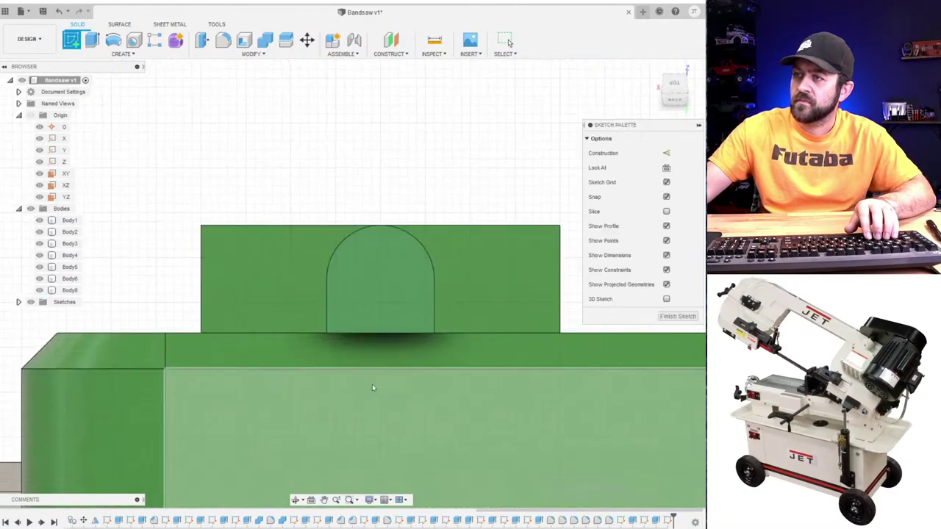
{"action": "key", "text": "r"}
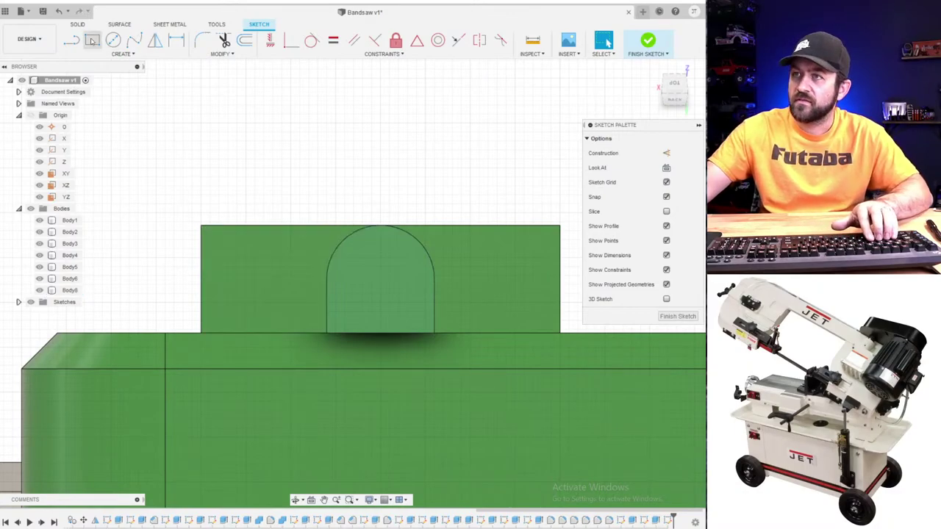
{"action": "left_click", "coordinate": [327, 334]}
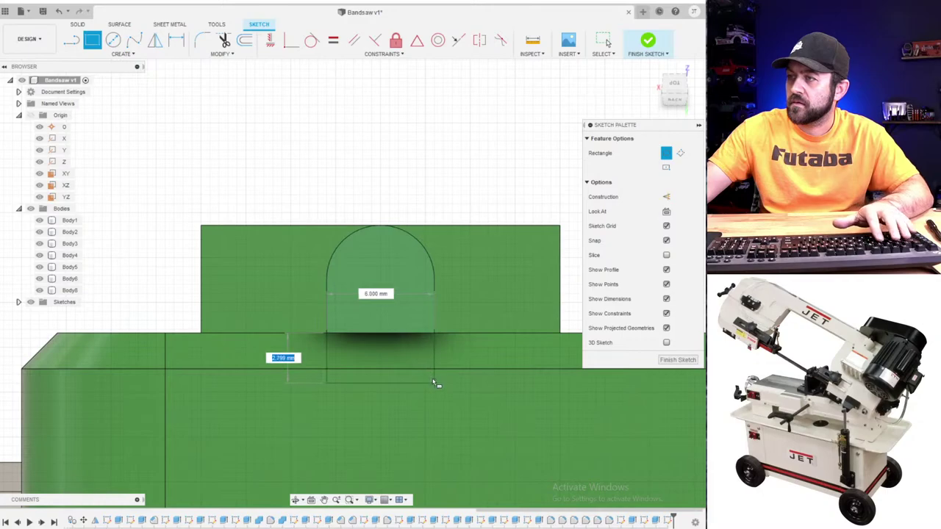
{"action": "left_click", "coordinate": [434, 383]}
{"action": "key", "text": "Escape"}
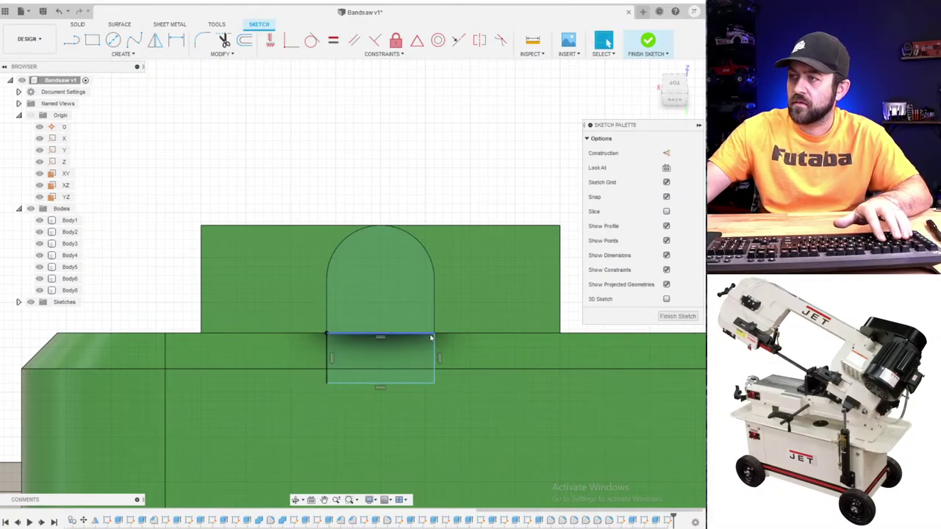
- Make the rectangle's lower edge collinear with the lower edge of the arm's chamfer
{"action": "left_click", "coordinate": [409, 350]}
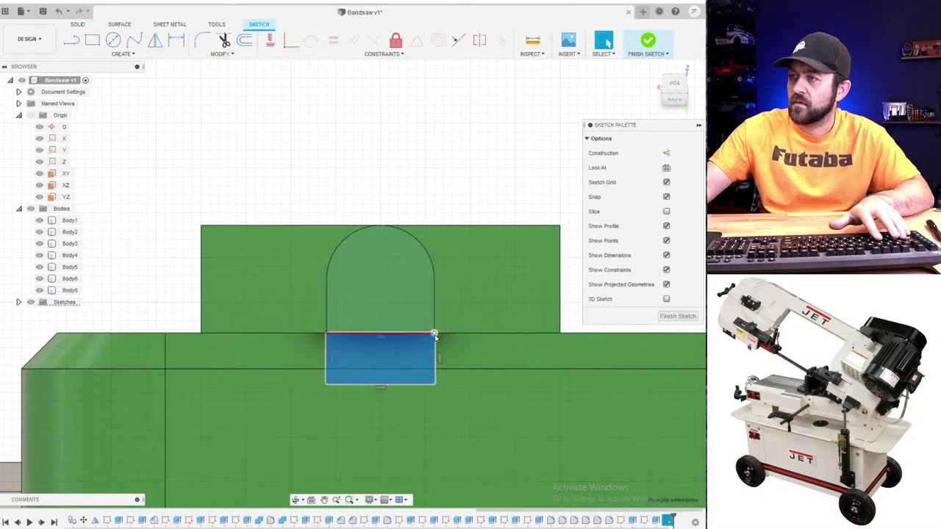
{"action": "left_click", "coordinate": [435, 335]}
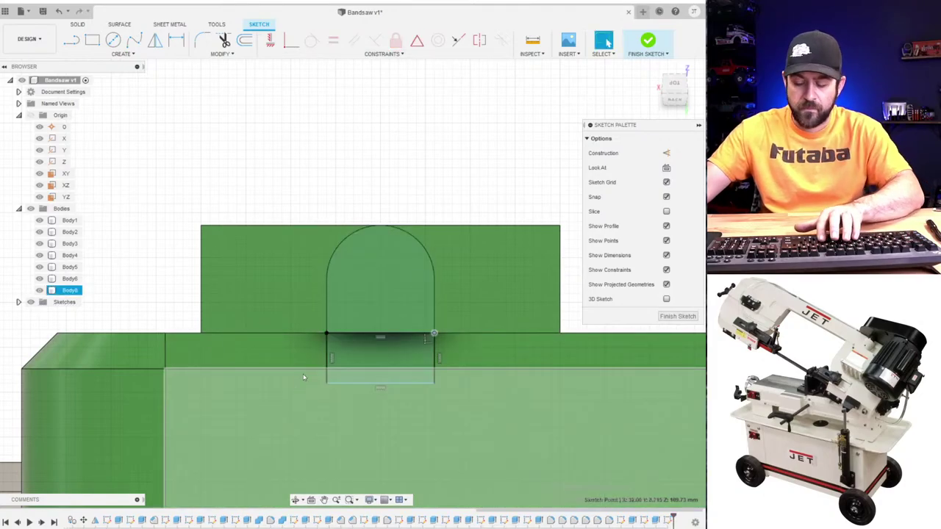
{"action": "left_click", "coordinate": [341, 385]}
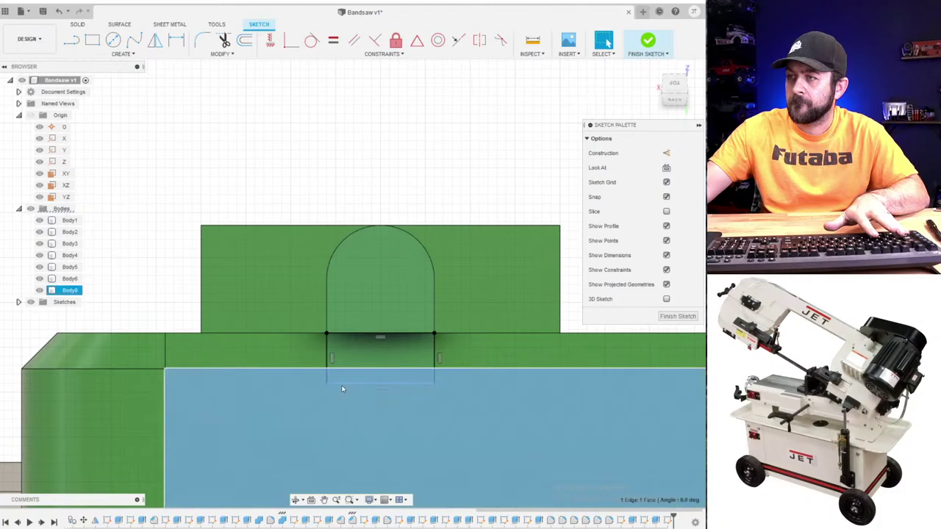
{"action": "left_click", "coordinate": [366, 383]}
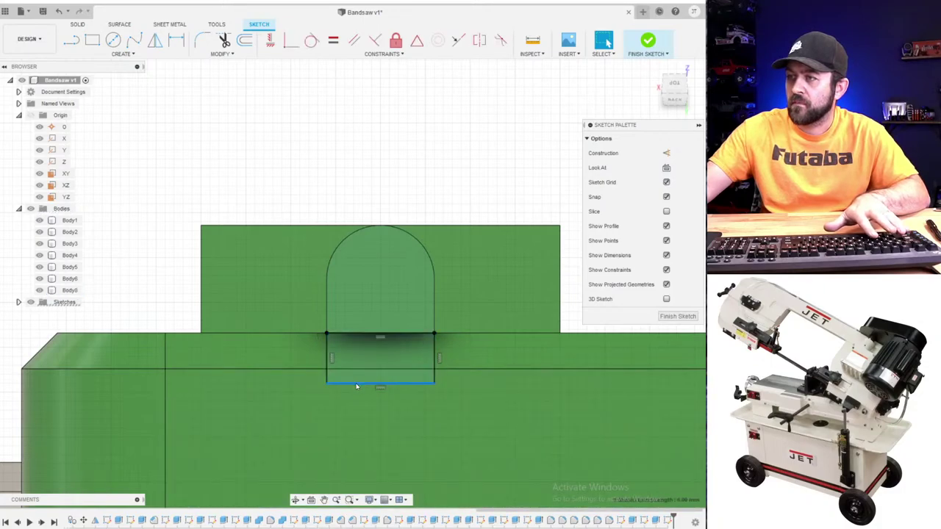
{"action": "left_click", "coordinate": [310, 375]}
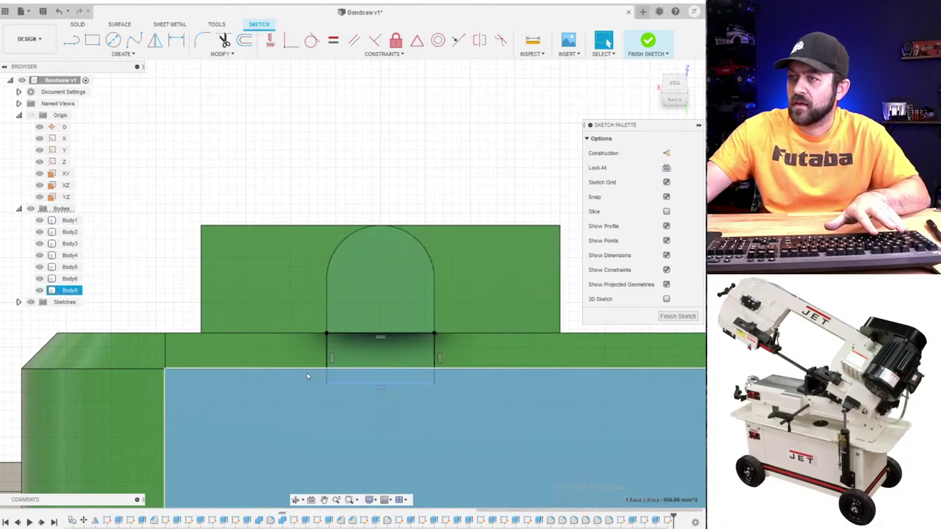
{"action": "left_click", "coordinate": [310, 371]}
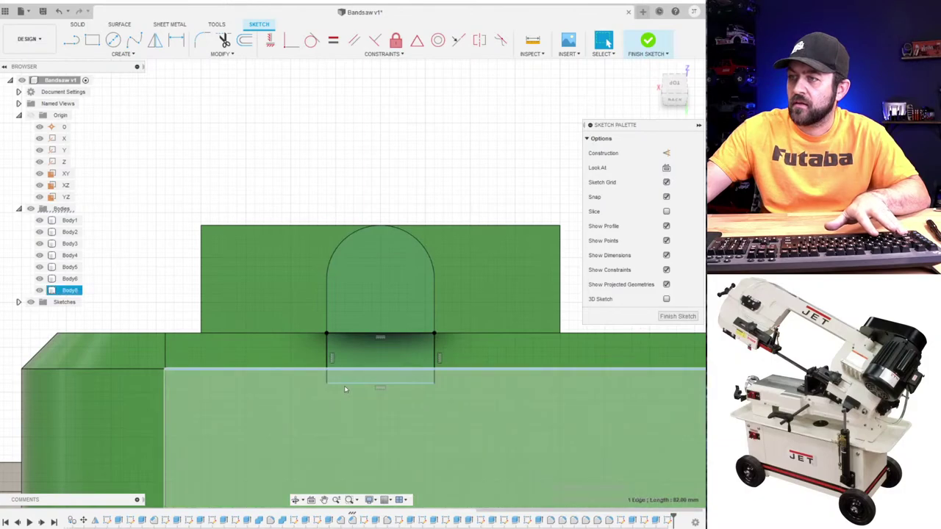
{"action": "left_click", "coordinate": [344, 384]}
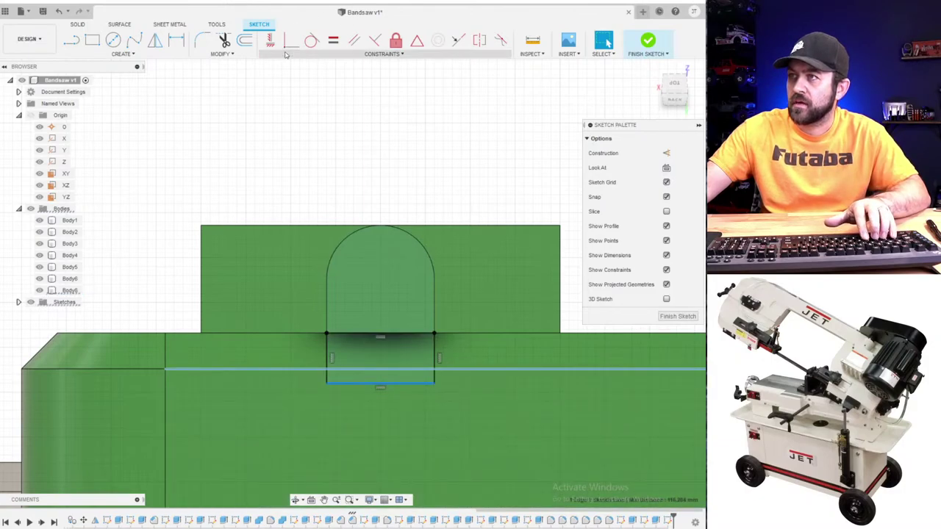
{"action": "left_click", "coordinate": [458, 39]}
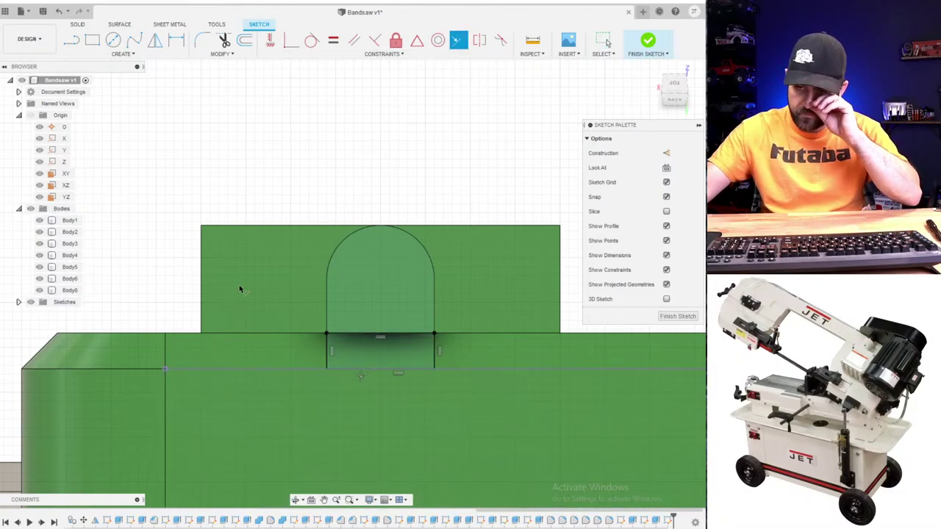
- Extrude the rectangle -3 mm into the arm's chamfer with the Join operation
{"action": "key", "text": "e"}
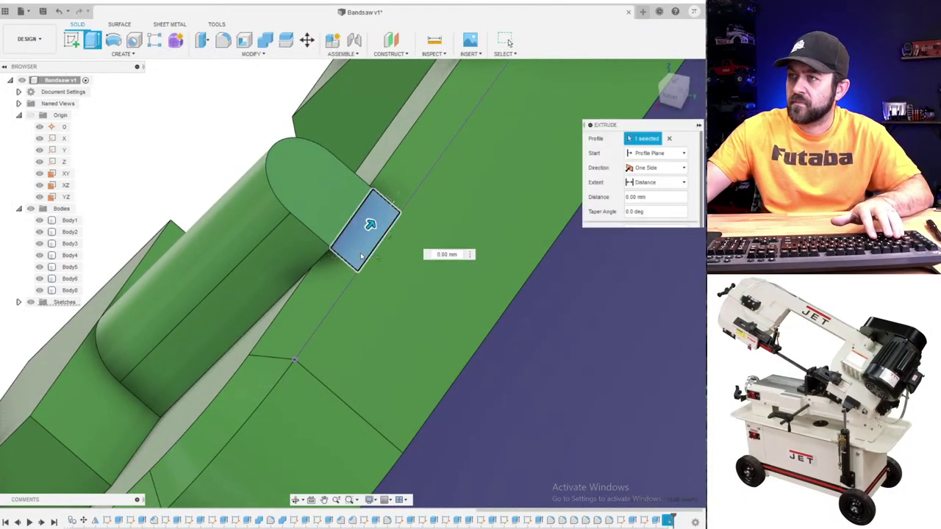
{"action": "left_click_drag", "start_coordinate": [371, 224], "coordinate": [333, 263]}
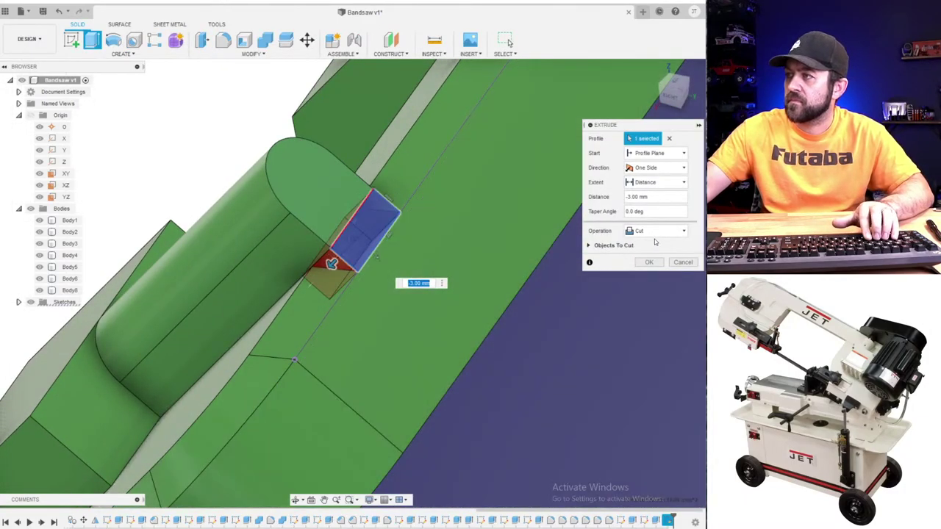
{"action": "left_click", "coordinate": [640, 232]}
{"action": "left_click", "coordinate": [640, 245]}
{"action": "left_click", "coordinate": [649, 248]}
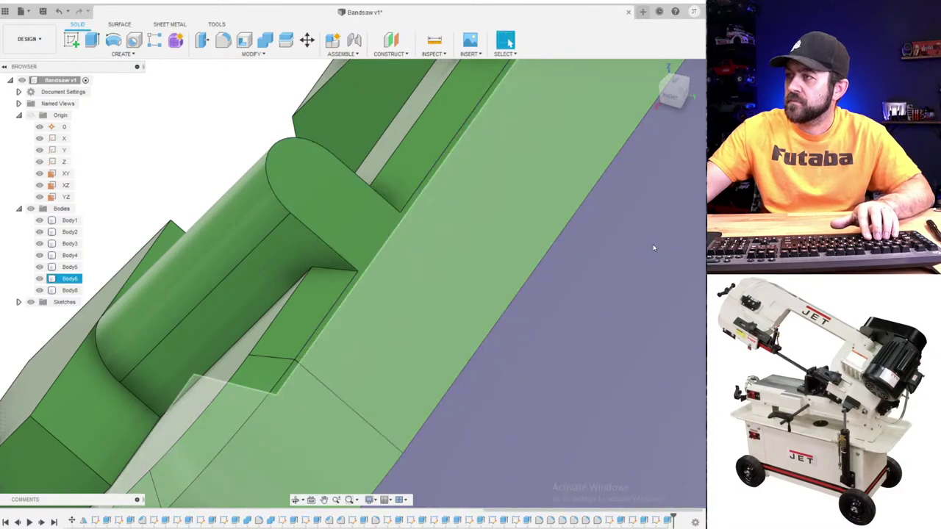
{"action": "left_click", "coordinate": [653, 247]}
- Fillet the edges where the round-topped boss meets the side of the raised block
{"action": "scroll", "coordinate": [380, 258], "scroll_direction": "down", "scroll_amount": 3}
{"action": "middle_click_drag", "start_coordinate": [181, 143], "coordinate": [246, 286], "text": "shift"}
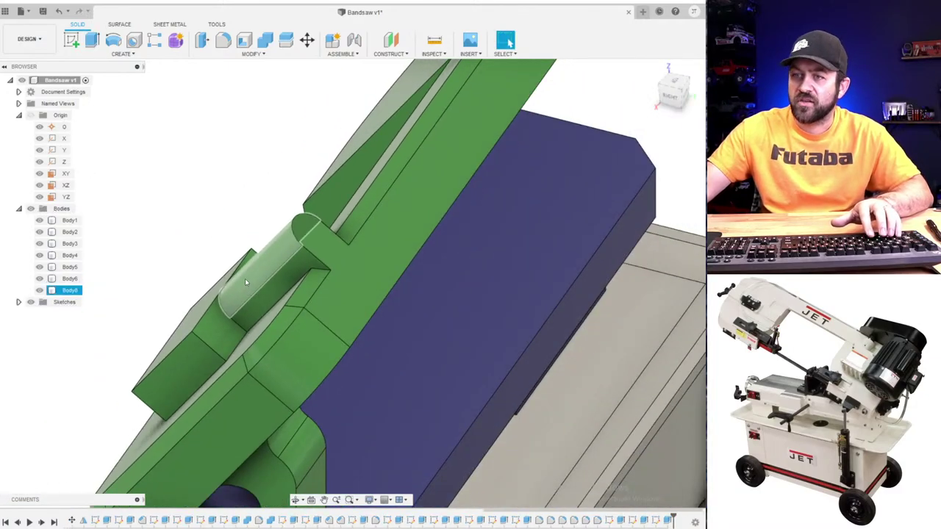
{"action": "scroll", "coordinate": [255, 233], "scroll_direction": "up", "scroll_amount": 4}
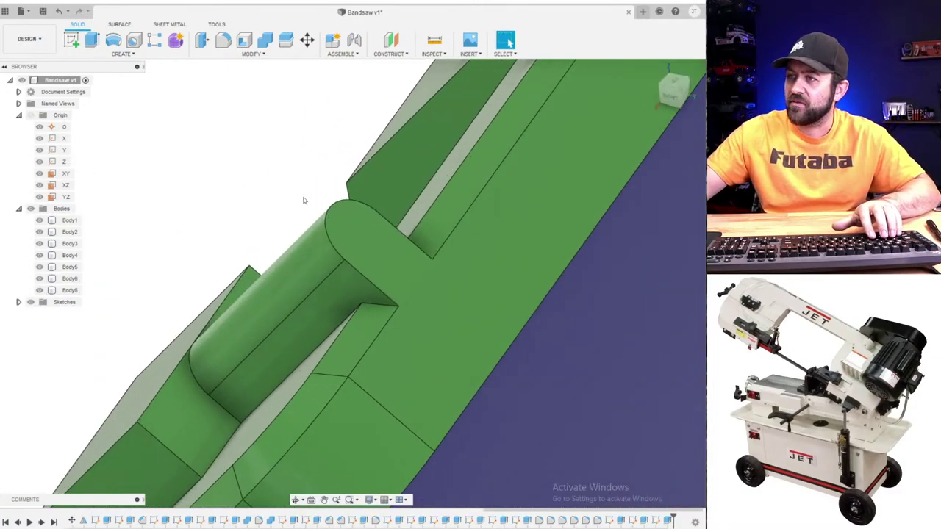
{"action": "middle_click_drag", "start_coordinate": [304, 199], "coordinate": [294, 375], "text": "shift"}
{"action": "key", "text": "f"}
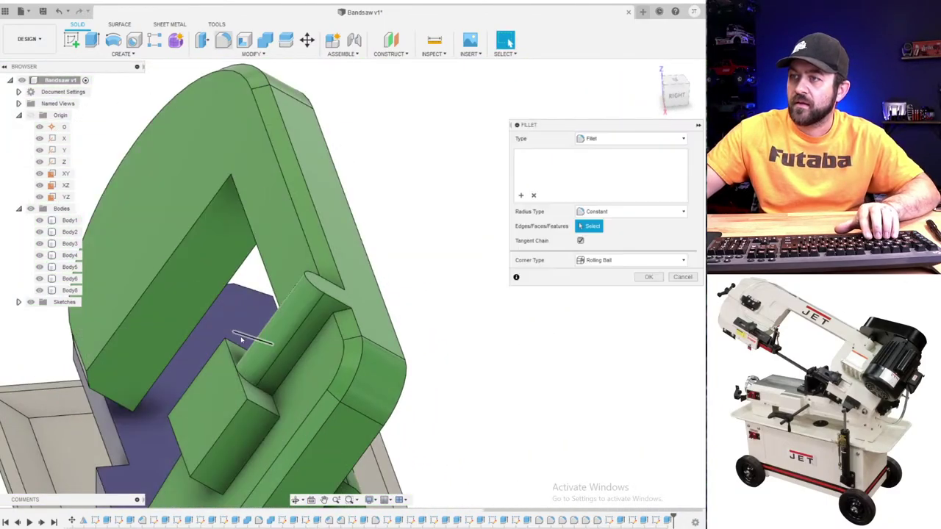
{"action": "left_click", "coordinate": [259, 388]}
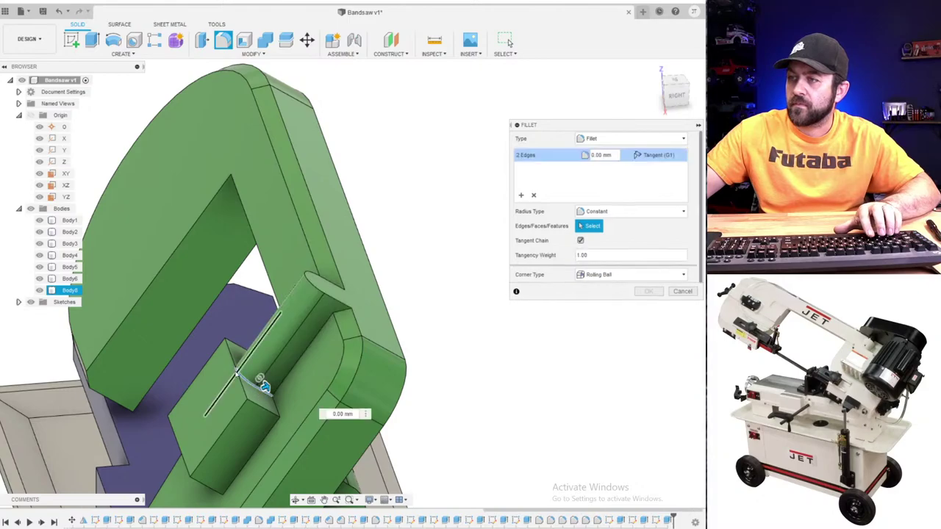
{"action": "middle_click_drag", "start_coordinate": [250, 380], "coordinate": [263, 326], "text": "shift"}
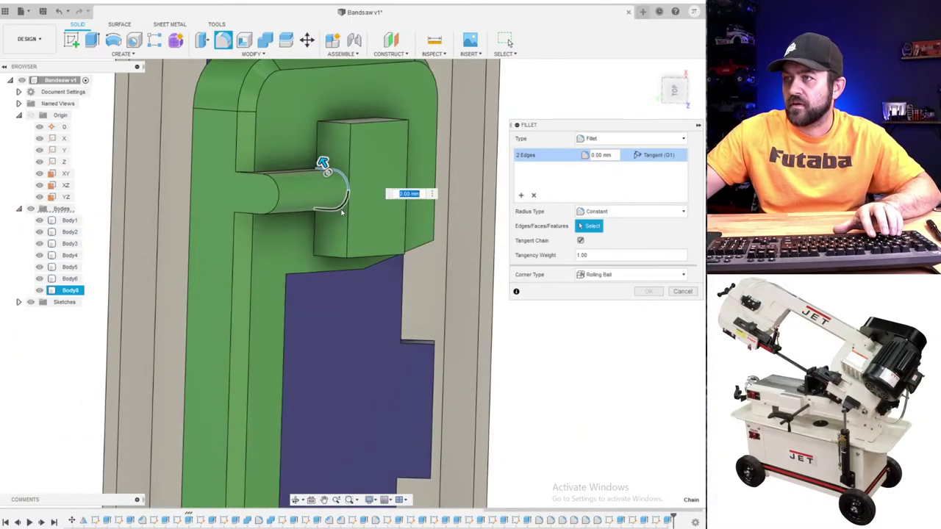
{"action": "left_click", "coordinate": [343, 208]}
{"action": "left_click_drag", "start_coordinate": [340, 214], "coordinate": [339, 219]}
{"action": "key", "text": "Return"}
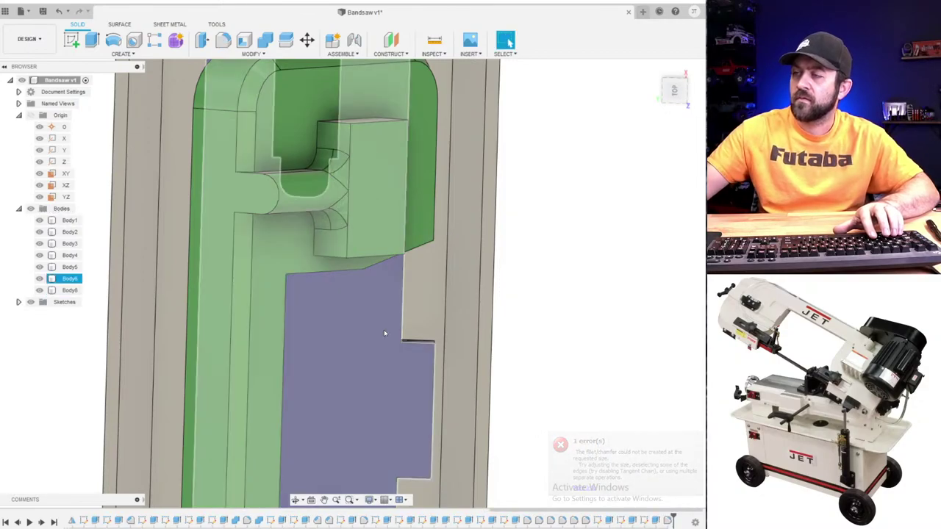
- Inspect the filleted boss and block, the back of the arm and the underside of the saw from several angles
{"action": "middle_click_drag", "start_coordinate": [418, 181], "coordinate": [310, 130], "text": "shift"}
{"action": "middle_click_drag", "start_coordinate": [459, 80], "coordinate": [440, 312]}
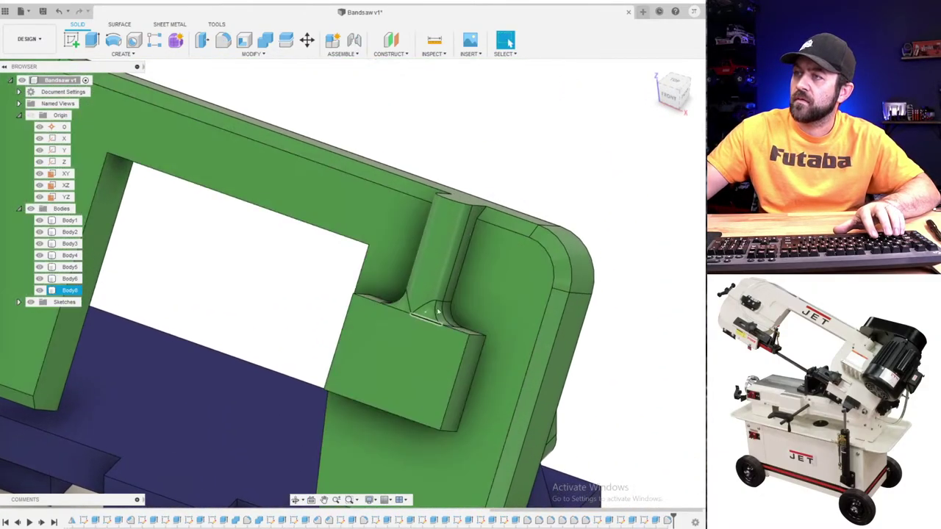
{"action": "scroll", "coordinate": [485, 189], "scroll_direction": "down", "scroll_amount": 2}
{"action": "scroll", "coordinate": [485, 189], "scroll_direction": "up", "scroll_amount": 2}
{"action": "scroll", "coordinate": [385, 210], "scroll_direction": "down", "scroll_amount": 2}
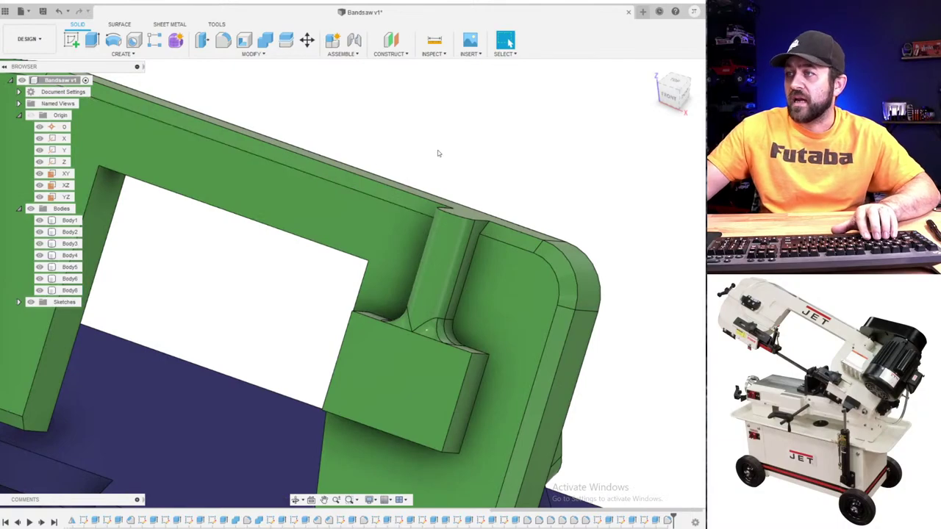
{"action": "scroll", "coordinate": [420, 210], "scroll_direction": "down", "scroll_amount": 5}
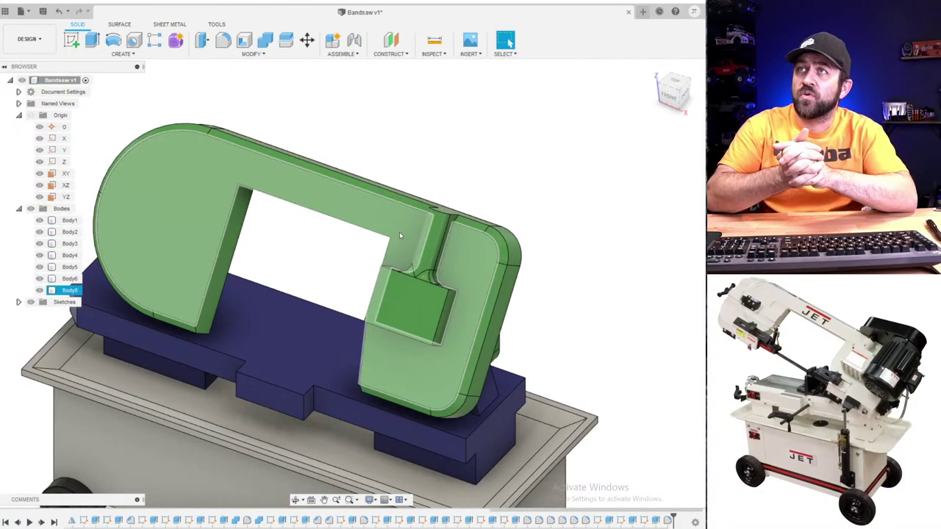
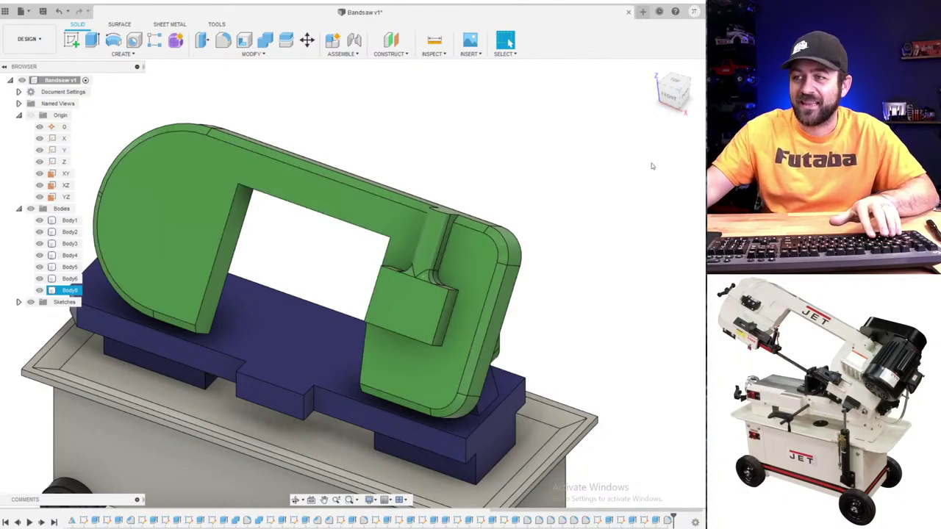
{"action": "middle_click_drag", "start_coordinate": [441, 411], "coordinate": [254, 334], "text": "shift"}
{"action": "middle_click_drag", "start_coordinate": [406, 328], "coordinate": [516, 380], "text": "shift"}
{"action": "left_click", "coordinate": [572, 391]}
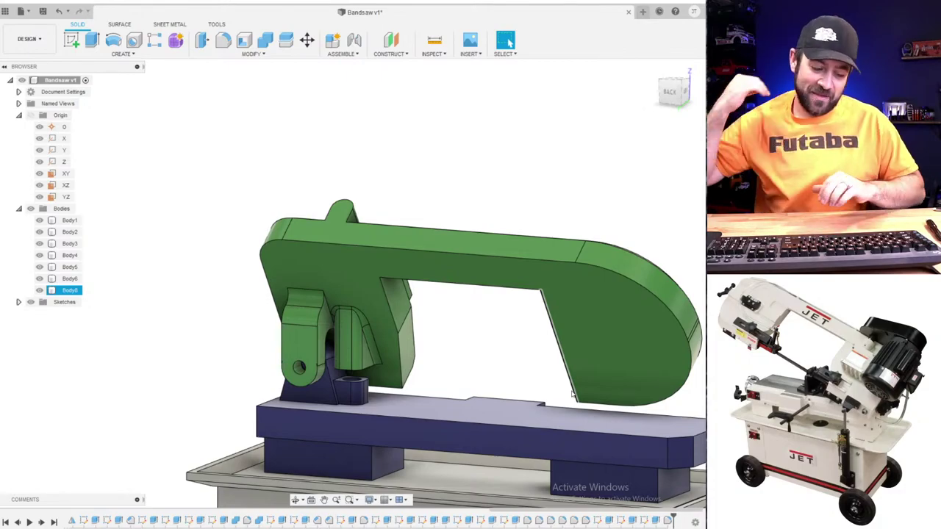
{"action": "scroll", "coordinate": [413, 350], "scroll_direction": "down", "scroll_amount": 3}
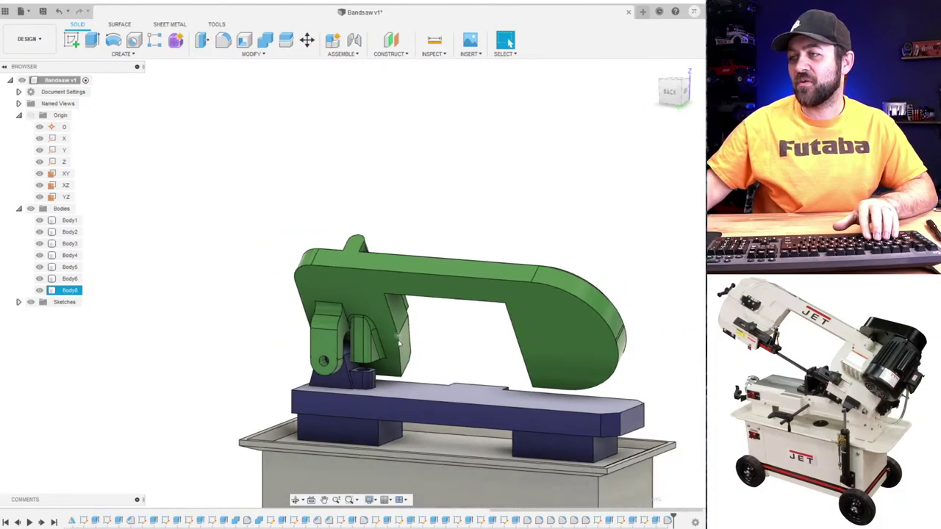
{"action": "scroll", "coordinate": [415, 349], "scroll_direction": "up", "scroll_amount": 6}
{"action": "middle_click_drag", "start_coordinate": [456, 373], "coordinate": [380, 381], "text": "shift"}
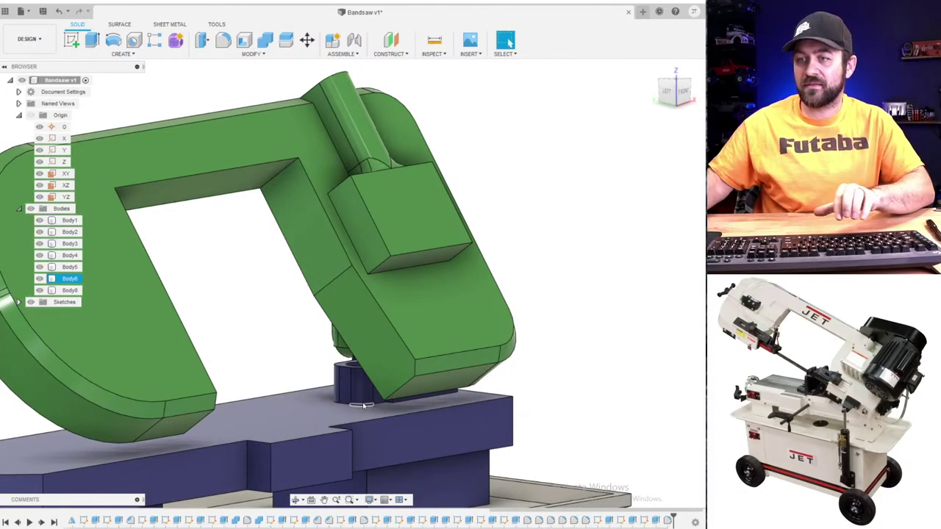
{"action": "scroll", "coordinate": [277, 333], "scroll_direction": "down", "scroll_amount": 2}
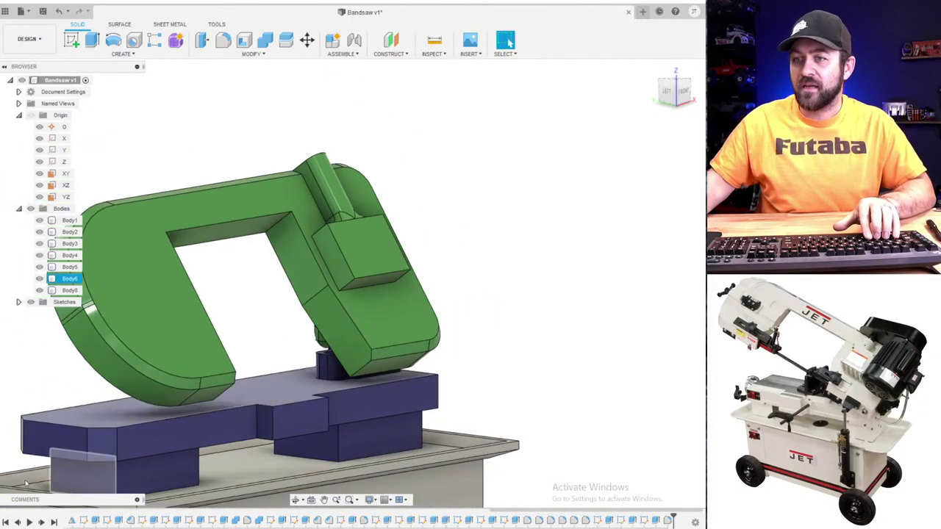
- Inspect the green arm, its pivot bracket and the blue base from the front, back, side and above
{"action": "scroll", "coordinate": [185, 339], "scroll_direction": "down", "scroll_amount": 2}
{"action": "middle_click_drag", "start_coordinate": [145, 376], "coordinate": [329, 305], "text": "shift"}
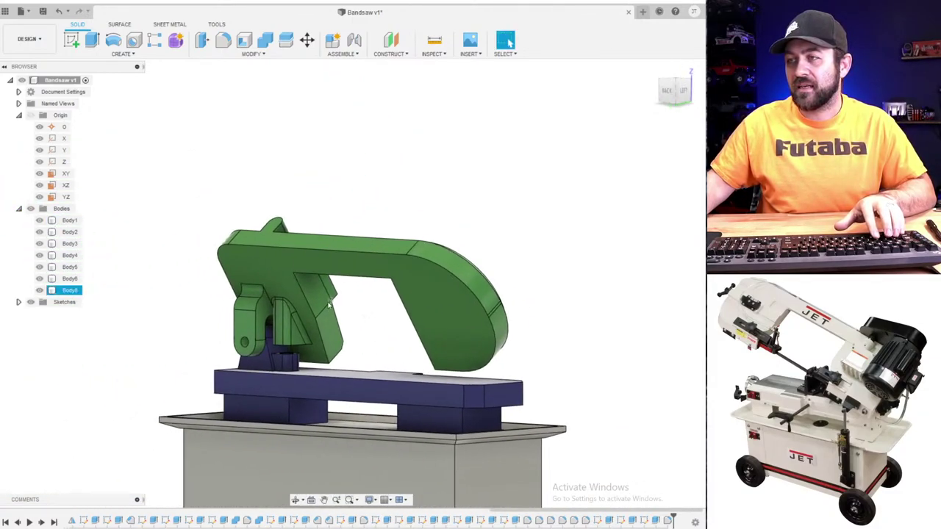
{"action": "left_click", "coordinate": [287, 266]}
{"action": "mouse_move", "coordinate": [286, 266]}
{"action": "middle_mouse_down", "text": "shift"}
{"action": "mouse_move", "coordinate": [285, 274]}
{"action": "mouse_move", "coordinate": [353, 220]}
{"action": "mouse_move", "coordinate": [412, 291]}
{"action": "mouse_move", "coordinate": [308, 282]}
{"action": "mouse_move", "coordinate": [300, 270]}
{"action": "middle_mouse_up", "text": "shift"}
{"action": "left_click", "coordinate": [462, 240]}
{"action": "middle_click_drag", "start_coordinate": [460, 239], "coordinate": [354, 277], "text": "shift"}
{"action": "left_click", "coordinate": [425, 287]}
{"action": "middle_click_drag", "start_coordinate": [425, 287], "coordinate": [247, 226], "text": "shift"}
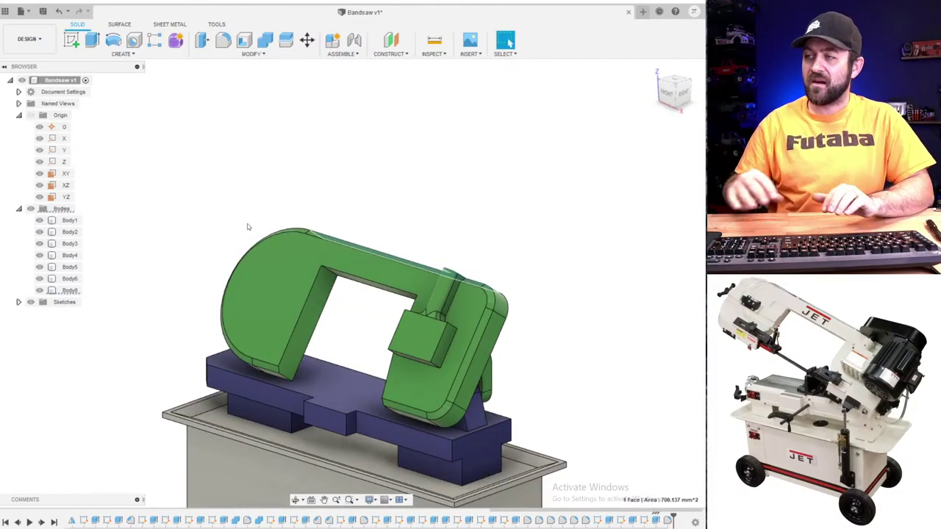
{"action": "middle_click_drag", "start_coordinate": [516, 335], "coordinate": [437, 288], "text": "shift"}
{"action": "scroll", "coordinate": [520, 374], "scroll_direction": "up", "scroll_amount": 5}
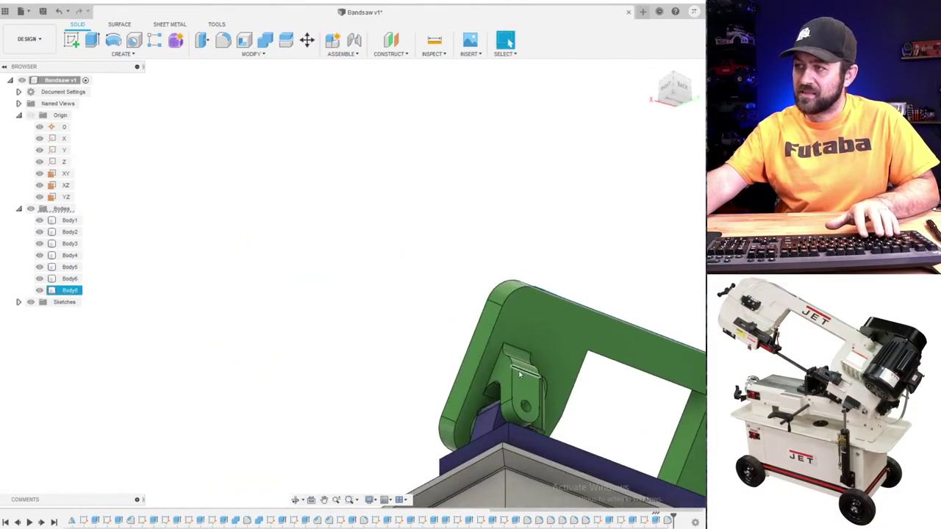
{"action": "middle_click_drag", "start_coordinate": [515, 374], "coordinate": [490, 395], "text": "shift"}
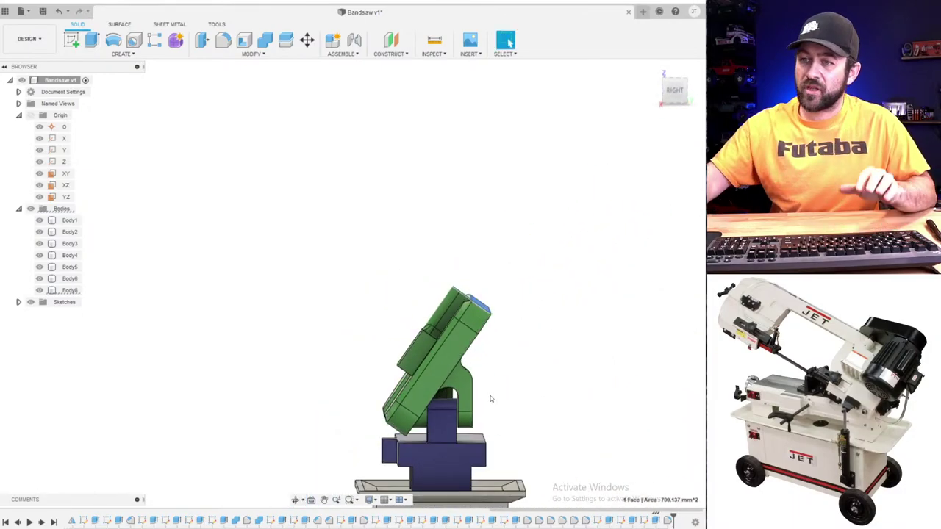
{"action": "scroll", "coordinate": [401, 408], "scroll_direction": "down", "scroll_amount": 3}
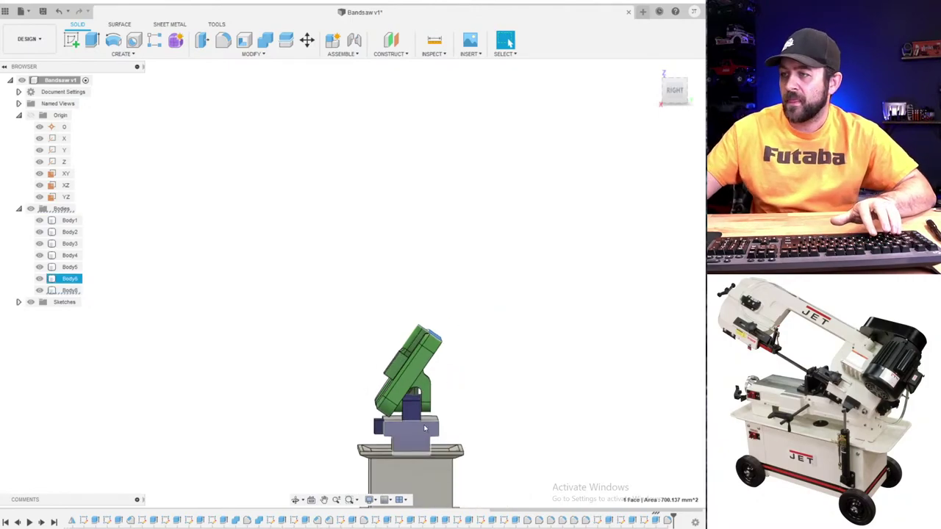
{"action": "scroll", "coordinate": [399, 446], "scroll_direction": "up", "scroll_amount": 3}
{"action": "middle_click_drag", "start_coordinate": [393, 441], "coordinate": [468, 423], "text": "shift"}
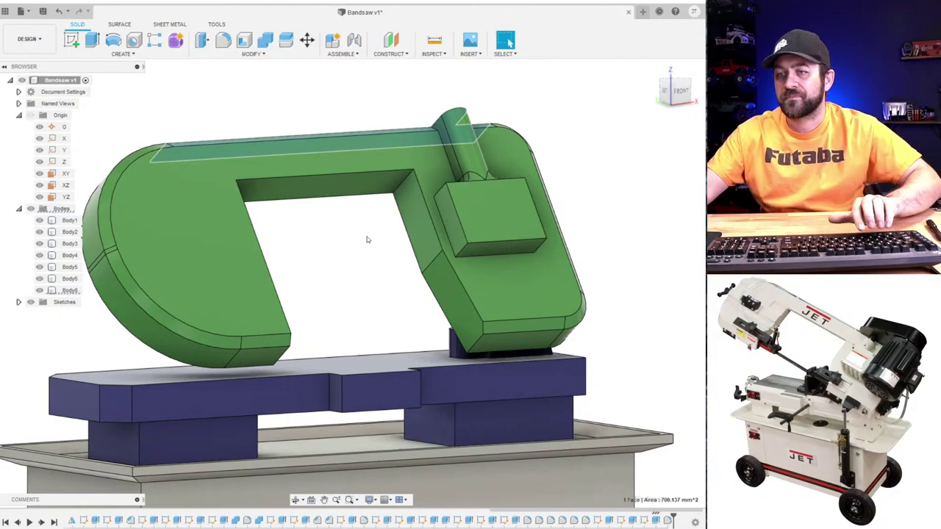
{"action": "scroll", "coordinate": [367, 238], "scroll_direction": "down", "scroll_amount": 3}
{"action": "left_click", "coordinate": [351, 248]}
{"action": "scroll", "coordinate": [352, 248], "scroll_direction": "down", "scroll_amount": 1}
{"action": "scroll", "coordinate": [353, 249], "scroll_direction": "up", "scroll_amount": 2}
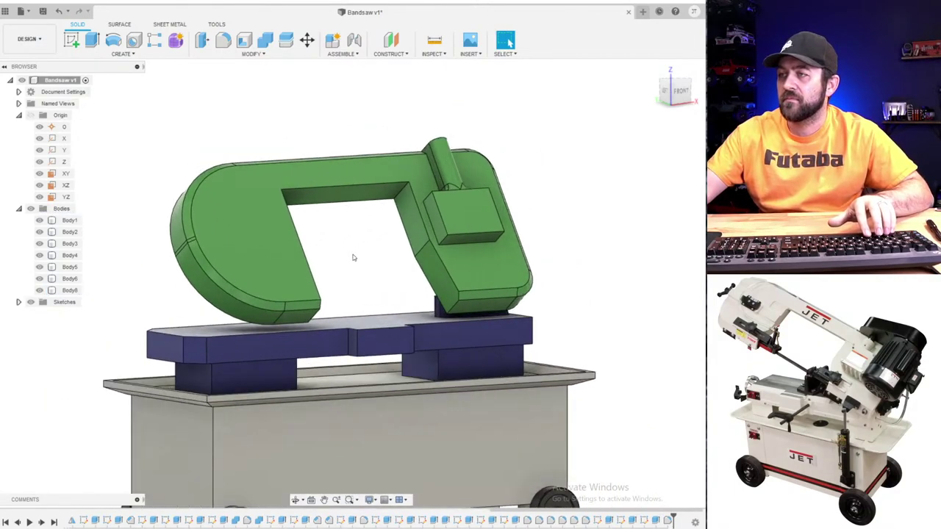
{"action": "middle_click_drag", "start_coordinate": [354, 250], "coordinate": [389, 258]}
{"action": "key", "text": "super"}
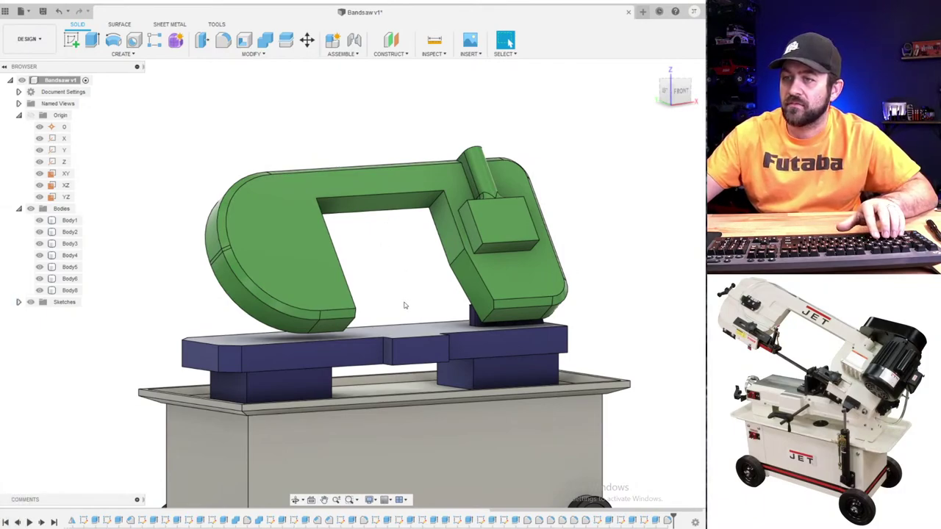
{"action": "scroll", "coordinate": [416, 252], "scroll_direction": "up", "scroll_amount": 2}
{"action": "middle_click_drag", "start_coordinate": [411, 276], "coordinate": [446, 299], "text": "shift"}
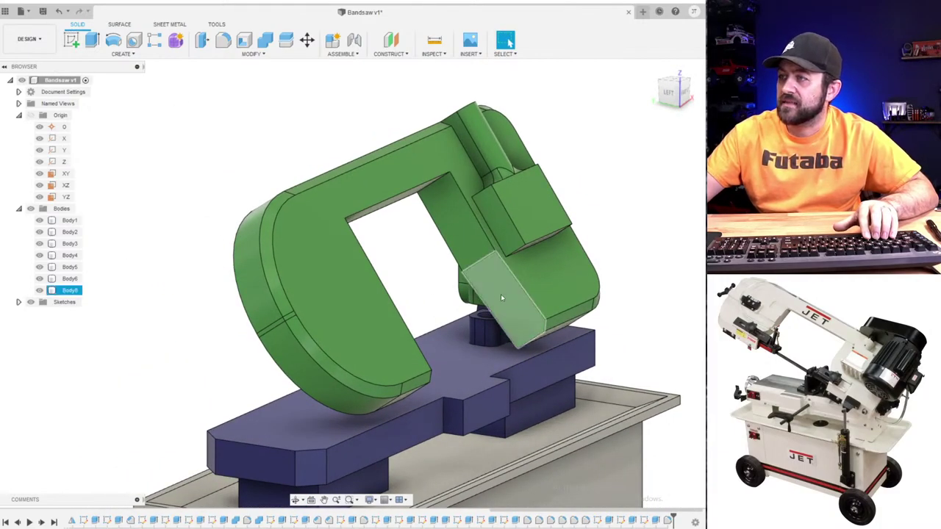
{"action": "left_click", "coordinate": [504, 330]}
{"action": "middle_click_drag", "start_coordinate": [502, 332], "coordinate": [349, 320], "text": "shift"}
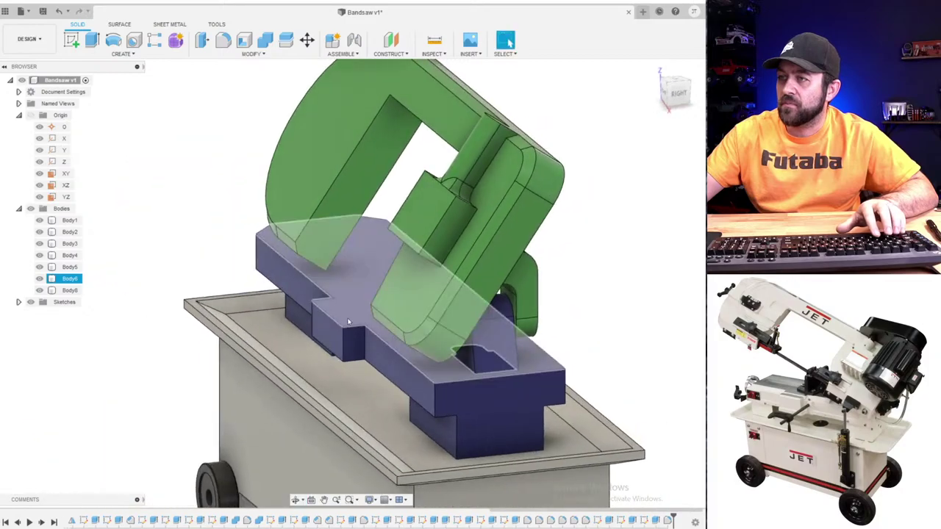
- Sketch a narrow upright rectangle about 2.6 mm wide near the lower corner of the rounded arm leg's inner face
{"action": "left_click", "coordinate": [321, 233]}
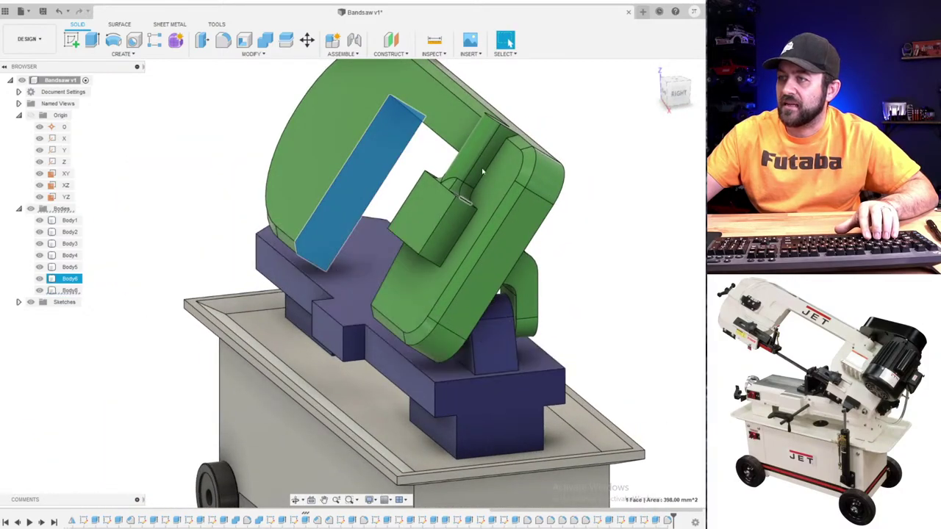
{"action": "key", "text": "Escape"}
{"action": "left_click", "coordinate": [71, 40]}
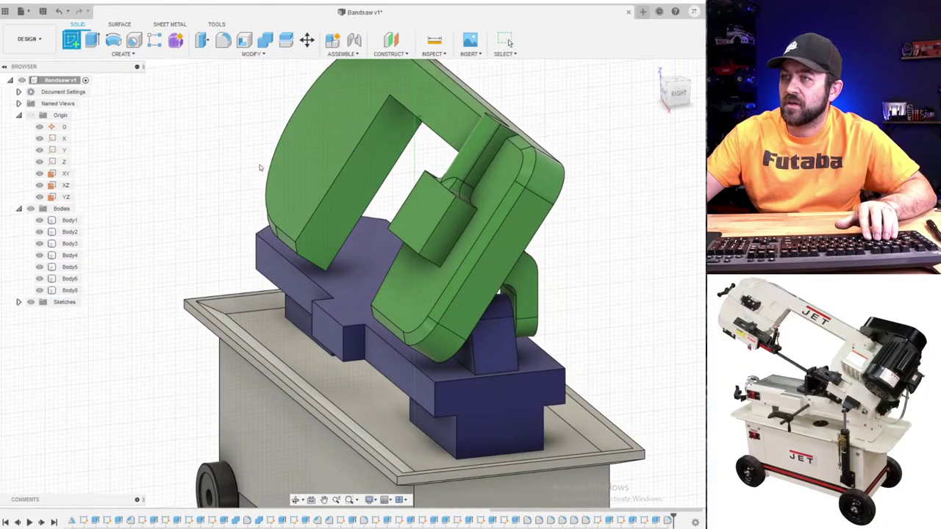
{"action": "left_click", "coordinate": [345, 258]}
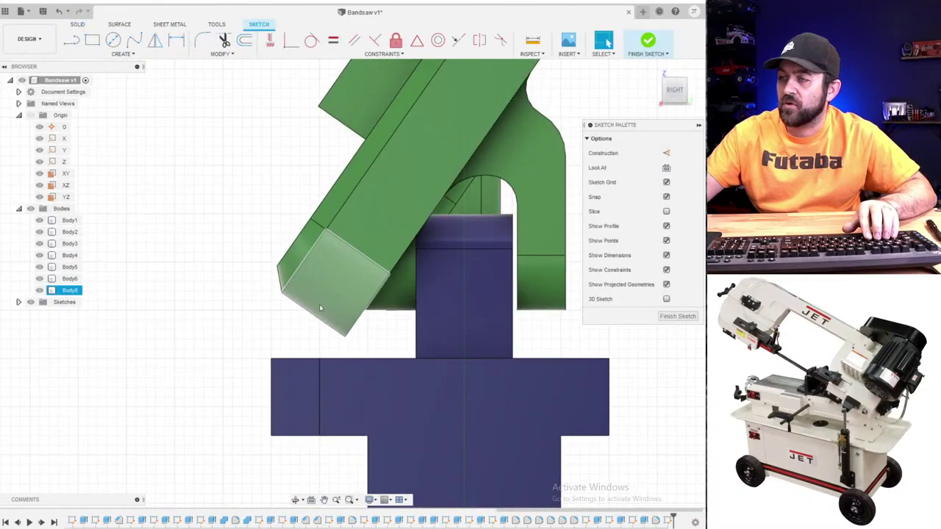
{"action": "left_click", "coordinate": [91, 40]}
{"action": "scroll", "coordinate": [247, 231], "scroll_direction": "up", "scroll_amount": 5}
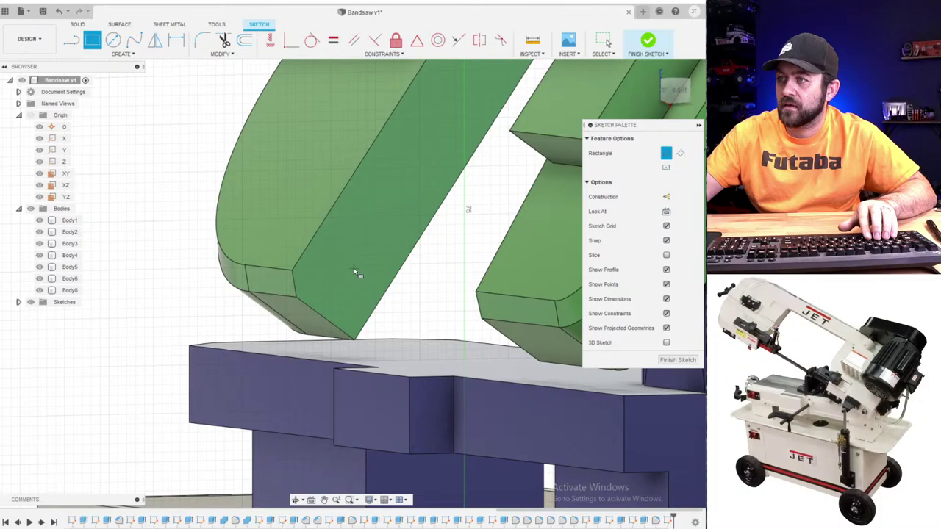
{"action": "left_click", "coordinate": [353, 271]}
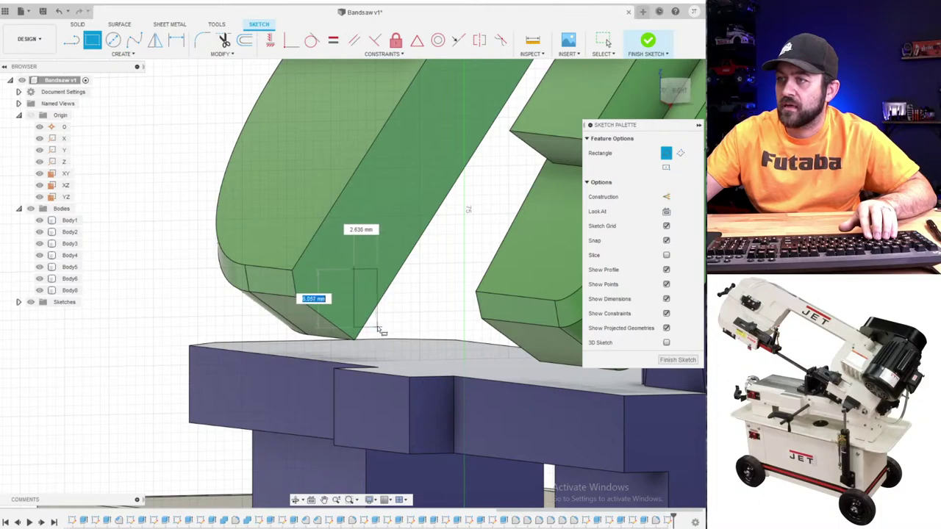
{"action": "left_click", "coordinate": [376, 337]}
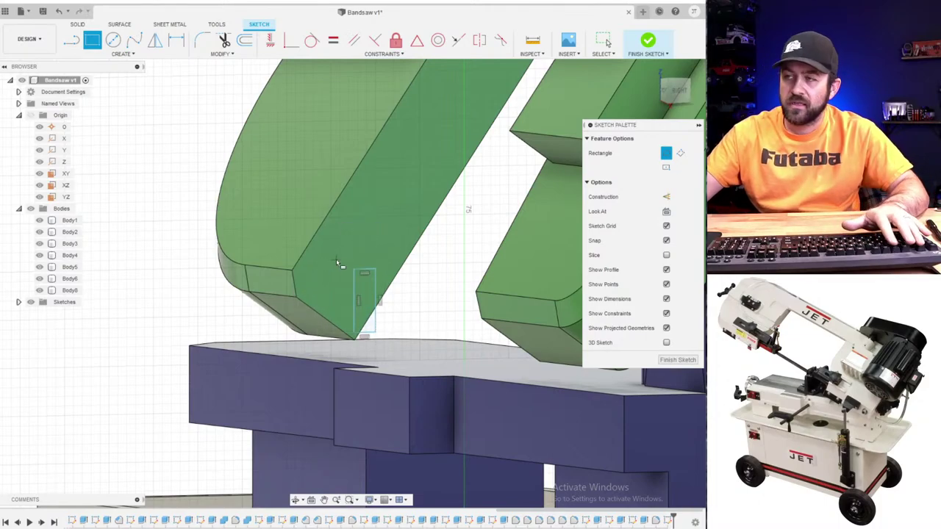
{"action": "key", "text": "Escape"}
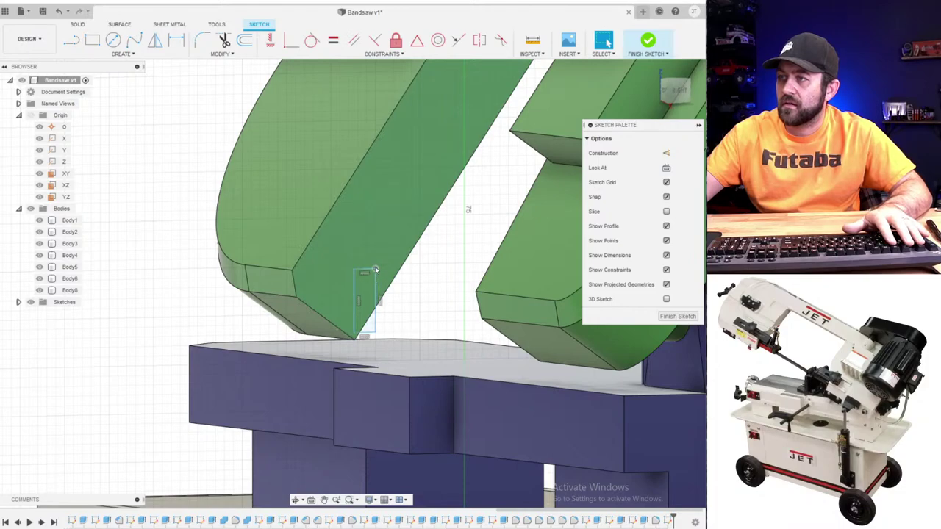
- Stretch the rectangle and set its height to 8 mm
{"action": "left_click", "coordinate": [359, 286]}
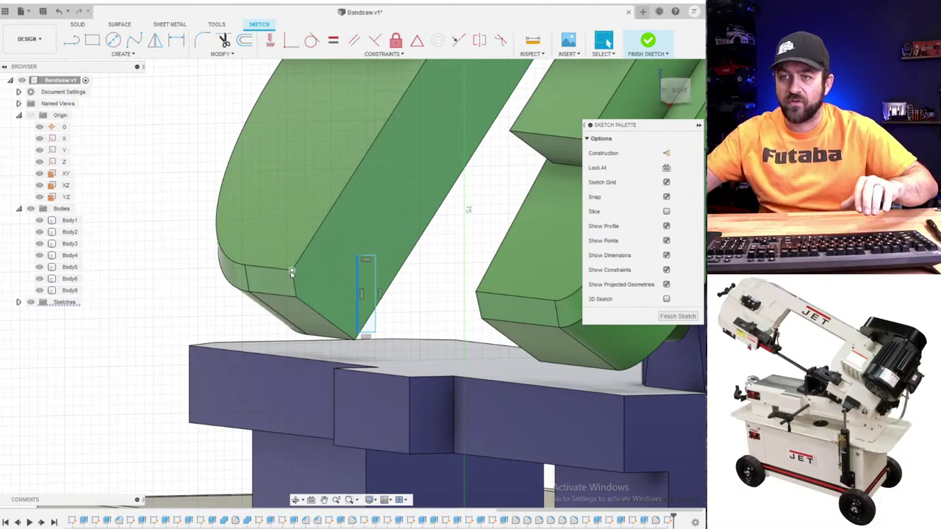
{"action": "left_click", "coordinate": [257, 187]}
{"action": "key", "text": "Escape"}
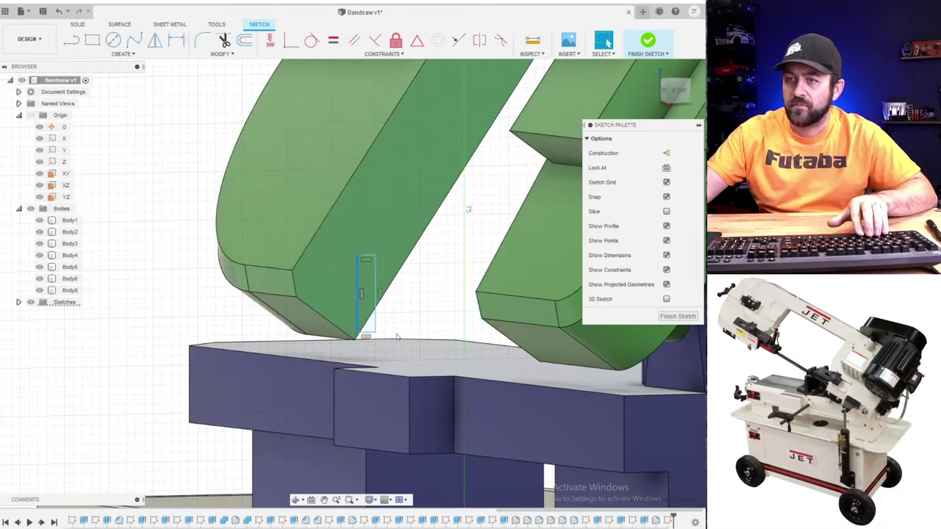
{"action": "key", "text": "d"}
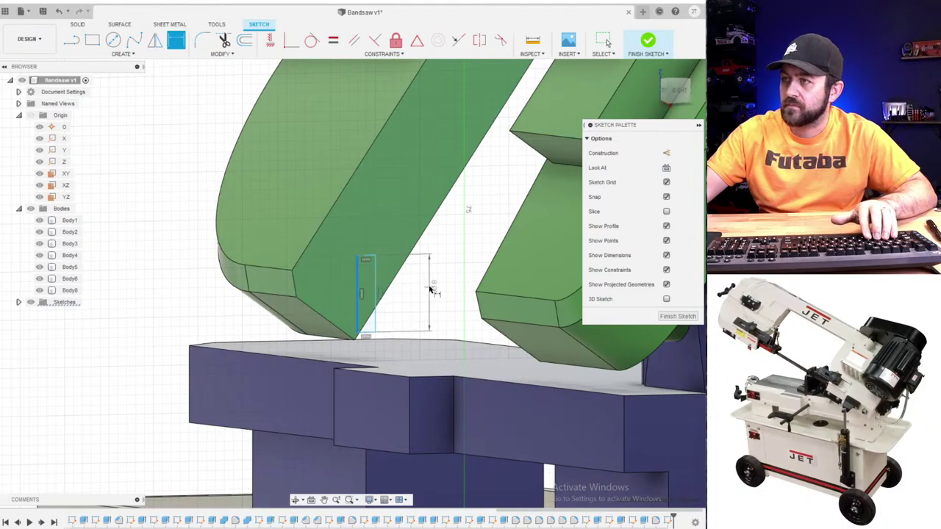
{"action": "left_click", "coordinate": [431, 289]}
{"action": "type", "text": "8"}
{"action": "key", "text": "Return"}
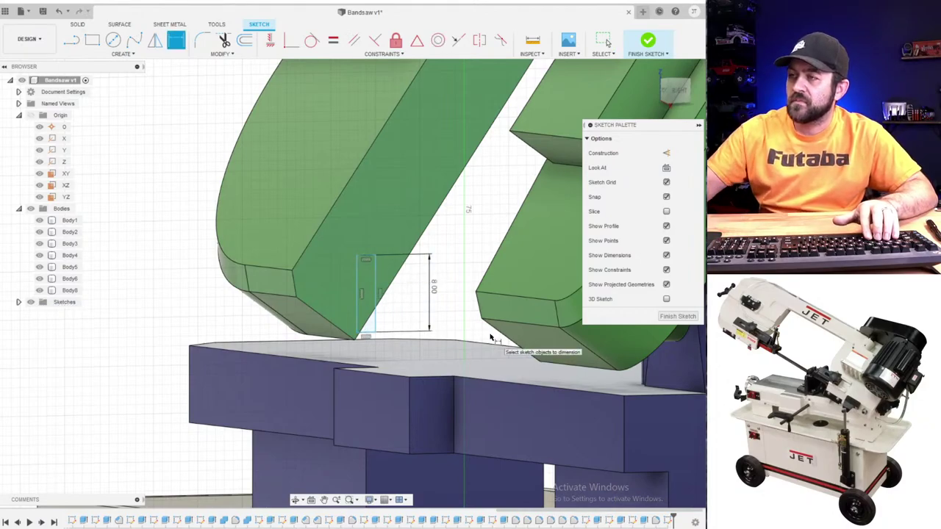
{"action": "scroll", "coordinate": [434, 317], "scroll_direction": "up", "scroll_amount": 3}
{"action": "key", "text": "Escape"}
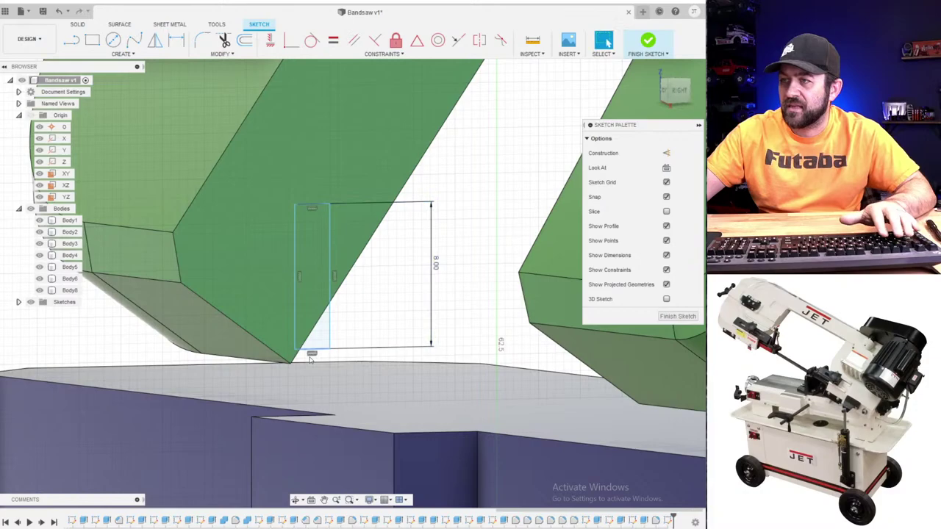
- Move the rectangle's lower corner onto the slanted edge of the arm's inner face and set its width to 2 mm
{"action": "mouse_move", "coordinate": [297, 356]}
{"action": "left_mouse_down"}
{"action": "mouse_move", "coordinate": [312, 356]}
{"action": "mouse_move", "coordinate": [297, 356]}
{"action": "mouse_move", "coordinate": [302, 350]}
{"action": "left_mouse_up"}
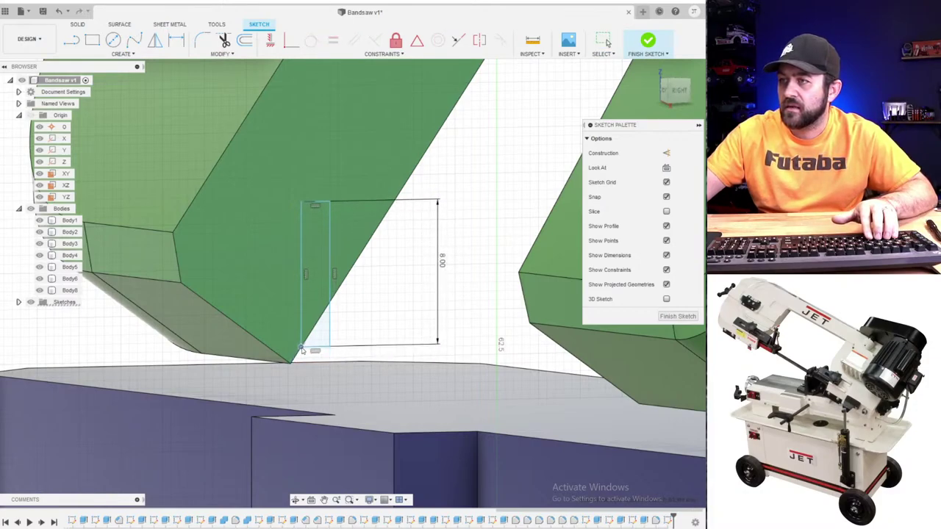
{"action": "key", "text": "d"}
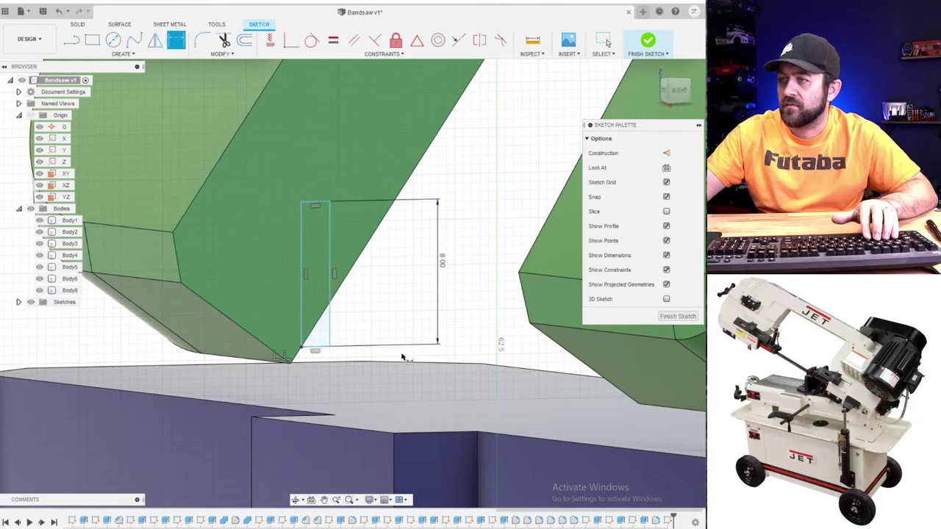
{"action": "left_click", "coordinate": [358, 356]}
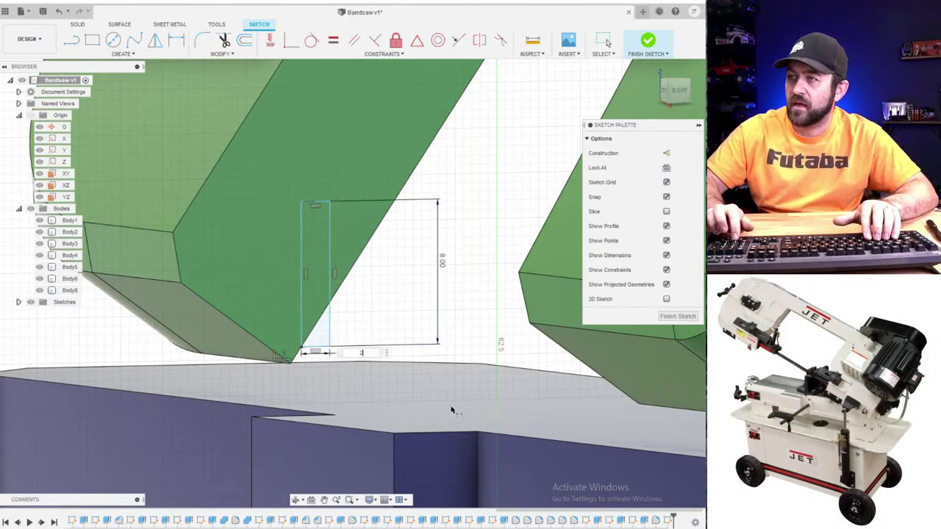
{"action": "type", "text": "2"}
{"action": "key", "text": "Return"}
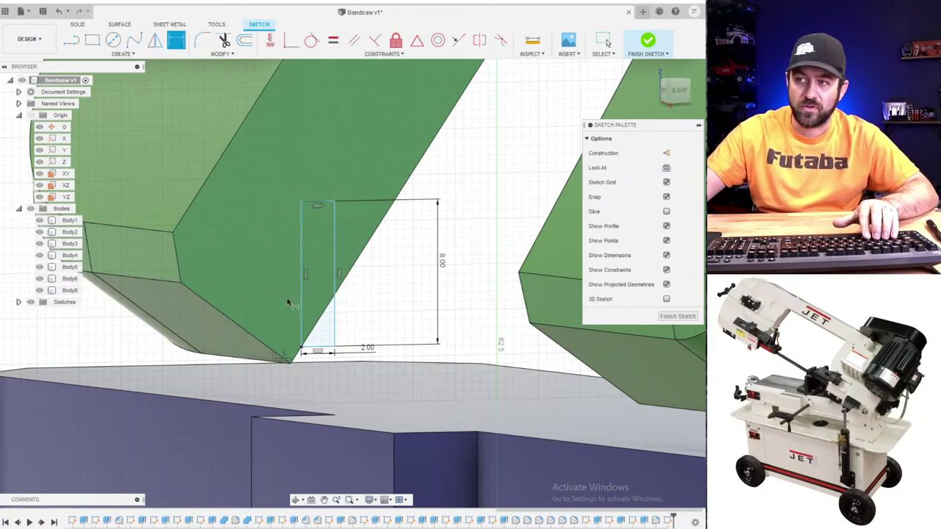
- Set the distance from the rectangle's lower corner to the lower tip of the arm's face to 1.5 mm and finish the sketch
{"action": "left_click", "coordinate": [301, 347]}
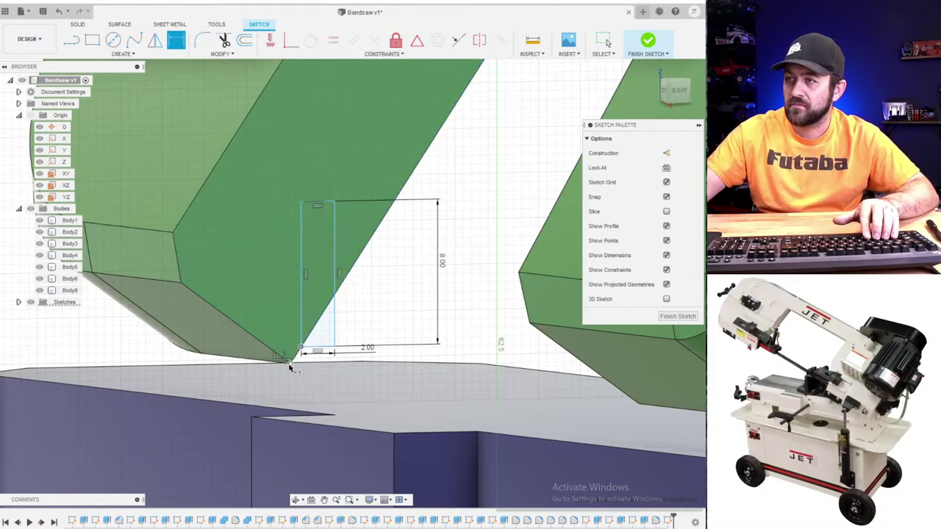
{"action": "scroll", "coordinate": [333, 371], "scroll_direction": "up", "scroll_amount": 3}
{"action": "left_click", "coordinate": [353, 379]}
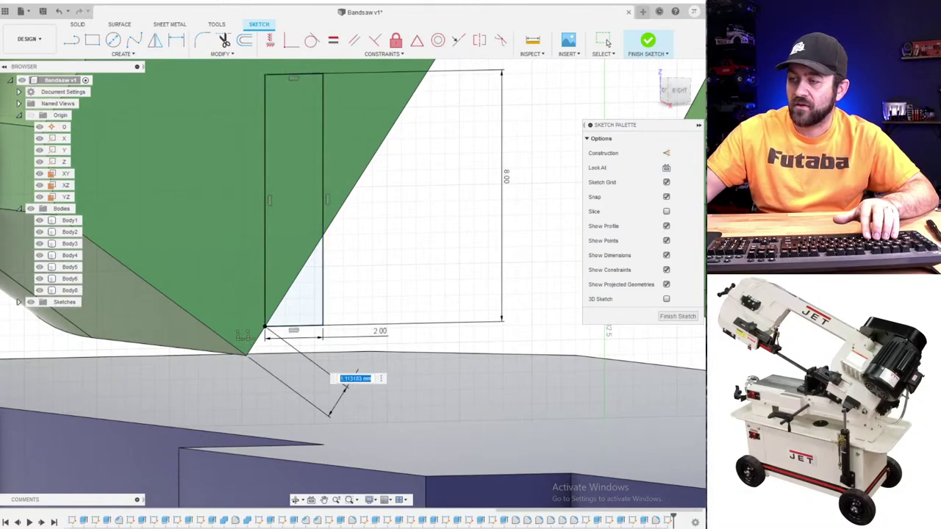
{"action": "type", "text": "1.5"}
{"action": "key", "text": "Return"}
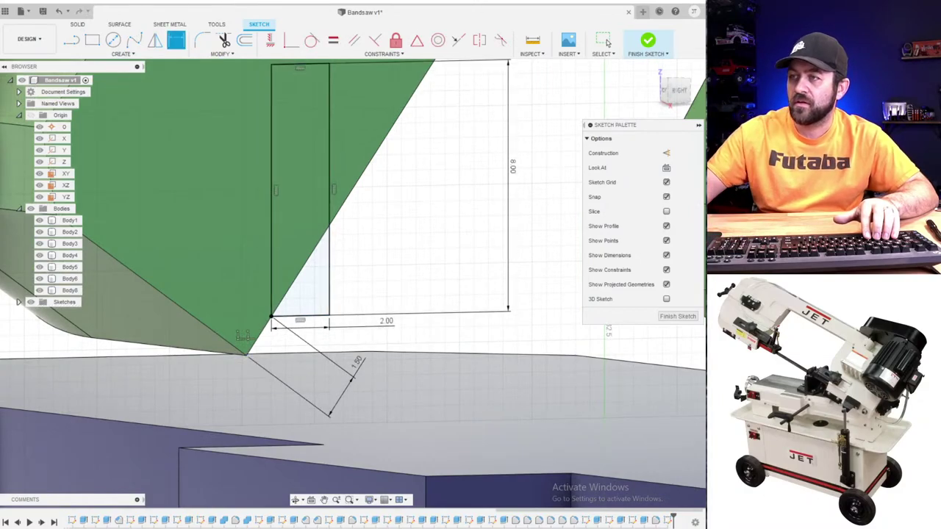
{"action": "scroll", "coordinate": [464, 436], "scroll_direction": "down", "scroll_amount": 3}
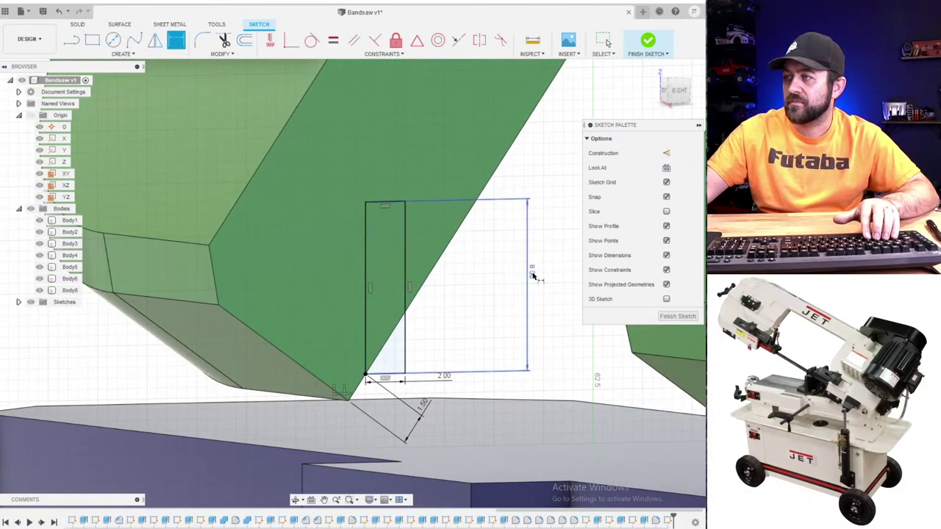
{"action": "left_click", "coordinate": [647, 41]}
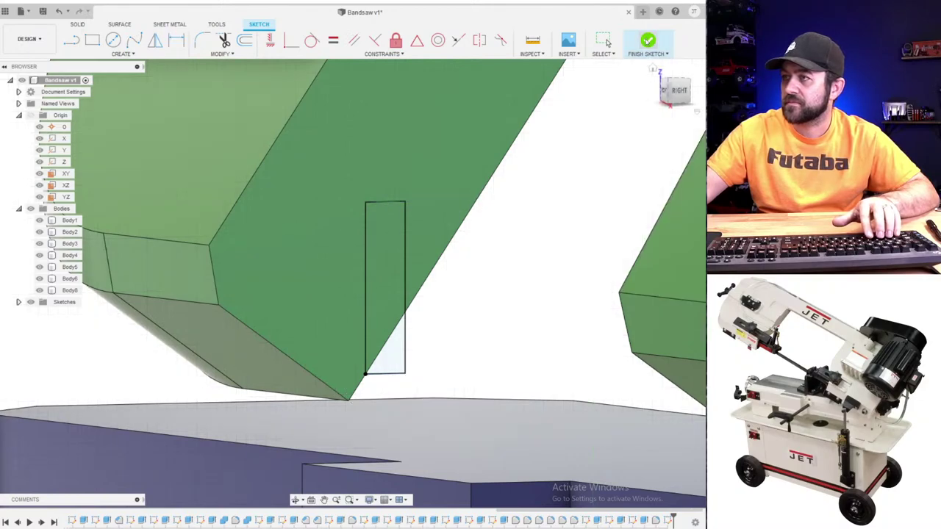
- Extrude the part of the narrow rectangle overlapping the arm's inner face as a 14 mm cut into the rounded leg
{"action": "key", "text": "q"}
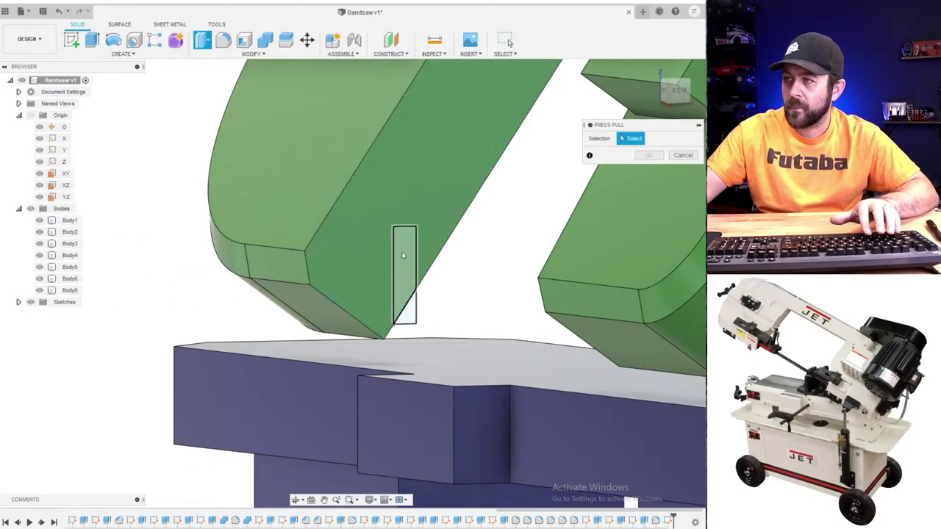
{"action": "left_click", "coordinate": [406, 260]}
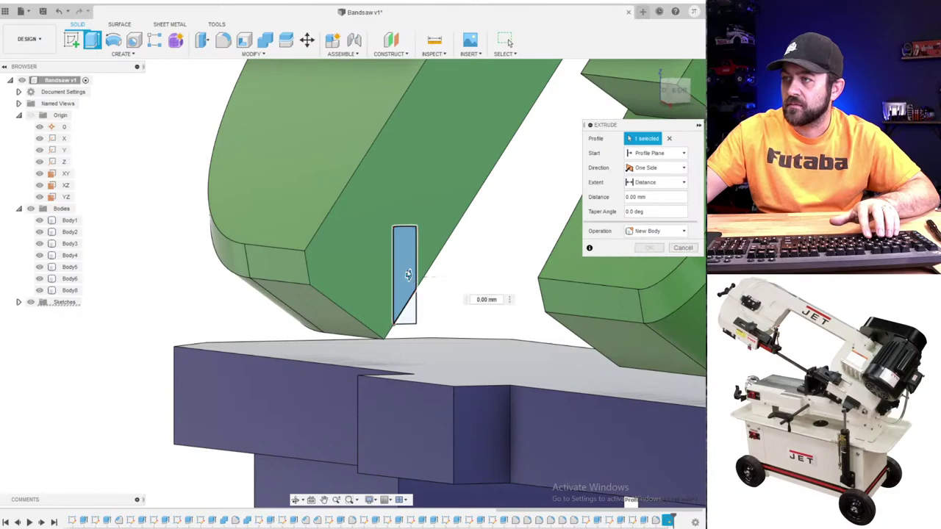
{"action": "left_click", "coordinate": [470, 101]}
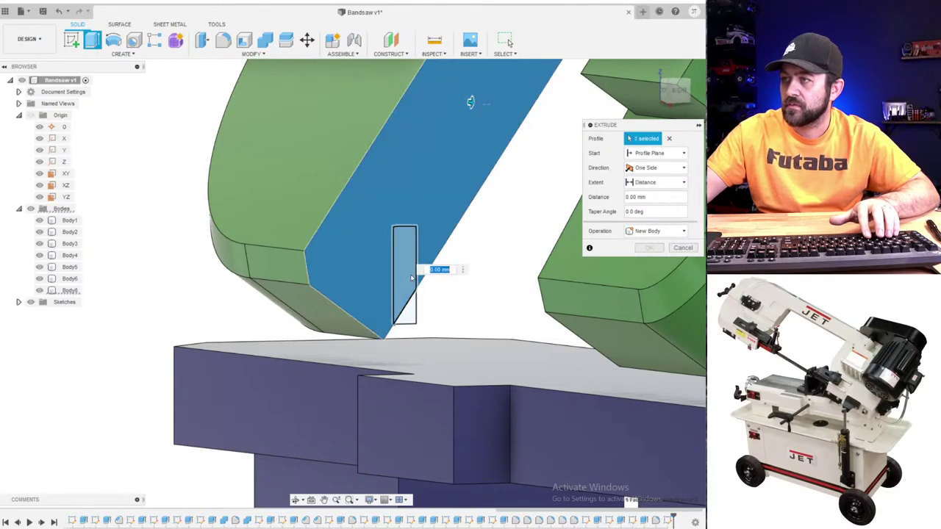
{"action": "left_click", "coordinate": [669, 138]}
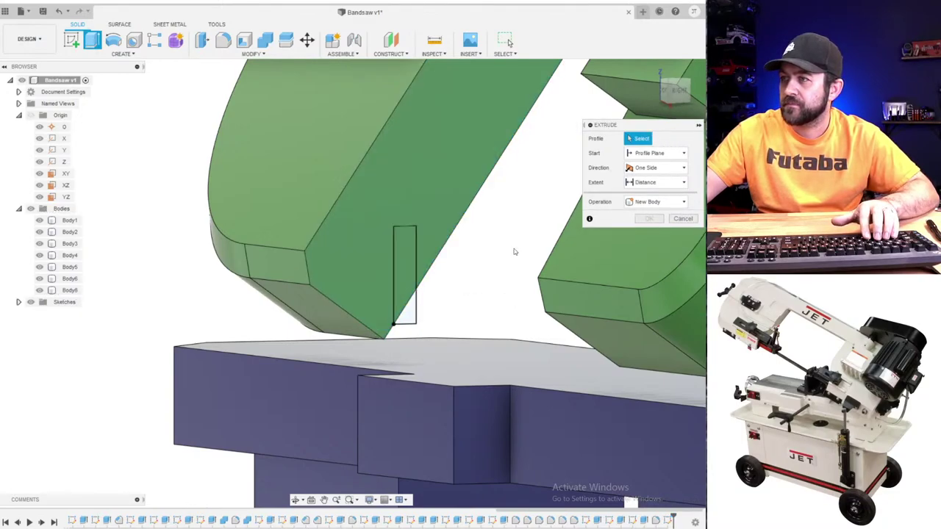
{"action": "left_click", "coordinate": [412, 259]}
{"action": "left_click_drag", "start_coordinate": [406, 276], "coordinate": [343, 277]}
{"action": "middle_click_drag", "start_coordinate": [434, 272], "coordinate": [319, 282], "text": "shift"}
{"action": "middle_click_drag", "start_coordinate": [456, 252], "coordinate": [364, 279], "text": "shift"}
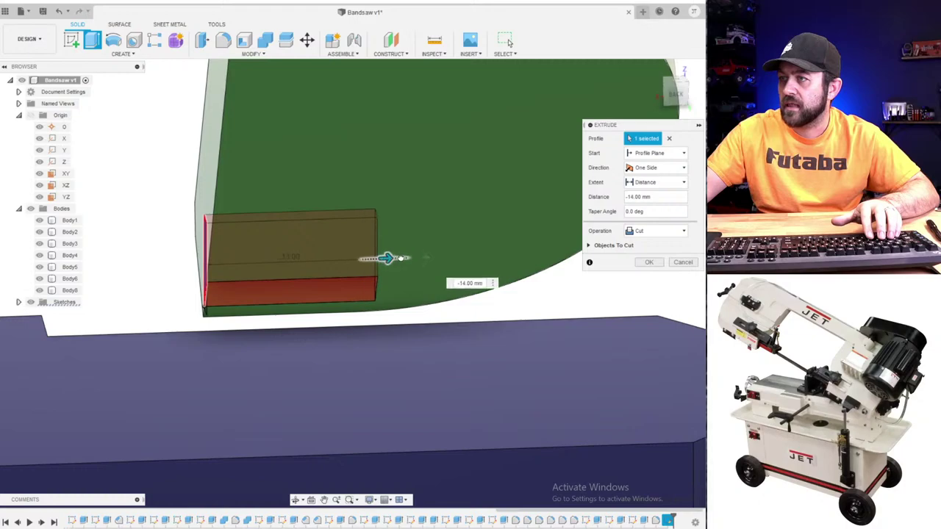
{"action": "left_click_drag", "start_coordinate": [408, 258], "coordinate": [383, 259]}
{"action": "scroll", "coordinate": [351, 298], "scroll_direction": "down", "scroll_amount": 4}
{"action": "middle_click_drag", "start_coordinate": [351, 298], "coordinate": [465, 264]}
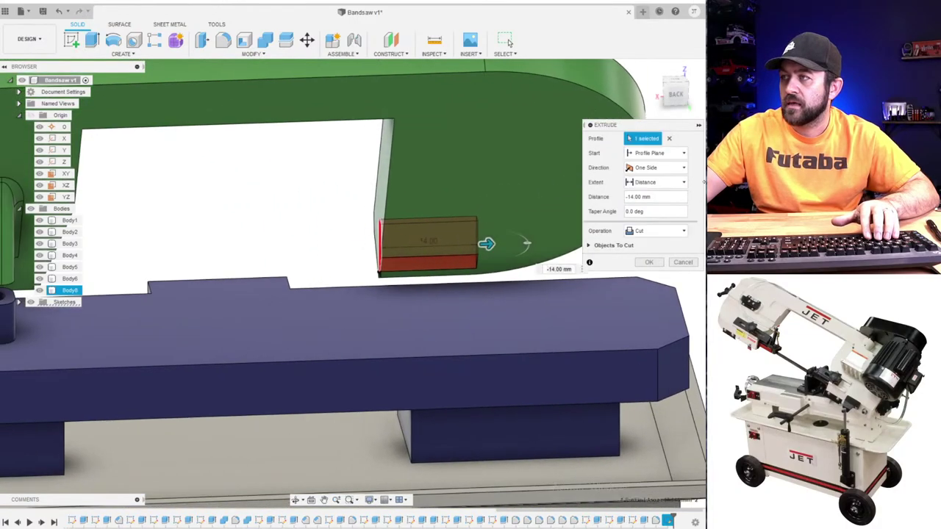
- Make the cut two-sided with a second-side distance of -63 mm, reaching into the opposite arm leg, and finish the extrusion
{"action": "left_click", "coordinate": [654, 167]}
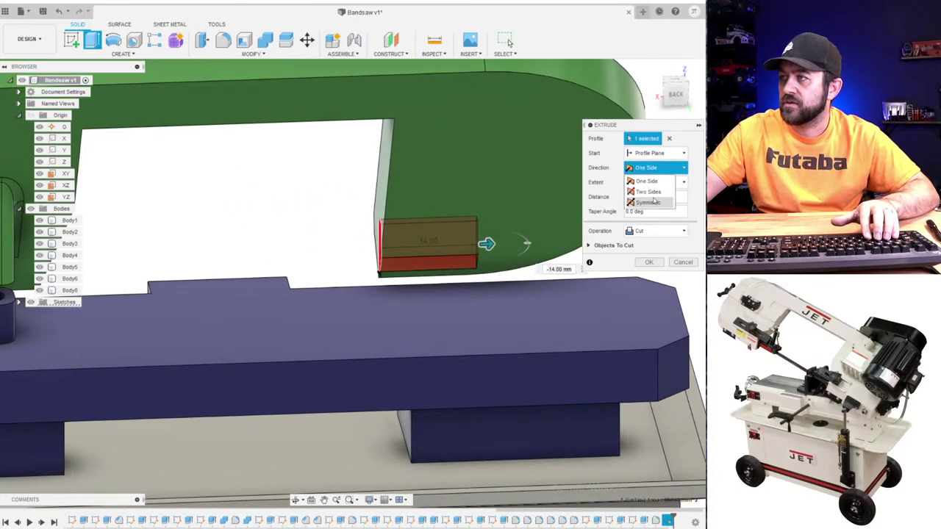
{"action": "left_click", "coordinate": [651, 192]}
{"action": "left_click_drag", "start_coordinate": [390, 247], "coordinate": [82, 249]}
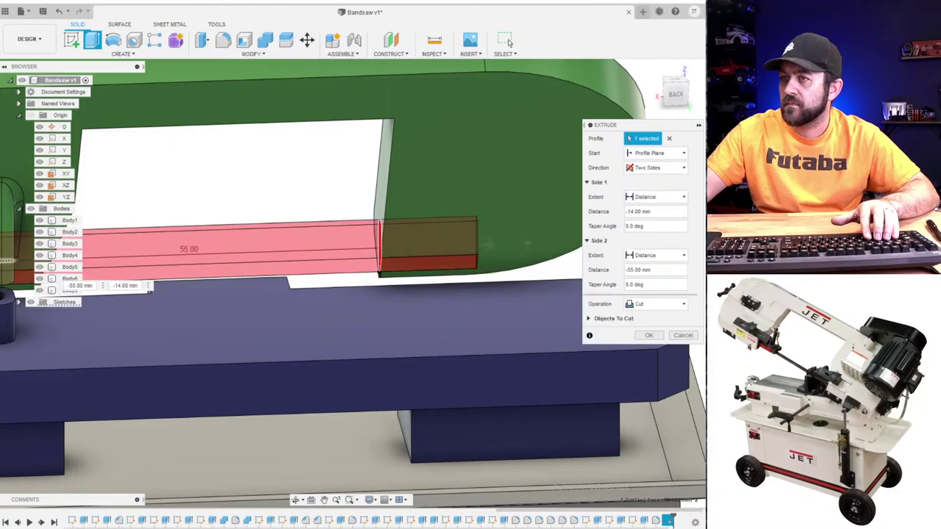
{"action": "left_click_drag", "start_coordinate": [9, 261], "coordinate": [2, 261]}
{"action": "middle_click_drag", "start_coordinate": [7, 257], "coordinate": [207, 221]}
{"action": "scroll", "coordinate": [273, 243], "scroll_direction": "up", "scroll_amount": 3}
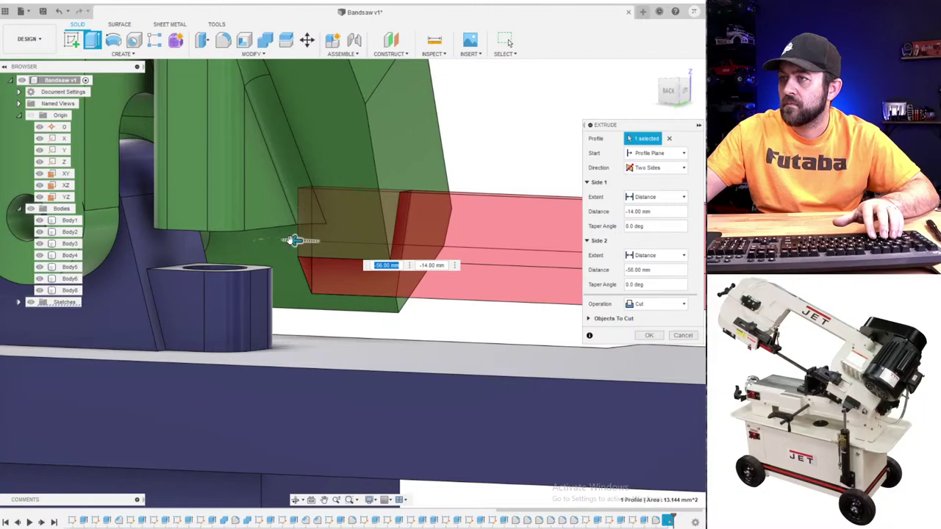
{"action": "left_click_drag", "start_coordinate": [294, 240], "coordinate": [214, 236]}
{"action": "middle_click_drag", "start_coordinate": [294, 236], "coordinate": [588, 363], "text": "shift"}
{"action": "mouse_move", "coordinate": [293, 283]}
{"action": "middle_mouse_down", "text": "shift"}
{"action": "mouse_move", "coordinate": [259, 273]}
{"action": "mouse_move", "coordinate": [312, 276]}
{"action": "mouse_move", "coordinate": [291, 275]}
{"action": "mouse_move", "coordinate": [303, 269]}
{"action": "middle_mouse_up", "text": "shift"}
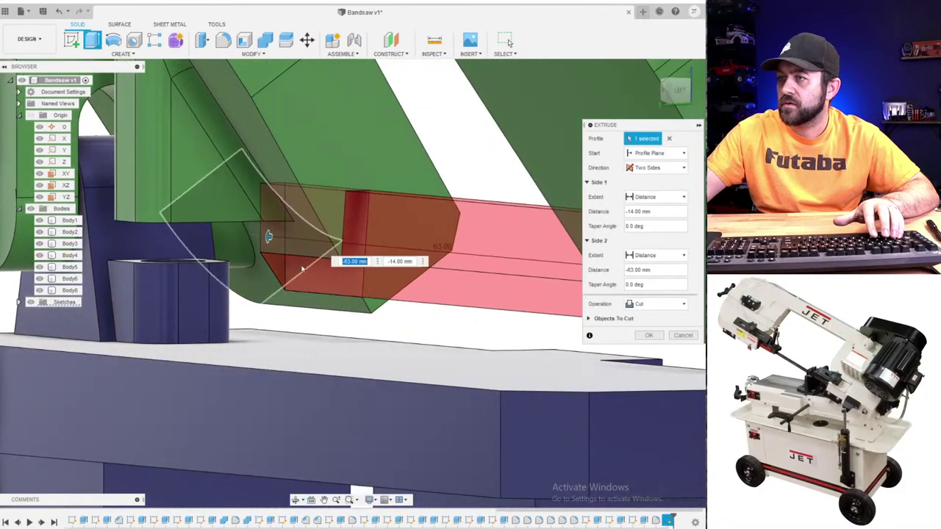
{"action": "scroll", "coordinate": [348, 308], "scroll_direction": "down", "scroll_amount": 5}
{"action": "scroll", "coordinate": [380, 322], "scroll_direction": "down", "scroll_amount": 1}
{"action": "middle_click_drag", "start_coordinate": [381, 321], "coordinate": [354, 326]}
{"action": "key", "text": "Return"}
- Examine the slots cut in both arm legs and the shape of the green arm from several sides
{"action": "scroll", "coordinate": [229, 354], "scroll_direction": "up", "scroll_amount": 1}
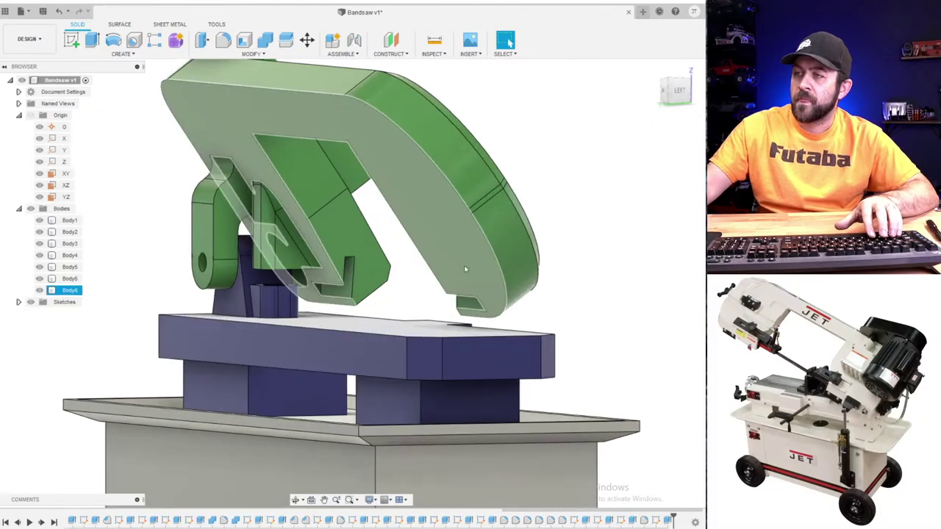
{"action": "scroll", "coordinate": [464, 265], "scroll_direction": "up", "scroll_amount": 3}
{"action": "middle_click_drag", "start_coordinate": [224, 366], "coordinate": [295, 347], "text": "shift"}
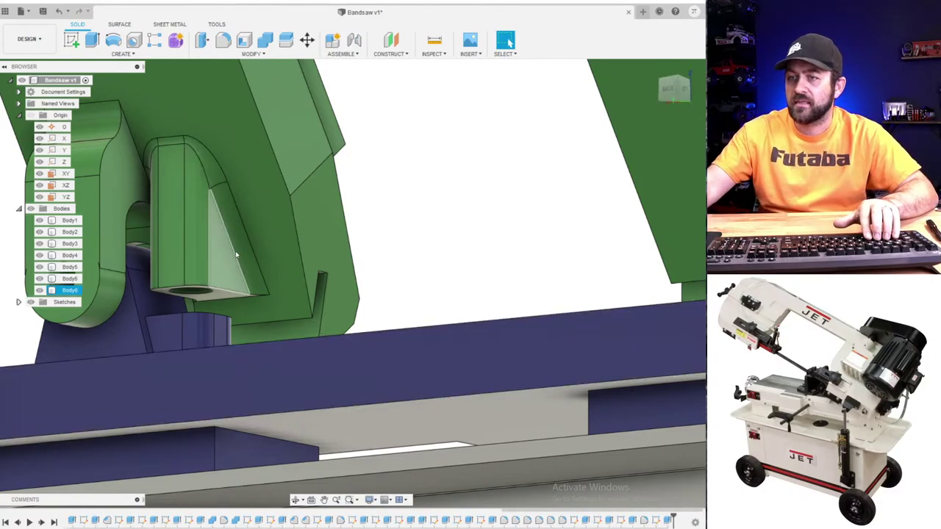
{"action": "scroll", "coordinate": [287, 246], "scroll_direction": "down", "scroll_amount": 6}
{"action": "middle_click_drag", "start_coordinate": [479, 231], "coordinate": [252, 286], "text": "shift"}
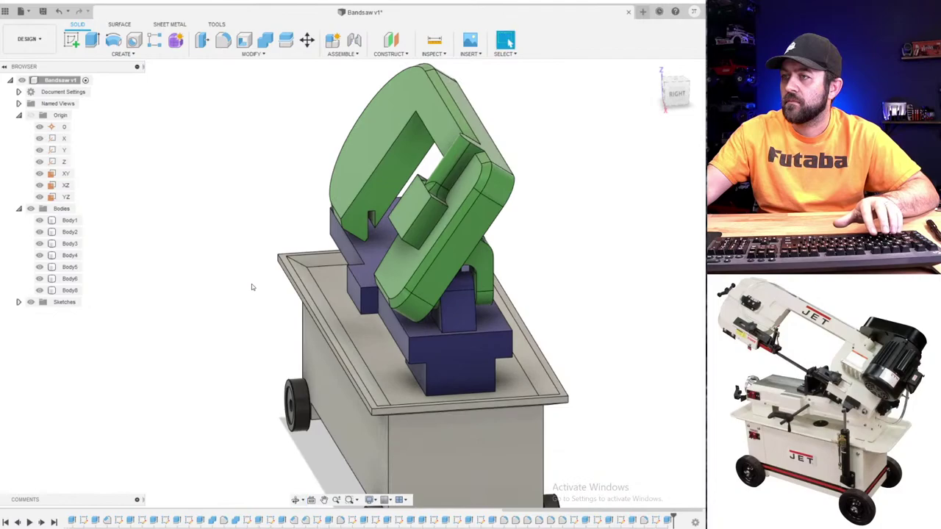
{"action": "scroll", "coordinate": [252, 287], "scroll_direction": "up", "scroll_amount": 3}
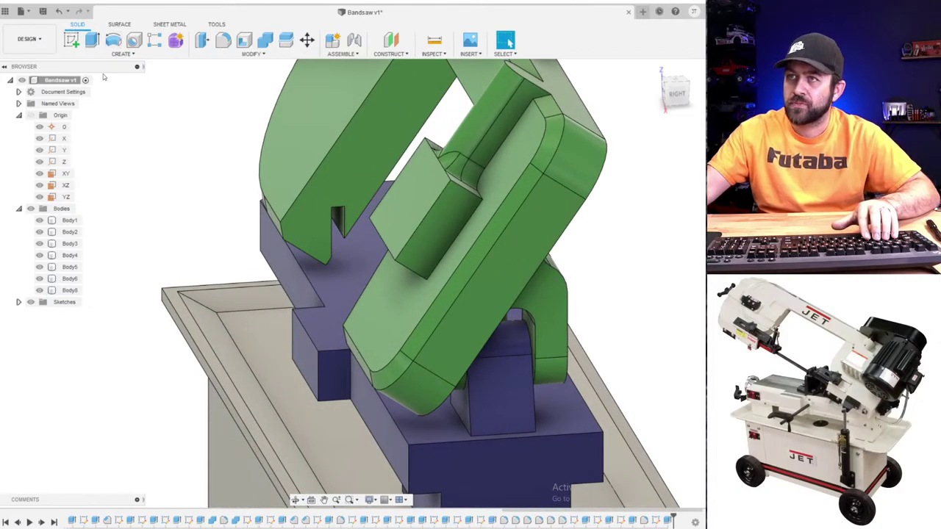
{"action": "scroll", "coordinate": [367, 229], "scroll_direction": "down", "scroll_amount": 3}
{"action": "middle_click_drag", "start_coordinate": [451, 234], "coordinate": [442, 279]}
{"action": "scroll", "coordinate": [440, 275], "scroll_direction": "up", "scroll_amount": 3}
{"action": "middle_click_drag", "start_coordinate": [353, 278], "coordinate": [471, 291], "text": "shift"}
{"action": "scroll", "coordinate": [403, 292], "scroll_direction": "down", "scroll_amount": 3}
{"action": "middle_click_drag", "start_coordinate": [402, 293], "coordinate": [464, 239]}
{"action": "scroll", "coordinate": [464, 239], "scroll_direction": "down", "scroll_amount": 1}
{"action": "middle_click_drag", "start_coordinate": [395, 213], "coordinate": [449, 222], "text": "shift"}
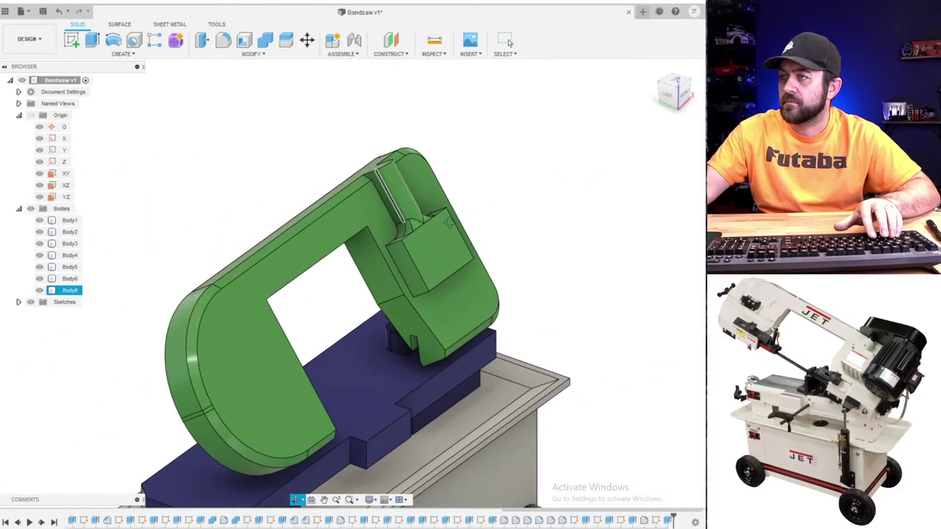
- Start a sketch on the arm's upper sloping face and draw a circle about 16.7 mm in diameter centred on the rounded boss
{"action": "left_click", "coordinate": [507, 41]}
{"action": "left_click", "coordinate": [71, 40]}
{"action": "scroll", "coordinate": [420, 194], "scroll_direction": "up", "scroll_amount": 4}
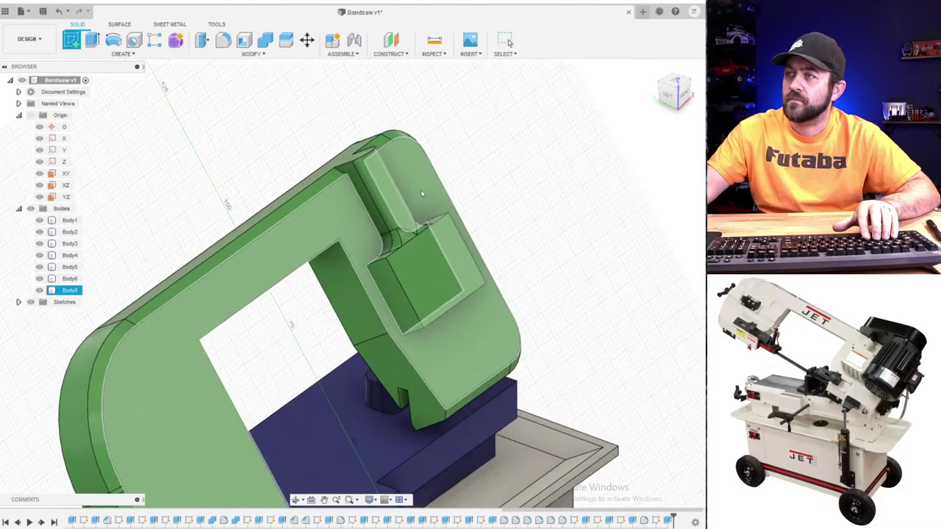
{"action": "middle_click_drag", "start_coordinate": [412, 191], "coordinate": [332, 147], "text": "shift"}
{"action": "left_click", "coordinate": [331, 148]}
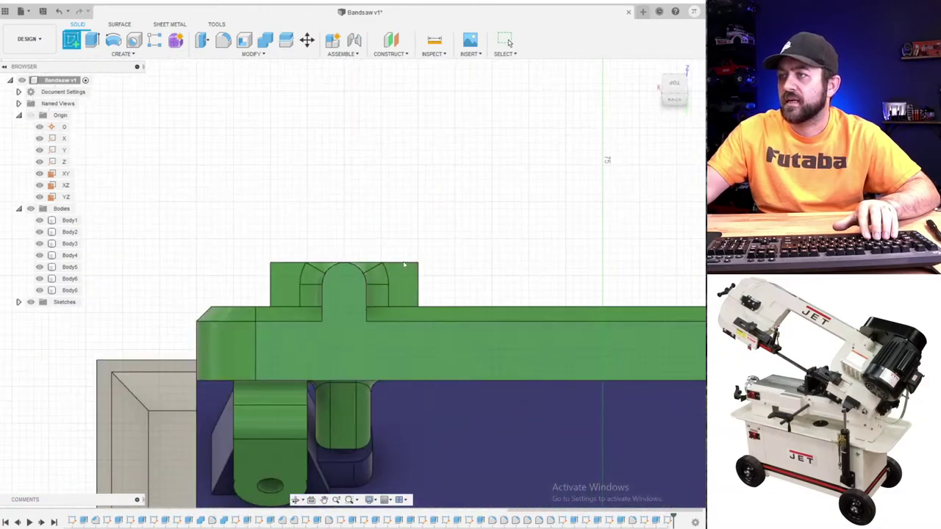
{"action": "key", "text": "c"}
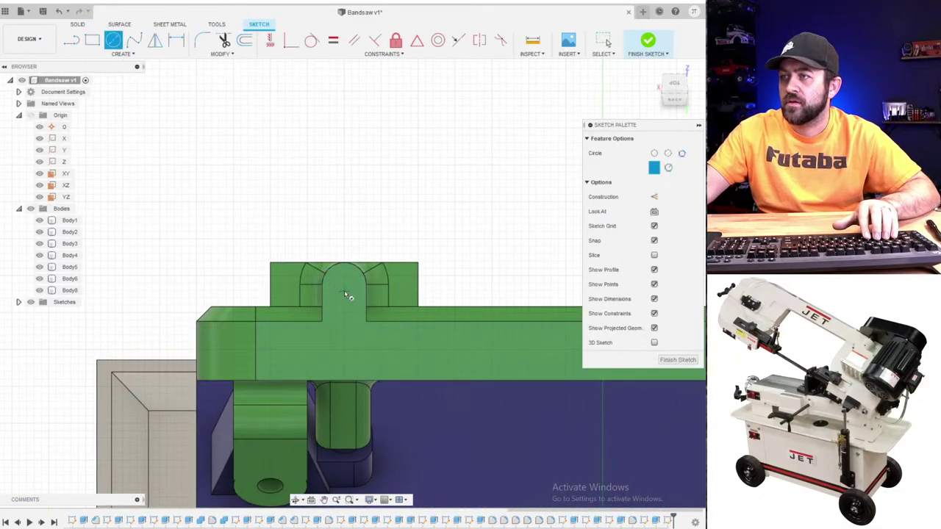
{"action": "left_click", "coordinate": [344, 286]}
{"action": "left_click", "coordinate": [366, 342]}
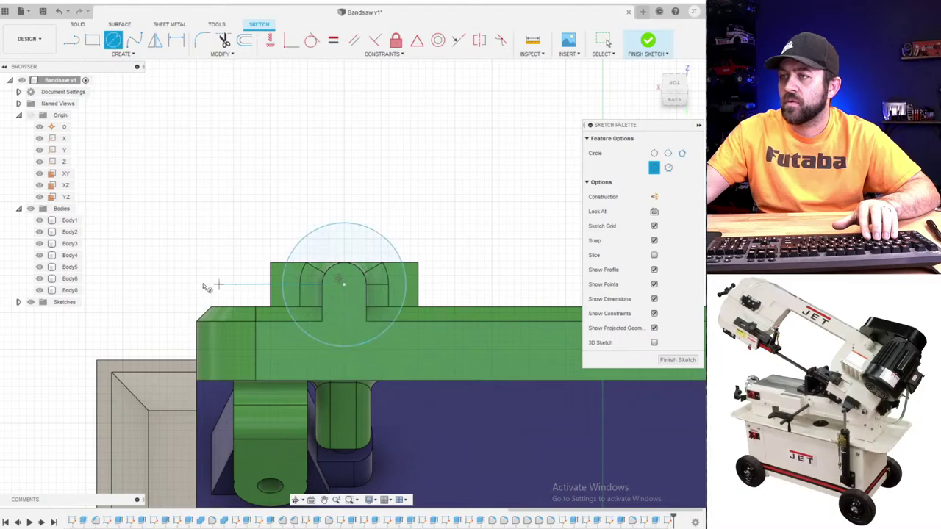
- Sketch a second, larger circle about 29.7 mm in diameter beyond the end of the arm
{"action": "scroll", "coordinate": [222, 250], "scroll_direction": "down", "scroll_amount": 2}
{"action": "middle_click_drag", "start_coordinate": [160, 288], "coordinate": [248, 295]}
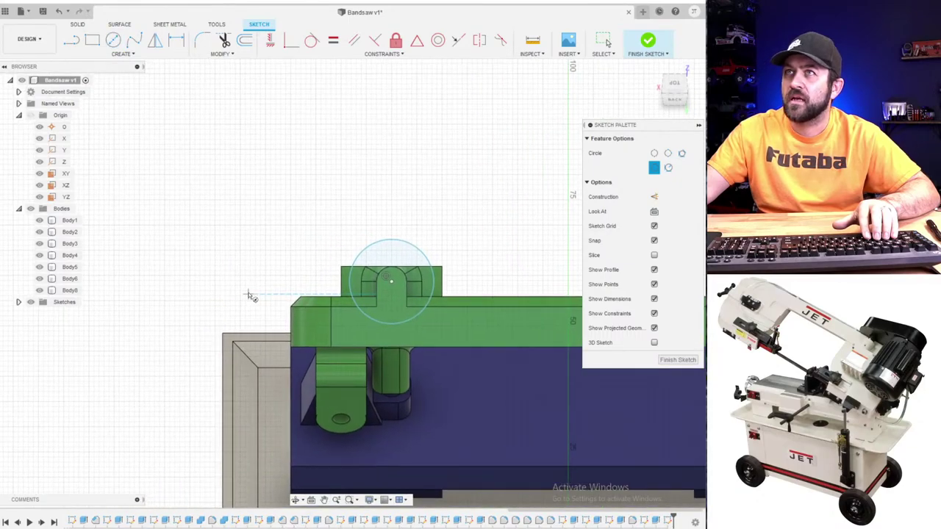
{"action": "left_click", "coordinate": [229, 240]}
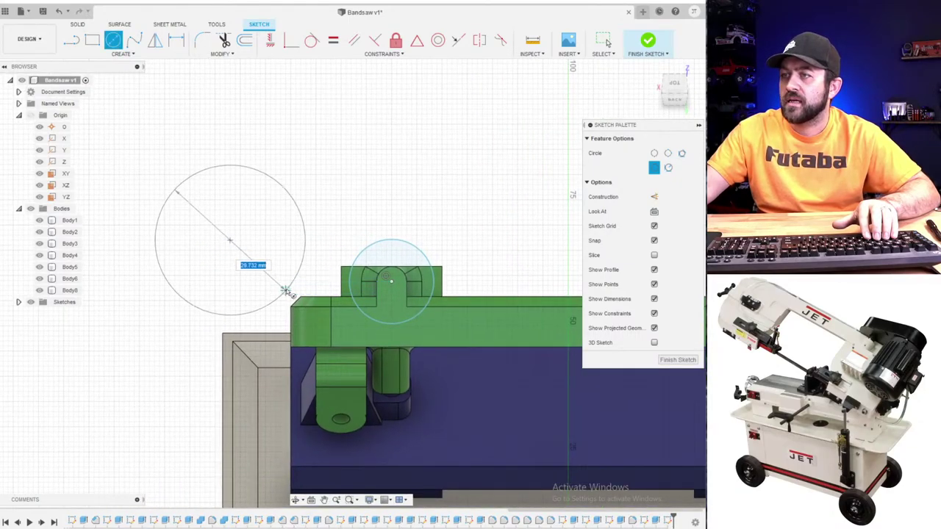
{"action": "left_click", "coordinate": [286, 290]}
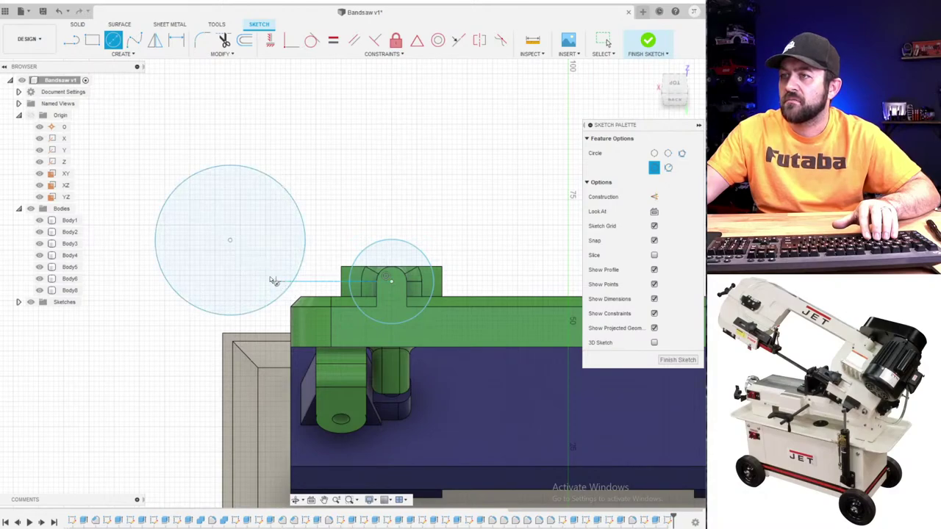
{"action": "left_click", "coordinate": [229, 242]}
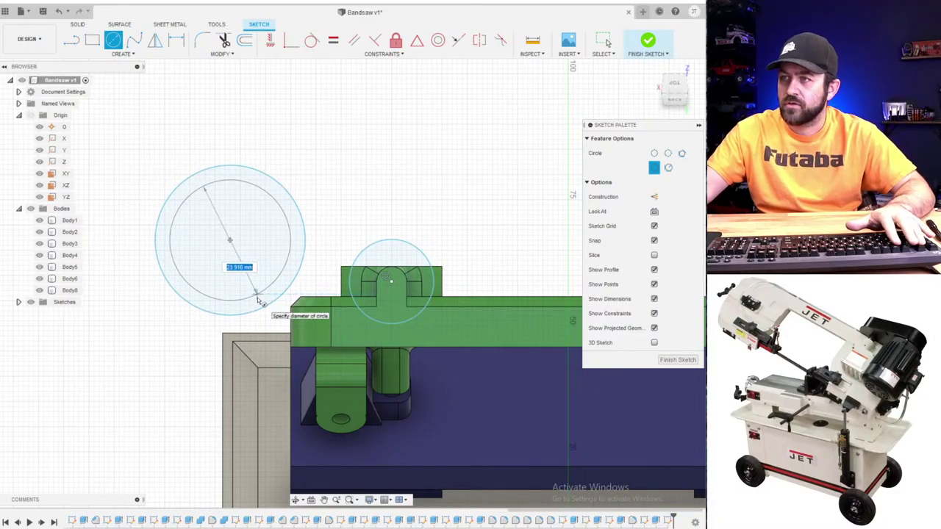
- Dimension the larger circle's diameter as 25 mm
{"action": "key", "text": "d"}
{"action": "left_click", "coordinate": [285, 294]}
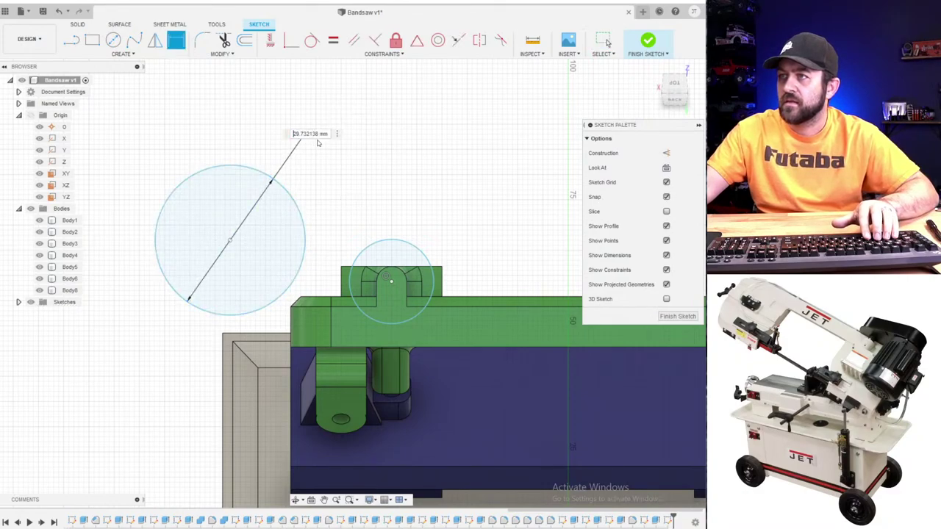
{"action": "left_click", "coordinate": [312, 133]}
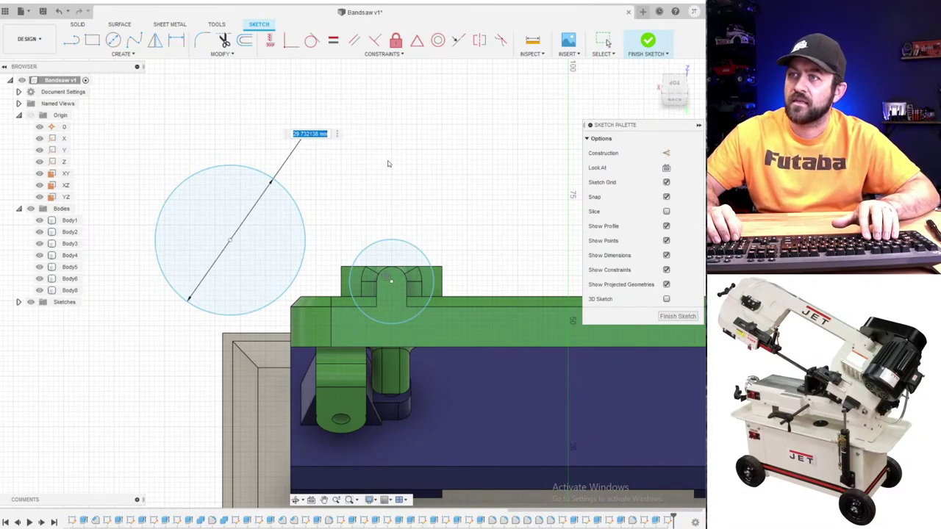
{"action": "type", "text": "30"}
{"action": "key", "text": "Return"}
{"action": "scroll", "coordinate": [399, 338], "scroll_direction": "up", "scroll_amount": 3}
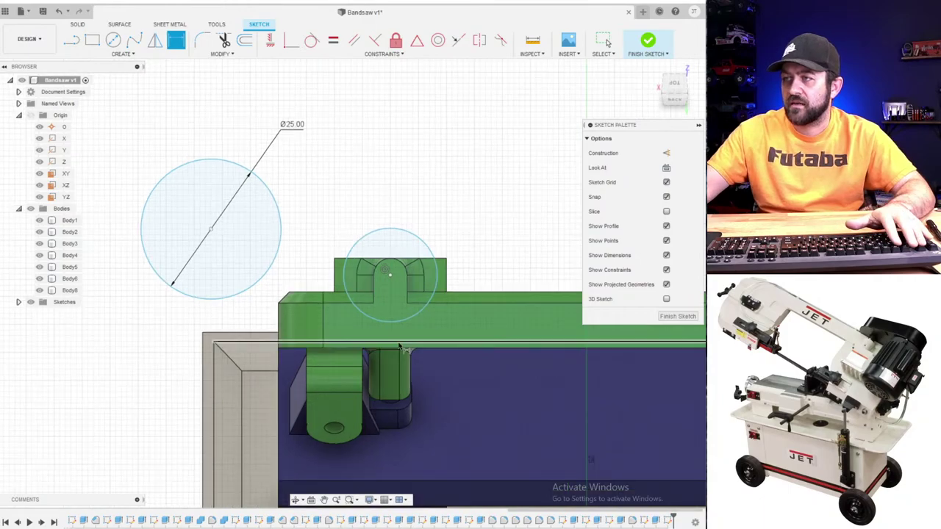
- Sketch a vertical line from the smaller circle's centre to its lower edge, continuing with a horizontal line to below the larger circle
{"action": "key", "text": "Escape"}
{"action": "key", "text": "l"}
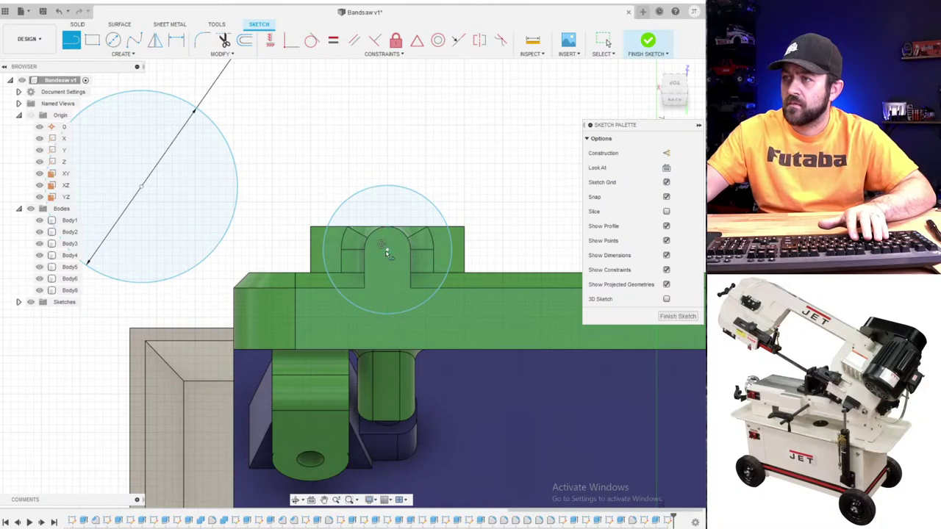
{"action": "left_click", "coordinate": [388, 316]}
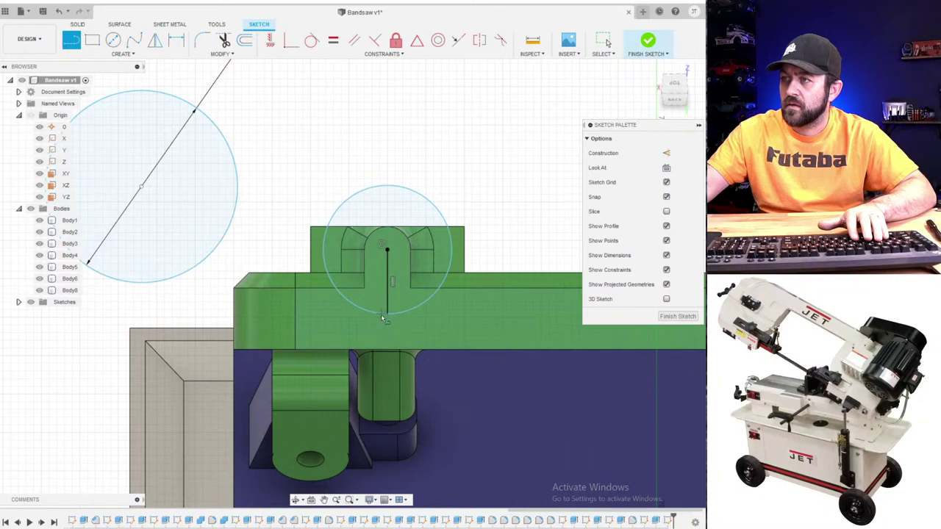
{"action": "key", "text": "Return"}
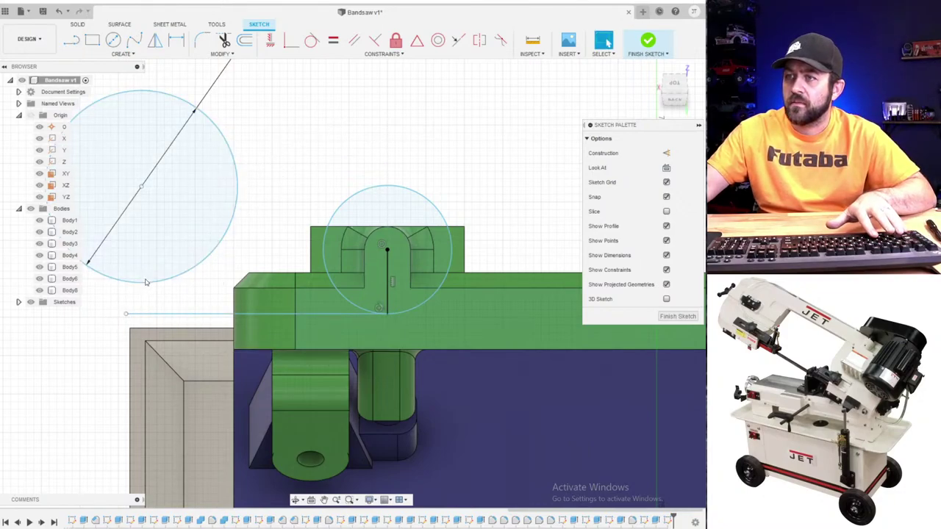
- Apply a Tangent constraint between the horizontal line and the larger circle
{"action": "left_click", "coordinate": [141, 283]}
{"action": "left_click", "coordinate": [324, 169]}
{"action": "left_click", "coordinate": [311, 39]}
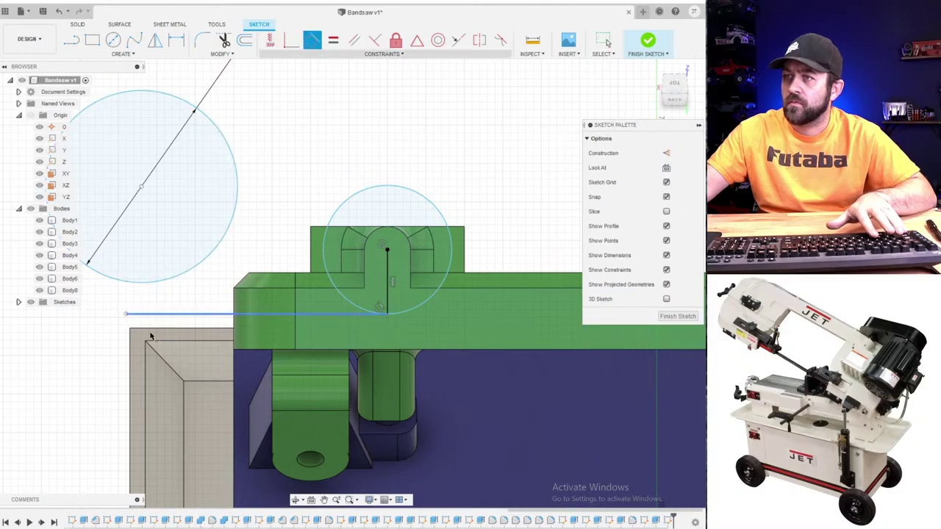
{"action": "left_click", "coordinate": [145, 305]}
{"action": "left_click", "coordinate": [147, 281]}
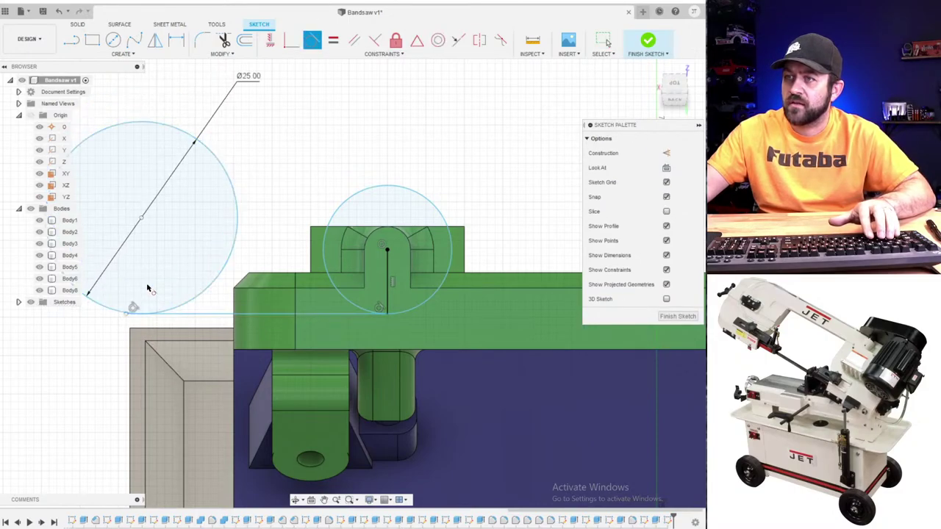
{"action": "key", "text": "Escape"}
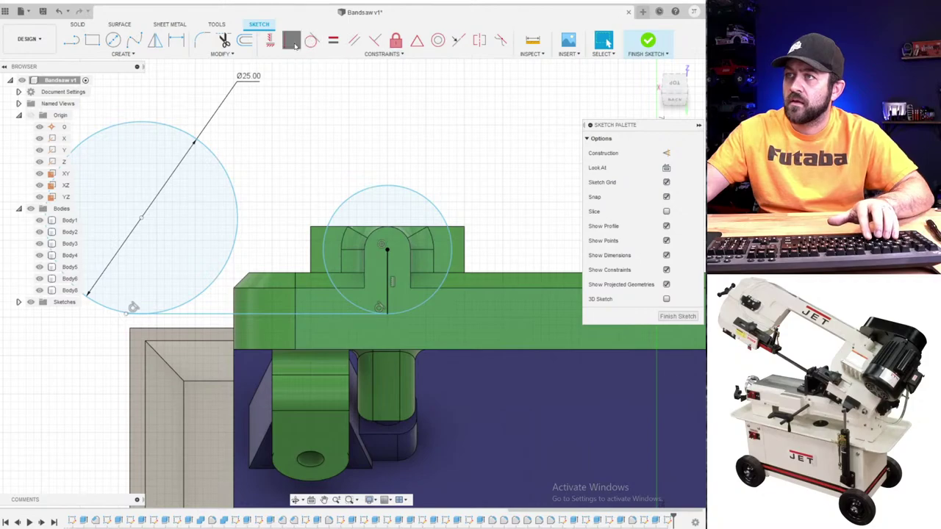
- Apply a Coincident constraint between the horizontal line's free end and the larger circle
{"action": "left_click", "coordinate": [176, 310]}
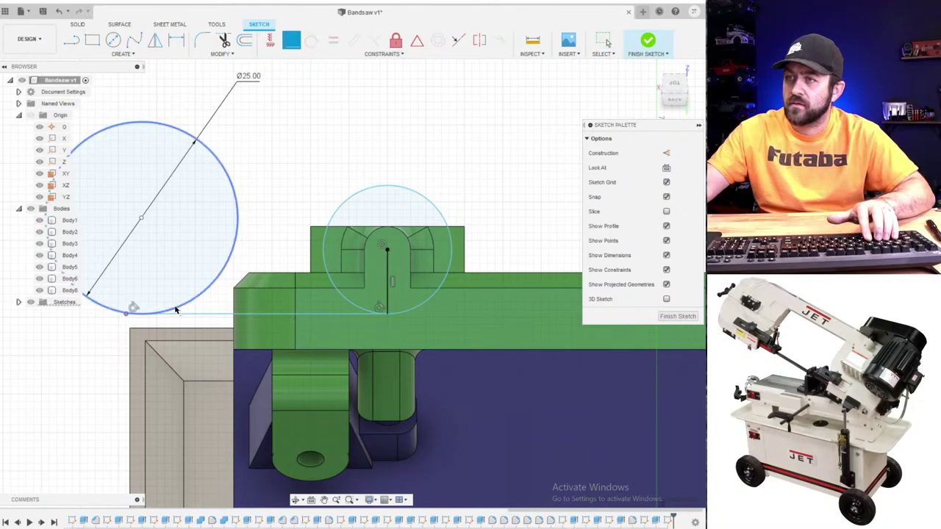
{"action": "scroll", "coordinate": [262, 286], "scroll_direction": "down", "scroll_amount": 2}
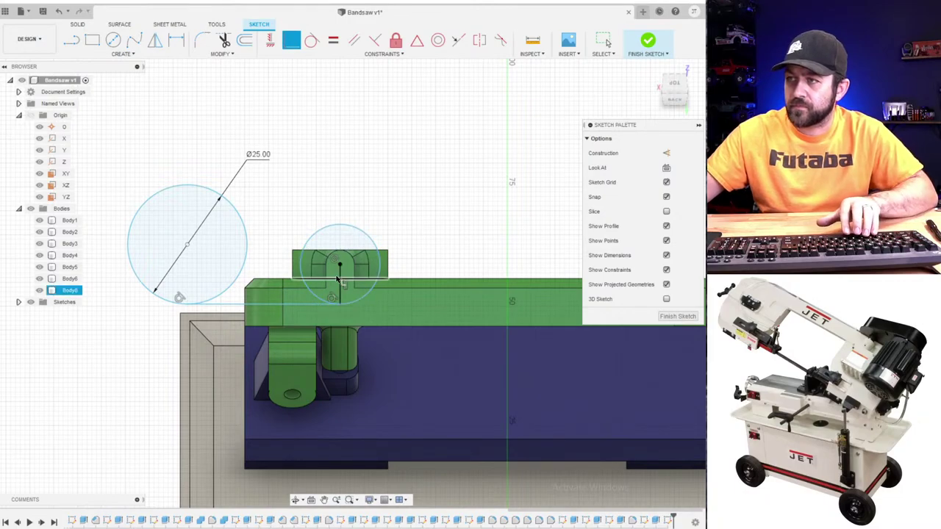
{"action": "key", "text": "Escape"}
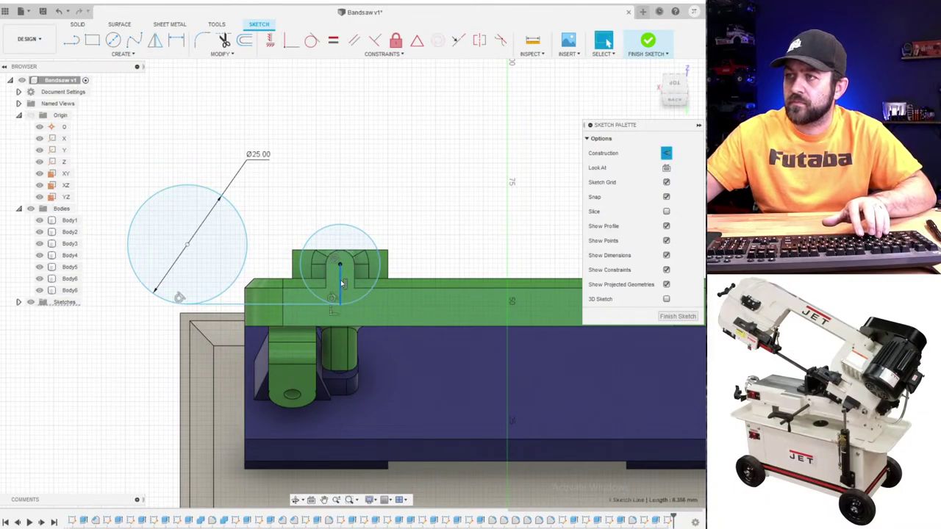
- Sketch a line from the larger circle's upper edge to the smaller circle's upper edge and make it tangent to the larger circle
{"action": "left_click", "coordinate": [198, 186]}
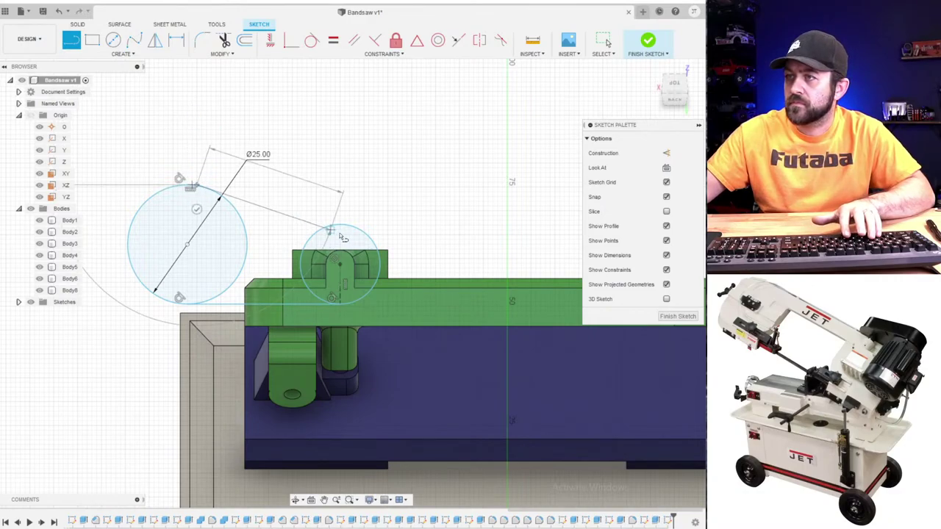
{"action": "left_click", "coordinate": [343, 220]}
{"action": "key", "text": "Escape"}
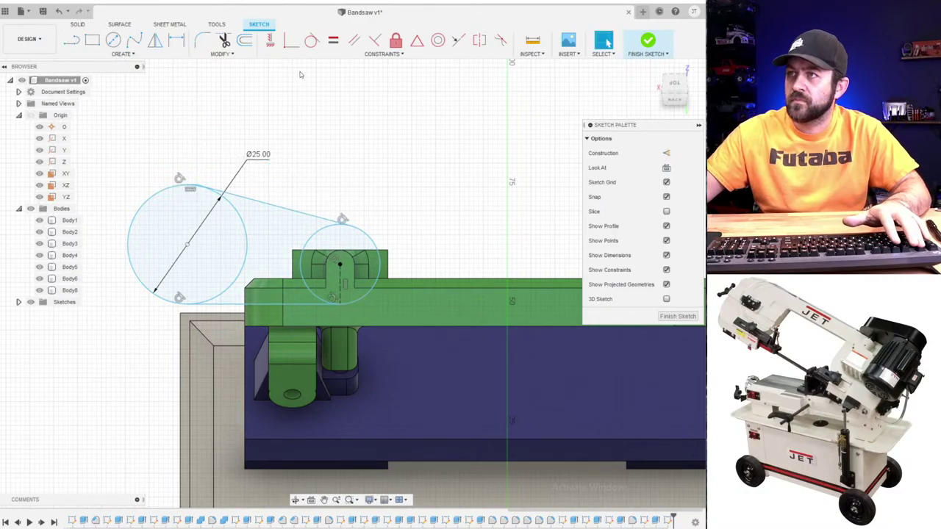
{"action": "left_click", "coordinate": [312, 40]}
{"action": "left_click", "coordinate": [233, 197]}
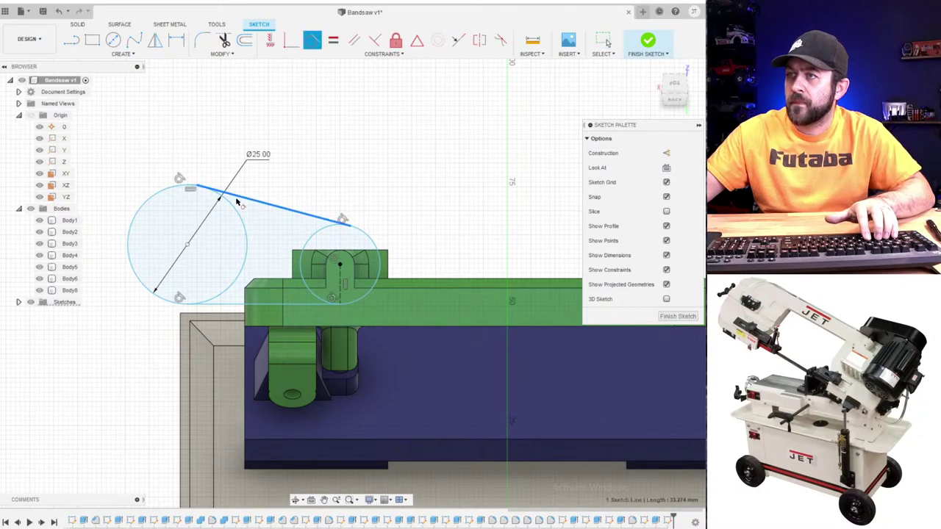
{"action": "left_click", "coordinate": [230, 199]}
- Dimension the horizontal distance between the two circle centres as 30 mm
{"action": "scroll", "coordinate": [308, 202], "scroll_direction": "up", "scroll_amount": 3}
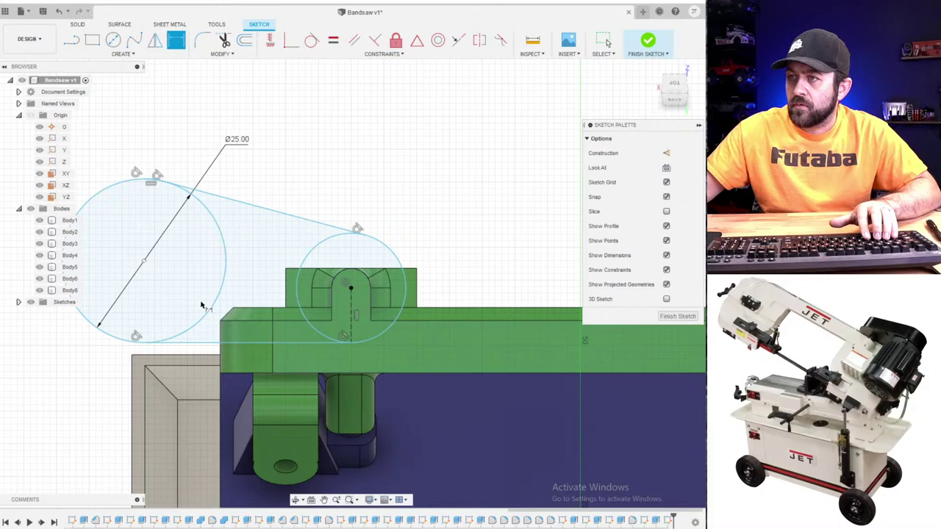
{"action": "left_click", "coordinate": [351, 287]}
{"action": "scroll", "coordinate": [295, 214], "scroll_direction": "down", "scroll_amount": 2}
{"action": "left_click", "coordinate": [241, 236]}
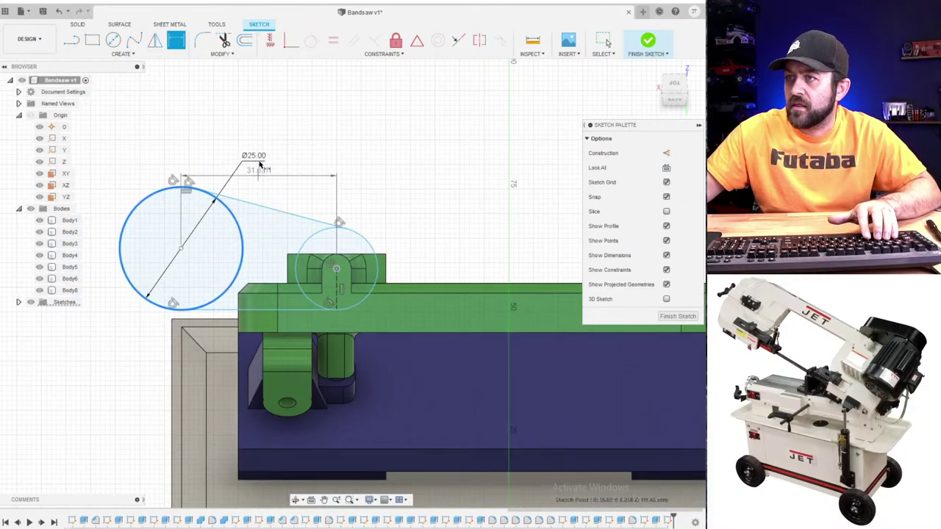
{"action": "left_click", "coordinate": [262, 98]}
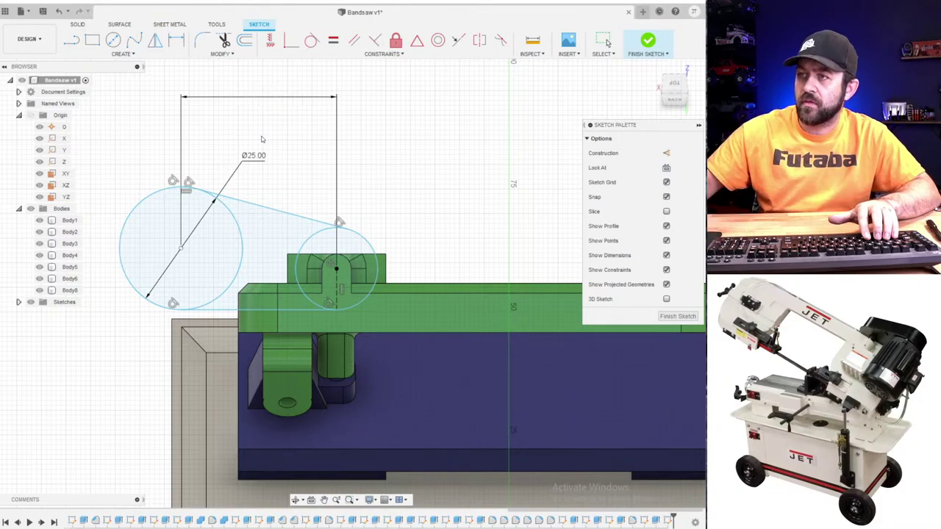
- Dimension the smaller circle's diameter as 15 mm
{"action": "key", "text": "d"}
{"action": "scroll", "coordinate": [258, 266], "scroll_direction": "up", "scroll_amount": 3}
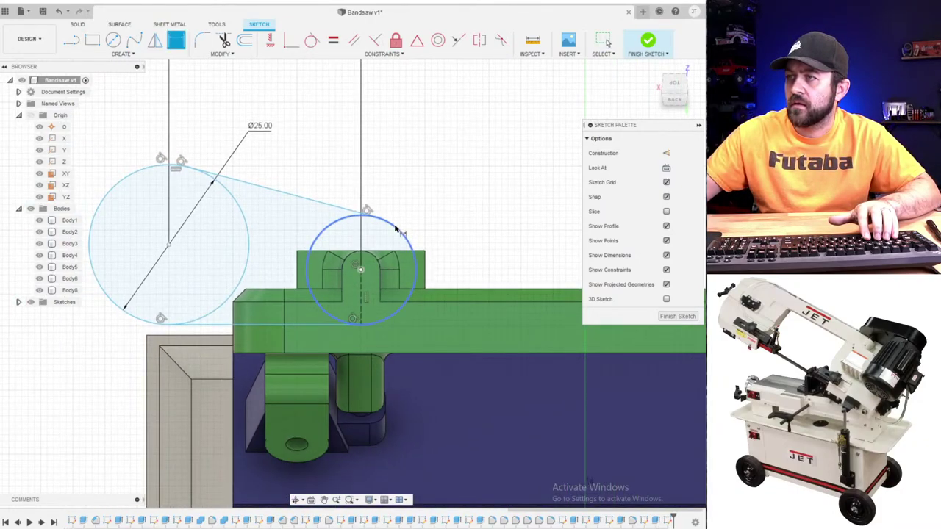
{"action": "left_click", "coordinate": [395, 230]}
{"action": "left_click", "coordinate": [465, 197]}
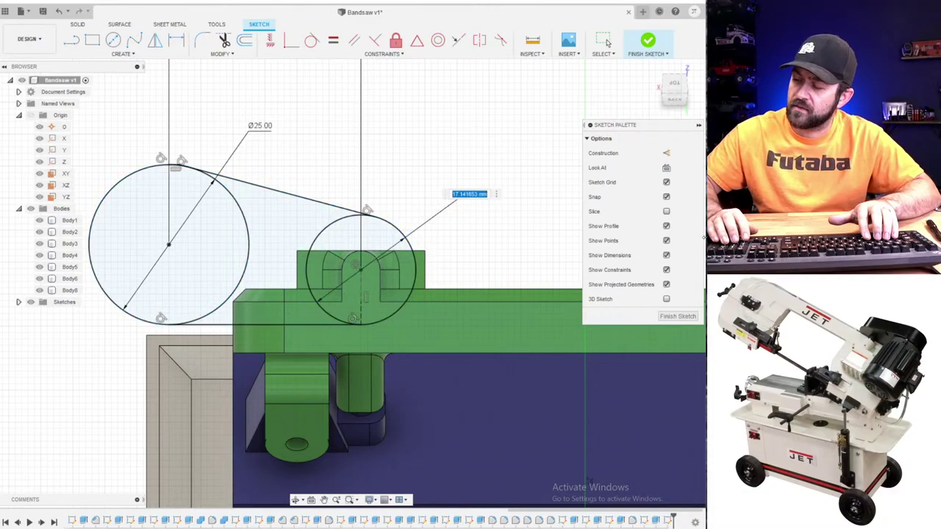
{"action": "type", "text": "15"}
{"action": "key", "text": "Return"}
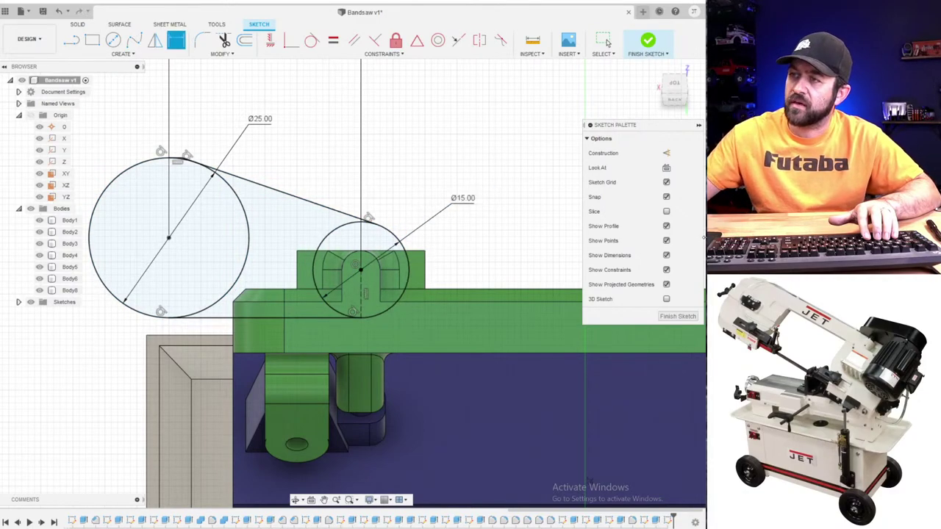
{"action": "scroll", "coordinate": [361, 270], "scroll_direction": "down", "scroll_amount": 2}
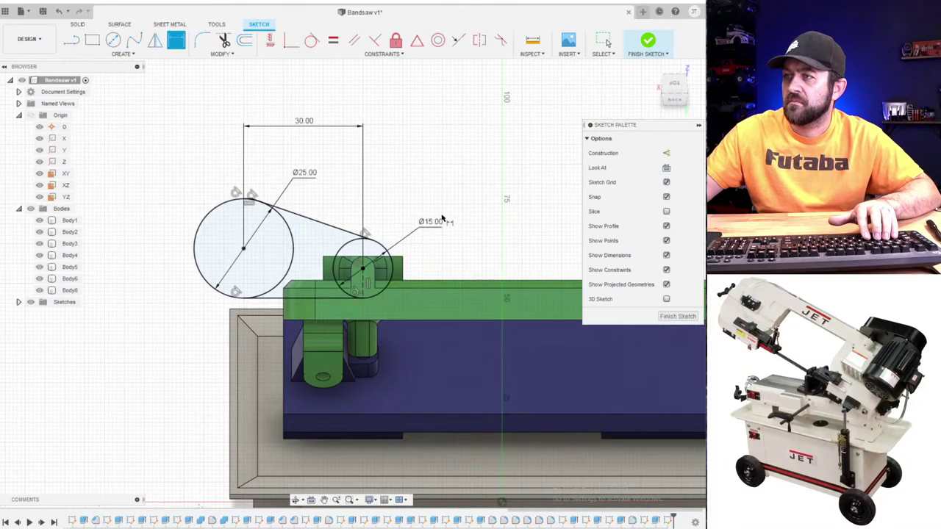
{"action": "scroll", "coordinate": [300, 240], "scroll_direction": "up", "scroll_amount": 2}
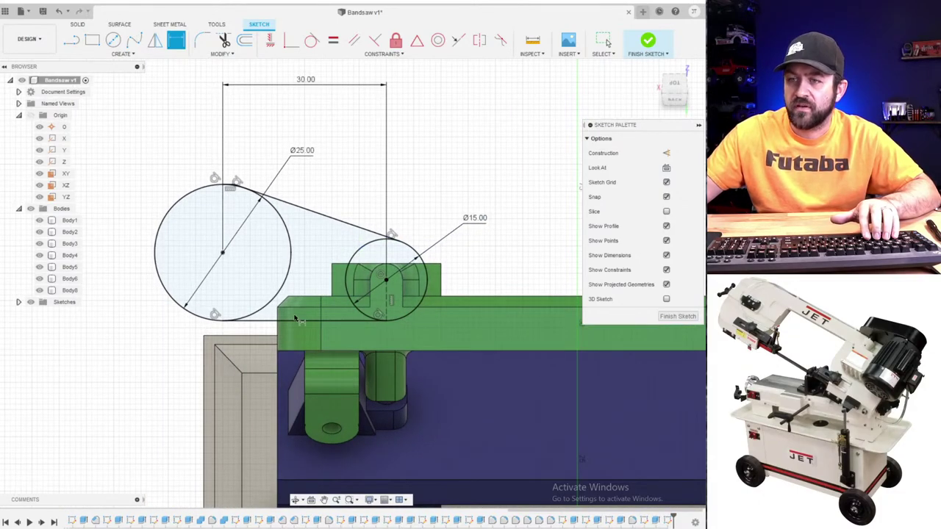
{"action": "scroll", "coordinate": [316, 294], "scroll_direction": "down", "scroll_amount": 2}
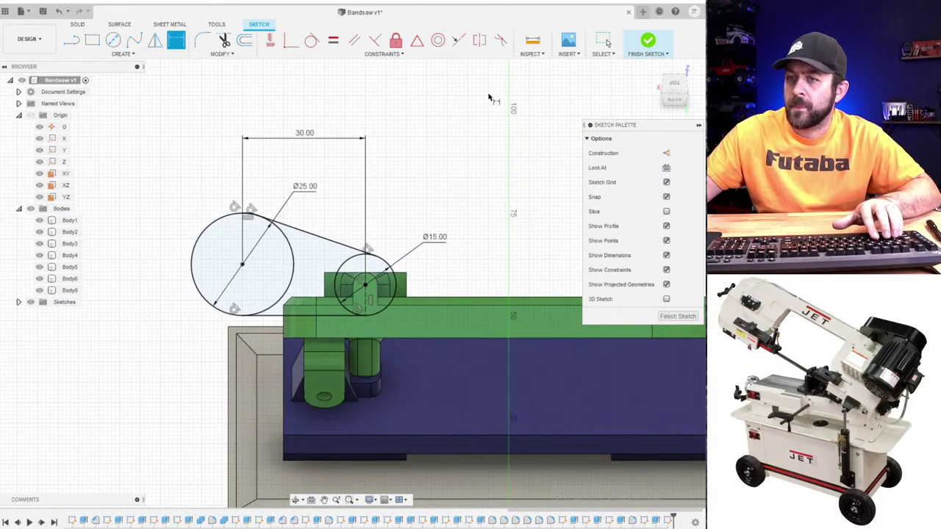
- Finish the sketch and extrude all five regions of the two-circle profile 8 mm away from the arm as a new body
{"action": "left_click", "coordinate": [647, 43]}
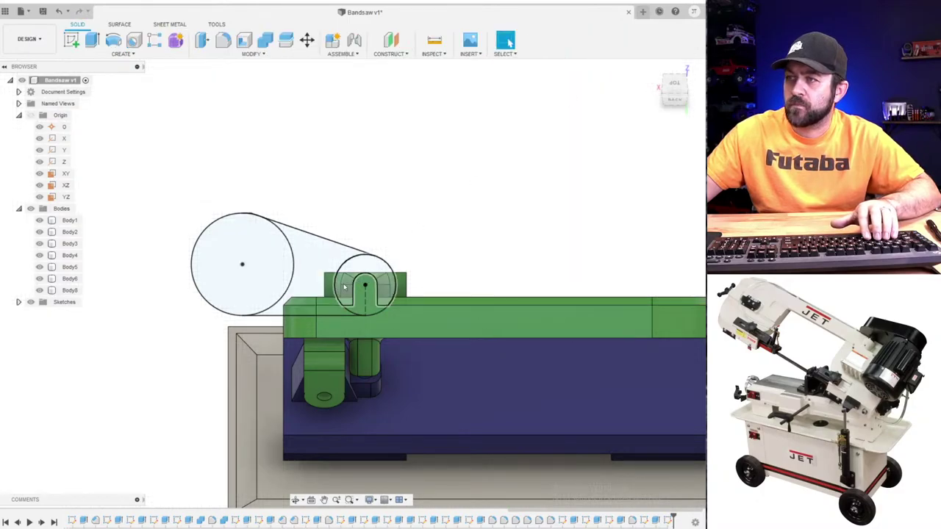
{"action": "key", "text": "e"}
{"action": "left_click", "coordinate": [364, 291]}
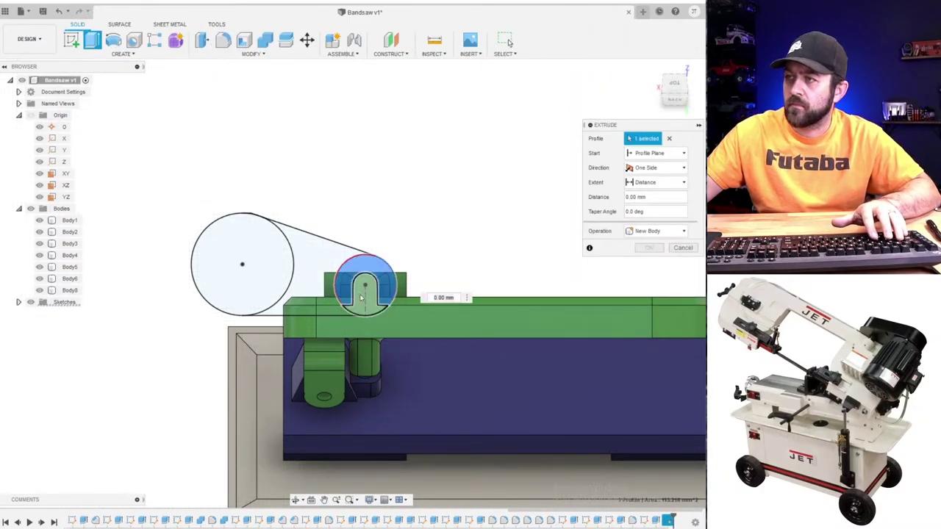
{"action": "left_click", "coordinate": [361, 297]}
{"action": "left_click", "coordinate": [321, 310]}
{"action": "left_click", "coordinate": [305, 286]}
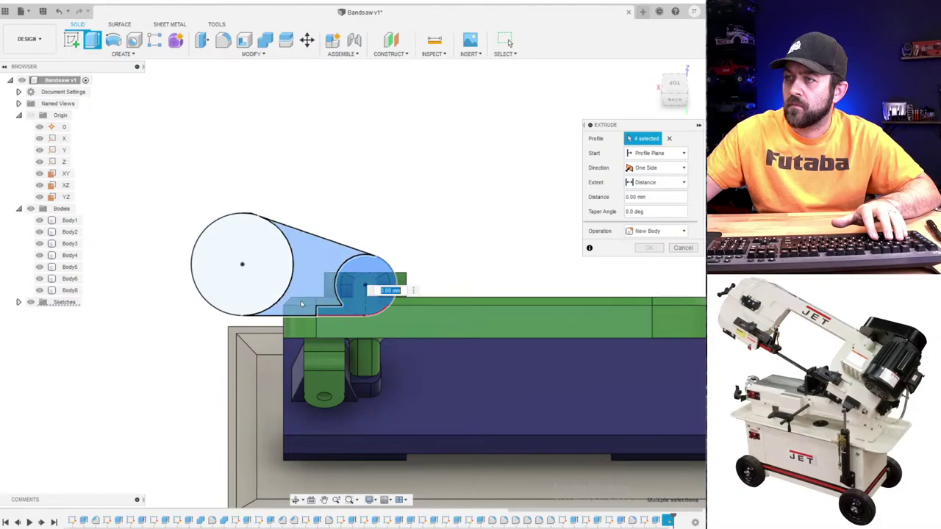
{"action": "left_click", "coordinate": [263, 269]}
{"action": "middle_click_drag", "start_coordinate": [262, 269], "coordinate": [335, 243], "text": "shift"}
{"action": "left_click_drag", "start_coordinate": [367, 249], "coordinate": [339, 198]}
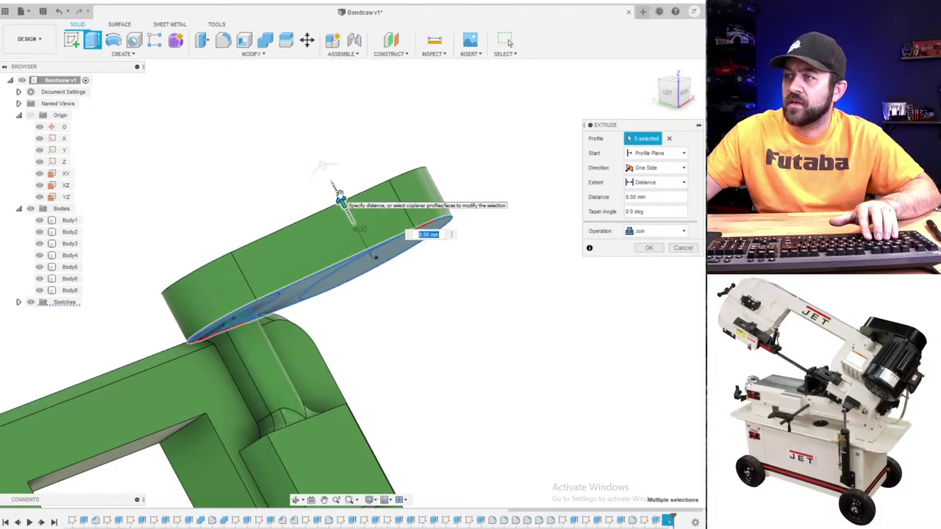
{"action": "left_click", "coordinate": [658, 232]}
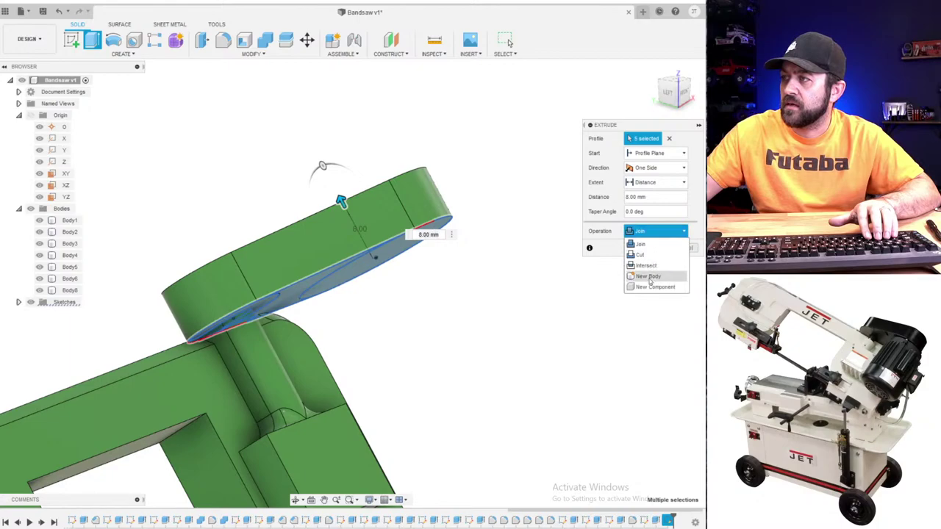
{"action": "left_click", "coordinate": [647, 264]}
{"action": "middle_click_drag", "start_coordinate": [186, 292], "coordinate": [440, 294], "text": "shift"}
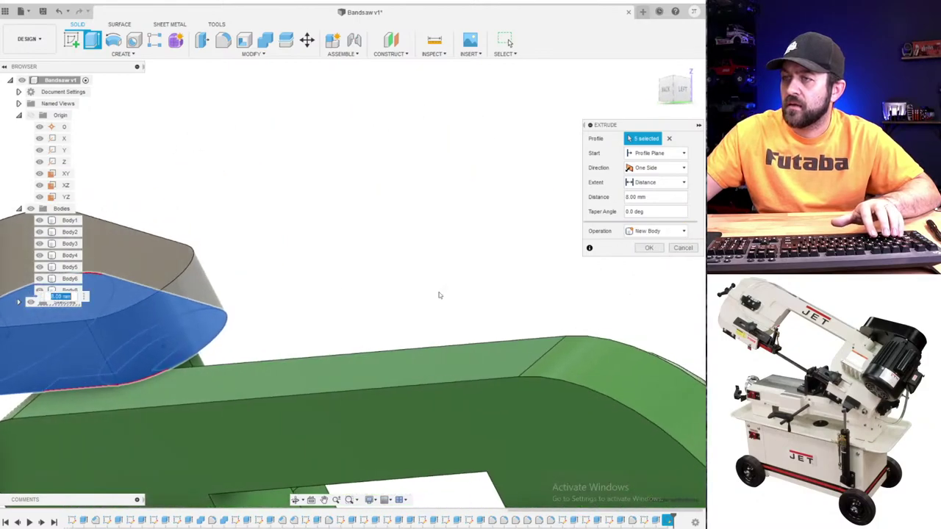
{"action": "left_click", "coordinate": [653, 250]}
- Examine how the green post meets the underside of the new tapered body
{"action": "scroll", "coordinate": [263, 388], "scroll_direction": "down", "scroll_amount": 3}
{"action": "middle_click_drag", "start_coordinate": [182, 356], "coordinate": [221, 305], "text": "shift"}
{"action": "scroll", "coordinate": [246, 392], "scroll_direction": "up", "scroll_amount": 3}
{"action": "middle_click_drag", "start_coordinate": [245, 395], "coordinate": [209, 330], "text": "shift"}
{"action": "middle_click_drag", "start_coordinate": [380, 344], "coordinate": [262, 298]}
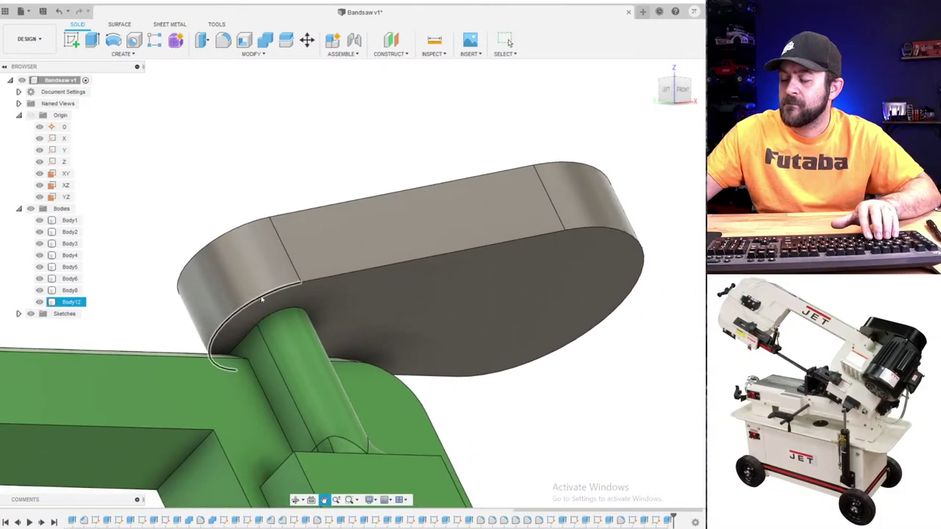
{"action": "scroll", "coordinate": [328, 321], "scroll_direction": "up", "scroll_amount": 3}
{"action": "middle_click_drag", "start_coordinate": [330, 324], "coordinate": [279, 311], "text": "shift"}
{"action": "scroll", "coordinate": [280, 311], "scroll_direction": "down", "scroll_amount": 6}
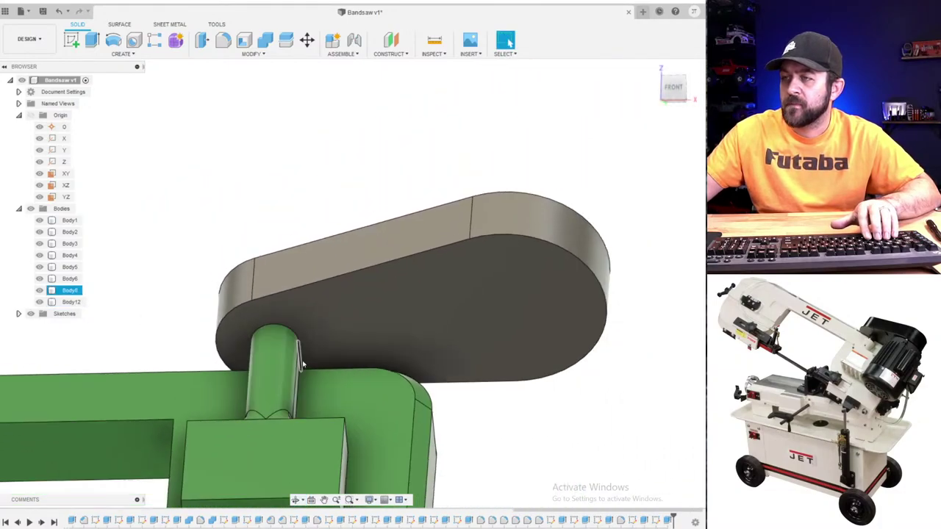
{"action": "left_click", "coordinate": [263, 338]}
{"action": "left_click", "coordinate": [249, 336]}
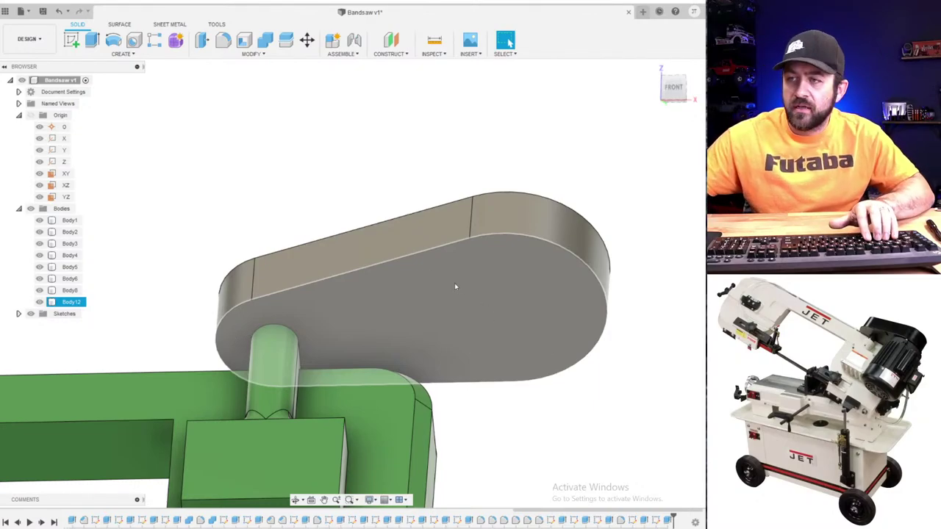
{"action": "key", "text": "Escape"}
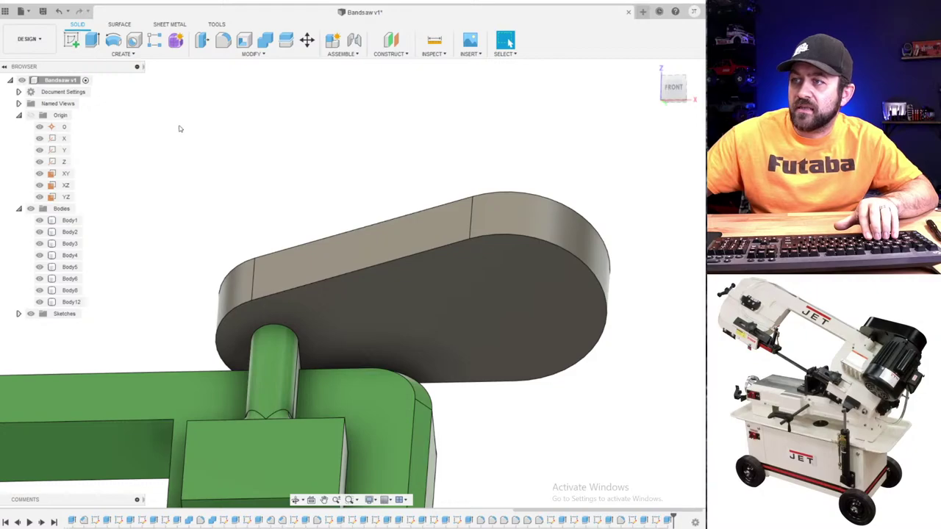
{"action": "left_click", "coordinate": [353, 337]}
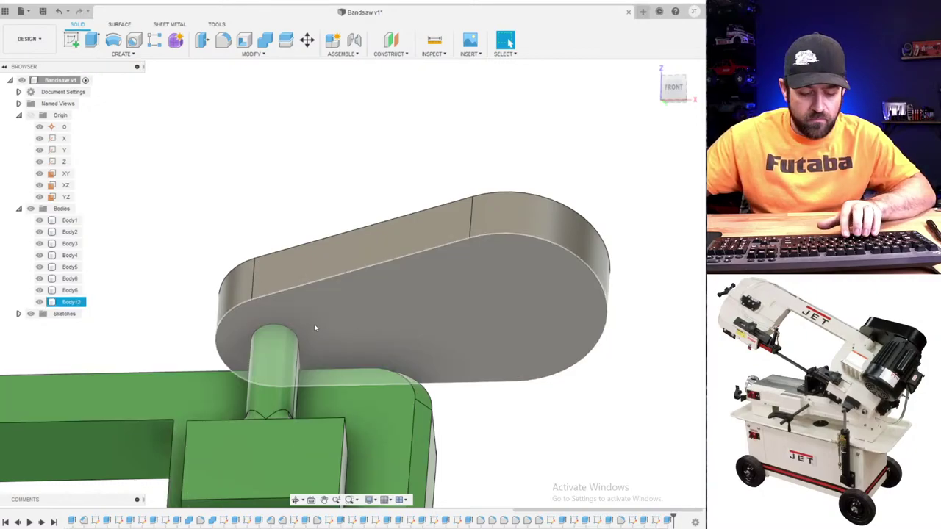
{"action": "key", "text": "Escape"}
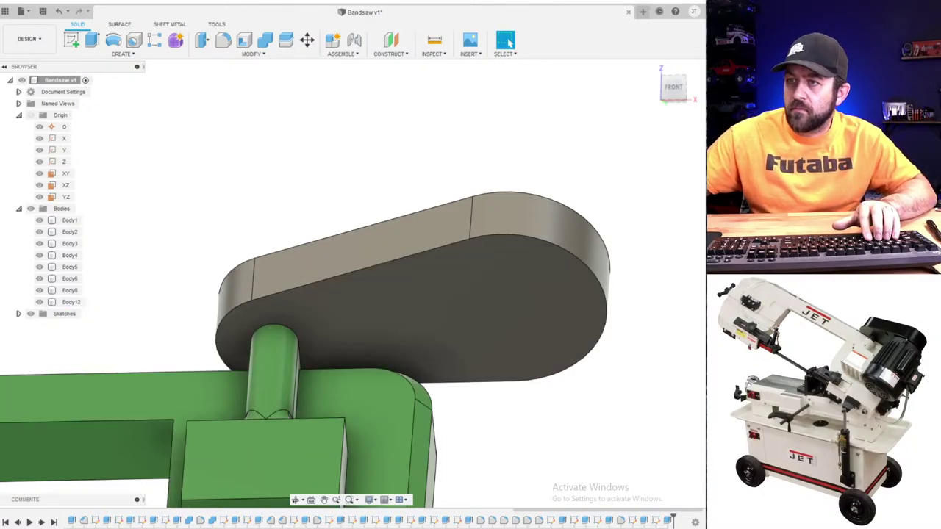
- Hide Body12, start a sketch on the end face of the green post and project that face's outline into it
{"action": "left_click", "coordinate": [40, 302]}
{"action": "middle_click_drag", "start_coordinate": [384, 296], "coordinate": [279, 327], "text": "shift"}
{"action": "left_click", "coordinate": [280, 327]}
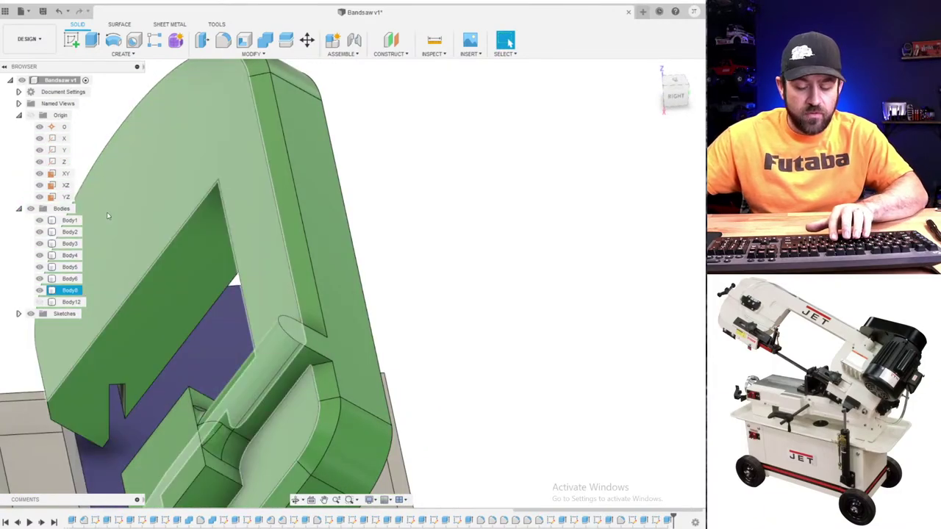
{"action": "left_click", "coordinate": [71, 39]}
{"action": "left_click", "coordinate": [306, 342]}
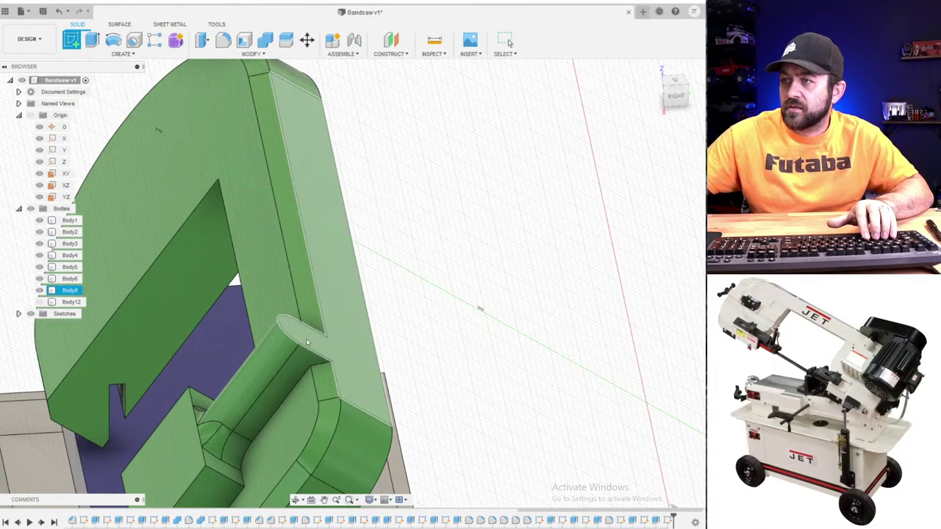
{"action": "key", "text": "p"}
{"action": "left_click", "coordinate": [366, 316]}
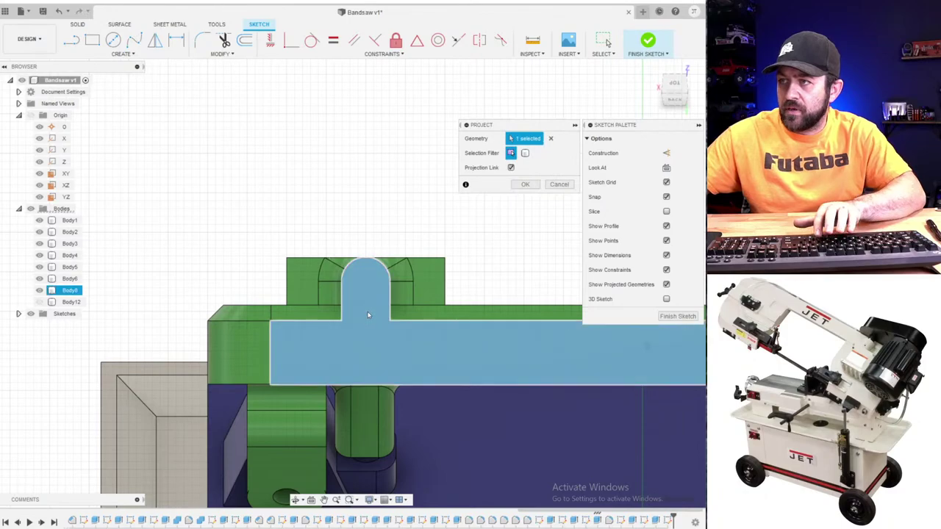
{"action": "key", "text": "Return"}
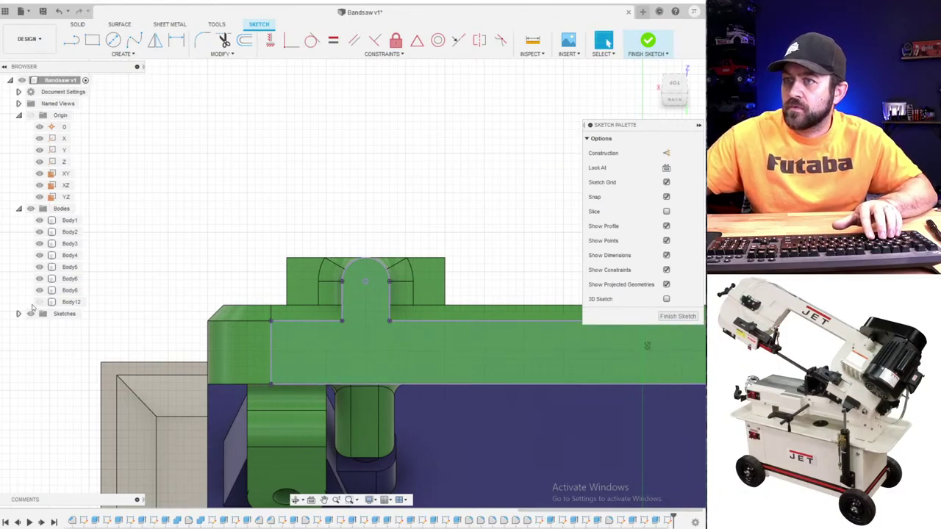
- Show Body12 again and sketch a circle around the post's end, reaching the edge of the body's smaller rounded end
{"action": "left_click", "coordinate": [40, 302]}
{"action": "middle_click_drag", "start_coordinate": [274, 259], "coordinate": [405, 213], "text": "shift"}
{"action": "middle_click_drag", "start_coordinate": [406, 214], "coordinate": [257, 80]}
{"action": "scroll", "coordinate": [257, 80], "scroll_direction": "down", "scroll_amount": 3}
{"action": "left_click", "coordinate": [70, 290]}
{"action": "middle_click_drag", "start_coordinate": [463, 250], "coordinate": [360, 209], "text": "shift"}
{"action": "scroll", "coordinate": [412, 224], "scroll_direction": "up", "scroll_amount": 5}
{"action": "middle_click_drag", "start_coordinate": [441, 162], "coordinate": [265, 235]}
{"action": "scroll", "coordinate": [265, 221], "scroll_direction": "up", "scroll_amount": 3}
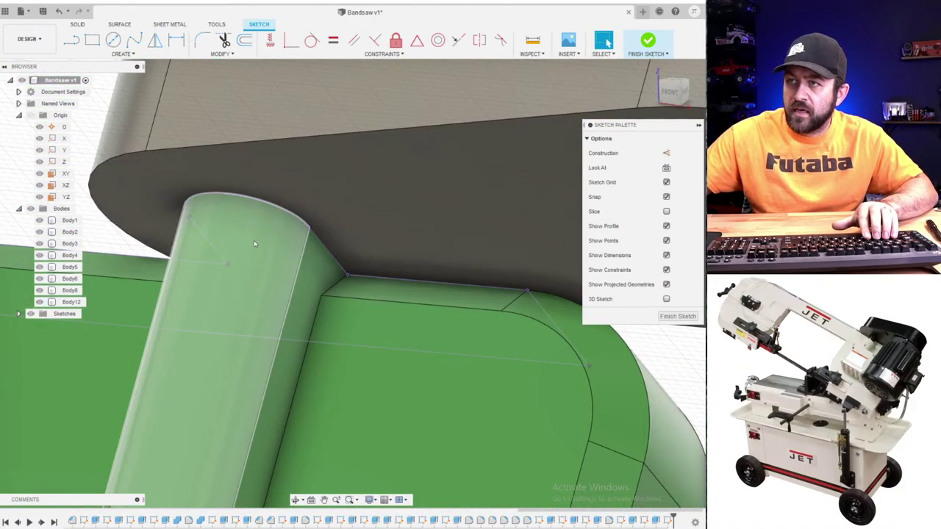
{"action": "key", "text": "c"}
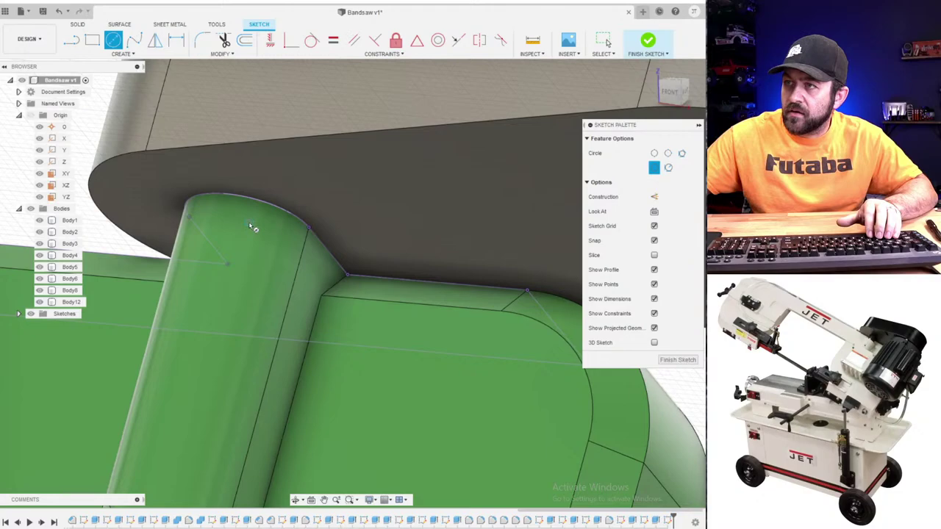
{"action": "left_click", "coordinate": [146, 152]}
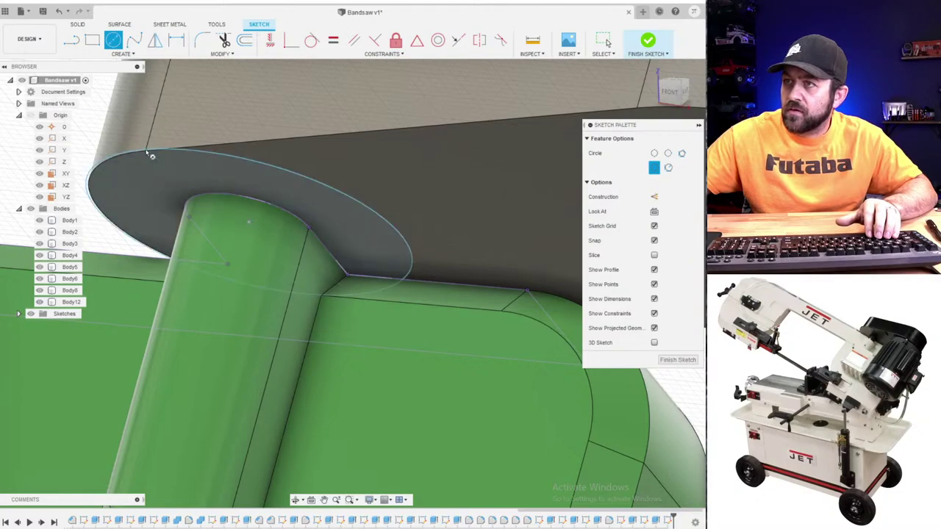
{"action": "scroll", "coordinate": [149, 168], "scroll_direction": "up", "scroll_amount": 3}
{"action": "key", "text": "Escape"}
{"action": "middle_click_drag", "start_coordinate": [146, 183], "coordinate": [300, 180]}
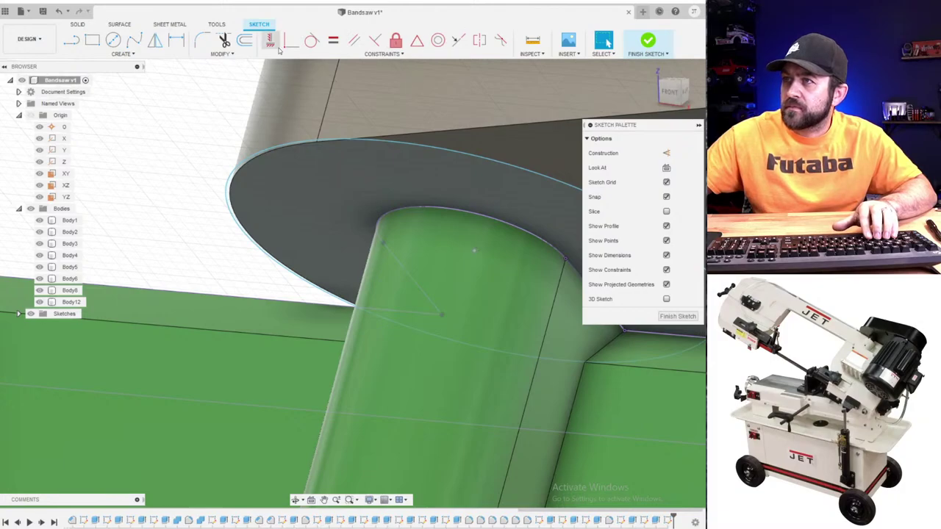
- Apply an Equal constraint between the new circle and the body's smaller rounded edge
{"action": "left_click", "coordinate": [333, 40]}
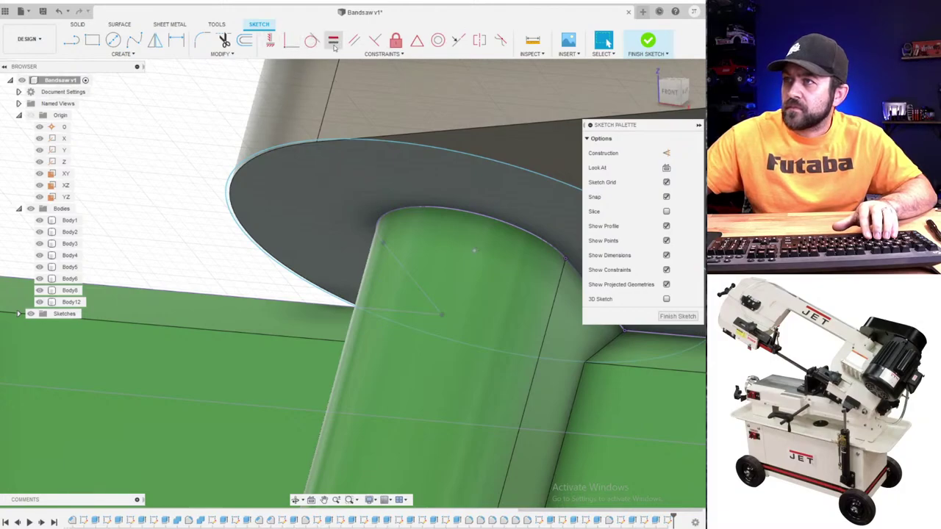
{"action": "left_click", "coordinate": [234, 174]}
{"action": "scroll", "coordinate": [235, 192], "scroll_direction": "down", "scroll_amount": 3}
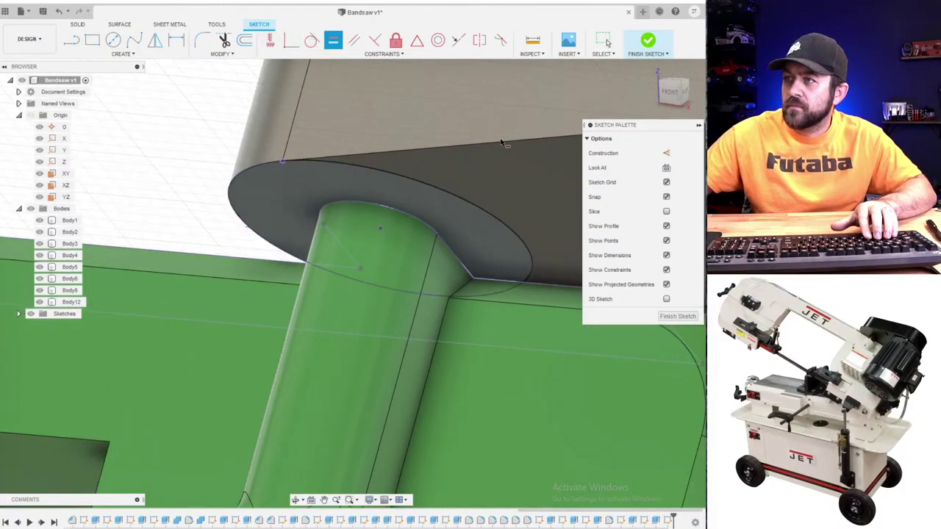
{"action": "left_click", "coordinate": [646, 41]}
{"action": "key", "text": "q"}
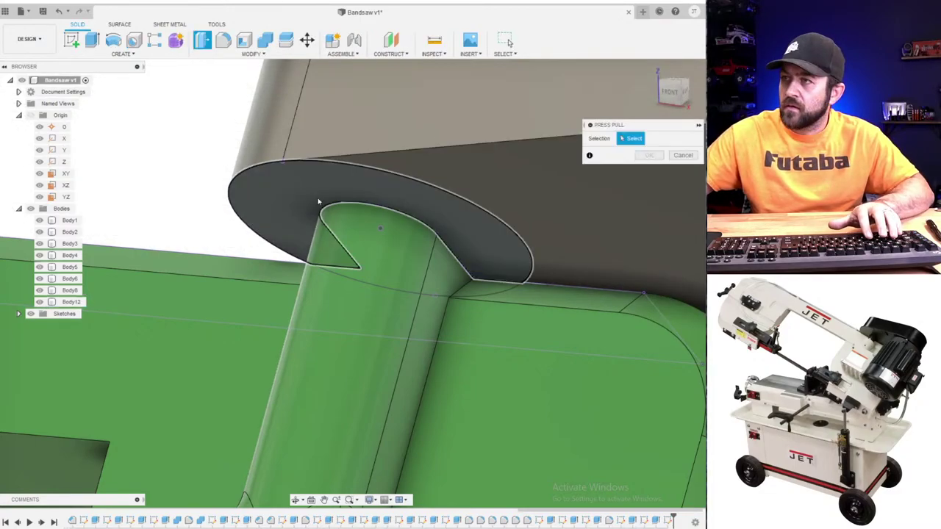
{"action": "left_click", "coordinate": [316, 181]}
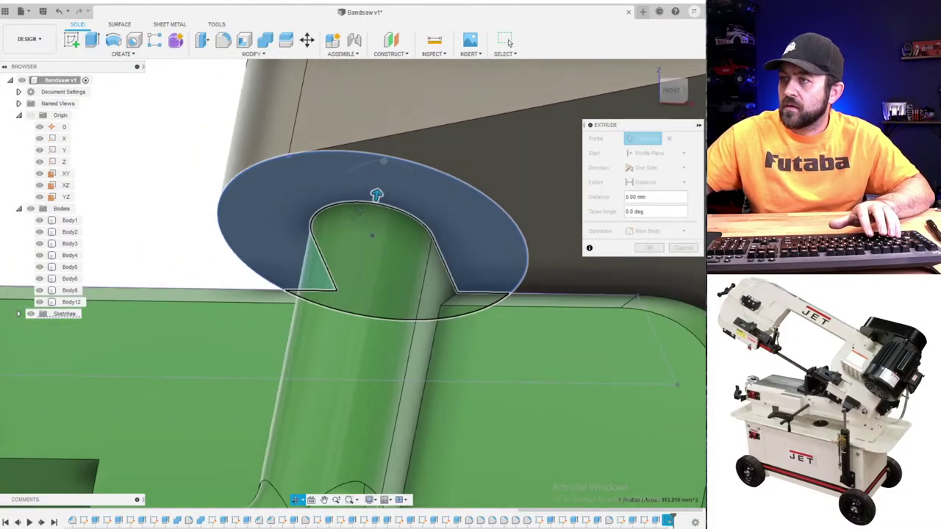
{"action": "middle_click_drag", "start_coordinate": [382, 199], "coordinate": [393, 137]}
{"action": "key", "text": "Escape"}
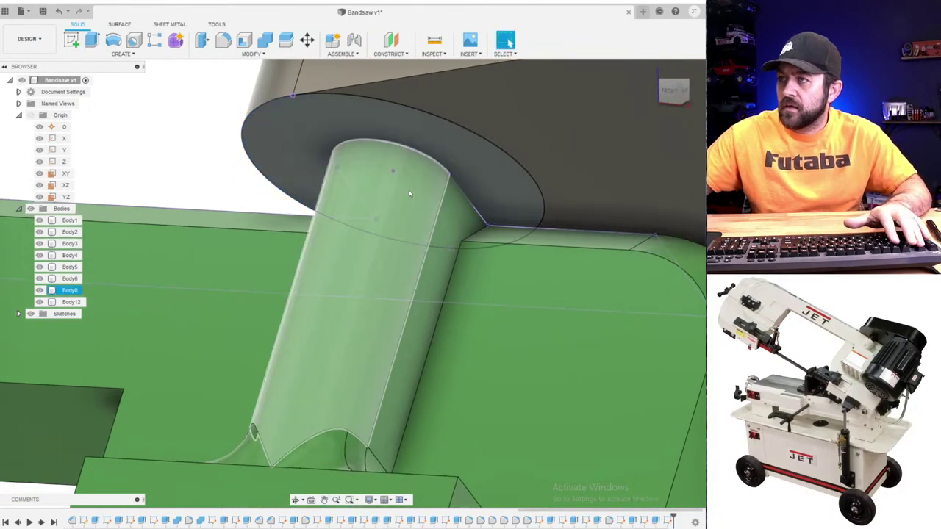
{"action": "key", "text": "q"}
{"action": "left_click", "coordinate": [399, 180]}
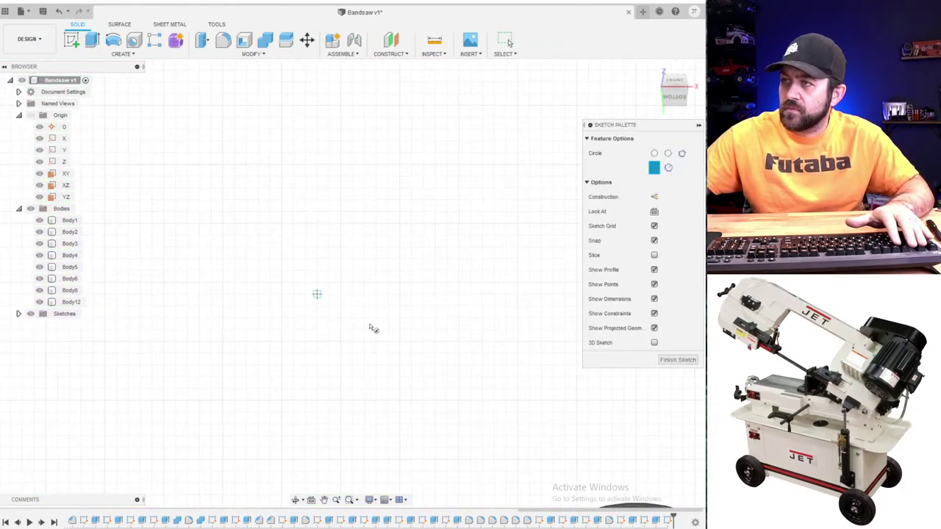
{"action": "mouse_move", "coordinate": [347, 329]}
{"action": "middle_mouse_down", "text": "shift"}
{"action": "mouse_move", "coordinate": [380, 325]}
{"action": "mouse_move", "coordinate": [262, 279]}
{"action": "middle_mouse_up", "text": "shift"}
{"action": "scroll", "coordinate": [262, 279], "scroll_direction": "down", "scroll_amount": 5}
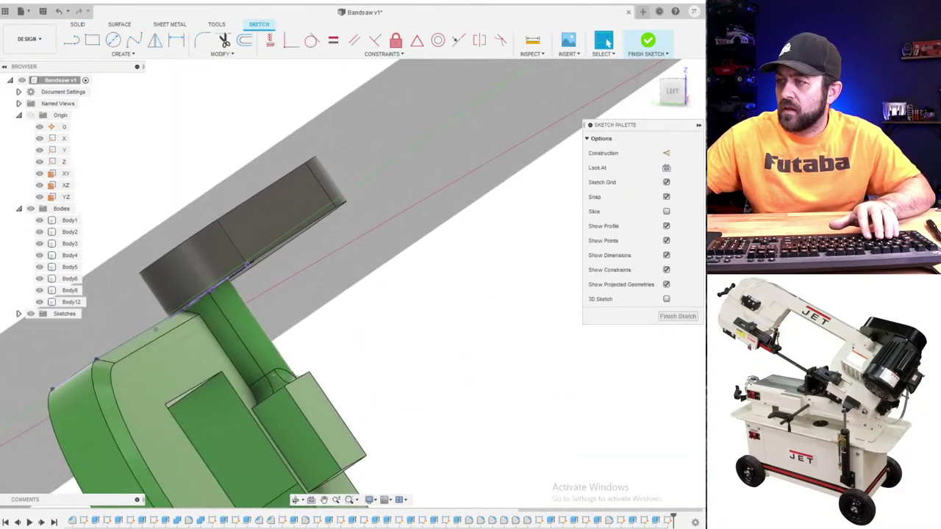
{"action": "scroll", "coordinate": [169, 227], "scroll_direction": "up", "scroll_amount": 4}
{"action": "middle_click_drag", "start_coordinate": [169, 228], "coordinate": [139, 101], "text": "shift"}
{"action": "left_click", "coordinate": [113, 40]}
{"action": "scroll", "coordinate": [237, 247], "scroll_direction": "up", "scroll_amount": 3}
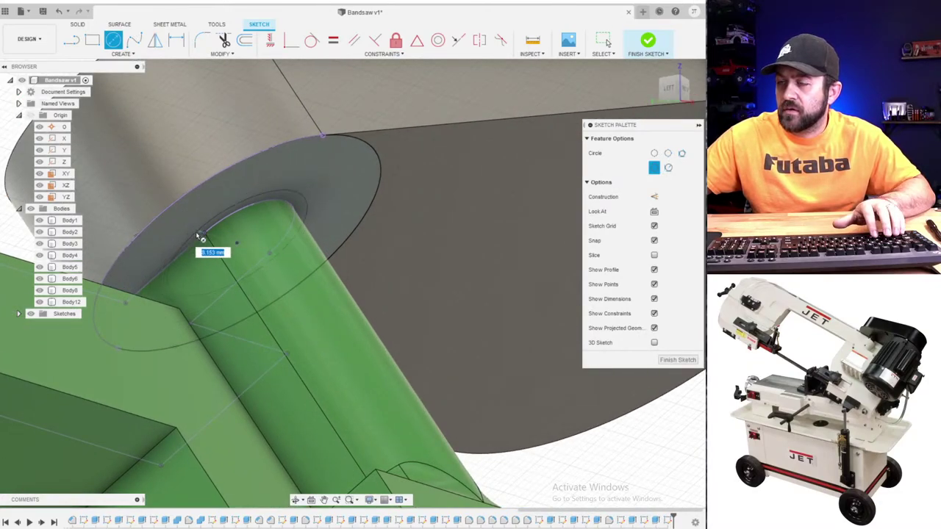
{"action": "key", "text": "Escape"}
- Sketch a line across the lower part of the circle around the post, from edge to edge, and constrain it horizontal
{"action": "middle_click_drag", "start_coordinate": [240, 244], "coordinate": [504, 471], "text": "shift"}
{"action": "key", "text": "l"}
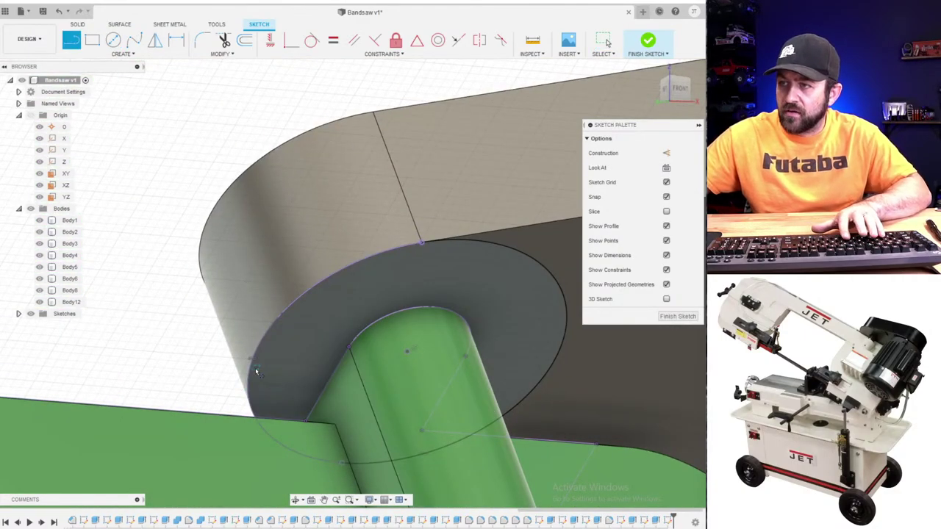
{"action": "left_click", "coordinate": [247, 383]}
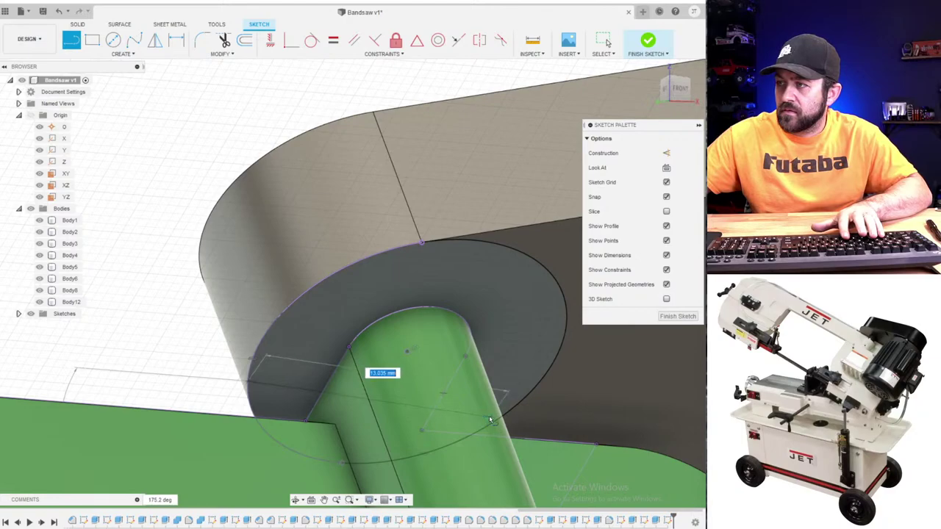
{"action": "left_click", "coordinate": [524, 400]}
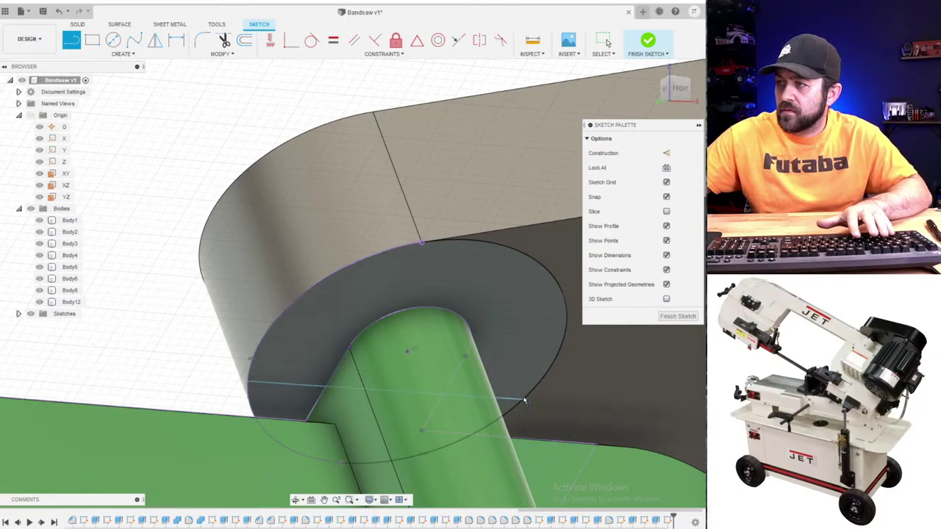
{"action": "key", "text": "Escape"}
{"action": "left_click", "coordinate": [269, 40]}
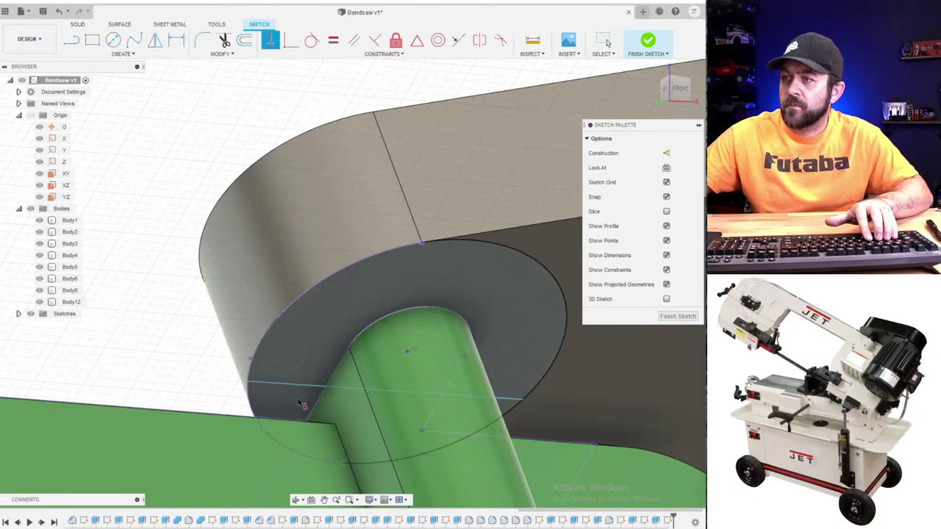
{"action": "key", "text": "Escape"}
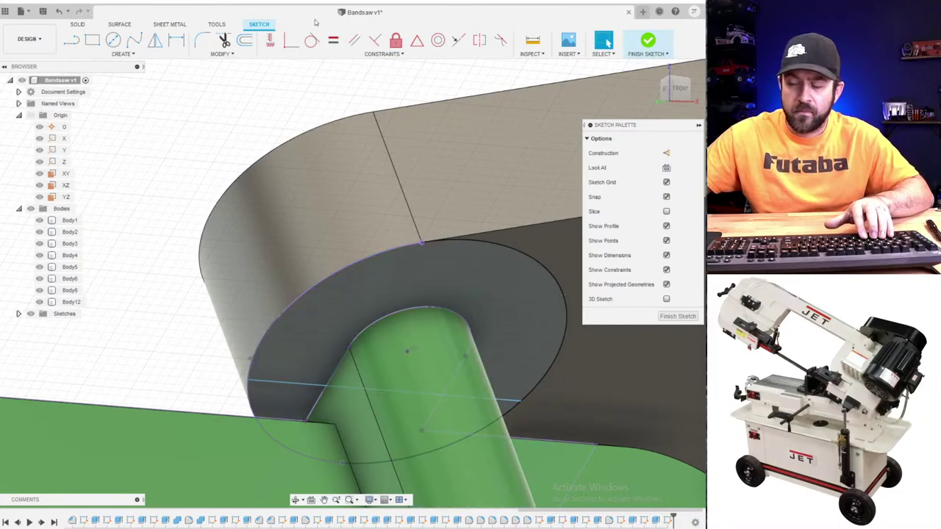
{"action": "key", "text": "e"}
{"action": "left_click", "coordinate": [367, 315]}
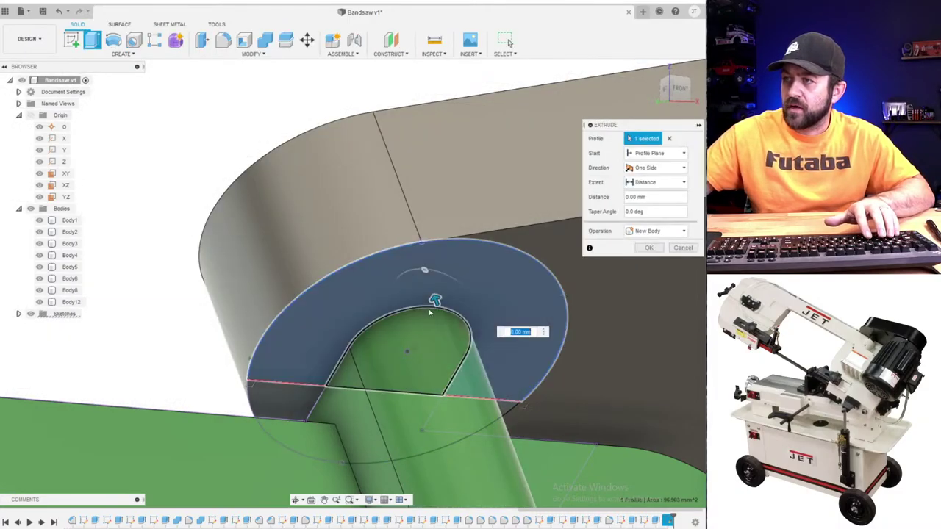
{"action": "left_click_drag", "start_coordinate": [436, 295], "coordinate": [450, 338]}
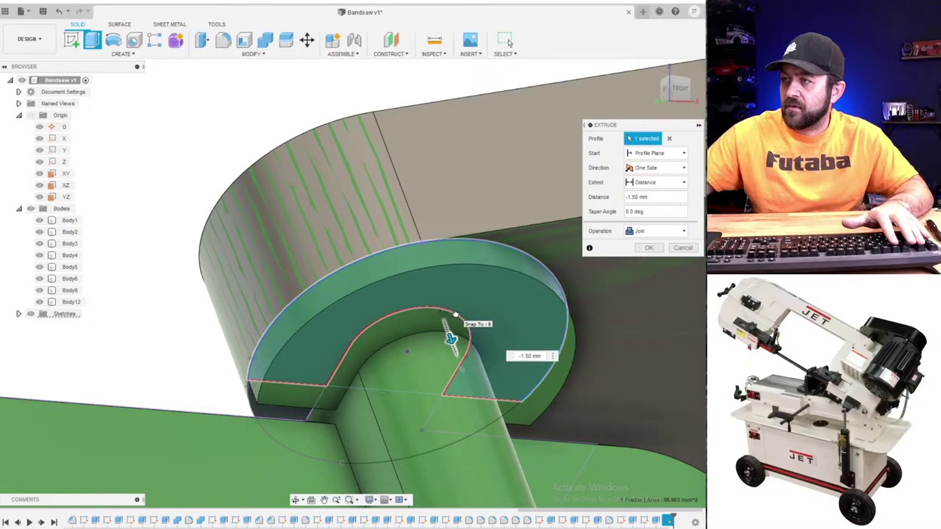
{"action": "key", "text": "Escape"}
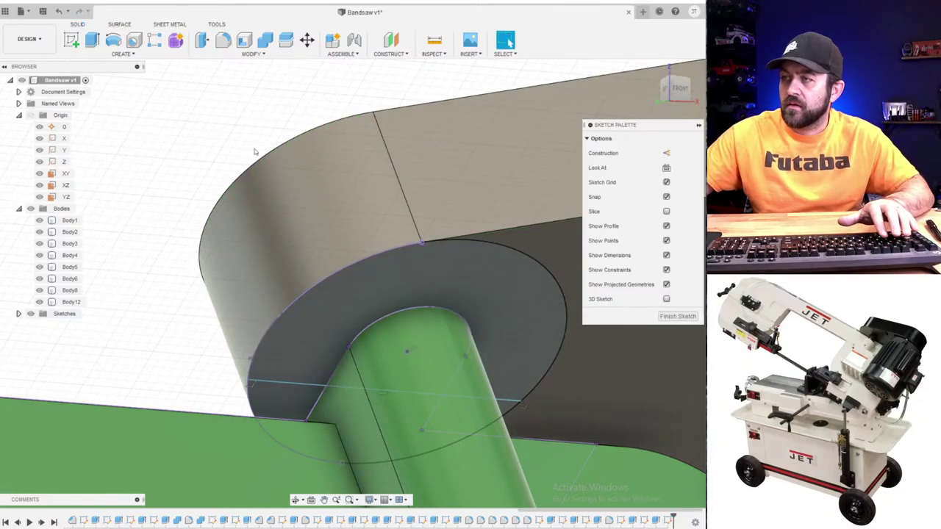
- Offset the projected outline of the green post outward by 0.5 mm
{"action": "left_click", "coordinate": [245, 40]}
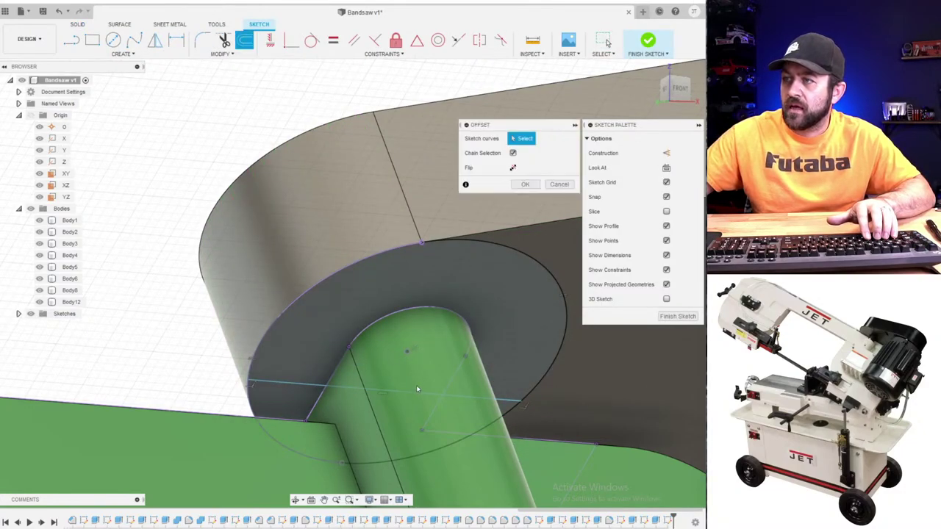
{"action": "left_click", "coordinate": [379, 325]}
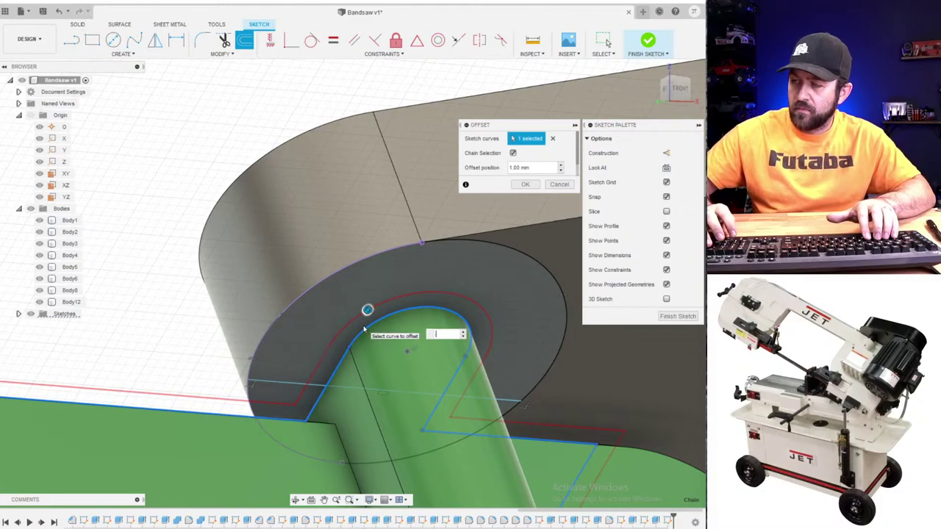
{"action": "type", "text": ".5"}
{"action": "key", "text": "Return"}
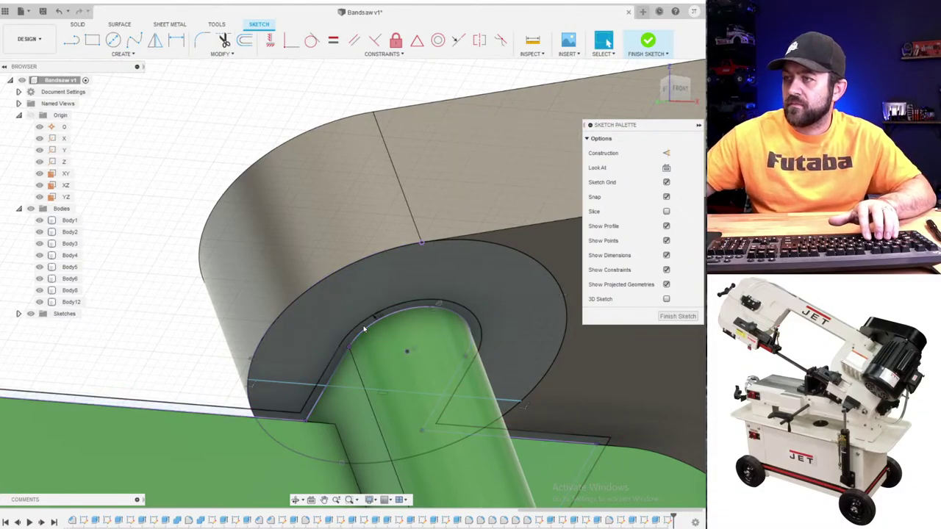
- Extrude the open ring profile between the offset outline and the circle by -2 mm, joining it to the tapered body
{"action": "key", "text": "e"}
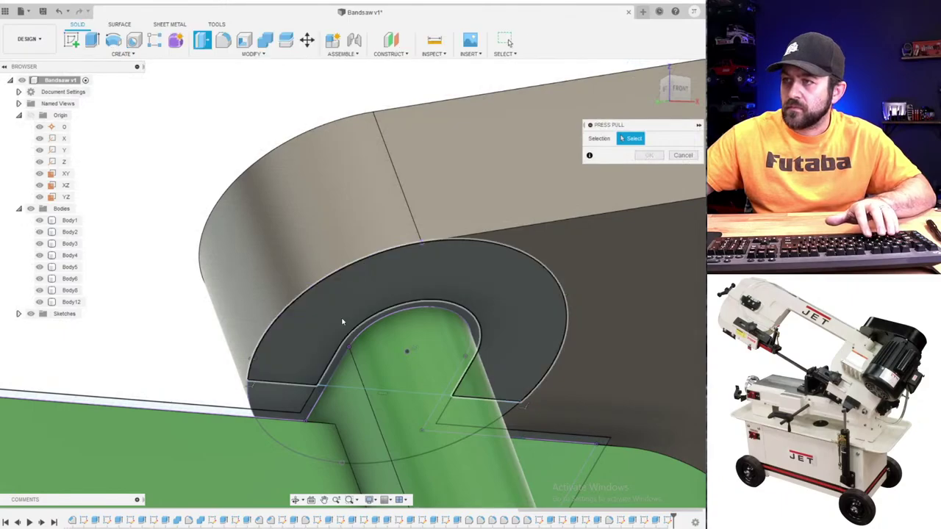
{"action": "left_click", "coordinate": [405, 300]}
{"action": "left_click_drag", "start_coordinate": [438, 292], "coordinate": [447, 322]}
{"action": "scroll", "coordinate": [403, 290], "scroll_direction": "down", "scroll_amount": 3}
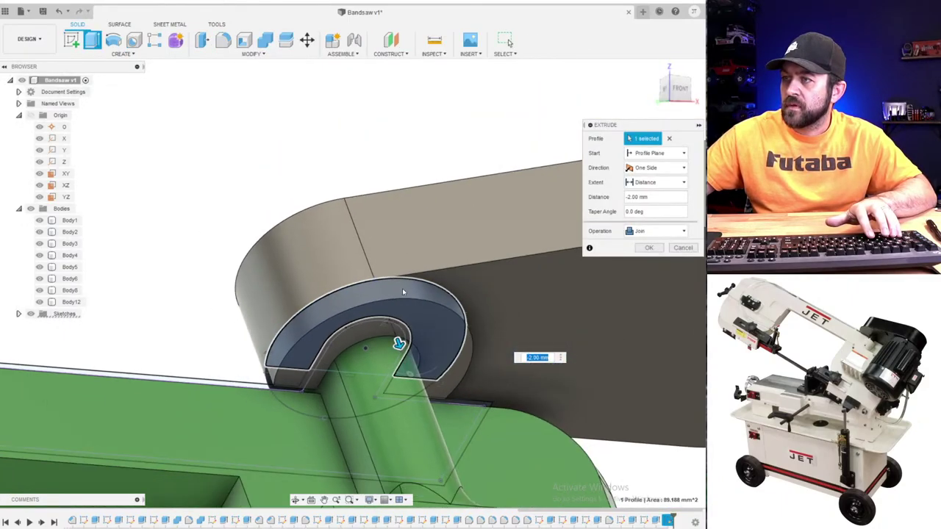
{"action": "middle_click_drag", "start_coordinate": [402, 290], "coordinate": [310, 294], "text": "shift"}
{"action": "key", "text": "Return"}
- Start a new sketch on the tapered body's large flat face beside the circular boss
{"action": "left_click", "coordinate": [367, 364]}
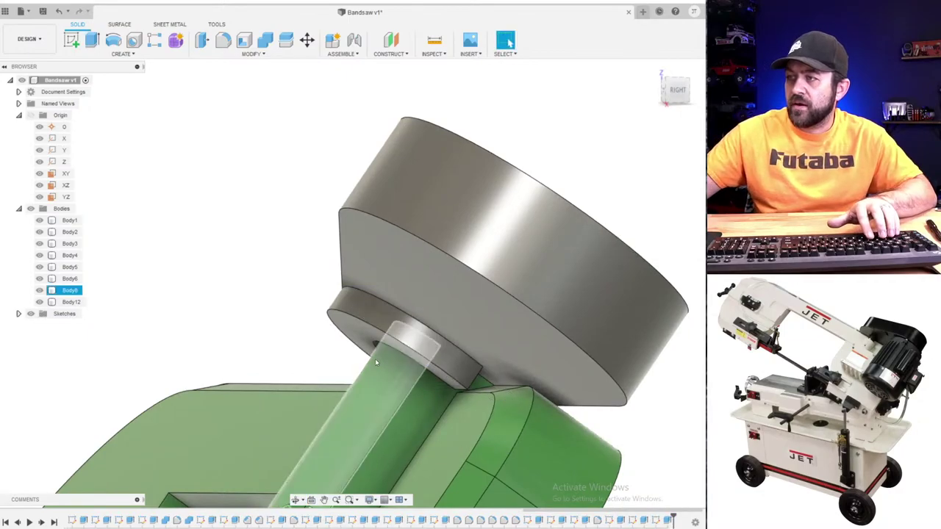
{"action": "scroll", "coordinate": [367, 371], "scroll_direction": "up", "scroll_amount": 3}
{"action": "middle_click_drag", "start_coordinate": [368, 372], "coordinate": [475, 397], "text": "shift"}
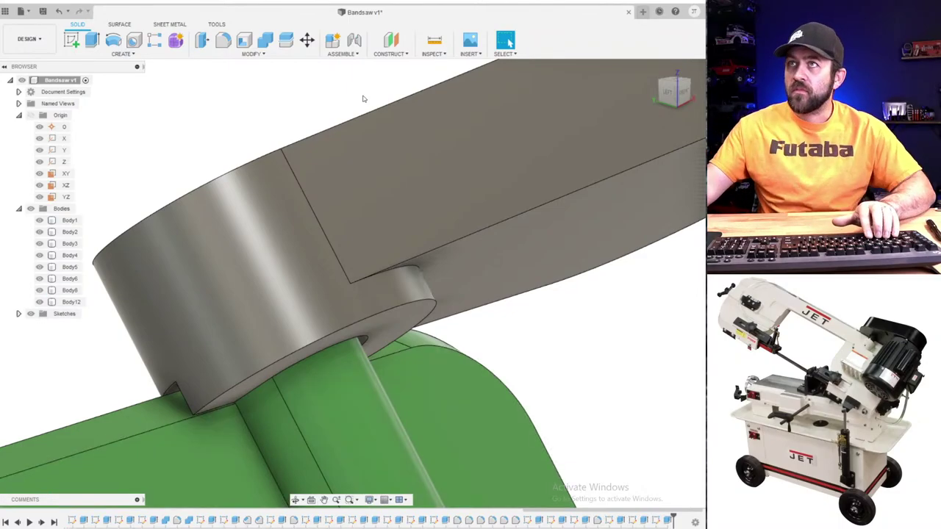
{"action": "scroll", "coordinate": [434, 417], "scroll_direction": "down", "scroll_amount": 4}
{"action": "middle_click_drag", "start_coordinate": [504, 413], "coordinate": [433, 201]}
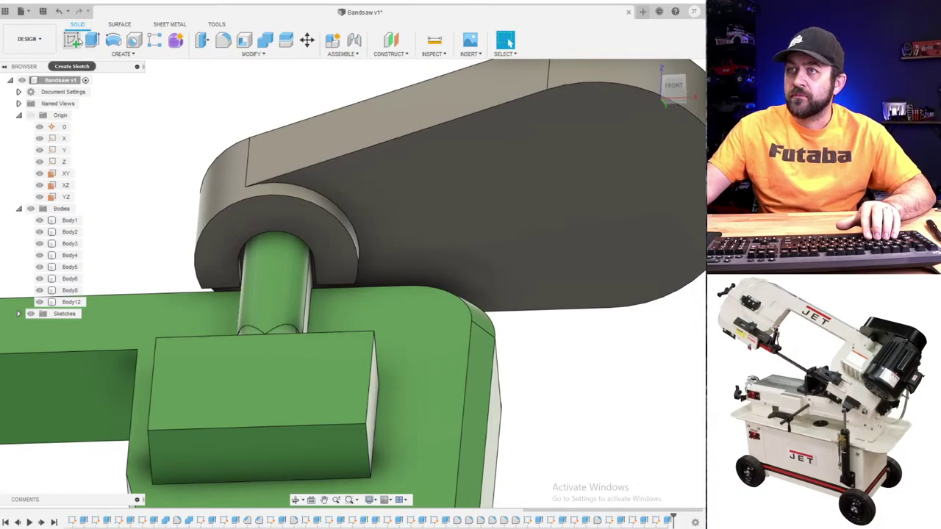
{"action": "left_click", "coordinate": [74, 40]}
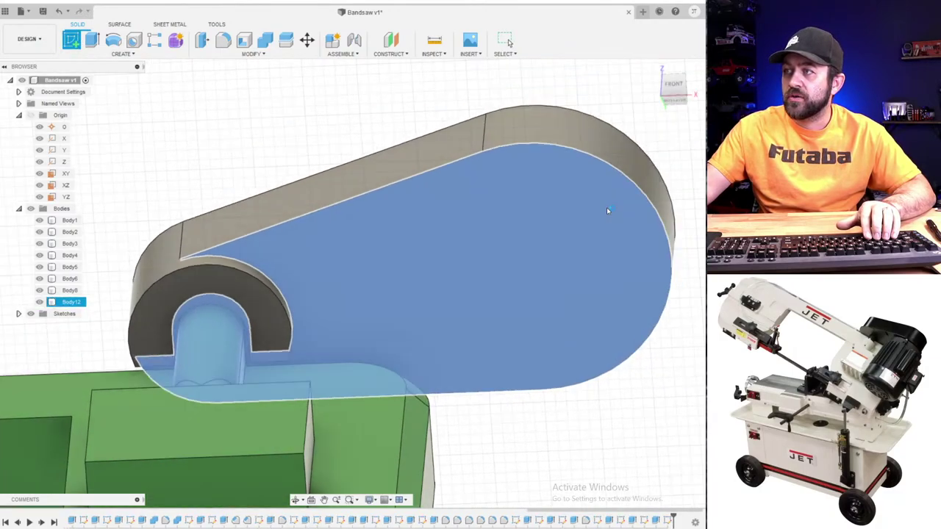
- Sketch a 27 mm diameter circle on the flat face of the gray drive arm, centred on its large rounded end
{"action": "left_click", "coordinate": [606, 207]}
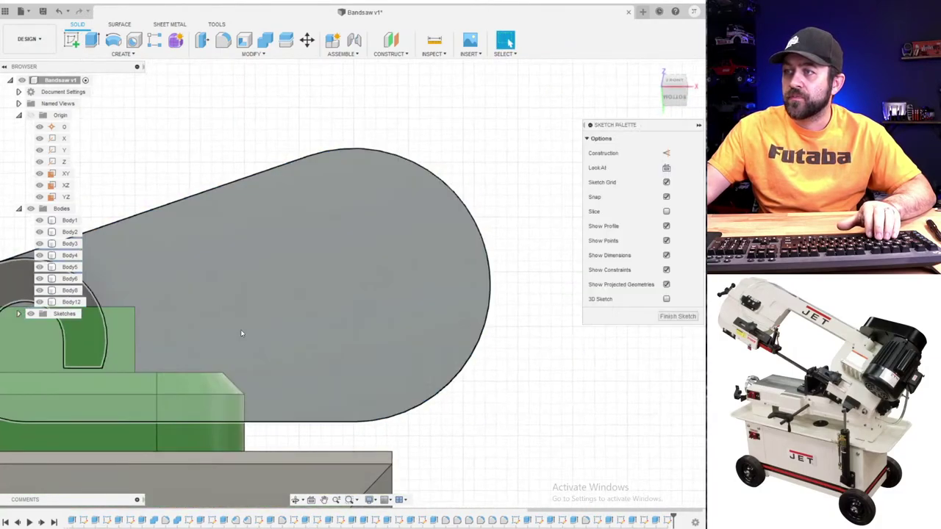
{"action": "key", "text": "c"}
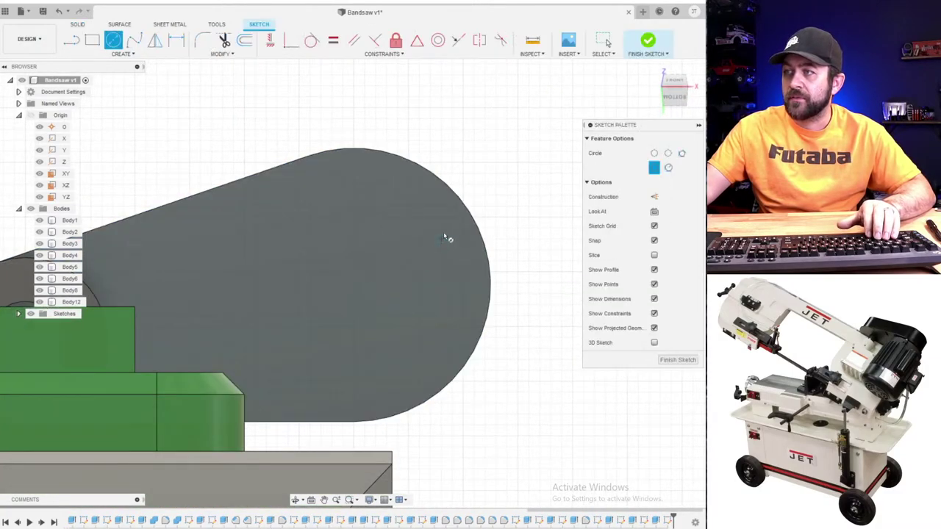
{"action": "left_click", "coordinate": [354, 285]}
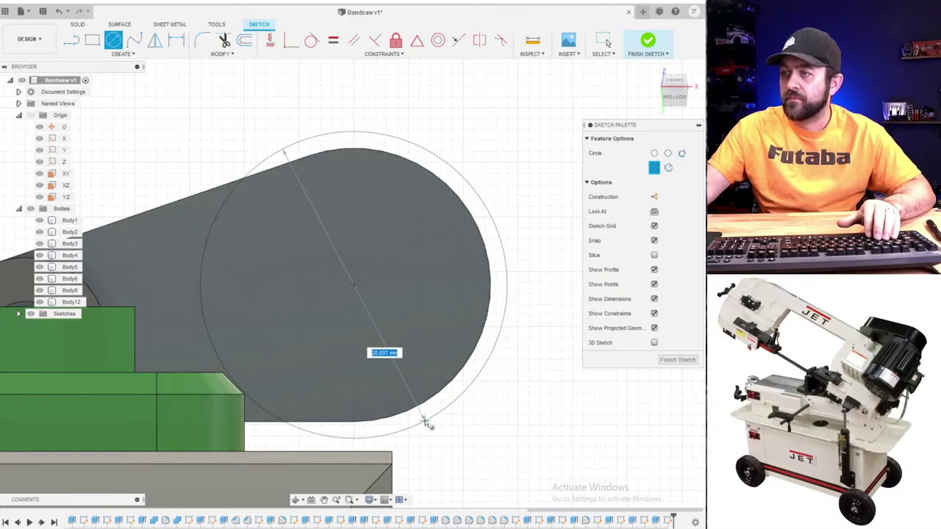
{"action": "left_click", "coordinate": [426, 420]}
{"action": "key", "text": "d"}
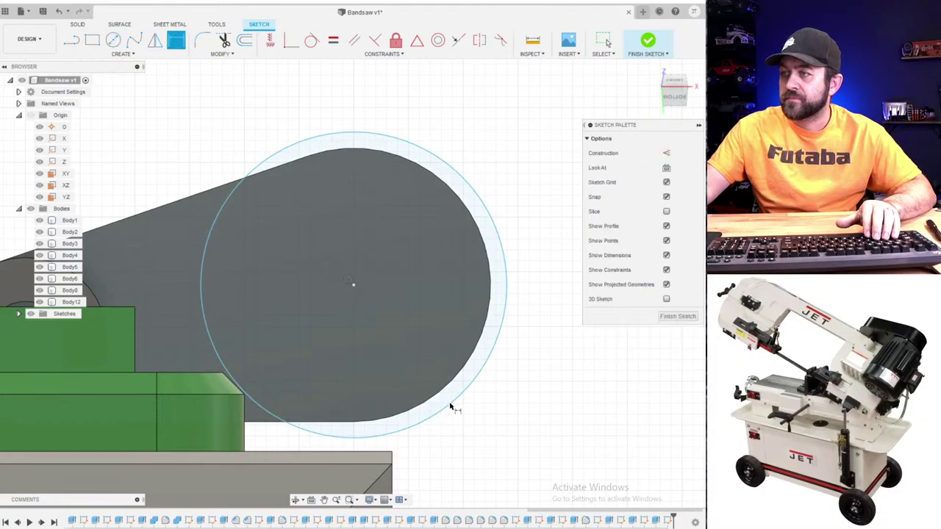
{"action": "left_click", "coordinate": [457, 393]}
{"action": "left_click", "coordinate": [479, 414]}
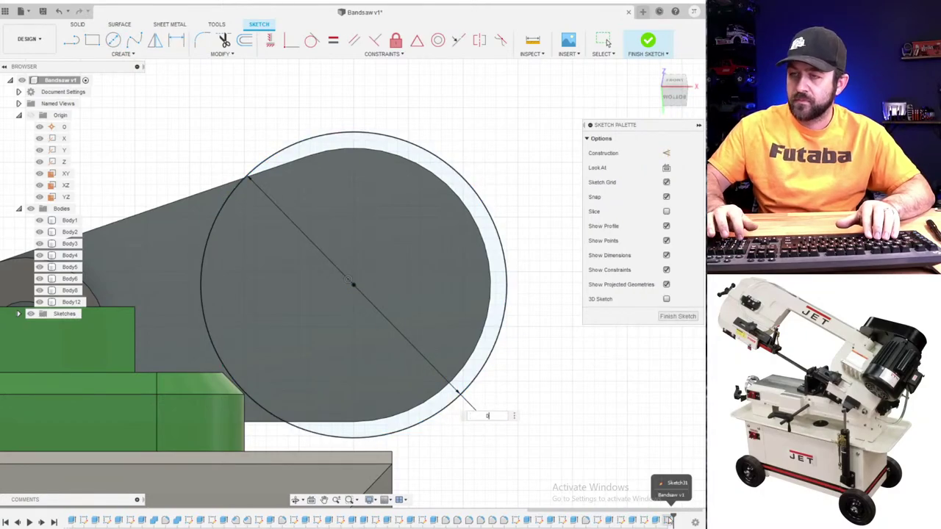
{"action": "type", "text": "27"}
{"action": "key", "text": "Return"}
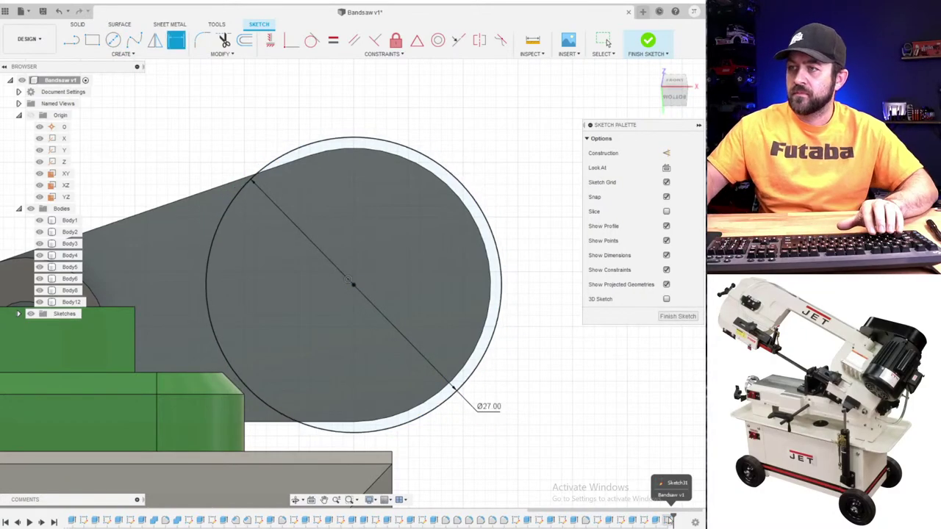
- Extrude both regions of the 27 mm circle outward from the arm as a long motor cylinder joined to it
{"action": "middle_click_drag", "start_coordinate": [447, 458], "coordinate": [272, 175], "text": "shift"}
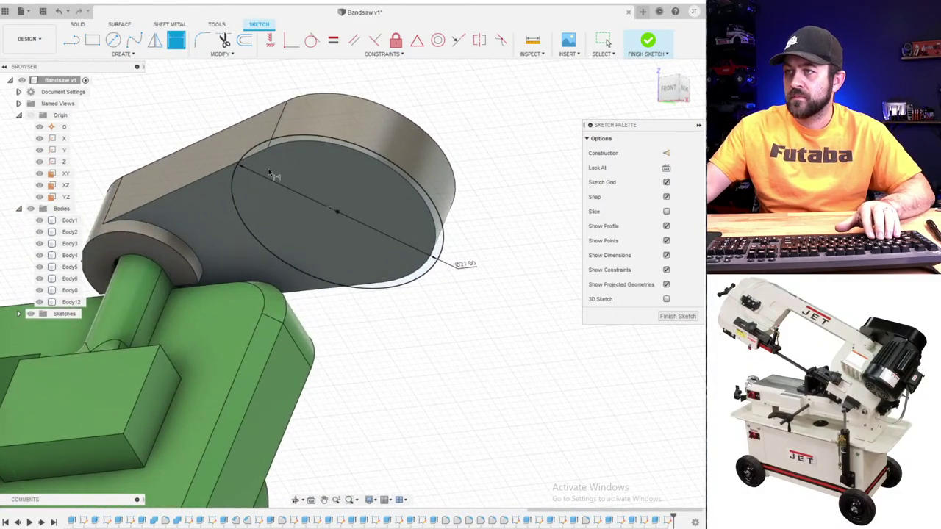
{"action": "key", "text": "e"}
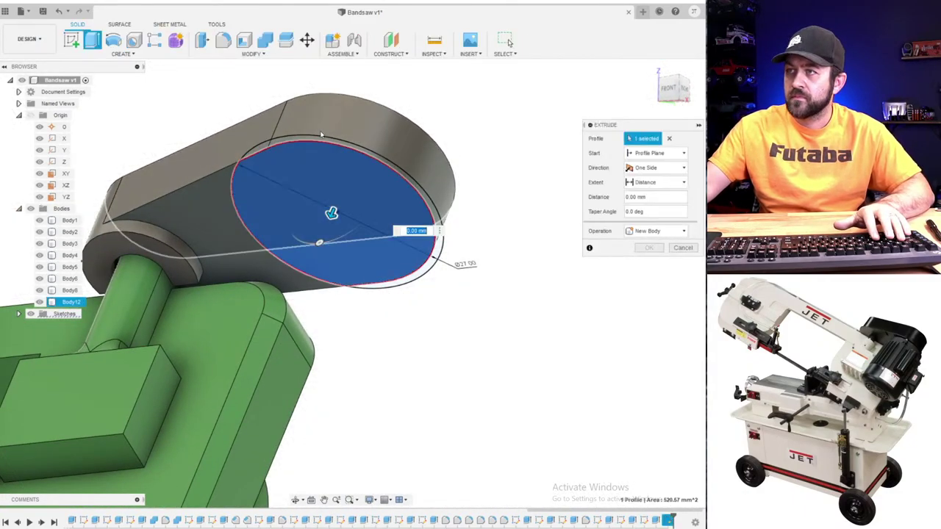
{"action": "scroll", "coordinate": [321, 136], "scroll_direction": "up", "scroll_amount": 3}
{"action": "left_click", "coordinate": [316, 141]}
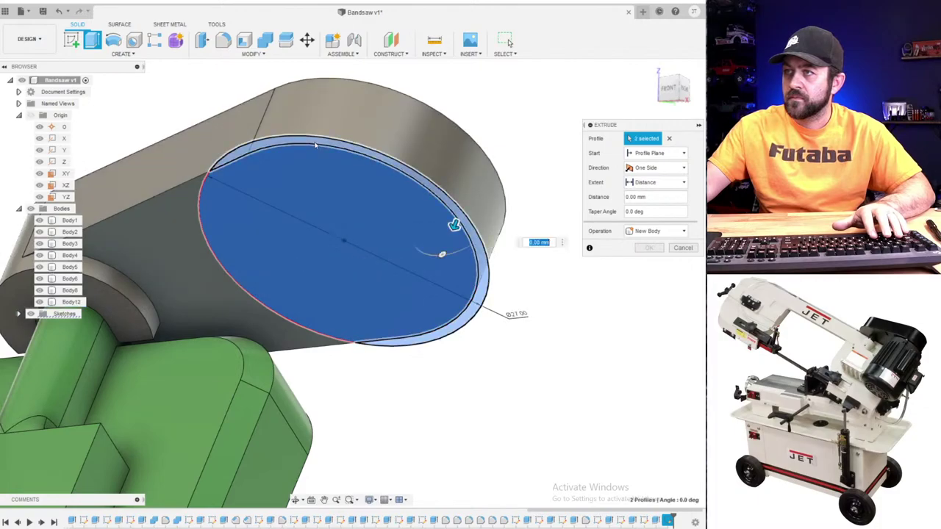
{"action": "left_click_drag", "start_coordinate": [453, 226], "coordinate": [374, 420]}
{"action": "middle_click_drag", "start_coordinate": [280, 374], "coordinate": [384, 80]}
{"action": "middle_click_drag", "start_coordinate": [191, 382], "coordinate": [210, 319], "text": "shift"}
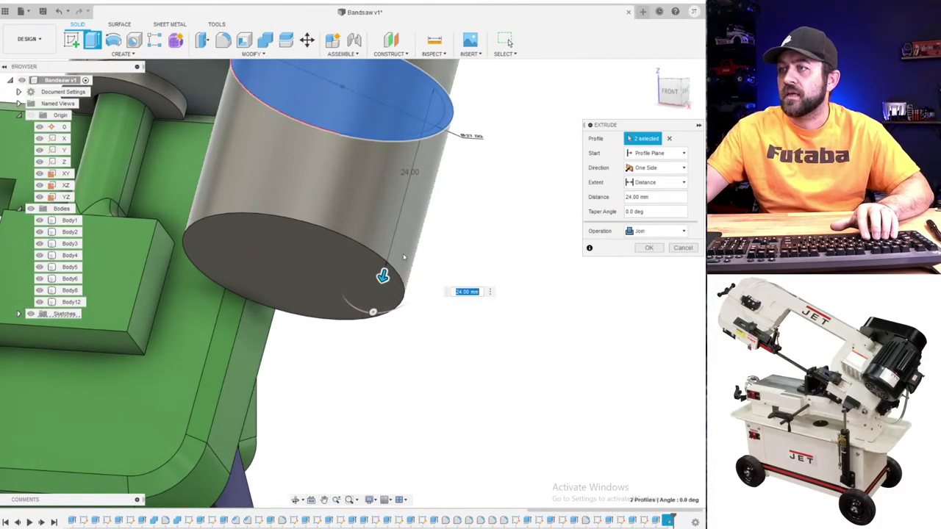
{"action": "left_click_drag", "start_coordinate": [382, 276], "coordinate": [361, 340]}
{"action": "middle_click_drag", "start_coordinate": [361, 341], "coordinate": [420, 309], "text": "shift"}
{"action": "key", "text": "Return"}
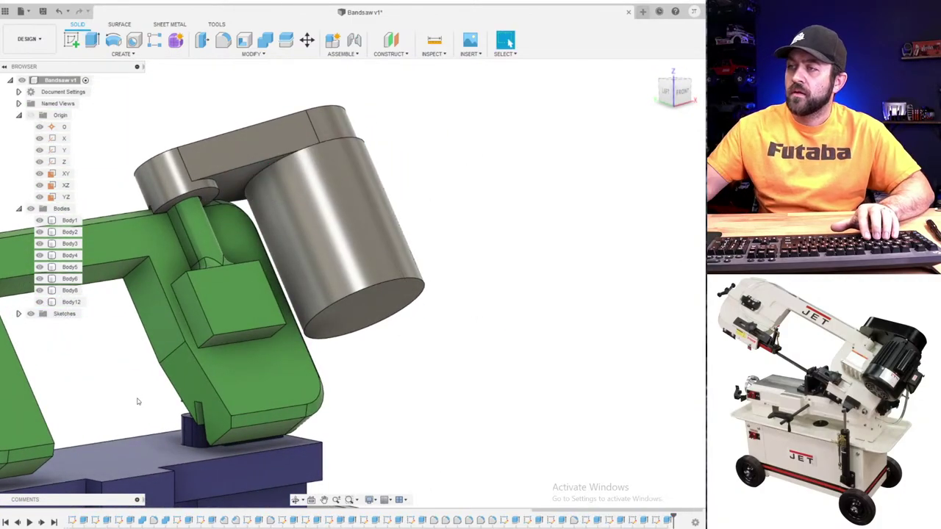
- Fillet the circular edge at the motor cylinder's free end with a 2.5 mm radius
{"action": "left_click", "coordinate": [241, 57]}
{"action": "left_click", "coordinate": [213, 76]}
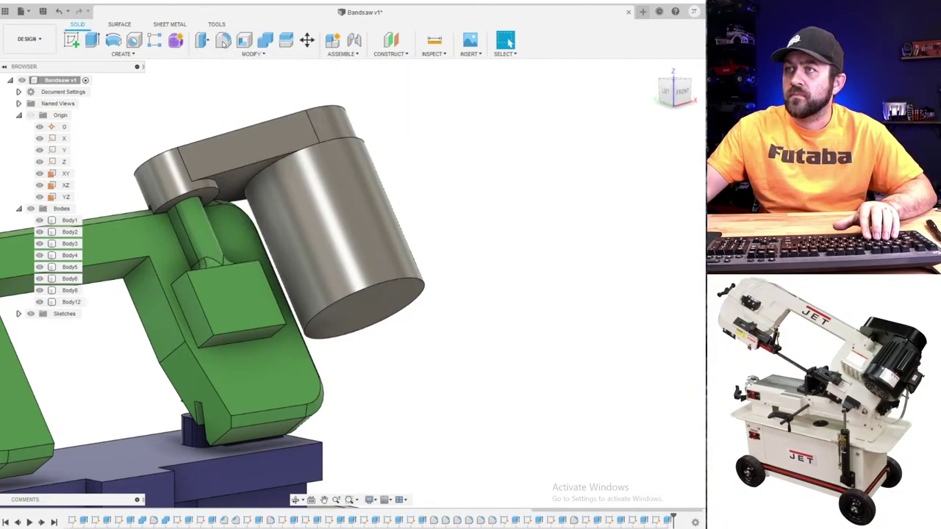
{"action": "left_click", "coordinate": [334, 306]}
{"action": "left_click_drag", "start_coordinate": [335, 305], "coordinate": [336, 302]}
{"action": "scroll", "coordinate": [337, 300], "scroll_direction": "down", "scroll_amount": 3}
{"action": "middle_click_drag", "start_coordinate": [357, 270], "coordinate": [316, 273], "text": "shift"}
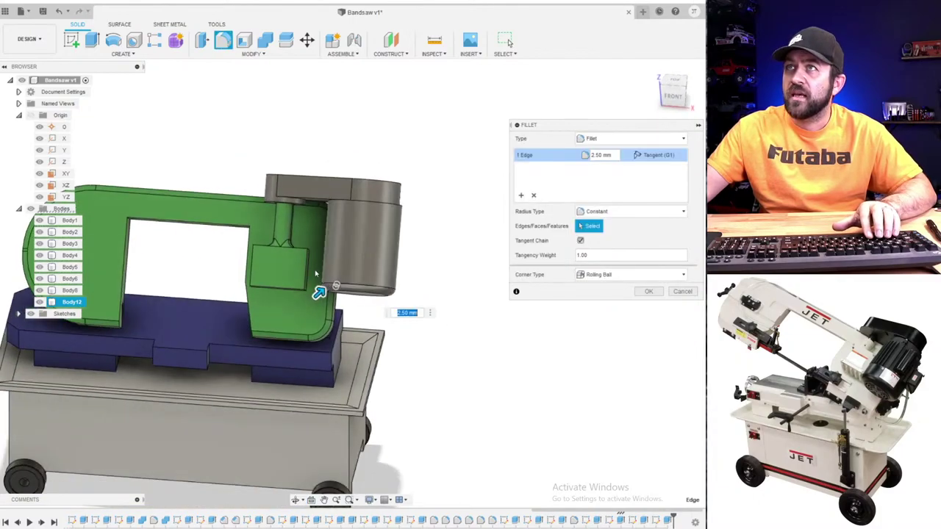
{"action": "key", "text": "Return"}
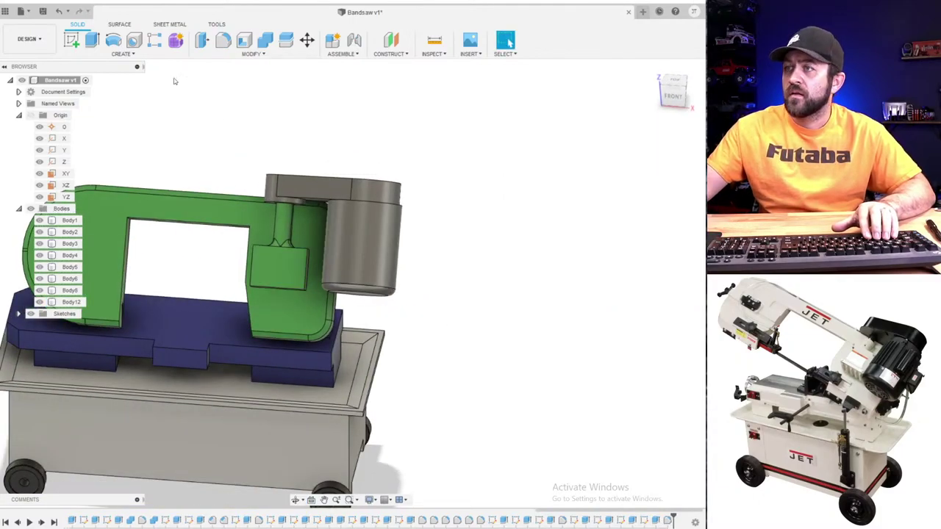
- Create a construction plane offset from the crescent-shaped ledge between arm and motor, slightly toward the cylinder's free end
{"action": "left_click", "coordinate": [72, 41]}
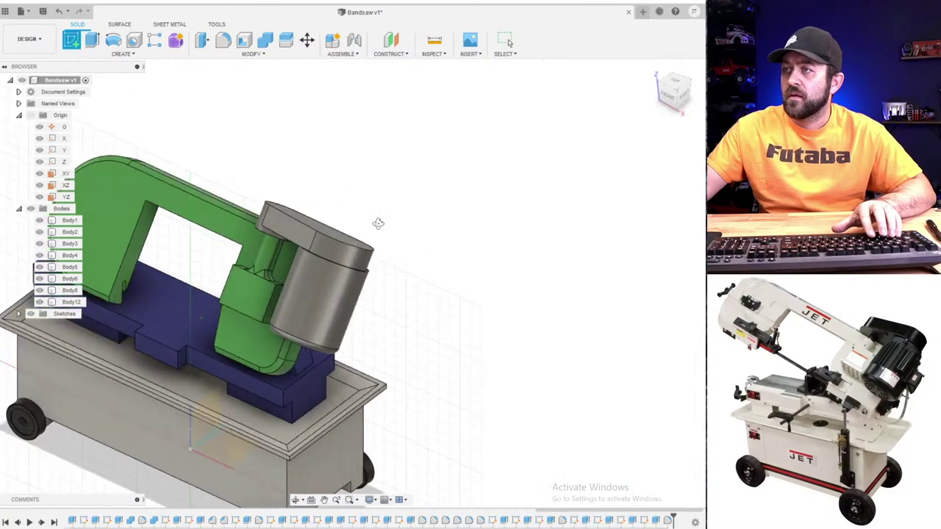
{"action": "key", "text": "Escape"}
{"action": "left_click", "coordinate": [390, 41]}
{"action": "scroll", "coordinate": [235, 221], "scroll_direction": "up", "scroll_amount": 10}
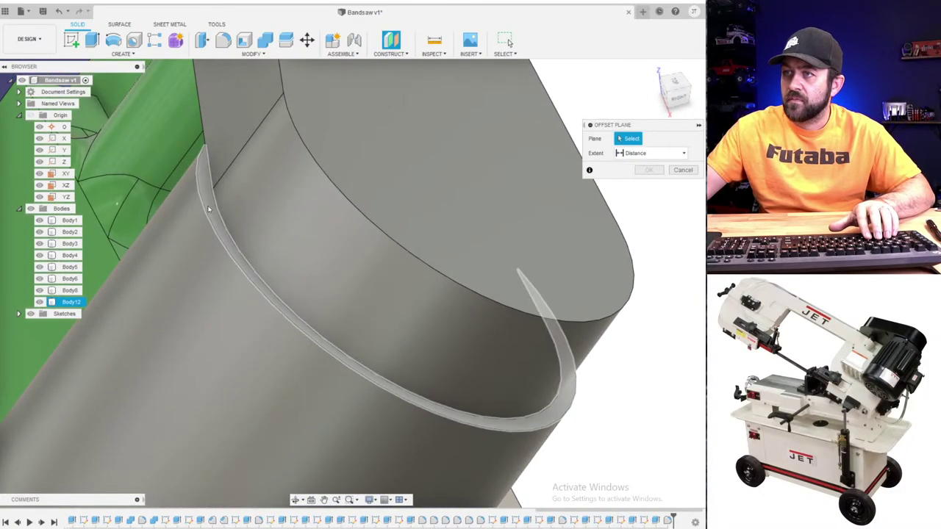
{"action": "left_click", "coordinate": [208, 209]}
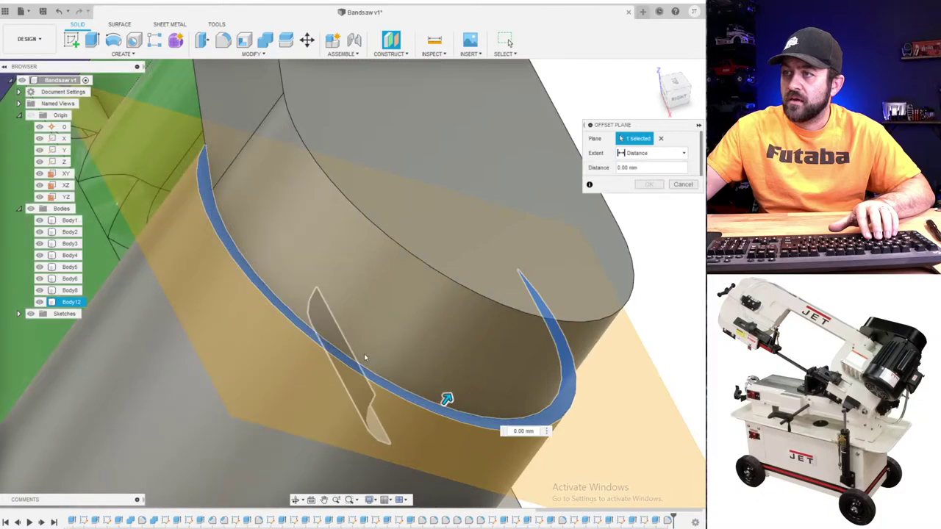
{"action": "scroll", "coordinate": [443, 250], "scroll_direction": "down", "scroll_amount": 10}
{"action": "left_click_drag", "start_coordinate": [444, 250], "coordinate": [432, 273]}
{"action": "key", "text": "Return"}
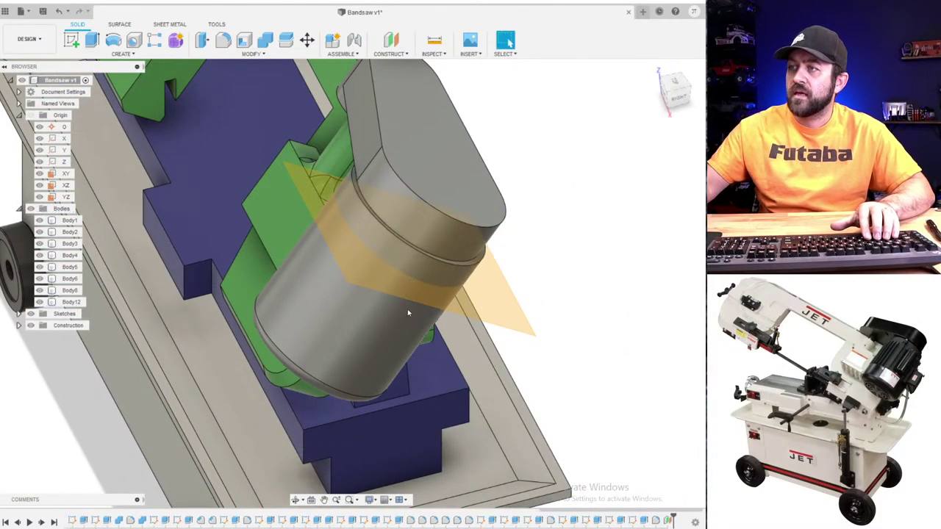
- Start a sketch on the offset plane and draw a small circle overlapping the motor cylinder's outer edge, centred outside it
{"action": "left_click", "coordinate": [71, 40]}
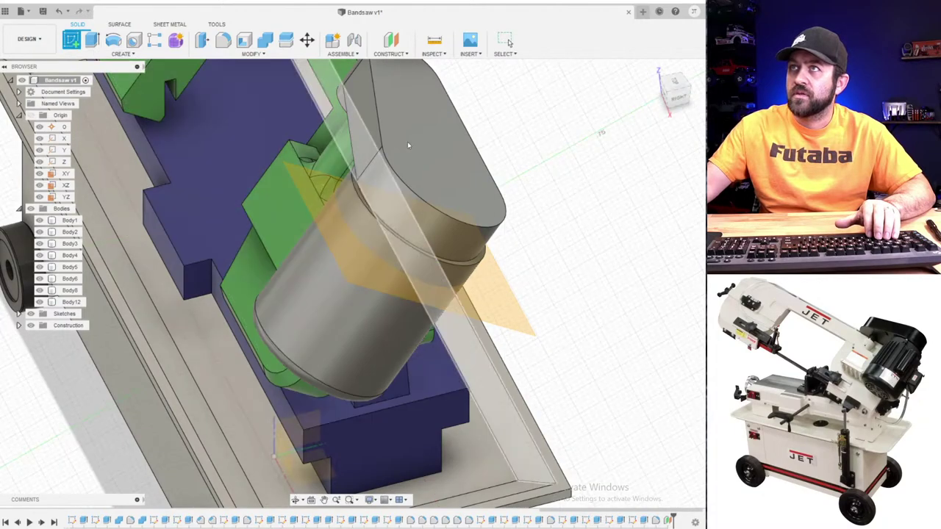
{"action": "left_click", "coordinate": [516, 256]}
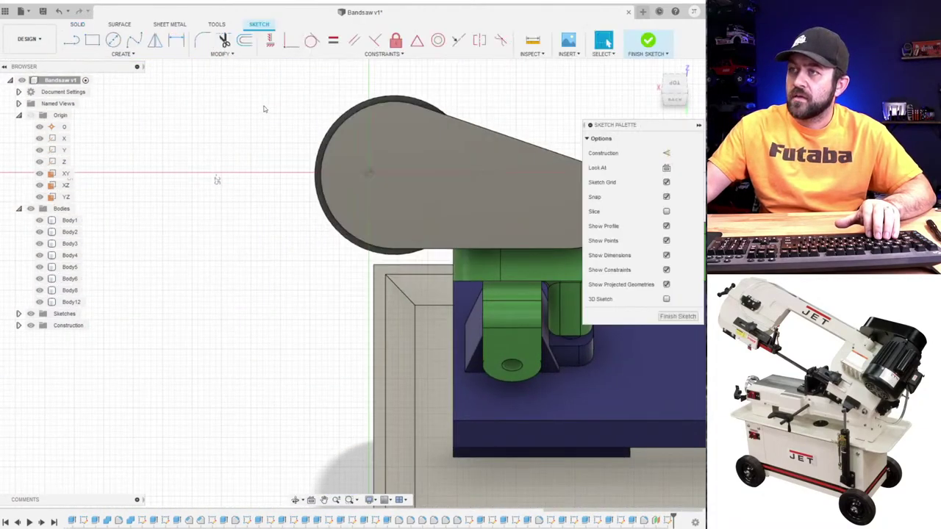
{"action": "key", "text": "c"}
{"action": "scroll", "coordinate": [363, 115], "scroll_direction": "up", "scroll_amount": 3}
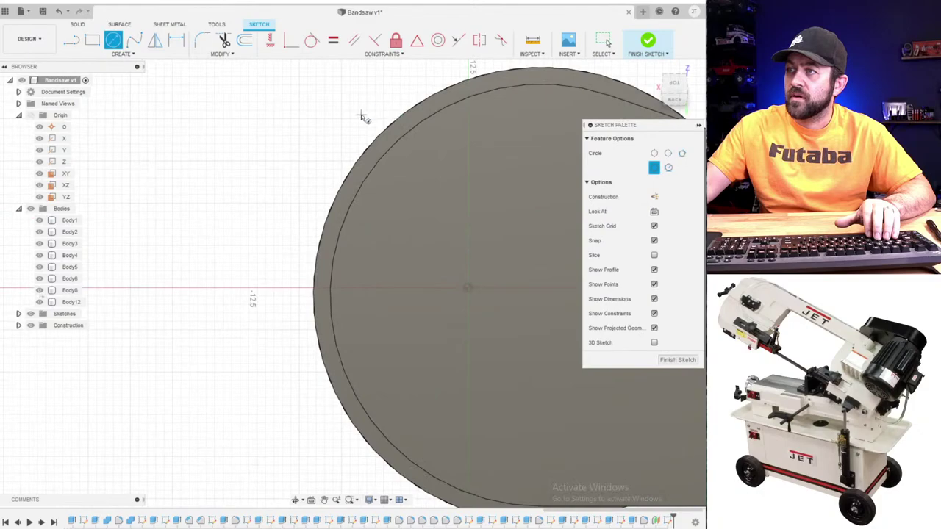
{"action": "left_click", "coordinate": [360, 114]}
{"action": "left_click", "coordinate": [384, 155]}
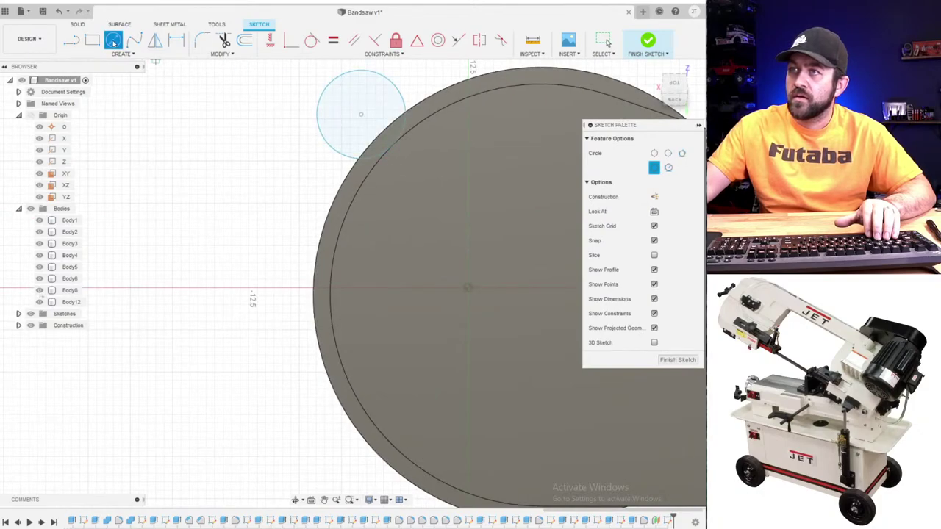
{"action": "left_click", "coordinate": [88, 42]}
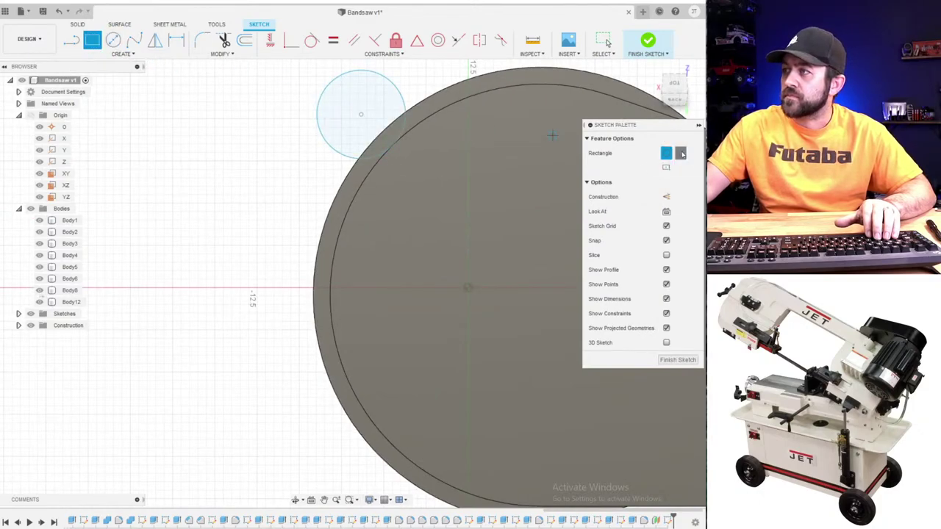
{"action": "key", "text": "Escape"}
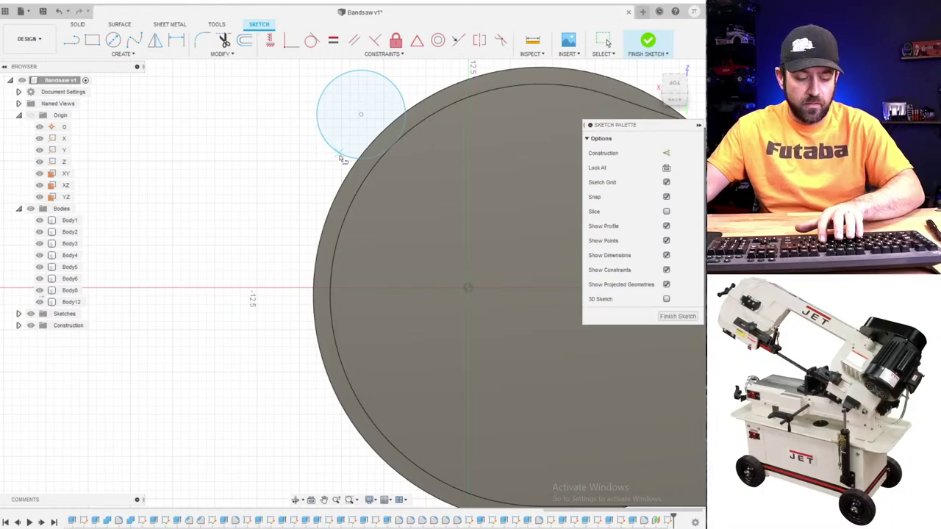
{"action": "scroll", "coordinate": [326, 257], "scroll_direction": "down", "scroll_amount": 2}
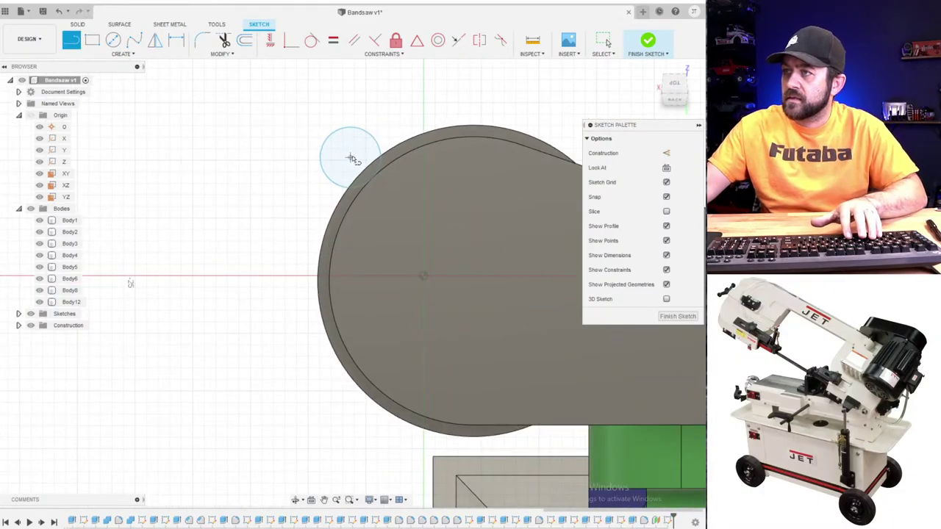
{"action": "middle_click_drag", "start_coordinate": [445, 130], "coordinate": [277, 148]}
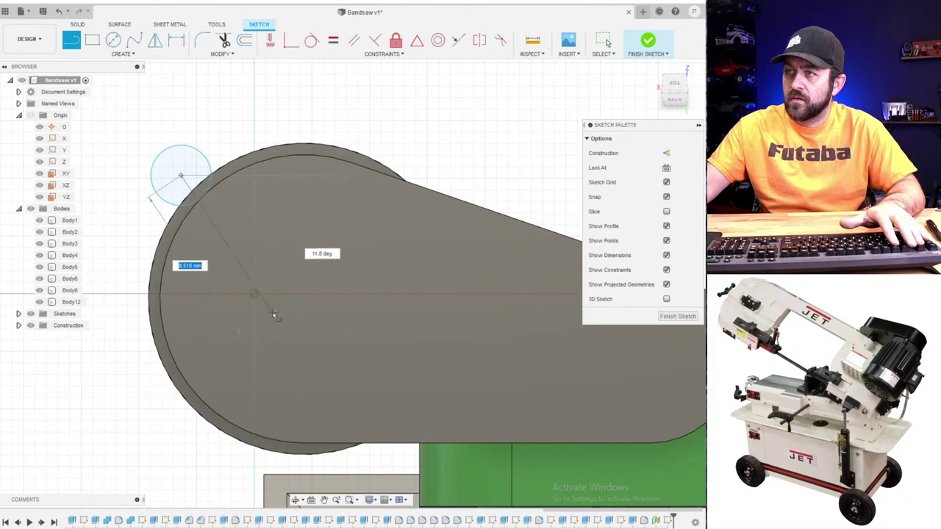
{"action": "key", "text": "Escape"}
- Project the crescent-shaped ledge face into the sketch and draw a line from its arc centre to the small circle's centre
{"action": "key", "text": "p"}
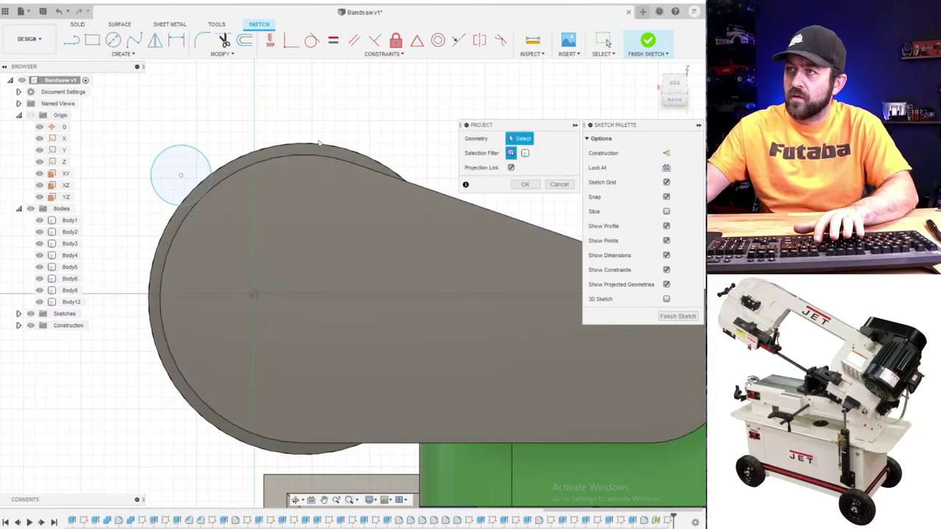
{"action": "left_click", "coordinate": [320, 159]}
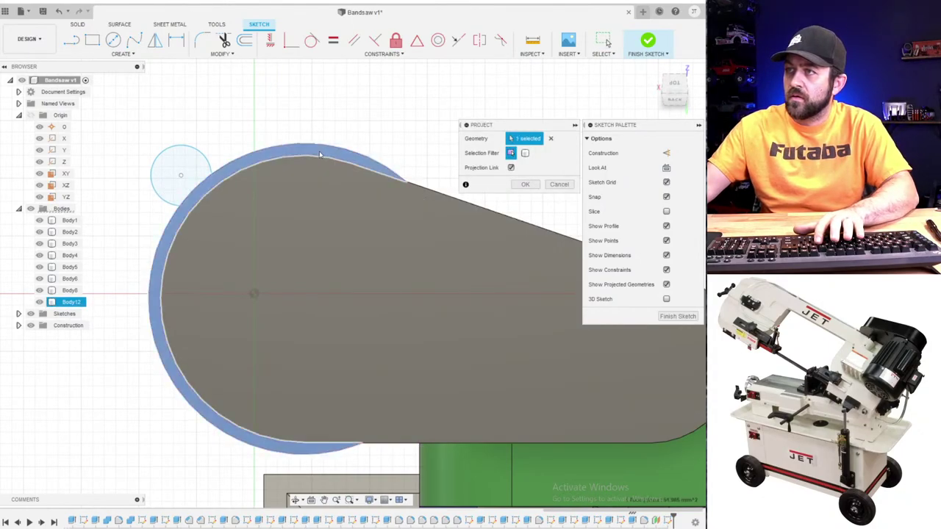
{"action": "key", "text": "Return"}
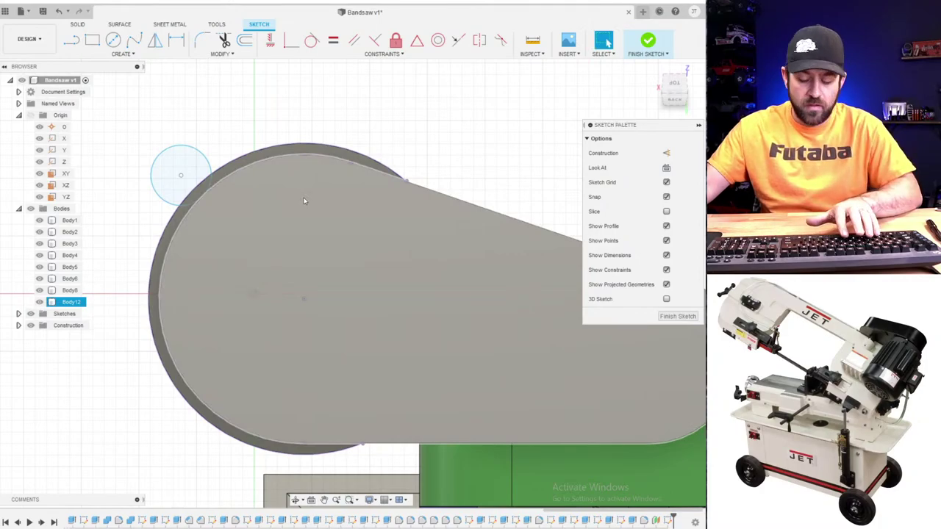
{"action": "key", "text": "l"}
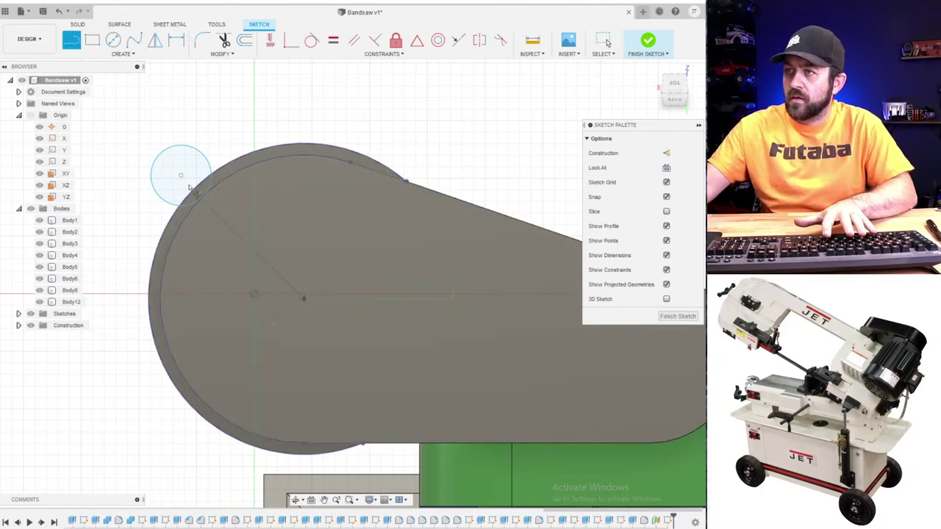
{"action": "left_click", "coordinate": [182, 177]}
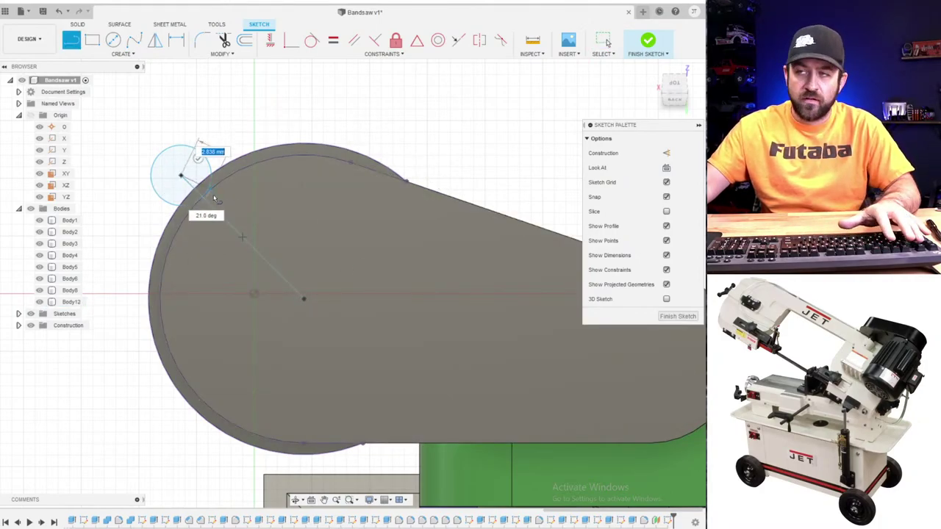
{"action": "key", "text": "Escape"}
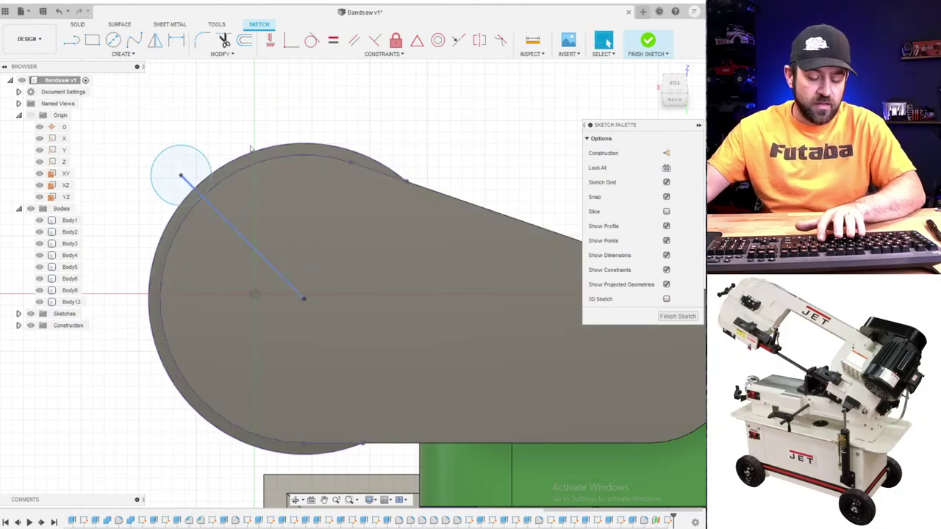
- Draw a three-point rectangle with one side across the small circle's diameter, extending inward past the motor cylinder's edge
{"action": "scroll", "coordinate": [221, 132], "scroll_direction": "up", "scroll_amount": 5}
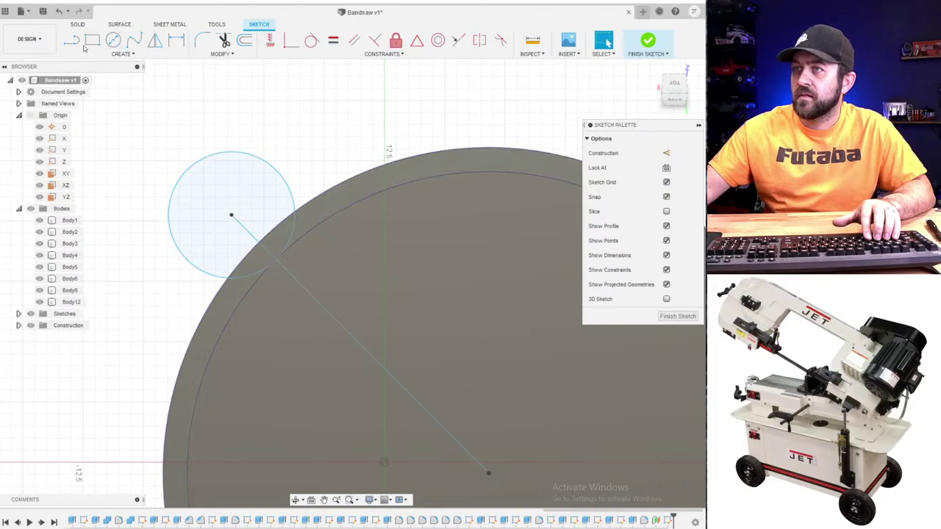
{"action": "key", "text": "r"}
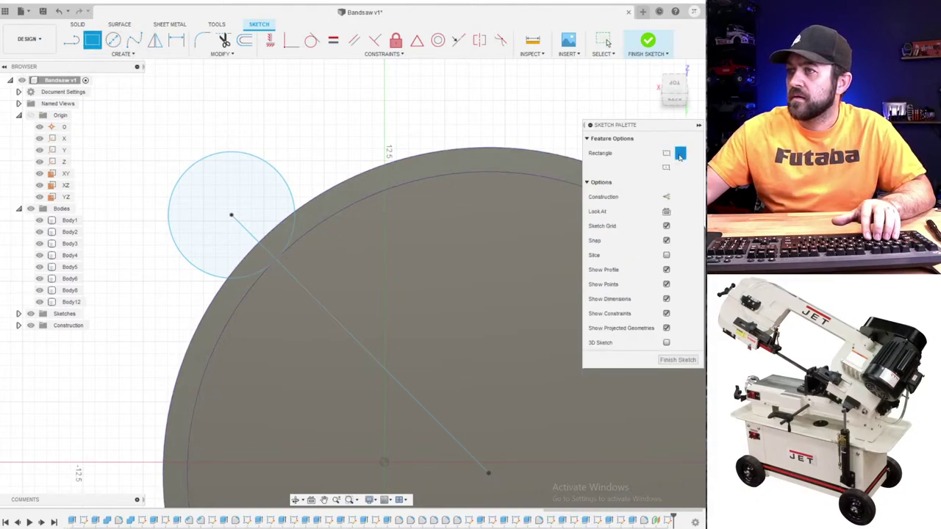
{"action": "scroll", "coordinate": [253, 215], "scroll_direction": "up", "scroll_amount": 3}
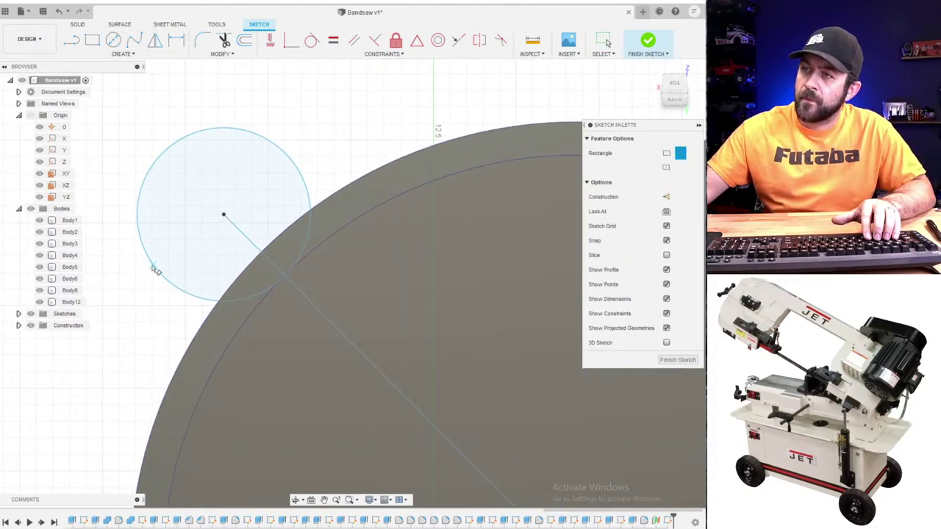
{"action": "left_click", "coordinate": [285, 154]}
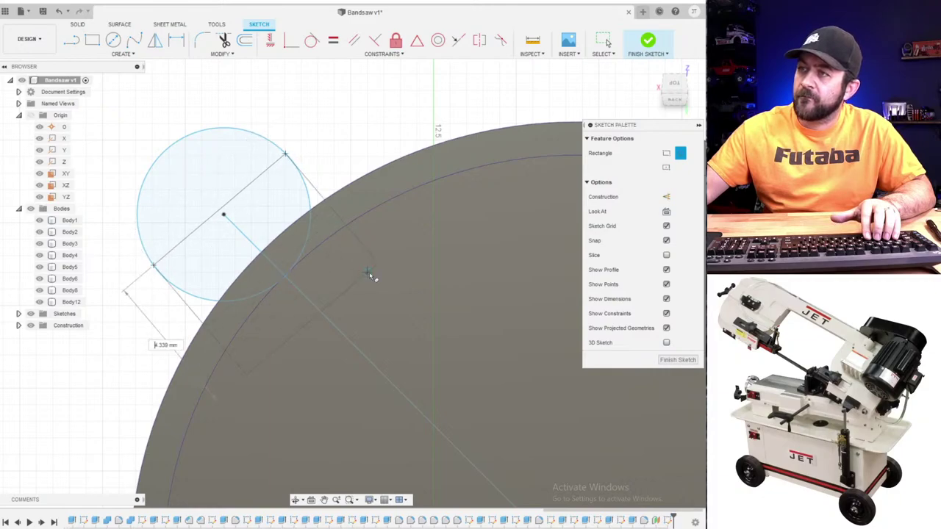
{"action": "left_click", "coordinate": [397, 304]}
{"action": "key", "text": "Escape"}
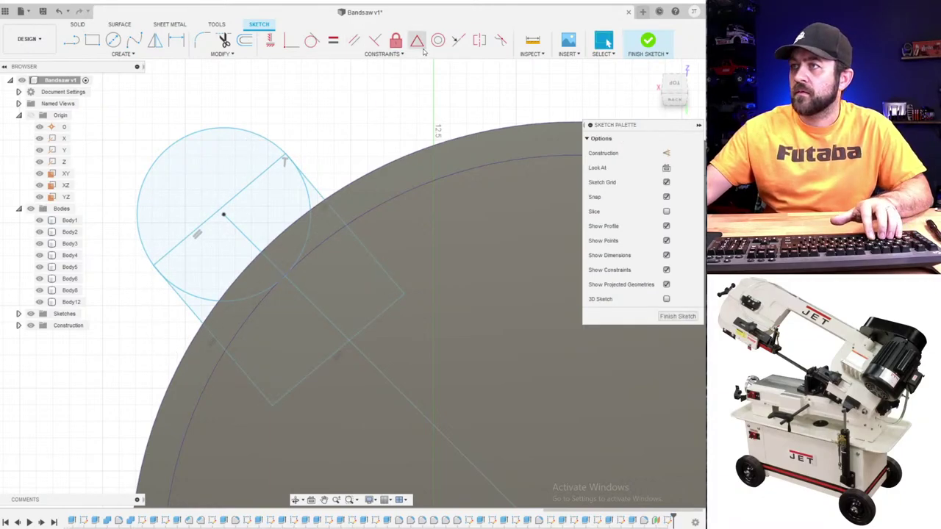
- Make the rectangle's long side parallel to the line joining the circle's centre and the motor's centre
{"action": "left_click", "coordinate": [353, 41]}
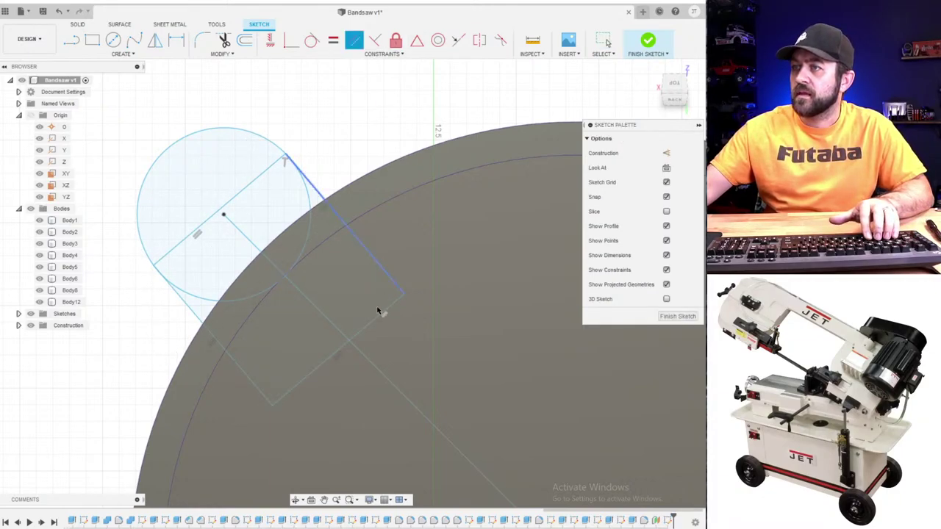
{"action": "left_click", "coordinate": [322, 316]}
{"action": "left_click", "coordinate": [369, 254]}
{"action": "scroll", "coordinate": [345, 259], "scroll_direction": "down", "scroll_amount": 3}
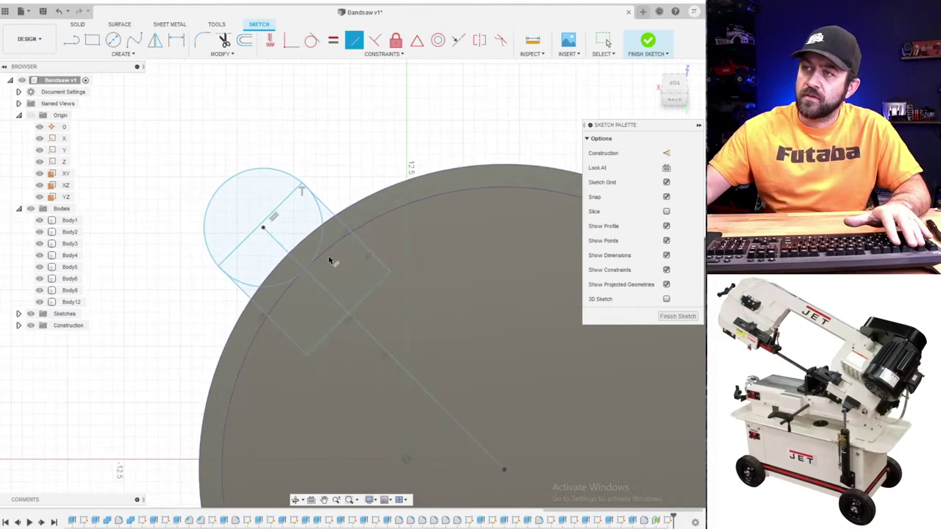
{"action": "key", "text": "Escape"}
- Extrude the half-circle and the rectangle regions outside the motor cylinder by -11 mm along the cylinder, joining them to the motor
{"action": "scroll", "coordinate": [312, 209], "scroll_direction": "down", "scroll_amount": 2}
{"action": "middle_click_drag", "start_coordinate": [301, 228], "coordinate": [339, 193], "text": "shift"}
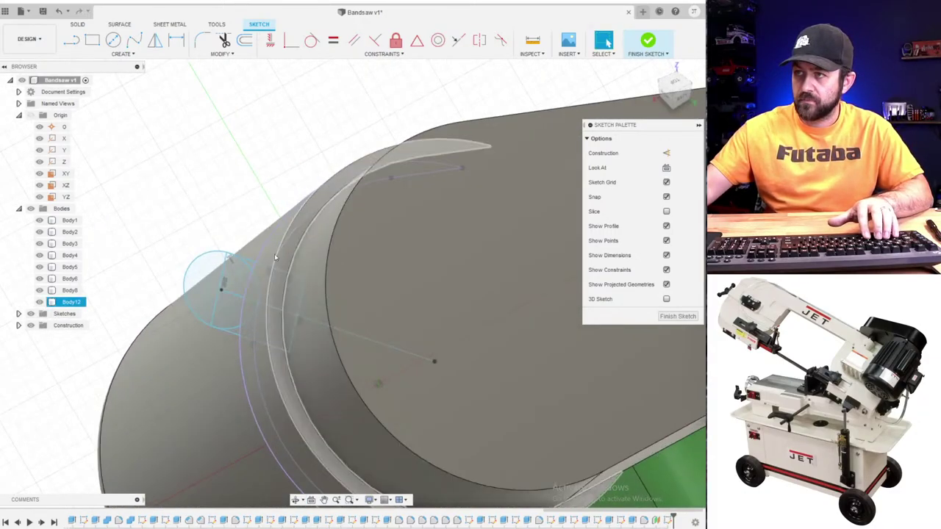
{"action": "middle_click_drag", "start_coordinate": [130, 351], "coordinate": [287, 242], "text": "shift"}
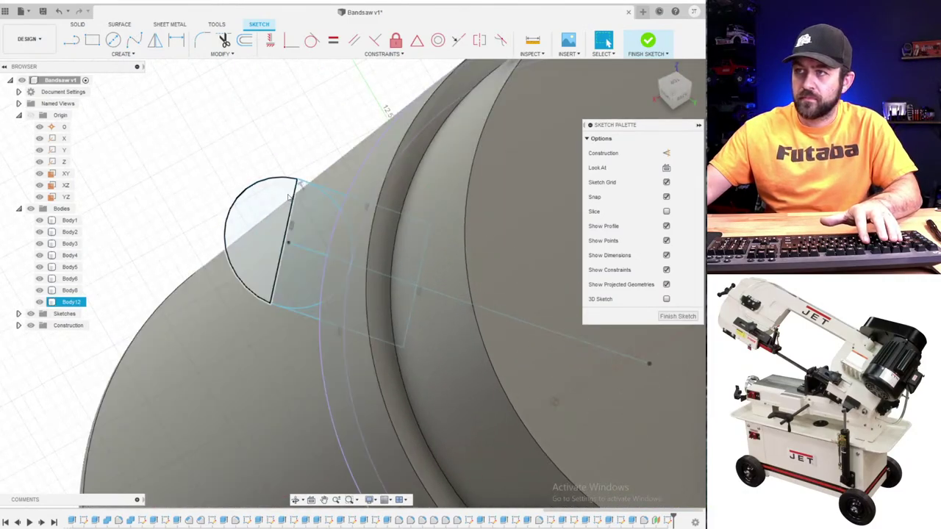
{"action": "key", "text": "e"}
{"action": "left_click", "coordinate": [300, 240]}
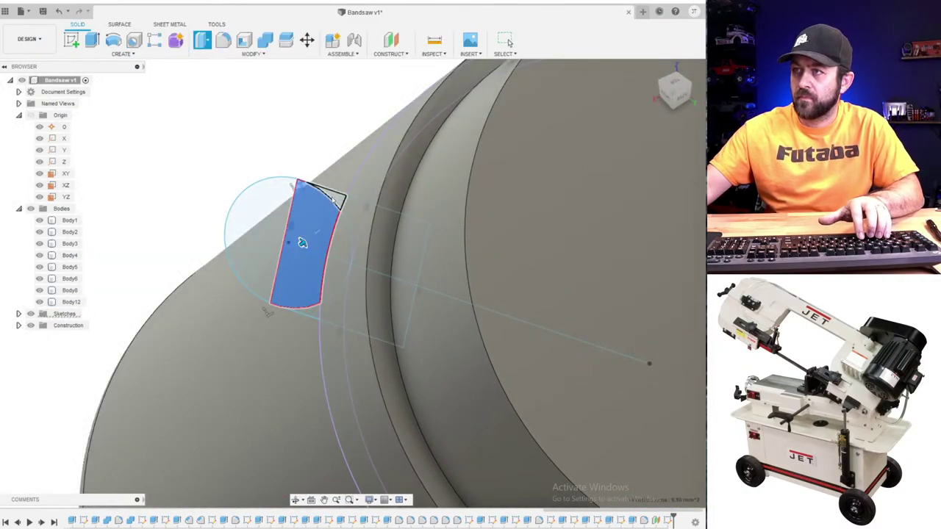
{"action": "left_click", "coordinate": [313, 312]}
{"action": "left_click", "coordinate": [253, 250]}
{"action": "scroll", "coordinate": [259, 256], "scroll_direction": "down", "scroll_amount": 3}
{"action": "middle_click_drag", "start_coordinate": [263, 261], "coordinate": [257, 239], "text": "shift"}
{"action": "left_click_drag", "start_coordinate": [257, 239], "coordinate": [158, 384]}
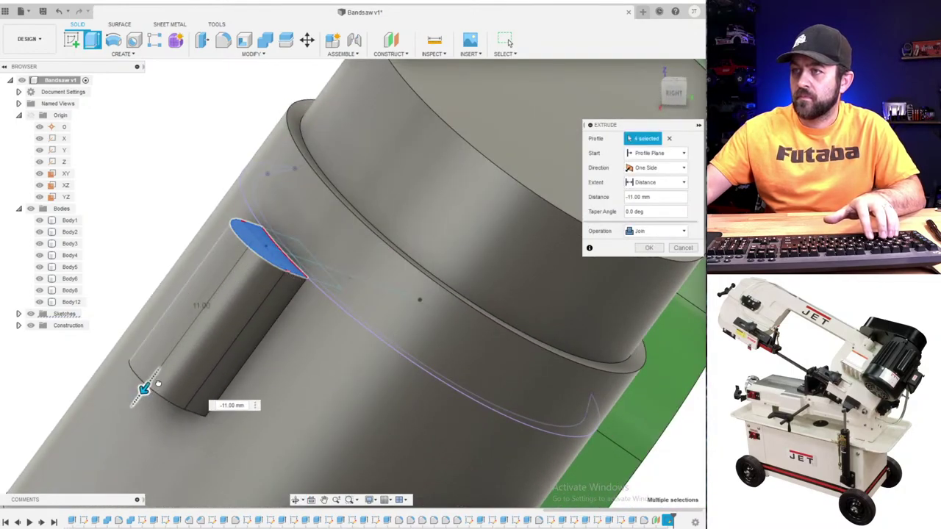
{"action": "scroll", "coordinate": [259, 288], "scroll_direction": "down", "scroll_amount": 3}
{"action": "middle_click_drag", "start_coordinate": [261, 275], "coordinate": [312, 253], "text": "shift"}
{"action": "left_click", "coordinate": [649, 249]}
{"action": "left_click", "coordinate": [217, 237]}
{"action": "scroll", "coordinate": [232, 222], "scroll_direction": "up", "scroll_amount": 3}
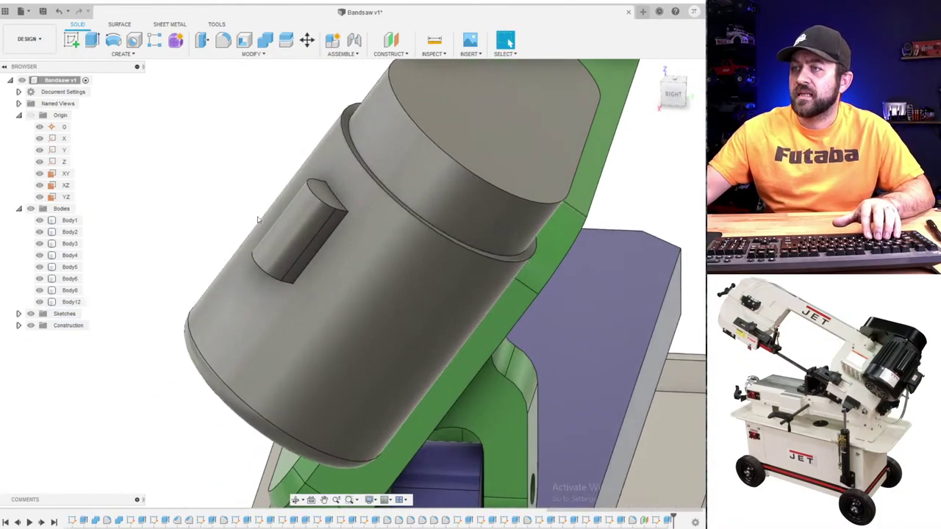
- Reopen the sketch of the rounded housing on the motor and dimension its circle to a 7 mm diameter
{"action": "left_click", "coordinate": [598, 494]}
{"action": "key", "text": "Escape"}
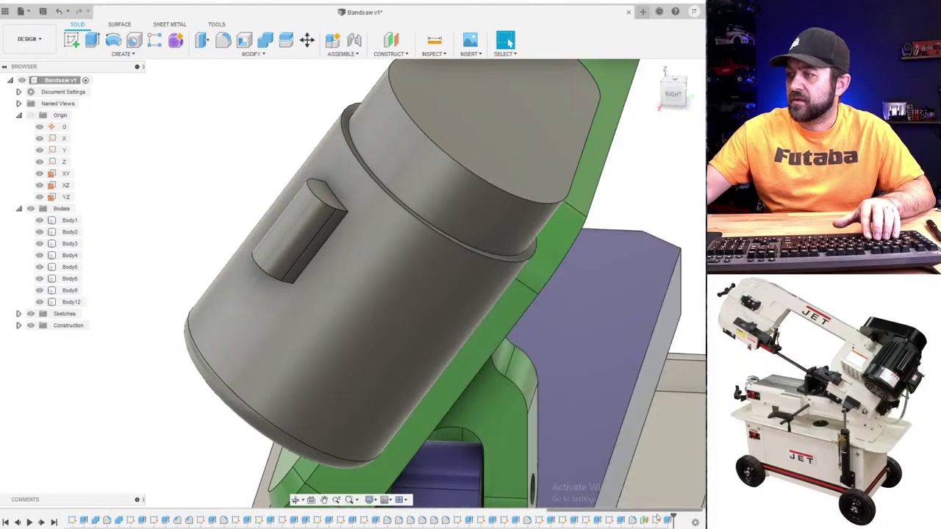
{"action": "left_click", "coordinate": [656, 522]}
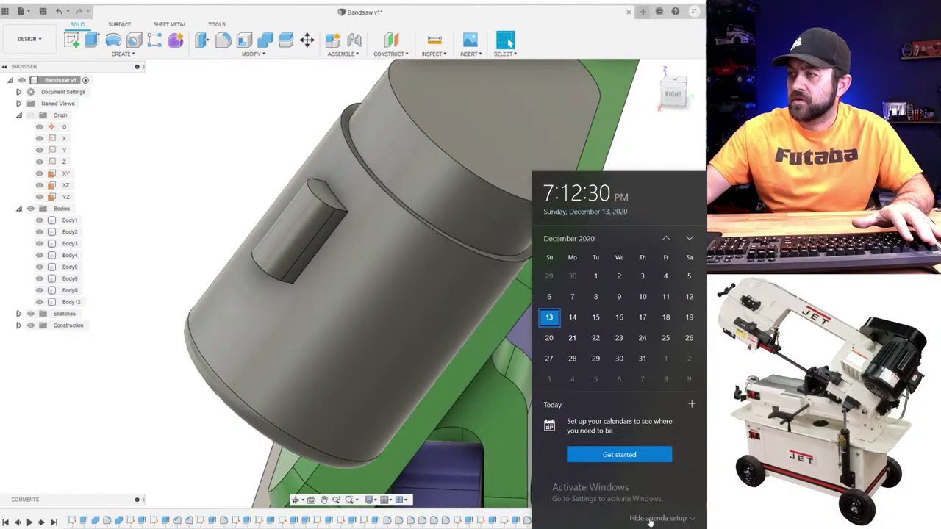
{"action": "left_click", "coordinate": [671, 519]}
{"action": "right_click", "coordinate": [654, 519]}
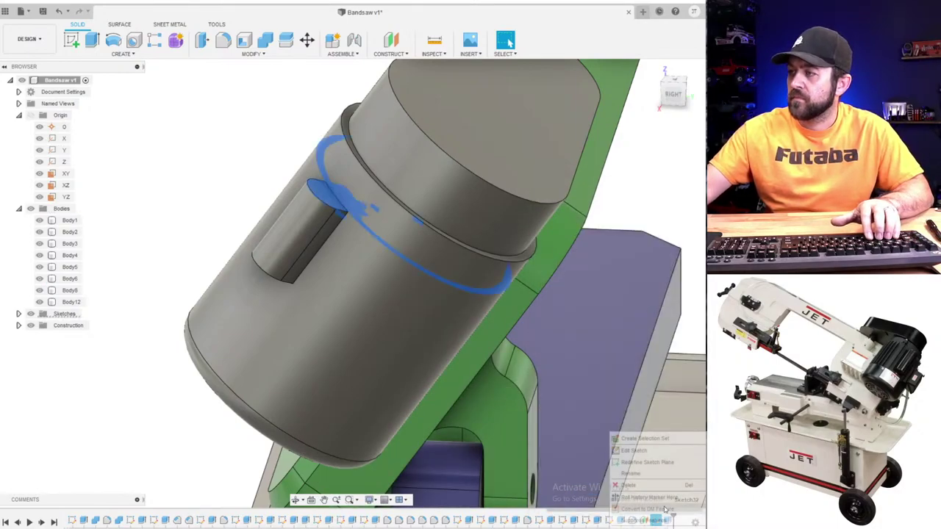
{"action": "left_click", "coordinate": [659, 451]}
{"action": "scroll", "coordinate": [293, 191], "scroll_direction": "up", "scroll_amount": 2}
{"action": "key", "text": "d"}
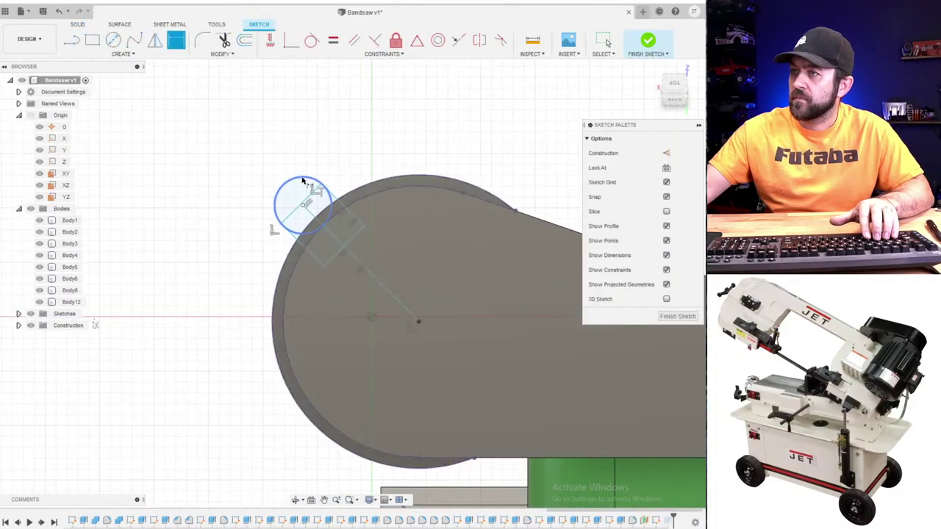
{"action": "left_click", "coordinate": [304, 178]}
{"action": "left_click", "coordinate": [338, 158]}
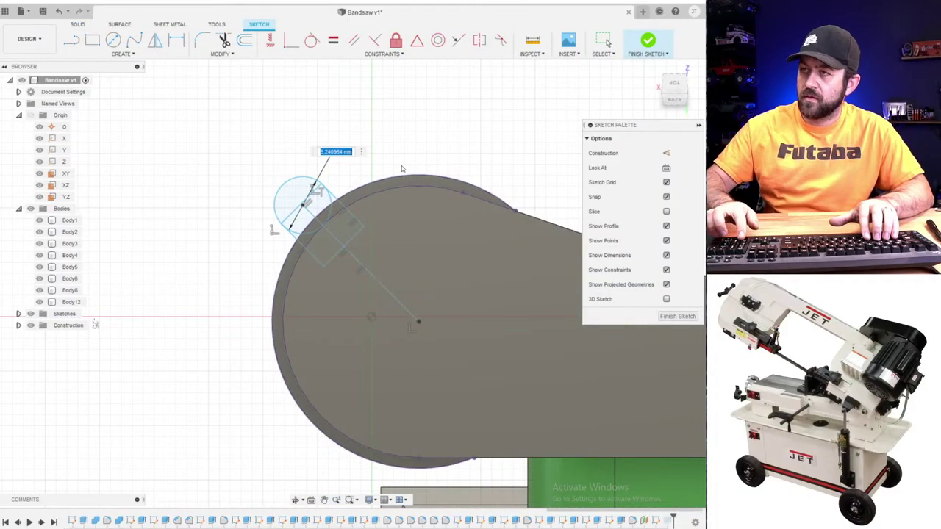
{"action": "type", "text": "7"}
{"action": "key", "text": "Return"}
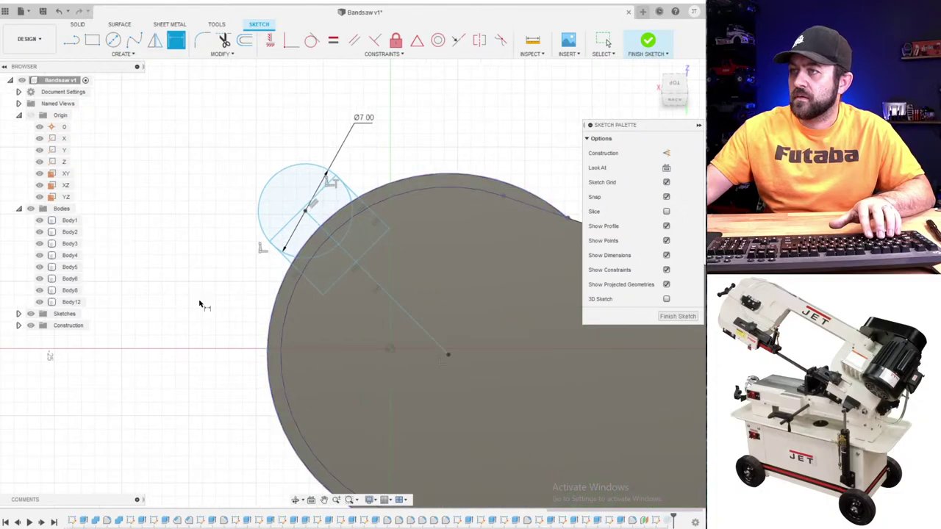
{"action": "middle_click_drag", "start_coordinate": [204, 304], "coordinate": [288, 252], "text": "shift"}
{"action": "left_click", "coordinate": [661, 44]}
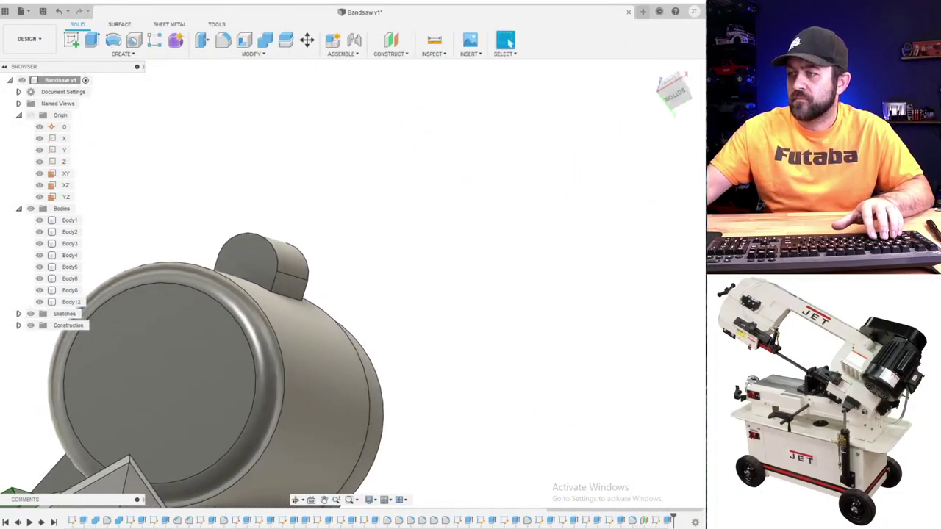
- Edit the rounded housing's extrusion and set its distance to -16 mm
{"action": "right_click", "coordinate": [669, 520]}
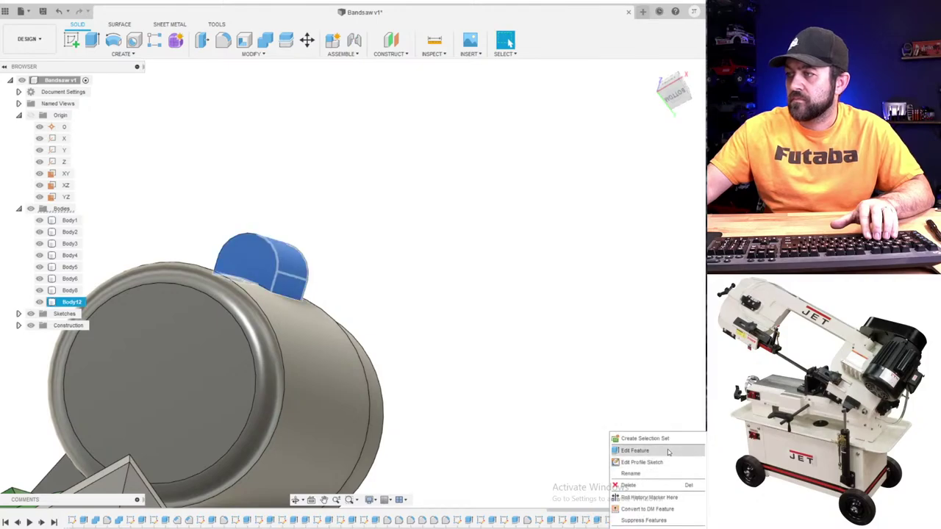
{"action": "left_click", "coordinate": [661, 452]}
{"action": "middle_click_drag", "start_coordinate": [414, 242], "coordinate": [350, 310], "text": "shift"}
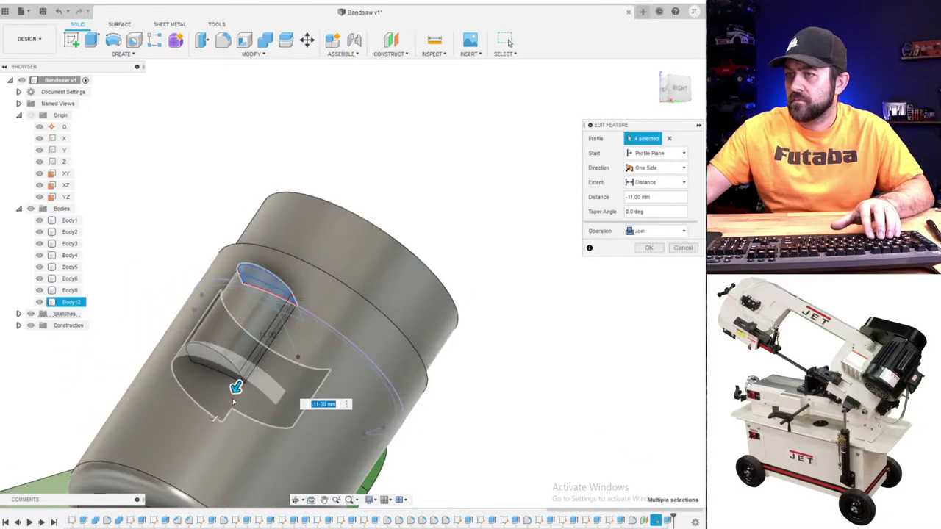
{"action": "left_click_drag", "start_coordinate": [235, 387], "coordinate": [216, 416]}
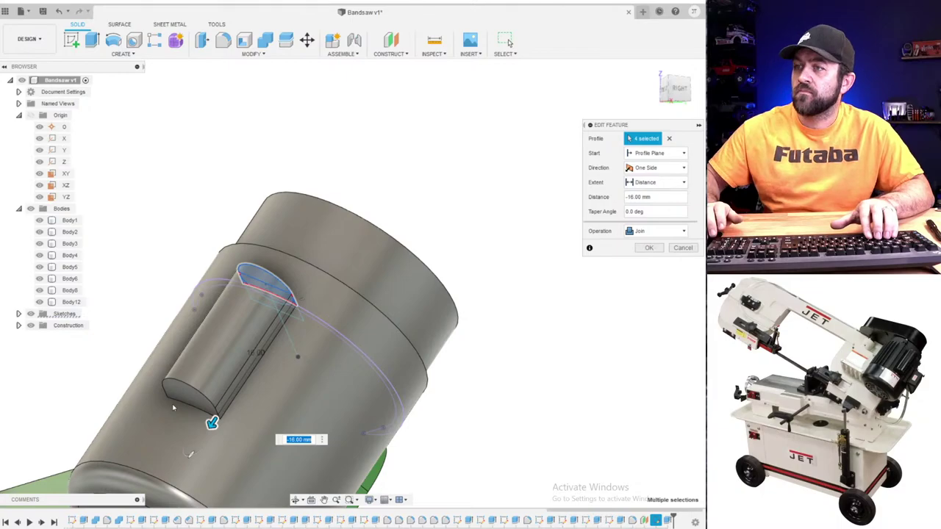
{"action": "key", "text": "Return"}
- Start a sketch on the green saw frame's flat face and draw two concentric circles beside its edge, about 5.3 and 10.1 mm across
{"action": "middle_click_drag", "start_coordinate": [172, 403], "coordinate": [336, 267], "text": "shift"}
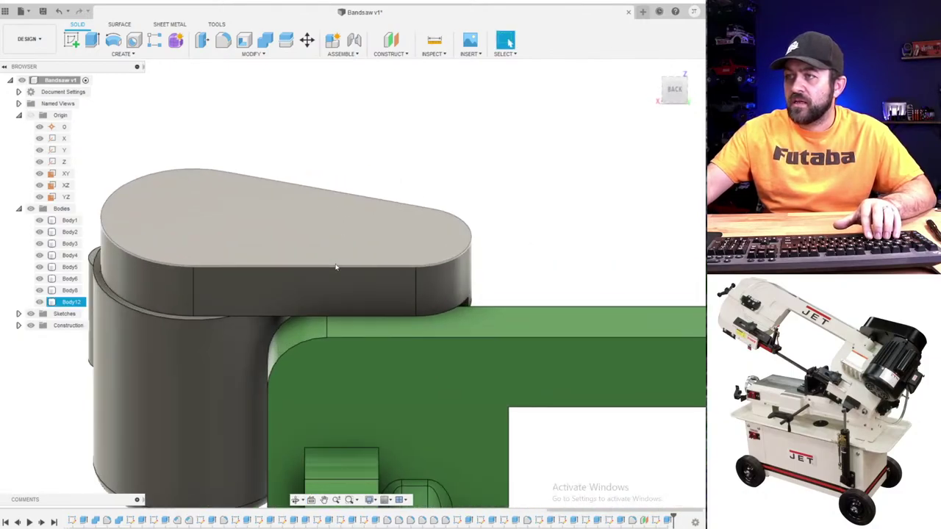
{"action": "middle_click_drag", "start_coordinate": [316, 367], "coordinate": [359, 260]}
{"action": "scroll", "coordinate": [285, 256], "scroll_direction": "up", "scroll_amount": 3}
{"action": "middle_click_drag", "start_coordinate": [285, 256], "coordinate": [304, 258], "text": "shift"}
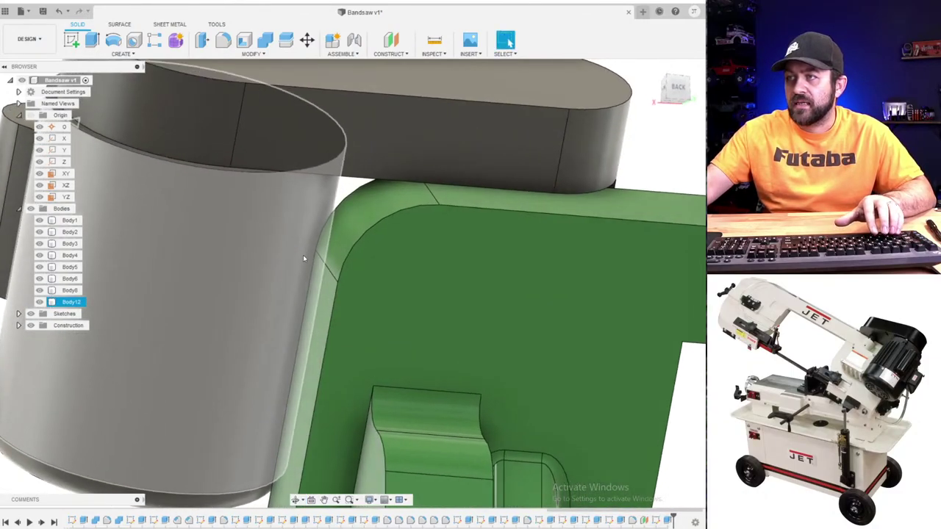
{"action": "left_click", "coordinate": [303, 258]}
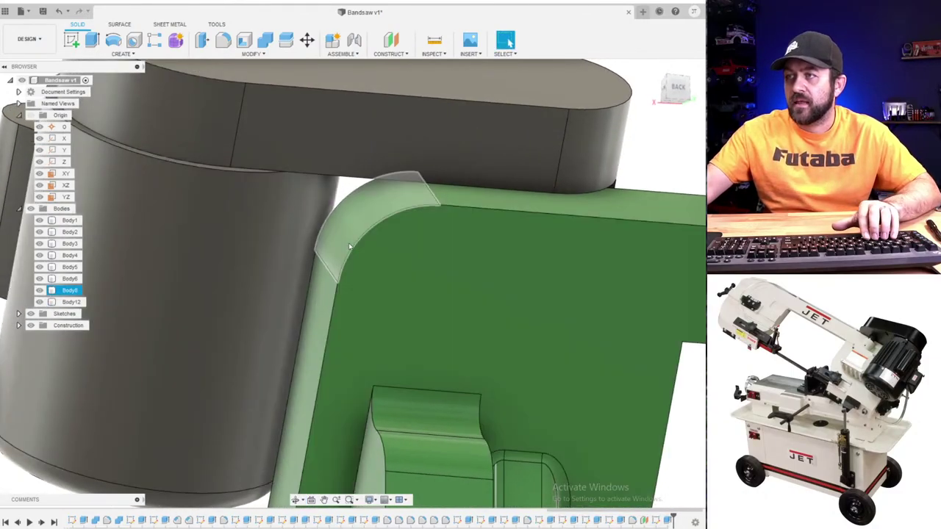
{"action": "left_click", "coordinate": [71, 40]}
{"action": "left_click", "coordinate": [358, 317]}
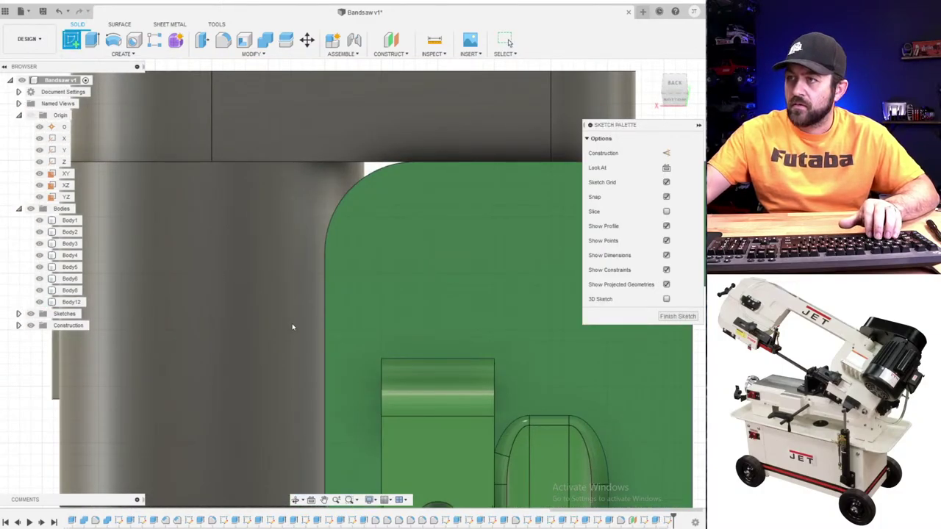
{"action": "key", "text": "c"}
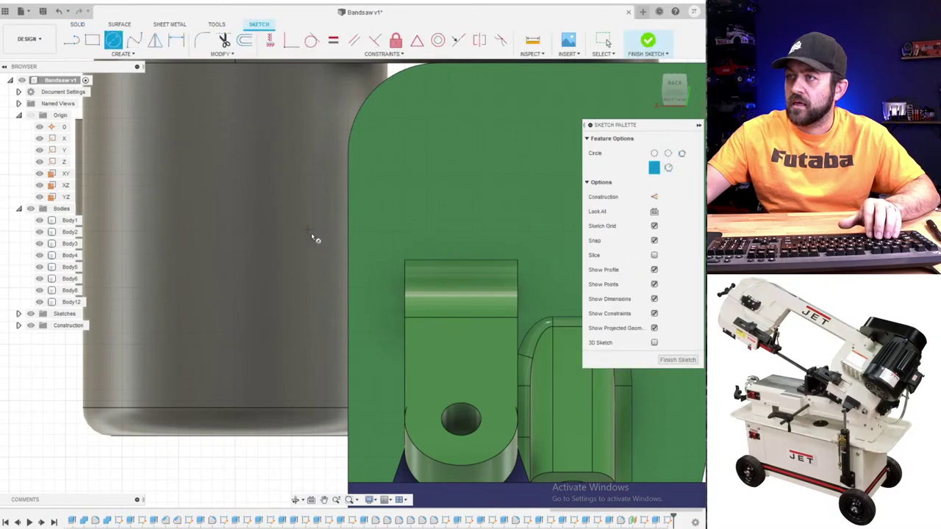
{"action": "left_click", "coordinate": [324, 255]}
{"action": "left_click", "coordinate": [309, 231]}
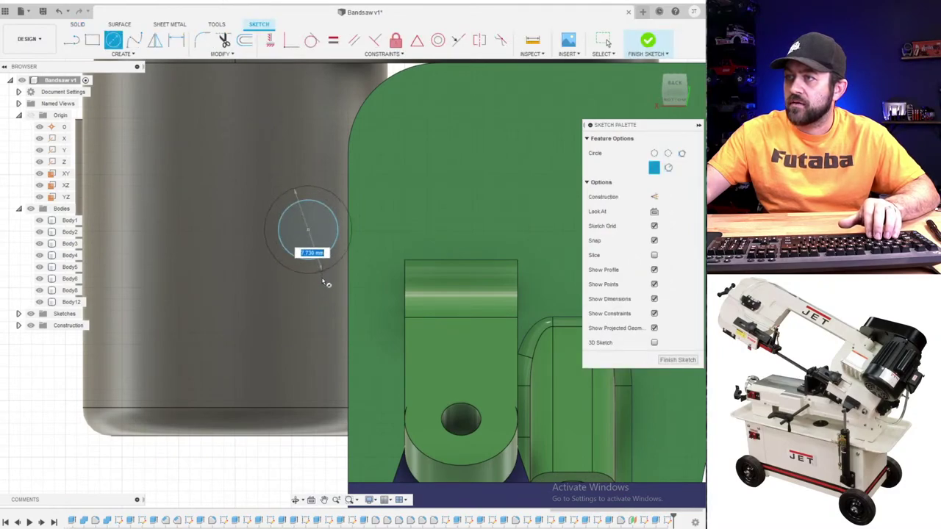
{"action": "left_click", "coordinate": [329, 280]}
- Dimension the inner circle to a 3.5 mm diameter and the outer circle to 8 mm
{"action": "key", "text": "d"}
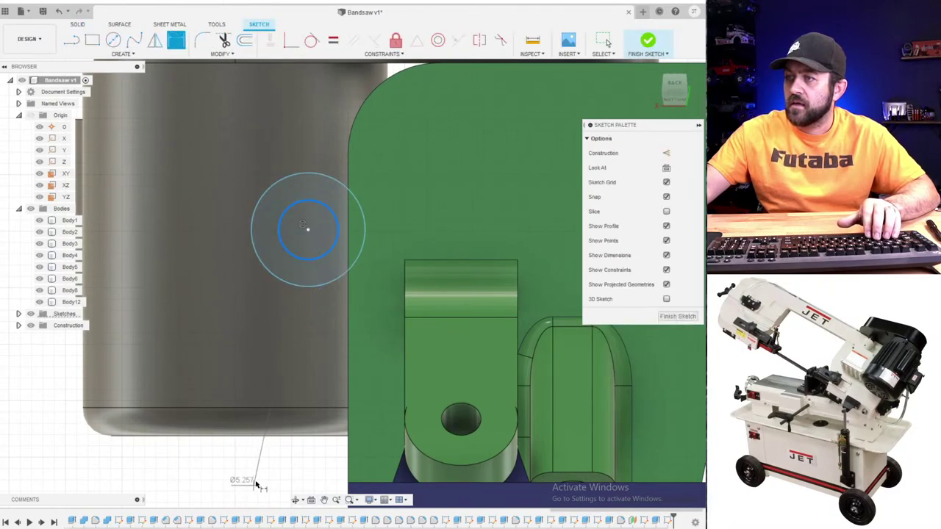
{"action": "left_click", "coordinate": [256, 477]}
{"action": "type", "text": "3.5"}
{"action": "key", "text": "Return"}
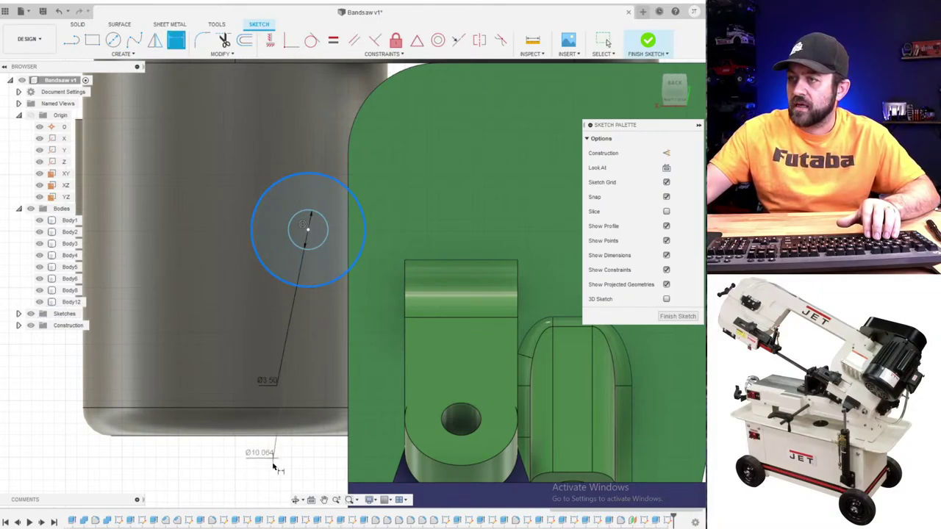
{"action": "left_click", "coordinate": [273, 467]}
{"action": "type", "text": "8"}
{"action": "key", "text": "Return"}
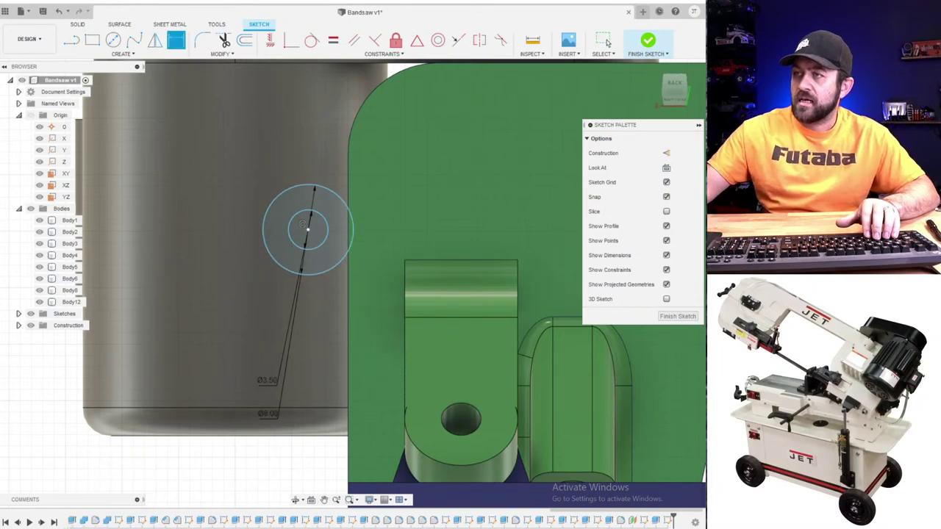
- Draw a rectangle from above the circles' centre down to the outer circle's lower edge, extending onto the green frame
{"action": "left_click", "coordinate": [94, 41]}
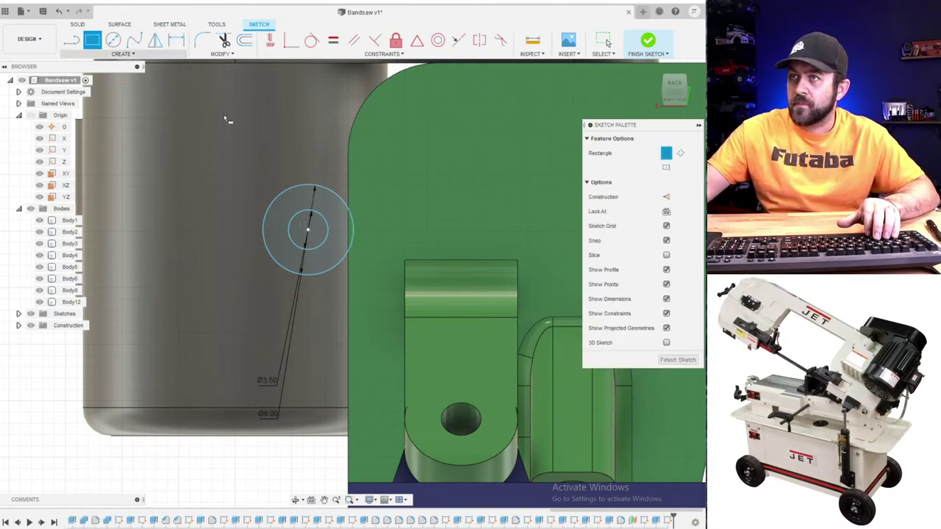
{"action": "left_click", "coordinate": [309, 188]}
{"action": "left_click", "coordinate": [383, 280]}
{"action": "scroll", "coordinate": [293, 239], "scroll_direction": "up", "scroll_amount": 2}
{"action": "key", "text": "Escape"}
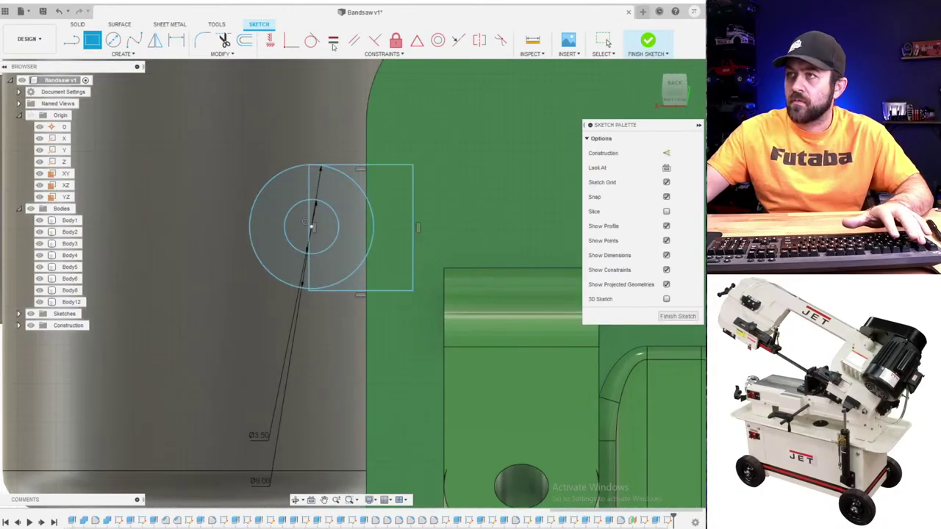
- Make the rectangle's upper and lower edges tangent to the outer 8 mm circle
{"action": "left_click", "coordinate": [344, 177]}
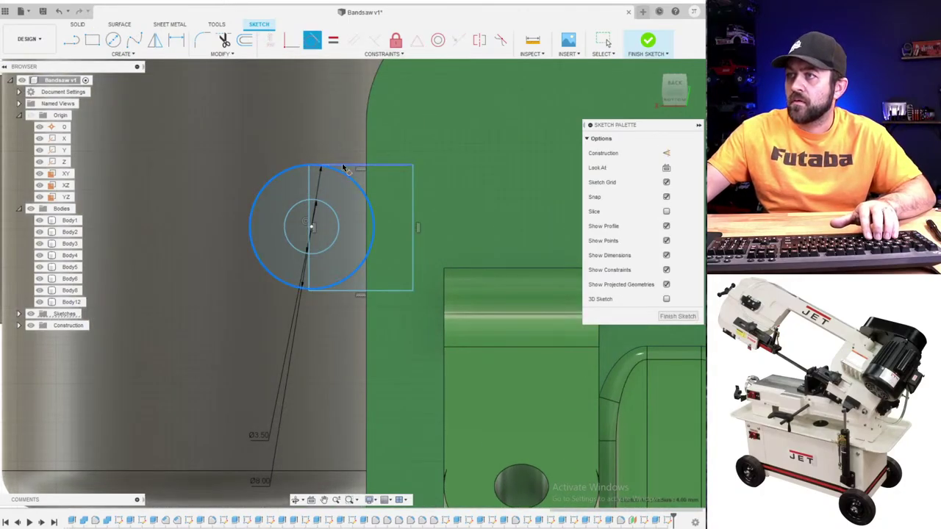
{"action": "left_click", "coordinate": [343, 165]}
{"action": "left_click", "coordinate": [336, 291]}
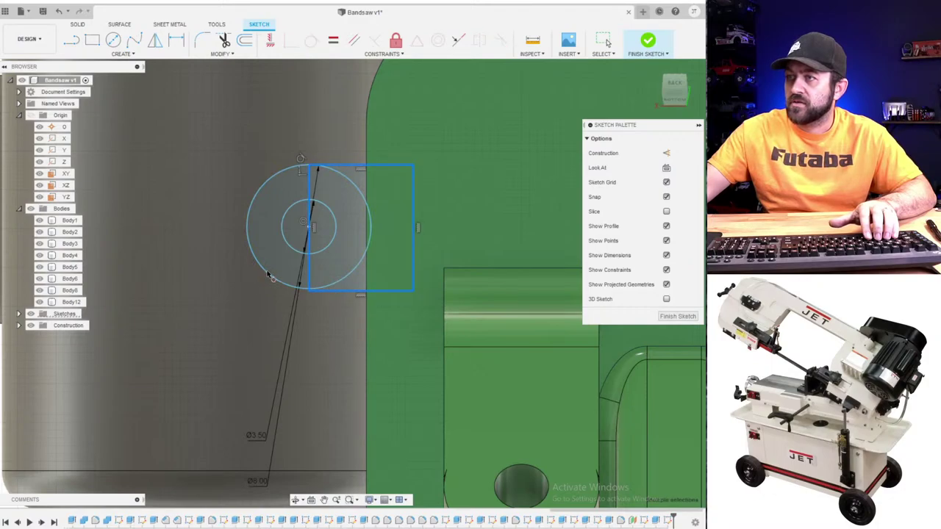
{"action": "key", "text": "Escape"}
{"action": "scroll", "coordinate": [378, 179], "scroll_direction": "down", "scroll_amount": 3}
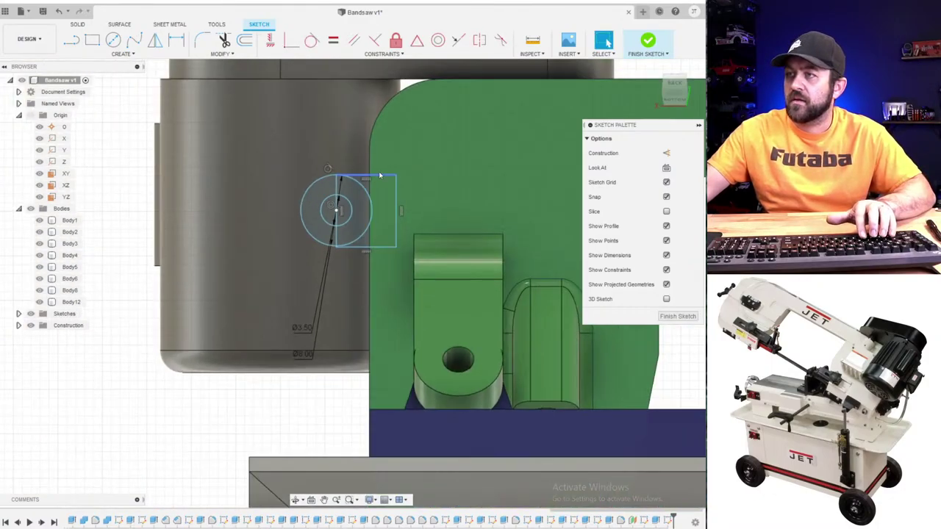
{"action": "scroll", "coordinate": [294, 170], "scroll_direction": "down", "scroll_amount": 2}
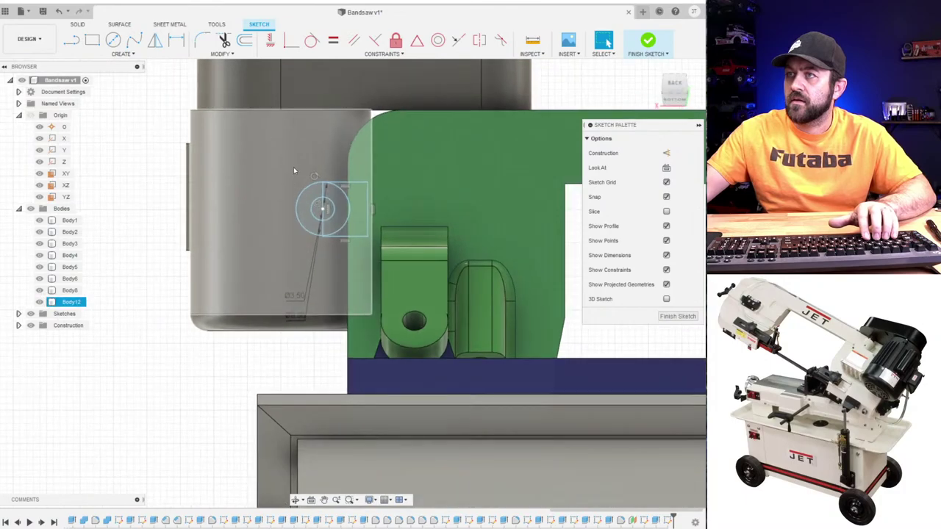
{"action": "left_click", "coordinate": [344, 238]}
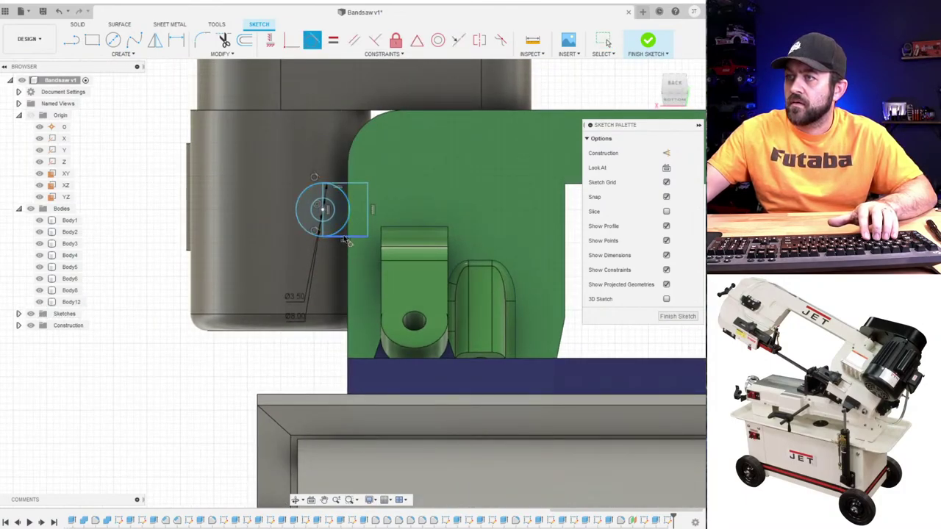
{"action": "scroll", "coordinate": [334, 239], "scroll_direction": "up", "scroll_amount": 6}
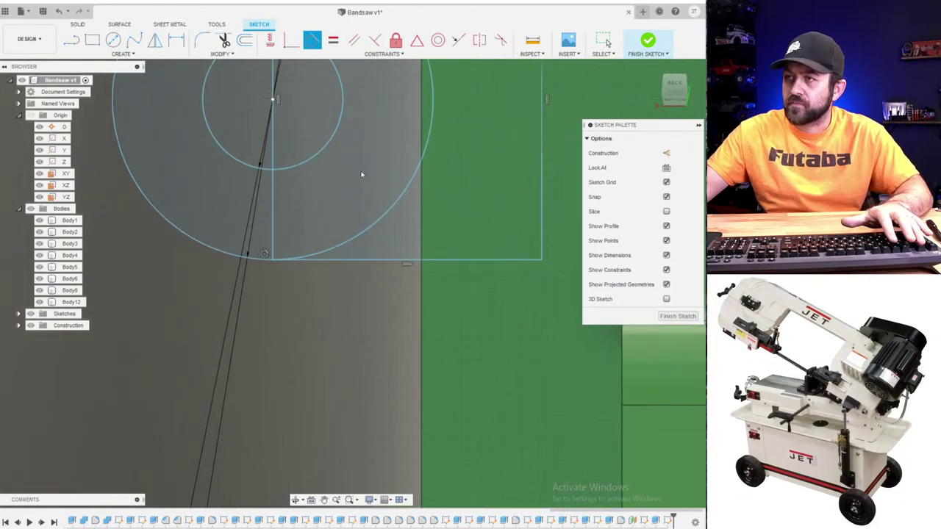
{"action": "scroll", "coordinate": [325, 232], "scroll_direction": "down", "scroll_amount": 5}
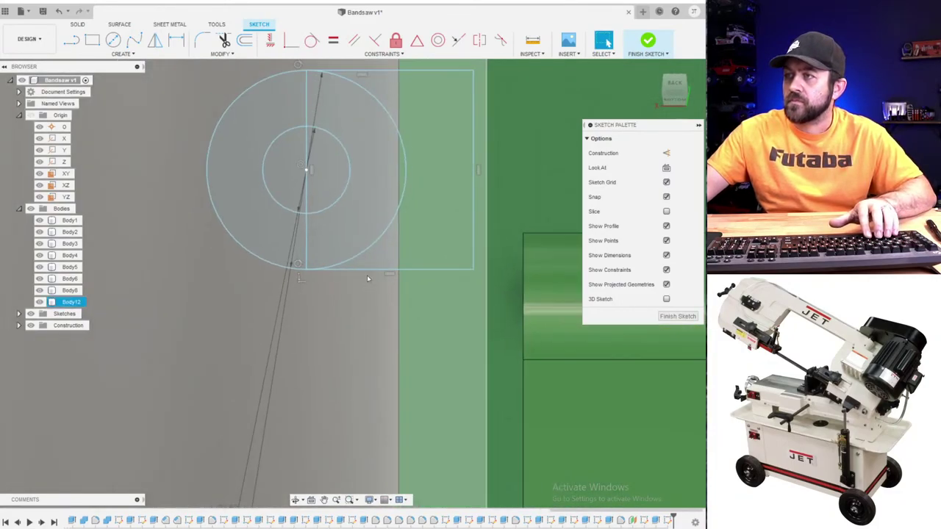
- Dimension the circles' centre 15 mm below the green frame's upper edge
{"action": "scroll", "coordinate": [404, 202], "scroll_direction": "down", "scroll_amount": 3}
{"action": "key", "text": "d"}
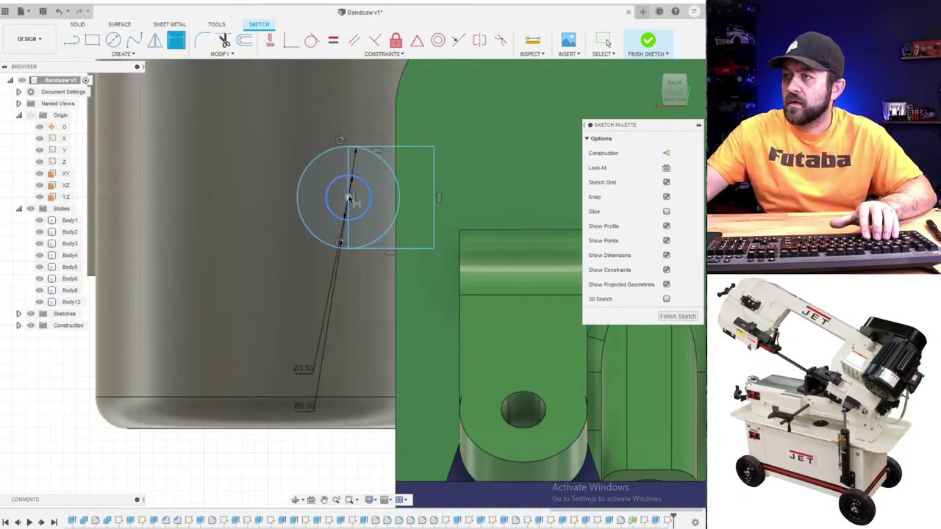
{"action": "scroll", "coordinate": [350, 199], "scroll_direction": "down", "scroll_amount": 4}
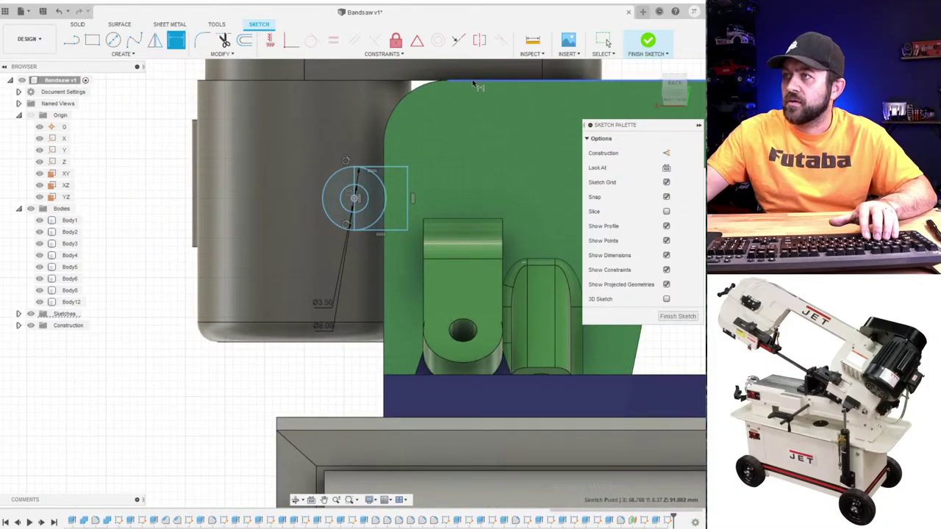
{"action": "left_click", "coordinate": [473, 83]}
{"action": "left_click", "coordinate": [456, 160]}
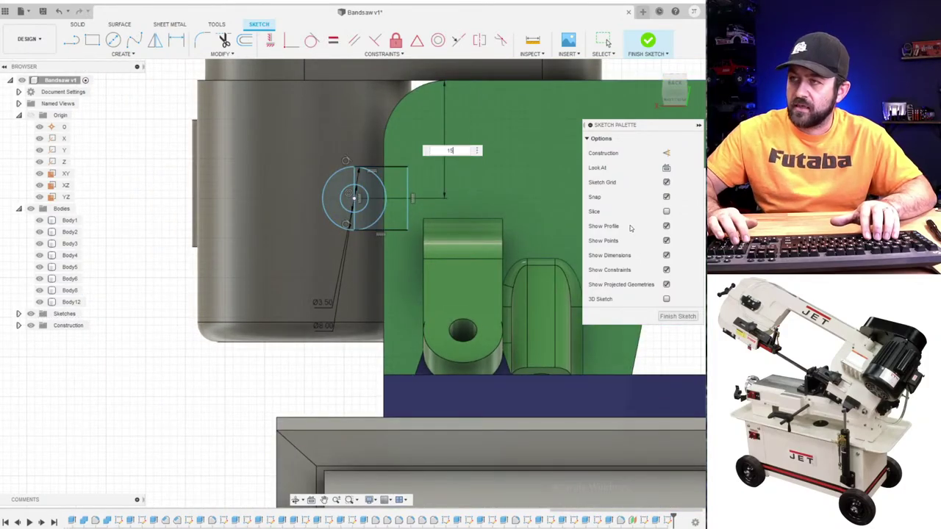
{"action": "type", "text": "15"}
{"action": "key", "text": "Return"}
- Dimension the circles' centre 5 mm horizontally from the green frame's side edge
{"action": "scroll", "coordinate": [346, 202], "scroll_direction": "up", "scroll_amount": 5}
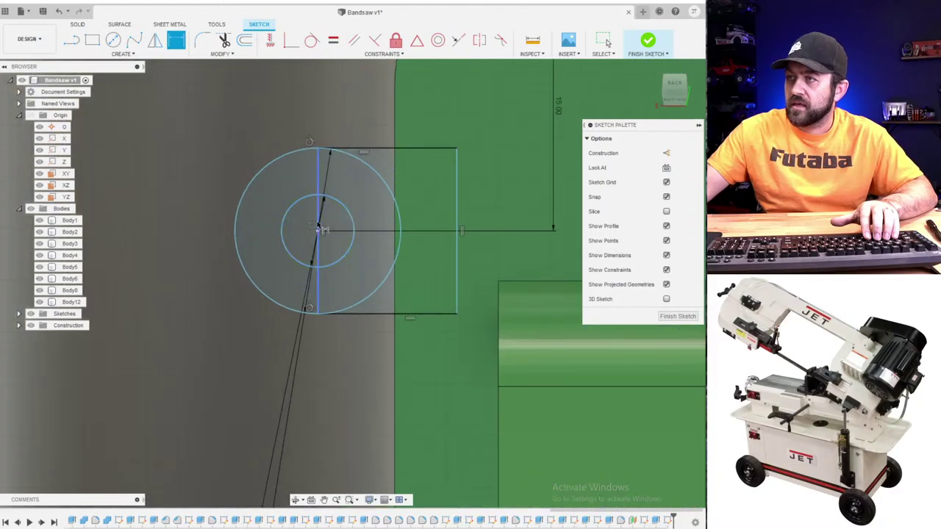
{"action": "left_click", "coordinate": [317, 232]}
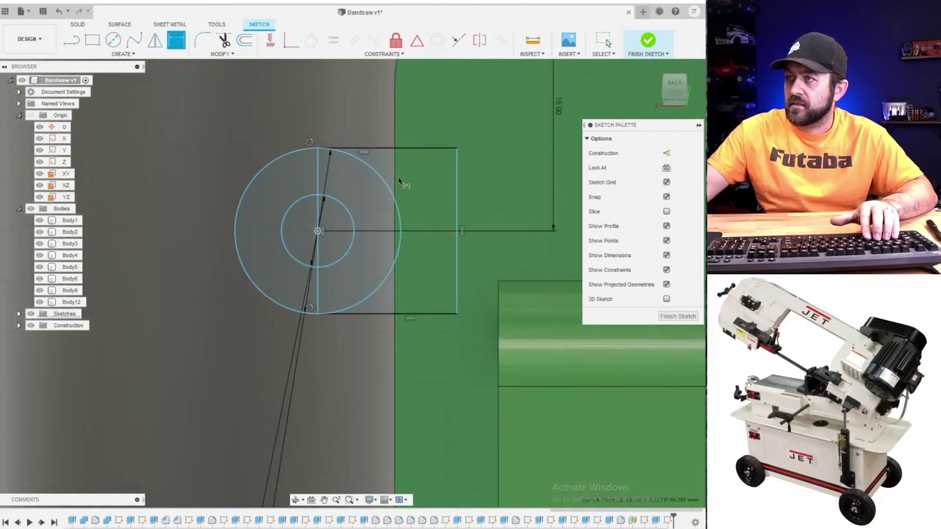
{"action": "left_click", "coordinate": [441, 188]}
{"action": "type", "text": "4"}
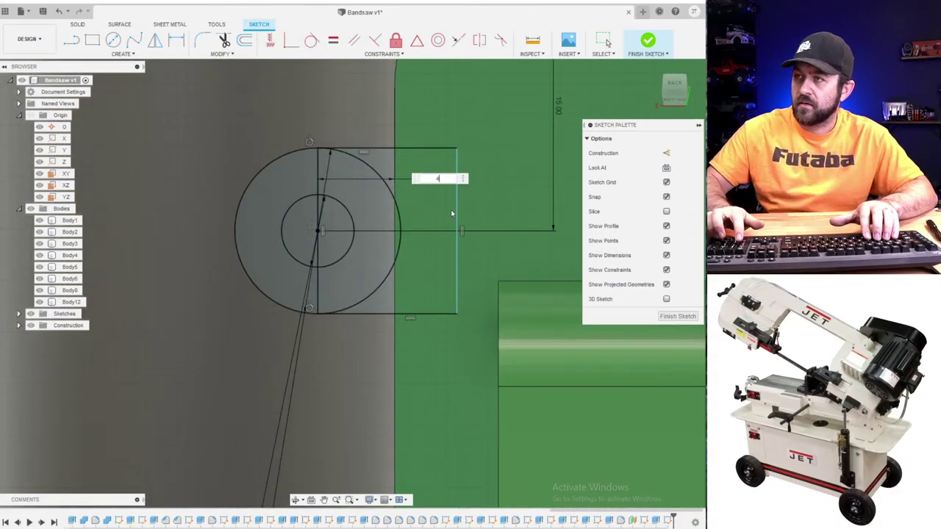
{"action": "key", "text": "BackSpace"}
{"action": "type", "text": "5"}
{"action": "key", "text": "Return"}
- Constrain the rectangle's outer vertical edge to be coincident with the green frame's side edge
{"action": "scroll", "coordinate": [452, 213], "scroll_direction": "down", "scroll_amount": 1}
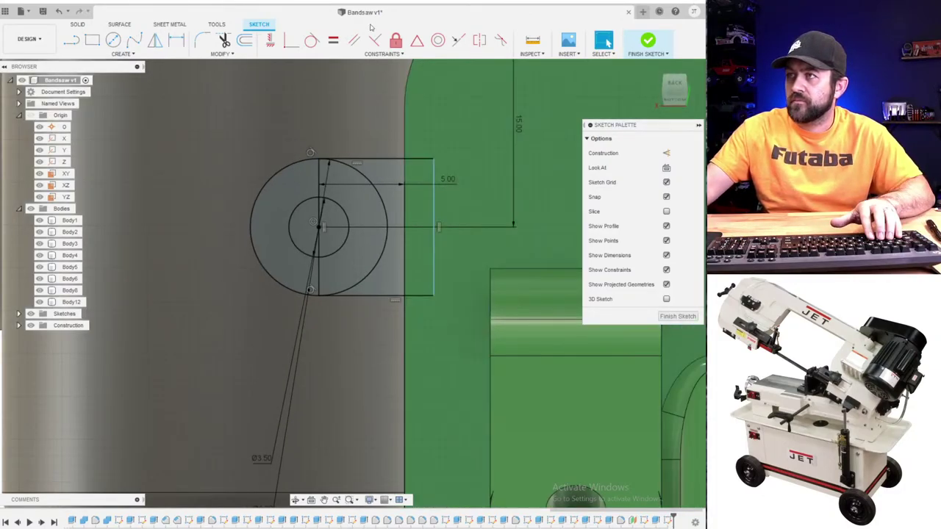
{"action": "left_click", "coordinate": [458, 38]}
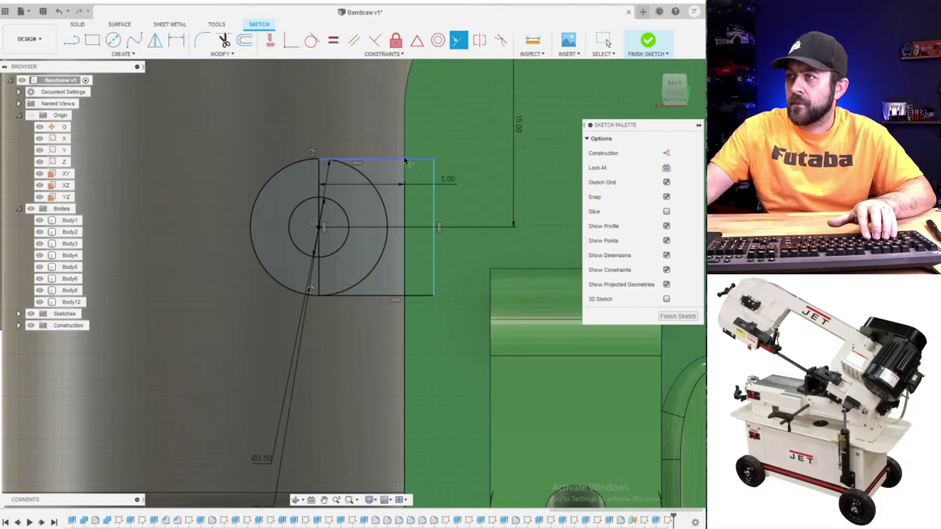
{"action": "left_click", "coordinate": [435, 183]}
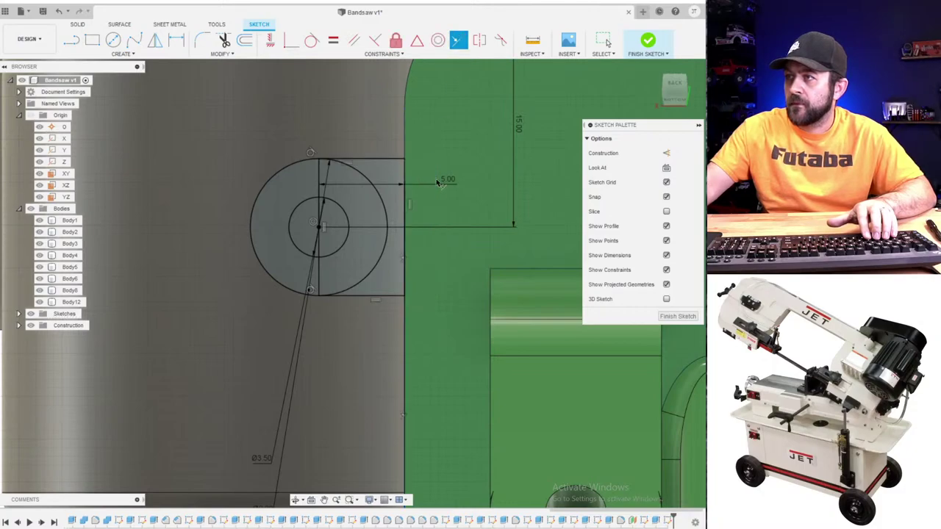
- Extrude the three lug profiles around the hole by -5 mm as a new body
{"action": "key", "text": "q"}
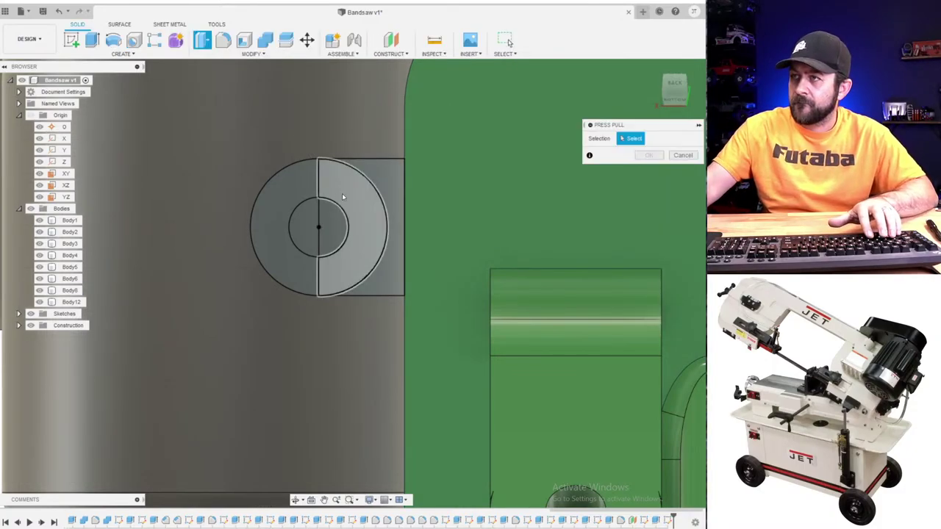
{"action": "left_click", "coordinate": [343, 197]}
{"action": "left_click", "coordinate": [303, 192]}
{"action": "left_click", "coordinate": [391, 177]}
{"action": "middle_click_drag", "start_coordinate": [391, 176], "coordinate": [360, 254], "text": "shift"}
{"action": "left_click_drag", "start_coordinate": [368, 209], "coordinate": [348, 124]}
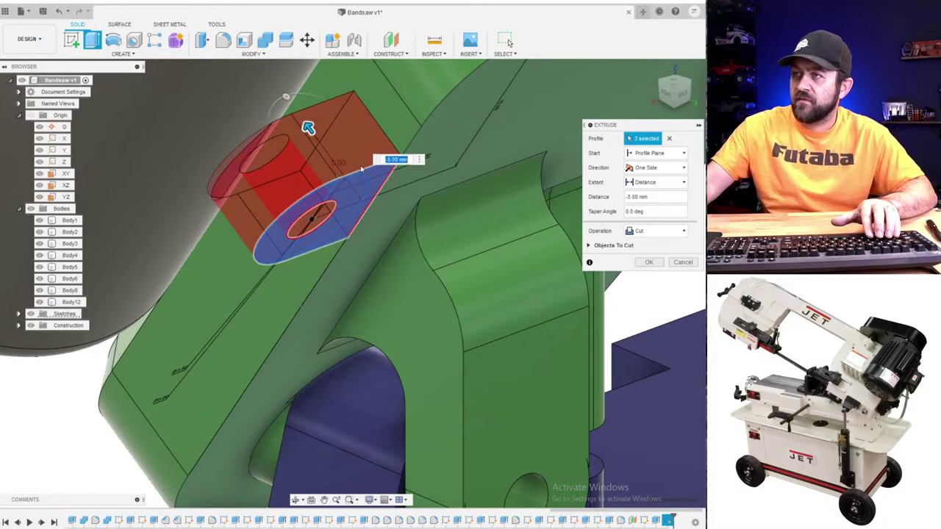
{"action": "left_click", "coordinate": [654, 231]}
{"action": "left_click", "coordinate": [645, 276]}
{"action": "left_click", "coordinate": [637, 263]}
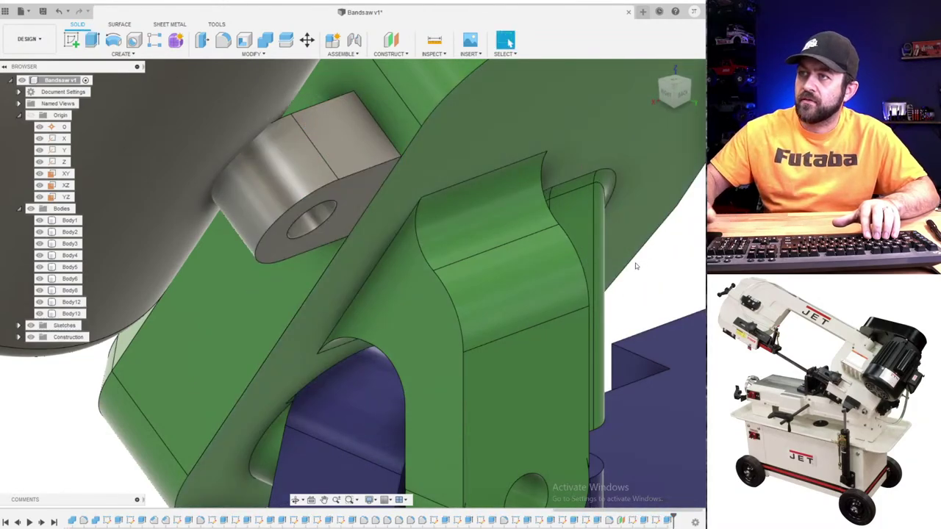
- Start a sketch on the new lug's flat face on the motor side
{"action": "scroll", "coordinate": [665, 239], "scroll_direction": "down", "scroll_amount": 3}
{"action": "middle_click_drag", "start_coordinate": [457, 155], "coordinate": [398, 190], "text": "shift"}
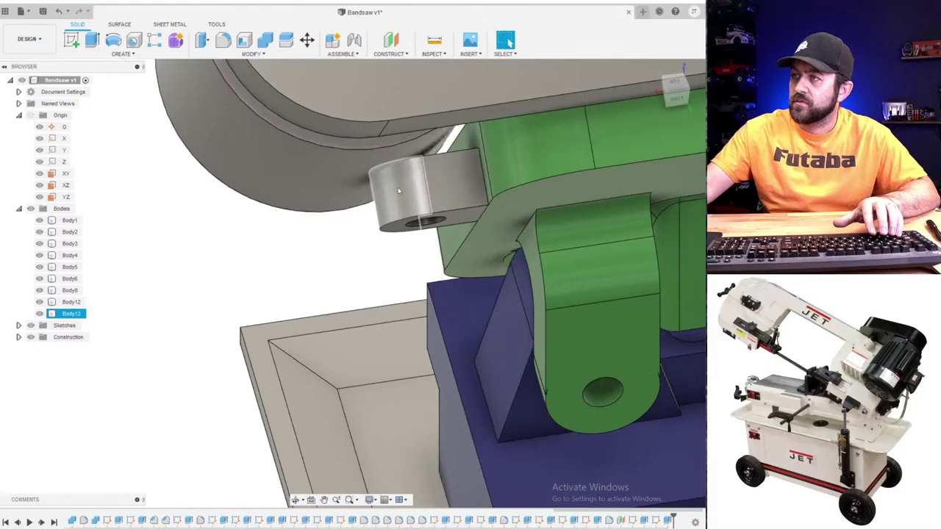
{"action": "key", "text": "Escape"}
{"action": "left_click", "coordinate": [71, 41]}
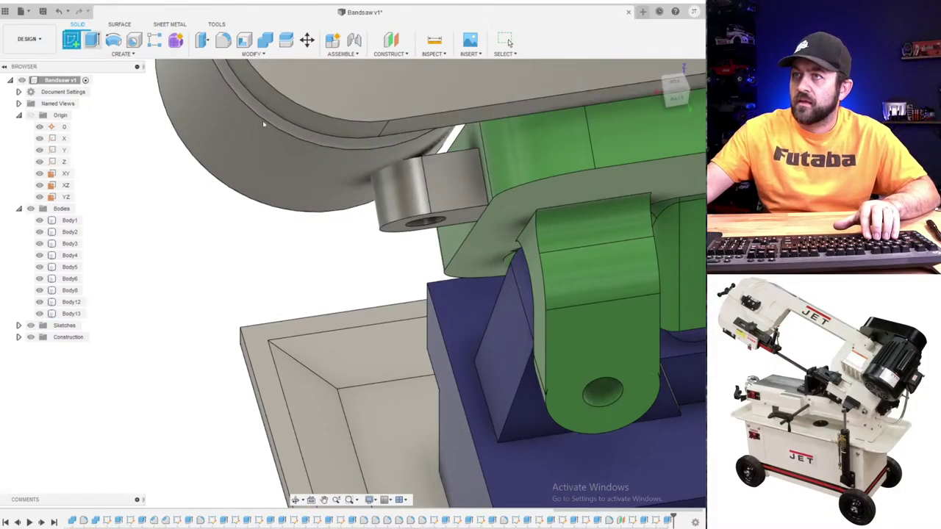
{"action": "scroll", "coordinate": [455, 160], "scroll_direction": "up", "scroll_amount": 3}
{"action": "mouse_move", "coordinate": [380, 157]}
{"action": "middle_mouse_down", "text": "shift"}
{"action": "mouse_move", "coordinate": [494, 121]}
{"action": "mouse_move", "coordinate": [588, 129]}
{"action": "middle_mouse_up", "text": "shift"}
{"action": "key", "text": "s"}
{"action": "left_click", "coordinate": [341, 208]}
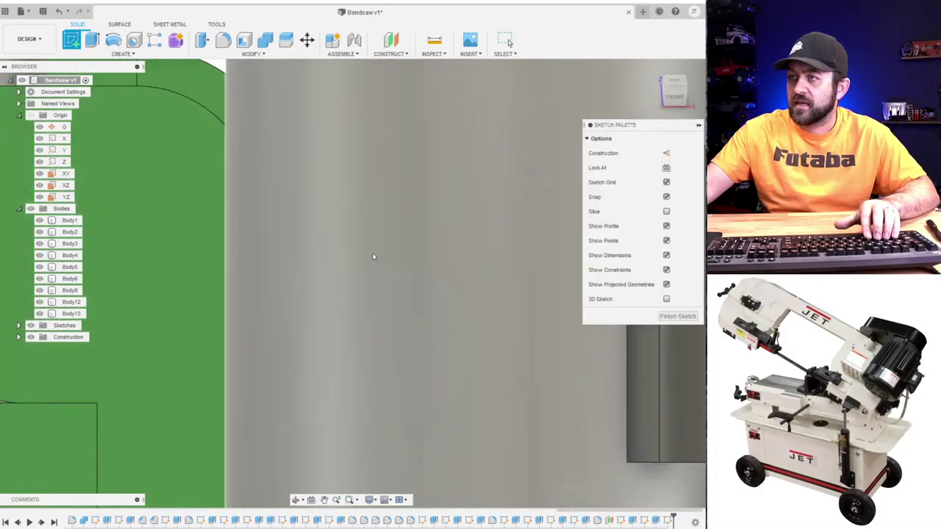
{"action": "scroll", "coordinate": [236, 234], "scroll_direction": "down", "scroll_amount": 3}
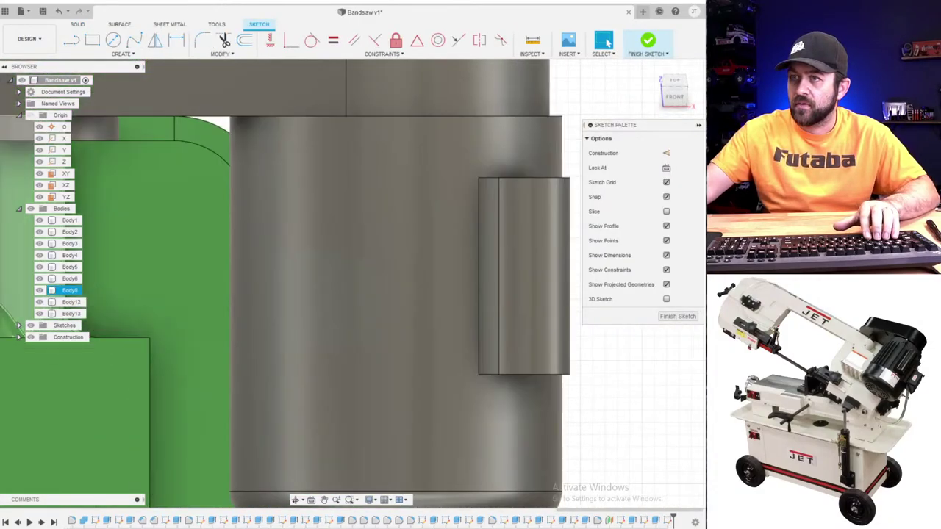
- Hide the motor housing body covering the lug and project the lug's face outline into the sketch
{"action": "left_click", "coordinate": [39, 303]}
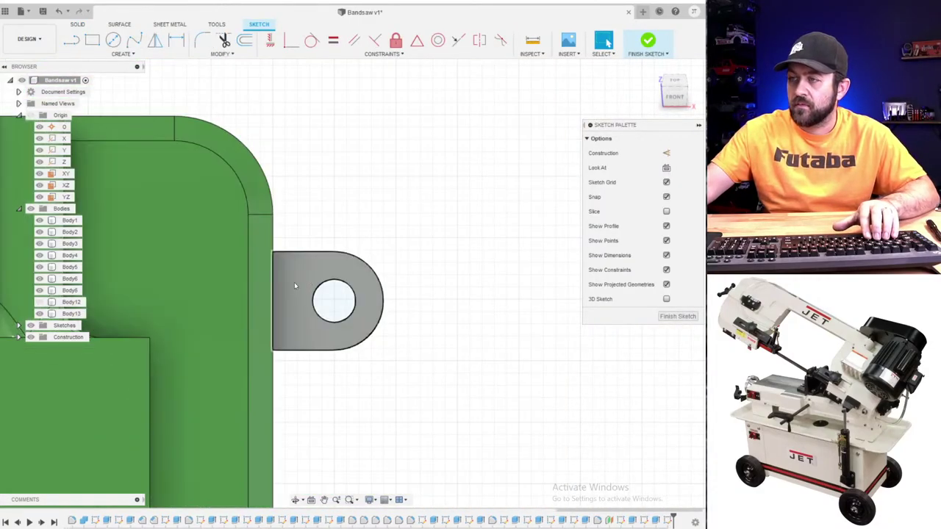
{"action": "key", "text": "p"}
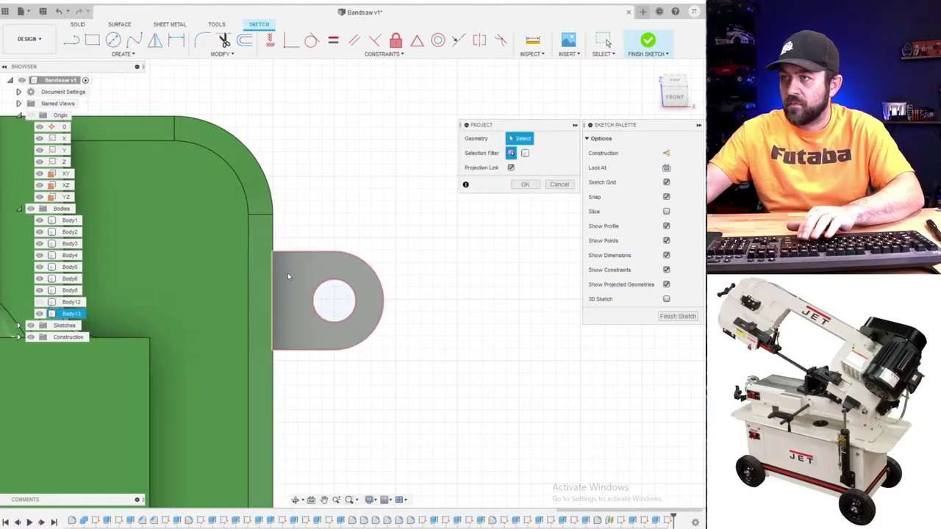
{"action": "left_click", "coordinate": [288, 274]}
{"action": "key", "text": "Return"}
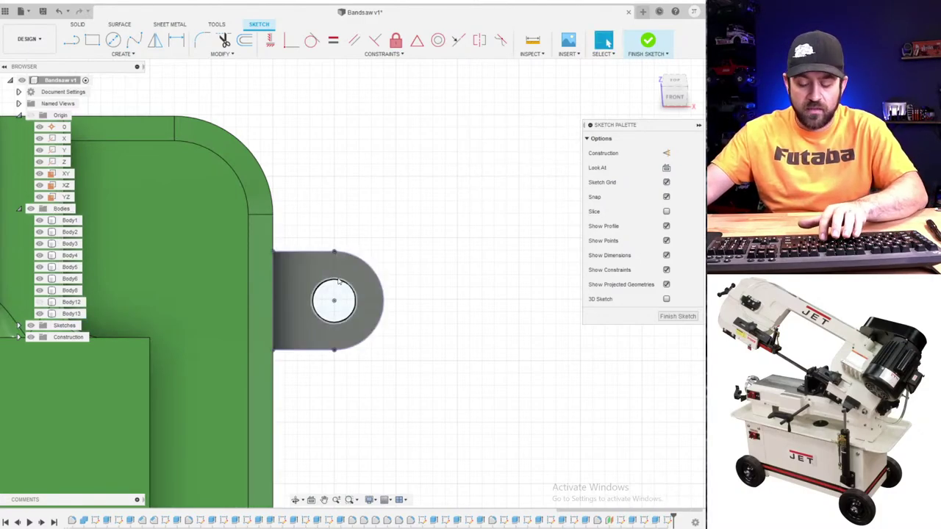
- Draw a vertical line across the lug near the frame and dimension it 1 mm from the lug's straight edge
{"action": "key", "text": "l"}
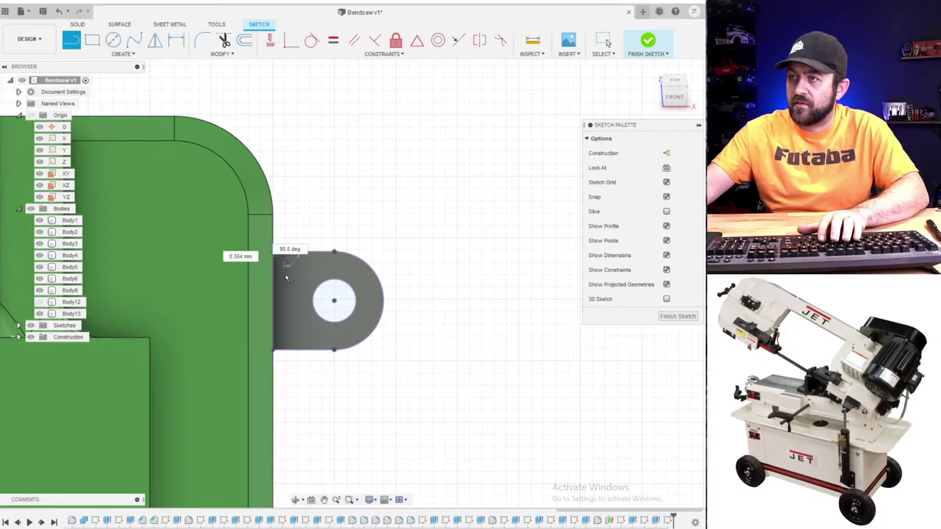
{"action": "left_click", "coordinate": [285, 350]}
{"action": "key", "text": "Escape"}
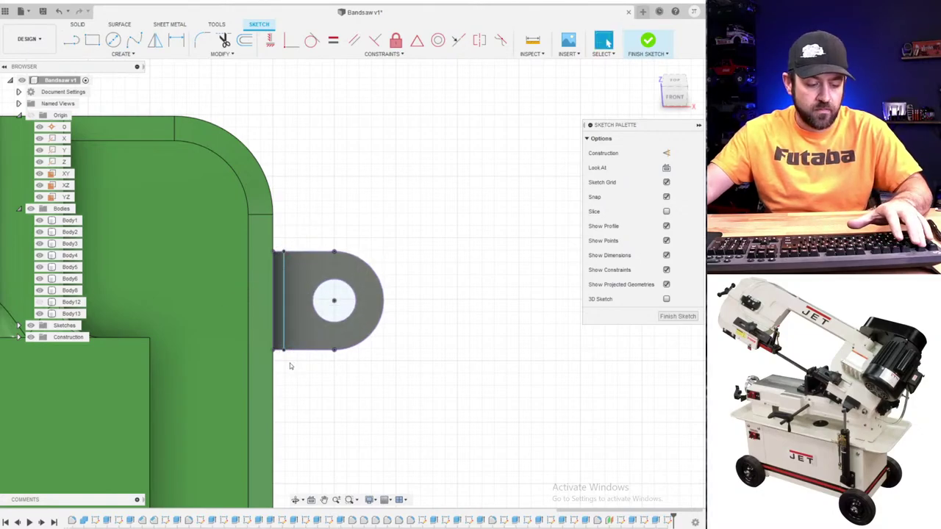
{"action": "key", "text": "d"}
{"action": "left_click", "coordinate": [285, 270]}
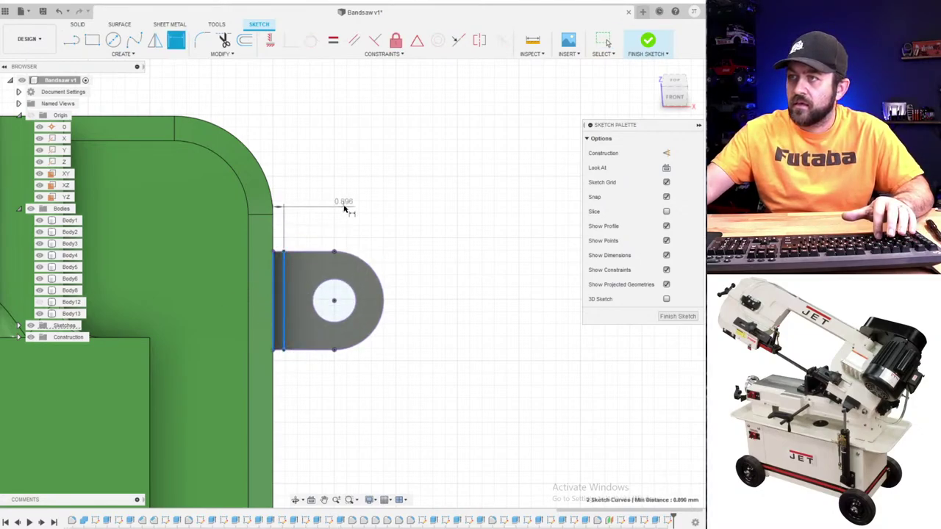
{"action": "left_click", "coordinate": [346, 204]}
{"action": "key", "text": "Return"}
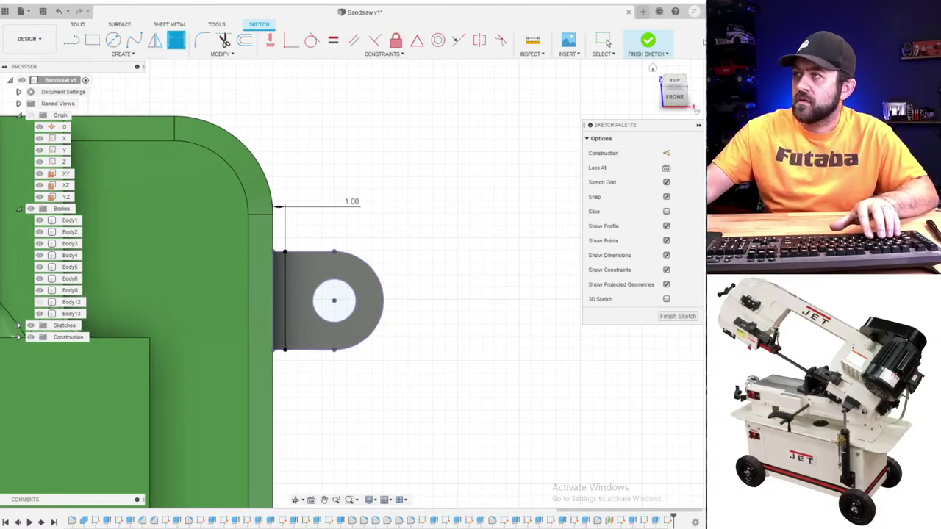
- Extrude the lug profile beyond the 1 mm line 4 mm toward the motor as a new body and show the motor housing again
{"action": "left_click", "coordinate": [649, 41]}
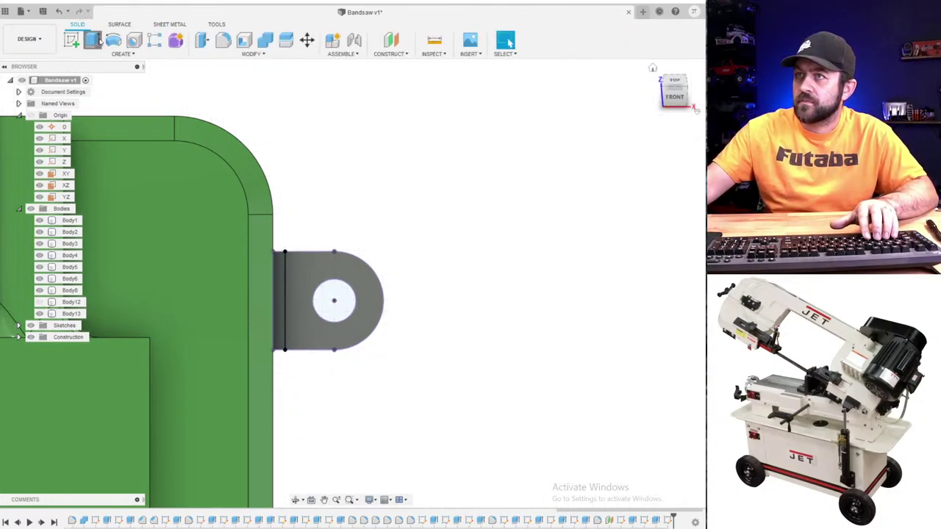
{"action": "left_click", "coordinate": [92, 40]}
{"action": "left_click", "coordinate": [324, 258]}
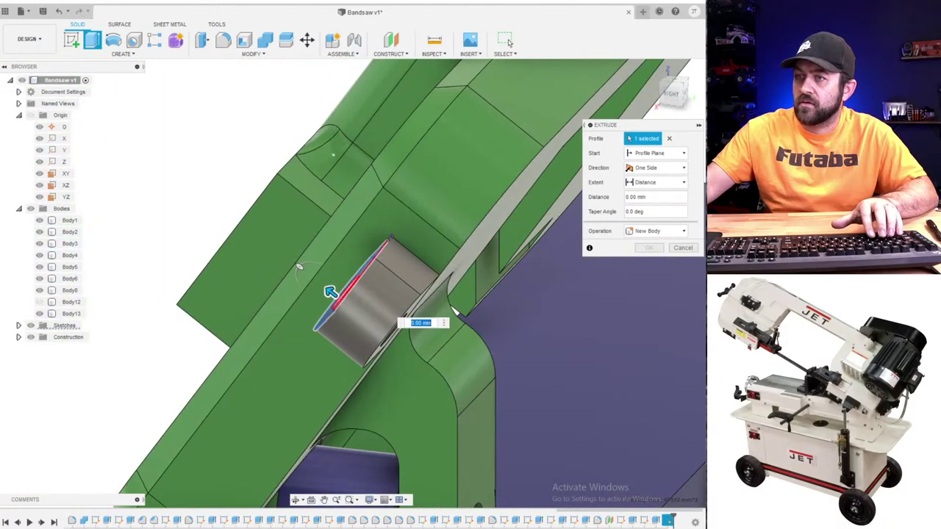
{"action": "left_click", "coordinate": [42, 303]}
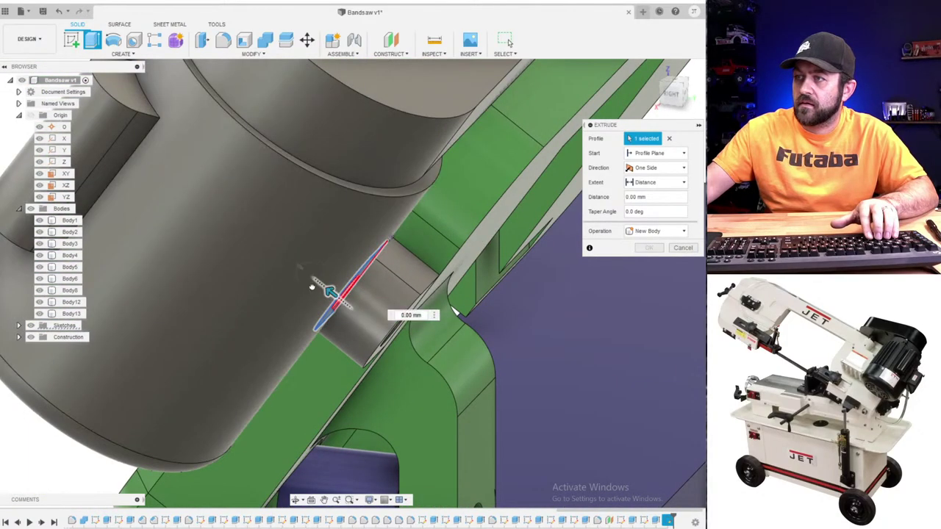
{"action": "left_click_drag", "start_coordinate": [328, 289], "coordinate": [274, 274]}
{"action": "middle_click_drag", "start_coordinate": [274, 273], "coordinate": [316, 226], "text": "shift"}
{"action": "scroll", "coordinate": [316, 226], "scroll_direction": "up", "scroll_amount": 2}
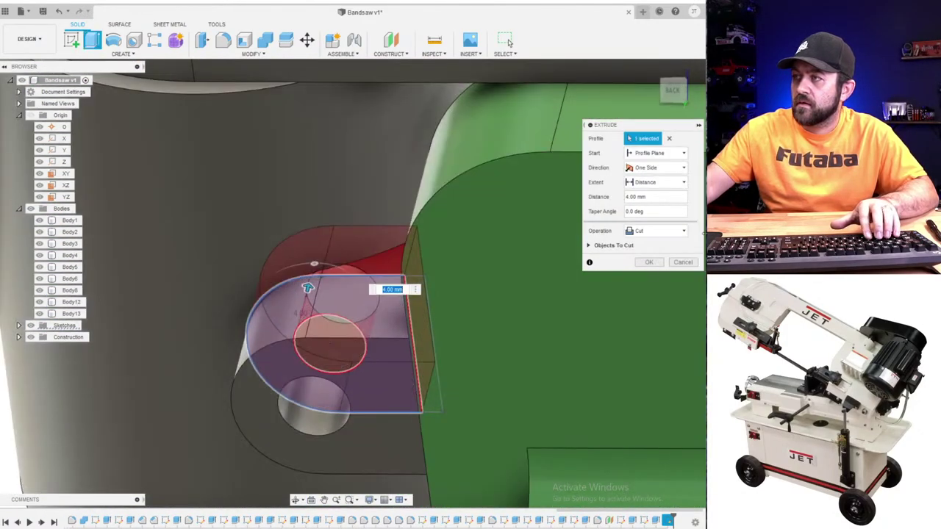
{"action": "left_click", "coordinate": [666, 232]}
{"action": "left_click", "coordinate": [648, 276]}
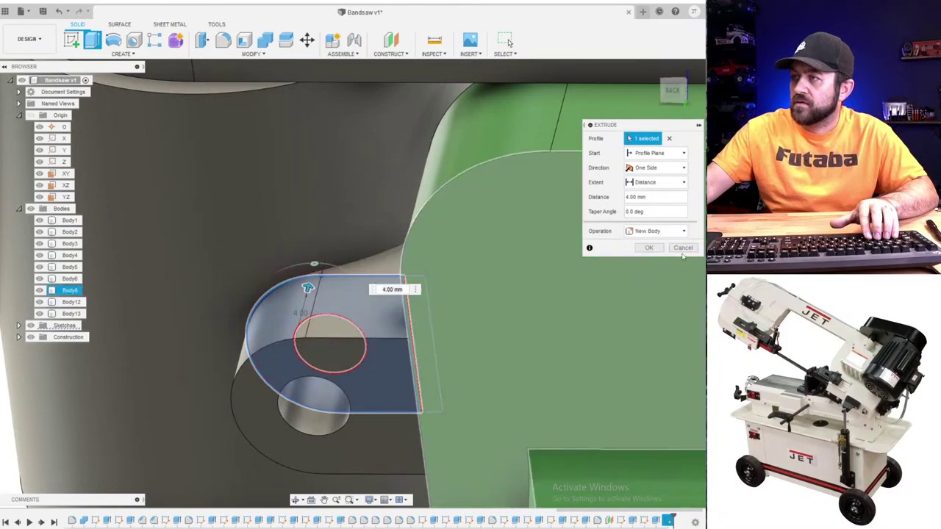
{"action": "left_click", "coordinate": [652, 249]}
- Combine the outer hinge lug with the green saw frame using Join
{"action": "scroll", "coordinate": [368, 316], "scroll_direction": "down", "scroll_amount": 5}
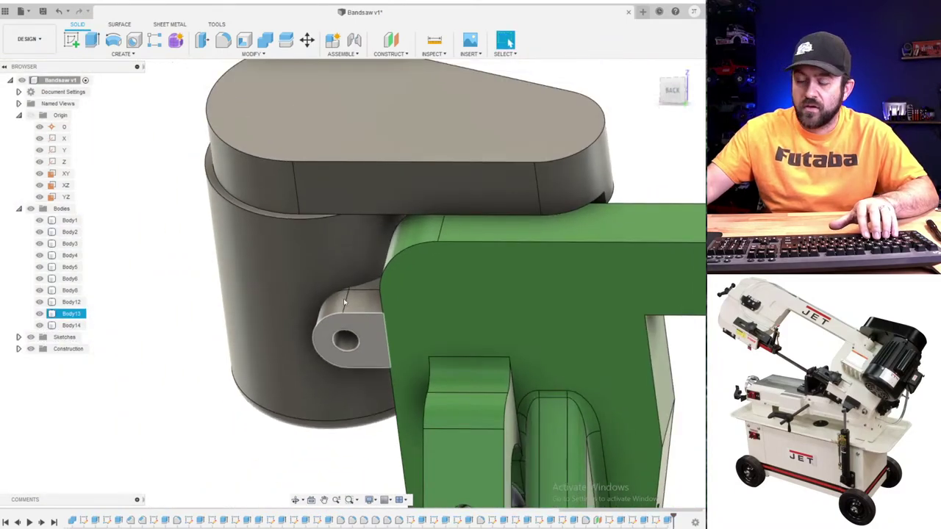
{"action": "left_click", "coordinate": [269, 41]}
{"action": "left_click", "coordinate": [416, 330]}
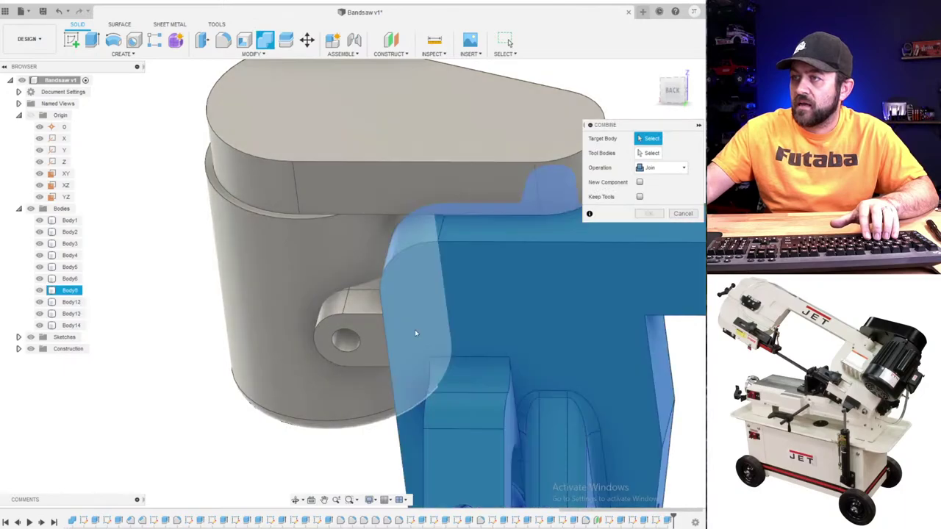
{"action": "left_click", "coordinate": [351, 342]}
{"action": "key", "text": "Return"}
{"action": "scroll", "coordinate": [351, 343], "scroll_direction": "down", "scroll_amount": 3}
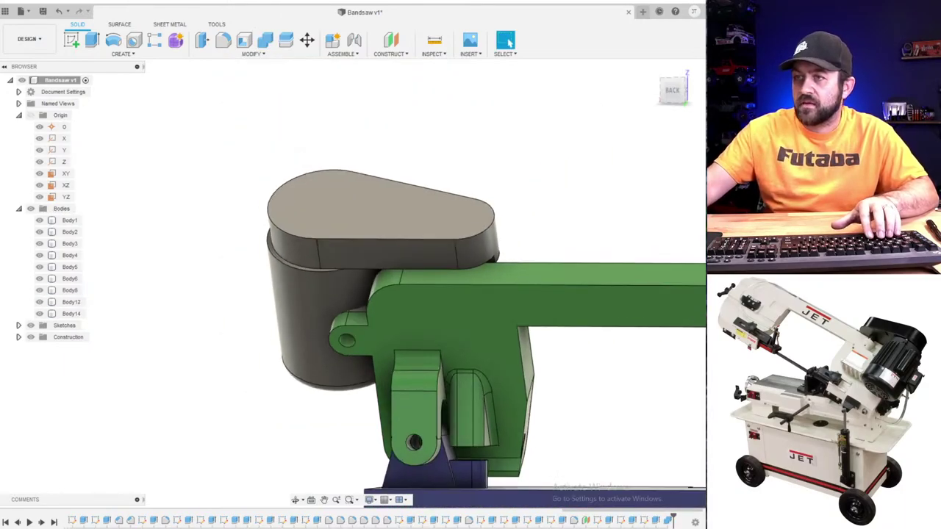
- Hide the green frame and join the new 4 mm lug to the motor housing body
{"action": "left_click", "coordinate": [39, 291]}
{"action": "scroll", "coordinate": [337, 323], "scroll_direction": "up", "scroll_amount": 5}
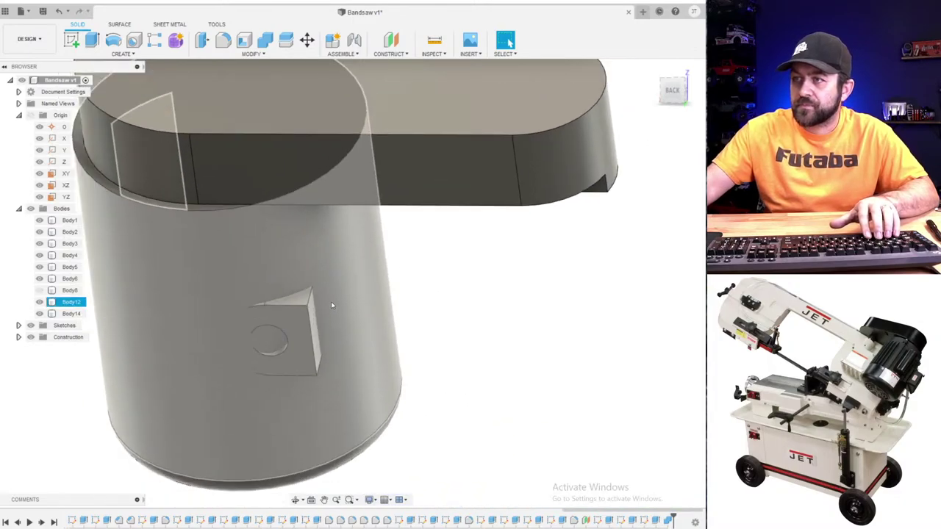
{"action": "scroll", "coordinate": [331, 305], "scroll_direction": "up", "scroll_amount": 2}
{"action": "middle_click_drag", "start_coordinate": [296, 326], "coordinate": [310, 311], "text": "shift"}
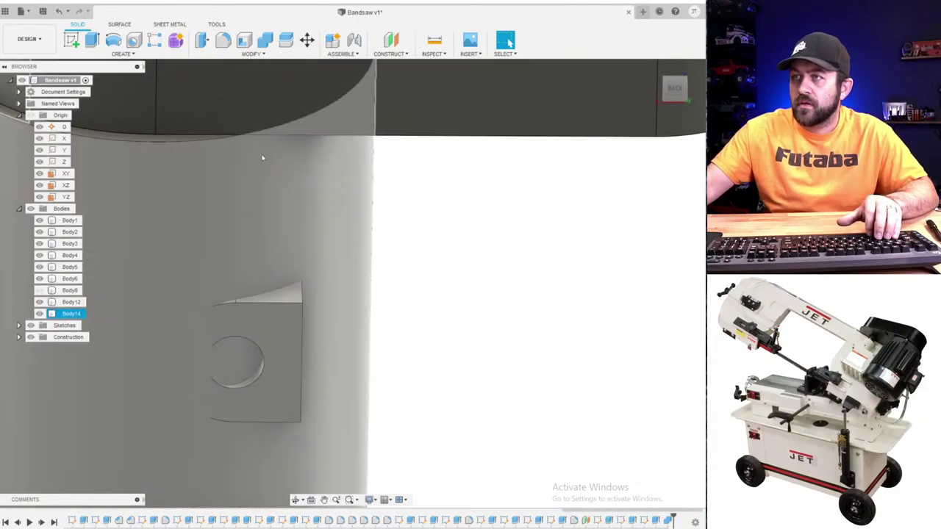
{"action": "key", "text": "Escape"}
{"action": "left_click", "coordinate": [264, 41]}
{"action": "left_click", "coordinate": [347, 261]}
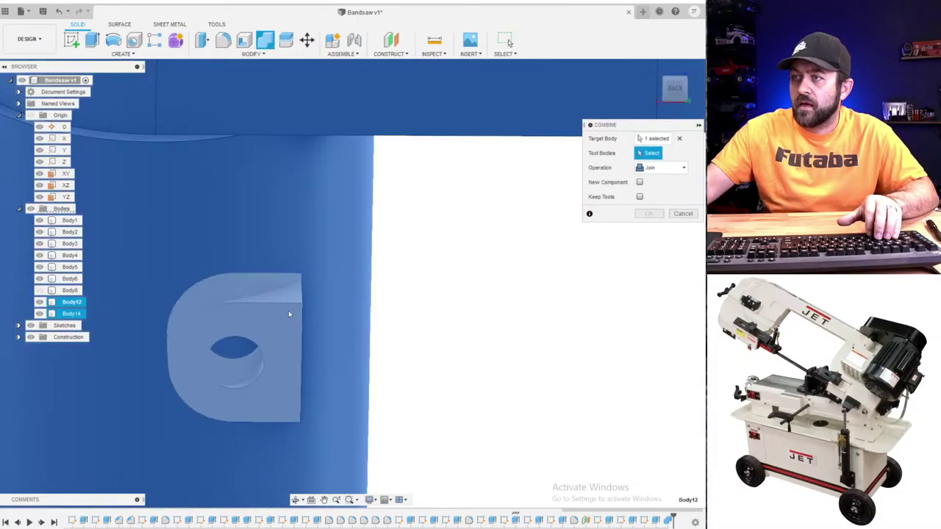
{"action": "scroll", "coordinate": [360, 209], "scroll_direction": "down", "scroll_amount": 3}
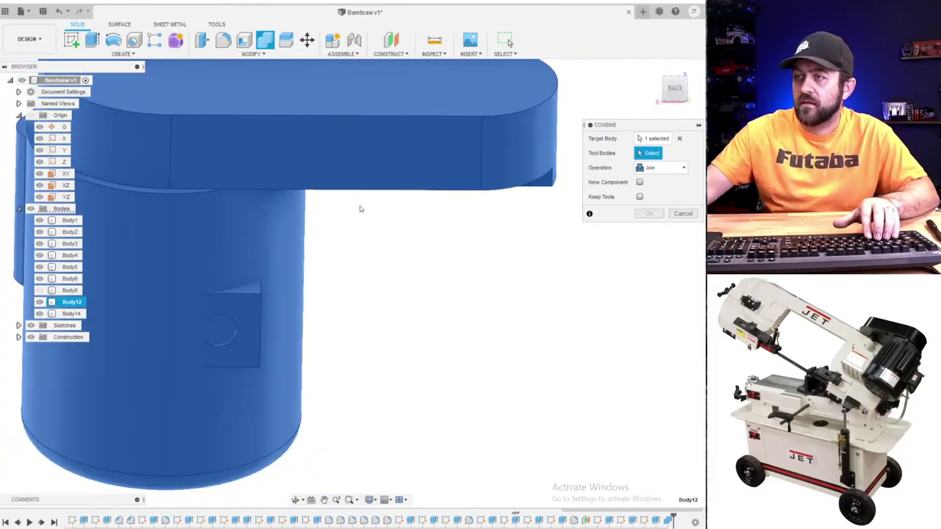
{"action": "left_click", "coordinate": [212, 286]}
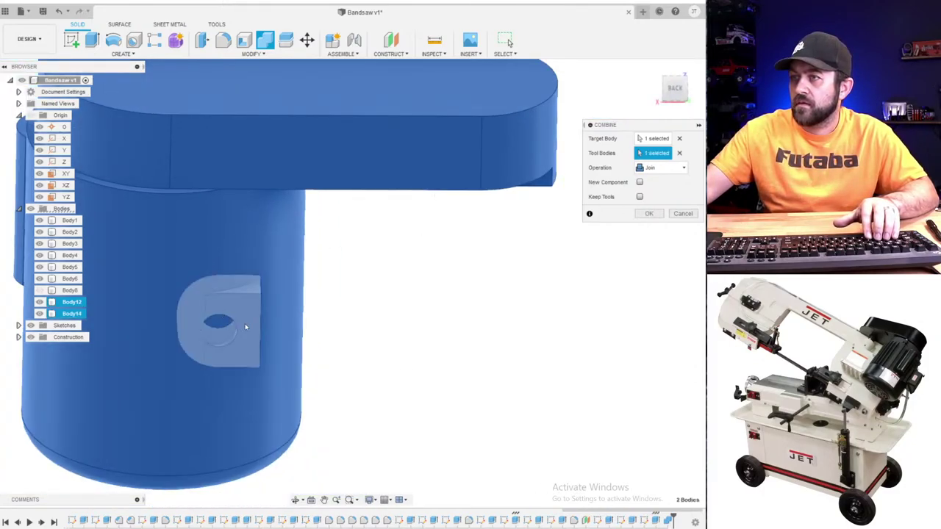
{"action": "left_click", "coordinate": [648, 213]}
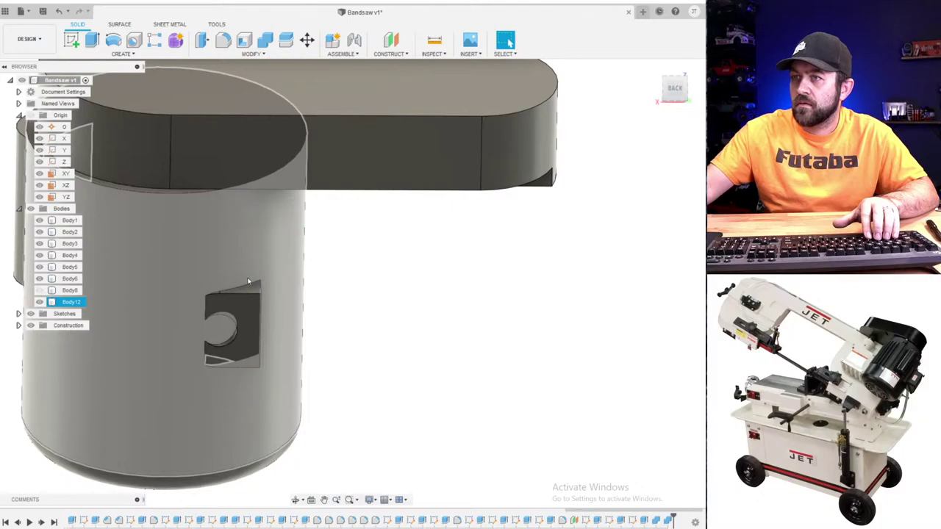
{"action": "left_click", "coordinate": [265, 41]}
{"action": "left_click", "coordinate": [271, 283]}
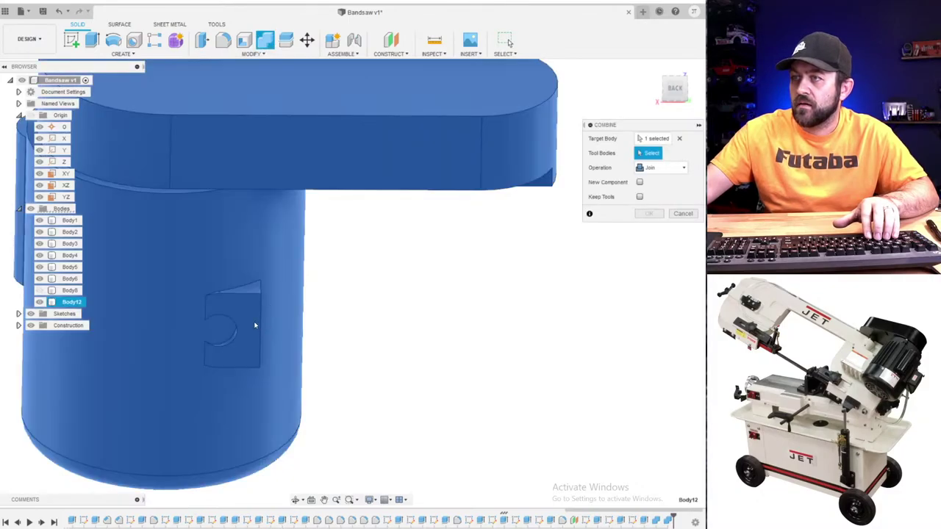
{"action": "middle_click_drag", "start_coordinate": [255, 325], "coordinate": [328, 249], "text": "shift"}
{"action": "key", "text": "Escape"}
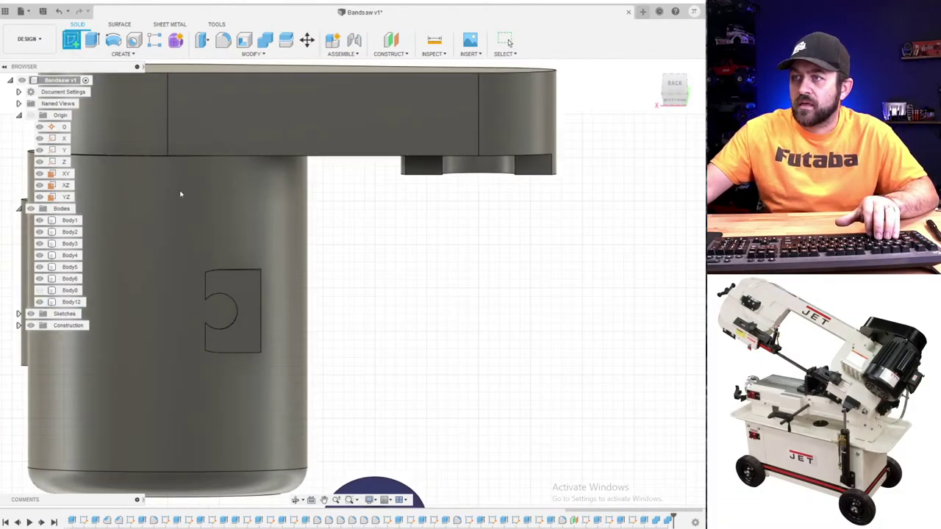
- Sketch an 8 mm circle on the motor lug's flat face, concentric with its hole and matching the rounded end
{"action": "left_click", "coordinate": [221, 304]}
{"action": "middle_click_drag", "start_coordinate": [211, 308], "coordinate": [329, 308]}
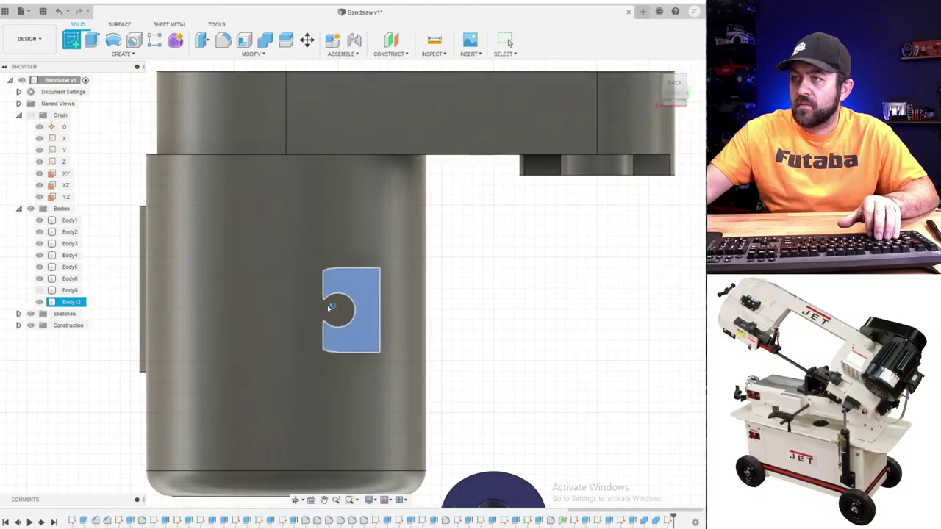
{"action": "key", "text": "c"}
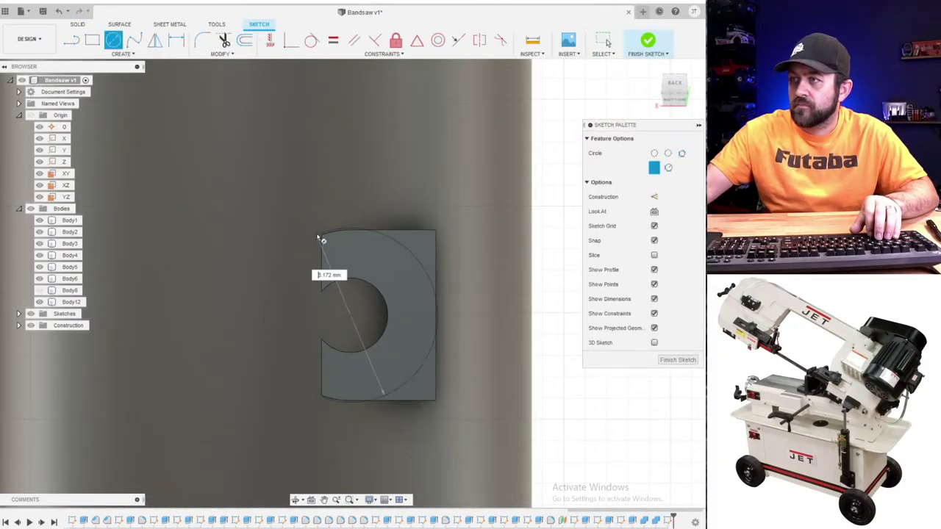
{"action": "left_click", "coordinate": [328, 229]}
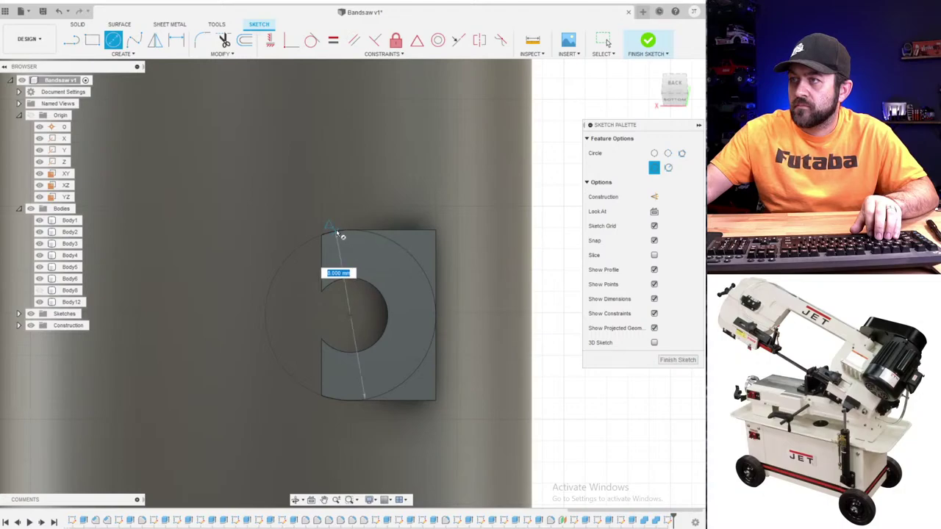
{"action": "left_click", "coordinate": [334, 231]}
{"action": "scroll", "coordinate": [357, 265], "scroll_direction": "down", "scroll_amount": 3}
{"action": "key", "text": "Escape"}
{"action": "left_click", "coordinate": [647, 41]}
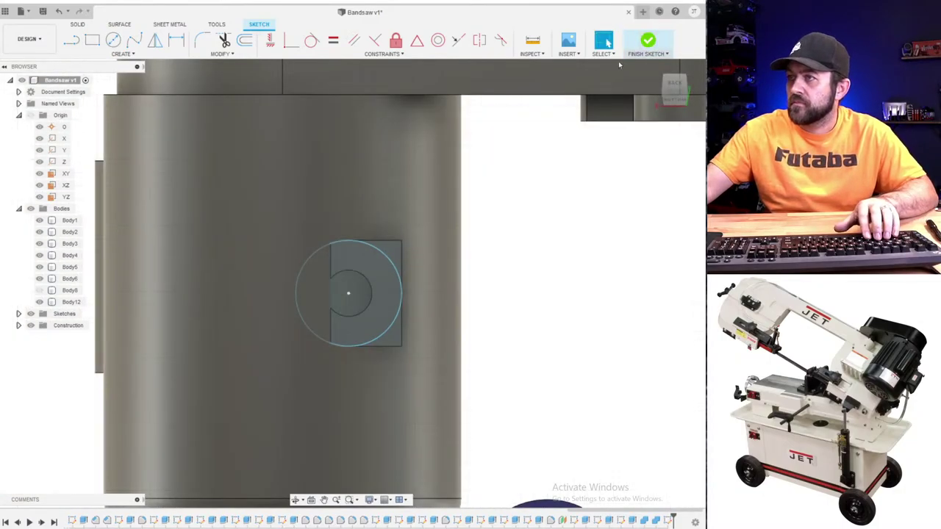
- Extrude the two circle profiles 6 mm outward from the lug face as a cut to clear the motor wall
{"action": "left_click", "coordinate": [92, 39]}
{"action": "left_click", "coordinate": [362, 317]}
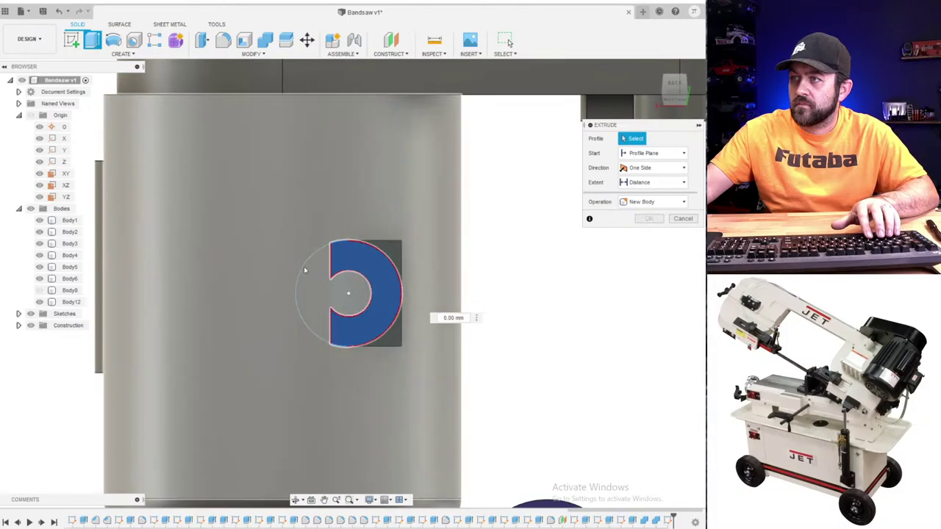
{"action": "left_click", "coordinate": [318, 286]}
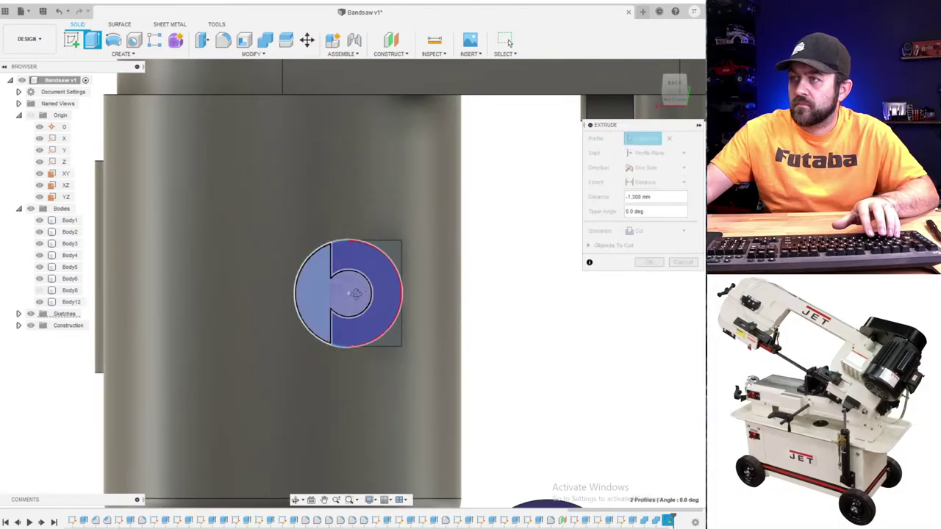
{"action": "middle_click_drag", "start_coordinate": [318, 286], "coordinate": [353, 298], "text": "shift"}
{"action": "left_click_drag", "start_coordinate": [358, 283], "coordinate": [293, 339]}
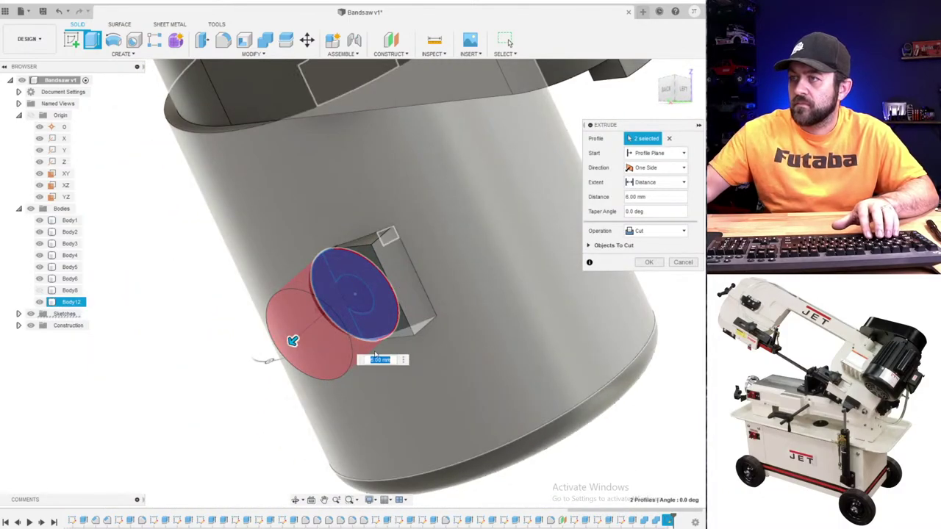
{"action": "key", "text": "Return"}
- Sketch a circle centred on the lug's hole on the motor lug's flat face and dimension its diameter to 2.5 mm
{"action": "scroll", "coordinate": [256, 371], "scroll_direction": "up", "scroll_amount": 5}
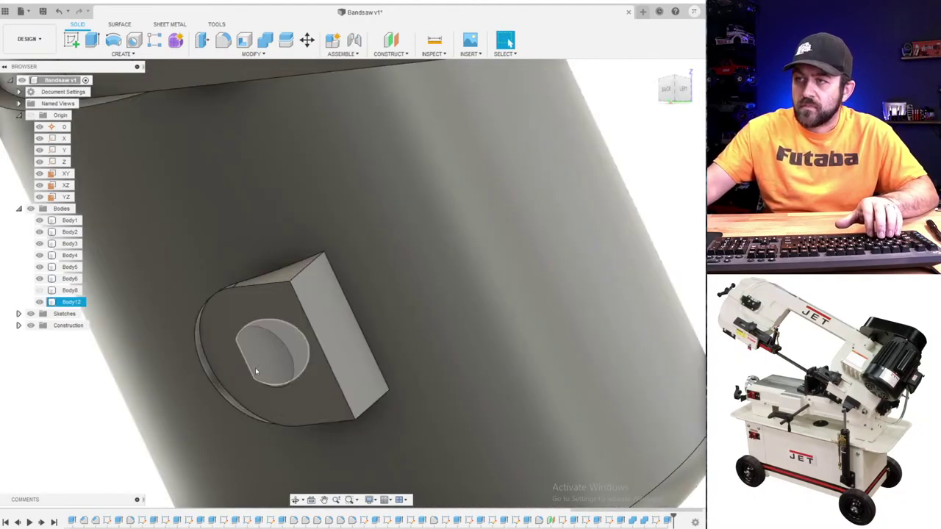
{"action": "middle_click_drag", "start_coordinate": [256, 371], "coordinate": [279, 305], "text": "shift"}
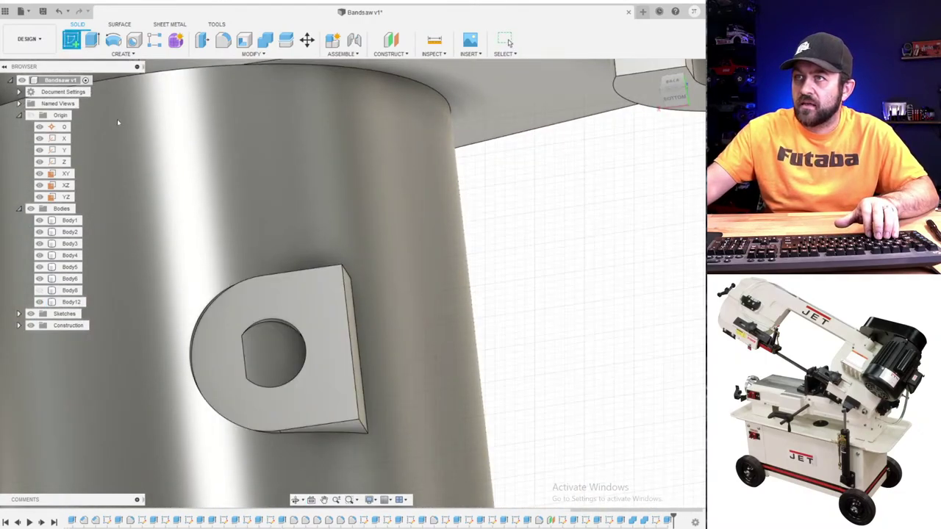
{"action": "key", "text": "c"}
{"action": "left_click", "coordinate": [323, 353]}
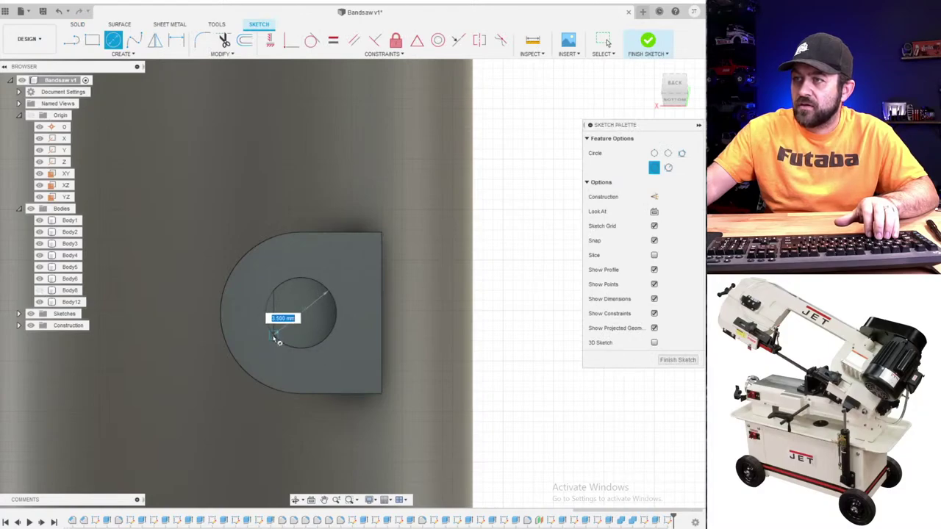
{"action": "key", "text": "Escape"}
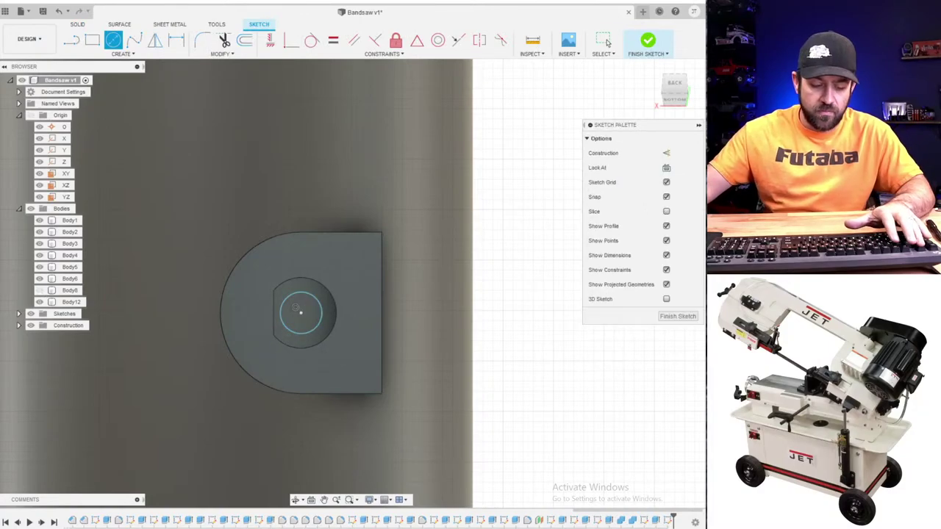
{"action": "key", "text": "d"}
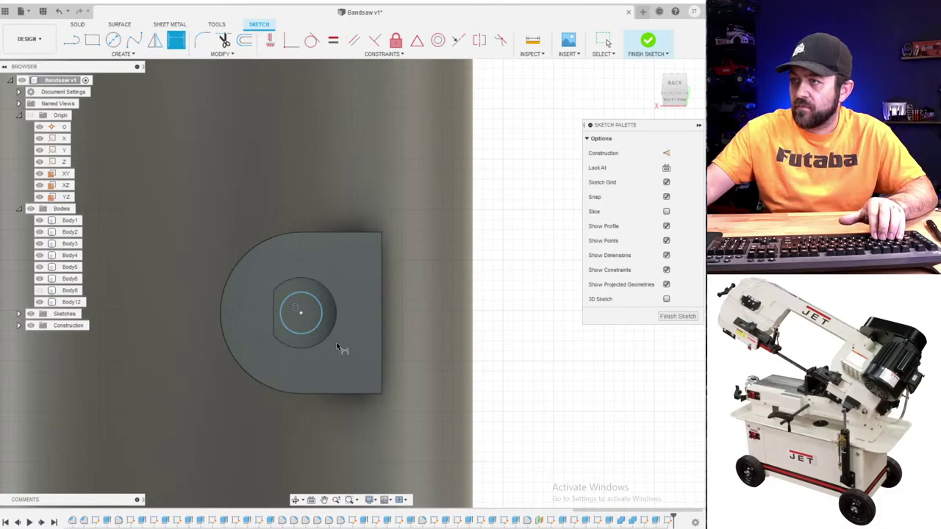
{"action": "left_click", "coordinate": [373, 358]}
{"action": "type", "text": "2"}
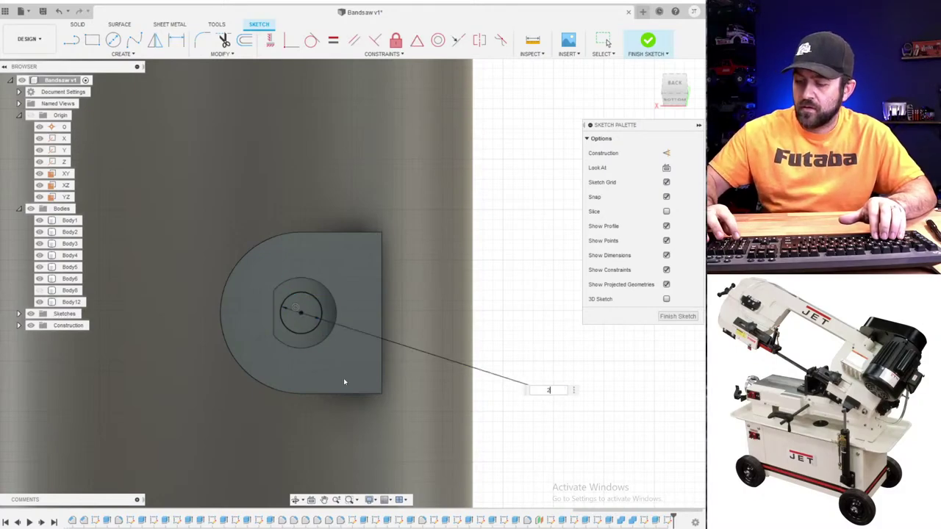
{"action": "type", "text": ".5"}
{"action": "key", "text": "Return"}
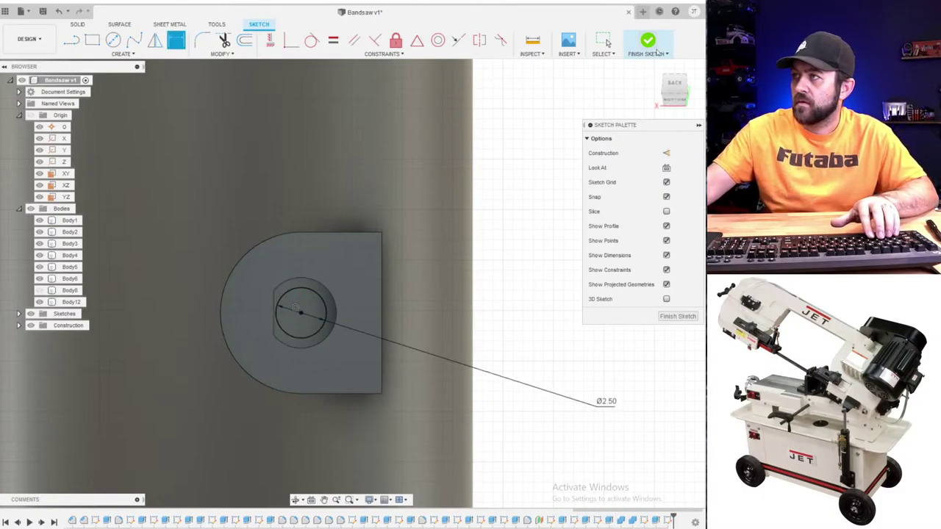
{"action": "left_click", "coordinate": [647, 41]}
- Extrude the 2.5 mm circle by -10 mm as a cut into the motor housing
{"action": "key", "text": "q"}
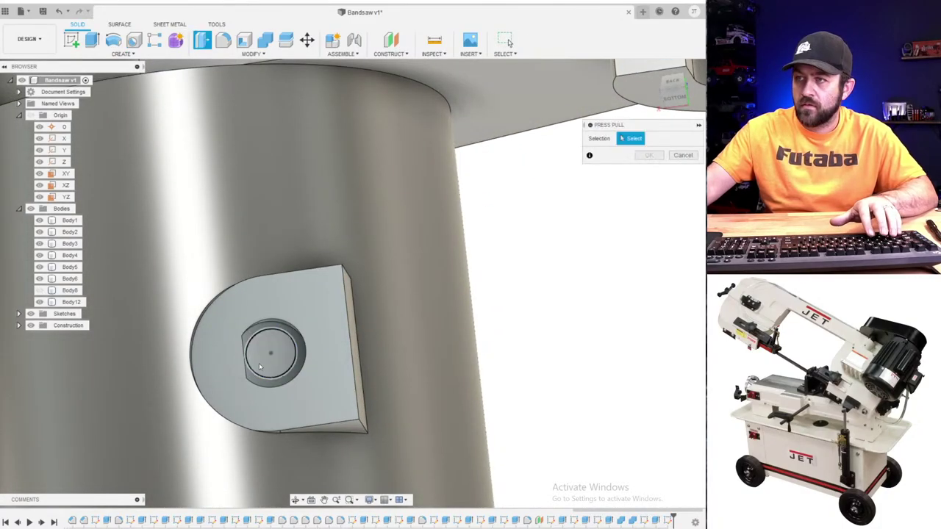
{"action": "left_click", "coordinate": [261, 364]}
{"action": "left_click_drag", "start_coordinate": [276, 357], "coordinate": [346, 471]}
{"action": "middle_click_drag", "start_coordinate": [345, 471], "coordinate": [364, 212], "text": "shift"}
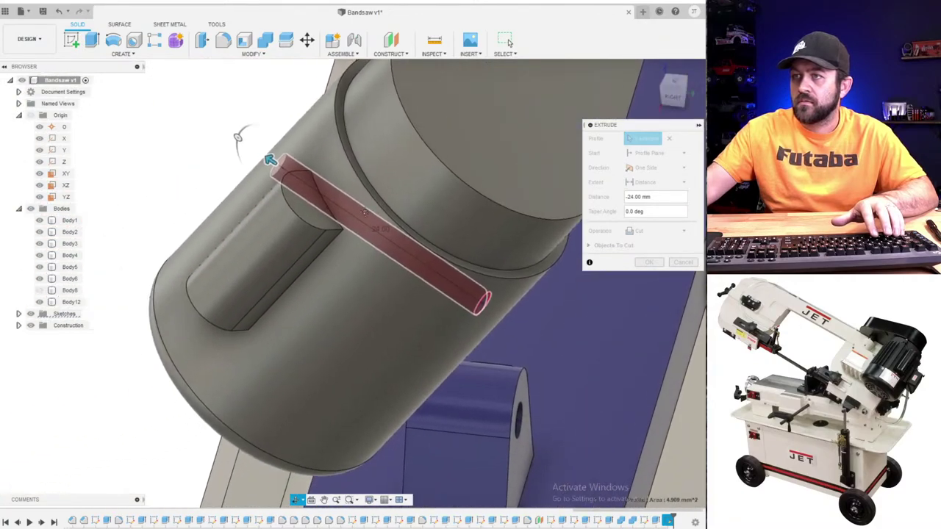
{"action": "middle_click_drag", "start_coordinate": [237, 138], "coordinate": [269, 157], "text": "shift"}
{"action": "left_click_drag", "start_coordinate": [268, 157], "coordinate": [377, 236]}
{"action": "key", "text": "Return"}
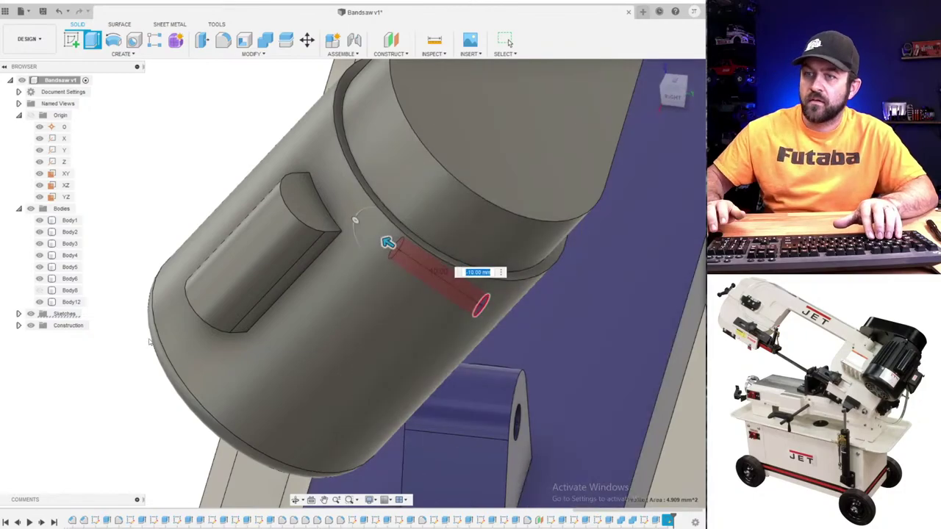
{"action": "left_click", "coordinate": [320, 280]}
{"action": "scroll", "coordinate": [319, 280], "scroll_direction": "down", "scroll_amount": 3}
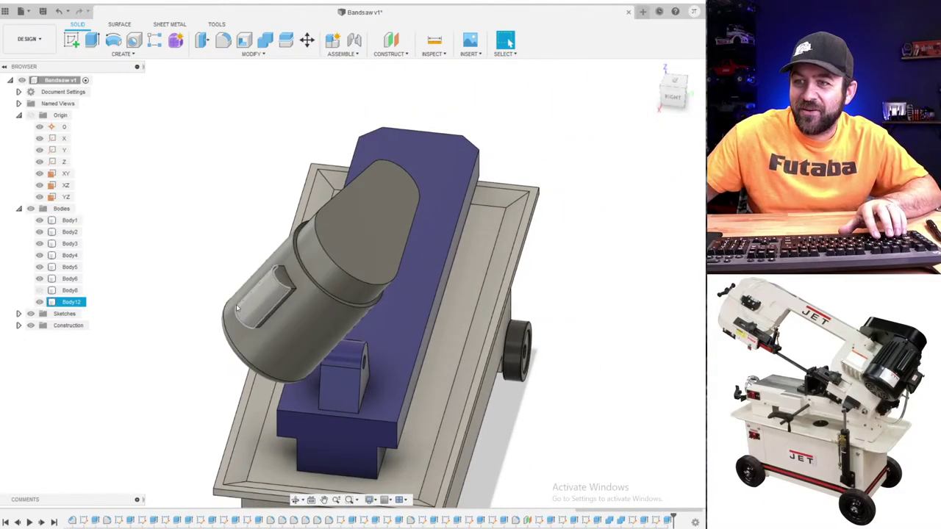
{"action": "middle_click_drag", "start_coordinate": [244, 324], "coordinate": [331, 267], "text": "shift"}
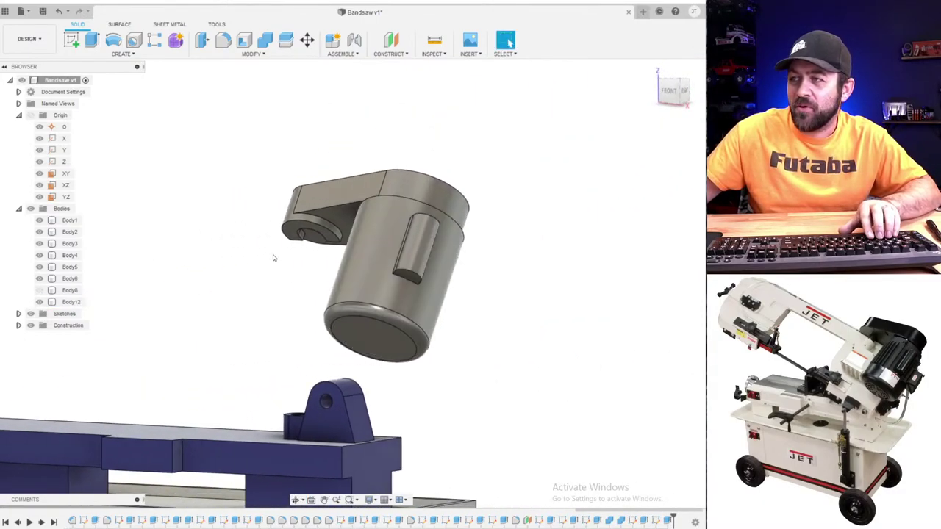
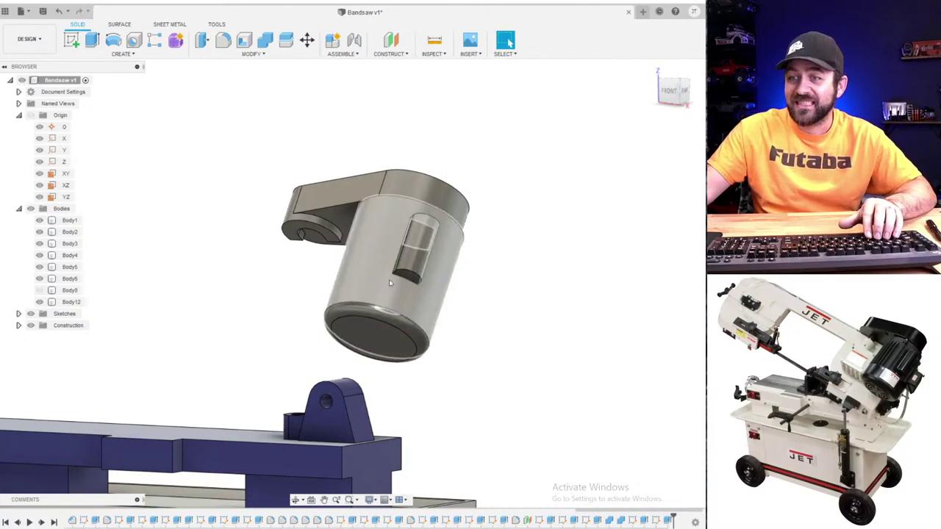
- Show the hidden frame body (Body8) together with the motor housing
{"action": "scroll", "coordinate": [417, 245], "scroll_direction": "down", "scroll_amount": 3}
{"action": "middle_click_drag", "start_coordinate": [417, 220], "coordinate": [329, 226], "text": "shift"}
{"action": "key", "text": "Escape"}
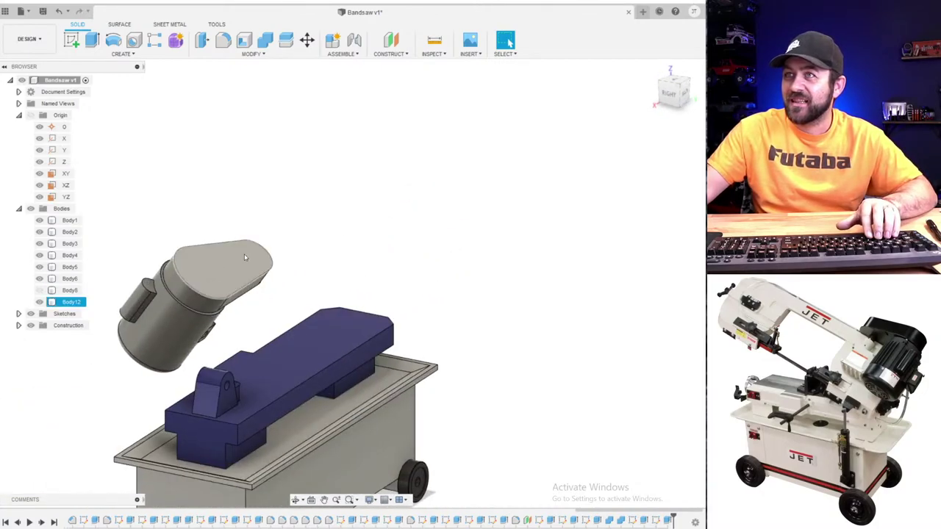
{"action": "middle_click_drag", "start_coordinate": [116, 391], "coordinate": [256, 251], "text": "shift"}
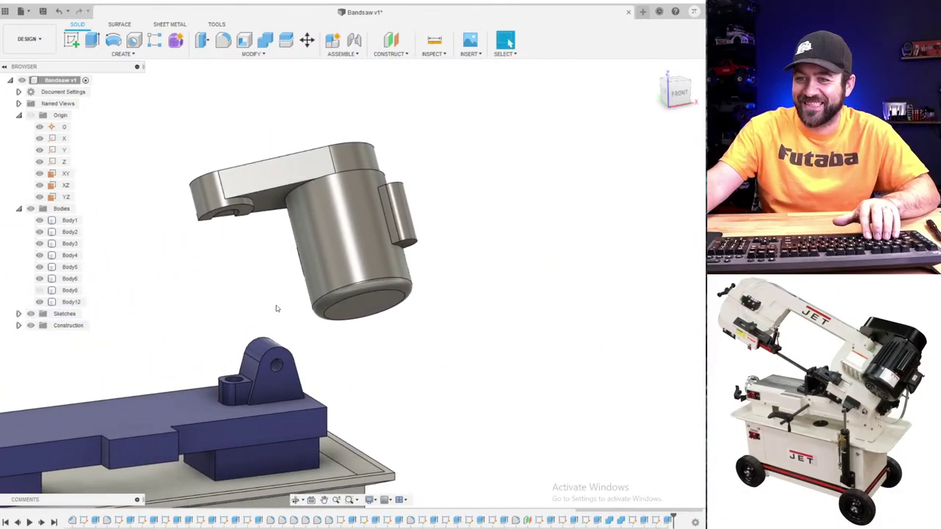
{"action": "middle_click_drag", "start_coordinate": [200, 252], "coordinate": [125, 255]}
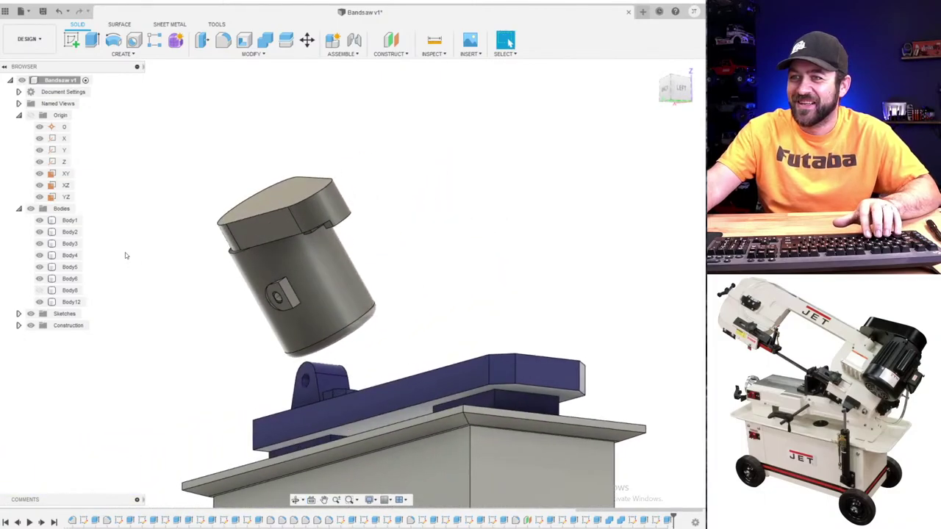
{"action": "left_click", "coordinate": [40, 291]}
- Examine from behind and above how the motor's cover and hinge lugs sit against the green frame
{"action": "scroll", "coordinate": [316, 253], "scroll_direction": "up", "scroll_amount": 3}
{"action": "middle_click_drag", "start_coordinate": [391, 258], "coordinate": [530, 308], "text": "shift"}
{"action": "scroll", "coordinate": [530, 307], "scroll_direction": "down", "scroll_amount": 3}
{"action": "middle_click_drag", "start_coordinate": [631, 254], "coordinate": [507, 312]}
{"action": "scroll", "coordinate": [375, 310], "scroll_direction": "up", "scroll_amount": 3}
{"action": "middle_click_drag", "start_coordinate": [204, 371], "coordinate": [471, 351], "text": "shift"}
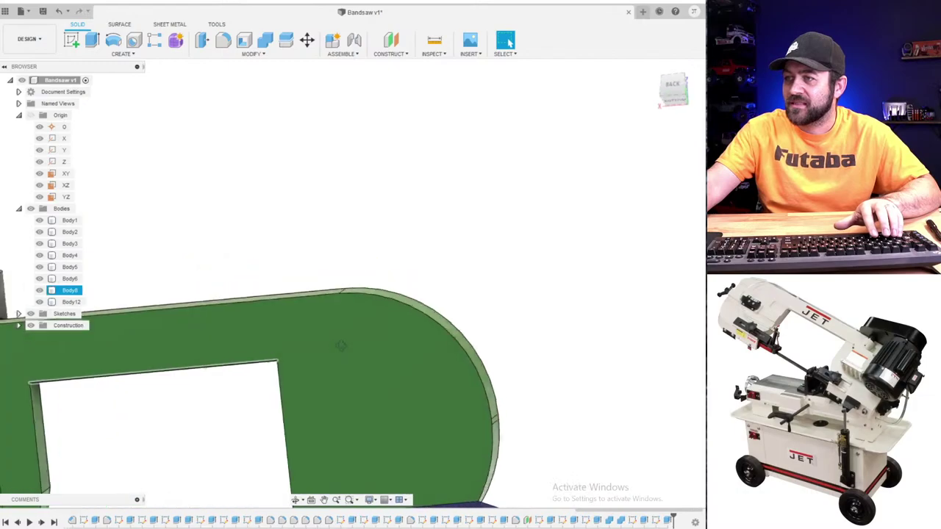
{"action": "middle_click_drag", "start_coordinate": [277, 381], "coordinate": [597, 186]}
{"action": "scroll", "coordinate": [341, 297], "scroll_direction": "down", "scroll_amount": 2}
{"action": "middle_click_drag", "start_coordinate": [322, 328], "coordinate": [374, 305]}
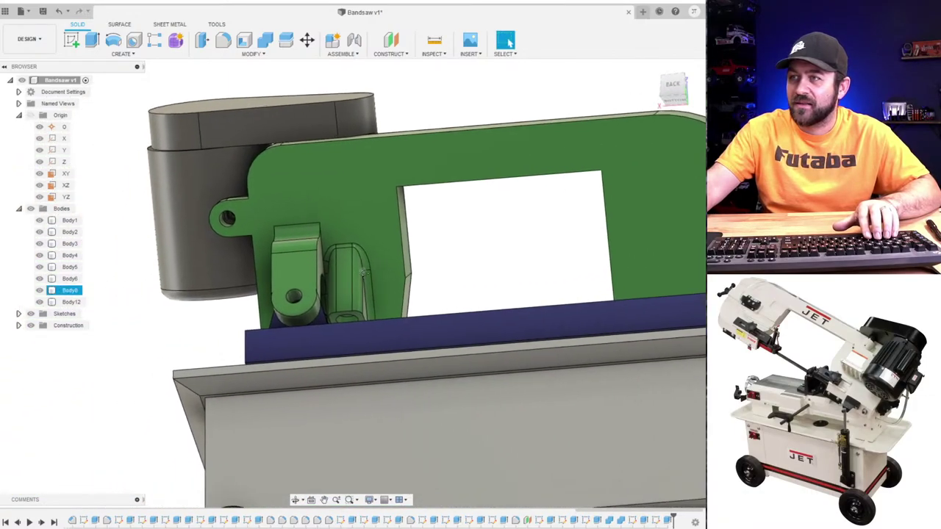
{"action": "left_click", "coordinate": [305, 84]}
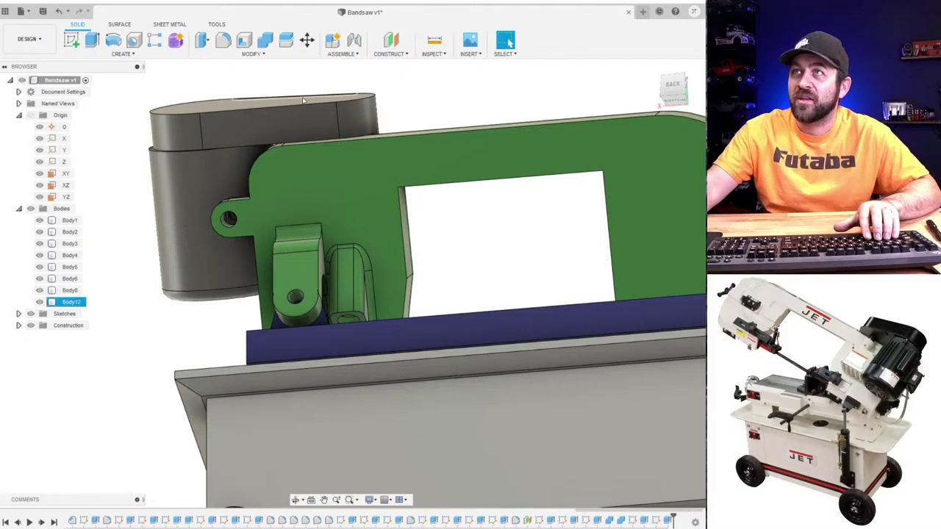
{"action": "left_click", "coordinate": [393, 285]}
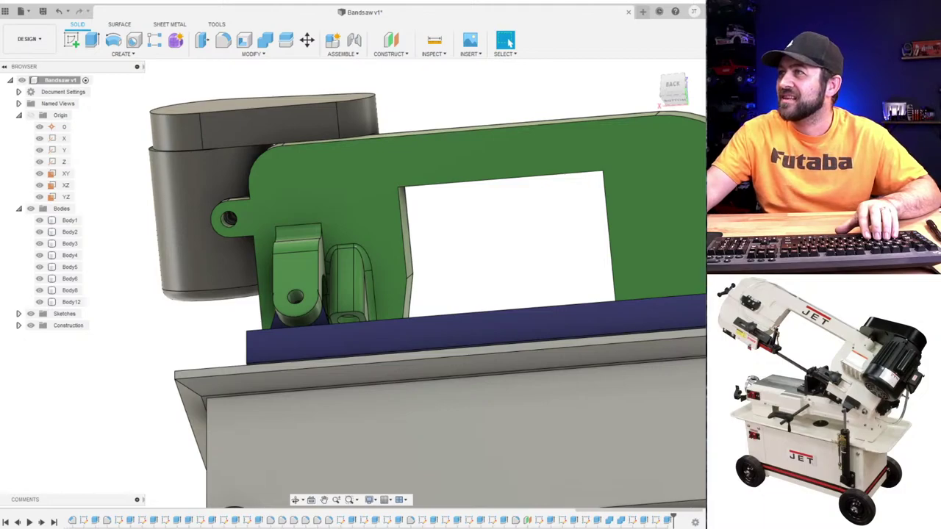
{"action": "middle_click_drag", "start_coordinate": [165, 138], "coordinate": [239, 193], "text": "shift"}
{"action": "middle_click_drag", "start_coordinate": [239, 192], "coordinate": [269, 323]}
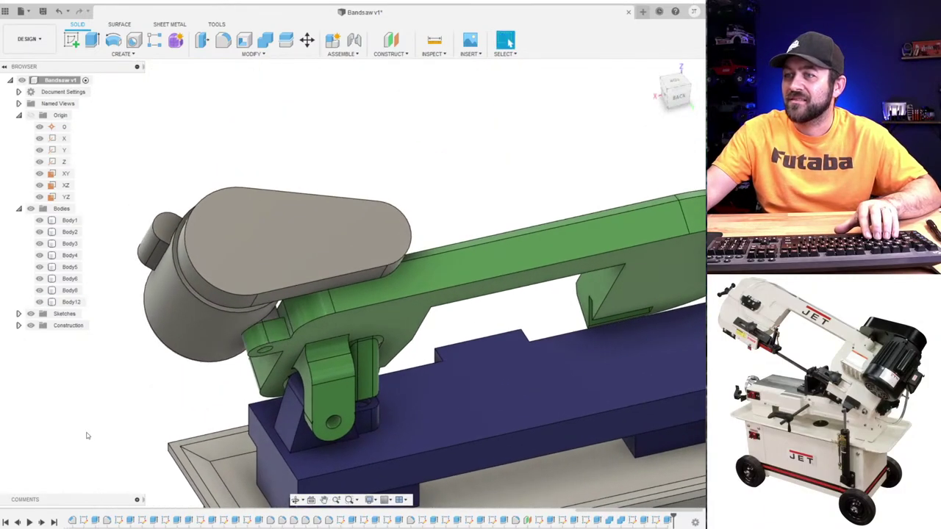
- Find the sketch that defines the tapered motor cover in the model history and open it for editing
{"action": "left_click", "coordinate": [631, 520]}
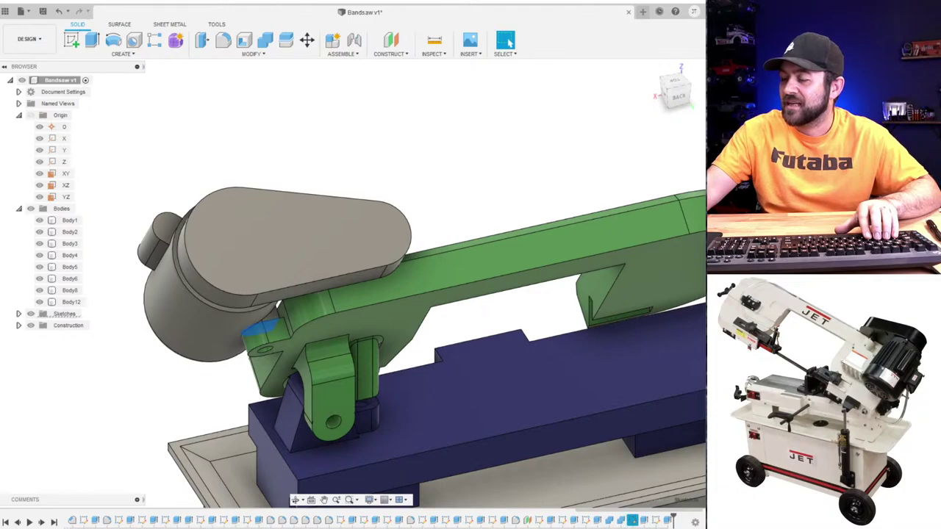
{"action": "left_click", "coordinate": [563, 521]}
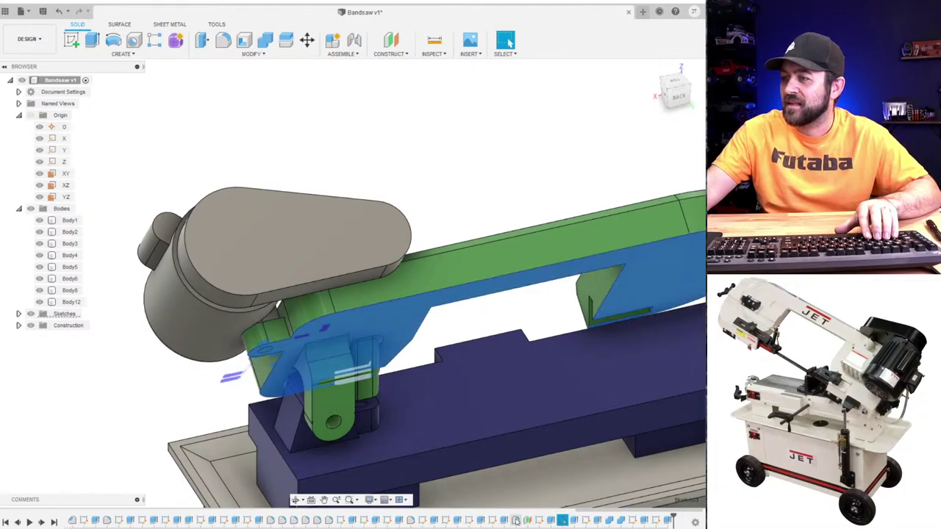
{"action": "left_click", "coordinate": [319, 222]}
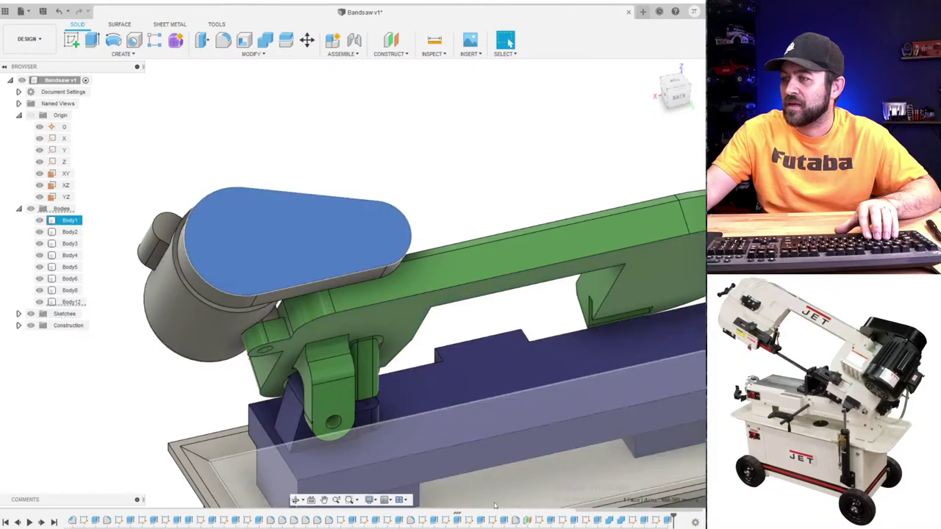
{"action": "right_click", "coordinate": [445, 520]}
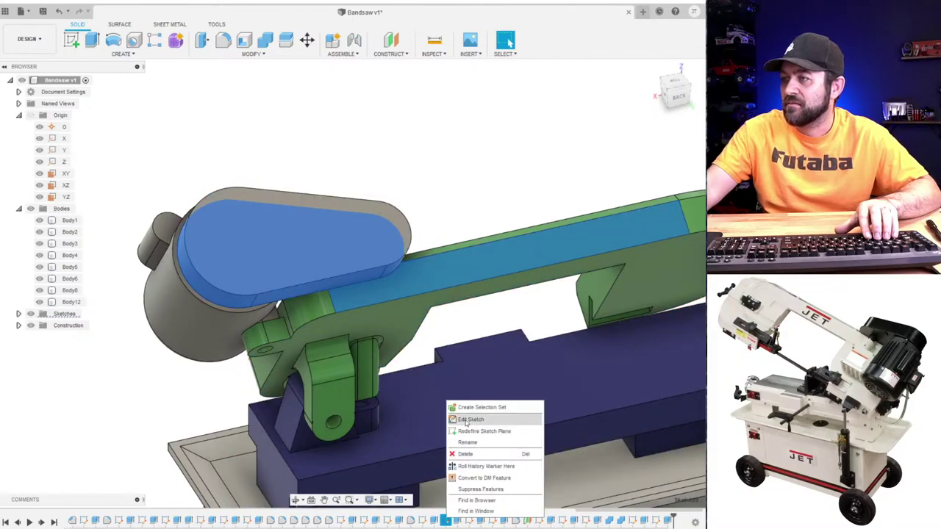
{"action": "left_click", "coordinate": [466, 420]}
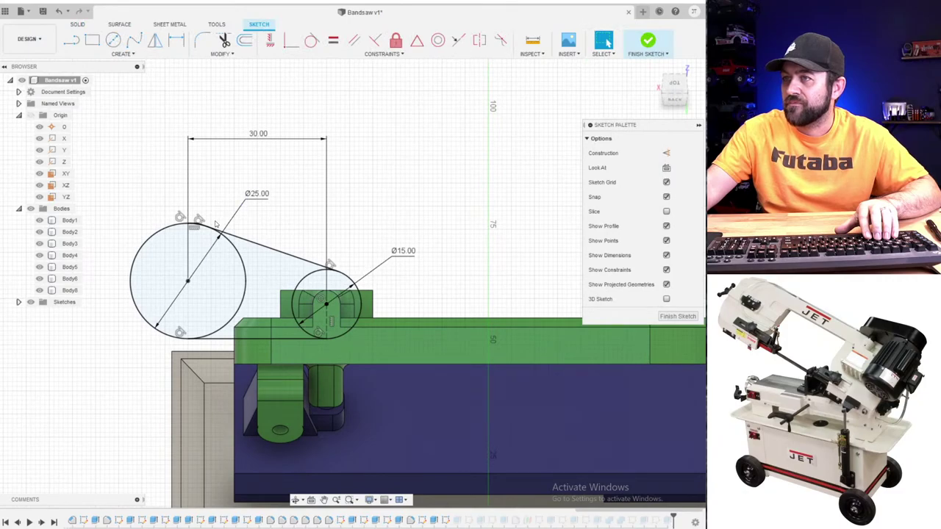
- Set the motor-end circle's diameter to 15 mm and the frame-end circle's diameter to 25 mm
{"action": "double_click", "coordinate": [251, 196]}
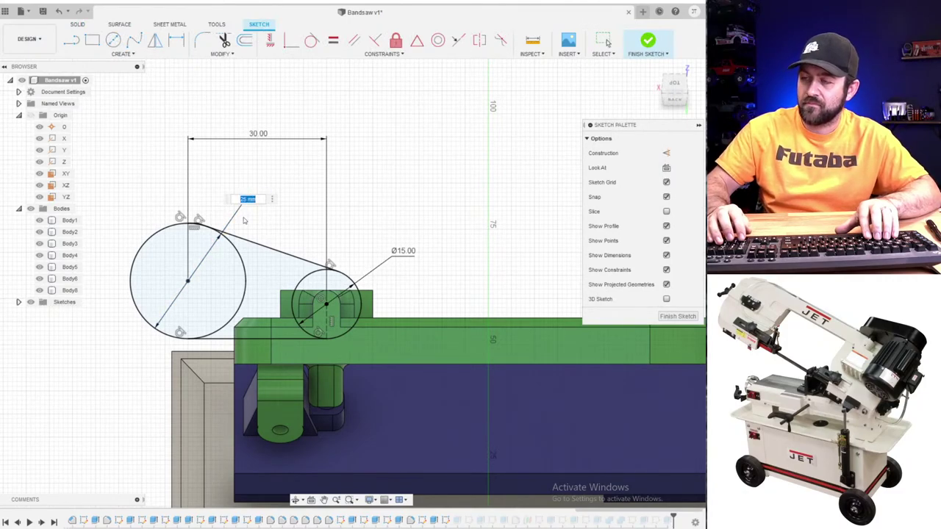
{"action": "type", "text": "15"}
{"action": "key", "text": "Return"}
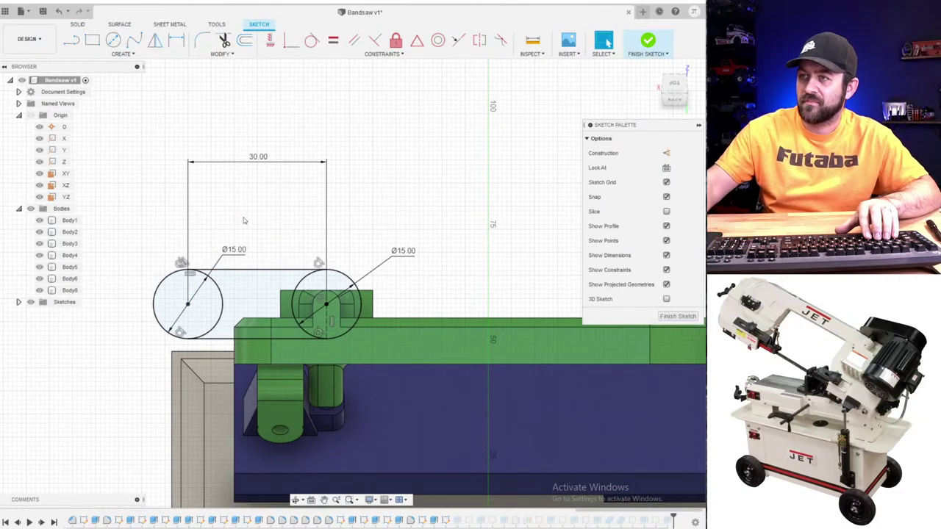
{"action": "double_click", "coordinate": [411, 252]}
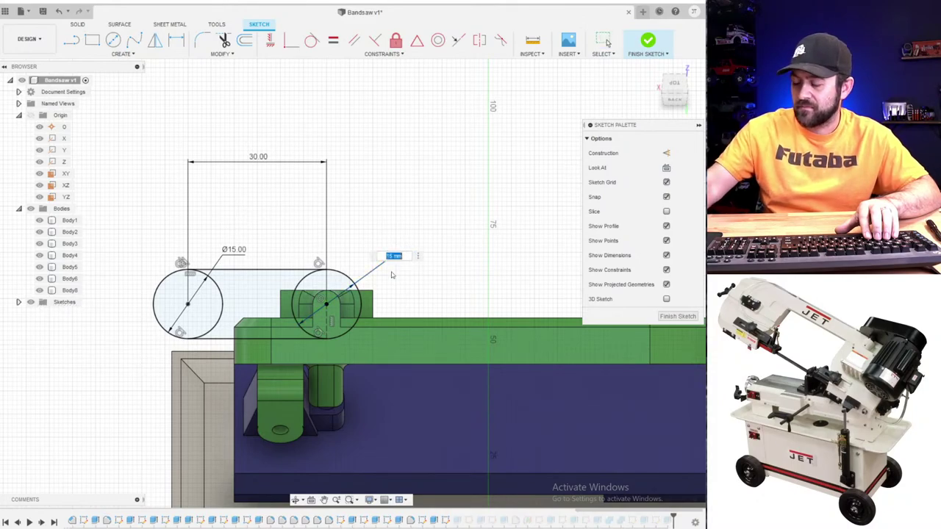
{"action": "key", "text": "Return"}
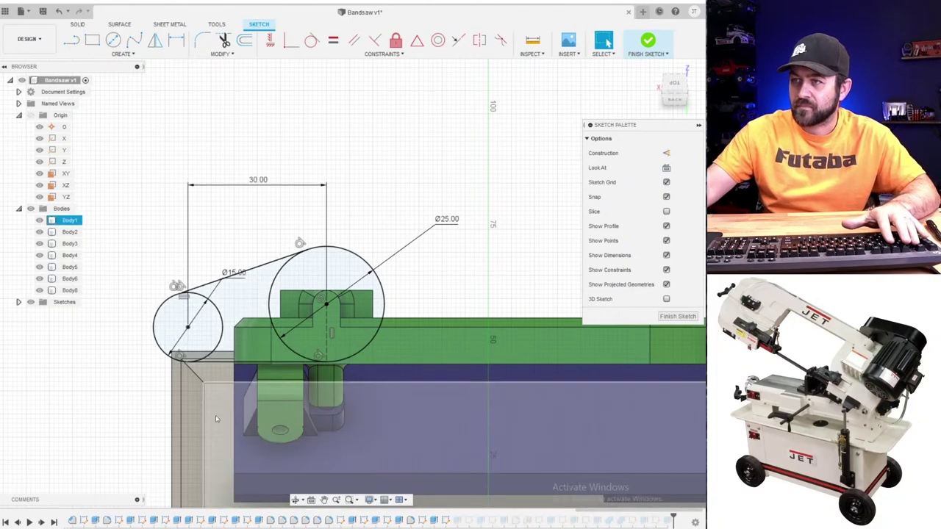
- Delete the lower line joining the two circles and move the 15 mm circle up, constraining the upper tangent line to horizontal
{"action": "scroll", "coordinate": [253, 386], "scroll_direction": "up", "scroll_amount": 3}
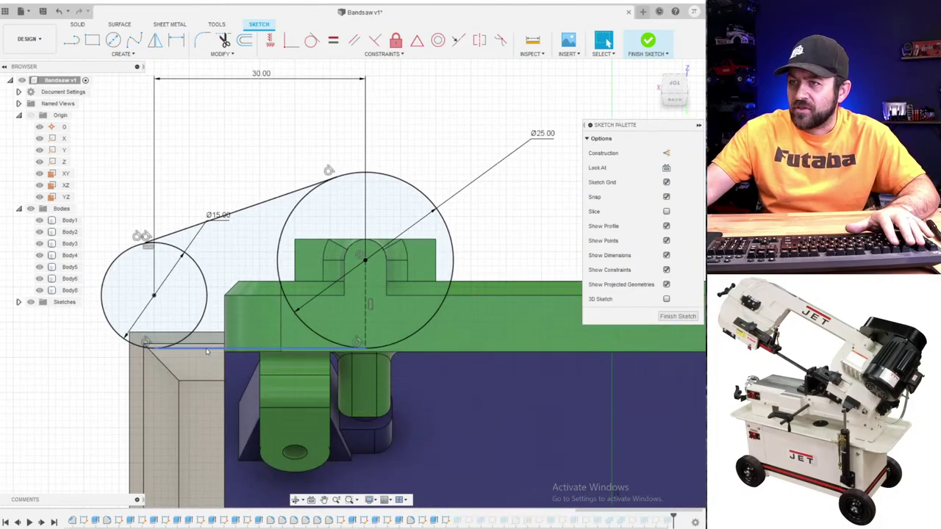
{"action": "scroll", "coordinate": [208, 351], "scroll_direction": "up", "scroll_amount": 5}
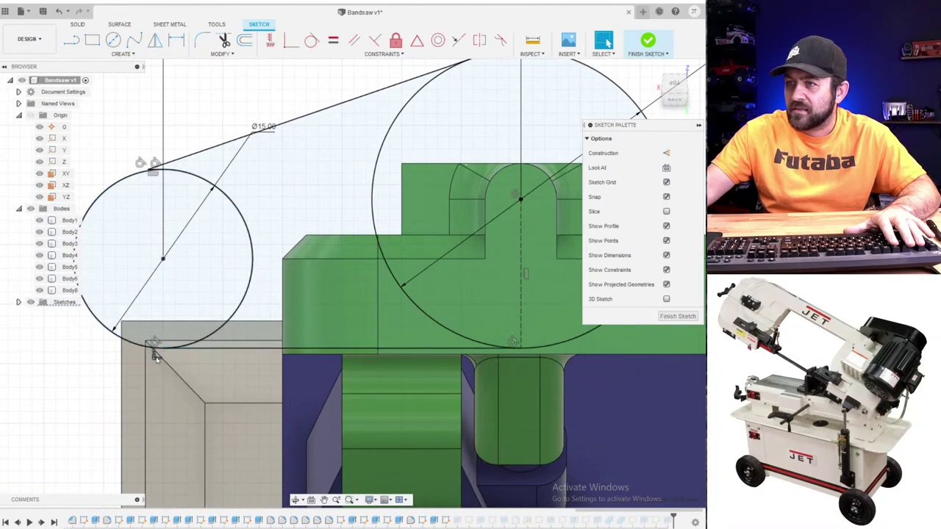
{"action": "scroll", "coordinate": [155, 357], "scroll_direction": "down", "scroll_amount": 2}
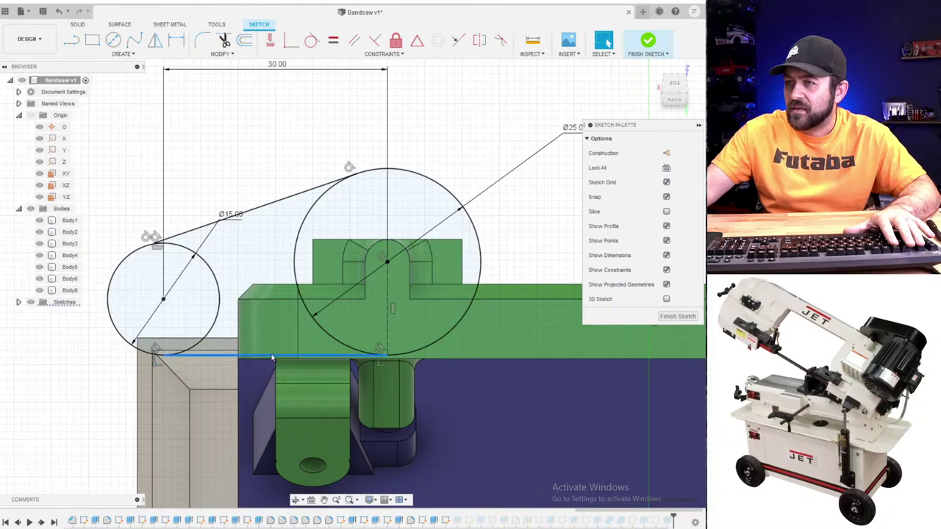
{"action": "scroll", "coordinate": [170, 301], "scroll_direction": "down", "scroll_amount": 2}
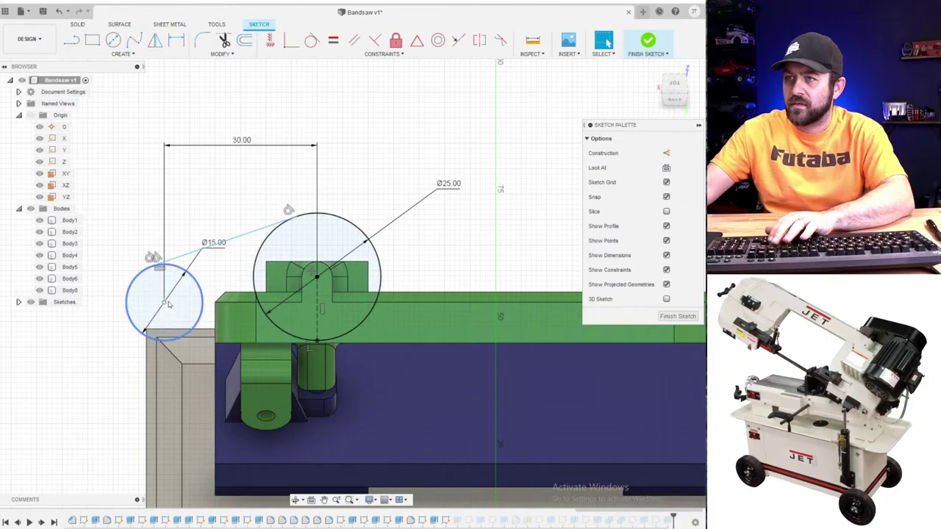
{"action": "left_click_drag", "start_coordinate": [164, 300], "coordinate": [164, 251]}
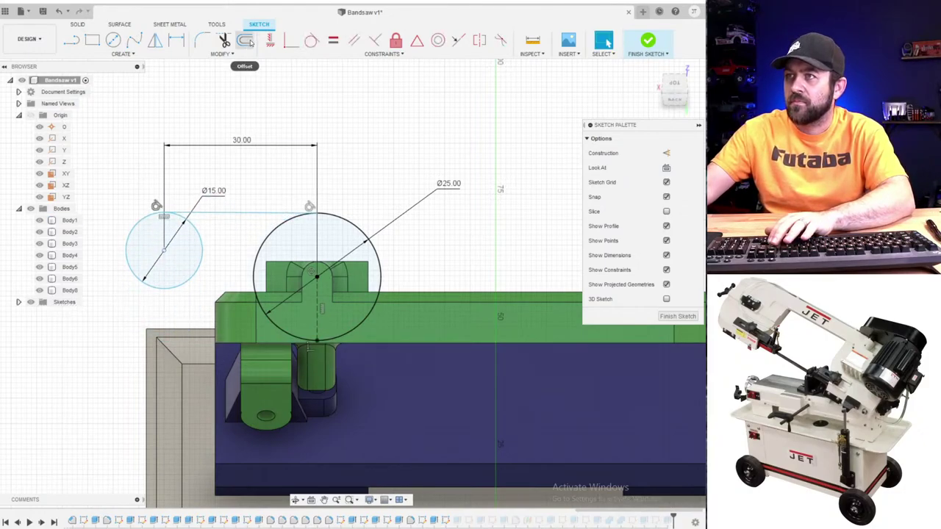
{"action": "left_click", "coordinate": [271, 42]}
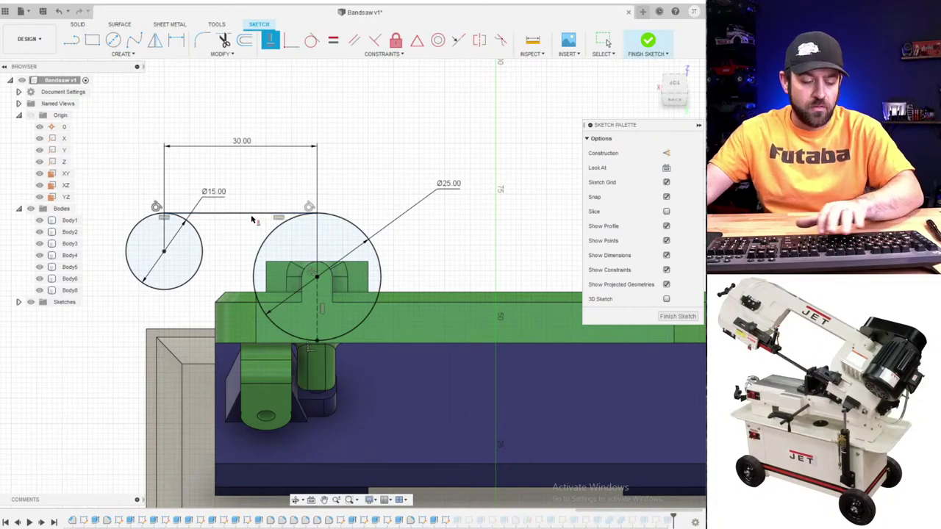
- Draw a new lower line between the 15 mm and 25 mm circles, tangent to both, and finish the sketch
{"action": "left_click", "coordinate": [308, 340]}
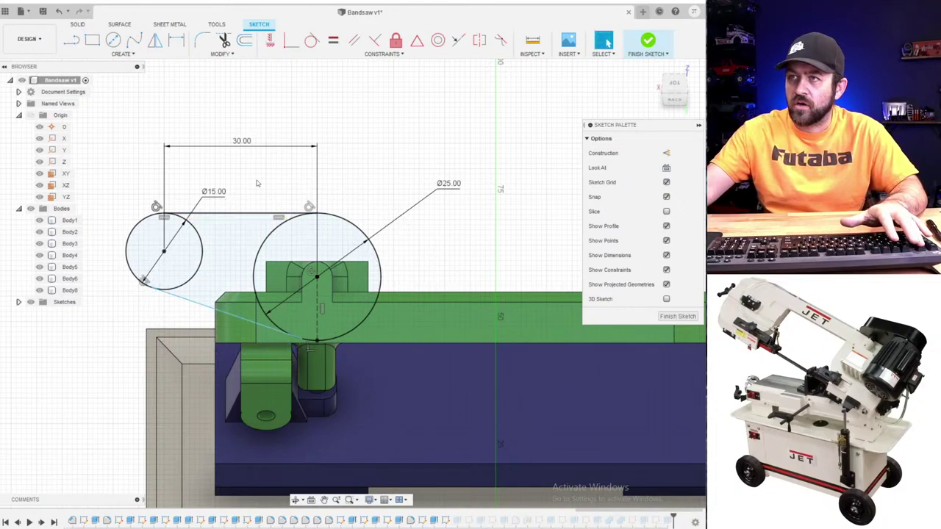
{"action": "left_click", "coordinate": [311, 39]}
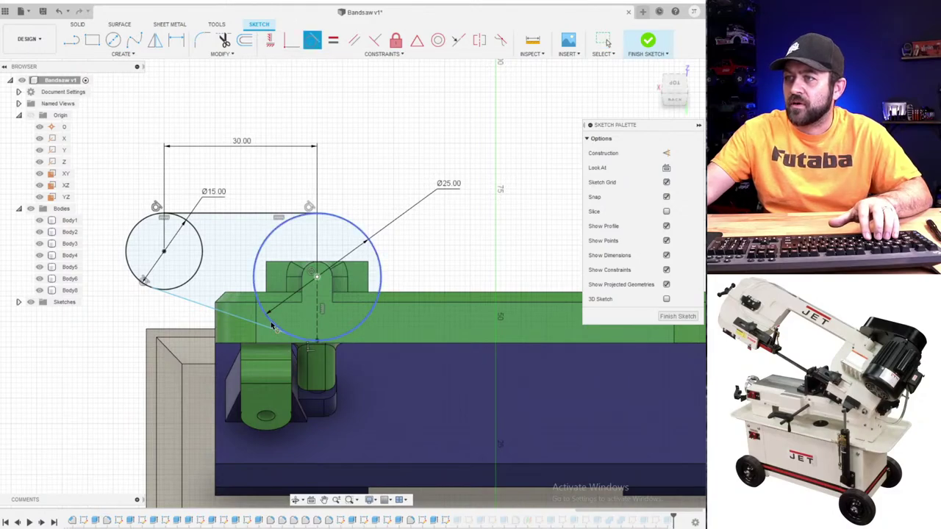
{"action": "left_click", "coordinate": [272, 326]}
{"action": "left_click", "coordinate": [332, 340]}
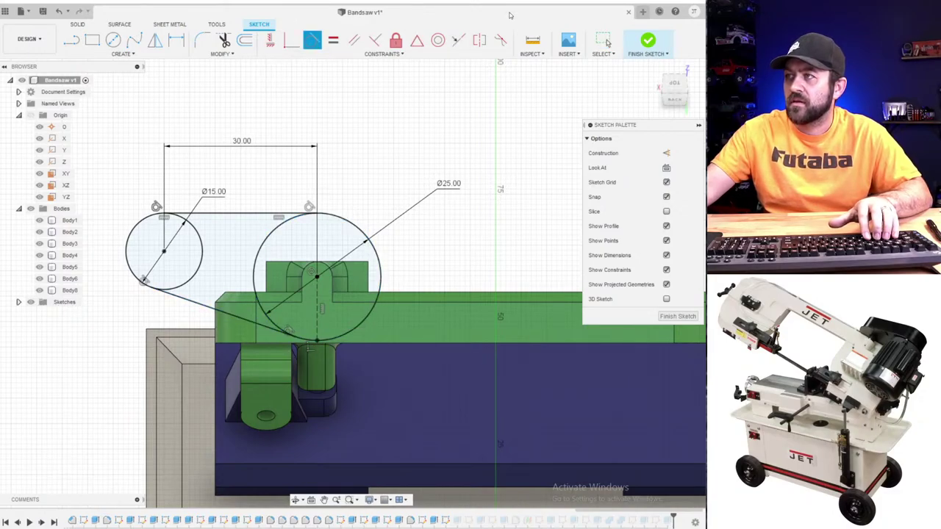
{"action": "left_click", "coordinate": [659, 52]}
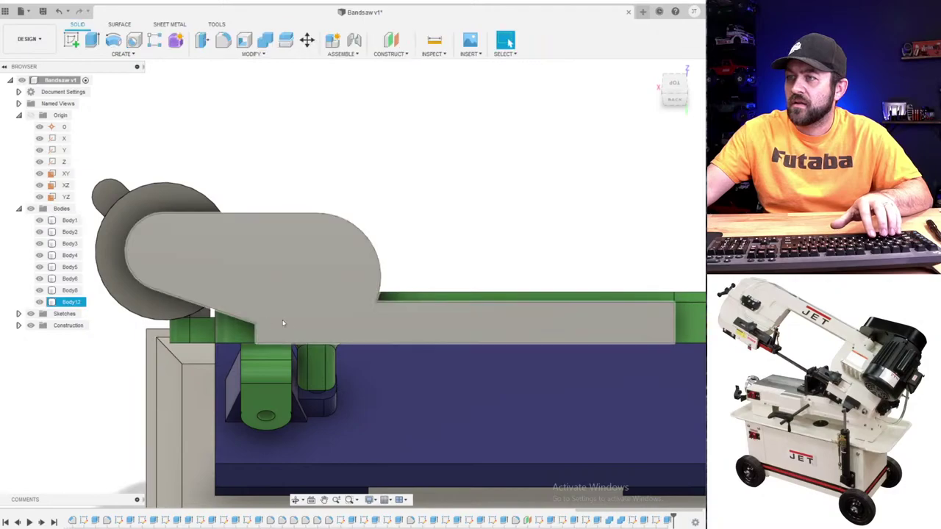
- Edit the motor cover's extrusion to use only the tapered cover's profile regions, excluding the strip along the frame
{"action": "middle_click_drag", "start_coordinate": [374, 296], "coordinate": [346, 294], "text": "shift"}
{"action": "key", "text": "Escape"}
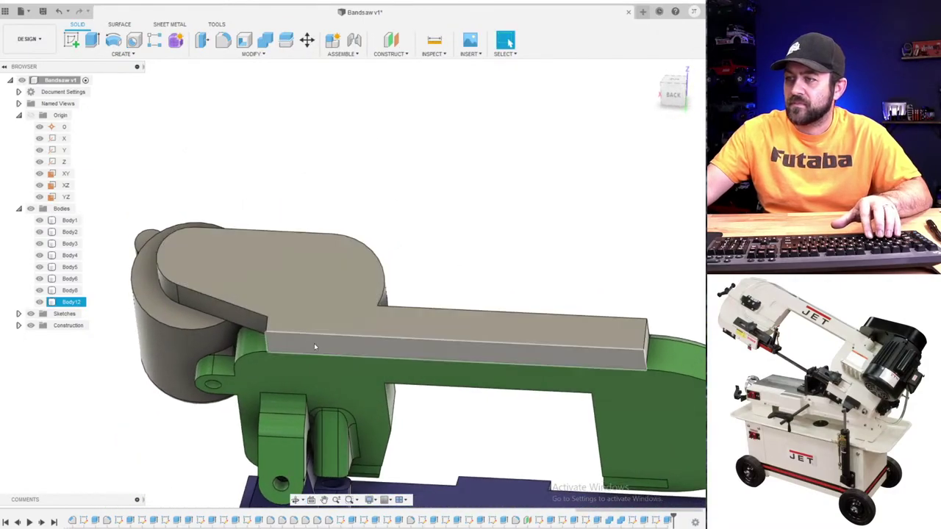
{"action": "left_click", "coordinate": [422, 333]}
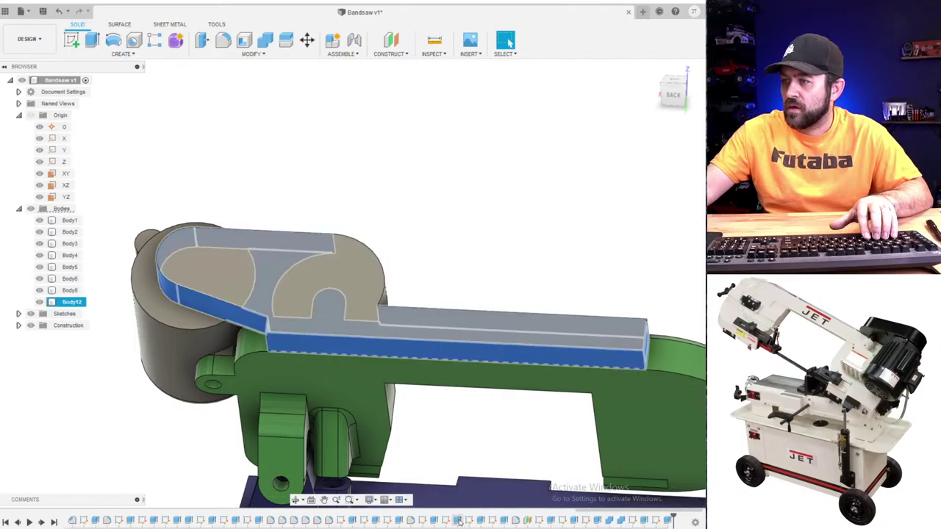
{"action": "left_click", "coordinate": [457, 520]}
{"action": "right_click", "coordinate": [457, 520]}
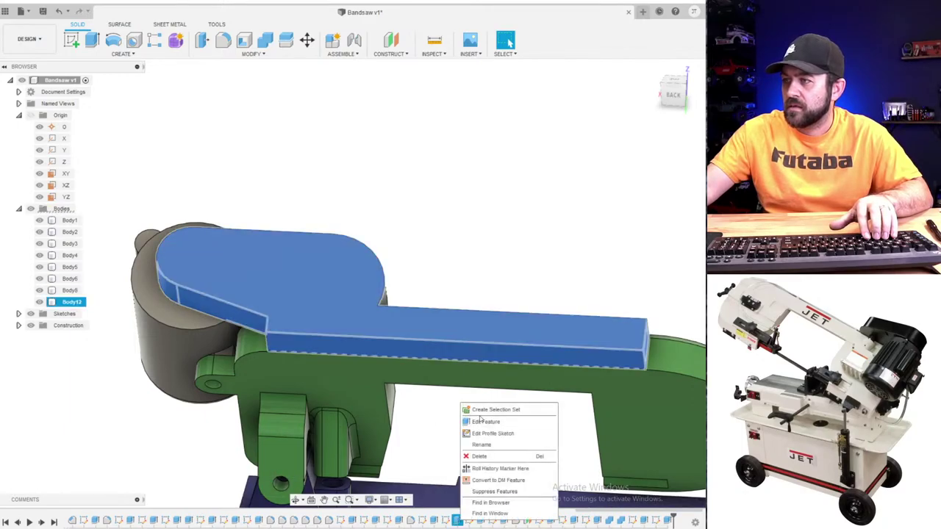
{"action": "left_click", "coordinate": [482, 420]}
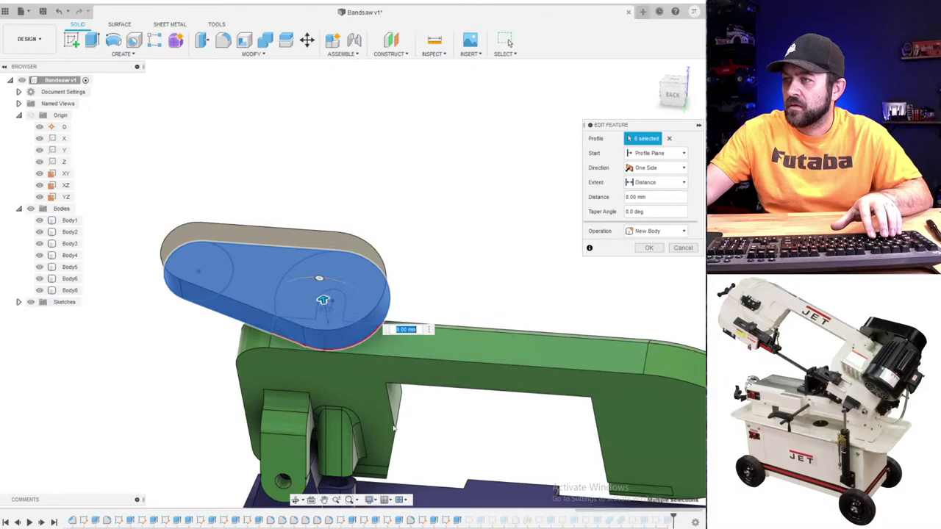
{"action": "middle_click_drag", "start_coordinate": [393, 429], "coordinate": [392, 353], "text": "shift"}
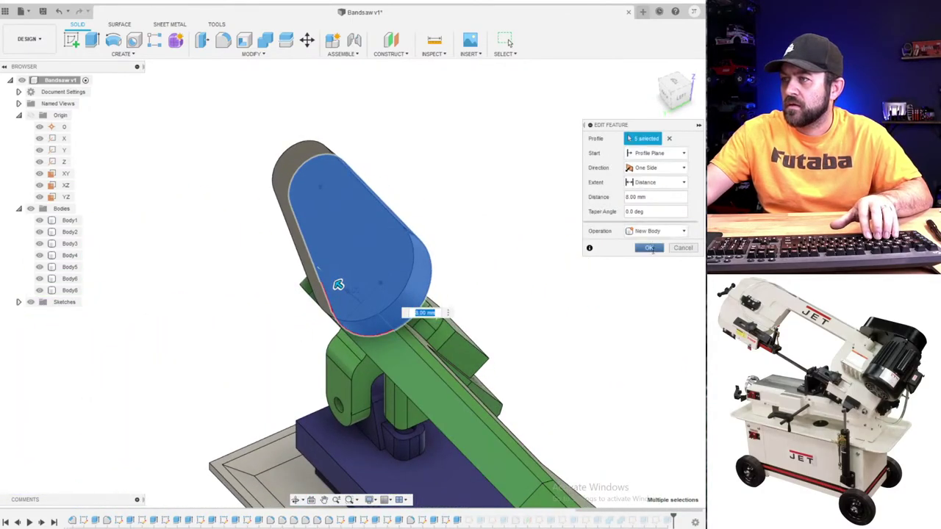
{"action": "left_click", "coordinate": [649, 248]}
- Examine the profile used by the 2 mm extrusion between the motor cover and the frame's round post
{"action": "middle_click_drag", "start_coordinate": [546, 303], "coordinate": [424, 203], "text": "shift"}
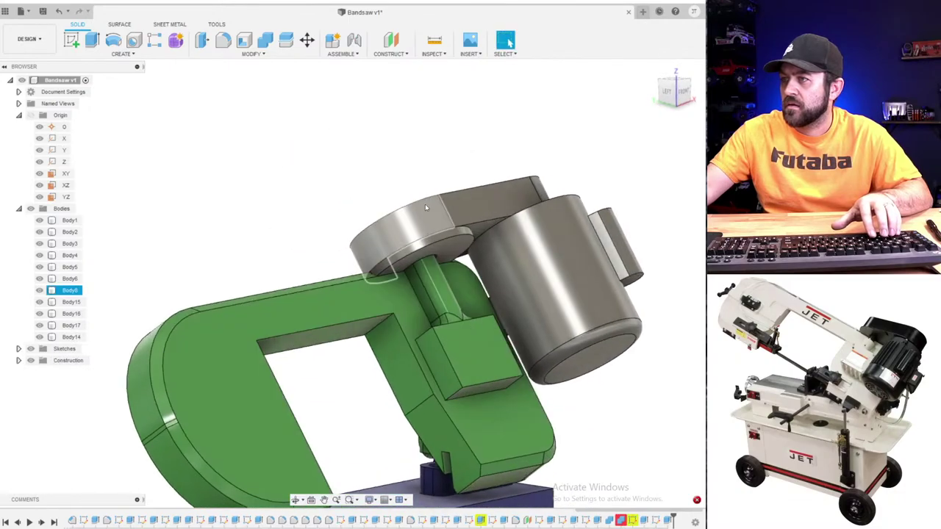
{"action": "scroll", "coordinate": [424, 207], "scroll_direction": "up", "scroll_amount": 3}
{"action": "middle_click_drag", "start_coordinate": [445, 312], "coordinate": [426, 315], "text": "shift"}
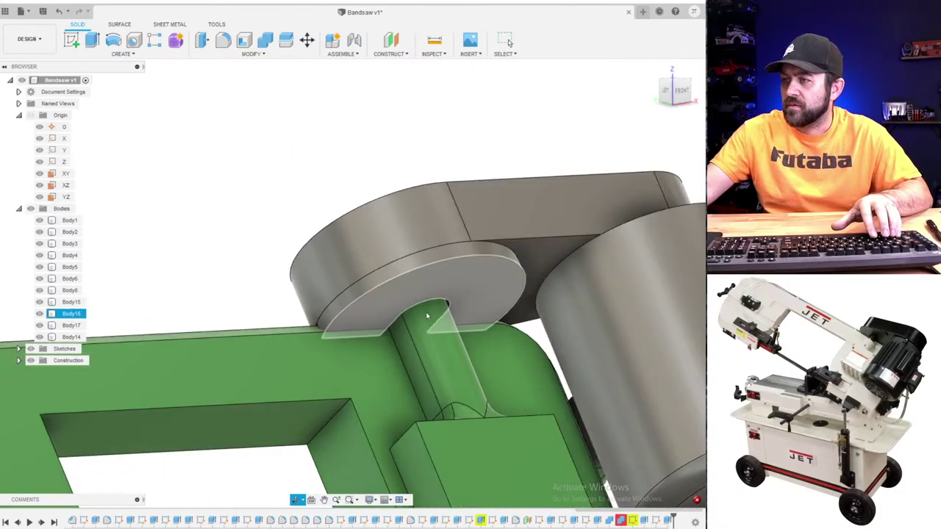
{"action": "right_click", "coordinate": [481, 520]}
{"action": "left_click", "coordinate": [507, 436]}
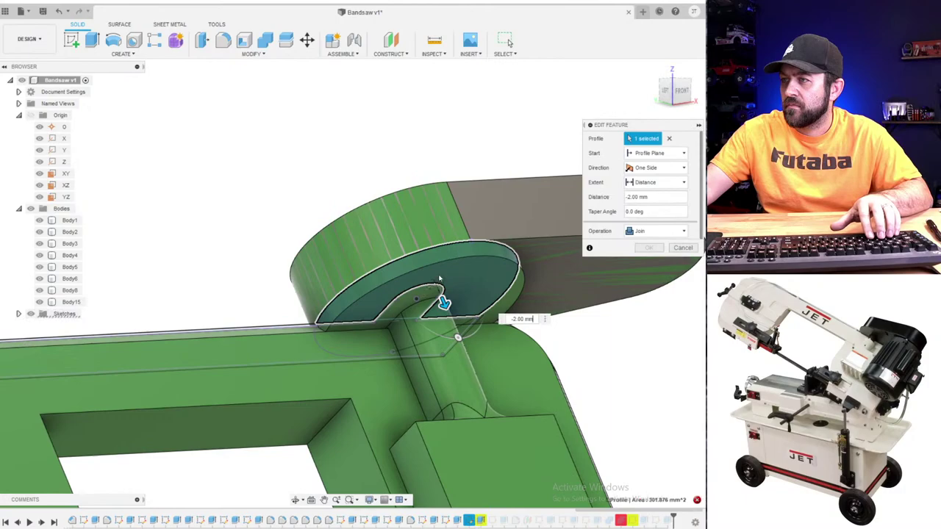
{"action": "middle_click_drag", "start_coordinate": [438, 299], "coordinate": [446, 293], "text": "shift"}
{"action": "scroll", "coordinate": [436, 279], "scroll_direction": "up", "scroll_amount": 3}
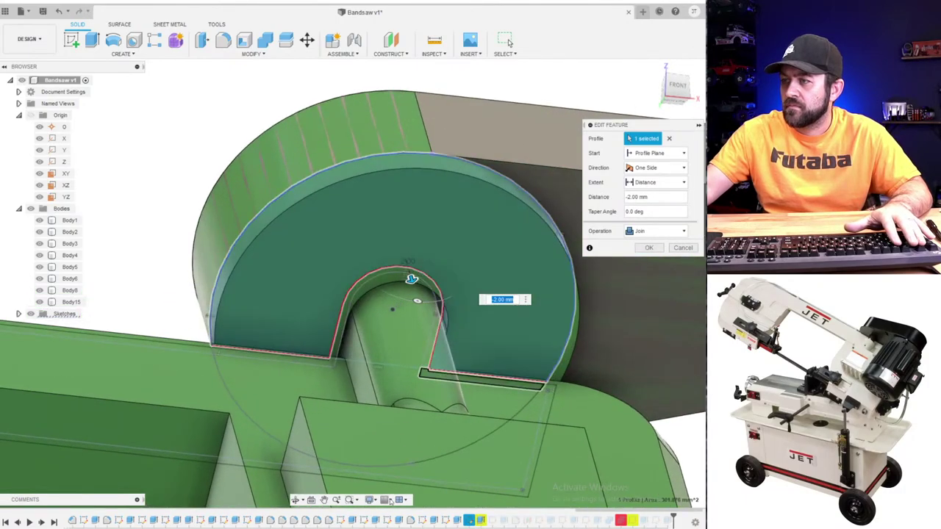
{"action": "key", "text": "Return"}
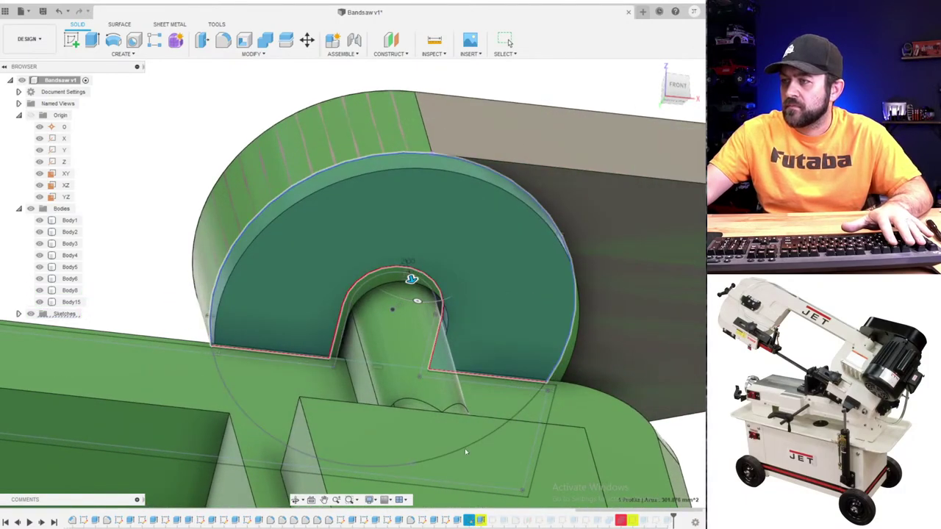
- Edit that extrusion's sketch and add a circle around the post, concentric with its rounded end, with a diameter of 10 mm
{"action": "right_click", "coordinate": [470, 521]}
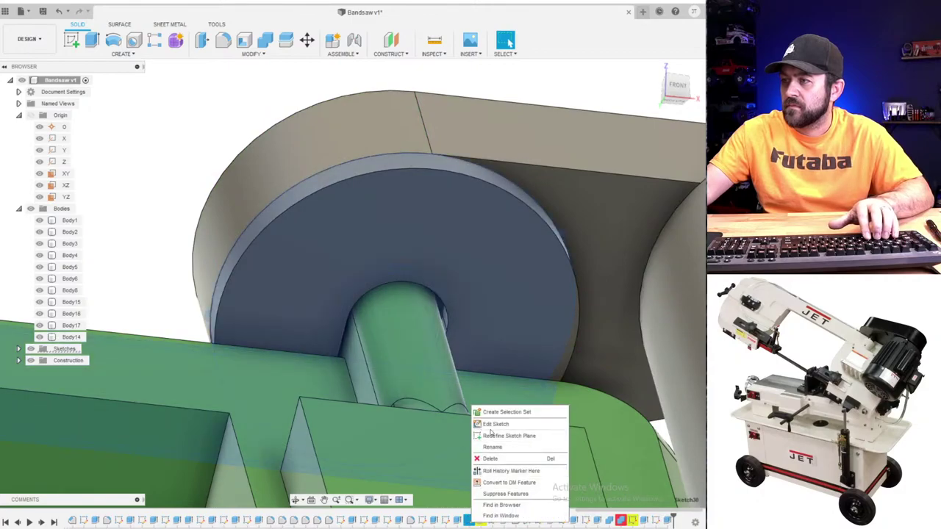
{"action": "left_click", "coordinate": [507, 424]}
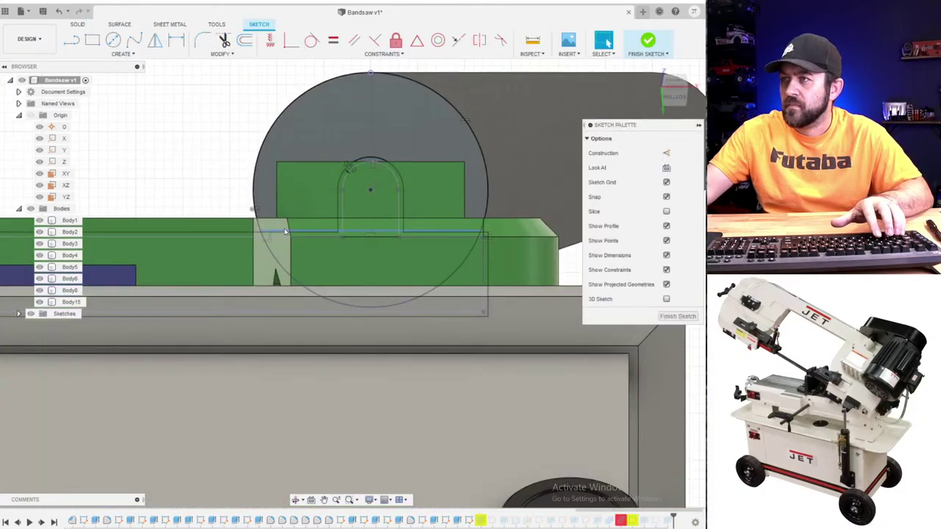
{"action": "middle_click_drag", "start_coordinate": [285, 231], "coordinate": [275, 291], "text": "shift"}
{"action": "scroll", "coordinate": [283, 294], "scroll_direction": "up", "scroll_amount": 3}
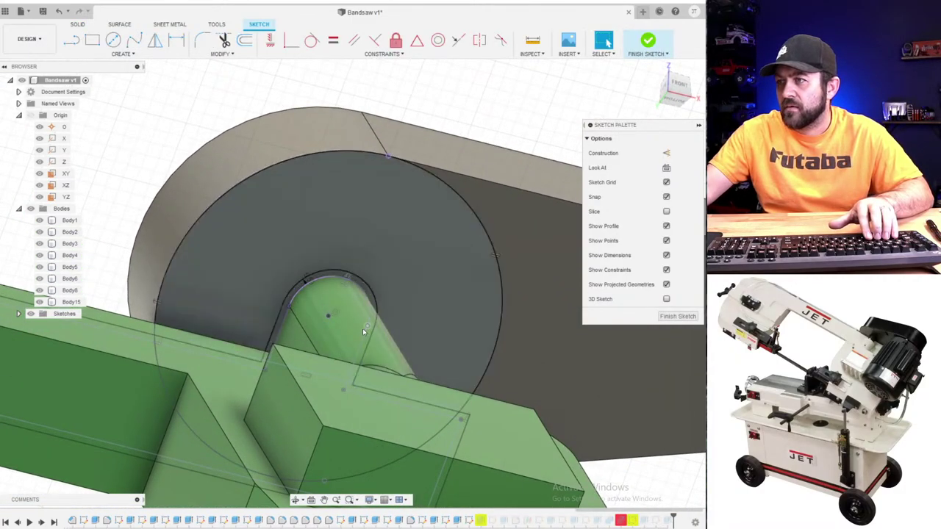
{"action": "key", "text": "c"}
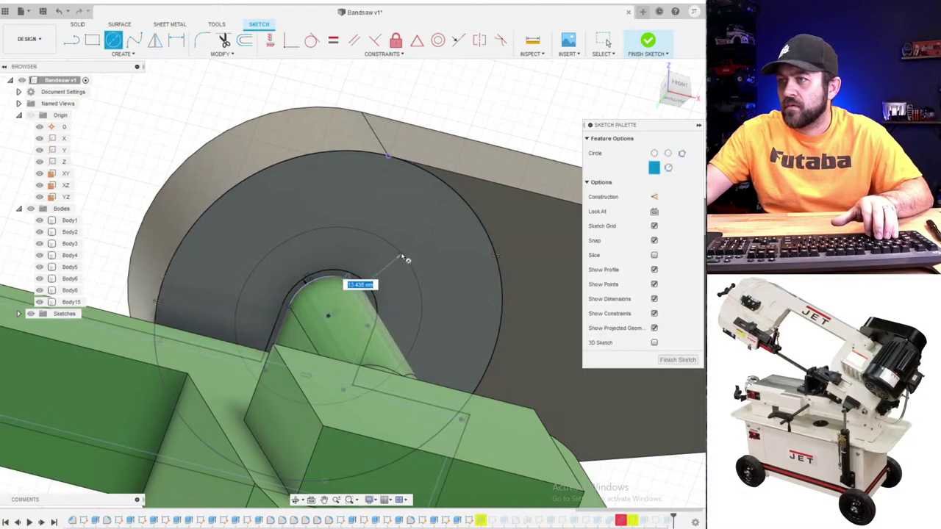
{"action": "left_click", "coordinate": [402, 257]}
{"action": "key", "text": "d"}
{"action": "left_click", "coordinate": [404, 256]}
{"action": "left_click", "coordinate": [277, 95]}
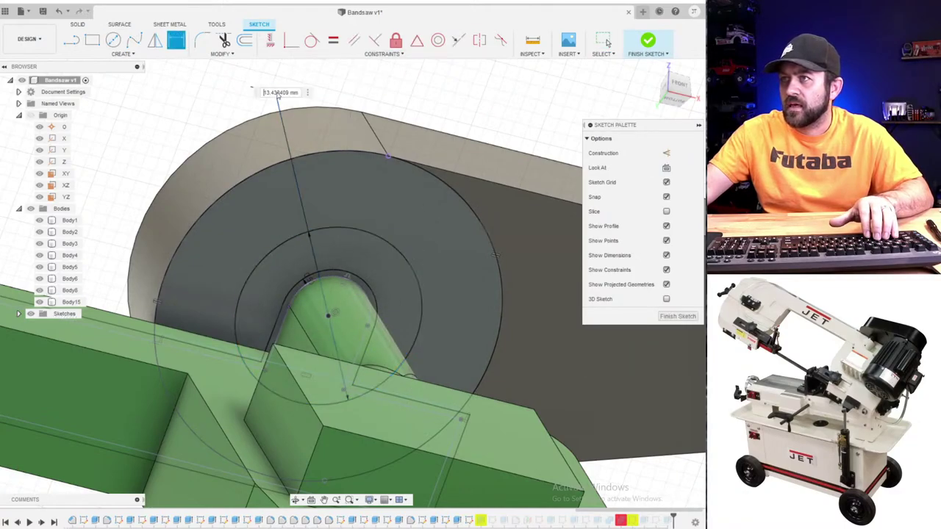
{"action": "type", "text": "10"}
{"action": "key", "text": "Return"}
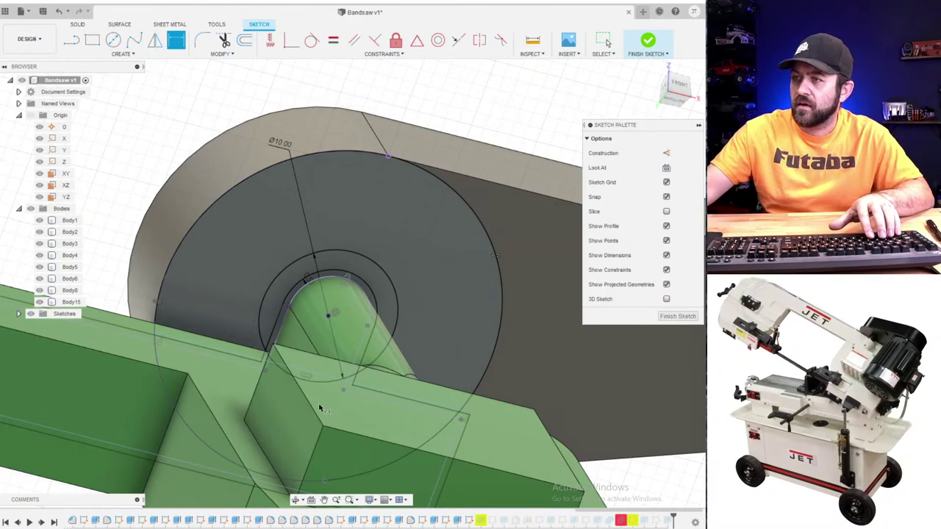
- Move the straight line crossing the circles down toward the frame, dimension it 3 mm from the circle centre, and finish the sketch
{"action": "scroll", "coordinate": [320, 350], "scroll_direction": "up", "scroll_amount": 2}
{"action": "key", "text": "Escape"}
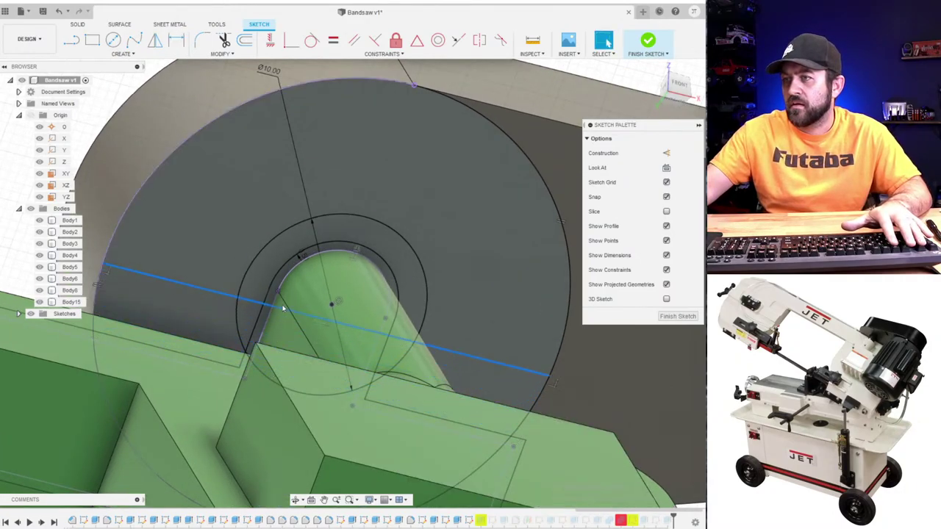
{"action": "left_click_drag", "start_coordinate": [281, 312], "coordinate": [262, 330]}
{"action": "key", "text": "d"}
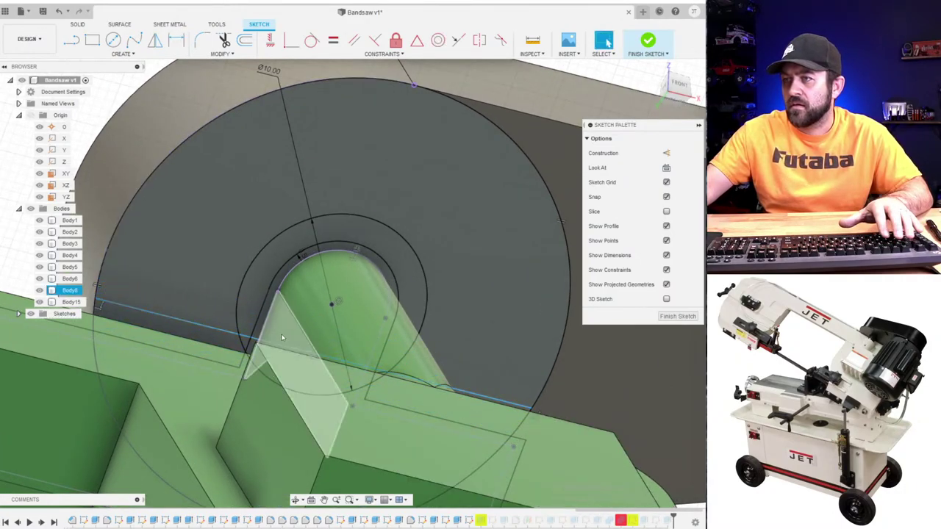
{"action": "left_click", "coordinate": [331, 304]}
{"action": "left_click", "coordinate": [197, 282]}
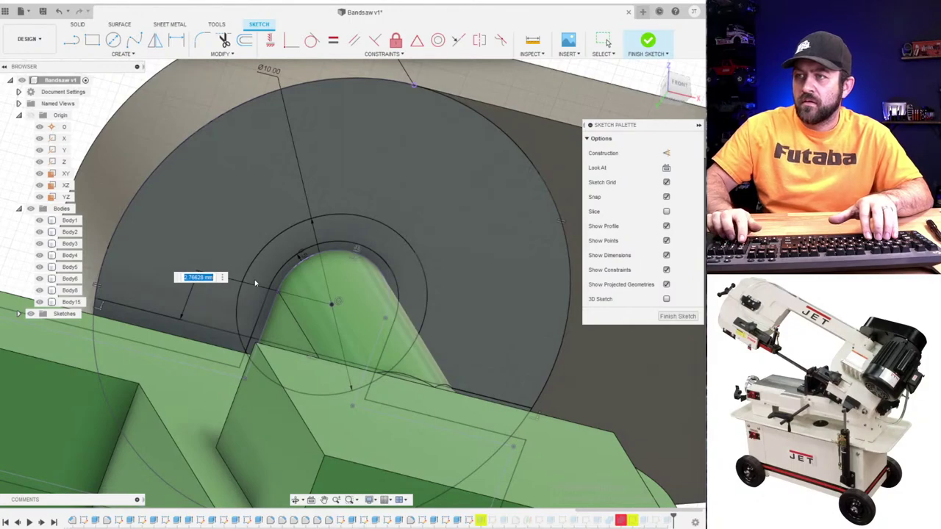
{"action": "type", "text": "8"}
{"action": "key", "text": "Return"}
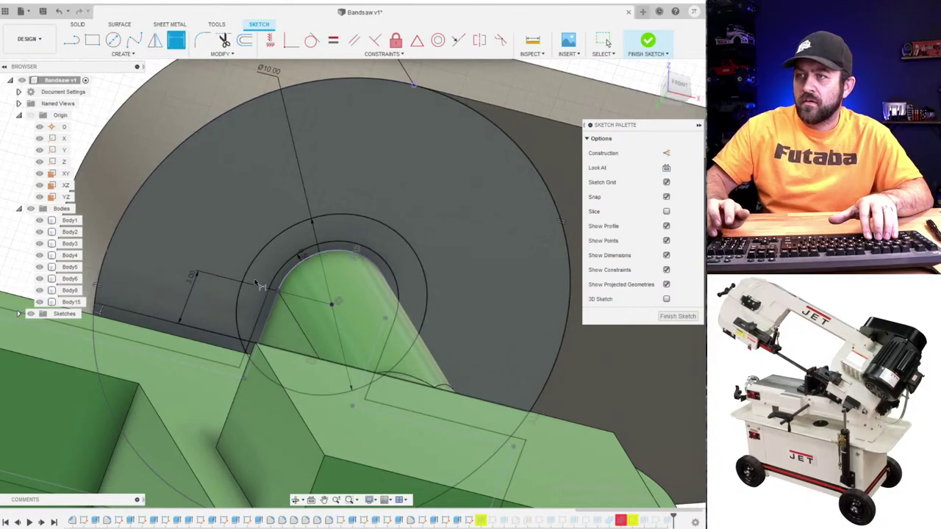
{"action": "left_click", "coordinate": [648, 40]}
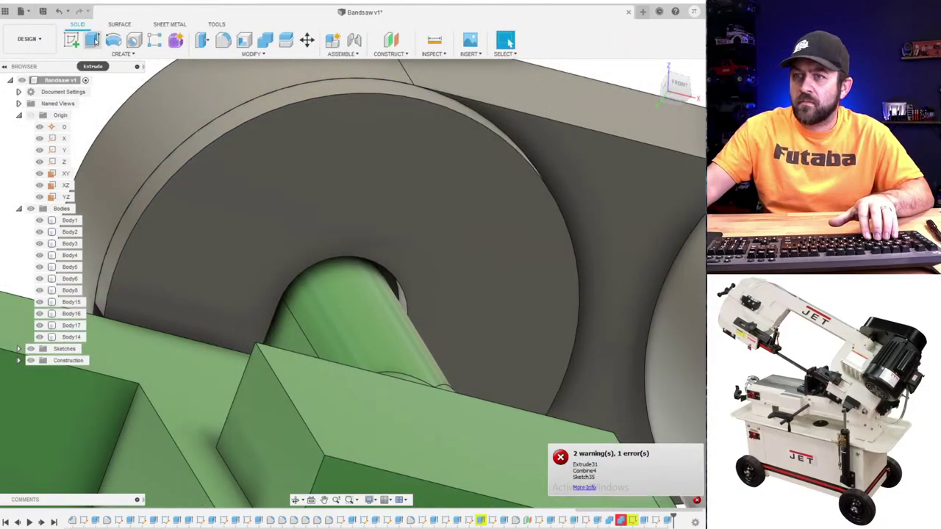
- Edit the 2 mm extrusion so its profile is only the narrow ring region around the post
{"action": "left_click", "coordinate": [94, 41]}
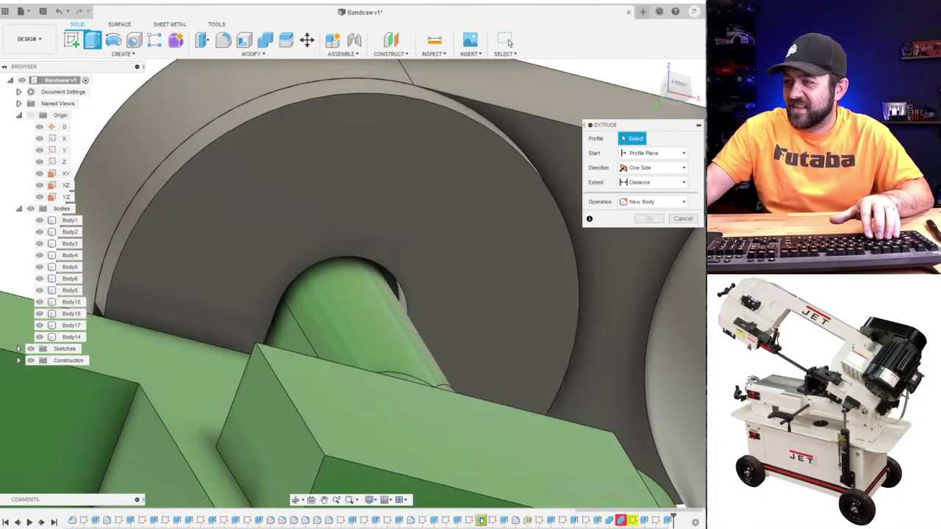
{"action": "left_click", "coordinate": [507, 41]}
{"action": "right_click", "coordinate": [482, 520]}
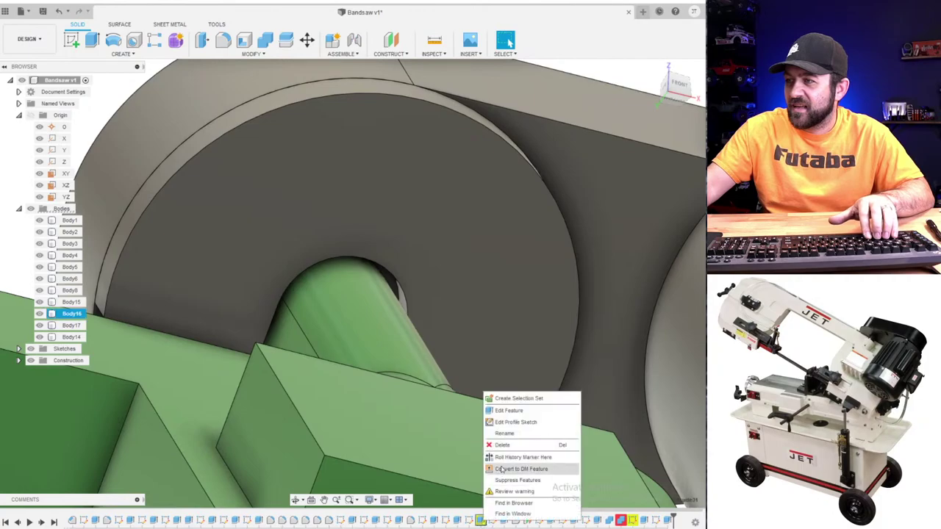
{"action": "left_click", "coordinate": [509, 410]}
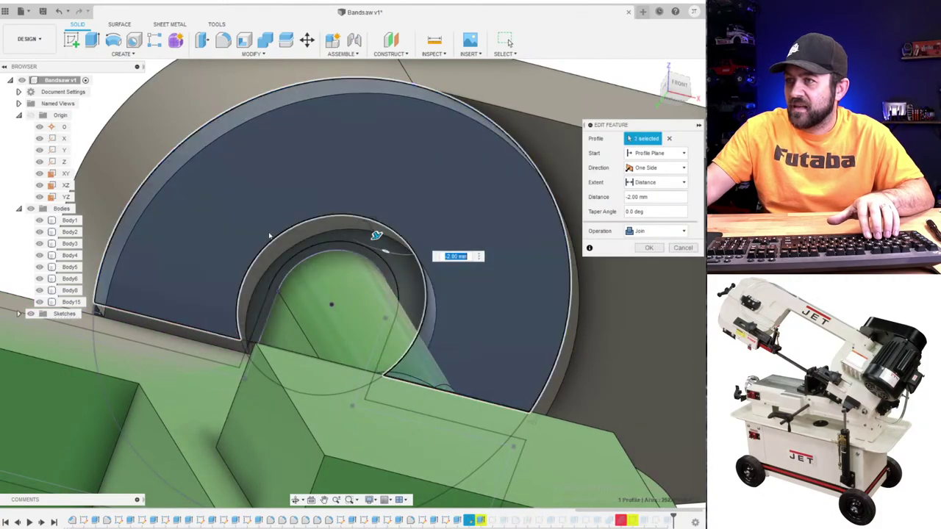
{"action": "left_click", "coordinate": [269, 235]}
{"action": "left_click", "coordinate": [276, 246]}
{"action": "scroll", "coordinate": [301, 262], "scroll_direction": "down", "scroll_amount": 3}
{"action": "middle_click_drag", "start_coordinate": [346, 286], "coordinate": [318, 289], "text": "shift"}
{"action": "mouse_move", "coordinate": [349, 274]}
{"action": "left_mouse_down"}
{"action": "mouse_move", "coordinate": [343, 290]}
{"action": "mouse_move", "coordinate": [363, 278]}
{"action": "left_mouse_up"}
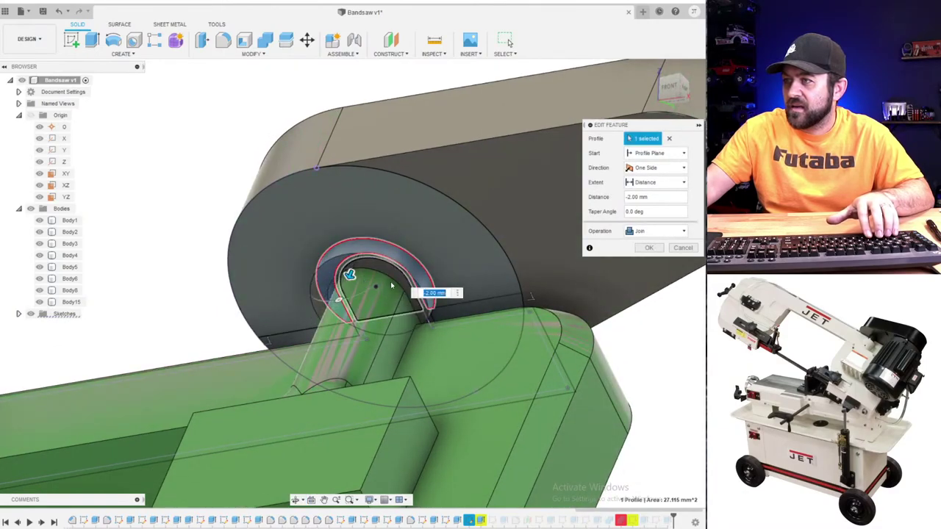
{"action": "middle_click_drag", "start_coordinate": [363, 278], "coordinate": [445, 332], "text": "shift"}
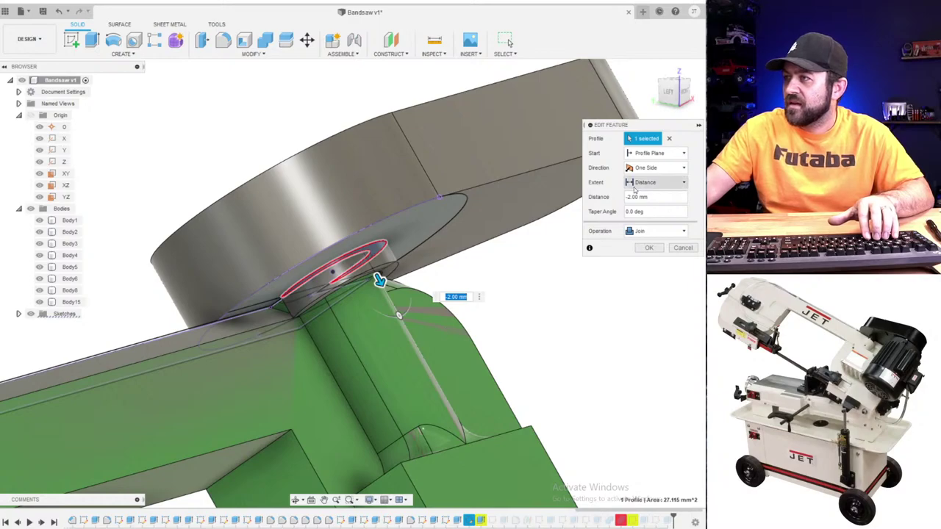
- Change the ring extrusion's operation to New Body and accept the edit
{"action": "left_click", "coordinate": [660, 231]}
{"action": "left_click", "coordinate": [660, 275]}
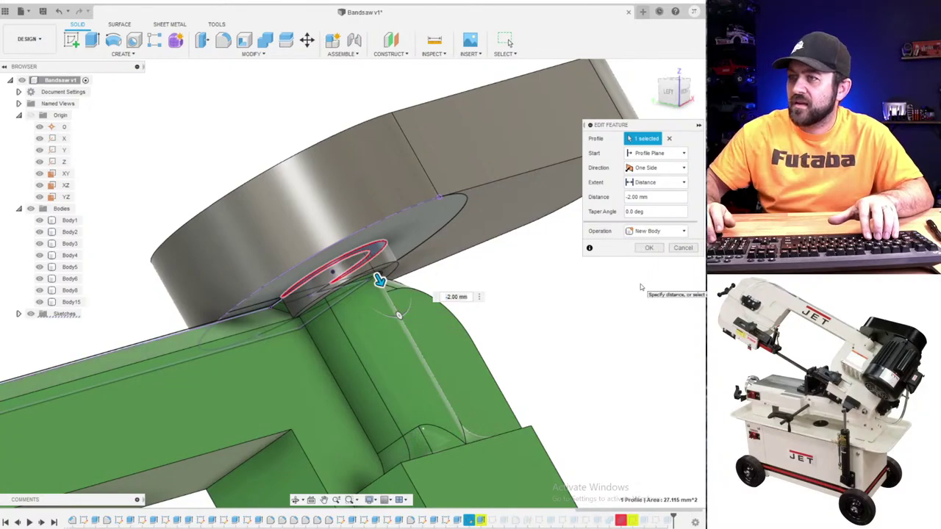
{"action": "key", "text": "Return"}
{"action": "key", "text": "Escape"}
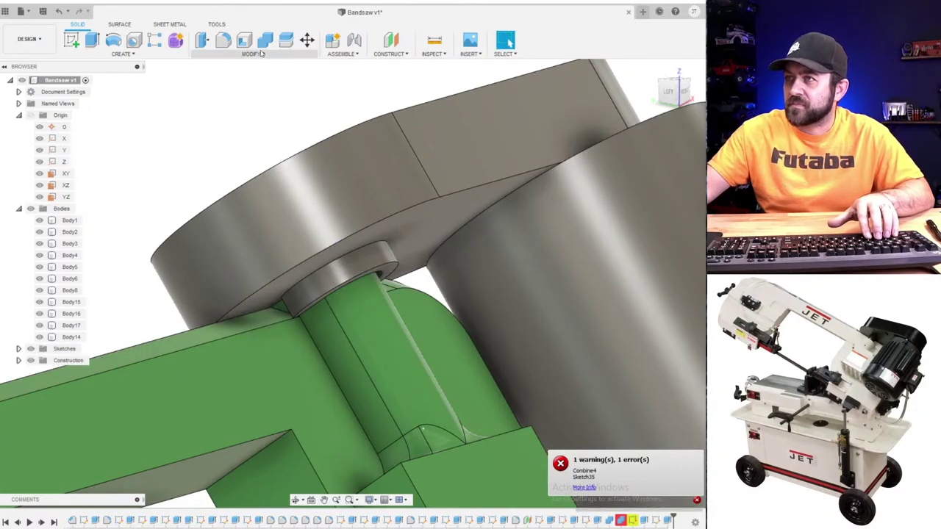
{"action": "left_click", "coordinate": [224, 40]}
{"action": "left_click", "coordinate": [319, 255]}
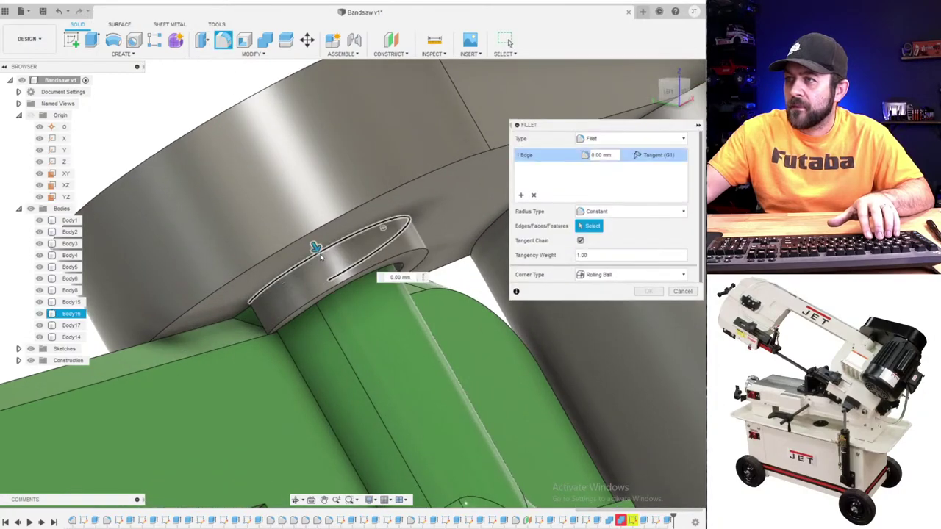
{"action": "middle_click_drag", "start_coordinate": [320, 257], "coordinate": [310, 243], "text": "shift"}
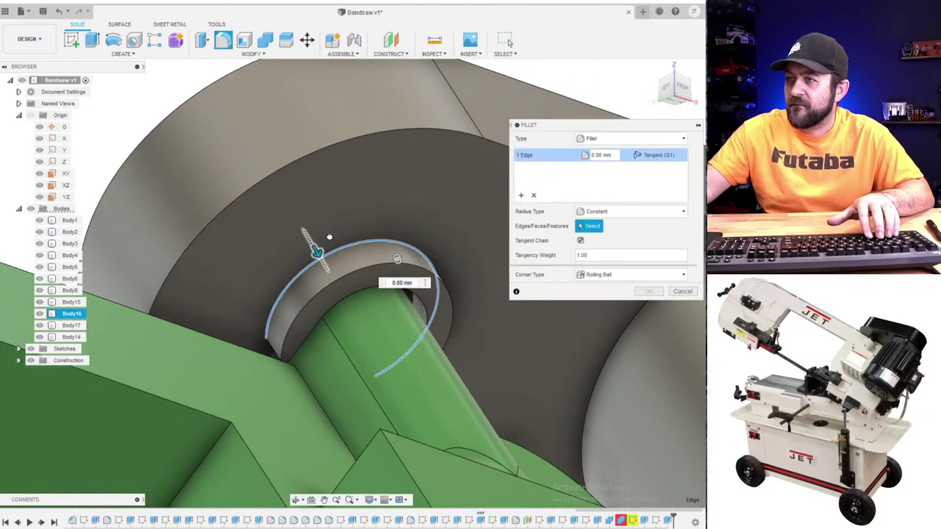
{"action": "left_click_drag", "start_coordinate": [329, 236], "coordinate": [340, 262]}
{"action": "key", "text": "Escape"}
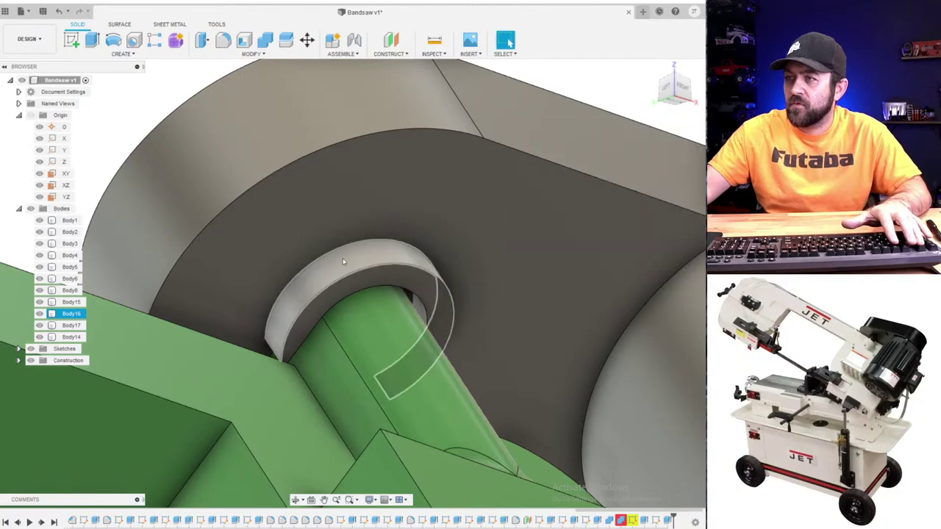
- Combine the ring around the post with the motor cover body using Join
{"action": "left_click", "coordinate": [263, 42]}
{"action": "left_click", "coordinate": [326, 294]}
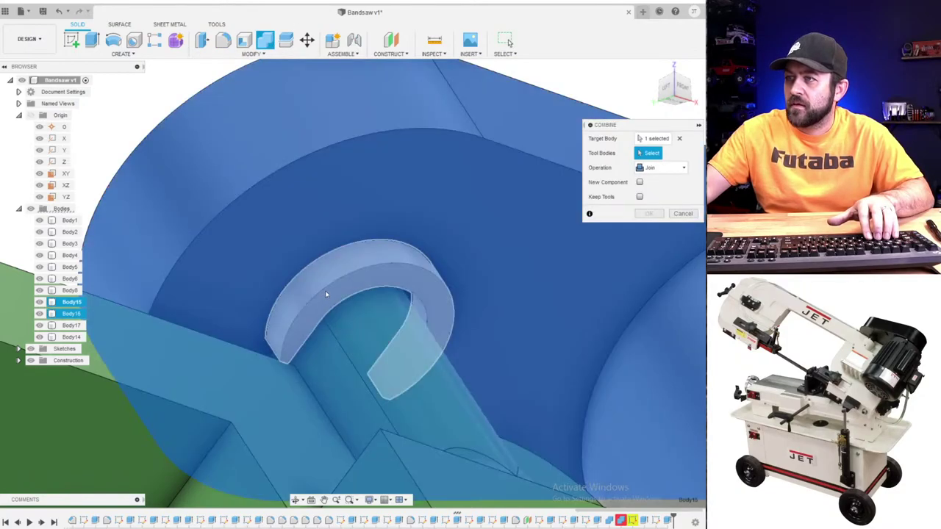
{"action": "key", "text": "Return"}
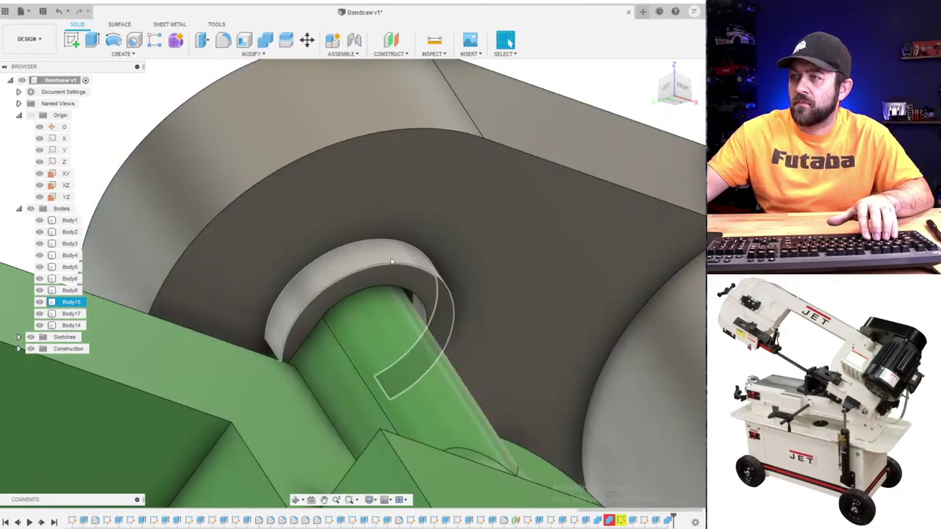
{"action": "left_click", "coordinate": [224, 40]}
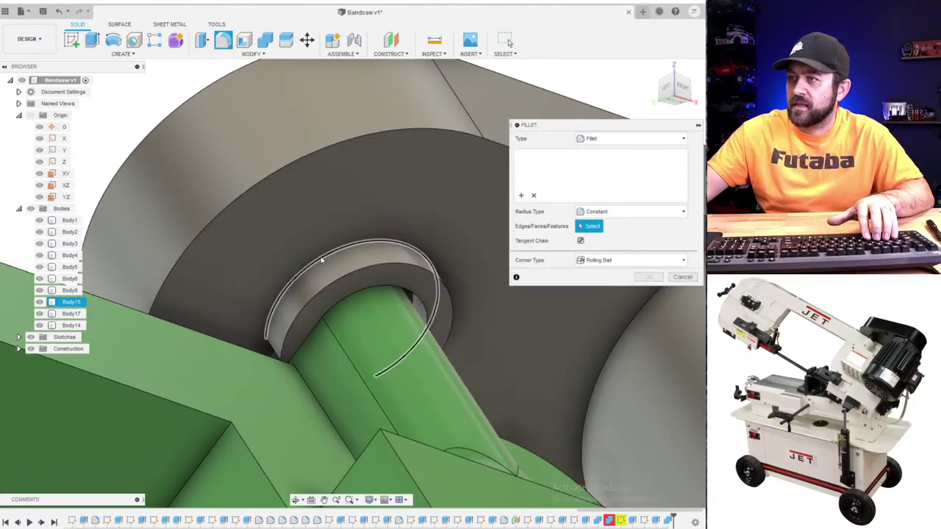
{"action": "left_click", "coordinate": [325, 255]}
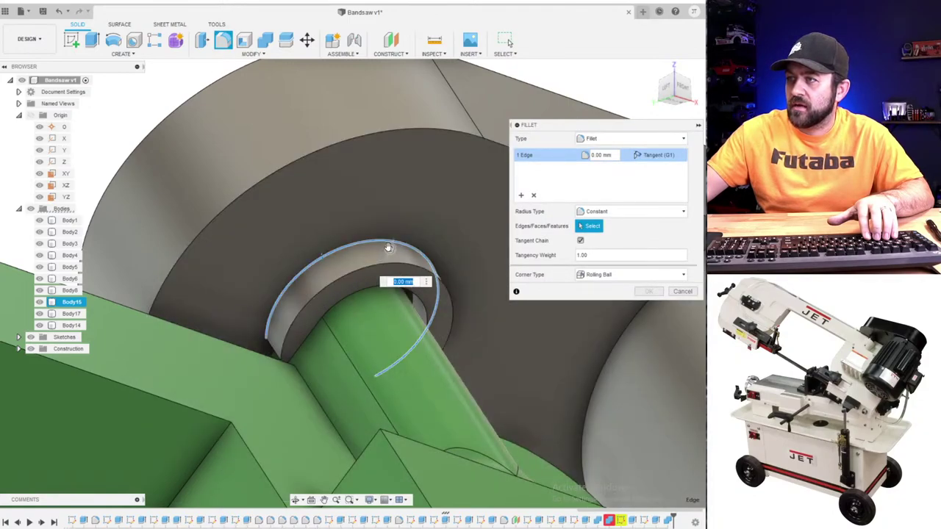
{"action": "key", "text": "Escape"}
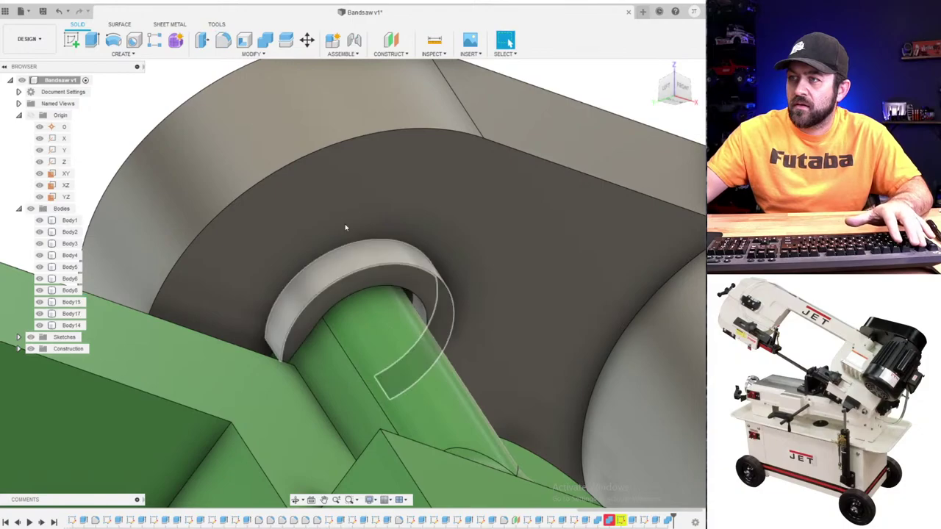
{"action": "left_click", "coordinate": [257, 53]}
{"action": "left_click", "coordinate": [265, 42]}
{"action": "left_click", "coordinate": [350, 261]}
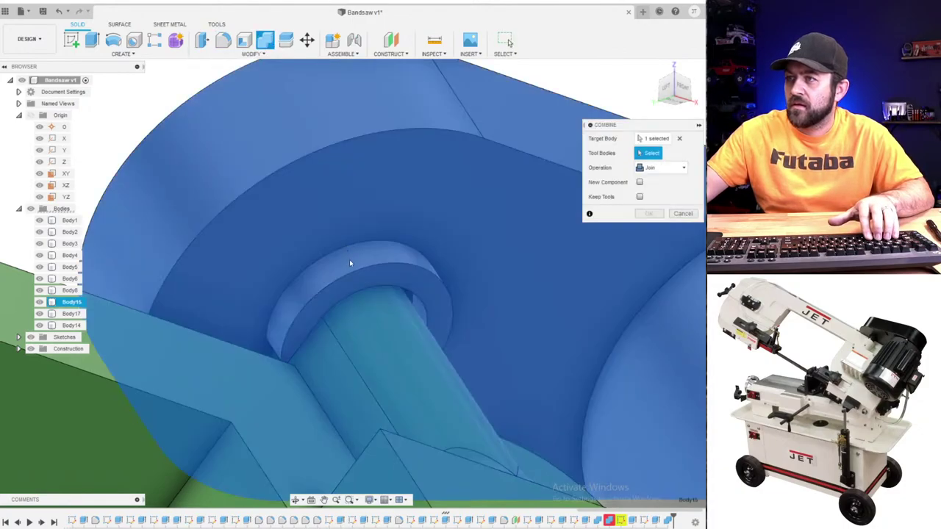
{"action": "key", "text": "Escape"}
{"action": "key", "text": "Escape"}
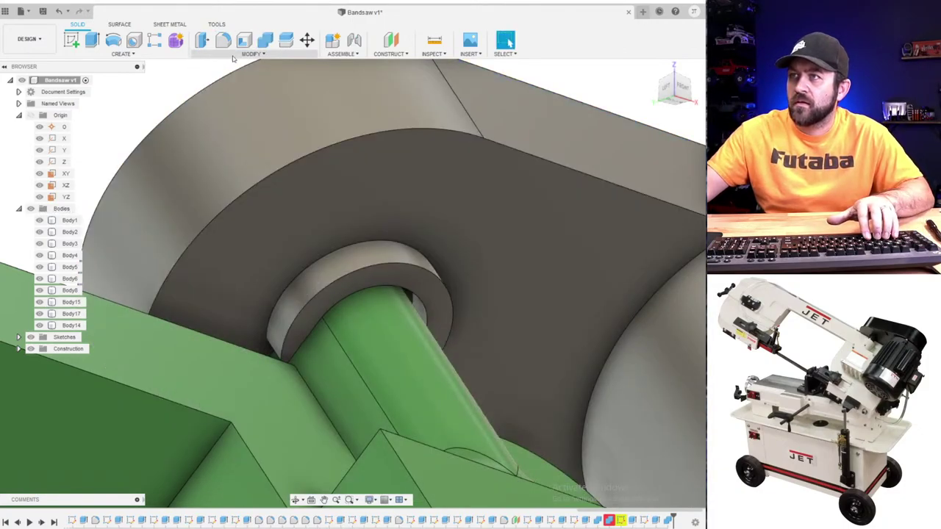
{"action": "left_click", "coordinate": [249, 53]}
{"action": "left_click", "coordinate": [213, 93]}
{"action": "left_click", "coordinate": [313, 265]}
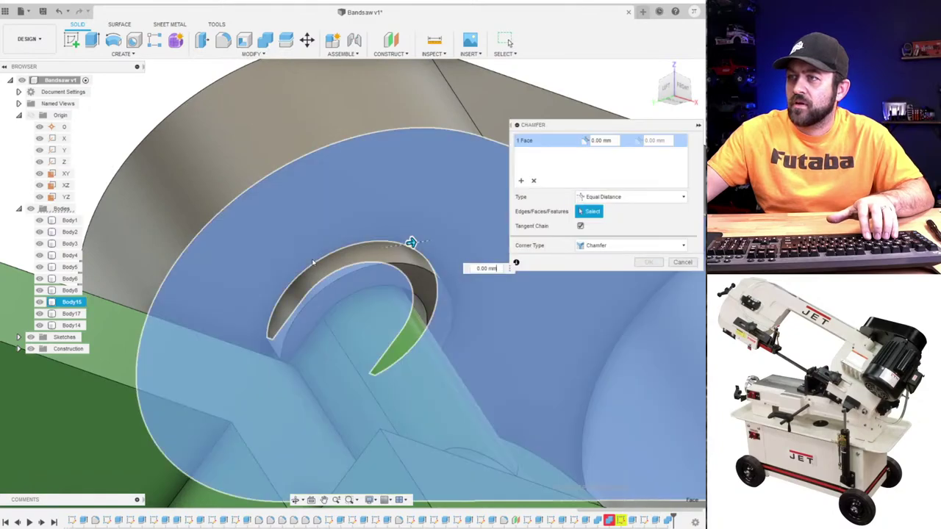
{"action": "left_click", "coordinate": [313, 263]}
{"action": "left_click", "coordinate": [321, 256]}
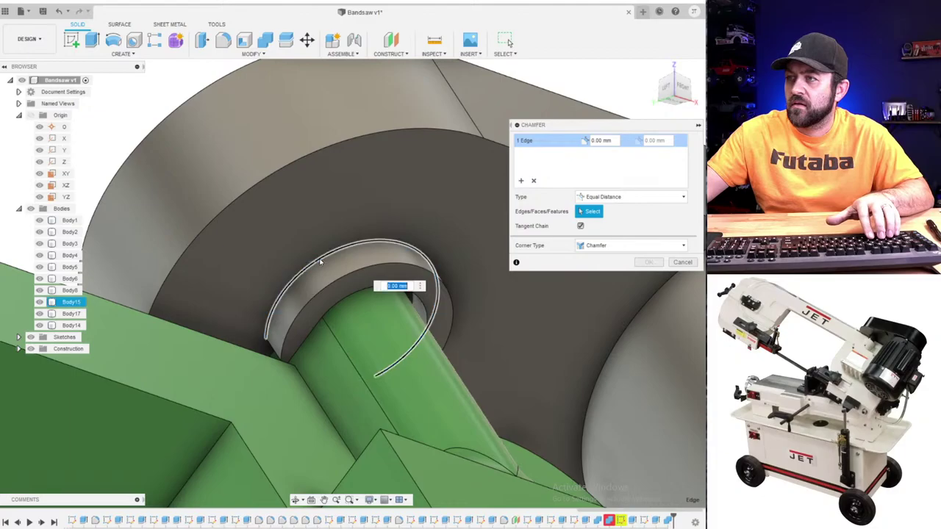
{"action": "key", "text": "Escape"}
- Examine the motor housing, its cover and the area where the motor meets the frame's hinge lug from several sides
{"action": "middle_click_drag", "start_coordinate": [357, 282], "coordinate": [332, 315], "text": "shift"}
{"action": "scroll", "coordinate": [382, 317], "scroll_direction": "down", "scroll_amount": 5}
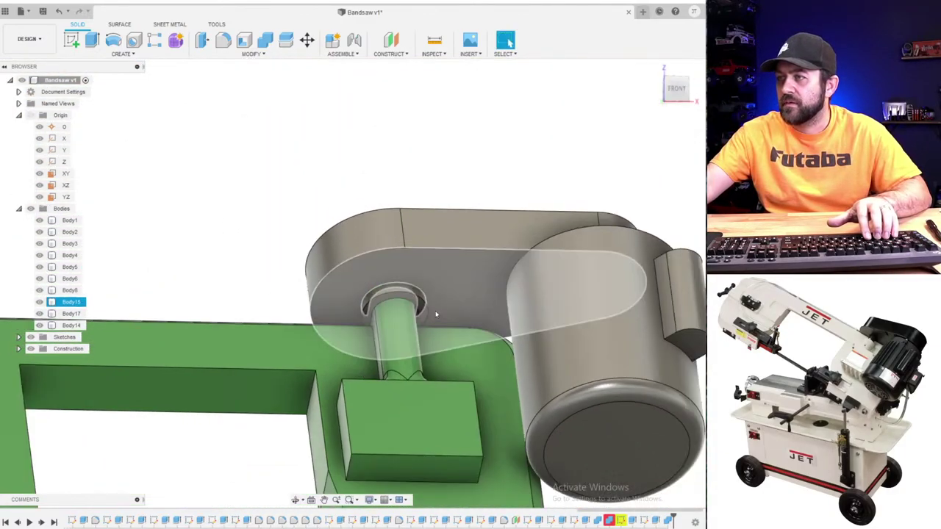
{"action": "middle_click_drag", "start_coordinate": [526, 458], "coordinate": [457, 254]}
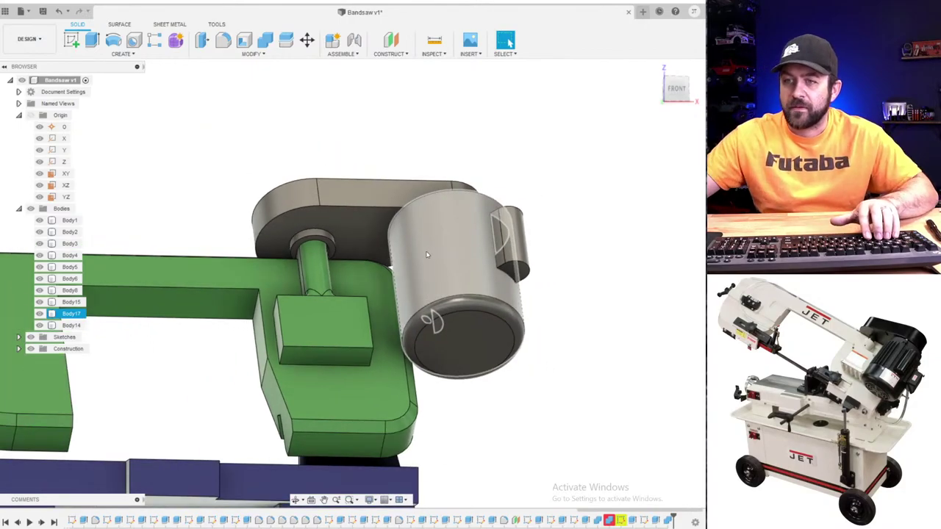
{"action": "scroll", "coordinate": [387, 375], "scroll_direction": "down", "scroll_amount": 3}
{"action": "scroll", "coordinate": [386, 374], "scroll_direction": "up", "scroll_amount": 2}
{"action": "mouse_move", "coordinate": [387, 375]}
{"action": "middle_mouse_down", "text": "shift"}
{"action": "mouse_move", "coordinate": [403, 373]}
{"action": "mouse_move", "coordinate": [376, 380]}
{"action": "middle_mouse_up", "text": "shift"}
{"action": "scroll", "coordinate": [376, 380], "scroll_direction": "down", "scroll_amount": 2}
{"action": "middle_click_drag", "start_coordinate": [367, 353], "coordinate": [329, 382], "text": "shift"}
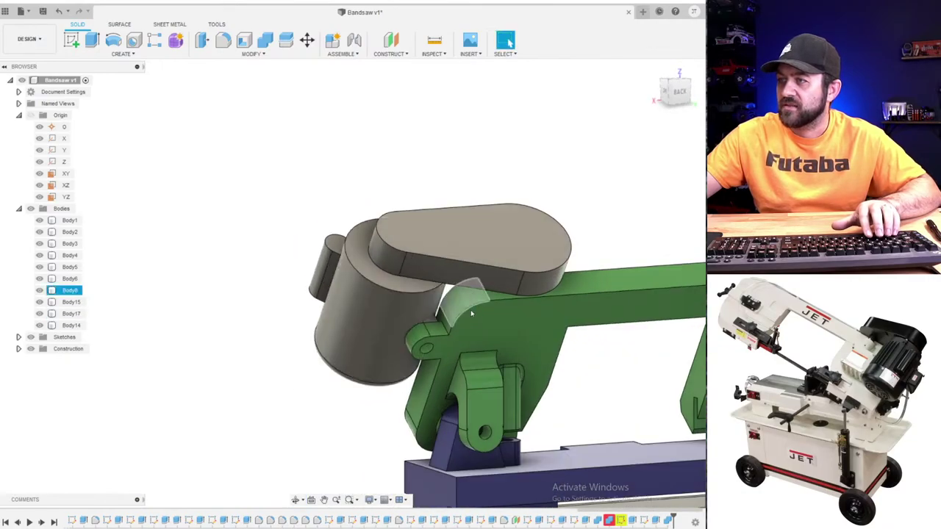
{"action": "scroll", "coordinate": [458, 340], "scroll_direction": "up", "scroll_amount": 5}
{"action": "middle_click_drag", "start_coordinate": [386, 395], "coordinate": [355, 340], "text": "shift"}
{"action": "scroll", "coordinate": [348, 338], "scroll_direction": "up", "scroll_amount": 4}
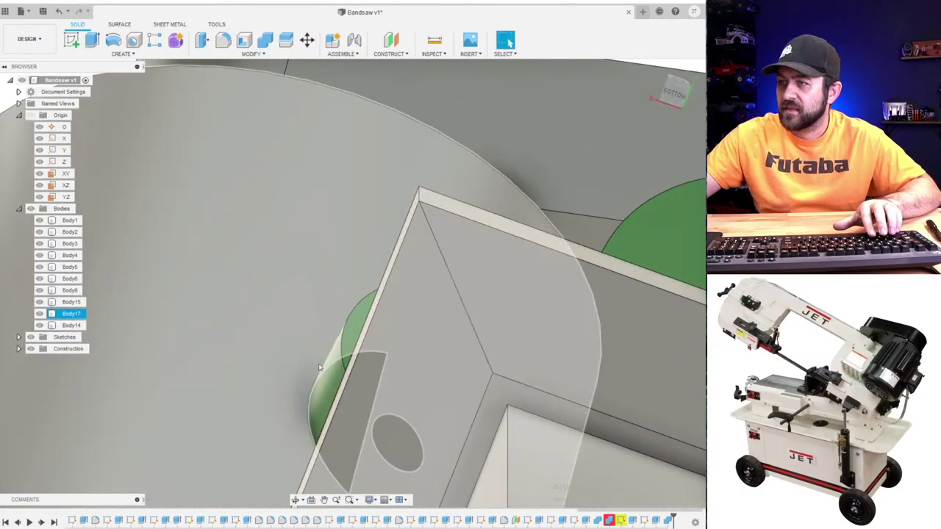
{"action": "middle_click_drag", "start_coordinate": [320, 372], "coordinate": [264, 253], "text": "shift"}
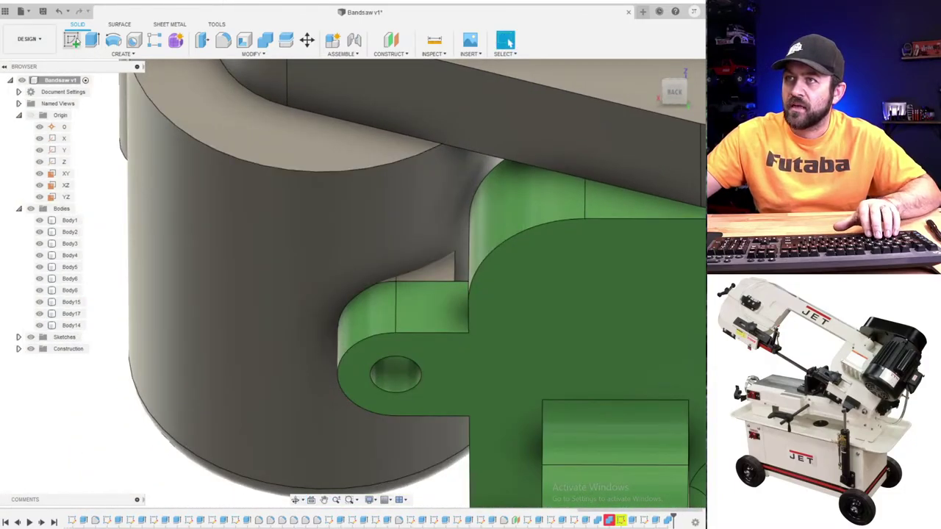
{"action": "middle_click_drag", "start_coordinate": [171, 141], "coordinate": [66, 314], "text": "shift"}
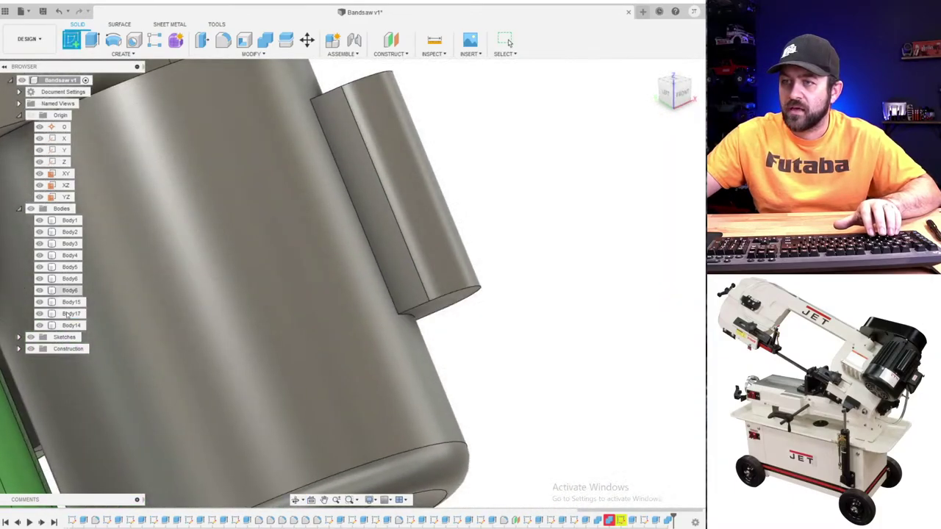
{"action": "middle_click_drag", "start_coordinate": [283, 390], "coordinate": [563, 239]}
{"action": "scroll", "coordinate": [411, 258], "scroll_direction": "up", "scroll_amount": 3}
{"action": "middle_click_drag", "start_coordinate": [303, 258], "coordinate": [323, 277], "text": "shift"}
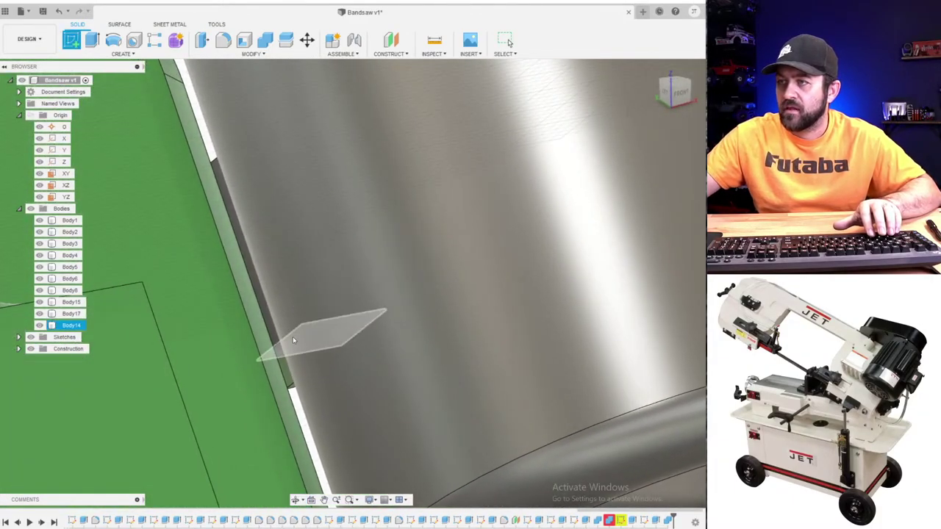
{"action": "scroll", "coordinate": [293, 340], "scroll_direction": "up", "scroll_amount": 2}
{"action": "scroll", "coordinate": [276, 327], "scroll_direction": "down", "scroll_amount": 5}
{"action": "key", "text": "Escape"}
{"action": "middle_click_drag", "start_coordinate": [275, 324], "coordinate": [323, 319], "text": "shift"}
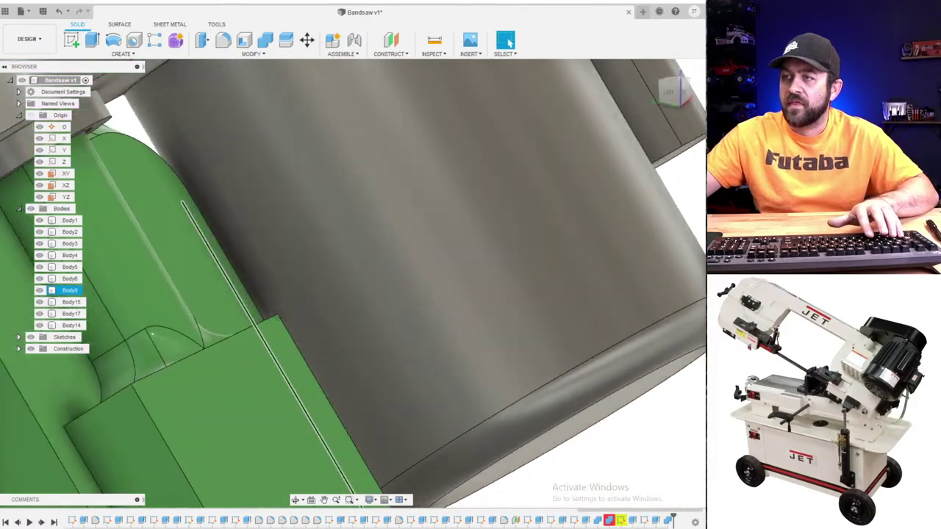
{"action": "middle_click_drag", "start_coordinate": [152, 335], "coordinate": [310, 305], "text": "shift"}
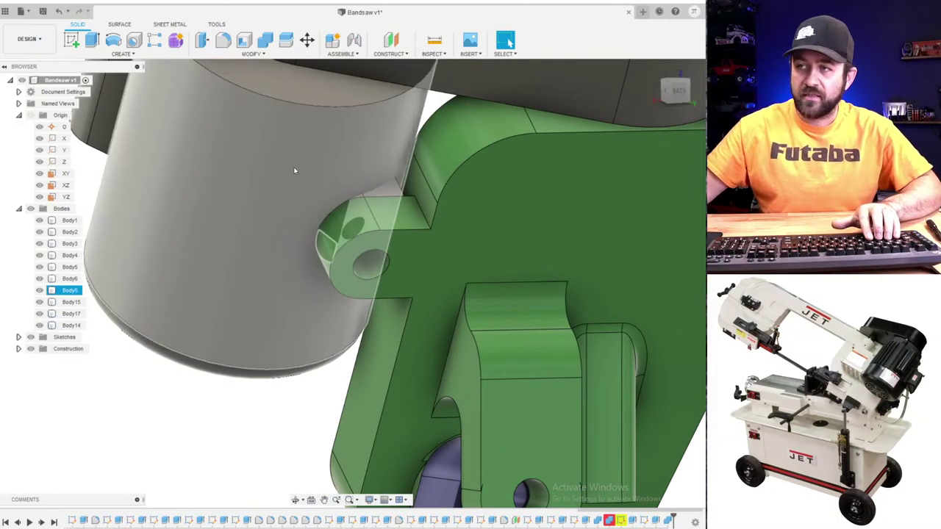
- Hide the motor body to inspect the hinge lug behind it, and show the motor body again
{"action": "left_click", "coordinate": [39, 314]}
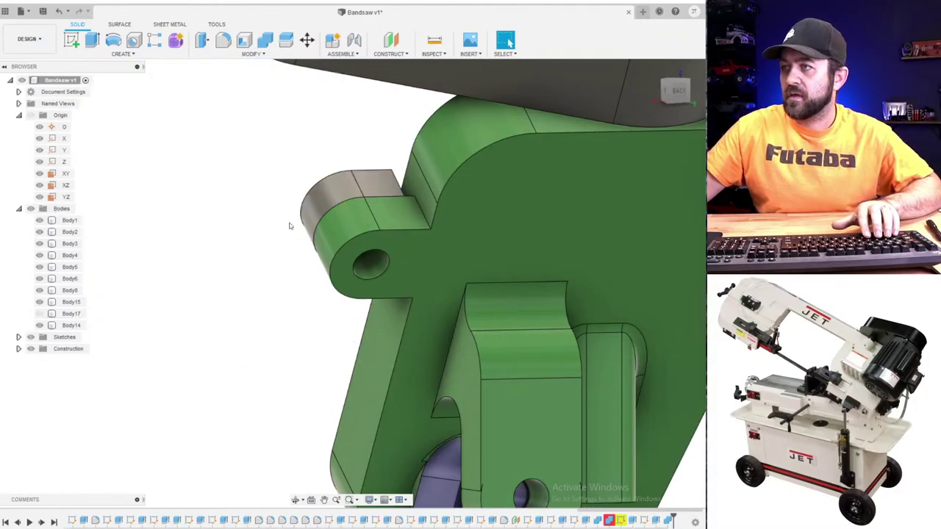
{"action": "middle_click_drag", "start_coordinate": [290, 225], "coordinate": [236, 252], "text": "shift"}
{"action": "left_click", "coordinate": [40, 314]}
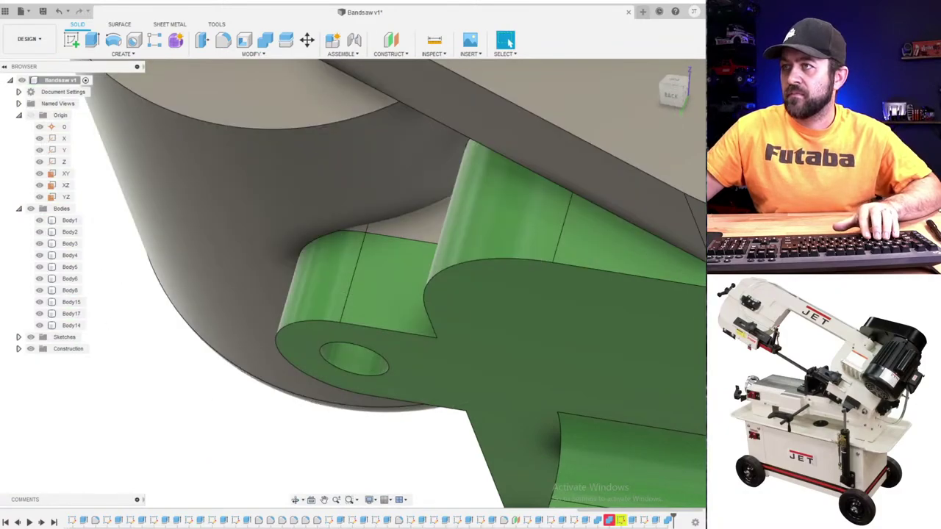
- Combine the motor body with the grey hinge lug beside the frame's lug using Join
{"action": "left_click", "coordinate": [266, 40]}
{"action": "left_click", "coordinate": [305, 168]}
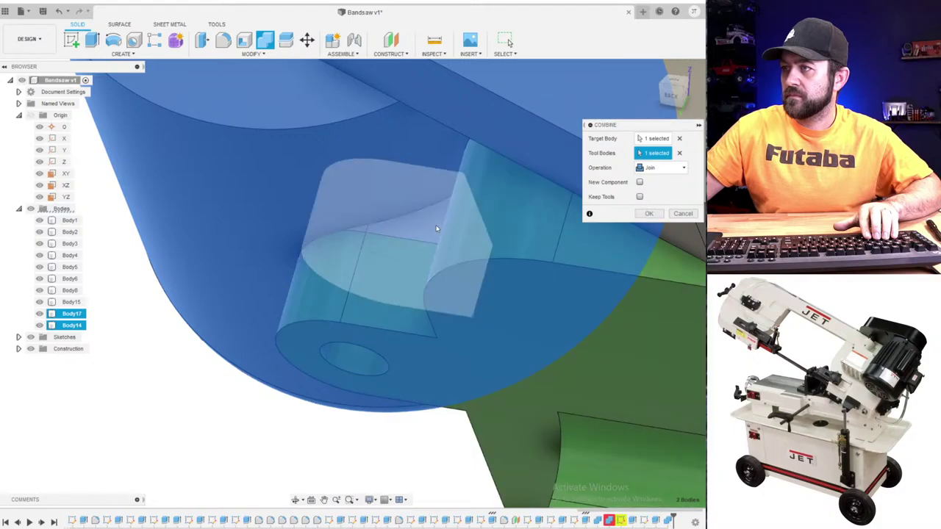
{"action": "left_click", "coordinate": [436, 224]}
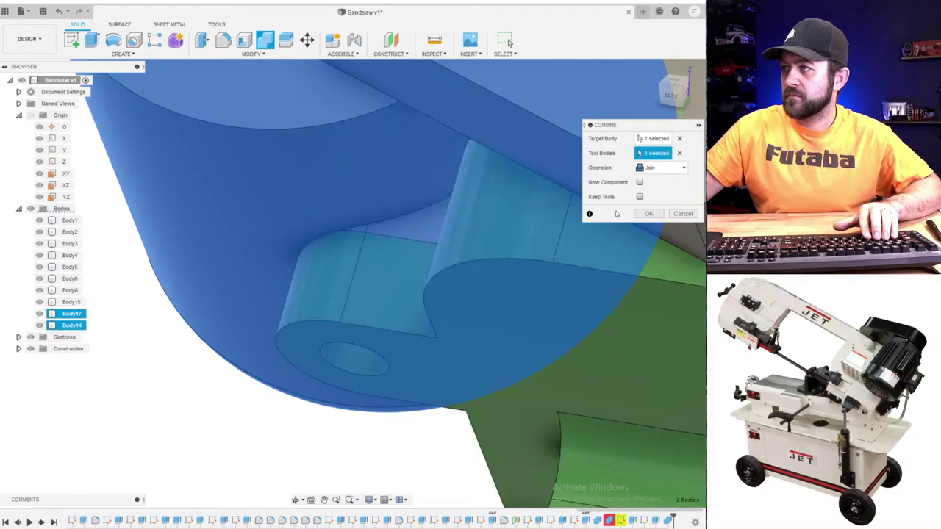
{"action": "left_click", "coordinate": [648, 216]}
{"action": "scroll", "coordinate": [197, 248], "scroll_direction": "down", "scroll_amount": 3}
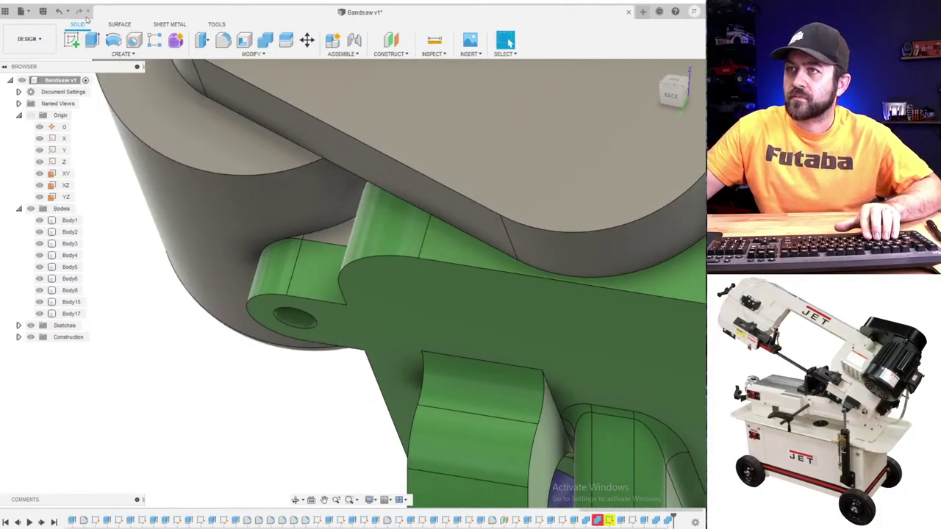
- Hide the motor body and sketch a 9.50 mm circle concentric with the hole on the frame lug's inner face, and finish the sketch
{"action": "left_click", "coordinate": [71, 313]}
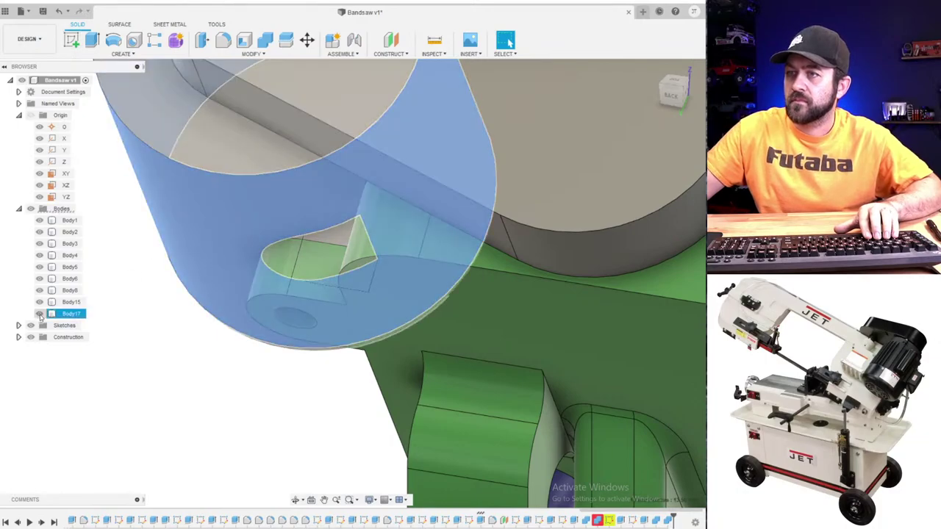
{"action": "left_click", "coordinate": [40, 314]}
{"action": "left_click", "coordinate": [126, 345]}
{"action": "middle_click_drag", "start_coordinate": [169, 252], "coordinate": [314, 250], "text": "shift"}
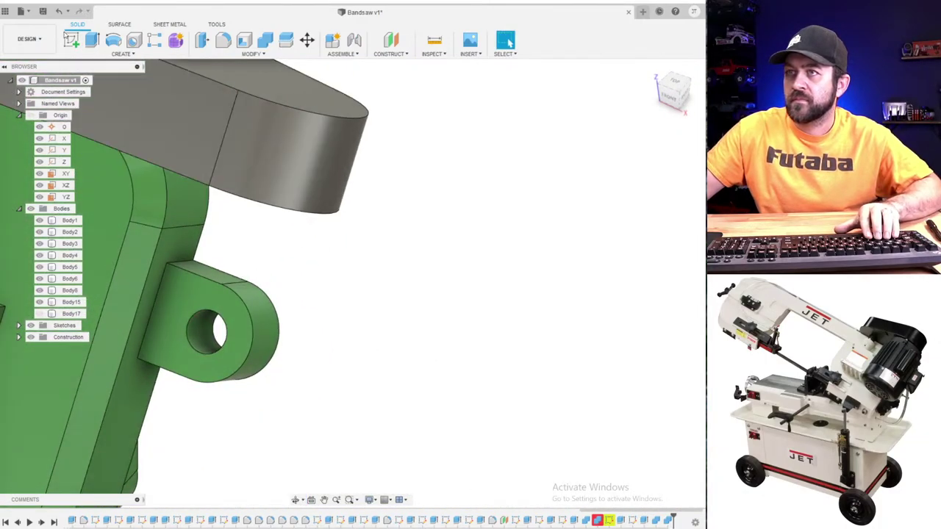
{"action": "left_click", "coordinate": [77, 46]}
{"action": "left_click", "coordinate": [188, 302]}
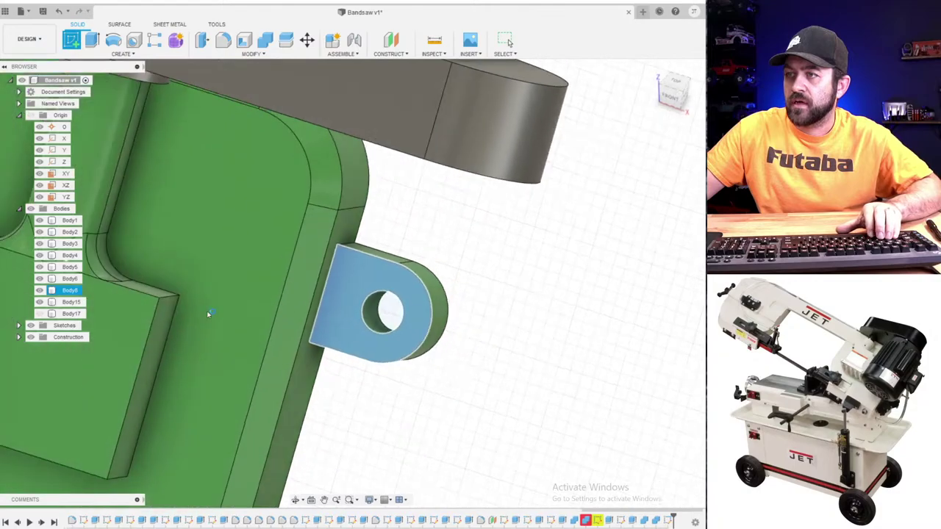
{"action": "key", "text": "c"}
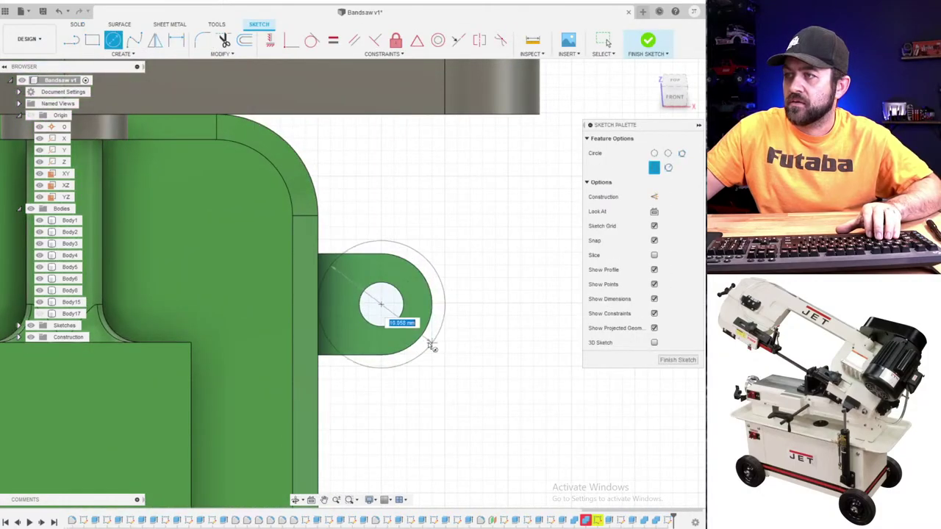
{"action": "left_click", "coordinate": [432, 347]}
{"action": "key", "text": "d"}
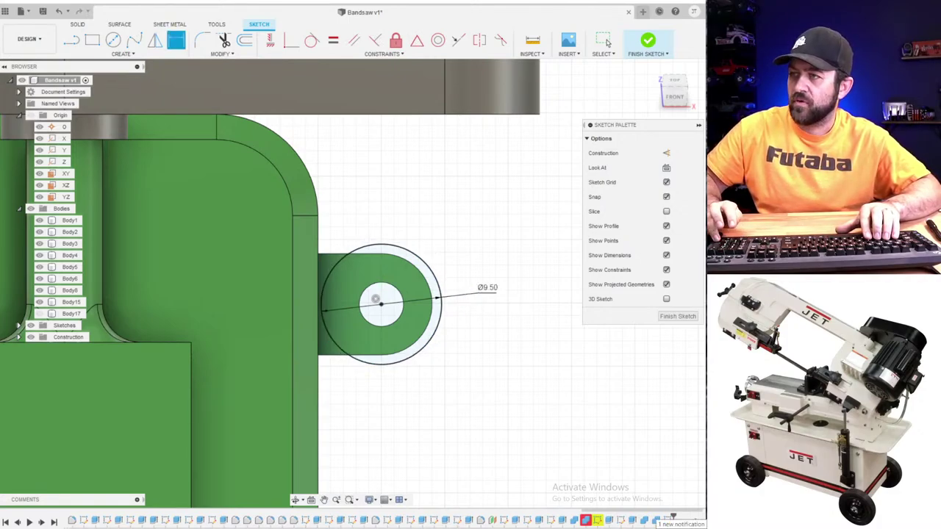
{"action": "left_click", "coordinate": [662, 40]}
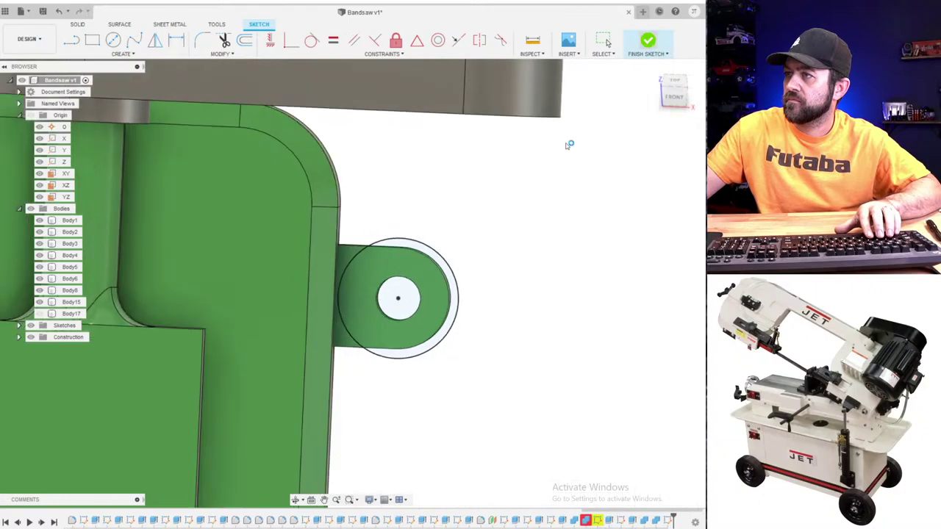
- Show the motor body again, keeping the motor cover visible, to expose the circle around the frame lug
{"action": "left_click", "coordinate": [40, 302]}
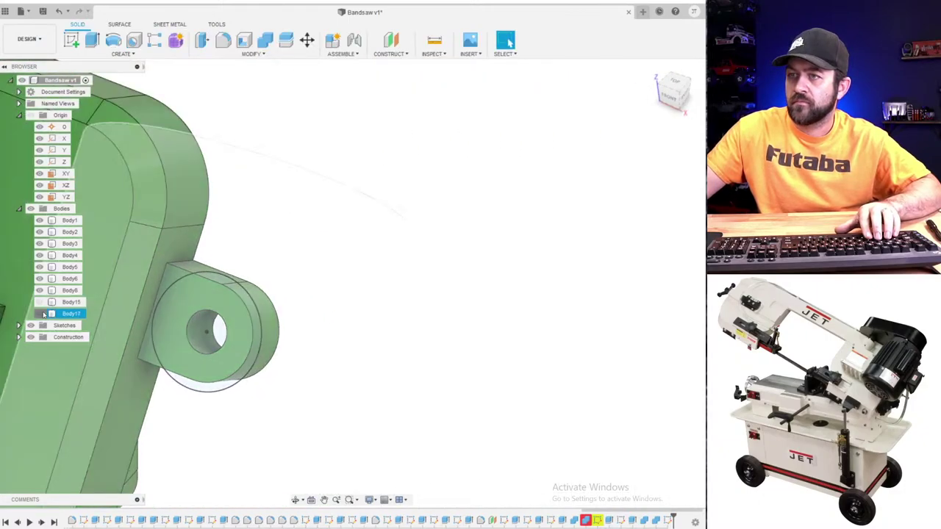
{"action": "left_click", "coordinate": [40, 314]}
{"action": "left_click", "coordinate": [40, 302]}
{"action": "middle_click_drag", "start_coordinate": [419, 323], "coordinate": [342, 349], "text": "shift"}
{"action": "left_click_drag", "start_coordinate": [341, 350], "coordinate": [414, 431], "text": "shift"}
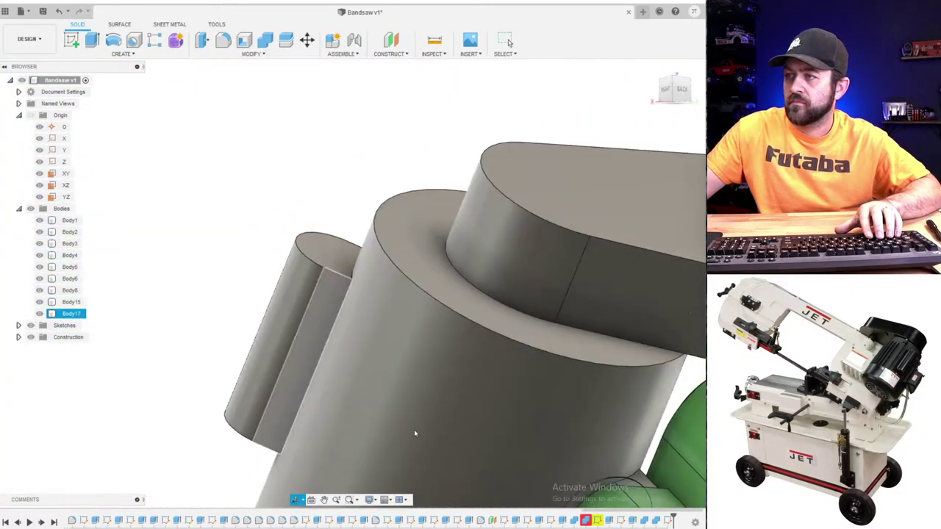
{"action": "middle_click_drag", "start_coordinate": [413, 431], "coordinate": [368, 257], "text": "shift"}
{"action": "scroll", "coordinate": [447, 126], "scroll_direction": "up", "scroll_amount": 3}
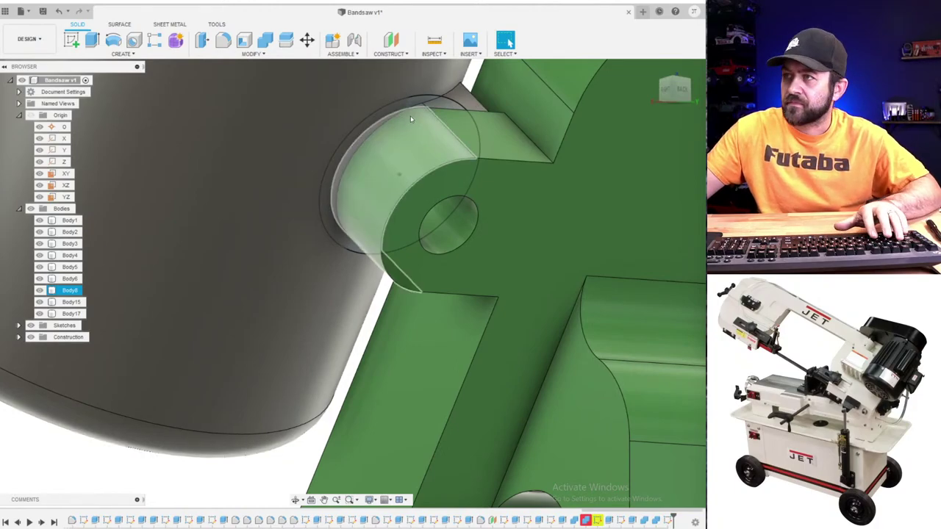
- Extrude the circle's profiles -5 mm as a cut through the motor body around the frame lug, excluding the frame body from the cut
{"action": "key", "text": "e"}
{"action": "left_click", "coordinate": [339, 154]}
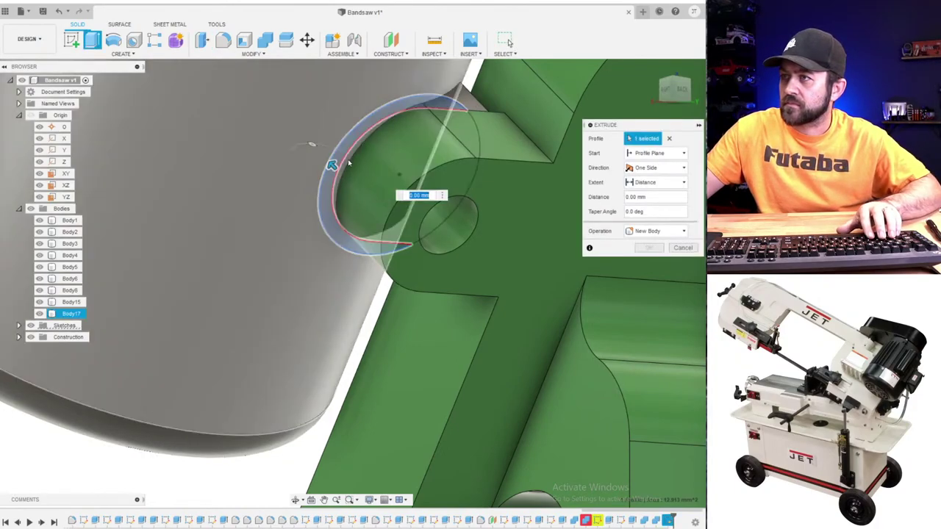
{"action": "left_click_drag", "start_coordinate": [333, 165], "coordinate": [446, 252]}
{"action": "middle_click_drag", "start_coordinate": [446, 252], "coordinate": [444, 196], "text": "shift"}
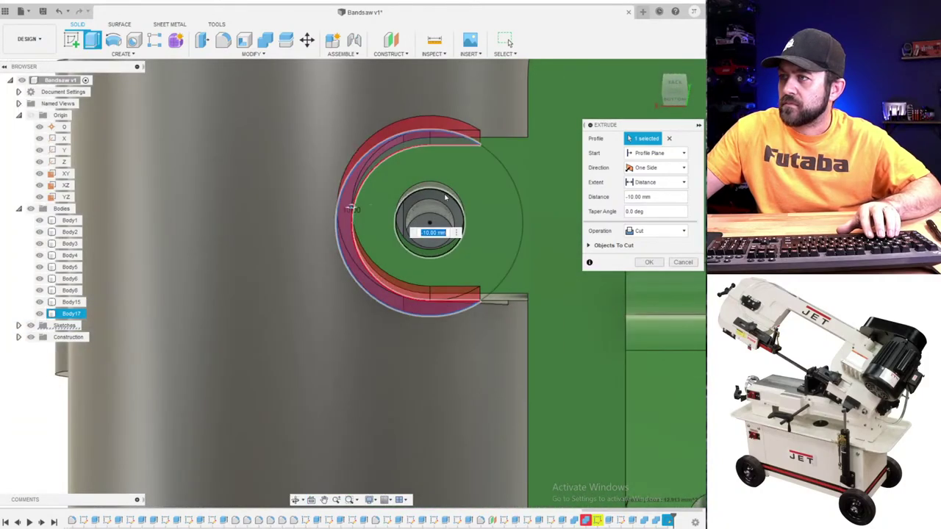
{"action": "type", "text": "-5"}
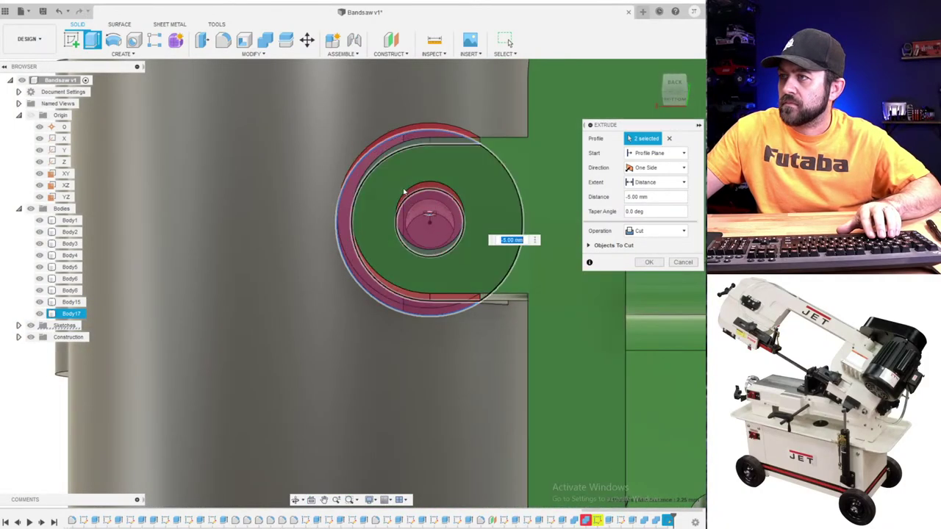
{"action": "left_click", "coordinate": [399, 193]}
{"action": "scroll", "coordinate": [436, 206], "scroll_direction": "down", "scroll_amount": 3}
{"action": "middle_click_drag", "start_coordinate": [436, 206], "coordinate": [523, 253], "text": "shift"}
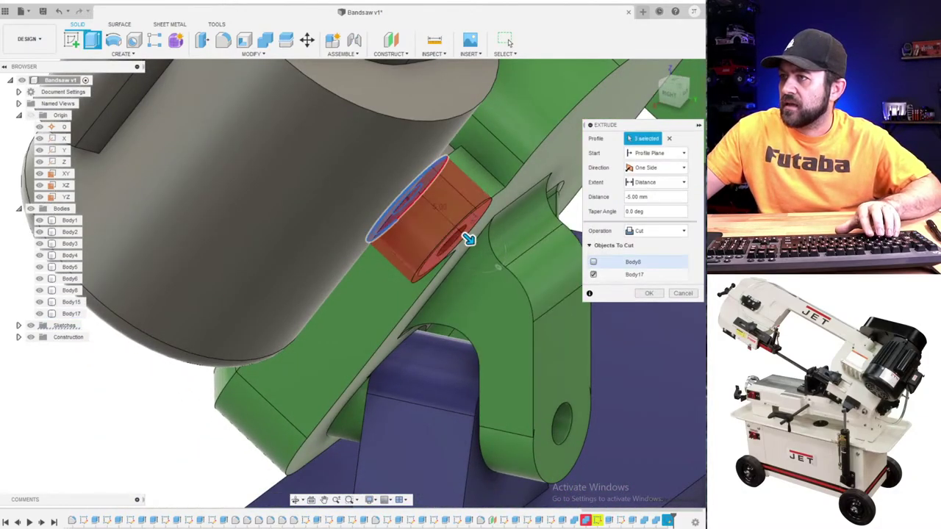
{"action": "middle_click_drag", "start_coordinate": [558, 189], "coordinate": [478, 147], "text": "shift"}
{"action": "scroll", "coordinate": [397, 170], "scroll_direction": "up", "scroll_amount": 4}
{"action": "left_click", "coordinate": [641, 296]}
{"action": "scroll", "coordinate": [394, 308], "scroll_direction": "down", "scroll_amount": 4}
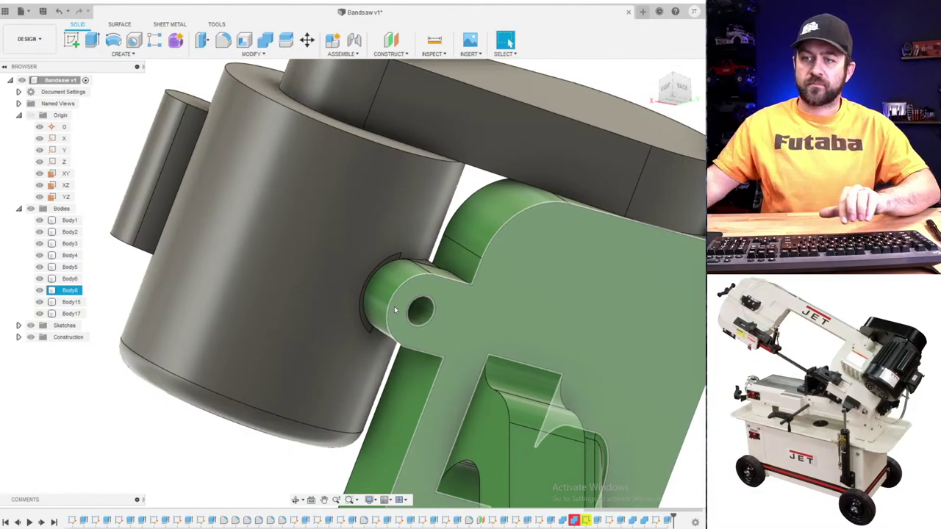
- Examine the motor-to-frame hinge and the complete bandsaw on its wheeled base from several sides
{"action": "scroll", "coordinate": [143, 286], "scroll_direction": "down", "scroll_amount": 5}
{"action": "middle_click_drag", "start_coordinate": [351, 287], "coordinate": [455, 263], "text": "shift"}
{"action": "scroll", "coordinate": [311, 298], "scroll_direction": "up", "scroll_amount": 5}
{"action": "scroll", "coordinate": [282, 300], "scroll_direction": "down", "scroll_amount": 5}
{"action": "scroll", "coordinate": [454, 263], "scroll_direction": "down", "scroll_amount": 4}
{"action": "middle_click_drag", "start_coordinate": [461, 321], "coordinate": [313, 335], "text": "shift"}
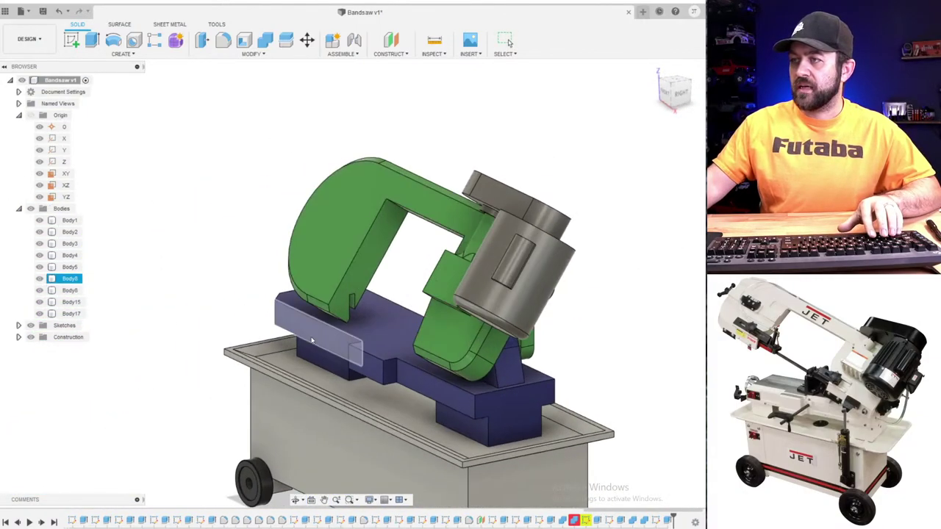
{"action": "scroll", "coordinate": [335, 327], "scroll_direction": "up", "scroll_amount": 4}
{"action": "scroll", "coordinate": [380, 261], "scroll_direction": "down", "scroll_amount": 3}
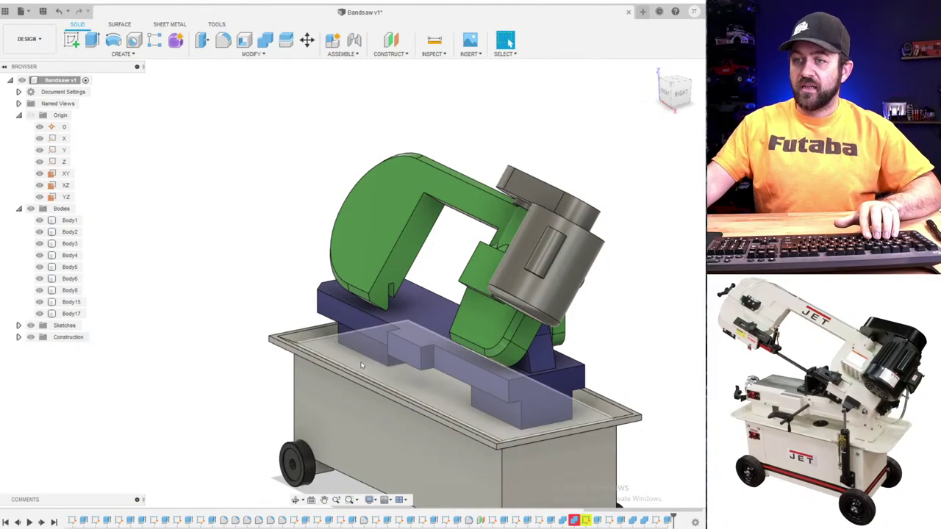
{"action": "scroll", "coordinate": [411, 286], "scroll_direction": "down", "scroll_amount": 2}
{"action": "scroll", "coordinate": [478, 299], "scroll_direction": "up", "scroll_amount": 2}
{"action": "middle_click_drag", "start_coordinate": [478, 299], "coordinate": [455, 352], "text": "shift"}
{"action": "scroll", "coordinate": [456, 352], "scroll_direction": "down", "scroll_amount": 3}
{"action": "middle_click_drag", "start_coordinate": [320, 398], "coordinate": [400, 334], "text": "shift"}
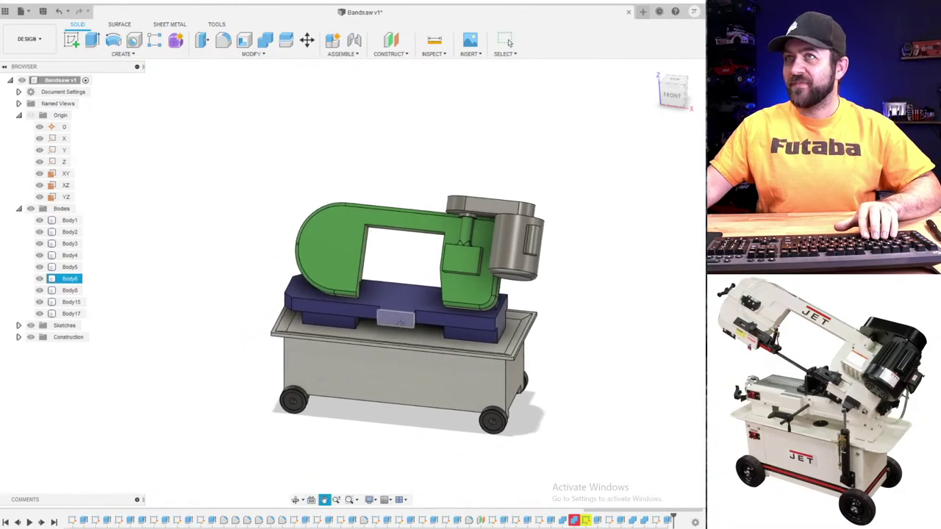
{"action": "scroll", "coordinate": [416, 332], "scroll_direction": "up", "scroll_amount": 3}
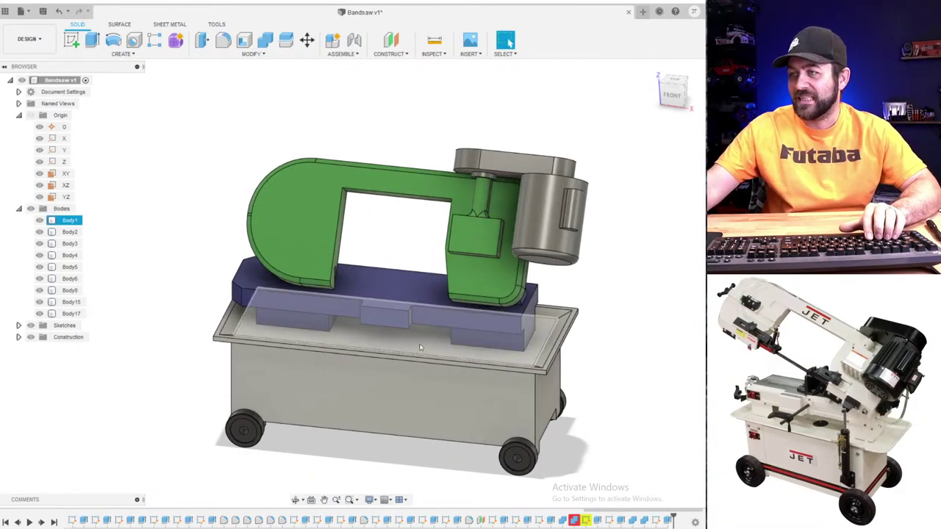
{"action": "scroll", "coordinate": [413, 333], "scroll_direction": "down", "scroll_amount": 3}
{"action": "scroll", "coordinate": [413, 333], "scroll_direction": "up", "scroll_amount": 3}
{"action": "middle_click_drag", "start_coordinate": [413, 333], "coordinate": [419, 213]}
{"action": "middle_click_drag", "start_coordinate": [373, 159], "coordinate": [377, 134]}
{"action": "scroll", "coordinate": [377, 134], "scroll_direction": "down", "scroll_amount": 3}
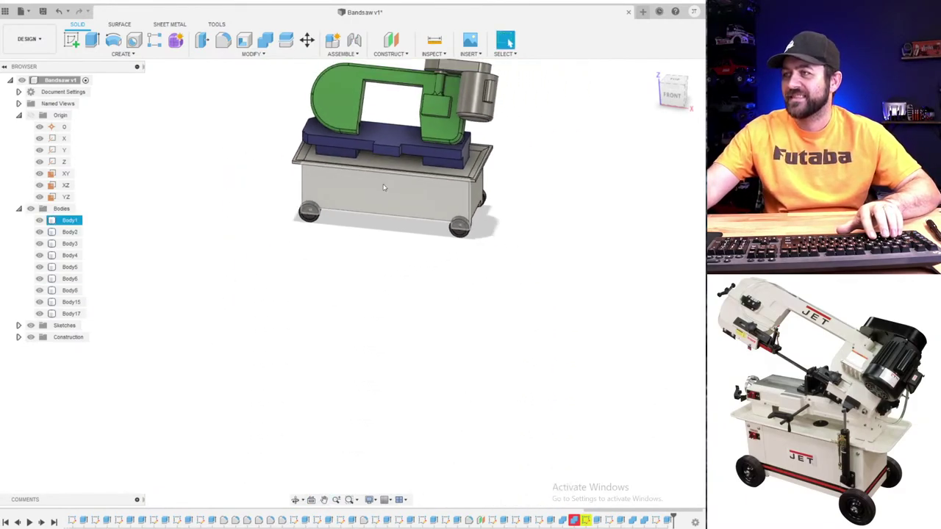
- Start a sketch on the top face of the blue bed beneath the saw frame
{"action": "middle_click_drag", "start_coordinate": [382, 183], "coordinate": [437, 266], "text": "shift"}
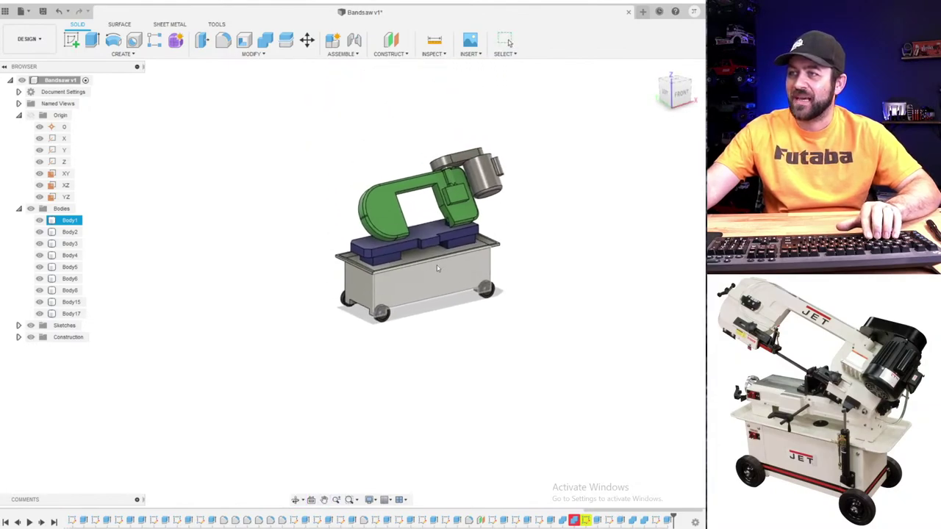
{"action": "scroll", "coordinate": [432, 237], "scroll_direction": "up", "scroll_amount": 3}
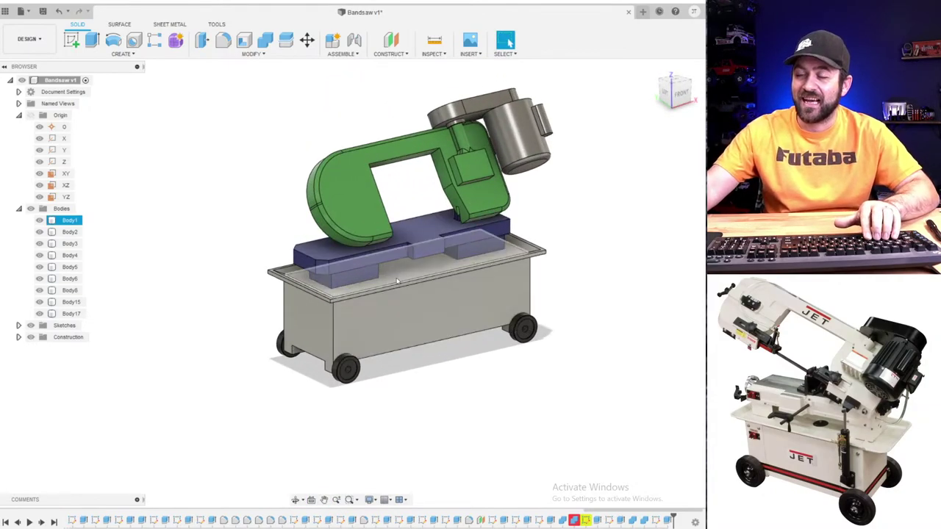
{"action": "scroll", "coordinate": [375, 277], "scroll_direction": "up", "scroll_amount": 2}
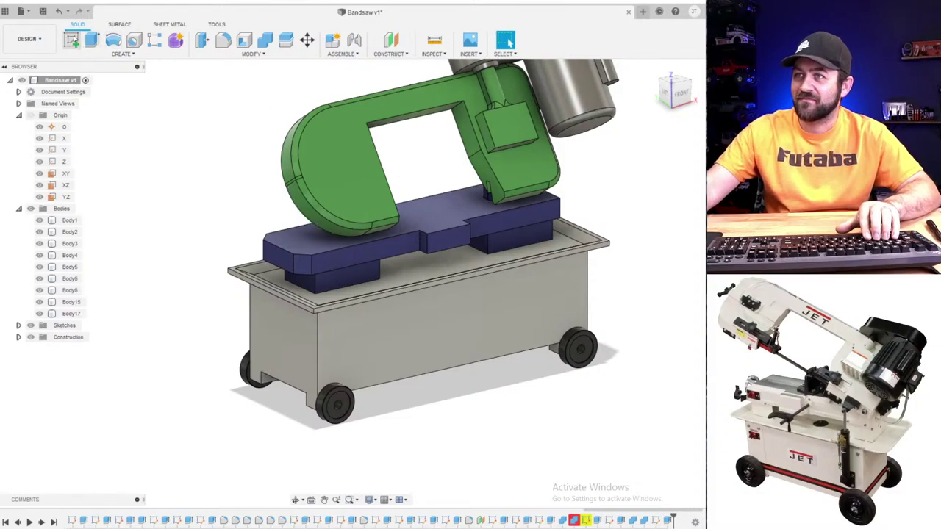
{"action": "left_click", "coordinate": [71, 40]}
{"action": "left_click", "coordinate": [427, 213]}
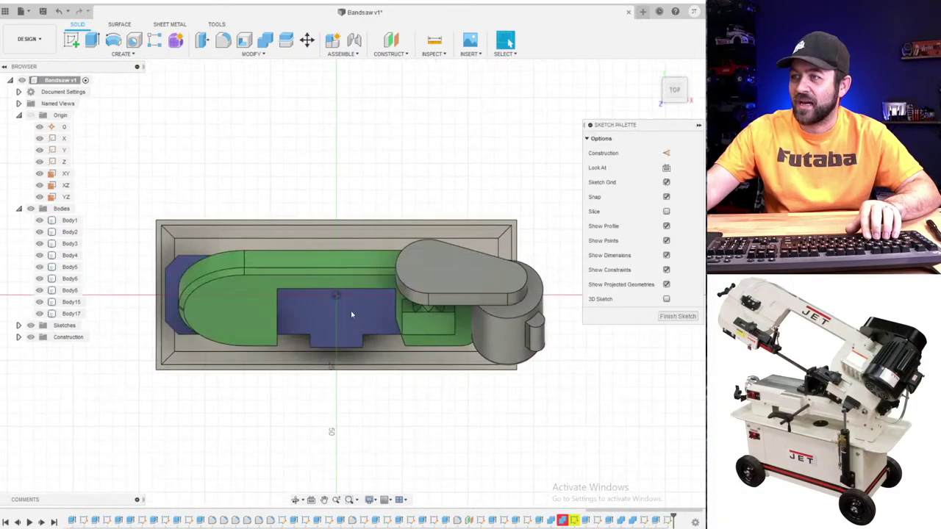
{"action": "left_click", "coordinate": [94, 41]}
{"action": "scroll", "coordinate": [294, 292], "scroll_direction": "up", "scroll_amount": 5}
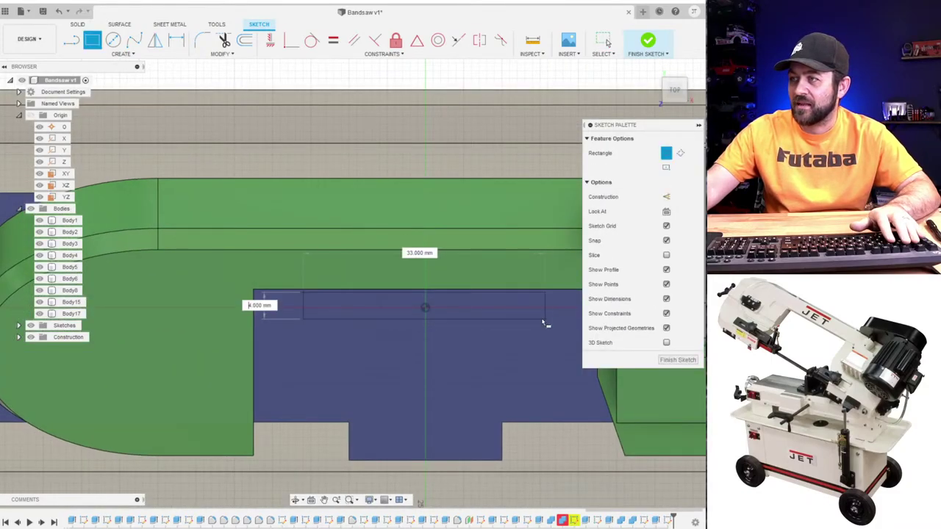
{"action": "middle_click_drag", "start_coordinate": [544, 324], "coordinate": [471, 308]}
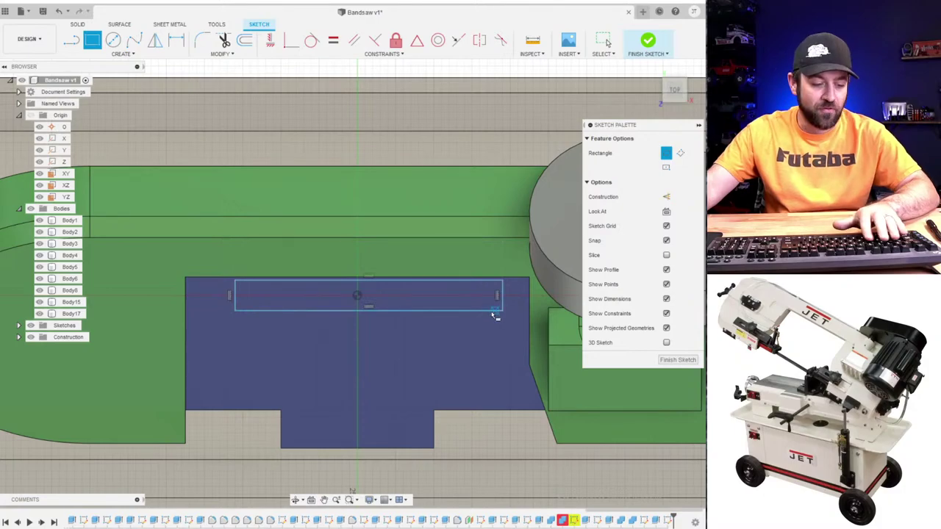
{"action": "key", "text": "Escape"}
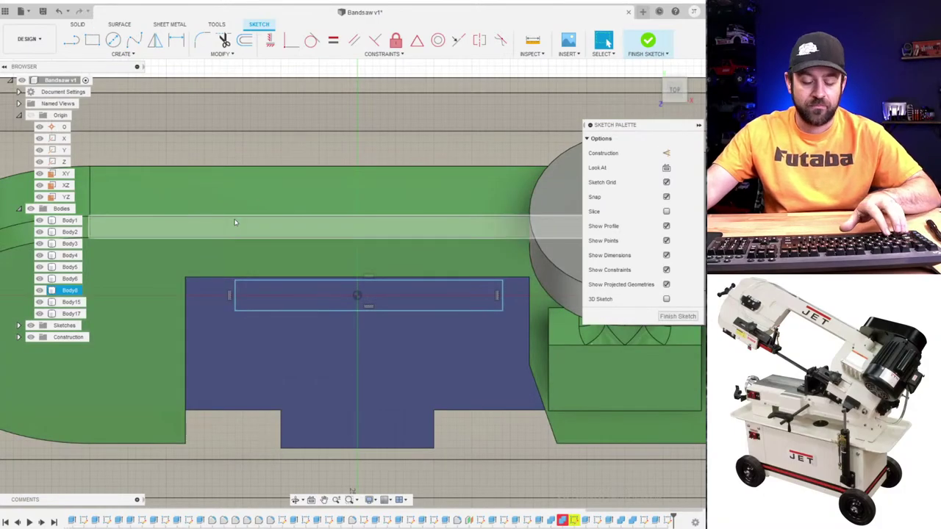
{"action": "key", "text": "Delete"}
- Sketch a center rectangle at the origin on the bed's top face and dimension it 2 mm wide and 40 mm long
{"action": "key", "text": "r"}
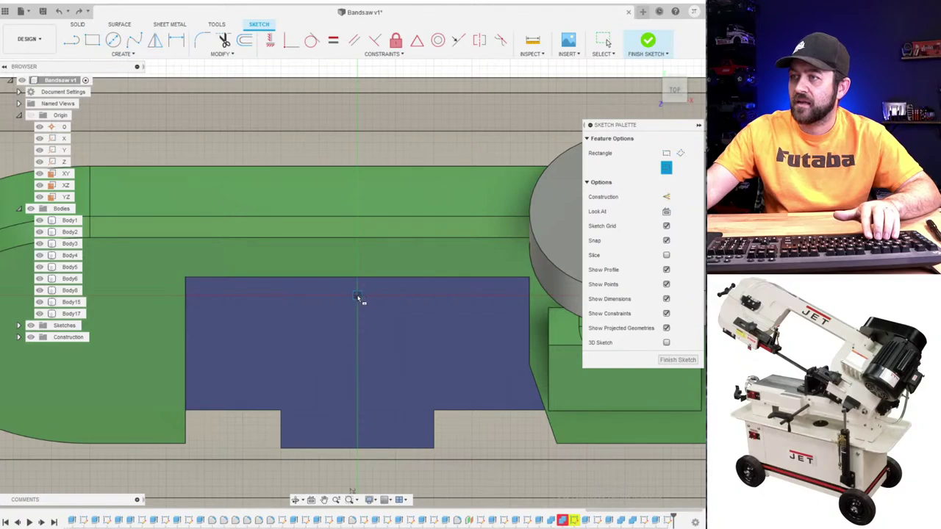
{"action": "left_click", "coordinate": [197, 309]}
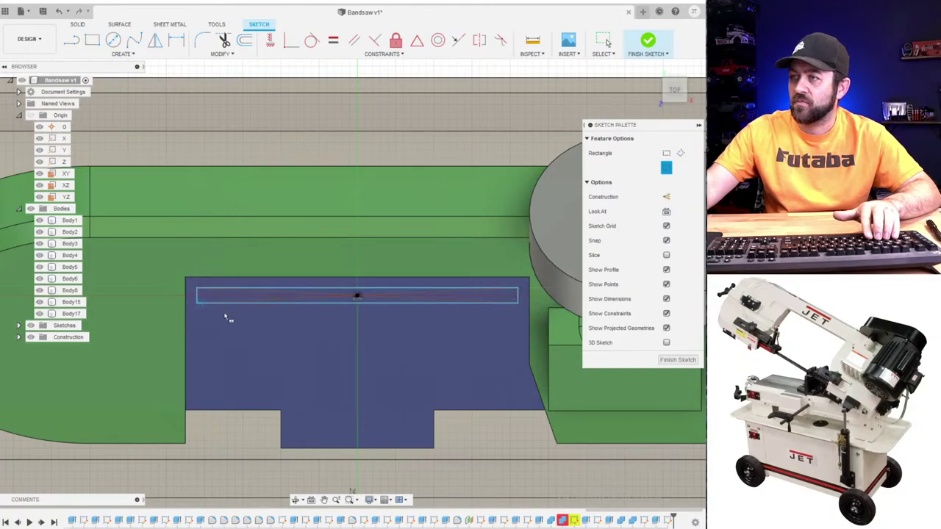
{"action": "scroll", "coordinate": [237, 305], "scroll_direction": "up", "scroll_amount": 2}
{"action": "key", "text": "d"}
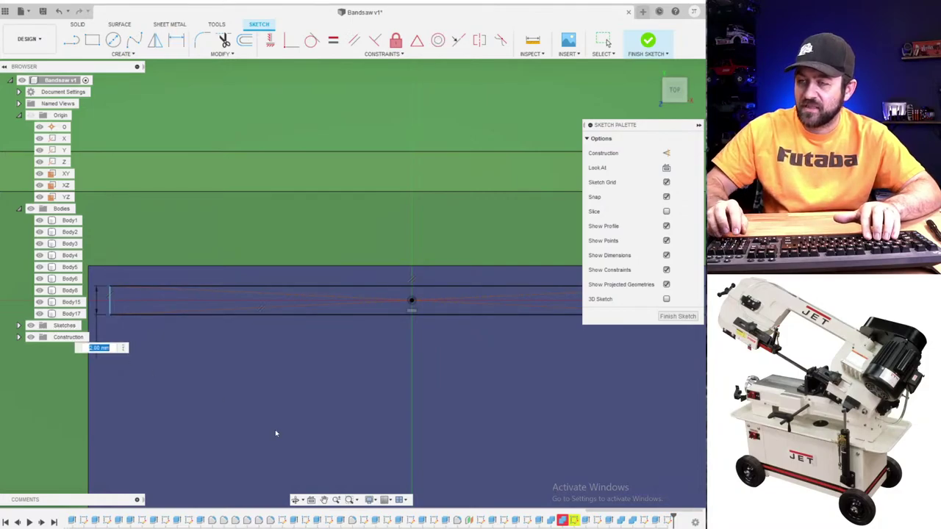
{"action": "key", "text": "Return"}
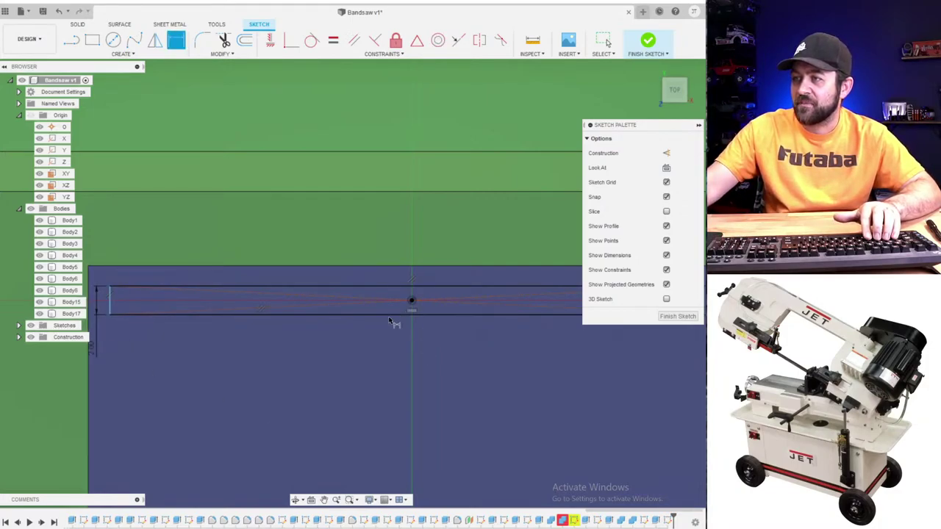
{"action": "scroll", "coordinate": [335, 480], "scroll_direction": "down", "scroll_amount": 2}
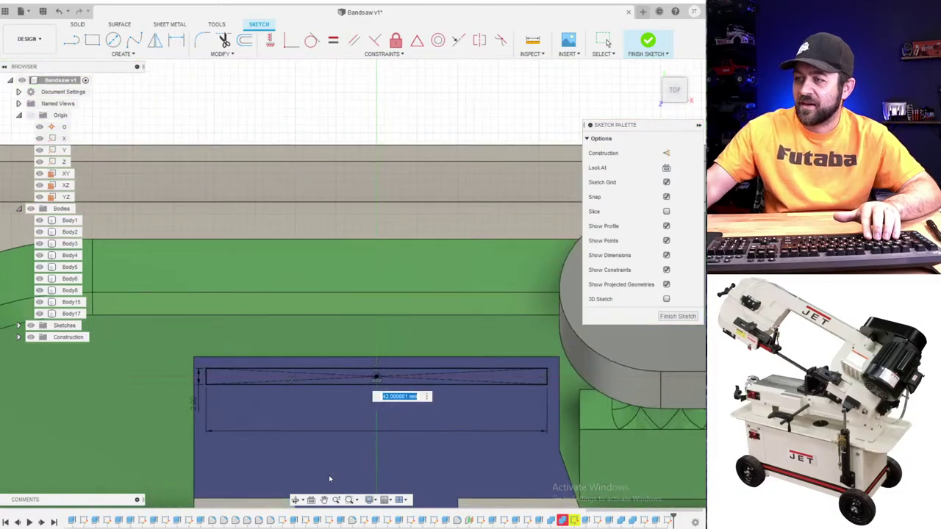
{"action": "type", "text": "40"}
{"action": "key", "text": "Return"}
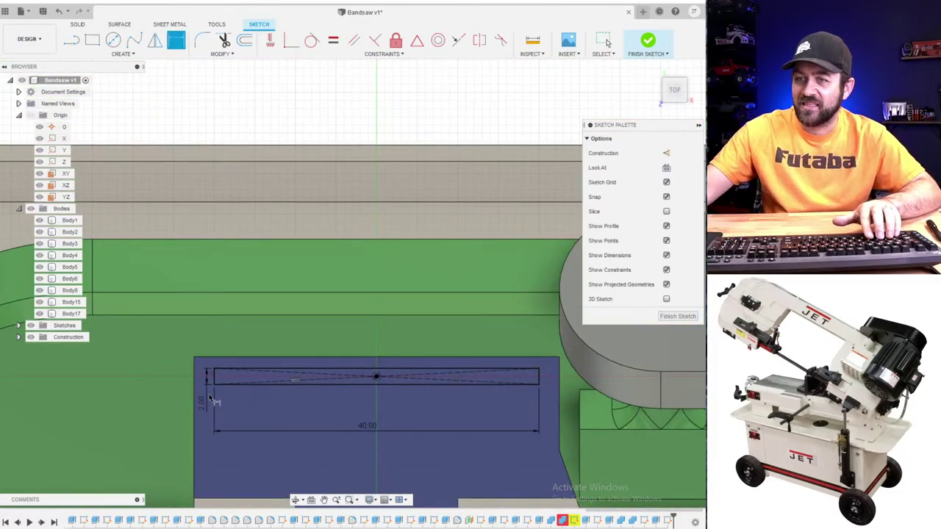
- Extrude the thin rectangle's profiles -8 mm as a cut to make a slot in the blue bed
{"action": "scroll", "coordinate": [209, 398], "scroll_direction": "down", "scroll_amount": 2}
{"action": "middle_click_drag", "start_coordinate": [209, 398], "coordinate": [155, 27]}
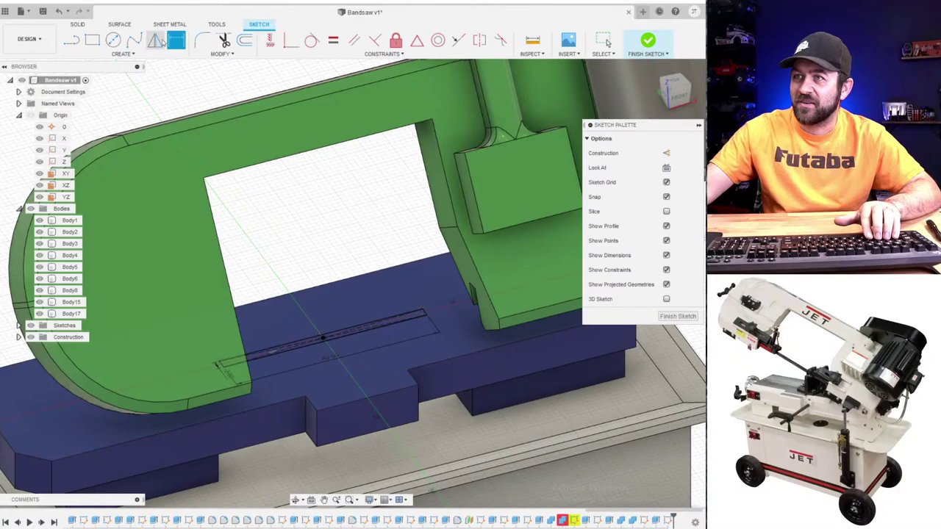
{"action": "key", "text": "q"}
{"action": "scroll", "coordinate": [477, 144], "scroll_direction": "up", "scroll_amount": 3}
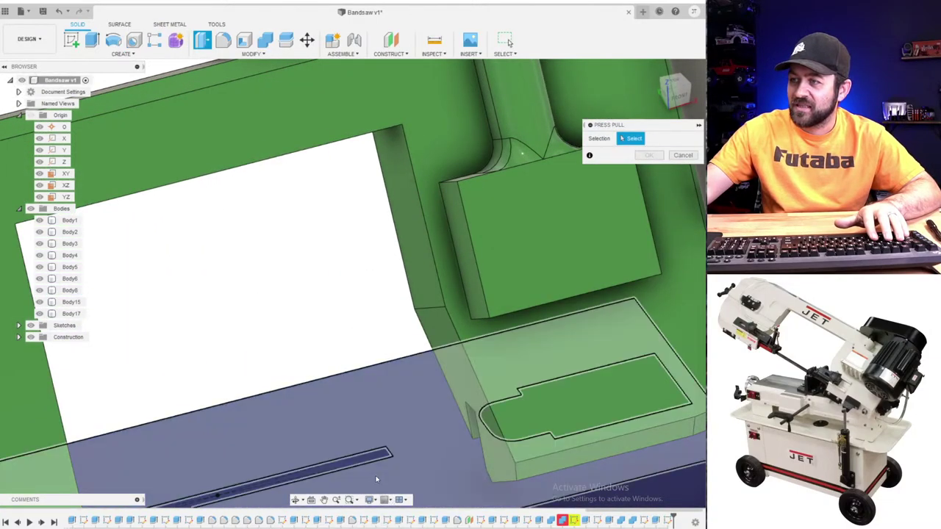
{"action": "scroll", "coordinate": [378, 476], "scroll_direction": "up", "scroll_amount": 3}
{"action": "left_click", "coordinate": [365, 448]}
{"action": "middle_click_drag", "start_coordinate": [361, 451], "coordinate": [544, 204]}
{"action": "scroll", "coordinate": [536, 184], "scroll_direction": "down", "scroll_amount": 2}
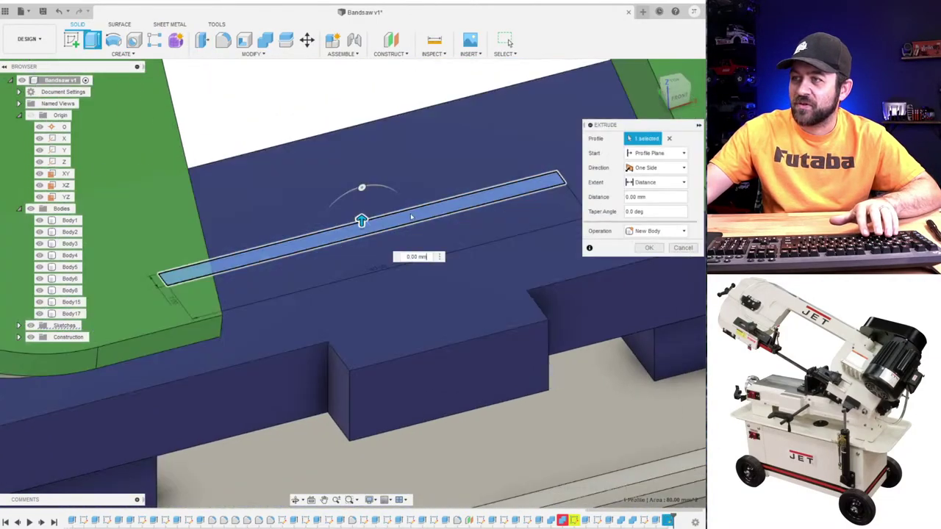
{"action": "left_click_drag", "start_coordinate": [360, 221], "coordinate": [367, 313]}
{"action": "middle_click_drag", "start_coordinate": [368, 315], "coordinate": [355, 391], "text": "shift"}
{"action": "type", "text": "-8"}
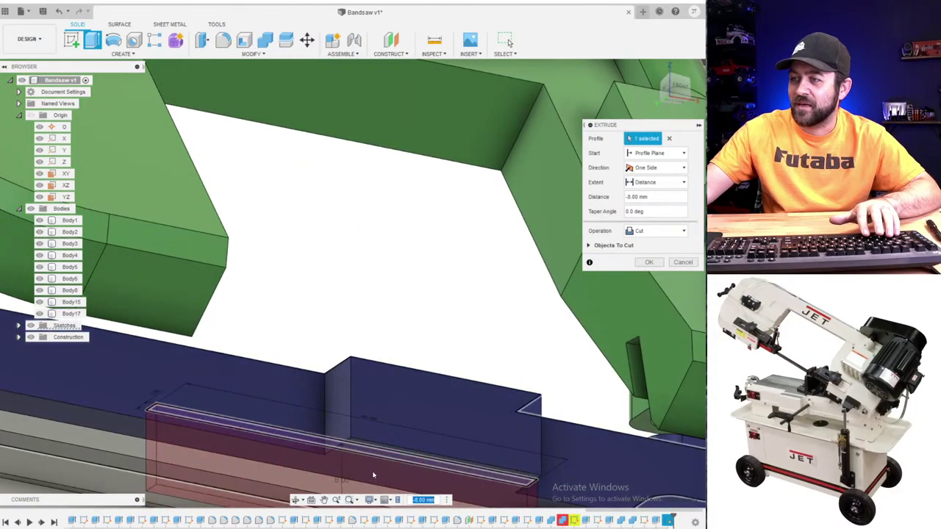
{"action": "scroll", "coordinate": [374, 472], "scroll_direction": "down", "scroll_amount": 2}
{"action": "scroll", "coordinate": [380, 461], "scroll_direction": "up", "scroll_amount": 4}
{"action": "scroll", "coordinate": [394, 454], "scroll_direction": "up", "scroll_amount": 3}
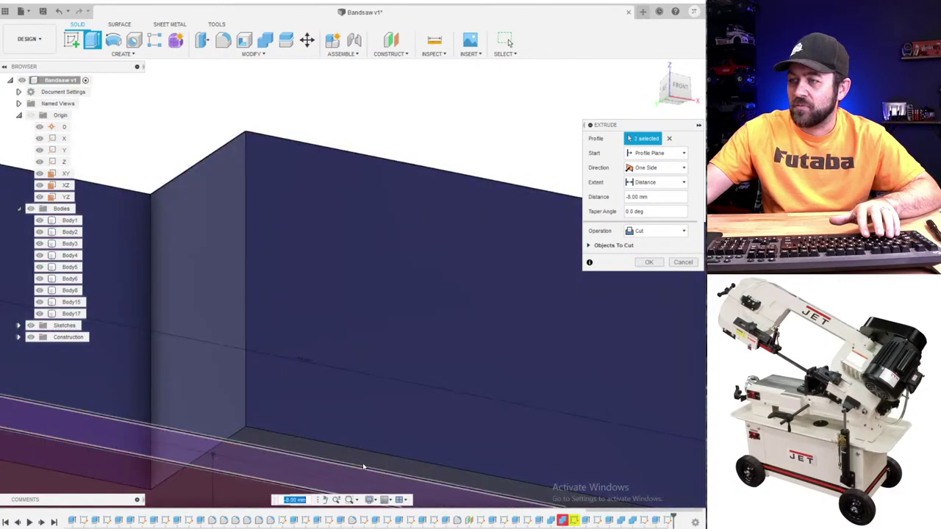
{"action": "scroll", "coordinate": [367, 454], "scroll_direction": "down", "scroll_amount": 3}
{"action": "key", "text": "Return"}
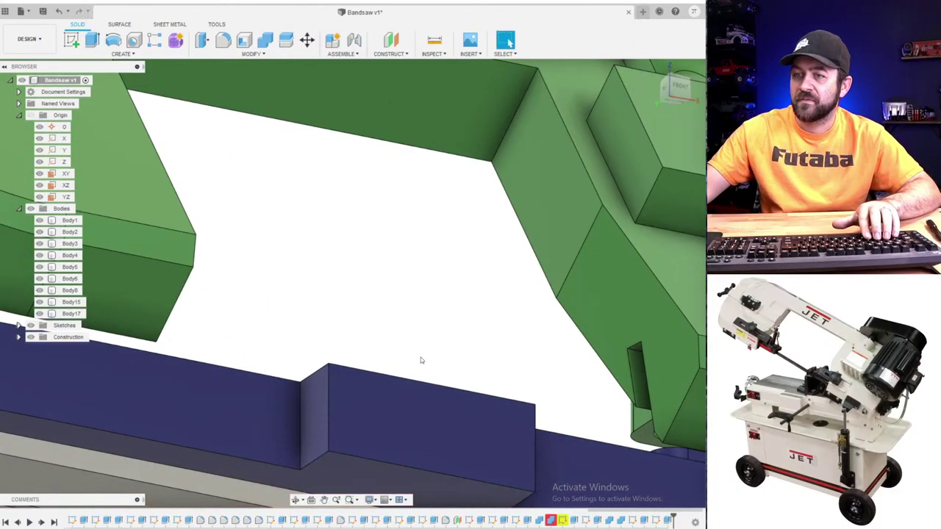
- Examine the new slot, the lower ends of the green frame and the chamfered end of the blue bed
{"action": "middle_click_drag", "start_coordinate": [421, 358], "coordinate": [303, 348], "text": "shift"}
{"action": "scroll", "coordinate": [372, 309], "scroll_direction": "down", "scroll_amount": 3}
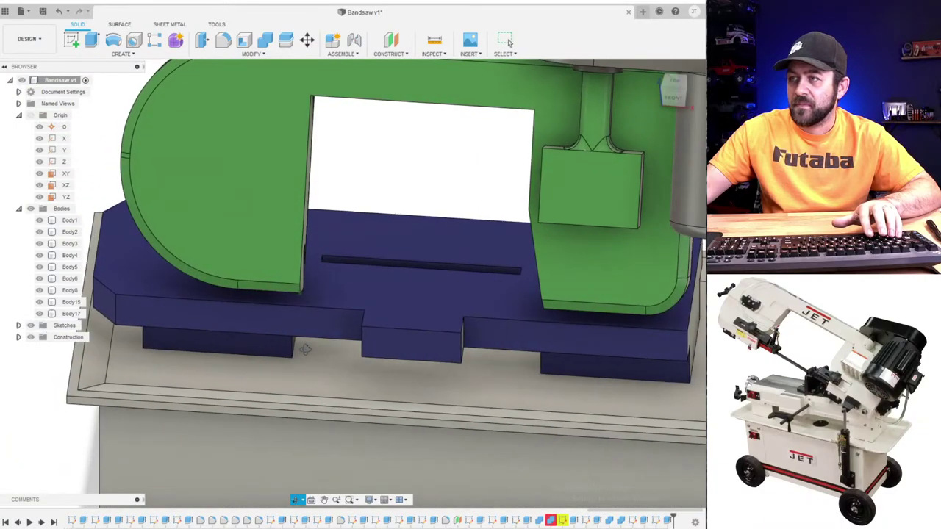
{"action": "scroll", "coordinate": [307, 345], "scroll_direction": "down", "scroll_amount": 3}
{"action": "middle_click_drag", "start_coordinate": [357, 452], "coordinate": [501, 372], "text": "shift"}
{"action": "scroll", "coordinate": [388, 419], "scroll_direction": "up", "scroll_amount": 1}
{"action": "scroll", "coordinate": [421, 286], "scroll_direction": "down", "scroll_amount": 3}
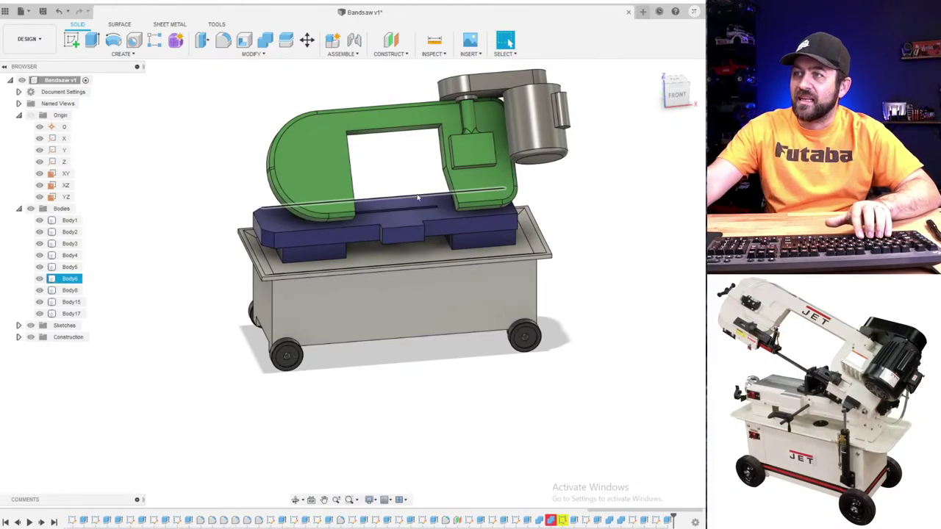
{"action": "left_click", "coordinate": [320, 174]}
{"action": "middle_click_drag", "start_coordinate": [410, 187], "coordinate": [353, 212]}
{"action": "scroll", "coordinate": [441, 193], "scroll_direction": "up", "scroll_amount": 5}
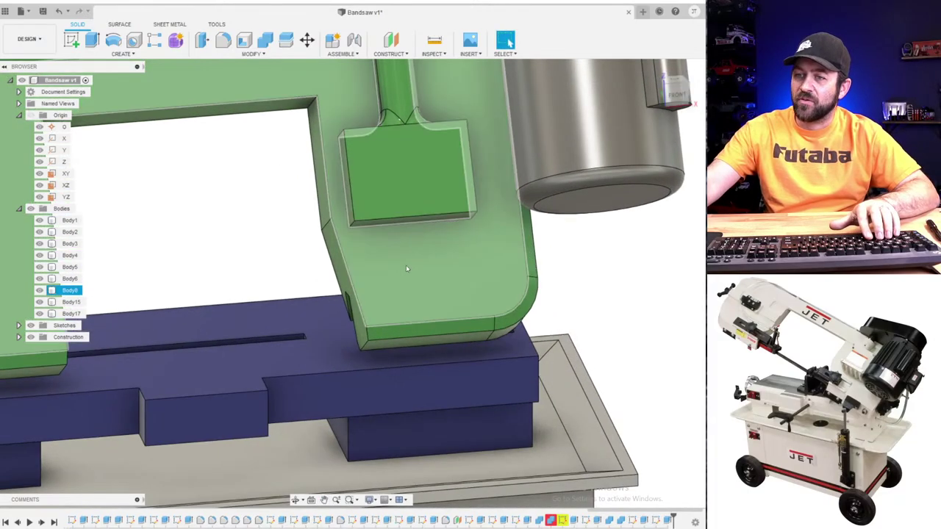
{"action": "scroll", "coordinate": [404, 273], "scroll_direction": "down", "scroll_amount": 4}
{"action": "middle_click_drag", "start_coordinate": [404, 295], "coordinate": [434, 306], "text": "shift"}
{"action": "middle_click_drag", "start_coordinate": [352, 344], "coordinate": [423, 340]}
{"action": "scroll", "coordinate": [423, 341], "scroll_direction": "up", "scroll_amount": 5}
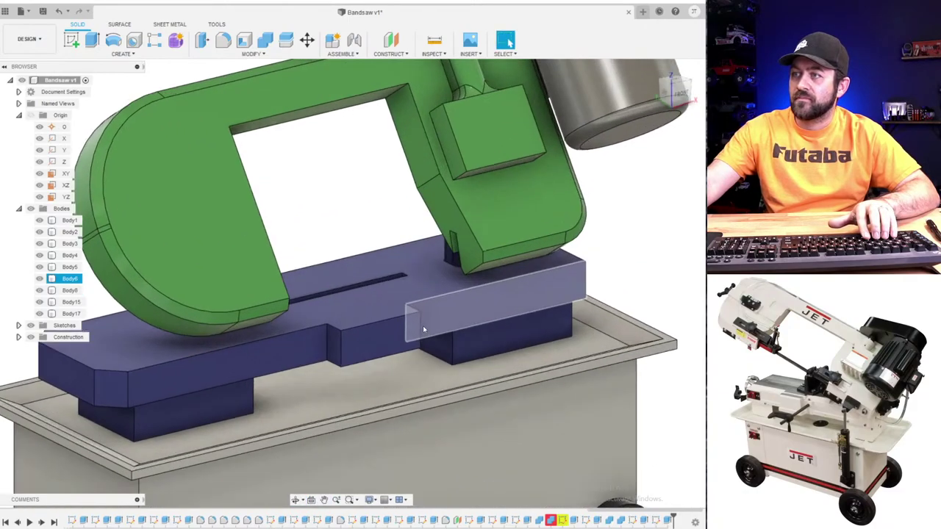
{"action": "scroll", "coordinate": [350, 383], "scroll_direction": "up", "scroll_amount": 3}
{"action": "scroll", "coordinate": [351, 383], "scroll_direction": "down", "scroll_amount": 2}
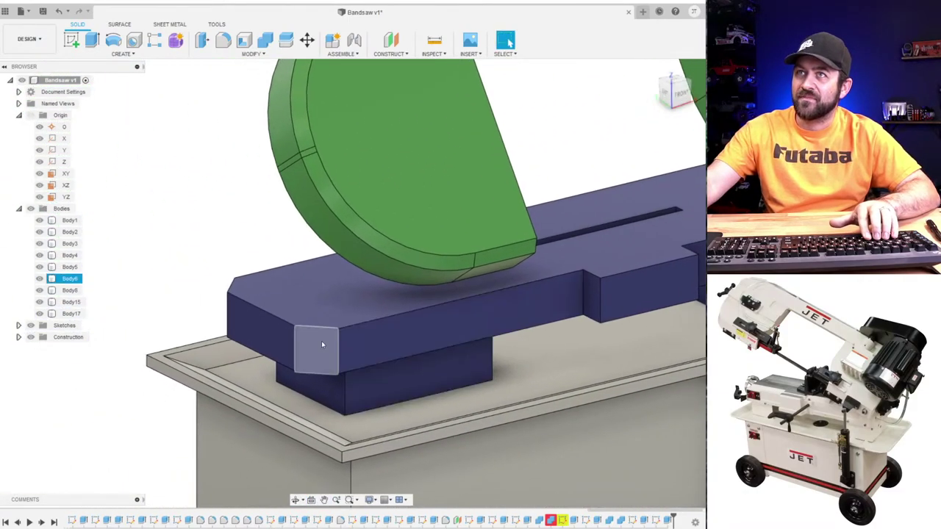
{"action": "middle_click_drag", "start_coordinate": [321, 340], "coordinate": [422, 320], "text": "shift"}
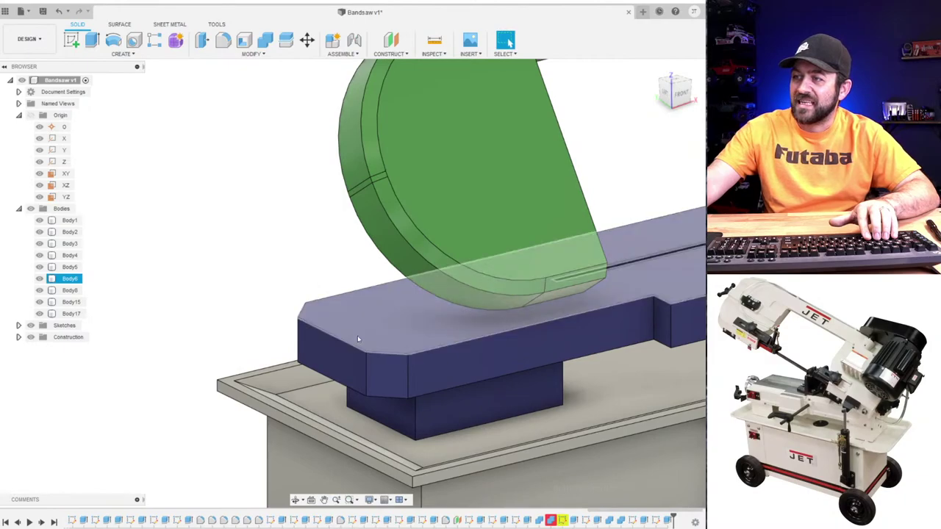
{"action": "left_click", "coordinate": [261, 152]}
{"action": "scroll", "coordinate": [342, 281], "scroll_direction": "down", "scroll_amount": 2}
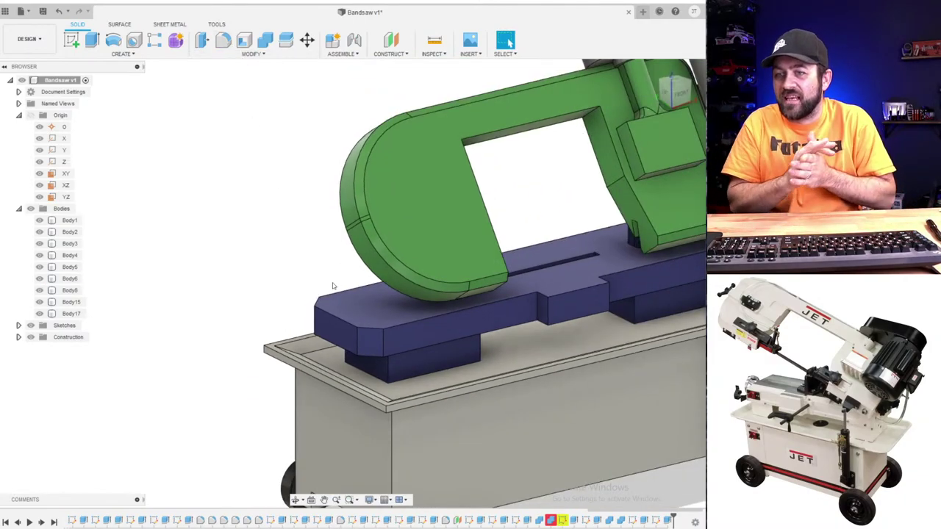
- Examine the frame hinge and the bored lug at the back of the blue bed
{"action": "scroll", "coordinate": [338, 155], "scroll_direction": "down", "scroll_amount": 5}
{"action": "middle_click_drag", "start_coordinate": [396, 192], "coordinate": [177, 184], "text": "shift"}
{"action": "scroll", "coordinate": [362, 175], "scroll_direction": "up", "scroll_amount": 4}
{"action": "scroll", "coordinate": [404, 243], "scroll_direction": "up", "scroll_amount": 3}
{"action": "left_click", "coordinate": [472, 270]}
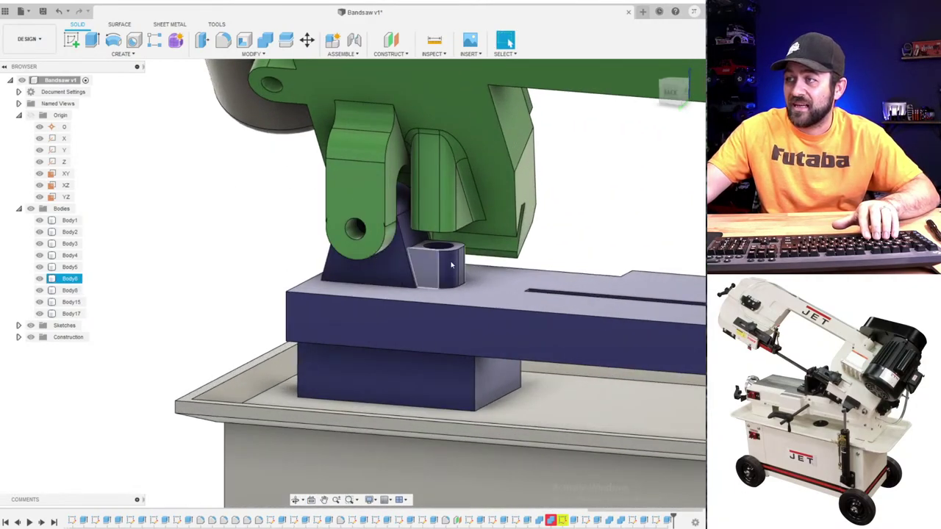
{"action": "scroll", "coordinate": [452, 254], "scroll_direction": "down", "scroll_amount": 5}
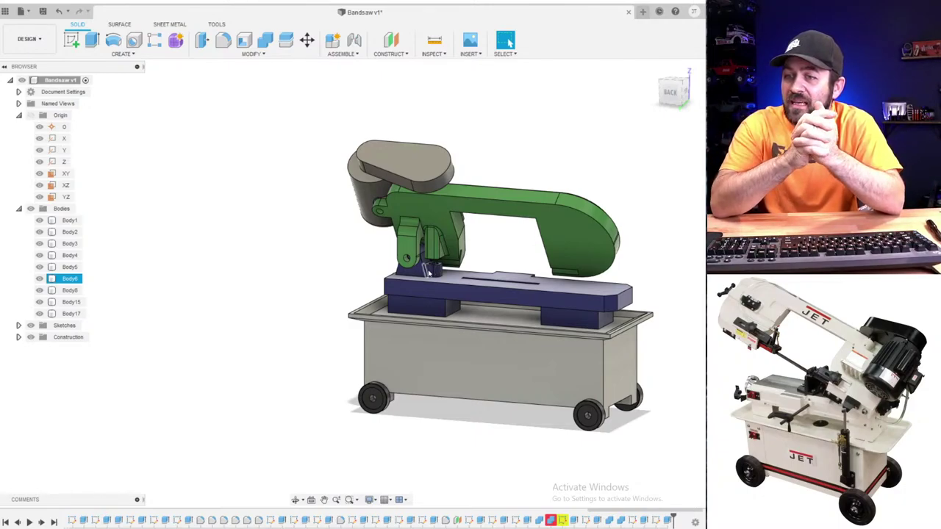
{"action": "scroll", "coordinate": [429, 272], "scroll_direction": "down", "scroll_amount": 2}
{"action": "scroll", "coordinate": [479, 263], "scroll_direction": "up", "scroll_amount": 3}
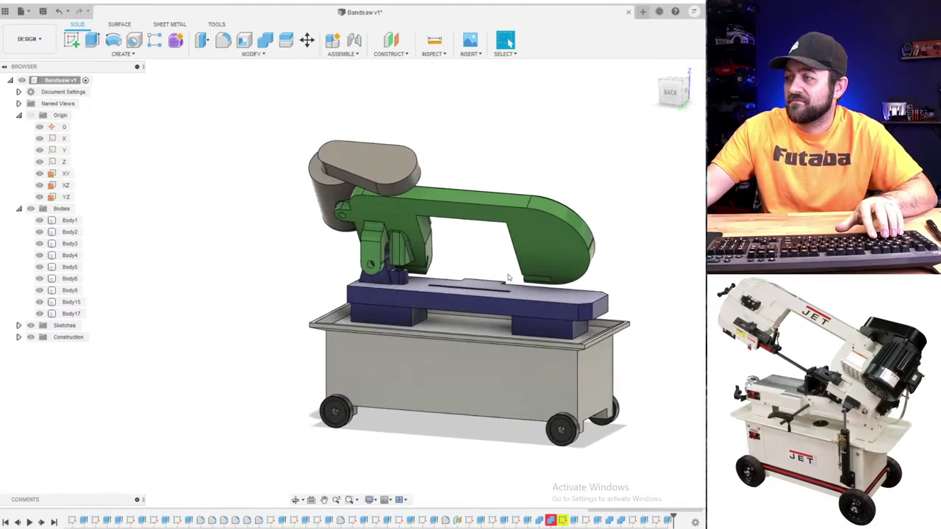
- Examine the complete bandsaw from the front, including the slotted bed, motor and wheeled base
{"action": "middle_click_drag", "start_coordinate": [509, 280], "coordinate": [366, 284], "text": "shift"}
{"action": "middle_click_drag", "start_coordinate": [509, 43], "coordinate": [368, 299], "text": "shift"}
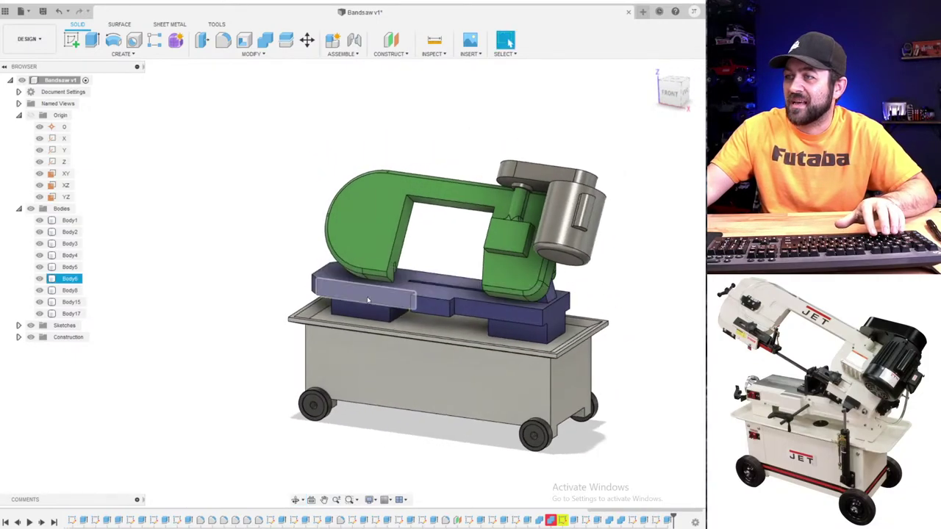
{"action": "scroll", "coordinate": [444, 291], "scroll_direction": "up", "scroll_amount": 3}
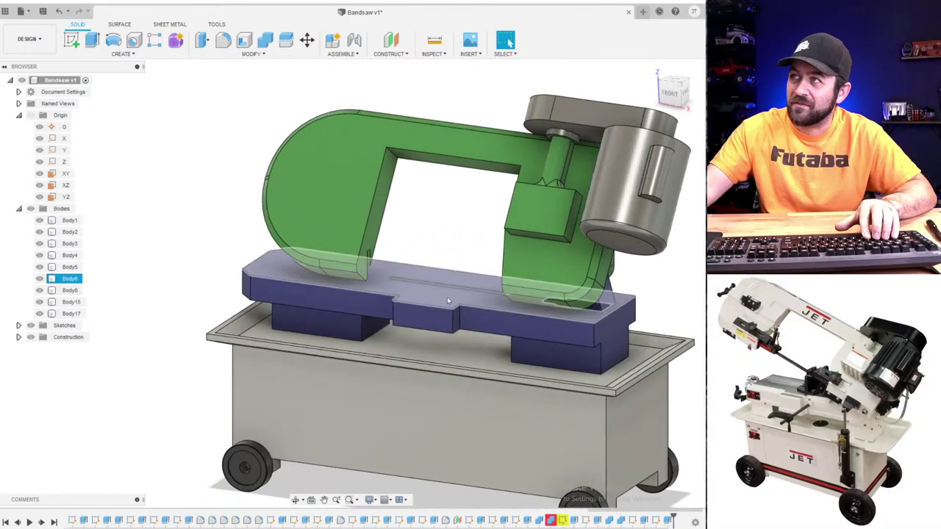
{"action": "scroll", "coordinate": [447, 297], "scroll_direction": "down", "scroll_amount": 3}
{"action": "middle_click_drag", "start_coordinate": [486, 351], "coordinate": [479, 318]}
{"action": "middle_click_drag", "start_coordinate": [443, 346], "coordinate": [412, 374], "text": "shift"}
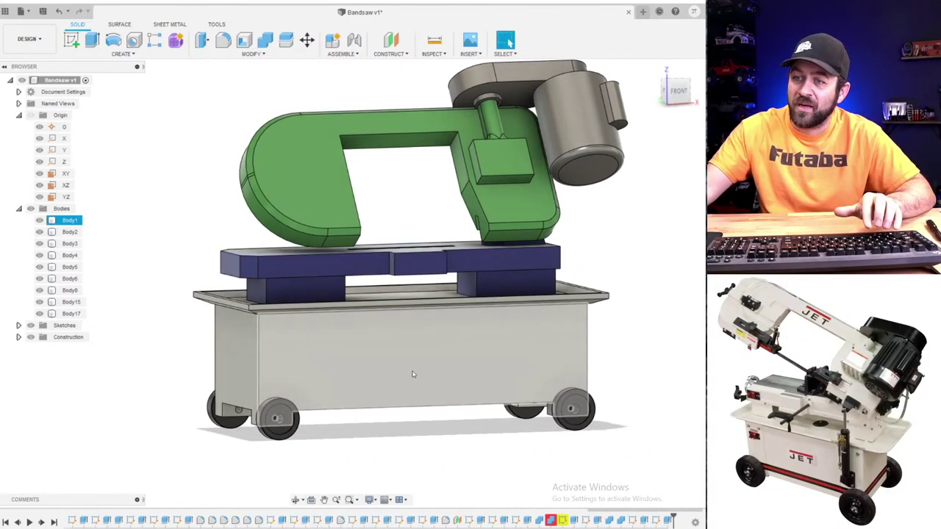
- Fillet the outer top edge of the grey cover above the motor
{"action": "middle_click_drag", "start_coordinate": [316, 202], "coordinate": [426, 292], "text": "shift"}
{"action": "middle_click_drag", "start_coordinate": [426, 293], "coordinate": [479, 470]}
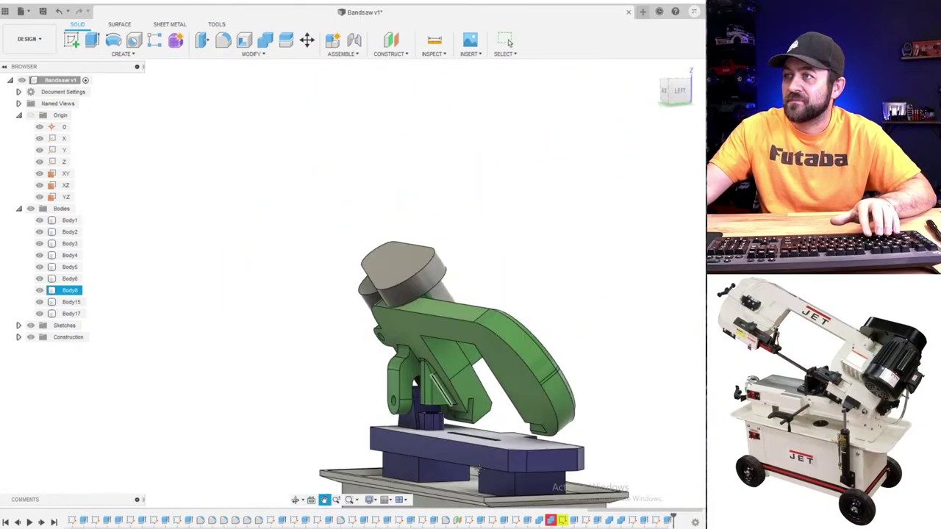
{"action": "middle_click_drag", "start_coordinate": [508, 42], "coordinate": [266, 103], "text": "shift"}
{"action": "left_click", "coordinate": [222, 41]}
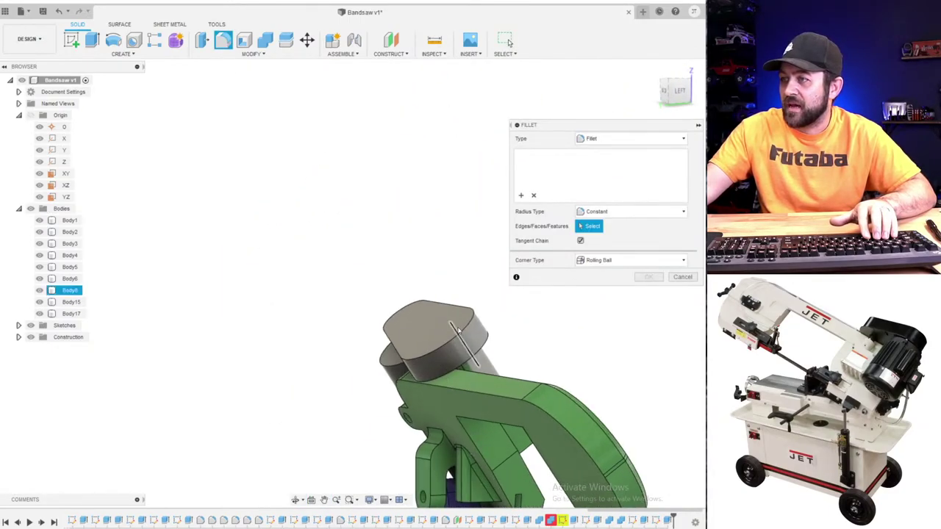
{"action": "left_click", "coordinate": [457, 329]}
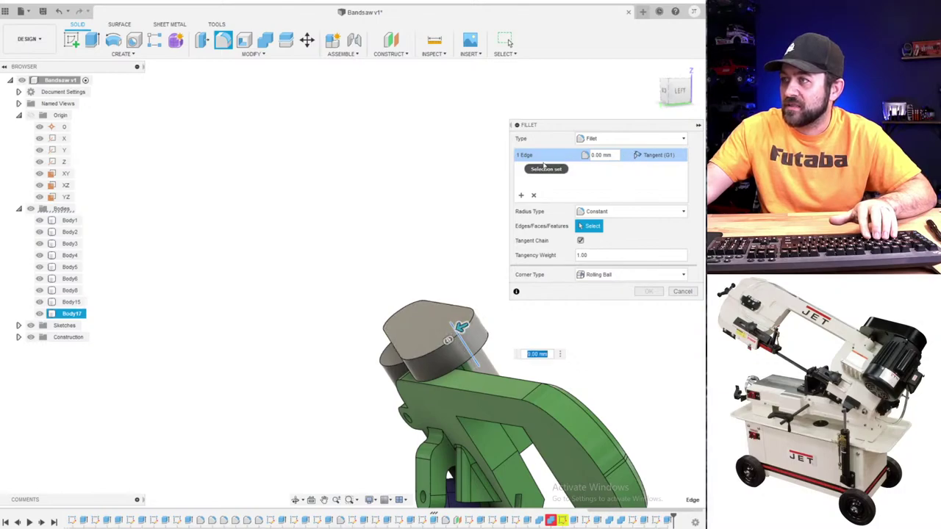
{"action": "left_click", "coordinate": [533, 195]}
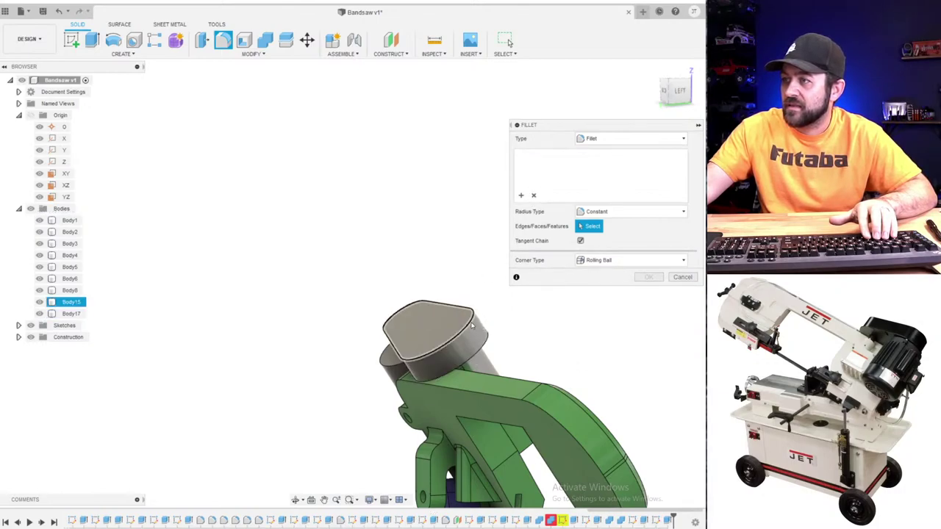
{"action": "left_click", "coordinate": [471, 325]}
{"action": "key", "text": "Escape"}
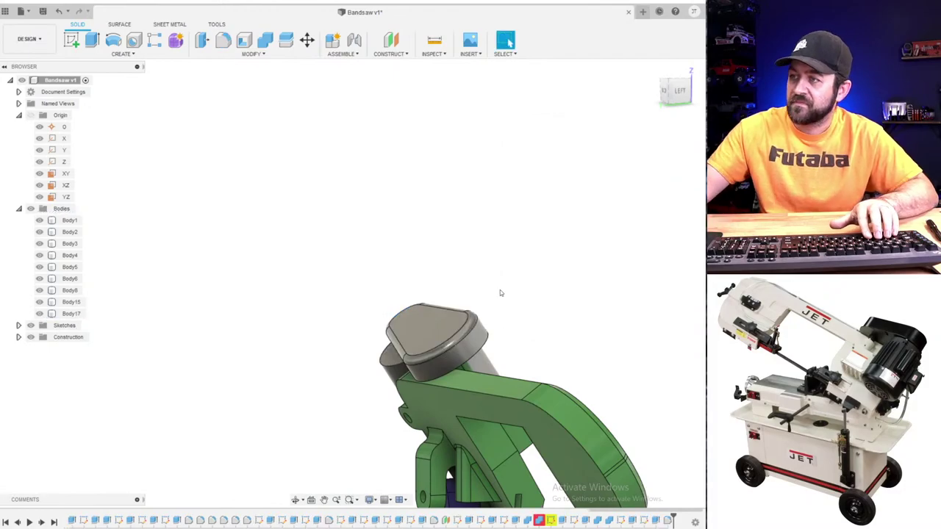
{"action": "mouse_move", "coordinate": [500, 292]}
{"action": "middle_mouse_down", "text": "shift"}
{"action": "mouse_move", "coordinate": [419, 307]}
{"action": "mouse_move", "coordinate": [537, 286]}
{"action": "mouse_move", "coordinate": [518, 295]}
{"action": "middle_mouse_up", "text": "shift"}
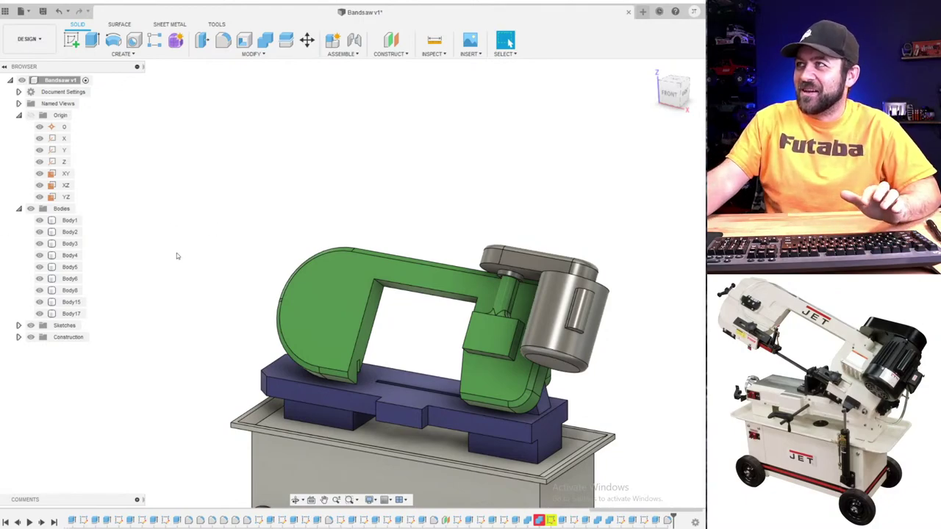
{"action": "left_click", "coordinate": [464, 387]}
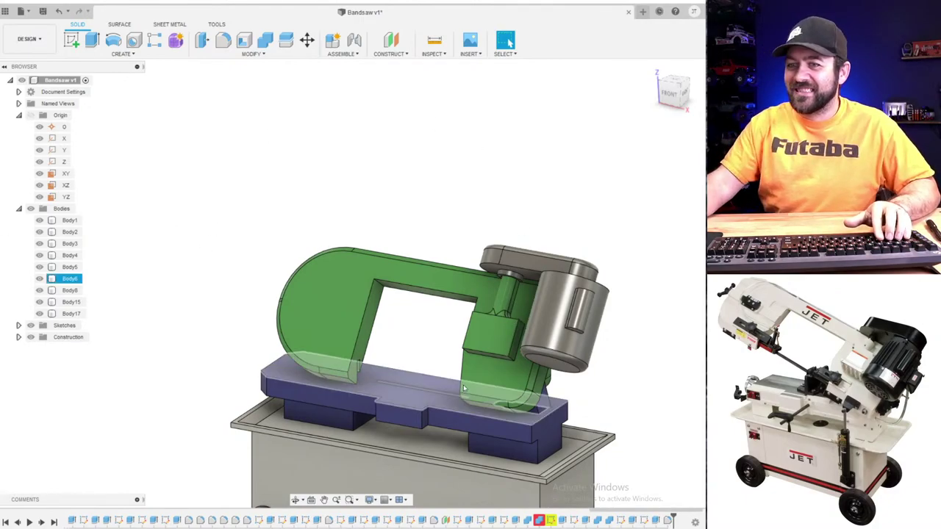
{"action": "left_click", "coordinate": [194, 381]}
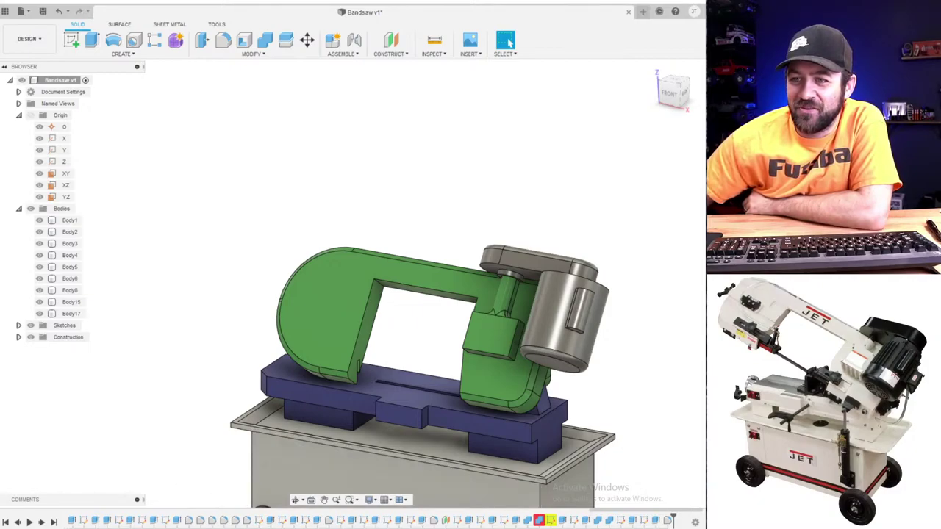
{"action": "left_click", "coordinate": [446, 389]}
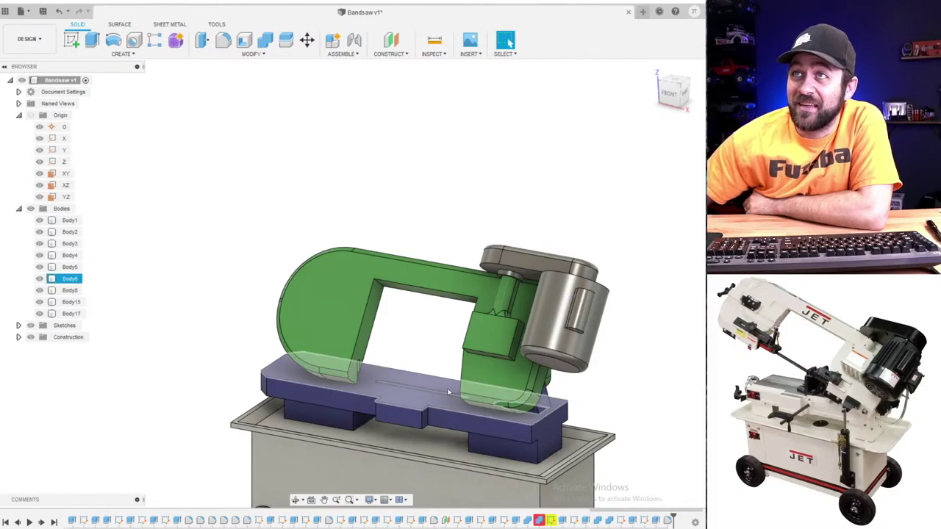
{"action": "scroll", "coordinate": [395, 412], "scroll_direction": "up", "scroll_amount": 5}
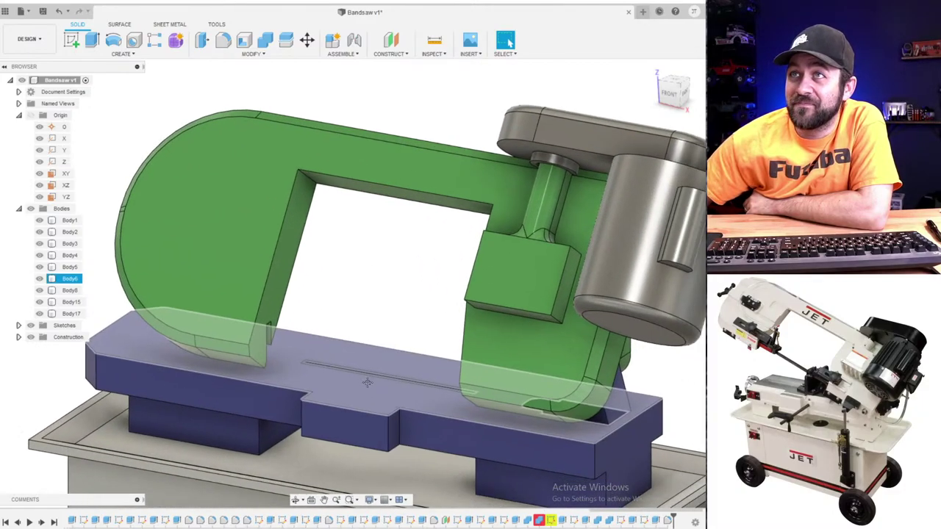
{"action": "middle_click_drag", "start_coordinate": [368, 382], "coordinate": [341, 370]}
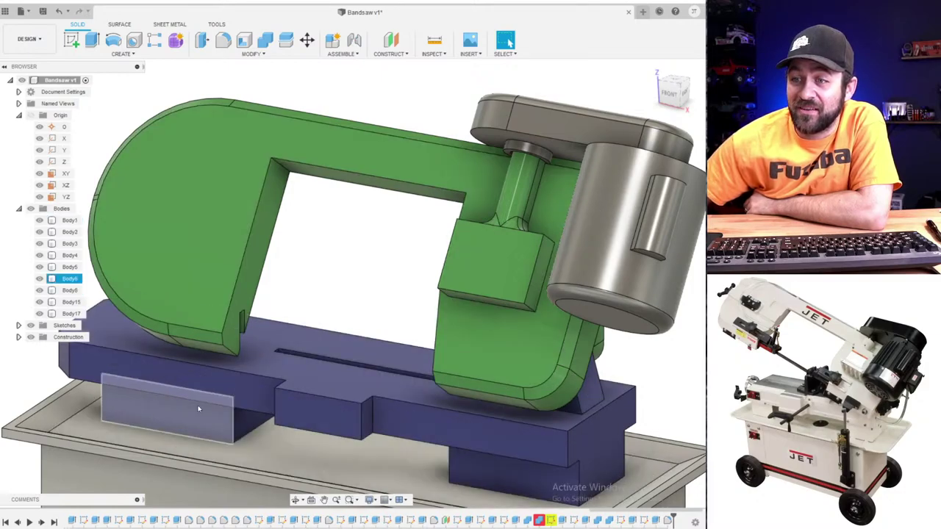
{"action": "left_click", "coordinate": [357, 487]}
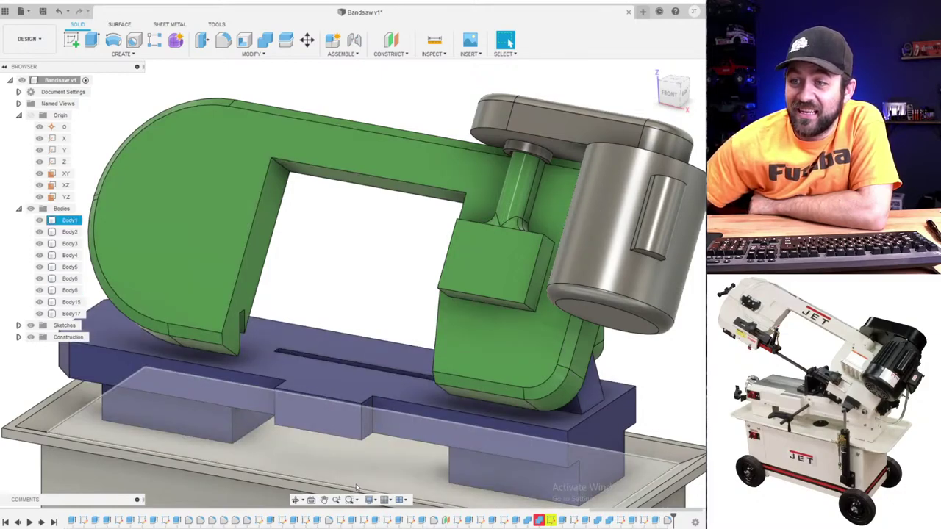
{"action": "key", "text": "Escape"}
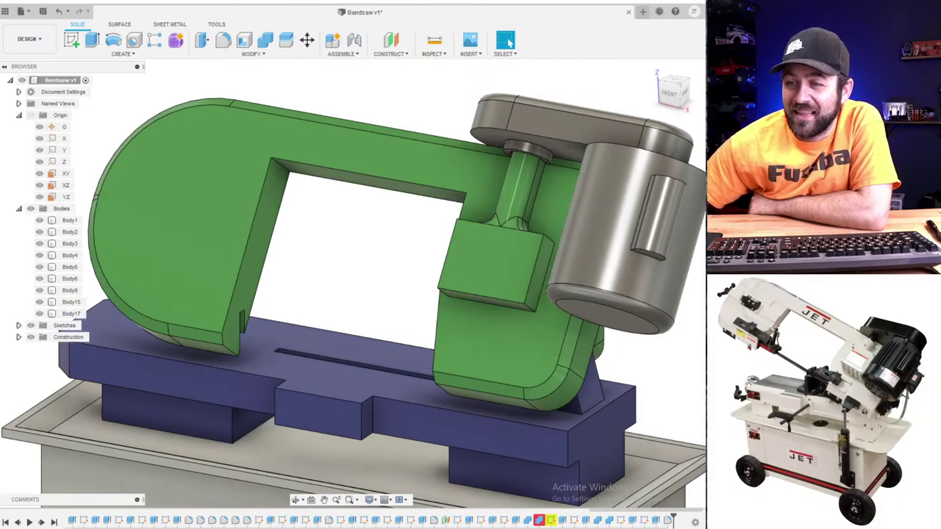
{"action": "left_click", "coordinate": [69, 220]}
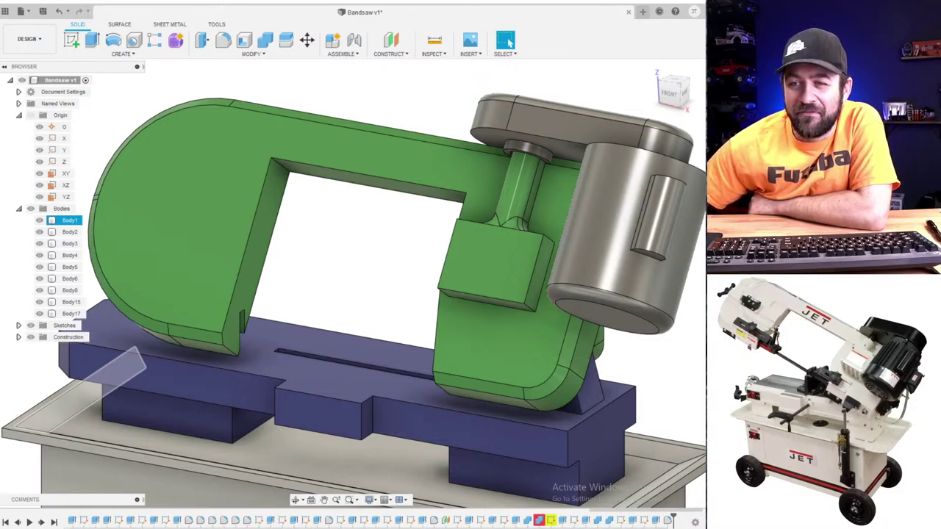
{"action": "left_click", "coordinate": [192, 340]}
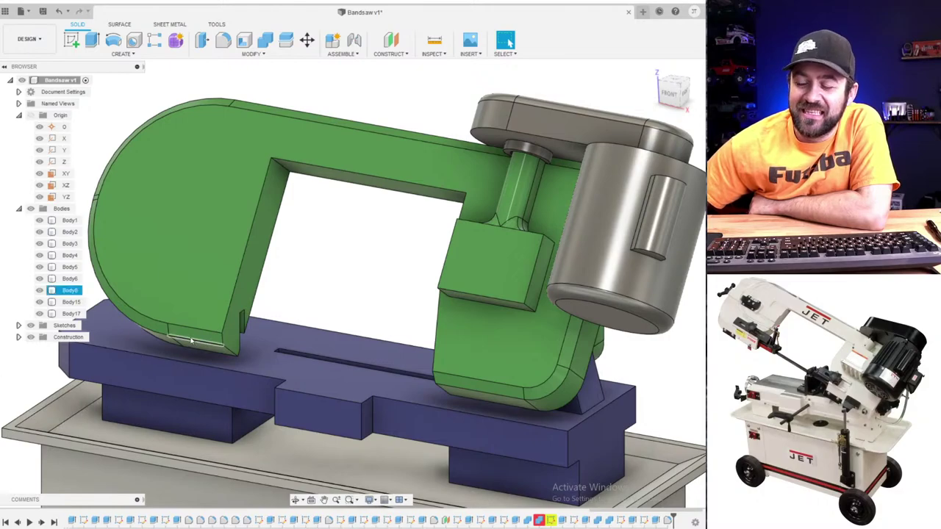
{"action": "scroll", "coordinate": [191, 341], "scroll_direction": "up", "scroll_amount": 2}
{"action": "scroll", "coordinate": [191, 340], "scroll_direction": "down", "scroll_amount": 3}
{"action": "key", "text": "Escape"}
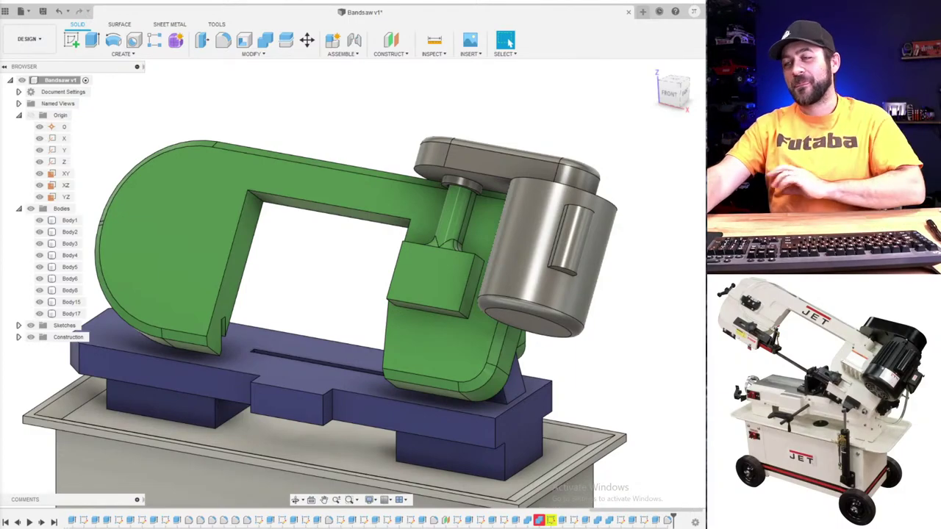
- Save the bandsaw design as a new version
{"action": "left_click", "coordinate": [232, 206]}
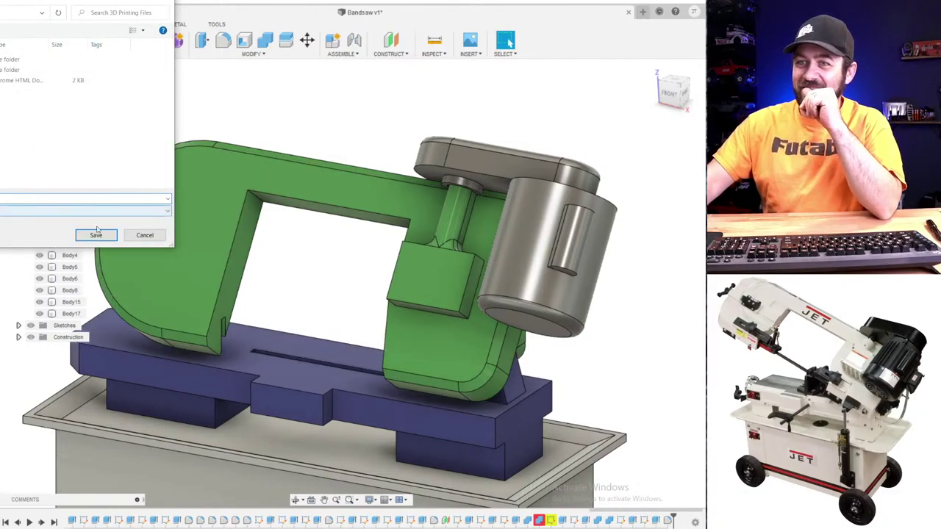
{"action": "left_click", "coordinate": [234, 165]}
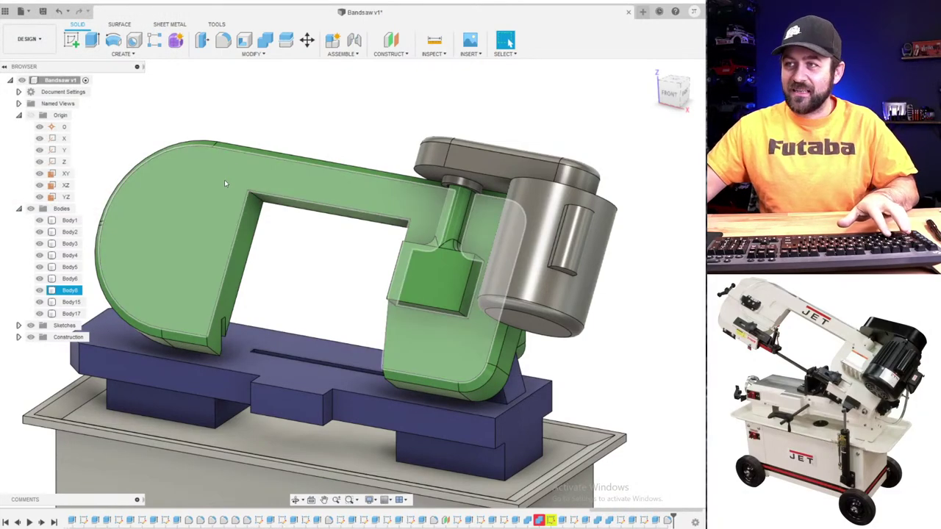
{"action": "key", "text": "ctrl+s"}
{"action": "left_click", "coordinate": [349, 289]}
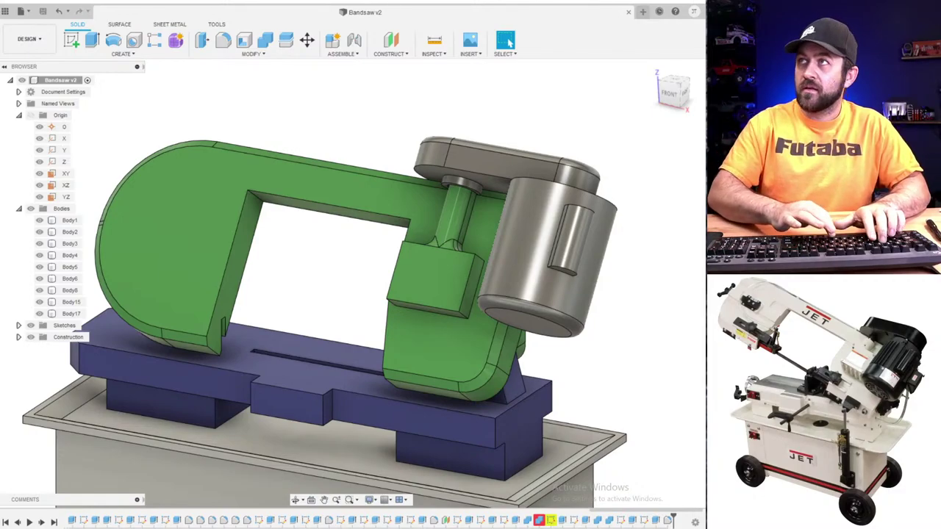
- Switch to the 10-minute countdown timer in Chrome and place it beside the modelling window
{"action": "key", "text": "alt+Tab"}
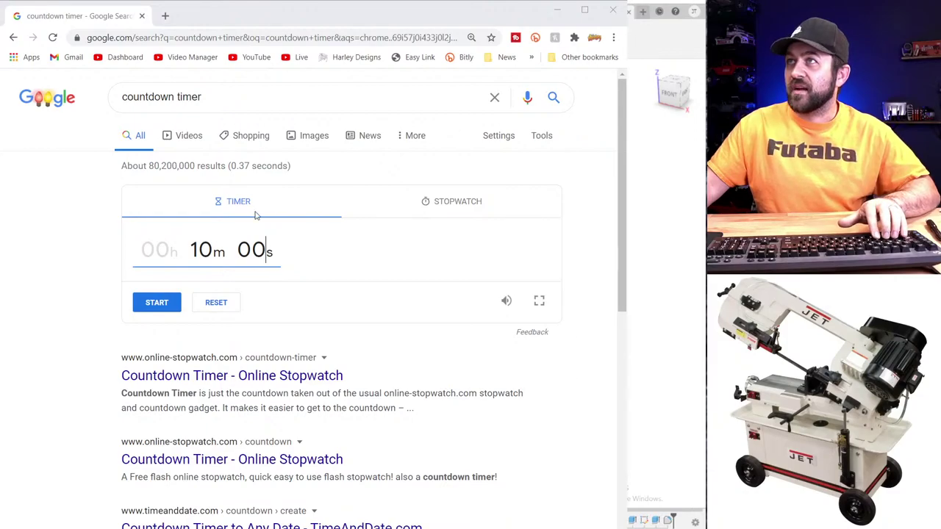
{"action": "key", "text": "super+Down"}
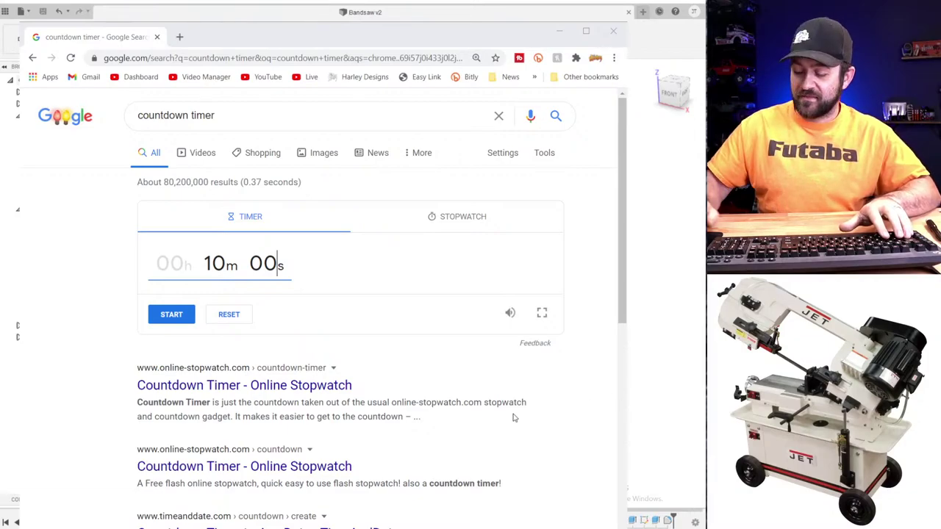
{"action": "left_click_drag", "start_coordinate": [277, 417], "coordinate": [395, 418]}
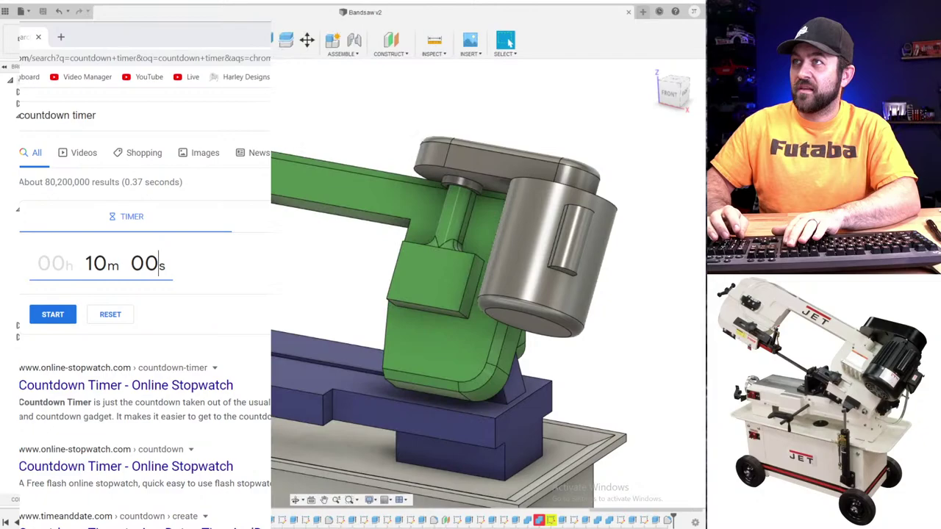
{"action": "left_click_drag", "start_coordinate": [270, 416], "coordinate": [176, 416]}
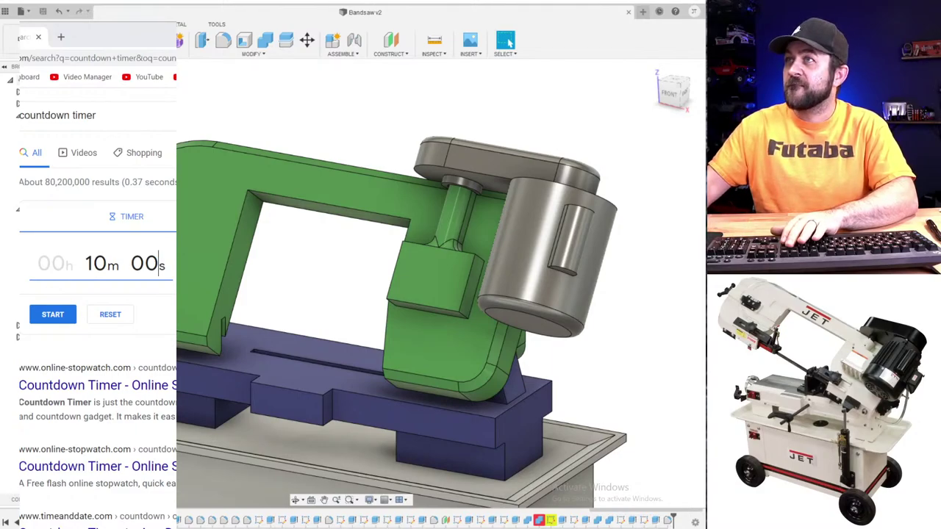
{"action": "left_click_drag", "start_coordinate": [98, 276], "coordinate": [801, 398]}
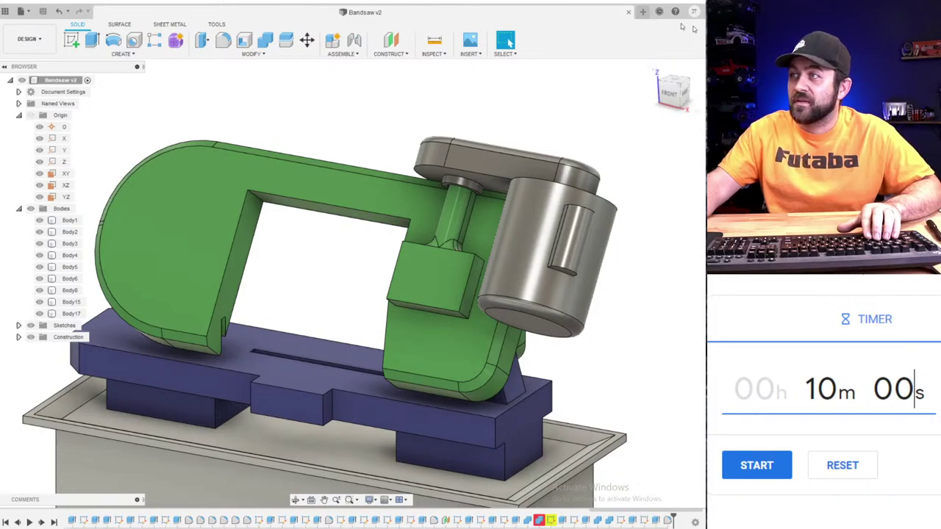
- Create a new empty design and start the 10-minute countdown timer
{"action": "left_click", "coordinate": [642, 11]}
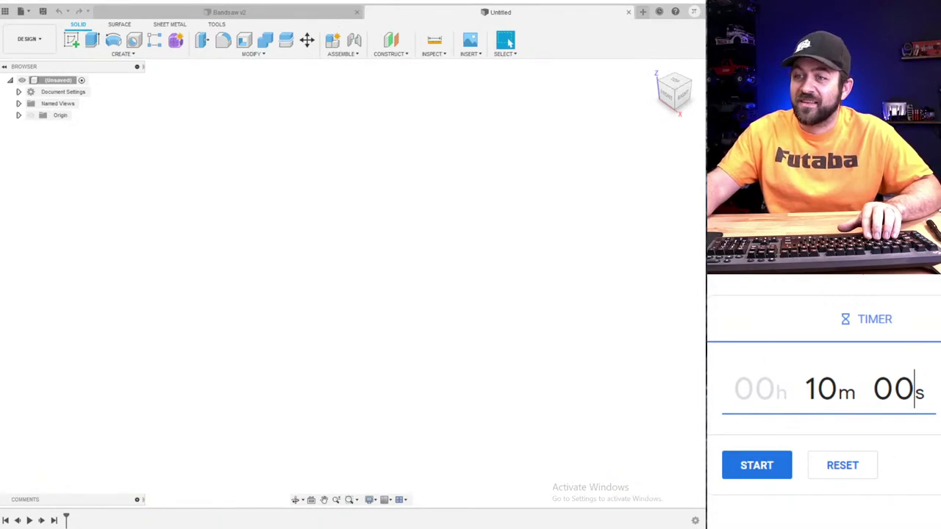
{"action": "left_click", "coordinate": [758, 470]}
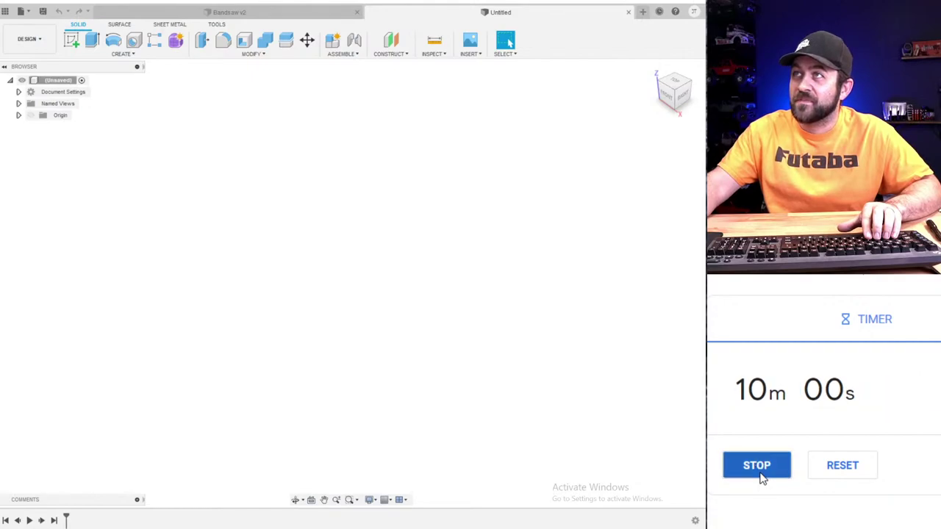
- Sketch a circle centred on the origin on the horizontal plane and set its diameter to 35 mm
{"action": "left_click", "coordinate": [72, 39]}
{"action": "left_click", "coordinate": [392, 274]}
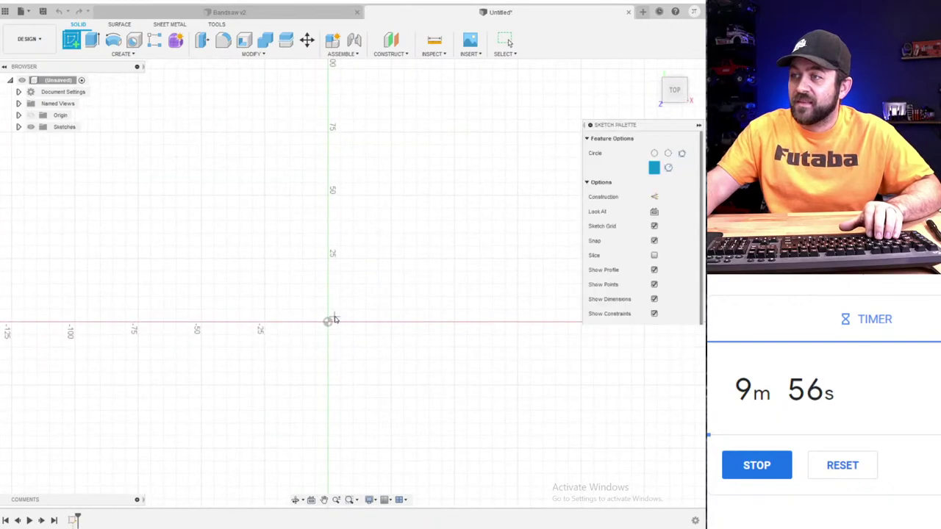
{"action": "key", "text": "c"}
{"action": "left_click", "coordinate": [328, 322]}
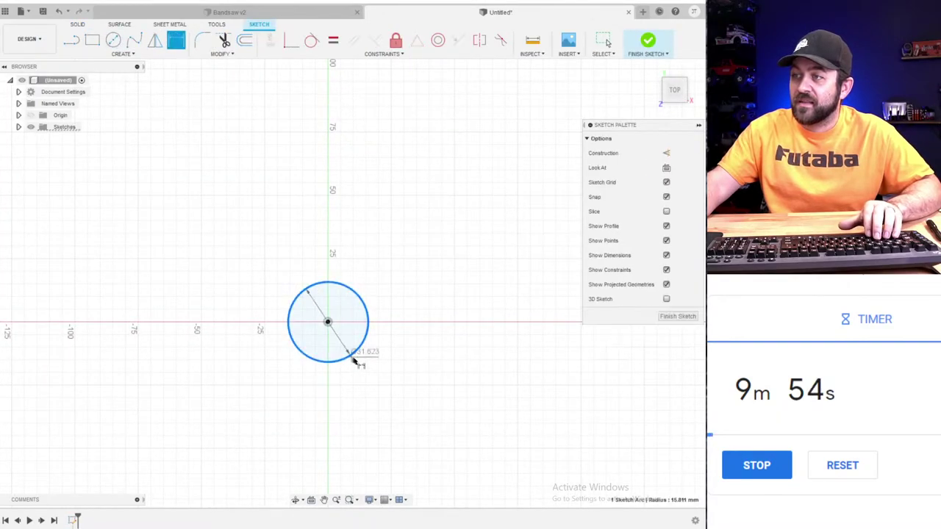
{"action": "type", "text": "35"}
{"action": "key", "text": "Return"}
{"action": "key", "text": "d"}
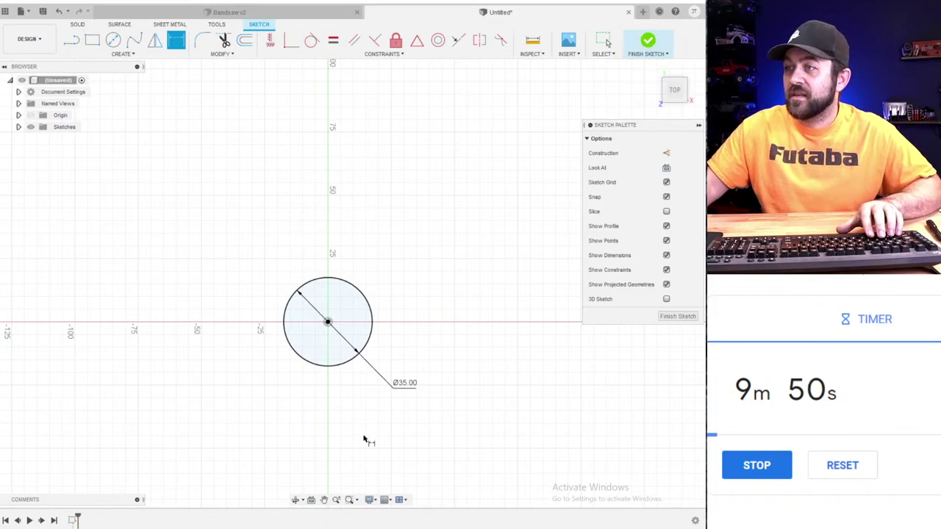
- Extrude the circle 35 mm upward as a new body with a slight outward taper
{"action": "middle_click_drag", "start_coordinate": [363, 439], "coordinate": [336, 338], "text": "shift"}
{"action": "key", "text": "e"}
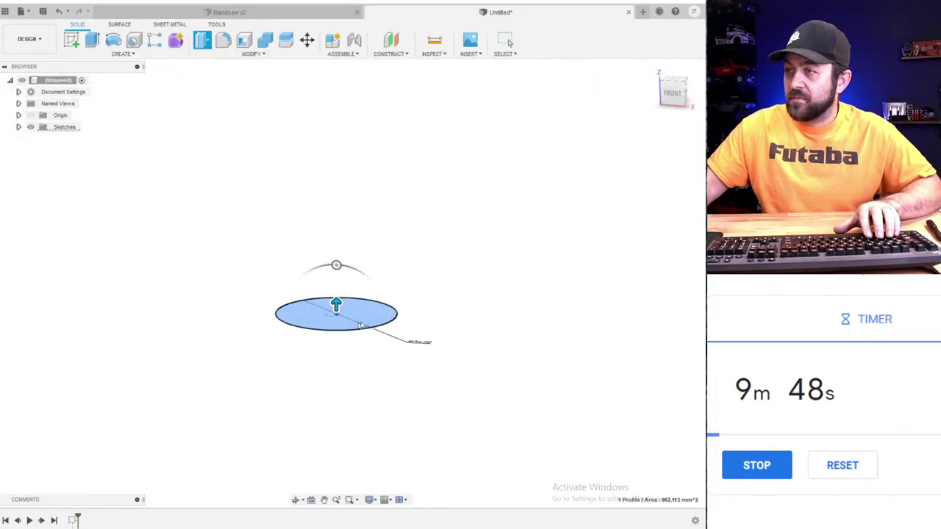
{"action": "left_click_drag", "start_coordinate": [339, 302], "coordinate": [339, 261]}
{"action": "left_click", "coordinate": [336, 304]}
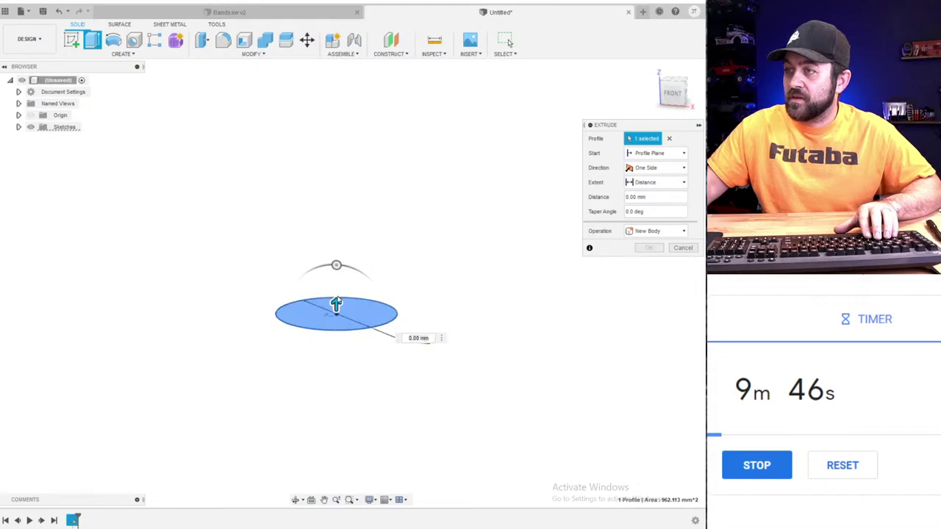
{"action": "left_click_drag", "start_coordinate": [336, 301], "coordinate": [336, 188]}
{"action": "left_click", "coordinate": [659, 214]}
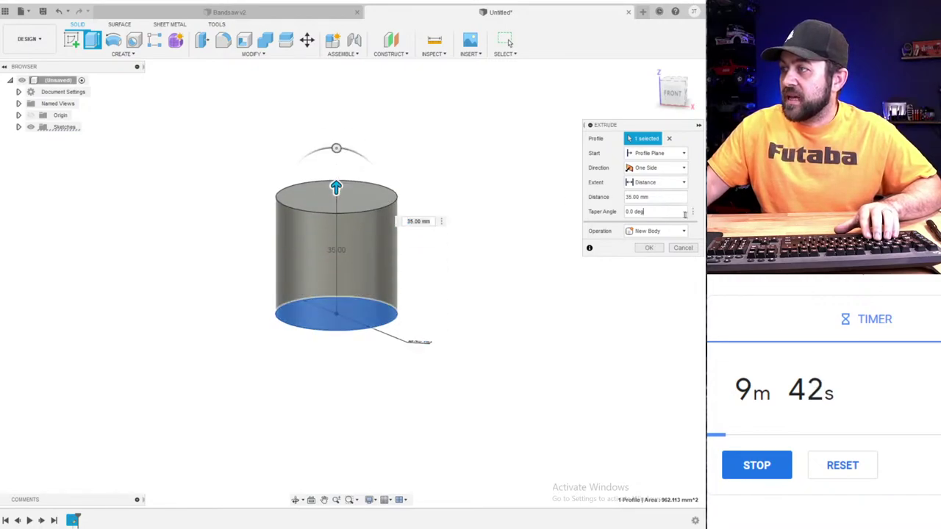
{"action": "left_click", "coordinate": [659, 214]}
{"action": "type", "text": "10"}
{"action": "key", "text": "Tab"}
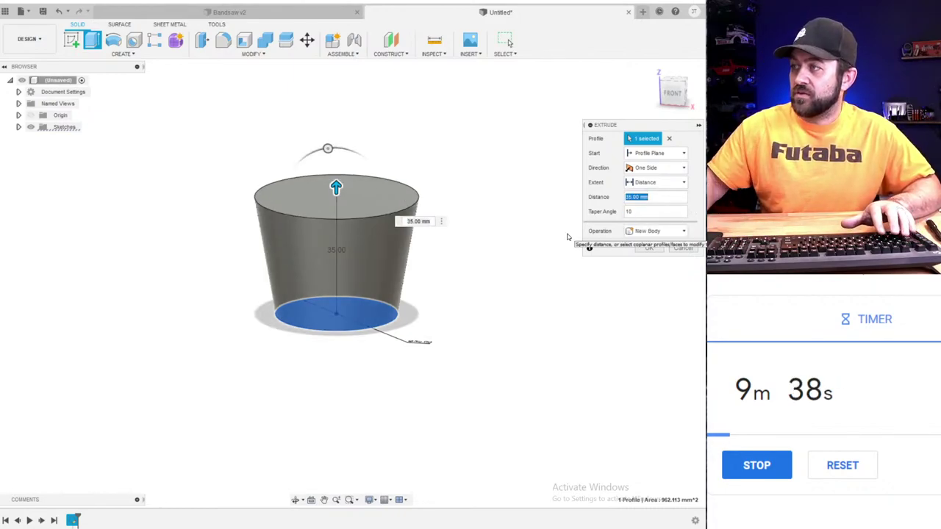
{"action": "key", "text": "Tab"}
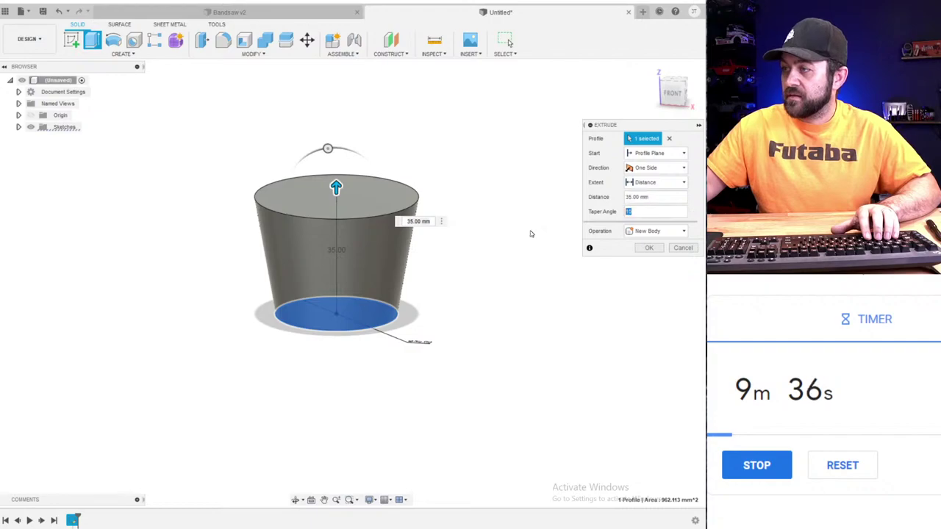
{"action": "key", "text": "Return"}
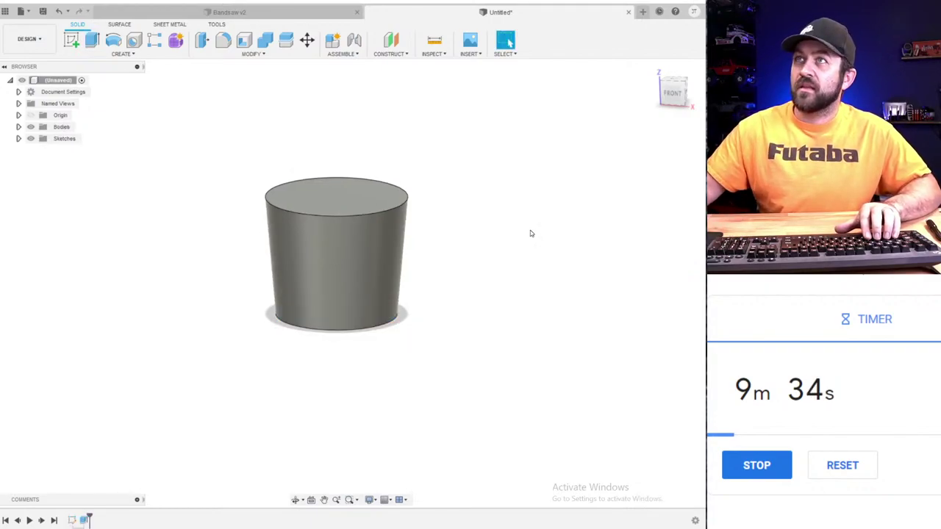
- Extrude the tapered body's top face 9 mm upward as a new body
{"action": "key", "text": "e"}
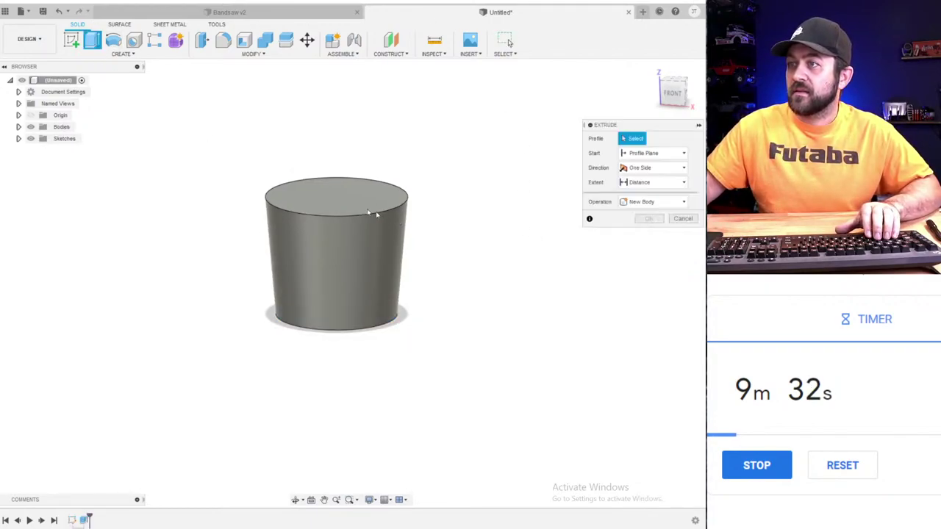
{"action": "left_click", "coordinate": [350, 194]}
{"action": "scroll", "coordinate": [350, 194], "scroll_direction": "up", "scroll_amount": 2}
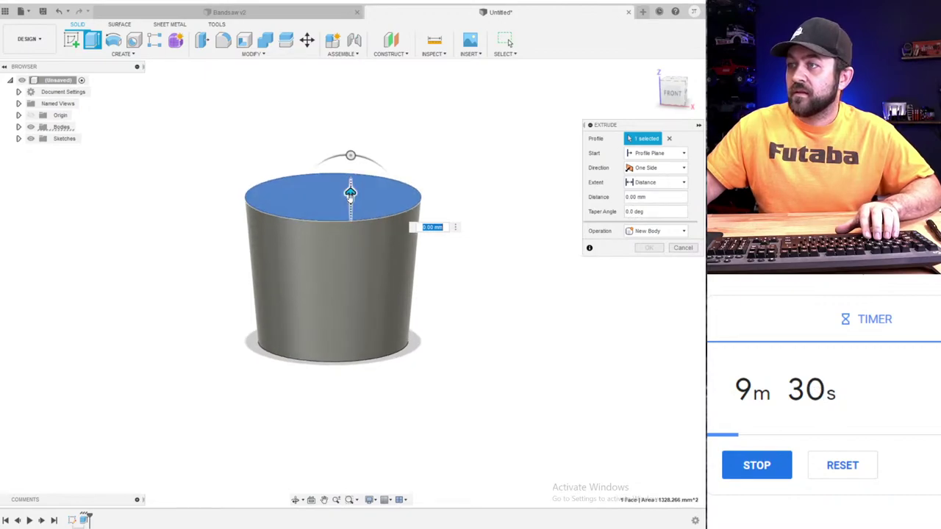
{"action": "left_click_drag", "start_coordinate": [349, 193], "coordinate": [349, 157]}
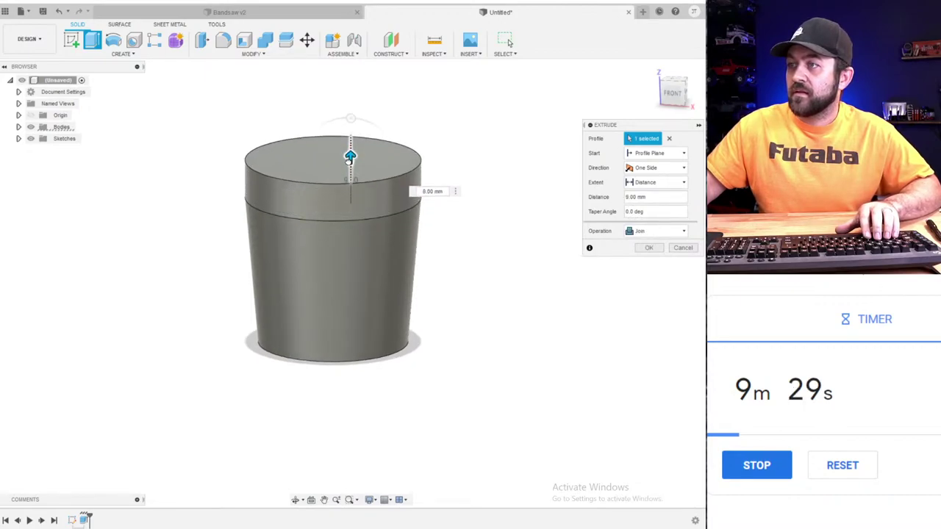
{"action": "left_click", "coordinate": [651, 231]}
{"action": "left_click", "coordinate": [645, 266]}
{"action": "left_click", "coordinate": [651, 231]}
{"action": "left_click", "coordinate": [640, 244]}
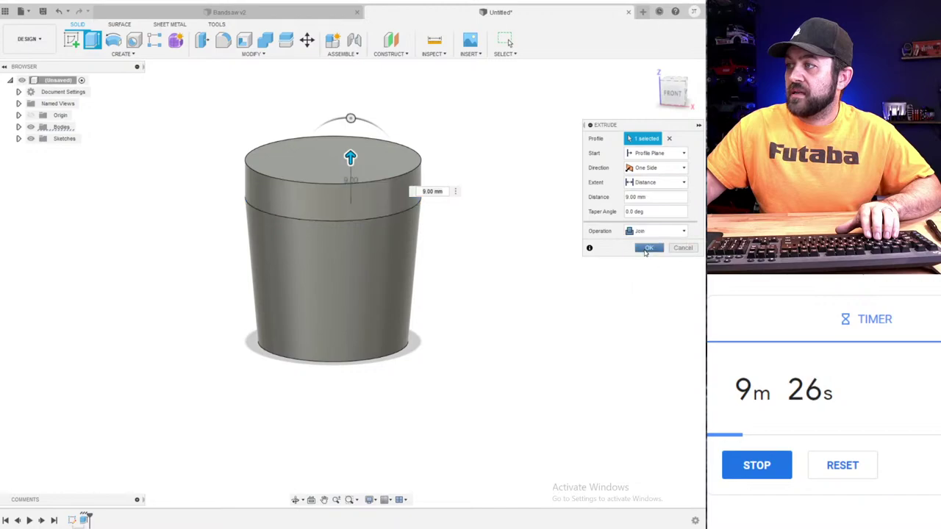
{"action": "left_click", "coordinate": [642, 232]}
{"action": "left_click", "coordinate": [645, 266]}
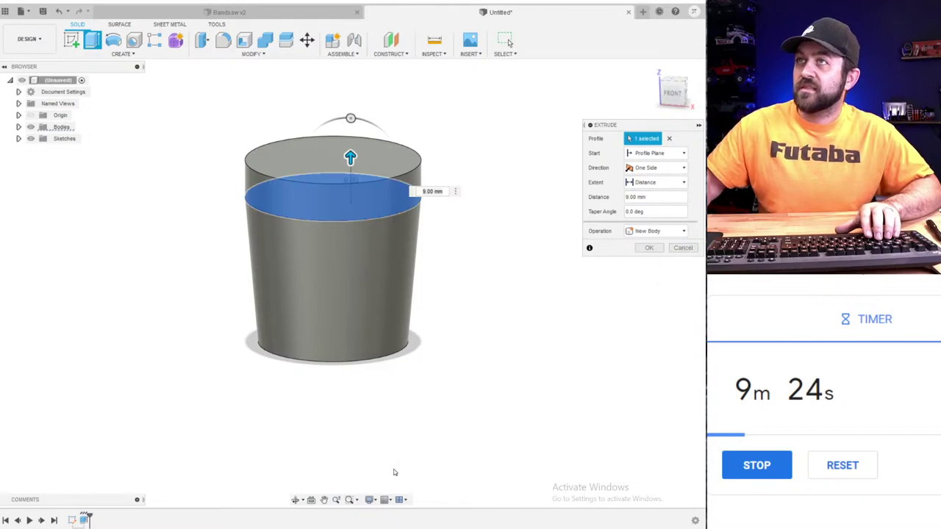
{"action": "key", "text": "Return"}
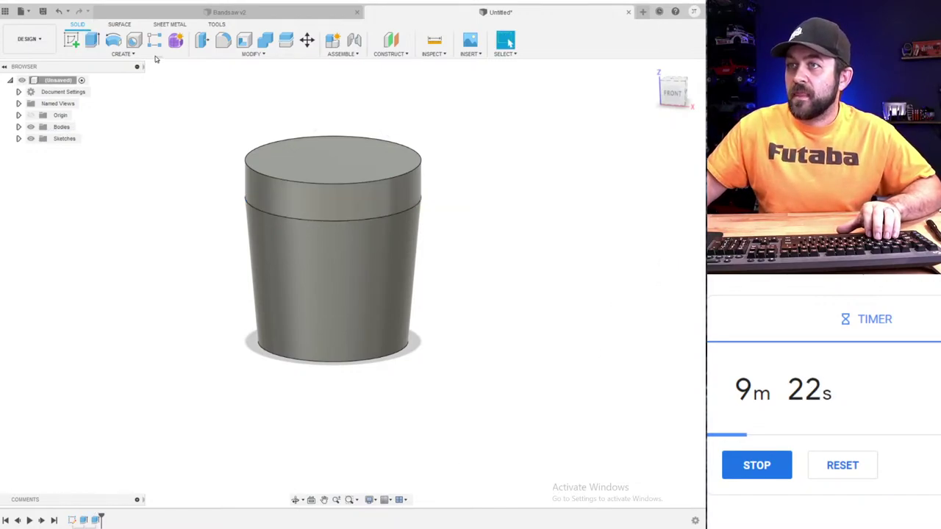
- Sketch a circle on the new top face, centred on the origin and slightly smaller than the face
{"action": "left_click", "coordinate": [72, 40]}
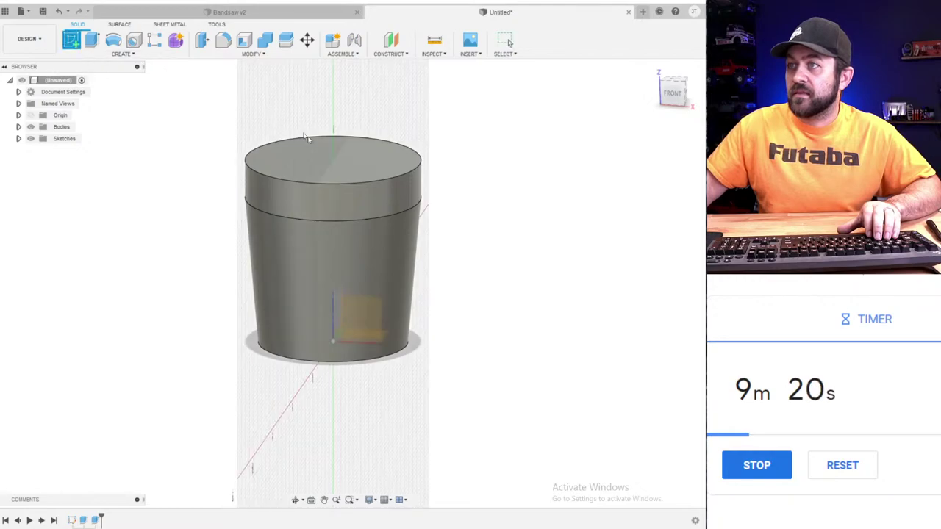
{"action": "left_click", "coordinate": [339, 178]}
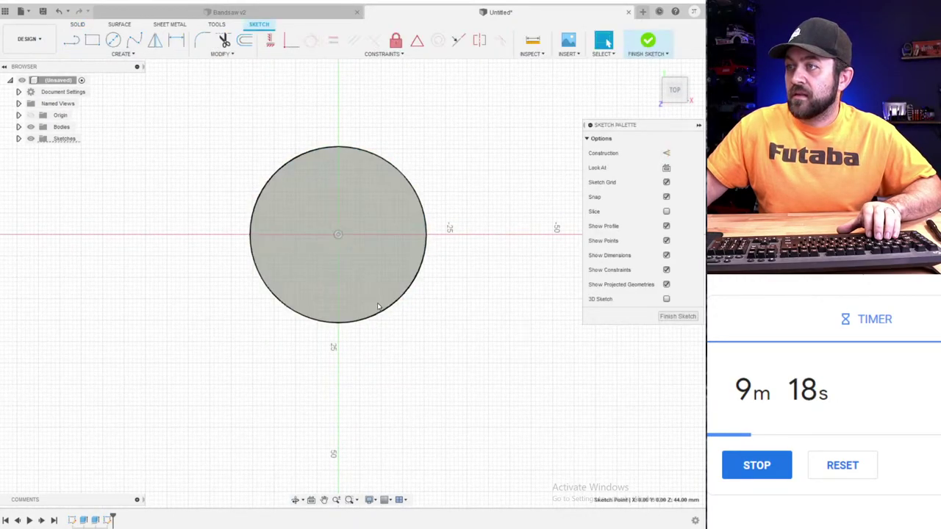
{"action": "key", "text": "c"}
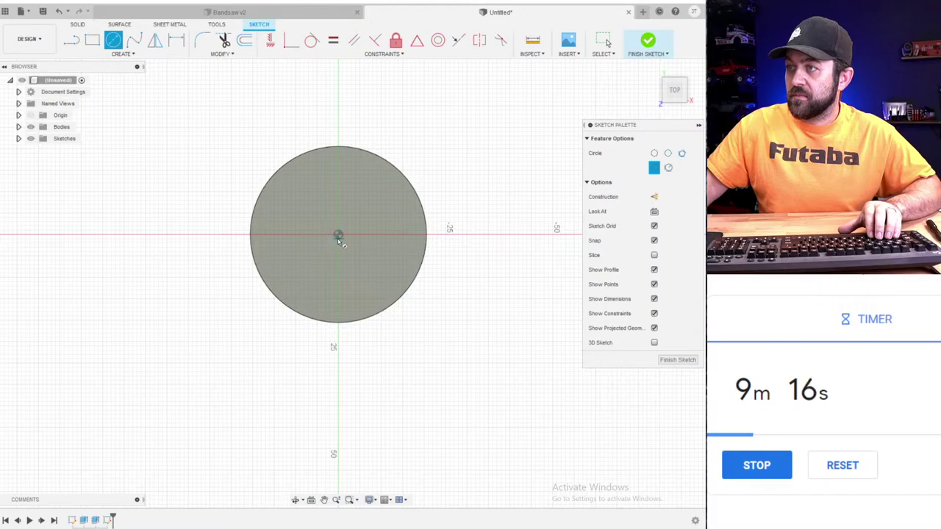
{"action": "left_click", "coordinate": [338, 236]}
{"action": "left_click", "coordinate": [368, 303]}
- Extrude the circle 8 mm upward and join it to the body below
{"action": "middle_click_drag", "start_coordinate": [371, 302], "coordinate": [368, 244], "text": "shift"}
{"action": "scroll", "coordinate": [355, 262], "scroll_direction": "up", "scroll_amount": 3}
{"action": "middle_click_drag", "start_coordinate": [329, 293], "coordinate": [324, 266], "text": "shift"}
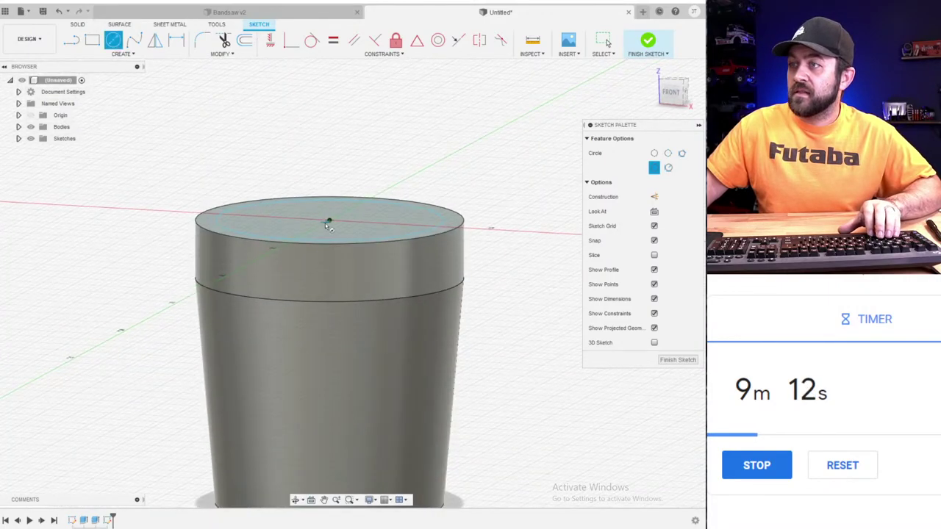
{"action": "key", "text": "e"}
{"action": "left_click_drag", "start_coordinate": [329, 213], "coordinate": [329, 157]}
- Round the top edge of the raised disc with a 5.5 mm constant-radius fillet
{"action": "left_click", "coordinate": [235, 54]}
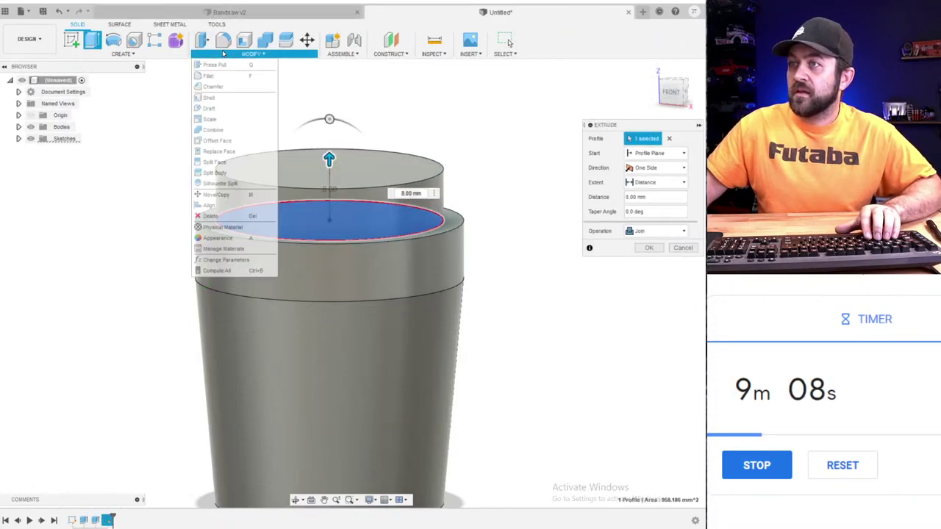
{"action": "left_click", "coordinate": [223, 44]}
{"action": "left_click", "coordinate": [213, 167]}
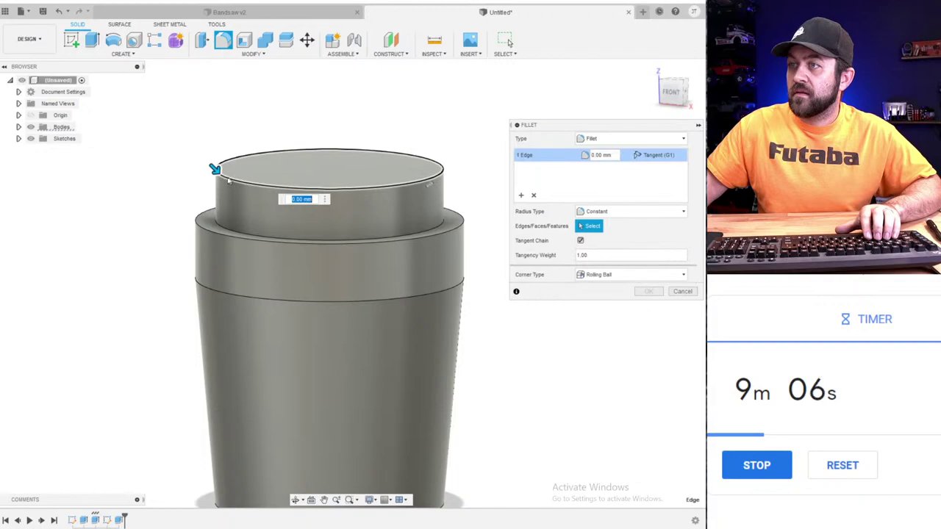
{"action": "left_click_drag", "start_coordinate": [214, 168], "coordinate": [228, 179]}
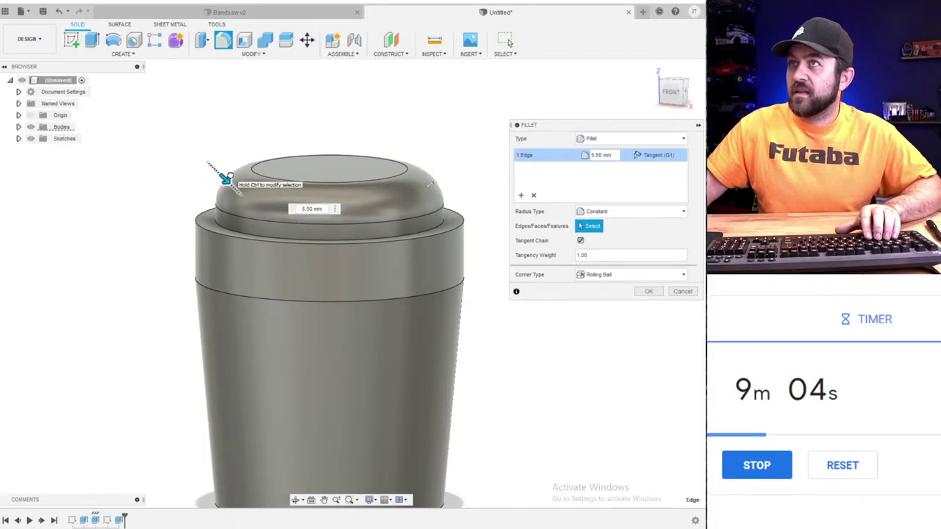
{"action": "type", "text": "6"}
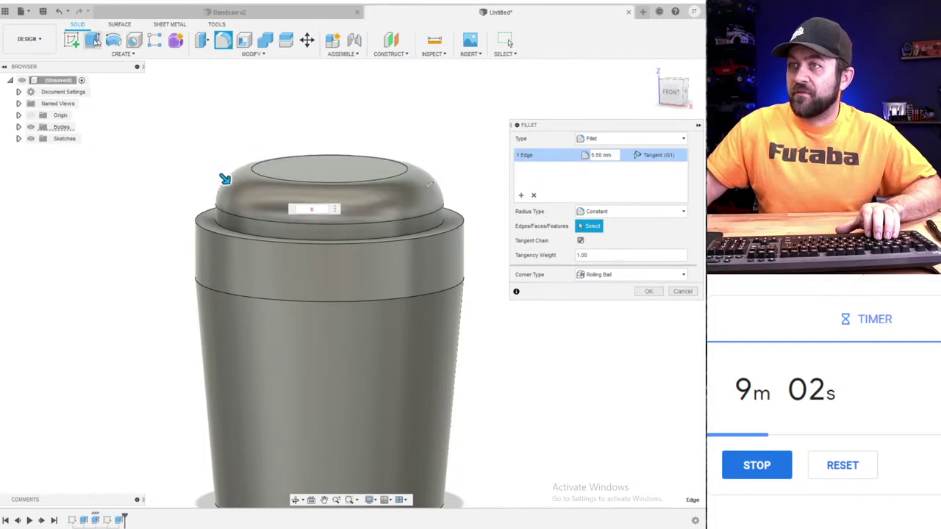
{"action": "key", "text": "Return"}
{"action": "key", "text": "e"}
{"action": "key", "text": "Escape"}
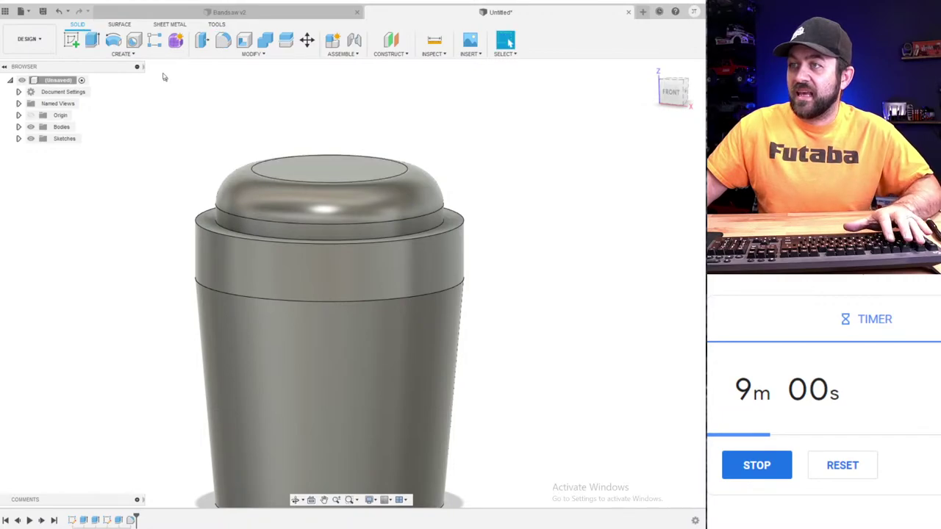
- Sketch a circle on the flat top of the filleted disc, centred on the origin and slightly inside its edge
{"action": "left_click", "coordinate": [69, 40]}
{"action": "left_click", "coordinate": [356, 180]}
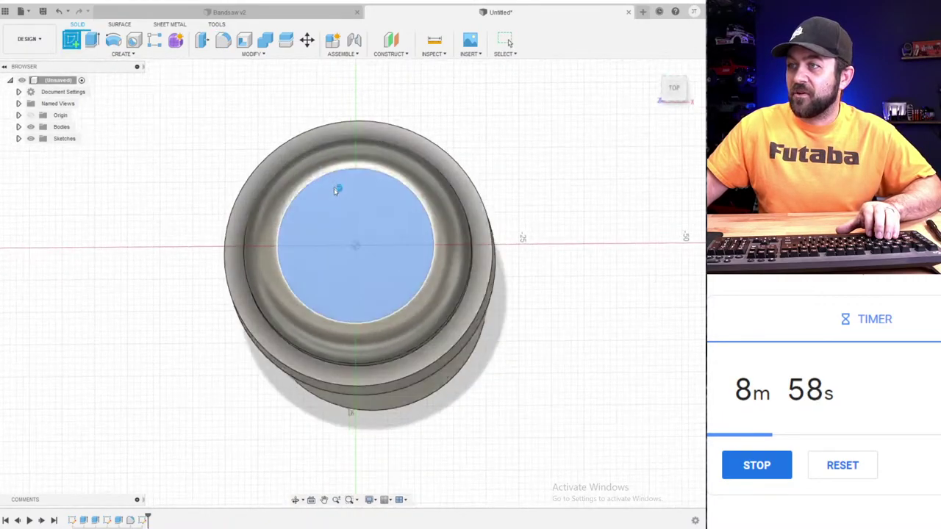
{"action": "key", "text": "c"}
{"action": "left_click", "coordinate": [360, 242]}
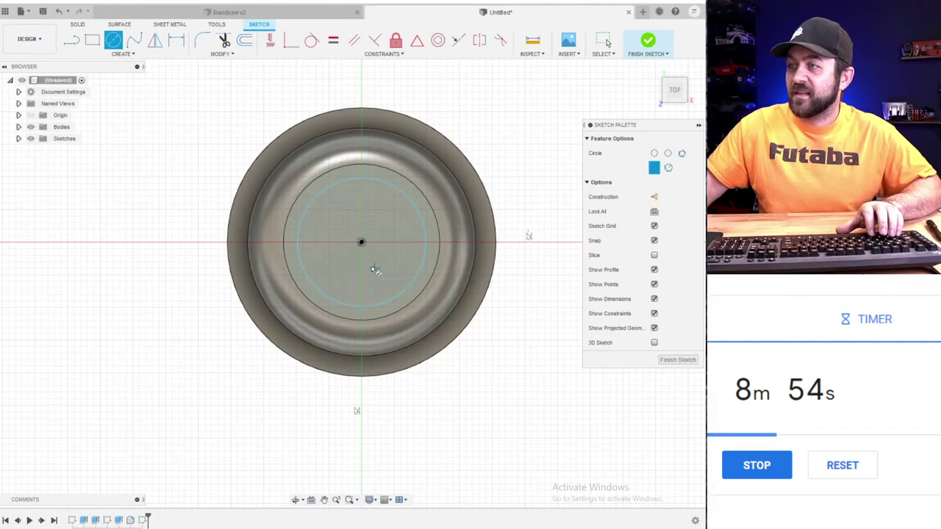
- Extrude the small circle 5 mm upward, joined to the filleted disc
{"action": "key", "text": "e"}
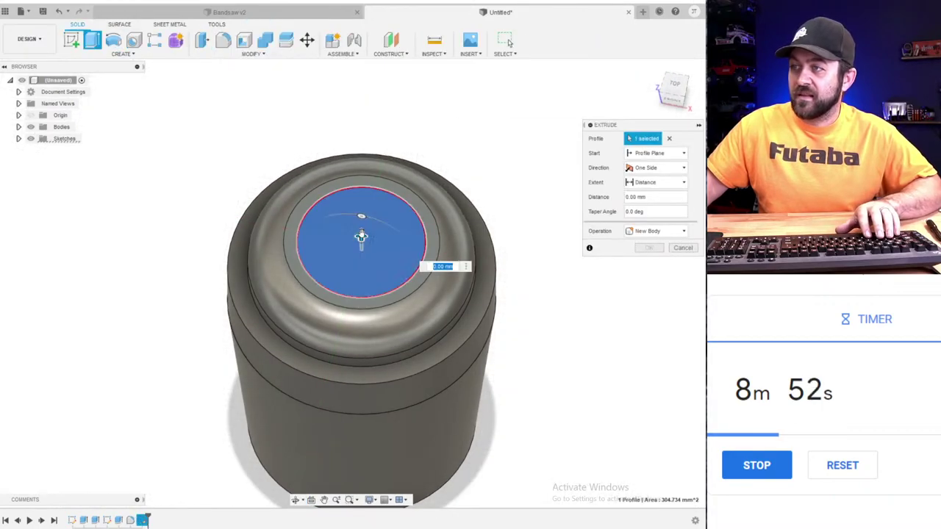
{"action": "left_click_drag", "start_coordinate": [361, 235], "coordinate": [361, 218]}
{"action": "middle_click_drag", "start_coordinate": [357, 241], "coordinate": [346, 163], "text": "shift"}
{"action": "scroll", "coordinate": [349, 200], "scroll_direction": "up", "scroll_amount": 3}
{"action": "mouse_move", "coordinate": [371, 112]}
{"action": "left_mouse_down"}
{"action": "mouse_move", "coordinate": [371, 132]}
{"action": "mouse_move", "coordinate": [372, 123]}
{"action": "left_mouse_up"}
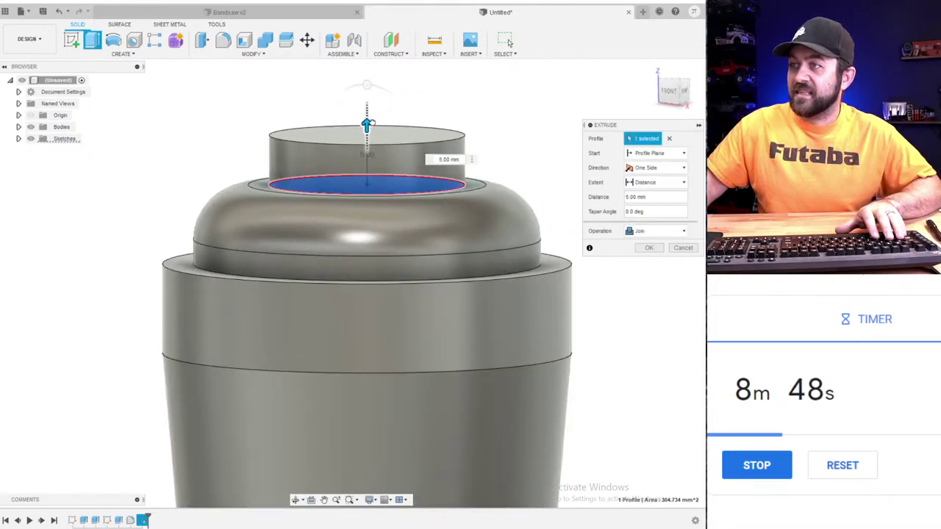
- Round the top edge of the small upper disc with a 2 mm fillet
{"action": "left_click", "coordinate": [222, 40]}
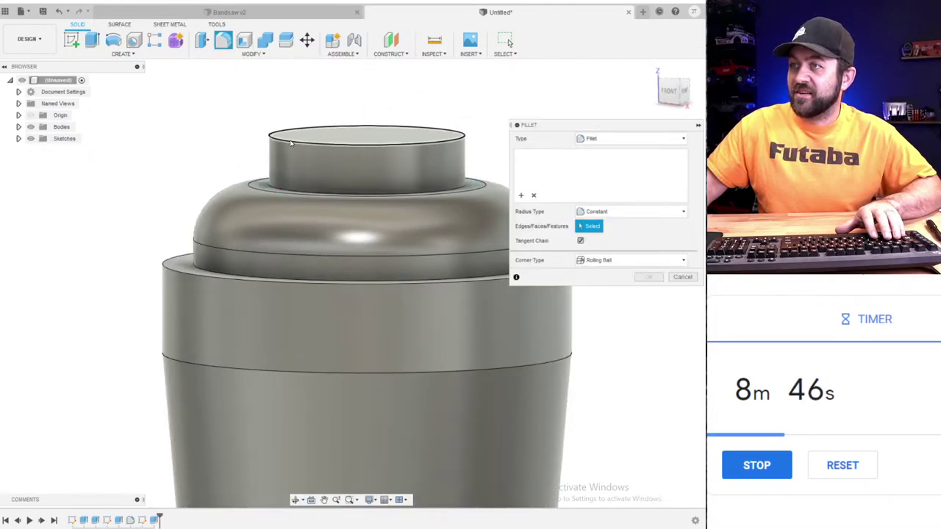
{"action": "left_click", "coordinate": [284, 134]}
{"action": "left_click_drag", "start_coordinate": [284, 134], "coordinate": [289, 141]}
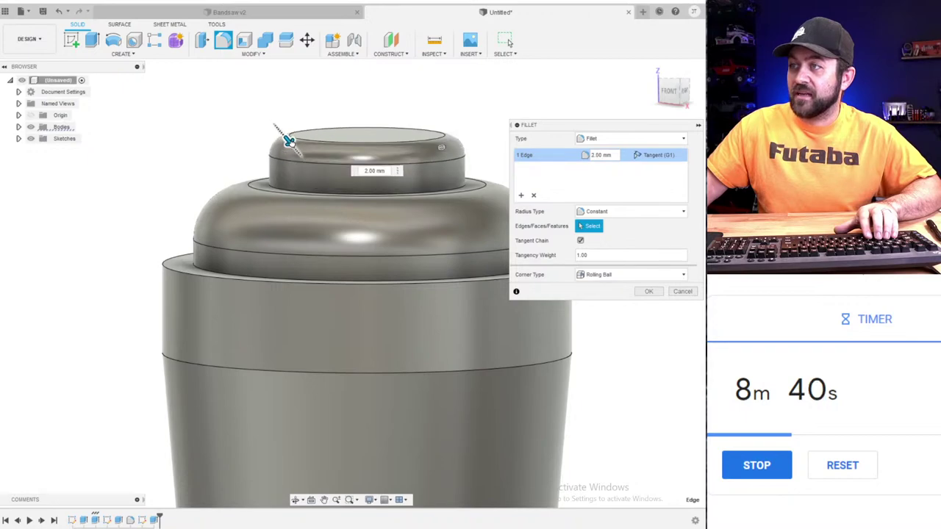
{"action": "left_click", "coordinate": [651, 292]}
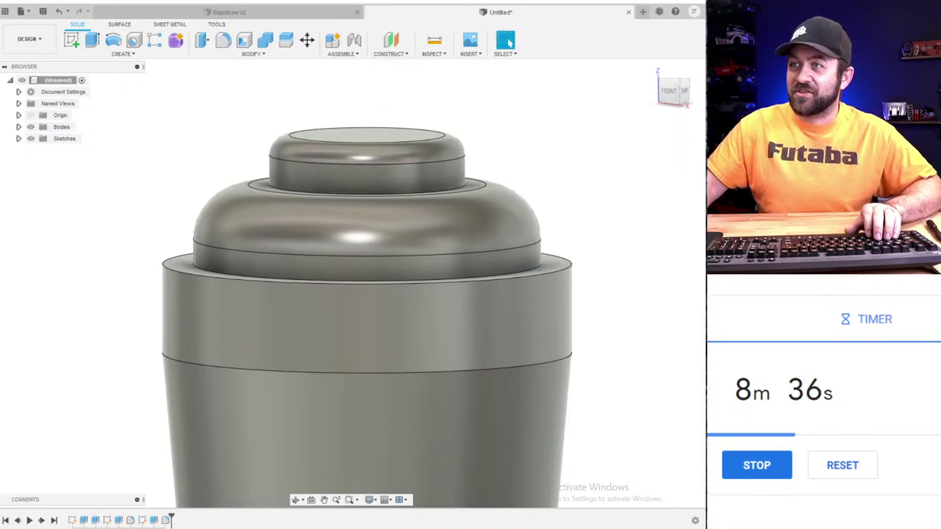
- Start a sketch on the vertical front plane and project the uppermost circular face into it
{"action": "left_click", "coordinate": [74, 38]}
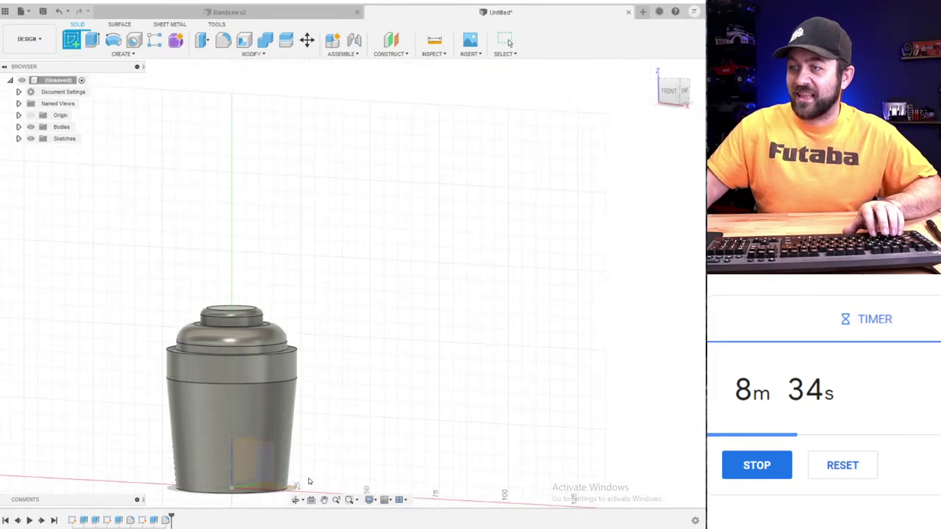
{"action": "left_click", "coordinate": [342, 397]}
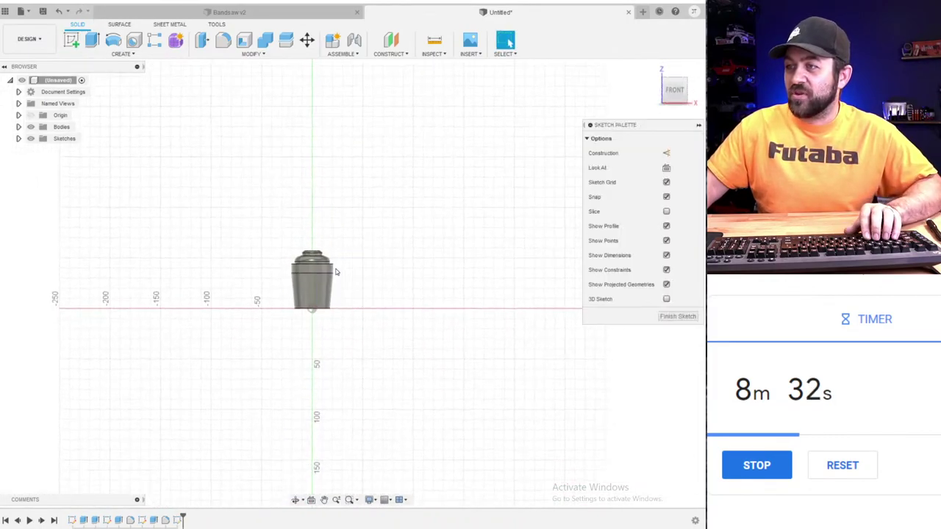
{"action": "scroll", "coordinate": [280, 230], "scroll_direction": "up", "scroll_amount": 5}
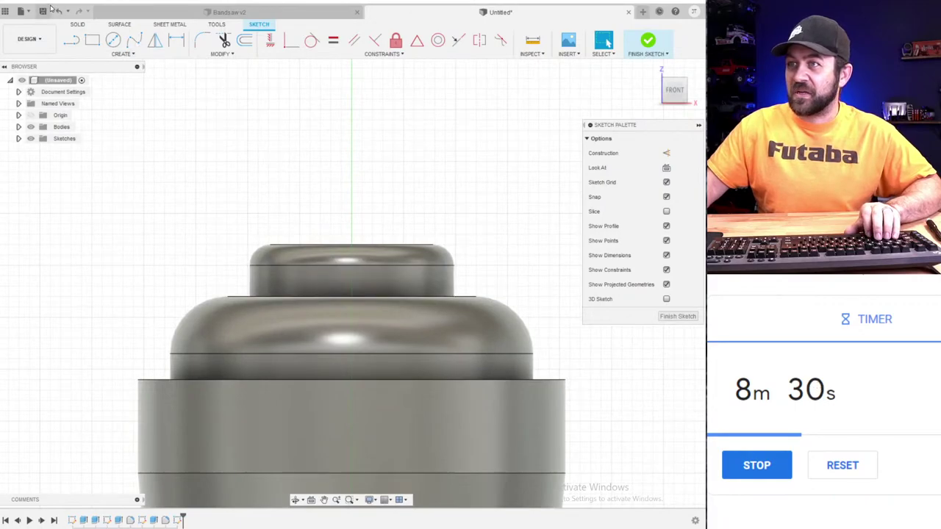
{"action": "left_click", "coordinate": [92, 40]}
{"action": "scroll", "coordinate": [356, 266], "scroll_direction": "up", "scroll_amount": 2}
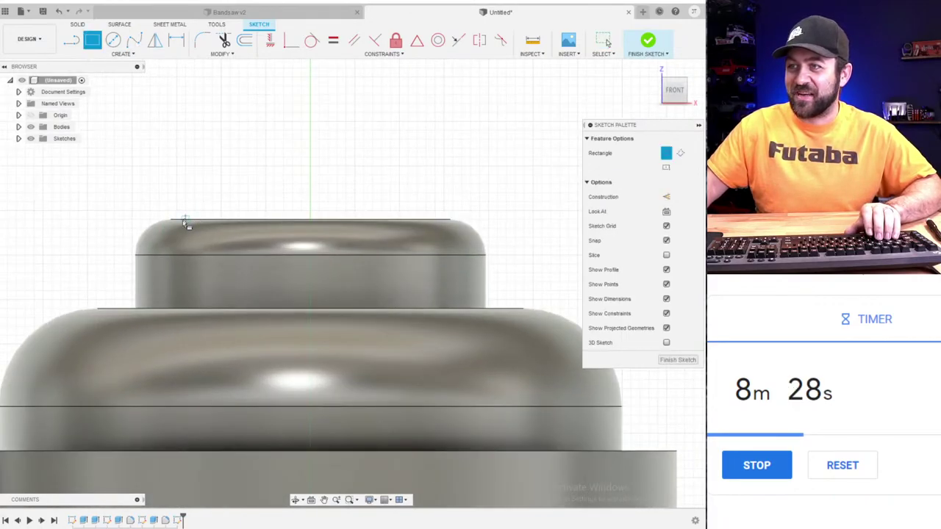
{"action": "middle_click_drag", "start_coordinate": [182, 225], "coordinate": [240, 243], "text": "shift"}
{"action": "key", "text": "p"}
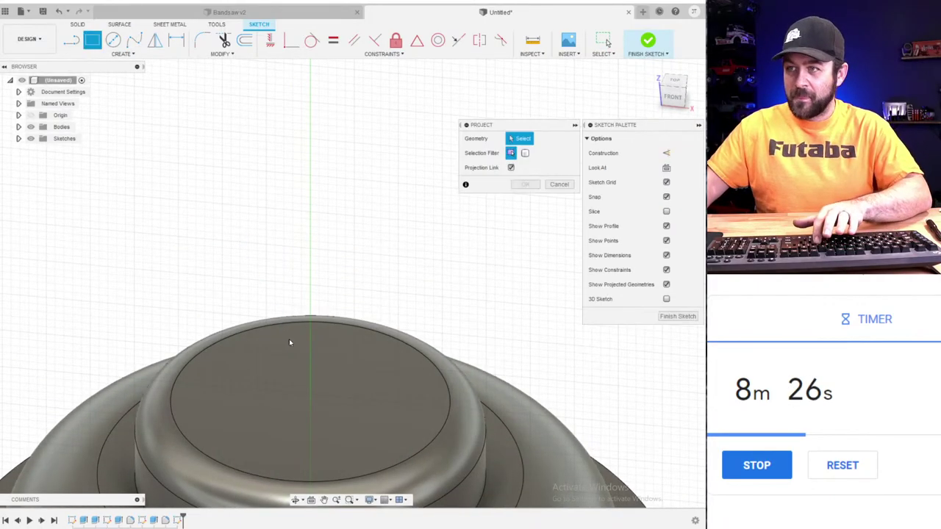
{"action": "left_click", "coordinate": [279, 391]}
{"action": "key", "text": "Return"}
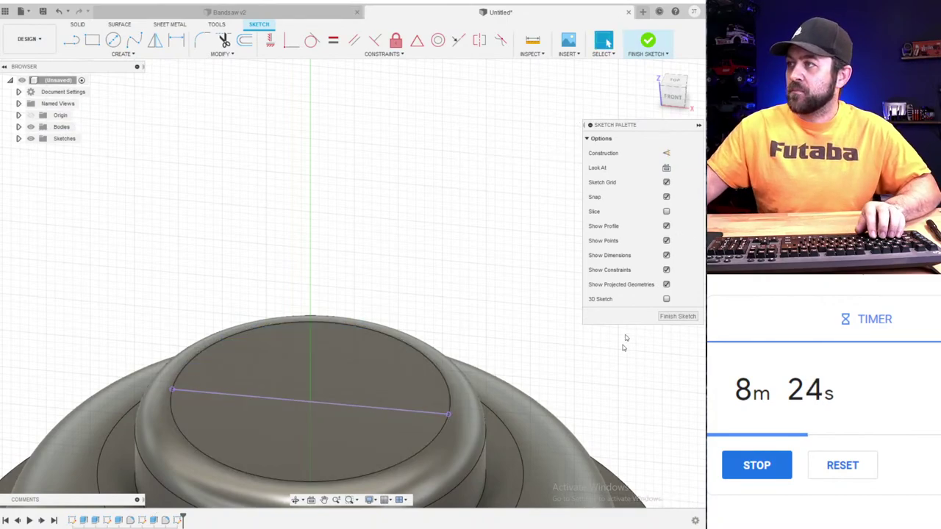
- Sketch a rectangle about 6 mm high on top of the projected line, its lower corners attached to the line's endpoints
{"action": "left_click", "coordinate": [679, 106]}
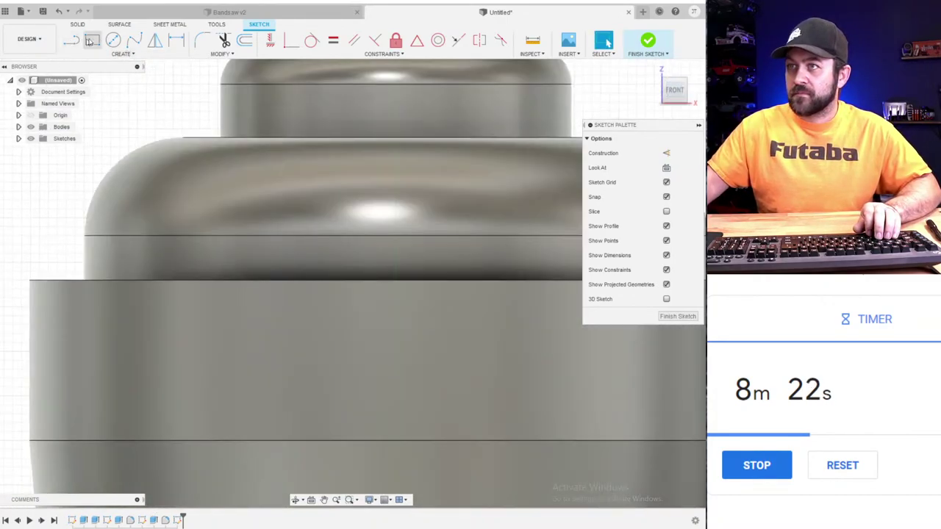
{"action": "left_click", "coordinate": [91, 40]}
{"action": "middle_click_drag", "start_coordinate": [285, 92], "coordinate": [154, 304]}
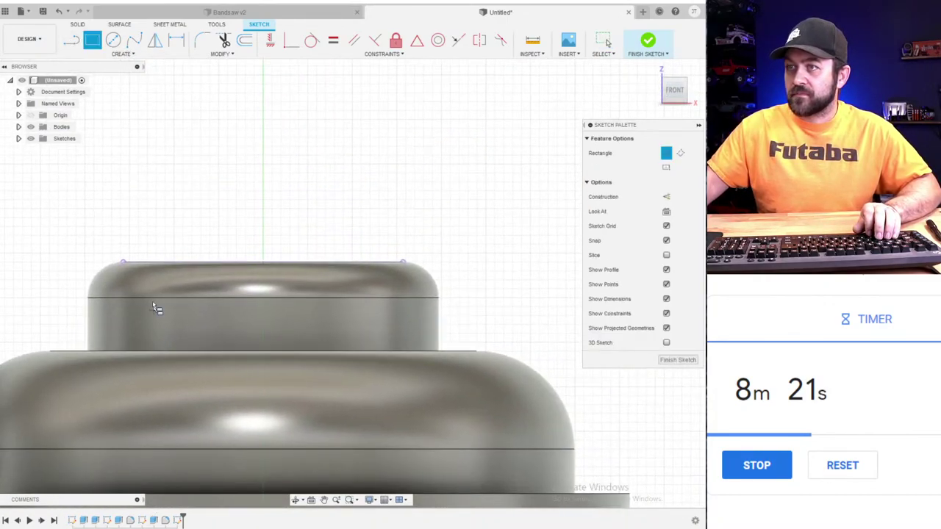
{"action": "left_click", "coordinate": [123, 262]}
{"action": "left_click", "coordinate": [380, 156]}
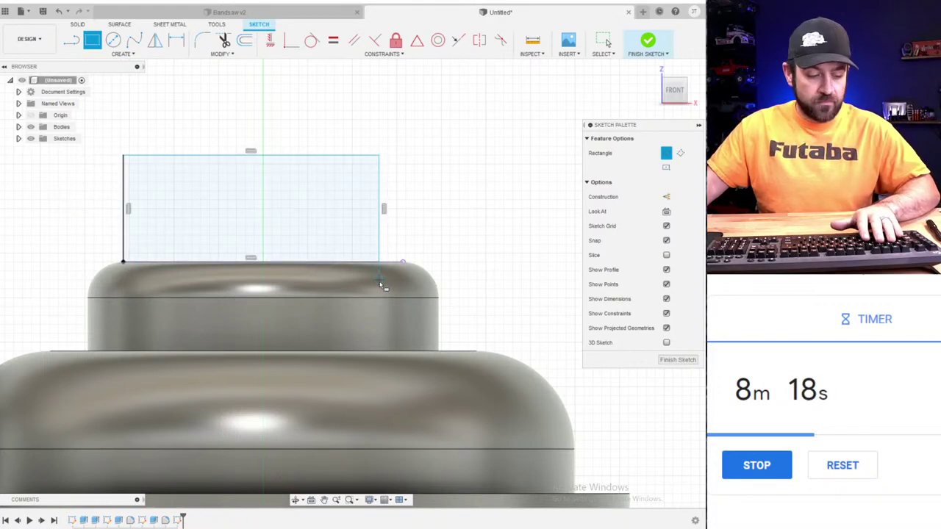
{"action": "key", "text": "Escape"}
{"action": "left_click_drag", "start_coordinate": [380, 262], "coordinate": [402, 261]}
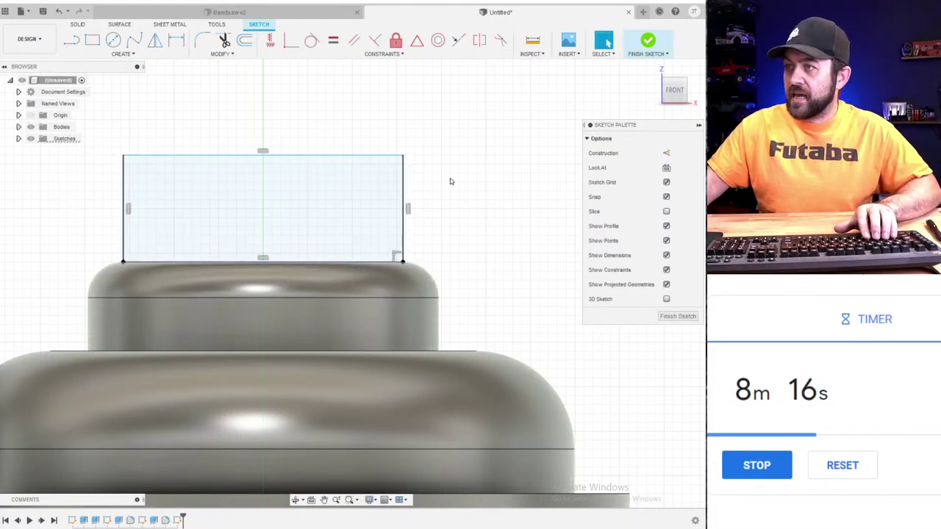
- Set the rectangle's height to 5 mm
{"action": "left_click", "coordinate": [401, 203]}
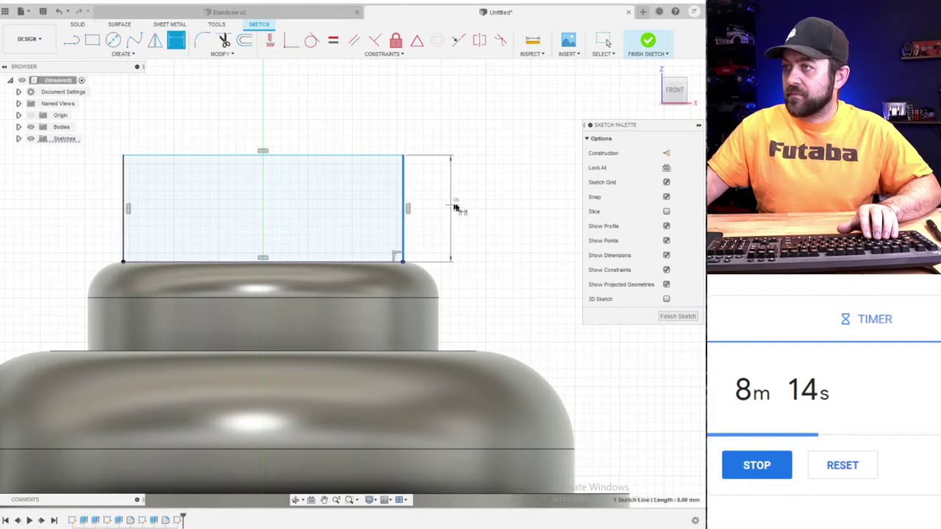
{"action": "left_click", "coordinate": [467, 206]}
{"action": "type", "text": "5"}
{"action": "key", "text": "Return"}
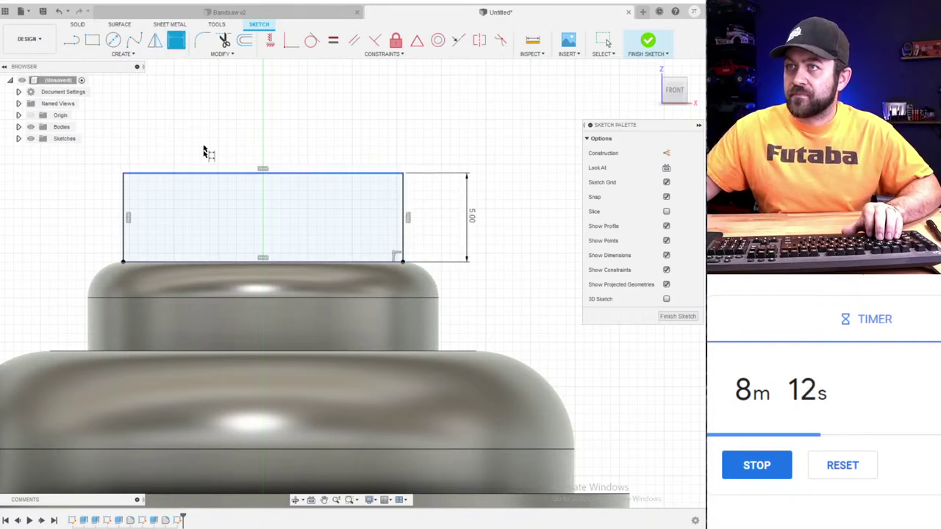
- Sketch a smaller rectangle about 2.8 mm high inside the existing one, with its base on the shared bottom line
{"action": "left_click", "coordinate": [92, 39]}
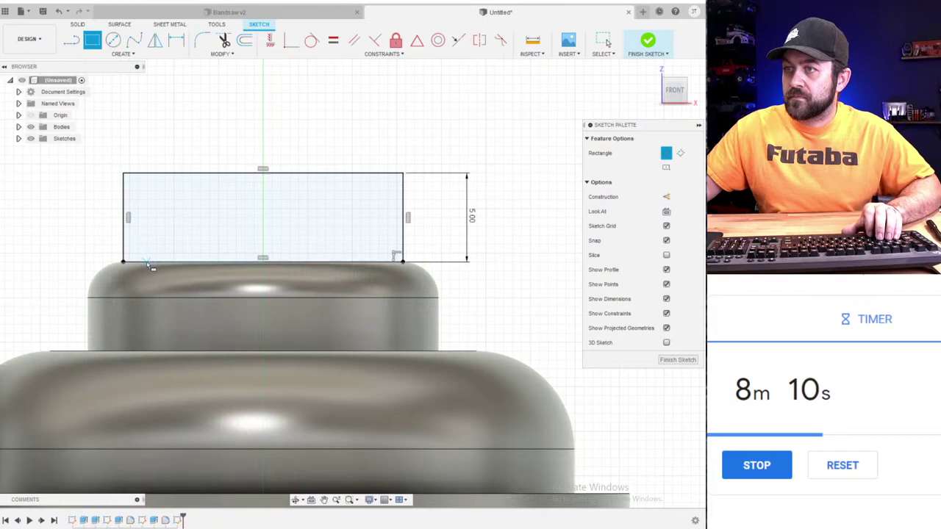
{"action": "left_click", "coordinate": [155, 261]}
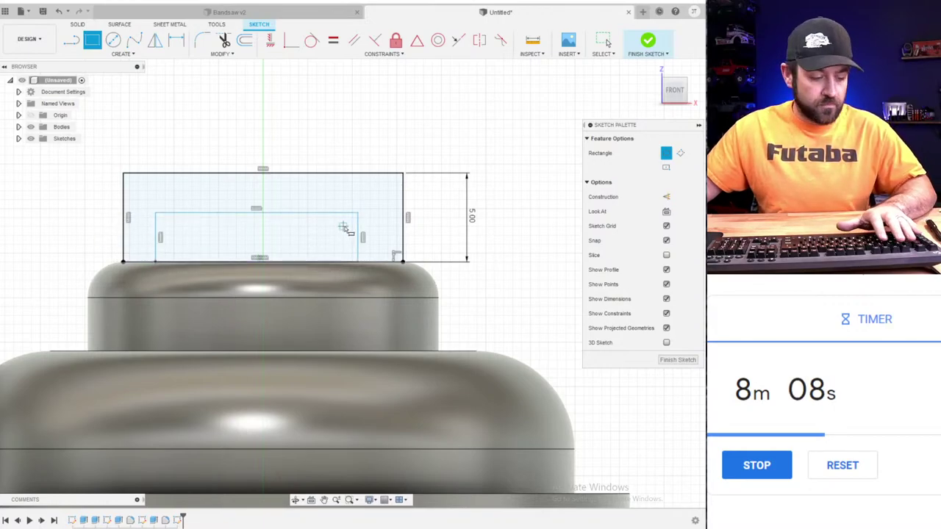
{"action": "key", "text": "Escape"}
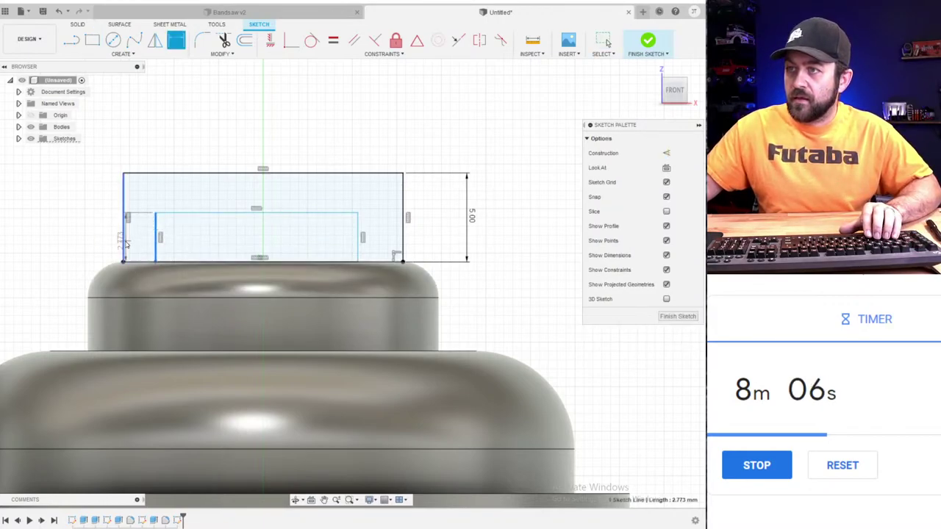
- Set the gaps between the inner and outer rectangles' vertical sides to 2 mm on both sides
{"action": "left_click", "coordinate": [123, 245]}
{"action": "left_click", "coordinate": [83, 245]}
{"action": "type", "text": "2"}
{"action": "key", "text": "Return"}
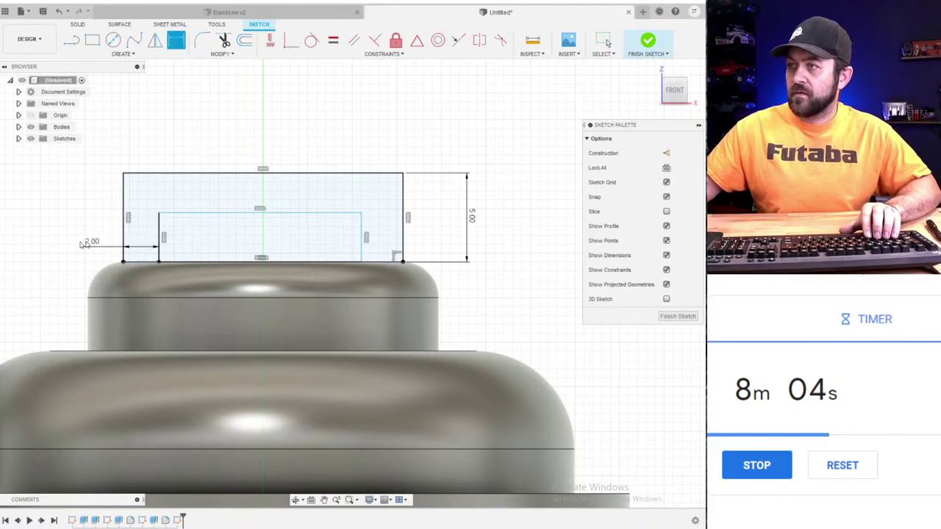
{"action": "left_click", "coordinate": [363, 232]}
{"action": "left_click", "coordinate": [402, 234]}
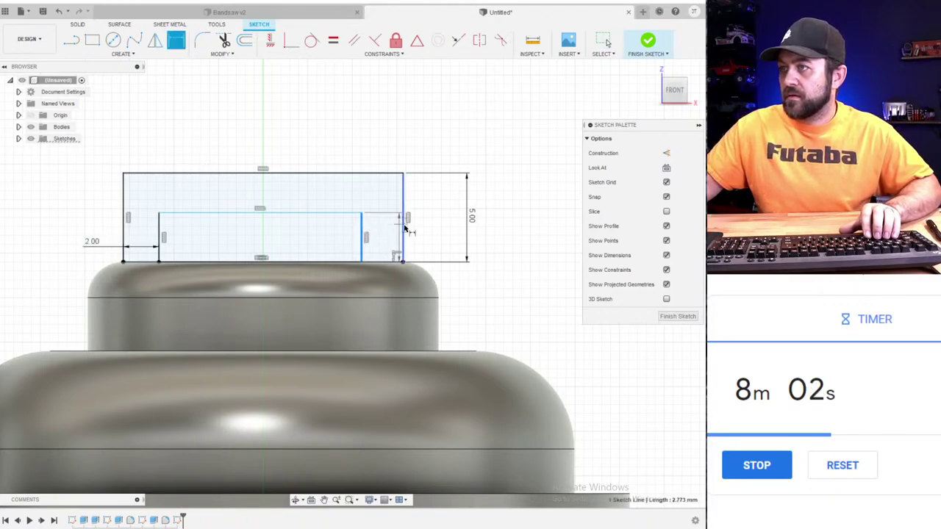
{"action": "left_click", "coordinate": [436, 235]}
{"action": "type", "text": "2"}
{"action": "key", "text": "Return"}
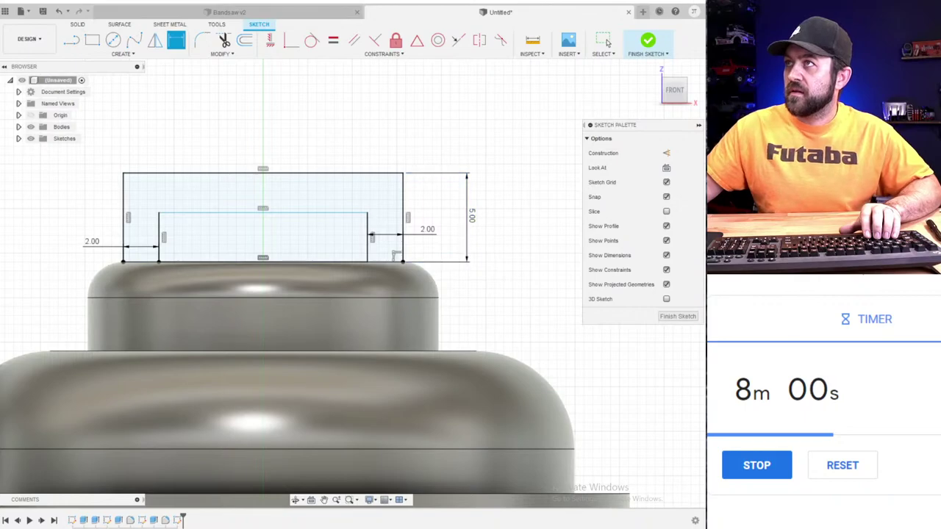
- Set the gap between the top lines of the two rectangles to 2 mm and finish the sketch
{"action": "left_click", "coordinate": [304, 215]}
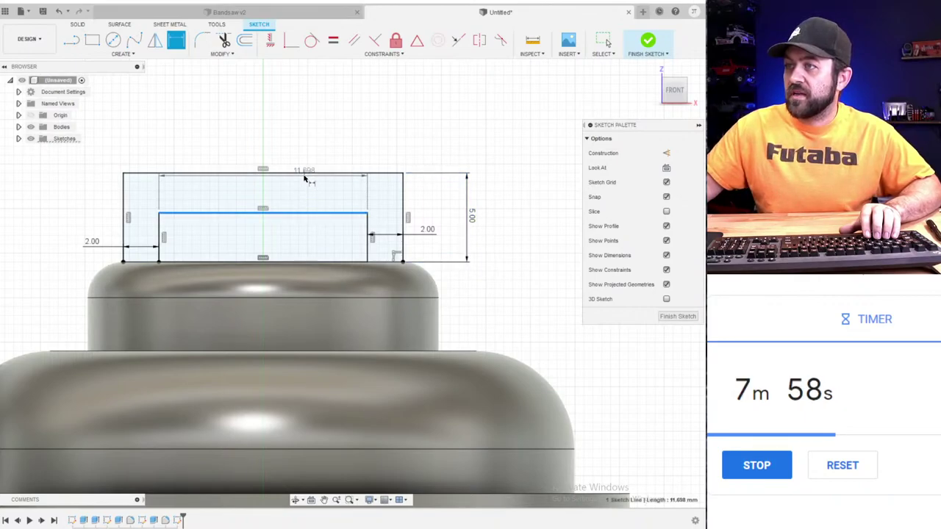
{"action": "left_click", "coordinate": [304, 173]}
{"action": "left_click", "coordinate": [301, 97]}
{"action": "type", "text": "2.27538"}
{"action": "key", "text": "Return"}
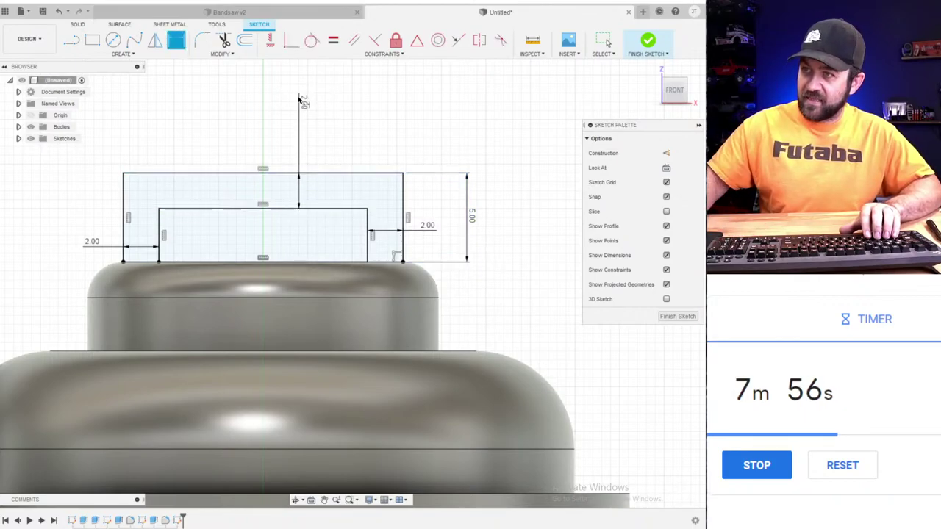
{"action": "left_click", "coordinate": [650, 42]}
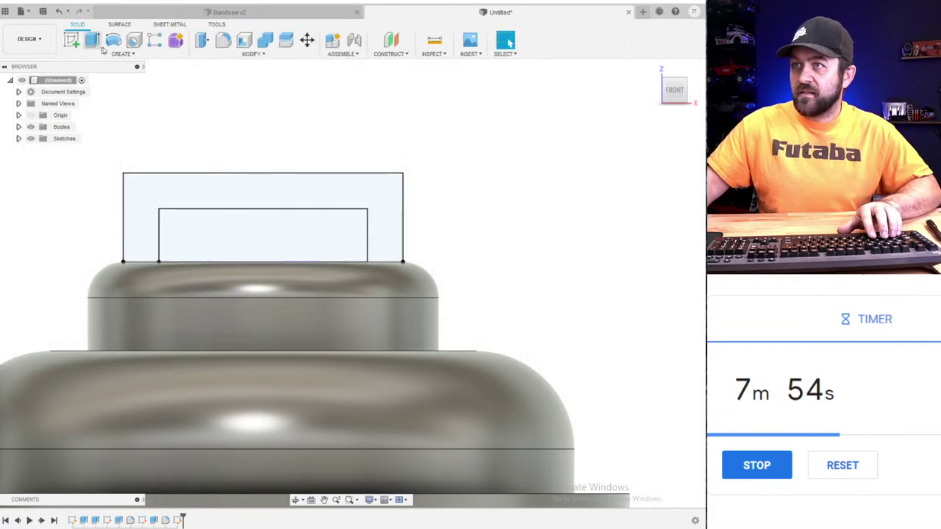
- Extrude the handle-shaped profile between the rectangles symmetrically by 1.5 mm per side, joined to the body
{"action": "left_click", "coordinate": [92, 41]}
{"action": "left_click", "coordinate": [175, 194]}
{"action": "middle_click_drag", "start_coordinate": [209, 213], "coordinate": [177, 234], "text": "shift"}
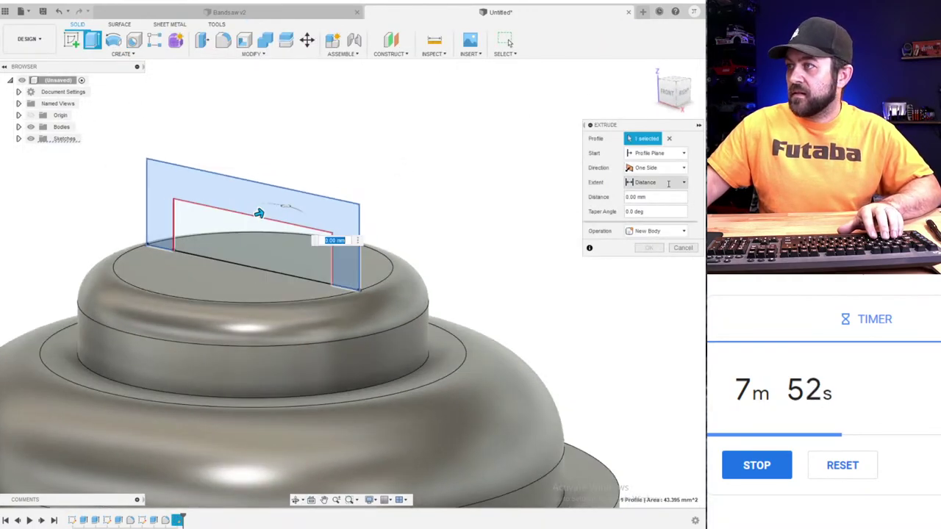
{"action": "left_click", "coordinate": [658, 170]}
{"action": "left_click", "coordinate": [657, 203]}
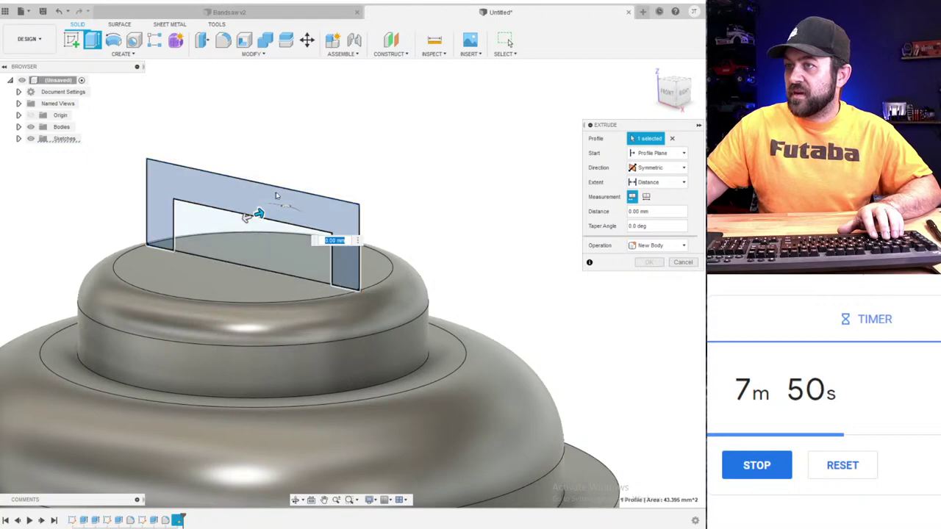
{"action": "left_click_drag", "start_coordinate": [259, 215], "coordinate": [280, 210]}
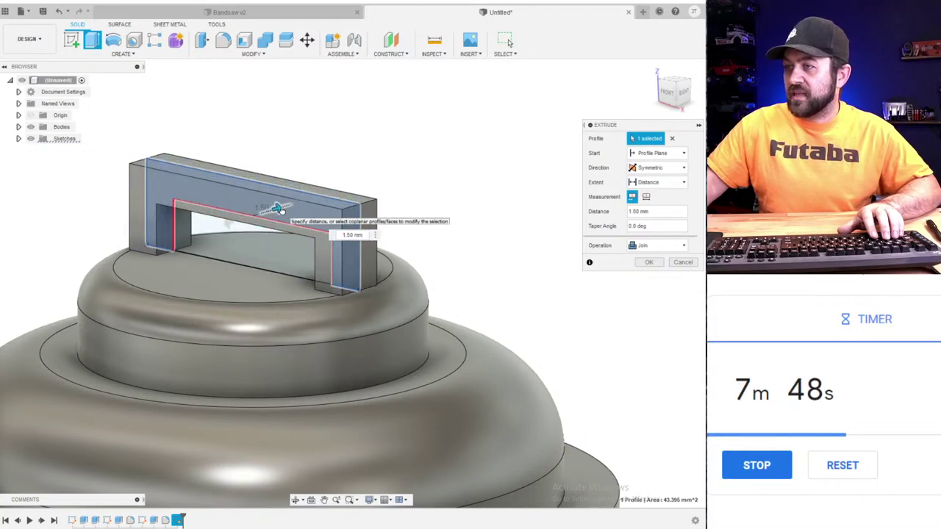
{"action": "scroll", "coordinate": [356, 248], "scroll_direction": "up", "scroll_amount": 1}
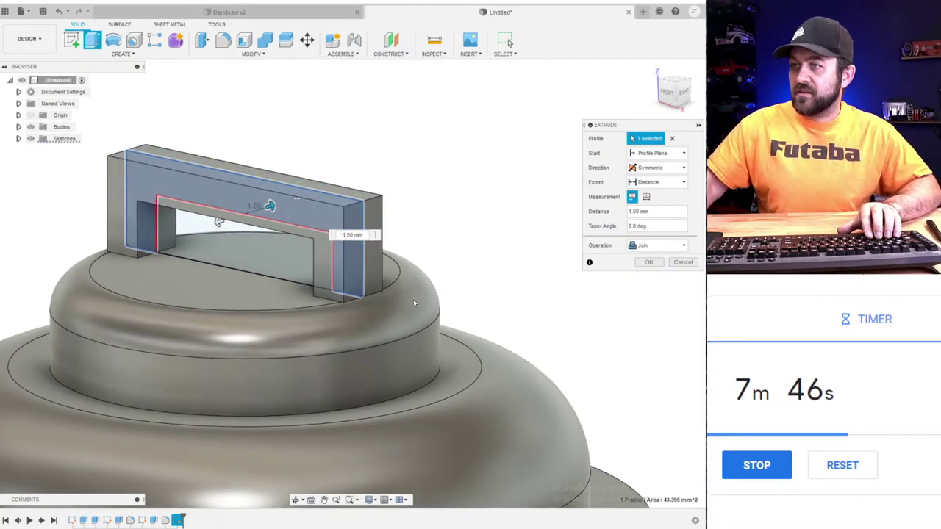
{"action": "key", "text": "Return"}
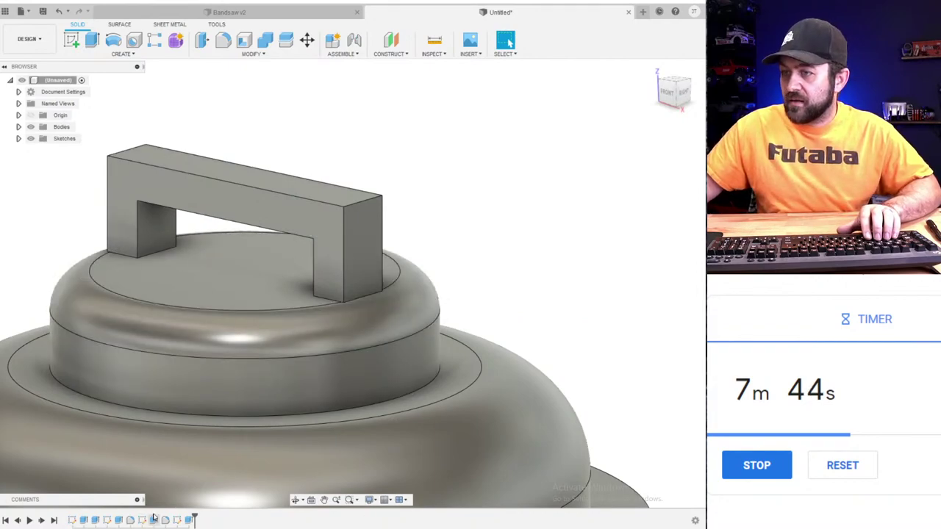
{"action": "right_click", "coordinate": [178, 519]}
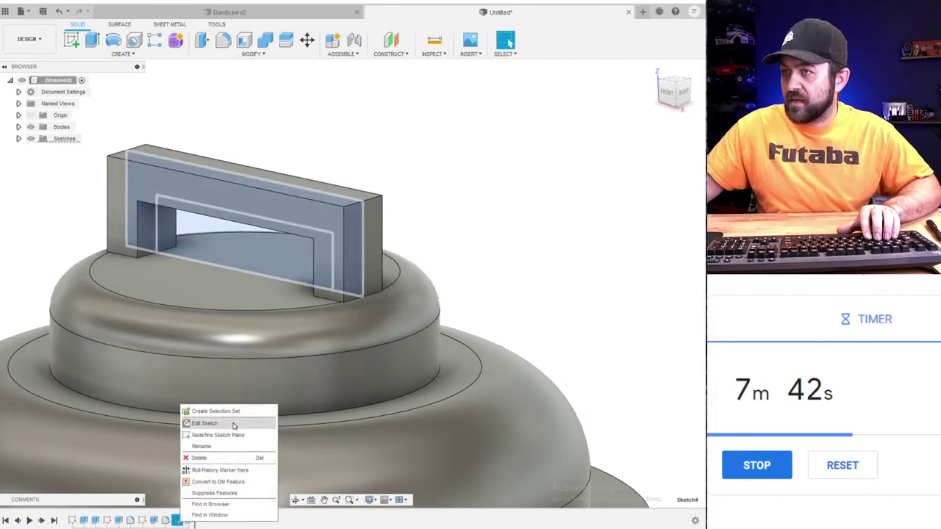
{"action": "left_click", "coordinate": [506, 186]}
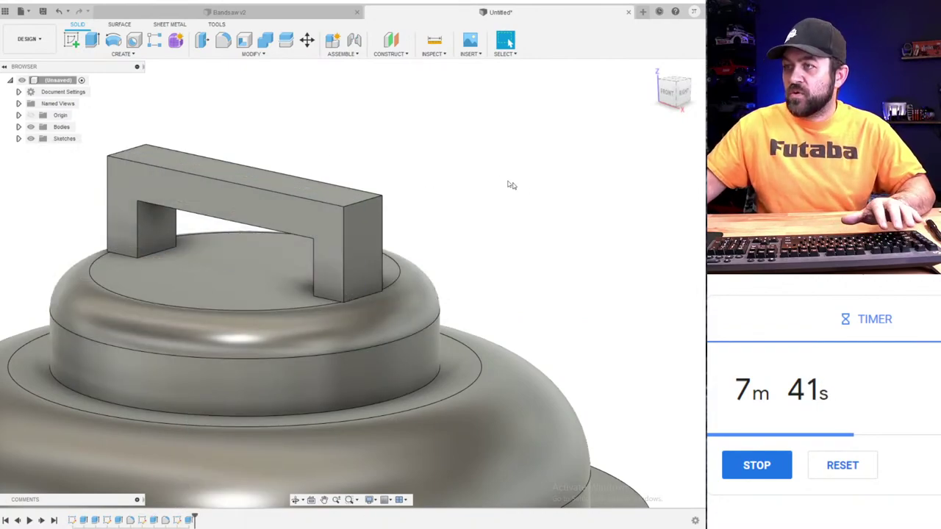
{"action": "left_click", "coordinate": [91, 42]}
{"action": "scroll", "coordinate": [416, 333], "scroll_direction": "up", "scroll_amount": 10}
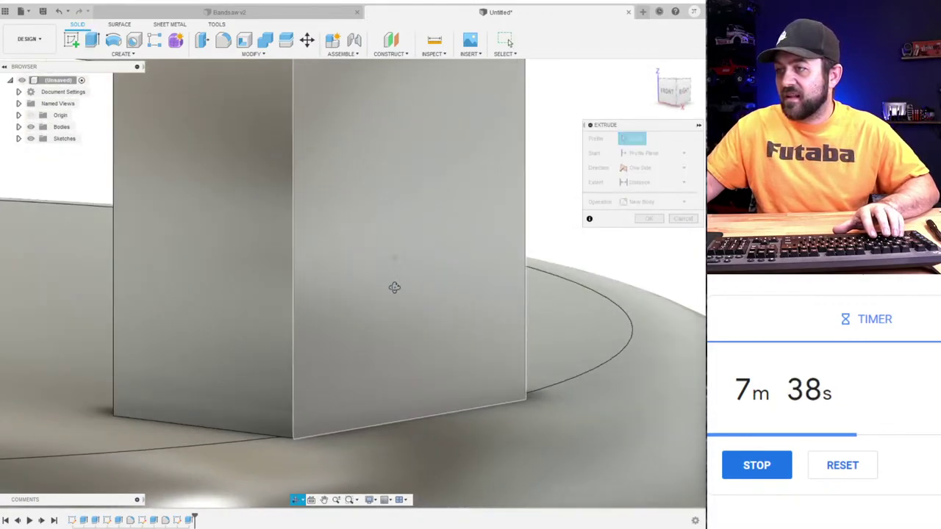
{"action": "scroll", "coordinate": [394, 288], "scroll_direction": "down", "scroll_amount": 10}
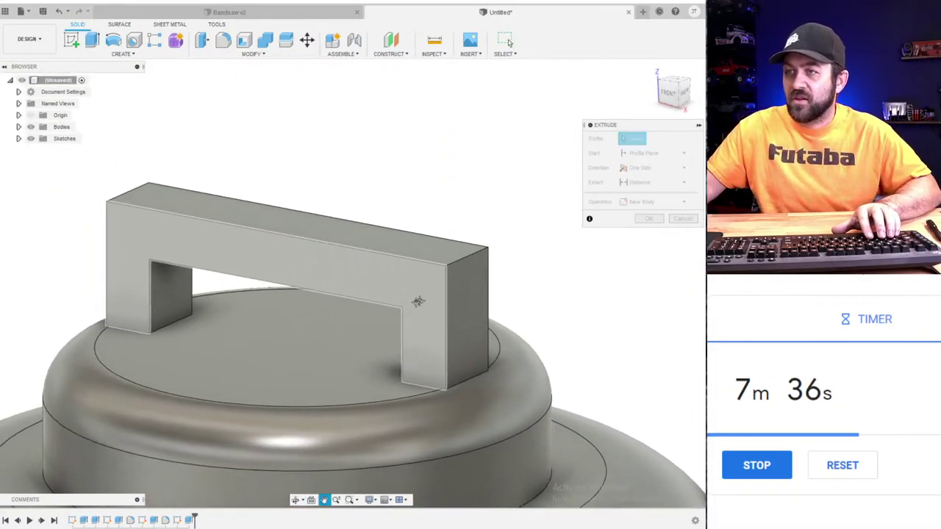
{"action": "middle_click_drag", "start_coordinate": [418, 301], "coordinate": [439, 292]}
- Fillet the handle's two inner and two outer upper corner edges with a 1.75 mm radius
{"action": "left_click", "coordinate": [223, 41]}
{"action": "middle_click_drag", "start_coordinate": [239, 269], "coordinate": [200, 235], "text": "shift"}
{"action": "left_click", "coordinate": [189, 266]}
{"action": "middle_click_drag", "start_coordinate": [193, 270], "coordinate": [369, 307], "text": "shift"}
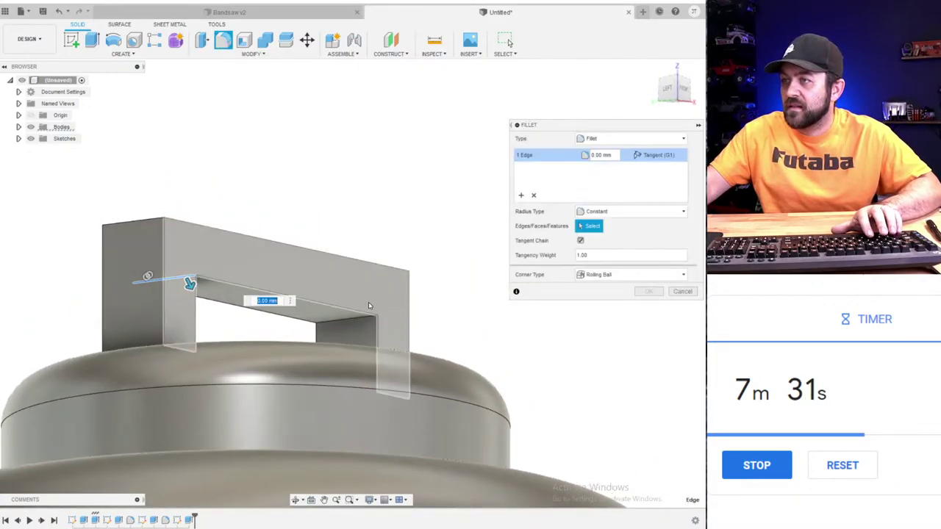
{"action": "left_click", "coordinate": [335, 324]}
{"action": "left_click", "coordinate": [140, 220]}
{"action": "middle_click_drag", "start_coordinate": [158, 226], "coordinate": [403, 278], "text": "shift"}
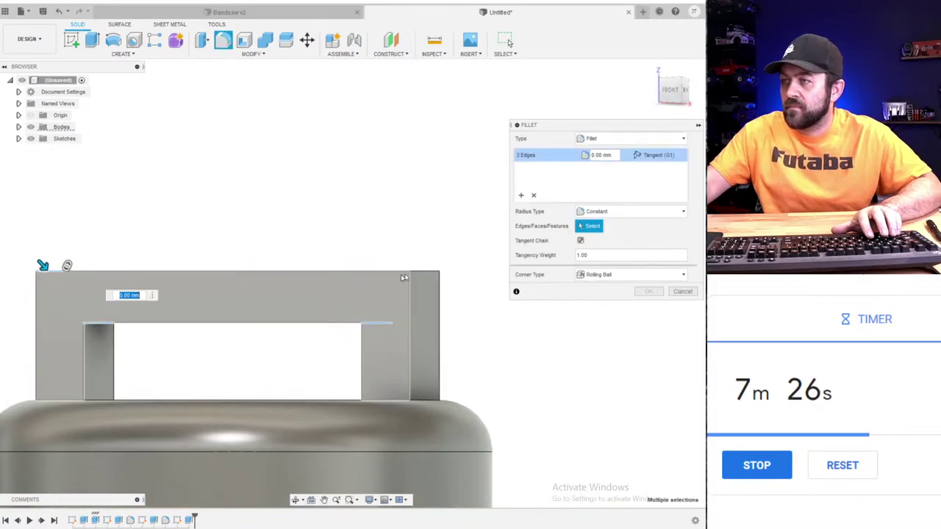
{"action": "left_click", "coordinate": [425, 271]}
{"action": "left_click_drag", "start_coordinate": [431, 263], "coordinate": [416, 279]}
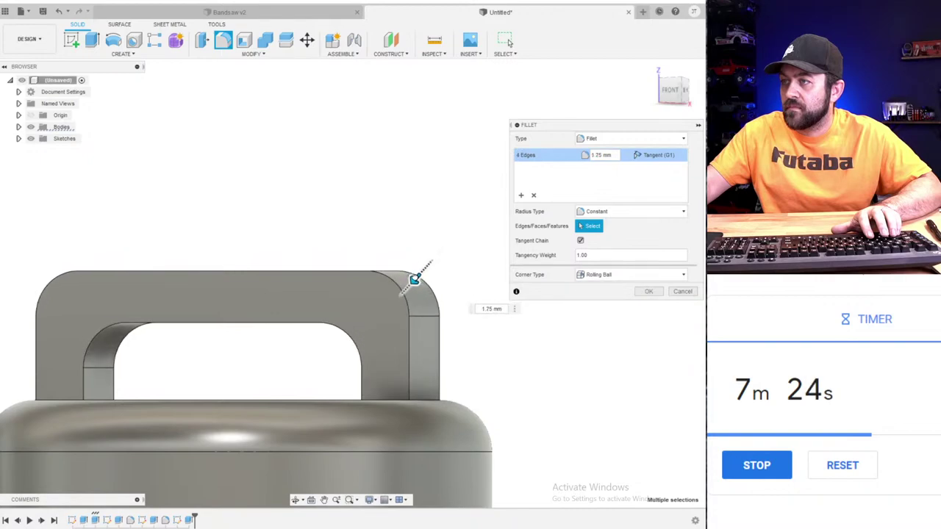
{"action": "key", "text": "Return"}
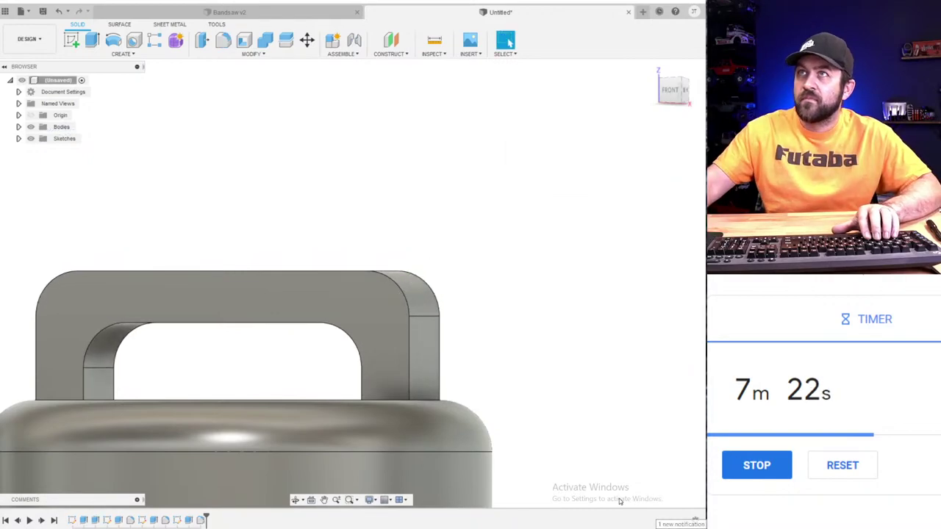
- Round the top outer edge of the wide collar below the domed tiers with a fillet
{"action": "scroll", "coordinate": [574, 379], "scroll_direction": "down", "scroll_amount": 8}
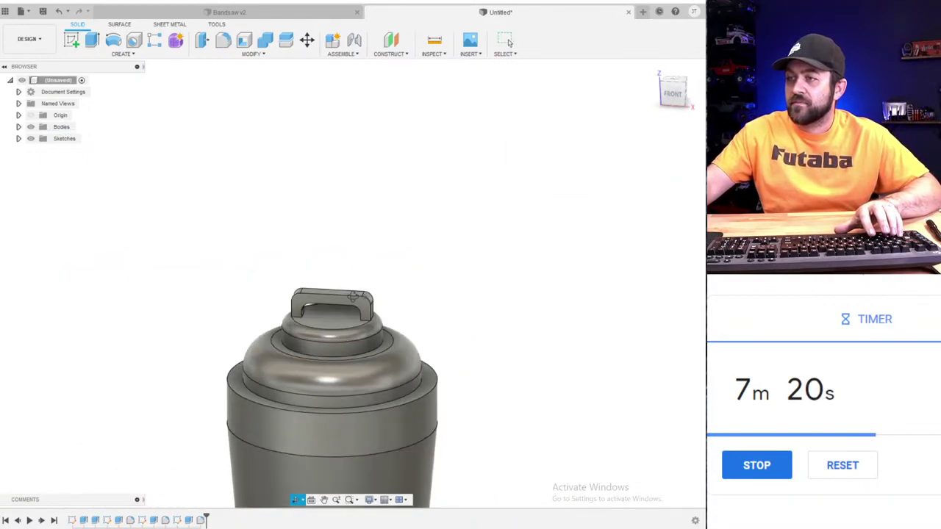
{"action": "left_click", "coordinate": [222, 41]}
{"action": "scroll", "coordinate": [213, 443], "scroll_direction": "up", "scroll_amount": 3}
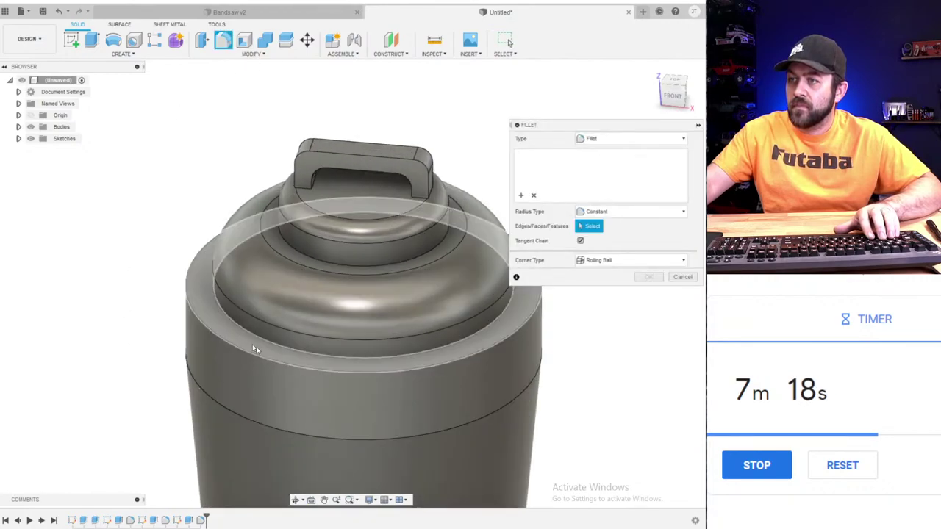
{"action": "left_click", "coordinate": [185, 266]}
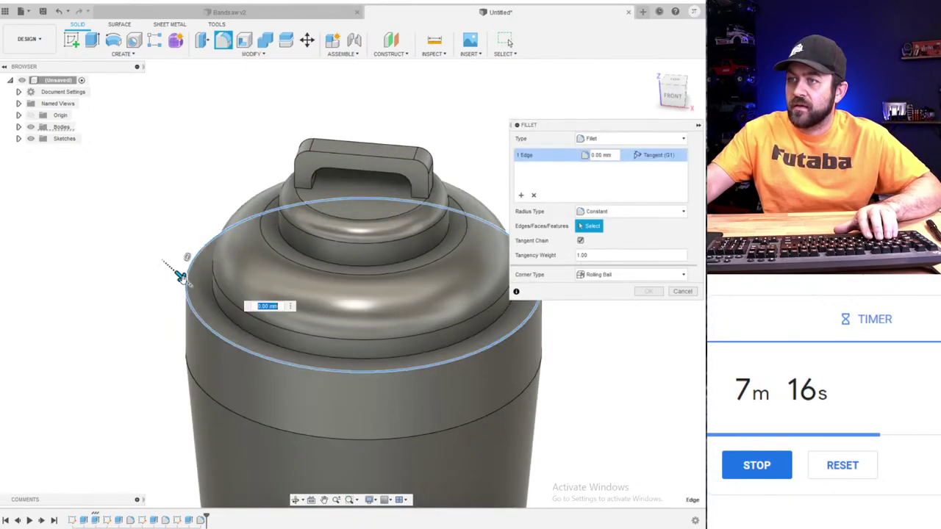
{"action": "key", "text": "Return"}
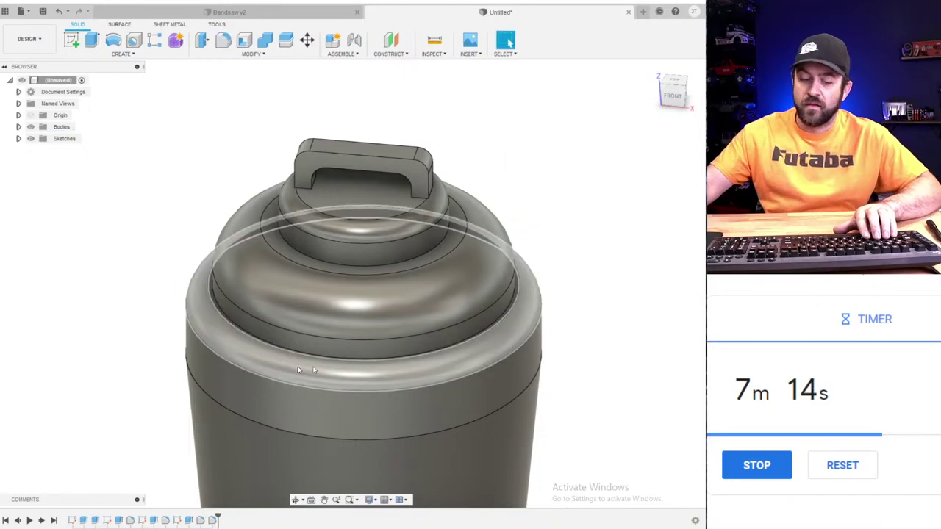
- Apply the Paint - Enamel Glossy (Green) appearance to the tapered lower body
{"action": "key", "text": "a"}
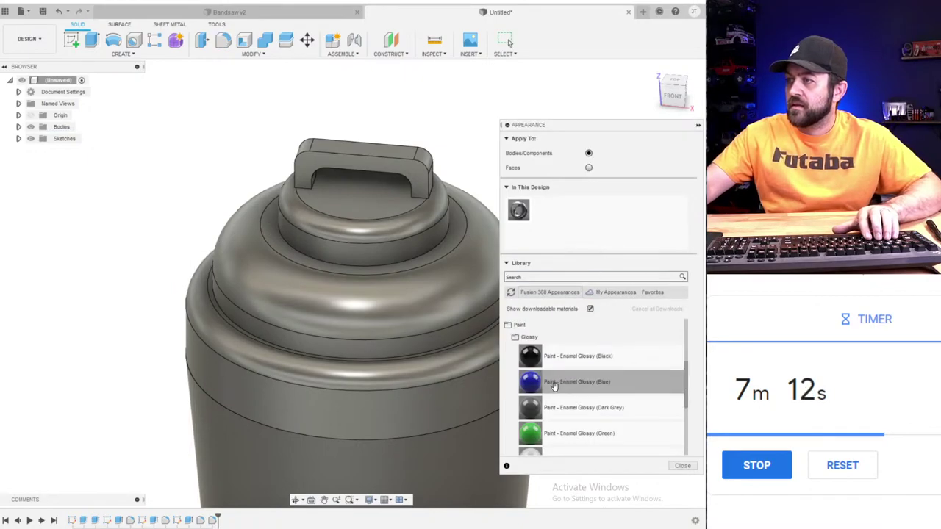
{"action": "mouse_move", "coordinate": [531, 436]}
{"action": "left_mouse_down"}
{"action": "mouse_move", "coordinate": [437, 478]}
{"action": "mouse_move", "coordinate": [401, 449]}
{"action": "left_mouse_up"}
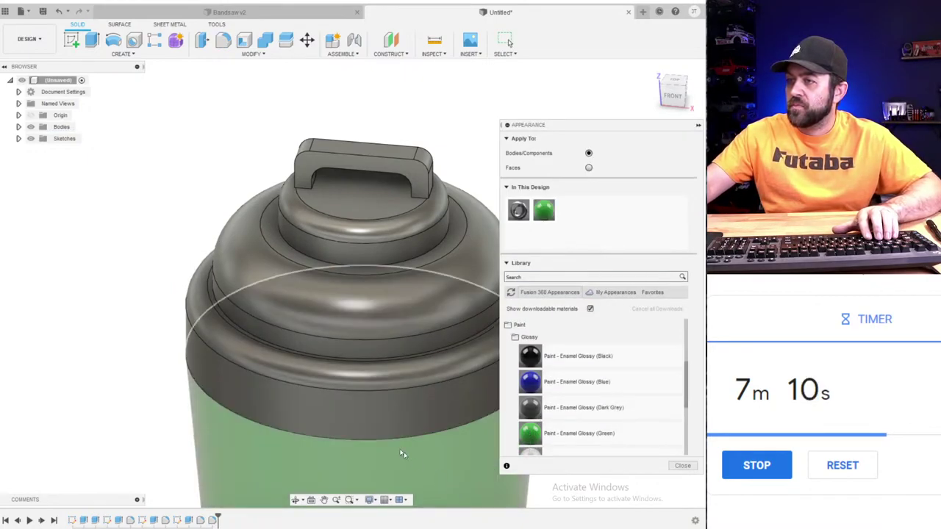
{"action": "scroll", "coordinate": [332, 310], "scroll_direction": "down", "scroll_amount": 3}
{"action": "middle_click_drag", "start_coordinate": [333, 311], "coordinate": [388, 265]}
{"action": "scroll", "coordinate": [323, 200], "scroll_direction": "down", "scroll_amount": 4}
{"action": "scroll", "coordinate": [393, 259], "scroll_direction": "up", "scroll_amount": 3}
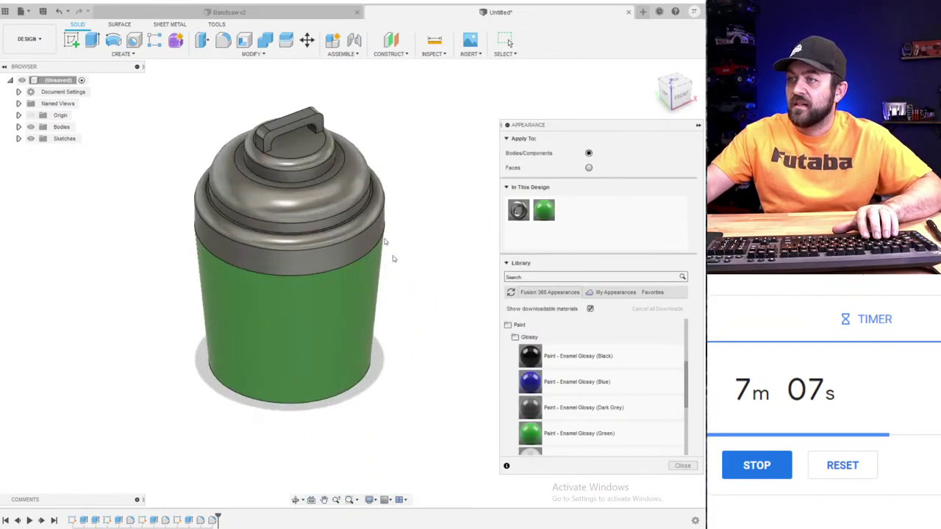
- Start a sketch on the underside of the model and draw a rectangle about 6 mm wide across the outer ring, centred on the vertical axis
{"action": "left_click", "coordinate": [75, 44]}
{"action": "left_click", "coordinate": [296, 360]}
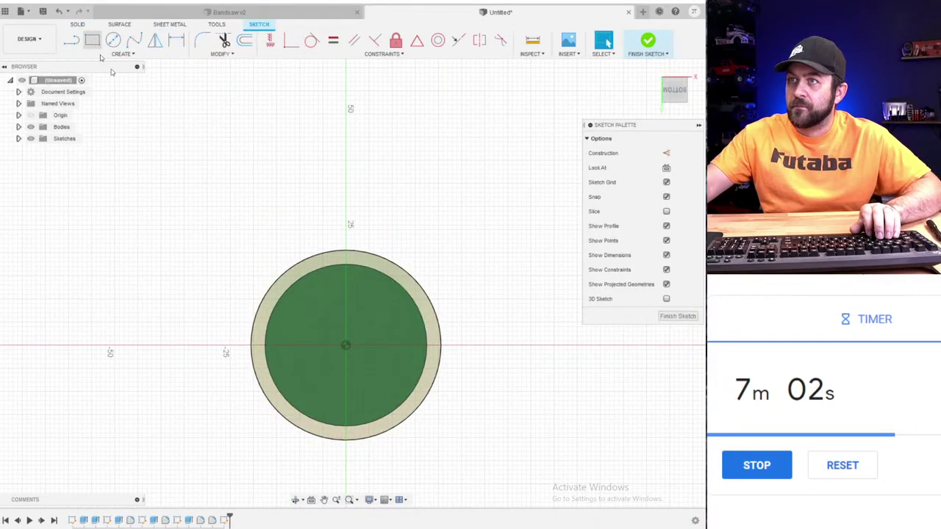
{"action": "left_click", "coordinate": [92, 40]}
{"action": "scroll", "coordinate": [345, 269], "scroll_direction": "up", "scroll_amount": 3}
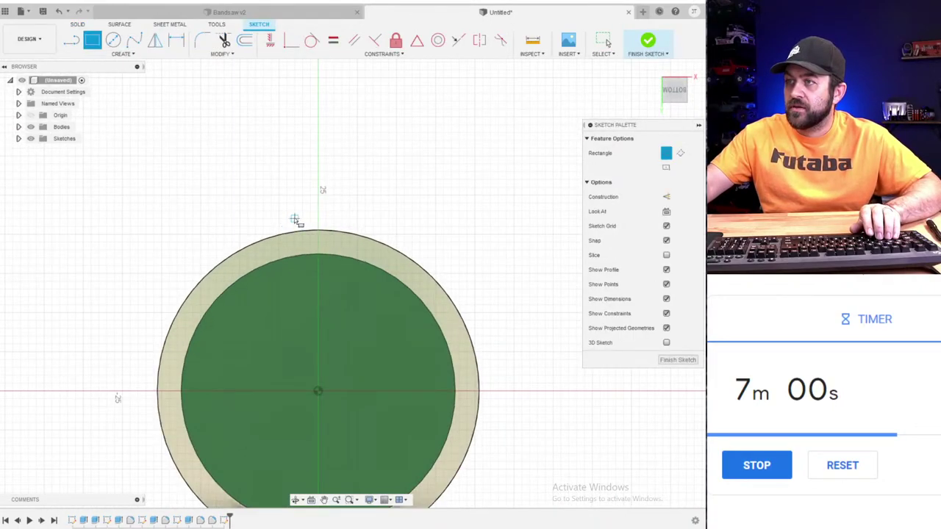
{"action": "left_click", "coordinate": [294, 219]}
{"action": "left_click", "coordinate": [342, 281]}
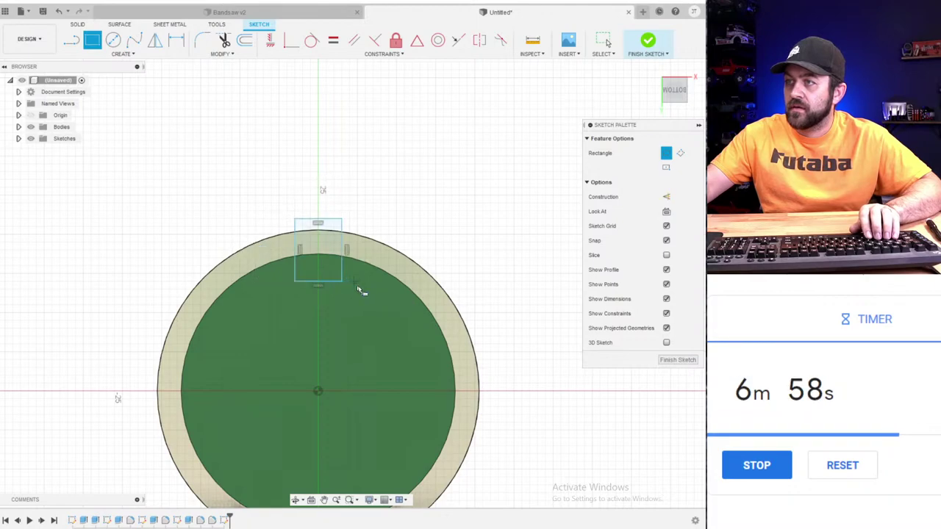
- Connect the origin to the midpoint of the rectangle's inner edge with a construction line and dimension the rectangle's width at 6 mm
{"action": "key", "text": "l"}
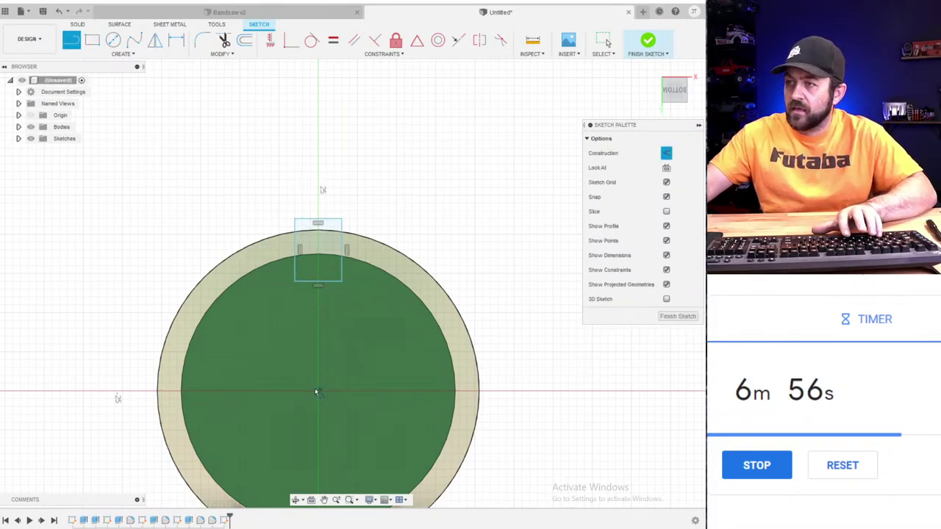
{"action": "left_click", "coordinate": [317, 285]}
{"action": "key", "text": "Escape"}
{"action": "key", "text": "d"}
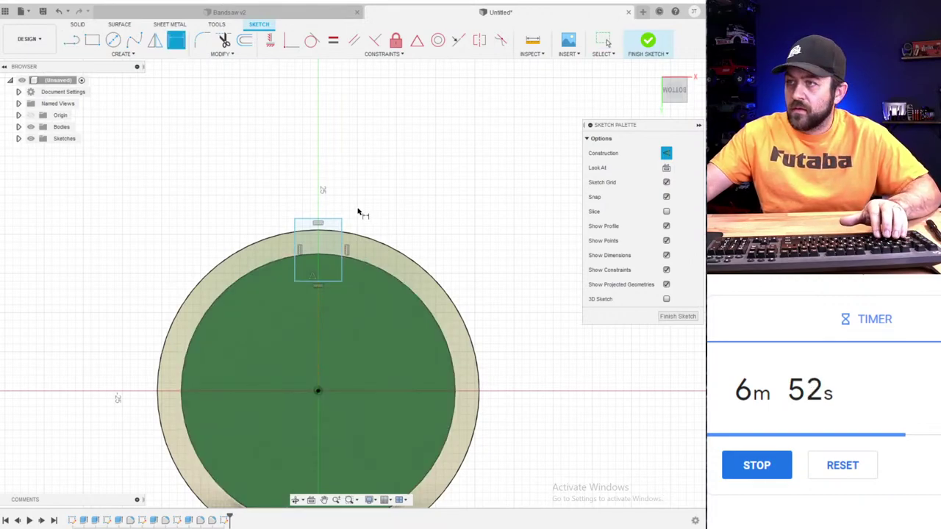
{"action": "left_click", "coordinate": [324, 223]}
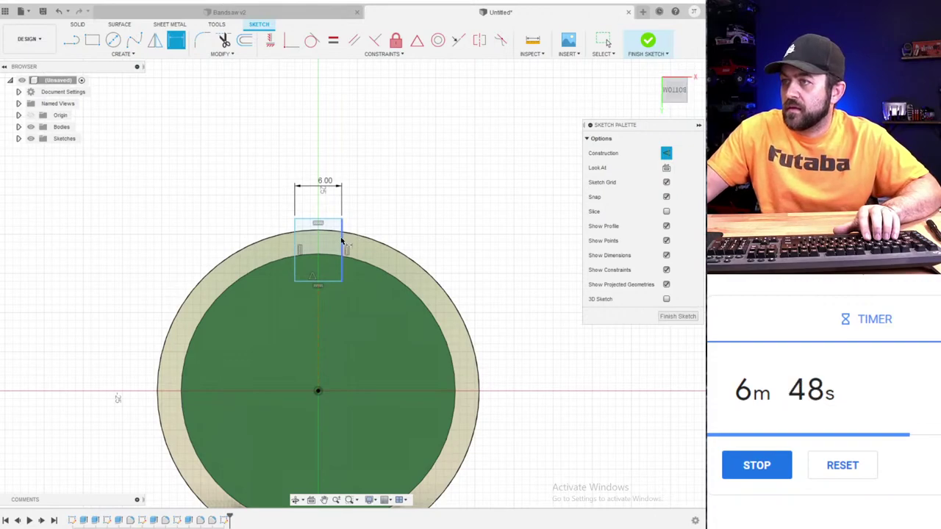
- Dimension the rectangle's radial length at 8 mm and finish the underside sketch
{"action": "left_click", "coordinate": [341, 240]}
{"action": "left_click", "coordinate": [426, 234]}
{"action": "type", "text": "8"}
{"action": "key", "text": "Return"}
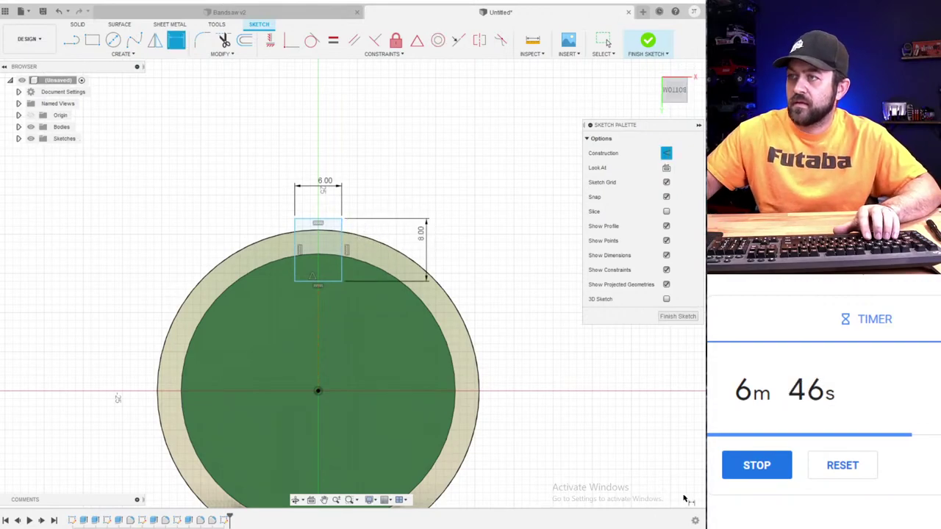
{"action": "left_click", "coordinate": [665, 55]}
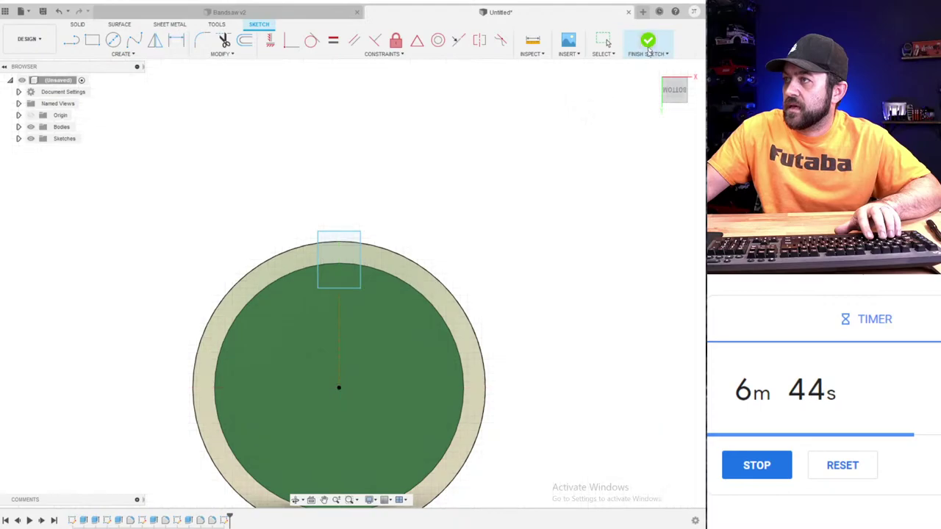
- Extrude the rectangle's portion outside the base circle -7 mm, up alongside the green body, as a new body
{"action": "key", "text": "e"}
{"action": "left_click", "coordinate": [355, 258]}
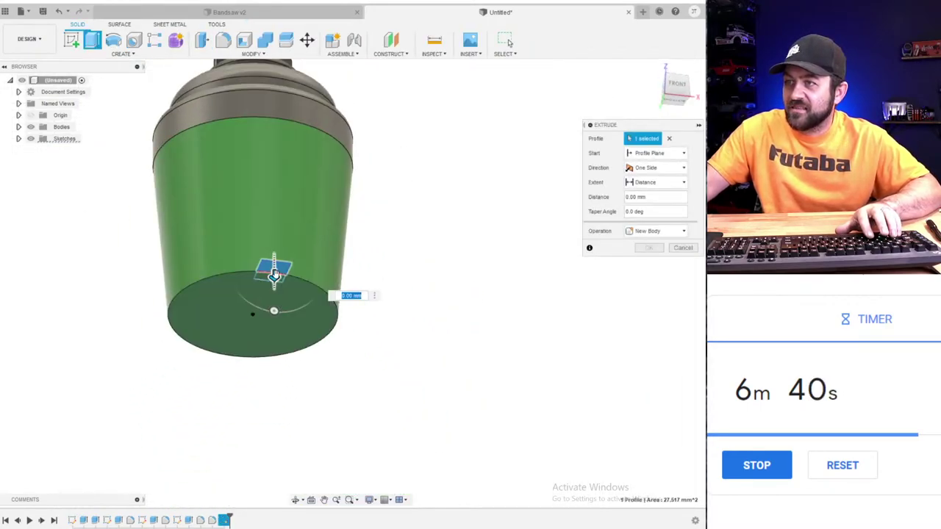
{"action": "type", "text": "-8"}
{"action": "left_click_drag", "start_coordinate": [278, 248], "coordinate": [276, 245]}
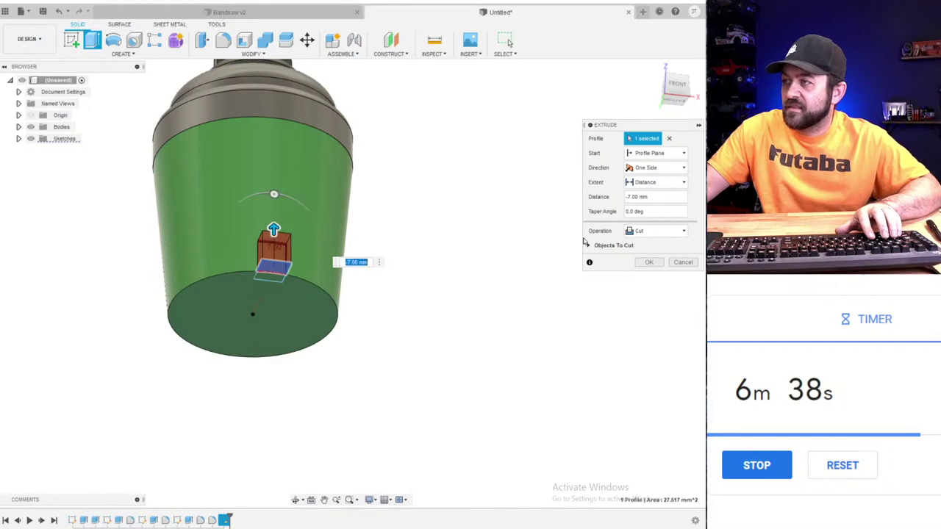
{"action": "left_click", "coordinate": [650, 231]}
{"action": "left_click", "coordinate": [650, 277]}
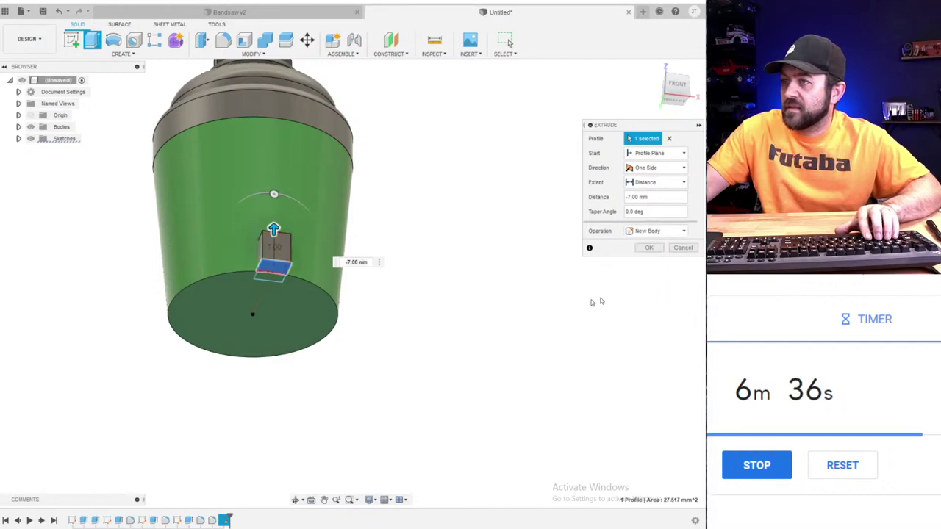
{"action": "scroll", "coordinate": [332, 303], "scroll_direction": "up", "scroll_amount": 3}
{"action": "middle_click_drag", "start_coordinate": [332, 305], "coordinate": [379, 343], "text": "shift"}
{"action": "key", "text": "Return"}
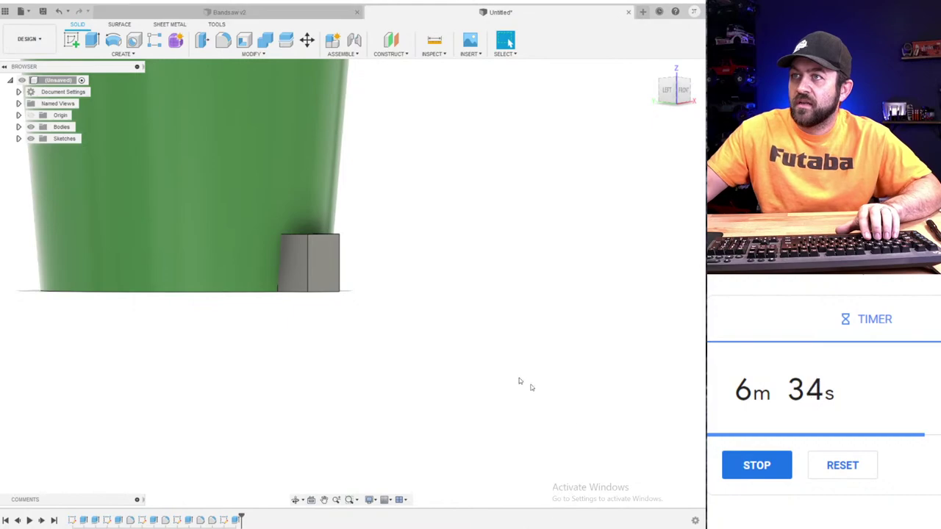
- Round the top outer edge of the small block at the container's base with a fillet
{"action": "key", "text": "f"}
{"action": "scroll", "coordinate": [343, 224], "scroll_direction": "up", "scroll_amount": 2}
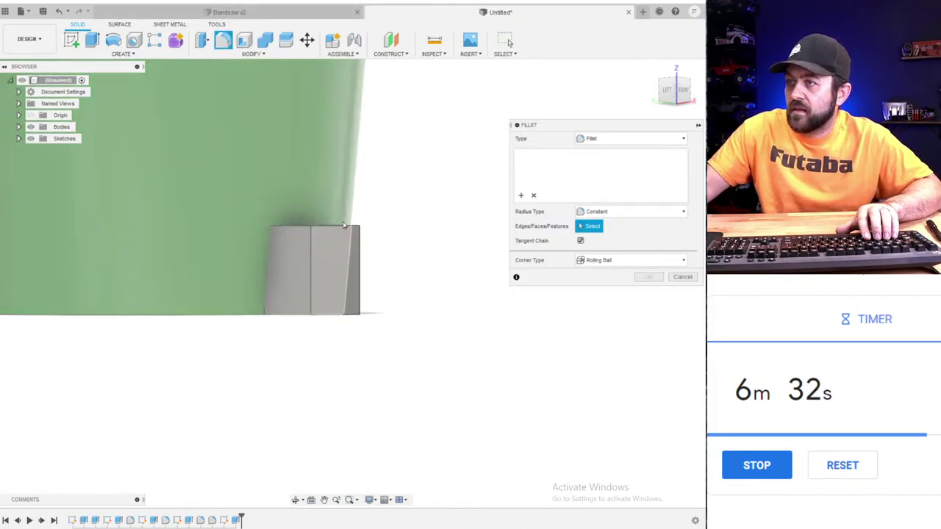
{"action": "left_click", "coordinate": [342, 226]}
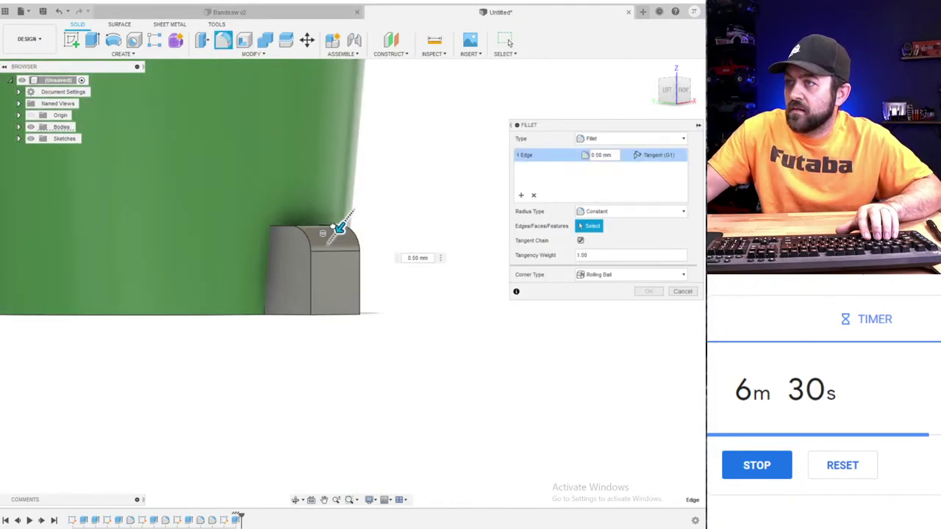
{"action": "left_click_drag", "start_coordinate": [323, 233], "coordinate": [328, 227]}
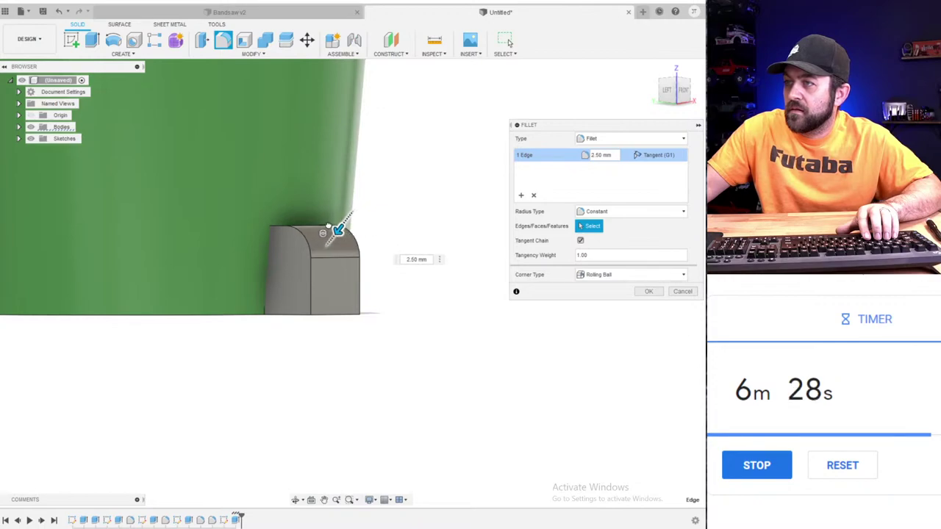
{"action": "key", "text": "Return"}
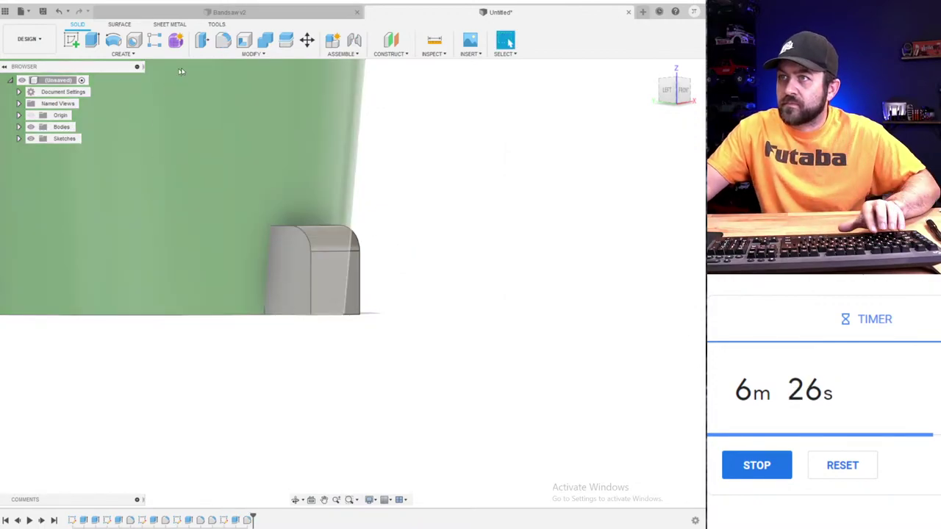
- Fillet the edge chains along both sides of the small block with a 1 mm radius
{"action": "key", "text": "f"}
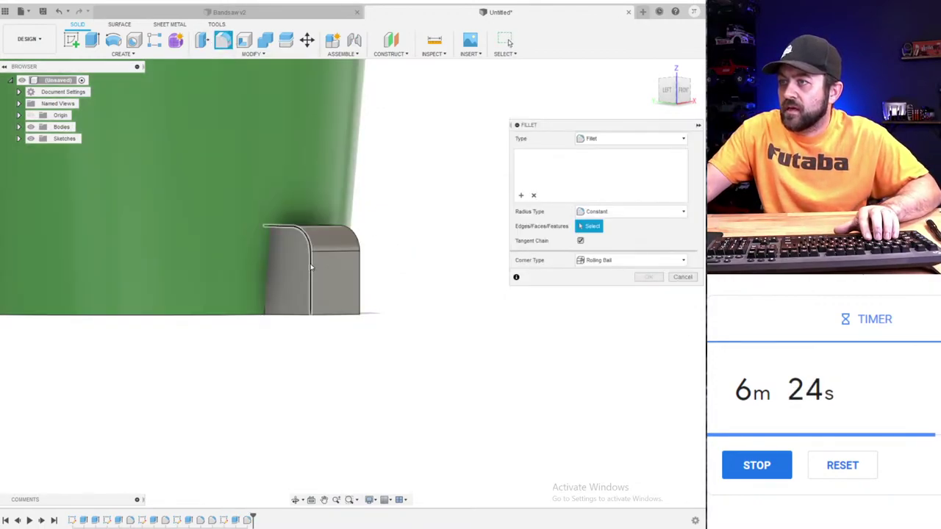
{"action": "left_click", "coordinate": [359, 273]}
{"action": "scroll", "coordinate": [359, 275], "scroll_direction": "up", "scroll_amount": 3}
{"action": "type", "text": "1"}
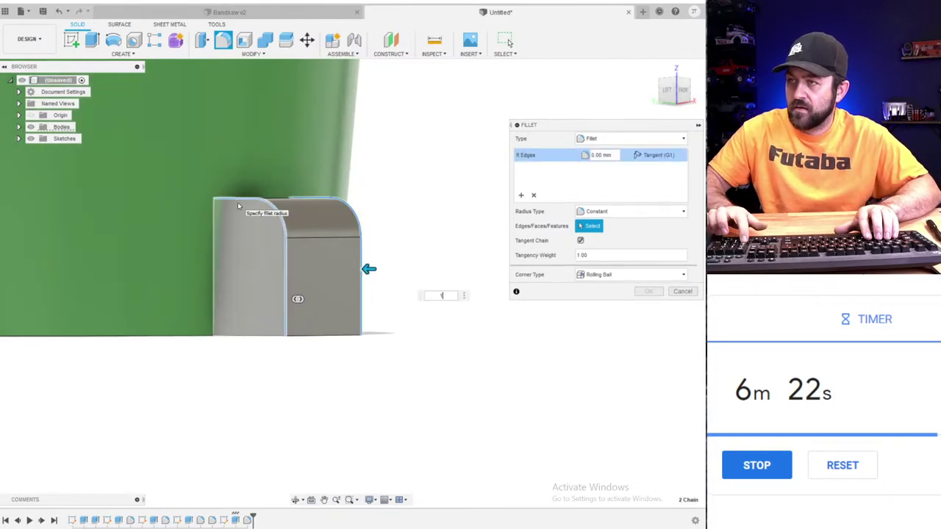
{"action": "key", "text": "Return"}
{"action": "scroll", "coordinate": [306, 95], "scroll_direction": "down", "scroll_amount": 2}
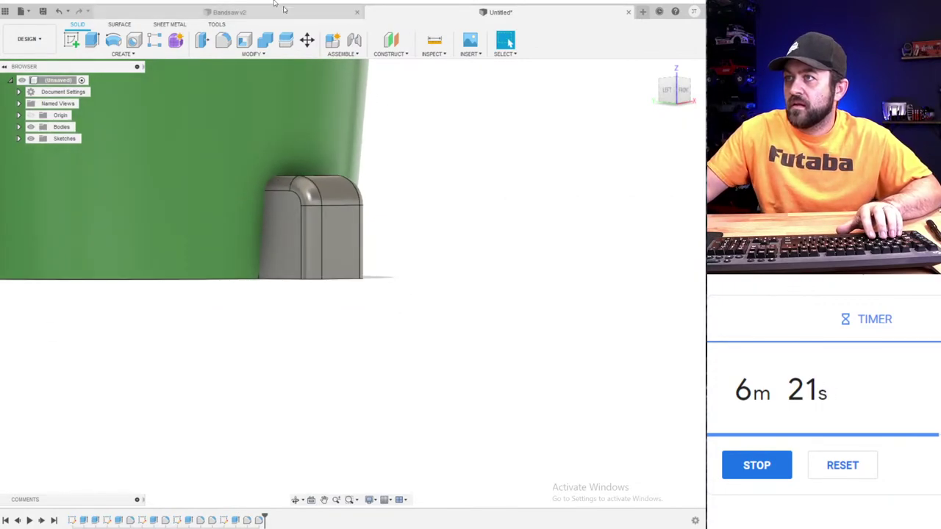
{"action": "left_click", "coordinate": [309, 42]}
{"action": "middle_click_drag", "start_coordinate": [365, 296], "coordinate": [487, 233], "text": "shift"}
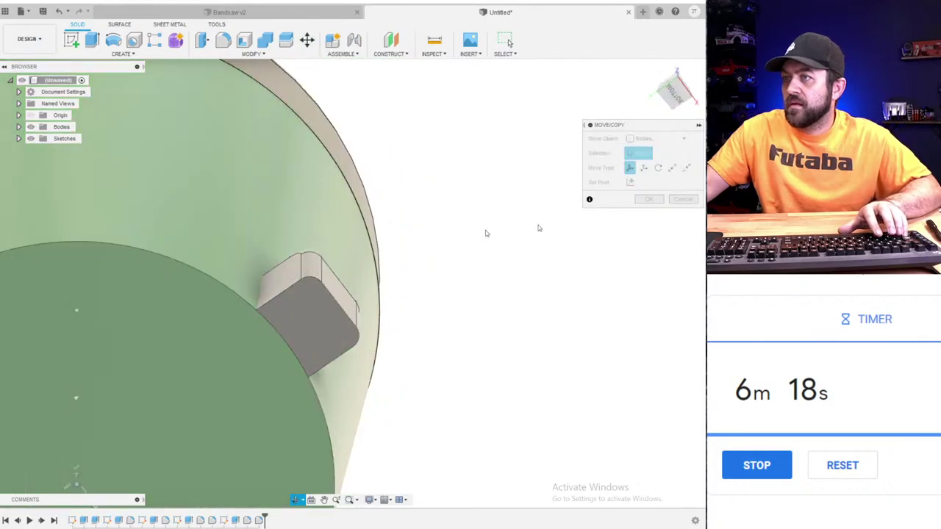
{"action": "left_click", "coordinate": [671, 92]}
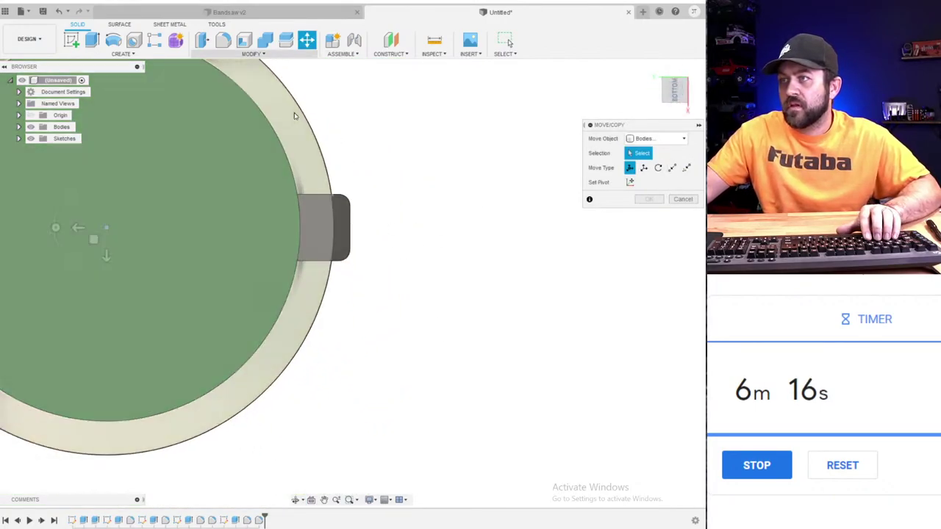
{"action": "key", "text": "Escape"}
{"action": "left_click", "coordinate": [114, 56]}
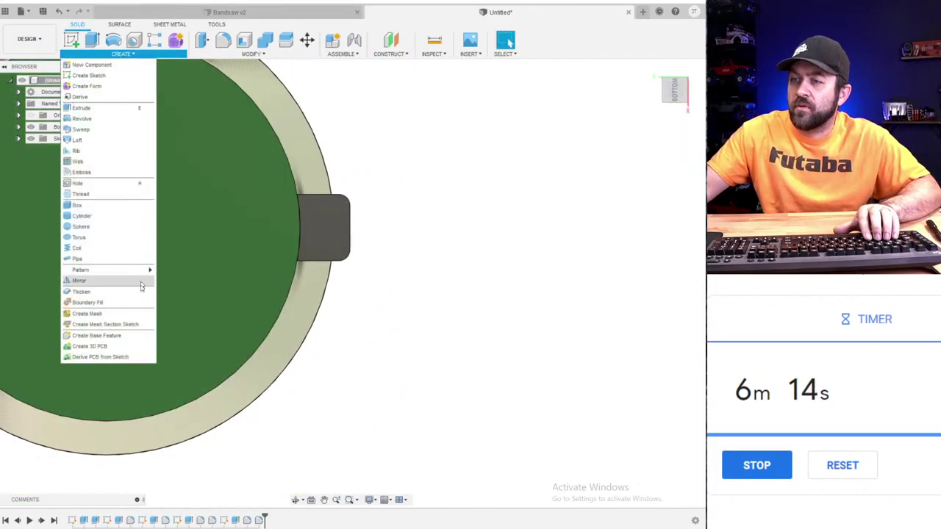
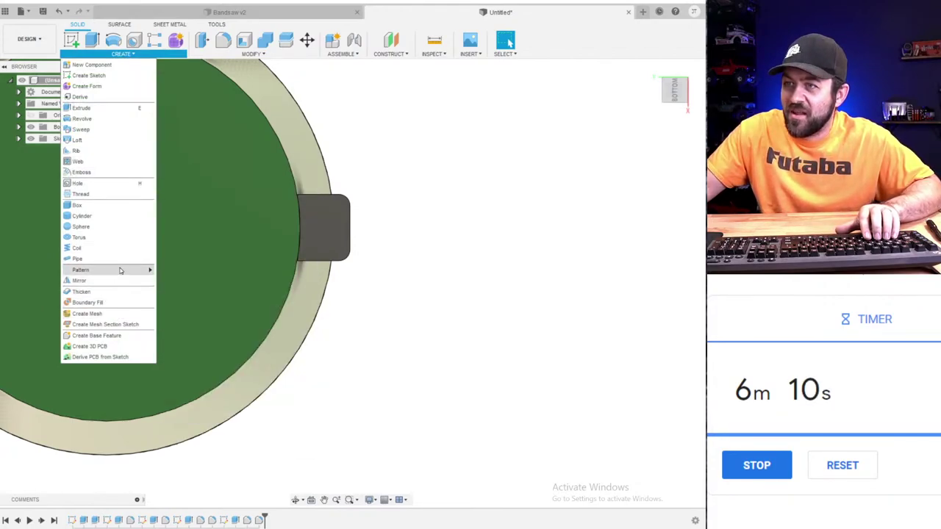
{"action": "left_click", "coordinate": [159, 248]}
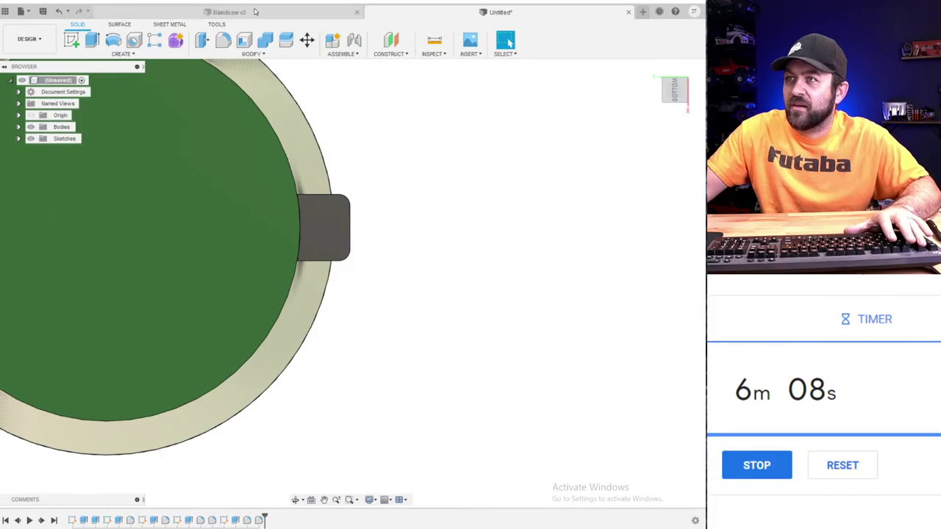
- Start a Move/Copy of the small block body using the Rotate move type
{"action": "left_click", "coordinate": [307, 39]}
{"action": "scroll", "coordinate": [409, 147], "scroll_direction": "down", "scroll_amount": 2}
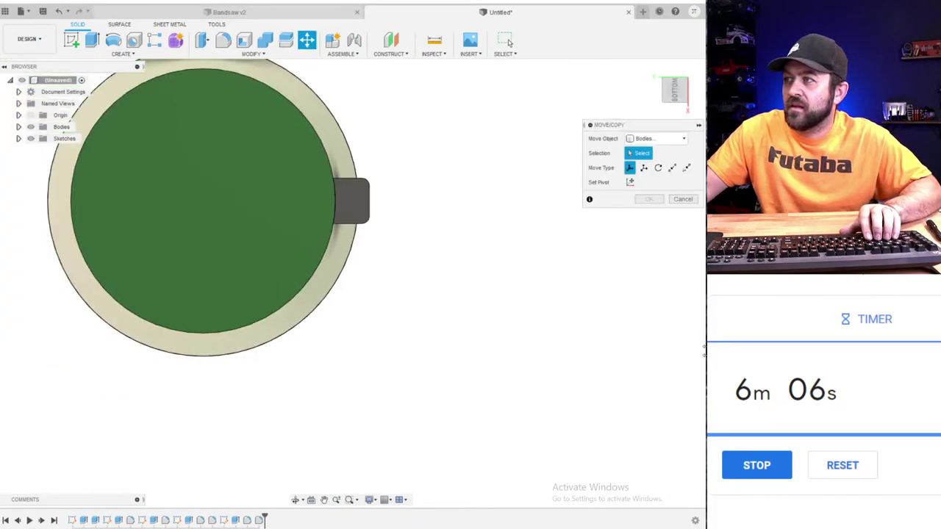
{"action": "left_click", "coordinate": [667, 137]}
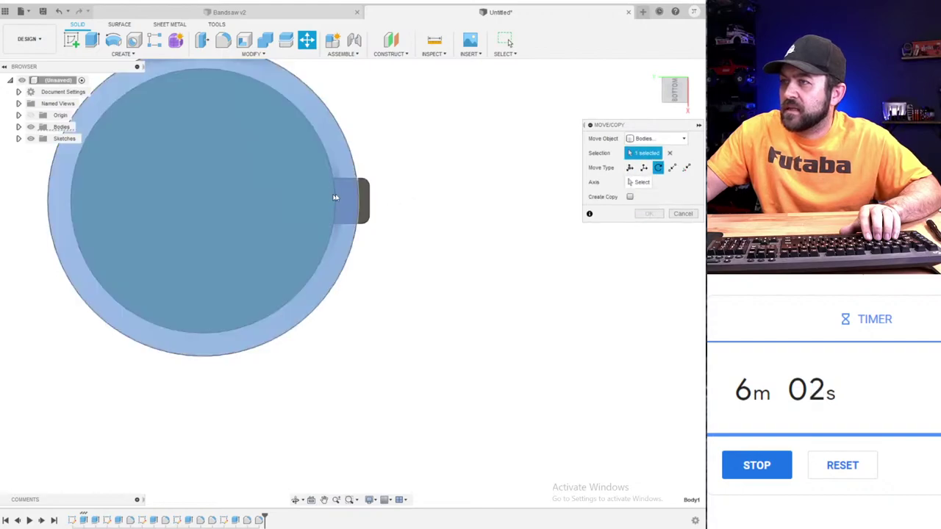
{"action": "left_click", "coordinate": [356, 203]}
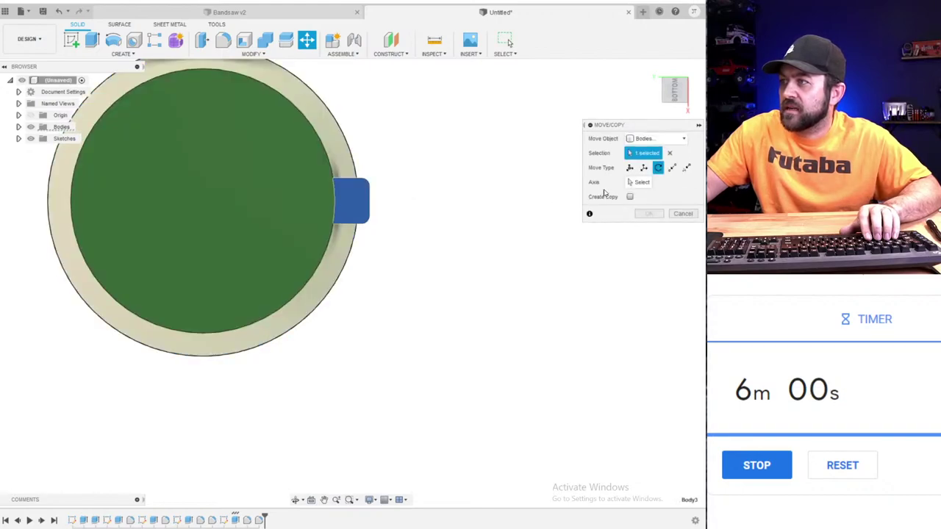
- Use the container's circular bottom edge as the rotation axis and enable Create Copy for the small block
{"action": "middle_click_drag", "start_coordinate": [257, 194], "coordinate": [277, 233], "text": "shift"}
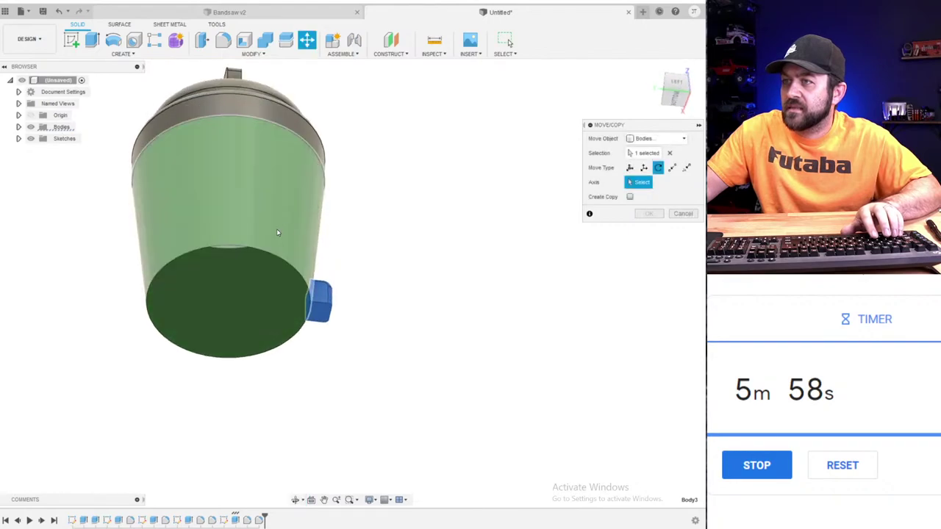
{"action": "scroll", "coordinate": [195, 219], "scroll_direction": "down", "scroll_amount": 2}
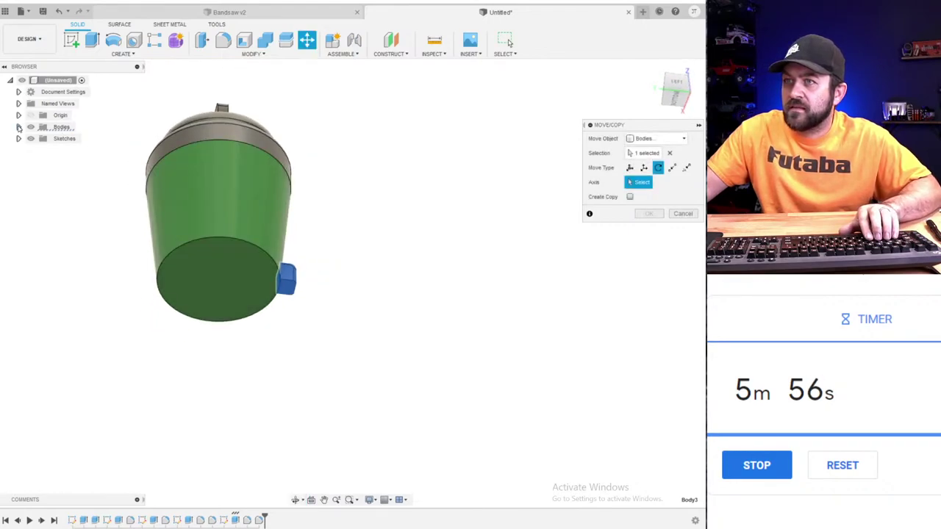
{"action": "left_click", "coordinate": [18, 127]}
{"action": "scroll", "coordinate": [481, 260], "scroll_direction": "down", "scroll_amount": 3}
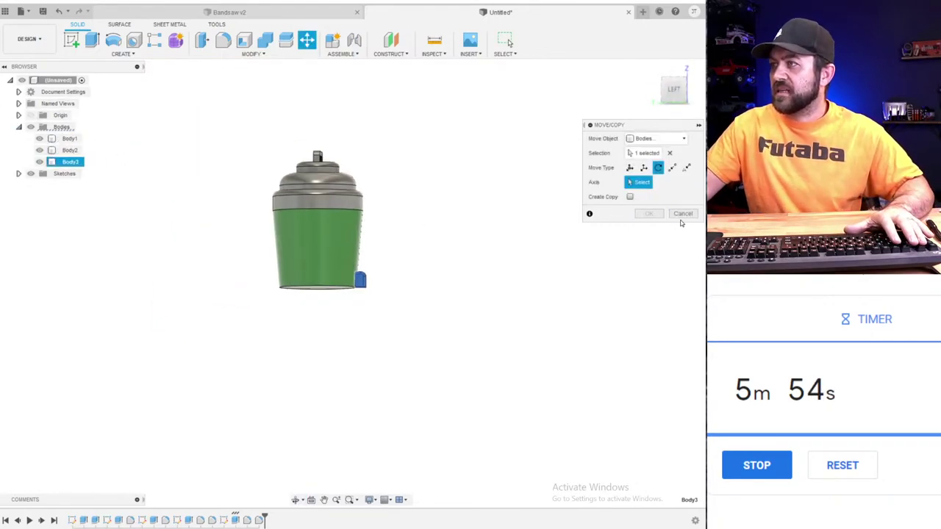
{"action": "scroll", "coordinate": [246, 180], "scroll_direction": "up", "scroll_amount": 2}
{"action": "left_click", "coordinate": [372, 328]}
{"action": "scroll", "coordinate": [373, 329], "scroll_direction": "up", "scroll_amount": 3}
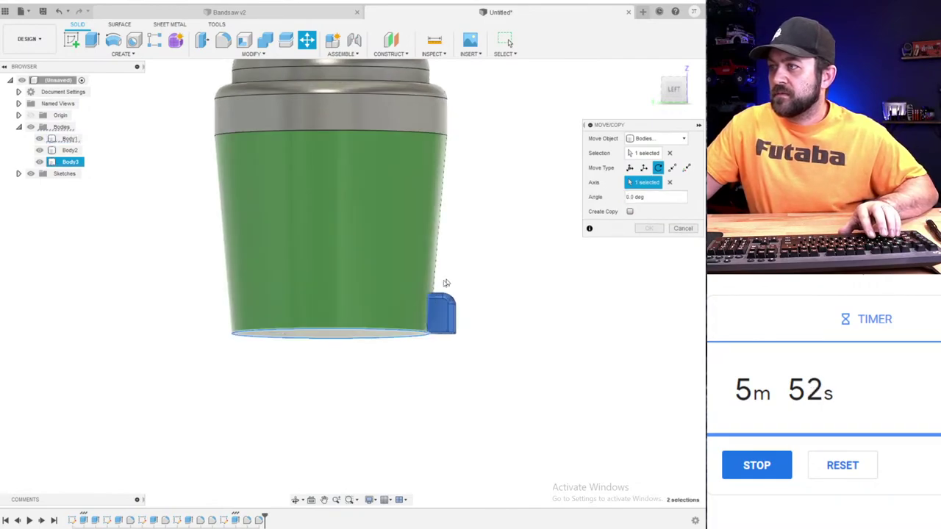
{"action": "middle_click_drag", "start_coordinate": [311, 312], "coordinate": [329, 189], "text": "shift"}
{"action": "left_click", "coordinate": [631, 212]}
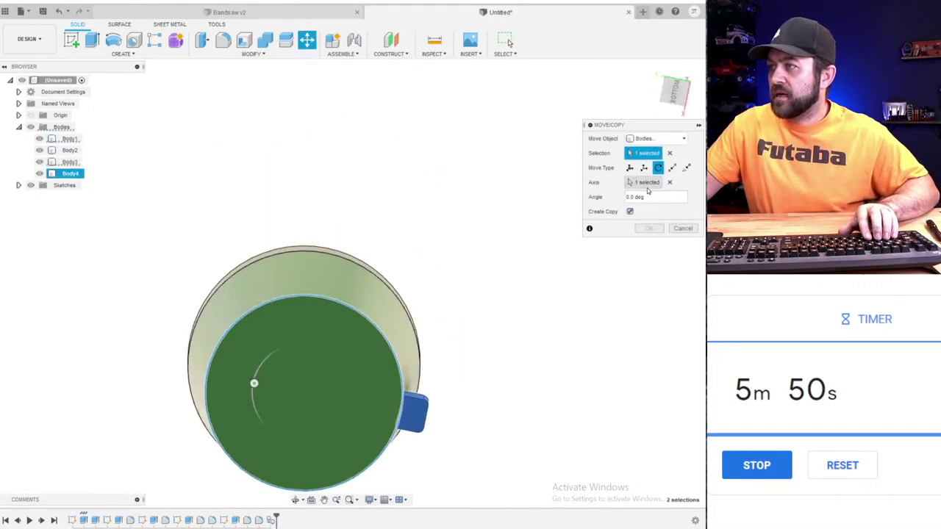
- Rotate the copied foot 90° about the can's circular base edge
{"action": "type", "text": "90"}
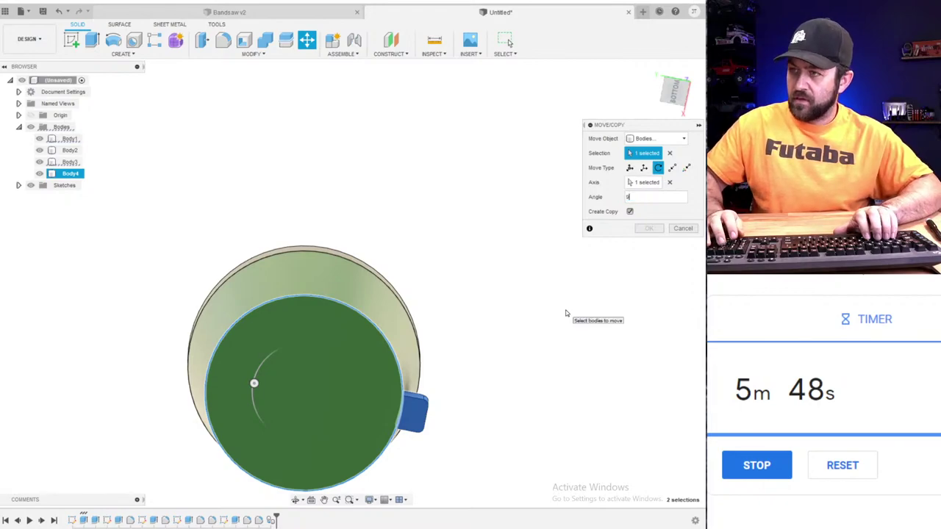
{"action": "key", "text": "Return"}
{"action": "scroll", "coordinate": [131, 150], "scroll_direction": "down", "scroll_amount": 2}
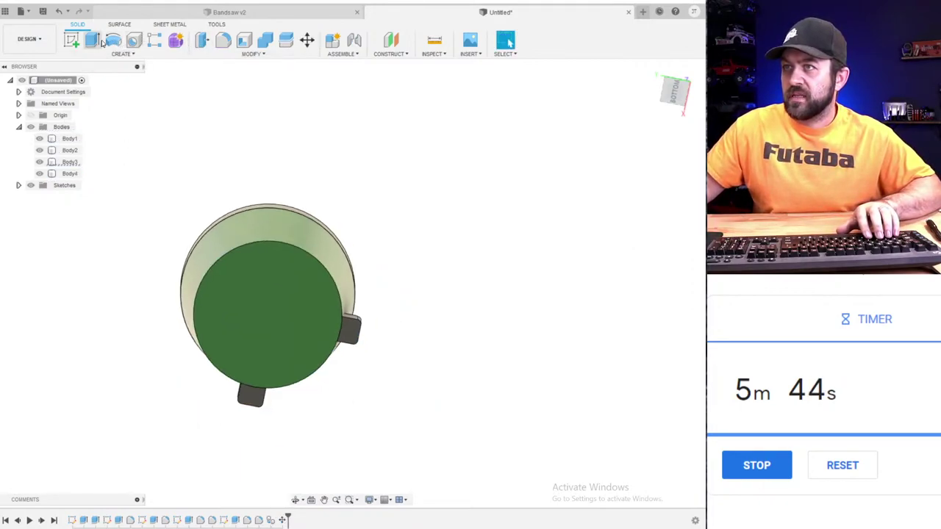
- Try to create another rotated copy of the original foot, Body3, about the can's circular base edge
{"action": "left_click", "coordinate": [307, 41]}
{"action": "left_click", "coordinate": [349, 328]}
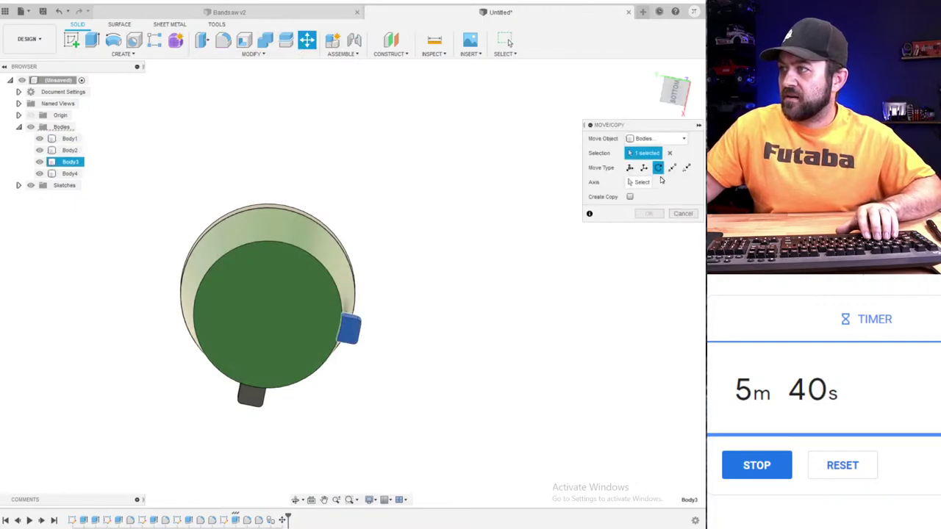
{"action": "left_click", "coordinate": [638, 183]}
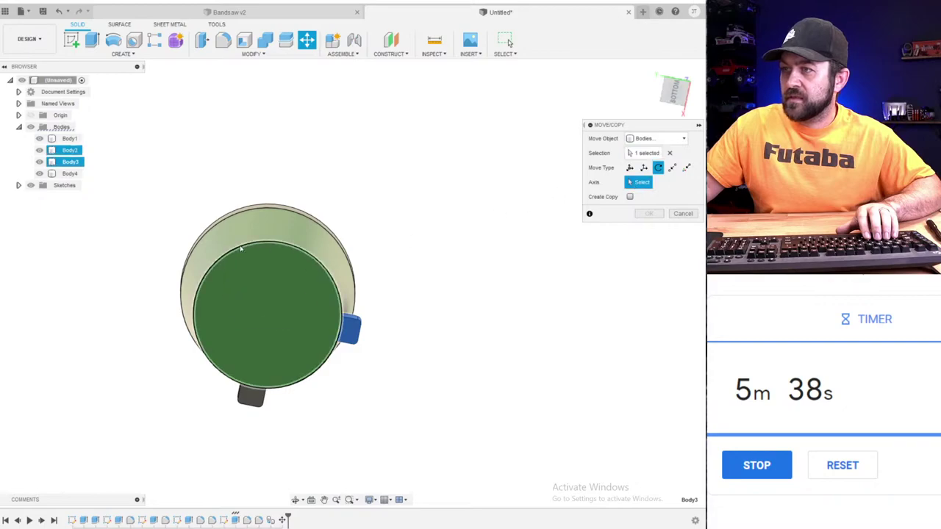
{"action": "left_click", "coordinate": [272, 241]}
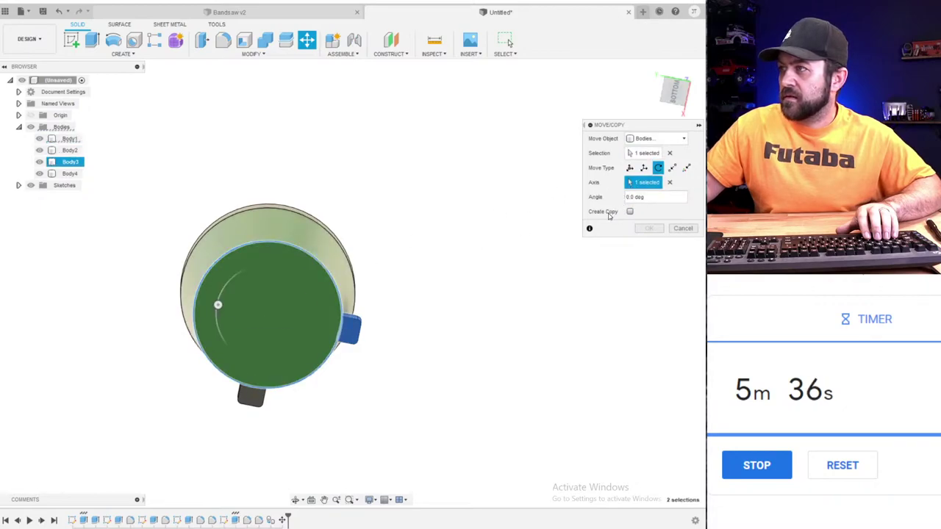
{"action": "left_click", "coordinate": [629, 212]}
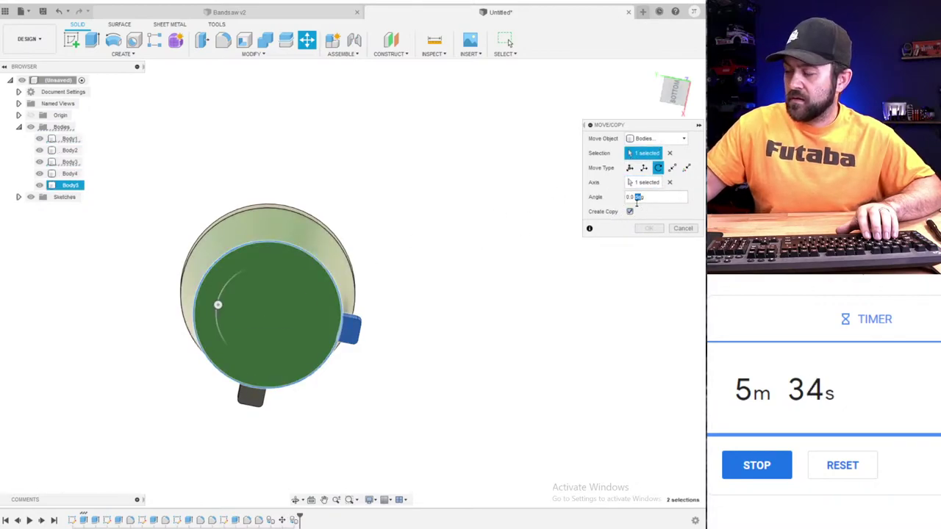
{"action": "key", "text": "Return"}
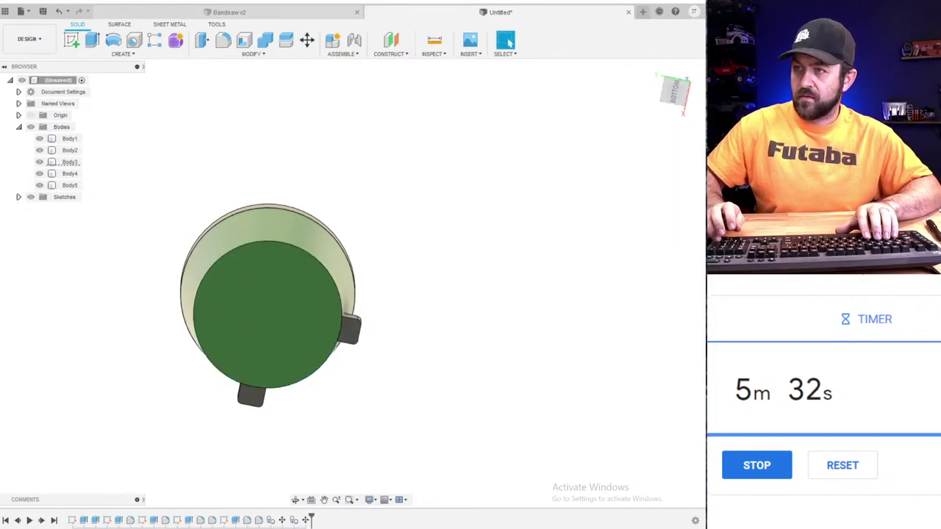
{"action": "key", "text": "ctrl+z"}
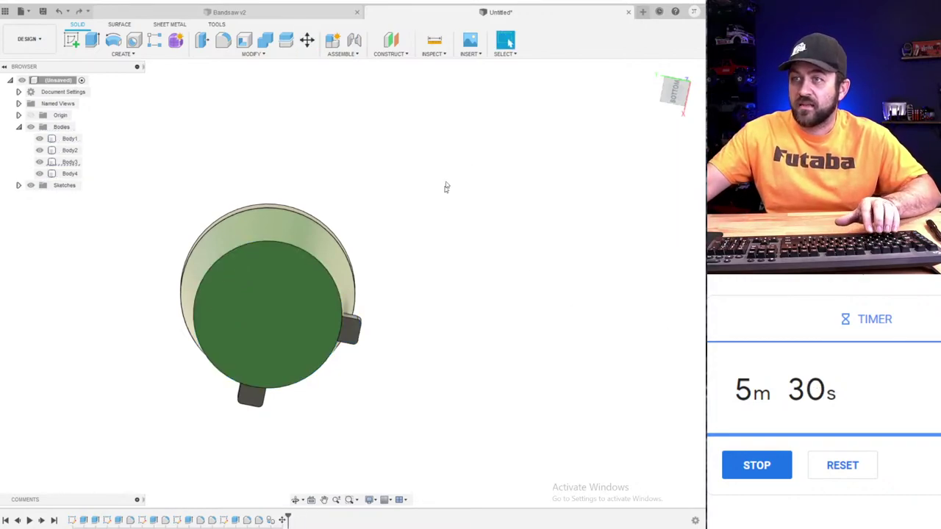
- Mirror the original foot, Body3, across the vertical origin plane as a new body on the opposite side of the can
{"action": "left_click", "coordinate": [123, 54]}
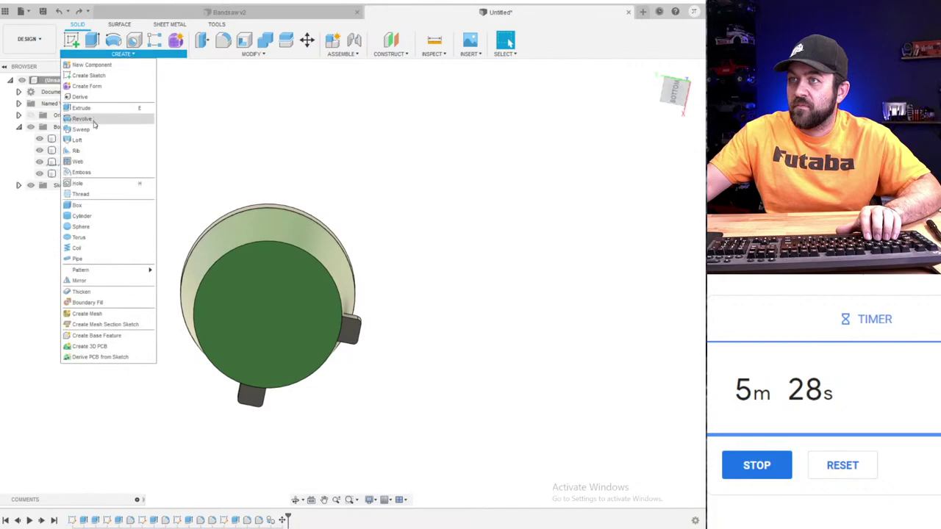
{"action": "left_click", "coordinate": [77, 281]}
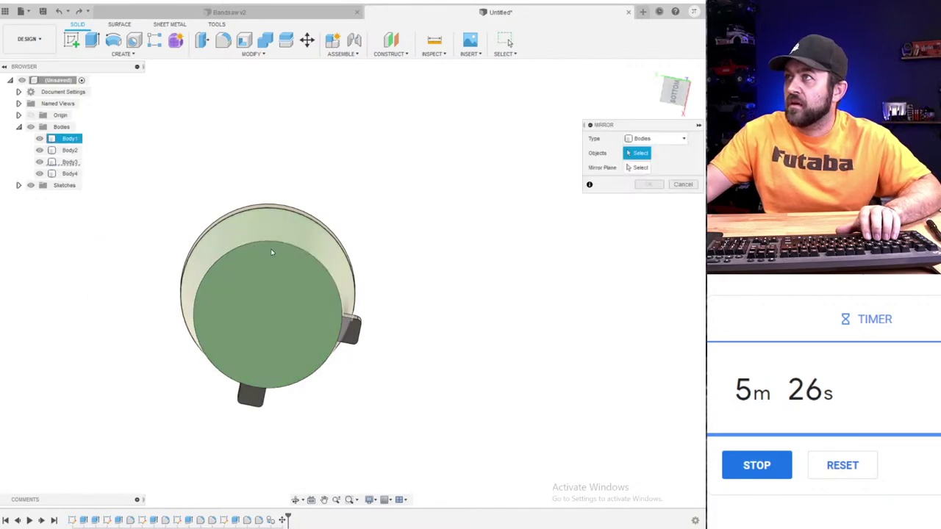
{"action": "scroll", "coordinate": [301, 254], "scroll_direction": "up", "scroll_amount": 2}
{"action": "left_click", "coordinate": [70, 162]}
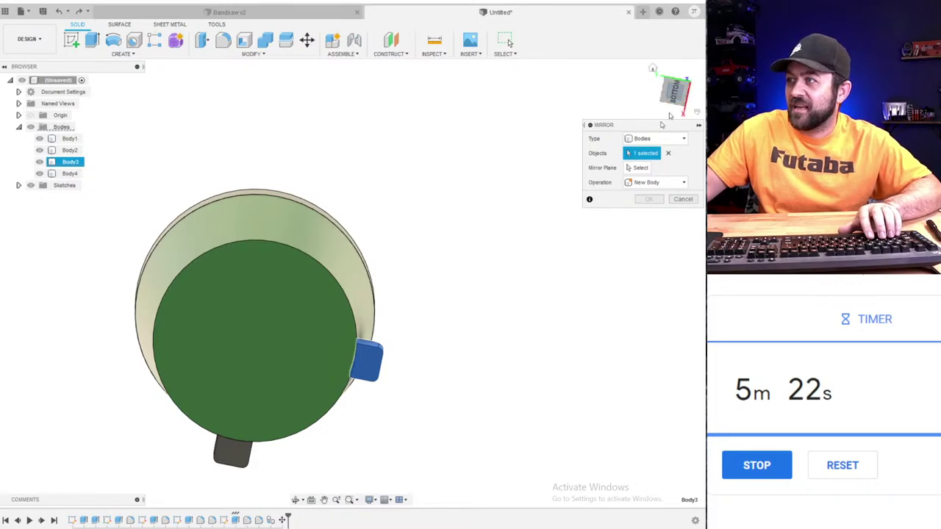
{"action": "left_click", "coordinate": [638, 168]}
{"action": "scroll", "coordinate": [446, 227], "scroll_direction": "down", "scroll_amount": 3}
{"action": "middle_click_drag", "start_coordinate": [188, 225], "coordinate": [256, 263], "text": "shift"}
{"action": "scroll", "coordinate": [314, 290], "scroll_direction": "down", "scroll_amount": 3}
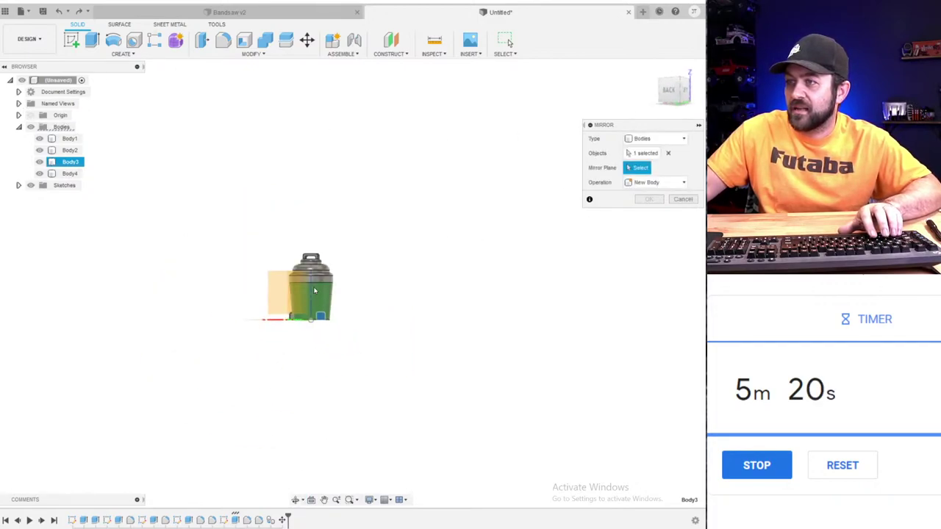
{"action": "left_click", "coordinate": [269, 278]}
{"action": "scroll", "coordinate": [316, 294], "scroll_direction": "up", "scroll_amount": 2}
{"action": "key", "text": "Return"}
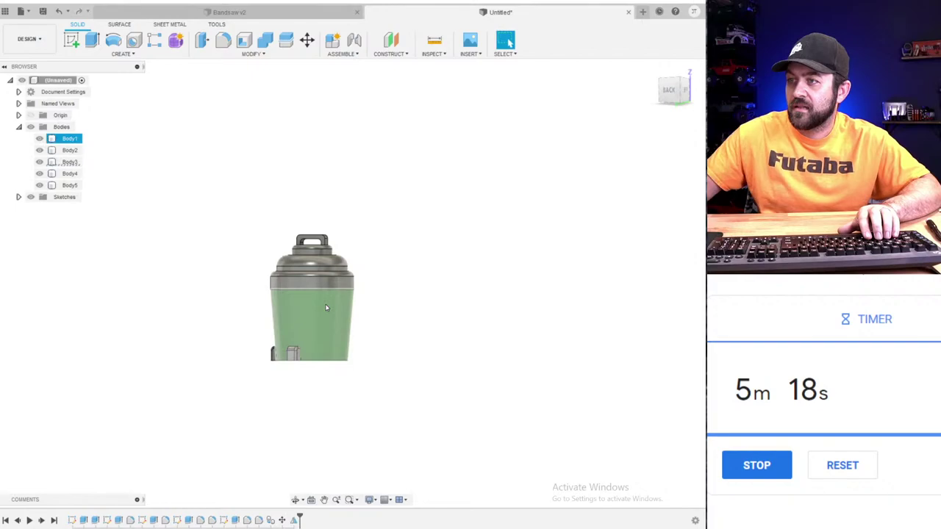
{"action": "scroll", "coordinate": [354, 351], "scroll_direction": "up", "scroll_amount": 2}
{"action": "middle_click_drag", "start_coordinate": [307, 373], "coordinate": [279, 330], "text": "shift"}
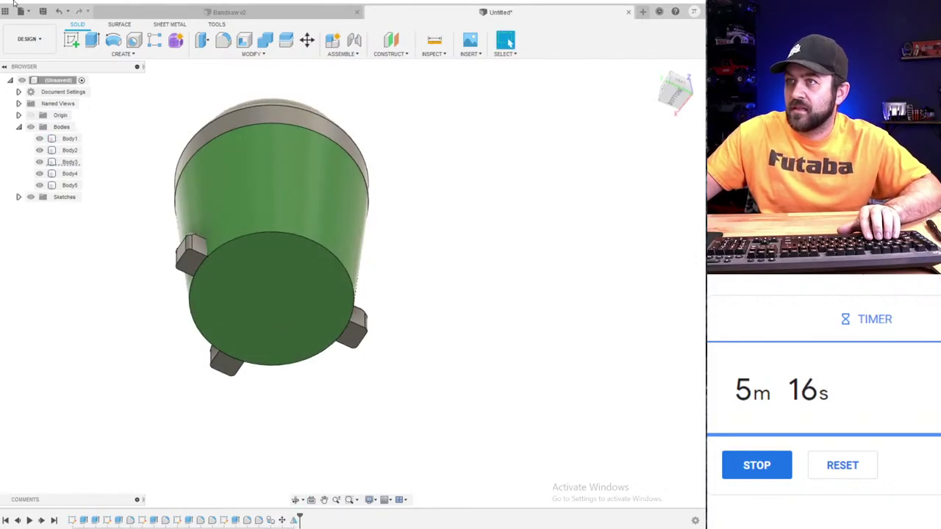
{"action": "left_click", "coordinate": [122, 53]}
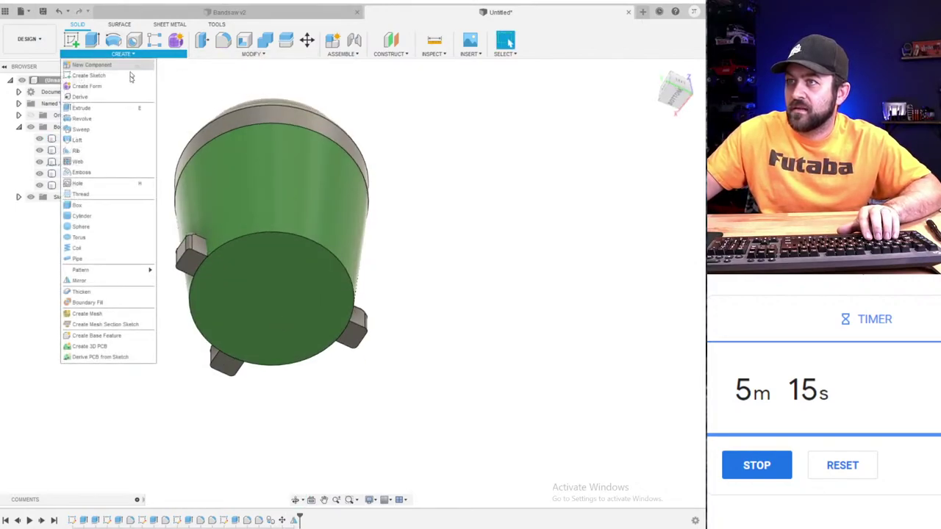
{"action": "left_click", "coordinate": [98, 290]}
{"action": "key", "text": "Escape"}
- Mirror the rotated foot, Body4, across the other vertical origin plane as a new body to add the fourth foot
{"action": "left_click", "coordinate": [122, 53]}
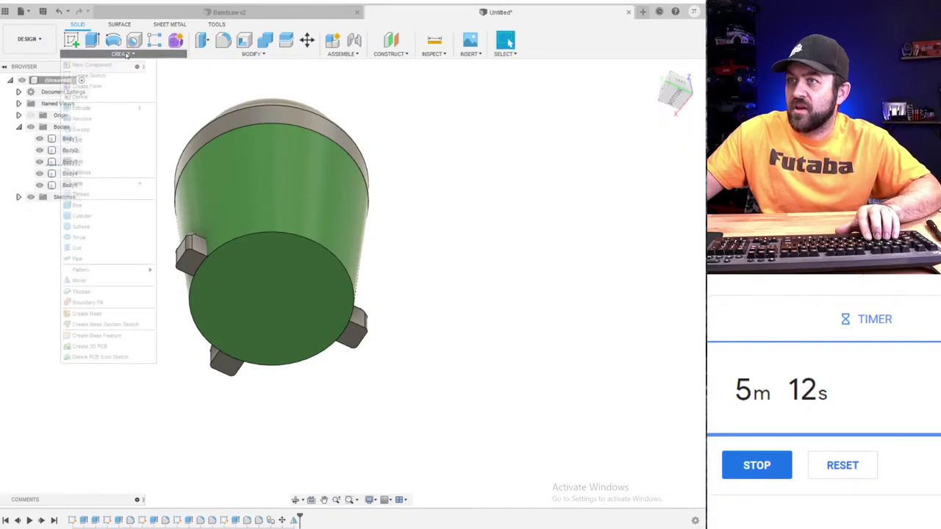
{"action": "left_click", "coordinate": [97, 284]}
{"action": "scroll", "coordinate": [158, 324], "scroll_direction": "down", "scroll_amount": 3}
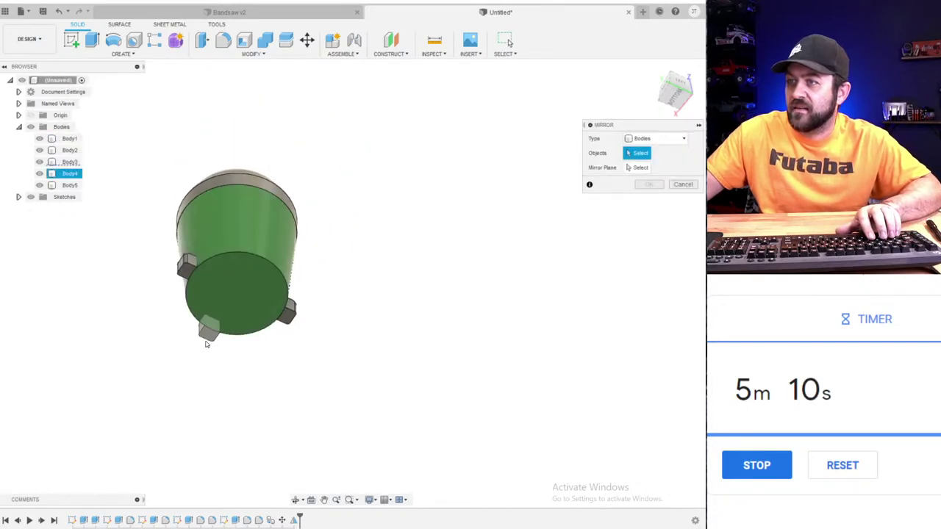
{"action": "left_click", "coordinate": [208, 329]}
{"action": "scroll", "coordinate": [224, 305], "scroll_direction": "down", "scroll_amount": 3}
{"action": "left_click", "coordinate": [647, 168]}
{"action": "scroll", "coordinate": [252, 288], "scroll_direction": "down", "scroll_amount": 3}
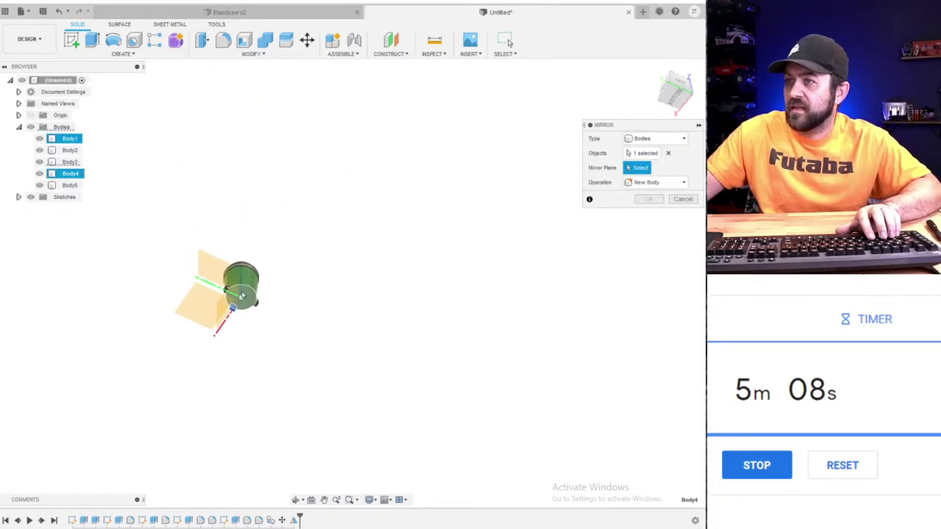
{"action": "left_click", "coordinate": [209, 268]}
{"action": "scroll", "coordinate": [208, 269], "scroll_direction": "up", "scroll_amount": 3}
{"action": "key", "text": "Return"}
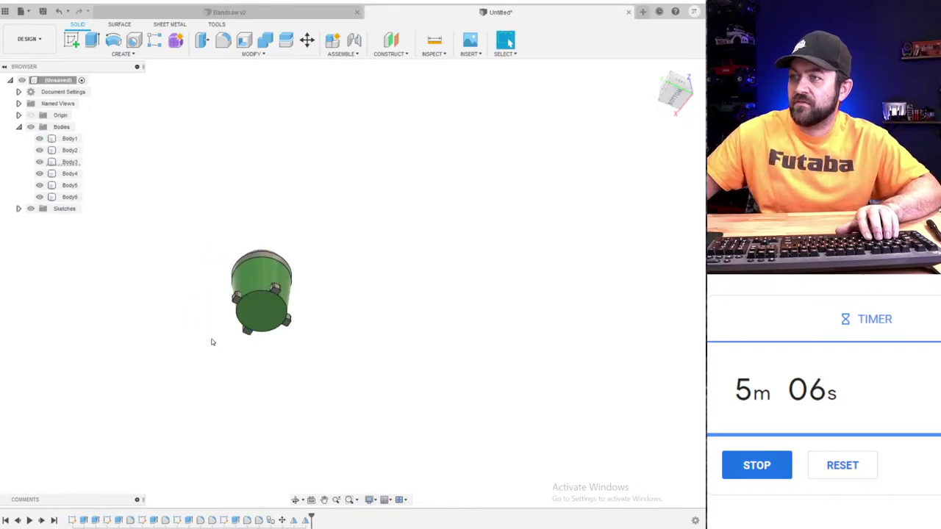
- Combine the can body with all four feet using the Join operation
{"action": "scroll", "coordinate": [567, 488], "scroll_direction": "up", "scroll_amount": 4}
{"action": "middle_click_drag", "start_coordinate": [345, 391], "coordinate": [576, 394]}
{"action": "left_click", "coordinate": [265, 39]}
{"action": "left_click", "coordinate": [221, 135]}
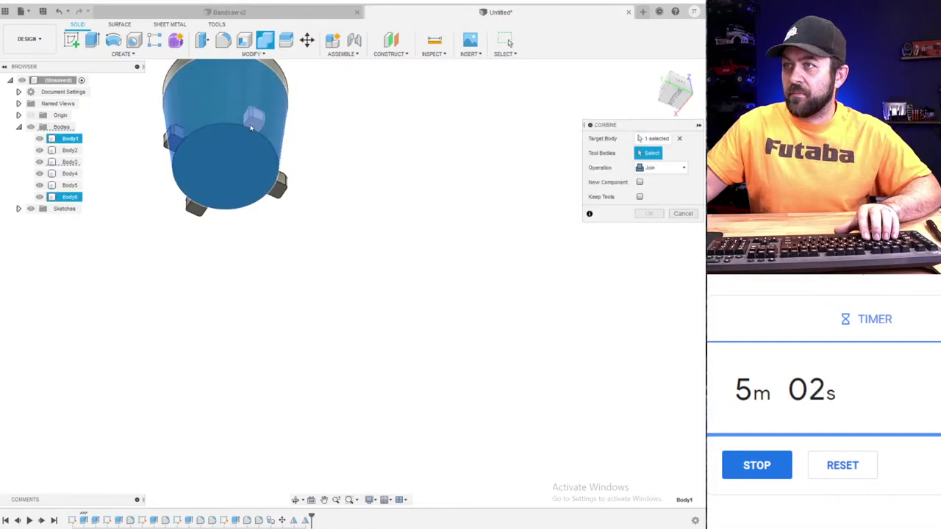
{"action": "left_click", "coordinate": [193, 210]}
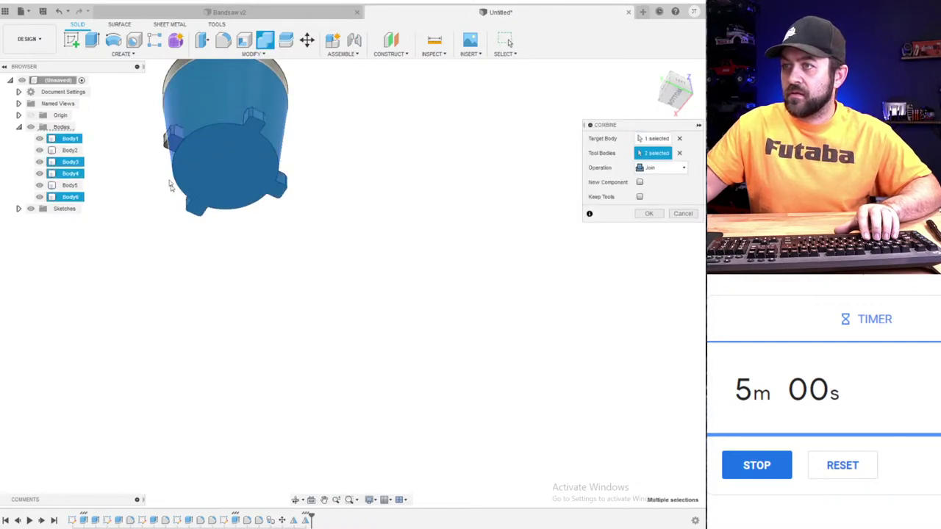
{"action": "key", "text": "Return"}
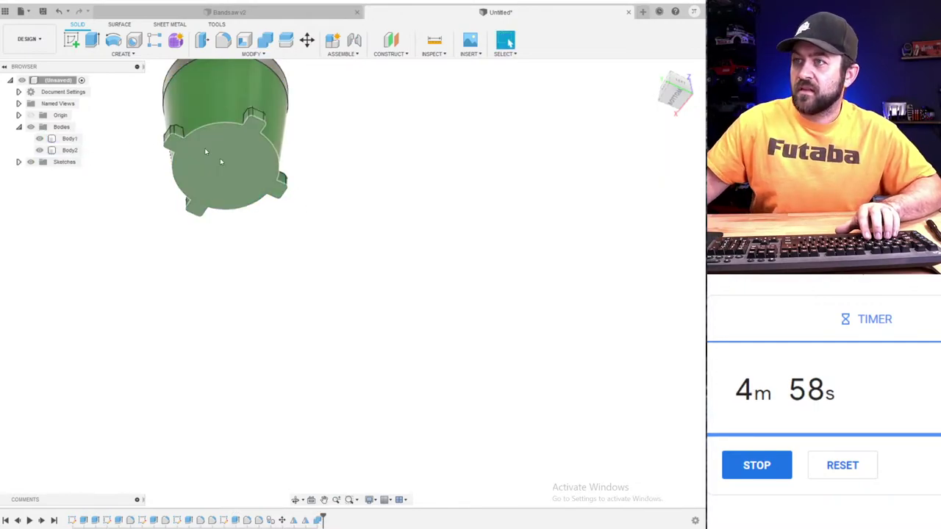
- Examine the shape of the joined feet around the can's base from below and from the side
{"action": "scroll", "coordinate": [308, 225], "scroll_direction": "down", "scroll_amount": 2}
{"action": "middle_click_drag", "start_coordinate": [307, 225], "coordinate": [348, 174], "text": "shift"}
{"action": "left_click", "coordinate": [348, 174]}
{"action": "scroll", "coordinate": [315, 233], "scroll_direction": "up", "scroll_amount": 2}
{"action": "middle_click_drag", "start_coordinate": [315, 233], "coordinate": [357, 205], "text": "shift"}
{"action": "scroll", "coordinate": [336, 252], "scroll_direction": "up", "scroll_amount": 2}
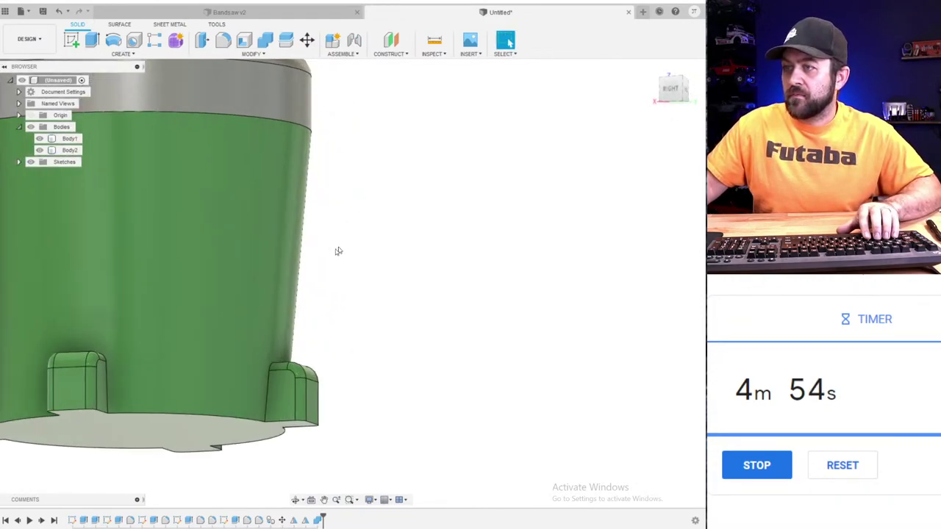
{"action": "scroll", "coordinate": [188, 406], "scroll_direction": "down", "scroll_amount": 2}
{"action": "scroll", "coordinate": [283, 323], "scroll_direction": "up", "scroll_amount": 2}
{"action": "middle_click_drag", "start_coordinate": [271, 235], "coordinate": [244, 167], "text": "shift"}
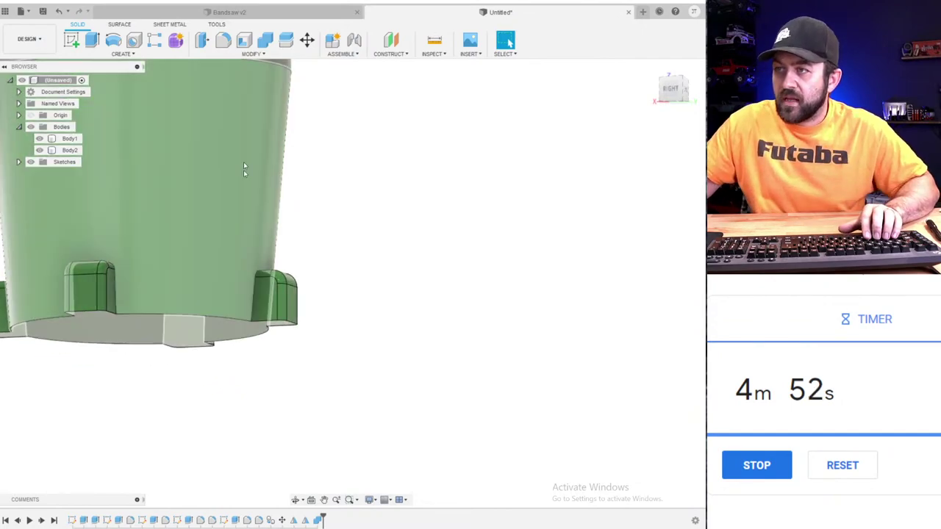
{"action": "scroll", "coordinate": [254, 248], "scroll_direction": "down", "scroll_amount": 3}
{"action": "middle_click_drag", "start_coordinate": [255, 249], "coordinate": [308, 300], "text": "shift"}
{"action": "scroll", "coordinate": [269, 285], "scroll_direction": "up", "scroll_amount": 3}
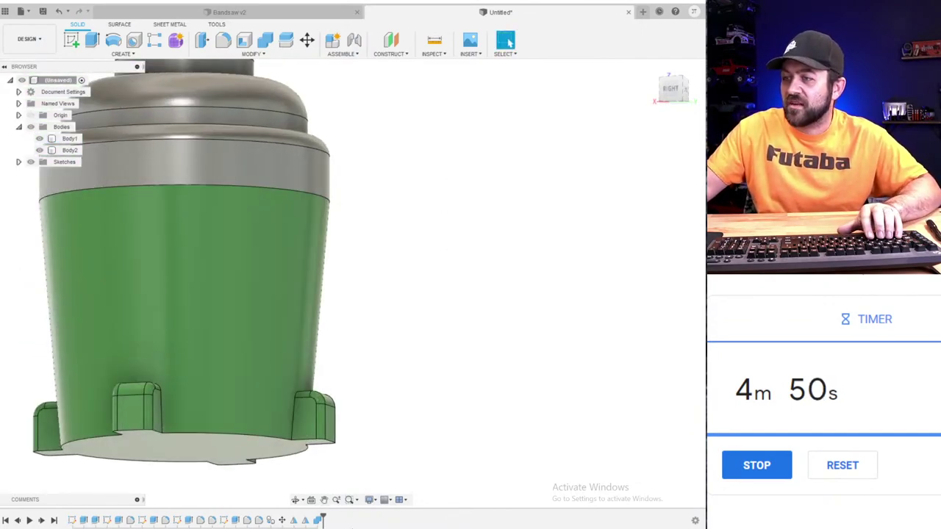
- Roll the timeline back to just before the foot copy is rotated, and start a sketch on the original foot's side face
{"action": "left_click_drag", "start_coordinate": [323, 518], "coordinate": [273, 518]}
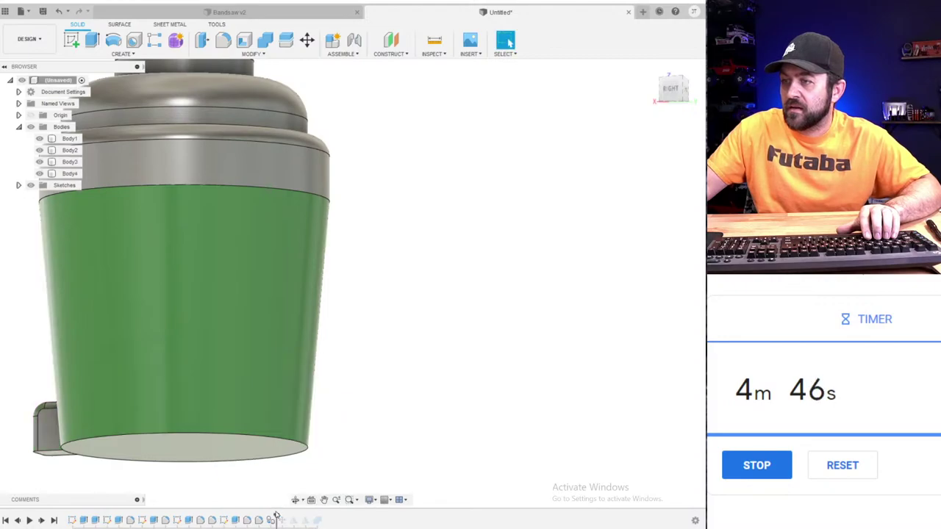
{"action": "scroll", "coordinate": [298, 349], "scroll_direction": "up", "scroll_amount": 3}
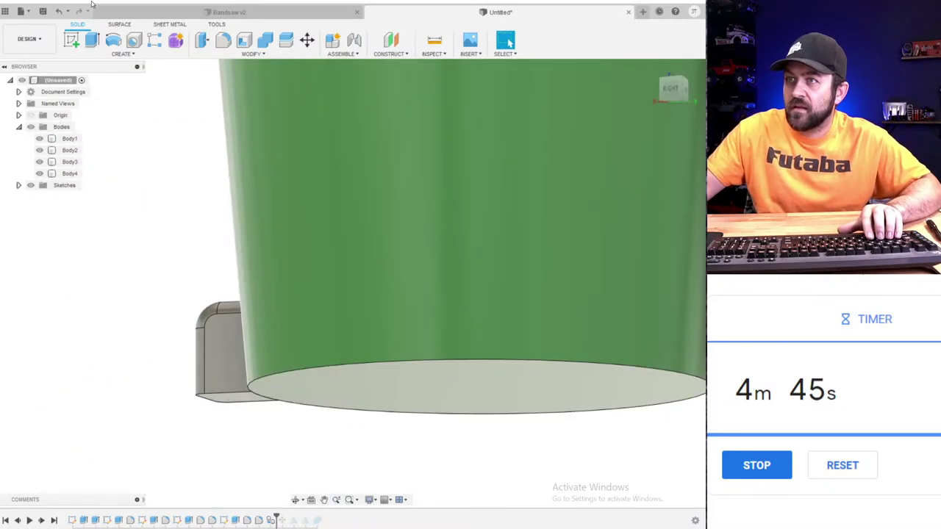
{"action": "left_click", "coordinate": [75, 41]}
{"action": "left_click", "coordinate": [213, 362]}
{"action": "left_click", "coordinate": [213, 362]}
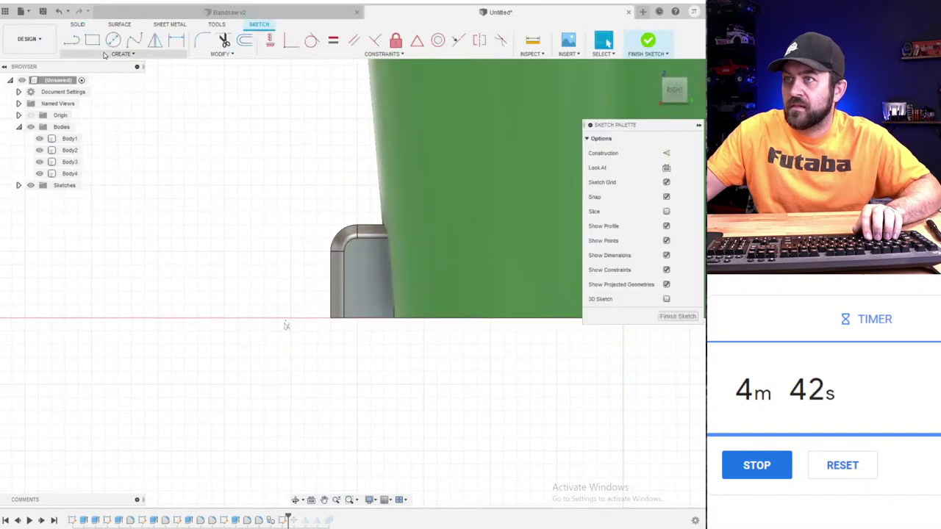
- Sketch a circle about 5 mm in diameter centred on the foot's bottom edge, and finish the sketch
{"action": "left_click", "coordinate": [113, 40]}
{"action": "scroll", "coordinate": [313, 267], "scroll_direction": "up", "scroll_amount": 2}
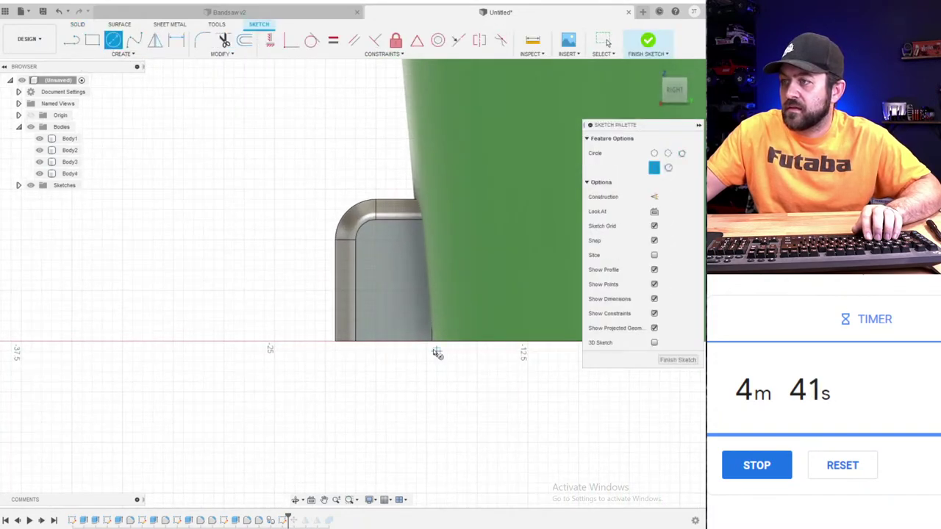
{"action": "left_click", "coordinate": [387, 343]}
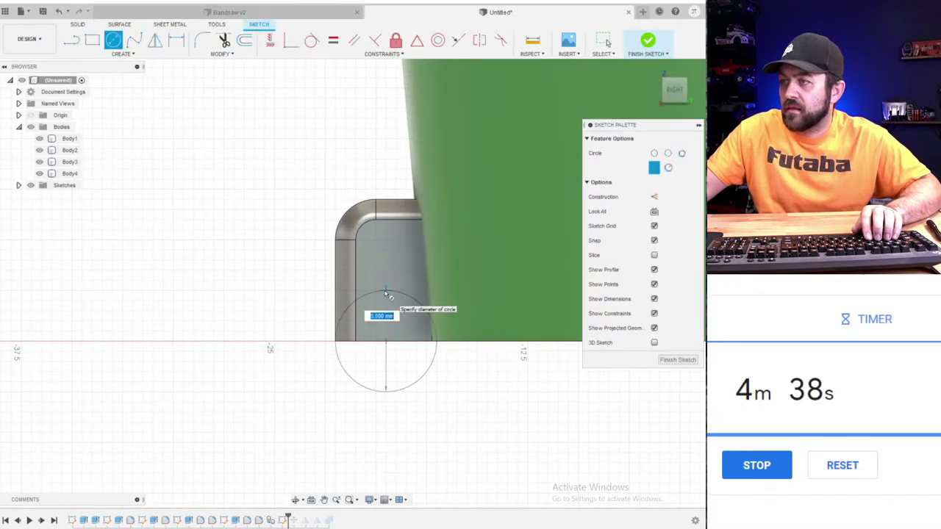
{"action": "left_click", "coordinate": [387, 294]}
{"action": "left_click", "coordinate": [646, 41]}
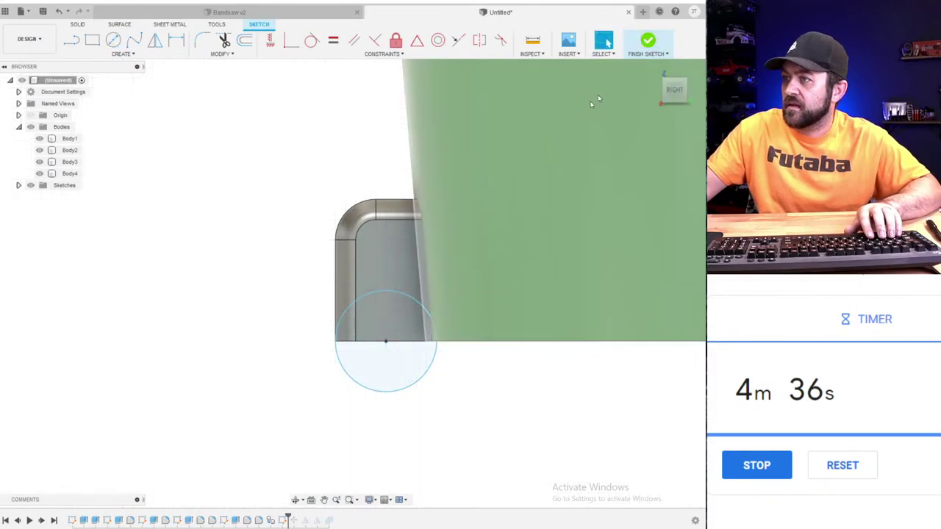
- Extrude the visible part of the circle profile -3 mm through the foot's underside
{"action": "key", "text": "e"}
{"action": "left_click", "coordinate": [353, 327]}
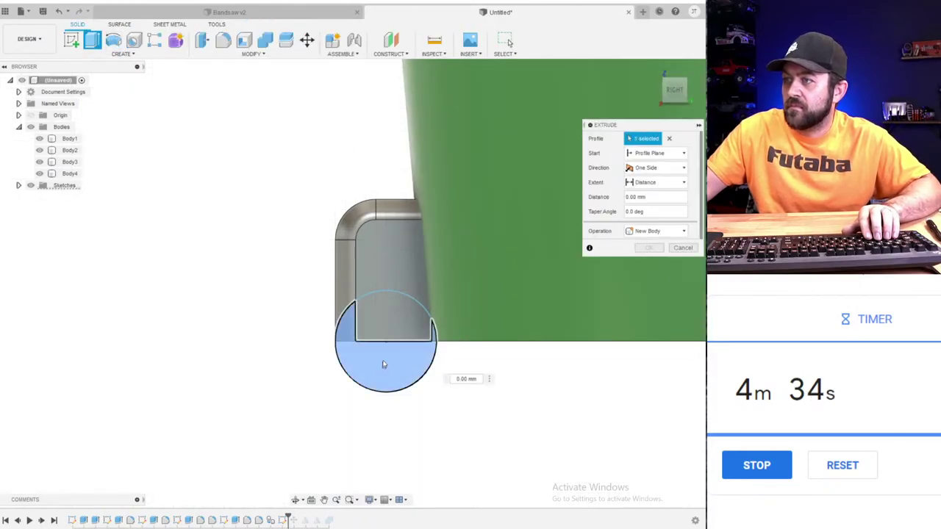
{"action": "middle_click_drag", "start_coordinate": [360, 331], "coordinate": [393, 355], "text": "shift"}
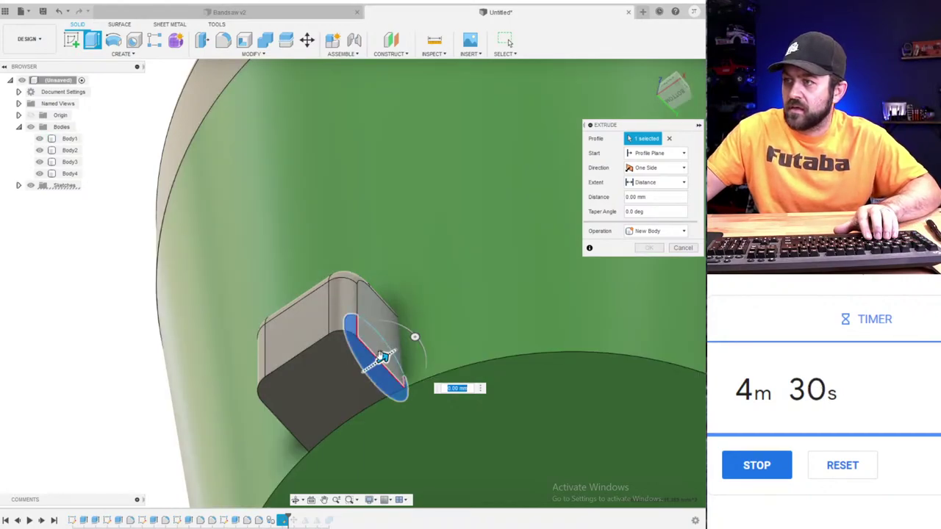
{"action": "left_click_drag", "start_coordinate": [382, 357], "coordinate": [324, 378]}
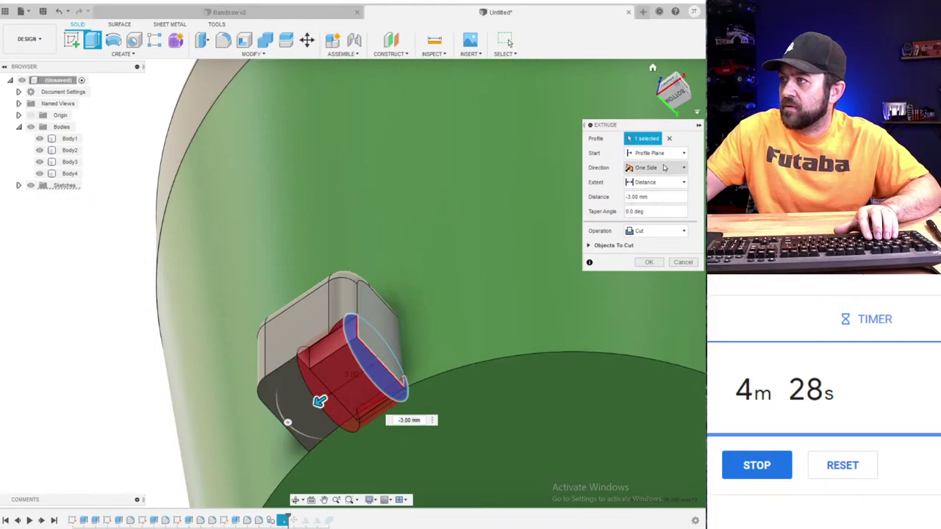
- Start the extrusion from an offset plane at -1.5 mm and complete it
{"action": "left_click", "coordinate": [665, 155]}
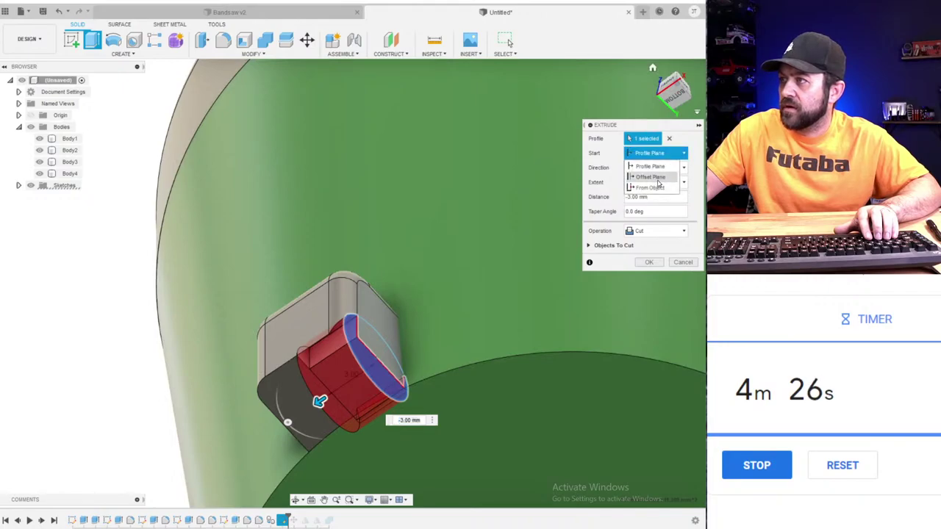
{"action": "left_click", "coordinate": [655, 178]}
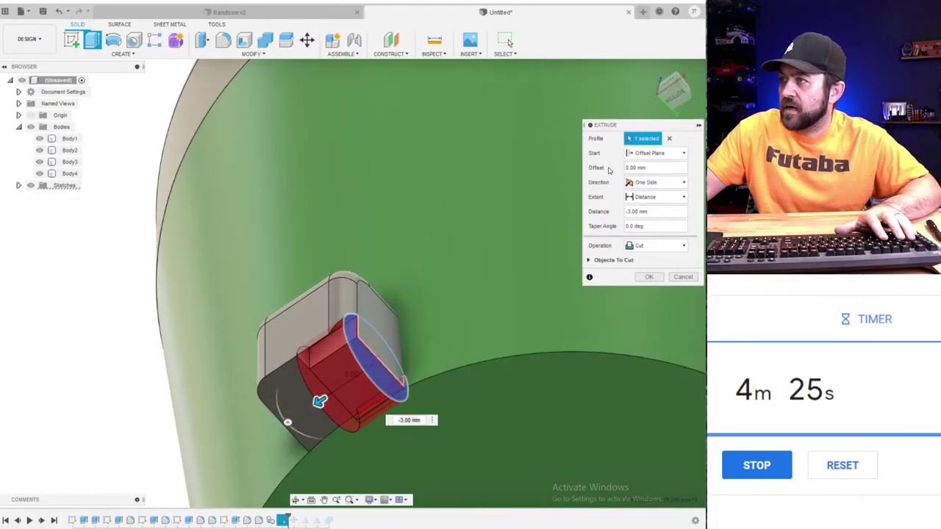
{"action": "left_click", "coordinate": [659, 168]}
{"action": "key", "text": "BackSpace"}
{"action": "key", "text": "BackSpace"}
{"action": "key", "text": "BackSpace"}
{"action": "key", "text": "BackSpace"}
{"action": "key", "text": "BackSpace"}
{"action": "key", "text": "BackSpace"}
{"action": "key", "text": "BackSpace"}
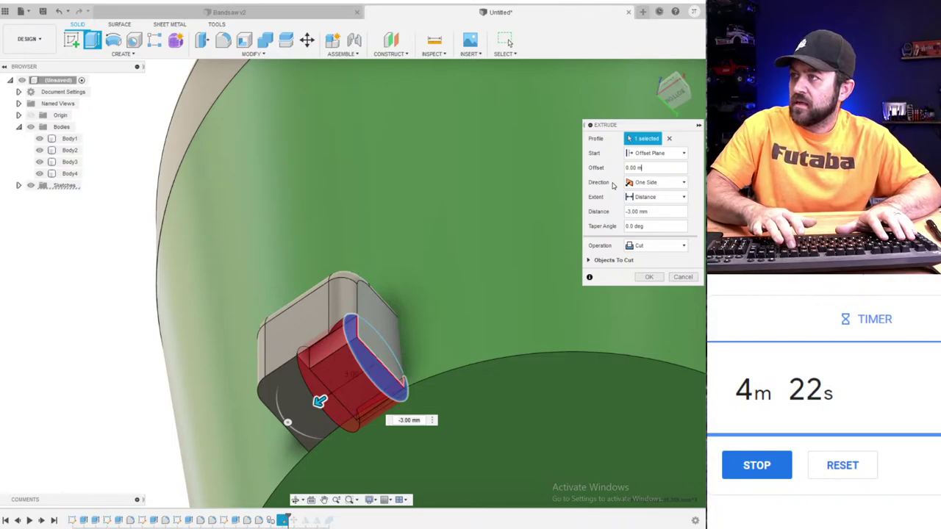
{"action": "type", "text": "3"}
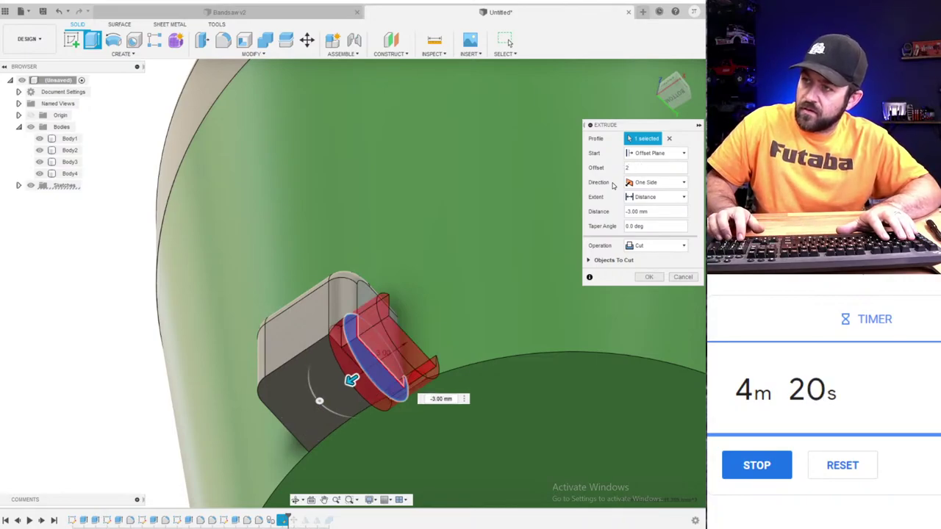
{"action": "key", "text": "BackSpace"}
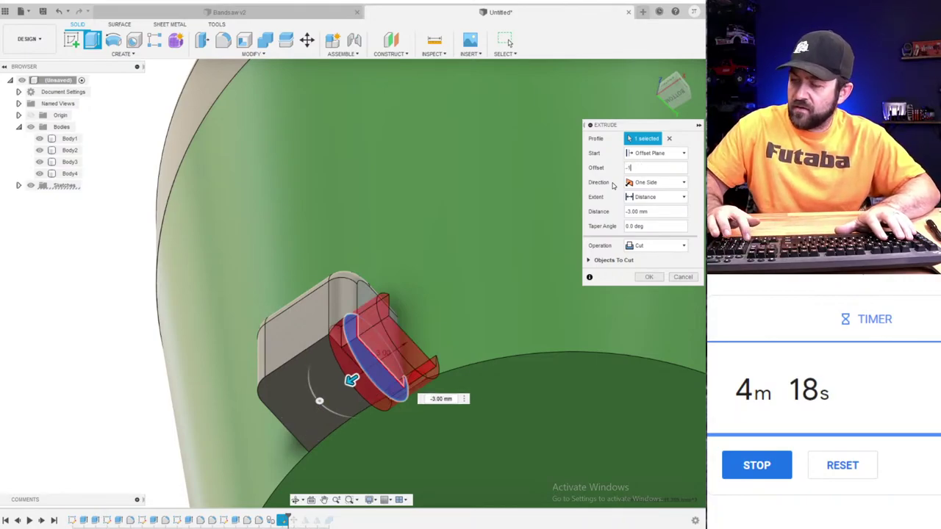
{"action": "type", "text": "-1.5"}
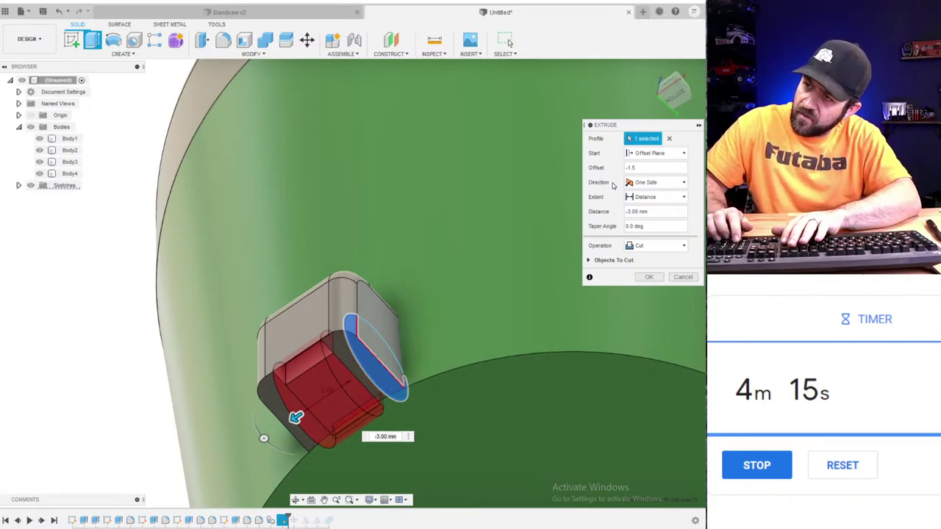
{"action": "key", "text": "Return"}
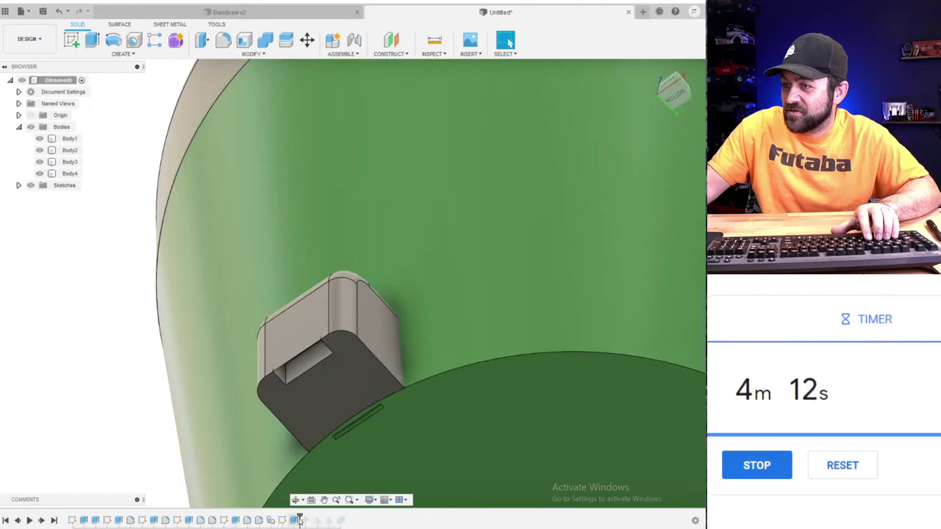
- Edit the circle extrusion on the foot so that its operation is New Body
{"action": "right_click", "coordinate": [294, 520]}
{"action": "left_click", "coordinate": [320, 419]}
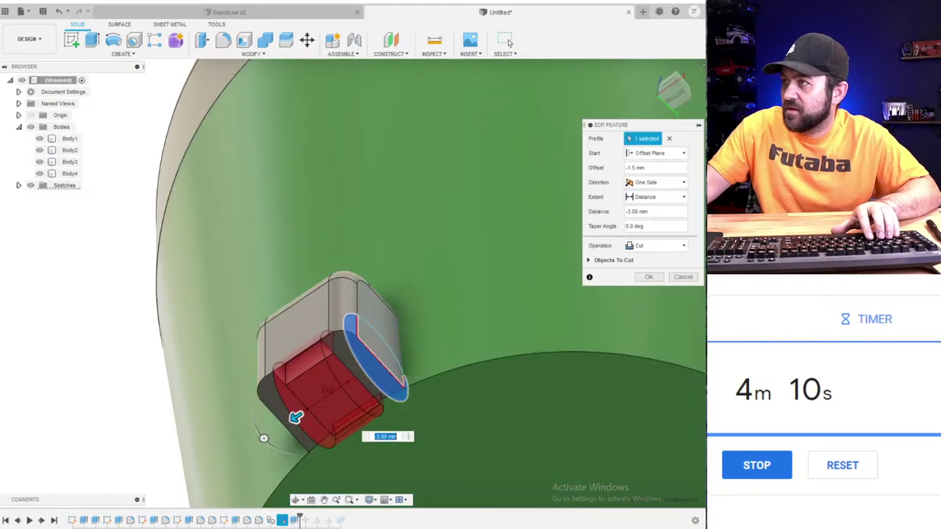
{"action": "left_click", "coordinate": [651, 247]}
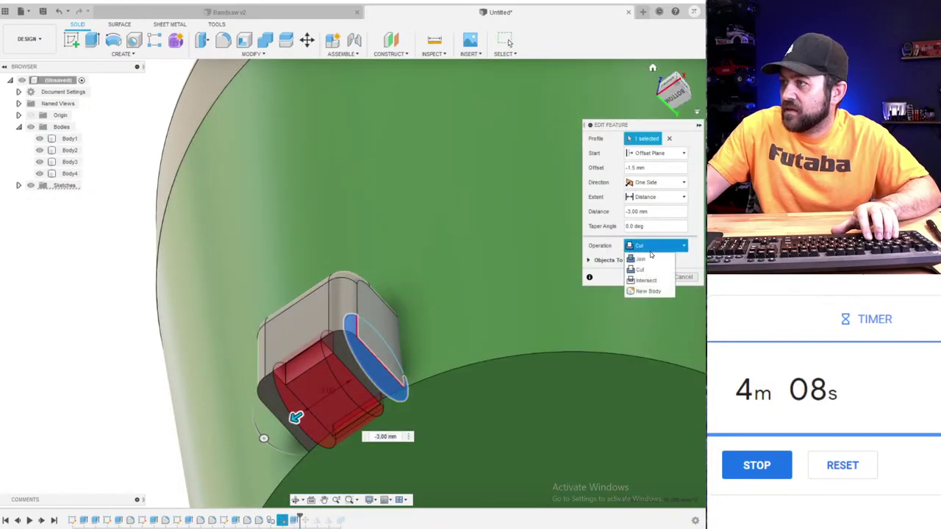
{"action": "left_click", "coordinate": [647, 248]}
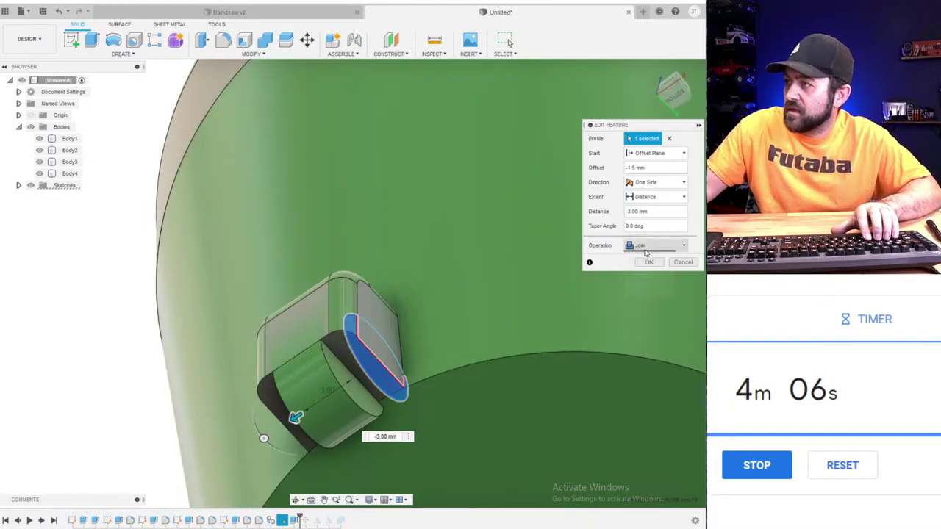
{"action": "left_click", "coordinate": [646, 247]}
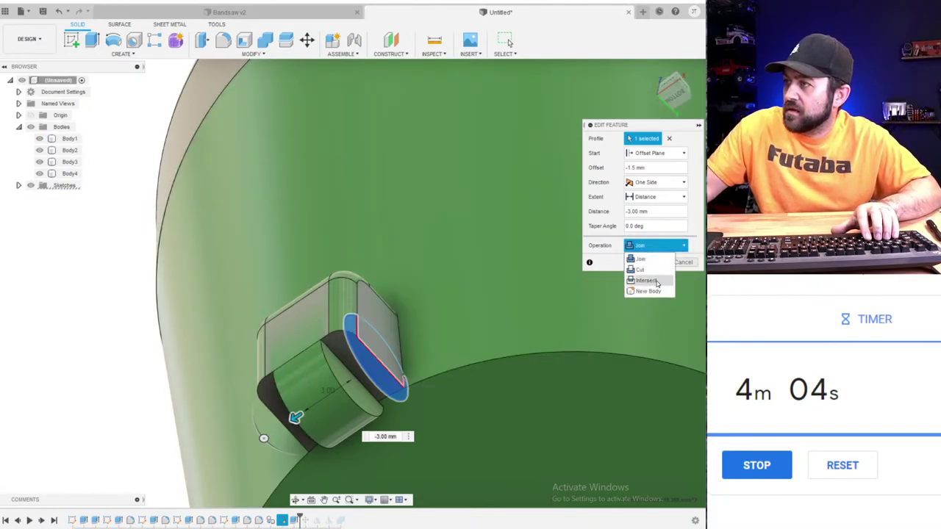
{"action": "left_click", "coordinate": [650, 291]}
{"action": "left_click", "coordinate": [659, 262]}
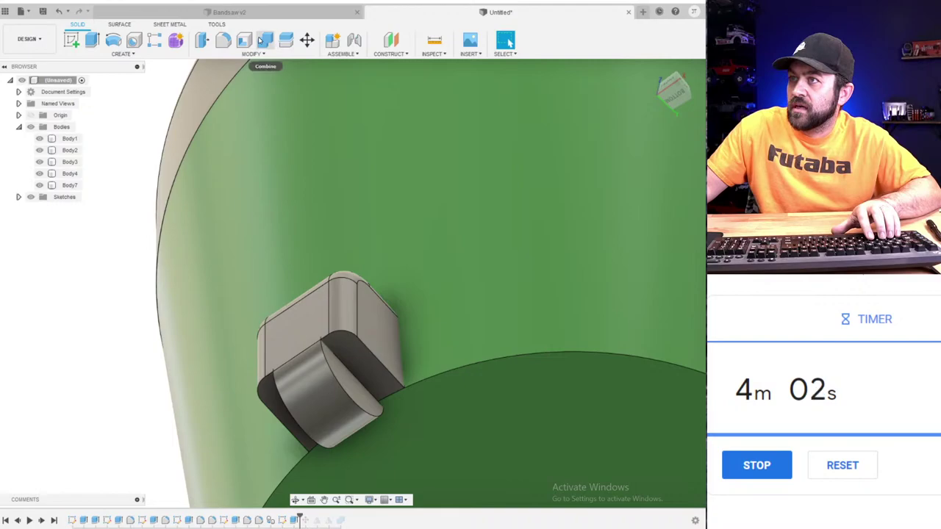
- Combine the original foot with the rounded body beneath it using the Join operation
{"action": "left_click", "coordinate": [263, 40]}
{"action": "left_click", "coordinate": [356, 354]}
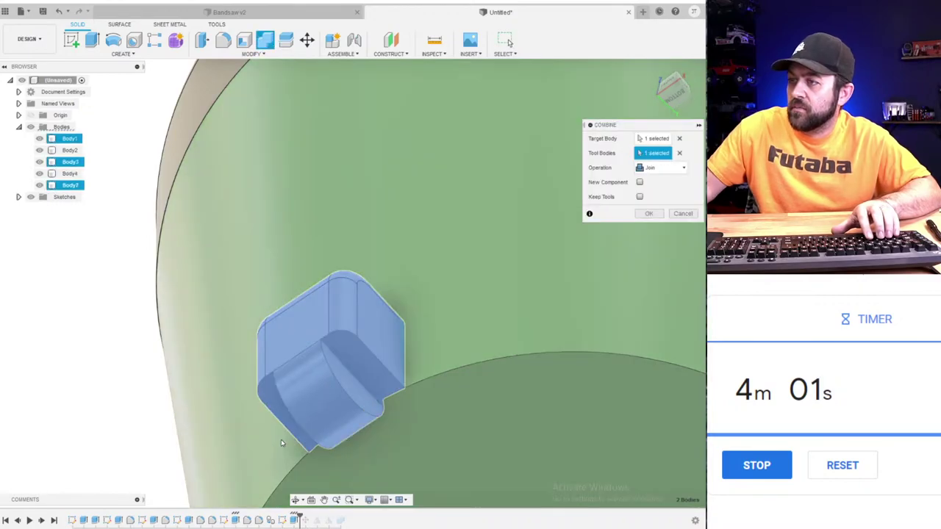
{"action": "key", "text": "Return"}
- Roll the timeline forward to the end and examine all four feet from the front and from below
{"action": "scroll", "coordinate": [456, 362], "scroll_direction": "down", "scroll_amount": 5}
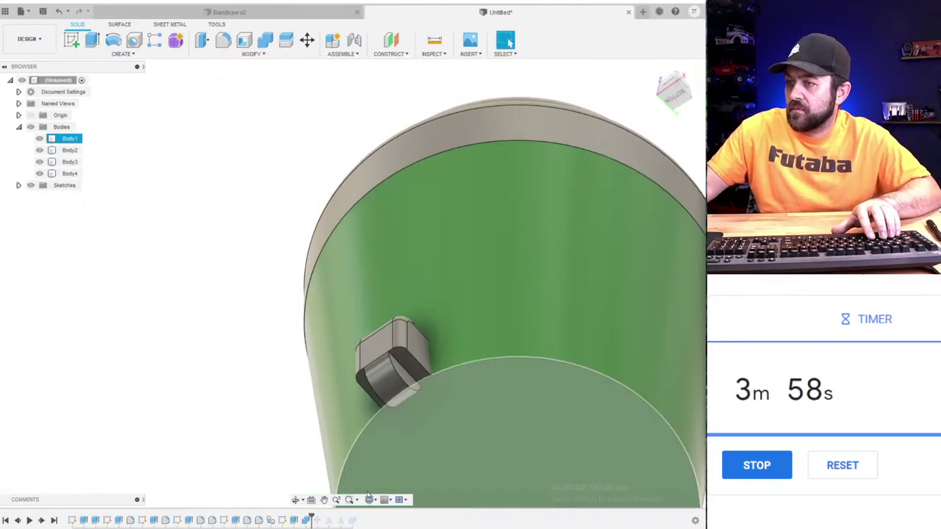
{"action": "left_click_drag", "start_coordinate": [310, 515], "coordinate": [407, 519]}
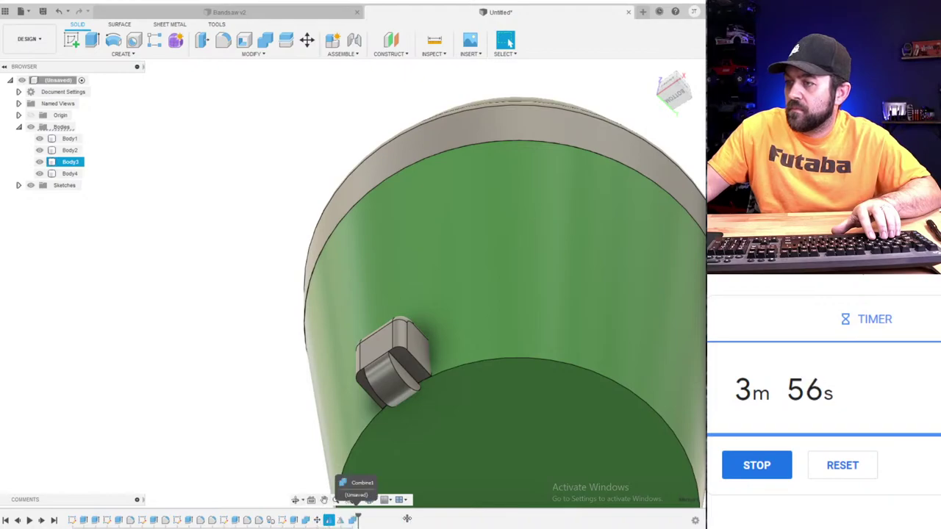
{"action": "scroll", "coordinate": [374, 200], "scroll_direction": "down", "scroll_amount": 6}
{"action": "mouse_move", "coordinate": [391, 166]}
{"action": "middle_mouse_down", "text": "shift"}
{"action": "mouse_move", "coordinate": [418, 173]}
{"action": "mouse_move", "coordinate": [448, 283]}
{"action": "middle_mouse_up", "text": "shift"}
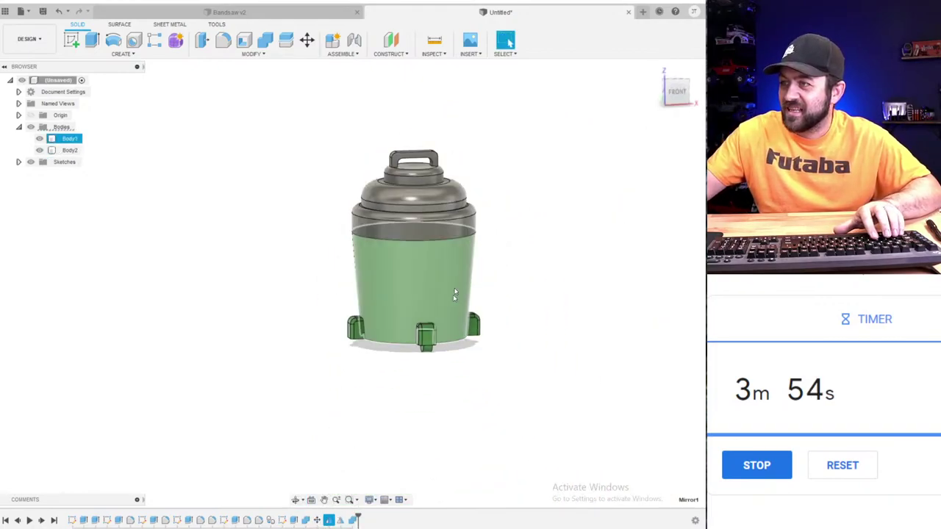
{"action": "scroll", "coordinate": [453, 310], "scroll_direction": "up", "scroll_amount": 4}
{"action": "middle_click_drag", "start_coordinate": [423, 331], "coordinate": [388, 289], "text": "shift"}
{"action": "scroll", "coordinate": [440, 376], "scroll_direction": "down", "scroll_amount": 4}
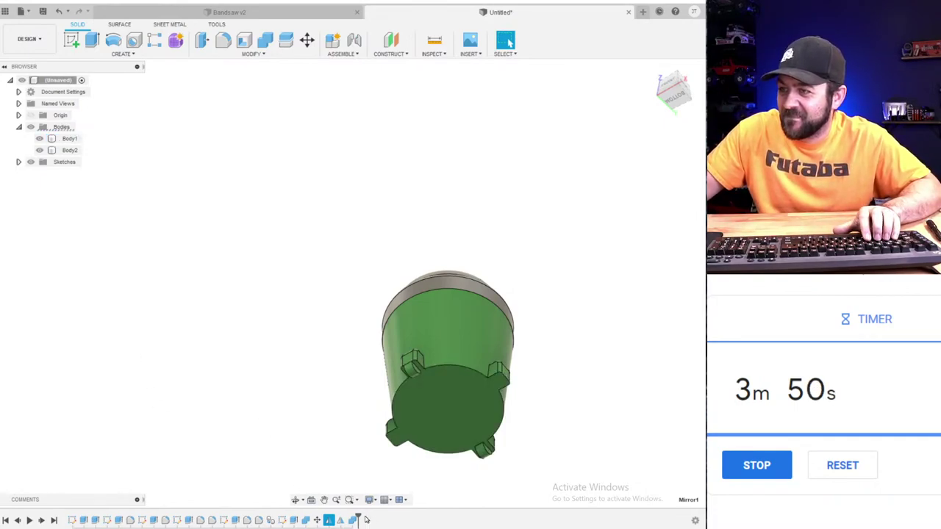
- Roll the timeline back to just after the foot and rounded body are combined, and review the foot copy's rotation settings
{"action": "left_click_drag", "start_coordinate": [356, 516], "coordinate": [278, 521]}
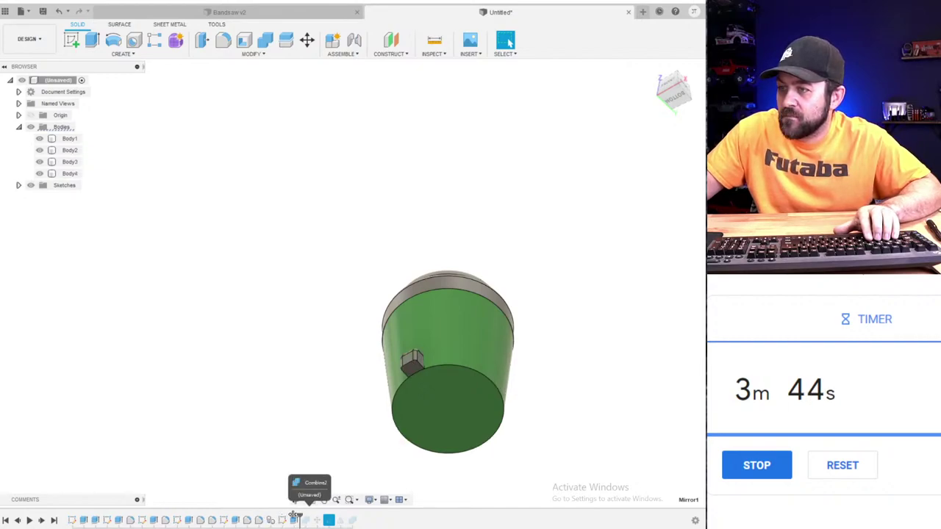
{"action": "left_click_drag", "start_coordinate": [269, 521], "coordinate": [311, 520]}
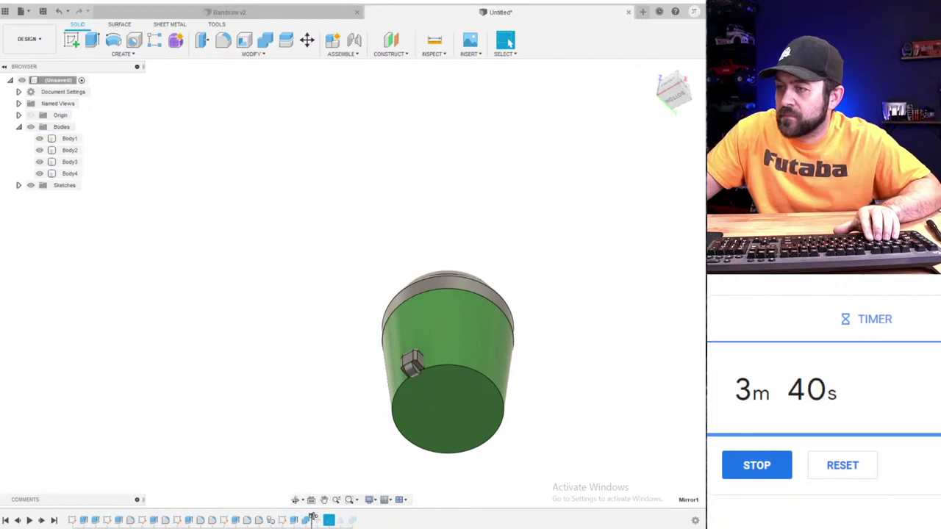
{"action": "right_click", "coordinate": [317, 519]}
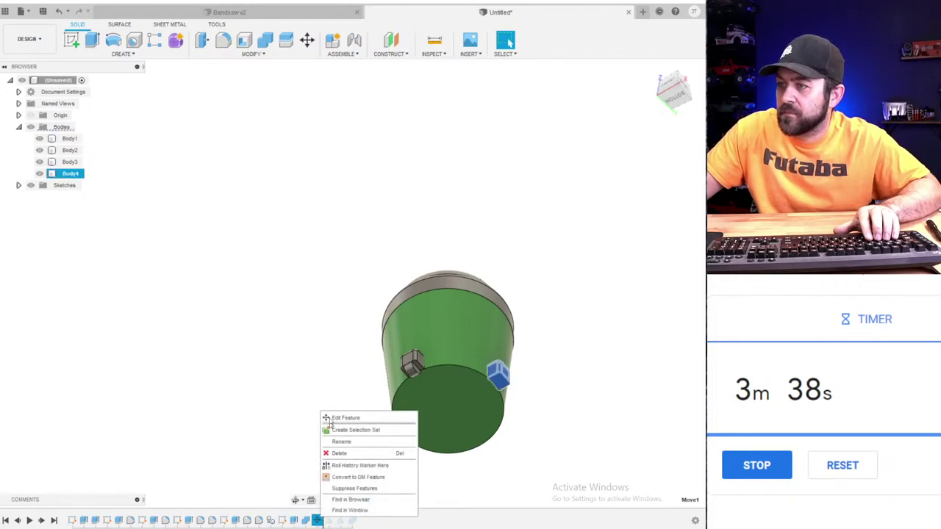
{"action": "left_click", "coordinate": [345, 417]}
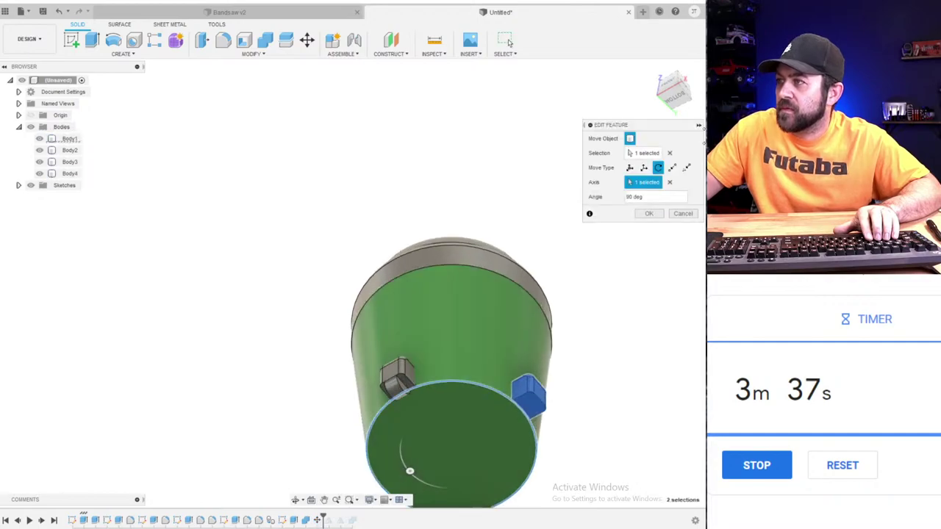
{"action": "left_click", "coordinate": [683, 213]}
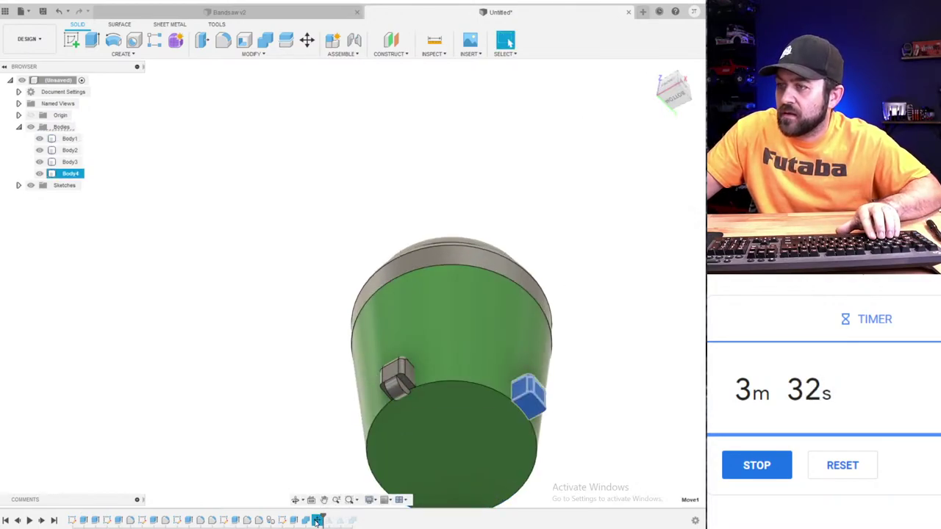
{"action": "right_click", "coordinate": [318, 520]}
{"action": "left_click", "coordinate": [340, 422]}
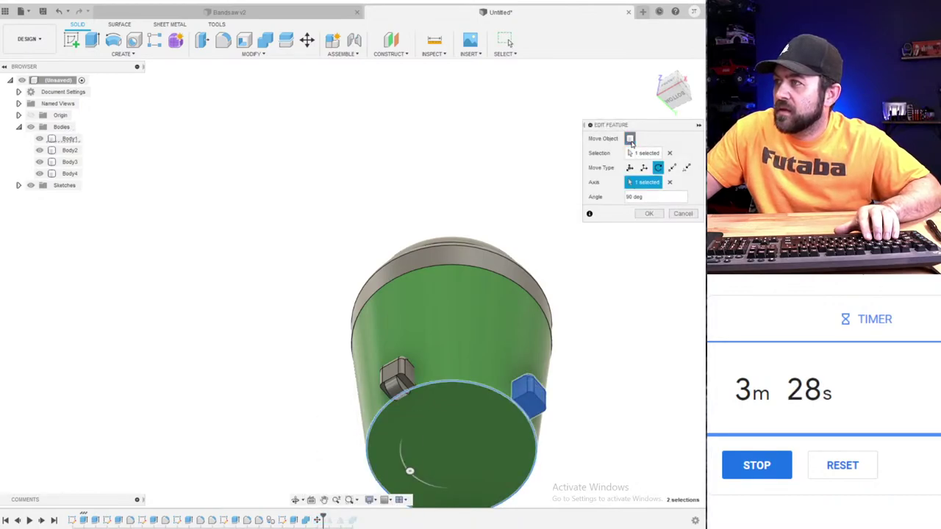
{"action": "left_click", "coordinate": [646, 155]}
{"action": "scroll", "coordinate": [368, 383], "scroll_direction": "up", "scroll_amount": 3}
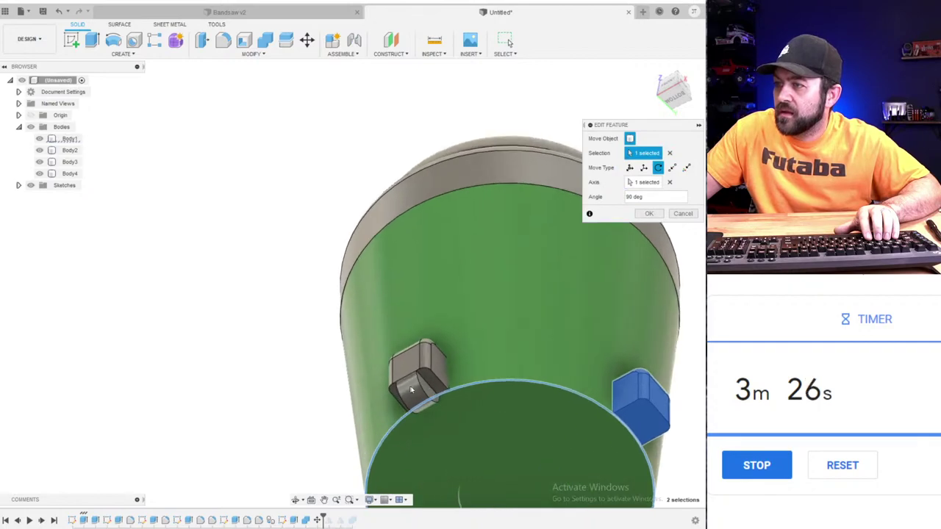
{"action": "left_click", "coordinate": [668, 153]}
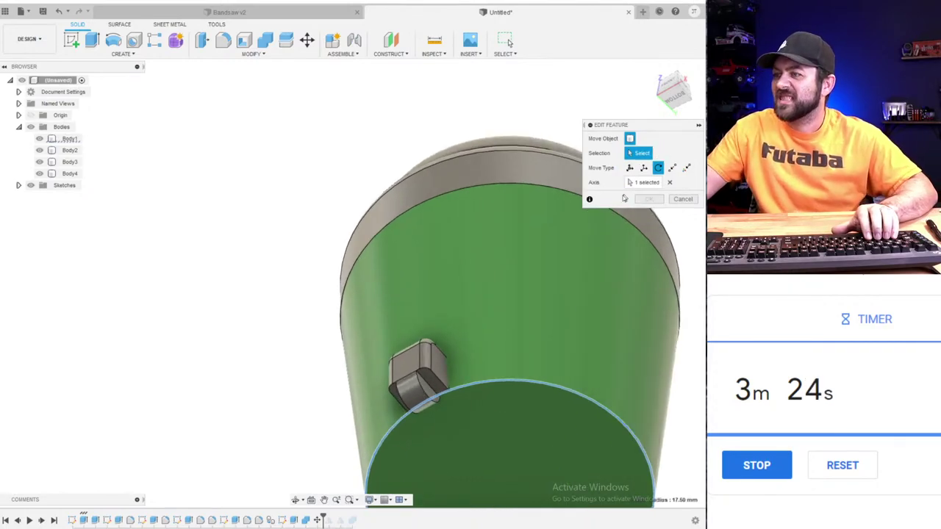
{"action": "left_click", "coordinate": [680, 199]}
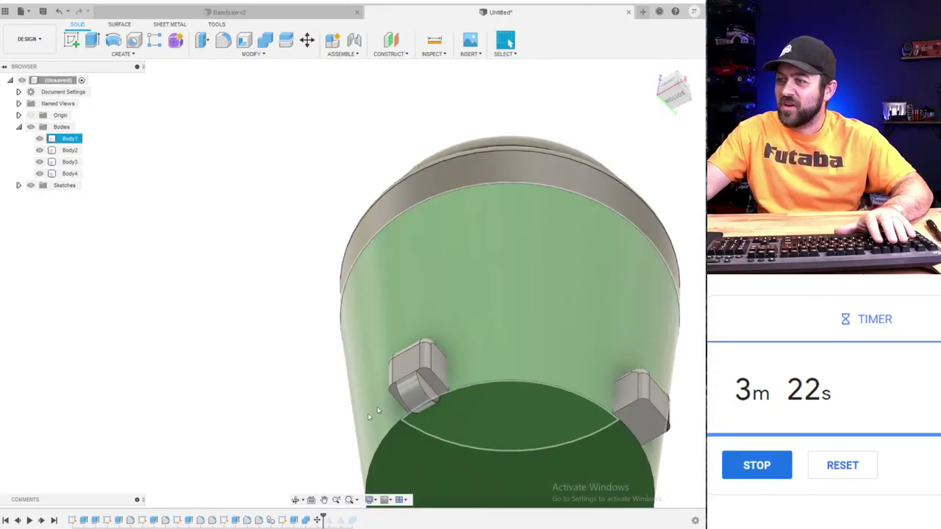
- Delete the move feature that rotates the foot copy around the can
{"action": "scroll", "coordinate": [376, 410], "scroll_direction": "up", "scroll_amount": 3}
{"action": "left_click", "coordinate": [318, 520]}
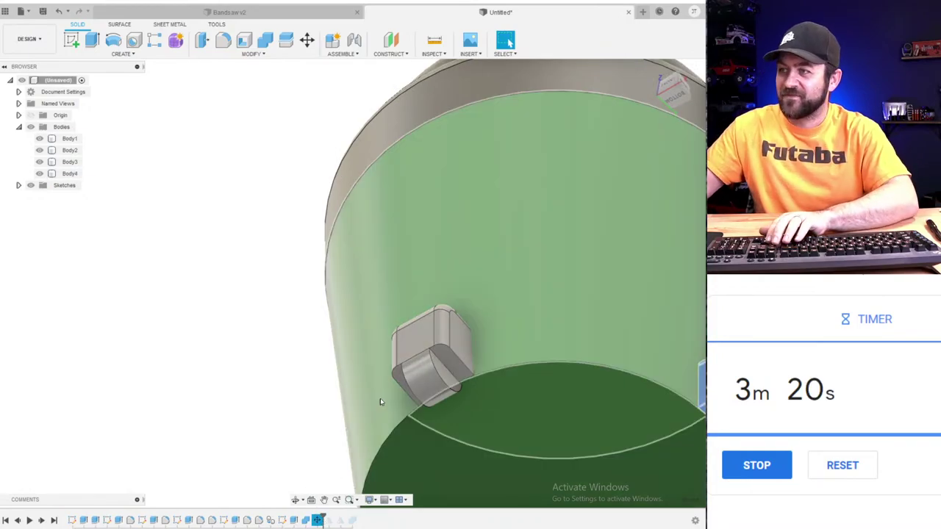
{"action": "key", "text": "Delete"}
{"action": "scroll", "coordinate": [414, 327], "scroll_direction": "down", "scroll_amount": 3}
{"action": "key", "text": "Escape"}
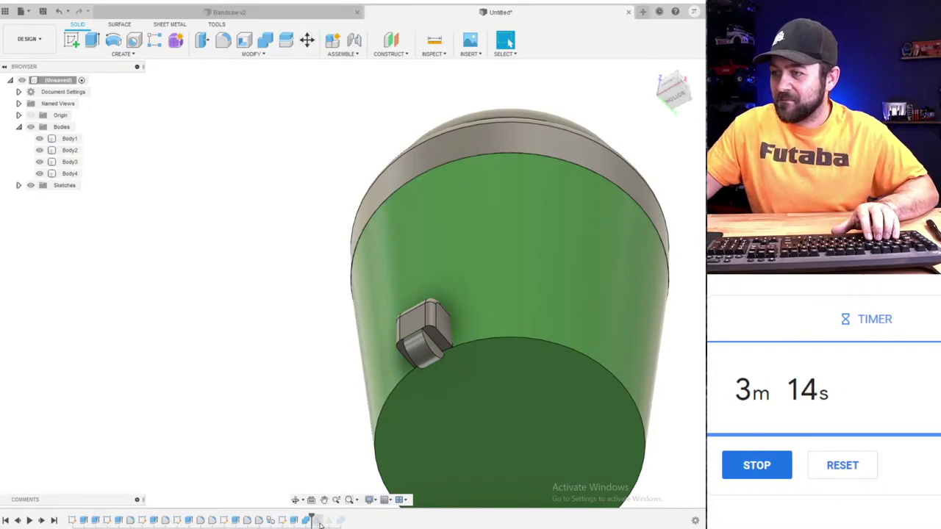
- Roll the timeline forward to the end and check the feet around the can from the side
{"action": "left_click_drag", "start_coordinate": [311, 517], "coordinate": [345, 519]}
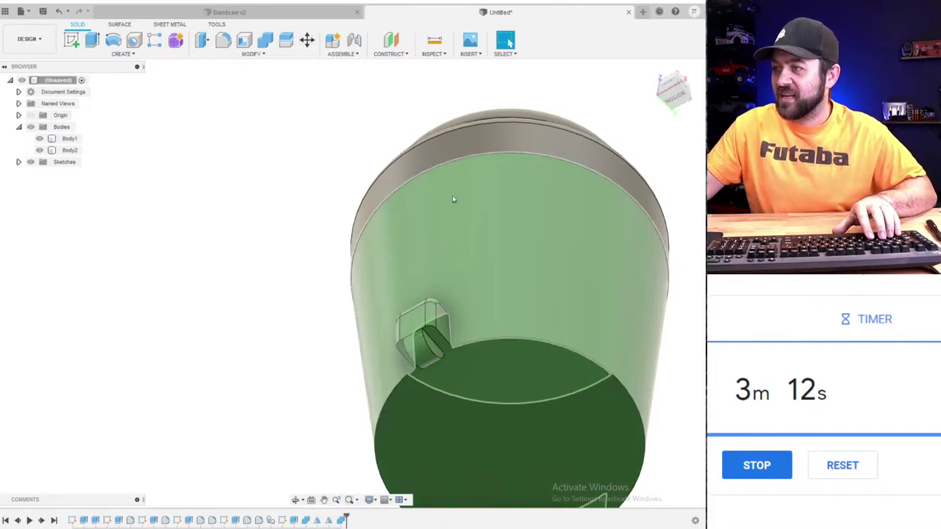
{"action": "scroll", "coordinate": [452, 199], "scroll_direction": "down", "scroll_amount": 4}
{"action": "middle_click_drag", "start_coordinate": [478, 294], "coordinate": [434, 353], "text": "shift"}
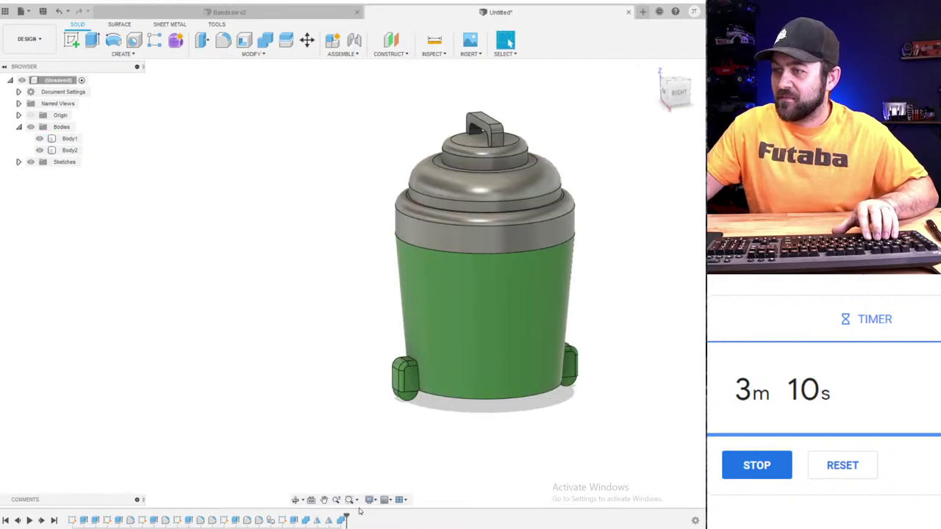
- Roll the timeline back to just after the foot's combine feature and mirror the foot across the can's vertical centre plane as a new body
{"action": "left_click_drag", "start_coordinate": [346, 520], "coordinate": [309, 517]}
{"action": "scroll", "coordinate": [371, 371], "scroll_direction": "up", "scroll_amount": 3}
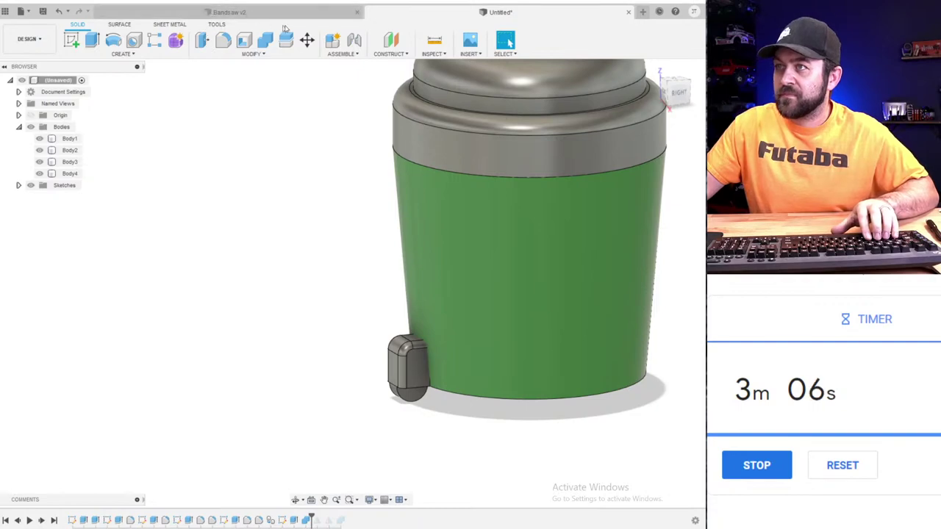
{"action": "left_click", "coordinate": [123, 54]}
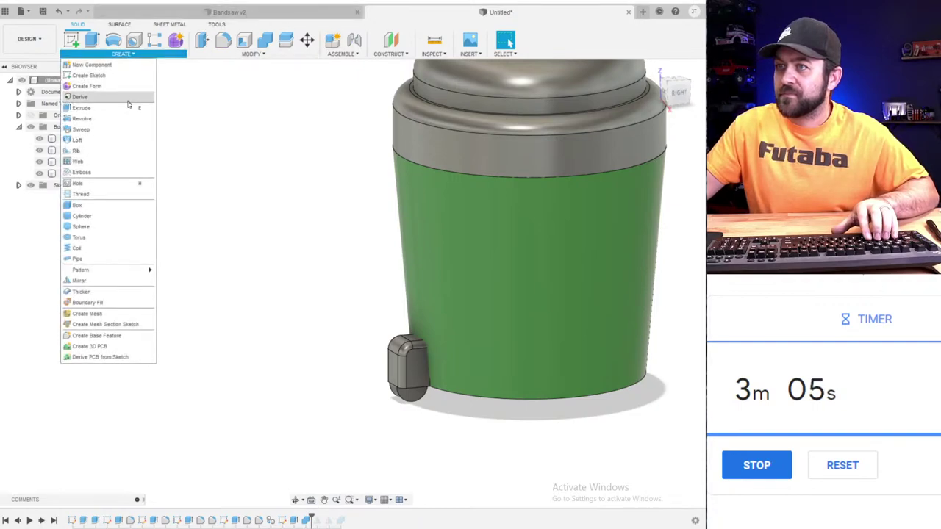
{"action": "left_click", "coordinate": [79, 281]}
{"action": "left_click", "coordinate": [413, 356]}
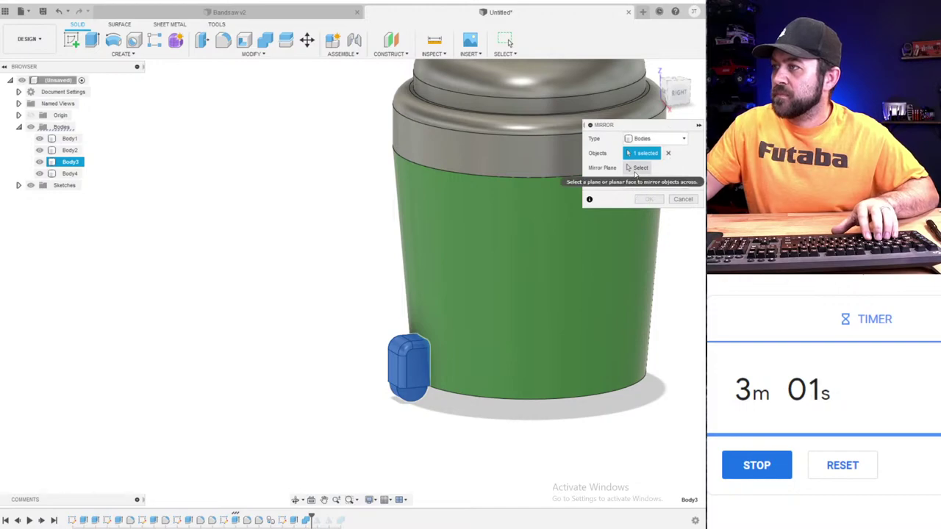
{"action": "left_click", "coordinate": [639, 168]}
{"action": "scroll", "coordinate": [373, 243], "scroll_direction": "down", "scroll_amount": 5}
{"action": "scroll", "coordinate": [499, 259], "scroll_direction": "down", "scroll_amount": 3}
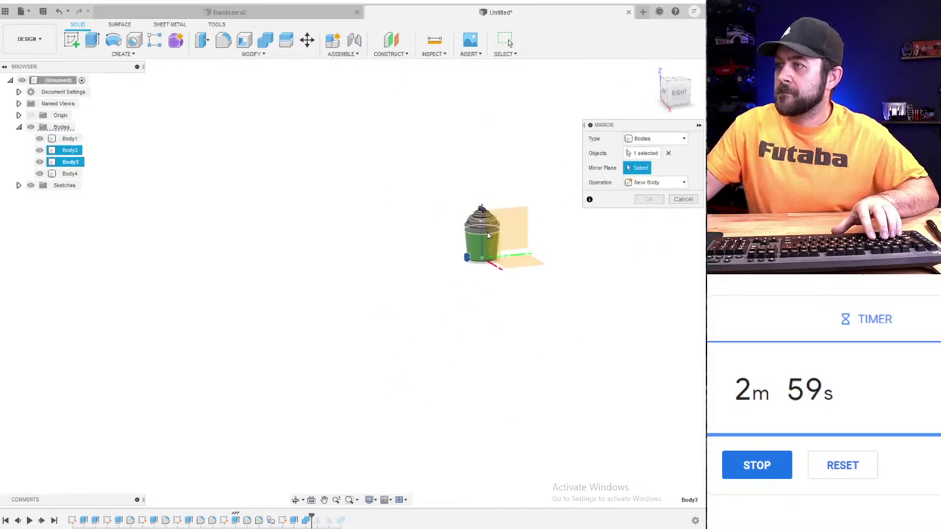
{"action": "left_click", "coordinate": [514, 224]}
{"action": "left_click", "coordinate": [650, 199]}
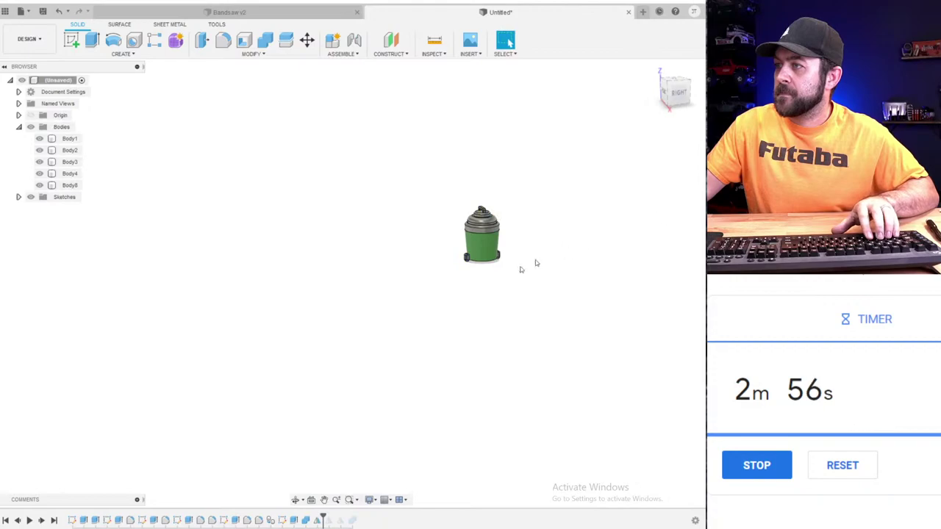
- Copy both opposite feet and rotate the copies a quarter turn around the can, using its circular base edge as the axis
{"action": "scroll", "coordinate": [514, 250], "scroll_direction": "up", "scroll_amount": 6}
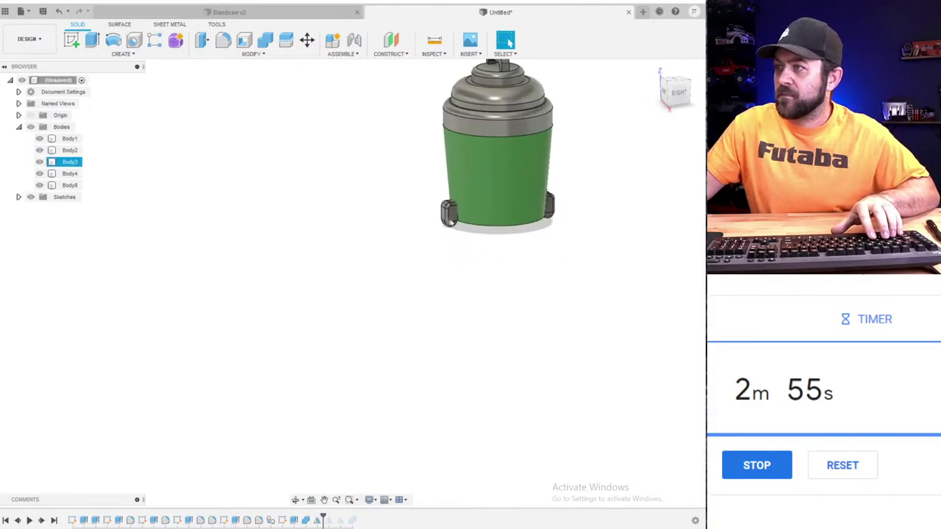
{"action": "left_click", "coordinate": [307, 40]}
{"action": "scroll", "coordinate": [529, 272], "scroll_direction": "up", "scroll_amount": 3}
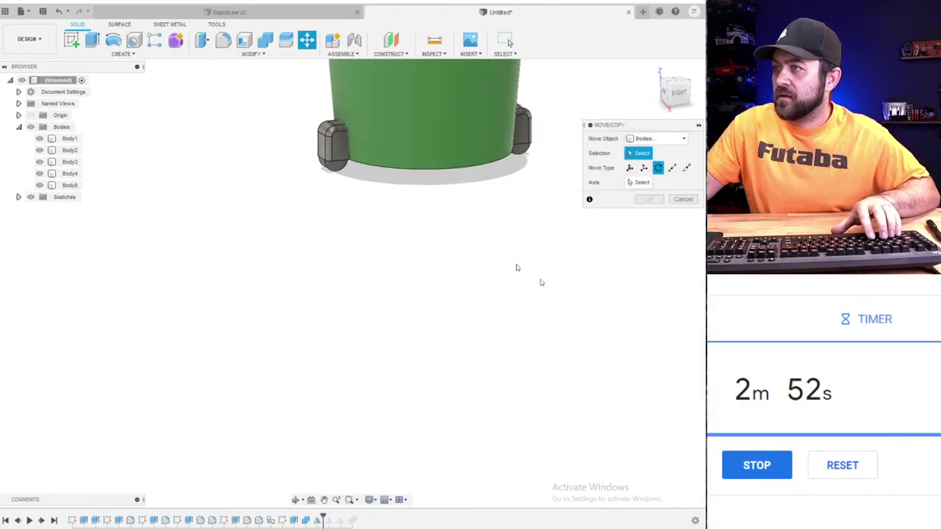
{"action": "left_click", "coordinate": [332, 149]}
{"action": "left_click", "coordinate": [518, 131]}
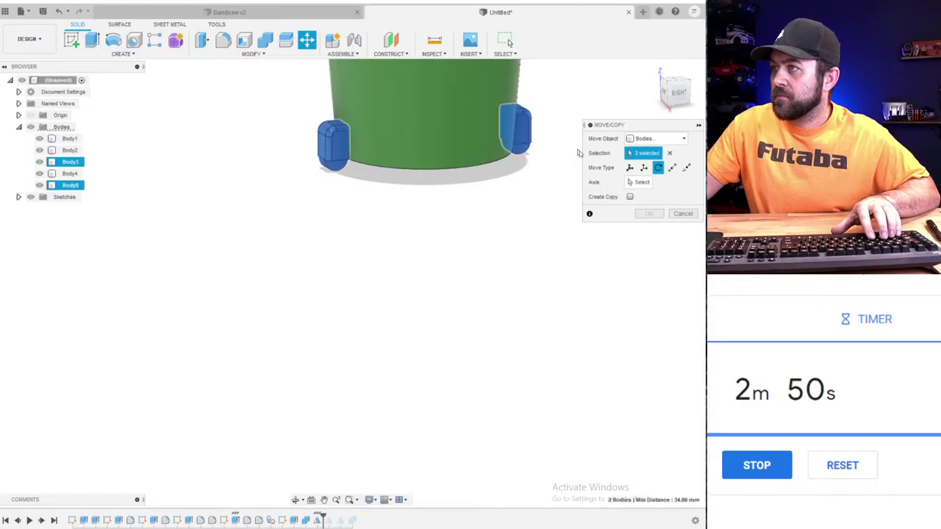
{"action": "left_click", "coordinate": [629, 197]}
{"action": "left_click", "coordinate": [640, 183]}
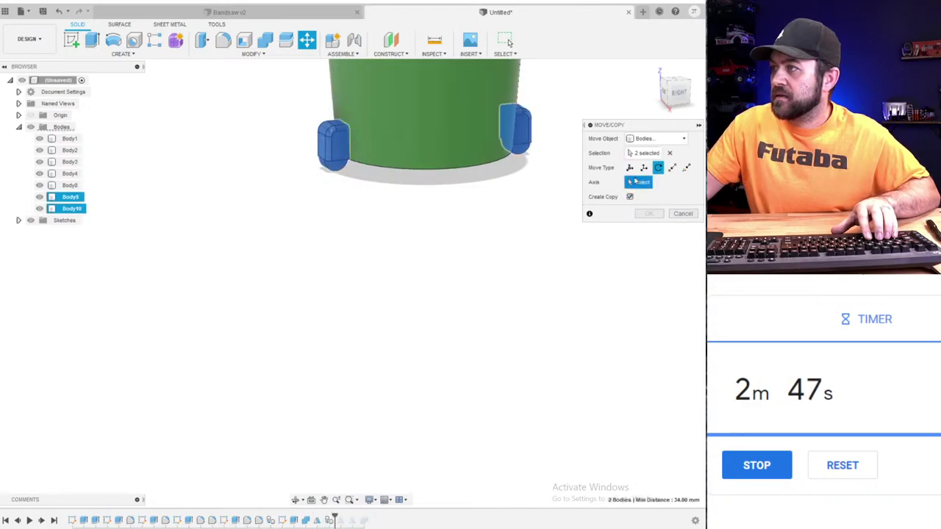
{"action": "left_click", "coordinate": [478, 171]}
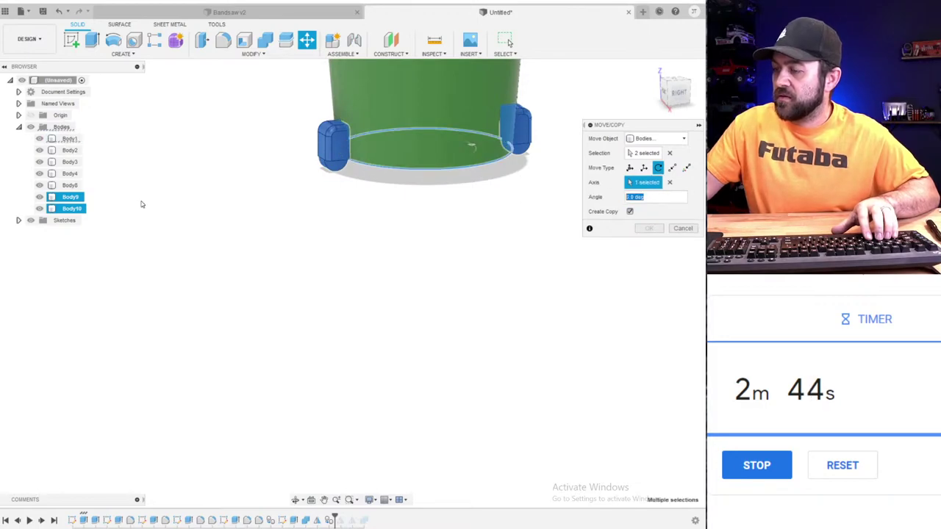
{"action": "key", "text": "Return"}
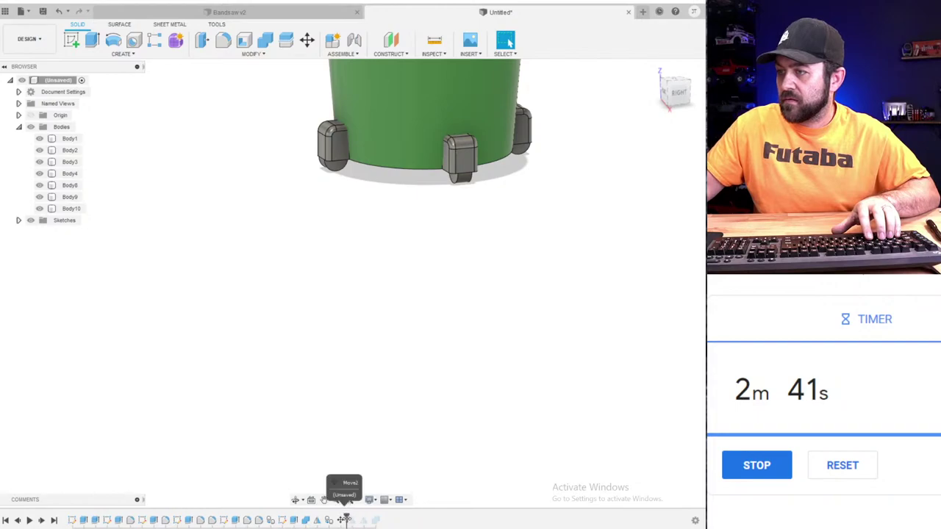
- Roll the timeline forward to the end and delete the two old mirror features
{"action": "left_click_drag", "start_coordinate": [347, 520], "coordinate": [380, 520]}
{"action": "left_click", "coordinate": [352, 521]}
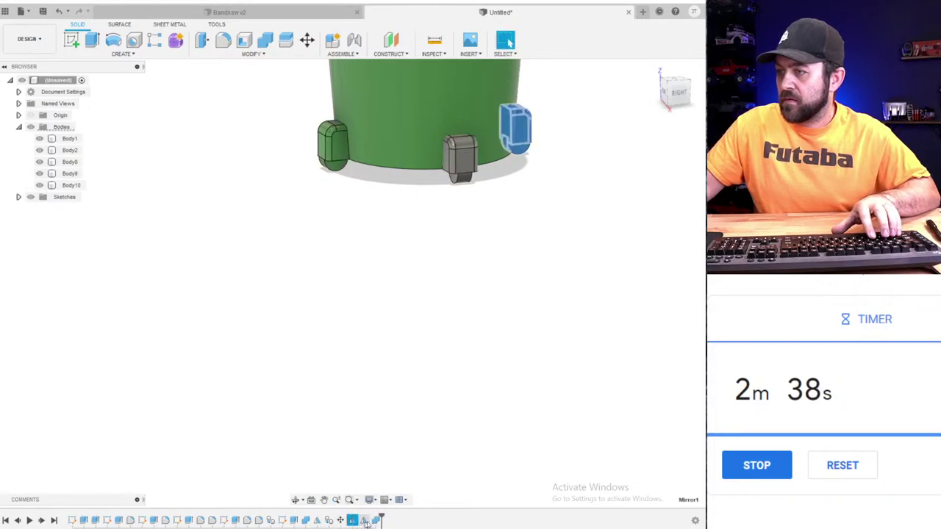
{"action": "left_click", "coordinate": [365, 521], "text": "ctrl"}
{"action": "key", "text": "Delete"}
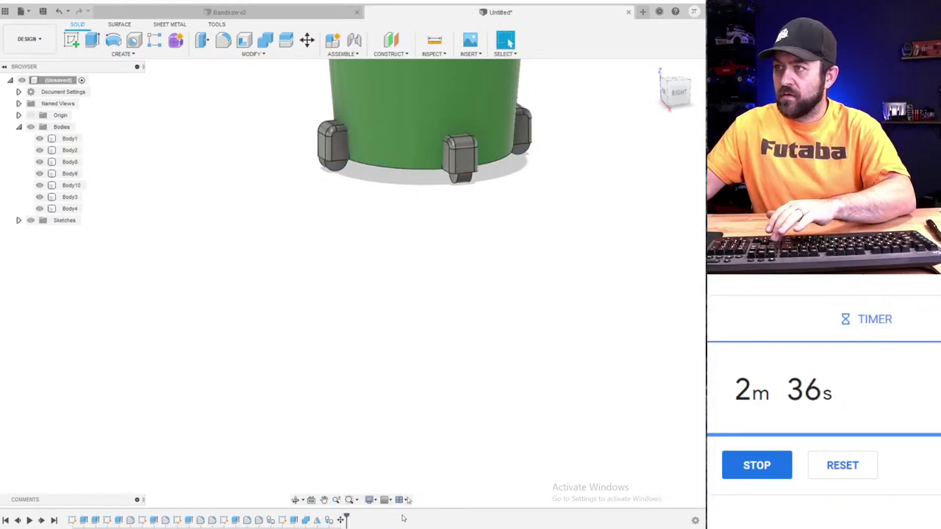
- Combine all the foot bodies with the green can body using the Join operation
{"action": "left_click", "coordinate": [266, 42]}
{"action": "left_click", "coordinate": [333, 145]}
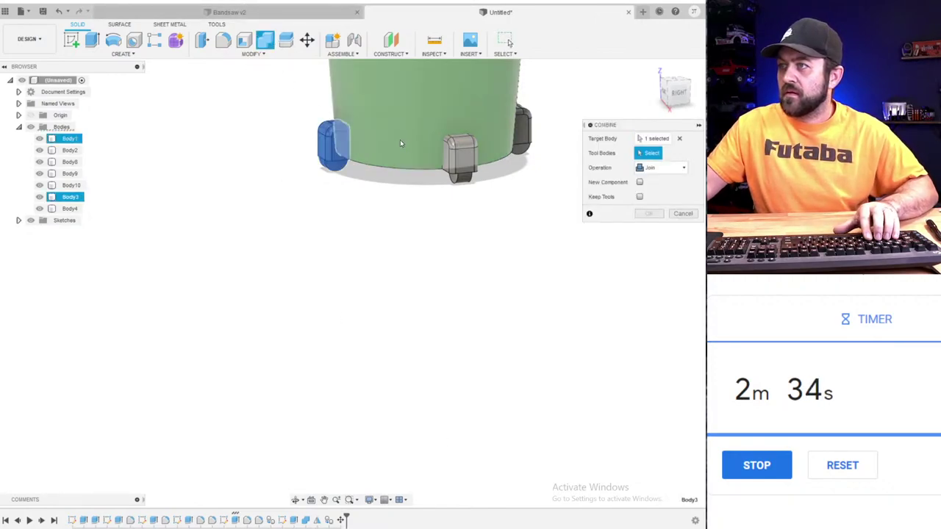
{"action": "left_click", "coordinate": [435, 114]}
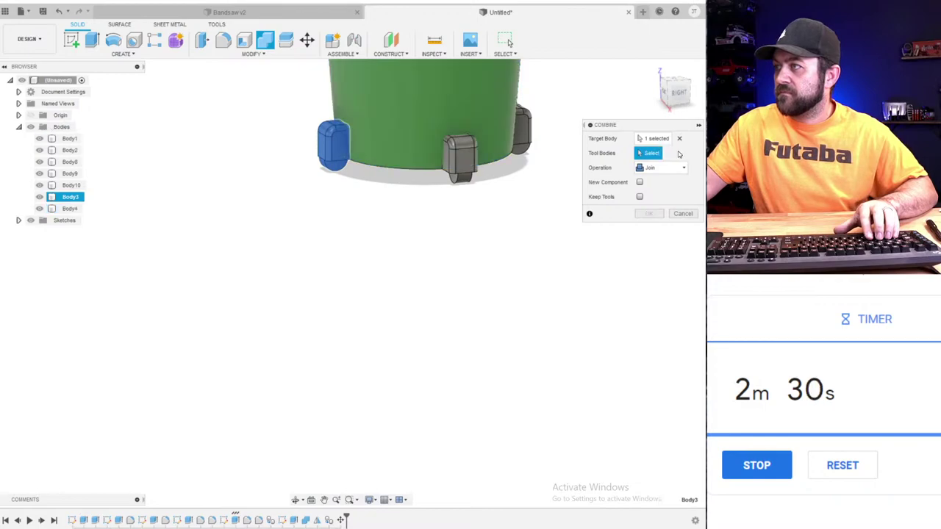
{"action": "left_click", "coordinate": [679, 152]}
{"action": "left_click", "coordinate": [327, 151]}
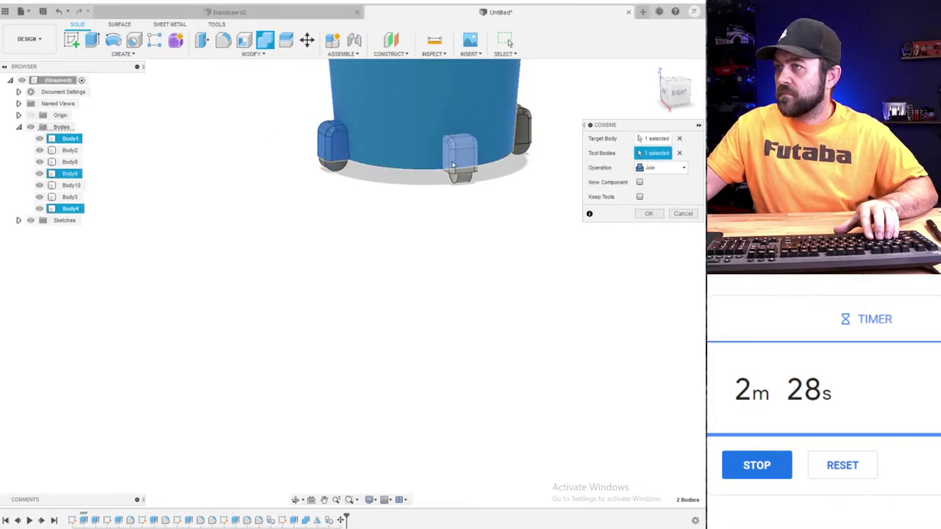
{"action": "left_click", "coordinate": [522, 133]}
{"action": "left_click", "coordinate": [339, 166]}
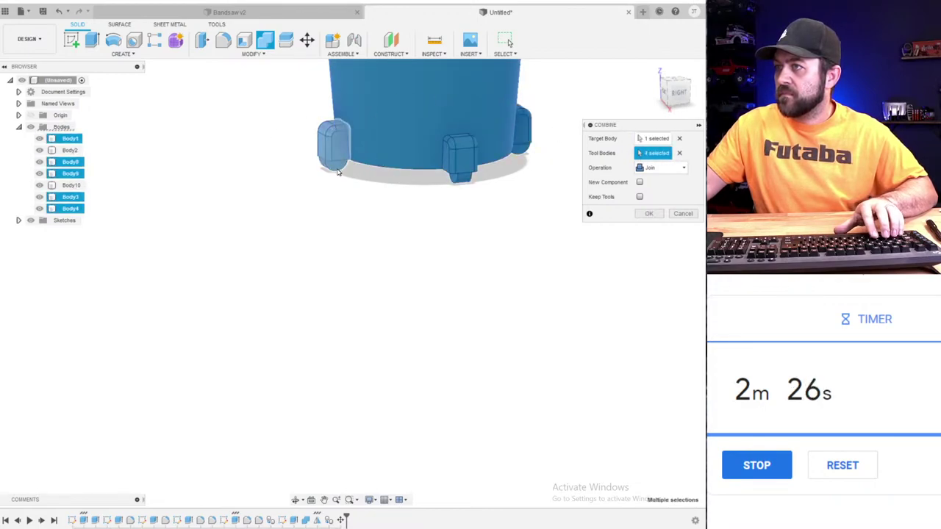
{"action": "middle_click_drag", "start_coordinate": [240, 181], "coordinate": [301, 191], "text": "shift"}
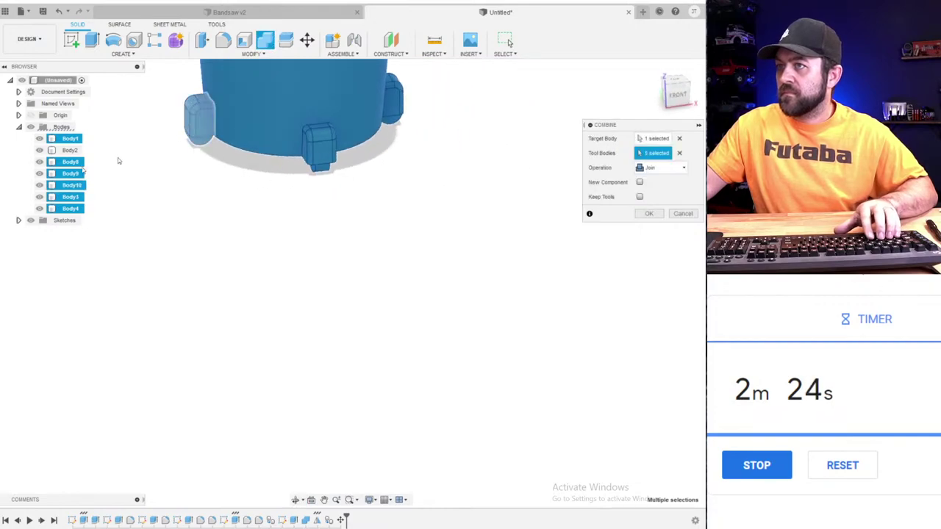
{"action": "key", "text": "Return"}
- Start a sketch on the front vertical origin plane and draw a circle about 8 mm in diameter centred on the lid's lower band
{"action": "scroll", "coordinate": [491, 156], "scroll_direction": "down", "scroll_amount": 2}
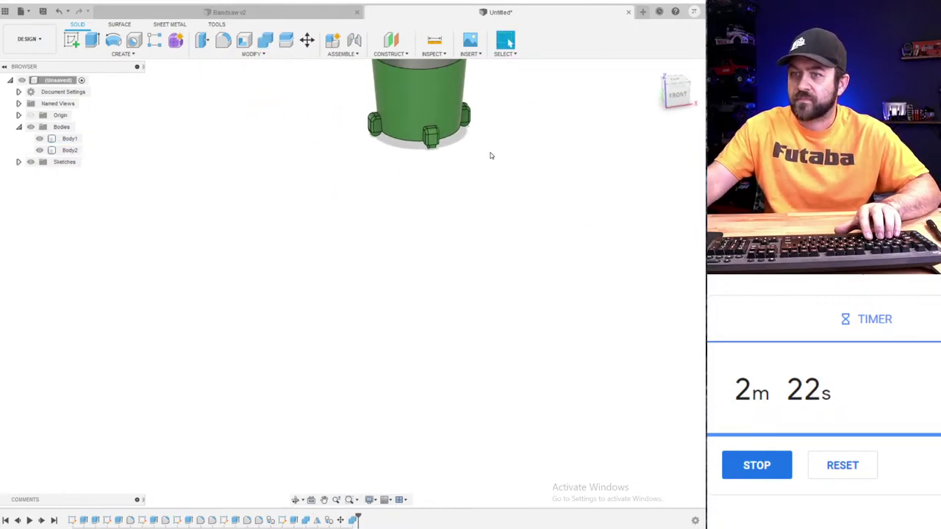
{"action": "middle_click_drag", "start_coordinate": [446, 146], "coordinate": [401, 304]}
{"action": "scroll", "coordinate": [394, 223], "scroll_direction": "up", "scroll_amount": 3}
{"action": "middle_click_drag", "start_coordinate": [397, 202], "coordinate": [371, 188], "text": "shift"}
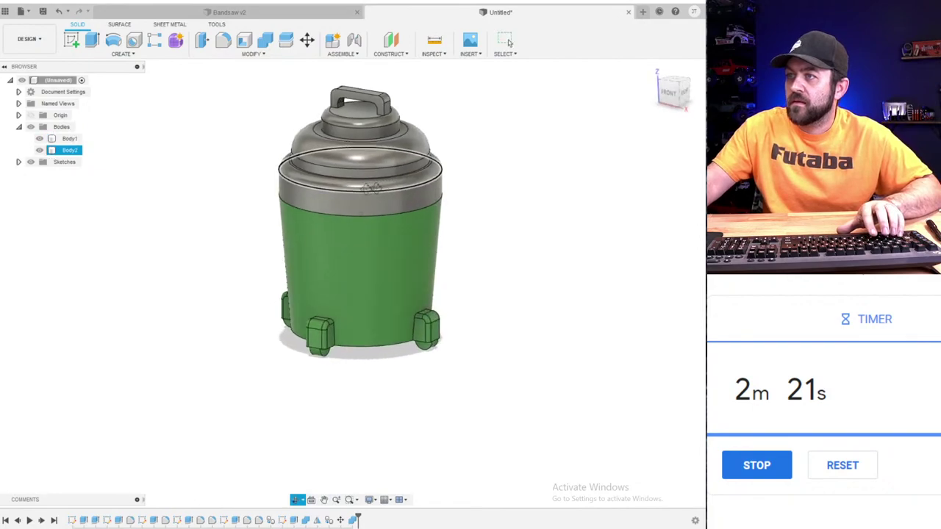
{"action": "left_click", "coordinate": [71, 40]}
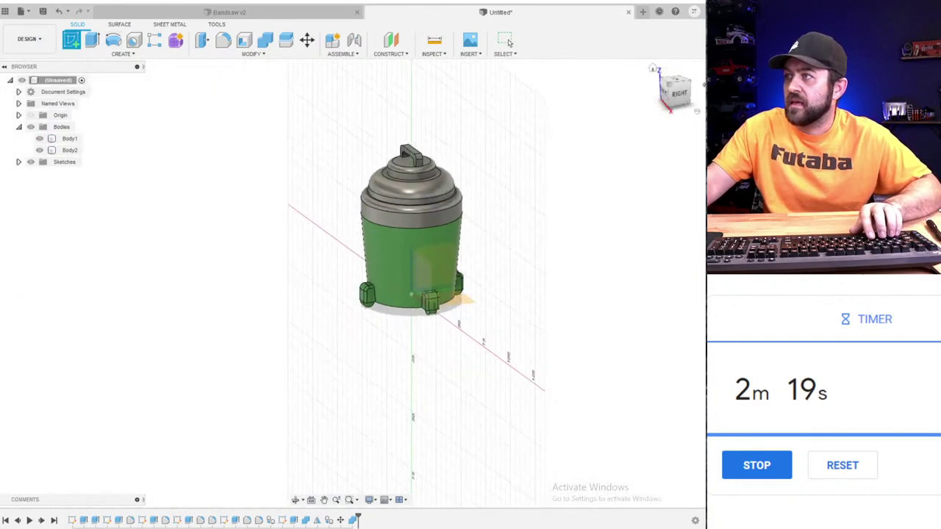
{"action": "left_click", "coordinate": [435, 295]}
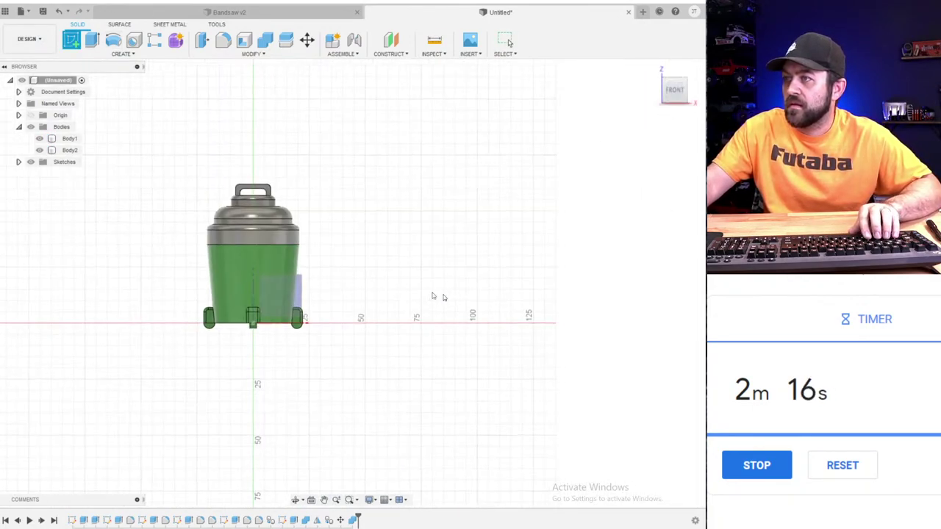
{"action": "left_click", "coordinate": [303, 284]}
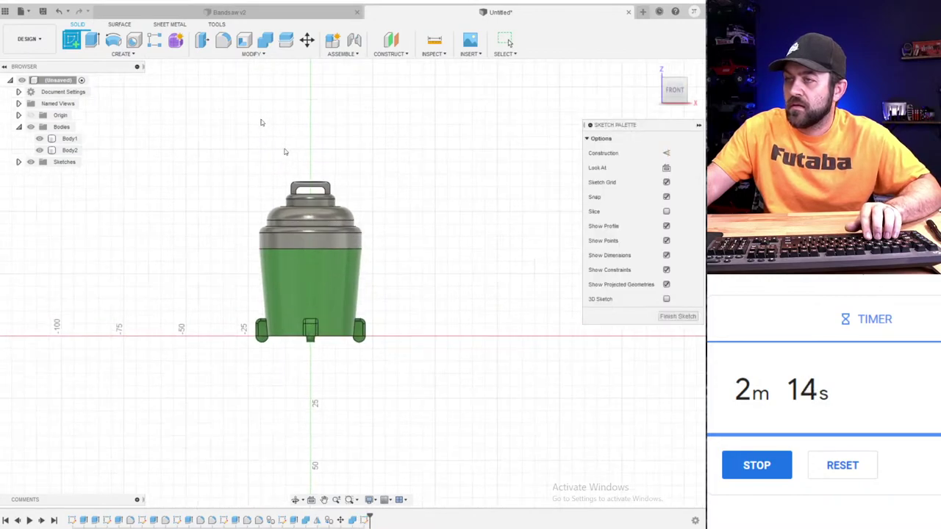
{"action": "left_click", "coordinate": [112, 39]}
{"action": "scroll", "coordinate": [343, 275], "scroll_direction": "up", "scroll_amount": 5}
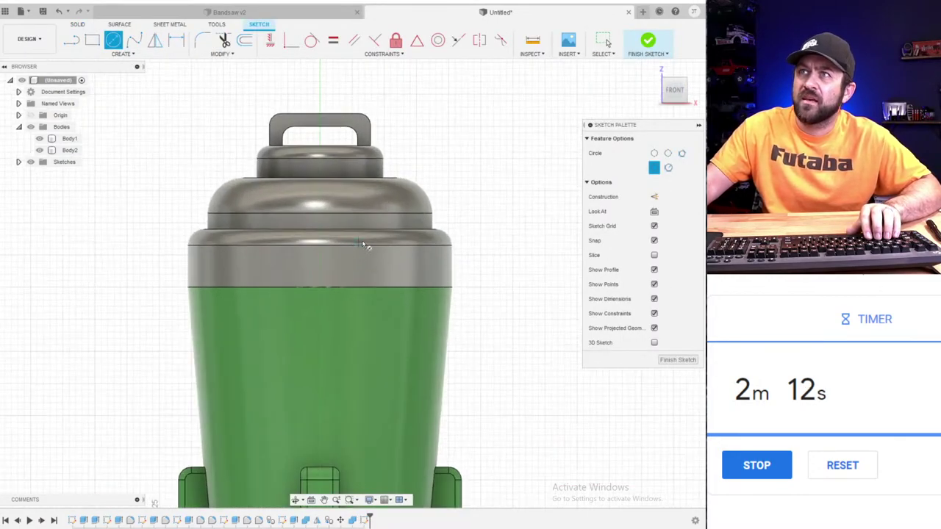
{"action": "scroll", "coordinate": [327, 252], "scroll_direction": "up", "scroll_amount": 3}
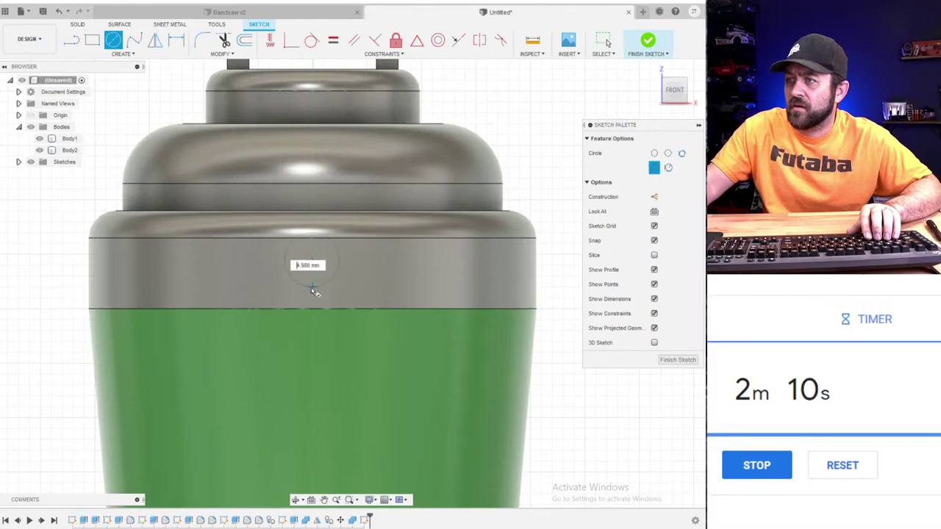
{"action": "key", "text": "Escape"}
{"action": "key", "text": "Escape"}
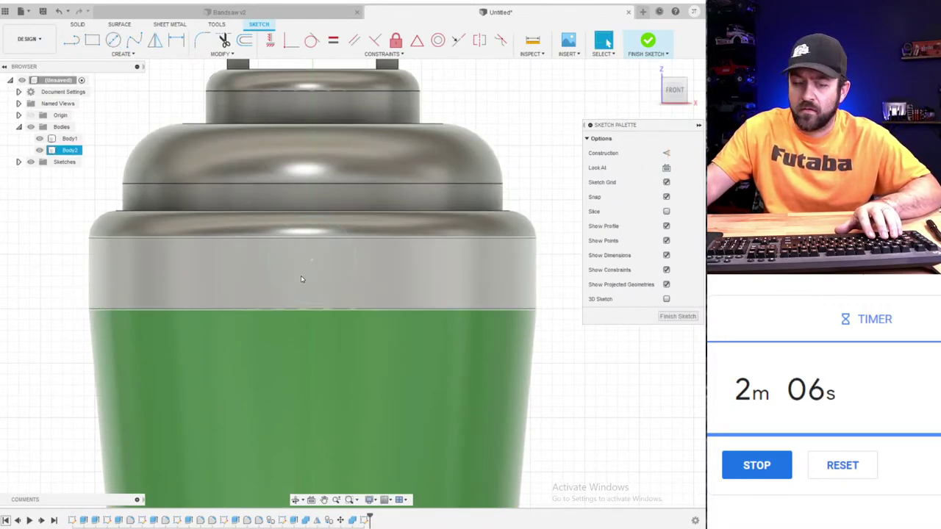
- Extrude the circle -23 mm out through the front of the lid band with the Join operation, hiding the lid only while selecting the profile
{"action": "scroll", "coordinate": [283, 228], "scroll_direction": "down", "scroll_amount": 3}
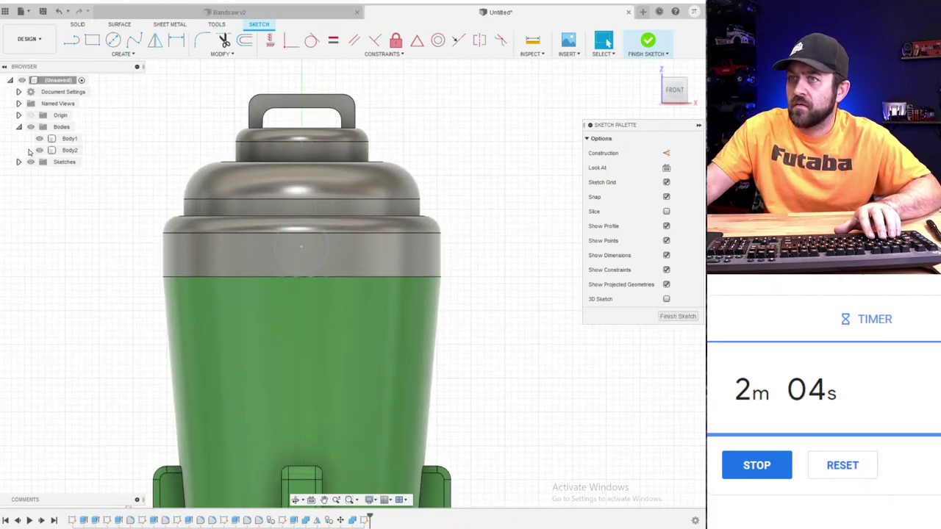
{"action": "left_click", "coordinate": [40, 150]}
{"action": "left_click", "coordinate": [321, 245]}
{"action": "middle_click_drag", "start_coordinate": [335, 250], "coordinate": [299, 247], "text": "shift"}
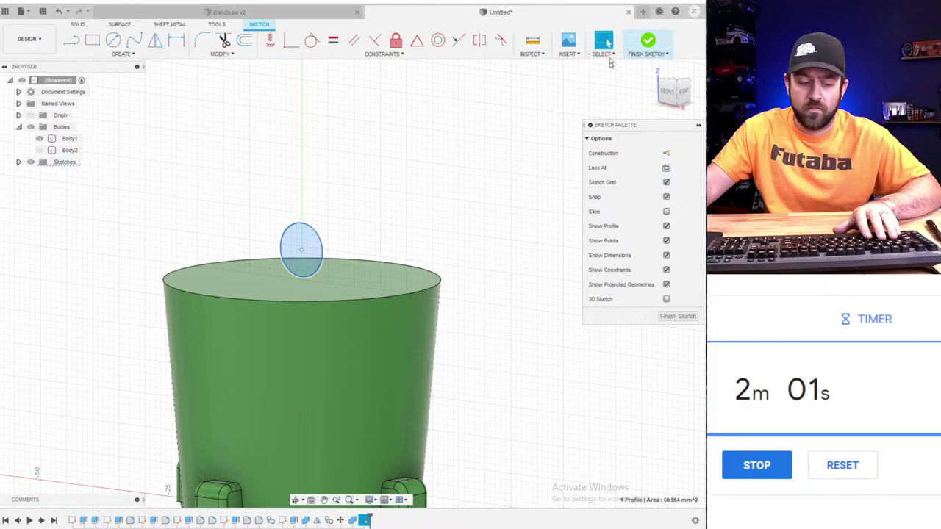
{"action": "key", "text": "e"}
{"action": "mouse_move", "coordinate": [304, 249]}
{"action": "left_mouse_down"}
{"action": "mouse_move", "coordinate": [171, 274]}
{"action": "mouse_move", "coordinate": [203, 279]}
{"action": "left_mouse_up"}
{"action": "left_click", "coordinate": [41, 150]}
{"action": "scroll", "coordinate": [166, 284], "scroll_direction": "up", "scroll_amount": 3}
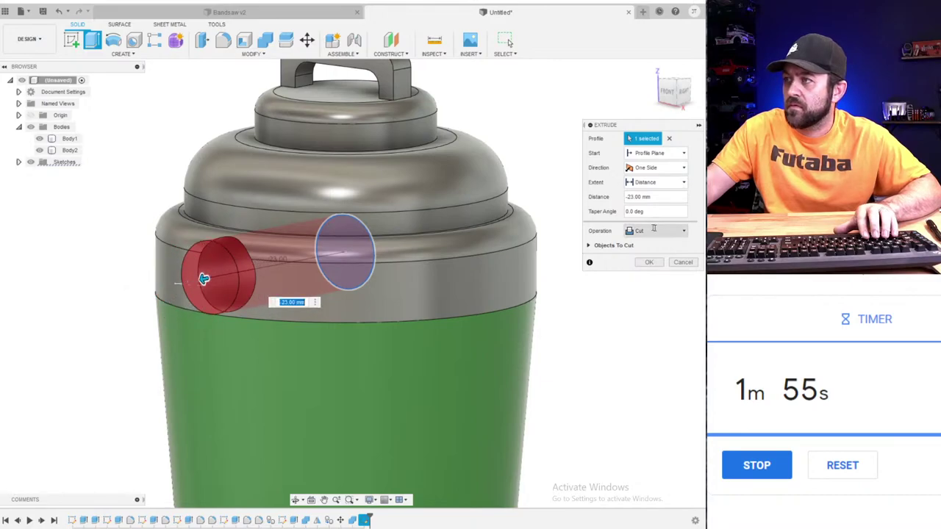
{"action": "left_click", "coordinate": [654, 230]}
{"action": "left_click", "coordinate": [650, 244]}
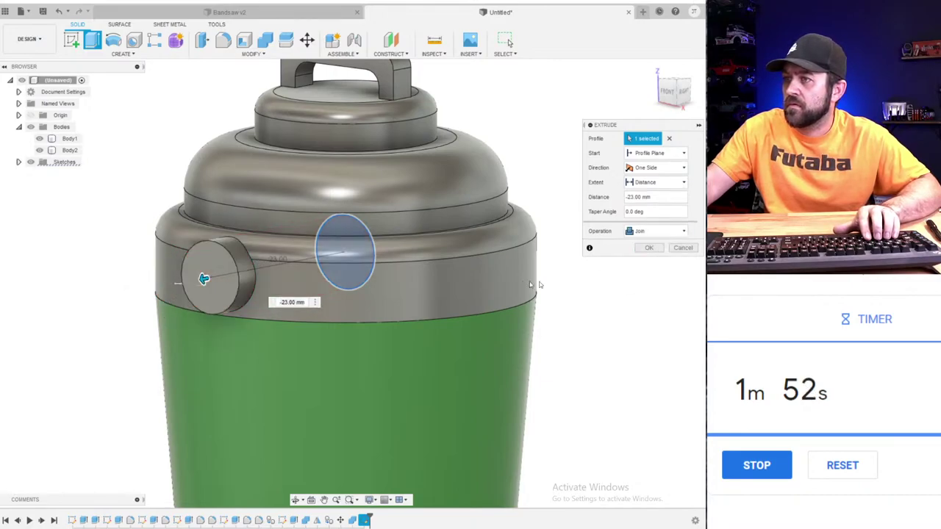
{"action": "left_click", "coordinate": [649, 248]}
- Start a sketch on the horizontal origin plane and draw a circle on the red axis, to the left of the can
{"action": "scroll", "coordinate": [416, 220], "scroll_direction": "down", "scroll_amount": 5}
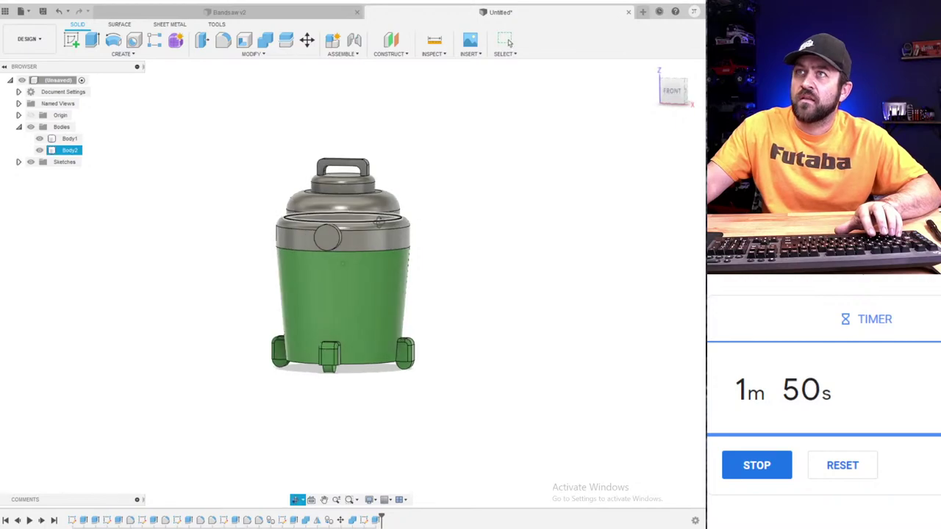
{"action": "scroll", "coordinate": [417, 252], "scroll_direction": "down", "scroll_amount": 1}
{"action": "middle_click_drag", "start_coordinate": [324, 253], "coordinate": [361, 304], "text": "shift"}
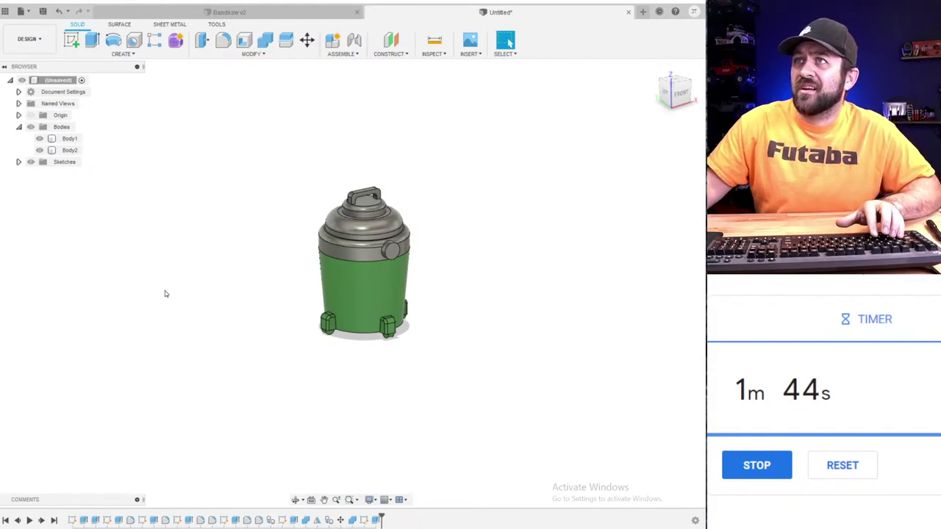
{"action": "left_click", "coordinate": [120, 55]}
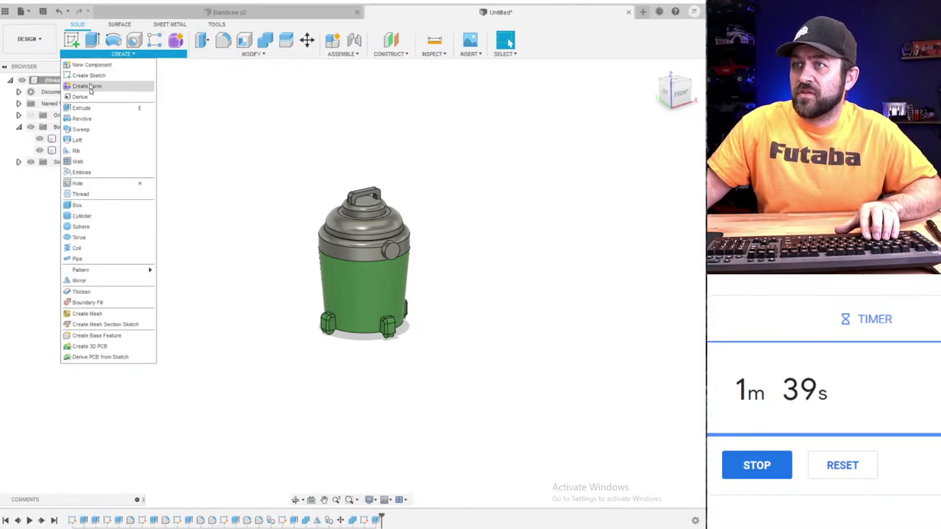
{"action": "left_click", "coordinate": [72, 41]}
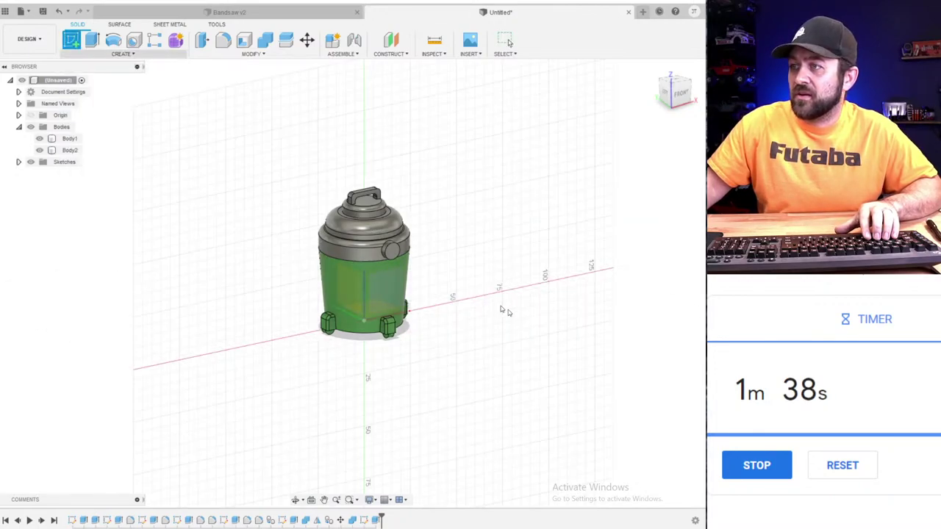
{"action": "left_click", "coordinate": [438, 271]}
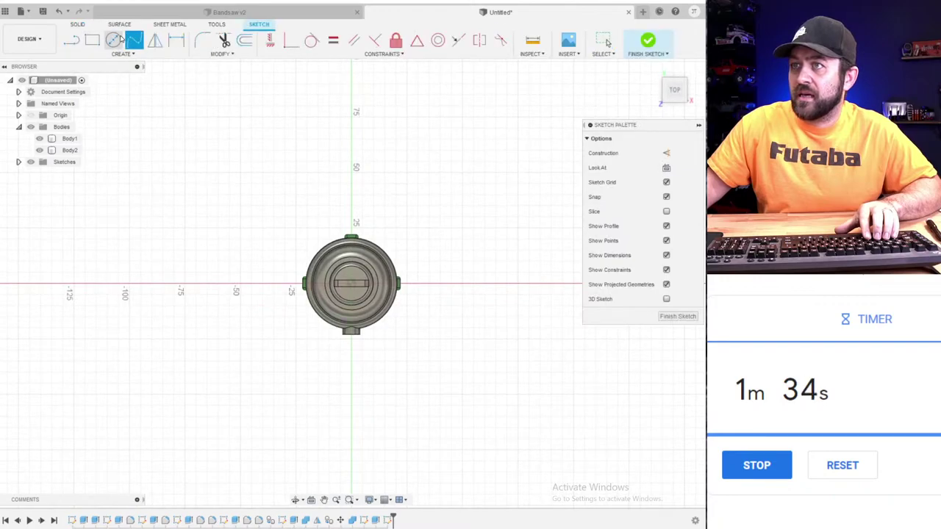
{"action": "left_click", "coordinate": [116, 40]}
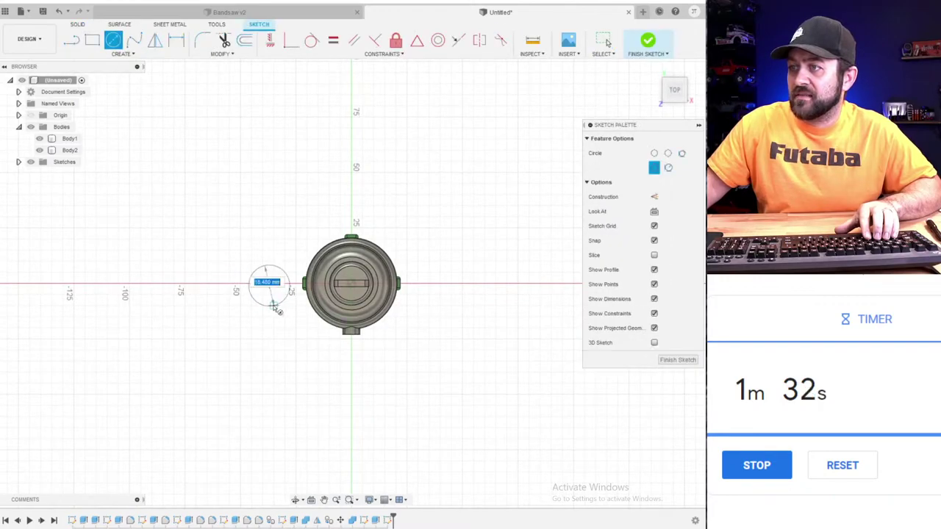
{"action": "scroll", "coordinate": [269, 286], "scroll_direction": "up", "scroll_amount": 4}
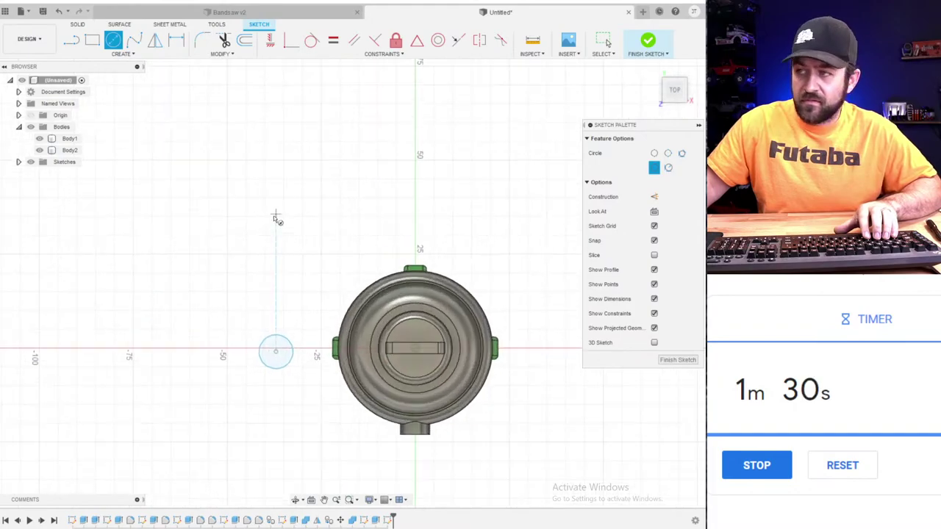
{"action": "left_click", "coordinate": [269, 366]}
{"action": "key", "text": "Escape"}
{"action": "scroll", "coordinate": [256, 368], "scroll_direction": "up", "scroll_amount": 3}
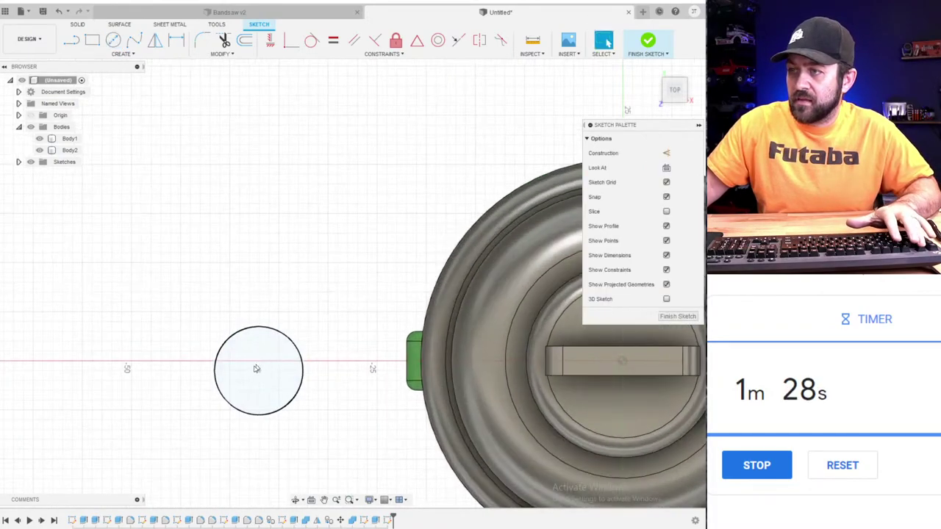
- Draw a second circle concentric with the first and resize it to sit clearly inside the outer circle
{"action": "key", "text": "c"}
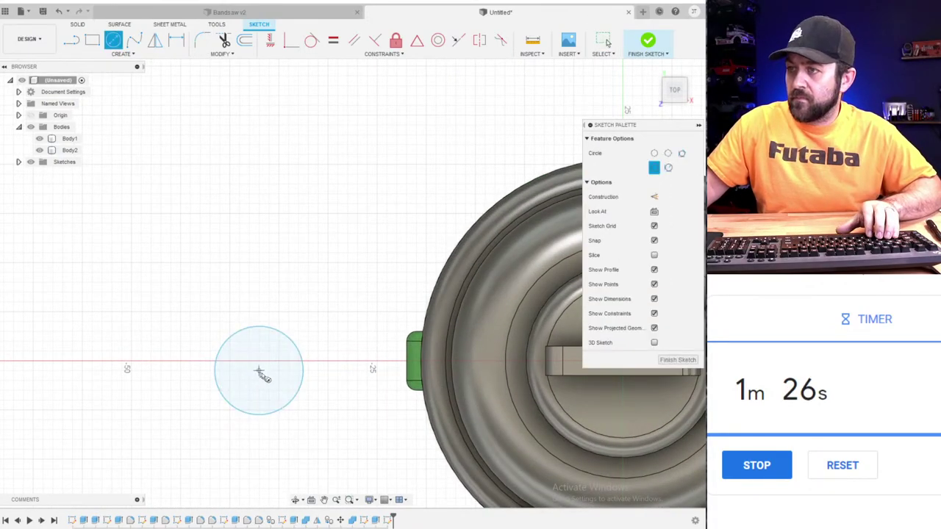
{"action": "left_click", "coordinate": [258, 371]}
{"action": "scroll", "coordinate": [289, 401], "scroll_direction": "up", "scroll_amount": 3}
{"action": "left_click", "coordinate": [292, 401]}
{"action": "key", "text": "Escape"}
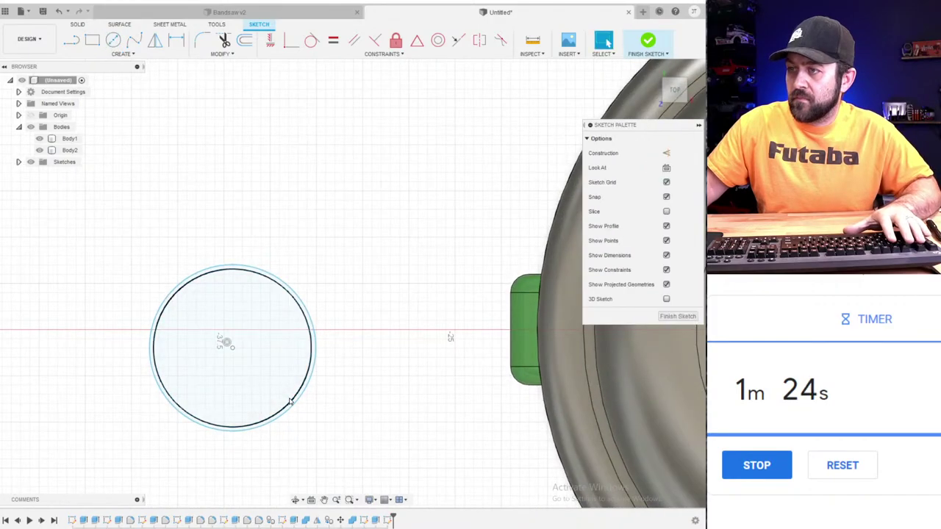
{"action": "left_click", "coordinate": [293, 402]}
{"action": "key", "text": "o"}
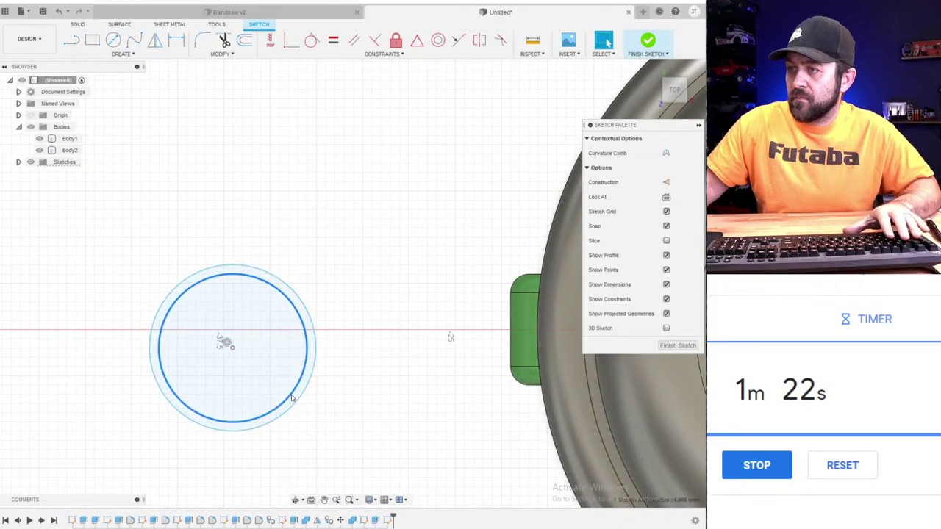
{"action": "left_click", "coordinate": [285, 393]}
- Dimension the gap between the two concentric circles and set it to 0.8 mm
{"action": "left_click", "coordinate": [296, 400]}
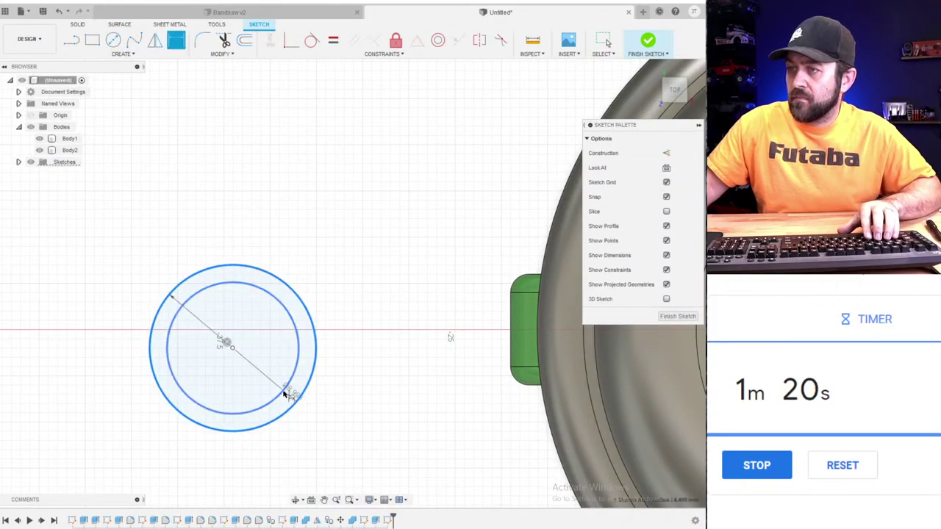
{"action": "left_click", "coordinate": [285, 391]}
{"action": "left_click", "coordinate": [327, 434]}
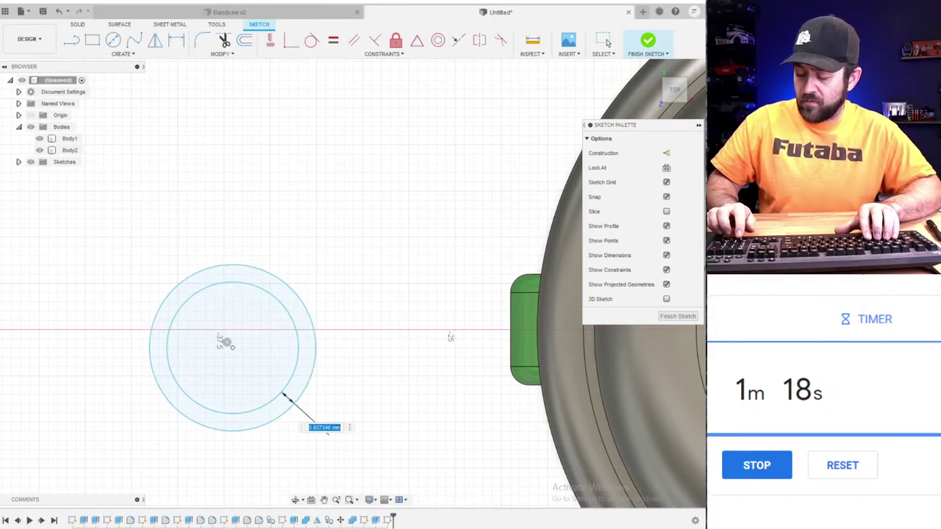
{"action": "type", "text": "0.4"}
{"action": "key", "text": "Return"}
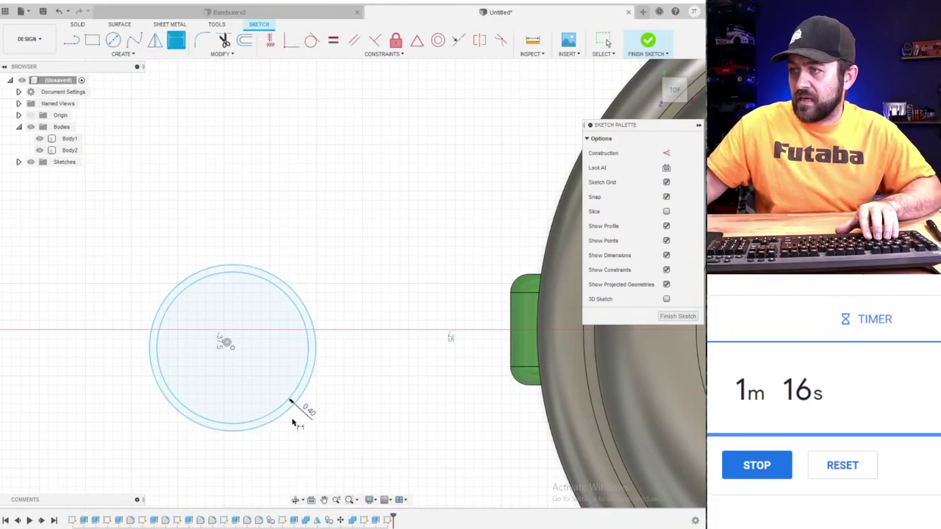
{"action": "key", "text": "d"}
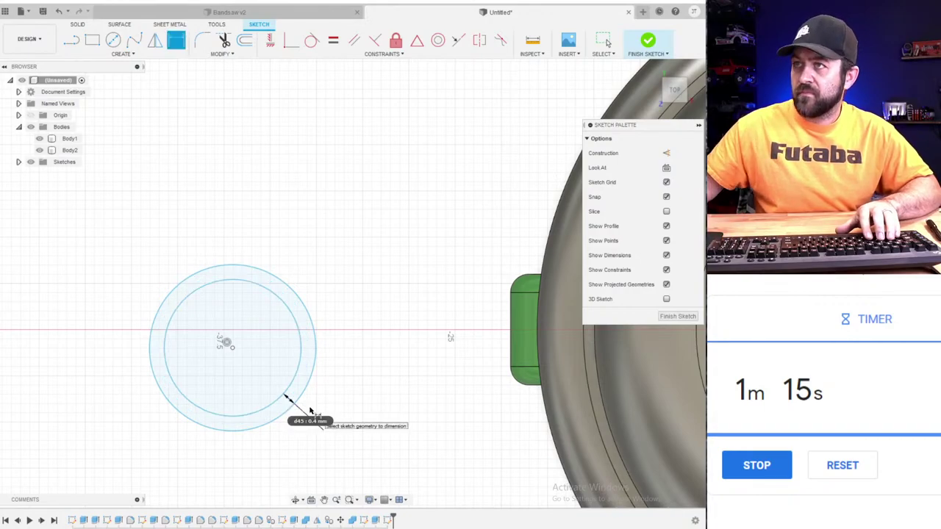
- Extrude the ring between the two circles 41 mm upward as a new body to form a tube
{"action": "key", "text": "e"}
{"action": "left_click", "coordinate": [289, 298]}
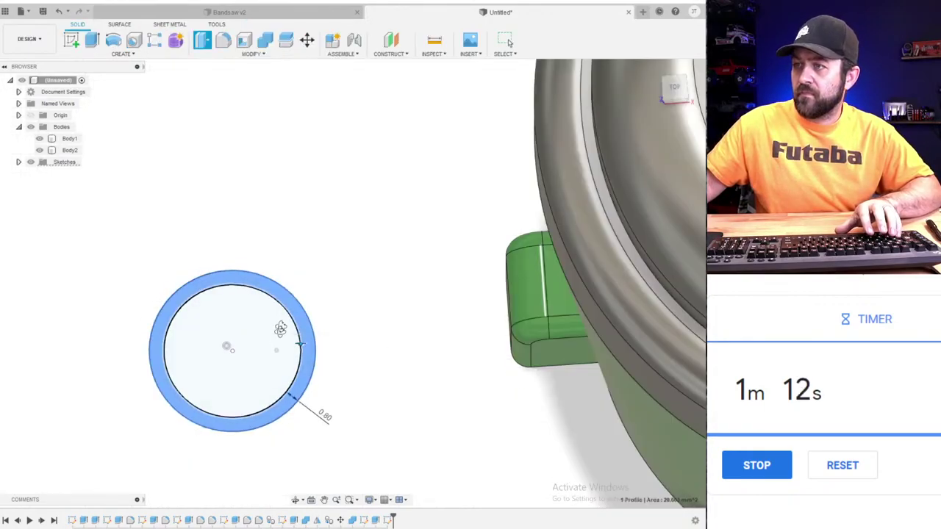
{"action": "left_click_drag", "start_coordinate": [297, 344], "coordinate": [316, 77]}
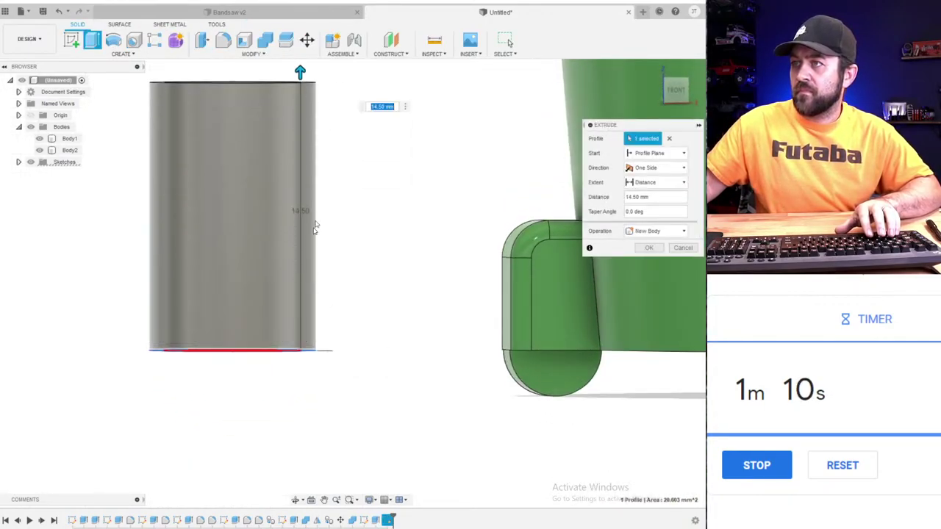
{"action": "scroll", "coordinate": [315, 227], "scroll_direction": "down", "scroll_amount": 5}
{"action": "middle_click_drag", "start_coordinate": [289, 236], "coordinate": [318, 351]}
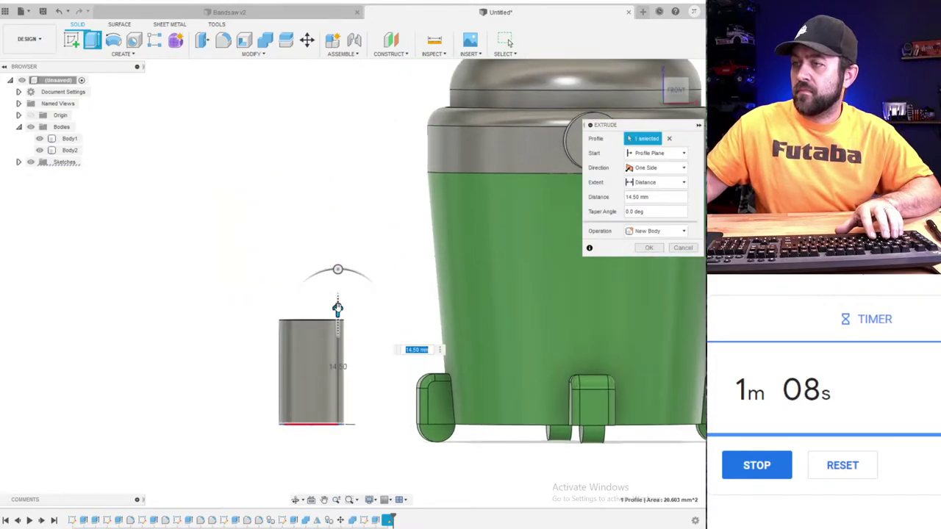
{"action": "left_click_drag", "start_coordinate": [337, 307], "coordinate": [337, 119]}
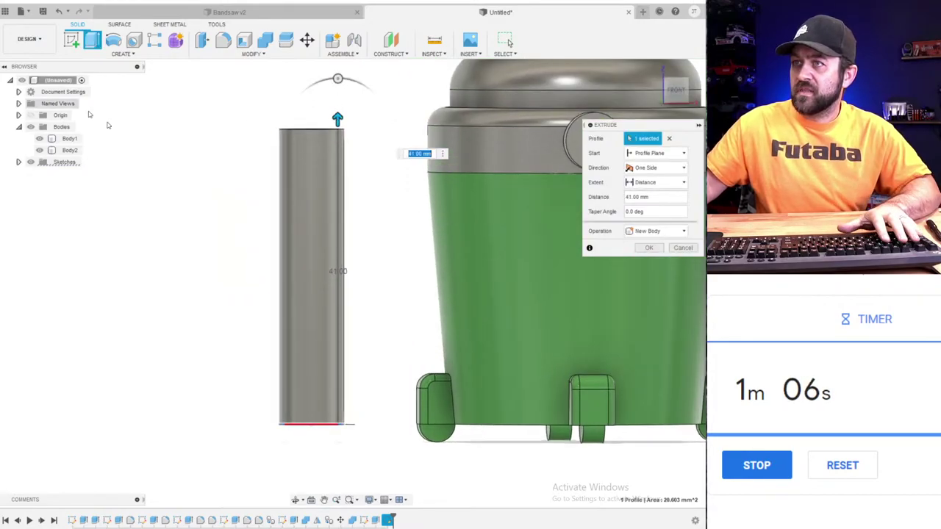
{"action": "key", "text": "Return"}
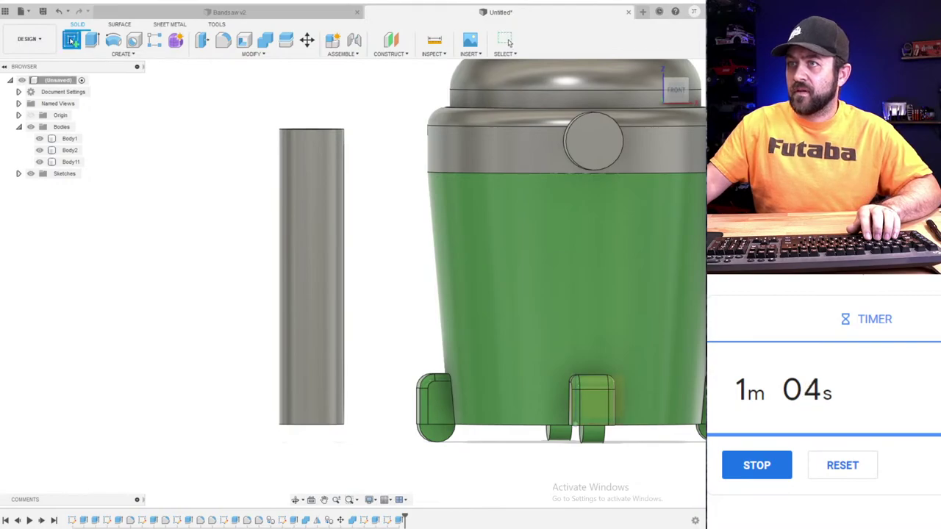
- Start a sketch on the front vertical origin plane and draw a closed triangle slanting across the tube's lower end
{"action": "scroll", "coordinate": [340, 348], "scroll_direction": "down", "scroll_amount": 6}
{"action": "middle_click_drag", "start_coordinate": [340, 348], "coordinate": [480, 341], "text": "shift"}
{"action": "middle_click_drag", "start_coordinate": [283, 369], "coordinate": [157, 317]}
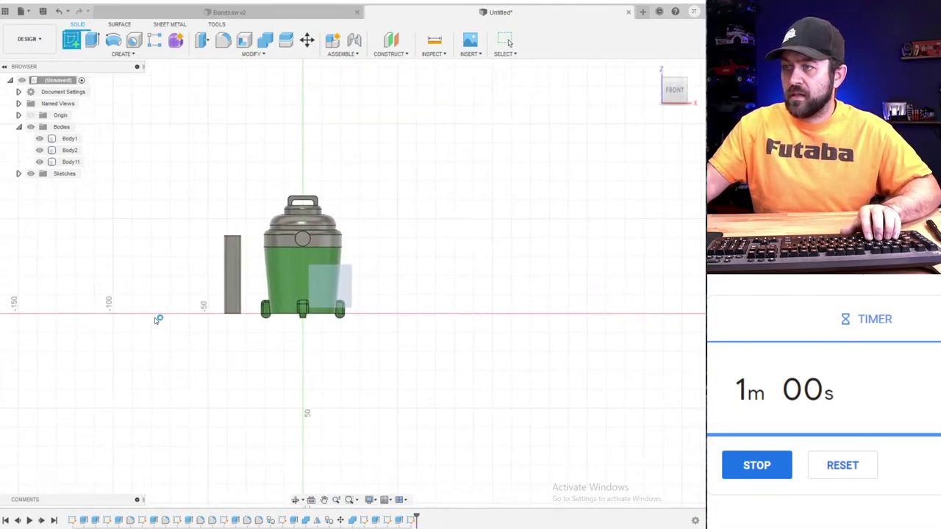
{"action": "scroll", "coordinate": [156, 317], "scroll_direction": "up", "scroll_amount": 5}
{"action": "left_click", "coordinate": [70, 39]}
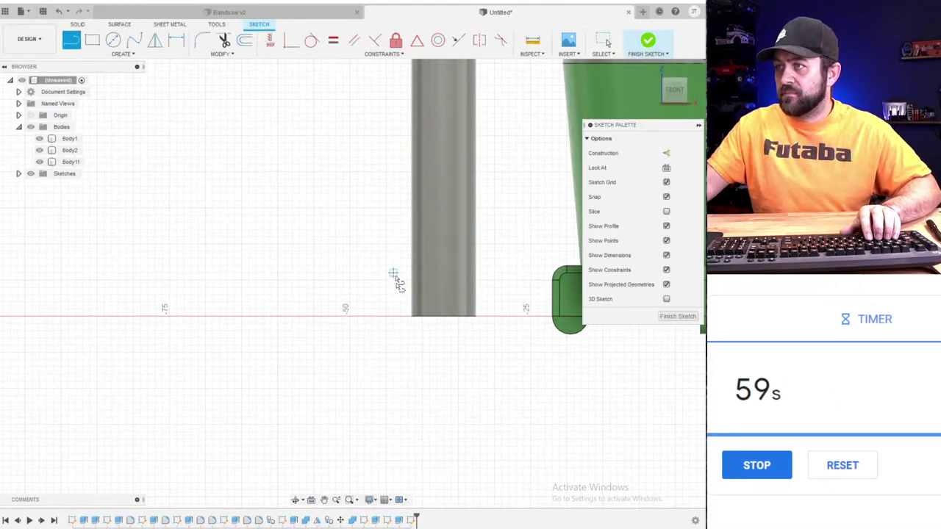
{"action": "left_click", "coordinate": [386, 260]}
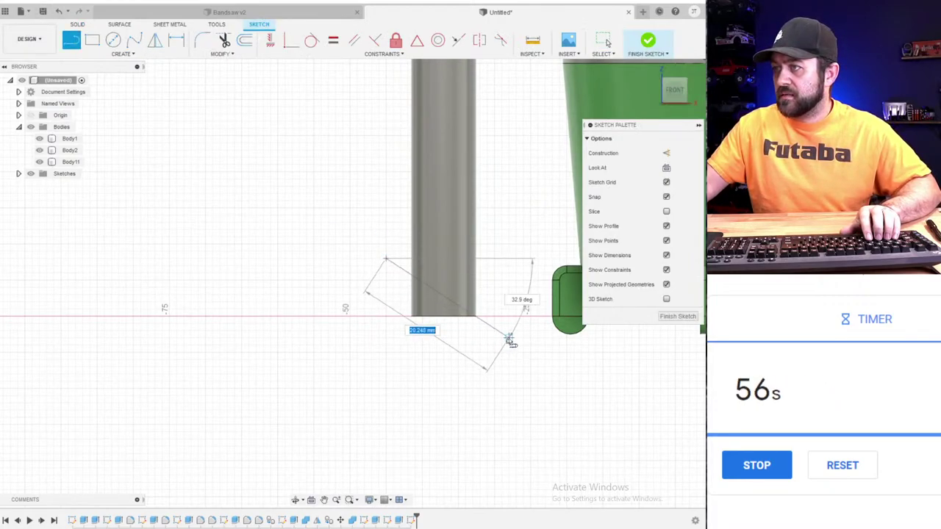
{"action": "left_click", "coordinate": [379, 344]}
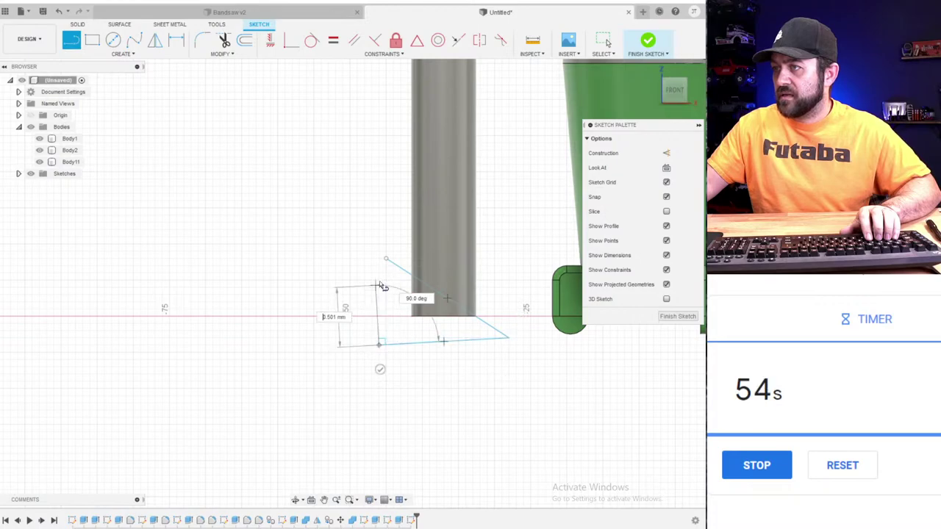
{"action": "left_click", "coordinate": [386, 260]}
- Extrude the triangle 9 mm to each of two sides with the Cut operation to bevel the tube's lower end
{"action": "key", "text": "e"}
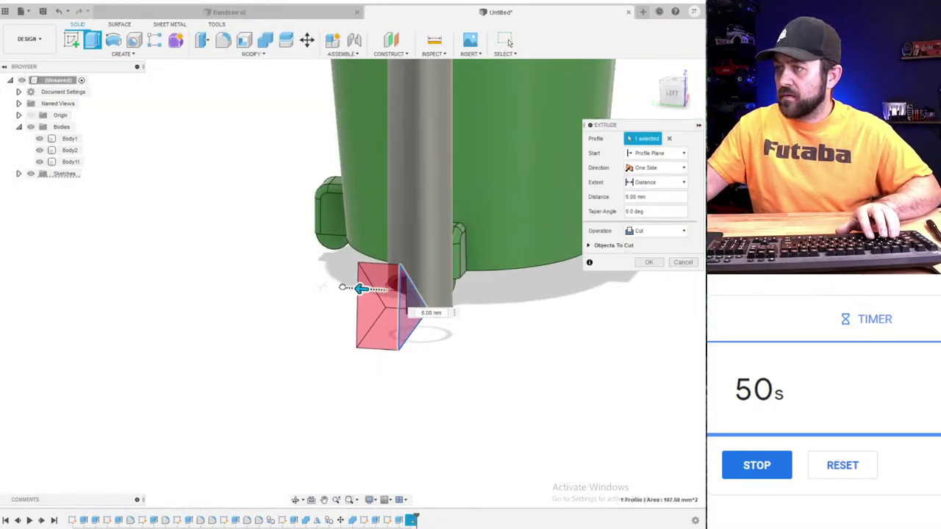
{"action": "left_click", "coordinate": [665, 168]}
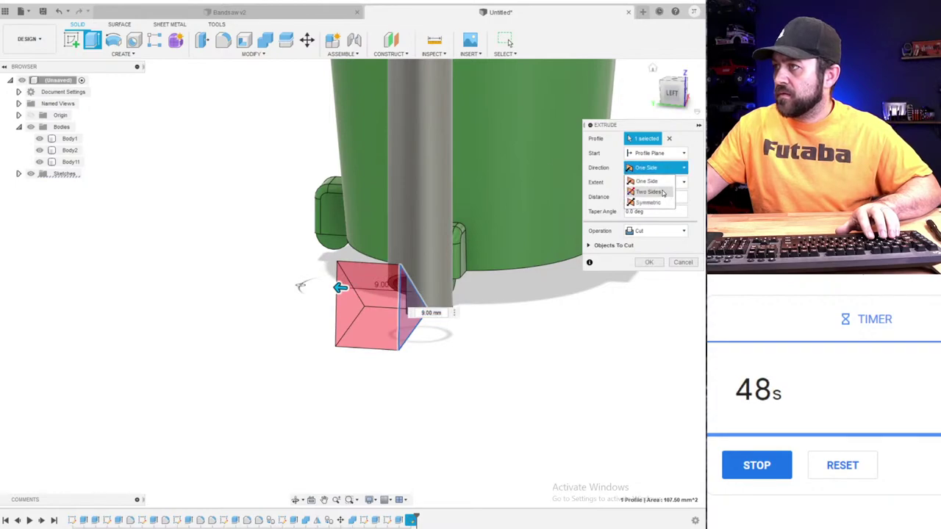
{"action": "left_click", "coordinate": [647, 192]}
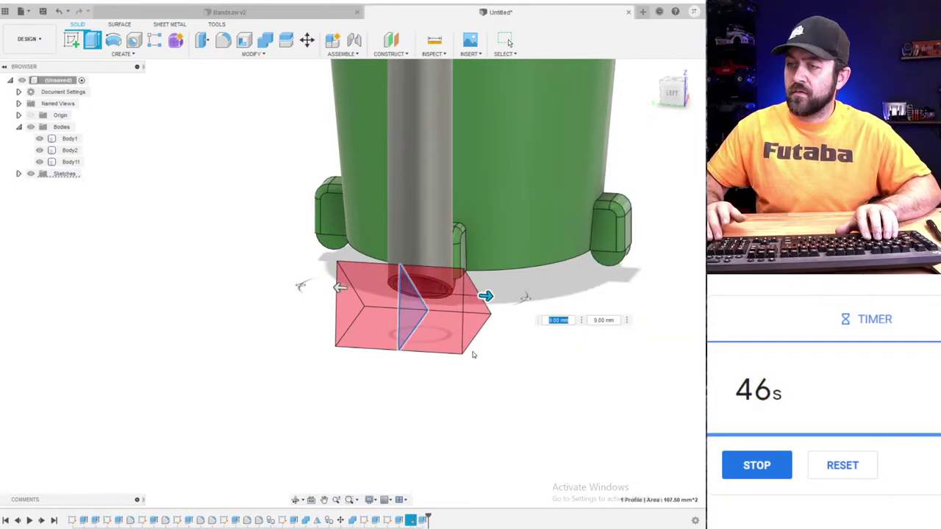
{"action": "key", "text": "Return"}
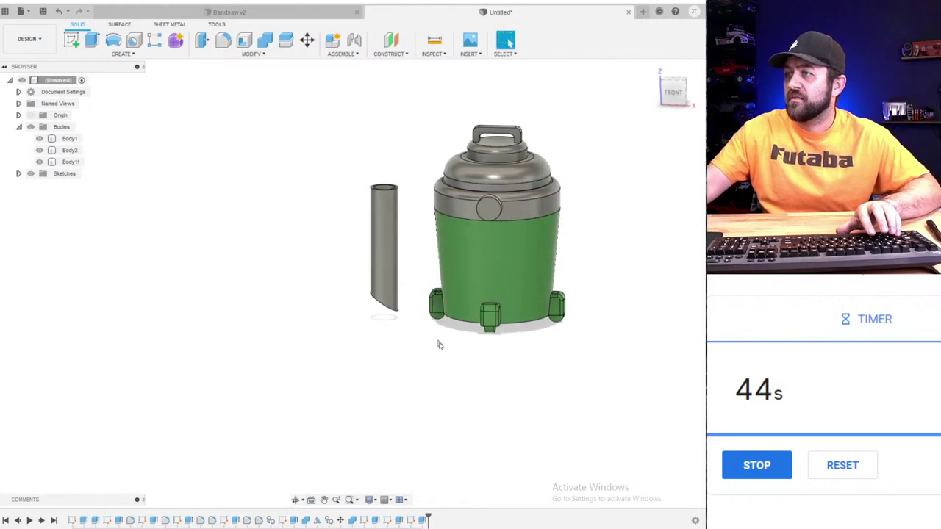
- Sketch a circle on the front face of the lid's round port, concentric with and slightly smaller than the port
{"action": "scroll", "coordinate": [439, 344], "scroll_direction": "down", "scroll_amount": 3}
{"action": "scroll", "coordinate": [421, 265], "scroll_direction": "up", "scroll_amount": 3}
{"action": "middle_click_drag", "start_coordinate": [421, 265], "coordinate": [440, 256], "text": "shift"}
{"action": "scroll", "coordinate": [577, 250], "scroll_direction": "up", "scroll_amount": 4}
{"action": "key", "text": "c"}
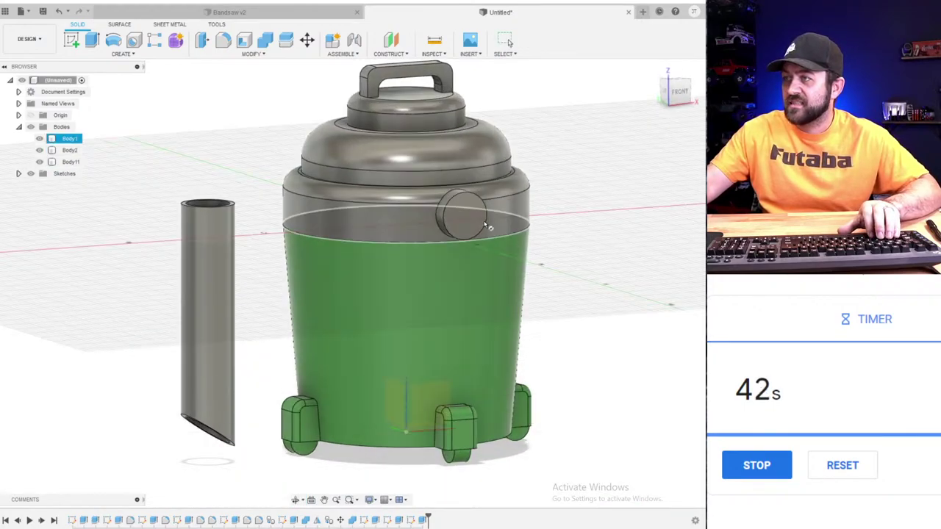
{"action": "key", "text": "c"}
{"action": "left_click", "coordinate": [479, 220]}
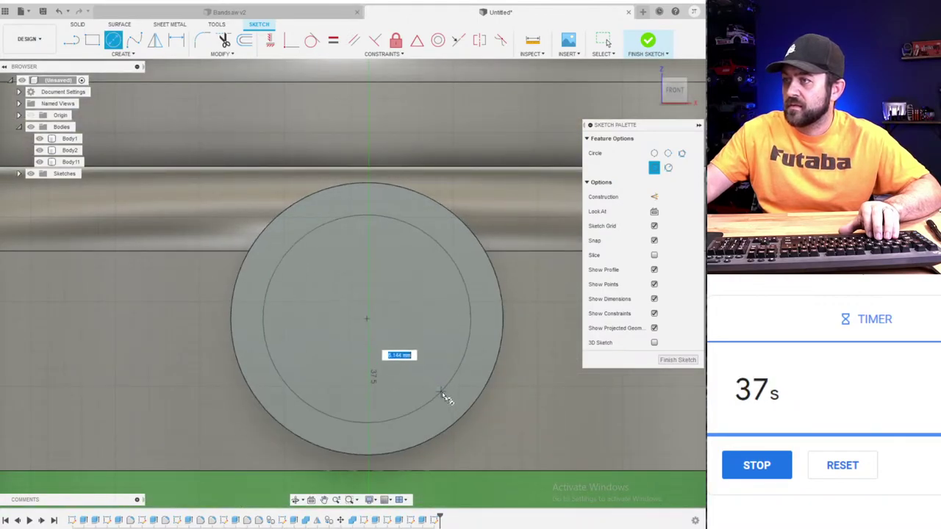
{"action": "left_click", "coordinate": [452, 401]}
{"action": "key", "text": "d"}
- Extrude the inner circle back into the lid as a cut to hollow out the round port
{"action": "key", "text": "e"}
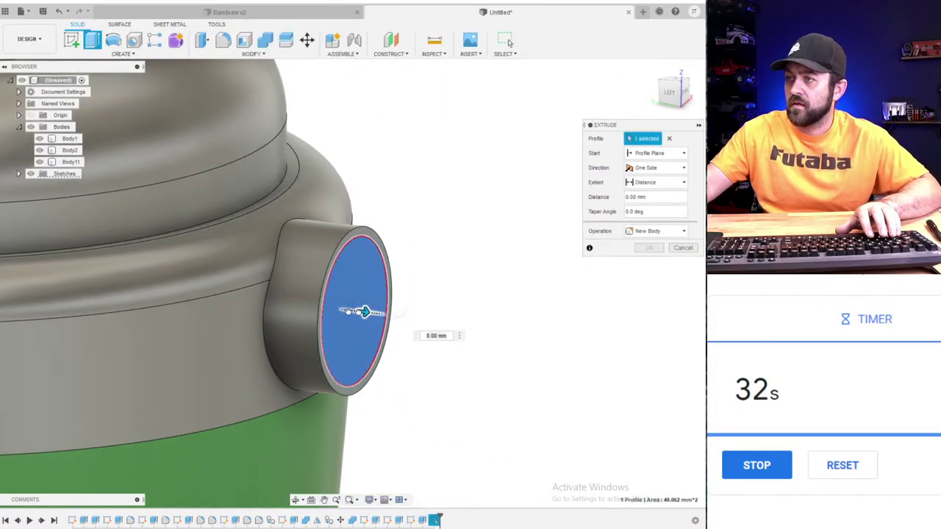
{"action": "left_click_drag", "start_coordinate": [364, 312], "coordinate": [134, 283]}
{"action": "key", "text": "Return"}
{"action": "scroll", "coordinate": [265, 356], "scroll_direction": "down", "scroll_amount": 7}
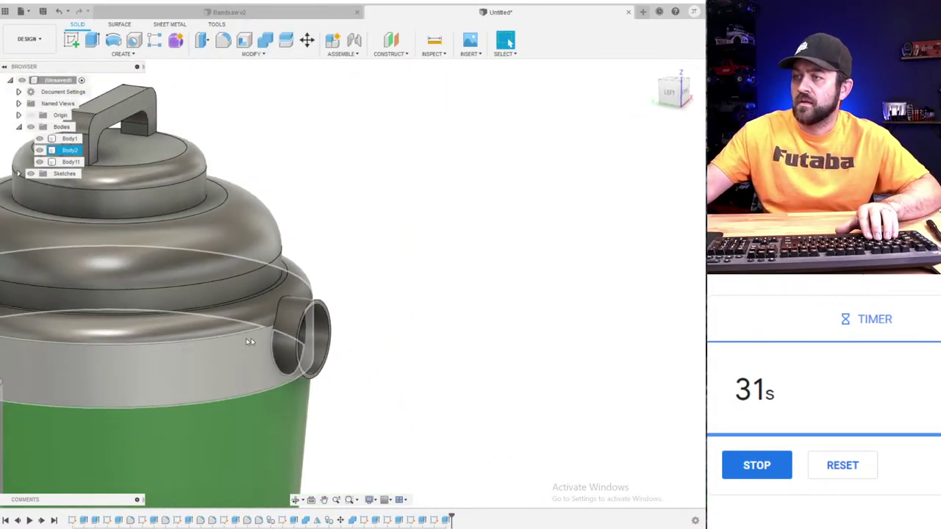
{"action": "scroll", "coordinate": [281, 223], "scroll_direction": "down", "scroll_amount": 5}
{"action": "middle_click_drag", "start_coordinate": [233, 295], "coordinate": [163, 296], "text": "shift"}
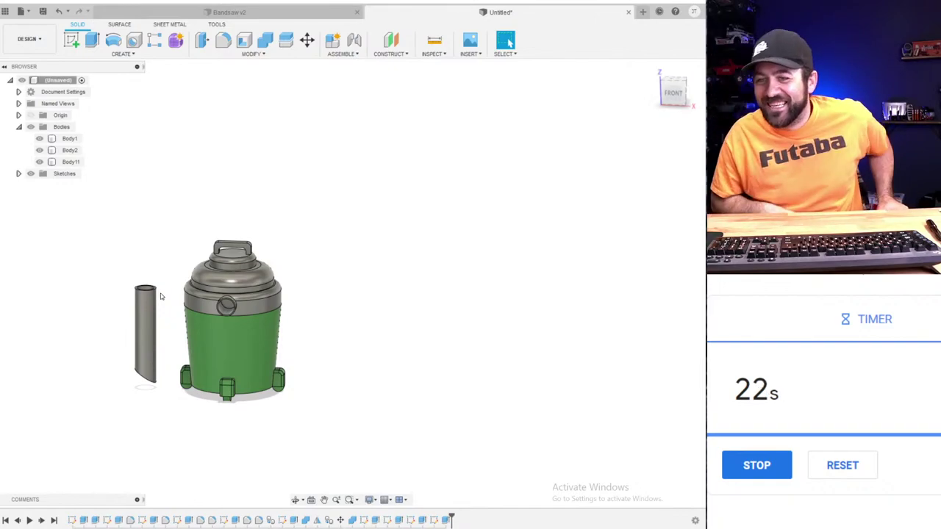
{"action": "left_click", "coordinate": [248, 349]}
{"action": "left_click", "coordinate": [155, 478]}
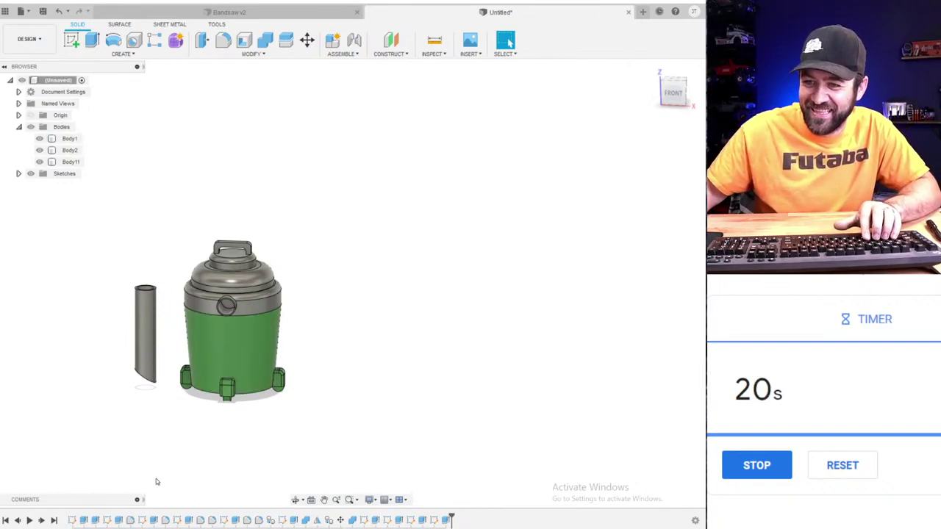
{"action": "scroll", "coordinate": [202, 265], "scroll_direction": "up", "scroll_amount": 5}
{"action": "scroll", "coordinate": [133, 435], "scroll_direction": "down", "scroll_amount": 4}
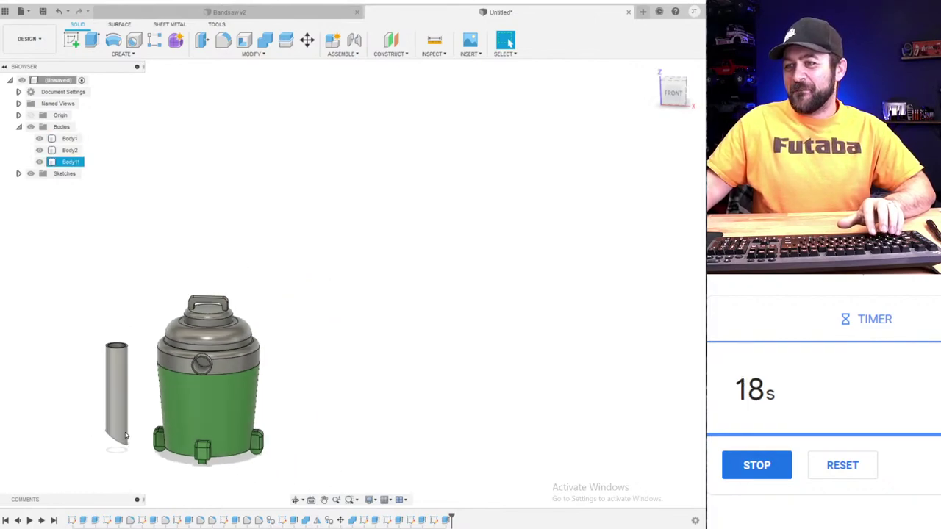
- Examine the shop vacuum and its separate tube from several angles to check the overall shape
{"action": "middle_click_drag", "start_coordinate": [127, 435], "coordinate": [192, 424], "text": "shift"}
{"action": "scroll", "coordinate": [142, 438], "scroll_direction": "up", "scroll_amount": 2}
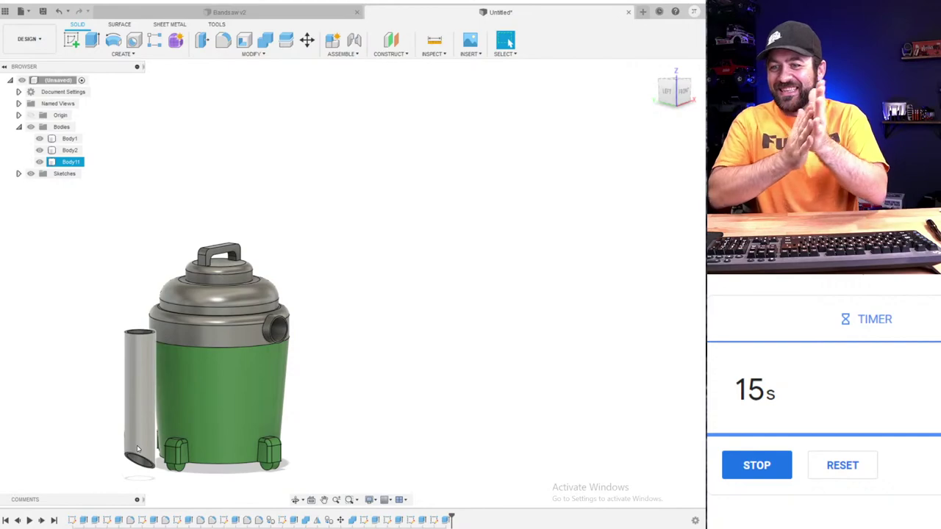
{"action": "left_click", "coordinate": [22, 231]}
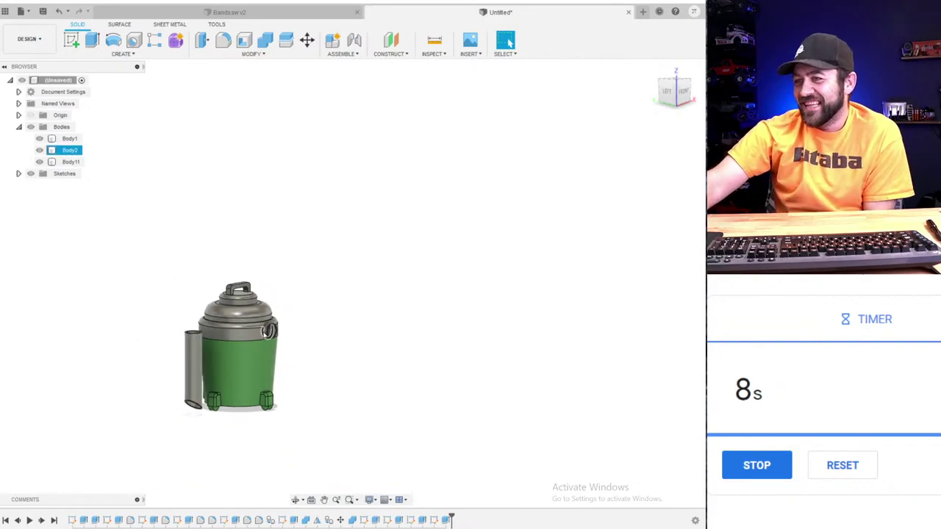
{"action": "scroll", "coordinate": [256, 425], "scroll_direction": "up", "scroll_amount": 2}
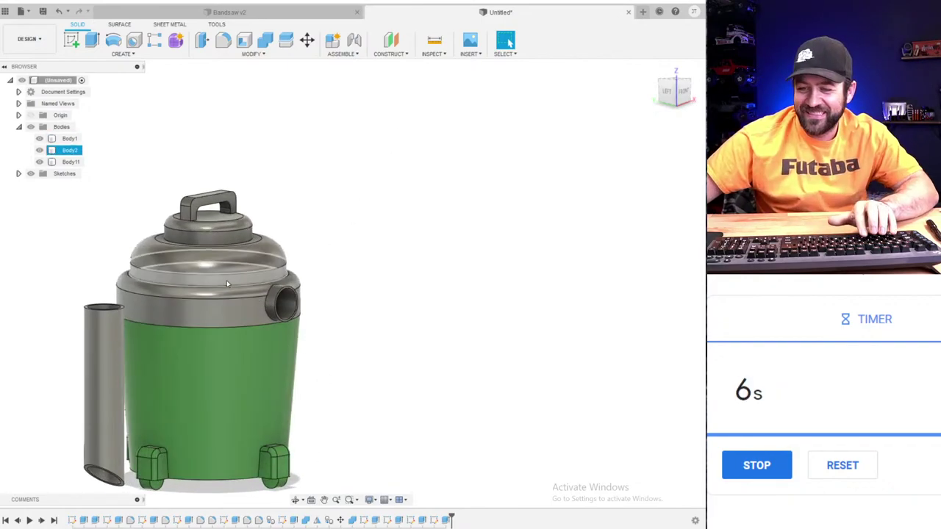
{"action": "scroll", "coordinate": [226, 280], "scroll_direction": "down", "scroll_amount": 4}
{"action": "scroll", "coordinate": [298, 260], "scroll_direction": "up", "scroll_amount": 4}
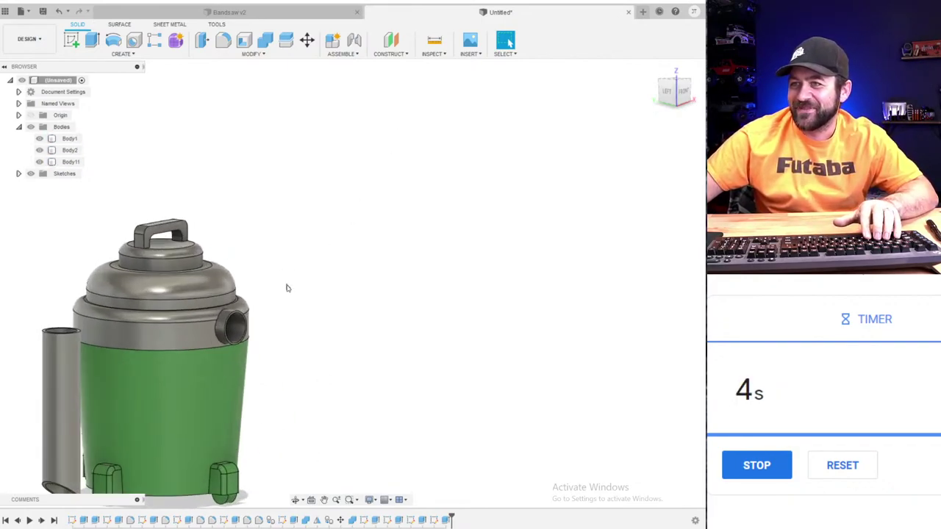
{"action": "scroll", "coordinate": [322, 324], "scroll_direction": "down", "scroll_amount": 5}
{"action": "middle_click_drag", "start_coordinate": [327, 336], "coordinate": [155, 401], "text": "shift"}
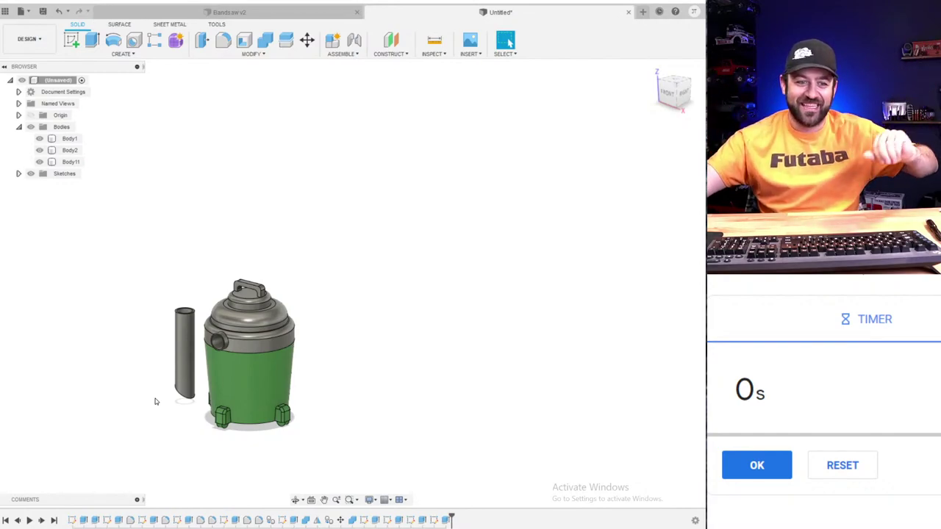
{"action": "left_click", "coordinate": [757, 467]}
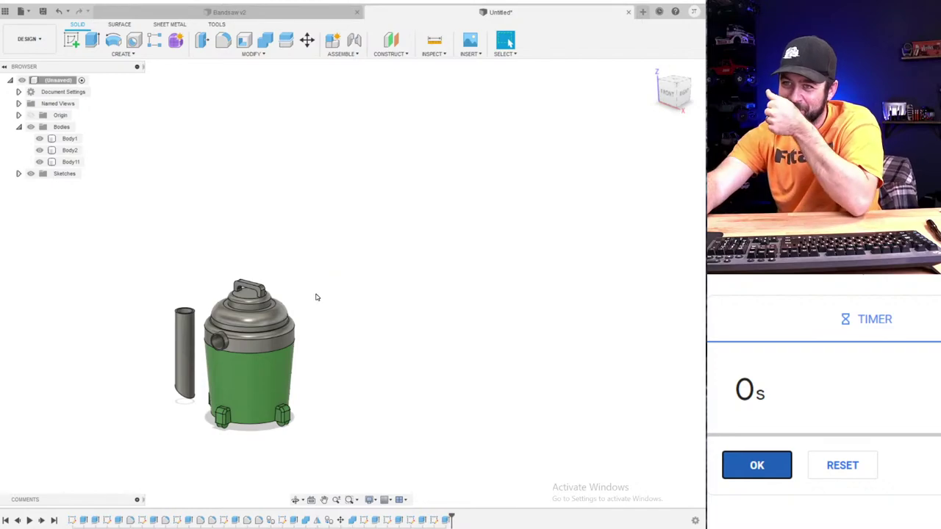
- Inspect the vacuum's green body, lid, hollow port and feet from the front and from the front corner
{"action": "scroll", "coordinate": [317, 319], "scroll_direction": "down", "scroll_amount": 3}
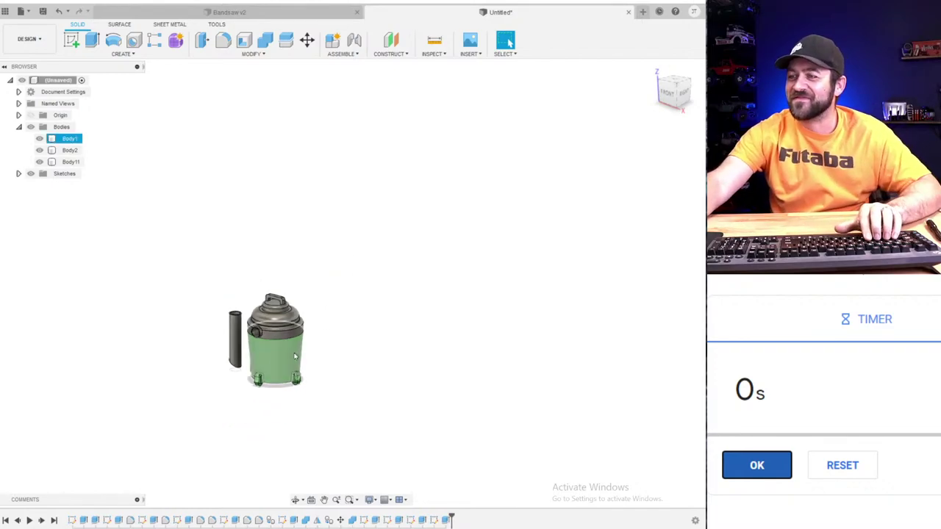
{"action": "scroll", "coordinate": [275, 358], "scroll_direction": "up", "scroll_amount": 4}
{"action": "left_click", "coordinate": [267, 300]}
{"action": "scroll", "coordinate": [291, 292], "scroll_direction": "up", "scroll_amount": 3}
{"action": "scroll", "coordinate": [291, 292], "scroll_direction": "down", "scroll_amount": 3}
{"action": "left_click", "coordinate": [294, 338]}
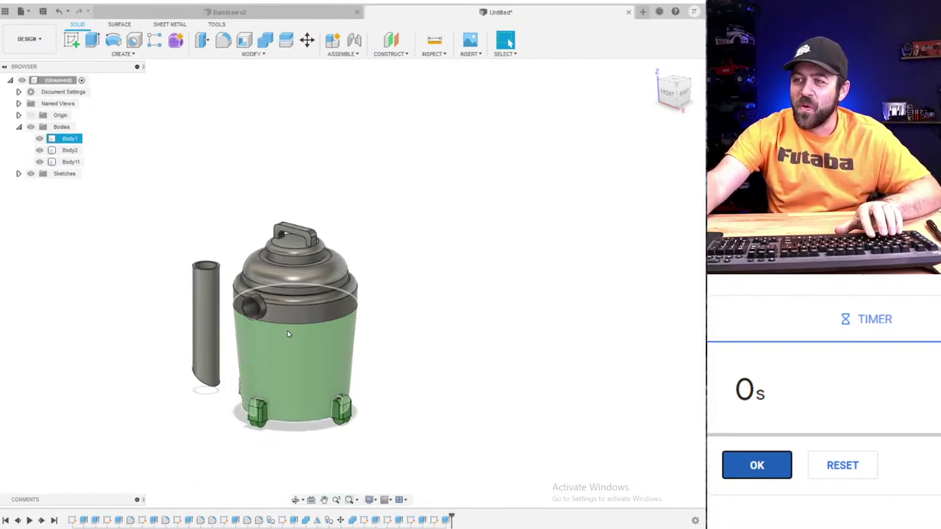
{"action": "middle_click_drag", "start_coordinate": [294, 338], "coordinate": [338, 279], "text": "shift"}
{"action": "scroll", "coordinate": [277, 300], "scroll_direction": "up", "scroll_amount": 3}
{"action": "scroll", "coordinate": [272, 295], "scroll_direction": "down", "scroll_amount": 3}
{"action": "scroll", "coordinate": [339, 280], "scroll_direction": "up", "scroll_amount": 3}
{"action": "scroll", "coordinate": [338, 279], "scroll_direction": "down", "scroll_amount": 3}
{"action": "scroll", "coordinate": [368, 249], "scroll_direction": "up", "scroll_amount": 3}
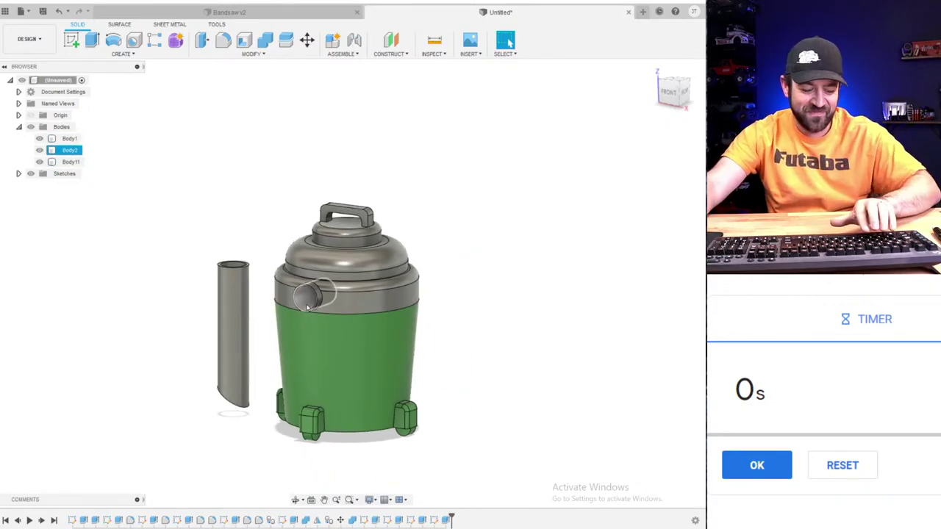
{"action": "scroll", "coordinate": [292, 335], "scroll_direction": "up", "scroll_amount": 2}
{"action": "mouse_move", "coordinate": [290, 332]}
{"action": "middle_mouse_down", "text": "shift"}
{"action": "mouse_move", "coordinate": [329, 309]}
{"action": "mouse_move", "coordinate": [305, 316]}
{"action": "mouse_move", "coordinate": [321, 335]}
{"action": "mouse_move", "coordinate": [292, 326]}
{"action": "middle_mouse_up", "text": "shift"}
{"action": "key", "text": "Escape"}
{"action": "left_click", "coordinate": [292, 327]}
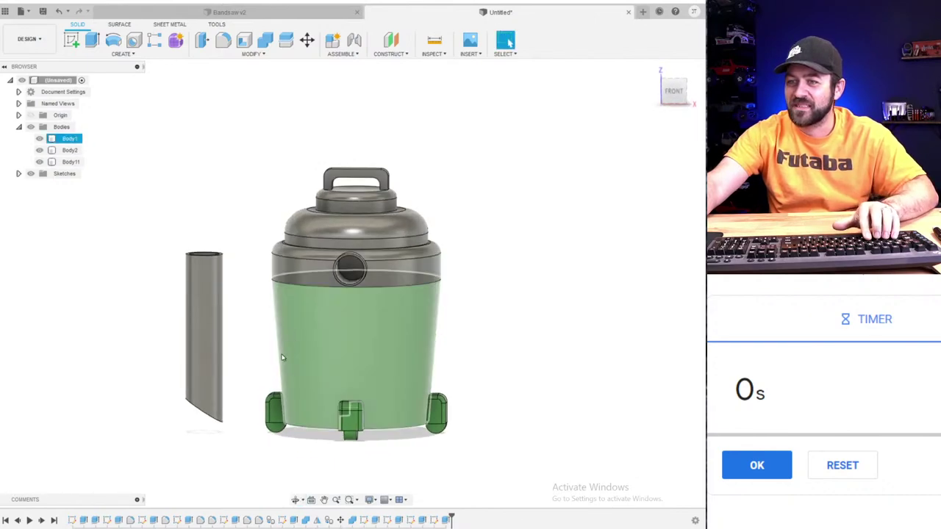
- Review the whole vacuum and tube from the front and from a raised left-front angle
{"action": "scroll", "coordinate": [287, 356], "scroll_direction": "down", "scroll_amount": 2}
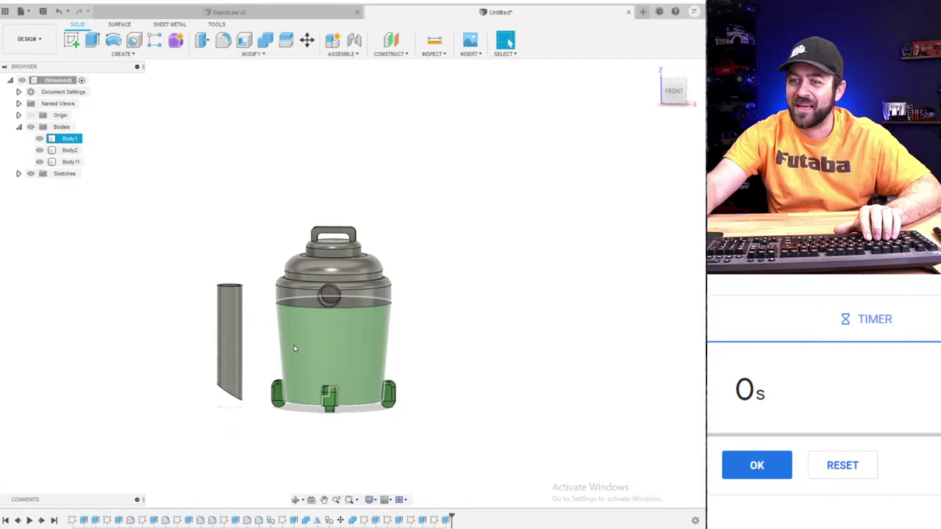
{"action": "scroll", "coordinate": [310, 334], "scroll_direction": "down", "scroll_amount": 3}
{"action": "scroll", "coordinate": [325, 339], "scroll_direction": "up", "scroll_amount": 3}
{"action": "middle_click_drag", "start_coordinate": [325, 340], "coordinate": [379, 345], "text": "shift"}
{"action": "scroll", "coordinate": [338, 311], "scroll_direction": "up", "scroll_amount": 2}
{"action": "scroll", "coordinate": [338, 311], "scroll_direction": "up", "scroll_amount": 2}
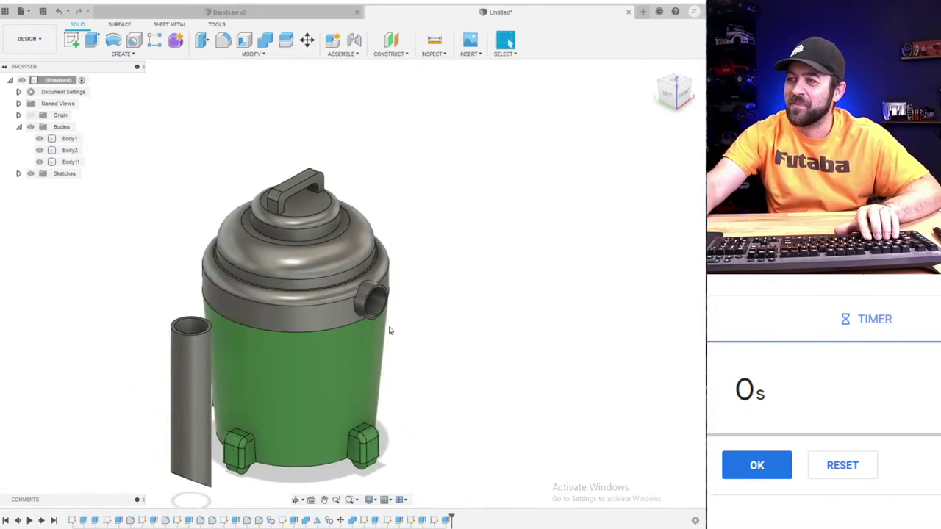
{"action": "scroll", "coordinate": [390, 331], "scroll_direction": "up", "scroll_amount": 3}
{"action": "scroll", "coordinate": [368, 349], "scroll_direction": "down", "scroll_amount": 5}
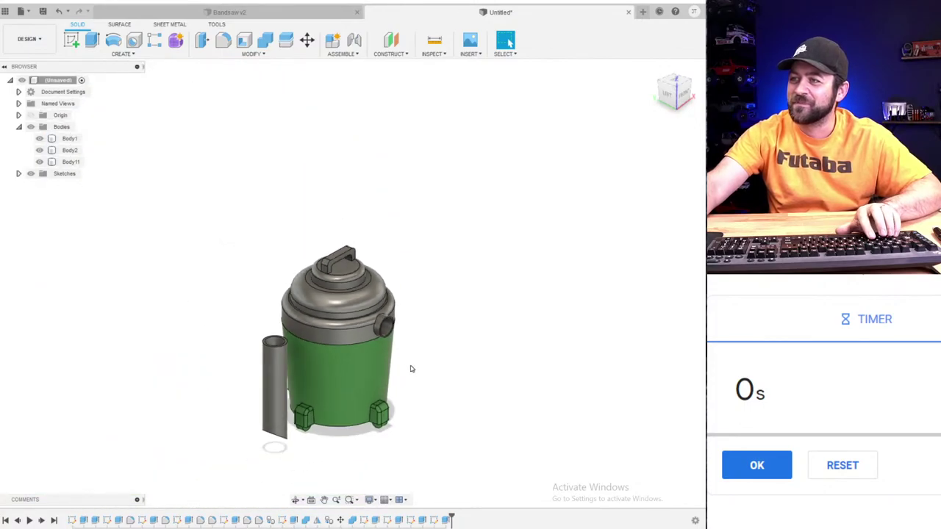
- Examine up close where the end of the handle meets the rounded edge of the lid's top tier
{"action": "middle_click_drag", "start_coordinate": [411, 369], "coordinate": [401, 346], "text": "shift"}
{"action": "scroll", "coordinate": [394, 287], "scroll_direction": "up", "scroll_amount": 6}
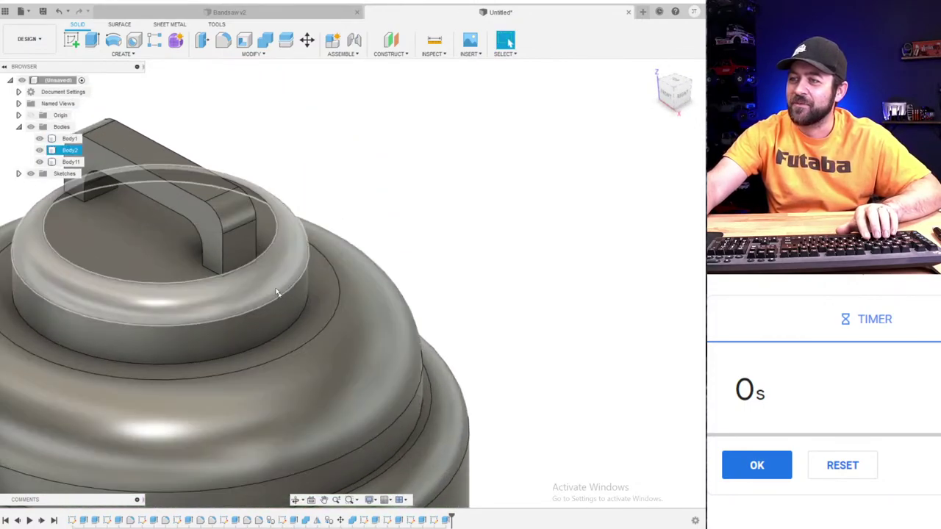
{"action": "scroll", "coordinate": [276, 293], "scroll_direction": "up", "scroll_amount": 10}
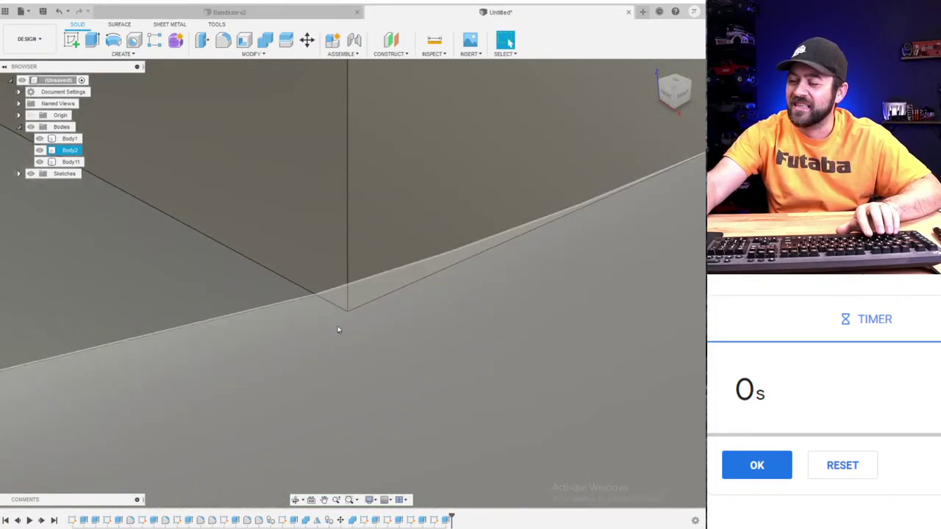
{"action": "middle_click_drag", "start_coordinate": [338, 329], "coordinate": [399, 263], "text": "shift"}
{"action": "scroll", "coordinate": [354, 287], "scroll_direction": "up", "scroll_amount": 2}
{"action": "scroll", "coordinate": [356, 296], "scroll_direction": "down", "scroll_amount": 5}
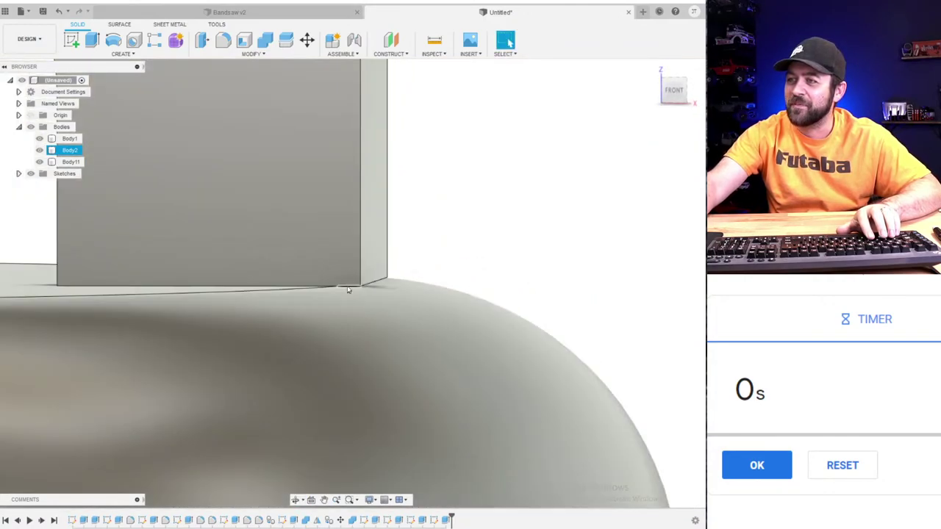
{"action": "scroll", "coordinate": [348, 290], "scroll_direction": "down", "scroll_amount": 10}
{"action": "middle_click_drag", "start_coordinate": [323, 321], "coordinate": [327, 268], "text": "shift"}
{"action": "scroll", "coordinate": [311, 325], "scroll_direction": "down", "scroll_amount": 4}
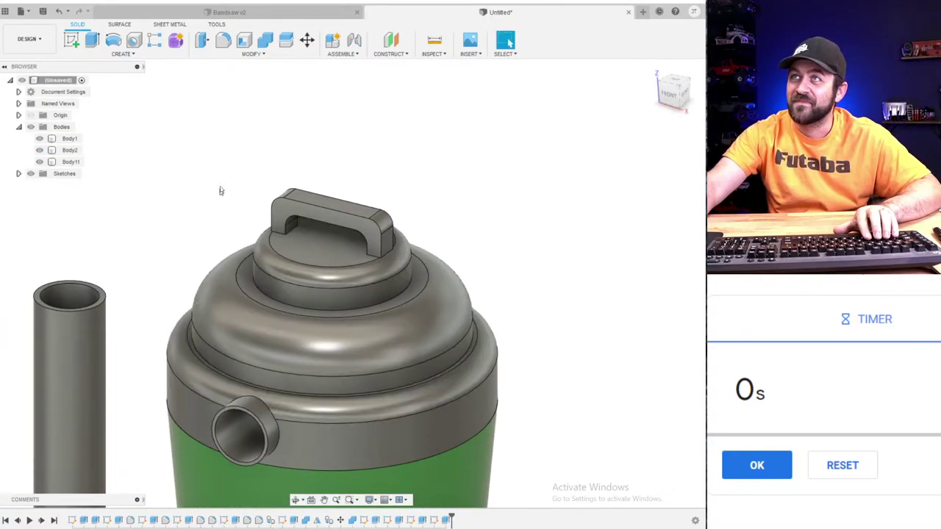
{"action": "left_click", "coordinate": [221, 44]}
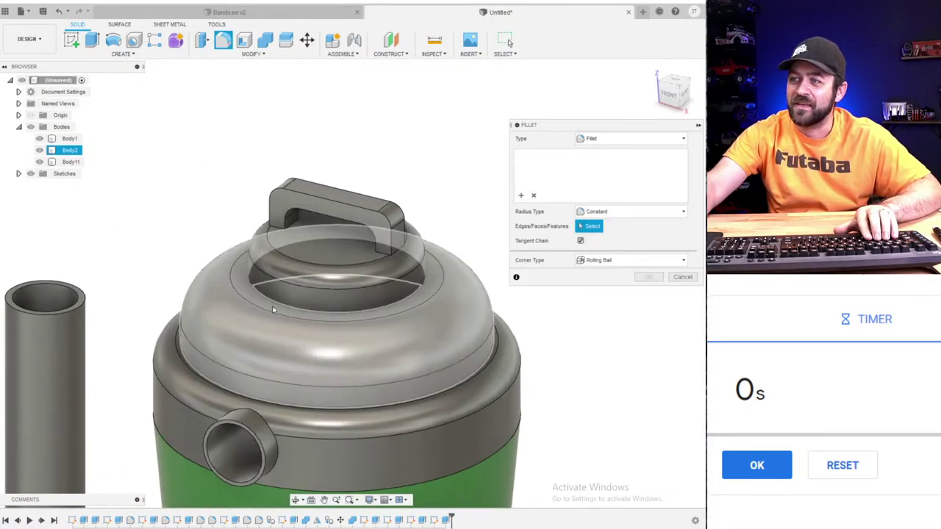
{"action": "scroll", "coordinate": [291, 299], "scroll_direction": "down", "scroll_amount": 5}
{"action": "key", "text": "Escape"}
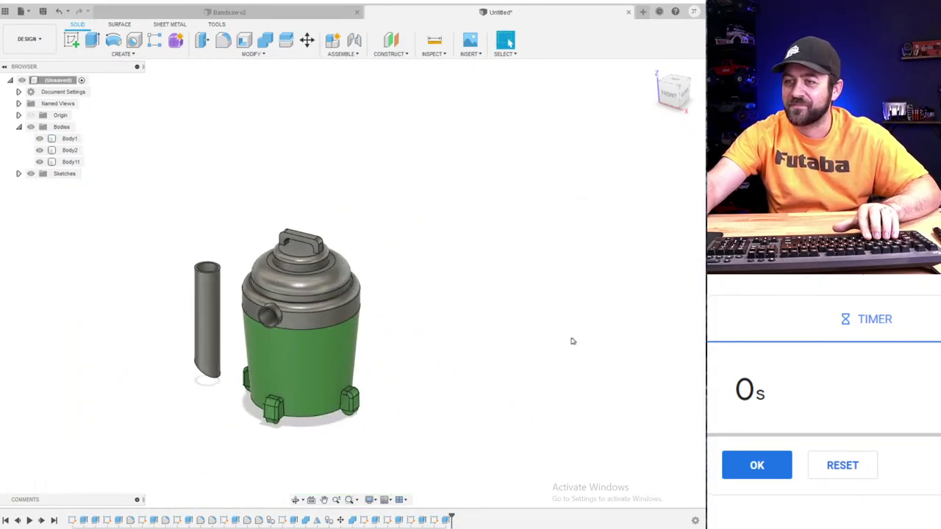
- Save the design as Shop Vac in the Admin Project location
{"action": "scroll", "coordinate": [458, 324], "scroll_direction": "down", "scroll_amount": 3}
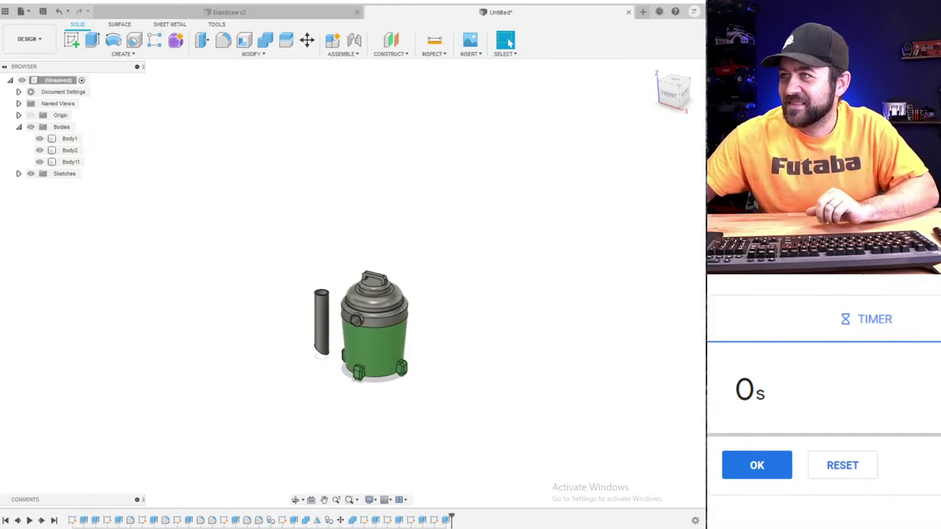
{"action": "key", "text": "ctrl+s"}
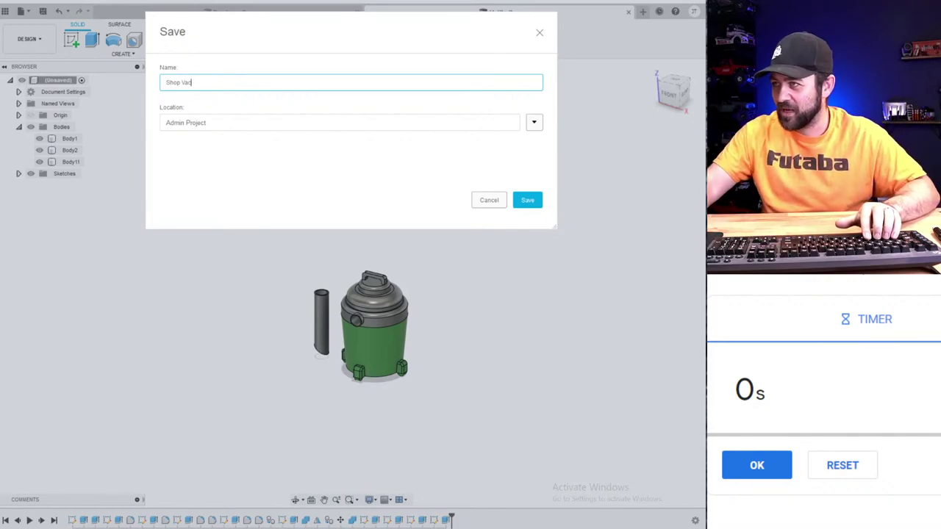
{"action": "left_click", "coordinate": [535, 204]}
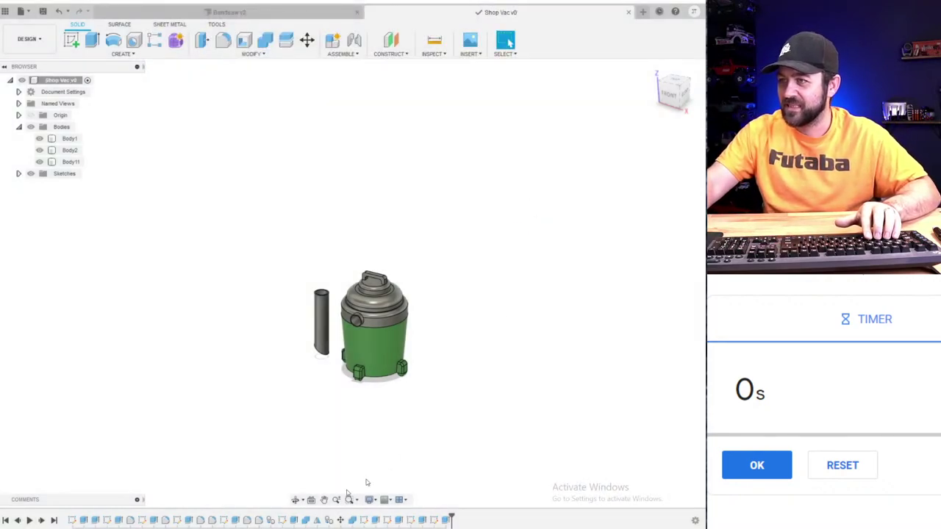
{"action": "left_click", "coordinate": [387, 360]}
{"action": "key", "text": "Escape"}
{"action": "scroll", "coordinate": [441, 254], "scroll_direction": "up", "scroll_amount": 3}
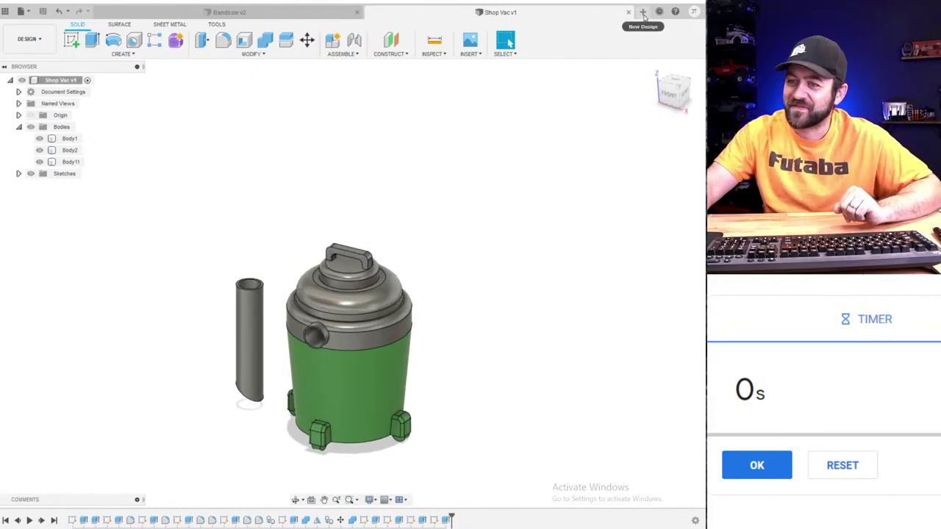
- Open a new empty design, then reset and start the 10-minute timer
{"action": "left_click", "coordinate": [643, 11]}
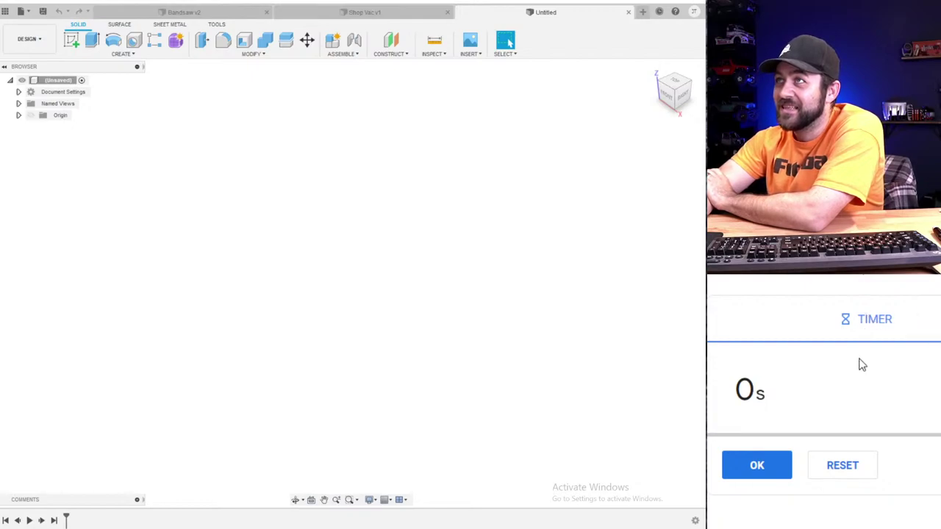
{"action": "left_click", "coordinate": [826, 465]}
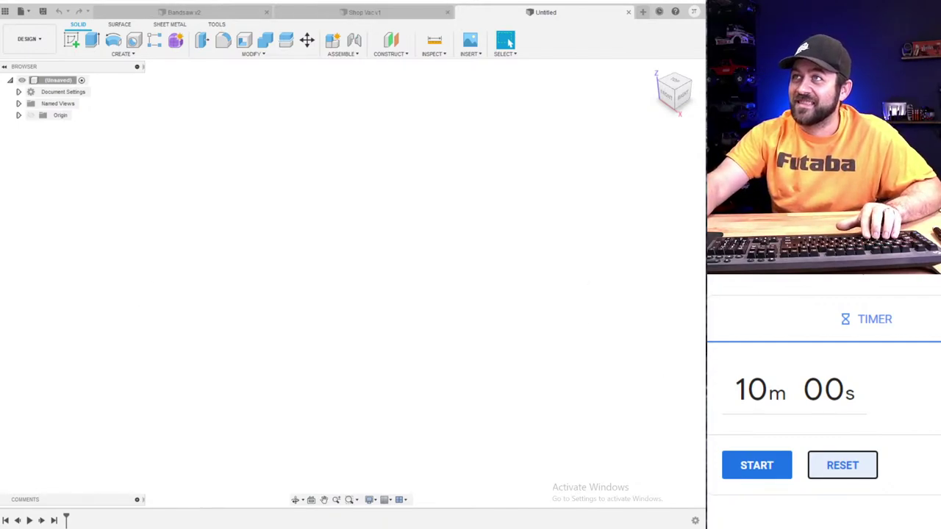
{"action": "left_click", "coordinate": [756, 468]}
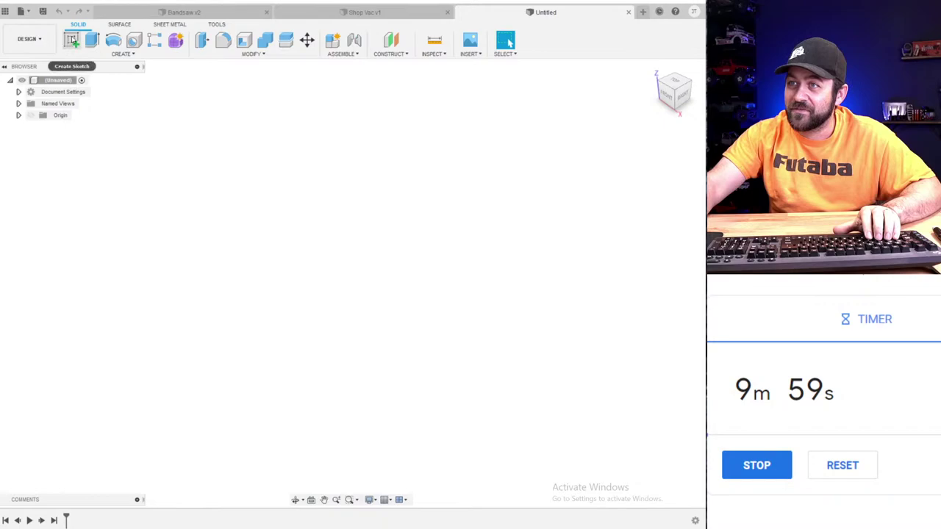
- Start a sketch on the horizontal origin plane and draw a center rectangle about 14 by 24 mm around the origin
{"action": "left_click", "coordinate": [71, 40]}
{"action": "left_click", "coordinate": [413, 286]}
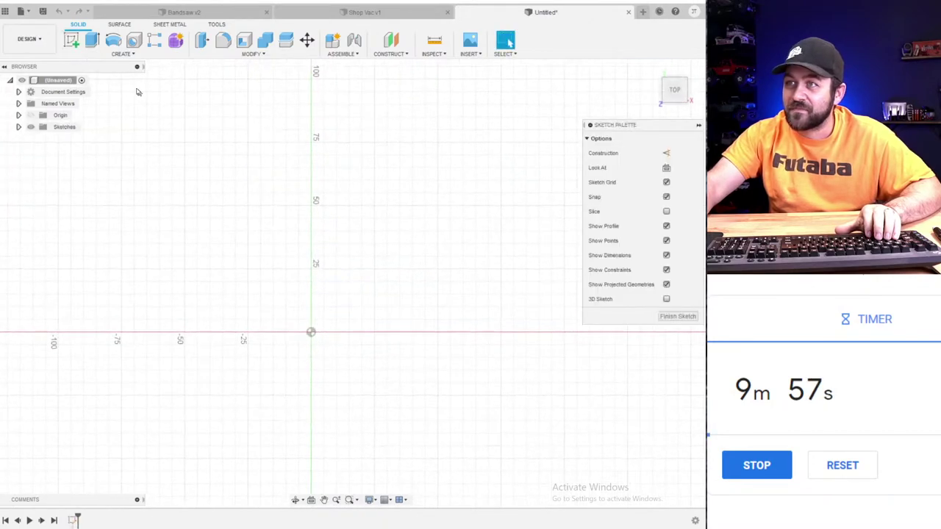
{"action": "key", "text": "r"}
{"action": "left_click", "coordinate": [665, 168]}
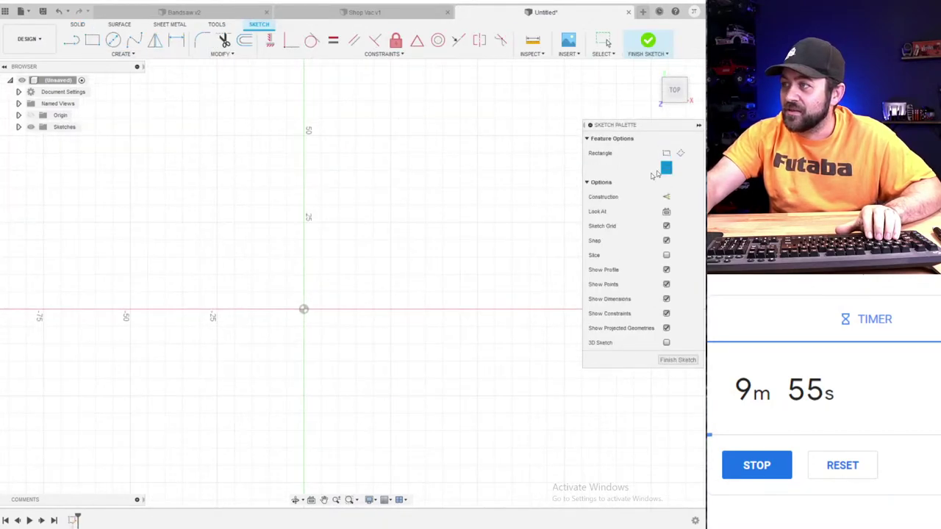
{"action": "left_click", "coordinate": [304, 309]}
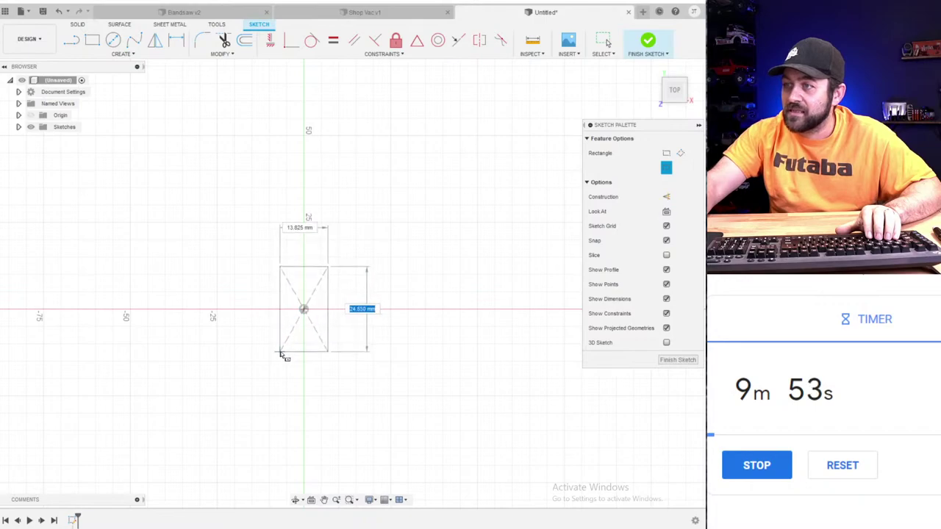
{"action": "left_click", "coordinate": [280, 351]}
- Set the rectangle's width to 25 mm and dimension its height
{"action": "left_click", "coordinate": [313, 352]}
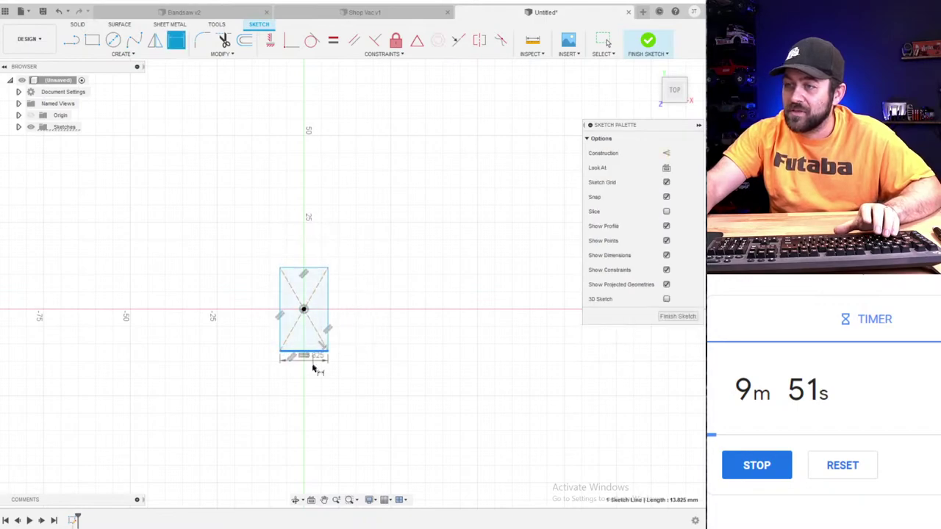
{"action": "left_click", "coordinate": [305, 412]}
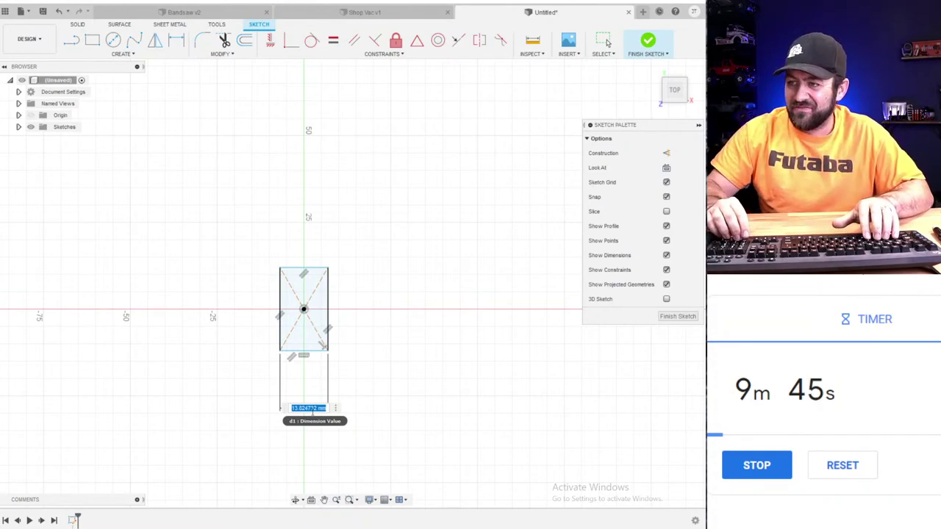
{"action": "type", "text": "25"}
{"action": "key", "text": "Return"}
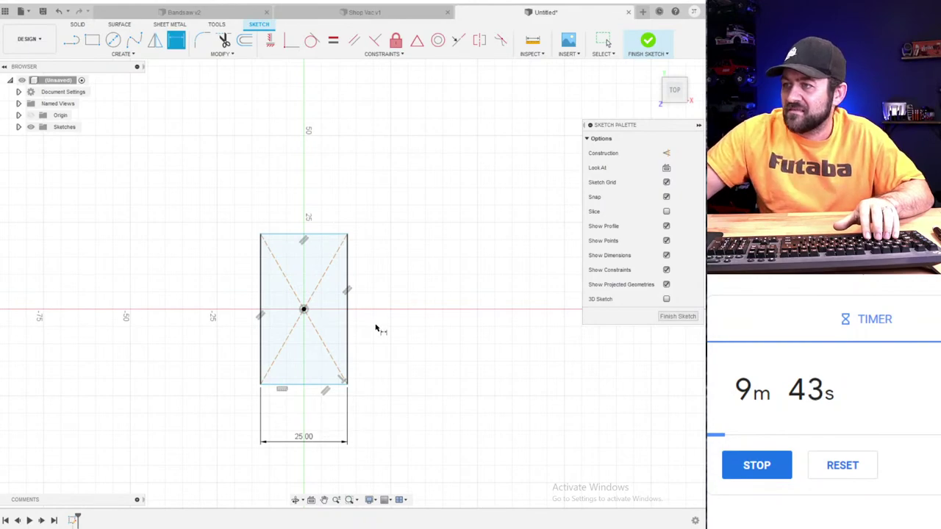
{"action": "left_click", "coordinate": [349, 310]}
{"action": "left_click", "coordinate": [408, 320]}
{"action": "key", "text": "Return"}
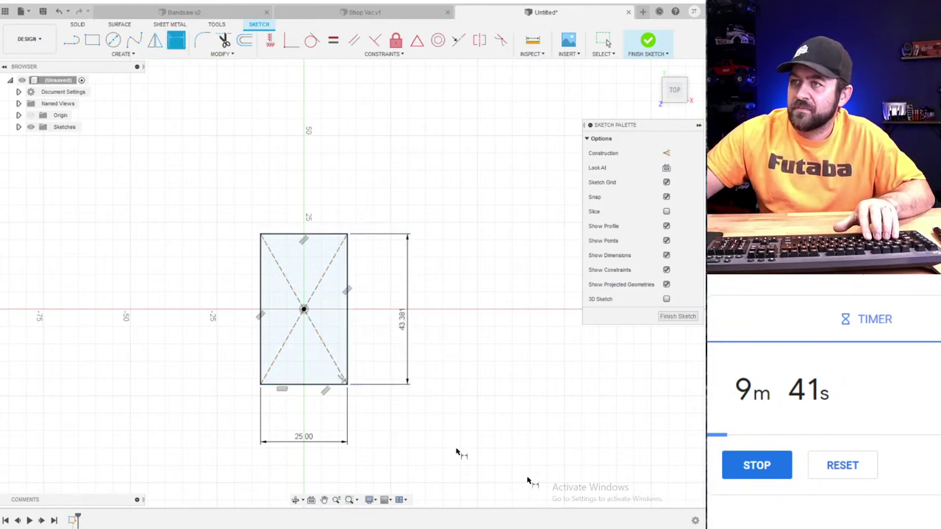
- Extrude the rectangle profile upward 6 mm as a new body
{"action": "key", "text": "e"}
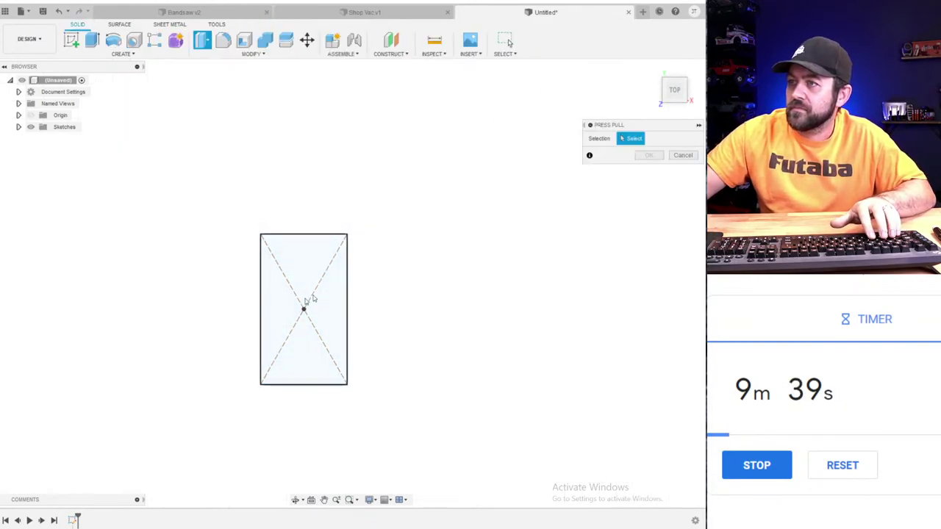
{"action": "left_click", "coordinate": [331, 365]}
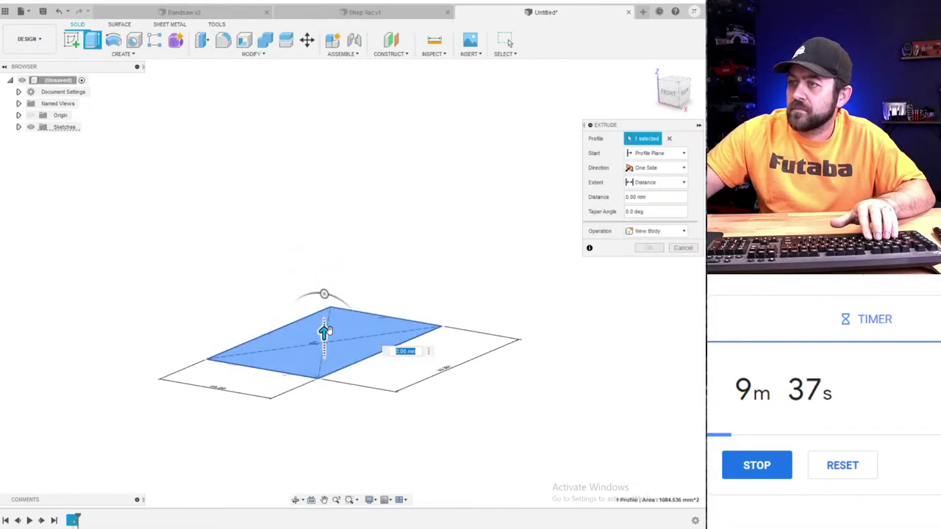
{"action": "left_click_drag", "start_coordinate": [324, 317], "coordinate": [326, 301]}
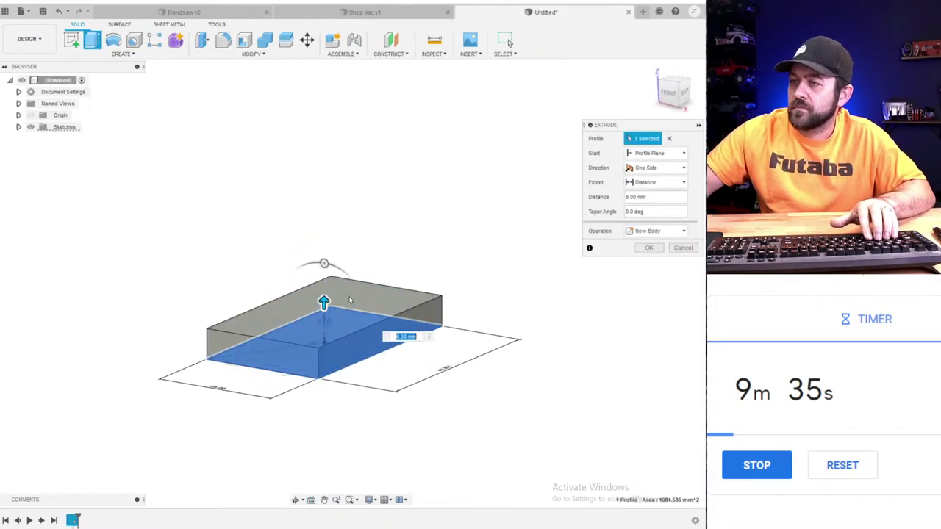
{"action": "key", "text": "Return"}
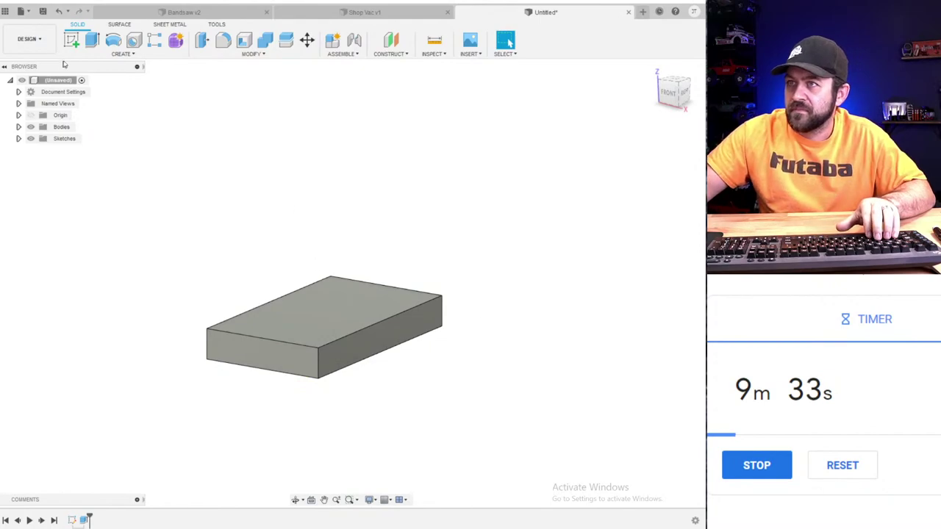
- Sketch a full-width rectangle on the block's top face, from the rear corner to just behind the origin
{"action": "left_click", "coordinate": [71, 41]}
{"action": "left_click", "coordinate": [360, 299]}
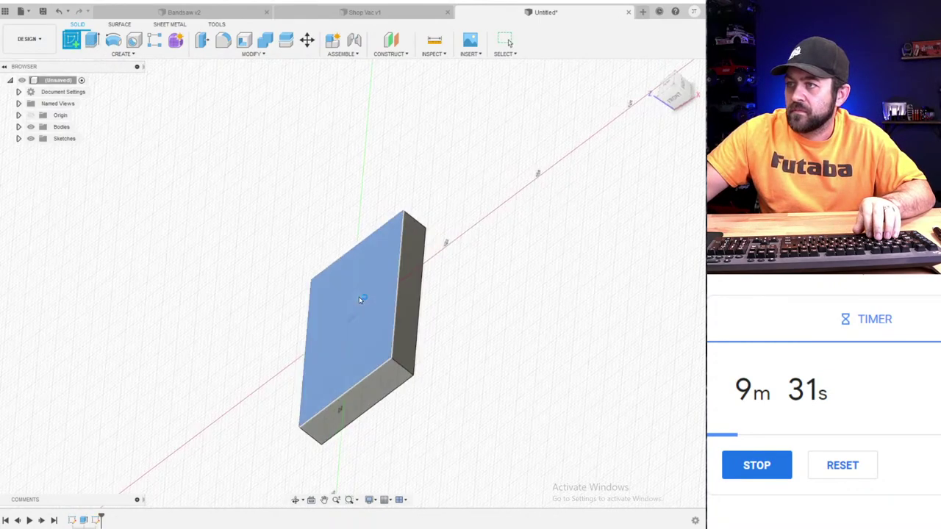
{"action": "key", "text": "r"}
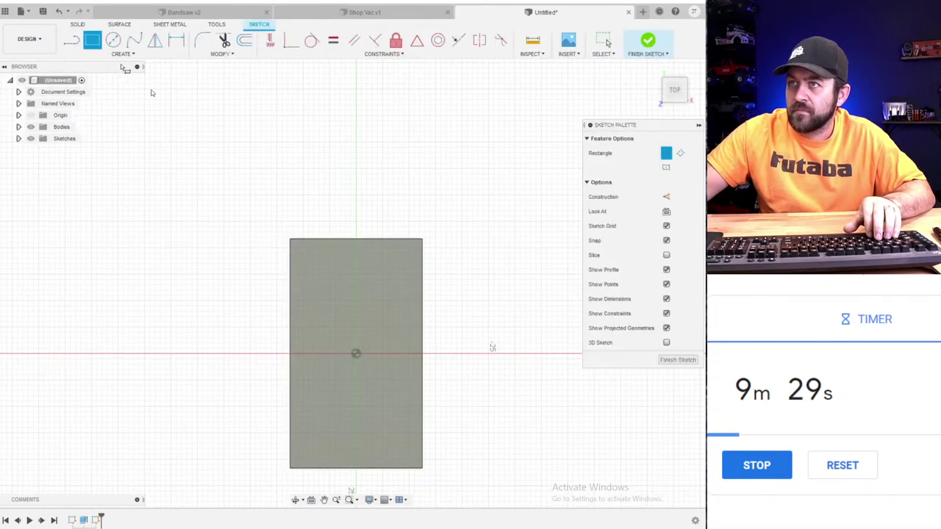
{"action": "left_click", "coordinate": [290, 239]}
{"action": "left_click", "coordinate": [423, 335]}
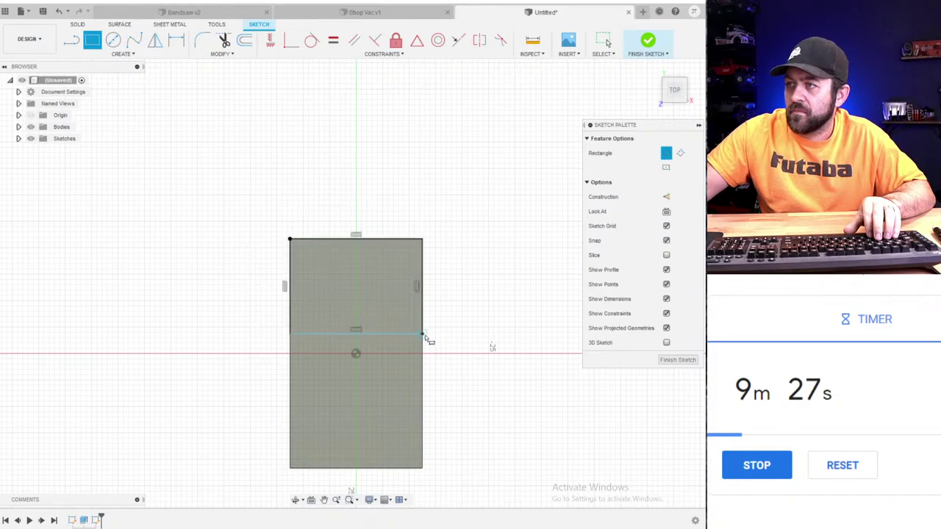
- Extrude the rear rectangle profile upward into a tall column joined to the base
{"action": "middle_click_drag", "start_coordinate": [355, 311], "coordinate": [301, 257], "text": "shift"}
{"action": "key", "text": "q"}
{"action": "left_click", "coordinate": [360, 285]}
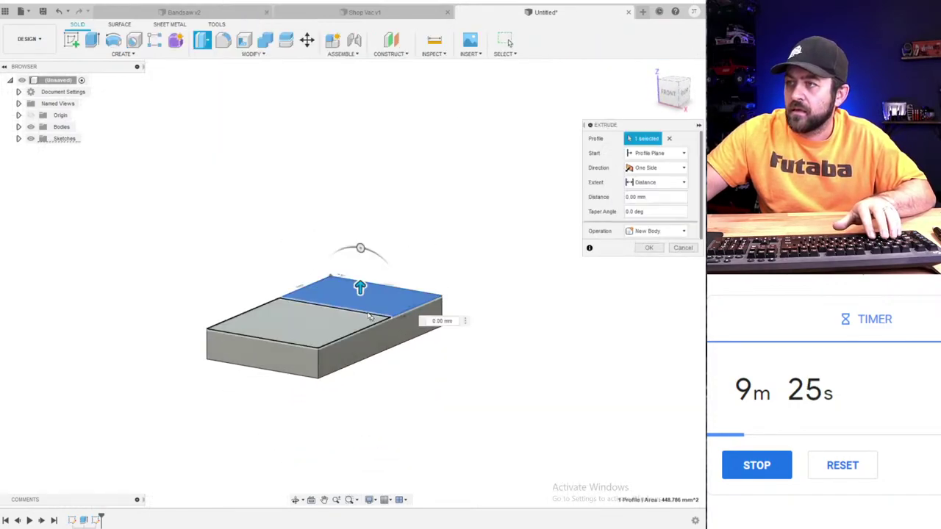
{"action": "left_click_drag", "start_coordinate": [360, 287], "coordinate": [367, 83]}
{"action": "key", "text": "Return"}
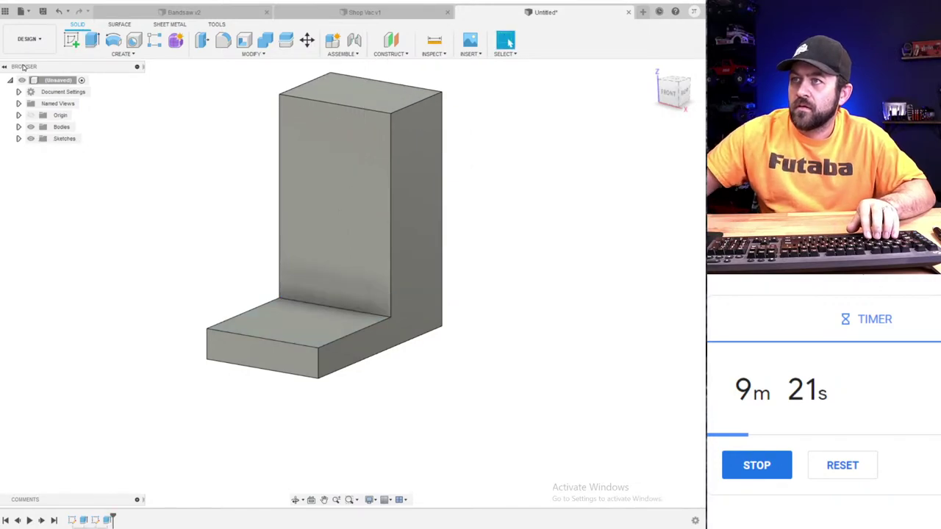
- Start a sketch on the column's top face and draw a circle centered on the vertical axis over the front of the base
{"action": "left_click", "coordinate": [71, 39]}
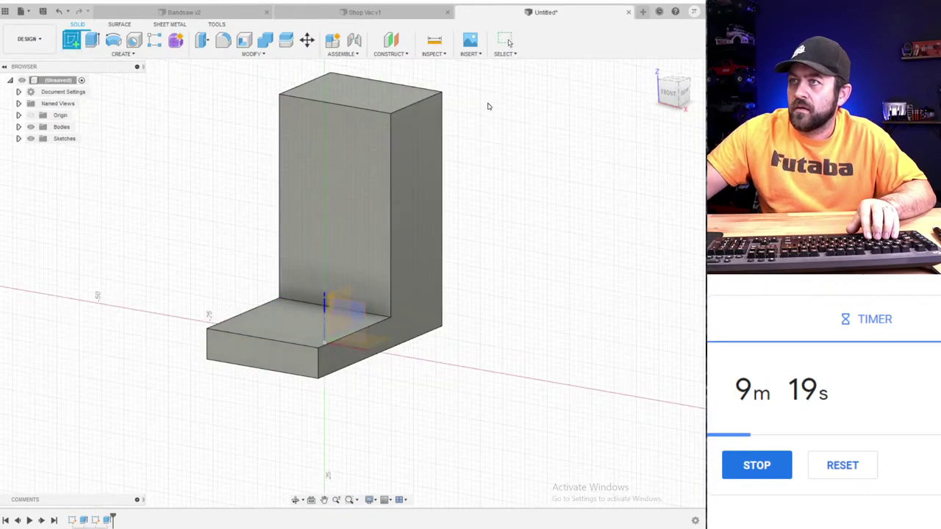
{"action": "left_click", "coordinate": [371, 99]}
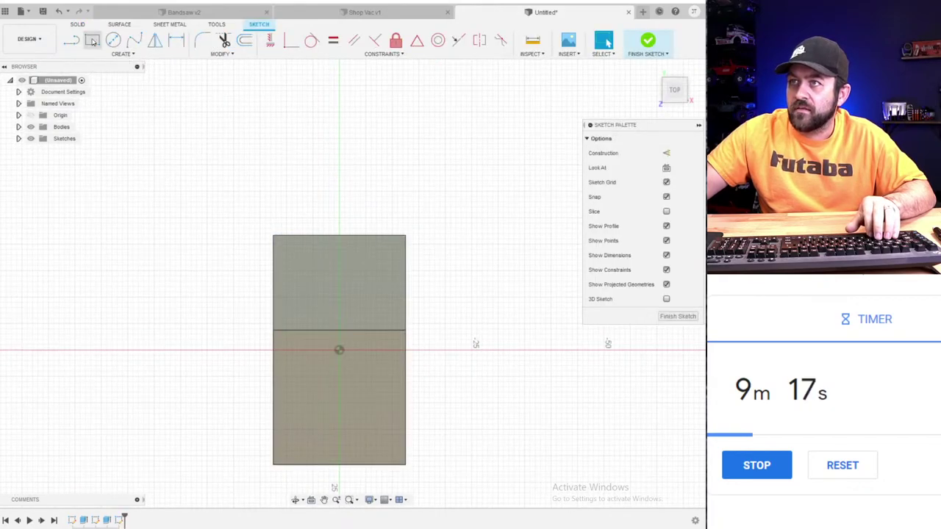
{"action": "left_click", "coordinate": [113, 40]}
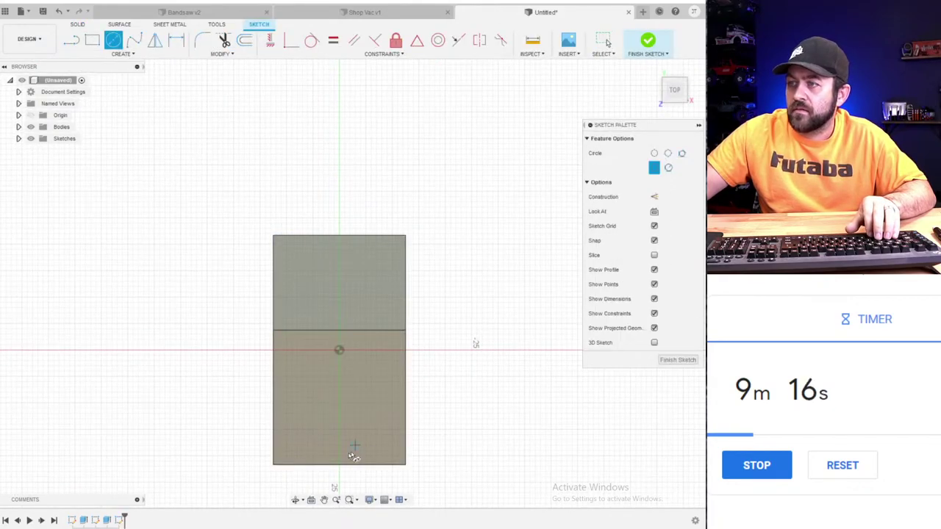
{"action": "left_click", "coordinate": [339, 408]}
{"action": "left_click", "coordinate": [339, 464]}
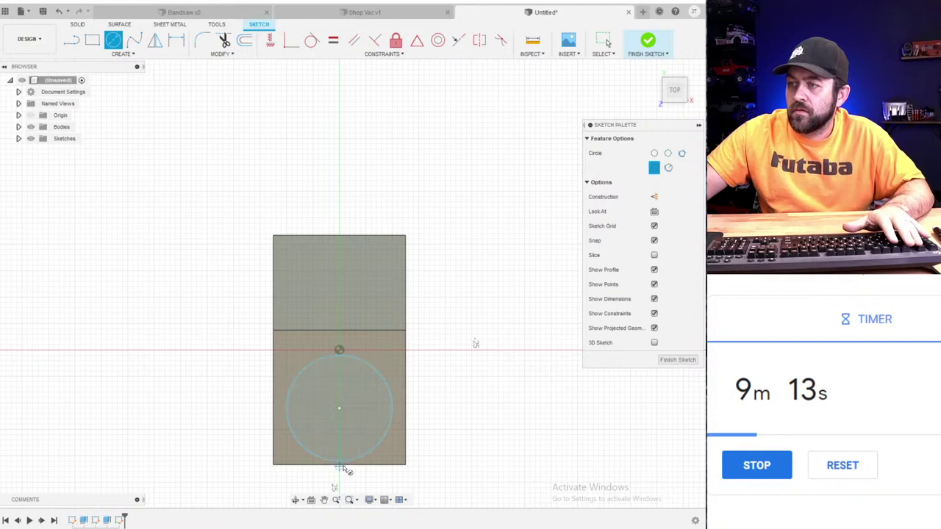
{"action": "key", "text": "Escape"}
- Project the outline of the base's top face into the sketch
{"action": "left_click", "coordinate": [312, 39]}
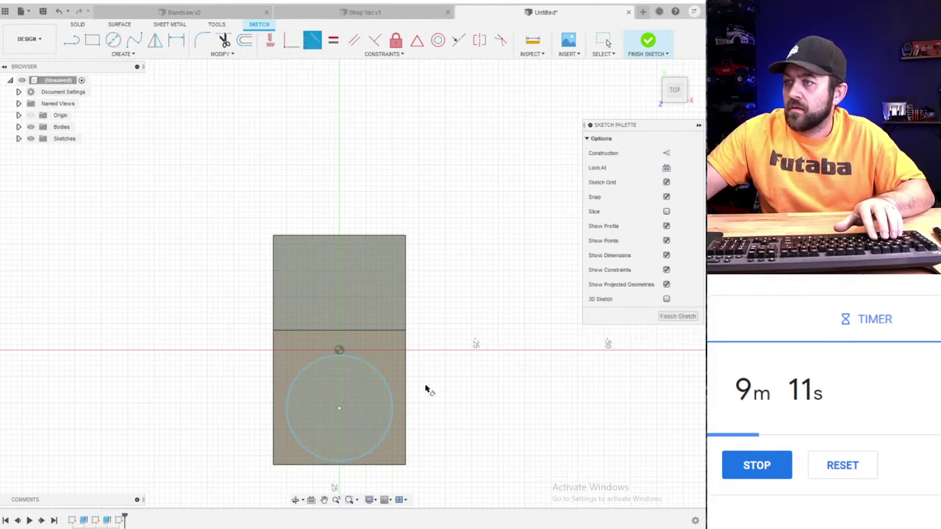
{"action": "key", "text": "p"}
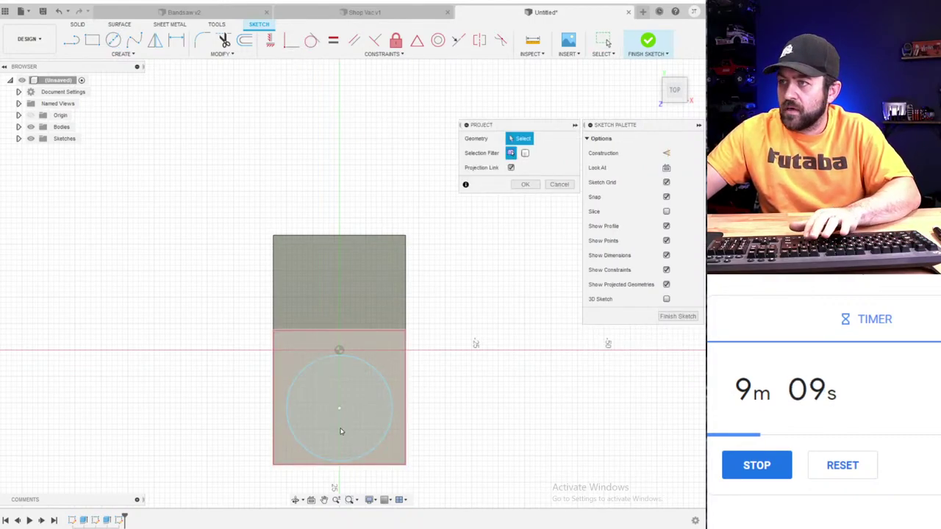
{"action": "left_click", "coordinate": [379, 369]}
{"action": "key", "text": "Return"}
- Make the circle tangent to both projected side edges and the front edge of the base
{"action": "left_click", "coordinate": [312, 39]}
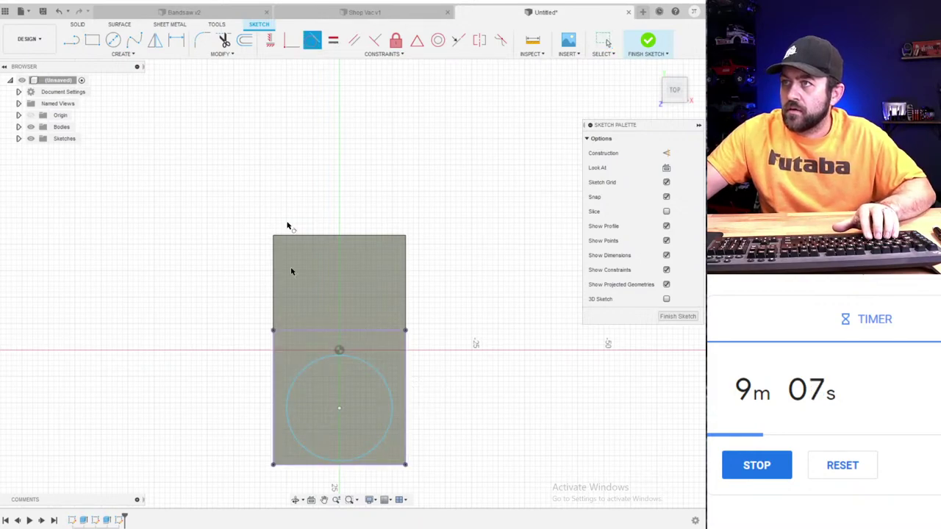
{"action": "left_click", "coordinate": [273, 420]}
{"action": "left_click", "coordinate": [288, 425]}
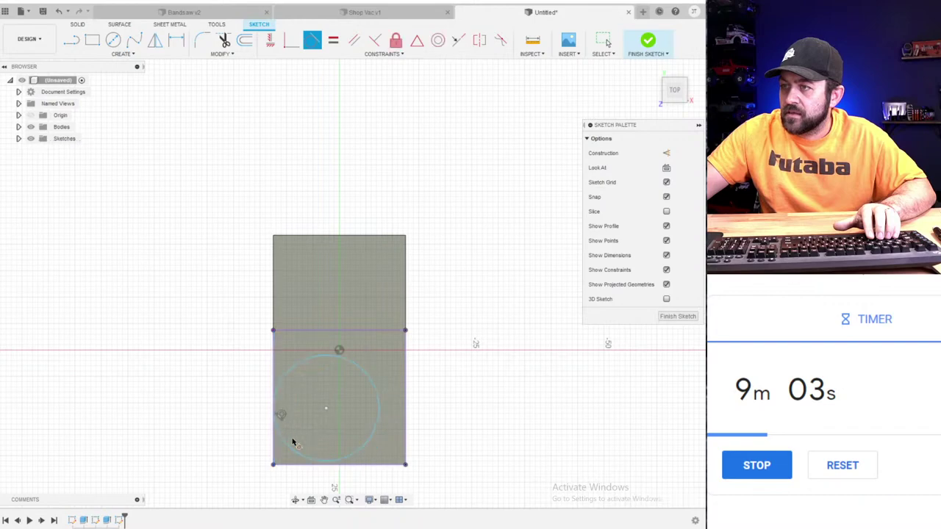
{"action": "left_click", "coordinate": [296, 464]}
{"action": "left_click", "coordinate": [363, 451]}
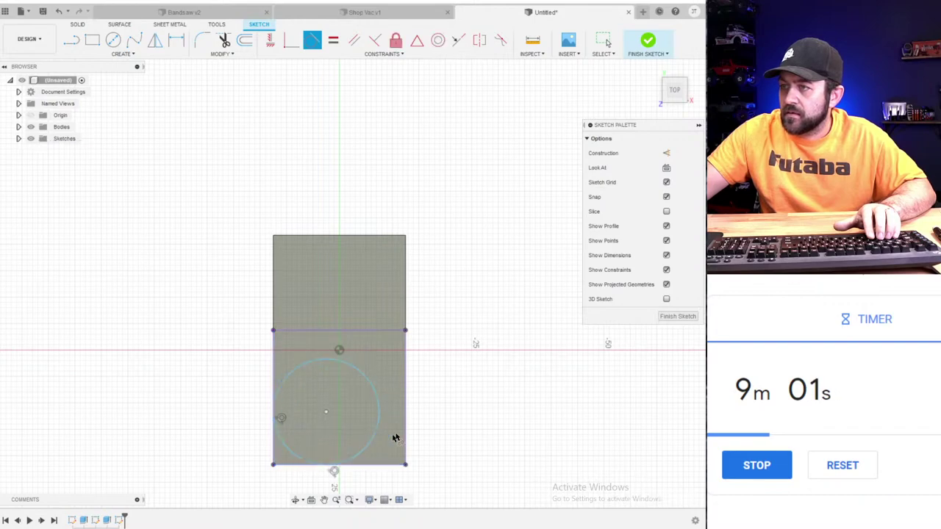
{"action": "left_click", "coordinate": [406, 435]}
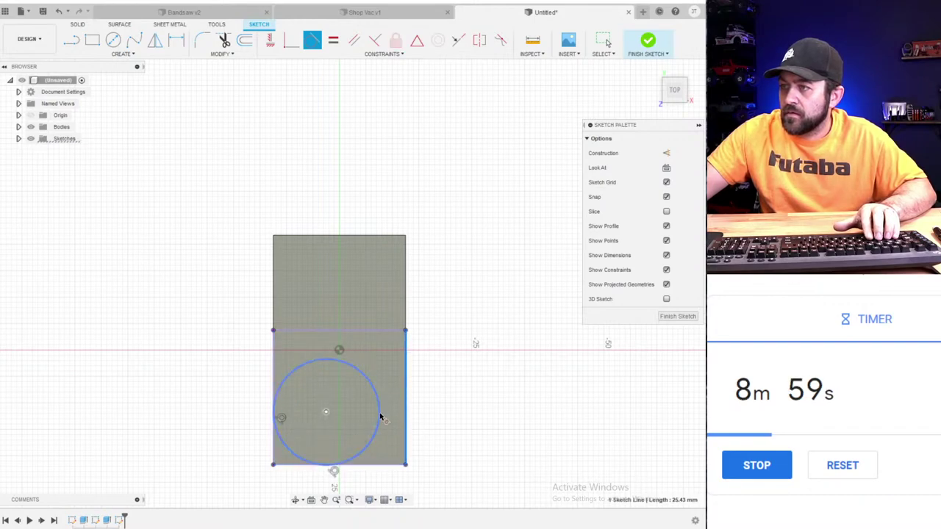
{"action": "left_click", "coordinate": [382, 416]}
{"action": "scroll", "coordinate": [467, 410], "scroll_direction": "down", "scroll_amount": 1}
{"action": "key", "text": "Escape"}
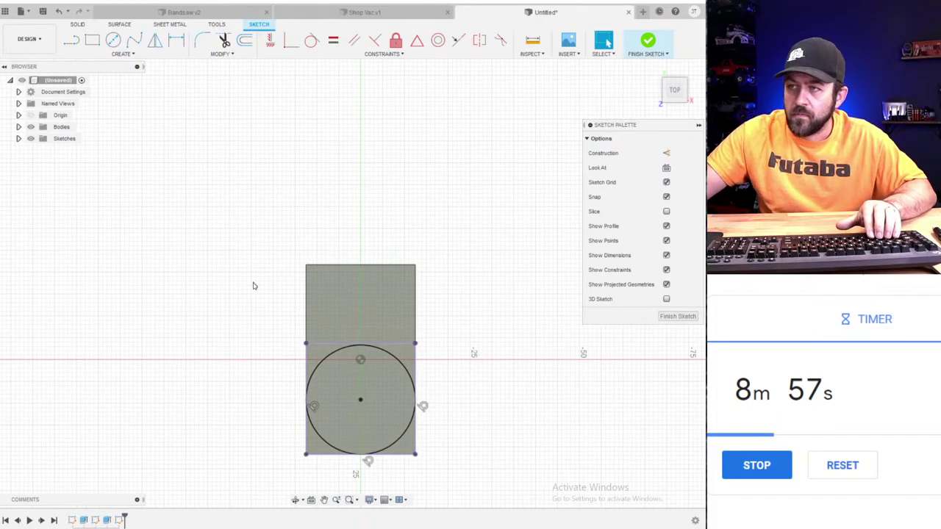
- Project the column's top face into the same sketch
{"action": "key", "text": "p"}
{"action": "left_click", "coordinate": [360, 321]}
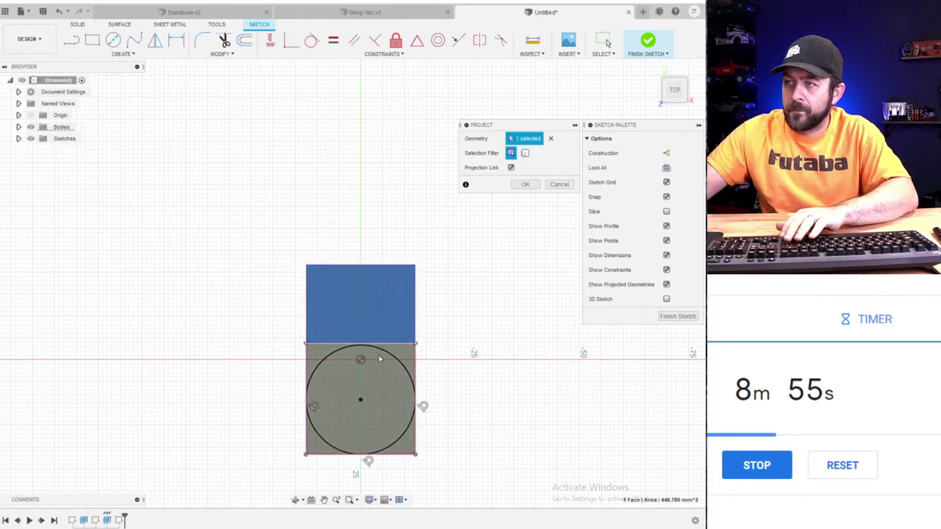
{"action": "key", "text": "Return"}
- Extrude the column-top rectangle and the circle profiles upward 12 mm, joined to the body as a rounded overhanging head
{"action": "key", "text": "e"}
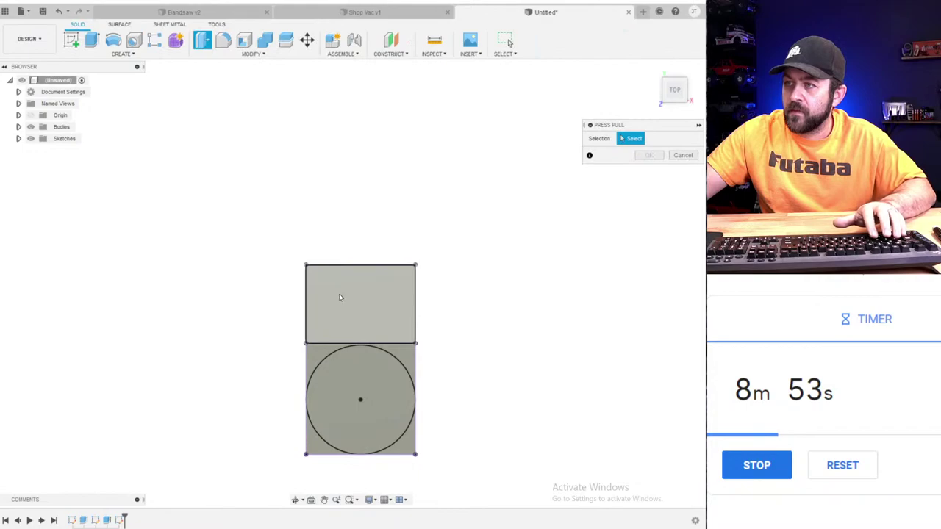
{"action": "left_click", "coordinate": [340, 296]}
{"action": "left_click", "coordinate": [363, 424]}
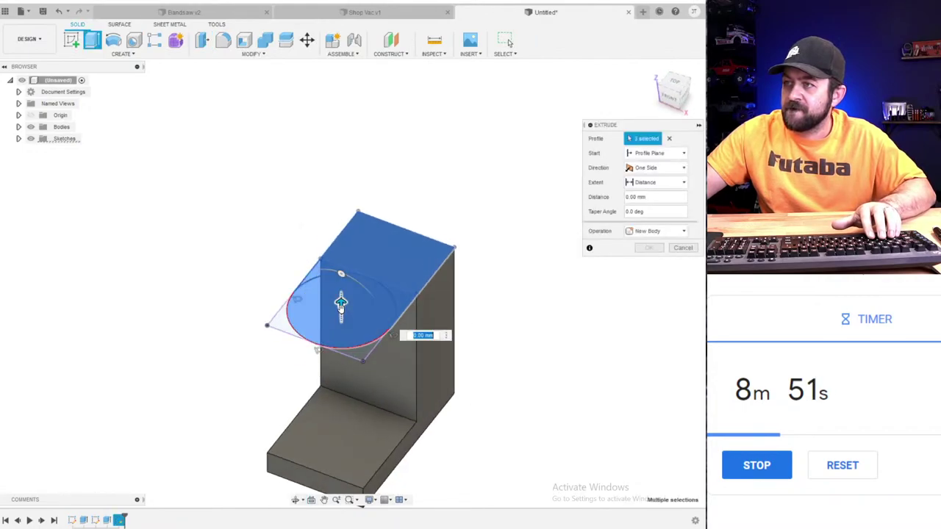
{"action": "left_click_drag", "start_coordinate": [337, 302], "coordinate": [341, 252]}
{"action": "middle_click_drag", "start_coordinate": [399, 298], "coordinate": [351, 283], "text": "shift"}
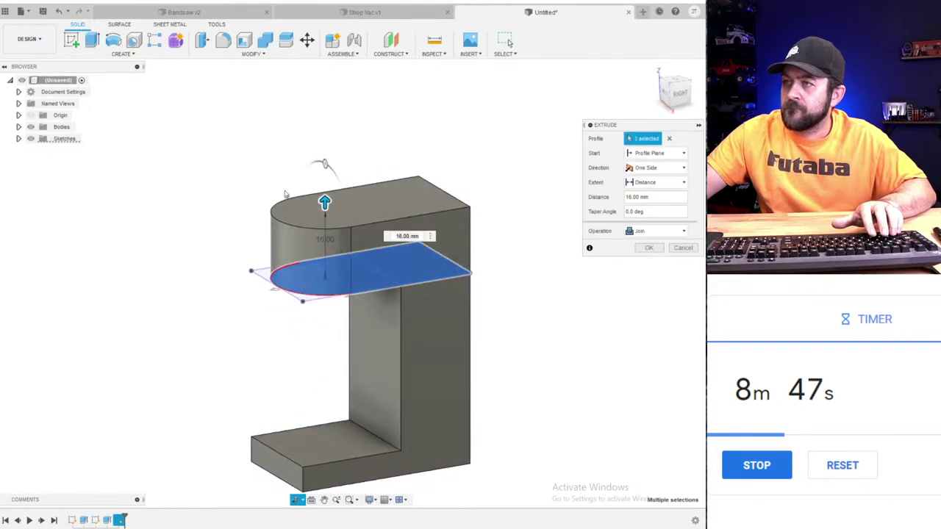
{"action": "left_click_drag", "start_coordinate": [327, 202], "coordinate": [324, 218]}
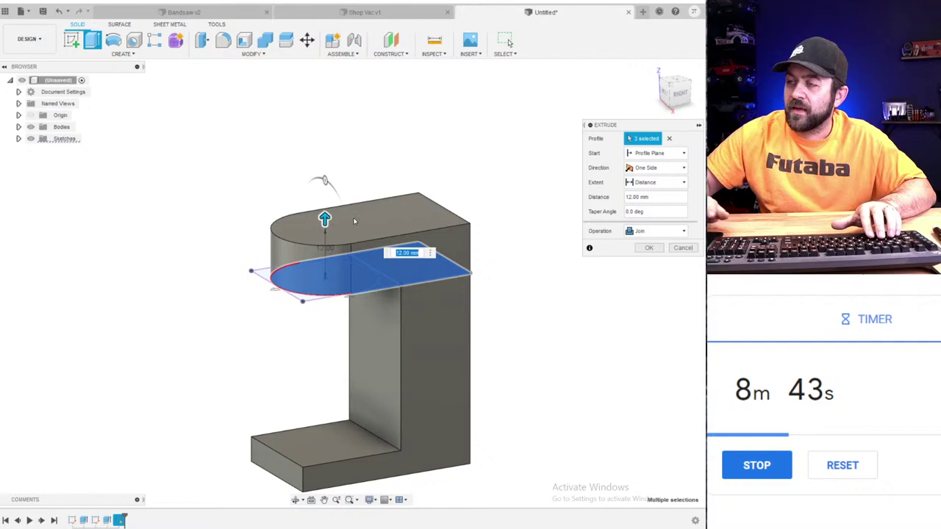
{"action": "key", "text": "Return"}
- Offset the underside face of the overhanging head downward by 6 mm
{"action": "middle_click_drag", "start_coordinate": [386, 438], "coordinate": [402, 354], "text": "shift"}
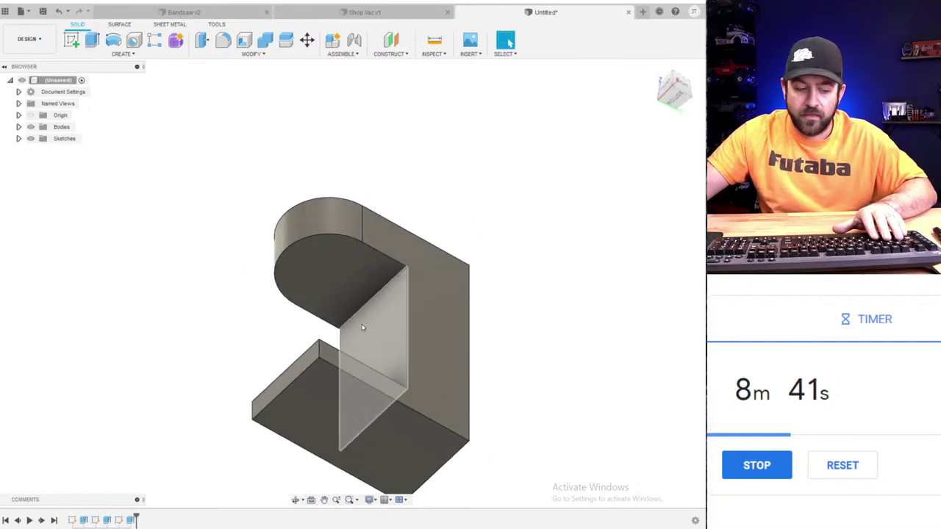
{"action": "key", "text": "q"}
{"action": "left_click", "coordinate": [335, 300]}
{"action": "left_click_drag", "start_coordinate": [335, 304], "coordinate": [334, 324]}
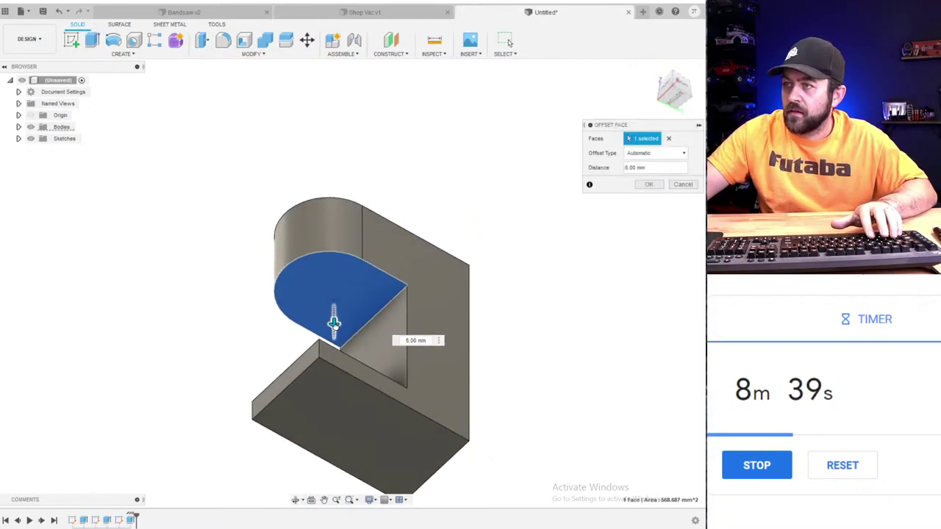
{"action": "middle_click_drag", "start_coordinate": [334, 324], "coordinate": [349, 337], "text": "shift"}
{"action": "key", "text": "Return"}
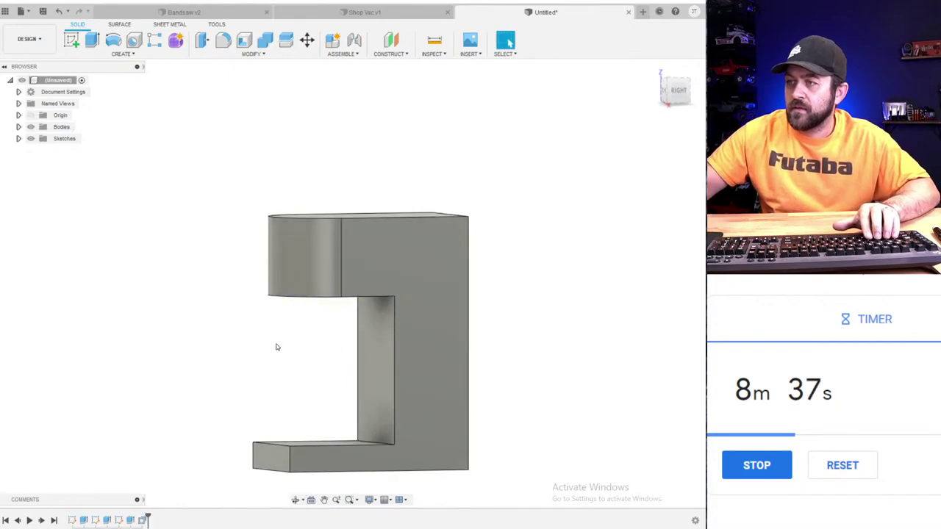
- Fillet the two front vertical corner edges of the base with a radius of about 3 mm
{"action": "left_click", "coordinate": [223, 40]}
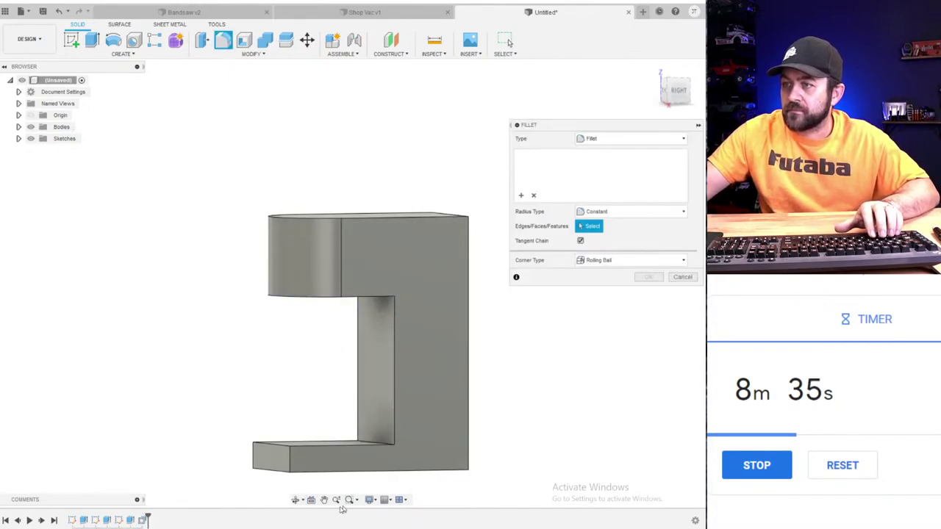
{"action": "left_click", "coordinate": [291, 458]}
{"action": "left_click", "coordinate": [287, 456]}
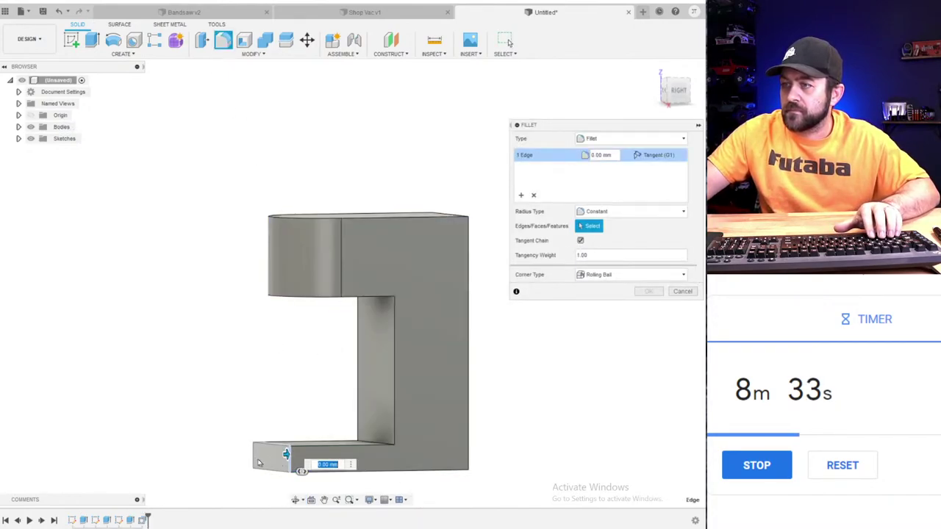
{"action": "left_click", "coordinate": [253, 453]}
{"action": "scroll", "coordinate": [279, 450], "scroll_direction": "up", "scroll_amount": 3}
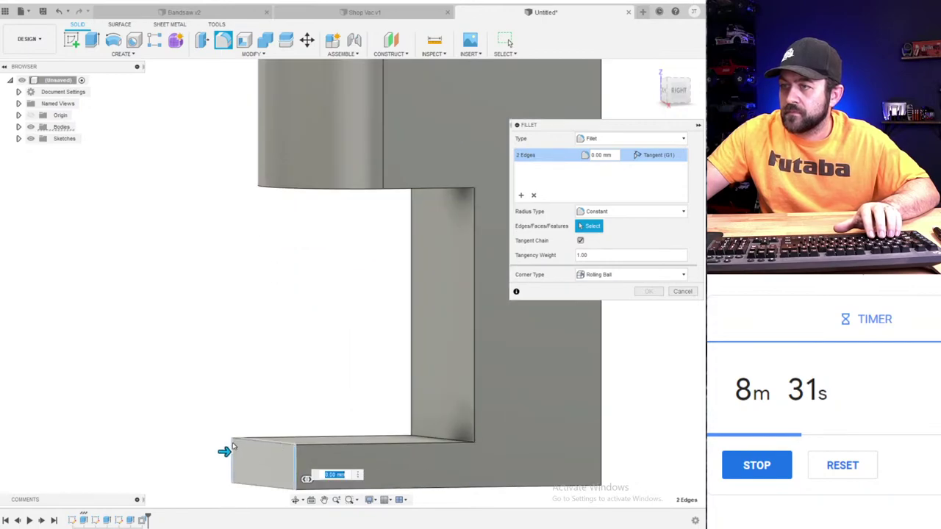
{"action": "left_click_drag", "start_coordinate": [225, 451], "coordinate": [236, 454]}
{"action": "middle_click_drag", "start_coordinate": [202, 372], "coordinate": [189, 444], "text": "shift"}
{"action": "key", "text": "Return"}
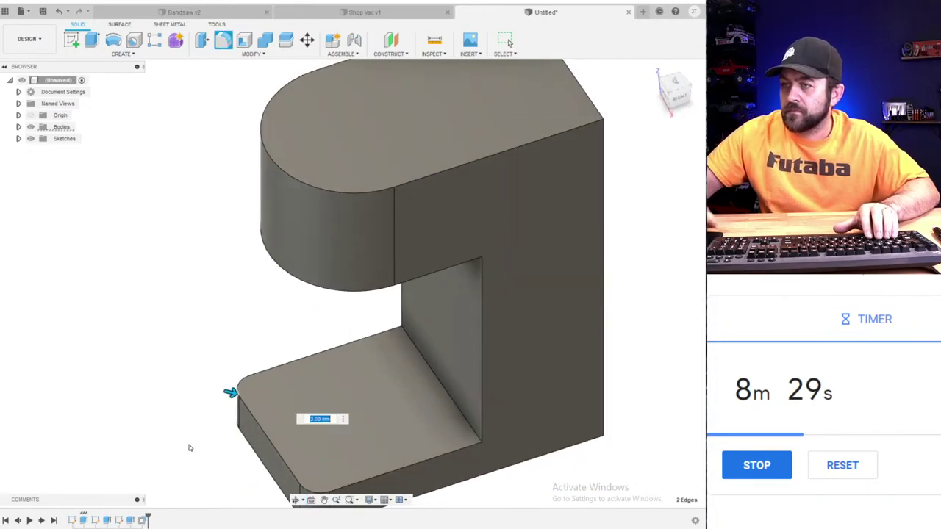
- Create a sketch on the base's top face and project the overhanging head's top face into it
{"action": "key", "text": "c"}
{"action": "key", "text": "c"}
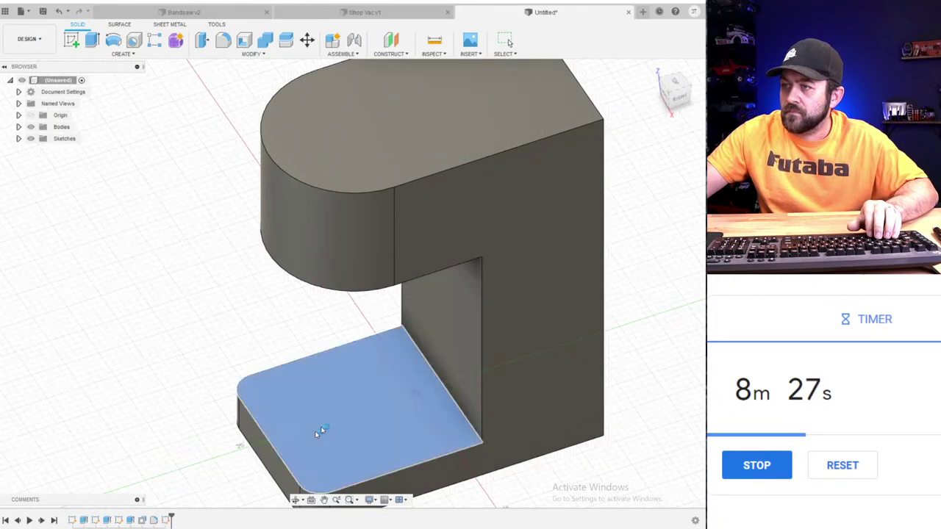
{"action": "left_click", "coordinate": [316, 431]}
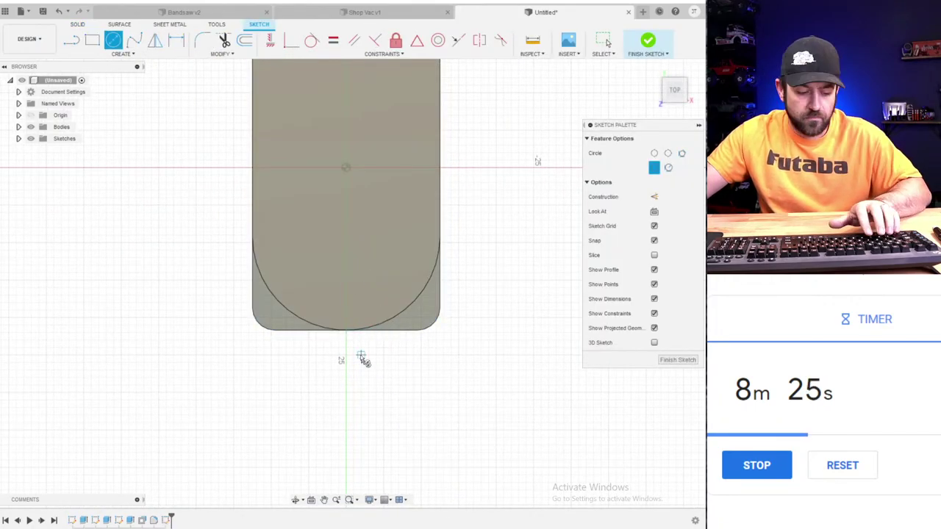
{"action": "mouse_move", "coordinate": [361, 358]}
{"action": "middle_mouse_down", "text": "shift"}
{"action": "mouse_move", "coordinate": [317, 335]}
{"action": "mouse_move", "coordinate": [308, 340]}
{"action": "mouse_move", "coordinate": [294, 278]}
{"action": "middle_mouse_up", "text": "shift"}
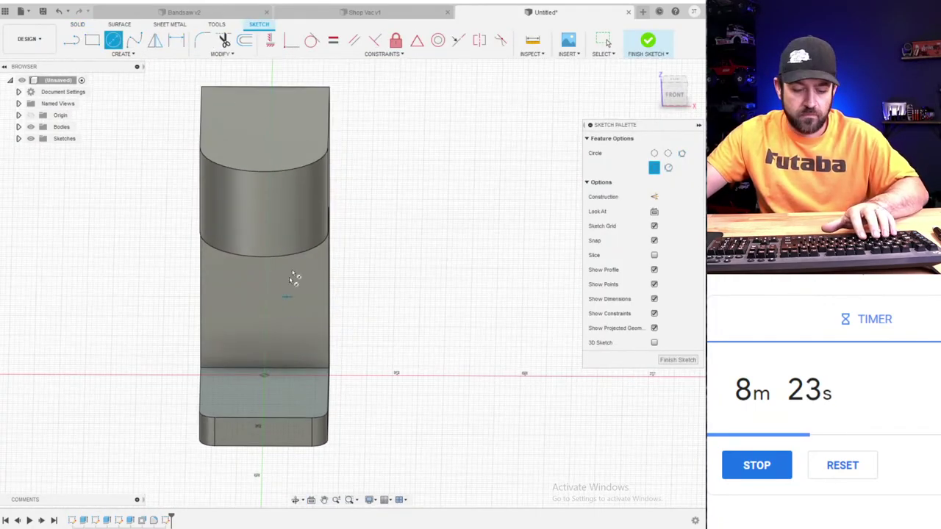
{"action": "key", "text": "p"}
{"action": "left_click", "coordinate": [256, 147]}
{"action": "key", "text": "Return"}
{"action": "scroll", "coordinate": [260, 395], "scroll_direction": "up", "scroll_amount": 3}
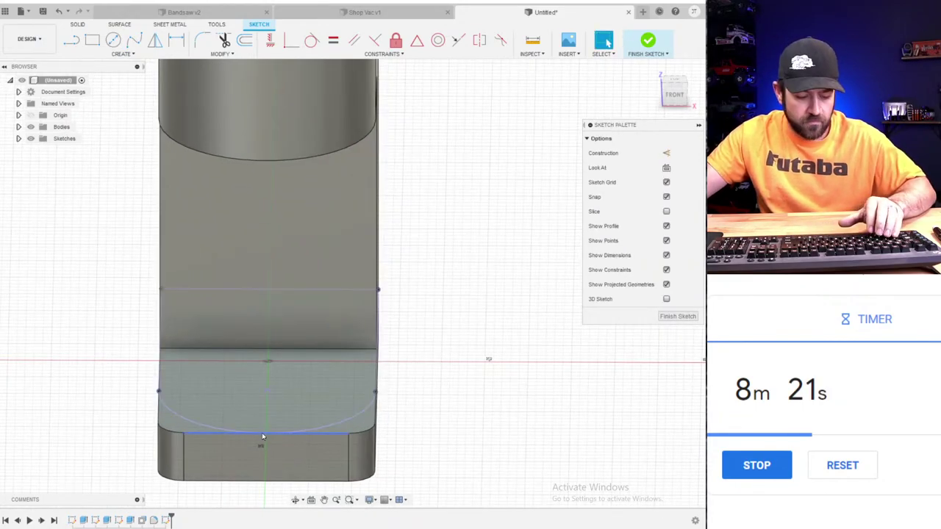
- Sketch a circle centred on the projected arc and matching the arc's radius on the base
{"action": "scroll", "coordinate": [262, 437], "scroll_direction": "up", "scroll_amount": 2}
{"action": "key", "text": "c"}
{"action": "left_click", "coordinate": [270, 370]}
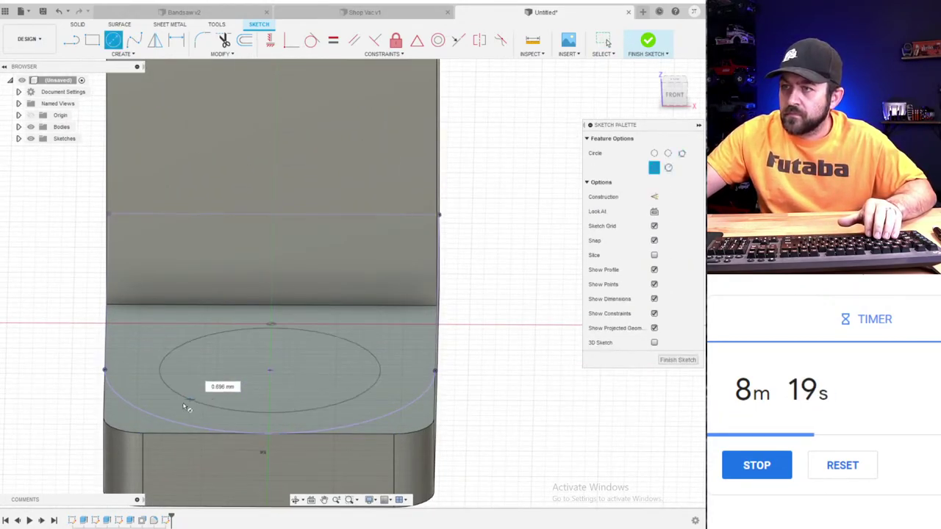
{"action": "left_click", "coordinate": [159, 417]}
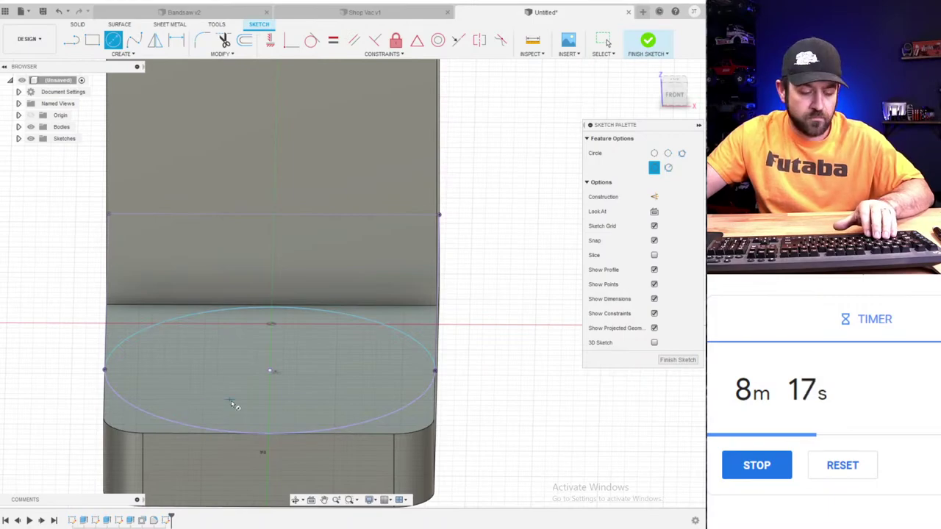
- Extrude the circle profile upward 1 mm to form a round disc on the base
{"action": "key", "text": "Escape"}
{"action": "key", "text": "p"}
{"action": "key", "text": "q"}
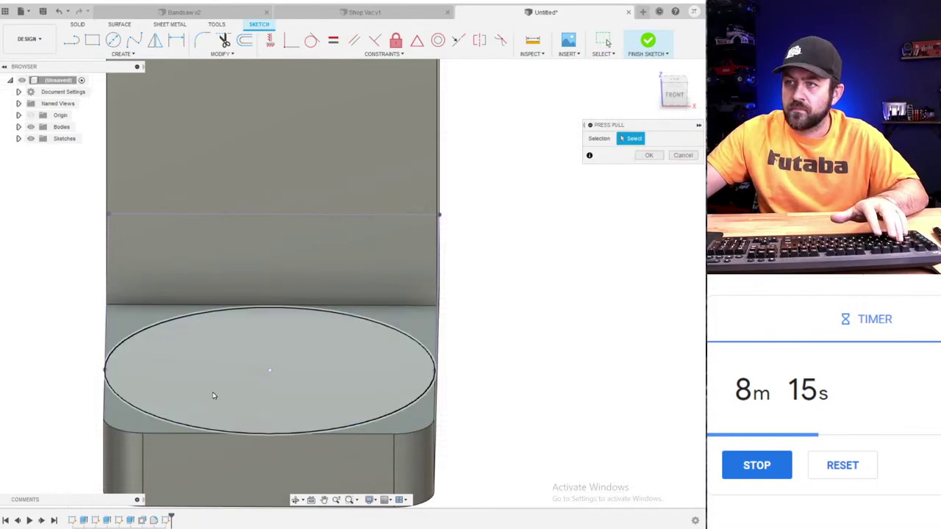
{"action": "left_click", "coordinate": [212, 392]}
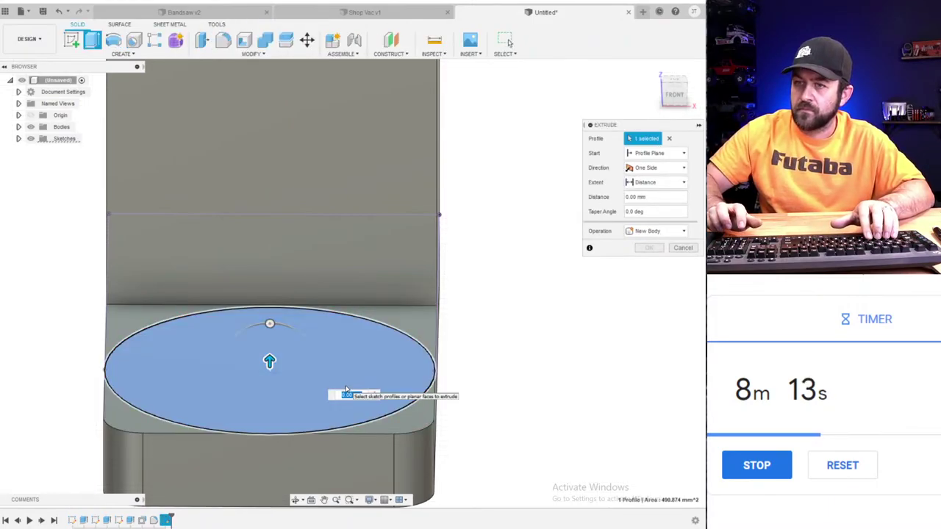
{"action": "type", "text": "1"}
{"action": "key", "text": "Return"}
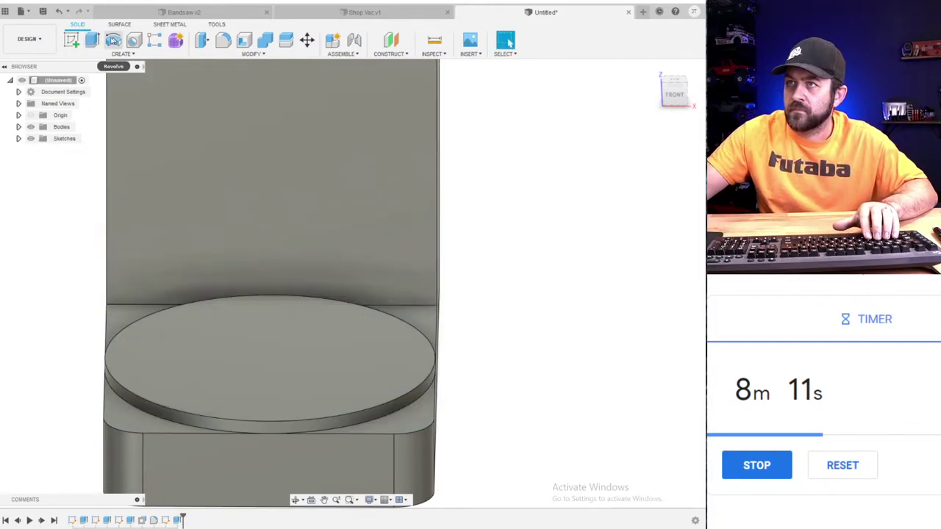
- Create a sketch on the disc's top face and draw a smaller concentric circle that leaves a narrow rim
{"action": "left_click", "coordinate": [71, 39]}
{"action": "left_click", "coordinate": [266, 335]}
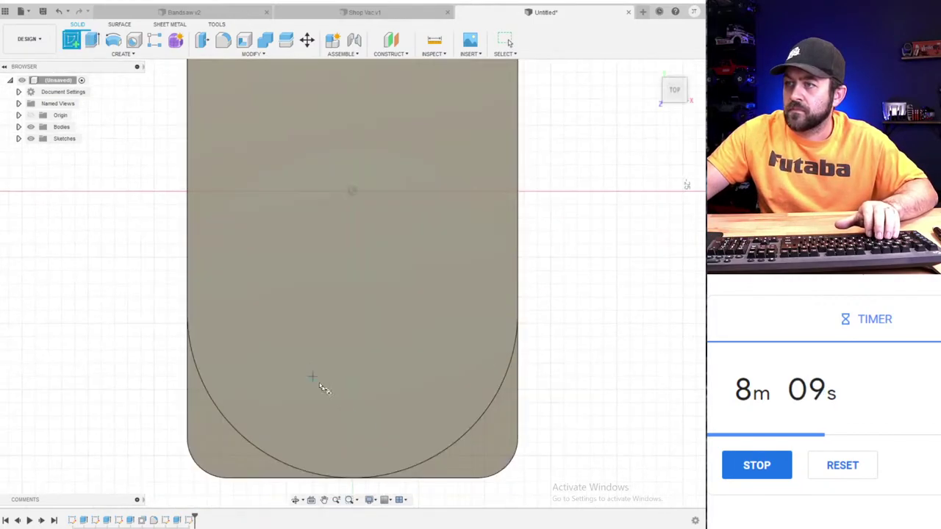
{"action": "middle_click_drag", "start_coordinate": [362, 386], "coordinate": [310, 307], "text": "shift"}
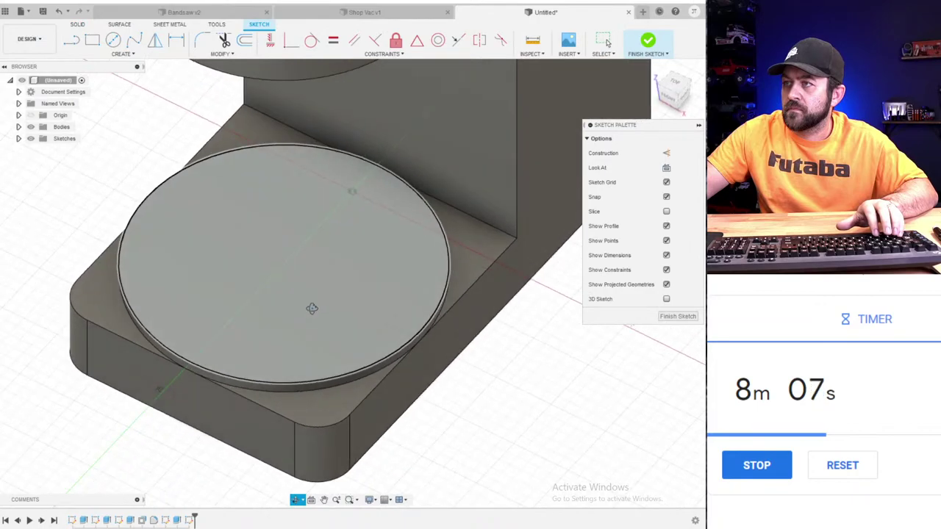
{"action": "key", "text": "c"}
{"action": "left_click", "coordinate": [284, 264]}
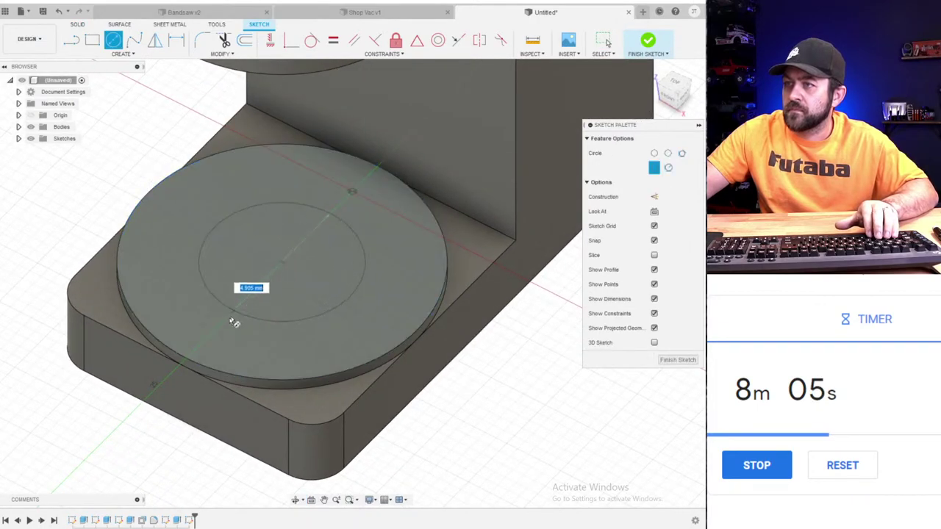
{"action": "left_click", "coordinate": [204, 343]}
- Cut the inner circle profile down into the disc to form a shallow round recess
{"action": "key", "text": "d"}
{"action": "key", "text": "e"}
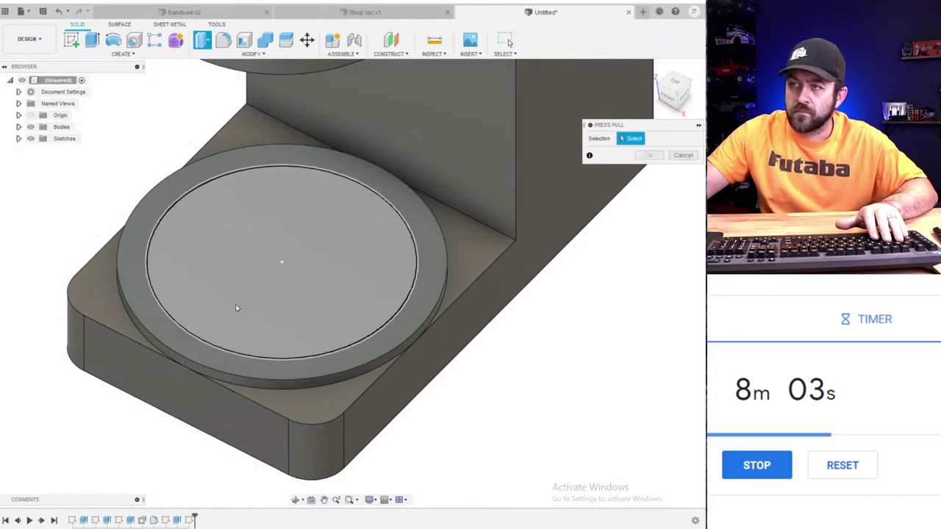
{"action": "left_click", "coordinate": [278, 282]}
{"action": "key", "text": "Escape"}
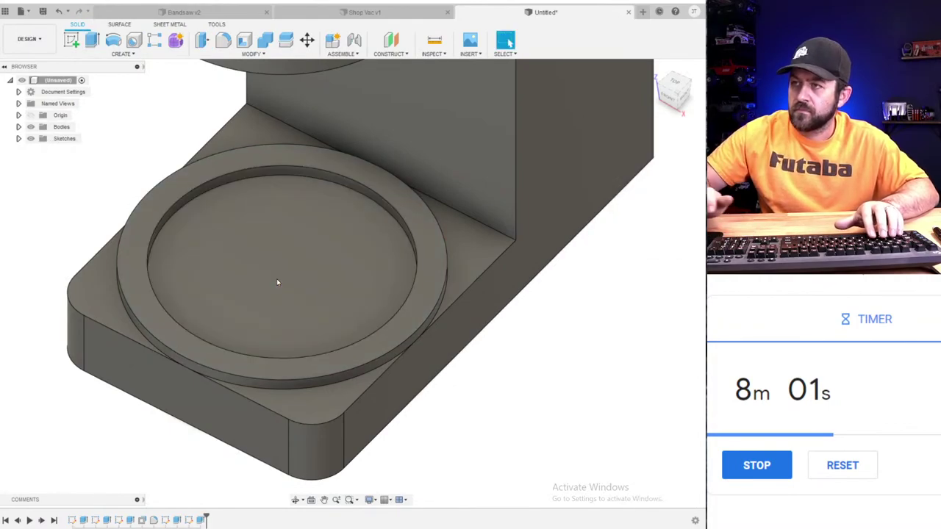
- Chamfer the upper and lower inner edges of the disc's recess with an equal distance of 1 mm
{"action": "scroll", "coordinate": [218, 254], "scroll_direction": "down", "scroll_amount": 2}
{"action": "left_click", "coordinate": [252, 53]}
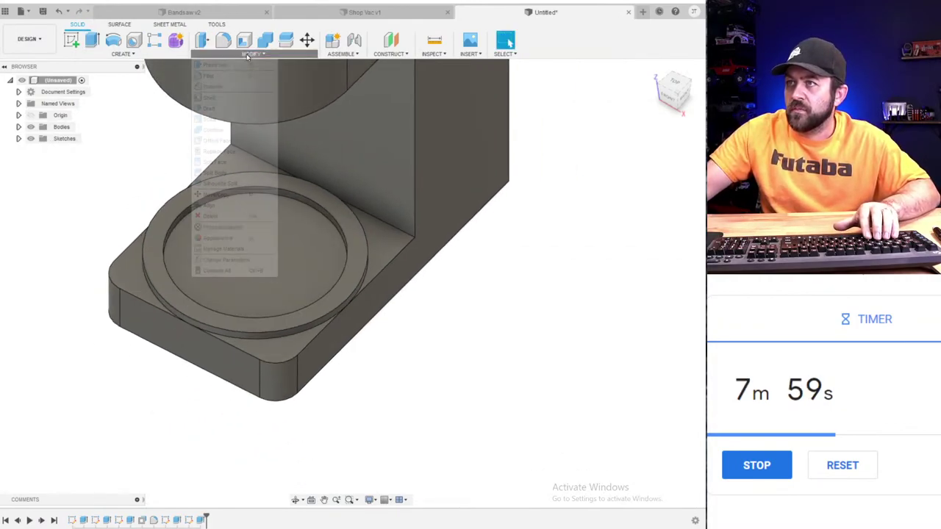
{"action": "left_click", "coordinate": [219, 86]}
{"action": "left_click", "coordinate": [191, 207]}
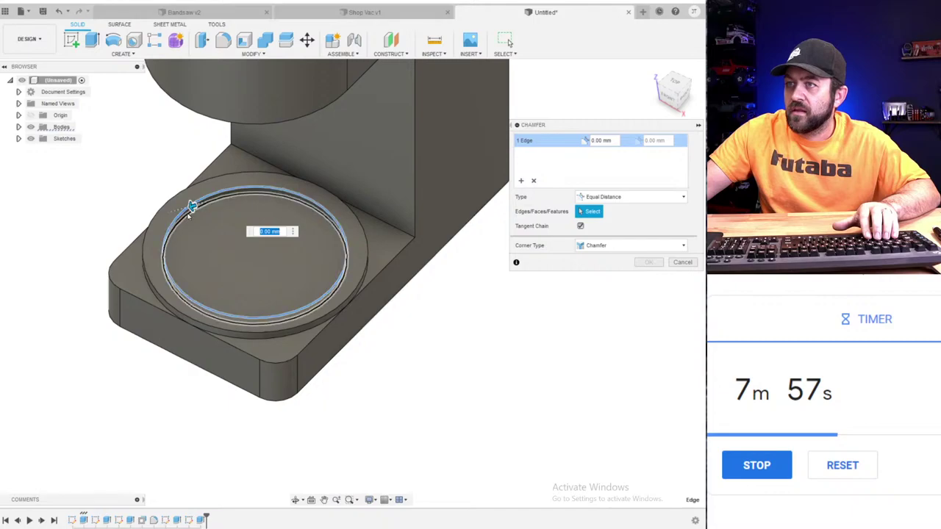
{"action": "type", "text": "1"}
{"action": "scroll", "coordinate": [189, 204], "scroll_direction": "up", "scroll_amount": 3}
{"action": "left_click", "coordinate": [180, 213]}
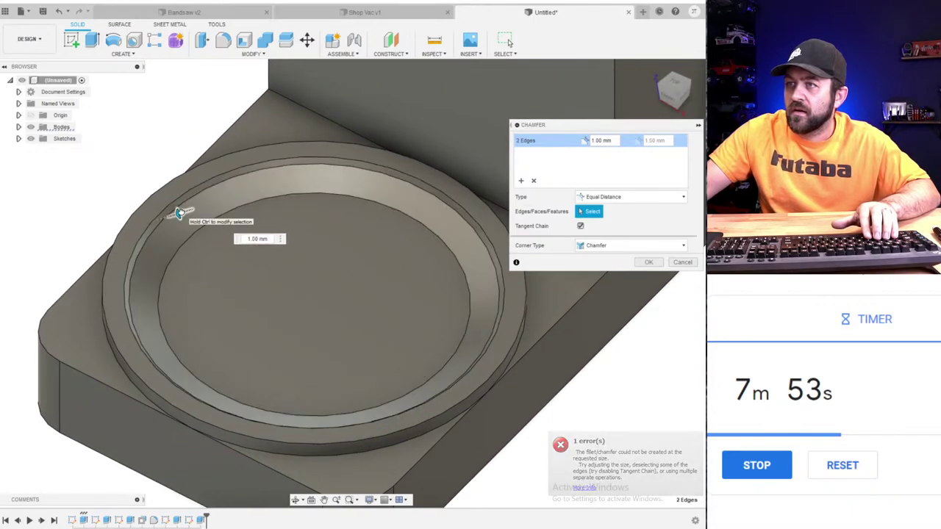
{"action": "key", "text": "Escape"}
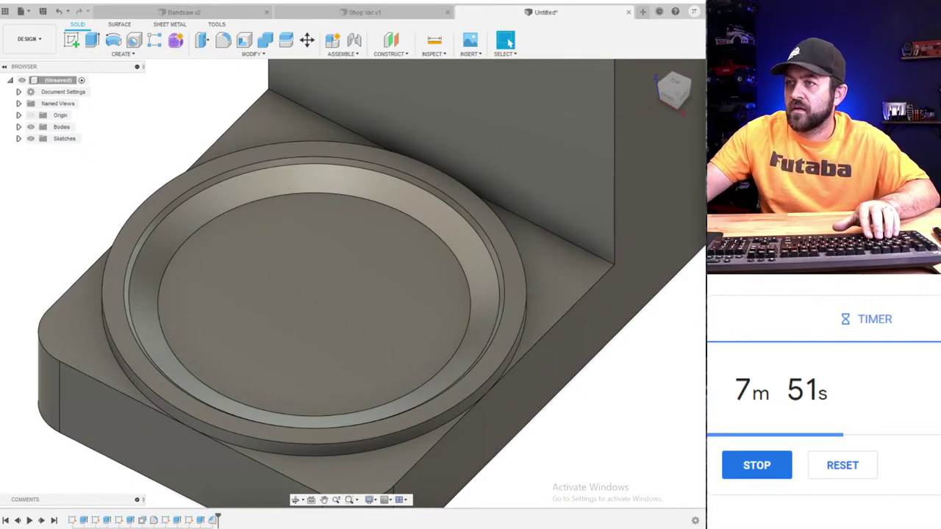
- Create a sketch on the floor of the disc's chamfered recess
{"action": "scroll", "coordinate": [317, 307], "scroll_direction": "down", "scroll_amount": 5}
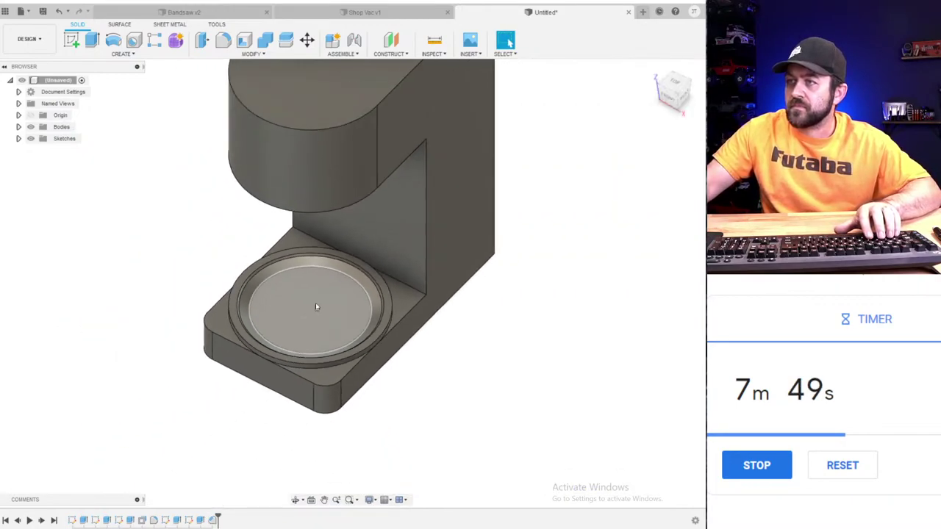
{"action": "middle_click_drag", "start_coordinate": [305, 299], "coordinate": [294, 273], "text": "shift"}
{"action": "scroll", "coordinate": [314, 278], "scroll_direction": "down", "scroll_amount": 3}
{"action": "scroll", "coordinate": [294, 270], "scroll_direction": "down", "scroll_amount": 2}
{"action": "scroll", "coordinate": [343, 220], "scroll_direction": "up", "scroll_amount": 3}
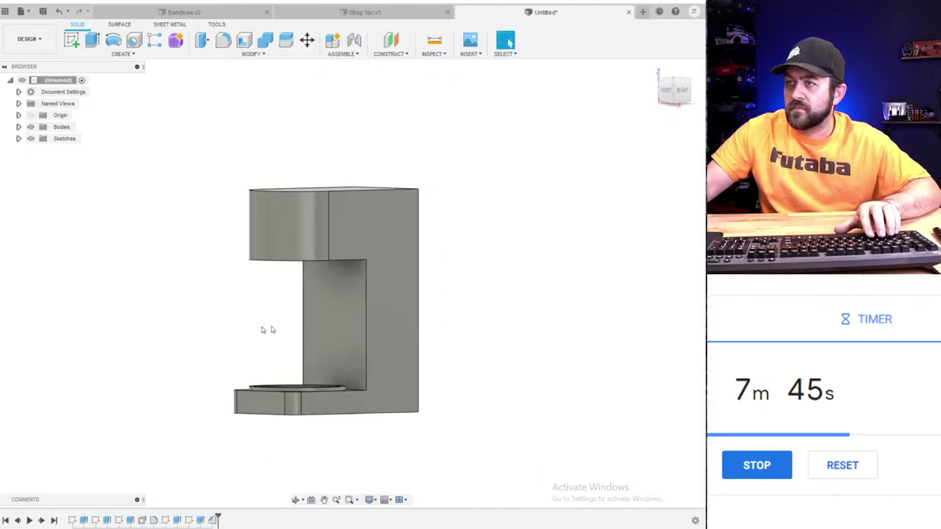
{"action": "middle_click_drag", "start_coordinate": [299, 307], "coordinate": [315, 325], "text": "shift"}
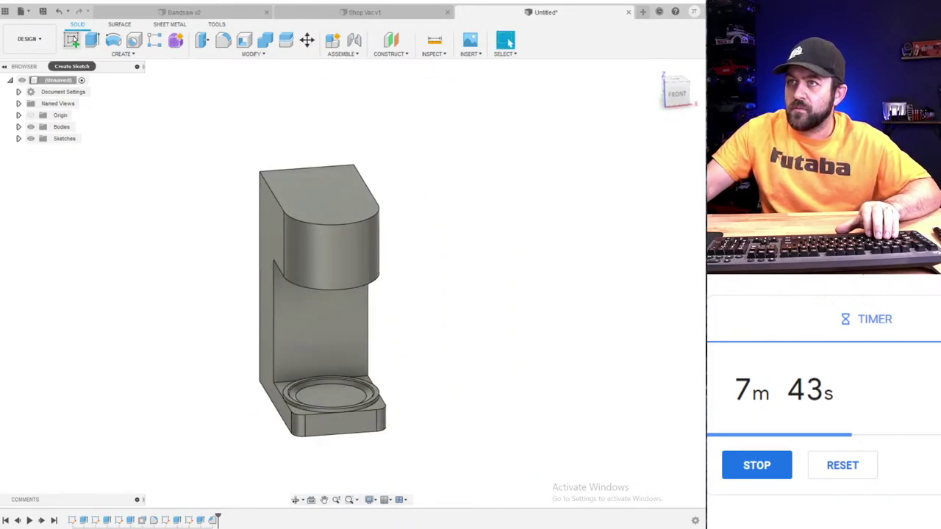
{"action": "left_click", "coordinate": [74, 40]}
{"action": "scroll", "coordinate": [333, 369], "scroll_direction": "up", "scroll_amount": 3}
{"action": "middle_click_drag", "start_coordinate": [319, 411], "coordinate": [377, 417], "text": "shift"}
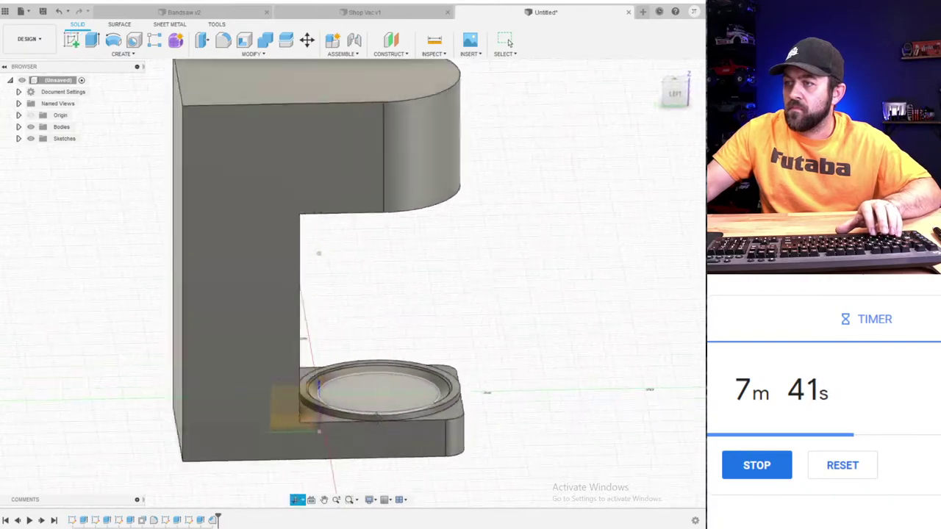
{"action": "middle_click_drag", "start_coordinate": [319, 429], "coordinate": [327, 429], "text": "shift"}
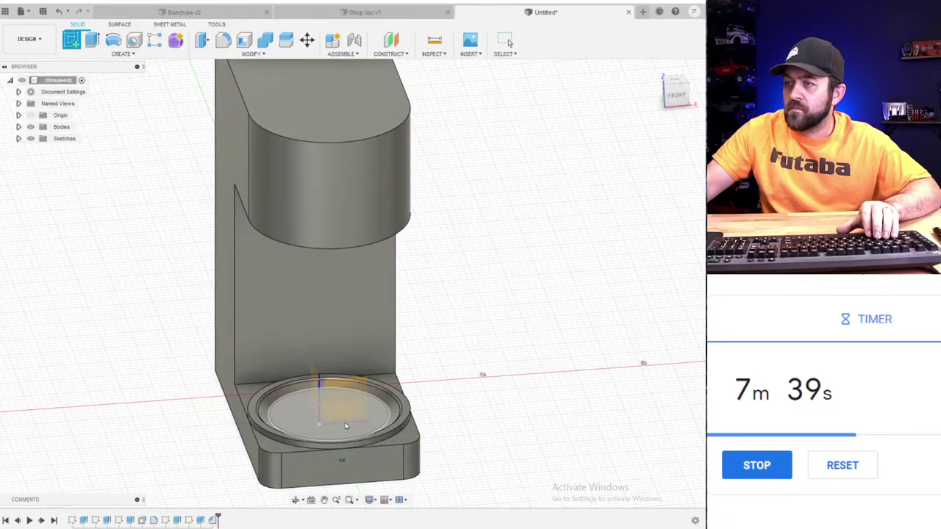
{"action": "left_click", "coordinate": [345, 421]}
{"action": "scroll", "coordinate": [349, 405], "scroll_direction": "up", "scroll_amount": 3}
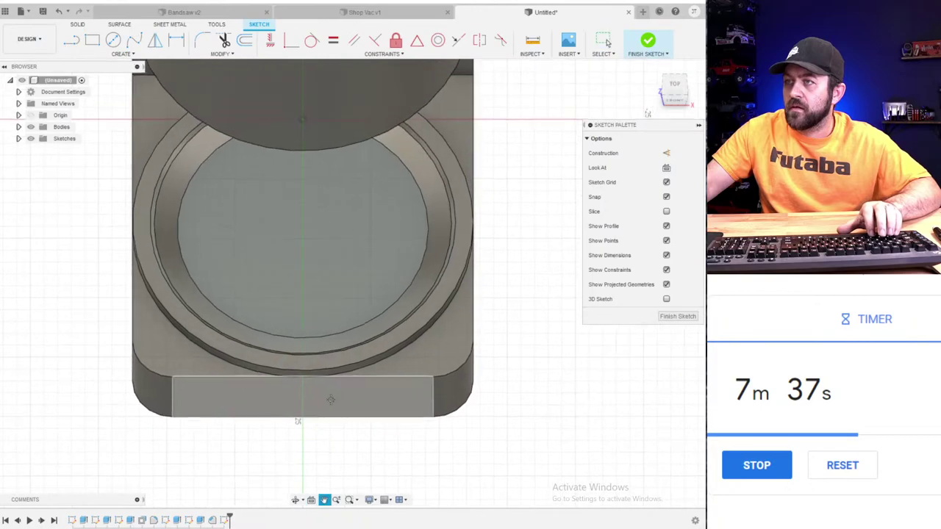
{"action": "key", "text": "c"}
{"action": "left_click", "coordinate": [304, 241]}
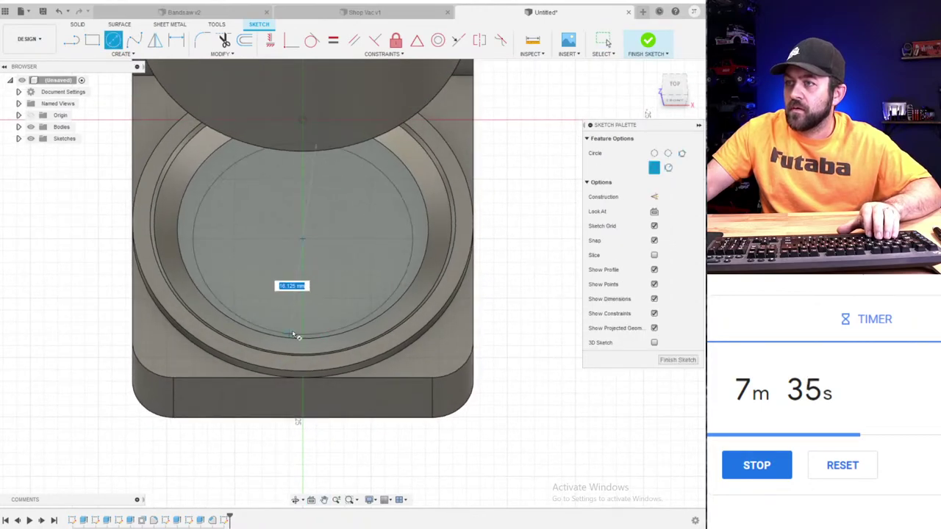
{"action": "left_click", "coordinate": [301, 332]}
{"action": "middle_click_drag", "start_coordinate": [301, 332], "coordinate": [318, 289], "text": "shift"}
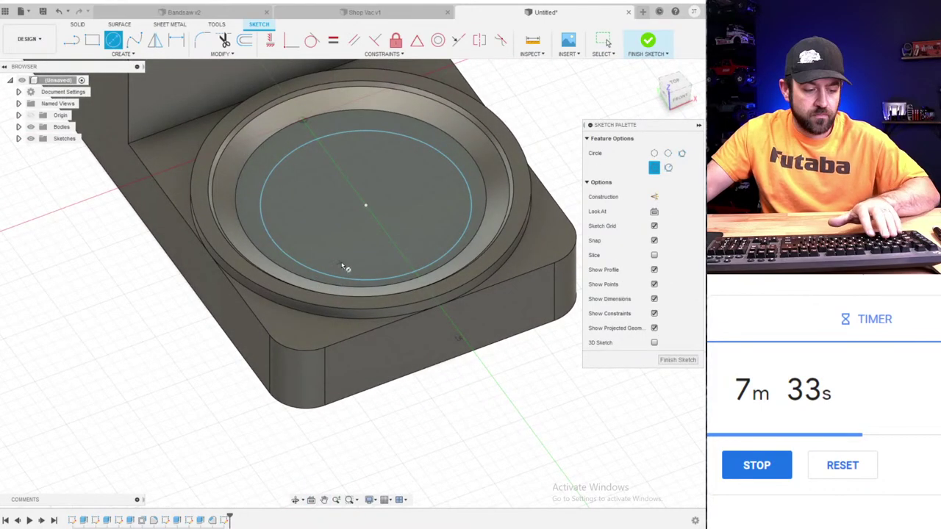
{"action": "key", "text": "Escape"}
{"action": "key", "text": "ctrl+z"}
- Sketch a circle concentric with the recess floor and slightly smaller than its edge
{"action": "key", "text": "c"}
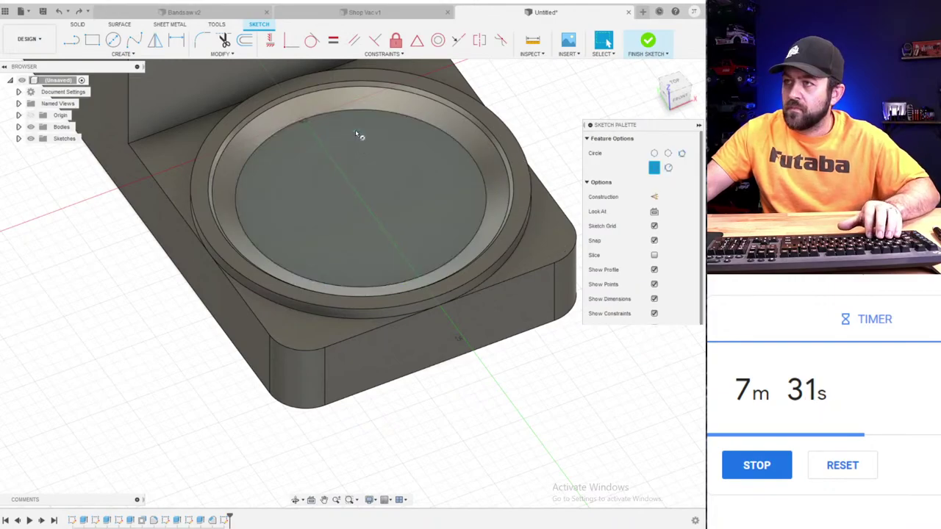
{"action": "left_click", "coordinate": [414, 267]}
{"action": "key", "text": "Escape"}
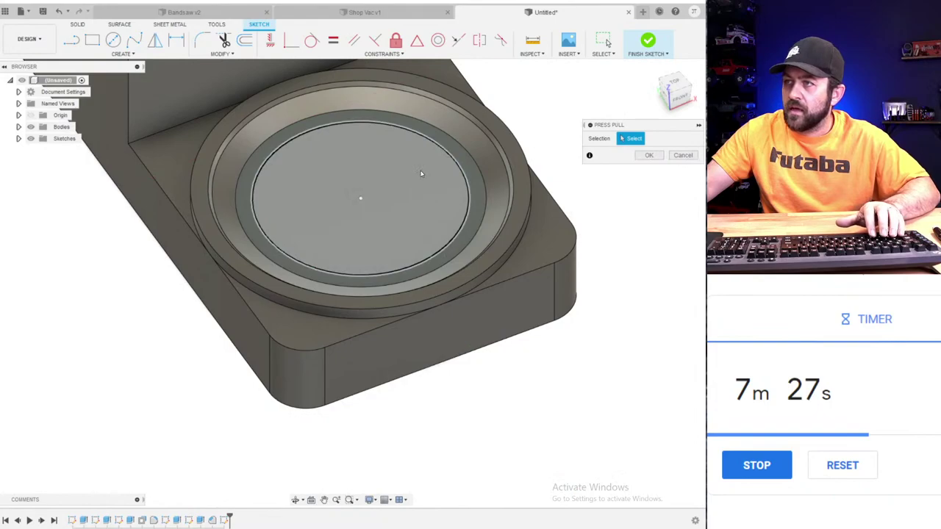
- Extrude the circle on the recess floor upward 1 mm as a new body
{"action": "key", "text": "e"}
{"action": "left_click_drag", "start_coordinate": [360, 191], "coordinate": [360, 181]}
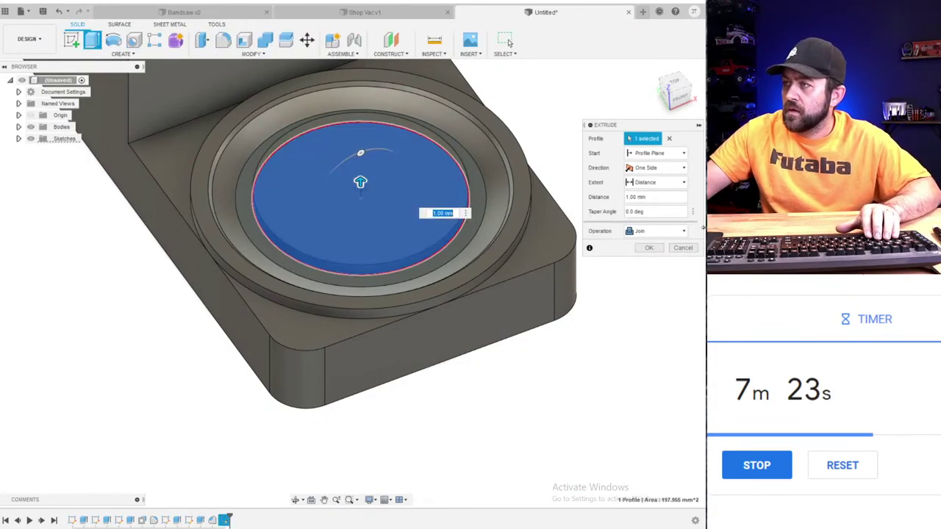
{"action": "left_click", "coordinate": [641, 231]}
{"action": "left_click", "coordinate": [658, 282]}
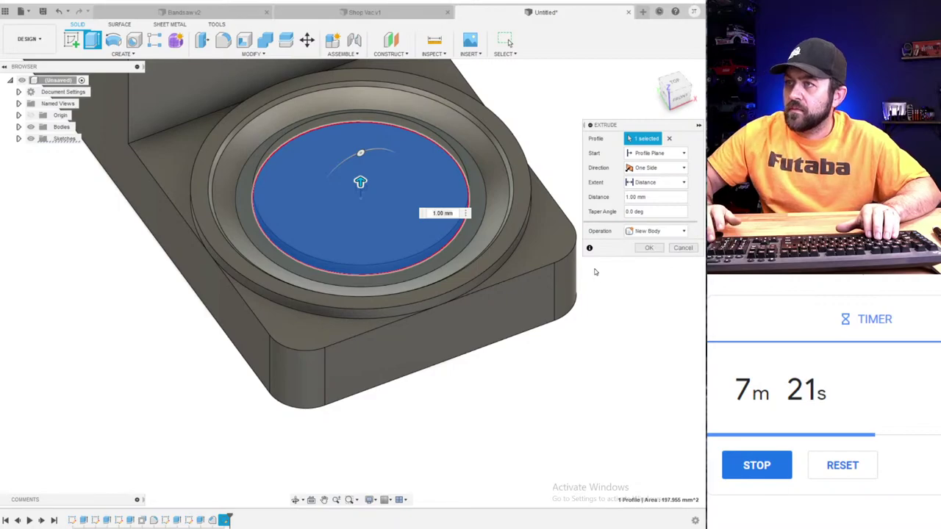
{"action": "key", "text": "Return"}
- Create a sketch on the raised disc's top face and draw a larger concentric circle reaching over the recess's chamfer
{"action": "key", "text": "c"}
{"action": "left_click", "coordinate": [377, 198]}
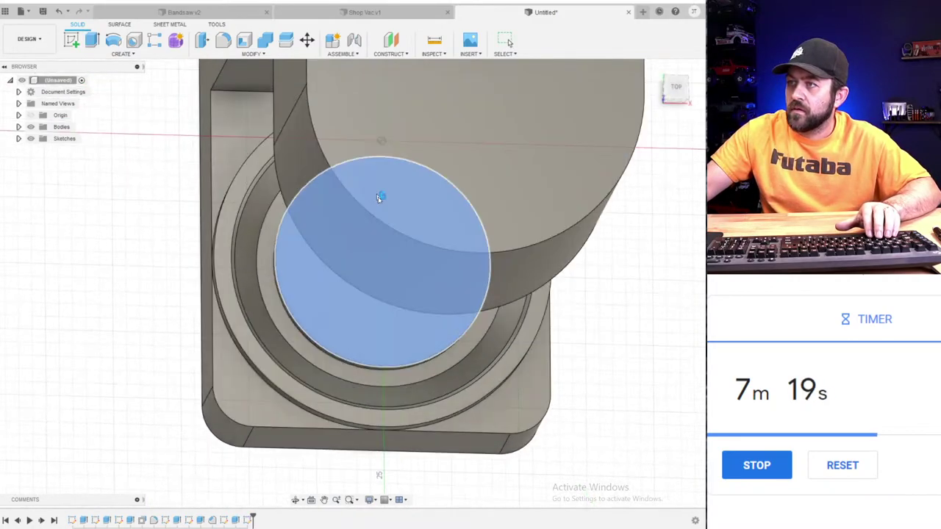
{"action": "middle_click_drag", "start_coordinate": [399, 360], "coordinate": [414, 272], "text": "shift"}
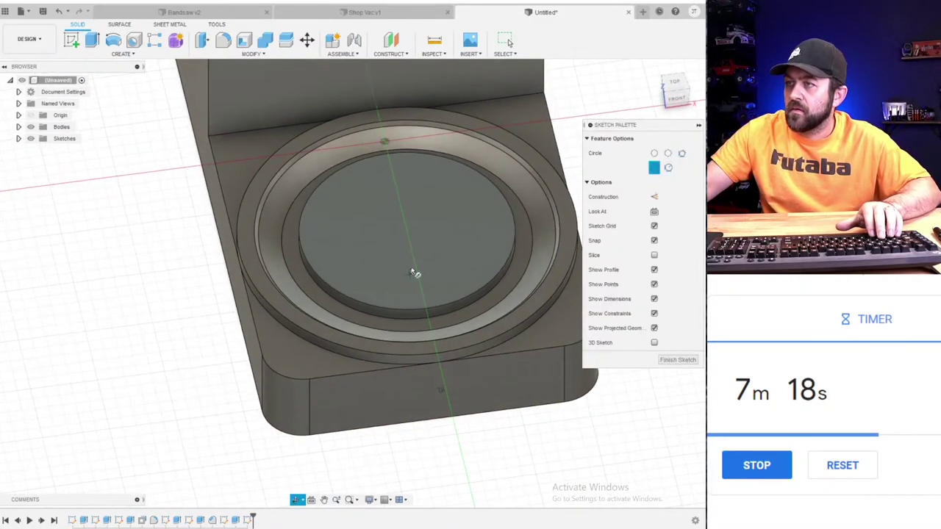
{"action": "left_click", "coordinate": [409, 232]}
{"action": "left_click", "coordinate": [494, 314]}
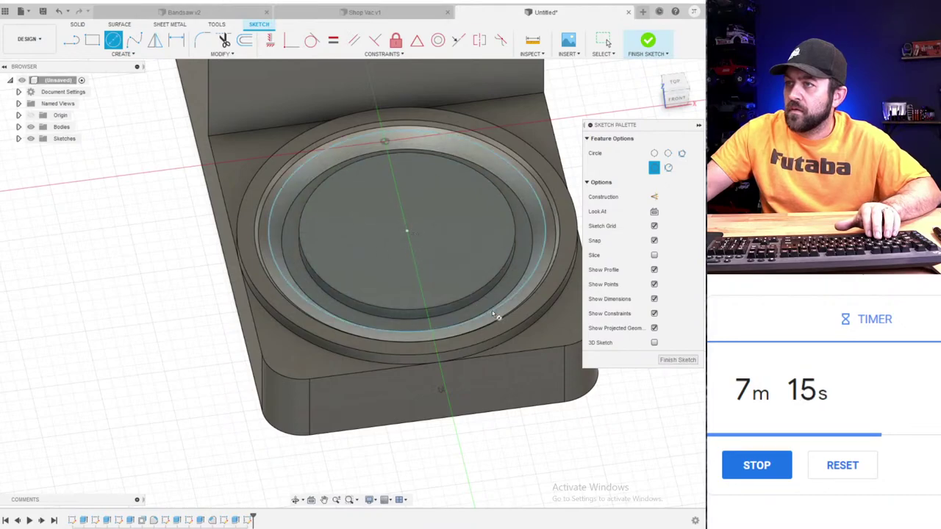
- Extrude the ring-shaped profile around the raised disc upward from its sketch plane
{"action": "key", "text": "q"}
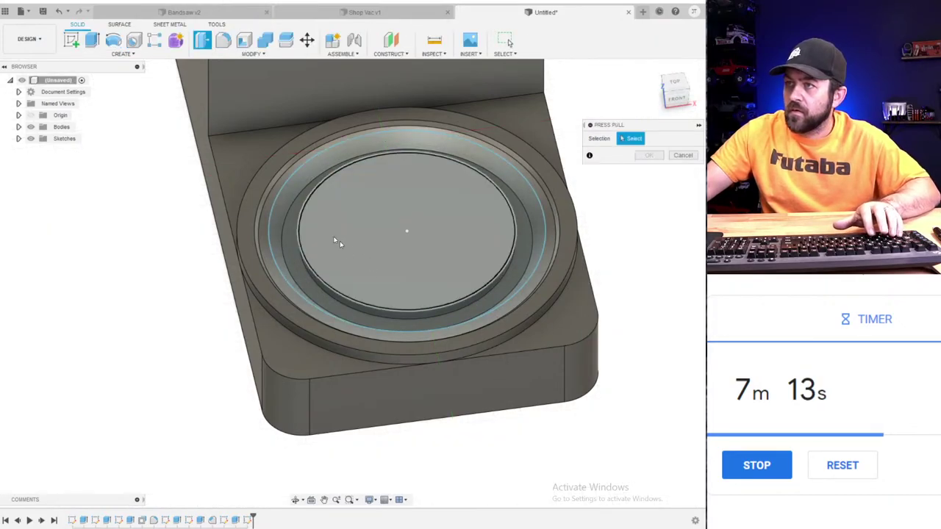
{"action": "left_click", "coordinate": [302, 237]}
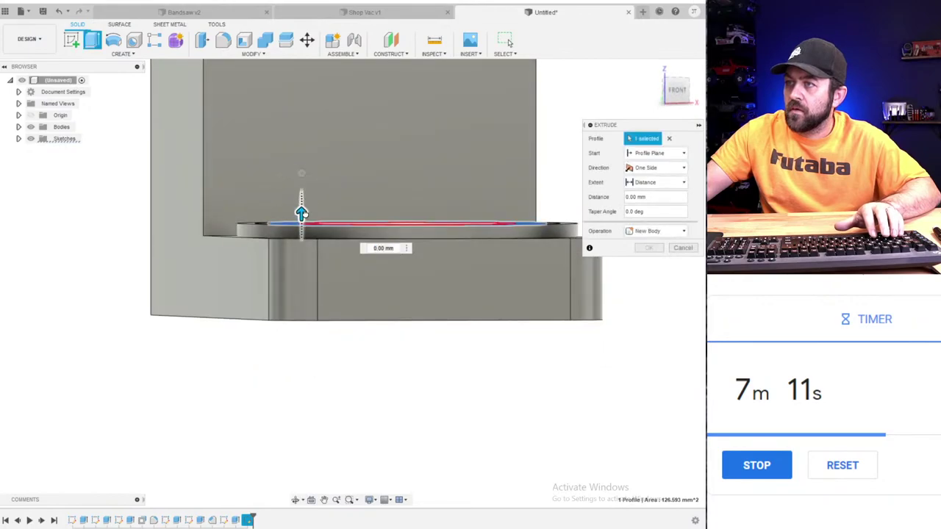
{"action": "left_click_drag", "start_coordinate": [302, 213], "coordinate": [301, 200]}
{"action": "key", "text": "Return"}
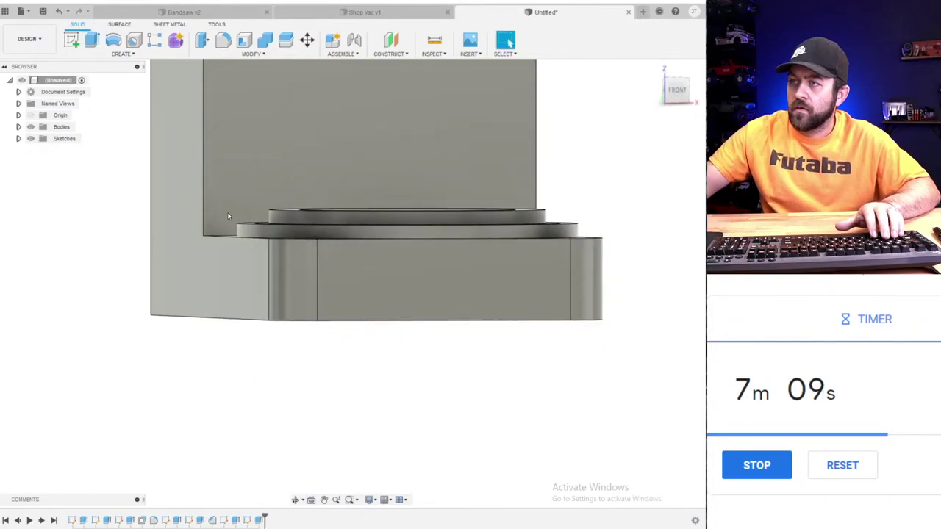
{"action": "middle_click_drag", "start_coordinate": [660, 368], "coordinate": [667, 350], "text": "shift"}
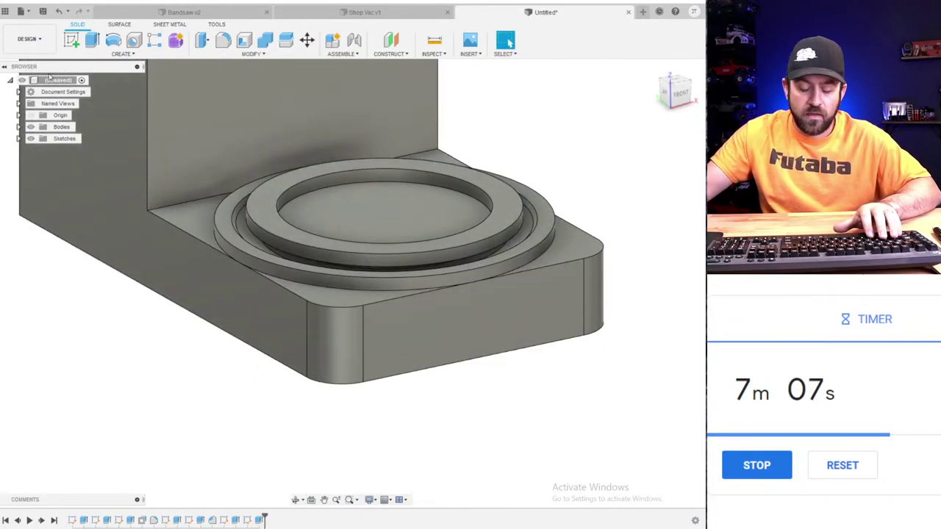
- Try offsetting the circular face inside the raised ring upward by 2 mm
{"action": "key", "text": "q"}
{"action": "left_click", "coordinate": [311, 211]}
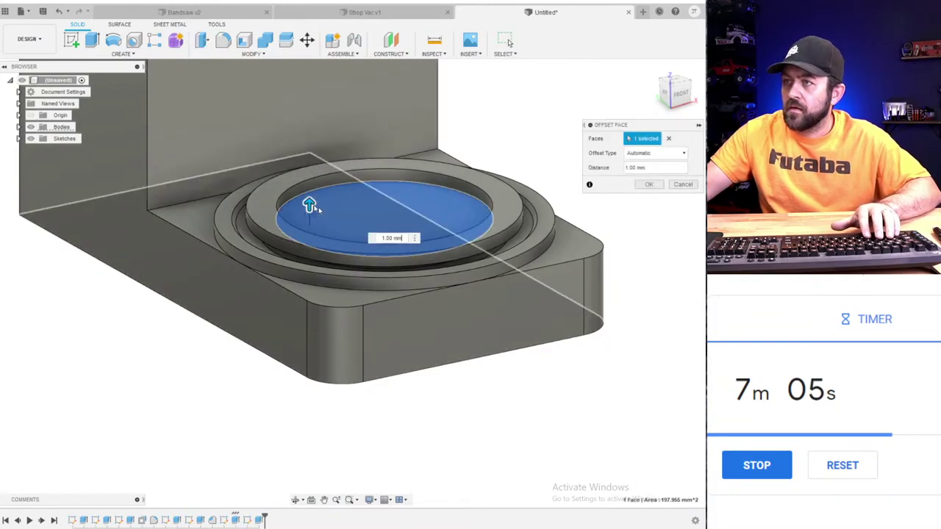
{"action": "left_click_drag", "start_coordinate": [310, 205], "coordinate": [257, 199]}
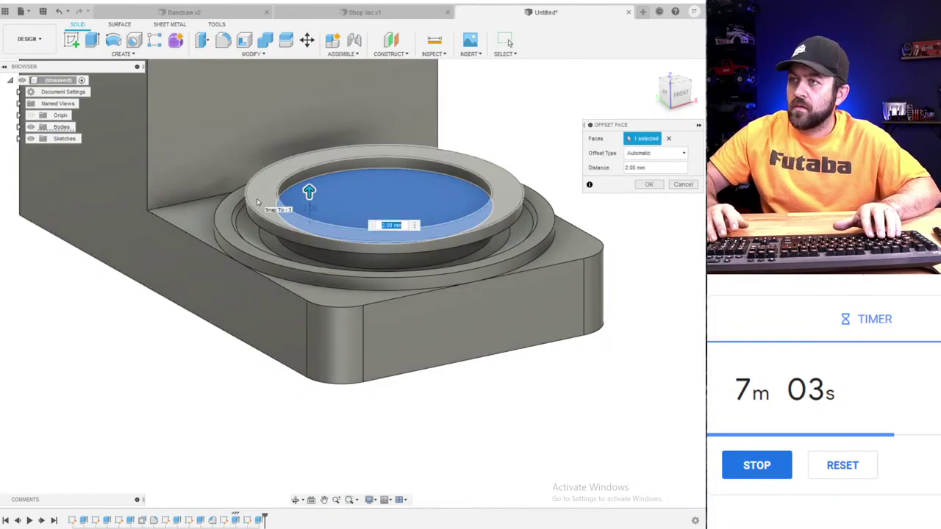
{"action": "key", "text": "Return"}
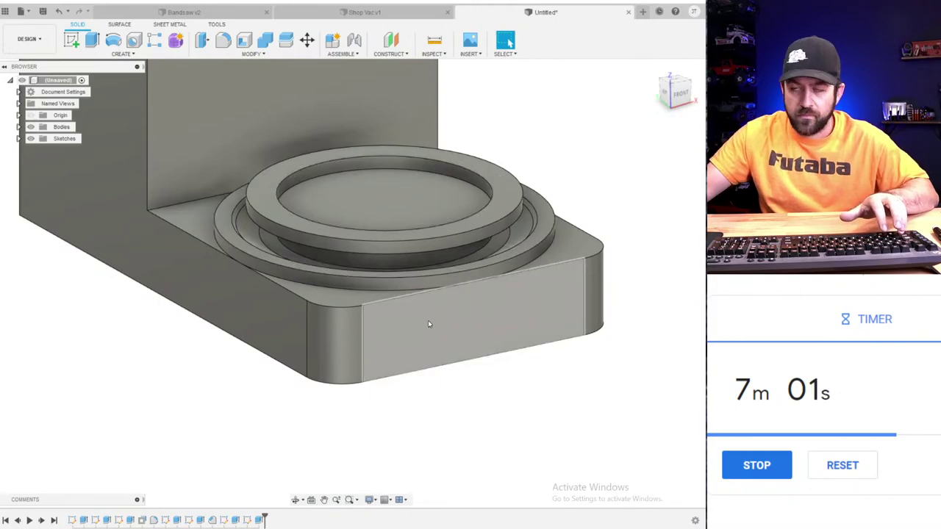
{"action": "key", "text": "ctrl+z"}
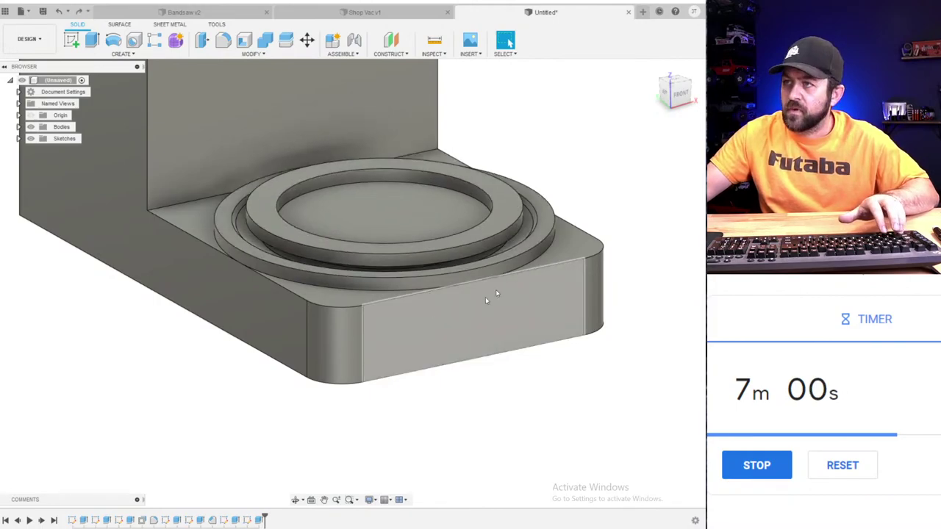
- Create a sketch on the ring's top face and draw a concentric circle about as large as the round platform
{"action": "left_click", "coordinate": [72, 40]}
{"action": "left_click", "coordinate": [279, 227]}
{"action": "key", "text": "c"}
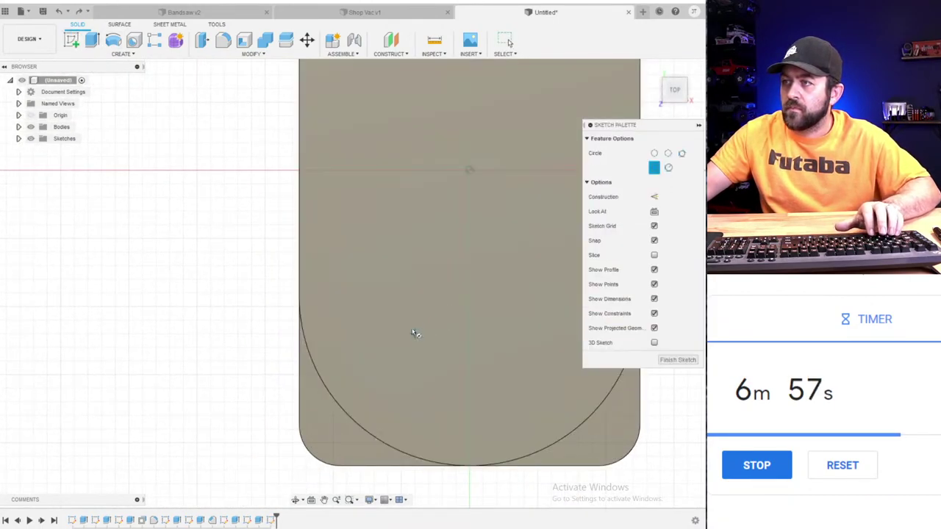
{"action": "middle_click_drag", "start_coordinate": [414, 332], "coordinate": [486, 275], "text": "shift"}
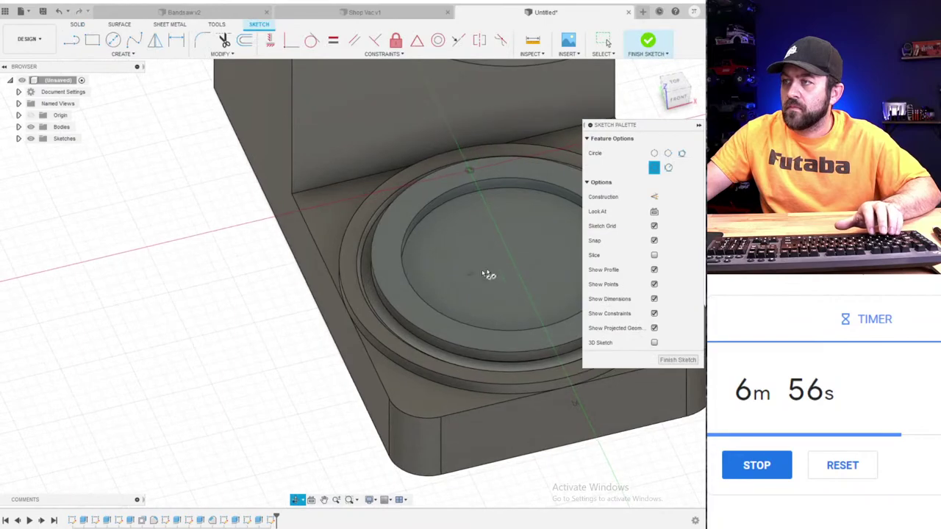
{"action": "left_click", "coordinate": [347, 284]}
{"action": "mouse_move", "coordinate": [372, 295]}
{"action": "middle_mouse_down", "text": "shift"}
{"action": "mouse_move", "coordinate": [413, 269]}
{"action": "mouse_move", "coordinate": [335, 251]}
{"action": "middle_mouse_up", "text": "shift"}
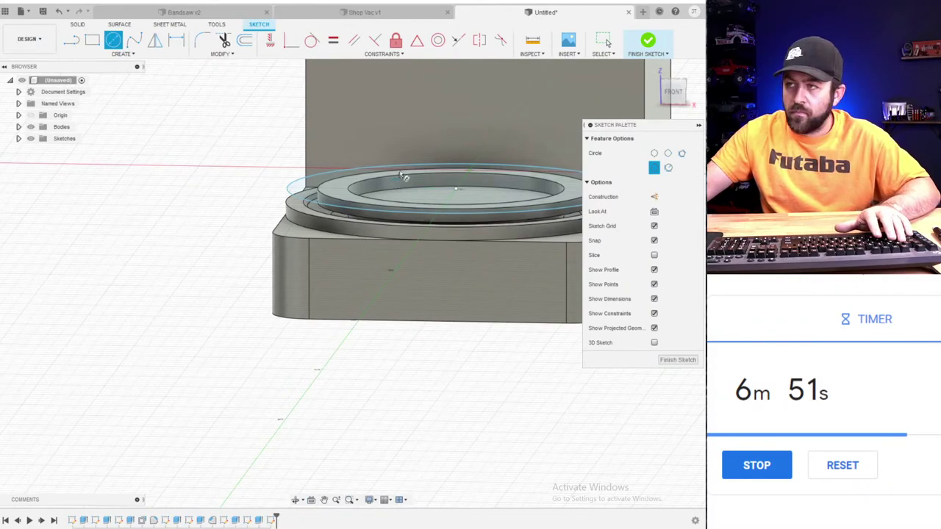
- Extrude all three profiles within the large circle upward 14 mm, joined to the disc body
{"action": "key", "text": "q"}
{"action": "left_click", "coordinate": [338, 190]}
{"action": "left_click", "coordinate": [303, 189]}
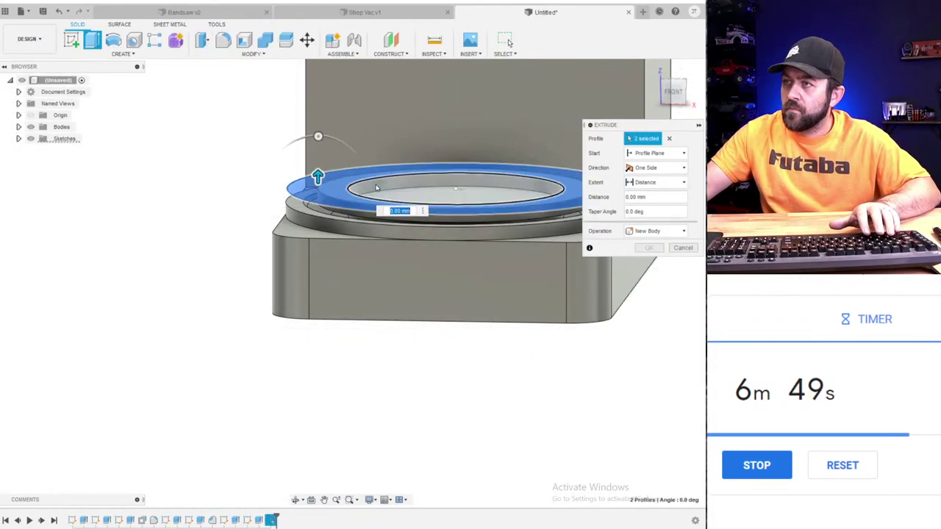
{"action": "left_click", "coordinate": [376, 189]}
{"action": "left_click_drag", "start_coordinate": [458, 178], "coordinate": [453, 72]}
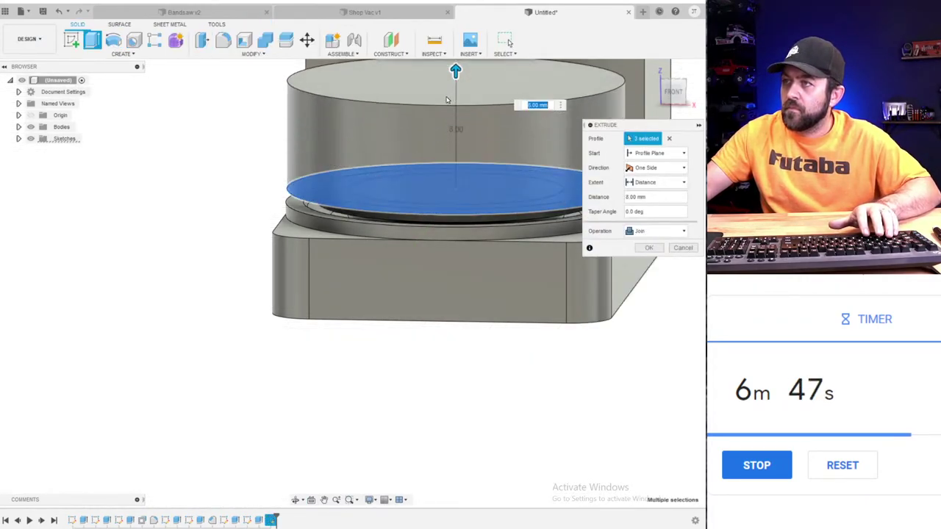
{"action": "middle_click_drag", "start_coordinate": [449, 97], "coordinate": [391, 260]}
{"action": "scroll", "coordinate": [394, 256], "scroll_direction": "down", "scroll_amount": 2}
{"action": "left_click_drag", "start_coordinate": [395, 234], "coordinate": [406, 173]}
{"action": "scroll", "coordinate": [384, 179], "scroll_direction": "down", "scroll_amount": 2}
{"action": "scroll", "coordinate": [372, 183], "scroll_direction": "up", "scroll_amount": 3}
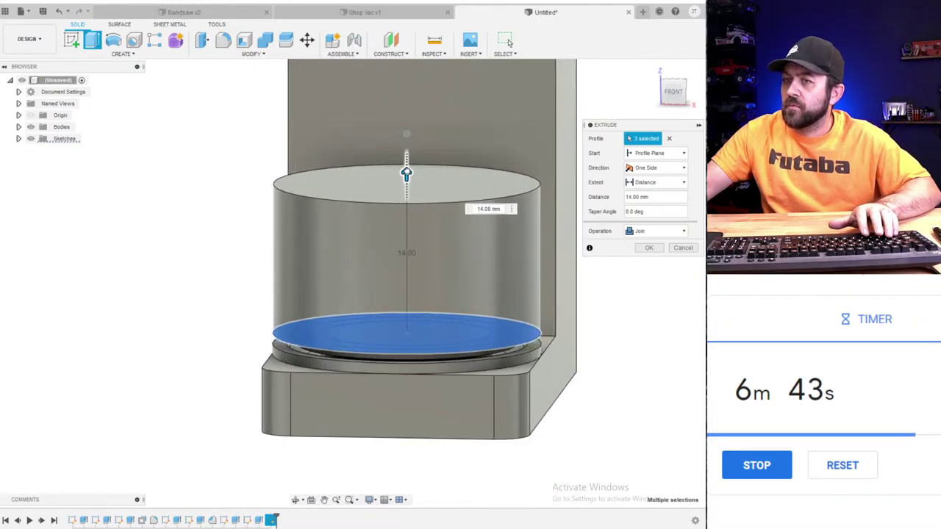
{"action": "scroll", "coordinate": [390, 213], "scroll_direction": "down", "scroll_amount": 2}
{"action": "scroll", "coordinate": [382, 237], "scroll_direction": "up", "scroll_amount": 3}
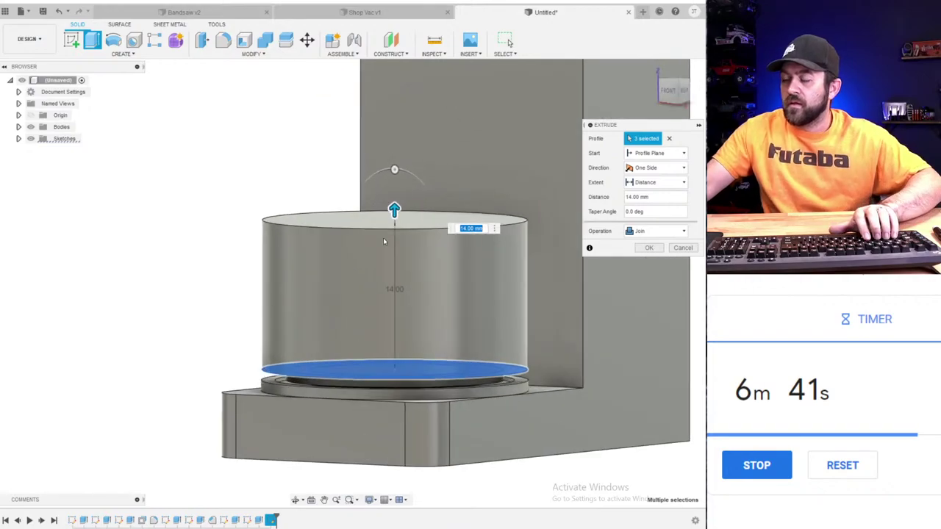
{"action": "key", "text": "Return"}
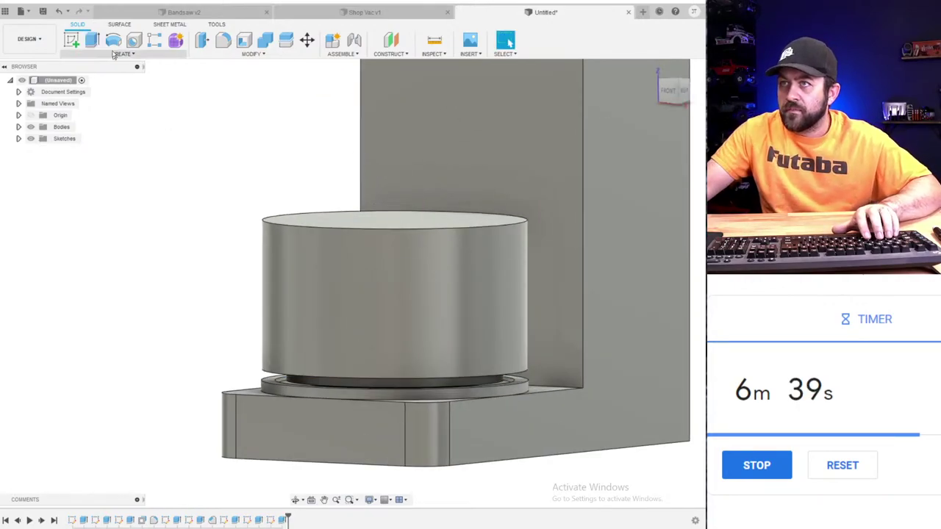
- Create a sketch on the cylinder's top face and draw a small rectangle straddling the side of its rim
{"action": "left_click", "coordinate": [71, 41]}
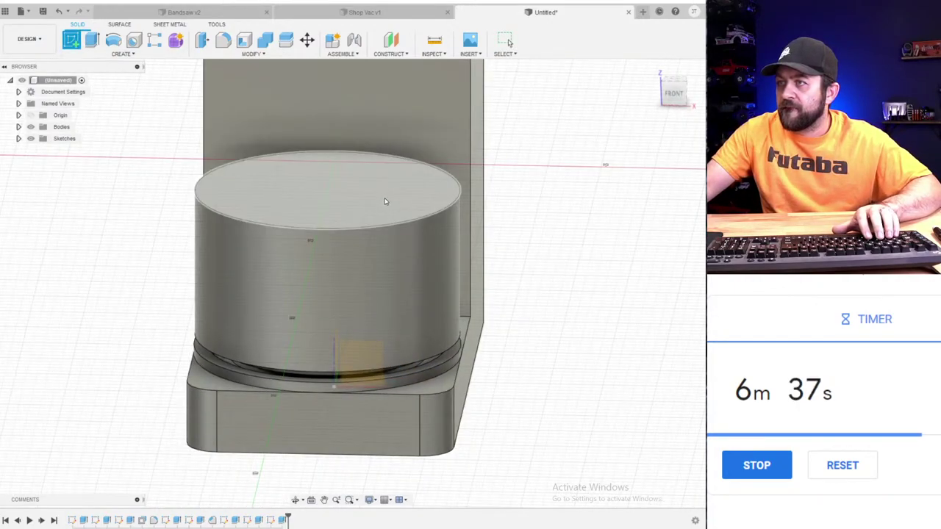
{"action": "left_click", "coordinate": [384, 200]}
{"action": "middle_click_drag", "start_coordinate": [42, 326], "coordinate": [122, 260], "text": "shift"}
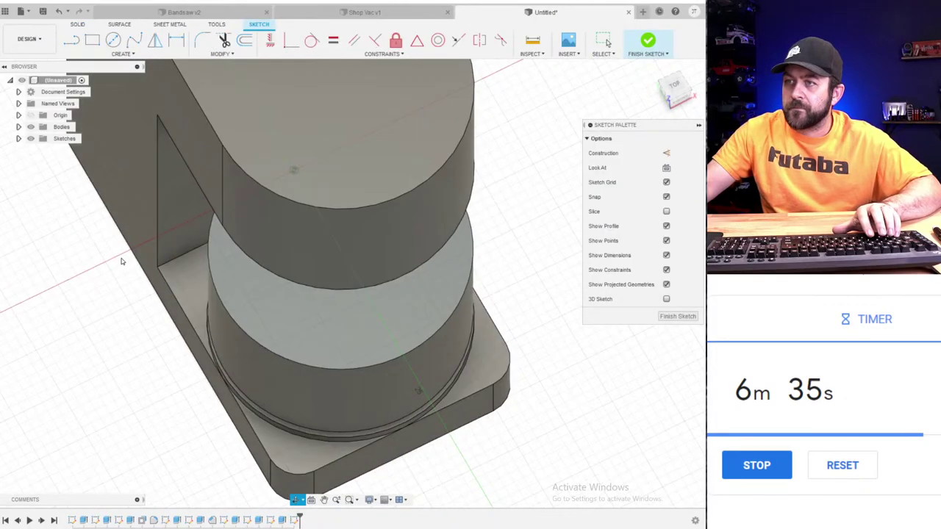
{"action": "left_click", "coordinate": [93, 44]}
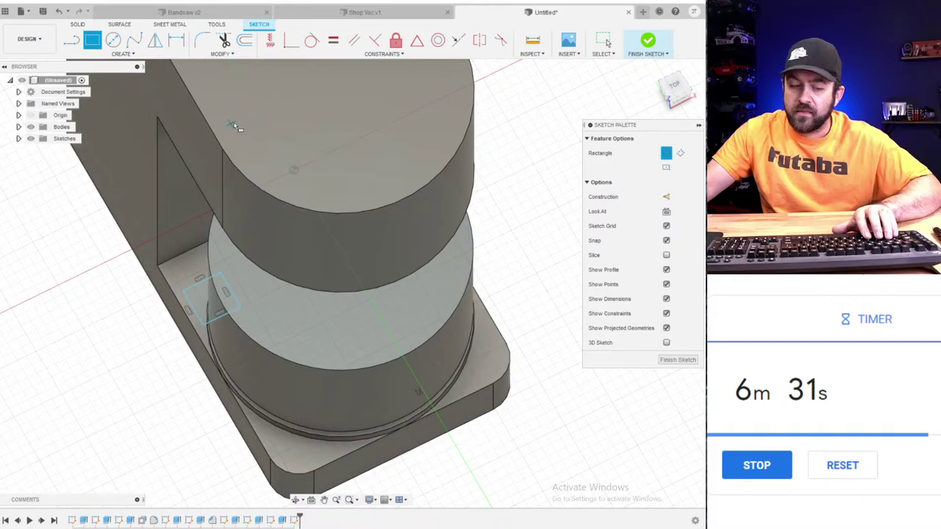
- Extrude the small rectangle 3 mm downward, joined to the cylinder, as a protruding block
{"action": "key", "text": "e"}
{"action": "left_click", "coordinate": [209, 297]}
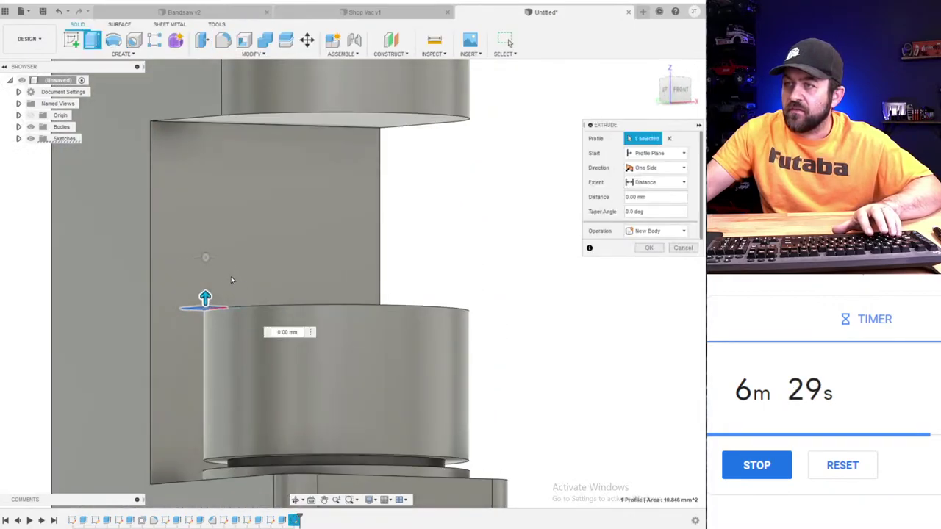
{"action": "left_click_drag", "start_coordinate": [205, 297], "coordinate": [204, 325]}
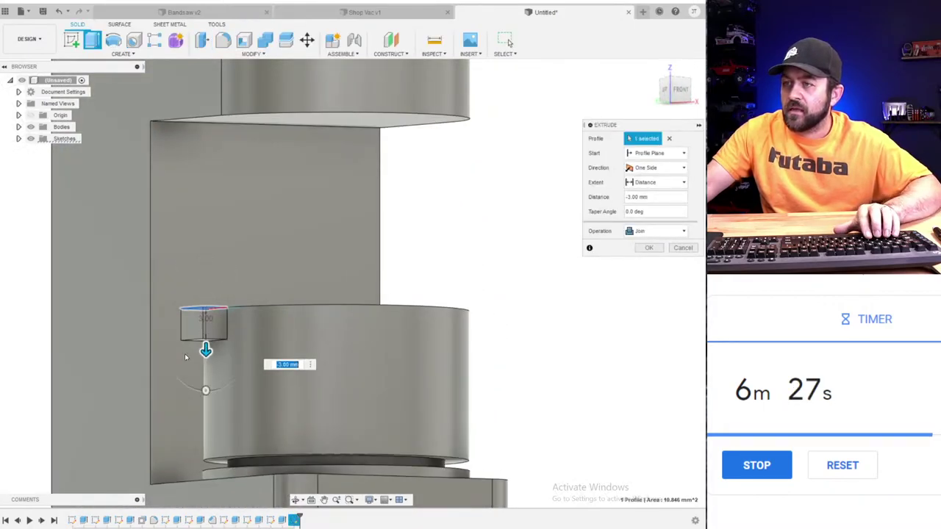
{"action": "key", "text": "Return"}
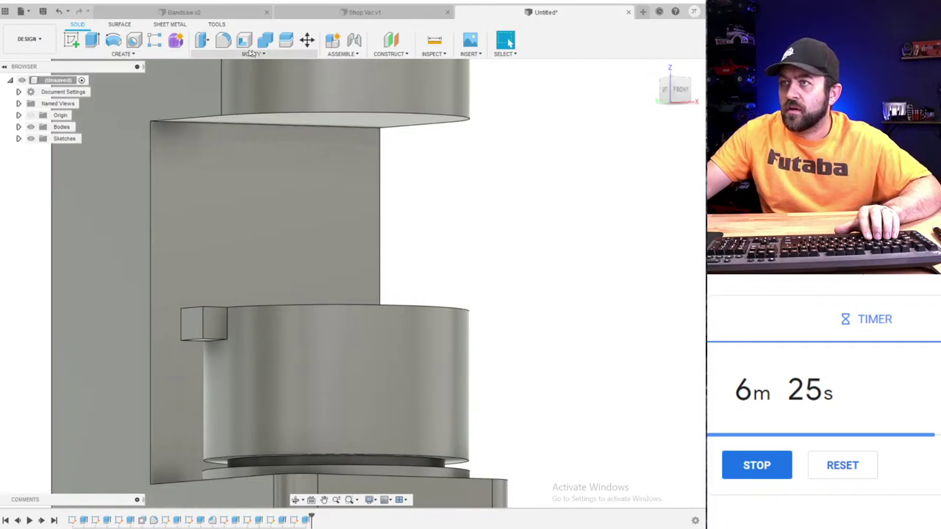
- Fillet the block's two outer vertical edges with a 1.25 mm radius
{"action": "left_click", "coordinate": [228, 43]}
{"action": "scroll", "coordinate": [219, 297], "scroll_direction": "up", "scroll_amount": 3}
{"action": "left_click", "coordinate": [192, 340]}
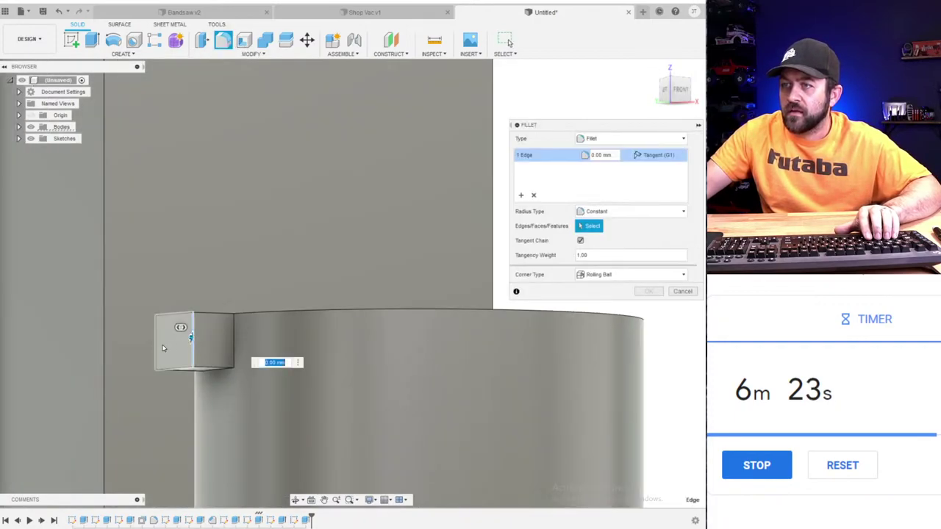
{"action": "left_click", "coordinate": [157, 350]}
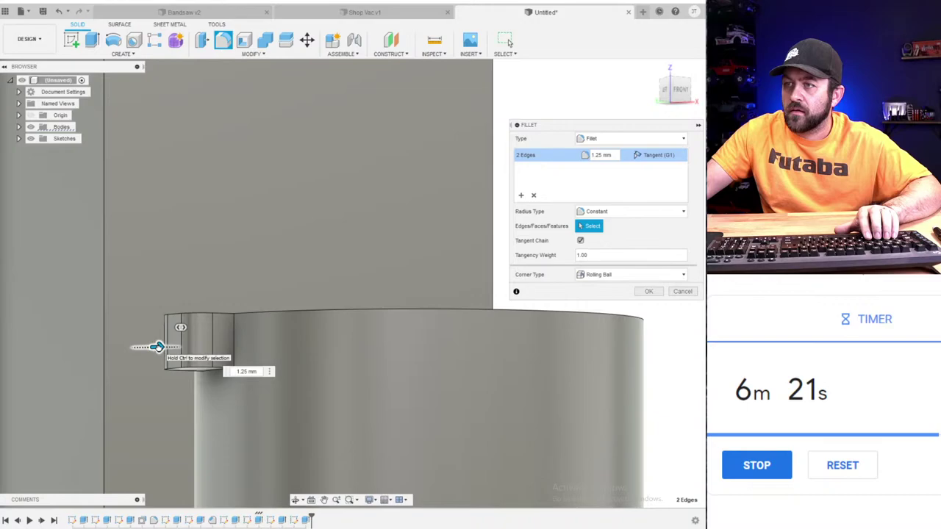
{"action": "key", "text": "Return"}
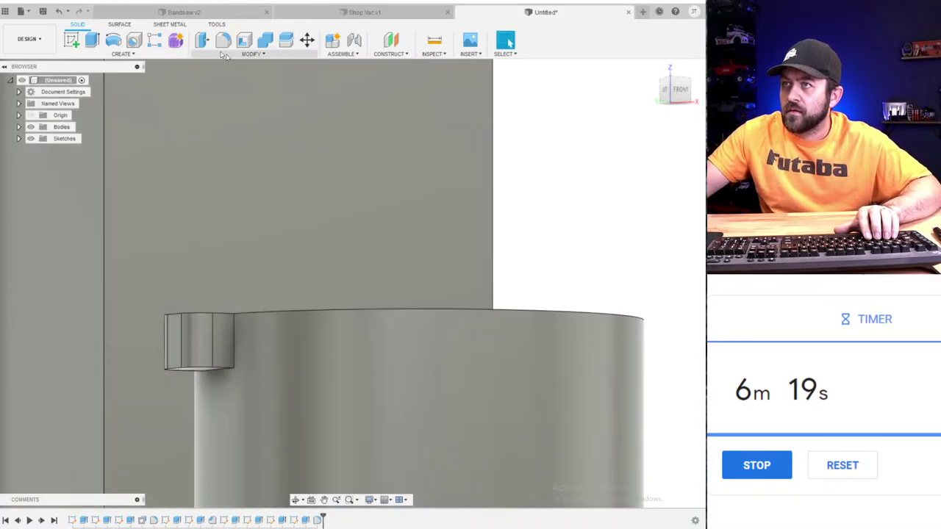
{"action": "left_click", "coordinate": [223, 41]}
{"action": "scroll", "coordinate": [101, 422], "scroll_direction": "up", "scroll_amount": 3}
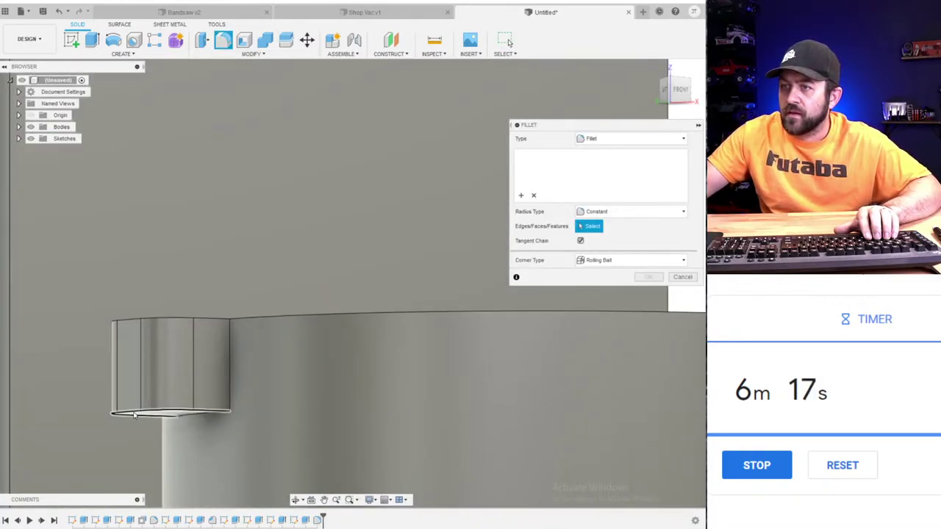
{"action": "left_click", "coordinate": [135, 415]}
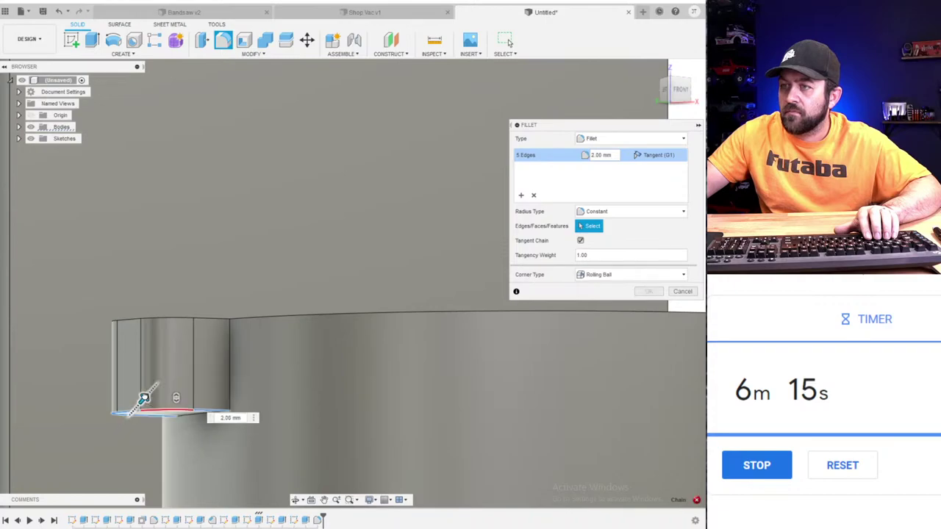
{"action": "left_click_drag", "start_coordinate": [144, 398], "coordinate": [131, 397]}
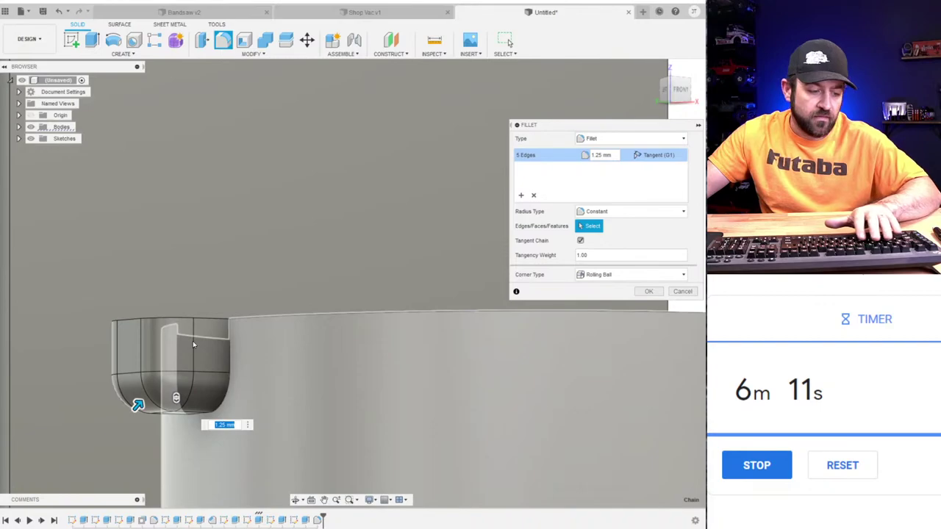
{"action": "key", "text": "Escape"}
- Fillet the edge where the block's underside meets the cylinder wall with a 2 mm radius
{"action": "left_click", "coordinate": [228, 42]}
{"action": "scroll", "coordinate": [171, 346], "scroll_direction": "down", "scroll_amount": 2}
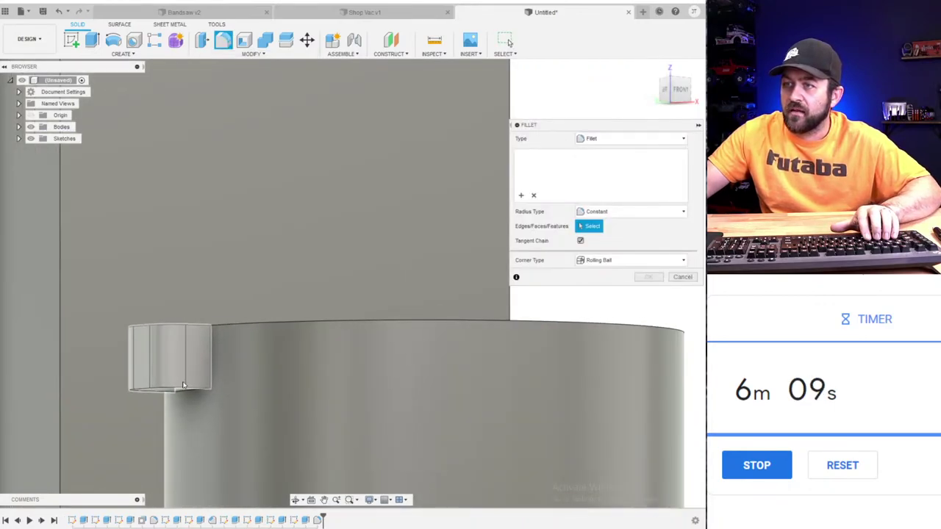
{"action": "left_click", "coordinate": [186, 394]}
{"action": "left_click_drag", "start_coordinate": [184, 394], "coordinate": [170, 407]}
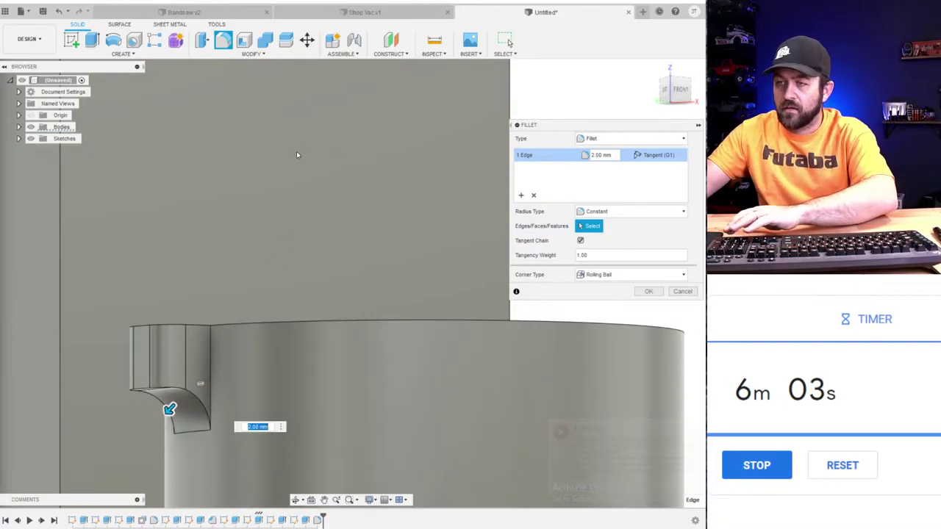
{"action": "key", "text": "Return"}
- Fillet the chain of lower edges around the block and its curved support with a 1.25 mm radius
{"action": "scroll", "coordinate": [235, 222], "scroll_direction": "up", "scroll_amount": 3}
{"action": "key", "text": "f"}
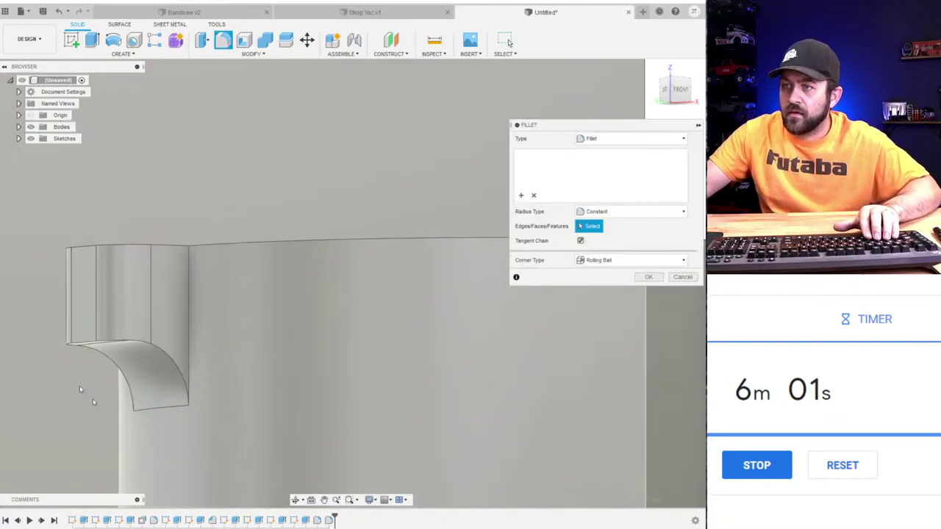
{"action": "left_click", "coordinate": [79, 347]}
{"action": "left_click", "coordinate": [79, 347]}
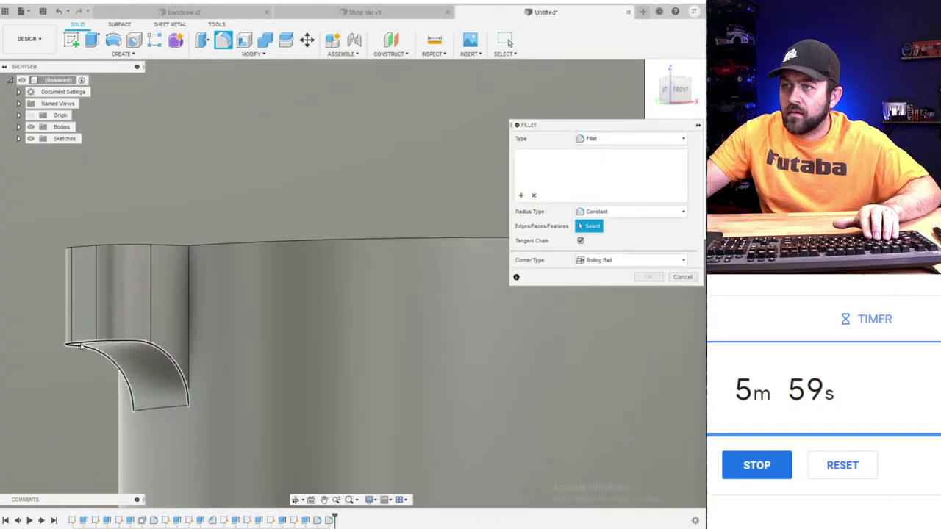
{"action": "left_click", "coordinate": [76, 347]}
{"action": "left_click_drag", "start_coordinate": [76, 347], "coordinate": [84, 338]}
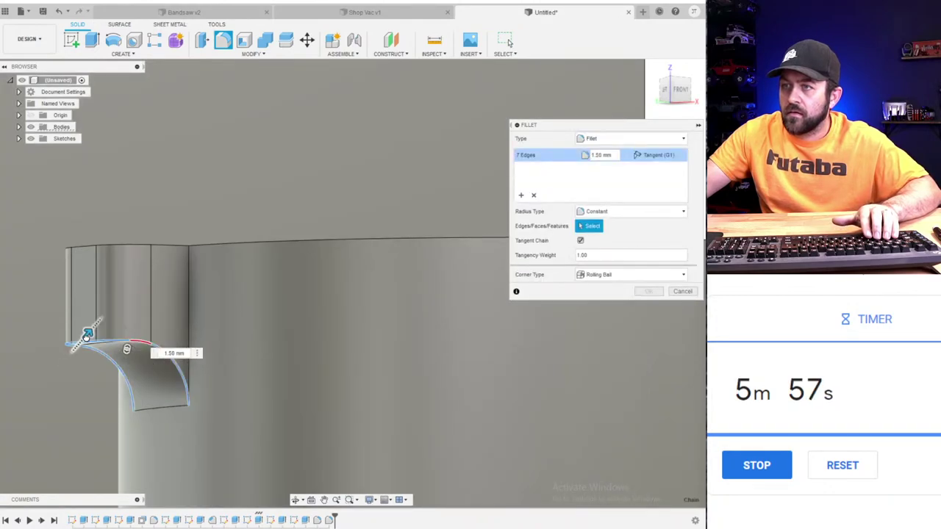
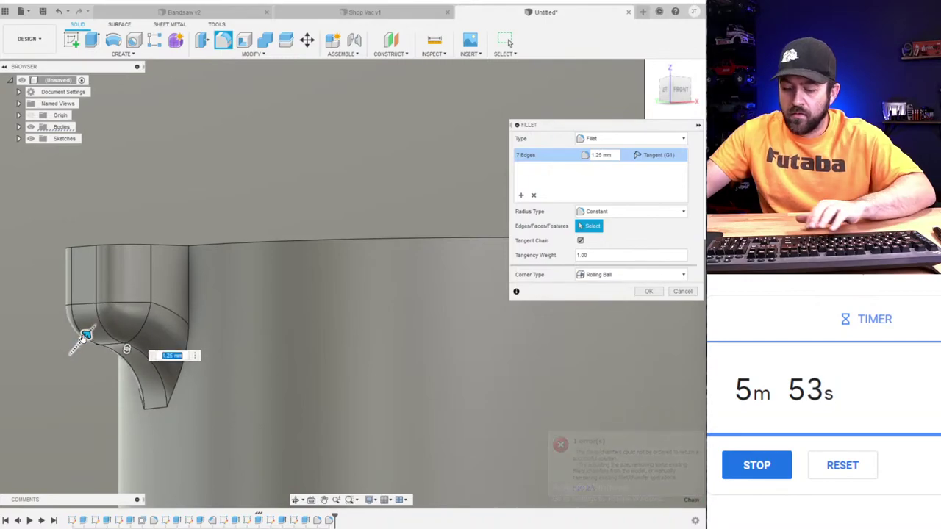
{"action": "key", "text": "Escape"}
{"action": "scroll", "coordinate": [269, 191], "scroll_direction": "down", "scroll_amount": 5}
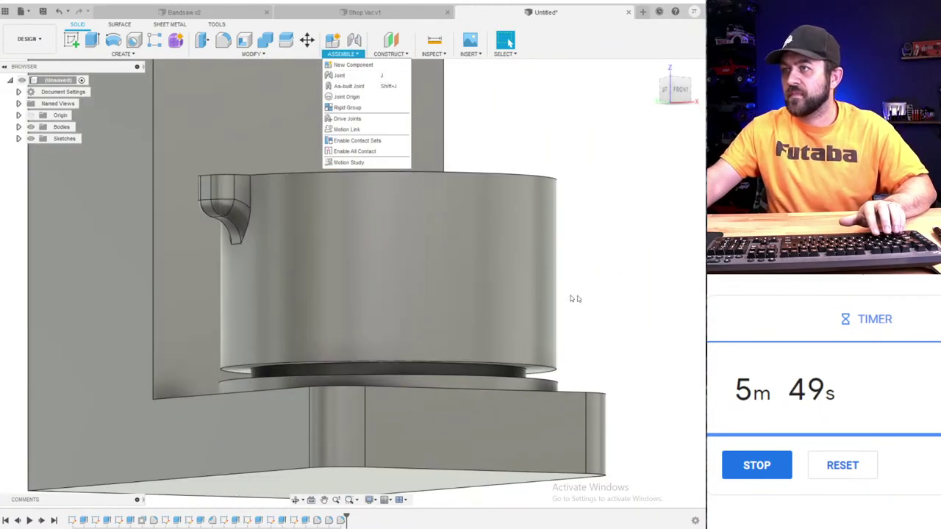
- Create a construction plane offset -14 mm from the base's front face, passing through the cylinder and side lug
{"action": "scroll", "coordinate": [343, 315], "scroll_direction": "down", "scroll_amount": 3}
{"action": "middle_click_drag", "start_coordinate": [514, 211], "coordinate": [502, 248], "text": "shift"}
{"action": "scroll", "coordinate": [530, 248], "scroll_direction": "down", "scroll_amount": 3}
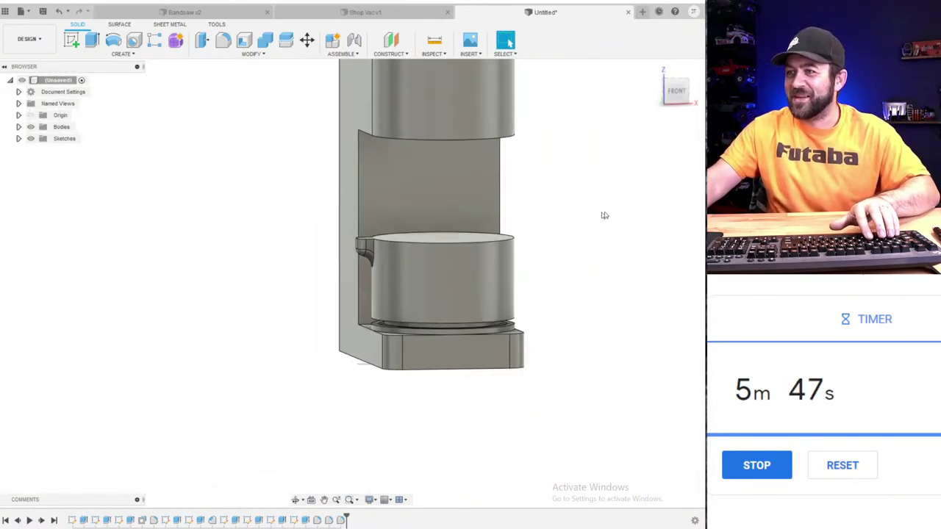
{"action": "middle_click_drag", "start_coordinate": [483, 212], "coordinate": [529, 345]}
{"action": "left_click", "coordinate": [402, 42]}
{"action": "left_click", "coordinate": [528, 364]}
{"action": "scroll", "coordinate": [423, 292], "scroll_direction": "up", "scroll_amount": 3}
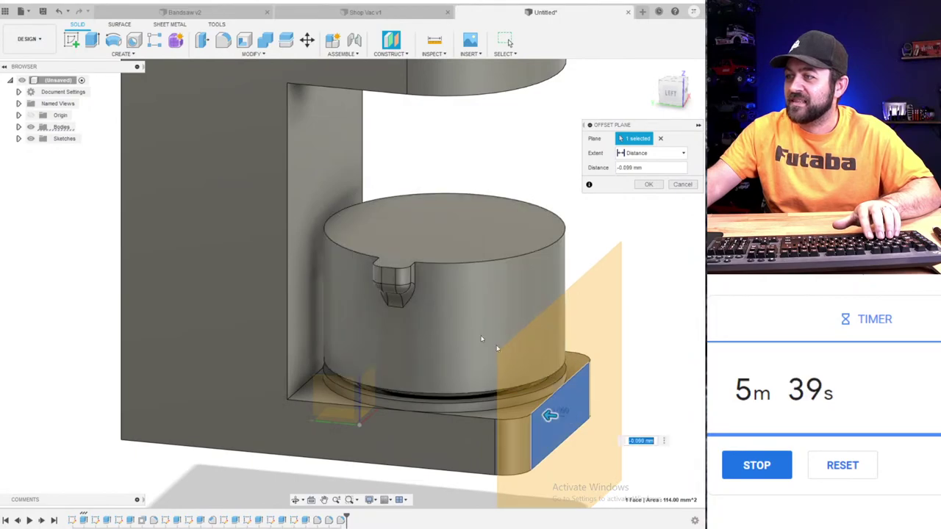
{"action": "left_click_drag", "start_coordinate": [569, 416], "coordinate": [412, 403]}
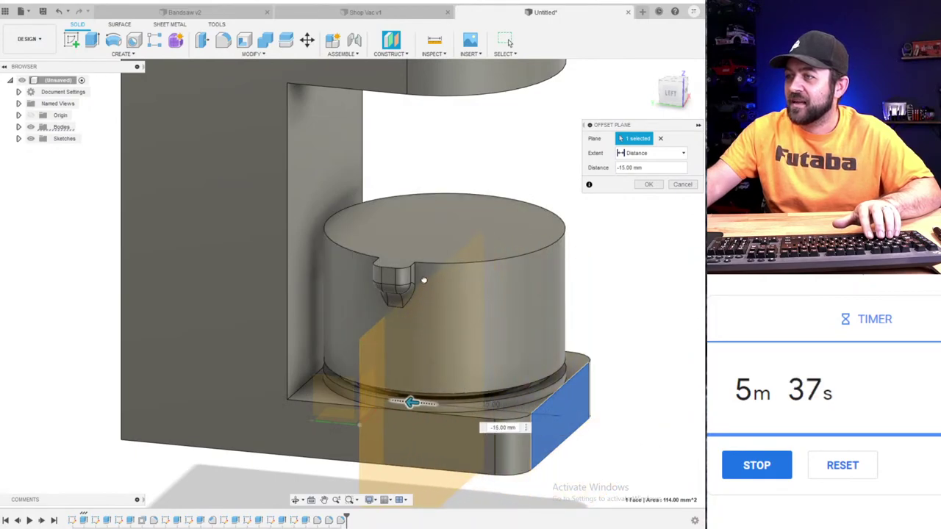
{"action": "left_click", "coordinate": [675, 92]}
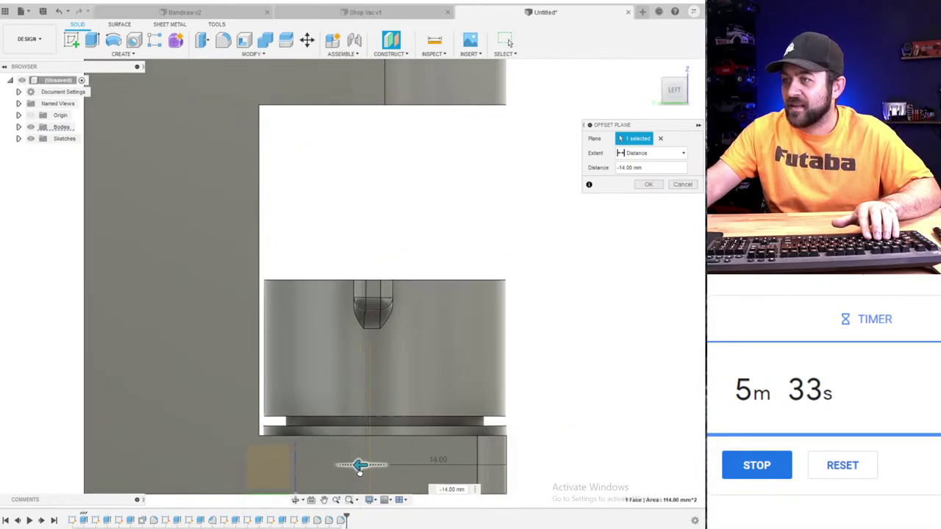
{"action": "middle_click_drag", "start_coordinate": [531, 280], "coordinate": [457, 282], "text": "shift"}
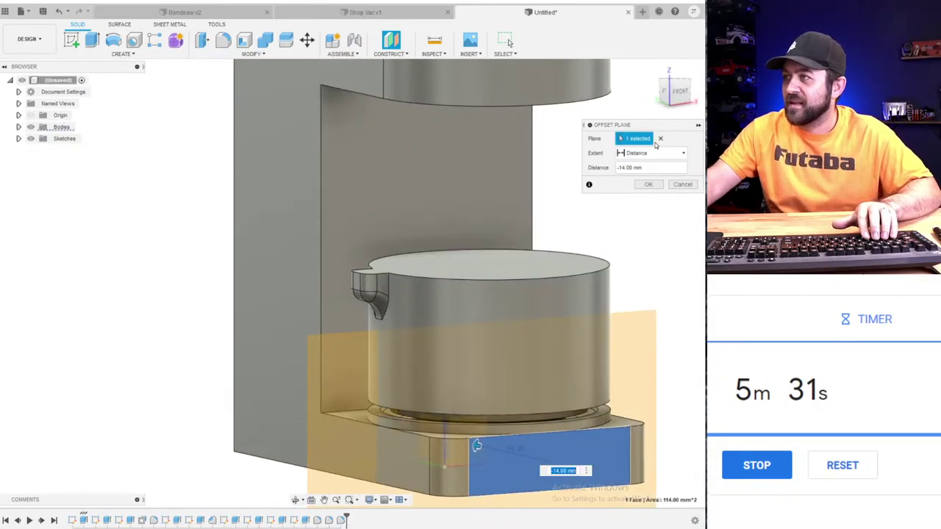
{"action": "left_click", "coordinate": [647, 185]}
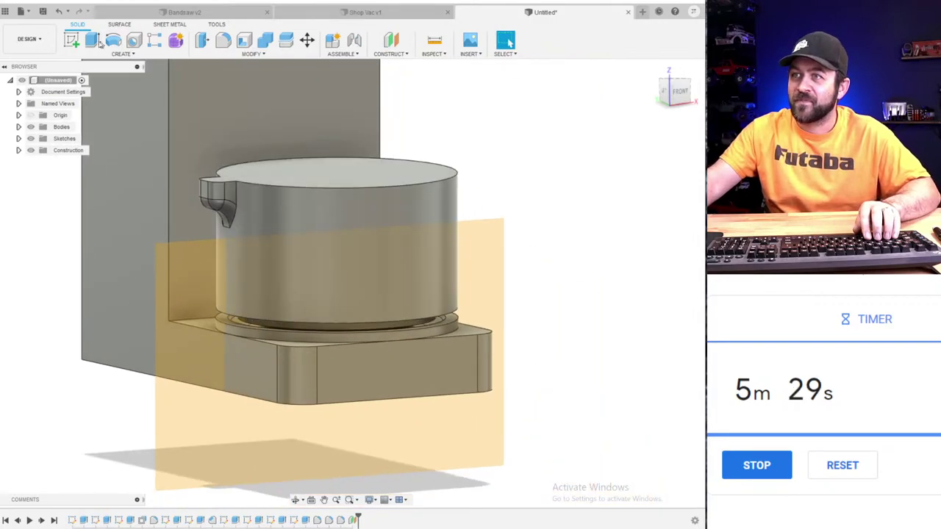
- On the offset plane, sketch two nested rectangles overlapping the cylinder wall opposite the lug, the outer about 6 mm and the inner about 4.7 mm wide
{"action": "left_click", "coordinate": [71, 39]}
{"action": "left_click", "coordinate": [497, 246]}
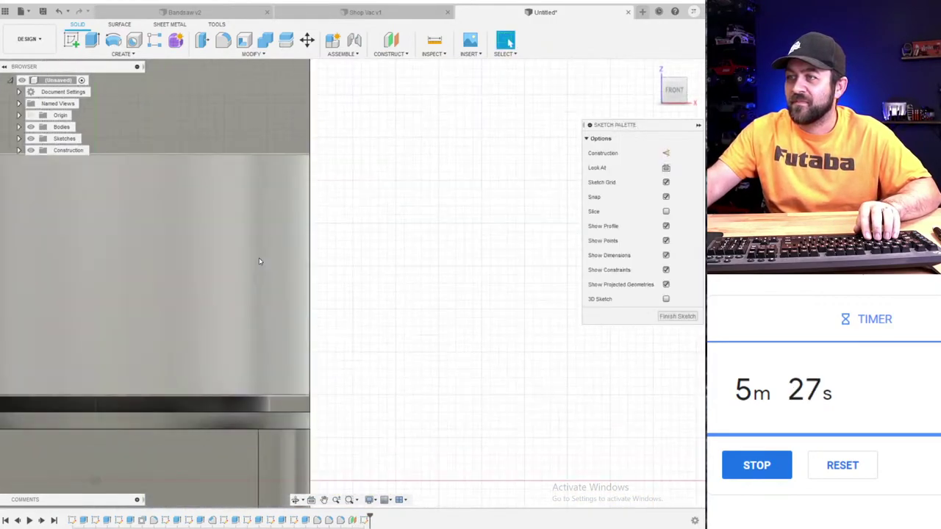
{"action": "left_click", "coordinate": [90, 41]}
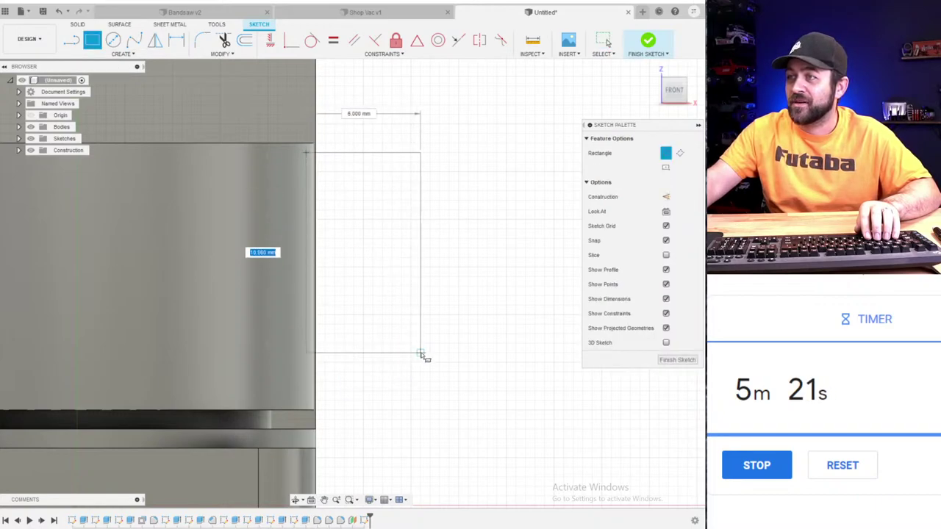
{"action": "left_click", "coordinate": [421, 355]}
{"action": "left_click", "coordinate": [308, 182]}
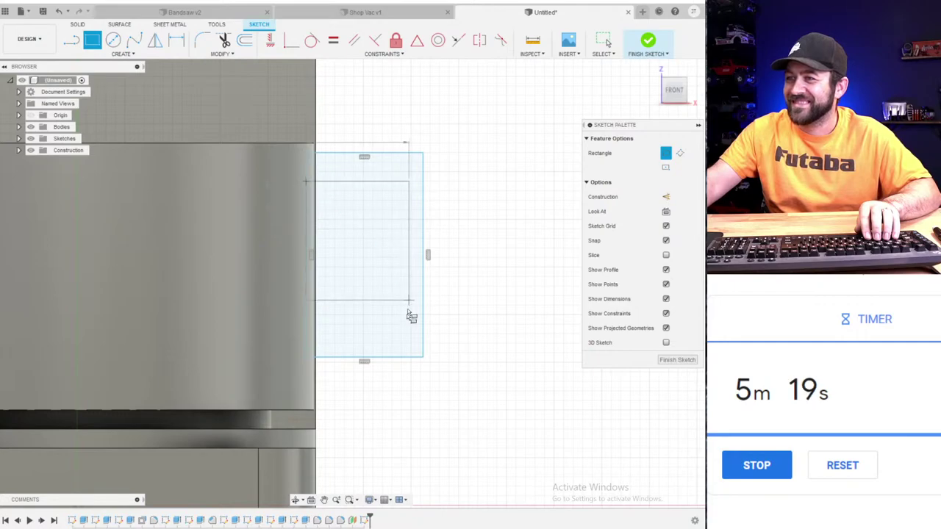
{"action": "left_click", "coordinate": [396, 326]}
- Dimension the upper, outer and lower gaps between the two nested rectangles to 1.5 mm each
{"action": "key", "text": "d"}
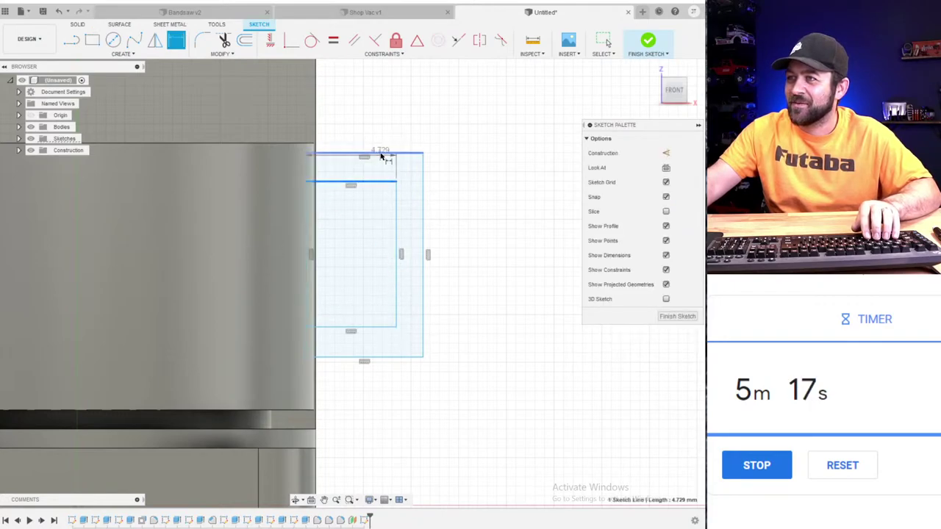
{"action": "left_click", "coordinate": [381, 155]}
{"action": "left_click", "coordinate": [392, 123]}
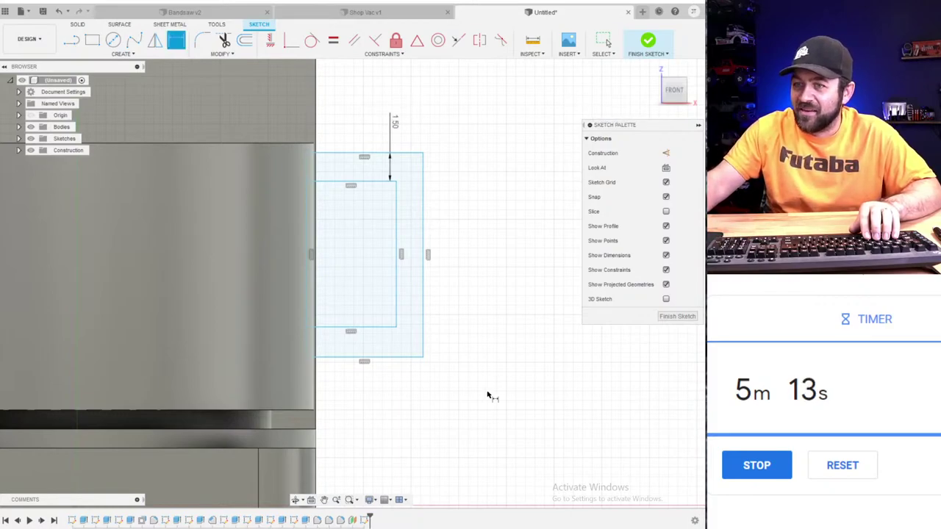
{"action": "left_click", "coordinate": [423, 289]}
{"action": "left_click", "coordinate": [464, 296]}
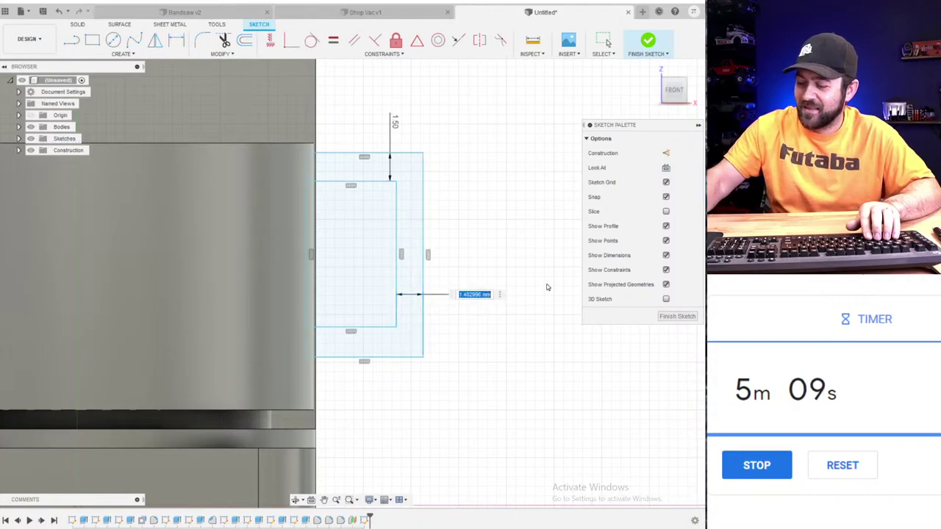
{"action": "key", "text": "Return"}
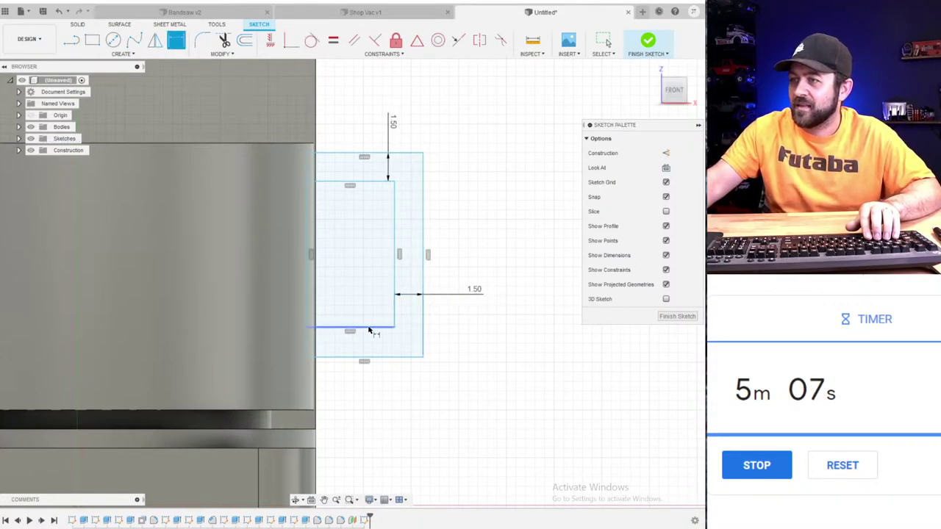
{"action": "left_click", "coordinate": [393, 357]}
{"action": "left_click", "coordinate": [353, 428]}
{"action": "type", "text": "1.5"}
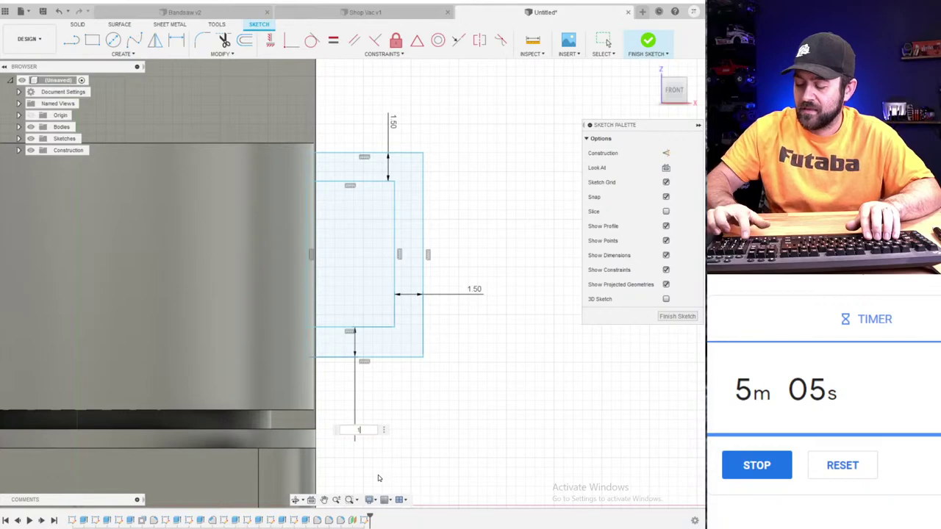
{"action": "key", "text": "Return"}
- Extrude the C-shaped profile symmetrically by 2 mm per side and join it to the cylinder as a handle
{"action": "key", "text": "e"}
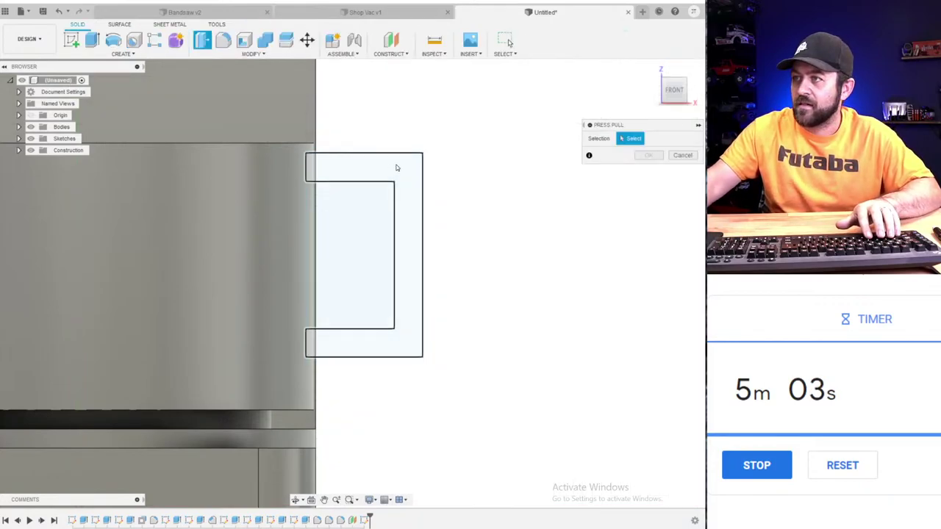
{"action": "left_click", "coordinate": [397, 168]}
{"action": "left_click", "coordinate": [683, 169]}
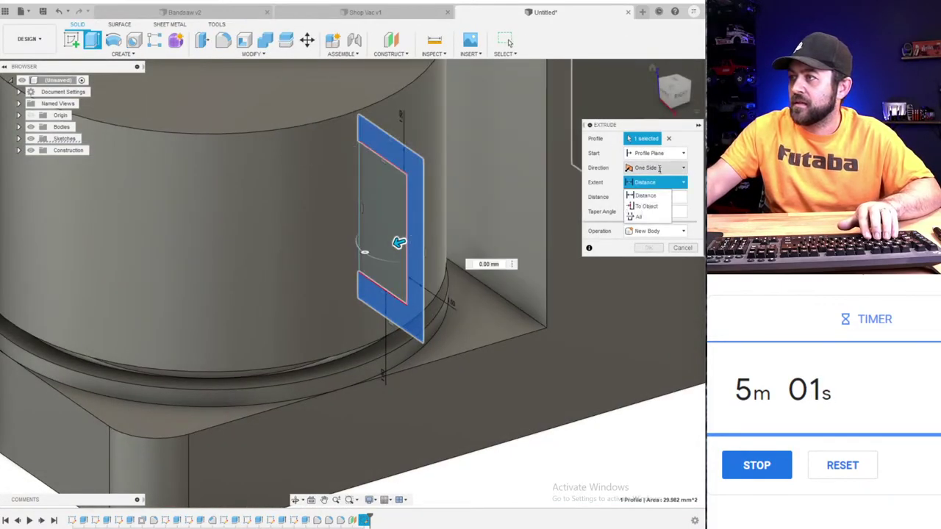
{"action": "left_click", "coordinate": [647, 197]}
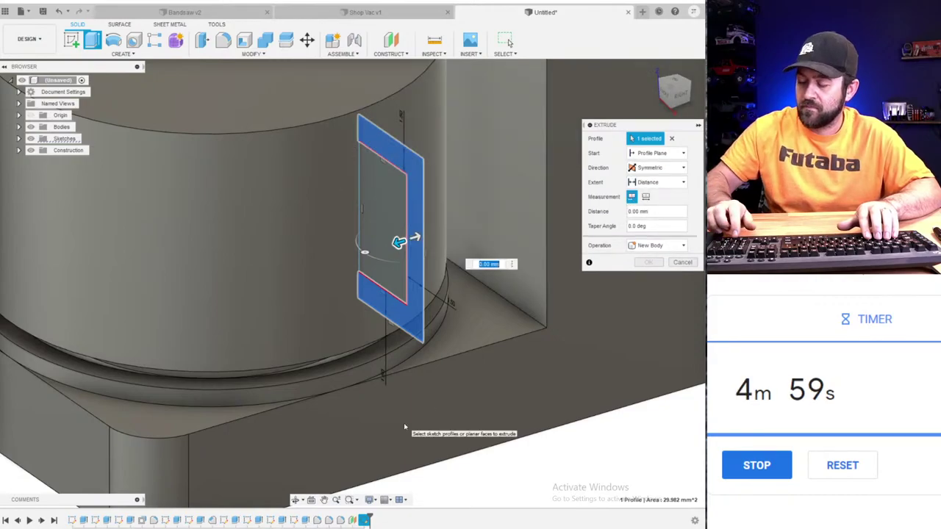
{"action": "type", "text": "2"}
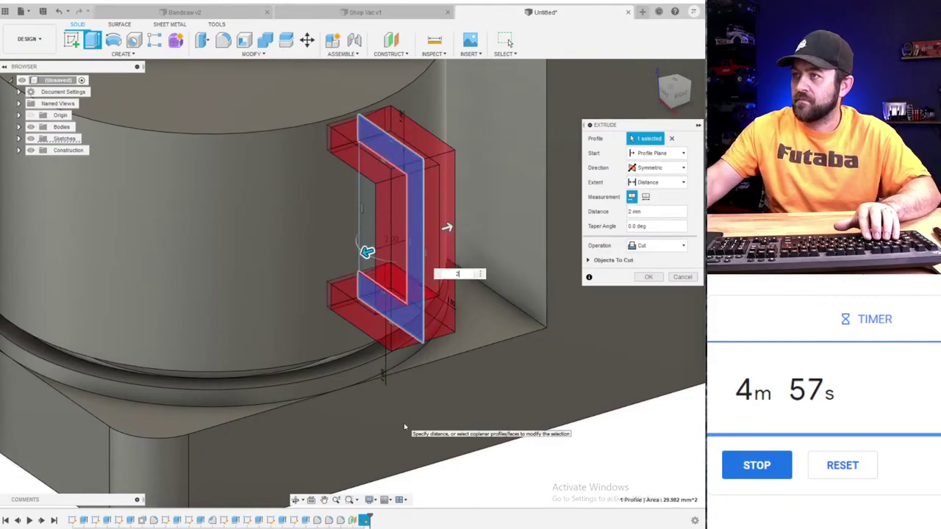
{"action": "left_click", "coordinate": [656, 246]}
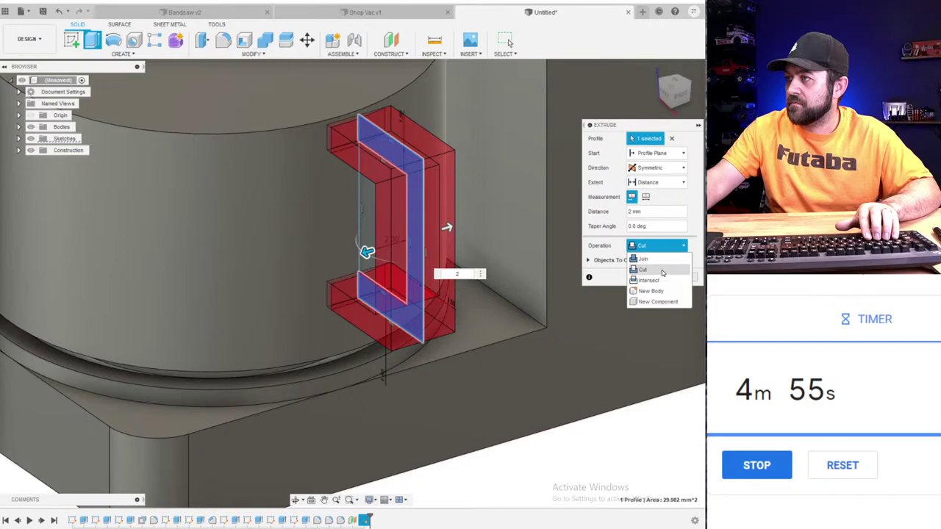
{"action": "left_click", "coordinate": [661, 260]}
{"action": "left_click", "coordinate": [648, 263]}
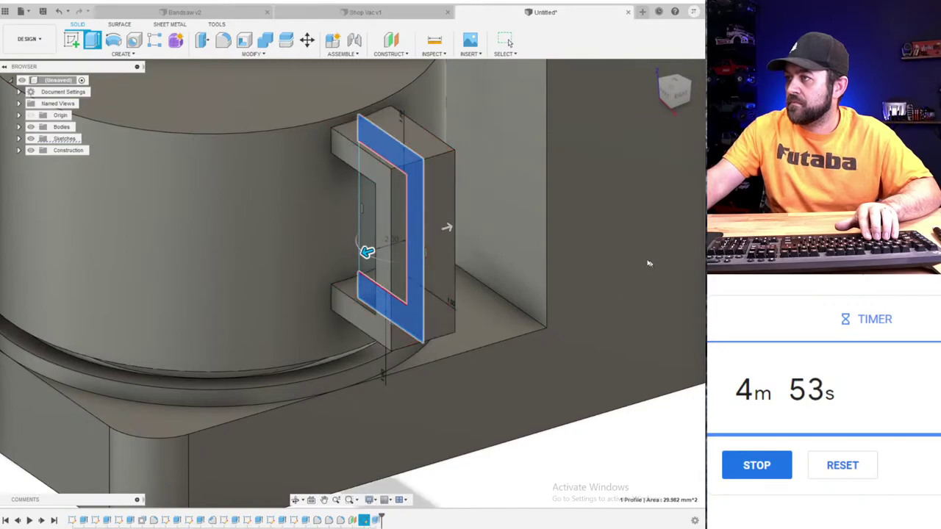
- Sketch a circle on the cylinder's top face, centred on it and matching its round rim
{"action": "scroll", "coordinate": [405, 253], "scroll_direction": "down", "scroll_amount": 8}
{"action": "scroll", "coordinate": [404, 253], "scroll_direction": "down", "scroll_amount": 1}
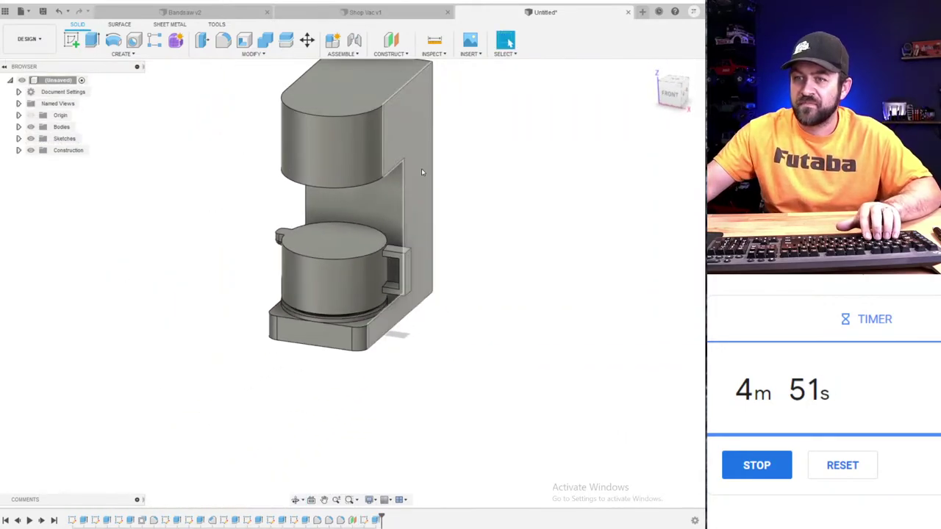
{"action": "scroll", "coordinate": [280, 277], "scroll_direction": "down", "scroll_amount": 4}
{"action": "middle_click_drag", "start_coordinate": [289, 253], "coordinate": [324, 243], "text": "shift"}
{"action": "scroll", "coordinate": [324, 244], "scroll_direction": "up", "scroll_amount": 5}
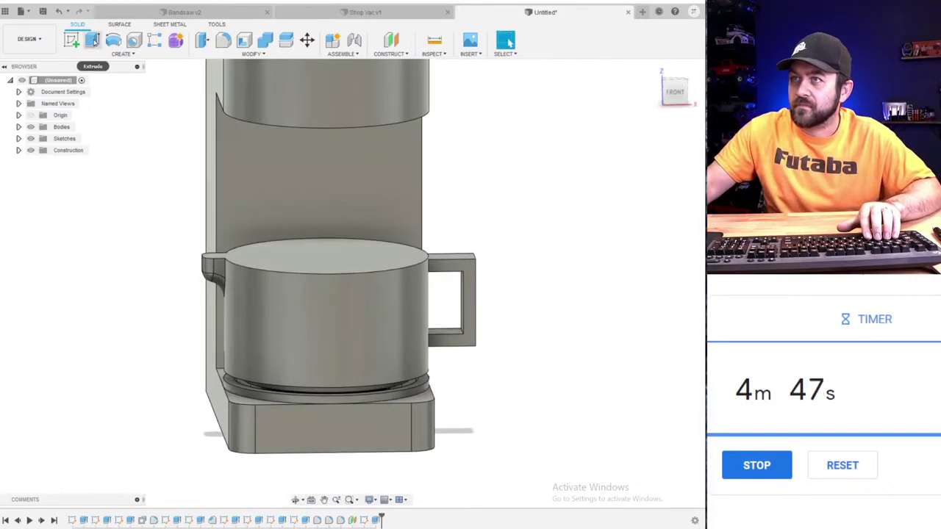
{"action": "left_click", "coordinate": [71, 40]}
{"action": "left_click", "coordinate": [312, 261]}
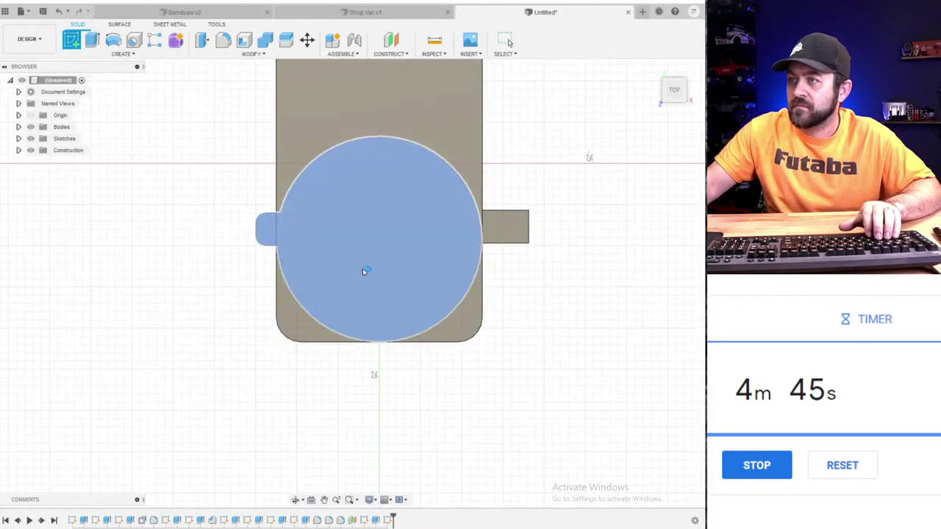
{"action": "mouse_move", "coordinate": [371, 317]}
{"action": "middle_mouse_down", "text": "shift"}
{"action": "mouse_move", "coordinate": [368, 285]}
{"action": "mouse_move", "coordinate": [397, 204]}
{"action": "middle_mouse_up", "text": "shift"}
{"action": "key", "text": "c"}
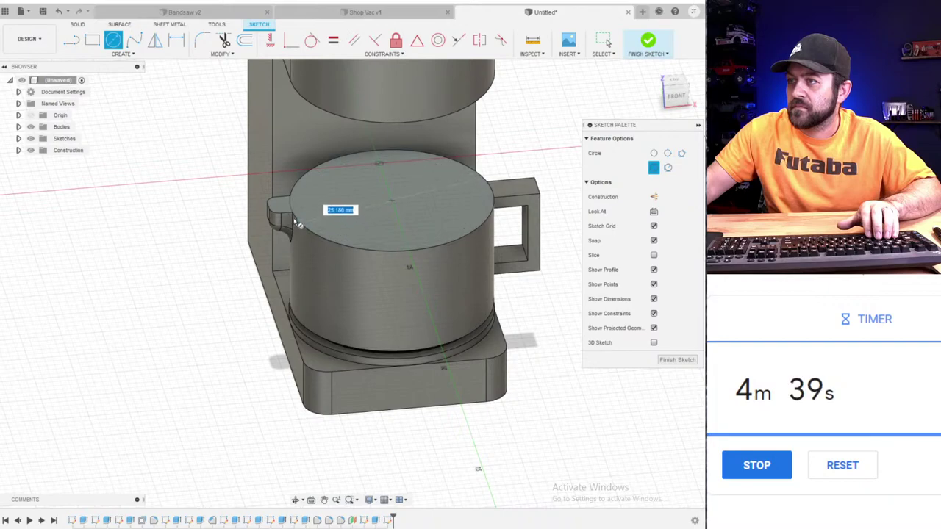
- Extrude the circular profile 2 mm upward, joined to the cylinder, as a lid
{"action": "key", "text": "e"}
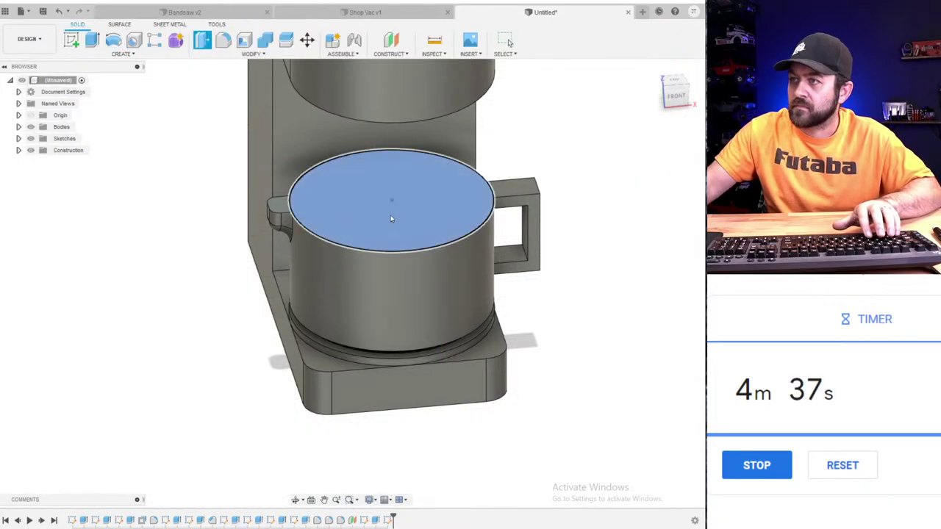
{"action": "left_click", "coordinate": [391, 215]}
{"action": "type", "text": "2"}
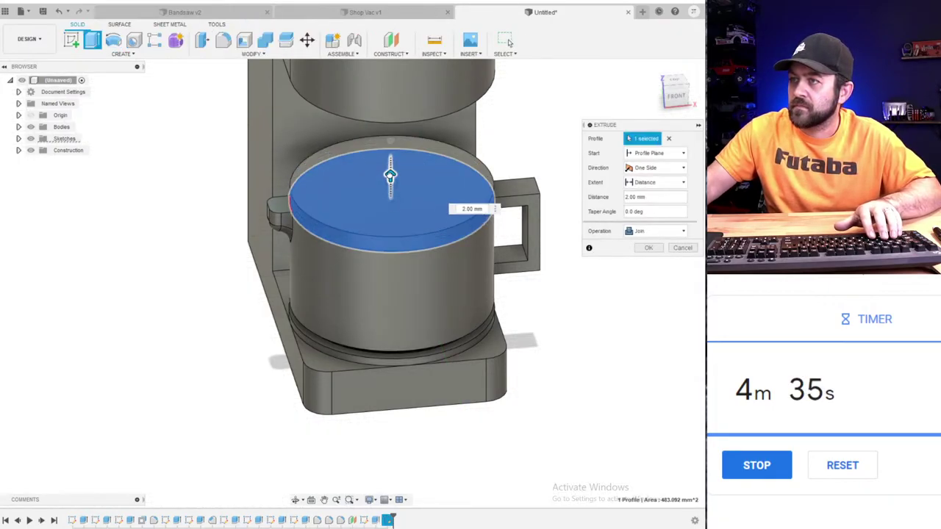
{"action": "scroll", "coordinate": [306, 193], "scroll_direction": "up", "scroll_amount": 2}
{"action": "middle_click_drag", "start_coordinate": [307, 193], "coordinate": [342, 206], "text": "shift"}
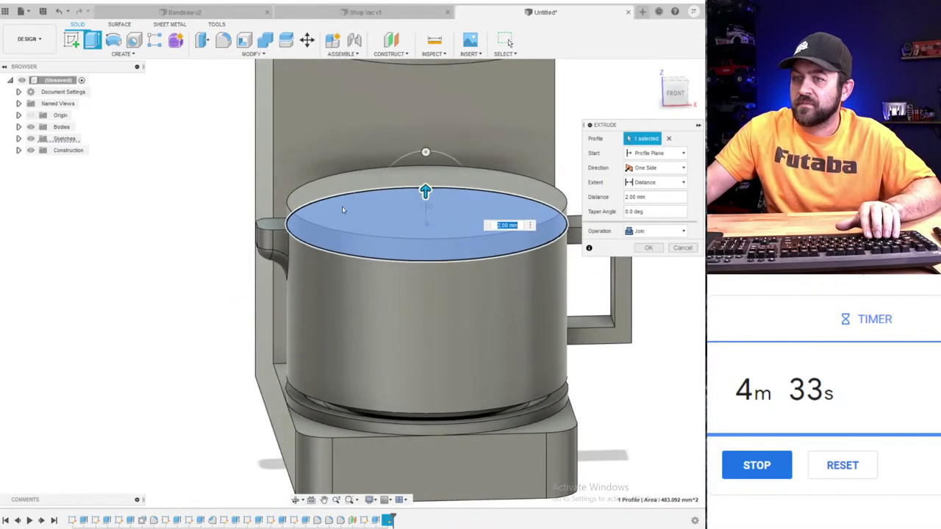
{"action": "scroll", "coordinate": [341, 206], "scroll_direction": "up", "scroll_amount": 2}
{"action": "key", "text": "Return"}
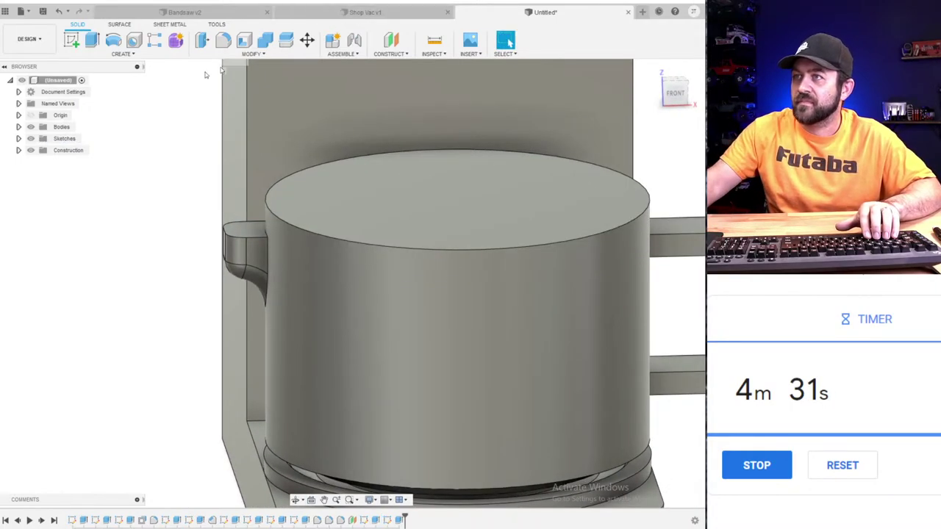
- Fillet the lid's top circular edge with a 1.25 mm radius
{"action": "key", "text": "f"}
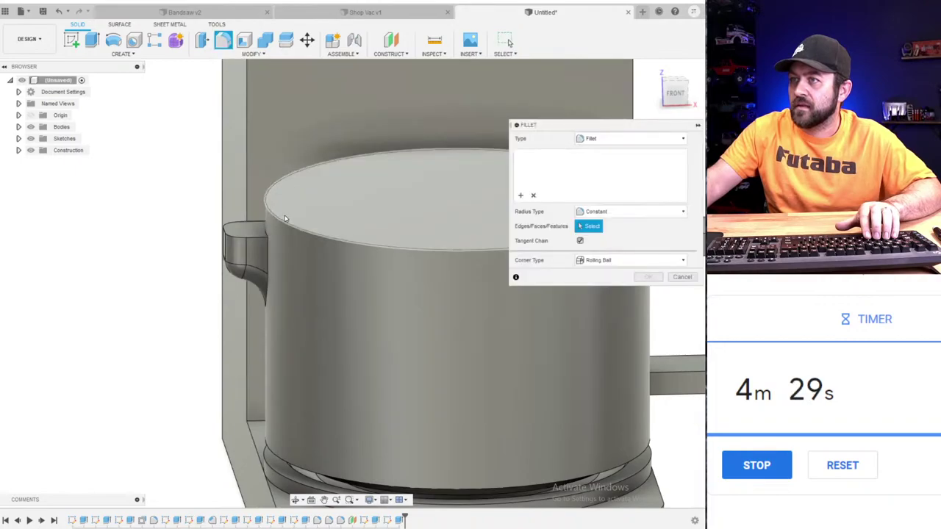
{"action": "left_click", "coordinate": [270, 224]}
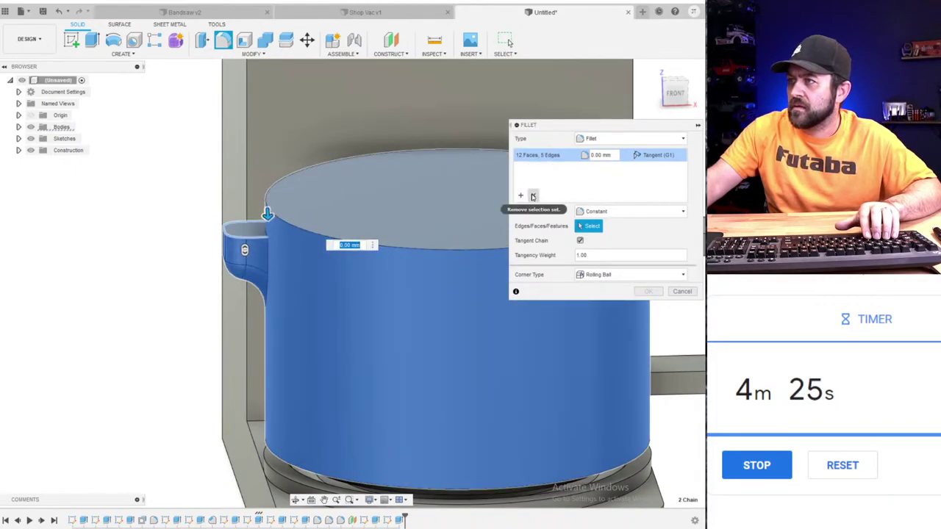
{"action": "left_click", "coordinate": [533, 196]}
{"action": "left_click", "coordinate": [296, 225]}
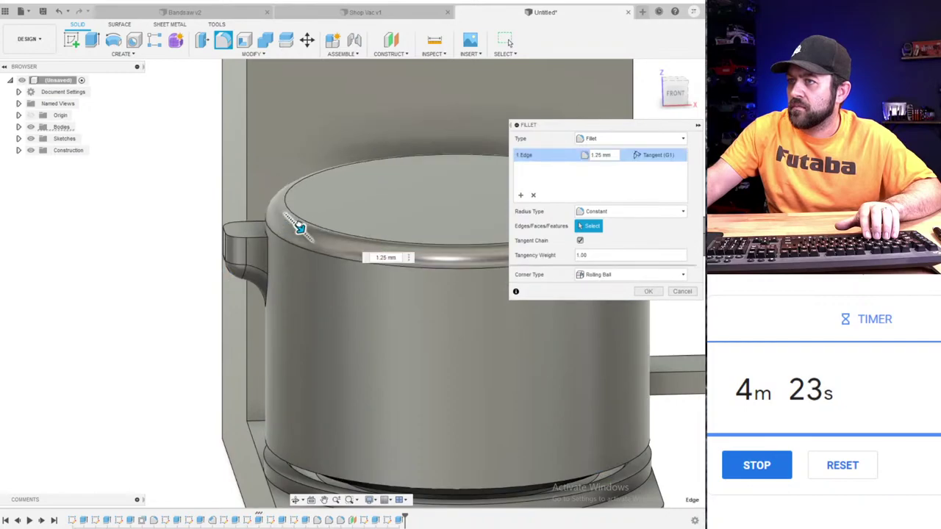
{"action": "key", "text": "Return"}
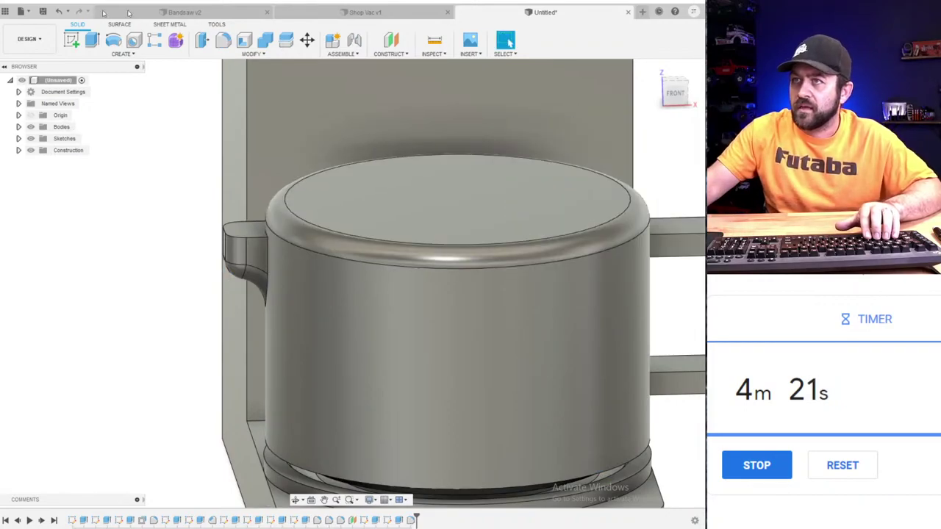
- Sketch a circle on the lid's top face, concentric with and slightly inside its flat edge, and cut it 1 mm deep
{"action": "left_click", "coordinate": [71, 40]}
{"action": "left_click", "coordinate": [358, 186]}
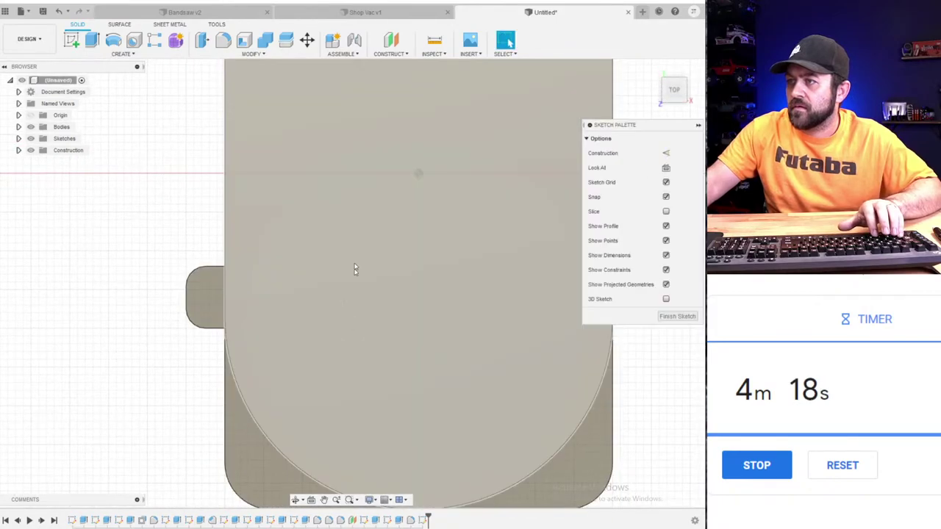
{"action": "middle_click_drag", "start_coordinate": [356, 269], "coordinate": [11, 317], "text": "shift"}
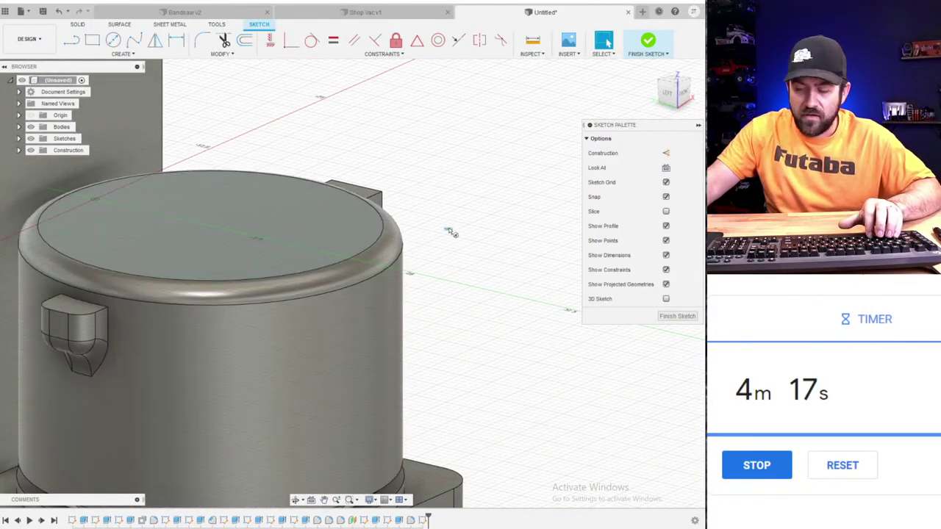
{"action": "key", "text": "c"}
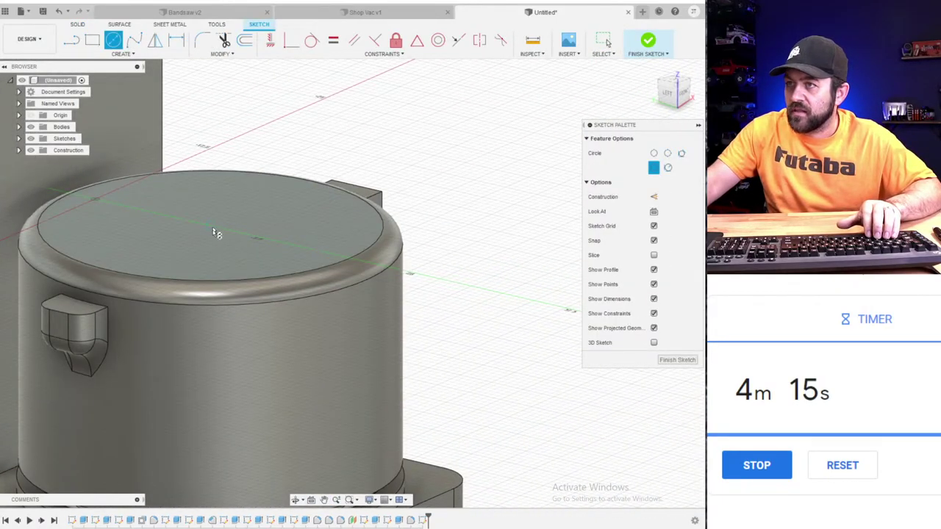
{"action": "left_click", "coordinate": [210, 226]}
{"action": "left_click", "coordinate": [217, 275]}
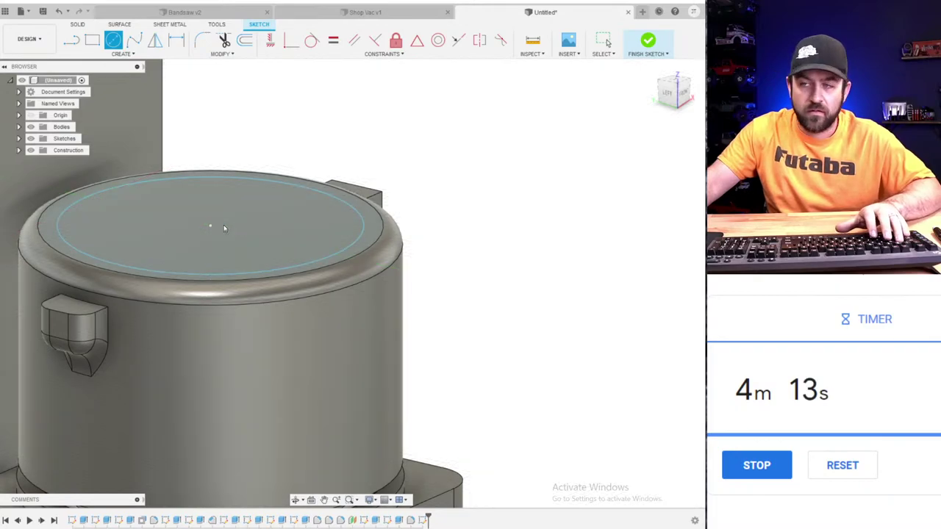
{"action": "key", "text": "e"}
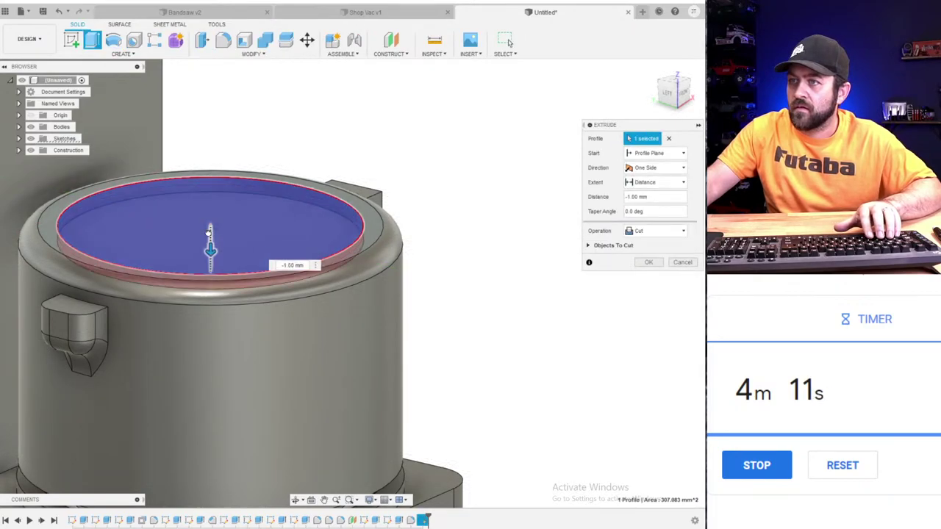
{"action": "key", "text": "Return"}
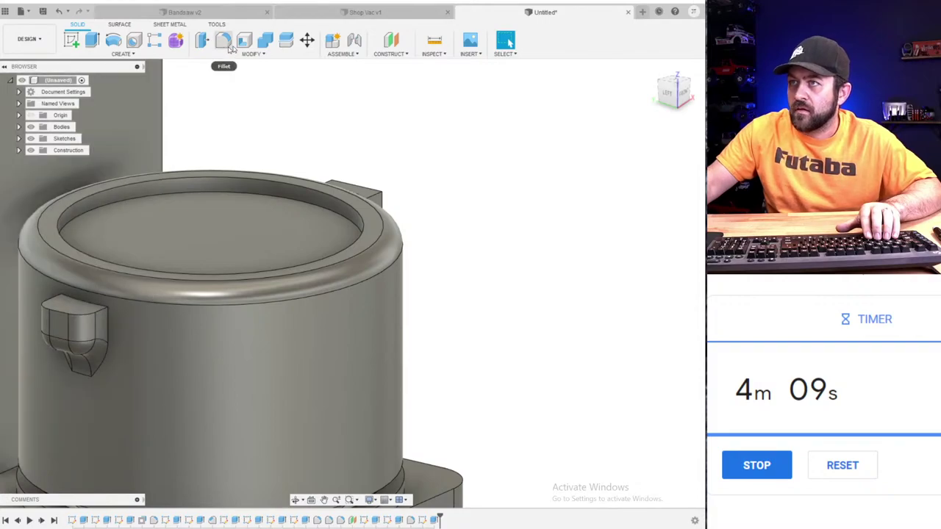
- Apply a Two Distance chamfer to the lid recess's lower edge, sloping the floor from the rim to a small flat centre
{"action": "left_click", "coordinate": [265, 56]}
{"action": "left_click", "coordinate": [221, 86]}
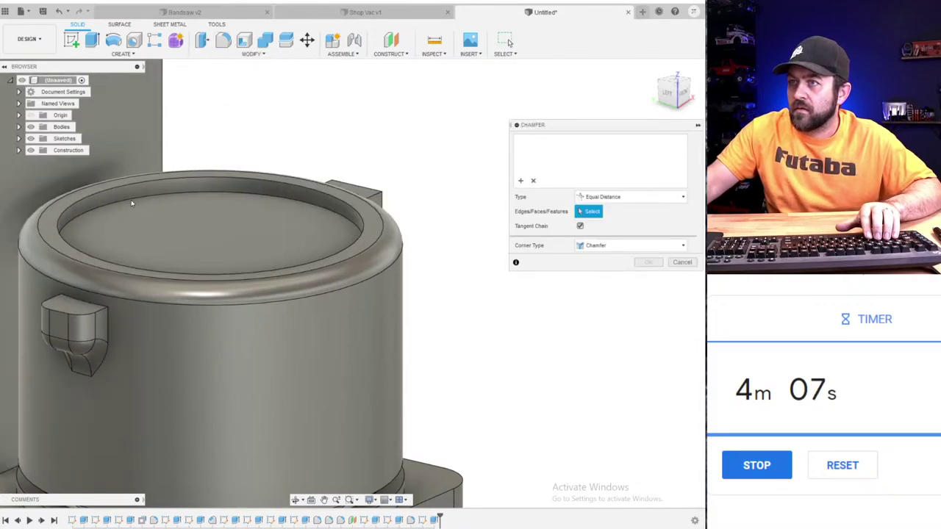
{"action": "scroll", "coordinate": [147, 202], "scroll_direction": "down", "scroll_amount": 3}
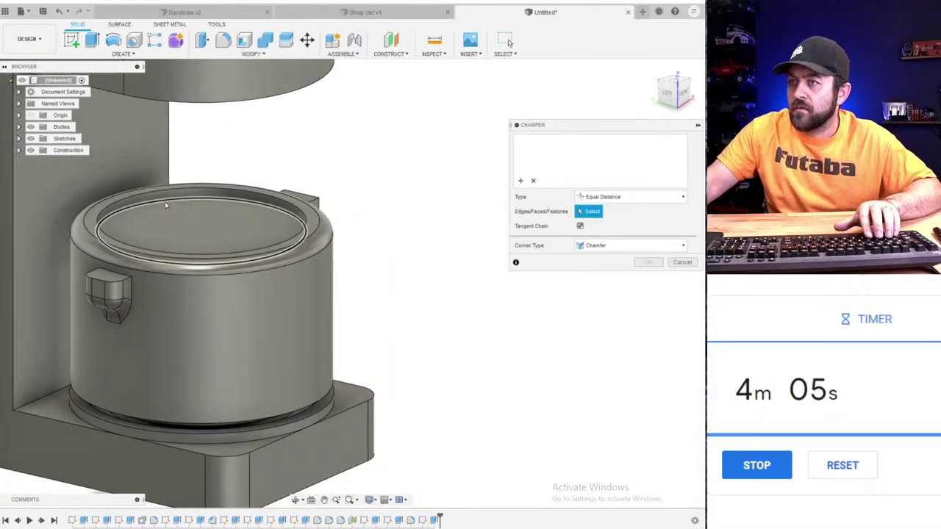
{"action": "left_click", "coordinate": [166, 198]}
{"action": "type", "text": "4"}
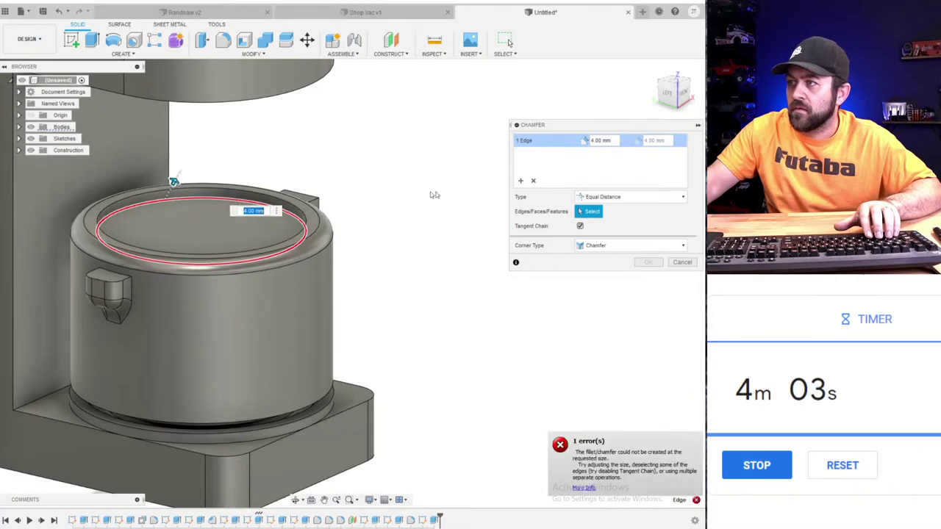
{"action": "left_click", "coordinate": [630, 196]}
{"action": "left_click", "coordinate": [629, 218]}
{"action": "scroll", "coordinate": [169, 246], "scroll_direction": "up", "scroll_amount": 2}
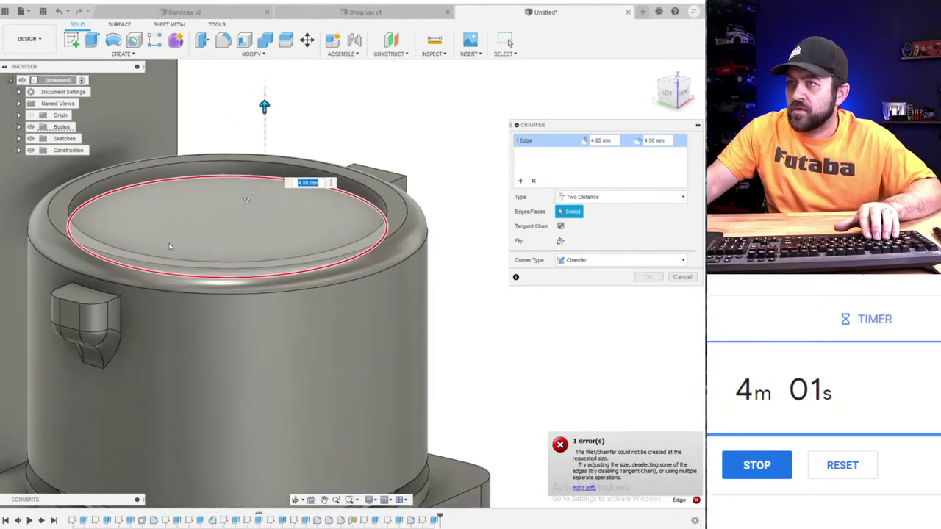
{"action": "key", "text": "Tab"}
{"action": "type", "text": "3"}
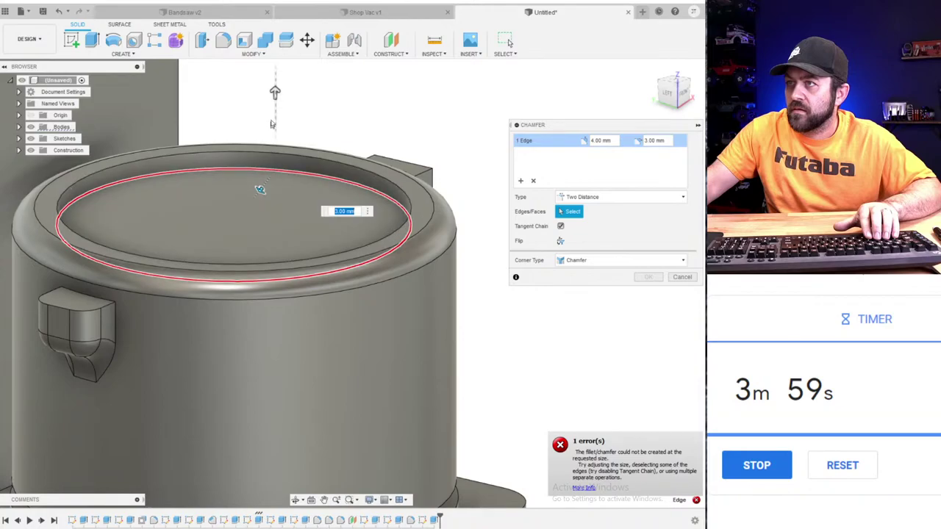
{"action": "left_click_drag", "start_coordinate": [274, 92], "coordinate": [275, 143]}
{"action": "left_click_drag", "start_coordinate": [259, 190], "coordinate": [244, 212]}
{"action": "key", "text": "Return"}
{"action": "scroll", "coordinate": [112, 271], "scroll_direction": "down", "scroll_amount": 5}
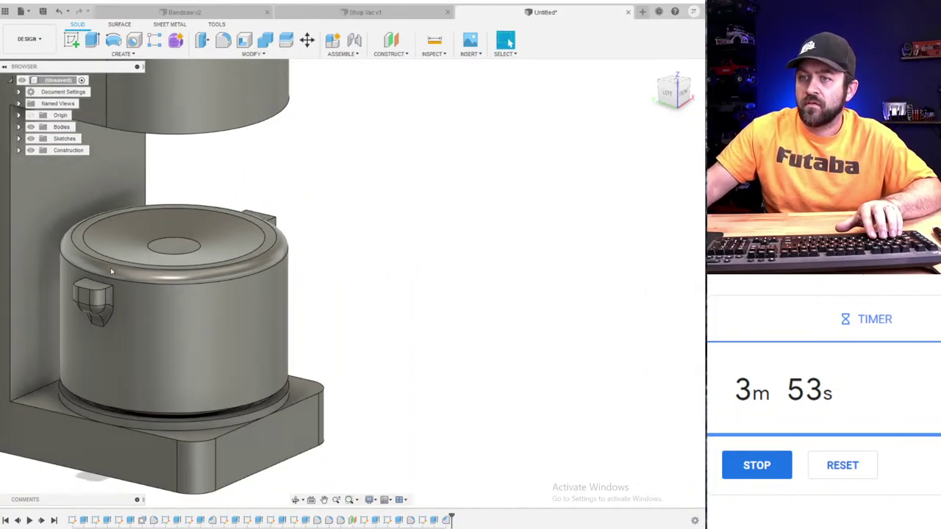
- On the stand's inner back wall, sketch a wide rectangle just above the head's underside and a narrower one directly beneath it
{"action": "middle_click_drag", "start_coordinate": [110, 343], "coordinate": [269, 373], "text": "shift"}
{"action": "scroll", "coordinate": [269, 374], "scroll_direction": "down", "scroll_amount": 2}
{"action": "scroll", "coordinate": [336, 407], "scroll_direction": "up", "scroll_amount": 3}
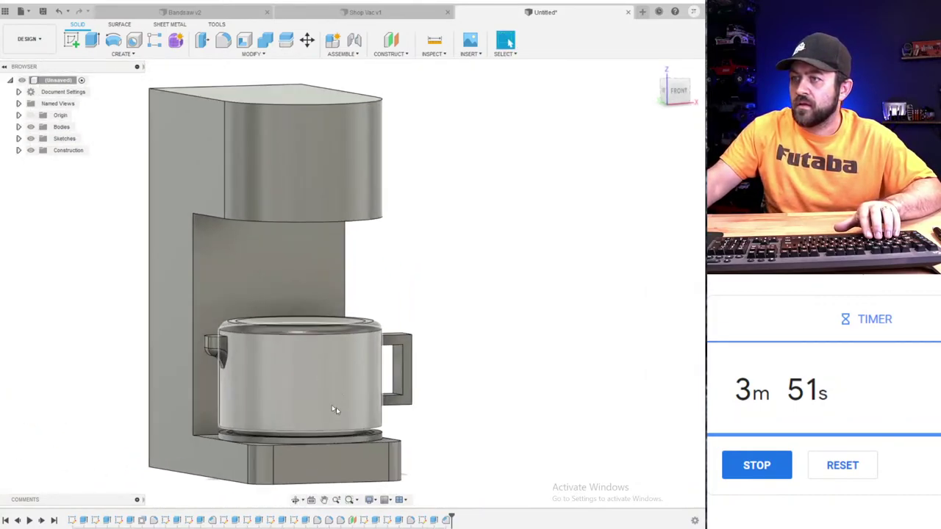
{"action": "middle_click_drag", "start_coordinate": [434, 285], "coordinate": [403, 317], "text": "shift"}
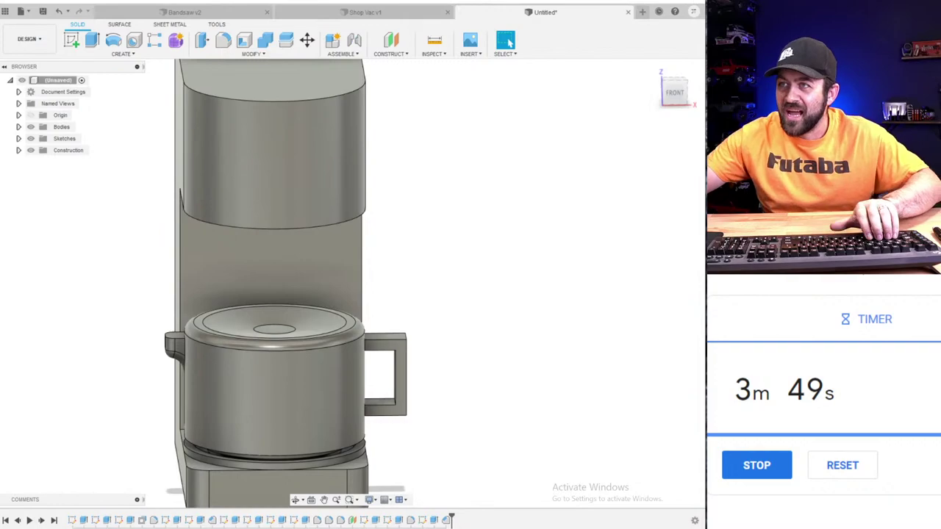
{"action": "scroll", "coordinate": [81, 261], "scroll_direction": "down", "scroll_amount": 3}
{"action": "middle_click_drag", "start_coordinate": [81, 261], "coordinate": [187, 207], "text": "shift"}
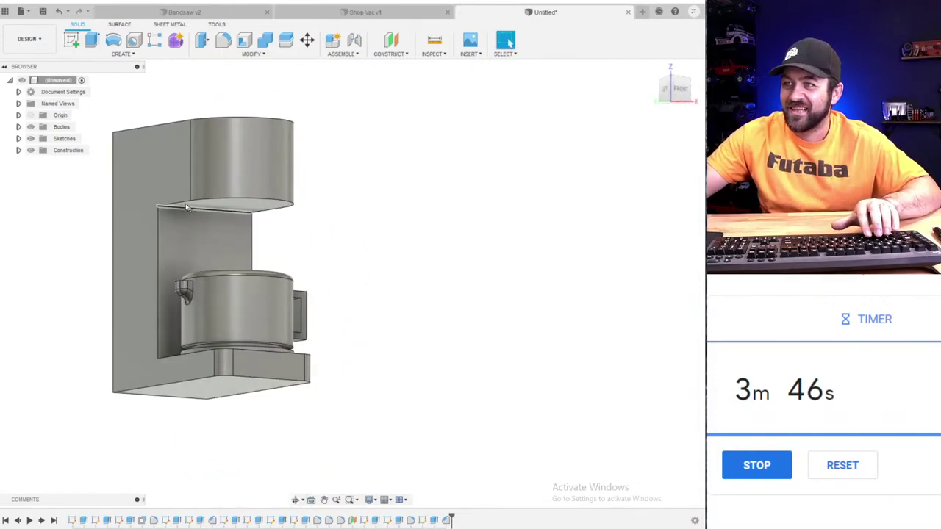
{"action": "left_click", "coordinate": [72, 41]}
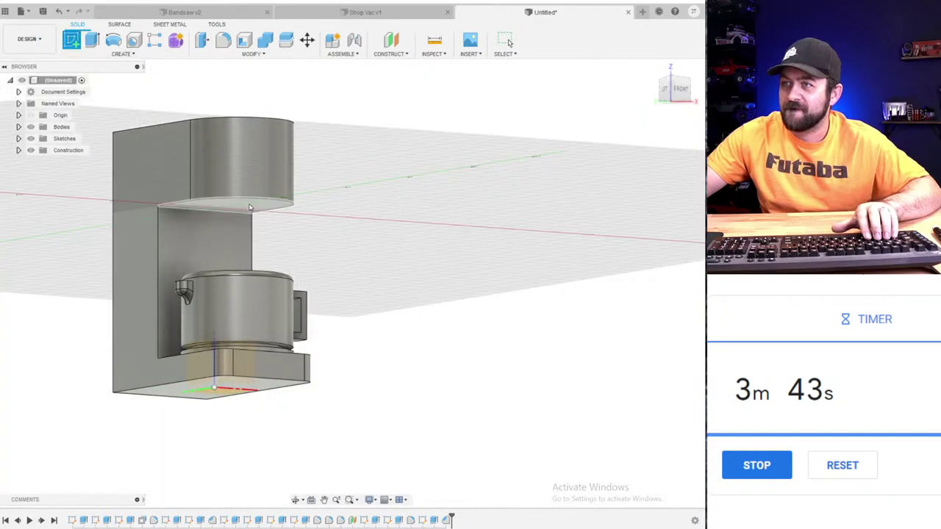
{"action": "left_click", "coordinate": [250, 208]}
{"action": "left_click", "coordinate": [200, 216]}
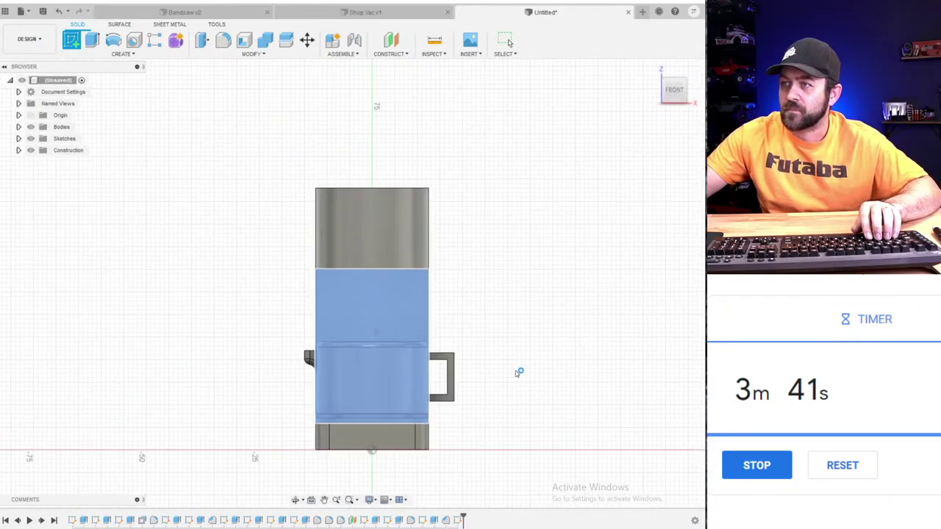
{"action": "left_click", "coordinate": [92, 40]}
{"action": "scroll", "coordinate": [383, 303], "scroll_direction": "up", "scroll_amount": 5}
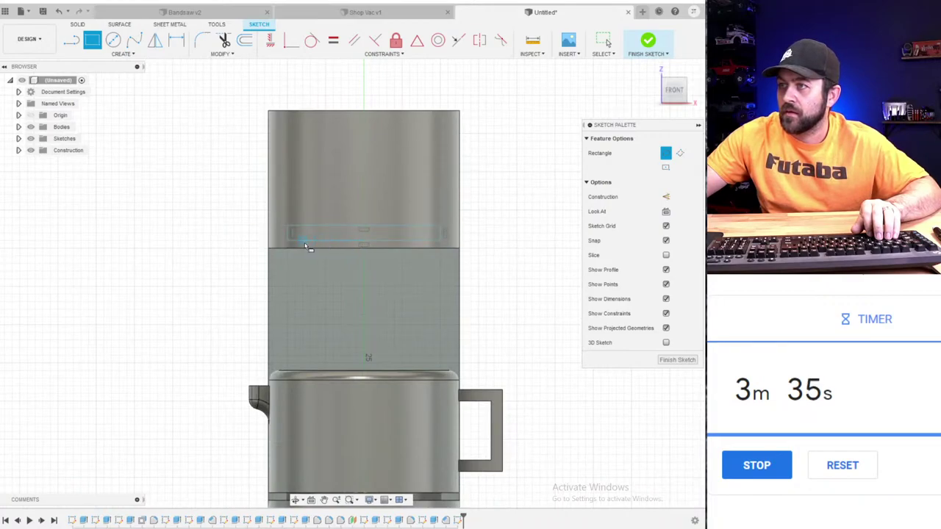
{"action": "left_click", "coordinate": [305, 243]}
{"action": "left_click", "coordinate": [431, 251]}
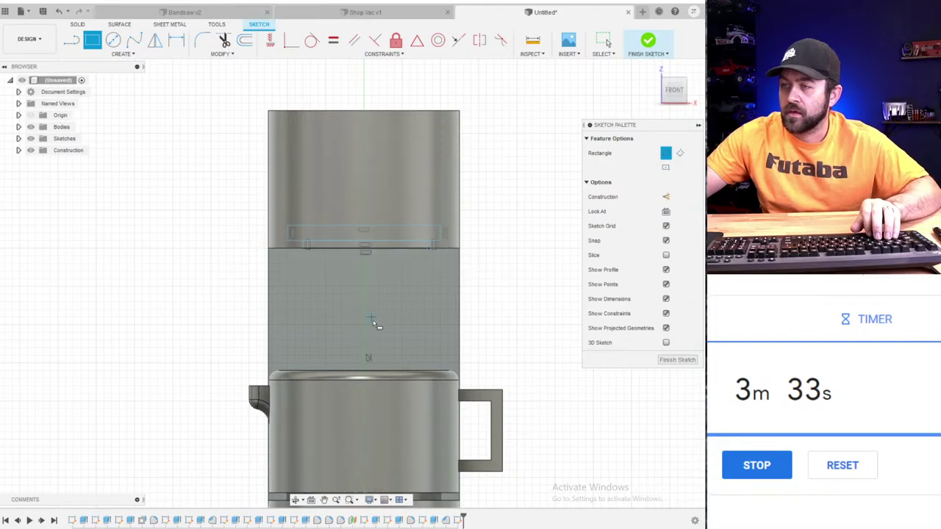
- Extrude both stacked rectangles 30 mm forward as a cut through the underside of the stand's head
{"action": "key", "text": "q"}
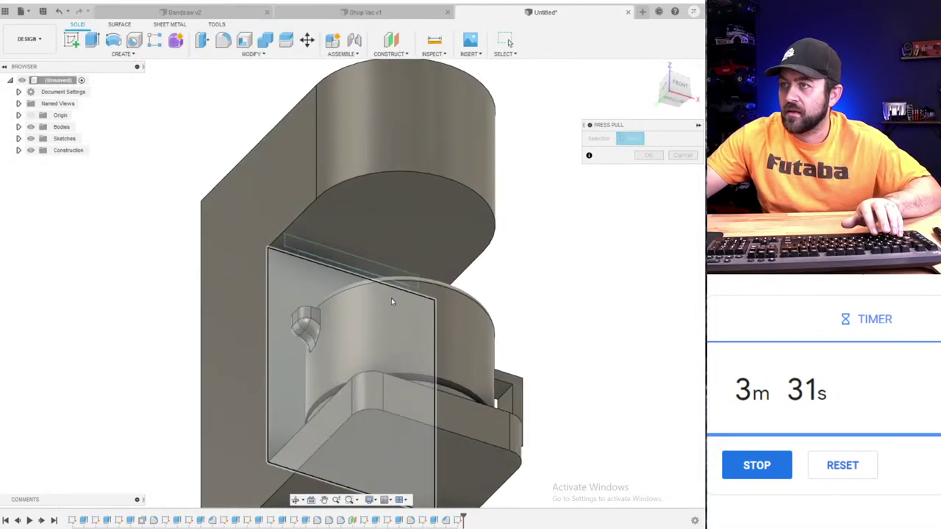
{"action": "left_click", "coordinate": [18, 126]}
{"action": "left_click", "coordinate": [40, 138]}
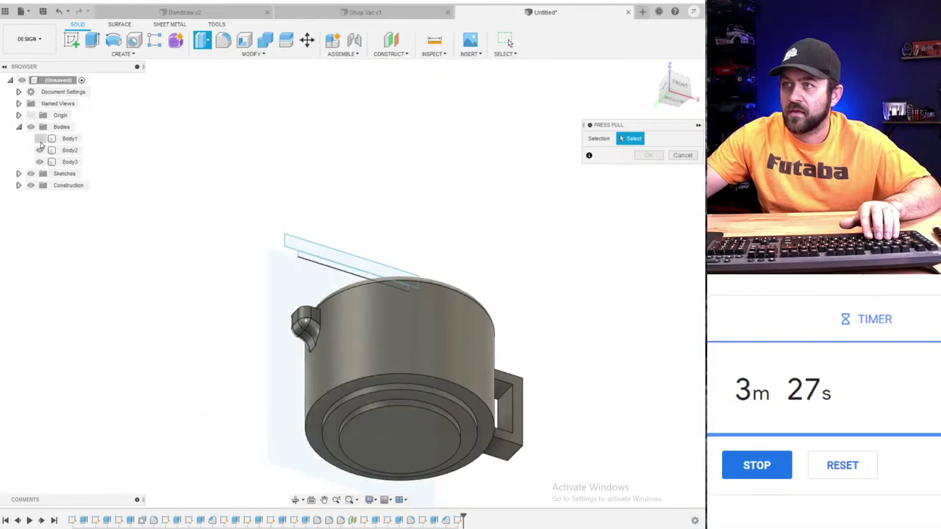
{"action": "scroll", "coordinate": [369, 265], "scroll_direction": "up", "scroll_amount": 5}
{"action": "left_click", "coordinate": [269, 257]}
{"action": "left_click", "coordinate": [281, 236]}
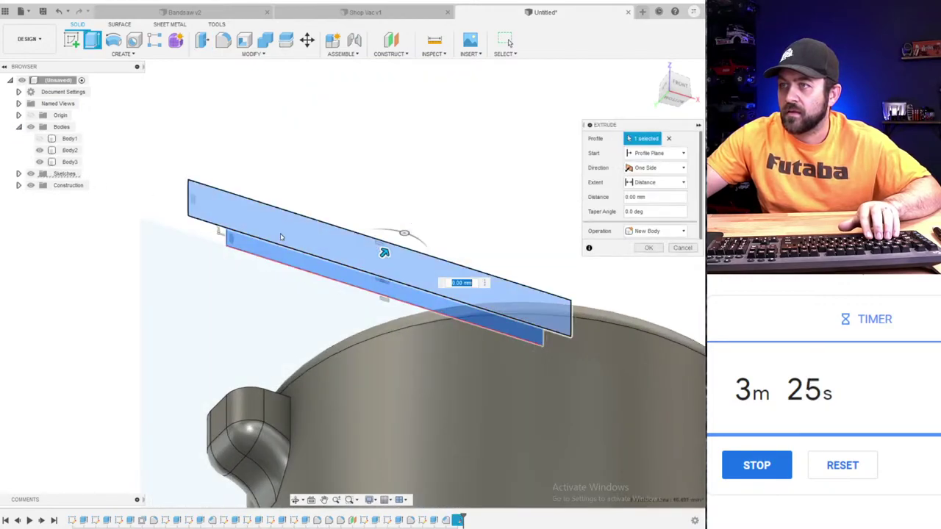
{"action": "left_click", "coordinate": [42, 139]}
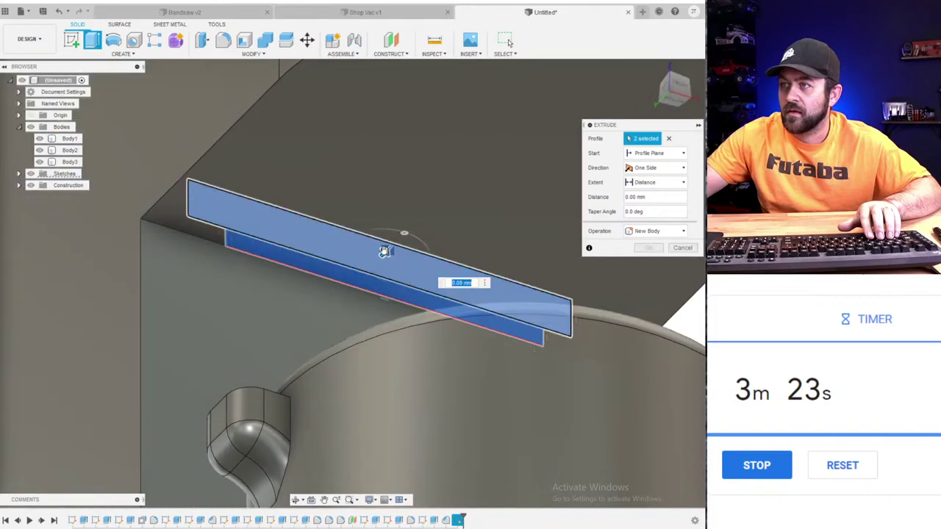
{"action": "left_click_drag", "start_coordinate": [383, 254], "coordinate": [594, 46]}
{"action": "scroll", "coordinate": [339, 249], "scroll_direction": "down", "scroll_amount": 5}
{"action": "middle_click_drag", "start_coordinate": [339, 248], "coordinate": [274, 319]}
{"action": "left_click_drag", "start_coordinate": [429, 187], "coordinate": [485, 128]}
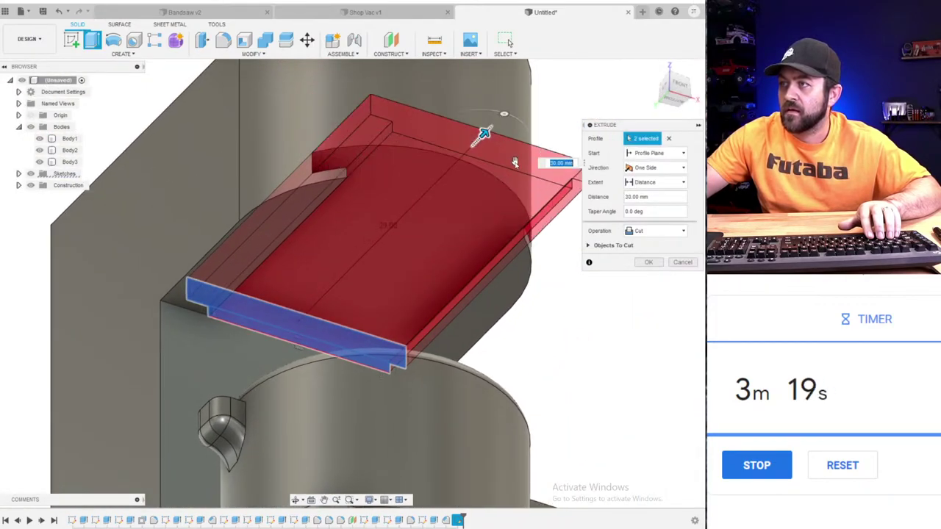
{"action": "key", "text": "Return"}
{"action": "scroll", "coordinate": [521, 226], "scroll_direction": "down", "scroll_amount": 2}
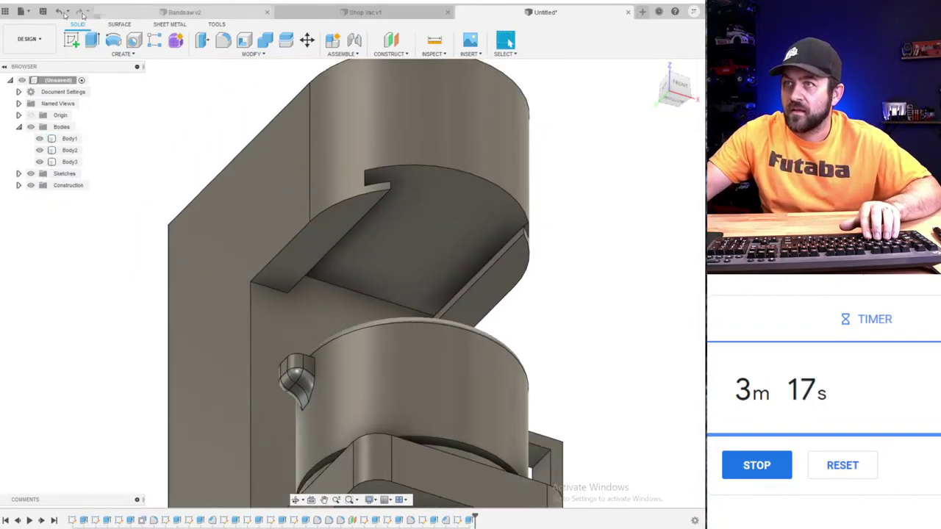
- Sketch a circle on the new slot's ceiling, centred above the pot, with the stand body hidden while placing it
{"action": "left_click", "coordinate": [71, 40]}
{"action": "left_click", "coordinate": [416, 245]}
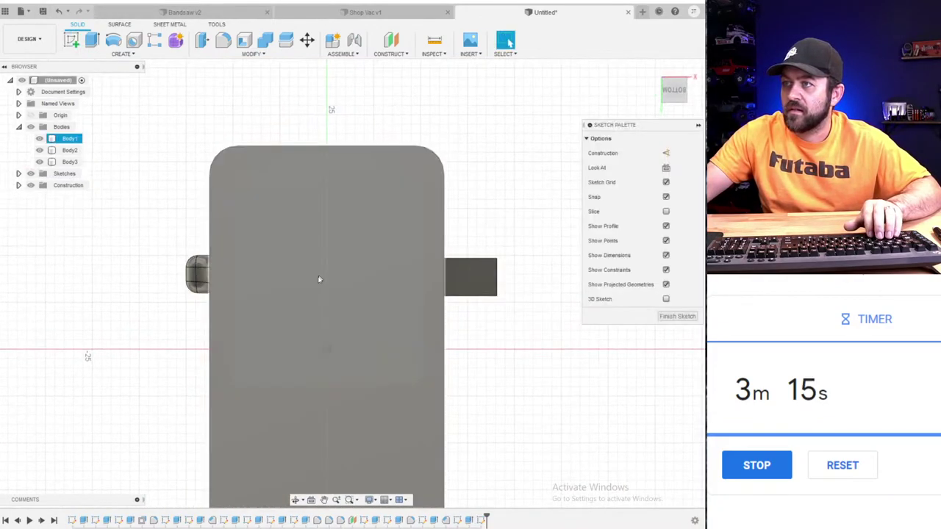
{"action": "left_click", "coordinate": [40, 139]}
{"action": "left_click", "coordinate": [70, 150]}
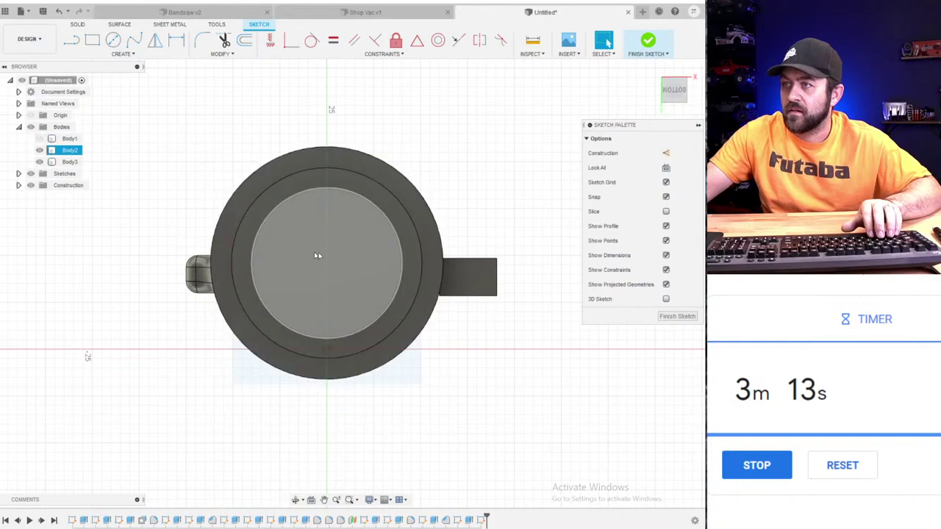
{"action": "key", "text": "c"}
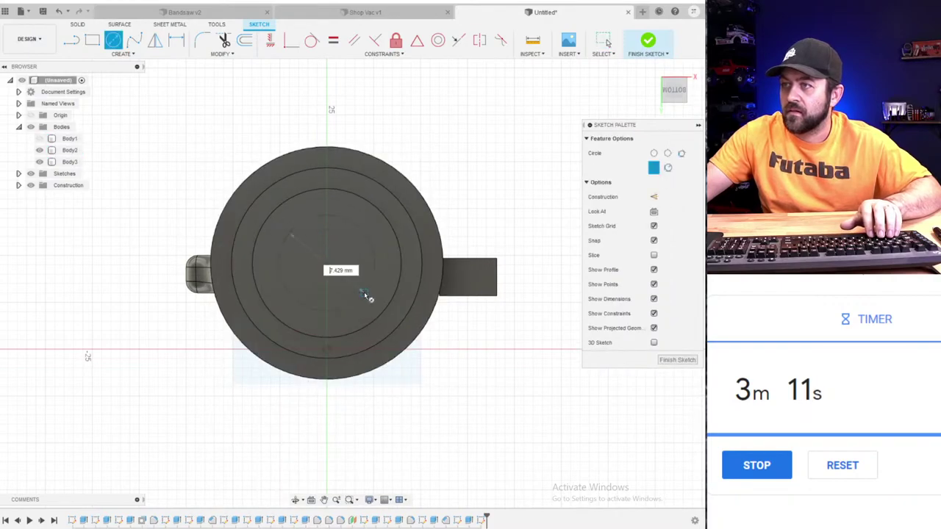
{"action": "scroll", "coordinate": [399, 296], "scroll_direction": "up", "scroll_amount": 5}
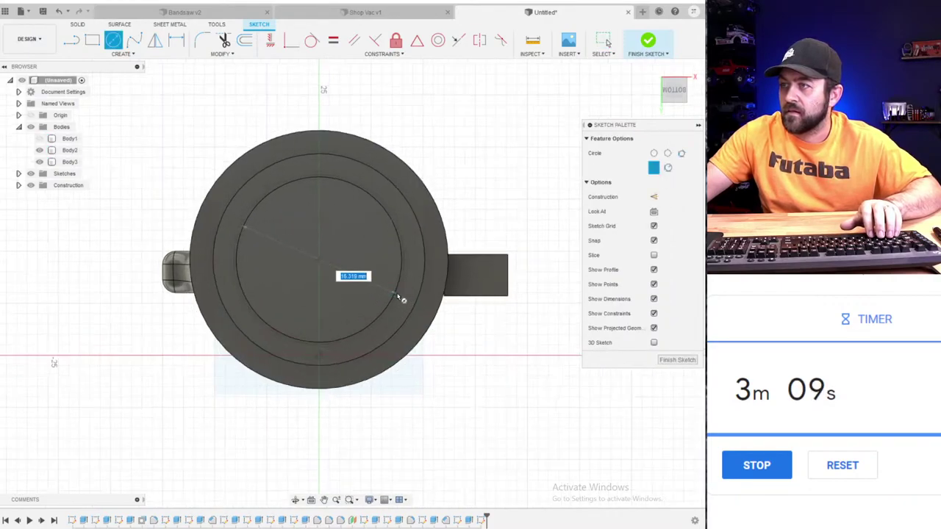
{"action": "left_click", "coordinate": [413, 294]}
{"action": "scroll", "coordinate": [338, 235], "scroll_direction": "down", "scroll_amount": 4}
{"action": "middle_click_drag", "start_coordinate": [338, 234], "coordinate": [314, 283], "text": "shift"}
{"action": "left_click", "coordinate": [40, 139]}
{"action": "scroll", "coordinate": [330, 315], "scroll_direction": "up", "scroll_amount": 3}
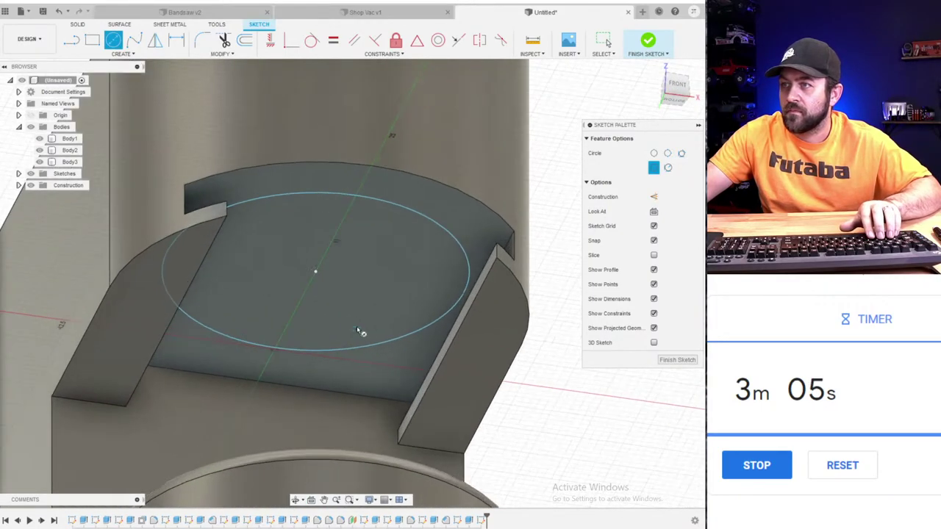
- Project the outline of the slot's ceiling face into the circle's sketch
{"action": "middle_click_drag", "start_coordinate": [357, 327], "coordinate": [340, 335], "text": "shift"}
{"action": "scroll", "coordinate": [395, 353], "scroll_direction": "up", "scroll_amount": 3}
{"action": "key", "text": "p"}
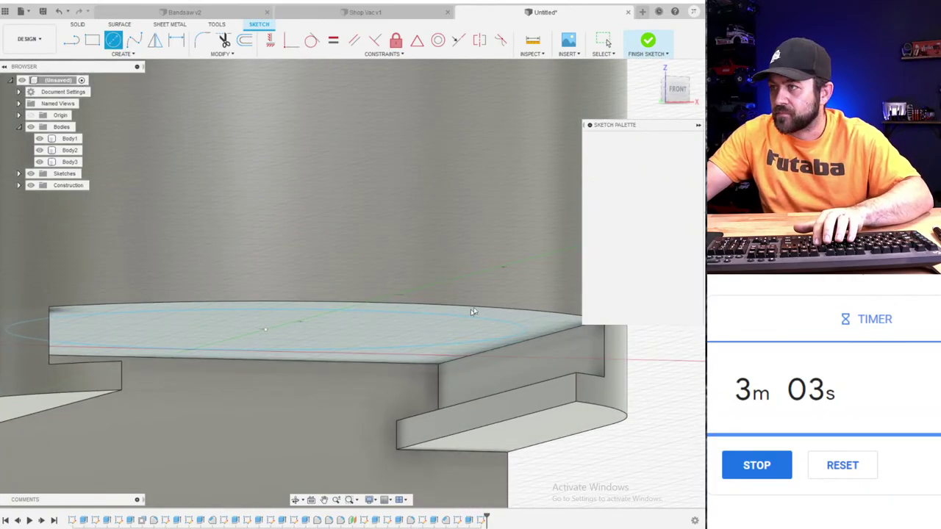
{"action": "left_click", "coordinate": [527, 323]}
{"action": "key", "text": "Return"}
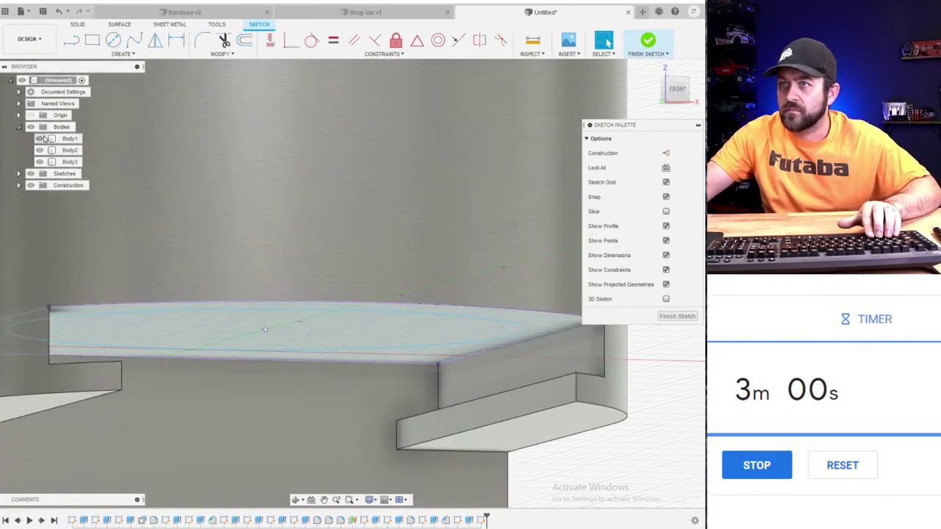
- Hide the stand body and enlarge the sketched circle to a radius of about 9.7 mm
{"action": "left_click", "coordinate": [40, 138]}
{"action": "mouse_move", "coordinate": [474, 364]}
{"action": "middle_mouse_down", "text": "shift"}
{"action": "mouse_move", "coordinate": [472, 301]}
{"action": "mouse_move", "coordinate": [496, 229]}
{"action": "middle_mouse_up", "text": "shift"}
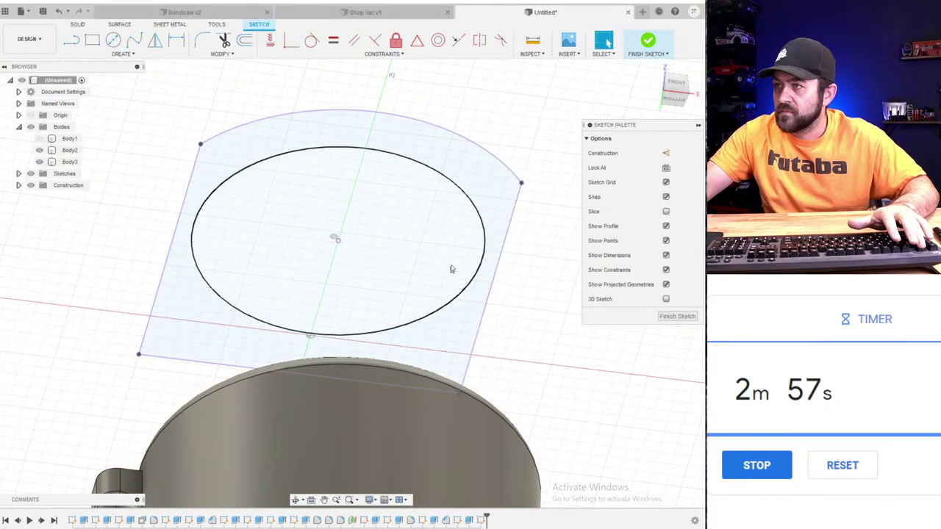
{"action": "mouse_move", "coordinate": [483, 230]}
{"action": "left_mouse_down"}
{"action": "mouse_move", "coordinate": [508, 224]}
{"action": "mouse_move", "coordinate": [498, 227]}
{"action": "left_mouse_up"}
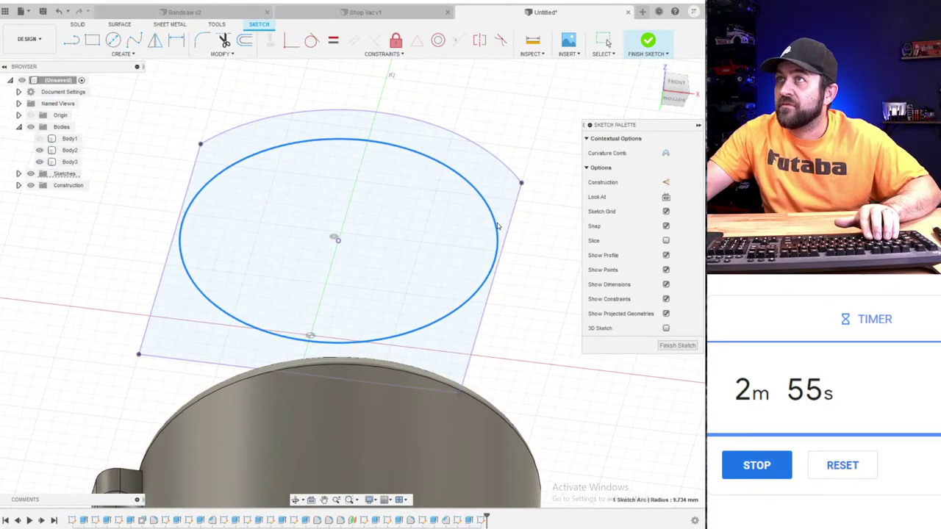
{"action": "left_click", "coordinate": [517, 307]}
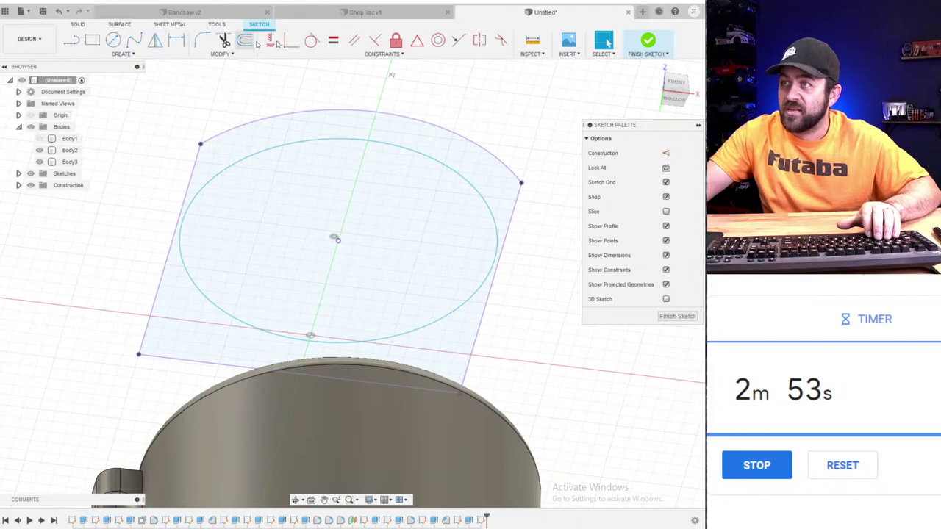
- Show the stand body again and extrude the circle on the slot's ceiling 1.5 mm downward as a new body
{"action": "left_click", "coordinate": [40, 139]}
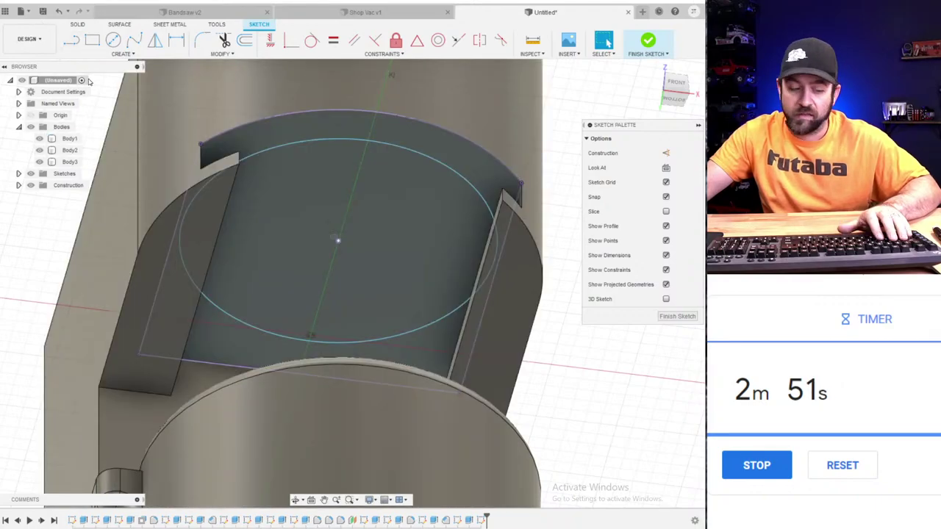
{"action": "key", "text": "q"}
{"action": "left_click", "coordinate": [285, 172]}
{"action": "middle_click_drag", "start_coordinate": [340, 185], "coordinate": [335, 244], "text": "shift"}
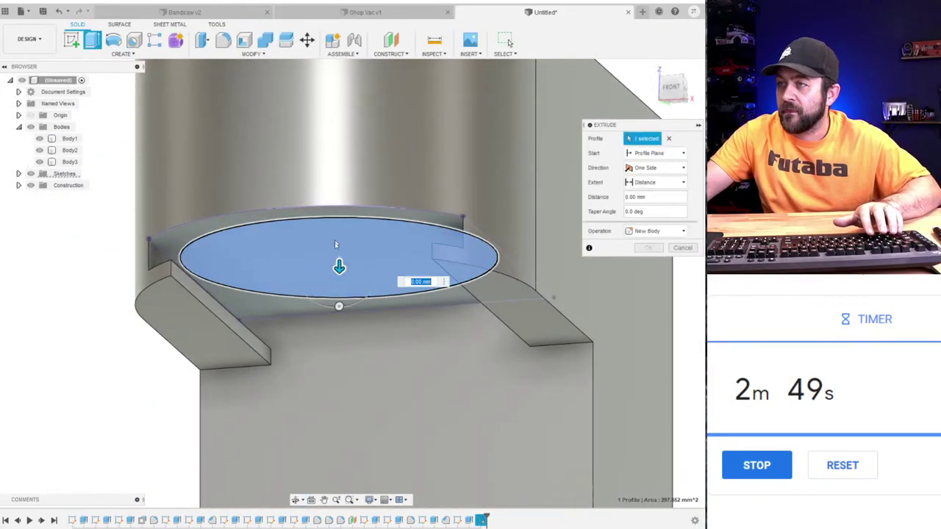
{"action": "scroll", "coordinate": [321, 259], "scroll_direction": "up", "scroll_amount": 5}
{"action": "middle_click_drag", "start_coordinate": [245, 296], "coordinate": [299, 327], "text": "shift"}
{"action": "scroll", "coordinate": [241, 320], "scroll_direction": "down", "scroll_amount": 3}
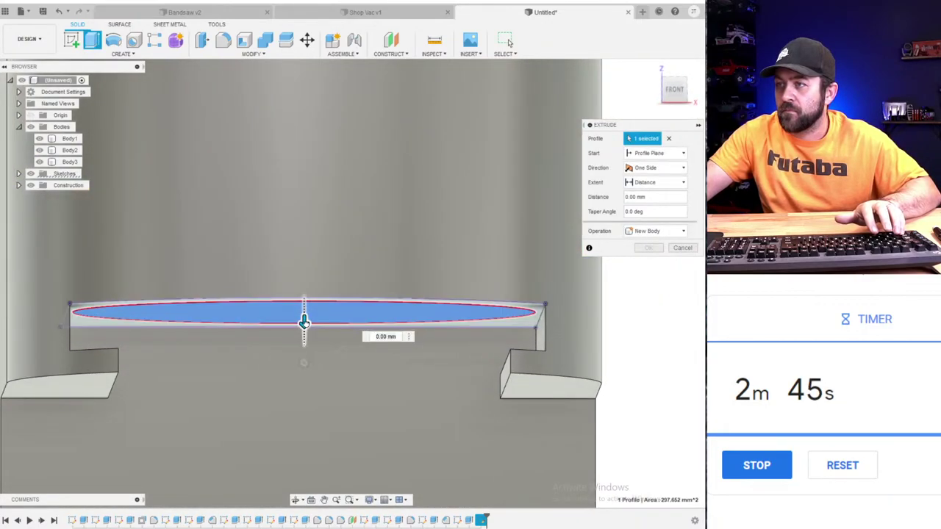
{"action": "left_click_drag", "start_coordinate": [303, 322], "coordinate": [305, 359]}
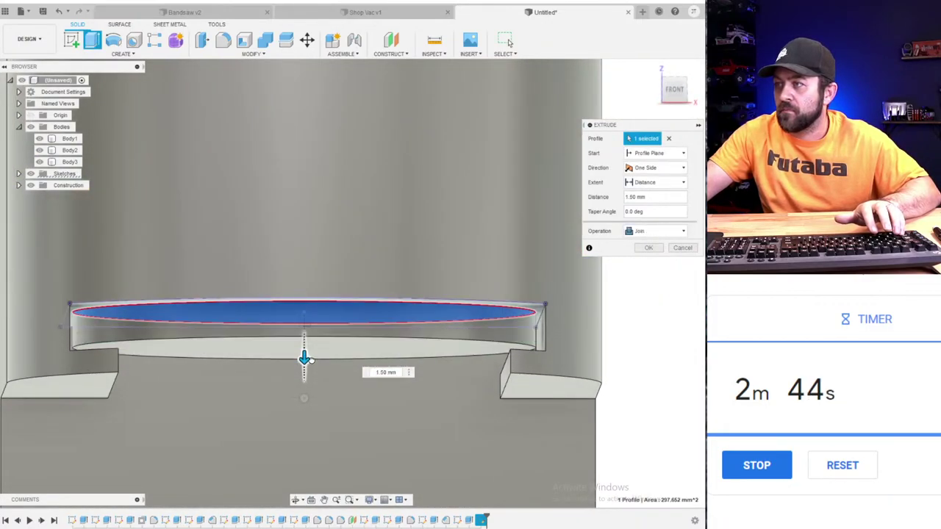
{"action": "left_click", "coordinate": [643, 234]}
{"action": "left_click", "coordinate": [648, 276]}
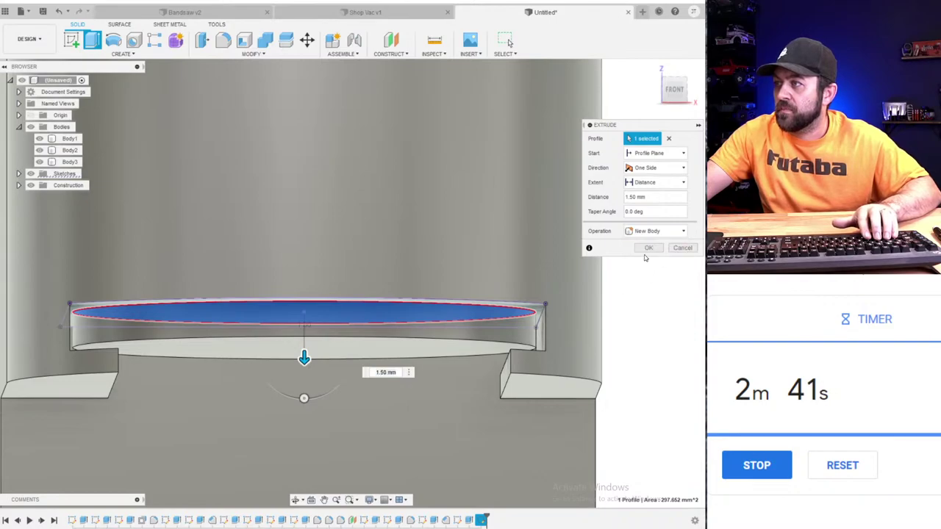
{"action": "left_click", "coordinate": [647, 248]}
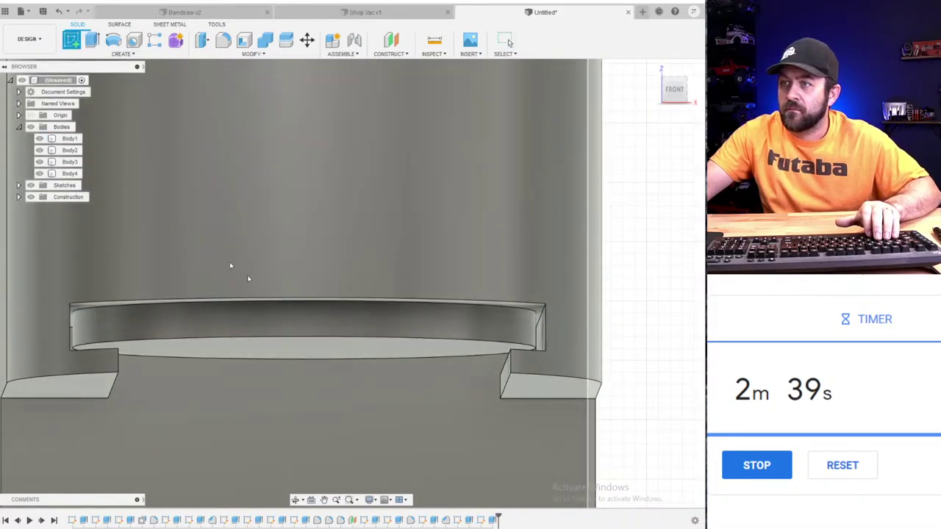
- Sketch a circle of about 7.9 mm radius on the underside of the new disc, centred on it
{"action": "left_click", "coordinate": [256, 346]}
{"action": "key", "text": "c"}
{"action": "mouse_move", "coordinate": [315, 297]}
{"action": "middle_mouse_down", "text": "shift"}
{"action": "mouse_move", "coordinate": [471, 276]}
{"action": "mouse_move", "coordinate": [382, 294]}
{"action": "mouse_move", "coordinate": [342, 331]}
{"action": "middle_mouse_up", "text": "shift"}
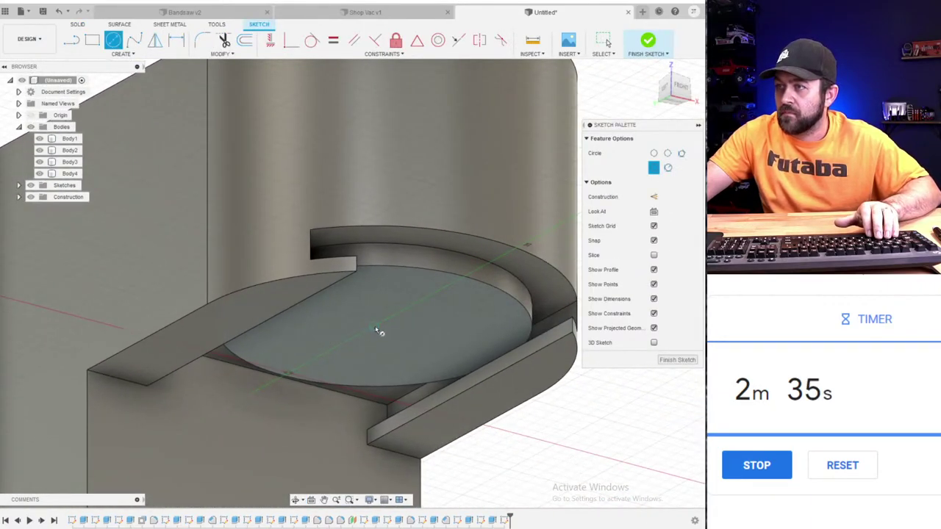
{"action": "left_click", "coordinate": [400, 371]}
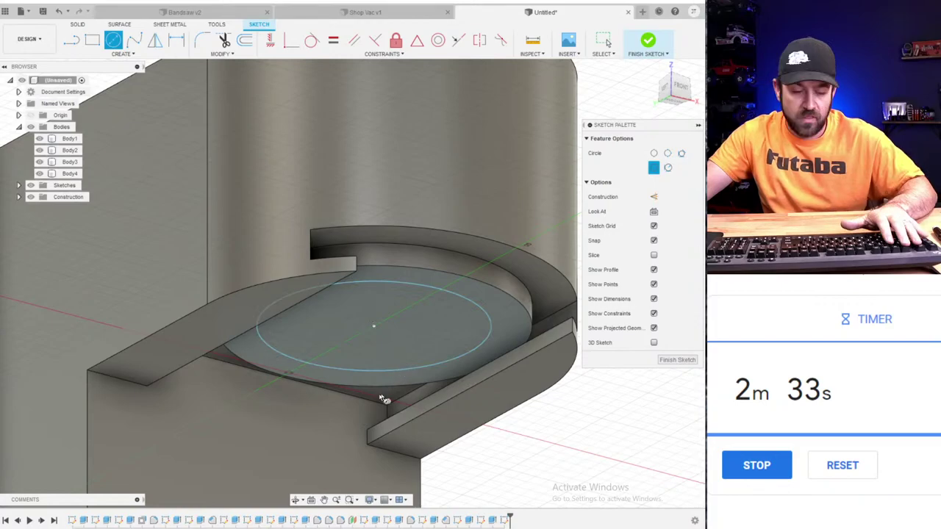
{"action": "key", "text": "Escape"}
- Project the bottom face of the slot's side rail into the circle's sketch
{"action": "key", "text": "p"}
{"action": "left_click", "coordinate": [522, 379]}
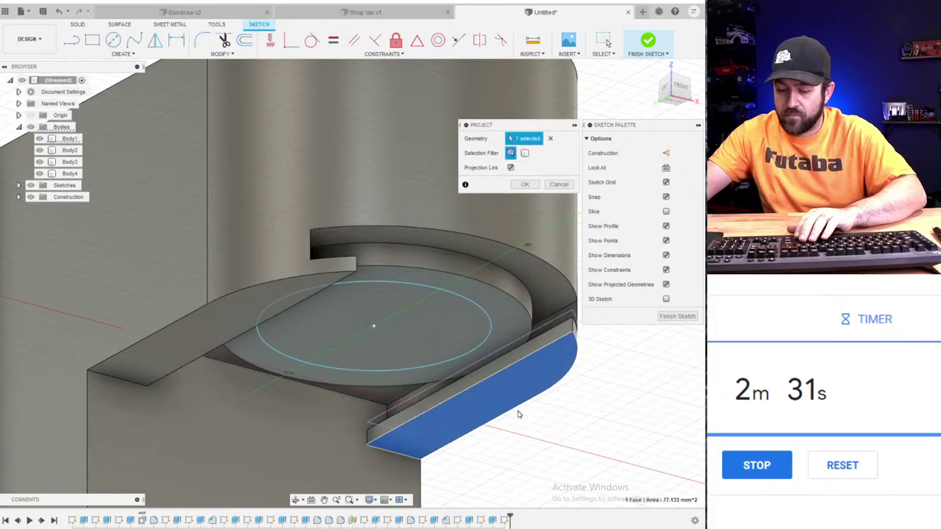
{"action": "key", "text": "Return"}
{"action": "scroll", "coordinate": [489, 366], "scroll_direction": "up", "scroll_amount": 4}
{"action": "left_click", "coordinate": [482, 331]}
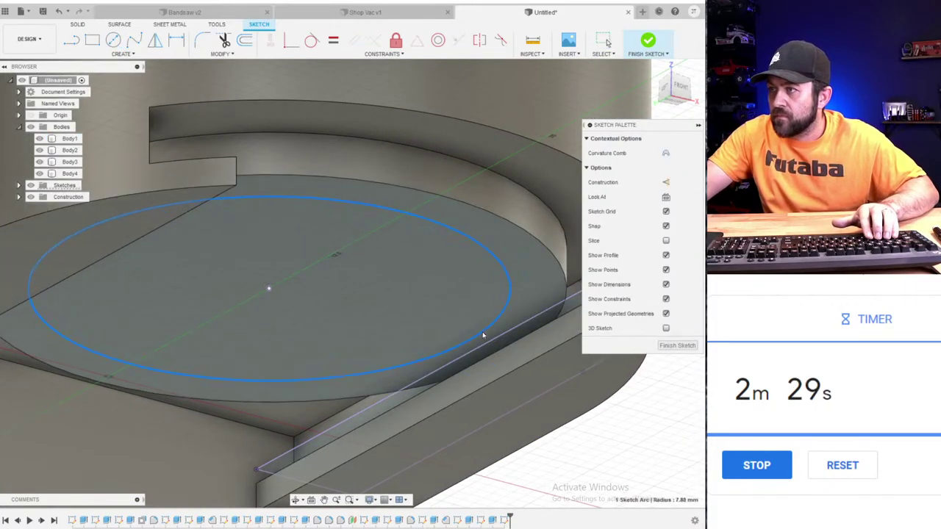
{"action": "key", "text": "Escape"}
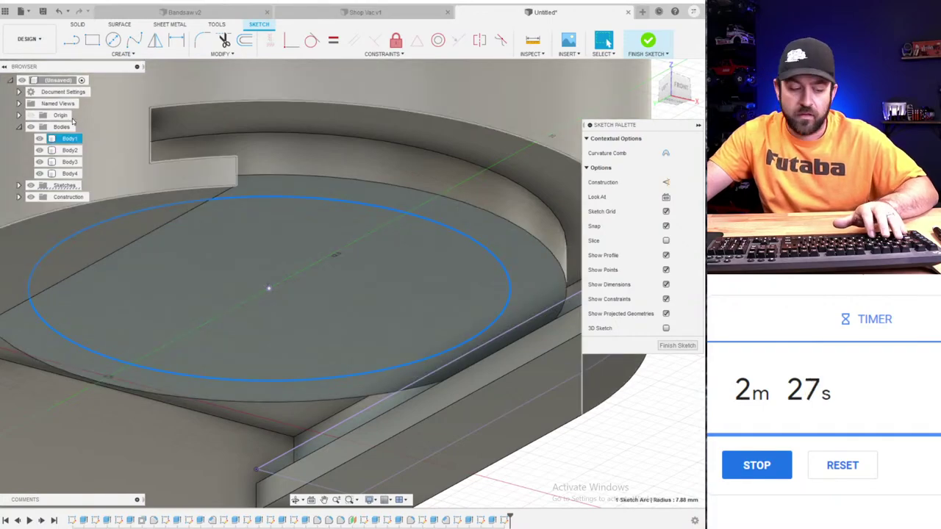
- Extrude the smaller circle 7 mm downward with a -3 degree taper, joined to the disc to form the filter basket
{"action": "key", "text": "q"}
{"action": "left_click", "coordinate": [252, 242]}
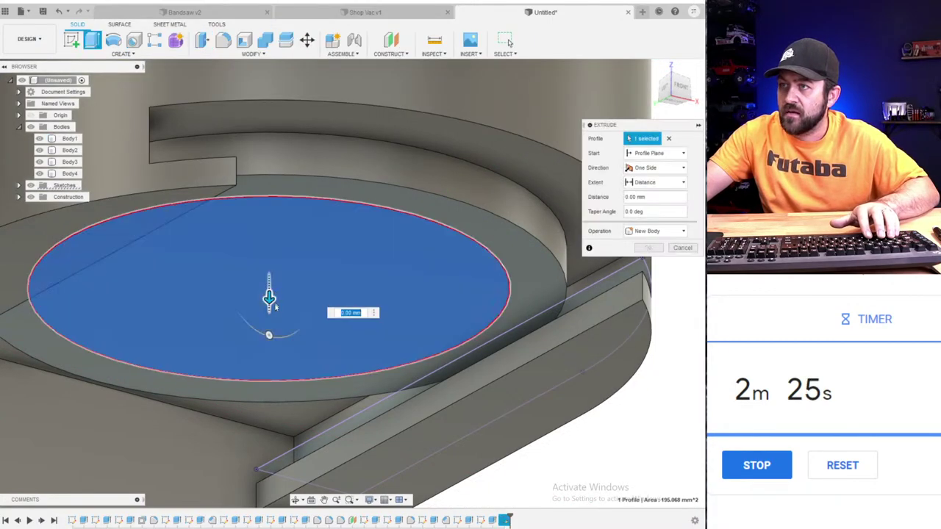
{"action": "left_click_drag", "start_coordinate": [266, 300], "coordinate": [257, 443]}
{"action": "scroll", "coordinate": [285, 173], "scroll_direction": "down", "scroll_amount": 5}
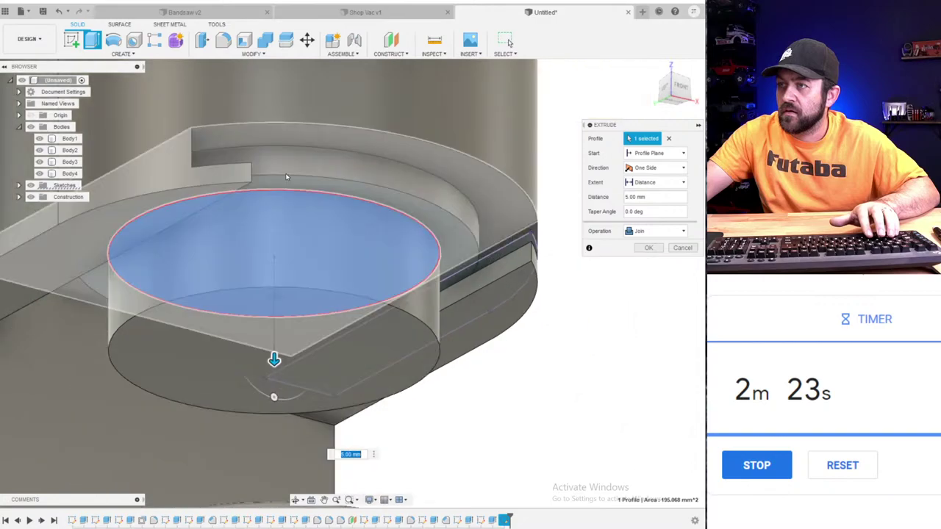
{"action": "middle_click_drag", "start_coordinate": [290, 205], "coordinate": [271, 238], "text": "shift"}
{"action": "scroll", "coordinate": [307, 235], "scroll_direction": "up", "scroll_amount": 2}
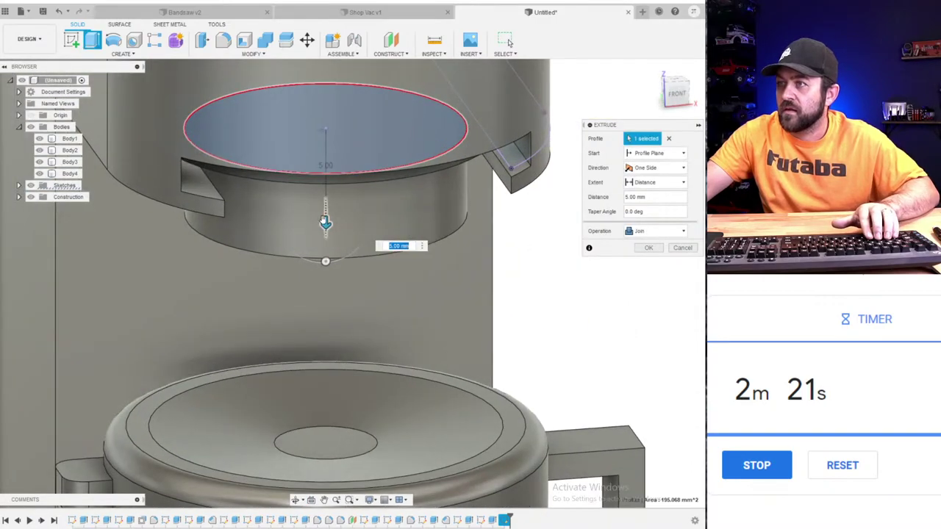
{"action": "left_click_drag", "start_coordinate": [325, 220], "coordinate": [326, 256]}
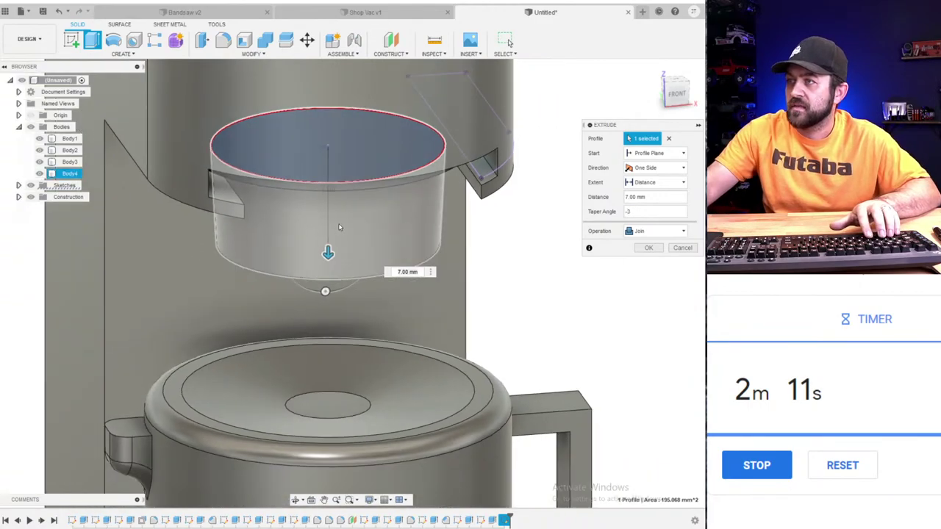
{"action": "scroll", "coordinate": [245, 285], "scroll_direction": "down", "scroll_amount": 4}
{"action": "middle_click_drag", "start_coordinate": [245, 285], "coordinate": [309, 211], "text": "shift"}
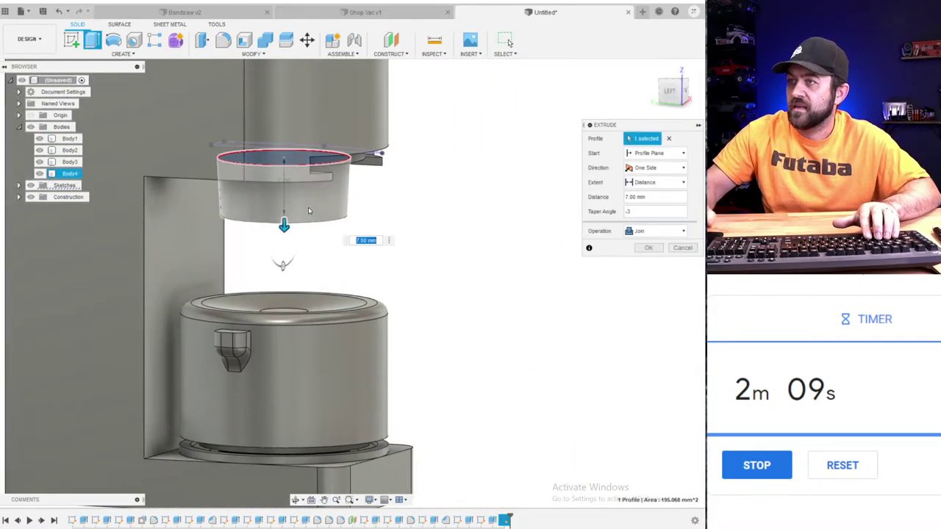
{"action": "key", "text": "Return"}
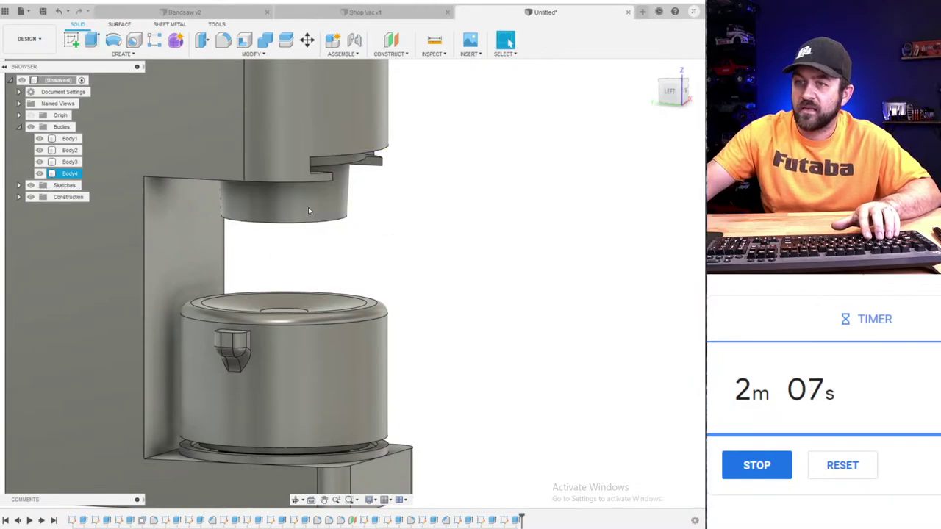
- Examine the filter basket's fit beneath the stand's head from the side and the front
{"action": "scroll", "coordinate": [362, 242], "scroll_direction": "down", "scroll_amount": 4}
{"action": "scroll", "coordinate": [370, 223], "scroll_direction": "up", "scroll_amount": 5}
{"action": "middle_click_drag", "start_coordinate": [371, 224], "coordinate": [375, 276]}
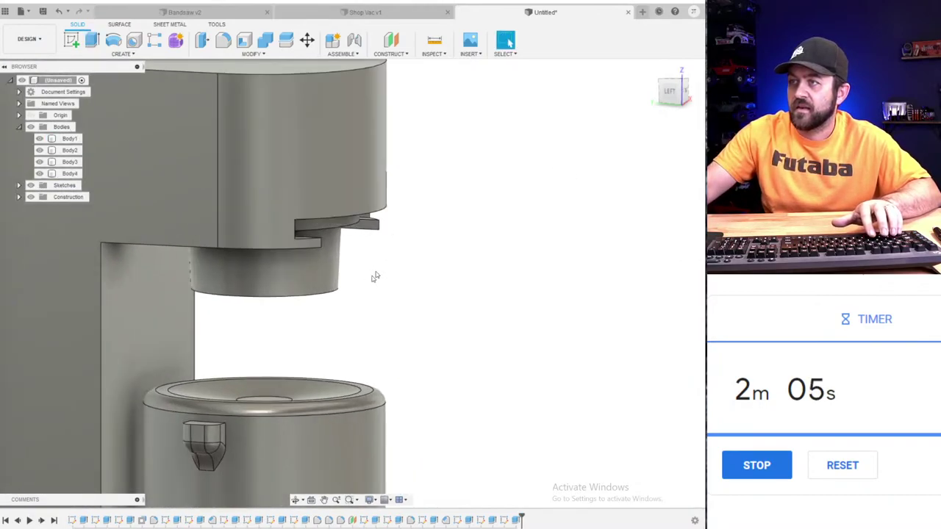
{"action": "middle_click_drag", "start_coordinate": [331, 326], "coordinate": [329, 286], "text": "shift"}
{"action": "scroll", "coordinate": [319, 316], "scroll_direction": "up", "scroll_amount": 3}
{"action": "scroll", "coordinate": [310, 312], "scroll_direction": "down", "scroll_amount": 2}
{"action": "left_click", "coordinate": [309, 312]}
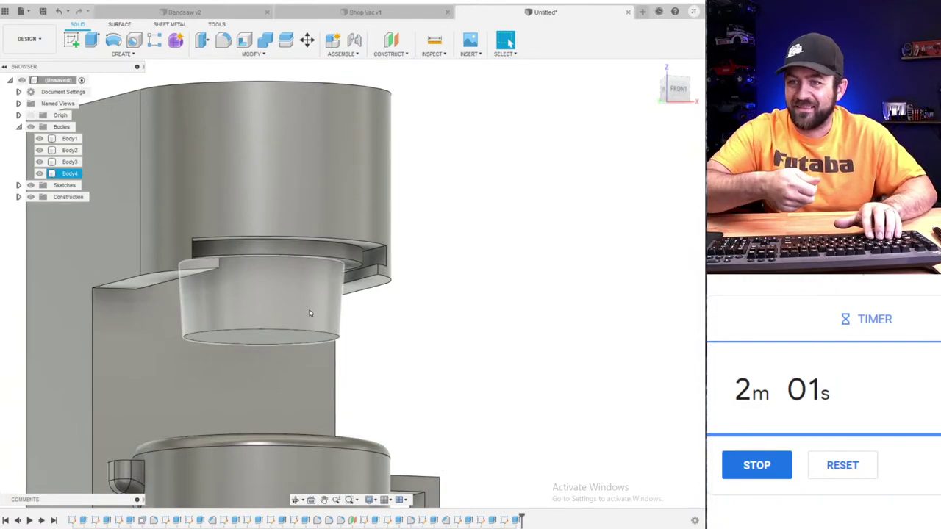
{"action": "scroll", "coordinate": [280, 330], "scroll_direction": "up", "scroll_amount": 4}
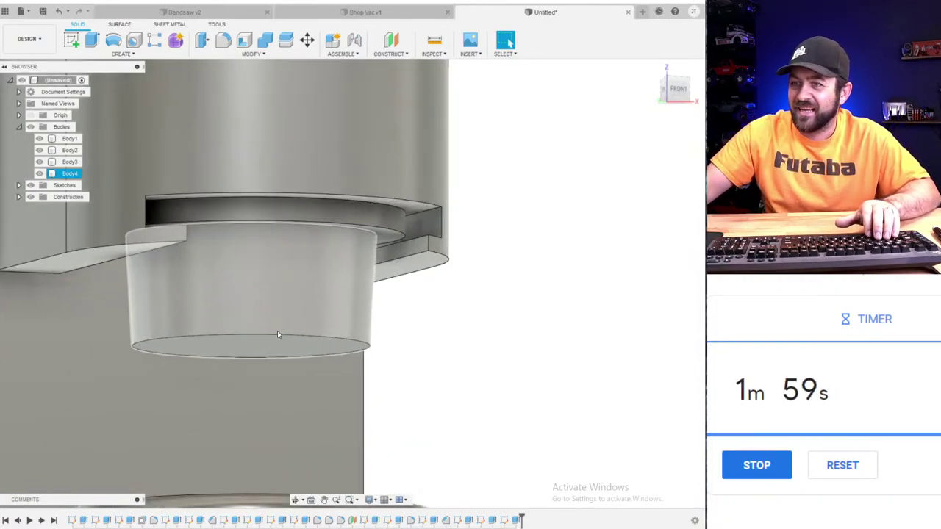
{"action": "middle_click_drag", "start_coordinate": [306, 288], "coordinate": [370, 288], "text": "shift"}
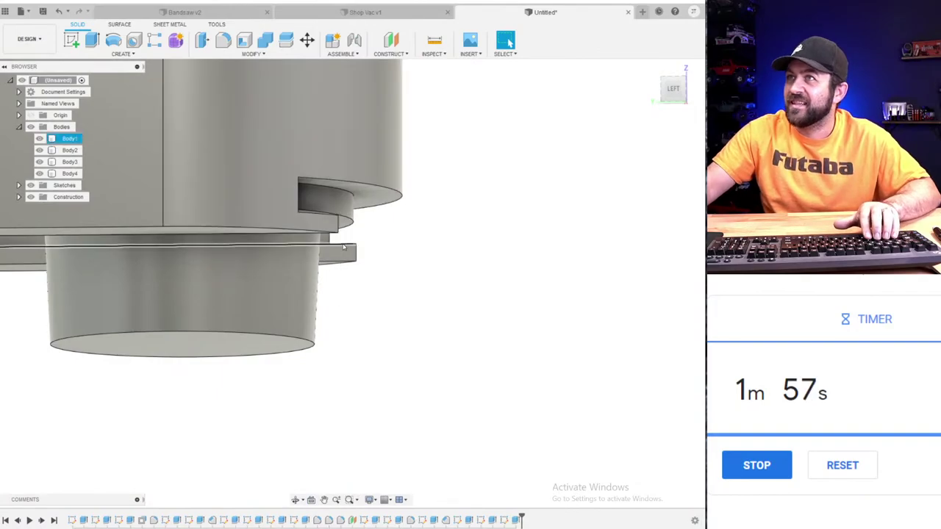
- Sketch a rectangle on the side origin plane over the basket's front, from the head's lower front edge down to the basket's bottom
{"action": "left_click", "coordinate": [71, 40]}
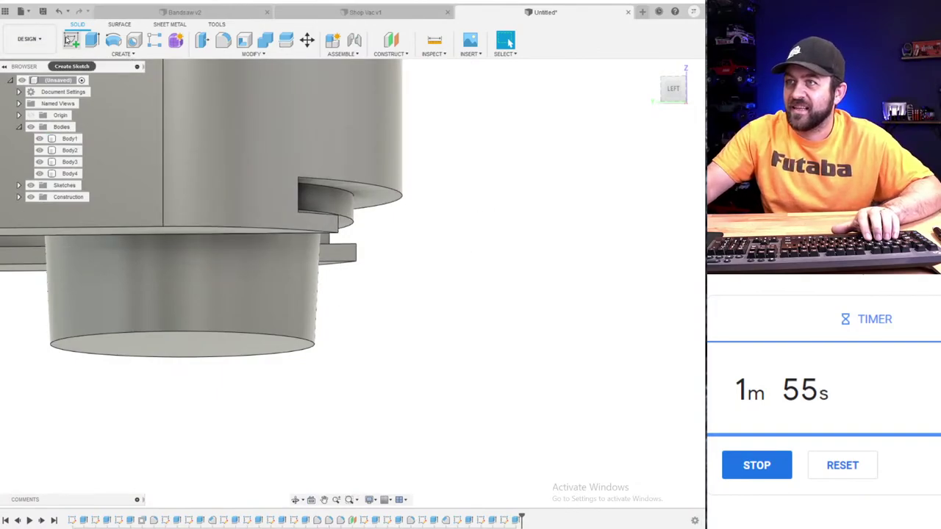
{"action": "scroll", "coordinate": [351, 371], "scroll_direction": "down", "scroll_amount": 5}
{"action": "scroll", "coordinate": [209, 471], "scroll_direction": "down", "scroll_amount": 1}
{"action": "middle_click_drag", "start_coordinate": [214, 487], "coordinate": [311, 342]}
{"action": "scroll", "coordinate": [283, 325], "scroll_direction": "down", "scroll_amount": 4}
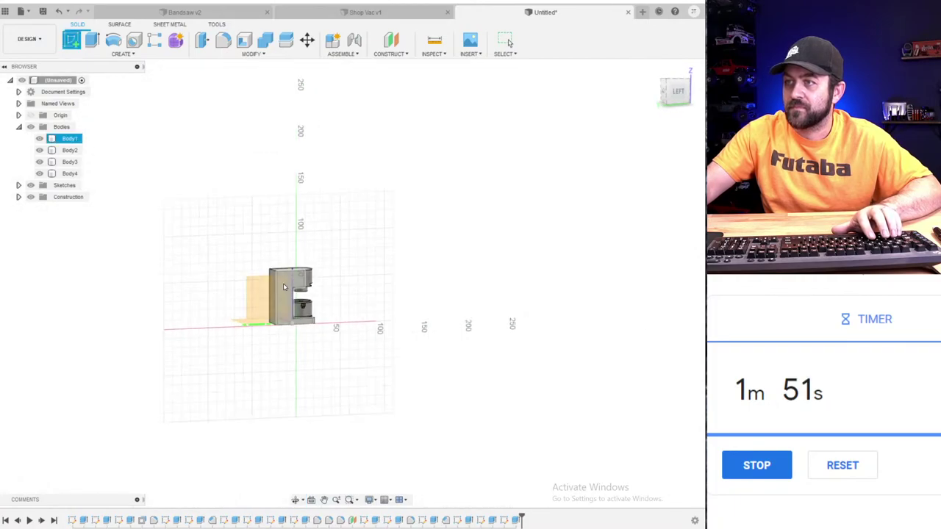
{"action": "left_click", "coordinate": [254, 303]}
{"action": "scroll", "coordinate": [380, 230], "scroll_direction": "up", "scroll_amount": 5}
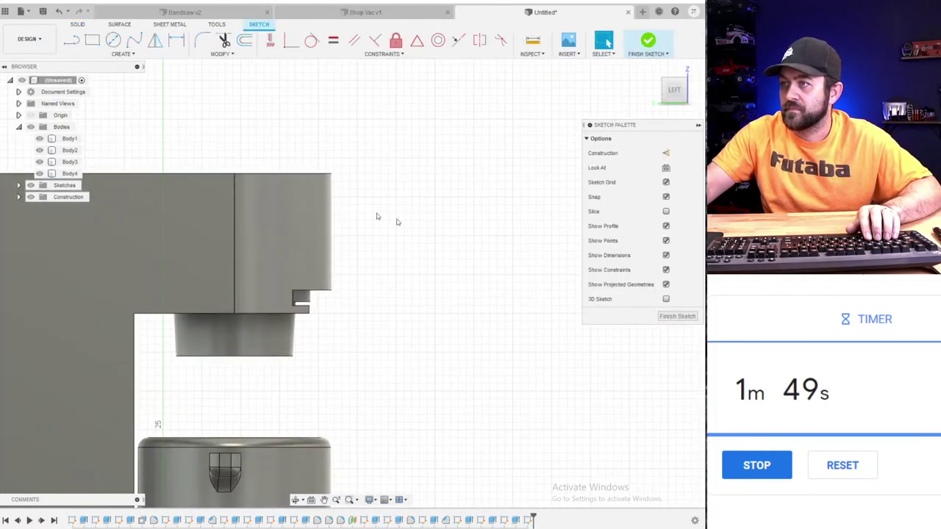
{"action": "key", "text": "r"}
{"action": "scroll", "coordinate": [373, 343], "scroll_direction": "down", "scroll_amount": 3}
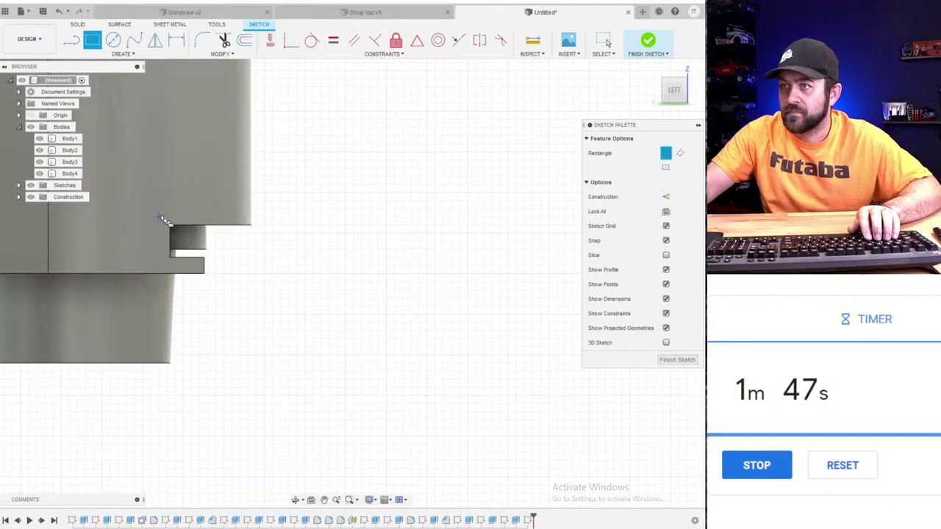
{"action": "left_click", "coordinate": [264, 227]}
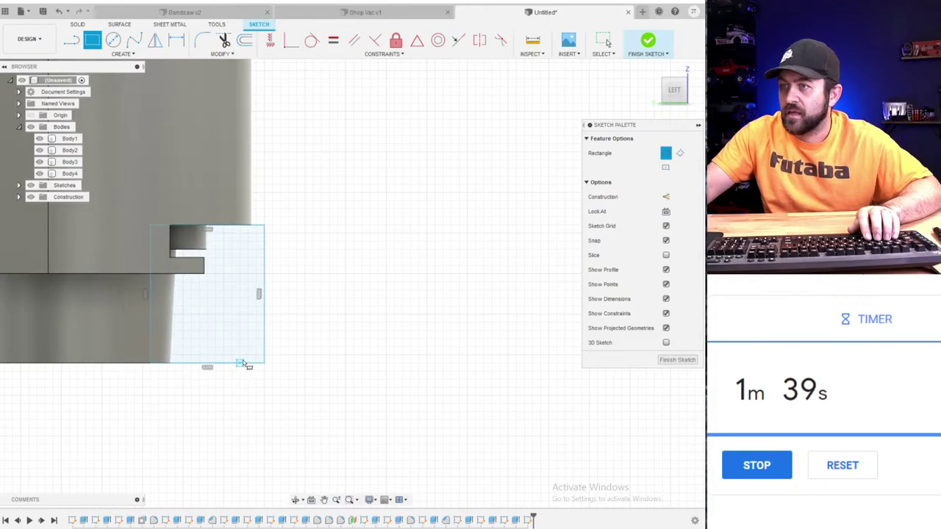
- Draw an overlapping 7 mm square to outline an L-shaped handle, and shift the front edges of both rectangles closer to the basket
{"action": "left_click", "coordinate": [125, 254]}
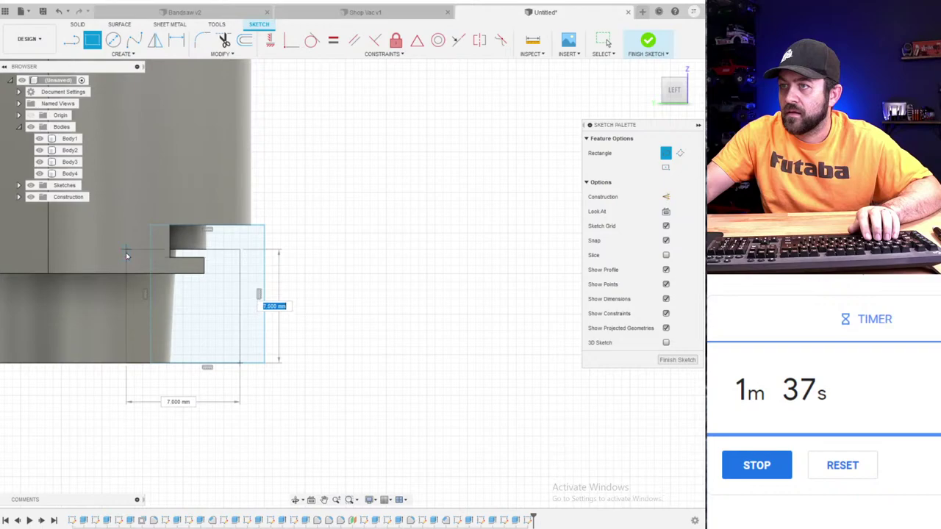
{"action": "scroll", "coordinate": [266, 342], "scroll_direction": "up", "scroll_amount": 2}
{"action": "key", "text": "Escape"}
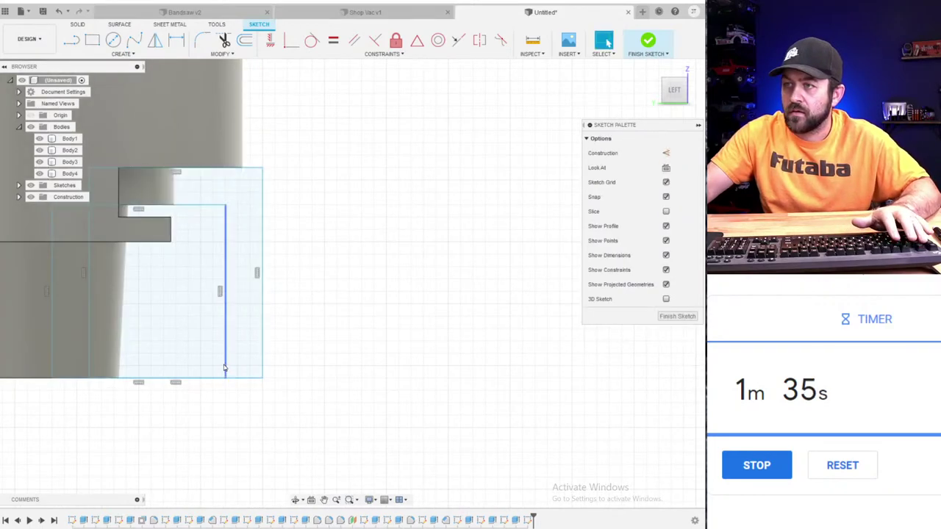
{"action": "left_click_drag", "start_coordinate": [225, 368], "coordinate": [182, 369]}
{"action": "left_click_drag", "start_coordinate": [262, 353], "coordinate": [226, 358]}
- Extrude the L-shaped profile symmetrically 2 mm to each side as a new handle body
{"action": "key", "text": "q"}
{"action": "left_click", "coordinate": [203, 227]}
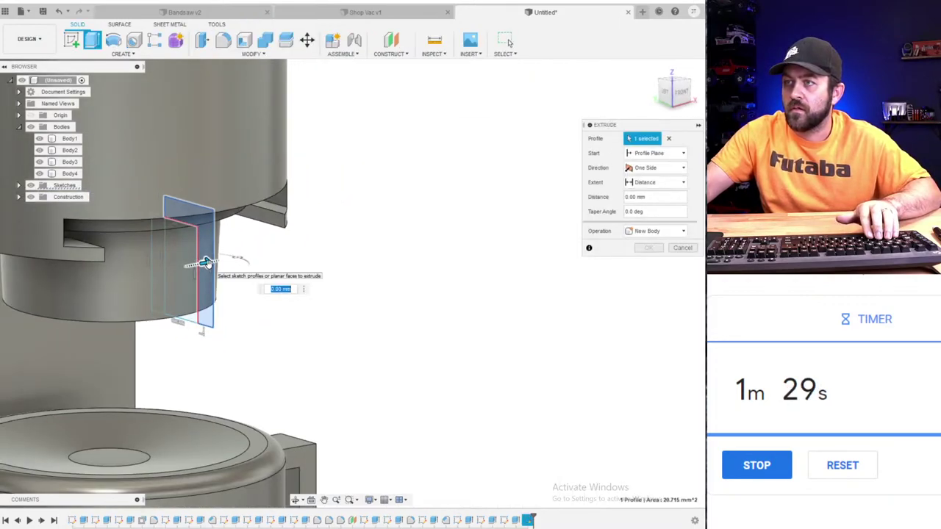
{"action": "left_click_drag", "start_coordinate": [206, 262], "coordinate": [227, 260]}
{"action": "left_click", "coordinate": [661, 168]}
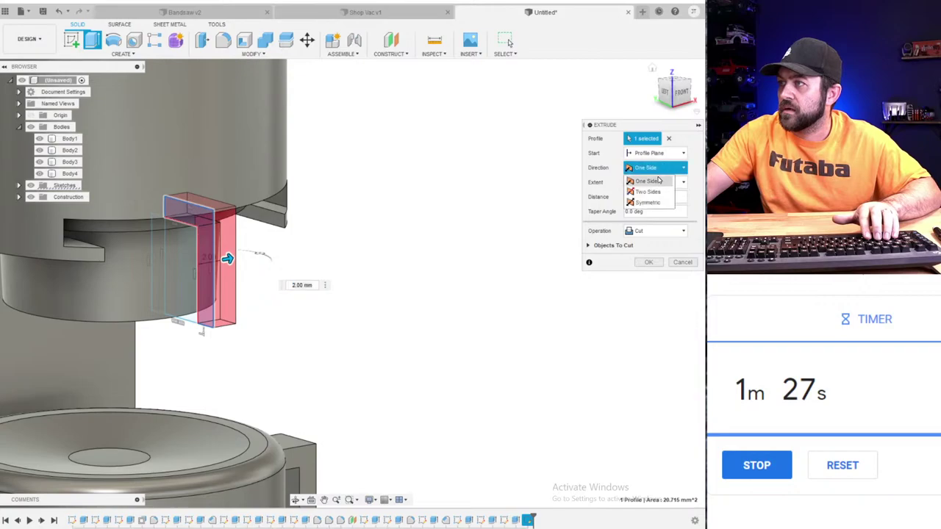
{"action": "left_click", "coordinate": [648, 202]}
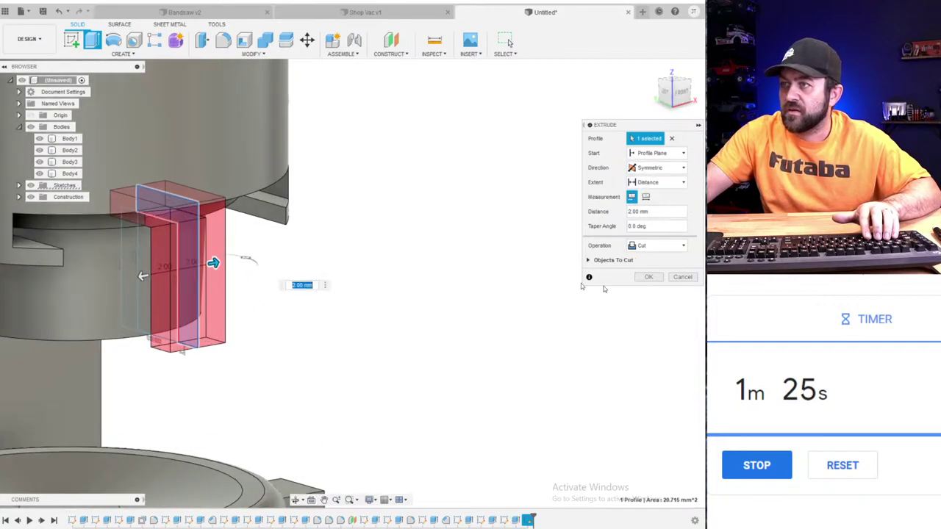
{"action": "left_click", "coordinate": [650, 246]}
{"action": "left_click", "coordinate": [650, 291]}
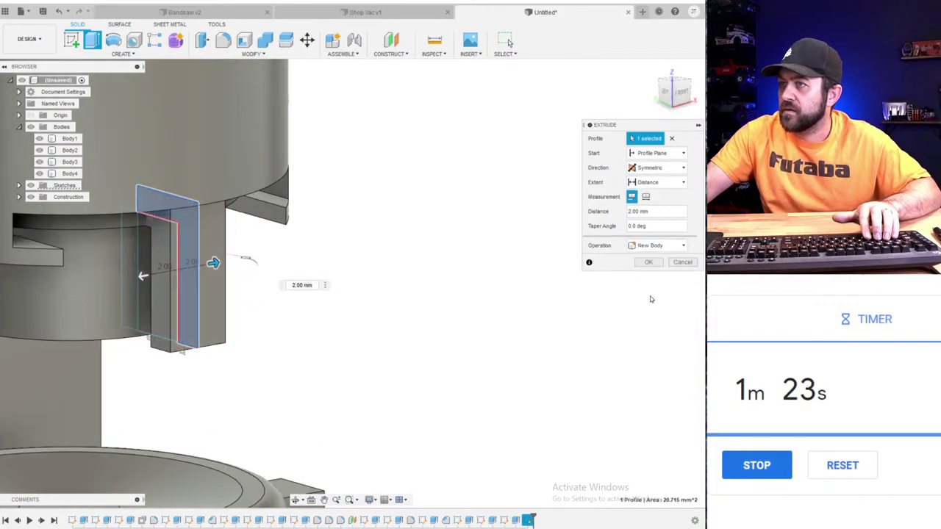
{"action": "scroll", "coordinate": [265, 357], "scroll_direction": "down", "scroll_amount": 2}
{"action": "key", "text": "Return"}
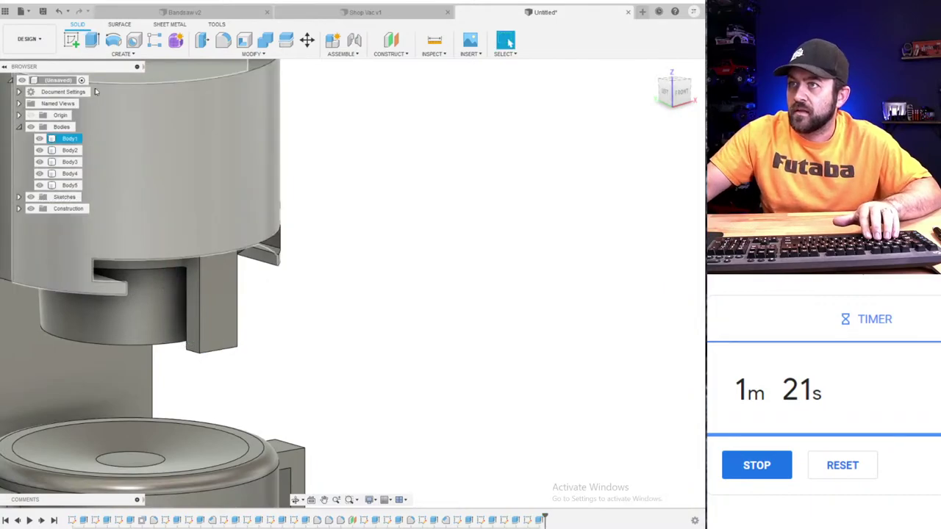
- Combine the L-shaped handle with the filter basket into one body using the Join operation
{"action": "left_click", "coordinate": [263, 43]}
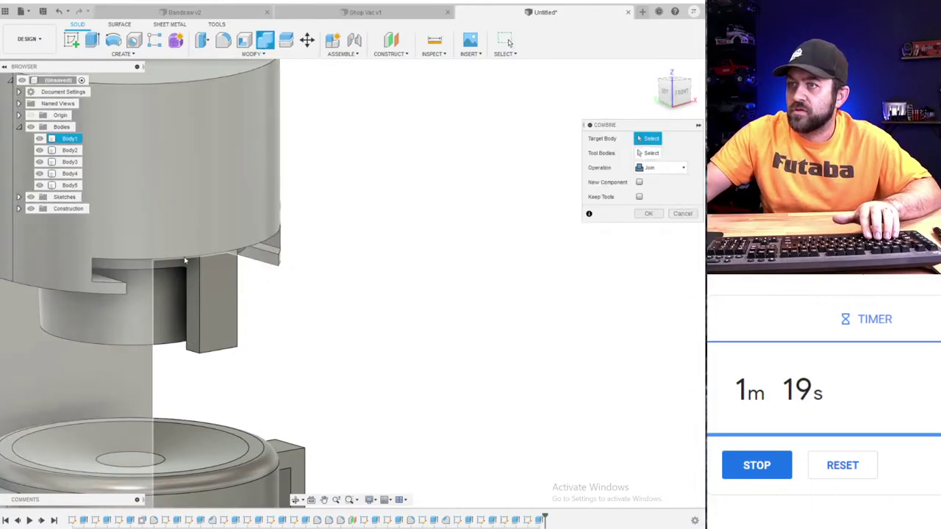
{"action": "left_click", "coordinate": [175, 319]}
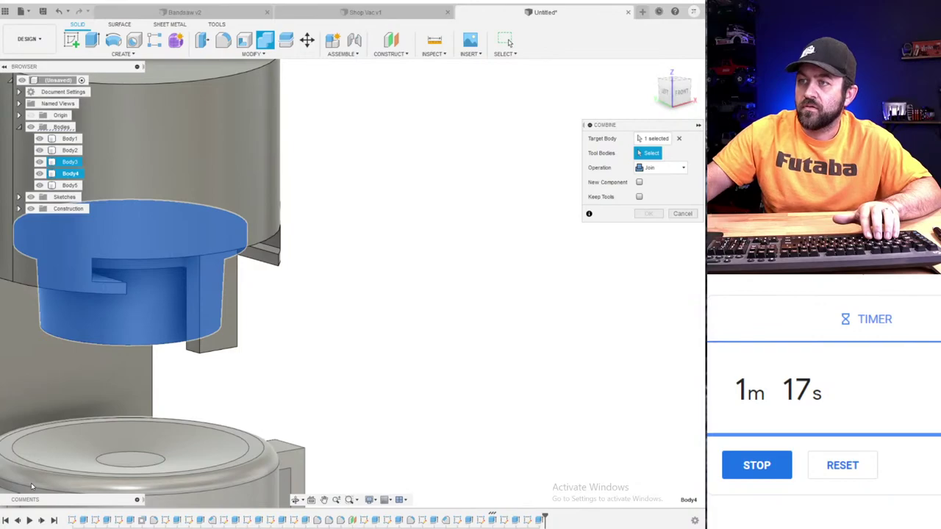
{"action": "left_click", "coordinate": [230, 340]}
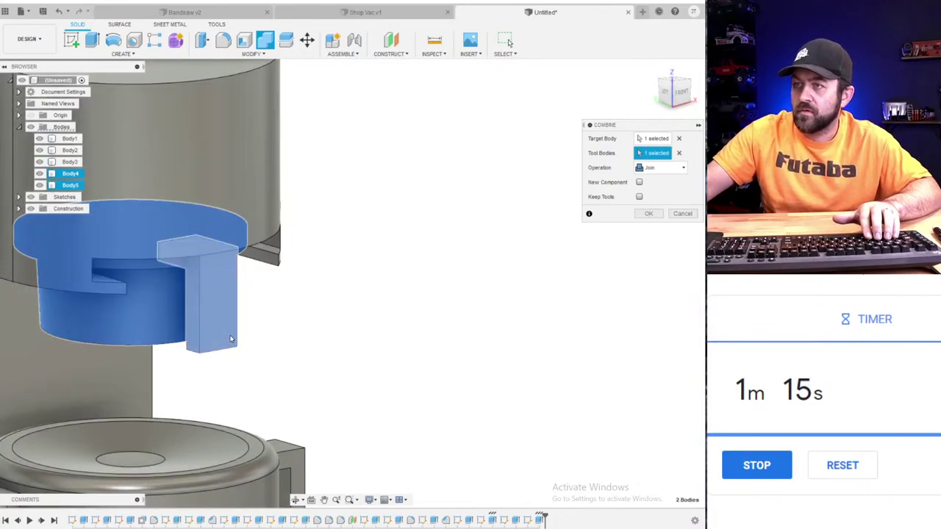
{"action": "key", "text": "Return"}
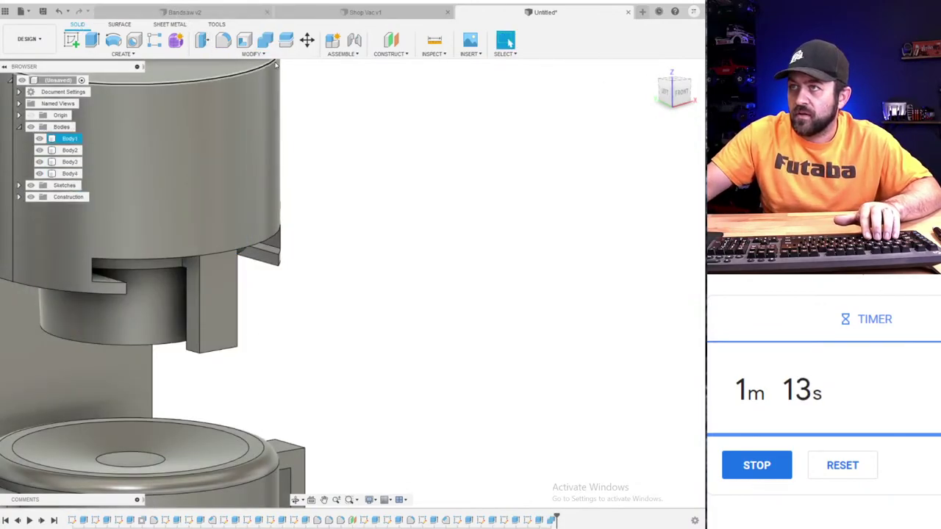
- Bevel the basket handle's two lower corners with a two-distance chamfer, 0.7 mm across and slightly more in height
{"action": "left_click", "coordinate": [252, 54]}
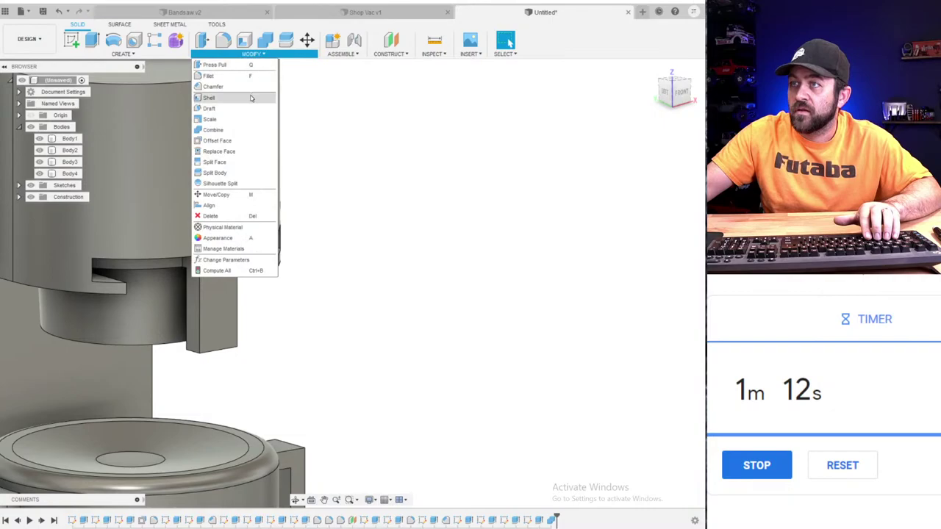
{"action": "left_click", "coordinate": [213, 86]}
{"action": "left_click", "coordinate": [194, 349]}
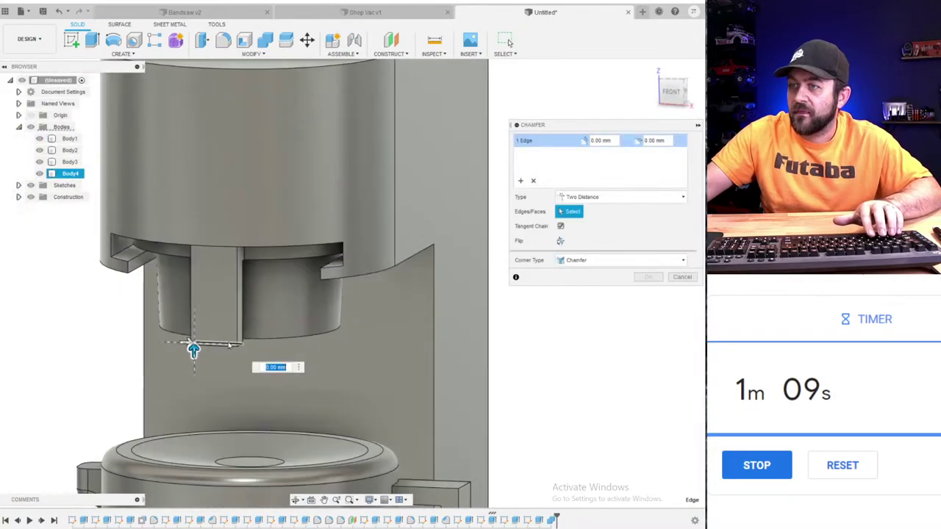
{"action": "scroll", "coordinate": [193, 348], "scroll_direction": "up", "scroll_amount": 3}
{"action": "left_click", "coordinate": [156, 345]}
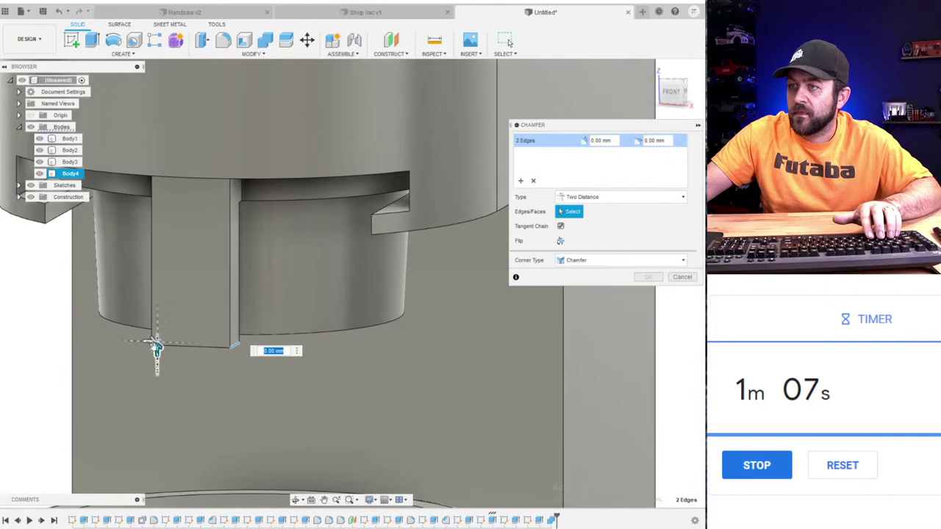
{"action": "type", "text": "0.5"}
{"action": "key", "text": "Return"}
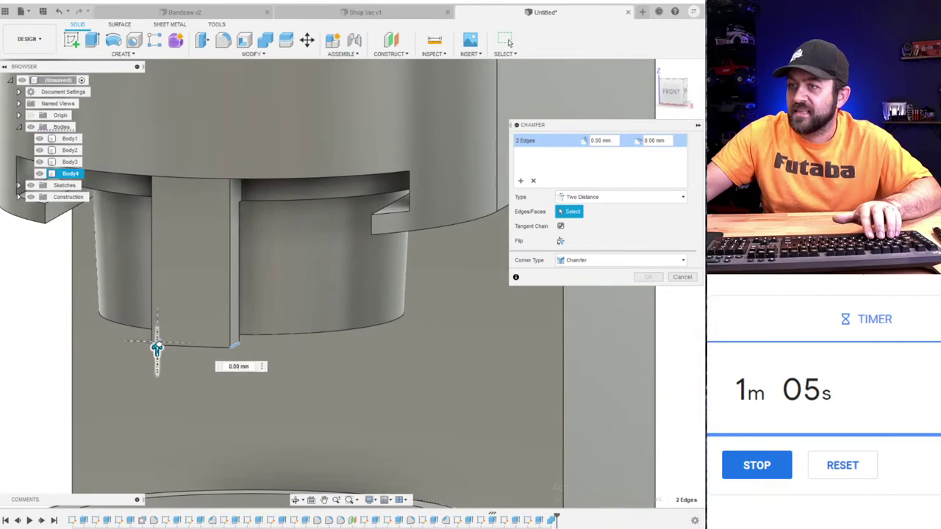
{"action": "scroll", "coordinate": [140, 350], "scroll_direction": "up", "scroll_amount": 4}
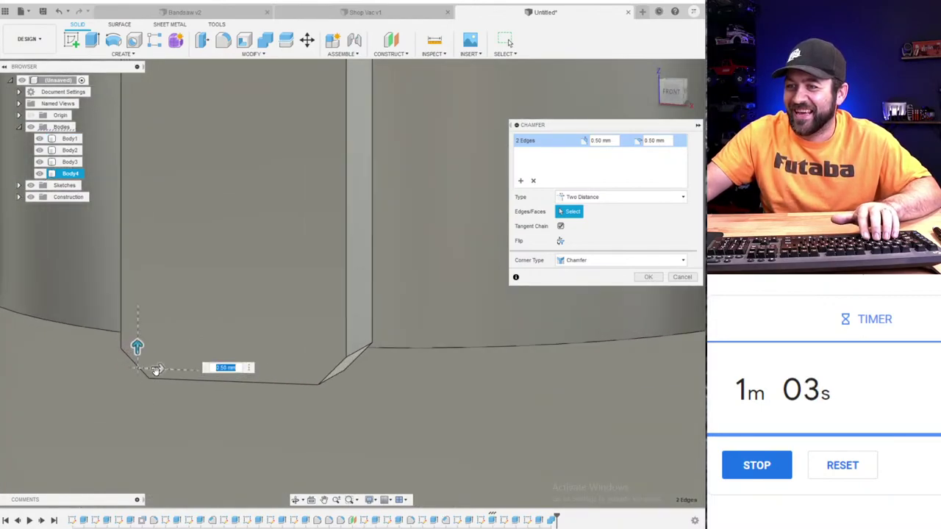
{"action": "type", "text": "0.7"}
{"action": "left_click_drag", "start_coordinate": [136, 342], "coordinate": [137, 329]}
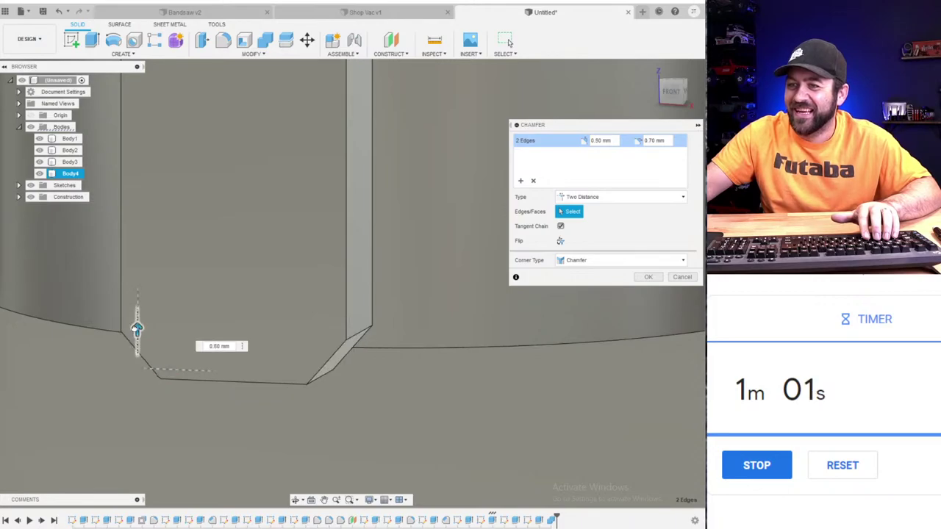
{"action": "key", "text": "Return"}
{"action": "scroll", "coordinate": [83, 342], "scroll_direction": "down", "scroll_amount": 10}
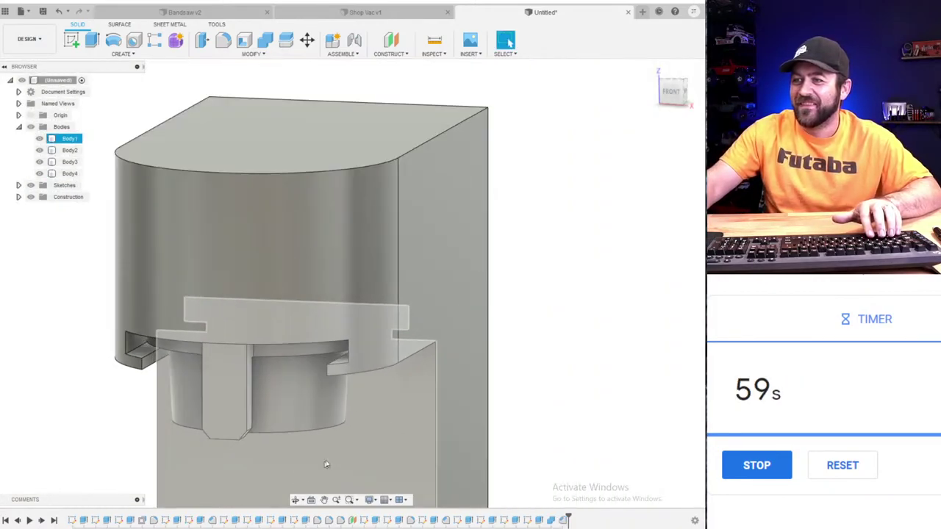
- Edit the extrusion of the stand's rear column and reduce its distance to lower the head closer to the pot
{"action": "scroll", "coordinate": [349, 332], "scroll_direction": "down", "scroll_amount": 4}
{"action": "middle_click_drag", "start_coordinate": [360, 378], "coordinate": [199, 185], "text": "shift"}
{"action": "scroll", "coordinate": [353, 360], "scroll_direction": "down", "scroll_amount": 3}
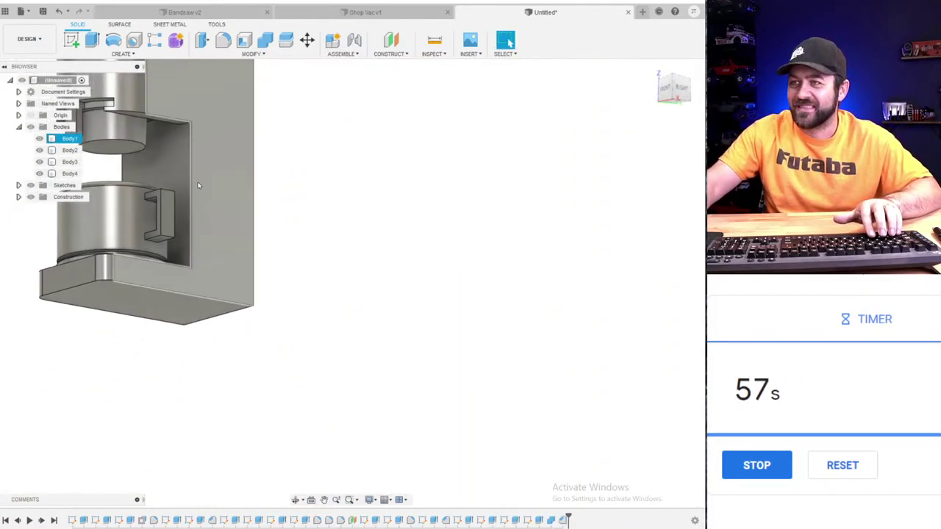
{"action": "right_click", "coordinate": [106, 520]}
{"action": "left_click", "coordinate": [156, 415]}
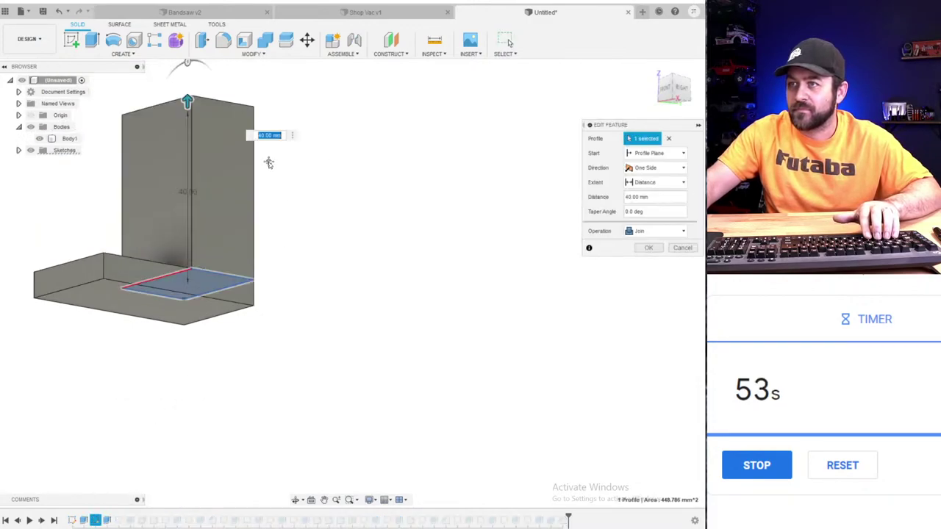
{"action": "middle_click_drag", "start_coordinate": [184, 118], "coordinate": [215, 220]}
{"action": "left_click_drag", "start_coordinate": [216, 201], "coordinate": [216, 236]}
{"action": "key", "text": "Return"}
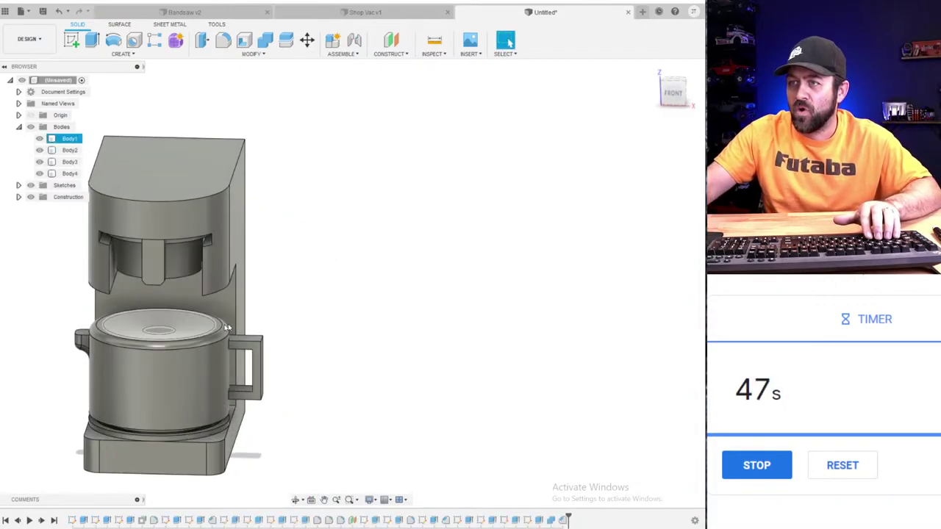
{"action": "right_click", "coordinate": [502, 519]}
{"action": "left_click", "coordinate": [549, 429]}
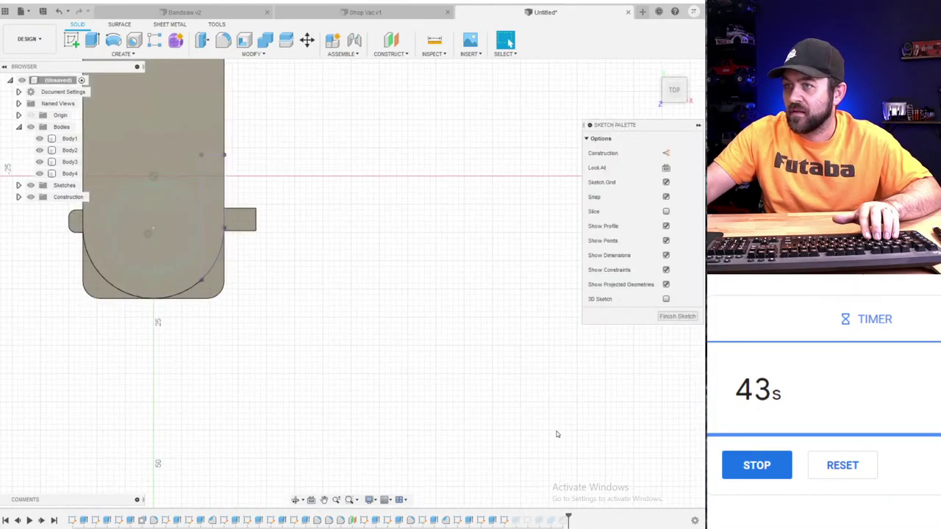
{"action": "left_click", "coordinate": [647, 41]}
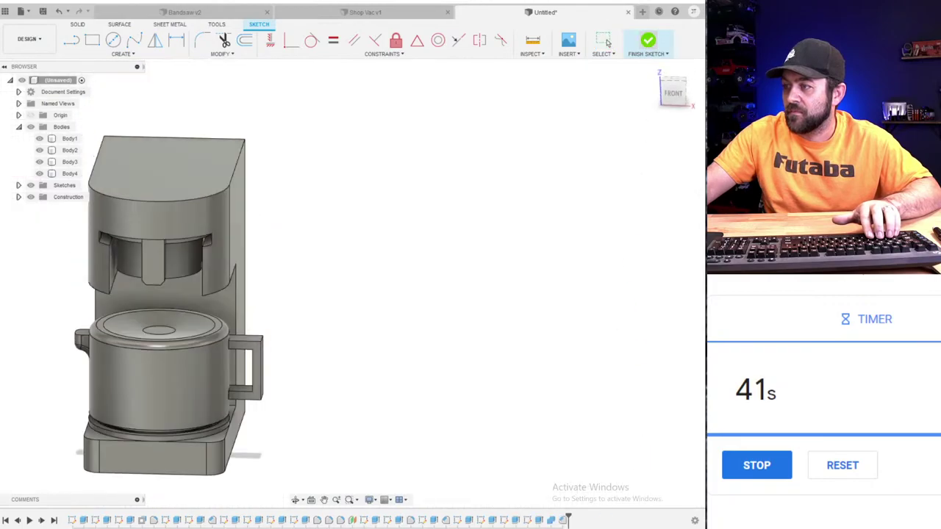
- Edit the front slot sketch beneath the head, moving the wide rectangle's lower and upper edges down to keep a thin rim near the head's underside
{"action": "right_click", "coordinate": [456, 520]}
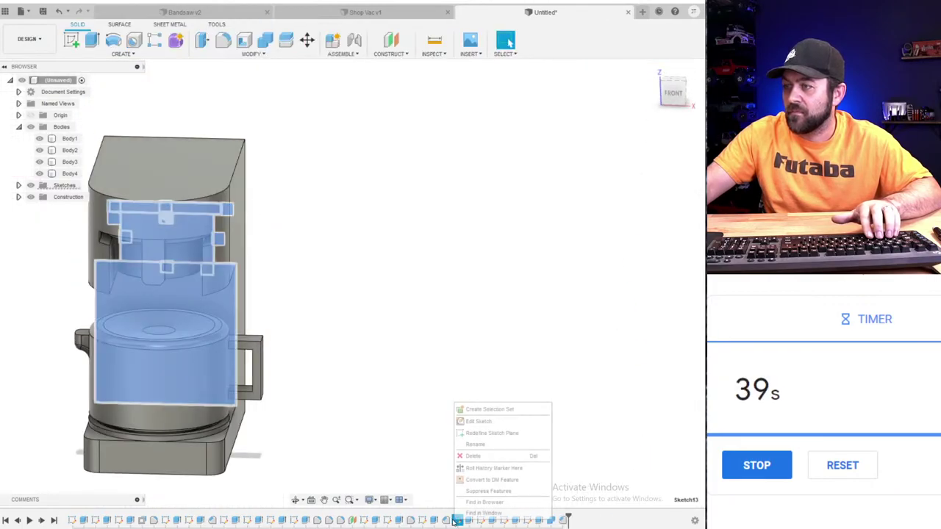
{"action": "left_click", "coordinate": [487, 423]}
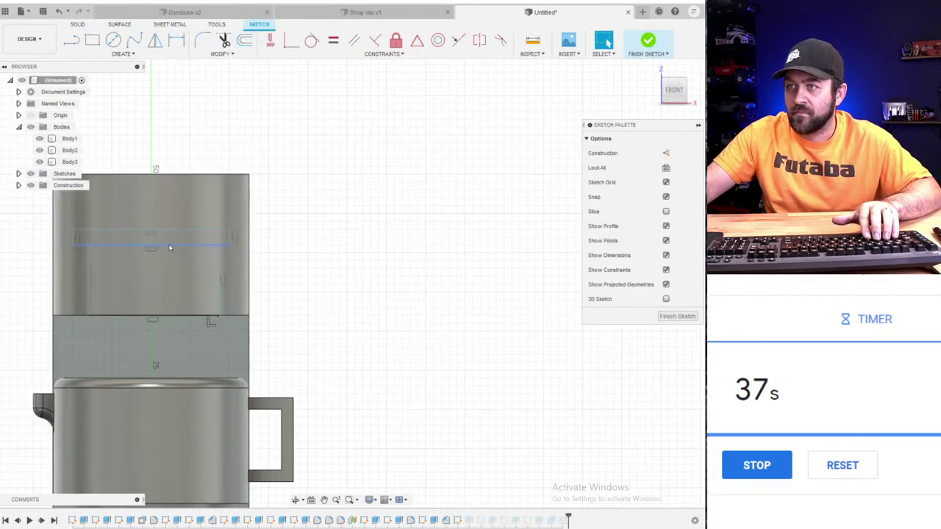
{"action": "left_click_drag", "start_coordinate": [174, 277], "coordinate": [175, 297]}
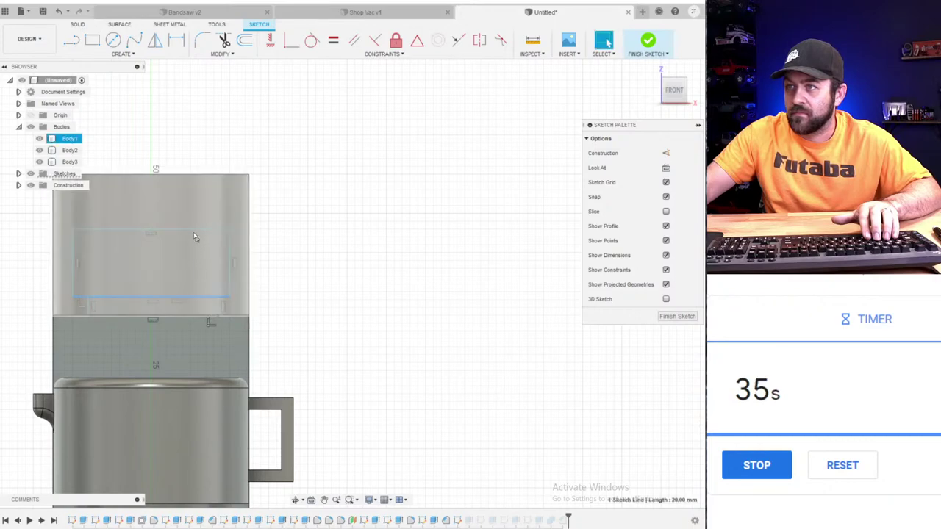
{"action": "left_click_drag", "start_coordinate": [194, 236], "coordinate": [194, 241]}
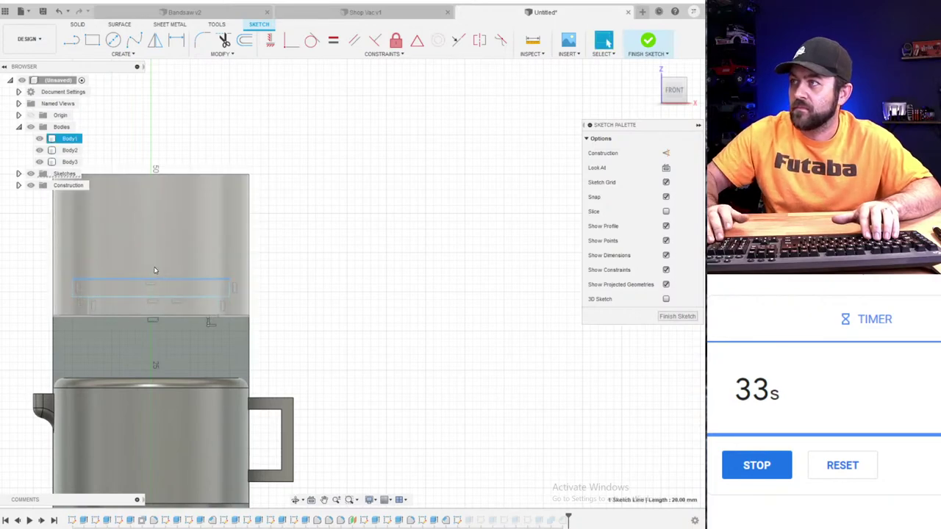
{"action": "left_click", "coordinate": [648, 41]}
{"action": "scroll", "coordinate": [246, 323], "scroll_direction": "down", "scroll_amount": 3}
{"action": "middle_click_drag", "start_coordinate": [247, 295], "coordinate": [173, 317], "text": "shift"}
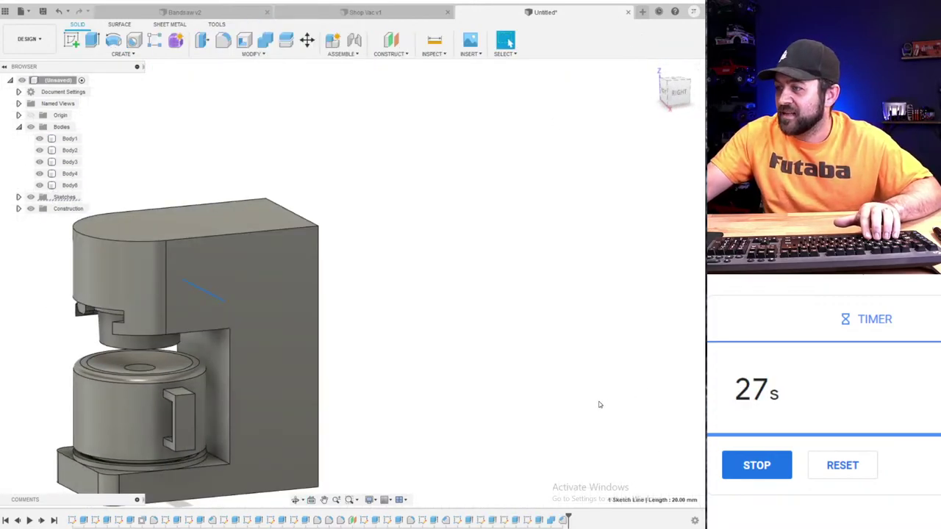
- Edit the handle sketch on the side plane, moving both rectangles down to the basket's bottom and aligning their rear corners inside the basket
{"action": "right_click", "coordinate": [527, 520]}
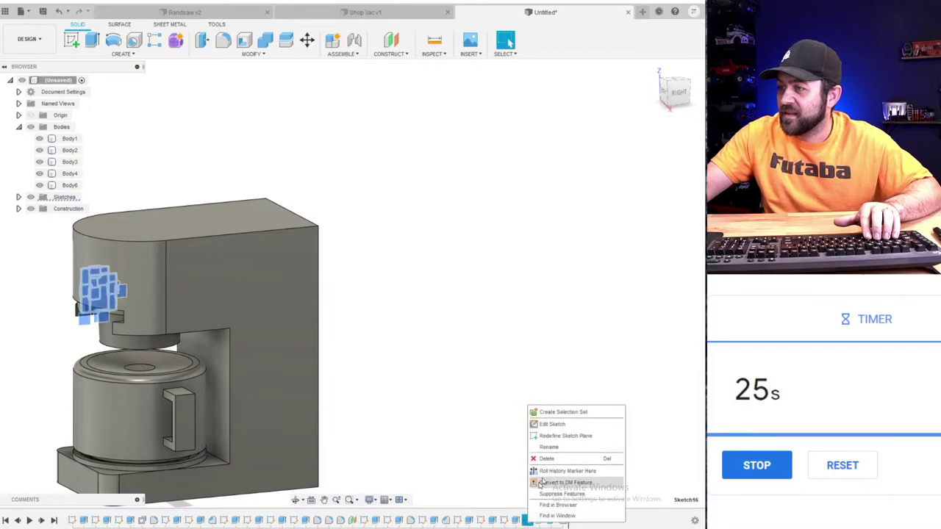
{"action": "left_click", "coordinate": [553, 422]}
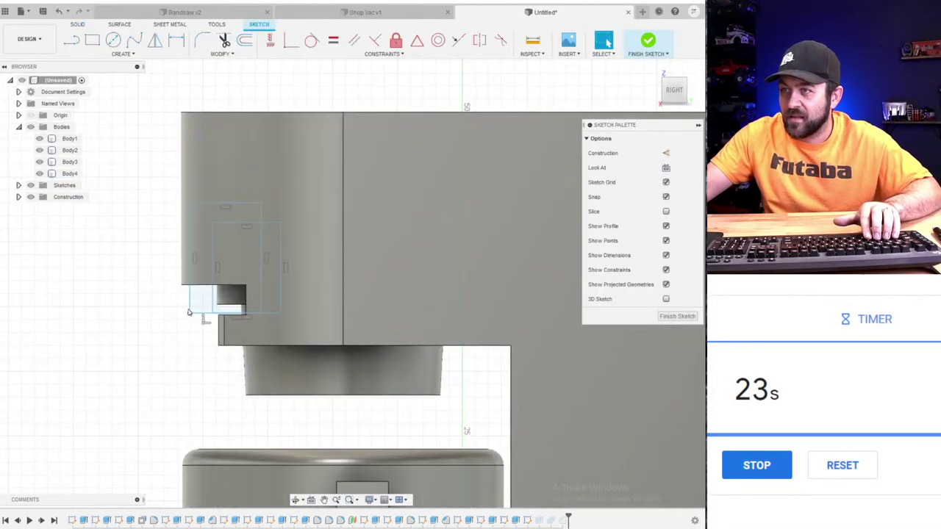
{"action": "left_click_drag", "start_coordinate": [171, 407], "coordinate": [258, 205]}
{"action": "left_click_drag", "start_coordinate": [280, 245], "coordinate": [294, 296]}
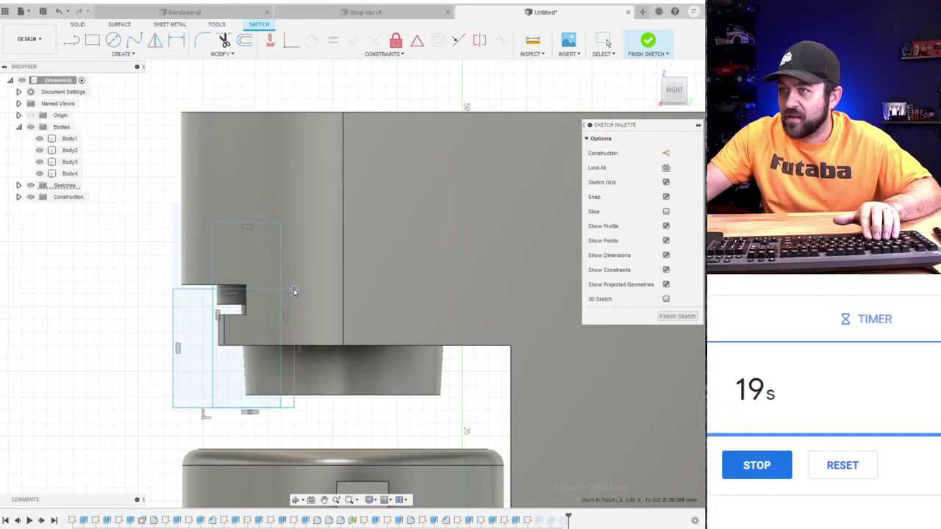
{"action": "left_click_drag", "start_coordinate": [281, 223], "coordinate": [294, 316]}
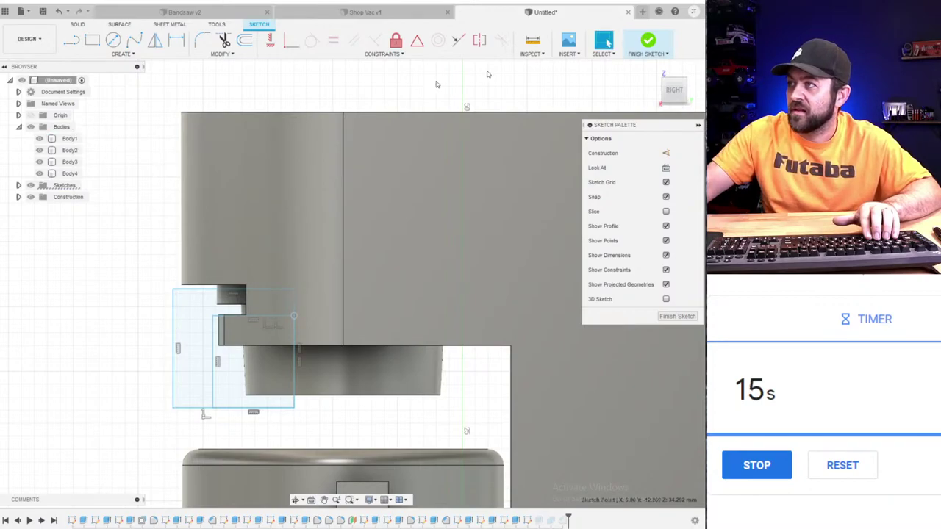
{"action": "left_click", "coordinate": [648, 40]}
- Examine the finished coffee maker from several angles and dismiss the expired timer
{"action": "middle_click_drag", "start_coordinate": [273, 324], "coordinate": [416, 321], "text": "shift"}
{"action": "scroll", "coordinate": [548, 349], "scroll_direction": "down", "scroll_amount": 5}
{"action": "middle_click_drag", "start_coordinate": [534, 393], "coordinate": [360, 374], "text": "shift"}
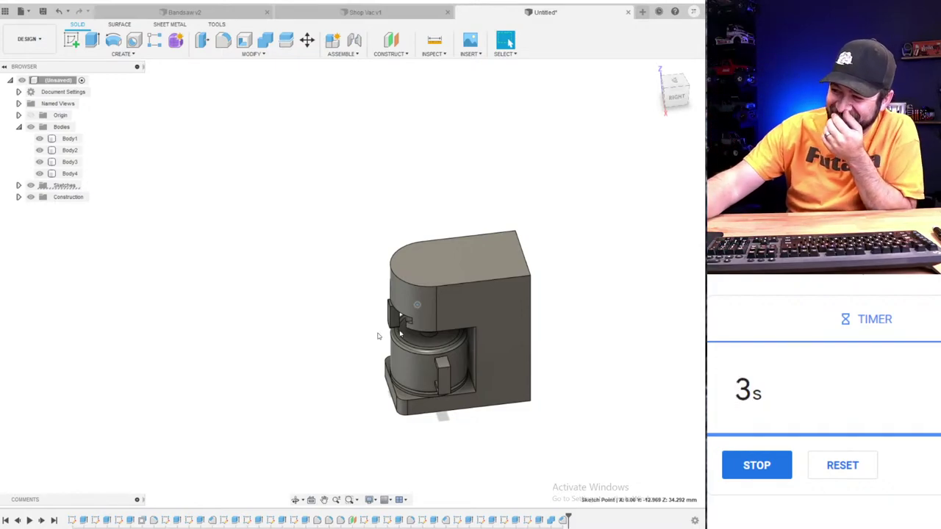
{"action": "scroll", "coordinate": [382, 268], "scroll_direction": "down", "scroll_amount": 3}
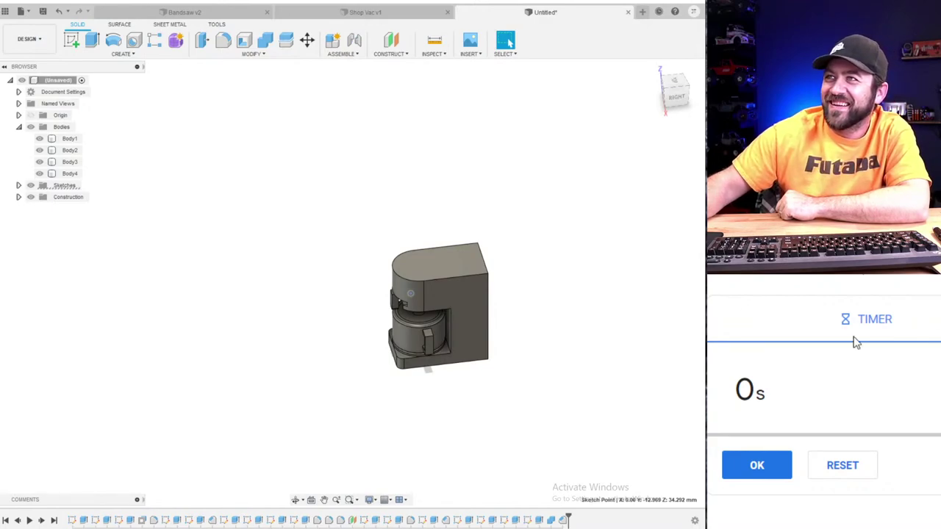
{"action": "left_click", "coordinate": [748, 460]}
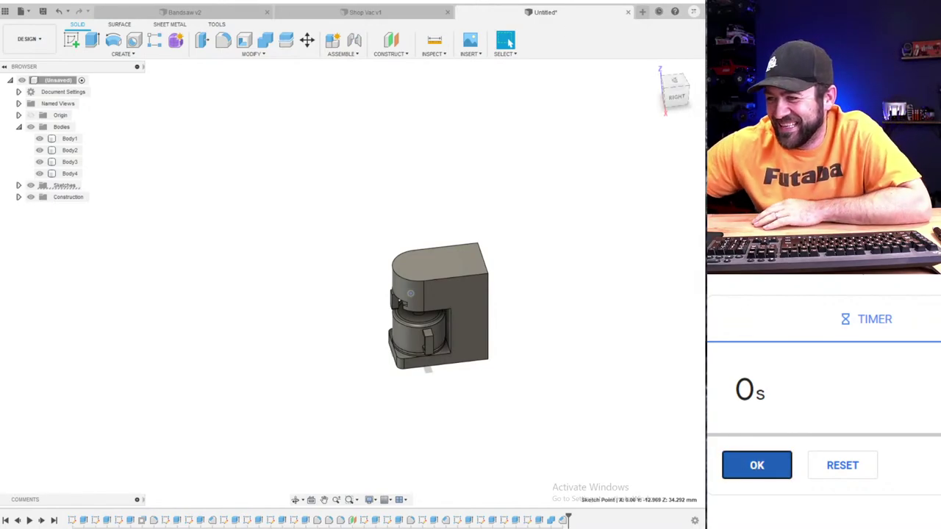
{"action": "scroll", "coordinate": [300, 369], "scroll_direction": "down", "scroll_amount": 2}
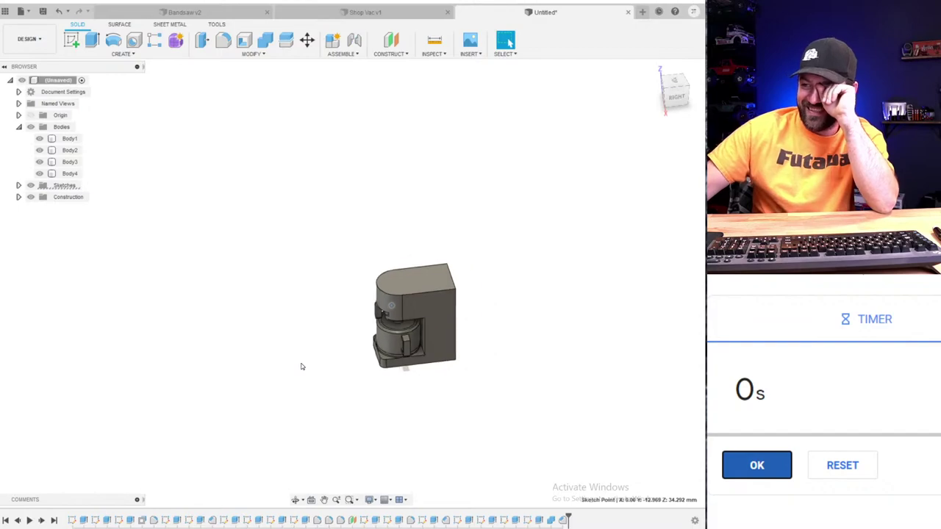
{"action": "left_click", "coordinate": [399, 279]}
{"action": "scroll", "coordinate": [399, 279], "scroll_direction": "up", "scroll_amount": 3}
{"action": "left_click", "coordinate": [519, 278]}
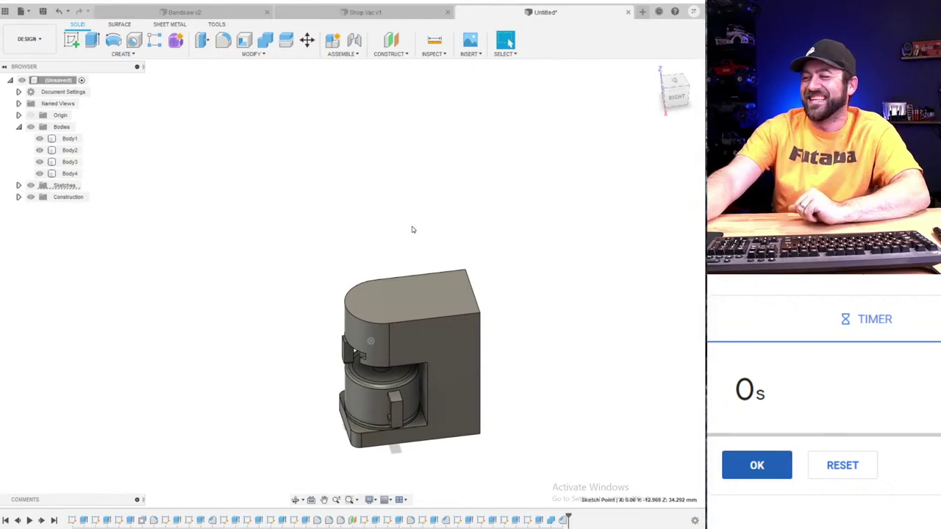
- Apply the Paint - Enamel Glossy (Blue) appearance to the main housing body of the appliance
{"action": "scroll", "coordinate": [387, 281], "scroll_direction": "down", "scroll_amount": 2}
{"action": "left_click", "coordinate": [387, 282]}
{"action": "scroll", "coordinate": [378, 363], "scroll_direction": "up", "scroll_amount": 3}
{"action": "left_click", "coordinate": [417, 360]}
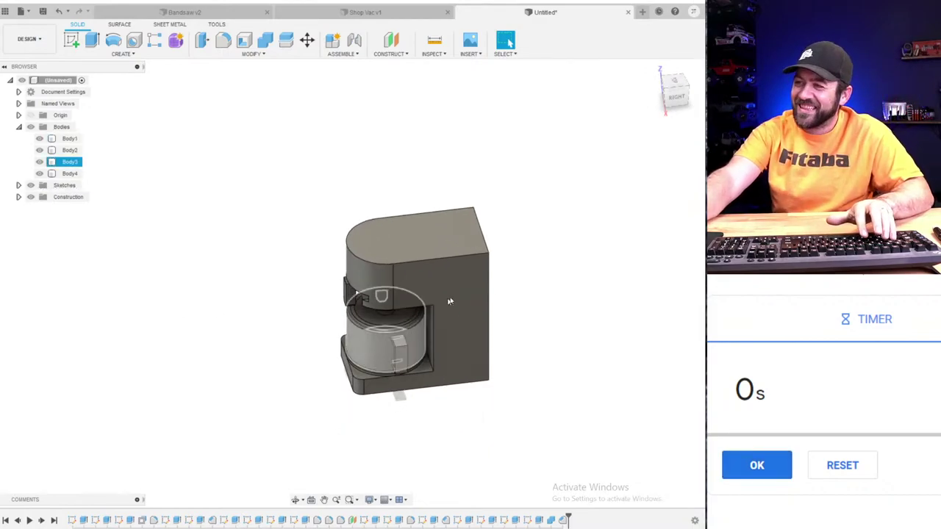
{"action": "key", "text": "a"}
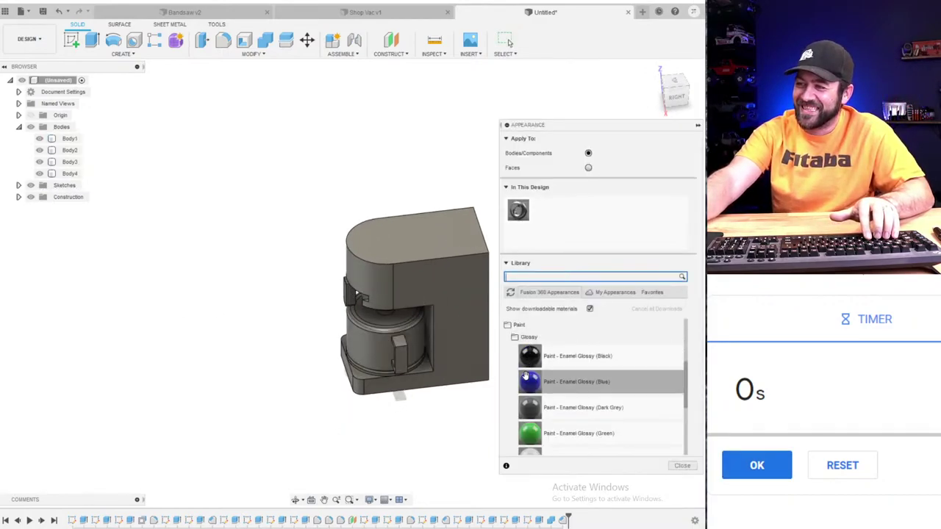
{"action": "left_click_drag", "start_coordinate": [529, 381], "coordinate": [476, 306]}
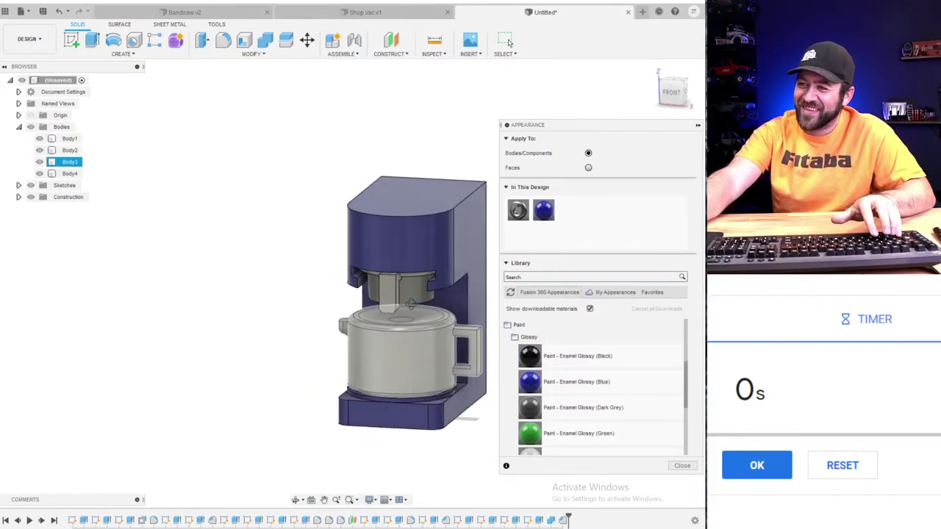
- Examine the blue housing and the unpainted pot from several sides
{"action": "middle_click_drag", "start_coordinate": [440, 296], "coordinate": [467, 319], "text": "shift"}
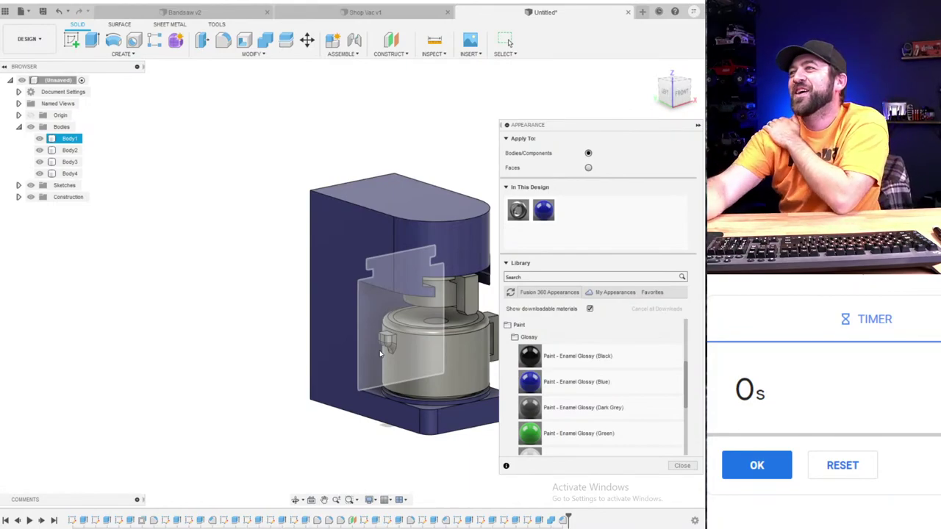
{"action": "left_click", "coordinate": [518, 276]}
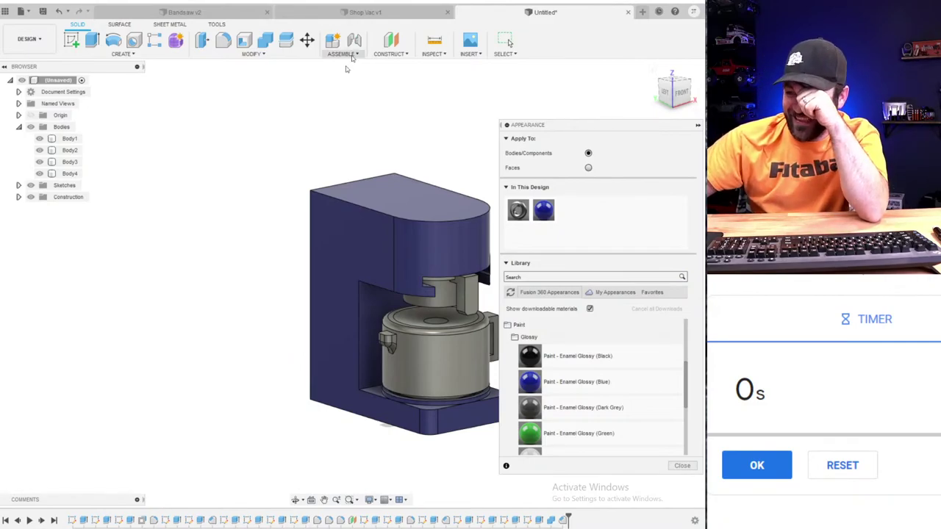
{"action": "scroll", "coordinate": [216, 321], "scroll_direction": "down", "scroll_amount": 3}
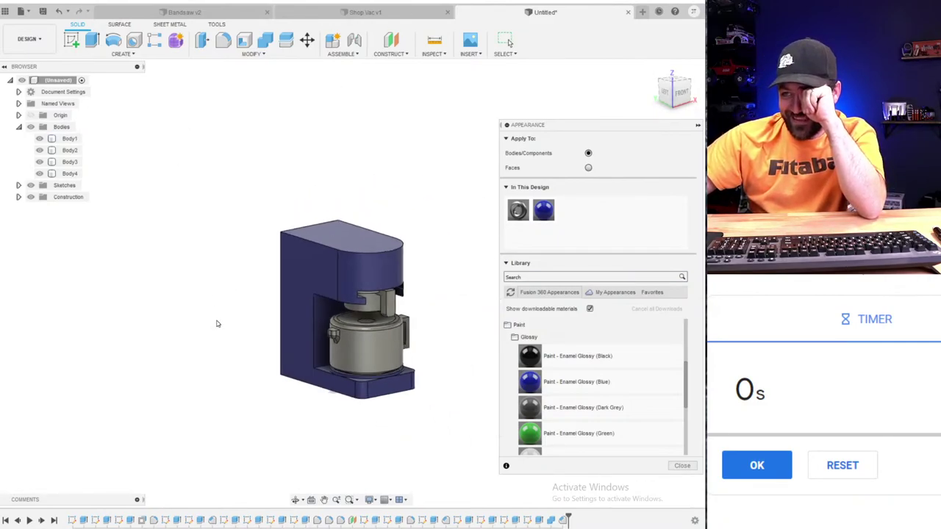
{"action": "middle_click_drag", "start_coordinate": [216, 321], "coordinate": [88, 311]}
{"action": "left_click", "coordinate": [117, 301]}
{"action": "scroll", "coordinate": [140, 206], "scroll_direction": "up", "scroll_amount": 3}
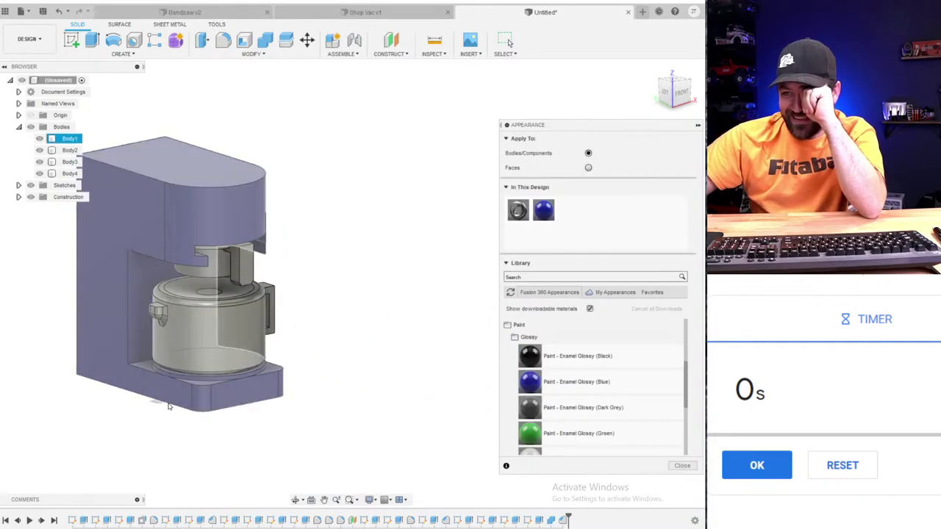
{"action": "left_click", "coordinate": [165, 417]}
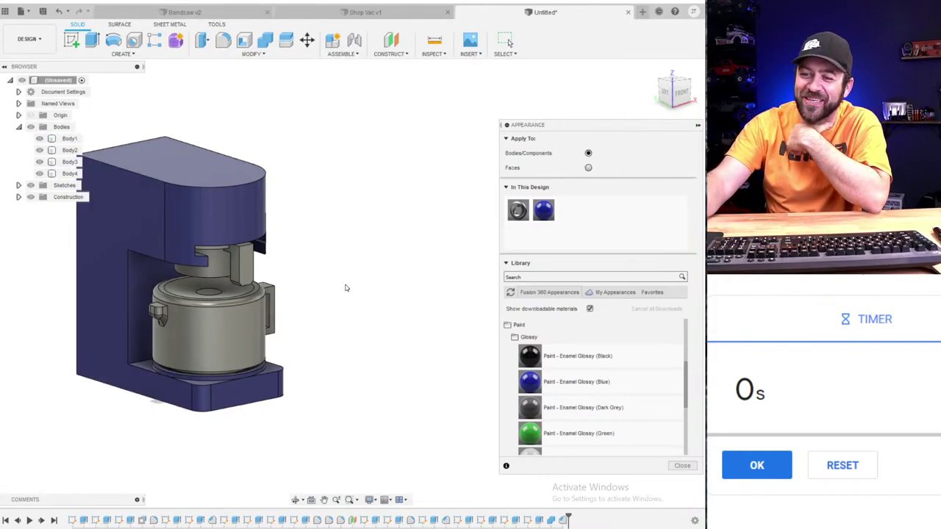
{"action": "scroll", "coordinate": [304, 365], "scroll_direction": "down", "scroll_amount": 2}
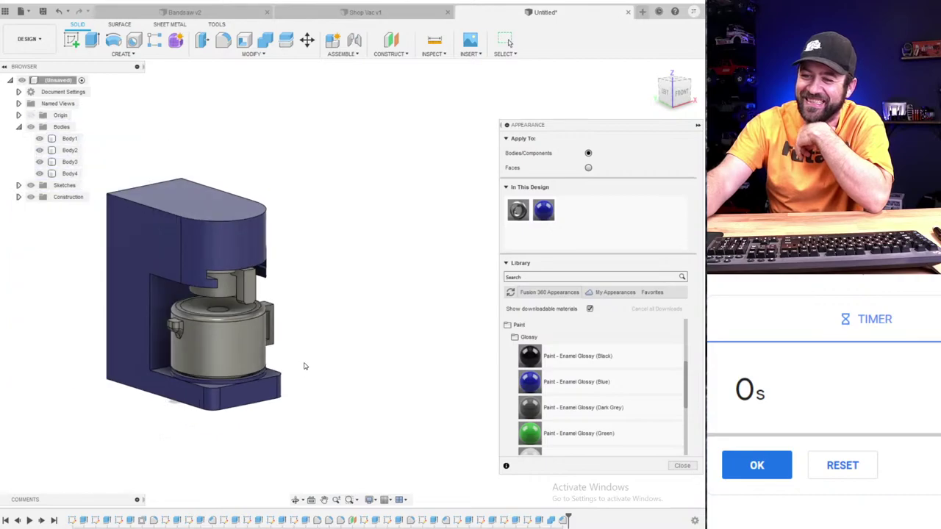
{"action": "left_click", "coordinate": [277, 342]}
{"action": "scroll", "coordinate": [278, 342], "scroll_direction": "down", "scroll_amount": 2}
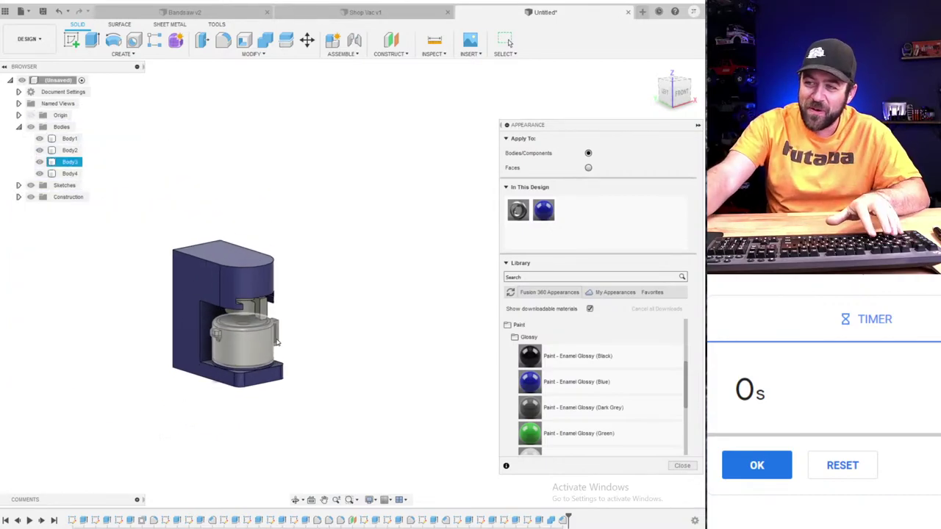
{"action": "scroll", "coordinate": [277, 341], "scroll_direction": "up", "scroll_amount": 2}
{"action": "middle_click_drag", "start_coordinate": [232, 396], "coordinate": [282, 397], "text": "shift"}
{"action": "middle_click_drag", "start_coordinate": [406, 363], "coordinate": [293, 376], "text": "shift"}
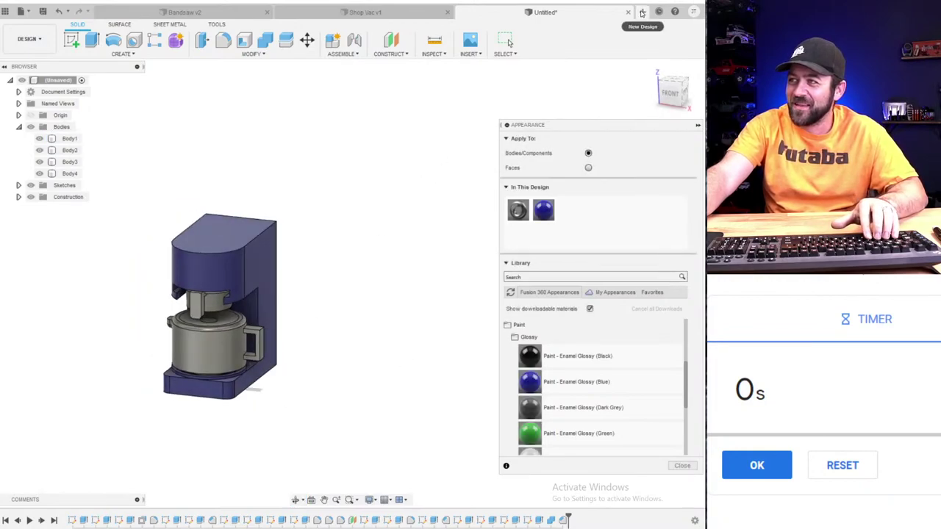
- Create a new empty design and restart the countdown timer from 10 minutes
{"action": "left_click", "coordinate": [641, 12]}
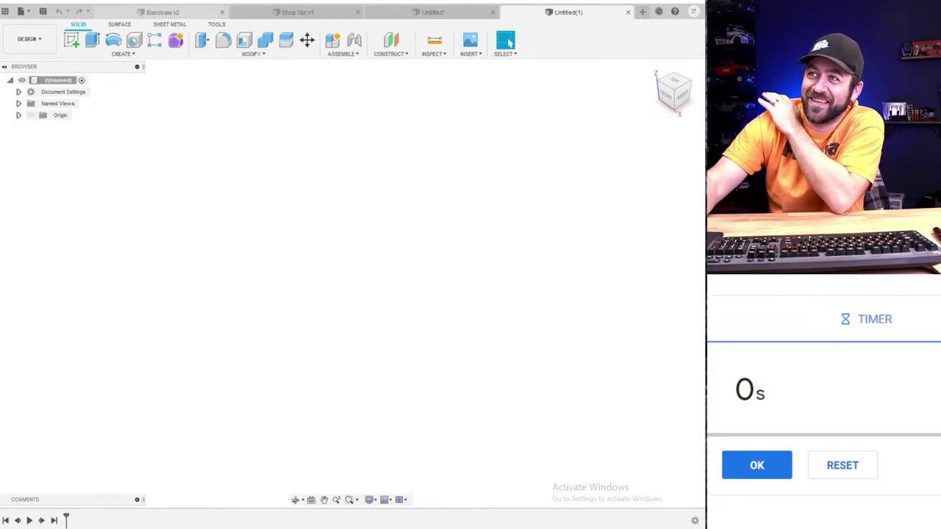
{"action": "left_click", "coordinate": [848, 477]}
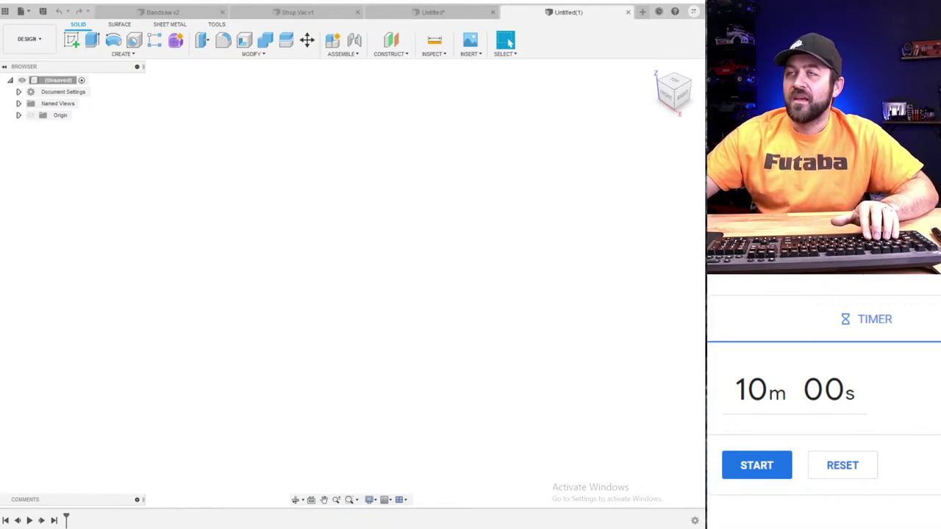
{"action": "left_click", "coordinate": [763, 474]}
- Sketch an 80 x 40 mm center rectangle at the origin on the horizontal plane
{"action": "left_click", "coordinate": [72, 40]}
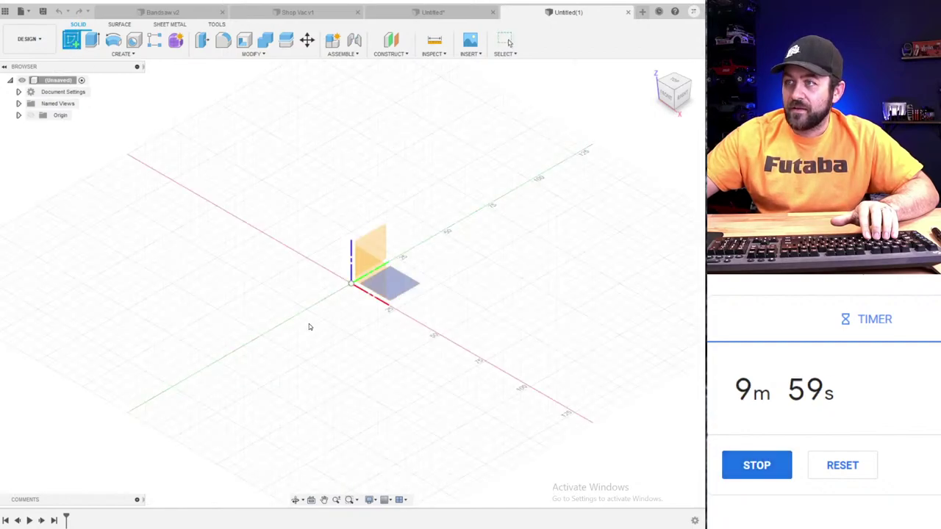
{"action": "left_click", "coordinate": [382, 283]}
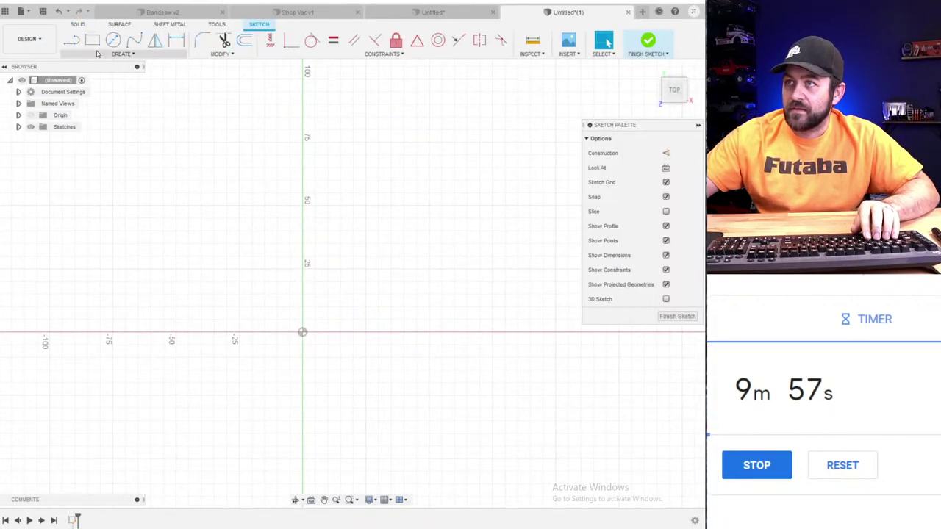
{"action": "left_click", "coordinate": [92, 41]}
{"action": "left_click", "coordinate": [665, 168]}
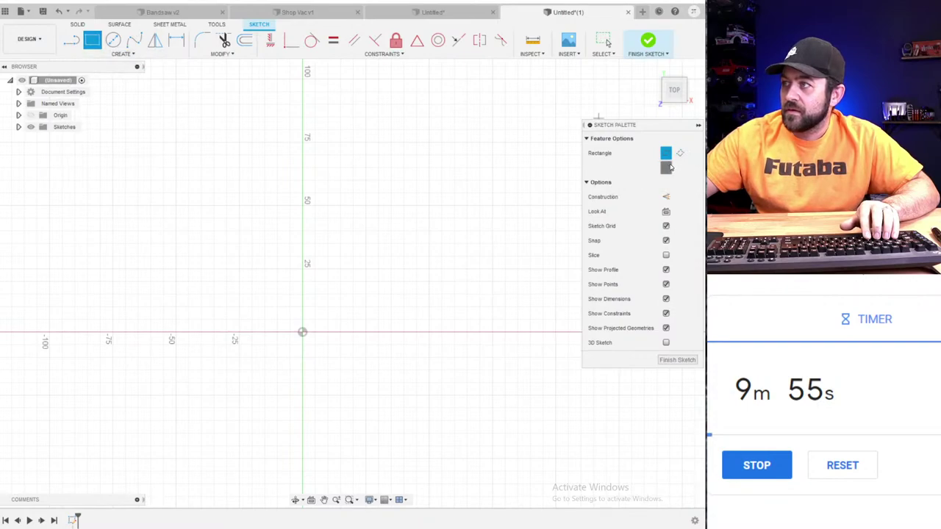
{"action": "left_click", "coordinate": [302, 332]}
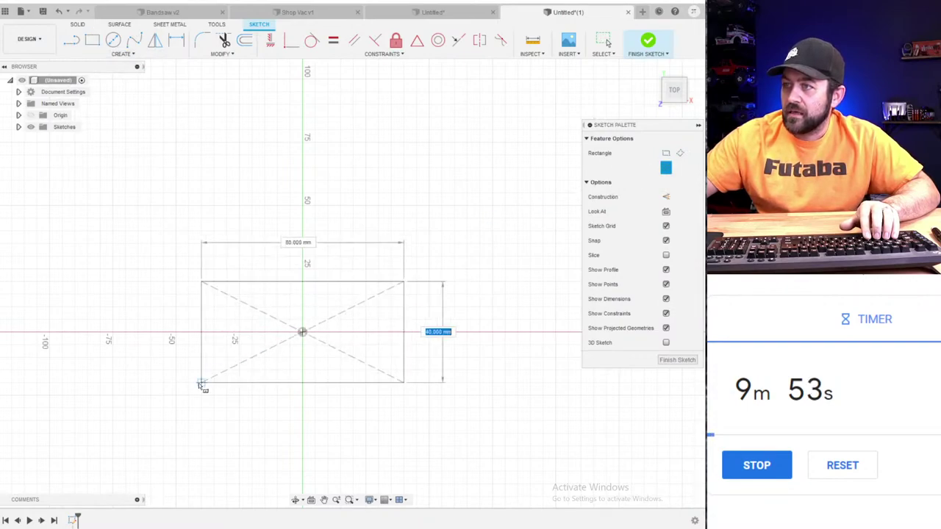
{"action": "left_click", "coordinate": [201, 382]}
- Extrude the rectangle 2 mm upward as a new body to form the base plate
{"action": "scroll", "coordinate": [340, 382], "scroll_direction": "up", "scroll_amount": 3}
{"action": "middle_click_drag", "start_coordinate": [340, 380], "coordinate": [330, 342], "text": "shift"}
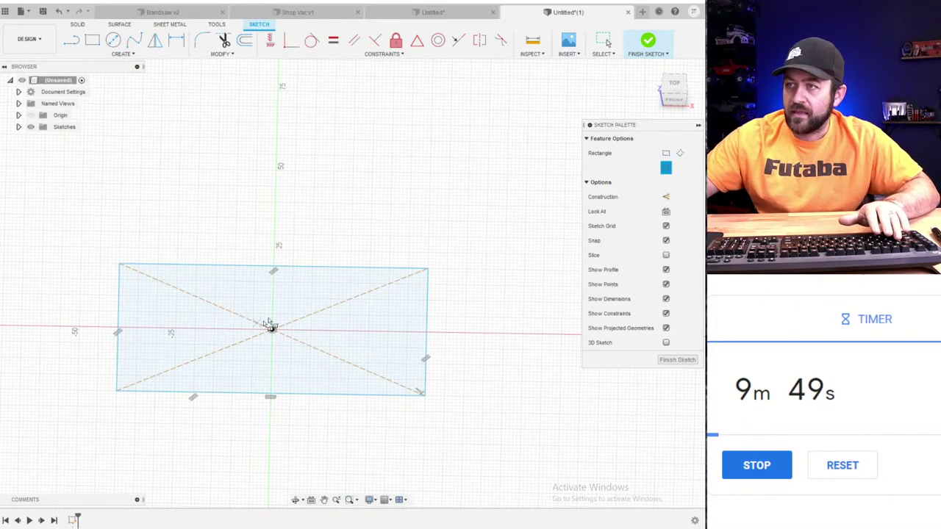
{"action": "key", "text": "e"}
{"action": "middle_click_drag", "start_coordinate": [321, 381], "coordinate": [328, 387], "text": "shift"}
{"action": "type", "text": "2"}
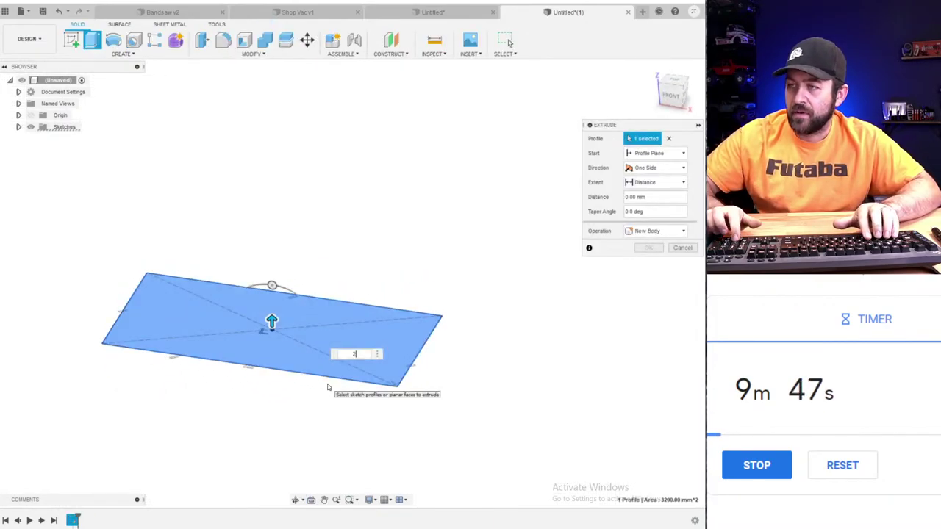
{"action": "key", "text": "Return"}
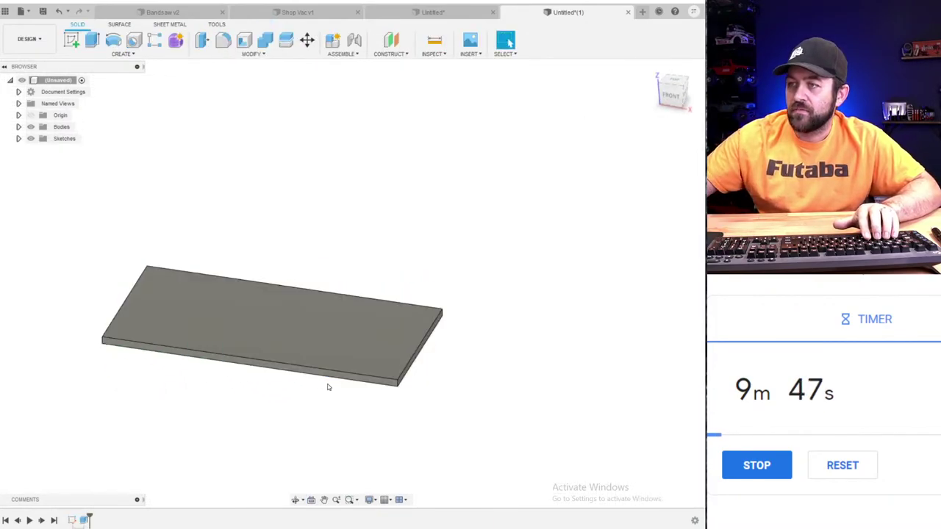
- Start a sketch on the plate's top face and offset its outline 2 mm inward
{"action": "left_click", "coordinate": [71, 41]}
{"action": "left_click", "coordinate": [294, 303]}
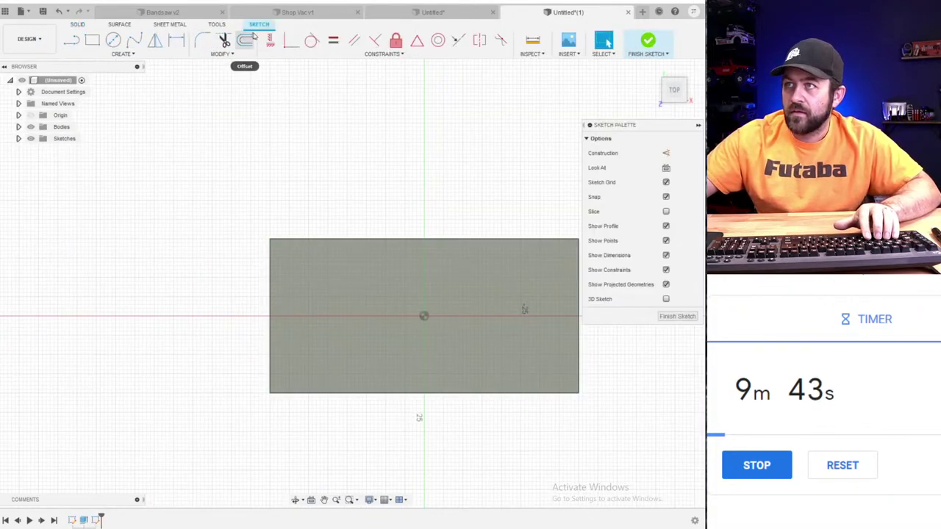
{"action": "left_click", "coordinate": [247, 40]}
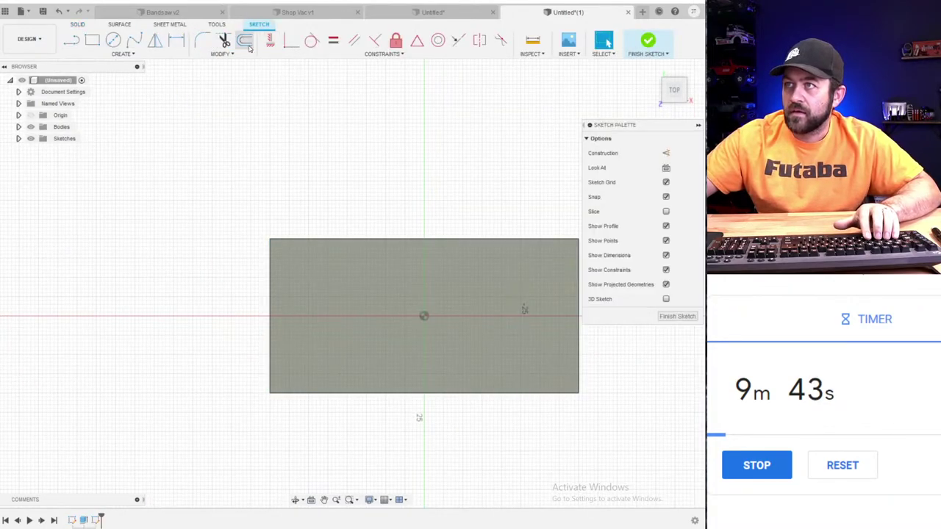
{"action": "left_click", "coordinate": [279, 238]}
{"action": "type", "text": "-1"}
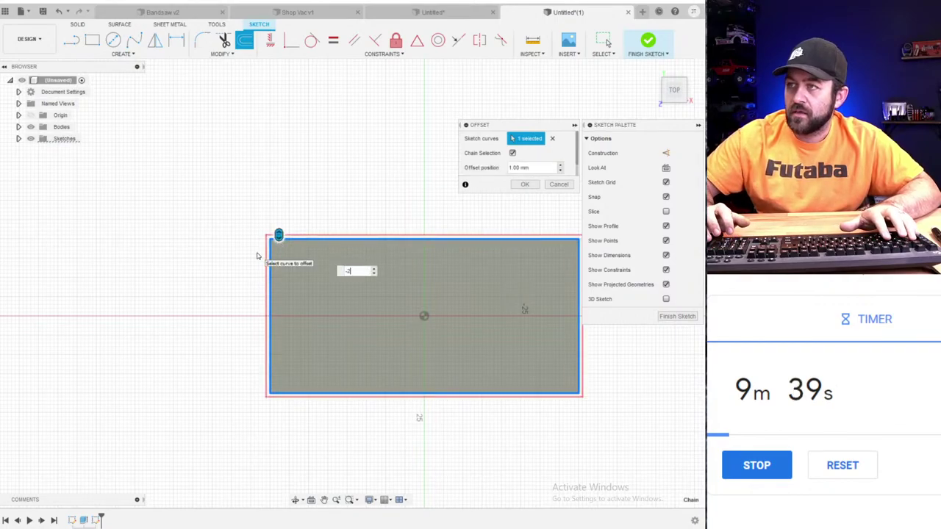
{"action": "key", "text": "Return"}
- Extrude the border profile between the two outlines 40 mm upward, joined to the base plate, to form the box walls
{"action": "key", "text": "q"}
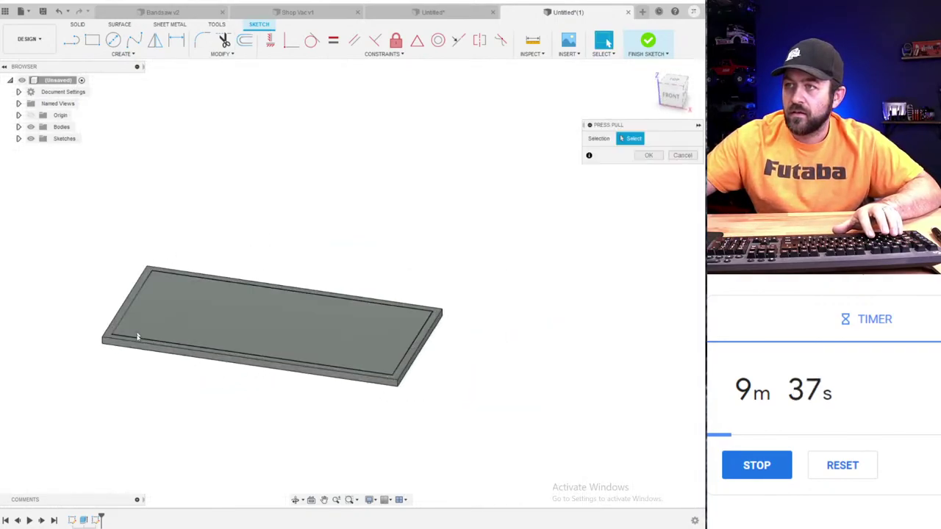
{"action": "scroll", "coordinate": [140, 331], "scroll_direction": "up", "scroll_amount": 4}
{"action": "left_click", "coordinate": [145, 293]}
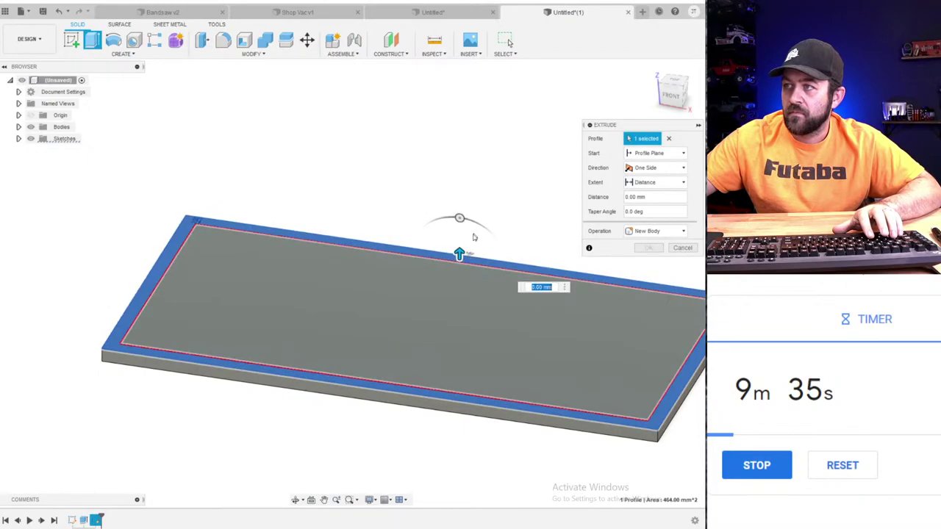
{"action": "left_click_drag", "start_coordinate": [460, 253], "coordinate": [460, 70]}
{"action": "scroll", "coordinate": [437, 169], "scroll_direction": "down", "scroll_amount": 2}
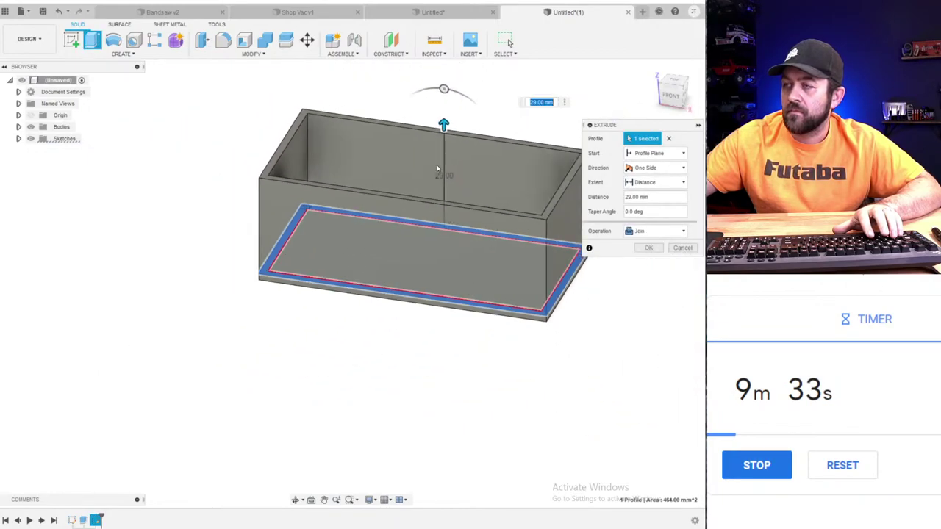
{"action": "left_click_drag", "start_coordinate": [444, 120], "coordinate": [444, 102]}
{"action": "scroll", "coordinate": [443, 171], "scroll_direction": "down", "scroll_amount": 3}
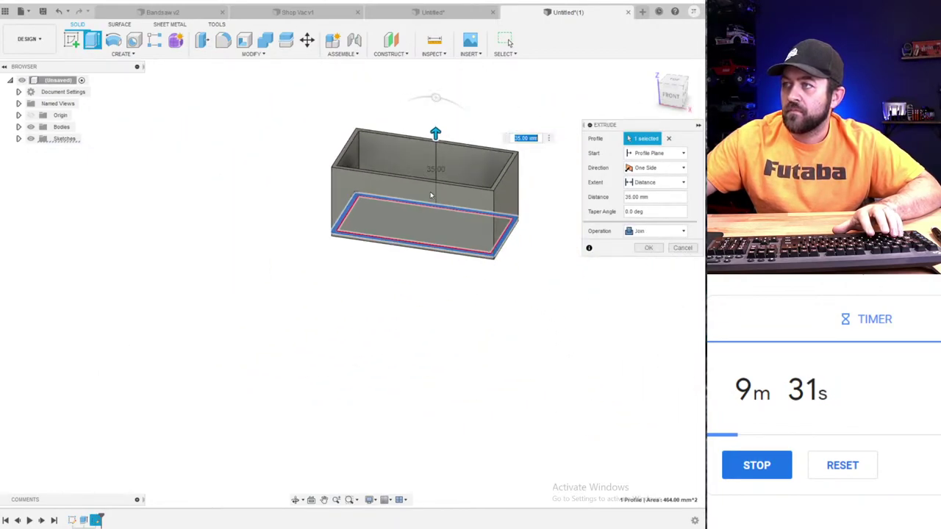
{"action": "middle_click_drag", "start_coordinate": [428, 194], "coordinate": [441, 143], "text": "shift"}
{"action": "scroll", "coordinate": [462, 149], "scroll_direction": "up", "scroll_amount": 2}
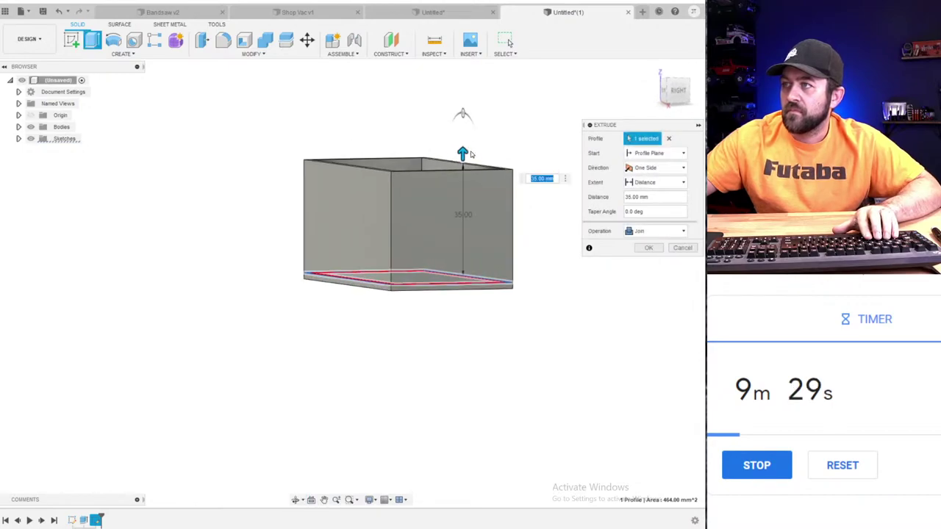
{"action": "left_click_drag", "start_coordinate": [465, 150], "coordinate": [464, 137]}
{"action": "key", "text": "Return"}
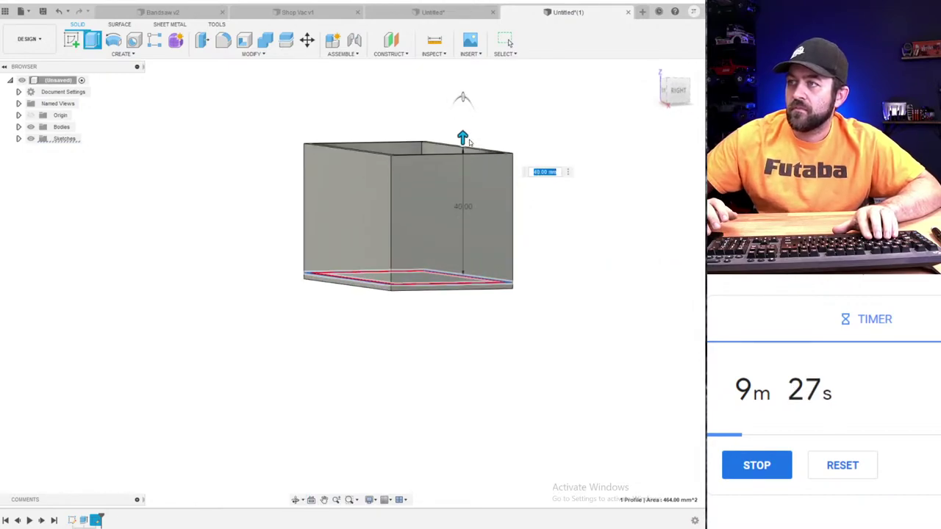
- Sketch a diagonal line on the box's right end face from its top edge to its front vertical edge
{"action": "left_click", "coordinate": [71, 38]}
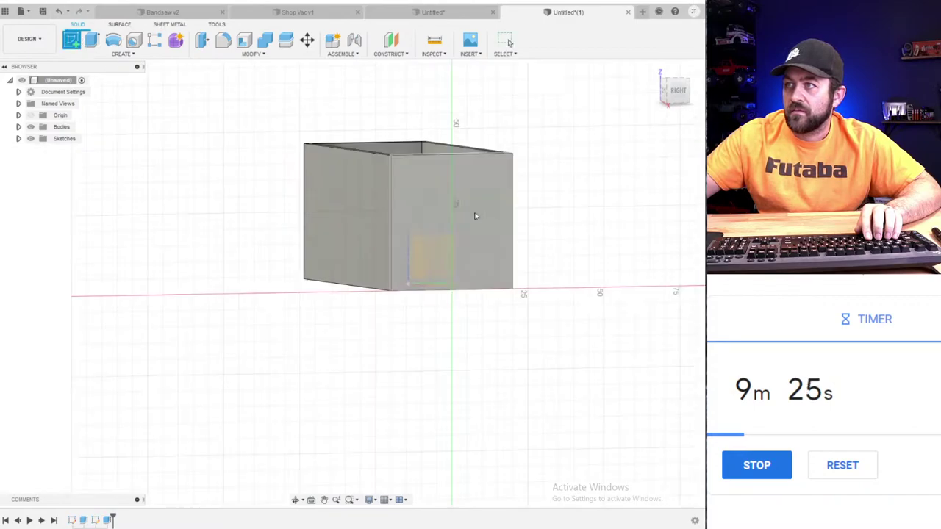
{"action": "left_click", "coordinate": [423, 228]}
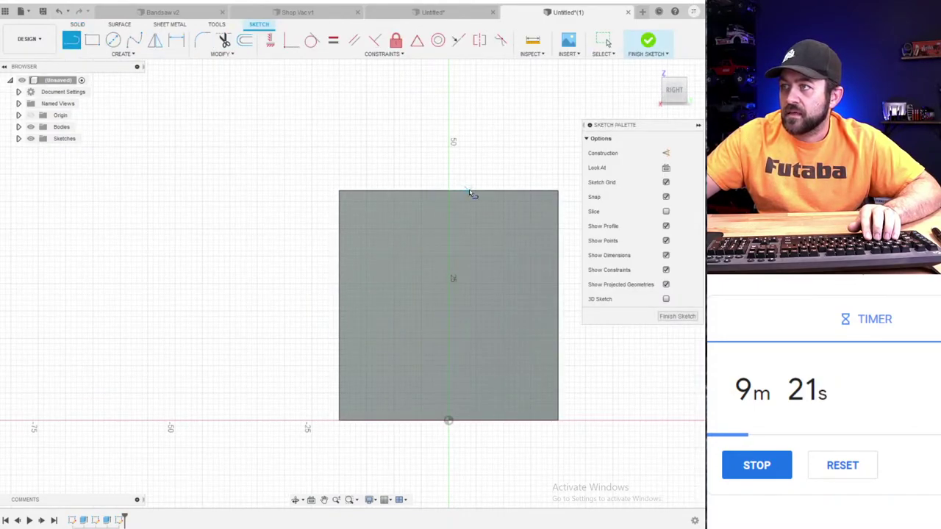
{"action": "left_click", "coordinate": [339, 312]}
{"action": "key", "text": "Escape"}
- Dimension the angle between the diagonal line and the front vertical edge to 45 degrees
{"action": "key", "text": "d"}
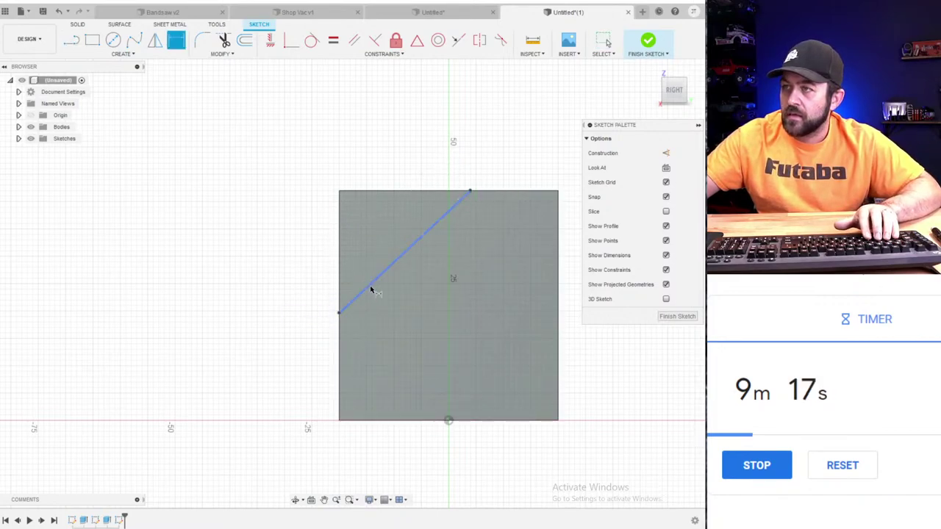
{"action": "left_click", "coordinate": [339, 274]}
{"action": "left_click", "coordinate": [383, 272]}
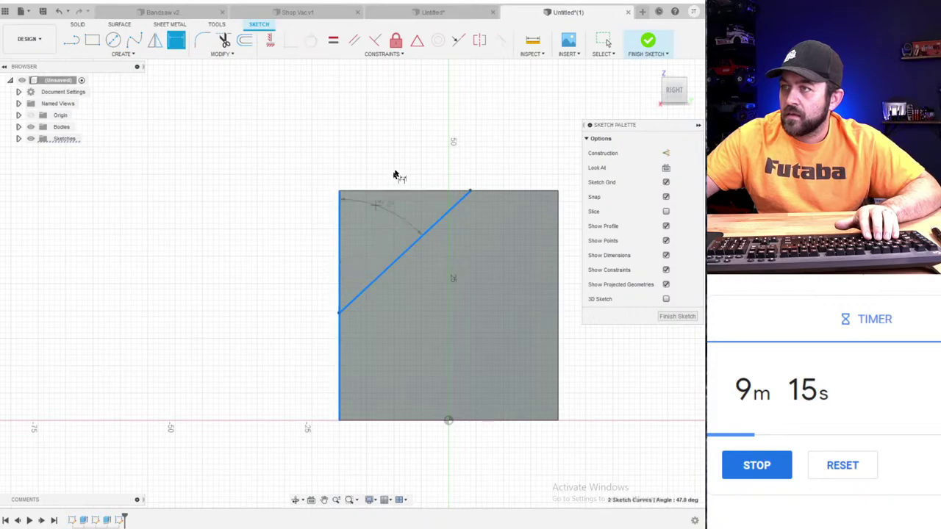
{"action": "left_click", "coordinate": [450, 151]}
{"action": "type", "text": "45"}
{"action": "key", "text": "Return"}
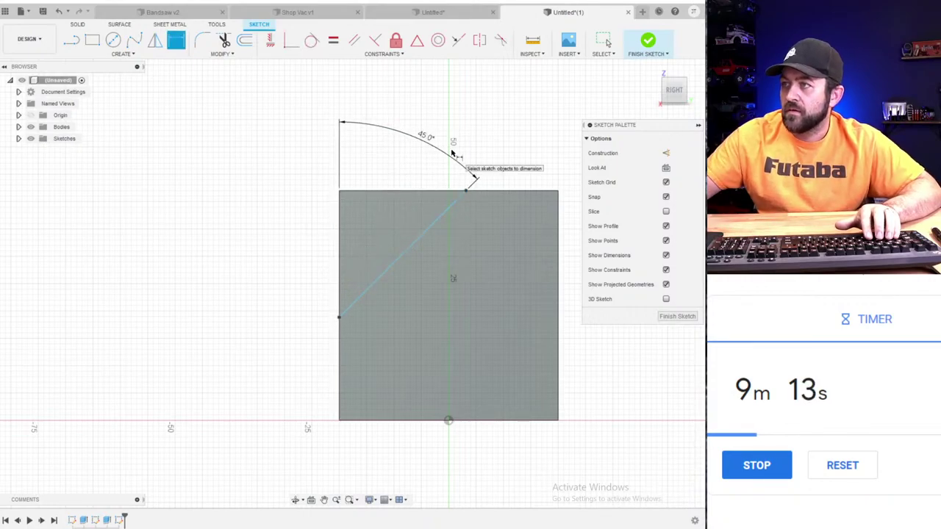
{"action": "key", "text": "Escape"}
- Extrude the triangular corner profile as an 80 mm cut through the box's full length to form the sloped front
{"action": "scroll", "coordinate": [451, 158], "scroll_direction": "up", "scroll_amount": 2}
{"action": "left_click", "coordinate": [428, 255]}
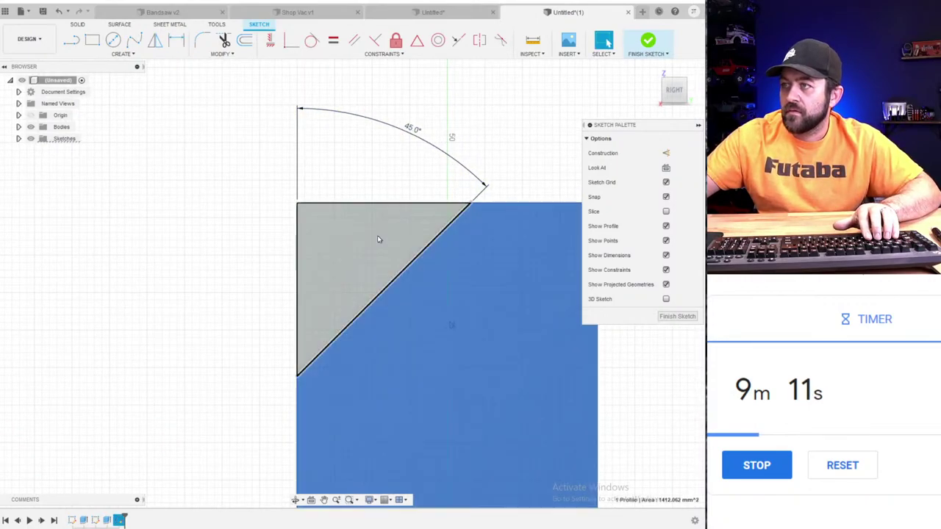
{"action": "left_click", "coordinate": [111, 229]}
{"action": "key", "text": "e"}
{"action": "left_click", "coordinate": [372, 257]}
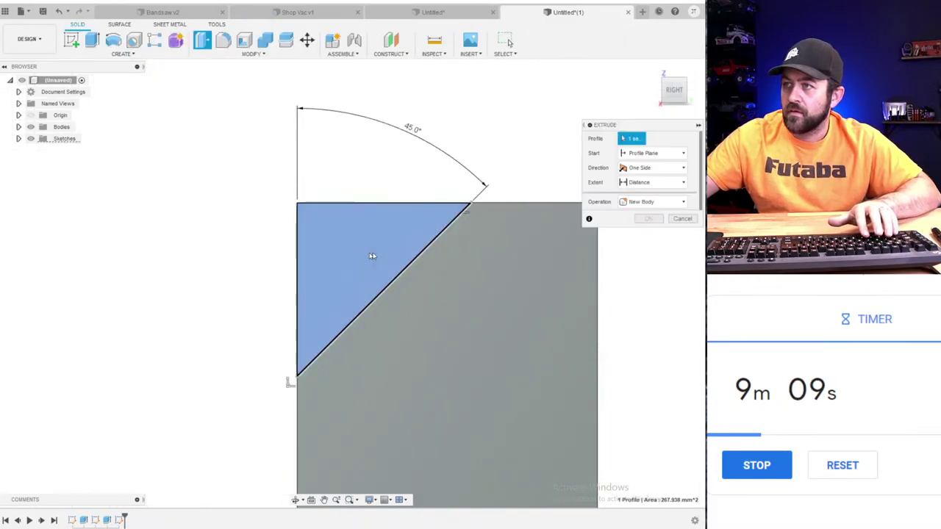
{"action": "scroll", "coordinate": [269, 337], "scroll_direction": "down", "scroll_amount": 2}
{"action": "middle_click_drag", "start_coordinate": [254, 317], "coordinate": [231, 341], "text": "shift"}
{"action": "left_click", "coordinate": [333, 326]}
{"action": "key", "text": "Return"}
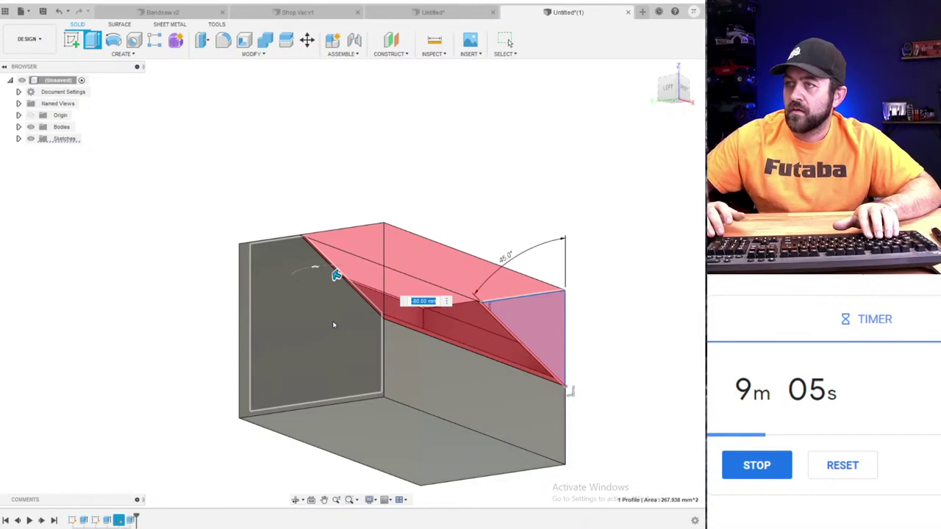
- Start a sketch on the box's left end face and offset its outline 2 mm inward
{"action": "left_click", "coordinate": [68, 40]}
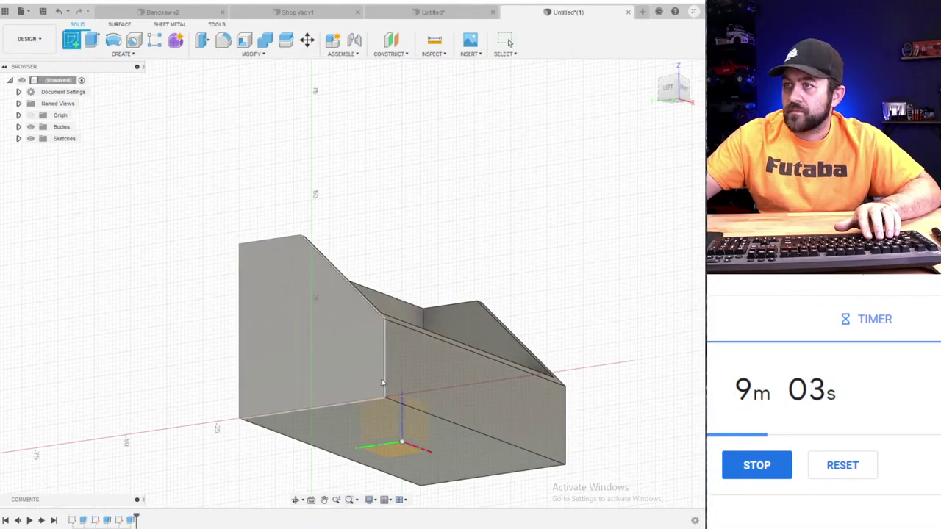
{"action": "left_click", "coordinate": [342, 343]}
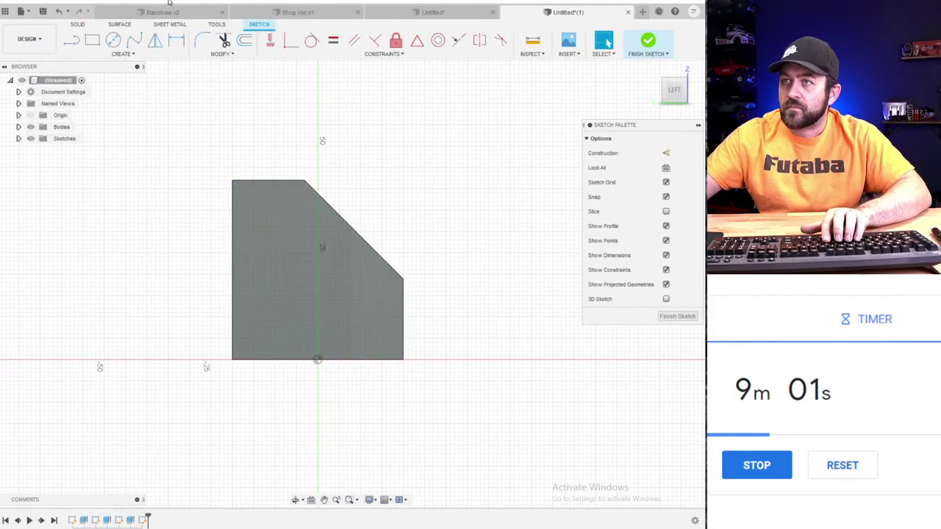
{"action": "key", "text": "o"}
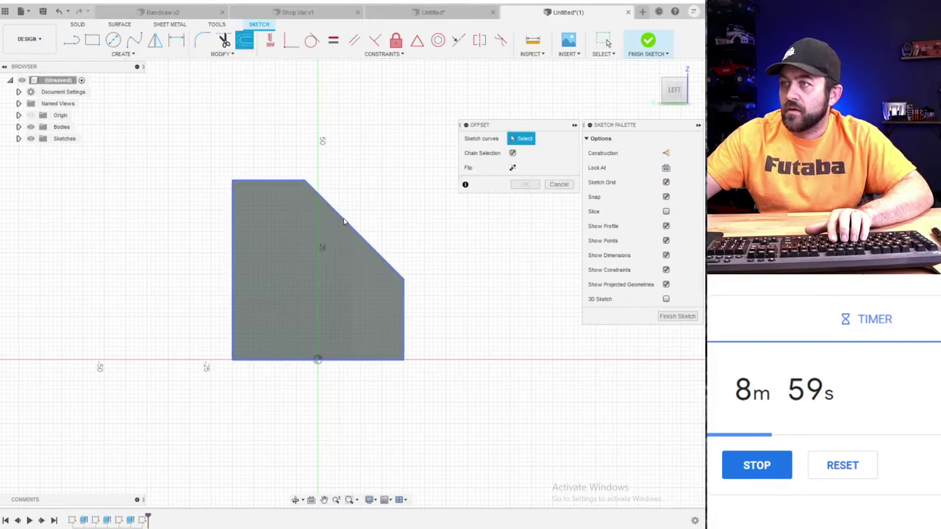
{"action": "left_click", "coordinate": [344, 216]}
{"action": "type", "text": "-2"}
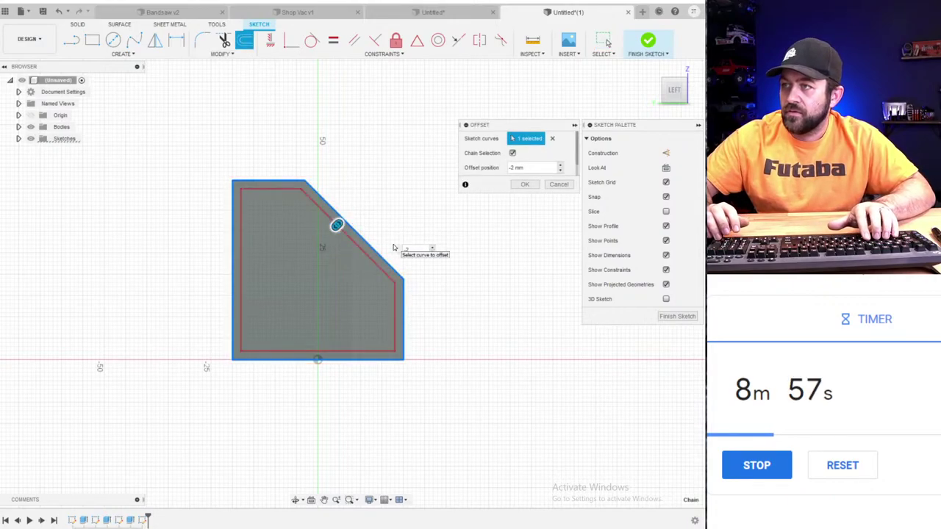
{"action": "key", "text": "Return"}
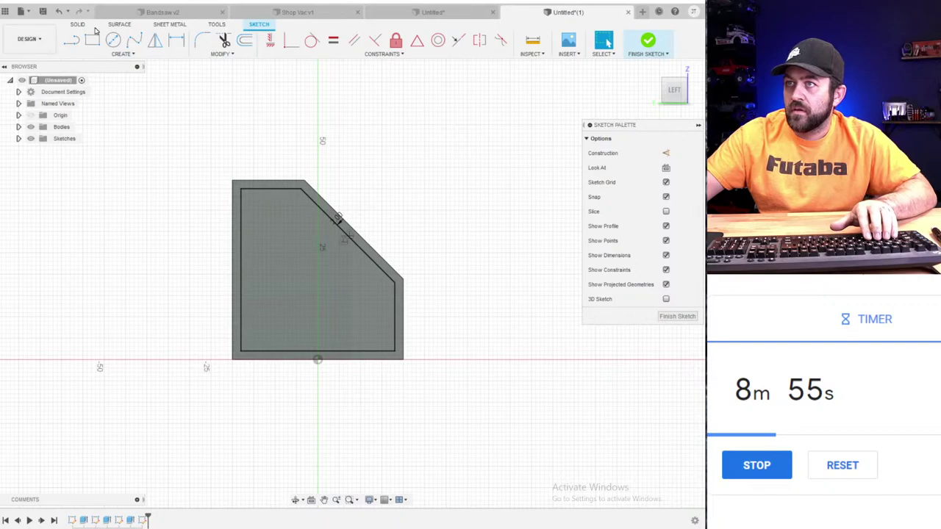
- Extrude the 2 mm border profile 78 mm across the box toward the opposite end, joined to the body
{"action": "key", "text": "e"}
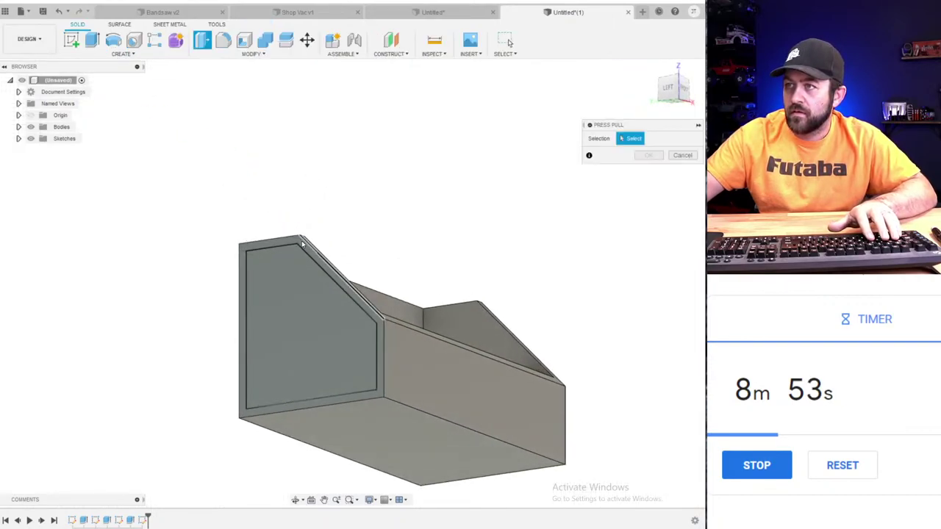
{"action": "left_click", "coordinate": [304, 245]}
{"action": "left_click_drag", "start_coordinate": [387, 342], "coordinate": [504, 346]}
{"action": "middle_click_drag", "start_coordinate": [636, 293], "coordinate": [558, 282], "text": "shift"}
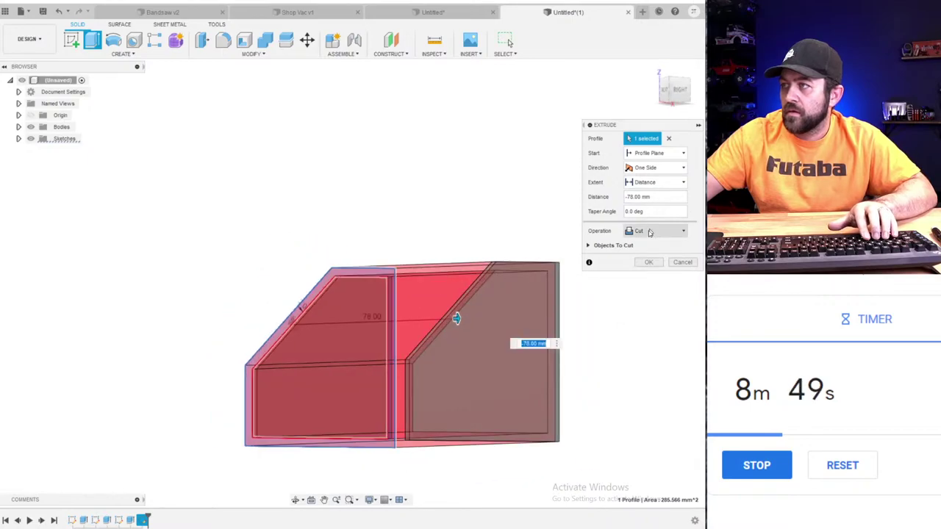
{"action": "left_click", "coordinate": [651, 230]}
{"action": "left_click", "coordinate": [638, 244]}
{"action": "scroll", "coordinate": [367, 300], "scroll_direction": "up", "scroll_amount": 2}
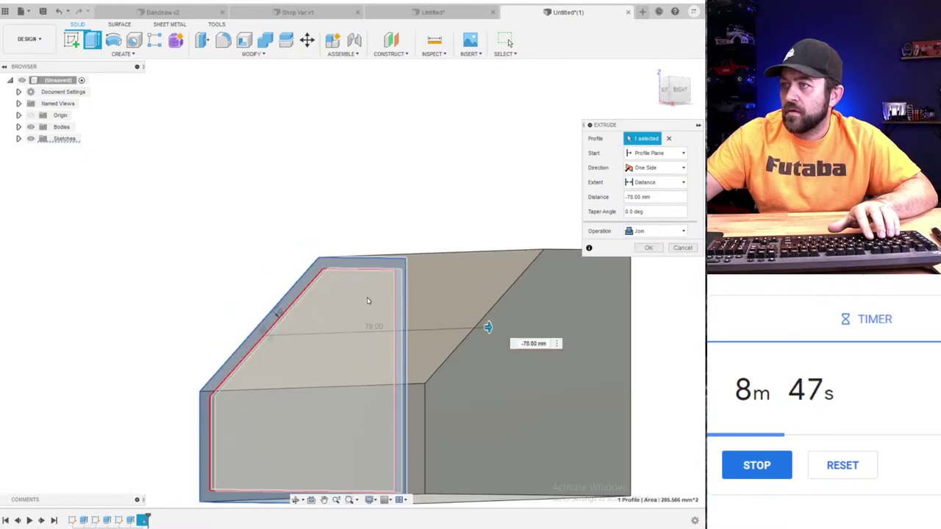
{"action": "key", "text": "Return"}
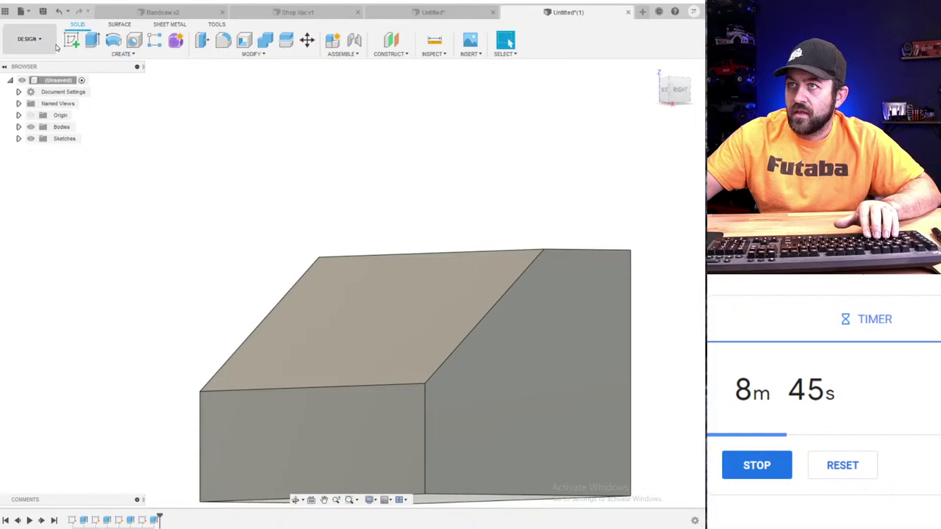
- Start a sketch on the sloped front face and draw a window rectangle inside its borders
{"action": "left_click", "coordinate": [72, 39]}
{"action": "left_click", "coordinate": [352, 323]}
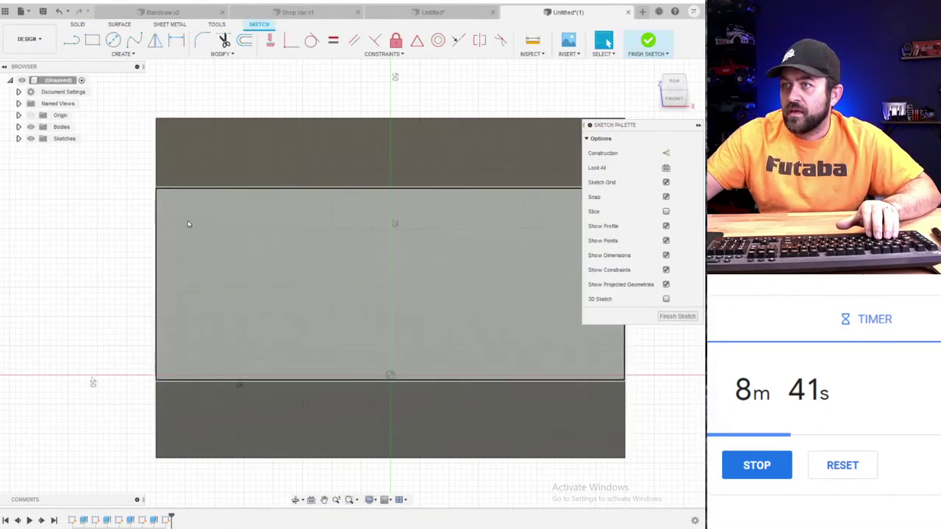
{"action": "left_click", "coordinate": [188, 224]}
{"action": "left_click", "coordinate": [92, 40]}
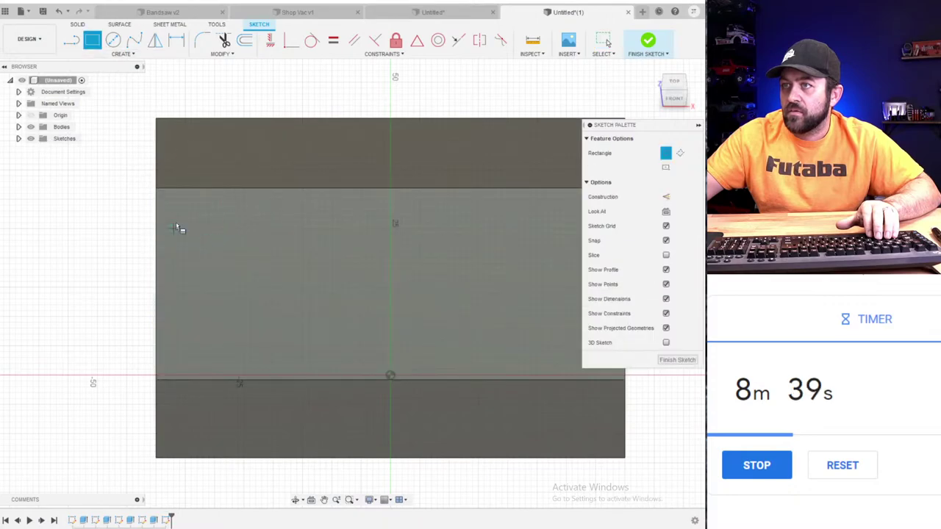
{"action": "left_click", "coordinate": [188, 219]}
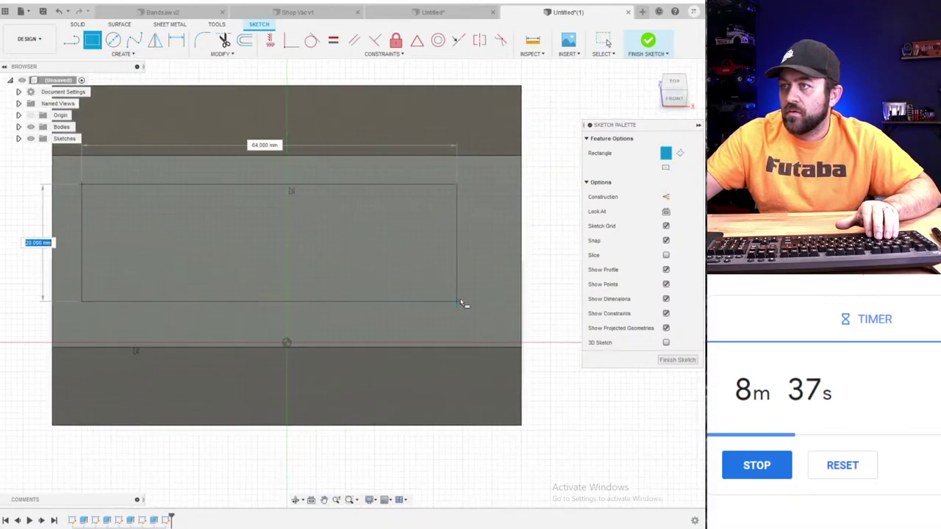
{"action": "left_click", "coordinate": [497, 319]}
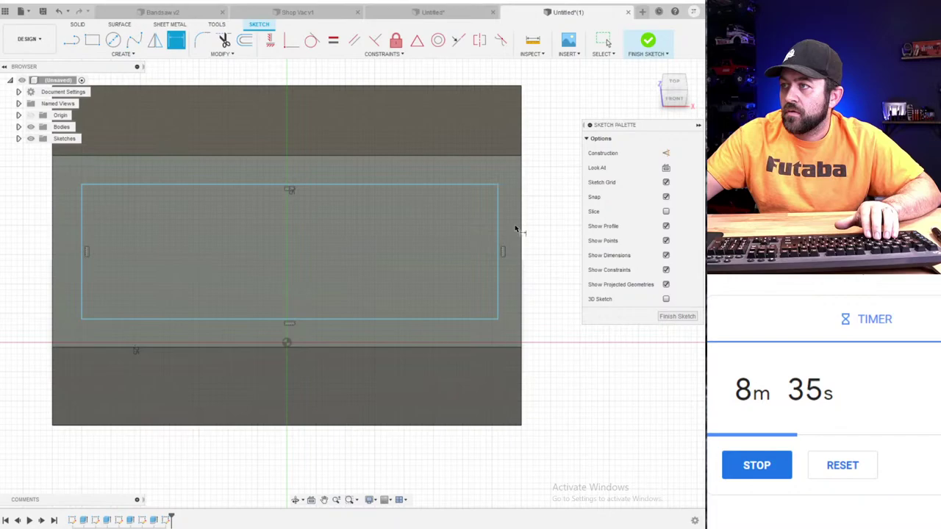
- Dimension the gaps between the rectangle's two short sides and the sloped face's side edges to 4 mm each
{"action": "left_click", "coordinate": [498, 232]}
{"action": "left_click", "coordinate": [543, 234]}
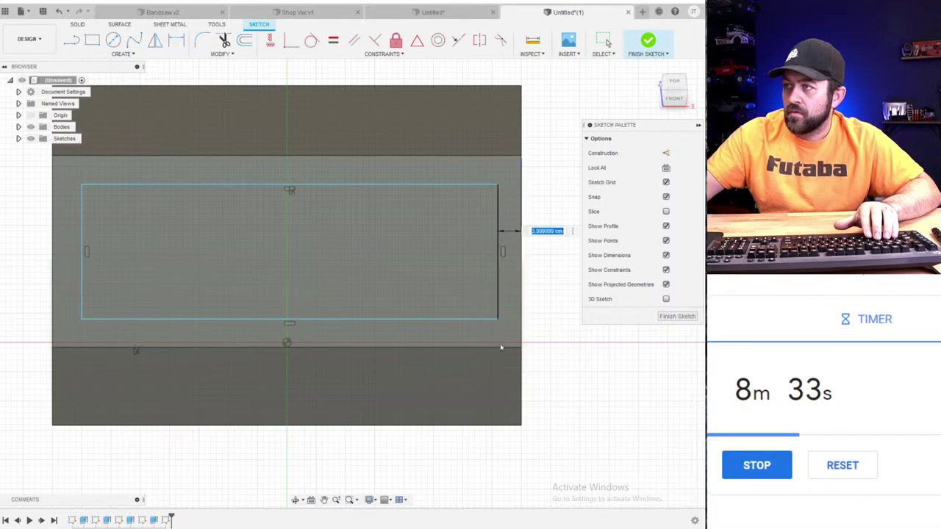
{"action": "key", "text": "Return"}
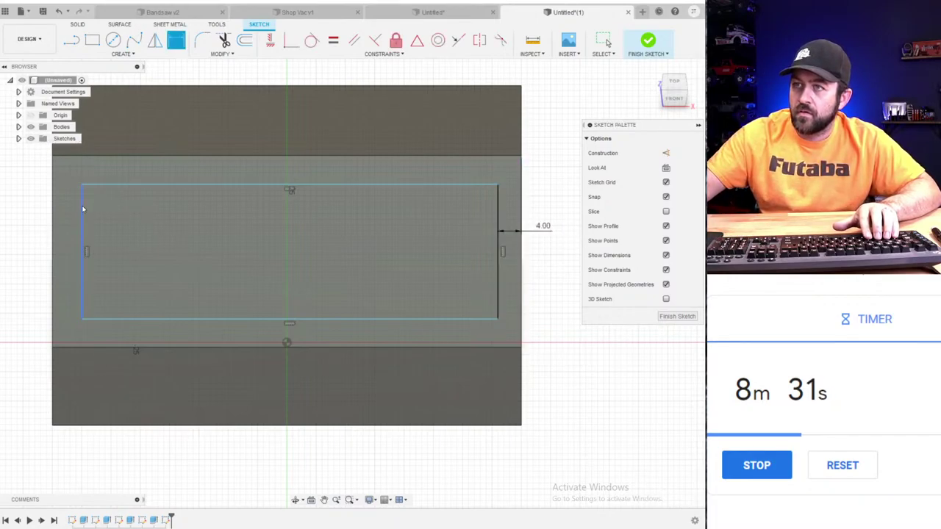
{"action": "left_click", "coordinate": [53, 221]}
{"action": "left_click", "coordinate": [28, 228]}
{"action": "type", "text": "4"}
{"action": "key", "text": "Return"}
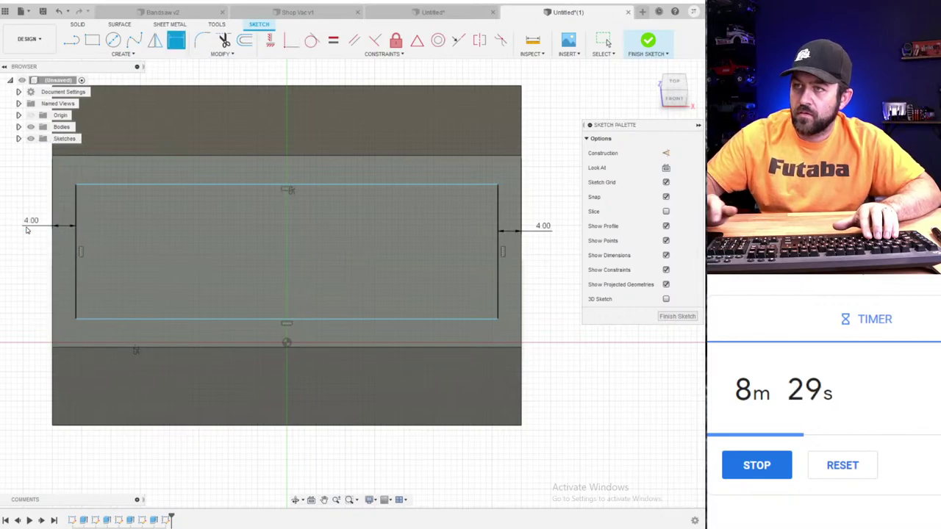
- Dimension the gap between the rectangle's bottom line and the sloped face's lower edge to 5 mm
{"action": "left_click", "coordinate": [248, 349]}
{"action": "left_click", "coordinate": [256, 321]}
{"action": "left_click", "coordinate": [563, 399]}
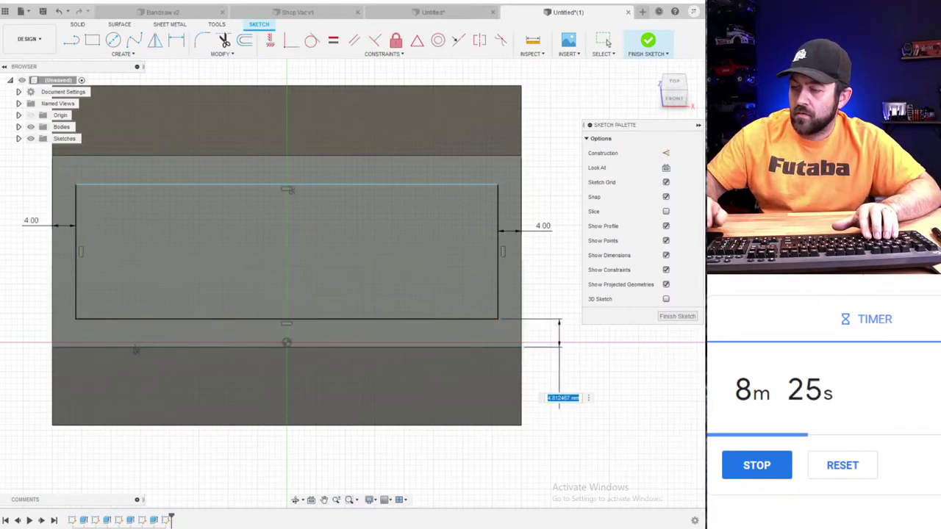
{"action": "type", "text": "5"}
{"action": "key", "text": "Return"}
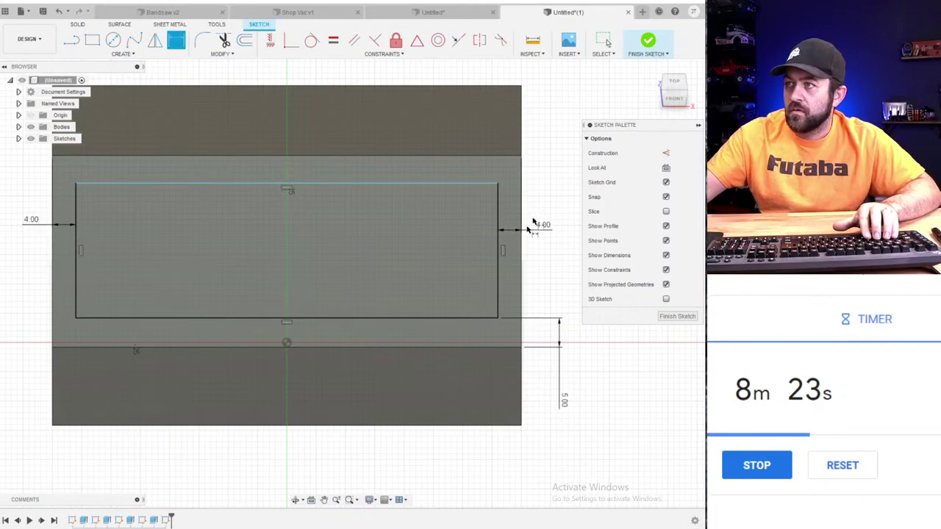
- Extrude the rectangle 2 mm inward as a cut to open a window in the sloped face
{"action": "key", "text": "e"}
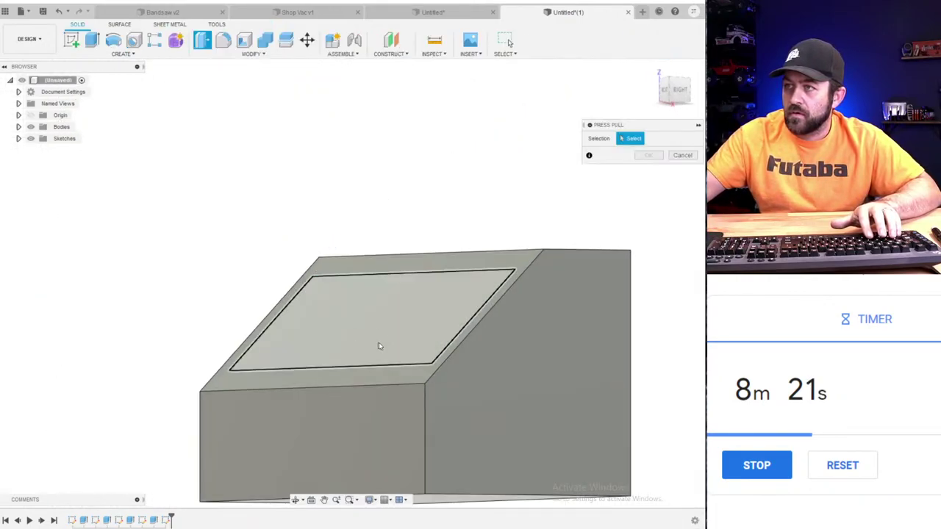
{"action": "left_click", "coordinate": [380, 327]}
{"action": "type", "text": "-2"}
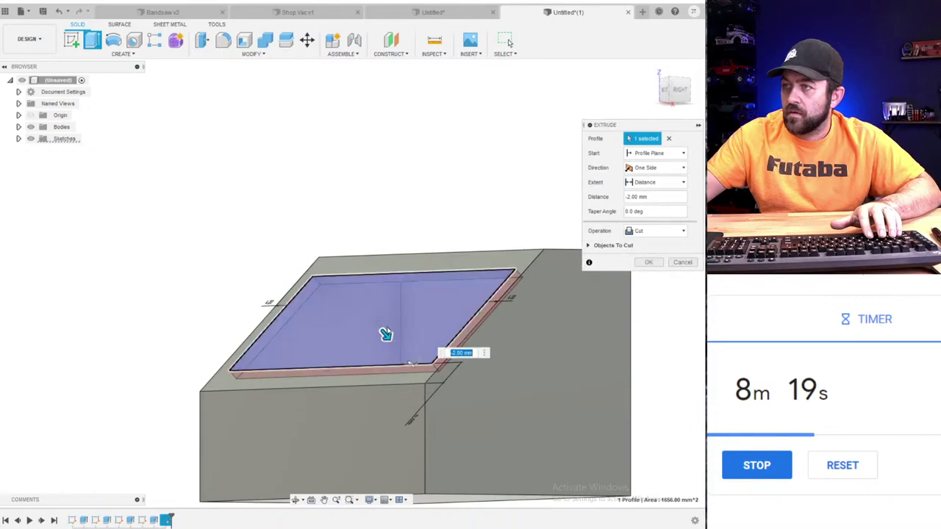
{"action": "key", "text": "Return"}
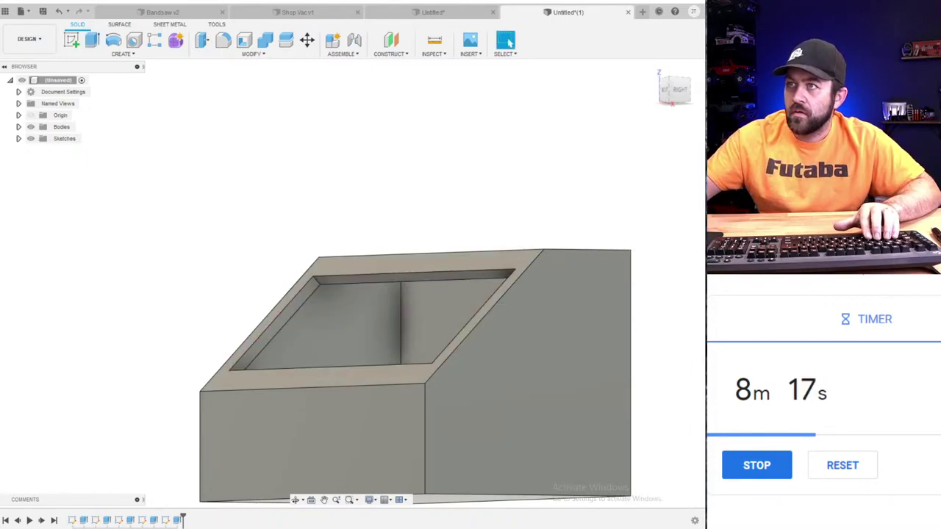
- Fillet the four corner edges of the window opening with a 4 mm radius
{"action": "left_click", "coordinate": [223, 39]}
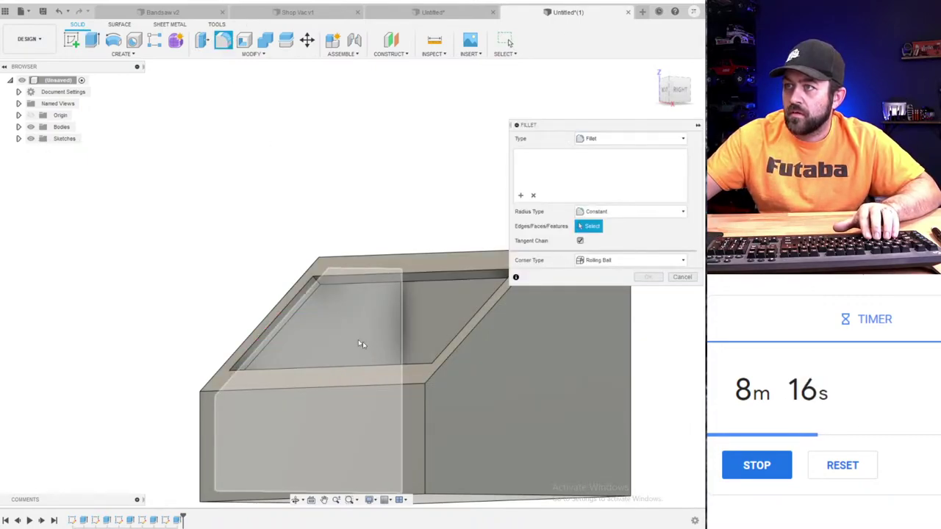
{"action": "left_click", "coordinate": [315, 280]}
{"action": "middle_click_drag", "start_coordinate": [315, 280], "coordinate": [443, 307], "text": "shift"}
{"action": "left_click", "coordinate": [370, 305]}
{"action": "middle_click_drag", "start_coordinate": [444, 307], "coordinate": [291, 271]}
{"action": "left_click", "coordinate": [298, 246]}
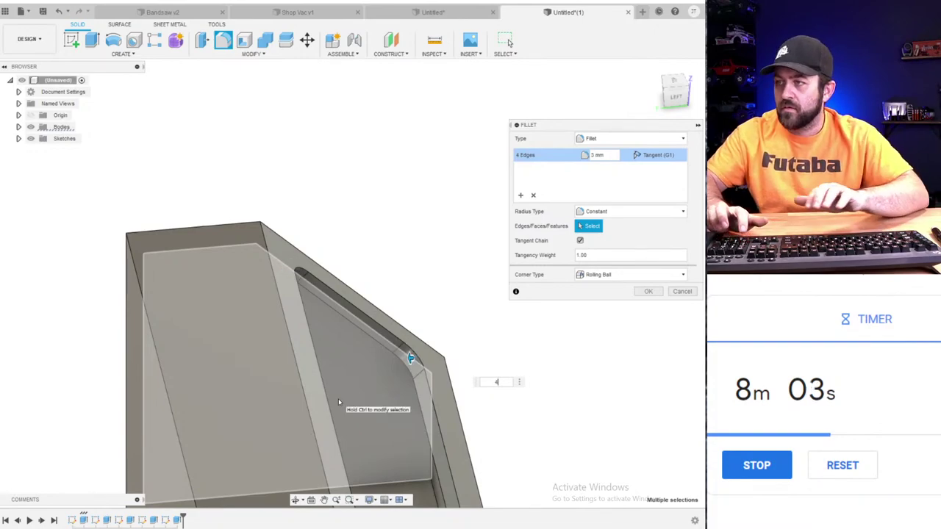
{"action": "key", "text": "Return"}
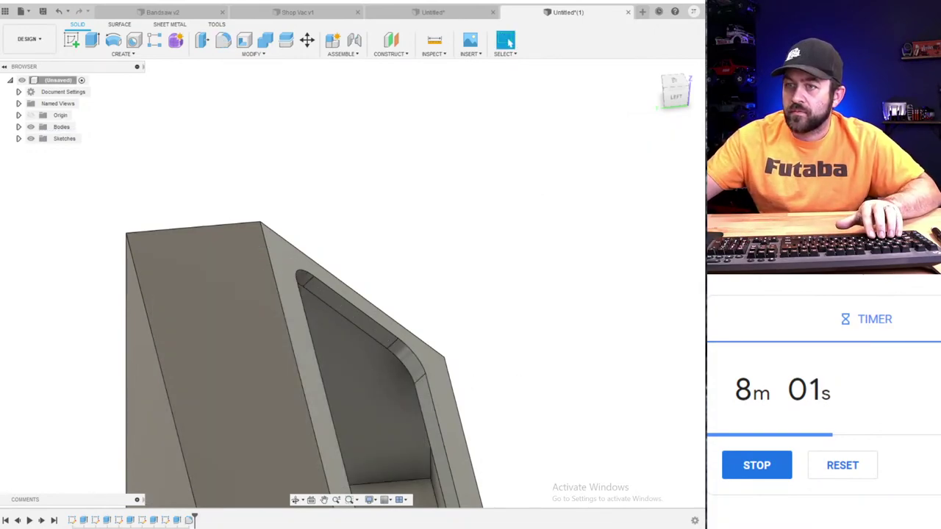
- Start a sketch on the box's right end face and offset its outline 6 mm inward
{"action": "scroll", "coordinate": [453, 277], "scroll_direction": "down", "scroll_amount": 5}
{"action": "middle_click_drag", "start_coordinate": [477, 458], "coordinate": [379, 494], "text": "shift"}
{"action": "middle_click_drag", "start_coordinate": [378, 499], "coordinate": [289, 250]}
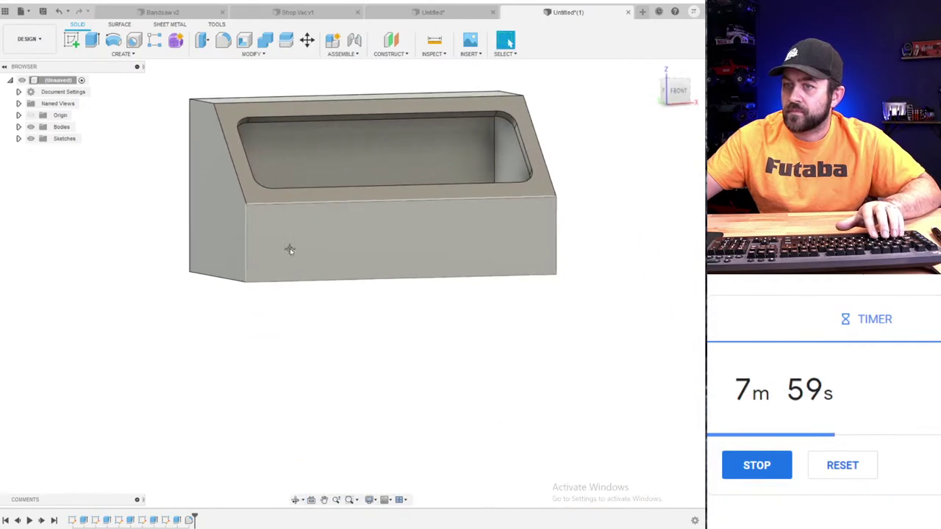
{"action": "scroll", "coordinate": [439, 342], "scroll_direction": "down", "scroll_amount": 3}
{"action": "middle_click_drag", "start_coordinate": [611, 350], "coordinate": [540, 298], "text": "shift"}
{"action": "scroll", "coordinate": [520, 233], "scroll_direction": "up", "scroll_amount": 5}
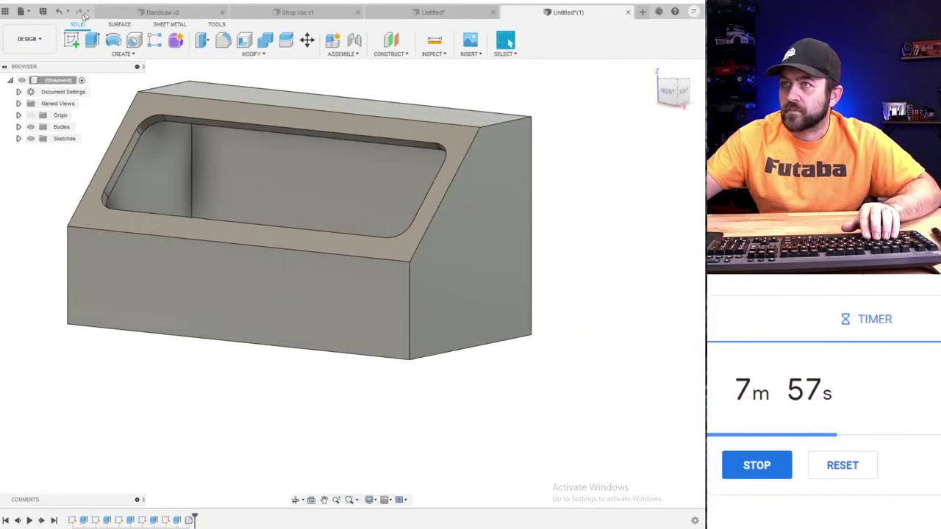
{"action": "left_click", "coordinate": [70, 40]}
{"action": "left_click", "coordinate": [463, 228]}
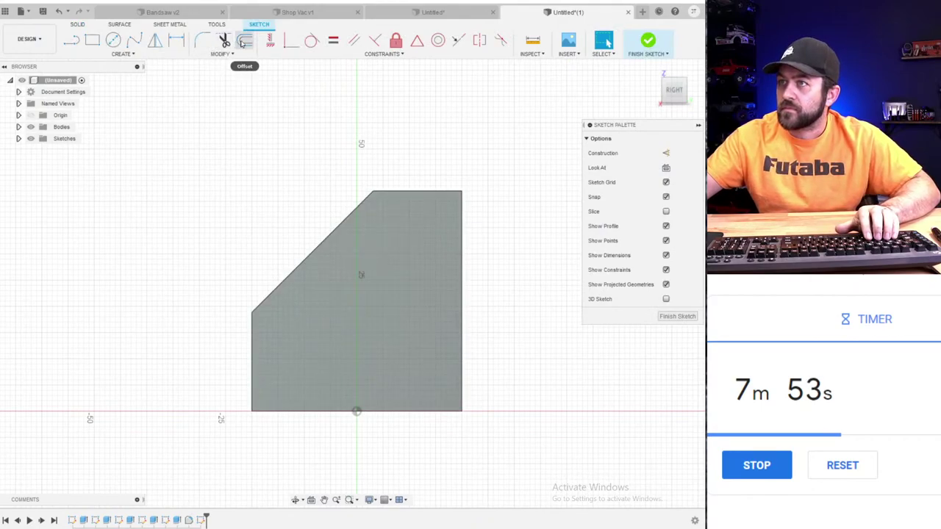
{"action": "left_click", "coordinate": [242, 42]}
{"action": "left_click", "coordinate": [355, 213]}
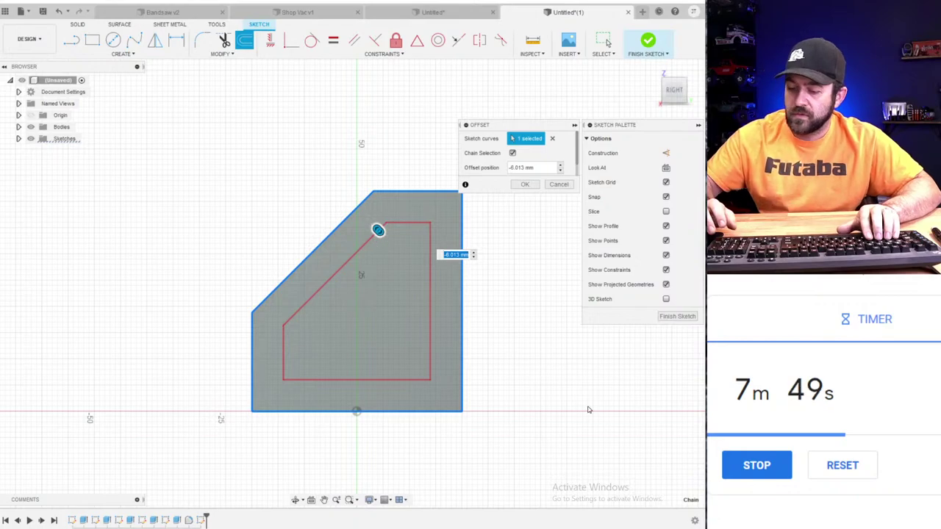
{"action": "type", "text": "-6"}
{"action": "key", "text": "Return"}
{"action": "key", "text": "e"}
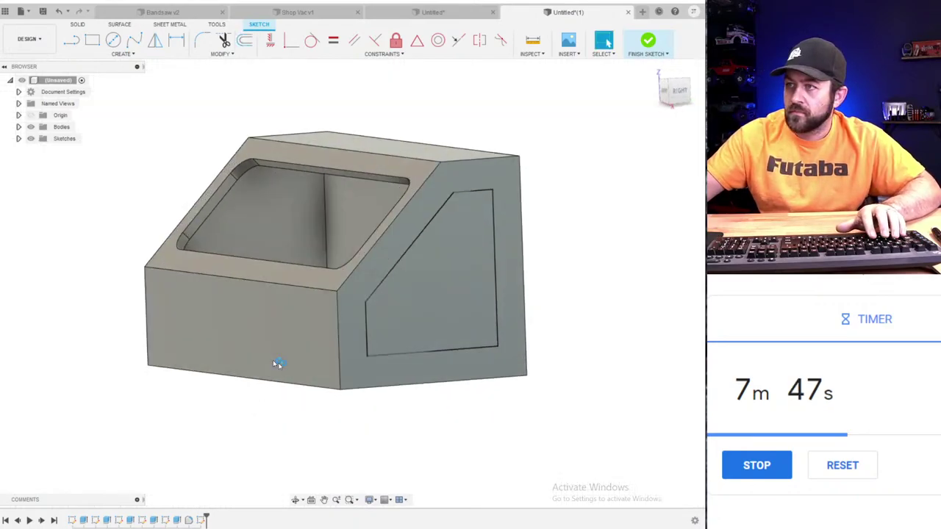
{"action": "left_click", "coordinate": [479, 246]}
{"action": "scroll", "coordinate": [471, 266], "scroll_direction": "up", "scroll_amount": 3}
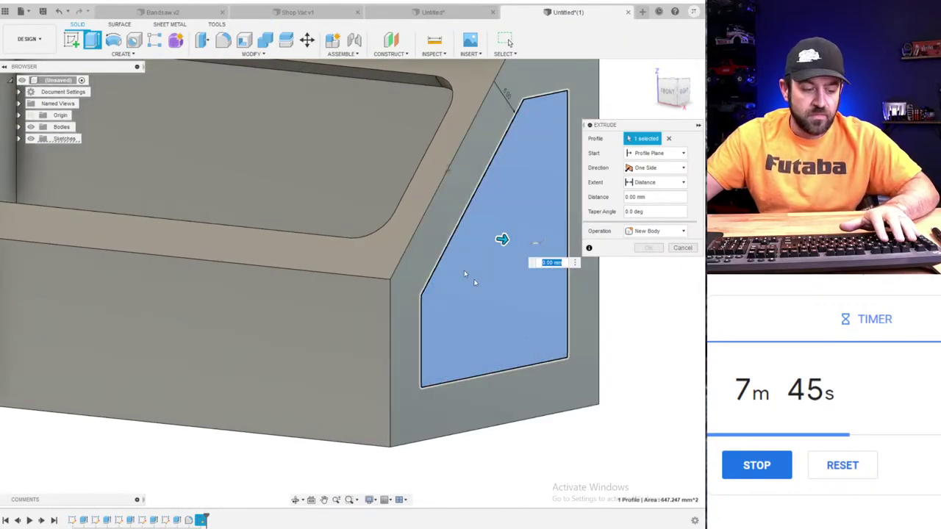
{"action": "key", "text": "Escape"}
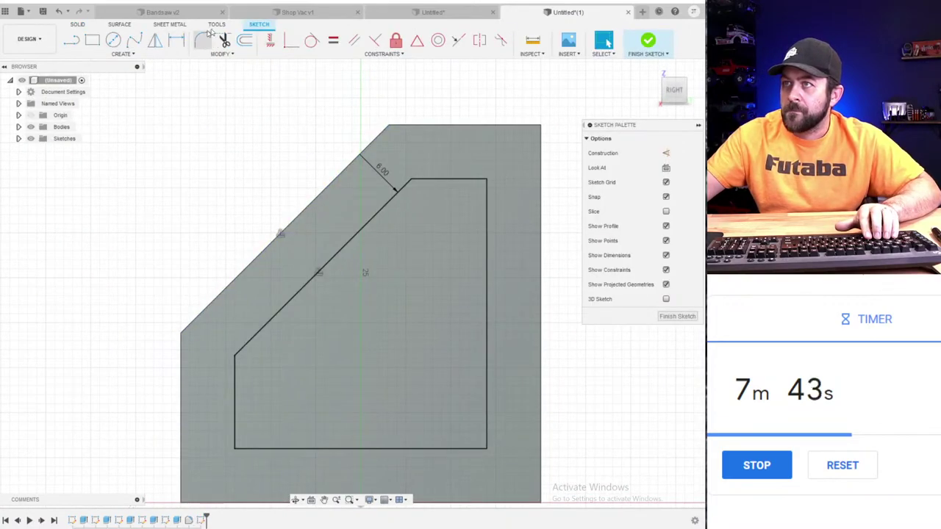
- Offset the right end face's outline 5.65 mm inward, forming a second loop just outside the 6 mm offset
{"action": "left_click", "coordinate": [245, 41]}
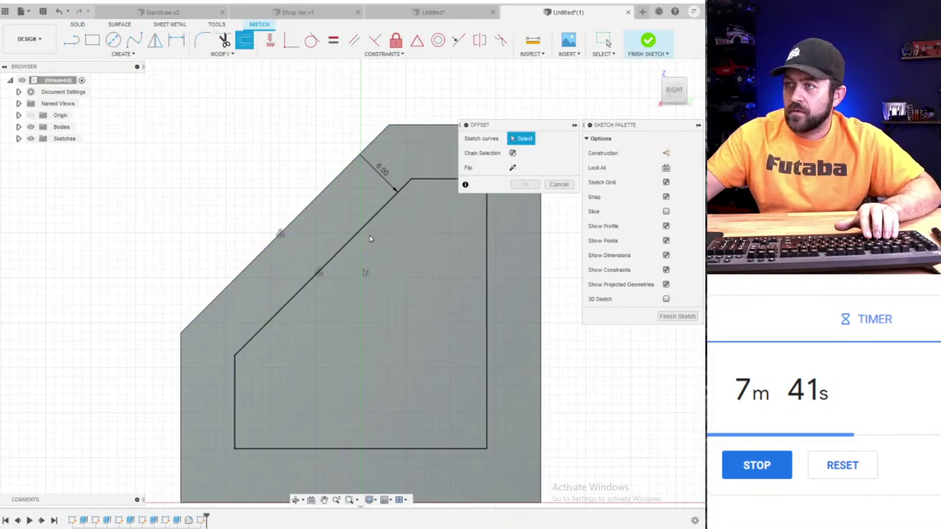
{"action": "left_click", "coordinate": [355, 236]}
{"action": "left_click", "coordinate": [326, 183]}
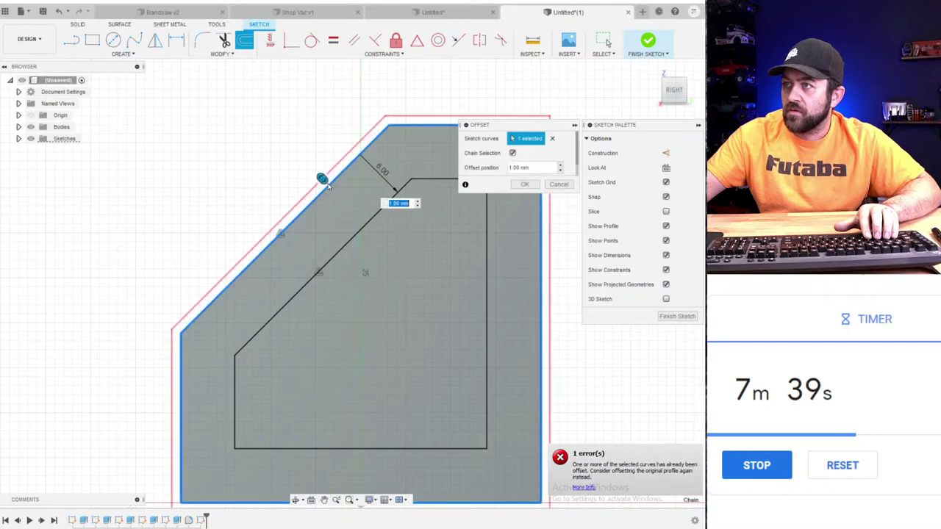
{"action": "left_click_drag", "start_coordinate": [326, 184], "coordinate": [361, 218]}
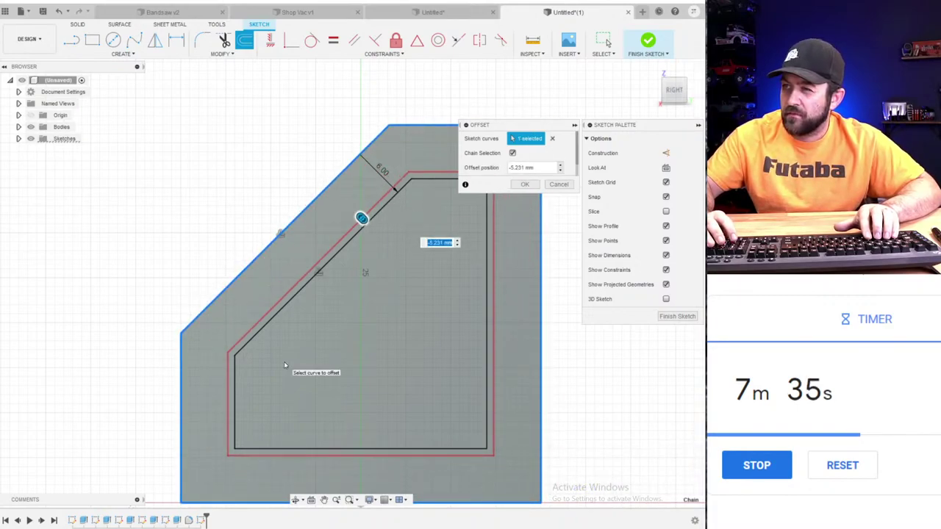
{"action": "type", "text": "5.65"}
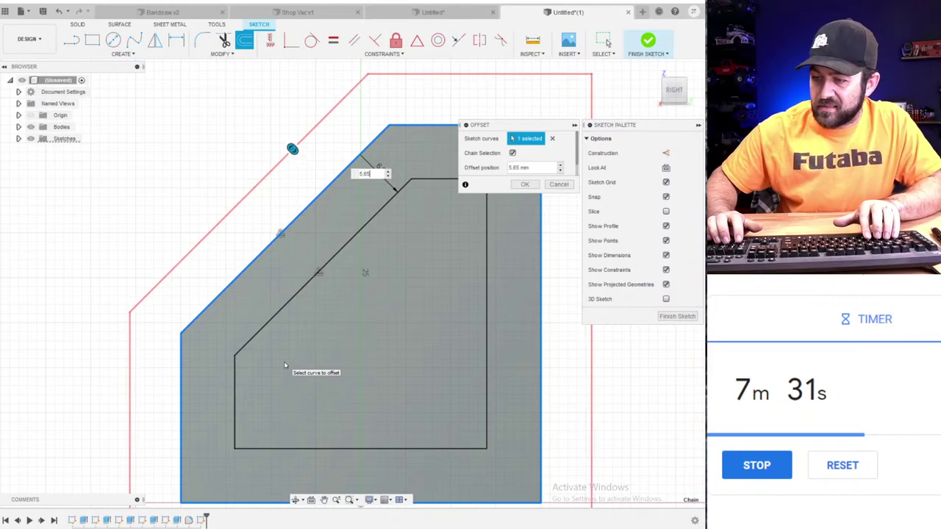
{"action": "key", "text": "Return"}
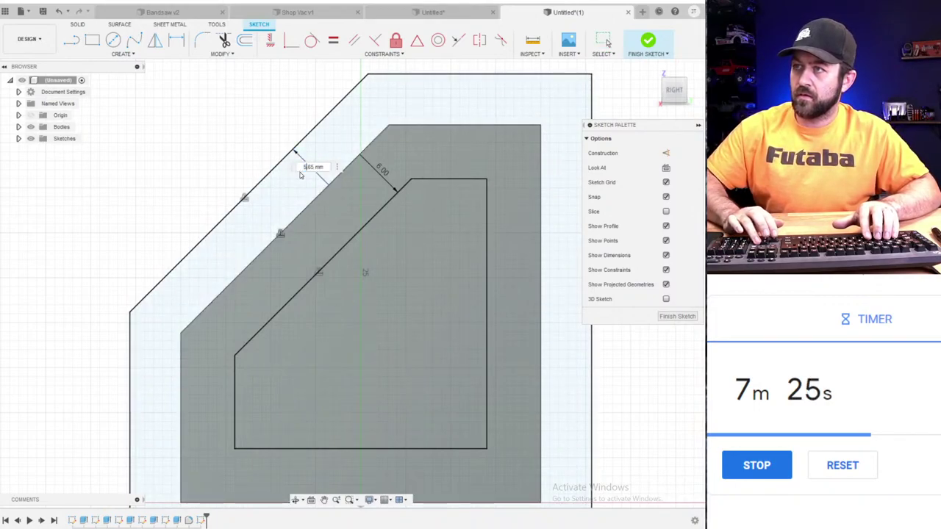
{"action": "key", "text": "Return"}
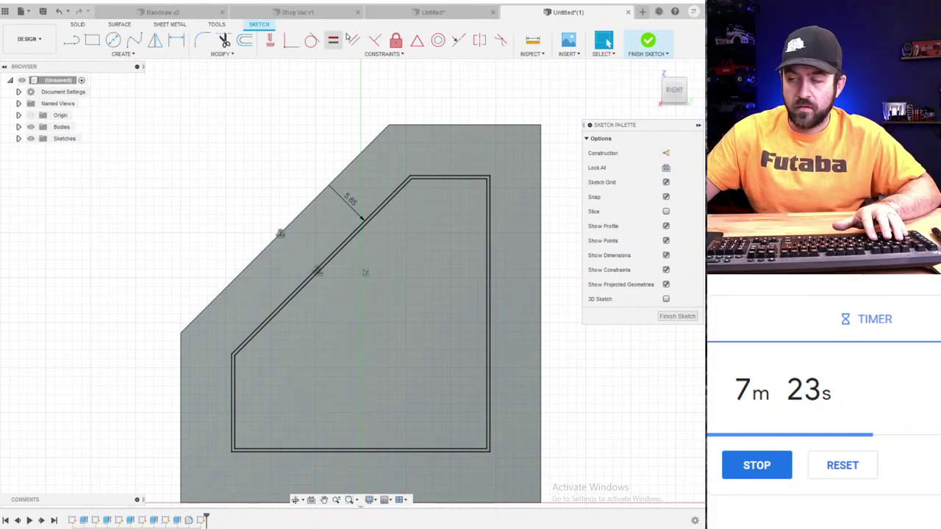
- Extrude the thin band between the two offset loops into the box as a cut, forming a panel groove
{"action": "mouse_move", "coordinate": [379, 147]}
{"action": "middle_mouse_down", "text": "shift"}
{"action": "mouse_move", "coordinate": [456, 218]}
{"action": "mouse_move", "coordinate": [491, 210]}
{"action": "middle_mouse_up", "text": "shift"}
{"action": "key", "text": "q"}
{"action": "scroll", "coordinate": [529, 110], "scroll_direction": "up", "scroll_amount": 7}
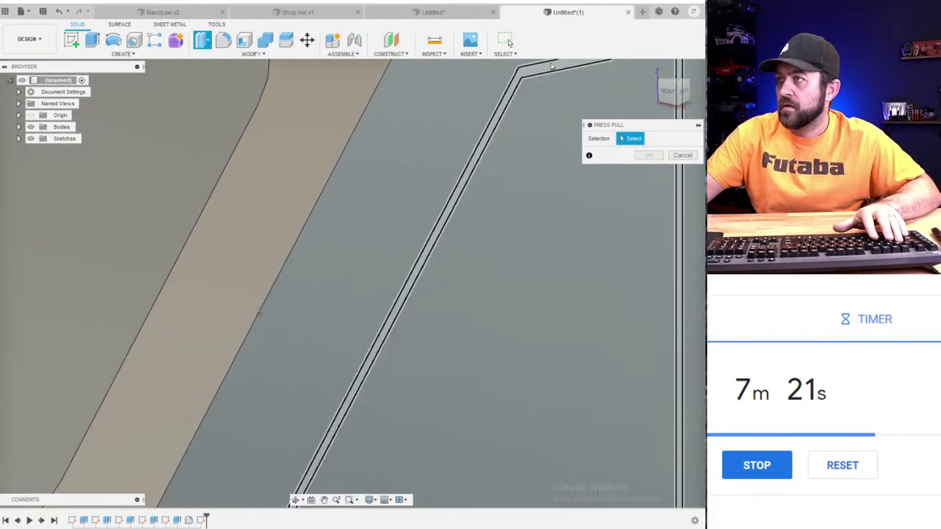
{"action": "left_click", "coordinate": [553, 70]}
{"action": "scroll", "coordinate": [468, 140], "scroll_direction": "down", "scroll_amount": 6}
{"action": "middle_click_drag", "start_coordinate": [81, 378], "coordinate": [168, 363], "text": "shift"}
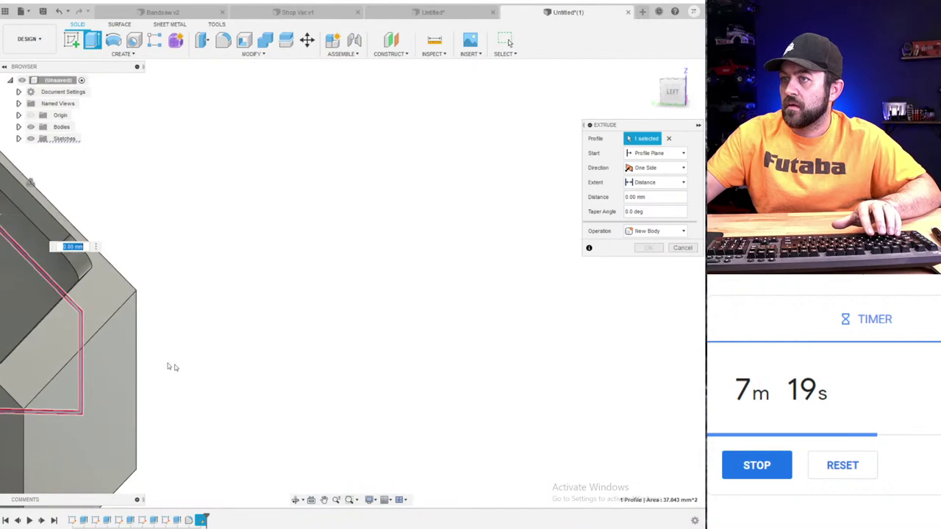
{"action": "middle_click_drag", "start_coordinate": [89, 262], "coordinate": [263, 246]}
{"action": "left_click_drag", "start_coordinate": [173, 199], "coordinate": [152, 214]}
{"action": "key", "text": "Return"}
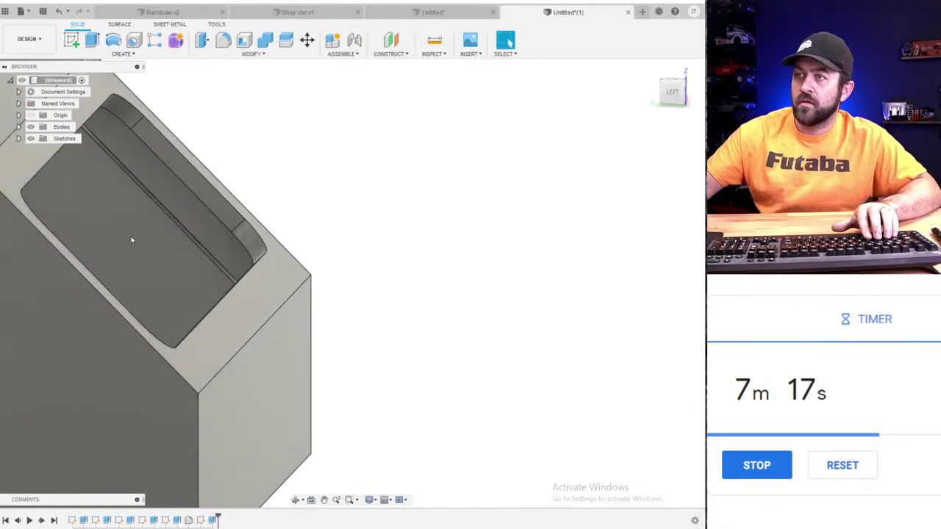
- Start a sketch on the box's bottom face and project the face's outline into it
{"action": "scroll", "coordinate": [151, 213], "scroll_direction": "down", "scroll_amount": 3}
{"action": "middle_click_drag", "start_coordinate": [283, 217], "coordinate": [431, 267], "text": "shift"}
{"action": "scroll", "coordinate": [399, 189], "scroll_direction": "up", "scroll_amount": 3}
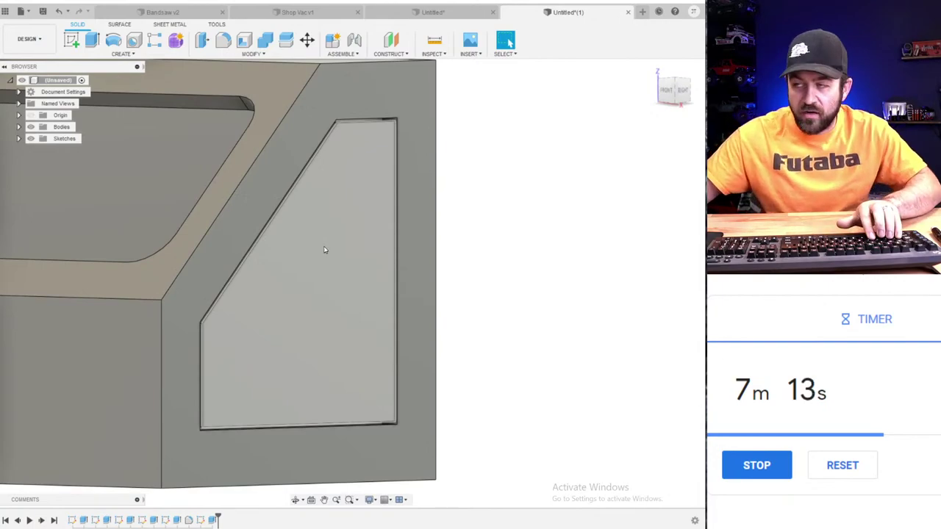
{"action": "scroll", "coordinate": [441, 107], "scroll_direction": "up", "scroll_amount": 2}
{"action": "scroll", "coordinate": [329, 245], "scroll_direction": "down", "scroll_amount": 5}
{"action": "middle_click_drag", "start_coordinate": [261, 404], "coordinate": [278, 404], "text": "shift"}
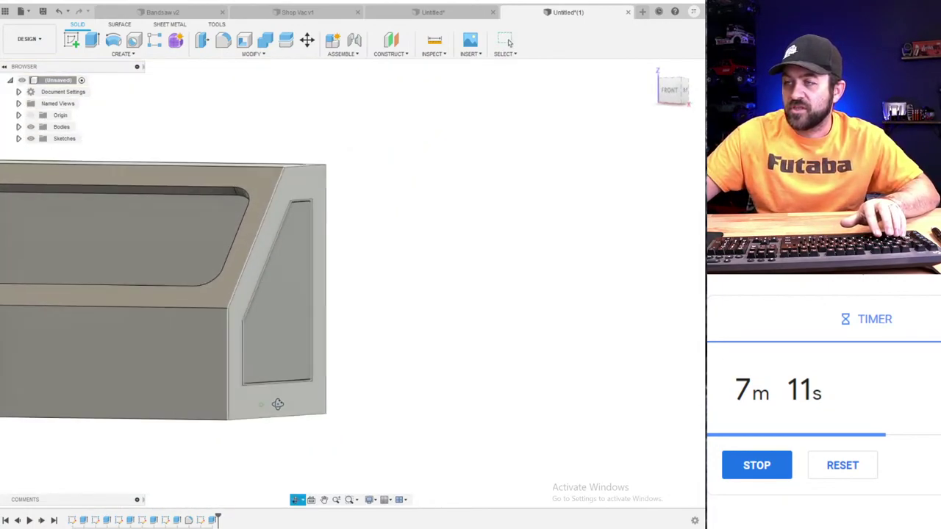
{"action": "scroll", "coordinate": [278, 406], "scroll_direction": "down", "scroll_amount": 3}
{"action": "middle_click_drag", "start_coordinate": [213, 441], "coordinate": [303, 282]}
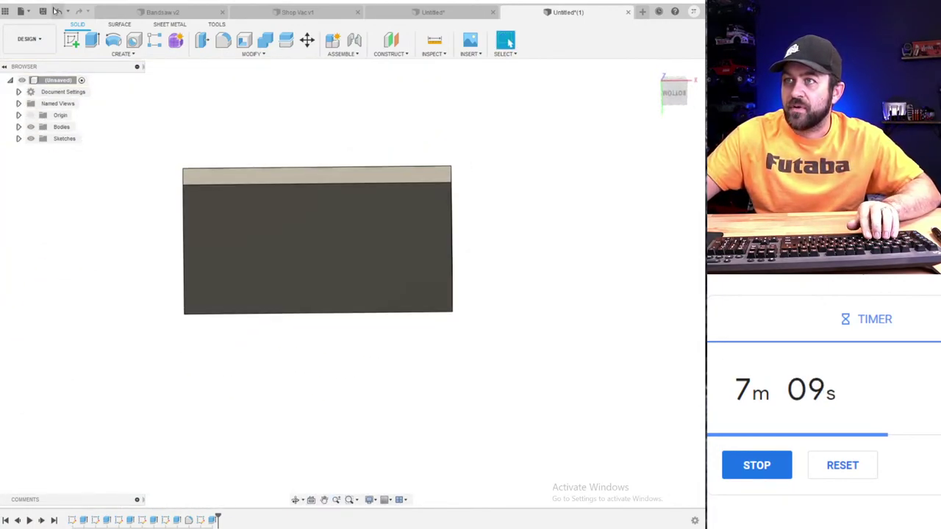
{"action": "left_click", "coordinate": [72, 41]}
{"action": "left_click", "coordinate": [228, 251]}
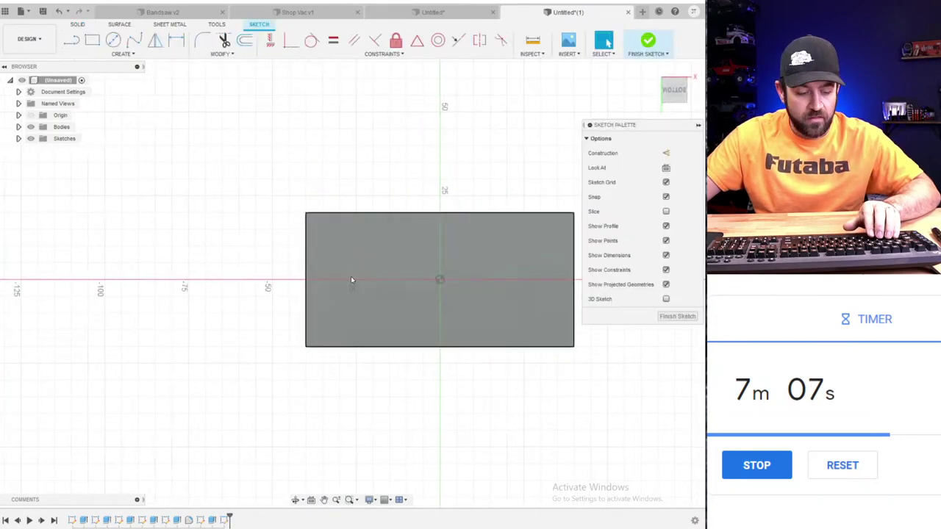
{"action": "key", "text": "p"}
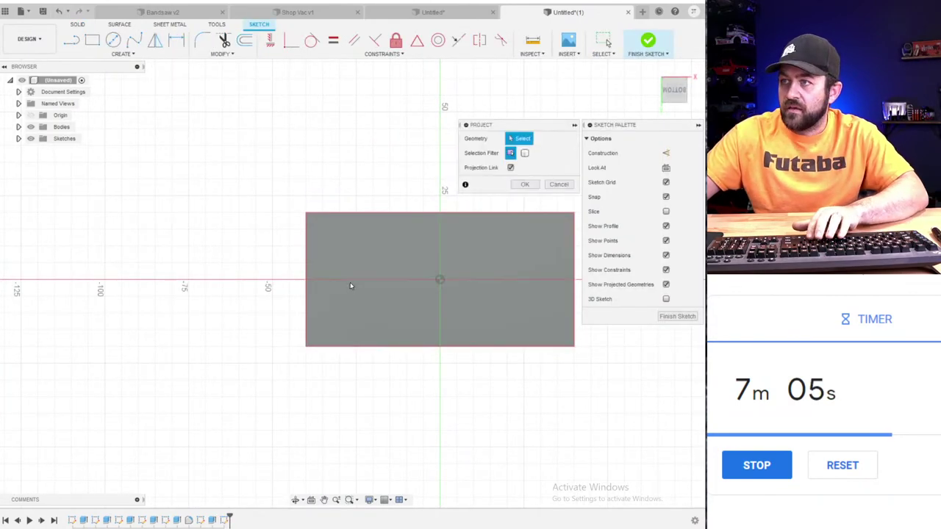
{"action": "left_click", "coordinate": [349, 281]}
{"action": "key", "text": "Return"}
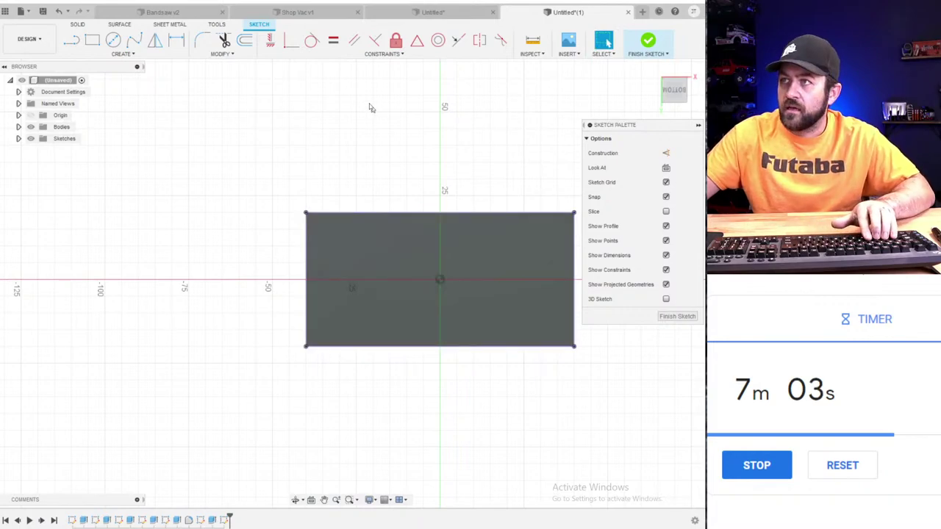
- Offset the projected bottom outline about 3 mm inward
{"action": "left_click", "coordinate": [245, 41]}
{"action": "left_click", "coordinate": [327, 213]}
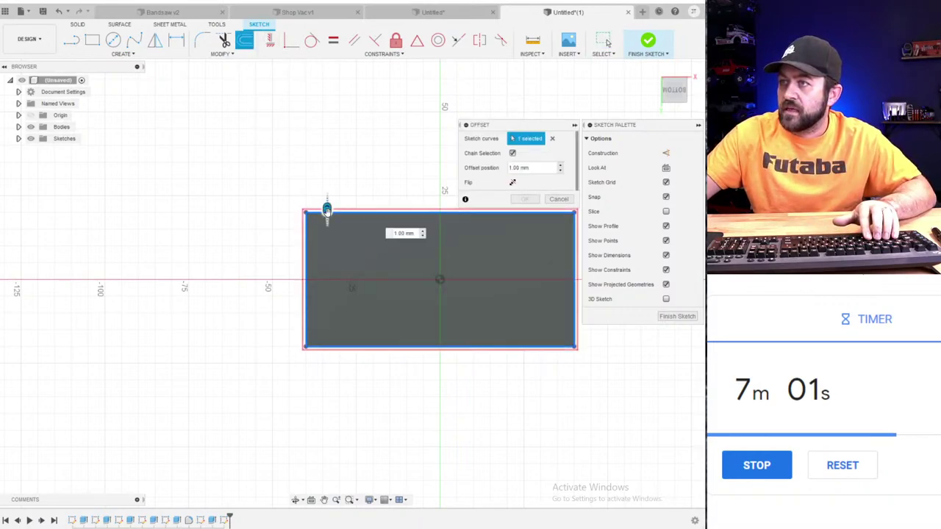
{"action": "left_click_drag", "start_coordinate": [328, 217], "coordinate": [332, 226]}
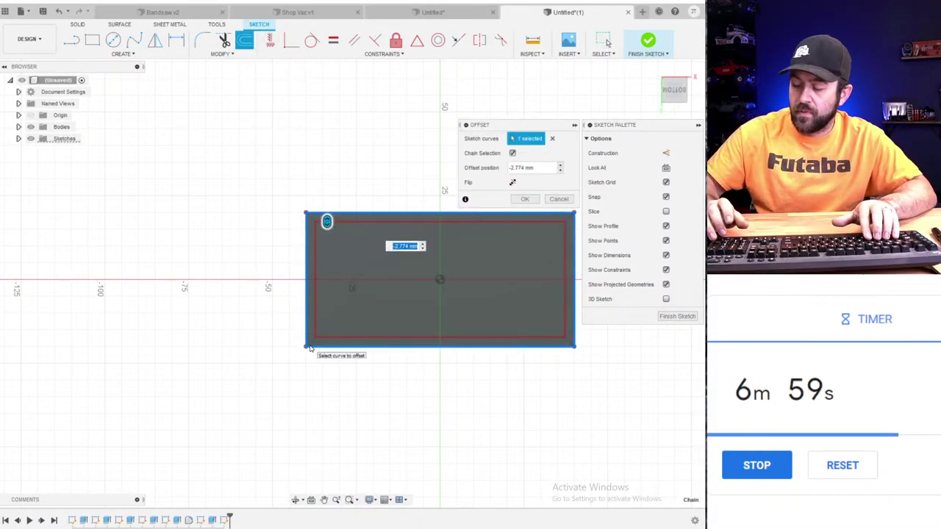
{"action": "key", "text": "Return"}
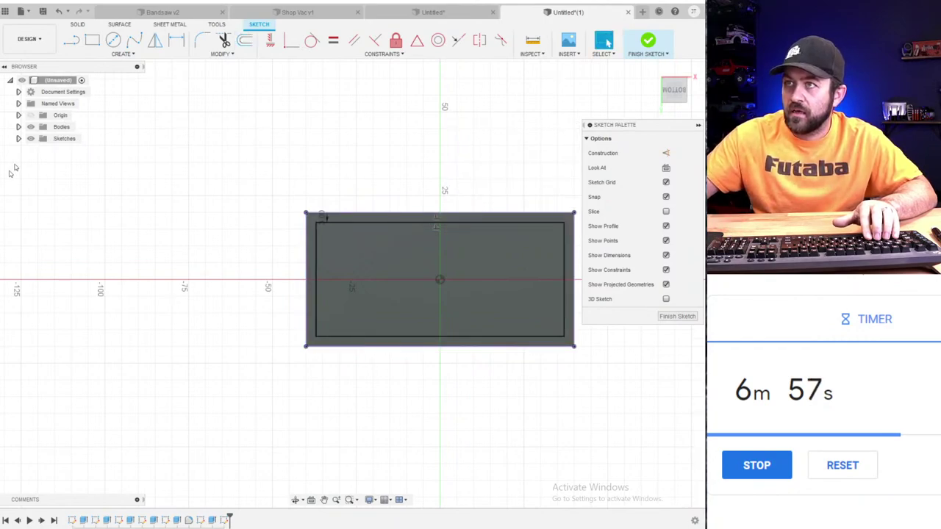
- Draw two crossing center rectangles on the origin, one full width and about 20 mm deep, the other full depth and about 60 mm wide
{"action": "left_click", "coordinate": [98, 42]}
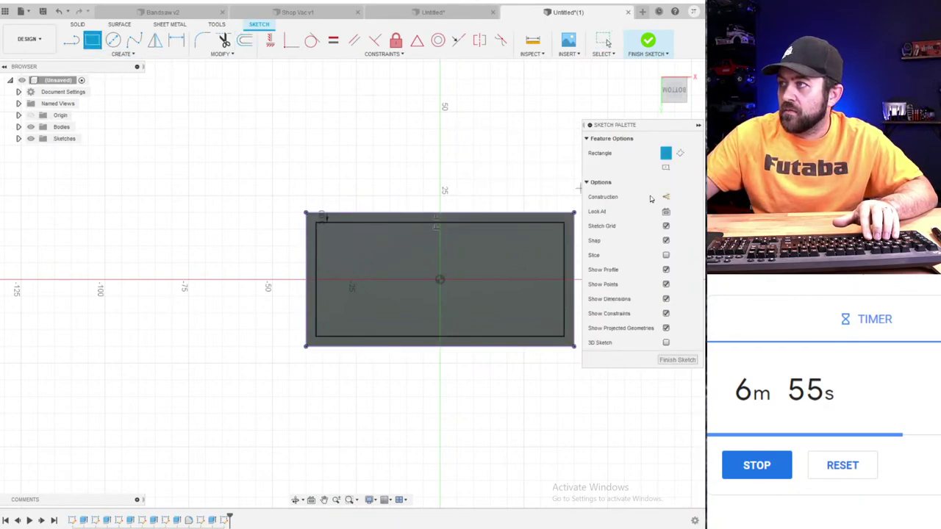
{"action": "left_click", "coordinate": [666, 168]}
{"action": "left_click", "coordinate": [439, 280]}
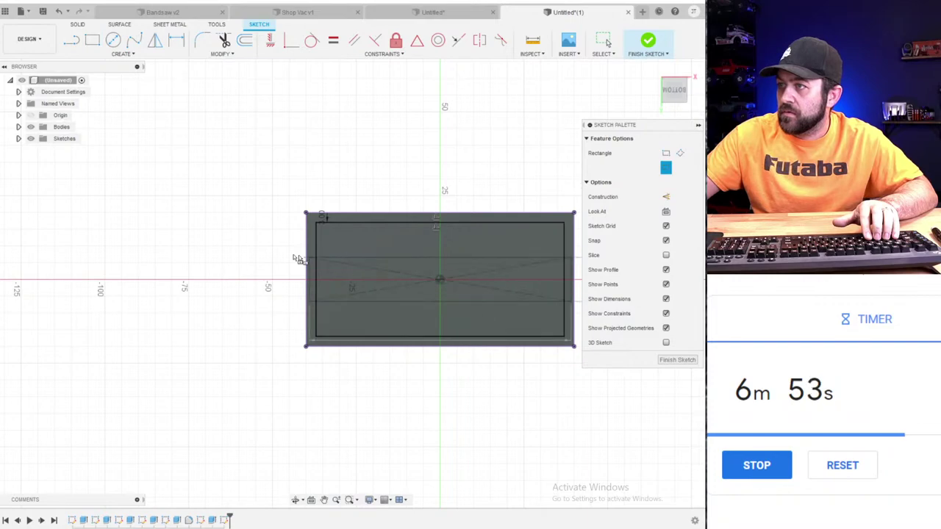
{"action": "left_click", "coordinate": [441, 279]}
{"action": "left_click", "coordinate": [339, 213]}
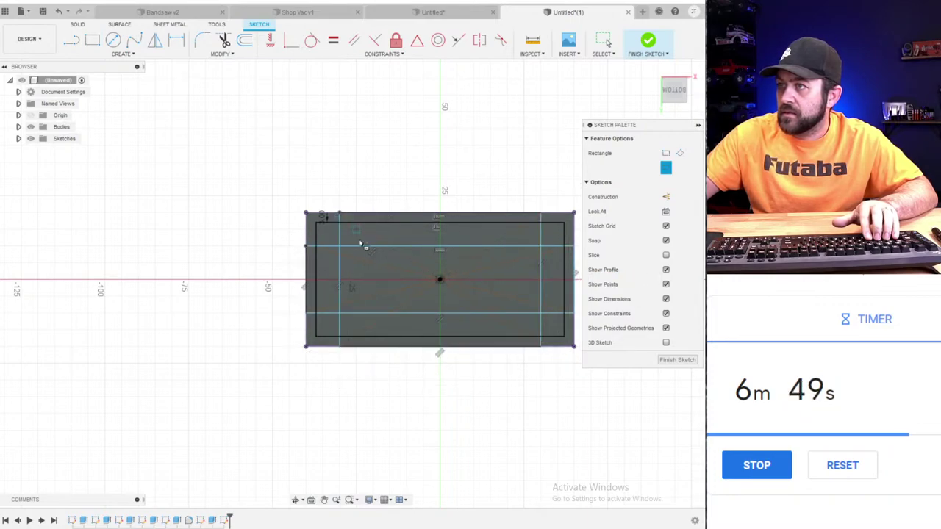
- Extrude the four L-shaped corner profiles 43 mm downward as new bodies to form the legs
{"action": "scroll", "coordinate": [357, 245], "scroll_direction": "up", "scroll_amount": 2}
{"action": "key", "text": "e"}
{"action": "left_click", "coordinate": [327, 215]}
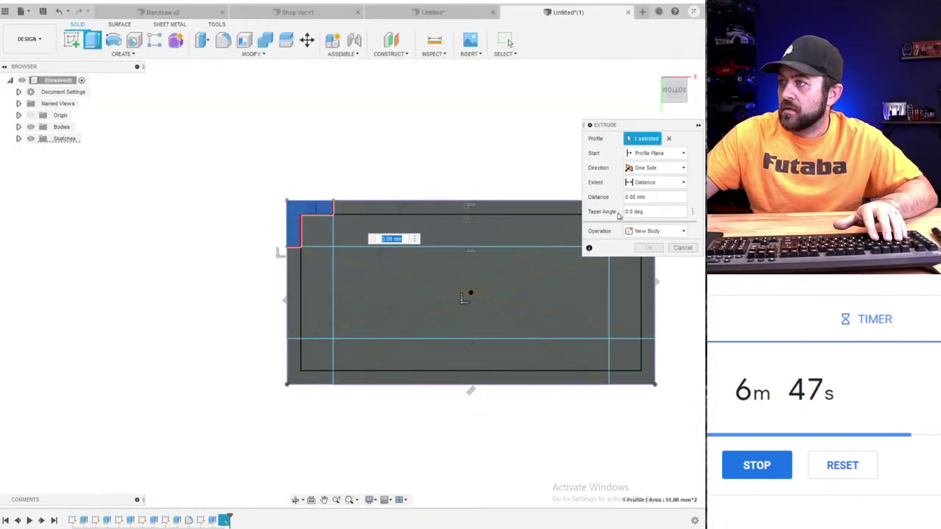
{"action": "left_click", "coordinate": [312, 361]}
{"action": "left_click", "coordinate": [632, 360]}
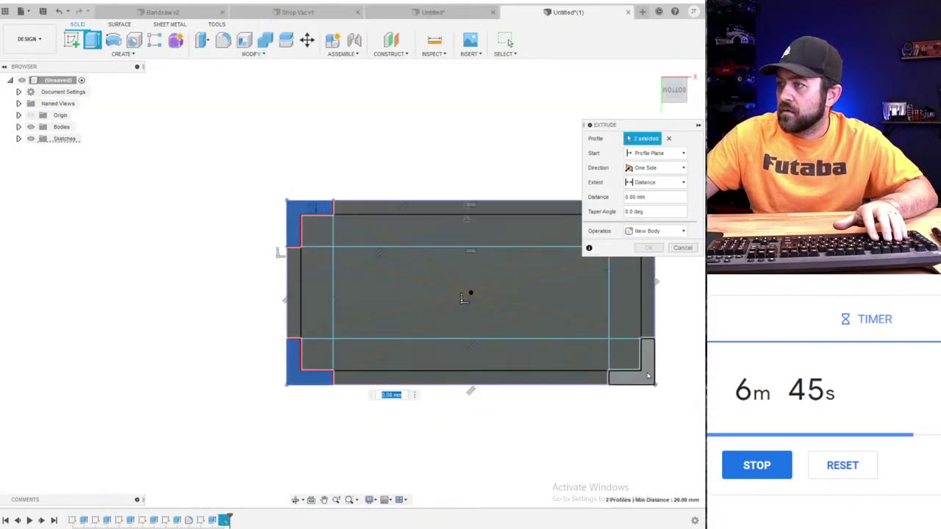
{"action": "middle_click_drag", "start_coordinate": [552, 370], "coordinate": [401, 414]}
{"action": "left_click", "coordinate": [469, 260]}
{"action": "middle_click_drag", "start_coordinate": [468, 260], "coordinate": [527, 210], "text": "shift"}
{"action": "left_click_drag", "start_coordinate": [522, 216], "coordinate": [520, 391]}
{"action": "middle_click_drag", "start_coordinate": [418, 317], "coordinate": [409, 344], "text": "shift"}
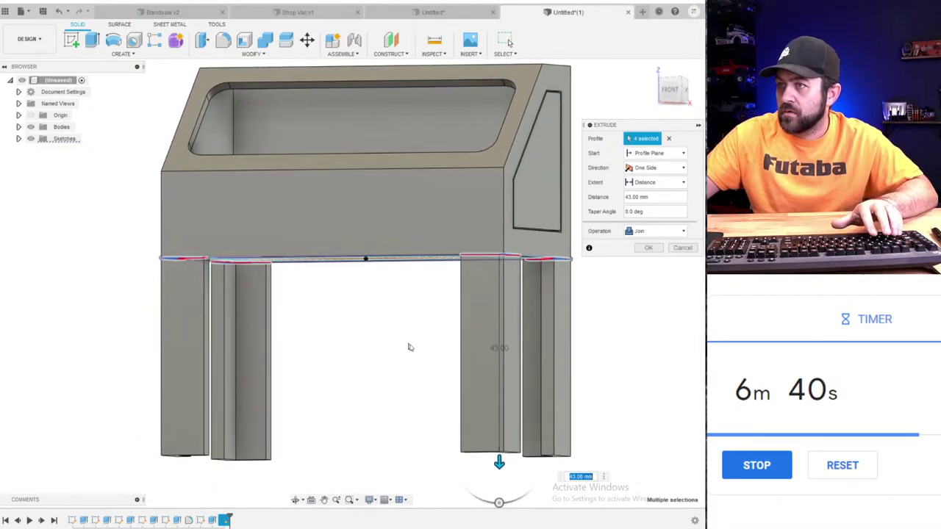
{"action": "left_click", "coordinate": [640, 232]}
{"action": "left_click", "coordinate": [647, 277]}
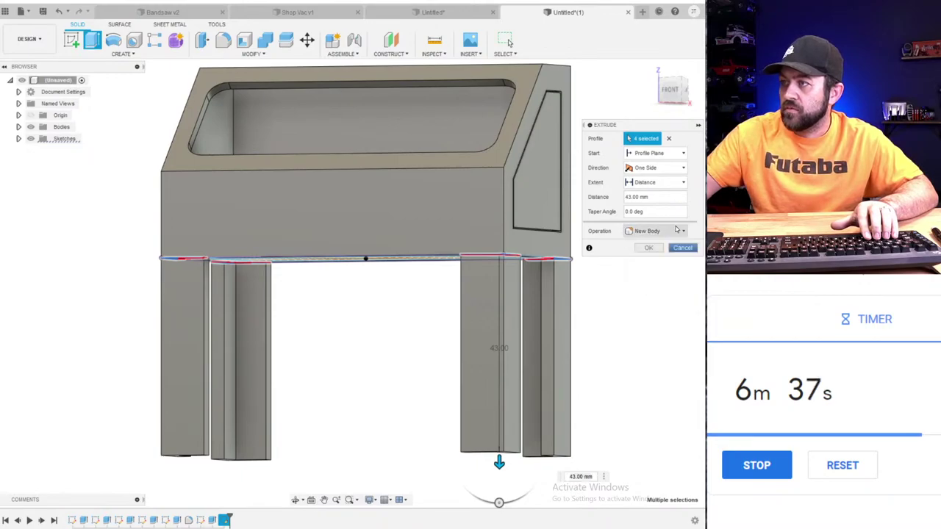
{"action": "key", "text": "Return"}
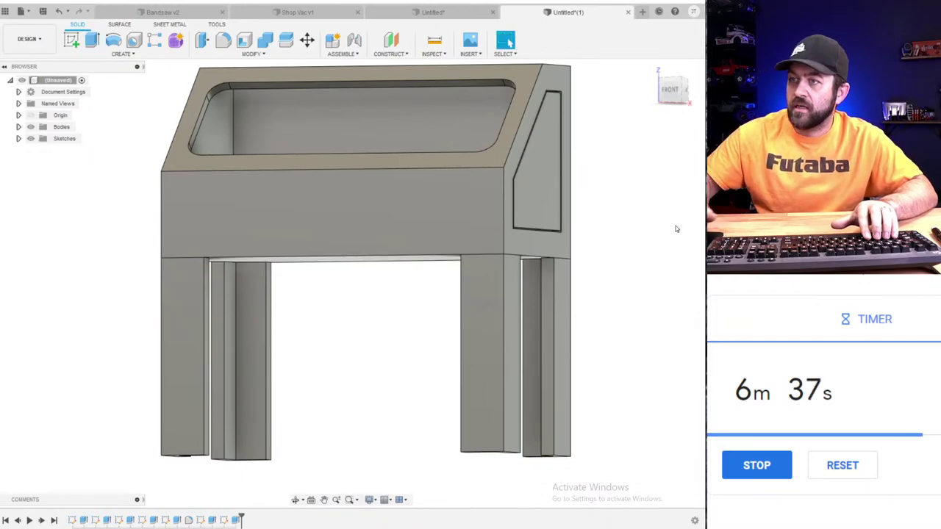
- Start a sketch on the narrow lower wall of the panel groove in the right end face
{"action": "left_click", "coordinate": [658, 90]}
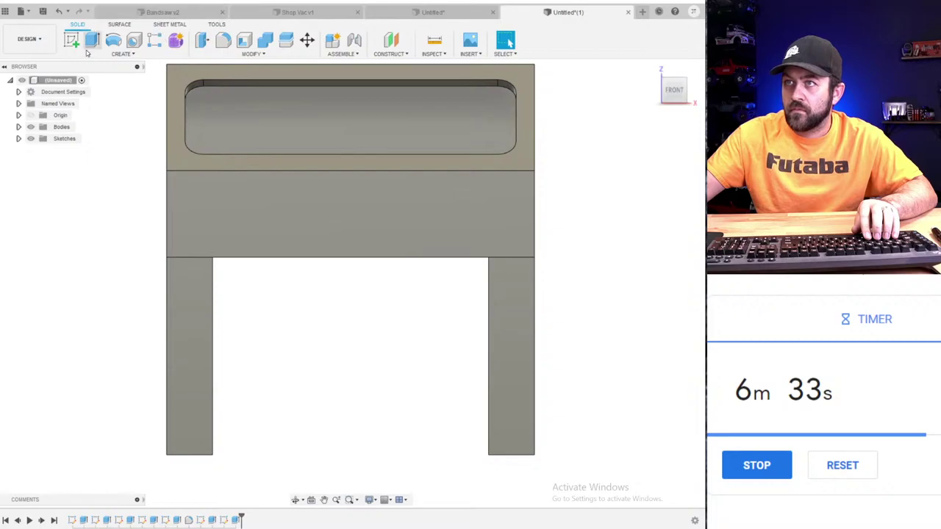
{"action": "scroll", "coordinate": [346, 256], "scroll_direction": "down", "scroll_amount": 4}
{"action": "middle_click_drag", "start_coordinate": [318, 189], "coordinate": [290, 209], "text": "shift"}
{"action": "scroll", "coordinate": [350, 233], "scroll_direction": "up", "scroll_amount": 3}
{"action": "middle_click_drag", "start_coordinate": [496, 278], "coordinate": [518, 275], "text": "shift"}
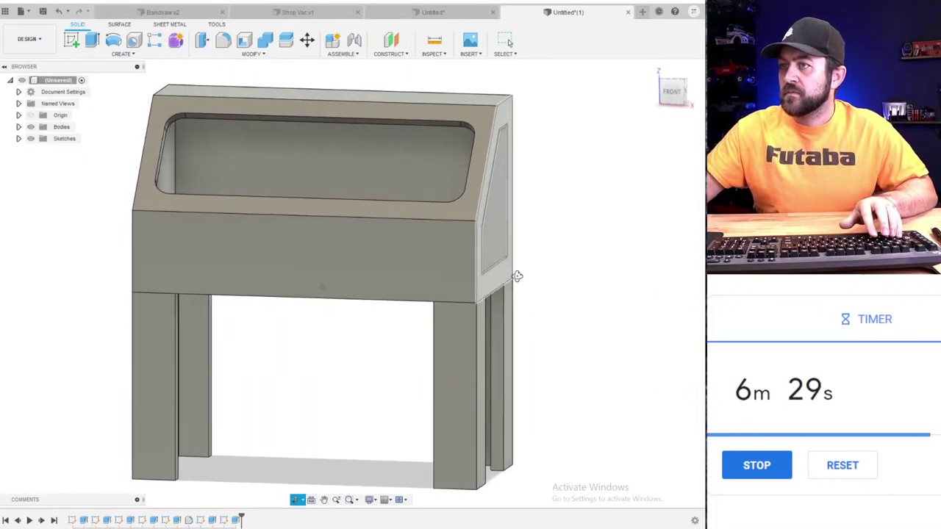
{"action": "scroll", "coordinate": [350, 260], "scroll_direction": "down", "scroll_amount": 3}
{"action": "middle_click_drag", "start_coordinate": [350, 262], "coordinate": [475, 255], "text": "shift"}
{"action": "scroll", "coordinate": [348, 268], "scroll_direction": "up", "scroll_amount": 1}
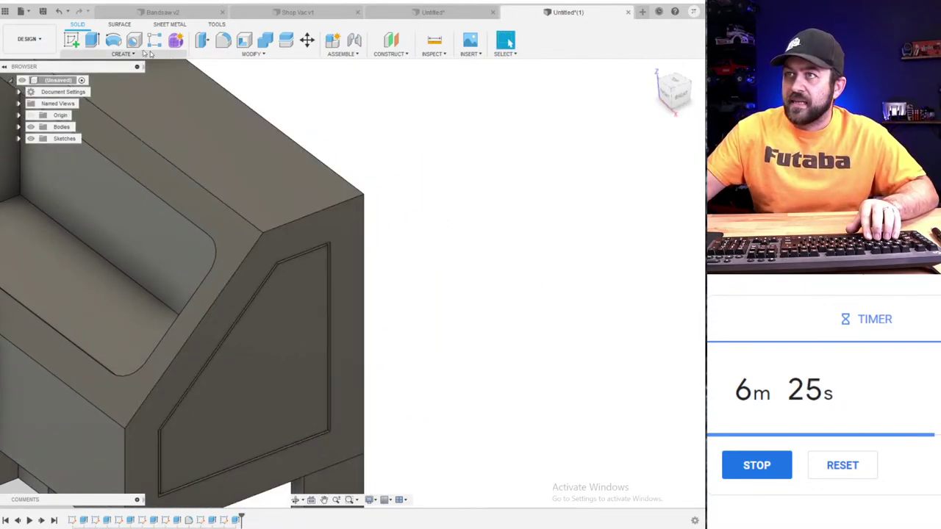
{"action": "left_click", "coordinate": [71, 42]}
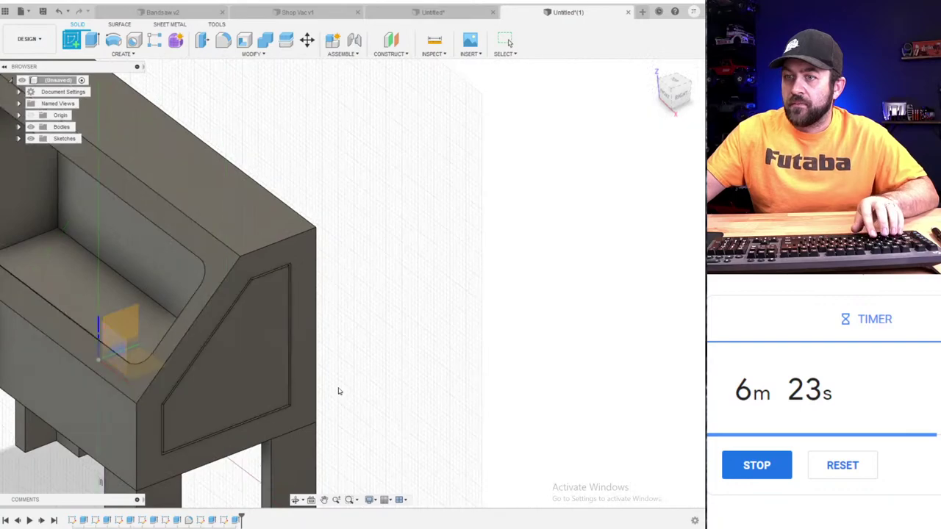
{"action": "left_click", "coordinate": [286, 377]}
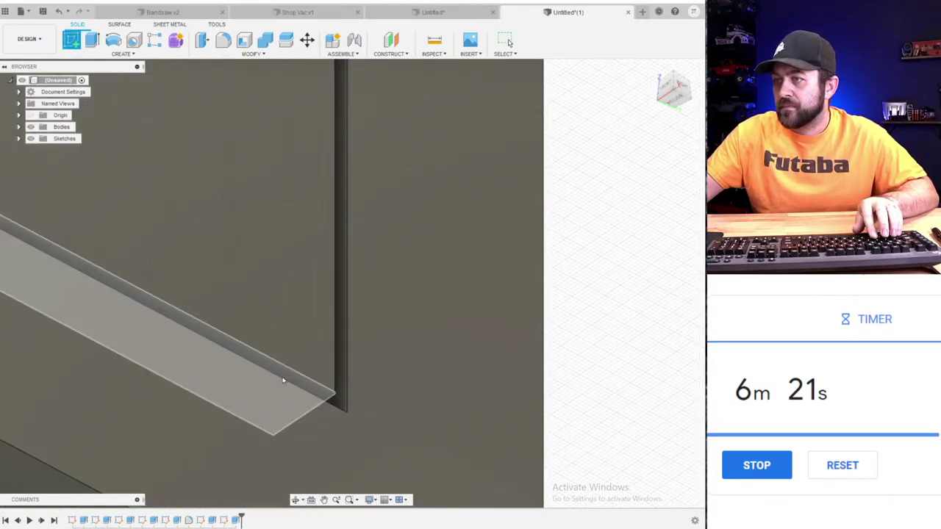
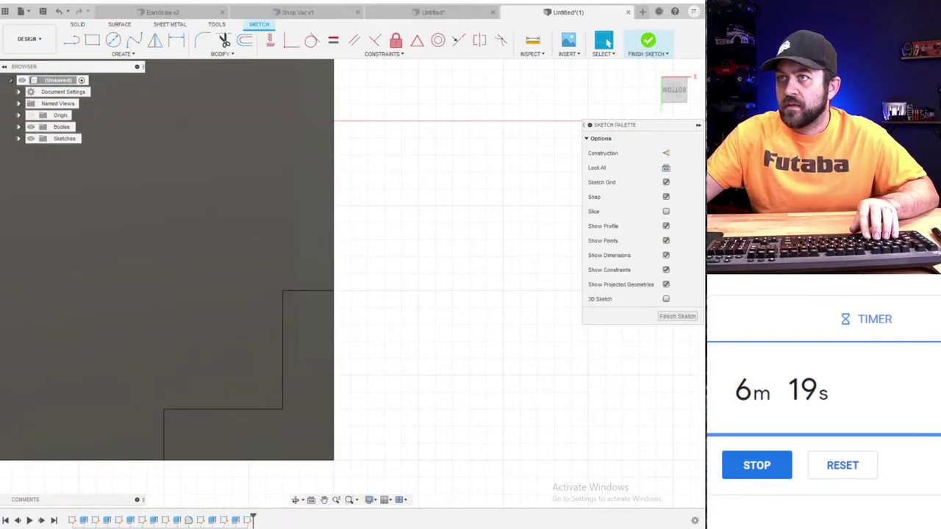
- Draw two concentric circles at the lower corner of the panel groove, the inner one about 1.3 mm in diameter
{"action": "left_click", "coordinate": [114, 42]}
{"action": "scroll", "coordinate": [302, 307], "scroll_direction": "down", "scroll_amount": 3}
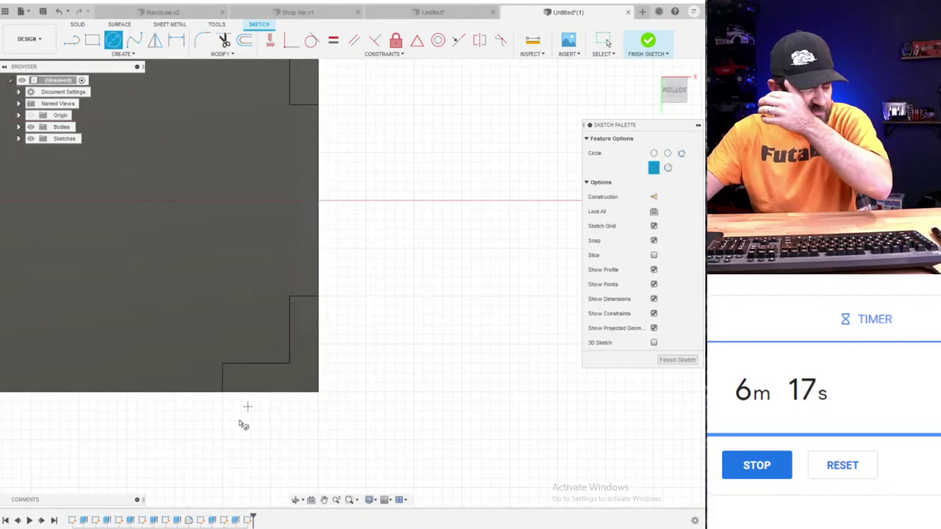
{"action": "mouse_move", "coordinate": [321, 360]}
{"action": "middle_mouse_down", "text": "shift"}
{"action": "mouse_move", "coordinate": [348, 309]}
{"action": "mouse_move", "coordinate": [250, 271]}
{"action": "mouse_move", "coordinate": [240, 338]}
{"action": "mouse_move", "coordinate": [258, 233]}
{"action": "middle_mouse_up", "text": "shift"}
{"action": "mouse_move", "coordinate": [266, 185]}
{"action": "middle_mouse_down", "text": "shift"}
{"action": "mouse_move", "coordinate": [184, 311]}
{"action": "mouse_move", "coordinate": [131, 296]}
{"action": "middle_mouse_up", "text": "shift"}
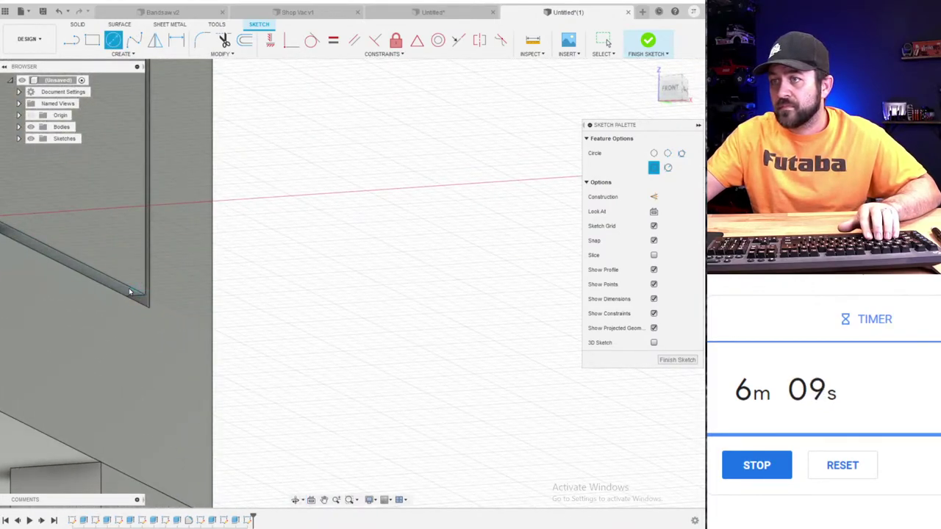
{"action": "left_click", "coordinate": [151, 283]}
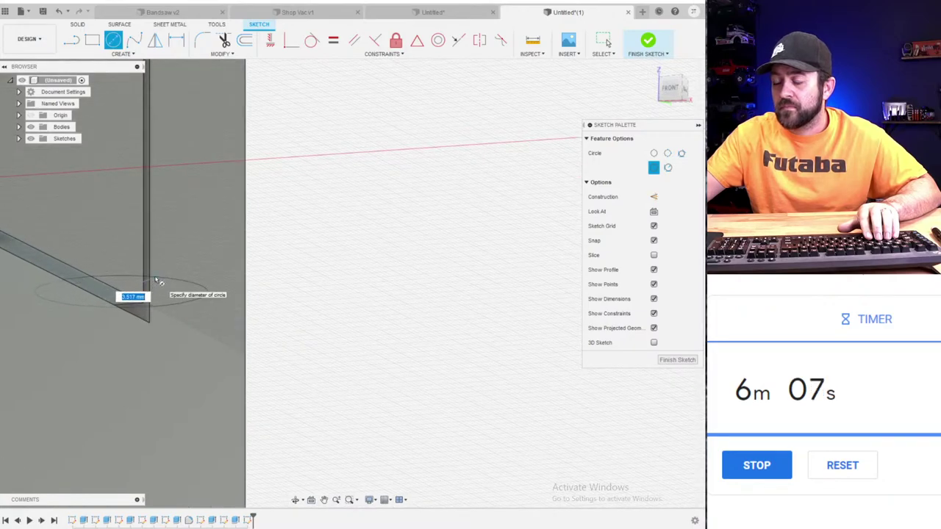
{"action": "key", "text": "Escape"}
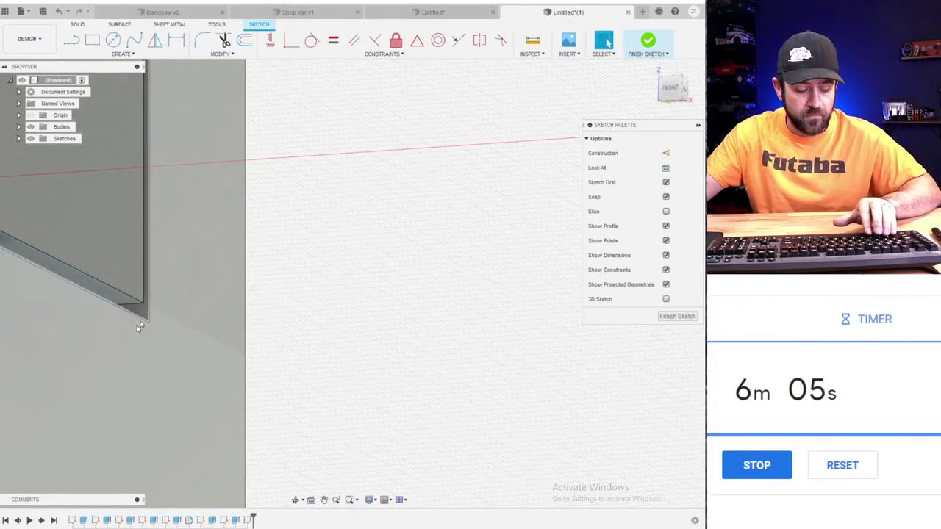
{"action": "key", "text": "c"}
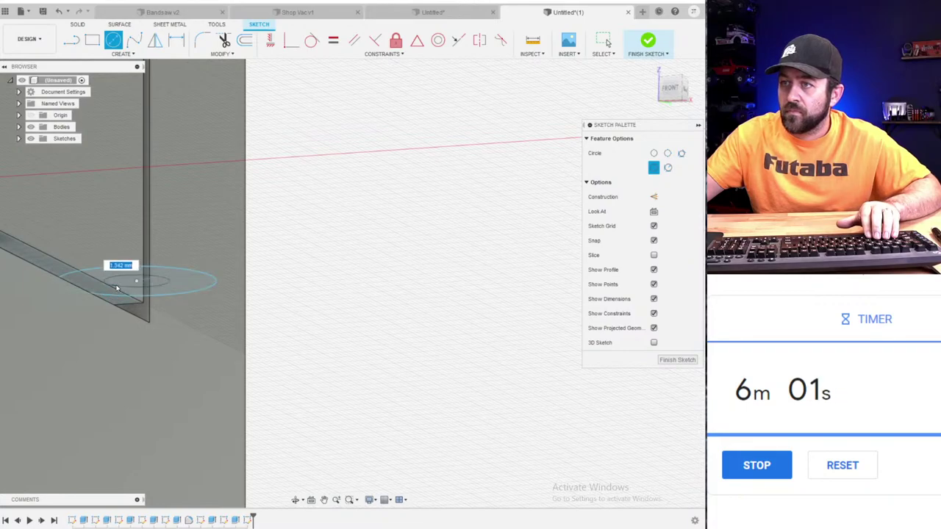
{"action": "scroll", "coordinate": [110, 292], "scroll_direction": "up", "scroll_amount": 3}
{"action": "key", "text": "Escape"}
- Dimension the inner circle's diameter to 1.5 mm and the outer circle's to 3 mm
{"action": "key", "text": "d"}
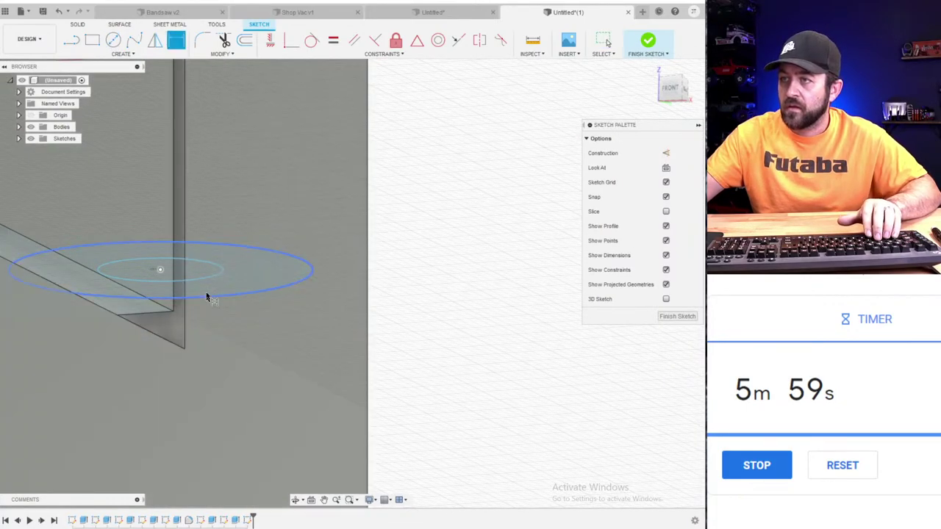
{"action": "left_click", "coordinate": [207, 280]}
{"action": "left_click", "coordinate": [479, 390]}
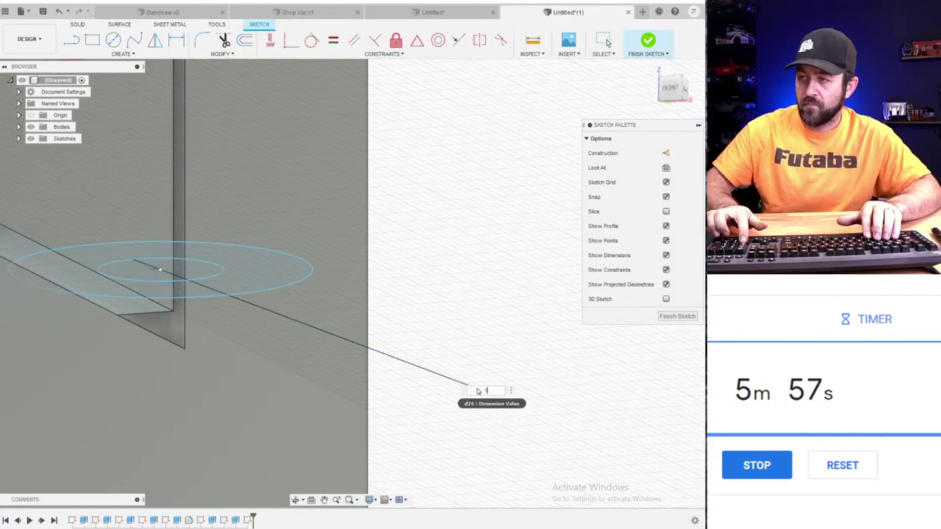
{"action": "key", "text": "Return"}
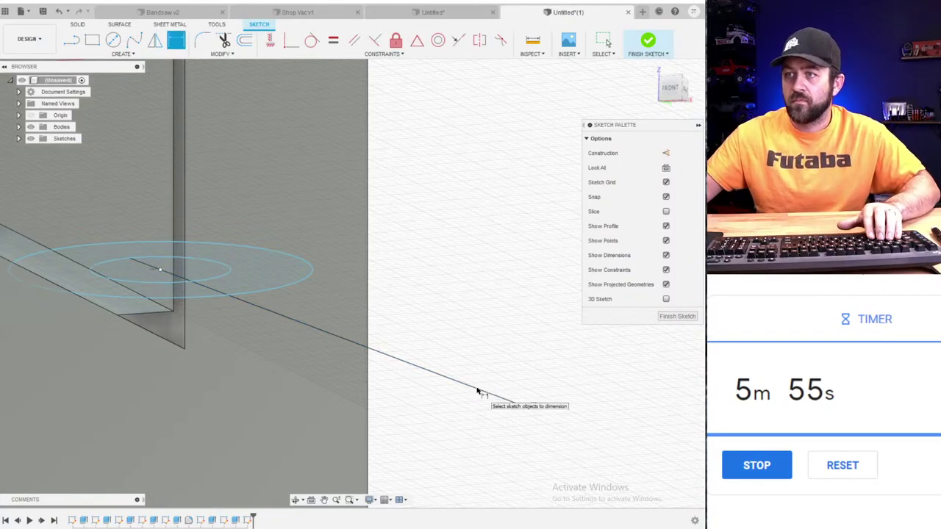
{"action": "left_click", "coordinate": [296, 288]}
{"action": "left_click", "coordinate": [492, 330]}
{"action": "key", "text": "Return"}
{"action": "scroll", "coordinate": [443, 305], "scroll_direction": "down", "scroll_amount": 5}
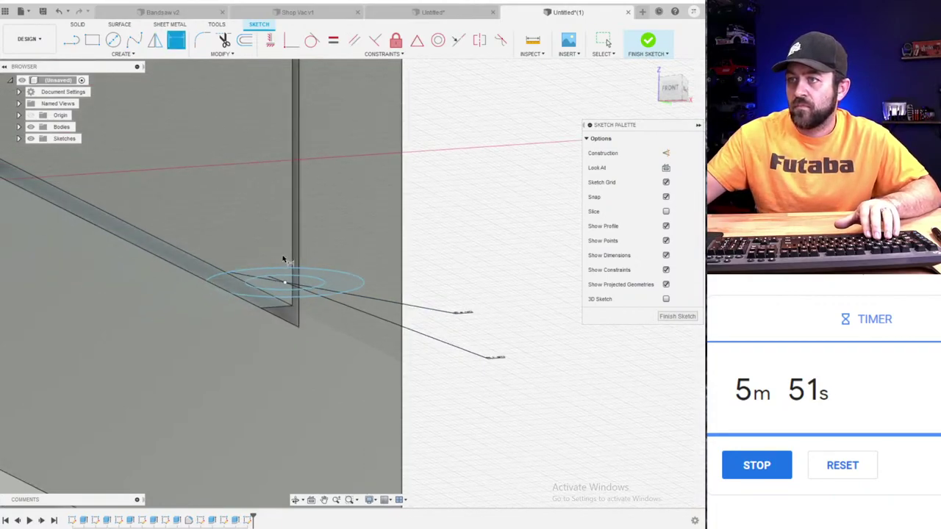
- Move the shared center of the two circles slightly outward so the inner circle clears the end face
{"action": "middle_click_drag", "start_coordinate": [311, 266], "coordinate": [323, 229], "text": "shift"}
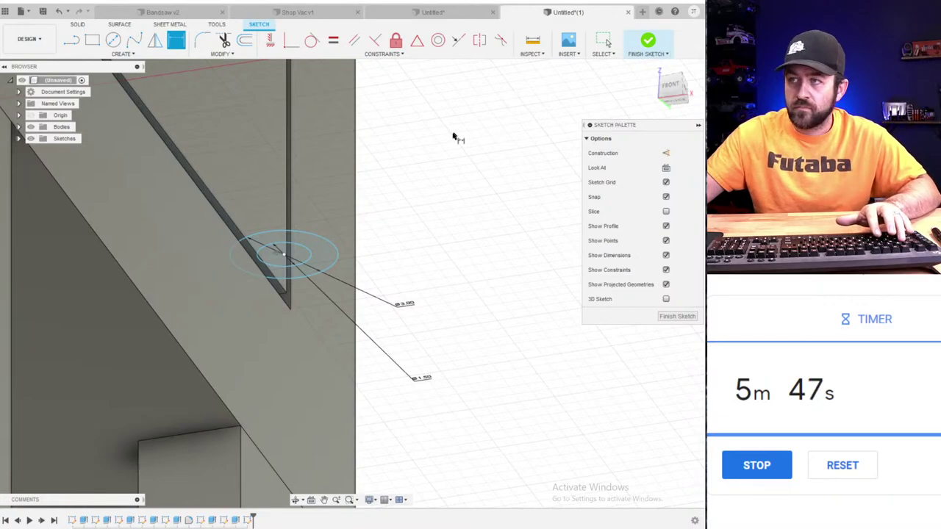
{"action": "key", "text": "q"}
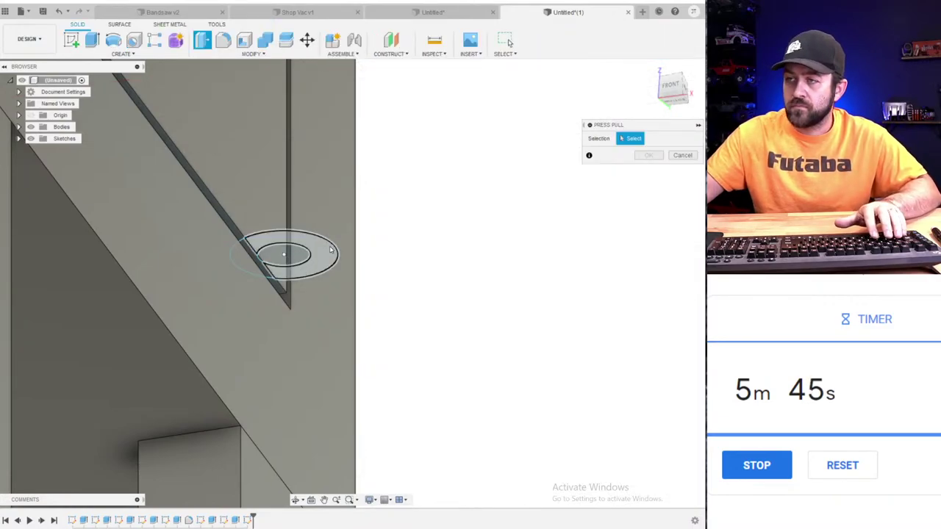
{"action": "key", "text": "ctrl+z"}
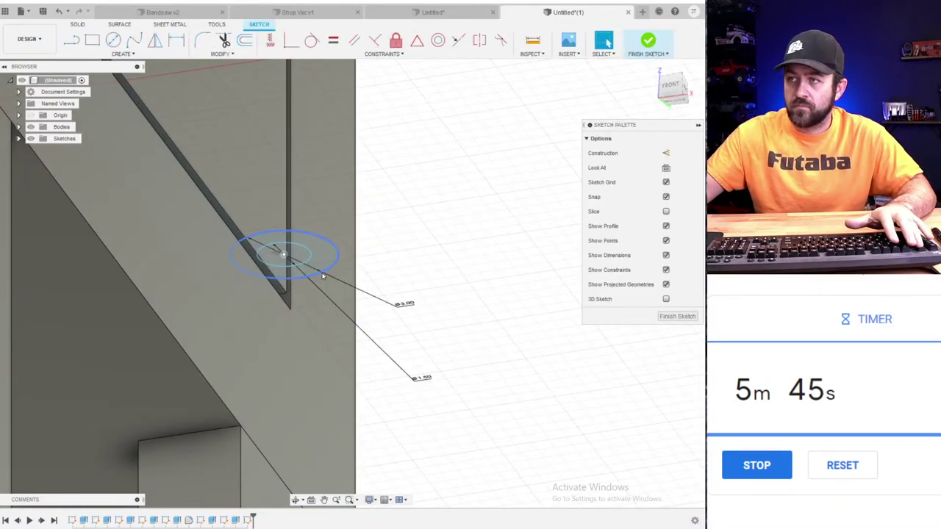
{"action": "left_click", "coordinate": [677, 100]}
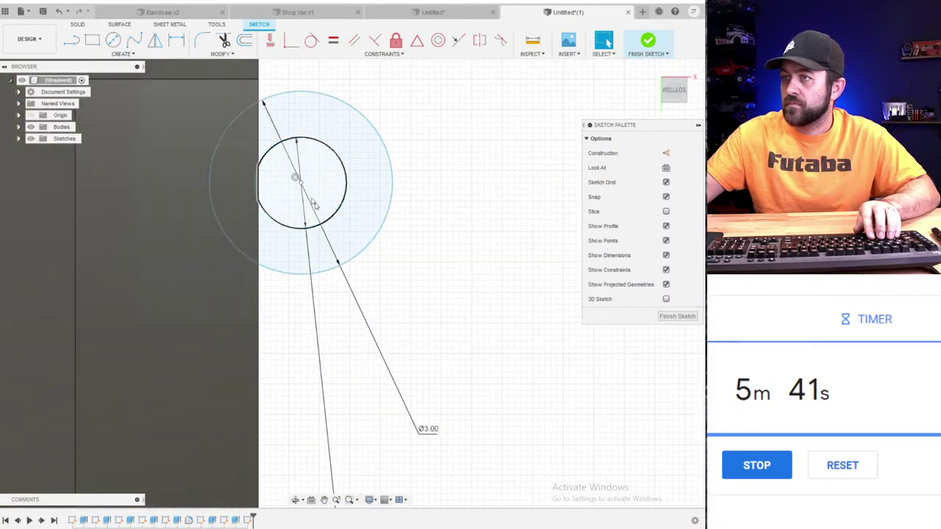
{"action": "left_click_drag", "start_coordinate": [301, 183], "coordinate": [314, 188]}
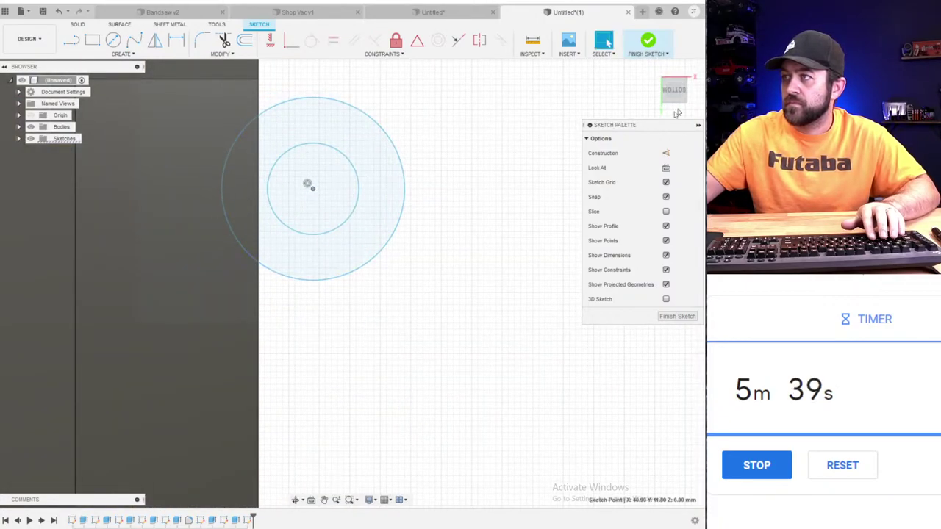
- Extrude the ring between the two circles 3.4 mm upward, joined to the end panel, as the upper hinge barrel
{"action": "left_click", "coordinate": [644, 42]}
{"action": "key", "text": "e"}
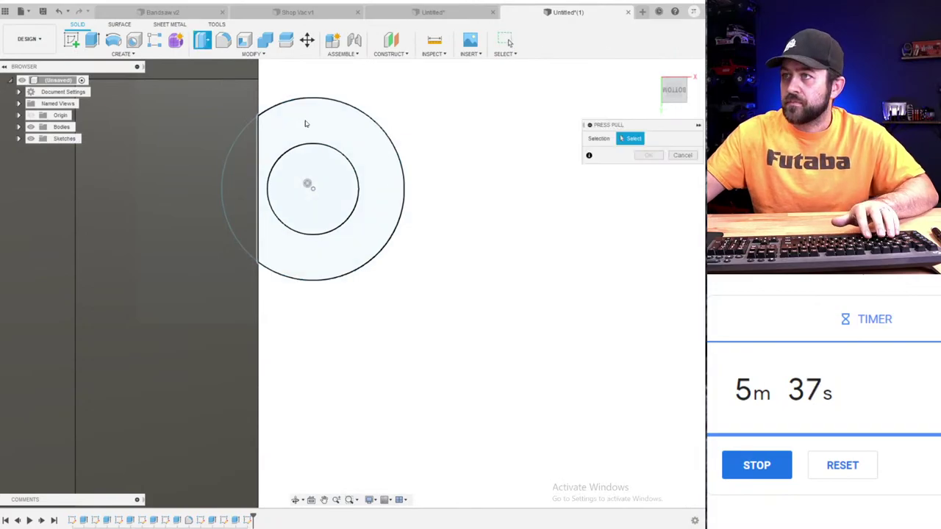
{"action": "left_click", "coordinate": [305, 120]}
{"action": "left_click_drag", "start_coordinate": [423, 121], "coordinate": [437, 55]}
{"action": "scroll", "coordinate": [439, 138], "scroll_direction": "down", "scroll_amount": 3}
{"action": "middle_click_drag", "start_coordinate": [415, 176], "coordinate": [394, 204], "text": "shift"}
{"action": "scroll", "coordinate": [397, 217], "scroll_direction": "down", "scroll_amount": 2}
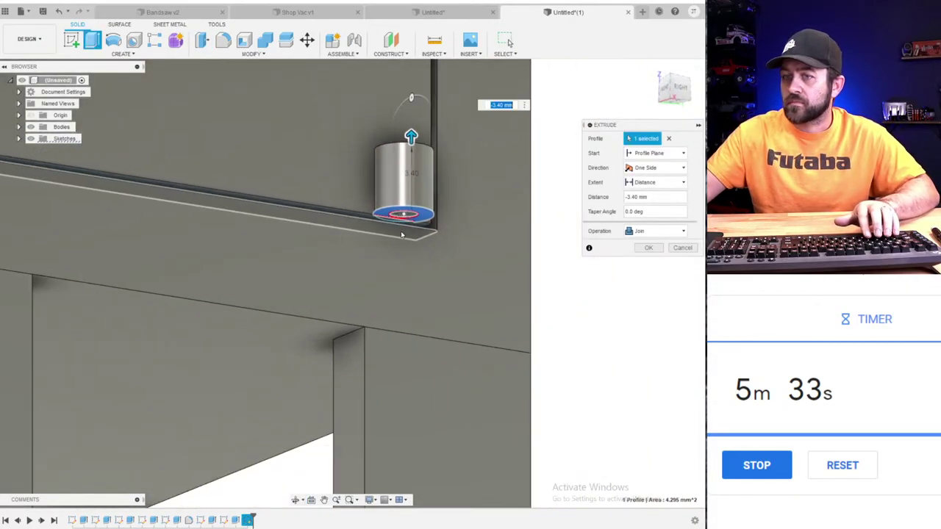
{"action": "key", "text": "Return"}
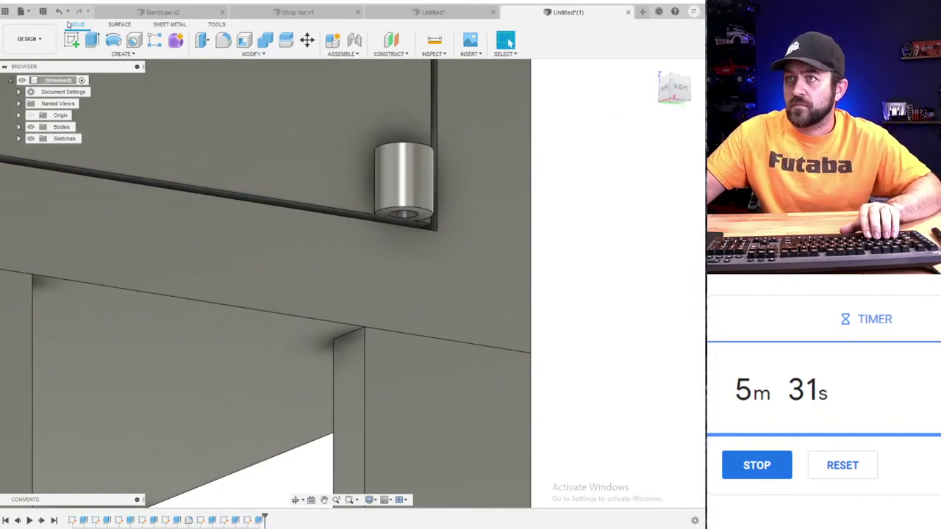
- Start a sketch on the upward-facing lower wall of the groove and project the barrel's ring face into it
{"action": "left_click", "coordinate": [378, 208]}
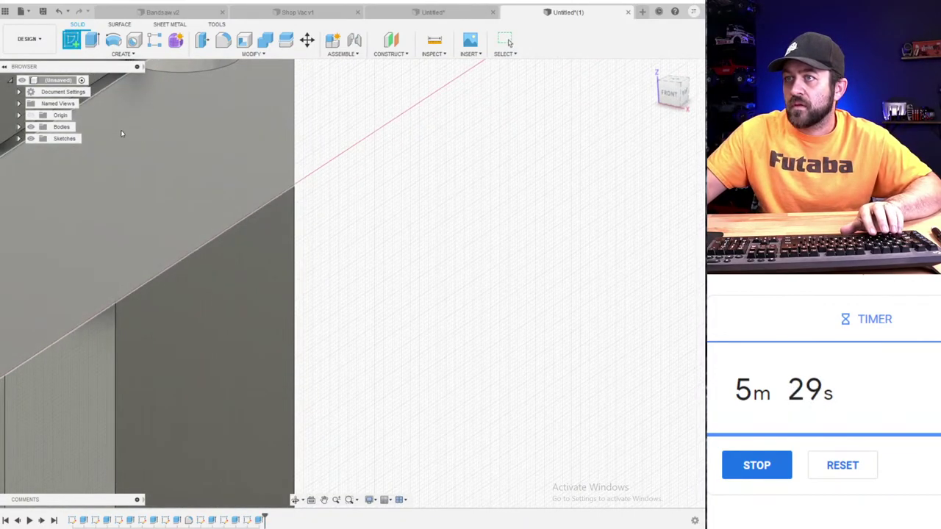
{"action": "middle_click_drag", "start_coordinate": [208, 136], "coordinate": [237, 211], "text": "shift"}
{"action": "left_click", "coordinate": [237, 211]}
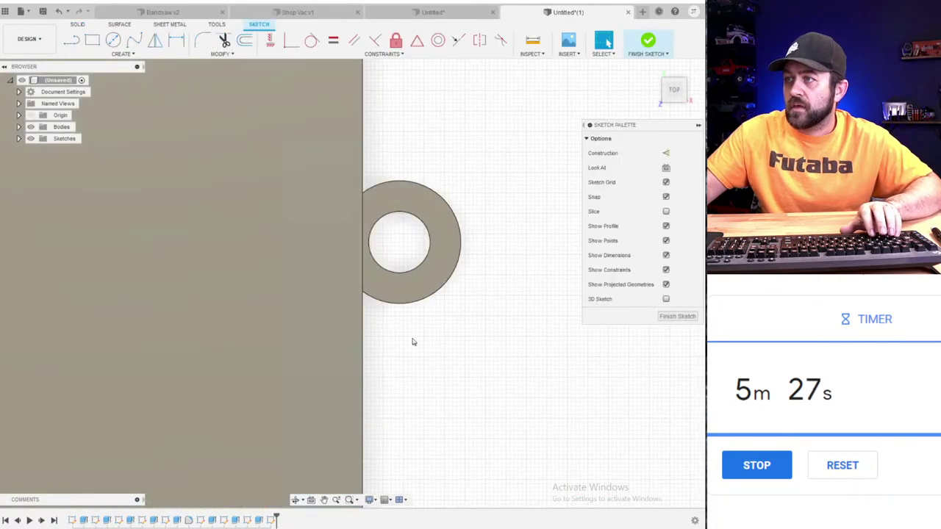
{"action": "key", "text": "c"}
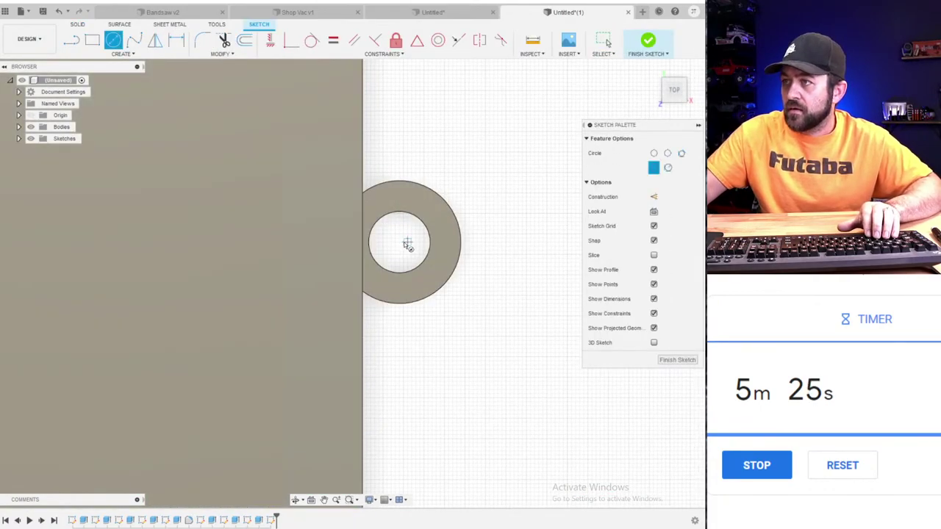
{"action": "key", "text": "p"}
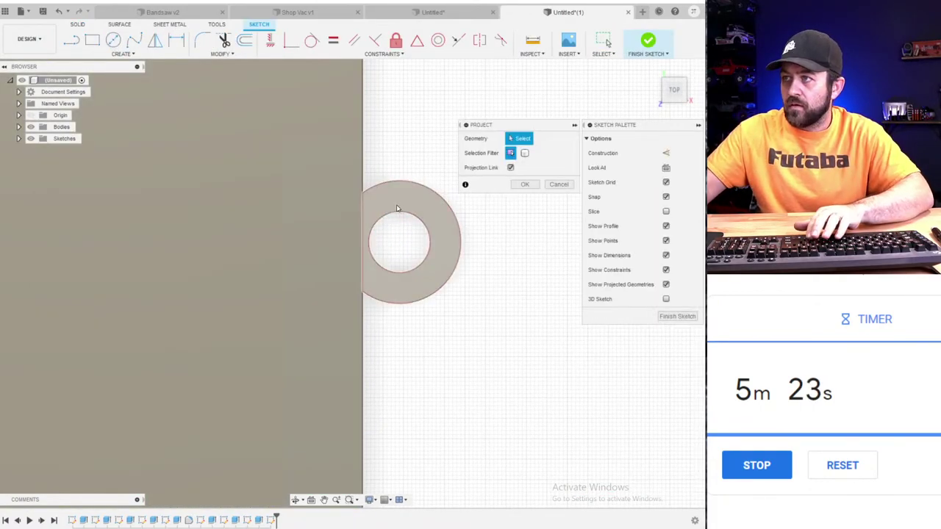
{"action": "left_click", "coordinate": [400, 211]}
{"action": "key", "text": "Return"}
- Draw a circle concentric with the projected barrel hole and dimension its diameter to 2.5 mm
{"action": "key", "text": "c"}
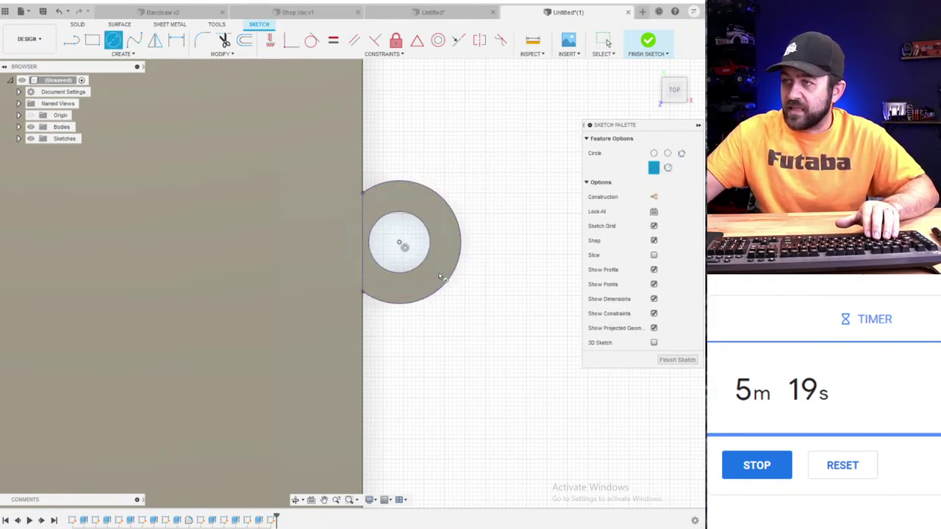
{"action": "key", "text": "d"}
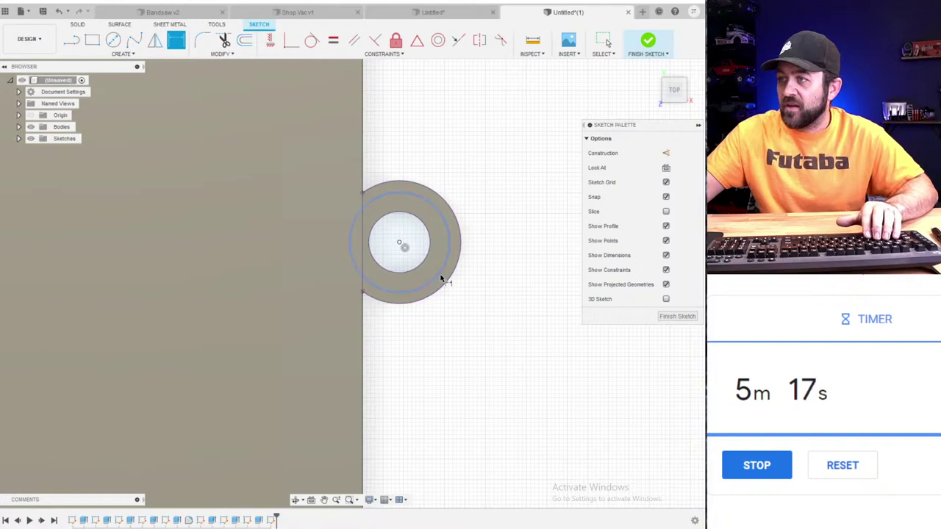
{"action": "left_click", "coordinate": [442, 278]}
{"action": "left_click", "coordinate": [469, 297]}
{"action": "type", "text": "2.5"}
{"action": "key", "text": "Return"}
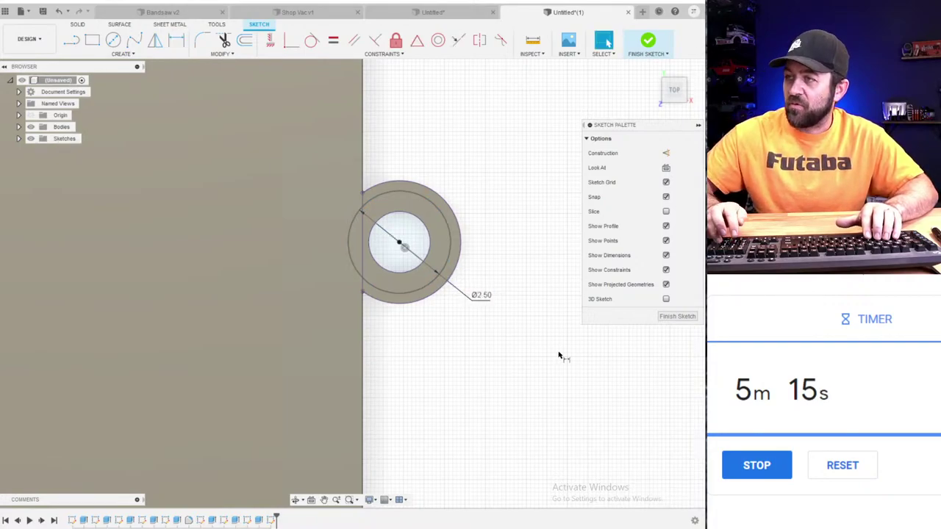
- Add a larger concentric circle just outside the upper barrel's outline
{"action": "key", "text": "c"}
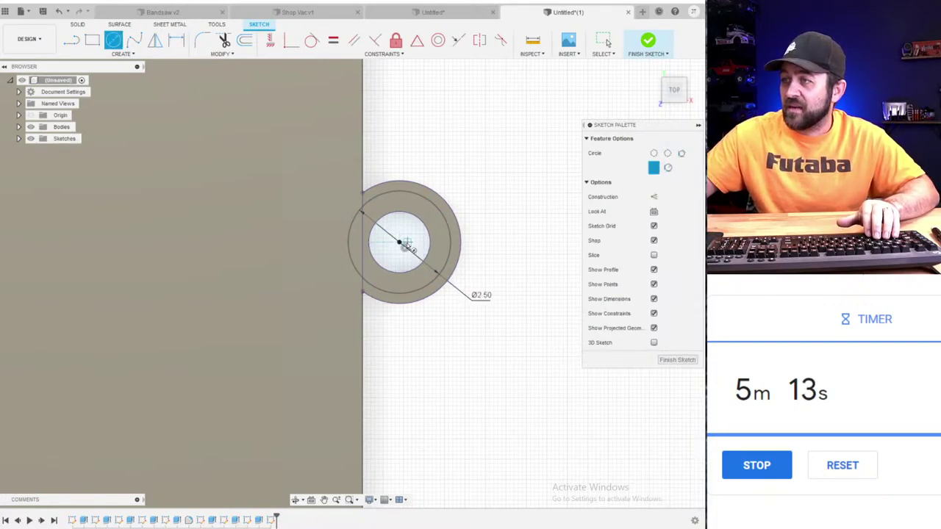
{"action": "left_click", "coordinate": [399, 244]}
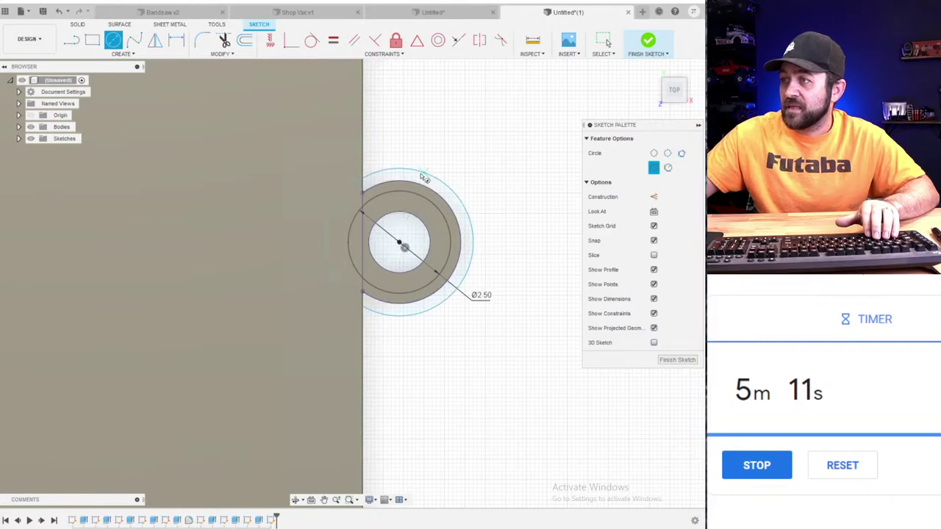
{"action": "key", "text": "Escape"}
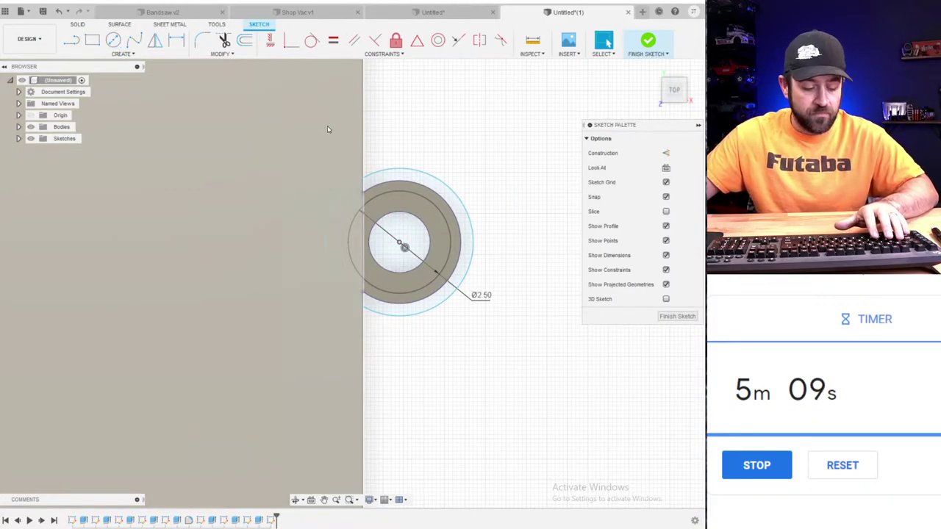
- Extrude the two ring profiles outside the 2.5 mm circle 3.3 mm downward, joined to the end face, as the lower hinge barrel
{"action": "middle_click_drag", "start_coordinate": [325, 126], "coordinate": [352, 86], "text": "shift"}
{"action": "key", "text": "q"}
{"action": "mouse_move", "coordinate": [351, 152]}
{"action": "middle_mouse_down", "text": "shift"}
{"action": "mouse_move", "coordinate": [350, 105]}
{"action": "mouse_move", "coordinate": [394, 271]}
{"action": "middle_mouse_up", "text": "shift"}
{"action": "left_click", "coordinate": [405, 218]}
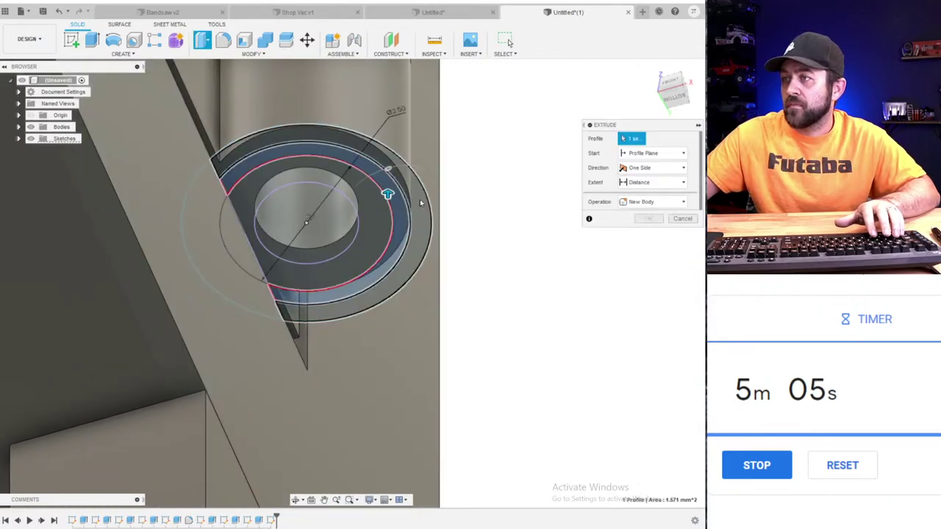
{"action": "left_click", "coordinate": [421, 204]}
{"action": "left_click_drag", "start_coordinate": [404, 192], "coordinate": [391, 340]}
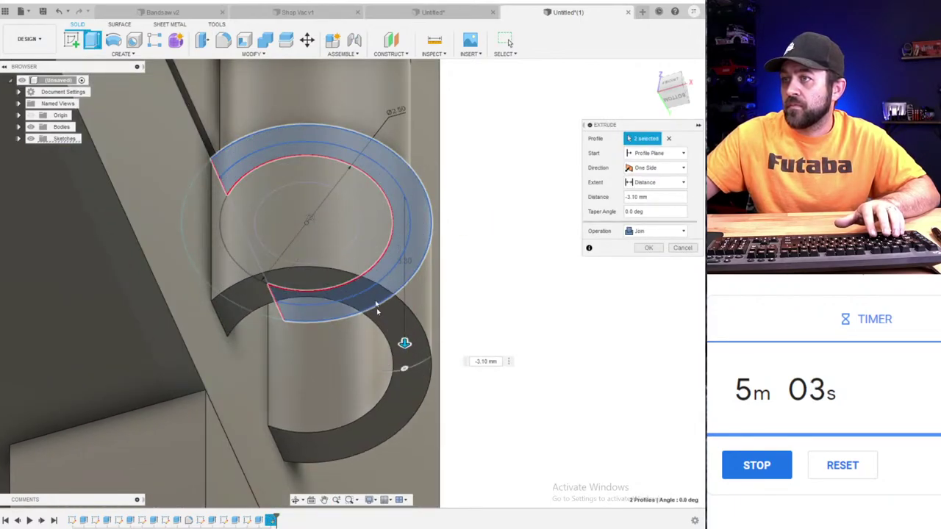
{"action": "middle_click_drag", "start_coordinate": [379, 275], "coordinate": [332, 344], "text": "shift"}
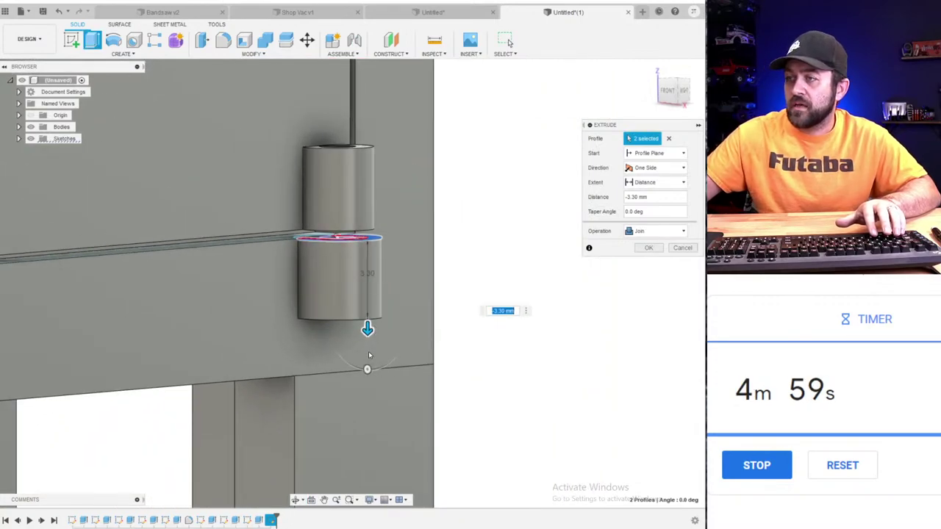
{"action": "key", "text": "Return"}
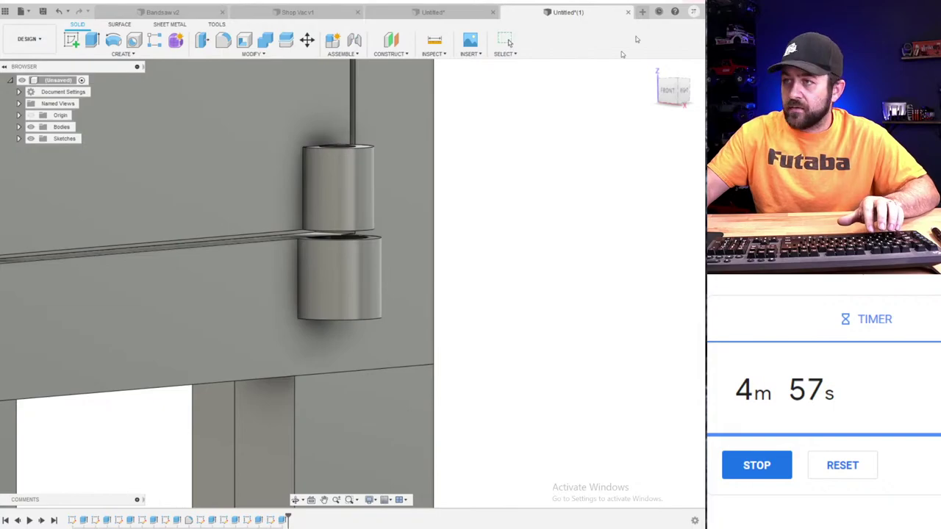
- Sketch a concentric circle slightly larger than the lower barrel on that barrel's bottom face and finish the sketch
{"action": "middle_click_drag", "start_coordinate": [397, 316], "coordinate": [353, 205], "text": "shift"}
{"action": "scroll", "coordinate": [373, 343], "scroll_direction": "up", "scroll_amount": 3}
{"action": "left_click", "coordinate": [357, 296]}
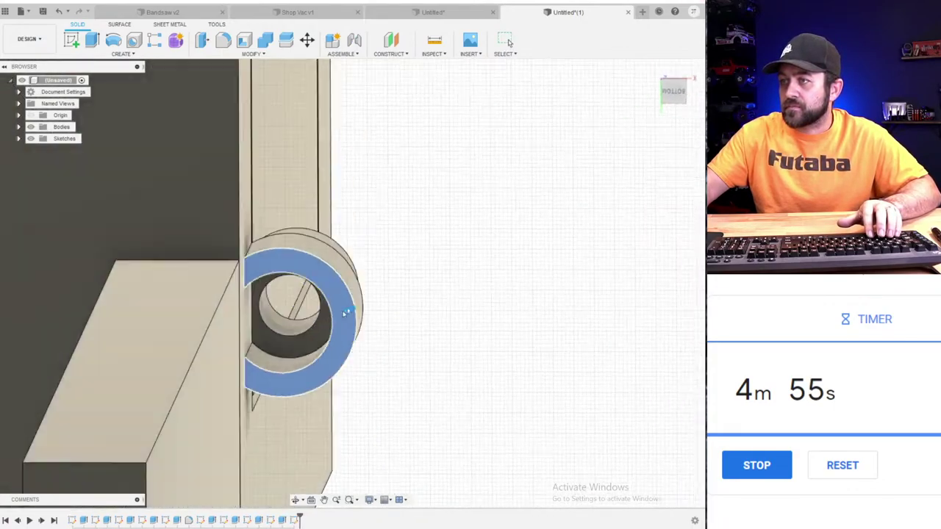
{"action": "left_click", "coordinate": [345, 314]}
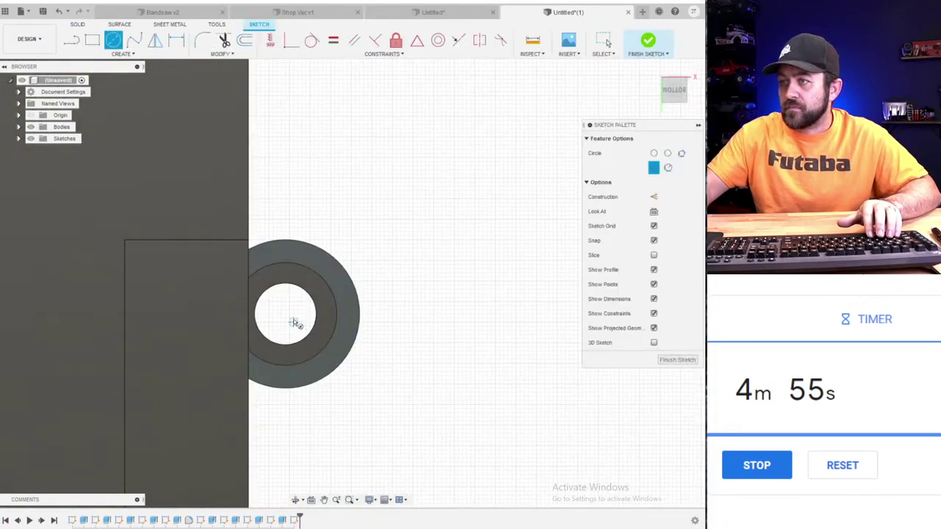
{"action": "left_click", "coordinate": [371, 348]}
{"action": "middle_click_drag", "start_coordinate": [371, 348], "coordinate": [287, 301], "text": "shift"}
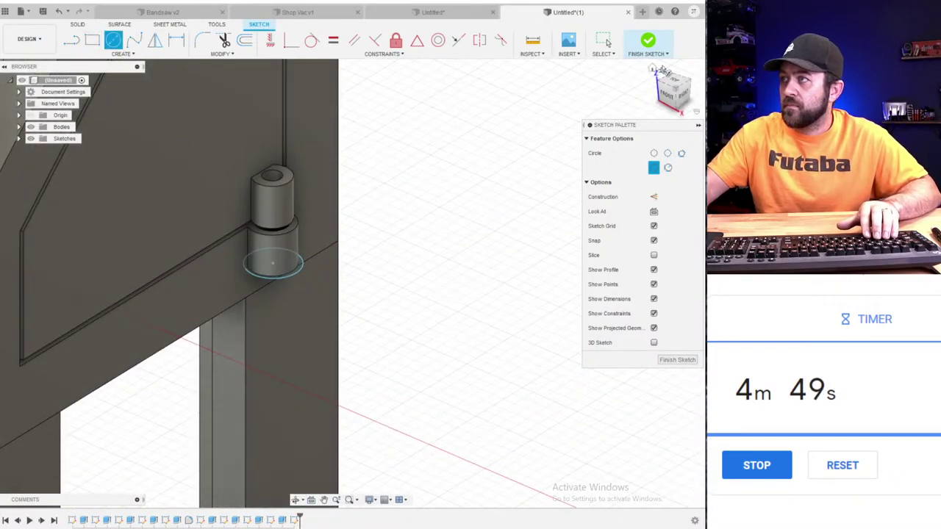
{"action": "left_click", "coordinate": [648, 40]}
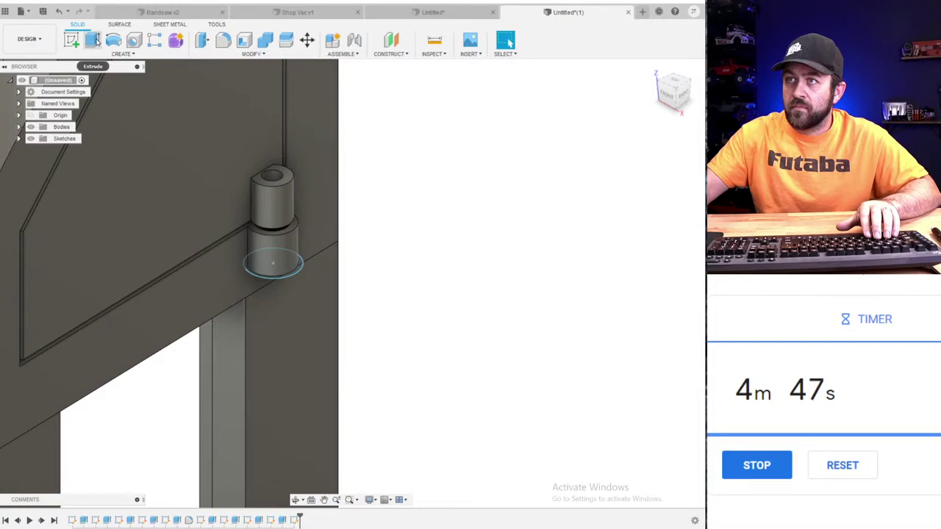
- Extrude the circle profile on the lower barrel's bottom face 2.35 mm downward as a cut, making clearance beneath the hinge
{"action": "key", "text": "e"}
{"action": "scroll", "coordinate": [360, 356], "scroll_direction": "up", "scroll_amount": 2}
{"action": "scroll", "coordinate": [262, 231], "scroll_direction": "up", "scroll_amount": 3}
{"action": "left_click", "coordinate": [150, 166]}
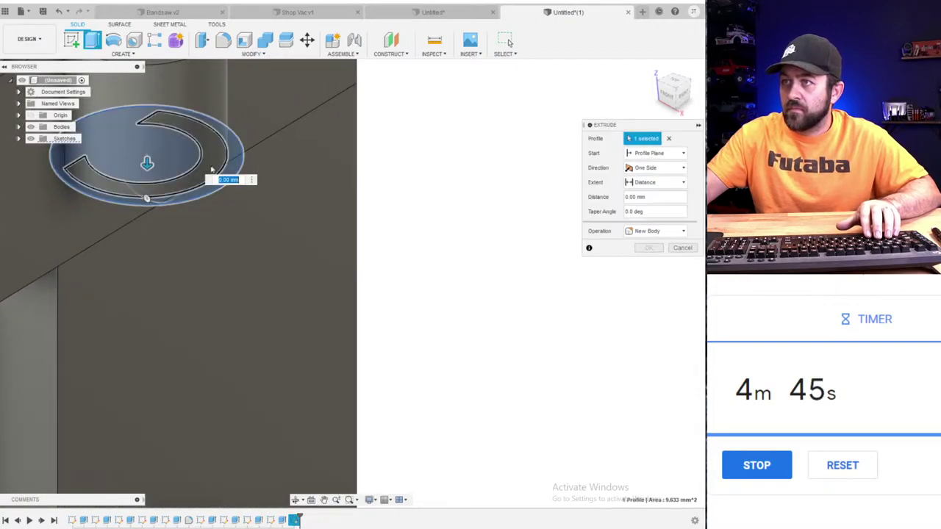
{"action": "left_click_drag", "start_coordinate": [147, 165], "coordinate": [98, 319]}
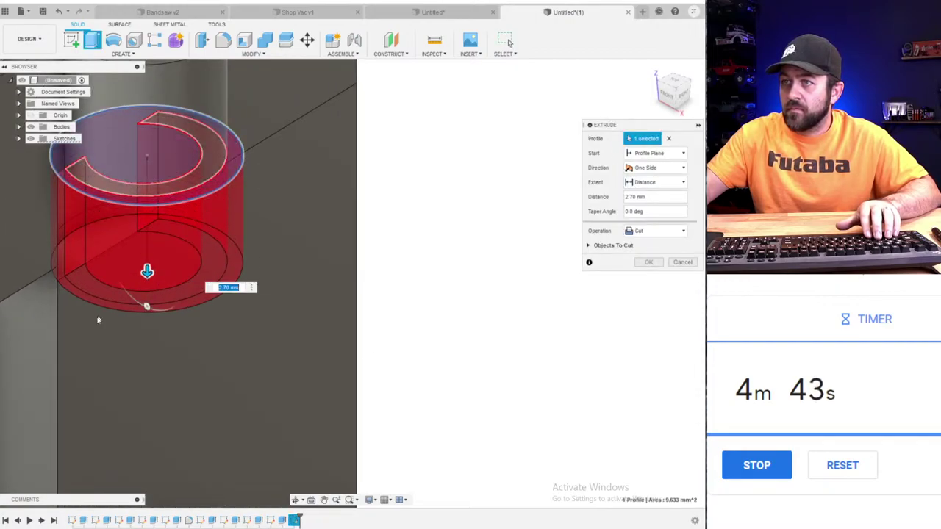
{"action": "middle_click_drag", "start_coordinate": [75, 359], "coordinate": [68, 293], "text": "shift"}
{"action": "left_click_drag", "start_coordinate": [143, 288], "coordinate": [13, 240]}
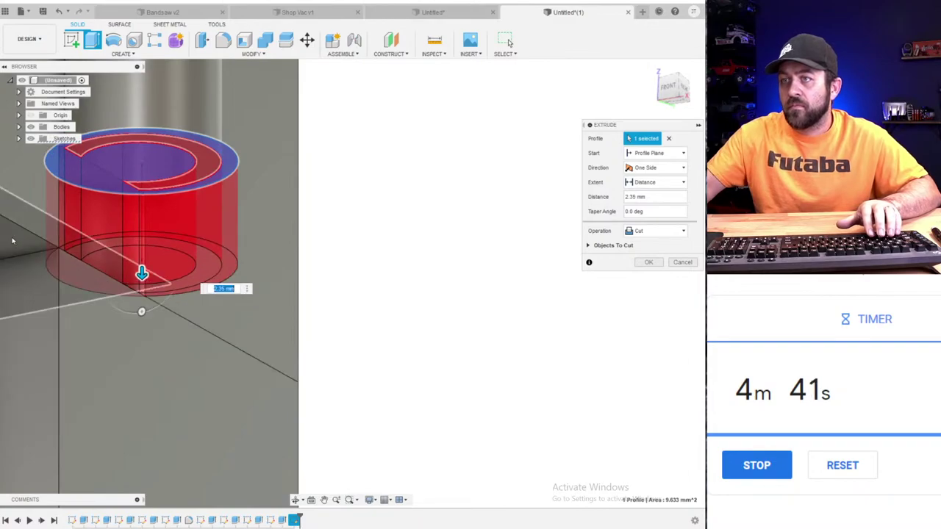
{"action": "key", "text": "Return"}
{"action": "scroll", "coordinate": [279, 201], "scroll_direction": "down", "scroll_amount": 3}
{"action": "middle_click_drag", "start_coordinate": [263, 238], "coordinate": [234, 300], "text": "shift"}
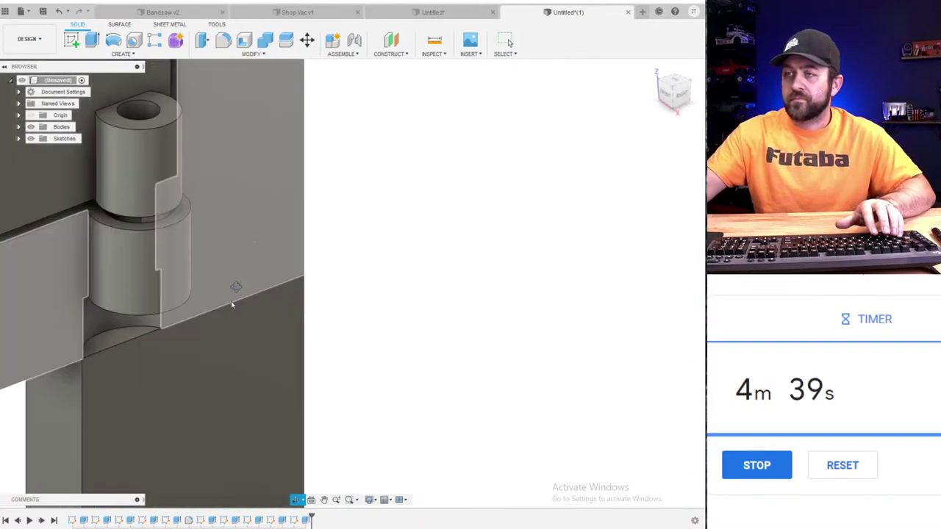
{"action": "scroll", "coordinate": [214, 352], "scroll_direction": "down", "scroll_amount": 3}
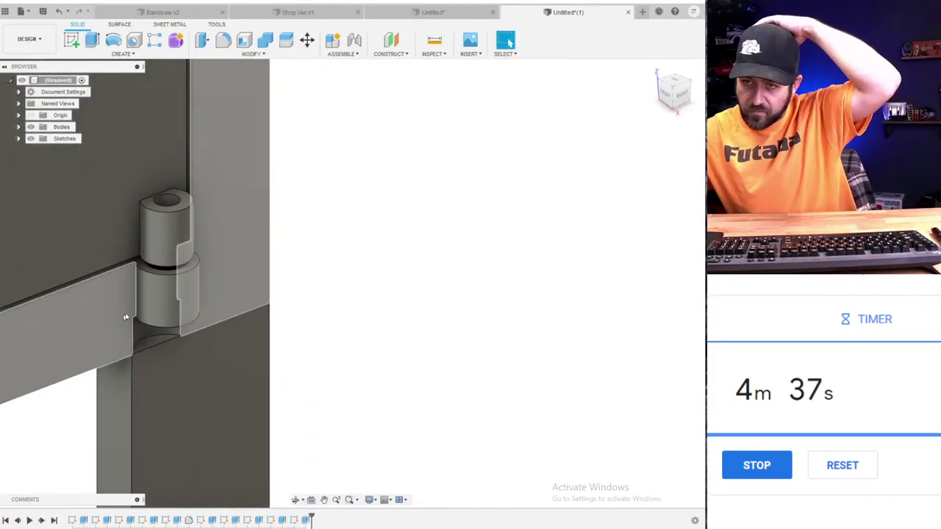
- Edit the upper hinge barrel's extrusion so its operation is New Body
{"action": "left_click", "coordinate": [258, 520]}
{"action": "right_click", "coordinate": [258, 520]}
{"action": "left_click", "coordinate": [295, 450]}
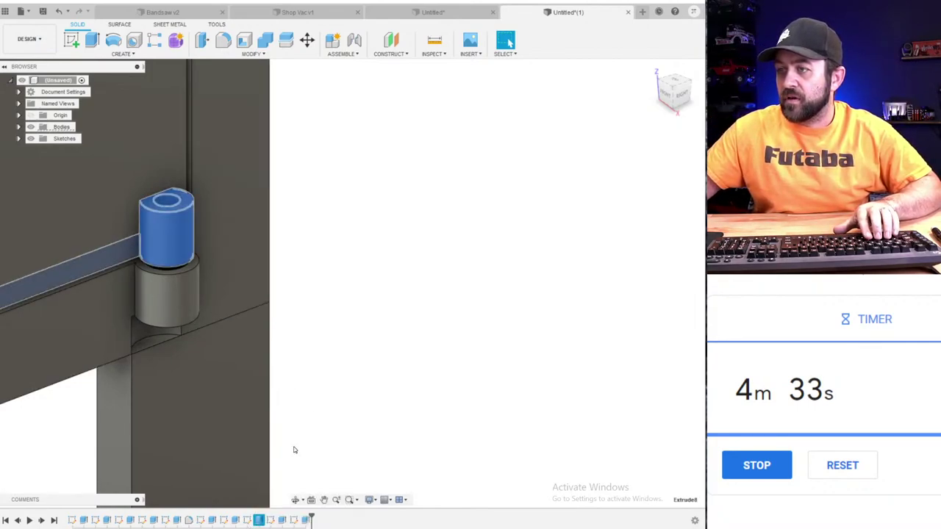
{"action": "left_click", "coordinate": [662, 231]}
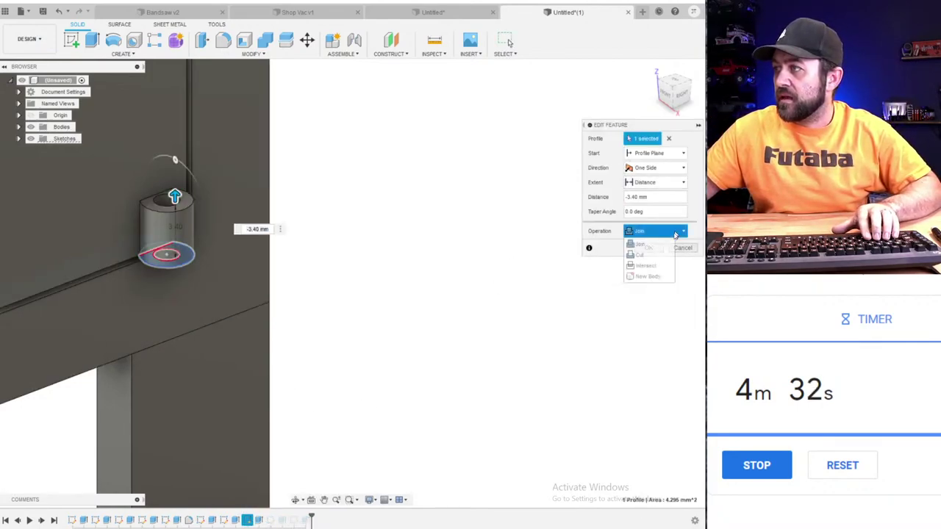
{"action": "left_click", "coordinate": [648, 277]}
{"action": "key", "text": "Return"}
{"action": "scroll", "coordinate": [545, 373], "scroll_direction": "down", "scroll_amount": 3}
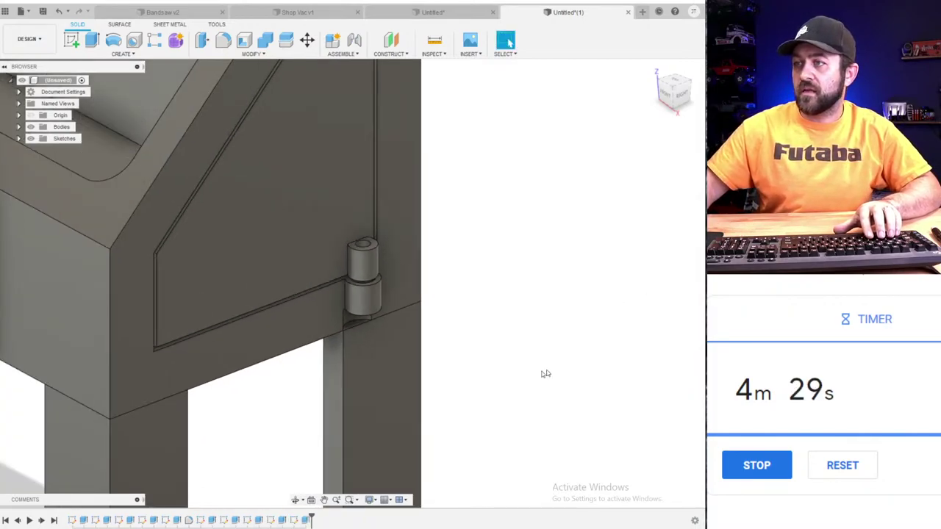
- Create a construction plane offset downward from the cabinet's top face to about mid-height of the end panel
{"action": "middle_click_drag", "start_coordinate": [416, 291], "coordinate": [316, 413], "text": "shift"}
{"action": "scroll", "coordinate": [324, 416], "scroll_direction": "down", "scroll_amount": 3}
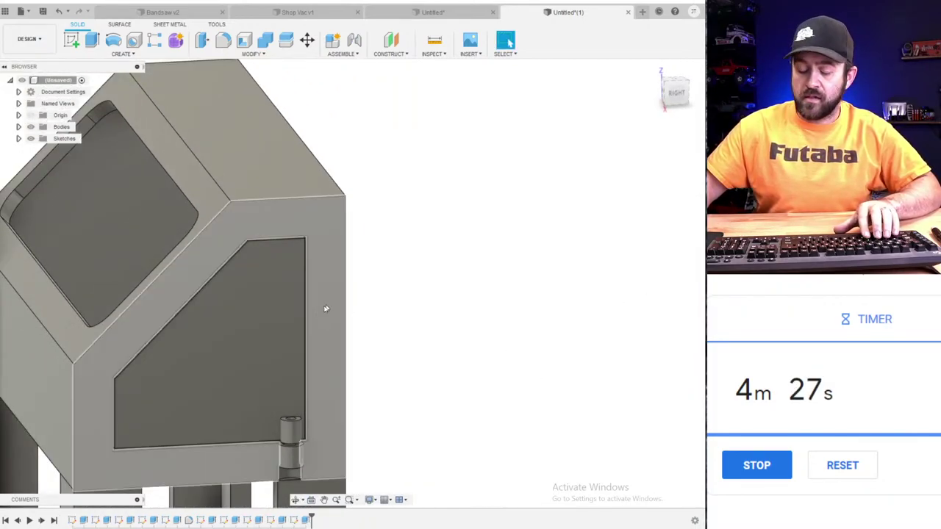
{"action": "left_click", "coordinate": [390, 53]}
{"action": "left_click", "coordinate": [399, 66]}
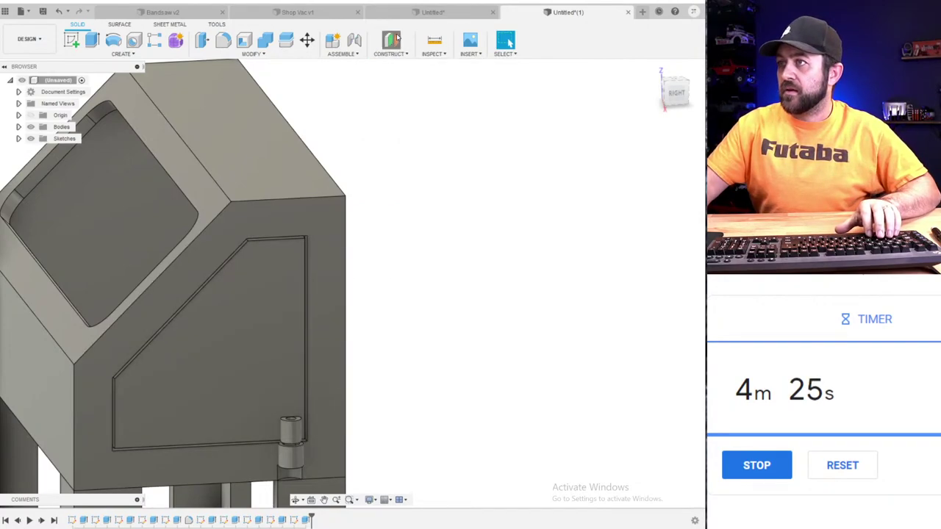
{"action": "left_click", "coordinate": [266, 141]}
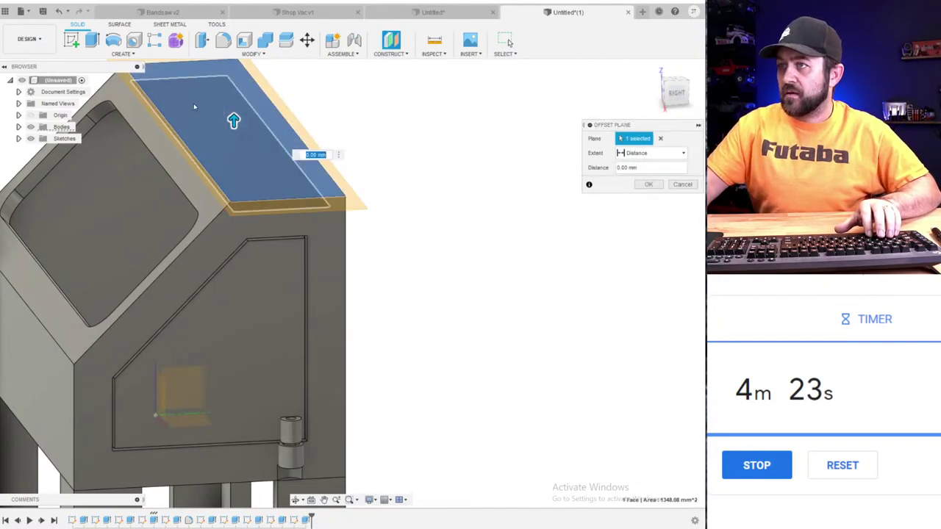
{"action": "left_click", "coordinate": [676, 93]}
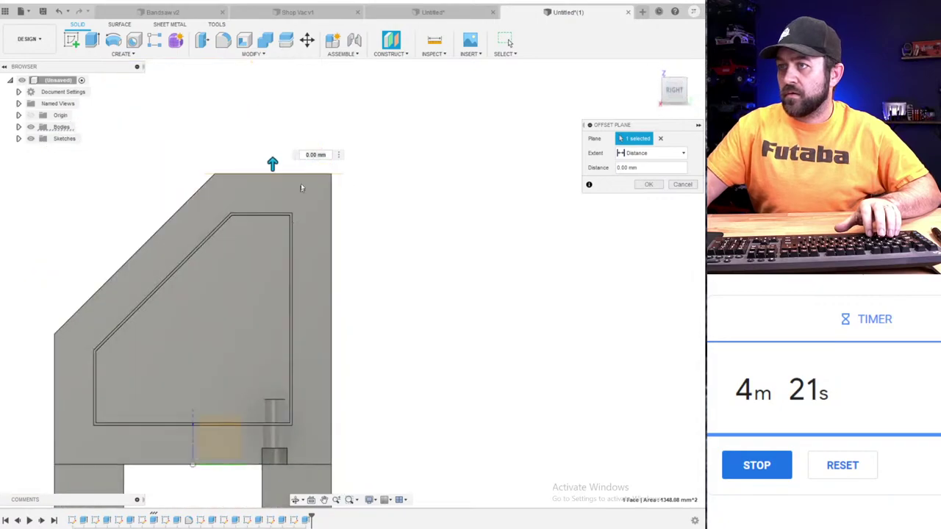
{"action": "left_click_drag", "start_coordinate": [280, 163], "coordinate": [273, 329]}
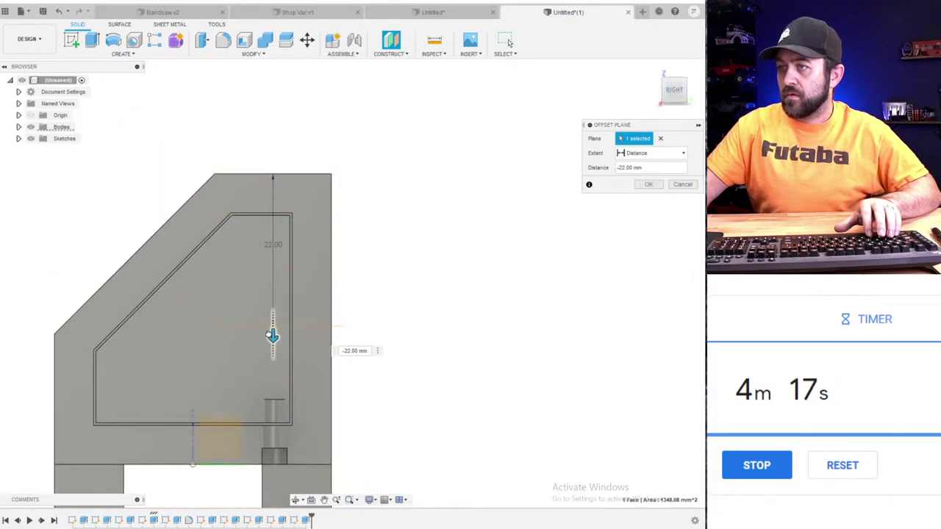
{"action": "key", "text": "Return"}
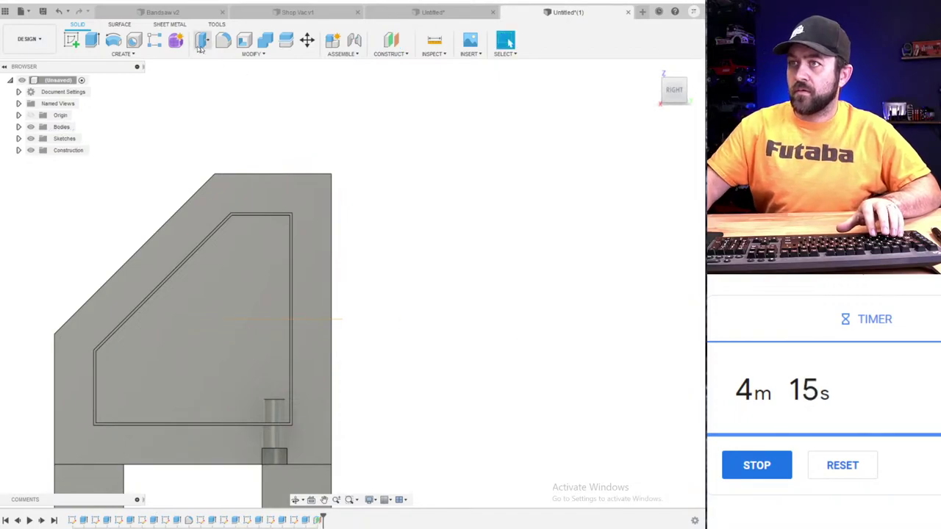
- Mirror the upper hinge barrel body across the offset plane as a new body
{"action": "left_click", "coordinate": [123, 54]}
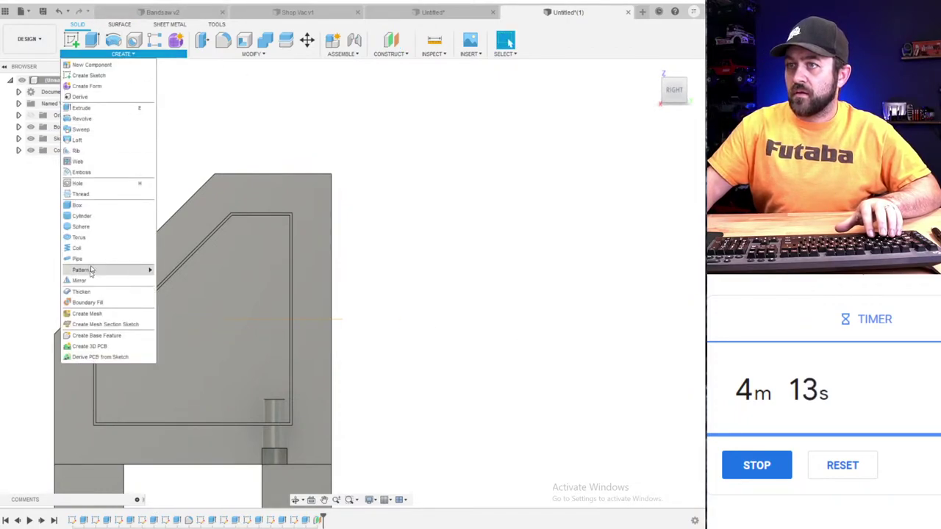
{"action": "left_click", "coordinate": [109, 281]}
{"action": "middle_click_drag", "start_coordinate": [217, 303], "coordinate": [282, 328], "text": "shift"}
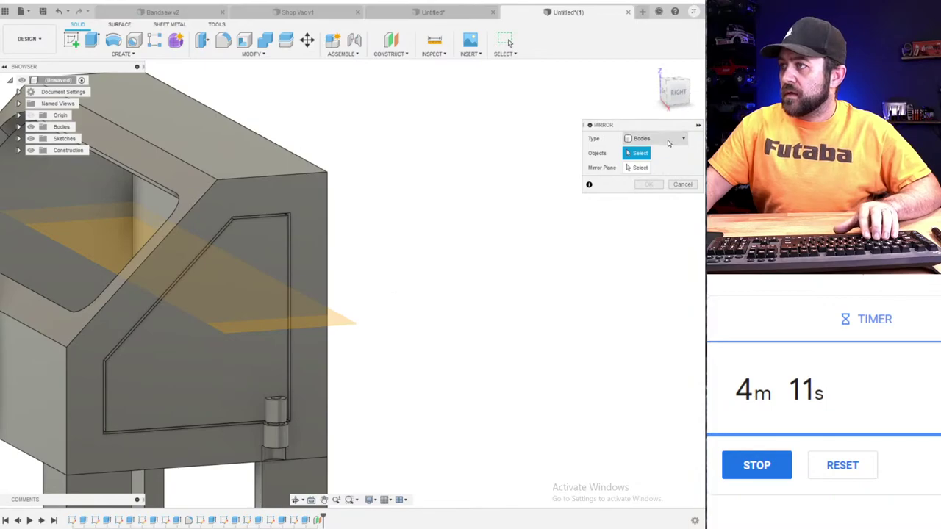
{"action": "left_click", "coordinate": [276, 409]}
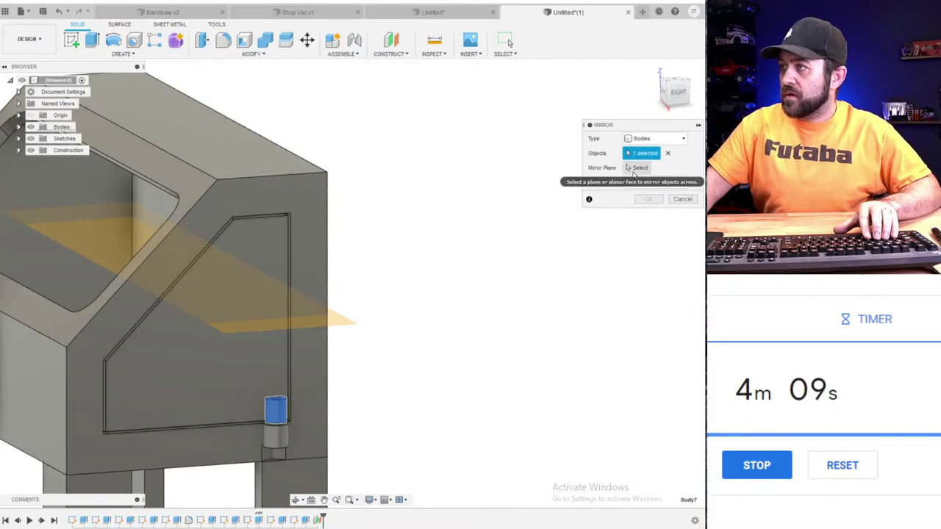
{"action": "left_click", "coordinate": [311, 321]}
{"action": "scroll", "coordinate": [226, 180], "scroll_direction": "up", "scroll_amount": 5}
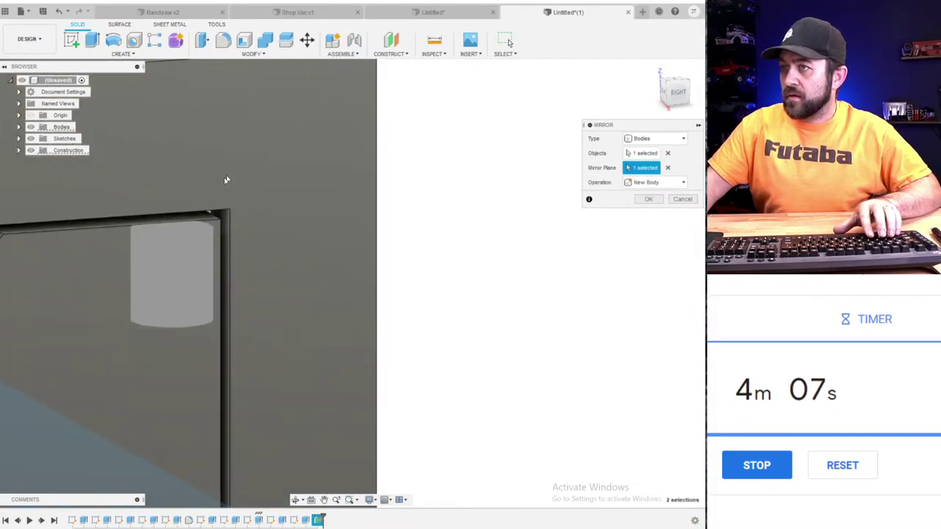
{"action": "scroll", "coordinate": [155, 223], "scroll_direction": "up", "scroll_amount": 3}
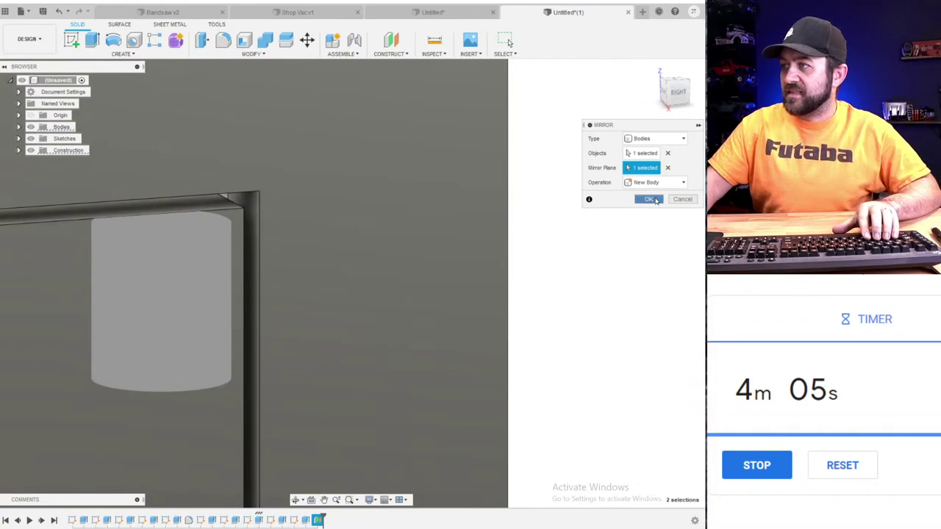
{"action": "left_click", "coordinate": [654, 199]}
{"action": "scroll", "coordinate": [279, 265], "scroll_direction": "down", "scroll_amount": 10}
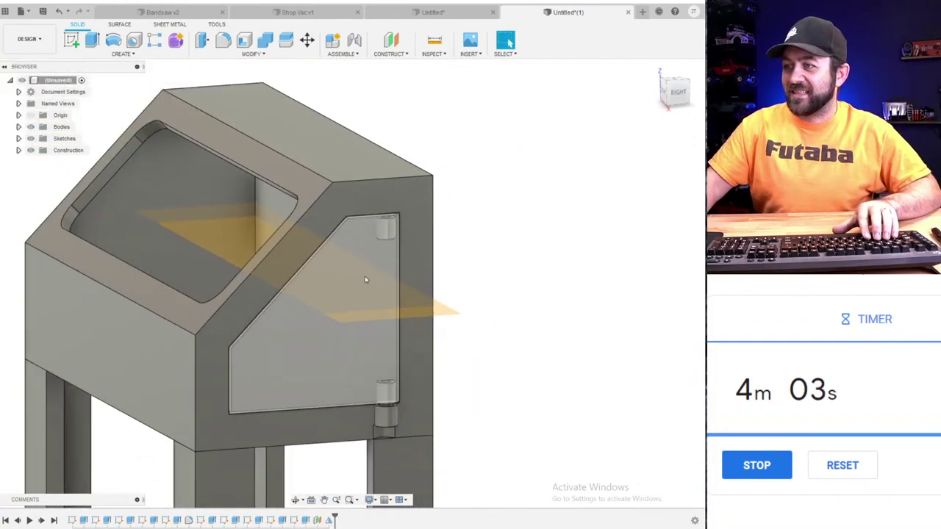
- Mirror the lower barrel's extrusion and its clearance cut as features across the offset plane, with the Adjust compute option
{"action": "left_click", "coordinate": [134, 54]}
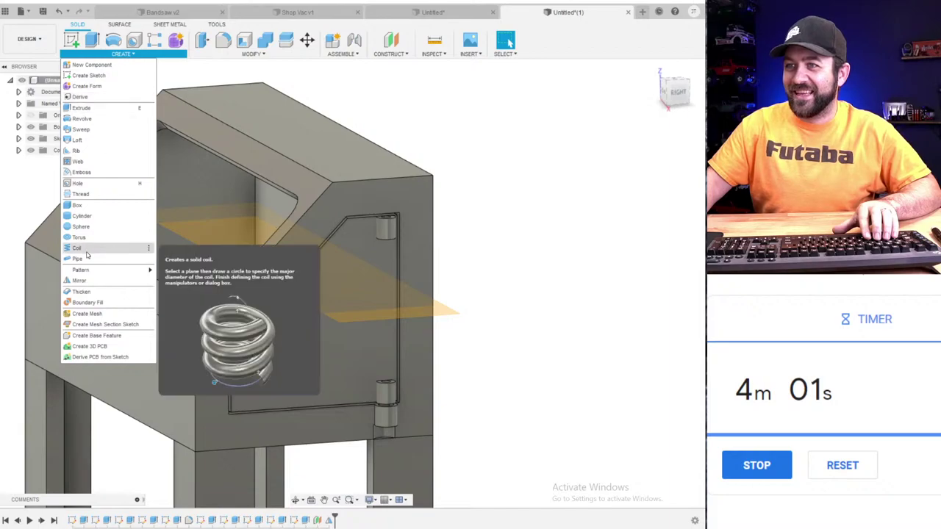
{"action": "left_click", "coordinate": [81, 280]}
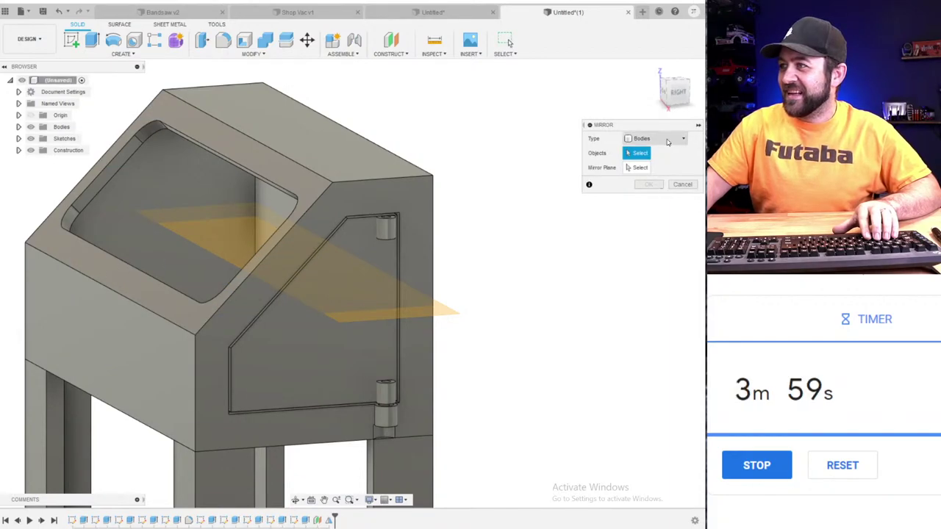
{"action": "left_click", "coordinate": [668, 142]}
{"action": "left_click", "coordinate": [638, 148]}
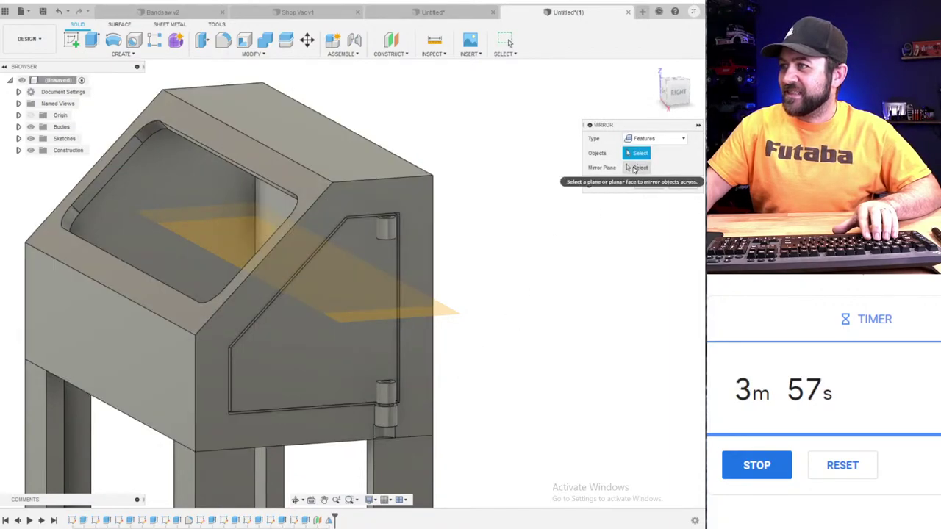
{"action": "left_click", "coordinate": [389, 418]}
{"action": "left_click", "coordinate": [389, 417]}
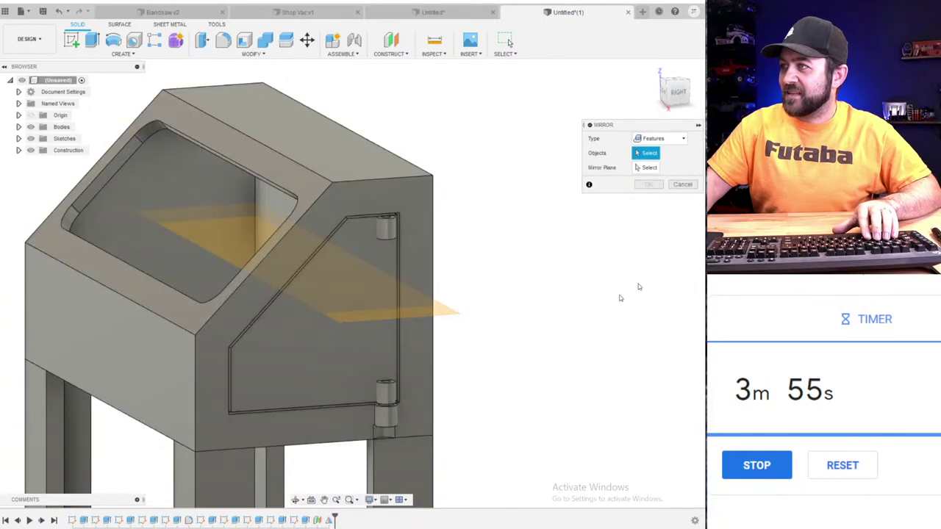
{"action": "left_click", "coordinate": [305, 520]}
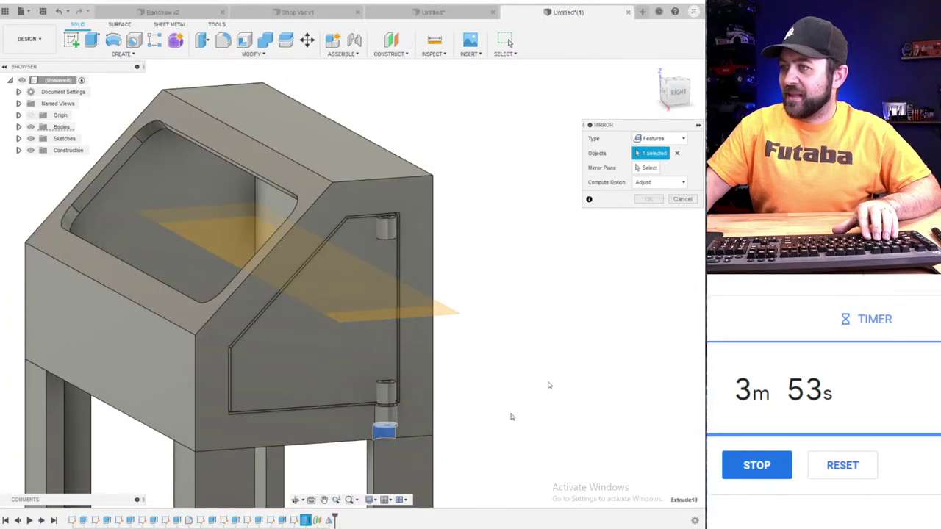
{"action": "left_click", "coordinate": [281, 520]}
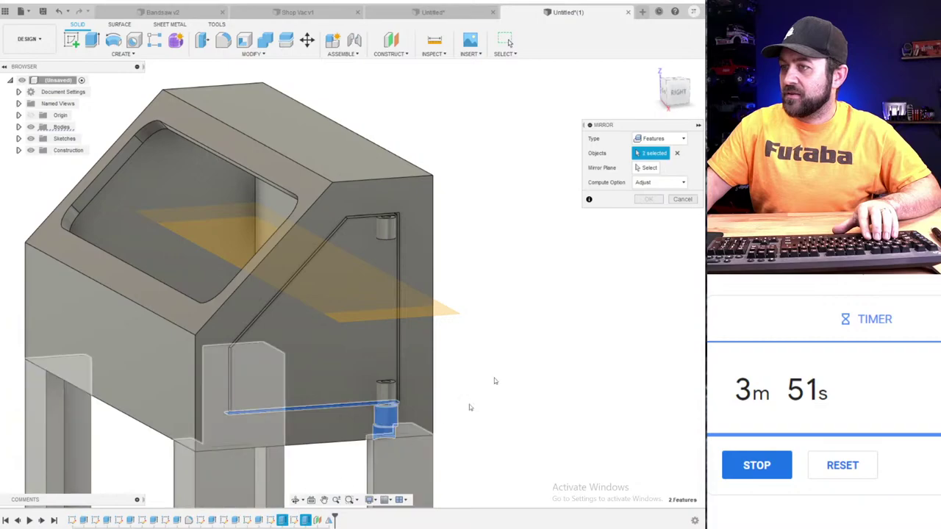
{"action": "left_click", "coordinate": [649, 168]}
{"action": "left_click", "coordinate": [442, 316]}
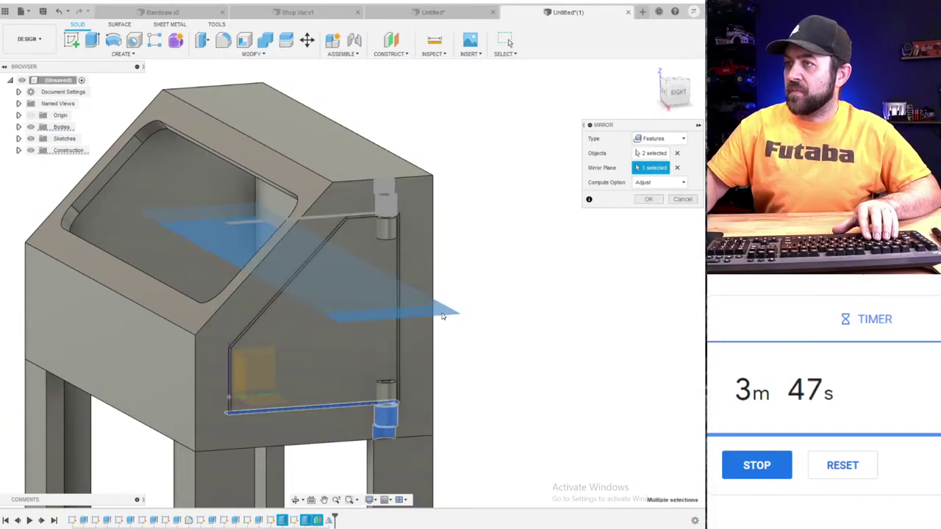
{"action": "key", "text": "Return"}
{"action": "scroll", "coordinate": [353, 206], "scroll_direction": "up", "scroll_amount": 6}
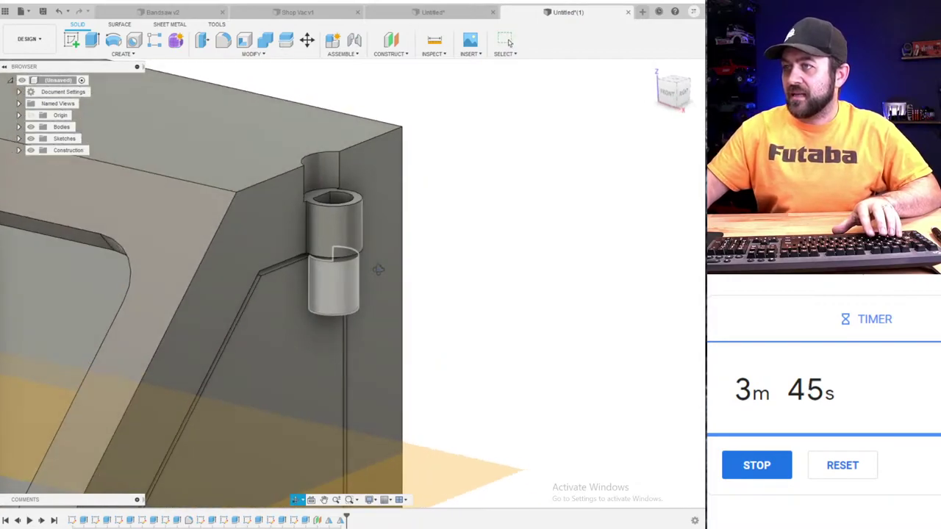
{"action": "middle_click_drag", "start_coordinate": [379, 270], "coordinate": [385, 296], "text": "shift"}
{"action": "scroll", "coordinate": [267, 387], "scroll_direction": "down", "scroll_amount": 3}
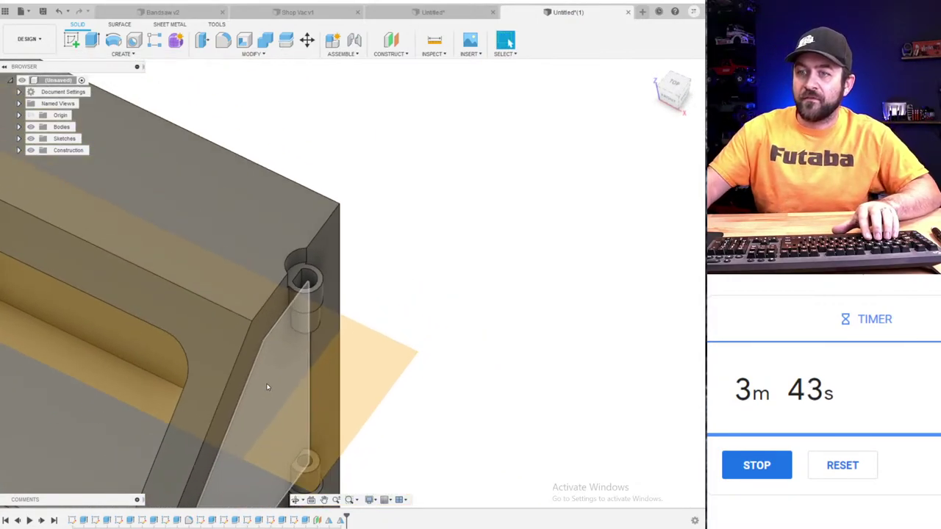
{"action": "scroll", "coordinate": [267, 387], "scroll_direction": "down", "scroll_amount": 2}
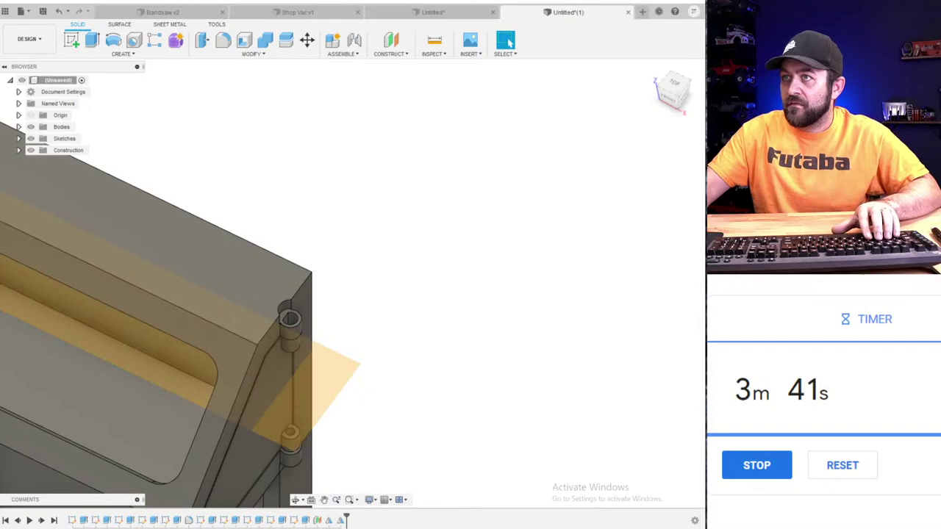
- Combine the end door panel with its two hinge barrel bodies using the Join operation
{"action": "left_click", "coordinate": [265, 41]}
{"action": "scroll", "coordinate": [346, 439], "scroll_direction": "down", "scroll_amount": 1}
{"action": "middle_click_drag", "start_coordinate": [346, 439], "coordinate": [324, 287], "text": "shift"}
{"action": "middle_click_drag", "start_coordinate": [324, 287], "coordinate": [330, 257]}
{"action": "left_click", "coordinate": [300, 290]}
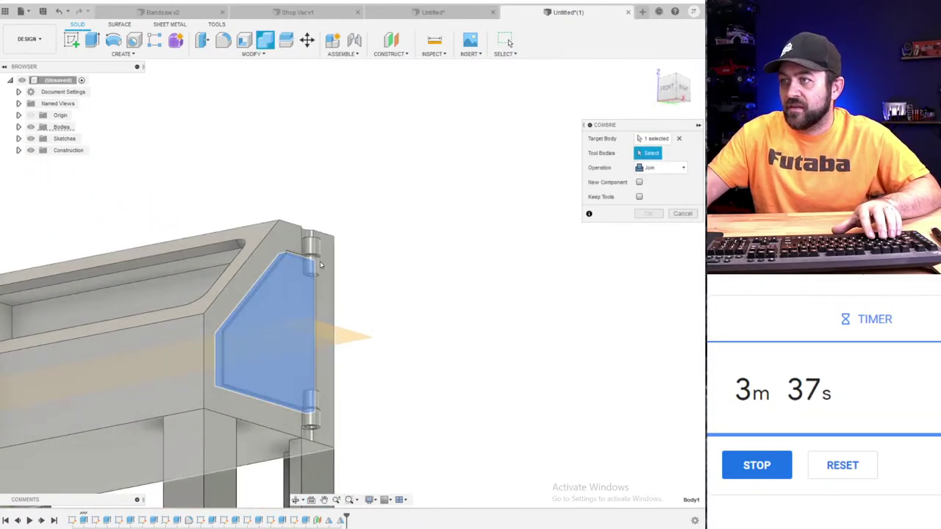
{"action": "left_click", "coordinate": [309, 418]}
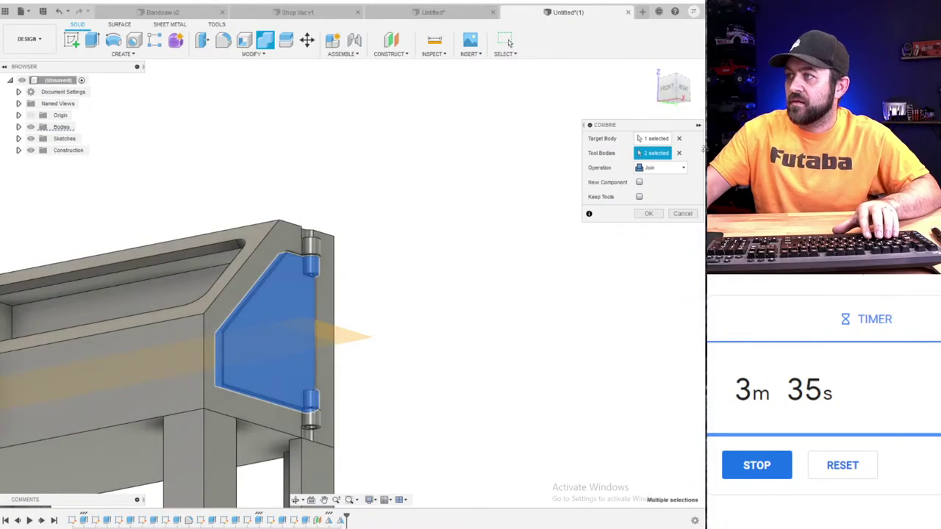
{"action": "left_click", "coordinate": [647, 214]}
{"action": "scroll", "coordinate": [602, 273], "scroll_direction": "down", "scroll_amount": 5}
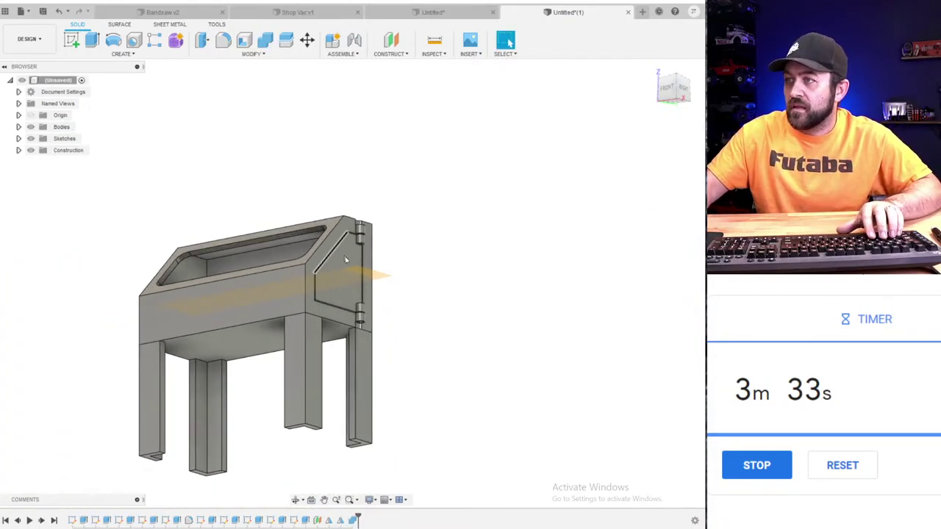
- Sketch a tall, narrow latch rectangle on the end door's face, overlapping the door's short vertical edge opposite the hinges
{"action": "scroll", "coordinate": [531, 193], "scroll_direction": "up", "scroll_amount": 5}
{"action": "middle_click_drag", "start_coordinate": [357, 227], "coordinate": [316, 260], "text": "shift"}
{"action": "scroll", "coordinate": [318, 260], "scroll_direction": "up", "scroll_amount": 4}
{"action": "scroll", "coordinate": [250, 367], "scroll_direction": "down", "scroll_amount": 3}
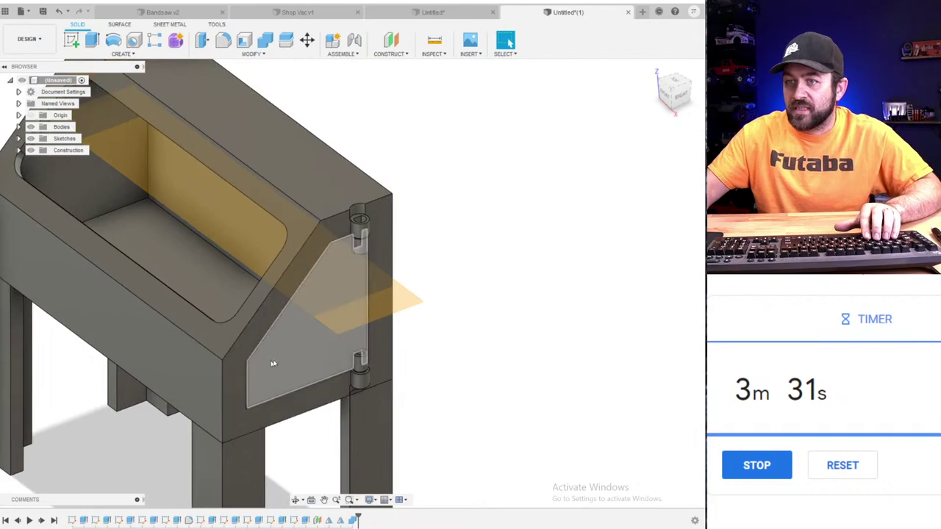
{"action": "scroll", "coordinate": [273, 364], "scroll_direction": "up", "scroll_amount": 4}
{"action": "left_click", "coordinate": [76, 38]}
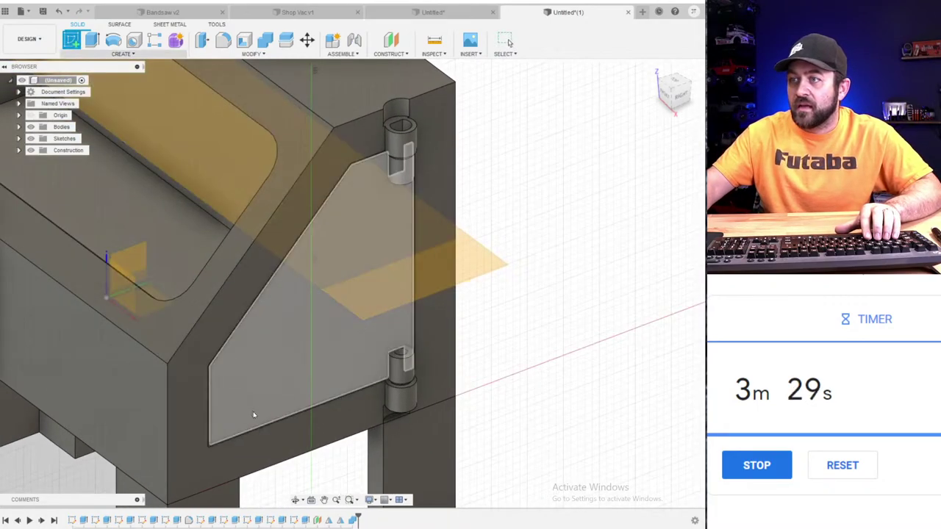
{"action": "left_click", "coordinate": [216, 390]}
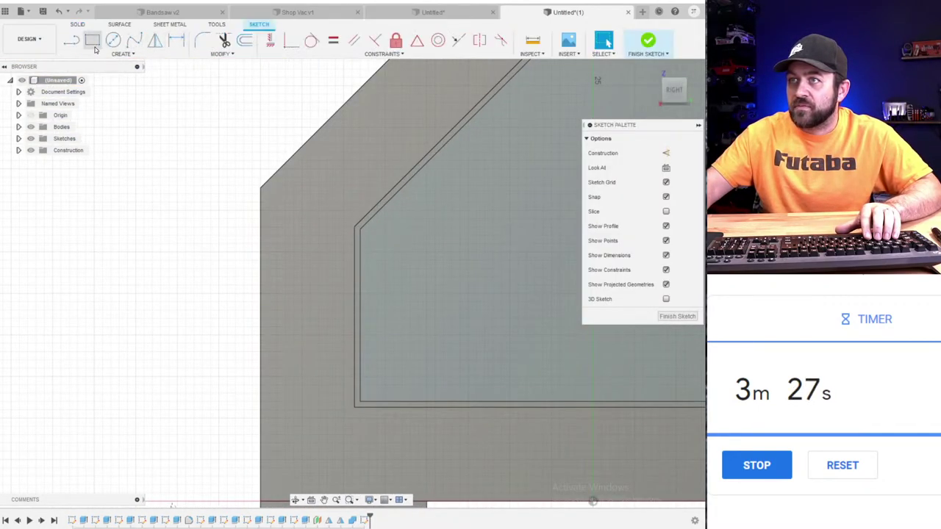
{"action": "key", "text": "r"}
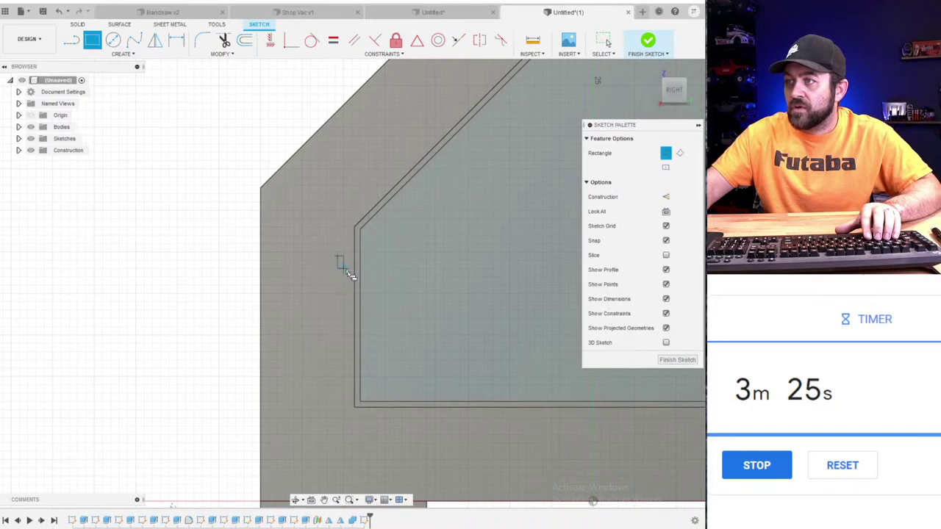
{"action": "left_click", "coordinate": [338, 258]}
{"action": "left_click", "coordinate": [390, 372]}
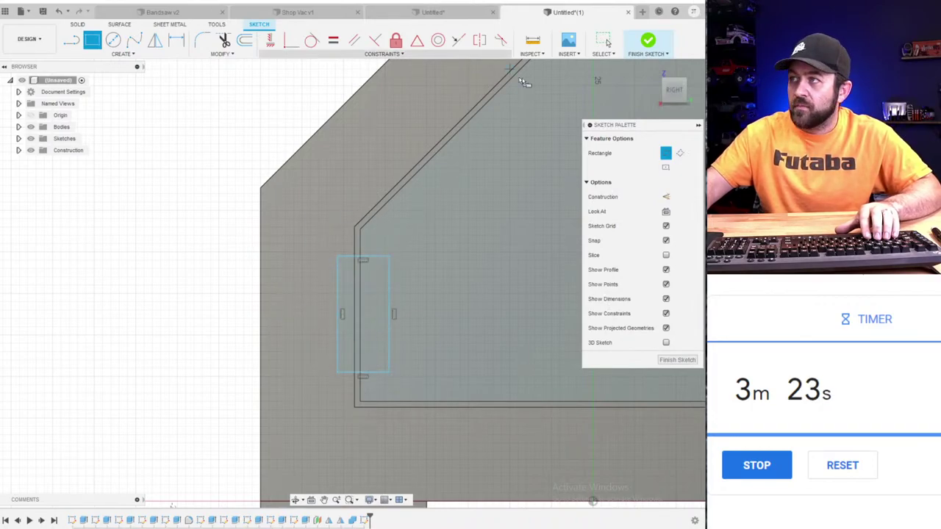
{"action": "left_click", "coordinate": [648, 41]}
- Extrude both latch rectangle profiles 1.50 mm outward from the door as a new body
{"action": "left_click", "coordinate": [92, 41]}
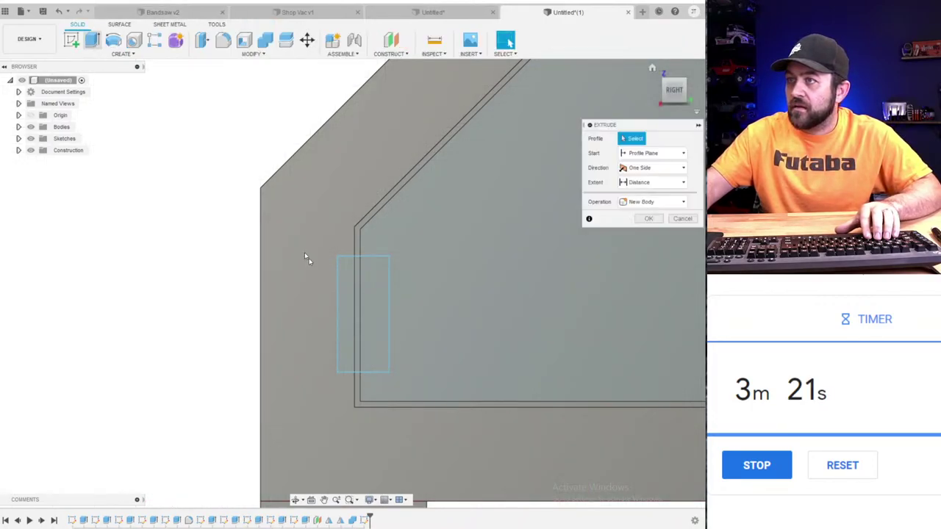
{"action": "left_click", "coordinate": [364, 298]}
{"action": "middle_click_drag", "start_coordinate": [374, 299], "coordinate": [374, 308], "text": "shift"}
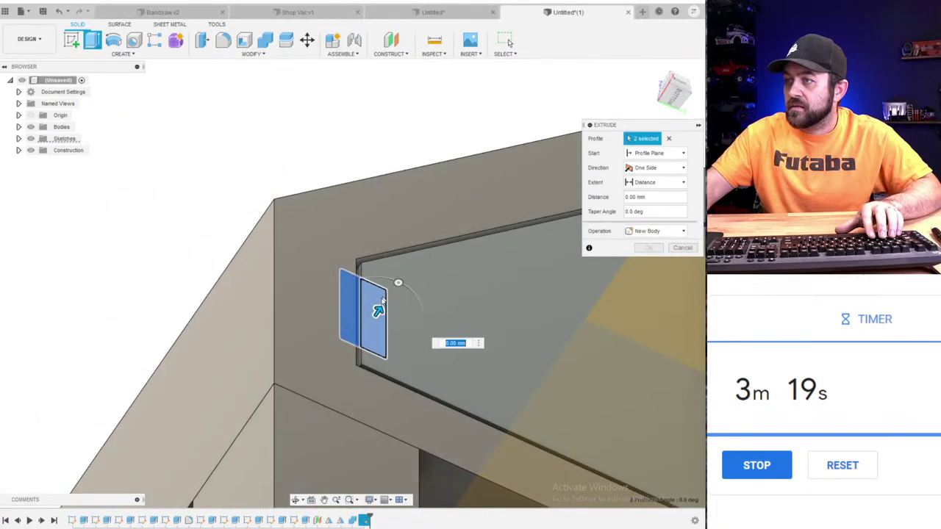
{"action": "left_click_drag", "start_coordinate": [378, 307], "coordinate": [394, 291]}
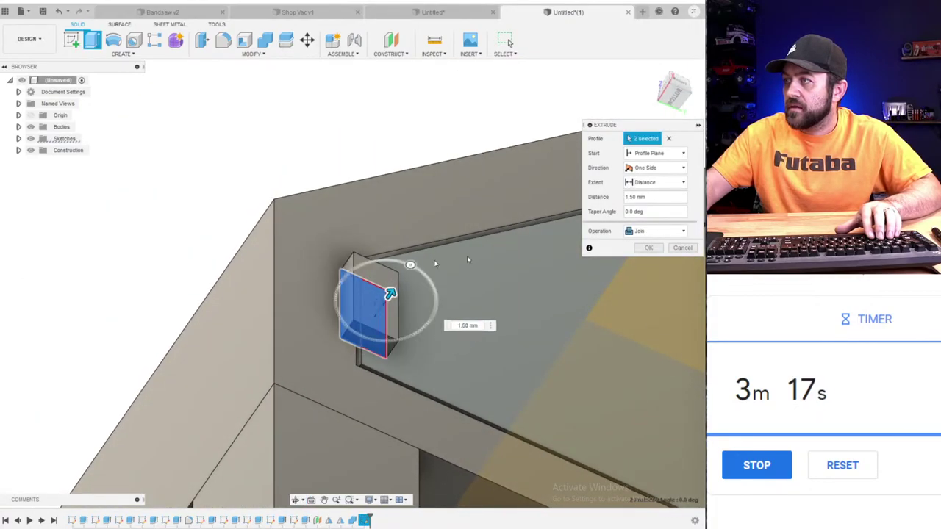
{"action": "left_click", "coordinate": [656, 231]}
{"action": "left_click", "coordinate": [654, 276]}
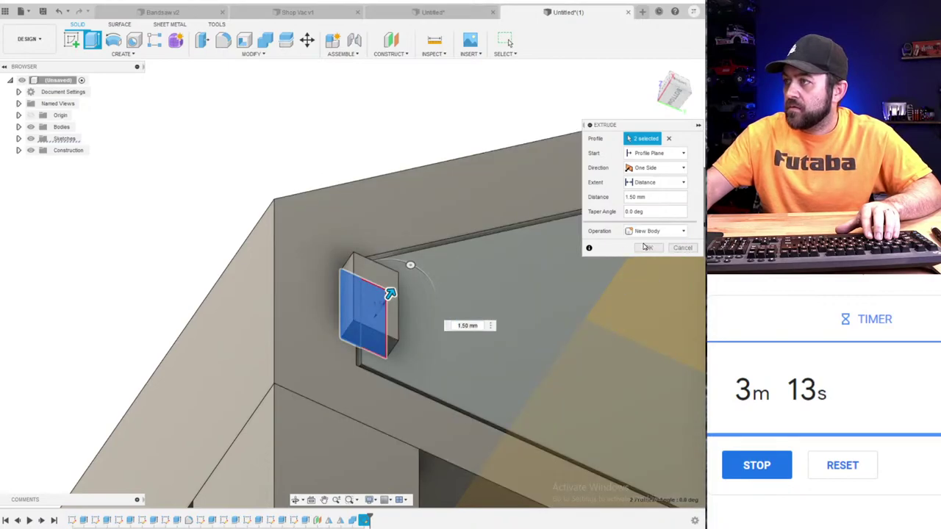
{"action": "left_click", "coordinate": [660, 248]}
- Combine the end door with the latch block using the Join operation
{"action": "left_click", "coordinate": [265, 38]}
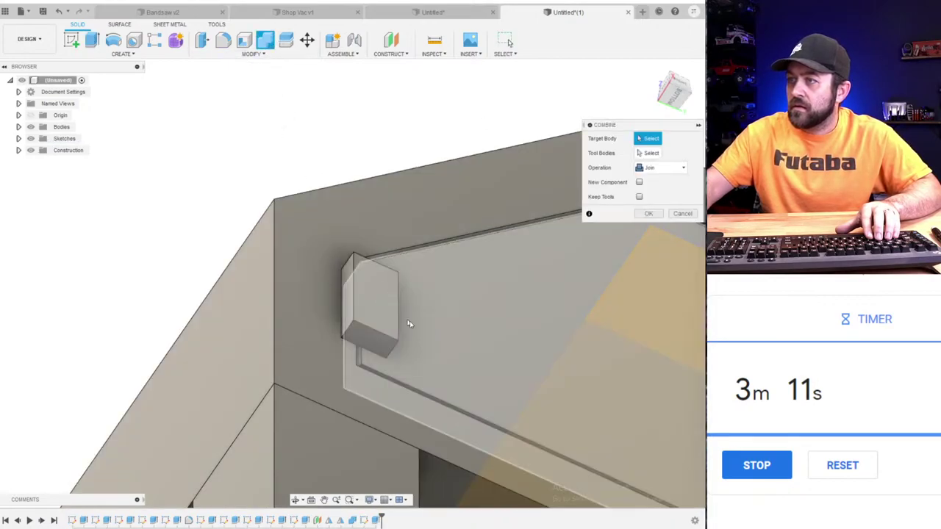
{"action": "left_click", "coordinate": [405, 327]}
{"action": "left_click", "coordinate": [368, 296]}
{"action": "key", "text": "Return"}
{"action": "scroll", "coordinate": [318, 335], "scroll_direction": "down", "scroll_amount": 4}
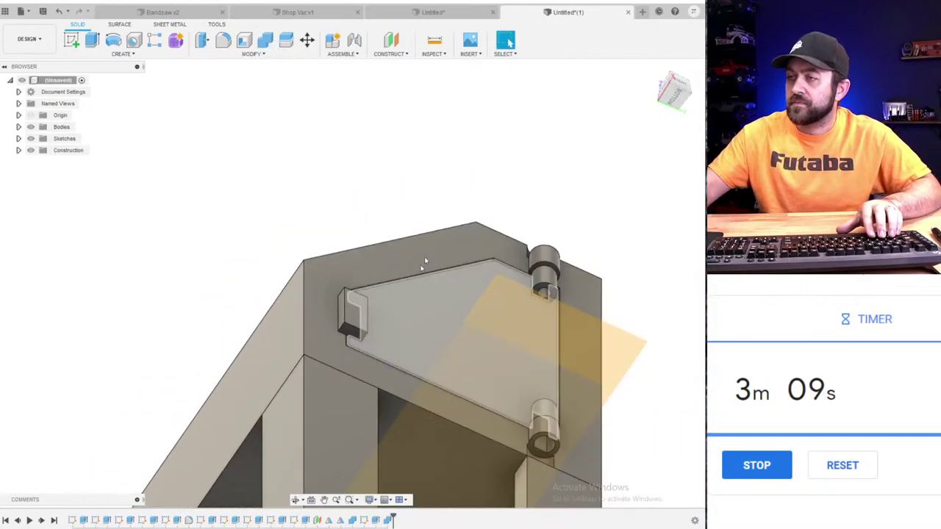
- Start a sketch on the cabinet's underside and draw a rectangle covering the whole face from corner to corner
{"action": "middle_click_drag", "start_coordinate": [472, 178], "coordinate": [471, 227], "text": "shift"}
{"action": "scroll", "coordinate": [406, 344], "scroll_direction": "down", "scroll_amount": 3}
{"action": "middle_click_drag", "start_coordinate": [404, 345], "coordinate": [441, 284], "text": "shift"}
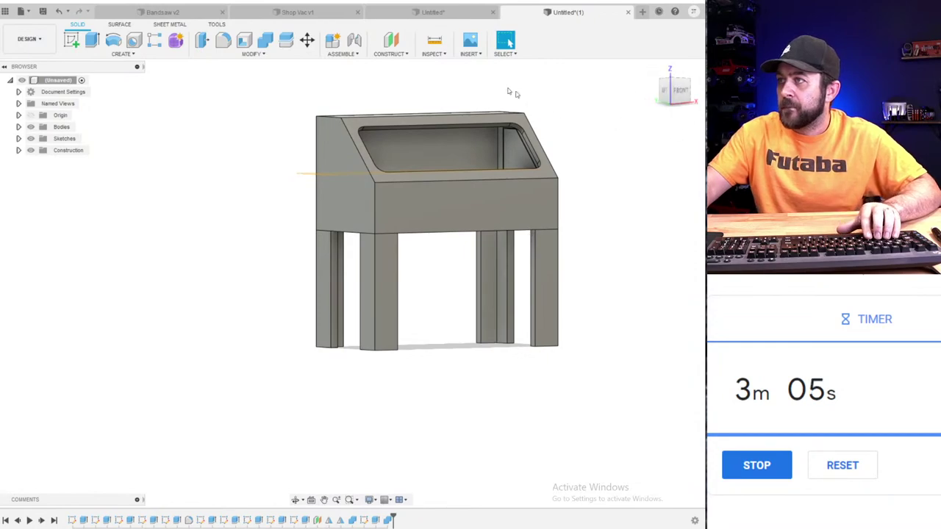
{"action": "left_click", "coordinate": [679, 90]}
{"action": "middle_click_drag", "start_coordinate": [449, 341], "coordinate": [454, 121], "text": "shift"}
{"action": "scroll", "coordinate": [426, 128], "scroll_direction": "up", "scroll_amount": 3}
{"action": "left_click", "coordinate": [71, 39]}
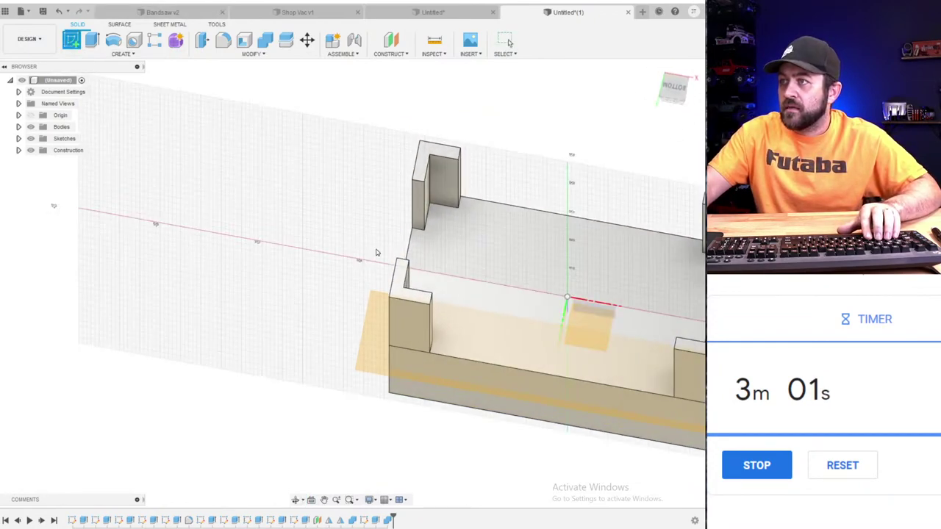
{"action": "left_click", "coordinate": [470, 254]}
{"action": "key", "text": "r"}
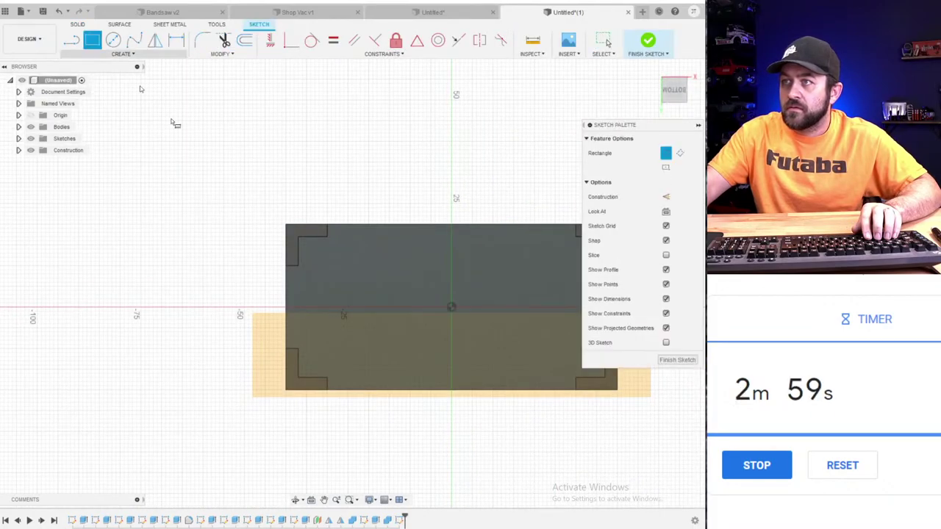
{"action": "left_click", "coordinate": [285, 225]}
{"action": "scroll", "coordinate": [401, 340], "scroll_direction": "down", "scroll_amount": 3}
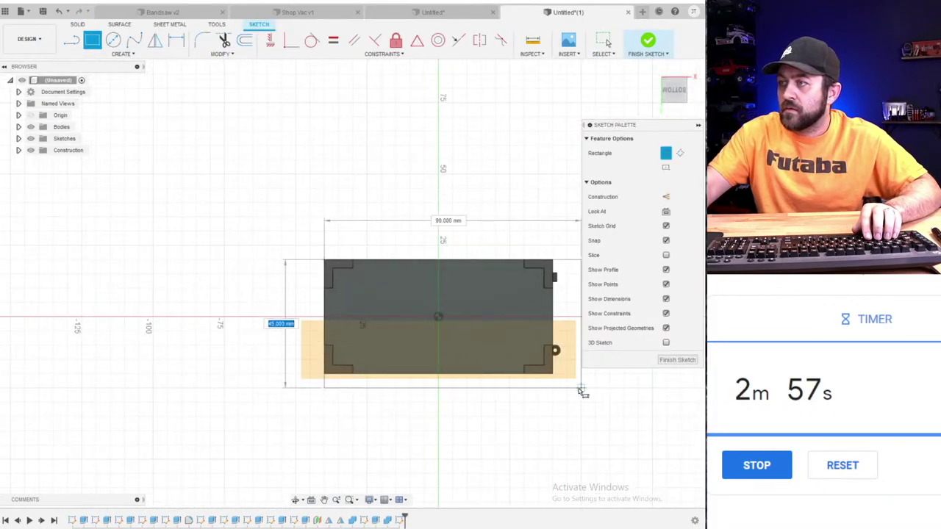
{"action": "left_click", "coordinate": [520, 360]}
- Draw a full-length rectangle across the middle of the underside, between the inner ends of the front and back legs
{"action": "scroll", "coordinate": [301, 274], "scroll_direction": "up", "scroll_amount": 3}
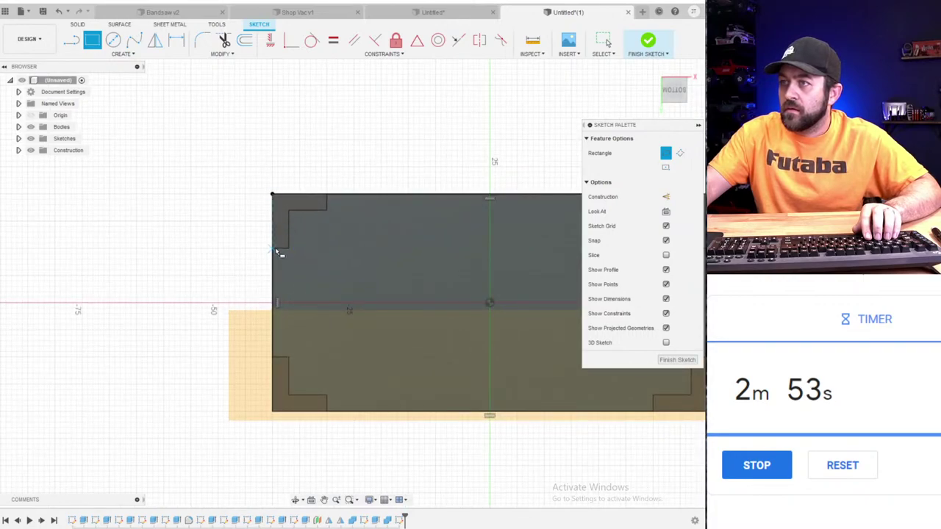
{"action": "scroll", "coordinate": [338, 314], "scroll_direction": "down", "scroll_amount": 3}
{"action": "scroll", "coordinate": [499, 316], "scroll_direction": "up", "scroll_amount": 3}
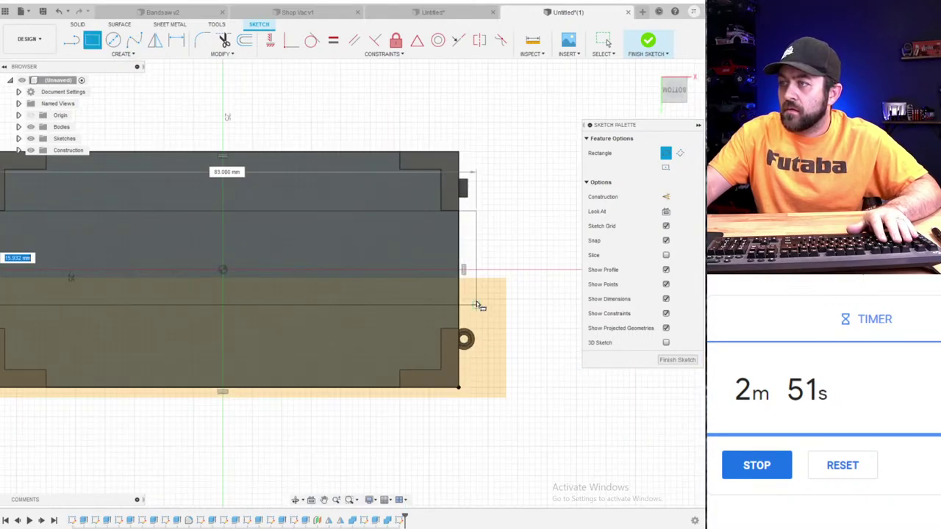
{"action": "left_click", "coordinate": [460, 330]}
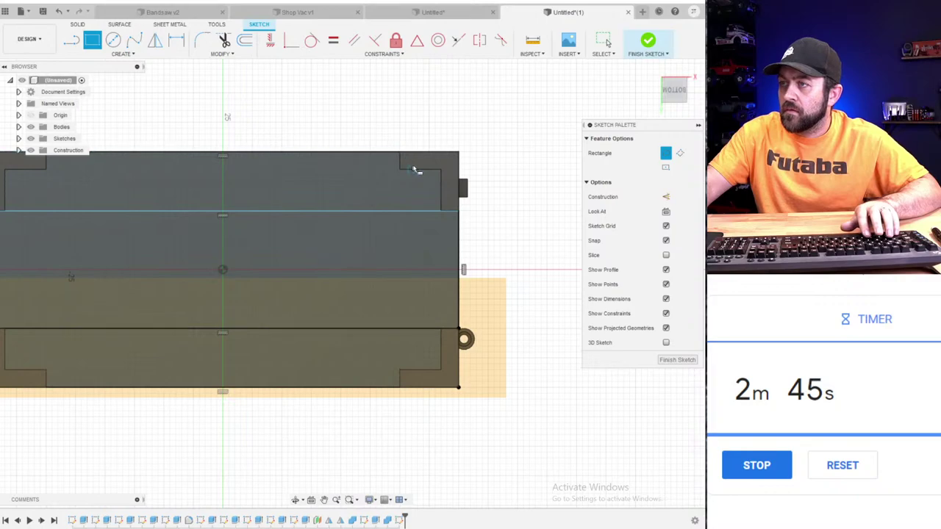
- Project the profiles of two diagonally opposite angle legs into the underside sketch
{"action": "key", "text": "p"}
{"action": "left_click", "coordinate": [450, 159]}
{"action": "scroll", "coordinate": [399, 194], "scroll_direction": "down", "scroll_amount": 3}
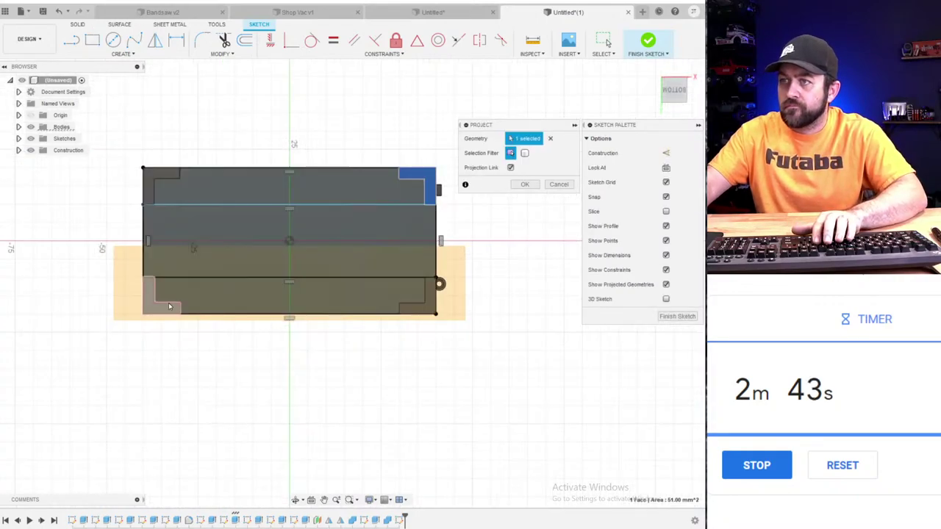
{"action": "left_click", "coordinate": [168, 310]}
{"action": "key", "text": "Return"}
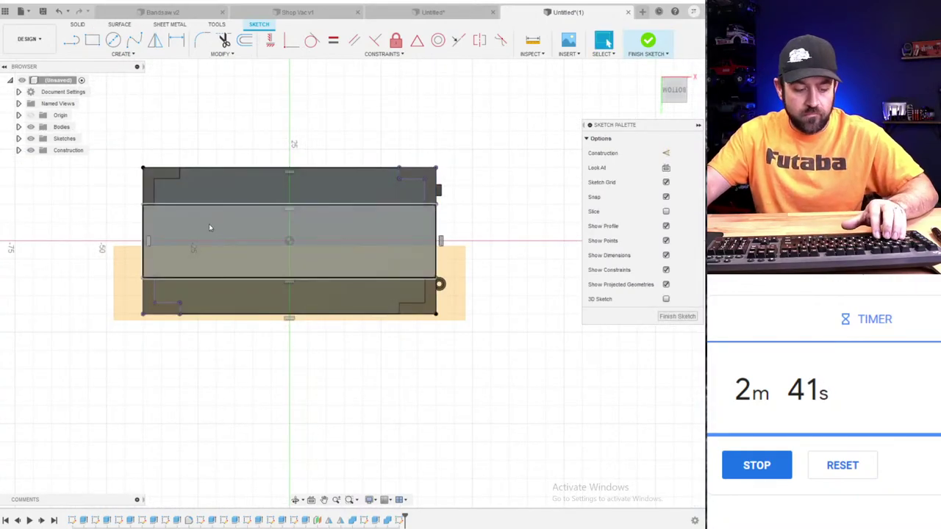
- Draw a full-depth rectangle between the projected leg corners, marking off a square at each corner of the underside
{"action": "left_click", "coordinate": [93, 41]}
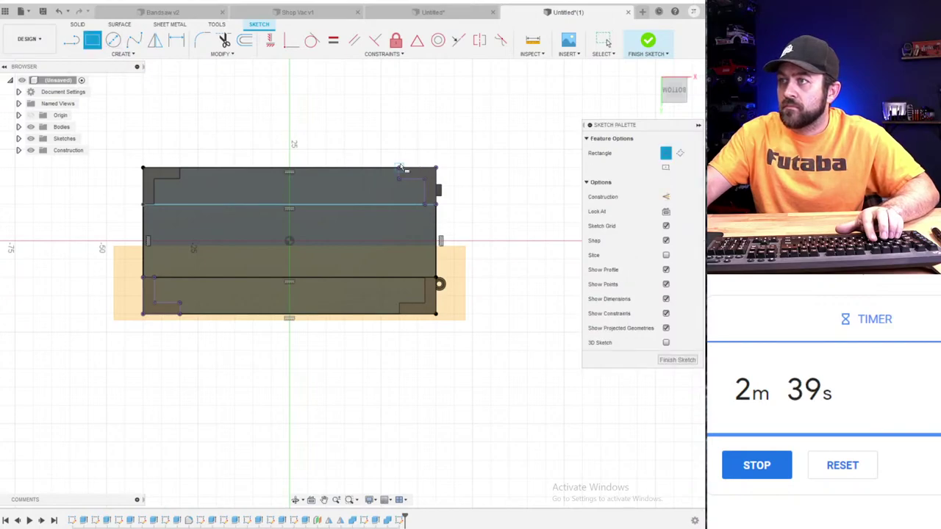
{"action": "left_click", "coordinate": [399, 168]}
{"action": "left_click", "coordinate": [179, 314]}
{"action": "key", "text": "Escape"}
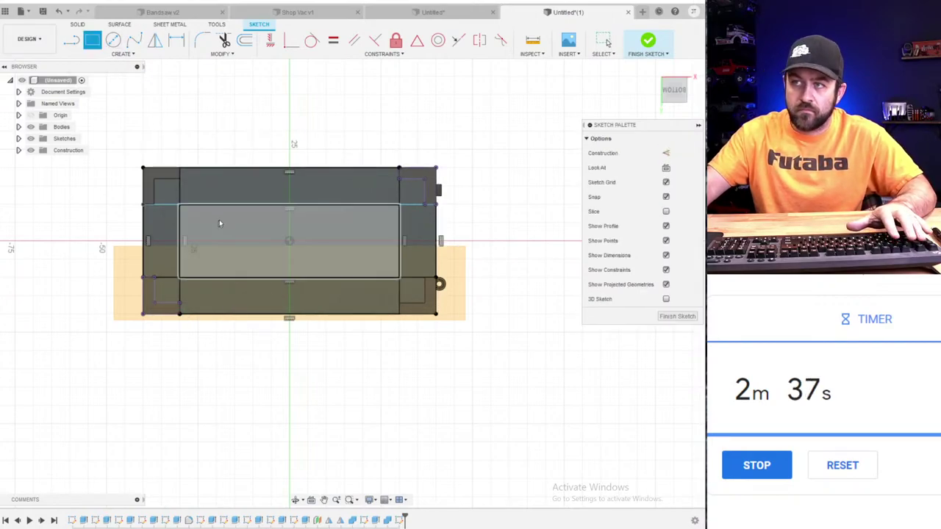
{"action": "left_click", "coordinate": [142, 206]}
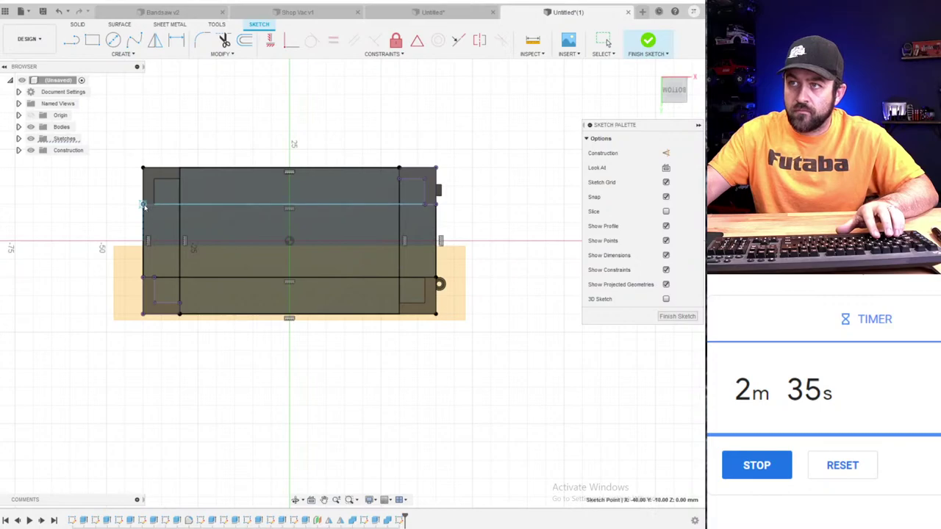
{"action": "left_click", "coordinate": [144, 193], "text": "shift"}
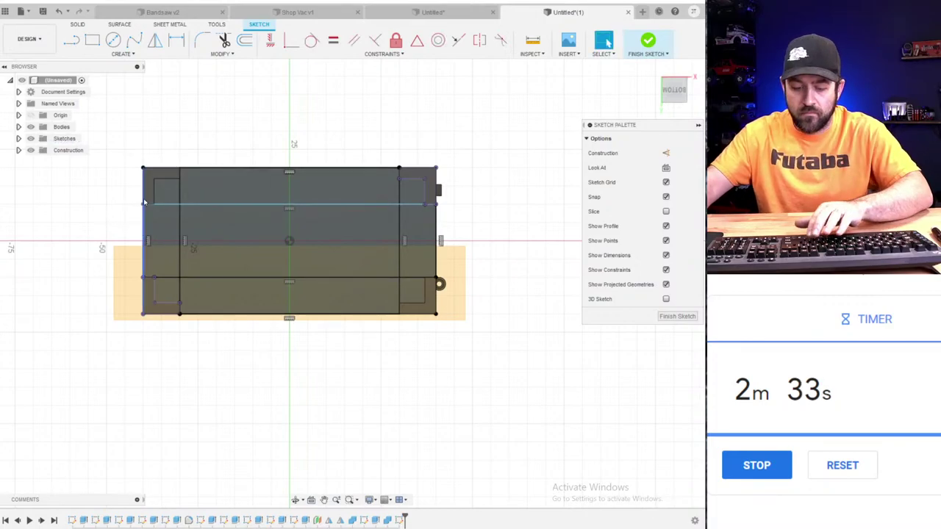
{"action": "scroll", "coordinate": [135, 210], "scroll_direction": "up", "scroll_amount": 4}
{"action": "scroll", "coordinate": [90, 205], "scroll_direction": "down", "scroll_amount": 4}
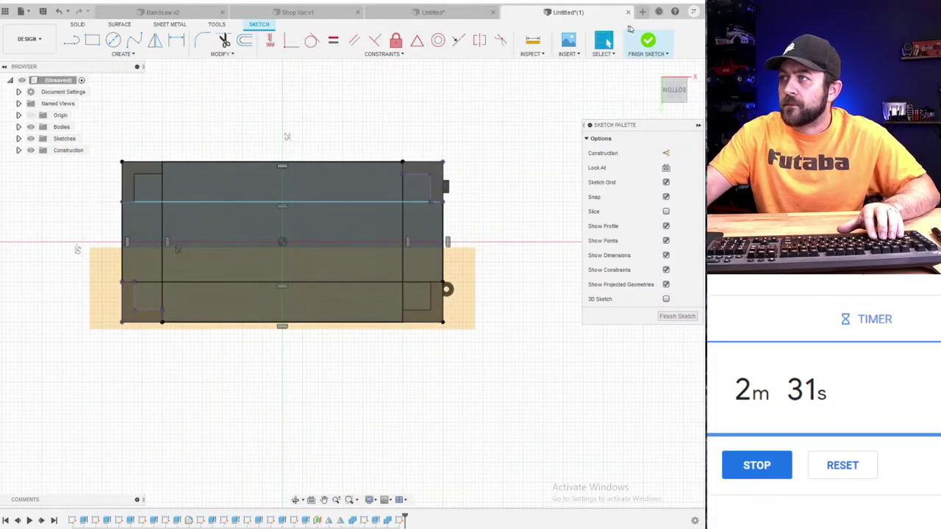
- Finish the sketch and extrude the four corner profiles inside the legs 3 mm below the cabinet as new bodies
{"action": "left_click", "coordinate": [649, 46]}
{"action": "left_click", "coordinate": [92, 40]}
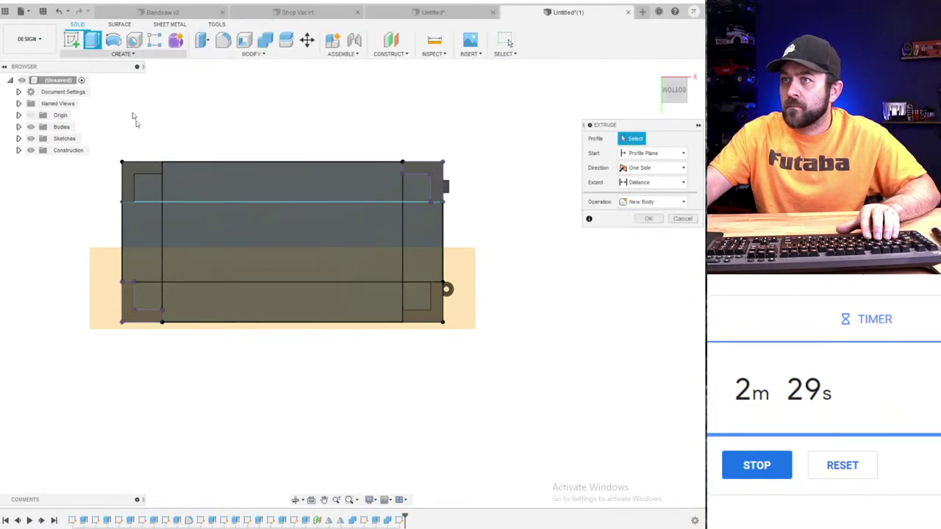
{"action": "left_click", "coordinate": [153, 183]}
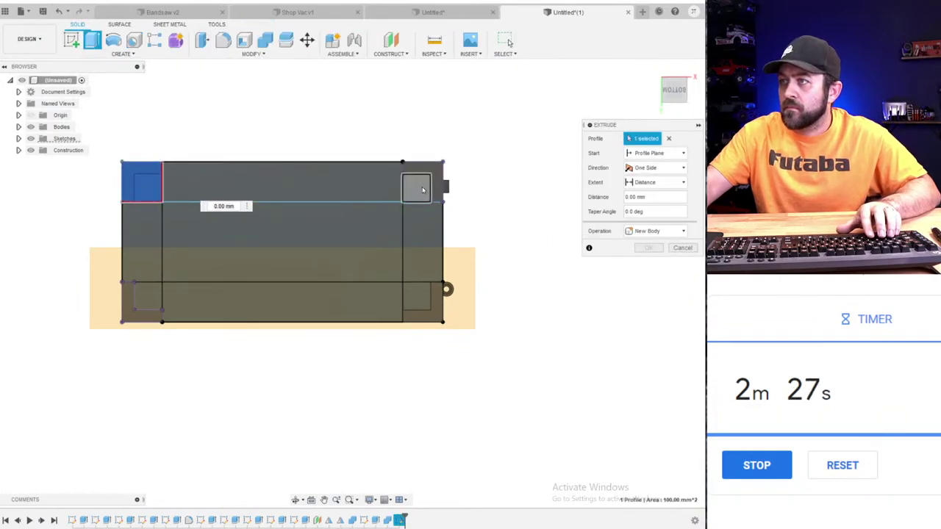
{"action": "left_click", "coordinate": [416, 187]}
{"action": "left_click", "coordinate": [421, 301]}
{"action": "left_click", "coordinate": [158, 305]}
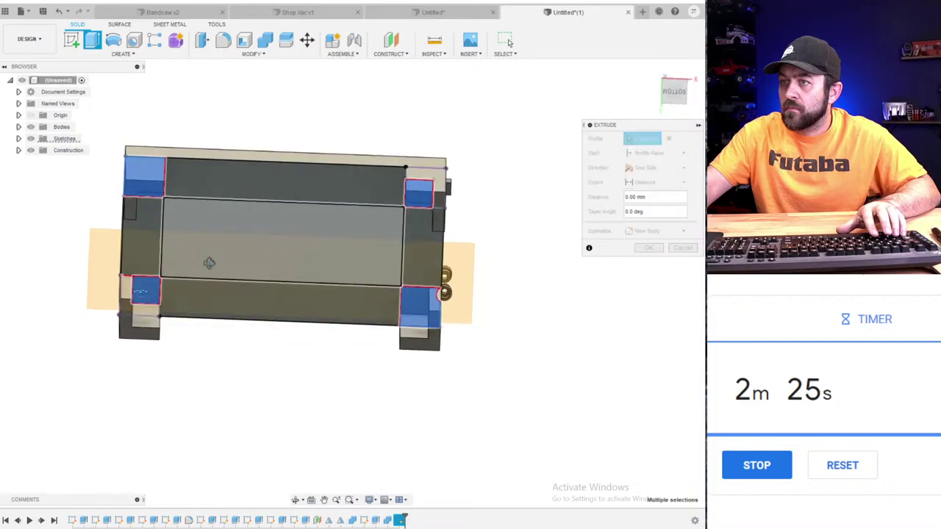
{"action": "left_click_drag", "start_coordinate": [143, 292], "coordinate": [143, 305]}
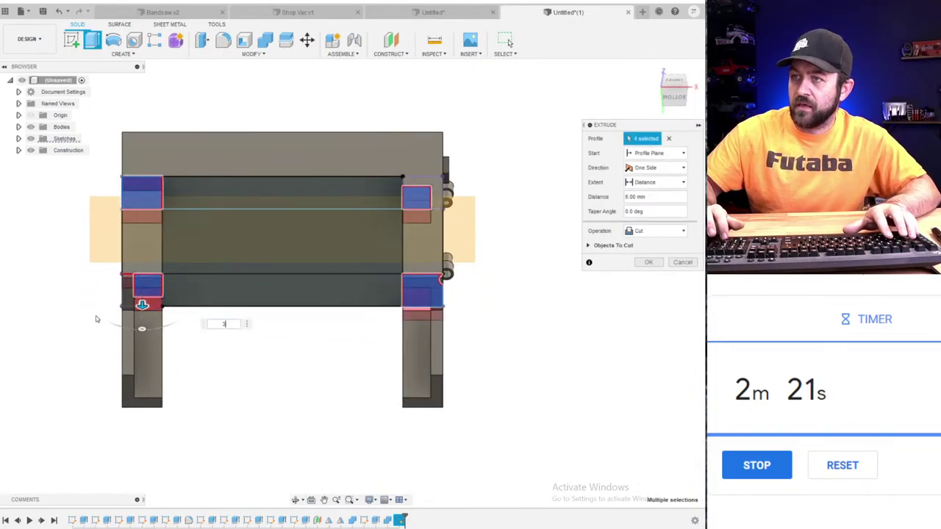
{"action": "type", "text": "3"}
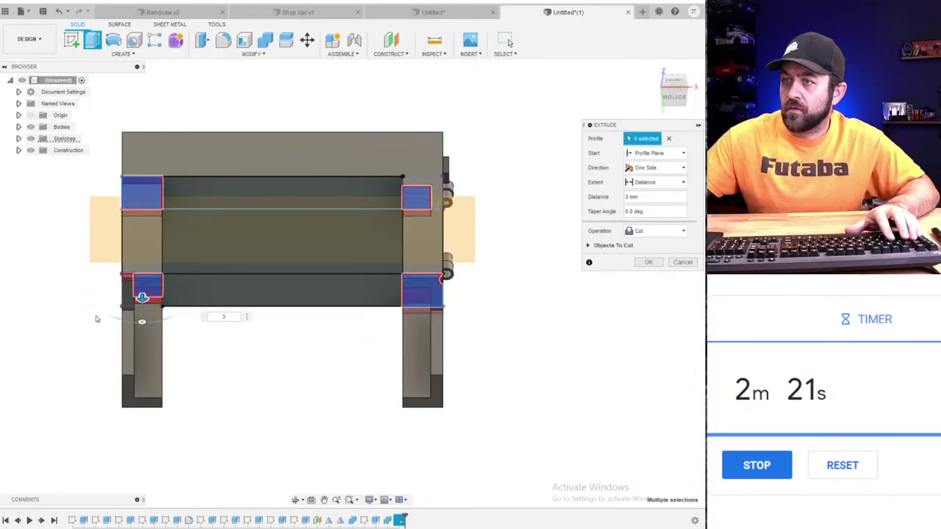
{"action": "left_click", "coordinate": [650, 234]}
{"action": "left_click", "coordinate": [654, 283]}
{"action": "key", "text": "Return"}
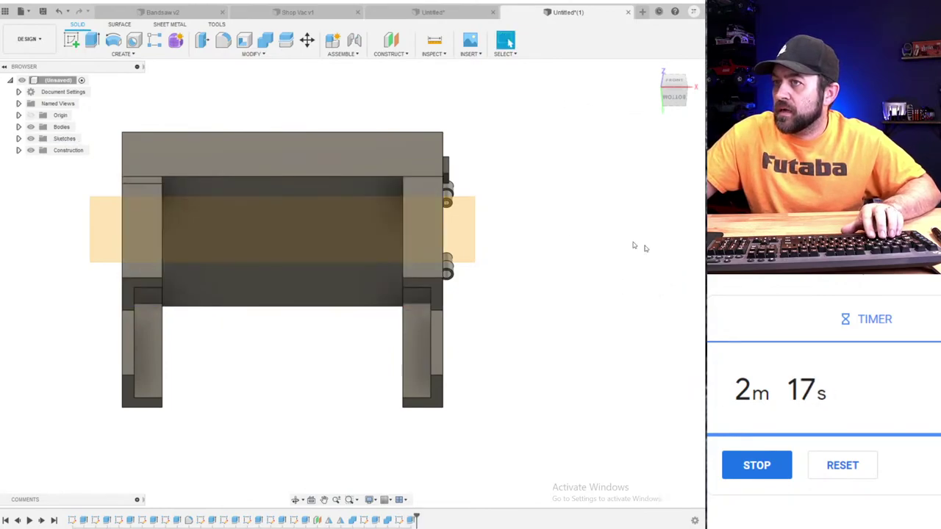
- Combine the front leg at the end opposite the door with its corner plate using the Join operation
{"action": "left_click", "coordinate": [267, 44]}
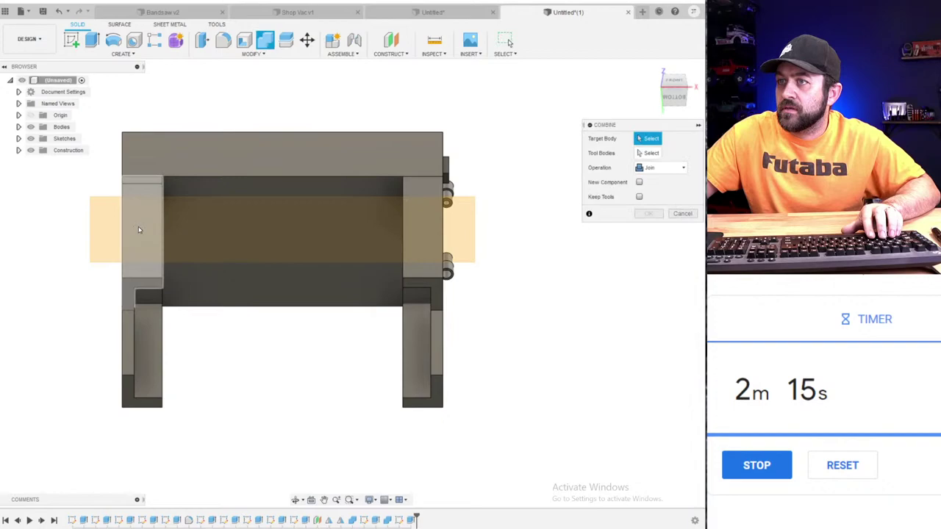
{"action": "left_click", "coordinate": [139, 225]}
{"action": "mouse_move", "coordinate": [138, 225]}
{"action": "middle_mouse_down", "text": "shift"}
{"action": "mouse_move", "coordinate": [122, 209]}
{"action": "mouse_move", "coordinate": [131, 225]}
{"action": "middle_mouse_up", "text": "shift"}
{"action": "left_click", "coordinate": [143, 224]}
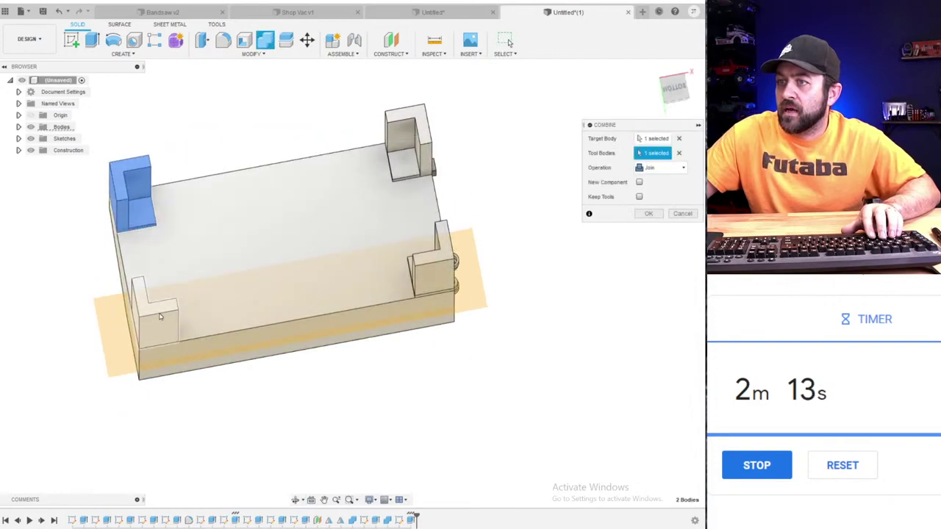
{"action": "key", "text": "Return"}
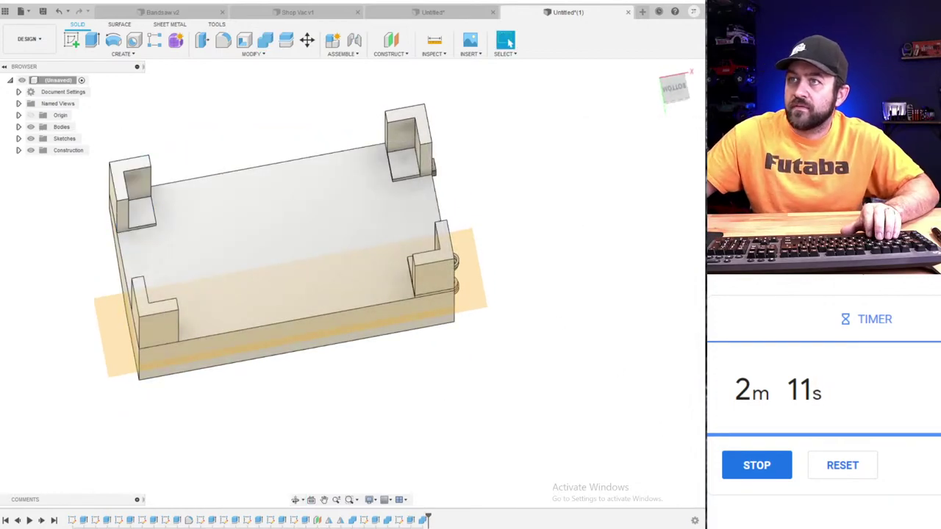
- Sketch a 3.5 mm circle on the cabinet's underside, near the centre of the joined corner plate opposite the door
{"action": "left_click", "coordinate": [71, 40]}
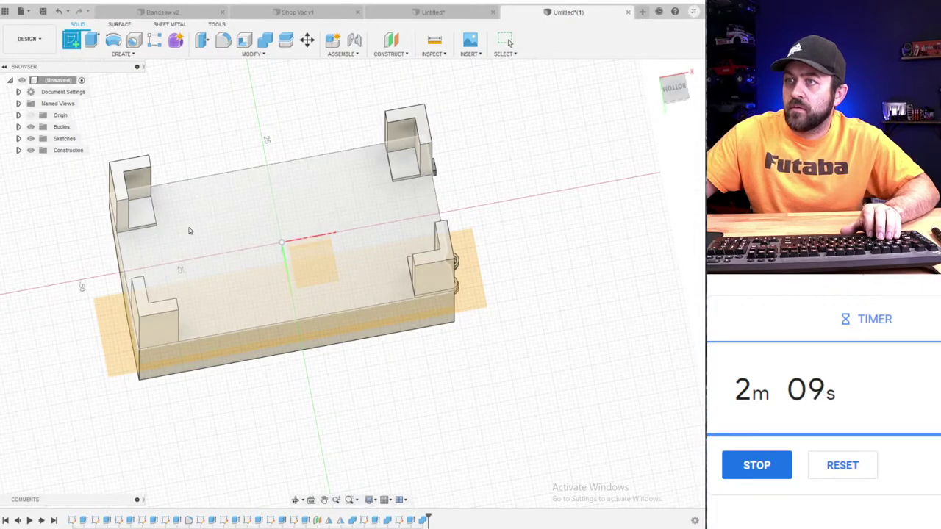
{"action": "left_click", "coordinate": [188, 231]}
{"action": "key", "text": "c"}
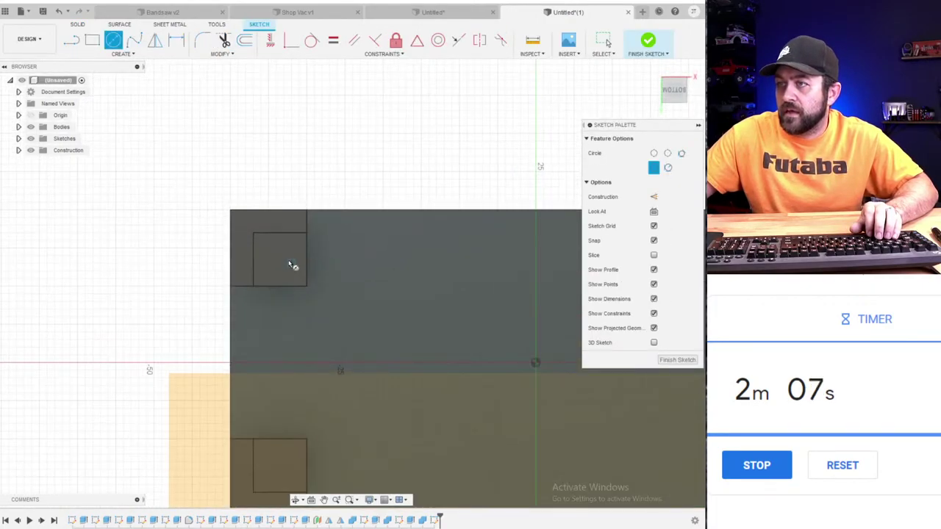
{"action": "left_click", "coordinate": [277, 259]}
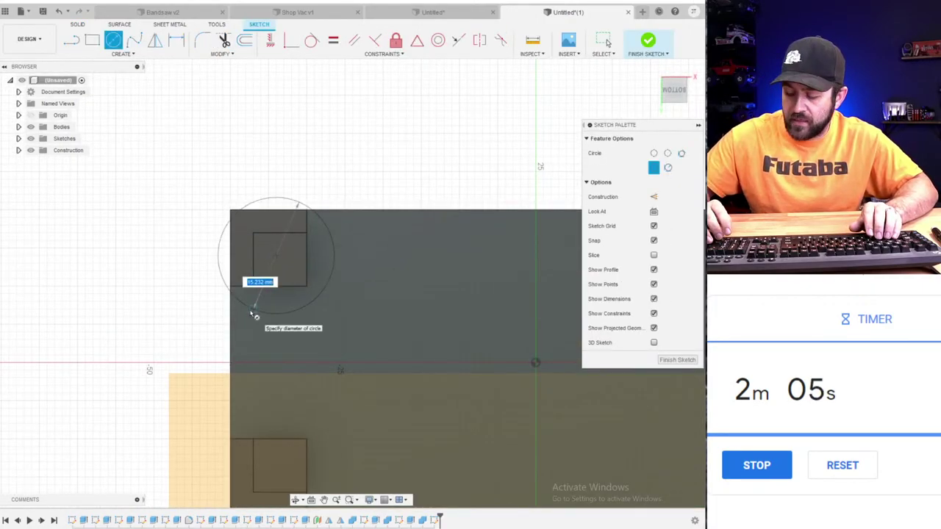
{"action": "type", "text": "3.5"}
{"action": "key", "text": "Return"}
{"action": "key", "text": "Escape"}
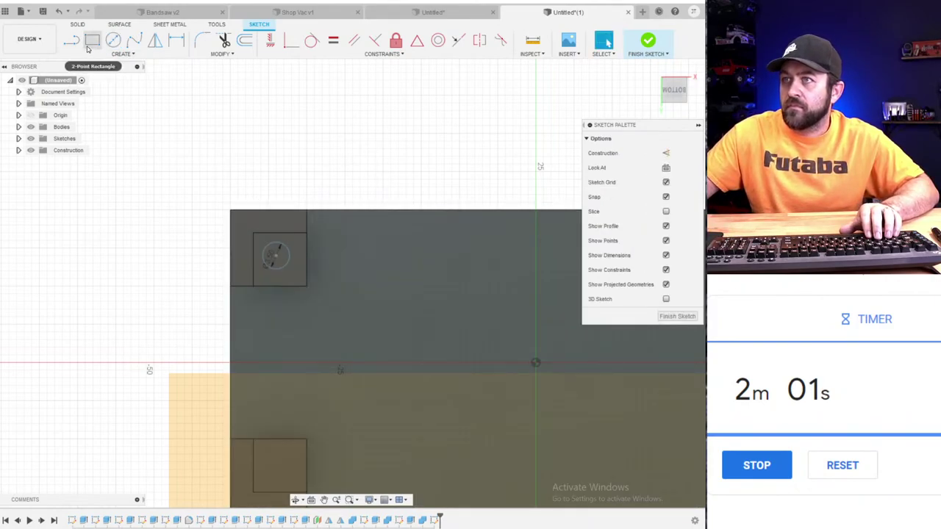
- Hide the leg bodies, extrude the 3.5 mm circle 5 mm downward, and show only its own leg so it cuts the corner plate
{"action": "key", "text": "q"}
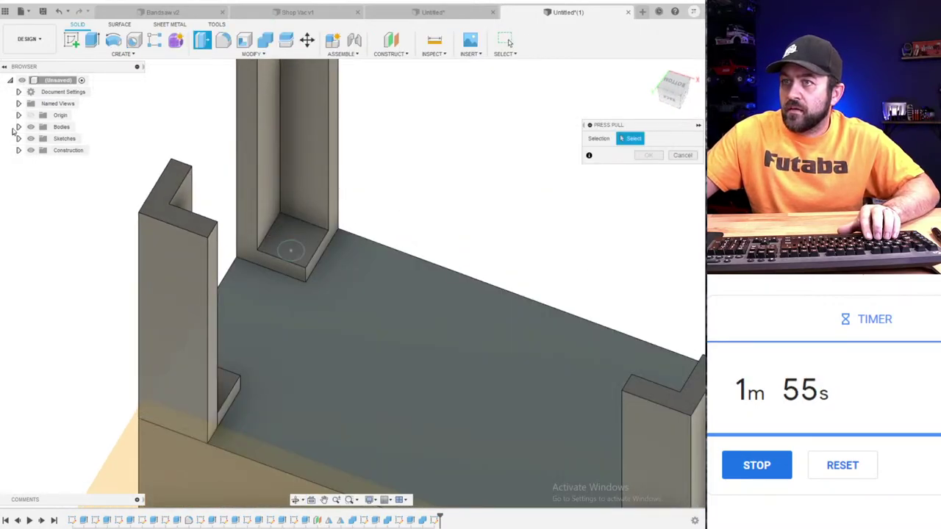
{"action": "left_click", "coordinate": [19, 127]}
{"action": "left_click", "coordinate": [40, 232]}
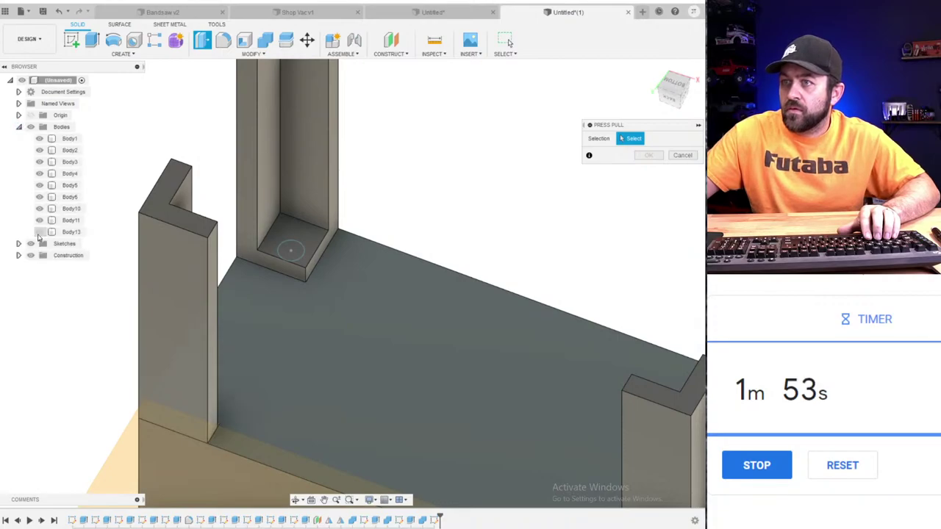
{"action": "left_click", "coordinate": [39, 184]}
{"action": "left_click", "coordinate": [289, 251]}
{"action": "scroll", "coordinate": [308, 262], "scroll_direction": "up", "scroll_amount": 3}
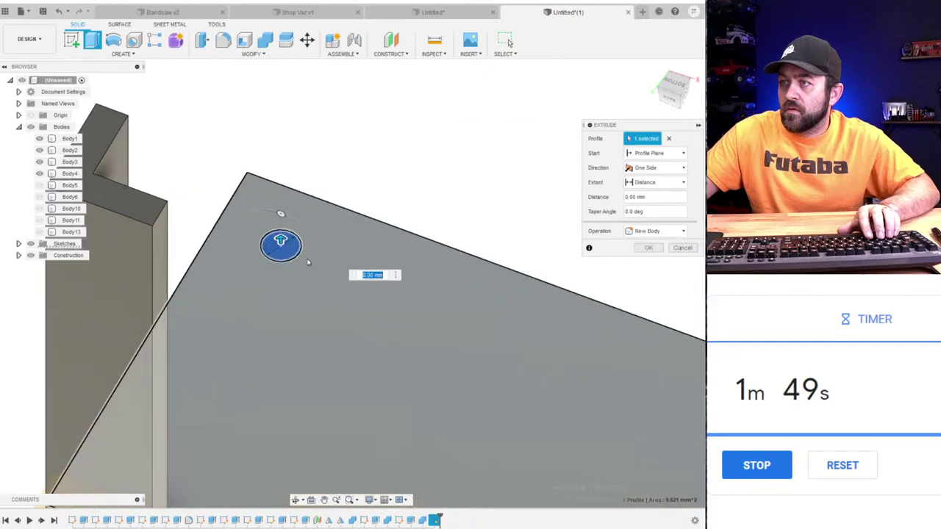
{"action": "left_click_drag", "start_coordinate": [272, 240], "coordinate": [280, 200]}
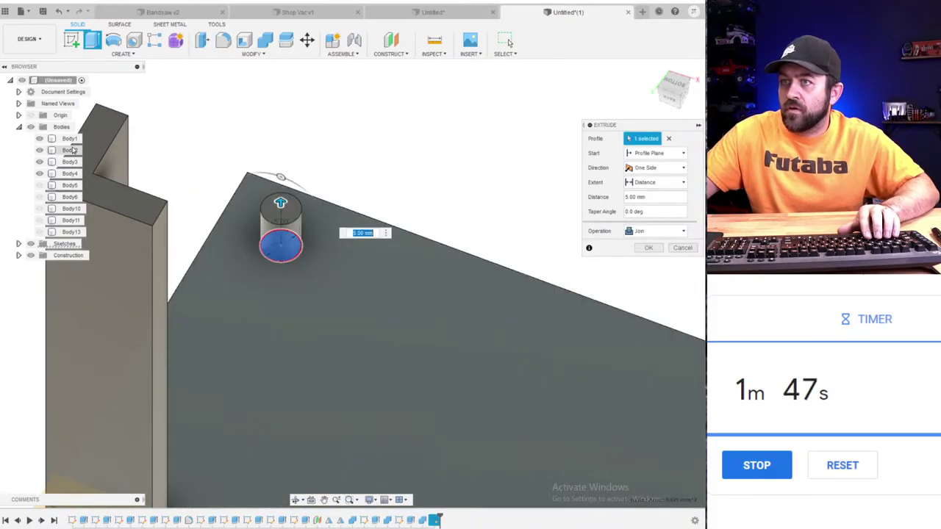
{"action": "left_click", "coordinate": [40, 185]}
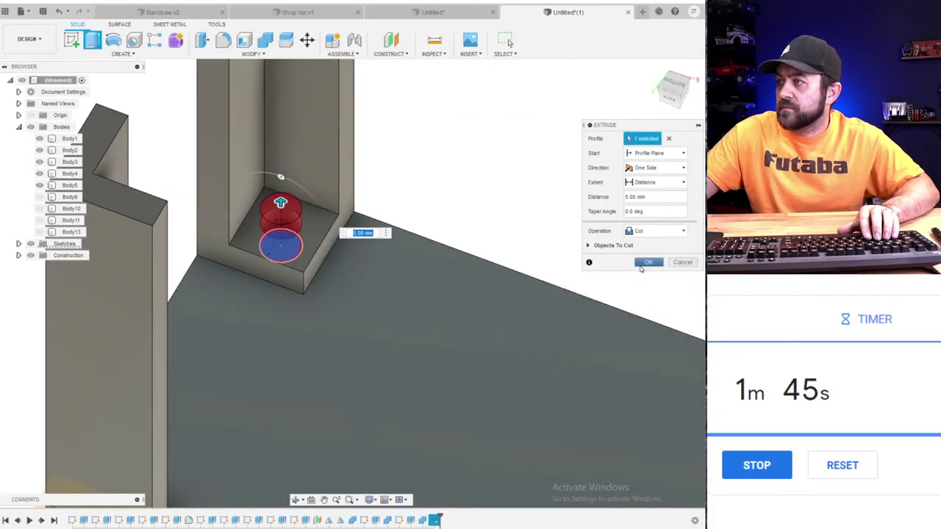
{"action": "left_click", "coordinate": [647, 262]}
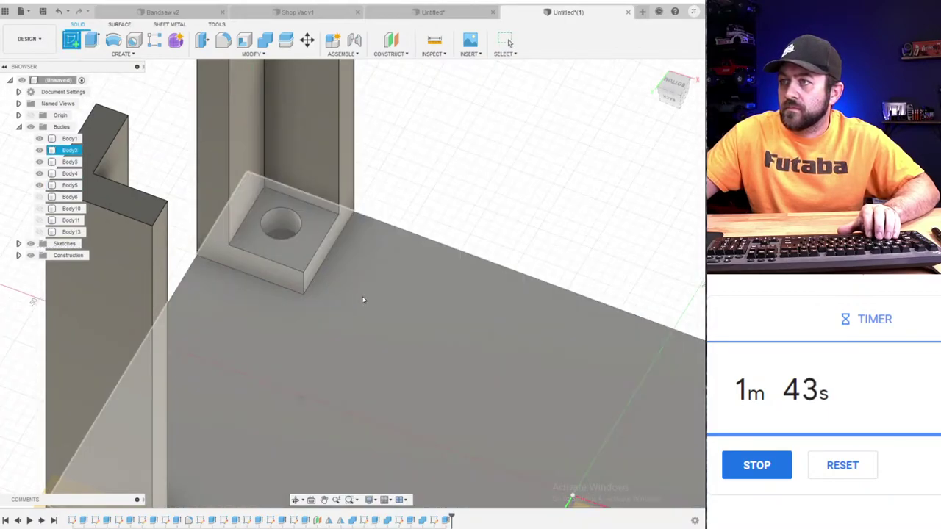
- Sketch a 2.5 mm circle on the cabinet's underside inside the corner plate's hole
{"action": "left_click", "coordinate": [363, 299]}
{"action": "key", "text": "c"}
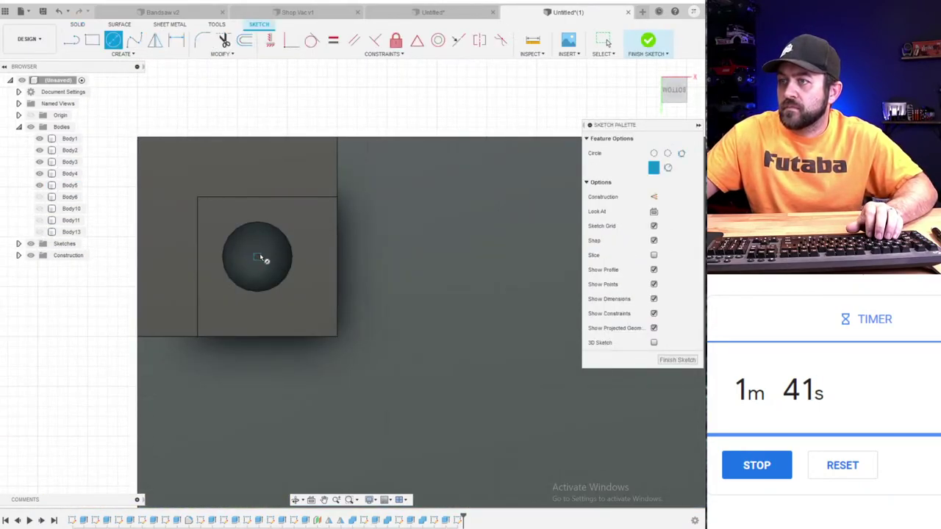
{"action": "type", "text": "7.5"}
{"action": "key", "text": "Return"}
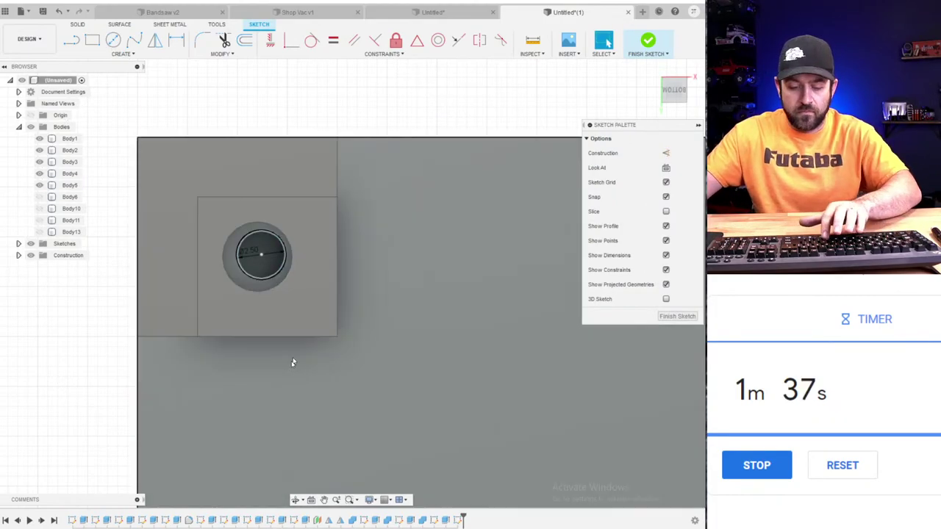
- Project the corner plate's hole edge into the sketch and make the 2.5 mm circle concentric with it
{"action": "key", "text": "p"}
{"action": "left_click", "coordinate": [297, 309]}
{"action": "key", "text": "Return"}
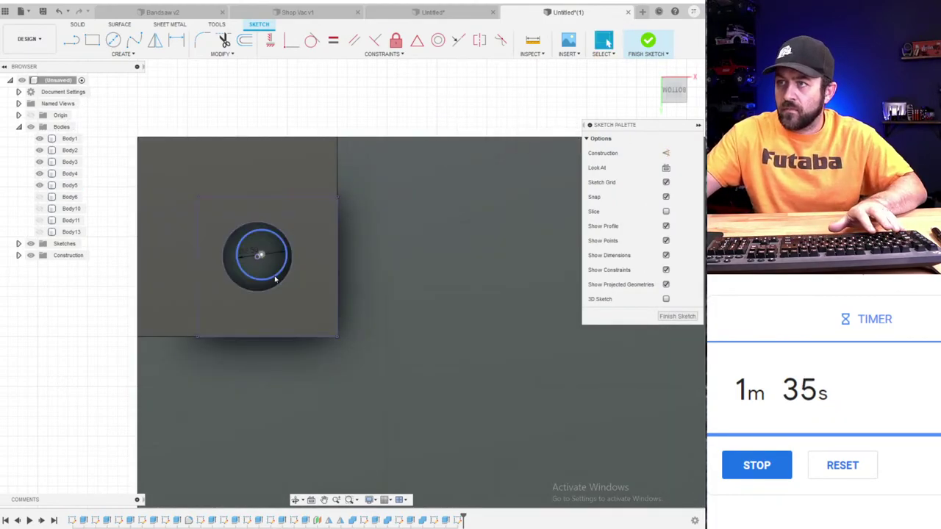
{"action": "left_click", "coordinate": [276, 279]}
{"action": "left_click", "coordinate": [438, 40]}
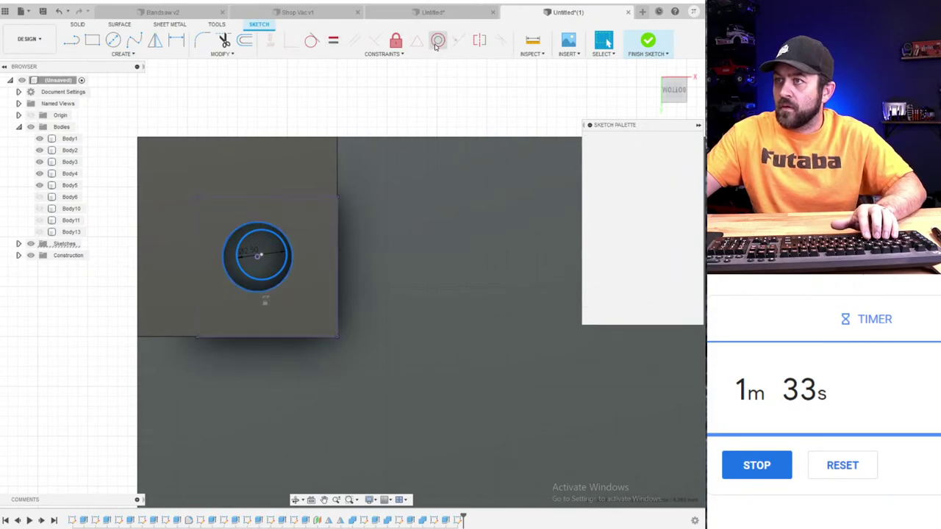
{"action": "key", "text": "Escape"}
- Extrude the 2.5 mm circle 3.5 mm upward as a cut through the cabinet floor
{"action": "key", "text": "q"}
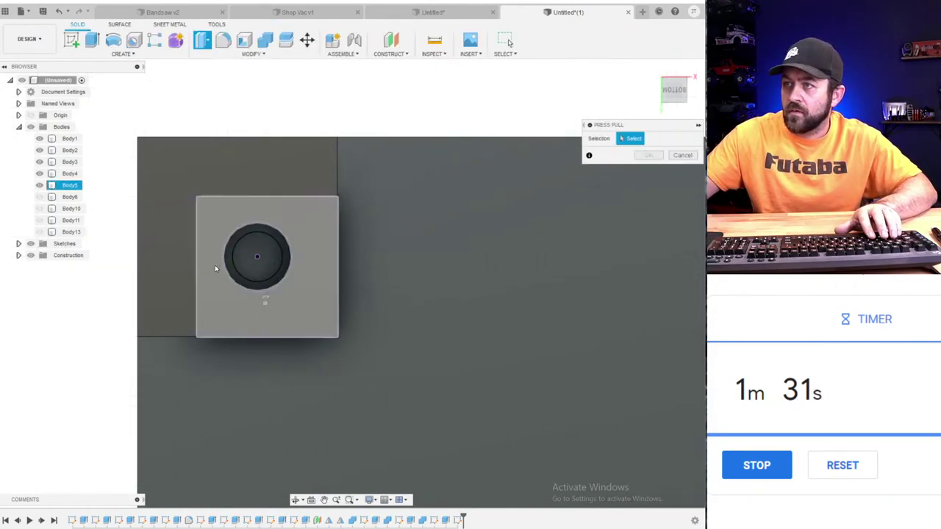
{"action": "left_click", "coordinate": [262, 257]}
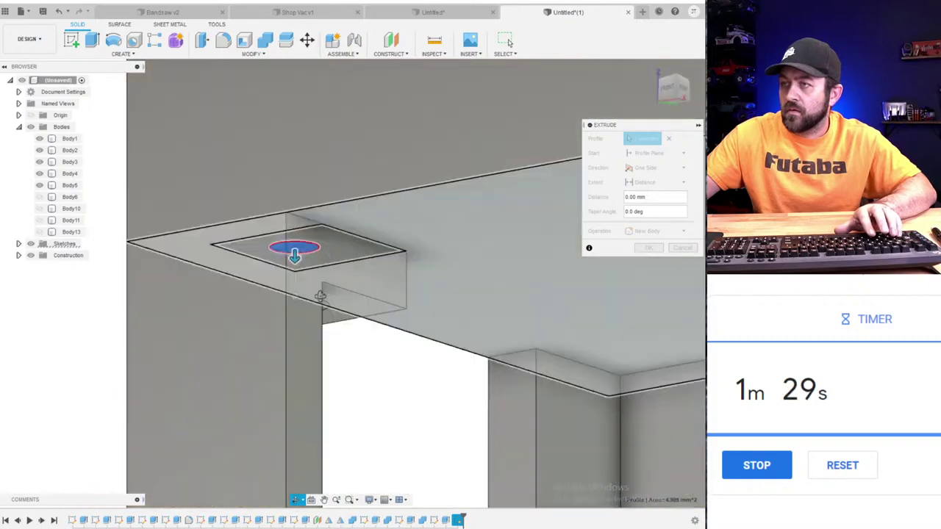
{"action": "left_click_drag", "start_coordinate": [300, 227], "coordinate": [299, 179]}
{"action": "scroll", "coordinate": [303, 199], "scroll_direction": "down", "scroll_amount": 8}
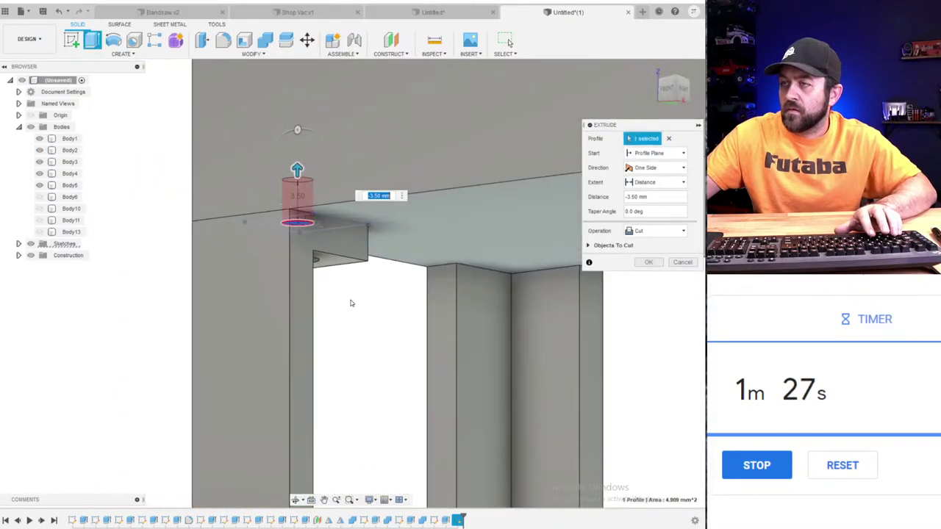
{"action": "key", "text": "Return"}
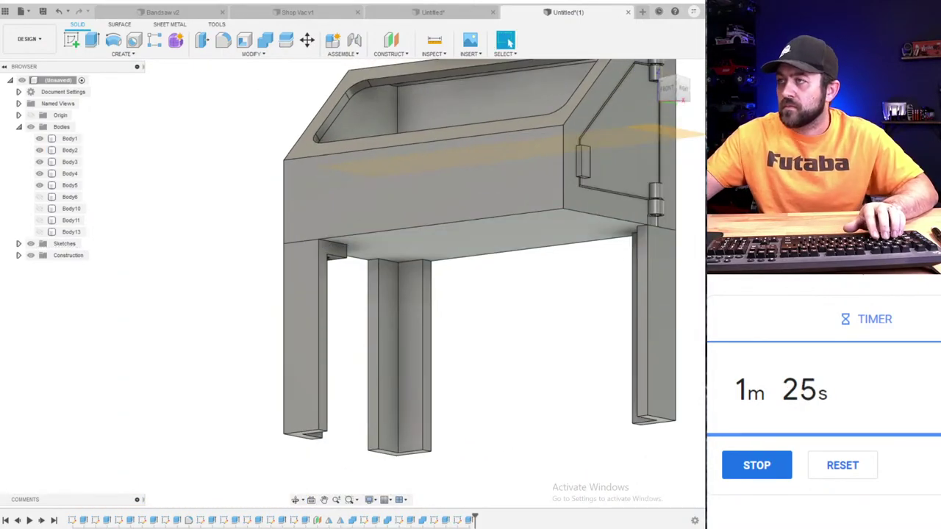
- Show all the hidden leg and corner plate bodies again and view the cabinet from directly below
{"action": "scroll", "coordinate": [227, 445], "scroll_direction": "down", "scroll_amount": 3}
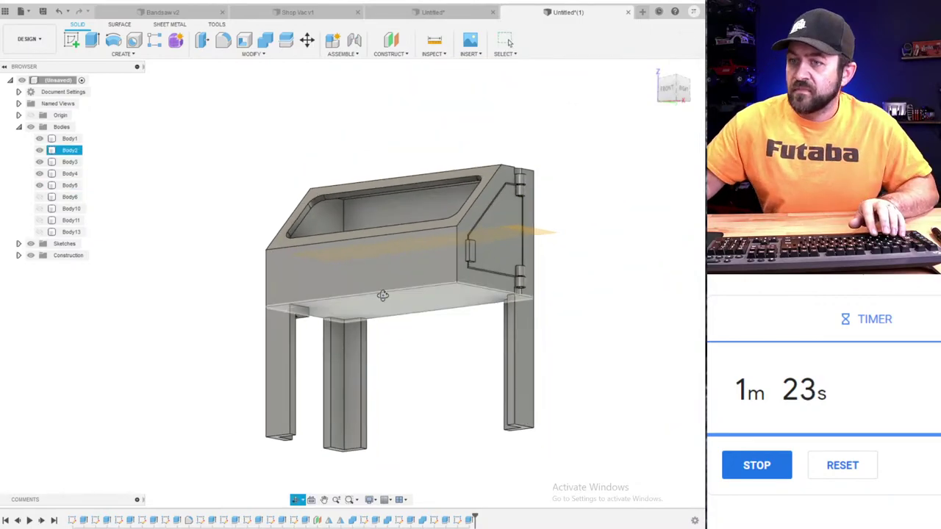
{"action": "middle_click_drag", "start_coordinate": [382, 296], "coordinate": [505, 260], "text": "shift"}
{"action": "left_click", "coordinate": [675, 94]}
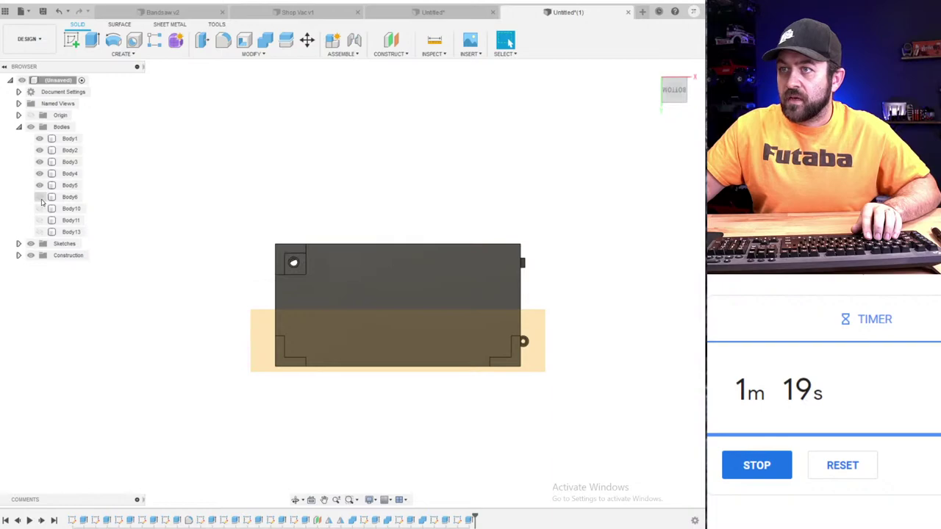
{"action": "left_click", "coordinate": [40, 208]}
{"action": "left_click", "coordinate": [39, 231]}
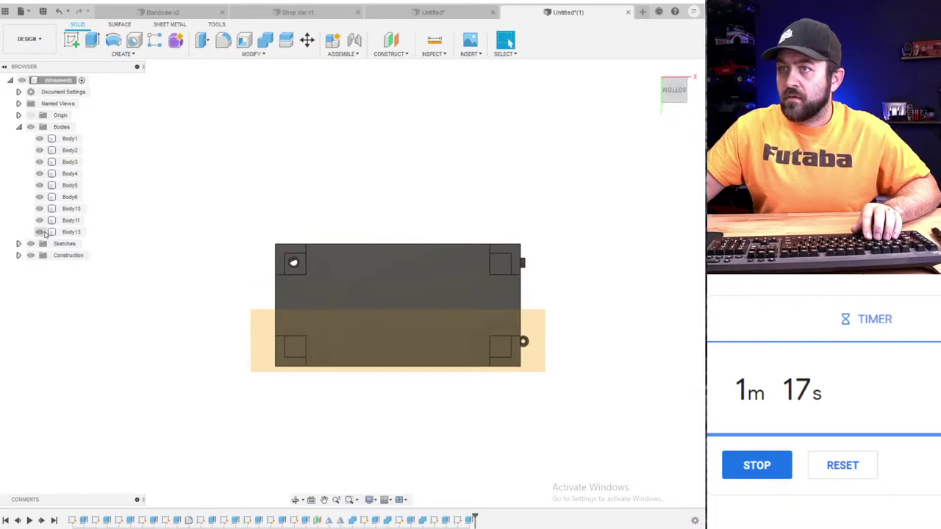
{"action": "scroll", "coordinate": [536, 368], "scroll_direction": "up", "scroll_amount": 2}
{"action": "scroll", "coordinate": [291, 223], "scroll_direction": "up", "scroll_amount": 5}
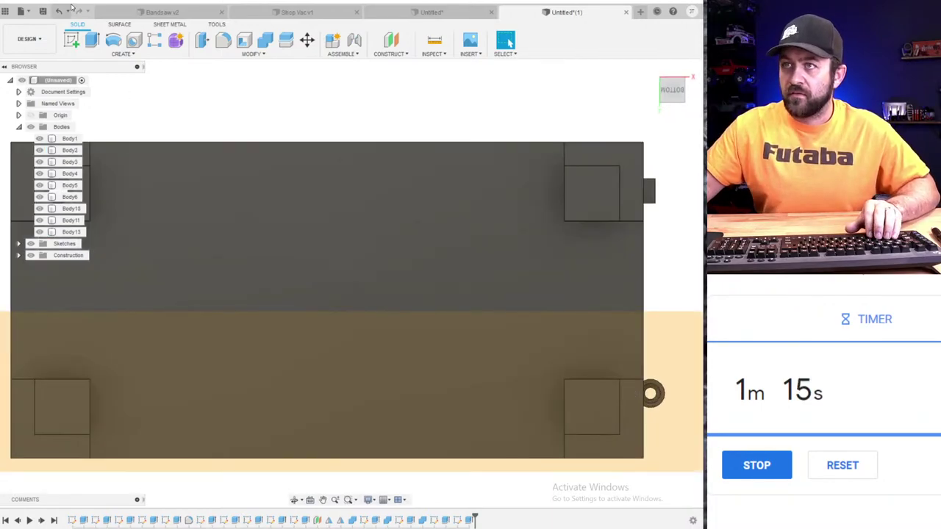
{"action": "left_click", "coordinate": [78, 38]}
{"action": "left_click", "coordinate": [235, 151]}
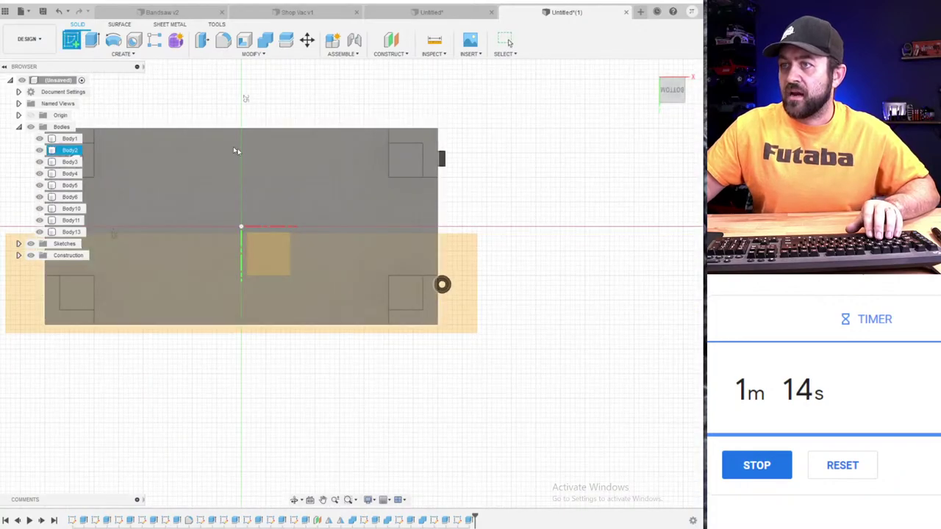
{"action": "left_click", "coordinate": [233, 200]}
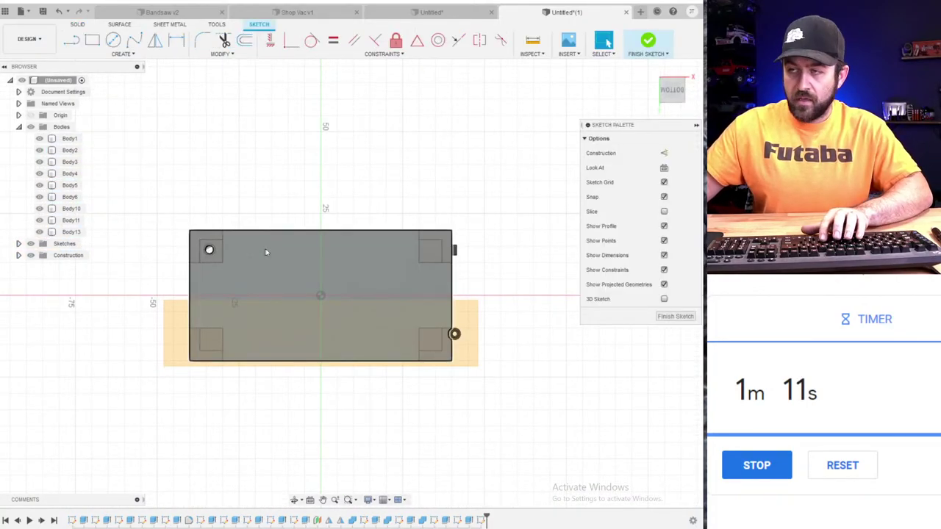
{"action": "scroll", "coordinate": [245, 210], "scroll_direction": "up", "scroll_amount": 1}
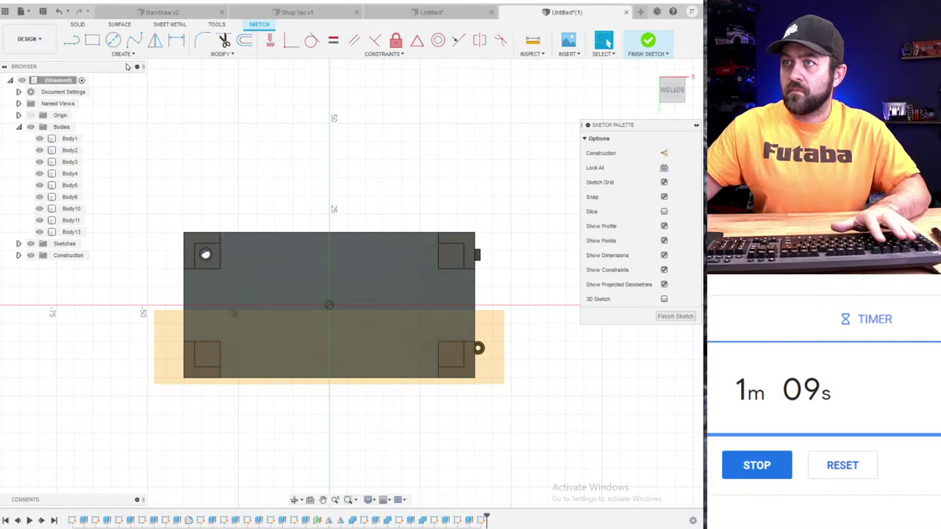
{"action": "left_click", "coordinate": [647, 41]}
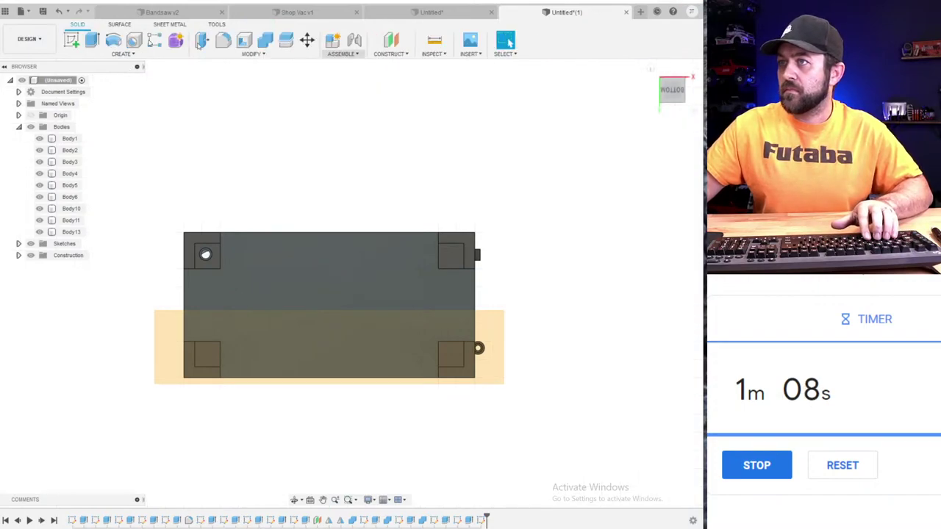
- Try to mirror the stepped hole in the corner plate with the mirror type Features
{"action": "left_click", "coordinate": [116, 56]}
{"action": "left_click", "coordinate": [95, 269]}
{"action": "scroll", "coordinate": [202, 242], "scroll_direction": "up", "scroll_amount": 3}
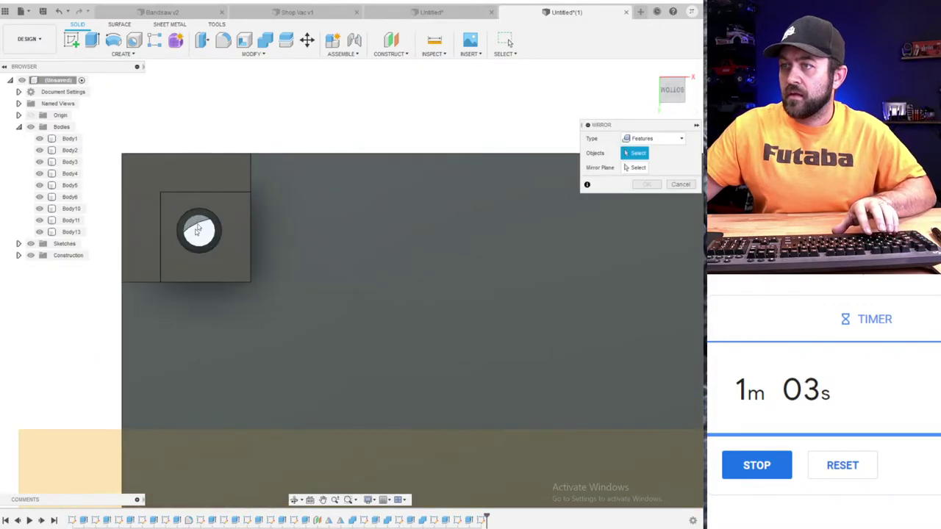
{"action": "scroll", "coordinate": [196, 227], "scroll_direction": "up", "scroll_amount": 1}
{"action": "middle_click_drag", "start_coordinate": [196, 227], "coordinate": [264, 220], "text": "shift"}
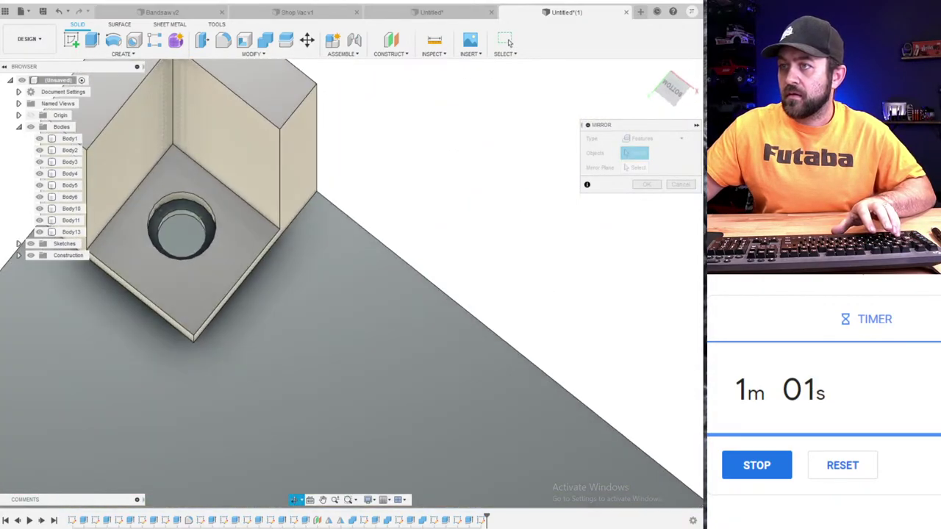
{"action": "scroll", "coordinate": [190, 228], "scroll_direction": "up", "scroll_amount": 4}
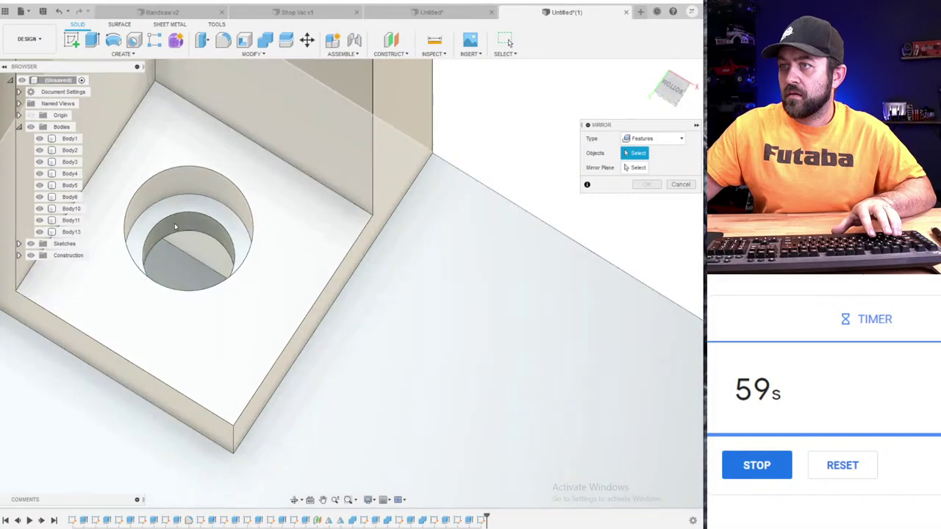
{"action": "left_click", "coordinate": [179, 228]}
{"action": "scroll", "coordinate": [182, 225], "scroll_direction": "down", "scroll_amount": 5}
{"action": "key", "text": "Escape"}
{"action": "scroll", "coordinate": [361, 268], "scroll_direction": "down", "scroll_amount": 2}
{"action": "scroll", "coordinate": [383, 231], "scroll_direction": "down", "scroll_amount": 2}
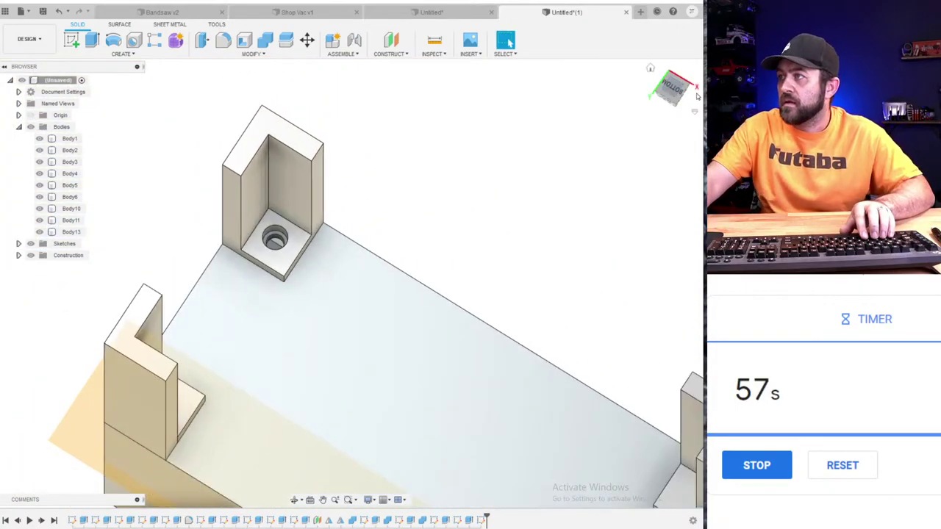
- Mirror the 2.5 mm hole cut in the cabinet floor across the vertical origin mid-plane, using mirror type Features
{"action": "scroll", "coordinate": [246, 215], "scroll_direction": "up", "scroll_amount": 5}
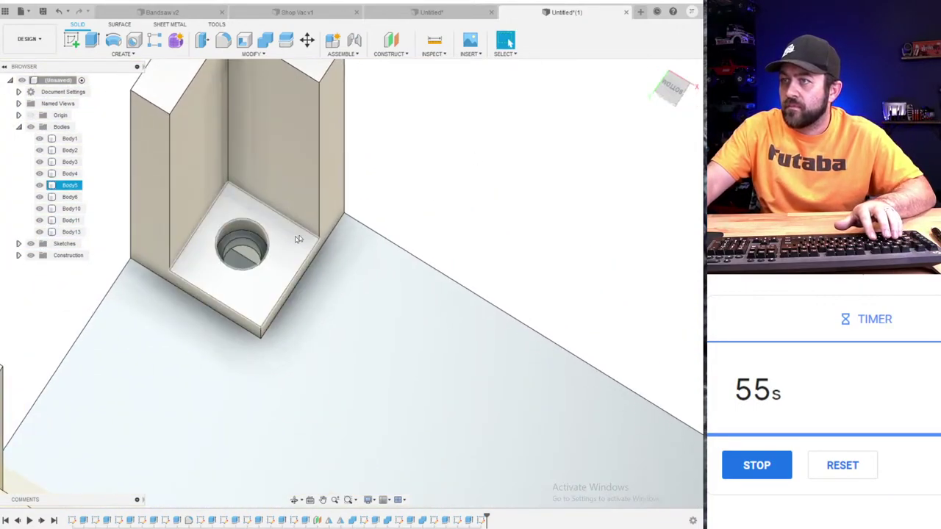
{"action": "scroll", "coordinate": [233, 240], "scroll_direction": "down", "scroll_amount": 4}
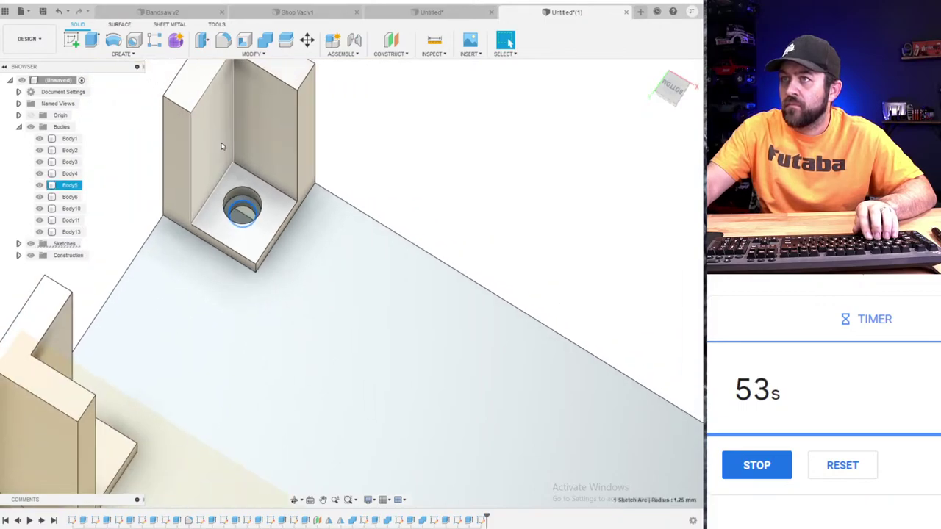
{"action": "left_click", "coordinate": [122, 54]}
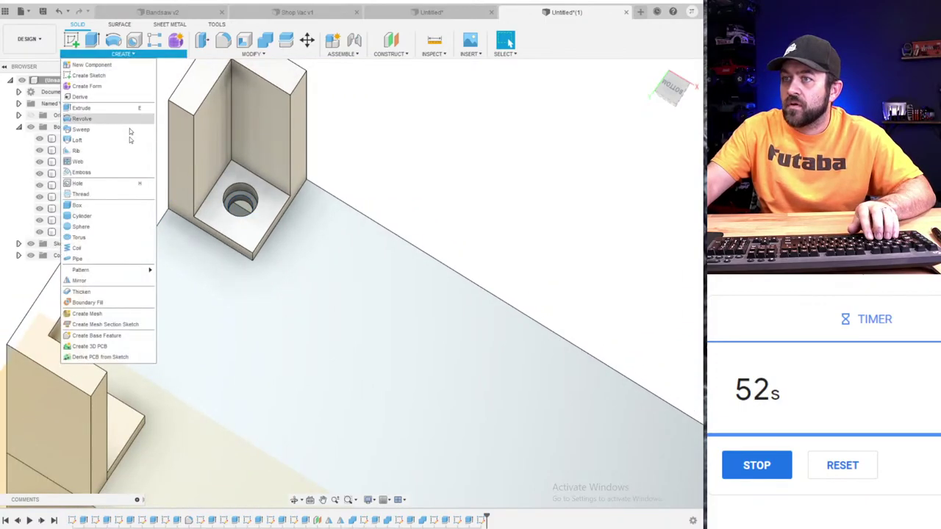
{"action": "left_click", "coordinate": [114, 281]}
{"action": "scroll", "coordinate": [245, 199], "scroll_direction": "up", "scroll_amount": 3}
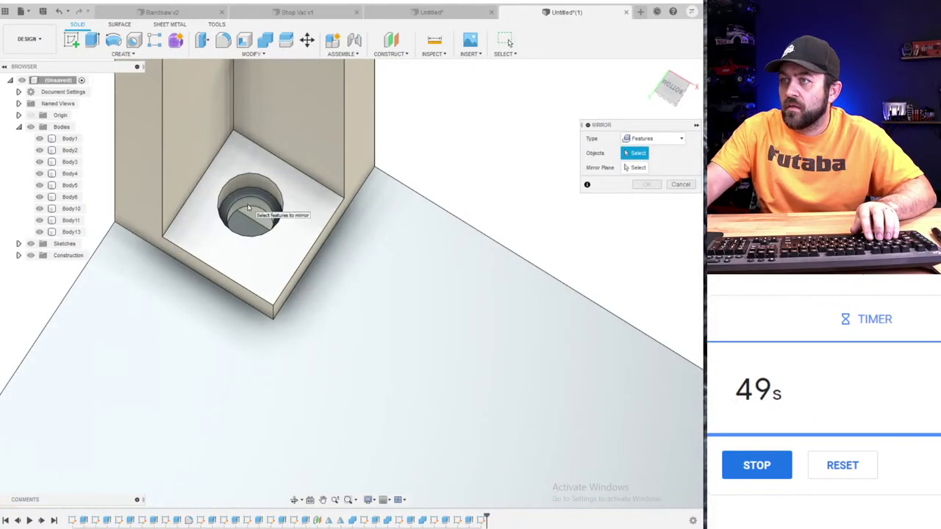
{"action": "left_click", "coordinate": [670, 141]}
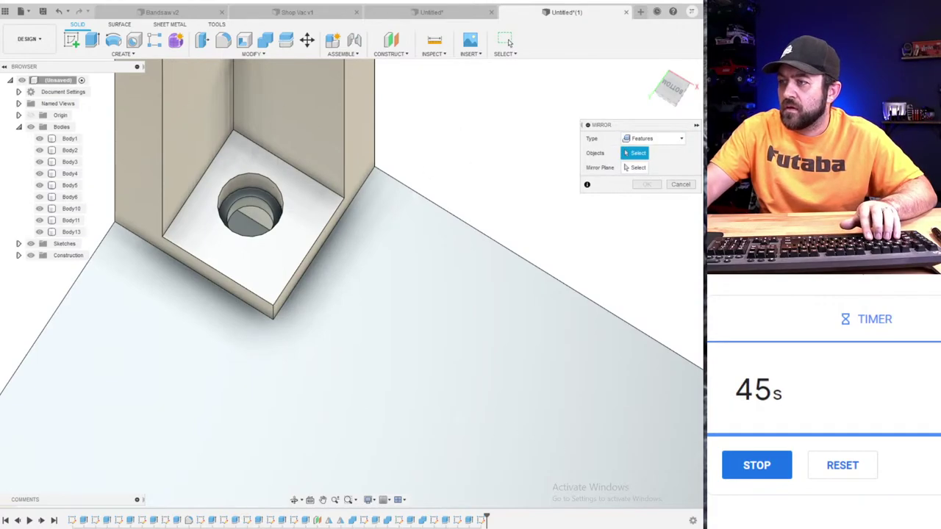
{"action": "left_click", "coordinate": [469, 519]}
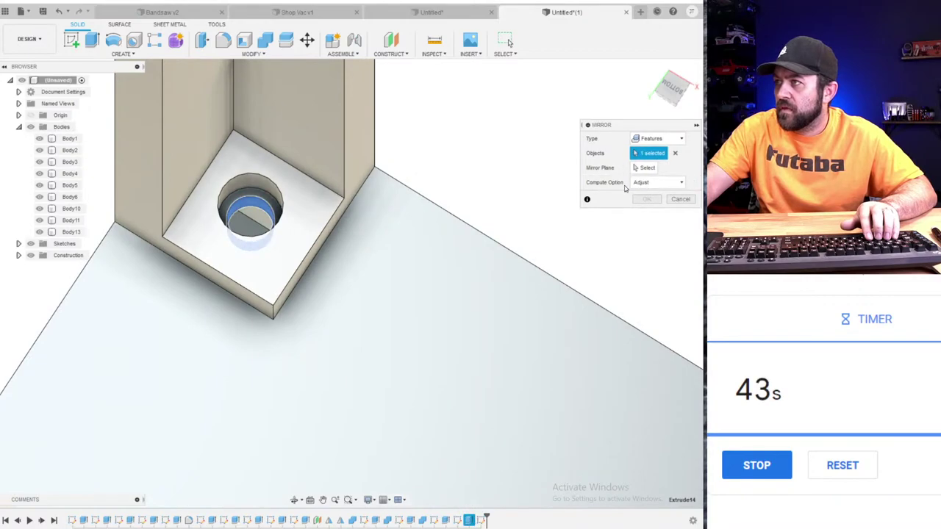
{"action": "left_click", "coordinate": [644, 168]}
{"action": "scroll", "coordinate": [492, 339], "scroll_direction": "down", "scroll_amount": 4}
{"action": "scroll", "coordinate": [493, 340], "scroll_direction": "down", "scroll_amount": 4}
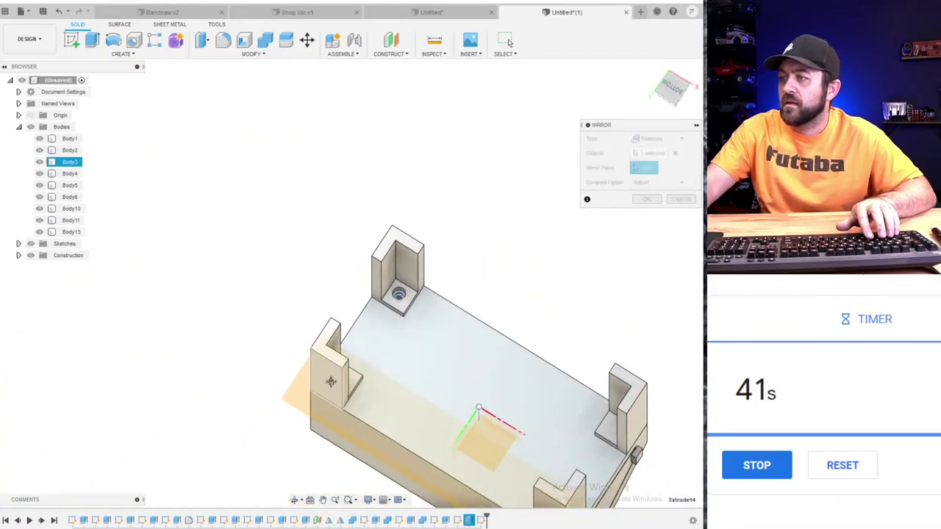
{"action": "middle_click_drag", "start_coordinate": [493, 340], "coordinate": [377, 318], "text": "shift"}
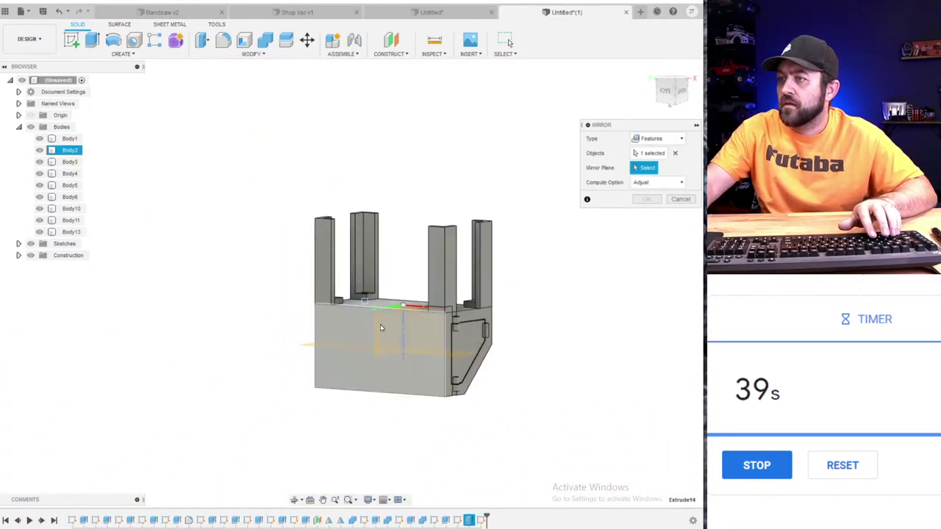
{"action": "left_click", "coordinate": [381, 323]}
{"action": "key", "text": "Return"}
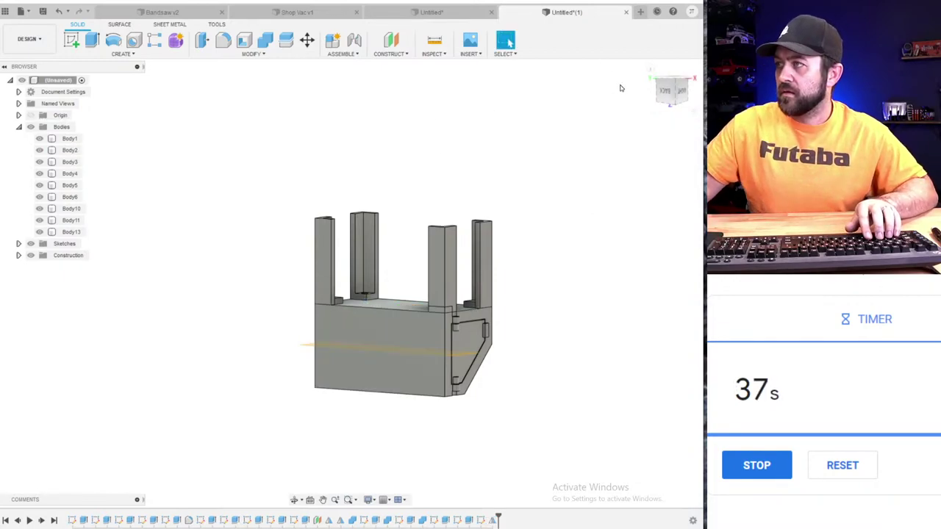
- Start a sketch on the cabinet's underside and draw a horizontal line from the origin past the cabinet's short edge
{"action": "scroll", "coordinate": [314, 331], "scroll_direction": "down", "scroll_amount": 1}
{"action": "middle_click_drag", "start_coordinate": [319, 258], "coordinate": [340, 323], "text": "shift"}
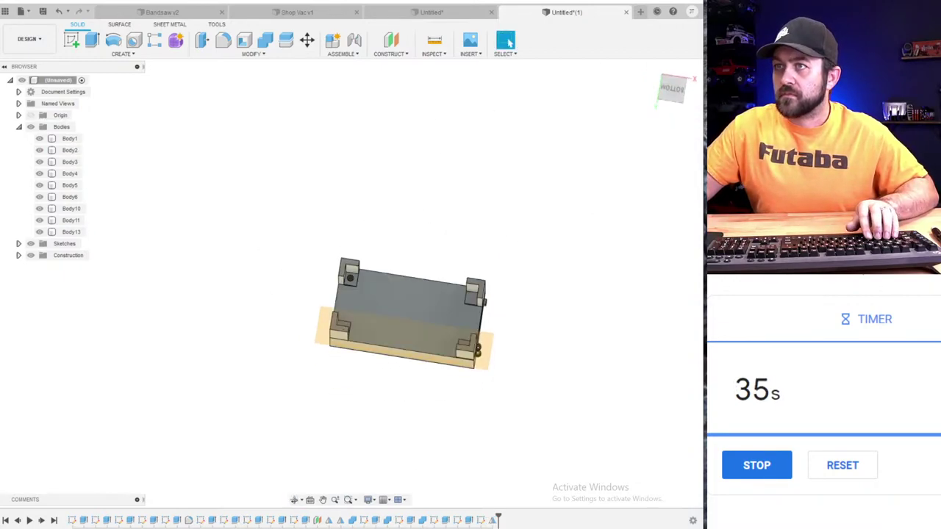
{"action": "left_click", "coordinate": [71, 40]}
{"action": "left_click", "coordinate": [414, 329]}
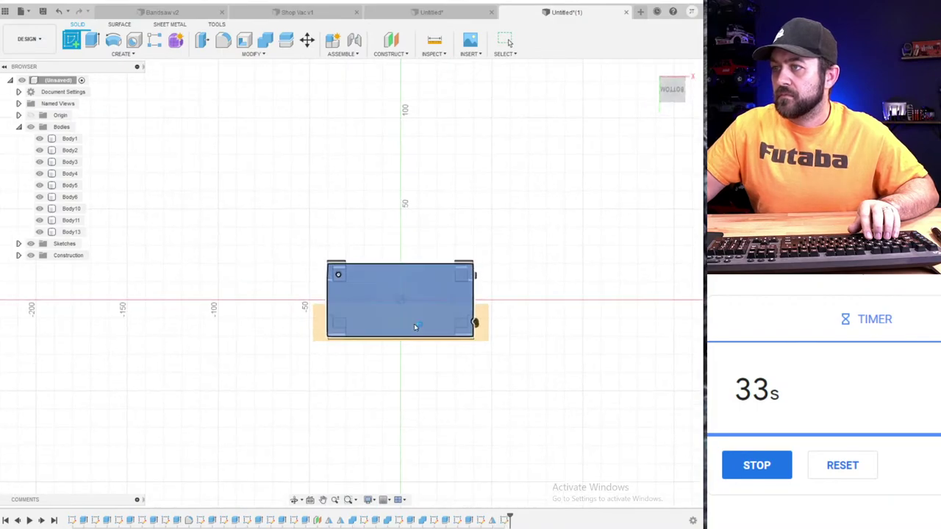
{"action": "left_click", "coordinate": [400, 281]}
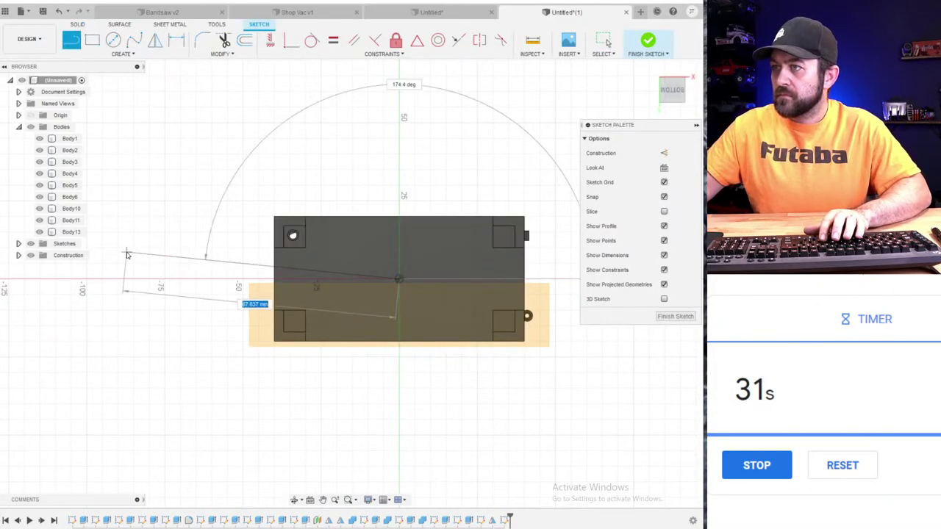
{"action": "left_click", "coordinate": [149, 280]}
{"action": "key", "text": "Escape"}
- Hide the corner plate covering the mirrored floor hole and project the edges of both floor holes into the sketch
{"action": "scroll", "coordinate": [478, 280], "scroll_direction": "up", "scroll_amount": 2}
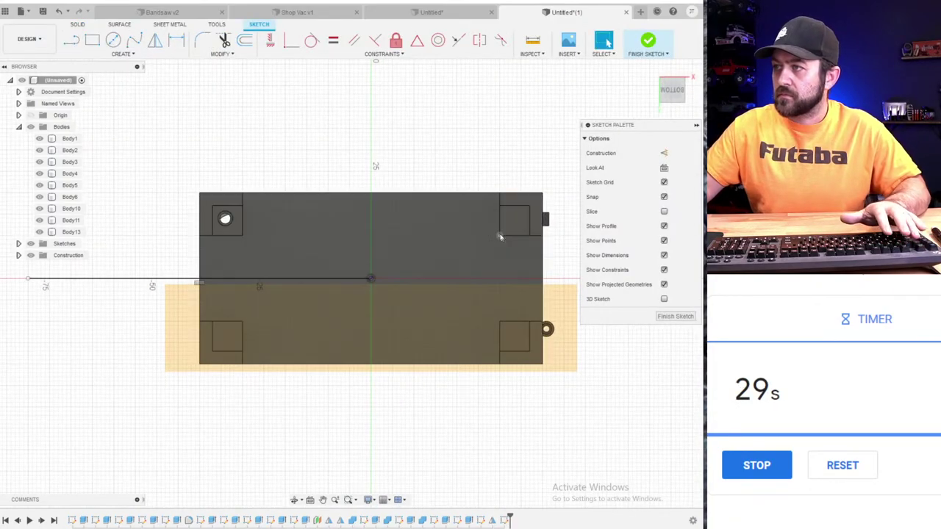
{"action": "left_click", "coordinate": [514, 220]}
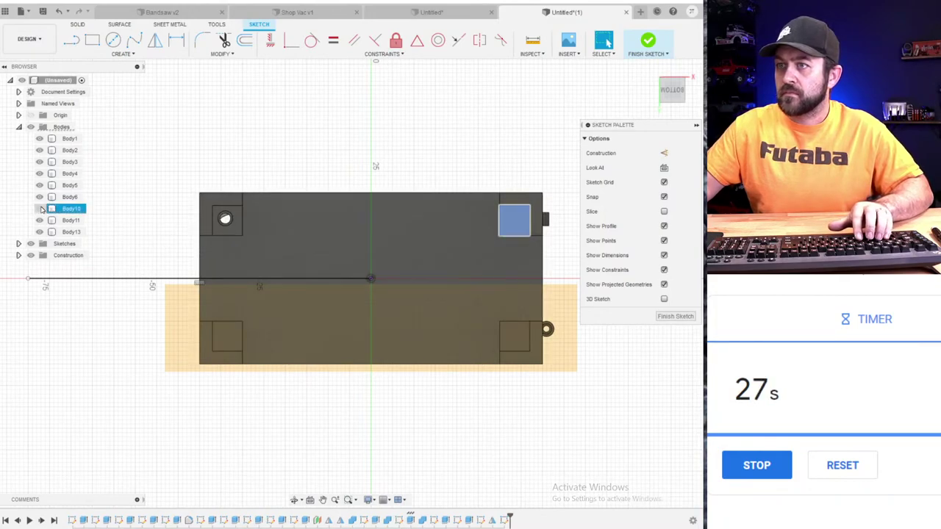
{"action": "scroll", "coordinate": [227, 173], "scroll_direction": "up", "scroll_amount": 2}
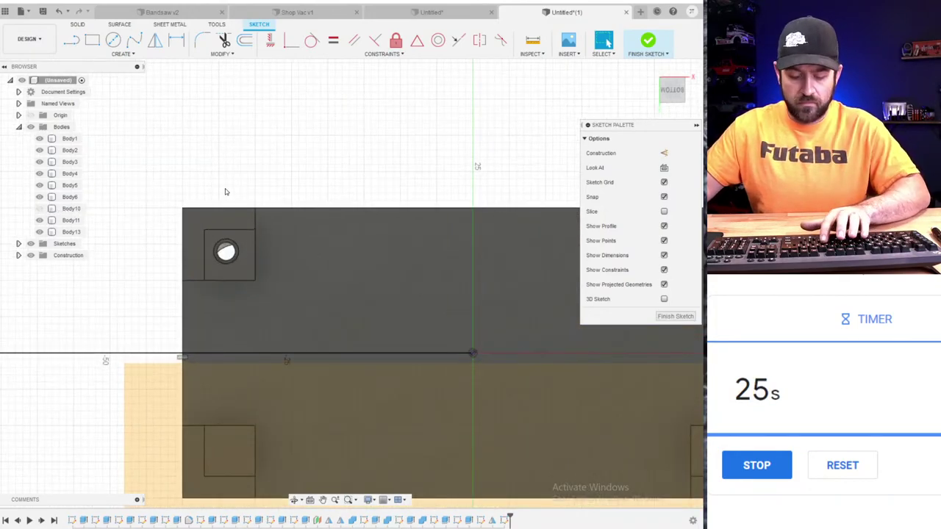
{"action": "key", "text": "p"}
{"action": "left_click", "coordinate": [228, 262]}
{"action": "middle_click_drag", "start_coordinate": [555, 266], "coordinate": [125, 253]}
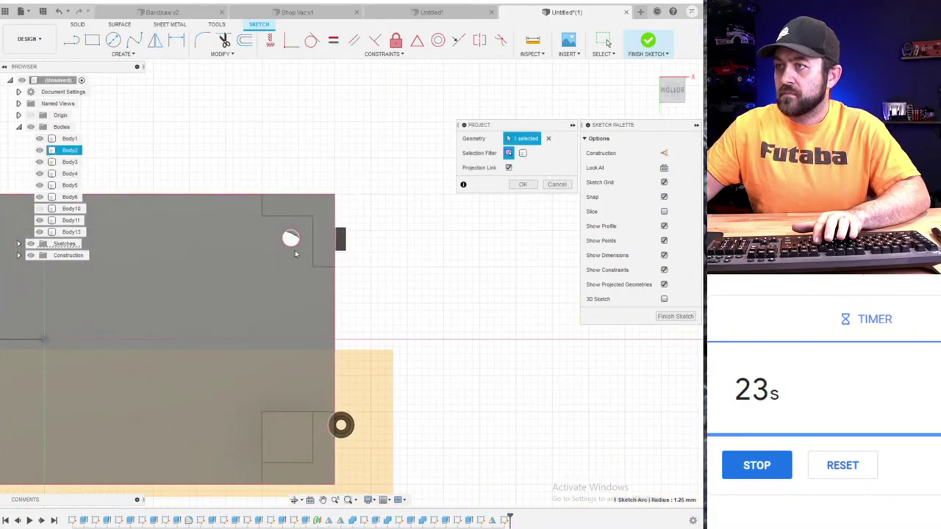
{"action": "scroll", "coordinate": [294, 250], "scroll_direction": "up", "scroll_amount": 2}
{"action": "key", "text": "Return"}
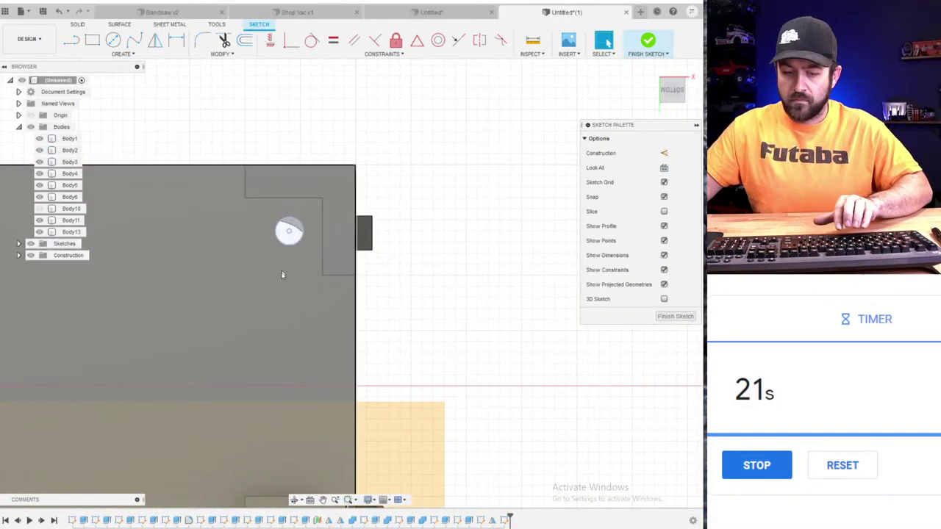
- Mirror the two projected hole circles about the horizontal sketch line to the opposite corners of the floor
{"action": "scroll", "coordinate": [309, 328], "scroll_direction": "down", "scroll_amount": 1}
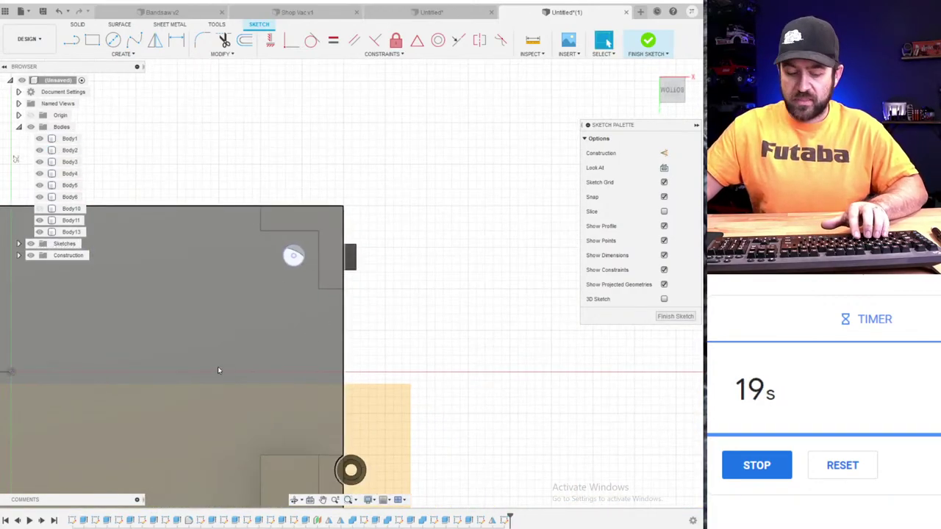
{"action": "key", "text": "l"}
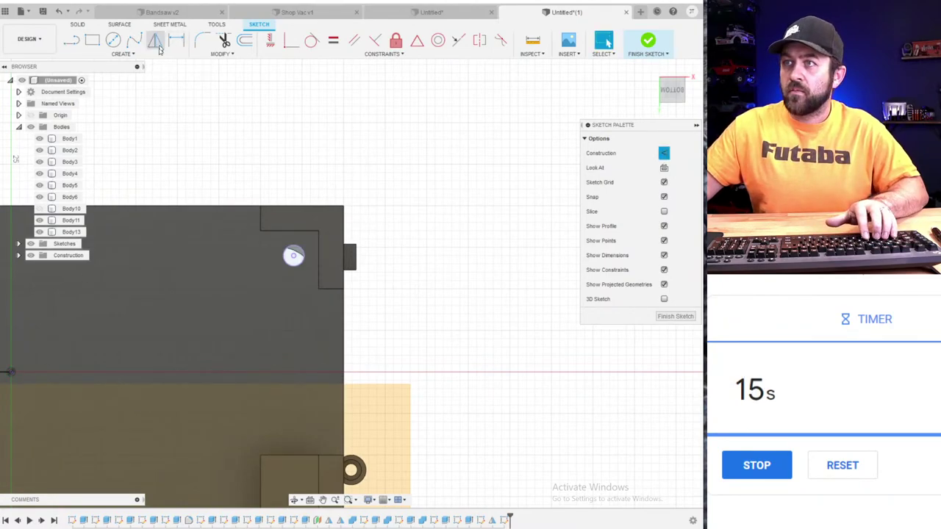
{"action": "left_click", "coordinate": [155, 39]}
{"action": "left_click", "coordinate": [287, 268]}
{"action": "mouse_move", "coordinate": [287, 268]}
{"action": "middle_mouse_down"}
{"action": "mouse_move", "coordinate": [513, 263]}
{"action": "mouse_move", "coordinate": [663, 281]}
{"action": "middle_mouse_up"}
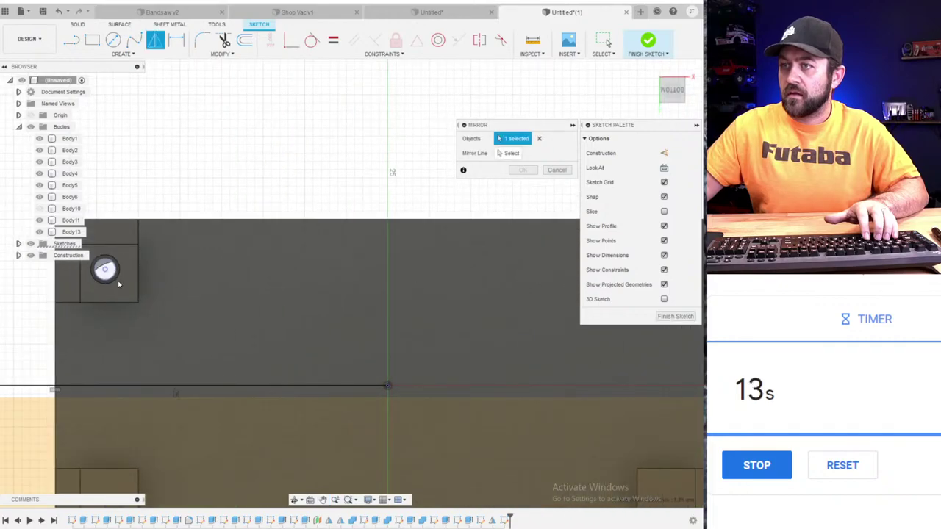
{"action": "left_click", "coordinate": [511, 155]}
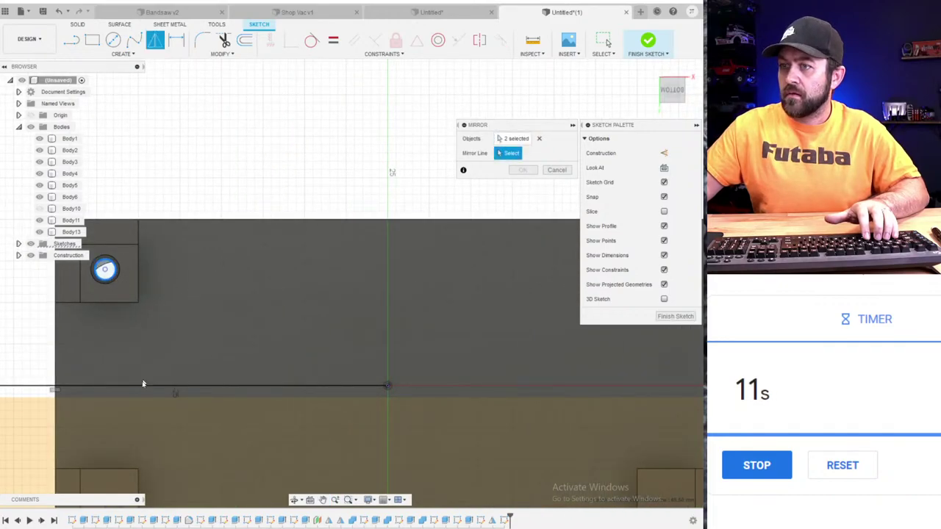
{"action": "left_click", "coordinate": [139, 386]}
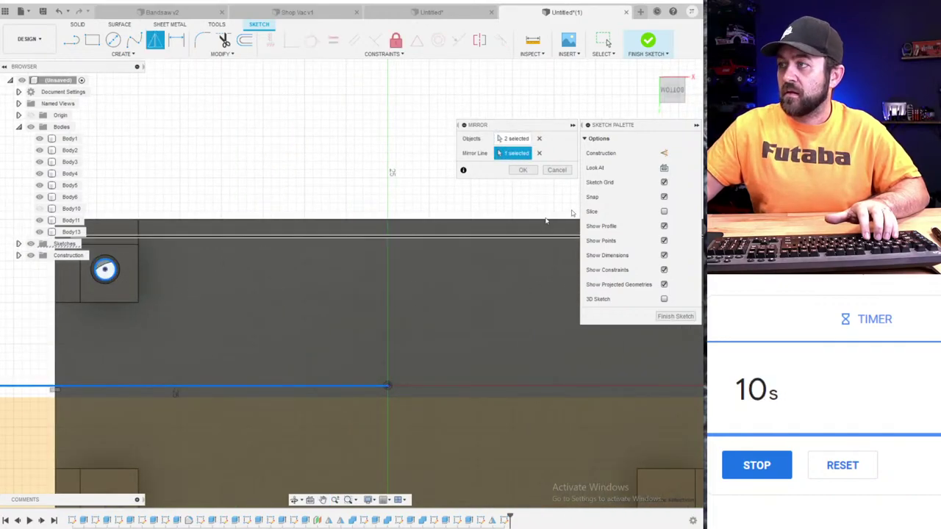
{"action": "left_click", "coordinate": [522, 171]}
- Hide the two remaining undrilled corner plates and extrude the two mirrored circles into the cabinet floor
{"action": "scroll", "coordinate": [244, 279], "scroll_direction": "down", "scroll_amount": 4}
{"action": "key", "text": "q"}
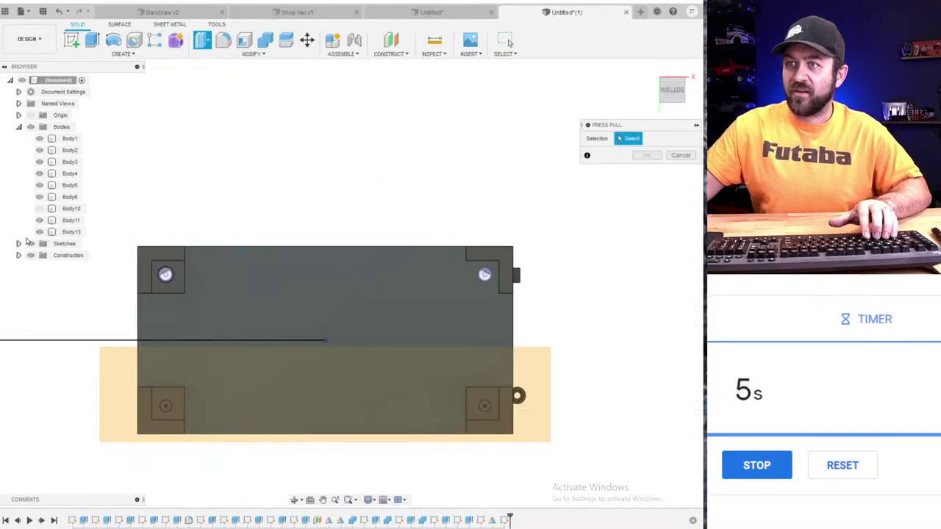
{"action": "scroll", "coordinate": [167, 400], "scroll_direction": "up", "scroll_amount": 3}
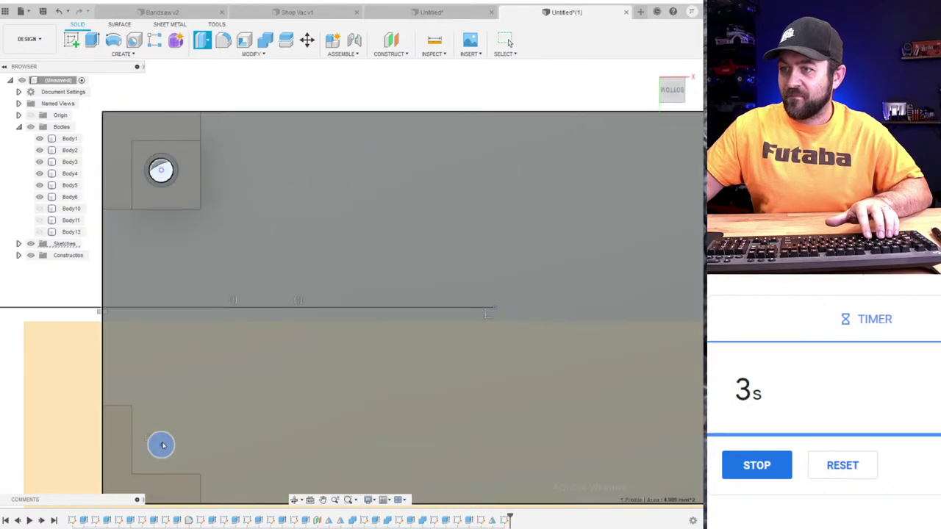
{"action": "left_click", "coordinate": [161, 446]}
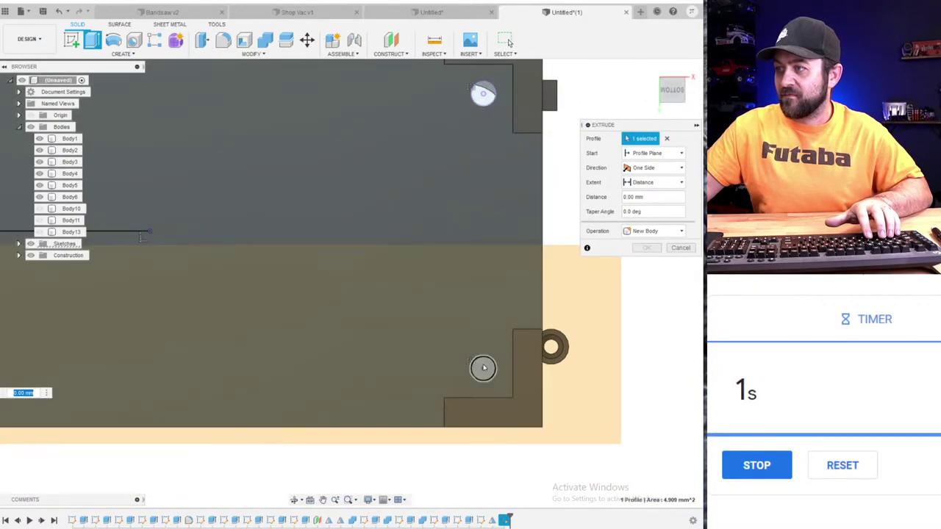
{"action": "left_click", "coordinate": [482, 367]}
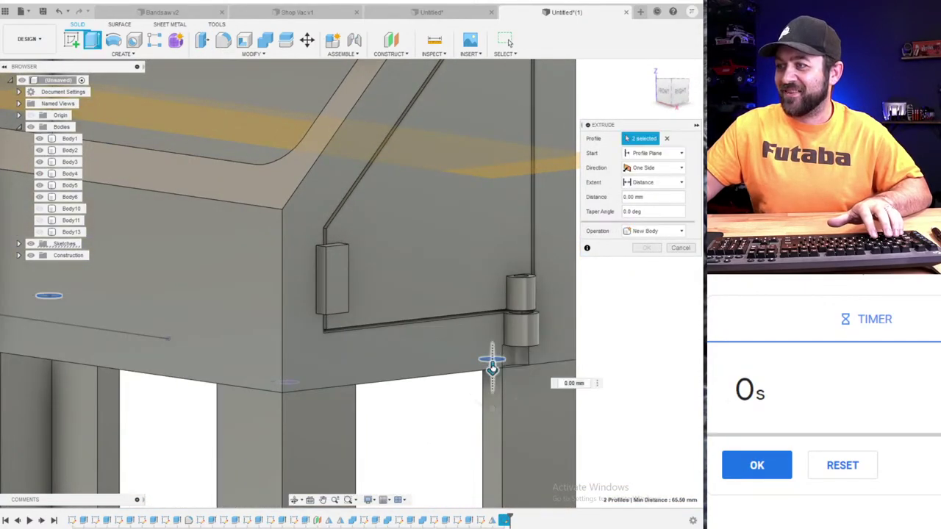
{"action": "key", "text": "Escape"}
- Start a sketch on the cabinet's vertical front panel and draw two equal circles side by side at the same height
{"action": "scroll", "coordinate": [371, 354], "scroll_direction": "down", "scroll_amount": 5}
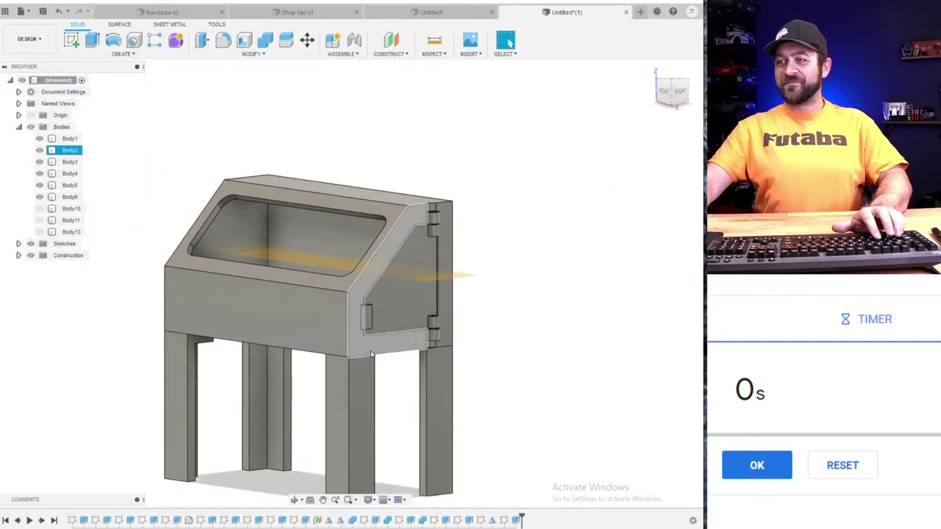
{"action": "middle_click_drag", "start_coordinate": [285, 354], "coordinate": [319, 389], "text": "shift"}
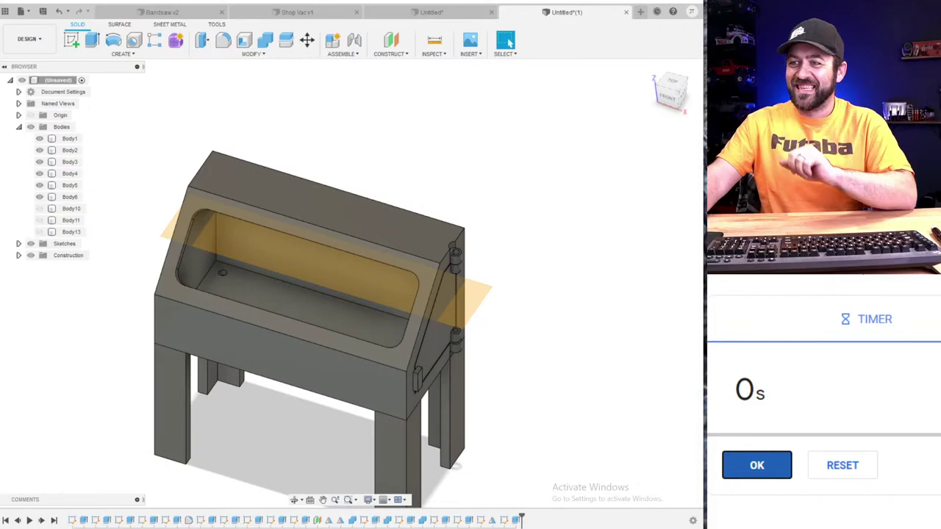
{"action": "scroll", "coordinate": [146, 310], "scroll_direction": "up", "scroll_amount": 3}
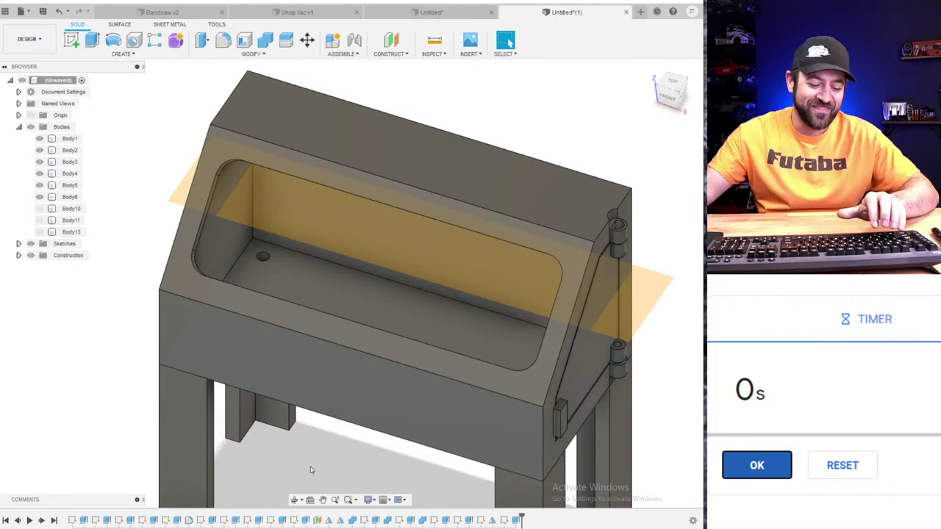
{"action": "left_click", "coordinate": [71, 41]}
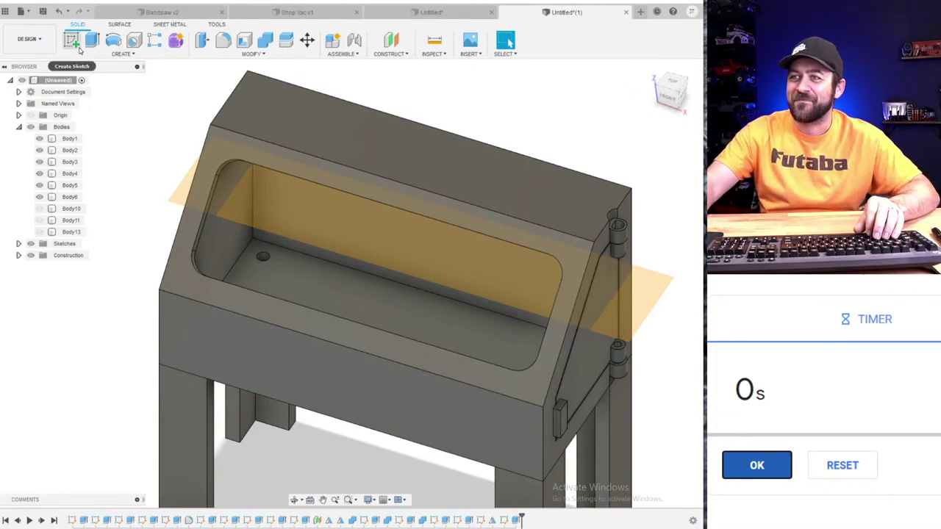
{"action": "left_click", "coordinate": [327, 405]}
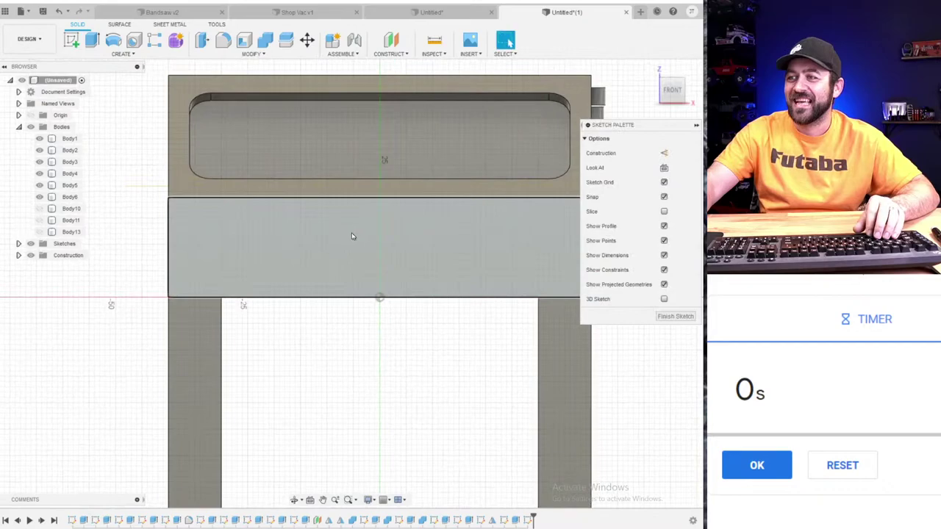
{"action": "key", "text": "c"}
{"action": "left_click", "coordinate": [290, 250]}
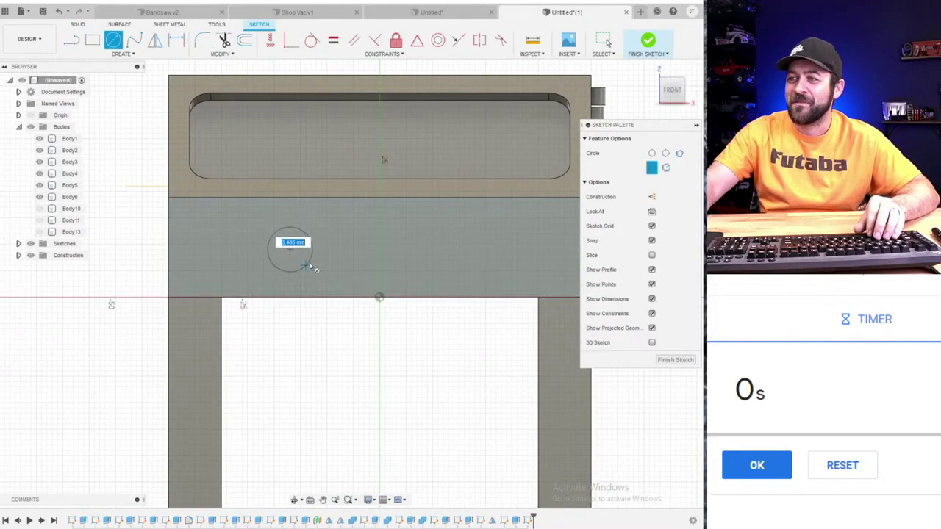
{"action": "left_click", "coordinate": [322, 266]}
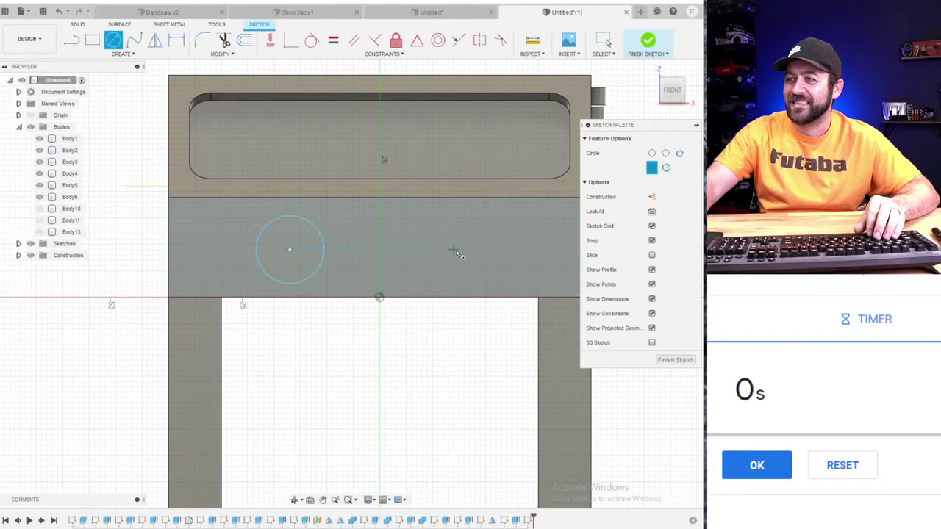
{"action": "left_click", "coordinate": [446, 280]}
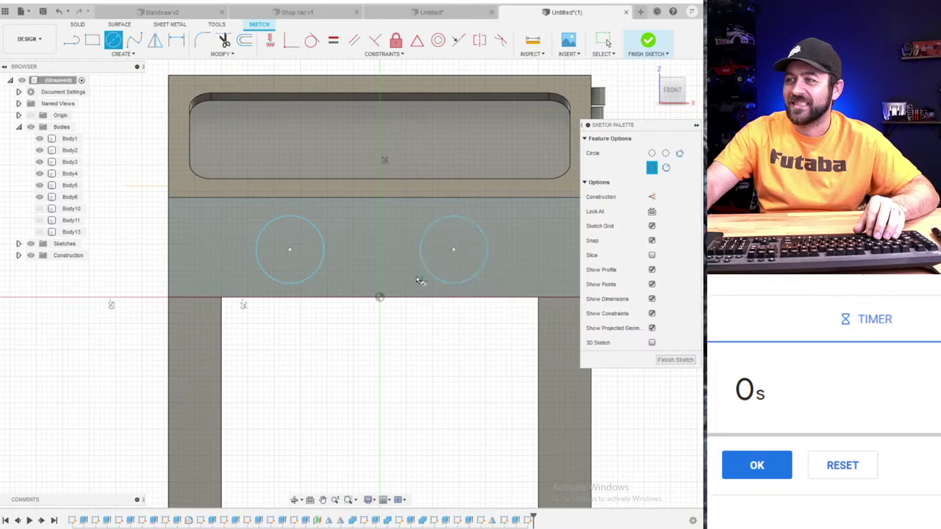
- Extrude the two circles as a cut through the cabinet's vertical front panel
{"action": "key", "text": "e"}
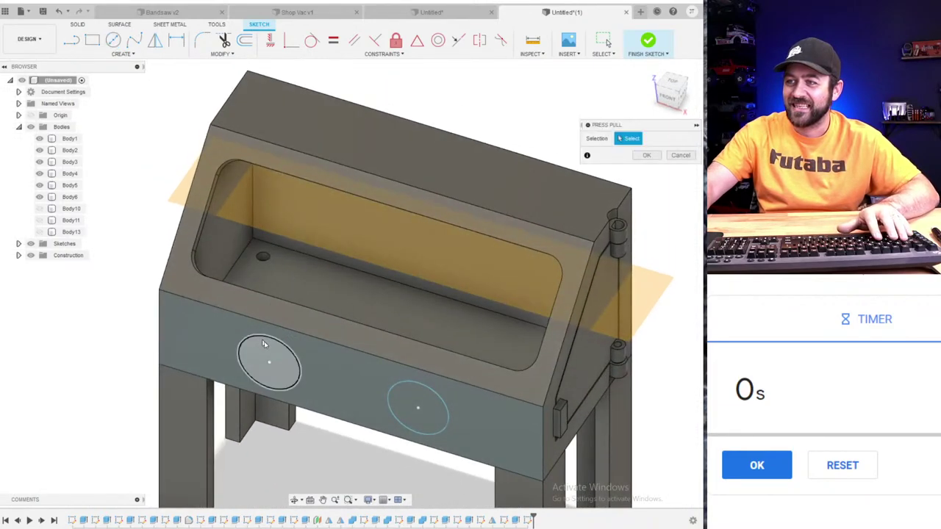
{"action": "left_click", "coordinate": [266, 360]}
{"action": "left_click", "coordinate": [405, 406]}
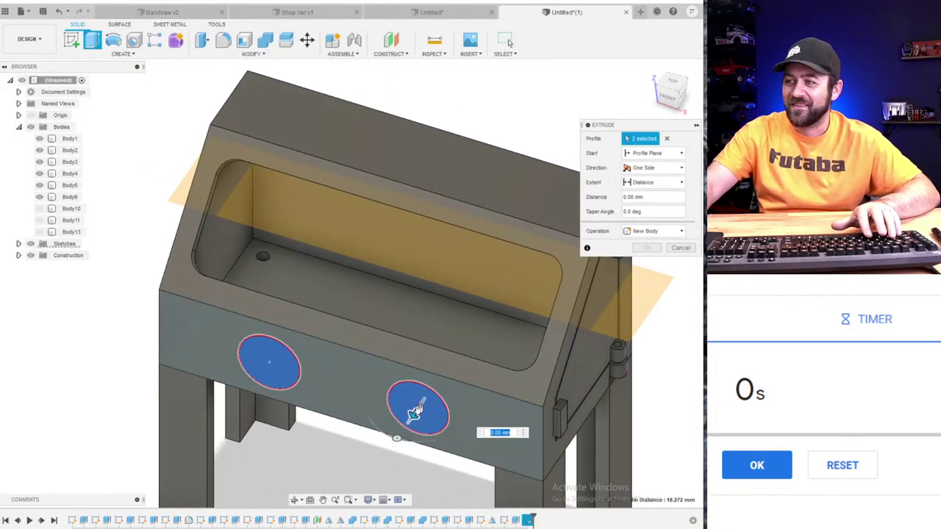
{"action": "mouse_move", "coordinate": [411, 405]}
{"action": "left_mouse_down"}
{"action": "mouse_move", "coordinate": [420, 392]}
{"action": "mouse_move", "coordinate": [426, 404]}
{"action": "left_mouse_up"}
{"action": "middle_click_drag", "start_coordinate": [427, 404], "coordinate": [341, 224], "text": "shift"}
{"action": "key", "text": "Return"}
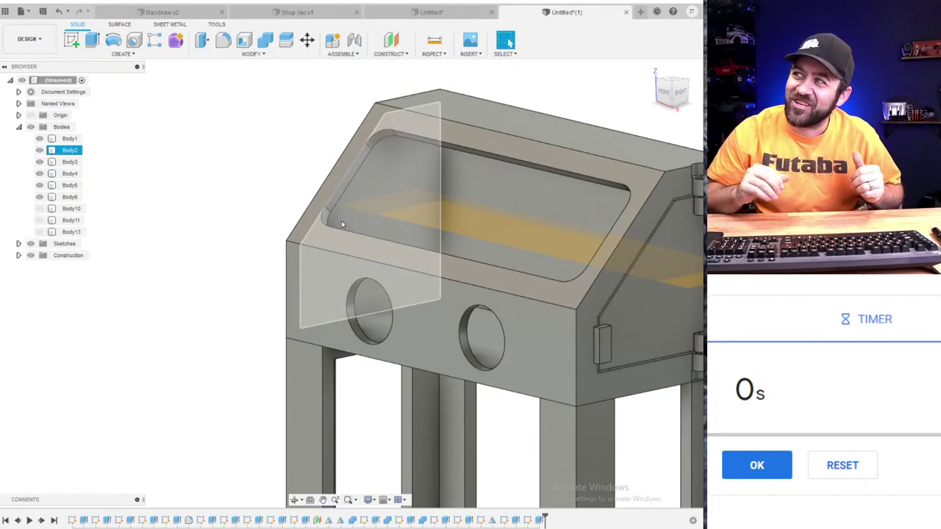
{"action": "key", "text": "ctrl+z"}
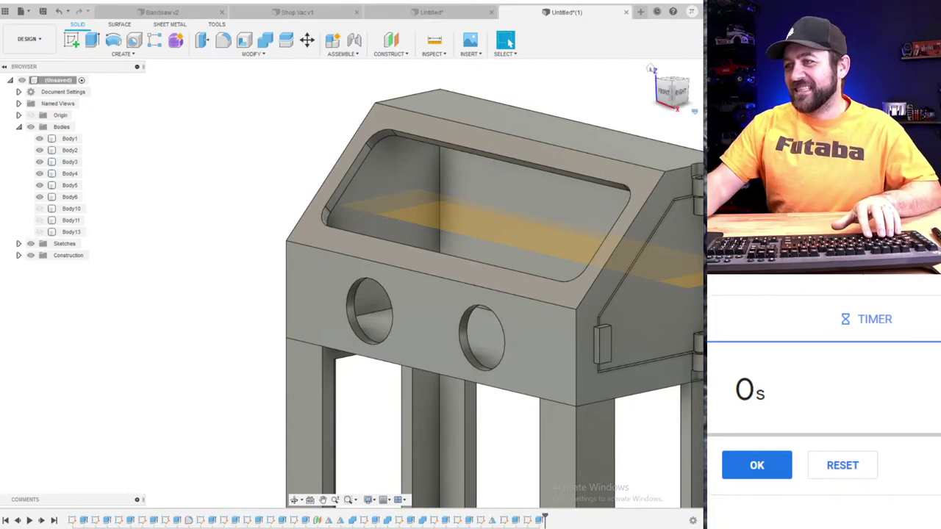
- Start a sketch on the front leg's face, drawing a slanted line from its bottom edge to its inner edge and a horizontal line to the opposite leg
{"action": "scroll", "coordinate": [510, 168], "scroll_direction": "down", "scroll_amount": 5}
{"action": "scroll", "coordinate": [510, 169], "scroll_direction": "up", "scroll_amount": 3}
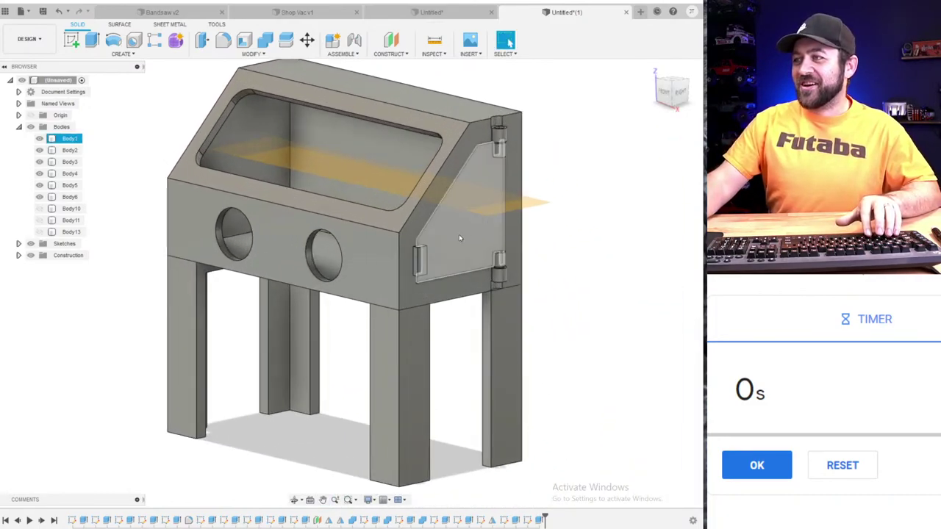
{"action": "scroll", "coordinate": [431, 352], "scroll_direction": "down", "scroll_amount": 2}
{"action": "scroll", "coordinate": [431, 353], "scroll_direction": "up", "scroll_amount": 3}
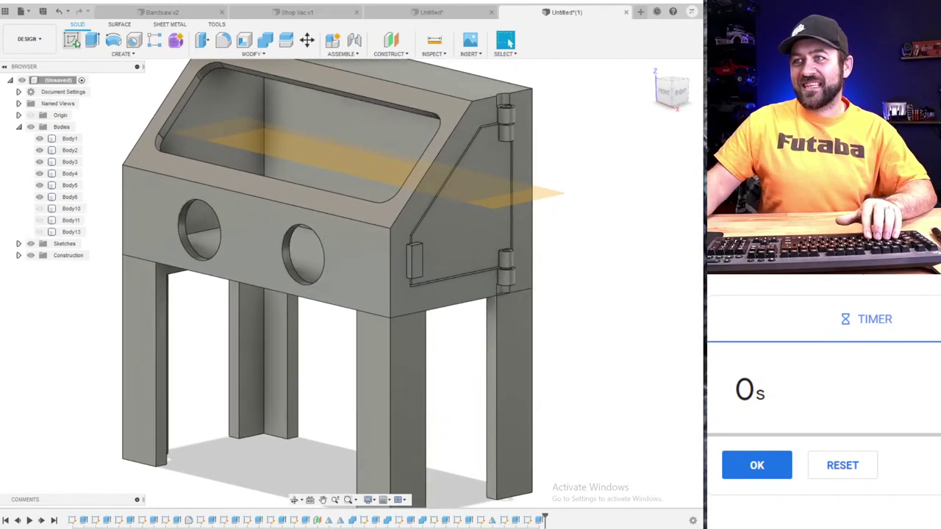
{"action": "left_click", "coordinate": [73, 44]}
{"action": "left_click", "coordinate": [144, 378]}
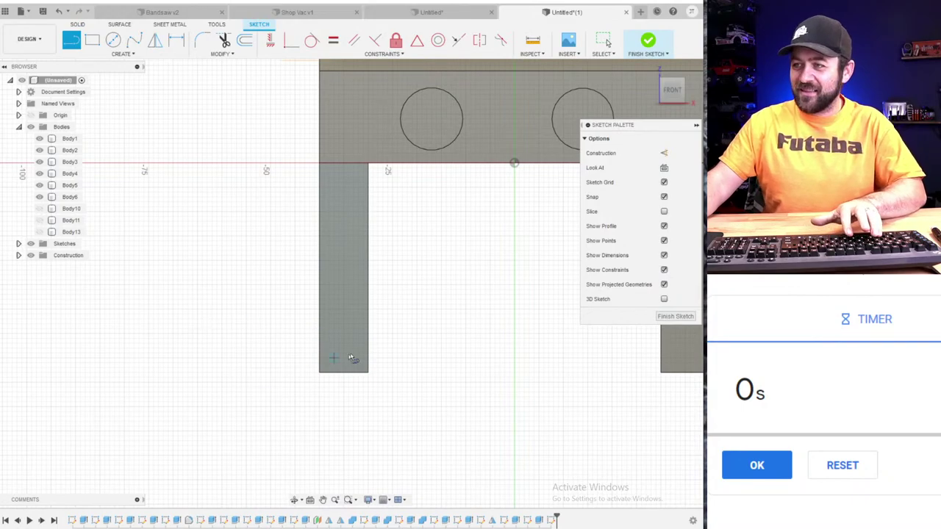
{"action": "left_click", "coordinate": [345, 373]}
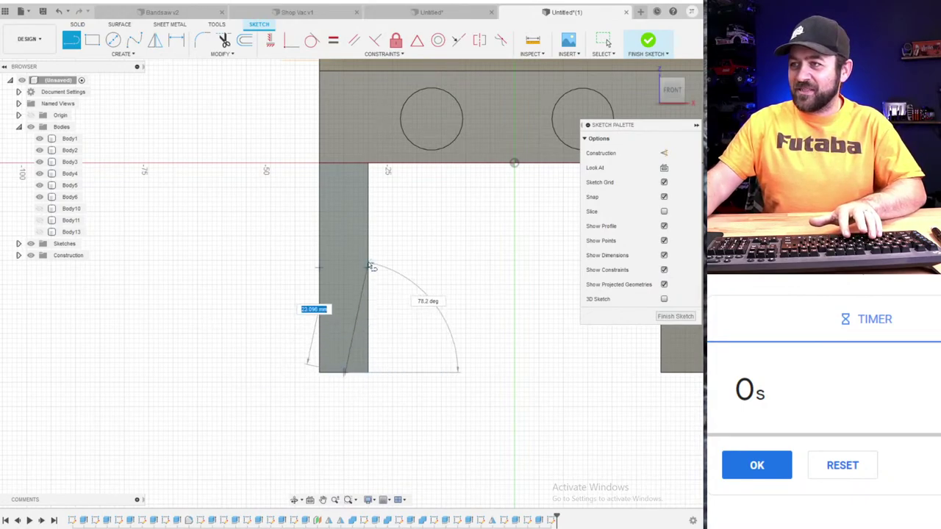
{"action": "left_click", "coordinate": [369, 258]}
{"action": "scroll", "coordinate": [370, 258], "scroll_direction": "down", "scroll_amount": 2}
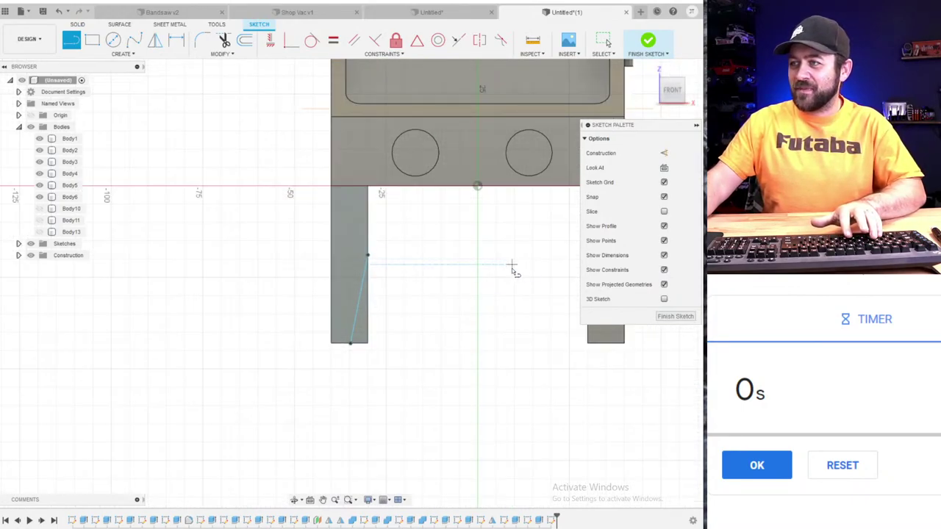
{"action": "middle_click_drag", "start_coordinate": [512, 269], "coordinate": [297, 234]}
{"action": "left_click", "coordinate": [153, 221]}
{"action": "left_click", "coordinate": [371, 220]}
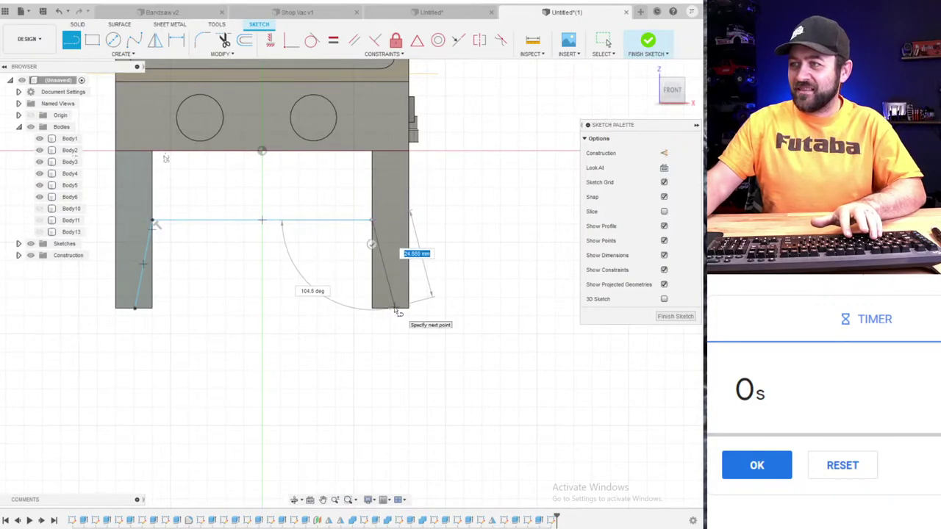
- Project the opposite front leg's face, draw a slanted line down to its bottom edge and close the outline with a line between both lower ends
{"action": "key", "text": "Escape"}
{"action": "key", "text": "p"}
{"action": "left_click", "coordinate": [397, 251]}
{"action": "key", "text": "Return"}
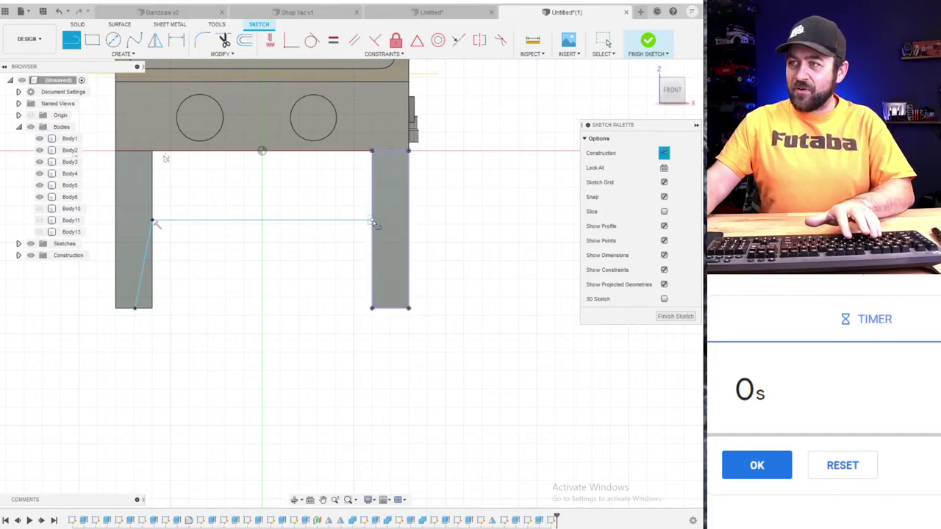
{"action": "double_click", "coordinate": [404, 310]}
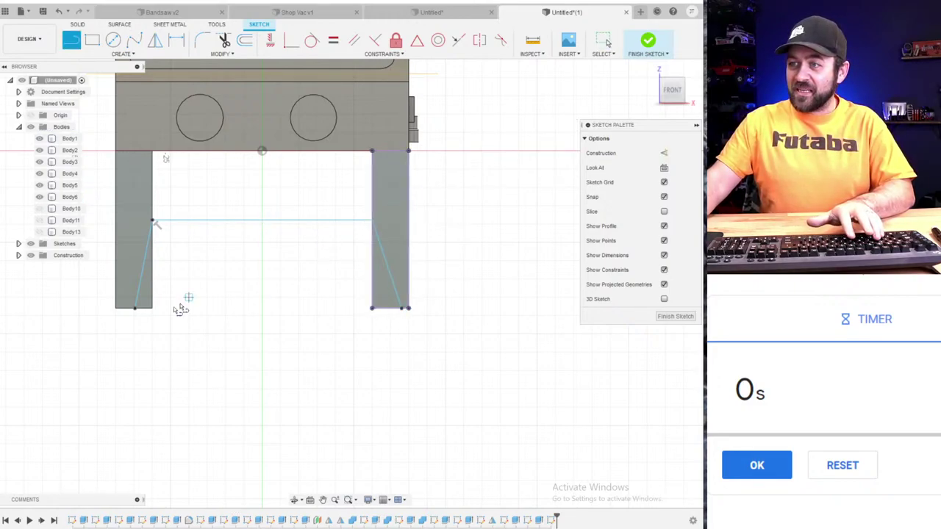
{"action": "left_click", "coordinate": [136, 312]}
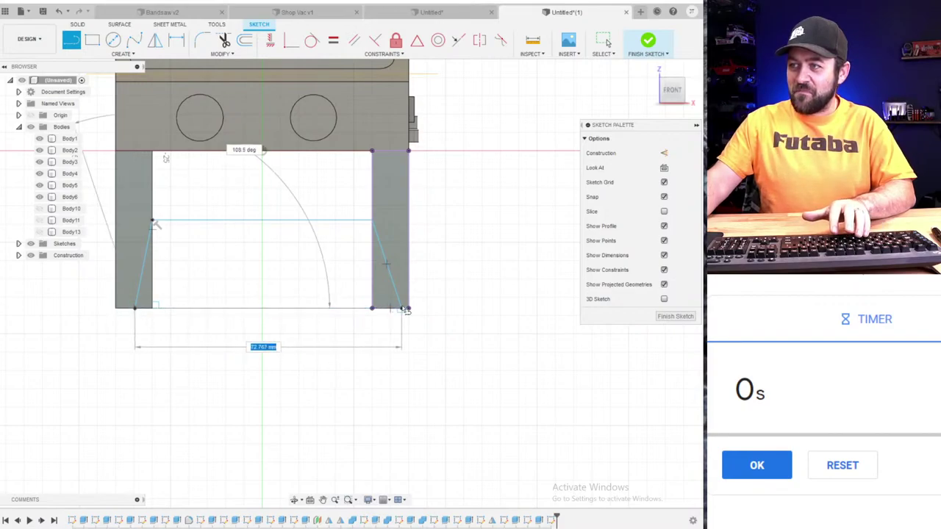
{"action": "key", "text": "Escape"}
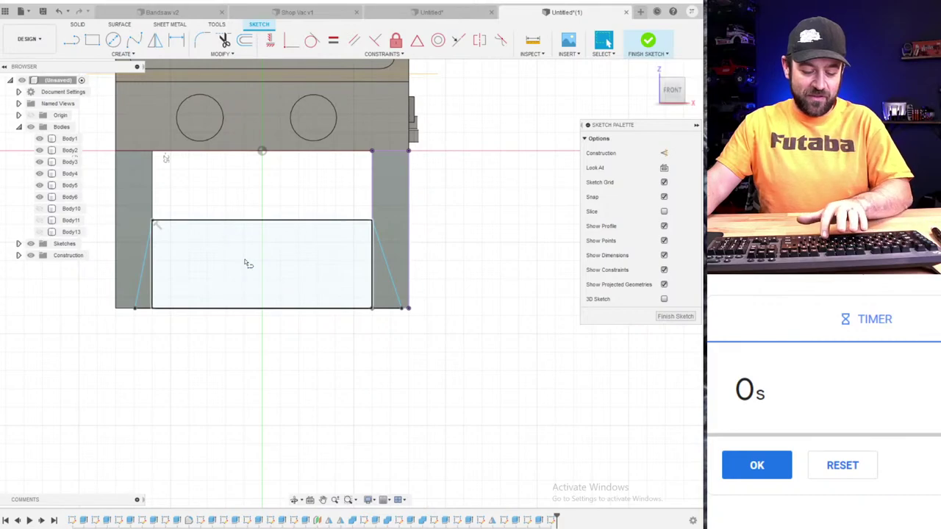
- Draw a construction line from the bottom line's midpoint to the origin and constrain it vertical
{"action": "key", "text": "l"}
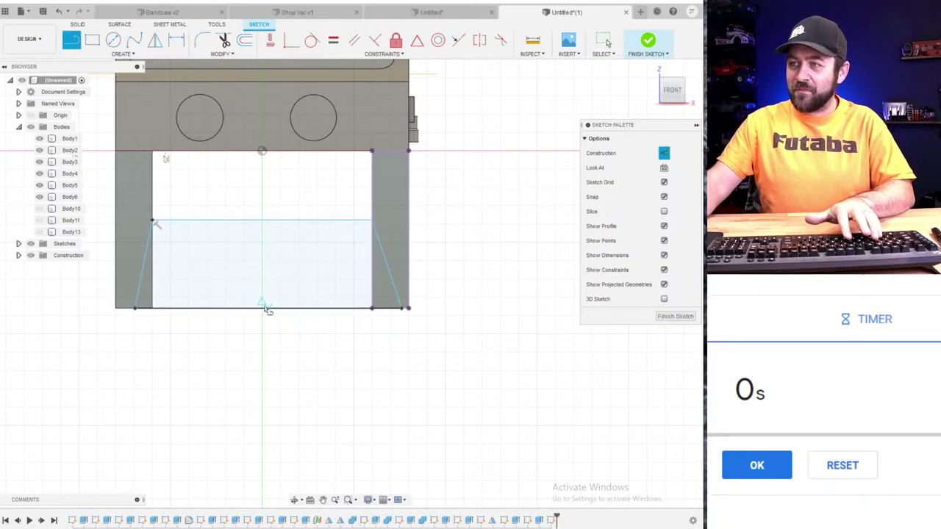
{"action": "left_click", "coordinate": [263, 304]}
{"action": "left_click", "coordinate": [263, 151]}
{"action": "key", "text": "Escape"}
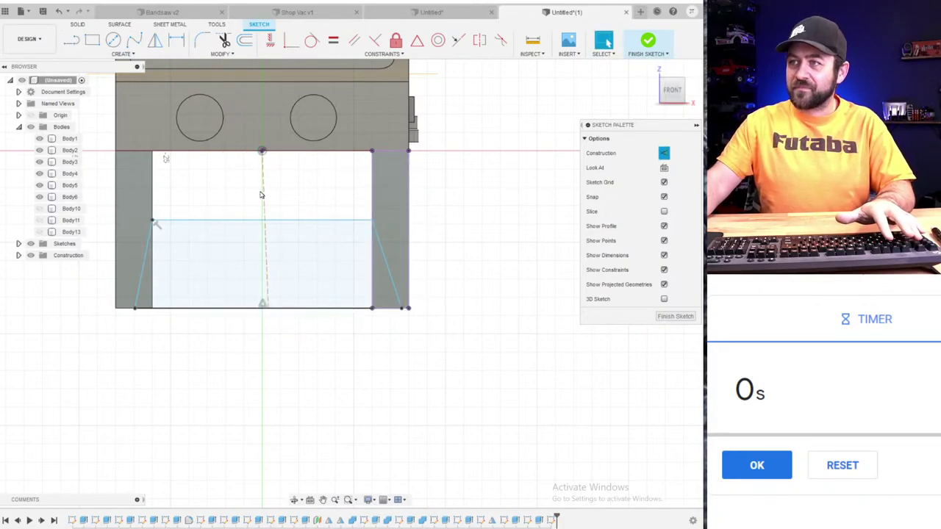
{"action": "left_click", "coordinate": [271, 42]}
{"action": "key", "text": "Escape"}
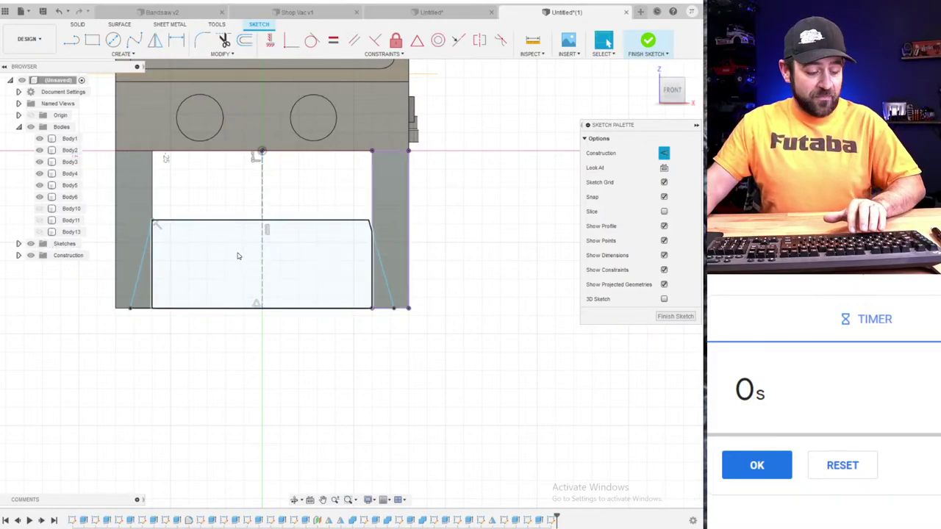
- Move the outline's loose upper corner onto the leg's inner edge and pull the lower ends inward to narrow both leg tapers
{"action": "key", "text": "q"}
{"action": "key", "text": "Escape"}
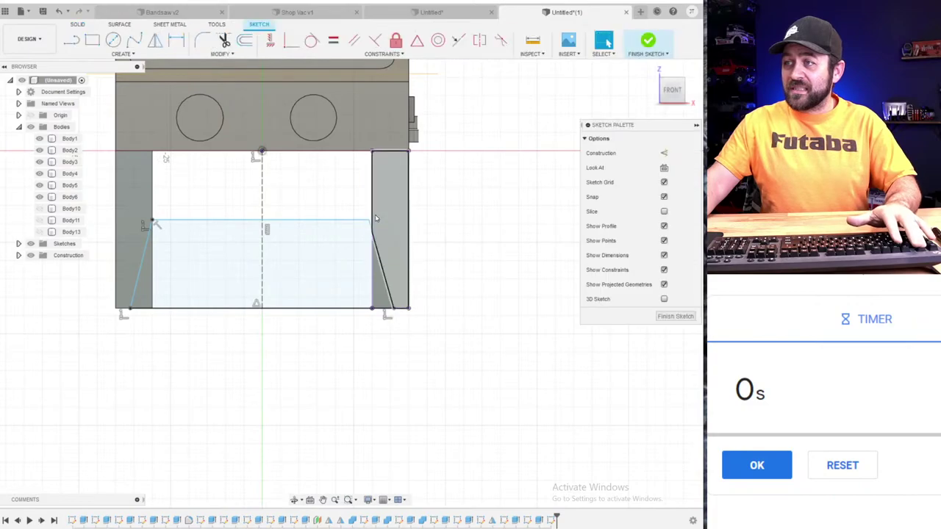
{"action": "left_click_drag", "start_coordinate": [368, 219], "coordinate": [372, 219]}
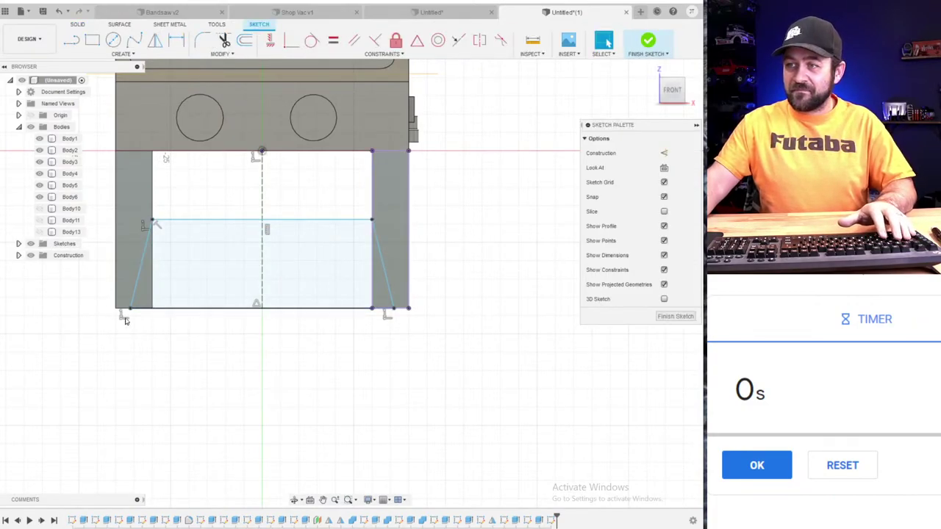
{"action": "scroll", "coordinate": [125, 317], "scroll_direction": "up", "scroll_amount": 2}
{"action": "left_click_drag", "start_coordinate": [134, 309], "coordinate": [152, 311]}
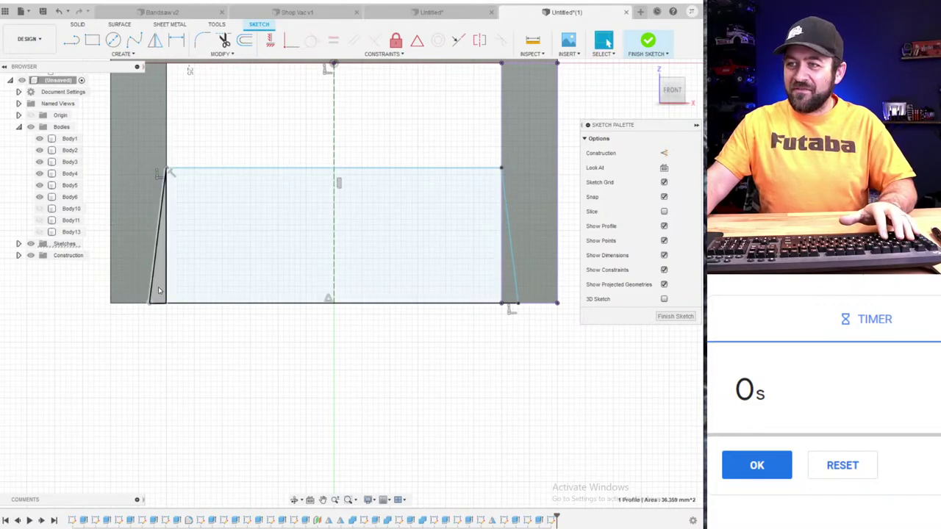
{"action": "left_click", "coordinate": [160, 287]}
{"action": "left_click", "coordinate": [509, 282]}
{"action": "left_click", "coordinate": [435, 274]}
{"action": "scroll", "coordinate": [407, 272], "scroll_direction": "down", "scroll_amount": 3}
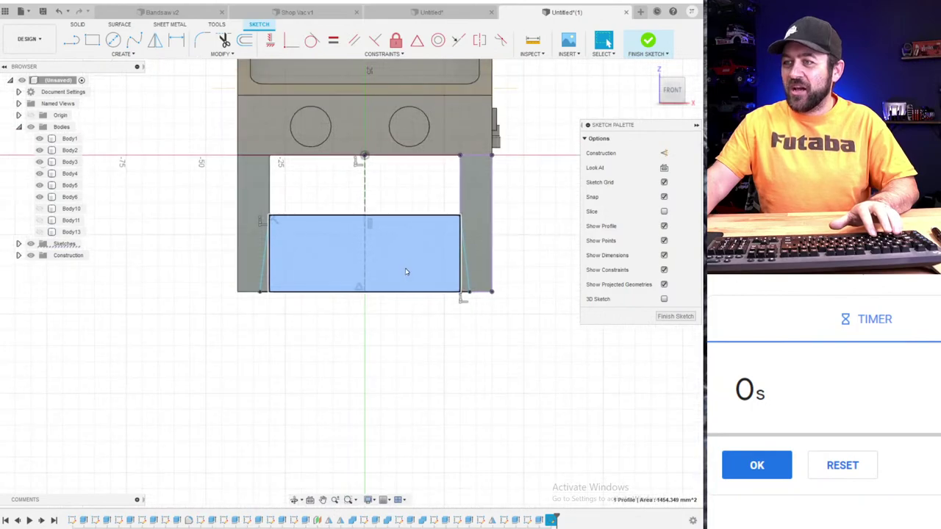
{"action": "middle_click_drag", "start_coordinate": [341, 270], "coordinate": [390, 266]}
{"action": "scroll", "coordinate": [391, 267], "scroll_direction": "up", "scroll_amount": 2}
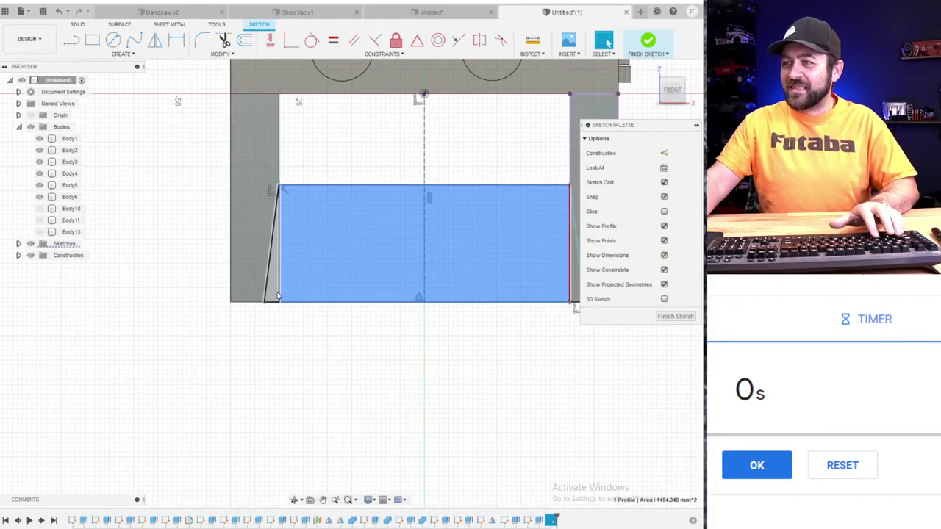
{"action": "left_click", "coordinate": [271, 296]}
{"action": "scroll", "coordinate": [271, 296], "scroll_direction": "down", "scroll_amount": 3}
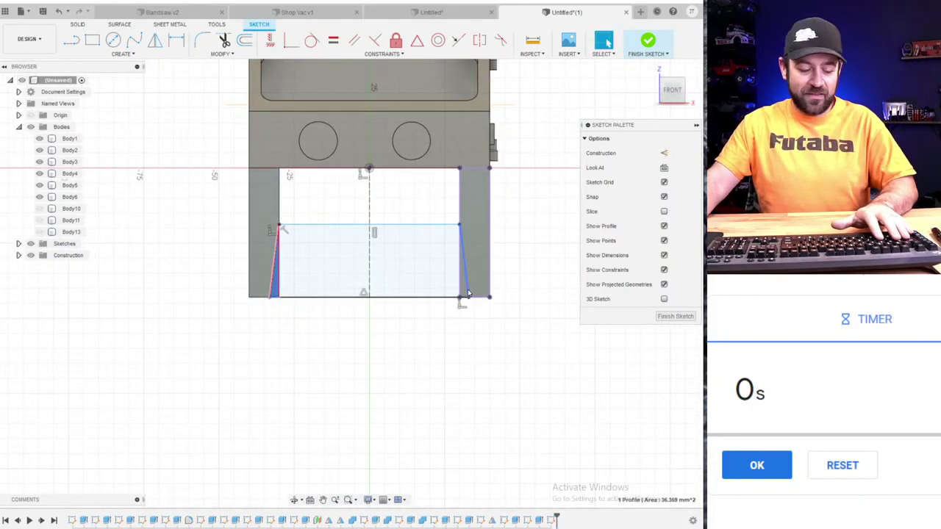
{"action": "key", "text": "Escape"}
- Extrude the two narrow triangular profiles as a cut through the front and rear legs to taper their inner edges
{"action": "key", "text": "e"}
{"action": "scroll", "coordinate": [276, 297], "scroll_direction": "up", "scroll_amount": 3}
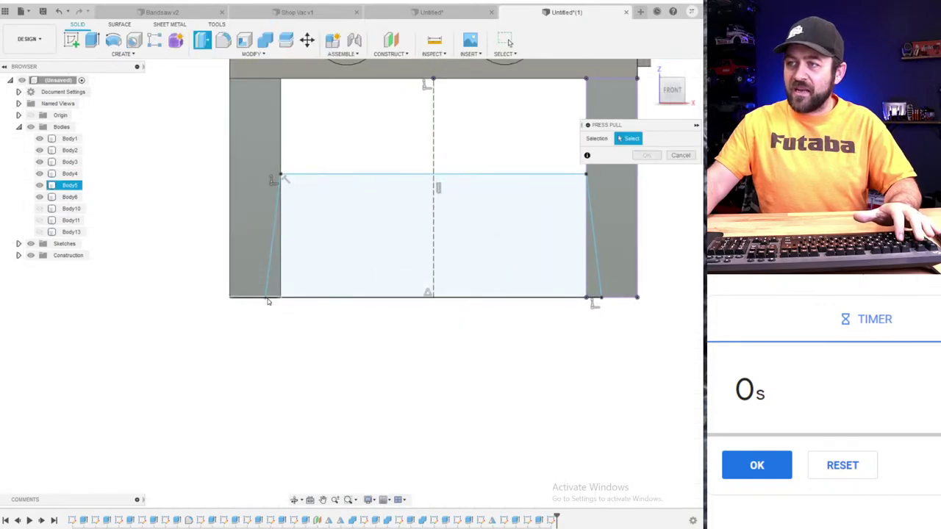
{"action": "left_click", "coordinate": [271, 288]}
{"action": "left_click", "coordinate": [592, 283]}
{"action": "middle_click_drag", "start_coordinate": [592, 283], "coordinate": [415, 223], "text": "shift"}
{"action": "left_click_drag", "start_coordinate": [373, 138], "coordinate": [115, 133]}
{"action": "key", "text": "Escape"}
{"action": "scroll", "coordinate": [235, 221], "scroll_direction": "down", "scroll_amount": 3}
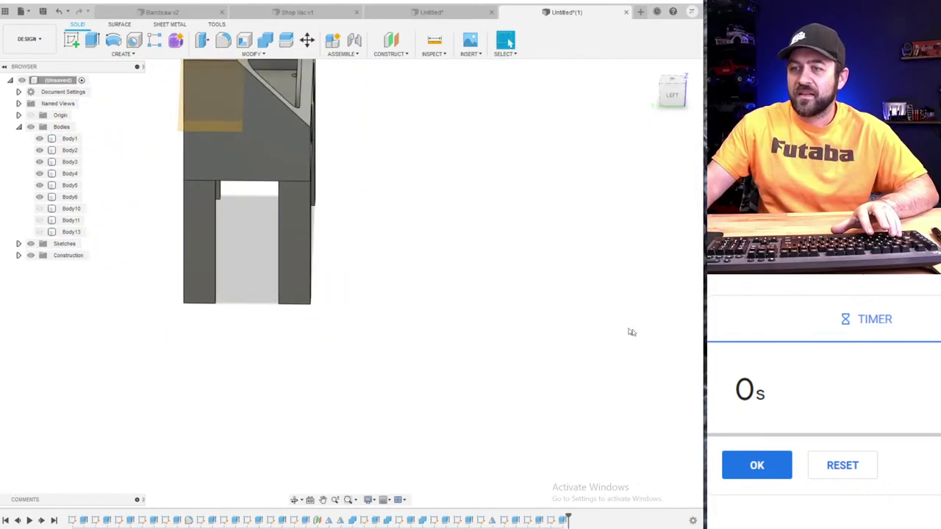
- Start a Two Distance chamfer and select the four inner edges around the cabinet floor
{"action": "middle_click_drag", "start_coordinate": [630, 331], "coordinate": [546, 305], "text": "shift"}
{"action": "middle_click_drag", "start_coordinate": [380, 238], "coordinate": [328, 300]}
{"action": "middle_click_drag", "start_coordinate": [372, 279], "coordinate": [358, 262], "text": "shift"}
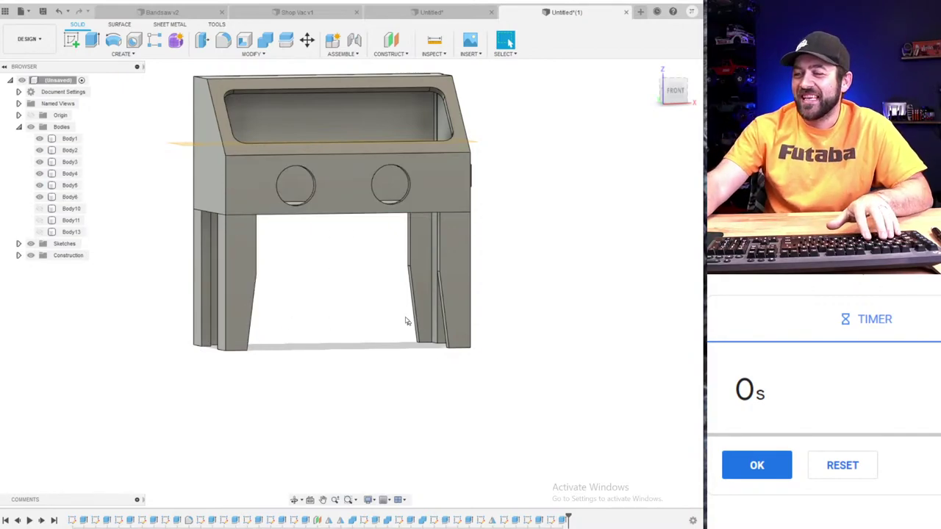
{"action": "left_click", "coordinate": [252, 188]}
{"action": "middle_click_drag", "start_coordinate": [252, 189], "coordinate": [343, 257], "text": "shift"}
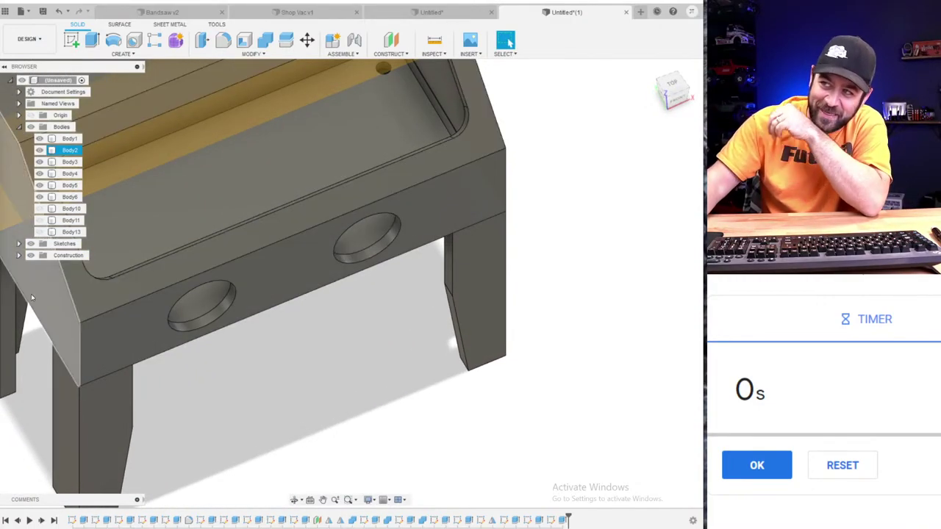
{"action": "left_click", "coordinate": [252, 54]}
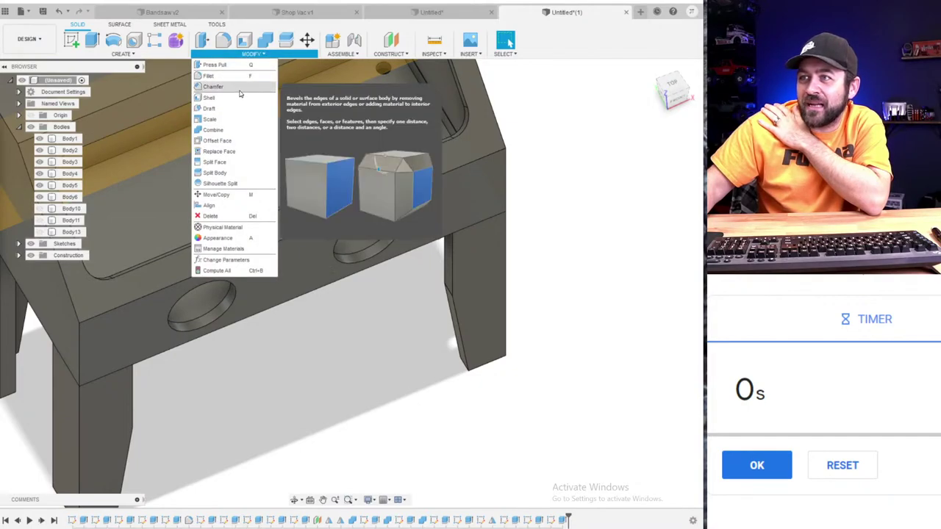
{"action": "left_click", "coordinate": [233, 87]}
{"action": "left_click", "coordinate": [234, 115]}
{"action": "scroll", "coordinate": [233, 114], "scroll_direction": "down", "scroll_amount": 4}
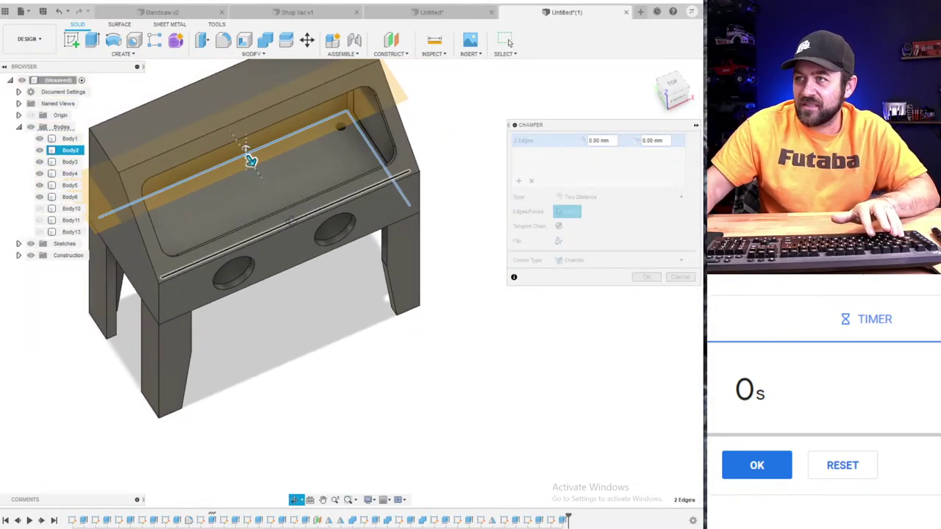
{"action": "middle_click_drag", "start_coordinate": [290, 221], "coordinate": [323, 193], "text": "shift"}
{"action": "scroll", "coordinate": [320, 176], "scroll_direction": "up", "scroll_amount": 3}
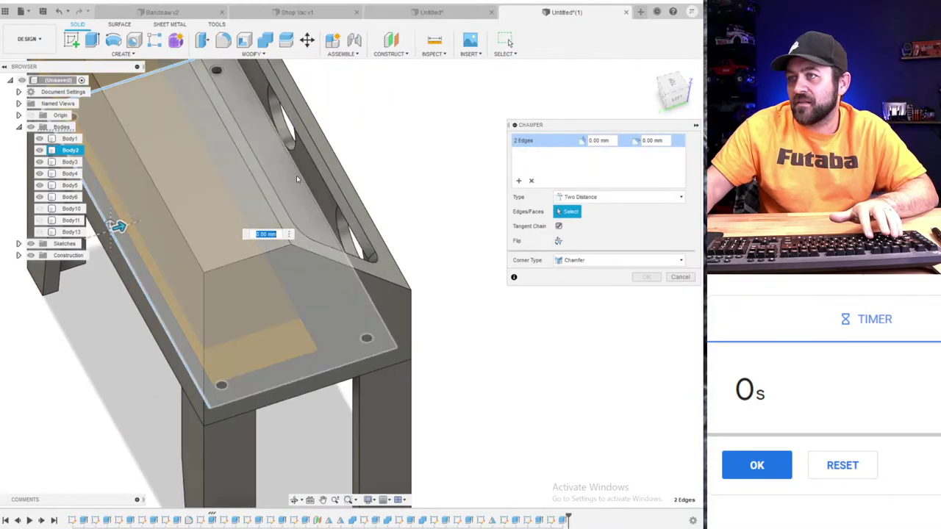
{"action": "left_click", "coordinate": [299, 173]}
{"action": "middle_click_drag", "start_coordinate": [300, 175], "coordinate": [271, 267], "text": "shift"}
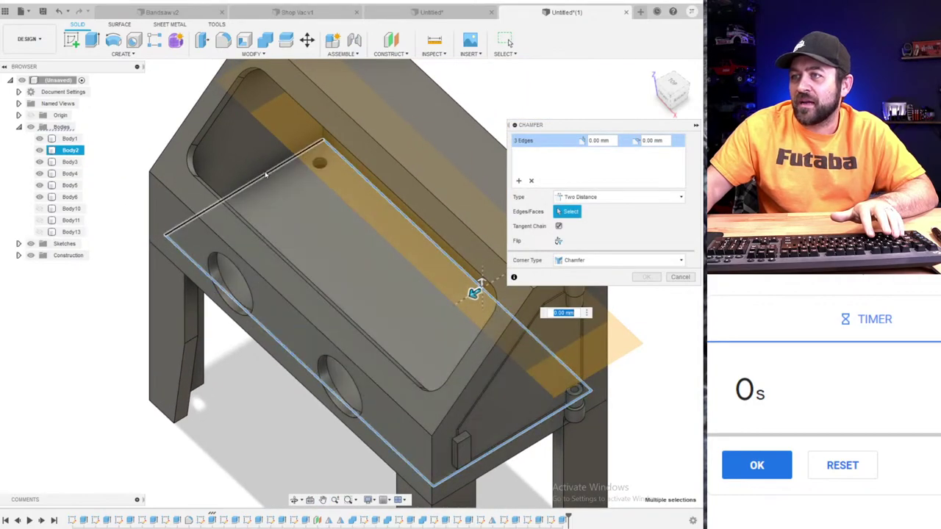
{"action": "left_click", "coordinate": [267, 175]}
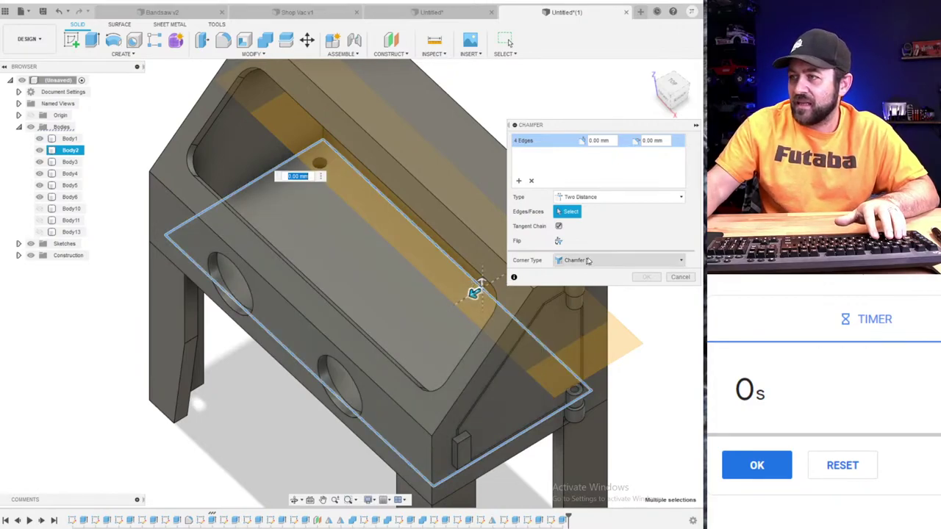
- Set the floor chamfer's corner type to Miter and its distances to 3 mm and 2 mm
{"action": "left_click_drag", "start_coordinate": [482, 279], "coordinate": [432, 320]}
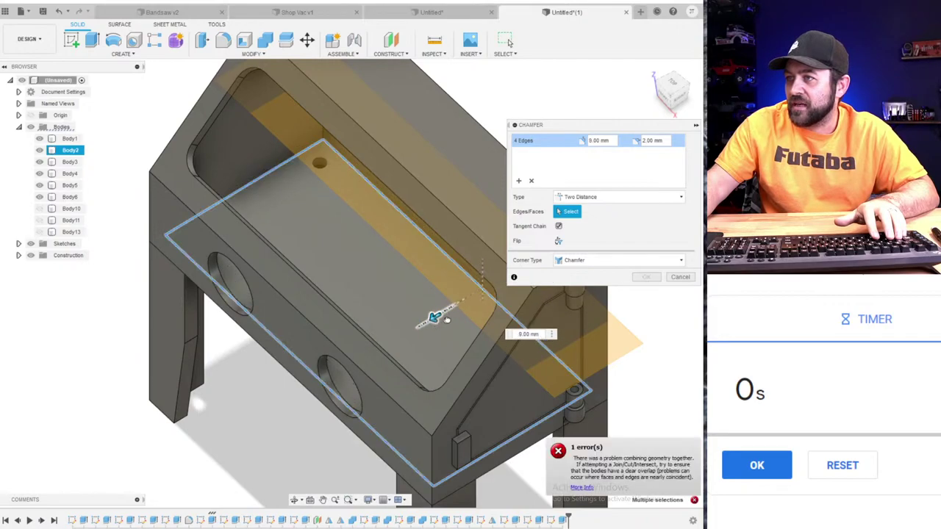
{"action": "scroll", "coordinate": [431, 357], "scroll_direction": "down", "scroll_amount": 3}
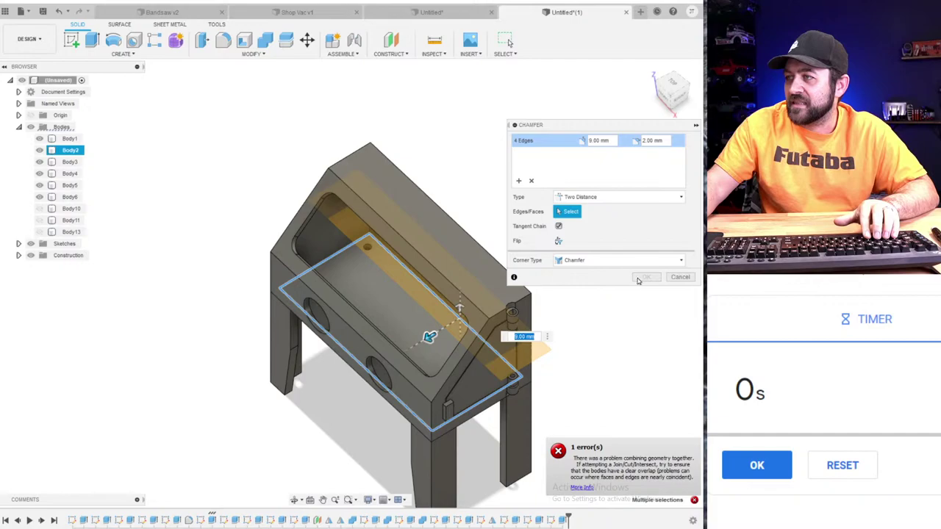
{"action": "left_click", "coordinate": [617, 260]}
{"action": "left_click", "coordinate": [574, 284]}
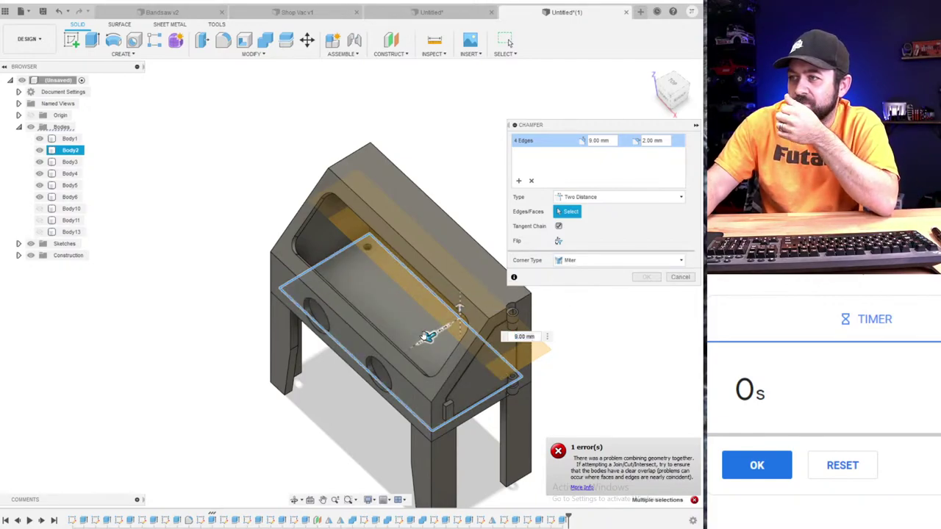
{"action": "mouse_move", "coordinate": [429, 337]}
{"action": "left_mouse_down"}
{"action": "mouse_move", "coordinate": [447, 330]}
{"action": "mouse_move", "coordinate": [423, 341]}
{"action": "mouse_move", "coordinate": [439, 330]}
{"action": "left_mouse_up"}
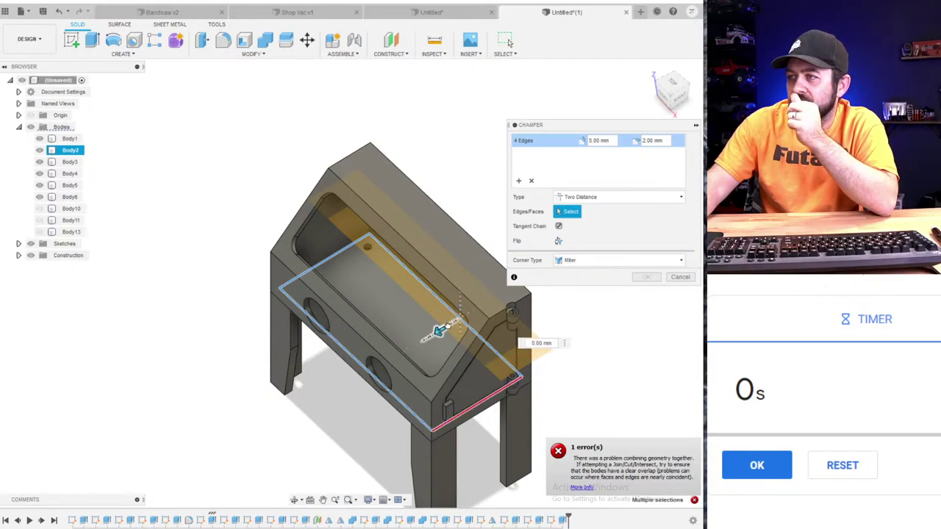
{"action": "scroll", "coordinate": [437, 330], "scroll_direction": "up", "scroll_amount": 5}
{"action": "left_click", "coordinate": [594, 261]}
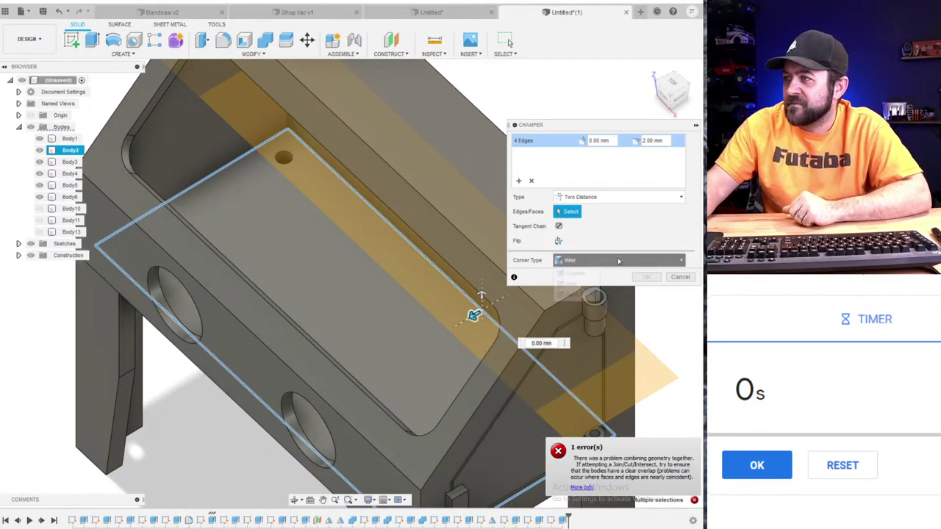
{"action": "left_click", "coordinate": [571, 284]}
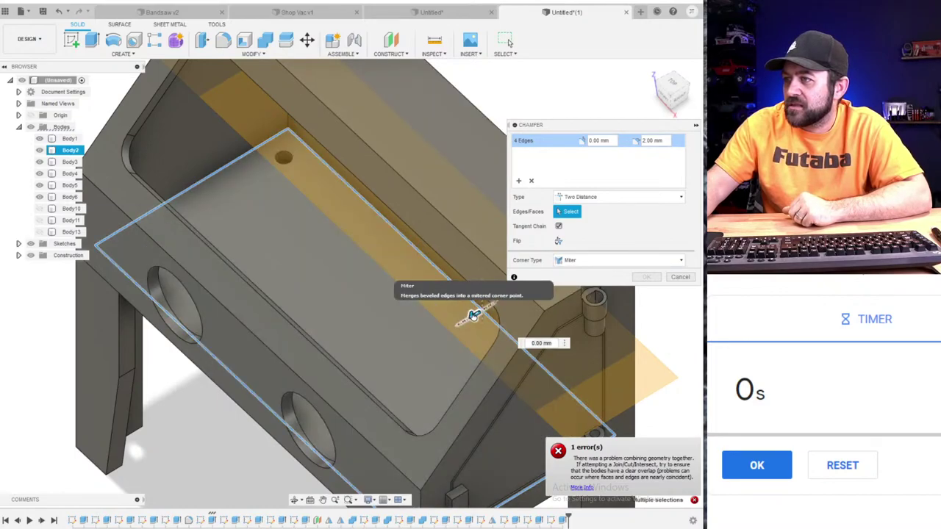
{"action": "scroll", "coordinate": [447, 331], "scroll_direction": "down", "scroll_amount": 3}
{"action": "left_click_drag", "start_coordinate": [444, 331], "coordinate": [447, 336]}
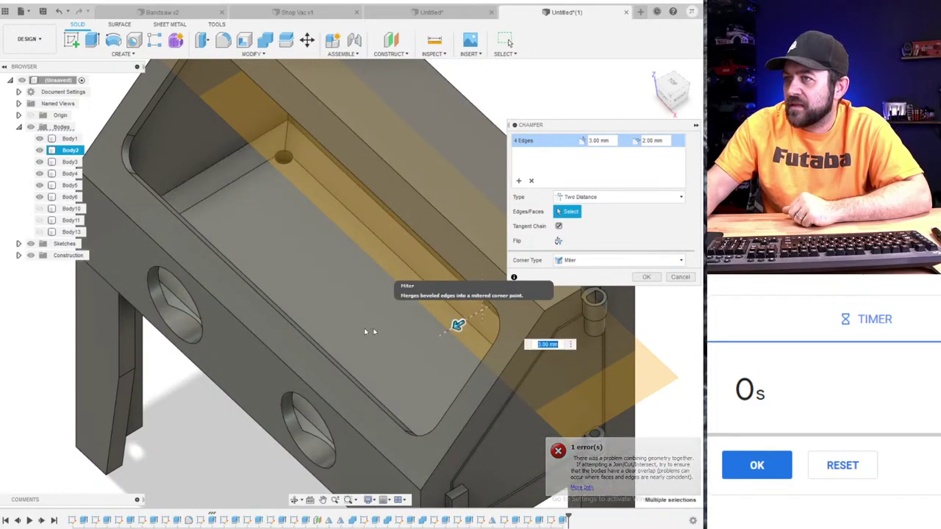
- Apply the floor chamfer with distances of 4 mm and 6 mm and move it before the front openings' cut in the feature history
{"action": "scroll", "coordinate": [364, 328], "scroll_direction": "down", "scroll_amount": 3}
{"action": "scroll", "coordinate": [195, 318], "scroll_direction": "down", "scroll_amount": 3}
{"action": "scroll", "coordinate": [151, 319], "scroll_direction": "up", "scroll_amount": 4}
{"action": "middle_click_drag", "start_coordinate": [153, 392], "coordinate": [181, 330], "text": "shift"}
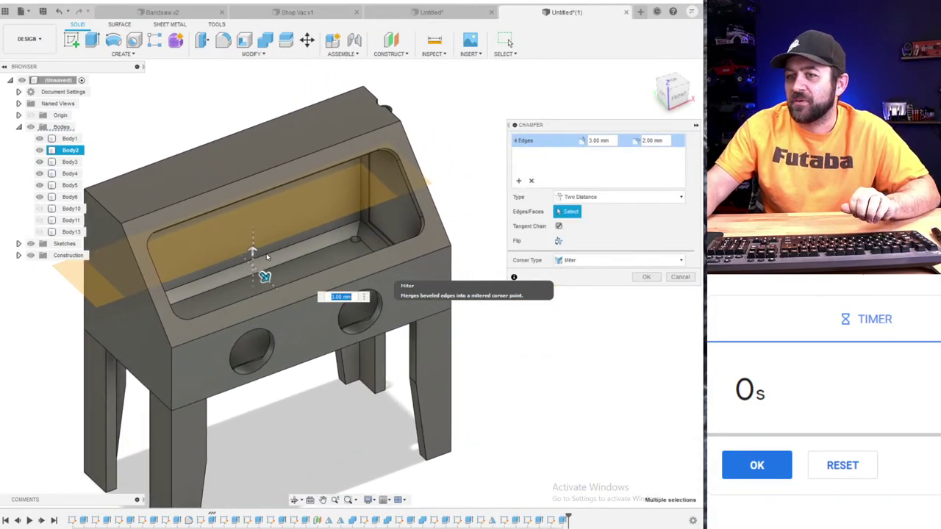
{"action": "scroll", "coordinate": [272, 254], "scroll_direction": "up", "scroll_amount": 3}
{"action": "scroll", "coordinate": [281, 234], "scroll_direction": "down", "scroll_amount": 4}
{"action": "scroll", "coordinate": [386, 256], "scroll_direction": "up", "scroll_amount": 4}
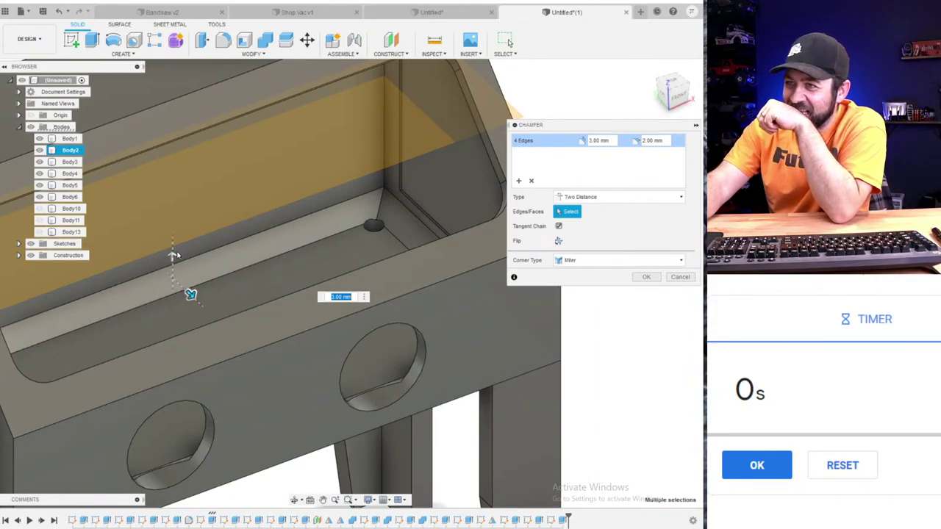
{"action": "left_click_drag", "start_coordinate": [172, 254], "coordinate": [171, 228]}
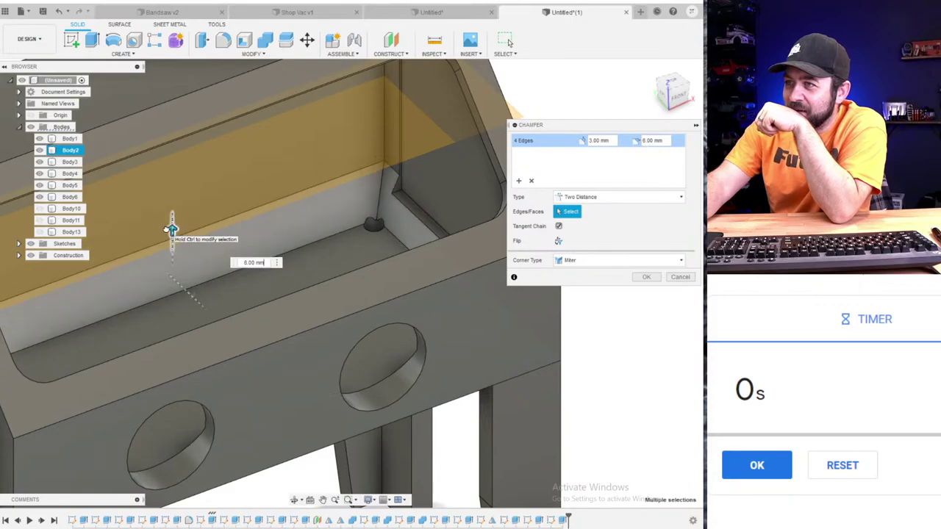
{"action": "mouse_move", "coordinate": [189, 291]}
{"action": "left_mouse_down"}
{"action": "mouse_move", "coordinate": [212, 317]}
{"action": "mouse_move", "coordinate": [194, 299]}
{"action": "left_mouse_up"}
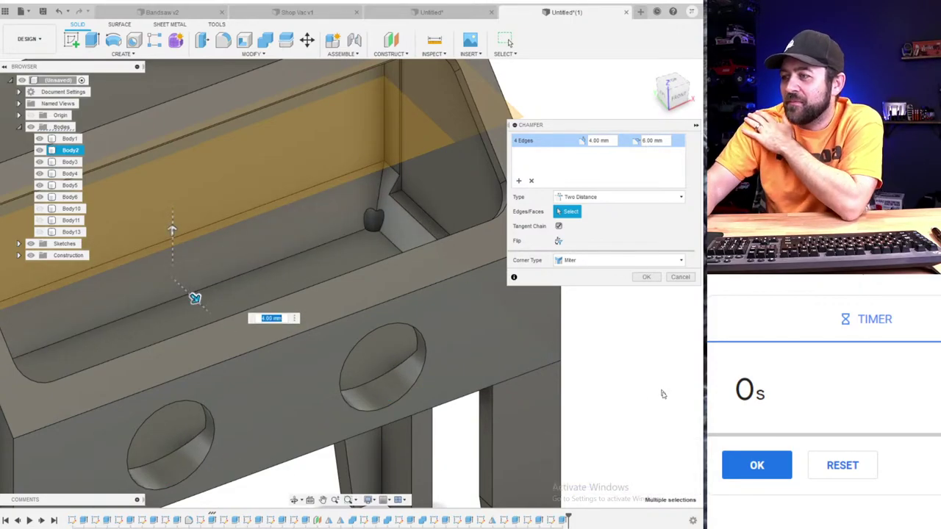
{"action": "left_click", "coordinate": [644, 278]}
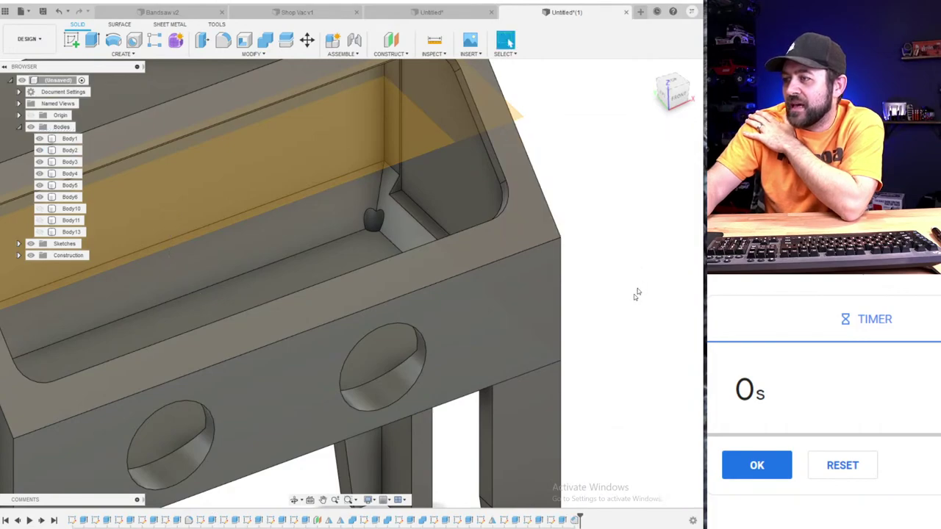
{"action": "left_click", "coordinate": [365, 401]}
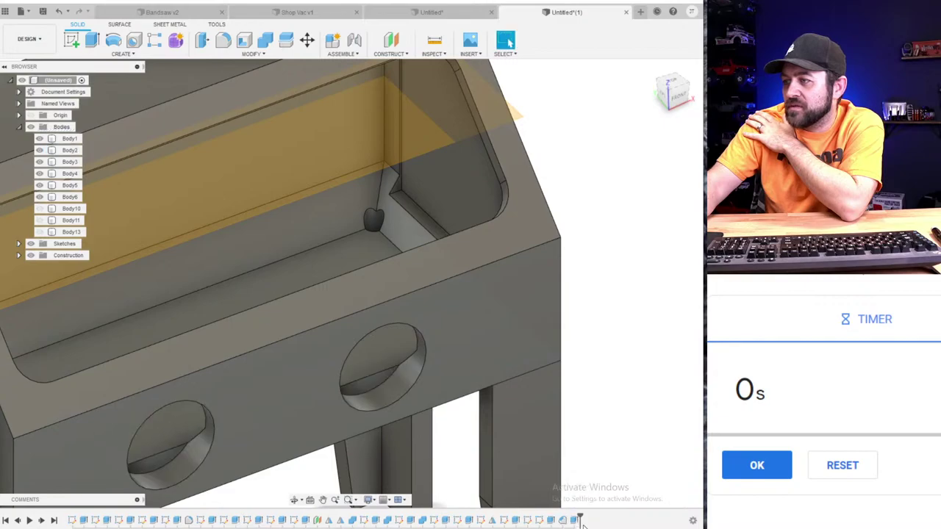
- Reopen the floor chamfer for editing and try distances of 4 mm and 3 mm
{"action": "right_click", "coordinate": [561, 520]}
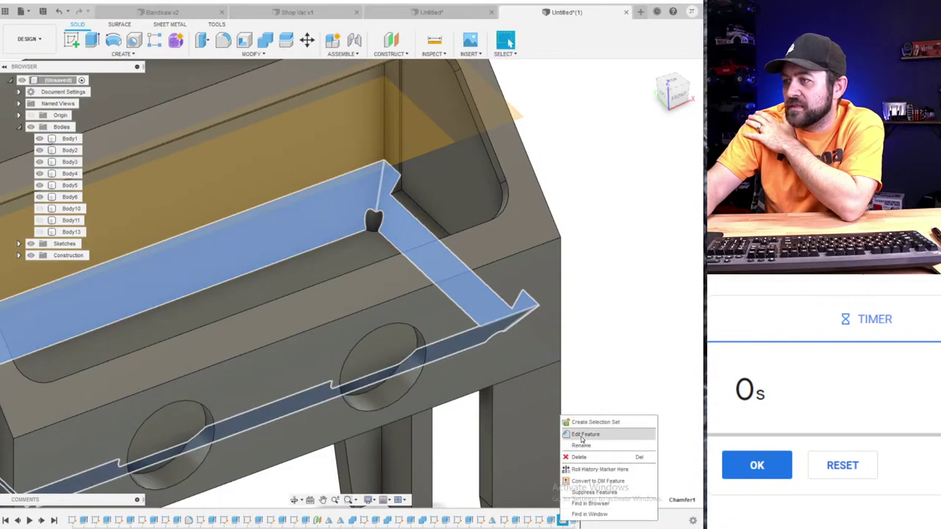
{"action": "left_click", "coordinate": [581, 433]}
{"action": "mouse_move", "coordinate": [147, 316]}
{"action": "left_mouse_down"}
{"action": "mouse_move", "coordinate": [163, 332]}
{"action": "mouse_move", "coordinate": [149, 313]}
{"action": "left_mouse_up"}
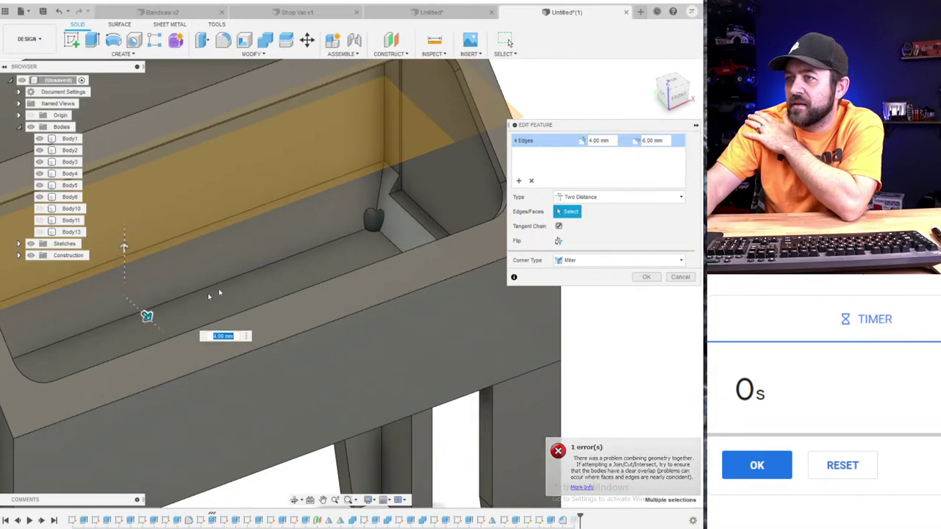
{"action": "scroll", "coordinate": [213, 294], "scroll_direction": "down", "scroll_amount": 4}
{"action": "scroll", "coordinate": [169, 290], "scroll_direction": "up", "scroll_amount": 3}
{"action": "middle_click_drag", "start_coordinate": [184, 284], "coordinate": [248, 319], "text": "shift"}
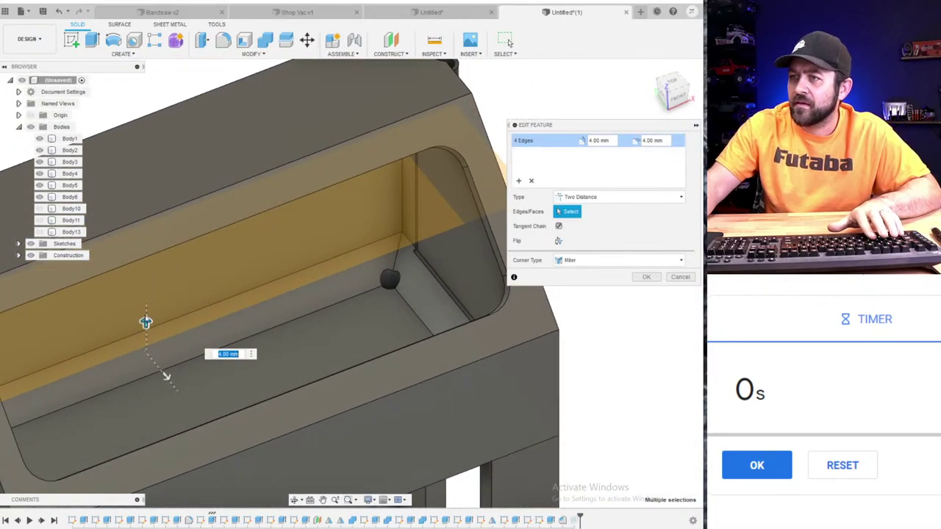
{"action": "type", "text": "3"}
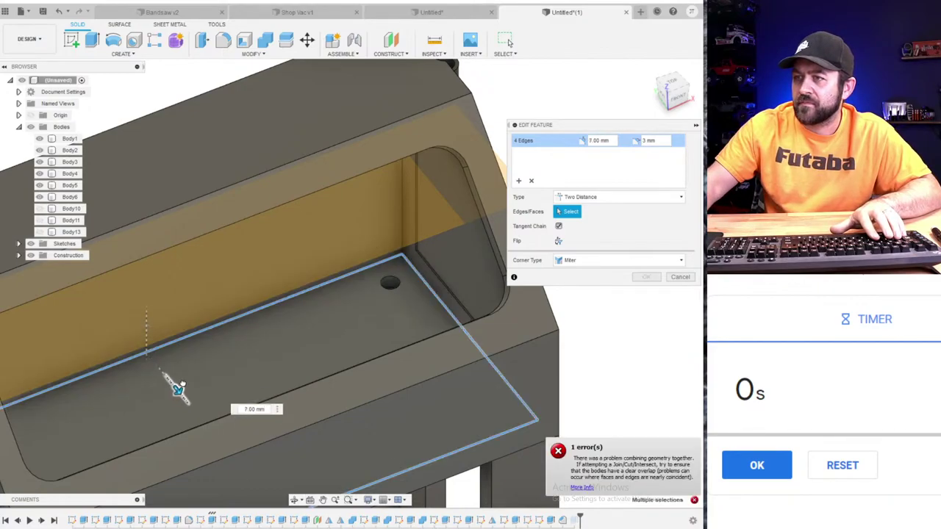
{"action": "left_click", "coordinate": [166, 377]}
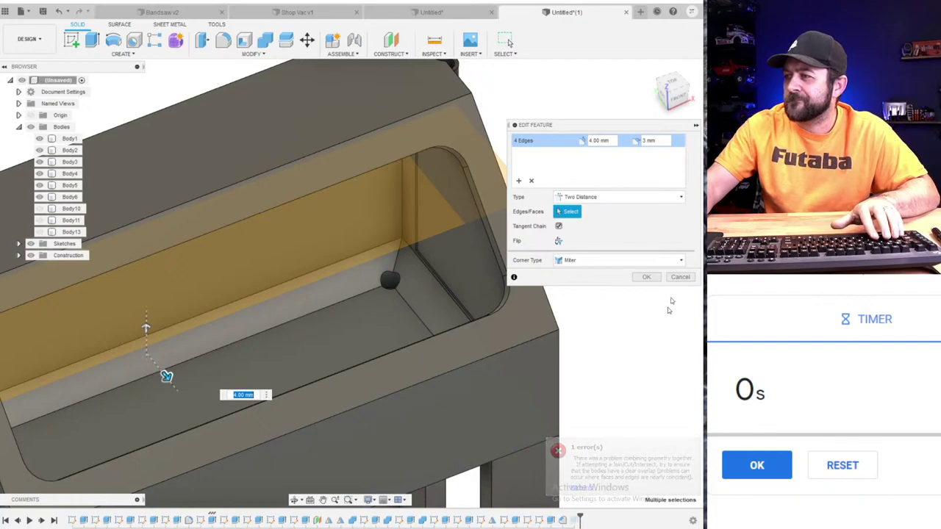
- Try a larger first chamfer distance, 5 mm with Miter corners and about 12 mm with Chamfer corners
{"action": "left_click", "coordinate": [588, 261]}
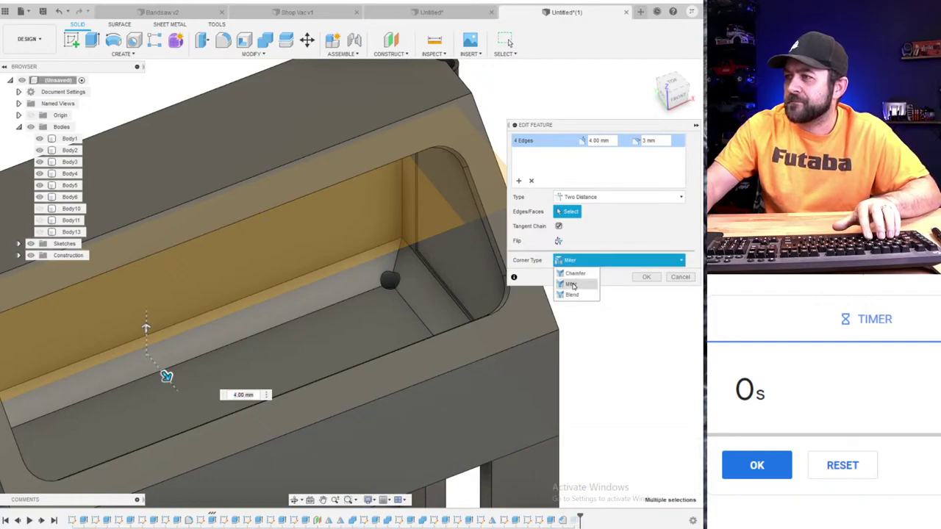
{"action": "left_click", "coordinate": [573, 285]}
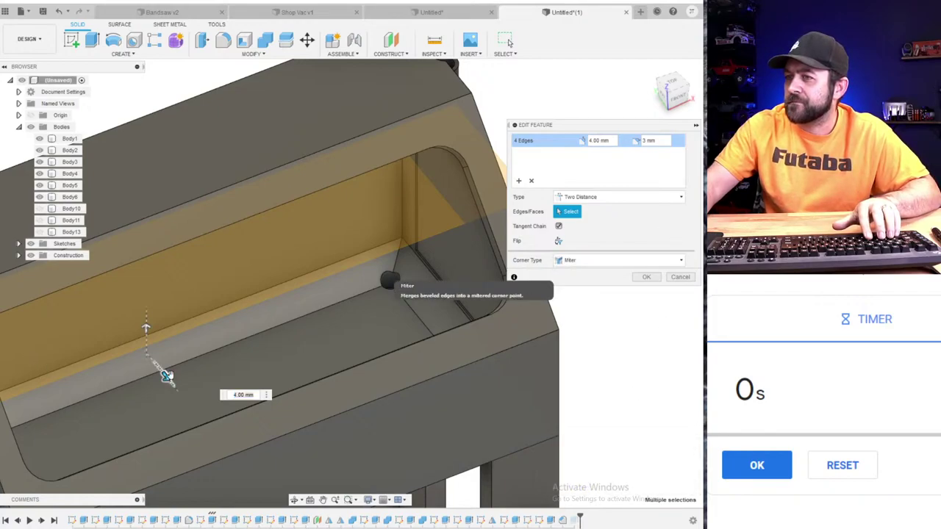
{"action": "left_click_drag", "start_coordinate": [166, 376], "coordinate": [170, 380]}
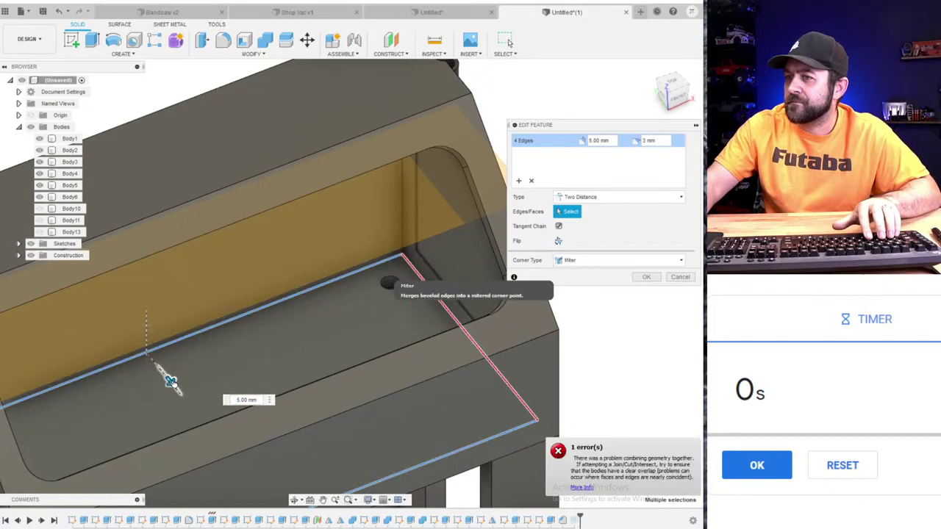
{"action": "left_click", "coordinate": [571, 263]}
{"action": "left_click", "coordinate": [569, 275]}
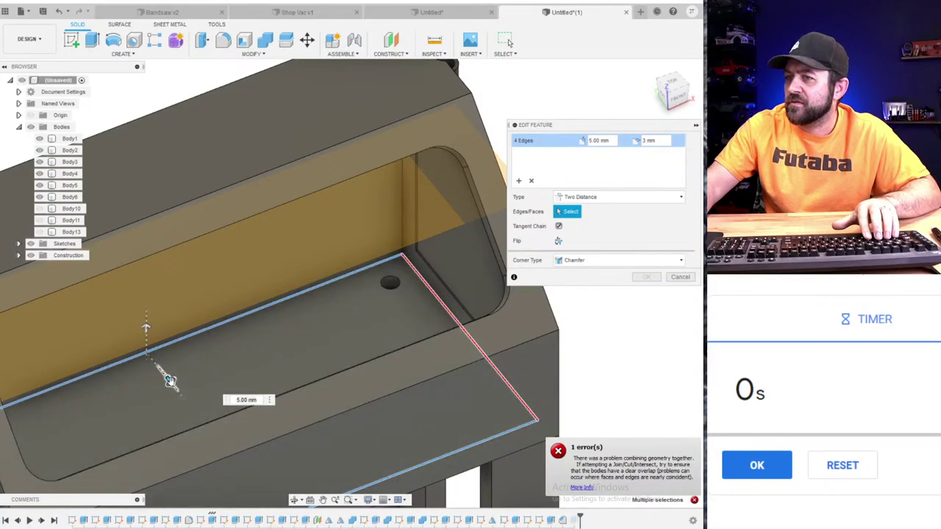
{"action": "left_click_drag", "start_coordinate": [170, 380], "coordinate": [197, 412]}
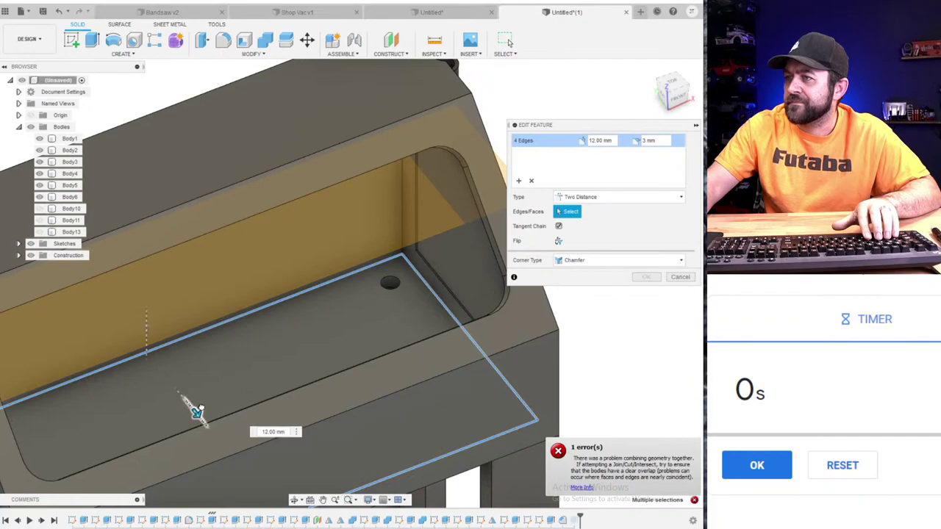
- Try the Blend corner type with reselected floor edges and a first distance of 6 mm, and cancel the chamfer edit
{"action": "left_click", "coordinate": [575, 261]}
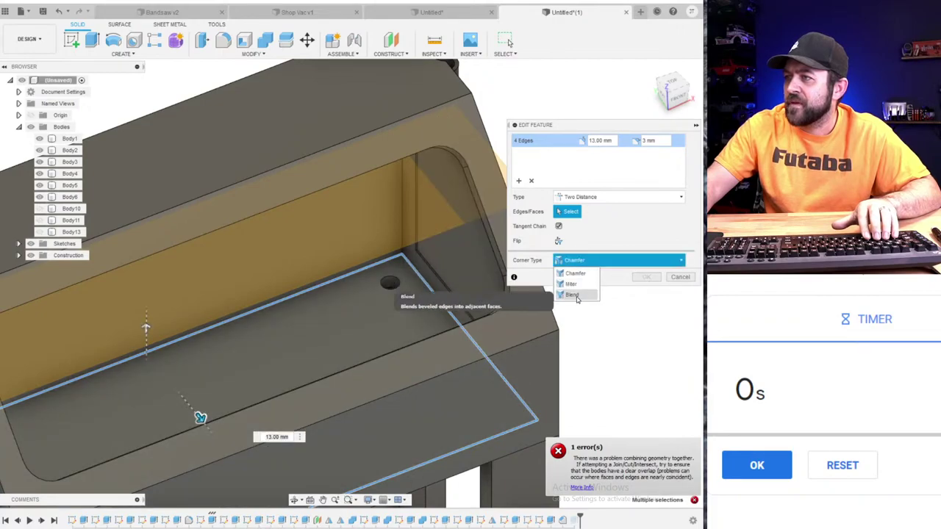
{"action": "left_click", "coordinate": [577, 298]}
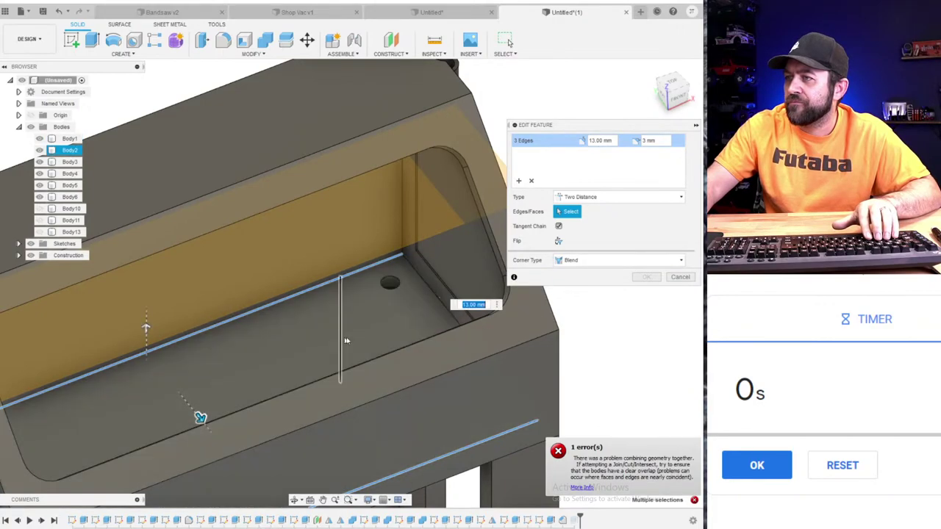
{"action": "scroll", "coordinate": [346, 340], "scroll_direction": "down", "scroll_amount": 5}
{"action": "middle_click_drag", "start_coordinate": [314, 345], "coordinate": [143, 291], "text": "shift"}
{"action": "left_click", "coordinate": [131, 237]}
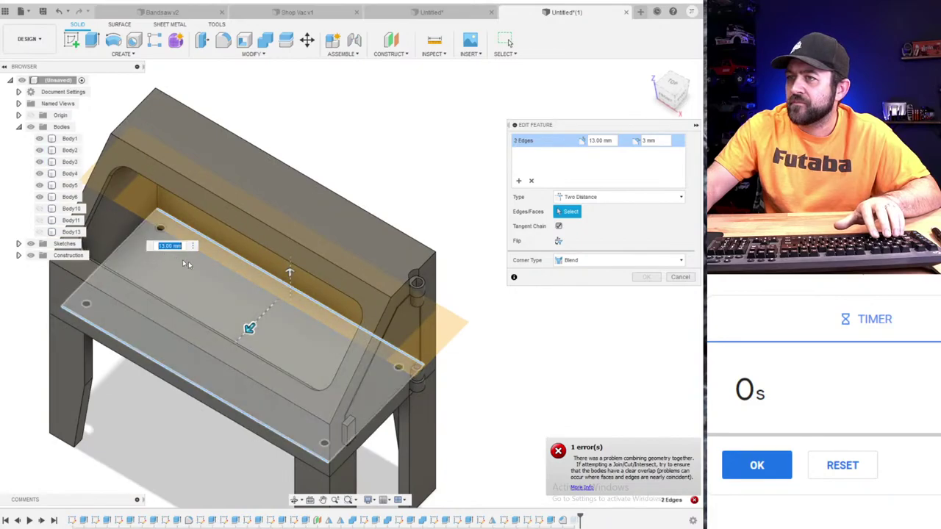
{"action": "middle_click_drag", "start_coordinate": [290, 328], "coordinate": [183, 230], "text": "shift"}
{"action": "left_click", "coordinate": [134, 231]}
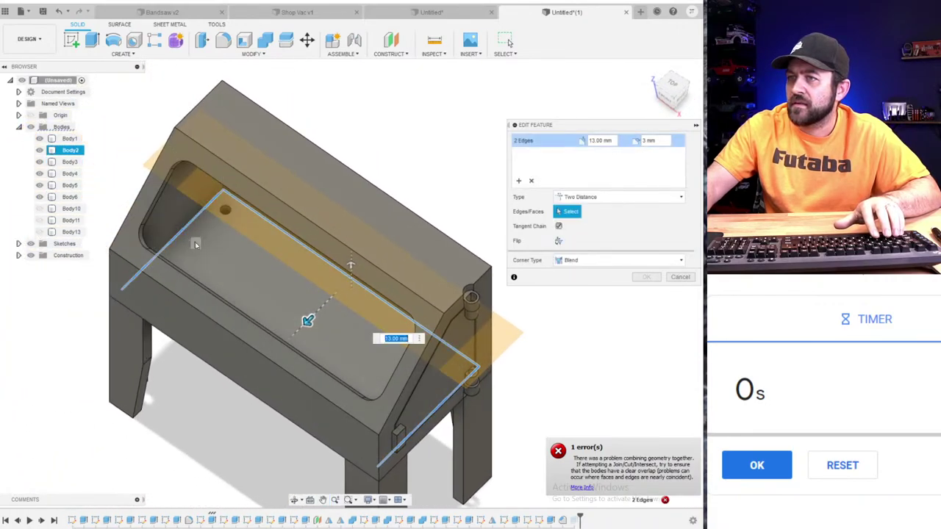
{"action": "left_click", "coordinate": [195, 244]}
{"action": "mouse_move", "coordinate": [319, 310]}
{"action": "left_mouse_down"}
{"action": "mouse_move", "coordinate": [332, 290]}
{"action": "mouse_move", "coordinate": [327, 301]}
{"action": "left_mouse_up"}
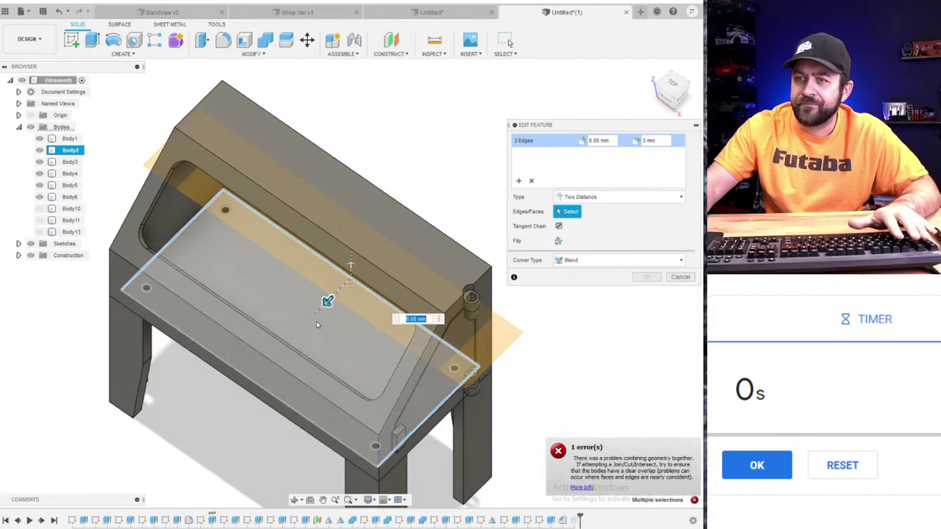
{"action": "key", "text": "Escape"}
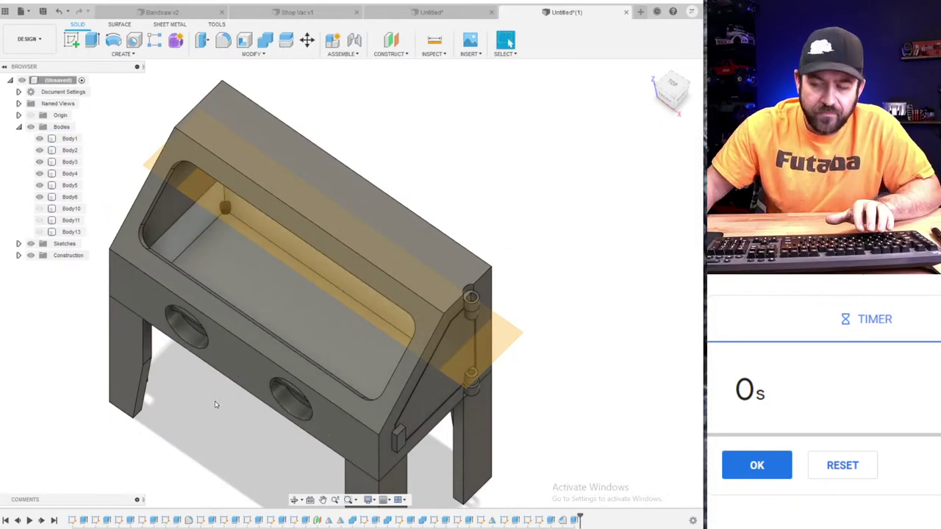
- Examine the round front openings and the chamfered floor behind them from several angles
{"action": "scroll", "coordinate": [324, 319], "scroll_direction": "down", "scroll_amount": 3}
{"action": "middle_click_drag", "start_coordinate": [326, 320], "coordinate": [336, 267], "text": "shift"}
{"action": "scroll", "coordinate": [338, 272], "scroll_direction": "up", "scroll_amount": 5}
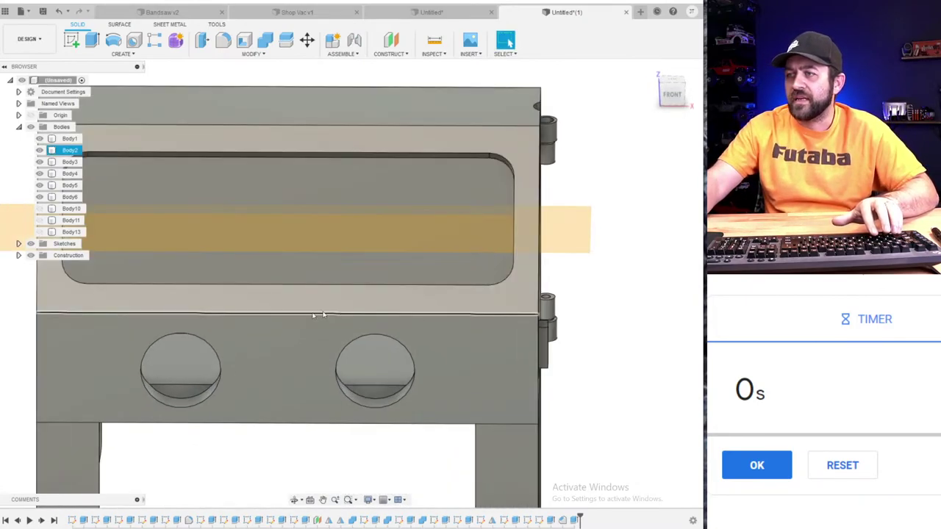
{"action": "scroll", "coordinate": [296, 316], "scroll_direction": "up", "scroll_amount": 4}
{"action": "middle_click_drag", "start_coordinate": [293, 317], "coordinate": [320, 322], "text": "shift"}
{"action": "middle_click_drag", "start_coordinate": [362, 408], "coordinate": [347, 257]}
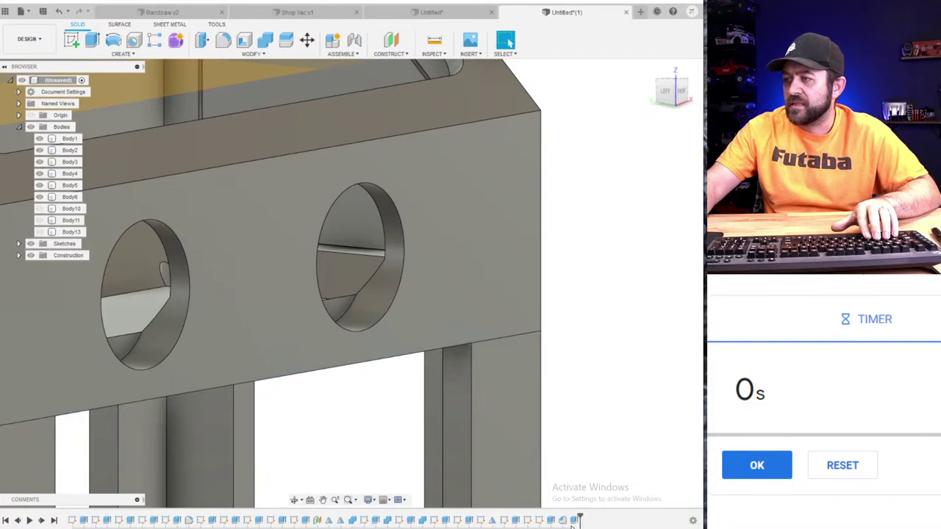
{"action": "left_click", "coordinate": [518, 379]}
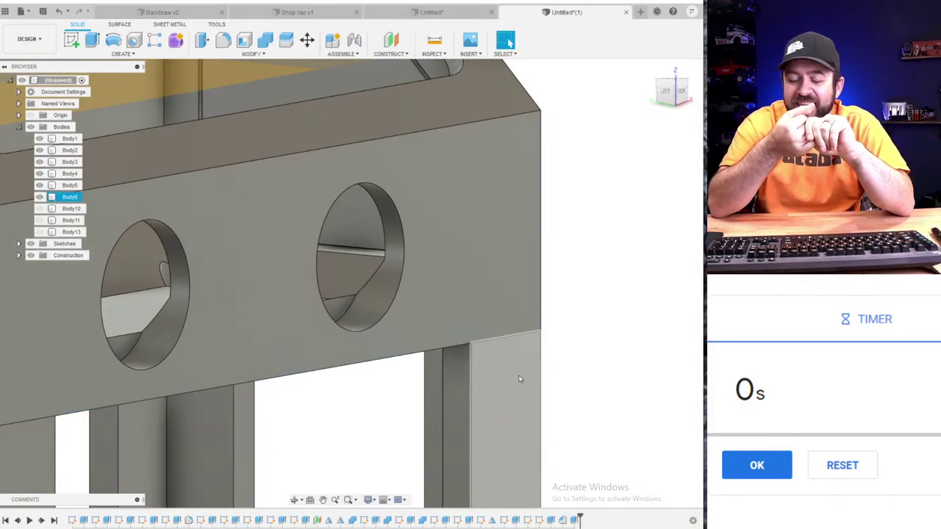
{"action": "scroll", "coordinate": [110, 218], "scroll_direction": "down", "scroll_amount": 5}
{"action": "left_click", "coordinate": [110, 219]}
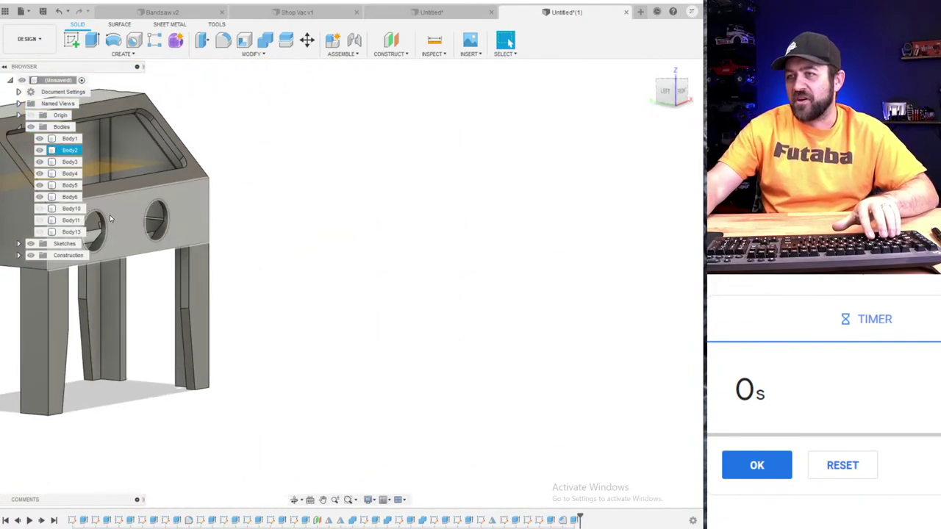
{"action": "scroll", "coordinate": [134, 227], "scroll_direction": "up", "scroll_amount": 5}
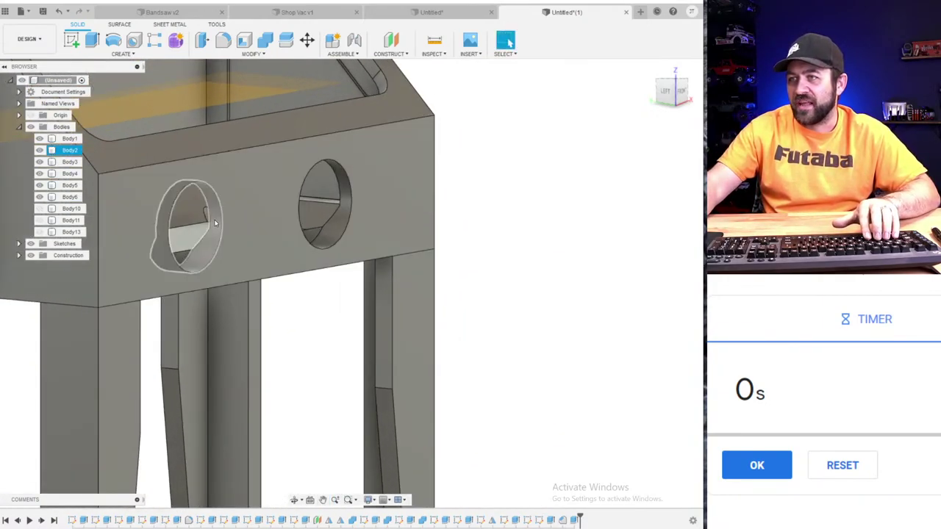
{"action": "left_click", "coordinate": [207, 224]}
{"action": "middle_click_drag", "start_coordinate": [239, 234], "coordinate": [125, 271], "text": "shift"}
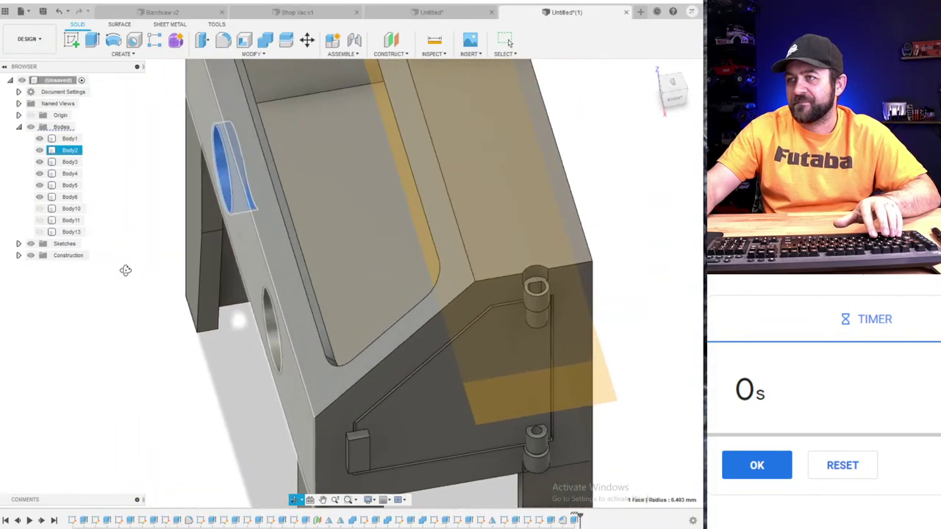
- Extrude-cut the two floor segments showing at the bottom of both round front openings by -6 mm
{"action": "scroll", "coordinate": [317, 146], "scroll_direction": "up", "scroll_amount": 3}
{"action": "middle_click_drag", "start_coordinate": [317, 146], "coordinate": [158, 140], "text": "shift"}
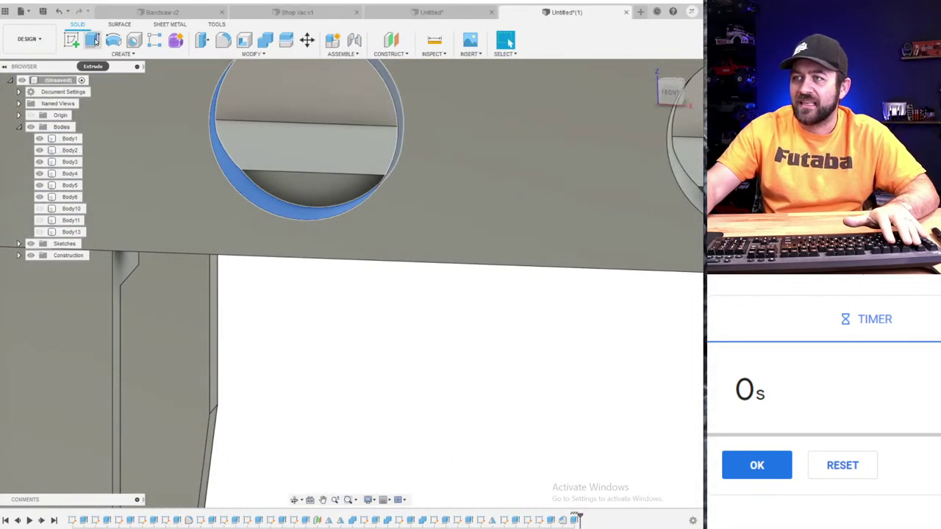
{"action": "left_click", "coordinate": [94, 41]}
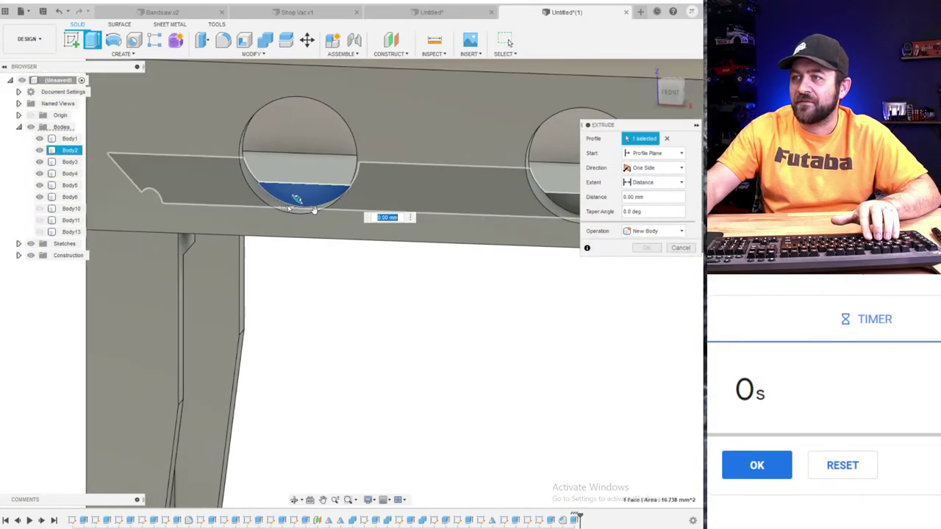
{"action": "middle_click_drag", "start_coordinate": [314, 210], "coordinate": [211, 221]}
{"action": "left_click", "coordinate": [479, 215]}
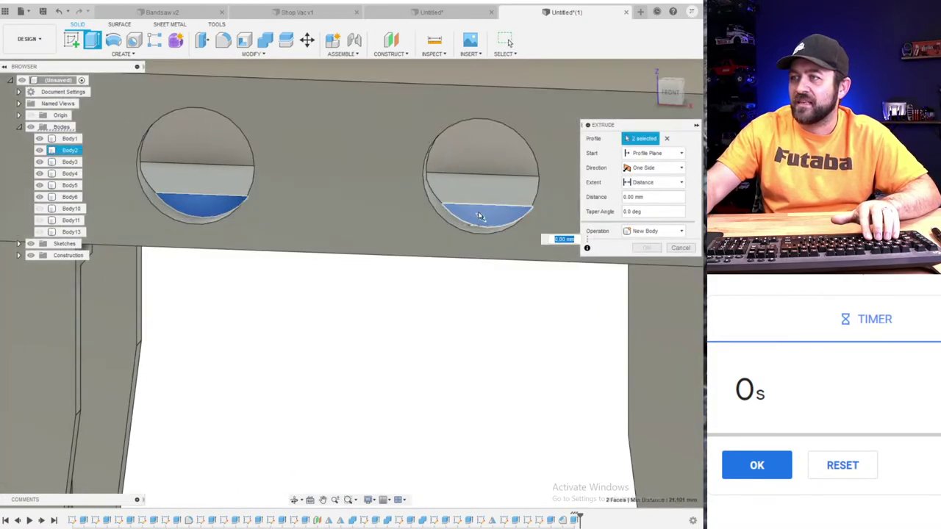
{"action": "left_click_drag", "start_coordinate": [481, 216], "coordinate": [493, 203]}
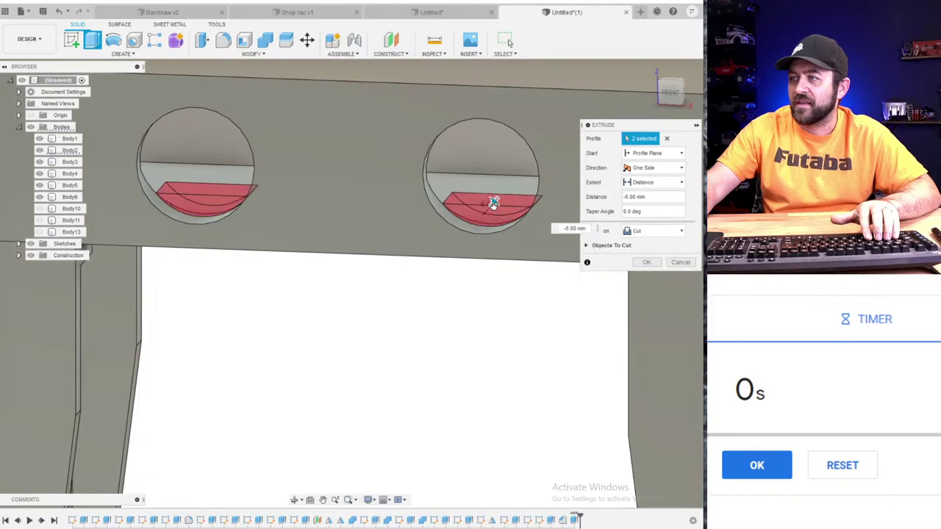
{"action": "scroll", "coordinate": [371, 237], "scroll_direction": "down", "scroll_amount": 3}
{"action": "key", "text": "Return"}
{"action": "middle_click_drag", "start_coordinate": [371, 237], "coordinate": [263, 264], "text": "shift"}
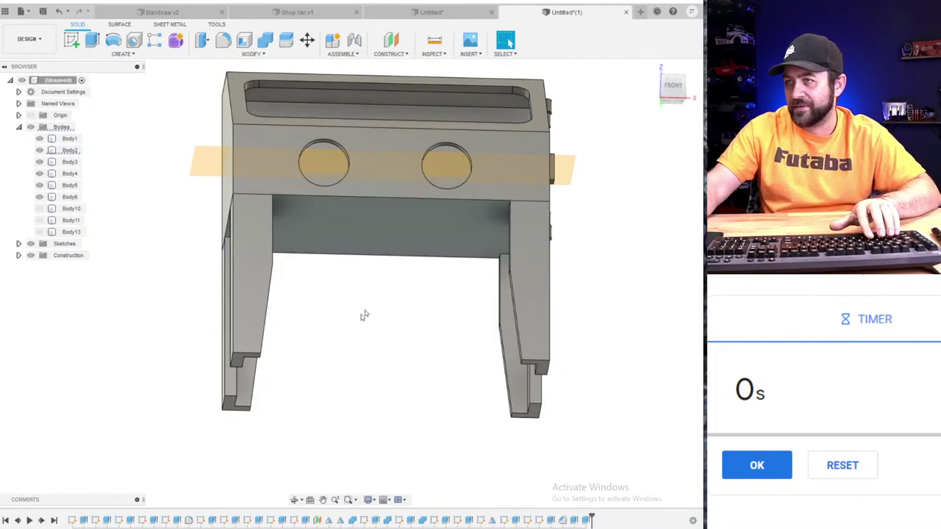
{"action": "scroll", "coordinate": [365, 314], "scroll_direction": "down", "scroll_amount": 4}
{"action": "scroll", "coordinate": [367, 279], "scroll_direction": "up", "scroll_amount": 3}
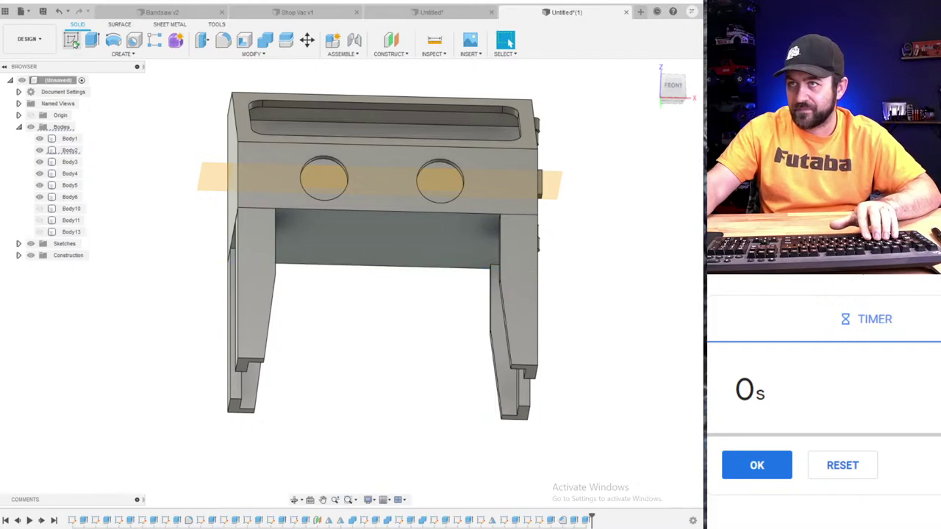
{"action": "left_click", "coordinate": [73, 41]}
{"action": "middle_click_drag", "start_coordinate": [330, 259], "coordinate": [304, 308], "text": "shift"}
{"action": "left_click", "coordinate": [255, 331]}
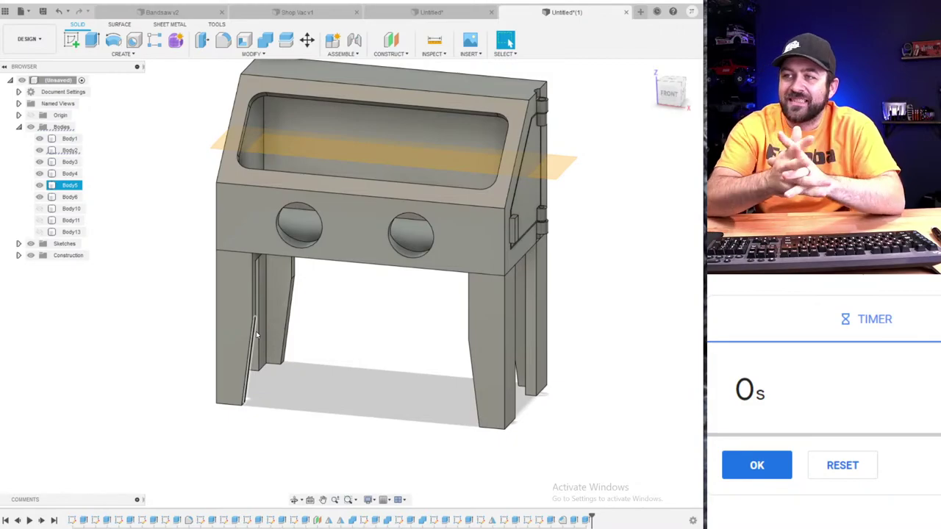
{"action": "left_click", "coordinate": [411, 372]}
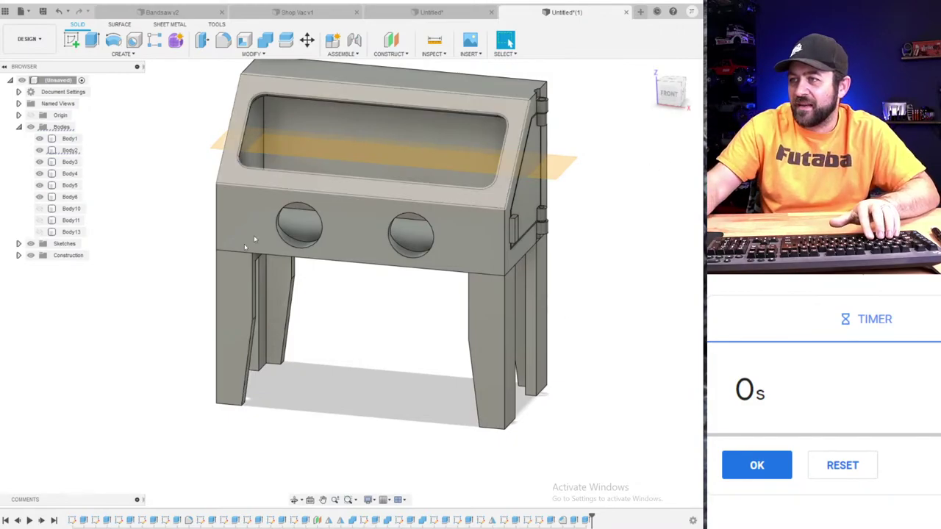
- Sketch a rectangle about 55 mm long on the cabinet's underside between the four legs and extend its upper edge outward
{"action": "scroll", "coordinate": [361, 224], "scroll_direction": "up", "scroll_amount": 2}
{"action": "mouse_move", "coordinate": [362, 225]}
{"action": "middle_mouse_down", "text": "shift"}
{"action": "mouse_move", "coordinate": [357, 233]}
{"action": "mouse_move", "coordinate": [365, 210]}
{"action": "middle_mouse_up", "text": "shift"}
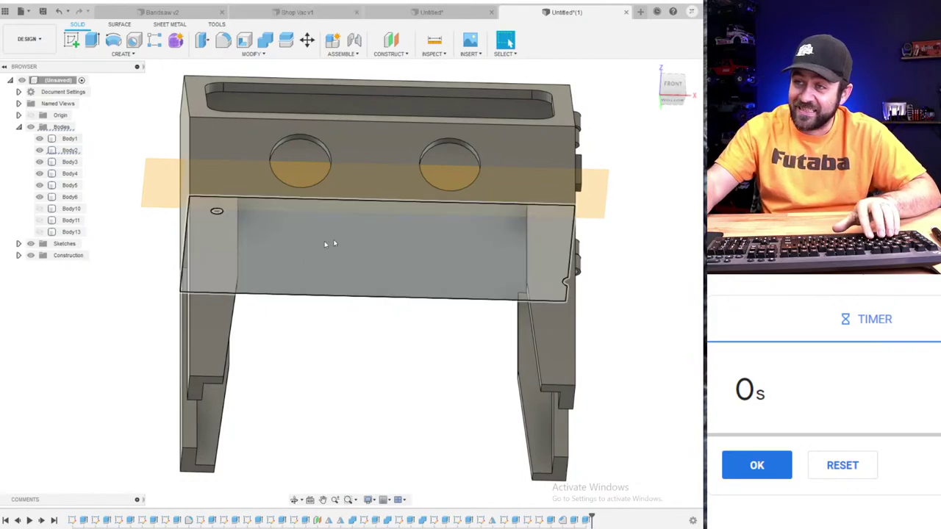
{"action": "middle_click_drag", "start_coordinate": [326, 243], "coordinate": [178, 73], "text": "shift"}
{"action": "left_click", "coordinate": [71, 40]}
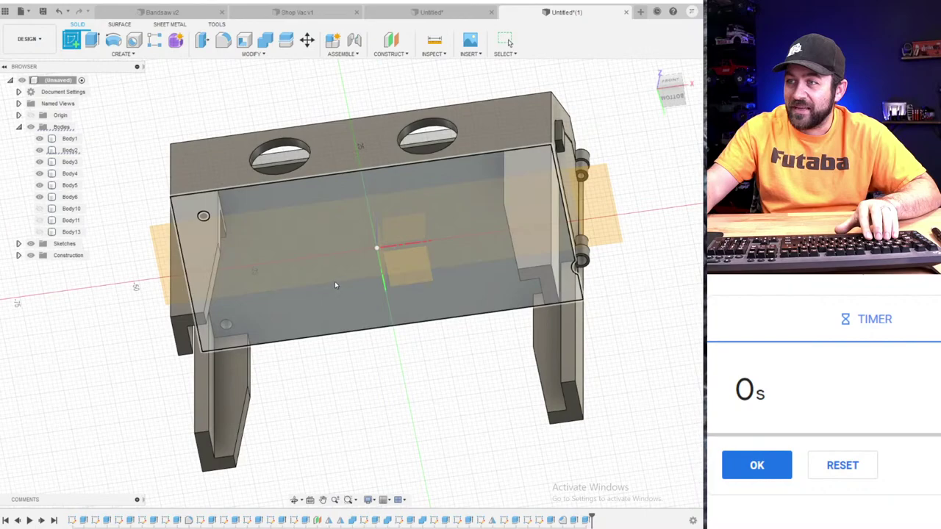
{"action": "left_click", "coordinate": [335, 281]}
{"action": "left_click", "coordinate": [91, 42]}
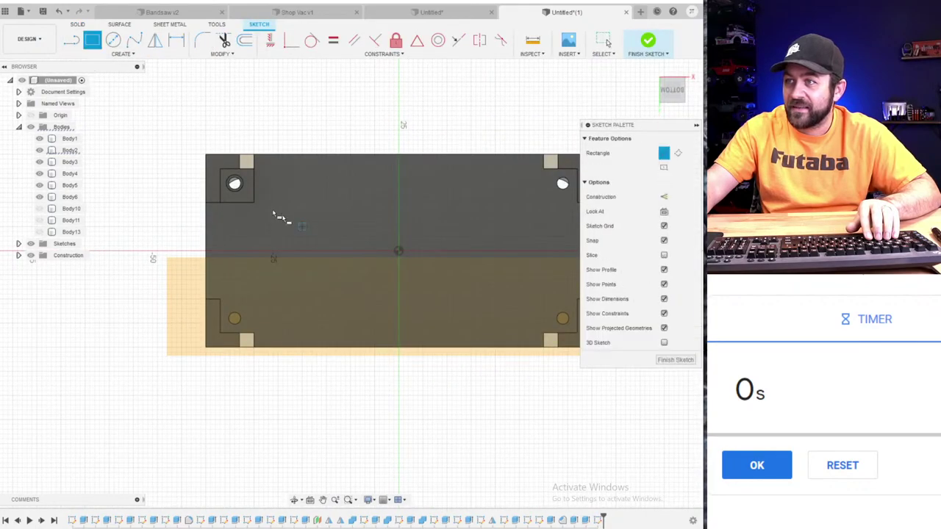
{"action": "left_click", "coordinate": [265, 209]}
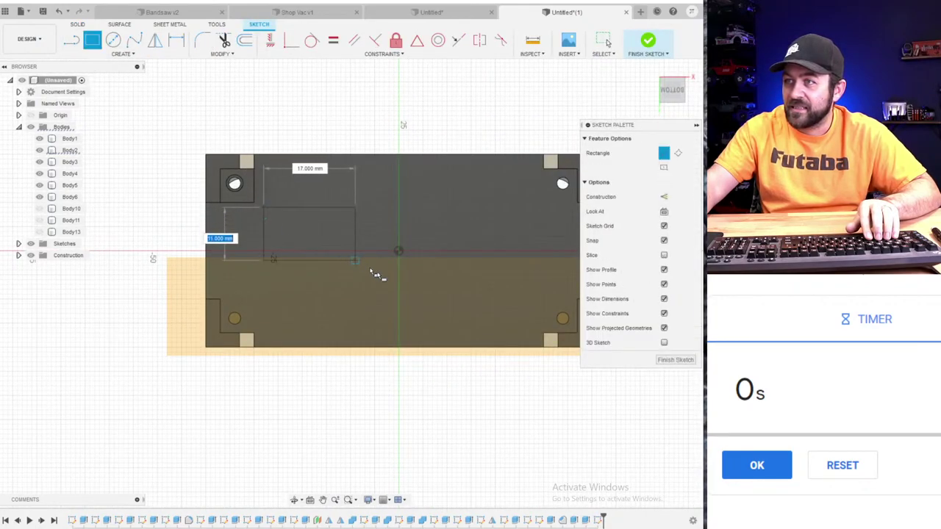
{"action": "left_click", "coordinate": [529, 332]}
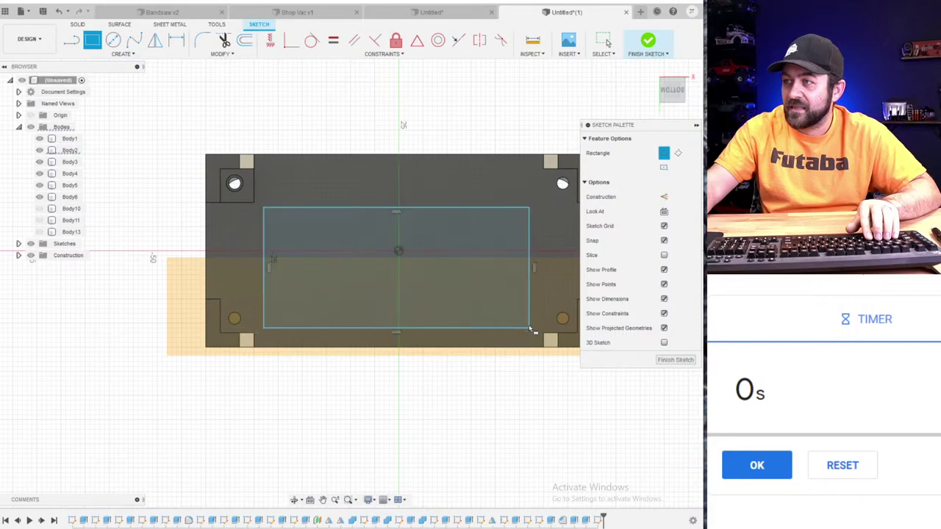
{"action": "key", "text": "Escape"}
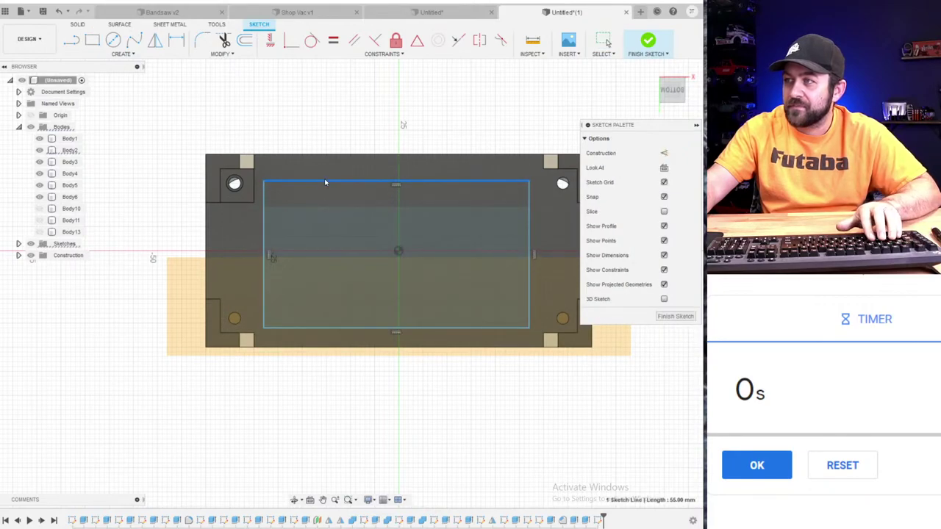
{"action": "scroll", "coordinate": [353, 214], "scroll_direction": "down", "scroll_amount": 3}
{"action": "mouse_move", "coordinate": [361, 215]}
{"action": "middle_mouse_down", "text": "shift"}
{"action": "mouse_move", "coordinate": [346, 216]}
{"action": "mouse_move", "coordinate": [358, 234]}
{"action": "middle_mouse_up", "text": "shift"}
{"action": "left_click", "coordinate": [650, 40]}
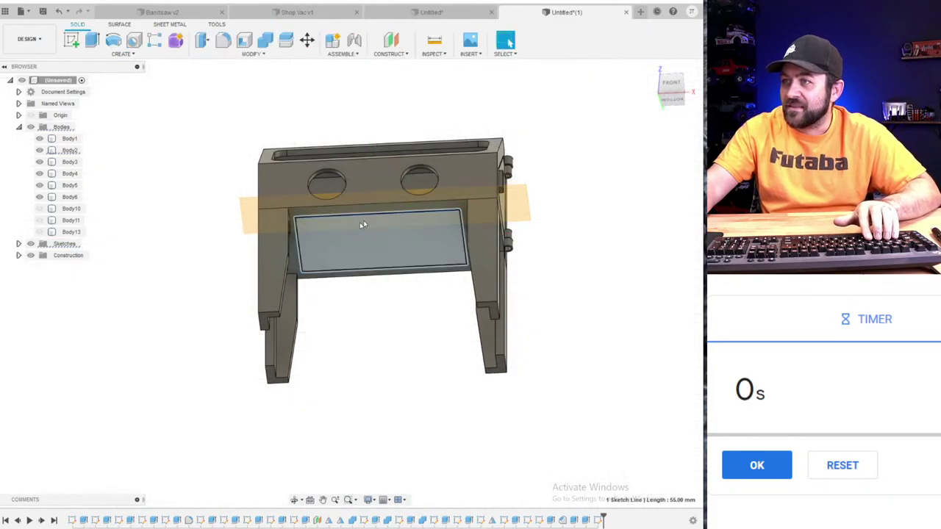
{"action": "left_click", "coordinate": [344, 239]}
{"action": "key", "text": "e"}
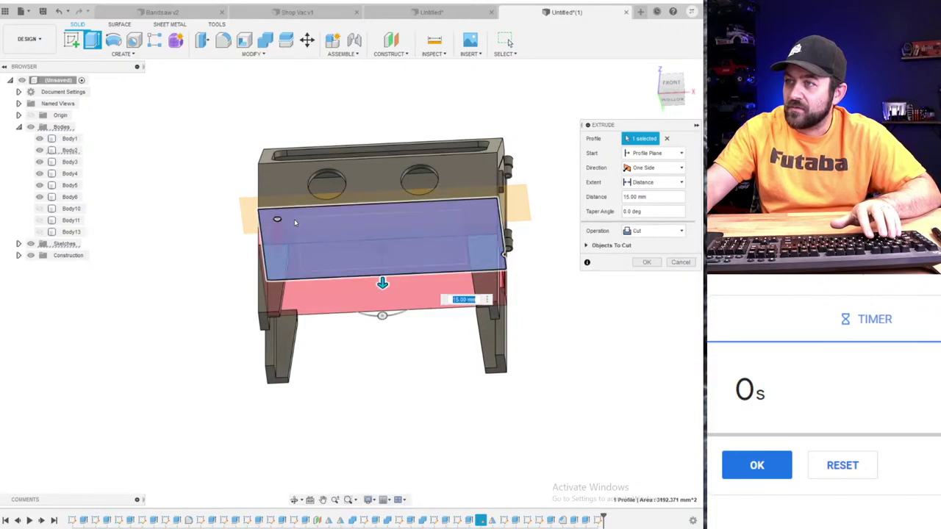
{"action": "key", "text": "Escape"}
{"action": "left_click", "coordinate": [336, 249]}
{"action": "left_click", "coordinate": [331, 256]}
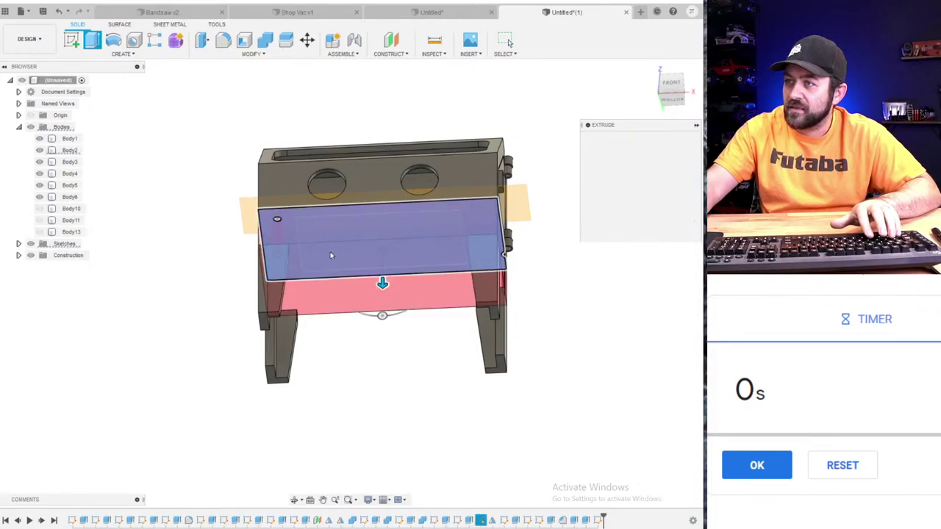
{"action": "scroll", "coordinate": [423, 230], "scroll_direction": "up", "scroll_amount": 3}
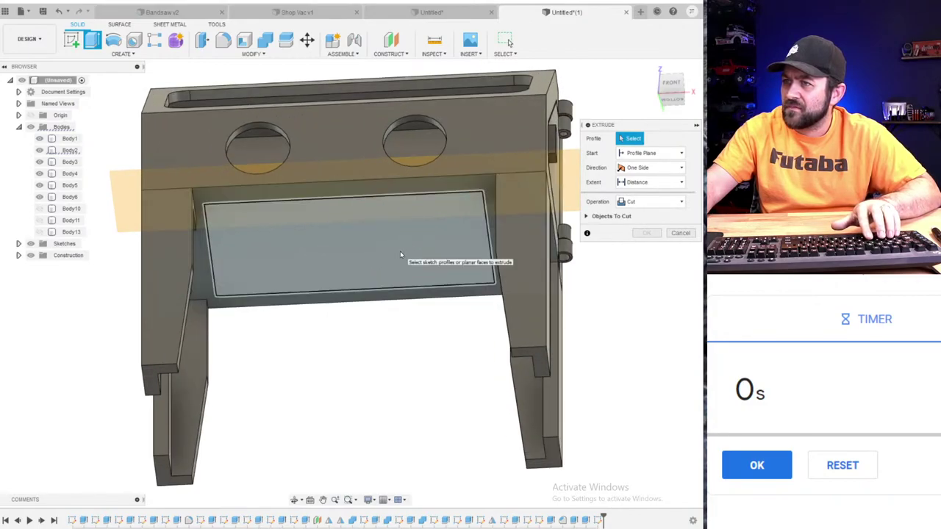
{"action": "left_click", "coordinate": [399, 251]}
{"action": "left_click", "coordinate": [403, 251]}
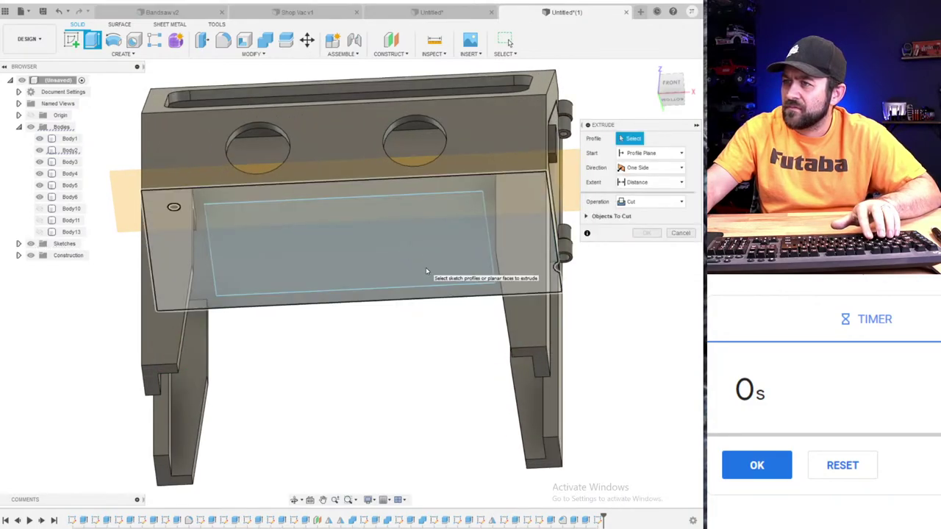
{"action": "middle_click_drag", "start_coordinate": [425, 268], "coordinate": [423, 217], "text": "shift"}
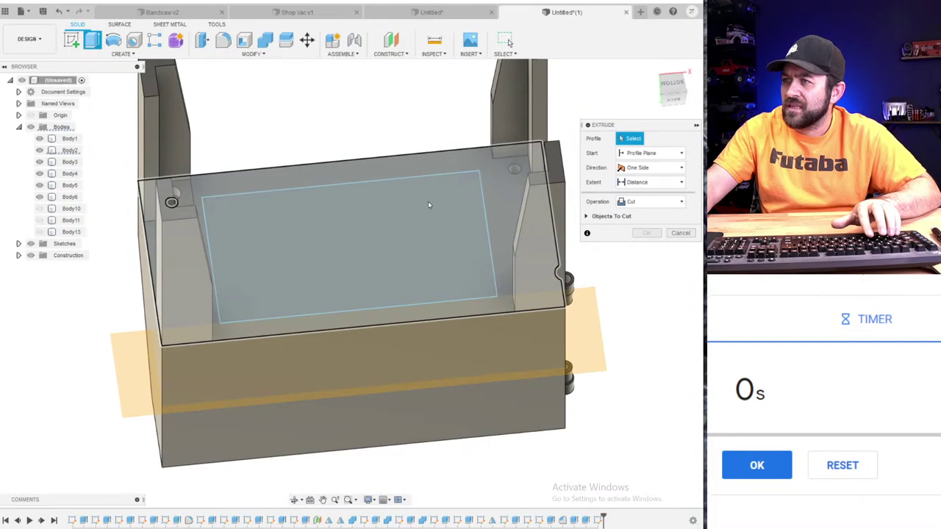
{"action": "left_click", "coordinate": [429, 205]}
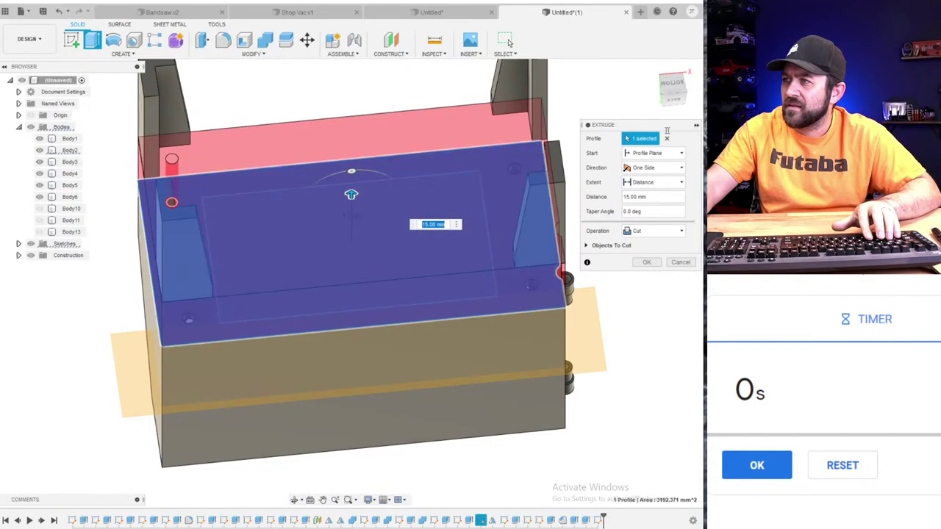
{"action": "left_click", "coordinate": [667, 138]}
- Extrude the underside rectangle 15 mm downward between the legs as a new body
{"action": "scroll", "coordinate": [496, 257], "scroll_direction": "up", "scroll_amount": 5}
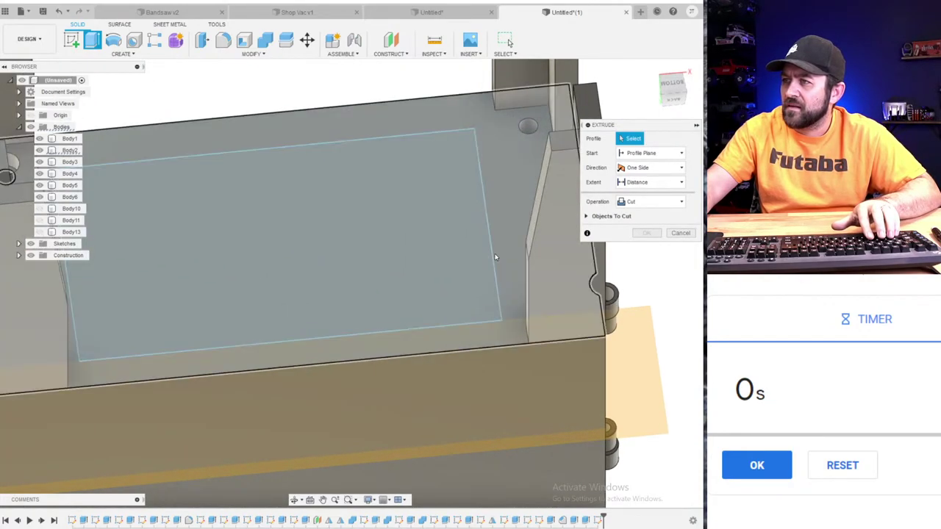
{"action": "scroll", "coordinate": [492, 258], "scroll_direction": "down", "scroll_amount": 1}
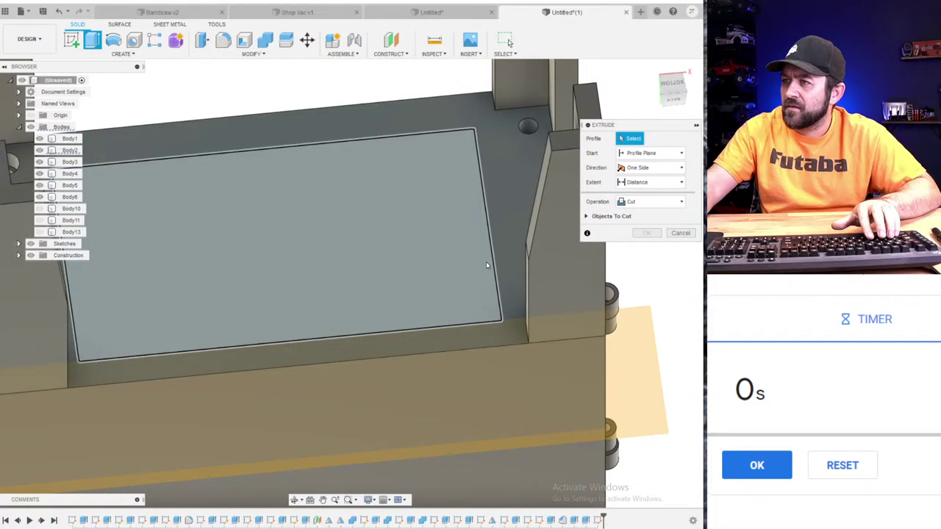
{"action": "left_click", "coordinate": [485, 262]}
{"action": "scroll", "coordinate": [412, 230], "scroll_direction": "down", "scroll_amount": 3}
{"action": "middle_click_drag", "start_coordinate": [412, 230], "coordinate": [350, 288], "text": "shift"}
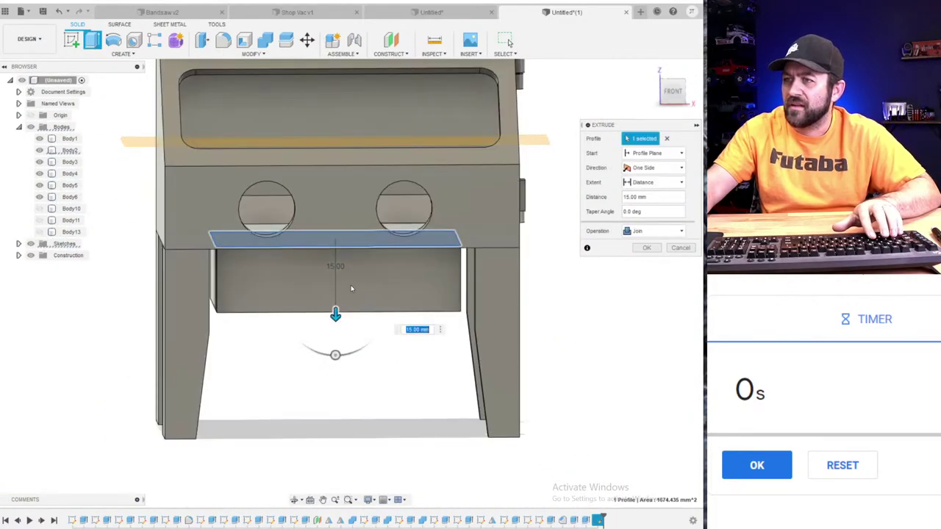
{"action": "scroll", "coordinate": [351, 287], "scroll_direction": "up", "scroll_amount": 3}
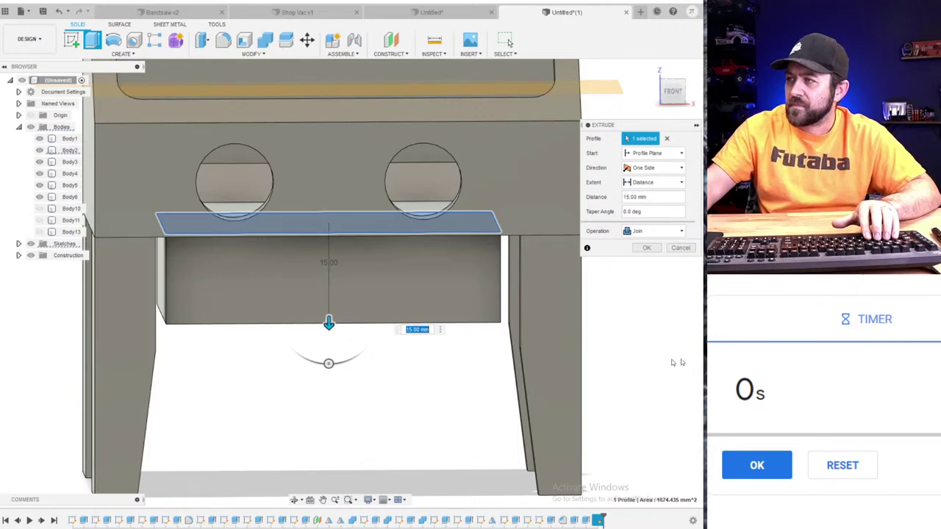
{"action": "left_click", "coordinate": [654, 230]}
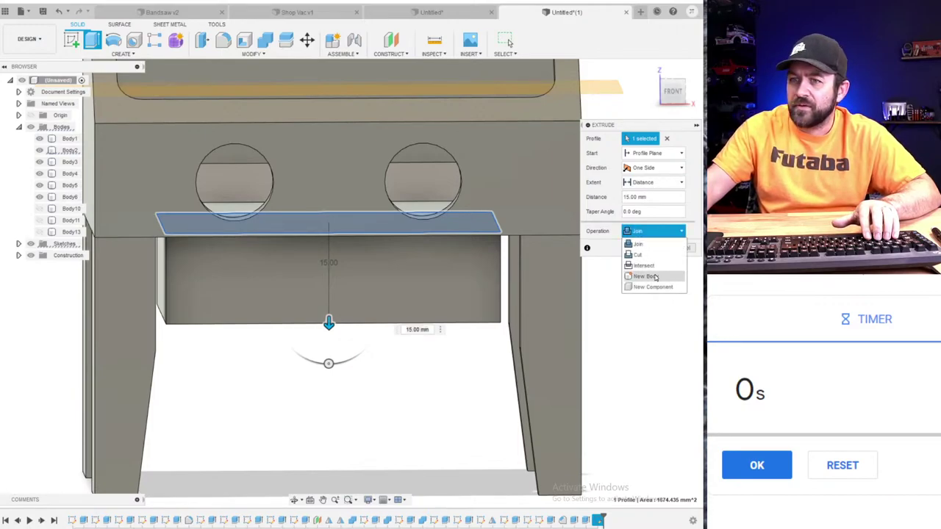
{"action": "left_click", "coordinate": [655, 276]}
{"action": "key", "text": "Return"}
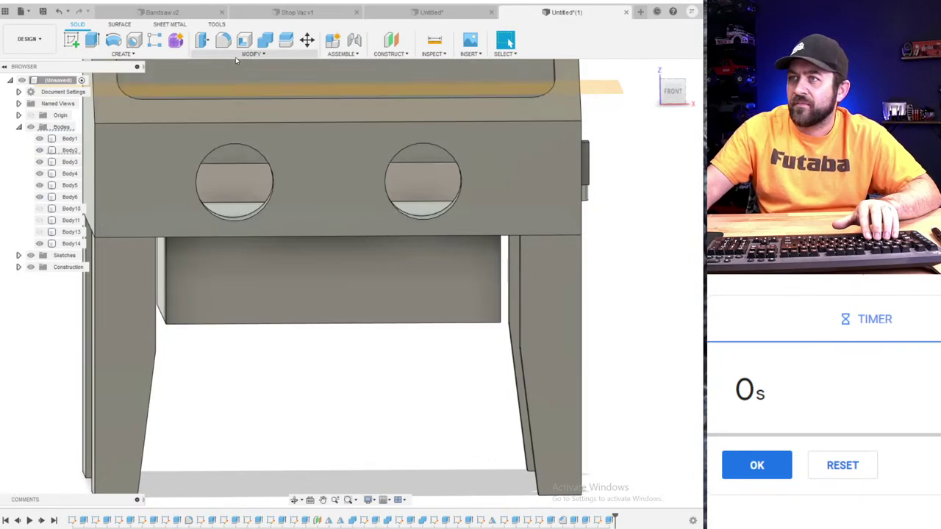
- Chamfer the two short lower edges of the box under the cabinet by 13 mm on both distances
{"action": "left_click", "coordinate": [254, 53]}
{"action": "left_click", "coordinate": [218, 86]}
{"action": "middle_click_drag", "start_coordinate": [199, 325], "coordinate": [169, 261], "text": "shift"}
{"action": "left_click", "coordinate": [173, 349]}
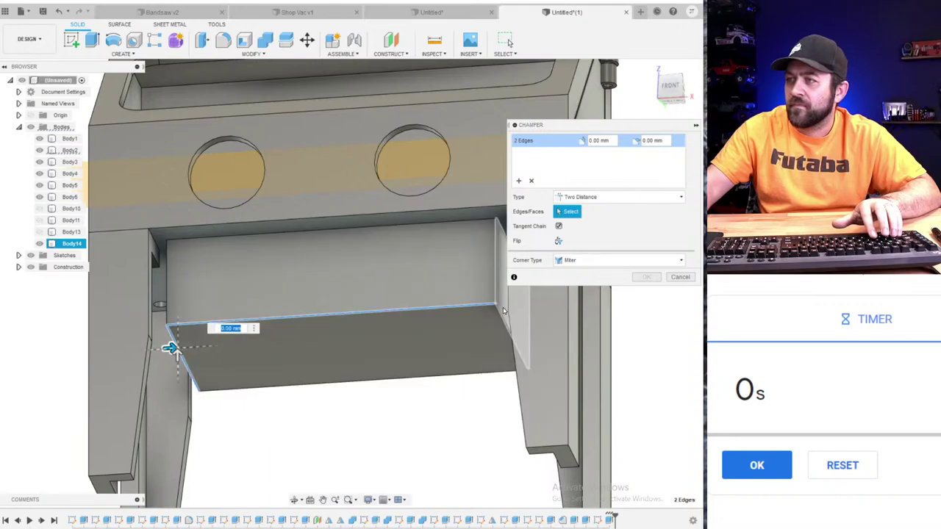
{"action": "left_click", "coordinate": [465, 358]}
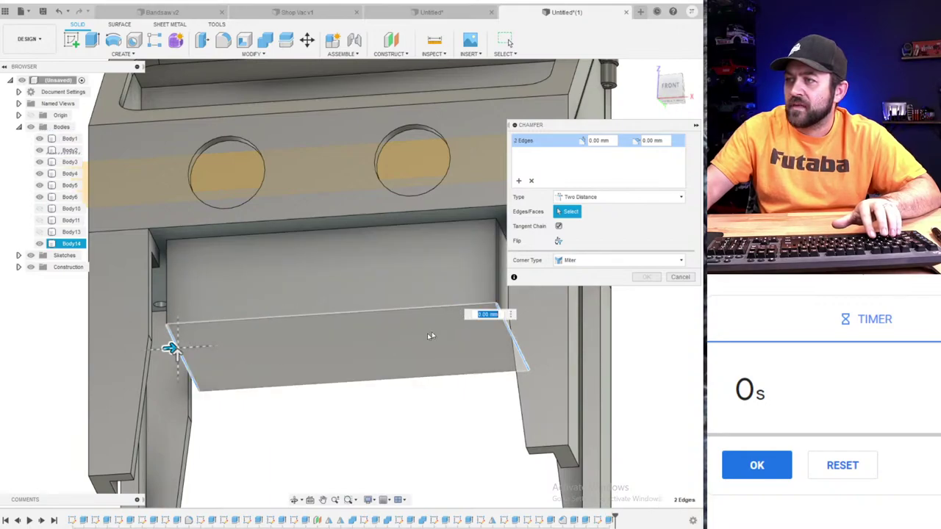
{"action": "left_click_drag", "start_coordinate": [173, 349], "coordinate": [247, 343]}
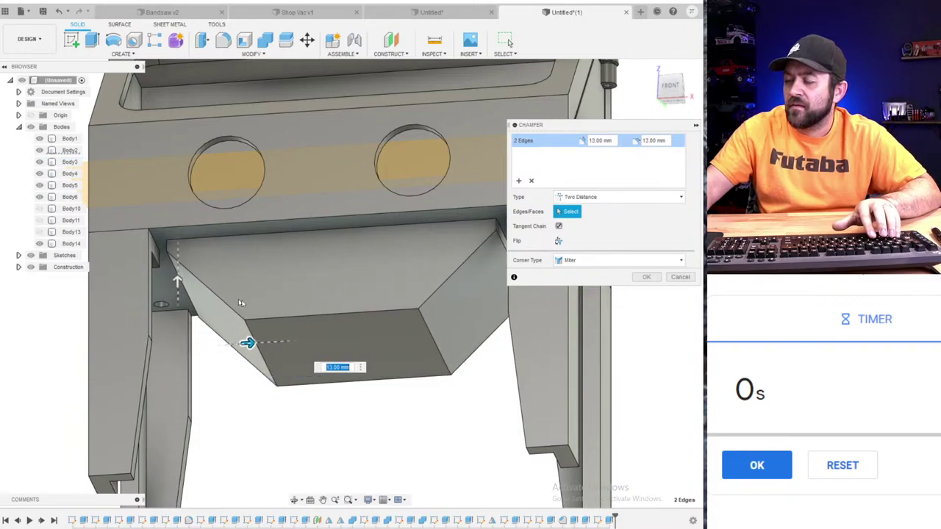
{"action": "middle_click_drag", "start_coordinate": [241, 302], "coordinate": [260, 317], "text": "shift"}
{"action": "key", "text": "Return"}
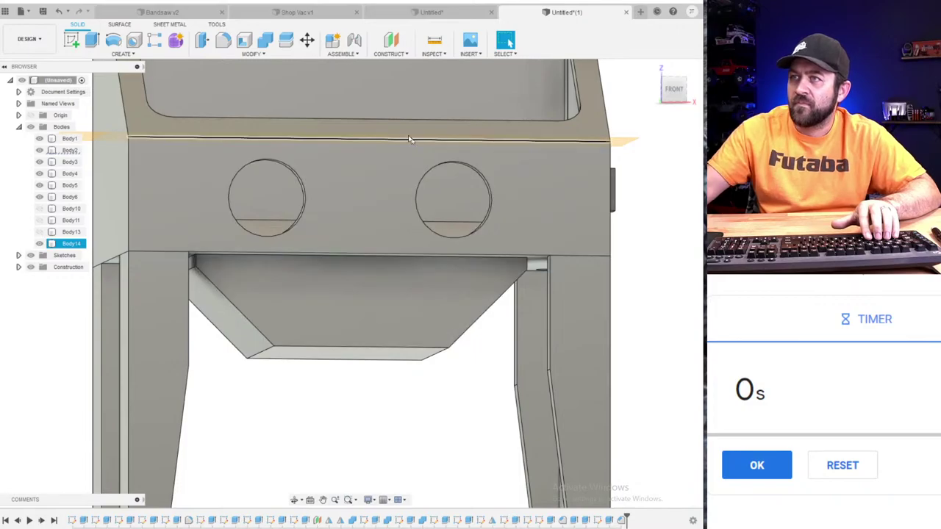
- Chamfer the two long lower edges of the hopper under the cabinet by 12 mm on both distances
{"action": "left_click", "coordinate": [252, 54]}
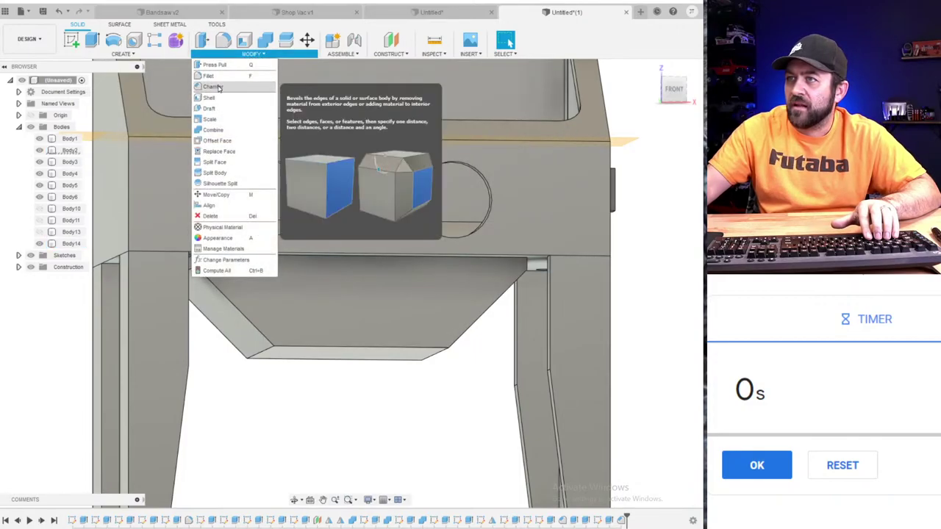
{"action": "left_click", "coordinate": [211, 86]}
{"action": "left_click", "coordinate": [322, 349]}
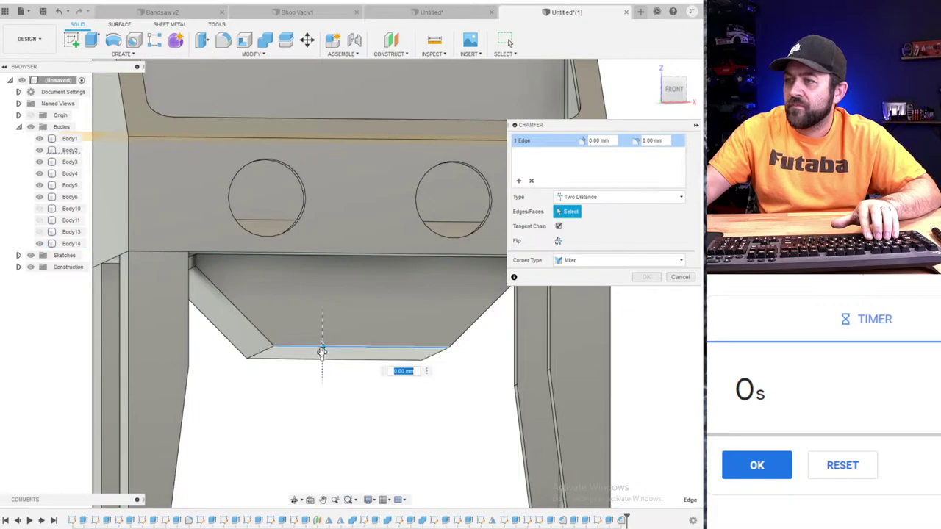
{"action": "left_click", "coordinate": [321, 357]}
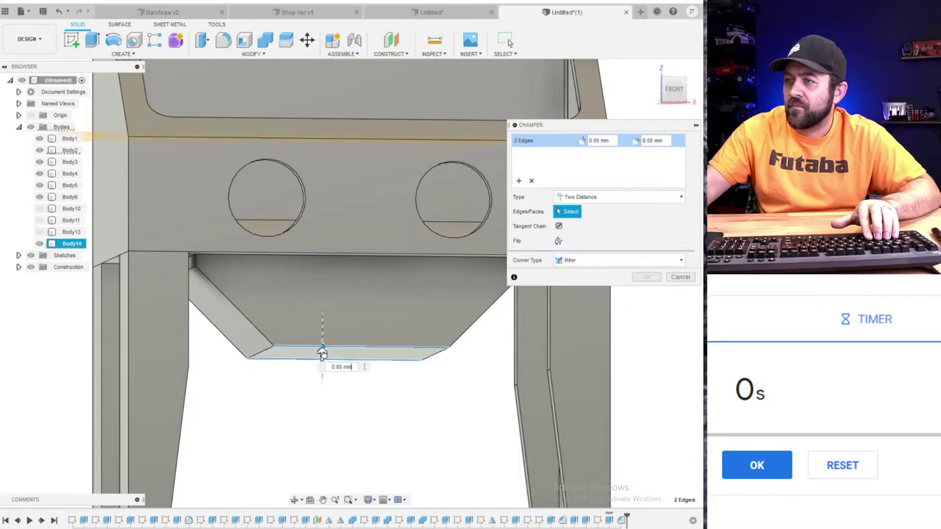
{"action": "mouse_move", "coordinate": [322, 354]}
{"action": "left_mouse_down"}
{"action": "mouse_move", "coordinate": [323, 288]}
{"action": "mouse_move", "coordinate": [340, 280]}
{"action": "left_mouse_up"}
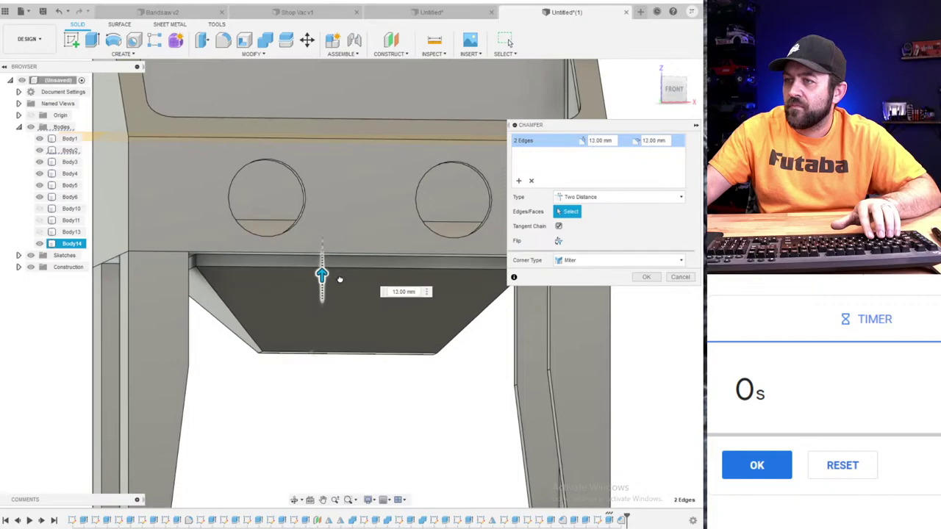
{"action": "middle_click_drag", "start_coordinate": [341, 277], "coordinate": [314, 327], "text": "shift"}
{"action": "key", "text": "Return"}
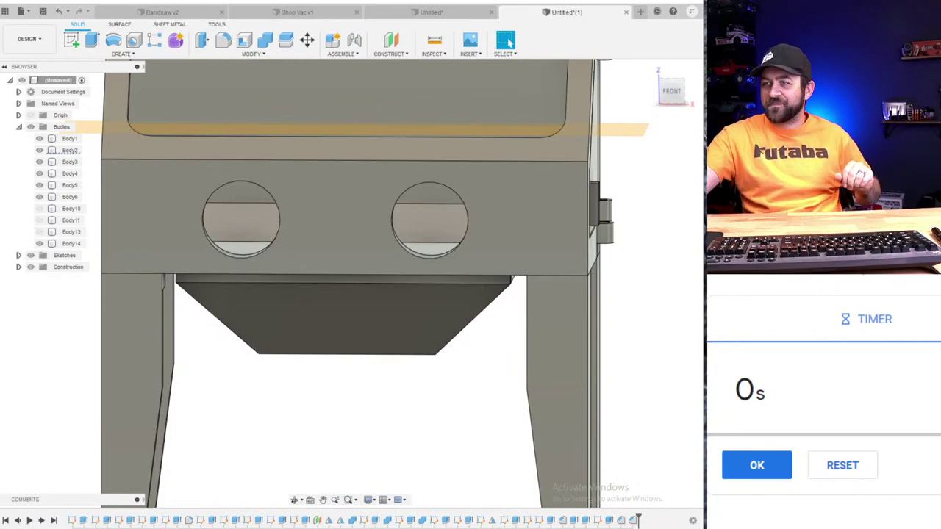
- Examine the whole cabinet from the front, followed by the upper hinge on the side door
{"action": "scroll", "coordinate": [503, 337], "scroll_direction": "down", "scroll_amount": 3}
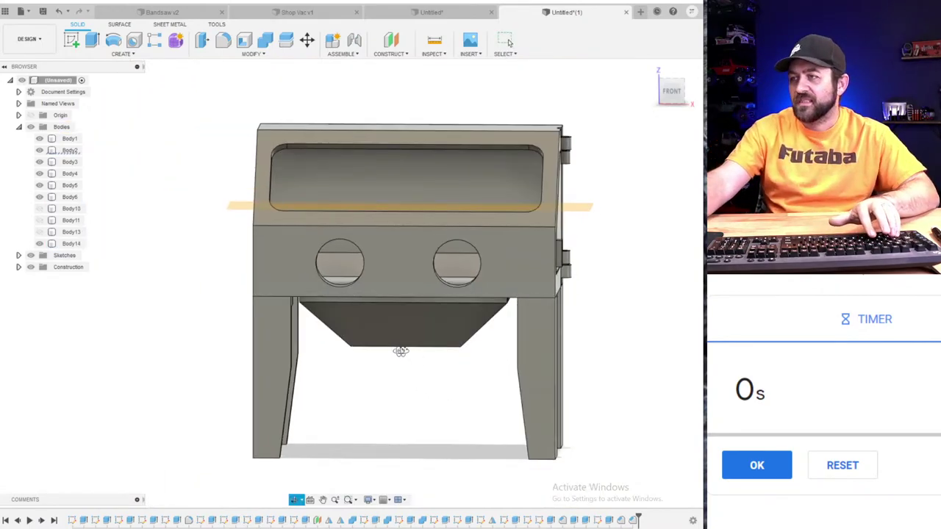
{"action": "middle_click_drag", "start_coordinate": [401, 351], "coordinate": [438, 356], "text": "shift"}
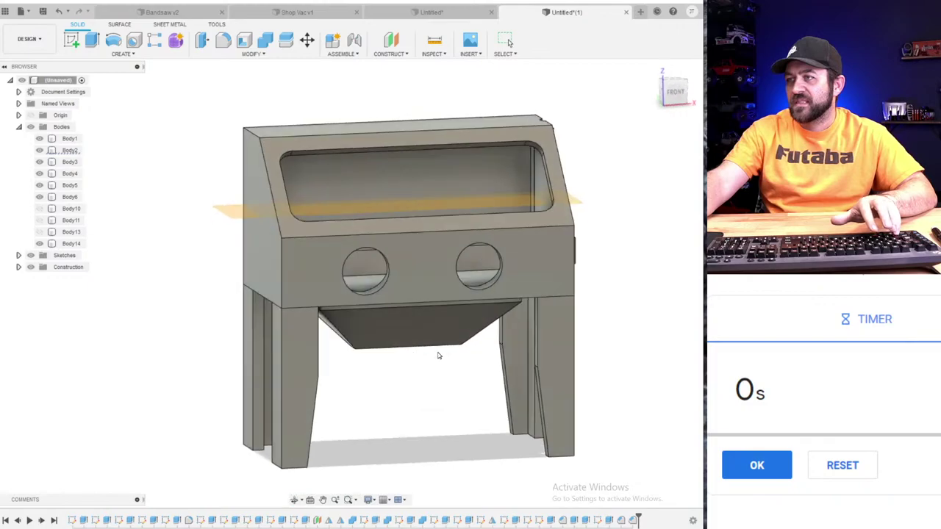
{"action": "scroll", "coordinate": [465, 346], "scroll_direction": "down", "scroll_amount": 3}
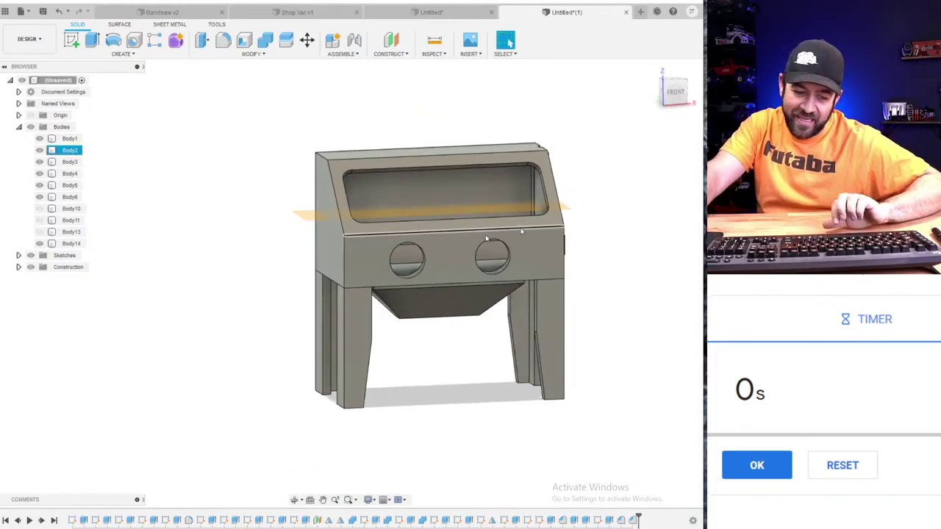
{"action": "middle_click_drag", "start_coordinate": [507, 248], "coordinate": [422, 271], "text": "shift"}
{"action": "scroll", "coordinate": [423, 273], "scroll_direction": "up", "scroll_amount": 4}
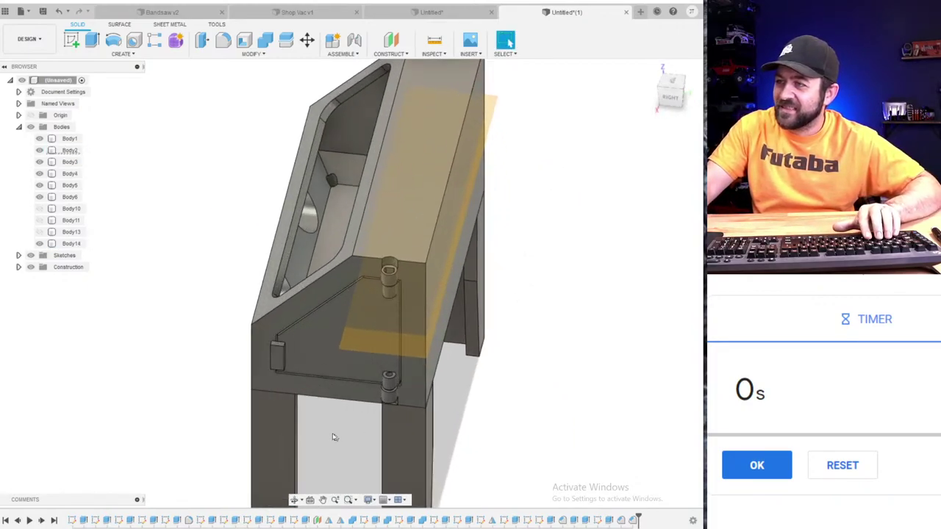
{"action": "scroll", "coordinate": [334, 437], "scroll_direction": "up", "scroll_amount": 2}
{"action": "scroll", "coordinate": [425, 209], "scroll_direction": "up", "scroll_amount": 3}
{"action": "scroll", "coordinate": [421, 216], "scroll_direction": "up", "scroll_amount": 4}
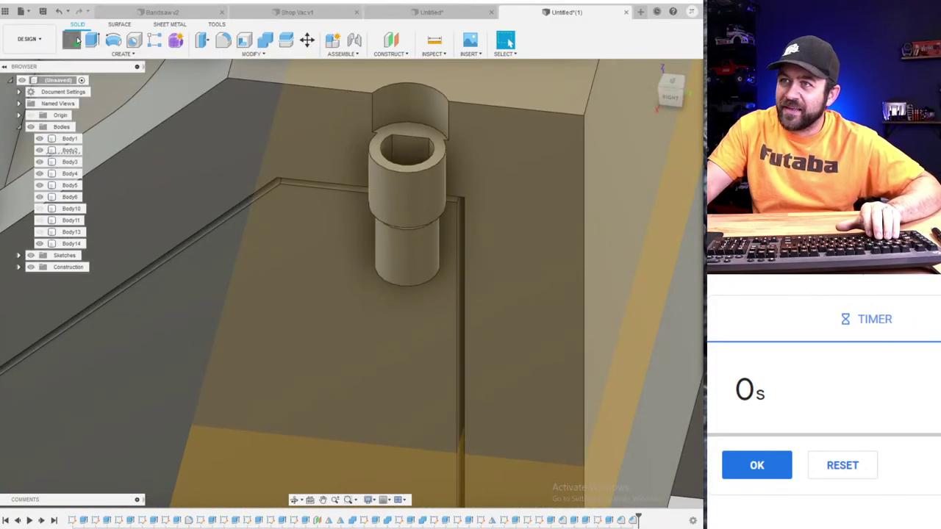
{"action": "left_click", "coordinate": [77, 41]}
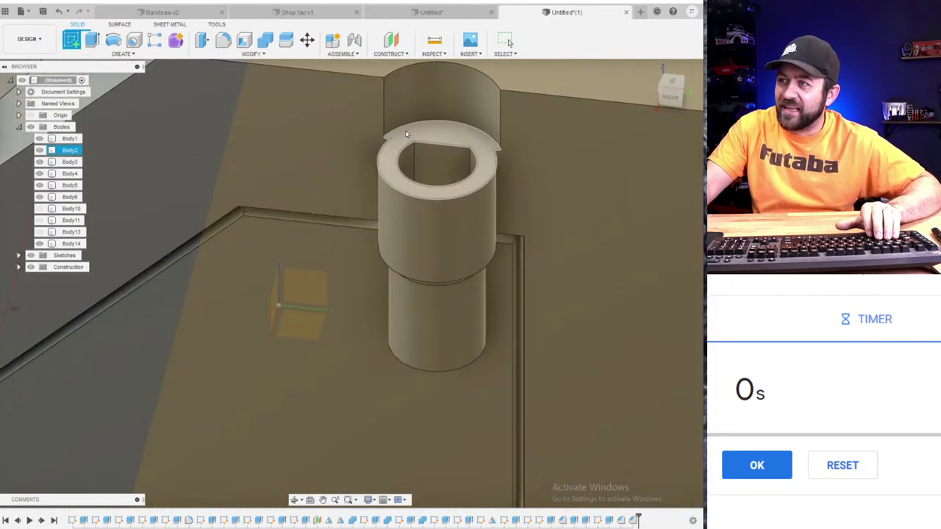
{"action": "scroll", "coordinate": [389, 154], "scroll_direction": "down", "scroll_amount": 1}
{"action": "key", "text": "Escape"}
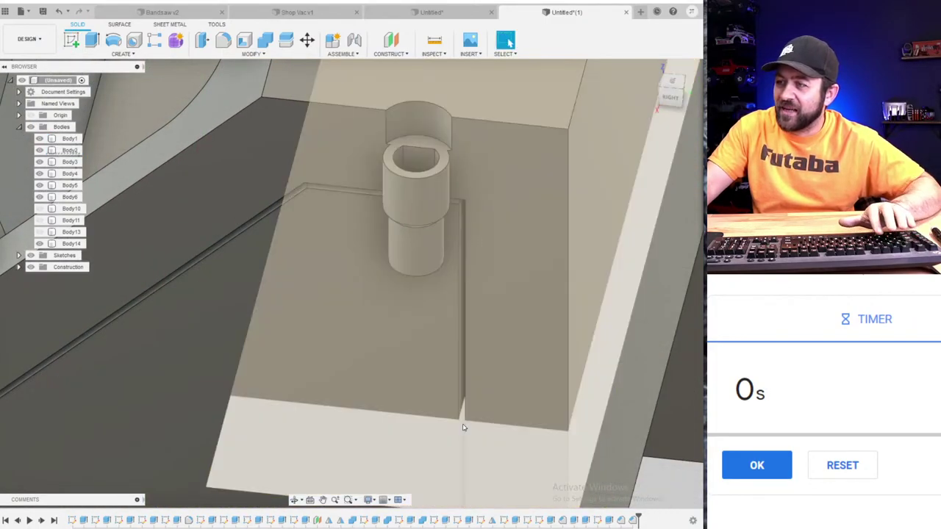
- Inspect the lower door hinge from underneath, including its open end and bore, and view the cabinet's door side
{"action": "scroll", "coordinate": [454, 397], "scroll_direction": "down", "scroll_amount": 5}
{"action": "mouse_move", "coordinate": [453, 399]}
{"action": "middle_mouse_down"}
{"action": "mouse_move", "coordinate": [454, 214]}
{"action": "mouse_move", "coordinate": [448, 340]}
{"action": "mouse_move", "coordinate": [434, 309]}
{"action": "middle_mouse_up"}
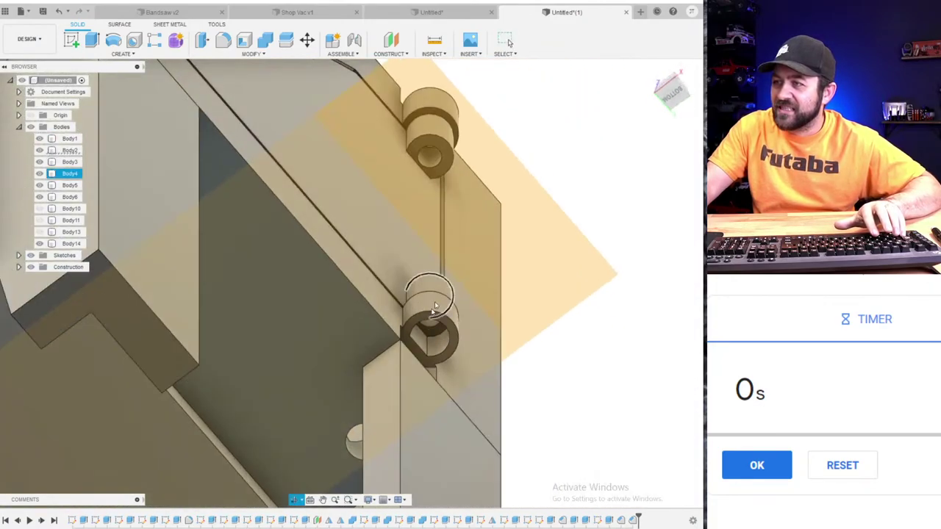
{"action": "scroll", "coordinate": [433, 332], "scroll_direction": "up", "scroll_amount": 4}
{"action": "scroll", "coordinate": [434, 359], "scroll_direction": "up", "scroll_amount": 3}
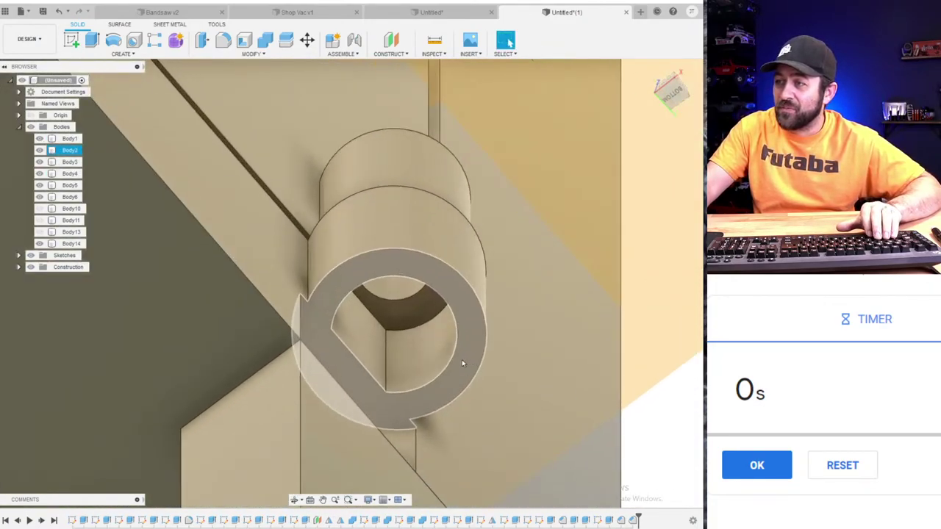
{"action": "scroll", "coordinate": [462, 359], "scroll_direction": "down", "scroll_amount": 3}
{"action": "middle_click_drag", "start_coordinate": [408, 374], "coordinate": [354, 362], "text": "shift"}
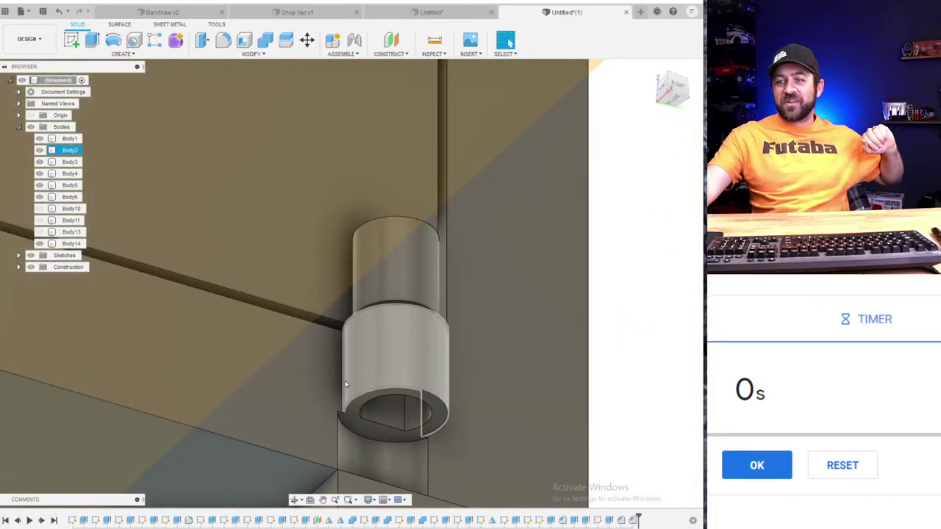
{"action": "scroll", "coordinate": [300, 387], "scroll_direction": "down", "scroll_amount": 10}
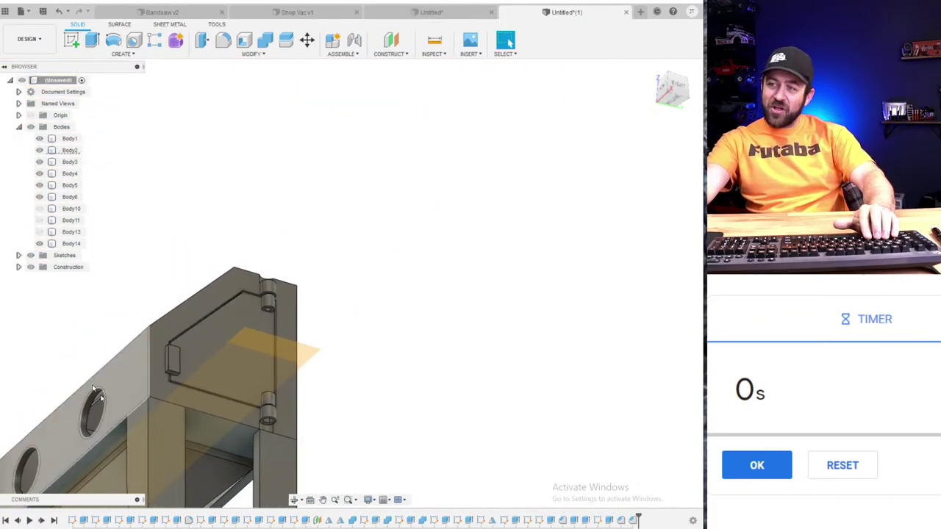
{"action": "middle_click_drag", "start_coordinate": [92, 298], "coordinate": [122, 357], "text": "shift"}
- Review the open Bandsaw and Shop Vac designs and close the untitled blue mixer design without saving it
{"action": "left_click", "coordinate": [139, 15]}
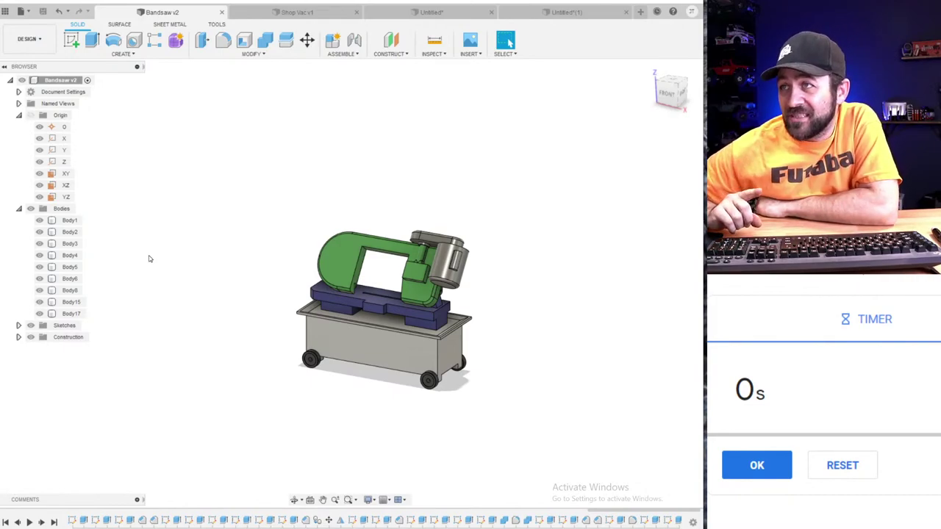
{"action": "left_click", "coordinate": [334, 12]}
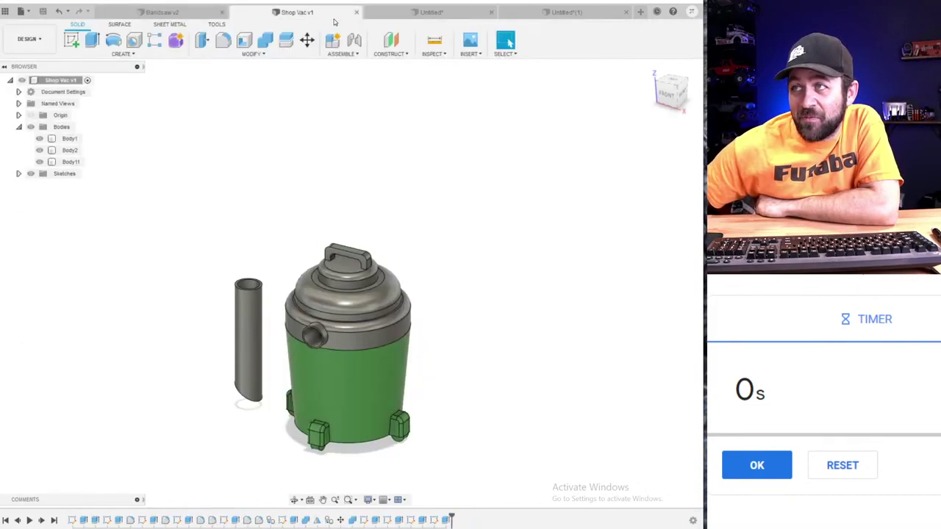
{"action": "left_click", "coordinate": [429, 15]}
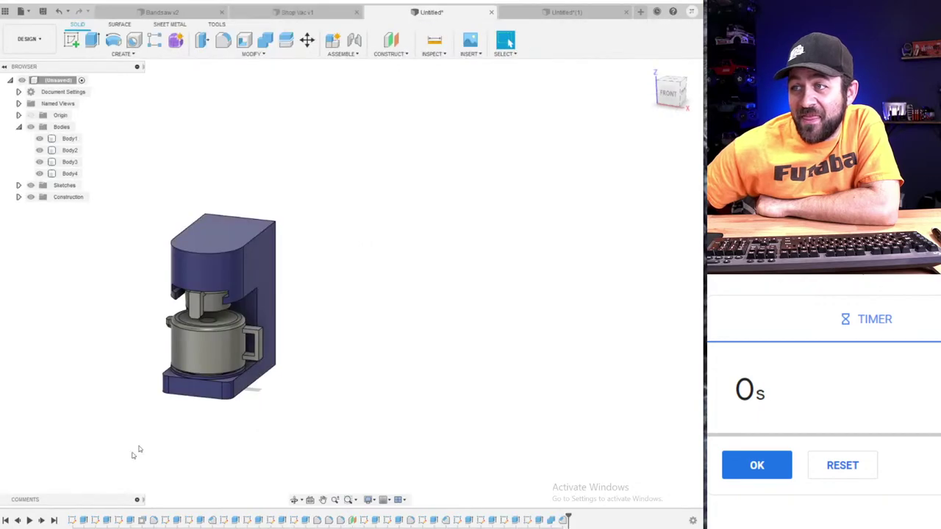
{"action": "left_click", "coordinate": [491, 12]}
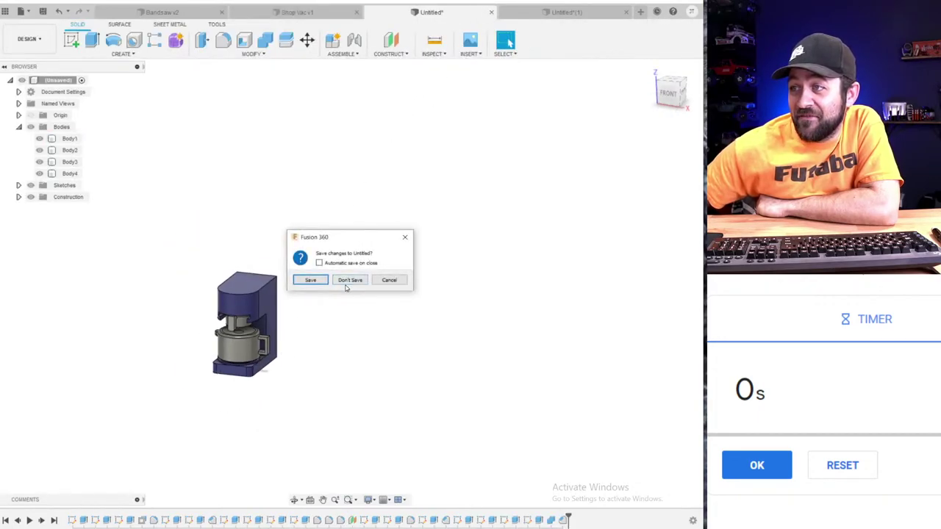
{"action": "left_click", "coordinate": [350, 280]}
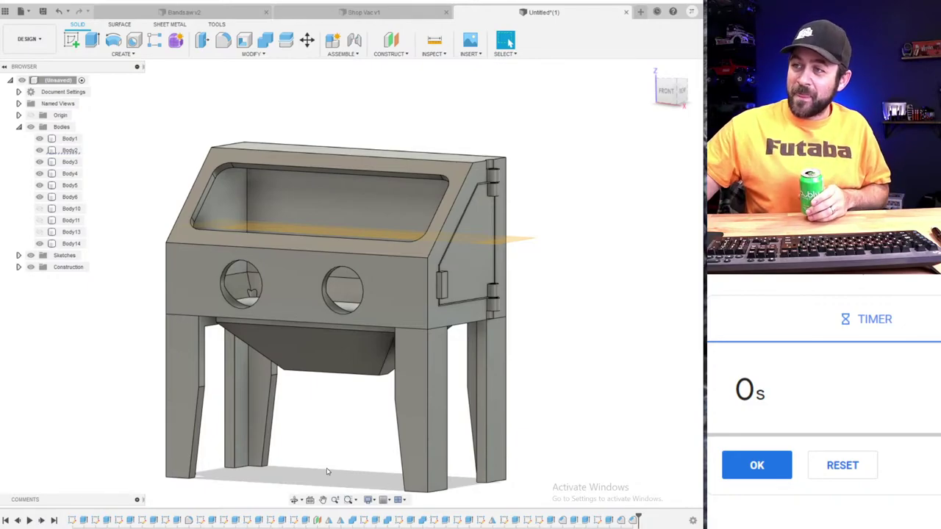
{"action": "left_click", "coordinate": [430, 227]}
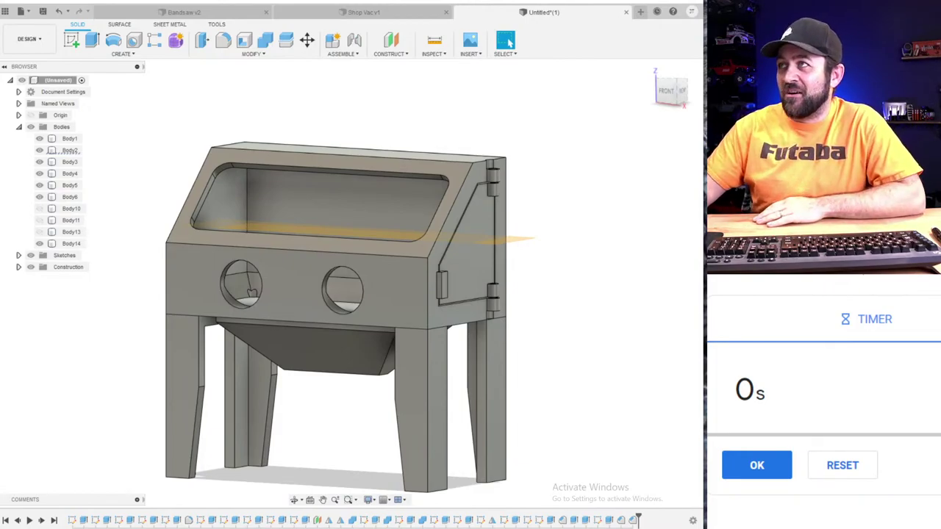
{"action": "left_click", "coordinate": [373, 330]}
{"action": "scroll", "coordinate": [373, 330], "scroll_direction": "down", "scroll_amount": 3}
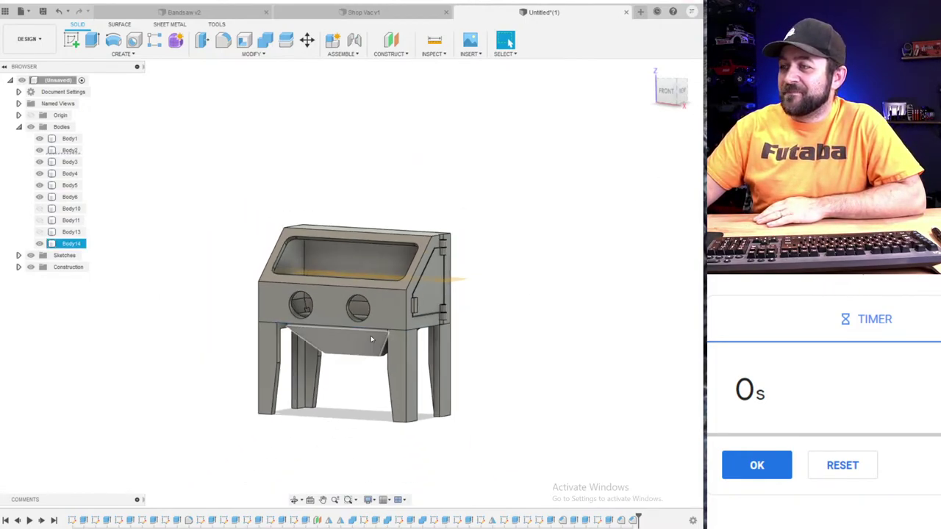
{"action": "scroll", "coordinate": [371, 335], "scroll_direction": "up", "scroll_amount": 4}
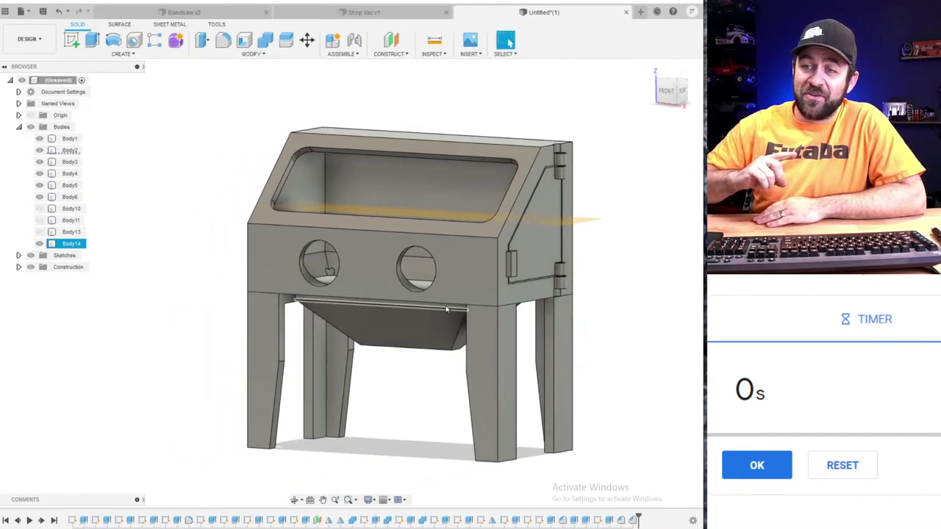
{"action": "left_click", "coordinate": [390, 428]}
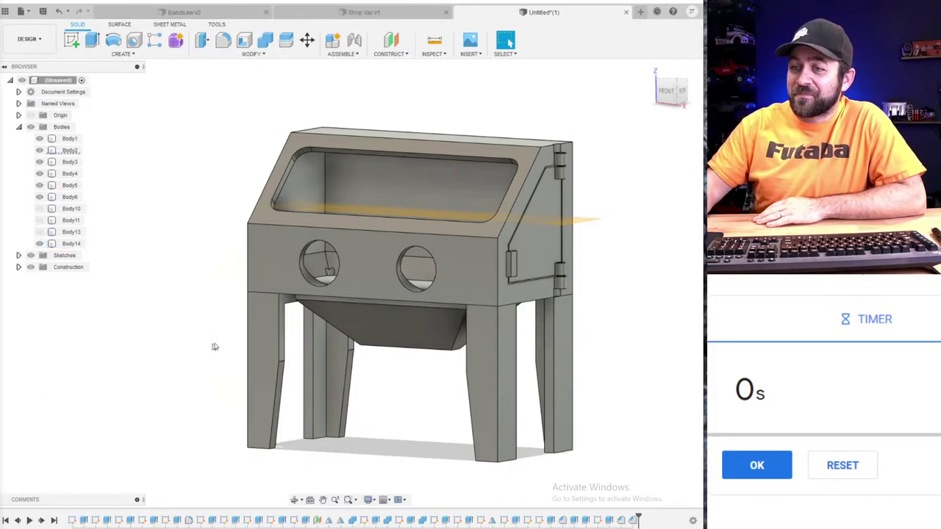
{"action": "scroll", "coordinate": [214, 346], "scroll_direction": "up", "scroll_amount": 2}
{"action": "scroll", "coordinate": [485, 342], "scroll_direction": "down", "scroll_amount": 4}
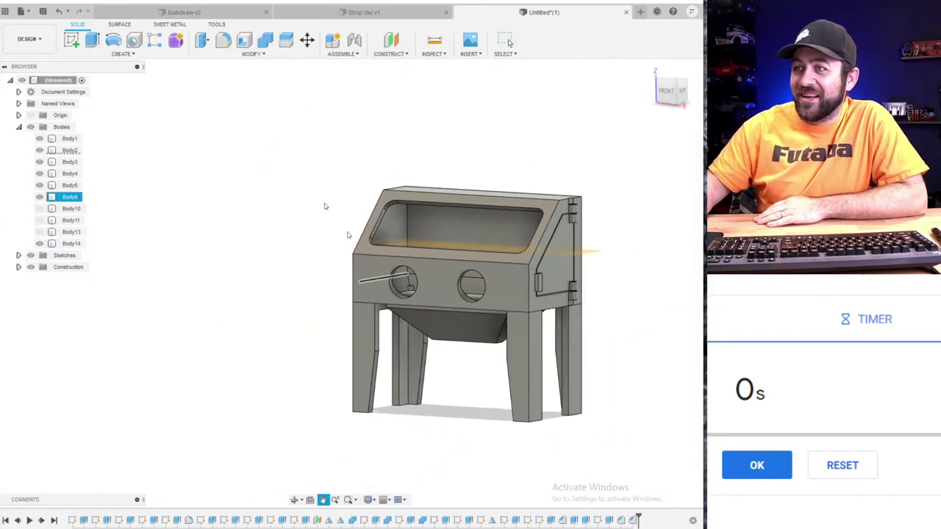
- Bring up the Bandsaw v2 design and look over the complete model
{"action": "left_click", "coordinate": [180, 14]}
{"action": "scroll", "coordinate": [357, 432], "scroll_direction": "down", "scroll_amount": 3}
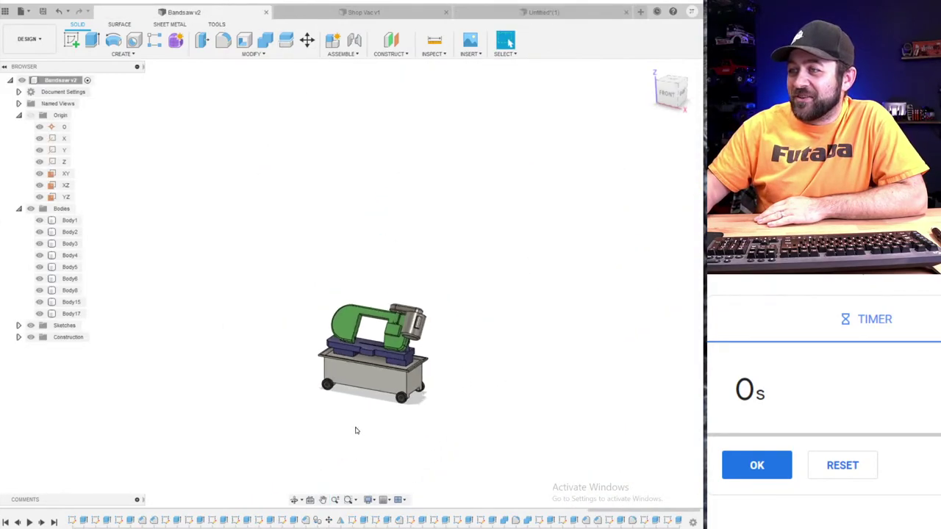
{"action": "scroll", "coordinate": [358, 431], "scroll_direction": "up", "scroll_amount": 4}
{"action": "middle_click_drag", "start_coordinate": [370, 421], "coordinate": [346, 426]}
{"action": "scroll", "coordinate": [331, 335], "scroll_direction": "down", "scroll_amount": 2}
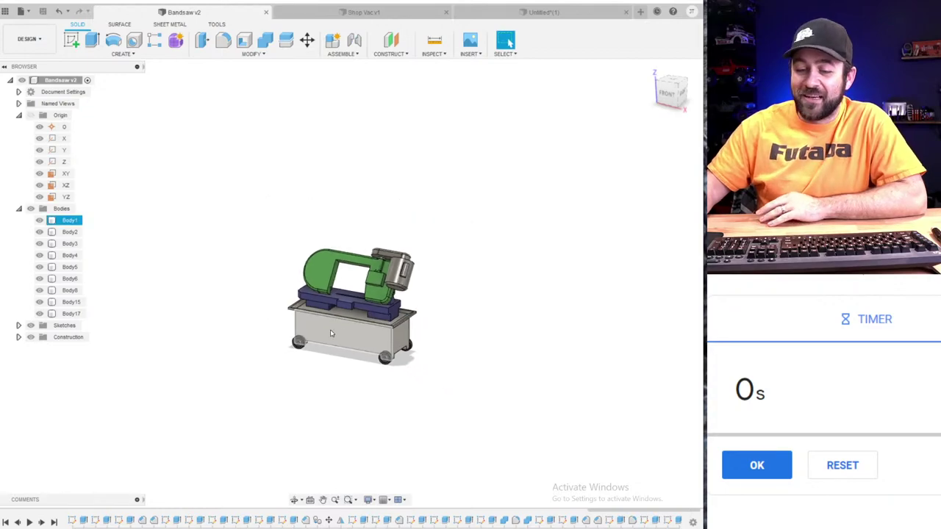